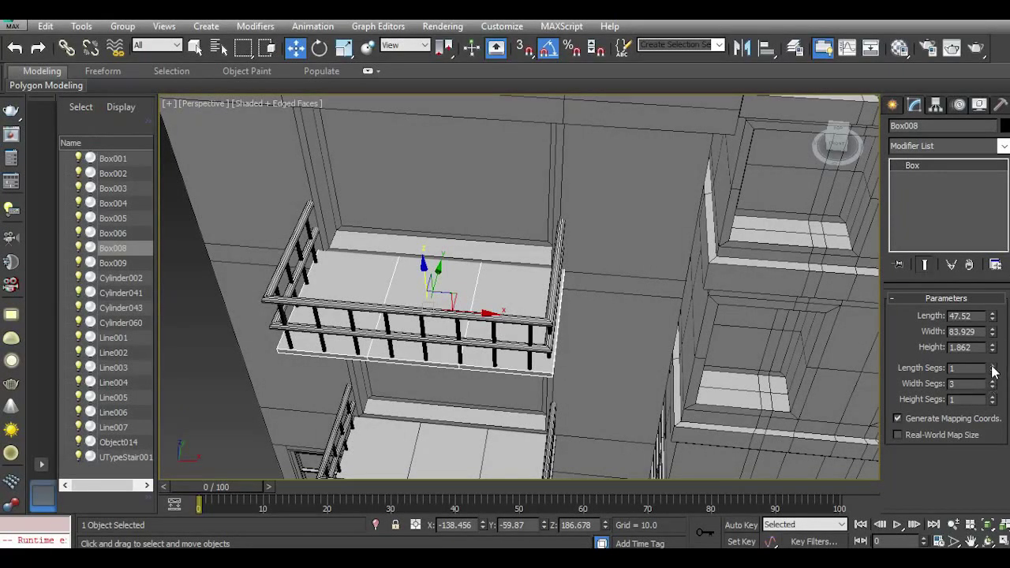
Set the upper balcony slab Box008 to 2 length and 4 width segments and convert it to Editable Poly.
{"action": "left_click_drag", "start_coordinate": [866, 145], "coordinate": [864, 165]}
{"action": "left_click", "coordinate": [14, 47]}
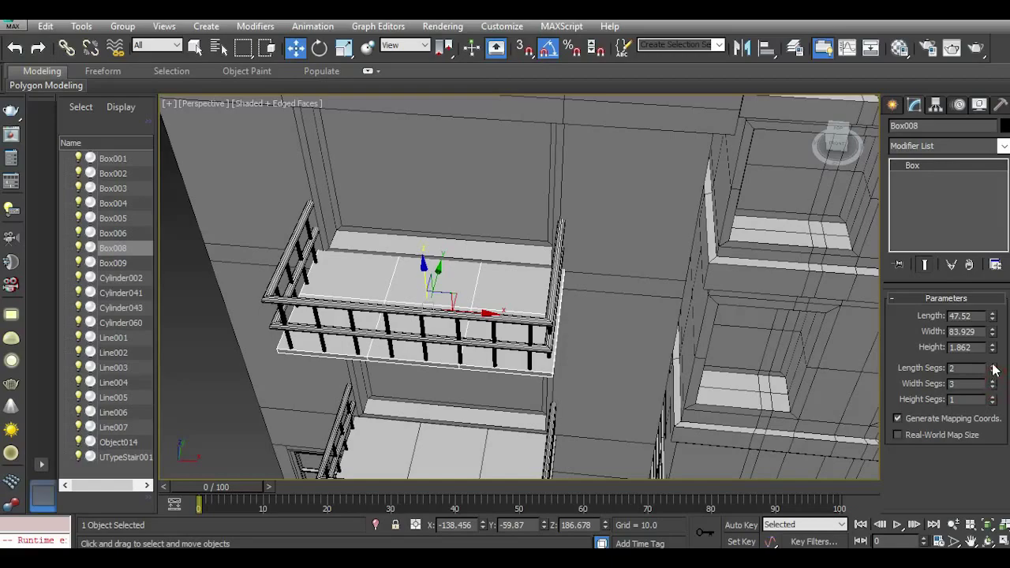
{"action": "left_click", "coordinate": [992, 364]}
{"action": "mouse_move", "coordinate": [837, 143]}
{"action": "left_mouse_down"}
{"action": "mouse_move", "coordinate": [826, 158]}
{"action": "mouse_move", "coordinate": [842, 162]}
{"action": "mouse_move", "coordinate": [841, 144]}
{"action": "left_mouse_up"}
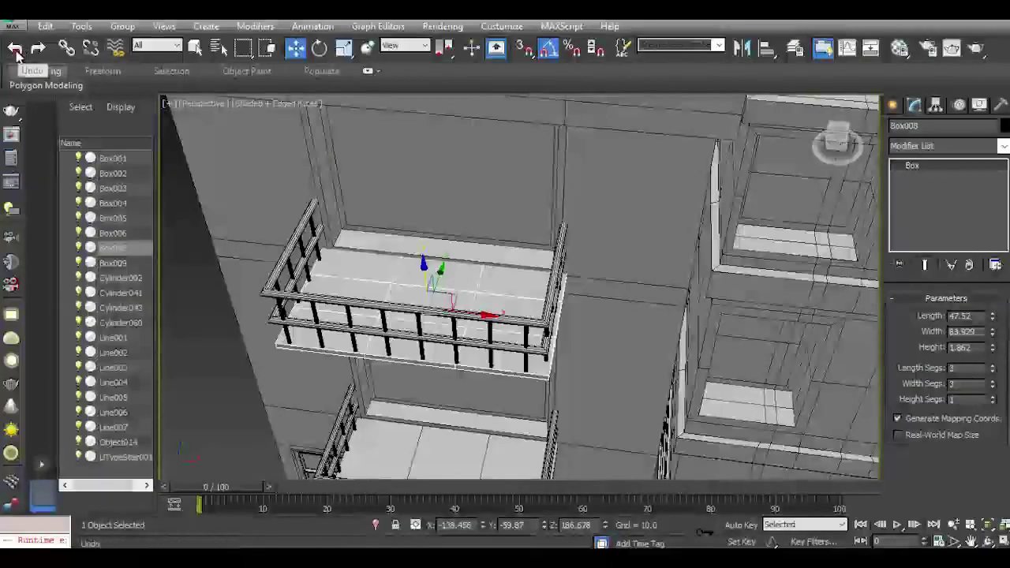
{"action": "left_click", "coordinate": [14, 48]}
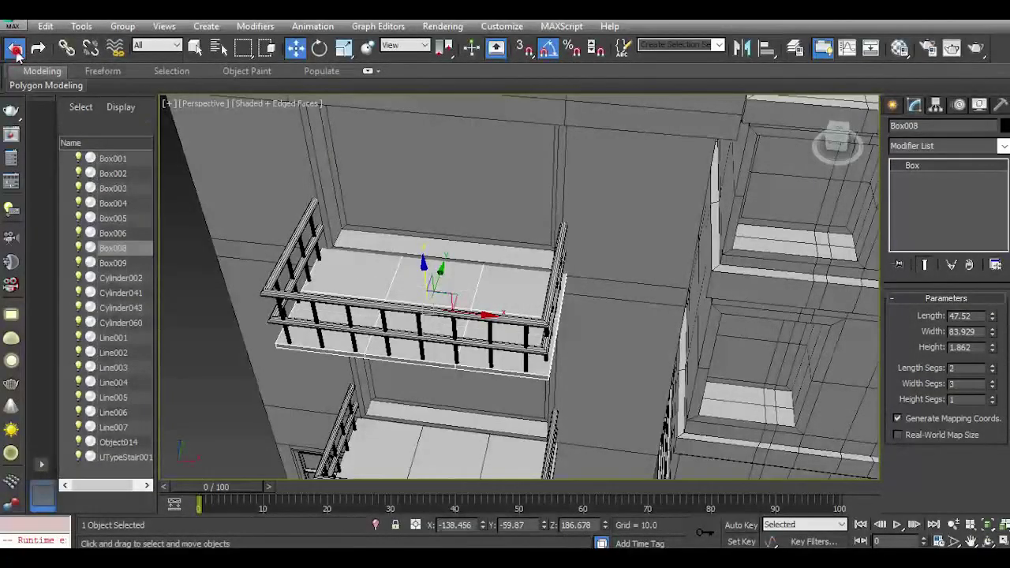
{"action": "right_click", "coordinate": [948, 216]}
{"action": "left_click", "coordinate": [964, 334]}
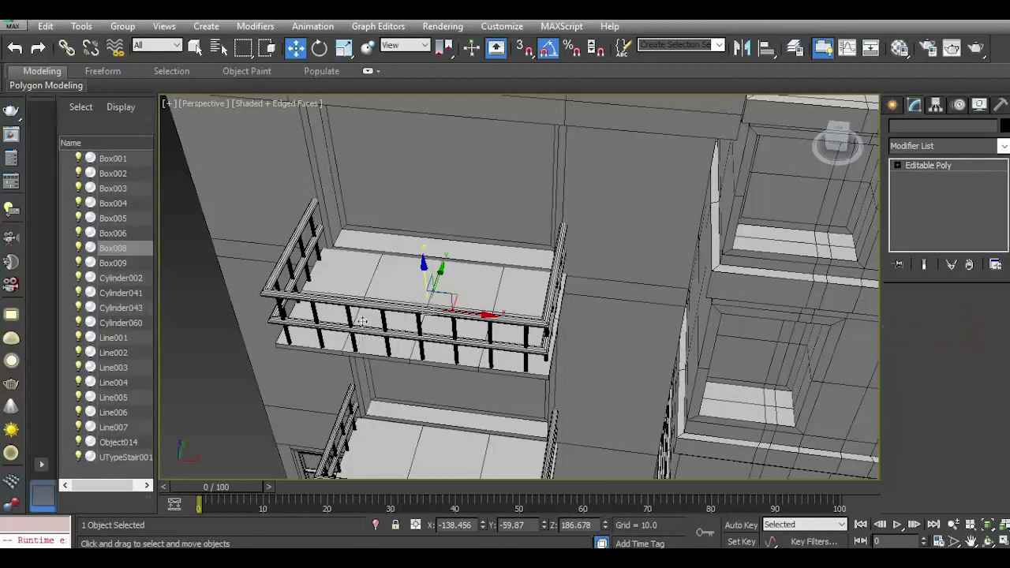
Undo the upper slab's conversion and segment changes, and redo them all.
{"action": "scroll", "coordinate": [412, 318], "scroll_direction": "up", "scroll_amount": 5}
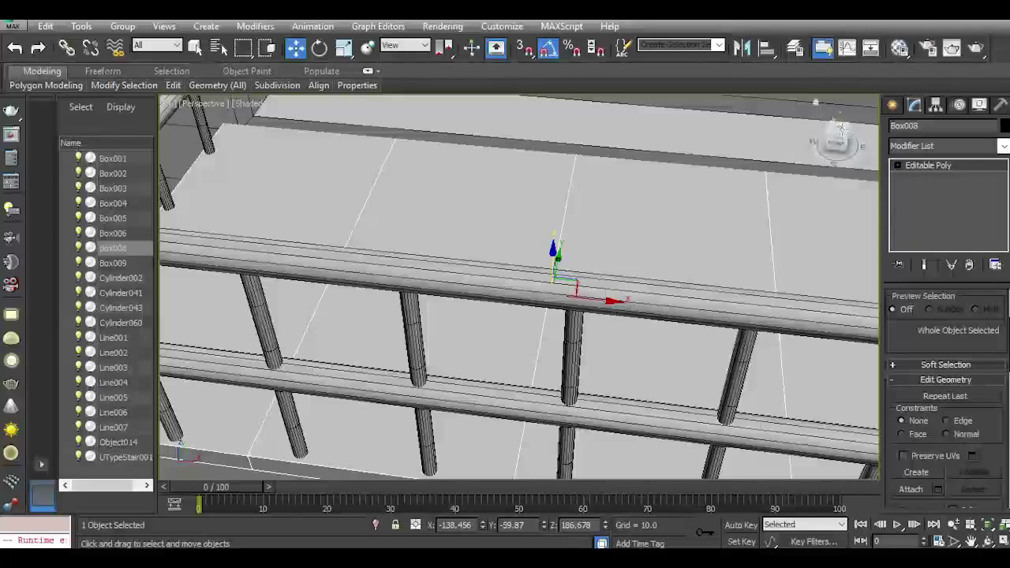
{"action": "left_click_drag", "start_coordinate": [840, 128], "coordinate": [828, 164]}
{"action": "scroll", "coordinate": [407, 322], "scroll_direction": "down", "scroll_amount": 5}
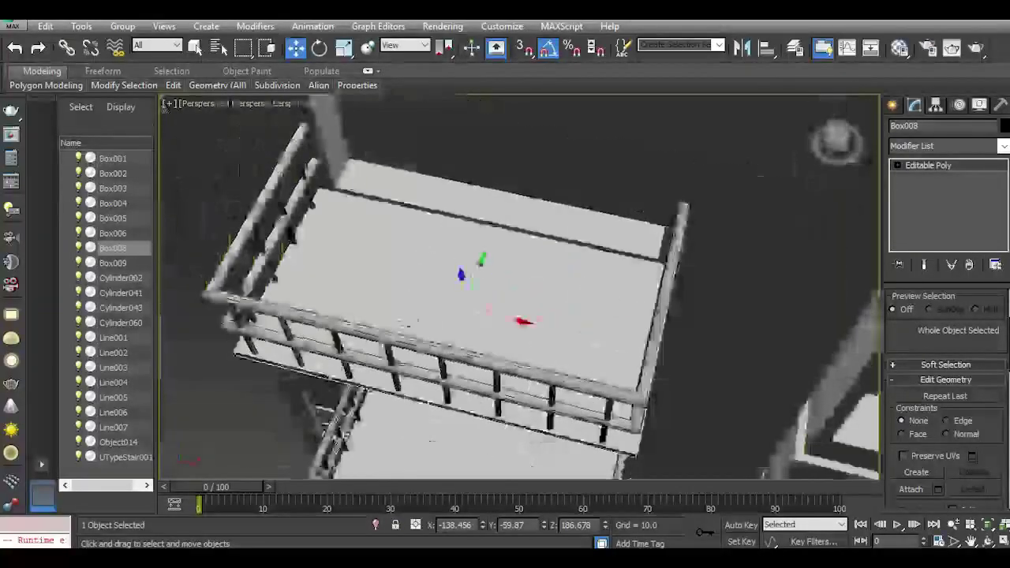
{"action": "left_click", "coordinate": [13, 51]}
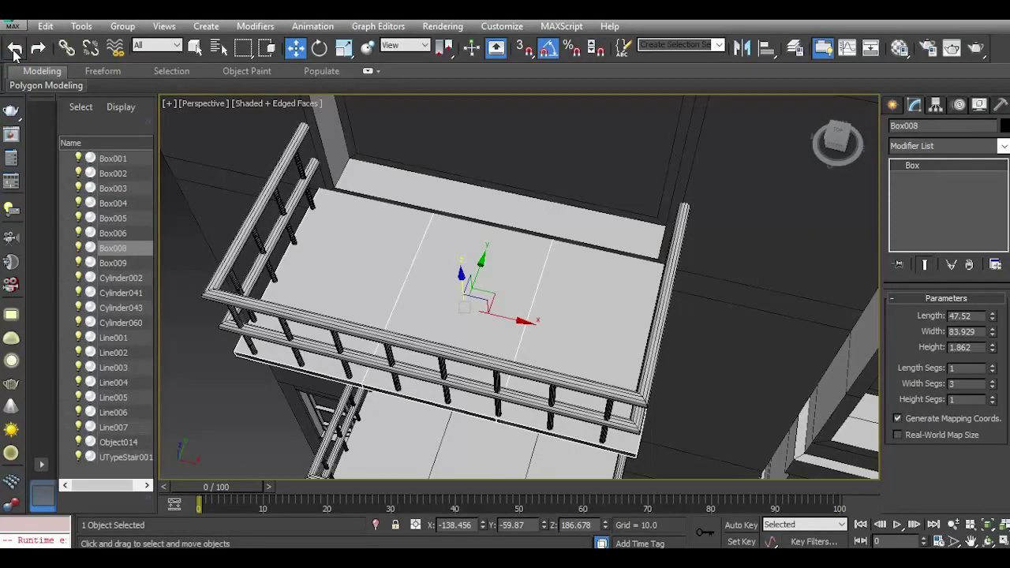
{"action": "left_click", "coordinate": [38, 50]}
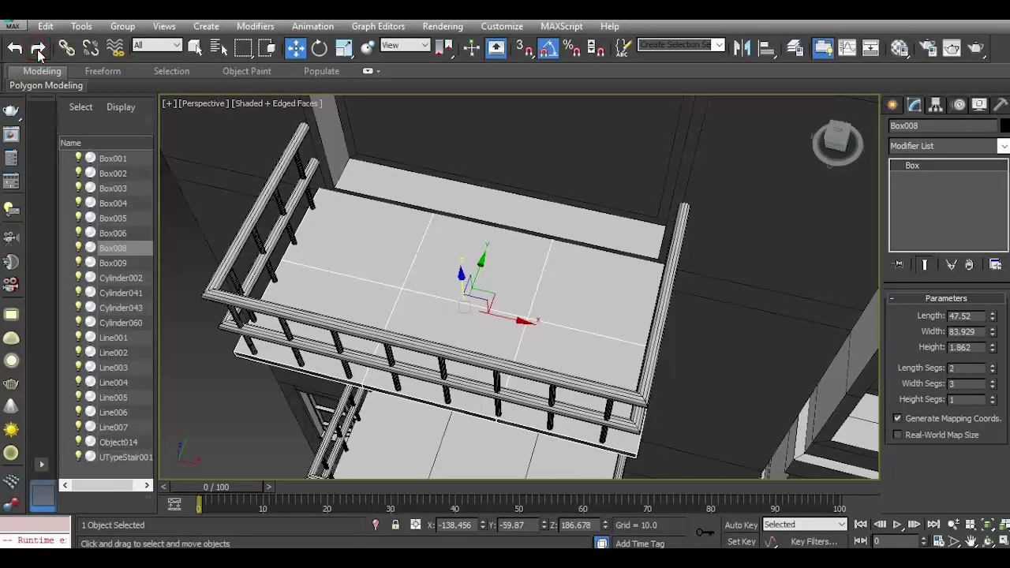
{"action": "left_click", "coordinate": [38, 50]}
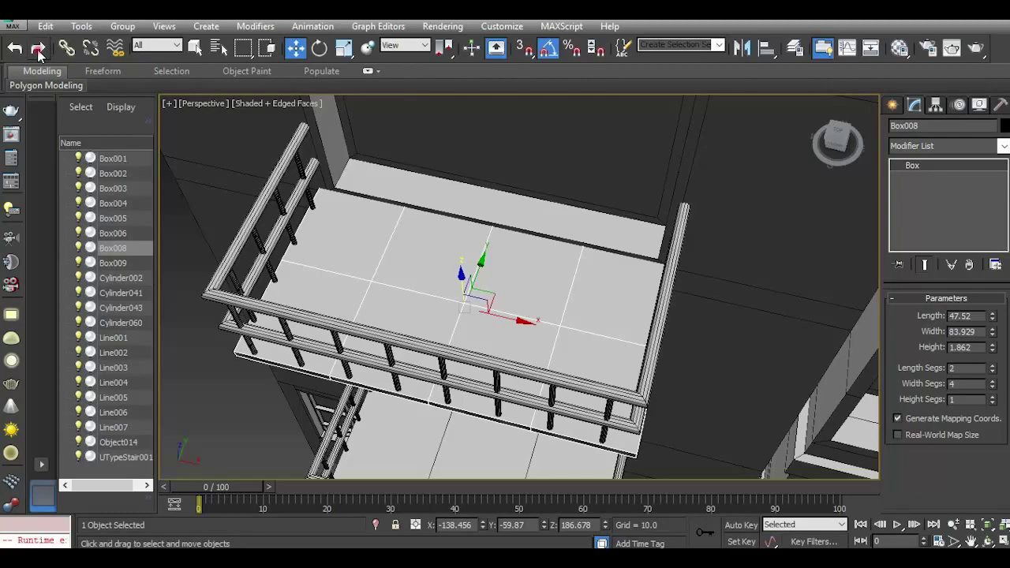
{"action": "left_click", "coordinate": [38, 49]}
{"action": "right_click", "coordinate": [937, 210]}
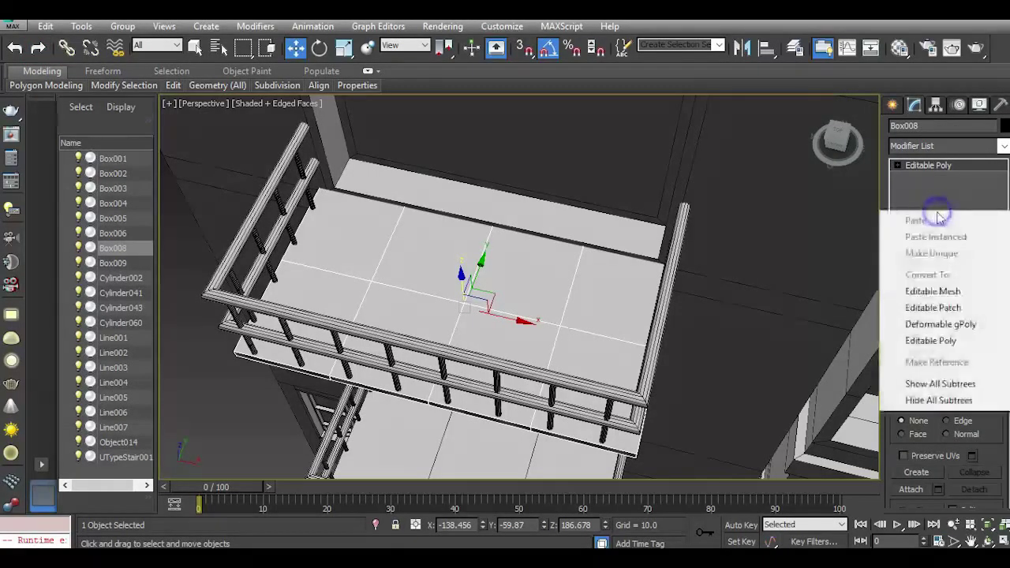
{"action": "left_click", "coordinate": [605, 282]}
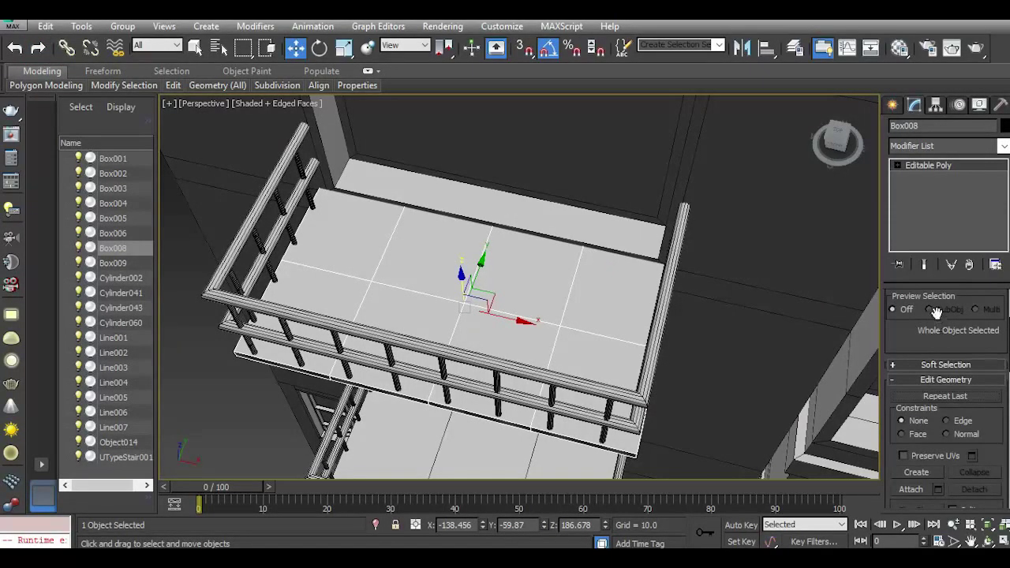
Select the lengthwise middle edge loop of the upper balcony slab and remove it.
{"action": "left_click", "coordinate": [897, 166]}
{"action": "left_click", "coordinate": [921, 189]}
{"action": "double_click", "coordinate": [515, 318]}
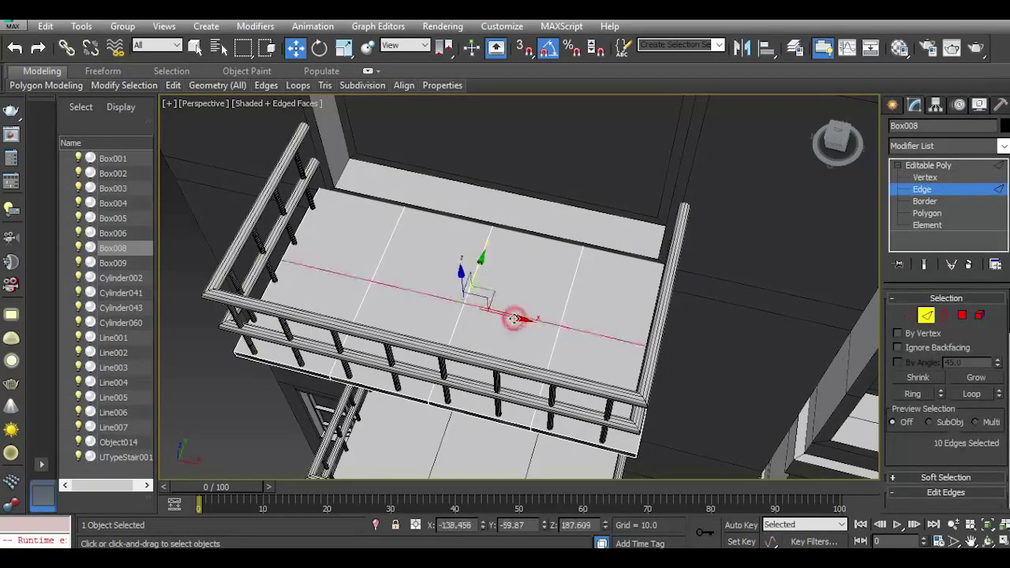
Select the ring of crosswise edges on the upper balcony slab and connect them with 2 segments.
{"action": "left_click", "coordinate": [468, 320]}
{"action": "left_click", "coordinate": [461, 311]}
{"action": "left_click", "coordinate": [916, 394]}
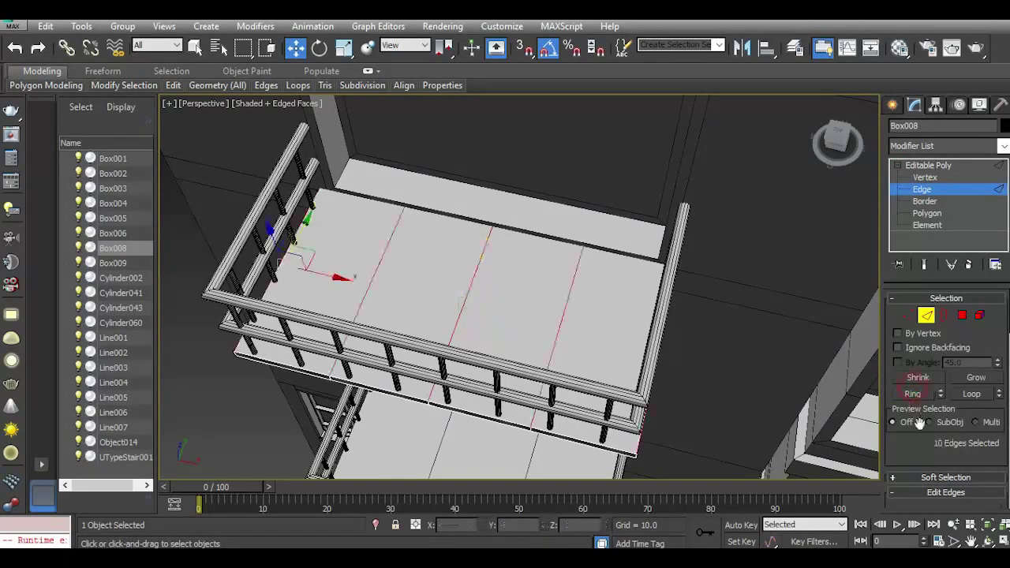
{"action": "left_click_drag", "start_coordinate": [934, 453], "coordinate": [933, 327]}
{"action": "left_click", "coordinate": [994, 423]}
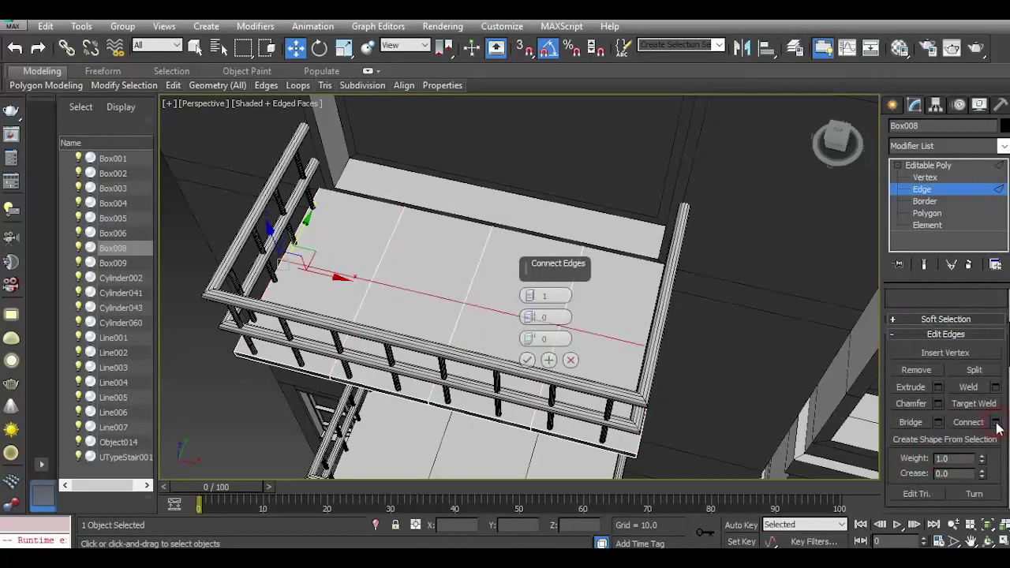
{"action": "left_click", "coordinate": [531, 293]}
Spread the two connecting edge loops toward the slab's front and back with Pinch, and apply the connection.
{"action": "left_click_drag", "start_coordinate": [841, 144], "coordinate": [843, 170]}
{"action": "scroll", "coordinate": [455, 332], "scroll_direction": "up", "scroll_amount": 8}
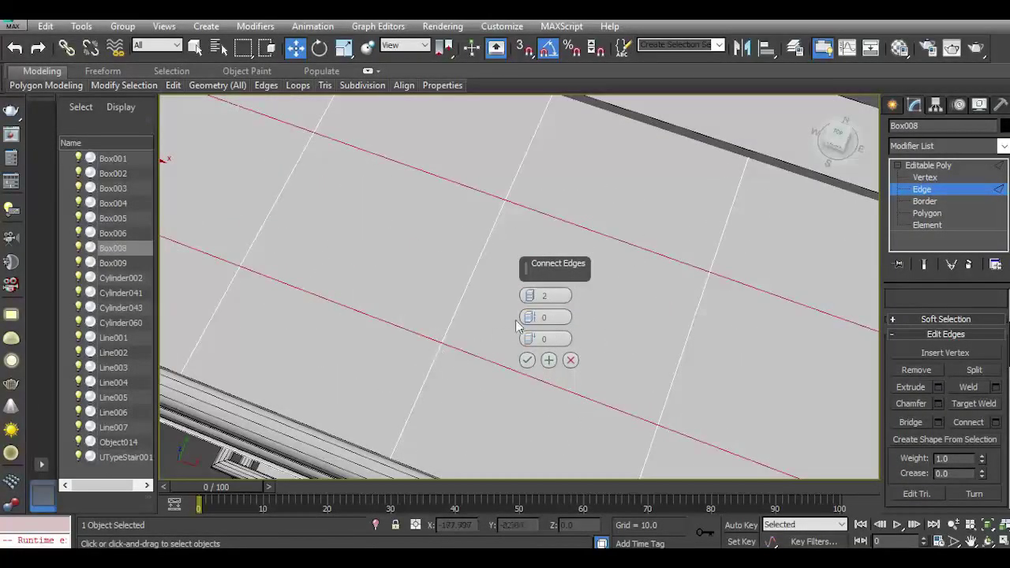
{"action": "left_click_drag", "start_coordinate": [529, 317], "coordinate": [521, 200]}
{"action": "scroll", "coordinate": [468, 358], "scroll_direction": "down", "scroll_amount": 4}
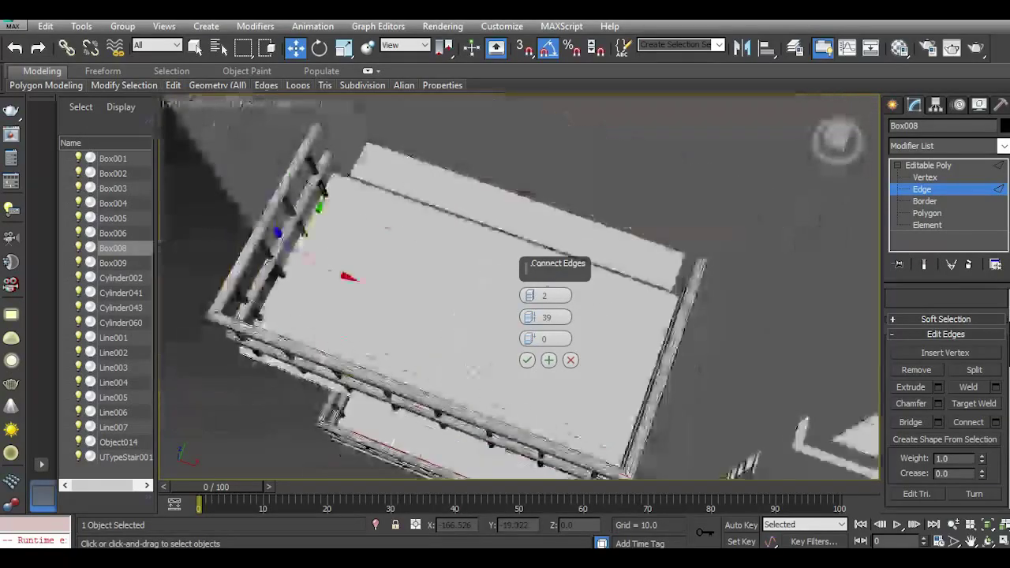
{"action": "left_click_drag", "start_coordinate": [535, 318], "coordinate": [546, 359]}
{"action": "left_click", "coordinate": [530, 360]}
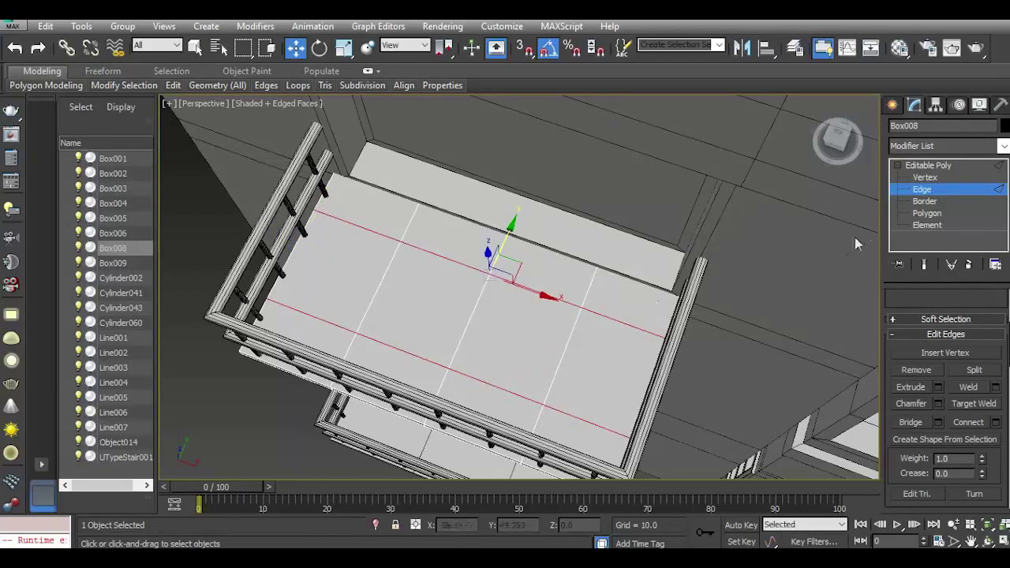
Bridge the matching top and underside polygons in the slab's second column, middle row, to cut a through opening, and leave polygon editing.
{"action": "left_click", "coordinate": [928, 212]}
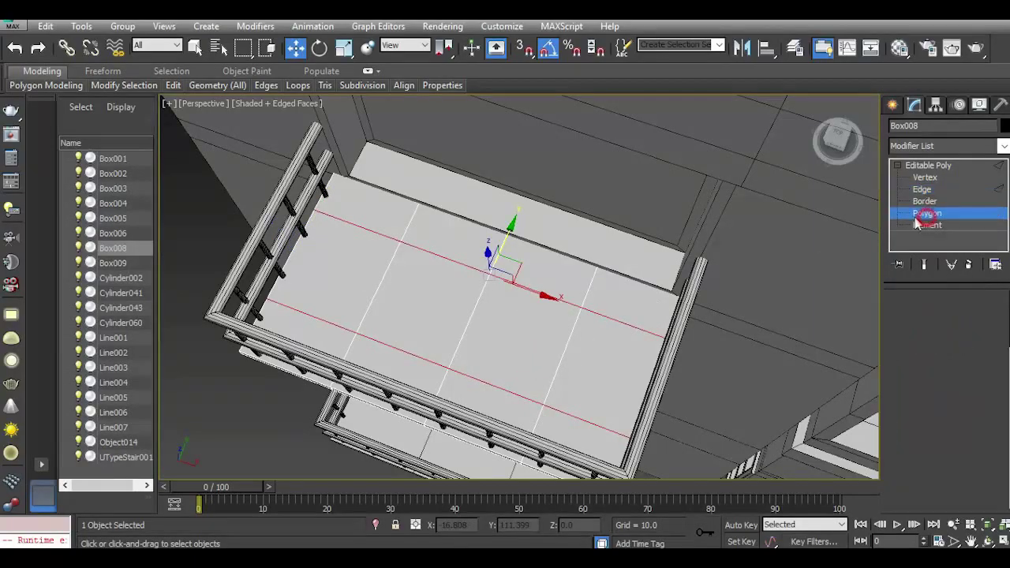
{"action": "left_click", "coordinate": [390, 329]}
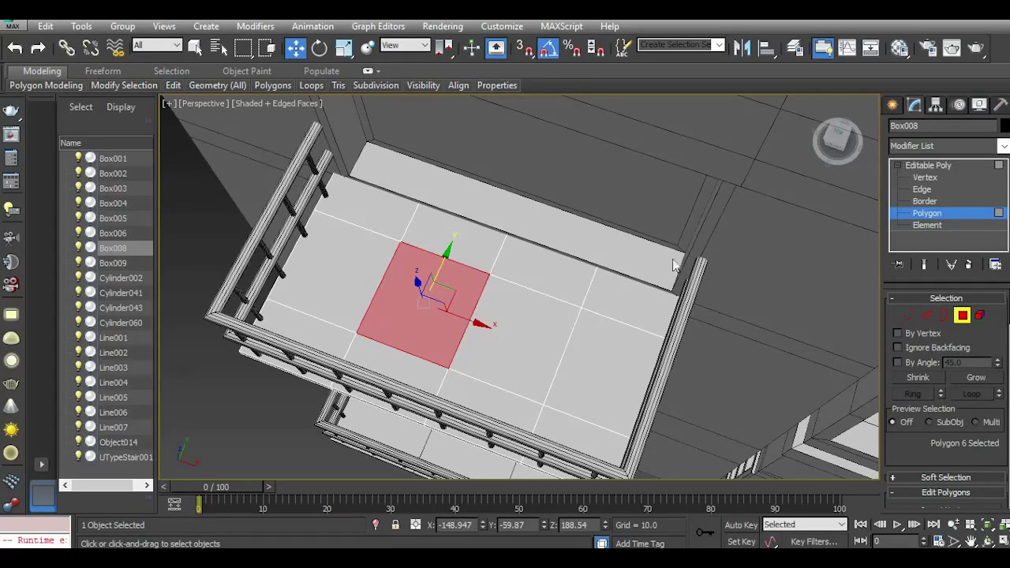
{"action": "left_click_drag", "start_coordinate": [839, 140], "coordinate": [828, 63]}
{"action": "left_click", "coordinate": [436, 338]}
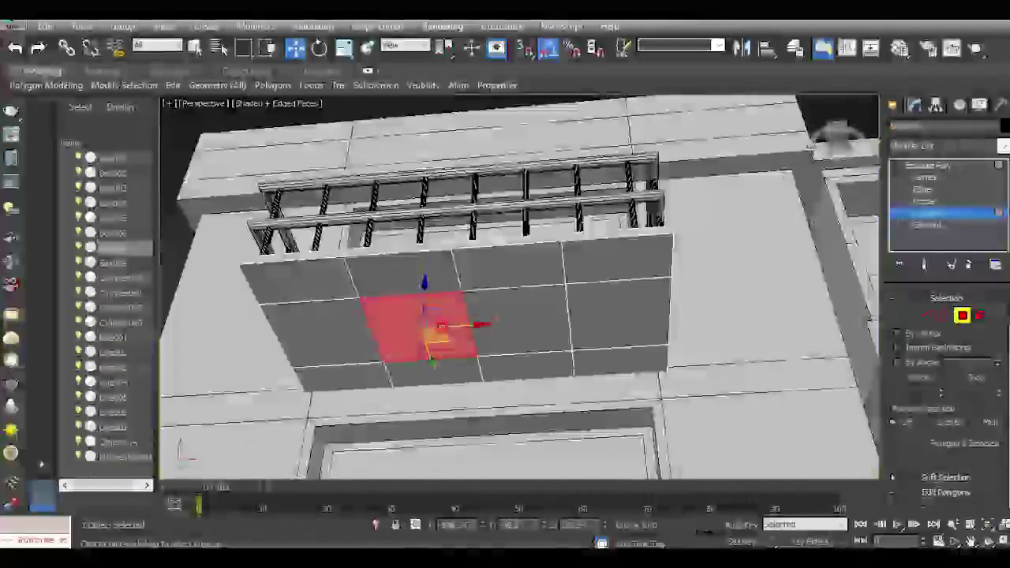
{"action": "left_click_drag", "start_coordinate": [937, 445], "coordinate": [917, 328]}
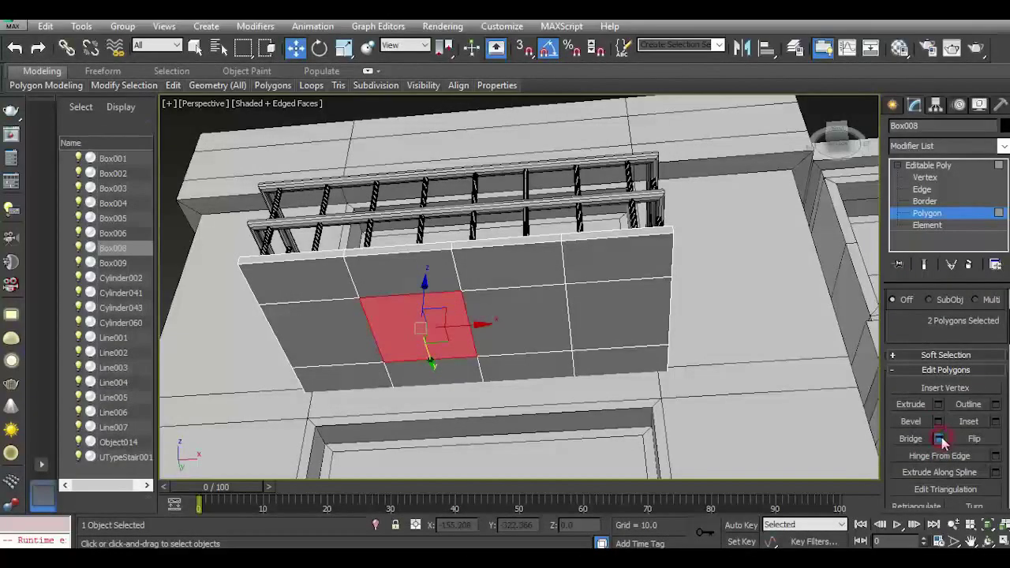
{"action": "left_click", "coordinate": [939, 438]}
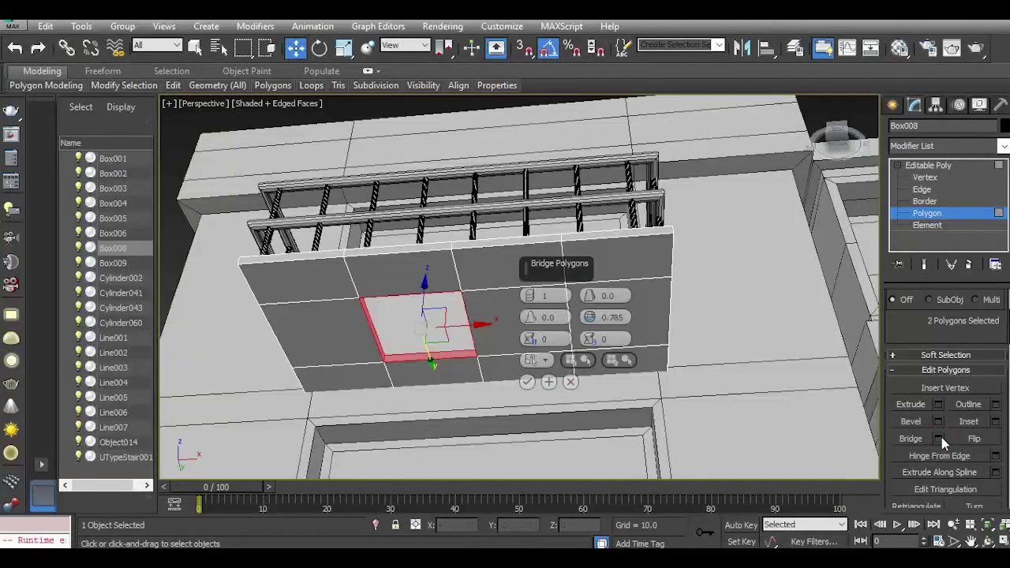
{"action": "left_click", "coordinate": [527, 381]}
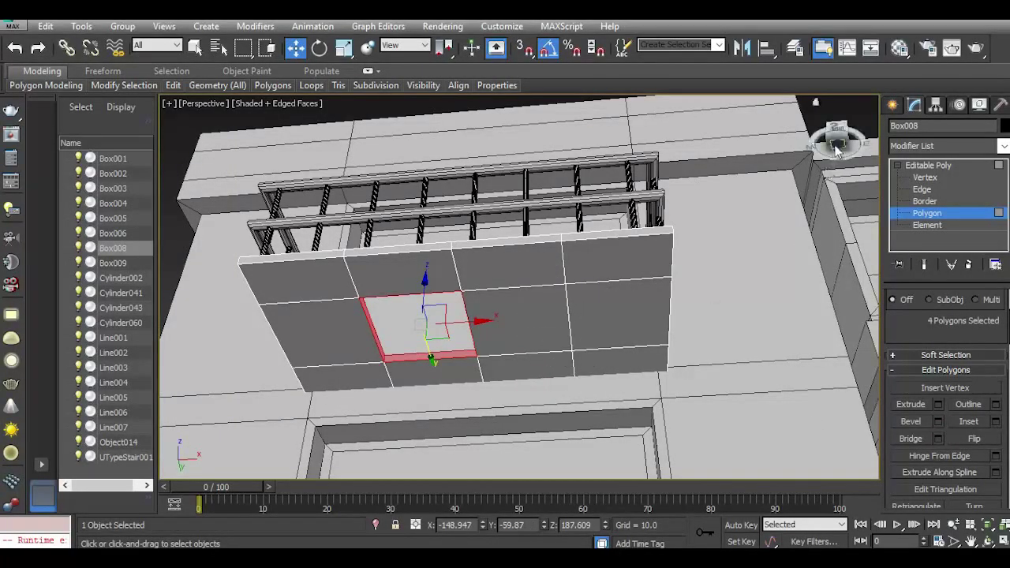
{"action": "left_click_drag", "start_coordinate": [836, 150], "coordinate": [836, 276]}
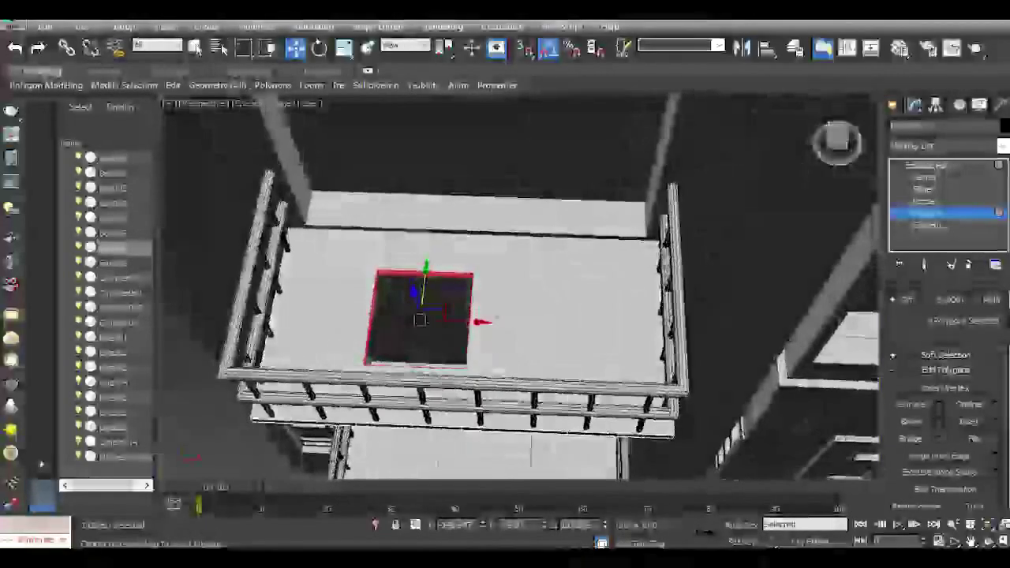
{"action": "middle_click_drag", "start_coordinate": [517, 308], "coordinate": [575, 146]}
{"action": "left_click", "coordinate": [909, 165]}
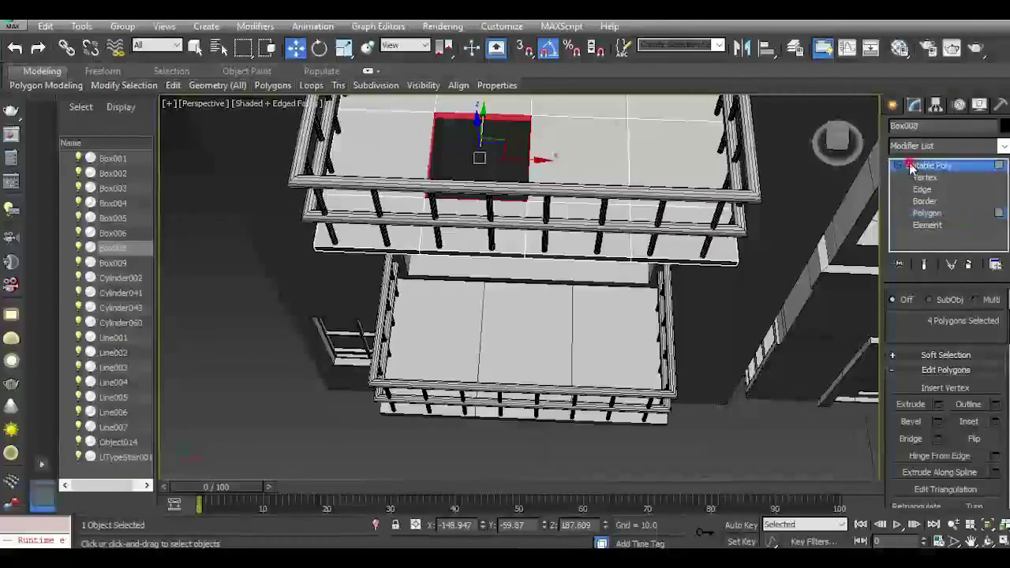
Set the lower balcony slab Box009 to 4 width segments and convert it to Editable Poly.
{"action": "left_click", "coordinate": [553, 337]}
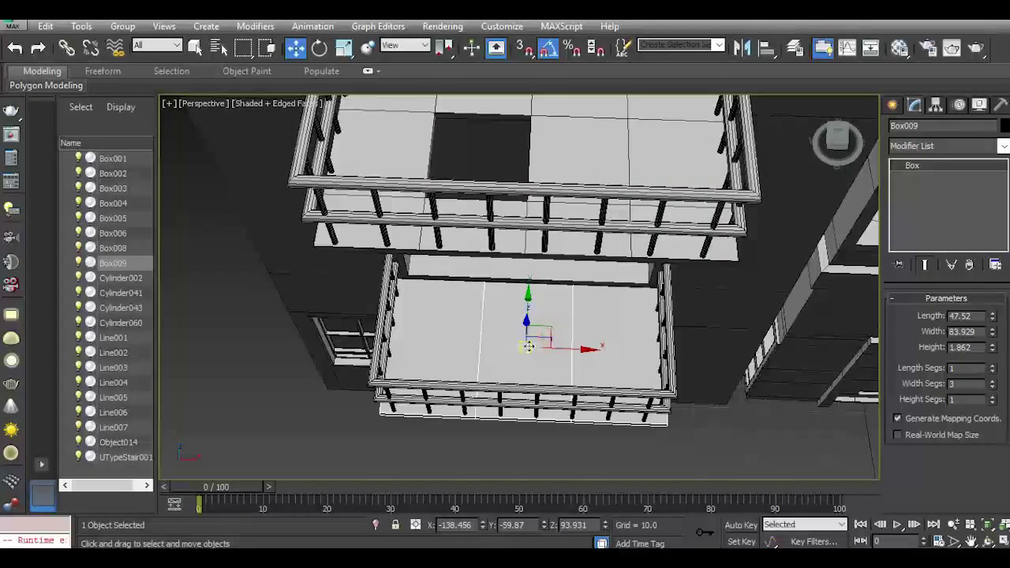
{"action": "key", "text": "z"}
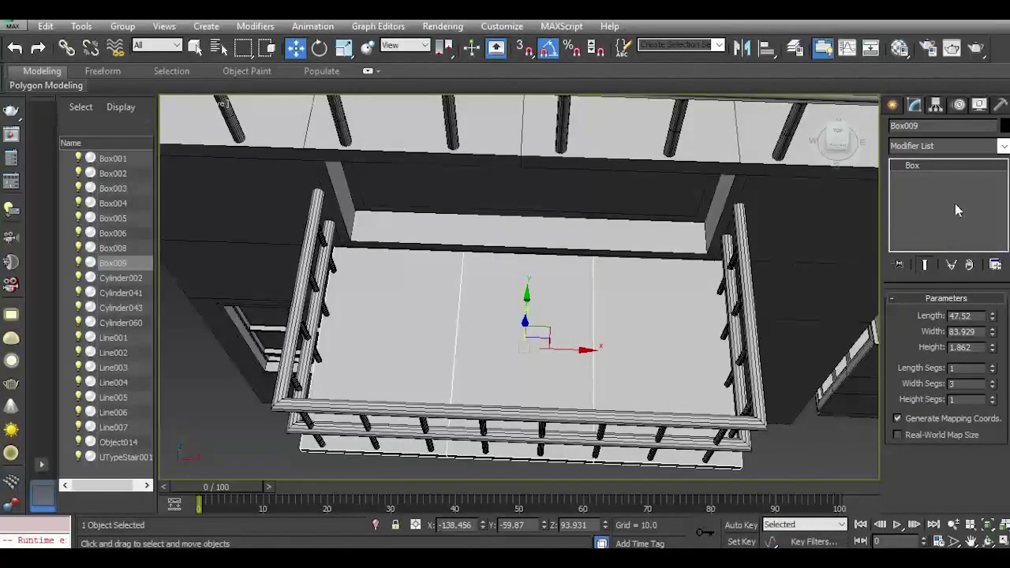
{"action": "middle_click_drag", "start_coordinate": [636, 241], "coordinate": [613, 421]}
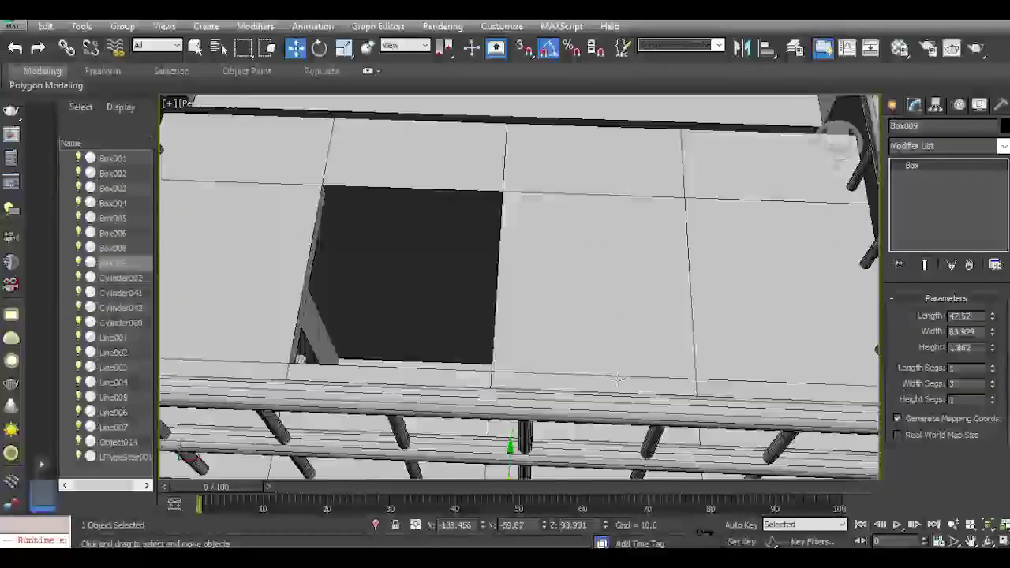
{"action": "middle_click_drag", "start_coordinate": [615, 351], "coordinate": [611, 305]}
{"action": "scroll", "coordinate": [611, 305], "scroll_direction": "down", "scroll_amount": 2}
{"action": "middle_click_drag", "start_coordinate": [520, 300], "coordinate": [530, 224]}
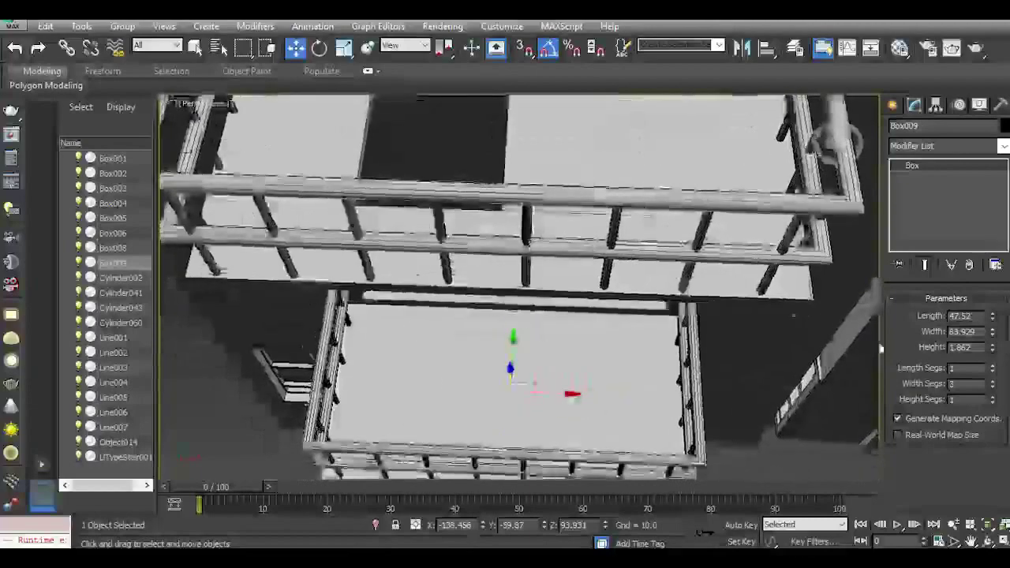
{"action": "left_click", "coordinate": [993, 366]}
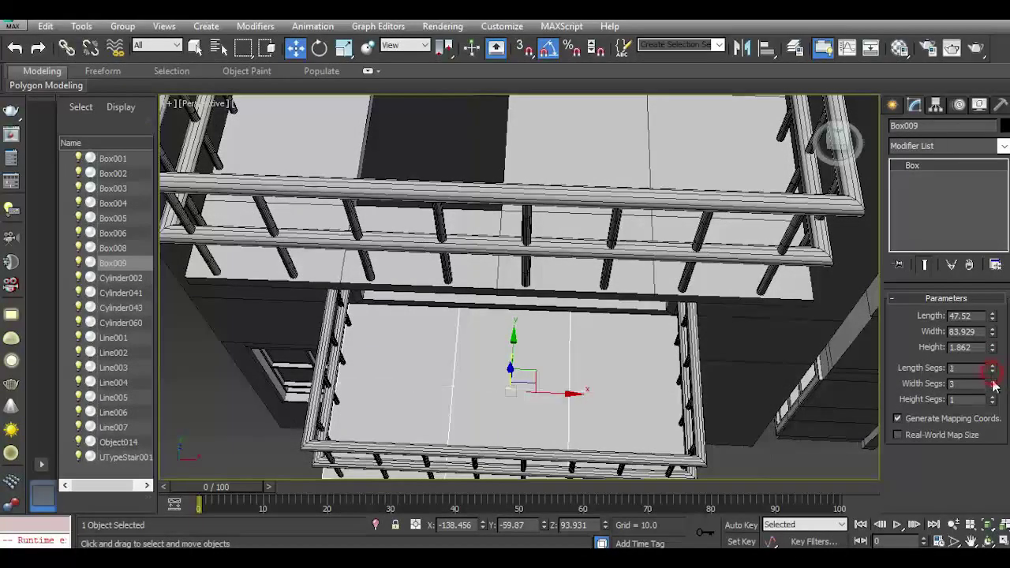
{"action": "left_click", "coordinate": [993, 381]}
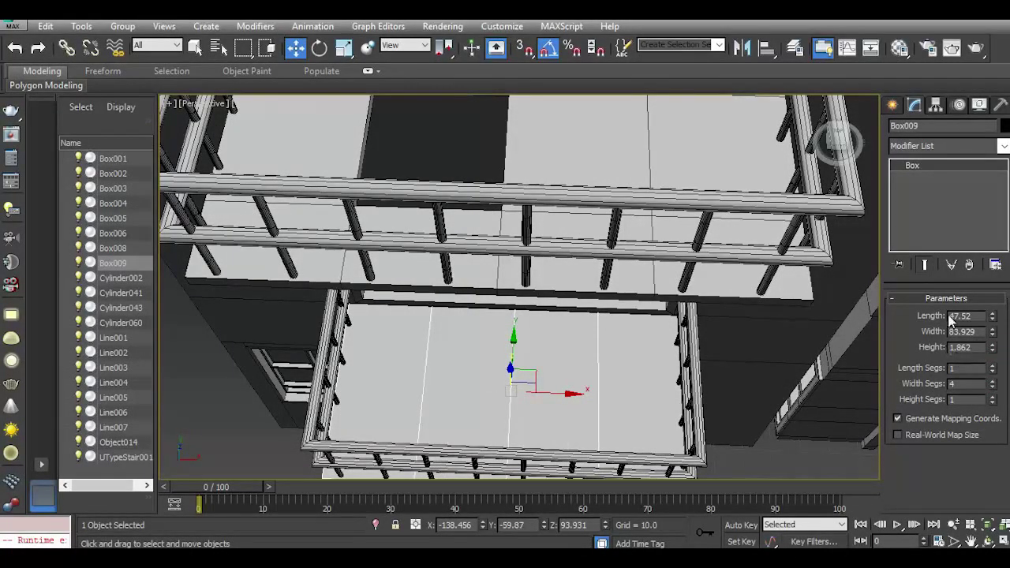
{"action": "right_click", "coordinate": [923, 175]}
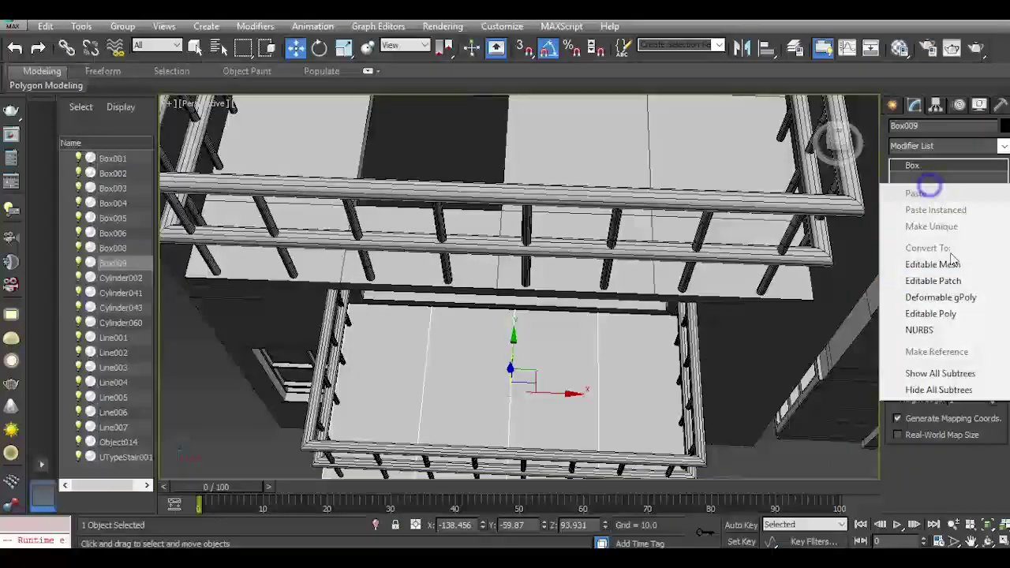
{"action": "left_click", "coordinate": [955, 308]}
{"action": "left_click", "coordinate": [926, 315]}
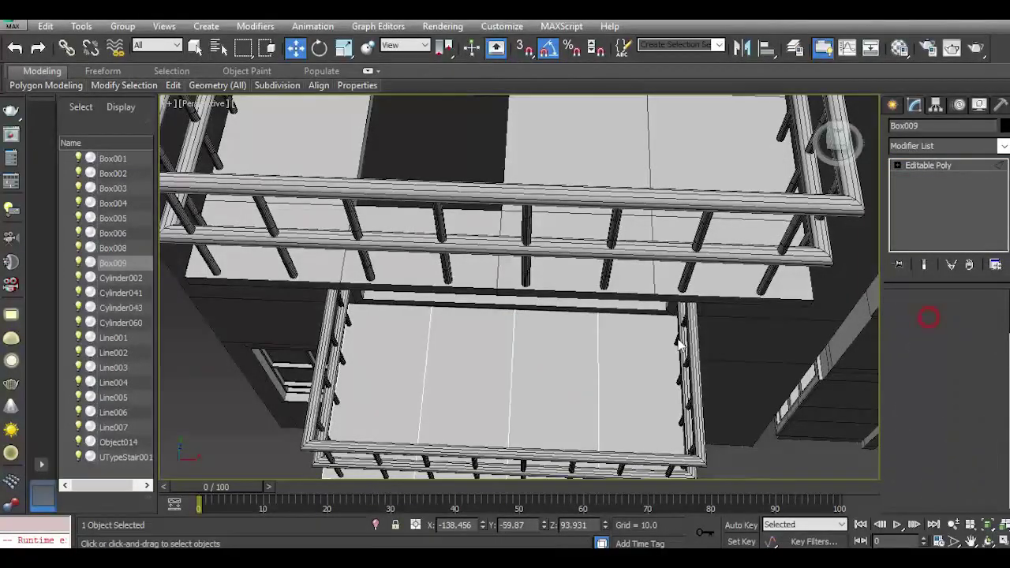
{"action": "left_click", "coordinate": [425, 389]}
{"action": "left_click", "coordinate": [912, 393]}
{"action": "scroll", "coordinate": [931, 442], "scroll_direction": "down", "scroll_amount": 4}
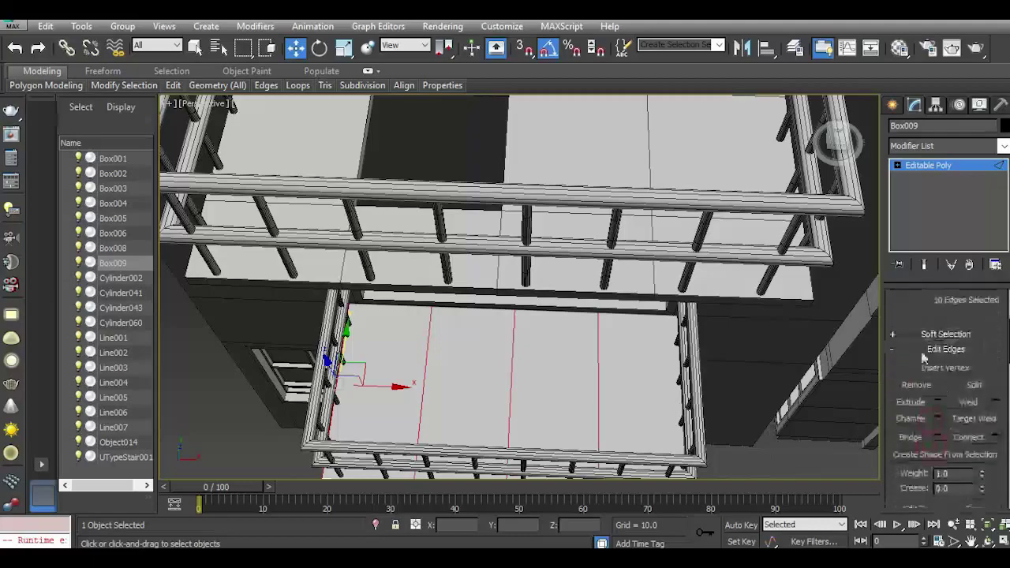
{"action": "left_click", "coordinate": [995, 437]}
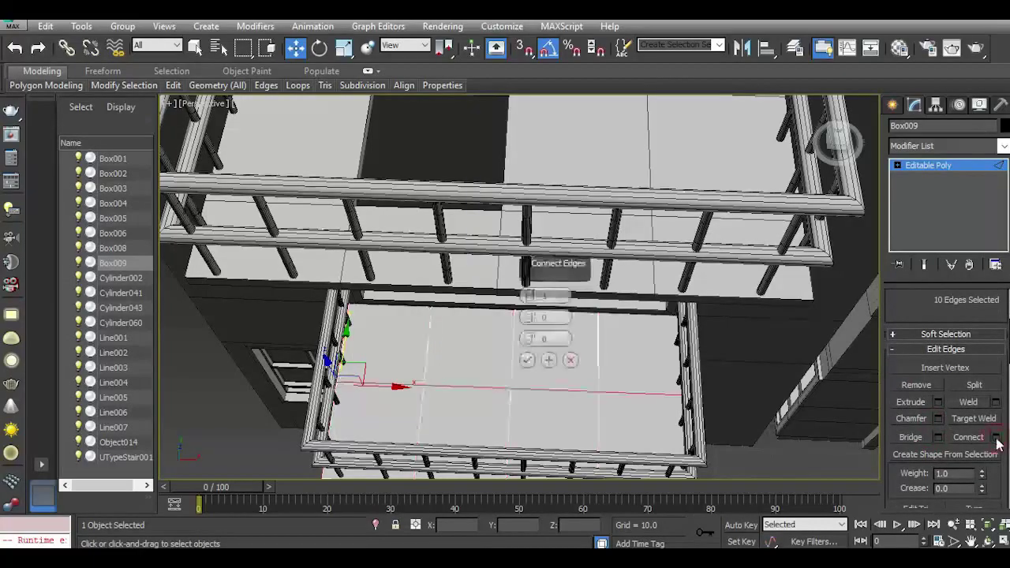
{"action": "left_click", "coordinate": [530, 295]}
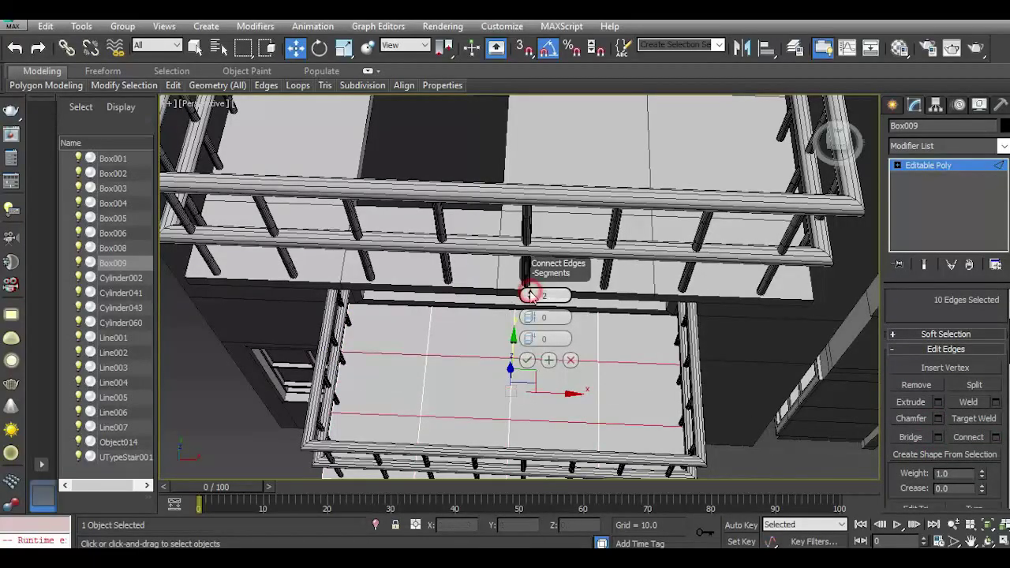
{"action": "left_click", "coordinate": [571, 360]}
Delete the lower balcony slab and replace it with a copy of the upper slab with its opening, moved straight down to the lower balcony.
{"action": "left_click", "coordinate": [956, 166]}
{"action": "key", "text": "Delete"}
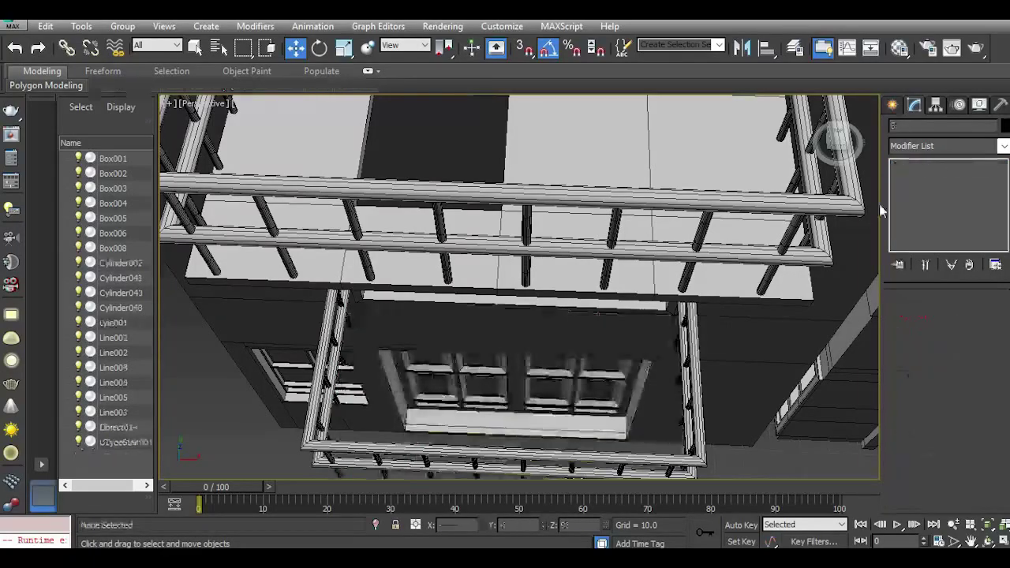
{"action": "scroll", "coordinate": [639, 250], "scroll_direction": "down", "scroll_amount": 5}
{"action": "left_click", "coordinate": [613, 233]}
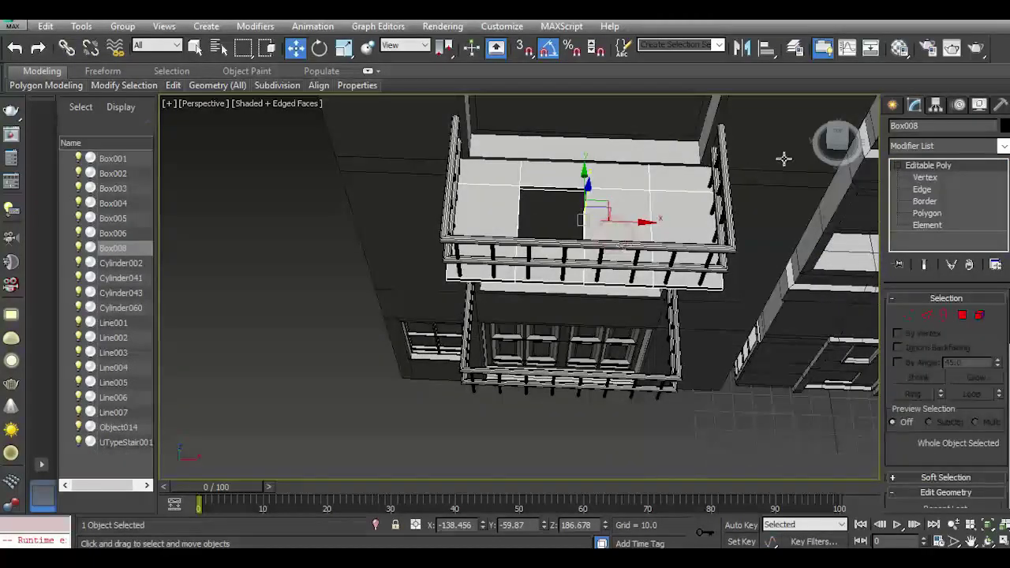
{"action": "left_click_drag", "start_coordinate": [838, 143], "coordinate": [861, 80]}
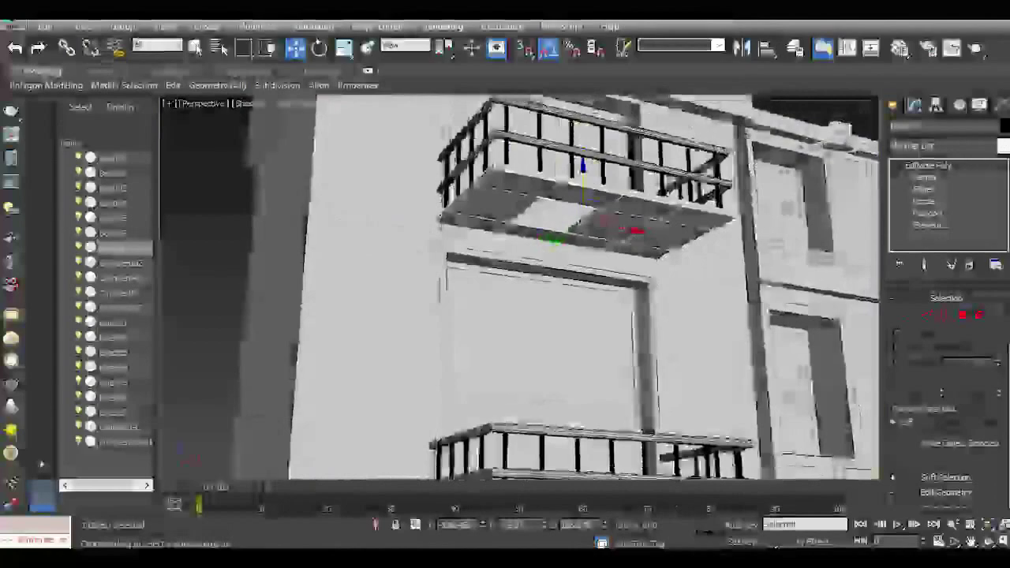
{"action": "left_click_drag", "start_coordinate": [584, 189], "coordinate": [600, 445]}
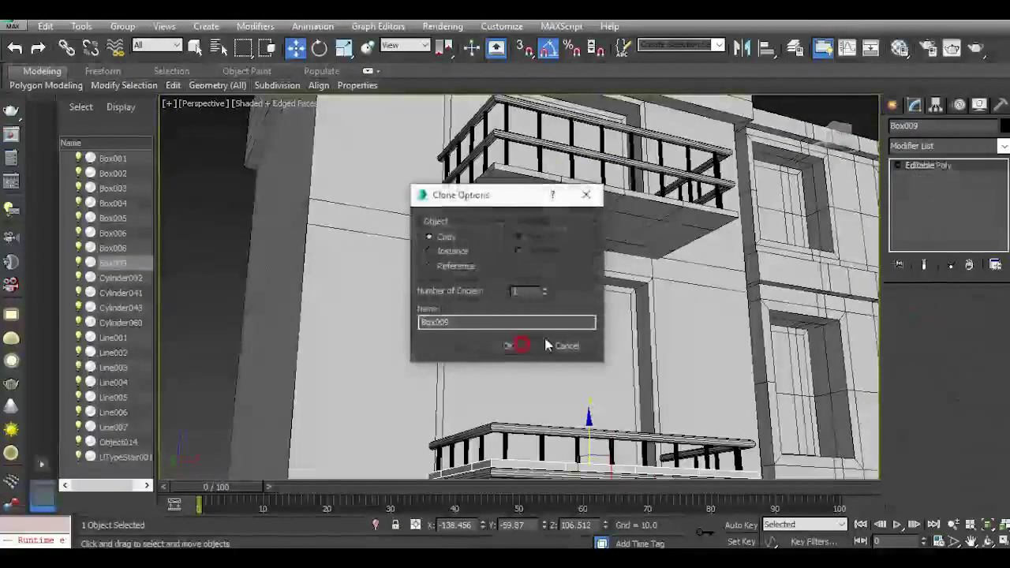
{"action": "left_click", "coordinate": [510, 343]}
Lower the copied slab about 13 units to the base of the lower balcony's railing and deselect it.
{"action": "middle_click_drag", "start_coordinate": [510, 343], "coordinate": [534, 258], "text": "alt"}
{"action": "scroll", "coordinate": [517, 335], "scroll_direction": "up", "scroll_amount": 5}
{"action": "scroll", "coordinate": [633, 189], "scroll_direction": "down", "scroll_amount": 4}
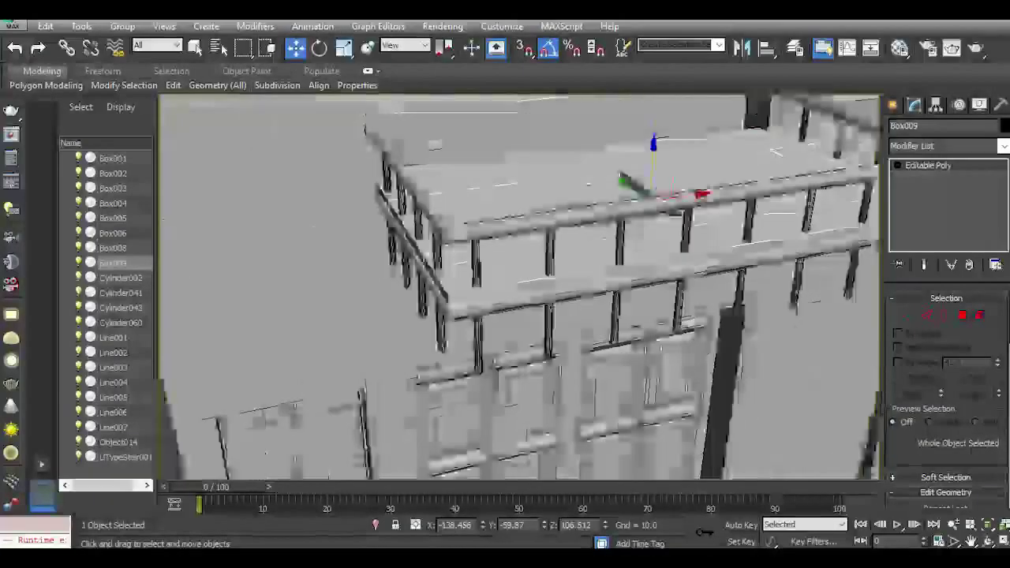
{"action": "left_click_drag", "start_coordinate": [641, 184], "coordinate": [653, 244]}
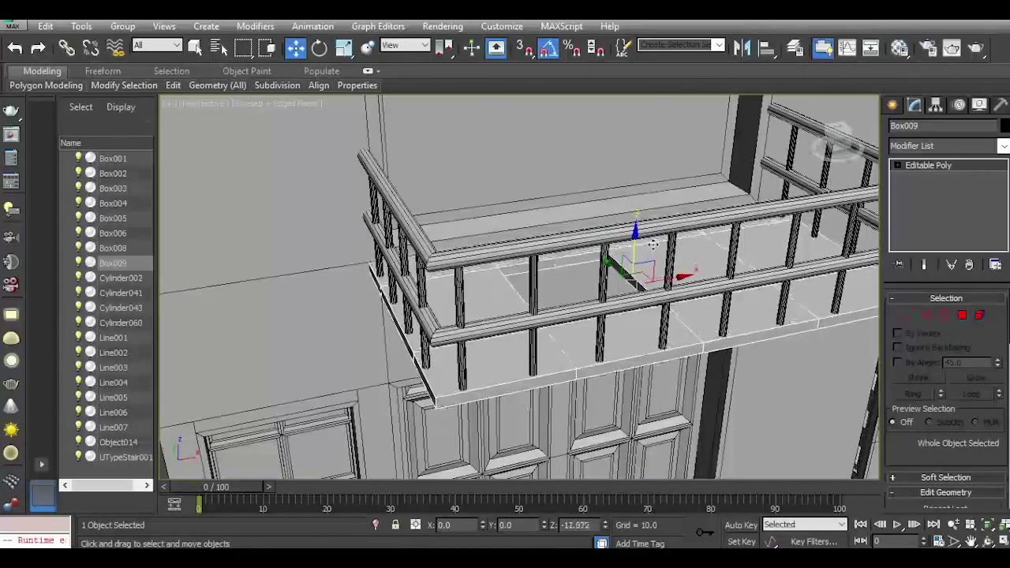
{"action": "left_click_drag", "start_coordinate": [851, 143], "coordinate": [829, 131]}
{"action": "scroll", "coordinate": [752, 164], "scroll_direction": "down", "scroll_amount": 3}
{"action": "mouse_move", "coordinate": [646, 142]}
{"action": "middle_mouse_down", "text": "alt"}
{"action": "mouse_move", "coordinate": [661, 164]}
{"action": "mouse_move", "coordinate": [706, 164]}
{"action": "mouse_move", "coordinate": [707, 196]}
{"action": "mouse_move", "coordinate": [698, 202]}
{"action": "mouse_move", "coordinate": [650, 135]}
{"action": "middle_mouse_up", "text": "alt"}
{"action": "mouse_move", "coordinate": [867, 134]}
{"action": "left_mouse_down"}
{"action": "mouse_move", "coordinate": [872, 115]}
{"action": "mouse_move", "coordinate": [874, 152]}
{"action": "left_mouse_up"}
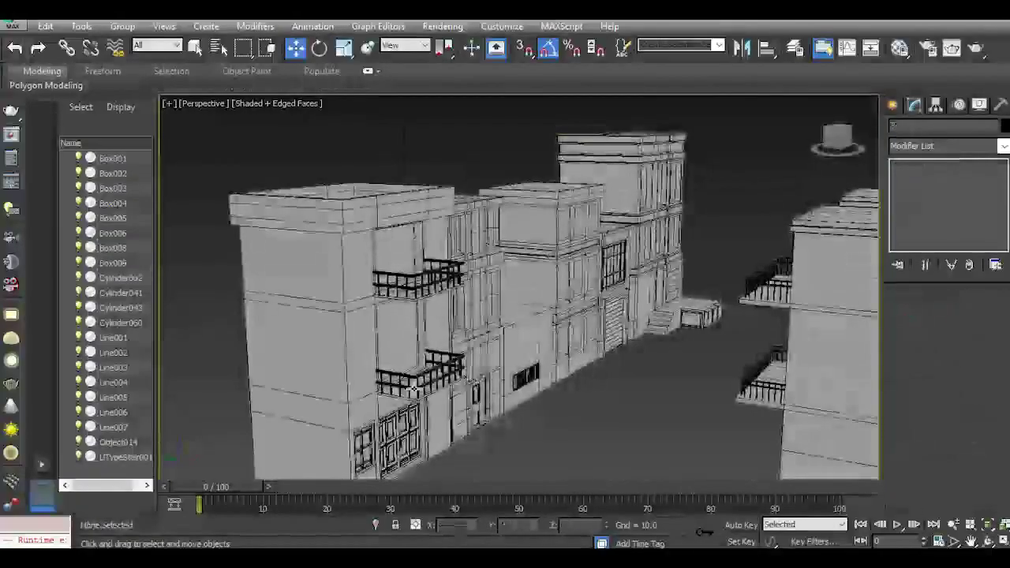
In the Left view, draw a straight vertical line about 79 units long from the lower balcony's top rail to just above the steps.
{"action": "key", "text": "l"}
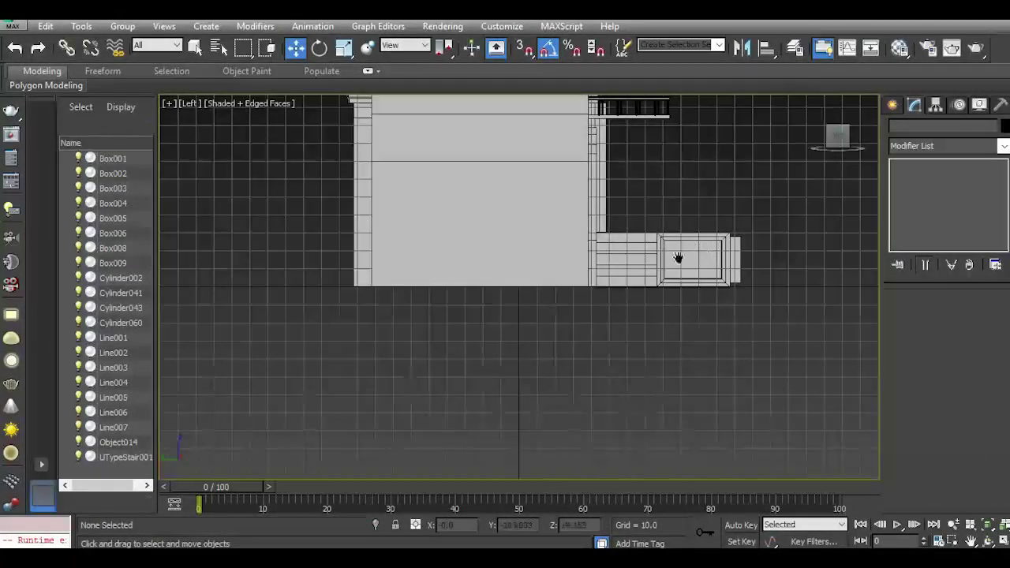
{"action": "middle_click_drag", "start_coordinate": [677, 258], "coordinate": [577, 370]}
{"action": "scroll", "coordinate": [513, 225], "scroll_direction": "up", "scroll_amount": 3}
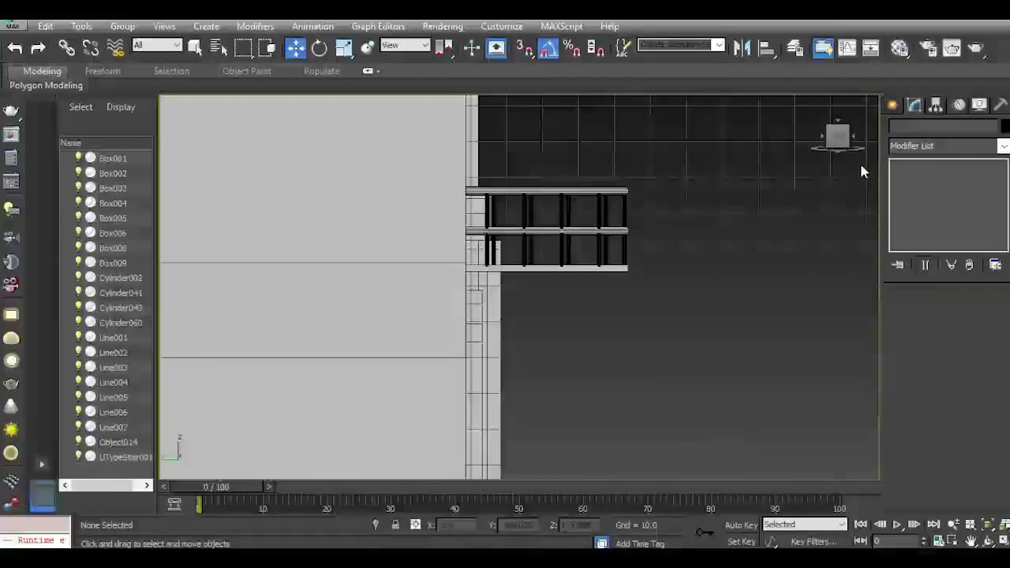
{"action": "left_click", "coordinate": [892, 106]}
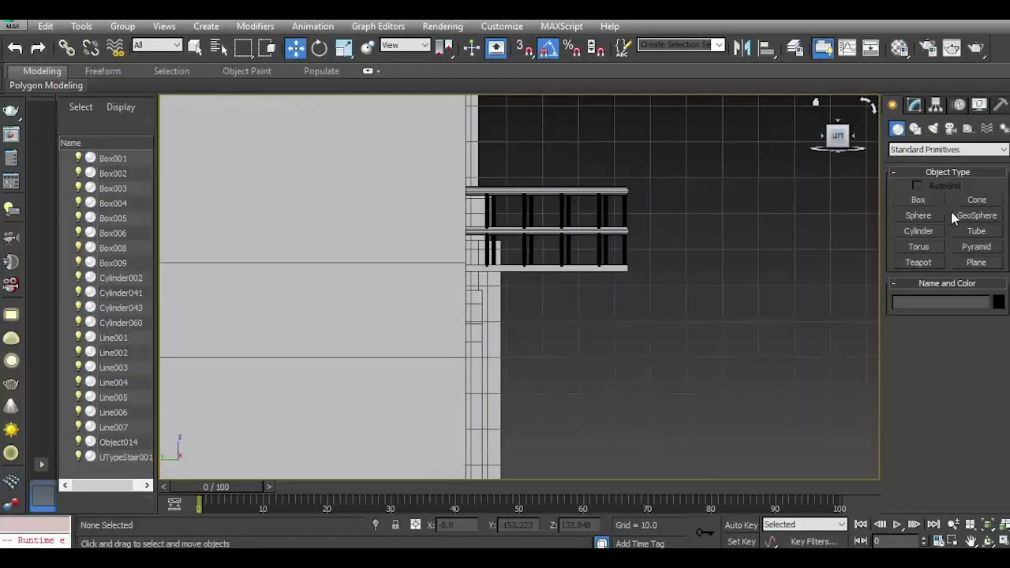
{"action": "left_click", "coordinate": [915, 128]}
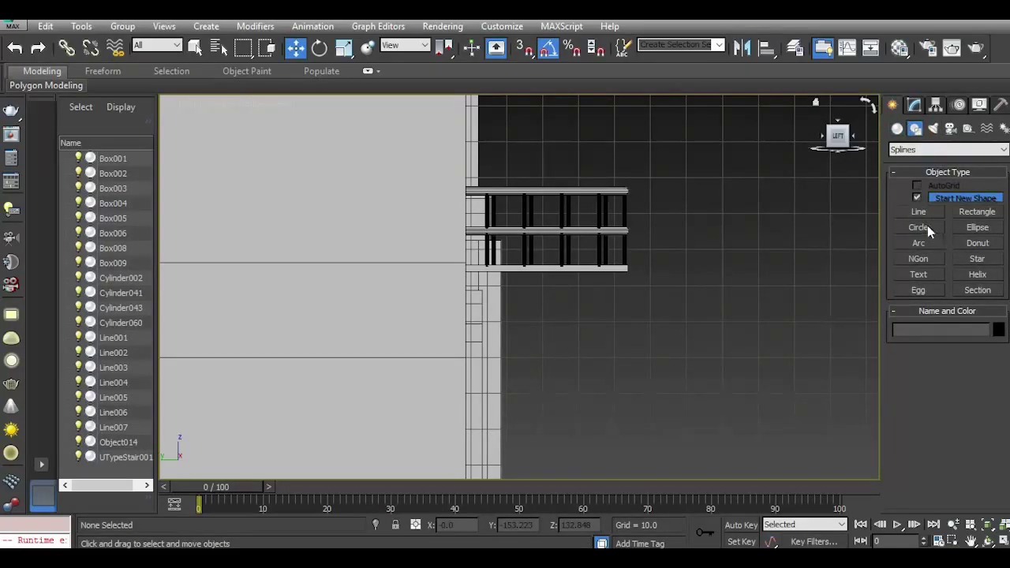
{"action": "left_click", "coordinate": [922, 212]}
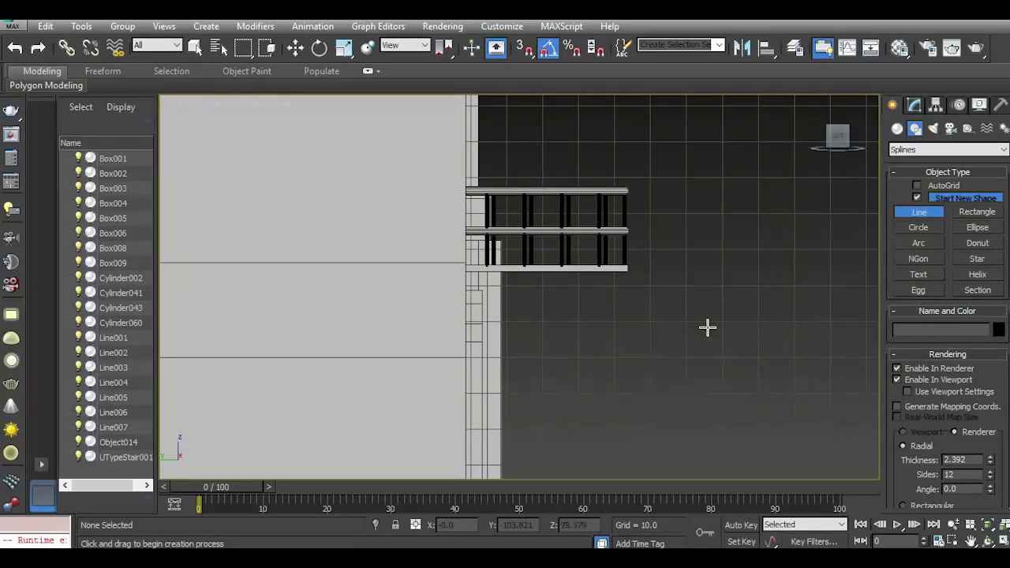
{"action": "left_click", "coordinate": [914, 105]}
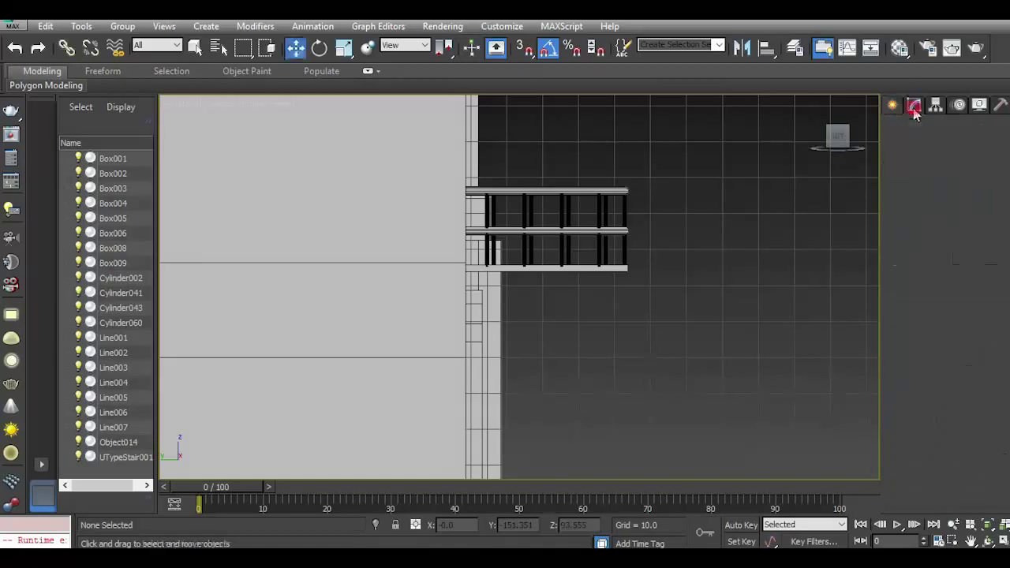
{"action": "left_click", "coordinate": [892, 106]}
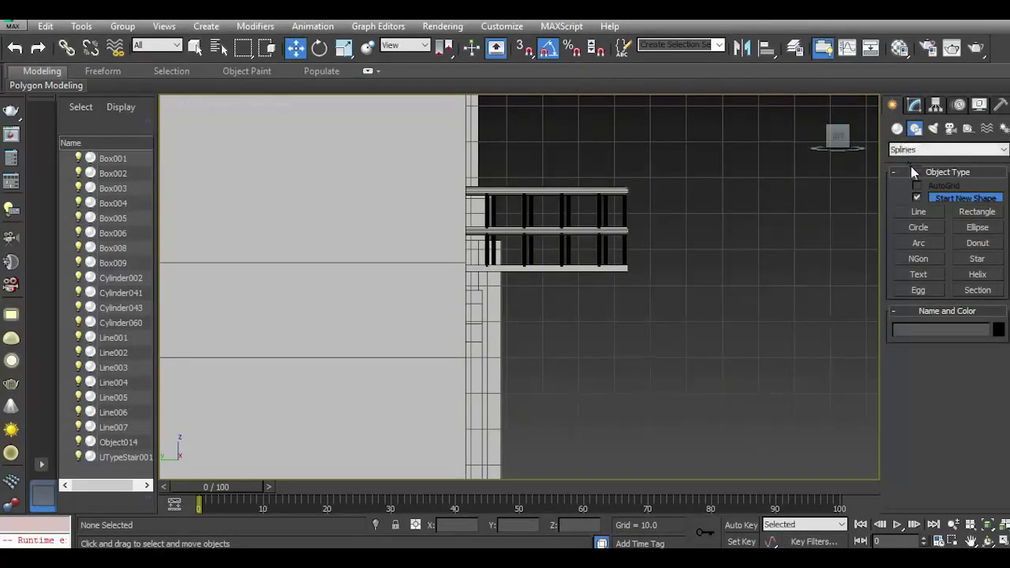
{"action": "left_click", "coordinate": [915, 212]}
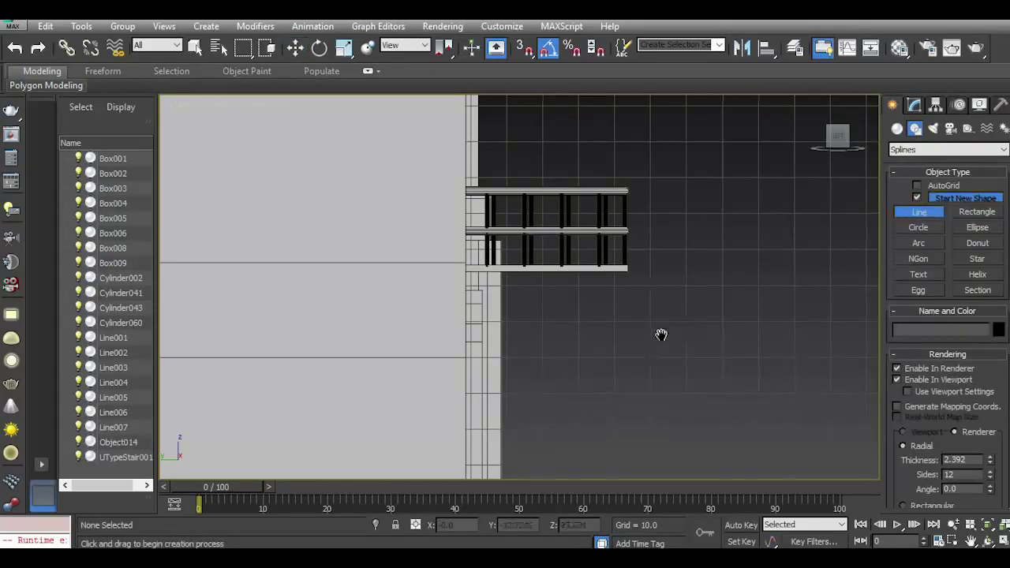
{"action": "middle_click_drag", "start_coordinate": [661, 335], "coordinate": [648, 322]}
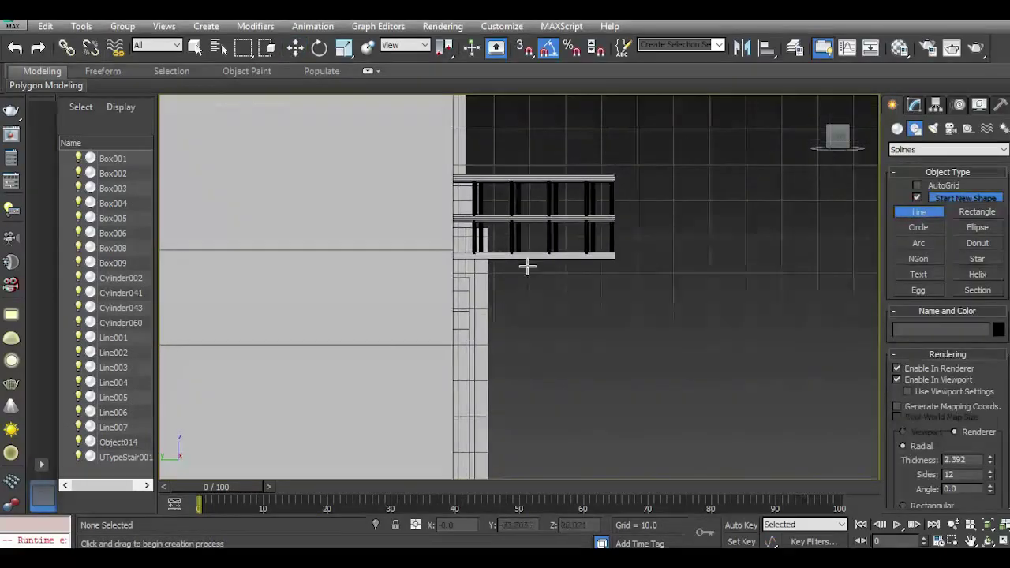
{"action": "left_click", "coordinate": [505, 179]}
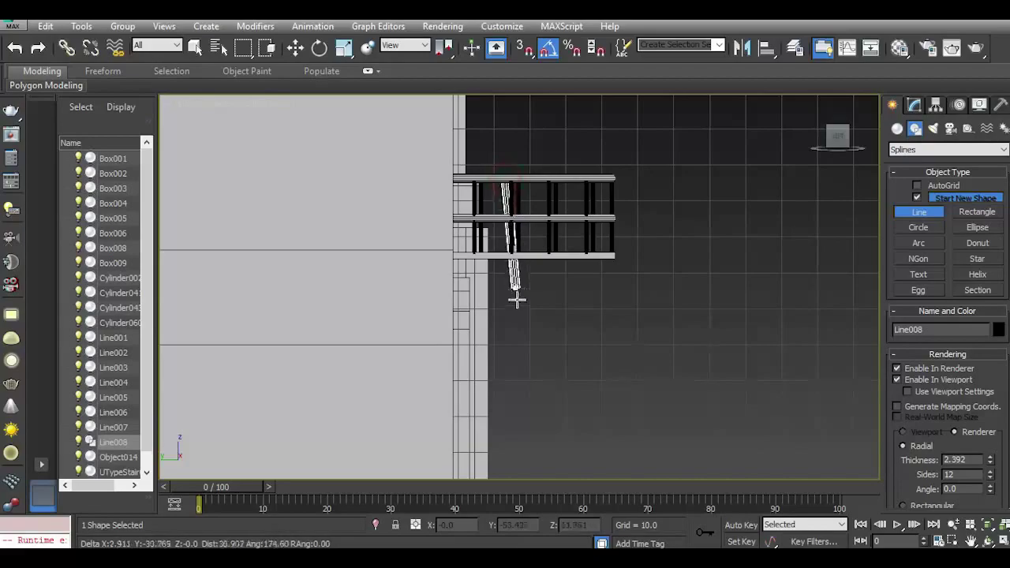
{"action": "middle_click_drag", "start_coordinate": [515, 439], "coordinate": [525, 330]}
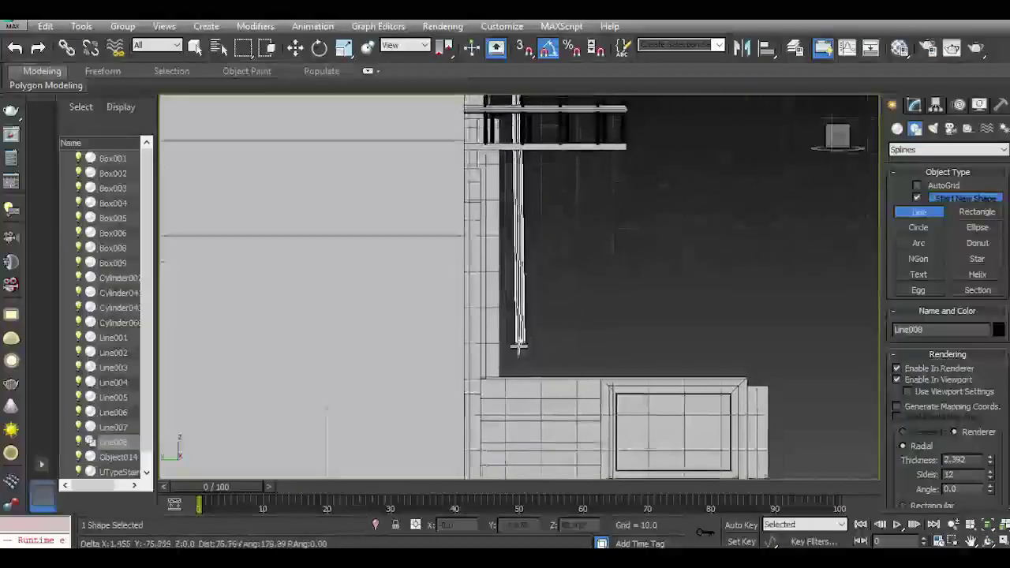
{"action": "middle_click_drag", "start_coordinate": [519, 414], "coordinate": [508, 328]}
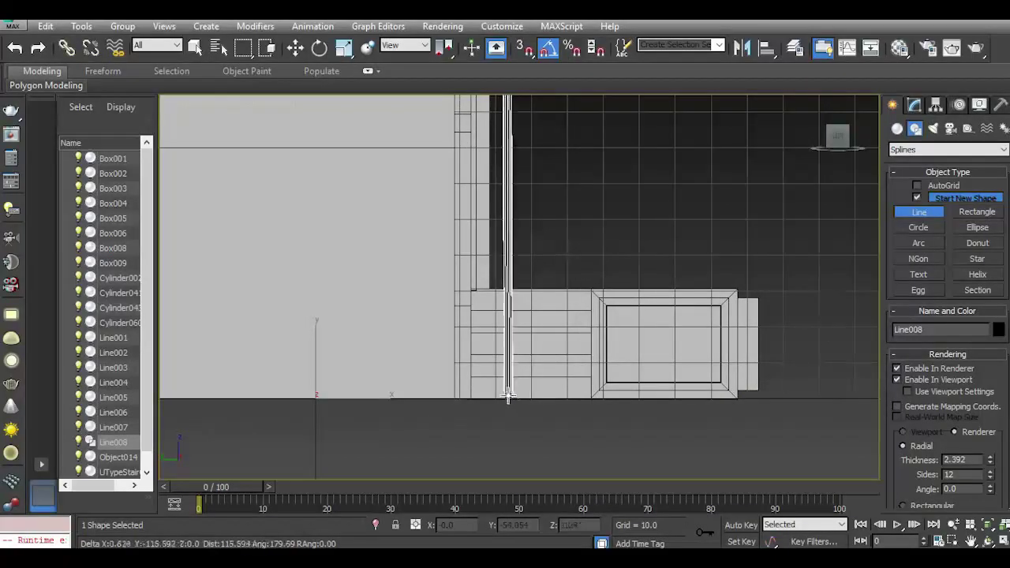
{"action": "middle_click_drag", "start_coordinate": [505, 263], "coordinate": [504, 369]}
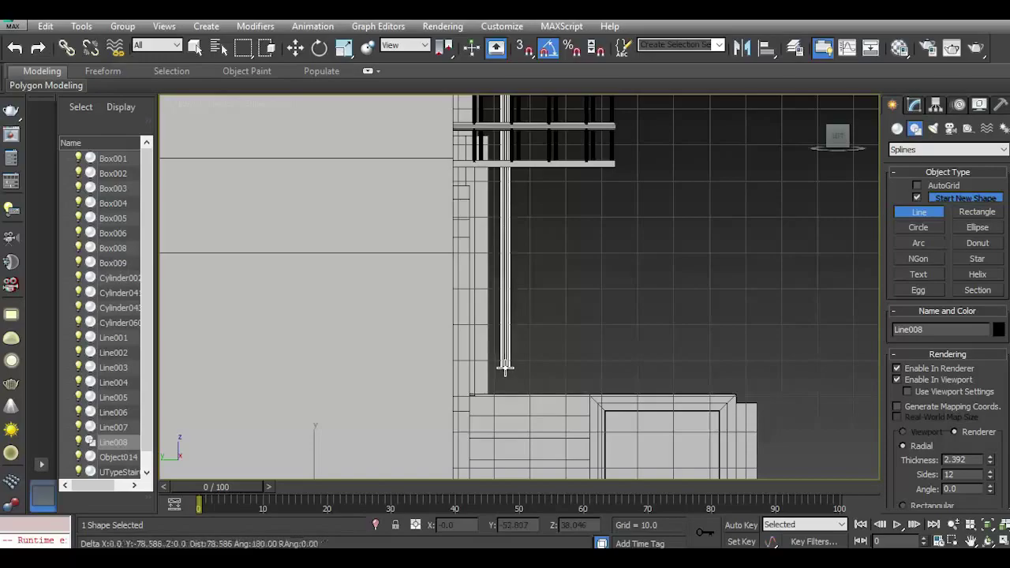
{"action": "left_click", "coordinate": [505, 367]}
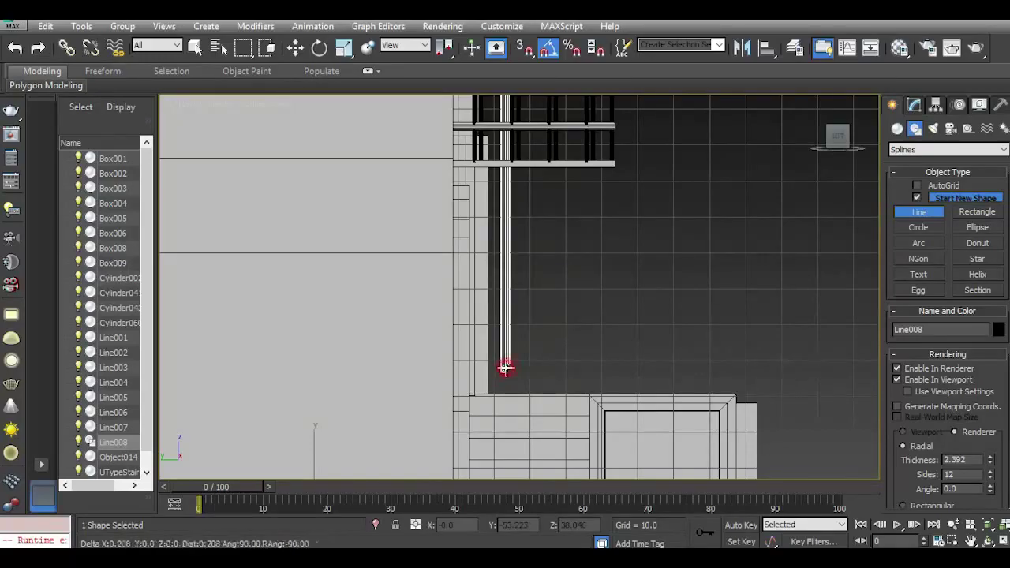
{"action": "right_click", "coordinate": [590, 370]}
Display the vertical line as a radial tube in the viewport and set its thickness to 1.961.
{"action": "left_click", "coordinate": [938, 379]}
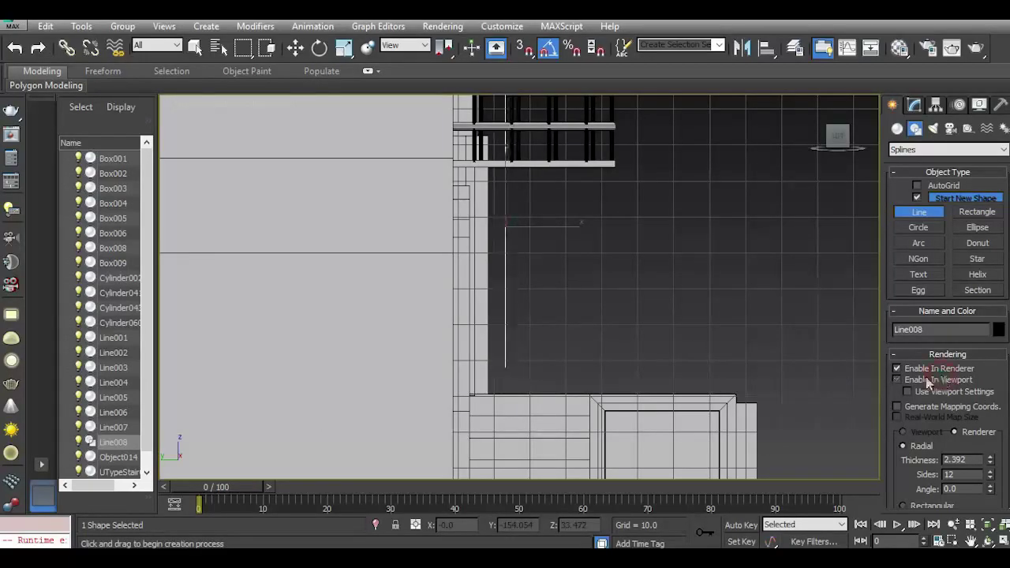
{"action": "middle_click_drag", "start_coordinate": [562, 314], "coordinate": [561, 393]}
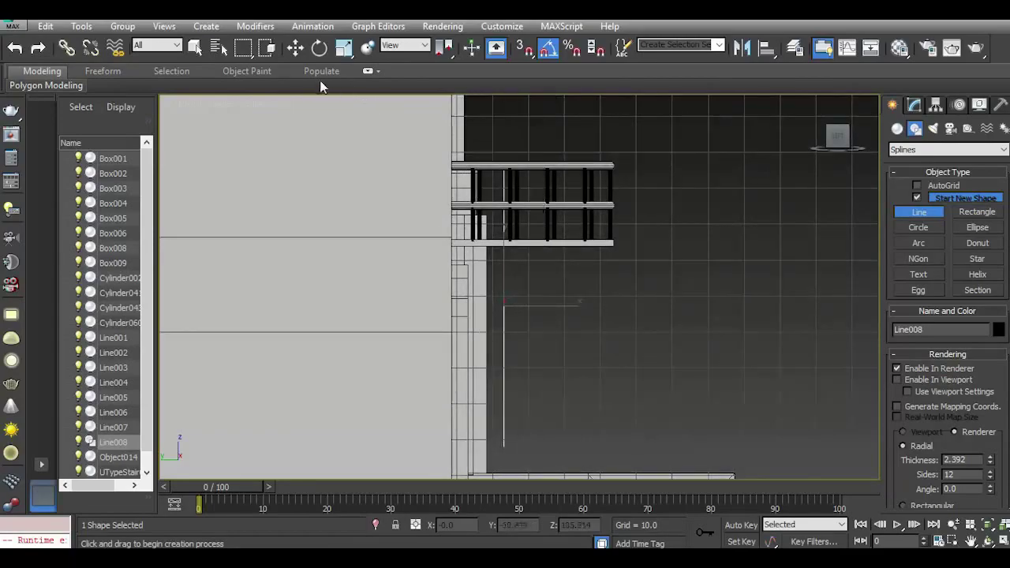
{"action": "left_click", "coordinate": [297, 49]}
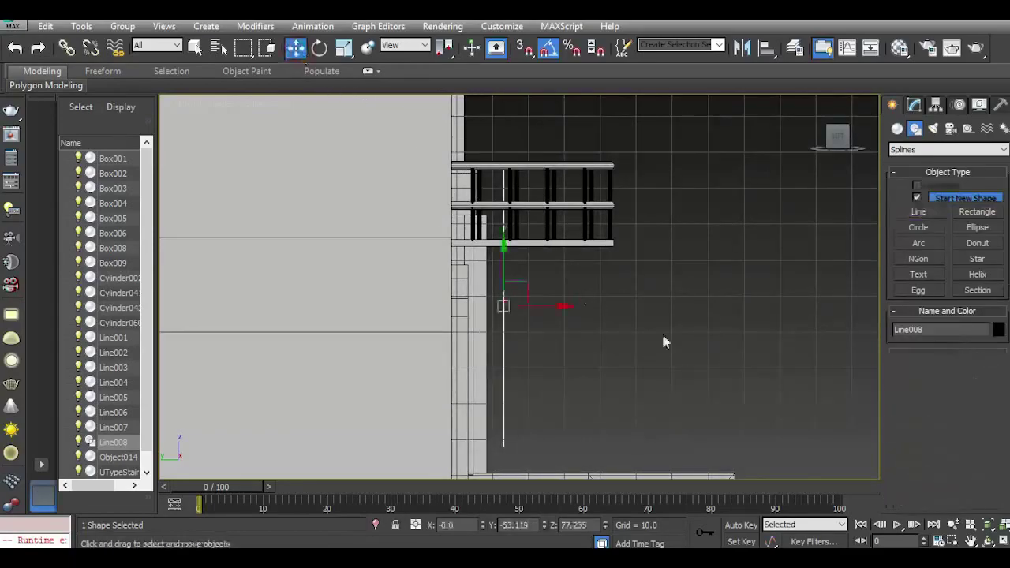
{"action": "left_click", "coordinate": [915, 105]}
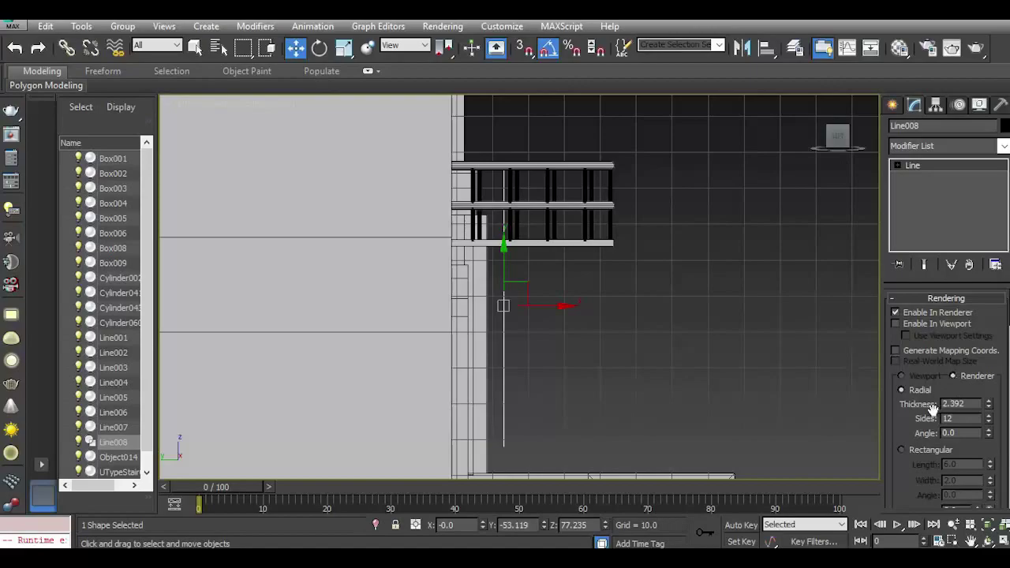
{"action": "left_click", "coordinate": [896, 324]}
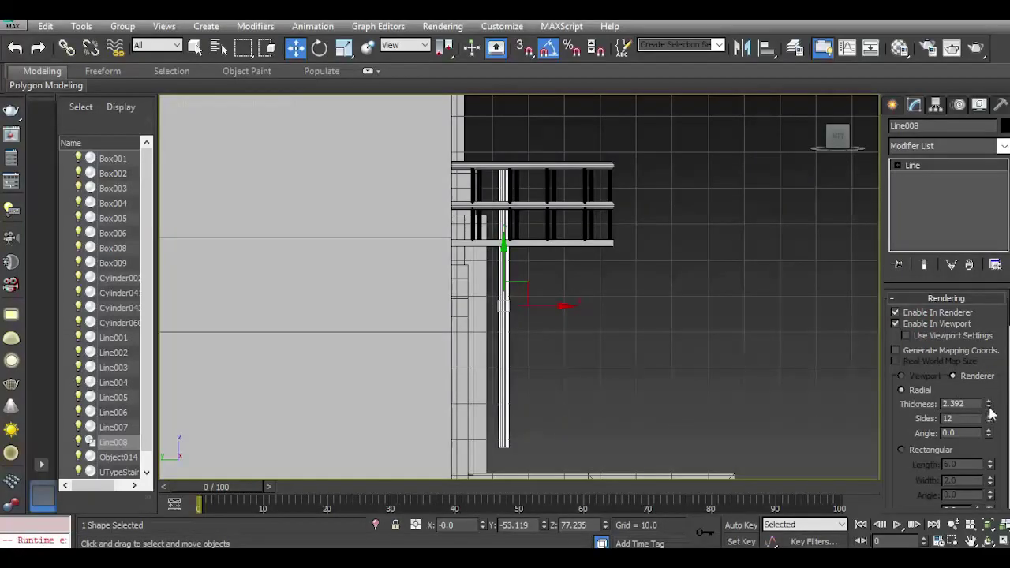
{"action": "left_click_drag", "start_coordinate": [988, 405], "coordinate": [997, 419]}
{"action": "scroll", "coordinate": [499, 317], "scroll_direction": "up", "scroll_amount": 5}
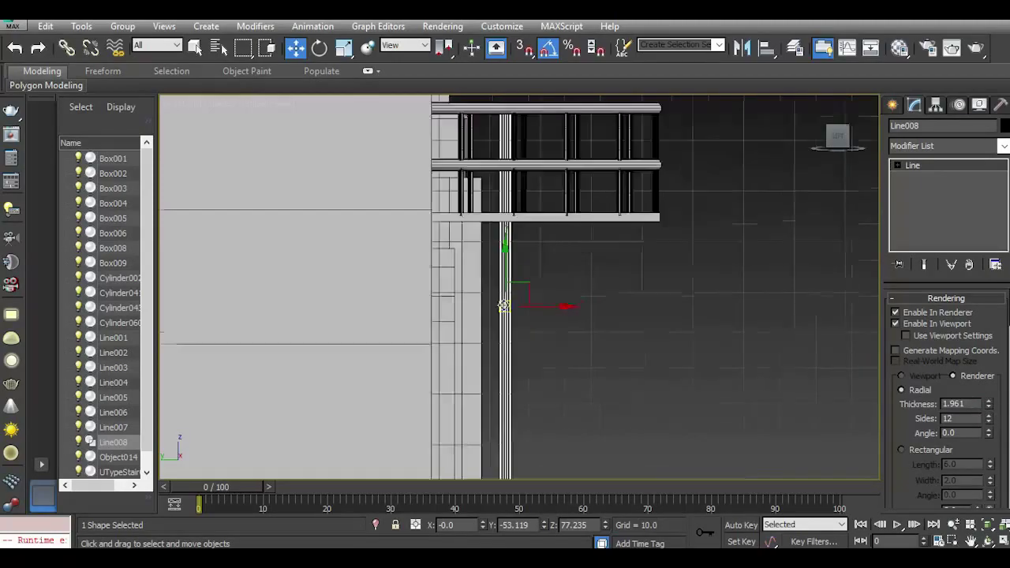
{"action": "left_click", "coordinate": [897, 46]}
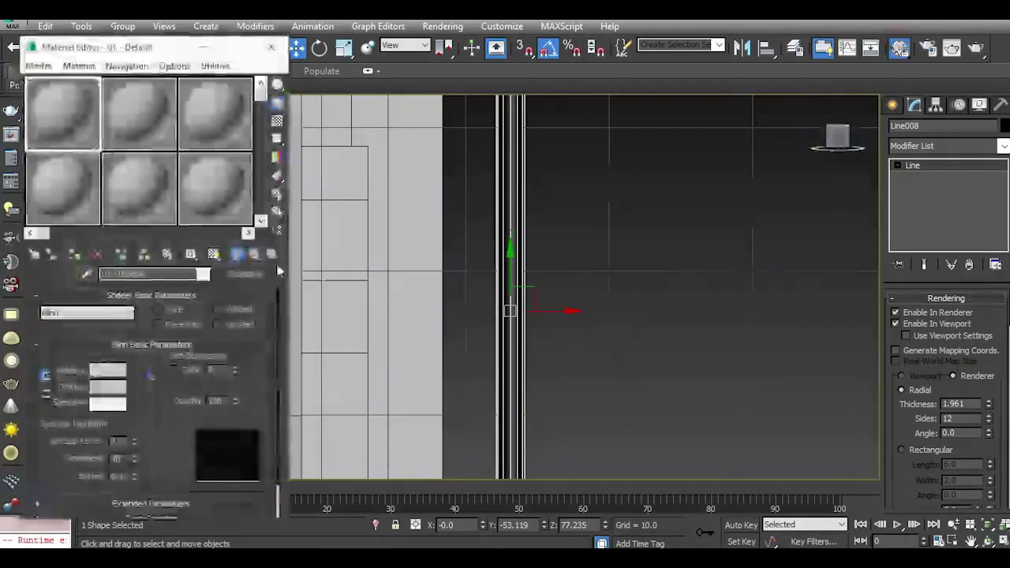
{"action": "left_click", "coordinate": [271, 46]}
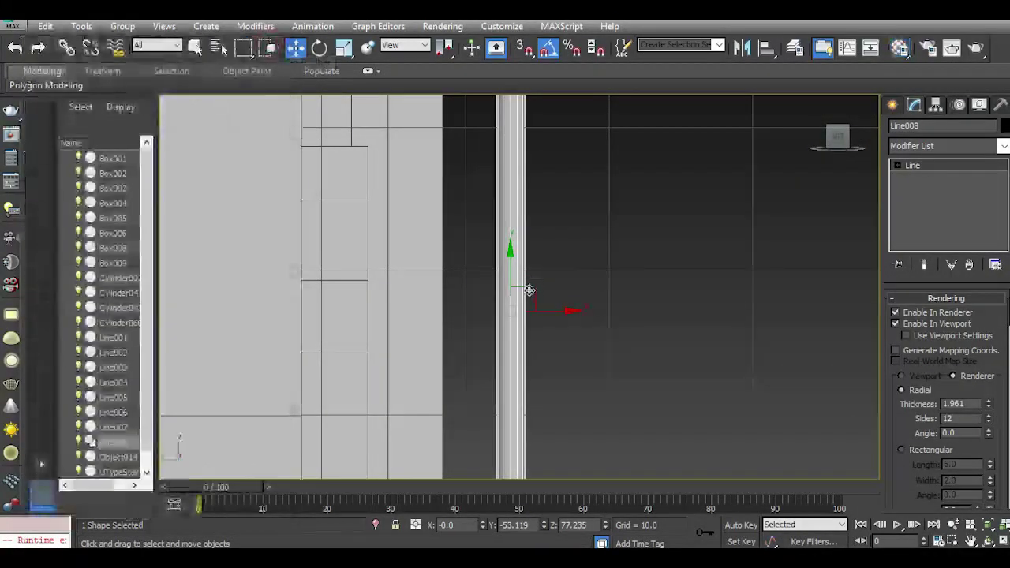
{"action": "scroll", "coordinate": [548, 323], "scroll_direction": "down", "scroll_amount": 2}
{"action": "scroll", "coordinate": [489, 315], "scroll_direction": "down", "scroll_amount": 2}
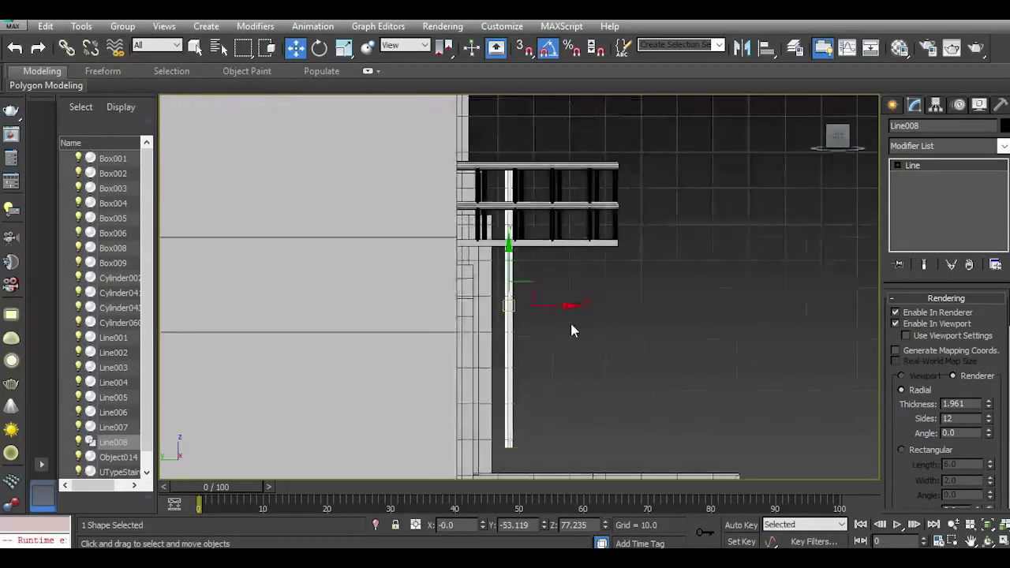
{"action": "scroll", "coordinate": [570, 325], "scroll_direction": "down", "scroll_amount": 2}
{"action": "middle_click_drag", "start_coordinate": [507, 364], "coordinate": [485, 349]}
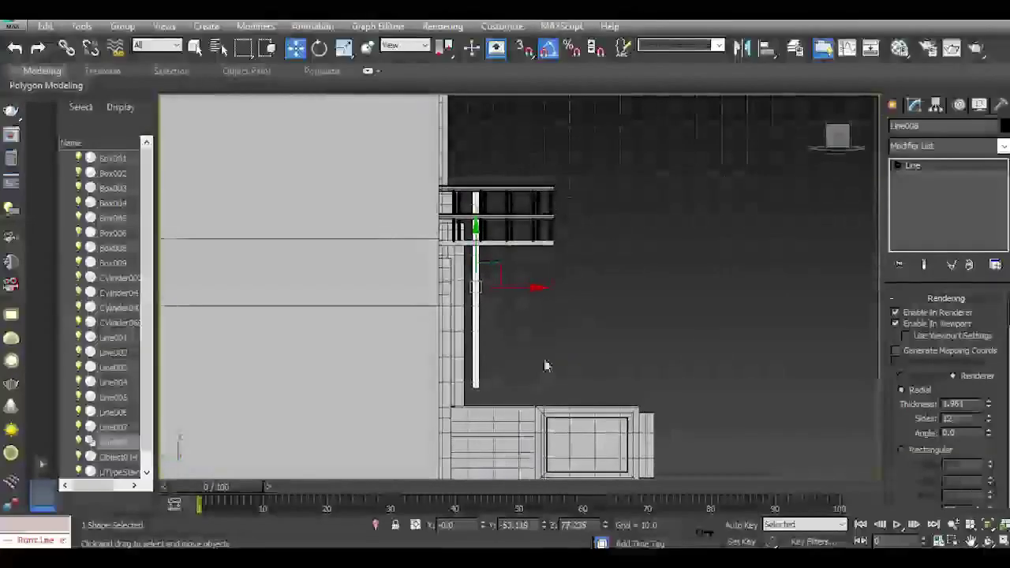
Raise the vertical tube's bottom vertex about 8 units and copy the shortened tube about 19 units outward beneath the balcony.
{"action": "left_click", "coordinate": [896, 166]}
{"action": "left_click", "coordinate": [915, 177]}
{"action": "left_click_drag", "start_coordinate": [522, 421], "coordinate": [522, 423]}
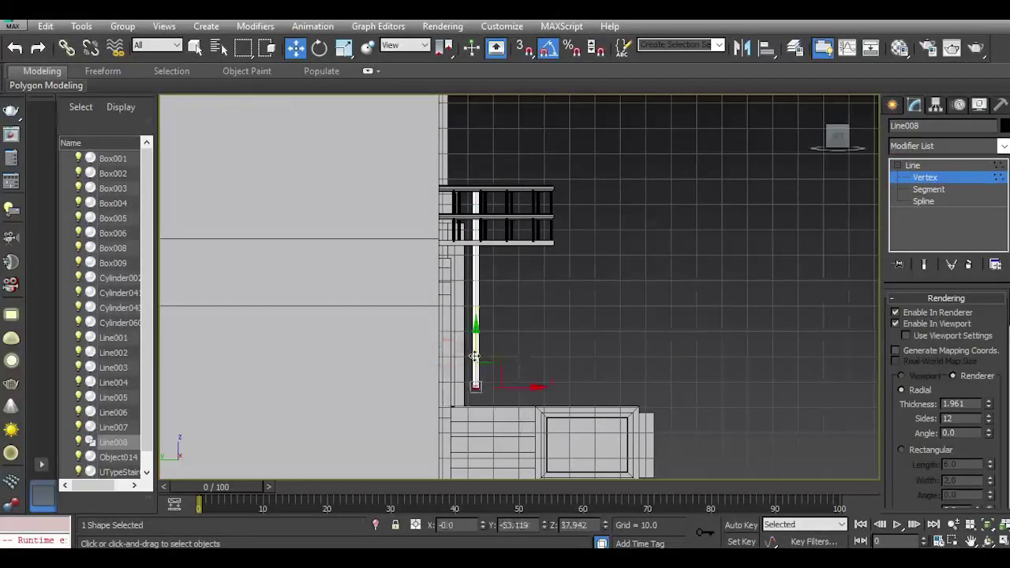
{"action": "left_click", "coordinate": [944, 166]}
{"action": "left_click_drag", "start_coordinate": [517, 286], "coordinate": [565, 281], "text": "shift"}
{"action": "left_click", "coordinate": [516, 345]}
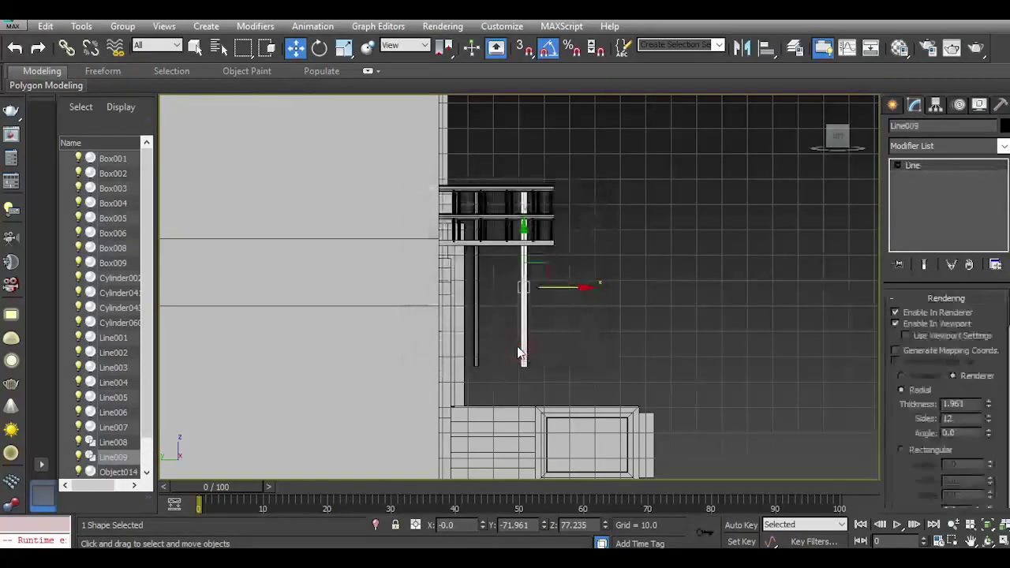
Make a copy of the outer tube rotated 90° to horizontal and raise it about 37 units to just below the top rail.
{"action": "scroll", "coordinate": [503, 229], "scroll_direction": "up", "scroll_amount": 2}
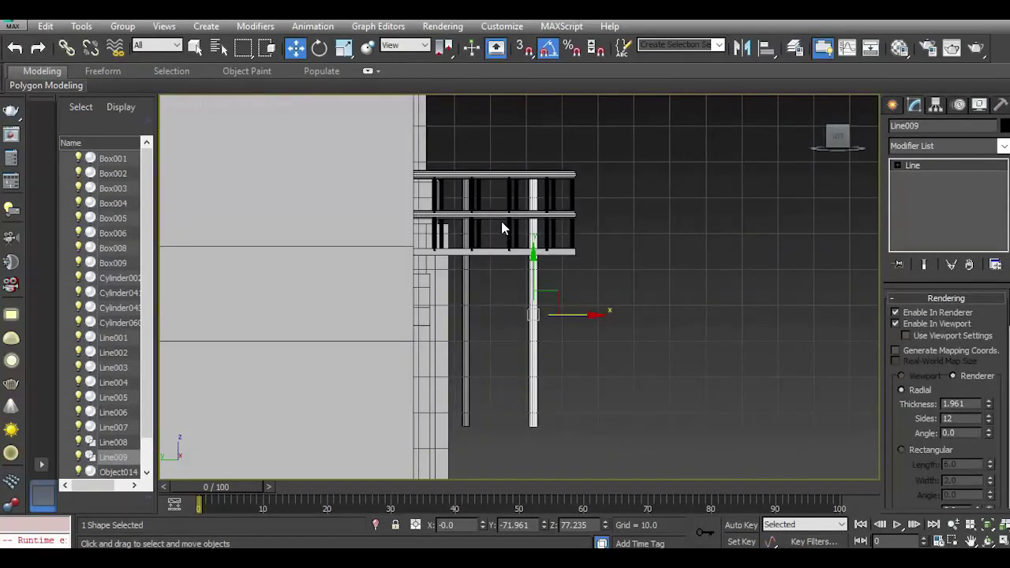
{"action": "scroll", "coordinate": [496, 236], "scroll_direction": "up", "scroll_amount": 2}
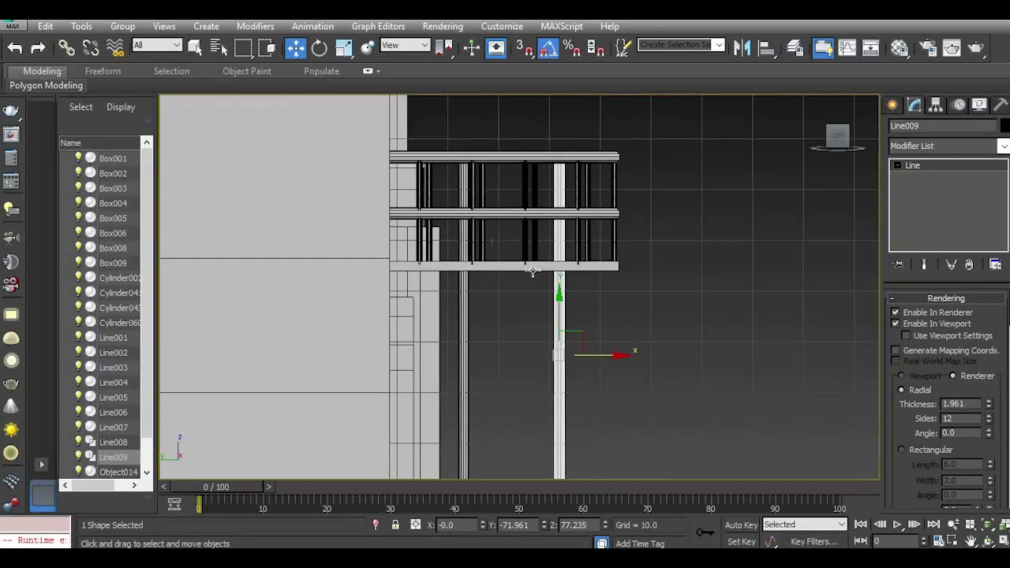
{"action": "left_click", "coordinate": [322, 49]}
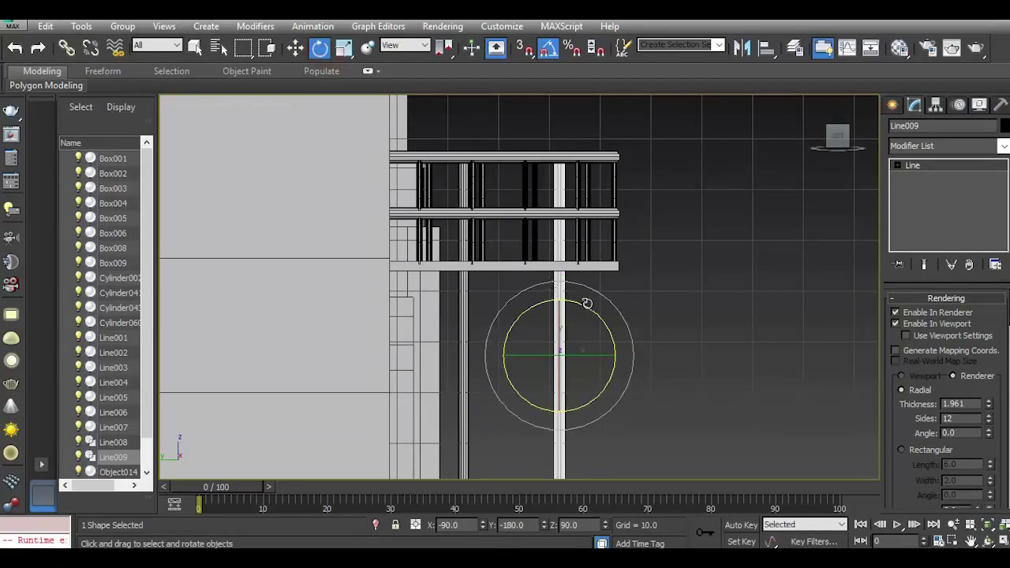
{"action": "left_click_drag", "start_coordinate": [586, 303], "coordinate": [581, 298], "text": "shift"}
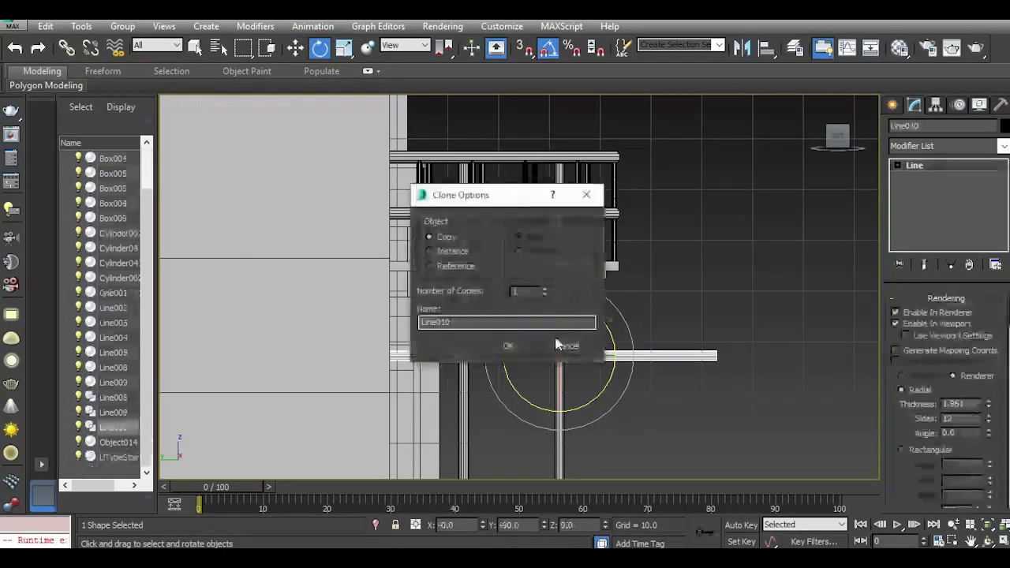
{"action": "left_click", "coordinate": [523, 343]}
{"action": "left_click", "coordinate": [296, 50]}
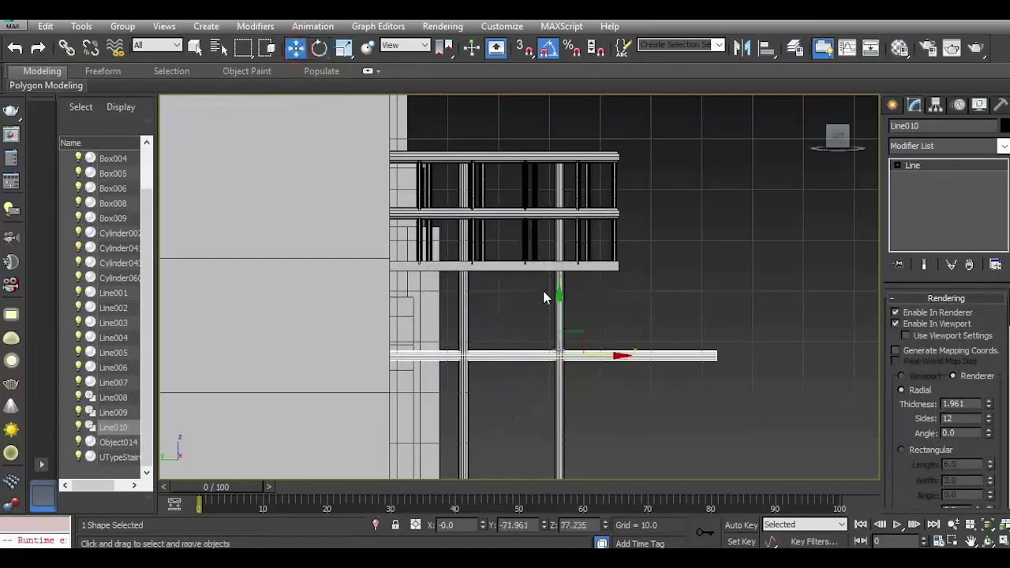
{"action": "left_click_drag", "start_coordinate": [561, 308], "coordinate": [559, 125]}
Move both end vertices of the horizontal line inward so that it spans only between the two vertical tubes.
{"action": "left_click", "coordinate": [897, 165]}
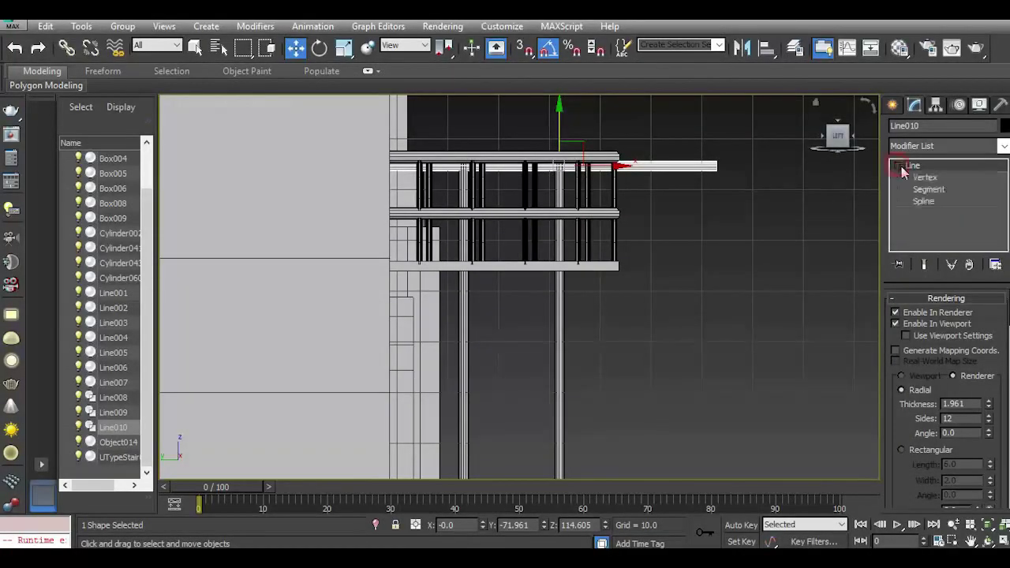
{"action": "left_click", "coordinate": [922, 177]}
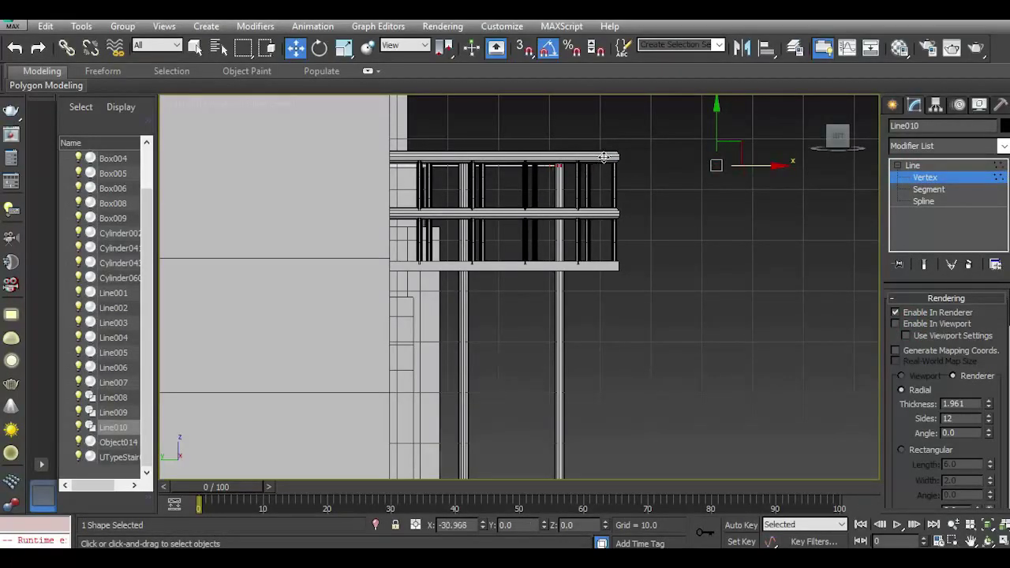
{"action": "left_click_drag", "start_coordinate": [604, 158], "coordinate": [605, 157]}
{"action": "left_click_drag", "start_coordinate": [310, 177], "coordinate": [384, 258]}
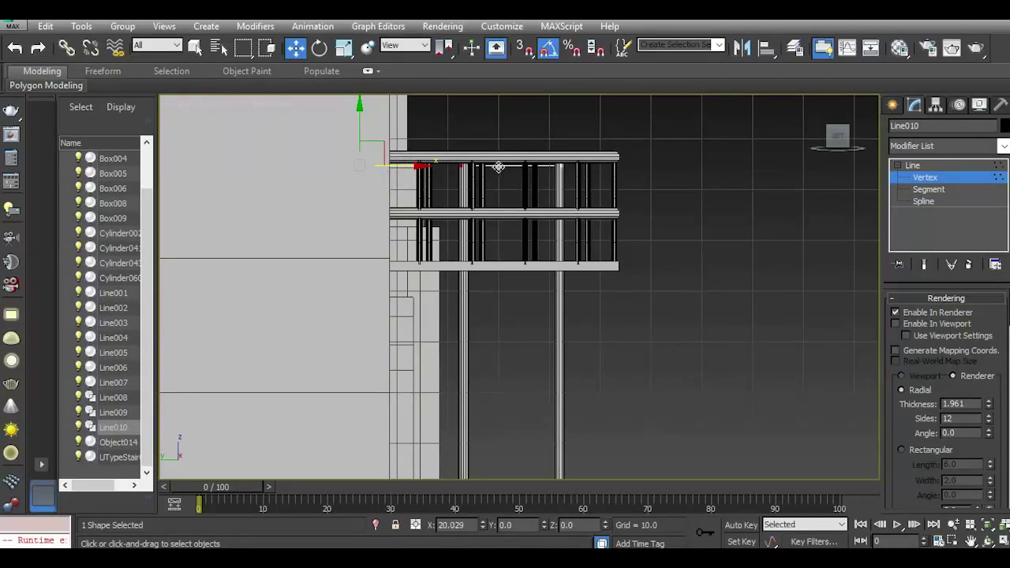
{"action": "left_click_drag", "start_coordinate": [500, 167], "coordinate": [501, 166]}
Lower both vertices of the horizontal line to just above the lower balcony's middle rail.
{"action": "scroll", "coordinate": [512, 160], "scroll_direction": "up", "scroll_amount": 5}
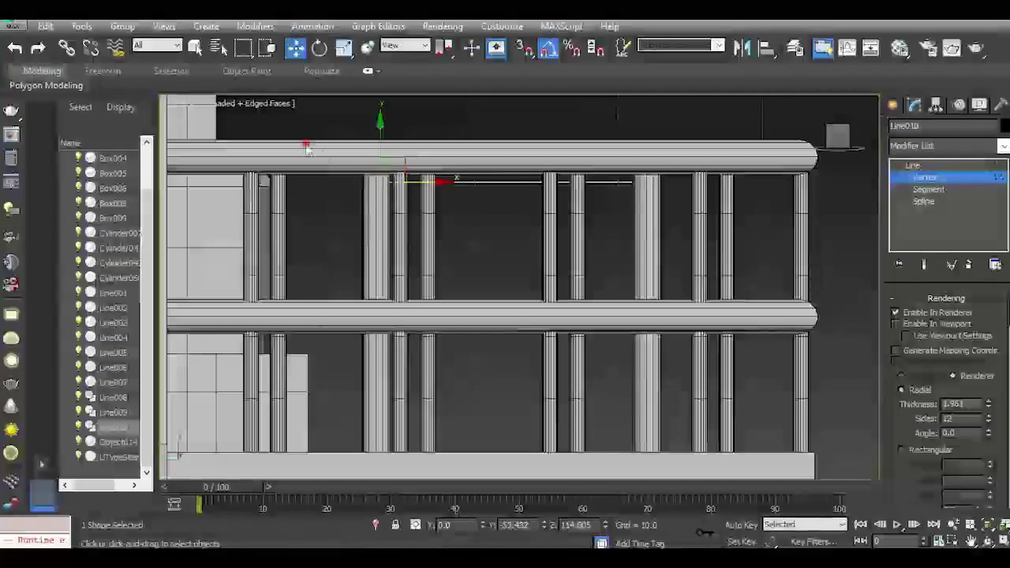
{"action": "left_click_drag", "start_coordinate": [304, 143], "coordinate": [813, 230]}
{"action": "left_click_drag", "start_coordinate": [380, 135], "coordinate": [375, 250]}
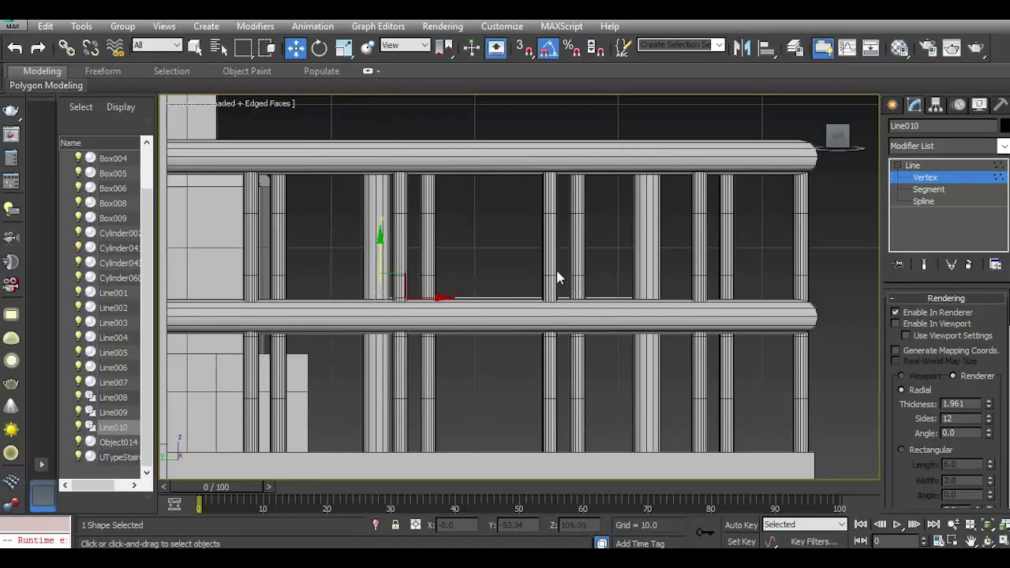
Display the horizontal line as a tube in the viewport, set its thickness to 1.314, and finish editing its vertices.
{"action": "scroll", "coordinate": [557, 278], "scroll_direction": "down", "scroll_amount": 3}
{"action": "key", "text": "p"}
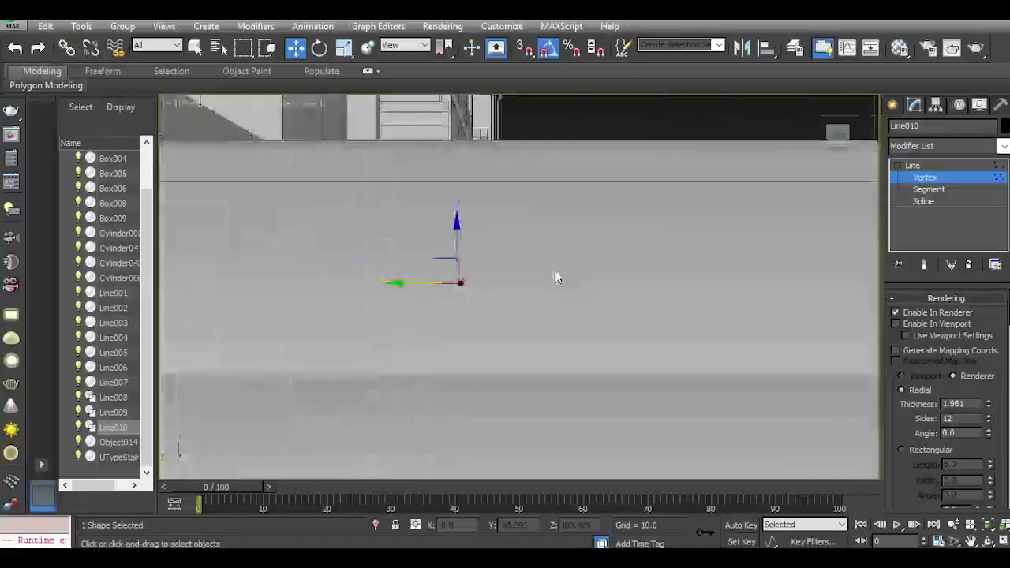
{"action": "scroll", "coordinate": [555, 273], "scroll_direction": "down", "scroll_amount": 6}
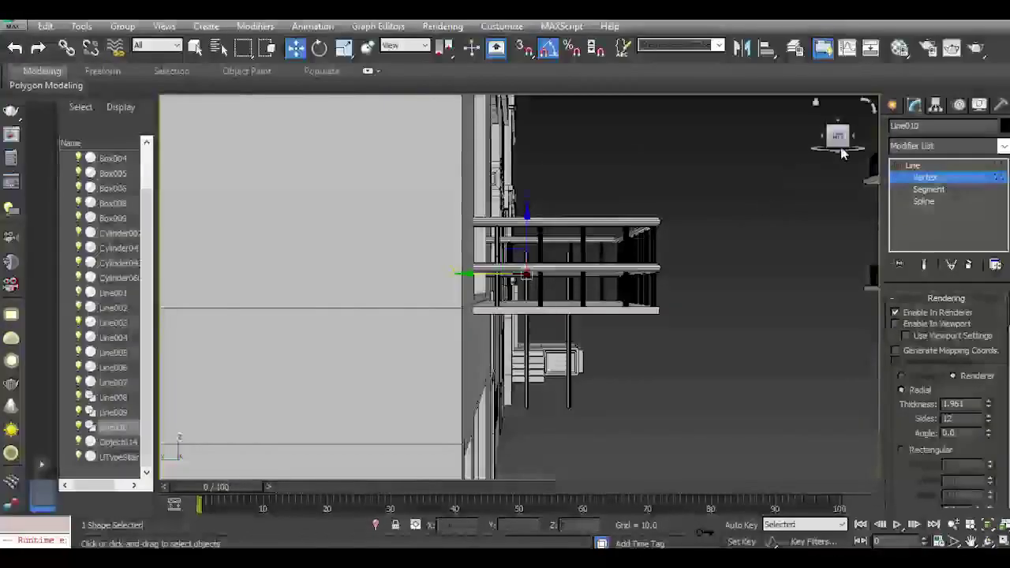
{"action": "left_click_drag", "start_coordinate": [841, 153], "coordinate": [717, 176]}
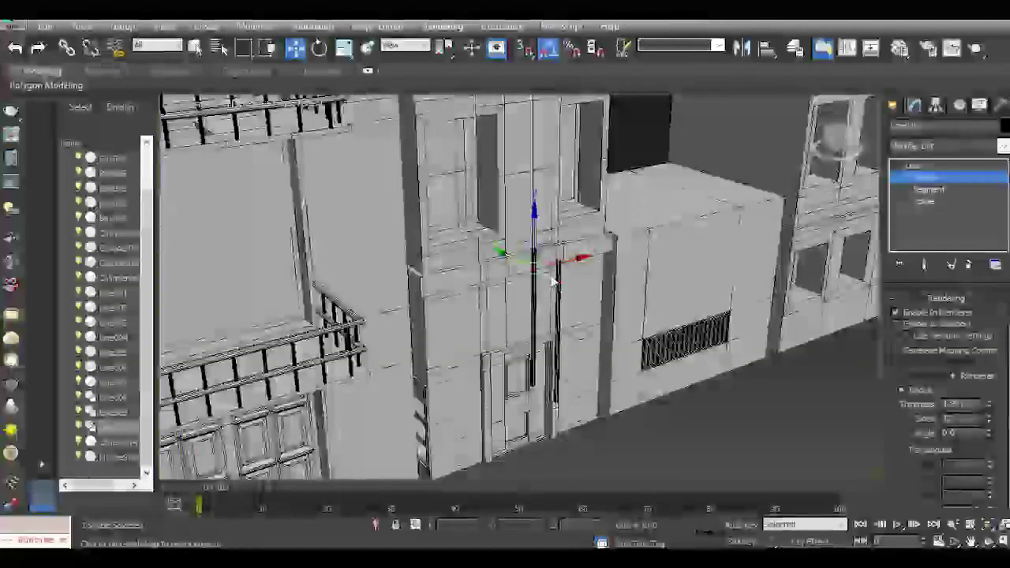
{"action": "scroll", "coordinate": [552, 281], "scroll_direction": "up", "scroll_amount": 5}
{"action": "scroll", "coordinate": [553, 282], "scroll_direction": "up", "scroll_amount": 2}
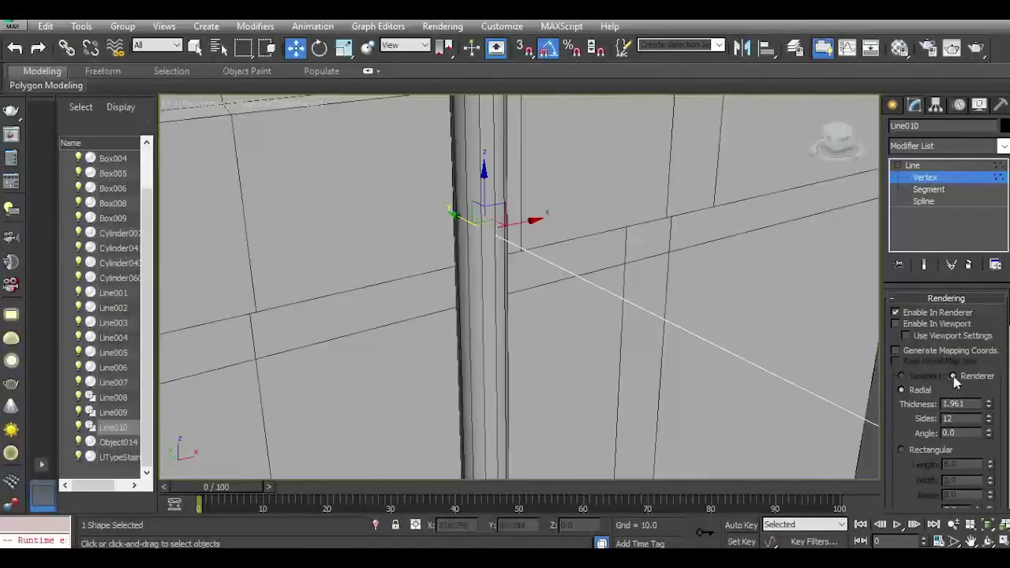
{"action": "left_click", "coordinate": [896, 323]}
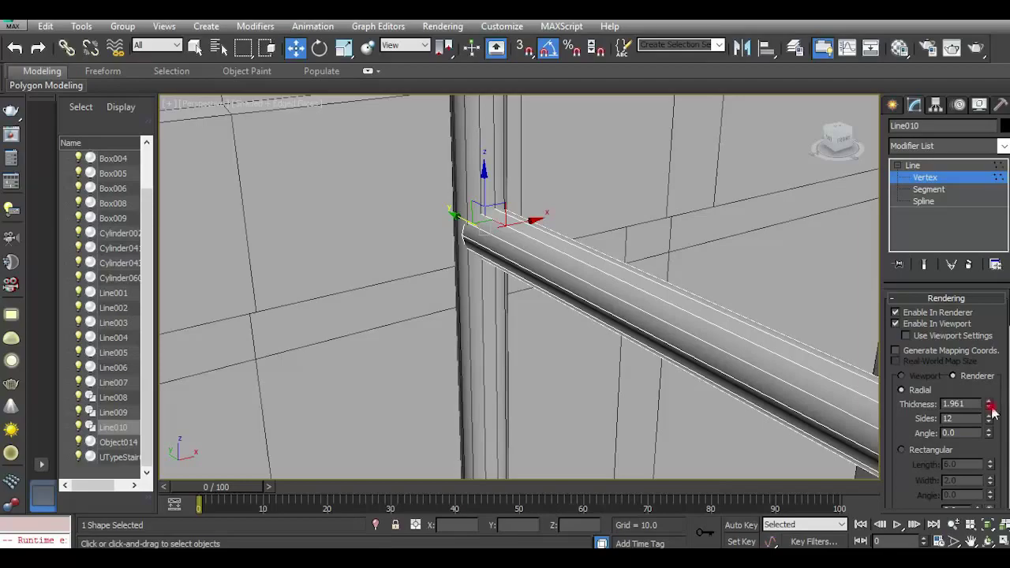
{"action": "left_click_drag", "start_coordinate": [991, 407], "coordinate": [989, 438]}
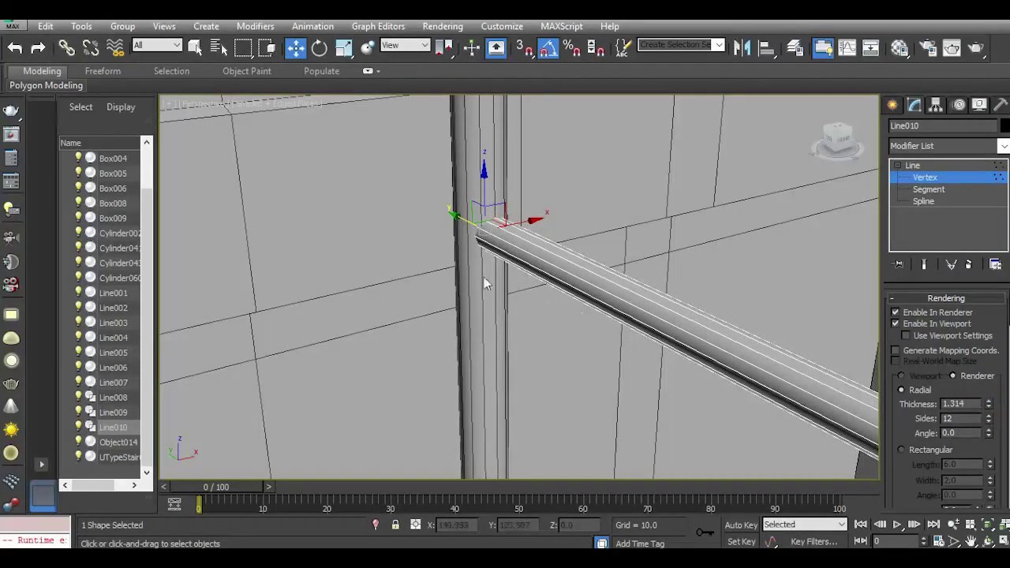
{"action": "scroll", "coordinate": [484, 277], "scroll_direction": "down", "scroll_amount": 3}
{"action": "mouse_move", "coordinate": [843, 140]}
{"action": "left_mouse_down"}
{"action": "mouse_move", "coordinate": [789, 142]}
{"action": "mouse_move", "coordinate": [846, 152]}
{"action": "left_mouse_up"}
{"action": "left_click", "coordinate": [939, 167]}
{"action": "middle_click_drag", "start_coordinate": [544, 306], "coordinate": [566, 216]}
{"action": "scroll", "coordinate": [566, 215], "scroll_direction": "down", "scroll_amount": 3}
In the Left view, convert the horizontal rung to an Editable Poly.
{"action": "key", "text": "l"}
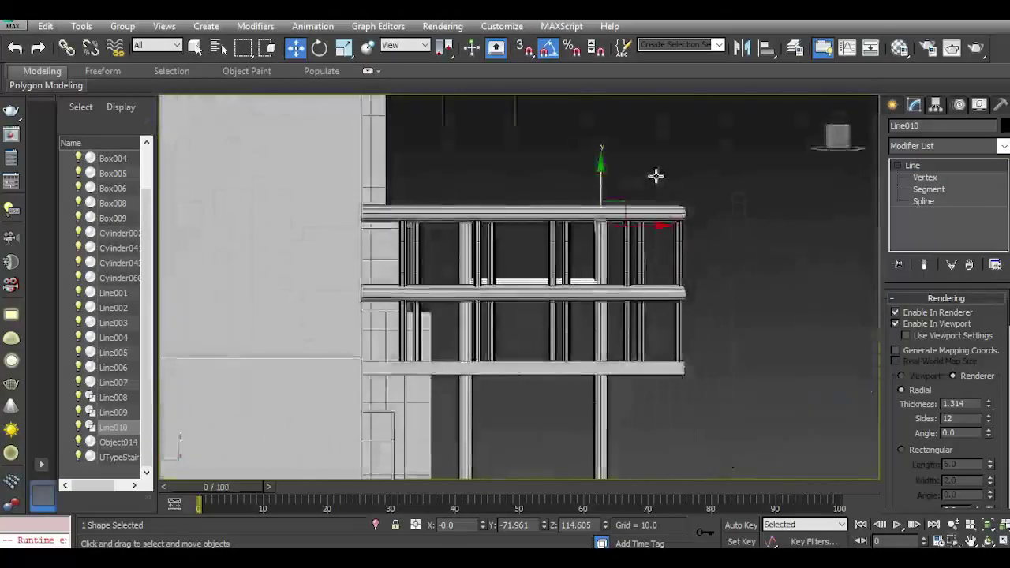
{"action": "middle_click_drag", "start_coordinate": [590, 353], "coordinate": [606, 272]}
{"action": "left_click_drag", "start_coordinate": [612, 116], "coordinate": [614, 181], "text": "shift"}
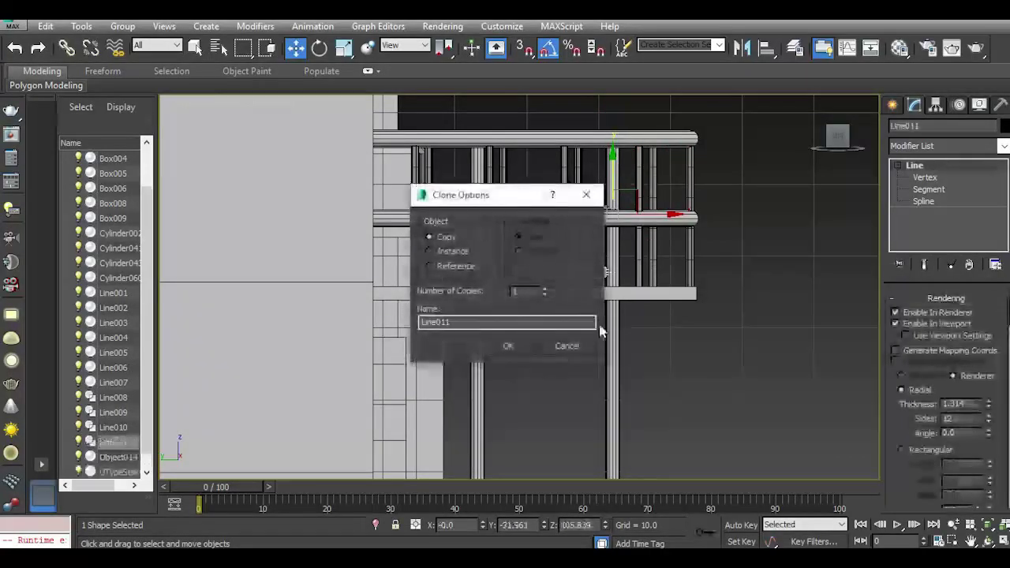
{"action": "left_click", "coordinate": [563, 345]}
{"action": "right_click", "coordinate": [919, 204]}
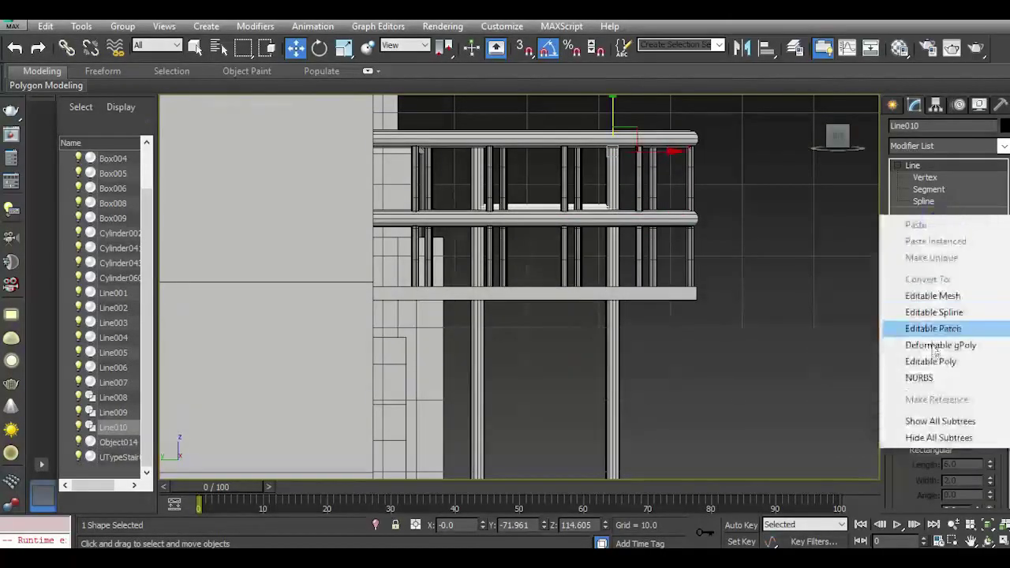
{"action": "left_click", "coordinate": [931, 363]}
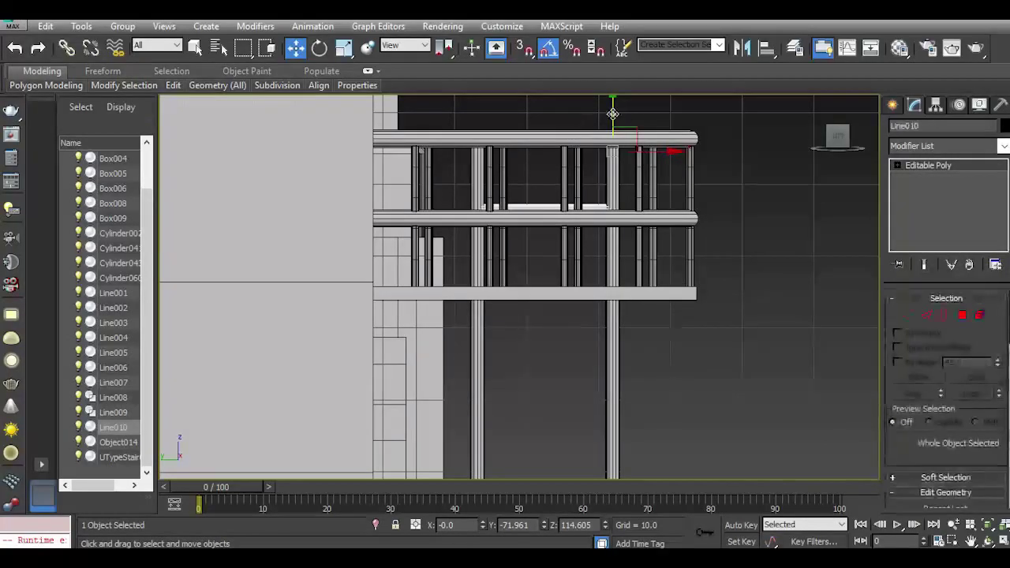
Copy the rung straight down four times, about 13.5 units apart, to fill the ladder to near the tubes' lower ends.
{"action": "left_click_drag", "start_coordinate": [612, 116], "coordinate": [612, 212], "text": "shift"}
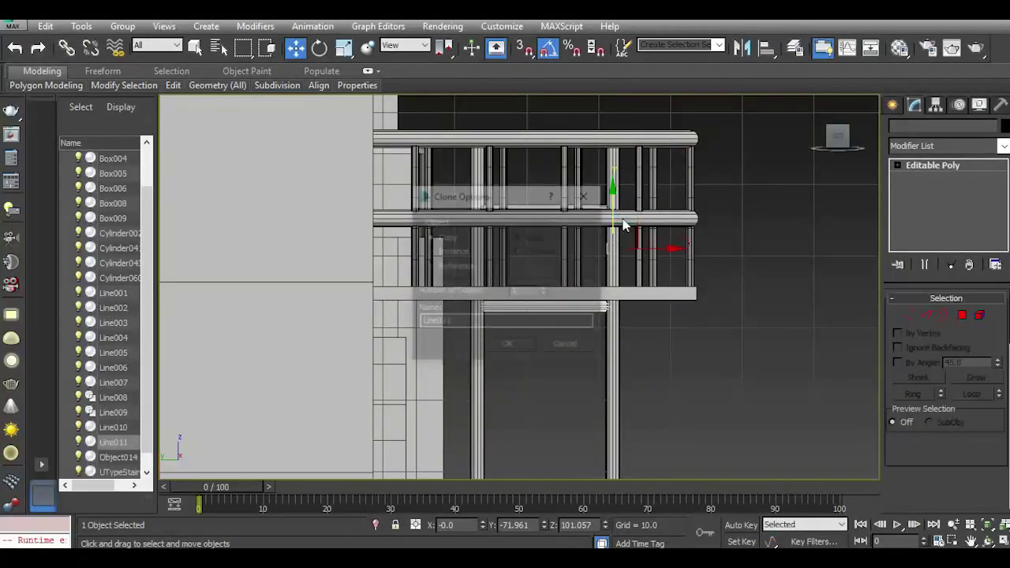
{"action": "left_click", "coordinate": [524, 346]}
{"action": "middle_click_drag", "start_coordinate": [583, 364], "coordinate": [593, 216]}
{"action": "scroll", "coordinate": [570, 235], "scroll_direction": "down", "scroll_amount": 2}
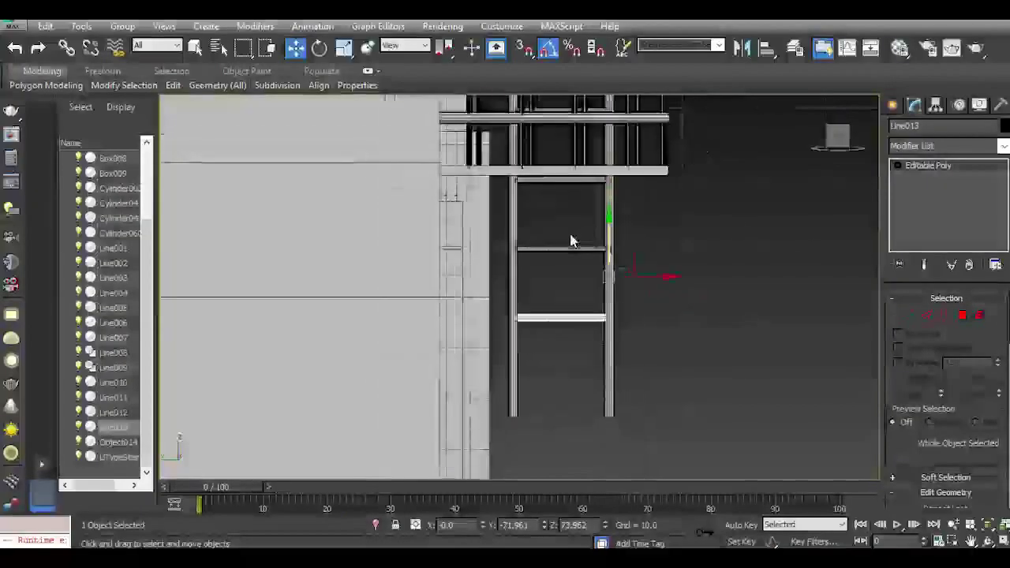
{"action": "left_click_drag", "start_coordinate": [608, 241], "coordinate": [611, 306], "text": "shift"}
{"action": "left_click", "coordinate": [514, 341]}
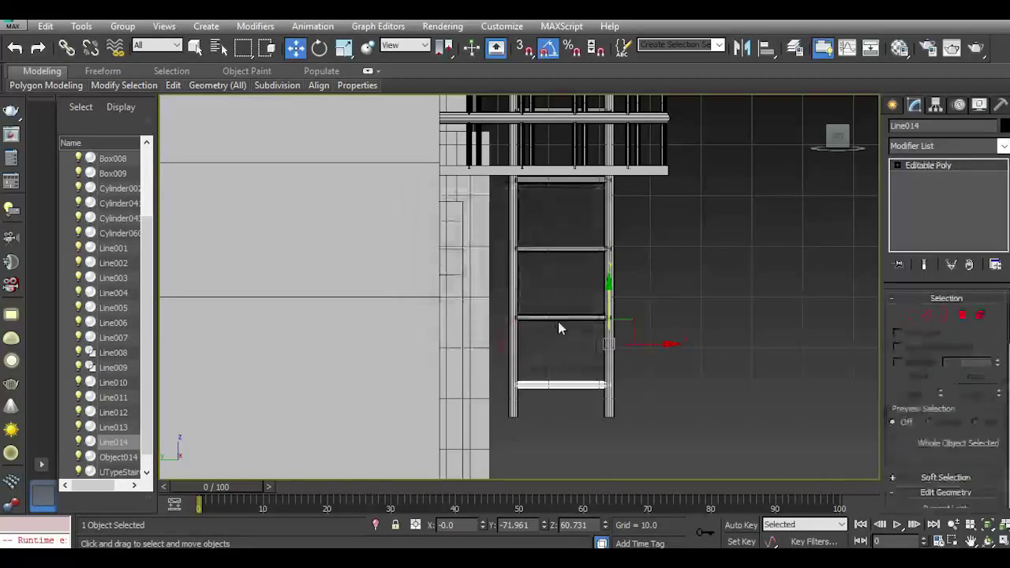
In the Perspective view, convert both vertical side tubes of the ladder to Editable Poly objects.
{"action": "key", "text": "p"}
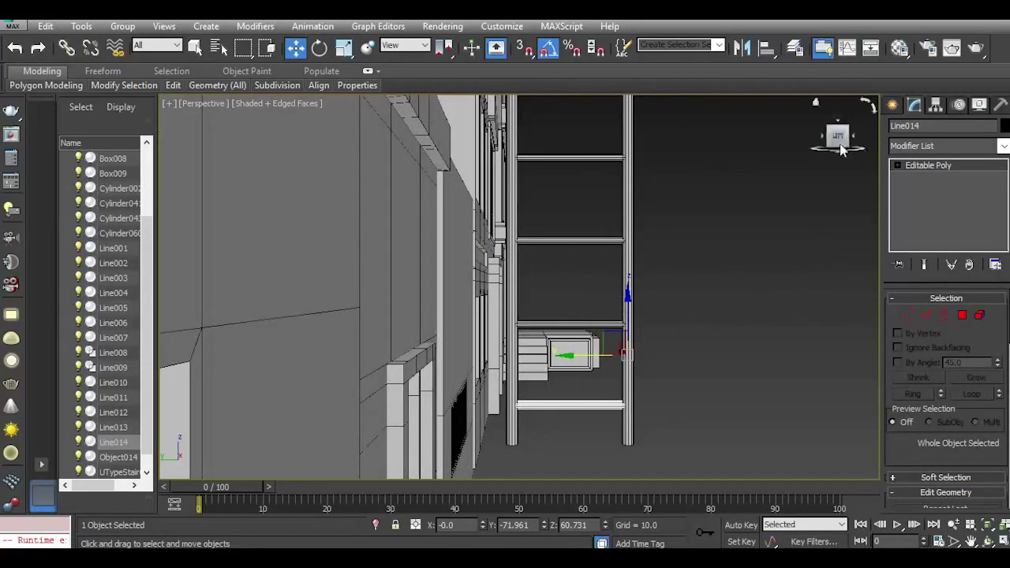
{"action": "left_click_drag", "start_coordinate": [840, 145], "coordinate": [759, 183]}
{"action": "left_click", "coordinate": [629, 198]}
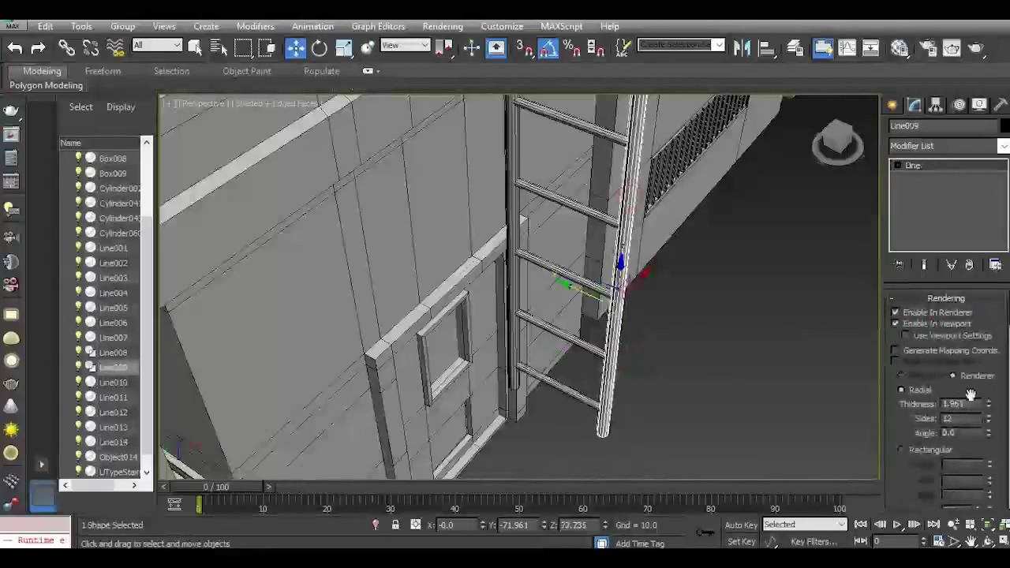
{"action": "right_click", "coordinate": [948, 220]}
{"action": "left_click", "coordinate": [924, 365]}
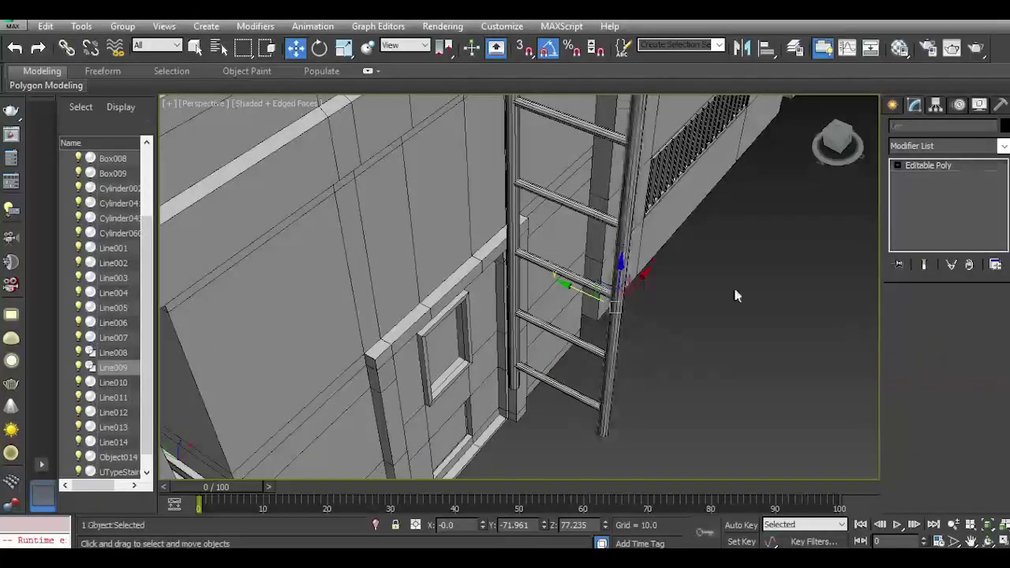
{"action": "left_click", "coordinate": [511, 229]}
{"action": "right_click", "coordinate": [950, 221]}
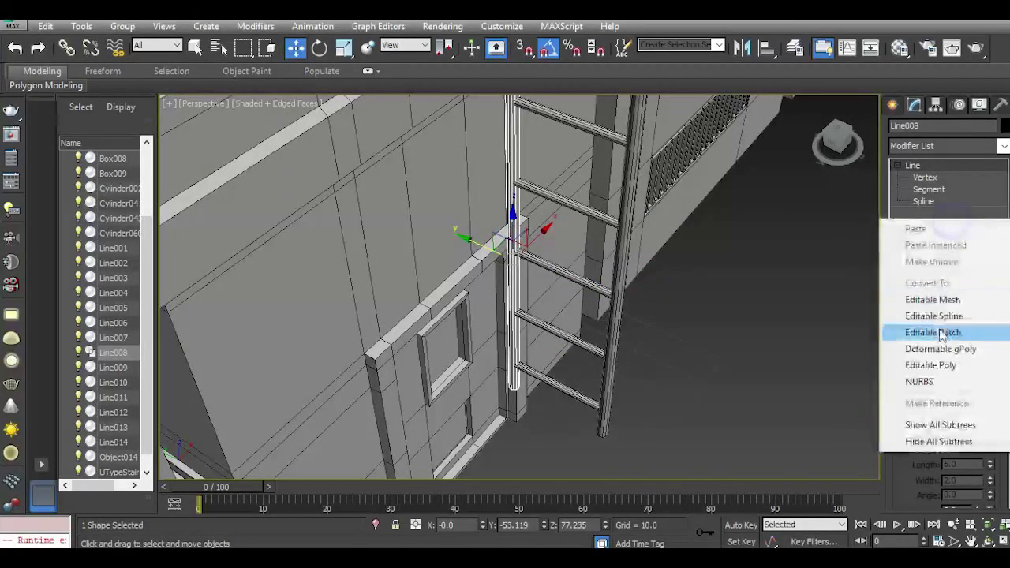
{"action": "left_click", "coordinate": [930, 365]}
Attach all the rungs and the outer side tube to the inner side tube, making the ladder one object.
{"action": "left_click_drag", "start_coordinate": [912, 452], "coordinate": [901, 339]}
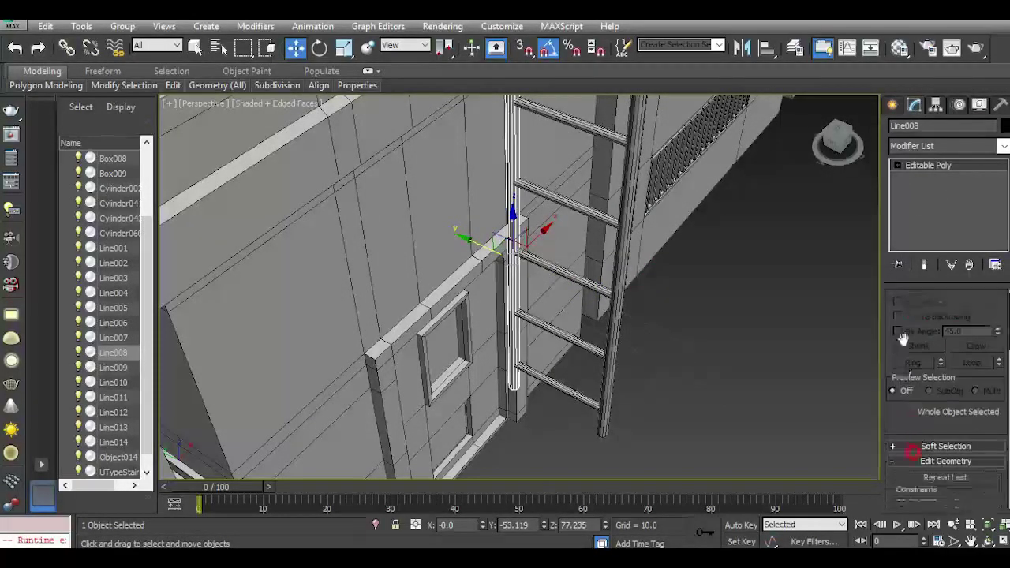
{"action": "left_click", "coordinate": [914, 468]}
{"action": "left_click", "coordinate": [579, 402]}
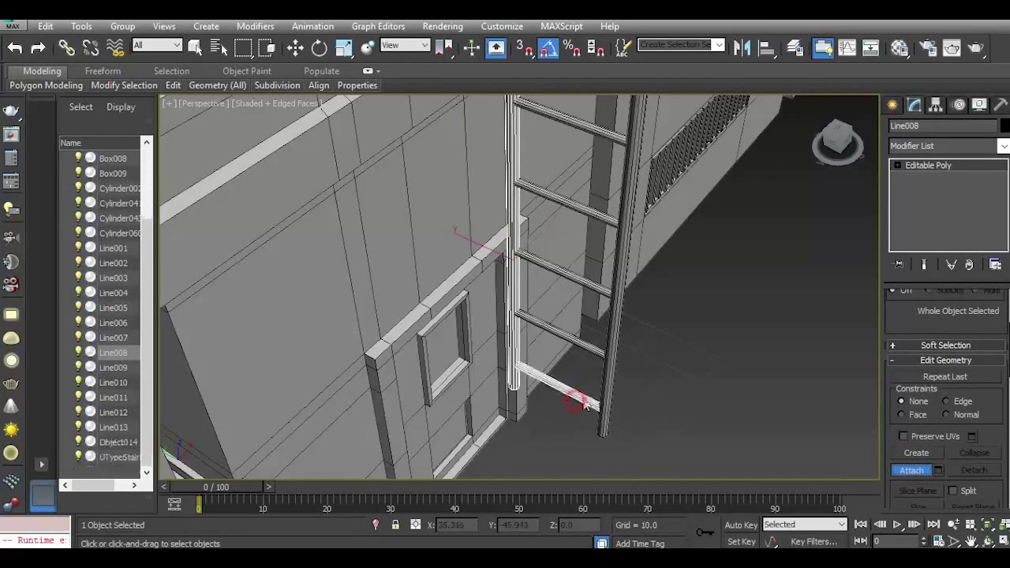
{"action": "left_click", "coordinate": [601, 392]}
{"action": "left_click", "coordinate": [597, 335]}
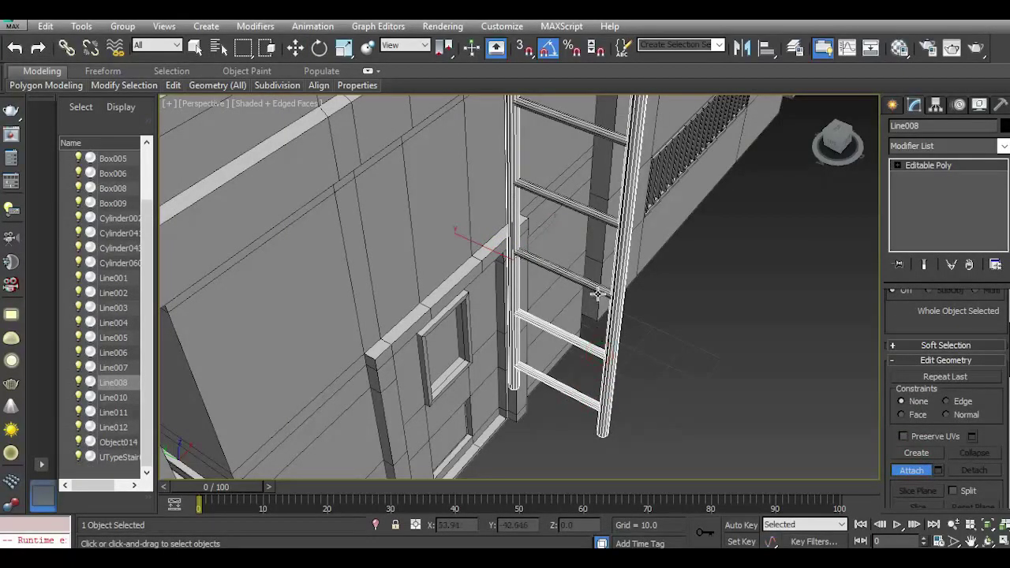
{"action": "left_click", "coordinate": [597, 291]}
{"action": "middle_click_drag", "start_coordinate": [565, 205], "coordinate": [599, 387]}
{"action": "left_click", "coordinate": [599, 388]}
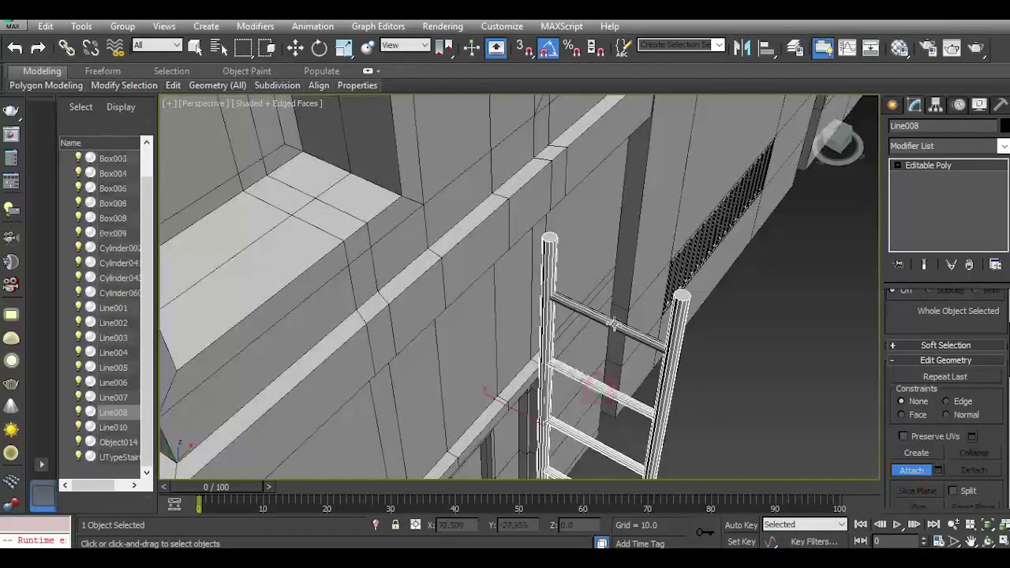
{"action": "left_click", "coordinate": [614, 322]}
Finish attaching and move the ladder over to the lower balcony, placing it just outside the balcony's end railing.
{"action": "scroll", "coordinate": [613, 322], "scroll_direction": "down", "scroll_amount": 5}
{"action": "left_click", "coordinate": [294, 48]}
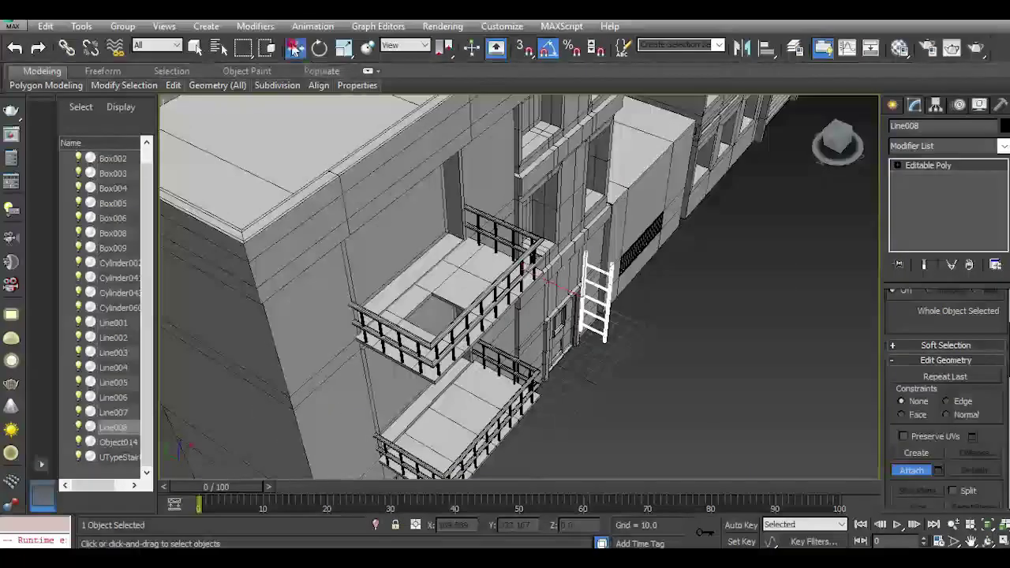
{"action": "left_click", "coordinate": [294, 47]}
{"action": "left_click_drag", "start_coordinate": [570, 314], "coordinate": [466, 426]}
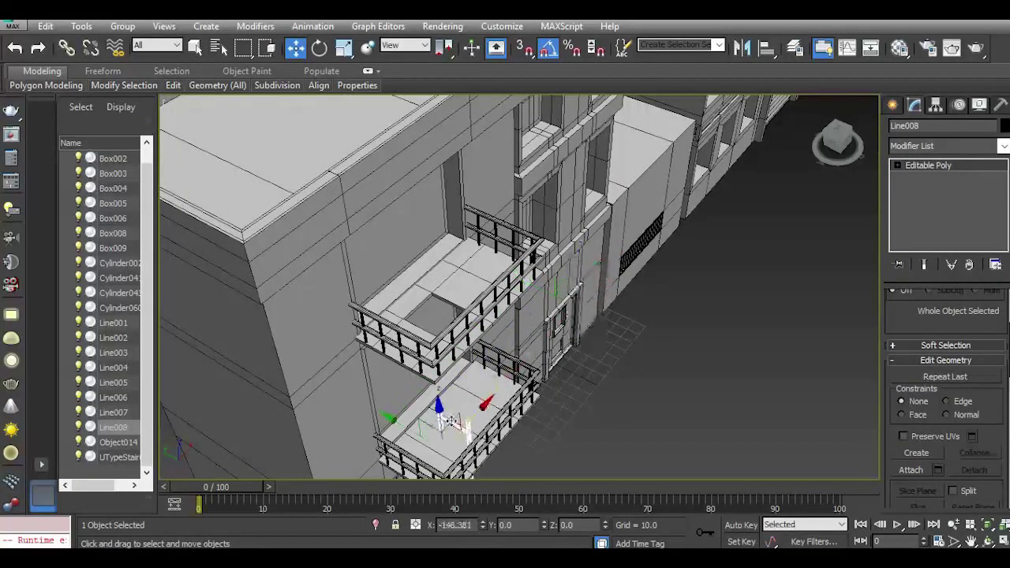
{"action": "middle_click_drag", "start_coordinate": [547, 374], "coordinate": [750, 238]}
{"action": "left_click_drag", "start_coordinate": [840, 139], "coordinate": [798, 115]}
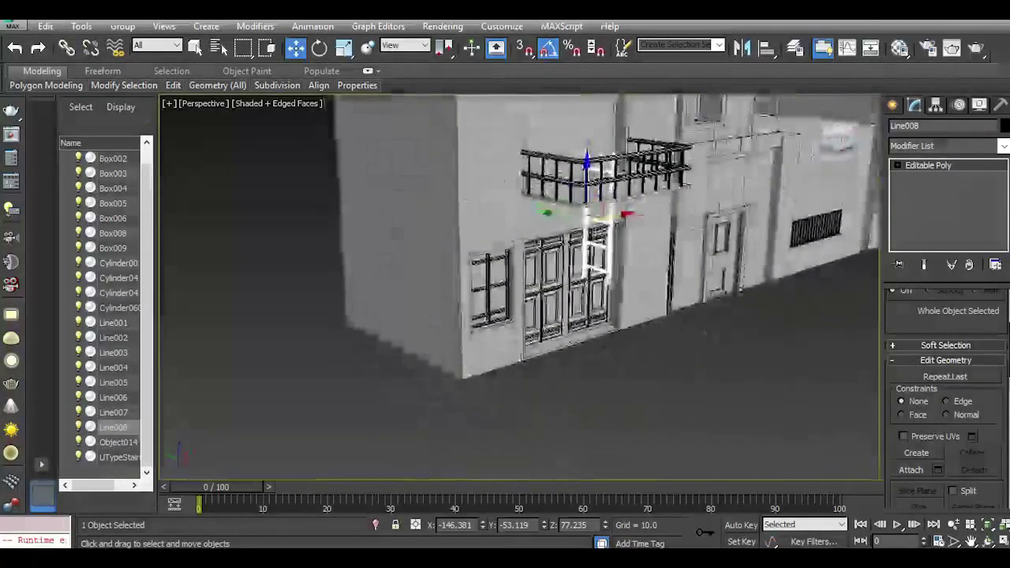
{"action": "scroll", "coordinate": [579, 186], "scroll_direction": "up", "scroll_amount": 5}
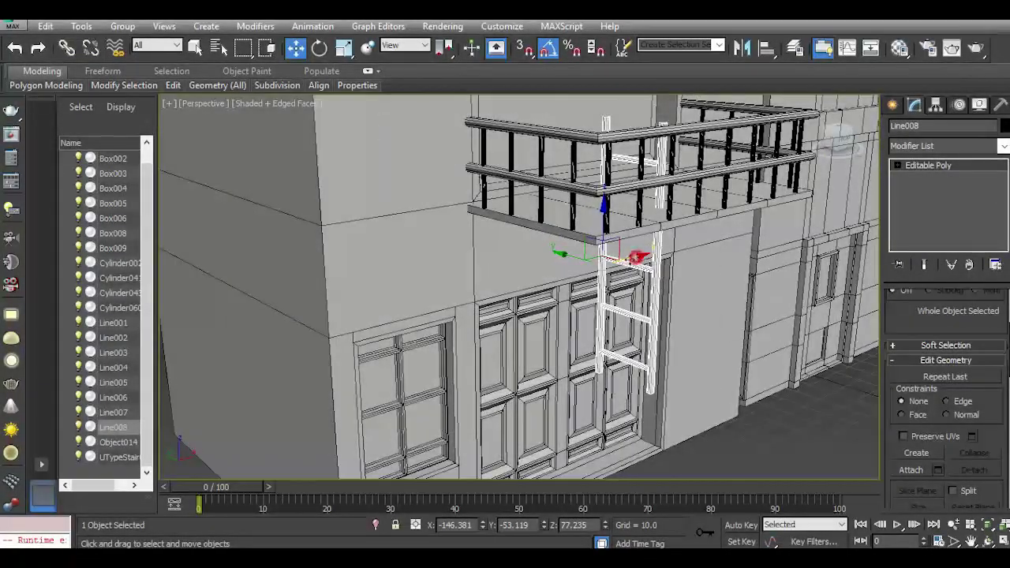
{"action": "left_click_drag", "start_coordinate": [636, 257], "coordinate": [534, 278]}
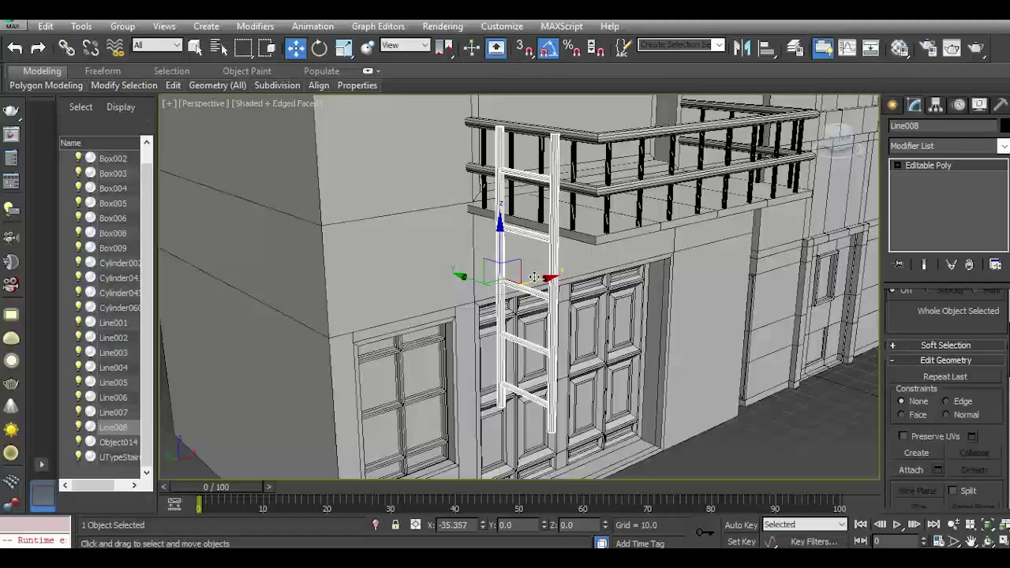
Nudge the ladder along X to about -182 so it stands close against the end railing, and deselect it.
{"action": "mouse_move", "coordinate": [828, 133]}
{"action": "left_mouse_down"}
{"action": "mouse_move", "coordinate": [790, 128]}
{"action": "mouse_move", "coordinate": [834, 138]}
{"action": "left_mouse_up"}
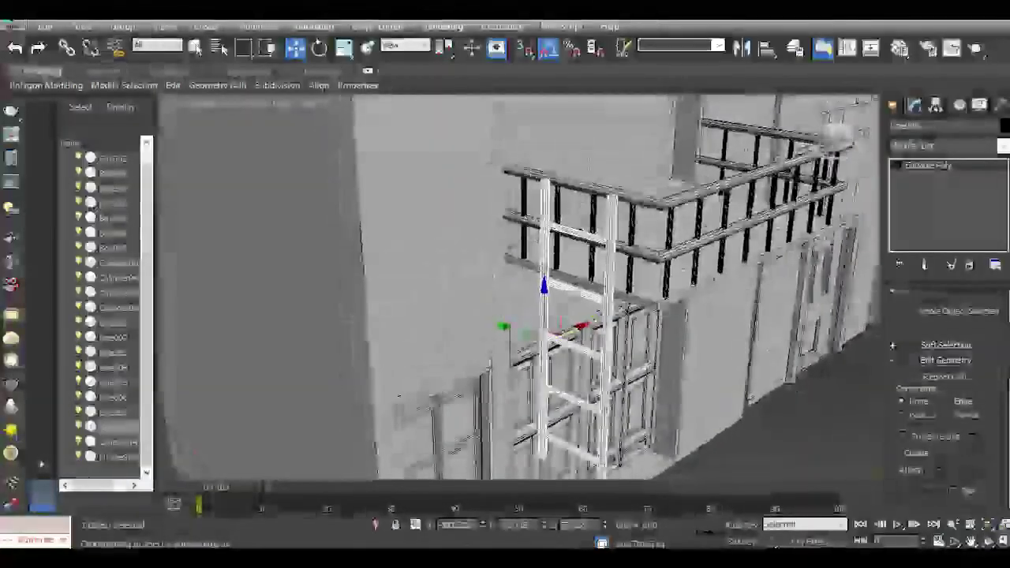
{"action": "scroll", "coordinate": [561, 195], "scroll_direction": "up", "scroll_amount": 4}
{"action": "middle_click_drag", "start_coordinate": [562, 195], "coordinate": [481, 121]}
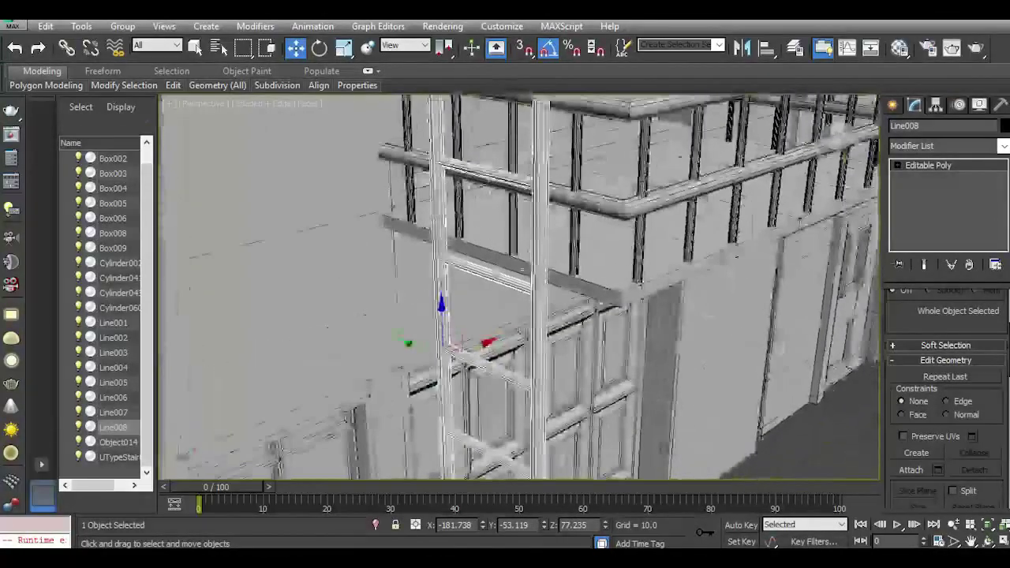
{"action": "mouse_move", "coordinate": [469, 342]}
{"action": "left_mouse_down"}
{"action": "mouse_move", "coordinate": [483, 345]}
{"action": "mouse_move", "coordinate": [470, 345]}
{"action": "left_mouse_up"}
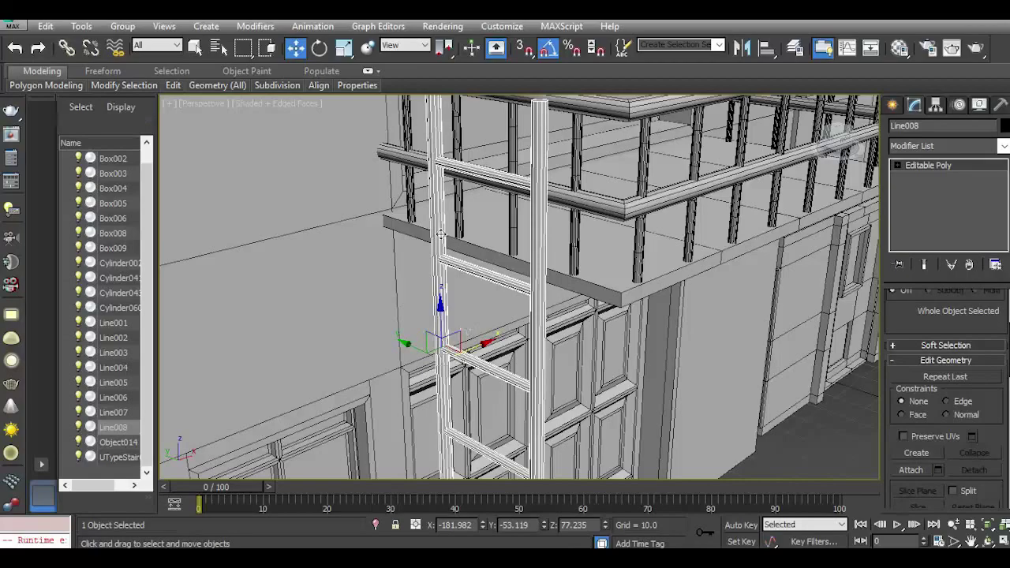
{"action": "scroll", "coordinate": [440, 235], "scroll_direction": "down", "scroll_amount": 3}
{"action": "left_click", "coordinate": [791, 372]}
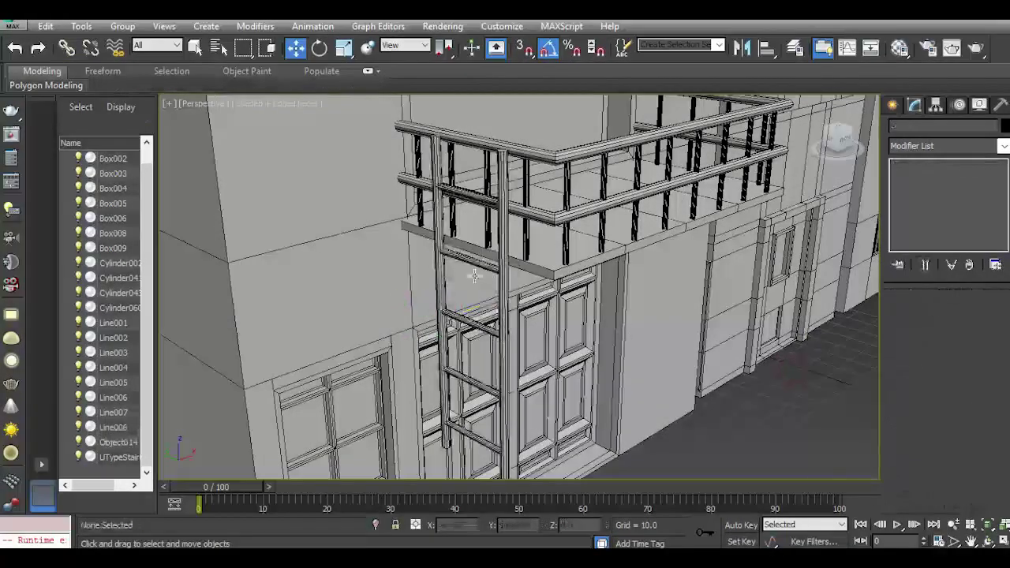
In the Left view, draw an open, arch-shaped Line with three upper corners, rising from above the ladder's outer side tube.
{"action": "scroll", "coordinate": [474, 278], "scroll_direction": "down", "scroll_amount": 3}
{"action": "left_click_drag", "start_coordinate": [839, 141], "coordinate": [827, 142]}
{"action": "scroll", "coordinate": [436, 198], "scroll_direction": "up", "scroll_amount": 4}
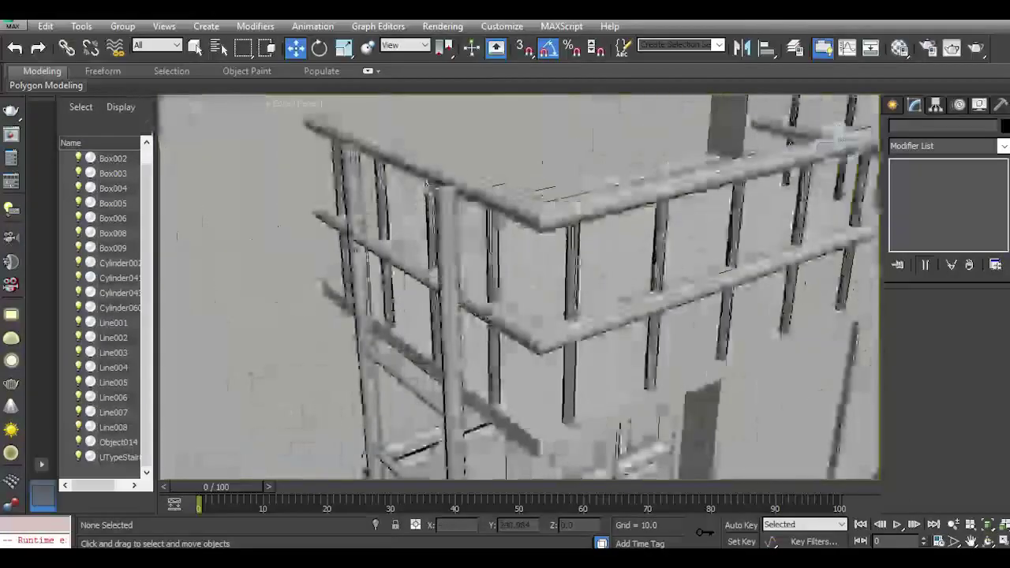
{"action": "scroll", "coordinate": [427, 183], "scroll_direction": "down", "scroll_amount": 2}
{"action": "scroll", "coordinate": [428, 180], "scroll_direction": "down", "scroll_amount": 5}
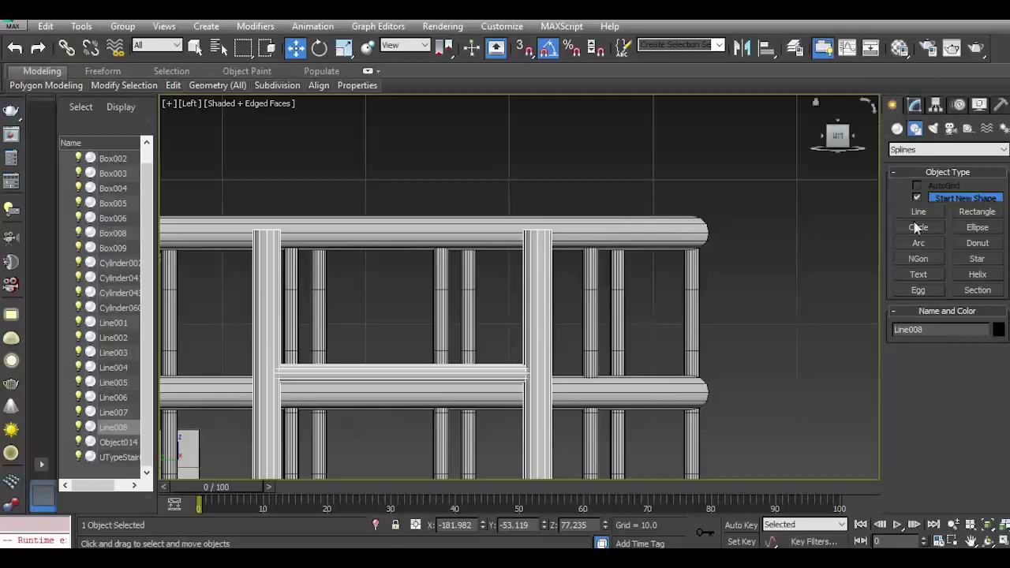
{"action": "left_click", "coordinate": [917, 211]}
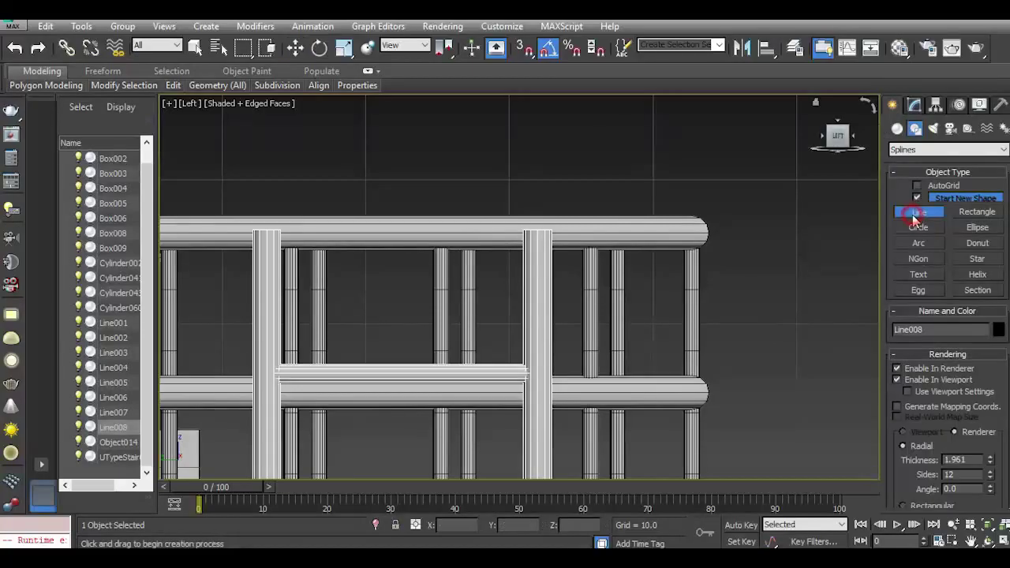
{"action": "left_click", "coordinate": [536, 230]}
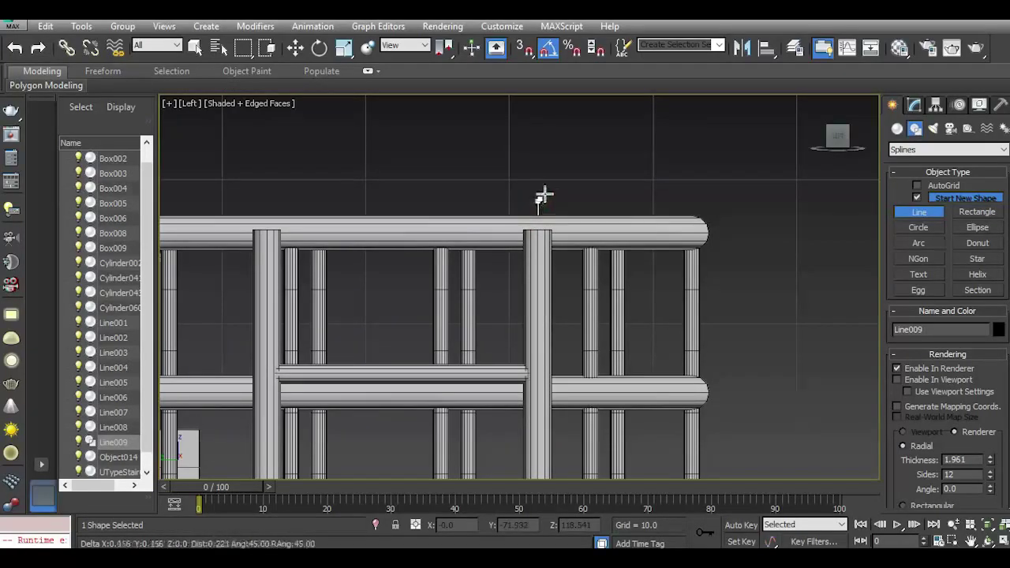
{"action": "left_click", "coordinate": [559, 182]}
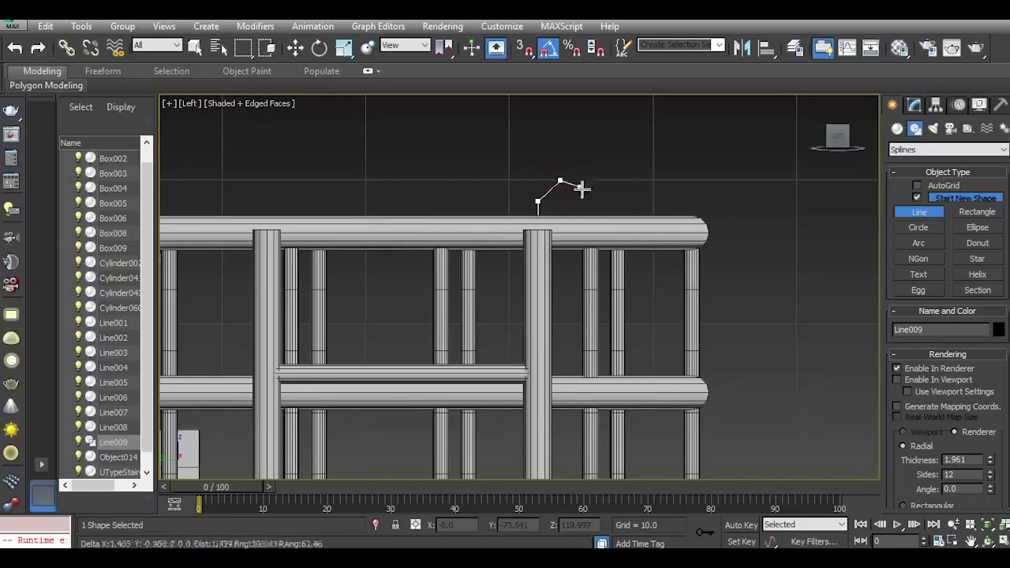
{"action": "left_click", "coordinate": [586, 190]}
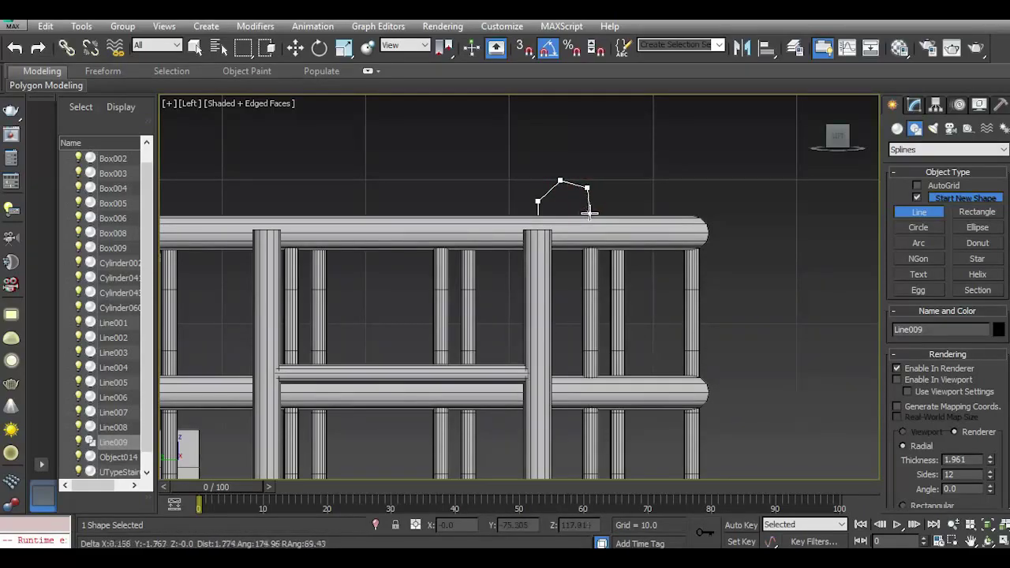
{"action": "left_click", "coordinate": [588, 212]}
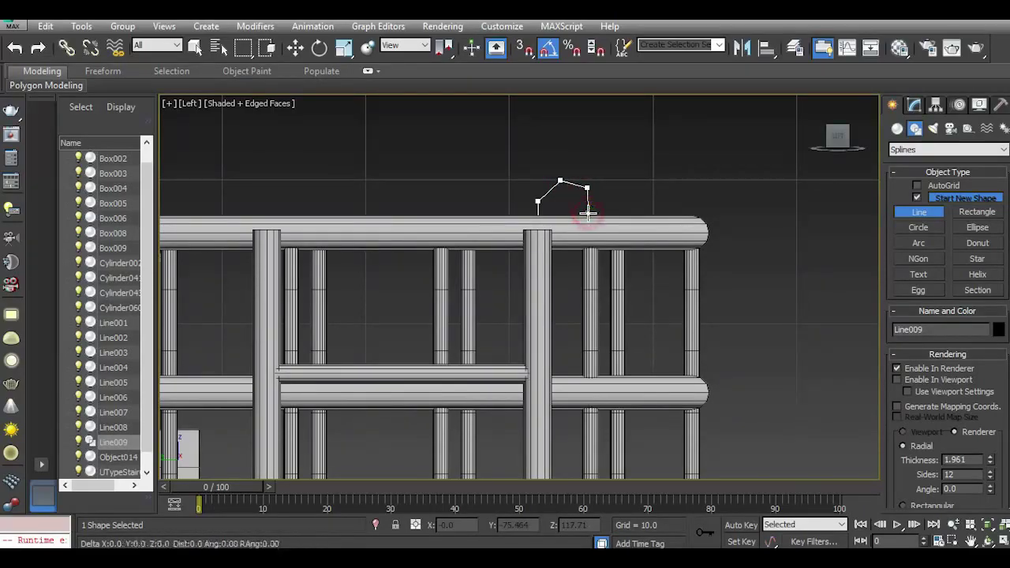
{"action": "right_click", "coordinate": [615, 215]}
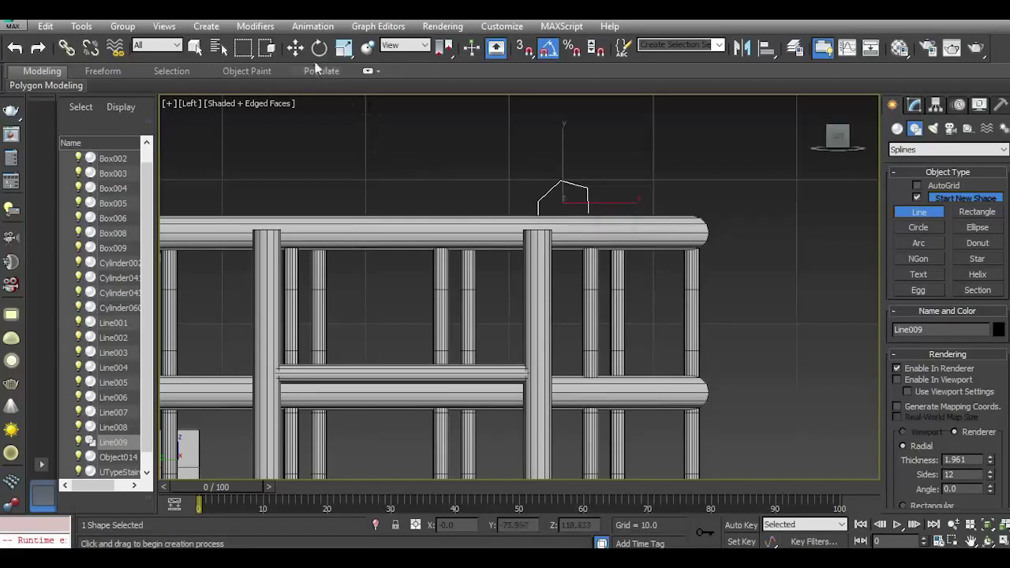
Enter vertex editing on the arch-shaped line and select its three upper corner vertices.
{"action": "key", "text": "w"}
{"action": "scroll", "coordinate": [558, 186], "scroll_direction": "up", "scroll_amount": 3}
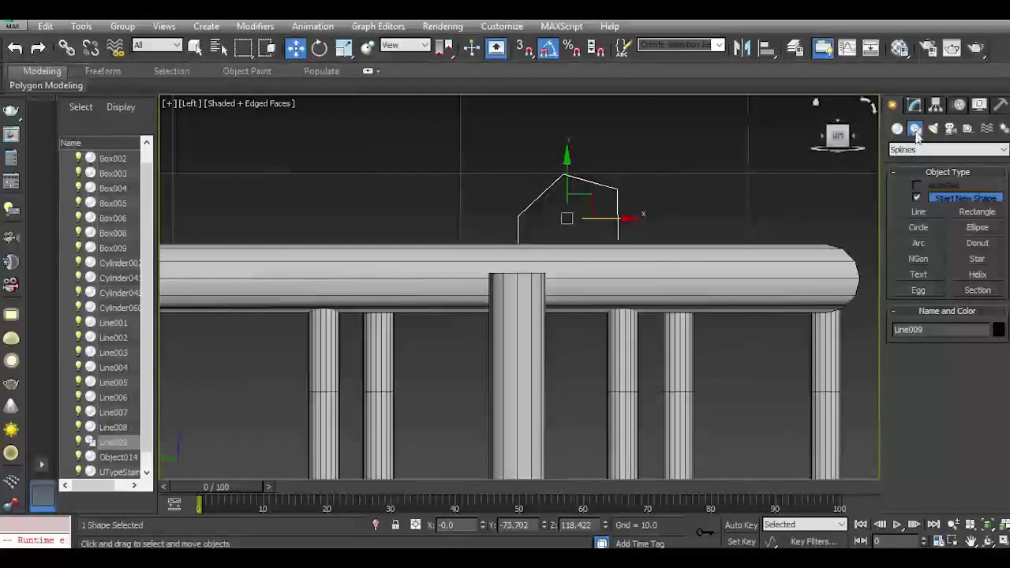
{"action": "left_click", "coordinate": [914, 105]}
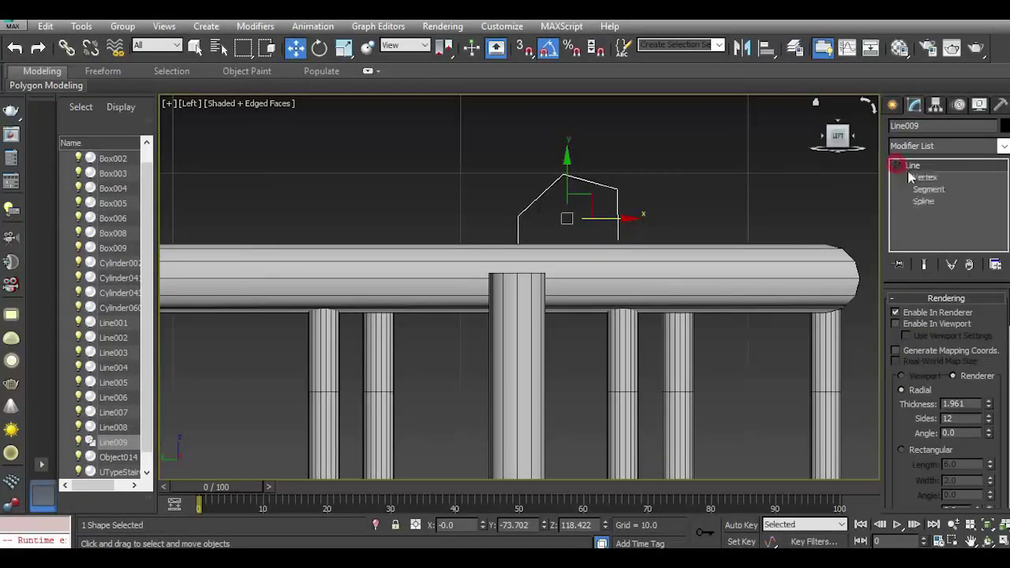
{"action": "left_click", "coordinate": [916, 178]}
{"action": "scroll", "coordinate": [568, 192], "scroll_direction": "up", "scroll_amount": 2}
{"action": "left_click_drag", "start_coordinate": [541, 147], "coordinate": [615, 180]}
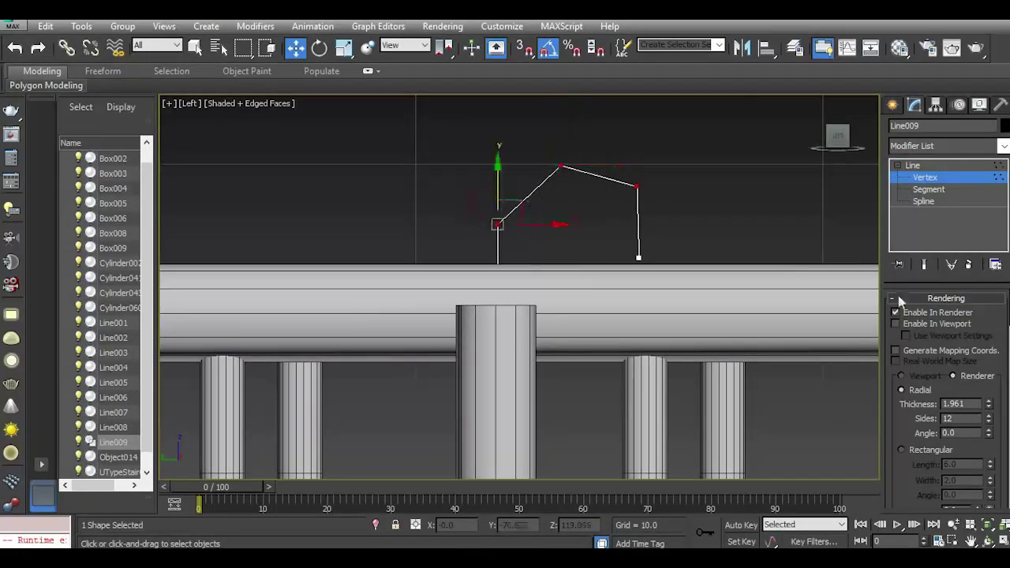
{"action": "scroll", "coordinate": [959, 396], "scroll_direction": "down", "scroll_amount": 12}
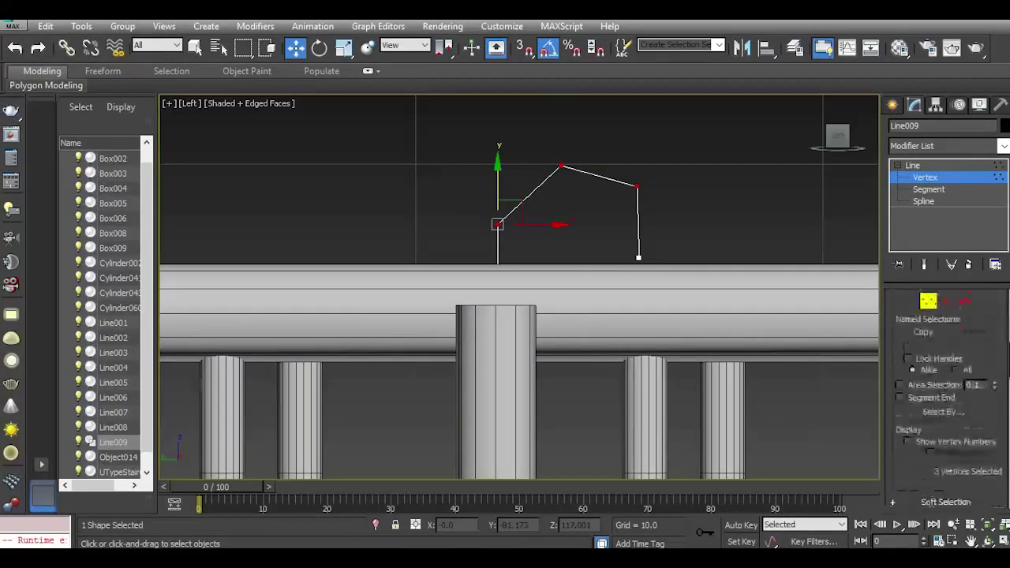
{"action": "scroll", "coordinate": [991, 429], "scroll_direction": "down", "scroll_amount": 2}
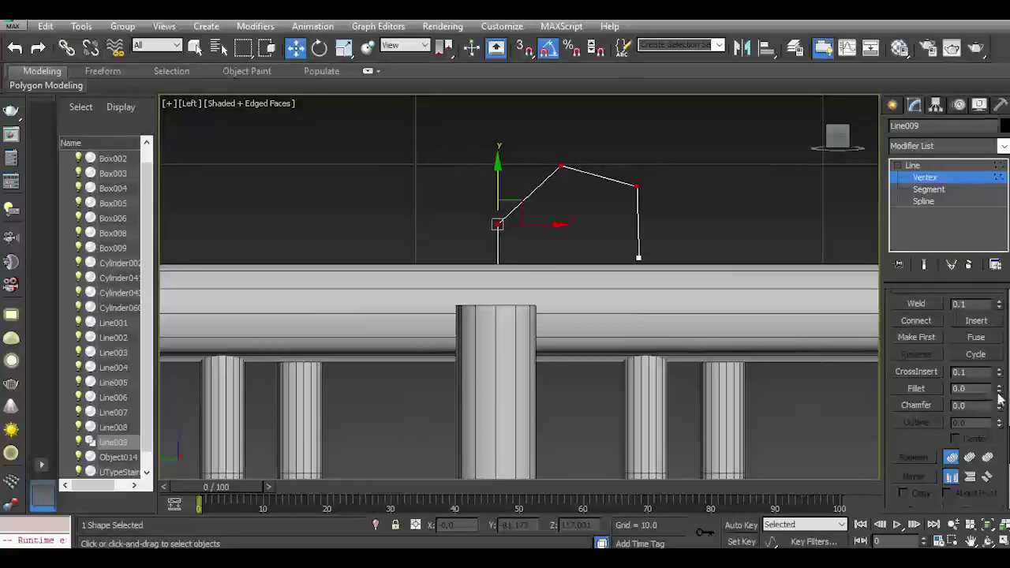
Try to fillet the two topmost corners of the arch-shaped line, and undo the fillet.
{"action": "left_click_drag", "start_coordinate": [998, 392], "coordinate": [995, 390]}
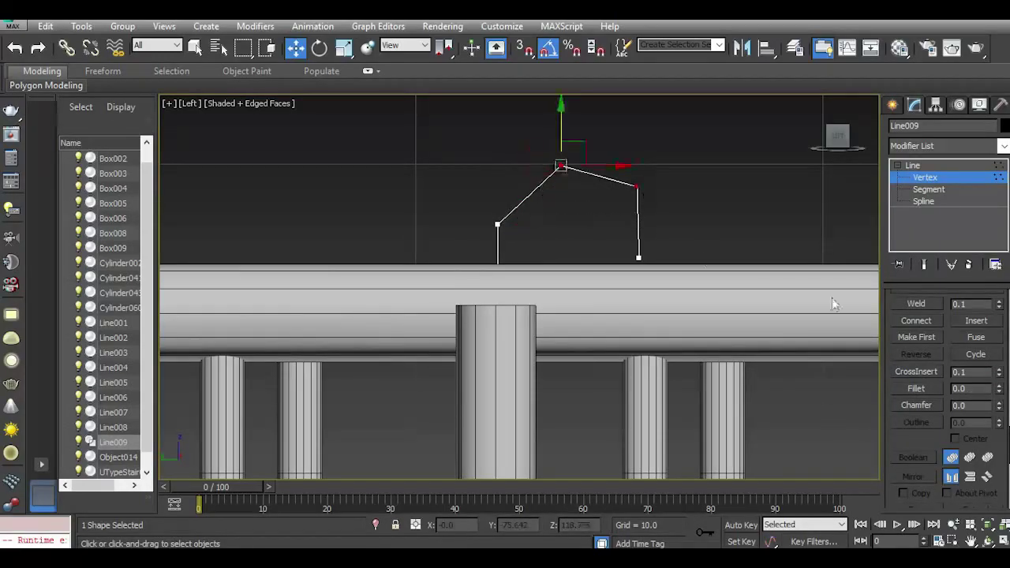
{"action": "left_click_drag", "start_coordinate": [1000, 391], "coordinate": [1000, 389]}
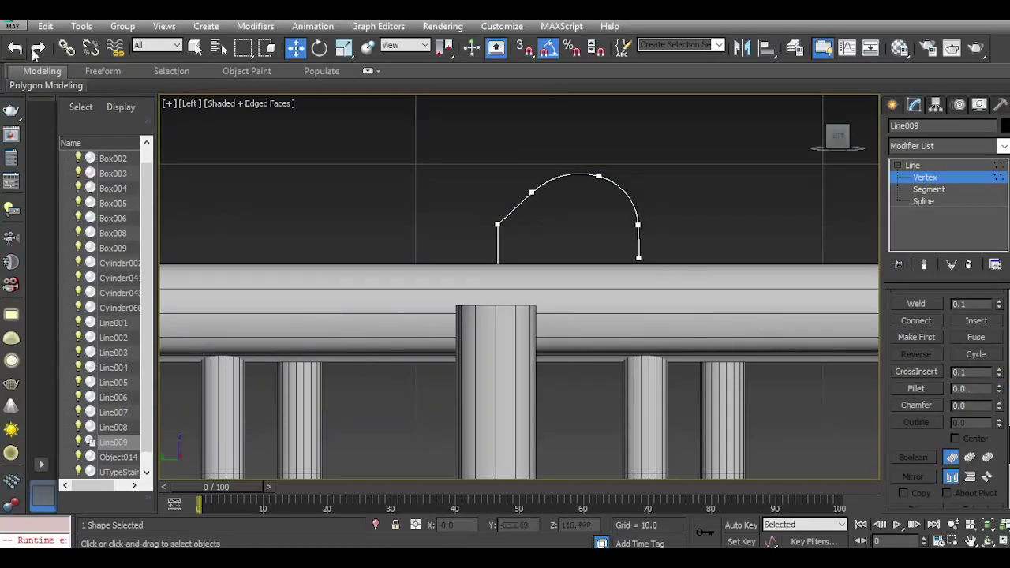
{"action": "left_click", "coordinate": [15, 49]}
Fillet the arch line's lower corner above the ladder tube, and fillet its two topmost corners into a smooth curve.
{"action": "left_click_drag", "start_coordinate": [503, 237], "coordinate": [504, 237]}
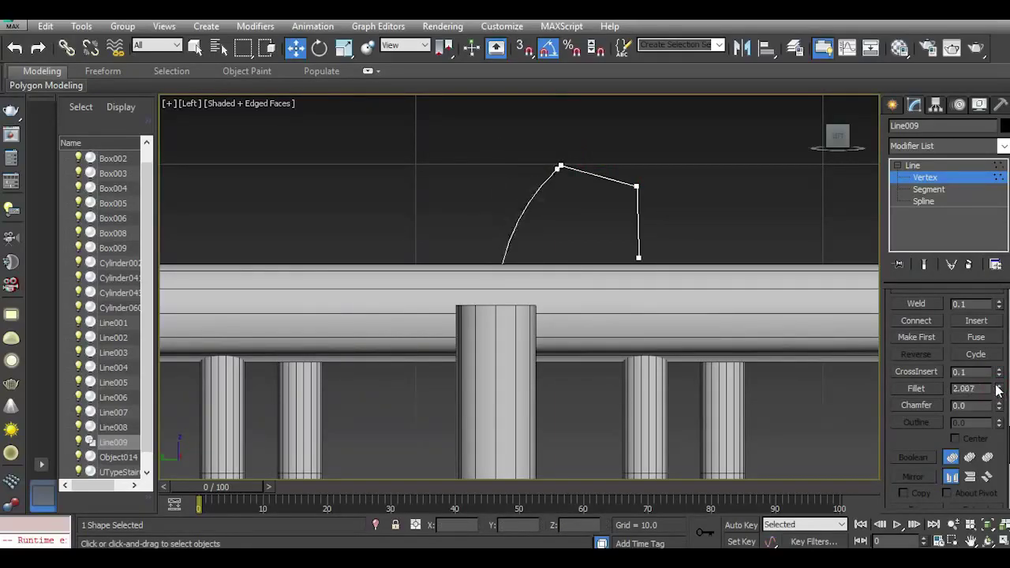
{"action": "left_click_drag", "start_coordinate": [996, 390], "coordinate": [993, 387]}
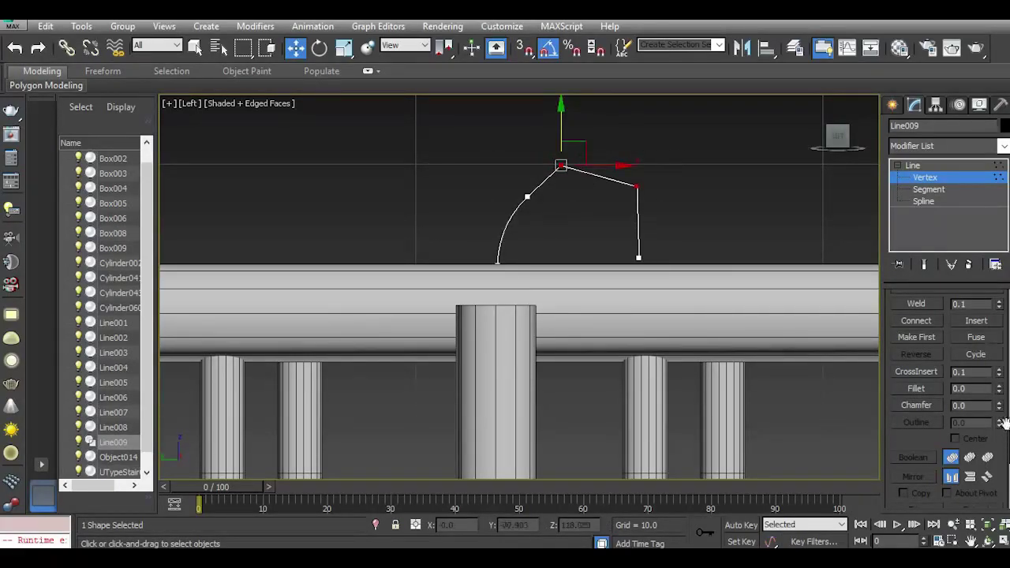
{"action": "left_click_drag", "start_coordinate": [995, 388], "coordinate": [992, 383]}
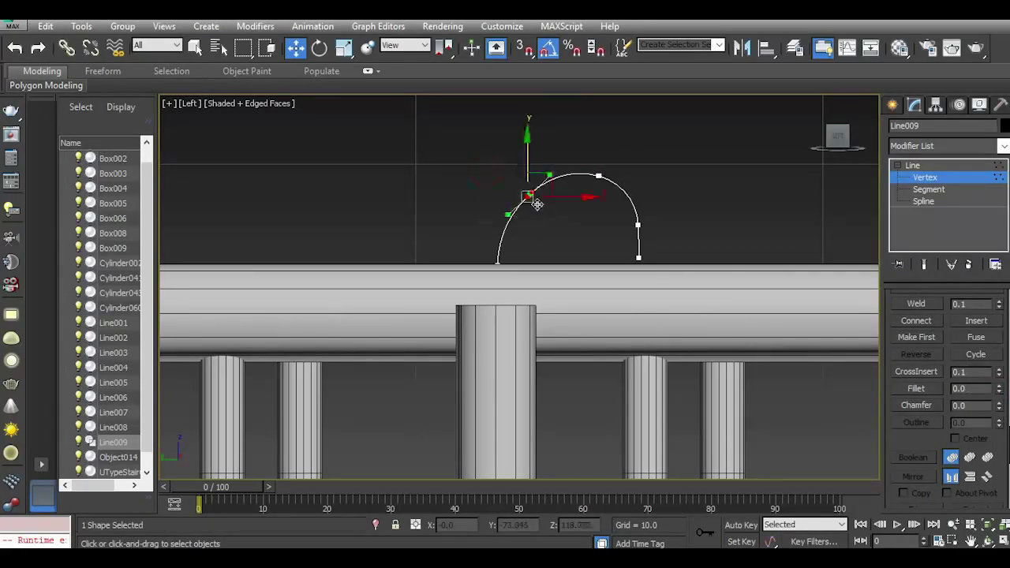
Shift the vertices where the two fillets meet outward by about 0.12 units and leave vertex editing.
{"action": "scroll", "coordinate": [536, 204], "scroll_direction": "up", "scroll_amount": 3}
{"action": "left_click_drag", "start_coordinate": [561, 190], "coordinate": [554, 192]}
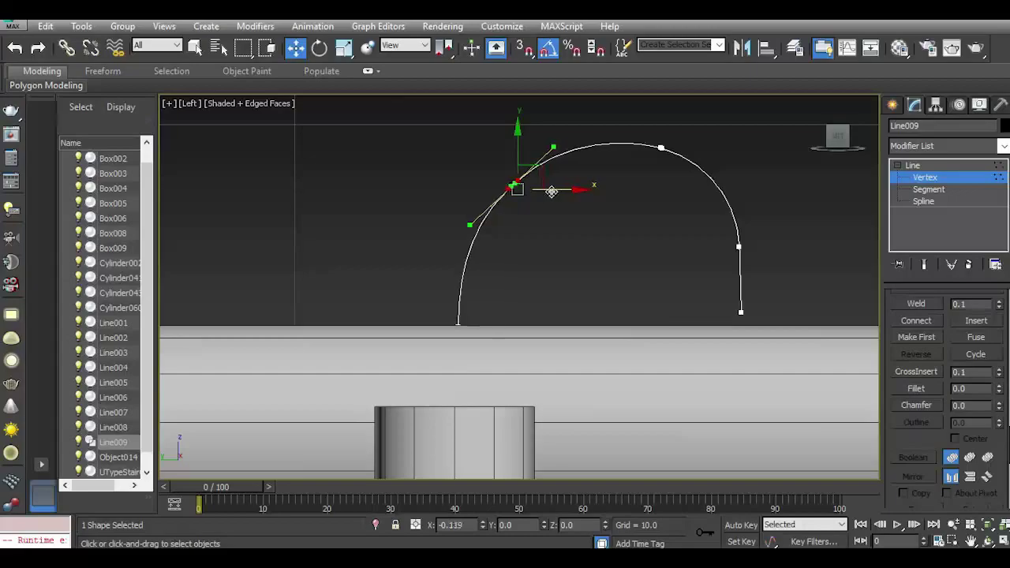
{"action": "scroll", "coordinate": [580, 197], "scroll_direction": "down", "scroll_amount": 4}
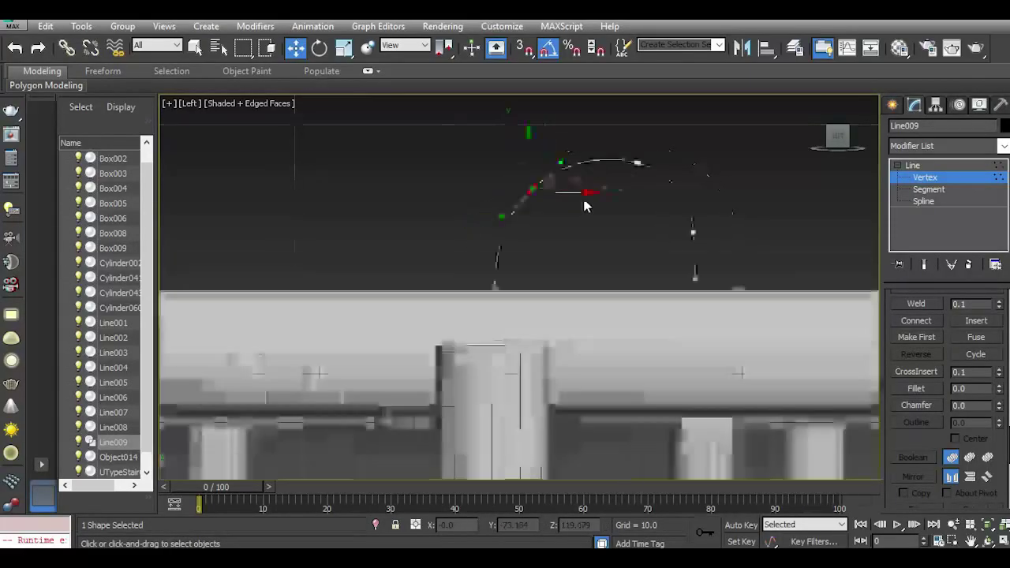
{"action": "left_click", "coordinate": [923, 167]}
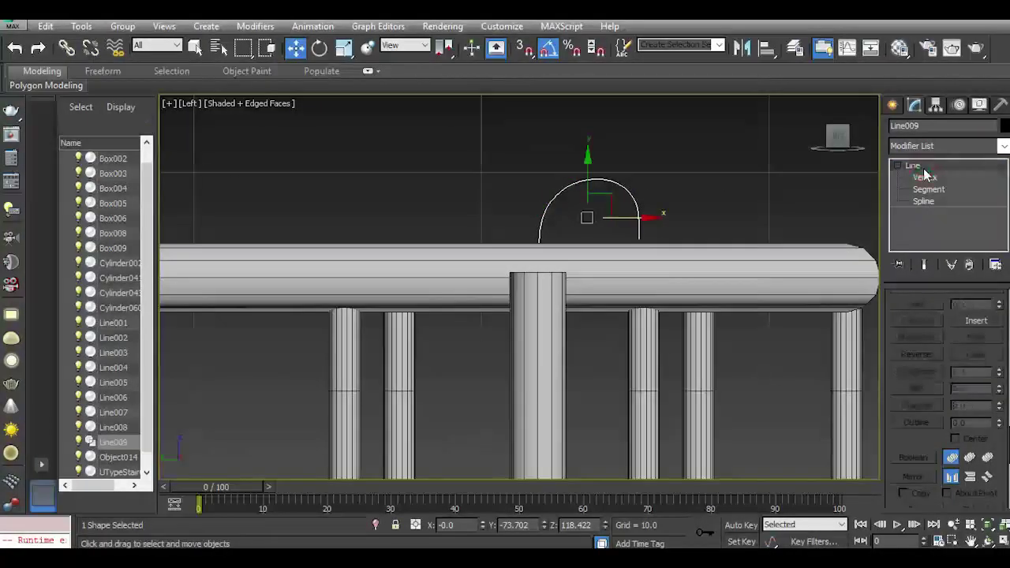
In the Perspective view, move the arch line along X to about -182, over the ladder's outer tube and the top rail.
{"action": "key", "text": "p"}
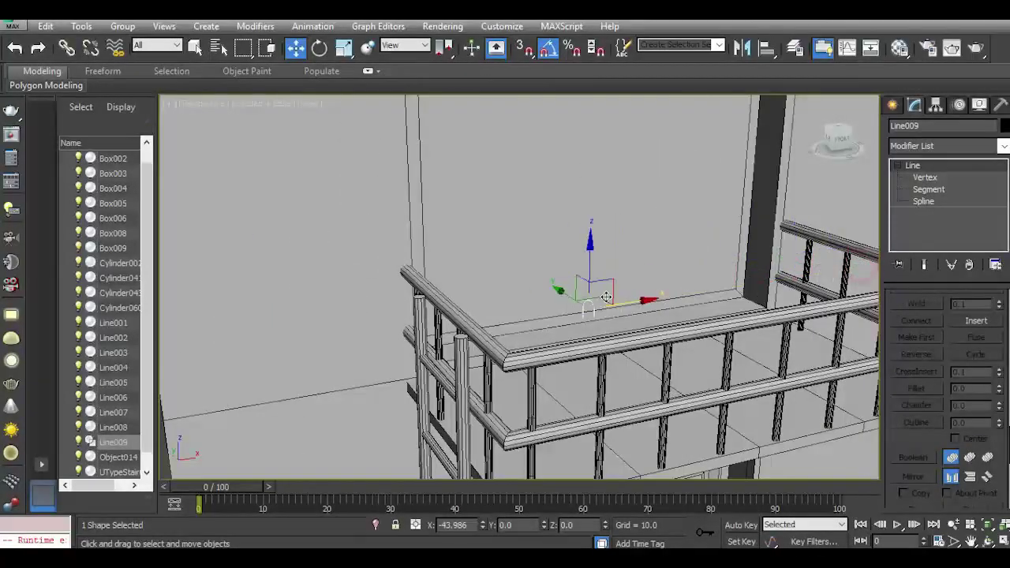
{"action": "left_click_drag", "start_coordinate": [591, 293], "coordinate": [457, 320]}
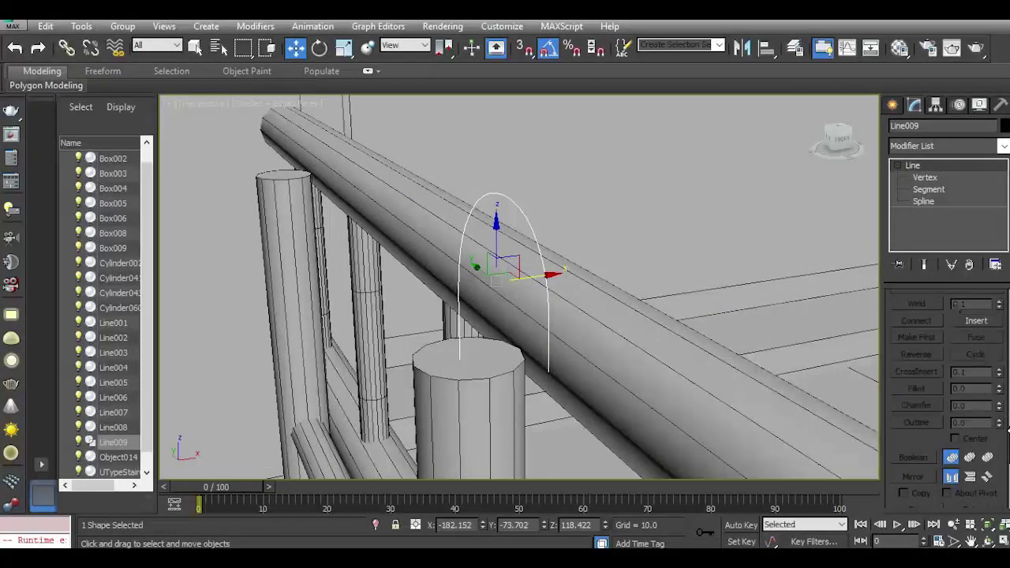
Show the arch line as a tube in the viewport with thickness 0.922, and assign it the 01 - Default material.
{"action": "left_click_drag", "start_coordinate": [1004, 386], "coordinate": [1001, 293]}
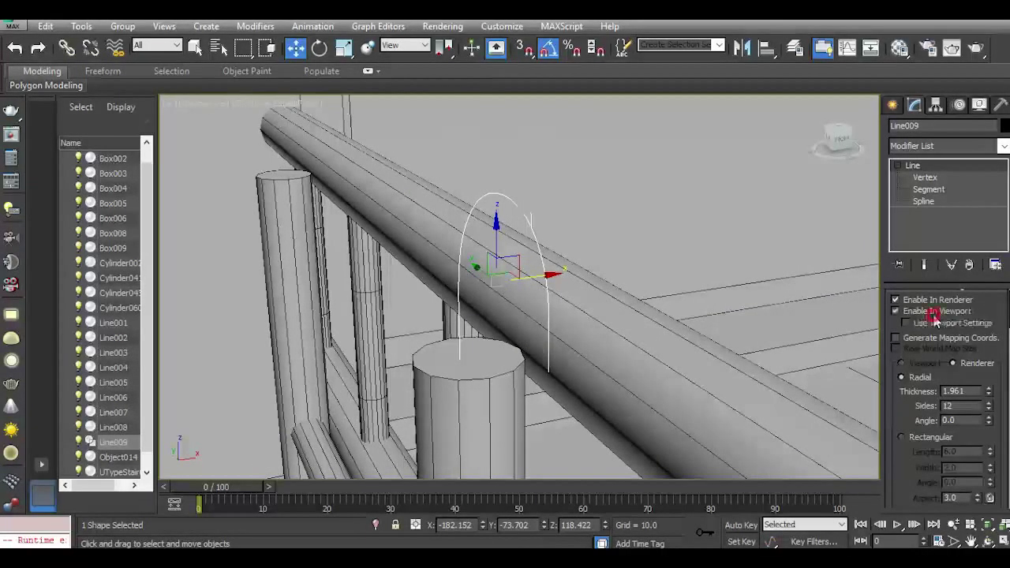
{"action": "left_click", "coordinate": [933, 313]}
{"action": "left_click_drag", "start_coordinate": [987, 390], "coordinate": [988, 426]}
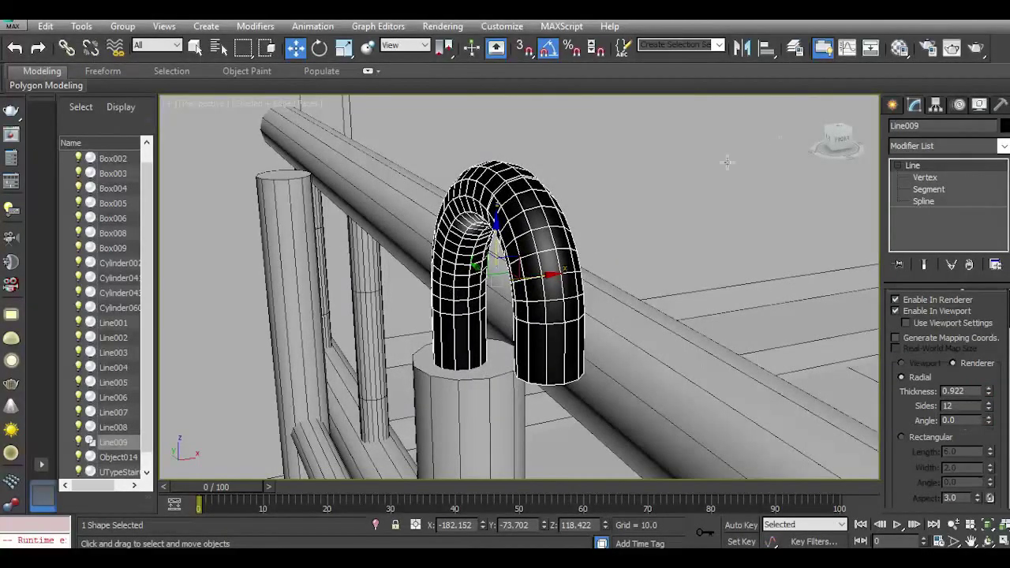
{"action": "left_click", "coordinate": [72, 253]}
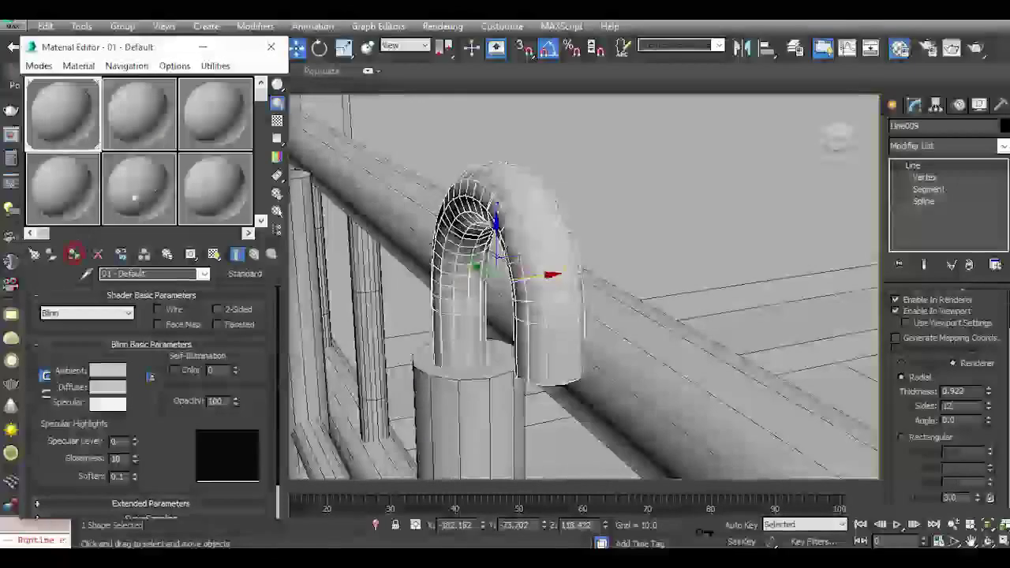
Close the material editor and rotate the arch tube about its vertical axis until it spans across the top rail.
{"action": "left_click", "coordinate": [270, 48]}
{"action": "left_click", "coordinate": [318, 51]}
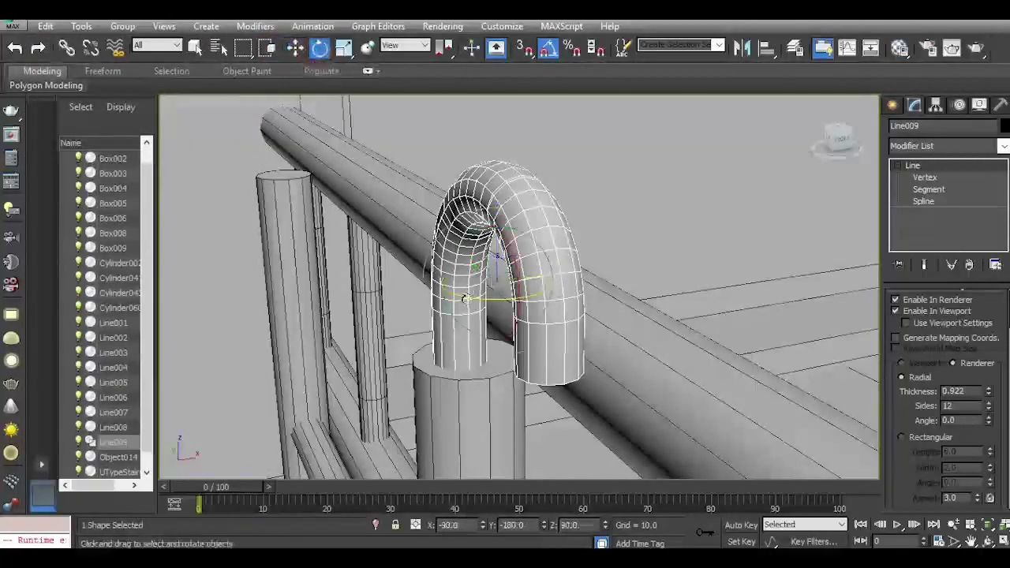
{"action": "left_click_drag", "start_coordinate": [472, 300], "coordinate": [476, 298]}
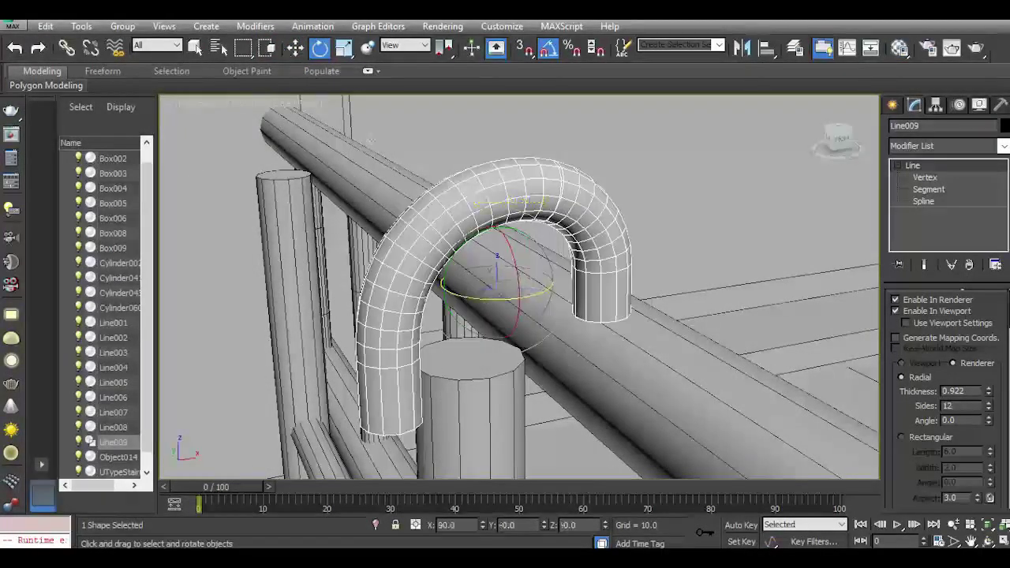
Move the arch tube over the rail and onto the ladder's outer tube, at about X -180.41, Y -71.91, Z 116.47.
{"action": "left_click", "coordinate": [296, 47]}
{"action": "left_click_drag", "start_coordinate": [536, 277], "coordinate": [640, 264]}
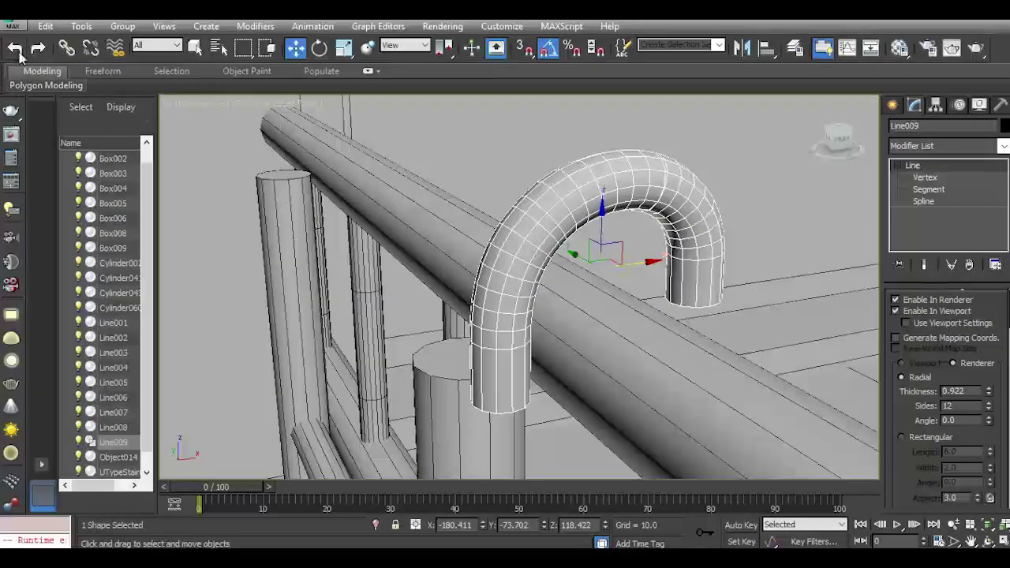
{"action": "mouse_move", "coordinate": [578, 256]}
{"action": "left_mouse_down"}
{"action": "mouse_move", "coordinate": [535, 211]}
{"action": "mouse_move", "coordinate": [554, 214]}
{"action": "mouse_move", "coordinate": [580, 291]}
{"action": "left_mouse_up"}
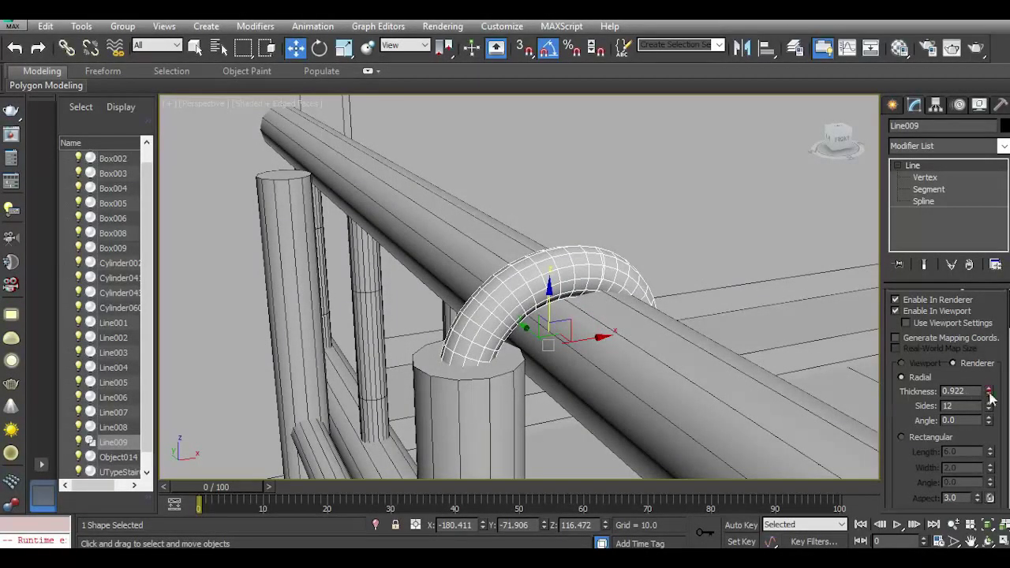
Set the arch tube's thickness to 0.942 and adjust its position to about X -180.23 and Z 116.75.
{"action": "left_click_drag", "start_coordinate": [989, 394], "coordinate": [987, 398]}
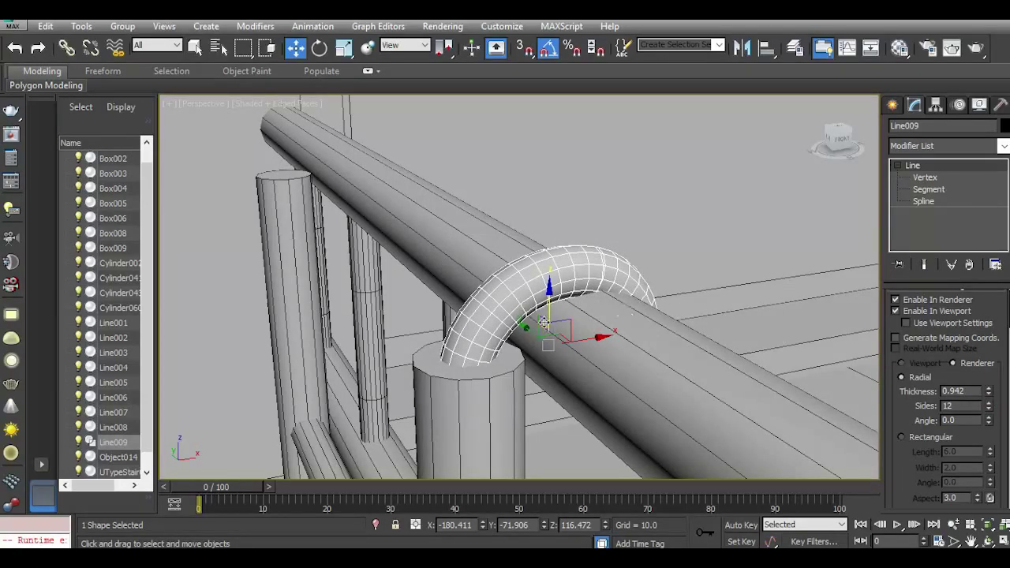
{"action": "left_click_drag", "start_coordinate": [584, 338], "coordinate": [594, 339]}
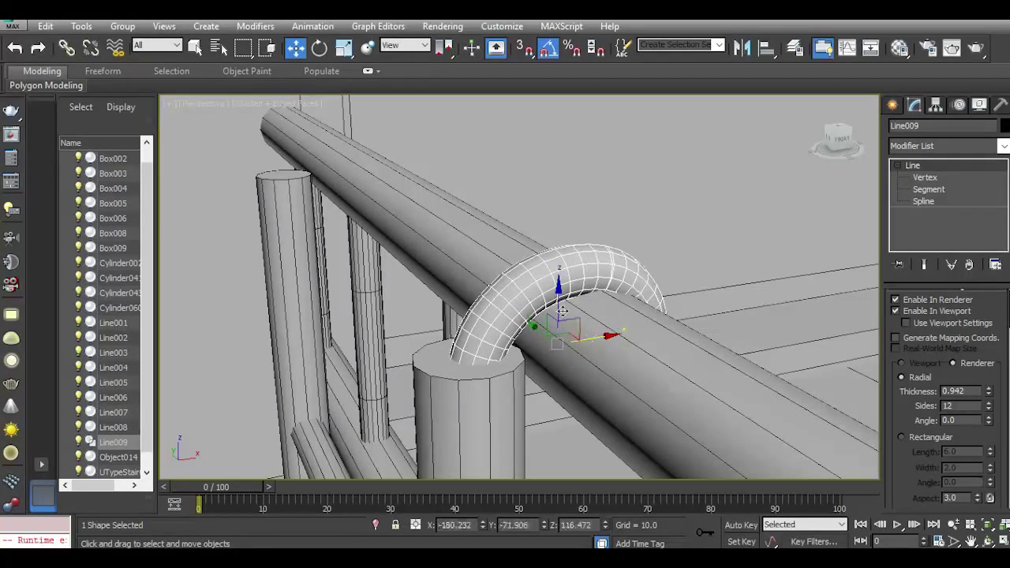
{"action": "left_click_drag", "start_coordinate": [558, 306], "coordinate": [508, 210]}
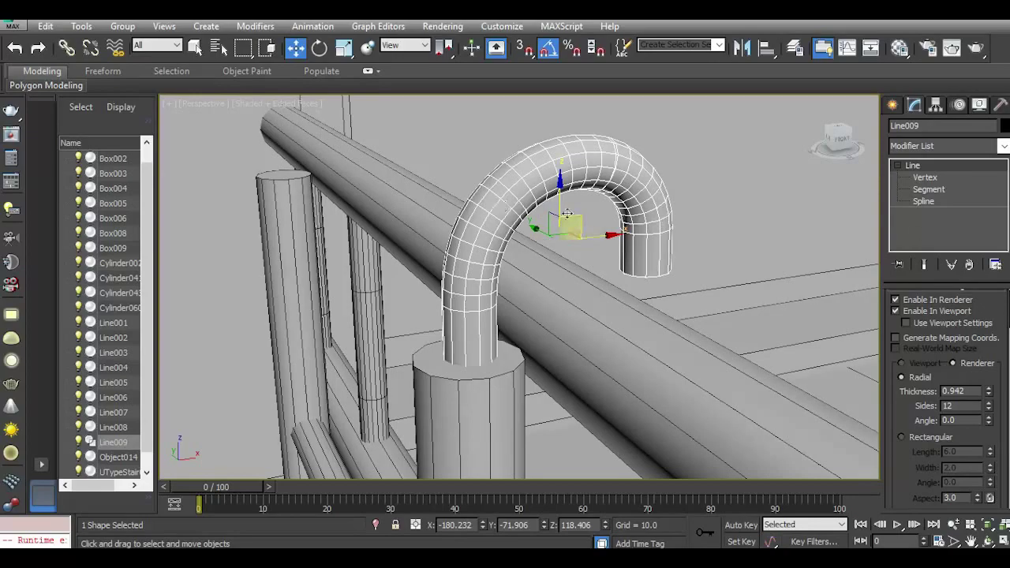
{"action": "left_click_drag", "start_coordinate": [560, 205], "coordinate": [560, 294]}
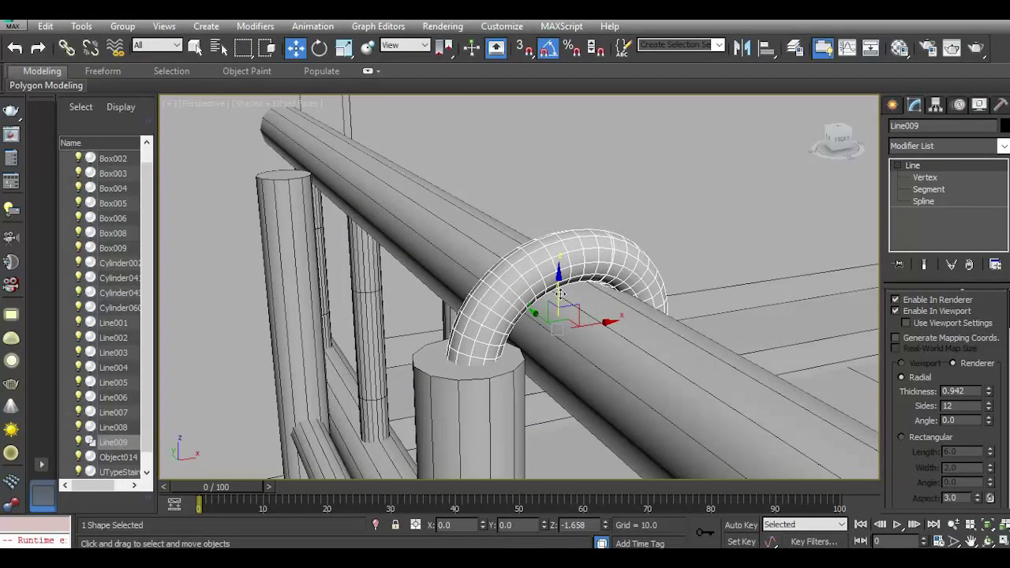
Convert the curved hook to an editable poly.
{"action": "mouse_move", "coordinate": [828, 150]}
{"action": "left_mouse_down"}
{"action": "mouse_move", "coordinate": [852, 145]}
{"action": "mouse_move", "coordinate": [827, 150]}
{"action": "left_mouse_up"}
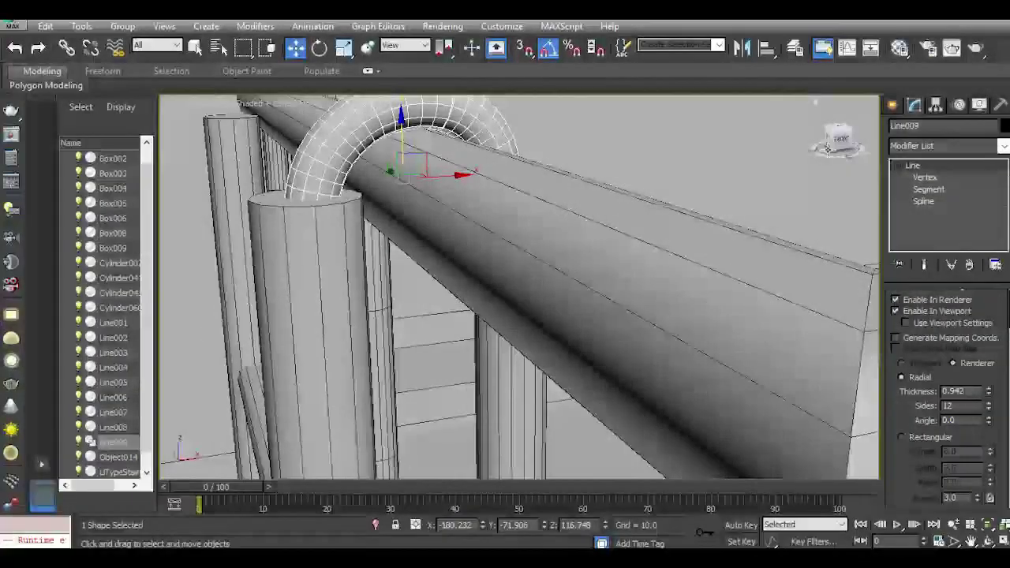
{"action": "right_click", "coordinate": [912, 217]}
{"action": "left_click", "coordinate": [942, 354]}
{"action": "middle_click_drag", "start_coordinate": [461, 299], "coordinate": [489, 324]}
{"action": "scroll", "coordinate": [489, 323], "scroll_direction": "up", "scroll_amount": 2}
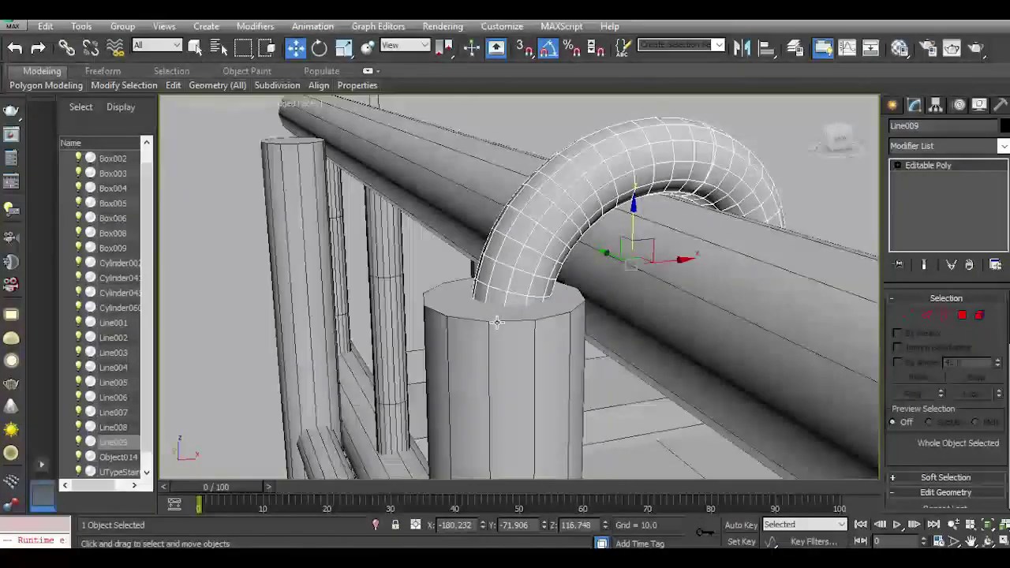
{"action": "left_click", "coordinate": [961, 315]}
{"action": "left_click", "coordinate": [514, 298]}
{"action": "left_click", "coordinate": [492, 302], "text": "shift"}
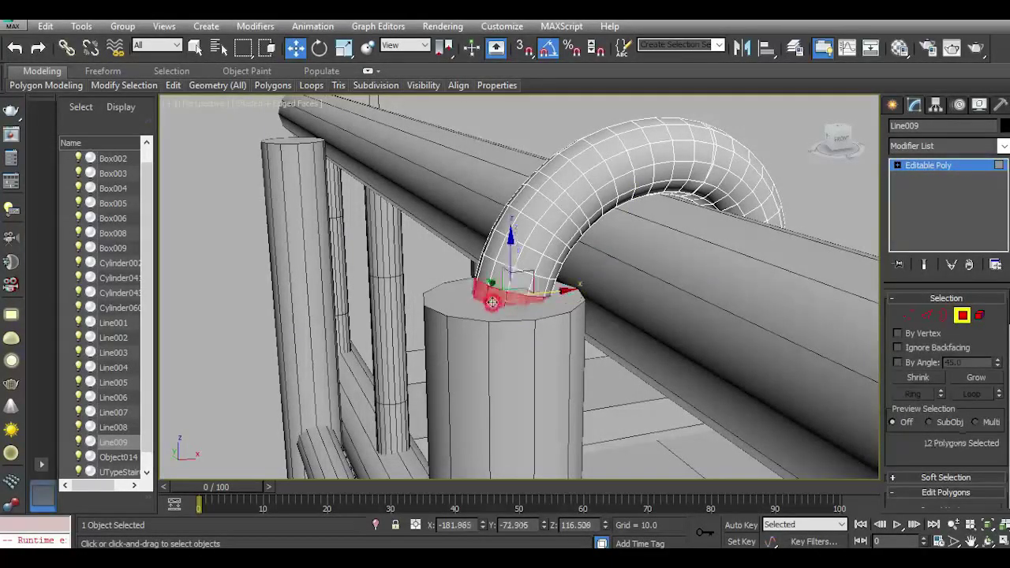
{"action": "scroll", "coordinate": [922, 435], "scroll_direction": "down", "scroll_amount": 3}
{"action": "left_click", "coordinate": [937, 411]}
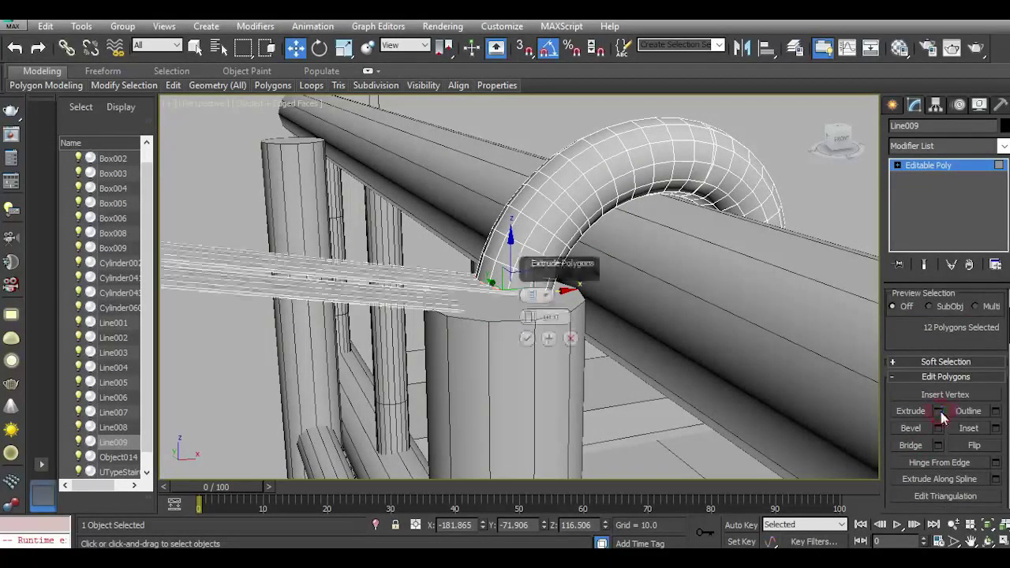
{"action": "left_click", "coordinate": [532, 296]}
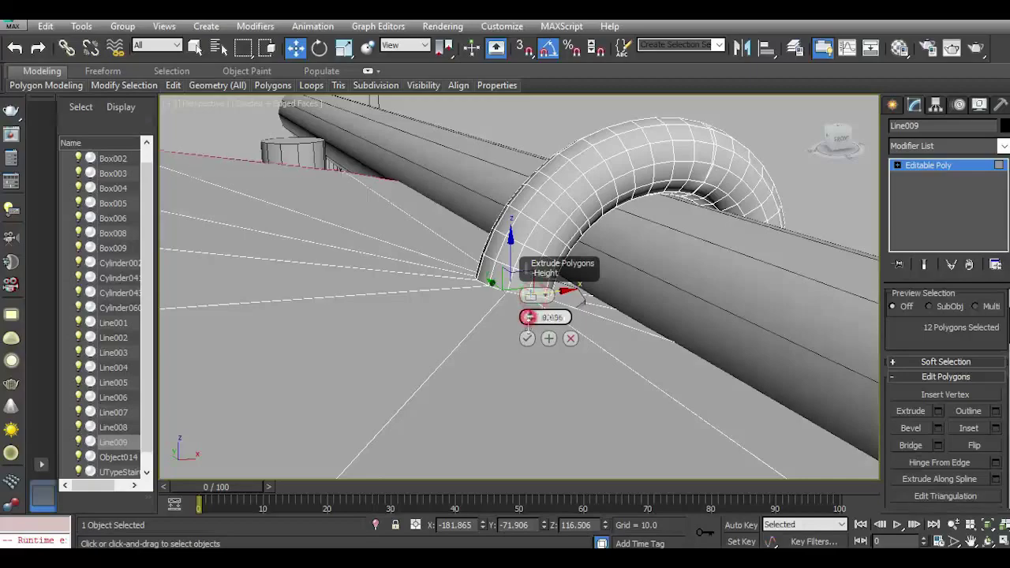
{"action": "left_click_drag", "start_coordinate": [528, 323], "coordinate": [532, 359]}
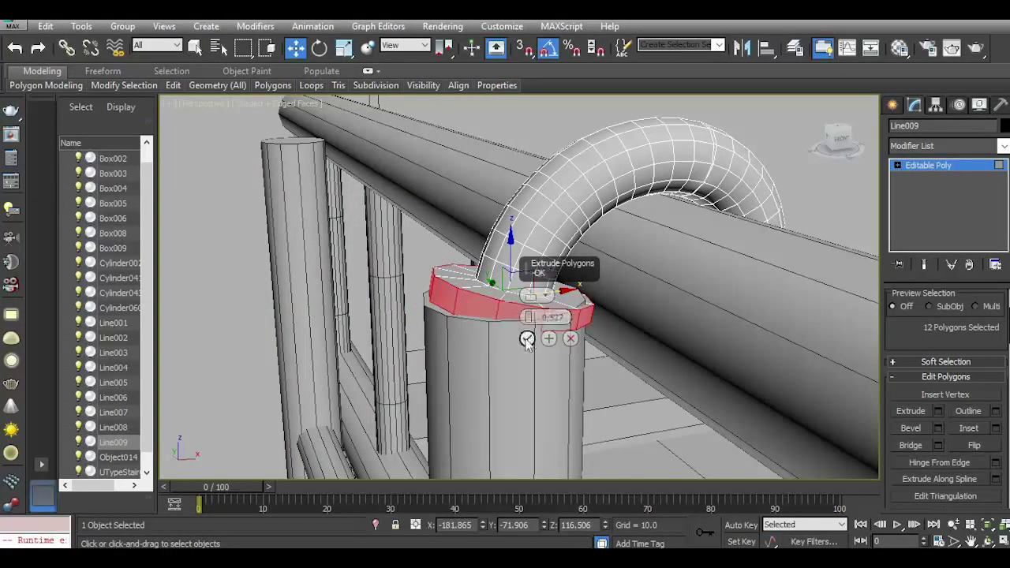
{"action": "scroll", "coordinate": [530, 322], "scroll_direction": "up", "scroll_amount": 4}
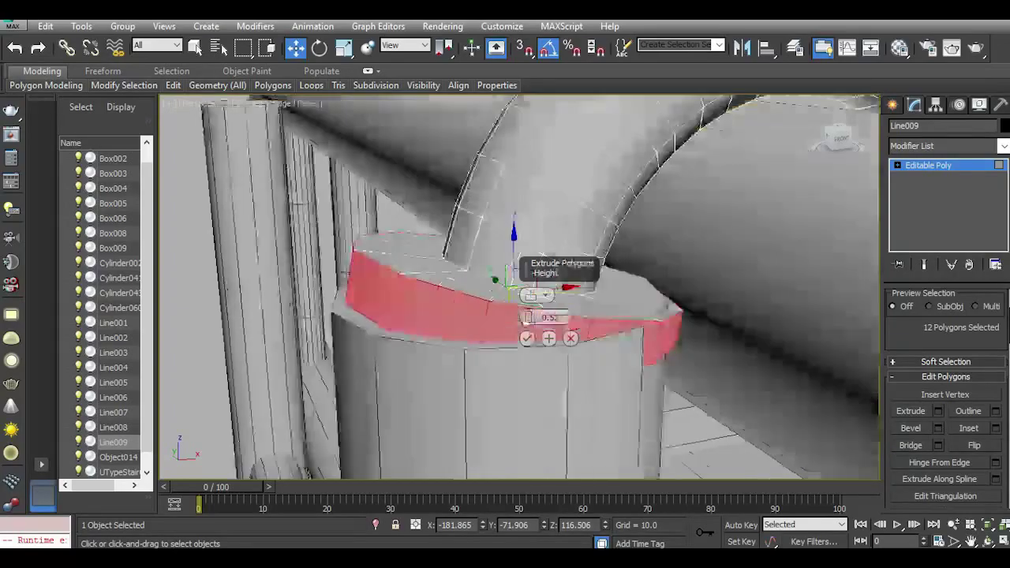
{"action": "left_click_drag", "start_coordinate": [531, 319], "coordinate": [530, 329]}
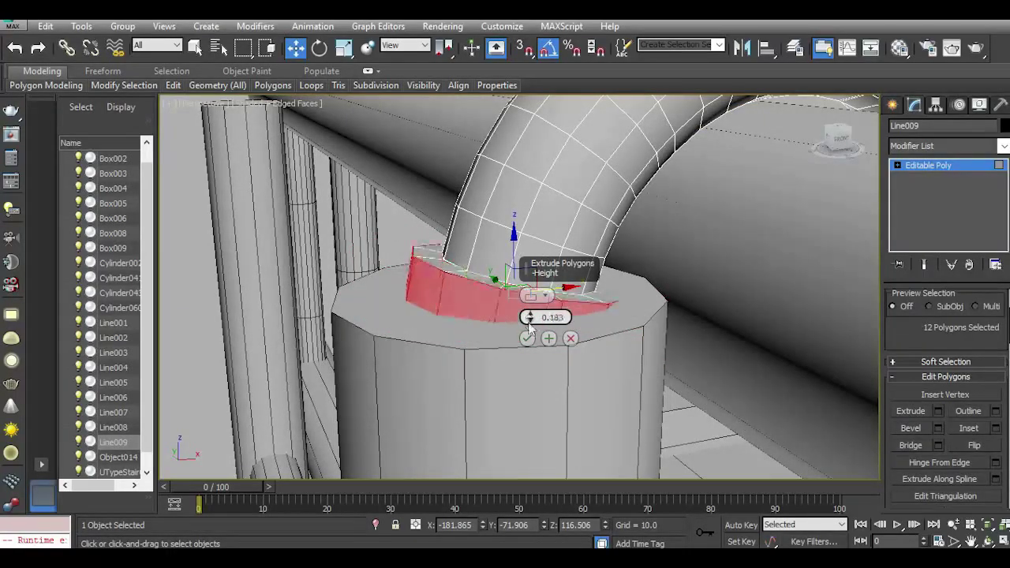
{"action": "left_click", "coordinate": [571, 338]}
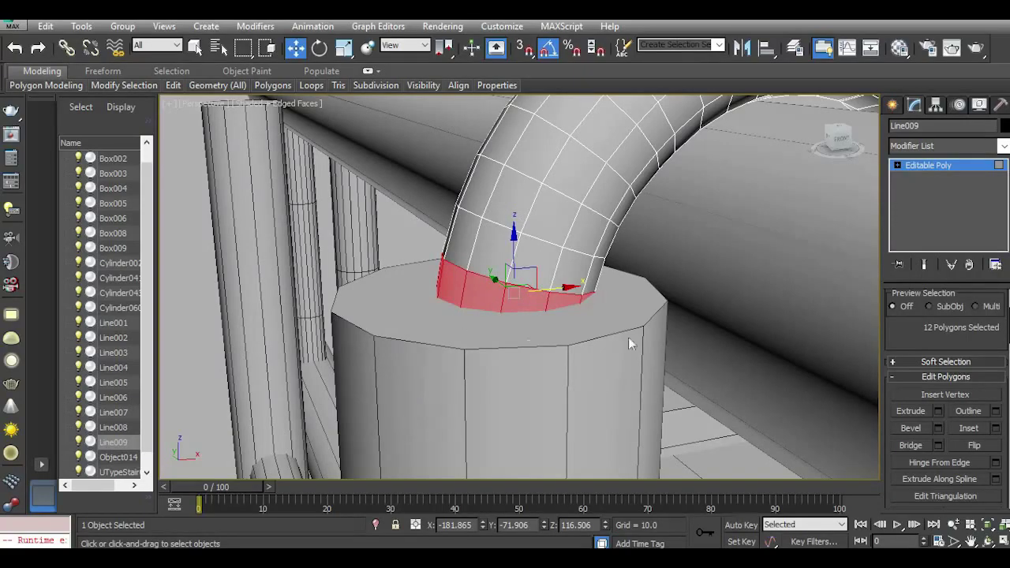
{"action": "left_click", "coordinate": [923, 171]}
Inset the top face of the ladder's outer tube to leave a narrow rim around the hook's base.
{"action": "left_click", "coordinate": [515, 401]}
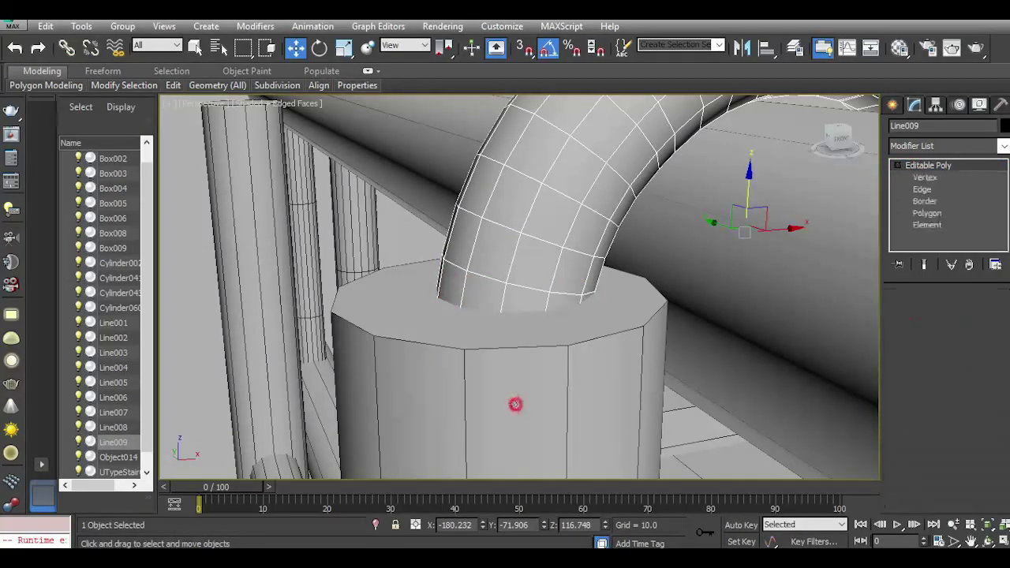
{"action": "left_click", "coordinate": [959, 316]}
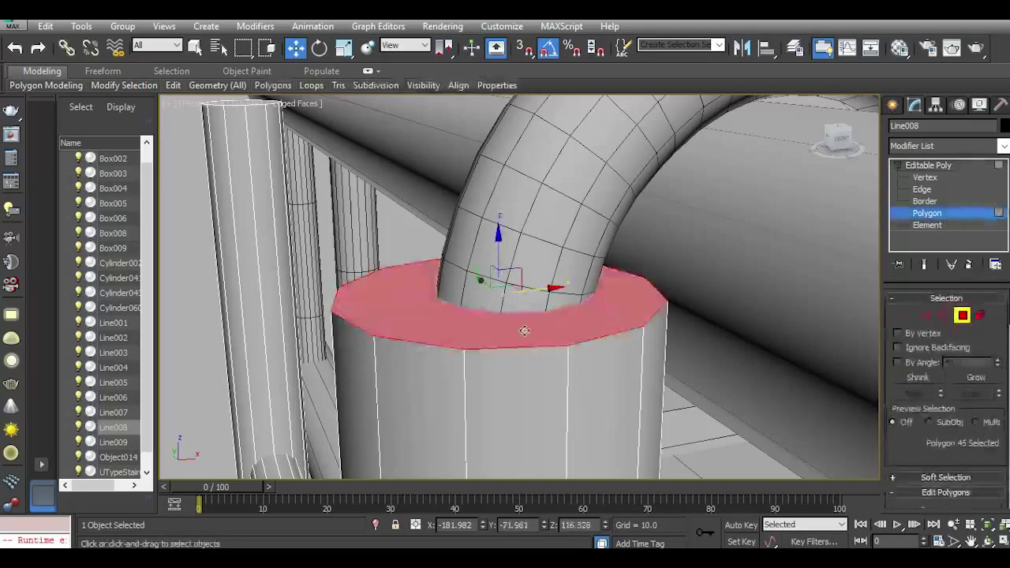
{"action": "left_click_drag", "start_coordinate": [908, 448], "coordinate": [905, 319]}
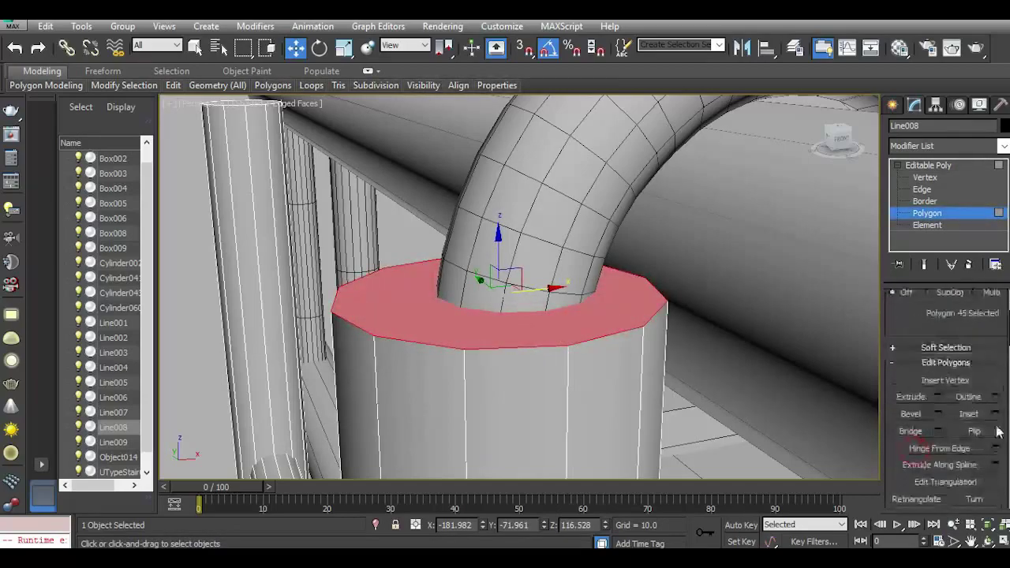
{"action": "left_click", "coordinate": [996, 415]}
{"action": "left_click_drag", "start_coordinate": [528, 318], "coordinate": [530, 317]}
{"action": "left_click", "coordinate": [525, 337]}
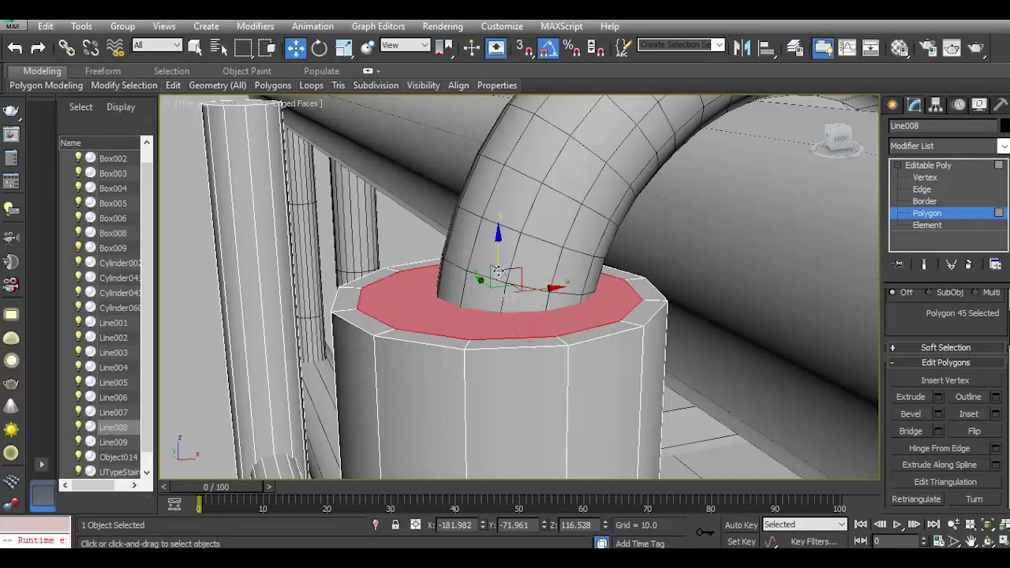
Raise the outer tube's inset face slightly, scale it down into a tapered collar around the hook, and leave polygon editing.
{"action": "mouse_move", "coordinate": [499, 271]}
{"action": "left_mouse_down"}
{"action": "mouse_move", "coordinate": [517, 249]}
{"action": "mouse_move", "coordinate": [497, 254]}
{"action": "mouse_move", "coordinate": [510, 283]}
{"action": "left_mouse_up"}
{"action": "left_click", "coordinate": [340, 48]}
{"action": "scroll", "coordinate": [432, 268], "scroll_direction": "down", "scroll_amount": 5}
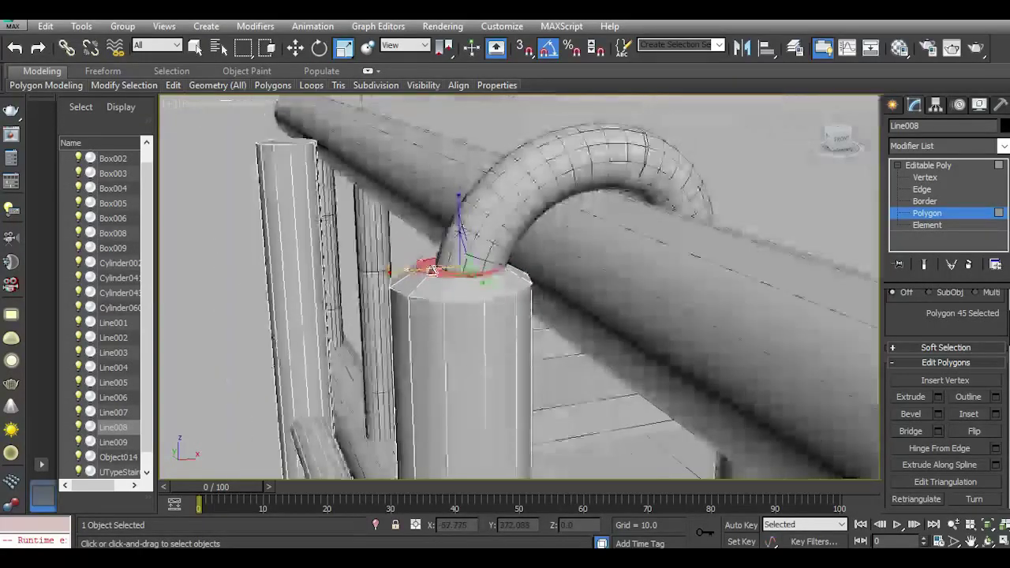
{"action": "left_click", "coordinate": [299, 49]}
{"action": "scroll", "coordinate": [571, 320], "scroll_direction": "down", "scroll_amount": 5}
{"action": "left_click", "coordinate": [932, 165]}
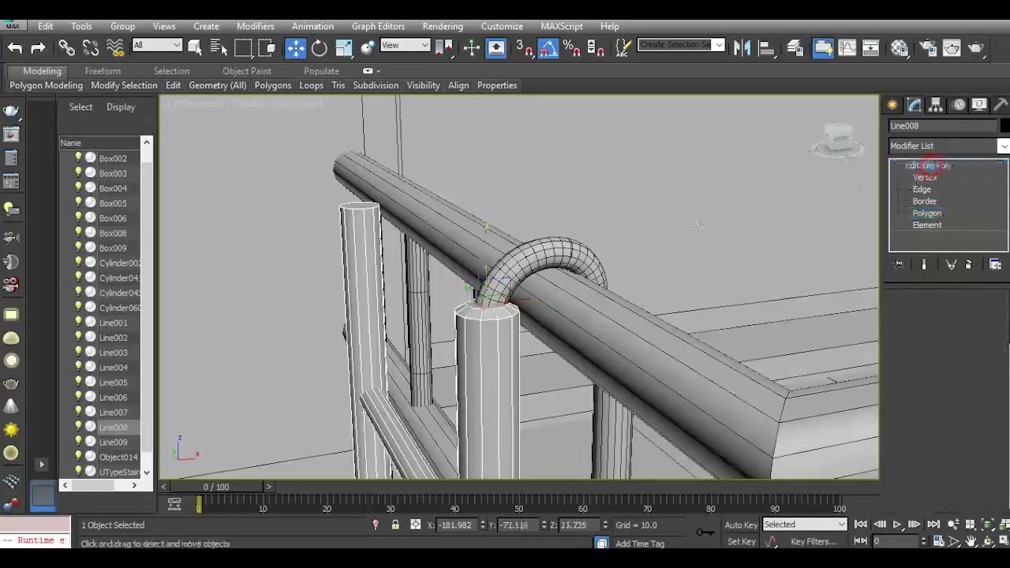
Copy the curved hook along Y to about -53.1, onto the top of the ladder's other tube.
{"action": "mouse_move", "coordinate": [838, 152]}
{"action": "left_mouse_down"}
{"action": "mouse_move", "coordinate": [854, 168]}
{"action": "mouse_move", "coordinate": [842, 164]}
{"action": "left_mouse_up"}
{"action": "middle_click_drag", "start_coordinate": [812, 390], "coordinate": [795, 395], "text": "alt"}
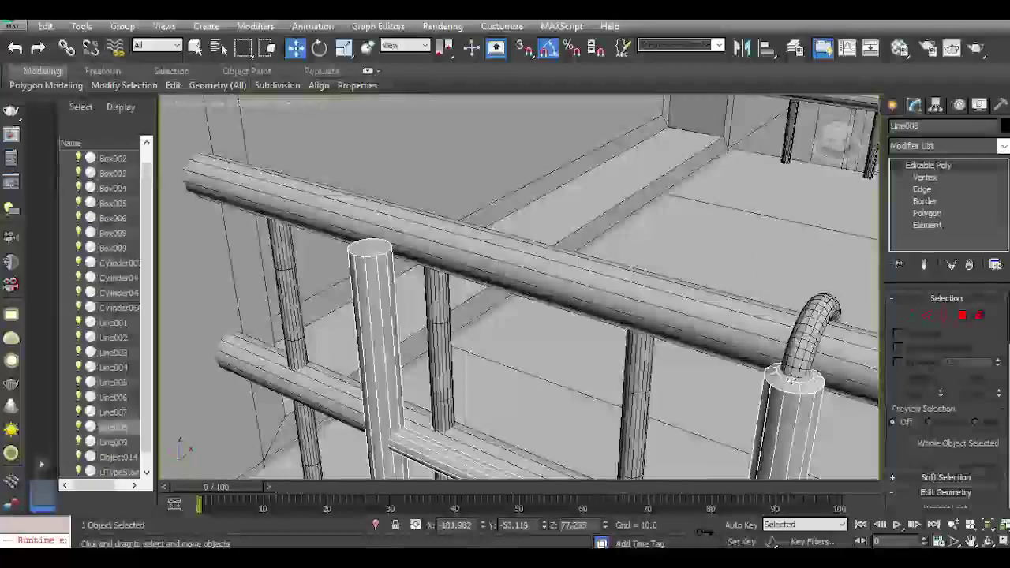
{"action": "left_click", "coordinate": [808, 334]}
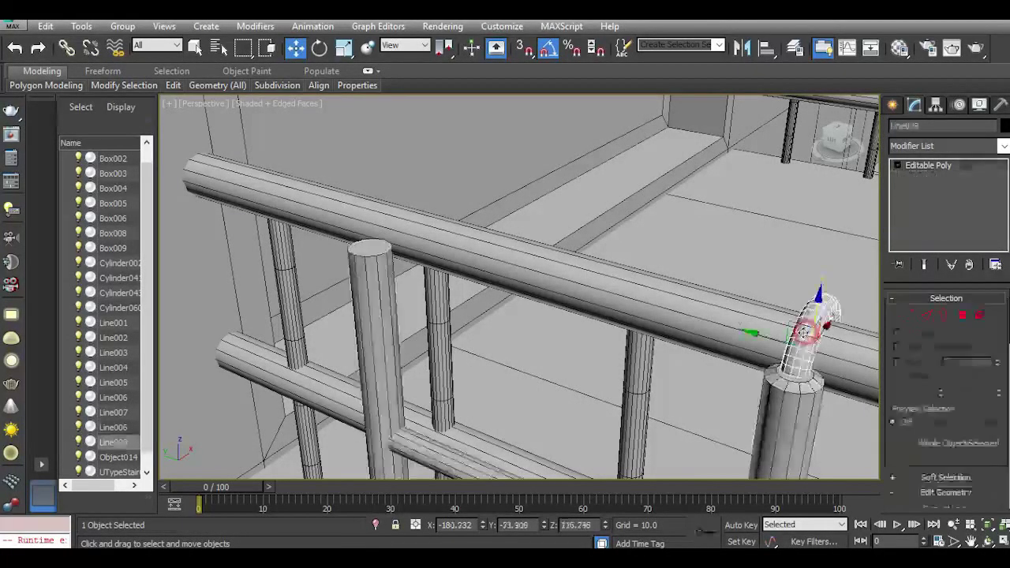
{"action": "mouse_move", "coordinate": [765, 336]}
{"action": "left_mouse_down", "text": "shift"}
{"action": "mouse_move", "coordinate": [516, 284]}
{"action": "mouse_move", "coordinate": [322, 209]}
{"action": "mouse_move", "coordinate": [371, 220]}
{"action": "mouse_move", "coordinate": [356, 218]}
{"action": "left_mouse_up", "text": "shift"}
{"action": "left_click", "coordinate": [515, 352]}
Inset the top face of the ladder's second tube around the copied hook's base.
{"action": "scroll", "coordinate": [371, 266], "scroll_direction": "up", "scroll_amount": 5}
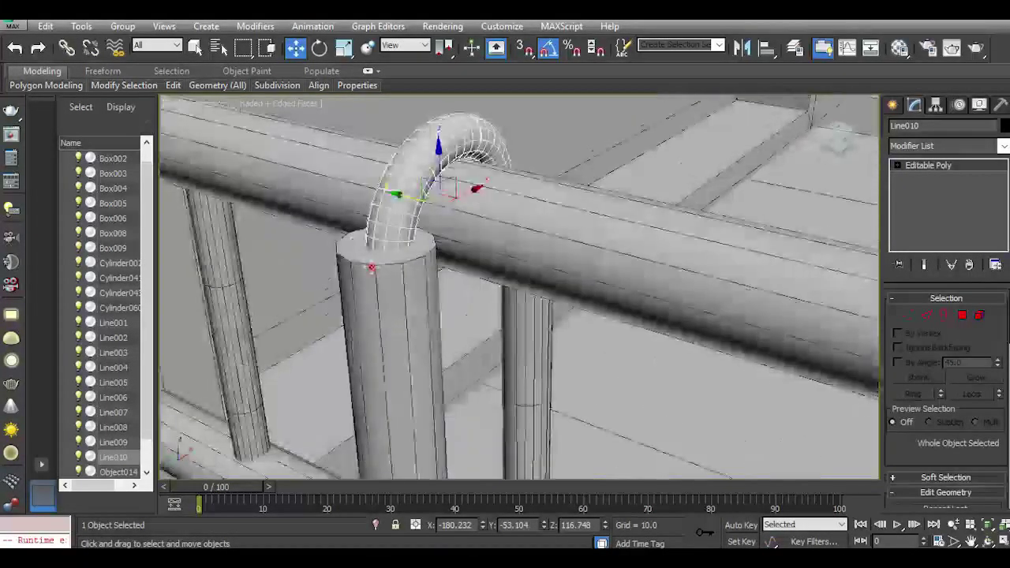
{"action": "left_click", "coordinate": [371, 268]}
{"action": "left_click", "coordinate": [963, 314]}
{"action": "left_click", "coordinate": [366, 258]}
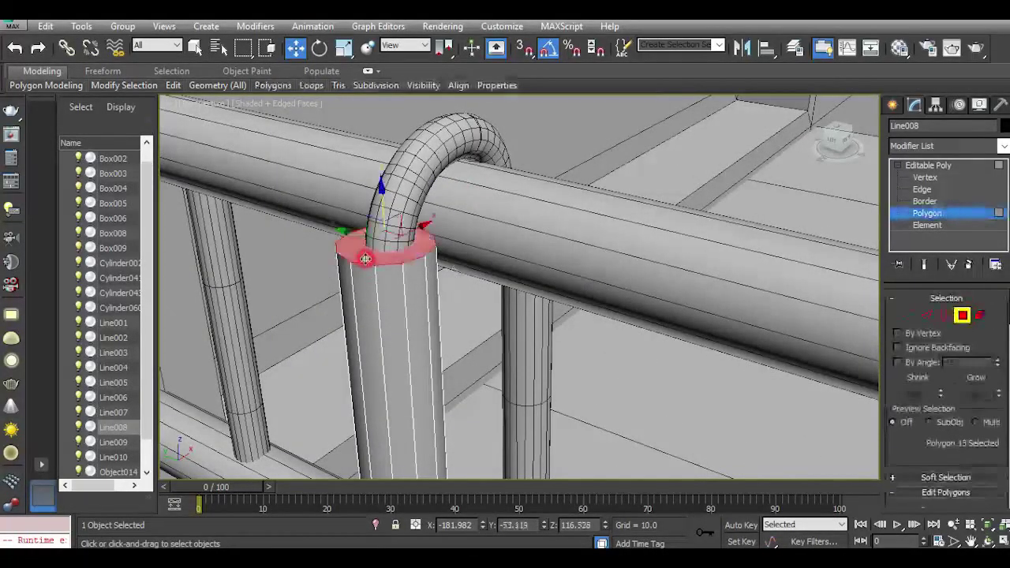
{"action": "scroll", "coordinate": [365, 257], "scroll_direction": "up", "scroll_amount": 4}
{"action": "scroll", "coordinate": [959, 448], "scroll_direction": "down", "scroll_amount": 3}
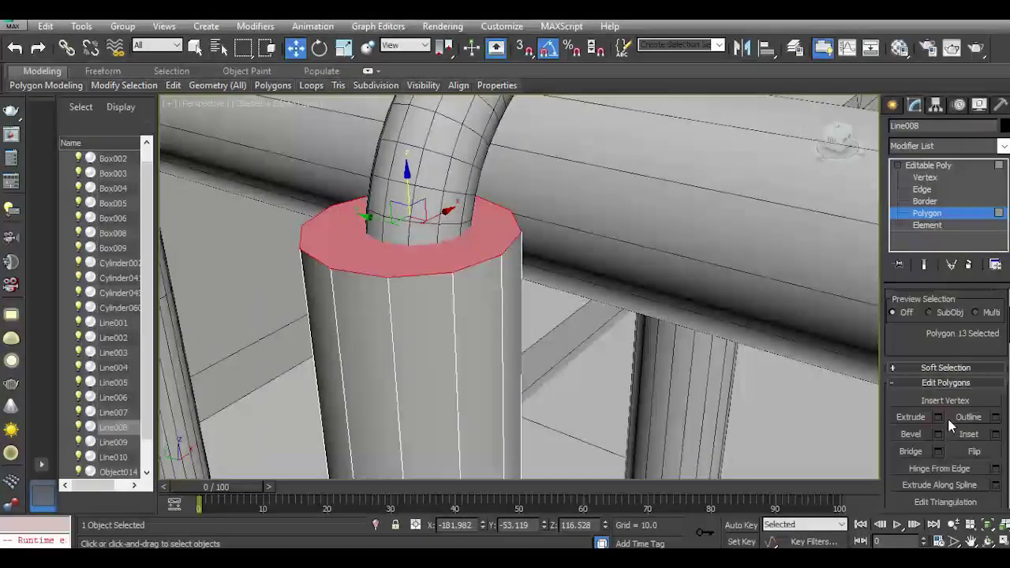
{"action": "left_click", "coordinate": [995, 434]}
{"action": "left_click", "coordinate": [526, 340]}
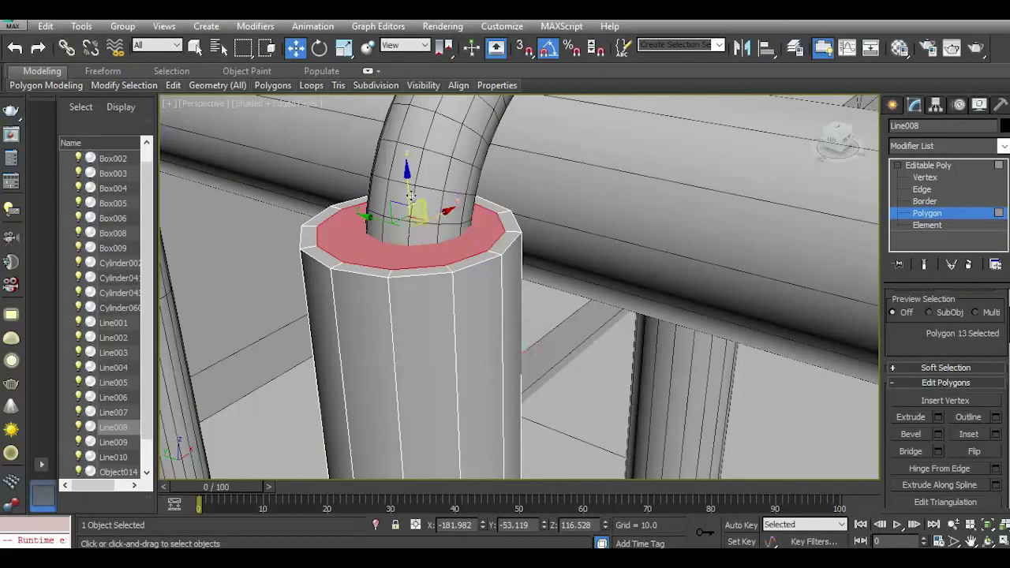
Raise the second tube's inset face to about Z 116.78, scale it down into a tapered collar, then leave polygon editing and deselect the ladder.
{"action": "left_click_drag", "start_coordinate": [405, 184], "coordinate": [406, 166]}
{"action": "left_click", "coordinate": [343, 47]}
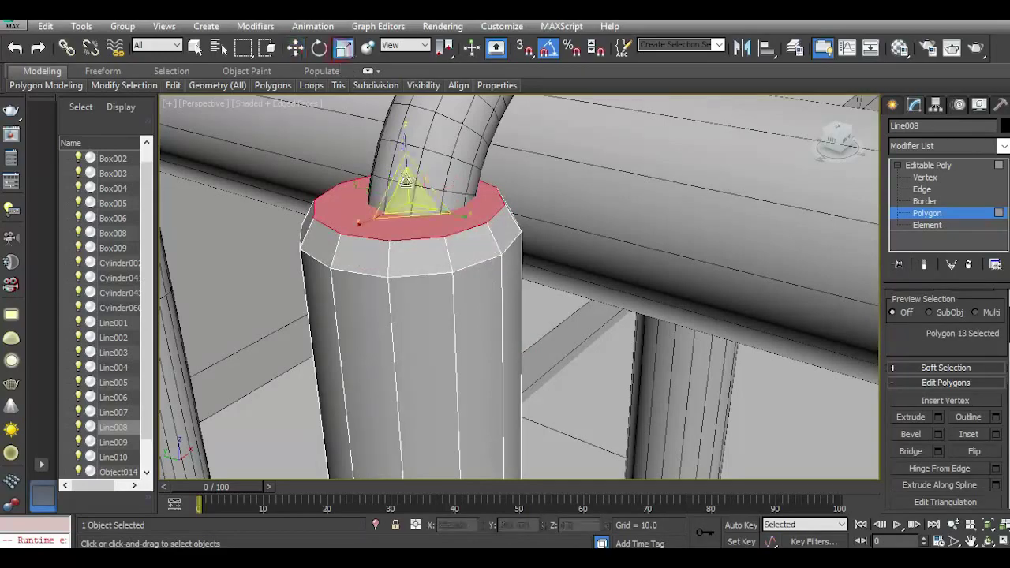
{"action": "left_click_drag", "start_coordinate": [410, 206], "coordinate": [425, 234]}
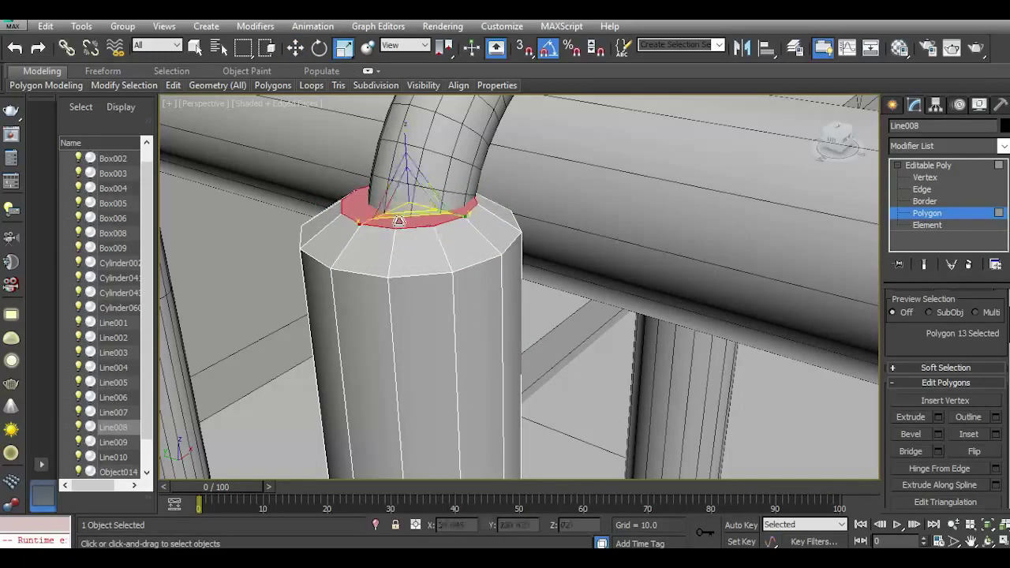
{"action": "scroll", "coordinate": [401, 218], "scroll_direction": "down", "scroll_amount": 4}
{"action": "left_click", "coordinate": [295, 48]}
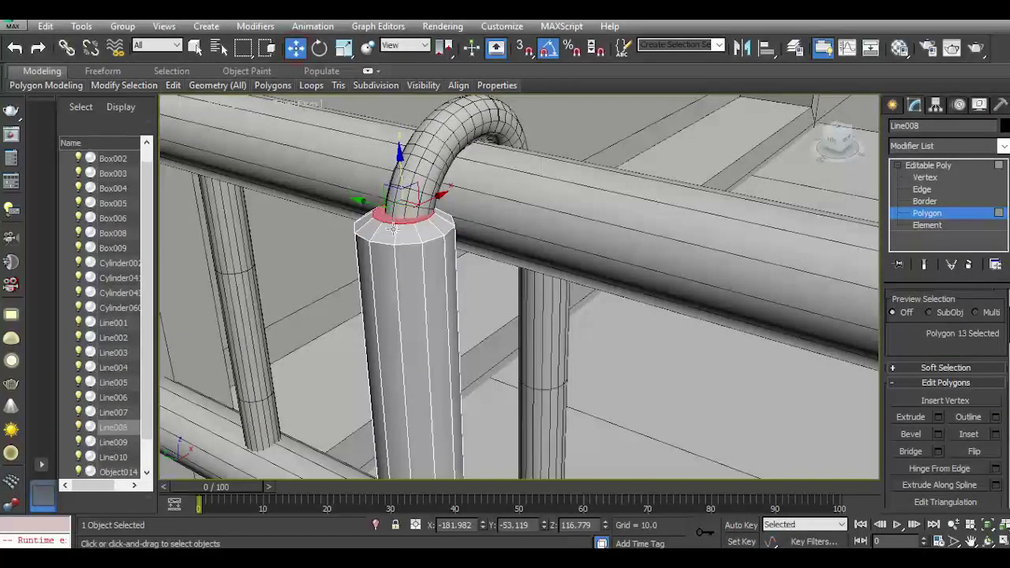
{"action": "scroll", "coordinate": [393, 229], "scroll_direction": "down", "scroll_amount": 8}
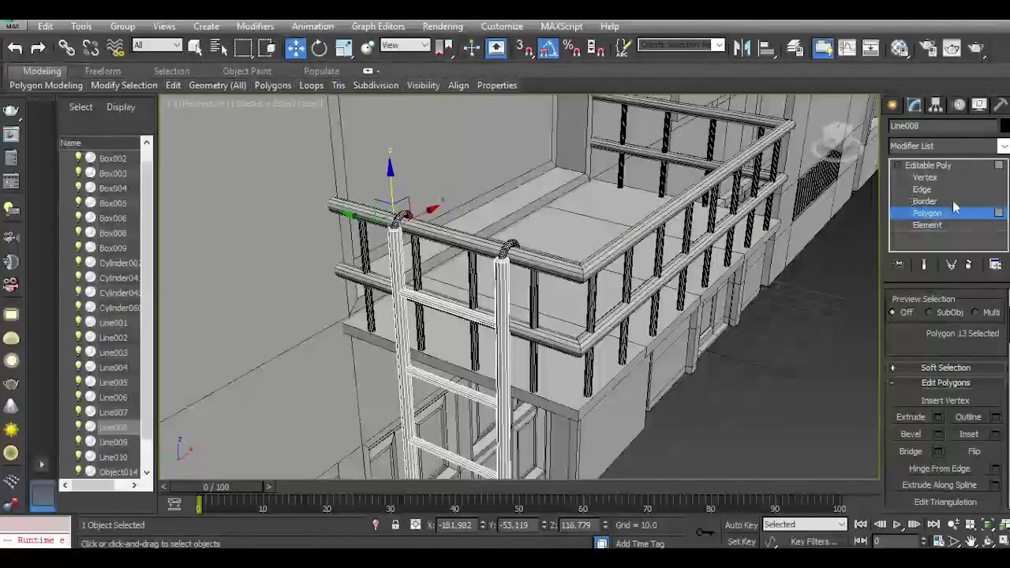
{"action": "left_click", "coordinate": [929, 165]}
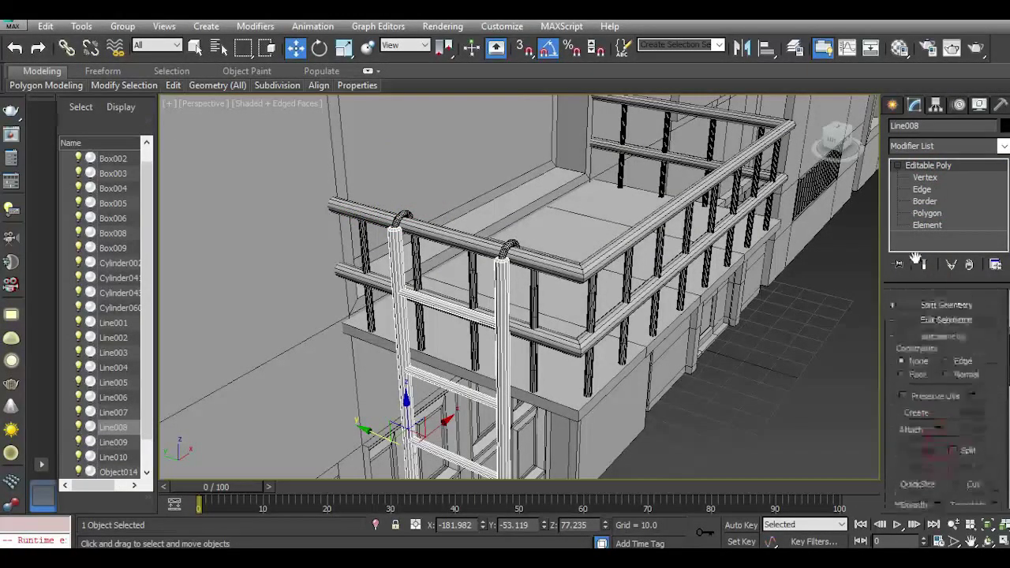
{"action": "left_click", "coordinate": [769, 384]}
{"action": "scroll", "coordinate": [483, 257], "scroll_direction": "down", "scroll_amount": 6}
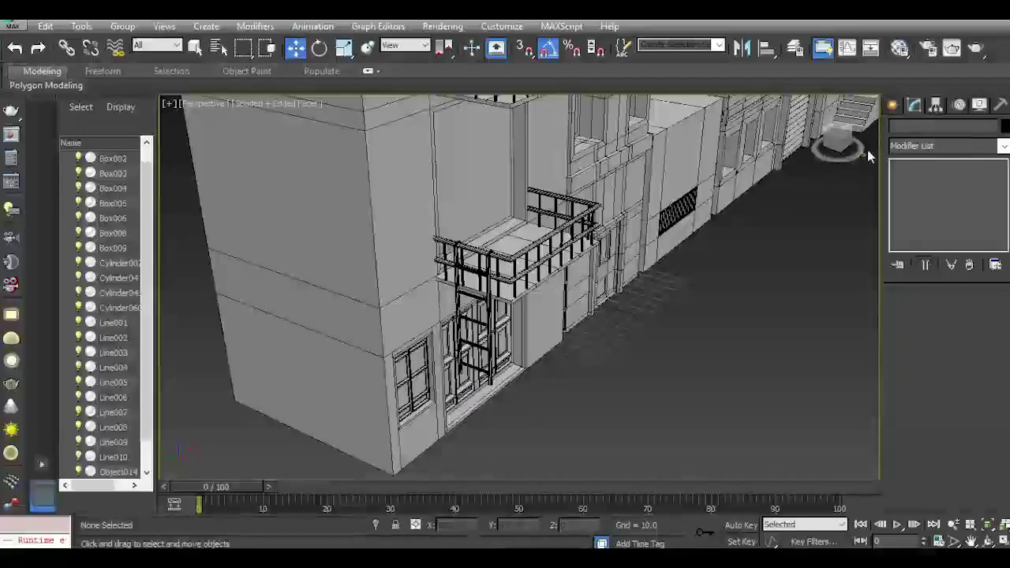
Copy the ladder without its hooks straight up to Z about 151.5, between the two balconies.
{"action": "mouse_move", "coordinate": [842, 143]}
{"action": "left_mouse_down"}
{"action": "mouse_move", "coordinate": [795, 134]}
{"action": "mouse_move", "coordinate": [825, 136]}
{"action": "left_mouse_up"}
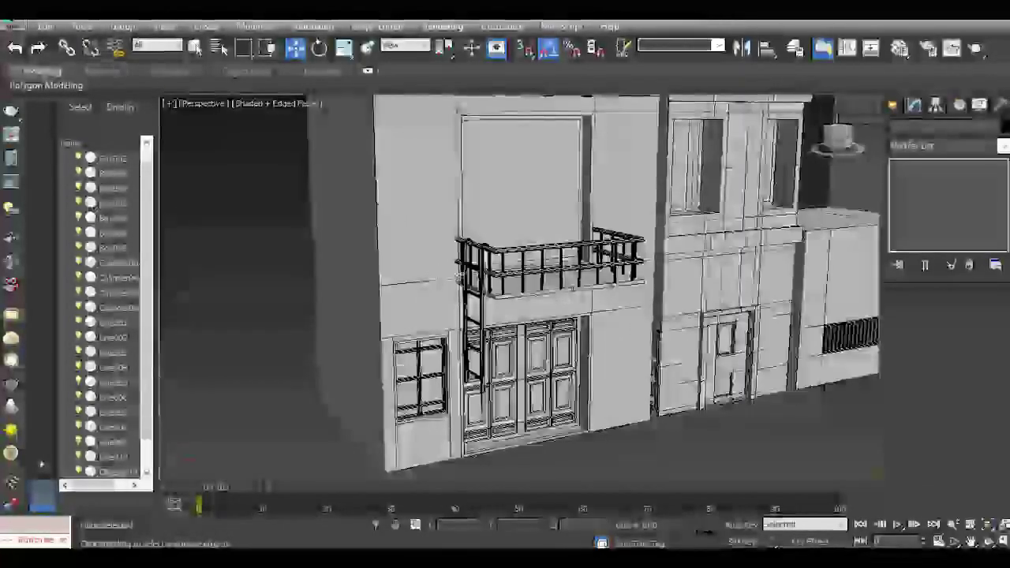
{"action": "scroll", "coordinate": [459, 273], "scroll_direction": "up", "scroll_amount": 5}
{"action": "left_click", "coordinate": [512, 297]}
{"action": "middle_click_drag", "start_coordinate": [547, 254], "coordinate": [524, 288]}
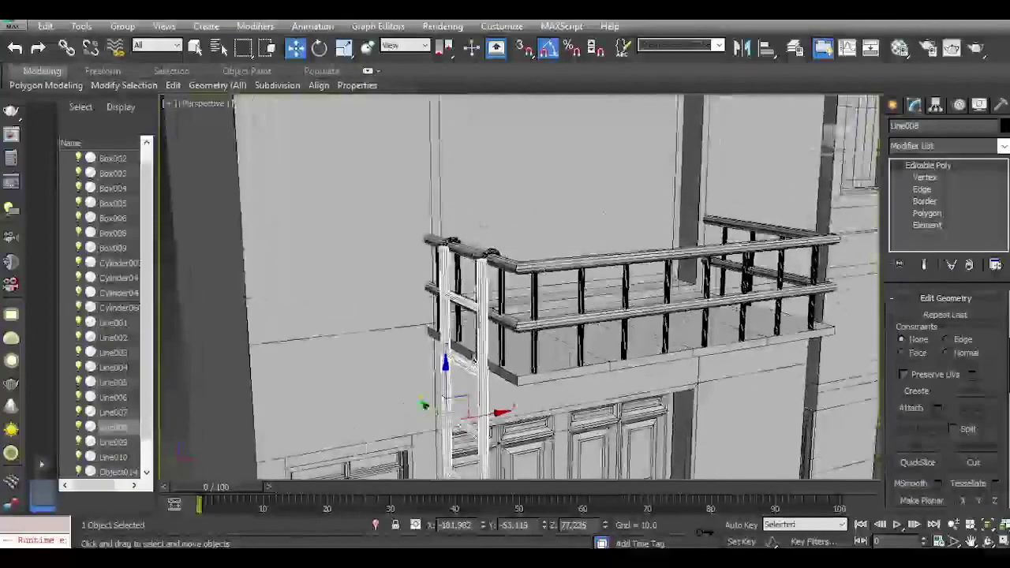
{"action": "scroll", "coordinate": [473, 252], "scroll_direction": "up", "scroll_amount": 3}
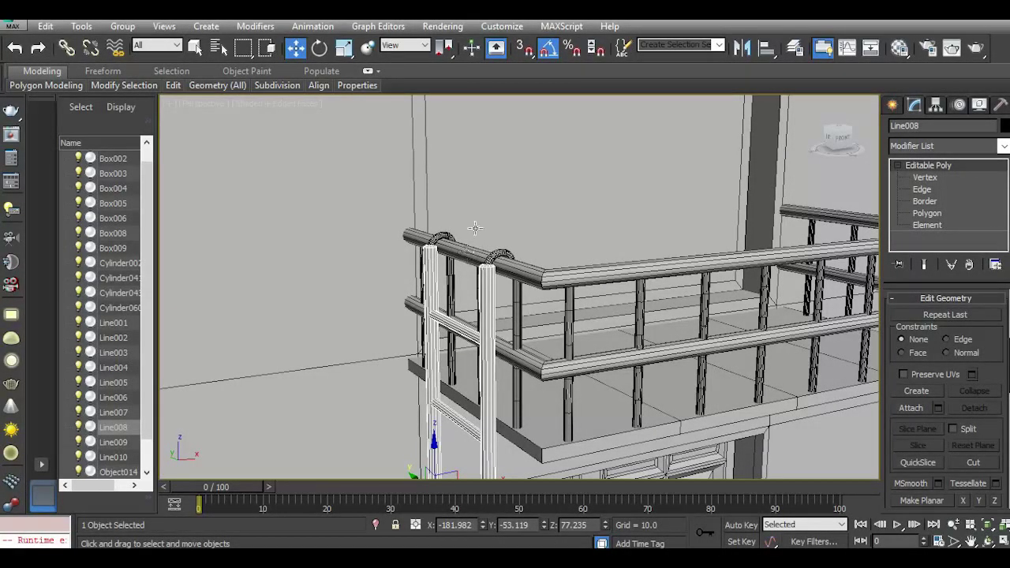
{"action": "scroll", "coordinate": [456, 225], "scroll_direction": "down", "scroll_amount": 5}
{"action": "left_click_drag", "start_coordinate": [446, 278], "coordinate": [458, 98], "text": "shift"}
{"action": "left_click", "coordinate": [505, 343]}
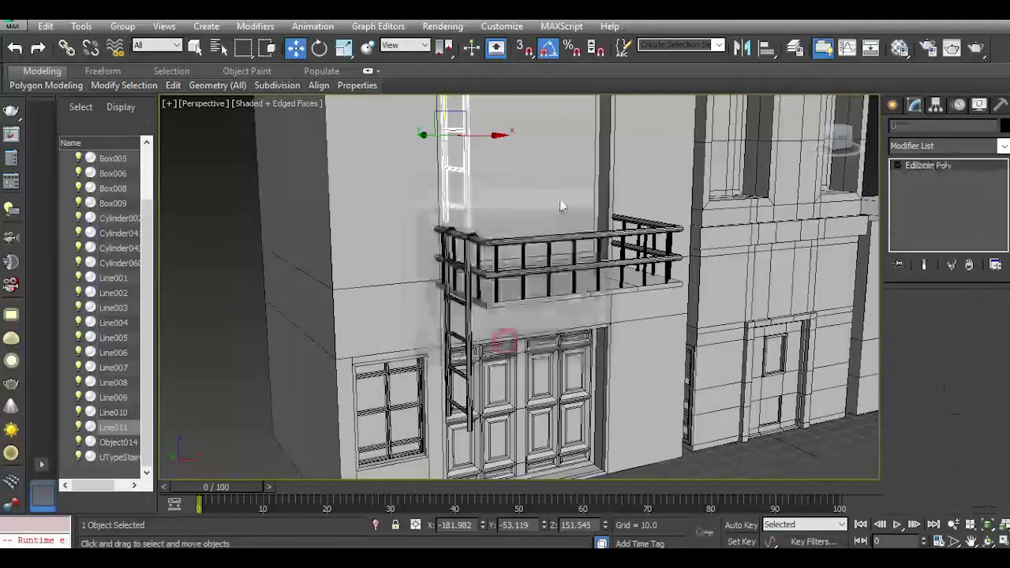
Move the copied ladder beneath the upper floor's opening at about X -159.8, Y -50, and lower it to Z about 149.6.
{"action": "middle_click_drag", "start_coordinate": [562, 207], "coordinate": [441, 338]}
{"action": "mouse_move", "coordinate": [361, 285]}
{"action": "left_mouse_down"}
{"action": "mouse_move", "coordinate": [432, 283]}
{"action": "mouse_move", "coordinate": [418, 283]}
{"action": "left_mouse_up"}
{"action": "left_click_drag", "start_coordinate": [841, 144], "coordinate": [798, 115]}
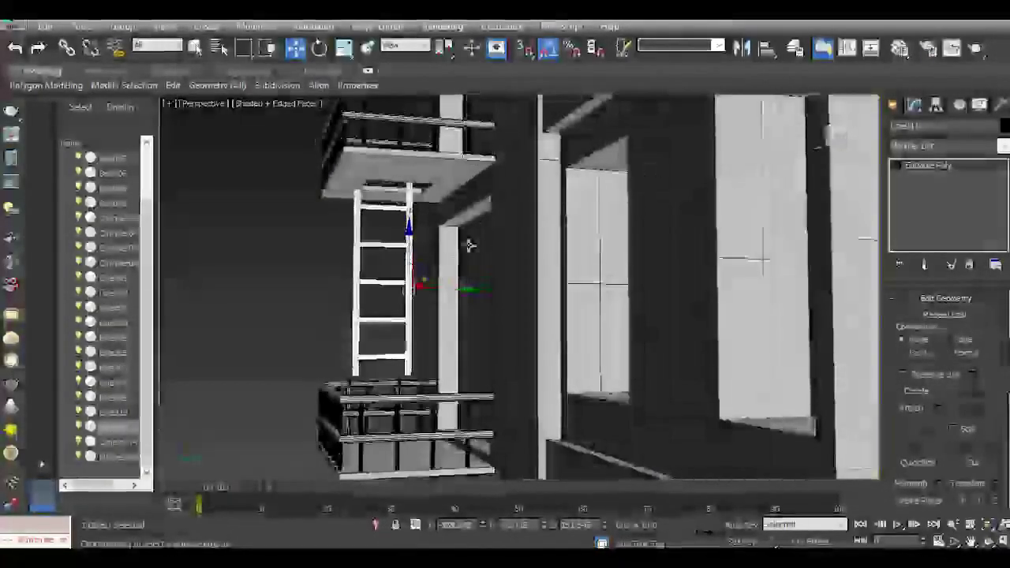
{"action": "scroll", "coordinate": [447, 286], "scroll_direction": "up", "scroll_amount": 2}
{"action": "left_click_drag", "start_coordinate": [447, 287], "coordinate": [461, 289]}
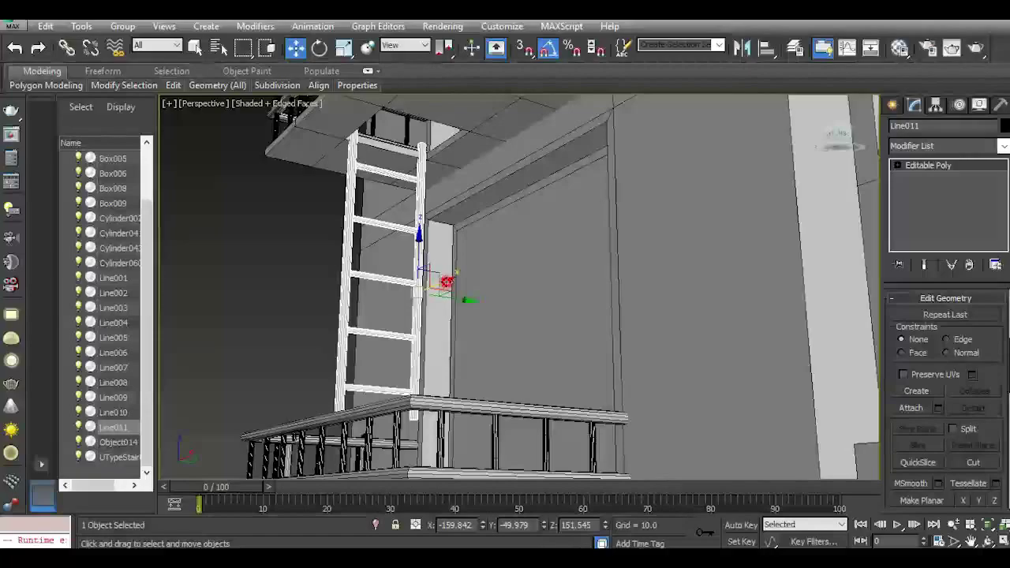
{"action": "left_click_drag", "start_coordinate": [446, 281], "coordinate": [440, 282]}
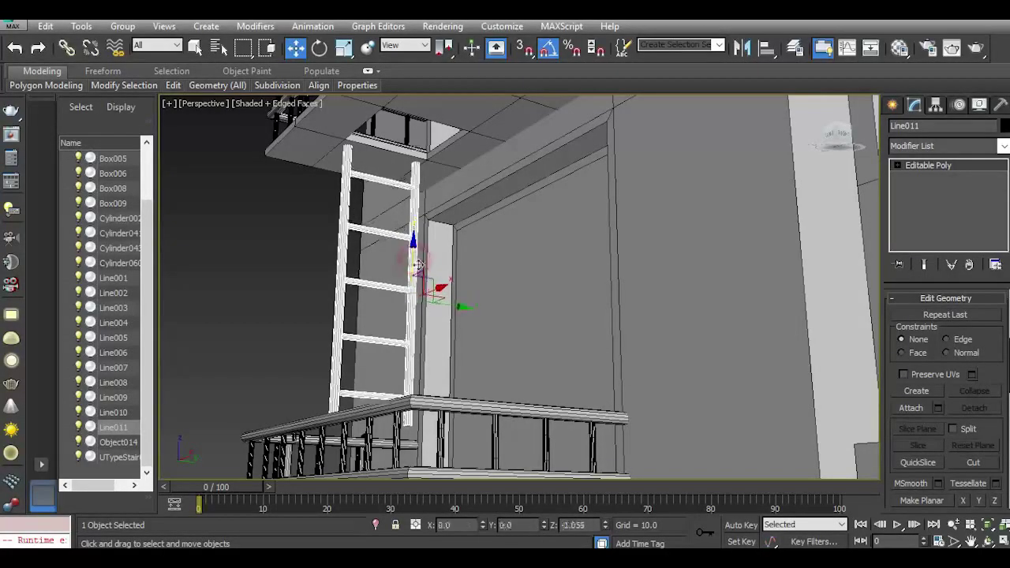
Nudge the copied ladder along X to about -159, then delete this hookless copy.
{"action": "left_click_drag", "start_coordinate": [837, 126], "coordinate": [781, 181]}
{"action": "middle_click_drag", "start_coordinate": [473, 284], "coordinate": [469, 245], "text": "alt"}
{"action": "middle_click_drag", "start_coordinate": [293, 102], "coordinate": [380, 218], "text": "alt"}
{"action": "scroll", "coordinate": [436, 257], "scroll_direction": "up", "scroll_amount": 2}
{"action": "left_click_drag", "start_coordinate": [433, 265], "coordinate": [451, 263]}
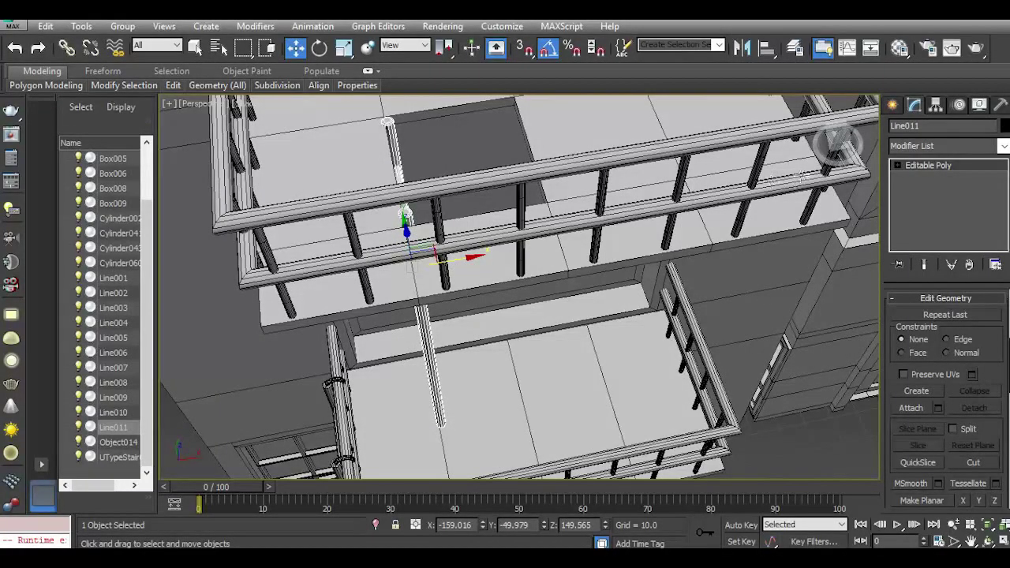
{"action": "left_click_drag", "start_coordinate": [838, 145], "coordinate": [817, 99]}
{"action": "key", "text": "Delete"}
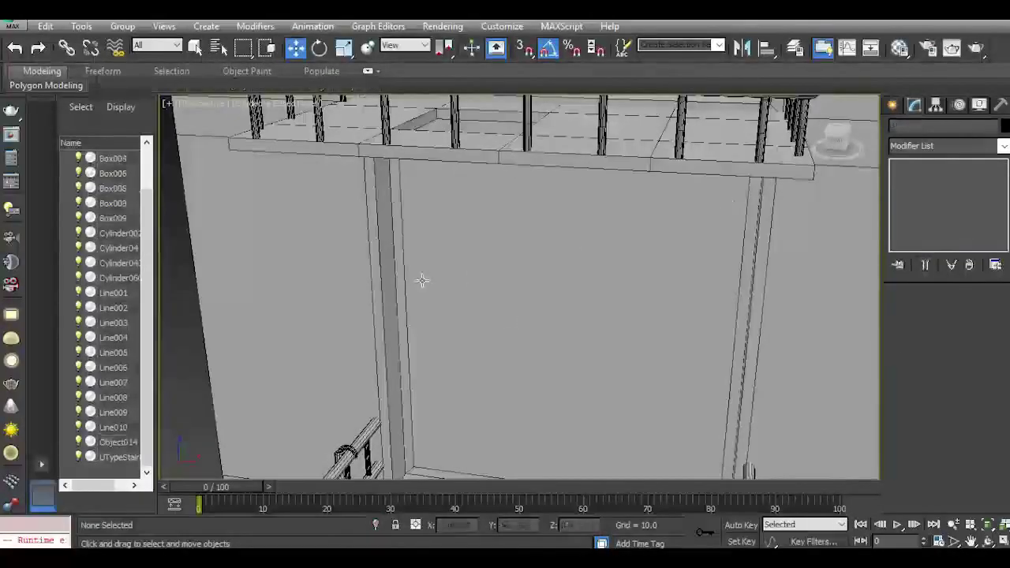
Attach the lower ladder and the second hook to the outer curved hook, making one object.
{"action": "middle_click_drag", "start_coordinate": [404, 283], "coordinate": [434, 370]}
{"action": "scroll", "coordinate": [416, 256], "scroll_direction": "down", "scroll_amount": 2}
{"action": "scroll", "coordinate": [414, 255], "scroll_direction": "down", "scroll_amount": 3}
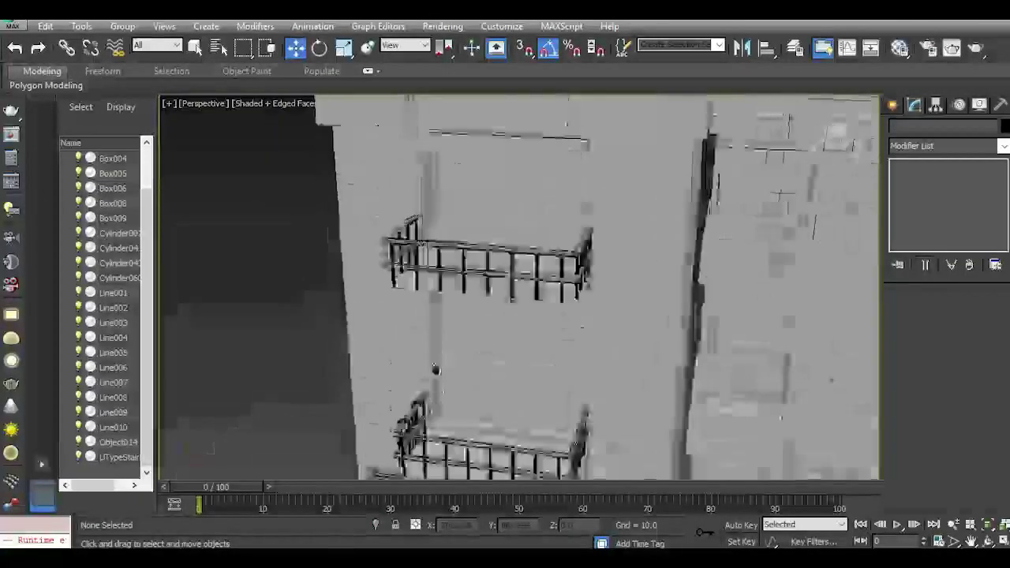
{"action": "middle_click_drag", "start_coordinate": [410, 246], "coordinate": [415, 344]}
{"action": "middle_click_drag", "start_coordinate": [420, 295], "coordinate": [423, 205]}
{"action": "scroll", "coordinate": [423, 206], "scroll_direction": "up", "scroll_amount": 6}
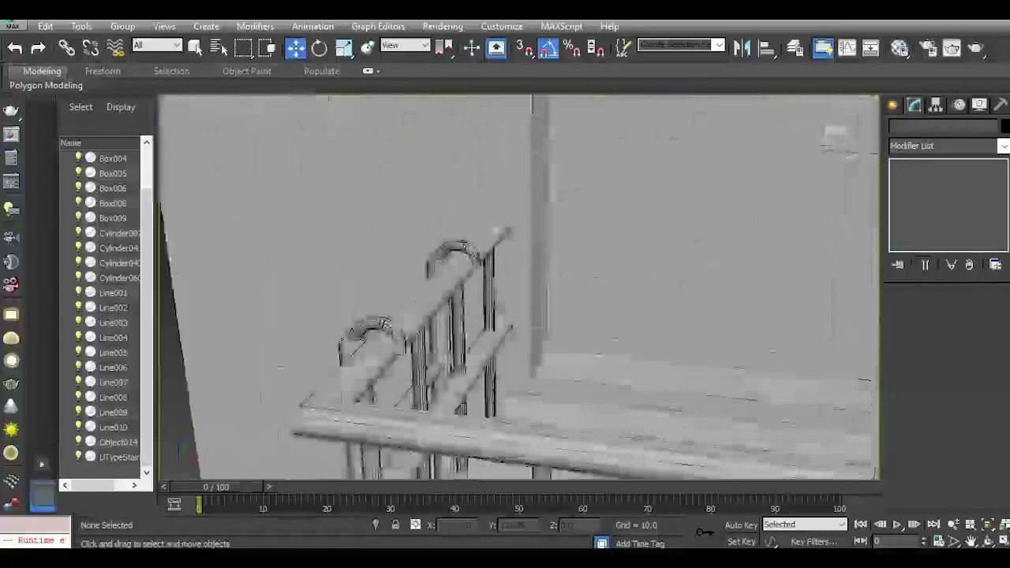
{"action": "left_click", "coordinate": [481, 364]}
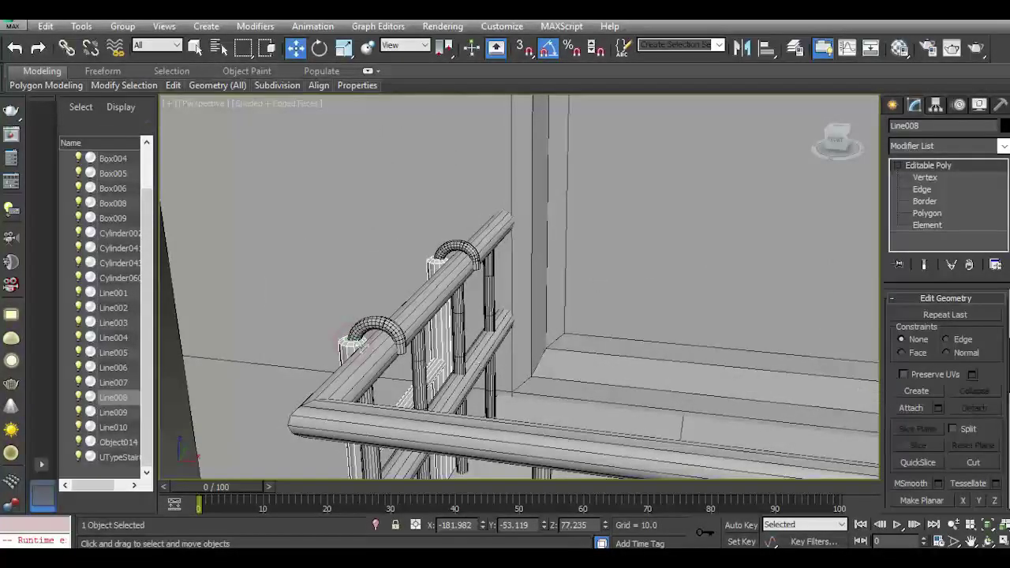
{"action": "left_click", "coordinate": [372, 321]}
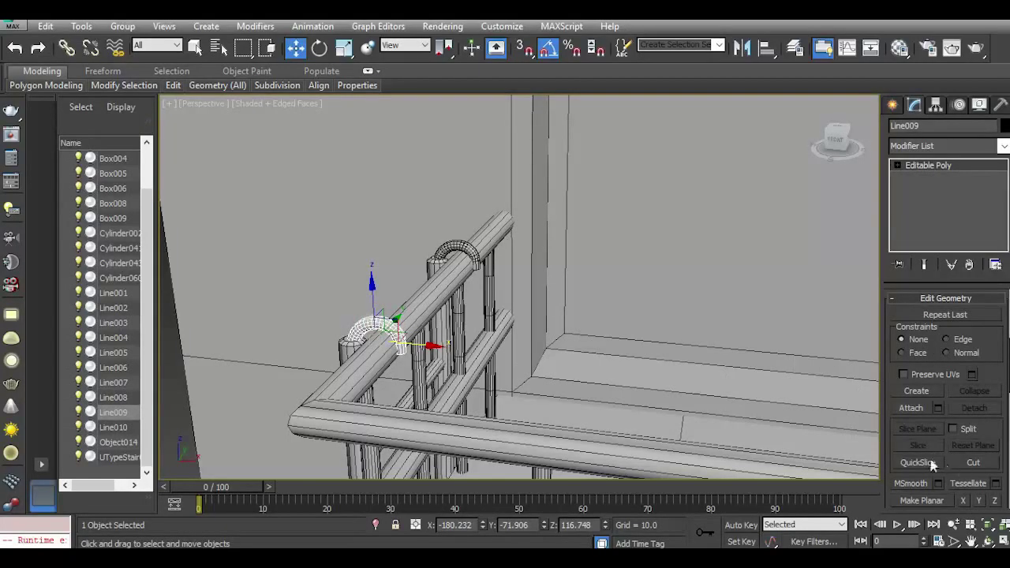
{"action": "left_click", "coordinate": [910, 408]}
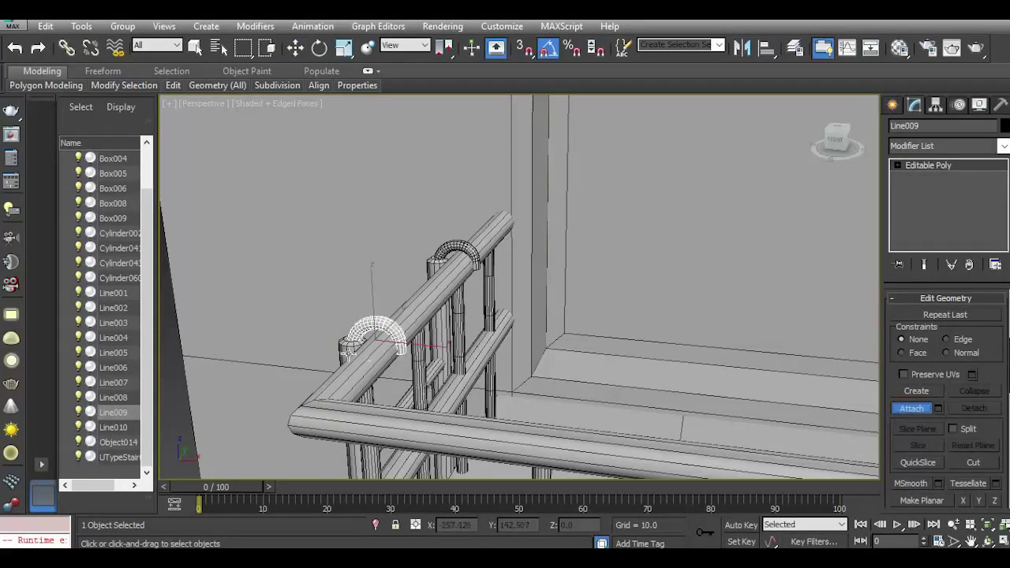
{"action": "left_click", "coordinate": [347, 352]}
{"action": "left_click", "coordinate": [446, 248]}
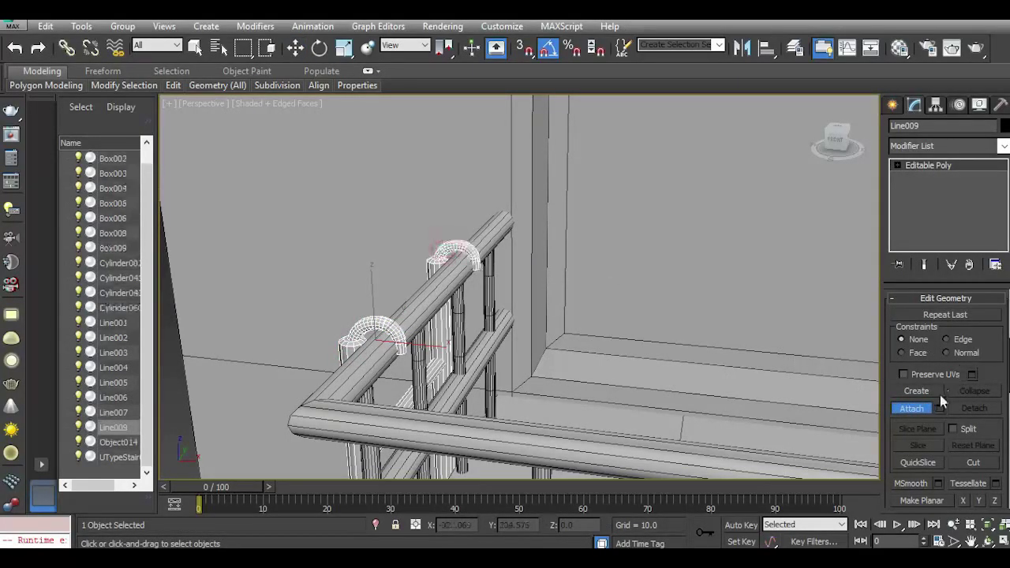
{"action": "left_click", "coordinate": [897, 408]}
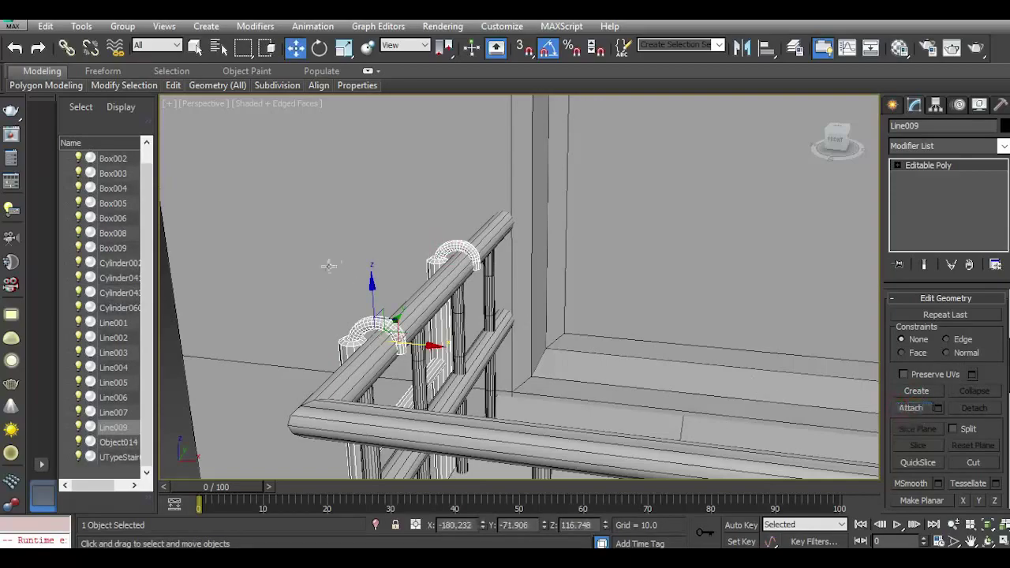
Copy the combined ladder with its hooks upward along Z to about 142.3.
{"action": "scroll", "coordinate": [348, 340], "scroll_direction": "down", "scroll_amount": 2}
{"action": "left_click_drag", "start_coordinate": [363, 308], "coordinate": [369, 70], "text": "shift"}
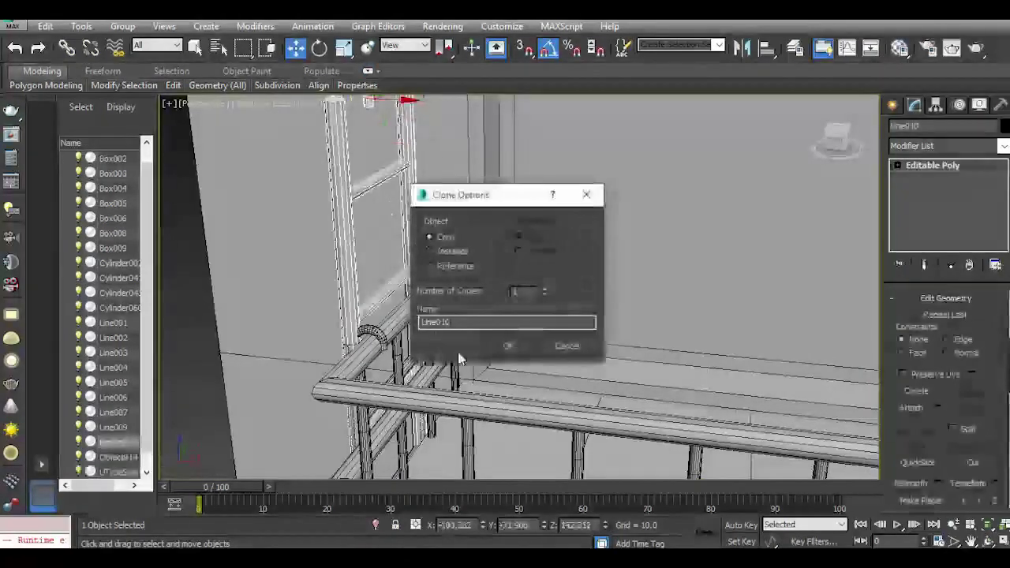
{"action": "left_click", "coordinate": [512, 347]}
{"action": "middle_click_drag", "start_coordinate": [494, 287], "coordinate": [432, 430]}
{"action": "scroll", "coordinate": [394, 361], "scroll_direction": "down", "scroll_amount": 3}
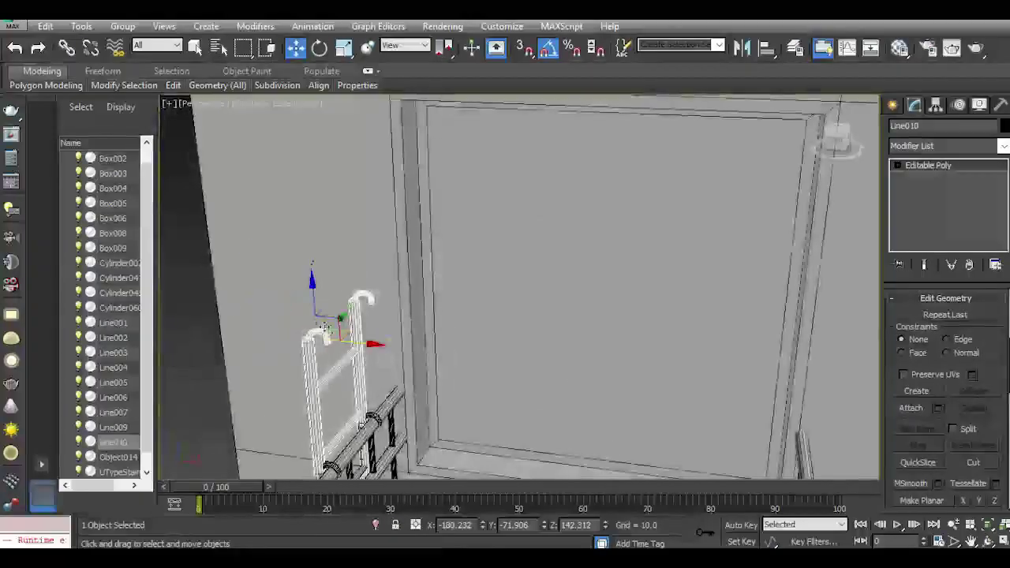
Move the hooked ladder copy to about X -158.7, Z 189.7, into the upper balcony floor's opening.
{"action": "left_click_drag", "start_coordinate": [316, 302], "coordinate": [301, 114]}
{"action": "scroll", "coordinate": [374, 281], "scroll_direction": "down", "scroll_amount": 5}
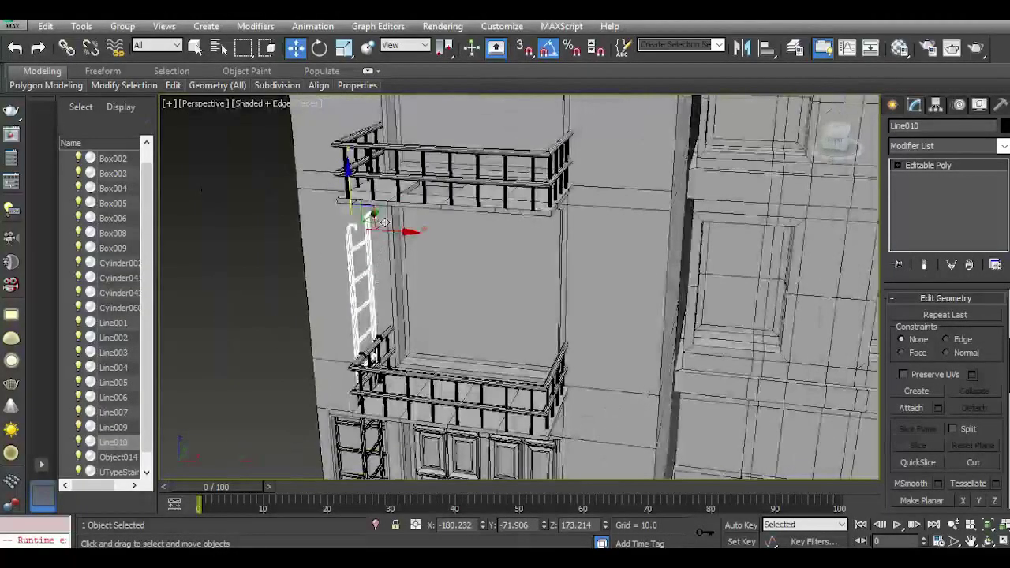
{"action": "left_click_drag", "start_coordinate": [350, 201], "coordinate": [476, 198]}
{"action": "scroll", "coordinate": [373, 194], "scroll_direction": "up", "scroll_amount": 5}
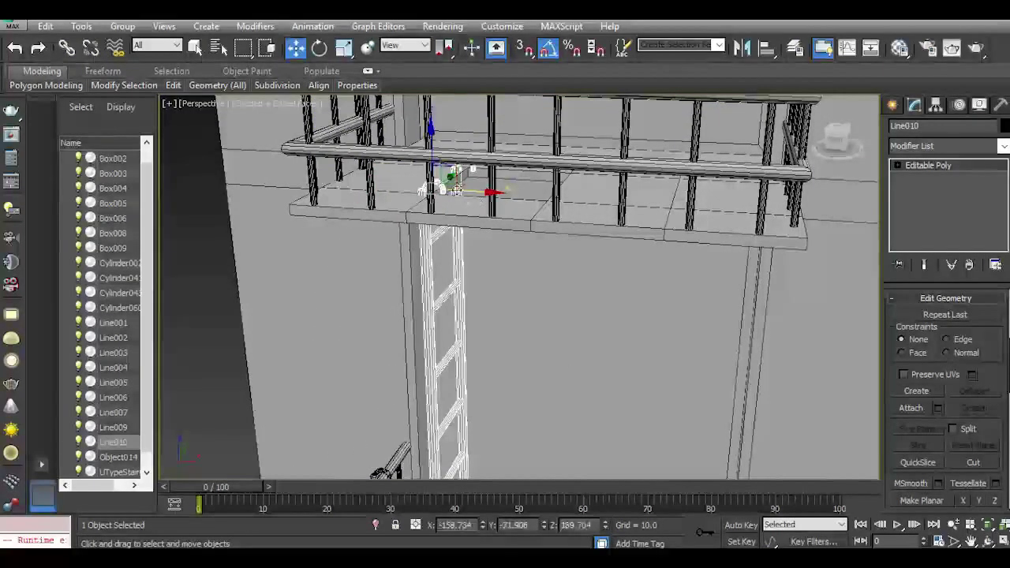
{"action": "middle_click_drag", "start_coordinate": [452, 208], "coordinate": [437, 279]}
{"action": "scroll", "coordinate": [433, 263], "scroll_direction": "up", "scroll_amount": 6}
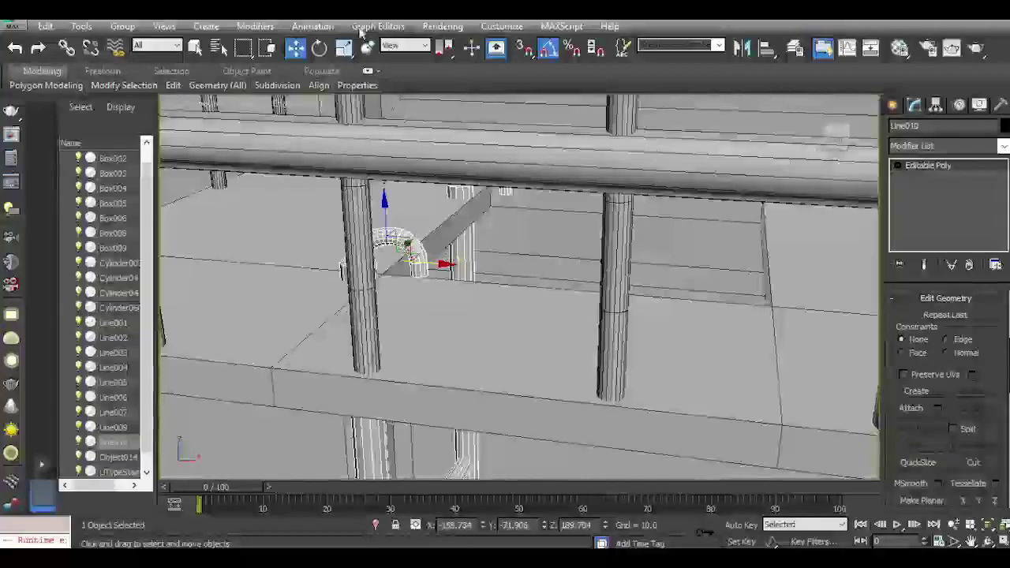
Mirror the upper ladder about X without cloning, shift it to about X -160.4, Y -69.4, Z 187.9, and deselect it.
{"action": "left_click", "coordinate": [742, 49]}
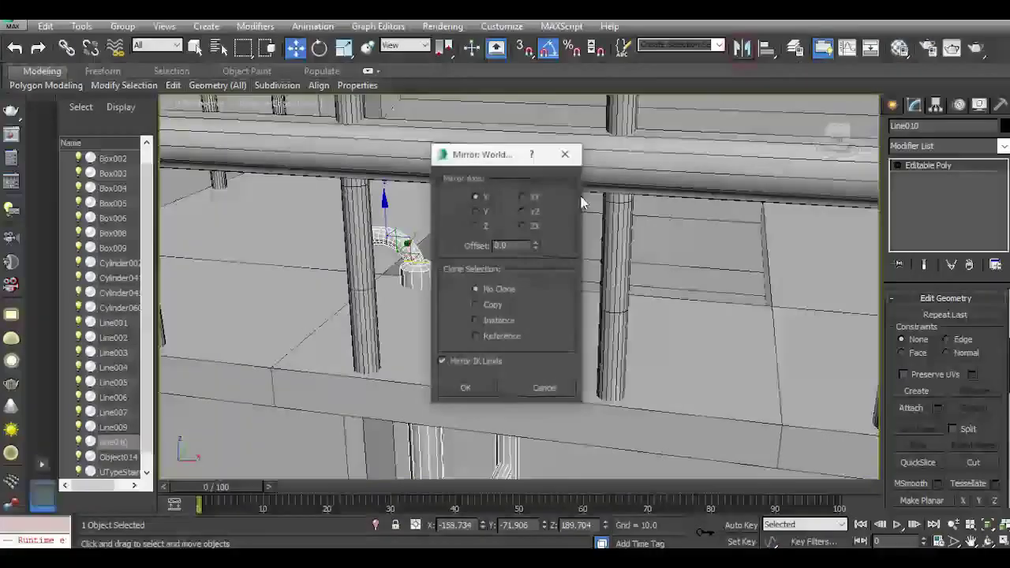
{"action": "left_click", "coordinate": [470, 385]}
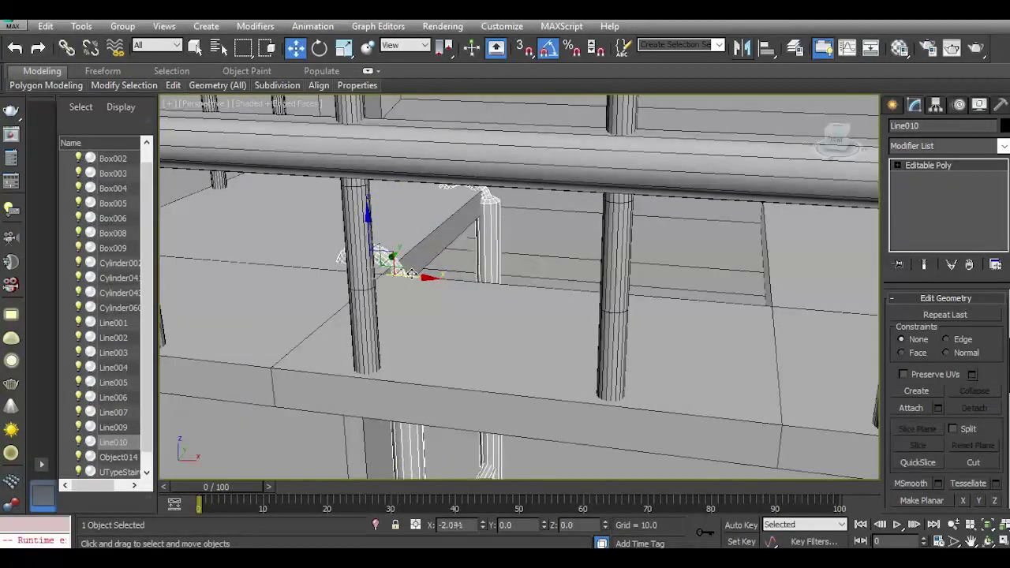
{"action": "scroll", "coordinate": [430, 269], "scroll_direction": "down", "scroll_amount": 6}
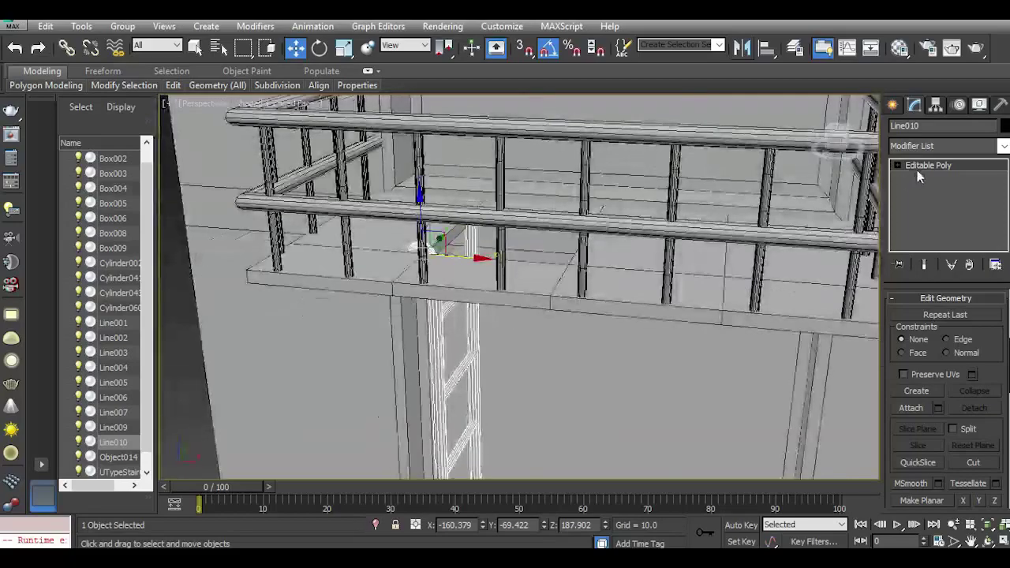
{"action": "left_click", "coordinate": [188, 316]}
{"action": "scroll", "coordinate": [415, 290], "scroll_direction": "down", "scroll_amount": 6}
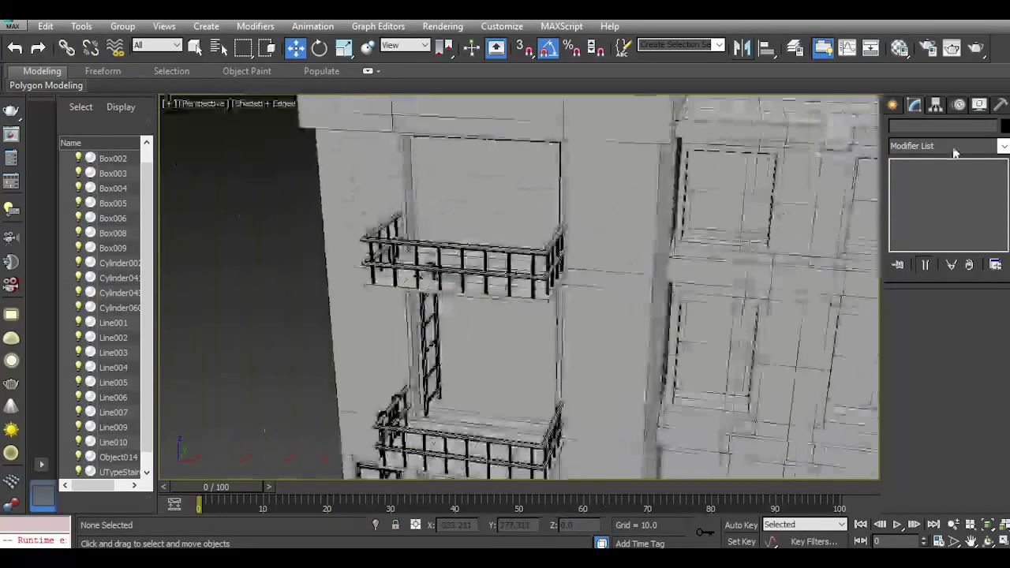
Move the upper ladder along X to about -139.8, to the opposite edge of the upper floor's opening.
{"action": "mouse_move", "coordinate": [837, 143]}
{"action": "left_mouse_down"}
{"action": "mouse_move", "coordinate": [887, 129]}
{"action": "mouse_move", "coordinate": [833, 132]}
{"action": "mouse_move", "coordinate": [849, 136]}
{"action": "mouse_move", "coordinate": [840, 143]}
{"action": "left_mouse_up"}
{"action": "middle_click_drag", "start_coordinate": [420, 270], "coordinate": [422, 319], "text": "alt"}
{"action": "scroll", "coordinate": [423, 321], "scroll_direction": "up", "scroll_amount": 5}
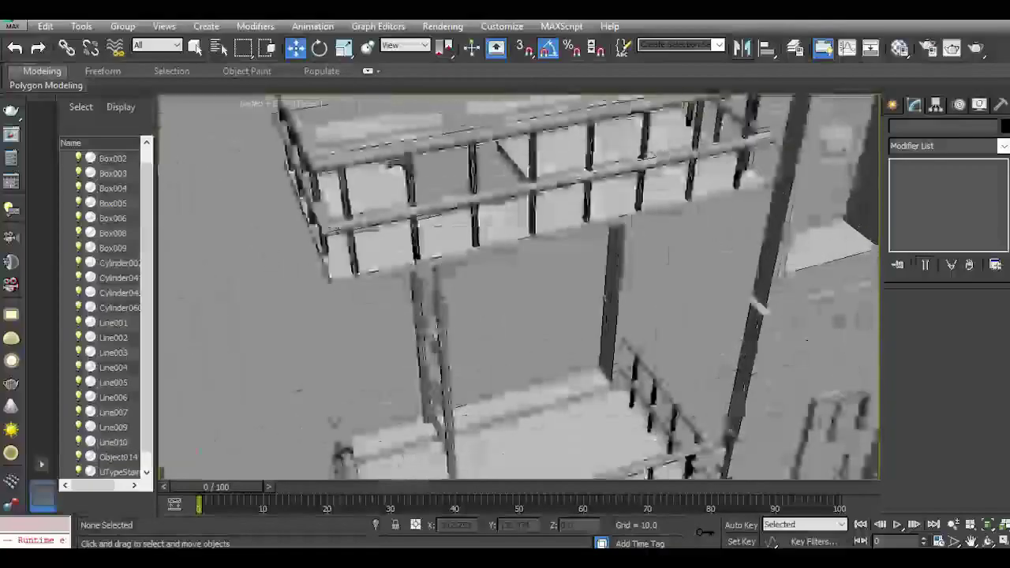
{"action": "left_click", "coordinate": [440, 331]}
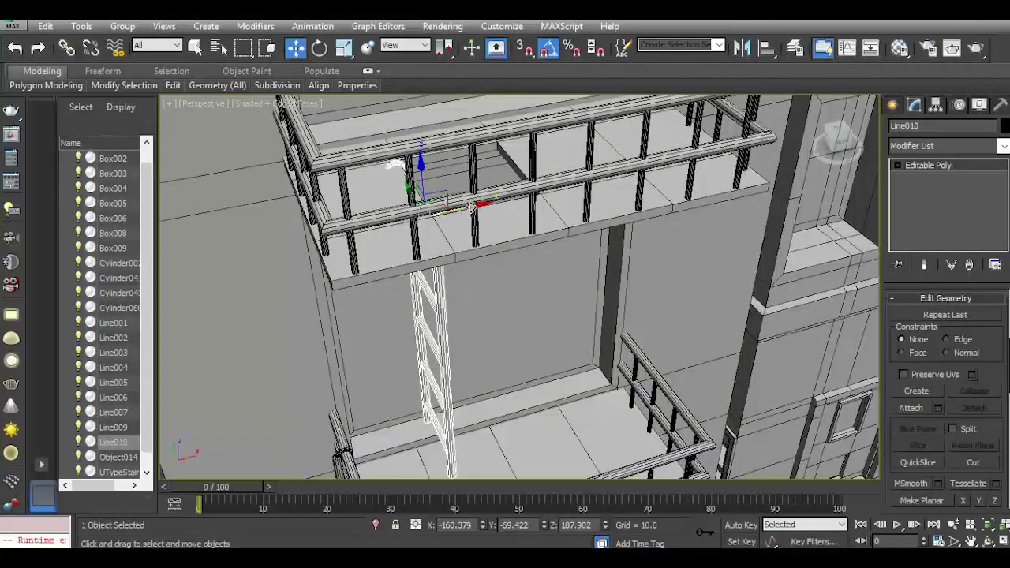
{"action": "left_click_drag", "start_coordinate": [471, 207], "coordinate": [573, 187]}
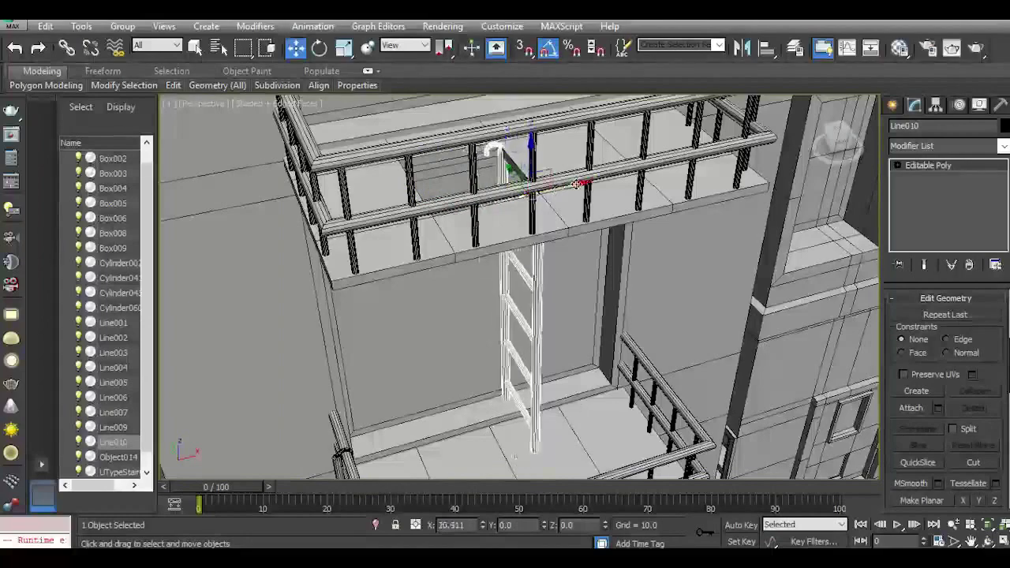
Mirror the upper ladder about X without cloning, shift it along X to about -137.6 so it hooks the opening's edge, and deselect it.
{"action": "left_click", "coordinate": [743, 47]}
{"action": "left_click", "coordinate": [473, 388]}
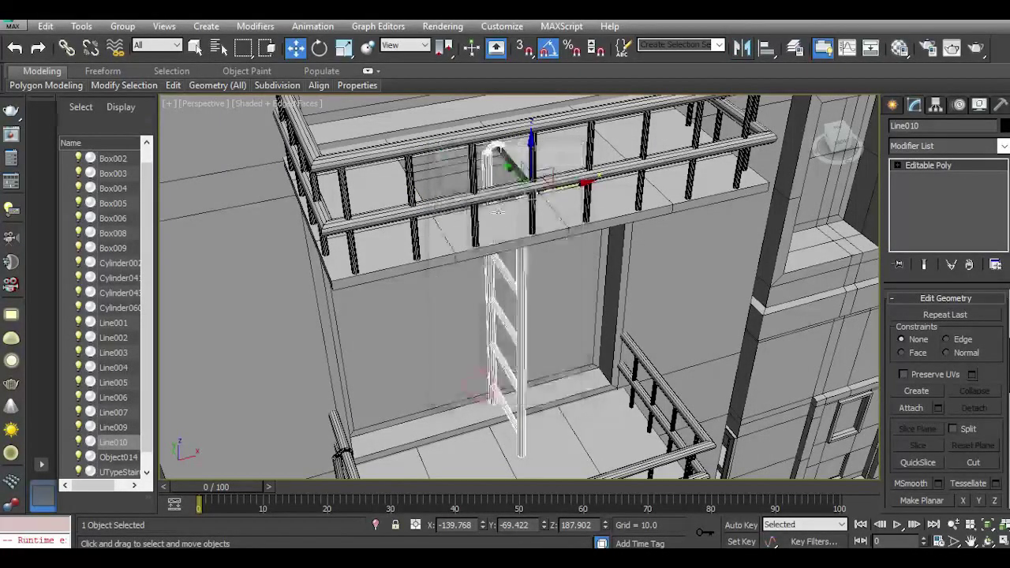
{"action": "left_click_drag", "start_coordinate": [559, 190], "coordinate": [567, 186]}
{"action": "scroll", "coordinate": [494, 246], "scroll_direction": "down", "scroll_amount": 4}
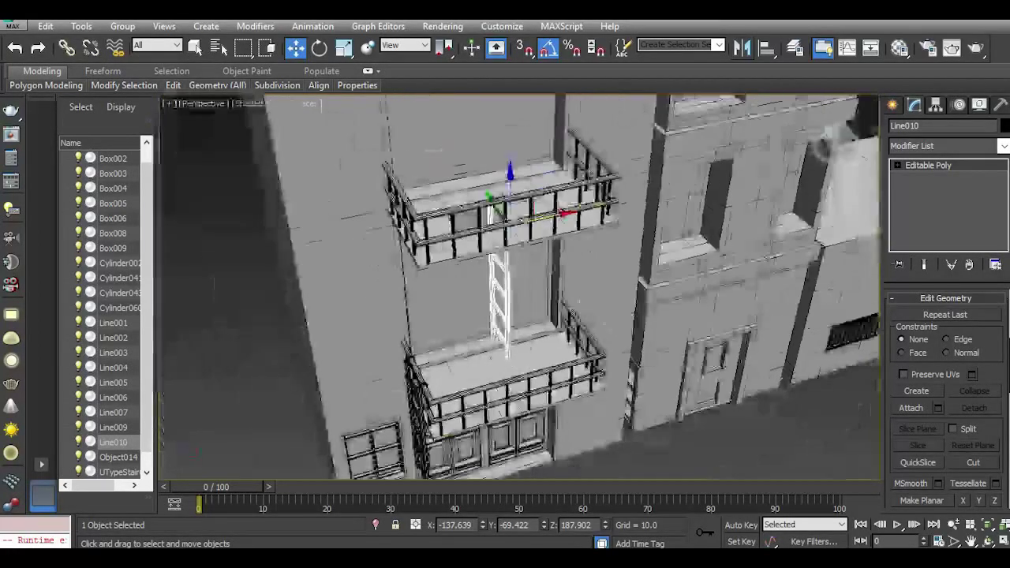
{"action": "left_click", "coordinate": [728, 433]}
{"action": "scroll", "coordinate": [504, 363], "scroll_direction": "down", "scroll_amount": 4}
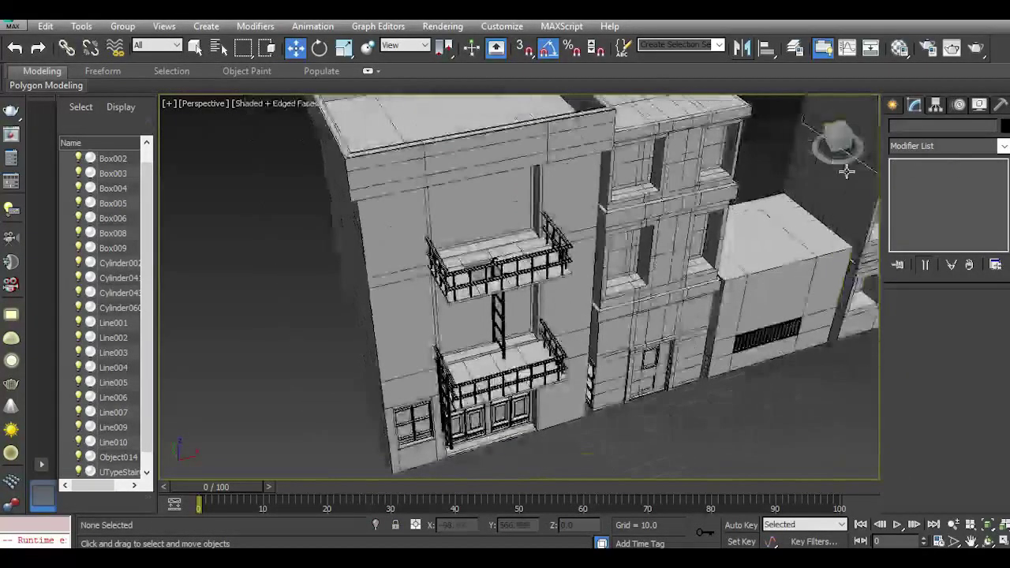
Attach the upper ladder to the upper balcony's railing.
{"action": "left_click_drag", "start_coordinate": [838, 144], "coordinate": [875, 148]}
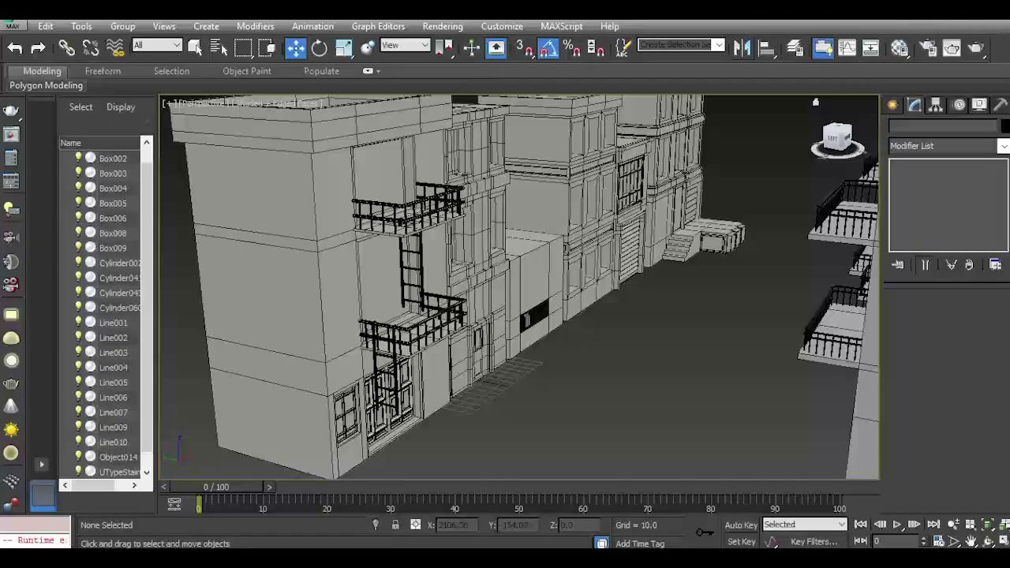
{"action": "left_click", "coordinate": [397, 230]}
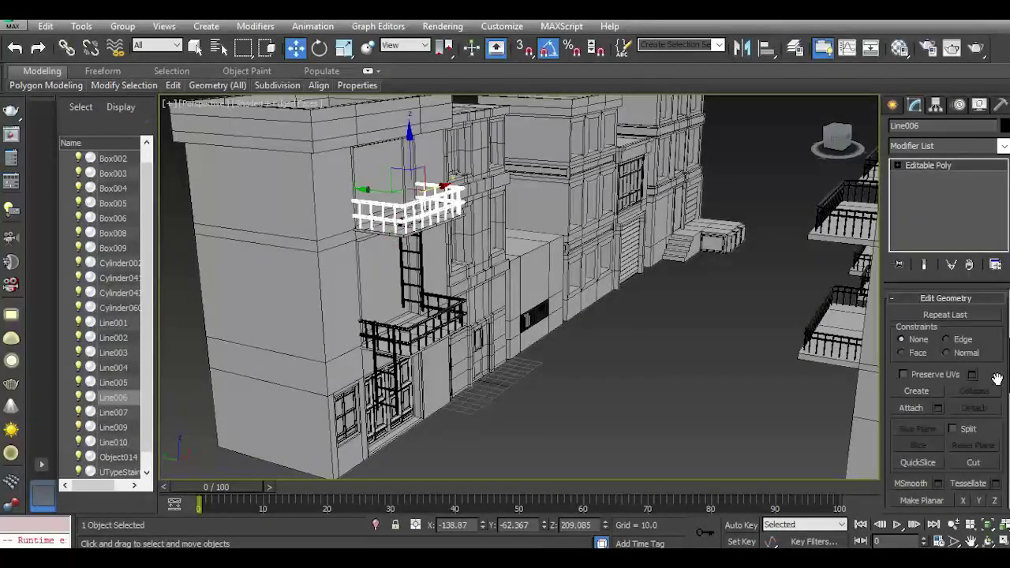
{"action": "left_click", "coordinate": [910, 407]}
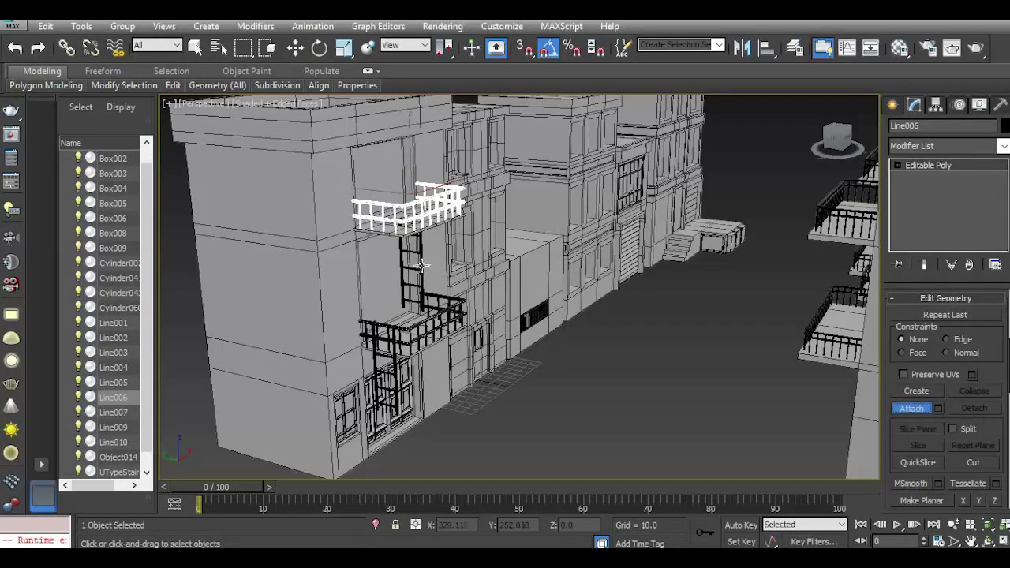
{"action": "left_click", "coordinate": [402, 237]}
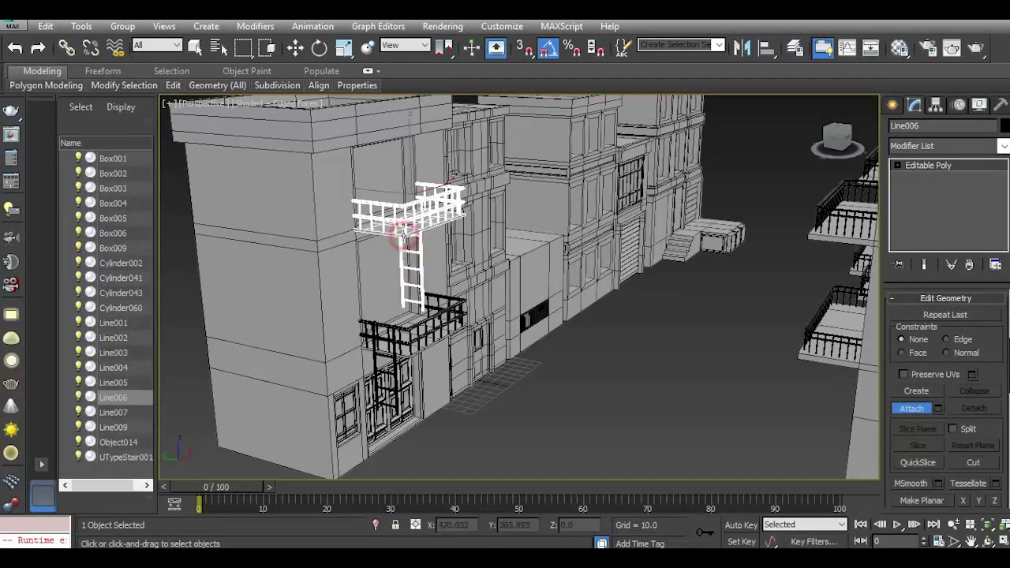
Attach the lower balcony's slab, railing and ladder to the upper balcony's railing object and end attaching.
{"action": "left_click", "coordinate": [401, 353]}
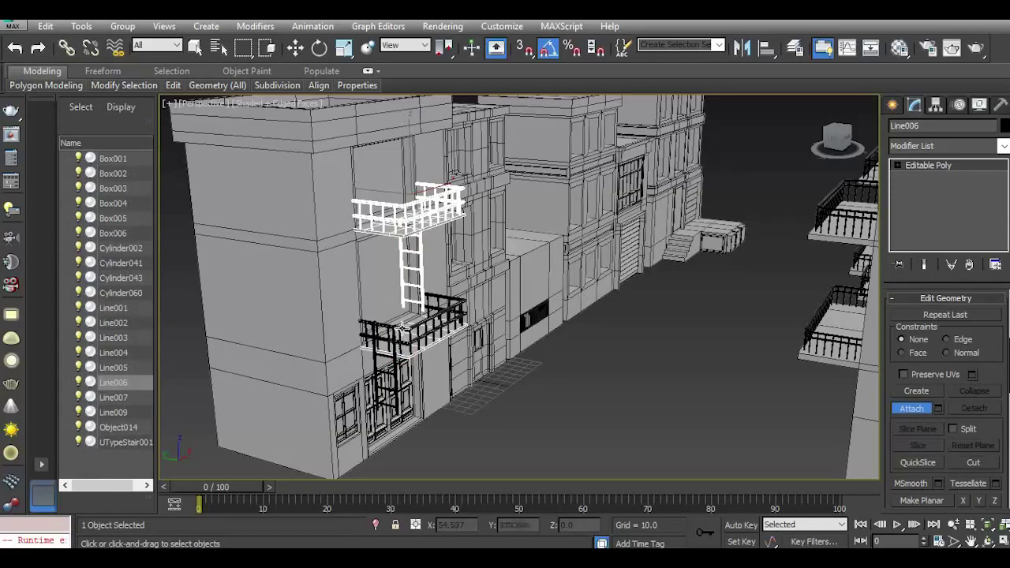
{"action": "left_click", "coordinate": [402, 328]}
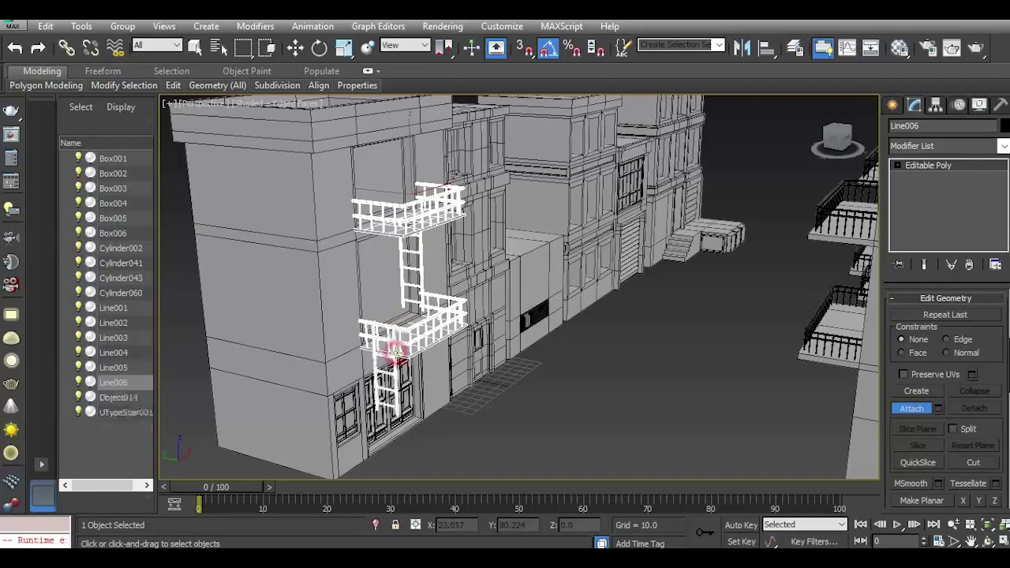
{"action": "left_click", "coordinate": [929, 408]}
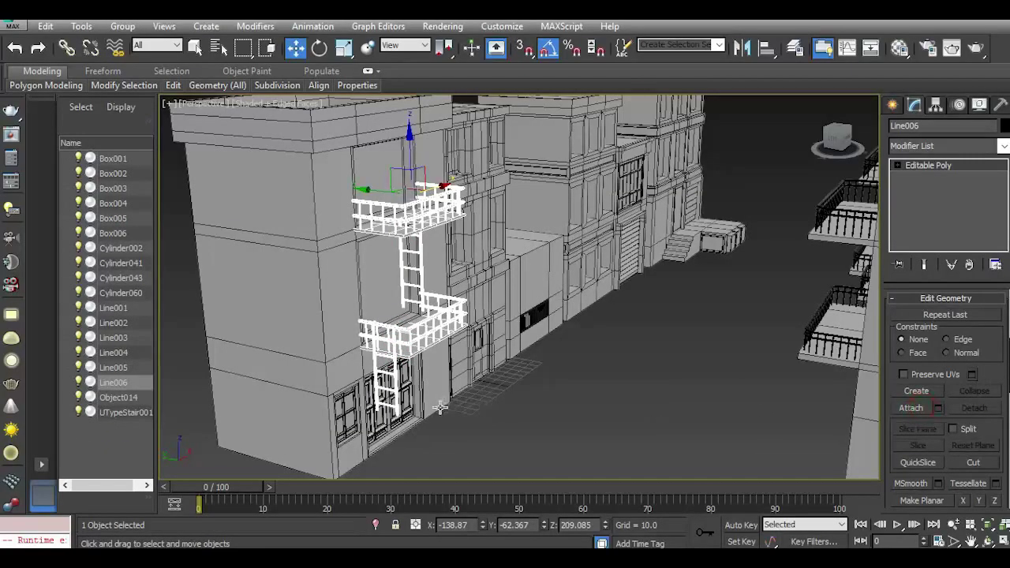
Try moving the balcony building with its railings and ladders across the street, beyond the end of the opposite row.
{"action": "scroll", "coordinate": [362, 360], "scroll_direction": "down", "scroll_amount": 3}
{"action": "left_click", "coordinate": [359, 358], "text": "ctrl"}
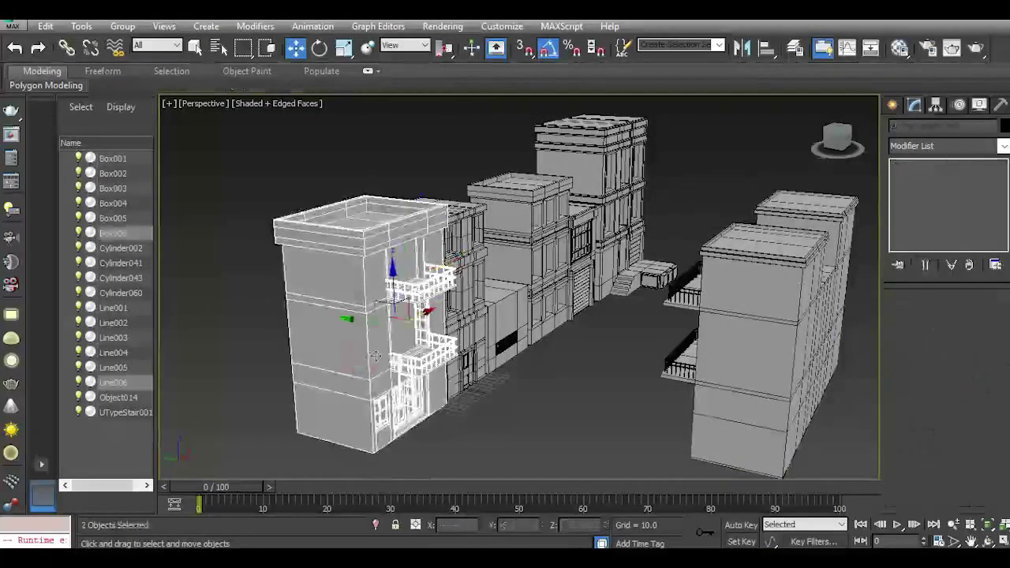
{"action": "left_click_drag", "start_coordinate": [435, 313], "coordinate": [656, 200]}
{"action": "middle_click_drag", "start_coordinate": [598, 276], "coordinate": [482, 348]}
{"action": "left_click_drag", "start_coordinate": [836, 137], "coordinate": [817, 171]}
{"action": "middle_click_drag", "start_coordinate": [679, 227], "coordinate": [550, 308]}
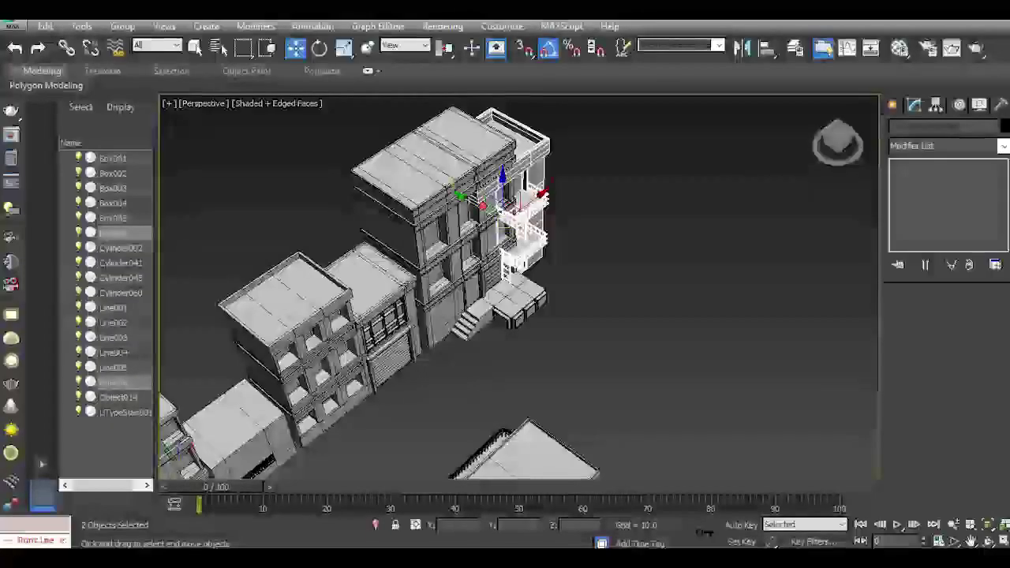
{"action": "left_click_drag", "start_coordinate": [481, 207], "coordinate": [660, 325]}
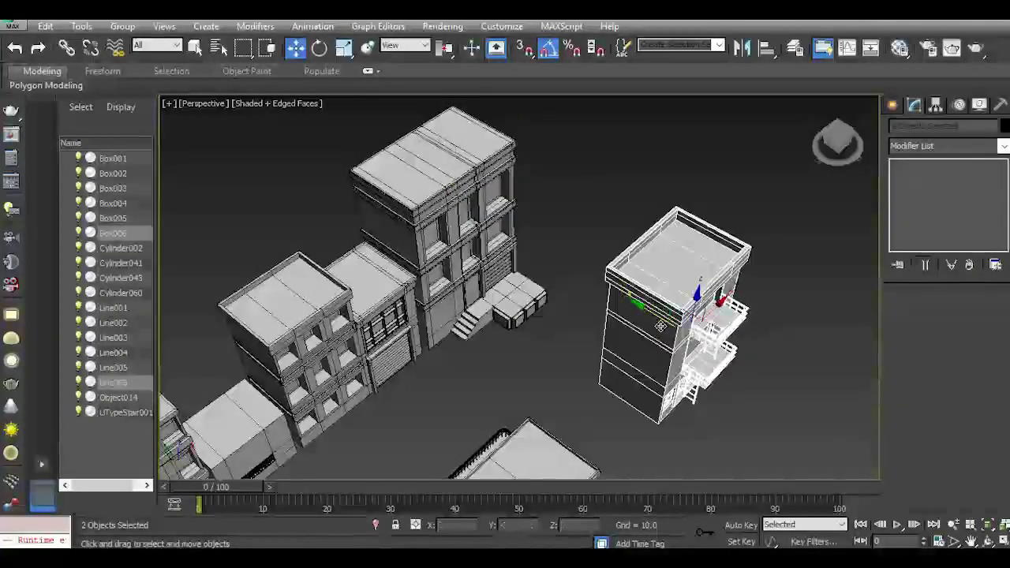
{"action": "left_click_drag", "start_coordinate": [716, 309], "coordinate": [613, 424]}
{"action": "middle_click_drag", "start_coordinate": [613, 424], "coordinate": [498, 310]}
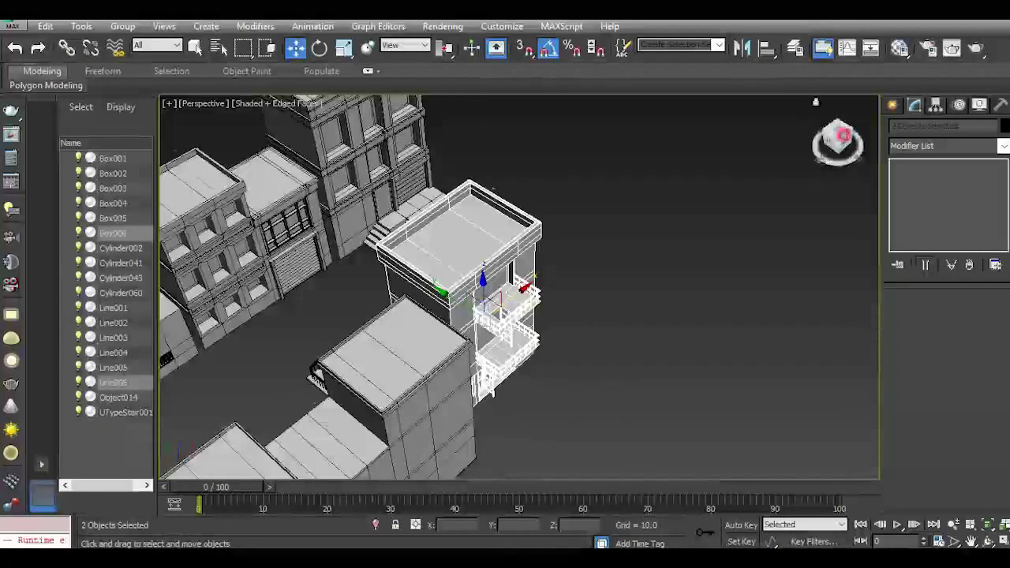
Try mirroring the building with its railings about Y without cloning, and shift it about 78 units along Y.
{"action": "left_click_drag", "start_coordinate": [844, 137], "coordinate": [799, 177]}
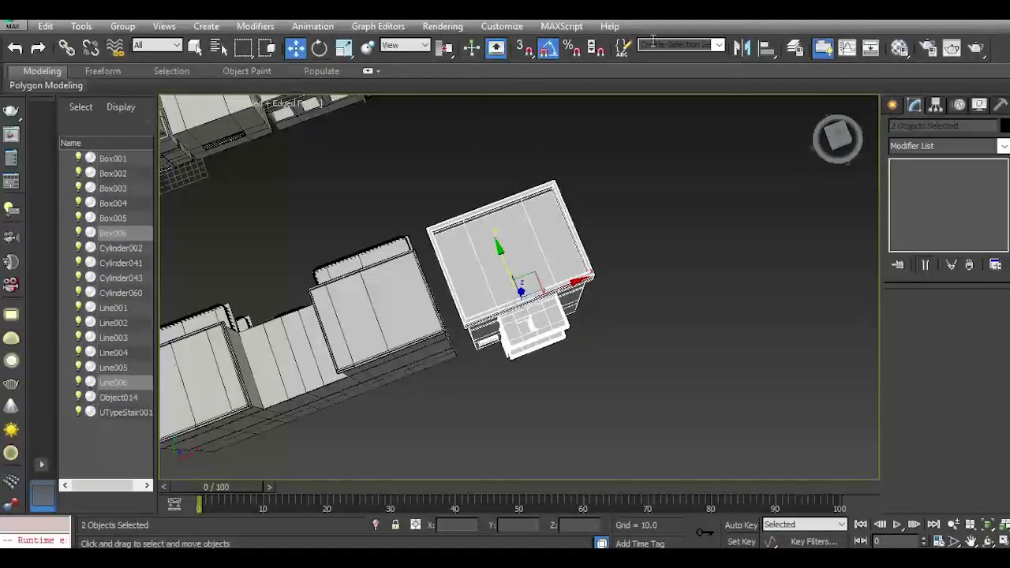
{"action": "left_click", "coordinate": [746, 48]}
{"action": "left_click_drag", "start_coordinate": [539, 150], "coordinate": [737, 157]}
{"action": "left_click", "coordinate": [672, 215]}
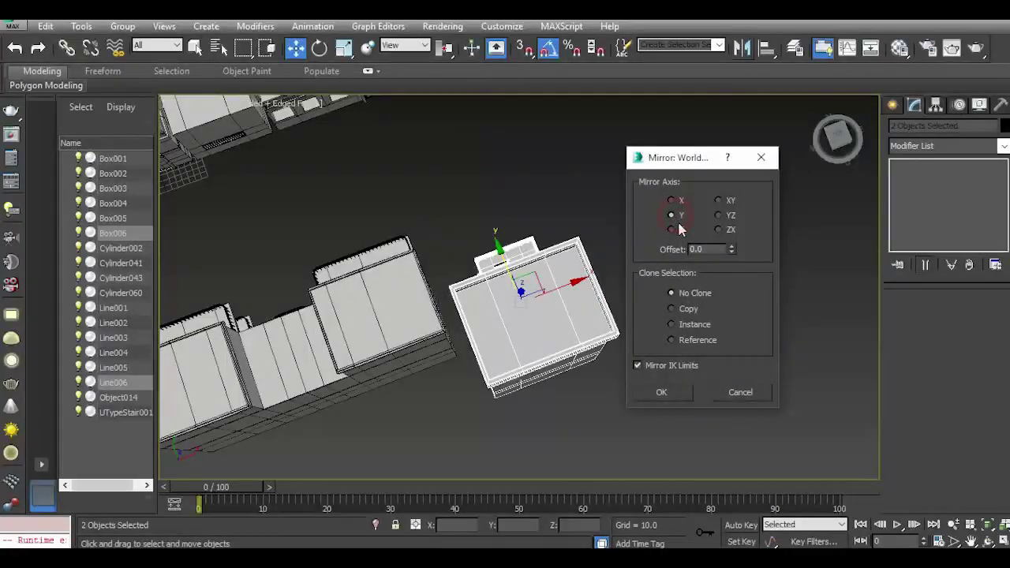
{"action": "left_click", "coordinate": [661, 392]}
{"action": "left_click_drag", "start_coordinate": [501, 265], "coordinate": [479, 232]}
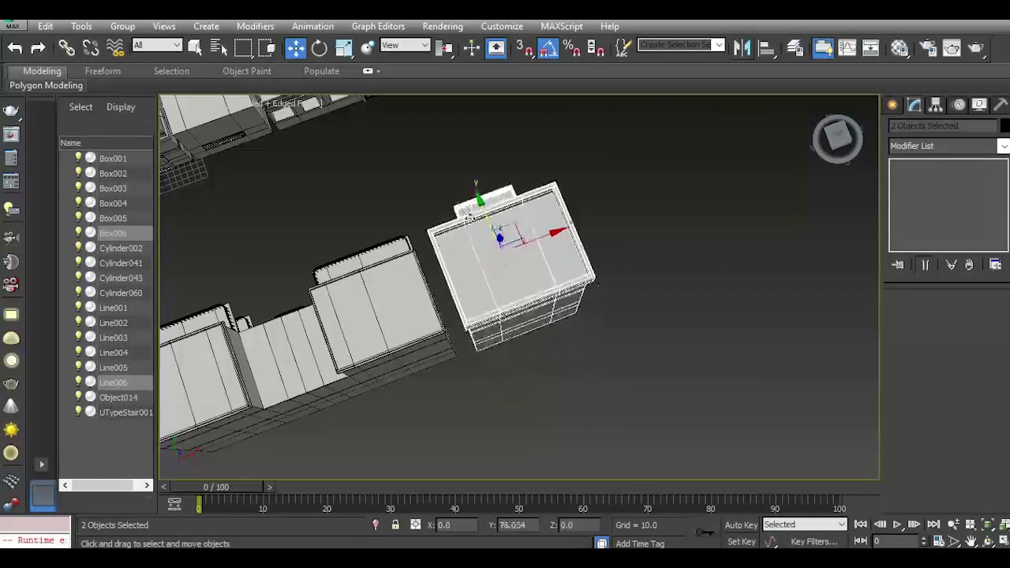
Examine the relocated building's balconies and ladders and both rows of buildings from several angles.
{"action": "left_click_drag", "start_coordinate": [837, 142], "coordinate": [932, 119]}
{"action": "middle_click_drag", "start_coordinate": [555, 332], "coordinate": [545, 227]}
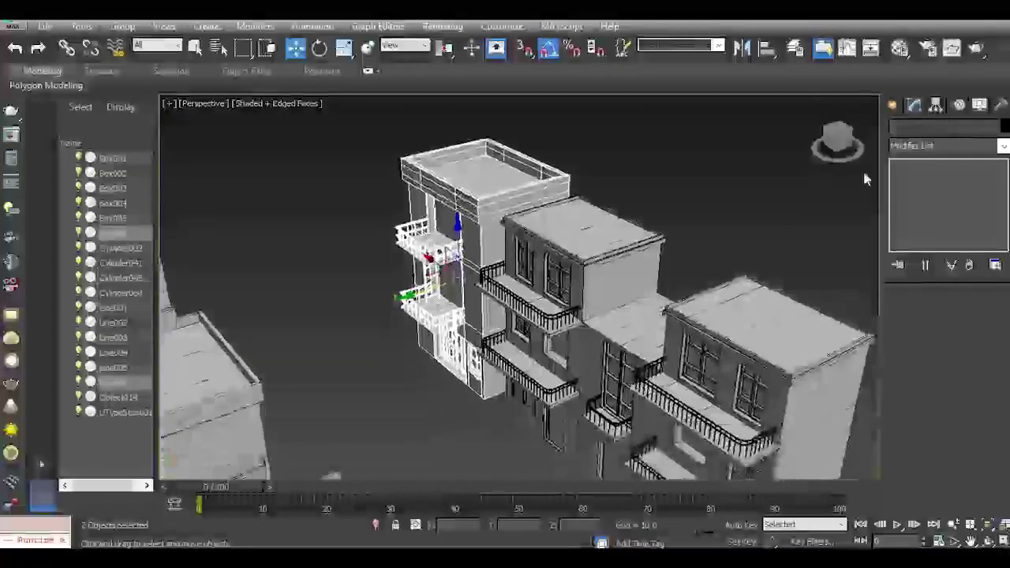
{"action": "left_click_drag", "start_coordinate": [841, 143], "coordinate": [794, 172]}
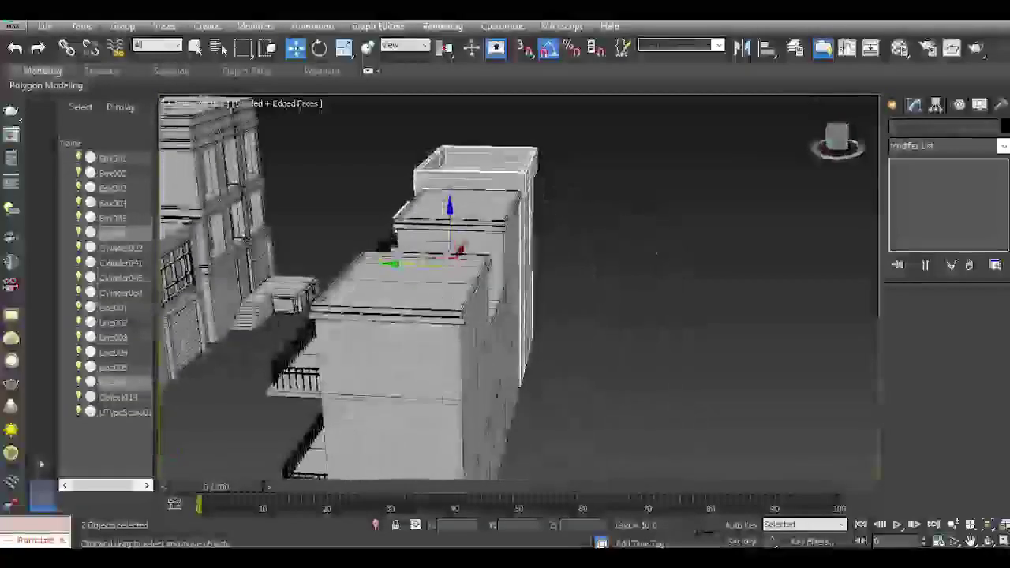
{"action": "middle_click_drag", "start_coordinate": [540, 235], "coordinate": [727, 205]}
{"action": "middle_click_drag", "start_coordinate": [543, 262], "coordinate": [639, 238]}
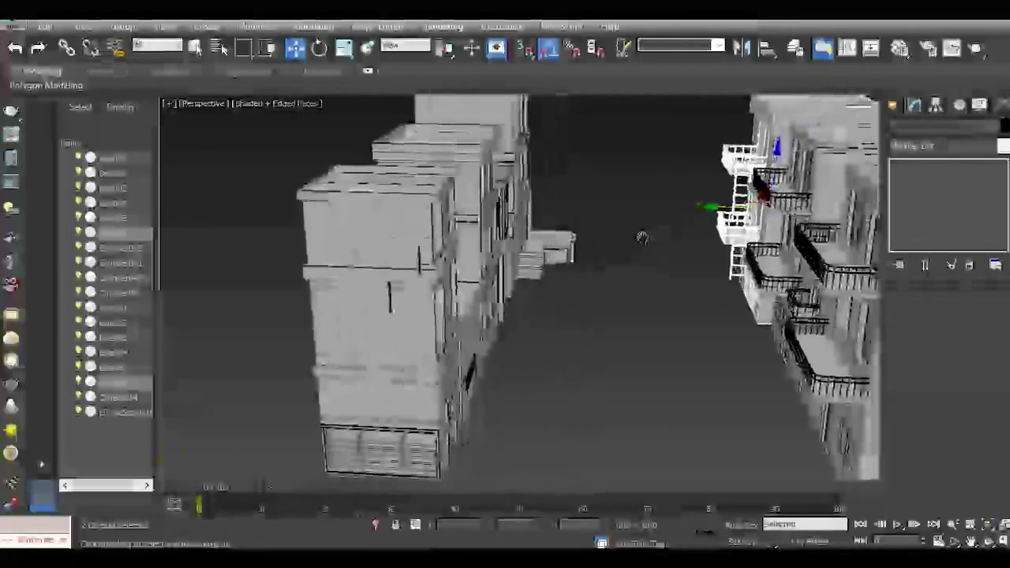
{"action": "left_click_drag", "start_coordinate": [838, 140], "coordinate": [855, 157]}
{"action": "scroll", "coordinate": [765, 172], "scroll_direction": "up", "scroll_amount": 5}
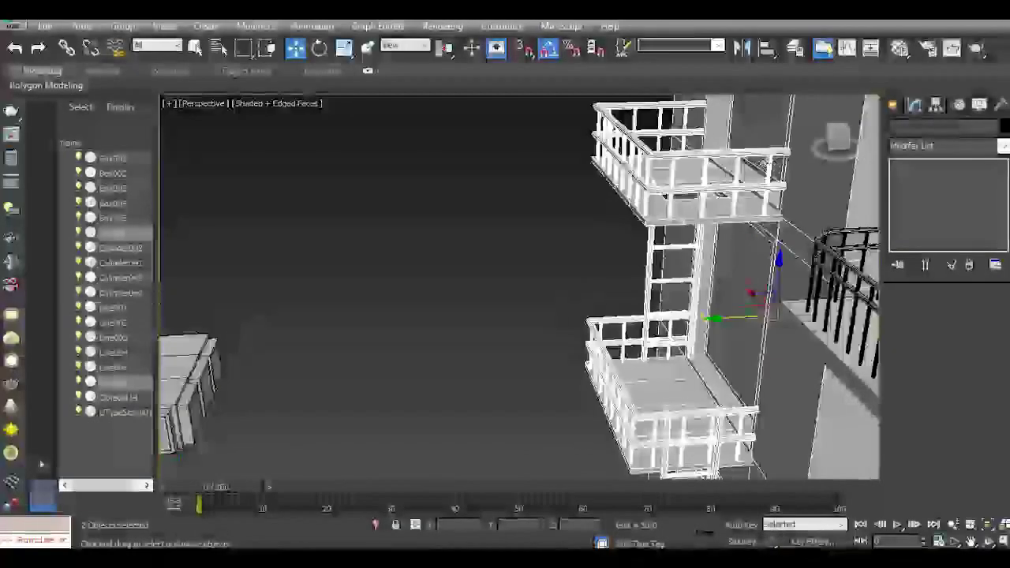
{"action": "middle_click_drag", "start_coordinate": [748, 174], "coordinate": [684, 221]}
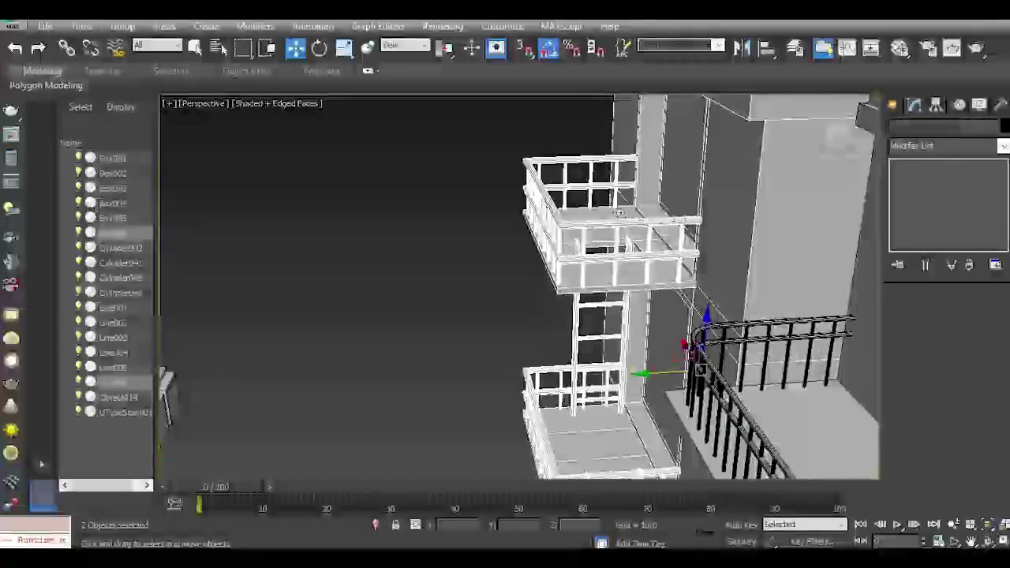
{"action": "scroll", "coordinate": [619, 219], "scroll_direction": "down", "scroll_amount": 5}
{"action": "left_click_drag", "start_coordinate": [841, 142], "coordinate": [806, 131]}
{"action": "middle_click_drag", "start_coordinate": [489, 252], "coordinate": [729, 295]}
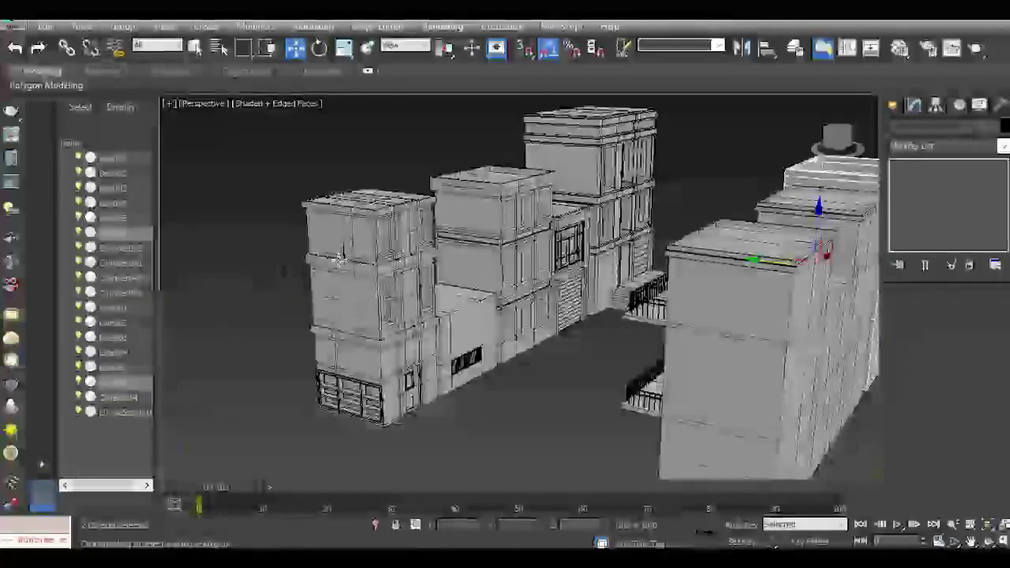
Undo the balcony building's relocation and mirroring, and select the building together with its railings and ladders.
{"action": "scroll", "coordinate": [341, 256], "scroll_direction": "up", "scroll_amount": 4}
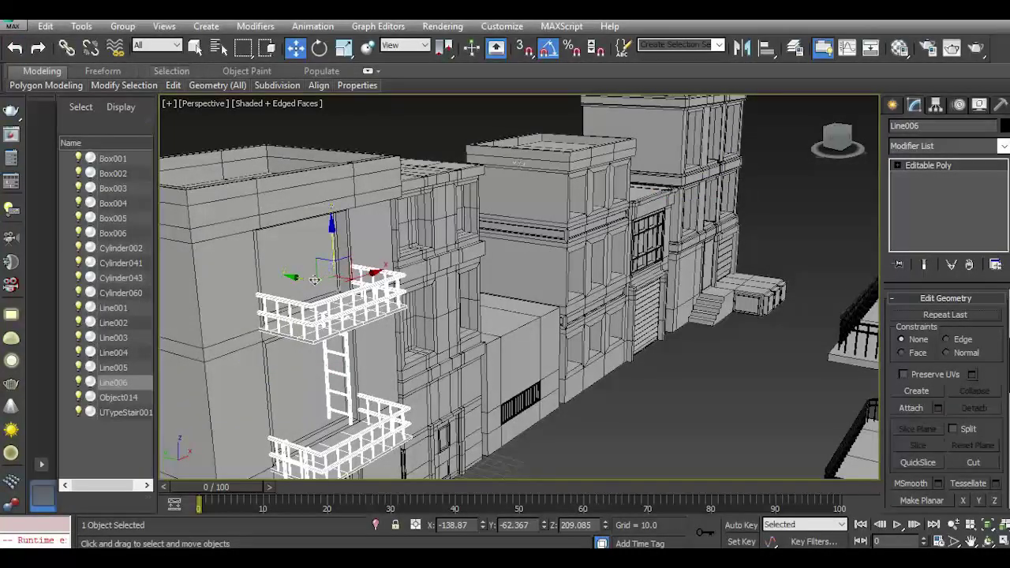
{"action": "left_click", "coordinate": [34, 56]}
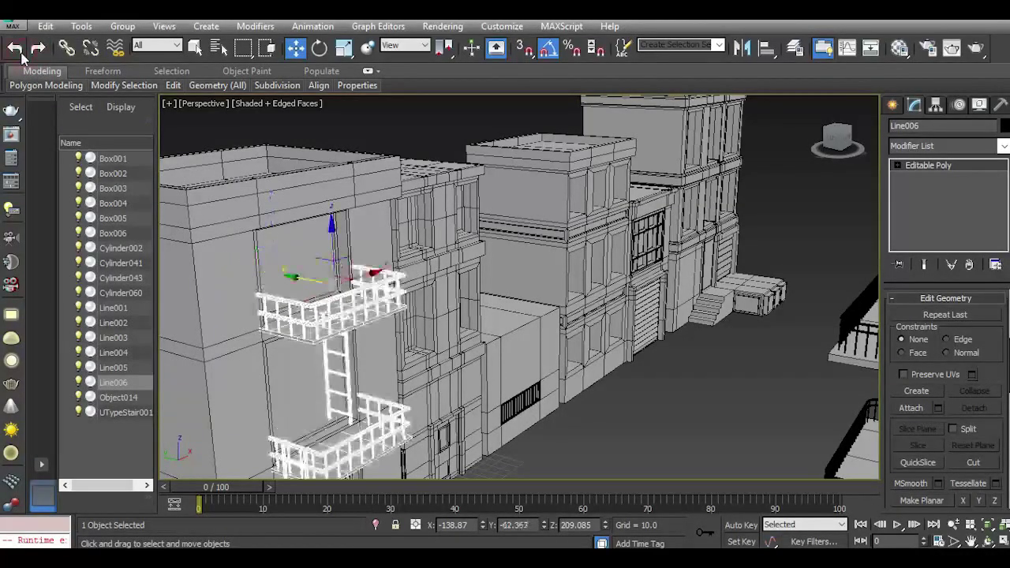
{"action": "left_click", "coordinate": [302, 337], "text": "ctrl"}
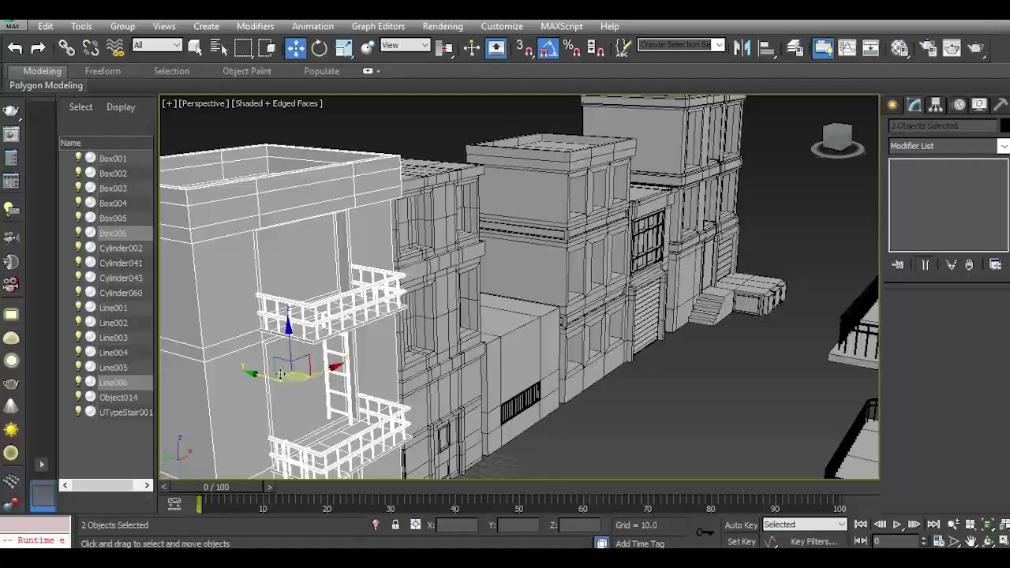
Try a slight shift of the balcony building with its railings, and step back and forth through the recent operations.
{"action": "mouse_move", "coordinate": [261, 379]}
{"action": "left_mouse_down"}
{"action": "mouse_move", "coordinate": [193, 360]}
{"action": "mouse_move", "coordinate": [242, 373]}
{"action": "mouse_move", "coordinate": [251, 385]}
{"action": "mouse_move", "coordinate": [217, 374]}
{"action": "mouse_move", "coordinate": [275, 397]}
{"action": "mouse_move", "coordinate": [254, 387]}
{"action": "mouse_move", "coordinate": [266, 394]}
{"action": "left_mouse_up"}
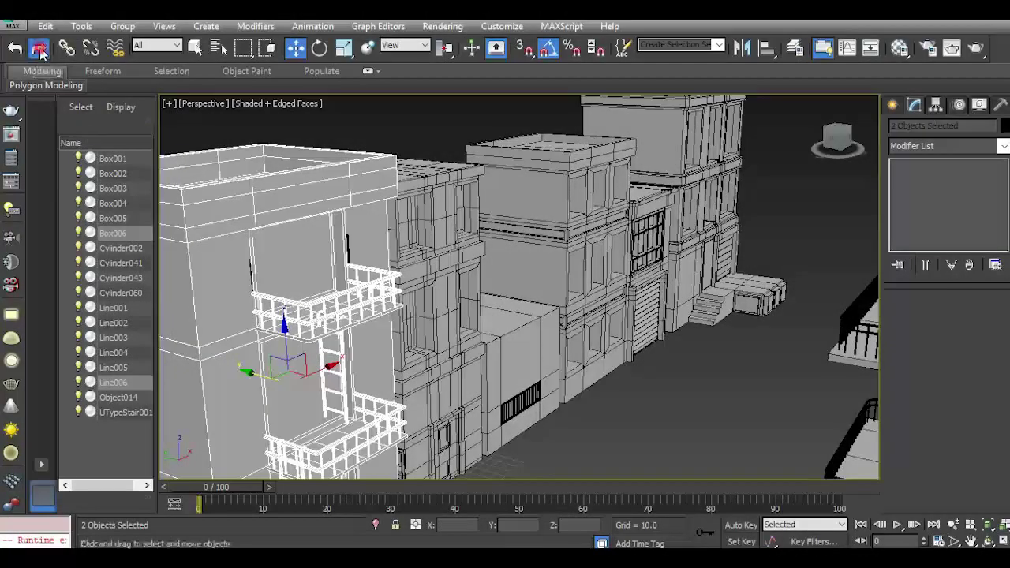
{"action": "left_click", "coordinate": [17, 49]}
{"action": "left_click", "coordinate": [17, 49]}
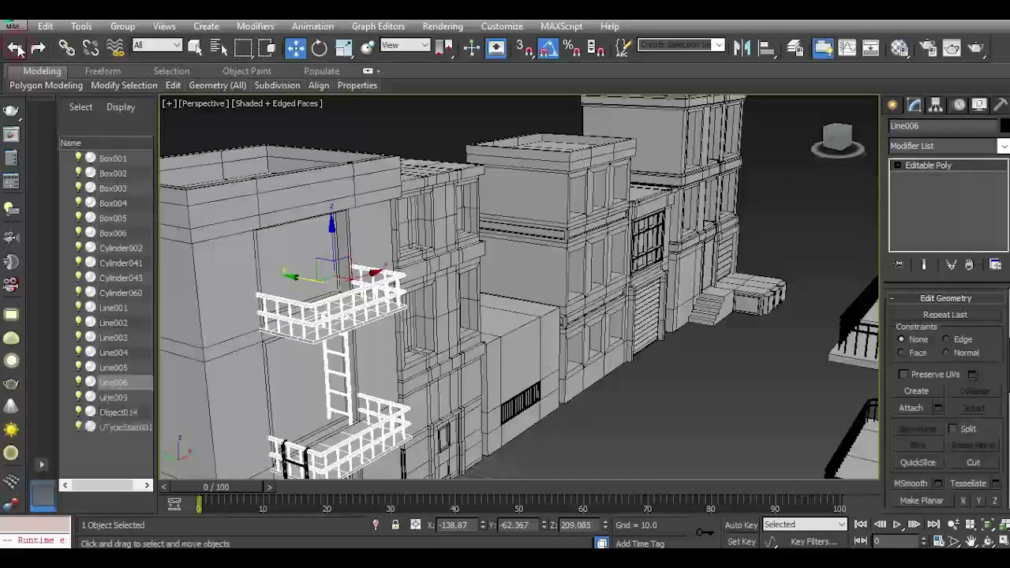
{"action": "left_click", "coordinate": [43, 51]}
{"action": "left_click", "coordinate": [43, 50]}
Move the balcony building with its railings and ladders across the street, just beyond the end of the opposite row.
{"action": "scroll", "coordinate": [406, 295], "scroll_direction": "down", "scroll_amount": 3}
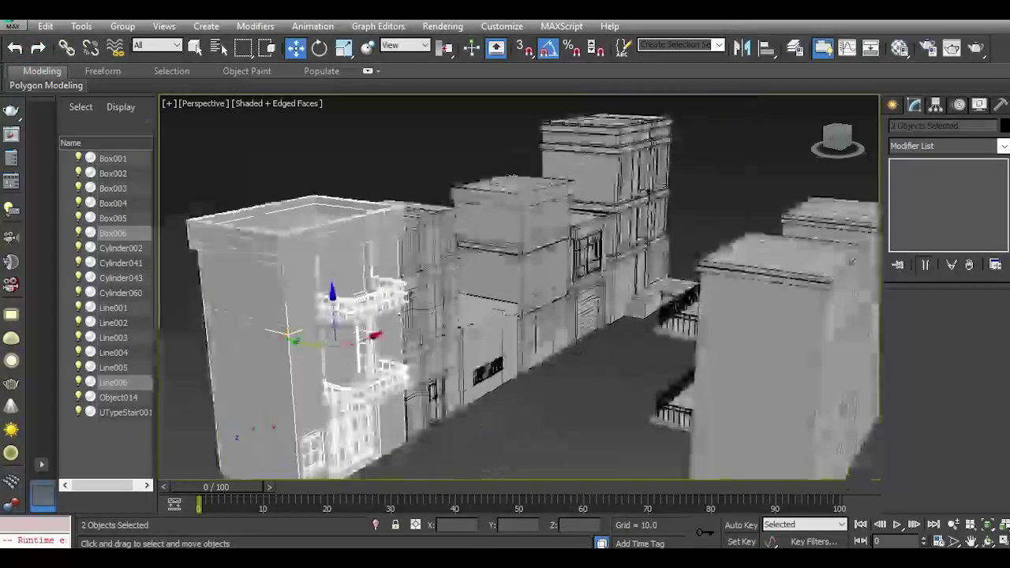
{"action": "left_click_drag", "start_coordinate": [365, 339], "coordinate": [696, 204]}
{"action": "left_click_drag", "start_coordinate": [854, 151], "coordinate": [842, 144]}
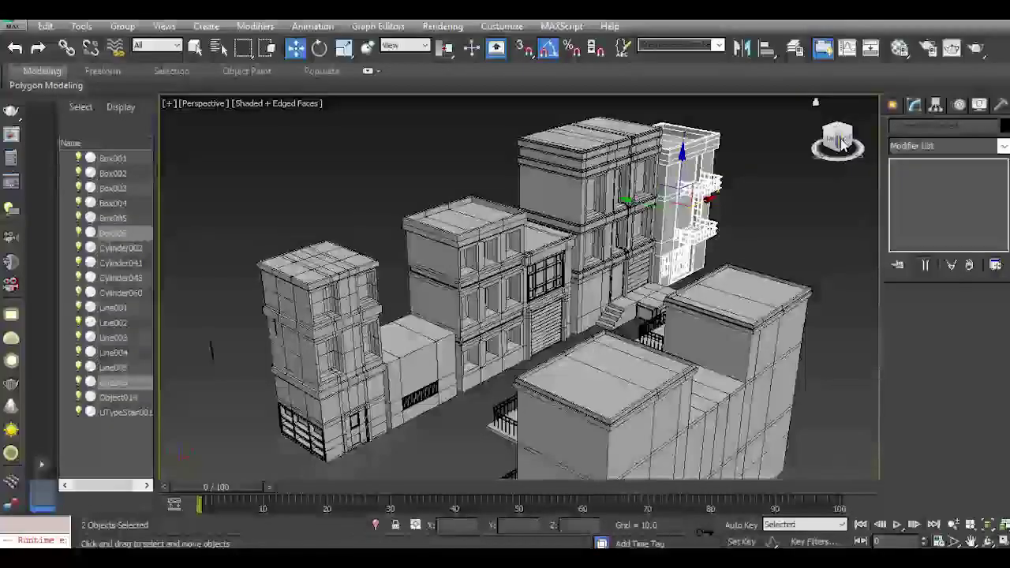
{"action": "left_click", "coordinate": [840, 140]}
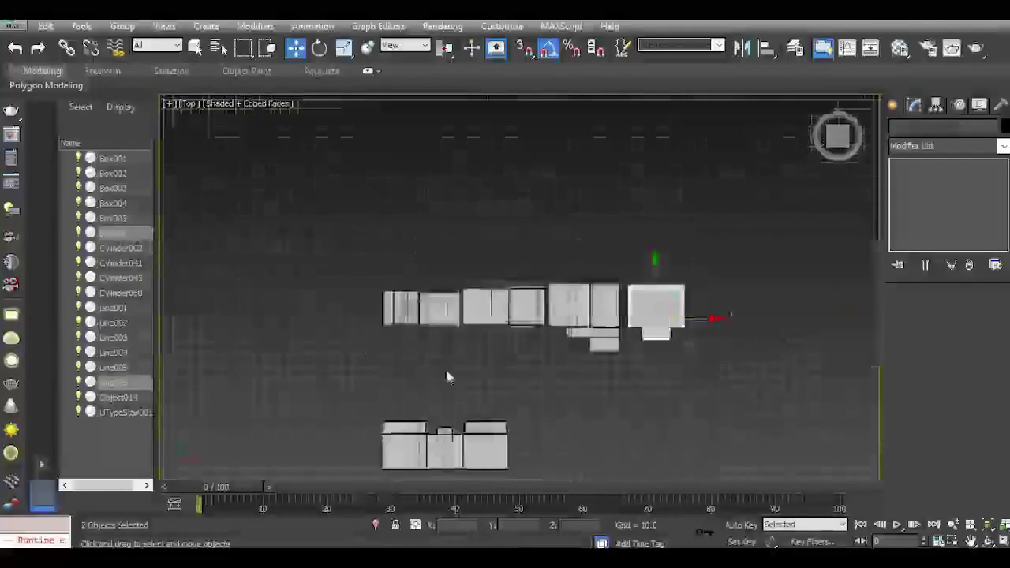
{"action": "middle_click_drag", "start_coordinate": [437, 318], "coordinate": [413, 200]}
{"action": "left_click_drag", "start_coordinate": [633, 186], "coordinate": [627, 299]}
{"action": "left_click_drag", "start_coordinate": [661, 341], "coordinate": [548, 341]}
Mirror the building and its railings about Y without cloning, line it up with the row's end, and deselect it.
{"action": "scroll", "coordinate": [537, 343], "scroll_direction": "up", "scroll_amount": 6}
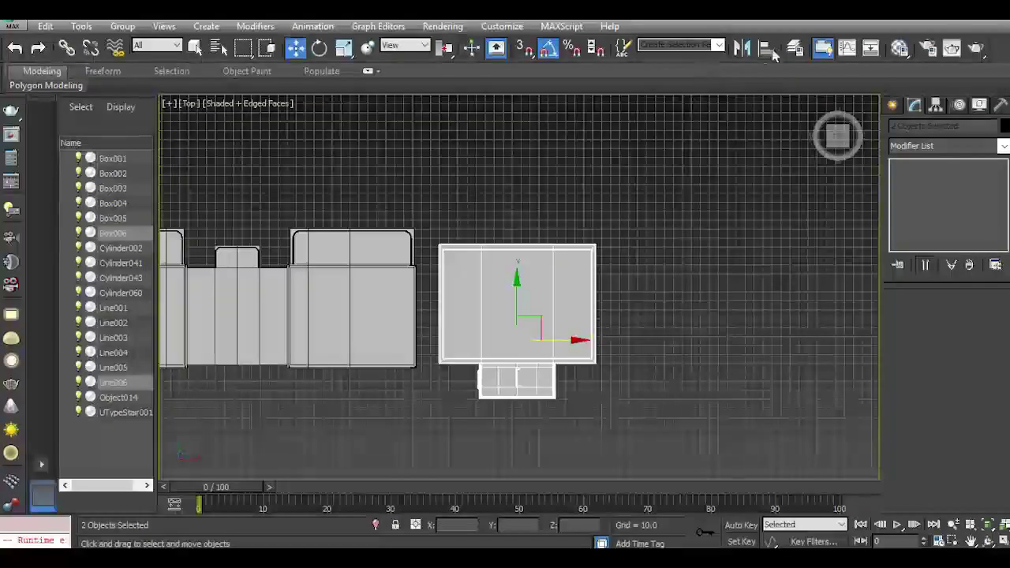
{"action": "left_click", "coordinate": [741, 47]}
{"action": "left_click", "coordinate": [478, 388]}
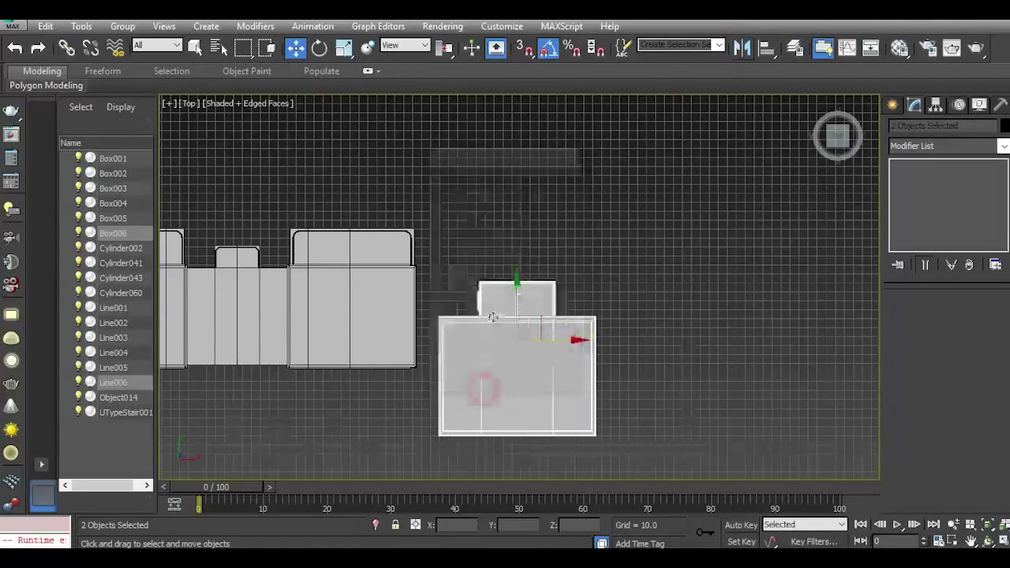
{"action": "left_click_drag", "start_coordinate": [515, 295], "coordinate": [500, 234]}
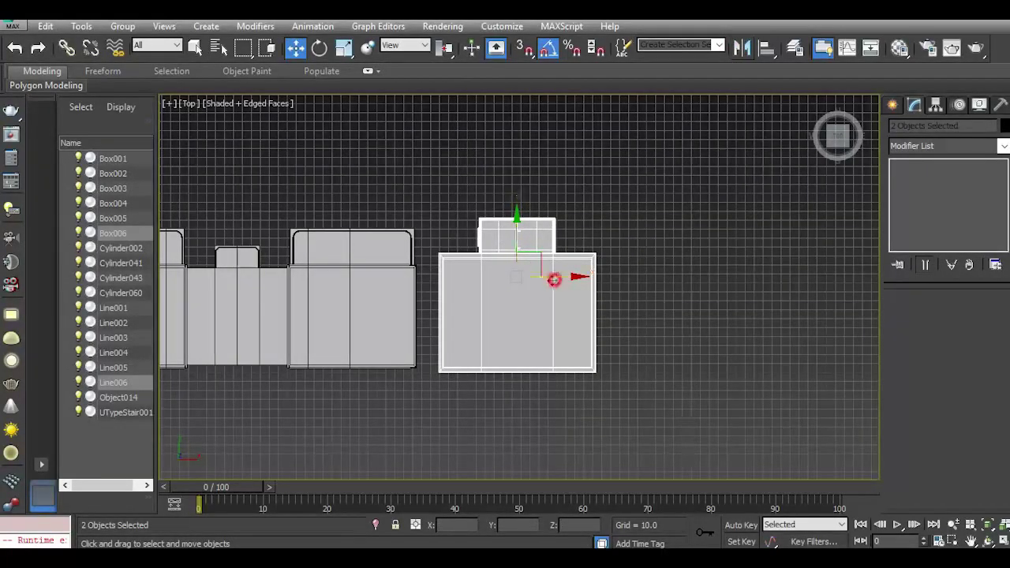
{"action": "left_click_drag", "start_coordinate": [553, 280], "coordinate": [549, 280]}
{"action": "key", "text": "p"}
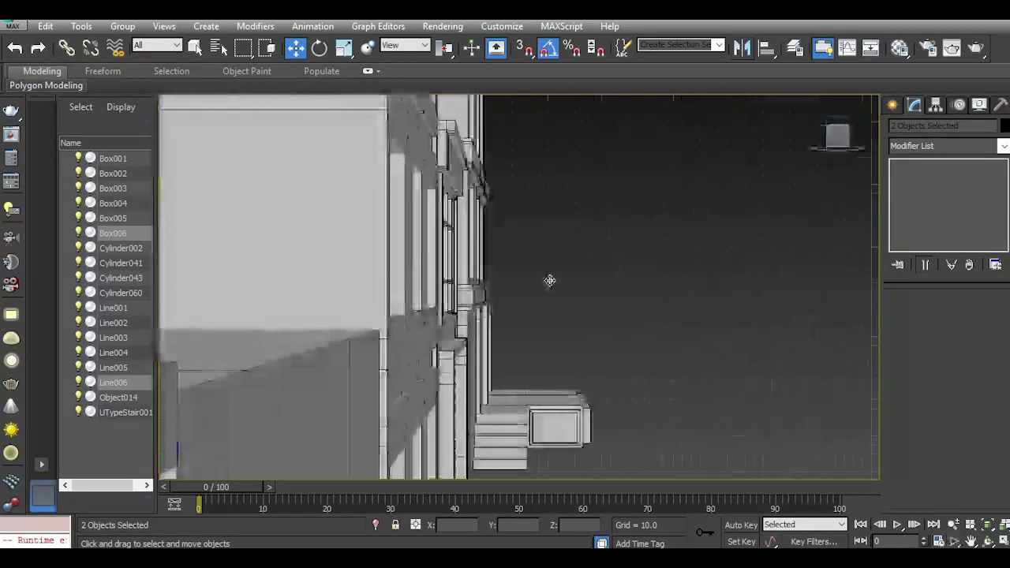
{"action": "scroll", "coordinate": [406, 297], "scroll_direction": "down", "scroll_amount": 8}
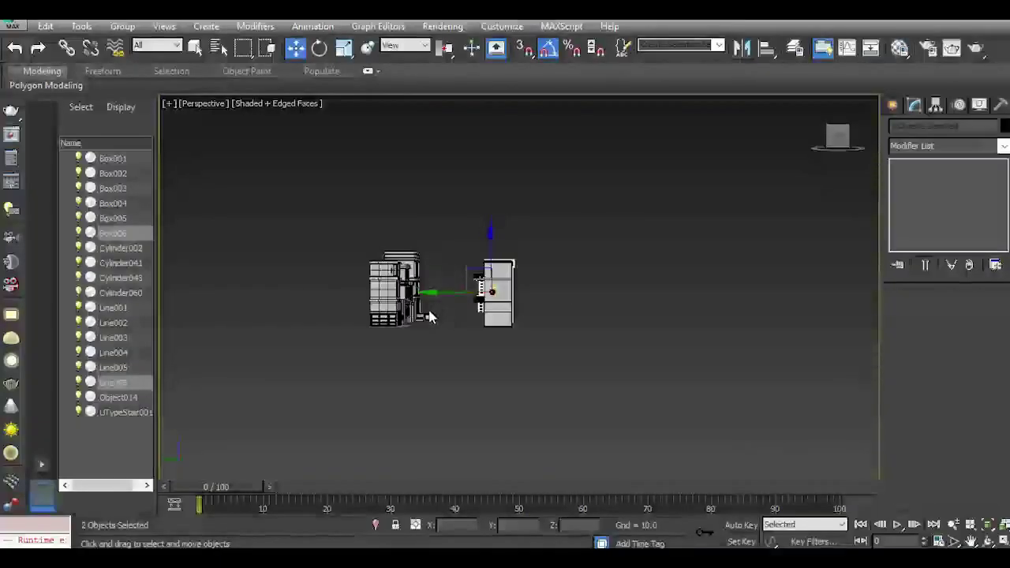
{"action": "scroll", "coordinate": [433, 318], "scroll_direction": "up", "scroll_amount": 6}
{"action": "left_click", "coordinate": [450, 362]}
Delete the two stray thin vertical bars, Cylinder043 and Cylinder060, beside the end building's upper side wall.
{"action": "left_click_drag", "start_coordinate": [838, 136], "coordinate": [862, 167]}
{"action": "middle_click_drag", "start_coordinate": [473, 300], "coordinate": [562, 384]}
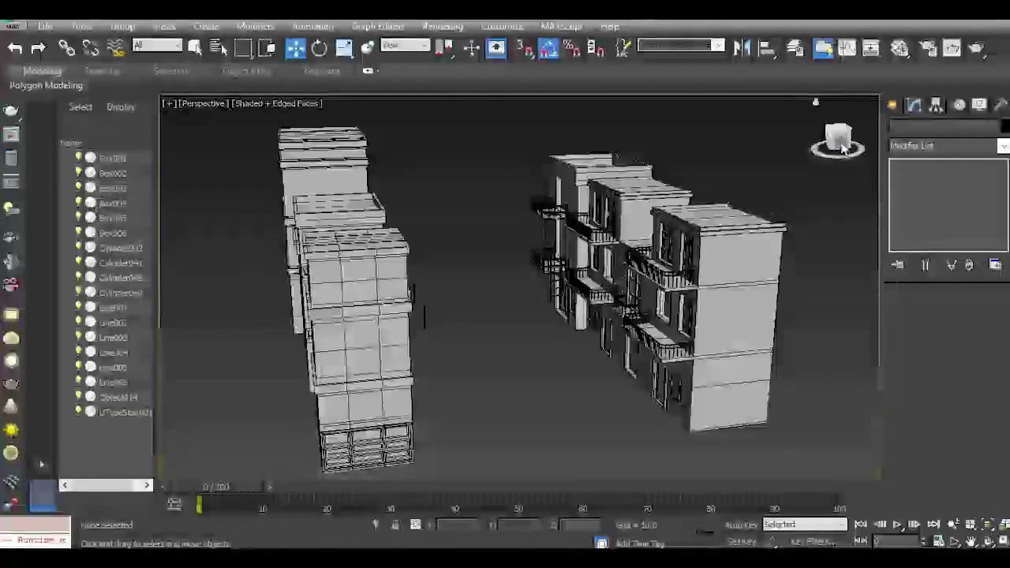
{"action": "mouse_move", "coordinate": [843, 145]}
{"action": "left_mouse_down"}
{"action": "mouse_move", "coordinate": [876, 144]}
{"action": "mouse_move", "coordinate": [885, 162]}
{"action": "mouse_move", "coordinate": [845, 148]}
{"action": "left_mouse_up"}
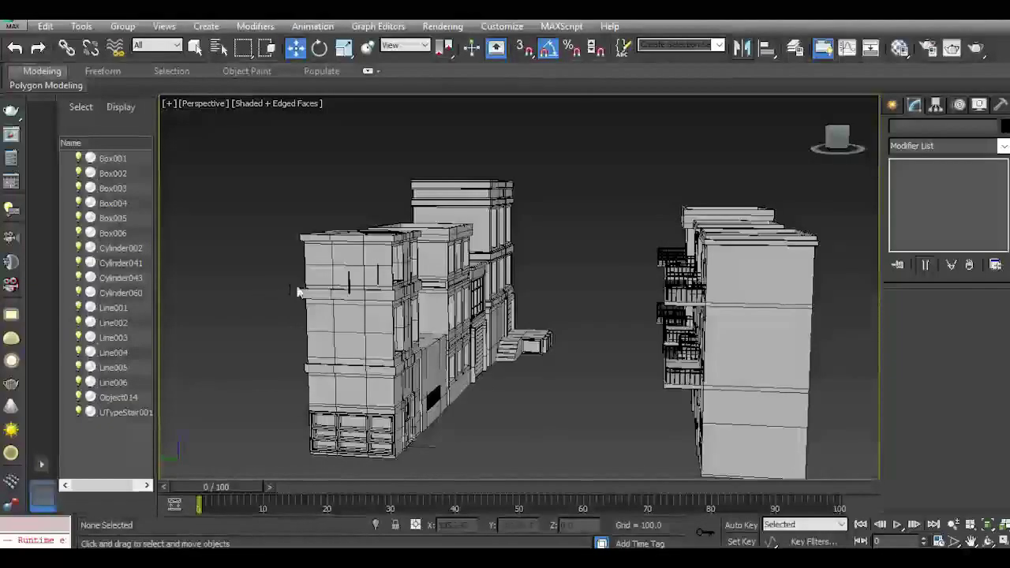
{"action": "scroll", "coordinate": [363, 290], "scroll_direction": "up", "scroll_amount": 5}
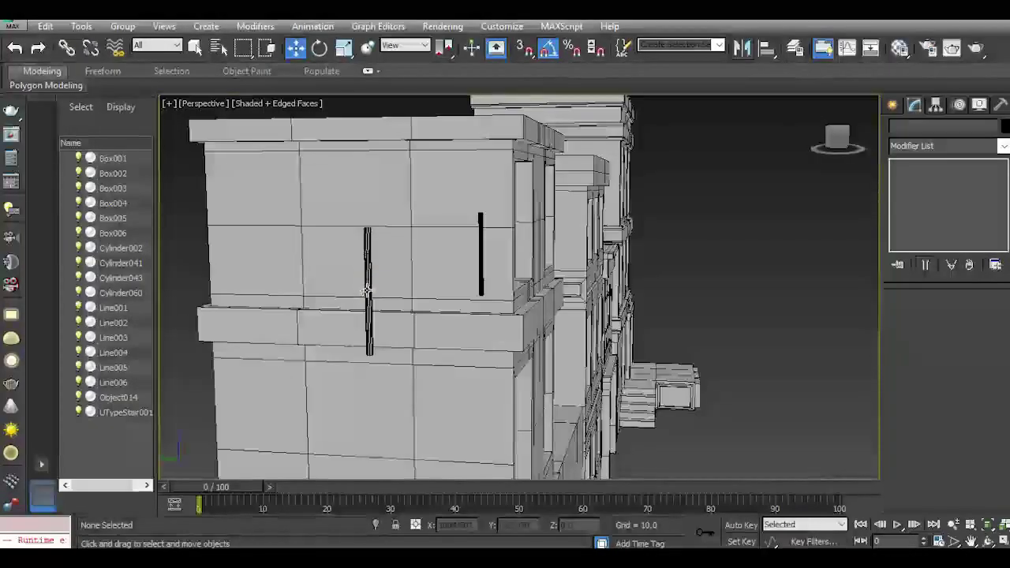
{"action": "left_click", "coordinate": [366, 290]}
{"action": "left_click", "coordinate": [480, 262], "text": "ctrl"}
{"action": "key", "text": "Delete"}
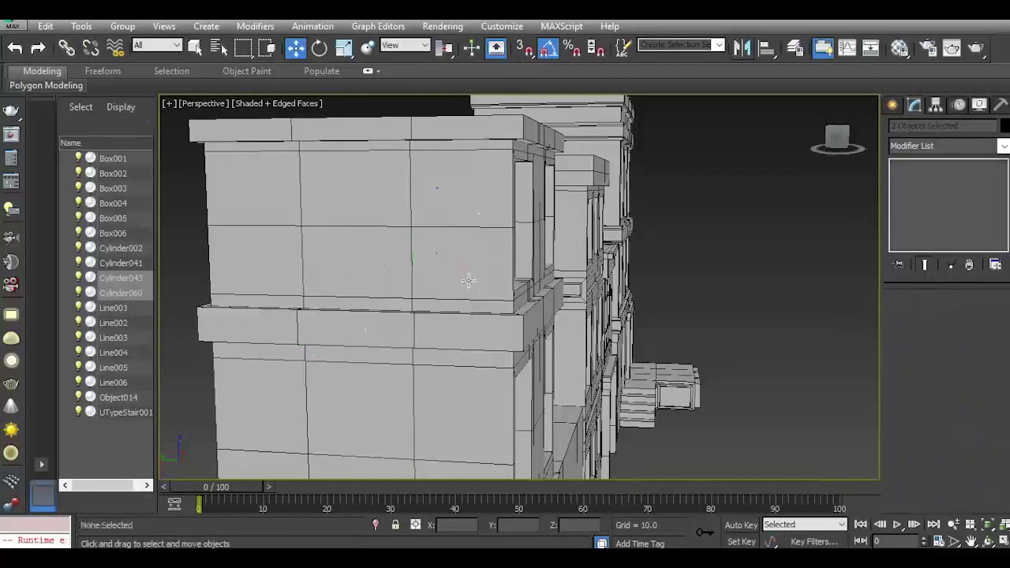
{"action": "scroll", "coordinate": [356, 302], "scroll_direction": "down", "scroll_amount": 3}
{"action": "scroll", "coordinate": [356, 305], "scroll_direction": "down", "scroll_amount": 2}
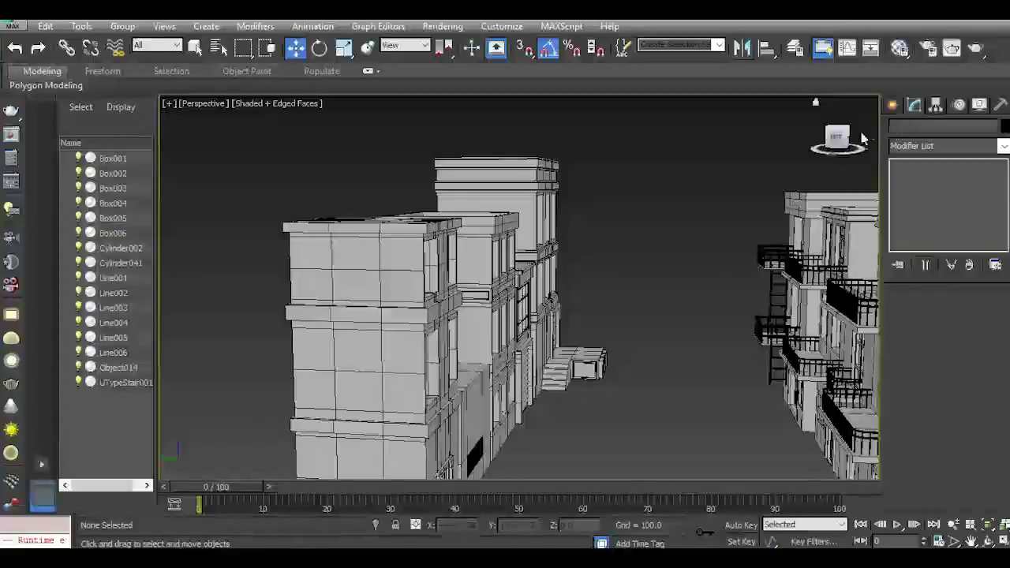
{"action": "mouse_move", "coordinate": [837, 138]}
{"action": "left_mouse_down"}
{"action": "mouse_move", "coordinate": [868, 139]}
{"action": "mouse_move", "coordinate": [845, 139]}
{"action": "left_mouse_up"}
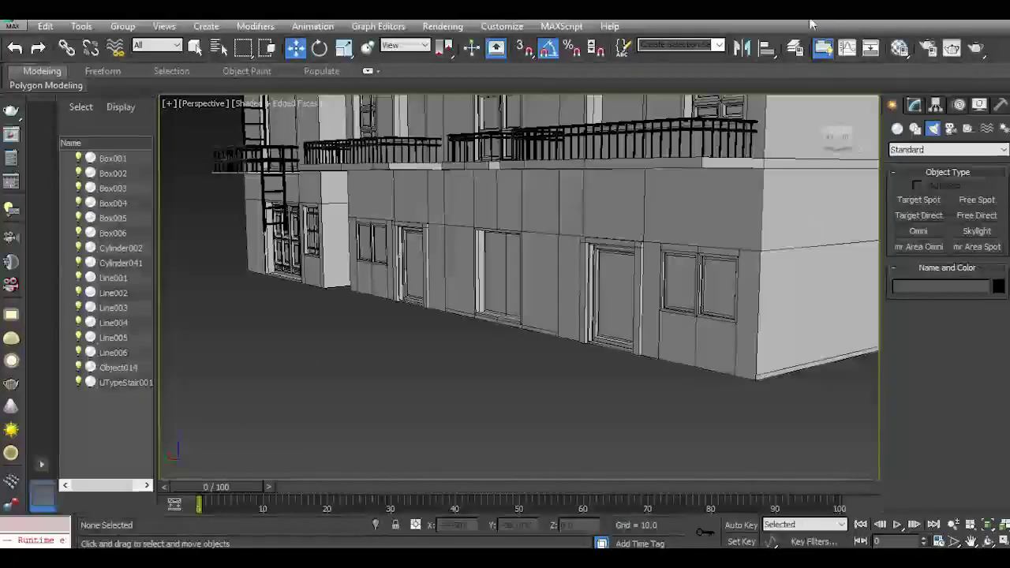
{"action": "left_click", "coordinate": [672, 343]}
{"action": "scroll", "coordinate": [749, 375], "scroll_direction": "up", "scroll_amount": 3}
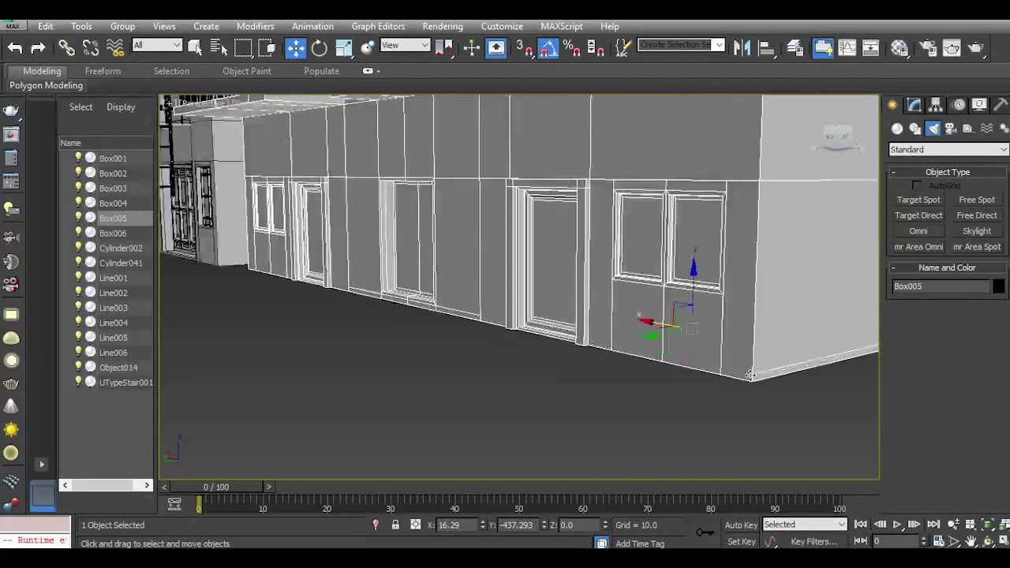
{"action": "left_click", "coordinate": [916, 106]}
{"action": "left_click", "coordinate": [925, 190]}
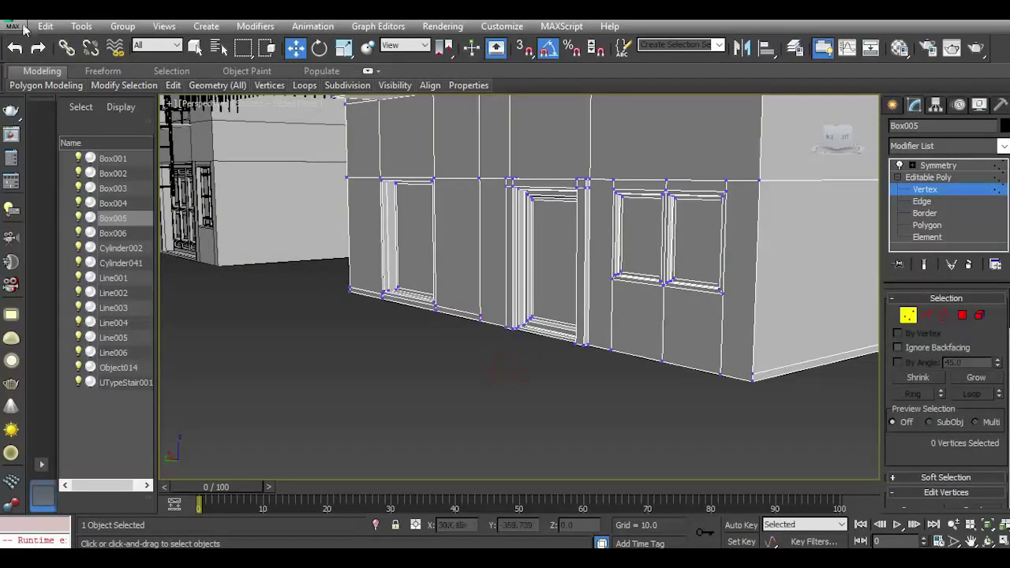
{"action": "mouse_move", "coordinate": [173, 88]}
{"action": "left_click", "coordinate": [294, 132]}
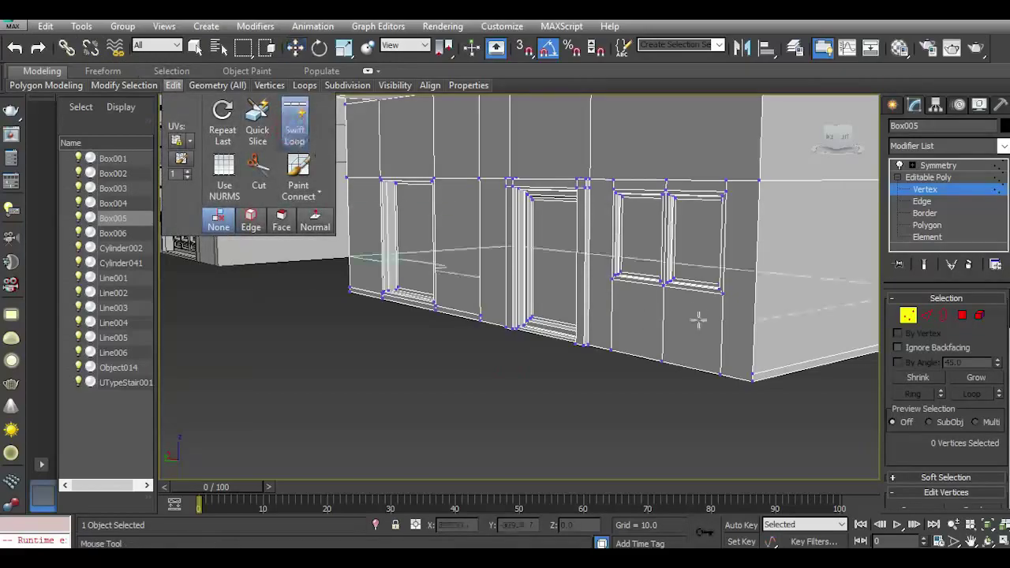
{"action": "left_click", "coordinate": [298, 52]}
{"action": "scroll", "coordinate": [718, 362], "scroll_direction": "up", "scroll_amount": 2}
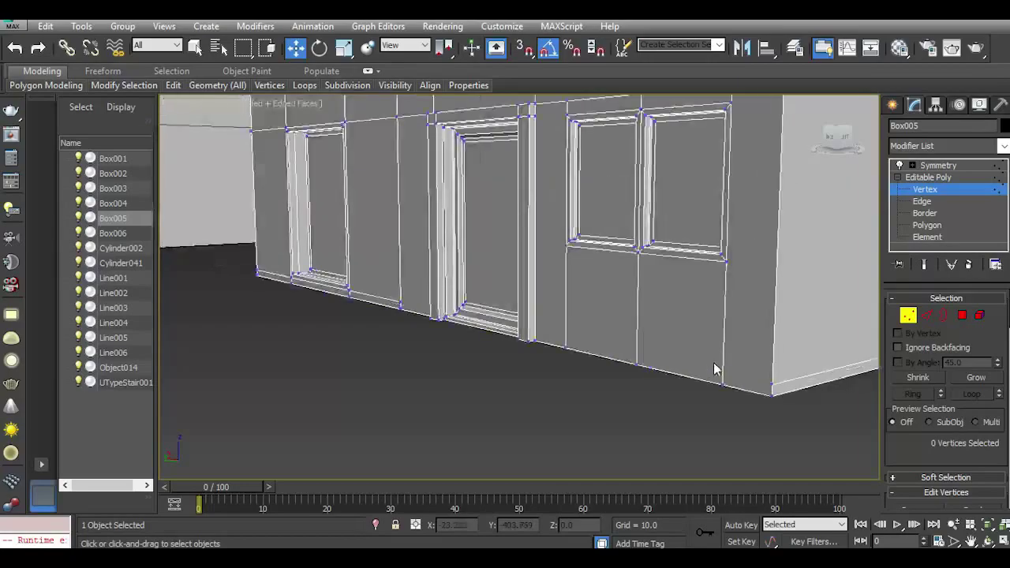
{"action": "middle_click_drag", "start_coordinate": [765, 376], "coordinate": [706, 406]}
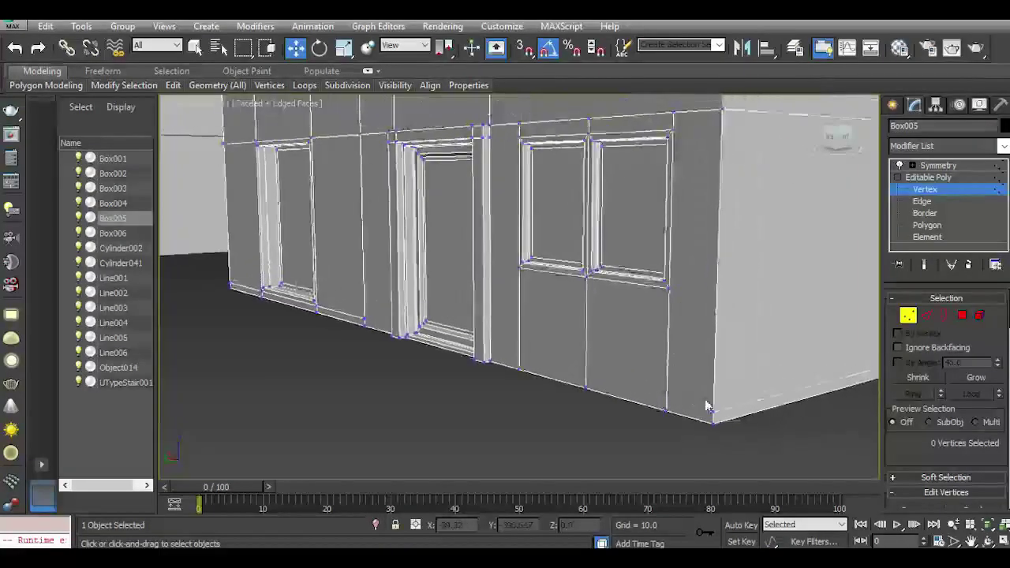
{"action": "scroll", "coordinate": [707, 408], "scroll_direction": "down", "scroll_amount": 3}
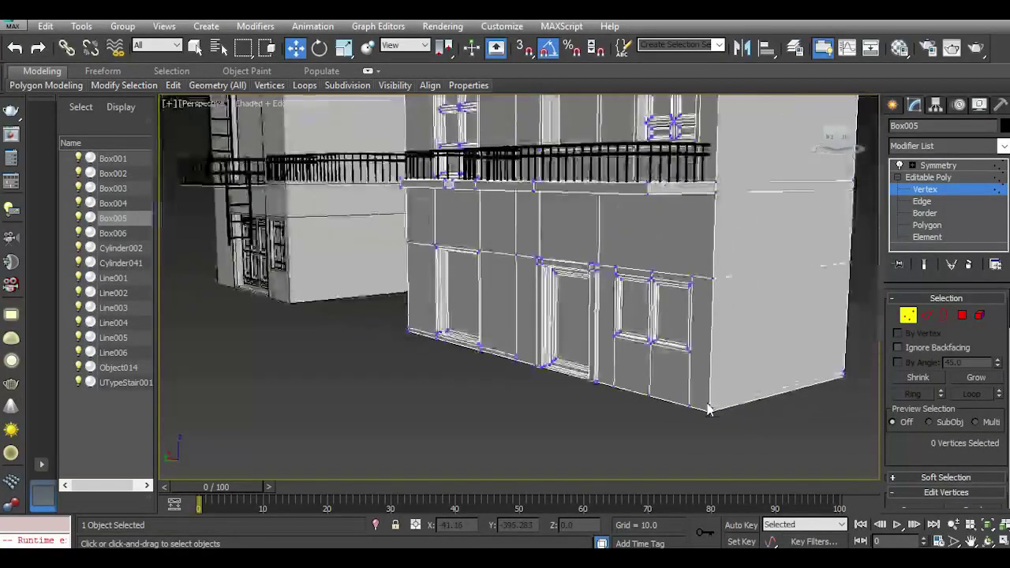
Select the end building with the panelled door, Box006, and insert a Swift Loop low around its base.
{"action": "middle_click_drag", "start_coordinate": [356, 357], "coordinate": [470, 375]}
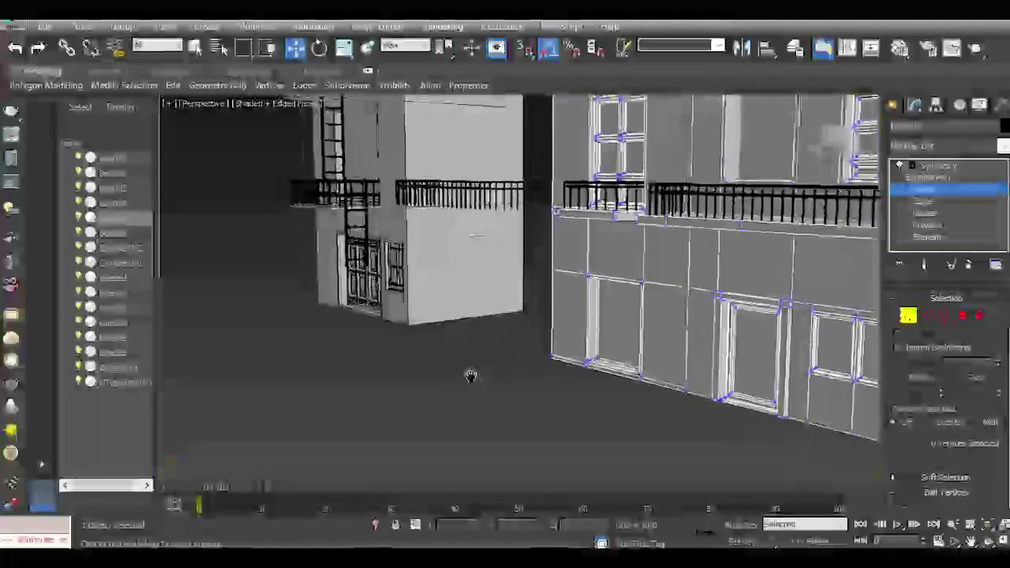
{"action": "scroll", "coordinate": [343, 305], "scroll_direction": "up", "scroll_amount": 5}
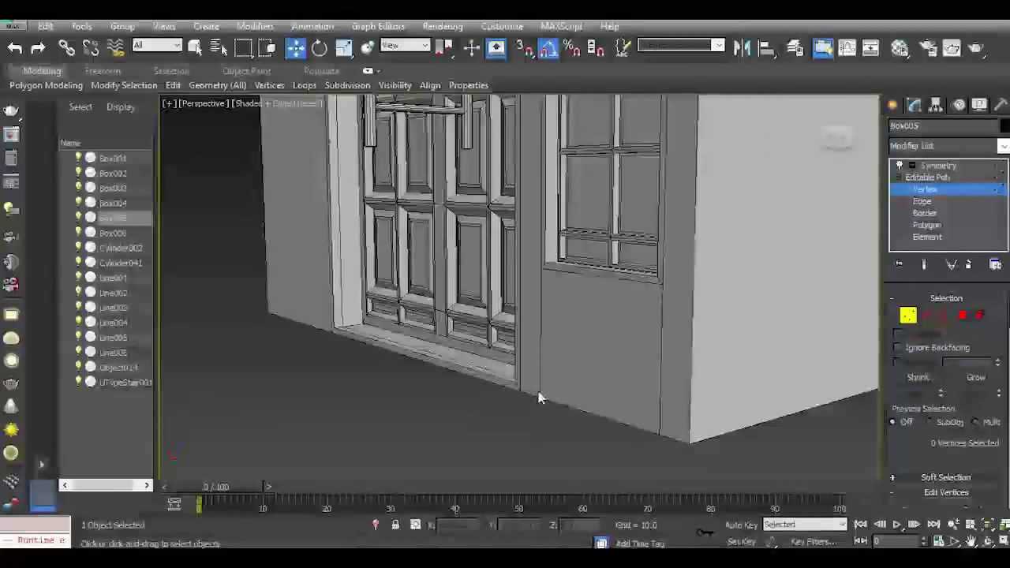
{"action": "left_click", "coordinate": [538, 386]}
{"action": "left_click", "coordinate": [926, 179]}
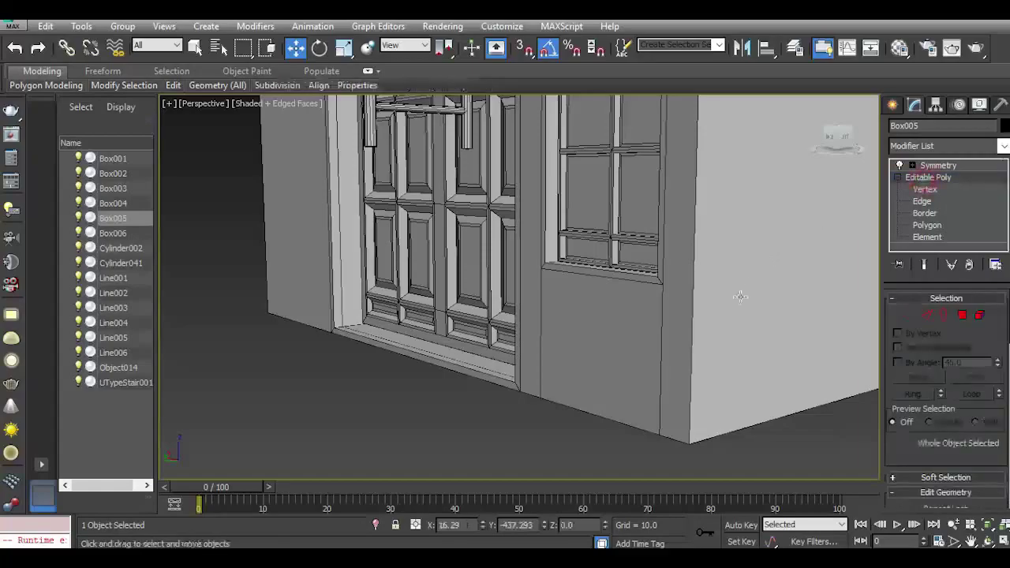
{"action": "left_click", "coordinate": [739, 298]}
{"action": "mouse_move", "coordinate": [173, 85]}
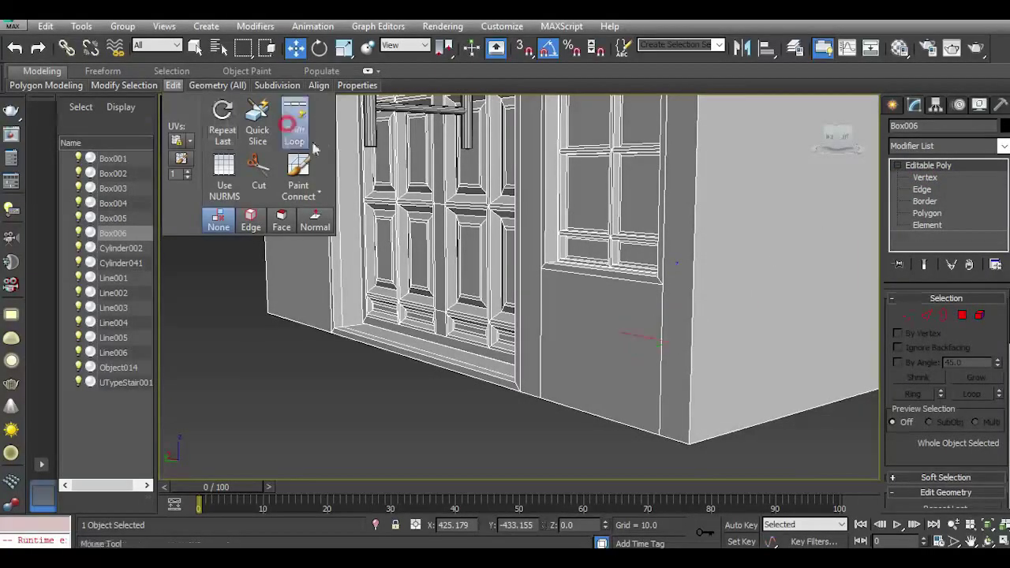
{"action": "left_click", "coordinate": [295, 122]}
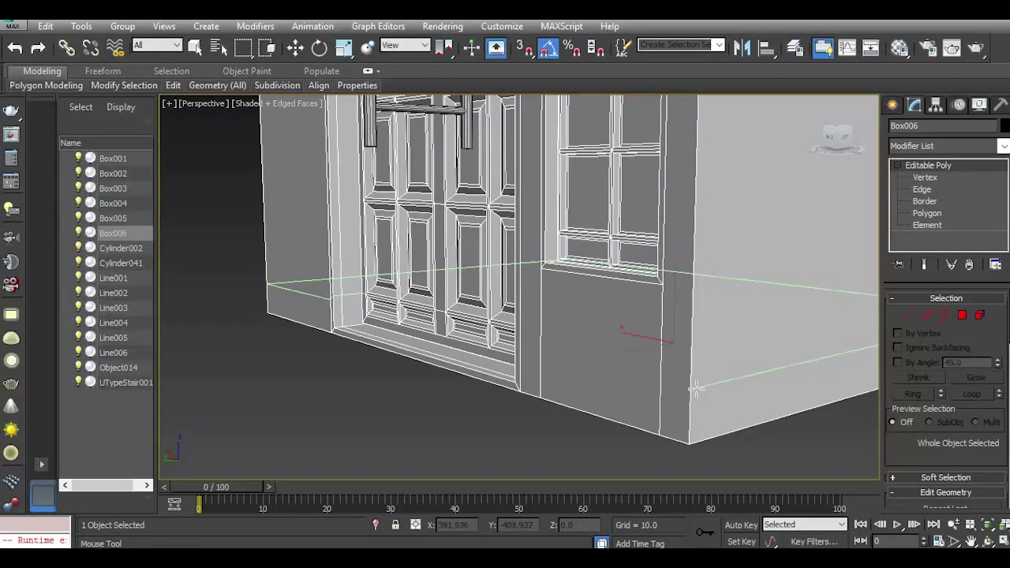
{"action": "left_click", "coordinate": [695, 387]}
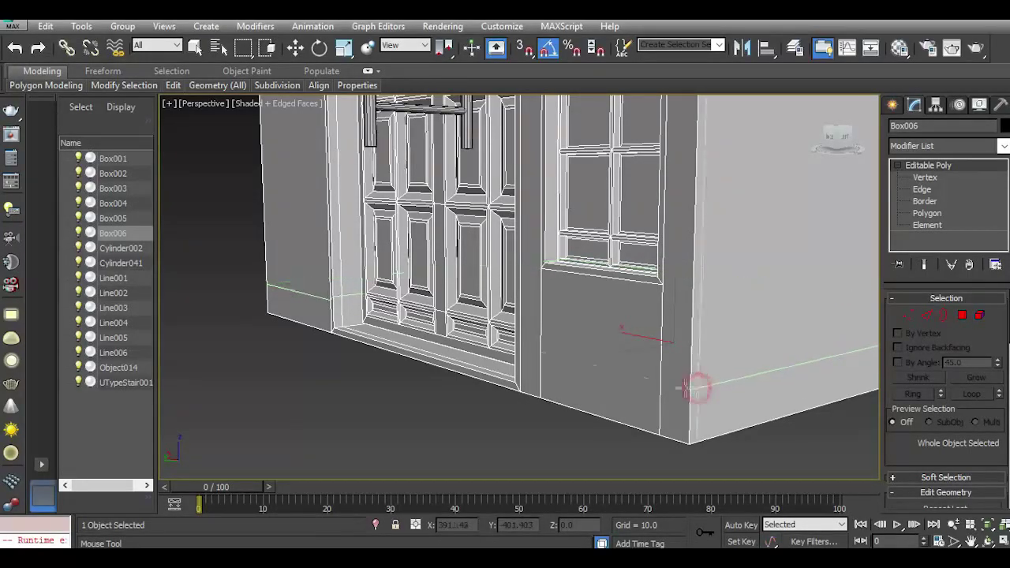
{"action": "left_click", "coordinate": [295, 48]}
Connect the four vertical edges between the panelled door and the building corner with one segment, sliding it down by about -20.
{"action": "left_click", "coordinate": [927, 315]}
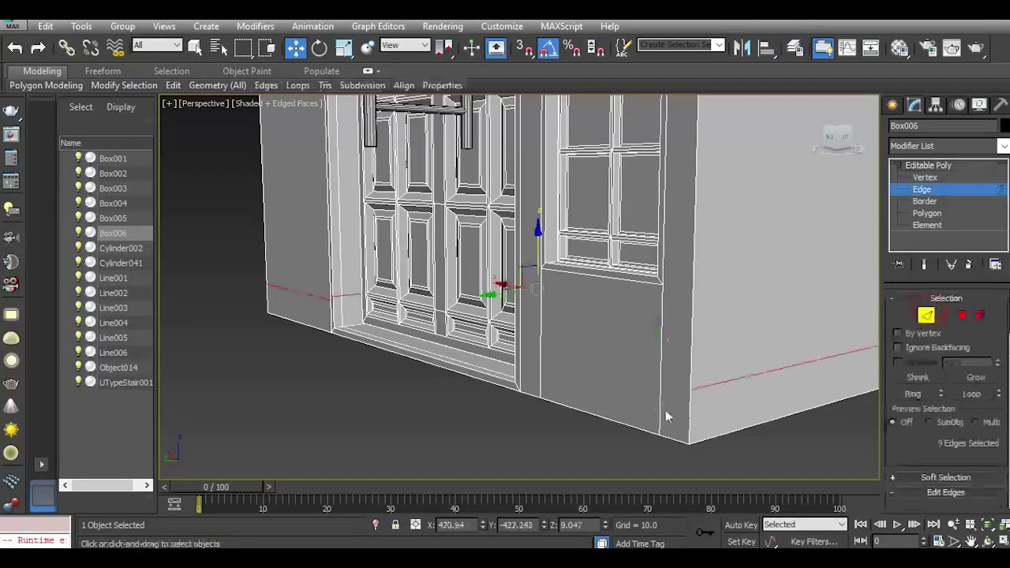
{"action": "left_click", "coordinate": [661, 405]}
{"action": "left_click", "coordinate": [539, 372], "text": "ctrl"}
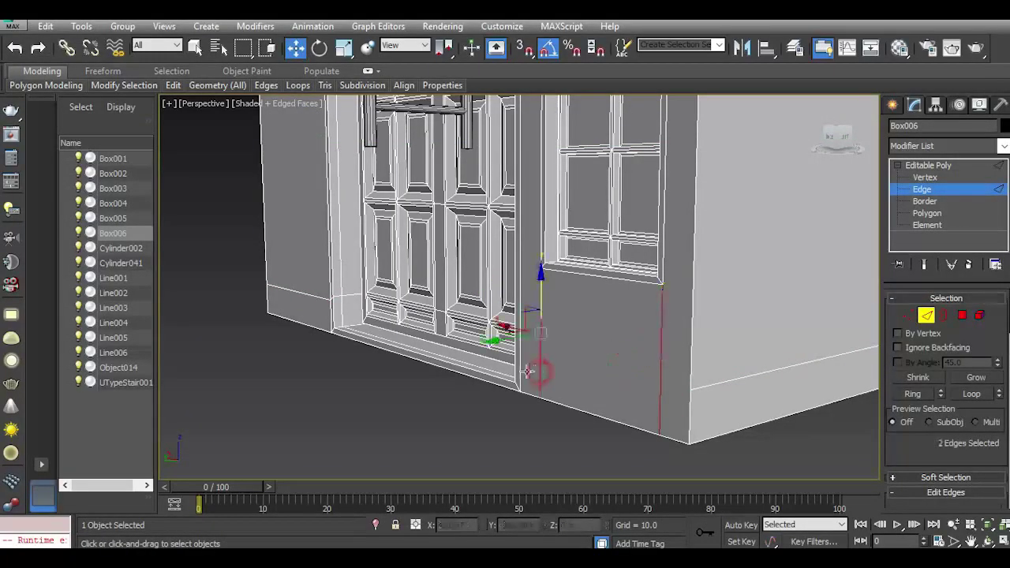
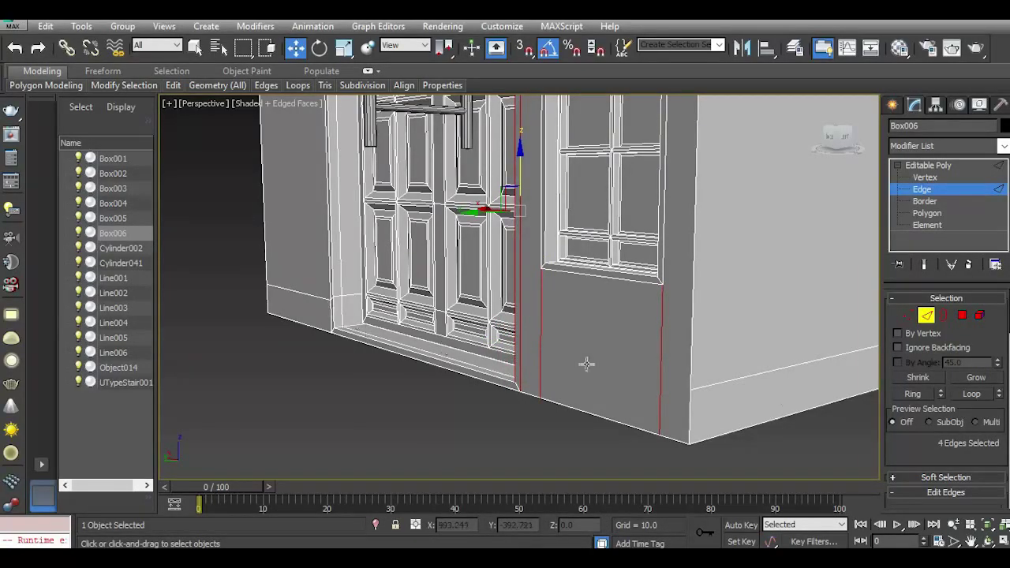
{"action": "scroll", "coordinate": [950, 443], "scroll_direction": "down", "scroll_amount": 3}
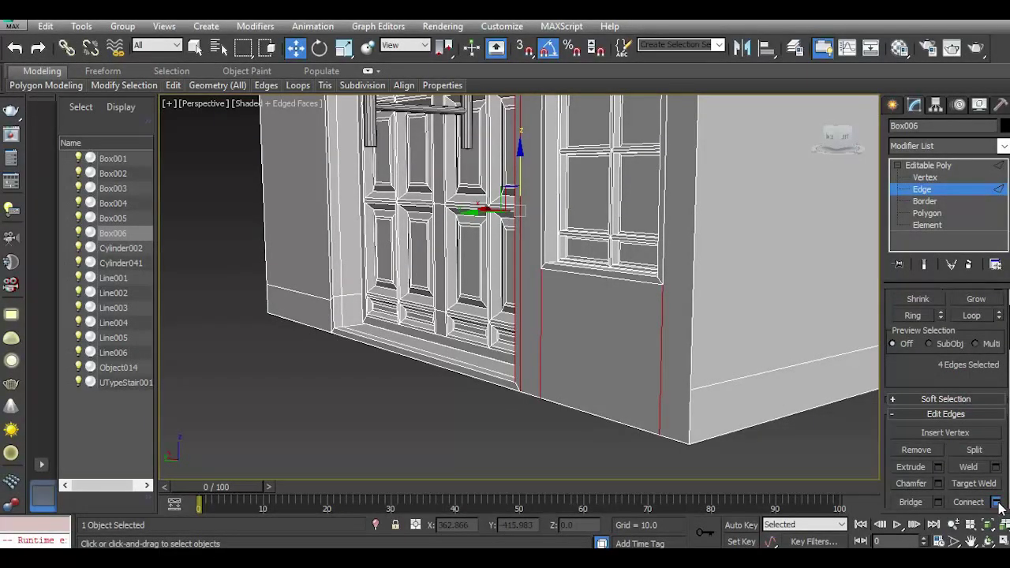
{"action": "left_click", "coordinate": [996, 502]}
{"action": "left_click_drag", "start_coordinate": [548, 278], "coordinate": [411, 309]}
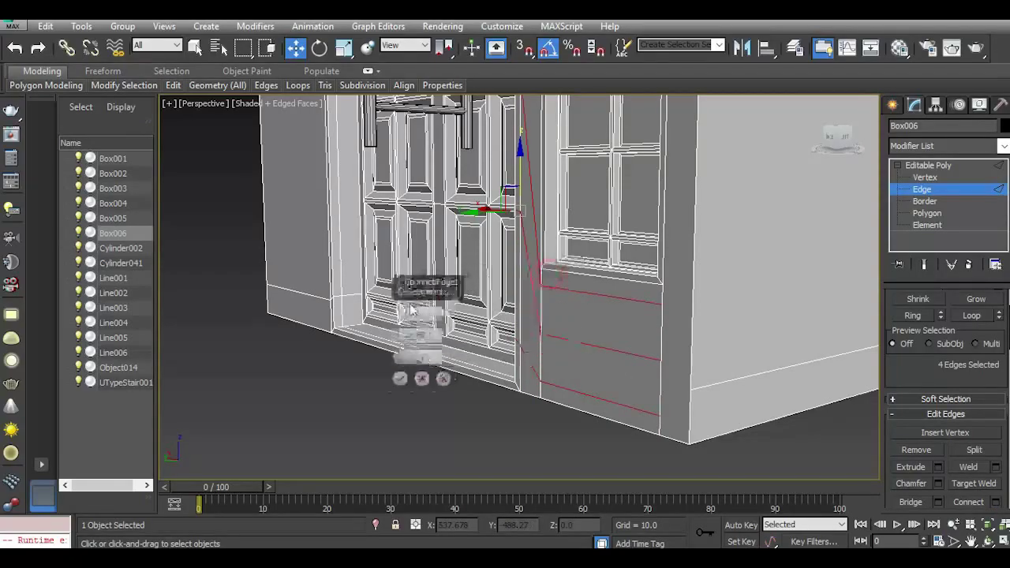
{"action": "left_click", "coordinate": [385, 334]}
{"action": "left_click", "coordinate": [385, 333]}
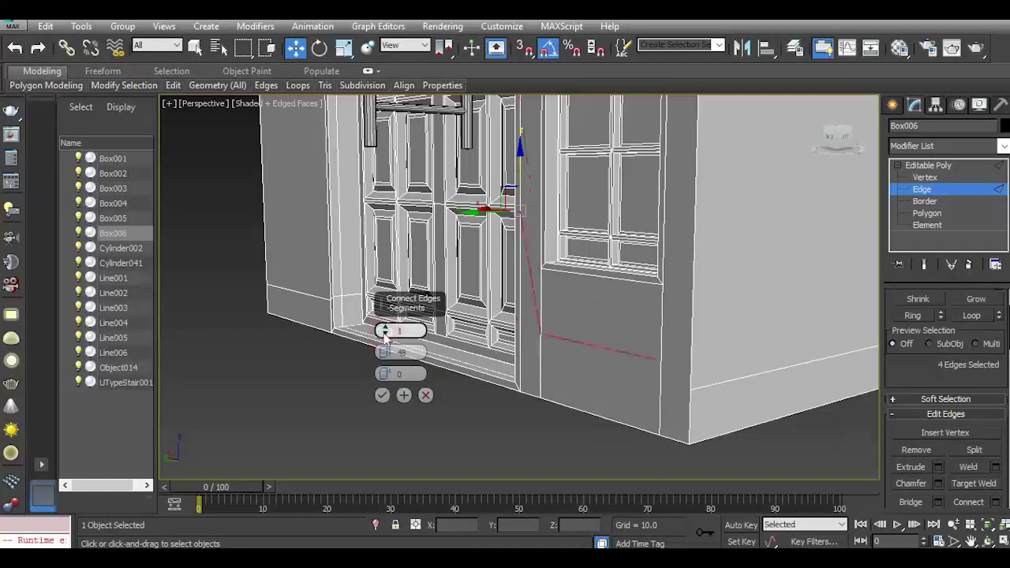
{"action": "left_click", "coordinate": [383, 395]}
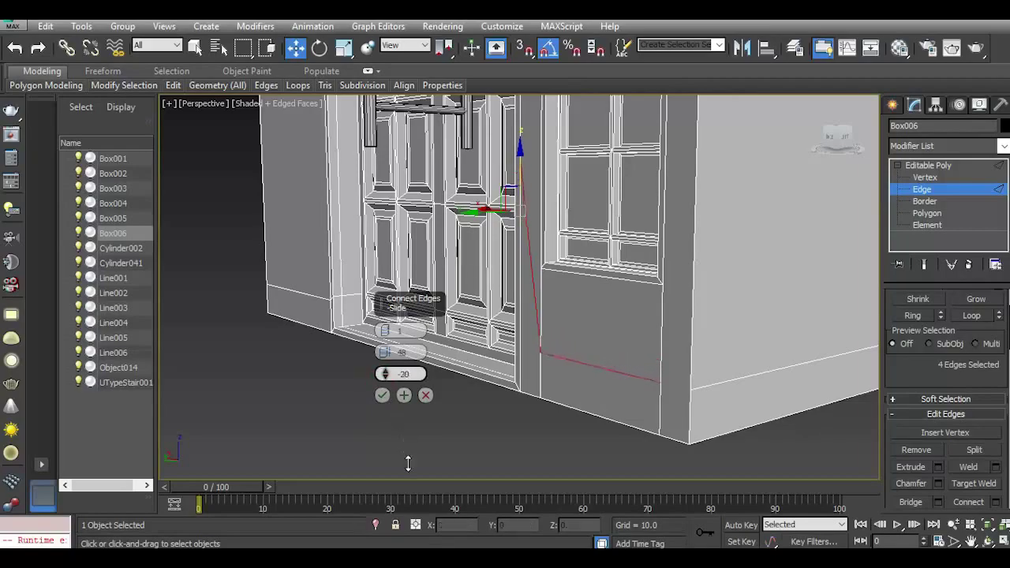
{"action": "left_click", "coordinate": [381, 395]}
Select the two raised vertices of the new connecting line at the door frame and lower them to the base line's height.
{"action": "left_click", "coordinate": [933, 180]}
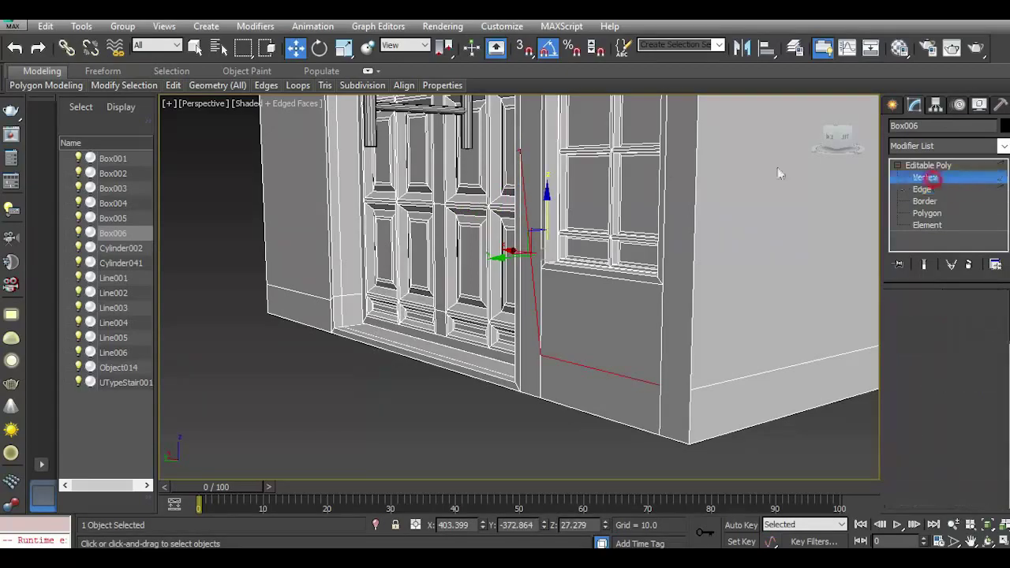
{"action": "left_click", "coordinate": [522, 149]}
{"action": "middle_click_drag", "start_coordinate": [521, 150], "coordinate": [526, 170]}
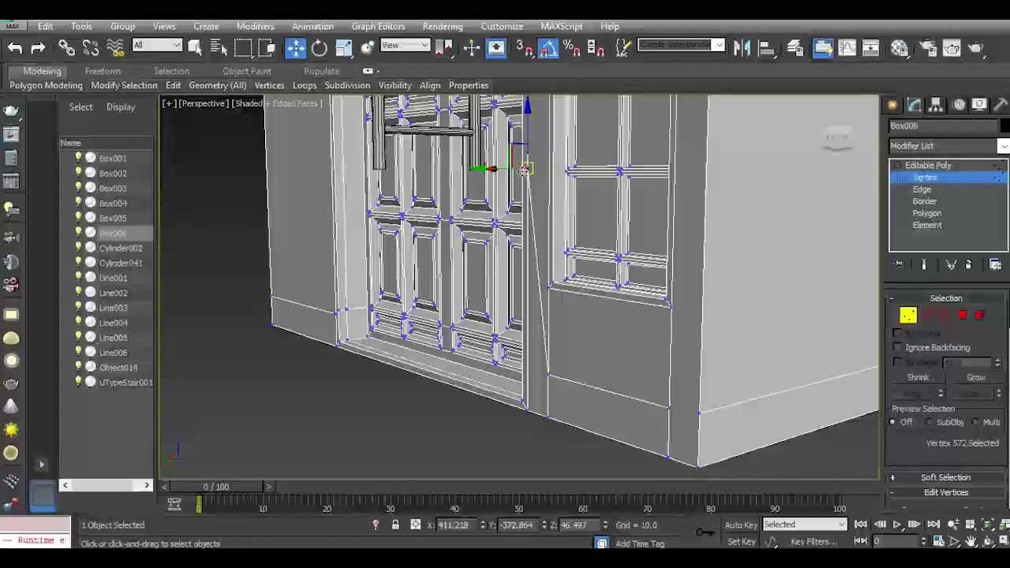
{"action": "scroll", "coordinate": [523, 170], "scroll_direction": "up", "scroll_amount": 5}
{"action": "left_click", "coordinate": [522, 172], "text": "ctrl"}
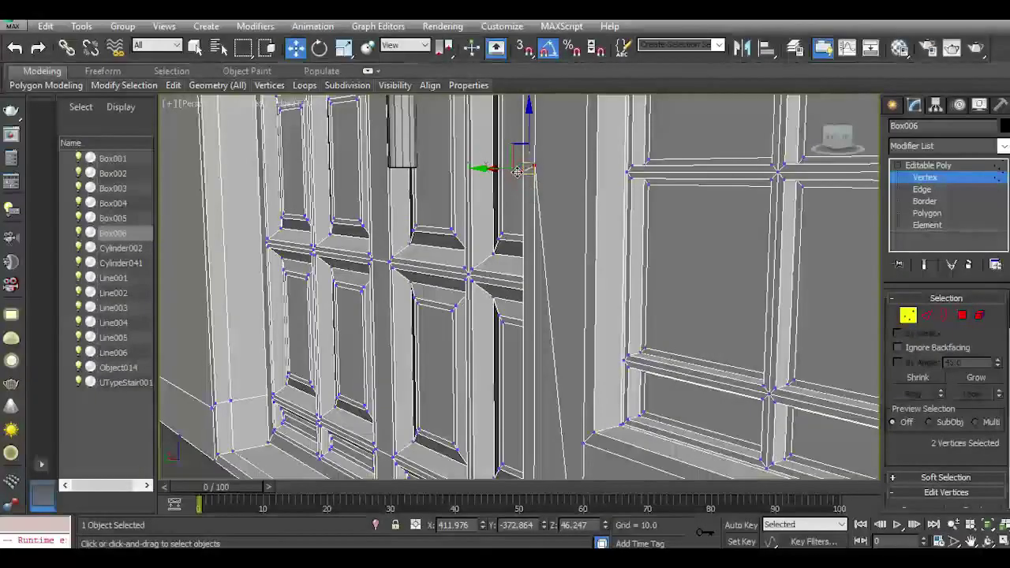
{"action": "scroll", "coordinate": [517, 170], "scroll_direction": "down", "scroll_amount": 4}
{"action": "left_click_drag", "start_coordinate": [521, 137], "coordinate": [503, 320]}
{"action": "scroll", "coordinate": [535, 359], "scroll_direction": "up", "scroll_amount": 3}
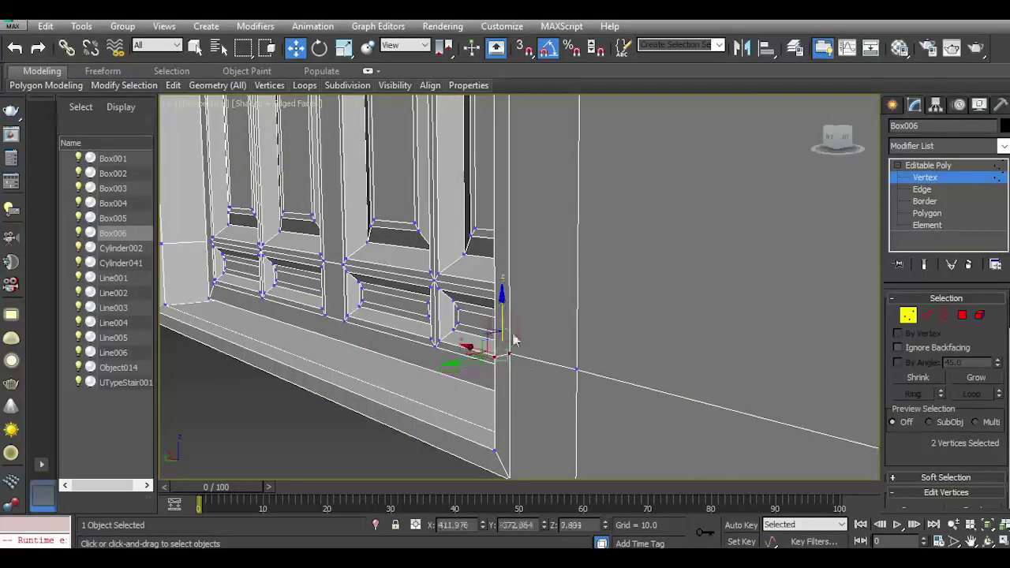
Raise the inner door-frame vertex of the base line to a height of about Z 8.17.
{"action": "left_click", "coordinate": [532, 369]}
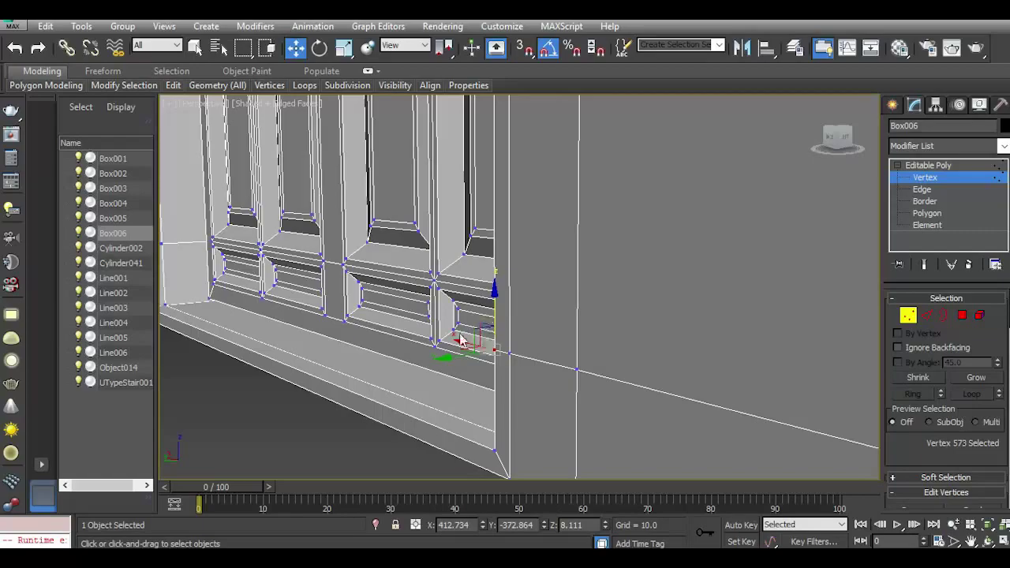
{"action": "scroll", "coordinate": [462, 341], "scroll_direction": "down", "scroll_amount": 2}
{"action": "left_click_drag", "start_coordinate": [836, 141], "coordinate": [876, 142]}
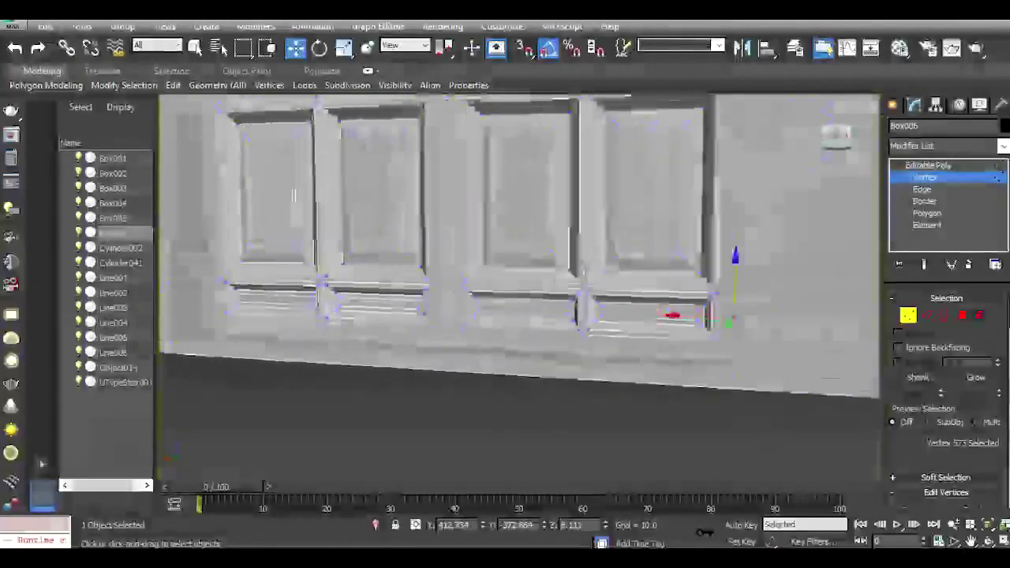
{"action": "scroll", "coordinate": [793, 318], "scroll_direction": "up", "scroll_amount": 1}
{"action": "middle_click_drag", "start_coordinate": [793, 318], "coordinate": [673, 312]}
{"action": "scroll", "coordinate": [644, 348], "scroll_direction": "up", "scroll_amount": 5}
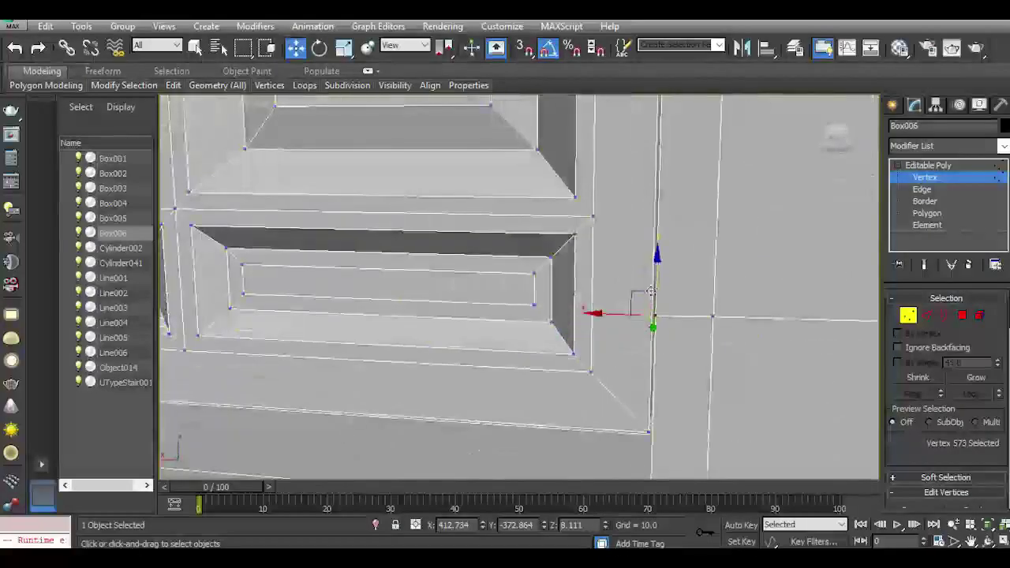
{"action": "left_click_drag", "start_coordinate": [657, 284], "coordinate": [656, 283]}
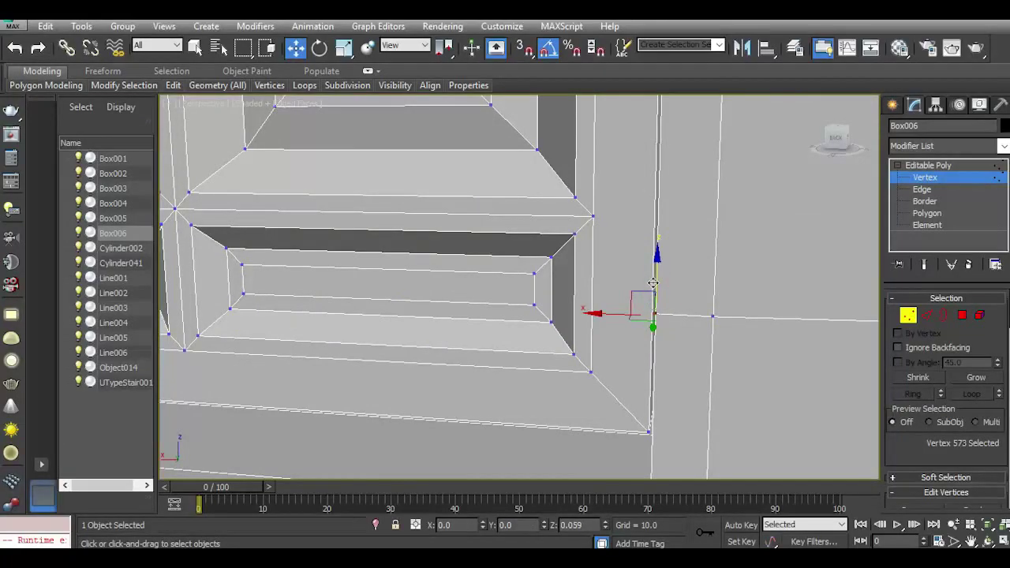
Raise the three base-line vertices beside the door frame together by about 0.23, and deselect them.
{"action": "scroll", "coordinate": [532, 335], "scroll_direction": "down", "scroll_amount": 4}
{"action": "middle_click_drag", "start_coordinate": [611, 372], "coordinate": [442, 333]}
{"action": "scroll", "coordinate": [488, 359], "scroll_direction": "down", "scroll_amount": 2}
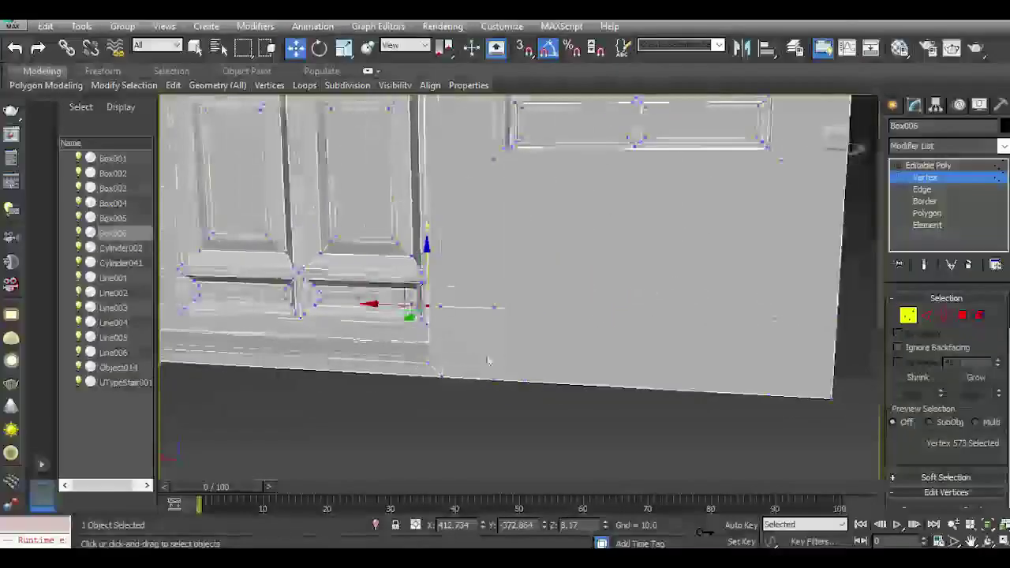
{"action": "left_click_drag", "start_coordinate": [846, 149], "coordinate": [865, 150]}
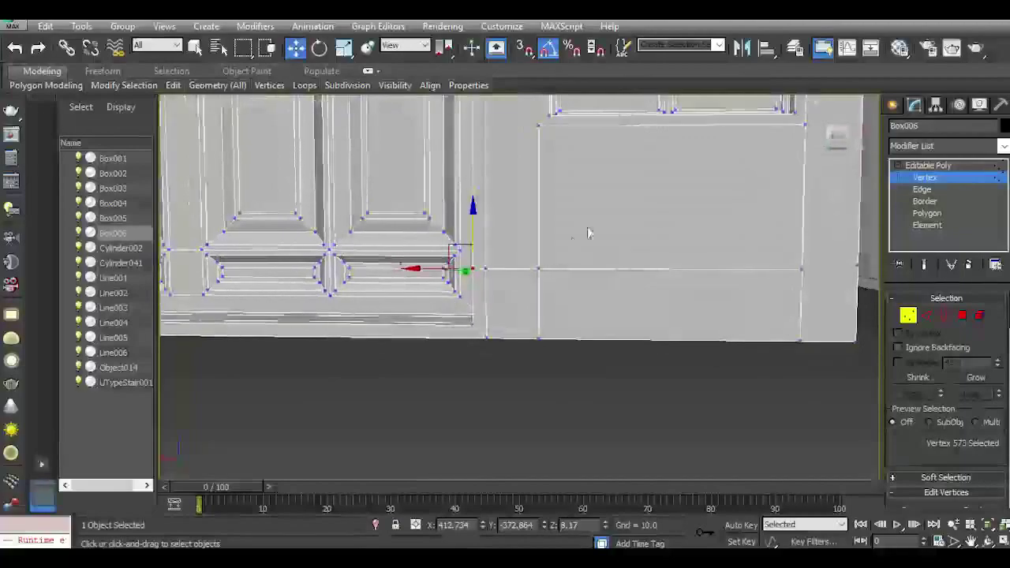
{"action": "scroll", "coordinate": [525, 272], "scroll_direction": "up", "scroll_amount": 2}
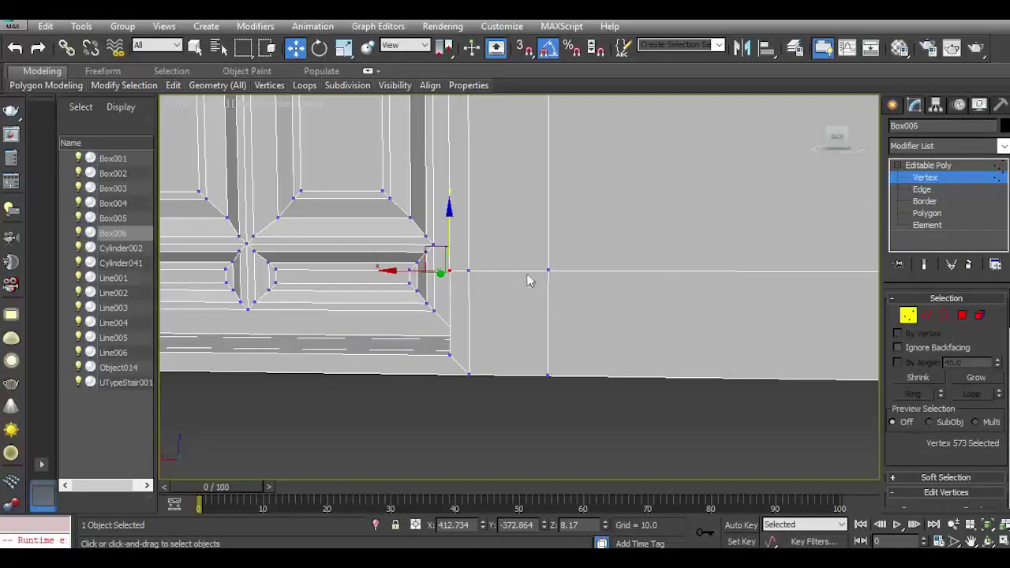
{"action": "left_click", "coordinate": [547, 270], "text": "ctrl"}
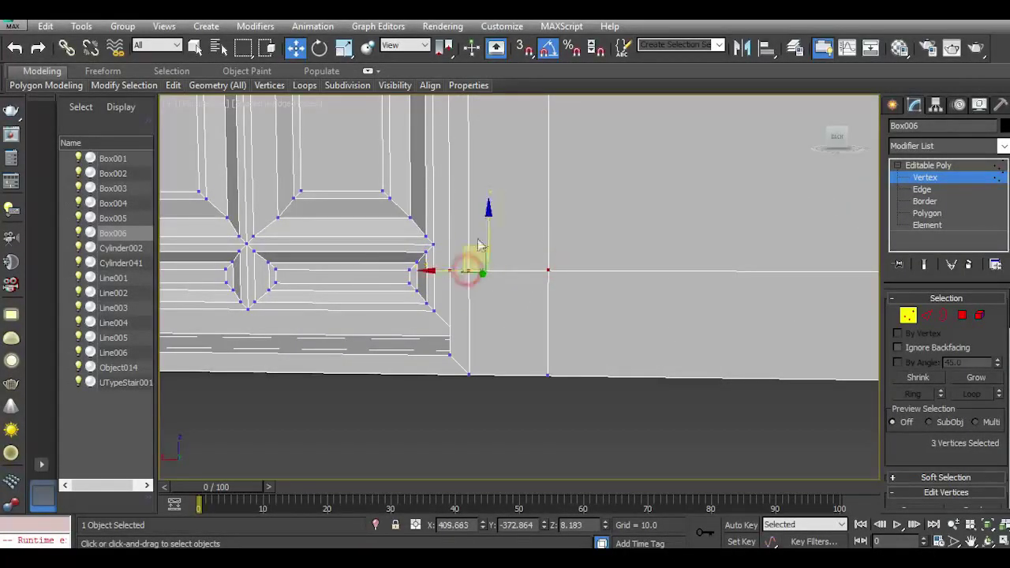
{"action": "left_click_drag", "start_coordinate": [486, 226], "coordinate": [486, 224]}
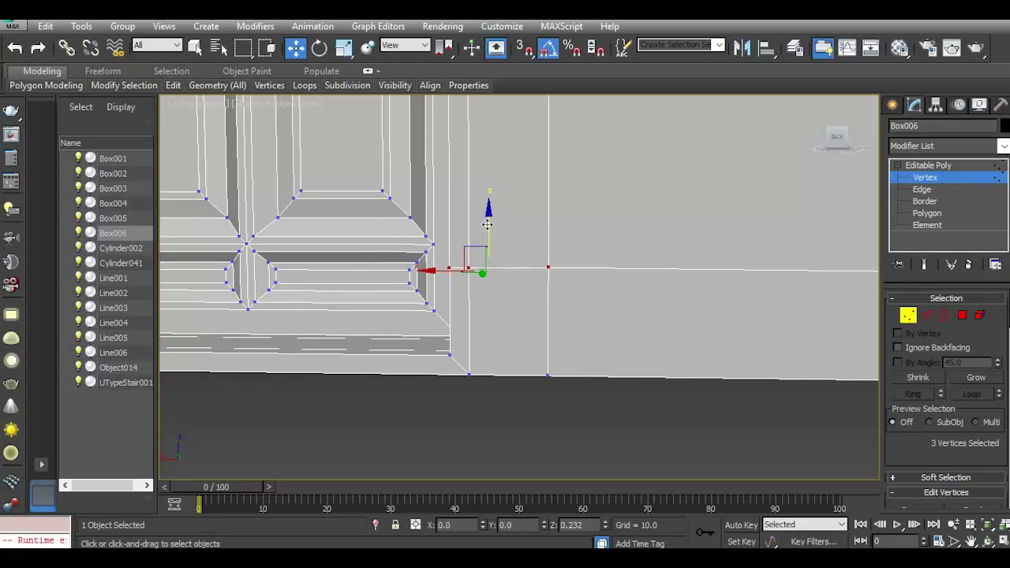
{"action": "left_click", "coordinate": [583, 430]}
Connect the two base-line vertices at the building corner beneath the window with a new edge.
{"action": "middle_click_drag", "start_coordinate": [624, 359], "coordinate": [479, 379]}
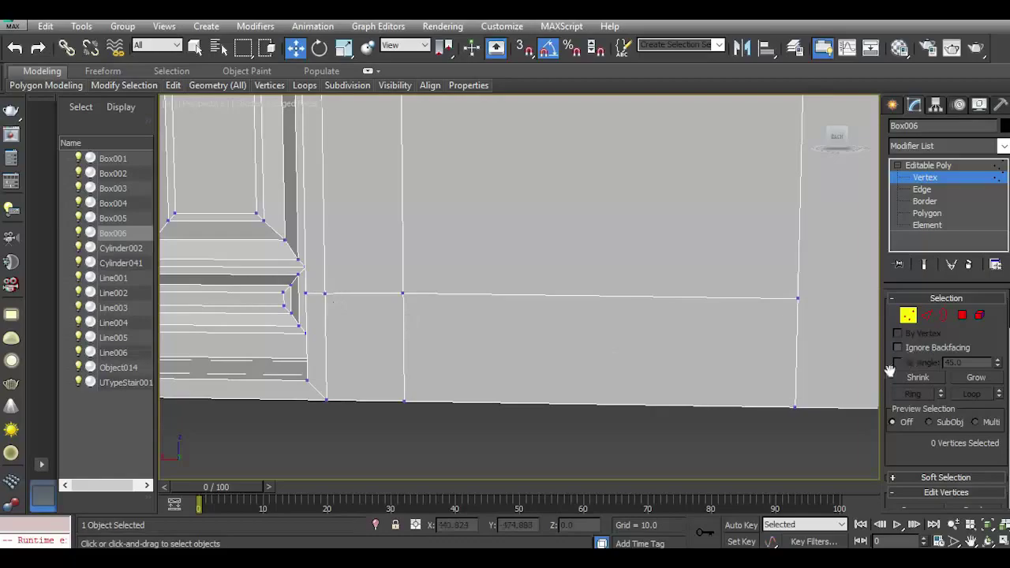
{"action": "middle_click_drag", "start_coordinate": [723, 382], "coordinate": [564, 426]}
{"action": "left_click", "coordinate": [641, 347]}
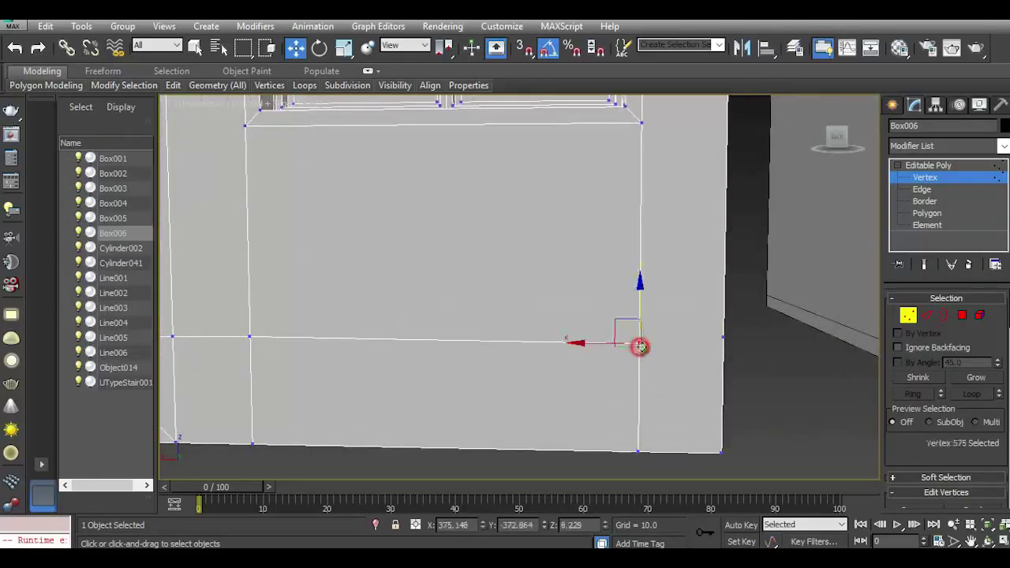
{"action": "left_click", "coordinate": [722, 338], "text": "ctrl"}
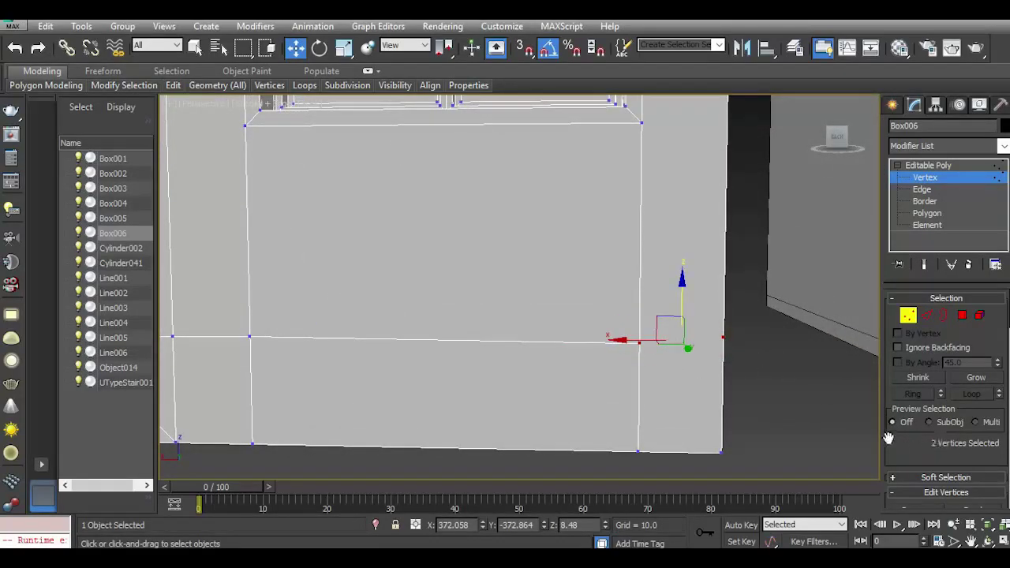
{"action": "left_click_drag", "start_coordinate": [929, 445], "coordinate": [911, 328]}
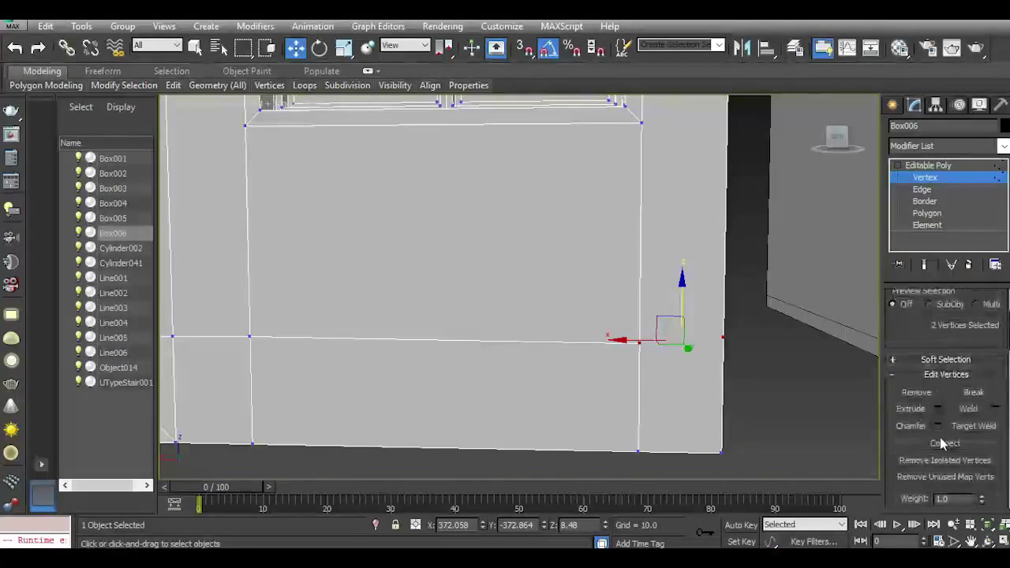
{"action": "left_click", "coordinate": [944, 442]}
Raise the four base-line vertices between the door frame and the corner together to about Z 8.66, and deselect them.
{"action": "middle_click_drag", "start_coordinate": [707, 394], "coordinate": [829, 403]}
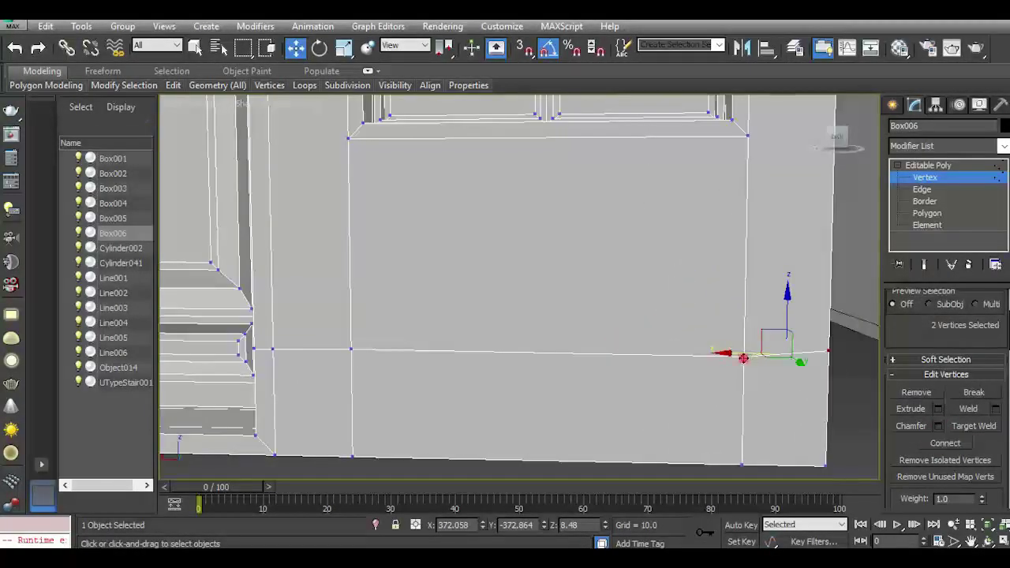
{"action": "left_click", "coordinate": [743, 359]}
{"action": "left_click", "coordinate": [350, 351], "text": "ctrl"}
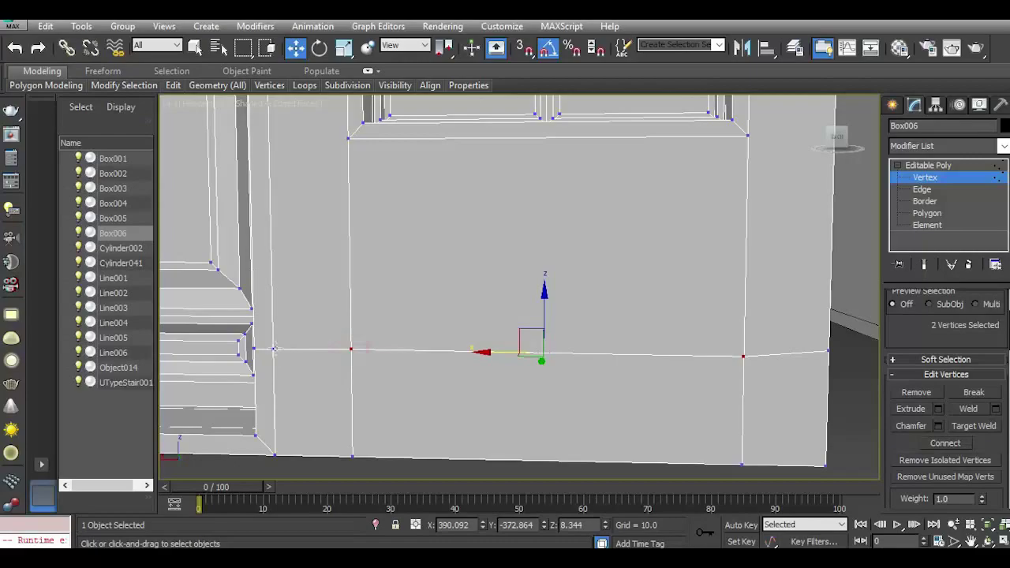
{"action": "left_click", "coordinate": [273, 349], "text": "ctrl"}
{"action": "left_click", "coordinate": [253, 349], "text": "ctrl"}
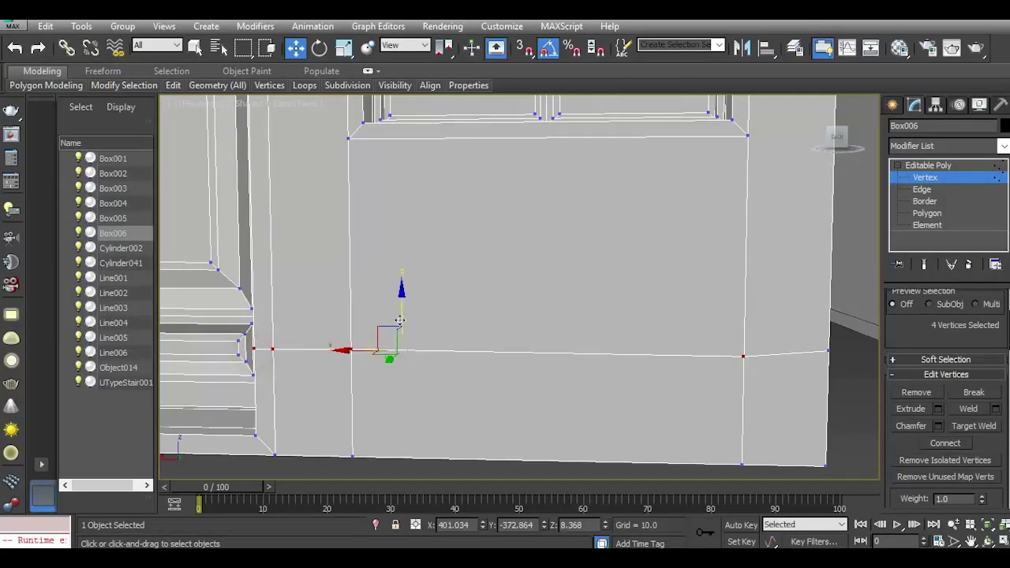
{"action": "left_click_drag", "start_coordinate": [397, 318], "coordinate": [394, 315]}
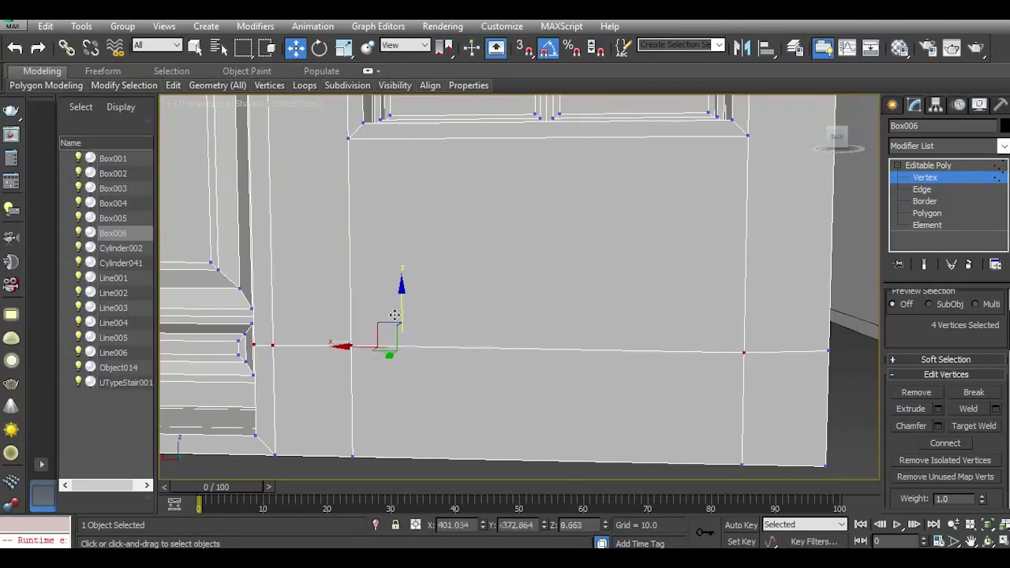
{"action": "left_click", "coordinate": [368, 380]}
{"action": "middle_click_drag", "start_coordinate": [393, 387], "coordinate": [433, 394]}
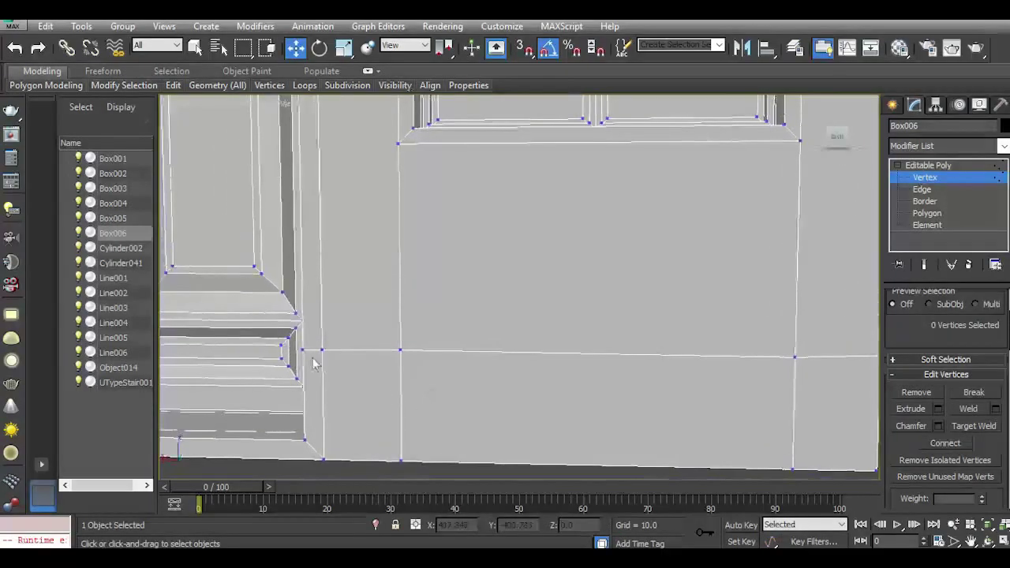
{"action": "left_click", "coordinate": [321, 349]}
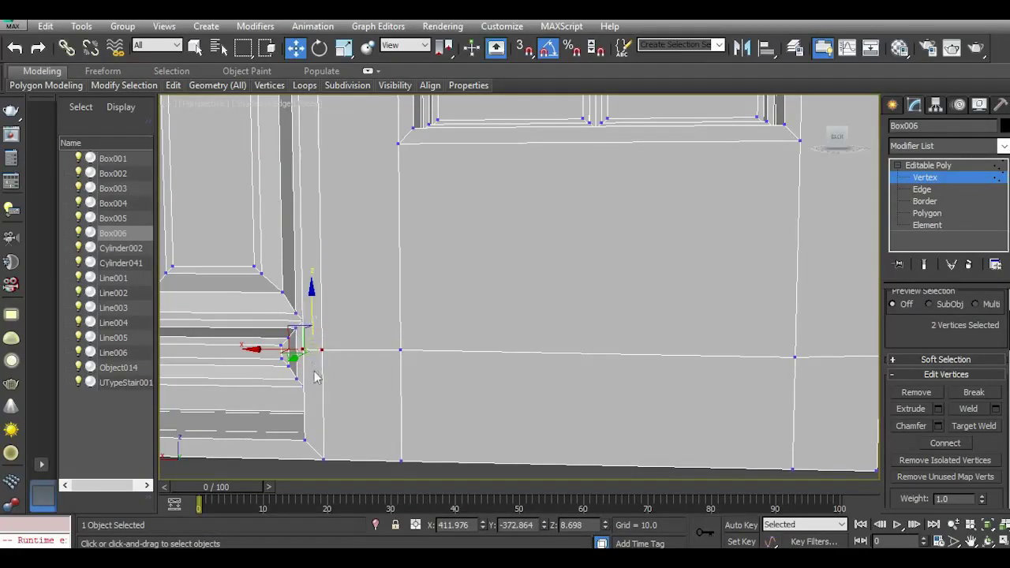
{"action": "scroll", "coordinate": [316, 377], "scroll_direction": "down", "scroll_amount": 5}
{"action": "left_click", "coordinate": [538, 431]}
Select the ring of polygons below the base line around the building's walls.
{"action": "middle_click_drag", "start_coordinate": [499, 421], "coordinate": [644, 423]}
{"action": "middle_click_drag", "start_coordinate": [553, 411], "coordinate": [347, 372]}
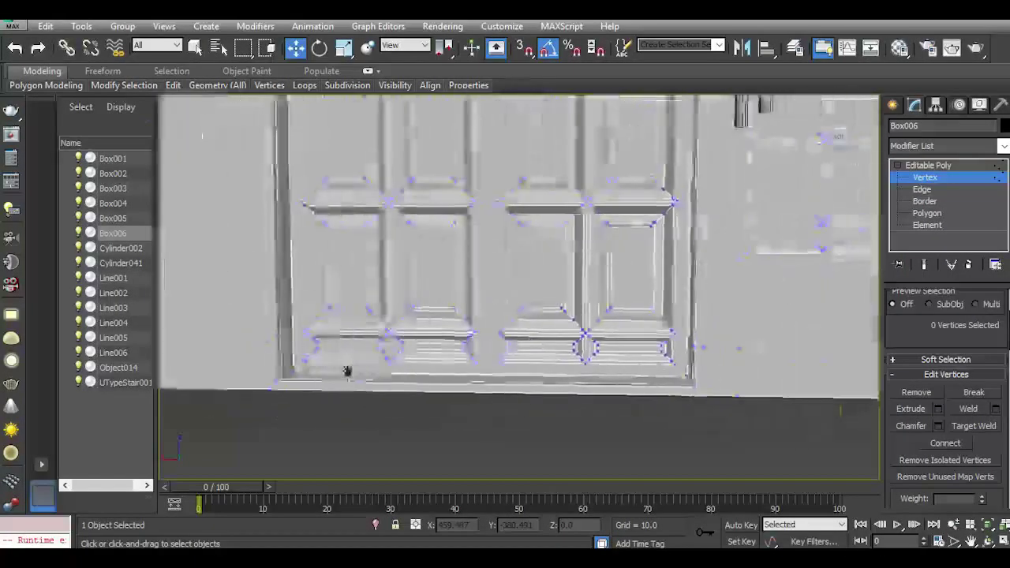
{"action": "middle_click_drag", "start_coordinate": [618, 370], "coordinate": [508, 375]}
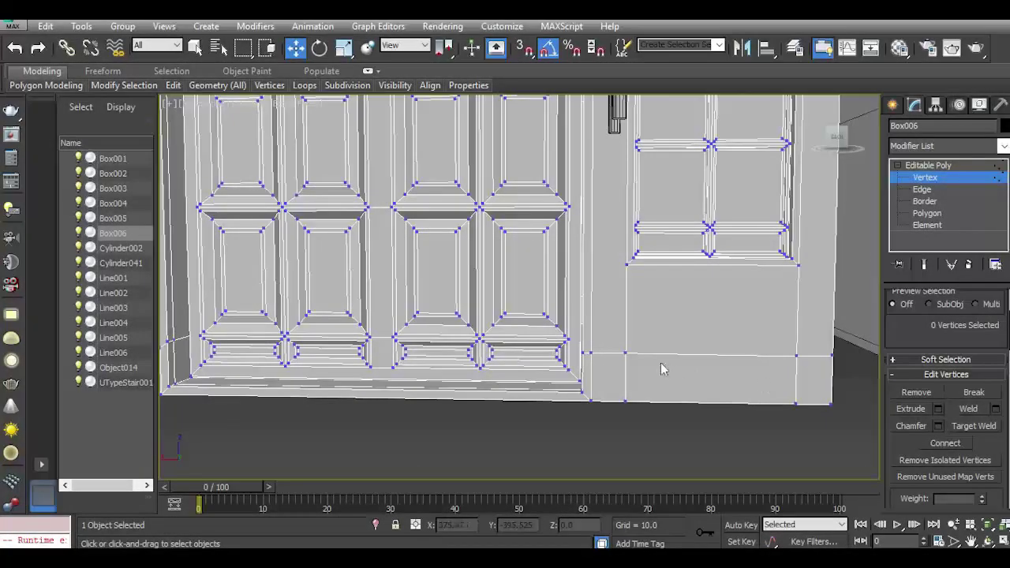
{"action": "mouse_move", "coordinate": [834, 139]}
{"action": "left_mouse_down"}
{"action": "mouse_move", "coordinate": [794, 150]}
{"action": "mouse_move", "coordinate": [719, 196]}
{"action": "mouse_move", "coordinate": [836, 144]}
{"action": "left_mouse_up"}
{"action": "left_click", "coordinate": [926, 213]}
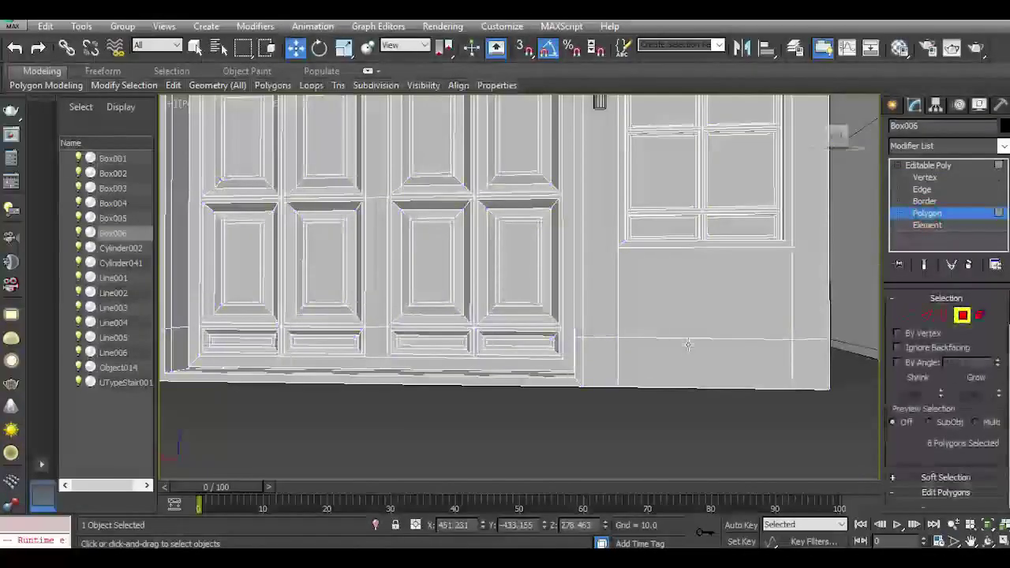
{"action": "left_click", "coordinate": [695, 365]}
{"action": "left_click", "coordinate": [577, 362], "text": "shift"}
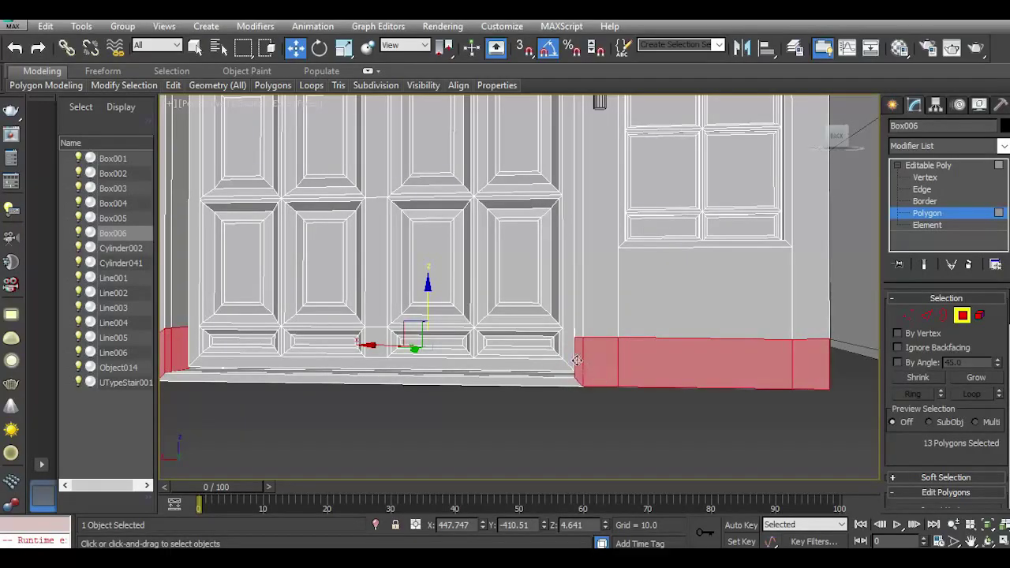
Remove the door-recess polygons from the base selection and add the missing wall polygon, leaving only the outer wall strip selected.
{"action": "middle_click_drag", "start_coordinate": [596, 375], "coordinate": [813, 419]}
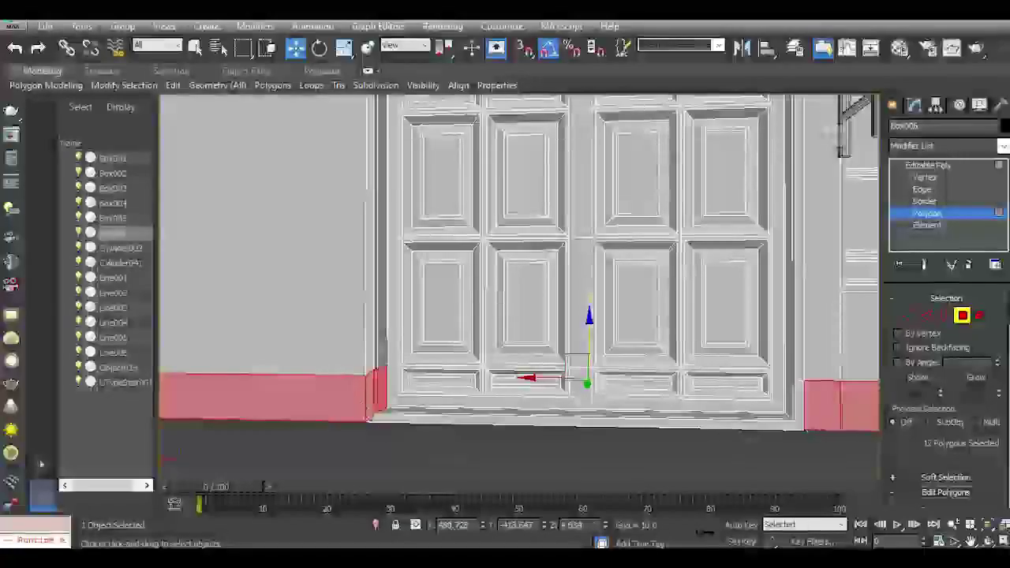
{"action": "left_click_drag", "start_coordinate": [373, 398], "coordinate": [369, 402], "text": "alt"}
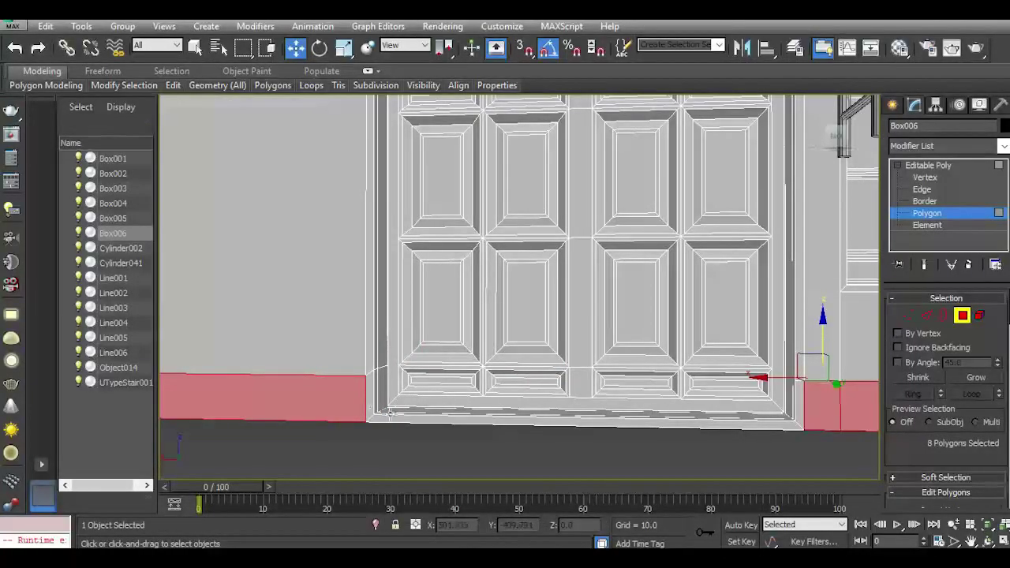
{"action": "scroll", "coordinate": [389, 411], "scroll_direction": "down", "scroll_amount": 3}
{"action": "left_click_drag", "start_coordinate": [836, 137], "coordinate": [891, 142]}
{"action": "left_click", "coordinate": [534, 439], "text": "ctrl"}
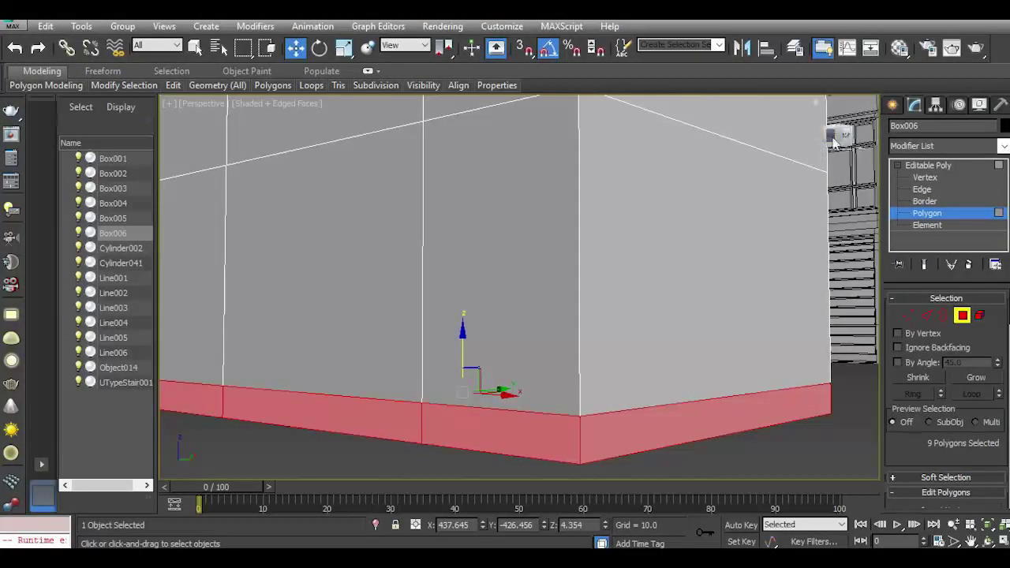
Extrude the selected base strip polygons outward by 1.388.
{"action": "left_click_drag", "start_coordinate": [834, 142], "coordinate": [751, 136]}
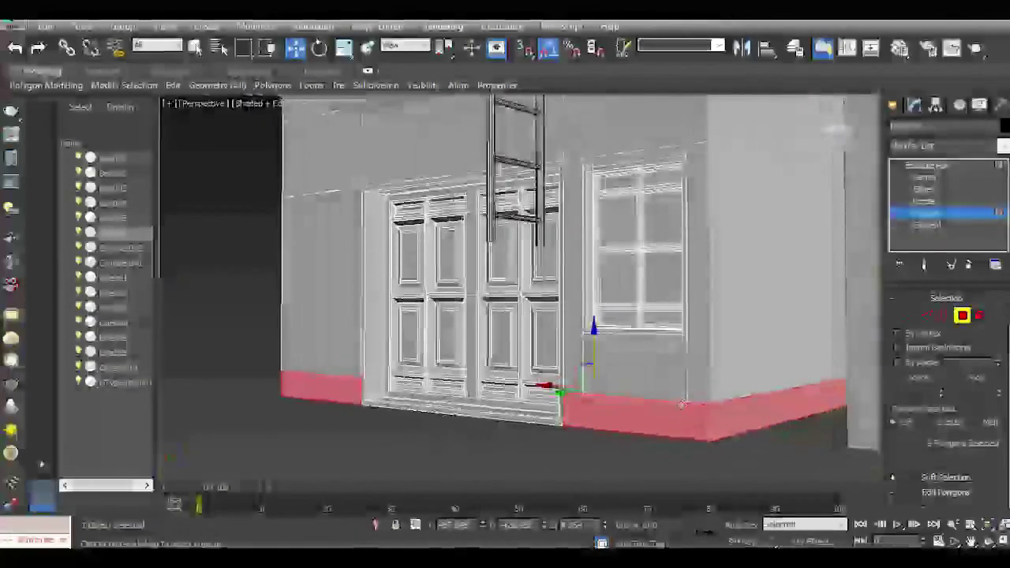
{"action": "left_click_drag", "start_coordinate": [838, 137], "coordinate": [831, 153]}
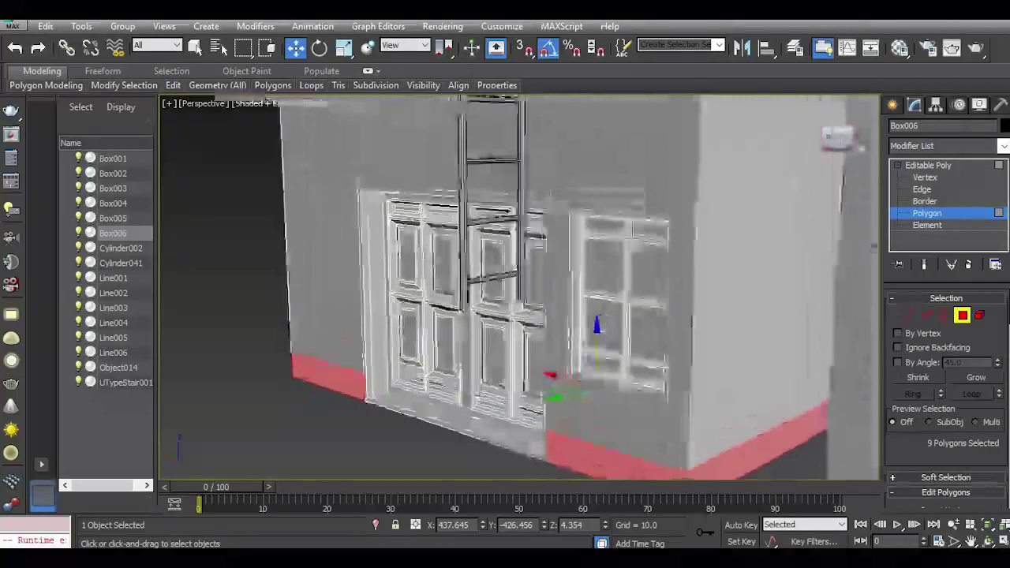
{"action": "middle_click_drag", "start_coordinate": [696, 445], "coordinate": [669, 416]}
{"action": "scroll", "coordinate": [668, 417], "scroll_direction": "up", "scroll_amount": 3}
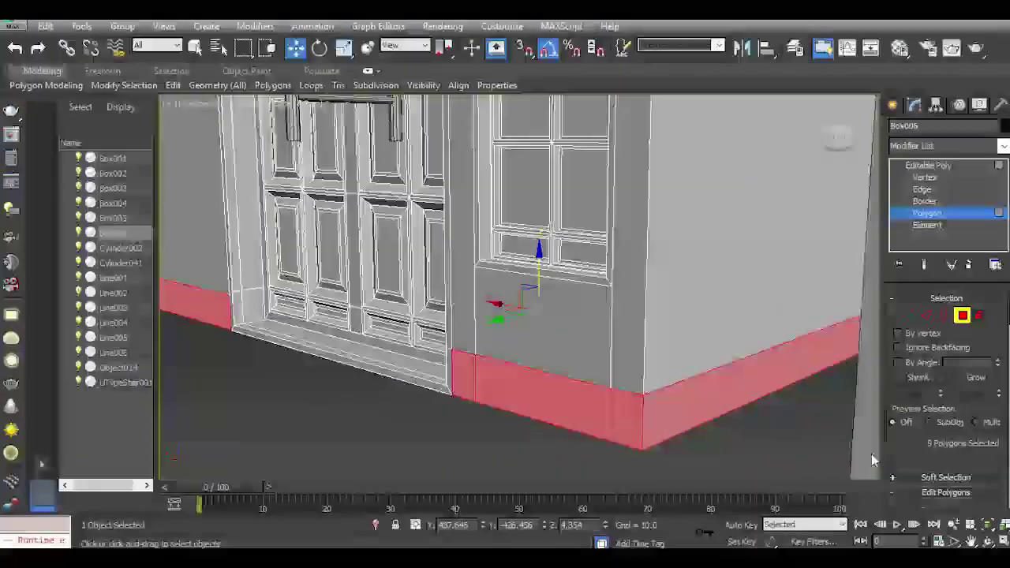
{"action": "scroll", "coordinate": [951, 429], "scroll_direction": "down", "scroll_amount": 3}
{"action": "left_click", "coordinate": [937, 422]}
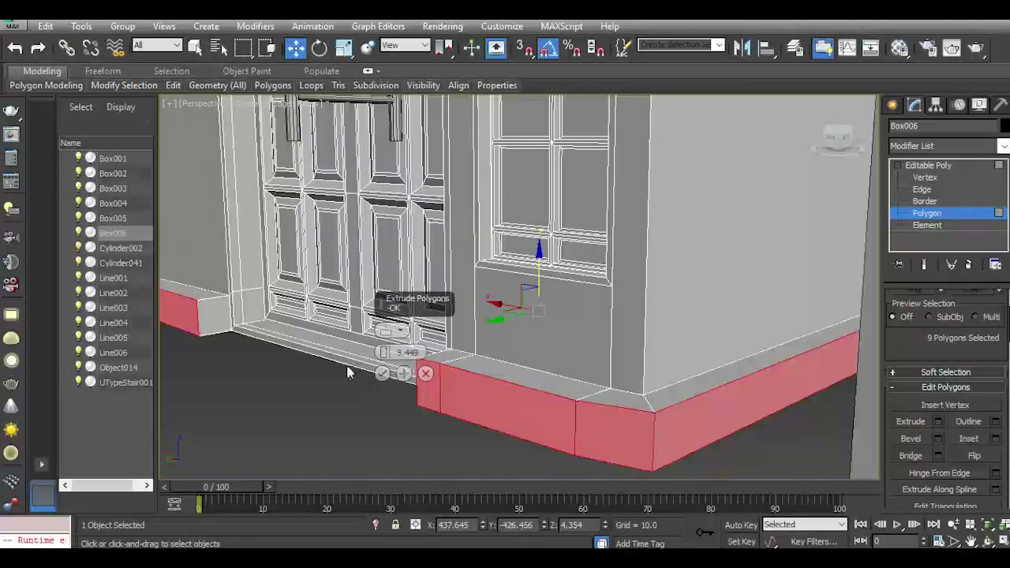
{"action": "left_click_drag", "start_coordinate": [385, 351], "coordinate": [396, 378]}
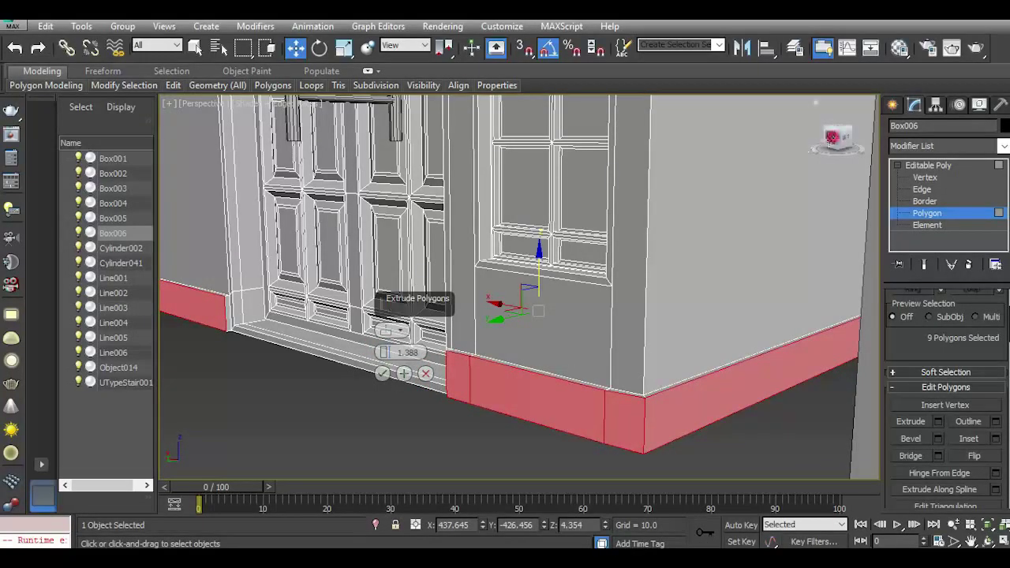
{"action": "left_click_drag", "start_coordinate": [832, 138], "coordinate": [812, 152]}
{"action": "middle_click_drag", "start_coordinate": [595, 307], "coordinate": [642, 175]}
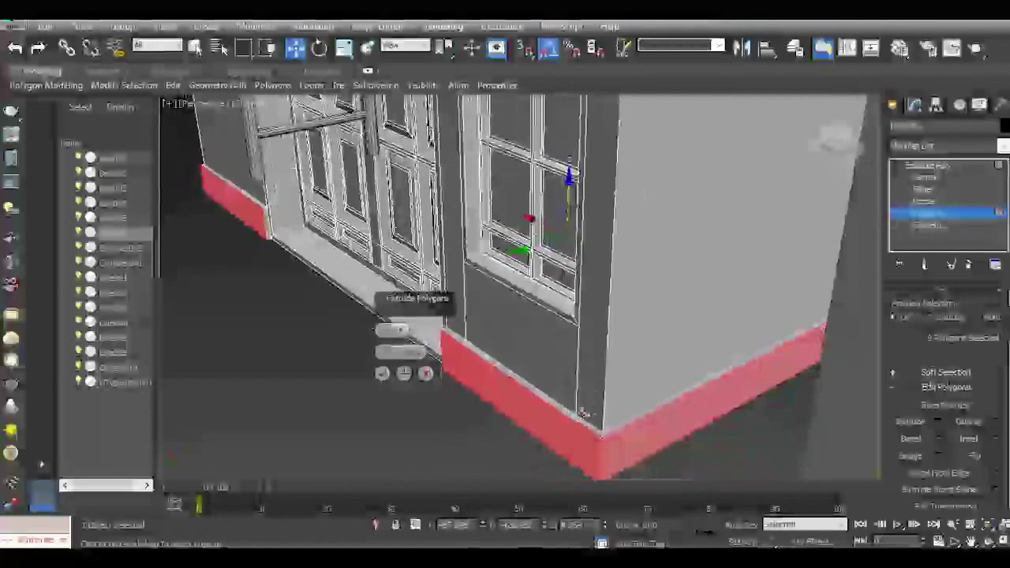
{"action": "scroll", "coordinate": [544, 426], "scroll_direction": "up", "scroll_amount": 3}
{"action": "left_click", "coordinate": [382, 373]}
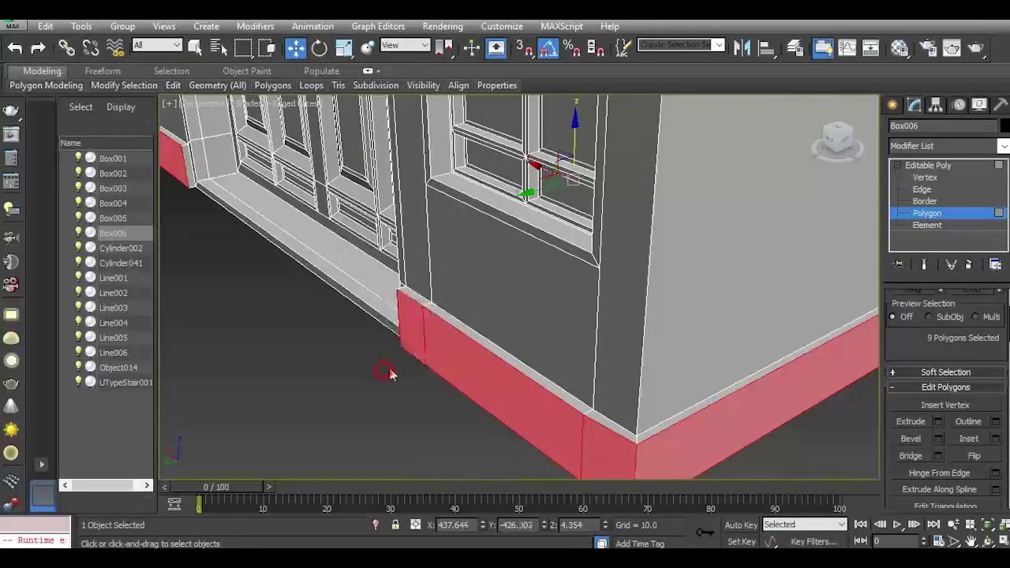
Select the base strip's three front polygons between the door and the corner below the window, and make them planar.
{"action": "left_click", "coordinate": [463, 363]}
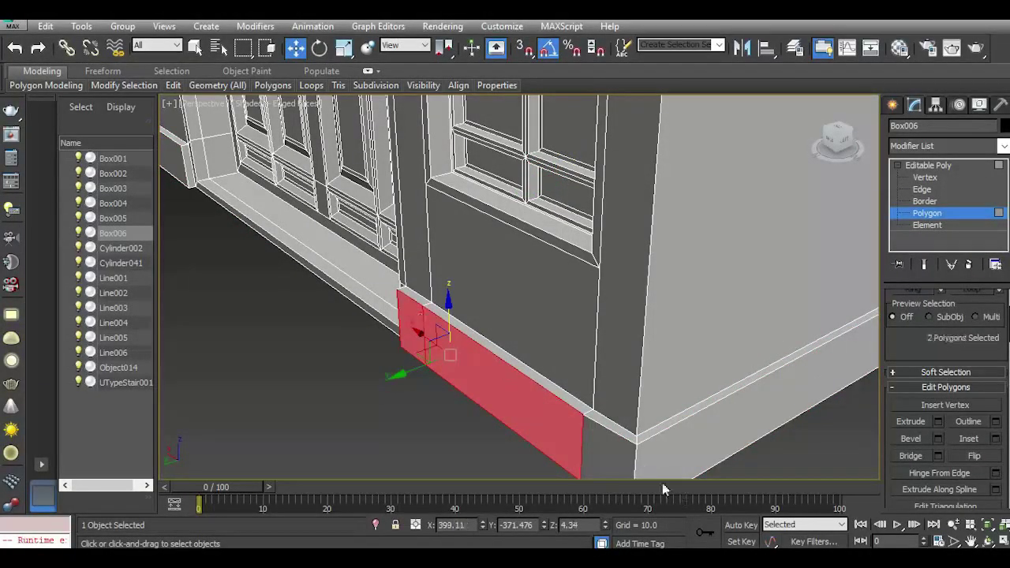
{"action": "left_click", "coordinate": [620, 455], "text": "ctrl"}
{"action": "scroll", "coordinate": [961, 455], "scroll_direction": "down", "scroll_amount": 5}
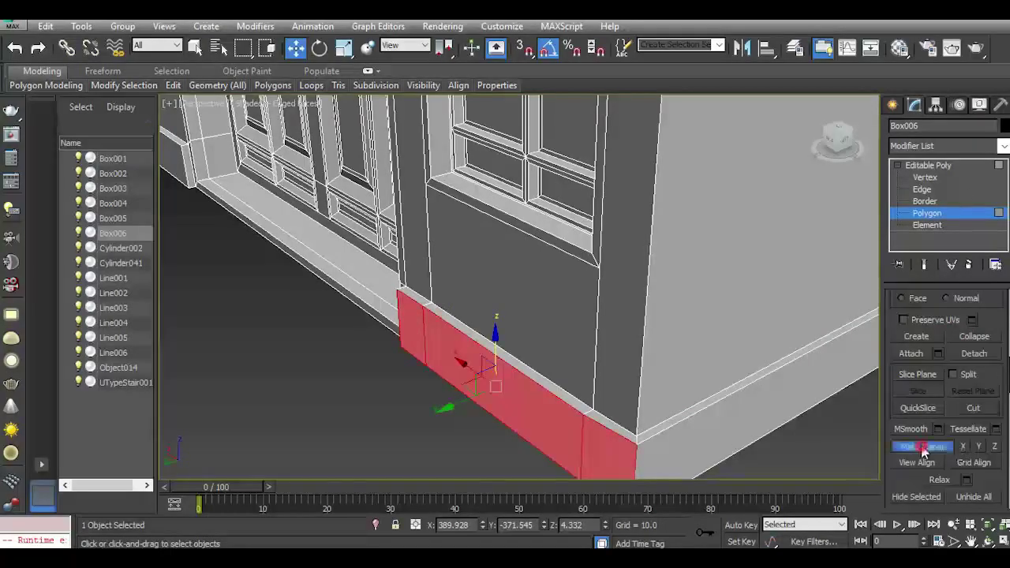
Select the base strip's outer polygon on the plain side wall, then the front one on the door's other side.
{"action": "left_click", "coordinate": [672, 446]}
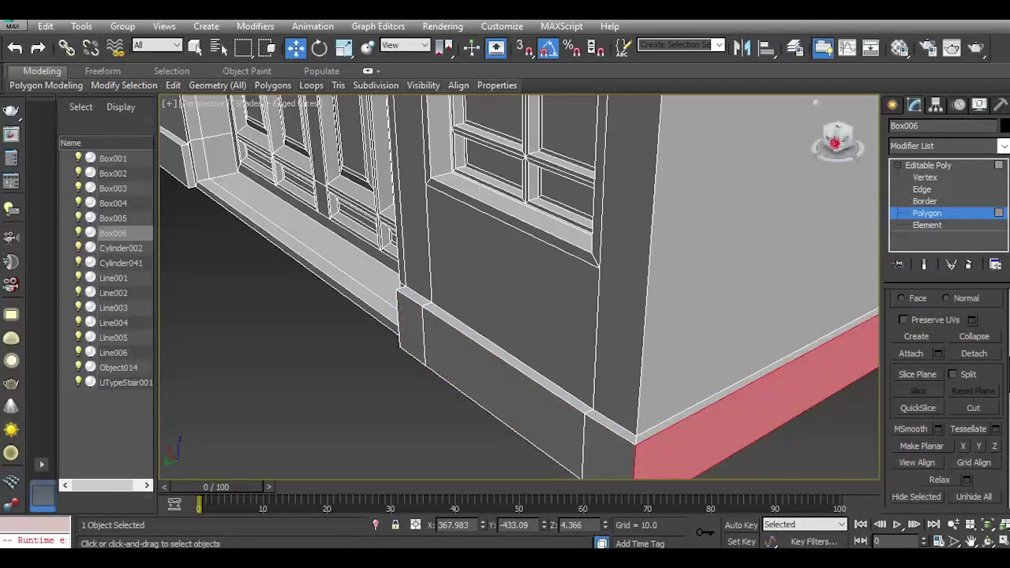
{"action": "left_click_drag", "start_coordinate": [834, 143], "coordinate": [849, 137]}
{"action": "middle_click_drag", "start_coordinate": [802, 232], "coordinate": [557, 298]}
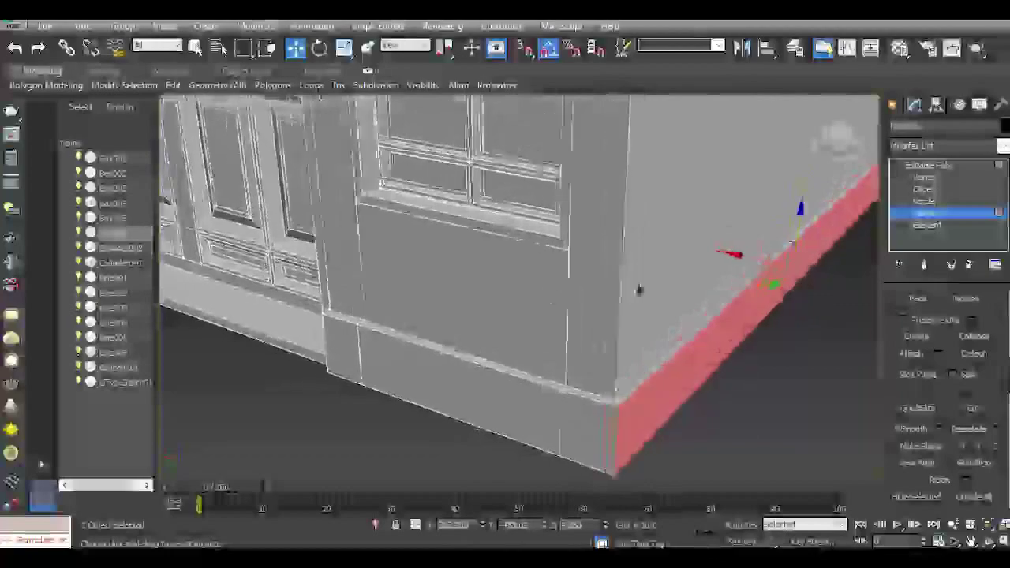
{"action": "middle_click_drag", "start_coordinate": [639, 290], "coordinate": [777, 289]}
{"action": "scroll", "coordinate": [777, 289], "scroll_direction": "up", "scroll_amount": 3}
{"action": "left_click", "coordinate": [507, 209]}
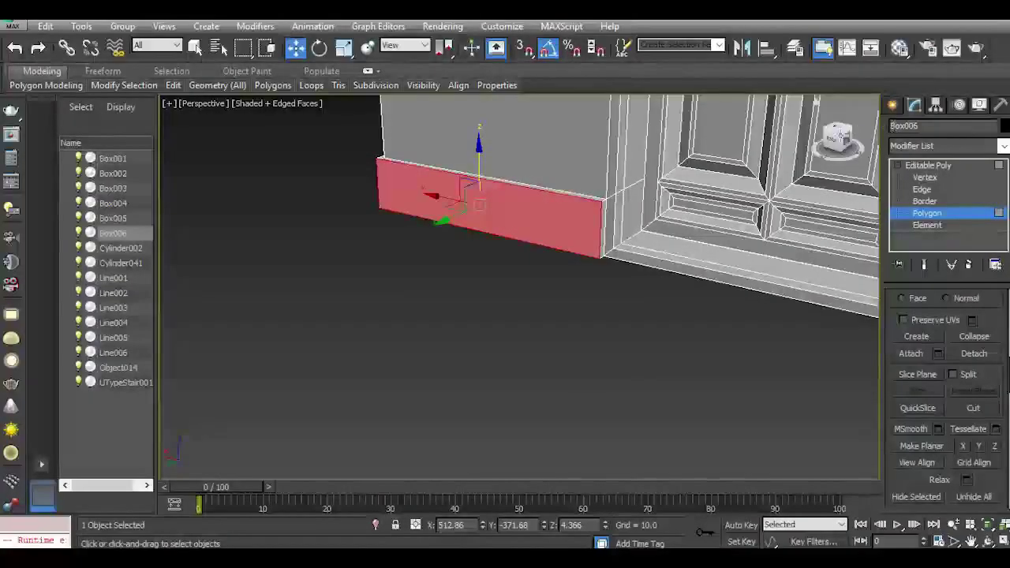
Select the three outer base strip polygons on the wall facing away from the door.
{"action": "left_click_drag", "start_coordinate": [839, 136], "coordinate": [874, 139]}
{"action": "middle_click_drag", "start_coordinate": [513, 224], "coordinate": [728, 332]}
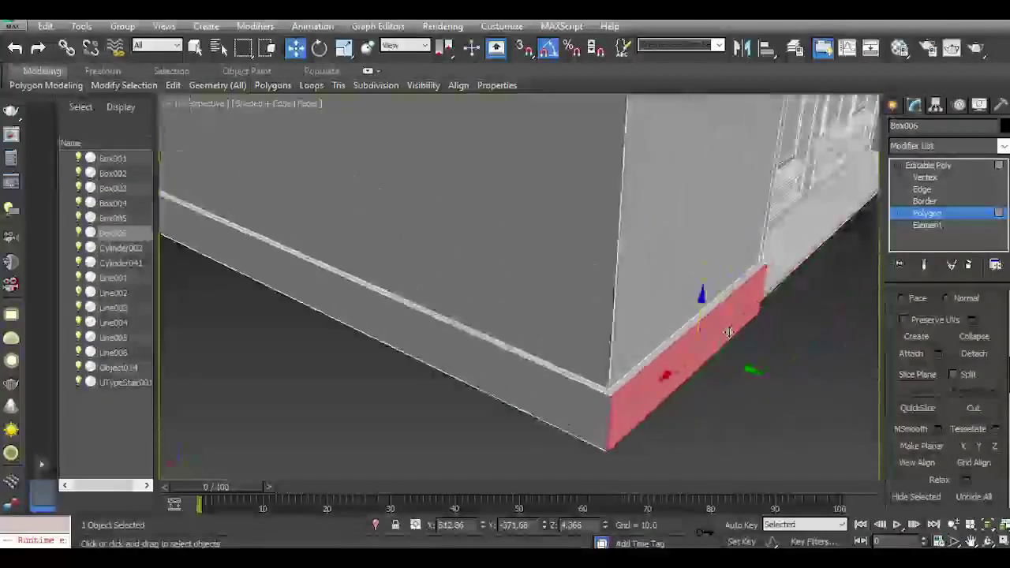
{"action": "scroll", "coordinate": [728, 332], "scroll_direction": "down", "scroll_amount": 5}
{"action": "left_click_drag", "start_coordinate": [839, 139], "coordinate": [881, 138]}
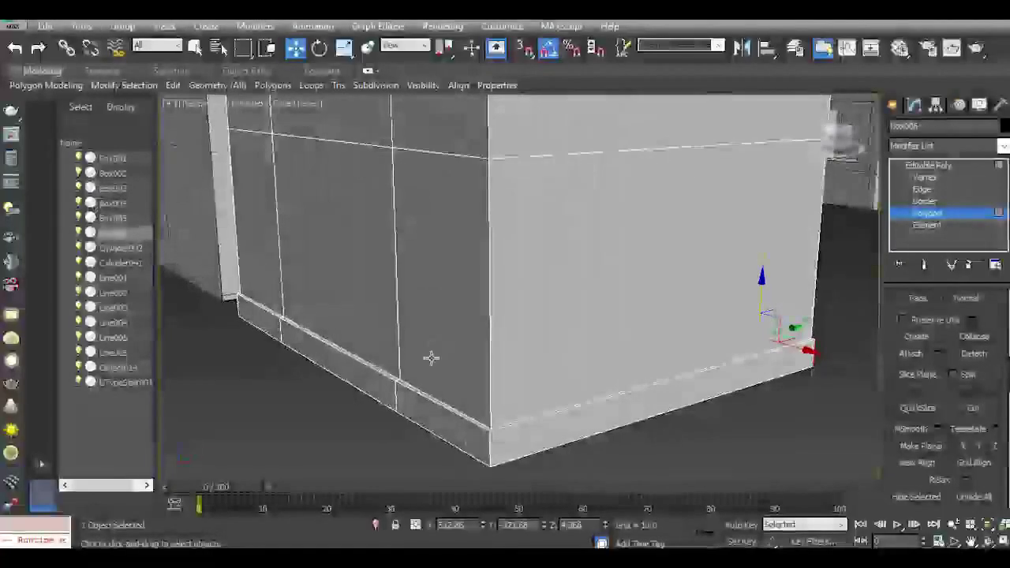
{"action": "left_click", "coordinate": [403, 407]}
{"action": "left_click", "coordinate": [367, 381], "text": "ctrl"}
{"action": "left_click", "coordinate": [271, 328], "text": "ctrl"}
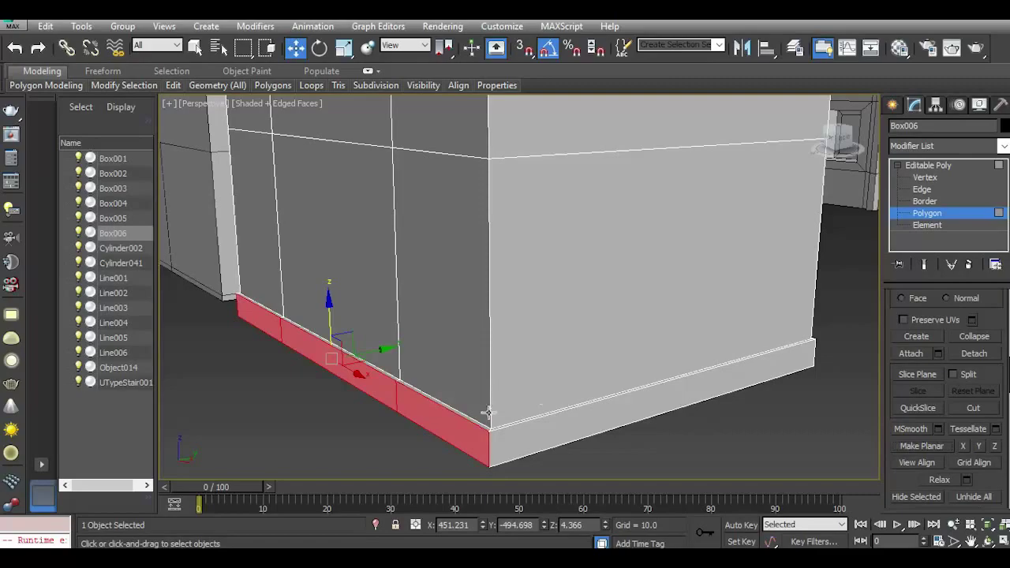
Select the outer top edge loop of the base strip that runs around the end building's walls.
{"action": "scroll", "coordinate": [489, 412], "scroll_direction": "down", "scroll_amount": 3}
{"action": "scroll", "coordinate": [500, 422], "scroll_direction": "up", "scroll_amount": 3}
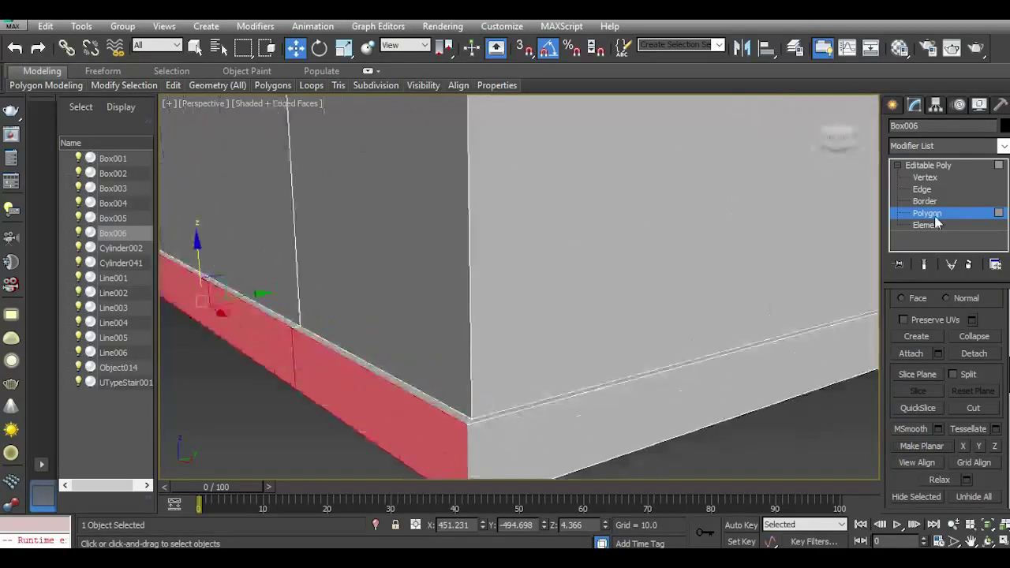
{"action": "left_click", "coordinate": [921, 189]}
{"action": "double_click", "coordinate": [489, 422]}
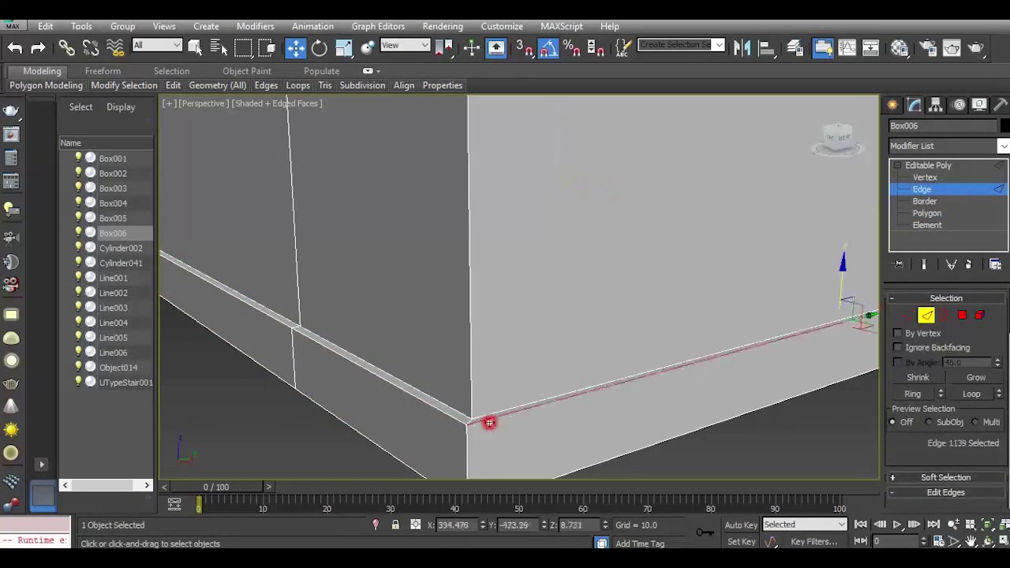
{"action": "scroll", "coordinate": [481, 418], "scroll_direction": "down", "scroll_amount": 3}
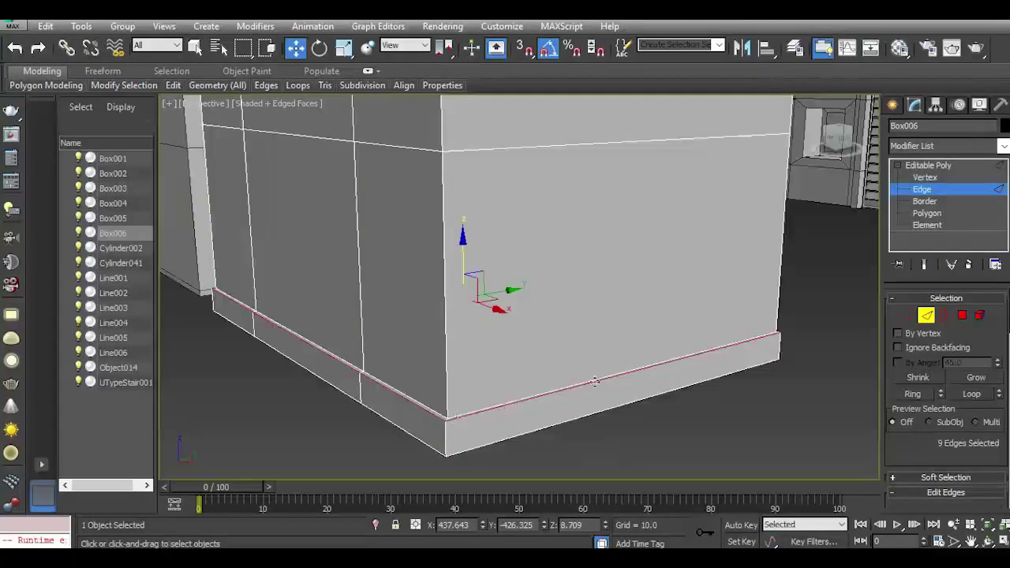
{"action": "left_click_drag", "start_coordinate": [845, 144], "coordinate": [829, 171]}
{"action": "middle_click_drag", "start_coordinate": [773, 256], "coordinate": [392, 306]}
{"action": "scroll", "coordinate": [589, 348], "scroll_direction": "up", "scroll_amount": 8}
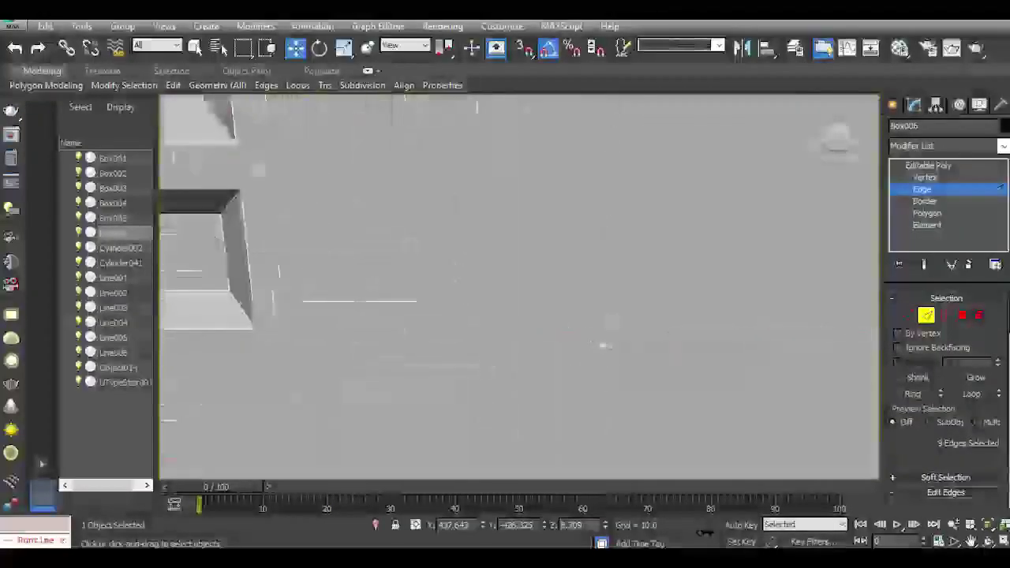
{"action": "scroll", "coordinate": [385, 334], "scroll_direction": "down", "scroll_amount": 6}
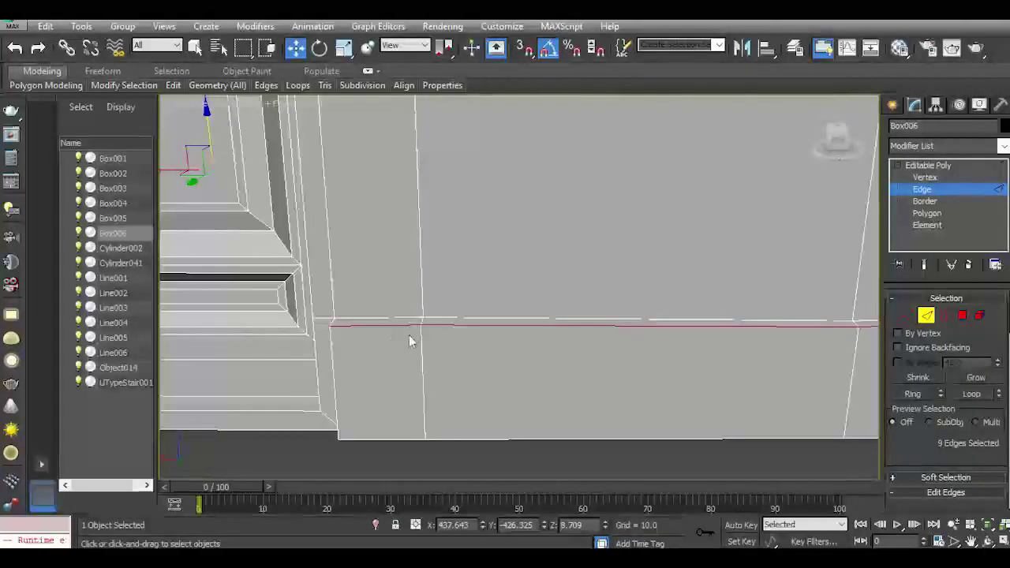
Select the three narrow top polygons of the base strip between the door and the corner below the window.
{"action": "left_click", "coordinate": [962, 314]}
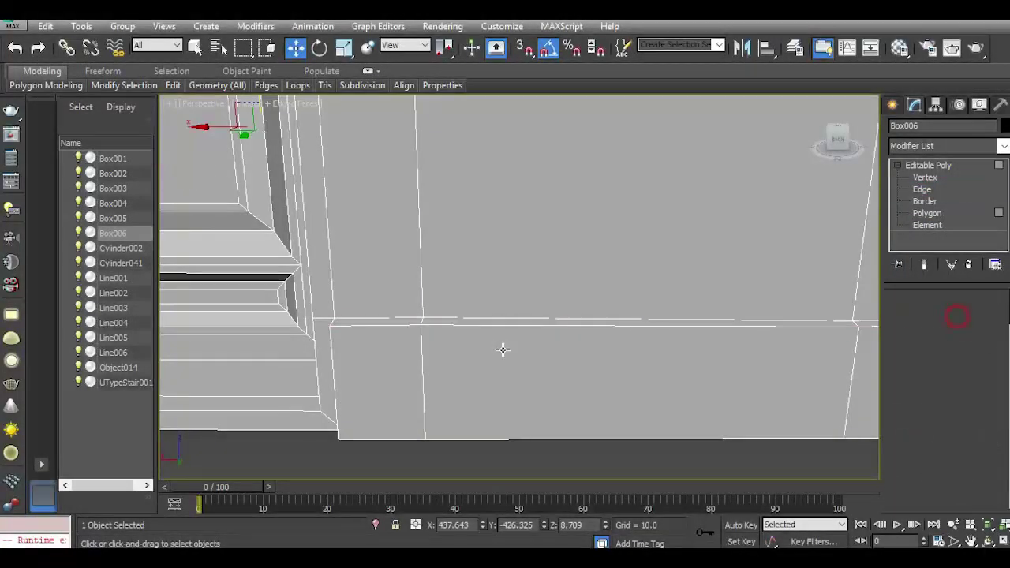
{"action": "left_click", "coordinate": [388, 321]}
{"action": "left_click", "coordinate": [448, 318], "text": "ctrl"}
{"action": "middle_click_drag", "start_coordinate": [718, 341], "coordinate": [531, 379]}
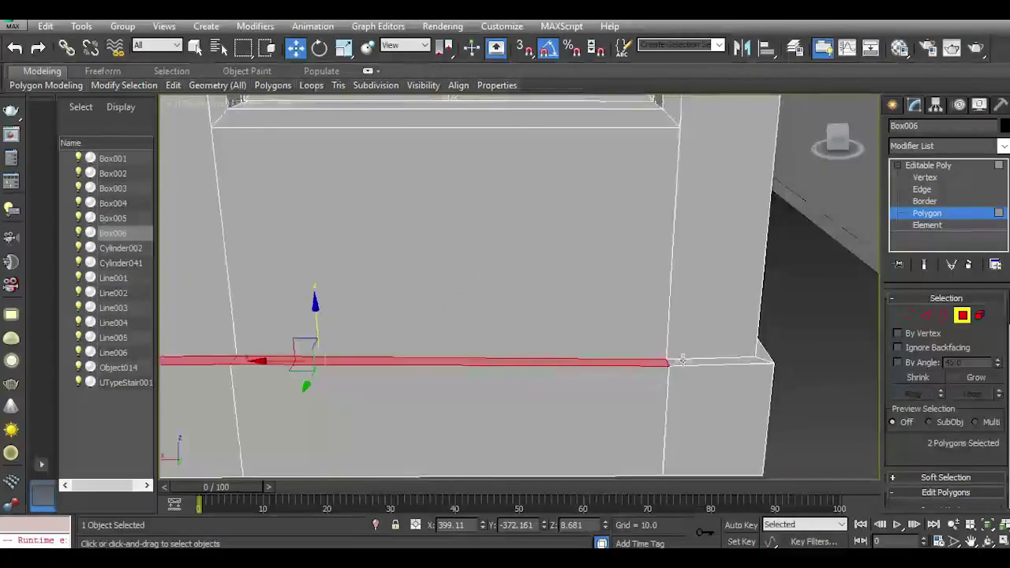
{"action": "left_click", "coordinate": [683, 360], "text": "ctrl"}
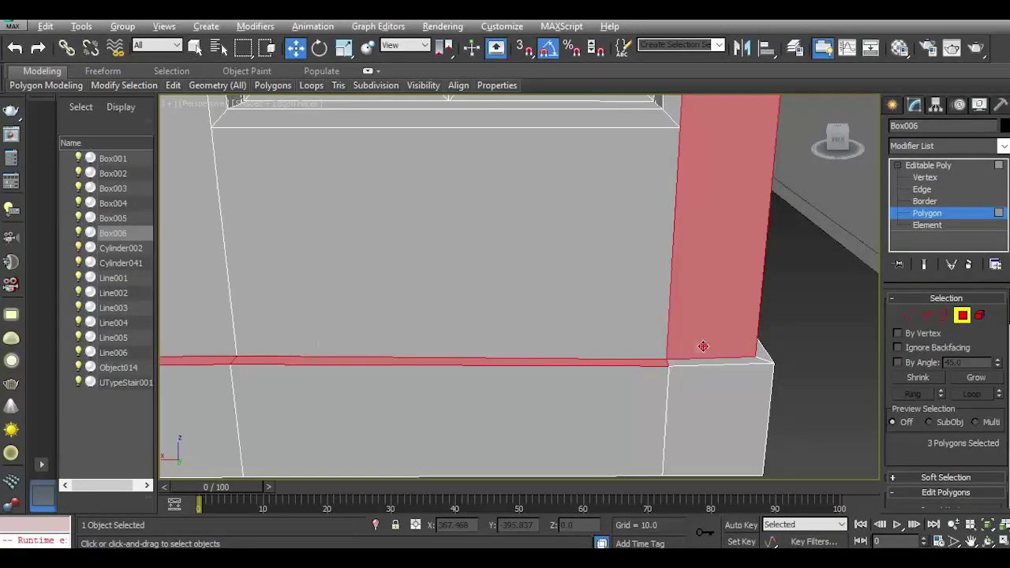
{"action": "left_click", "coordinate": [704, 348], "text": "alt"}
{"action": "left_click", "coordinate": [707, 360], "text": "ctrl"}
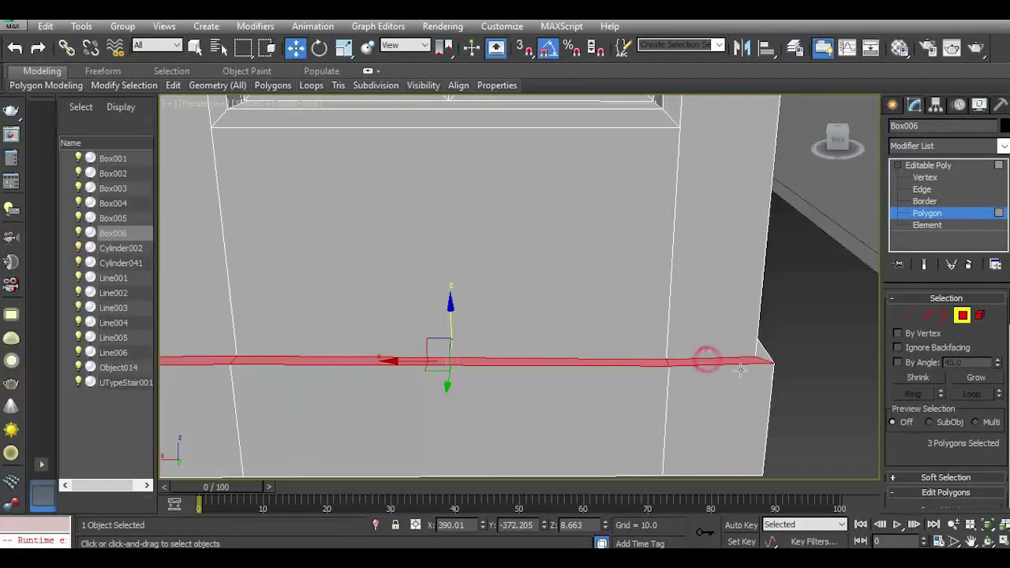
Try making the three selected top polygons of the base strip planar, and undo the operation.
{"action": "scroll", "coordinate": [952, 438], "scroll_direction": "down", "scroll_amount": 5}
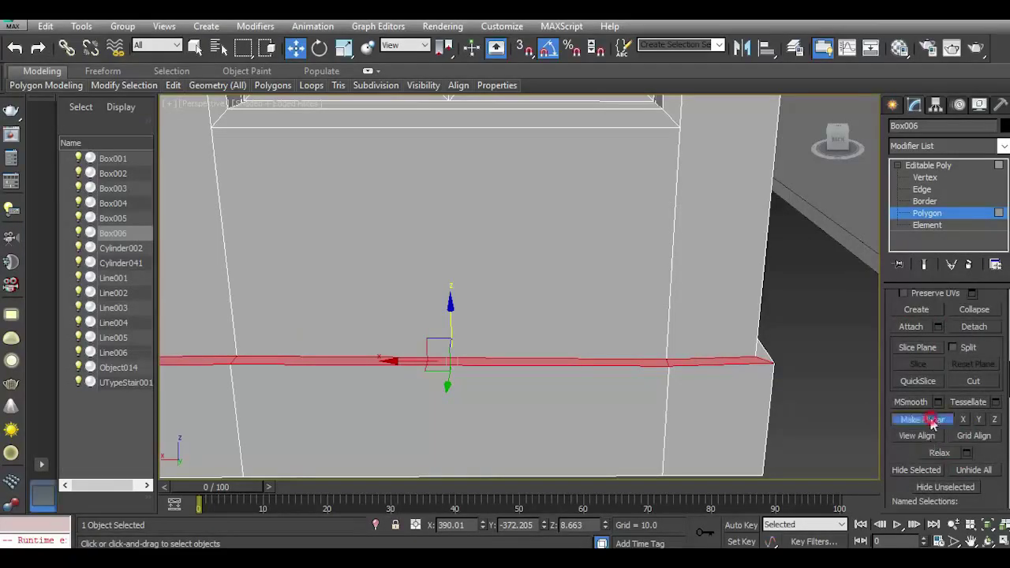
{"action": "left_click", "coordinate": [933, 421]}
{"action": "middle_click_drag", "start_coordinate": [579, 376], "coordinate": [705, 378]}
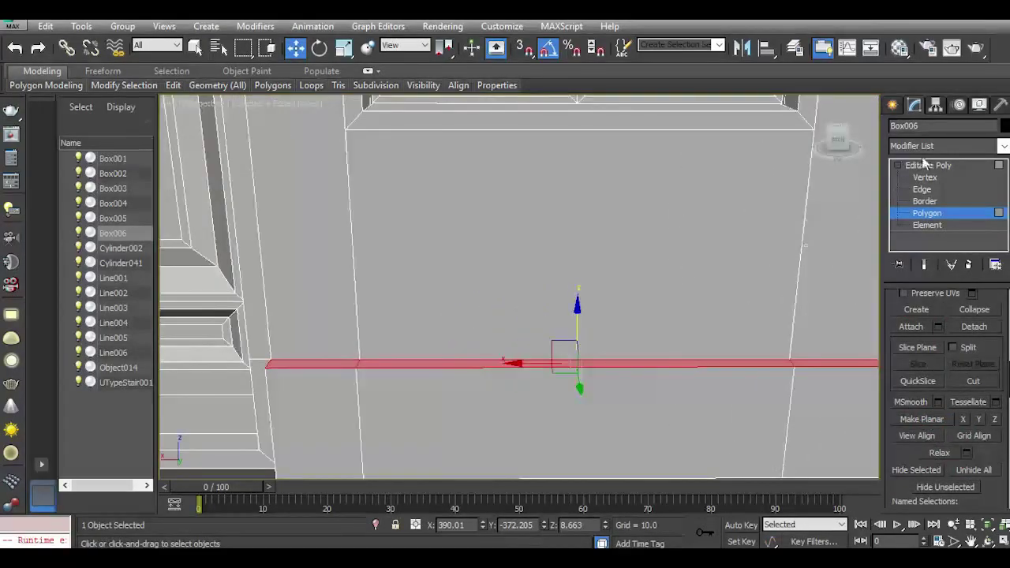
{"action": "left_click_drag", "start_coordinate": [837, 144], "coordinate": [837, 128]}
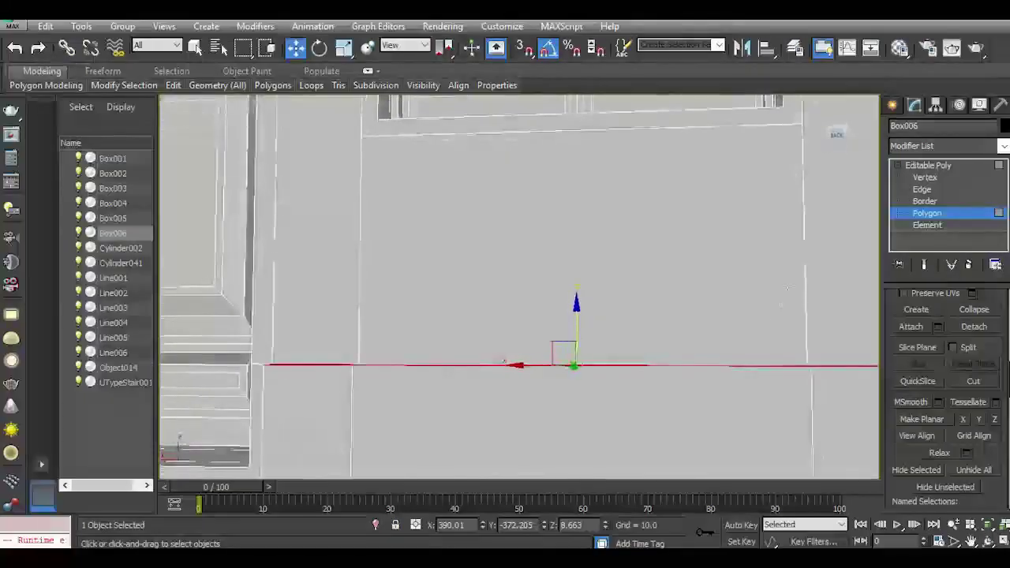
{"action": "middle_click_drag", "start_coordinate": [773, 325], "coordinate": [681, 278]}
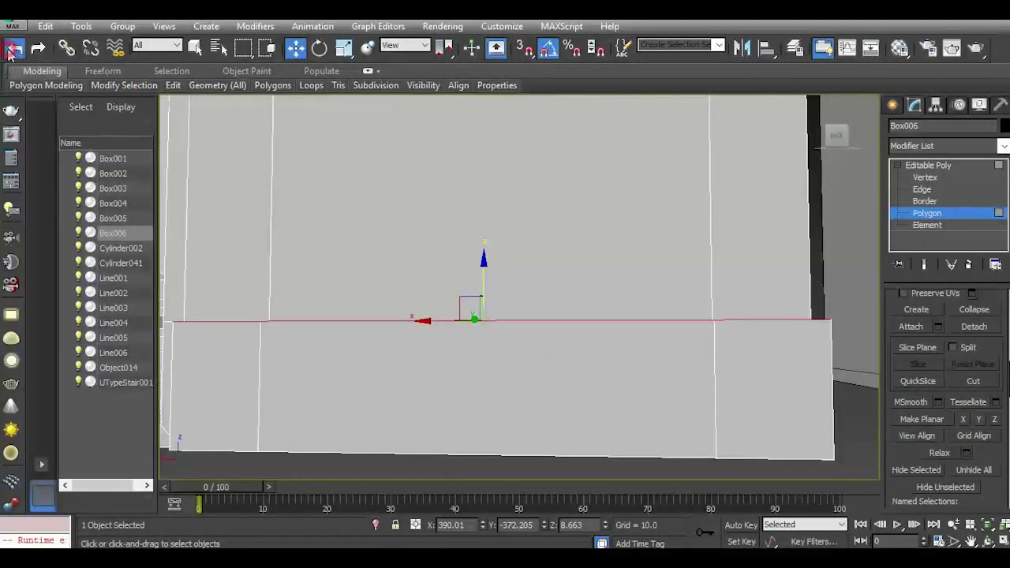
{"action": "left_click", "coordinate": [12, 49]}
Chamfer the base strip's outer top edge loop by 0.482 with 1 segment, and deselect the building.
{"action": "middle_click_drag", "start_coordinate": [473, 306], "coordinate": [542, 307]}
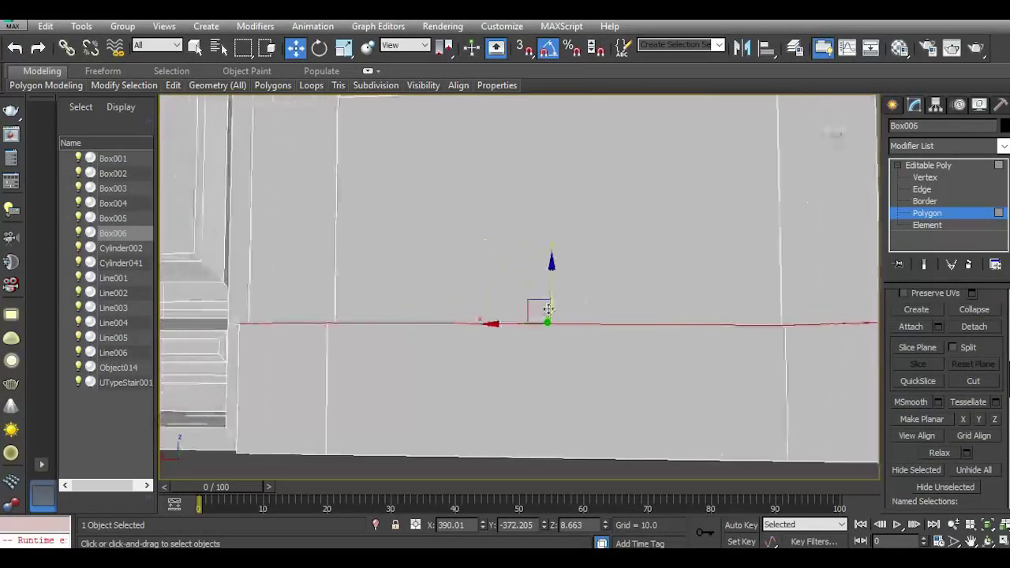
{"action": "left_click_drag", "start_coordinate": [836, 135], "coordinate": [871, 138]}
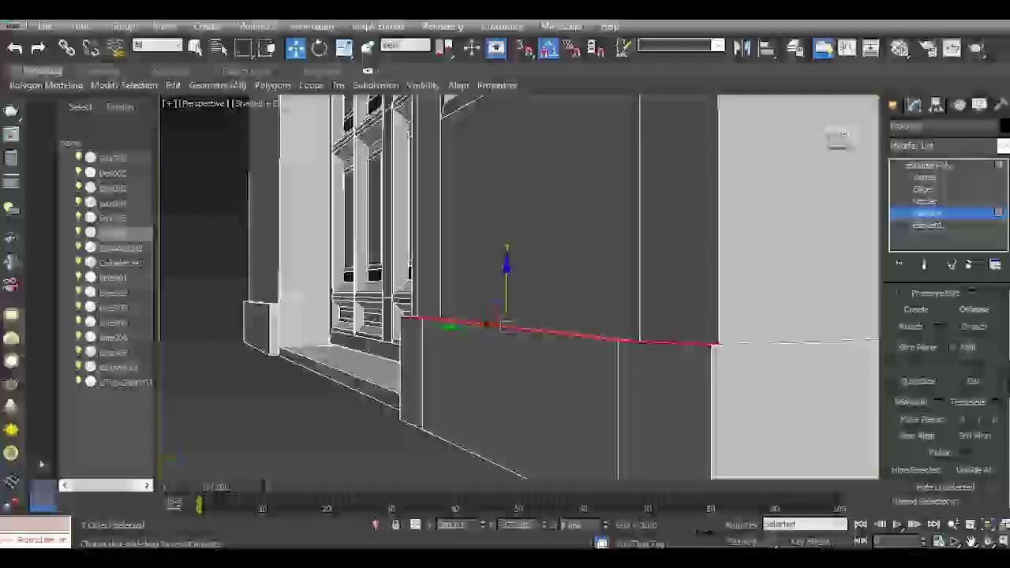
{"action": "middle_click_drag", "start_coordinate": [544, 307], "coordinate": [371, 347], "text": "alt"}
{"action": "mouse_move", "coordinate": [844, 141]}
{"action": "left_mouse_down"}
{"action": "mouse_move", "coordinate": [828, 136]}
{"action": "mouse_move", "coordinate": [837, 140]}
{"action": "mouse_move", "coordinate": [827, 146]}
{"action": "left_mouse_up"}
{"action": "left_click", "coordinate": [922, 191]}
{"action": "scroll", "coordinate": [345, 312], "scroll_direction": "up", "scroll_amount": 4}
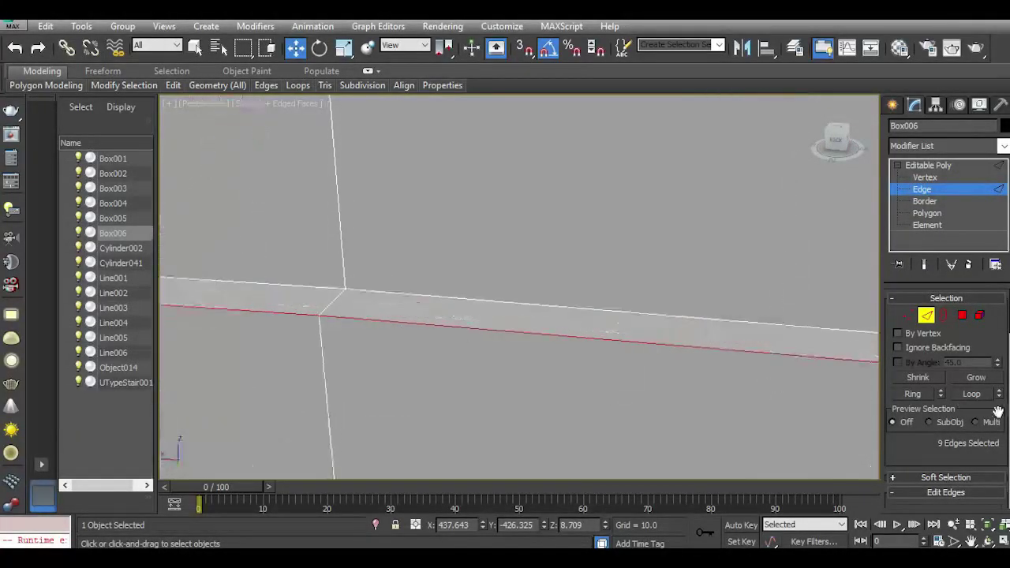
{"action": "scroll", "coordinate": [937, 389], "scroll_direction": "down", "scroll_amount": 3}
{"action": "left_click", "coordinate": [937, 440]}
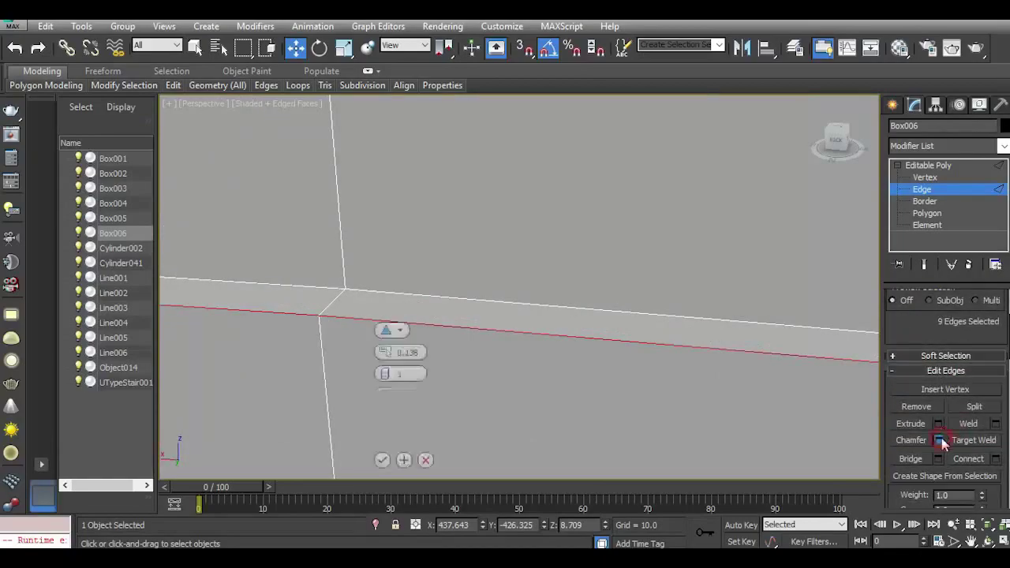
{"action": "left_click", "coordinate": [400, 416]}
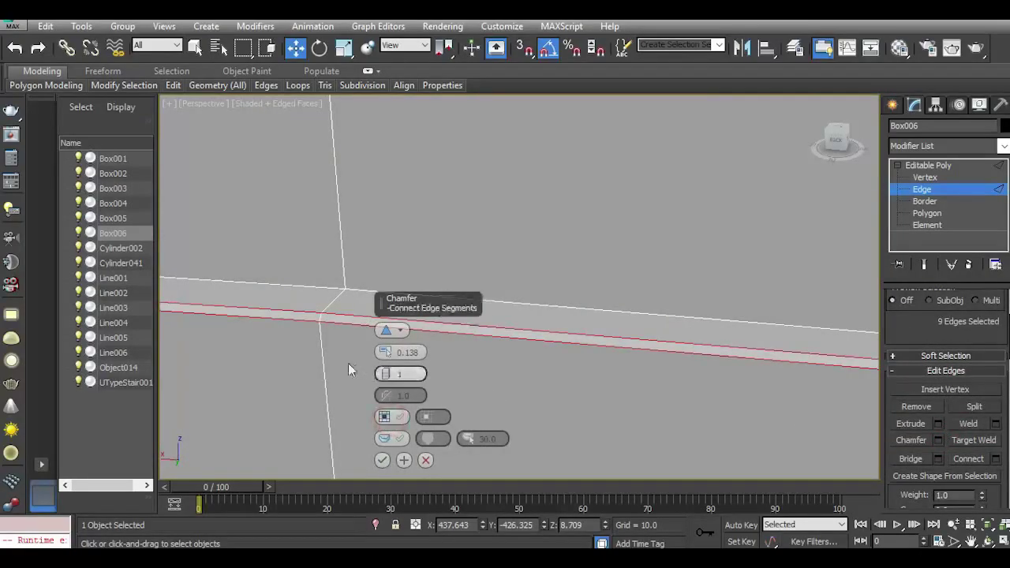
{"action": "scroll", "coordinate": [341, 364], "scroll_direction": "down", "scroll_amount": 4}
{"action": "scroll", "coordinate": [324, 359], "scroll_direction": "up", "scroll_amount": 2}
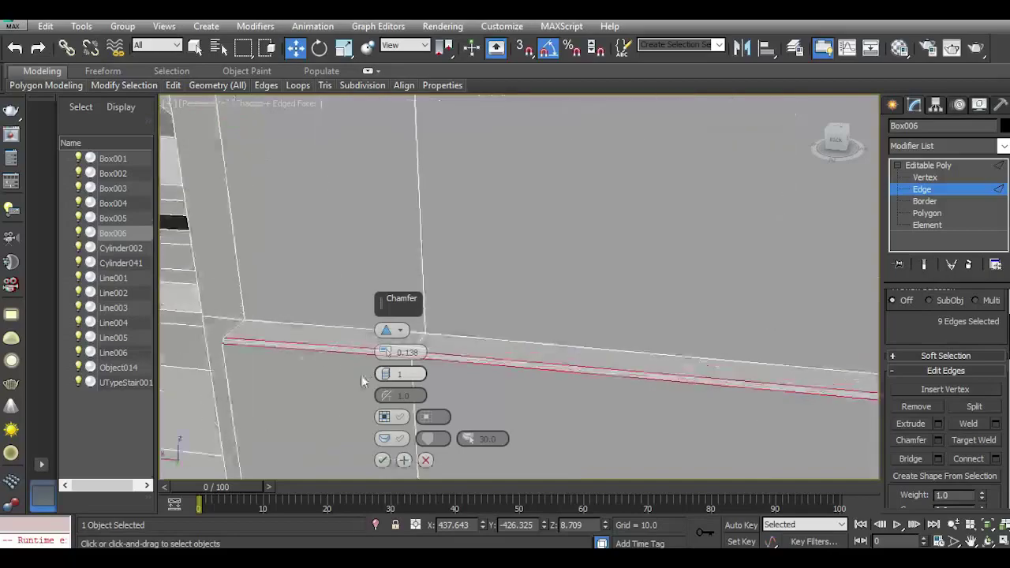
{"action": "scroll", "coordinate": [347, 388], "scroll_direction": "down", "scroll_amount": 5}
{"action": "scroll", "coordinate": [348, 386], "scroll_direction": "up", "scroll_amount": 4}
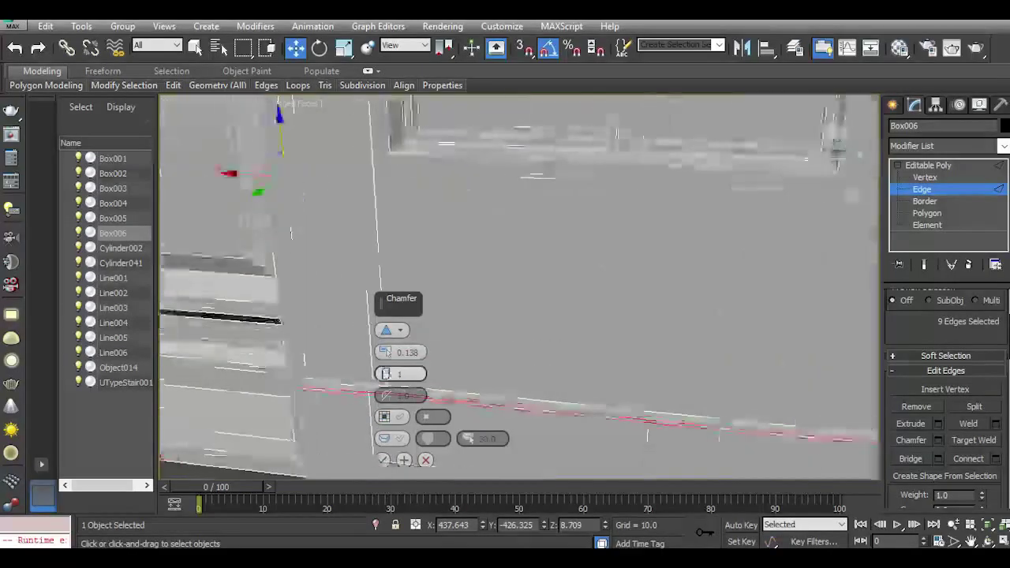
{"action": "left_click_drag", "start_coordinate": [384, 355], "coordinate": [385, 352]}
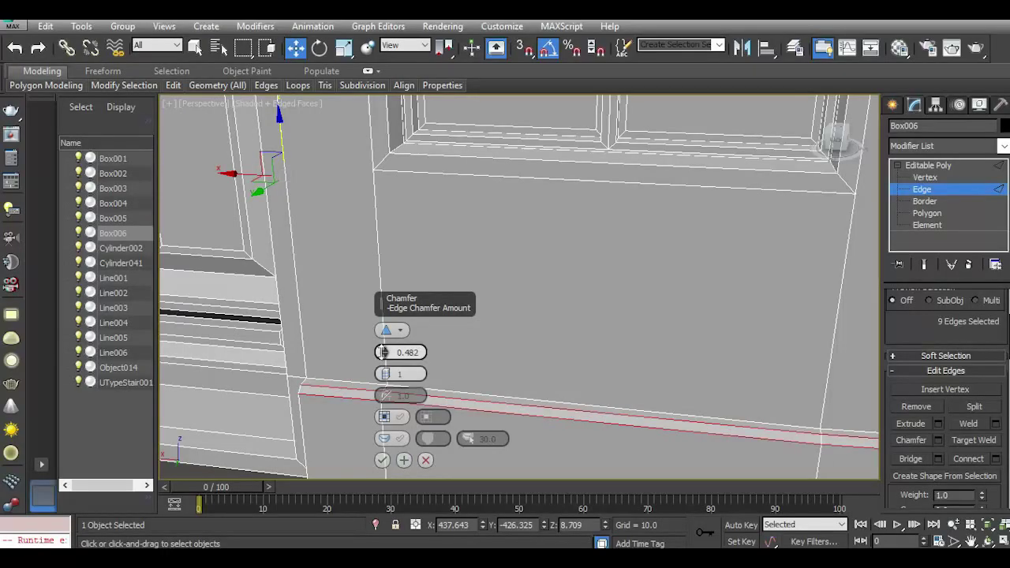
{"action": "left_click", "coordinate": [381, 460]}
{"action": "scroll", "coordinate": [426, 365], "scroll_direction": "down", "scroll_amount": 5}
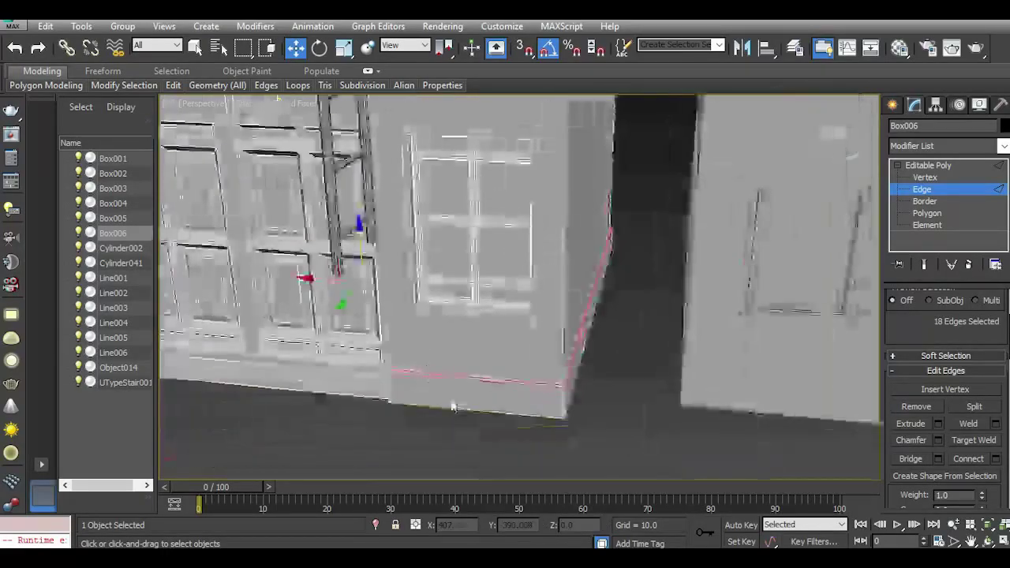
{"action": "left_click", "coordinate": [931, 167]}
{"action": "left_click", "coordinate": [664, 429]}
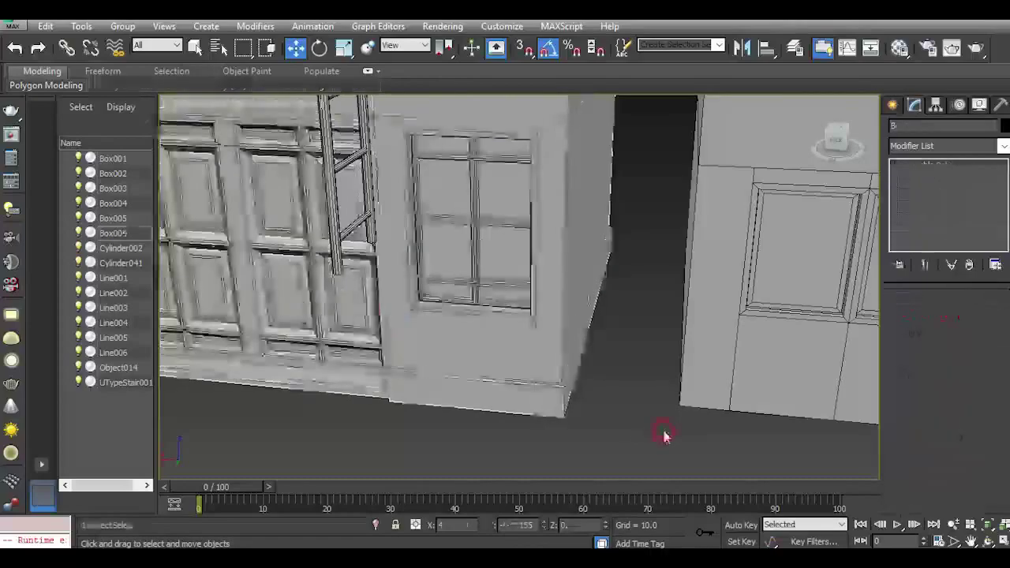
Select the neighbouring long building with the balconies and switch to editing the vertices of its Editable Poly.
{"action": "scroll", "coordinate": [581, 298], "scroll_direction": "up", "scroll_amount": 5}
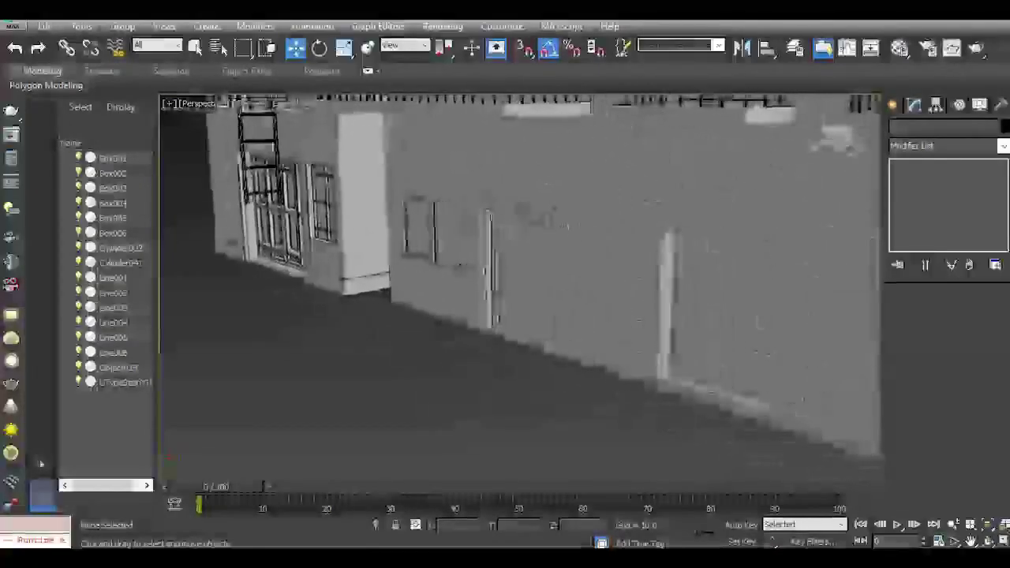
{"action": "middle_click_drag", "start_coordinate": [716, 261], "coordinate": [534, 279]}
{"action": "scroll", "coordinate": [534, 279], "scroll_direction": "down", "scroll_amount": 5}
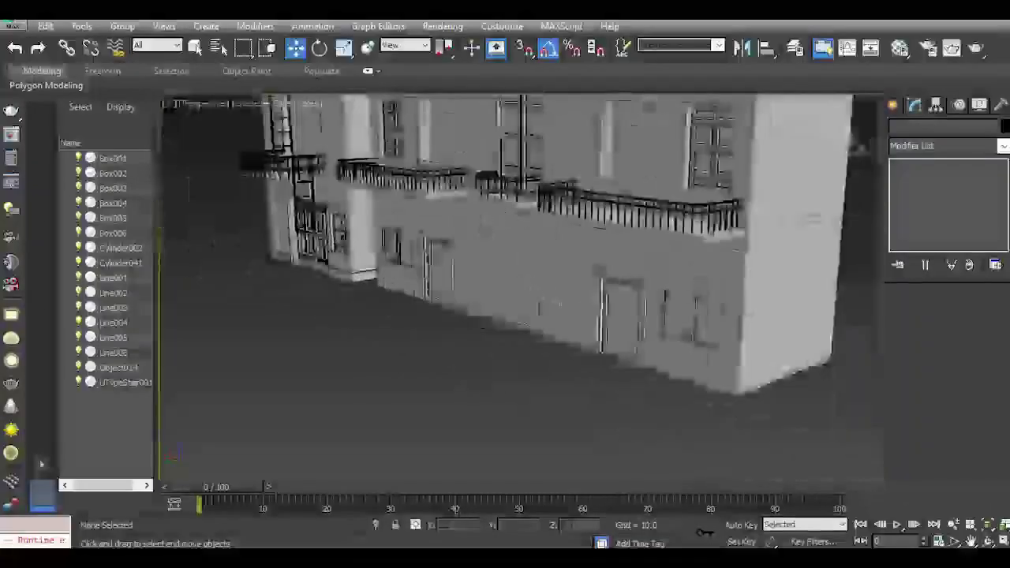
{"action": "scroll", "coordinate": [737, 379], "scroll_direction": "up", "scroll_amount": 3}
{"action": "left_click", "coordinate": [736, 379]}
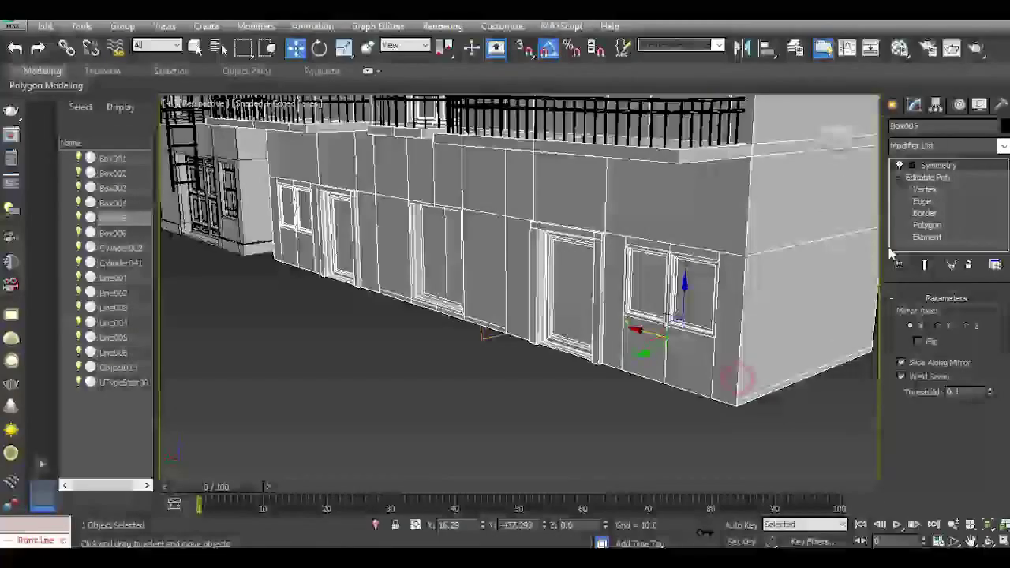
{"action": "left_click", "coordinate": [928, 190]}
{"action": "left_click", "coordinate": [544, 410]}
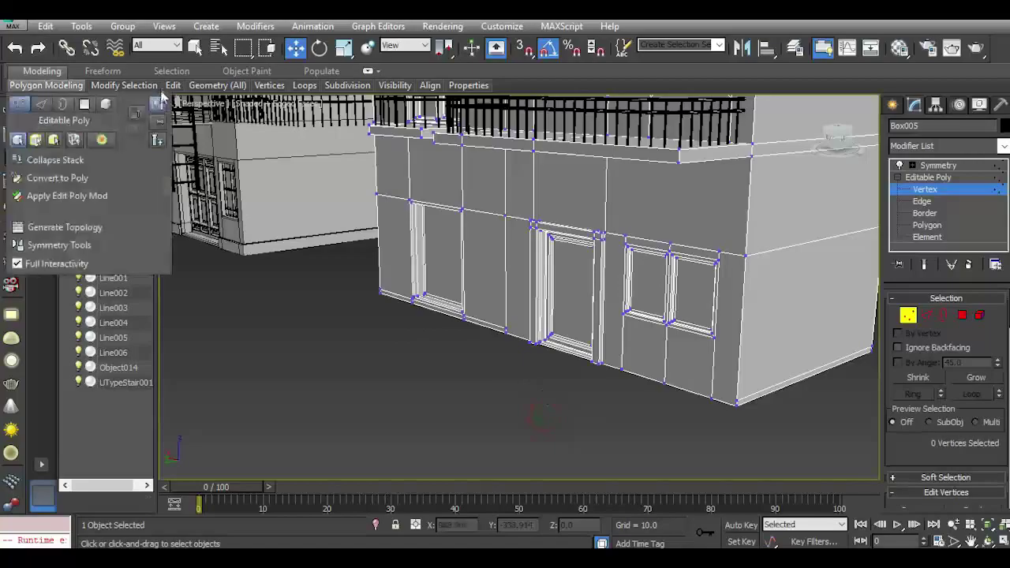
Insert an edge loop with SwiftLoop low on the long building's walls, slightly above the existing bottom loop, and return to the Move tool.
{"action": "mouse_move", "coordinate": [180, 89]}
{"action": "left_click", "coordinate": [285, 129]}
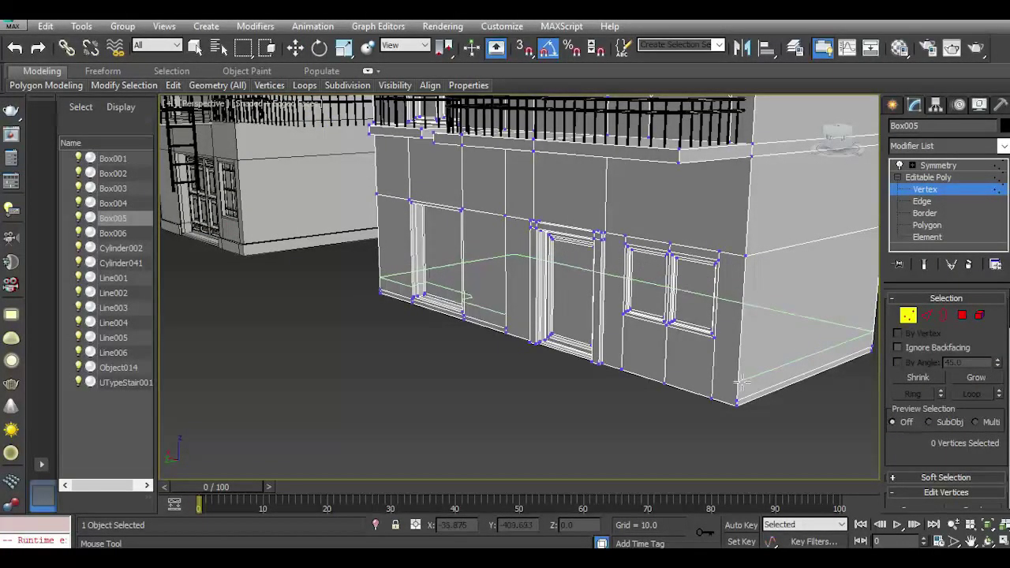
{"action": "scroll", "coordinate": [739, 380], "scroll_direction": "up", "scroll_amount": 2}
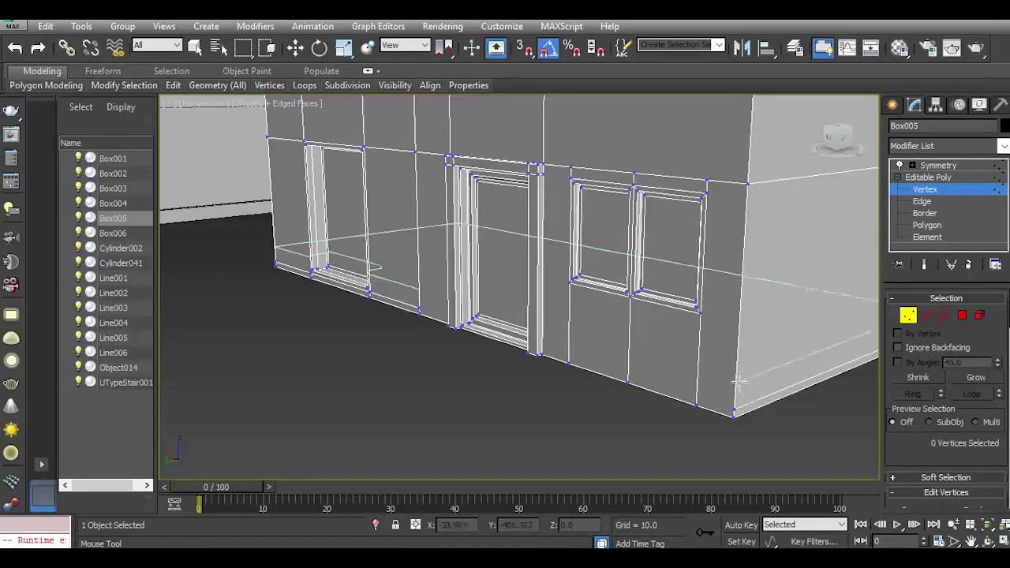
{"action": "middle_click_drag", "start_coordinate": [738, 382], "coordinate": [691, 378]}
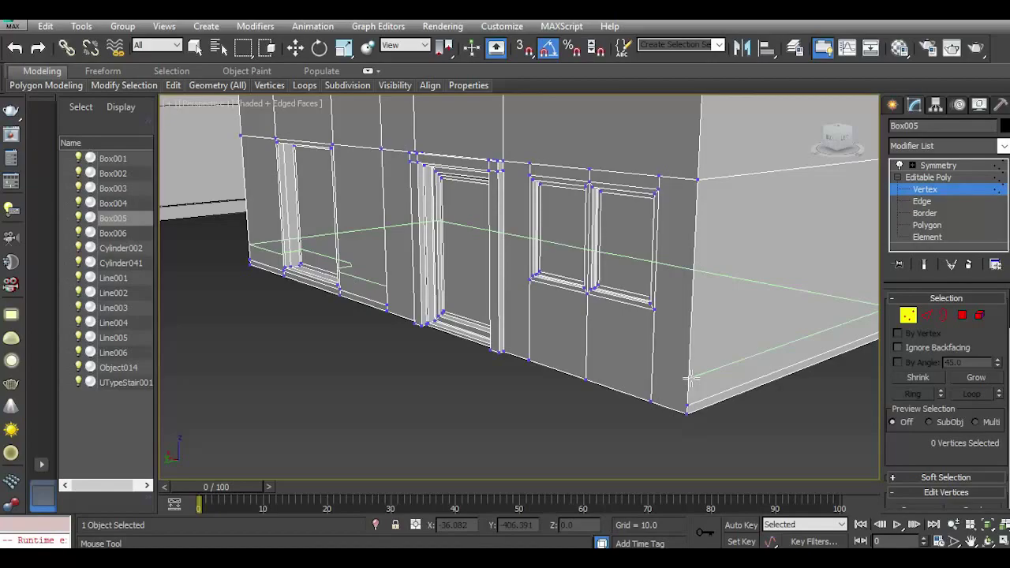
{"action": "left_click", "coordinate": [690, 379]}
{"action": "left_click", "coordinate": [295, 49]}
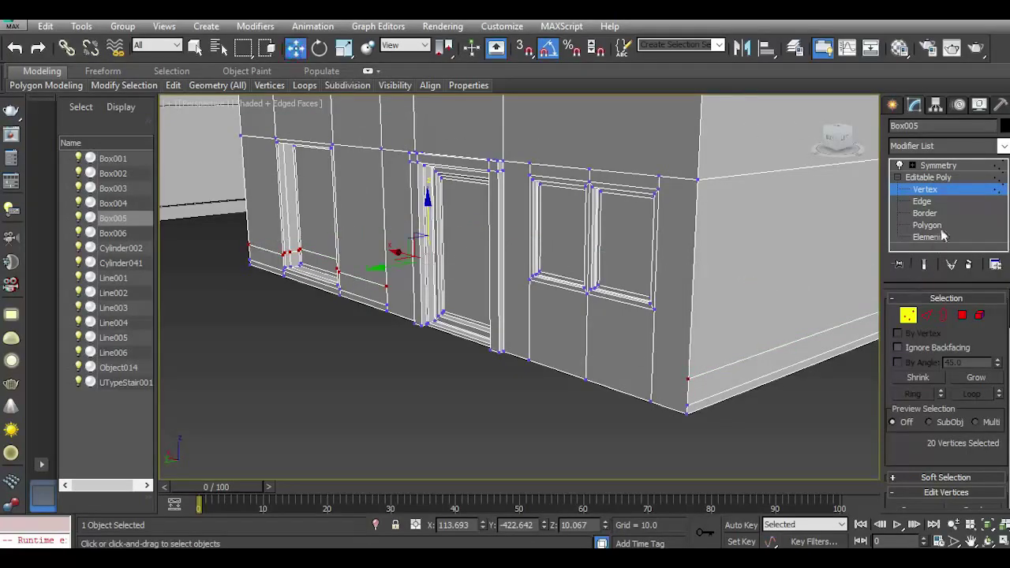
Select the old edge loop just above the ground on the long building and remove it.
{"action": "left_click", "coordinate": [921, 201]}
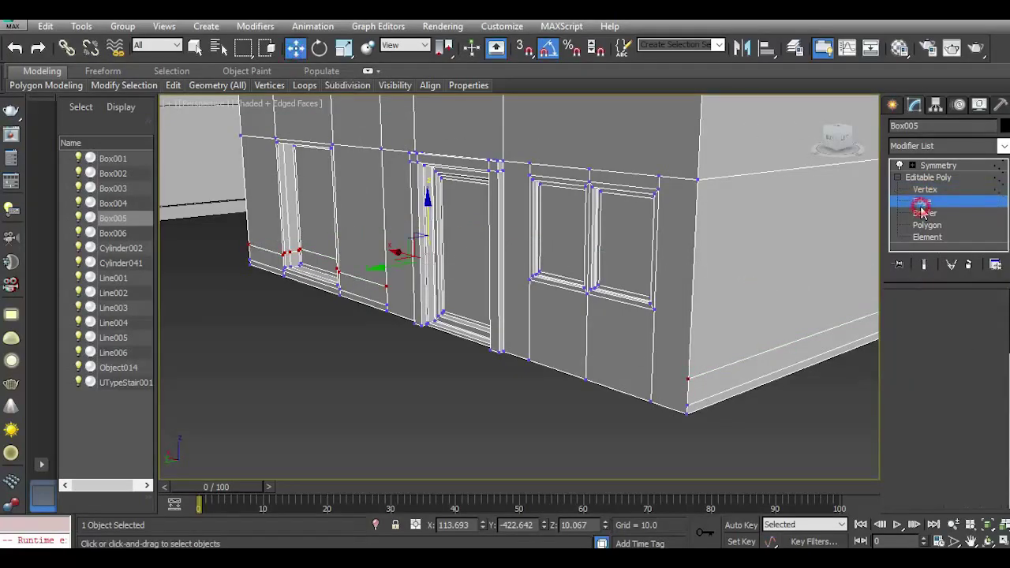
{"action": "double_click", "coordinate": [714, 398]}
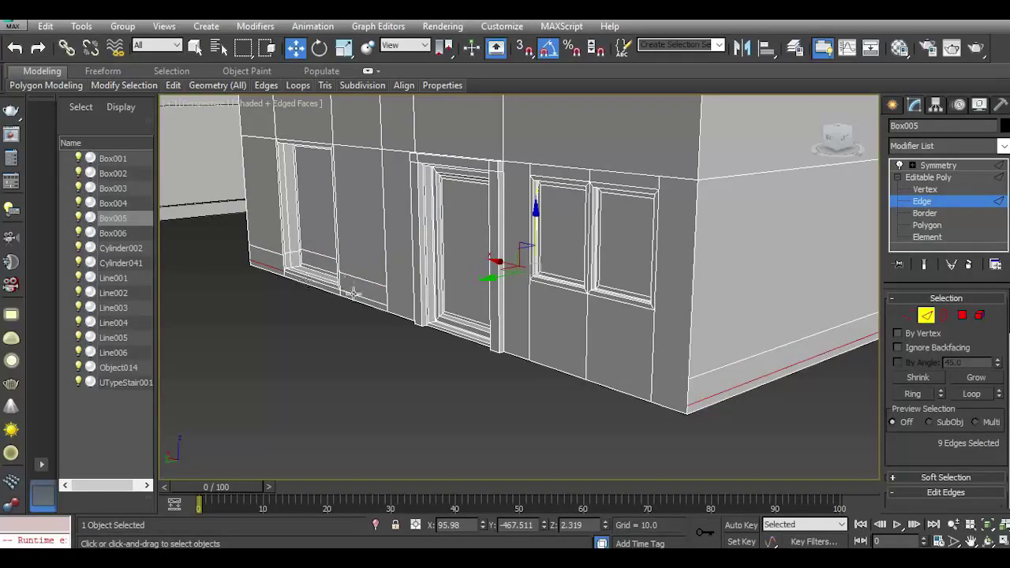
{"action": "left_click", "coordinate": [311, 340]}
{"action": "key", "text": "ctrl+z"}
{"action": "left_click", "coordinate": [347, 317]}
{"action": "key", "text": "ctrl+z"}
{"action": "left_click", "coordinate": [373, 355]}
{"action": "key", "text": "ctrl+z"}
{"action": "left_click", "coordinate": [308, 339]}
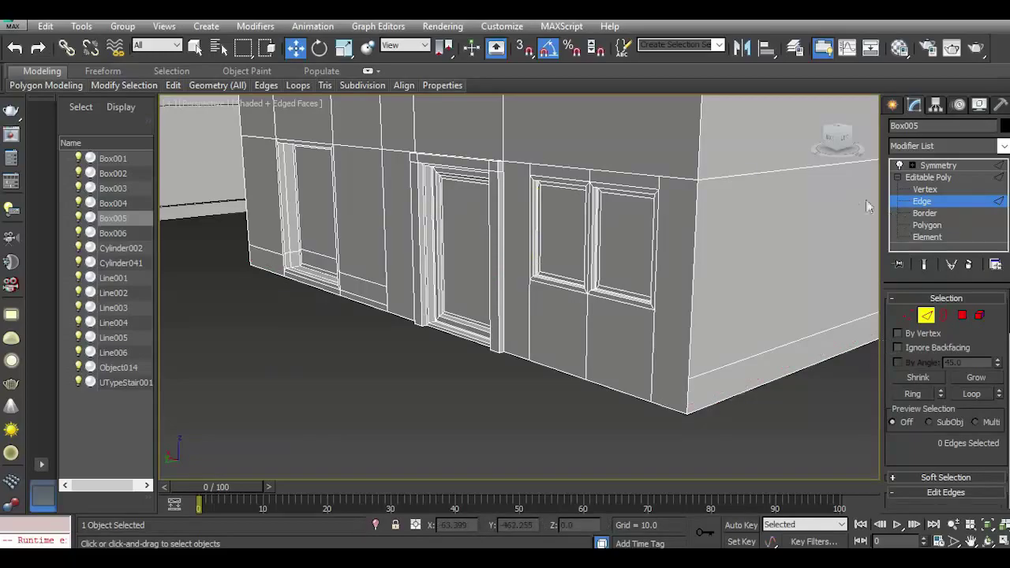
Connect the three vertical edges below the double window and the adjacent vertical edge at the door frame with 1 segment.
{"action": "left_click_drag", "start_coordinate": [843, 140], "coordinate": [864, 138]}
{"action": "middle_click_drag", "start_coordinate": [765, 320], "coordinate": [653, 341]}
{"action": "scroll", "coordinate": [653, 340], "scroll_direction": "up", "scroll_amount": 2}
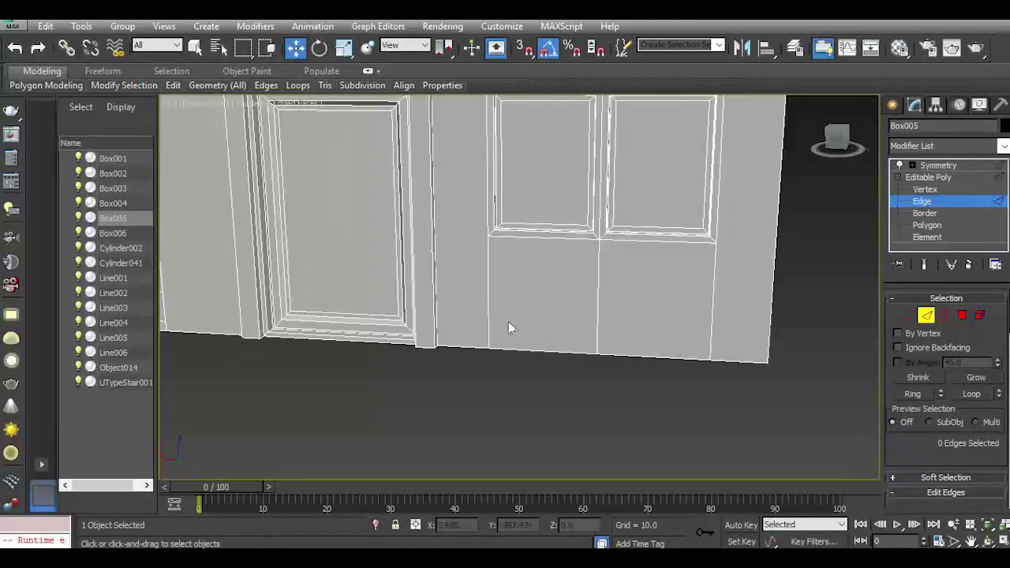
{"action": "left_click", "coordinate": [909, 314]}
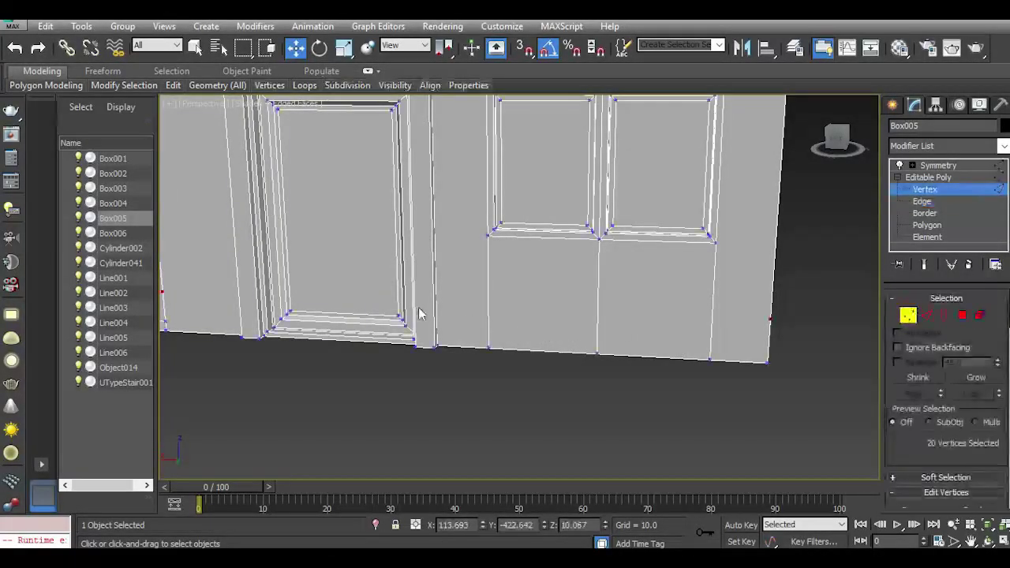
{"action": "left_click", "coordinate": [927, 315]}
{"action": "left_click", "coordinate": [484, 331]}
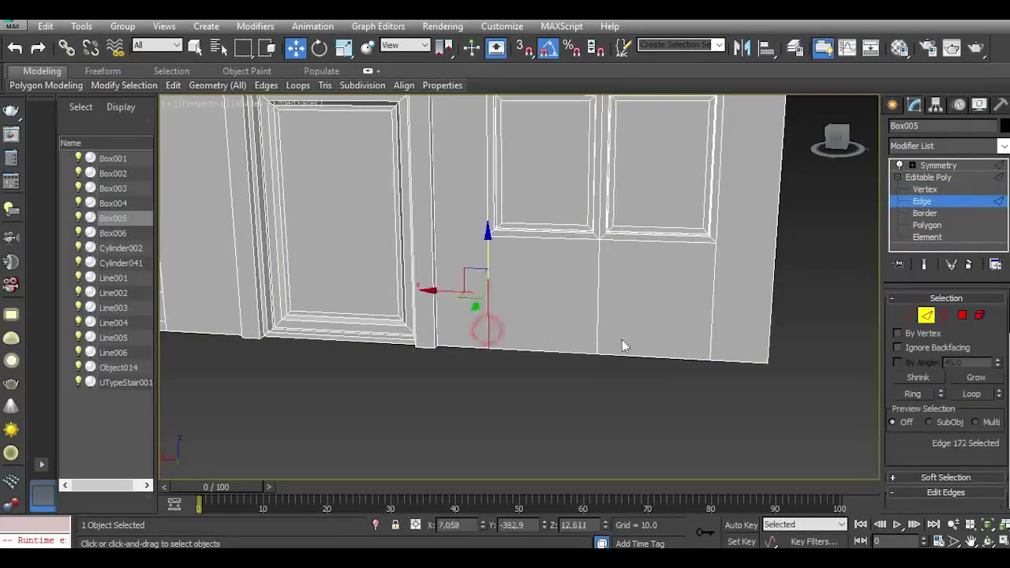
{"action": "left_click", "coordinate": [597, 331], "text": "ctrl"}
{"action": "left_click", "coordinate": [714, 343], "text": "ctrl"}
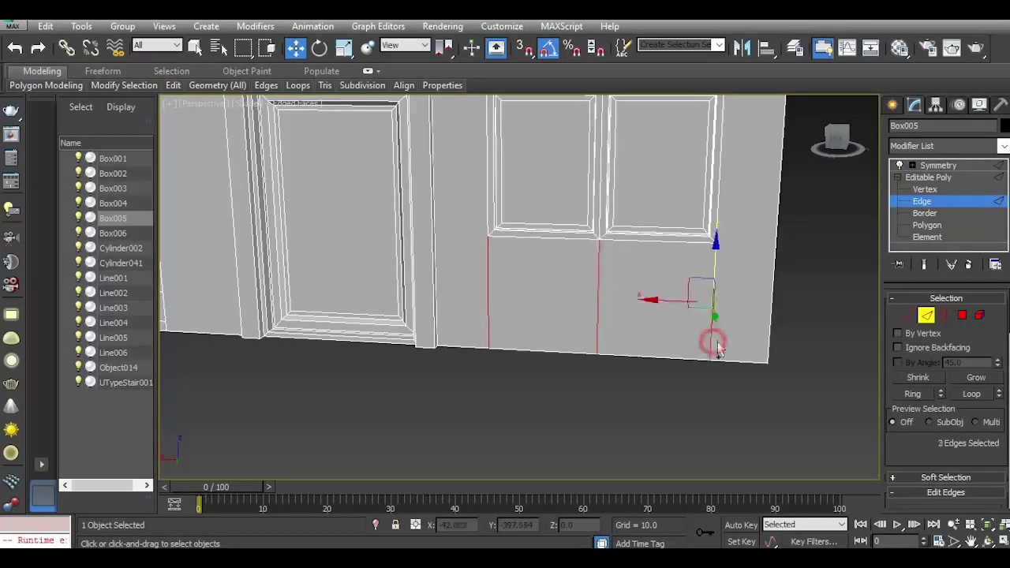
{"action": "left_click_drag", "start_coordinate": [837, 142], "coordinate": [812, 154]}
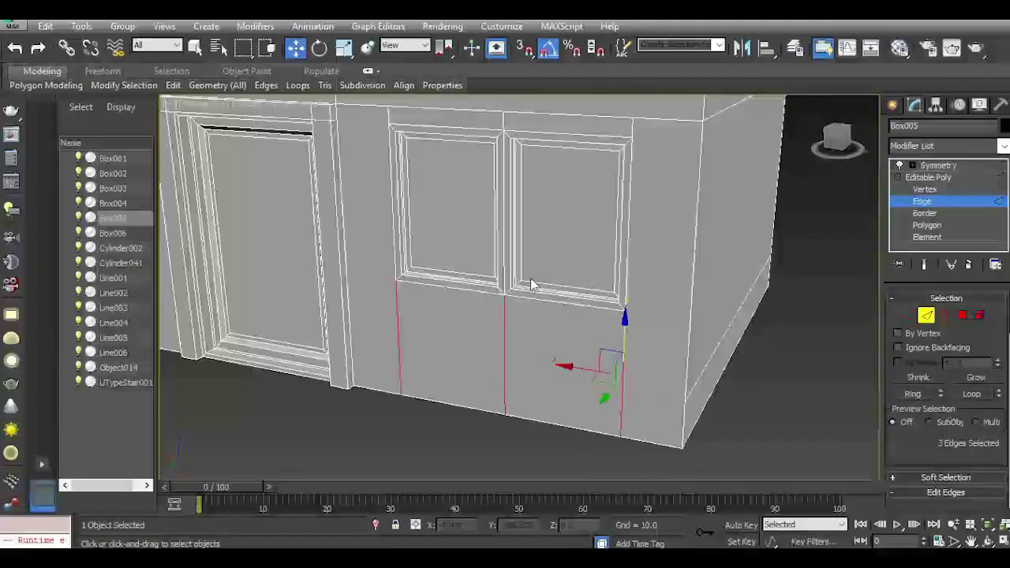
{"action": "left_click", "coordinate": [353, 363], "text": "ctrl"}
{"action": "left_click_drag", "start_coordinate": [953, 446], "coordinate": [957, 362]}
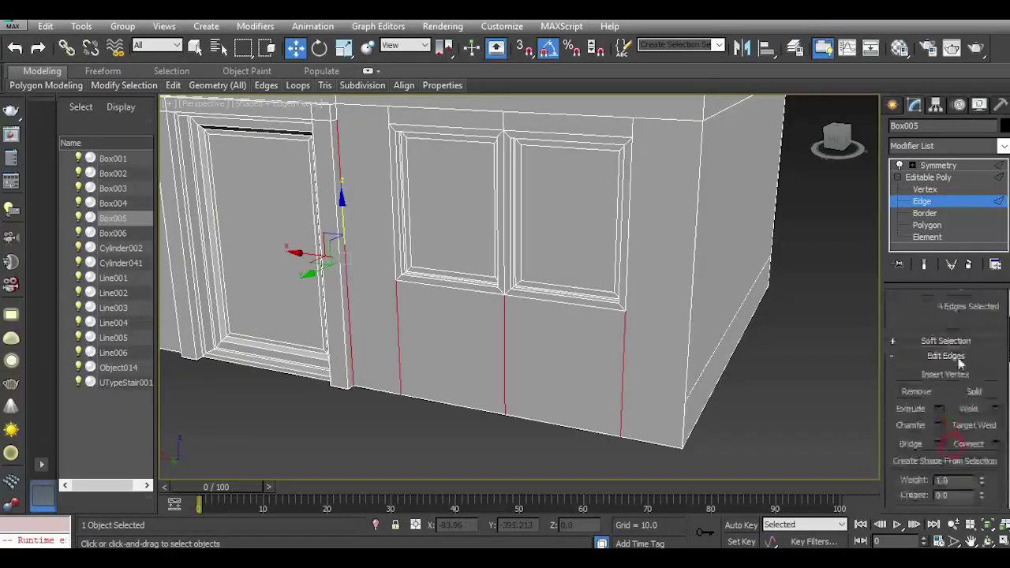
{"action": "left_click", "coordinate": [995, 444]}
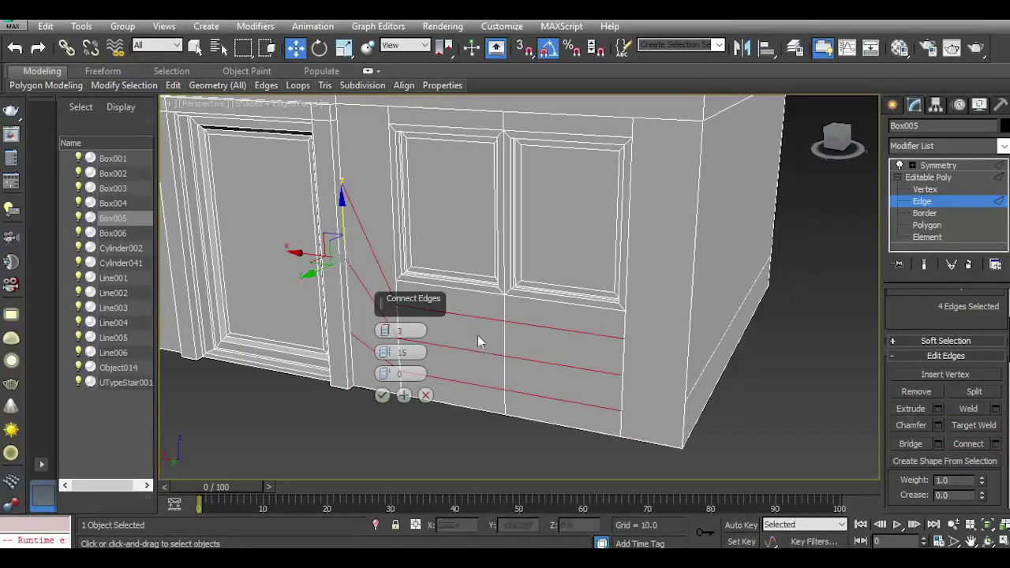
{"action": "left_click", "coordinate": [387, 335]}
{"action": "left_click", "coordinate": [387, 335]}
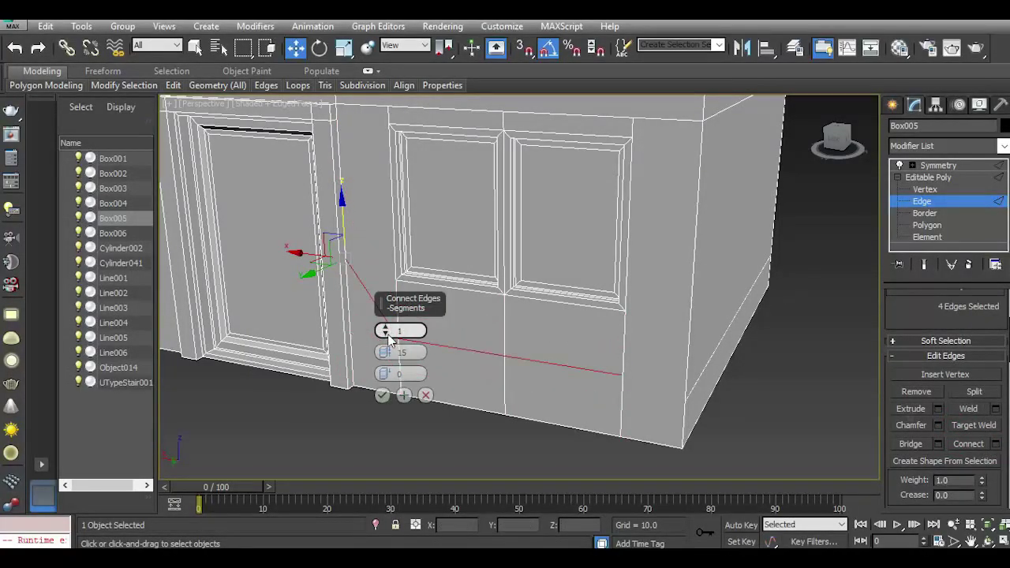
{"action": "left_click", "coordinate": [379, 394]}
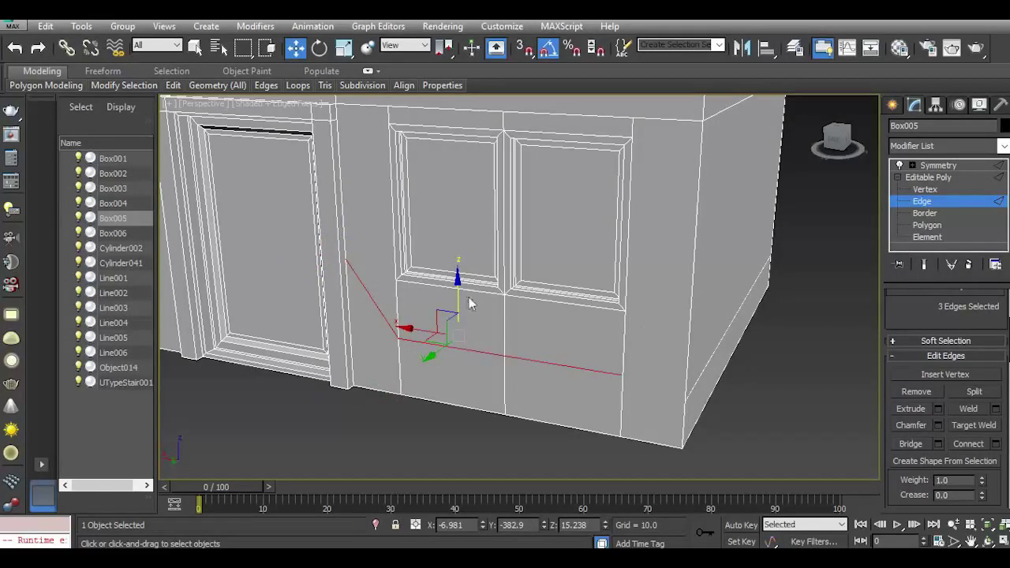
Lower the new horizontal edges close to the ground and level their end vertex at the door frame at about Z 6.4.
{"action": "left_click_drag", "start_coordinate": [460, 291], "coordinate": [461, 321]}
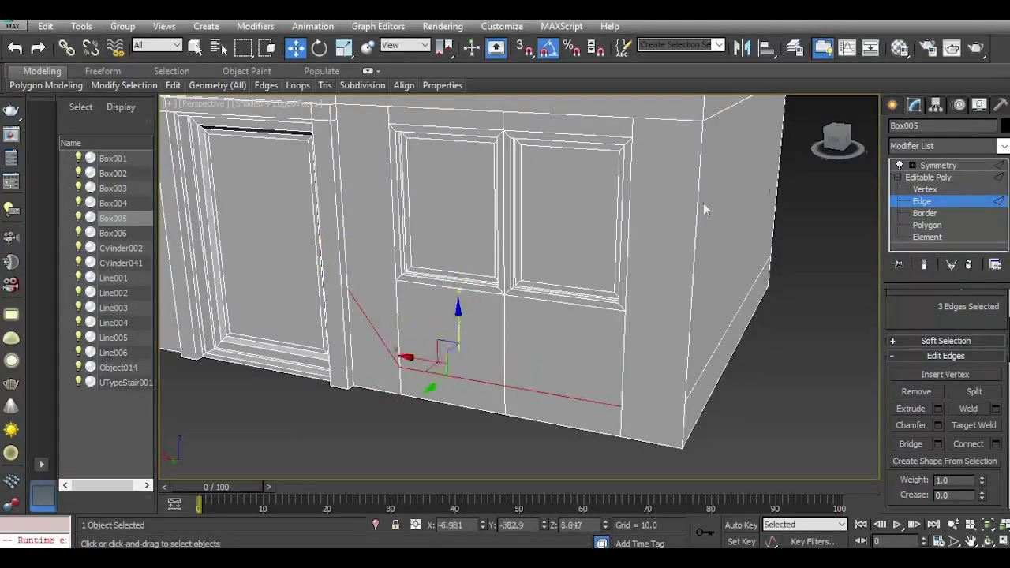
{"action": "left_click", "coordinate": [828, 144]}
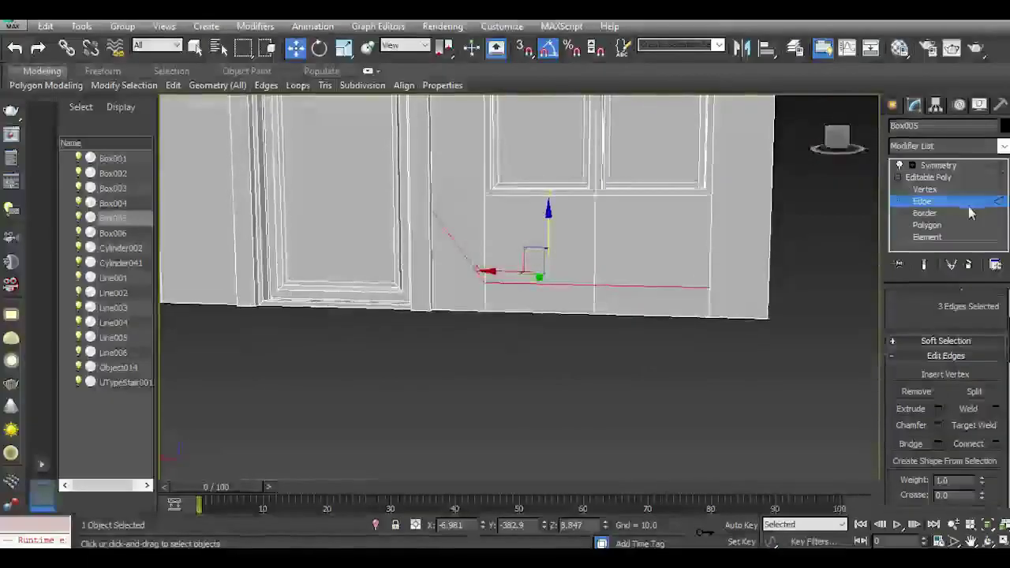
{"action": "left_click", "coordinate": [924, 190]}
{"action": "left_click", "coordinate": [430, 209]}
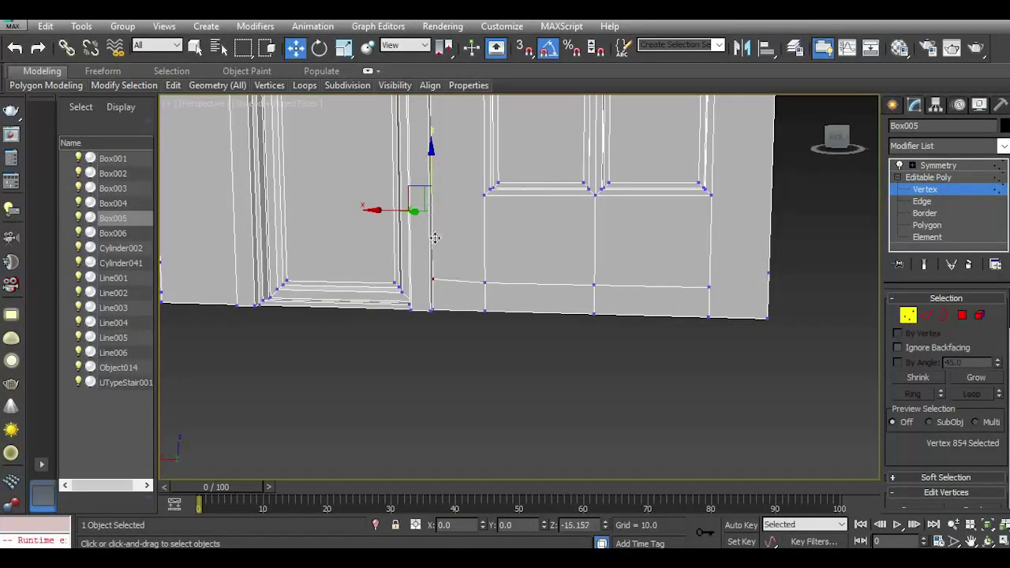
{"action": "left_click_drag", "start_coordinate": [438, 239], "coordinate": [439, 240]}
{"action": "scroll", "coordinate": [495, 296], "scroll_direction": "up", "scroll_amount": 3}
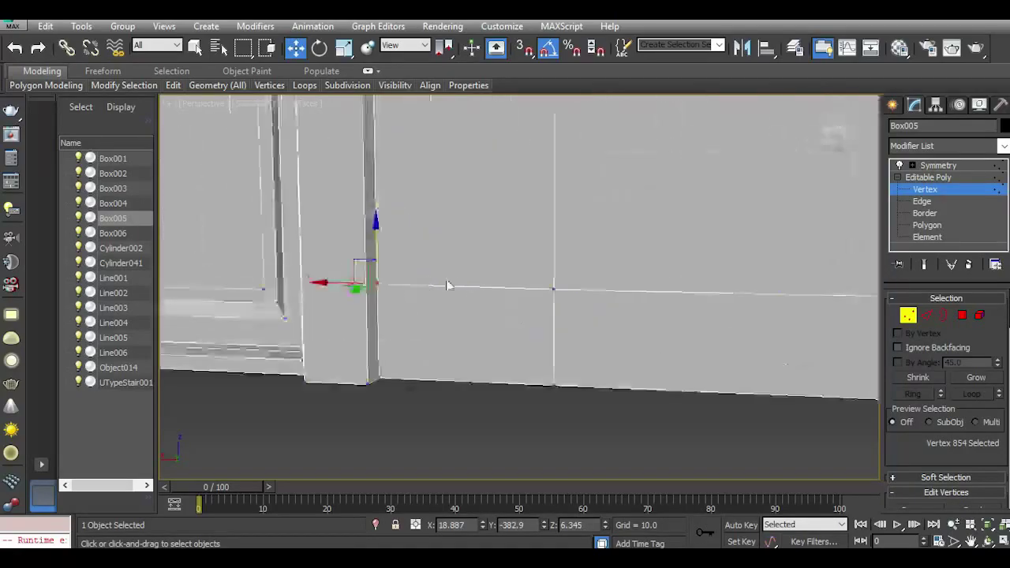
{"action": "left_click_drag", "start_coordinate": [376, 250], "coordinate": [377, 257]}
{"action": "scroll", "coordinate": [343, 344], "scroll_direction": "down", "scroll_amount": 3}
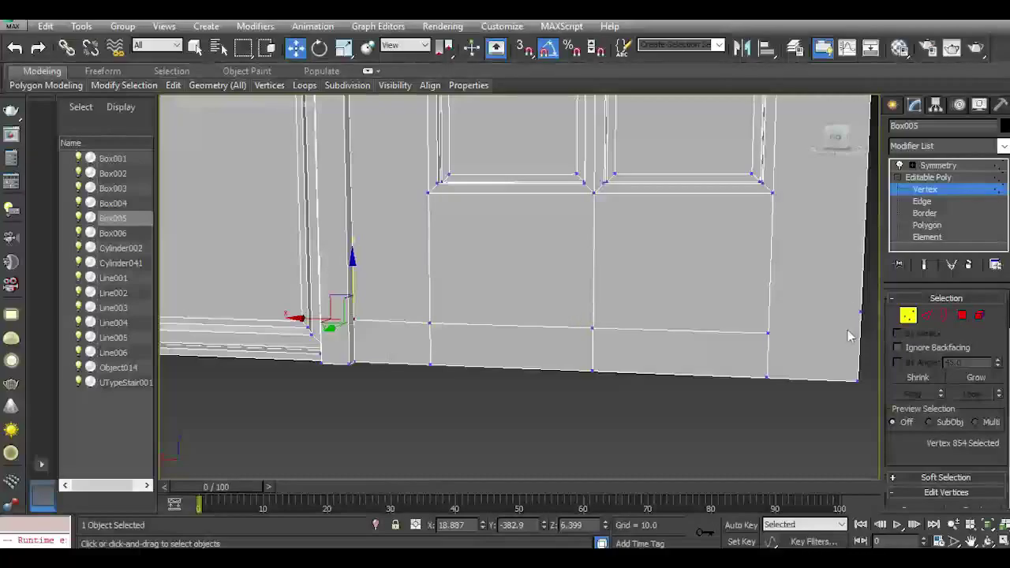
Raise the new horizontal edges by about 3 units and connect their outer end vertex to the loop vertex at the building's corner.
{"action": "left_click", "coordinate": [928, 316]}
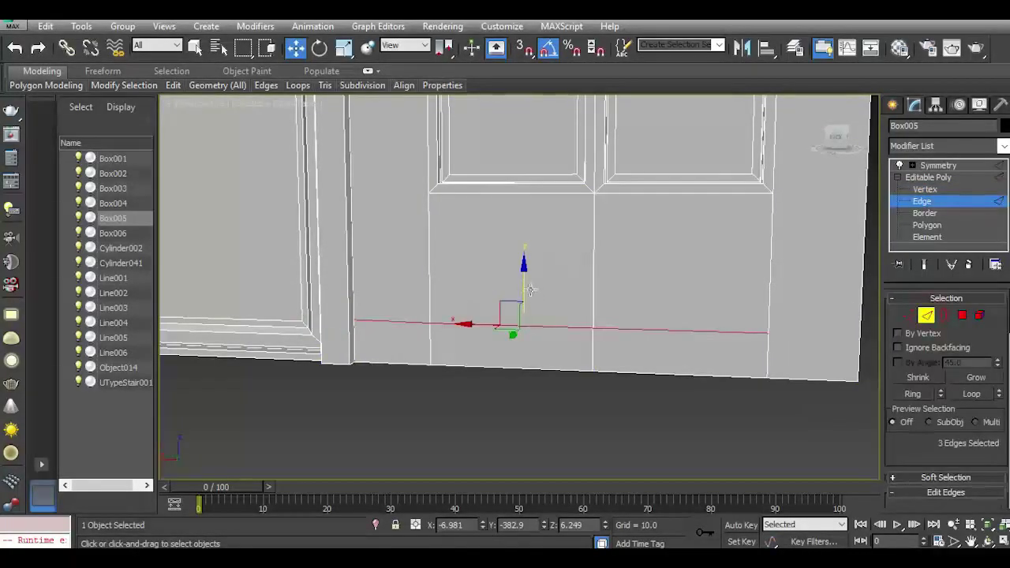
{"action": "left_click_drag", "start_coordinate": [527, 288], "coordinate": [529, 269]}
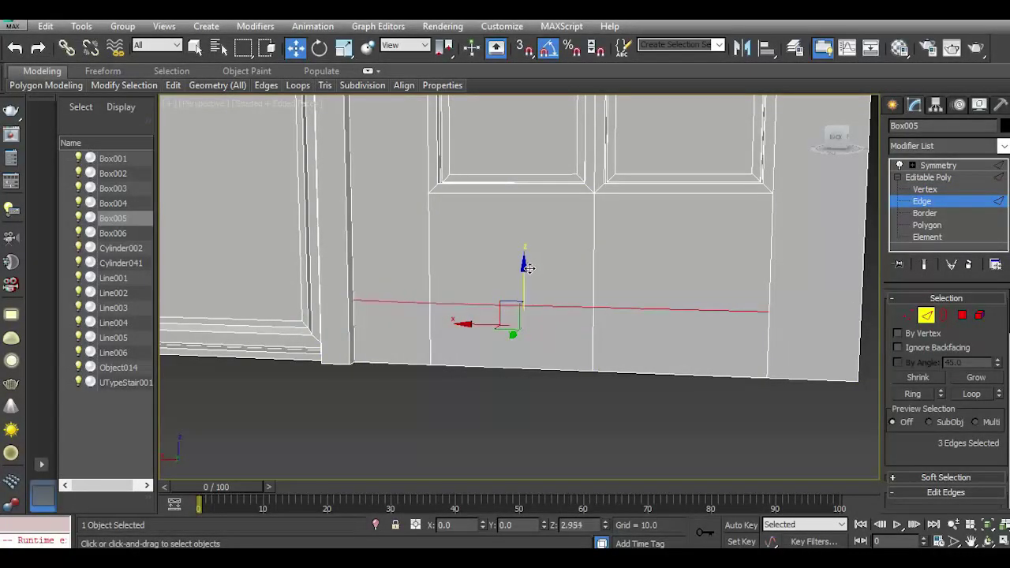
{"action": "left_click", "coordinate": [908, 316]}
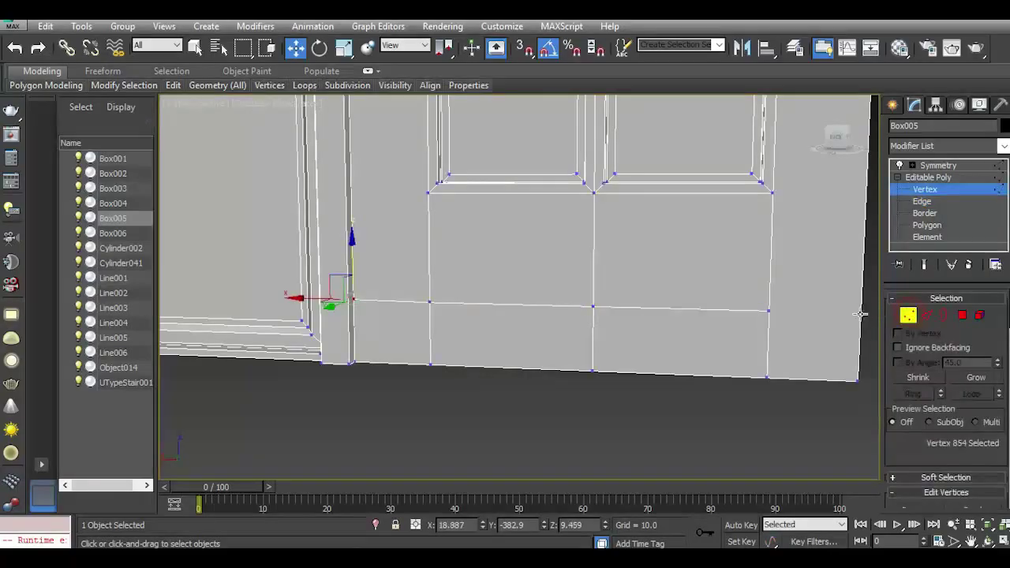
{"action": "left_click", "coordinate": [765, 313], "text": "ctrl"}
{"action": "scroll", "coordinate": [936, 439], "scroll_direction": "down", "scroll_amount": 5}
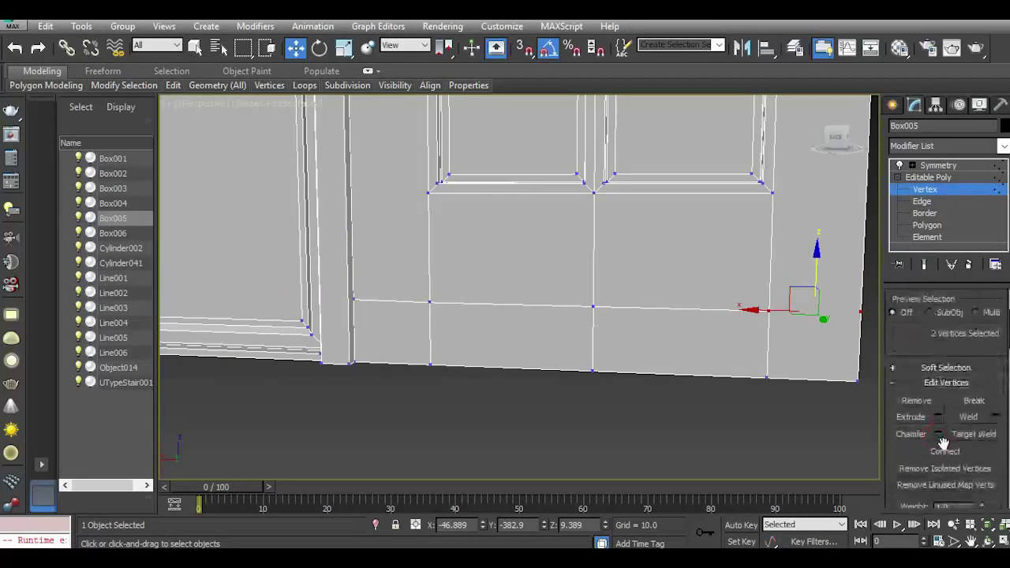
{"action": "scroll", "coordinate": [629, 419], "scroll_direction": "down", "scroll_amount": 4}
Cut an edge across the wall panel on the door's other side, from the end vertex of the base strip loop to the door frame.
{"action": "middle_click_drag", "start_coordinate": [577, 401], "coordinate": [681, 395]}
{"action": "scroll", "coordinate": [604, 366], "scroll_direction": "up", "scroll_amount": 3}
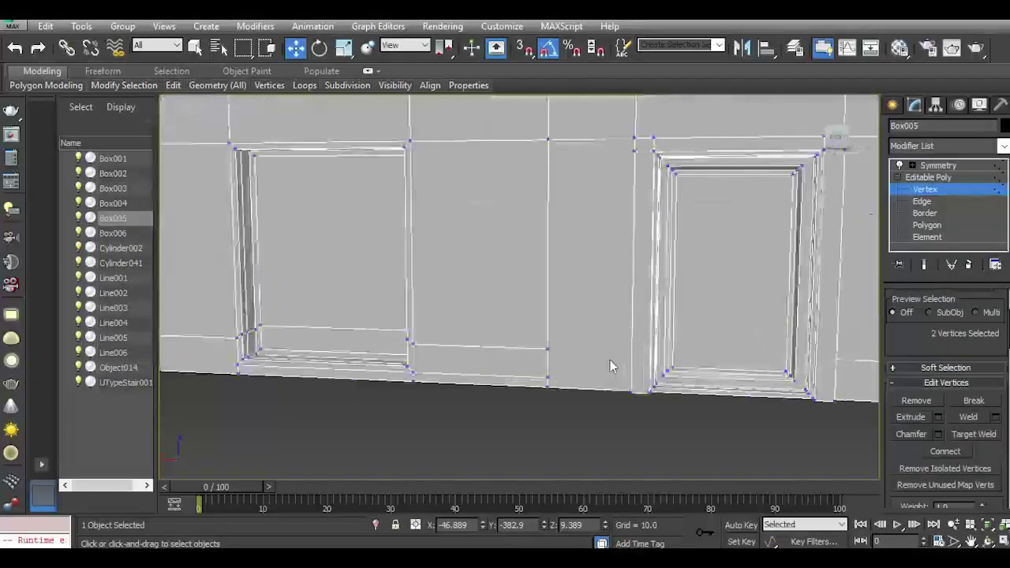
{"action": "scroll", "coordinate": [483, 362], "scroll_direction": "up", "scroll_amount": 4}
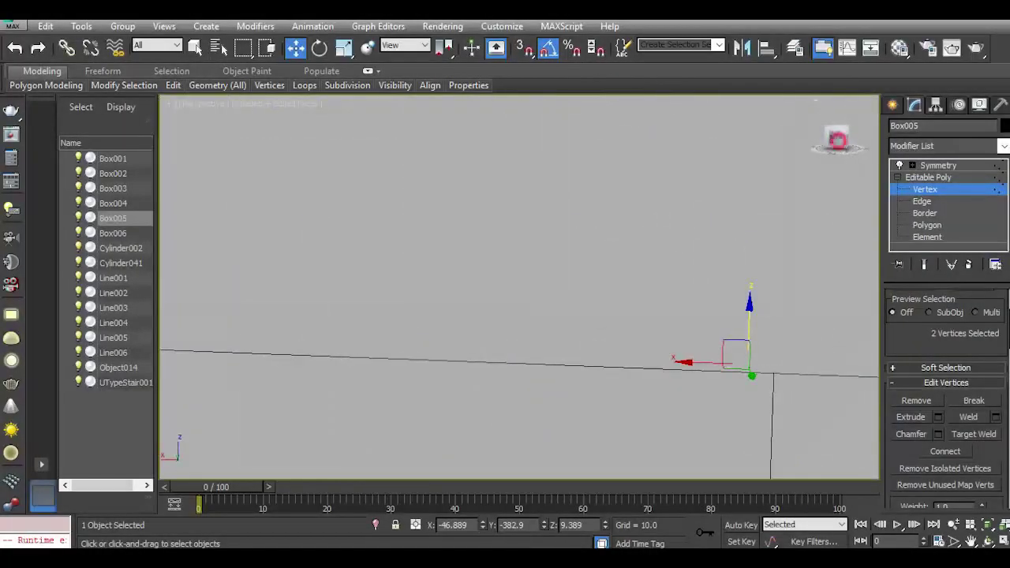
{"action": "scroll", "coordinate": [482, 362], "scroll_direction": "down", "scroll_amount": 4}
{"action": "middle_click_drag", "start_coordinate": [482, 361], "coordinate": [580, 364], "text": "alt"}
{"action": "scroll", "coordinate": [560, 374], "scroll_direction": "down", "scroll_amount": 5}
{"action": "scroll", "coordinate": [614, 385], "scroll_direction": "up", "scroll_amount": 5}
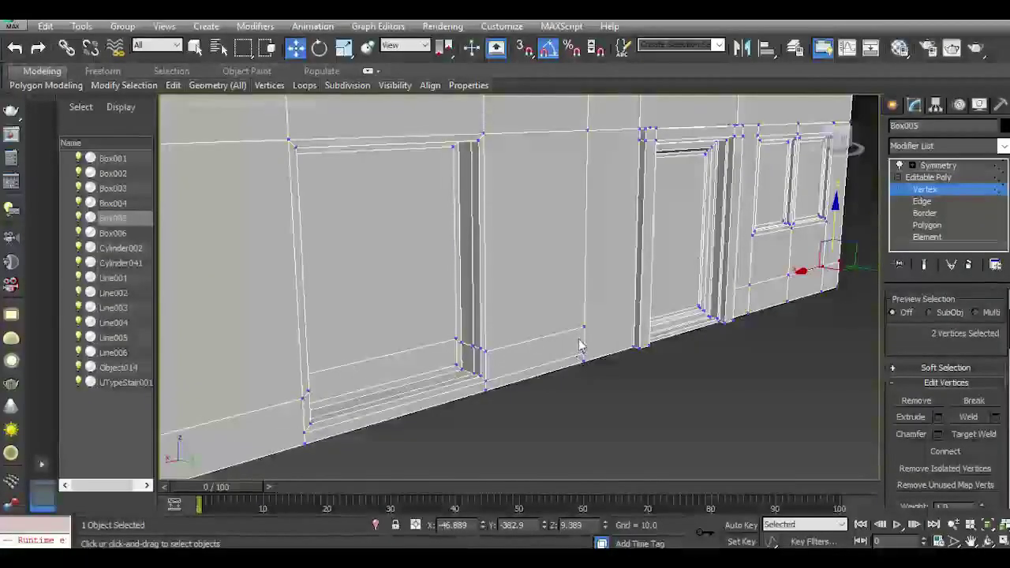
{"action": "scroll", "coordinate": [580, 346], "scroll_direction": "up", "scroll_amount": 3}
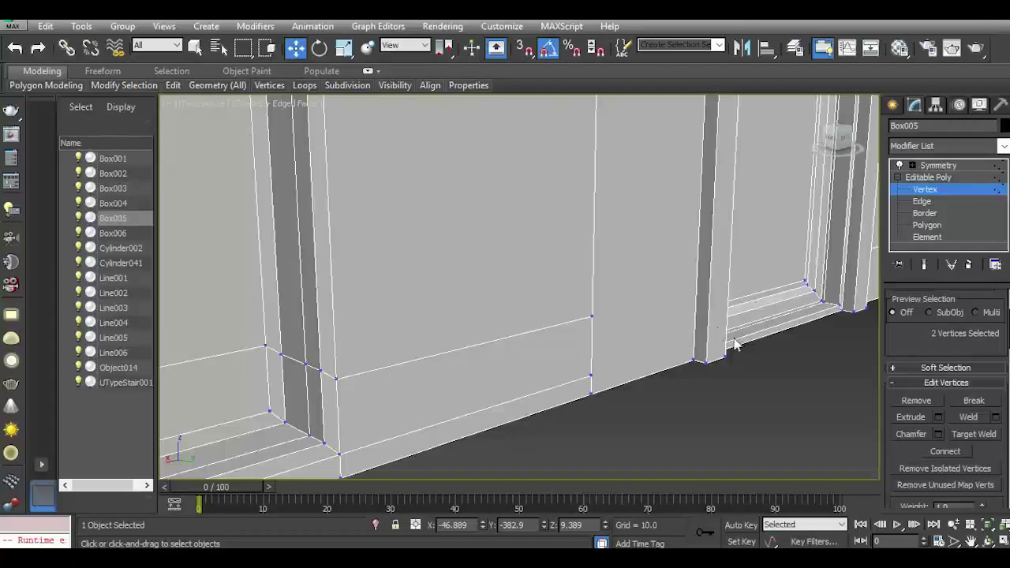
{"action": "right_click", "coordinate": [621, 353]}
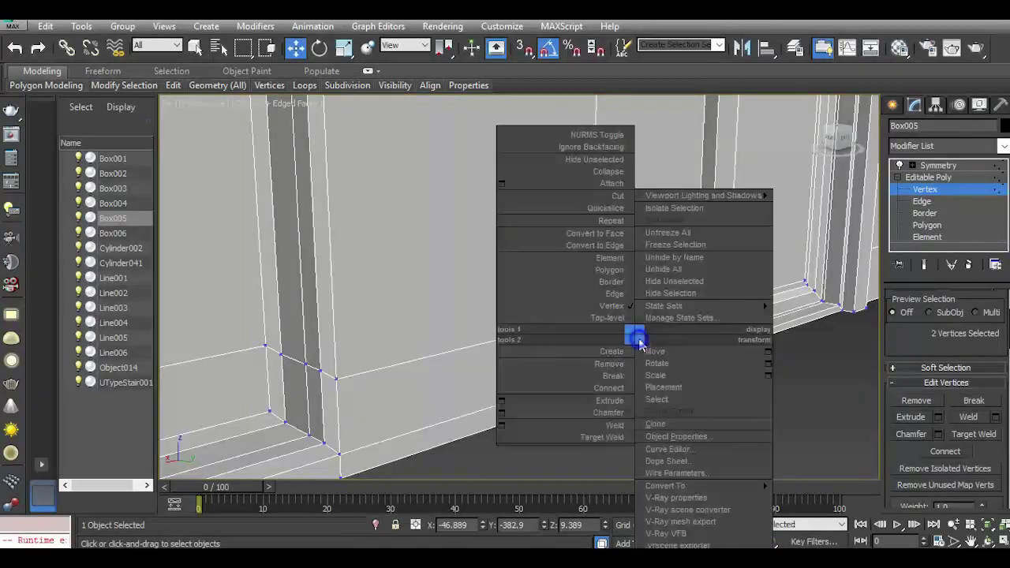
{"action": "left_click", "coordinate": [619, 203]}
{"action": "right_click", "coordinate": [621, 210]}
{"action": "right_click", "coordinate": [553, 210]}
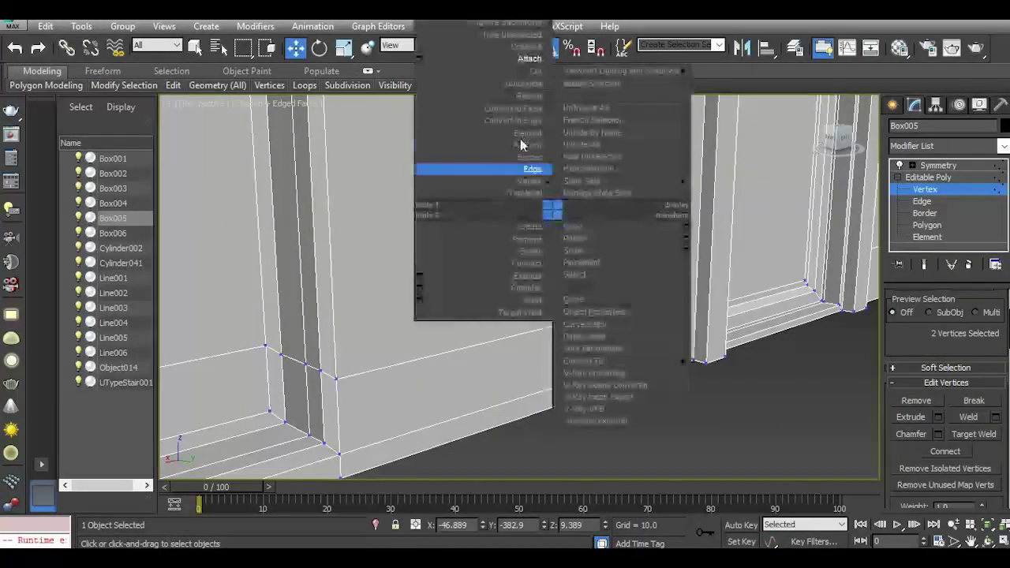
{"action": "left_click", "coordinate": [540, 80]}
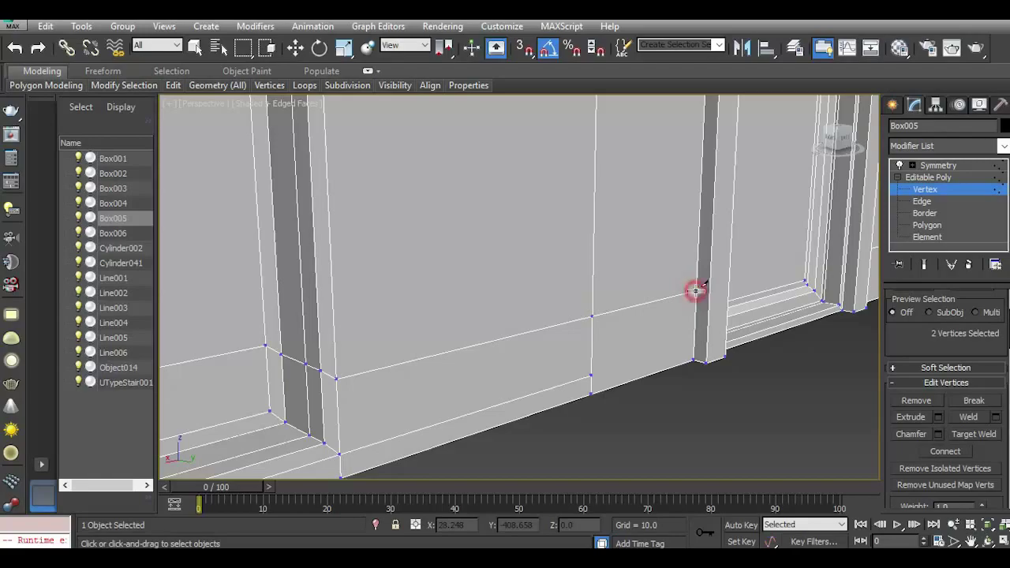
{"action": "right_click", "coordinate": [708, 369]}
Remove the extra lower horizontal edge inside the base strip on the wall section between the two door openings.
{"action": "left_click", "coordinate": [934, 228]}
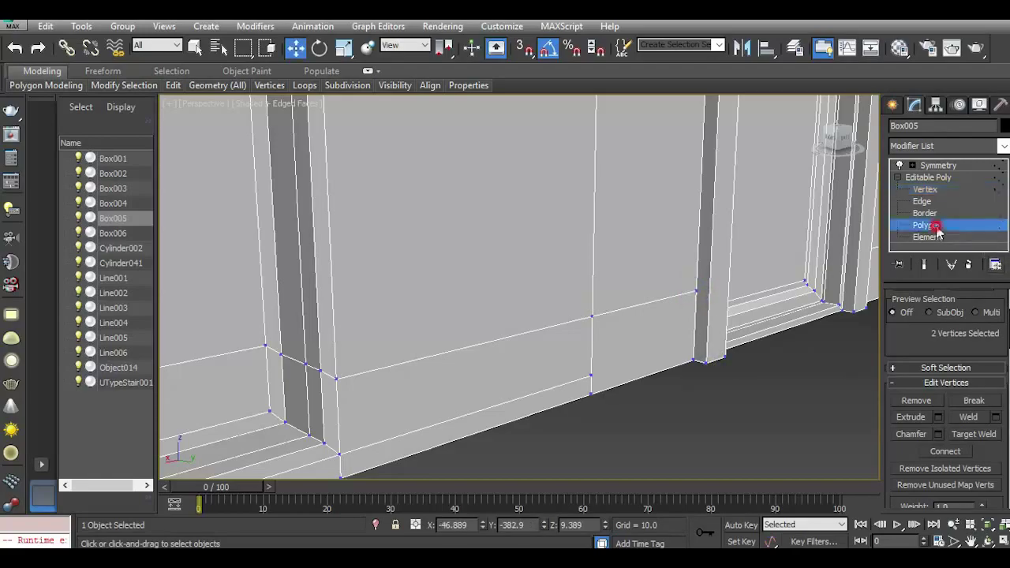
{"action": "left_click", "coordinate": [454, 396]}
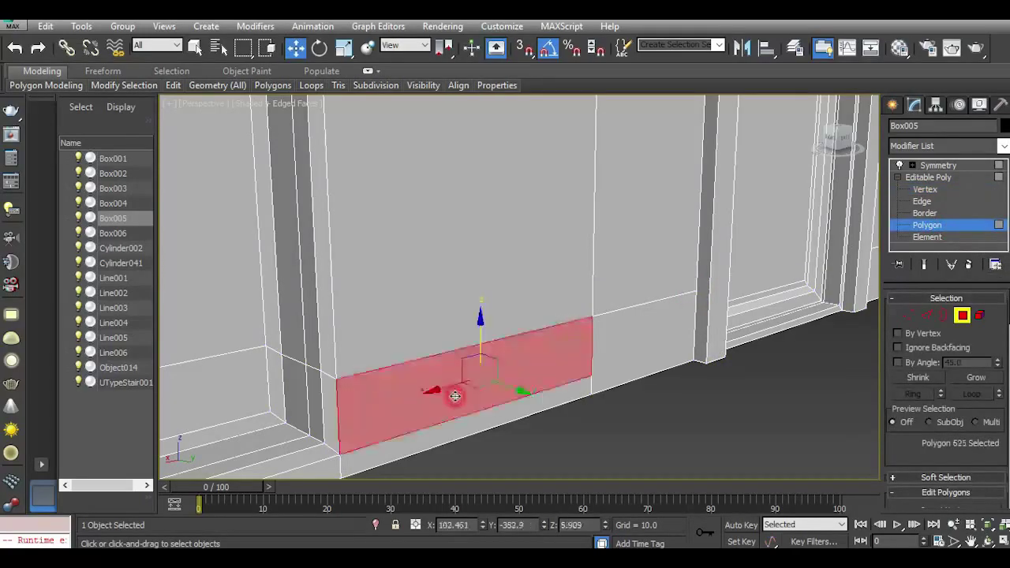
{"action": "left_click", "coordinate": [927, 316]}
{"action": "left_click", "coordinate": [471, 412]}
{"action": "left_click", "coordinate": [750, 398]}
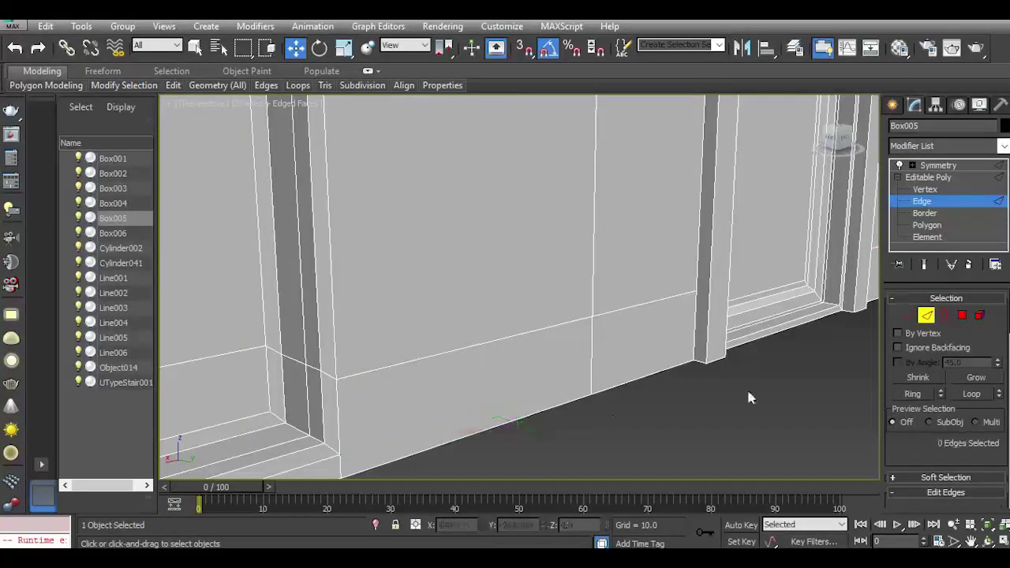
{"action": "left_click", "coordinate": [961, 315]}
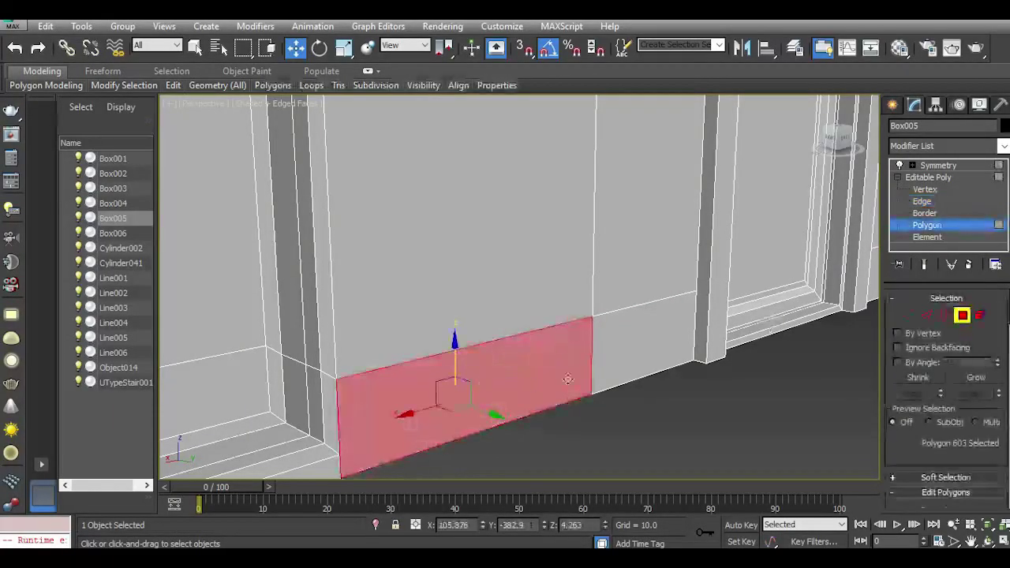
{"action": "left_click", "coordinate": [615, 350], "text": "ctrl"}
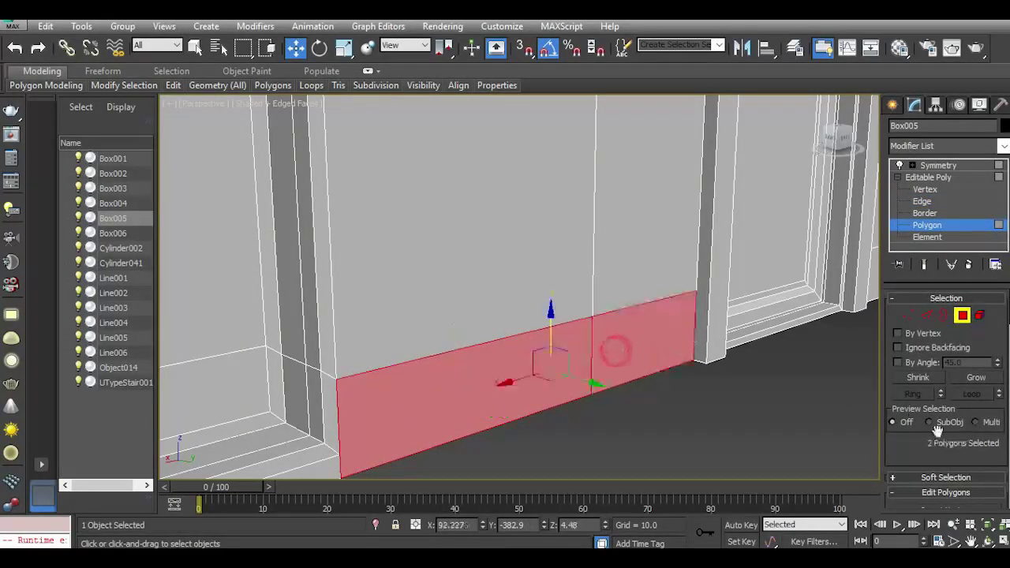
{"action": "left_click_drag", "start_coordinate": [934, 436], "coordinate": [906, 321]}
{"action": "left_click", "coordinate": [937, 411]}
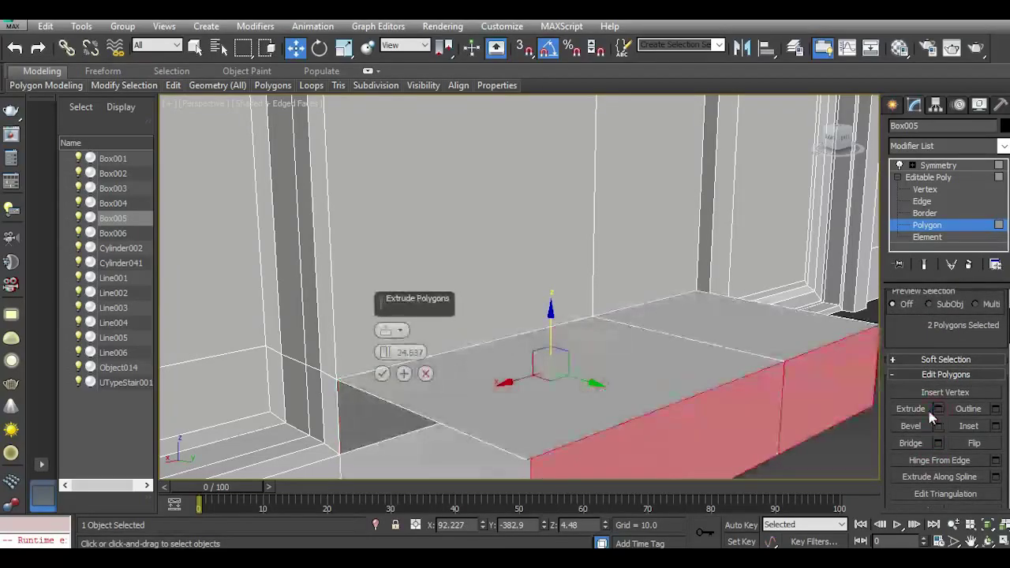
{"action": "left_click", "coordinate": [426, 374]}
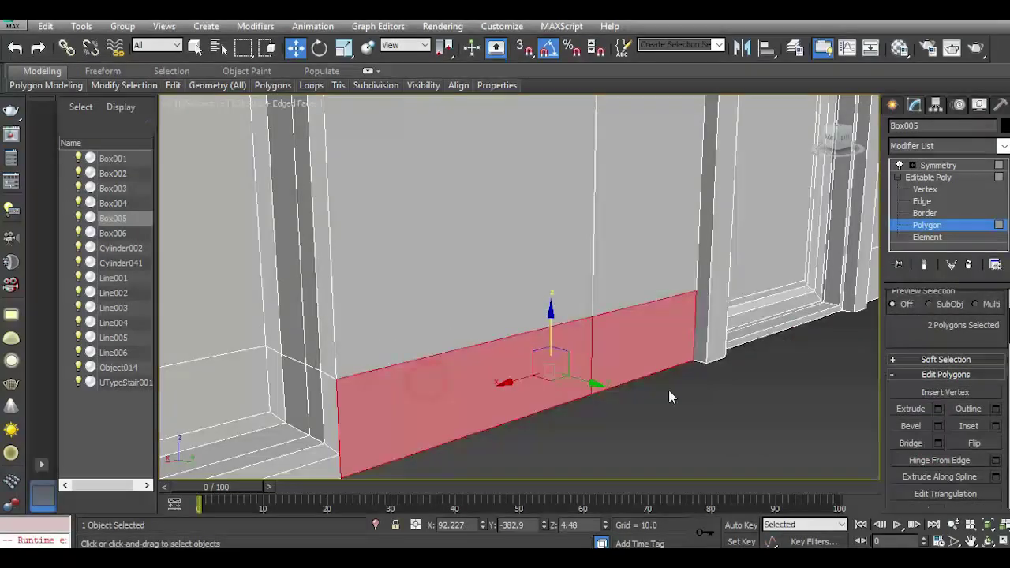
{"action": "left_click", "coordinate": [939, 410]}
{"action": "middle_click_drag", "start_coordinate": [519, 364], "coordinate": [538, 283]}
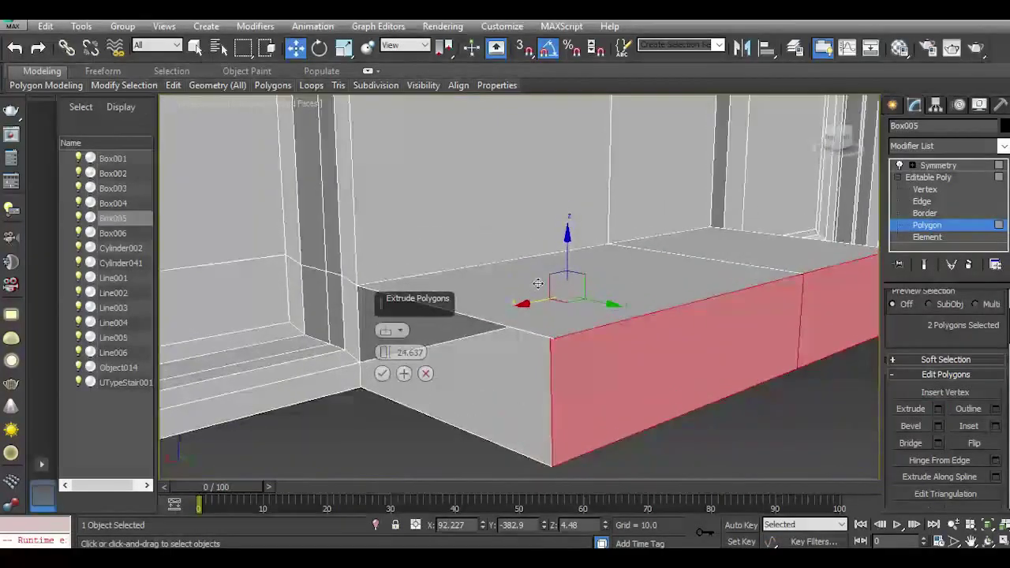
{"action": "left_click", "coordinate": [425, 374]}
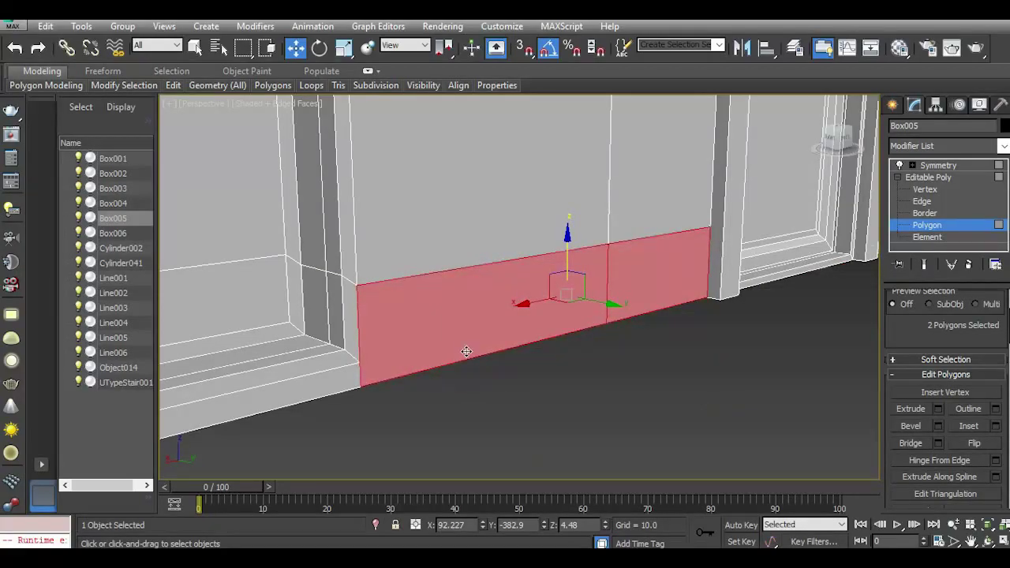
{"action": "mouse_move", "coordinate": [174, 82]}
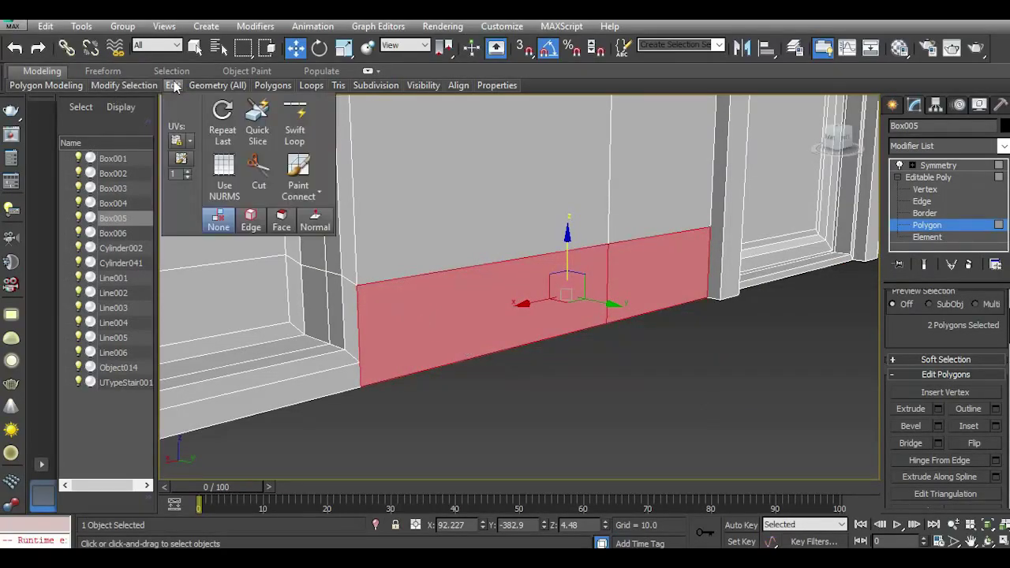
Insert a vertical edge loop with Swift Loop on the wall panel, just beside the door frame.
{"action": "left_click", "coordinate": [290, 128]}
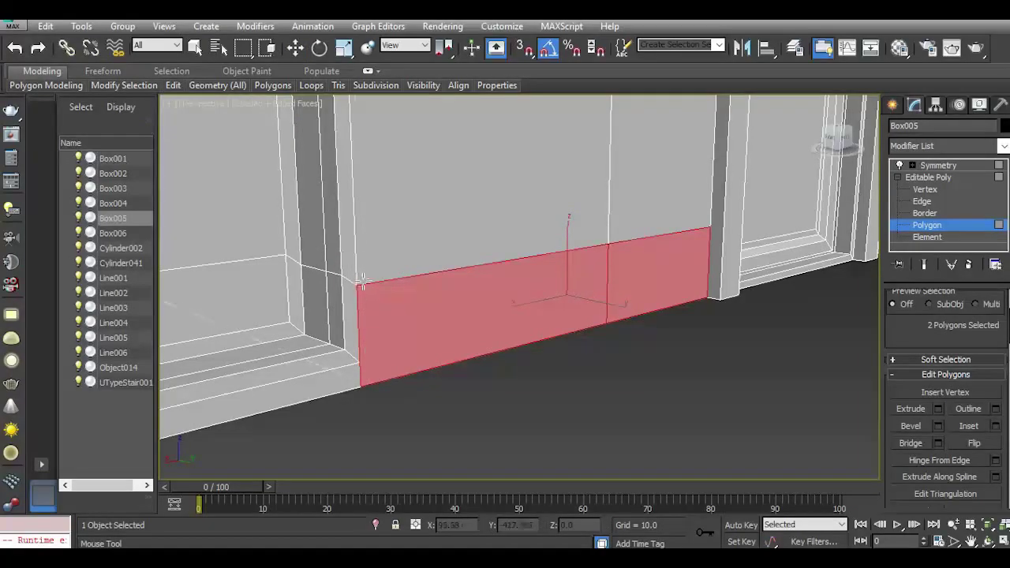
{"action": "left_click", "coordinate": [365, 283]}
{"action": "left_click", "coordinate": [296, 46]}
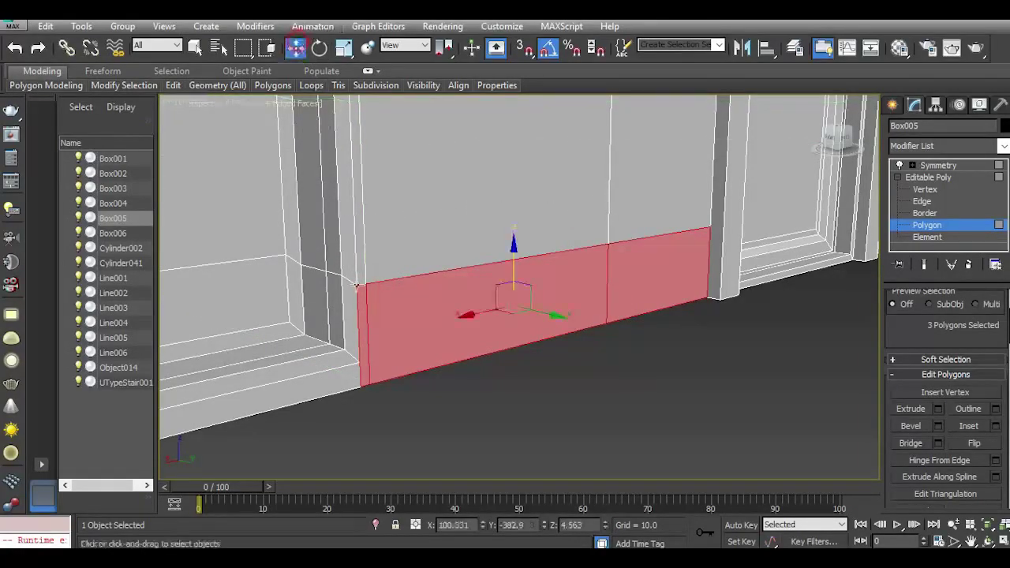
Extrude the two base strip polygons between the narrow frame-side polygon and the next opening by a height of 1.214.
{"action": "left_click", "coordinate": [364, 299]}
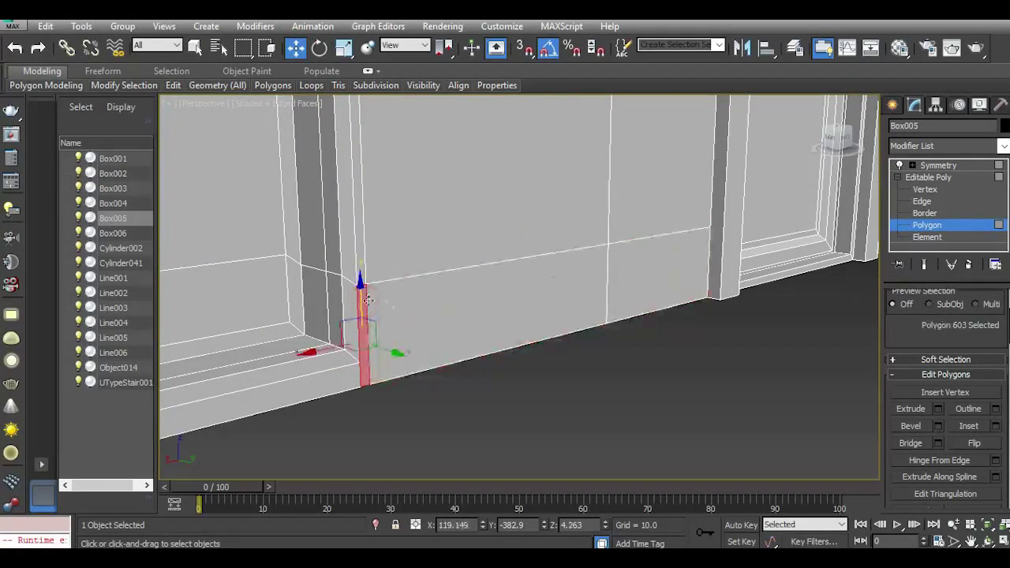
{"action": "left_click", "coordinate": [464, 333]}
{"action": "left_click", "coordinate": [645, 292], "text": "ctrl"}
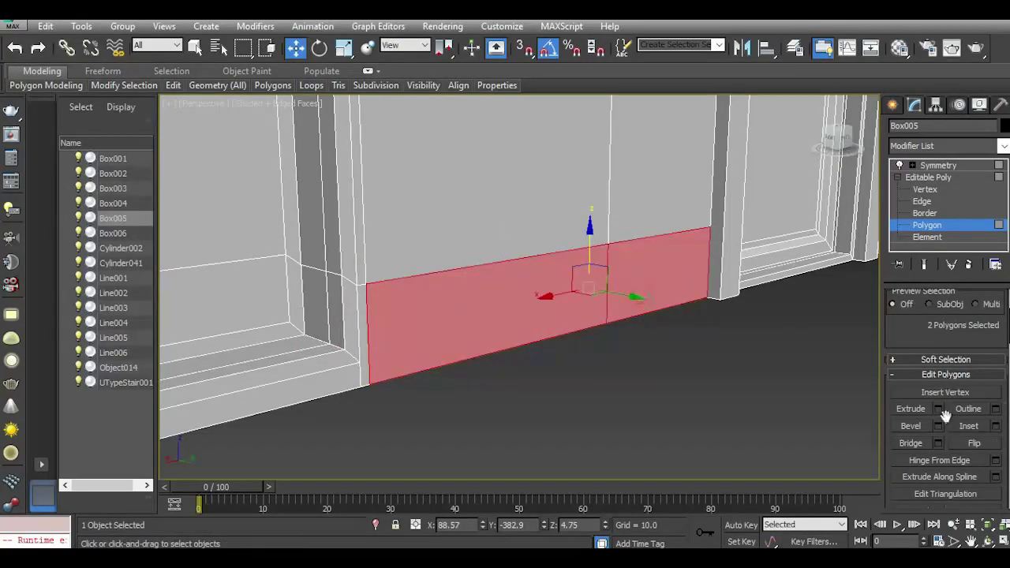
{"action": "left_click", "coordinate": [938, 409]}
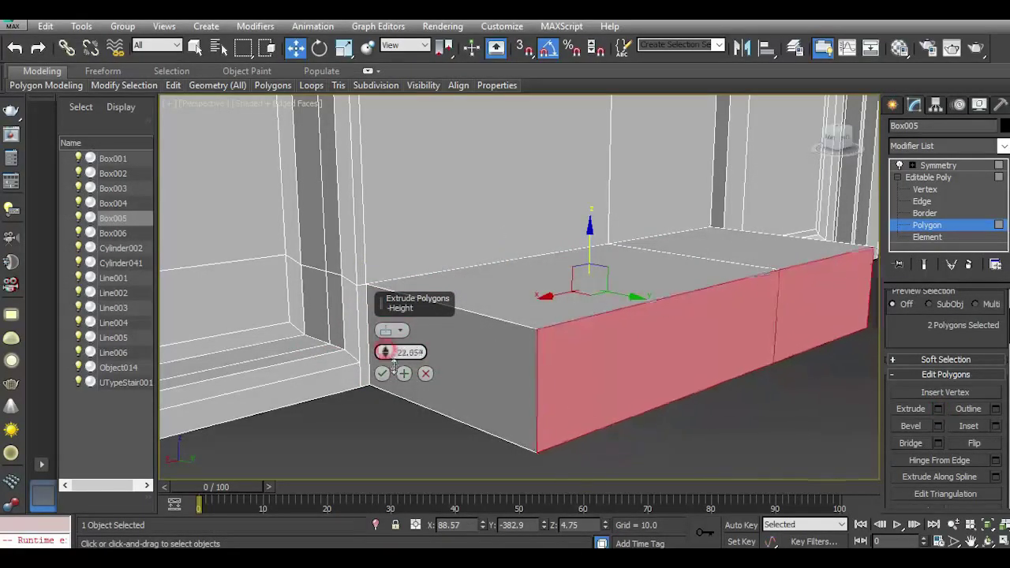
{"action": "left_click_drag", "start_coordinate": [385, 352], "coordinate": [416, 454]}
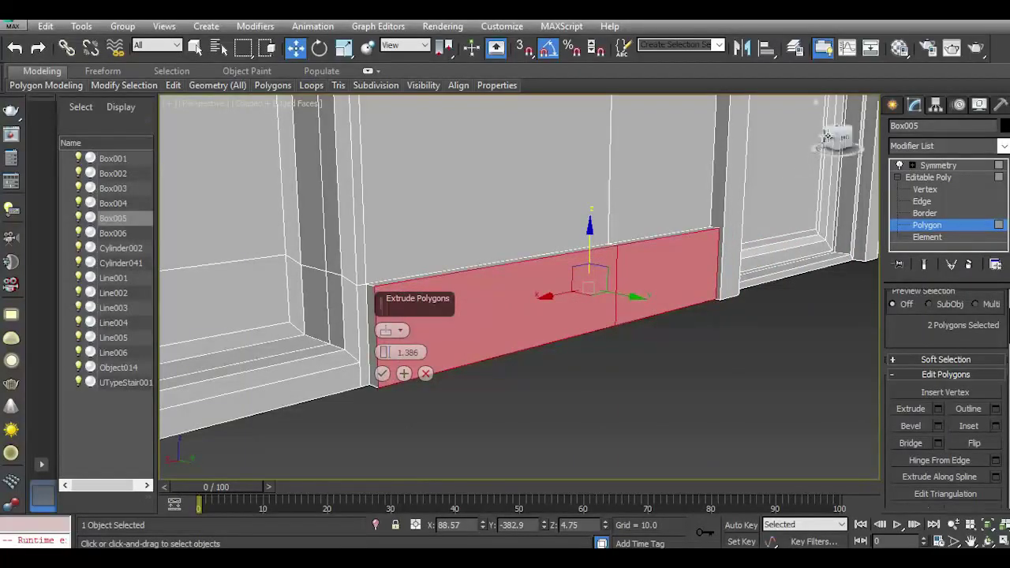
{"action": "left_click_drag", "start_coordinate": [826, 137], "coordinate": [820, 149]}
{"action": "scroll", "coordinate": [818, 138], "scroll_direction": "up", "scroll_amount": 3}
{"action": "middle_click_drag", "start_coordinate": [628, 320], "coordinate": [620, 242]}
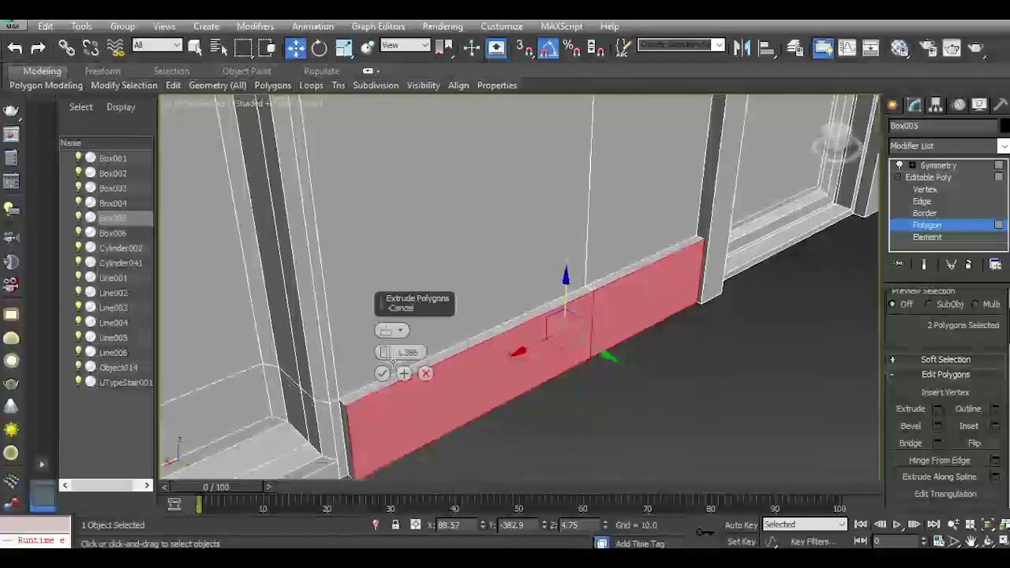
{"action": "left_click_drag", "start_coordinate": [385, 354], "coordinate": [383, 352]}
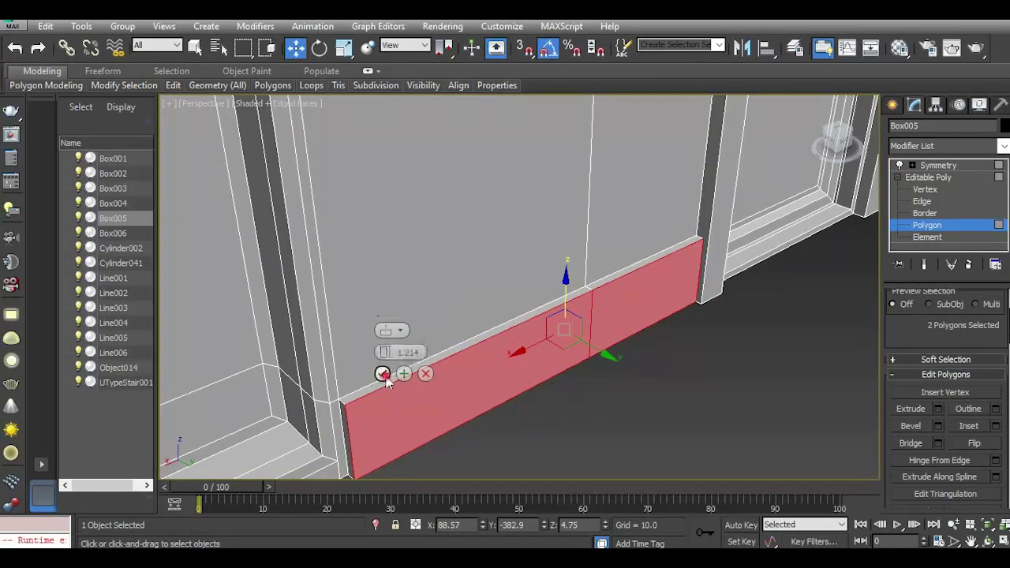
{"action": "left_click", "coordinate": [382, 373]}
Start chamfering the two upper outer edges of the extruded base strip, with Open Chamfer turned off.
{"action": "left_click", "coordinate": [922, 201]}
{"action": "double_click", "coordinate": [437, 361]}
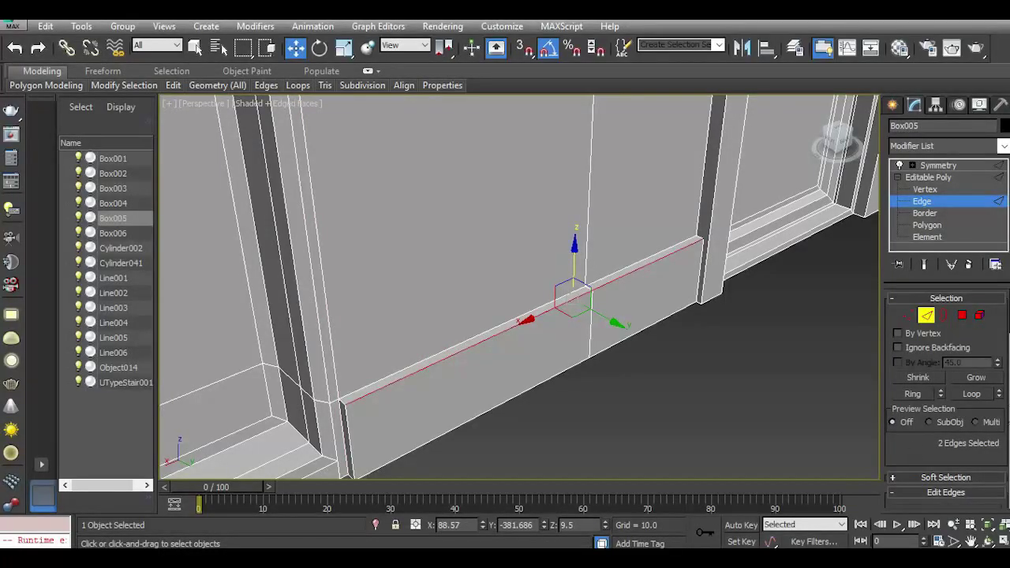
{"action": "scroll", "coordinate": [927, 437], "scroll_direction": "down", "scroll_amount": 3}
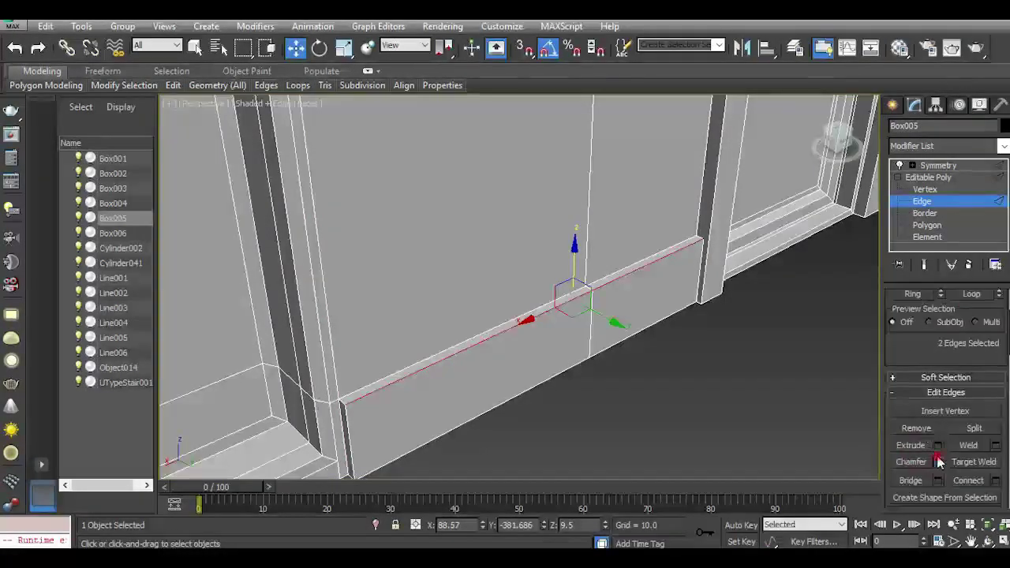
{"action": "left_click", "coordinate": [938, 461]}
{"action": "scroll", "coordinate": [367, 402], "scroll_direction": "up", "scroll_amount": 4}
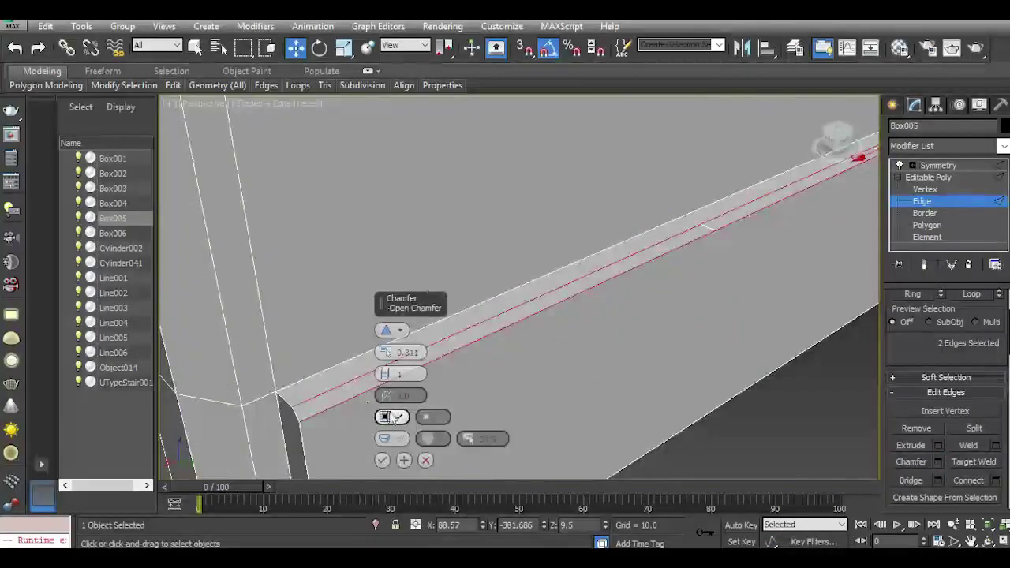
{"action": "left_click", "coordinate": [387, 416]}
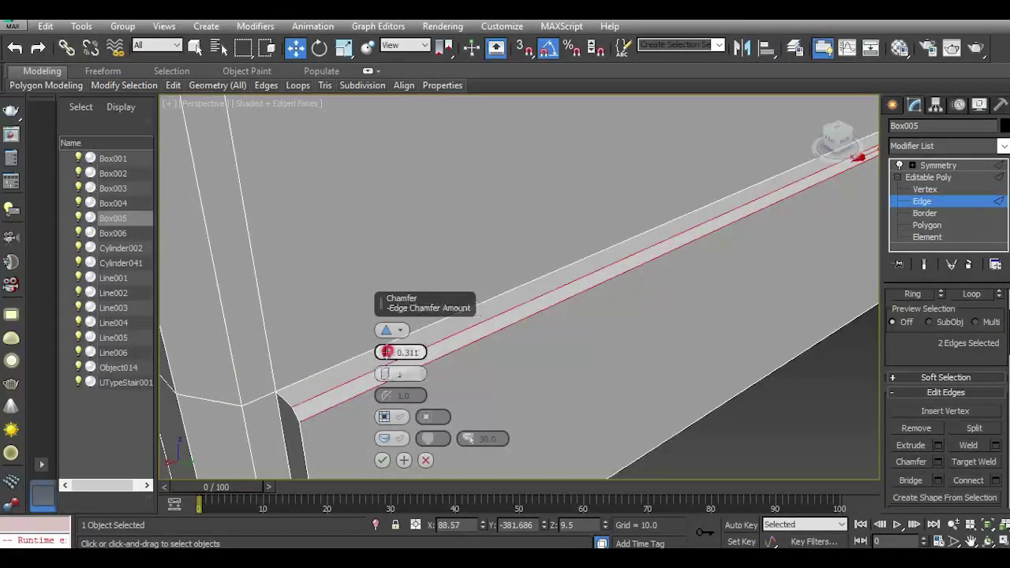
Chamfer the upper outer edges of the raised base trim between the two doors by 0.655.
{"action": "right_click", "coordinate": [387, 352]}
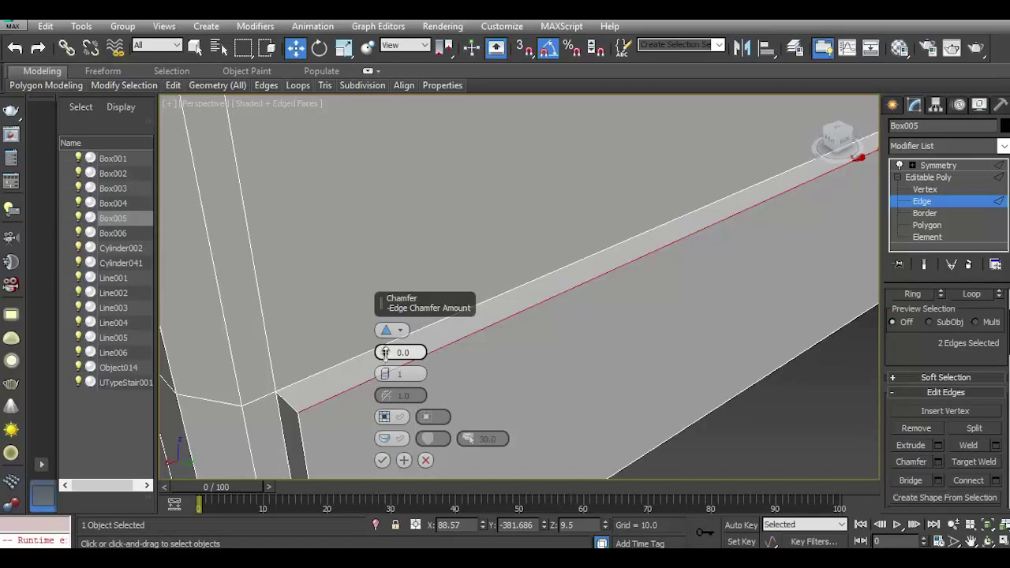
{"action": "left_click_drag", "start_coordinate": [386, 354], "coordinate": [384, 352]}
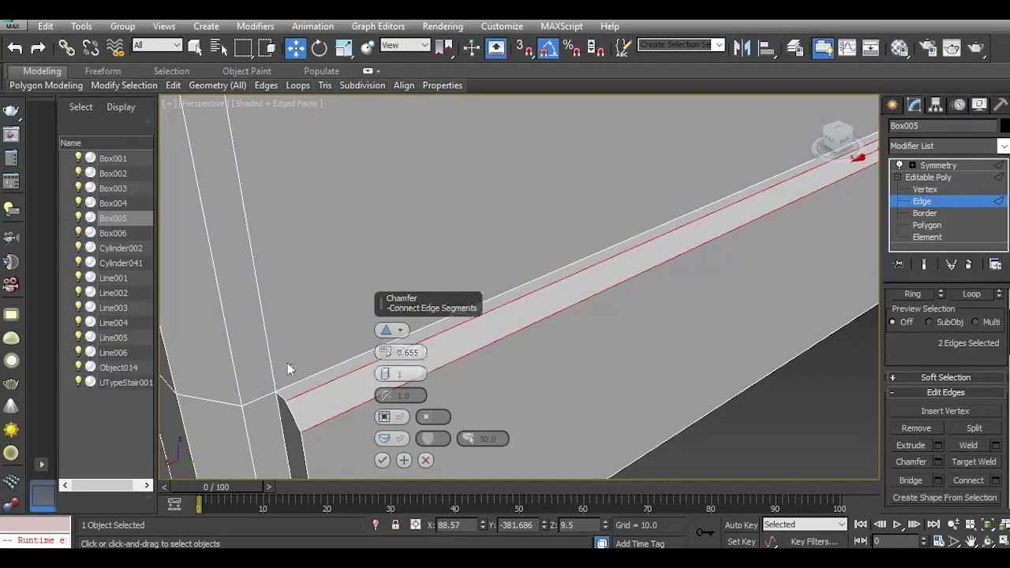
{"action": "left_click", "coordinate": [382, 460]}
{"action": "scroll", "coordinate": [323, 335], "scroll_direction": "down", "scroll_amount": 3}
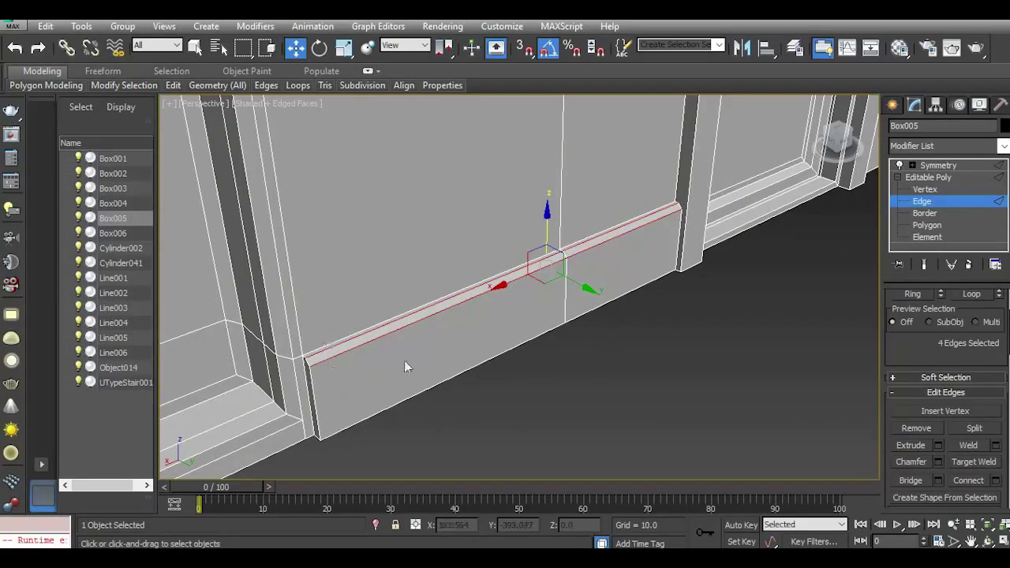
Select the flat base strip polygons around the building, including the corner piece beside the large front opening.
{"action": "middle_click_drag", "start_coordinate": [607, 338], "coordinate": [127, 429]}
{"action": "middle_click_drag", "start_coordinate": [514, 300], "coordinate": [387, 430]}
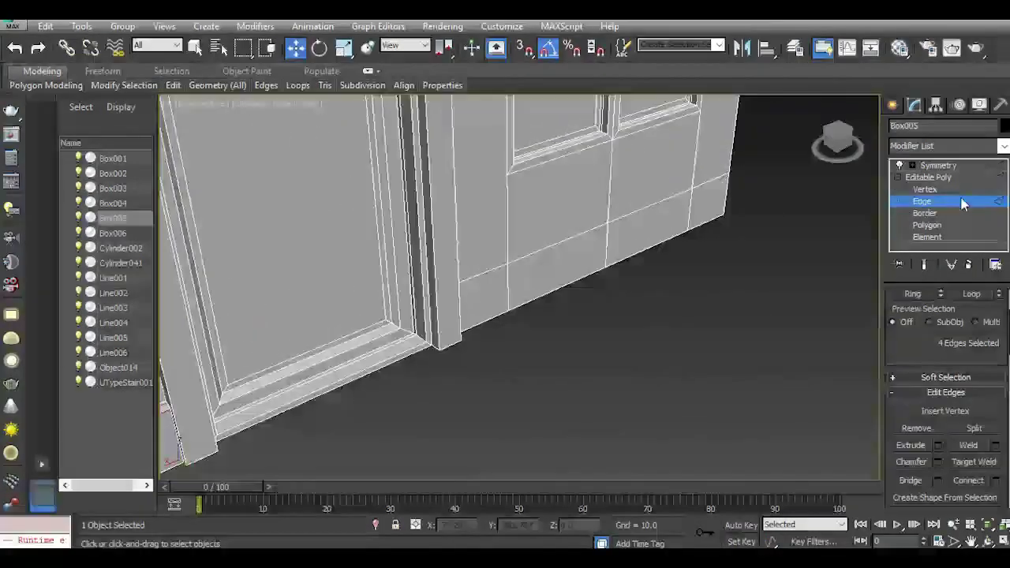
{"action": "left_click", "coordinate": [926, 225]}
{"action": "left_click", "coordinate": [483, 292]}
{"action": "left_click", "coordinate": [557, 282], "text": "shift"}
{"action": "scroll", "coordinate": [557, 281], "scroll_direction": "down", "scroll_amount": 5}
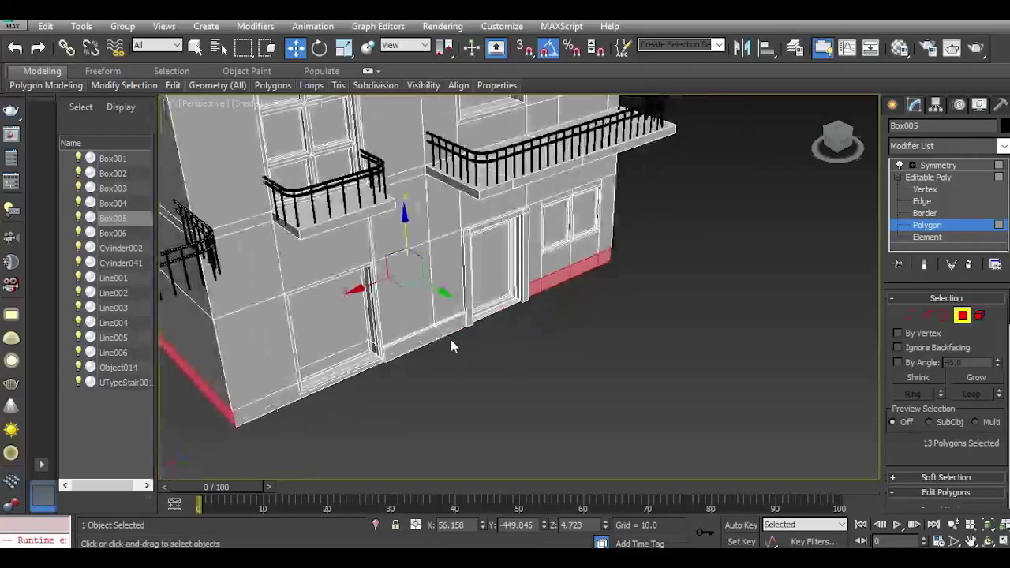
{"action": "middle_click_drag", "start_coordinate": [450, 341], "coordinate": [567, 294]}
{"action": "scroll", "coordinate": [413, 346], "scroll_direction": "up", "scroll_amount": 6}
{"action": "left_click", "coordinate": [459, 323], "text": "ctrl"}
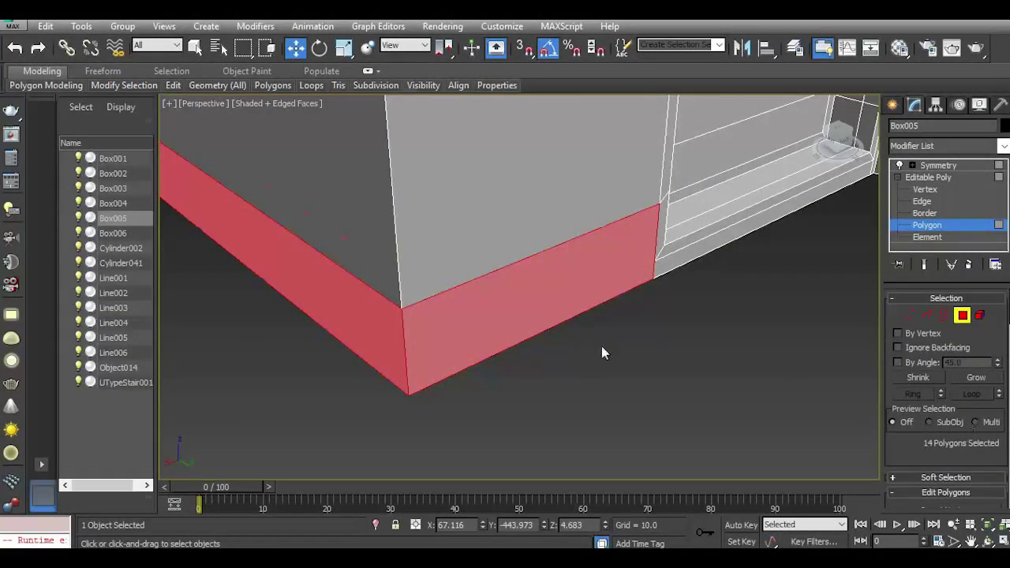
Add vertical edge loops with Swift Loop across the base strip beside the door frame and the large opening.
{"action": "scroll", "coordinate": [602, 347], "scroll_direction": "down", "scroll_amount": 5}
{"action": "left_click_drag", "start_coordinate": [847, 138], "coordinate": [806, 143]}
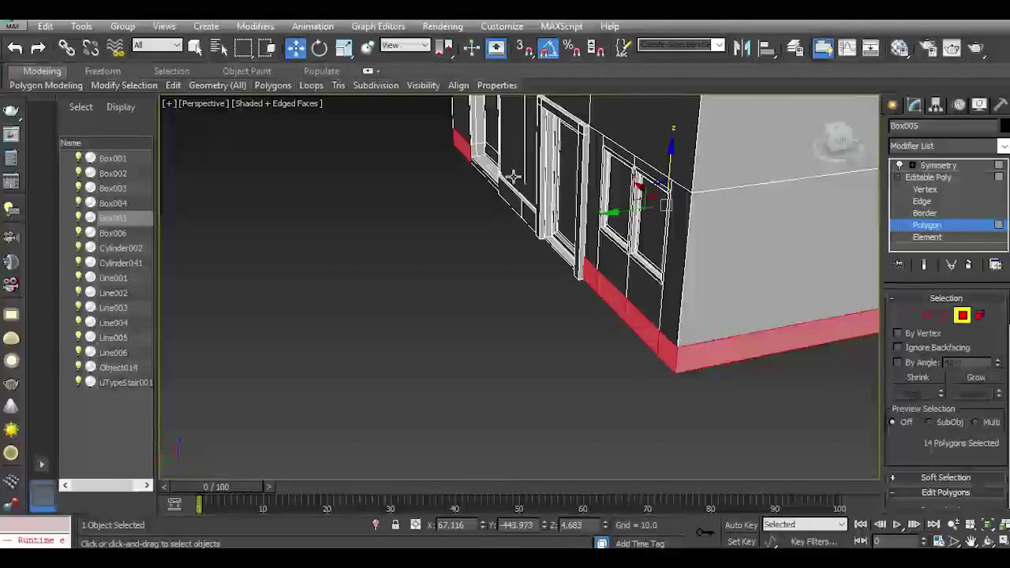
{"action": "scroll", "coordinate": [587, 265], "scroll_direction": "up", "scroll_amount": 3}
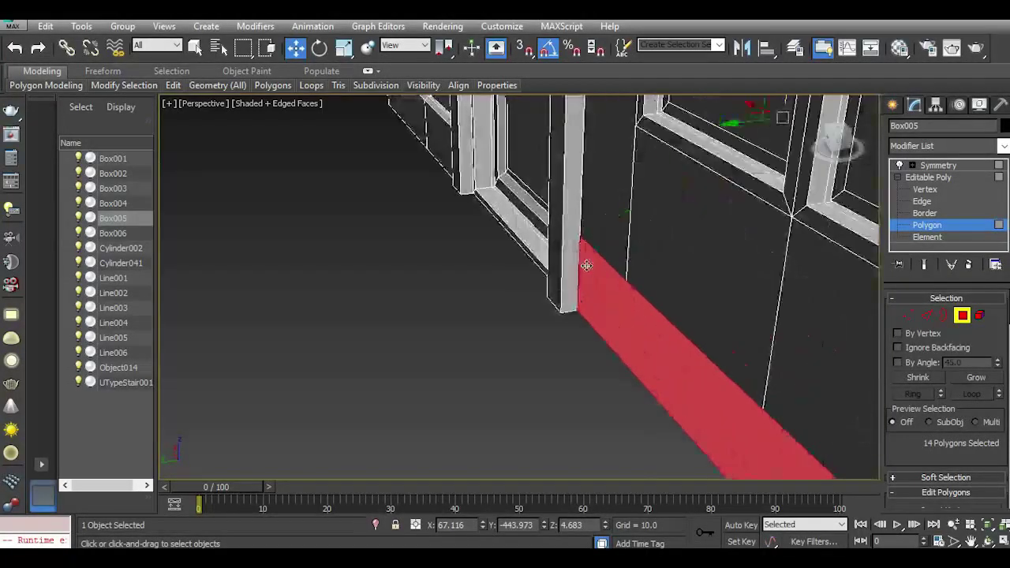
{"action": "mouse_move", "coordinate": [175, 89]}
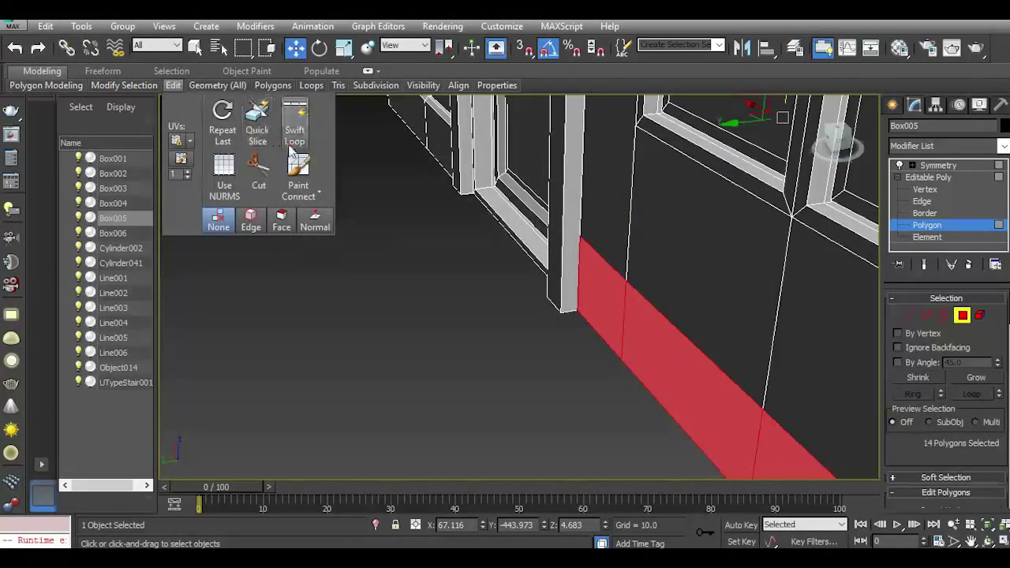
{"action": "left_click", "coordinate": [290, 148]}
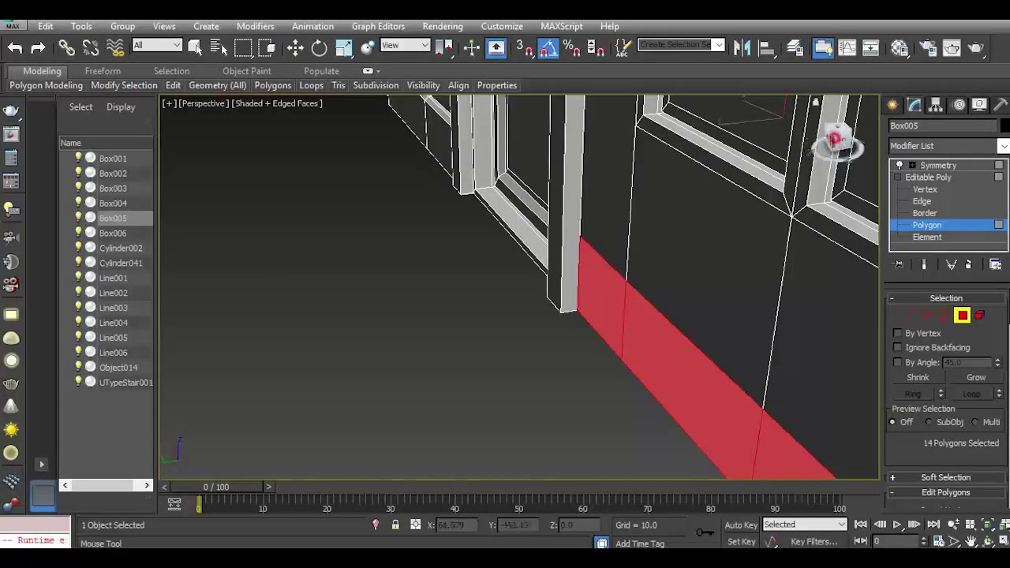
{"action": "left_click_drag", "start_coordinate": [834, 138], "coordinate": [860, 139]}
{"action": "middle_click_drag", "start_coordinate": [668, 220], "coordinate": [375, 272]}
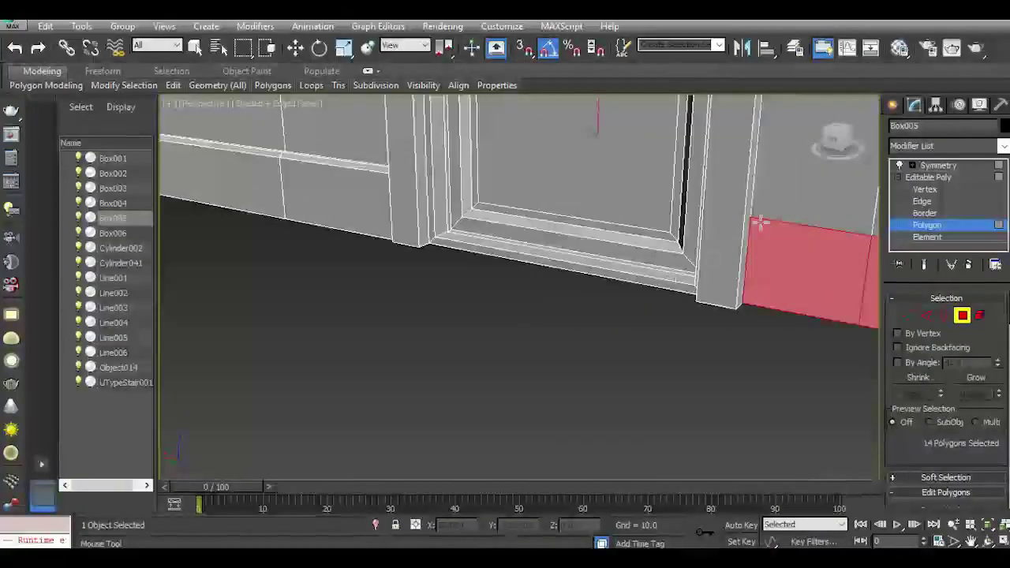
{"action": "scroll", "coordinate": [694, 286], "scroll_direction": "down", "scroll_amount": 3}
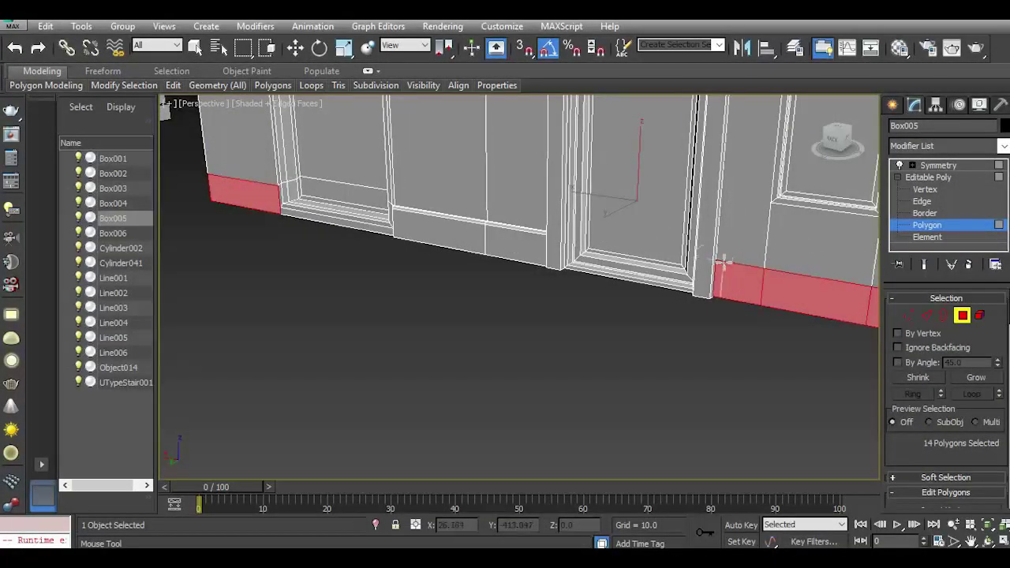
{"action": "left_click", "coordinate": [723, 264]}
{"action": "middle_click_drag", "start_coordinate": [563, 247], "coordinate": [670, 294]}
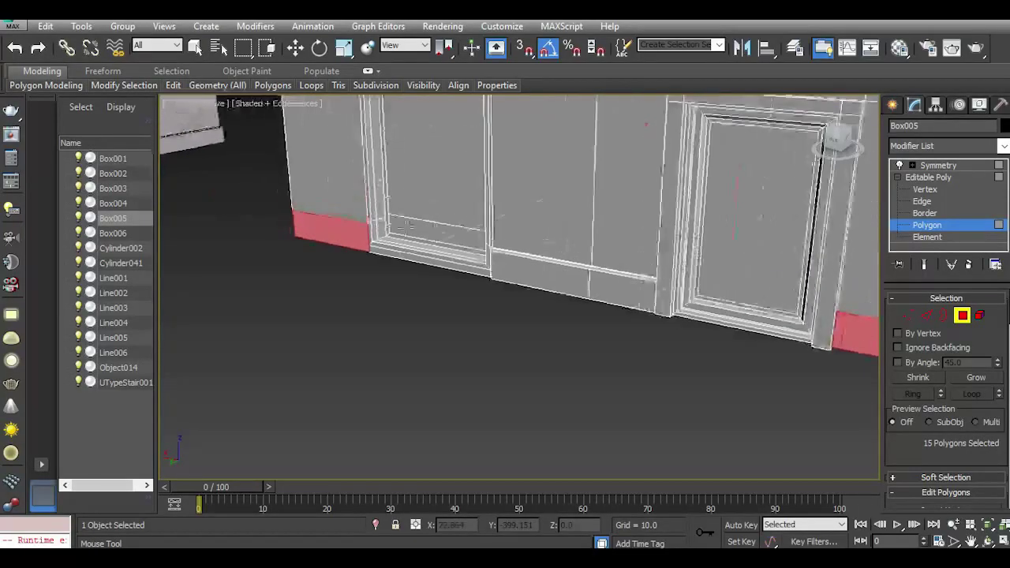
{"action": "left_click", "coordinate": [360, 228]}
Deselect the two narrow base polygons beside the large opening and the door frame.
{"action": "left_click", "coordinate": [297, 50]}
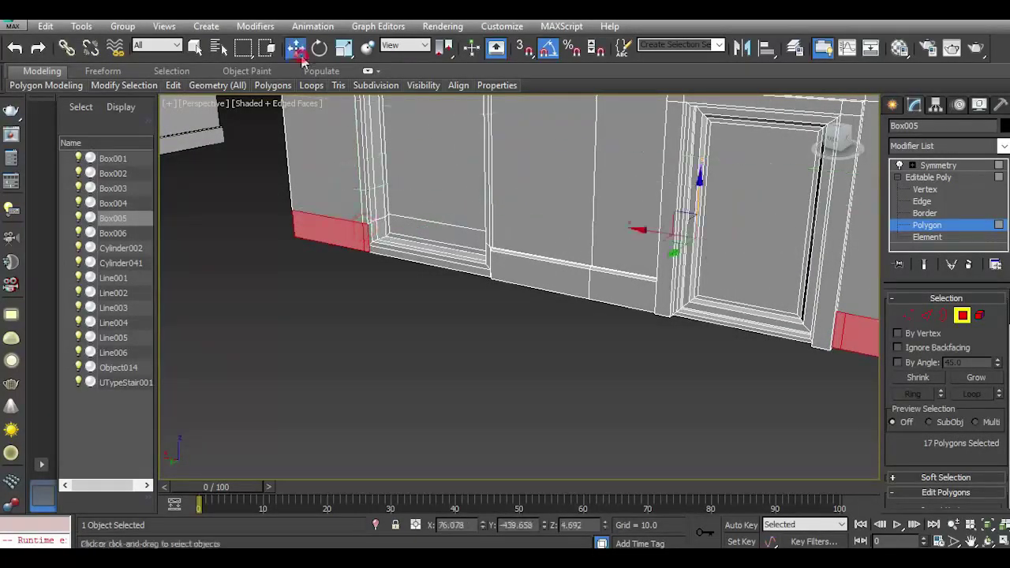
{"action": "left_click", "coordinate": [366, 235], "text": "alt"}
{"action": "left_click", "coordinate": [837, 330], "text": "alt"}
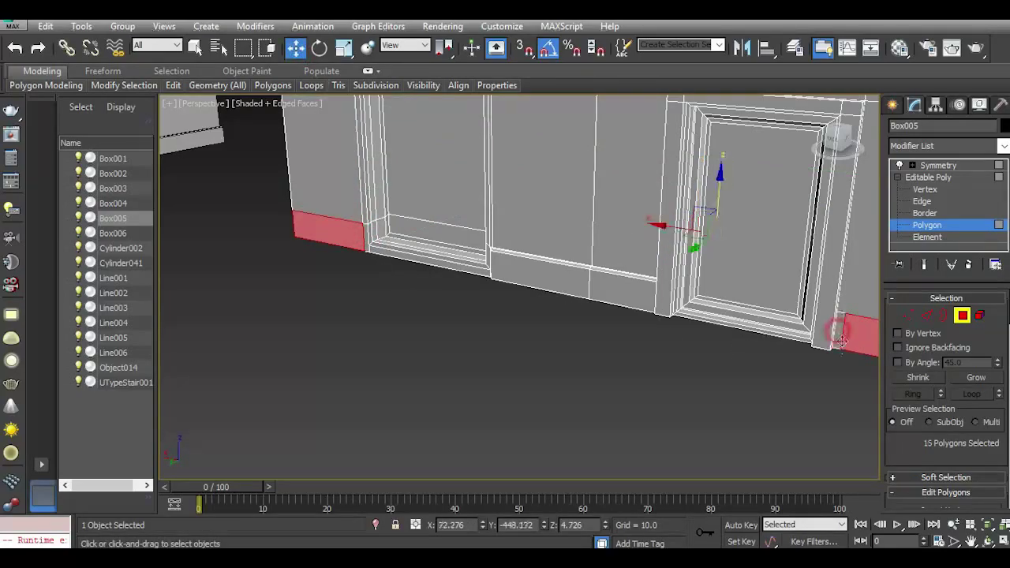
Try to extrude the selected base strip polygons by 1.214.
{"action": "middle_click_drag", "start_coordinate": [814, 357], "coordinate": [512, 371]}
{"action": "left_click_drag", "start_coordinate": [963, 462], "coordinate": [963, 347]}
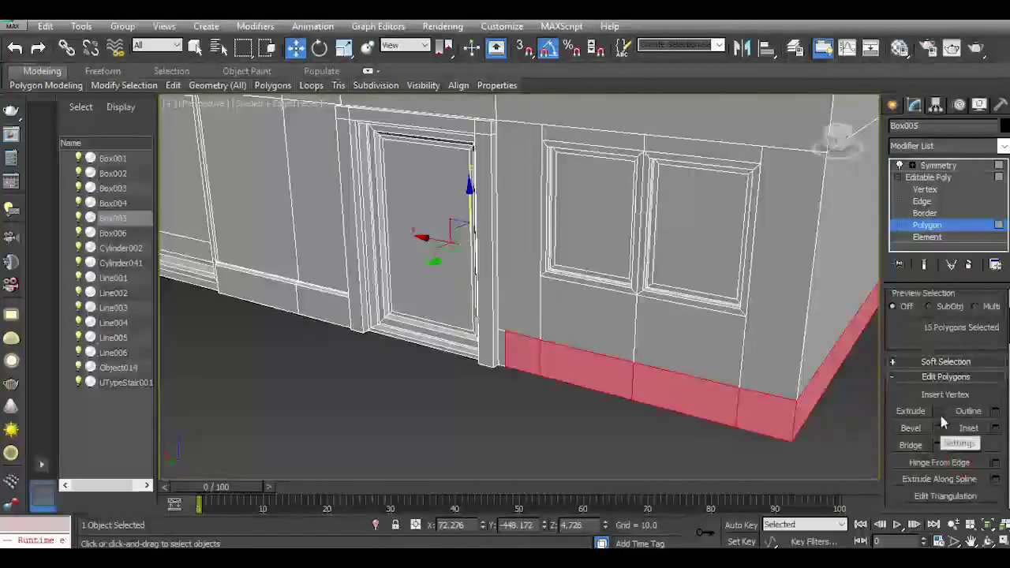
{"action": "left_click", "coordinate": [939, 412]}
{"action": "left_click_drag", "start_coordinate": [837, 141], "coordinate": [806, 150]}
{"action": "scroll", "coordinate": [404, 392], "scroll_direction": "up", "scroll_amount": 5}
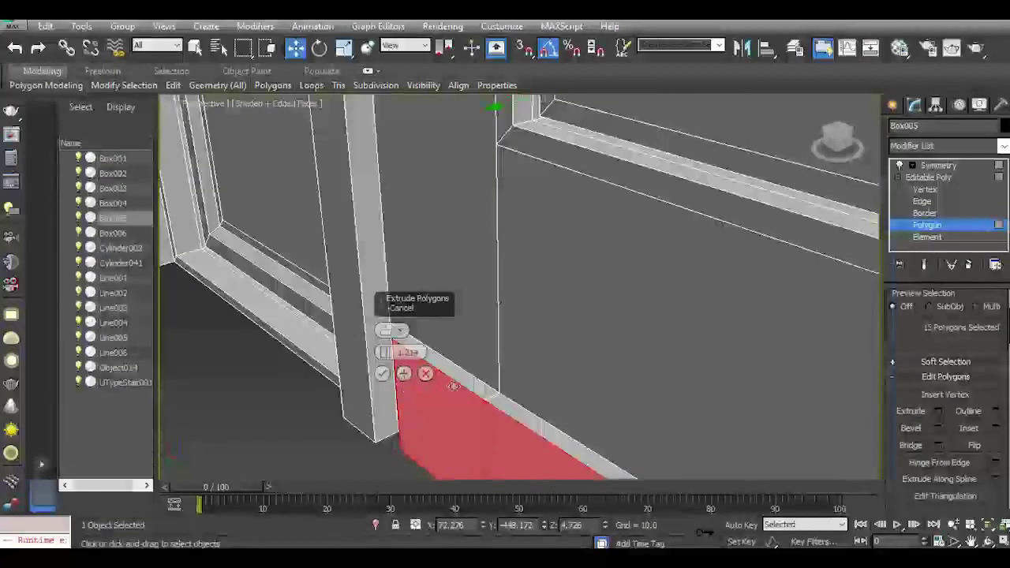
{"action": "middle_click_drag", "start_coordinate": [474, 389], "coordinate": [536, 410]}
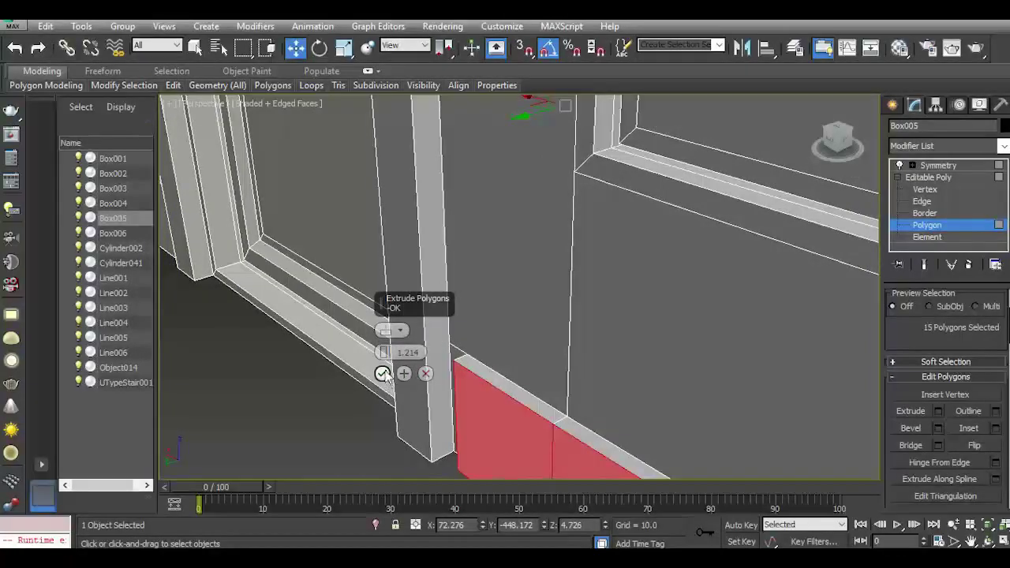
{"action": "left_click", "coordinate": [425, 374]}
Undo the polygon deselections and the added Swift Loop edges on the base strip.
{"action": "left_click", "coordinate": [16, 49]}
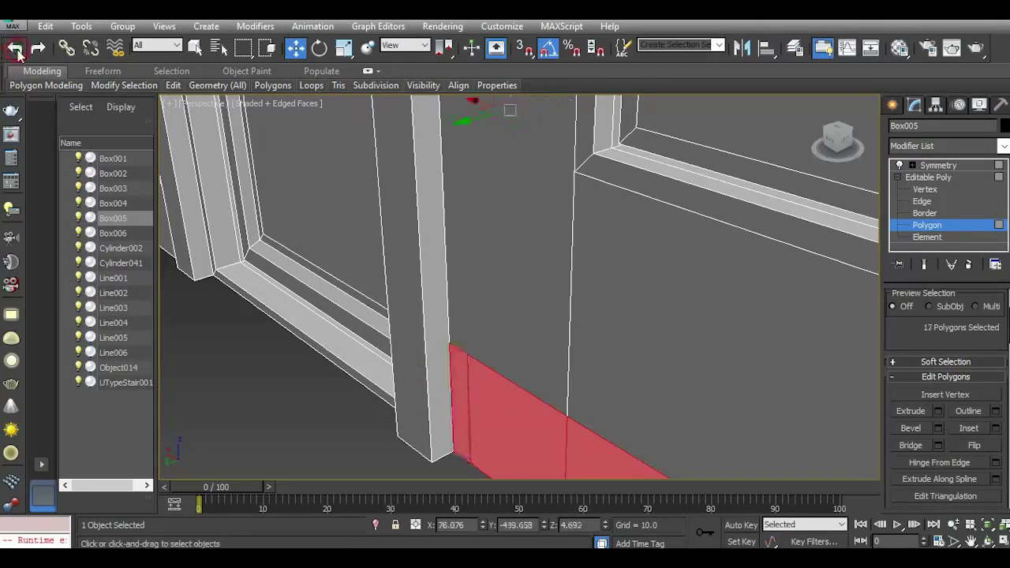
{"action": "middle_click_drag", "start_coordinate": [494, 357], "coordinate": [553, 318], "text": "alt"}
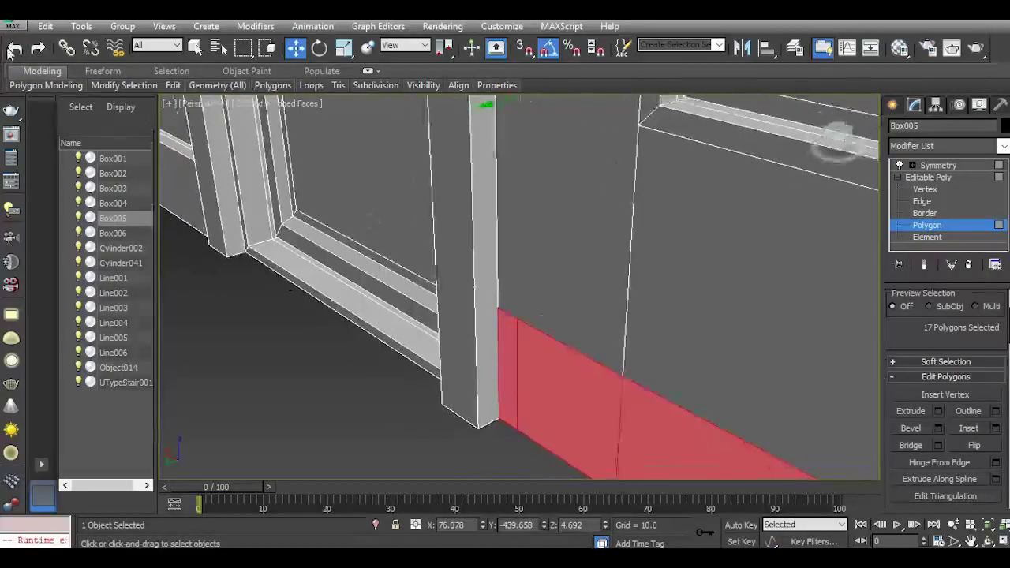
{"action": "left_click", "coordinate": [14, 48]}
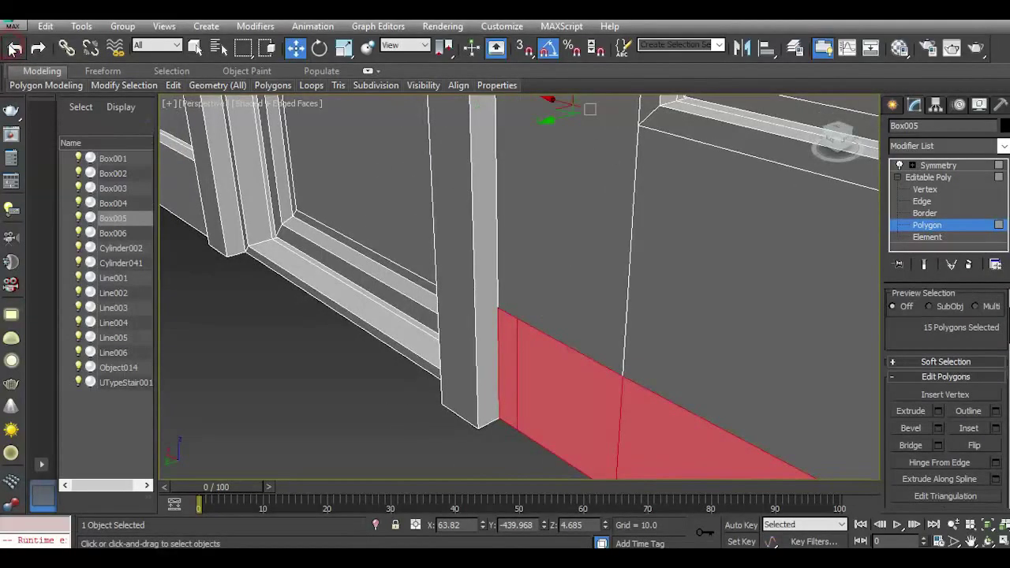
Try extruding the base strip polygons without the extra edge loops, inspect the end at the large opening, and undo the extrusion.
{"action": "left_click", "coordinate": [937, 411]}
{"action": "left_click", "coordinate": [383, 374]}
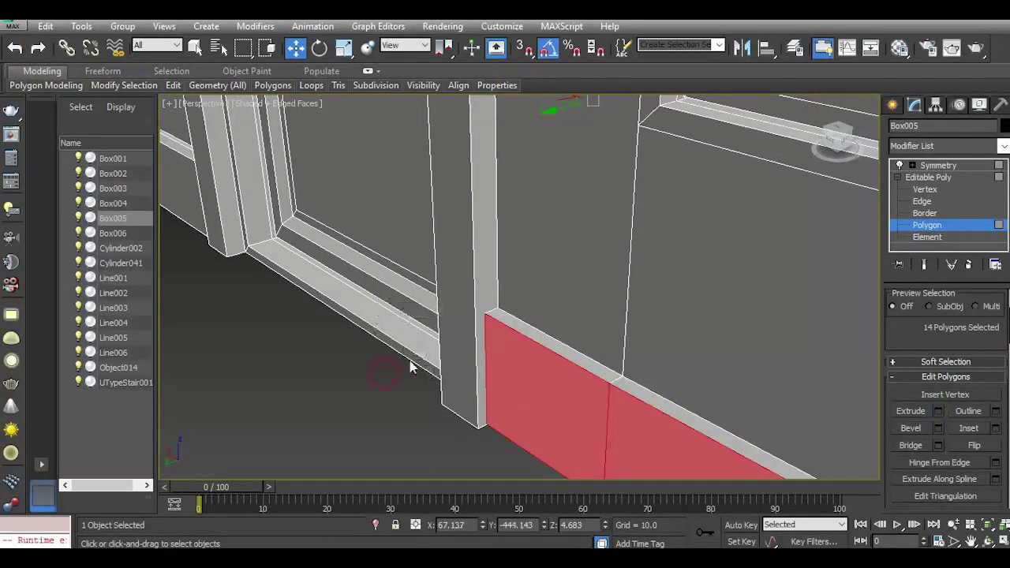
{"action": "scroll", "coordinate": [424, 367], "scroll_direction": "down", "scroll_amount": 4}
{"action": "middle_click_drag", "start_coordinate": [387, 340], "coordinate": [614, 431]}
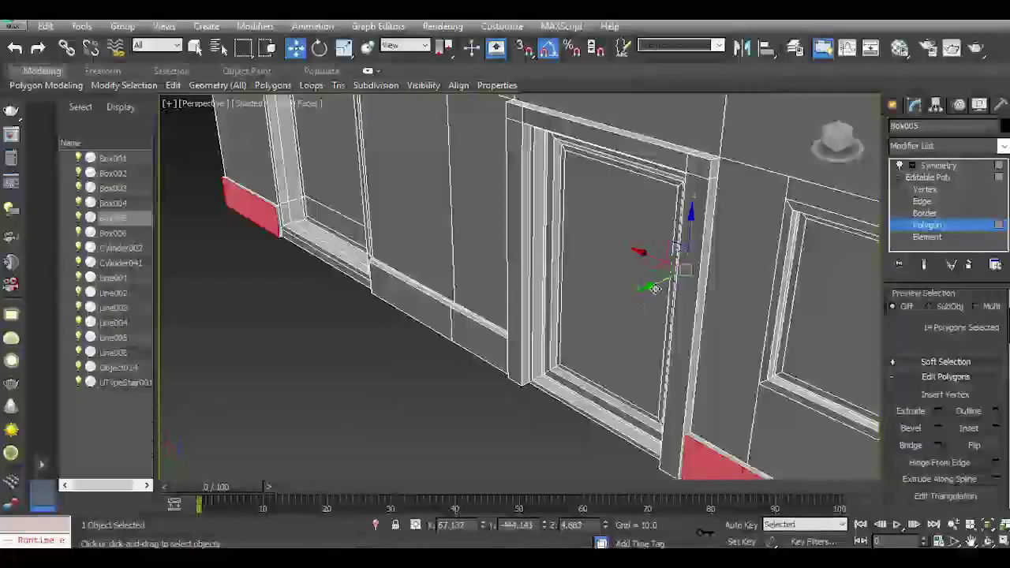
{"action": "scroll", "coordinate": [269, 213], "scroll_direction": "up", "scroll_amount": 6}
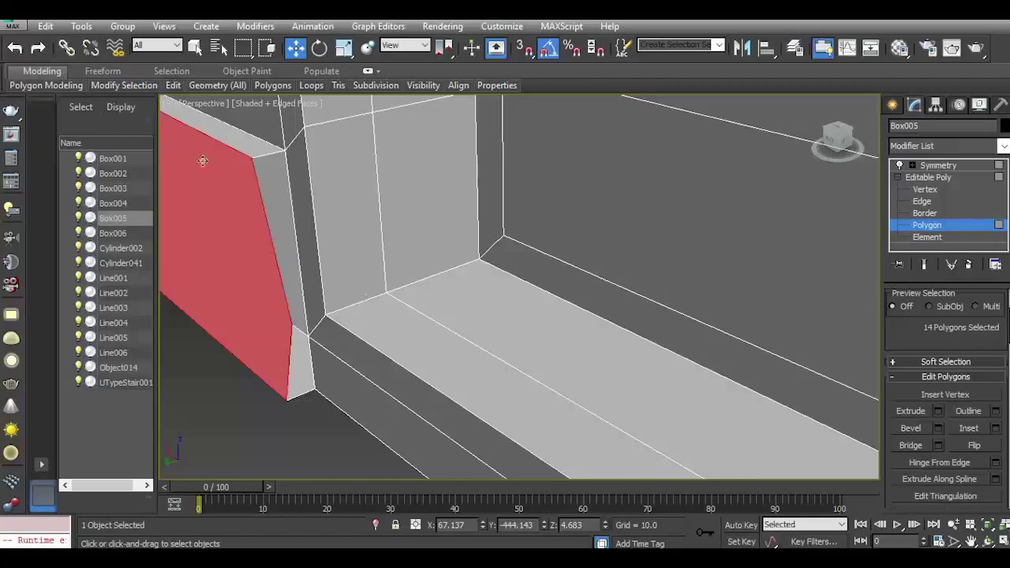
{"action": "left_click", "coordinate": [22, 53]}
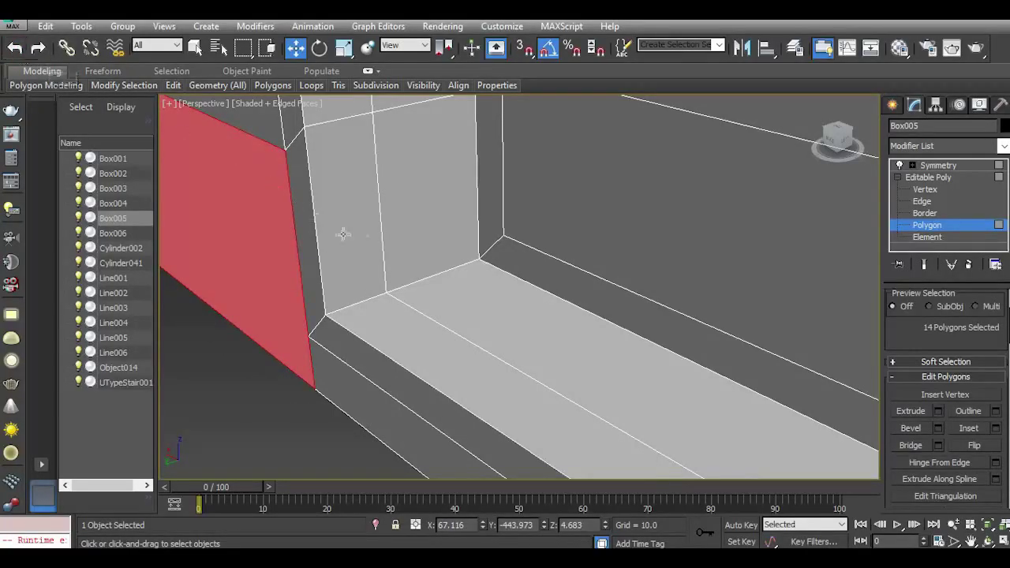
Add vertical edge loops with Swift Loop across the base strip next to the large opening and the door frame.
{"action": "mouse_move", "coordinate": [169, 87]}
{"action": "left_click", "coordinate": [295, 123]}
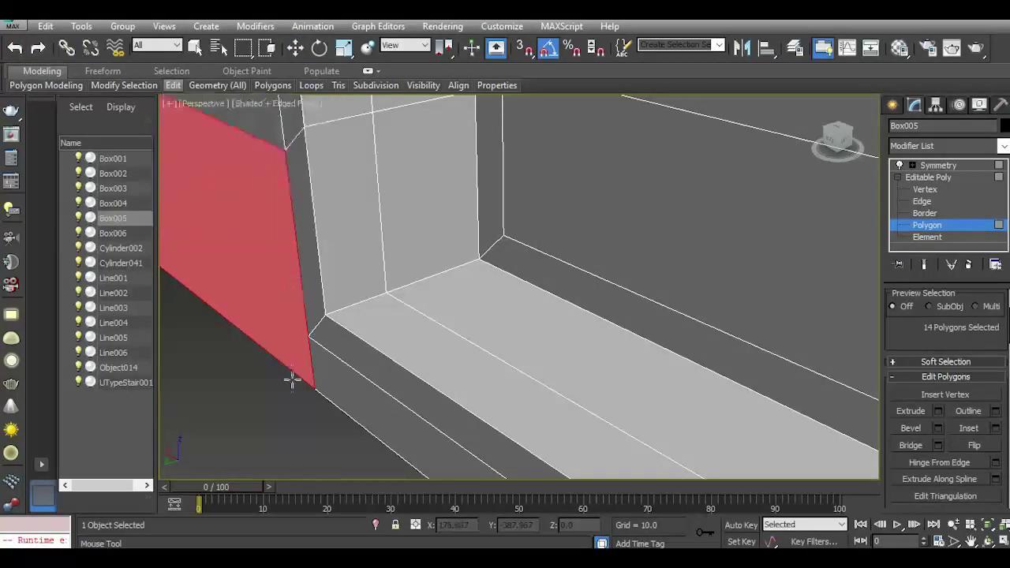
{"action": "scroll", "coordinate": [282, 224], "scroll_direction": "down", "scroll_amount": 4}
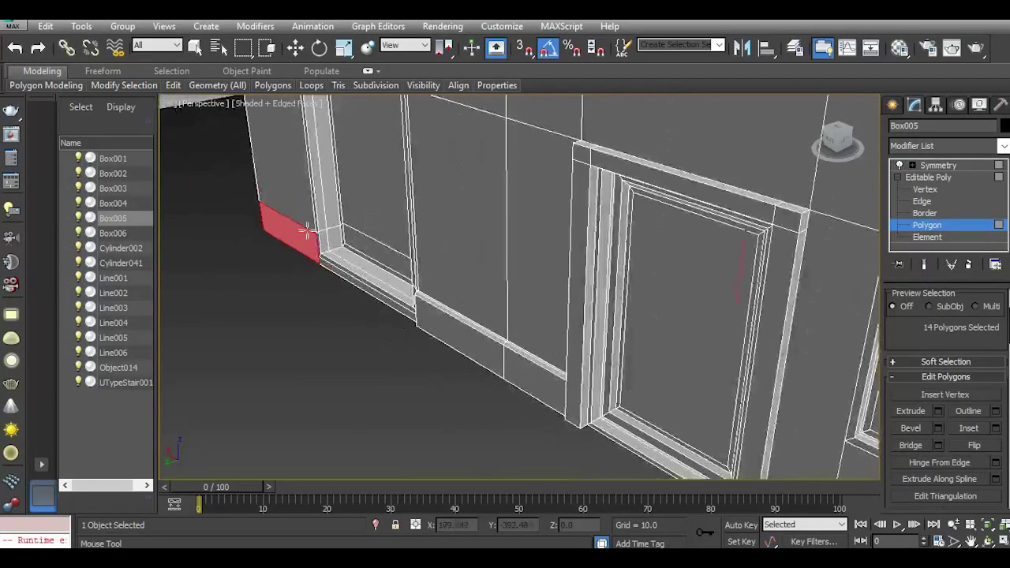
{"action": "left_click_drag", "start_coordinate": [851, 142], "coordinate": [869, 132]}
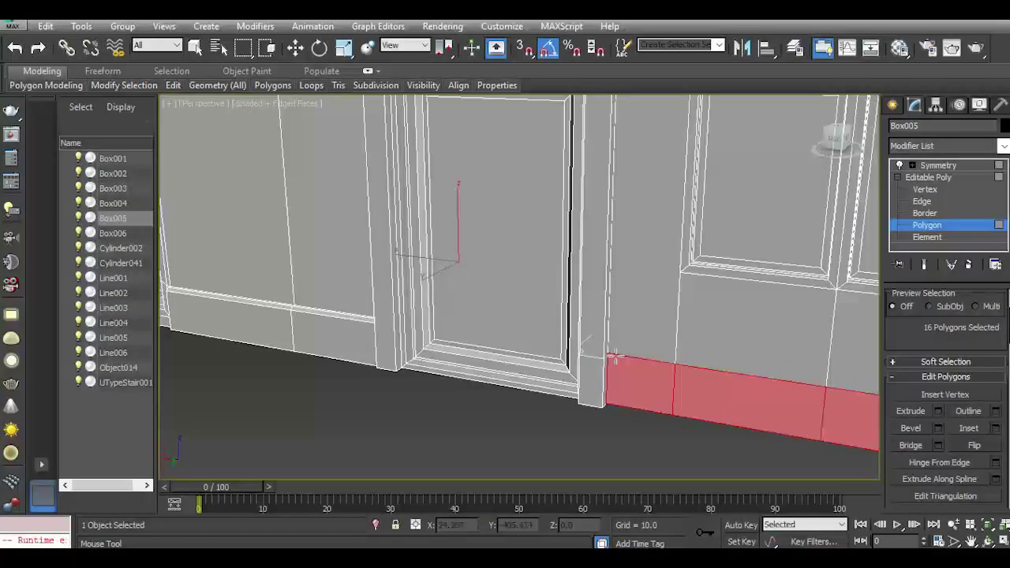
Deselect the narrow base polygons beside the openings and extrude the remaining base strip polygons by 1.214.
{"action": "left_click", "coordinate": [295, 49]}
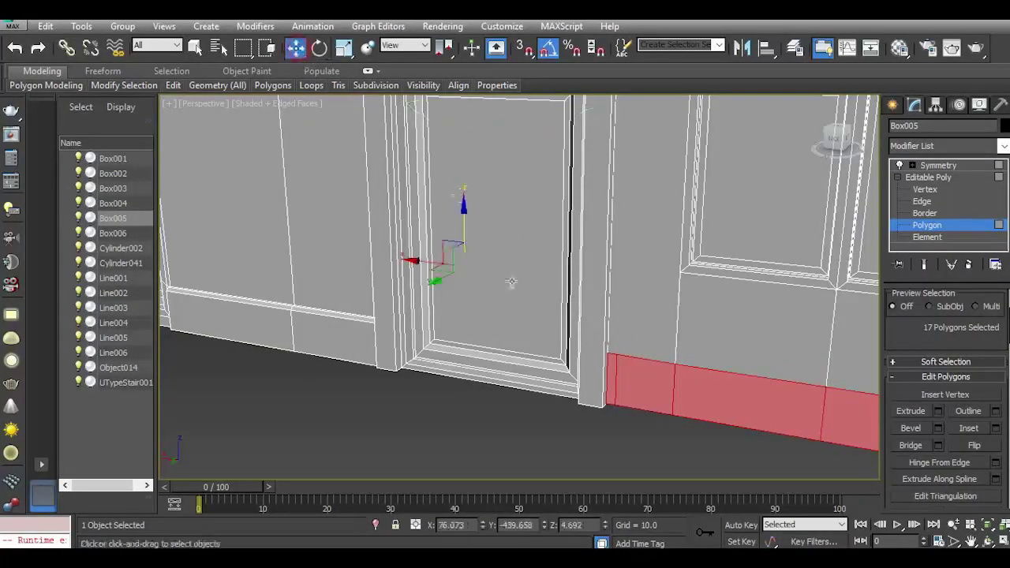
{"action": "left_click", "coordinate": [607, 386], "text": "alt"}
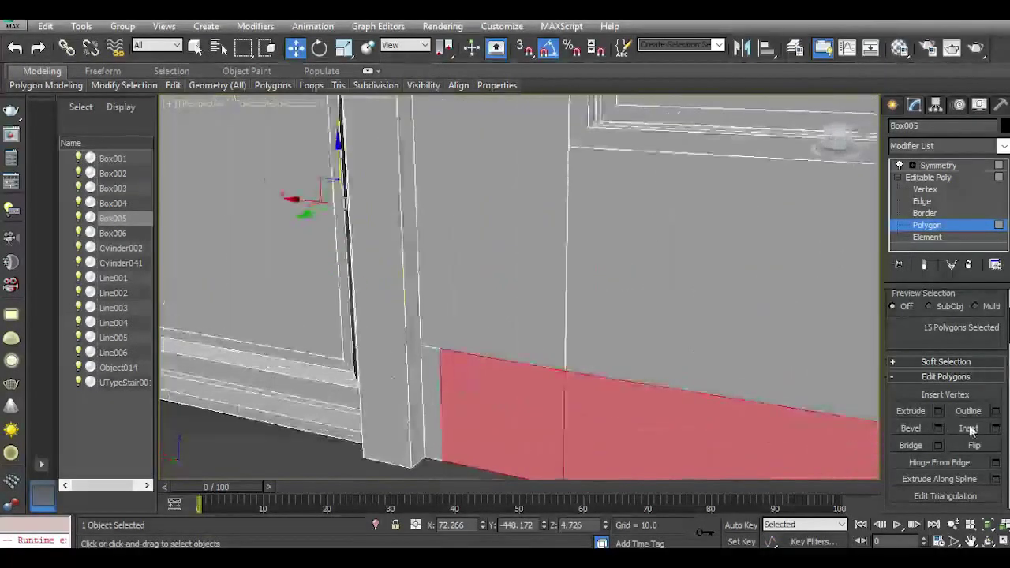
{"action": "left_click", "coordinate": [938, 411]}
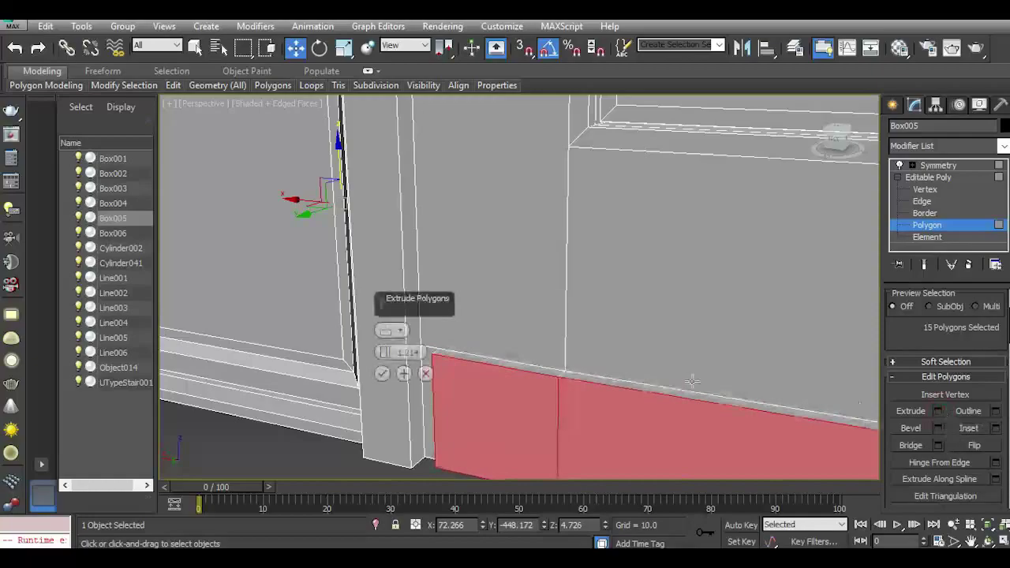
{"action": "left_click", "coordinate": [382, 374]}
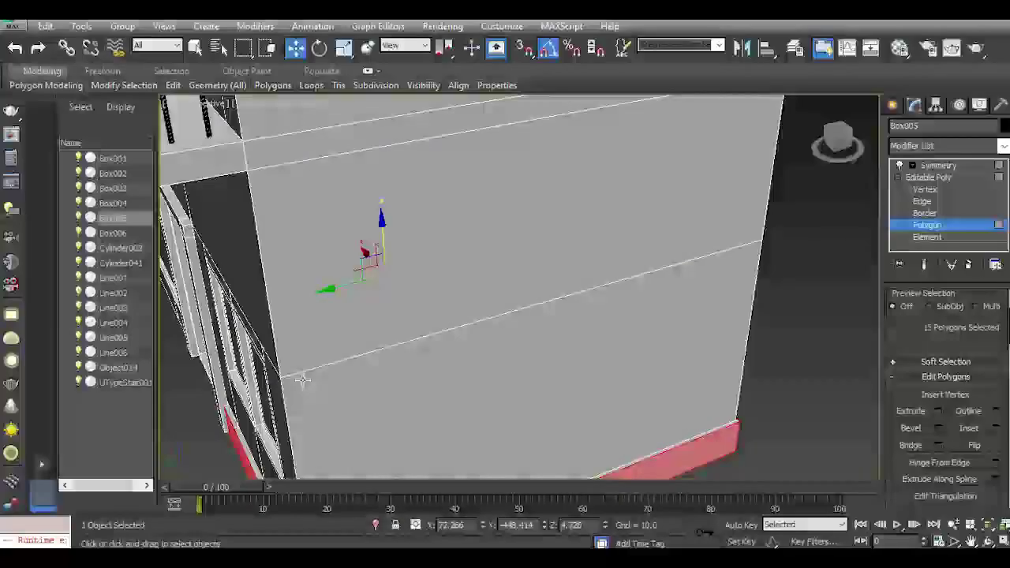
Select the front base strip polygons beneath the windows, from the building corner to the door frame.
{"action": "middle_click_drag", "start_coordinate": [303, 379], "coordinate": [365, 203]}
{"action": "middle_click_drag", "start_coordinate": [379, 425], "coordinate": [408, 412]}
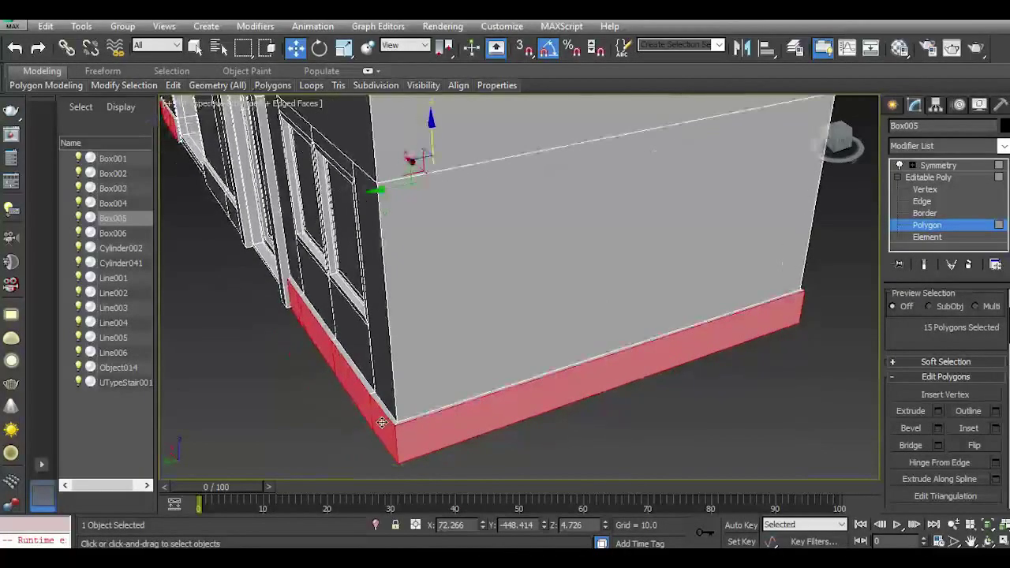
{"action": "left_click", "coordinate": [382, 423]}
{"action": "left_click", "coordinate": [345, 384], "text": "ctrl"}
{"action": "left_click", "coordinate": [325, 356], "text": "ctrl"}
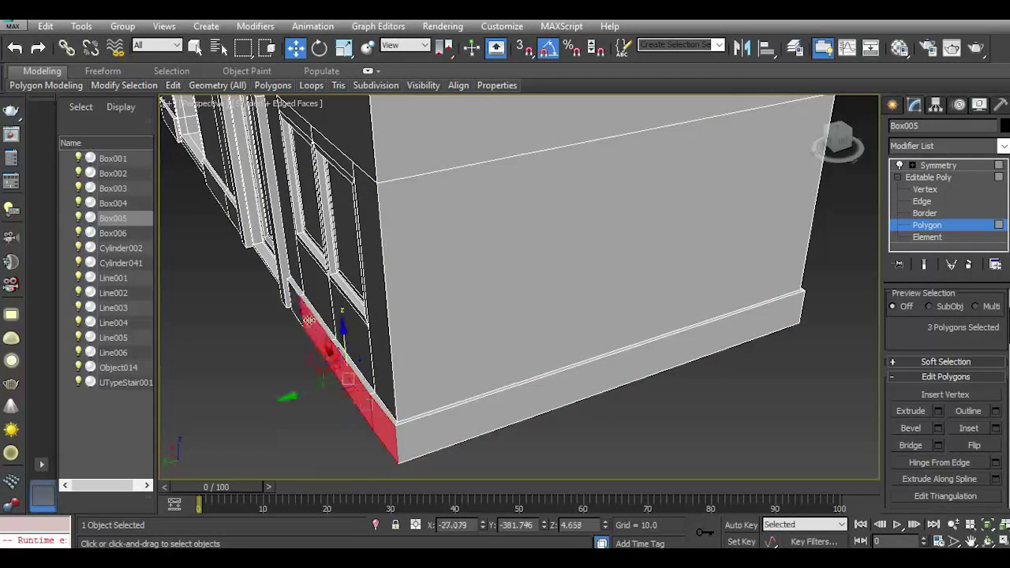
{"action": "left_click", "coordinate": [300, 308], "text": "ctrl"}
{"action": "scroll", "coordinate": [920, 345], "scroll_direction": "down", "scroll_amount": 5}
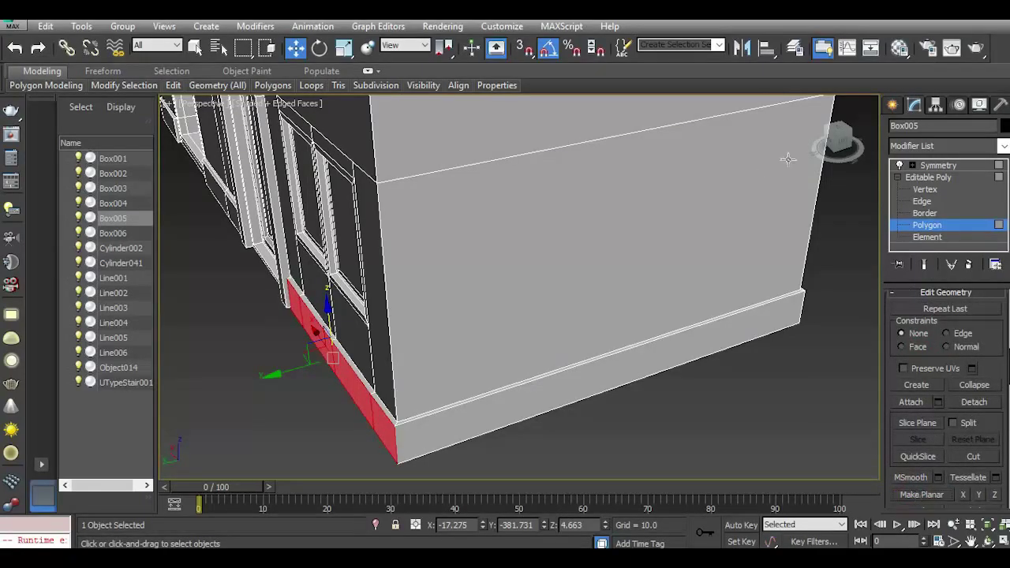
Select the base strip polygons along the building's opposite wall and flatten them with Make Planar.
{"action": "left_click_drag", "start_coordinate": [843, 140], "coordinate": [749, 161]}
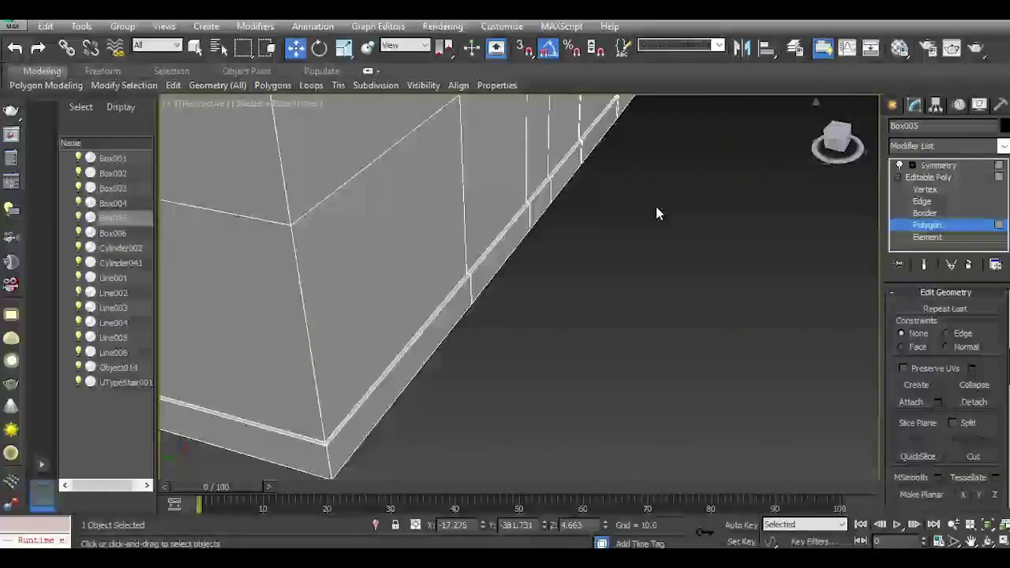
{"action": "left_click", "coordinate": [439, 338]}
{"action": "middle_click_drag", "start_coordinate": [603, 322], "coordinate": [570, 410]}
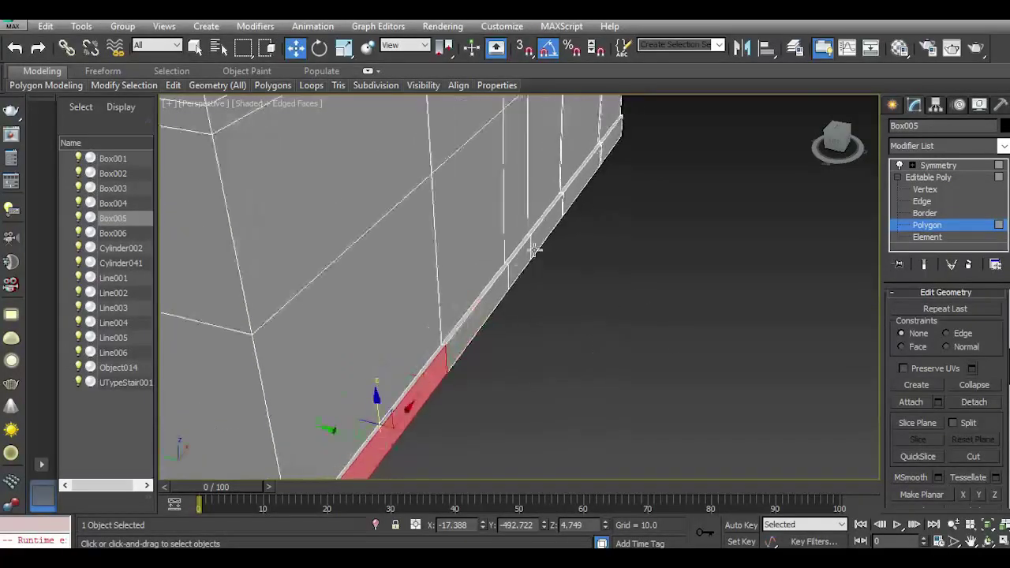
{"action": "left_click", "coordinate": [478, 307], "text": "ctrl"}
{"action": "left_click", "coordinate": [513, 263], "text": "ctrl"}
{"action": "left_click", "coordinate": [539, 237], "text": "ctrl"}
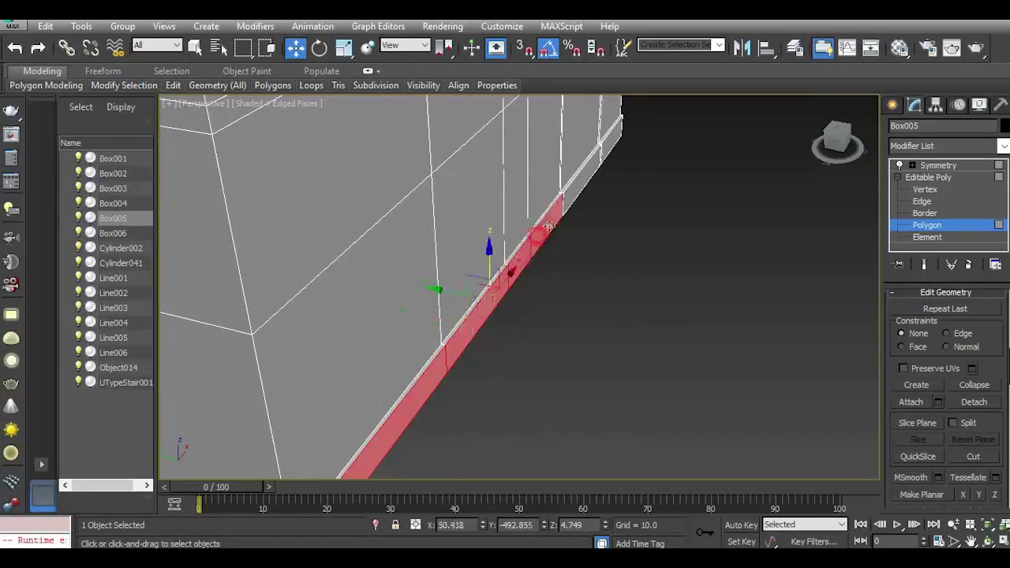
{"action": "scroll", "coordinate": [565, 195], "scroll_direction": "up", "scroll_amount": 4}
{"action": "left_click", "coordinate": [559, 209], "text": "ctrl"}
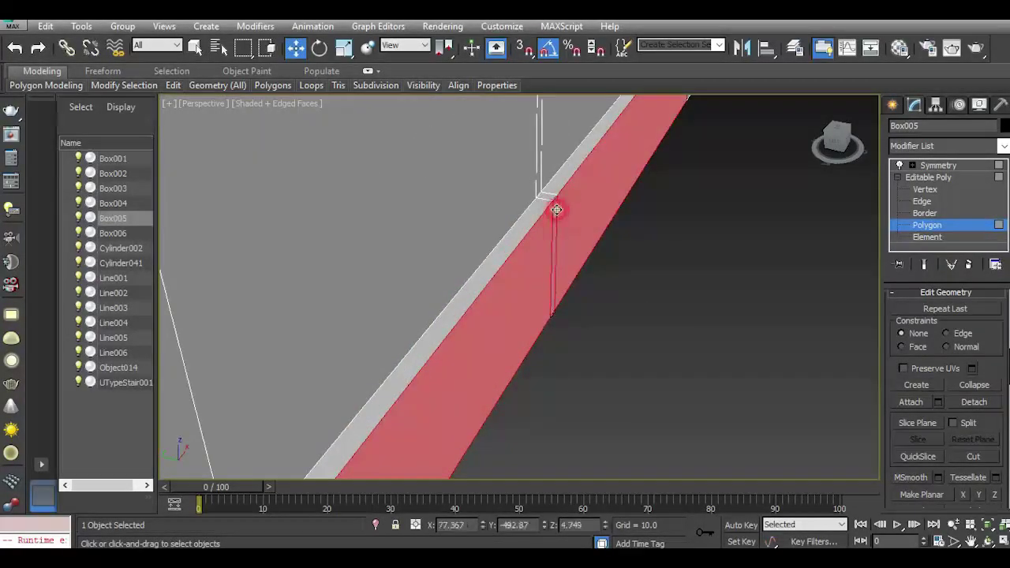
{"action": "scroll", "coordinate": [592, 278], "scroll_direction": "down", "scroll_amount": 3}
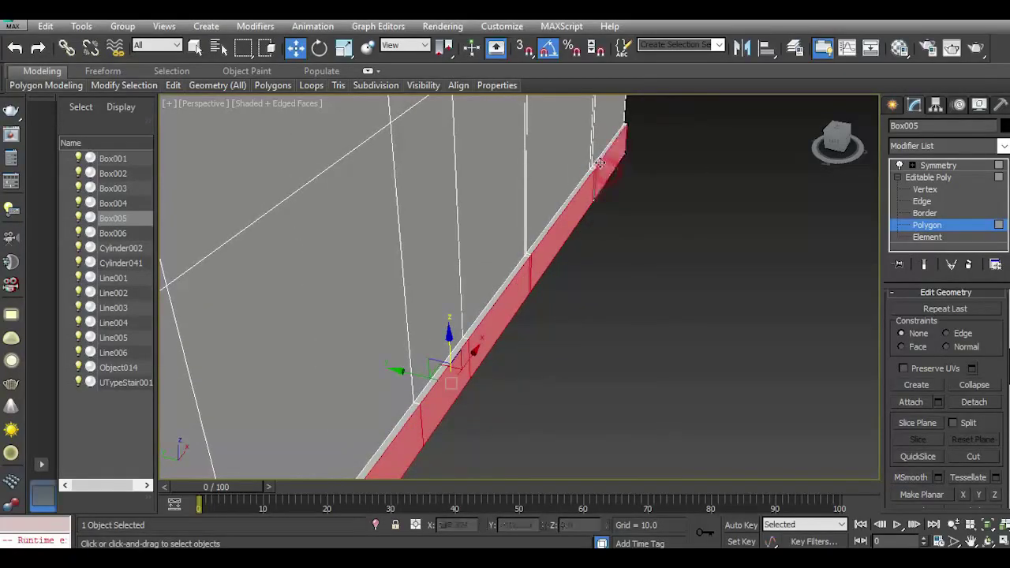
{"action": "scroll", "coordinate": [596, 185], "scroll_direction": "up", "scroll_amount": 2}
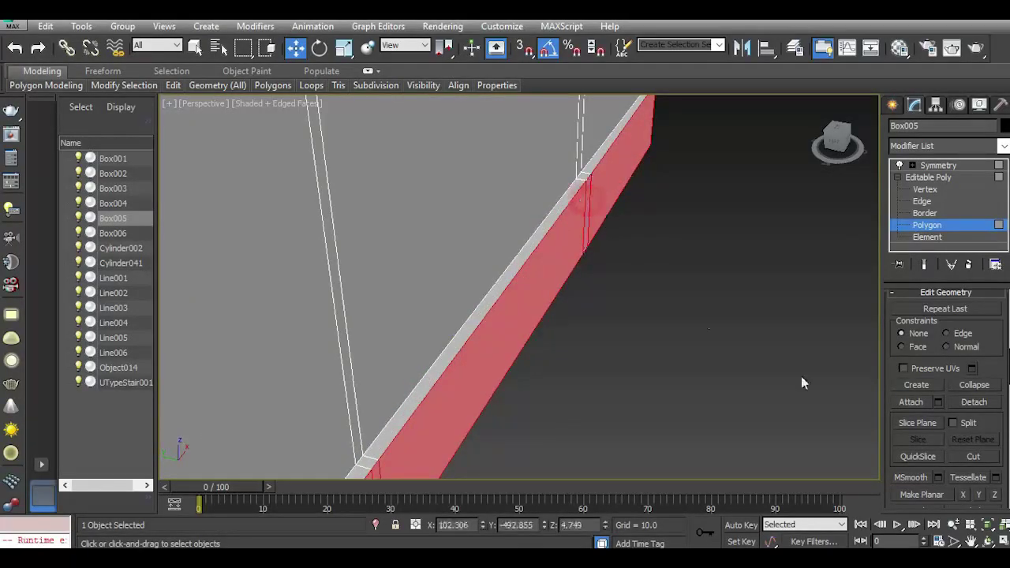
{"action": "left_click", "coordinate": [920, 494]}
{"action": "scroll", "coordinate": [716, 361], "scroll_direction": "down", "scroll_amount": 3}
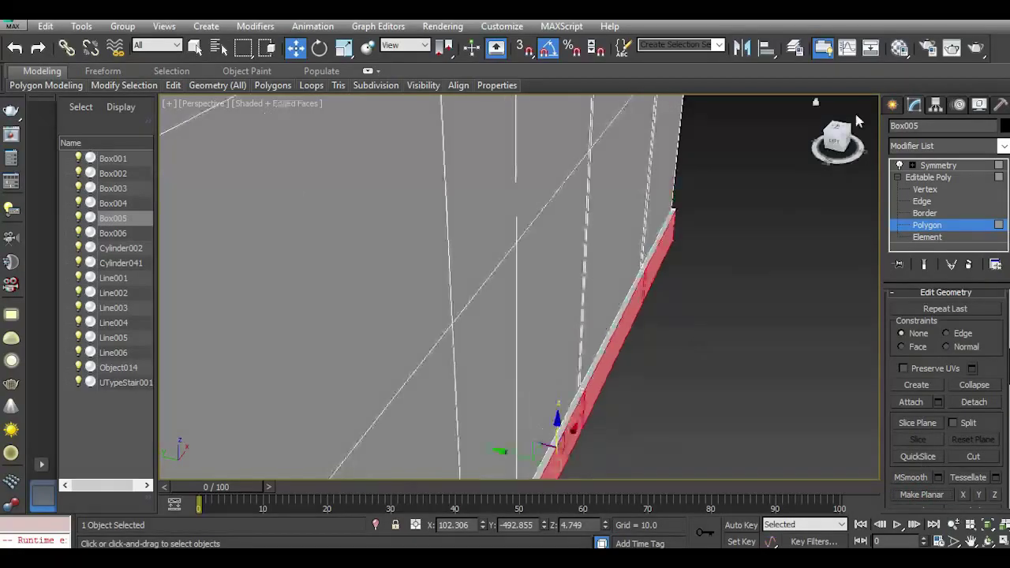
Select the outer top edge loop of the extruded base strip and chamfer it.
{"action": "left_click_drag", "start_coordinate": [837, 150], "coordinate": [733, 150]}
{"action": "scroll", "coordinate": [572, 324], "scroll_direction": "down", "scroll_amount": 3}
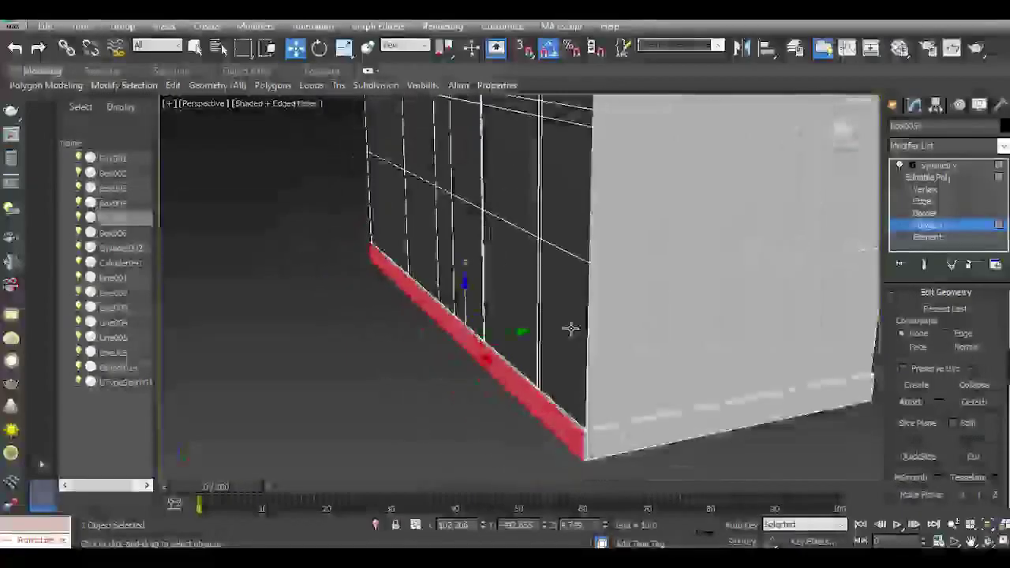
{"action": "middle_click_drag", "start_coordinate": [648, 380], "coordinate": [581, 341]}
{"action": "left_click", "coordinate": [930, 201]}
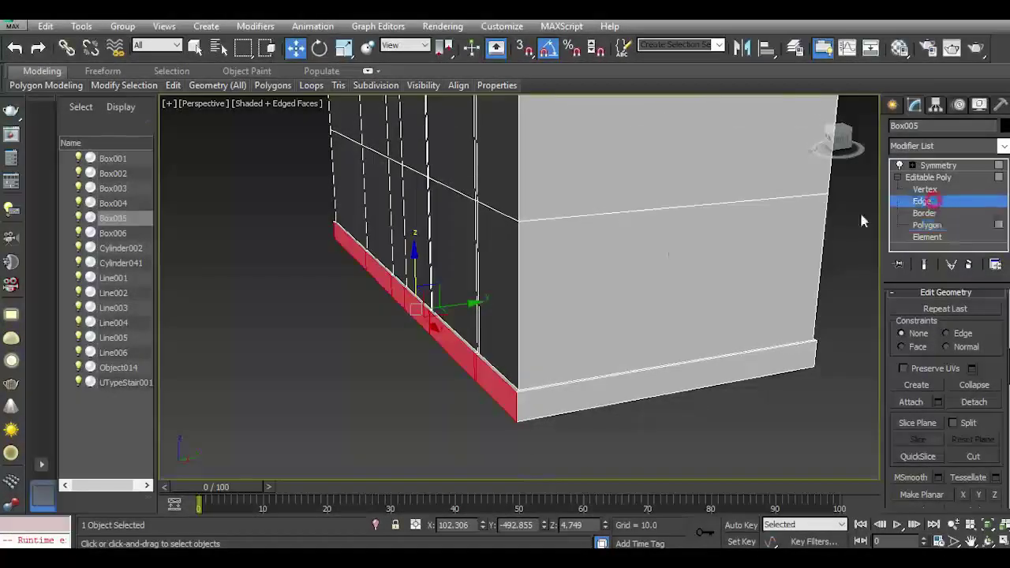
{"action": "scroll", "coordinate": [512, 390], "scroll_direction": "up", "scroll_amount": 4}
{"action": "double_click", "coordinate": [513, 384]}
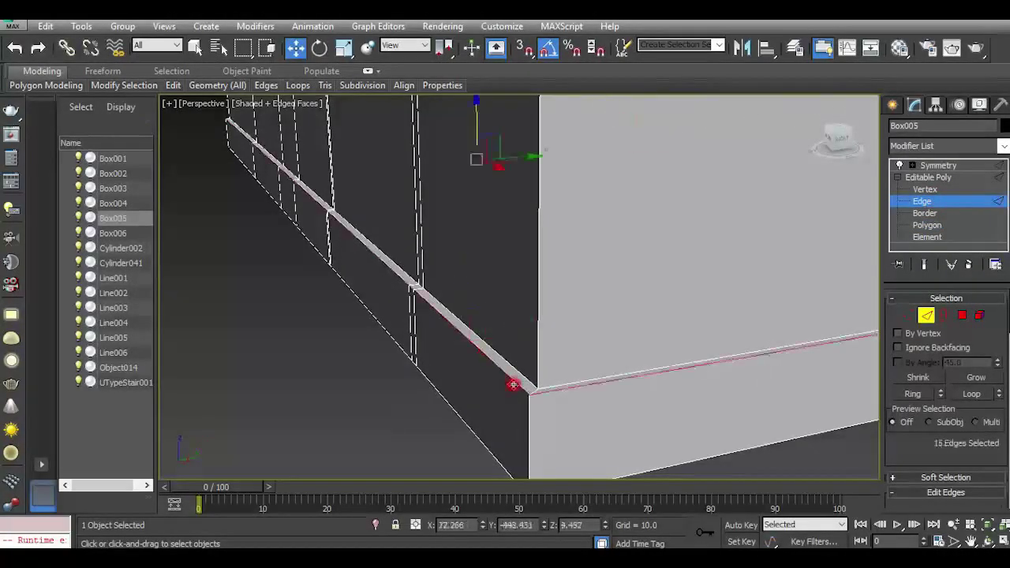
{"action": "scroll", "coordinate": [936, 446], "scroll_direction": "down", "scroll_amount": 3}
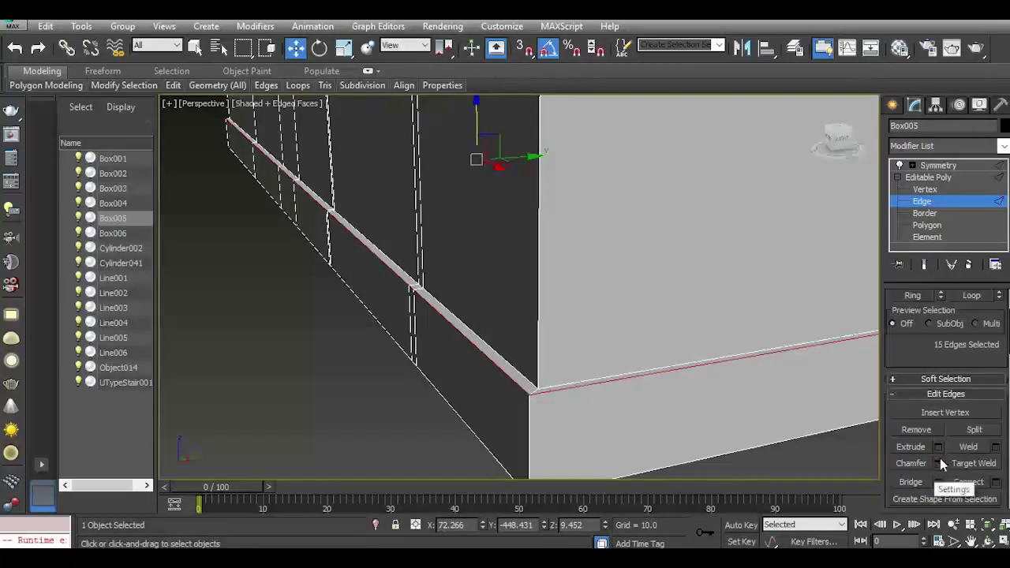
{"action": "left_click", "coordinate": [940, 463]}
{"action": "left_click", "coordinate": [383, 458]}
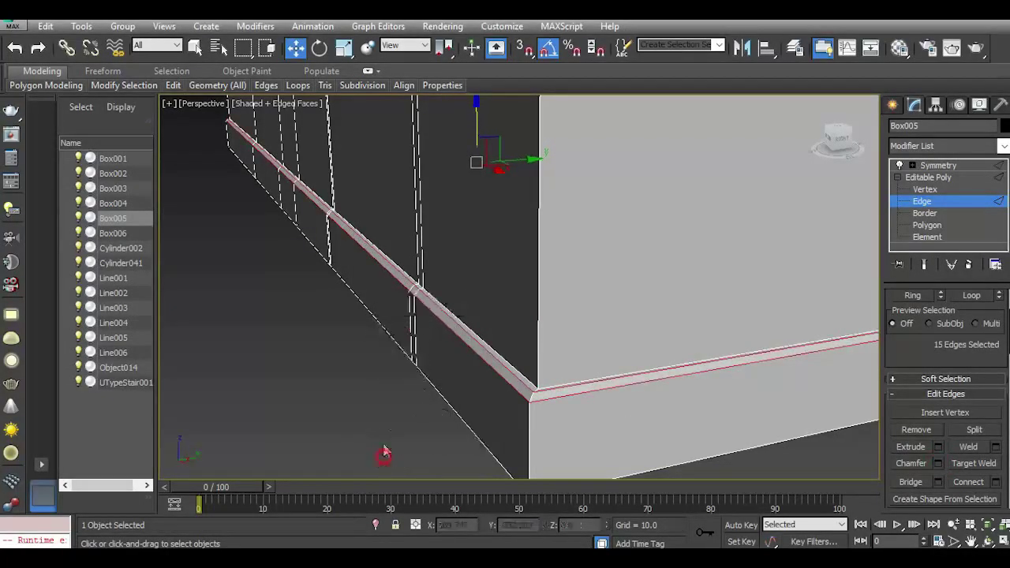
Leave edge editing, deselect the building, and inspect the finished base trim around the door and windows.
{"action": "scroll", "coordinate": [506, 320], "scroll_direction": "down", "scroll_amount": 5}
{"action": "left_click_drag", "start_coordinate": [839, 140], "coordinate": [749, 162]}
{"action": "scroll", "coordinate": [733, 325], "scroll_direction": "up", "scroll_amount": 5}
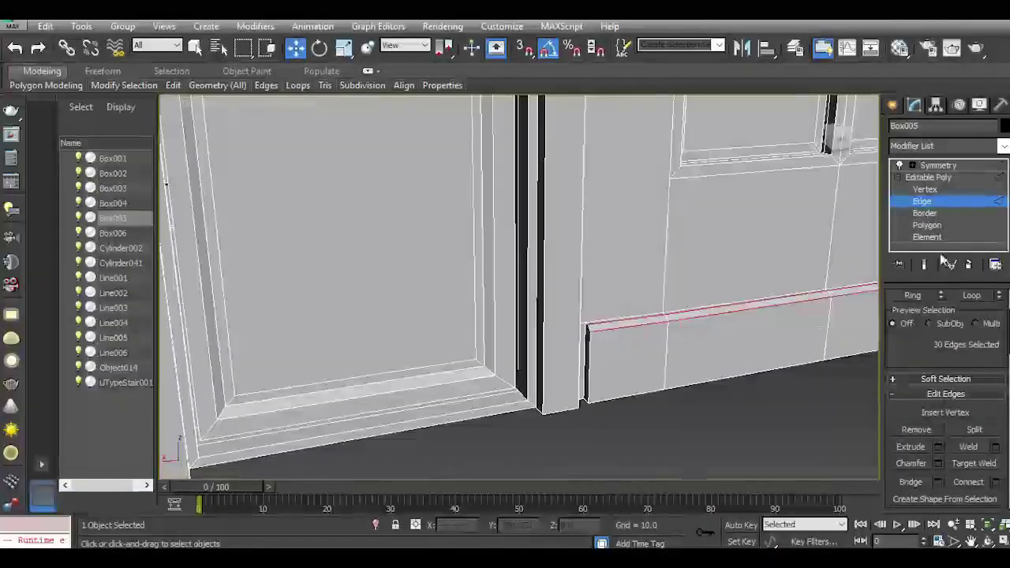
{"action": "left_click", "coordinate": [941, 177]}
{"action": "left_click", "coordinate": [719, 401]}
{"action": "scroll", "coordinate": [587, 387], "scroll_direction": "down", "scroll_amount": 5}
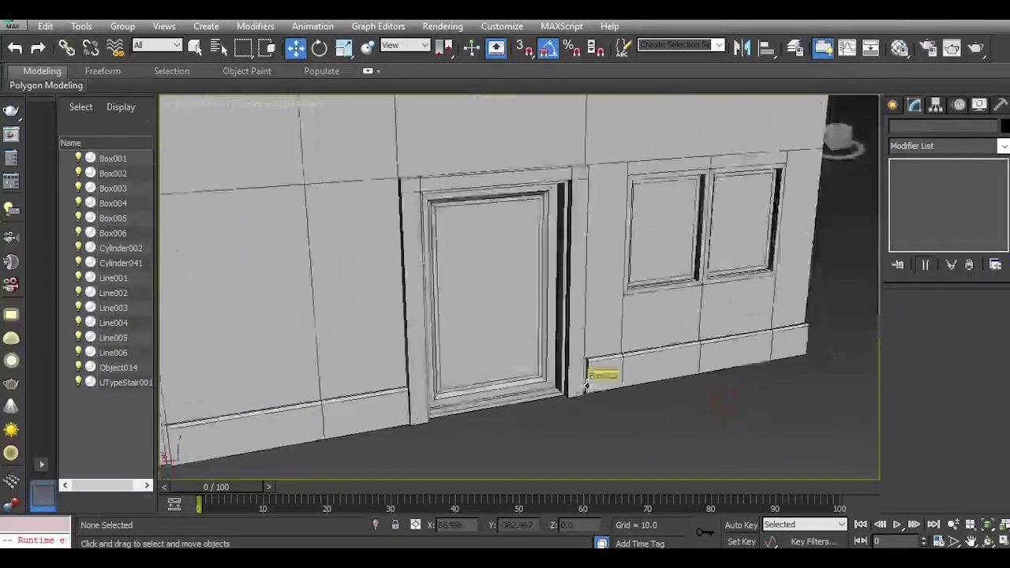
{"action": "scroll", "coordinate": [587, 385], "scroll_direction": "up", "scroll_amount": 5}
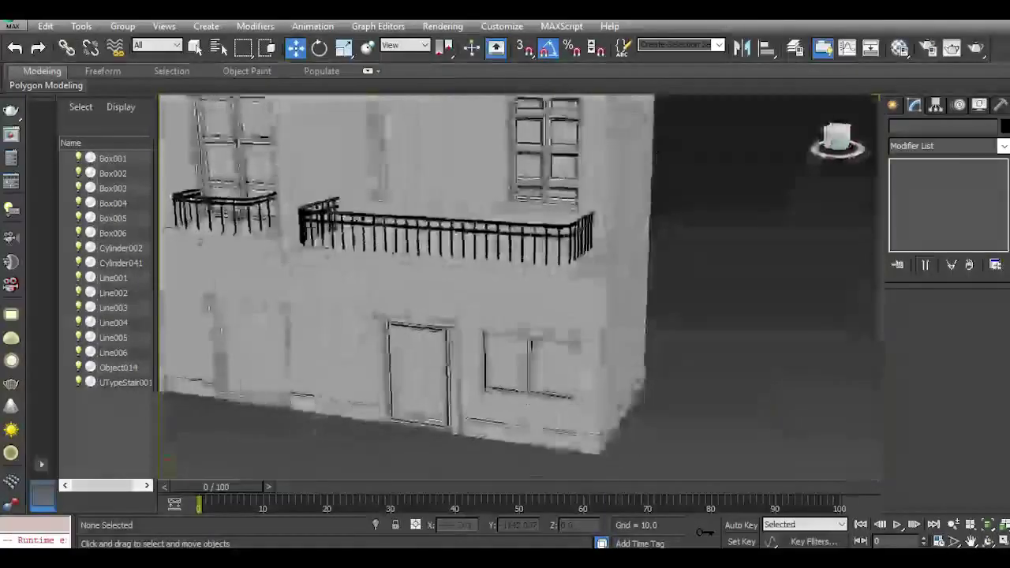
{"action": "middle_click_drag", "start_coordinate": [456, 233], "coordinate": [665, 322], "text": "alt"}
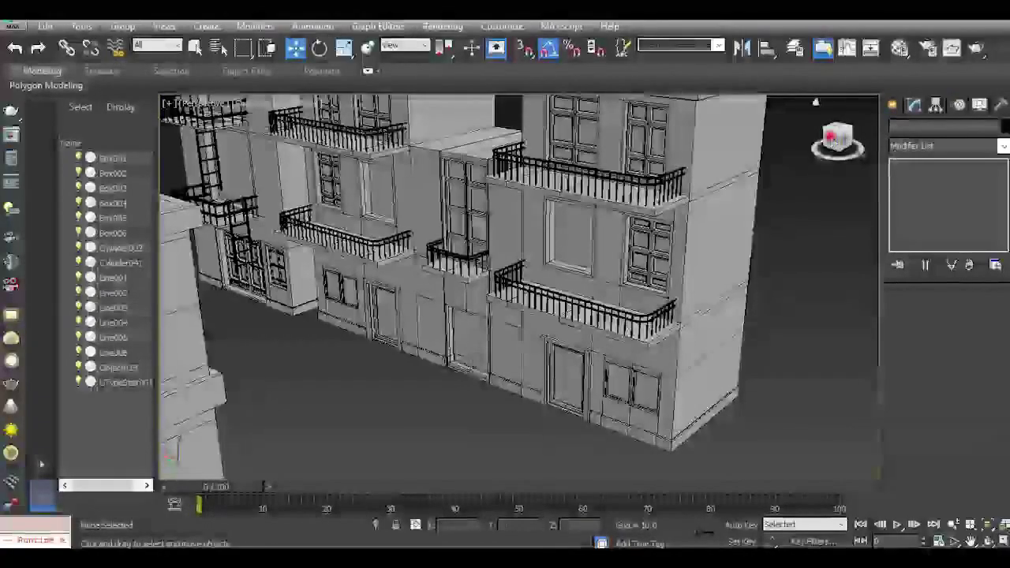
Select Box001 and add a horizontal Swift Loop around its ground floor, just above the existing lowest loop.
{"action": "left_click", "coordinate": [838, 138]}
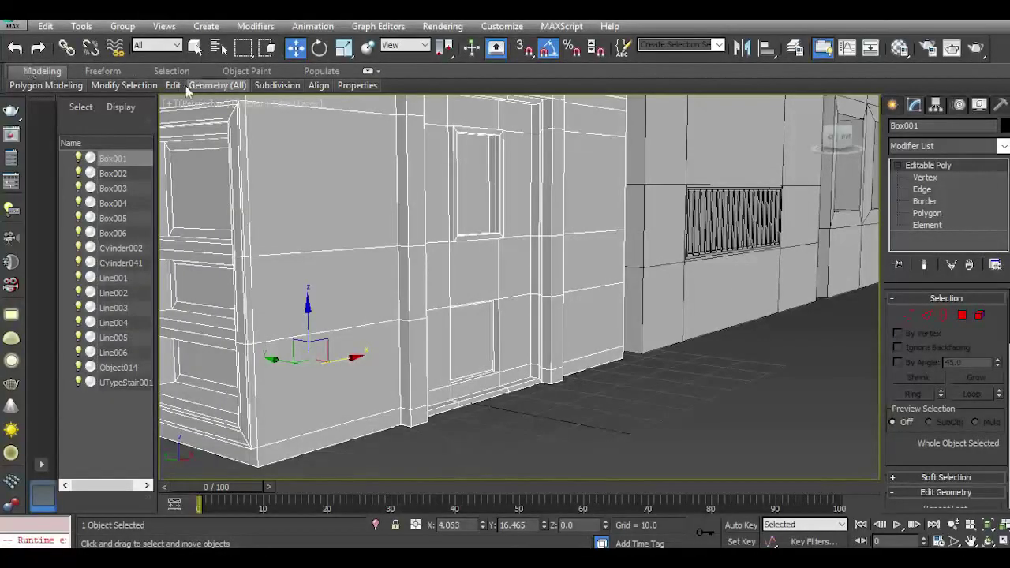
{"action": "mouse_move", "coordinate": [176, 86]}
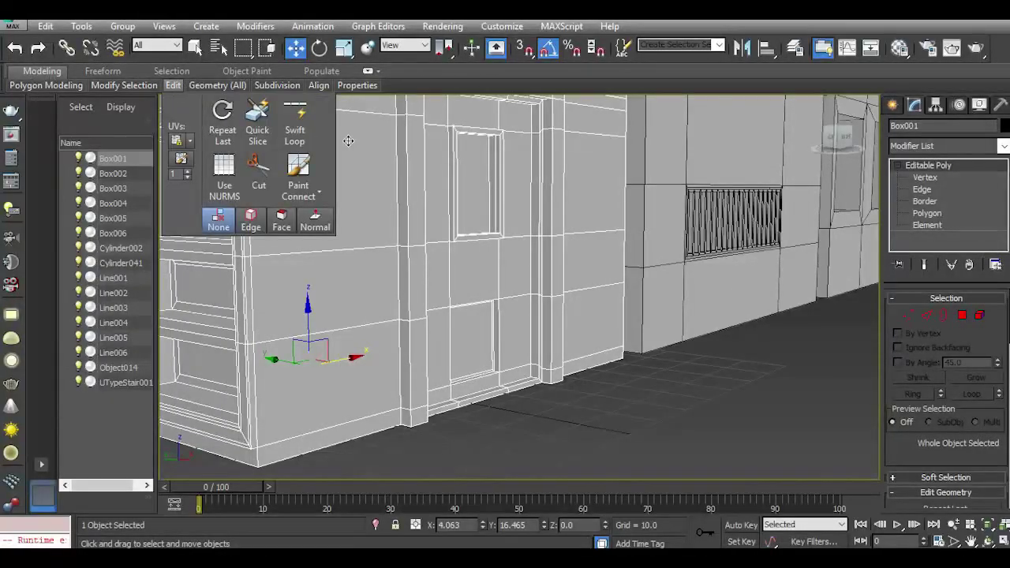
{"action": "left_click", "coordinate": [300, 136]}
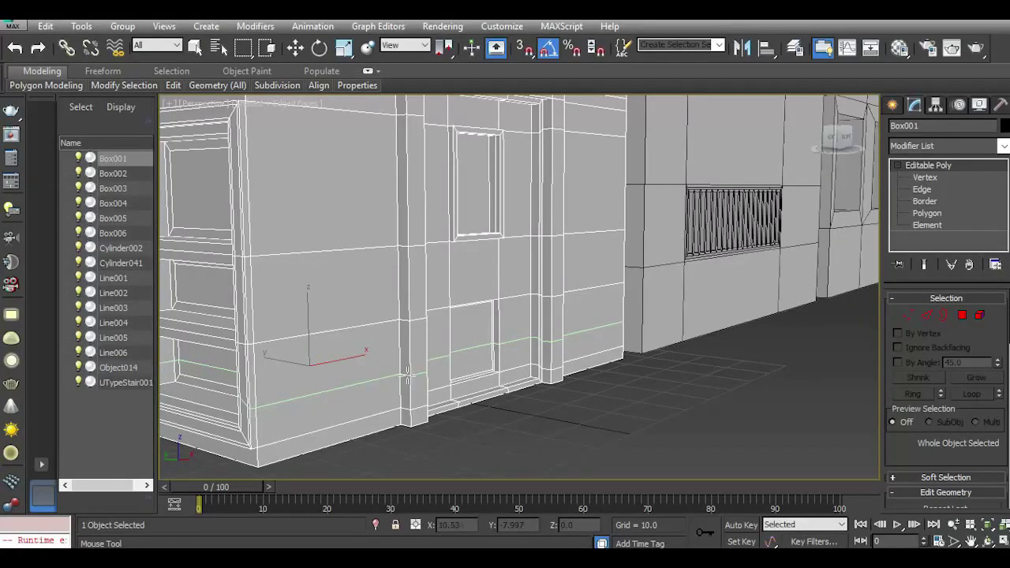
{"action": "left_click", "coordinate": [407, 376]}
{"action": "left_click", "coordinate": [294, 45]}
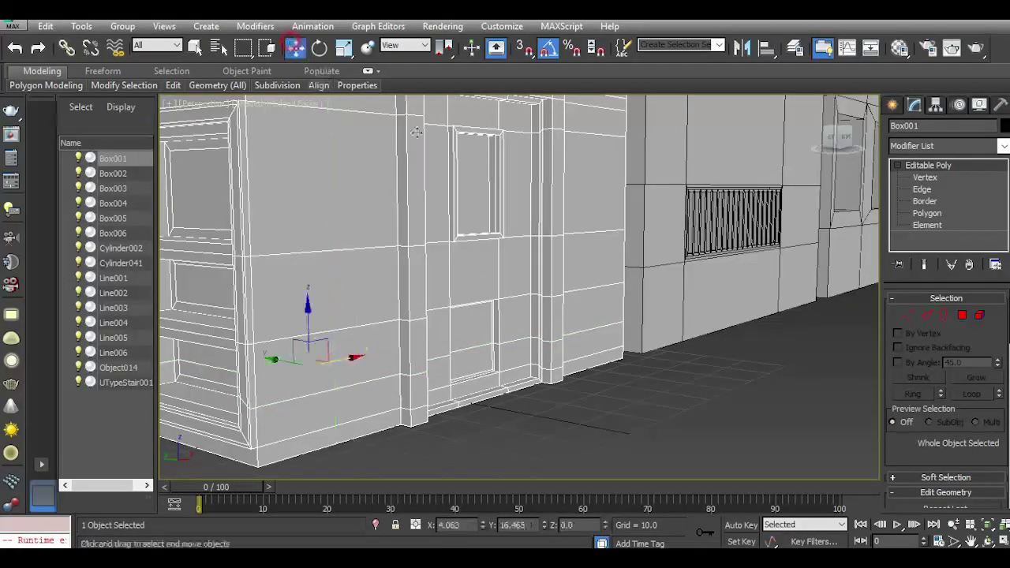
Select the polygons between the two lowest loops on both sides of Box001's entrance columns, including those around the adjacent corners.
{"action": "left_click", "coordinate": [961, 314]}
{"action": "left_click", "coordinate": [282, 420]}
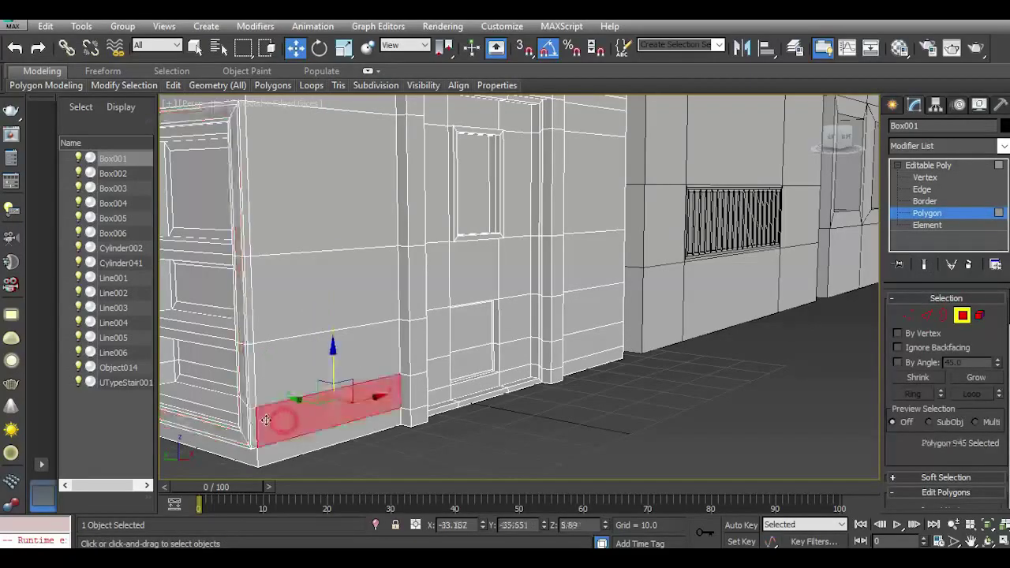
{"action": "scroll", "coordinate": [260, 418], "scroll_direction": "up", "scroll_amount": 4}
{"action": "left_click", "coordinate": [225, 410], "text": "ctrl"}
{"action": "scroll", "coordinate": [357, 354], "scroll_direction": "down", "scroll_amount": 5}
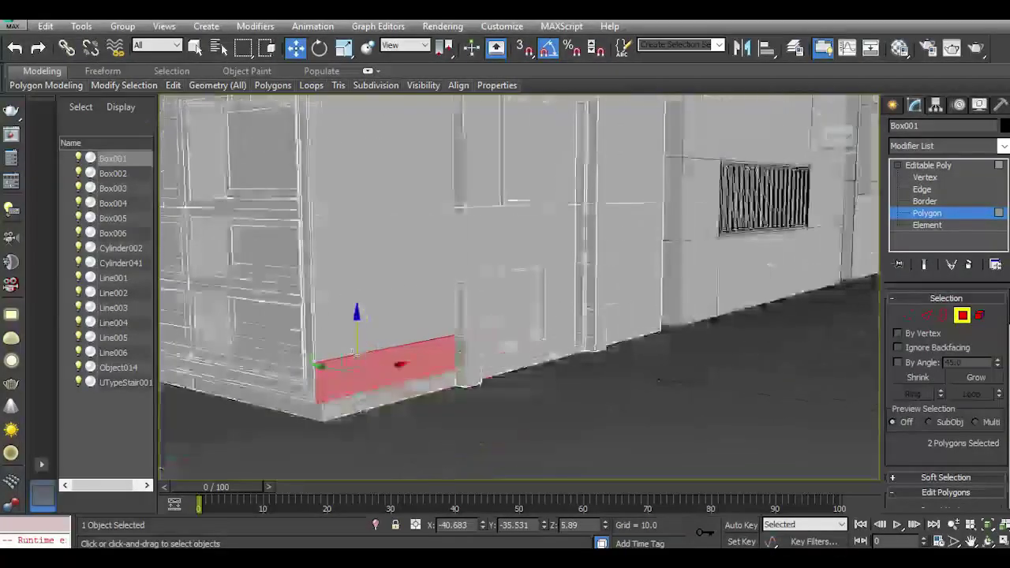
{"action": "scroll", "coordinate": [631, 327], "scroll_direction": "up", "scroll_amount": 4}
{"action": "left_click_drag", "start_coordinate": [845, 144], "coordinate": [827, 157]}
{"action": "left_click", "coordinate": [631, 362], "text": "ctrl"}
{"action": "scroll", "coordinate": [476, 358], "scroll_direction": "down", "scroll_amount": 4}
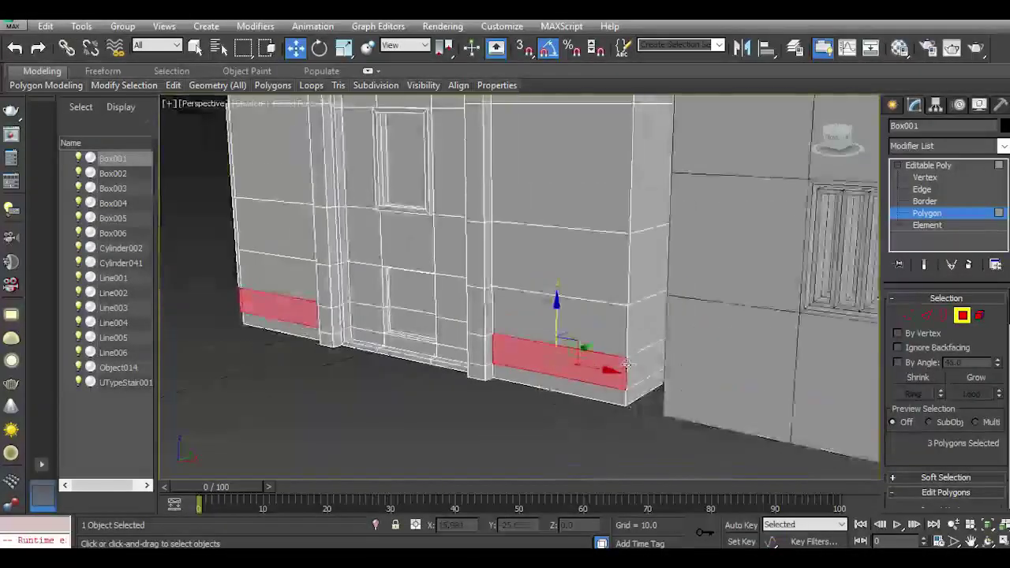
{"action": "left_click", "coordinate": [638, 366], "text": "ctrl"}
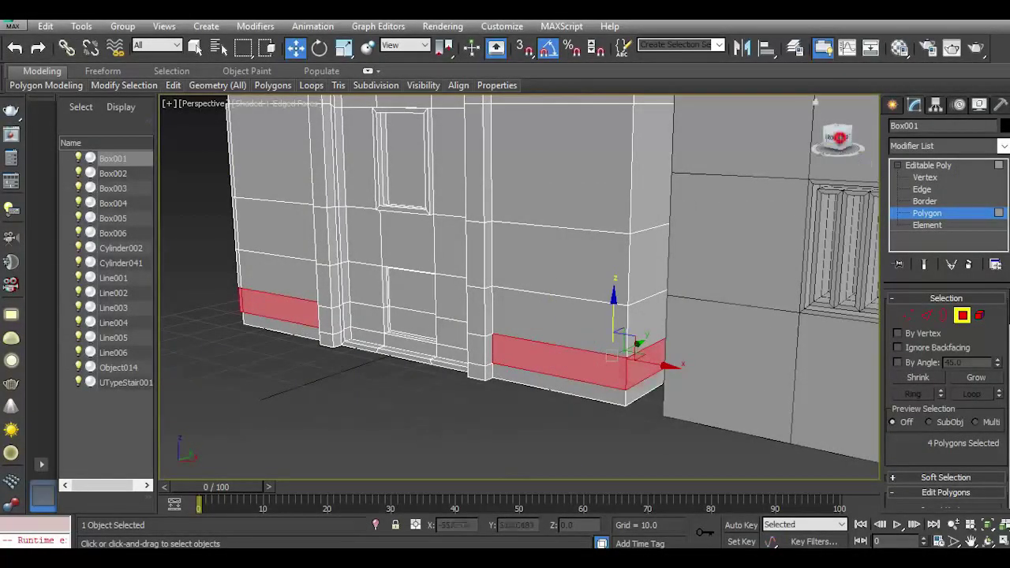
Add both rows of base polygons along Box001's blank wall to the selection.
{"action": "left_click_drag", "start_coordinate": [839, 138], "coordinate": [721, 146]}
{"action": "scroll", "coordinate": [661, 299], "scroll_direction": "down", "scroll_amount": 4}
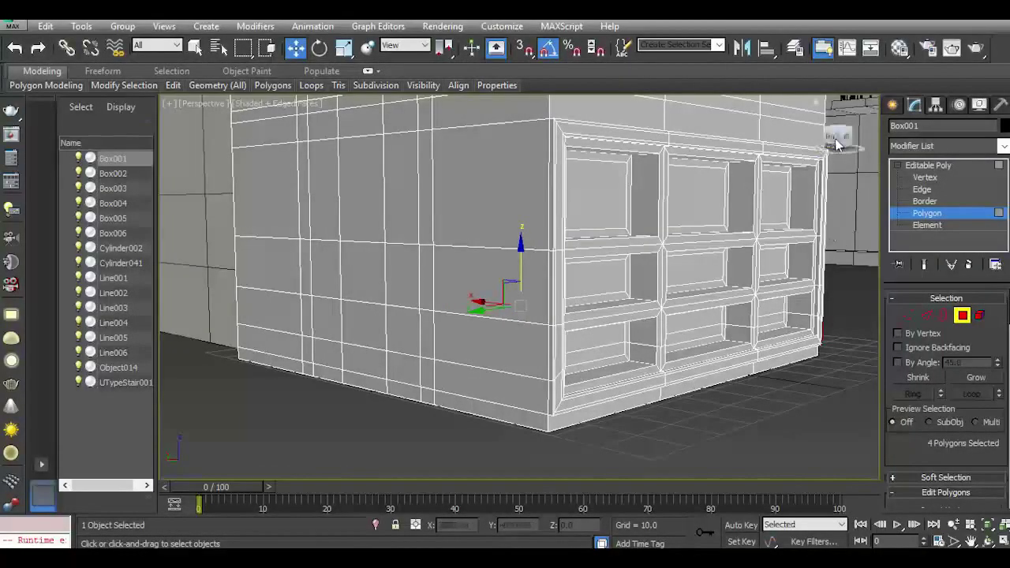
{"action": "left_click_drag", "start_coordinate": [837, 145], "coordinate": [850, 140]}
{"action": "left_click", "coordinate": [602, 455], "text": "ctrl"}
{"action": "middle_click_drag", "start_coordinate": [598, 437], "coordinate": [529, 360]}
{"action": "left_click", "coordinate": [562, 405], "text": "ctrl"}
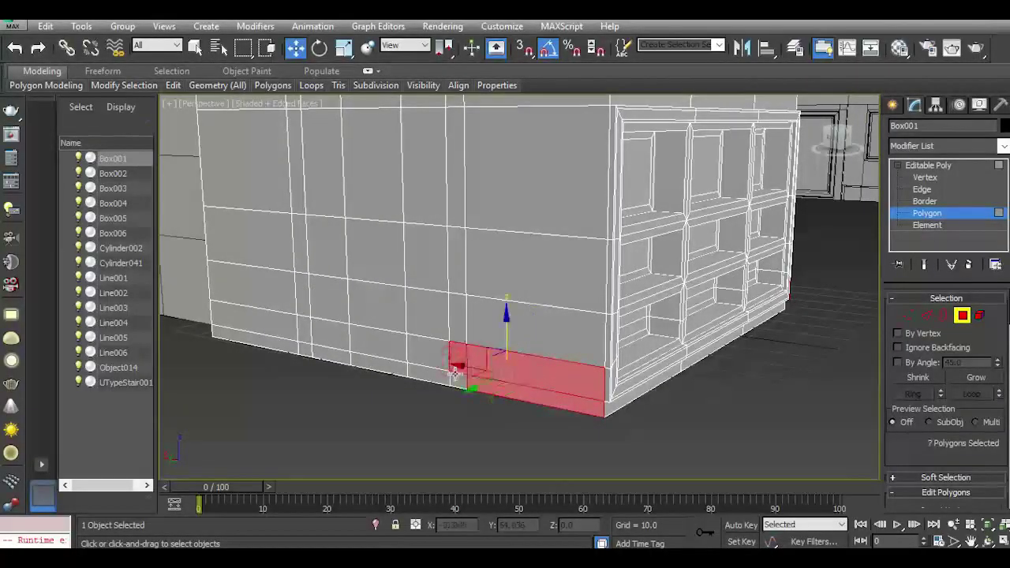
{"action": "left_click", "coordinate": [419, 358], "text": "ctrl"}
{"action": "left_click", "coordinate": [402, 355], "text": "ctrl"}
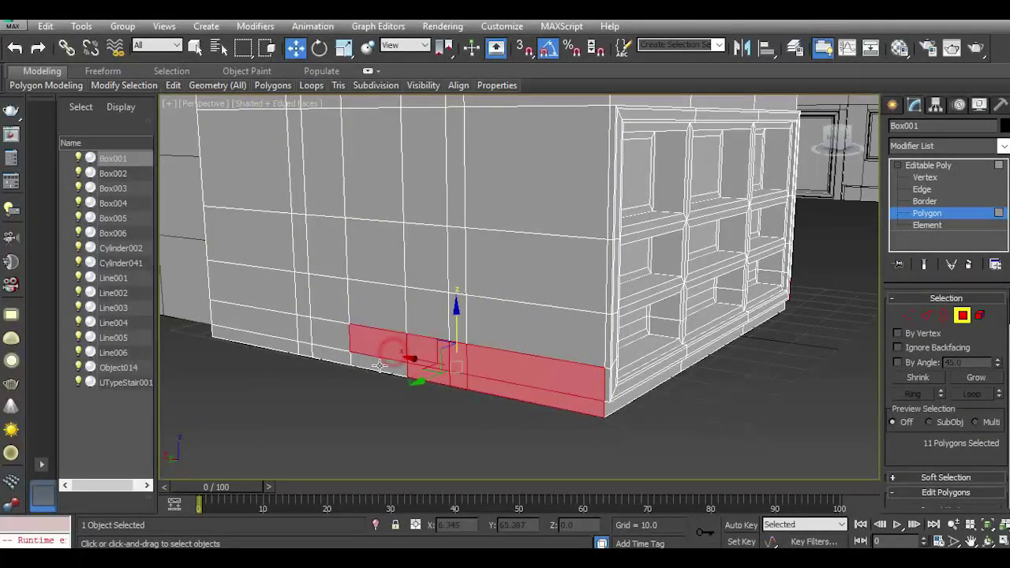
{"action": "left_click", "coordinate": [326, 345], "text": "ctrl"}
{"action": "left_click", "coordinate": [302, 340], "text": "ctrl"}
{"action": "left_click", "coordinate": [303, 348], "text": "ctrl"}
{"action": "left_click", "coordinate": [285, 344], "text": "ctrl"}
{"action": "left_click", "coordinate": [284, 331], "text": "ctrl"}
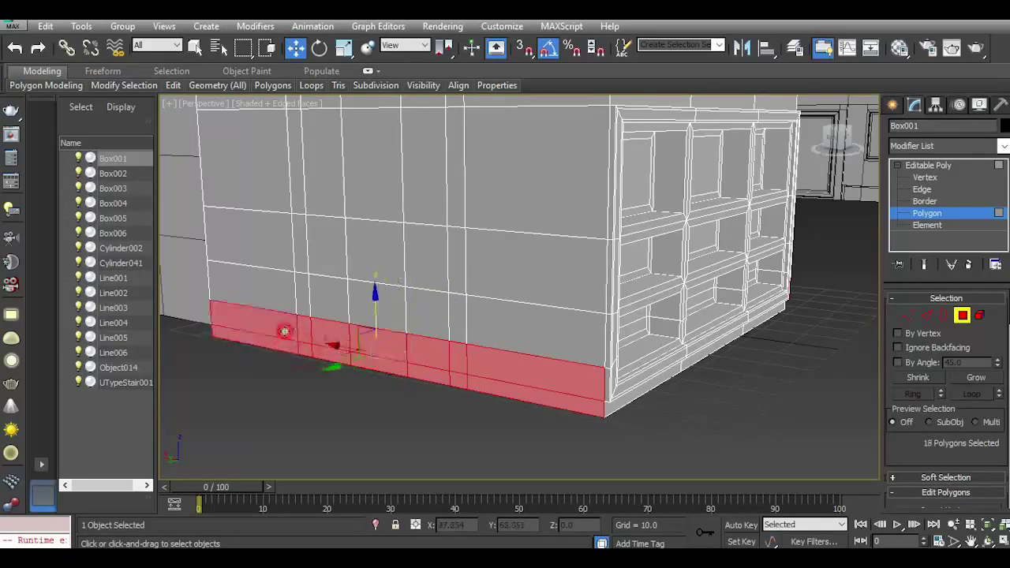
Add both rows of base polygons on Box001's wall facing the neighbouring building to the selection.
{"action": "left_click_drag", "start_coordinate": [842, 140], "coordinate": [827, 136]}
{"action": "scroll", "coordinate": [526, 332], "scroll_direction": "up", "scroll_amount": 3}
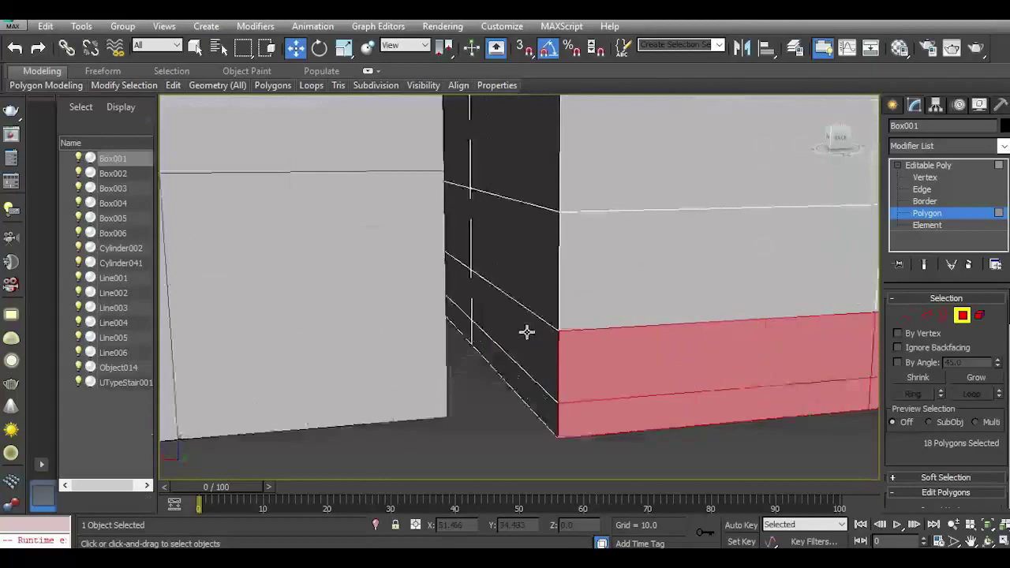
{"action": "left_click", "coordinate": [526, 332], "text": "ctrl"}
{"action": "left_click", "coordinate": [500, 373], "text": "ctrl"}
{"action": "left_click", "coordinate": [463, 298], "text": "ctrl"}
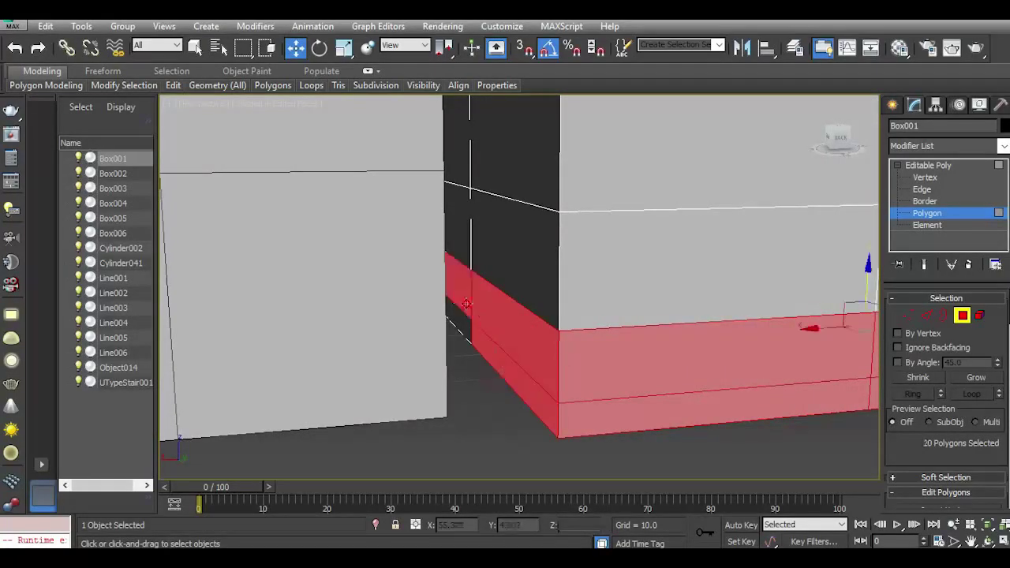
{"action": "left_click", "coordinate": [457, 320], "text": "ctrl"}
{"action": "middle_click_drag", "start_coordinate": [526, 314], "coordinate": [444, 384]}
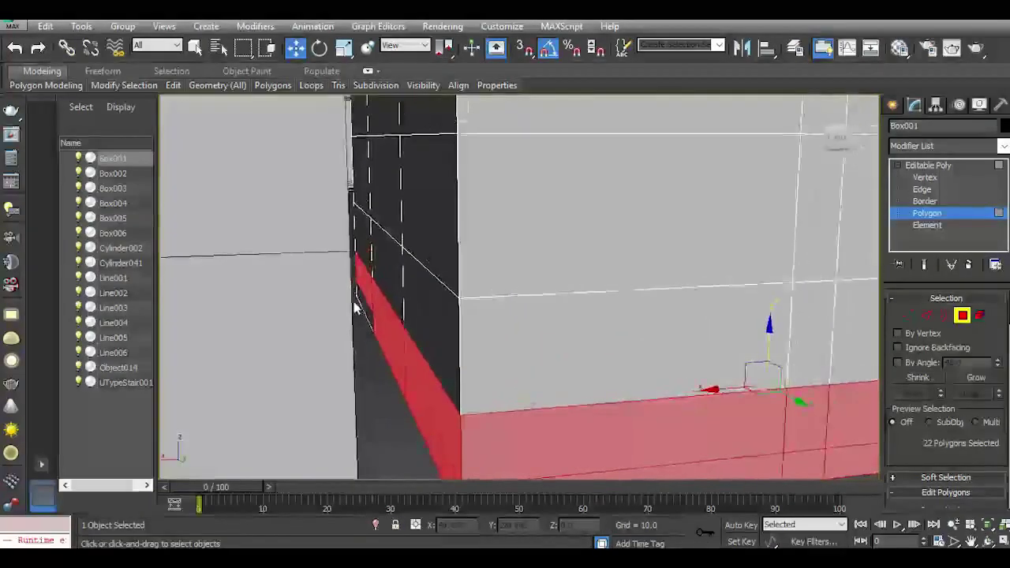
{"action": "scroll", "coordinate": [363, 306], "scroll_direction": "up", "scroll_amount": 2}
{"action": "scroll", "coordinate": [374, 308], "scroll_direction": "down", "scroll_amount": 2}
{"action": "scroll", "coordinate": [379, 316], "scroll_direction": "down", "scroll_amount": 1}
{"action": "middle_click_drag", "start_coordinate": [520, 347], "coordinate": [413, 354]}
{"action": "left_click", "coordinate": [370, 340]}
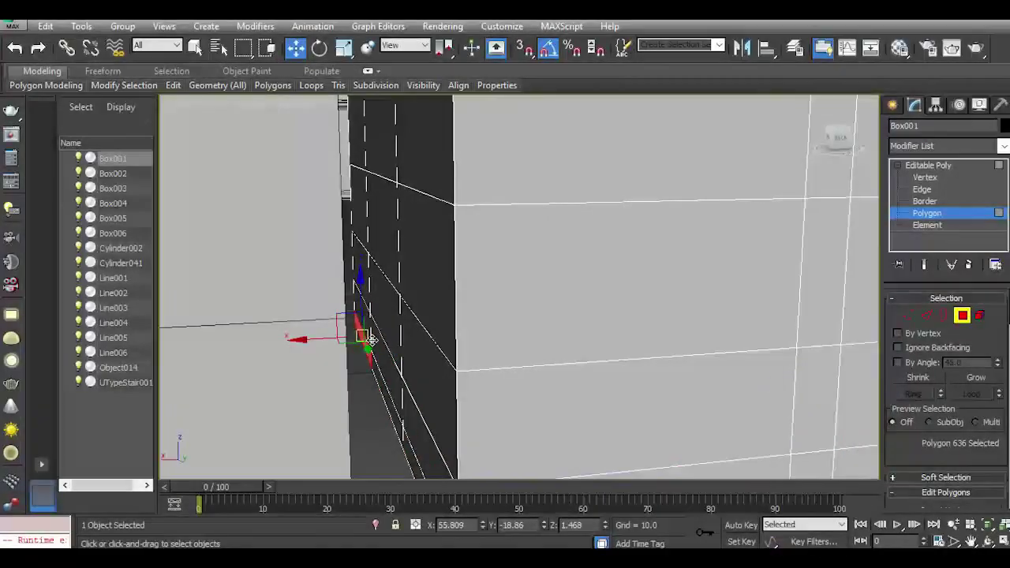
{"action": "left_click", "coordinate": [14, 49]}
{"action": "left_click", "coordinate": [367, 351], "text": "ctrl"}
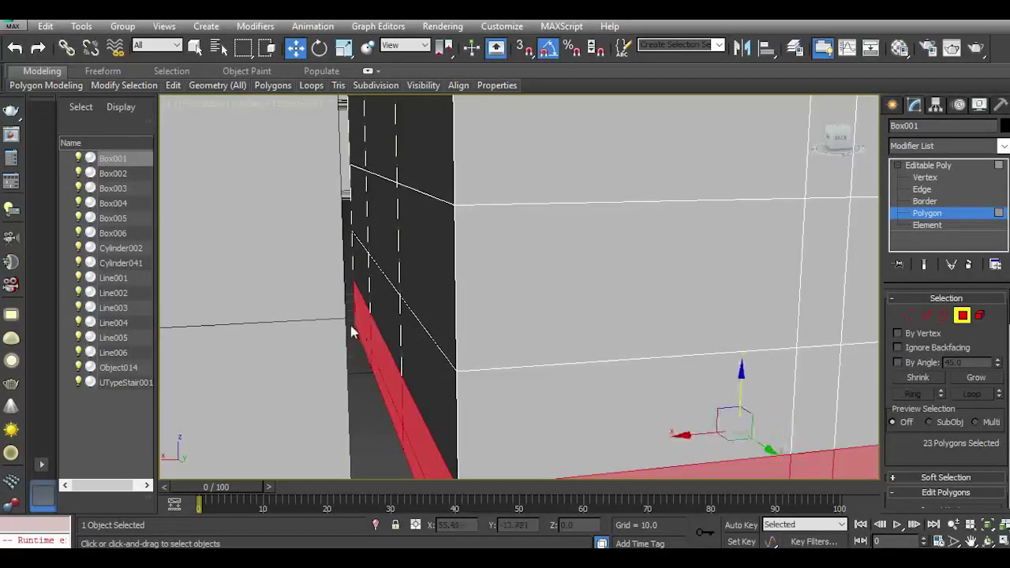
Add the lowest-row base polygons on both sides of the entrance and deselect the narrow corner polygon beside the large window.
{"action": "scroll", "coordinate": [352, 331], "scroll_direction": "down", "scroll_amount": 5}
{"action": "left_click_drag", "start_coordinate": [852, 146], "coordinate": [678, 153]}
{"action": "scroll", "coordinate": [333, 325], "scroll_direction": "up", "scroll_amount": 5}
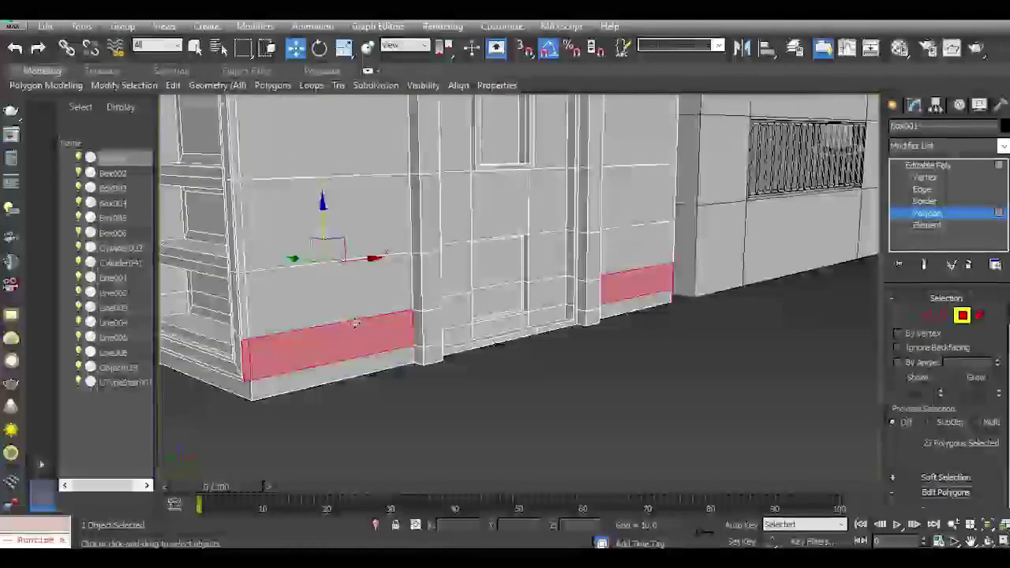
{"action": "scroll", "coordinate": [350, 324], "scroll_direction": "up", "scroll_amount": 2}
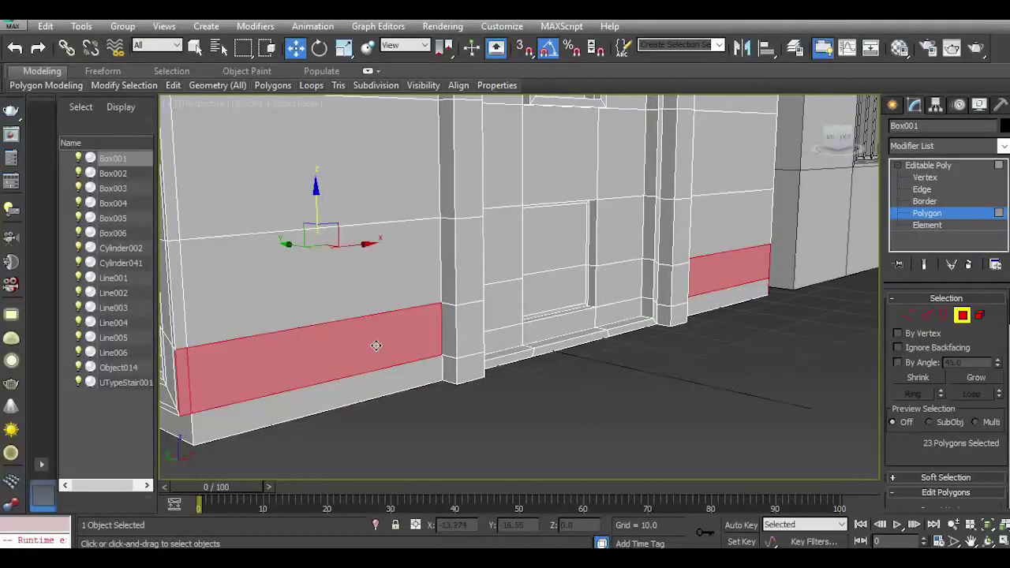
{"action": "left_click_drag", "start_coordinate": [827, 150], "coordinate": [761, 152]}
{"action": "left_click", "coordinate": [709, 322], "text": "ctrl"}
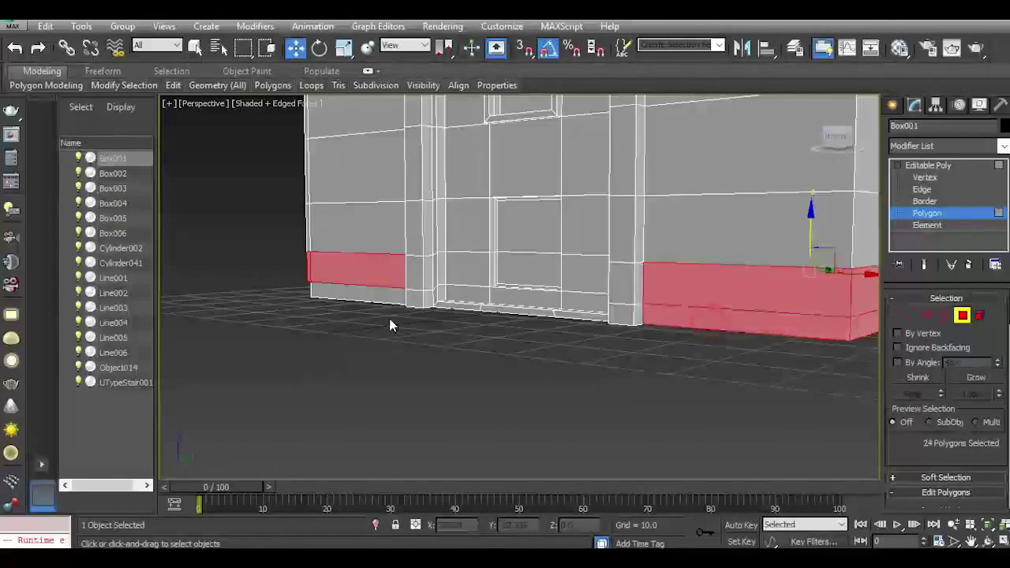
{"action": "left_click", "coordinate": [377, 303], "text": "ctrl"}
{"action": "left_click_drag", "start_coordinate": [837, 143], "coordinate": [765, 148]}
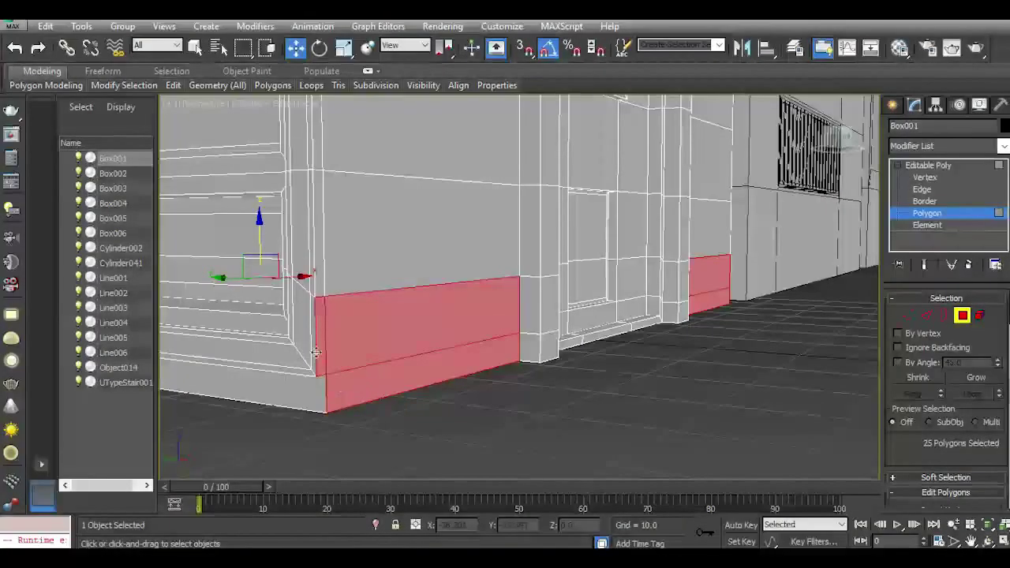
{"action": "middle_click_drag", "start_coordinate": [350, 352], "coordinate": [453, 347]}
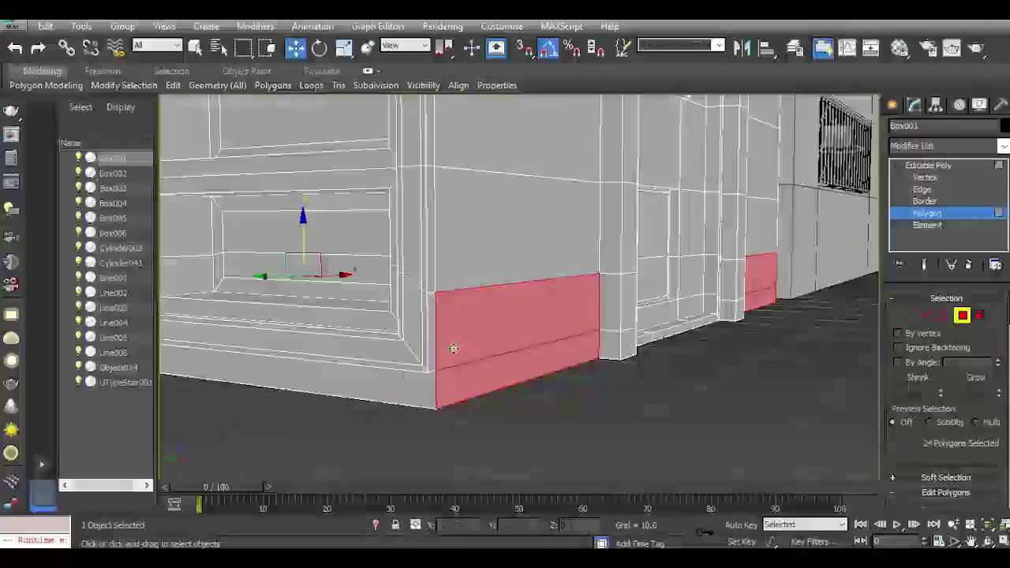
Add the three base strip polygons below the large window to the selection and try extruding everything by 1.044.
{"action": "left_click", "coordinate": [412, 384], "text": "ctrl"}
{"action": "scroll", "coordinate": [446, 421], "scroll_direction": "down", "scroll_amount": 2}
{"action": "middle_click_drag", "start_coordinate": [387, 393], "coordinate": [628, 378]}
{"action": "left_click", "coordinate": [428, 358], "text": "ctrl"}
{"action": "left_click", "coordinate": [228, 346], "text": "ctrl"}
{"action": "middle_click_drag", "start_coordinate": [246, 347], "coordinate": [646, 388]}
{"action": "left_click_drag", "start_coordinate": [836, 142], "coordinate": [895, 140]}
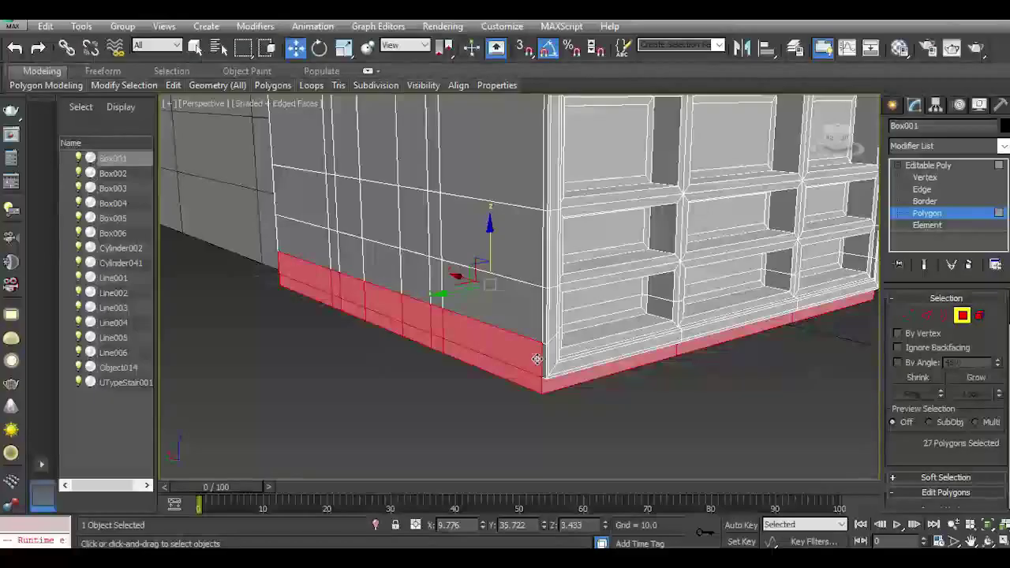
{"action": "scroll", "coordinate": [537, 359], "scroll_direction": "up", "scroll_amount": 3}
{"action": "scroll", "coordinate": [933, 418], "scroll_direction": "down", "scroll_amount": 3}
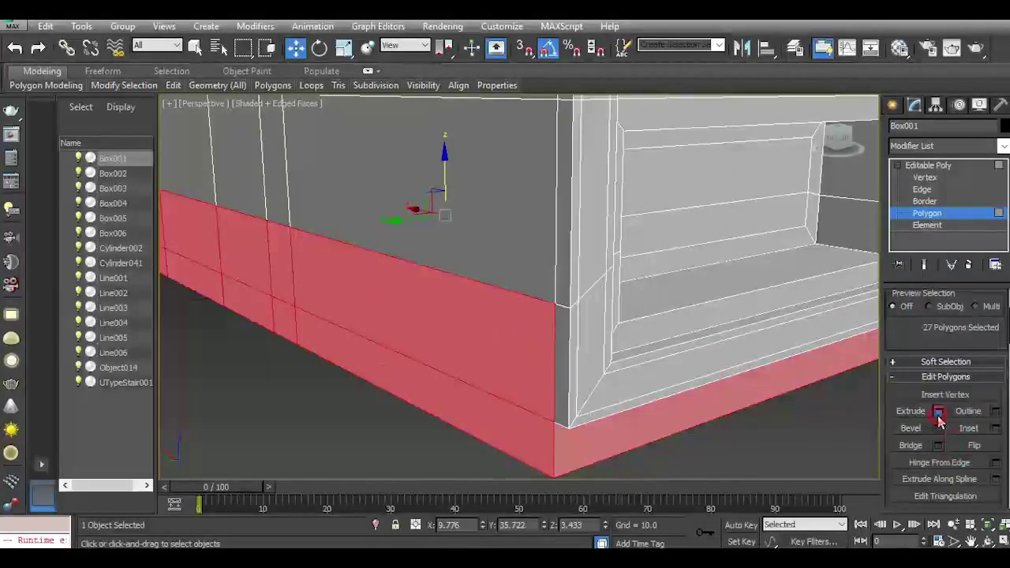
{"action": "left_click", "coordinate": [938, 413]}
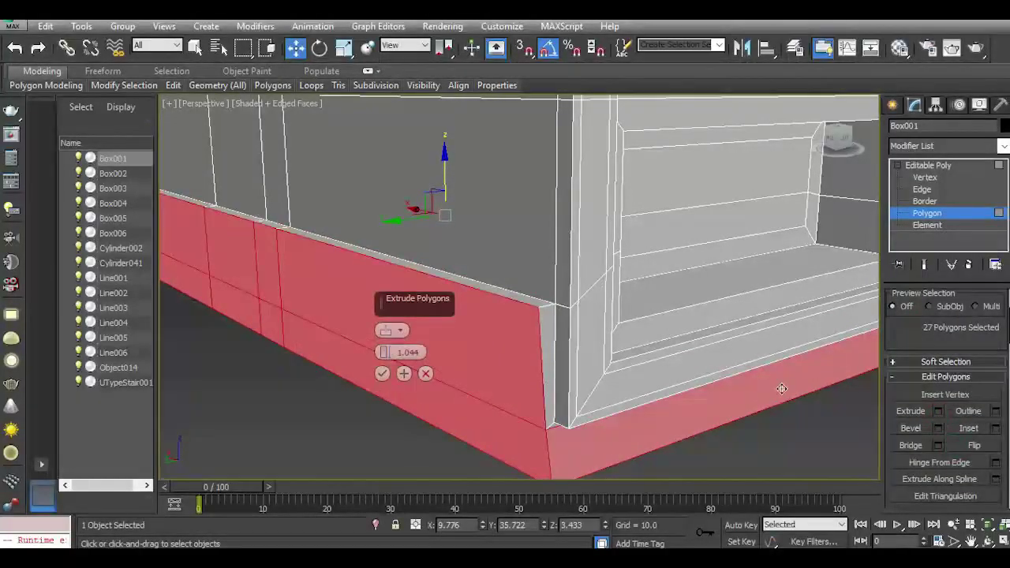
{"action": "left_click", "coordinate": [425, 374]}
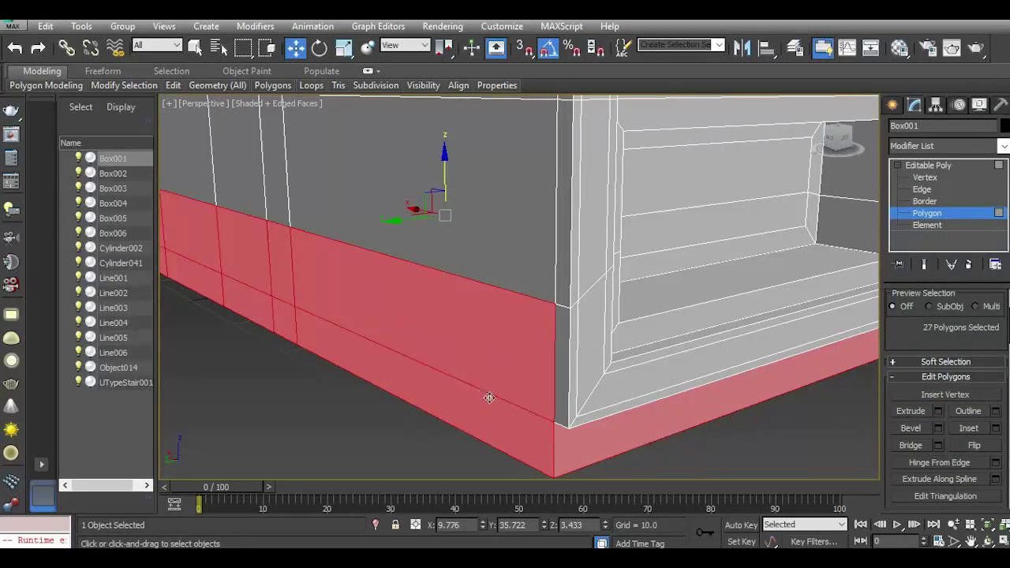
Deselect the three strip polygons below the large window and extrude the remaining base polygons by 1.044.
{"action": "left_click", "coordinate": [580, 443], "text": "alt"}
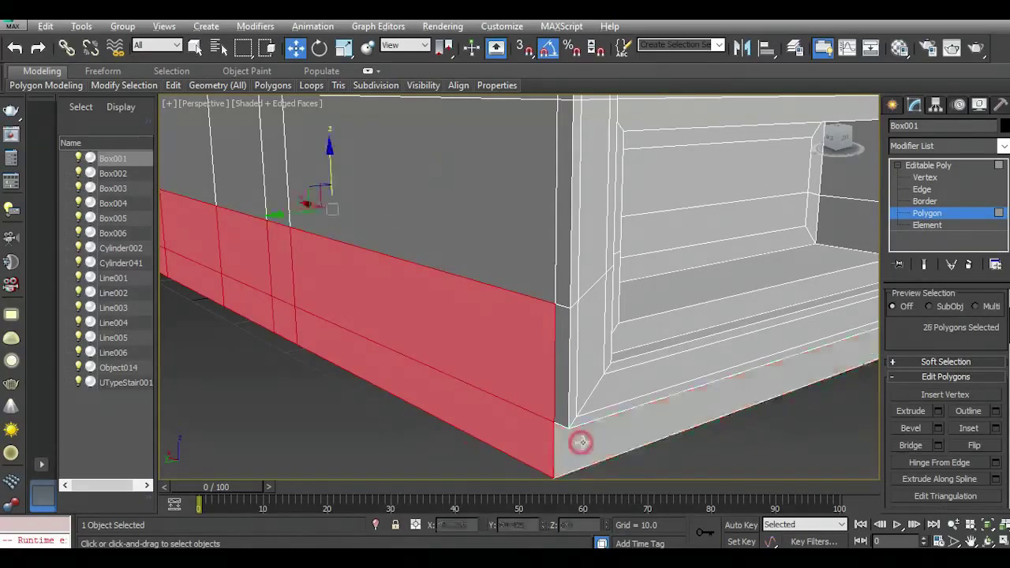
{"action": "middle_click_drag", "start_coordinate": [494, 342], "coordinate": [169, 332]}
{"action": "left_click", "coordinate": [556, 311], "text": "alt"}
{"action": "middle_click_drag", "start_coordinate": [714, 302], "coordinate": [201, 419]}
{"action": "left_click", "coordinate": [399, 360], "text": "alt"}
{"action": "left_click_drag", "start_coordinate": [846, 144], "coordinate": [678, 154]}
{"action": "middle_click_drag", "start_coordinate": [615, 261], "coordinate": [462, 233]}
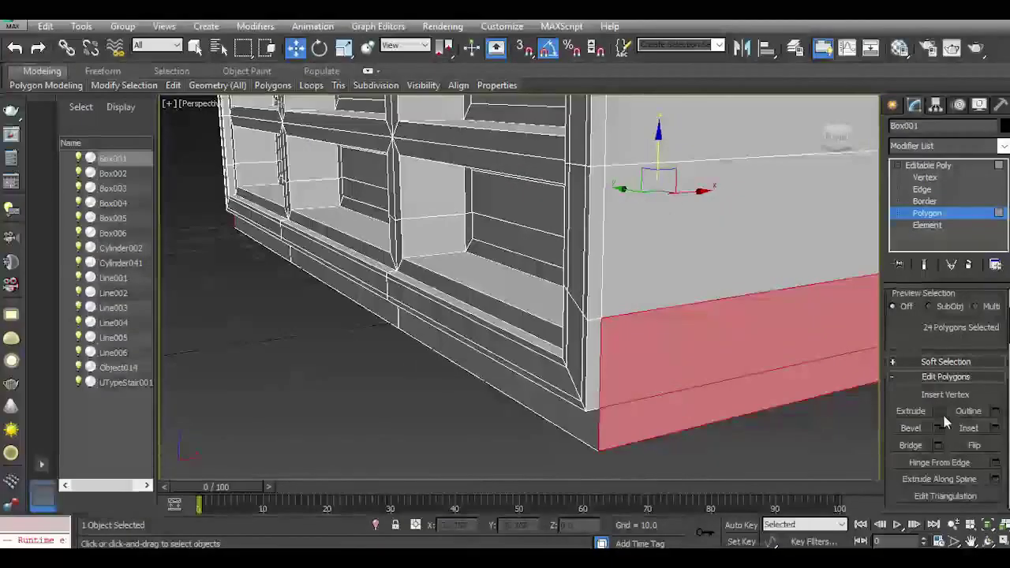
{"action": "left_click", "coordinate": [937, 411]}
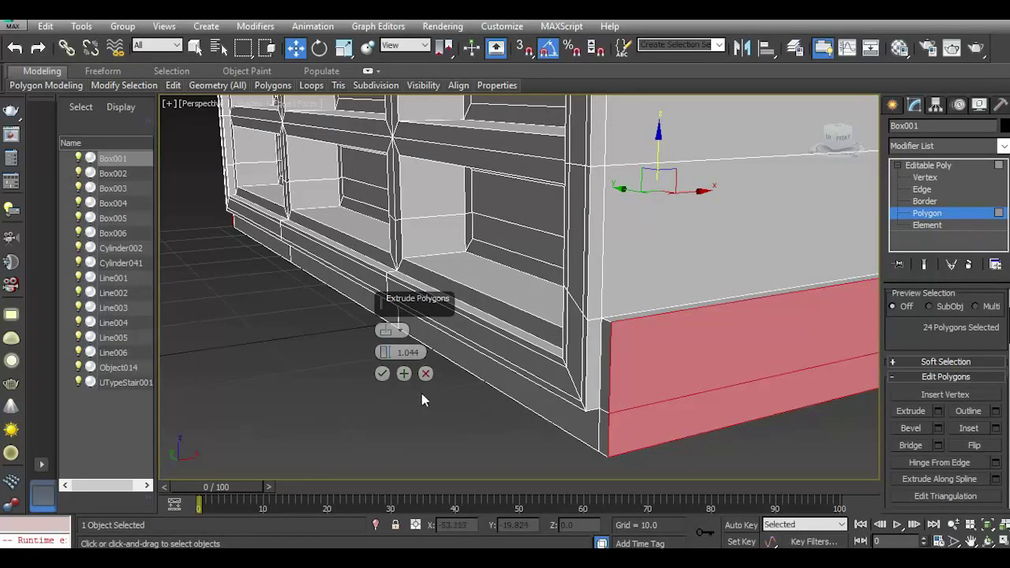
{"action": "left_click", "coordinate": [383, 374]}
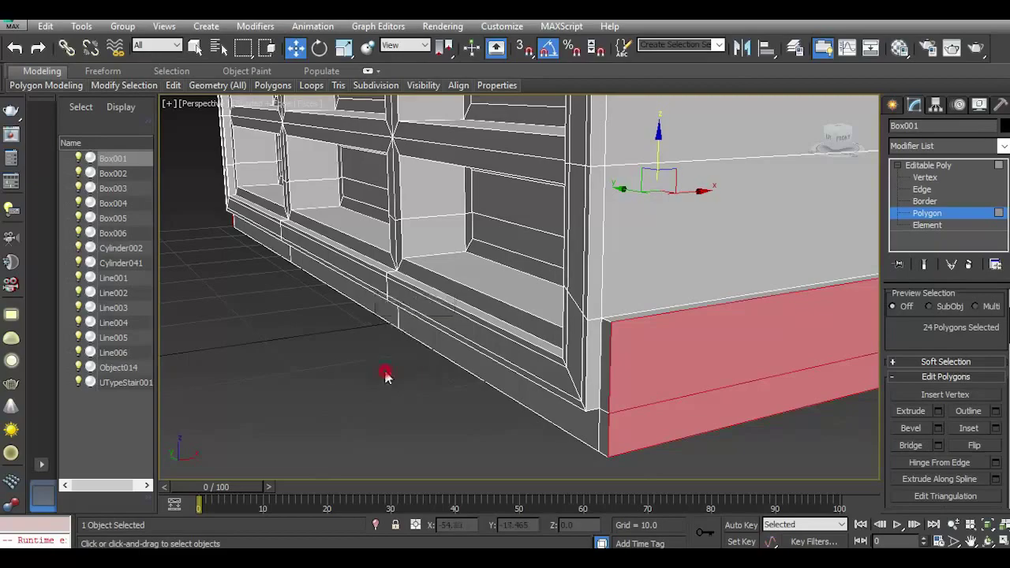
Select the low strip polygons below the large window, including the narrow trim end faces at both corners.
{"action": "left_click", "coordinate": [570, 419]}
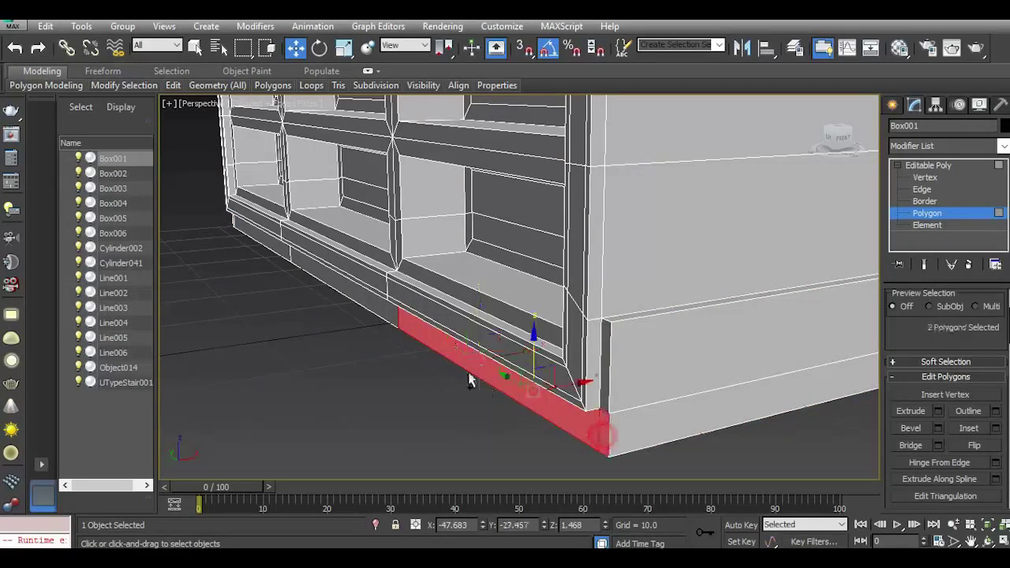
{"action": "left_click", "coordinate": [372, 305], "text": "ctrl"}
{"action": "middle_click_drag", "start_coordinate": [372, 304], "coordinate": [500, 345]}
{"action": "left_click", "coordinate": [504, 332], "text": "ctrl"}
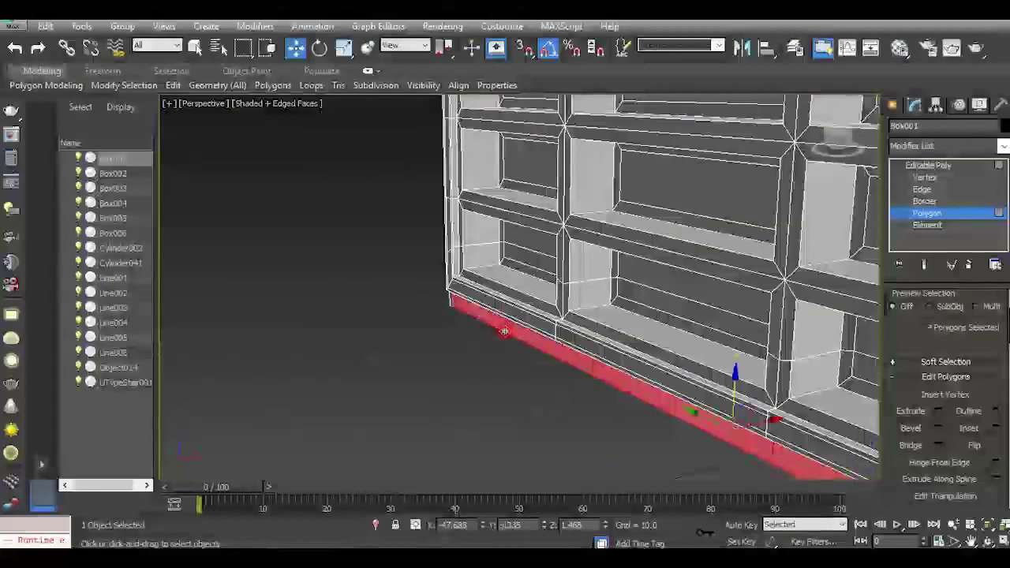
{"action": "left_click_drag", "start_coordinate": [838, 146], "coordinate": [879, 146]}
{"action": "middle_click_drag", "start_coordinate": [421, 358], "coordinate": [824, 333]}
{"action": "scroll", "coordinate": [387, 388], "scroll_direction": "up", "scroll_amount": 3}
{"action": "left_click", "coordinate": [381, 384], "text": "ctrl"}
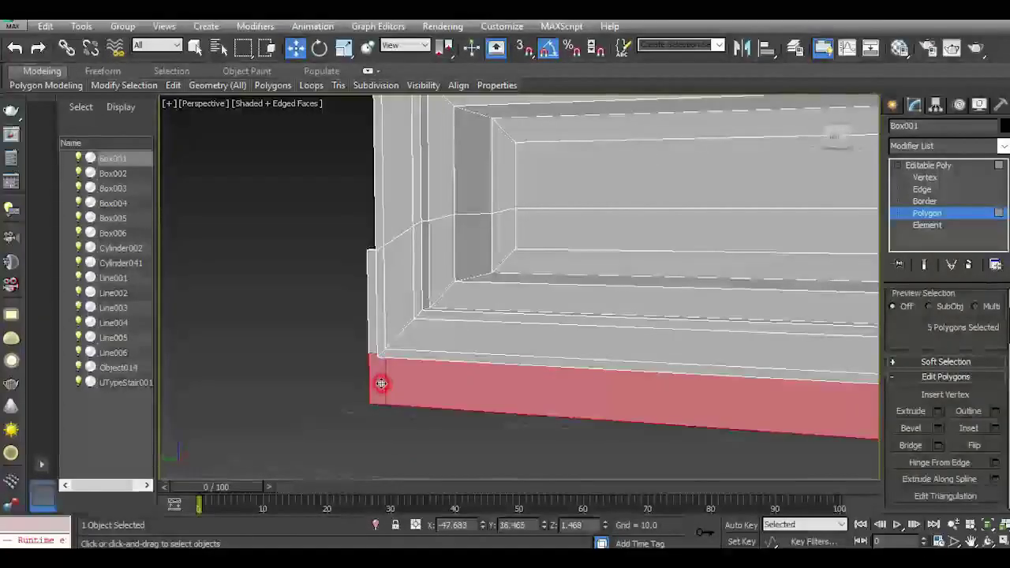
{"action": "scroll", "coordinate": [384, 365], "scroll_direction": "down", "scroll_amount": 3}
{"action": "left_click_drag", "start_coordinate": [838, 138], "coordinate": [880, 140]}
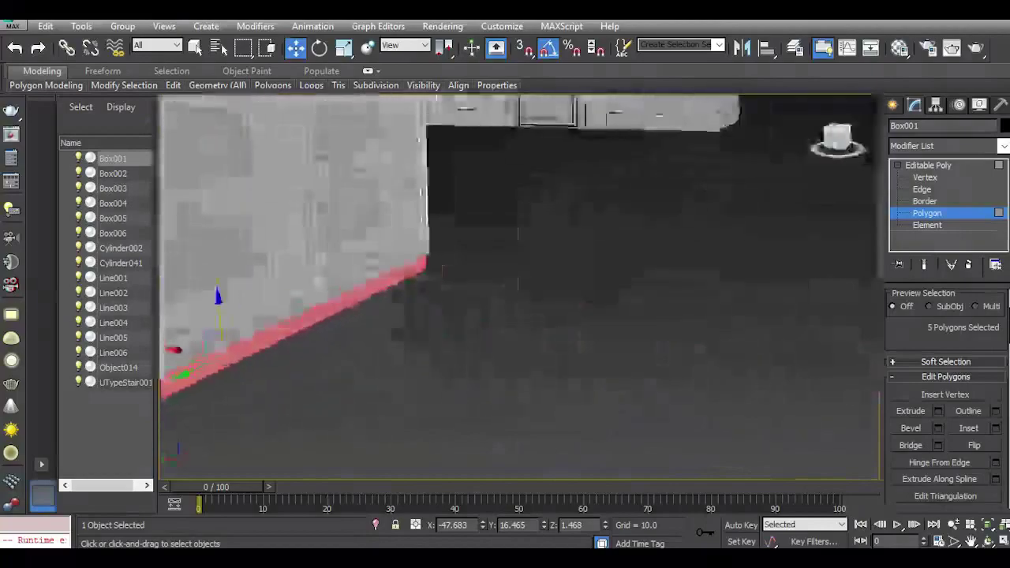
{"action": "middle_click_drag", "start_coordinate": [365, 323], "coordinate": [696, 222]}
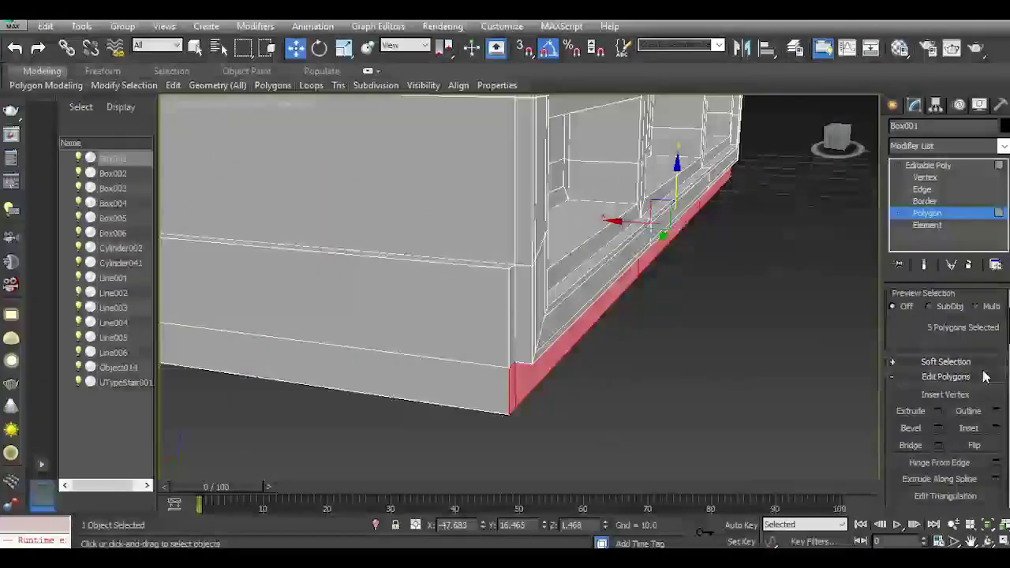
Try to extrude the low strip below the large window by 1.044.
{"action": "left_click", "coordinate": [938, 410]}
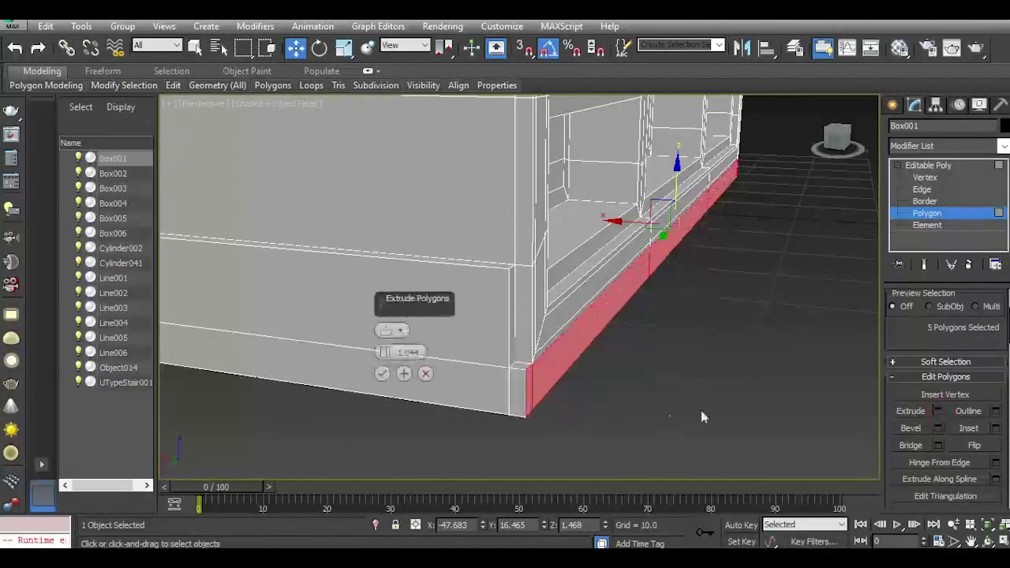
{"action": "left_click", "coordinate": [382, 373]}
{"action": "left_click_drag", "start_coordinate": [840, 139], "coordinate": [798, 147]}
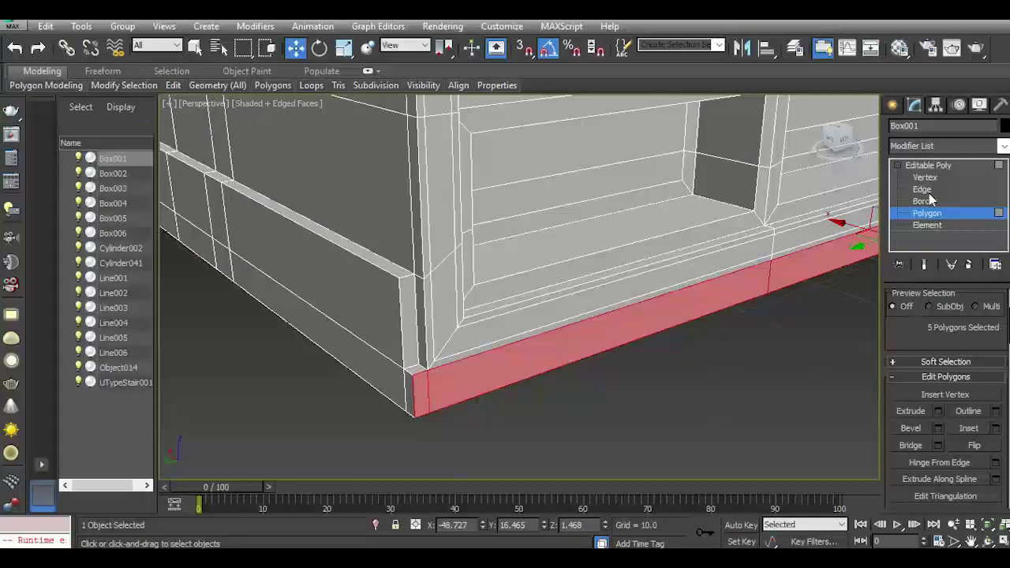
{"action": "left_click", "coordinate": [14, 48]}
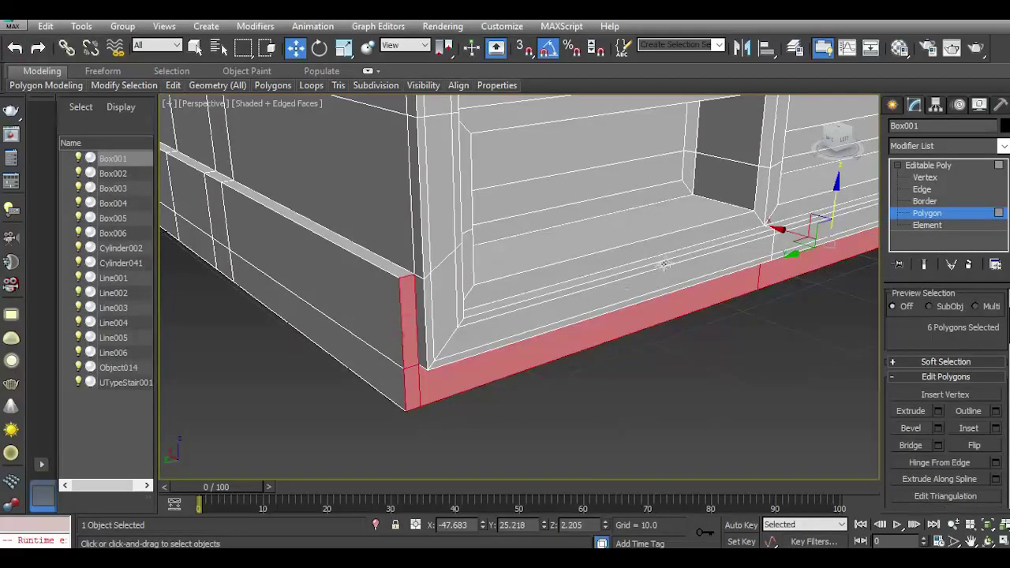
Include the upper end faces of the raised trim at both window-wall corners in the strip selection and extrude it by 1.044.
{"action": "middle_click_drag", "start_coordinate": [662, 265], "coordinate": [229, 351]}
{"action": "middle_click_drag", "start_coordinate": [698, 280], "coordinate": [394, 353]}
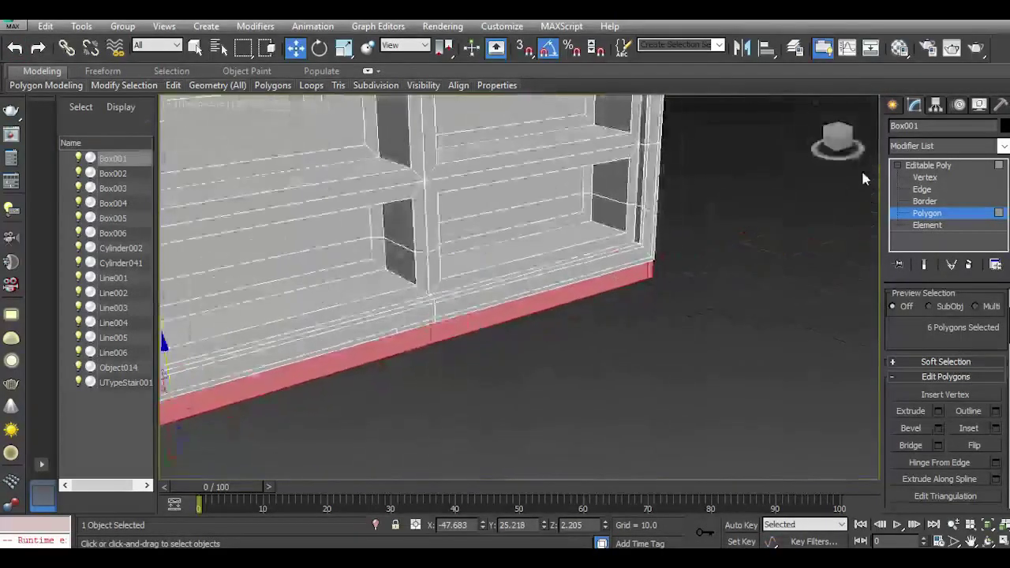
{"action": "left_click_drag", "start_coordinate": [841, 140], "coordinate": [776, 147]}
{"action": "middle_click_drag", "start_coordinate": [728, 306], "coordinate": [323, 267]}
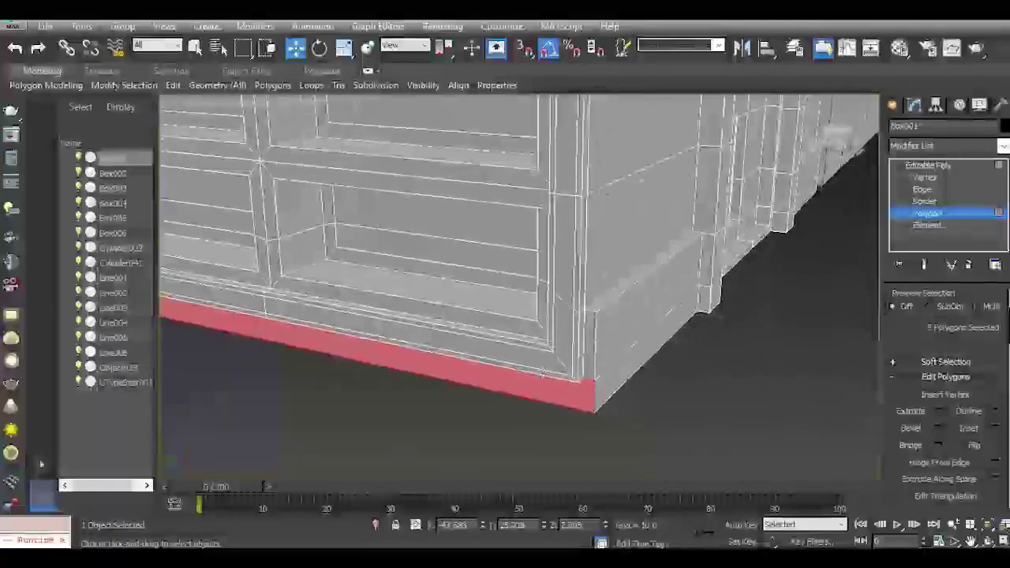
{"action": "scroll", "coordinate": [576, 366], "scroll_direction": "up", "scroll_amount": 5}
{"action": "left_click", "coordinate": [601, 365], "text": "ctrl"}
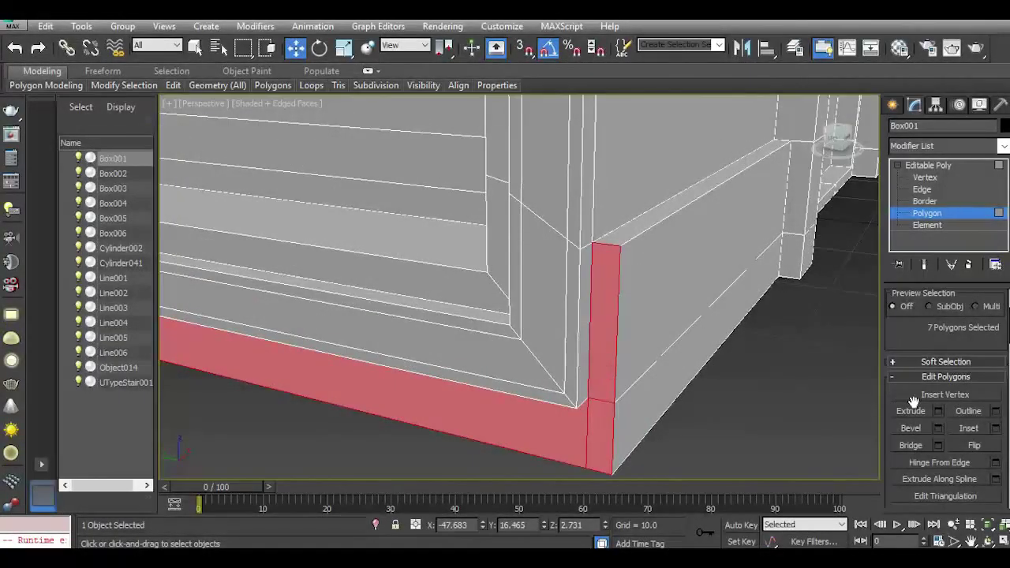
{"action": "left_click", "coordinate": [938, 412]}
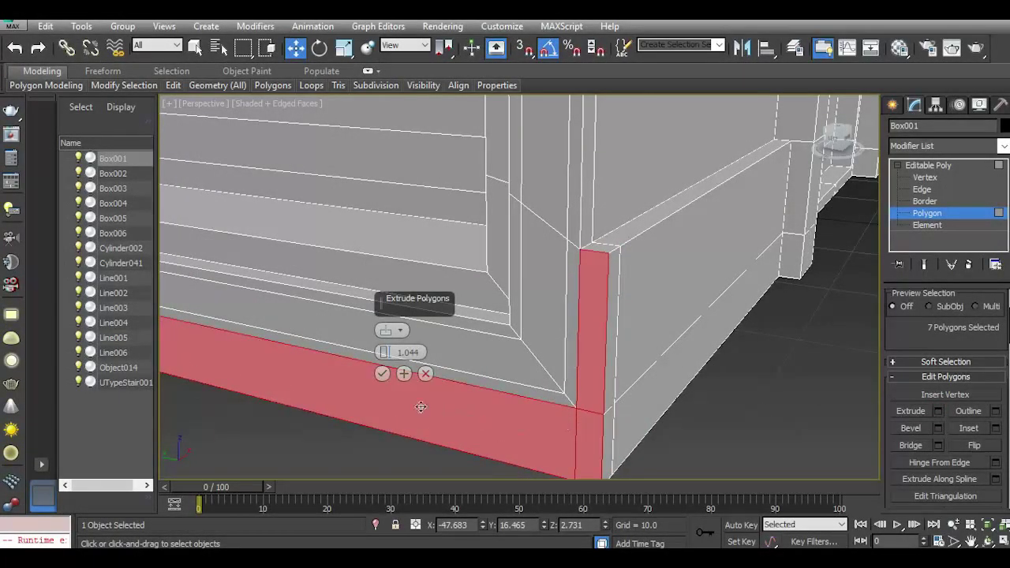
Select the outer top edge loops of the raised base trim on both sides of the large window wall.
{"action": "left_click", "coordinate": [950, 190]}
{"action": "left_click", "coordinate": [630, 238]}
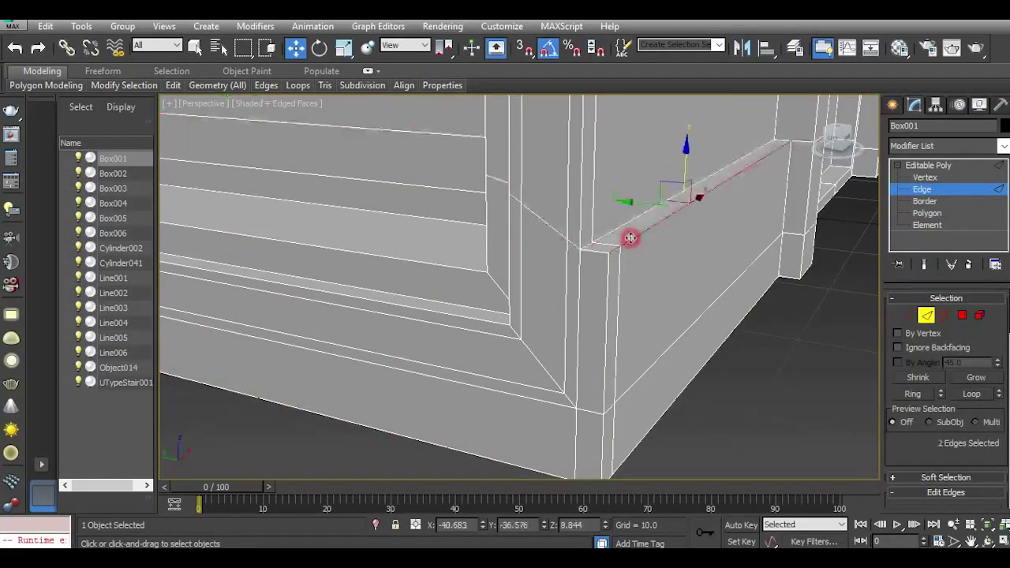
{"action": "scroll", "coordinate": [597, 277], "scroll_direction": "down", "scroll_amount": 2}
{"action": "middle_click_drag", "start_coordinate": [450, 297], "coordinate": [784, 356]}
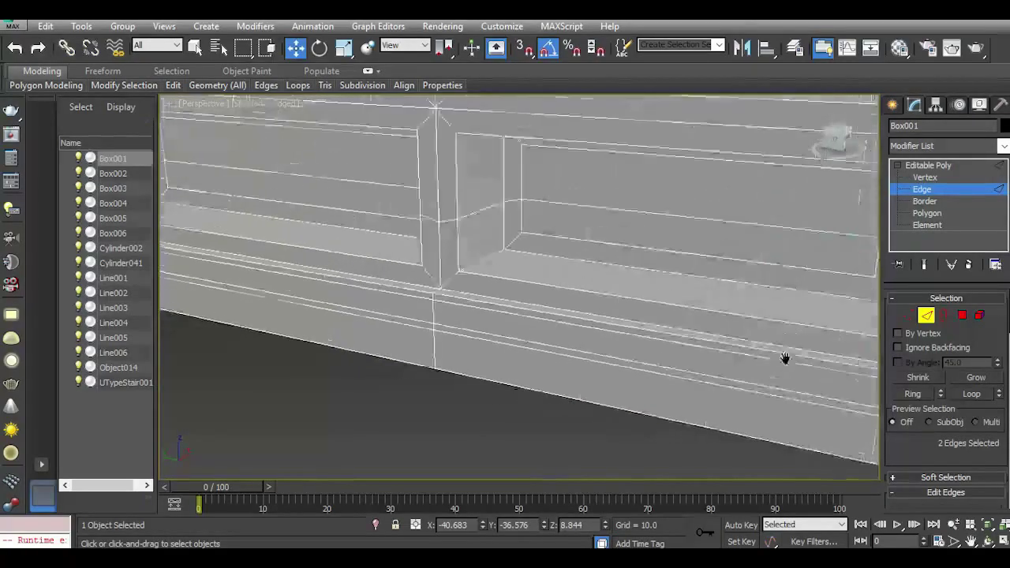
{"action": "scroll", "coordinate": [781, 356], "scroll_direction": "down", "scroll_amount": 4}
{"action": "left_click_drag", "start_coordinate": [840, 150], "coordinate": [872, 136]}
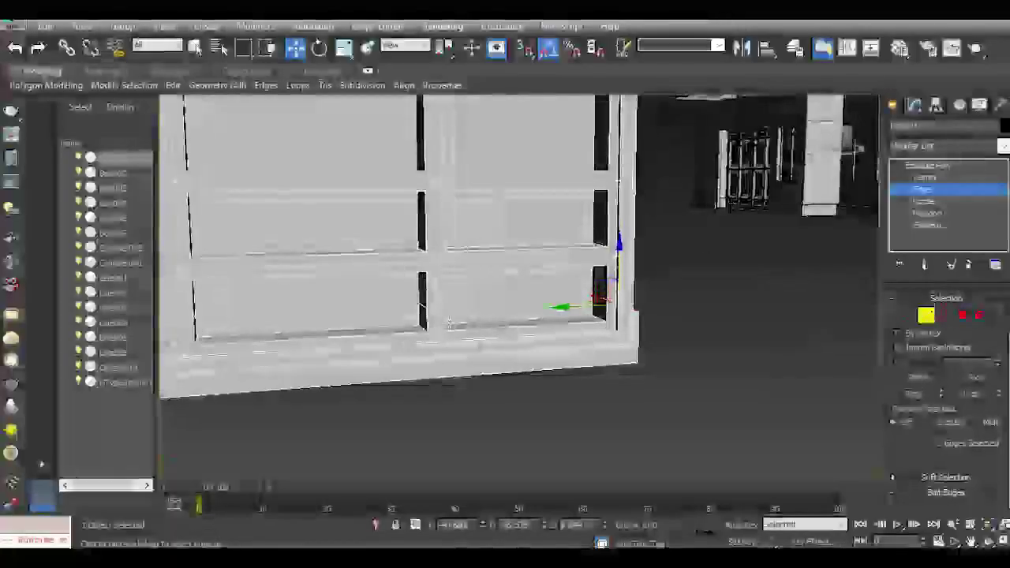
{"action": "middle_click_drag", "start_coordinate": [217, 217], "coordinate": [706, 221]}
{"action": "scroll", "coordinate": [471, 347], "scroll_direction": "up", "scroll_amount": 4}
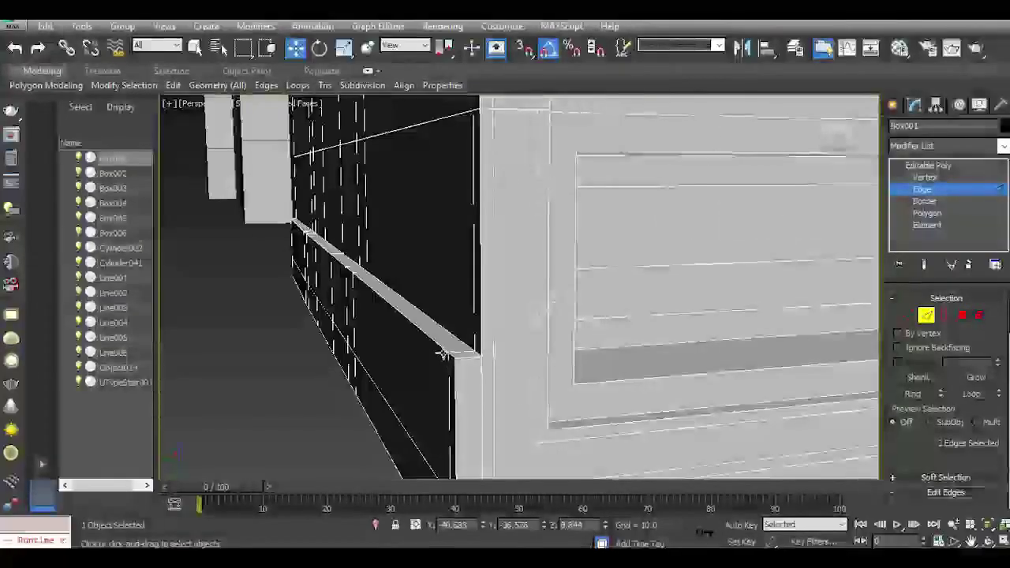
{"action": "double_click", "coordinate": [441, 347]}
{"action": "scroll", "coordinate": [360, 339], "scroll_direction": "down", "scroll_amount": 4}
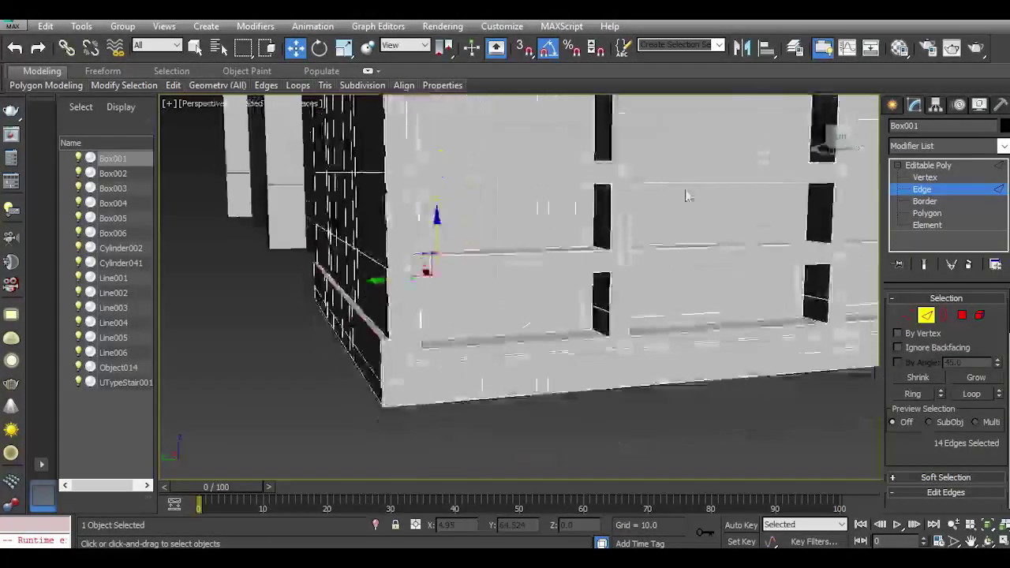
Chamfer the selected top edges of the raised base trim by 0.483.
{"action": "left_click_drag", "start_coordinate": [823, 149], "coordinate": [789, 146]}
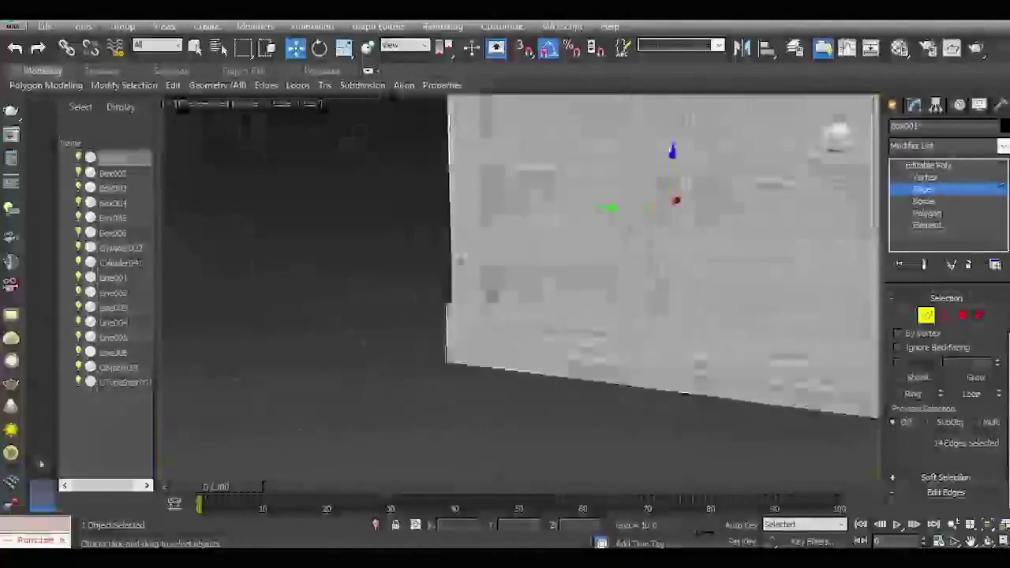
{"action": "middle_click_drag", "start_coordinate": [378, 261], "coordinate": [554, 257]}
{"action": "scroll", "coordinate": [554, 257], "scroll_direction": "down", "scroll_amount": 5}
{"action": "scroll", "coordinate": [666, 302], "scroll_direction": "up", "scroll_amount": 5}
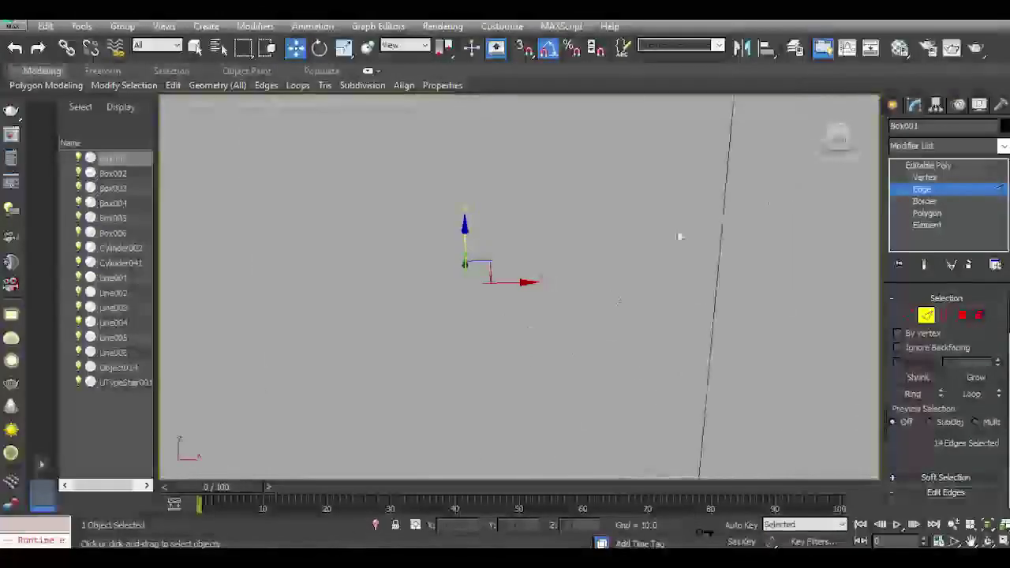
{"action": "left_click_drag", "start_coordinate": [839, 145], "coordinate": [769, 148]}
{"action": "middle_click_drag", "start_coordinate": [412, 415], "coordinate": [655, 386]}
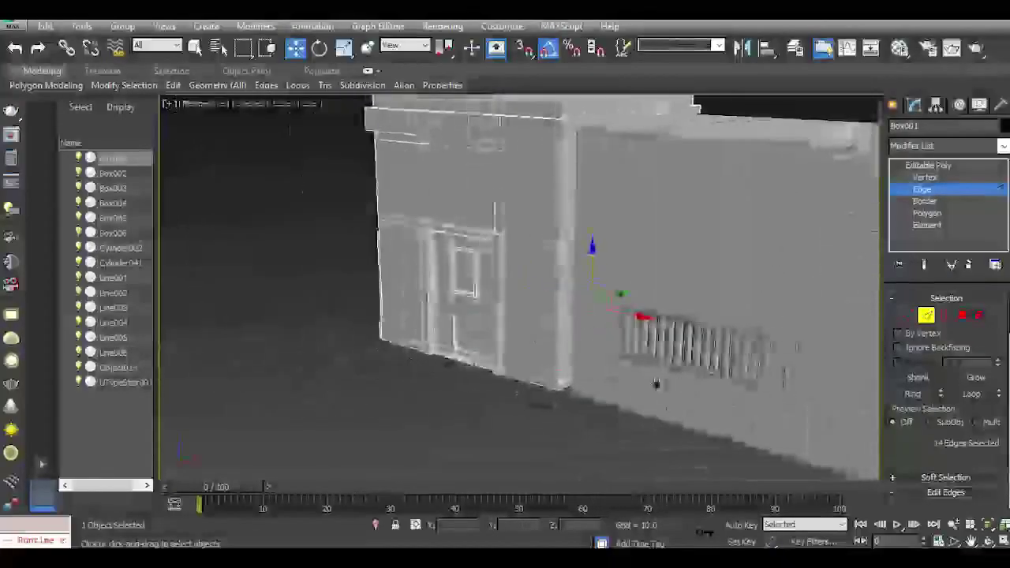
{"action": "scroll", "coordinate": [532, 376], "scroll_direction": "up", "scroll_amount": 4}
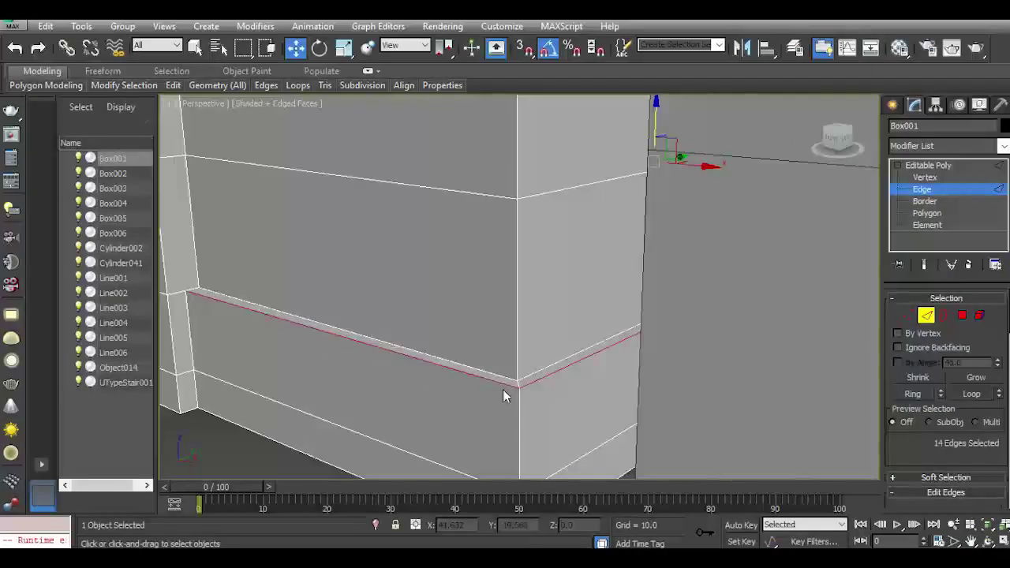
{"action": "scroll", "coordinate": [933, 454], "scroll_direction": "down", "scroll_amount": 3}
{"action": "left_click", "coordinate": [940, 470]}
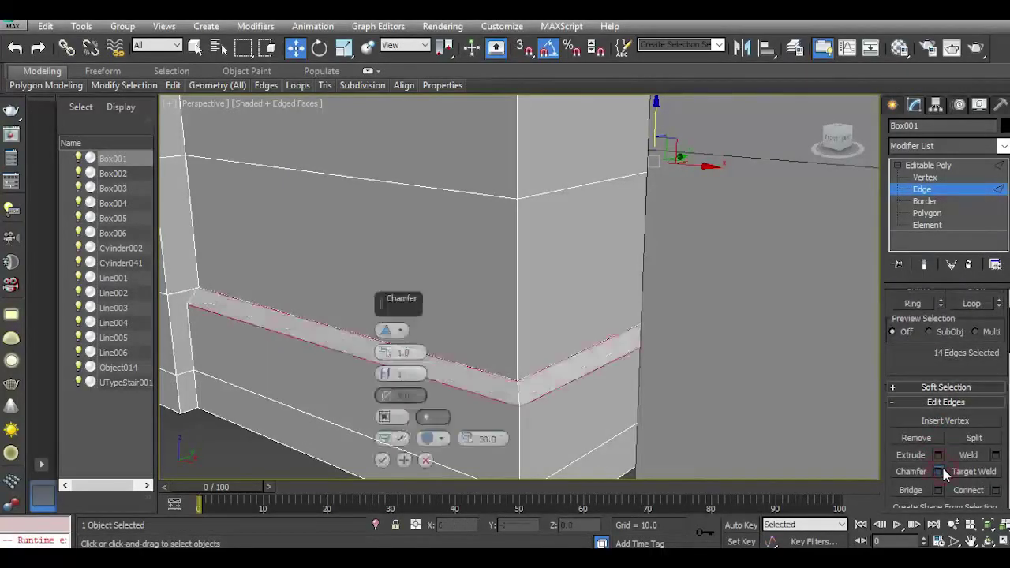
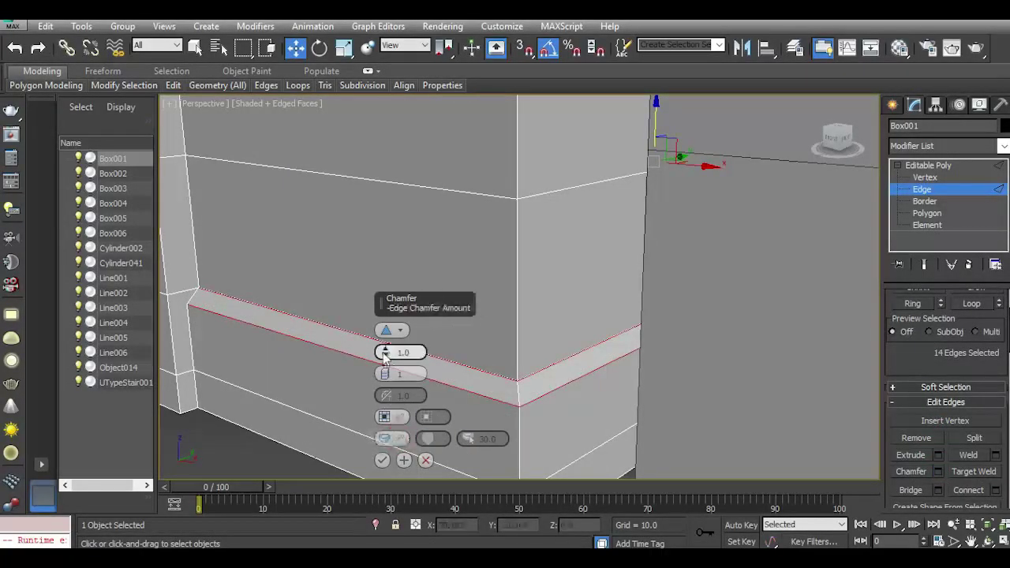
{"action": "left_click_drag", "start_coordinate": [382, 352], "coordinate": [387, 366]}
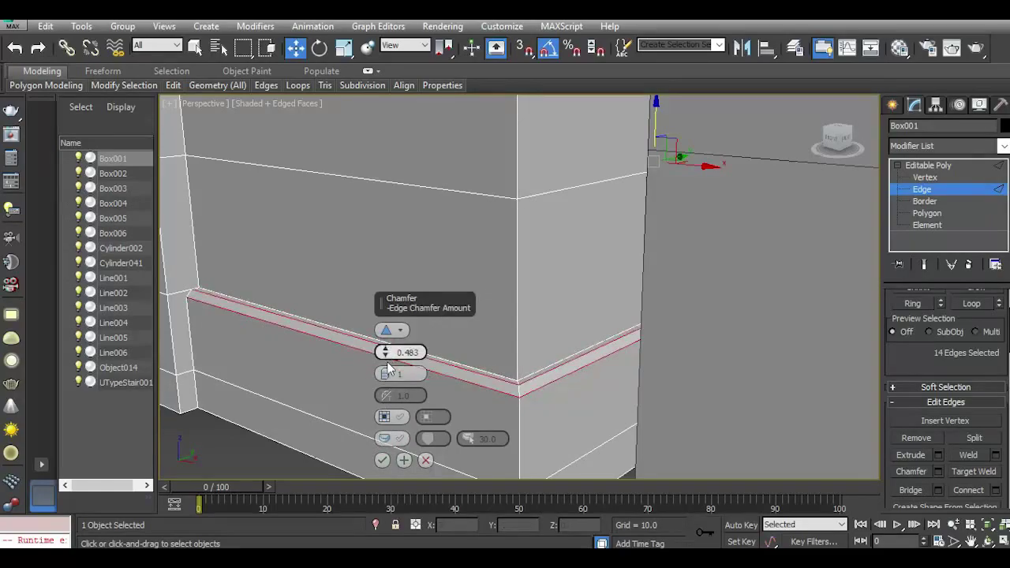
{"action": "left_click", "coordinate": [382, 461]}
Leave edge editing on the finished building and select Box003, the building with the roller shutter.
{"action": "scroll", "coordinate": [286, 346], "scroll_direction": "down", "scroll_amount": 8}
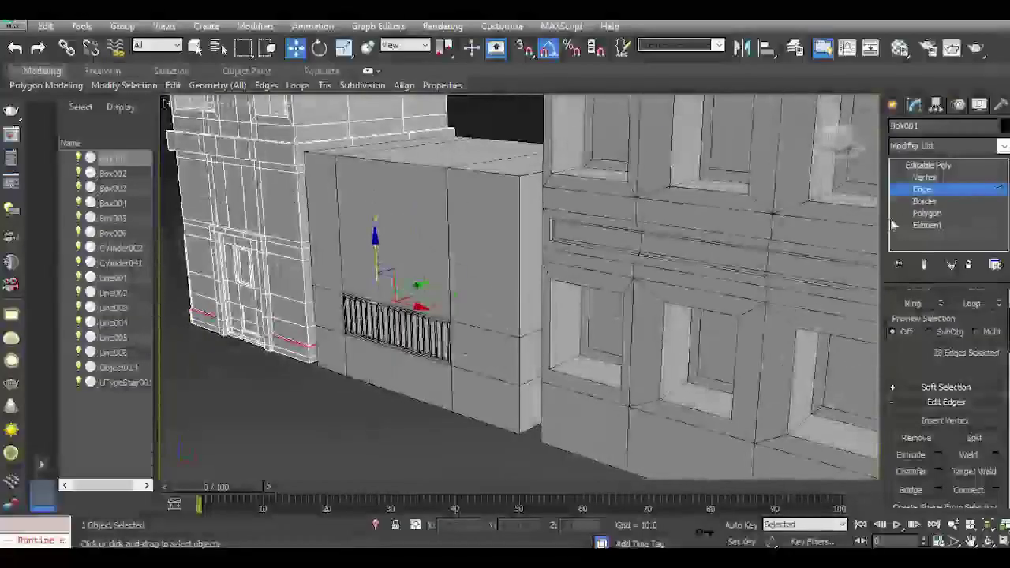
{"action": "left_click", "coordinate": [922, 166]}
{"action": "middle_click_drag", "start_coordinate": [504, 344], "coordinate": [511, 379], "text": "alt"}
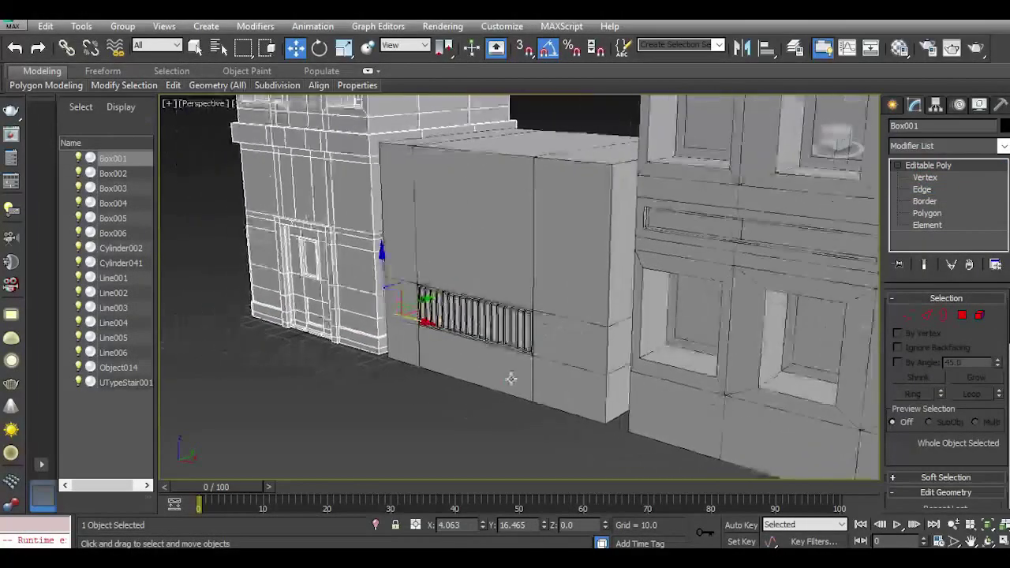
{"action": "left_click", "coordinate": [513, 380]}
{"action": "scroll", "coordinate": [536, 391], "scroll_direction": "up", "scroll_amount": 3}
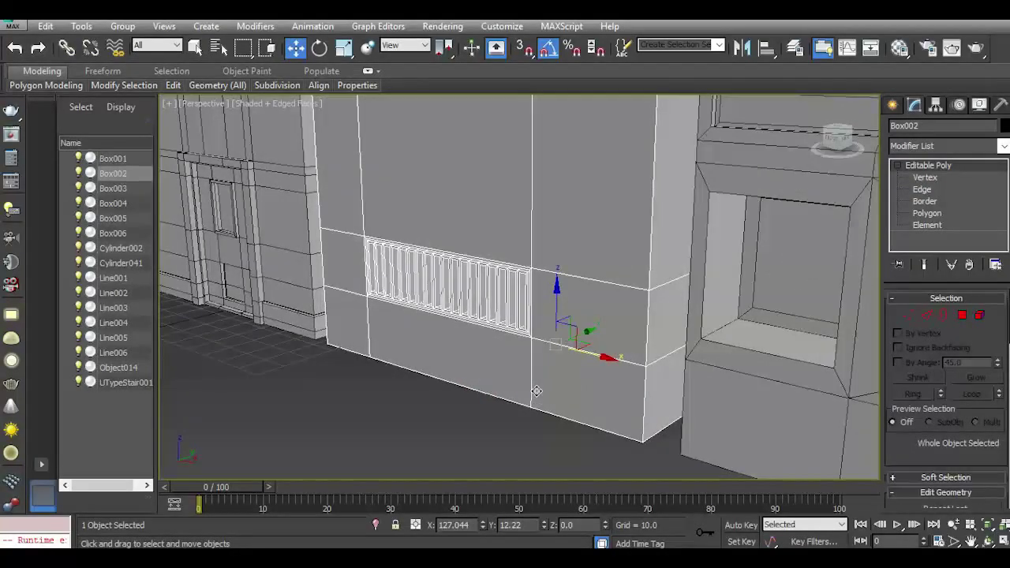
{"action": "scroll", "coordinate": [459, 366], "scroll_direction": "down", "scroll_amount": 3}
{"action": "middle_click_drag", "start_coordinate": [816, 290], "coordinate": [436, 284]}
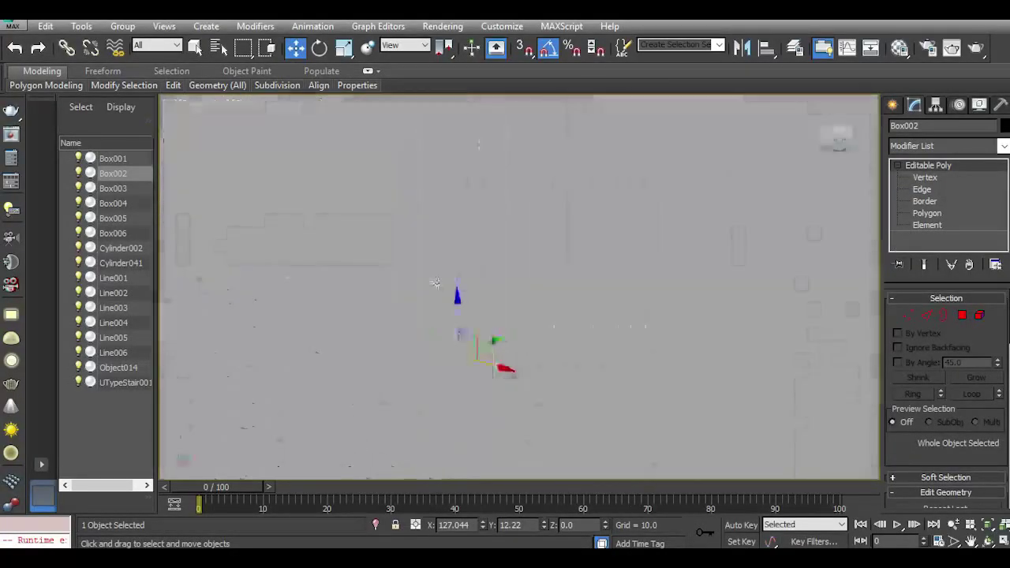
{"action": "mouse_move", "coordinate": [841, 129]}
{"action": "left_mouse_down"}
{"action": "mouse_move", "coordinate": [834, 140]}
{"action": "mouse_move", "coordinate": [867, 143]}
{"action": "mouse_move", "coordinate": [851, 124]}
{"action": "left_mouse_up"}
{"action": "scroll", "coordinate": [632, 330], "scroll_direction": "up", "scroll_amount": 6}
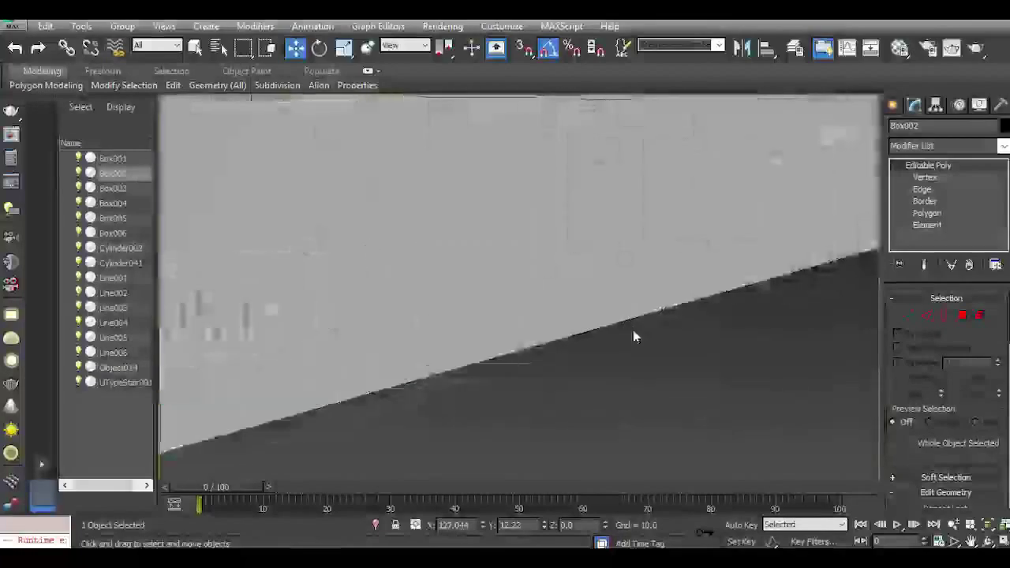
{"action": "scroll", "coordinate": [605, 319], "scroll_direction": "down", "scroll_amount": 4}
{"action": "scroll", "coordinate": [606, 319], "scroll_direction": "down", "scroll_amount": 3}
{"action": "middle_click_drag", "start_coordinate": [605, 319], "coordinate": [501, 427]}
{"action": "scroll", "coordinate": [501, 426], "scroll_direction": "down", "scroll_amount": 3}
{"action": "scroll", "coordinate": [444, 422], "scroll_direction": "up", "scroll_amount": 3}
{"action": "left_click", "coordinate": [442, 437]}
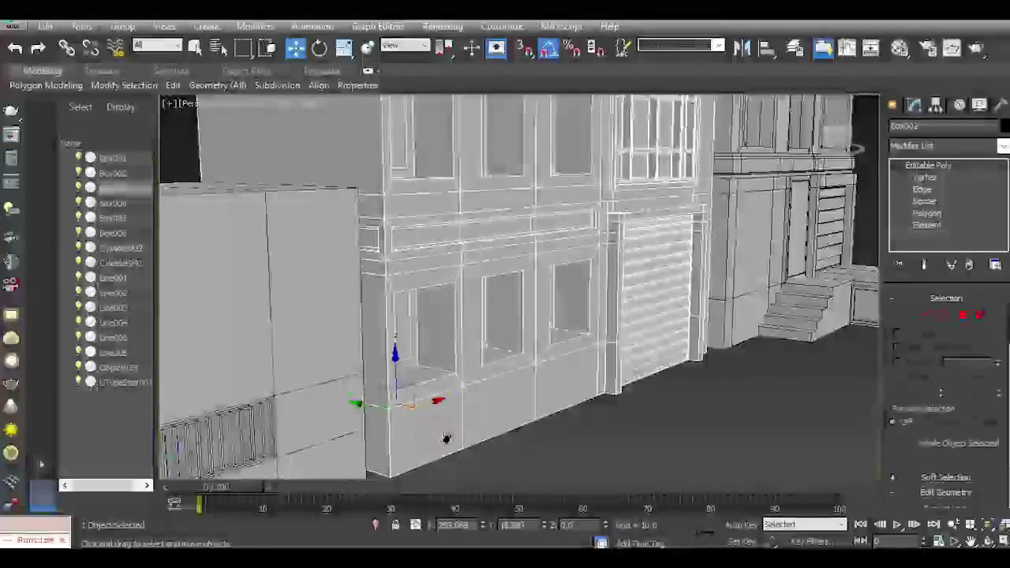
Add an edge loop around the building's walls just above the ground with Swift Loop.
{"action": "middle_click_drag", "start_coordinate": [440, 438], "coordinate": [428, 372]}
{"action": "mouse_move", "coordinate": [171, 88]}
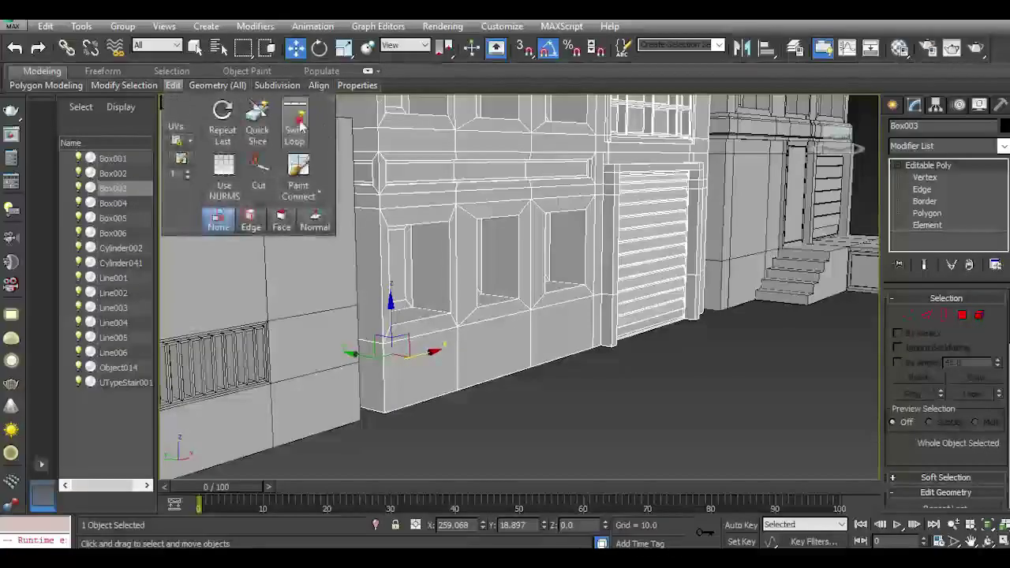
{"action": "left_click", "coordinate": [295, 126]}
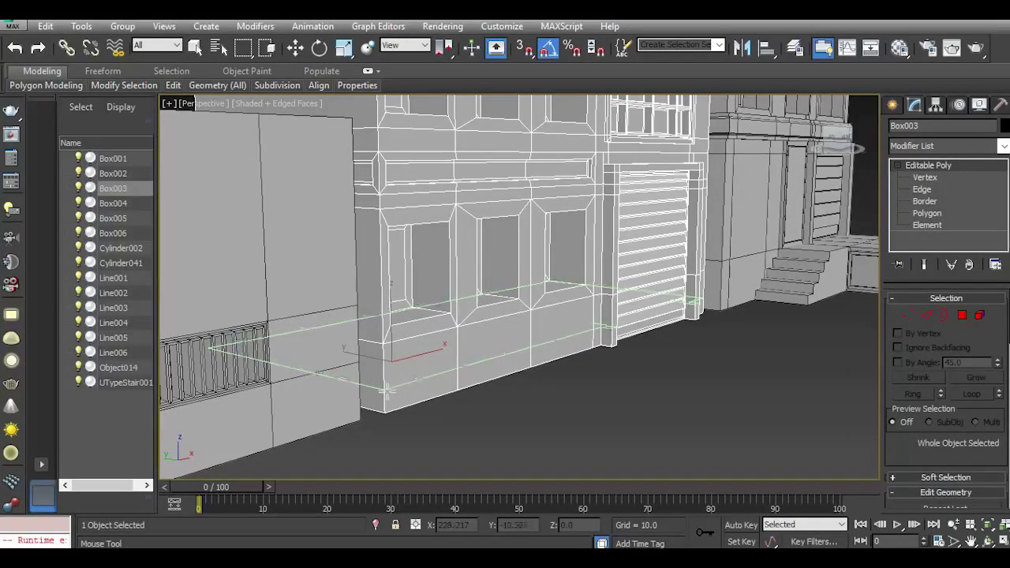
{"action": "left_click", "coordinate": [387, 390]}
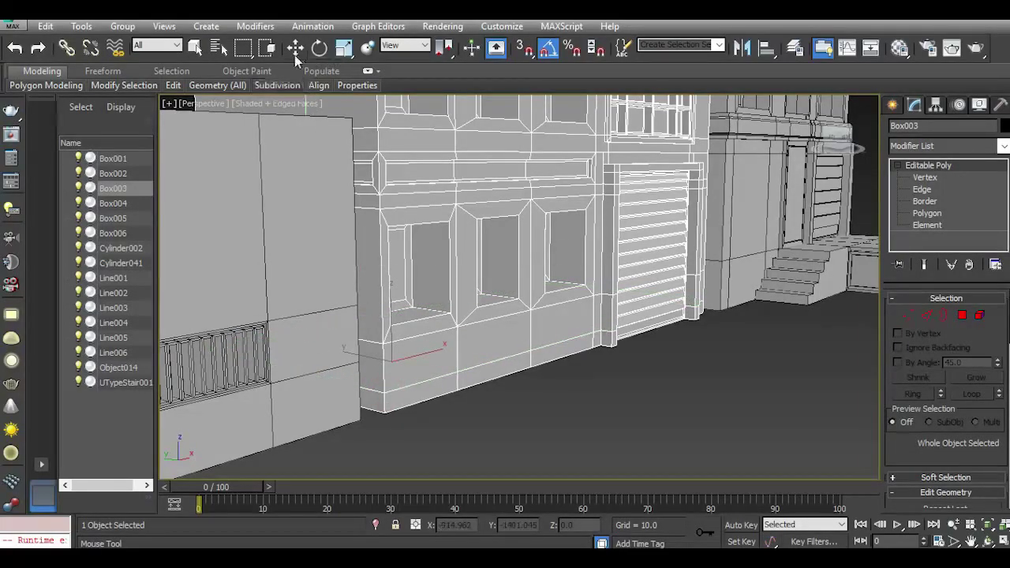
Select the full ring of base strip polygons below the new edge loop.
{"action": "left_click", "coordinate": [959, 317]}
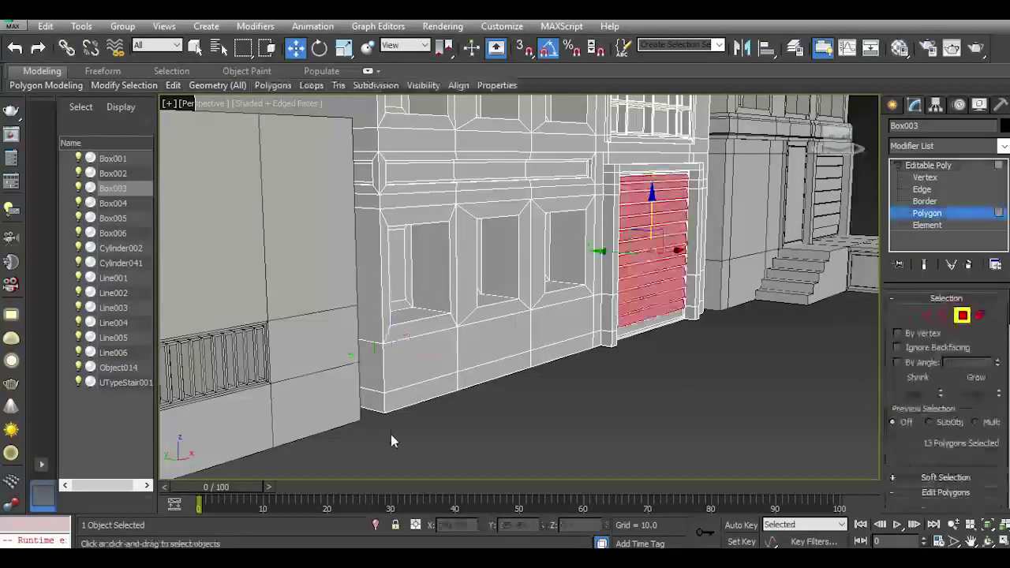
{"action": "left_click", "coordinate": [401, 401]}
{"action": "left_click", "coordinate": [497, 369]}
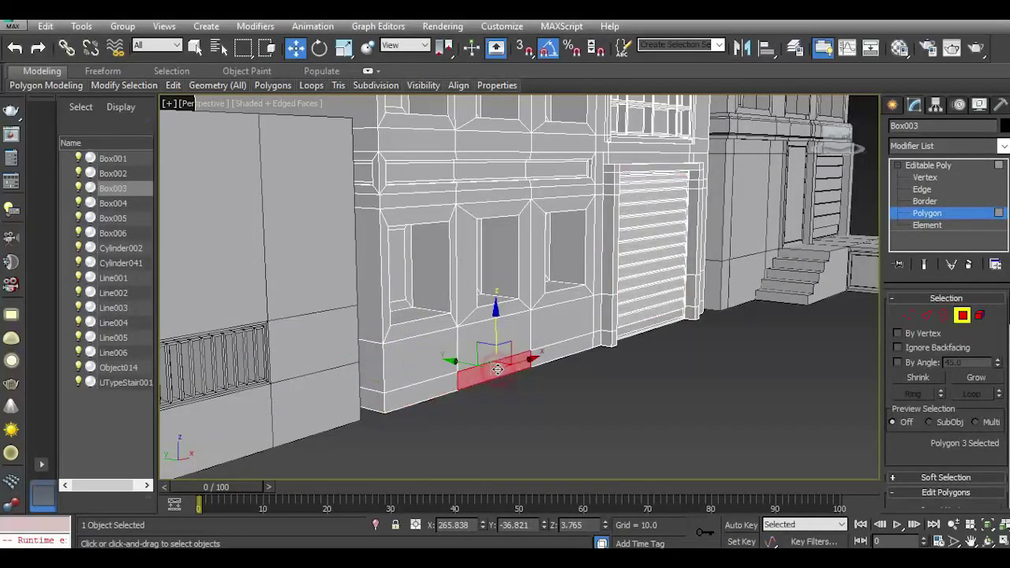
{"action": "left_click", "coordinate": [435, 389], "text": "shift"}
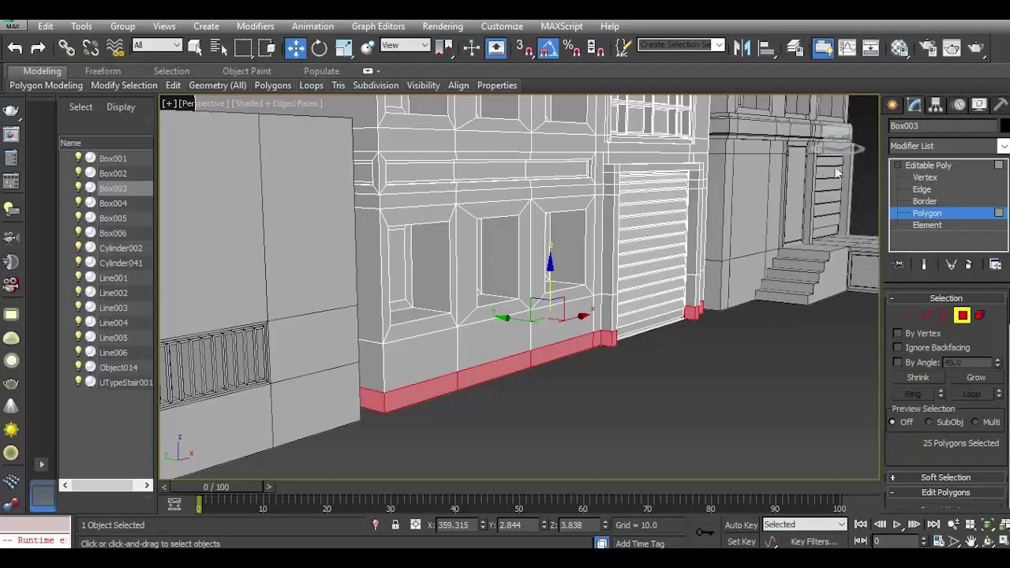
Deselect the base strip polygons on the pillars and reveals at both sides of the roller shutter.
{"action": "left_click_drag", "start_coordinate": [845, 141], "coordinate": [686, 134]}
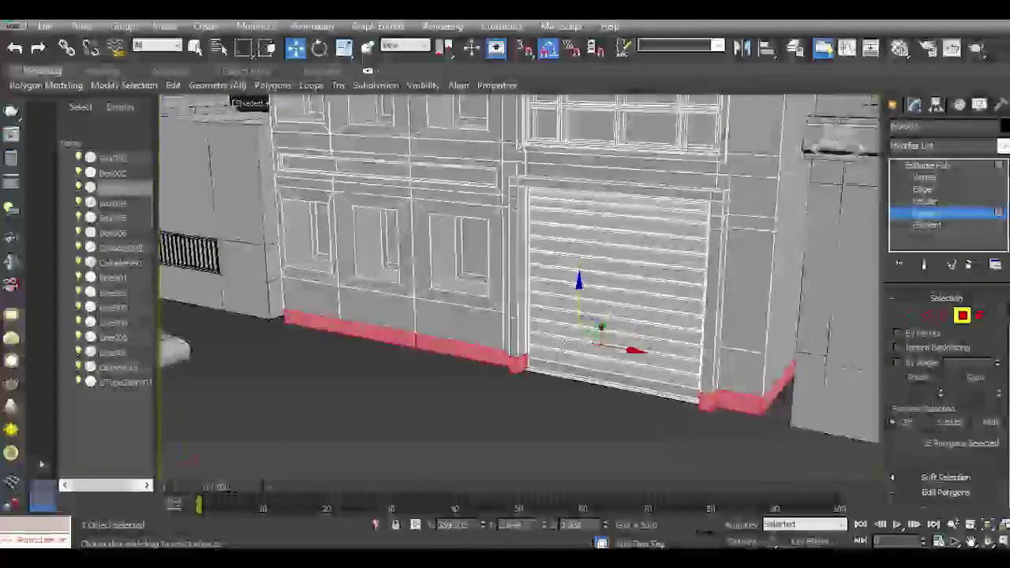
{"action": "scroll", "coordinate": [521, 356], "scroll_direction": "up", "scroll_amount": 5}
{"action": "left_click", "coordinate": [545, 390], "text": "alt"}
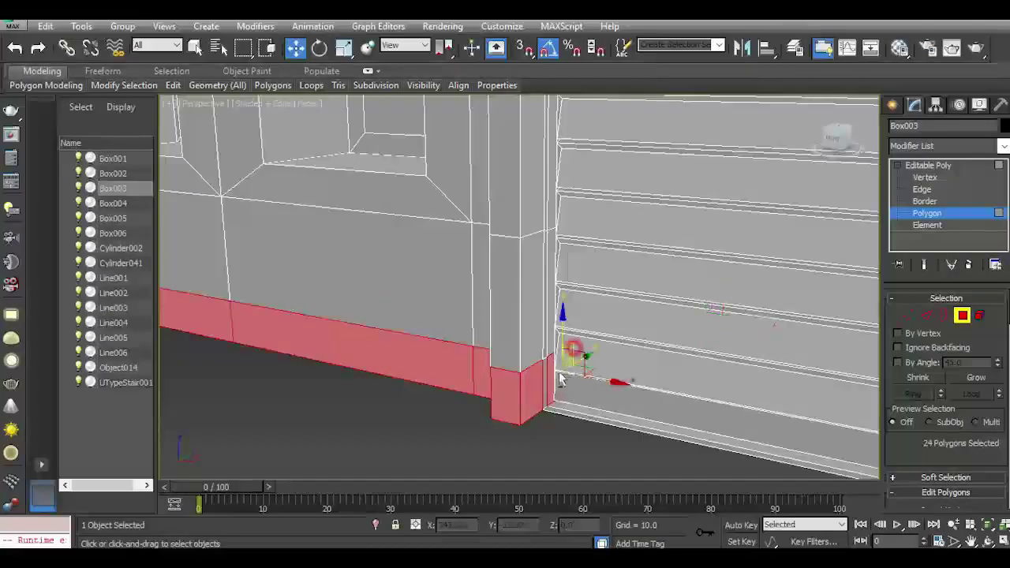
{"action": "left_click", "coordinate": [527, 389], "text": "ctrl"}
{"action": "left_click", "coordinate": [527, 389], "text": "ctrl"}
{"action": "left_click", "coordinate": [528, 389], "text": "ctrl"}
{"action": "left_click", "coordinate": [516, 388], "text": "ctrl"}
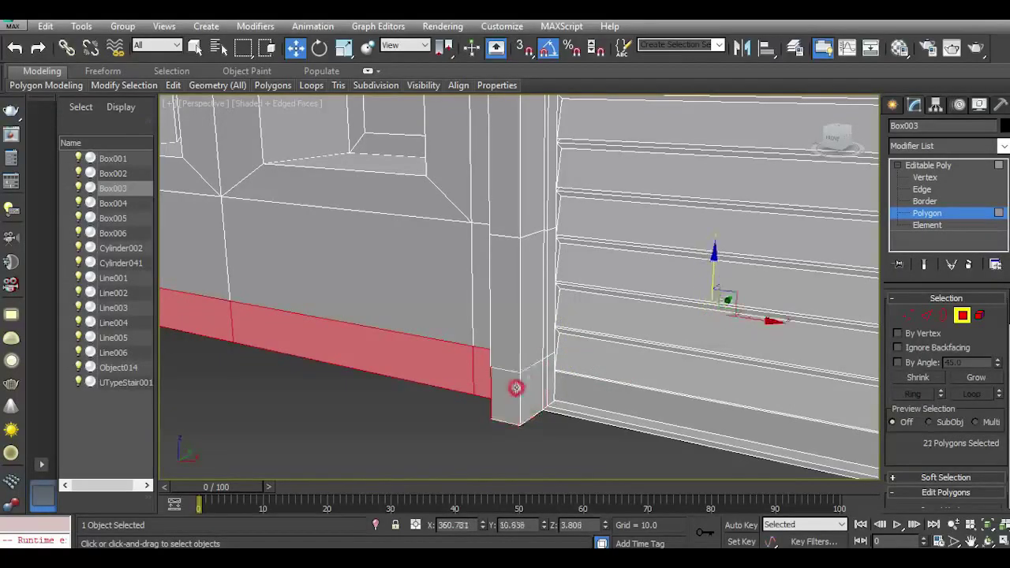
{"action": "left_click_drag", "start_coordinate": [832, 140], "coordinate": [822, 173]}
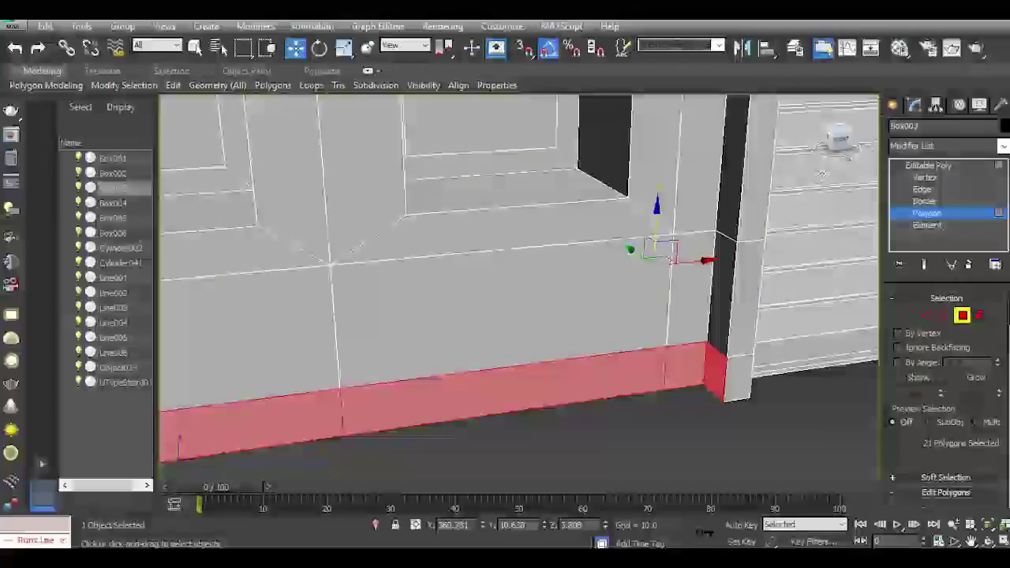
{"action": "left_click", "coordinate": [725, 368], "text": "ctrl"}
{"action": "middle_click_drag", "start_coordinate": [787, 381], "coordinate": [307, 396]}
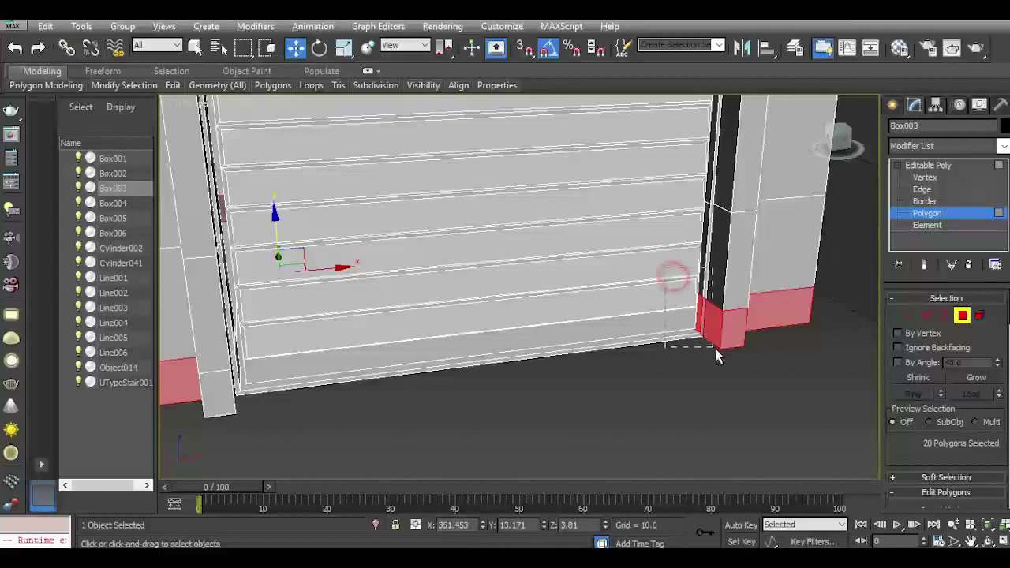
{"action": "left_click_drag", "start_coordinate": [718, 360], "coordinate": [733, 369], "text": "alt"}
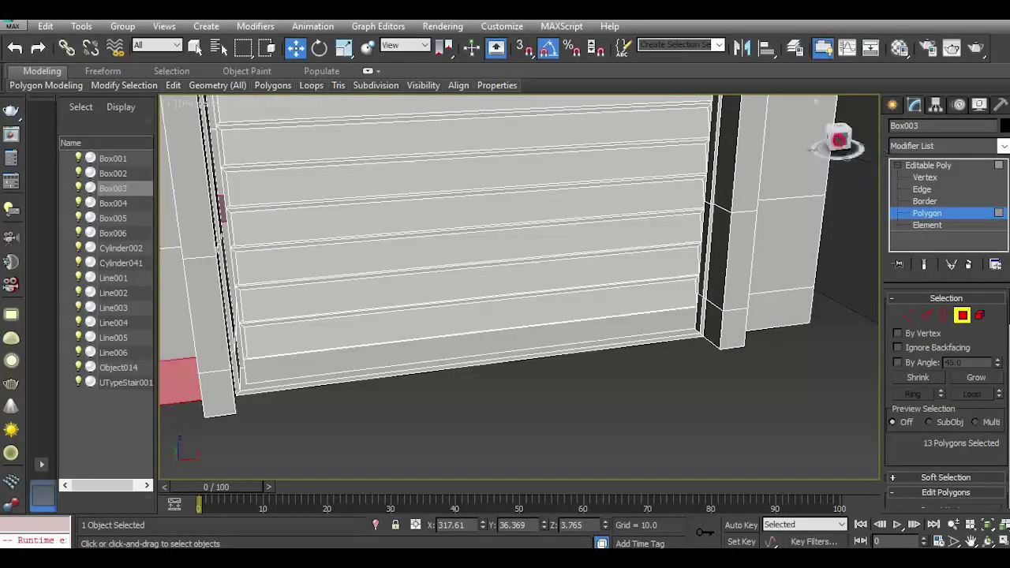
Add the base strip polygons at the building corner beyond the roller shutter back to the selection.
{"action": "left_click_drag", "start_coordinate": [839, 140], "coordinate": [796, 176]}
{"action": "left_click", "coordinate": [708, 406], "text": "ctrl"}
{"action": "left_click", "coordinate": [803, 419], "text": "ctrl"}
{"action": "left_click_drag", "start_coordinate": [839, 141], "coordinate": [781, 158]}
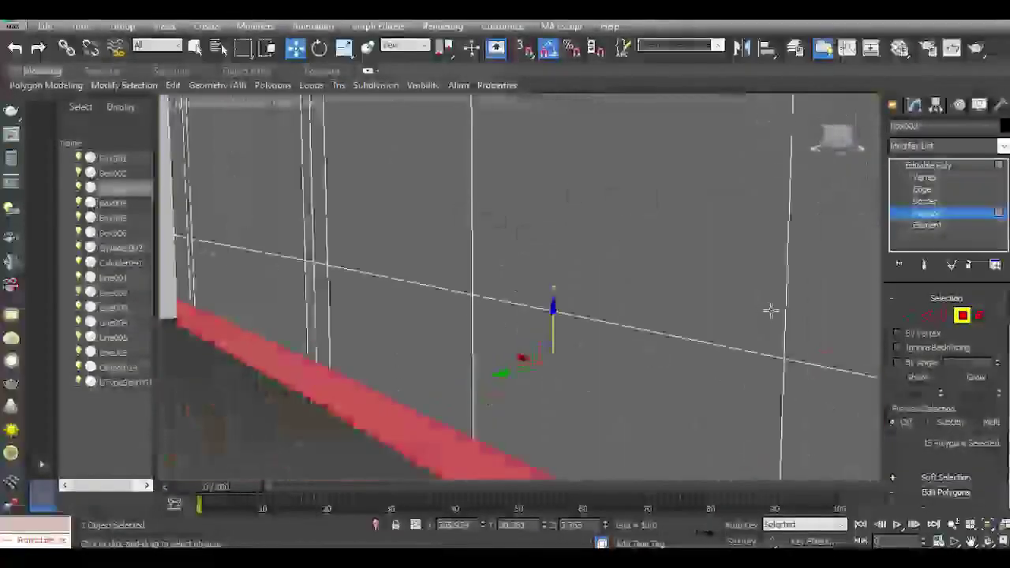
{"action": "scroll", "coordinate": [710, 317], "scroll_direction": "down", "scroll_amount": 4}
{"action": "middle_click_drag", "start_coordinate": [725, 347], "coordinate": [489, 372]}
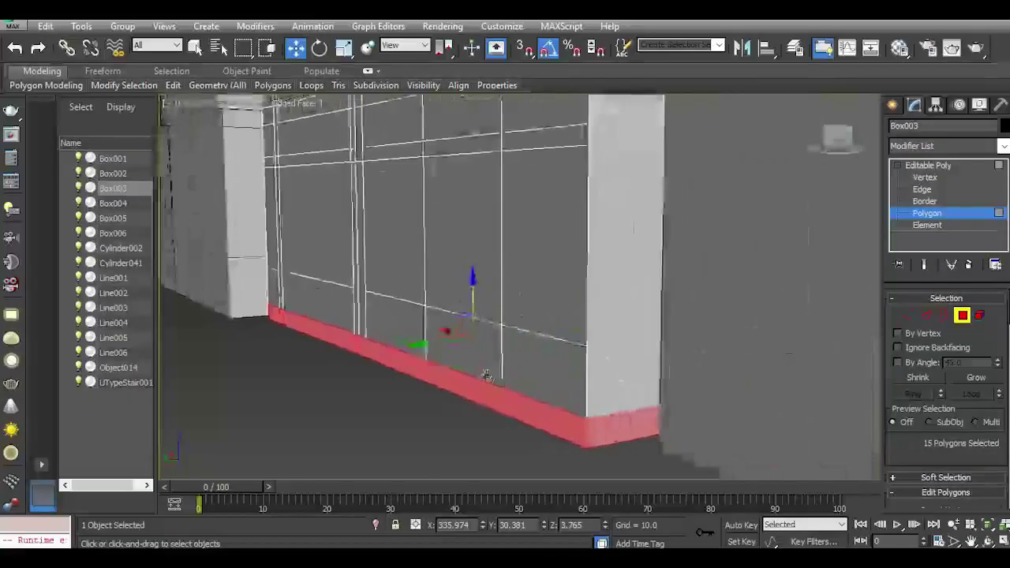
Extrude the selected base strip polygons outward and switch to edge editing.
{"action": "left_click_drag", "start_coordinate": [925, 448], "coordinate": [907, 360]}
{"action": "left_click", "coordinate": [938, 435]}
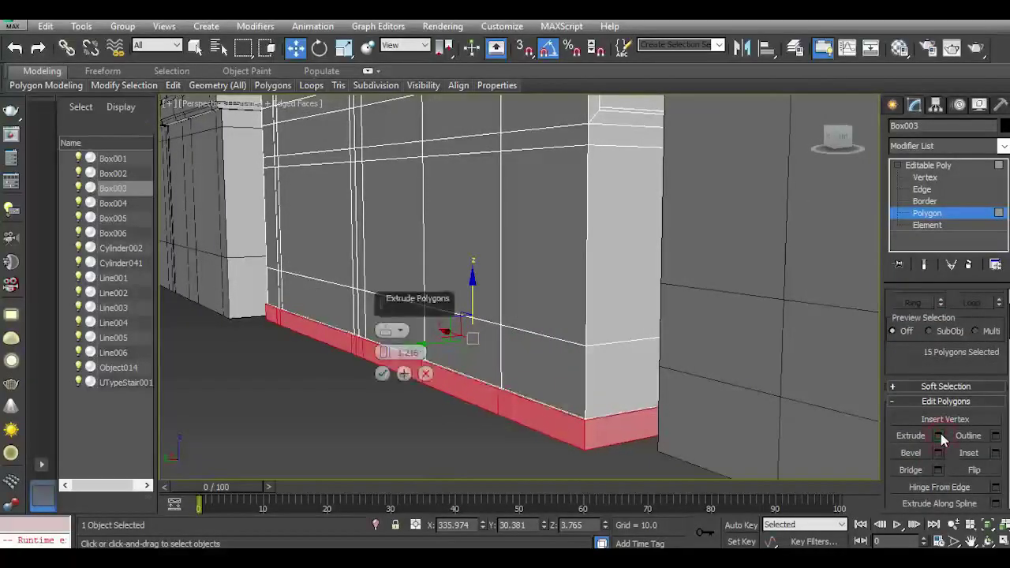
{"action": "scroll", "coordinate": [512, 416], "scroll_direction": "up", "scroll_amount": 3}
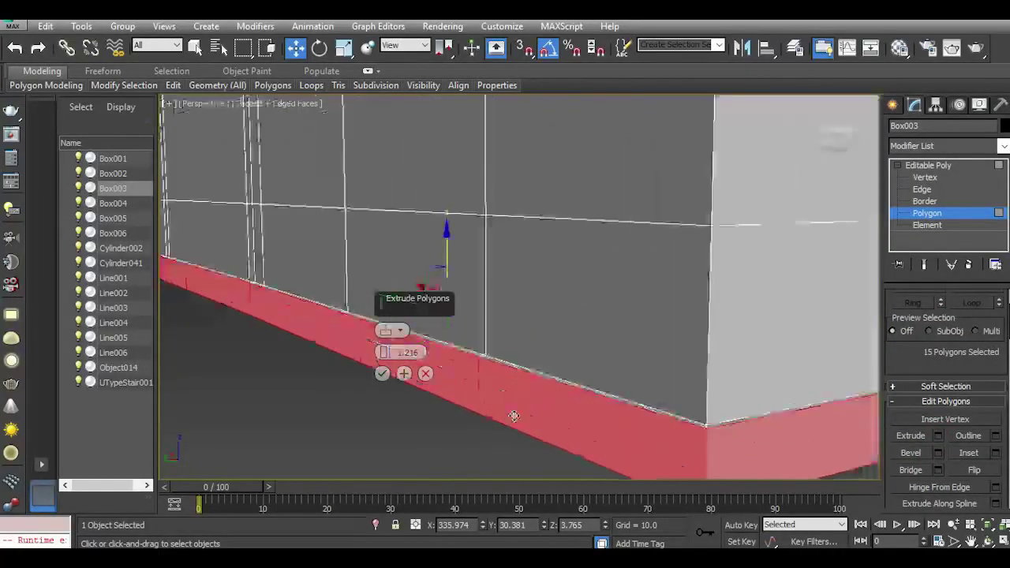
{"action": "left_click", "coordinate": [384, 373]}
{"action": "left_click", "coordinate": [946, 189]}
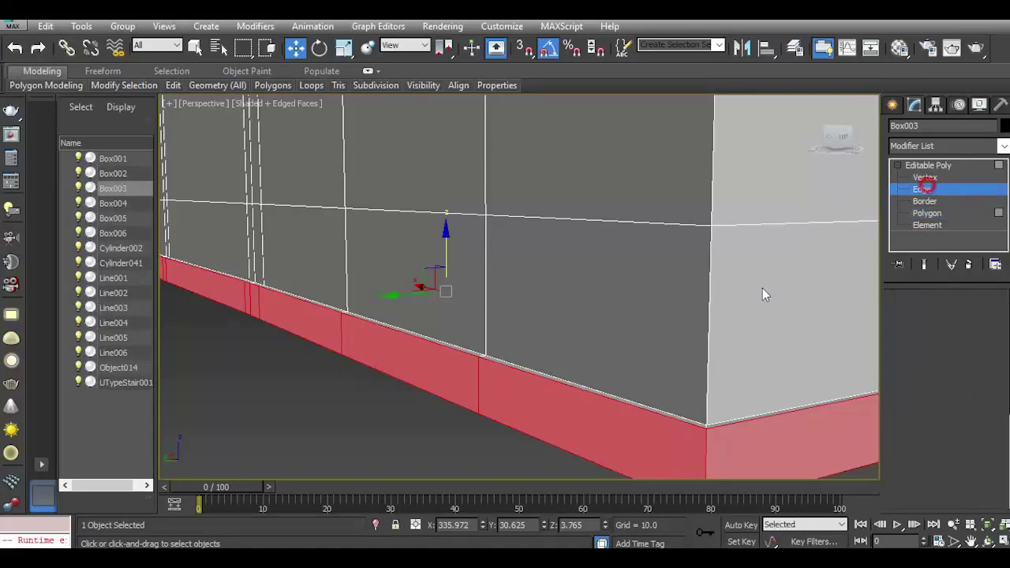
{"action": "double_click", "coordinate": [622, 405], "text": "ctrl"}
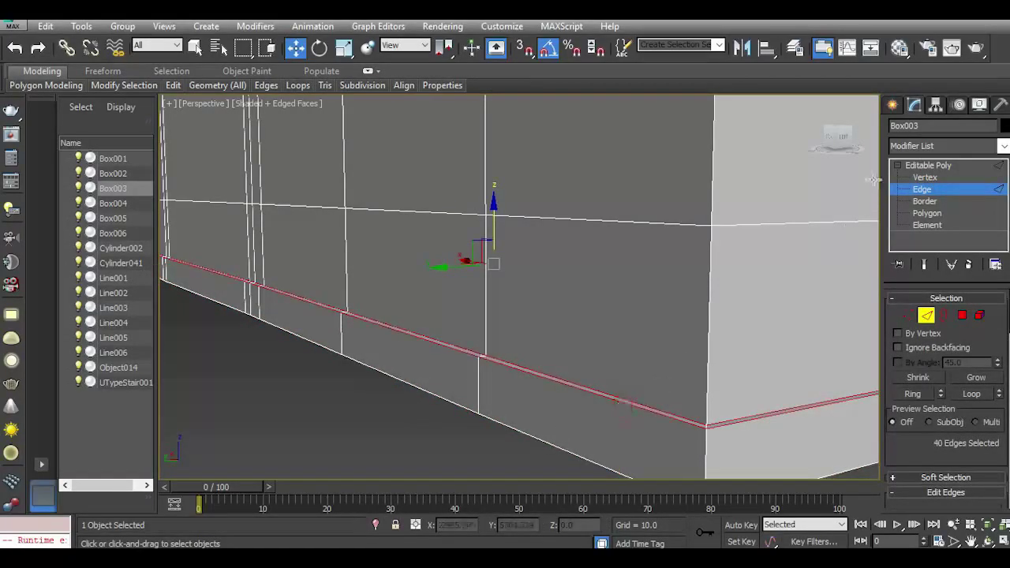
{"action": "left_click_drag", "start_coordinate": [836, 136], "coordinate": [817, 154]}
{"action": "key", "text": "ctrl+z"}
Select both parallel edge loops along the top of the base trim on the wall sections either side of the roller shutter.
{"action": "middle_click_drag", "start_coordinate": [355, 272], "coordinate": [435, 291]}
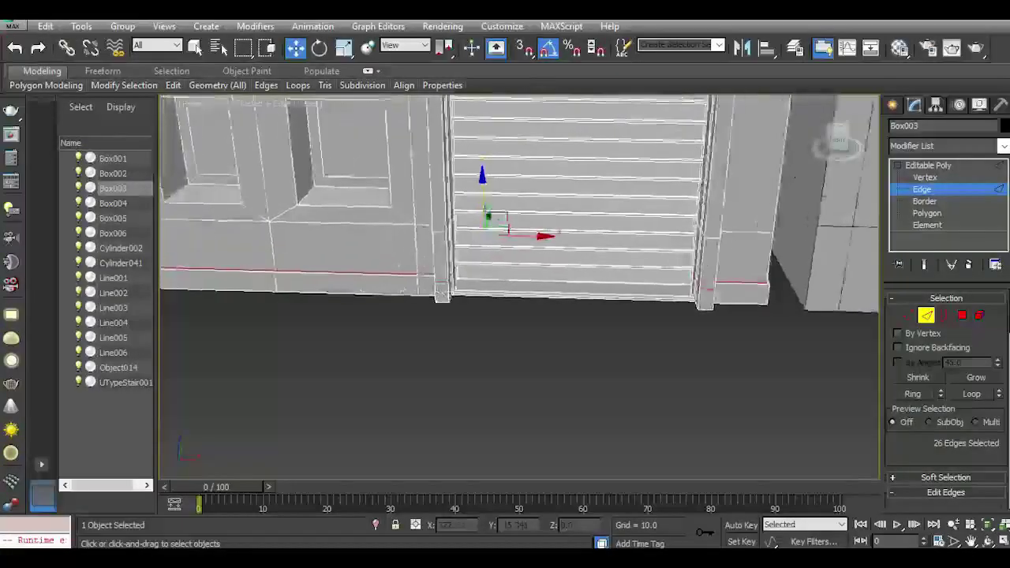
{"action": "scroll", "coordinate": [374, 274], "scroll_direction": "up", "scroll_amount": 4}
{"action": "double_click", "coordinate": [376, 275]}
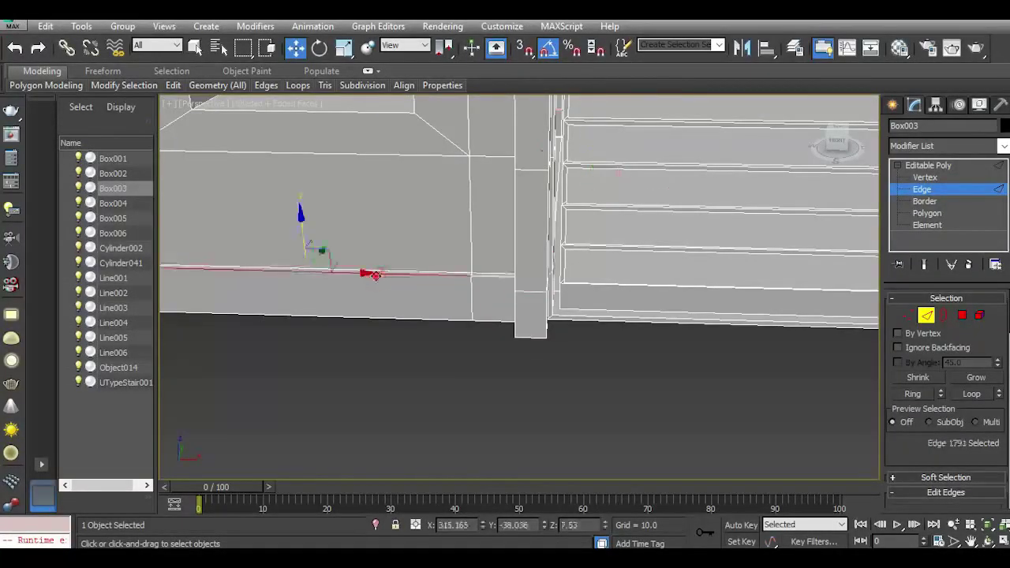
{"action": "middle_click_drag", "start_coordinate": [562, 292], "coordinate": [200, 313]}
{"action": "middle_click_drag", "start_coordinate": [806, 341], "coordinate": [531, 362]}
{"action": "scroll", "coordinate": [485, 342], "scroll_direction": "up", "scroll_amount": 4}
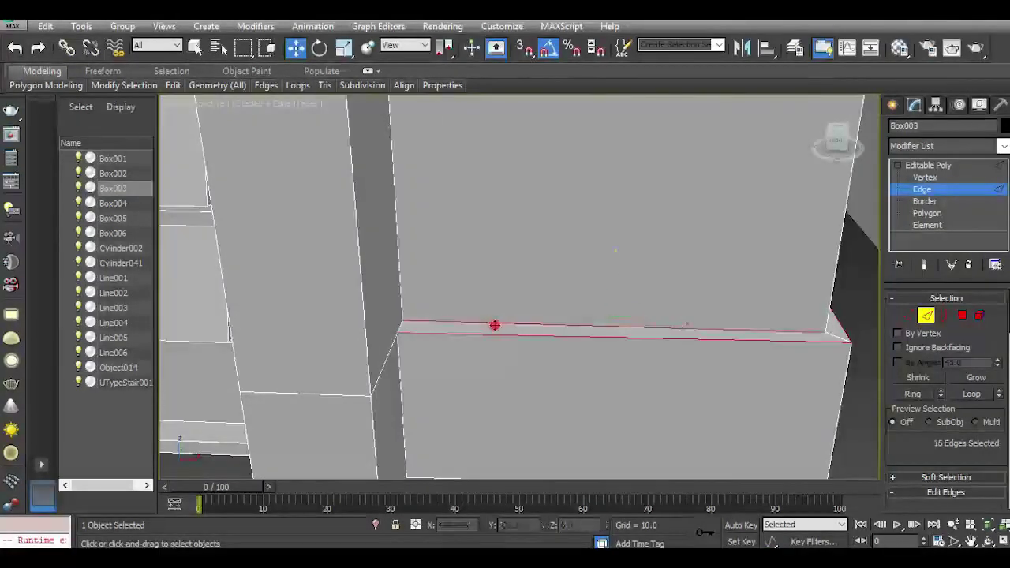
{"action": "scroll", "coordinate": [631, 336], "scroll_direction": "down", "scroll_amount": 5}
{"action": "middle_click_drag", "start_coordinate": [541, 332], "coordinate": [710, 329]}
{"action": "scroll", "coordinate": [478, 320], "scroll_direction": "up", "scroll_amount": 4}
{"action": "middle_click_drag", "start_coordinate": [477, 320], "coordinate": [540, 314]}
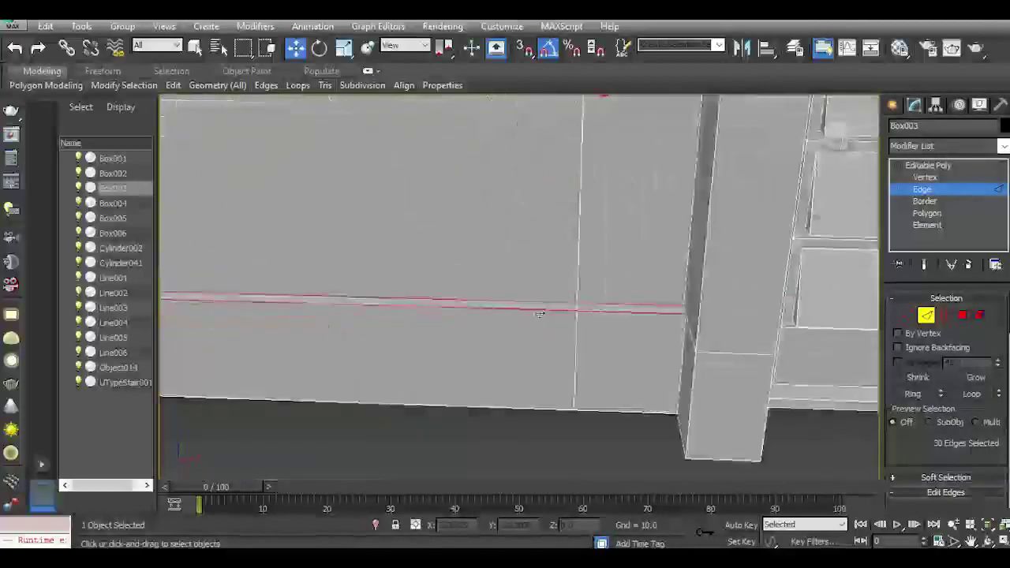
{"action": "scroll", "coordinate": [909, 361], "scroll_direction": "down", "scroll_amount": 3}
Chamfer the selected trim edges by a small amount with the open chamfer option turned off.
{"action": "left_click", "coordinate": [940, 422]}
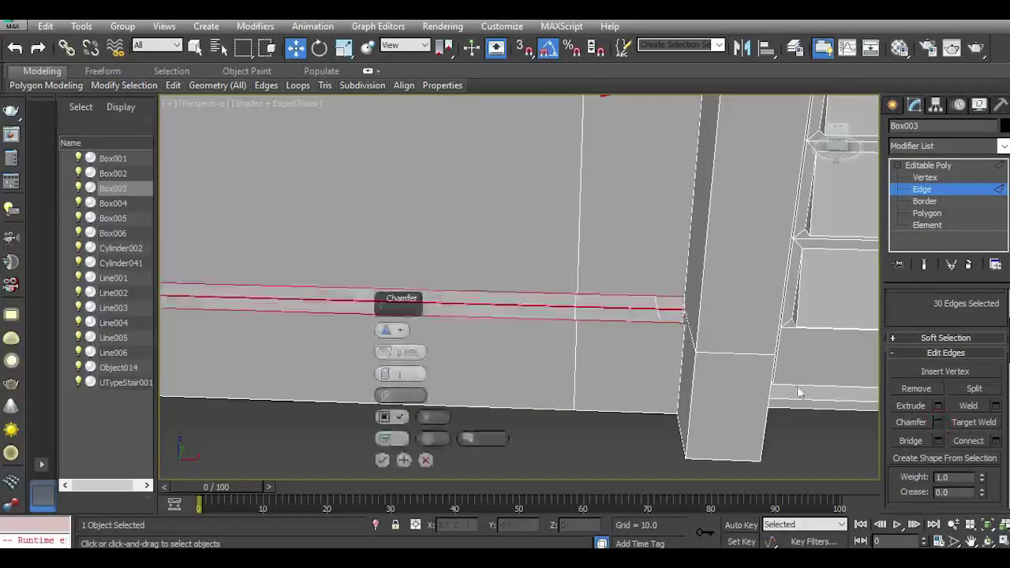
{"action": "scroll", "coordinate": [455, 322], "scroll_direction": "up", "scroll_amount": 3}
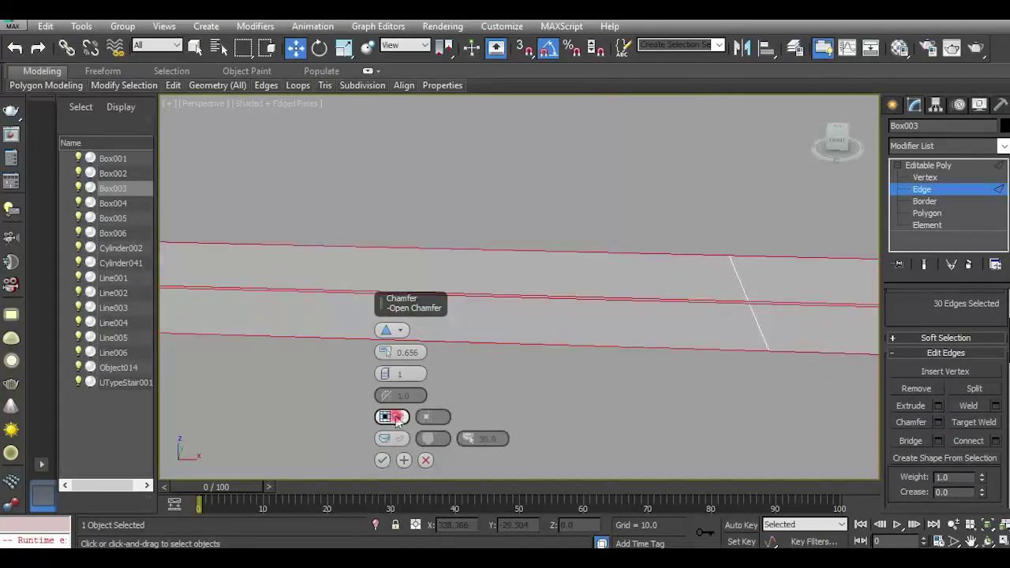
{"action": "left_click", "coordinate": [395, 417]}
{"action": "right_click", "coordinate": [386, 353]}
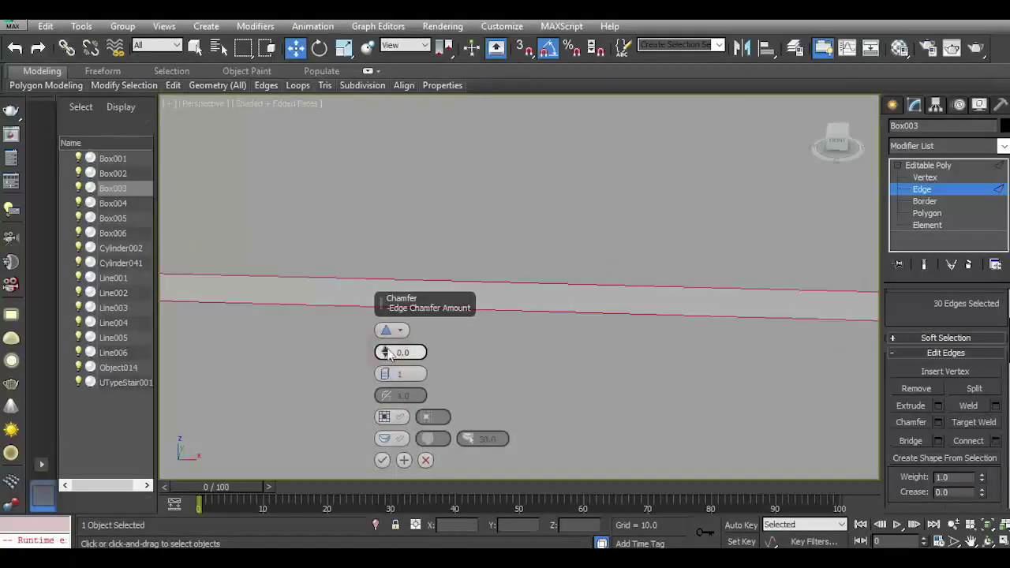
{"action": "left_click_drag", "start_coordinate": [387, 353], "coordinate": [386, 347]}
{"action": "left_click", "coordinate": [381, 460]}
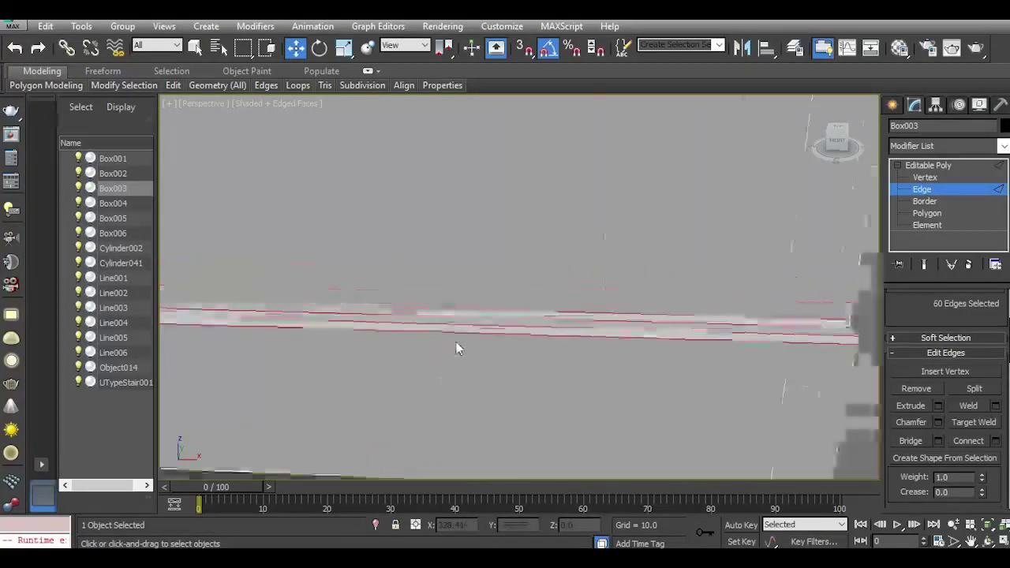
Leave edge editing, select the end building behind the raised stair terrace and isolate it.
{"action": "scroll", "coordinate": [456, 342], "scroll_direction": "down", "scroll_amount": 4}
{"action": "middle_click_drag", "start_coordinate": [334, 267], "coordinate": [303, 271]}
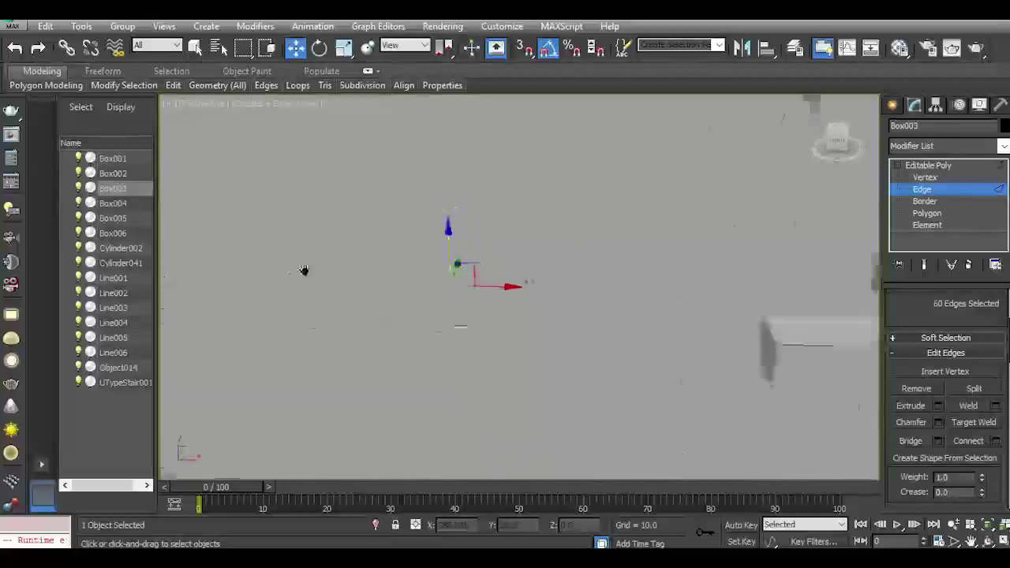
{"action": "scroll", "coordinate": [334, 305], "scroll_direction": "down", "scroll_amount": 10}
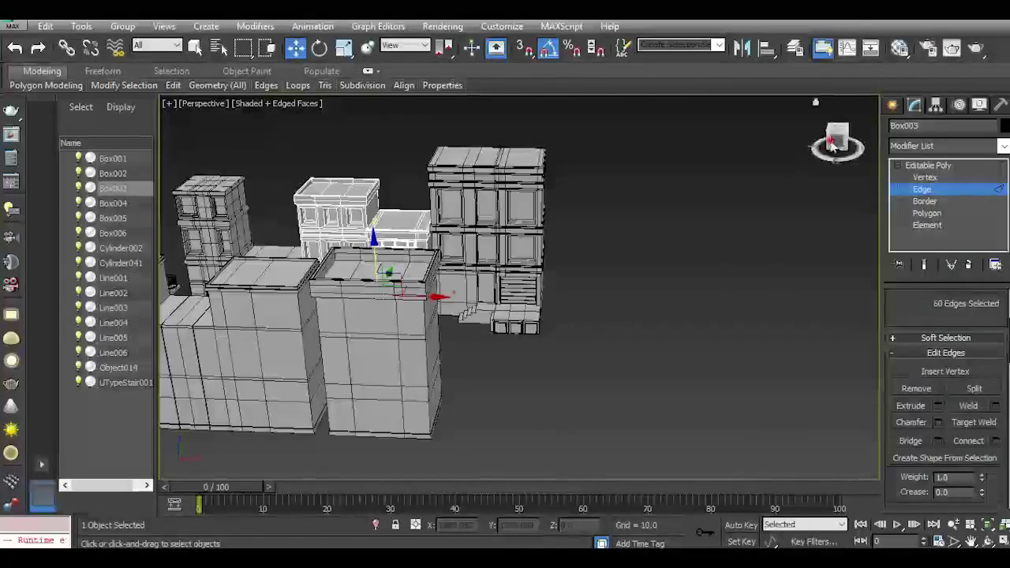
{"action": "left_click_drag", "start_coordinate": [832, 146], "coordinate": [795, 144]}
{"action": "scroll", "coordinate": [483, 341], "scroll_direction": "up", "scroll_amount": 5}
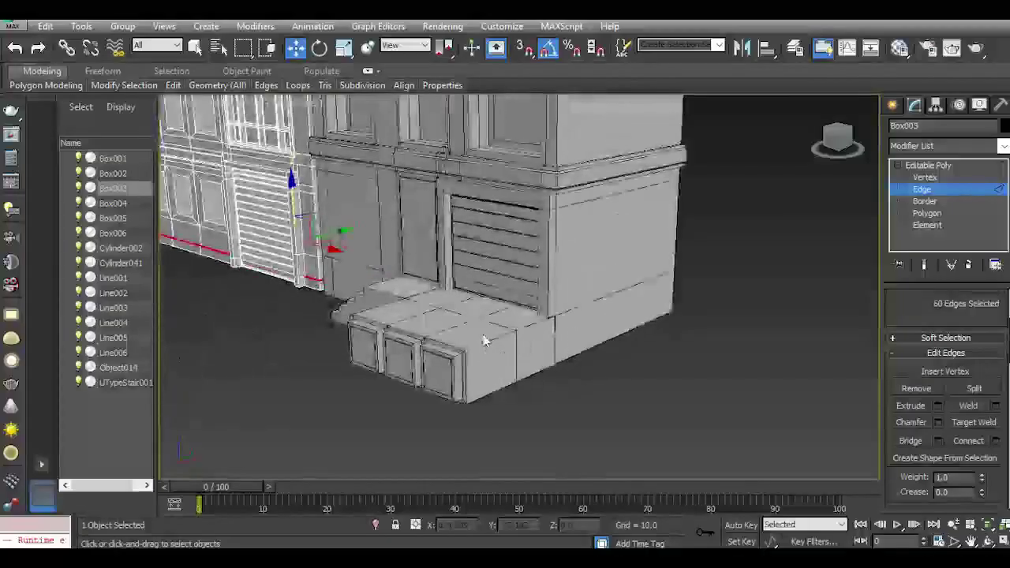
{"action": "middle_click_drag", "start_coordinate": [482, 328], "coordinate": [586, 373]}
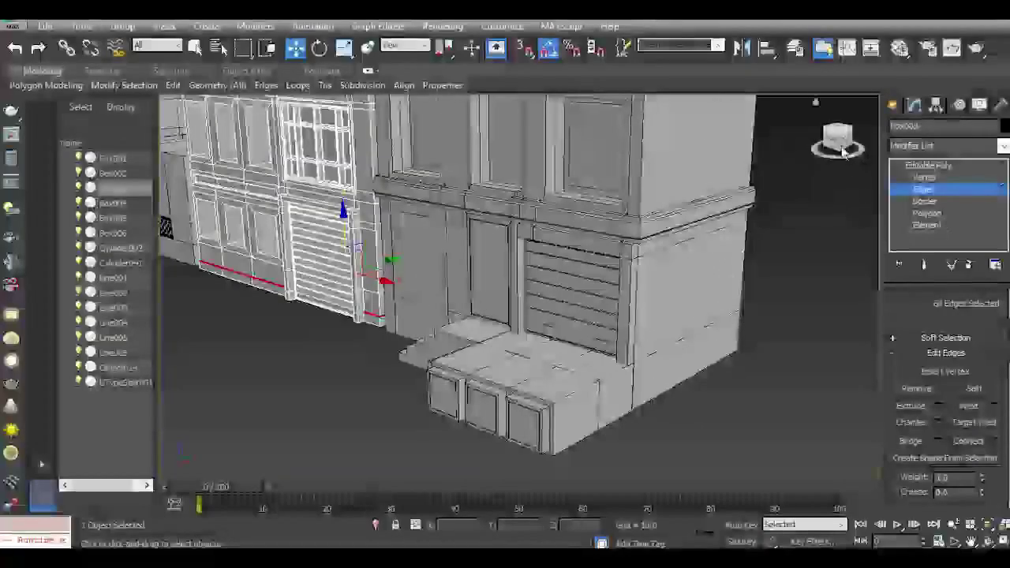
{"action": "left_click_drag", "start_coordinate": [844, 148], "coordinate": [994, 180]}
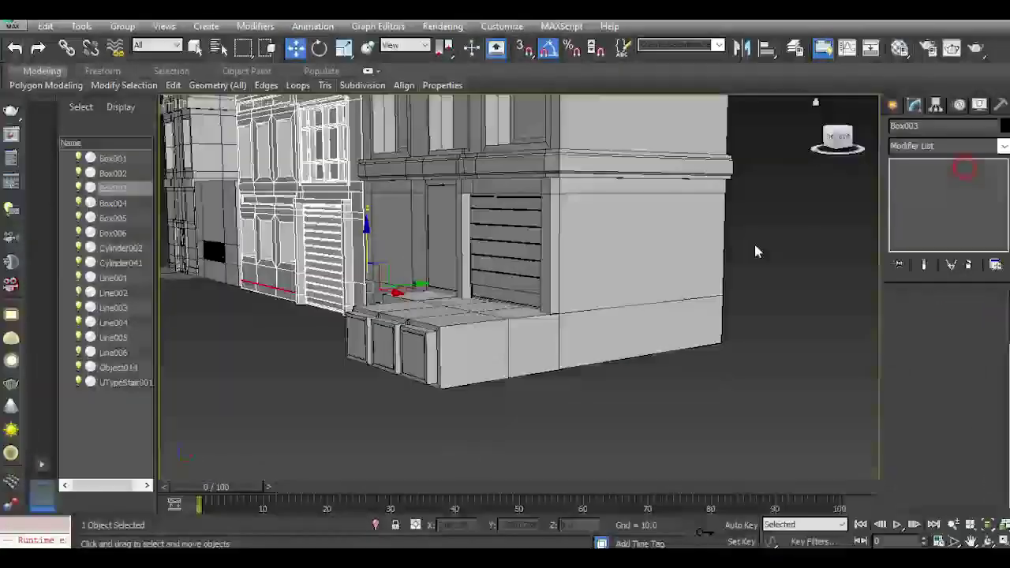
{"action": "left_click", "coordinate": [692, 293]}
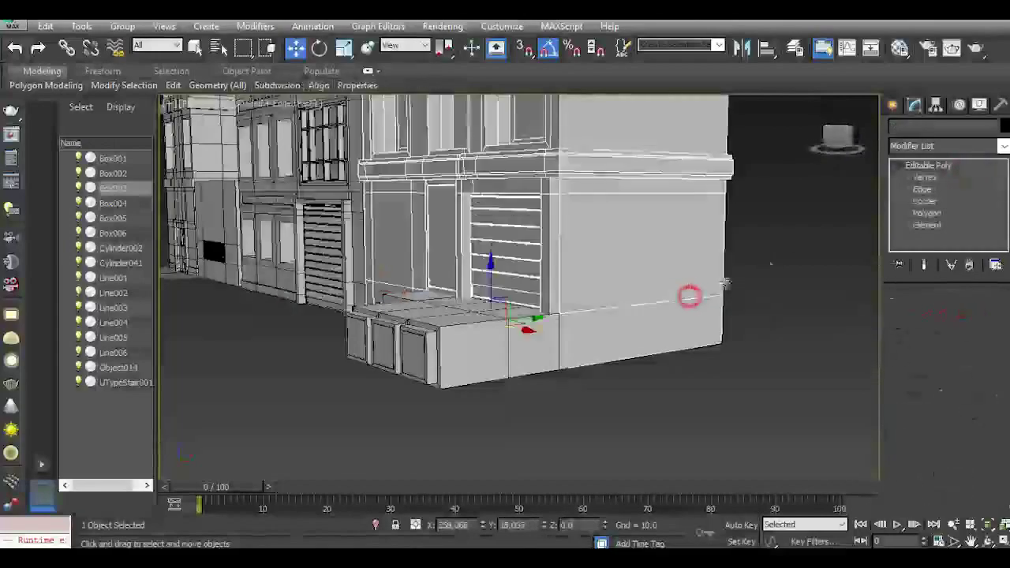
{"action": "scroll", "coordinate": [529, 315], "scroll_direction": "up", "scroll_amount": 5}
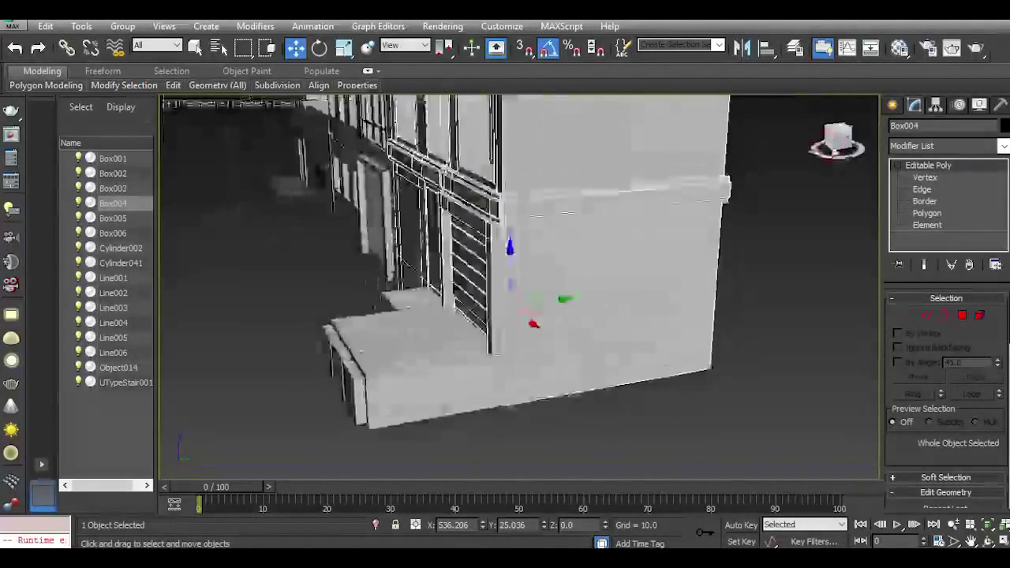
{"action": "left_click", "coordinate": [329, 509]}
{"action": "left_click", "coordinate": [376, 526]}
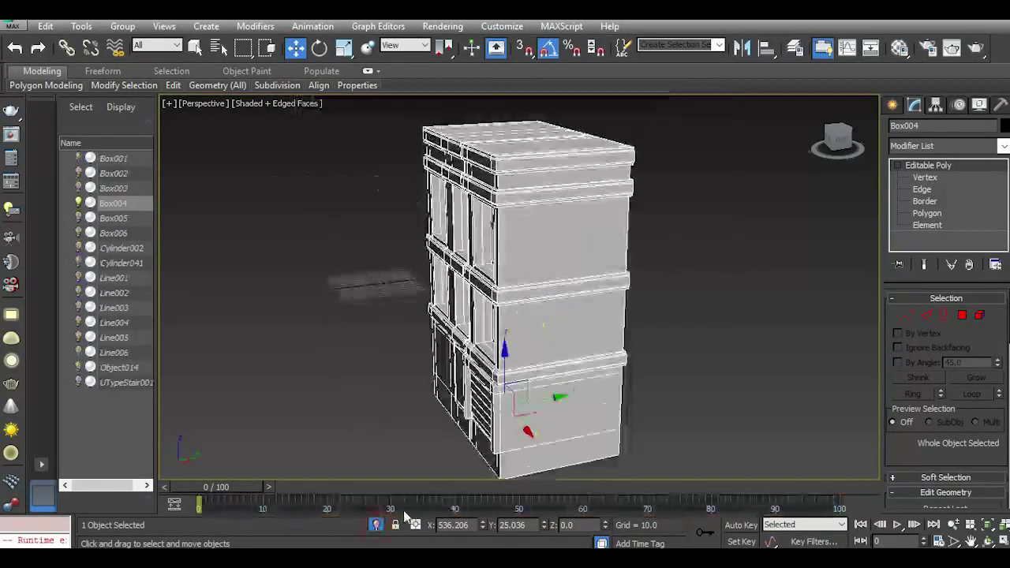
Insert a horizontal edge loop just above the bottom edge of the isolated building with SwiftLoop.
{"action": "scroll", "coordinate": [493, 389], "scroll_direction": "up", "scroll_amount": 5}
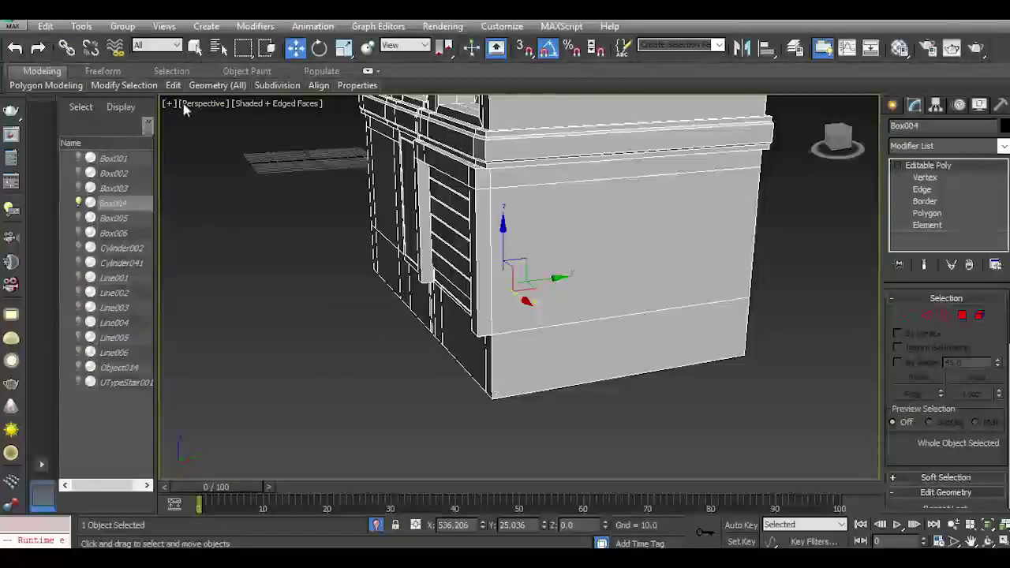
{"action": "mouse_move", "coordinate": [174, 86]}
{"action": "left_click", "coordinate": [294, 116]}
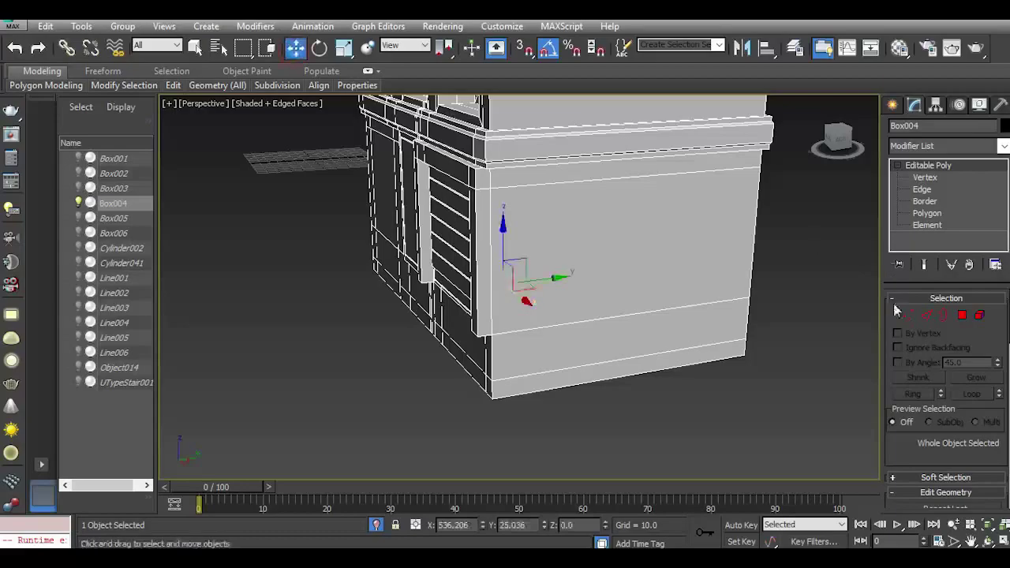
Select the full ring of polygons below the new edge loop around the building's base.
{"action": "left_click", "coordinate": [960, 316]}
{"action": "left_click", "coordinate": [575, 378]}
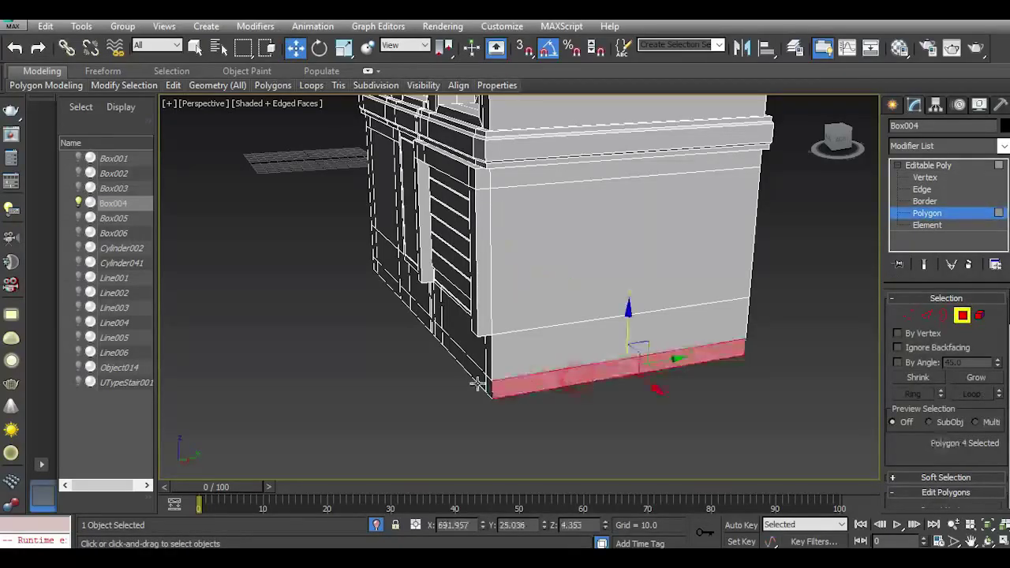
{"action": "left_click", "coordinate": [475, 378], "text": "shift"}
Extrude the ring of base strip polygons outward by 1.379.
{"action": "scroll", "coordinate": [492, 389], "scroll_direction": "up", "scroll_amount": 3}
{"action": "scroll", "coordinate": [945, 457], "scroll_direction": "down", "scroll_amount": 5}
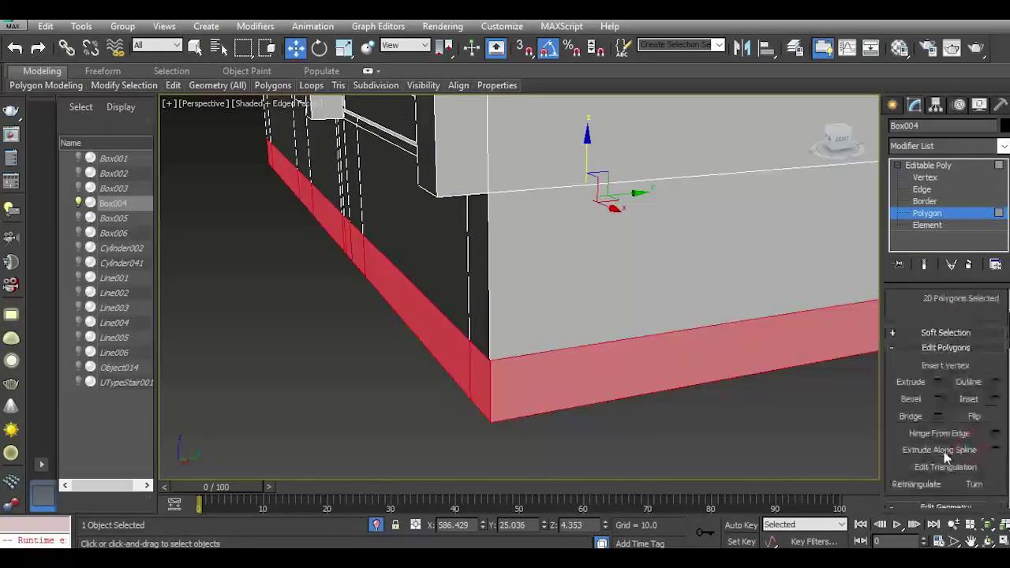
{"action": "left_click", "coordinate": [938, 381]}
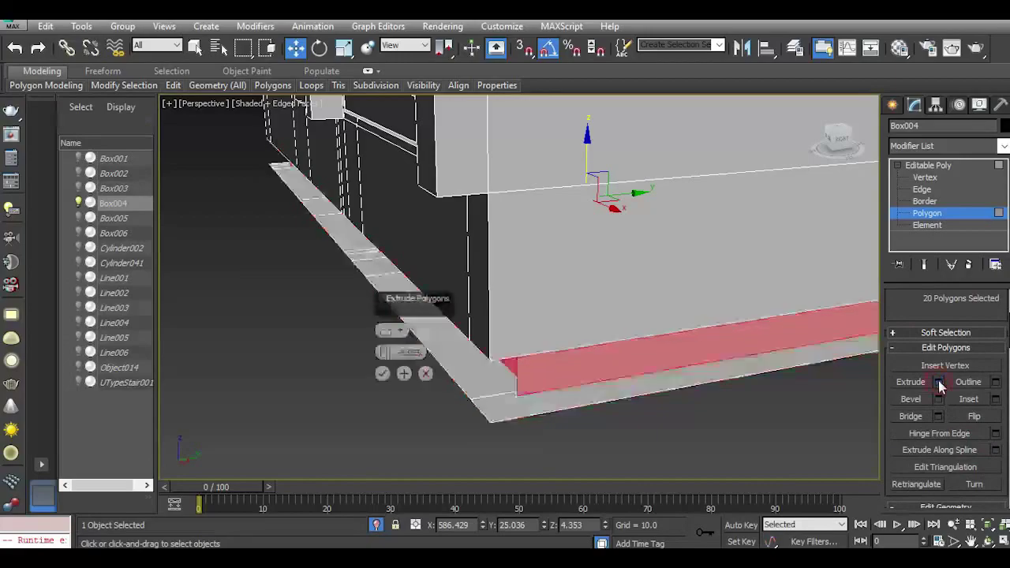
{"action": "left_click", "coordinate": [386, 333]}
{"action": "left_click", "coordinate": [386, 333]}
{"action": "left_click", "coordinate": [387, 333]}
{"action": "left_click_drag", "start_coordinate": [385, 352], "coordinate": [366, 306]}
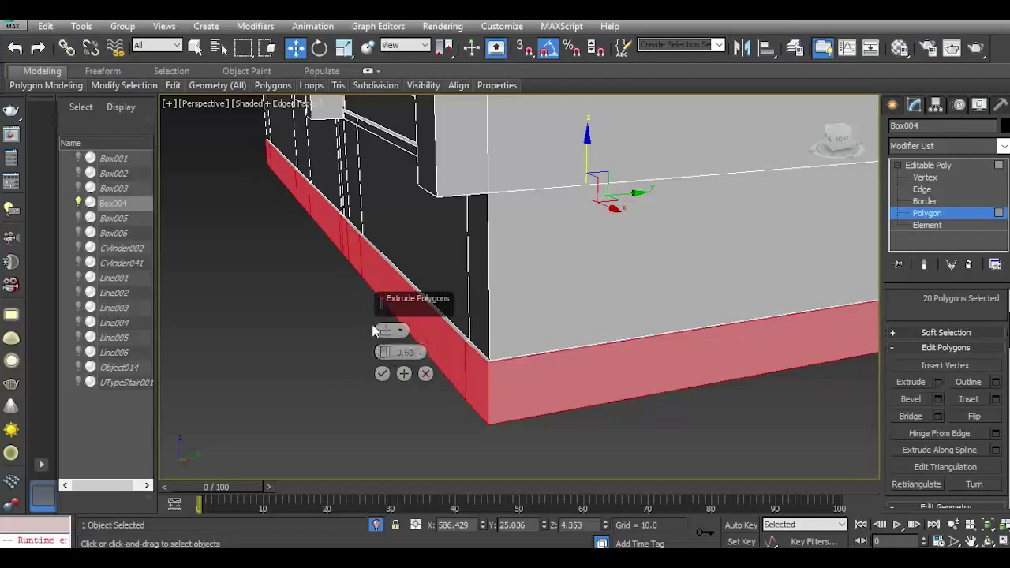
{"action": "left_click_drag", "start_coordinate": [384, 353], "coordinate": [383, 350]}
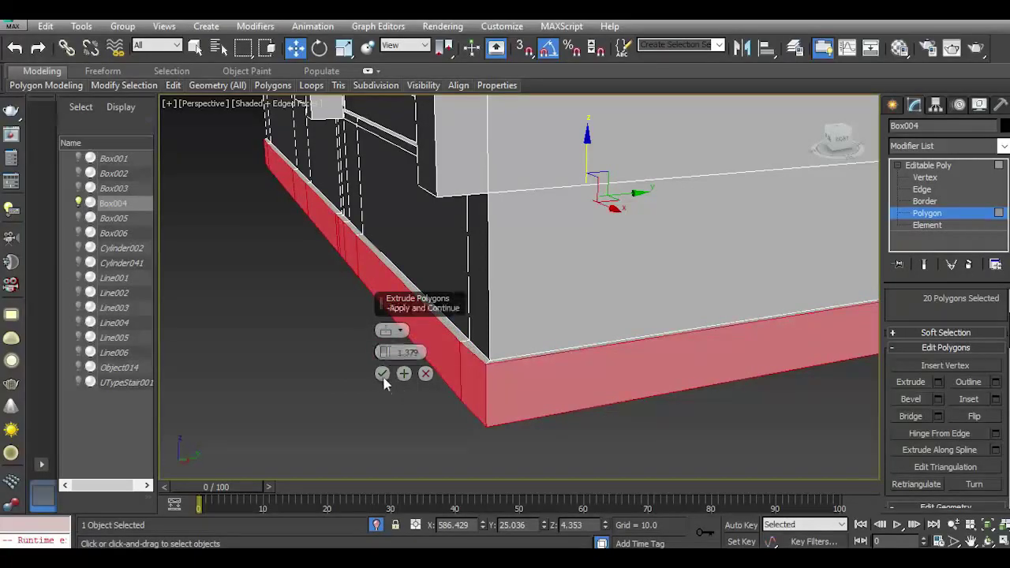
{"action": "left_click", "coordinate": [383, 375]}
Select only the extruded base strip polygons along the building's front, below the roller shutter and door.
{"action": "left_click", "coordinate": [924, 190]}
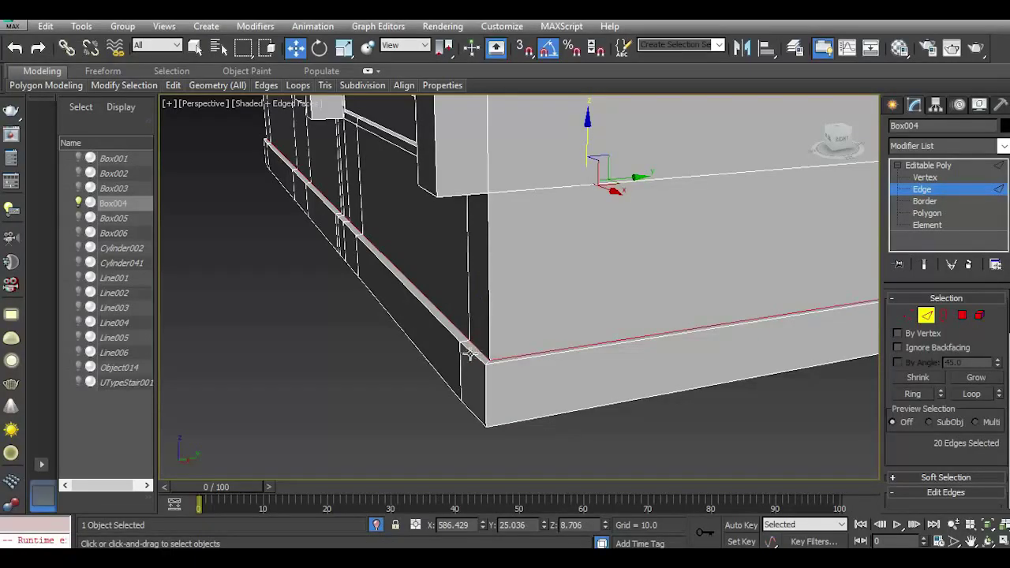
{"action": "left_click", "coordinate": [962, 316]}
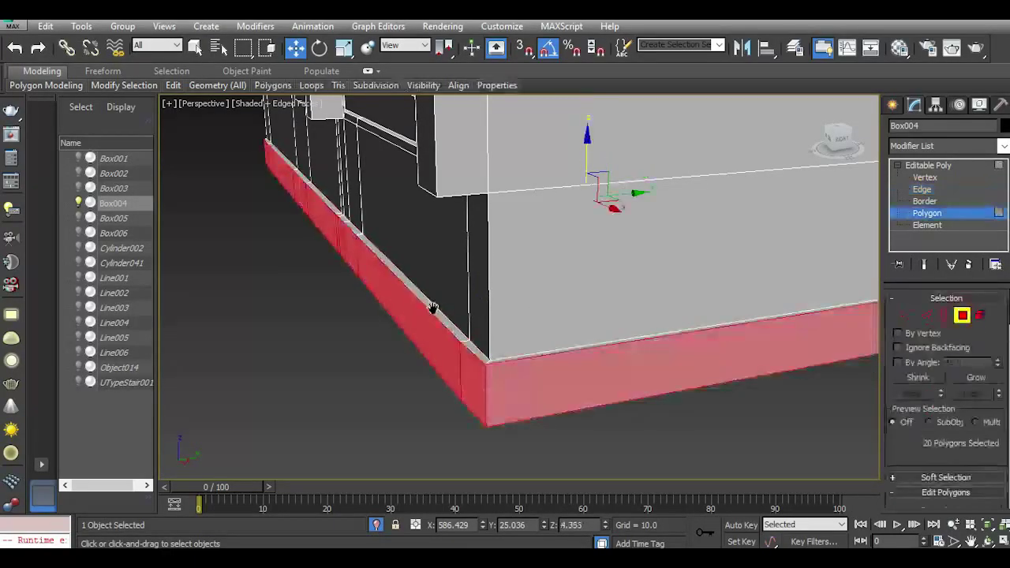
{"action": "middle_click_drag", "start_coordinate": [433, 307], "coordinate": [487, 356]}
{"action": "left_click", "coordinate": [486, 357]}
{"action": "left_click", "coordinate": [548, 414], "text": "ctrl"}
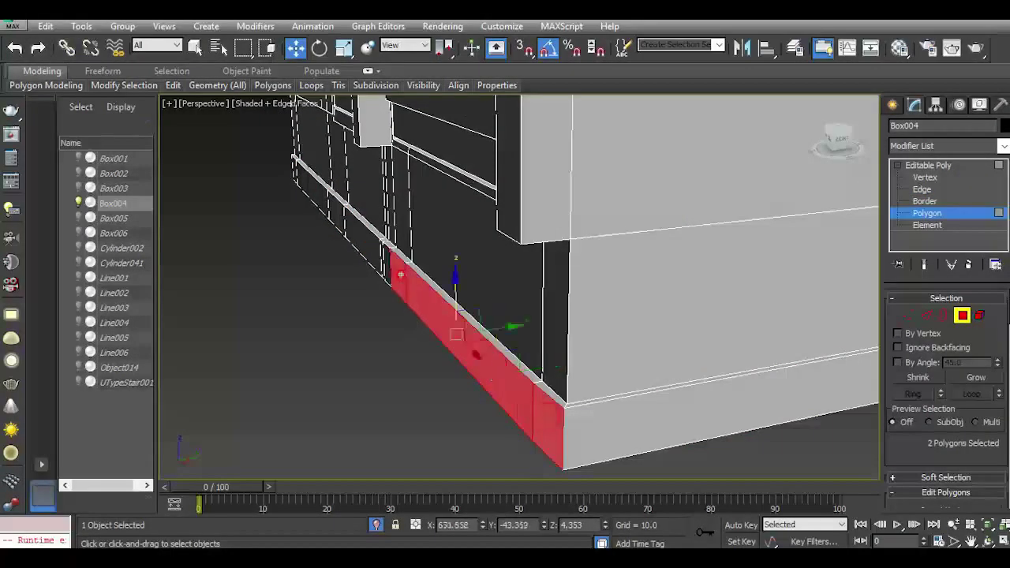
{"action": "left_click", "coordinate": [369, 255], "text": "ctrl"}
{"action": "left_click", "coordinate": [322, 205], "text": "ctrl"}
{"action": "left_click", "coordinate": [338, 210], "text": "ctrl"}
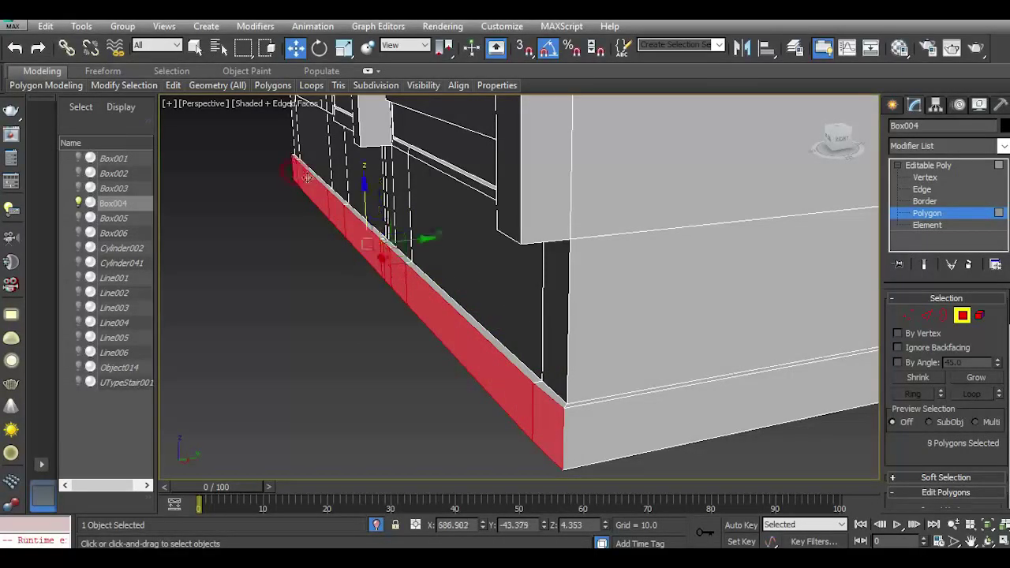
Flatten the selected front base strip polygons into one plane with Make Planar.
{"action": "scroll", "coordinate": [937, 347], "scroll_direction": "down", "scroll_amount": 5}
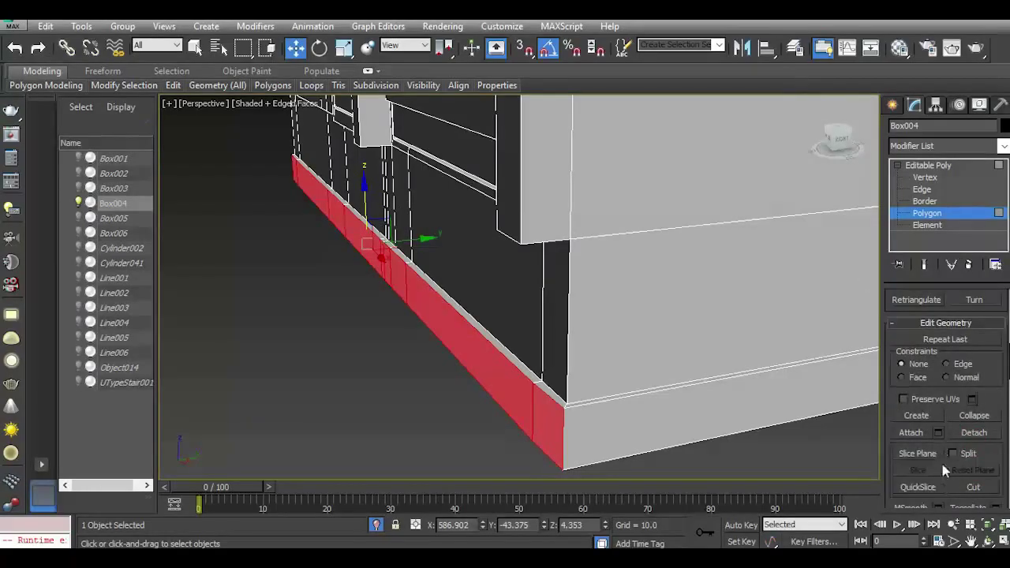
{"action": "left_click_drag", "start_coordinate": [949, 475], "coordinate": [949, 387]}
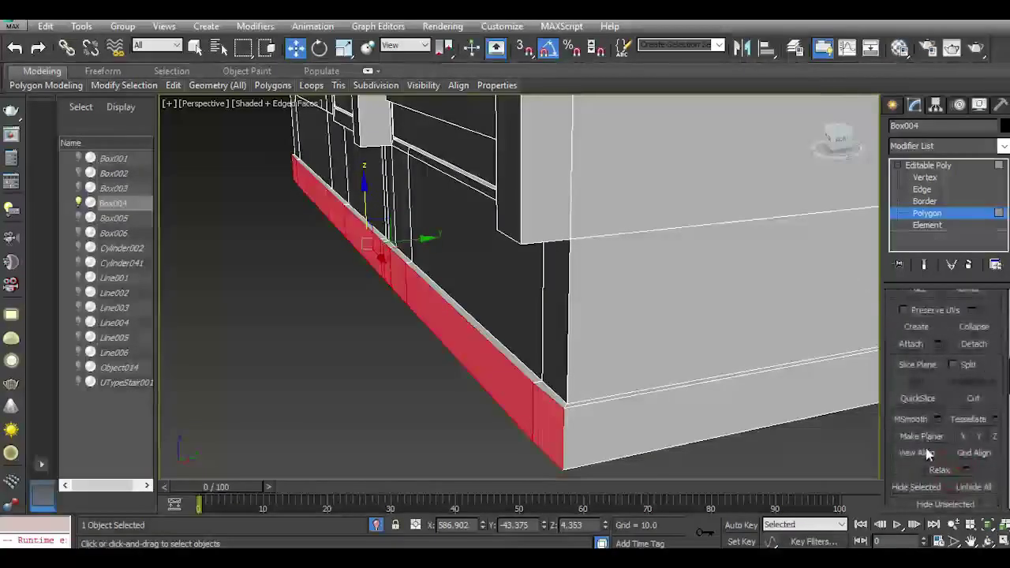
{"action": "left_click", "coordinate": [923, 453]}
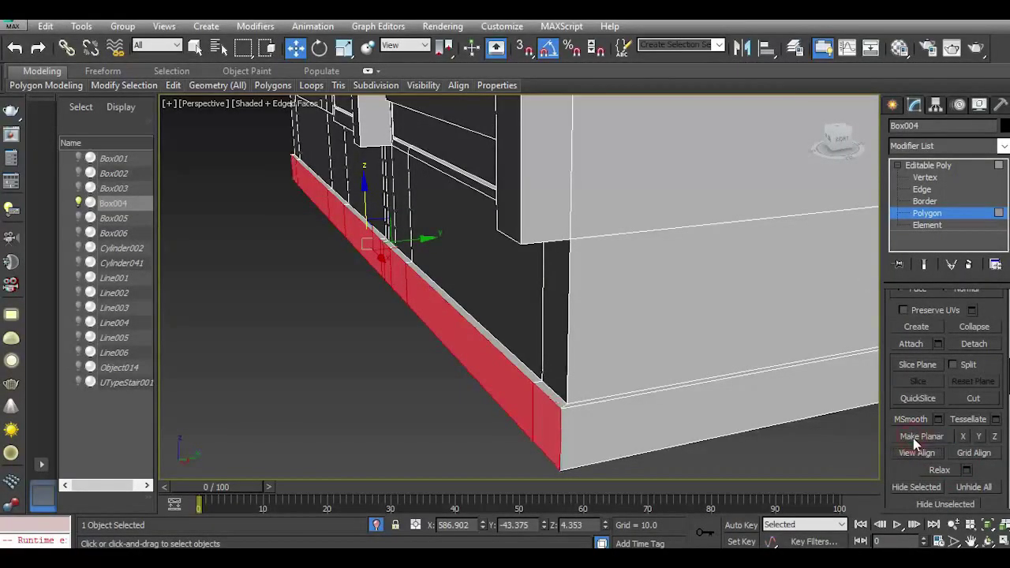
Select all extruded base strip polygons along the building's rear side, opposite the roller shutter.
{"action": "middle_click_drag", "start_coordinate": [793, 346], "coordinate": [464, 385]}
{"action": "left_click_drag", "start_coordinate": [842, 138], "coordinate": [776, 137]}
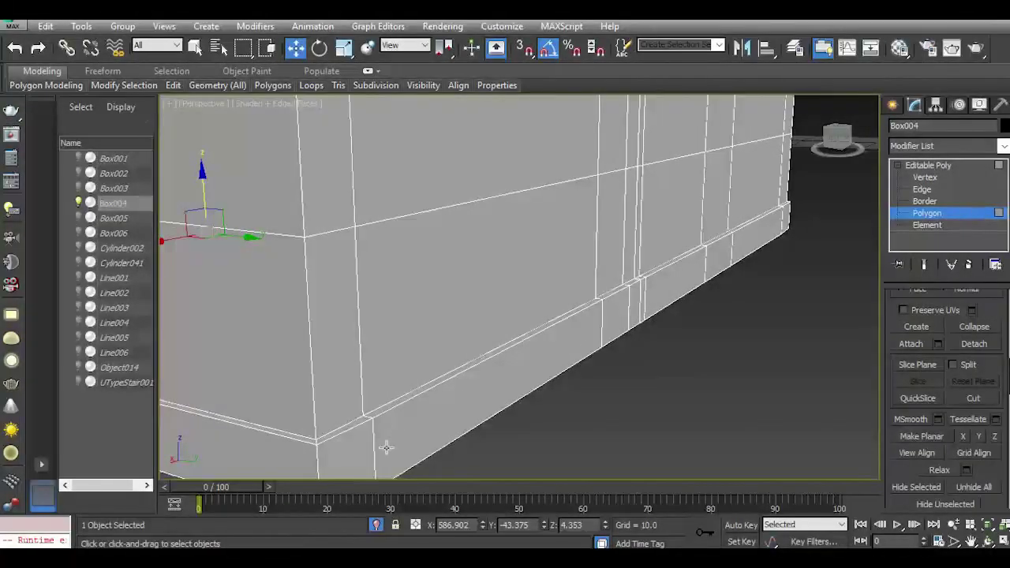
{"action": "left_click", "coordinate": [360, 450]}
{"action": "left_click", "coordinate": [475, 400], "text": "ctrl"}
{"action": "left_click", "coordinate": [615, 322], "text": "ctrl"}
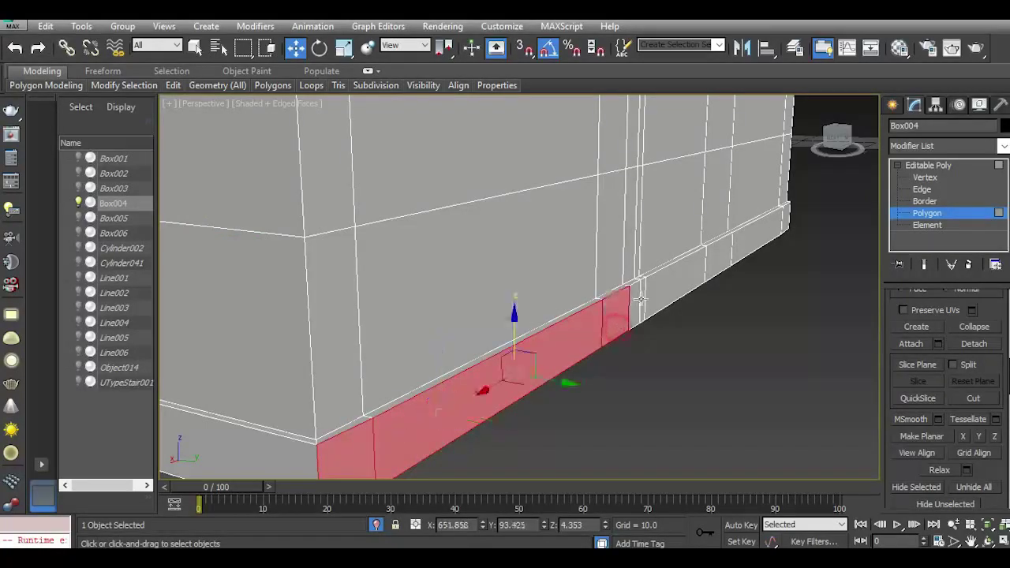
{"action": "left_click", "coordinate": [658, 286], "text": "ctrl"}
{"action": "left_click", "coordinate": [712, 261], "text": "ctrl"}
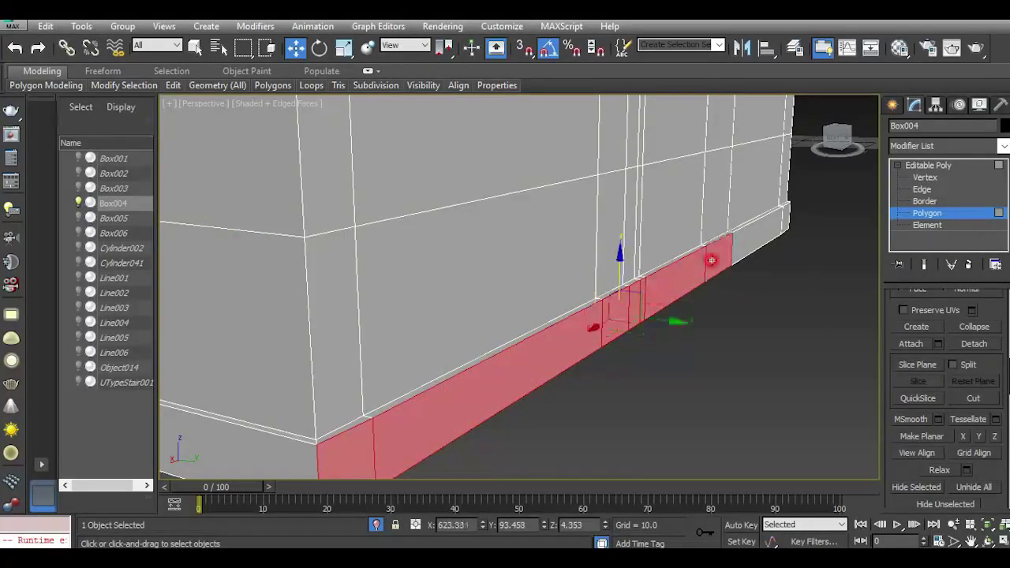
{"action": "left_click", "coordinate": [759, 239], "text": "ctrl"}
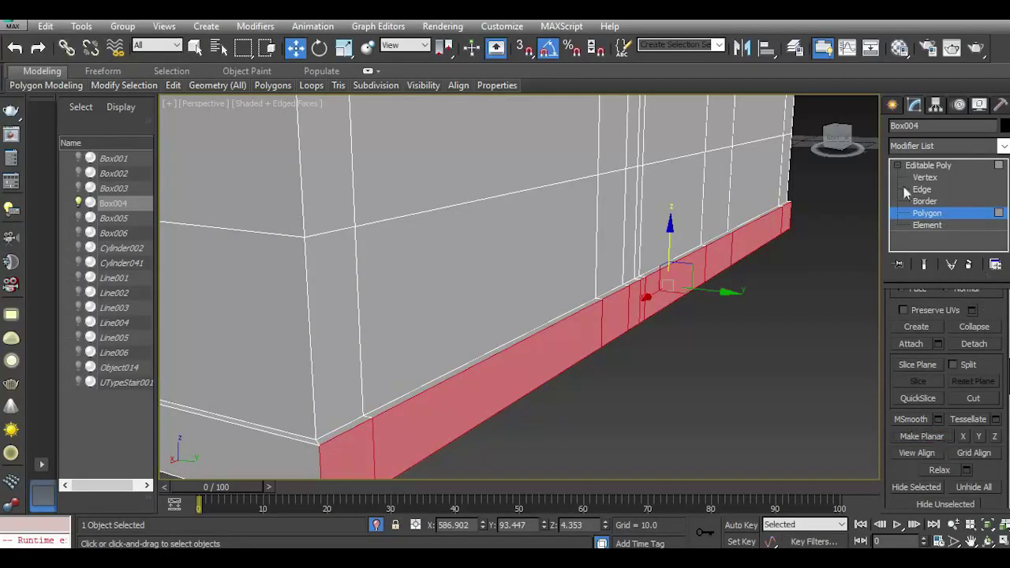
Chamfer both edge loops along the base trim's upper ledge by 0.311 with Open Chamfer turned off.
{"action": "left_click_drag", "start_coordinate": [840, 136], "coordinate": [792, 140]}
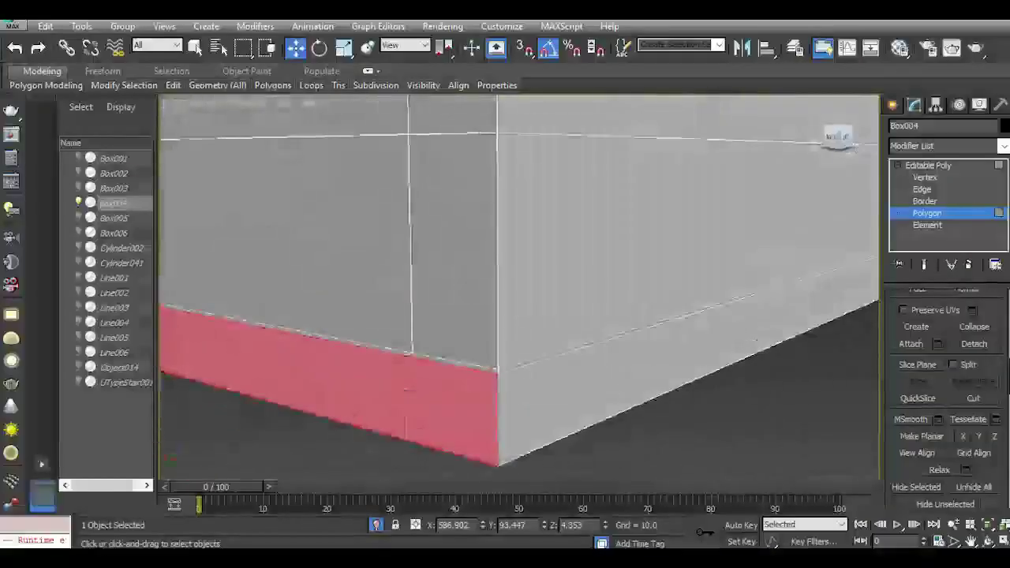
{"action": "left_click", "coordinate": [921, 190]}
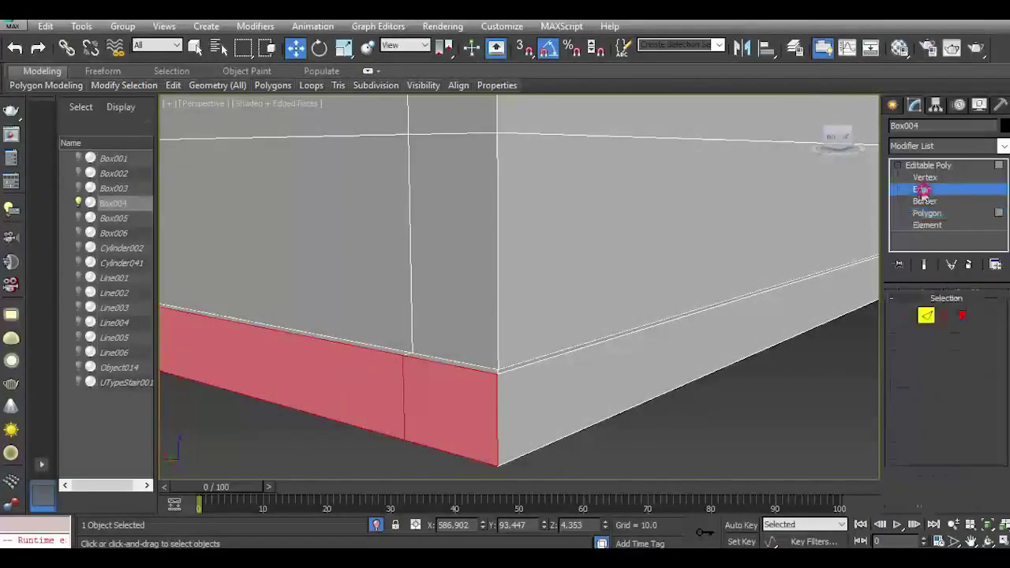
{"action": "double_click", "coordinate": [480, 368]}
{"action": "double_click", "coordinate": [489, 375], "text": "ctrl"}
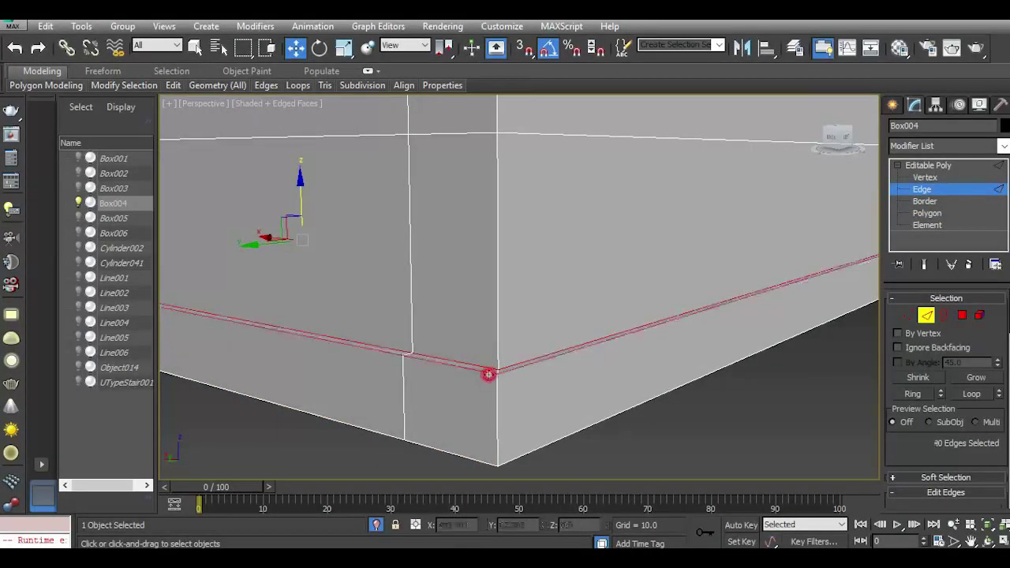
{"action": "left_click_drag", "start_coordinate": [913, 466], "coordinate": [912, 346]}
{"action": "left_click", "coordinate": [938, 441]}
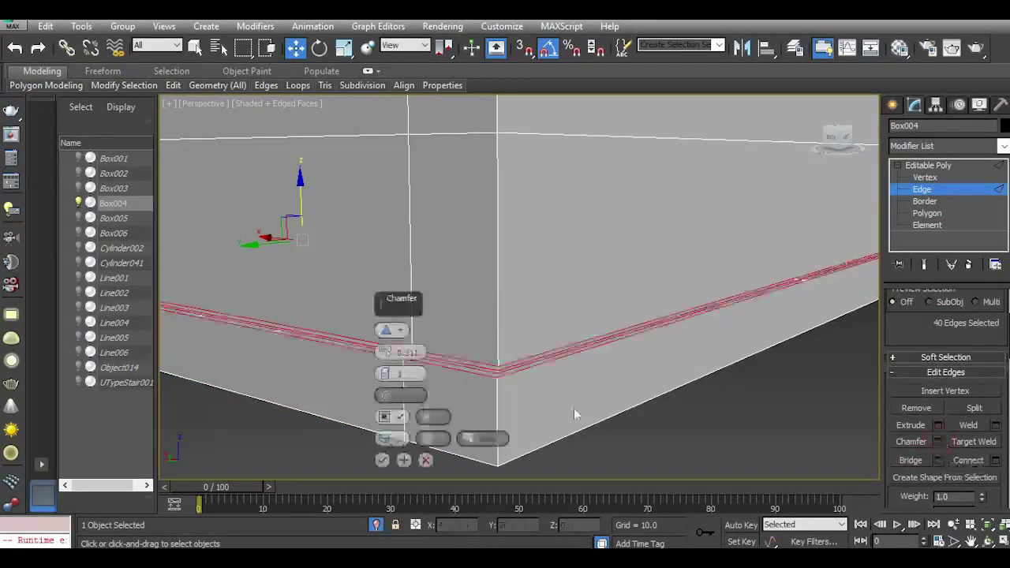
{"action": "scroll", "coordinate": [466, 365], "scroll_direction": "up", "scroll_amount": 4}
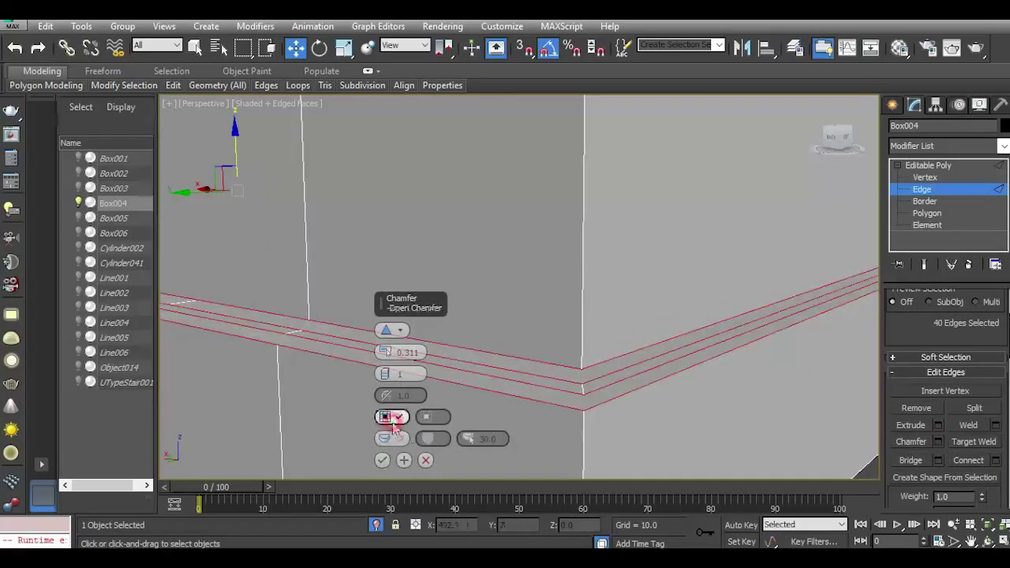
{"action": "left_click", "coordinate": [394, 422]}
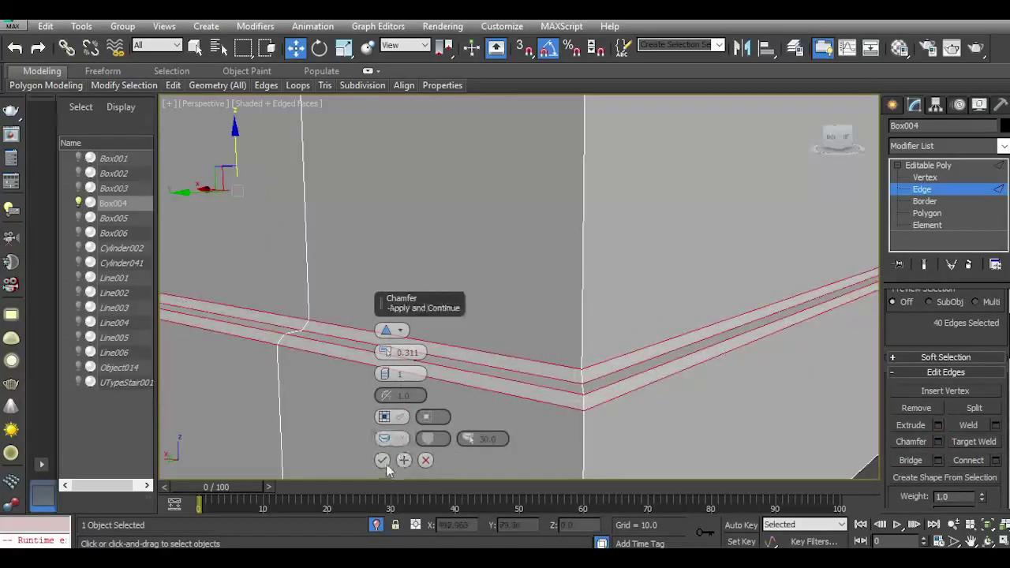
{"action": "left_click", "coordinate": [382, 459]}
{"action": "scroll", "coordinate": [469, 436], "scroll_direction": "down", "scroll_amount": 6}
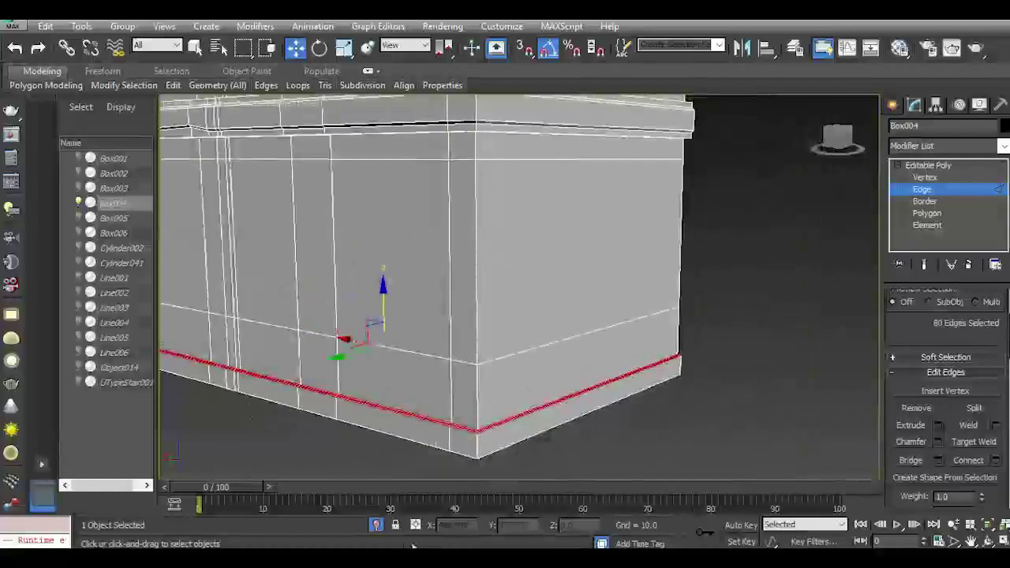
Exit isolation and edge editing, and bring the balcony building's ground-floor double door into view.
{"action": "left_click", "coordinate": [377, 526]}
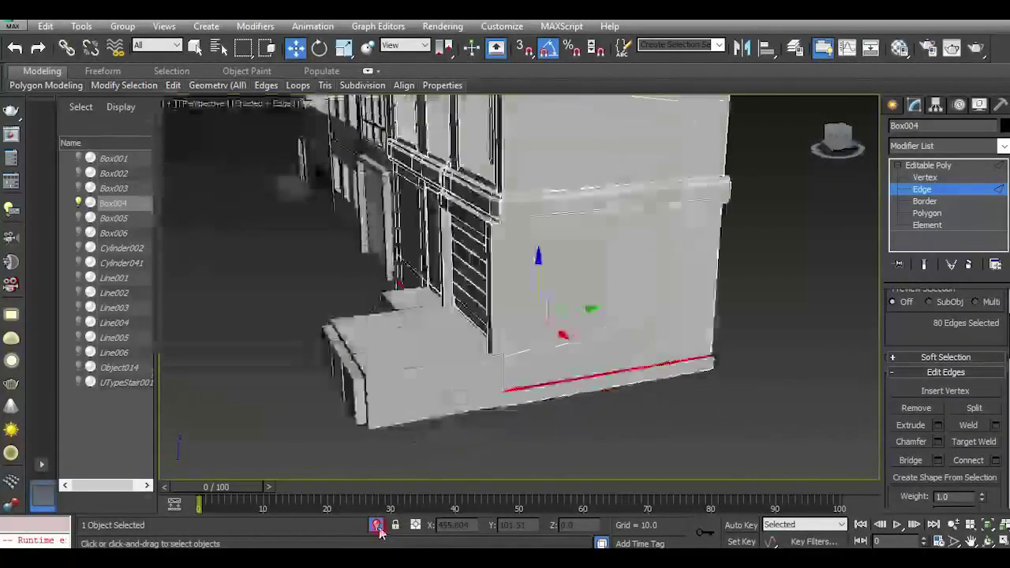
{"action": "left_click", "coordinate": [940, 168]}
{"action": "scroll", "coordinate": [757, 379], "scroll_direction": "down", "scroll_amount": 3}
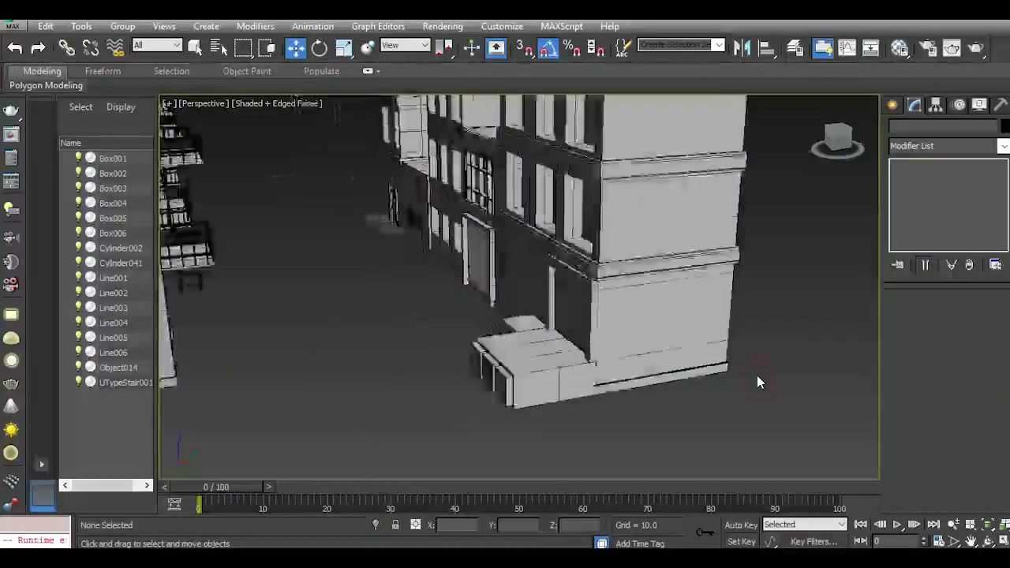
{"action": "left_click_drag", "start_coordinate": [834, 147], "coordinate": [807, 139]}
{"action": "middle_click_drag", "start_coordinate": [434, 236], "coordinate": [550, 392]}
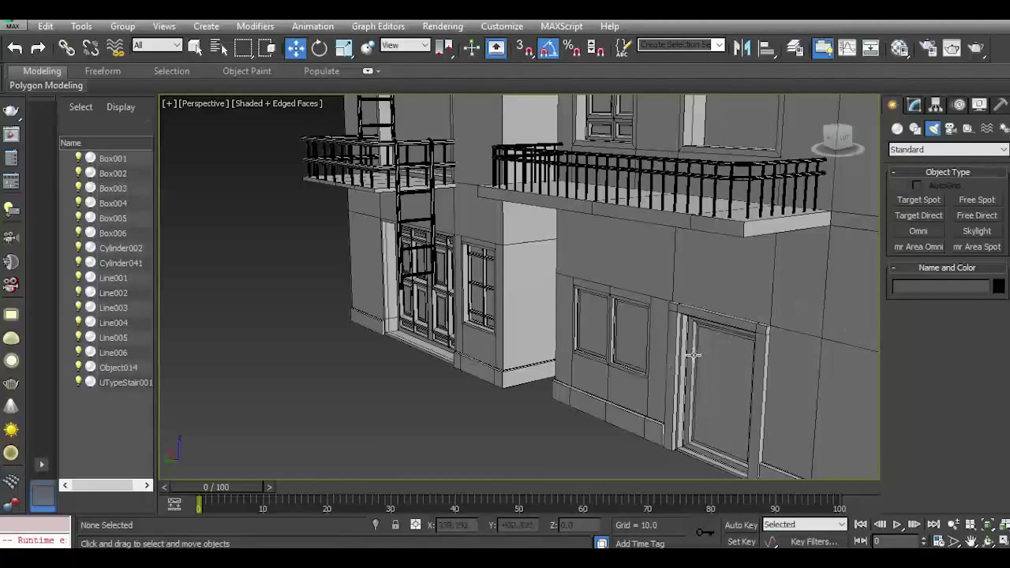
Create a box about 33.2 long, 104.4 wide and 7.9 high in front of the balcony building's entrance in the top view.
{"action": "key", "text": "t"}
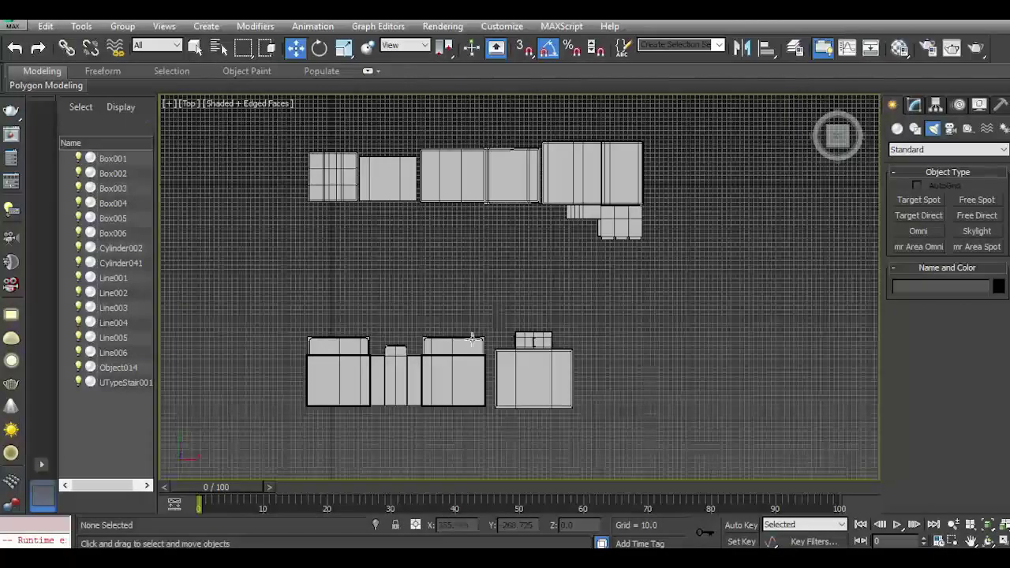
{"action": "scroll", "coordinate": [473, 339], "scroll_direction": "up", "scroll_amount": 3}
{"action": "scroll", "coordinate": [563, 395], "scroll_direction": "up", "scroll_amount": 3}
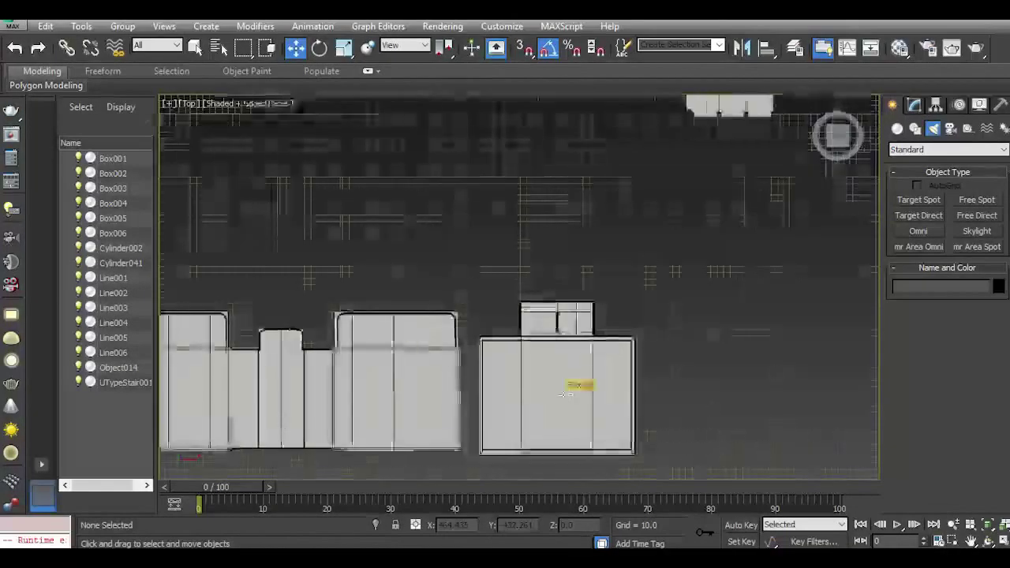
{"action": "left_click", "coordinate": [912, 106]}
{"action": "left_click", "coordinate": [892, 105]}
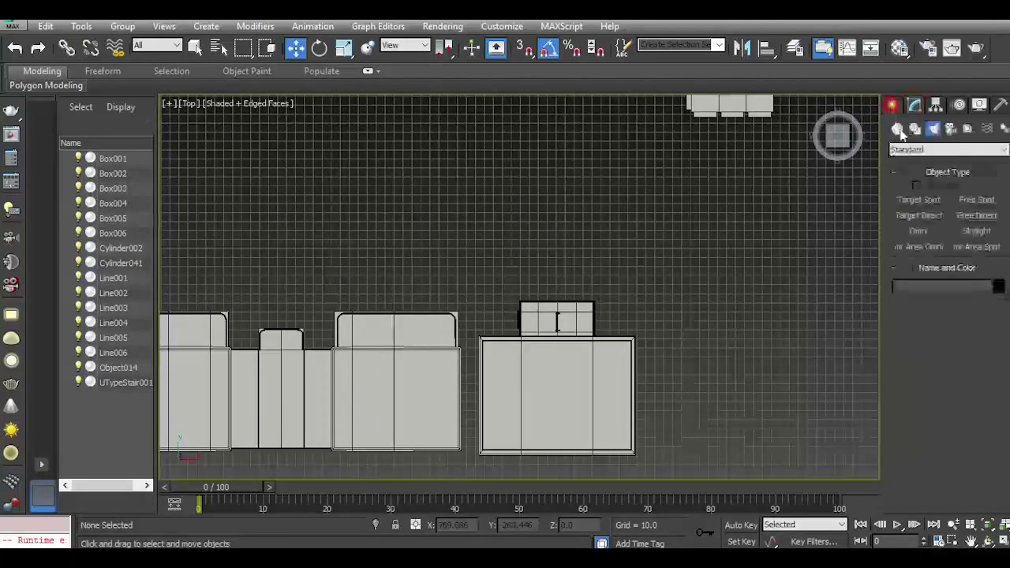
{"action": "left_click", "coordinate": [896, 128]}
{"action": "left_click", "coordinate": [920, 199]}
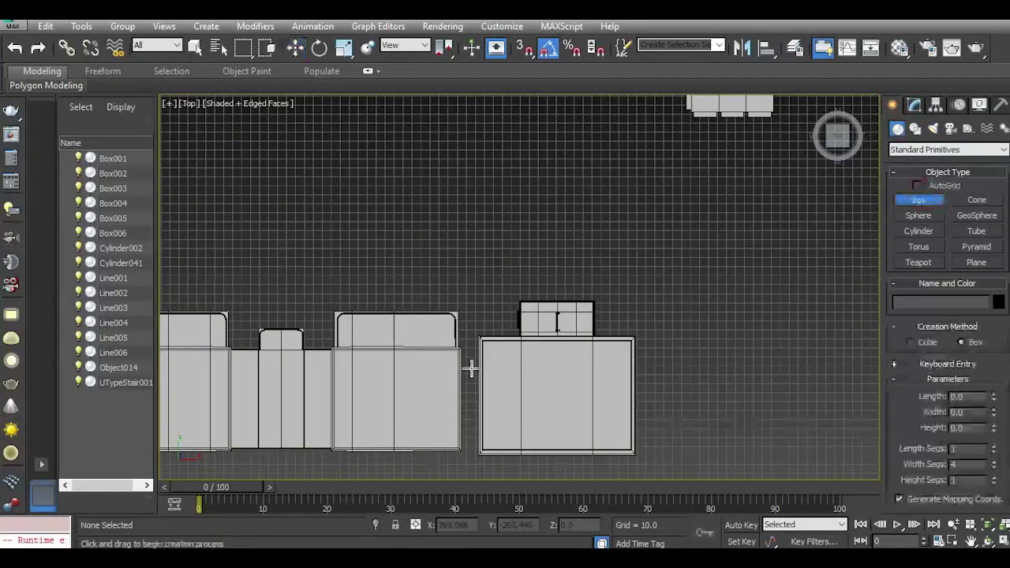
{"action": "scroll", "coordinate": [531, 343], "scroll_direction": "up", "scroll_amount": 5}
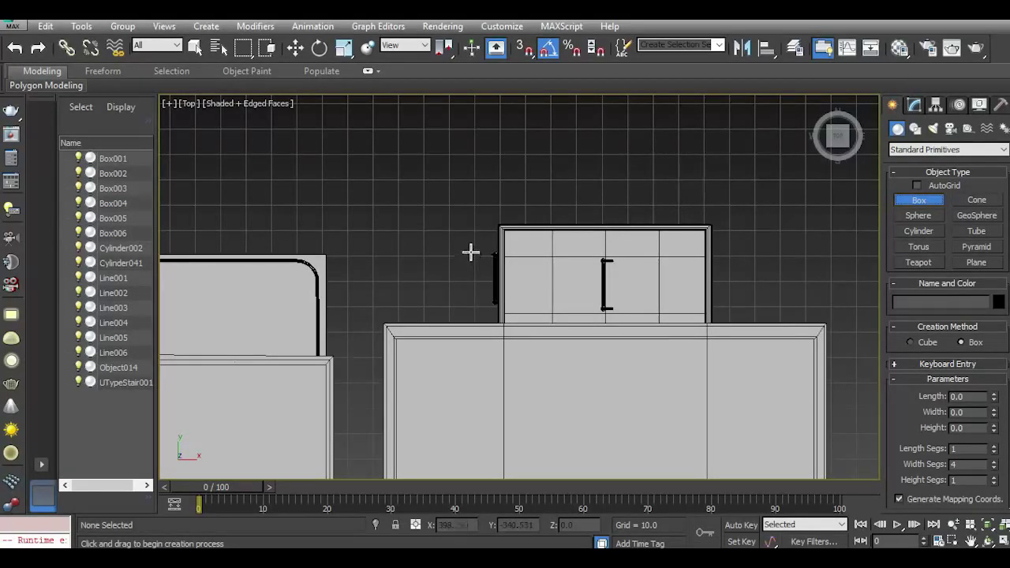
{"action": "left_click_drag", "start_coordinate": [643, 306], "coordinate": [736, 336]}
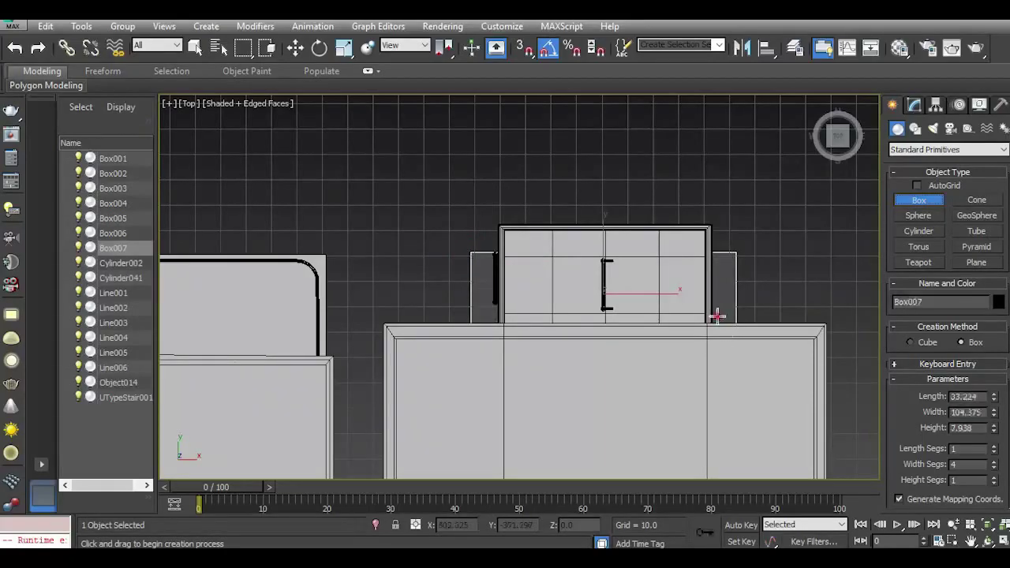
{"action": "left_click", "coordinate": [295, 49]}
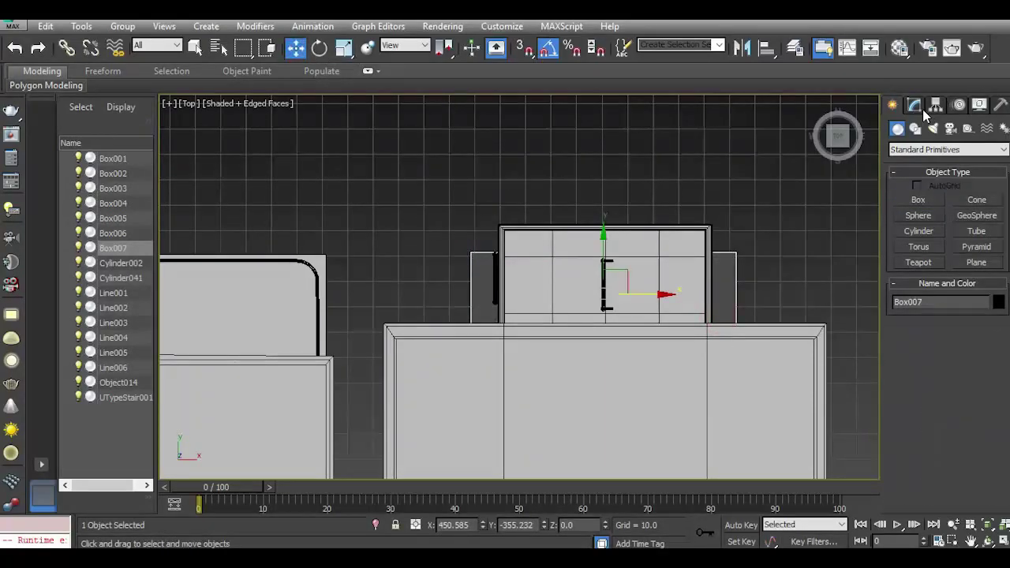
Assign the 01 - Default material to the new box.
{"action": "left_click", "coordinate": [900, 48]}
{"action": "left_click", "coordinate": [74, 254]}
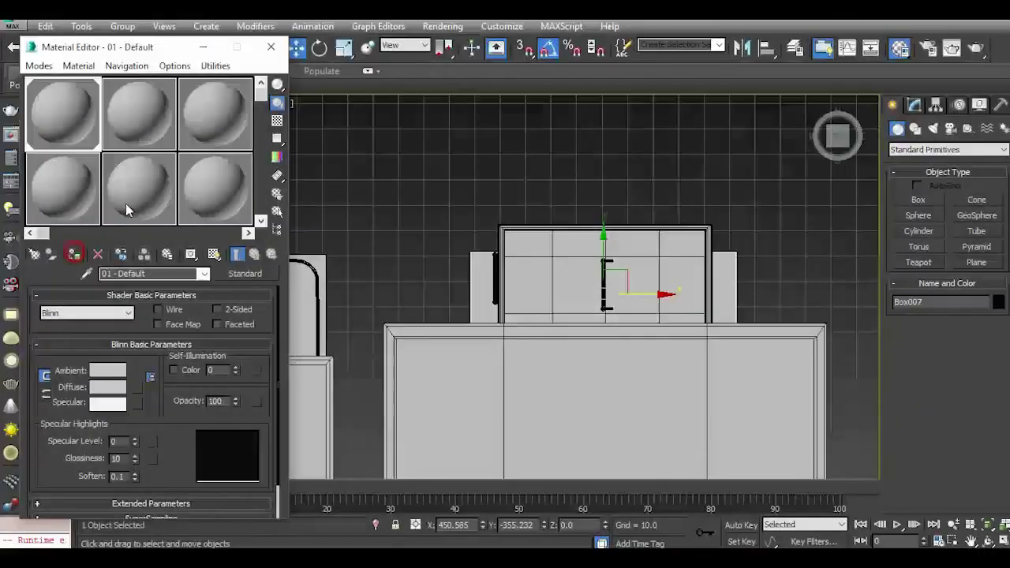
{"action": "left_click", "coordinate": [271, 49]}
Lower the box in front of the double door to Z -6.641.
{"action": "key", "text": "p"}
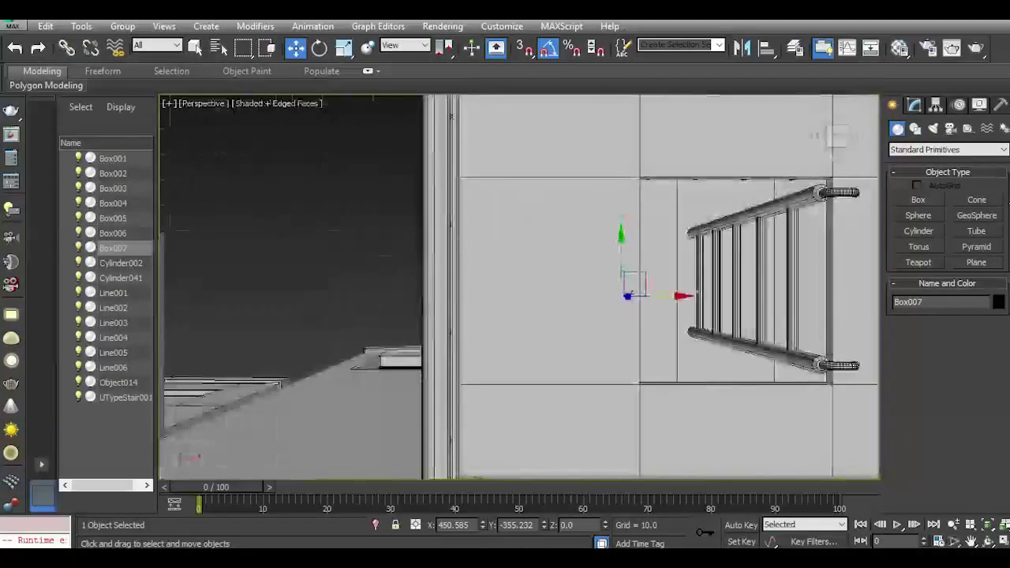
{"action": "scroll", "coordinate": [618, 327], "scroll_direction": "down", "scroll_amount": 5}
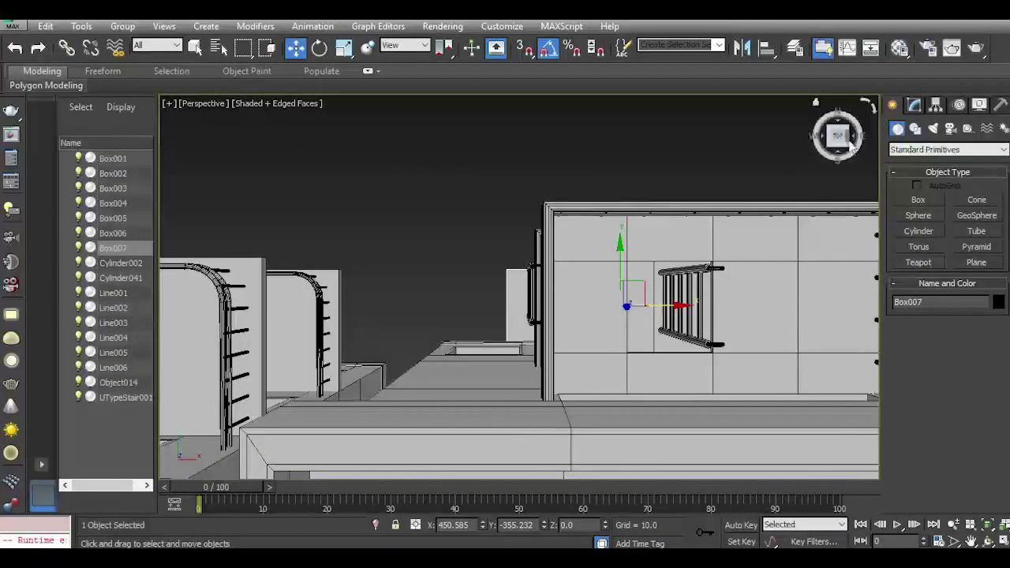
{"action": "left_click_drag", "start_coordinate": [850, 146], "coordinate": [954, 79]}
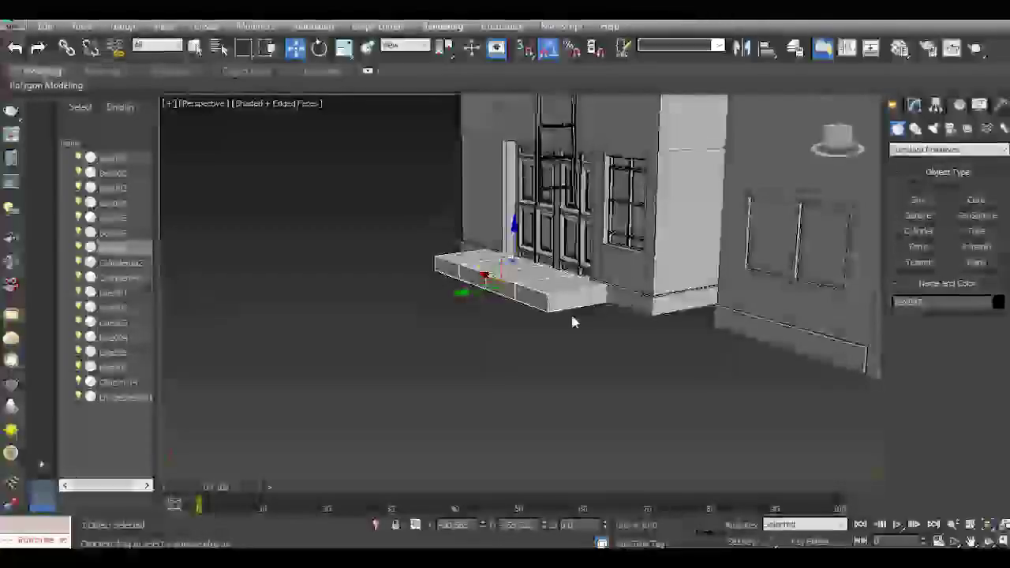
{"action": "scroll", "coordinate": [536, 272], "scroll_direction": "up", "scroll_amount": 6}
{"action": "left_click_drag", "start_coordinate": [455, 254], "coordinate": [458, 293]}
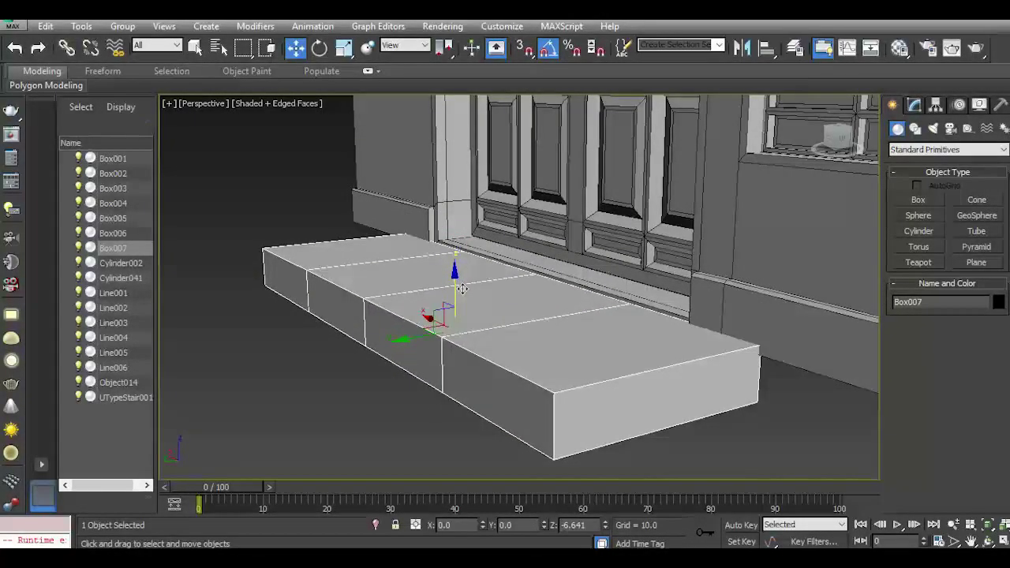
Set the box to one width segment, a height of 4.604 and a width of 72.019.
{"action": "left_click", "coordinate": [914, 106]}
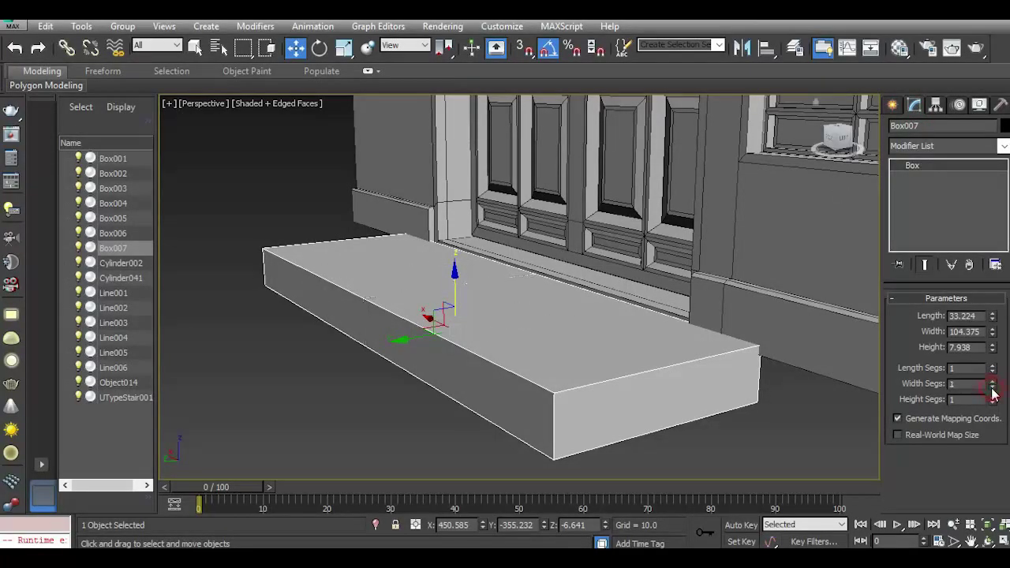
{"action": "left_click_drag", "start_coordinate": [995, 354], "coordinate": [1000, 384]}
{"action": "left_click_drag", "start_coordinate": [993, 337], "coordinate": [994, 354]}
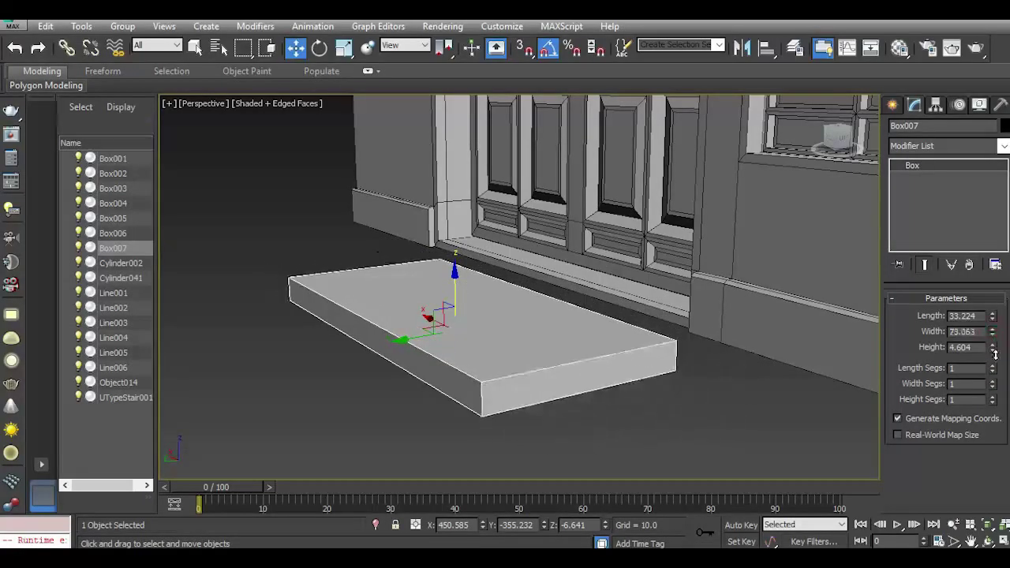
Move the box toward the door to Y -360.649 and align it just below the door sill at Z -3.624.
{"action": "left_click_drag", "start_coordinate": [841, 147], "coordinate": [888, 180]}
{"action": "middle_click_drag", "start_coordinate": [547, 243], "coordinate": [683, 315]}
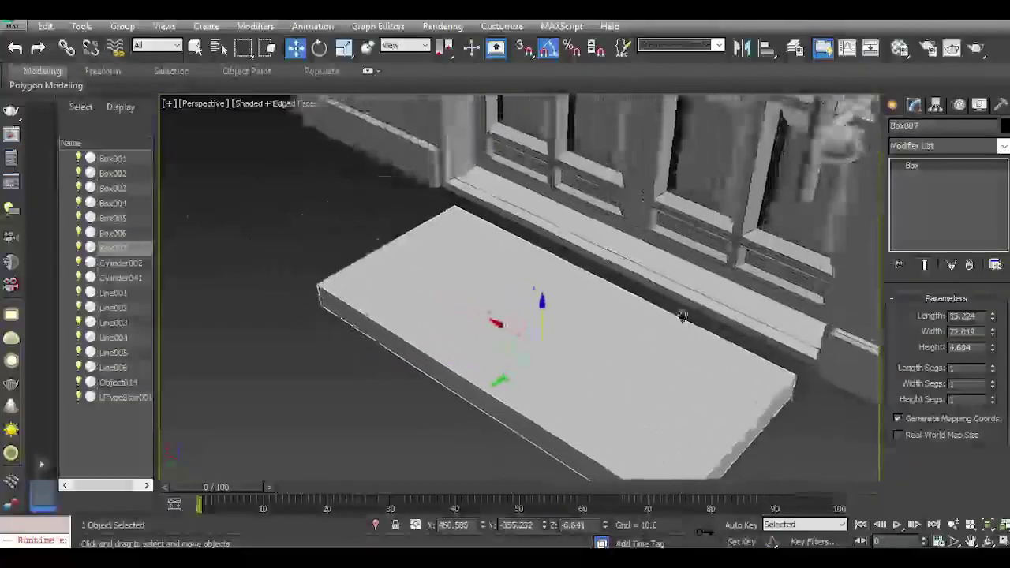
{"action": "left_click_drag", "start_coordinate": [517, 375], "coordinate": [561, 332]}
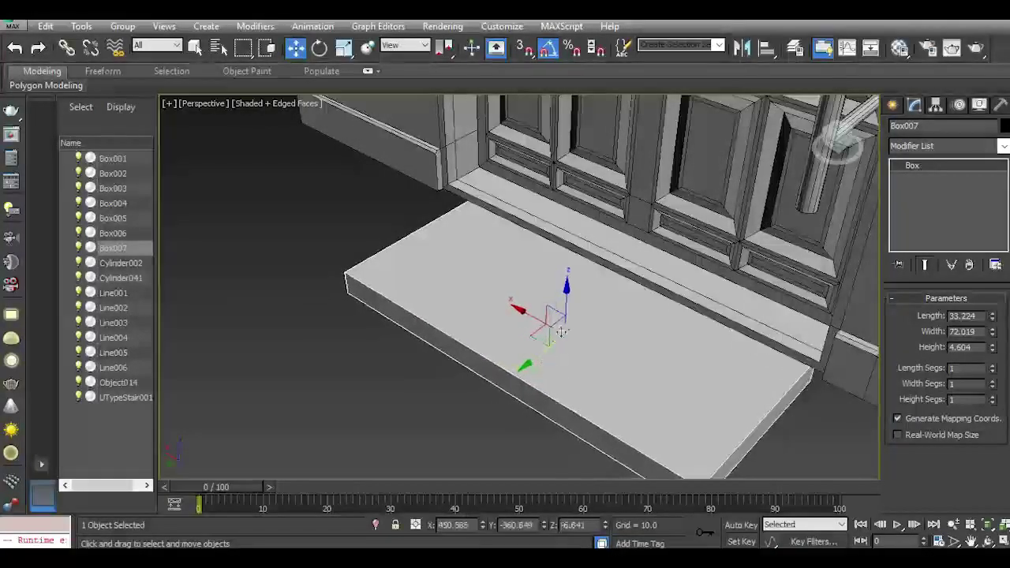
{"action": "left_click_drag", "start_coordinate": [568, 295], "coordinate": [561, 278]}
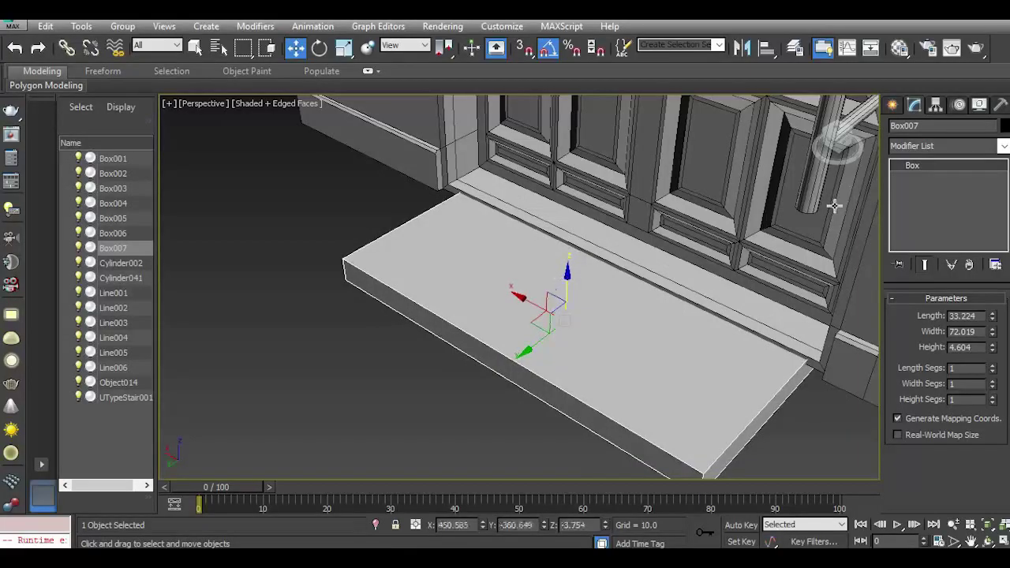
{"action": "mouse_move", "coordinate": [830, 142]}
{"action": "left_mouse_down"}
{"action": "mouse_move", "coordinate": [812, 133]}
{"action": "mouse_move", "coordinate": [860, 136]}
{"action": "mouse_move", "coordinate": [828, 142]}
{"action": "left_mouse_up"}
{"action": "middle_click_drag", "start_coordinate": [586, 396], "coordinate": [504, 330]}
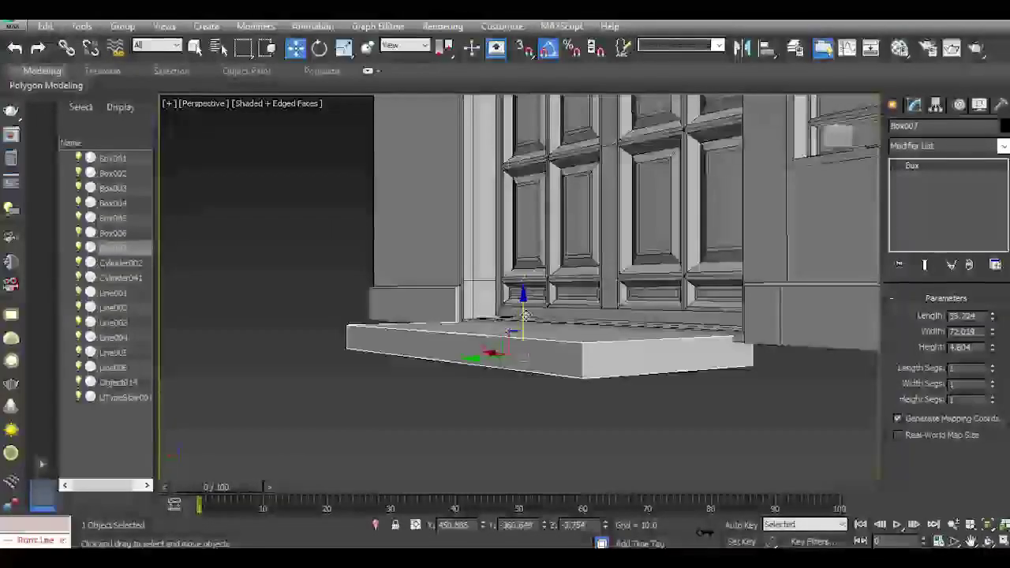
{"action": "left_click_drag", "start_coordinate": [525, 315], "coordinate": [527, 293]}
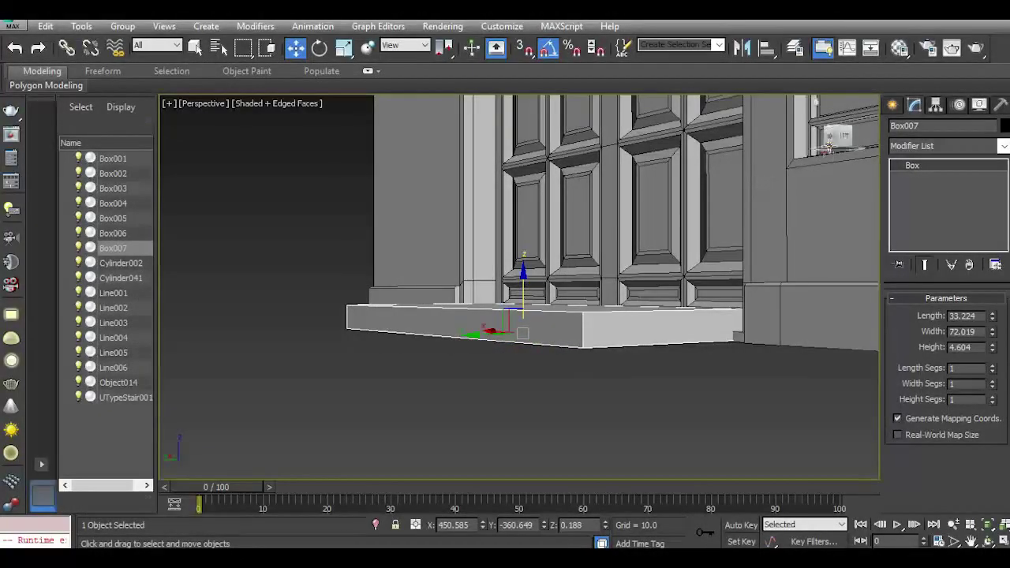
{"action": "left_click_drag", "start_coordinate": [828, 147], "coordinate": [833, 161]}
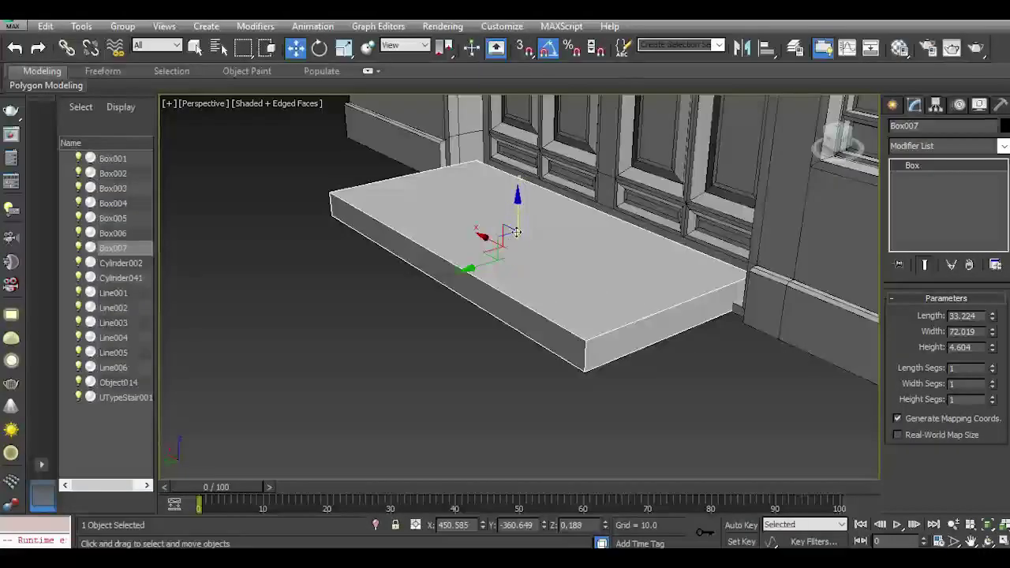
{"action": "left_click_drag", "start_coordinate": [516, 228], "coordinate": [517, 249]}
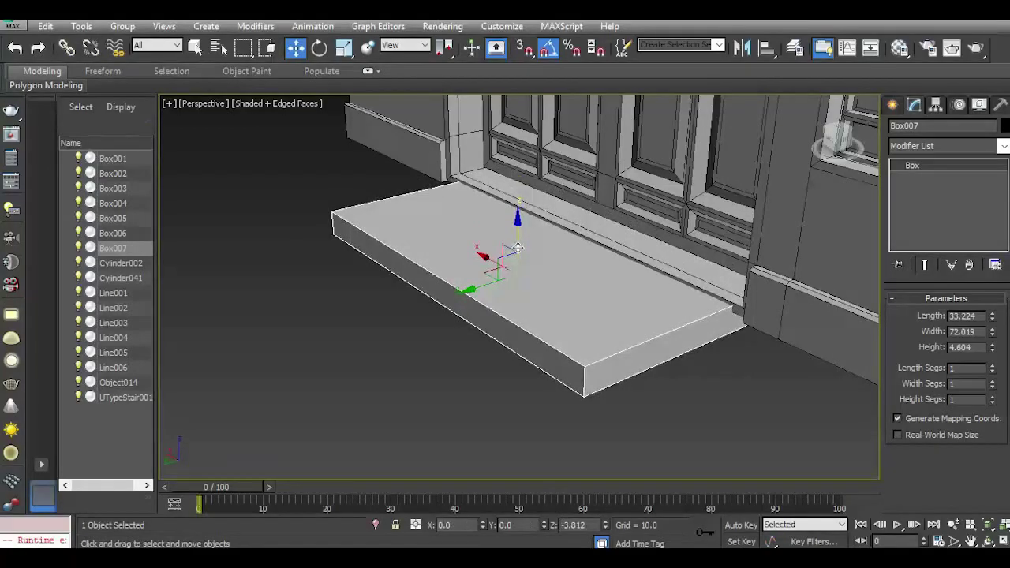
Reduce the box to about 23.6 long and 69.858 wide, and shift it against the door sill.
{"action": "left_click_drag", "start_coordinate": [992, 338], "coordinate": [998, 336]}
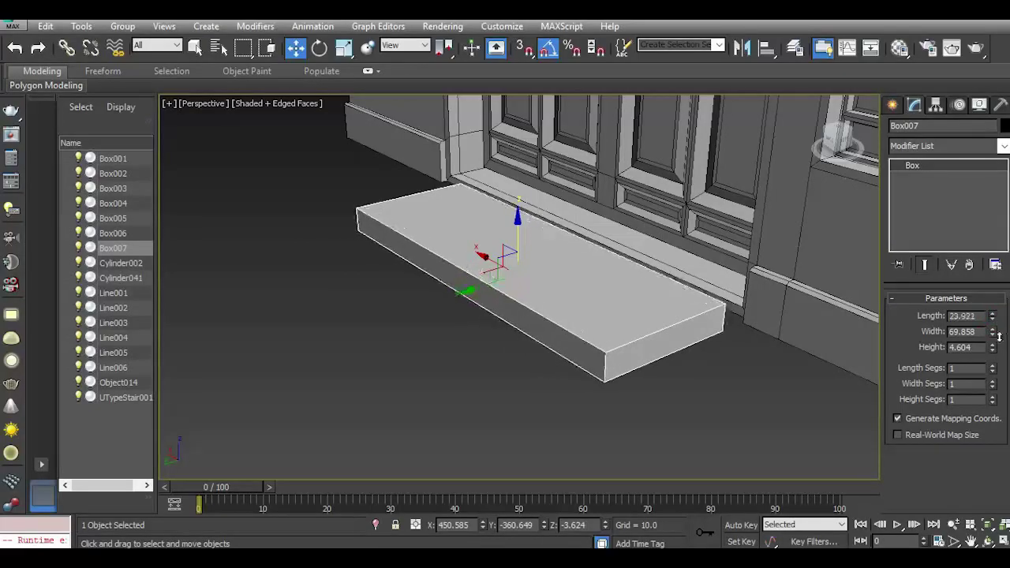
{"action": "left_click_drag", "start_coordinate": [487, 287], "coordinate": [496, 286]}
Clone the doorstep box outward from the door along Y so the copy adjoins its front edge.
{"action": "left_click_drag", "start_coordinate": [836, 138], "coordinate": [866, 152]}
{"action": "middle_click_drag", "start_coordinate": [619, 270], "coordinate": [802, 278]}
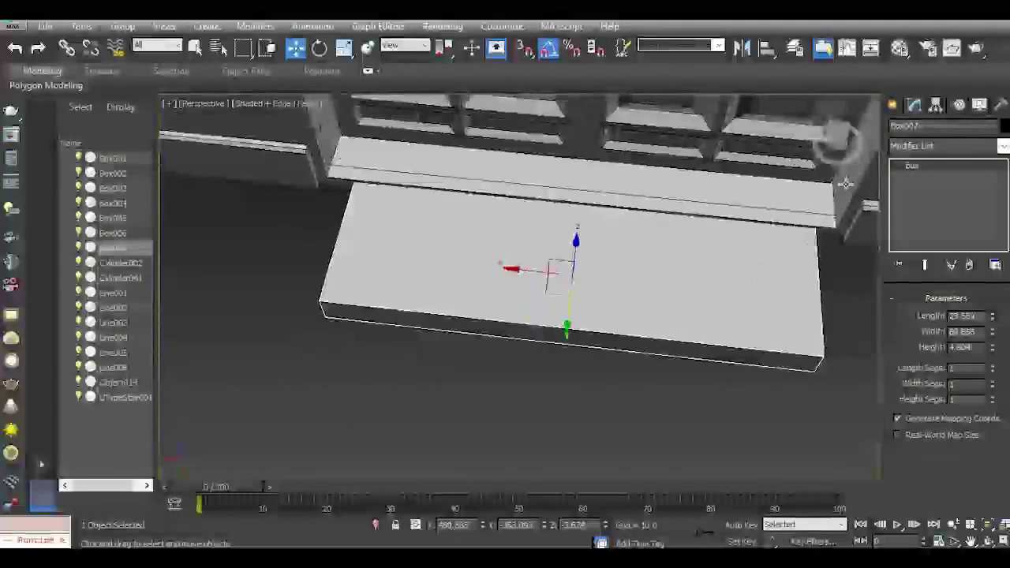
{"action": "left_click_drag", "start_coordinate": [566, 322], "coordinate": [549, 443], "text": "shift"}
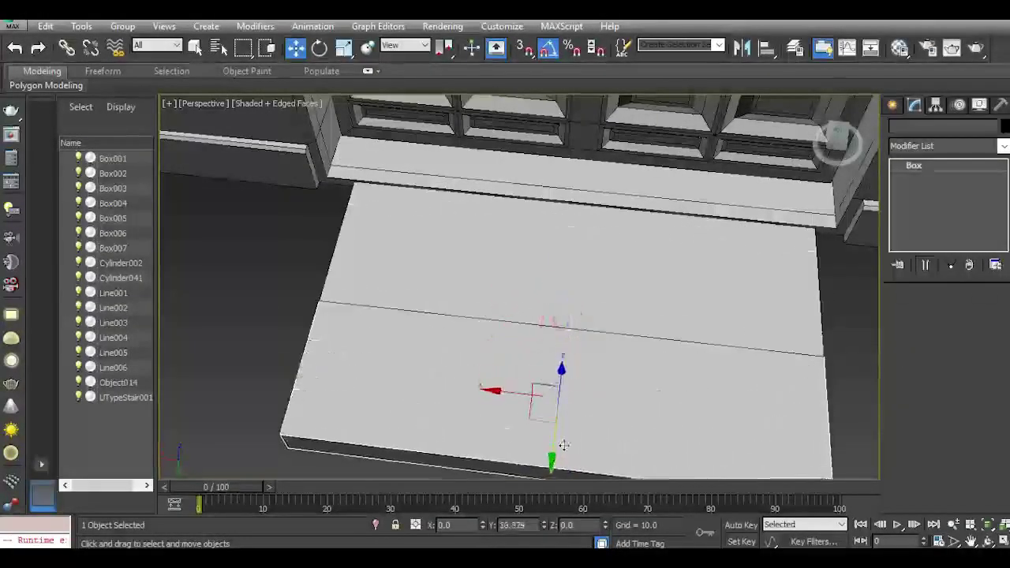
{"action": "left_click", "coordinate": [526, 345]}
{"action": "mouse_move", "coordinate": [839, 141]}
{"action": "left_mouse_down"}
{"action": "mouse_move", "coordinate": [852, 130]}
{"action": "mouse_move", "coordinate": [858, 155]}
{"action": "left_mouse_up"}
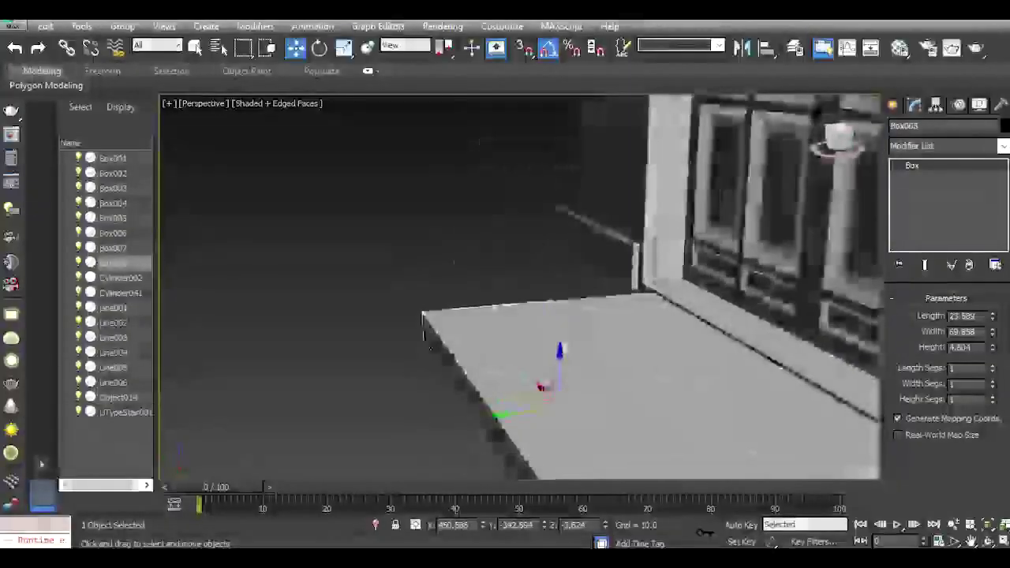
Narrow the cloned step to a width of 55.188 and shift it to Y -351.065, Z -5.348, partly under the upper step.
{"action": "middle_click_drag", "start_coordinate": [674, 396], "coordinate": [609, 314]}
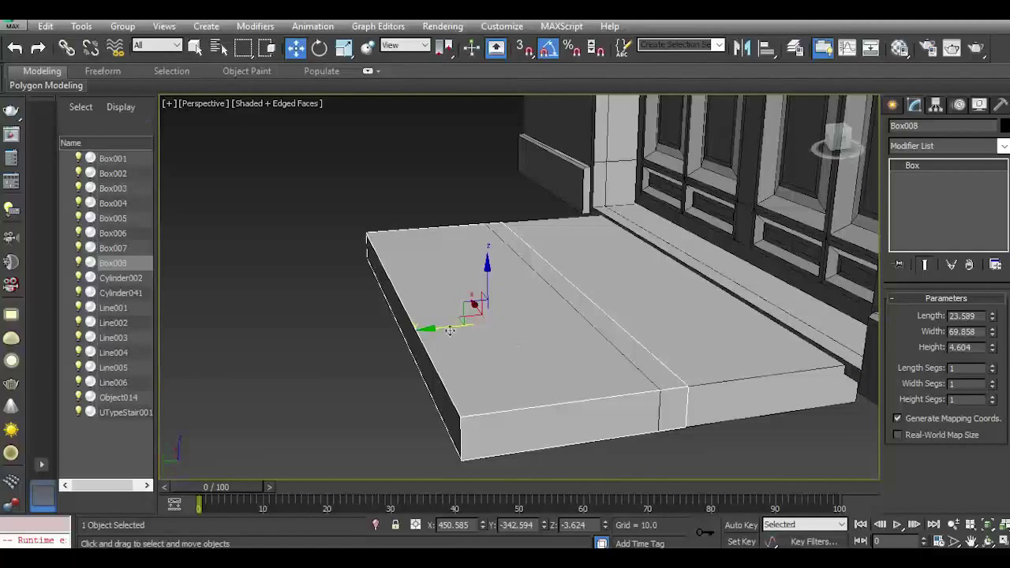
{"action": "left_click_drag", "start_coordinate": [993, 337], "coordinate": [995, 348]}
{"action": "left_click_drag", "start_coordinate": [845, 145], "coordinate": [854, 153]}
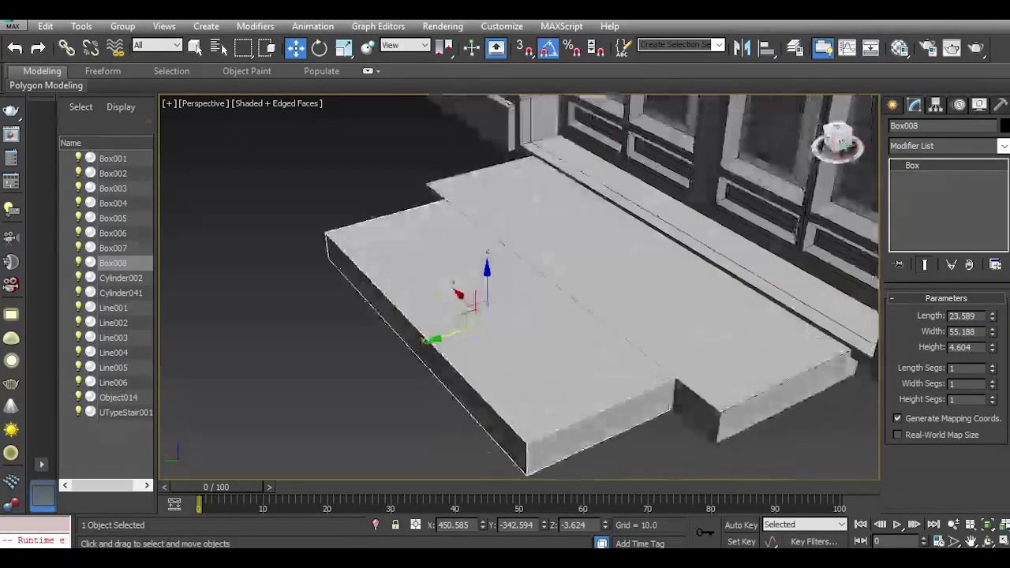
{"action": "left_click_drag", "start_coordinate": [464, 329], "coordinate": [537, 281]}
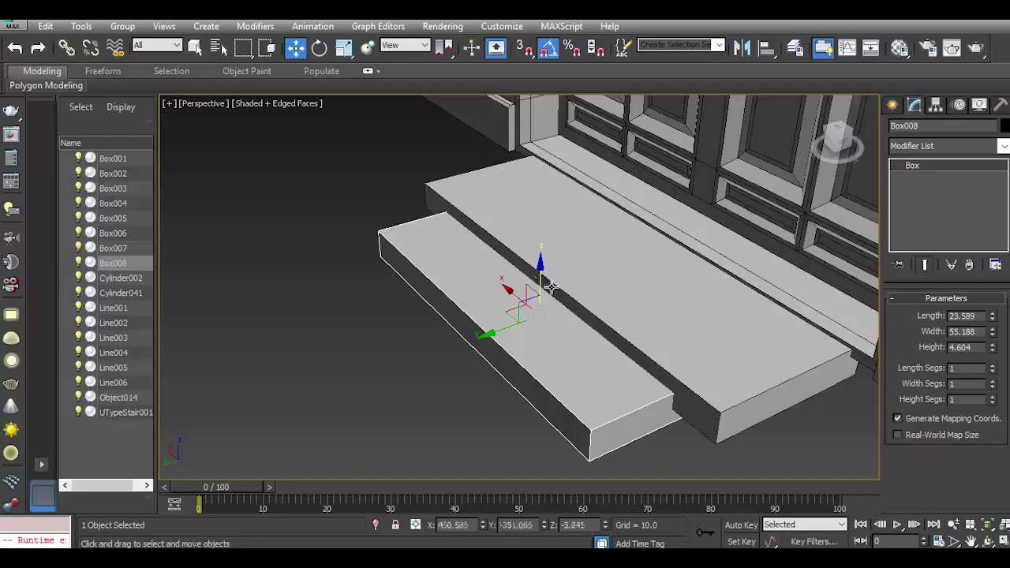
{"action": "middle_click_drag", "start_coordinate": [787, 351], "coordinate": [743, 320]}
{"action": "mouse_move", "coordinate": [837, 146]}
{"action": "left_mouse_down"}
{"action": "mouse_move", "coordinate": [819, 120]}
{"action": "mouse_move", "coordinate": [838, 124]}
{"action": "mouse_move", "coordinate": [844, 144]}
{"action": "mouse_move", "coordinate": [870, 138]}
{"action": "mouse_move", "coordinate": [873, 121]}
{"action": "mouse_move", "coordinate": [841, 126]}
{"action": "mouse_move", "coordinate": [852, 122]}
{"action": "mouse_move", "coordinate": [838, 147]}
{"action": "left_mouse_up"}
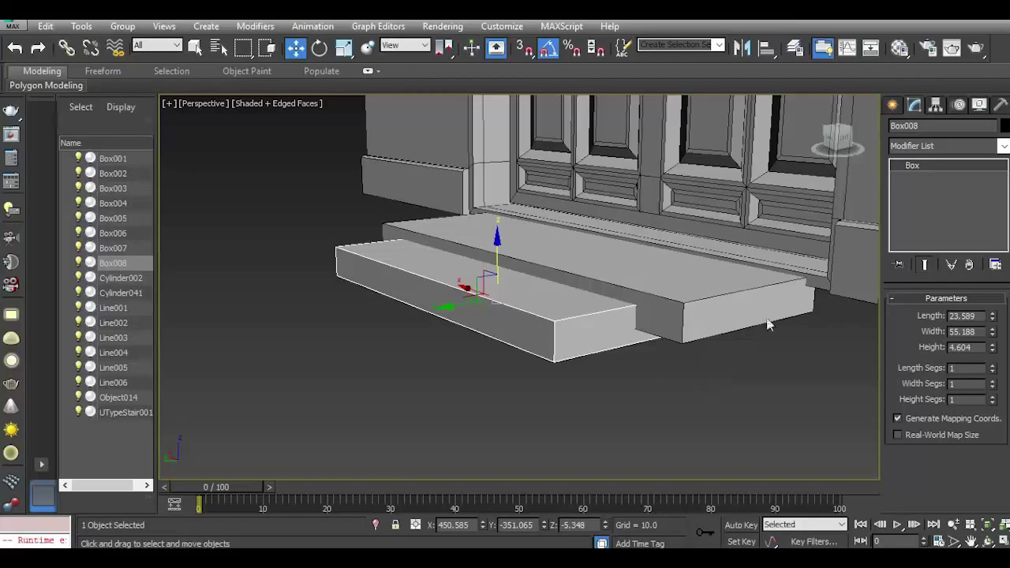
{"action": "mouse_move", "coordinate": [838, 125]}
{"action": "left_mouse_down"}
{"action": "mouse_move", "coordinate": [869, 142]}
{"action": "mouse_move", "coordinate": [848, 139]}
{"action": "mouse_move", "coordinate": [861, 112]}
{"action": "mouse_move", "coordinate": [838, 142]}
{"action": "left_mouse_up"}
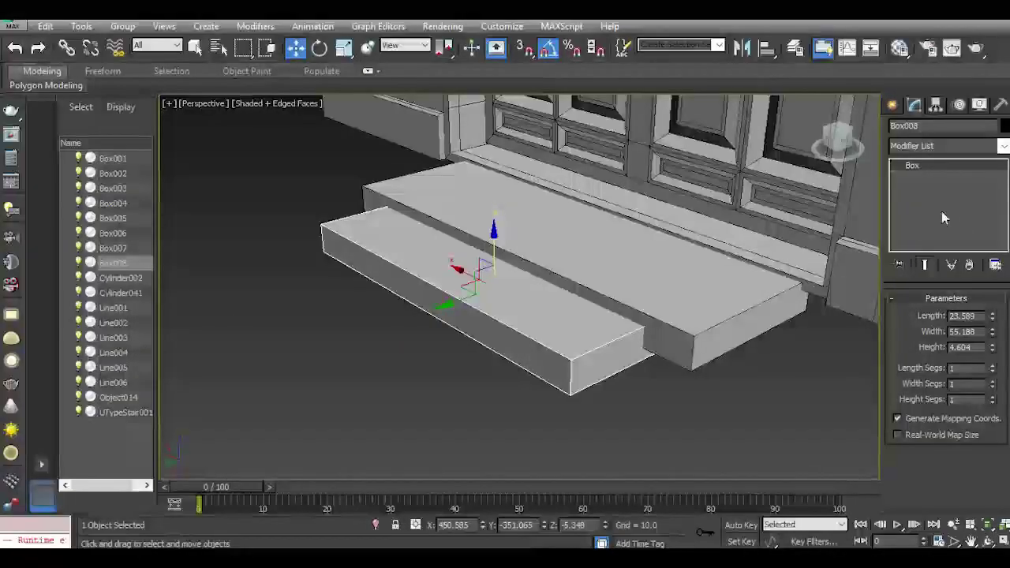
Convert the lower step to Editable Poly and lower it slightly along Z.
{"action": "right_click", "coordinate": [939, 213]}
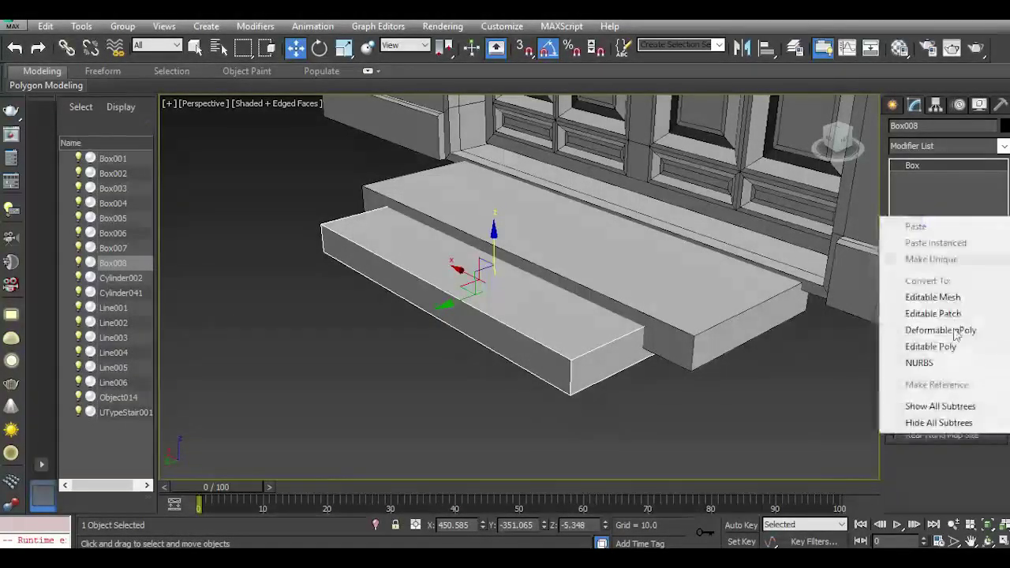
{"action": "left_click", "coordinate": [946, 346]}
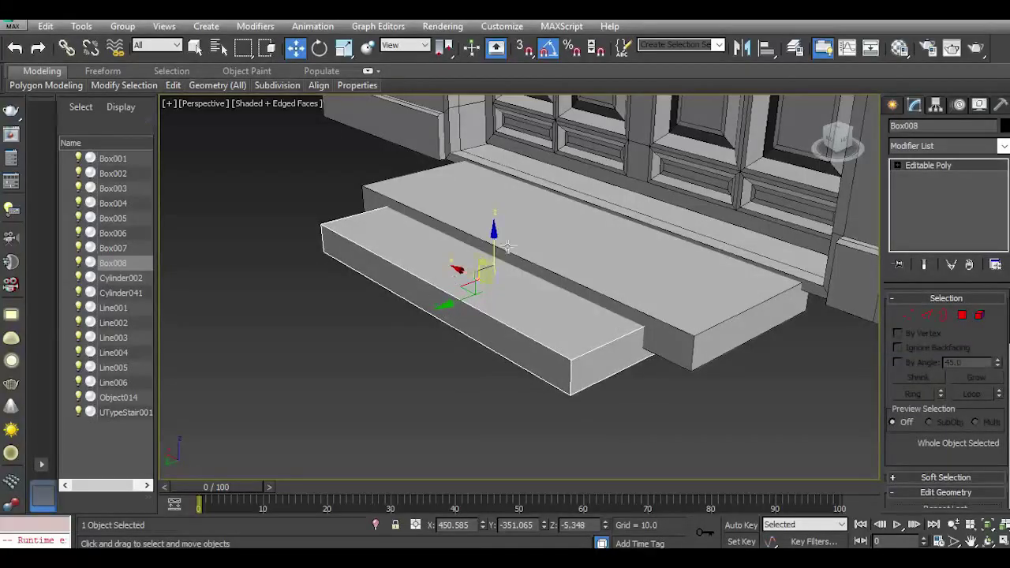
{"action": "left_click_drag", "start_coordinate": [493, 251], "coordinate": [491, 256]}
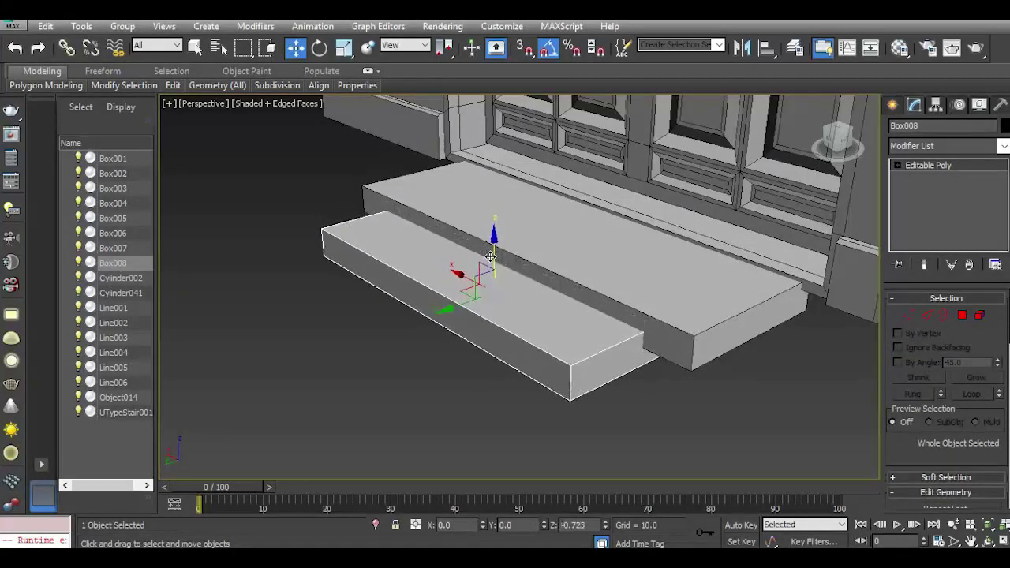
Lower the upper step to Z -3.804 and convert it to Editable Poly.
{"action": "left_click", "coordinate": [577, 277]}
{"action": "left_click_drag", "start_coordinate": [556, 213], "coordinate": [559, 214]}
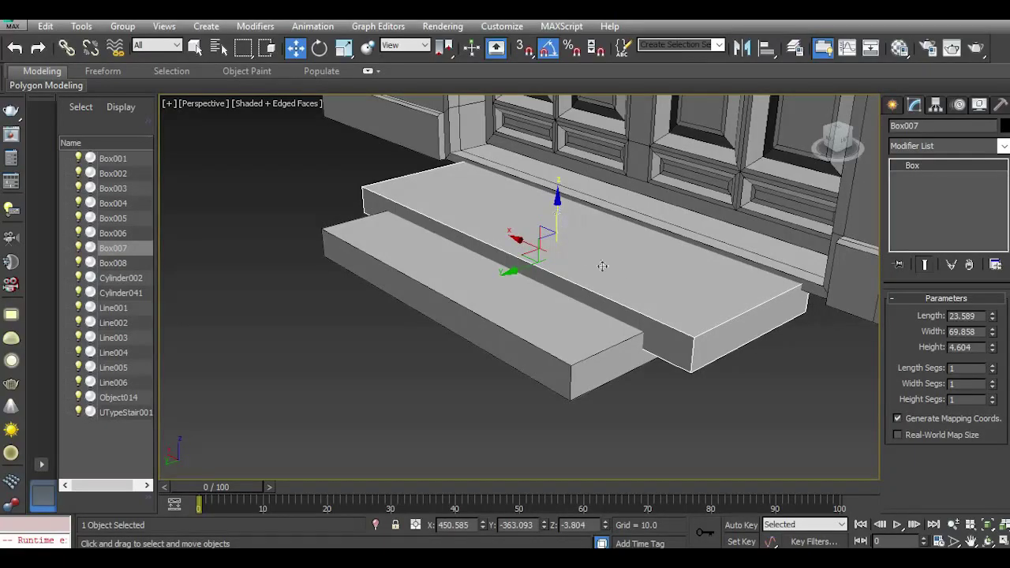
{"action": "right_click", "coordinate": [915, 206]}
{"action": "left_click", "coordinate": [943, 344]}
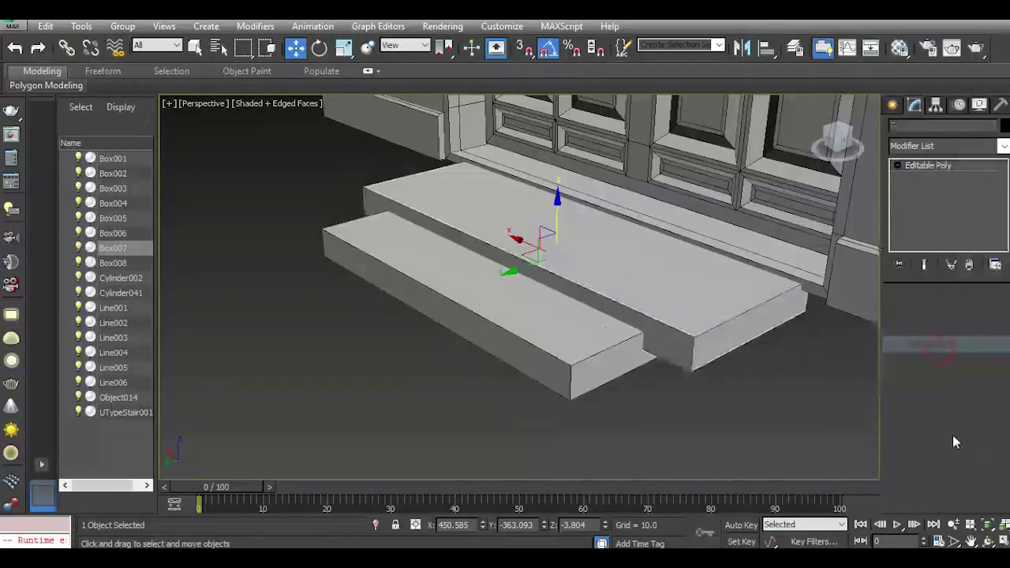
Attach the lower step and the balcony building to the upper step, and clear the selection.
{"action": "scroll", "coordinate": [938, 457], "scroll_direction": "down", "scroll_amount": 5}
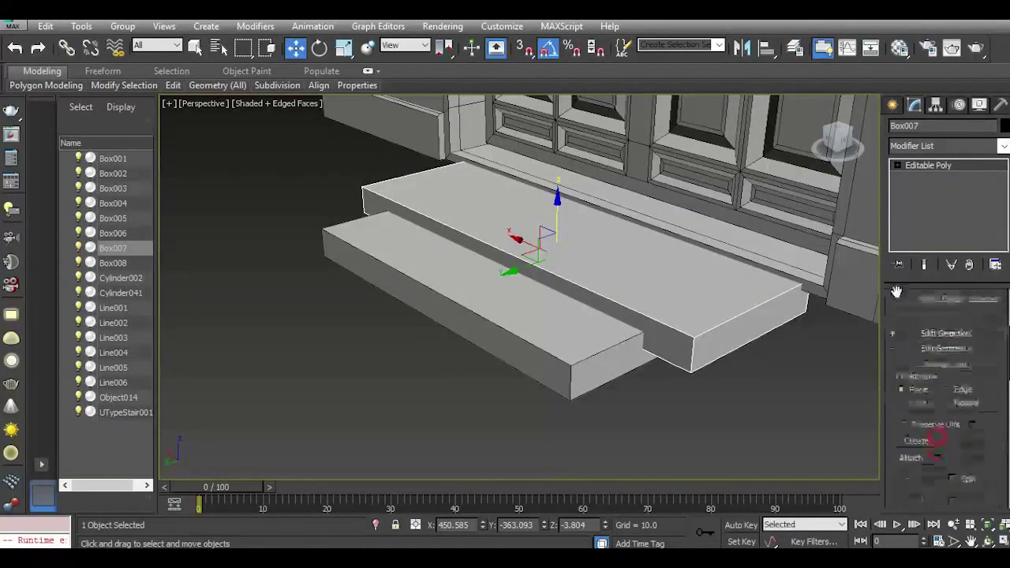
{"action": "left_click", "coordinate": [479, 309]}
{"action": "left_click", "coordinate": [919, 442]}
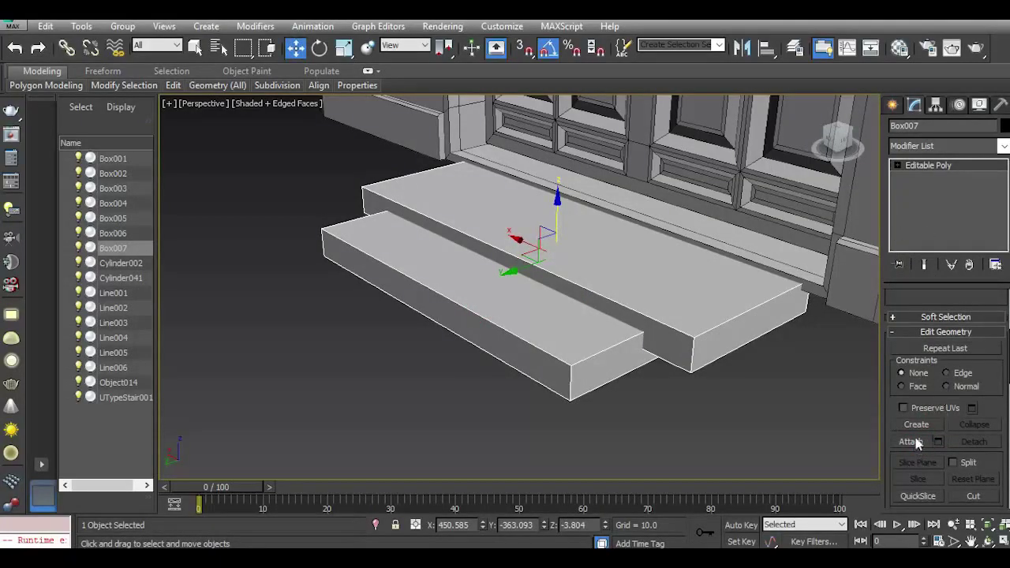
{"action": "left_click", "coordinate": [915, 443]}
{"action": "left_click", "coordinate": [761, 251]}
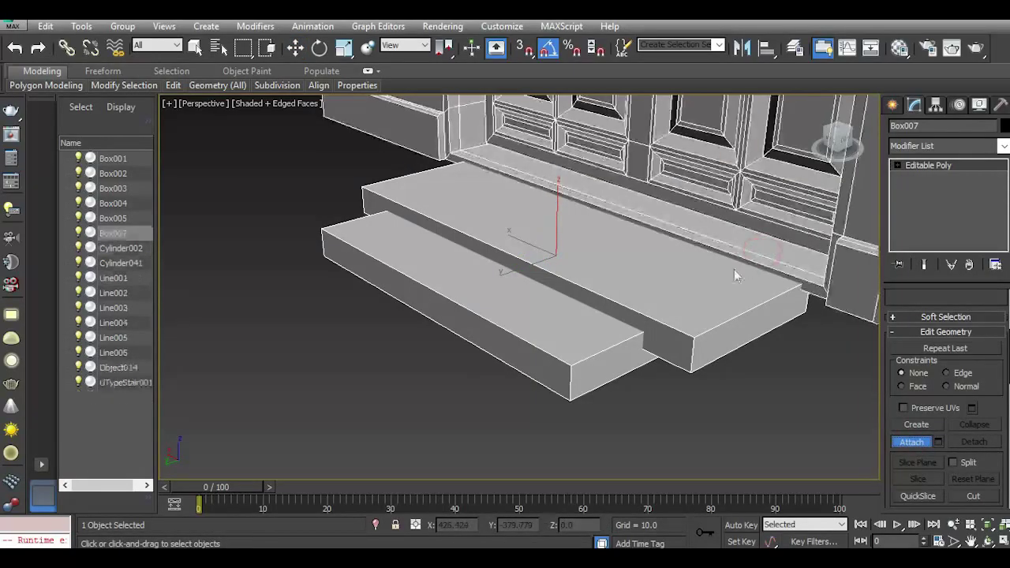
{"action": "scroll", "coordinate": [733, 269], "scroll_direction": "down", "scroll_amount": 8}
{"action": "left_click", "coordinate": [297, 48]}
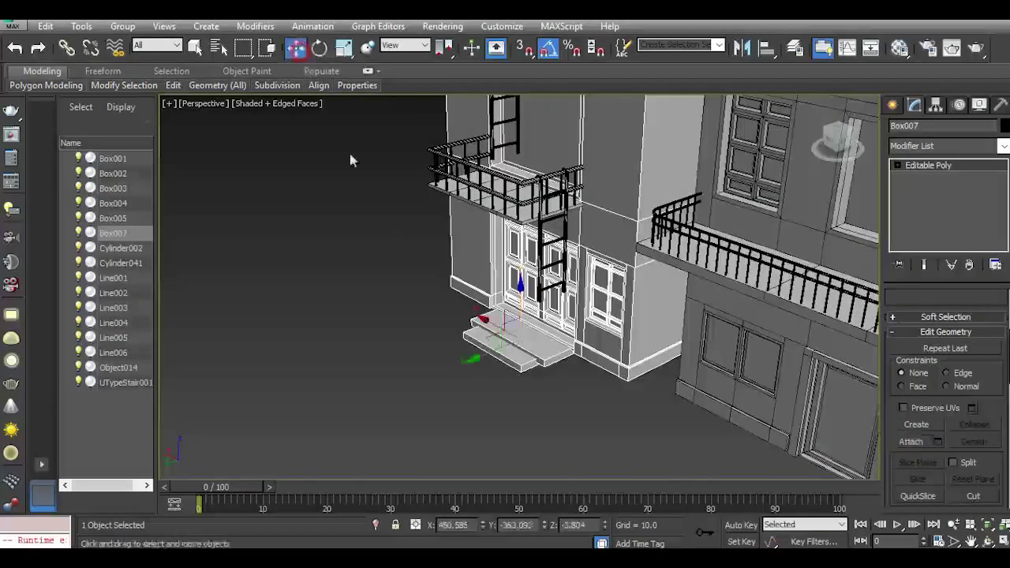
{"action": "left_click", "coordinate": [541, 444]}
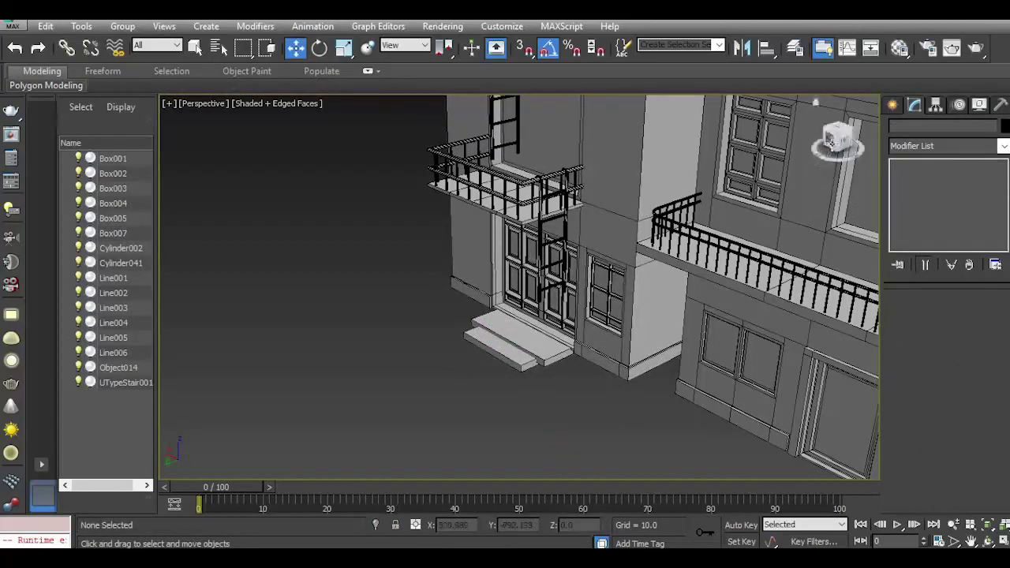
Inspect the street and both rows of buildings from the end of the street.
{"action": "left_click_drag", "start_coordinate": [829, 143], "coordinate": [703, 216]}
{"action": "scroll", "coordinate": [571, 287], "scroll_direction": "down", "scroll_amount": 5}
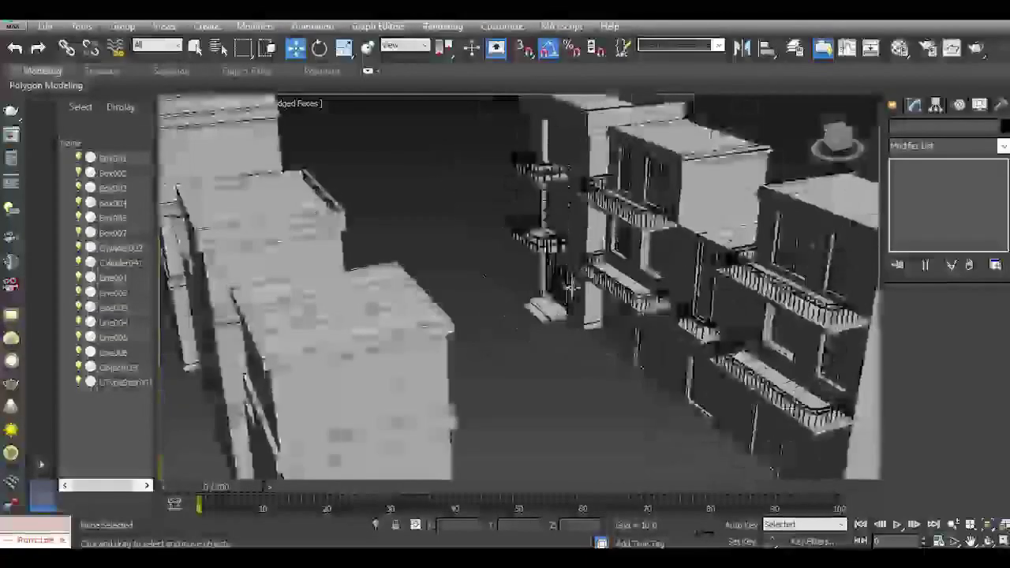
{"action": "scroll", "coordinate": [571, 287], "scroll_direction": "down", "scroll_amount": 5}
{"action": "left_click", "coordinate": [837, 145]}
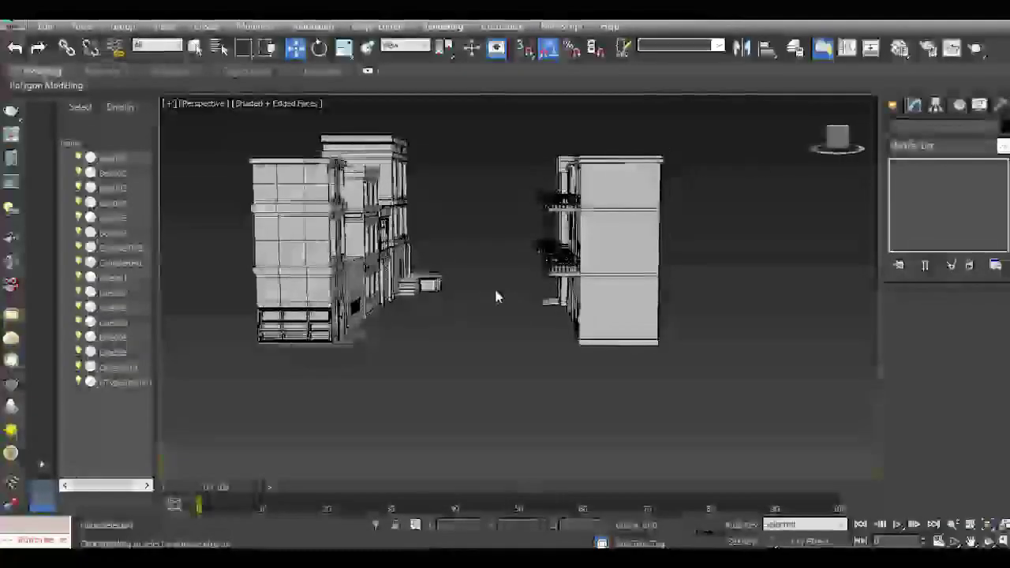
{"action": "scroll", "coordinate": [495, 295], "scroll_direction": "up", "scroll_amount": 5}
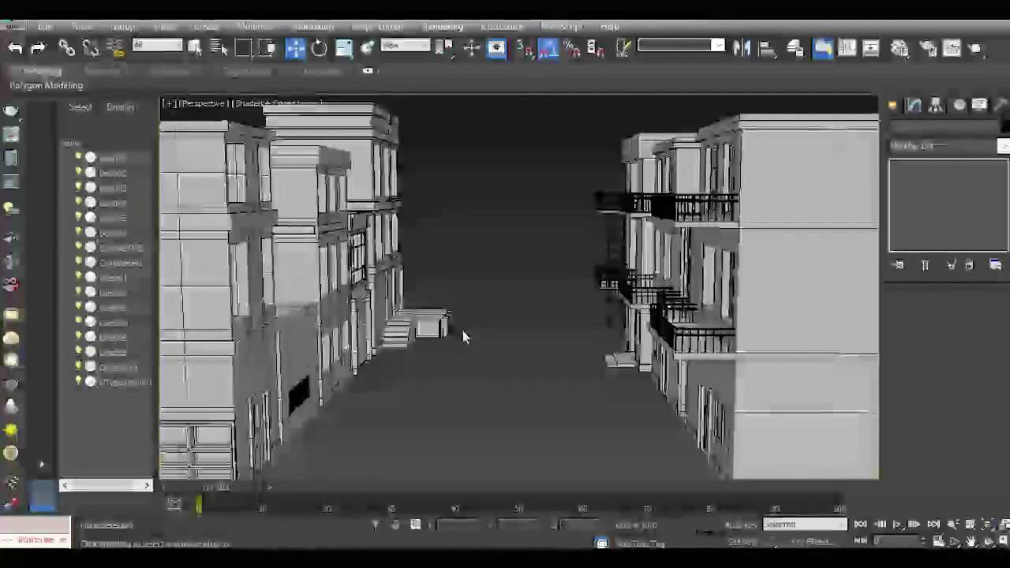
{"action": "scroll", "coordinate": [463, 337], "scroll_direction": "down", "scroll_amount": 3}
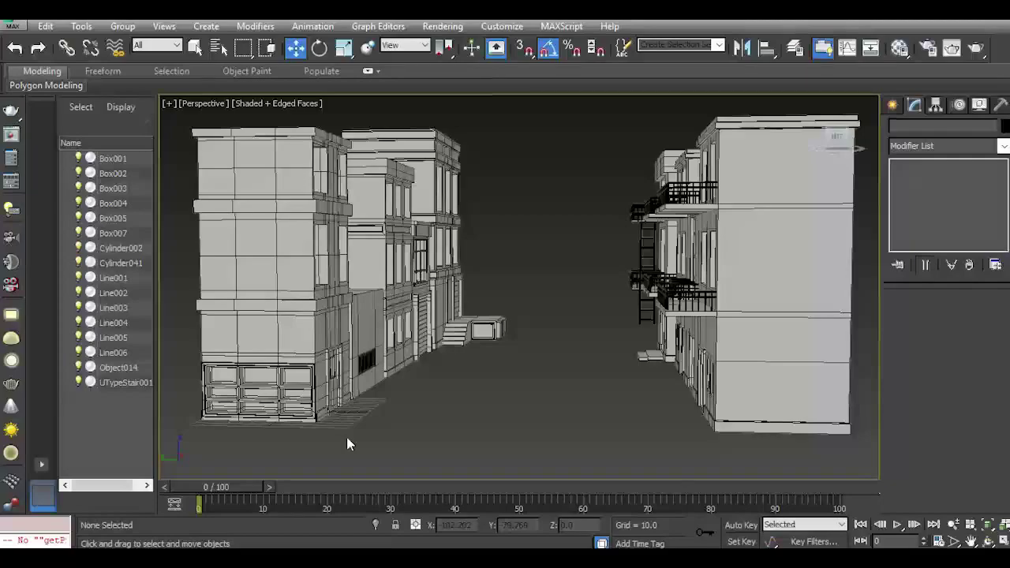
From the top view, create a box about 68.8 long, 106.4 wide and 32.3 high in the street before the second building.
{"action": "key", "text": "t"}
{"action": "middle_click_drag", "start_coordinate": [556, 381], "coordinate": [416, 304]}
{"action": "scroll", "coordinate": [417, 303], "scroll_direction": "down", "scroll_amount": 6}
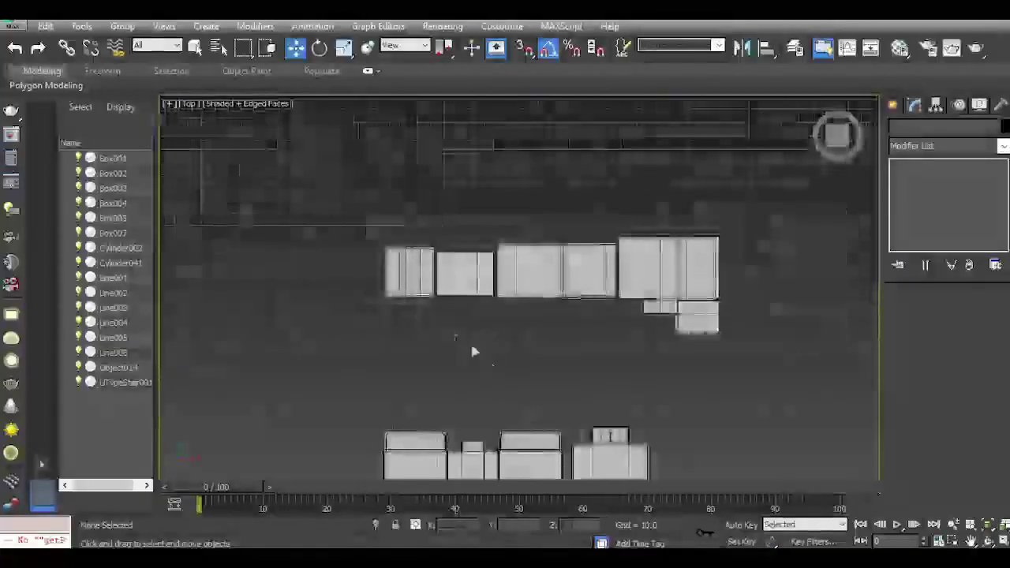
{"action": "scroll", "coordinate": [506, 365], "scroll_direction": "up", "scroll_amount": 3}
{"action": "left_click", "coordinate": [892, 103]}
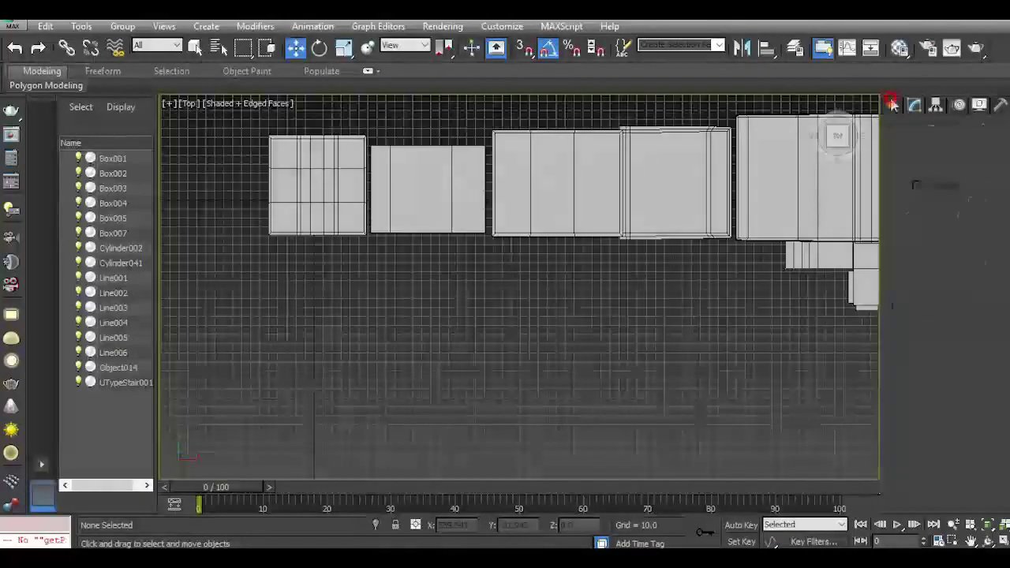
{"action": "left_click", "coordinate": [918, 200]}
{"action": "scroll", "coordinate": [404, 318], "scroll_direction": "up", "scroll_amount": 2}
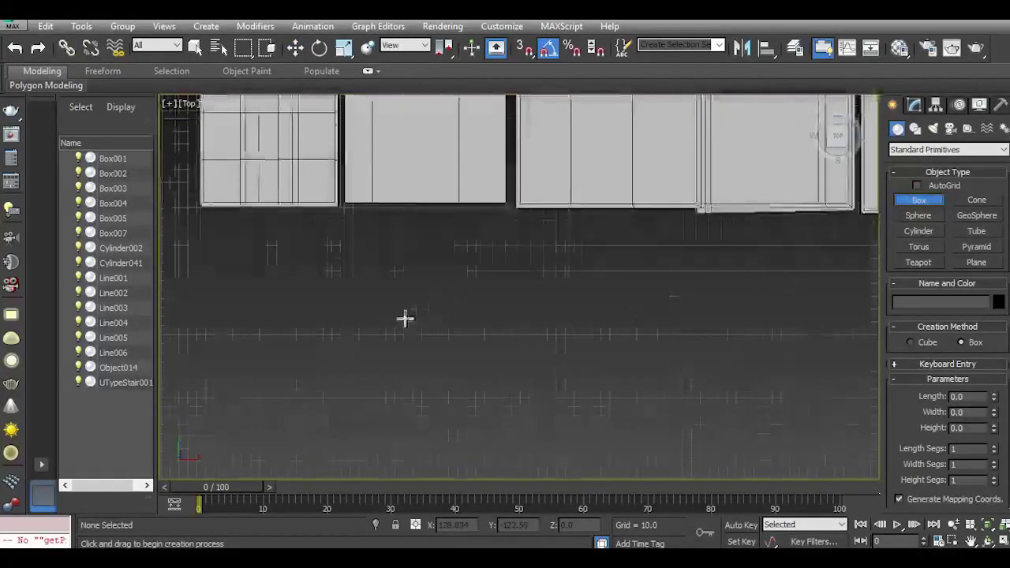
{"action": "left_click_drag", "start_coordinate": [383, 300], "coordinate": [518, 388]}
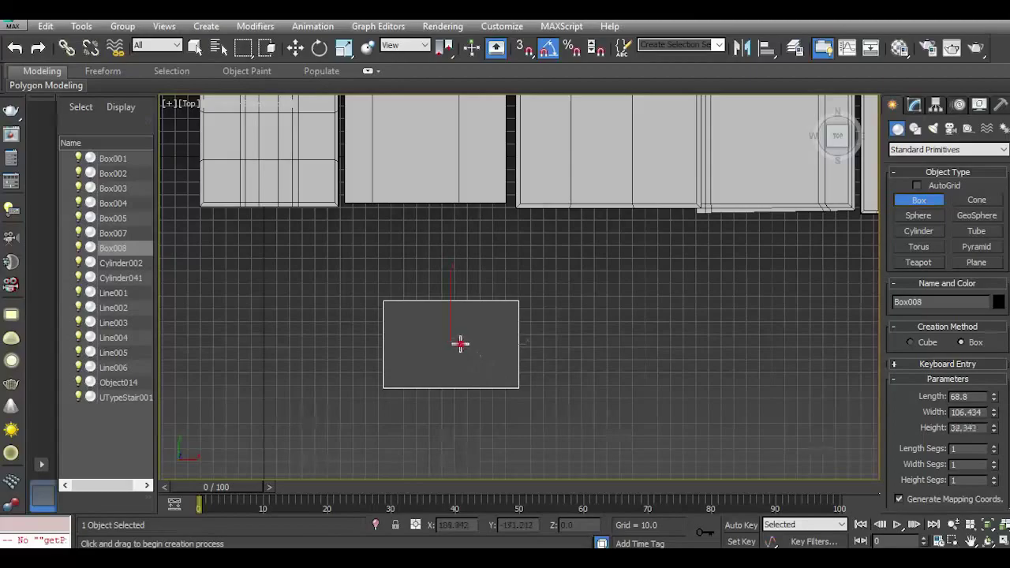
Assign the 01 - Default material to the new box.
{"action": "left_click", "coordinate": [295, 52]}
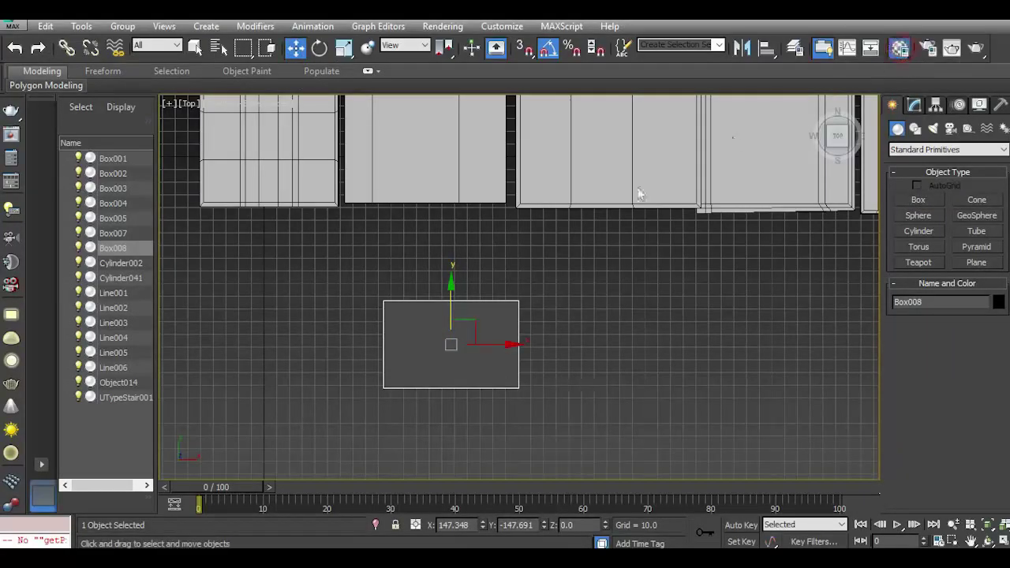
{"action": "left_click", "coordinate": [74, 255]}
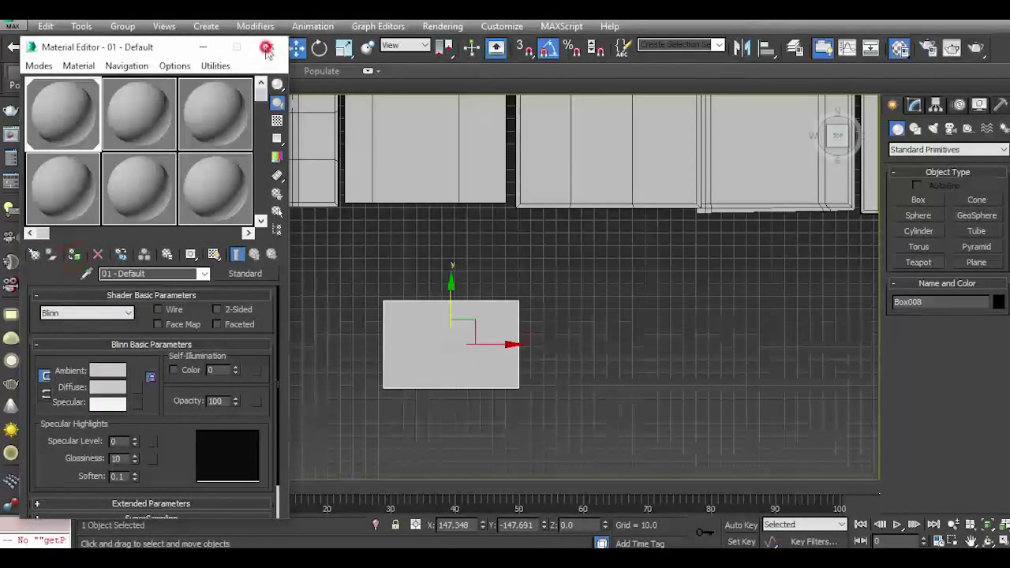
{"action": "left_click", "coordinate": [267, 48]}
In perspective, move the box along Y to -116.278, in front of the wall with the vent grille.
{"action": "scroll", "coordinate": [644, 363], "scroll_direction": "down", "scroll_amount": 3}
{"action": "key", "text": "p"}
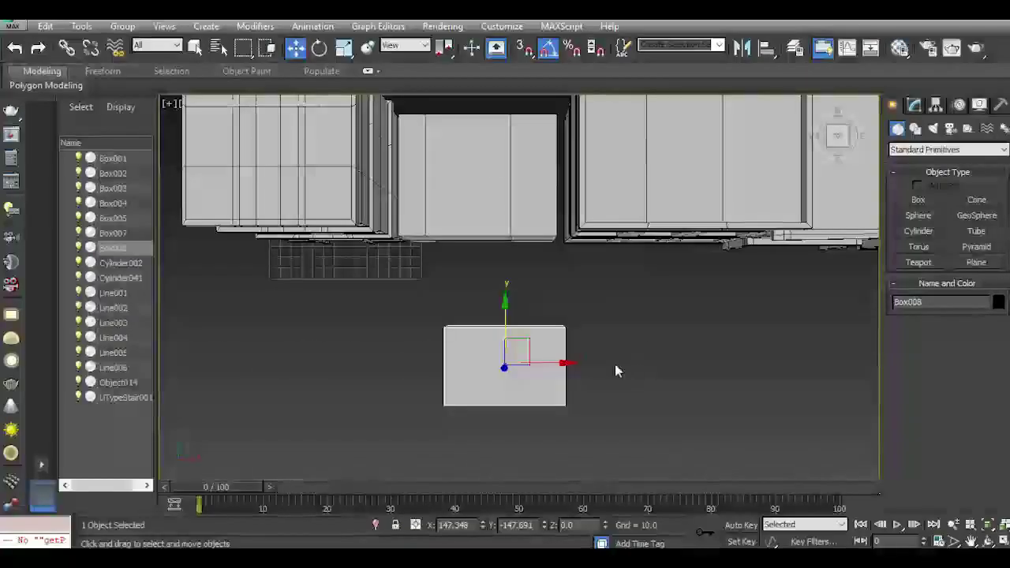
{"action": "left_click_drag", "start_coordinate": [837, 138], "coordinate": [886, 79]}
{"action": "scroll", "coordinate": [531, 296], "scroll_direction": "up", "scroll_amount": 4}
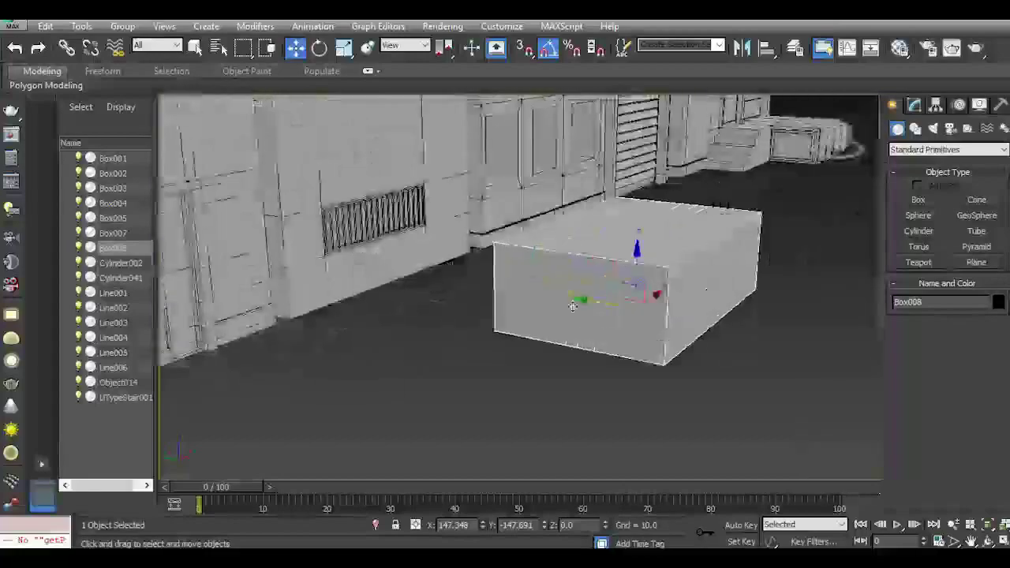
{"action": "left_click_drag", "start_coordinate": [595, 302], "coordinate": [382, 236]}
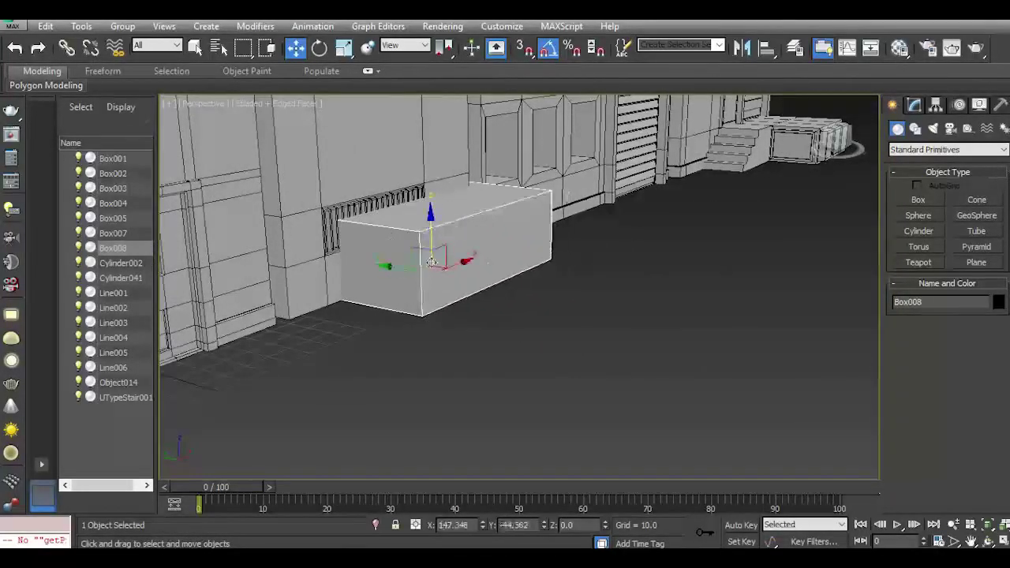
{"action": "middle_click_drag", "start_coordinate": [431, 267], "coordinate": [447, 366]}
{"action": "left_click_drag", "start_coordinate": [414, 360], "coordinate": [549, 409]}
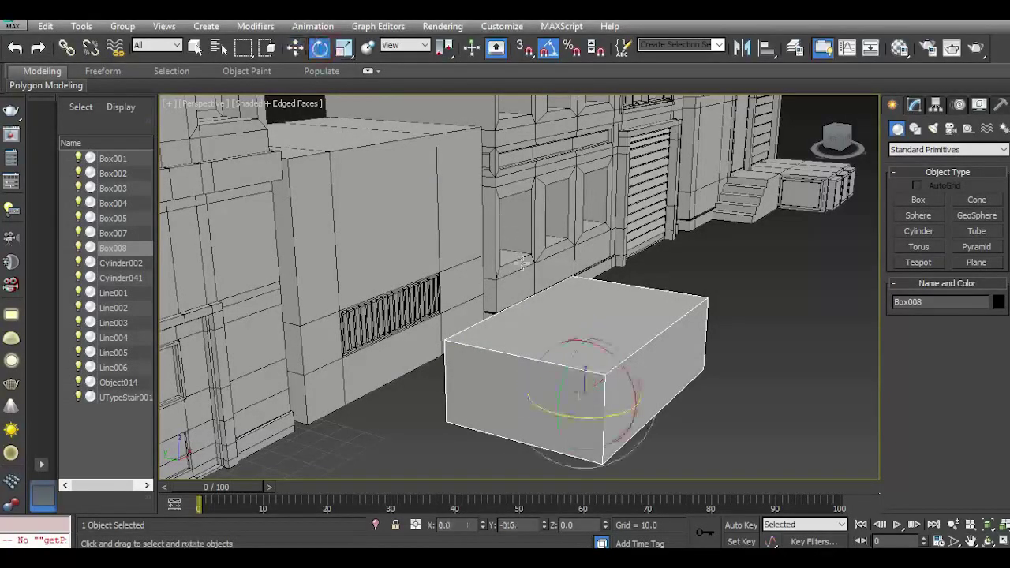
Rotate the box about the X axis so it stands upright, and scale it down uniformly to about the grille's width.
{"action": "left_click_drag", "start_coordinate": [593, 343], "coordinate": [631, 375]}
{"action": "middle_click_drag", "start_coordinate": [591, 330], "coordinate": [543, 244]}
{"action": "left_click", "coordinate": [295, 49]}
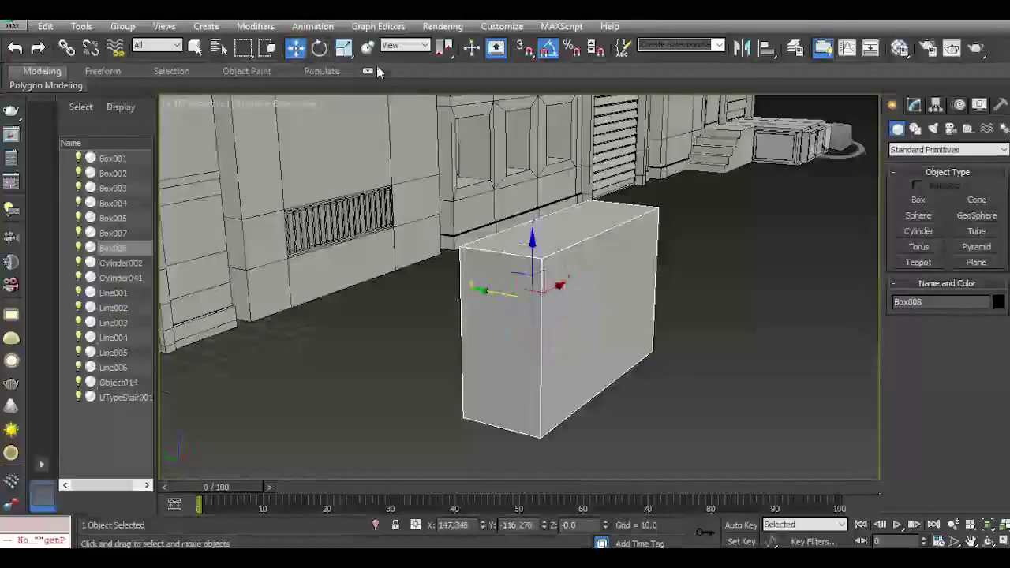
{"action": "left_click", "coordinate": [349, 49]}
{"action": "left_click_drag", "start_coordinate": [532, 296], "coordinate": [543, 338]}
{"action": "left_click", "coordinate": [294, 48]}
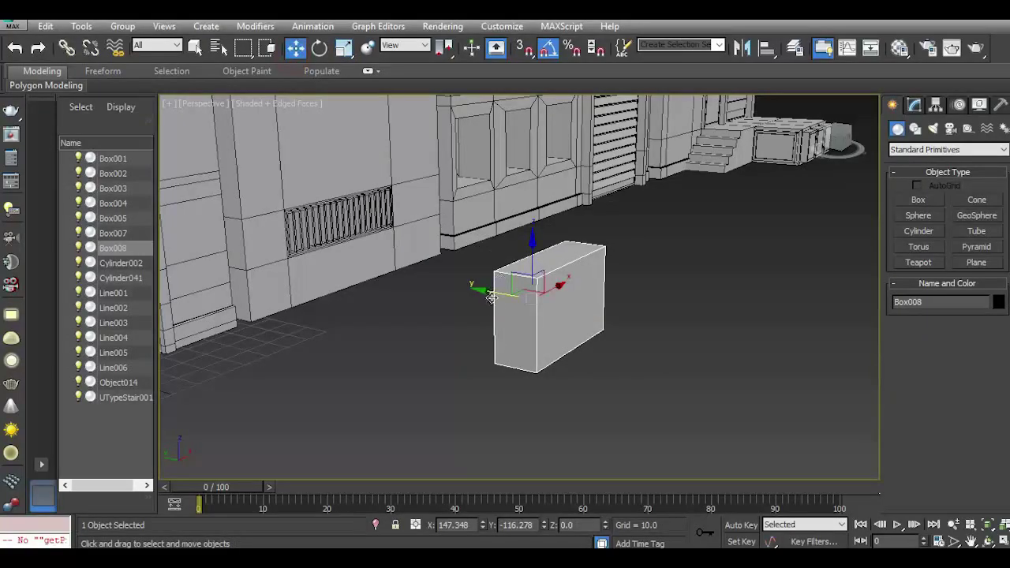
Position the box on the wall above the vent grille at X 106.533, Y -31.045, Z 77.885.
{"action": "left_click_drag", "start_coordinate": [492, 297], "coordinate": [304, 256]}
{"action": "middle_click_drag", "start_coordinate": [355, 246], "coordinate": [396, 337]}
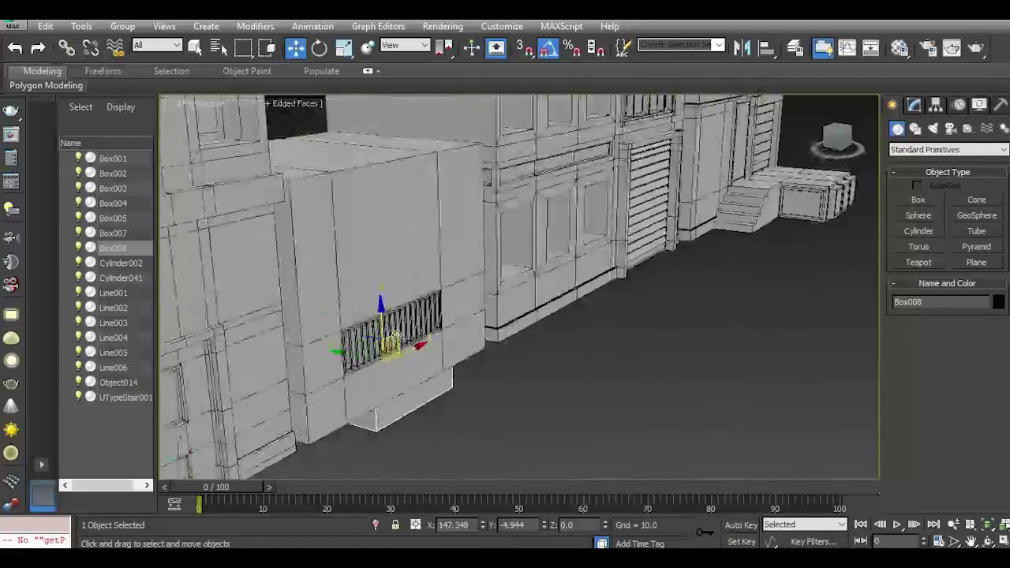
{"action": "left_click_drag", "start_coordinate": [380, 324], "coordinate": [369, 294]}
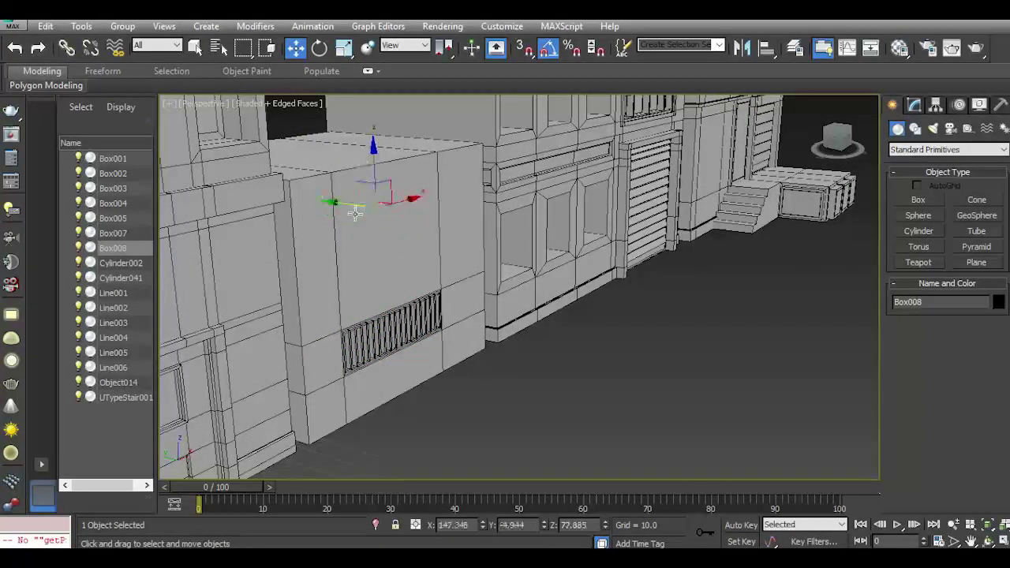
{"action": "left_click_drag", "start_coordinate": [341, 199], "coordinate": [386, 216]}
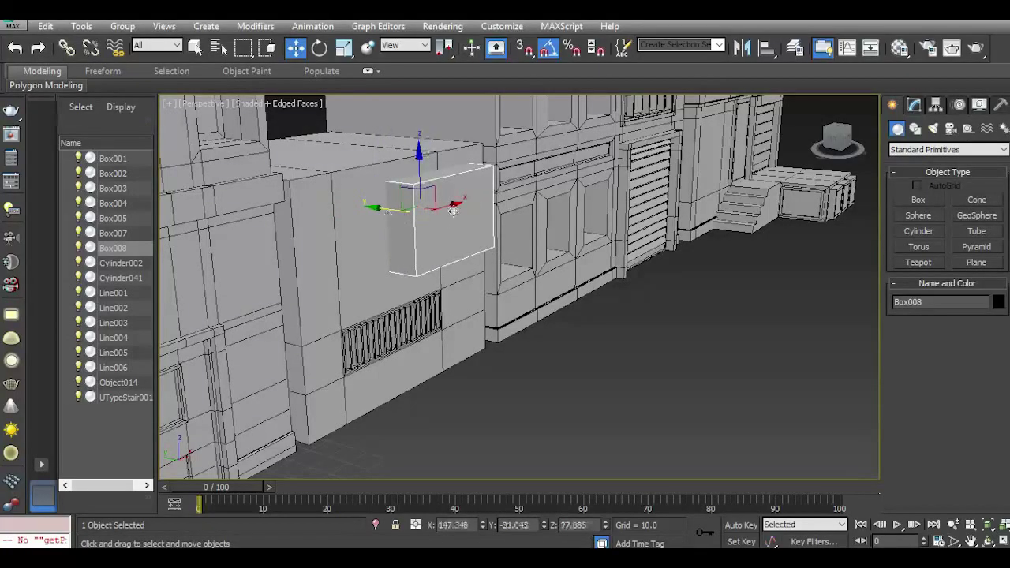
{"action": "left_click_drag", "start_coordinate": [453, 209], "coordinate": [394, 228]}
{"action": "left_click", "coordinate": [816, 156]}
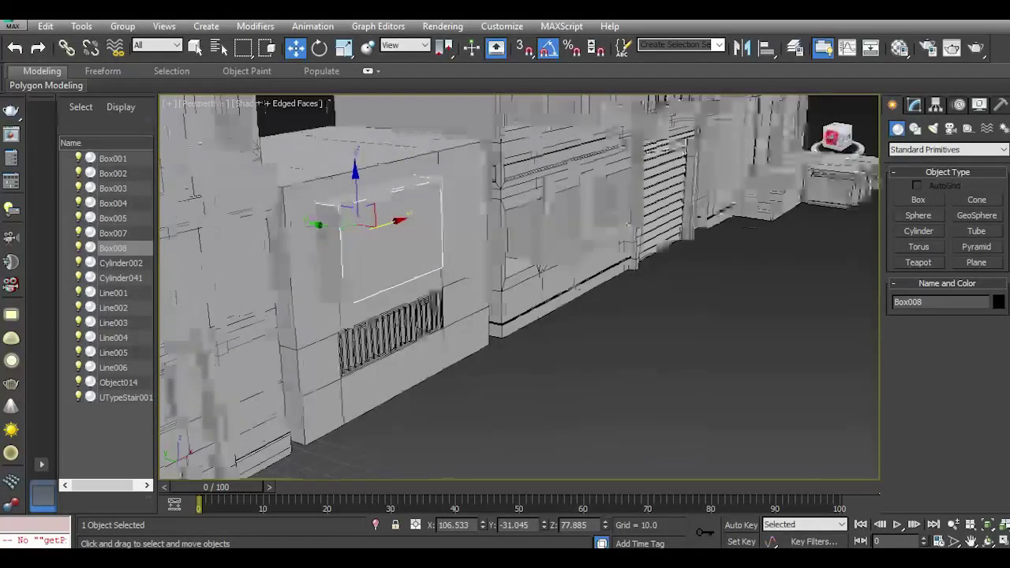
Scale the box above the vent grille down uniformly to about half its current size.
{"action": "scroll", "coordinate": [441, 210], "scroll_direction": "up", "scroll_amount": 6}
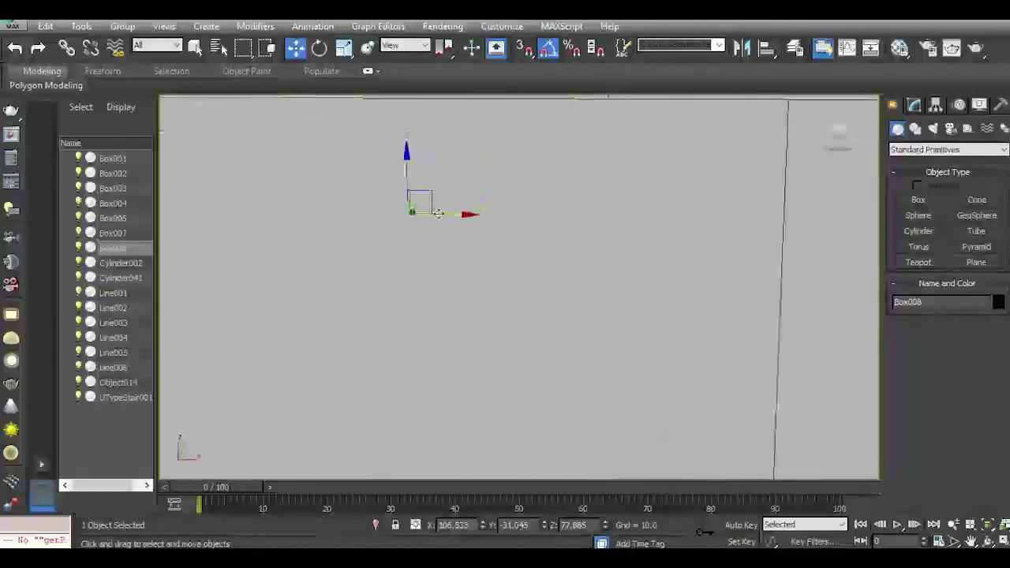
{"action": "scroll", "coordinate": [439, 212], "scroll_direction": "down", "scroll_amount": 3}
{"action": "scroll", "coordinate": [438, 213], "scroll_direction": "down", "scroll_amount": 3}
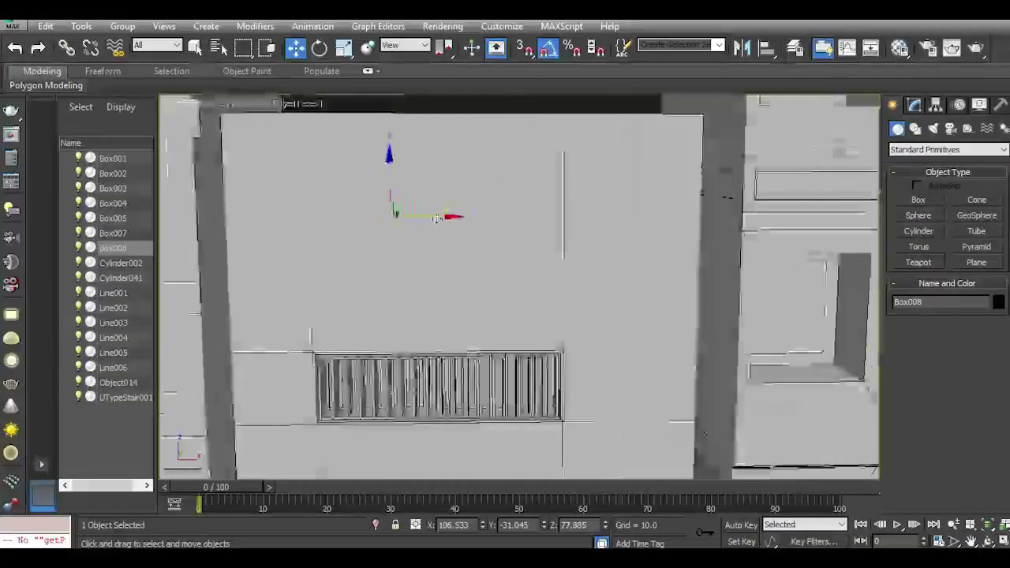
{"action": "middle_click_drag", "start_coordinate": [457, 231], "coordinate": [525, 273]}
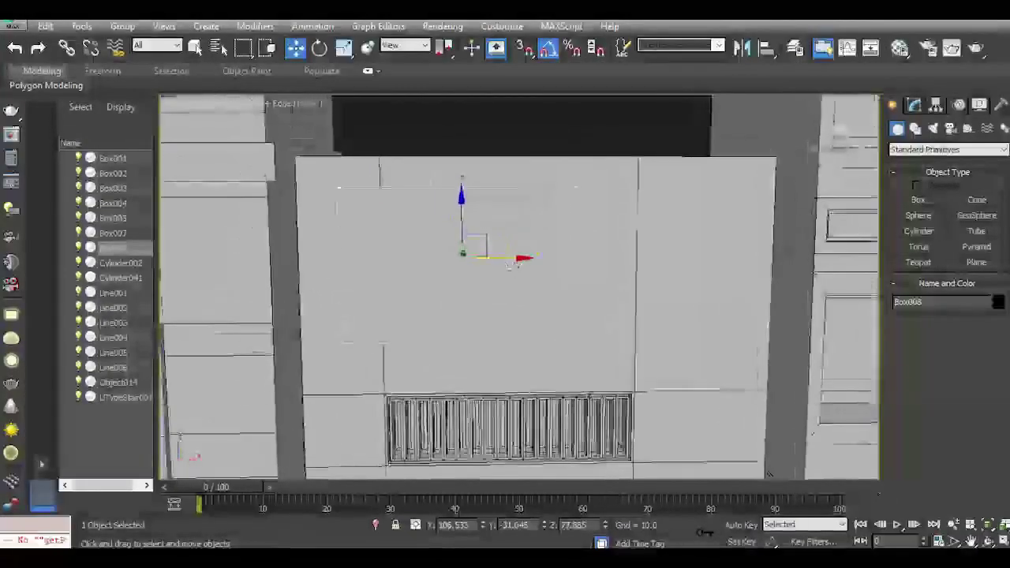
{"action": "left_click", "coordinate": [343, 54]}
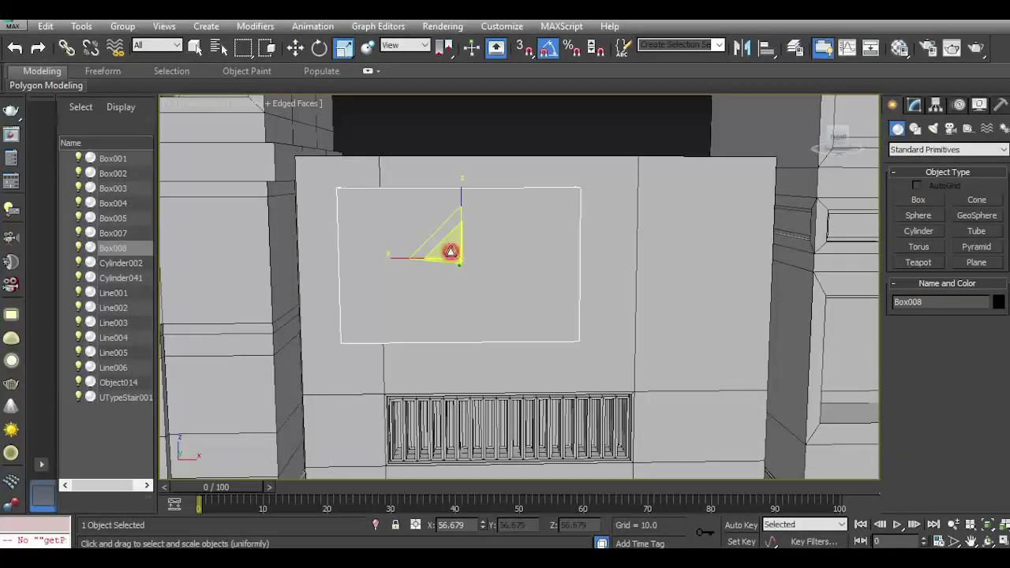
{"action": "left_click_drag", "start_coordinate": [450, 251], "coordinate": [457, 311]}
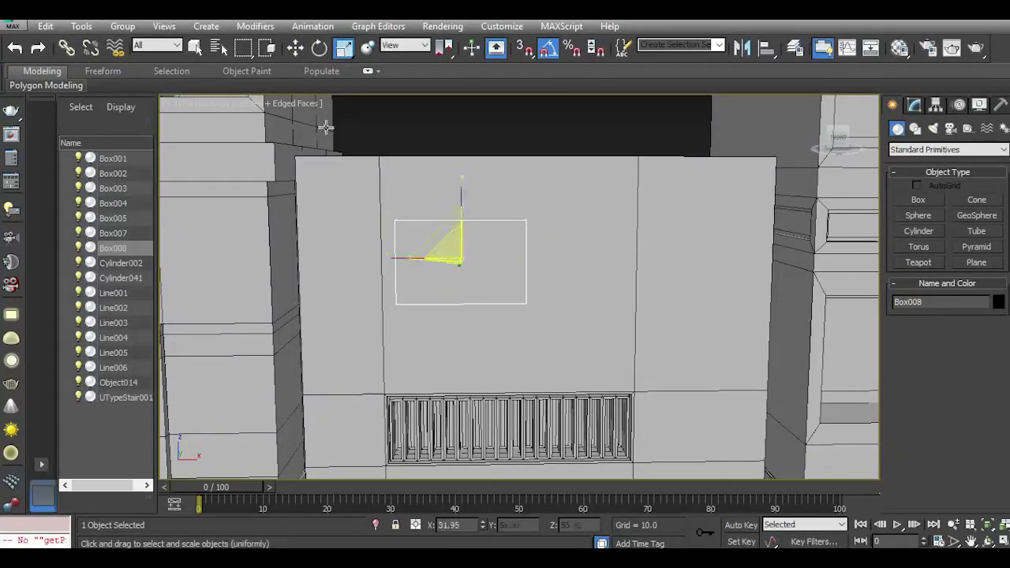
Move the box so it projects from the wall above the grille, at X 97.236, Y -36.116.
{"action": "left_click", "coordinate": [295, 48]}
{"action": "left_click_drag", "start_coordinate": [837, 142], "coordinate": [889, 153]}
{"action": "middle_click_drag", "start_coordinate": [382, 270], "coordinate": [466, 241]}
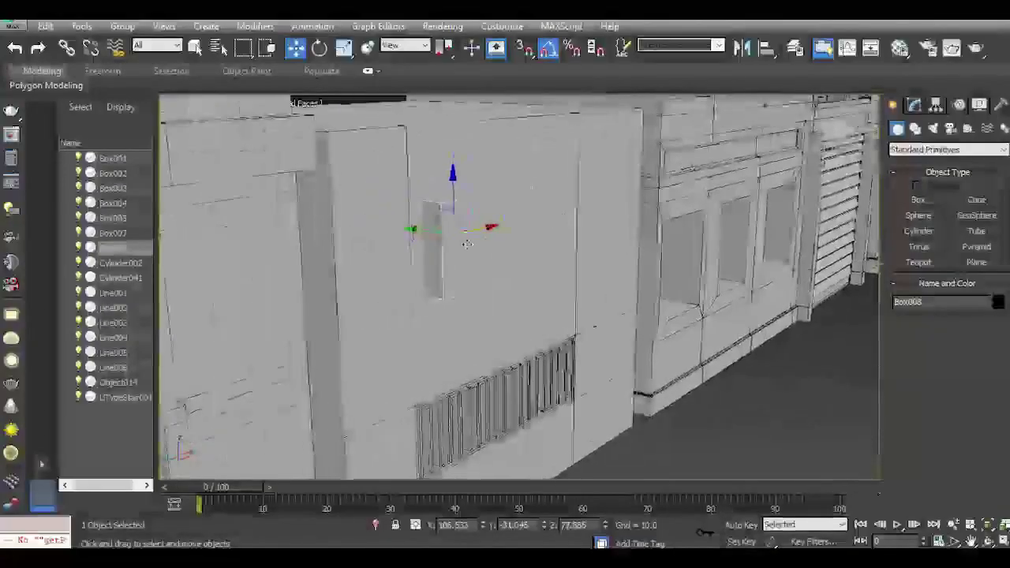
{"action": "scroll", "coordinate": [466, 241], "scroll_direction": "up", "scroll_amount": 4}
{"action": "left_click_drag", "start_coordinate": [419, 218], "coordinate": [486, 262]}
{"action": "left_click", "coordinate": [344, 49]}
{"action": "left_click", "coordinate": [295, 48]}
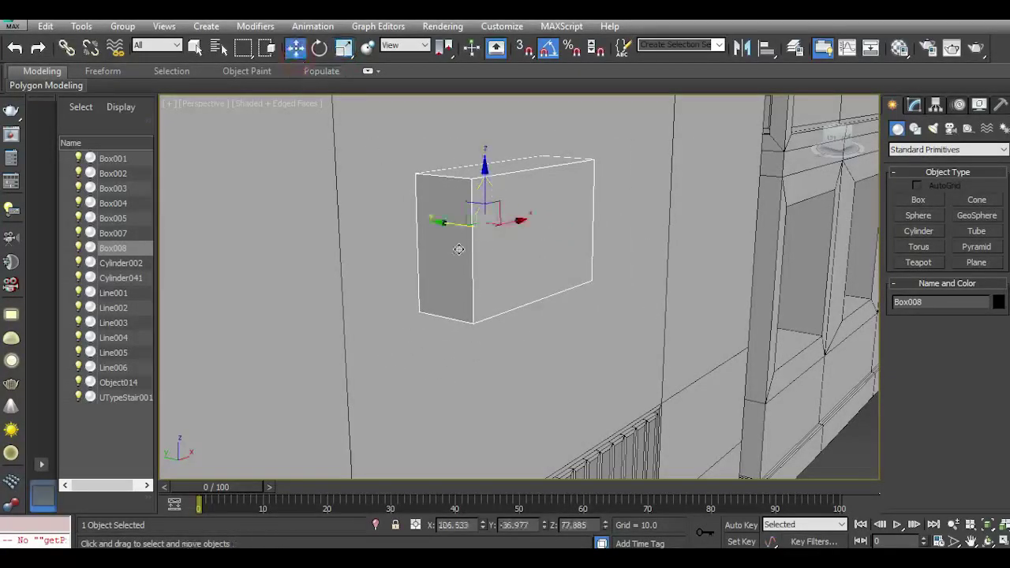
{"action": "left_click_drag", "start_coordinate": [455, 225], "coordinate": [431, 239]}
{"action": "left_click_drag", "start_coordinate": [371, 233], "coordinate": [408, 241]}
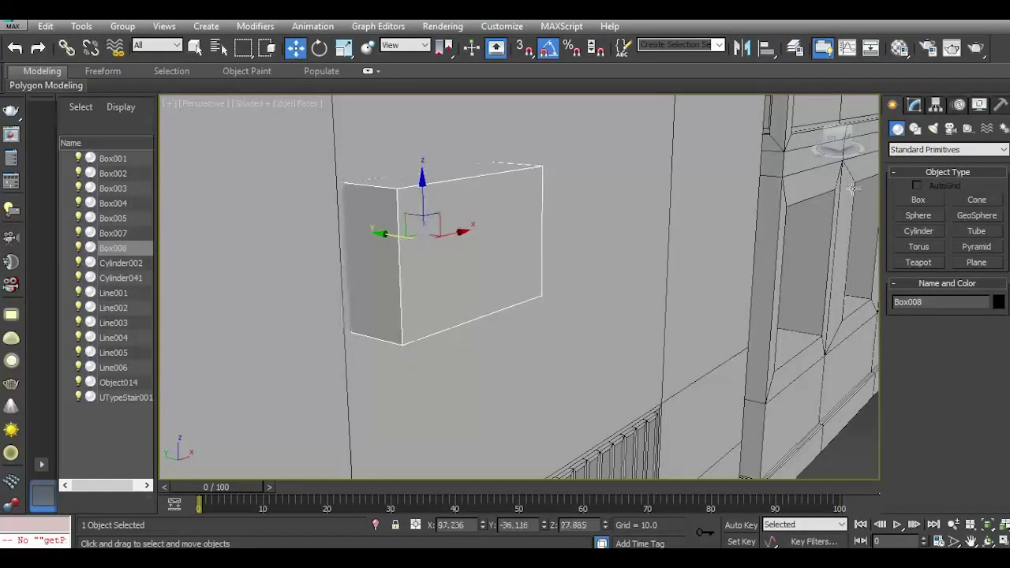
Increase the box's height to 45.289 and move it farther out from the wall along Y to -47.16.
{"action": "left_click", "coordinate": [915, 108]}
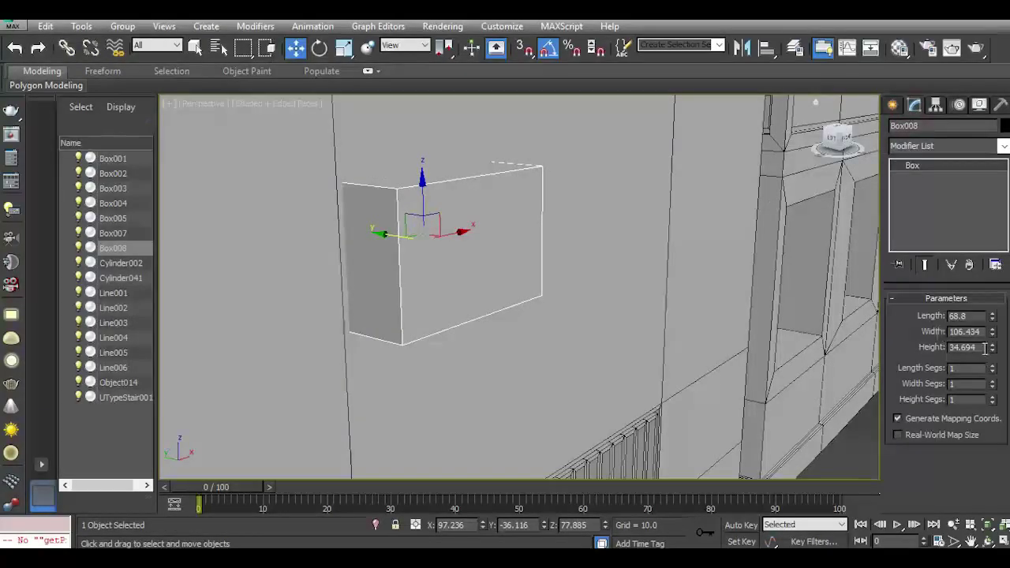
{"action": "left_click_drag", "start_coordinate": [993, 348], "coordinate": [981, 331]}
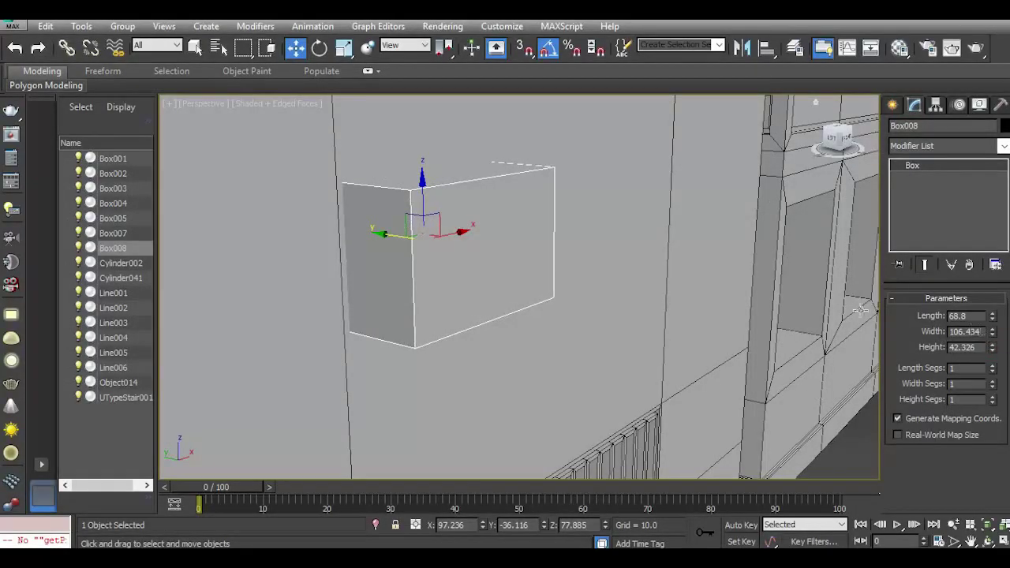
{"action": "scroll", "coordinate": [440, 262], "scroll_direction": "down", "scroll_amount": 3}
{"action": "left_click_drag", "start_coordinate": [836, 143], "coordinate": [841, 162]}
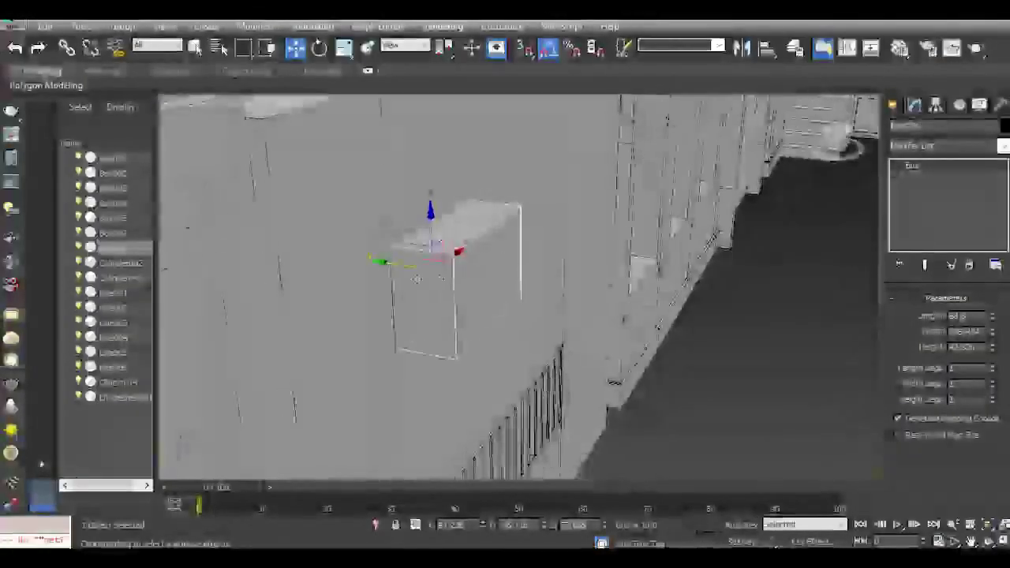
{"action": "left_click_drag", "start_coordinate": [394, 262], "coordinate": [471, 273]}
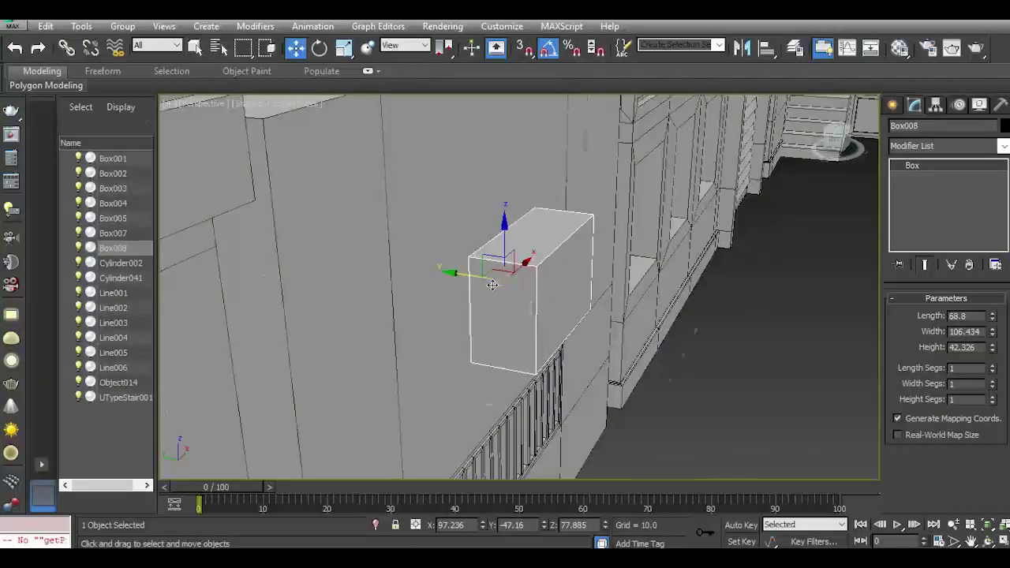
{"action": "scroll", "coordinate": [492, 285], "scroll_direction": "up", "scroll_amount": 2}
{"action": "left_click_drag", "start_coordinate": [992, 349], "coordinate": [989, 345]}
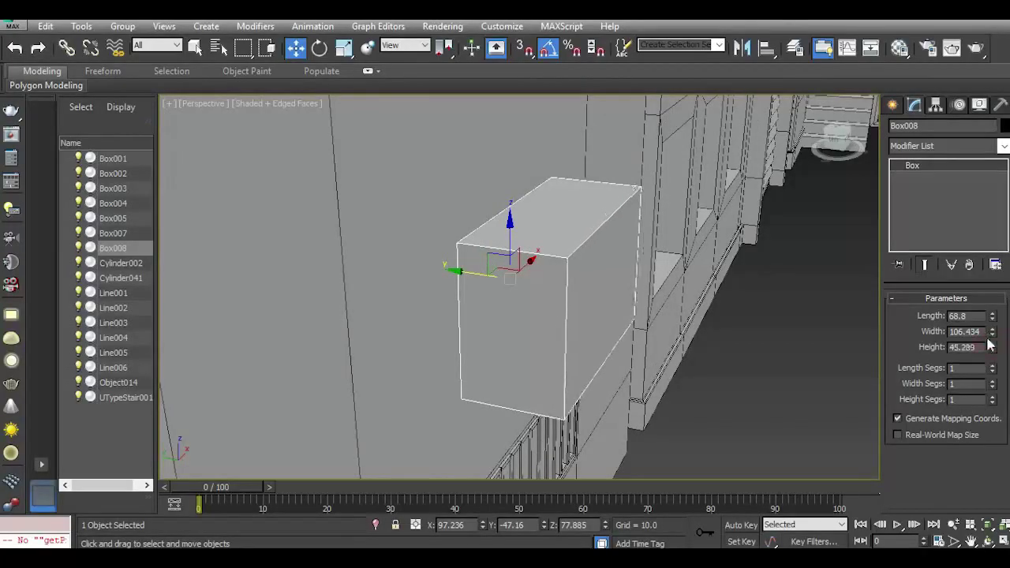
Convert the box to an Editable Poly and add a Swift Loop around it near the wall side.
{"action": "right_click", "coordinate": [953, 231]}
{"action": "left_click", "coordinate": [947, 355]}
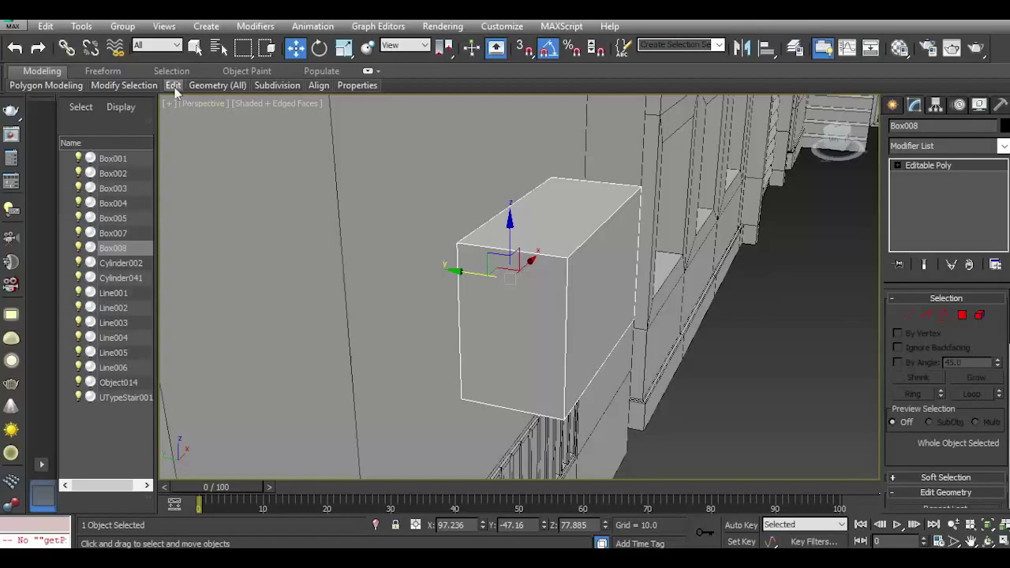
{"action": "mouse_move", "coordinate": [175, 93]}
{"action": "left_click", "coordinate": [294, 133]}
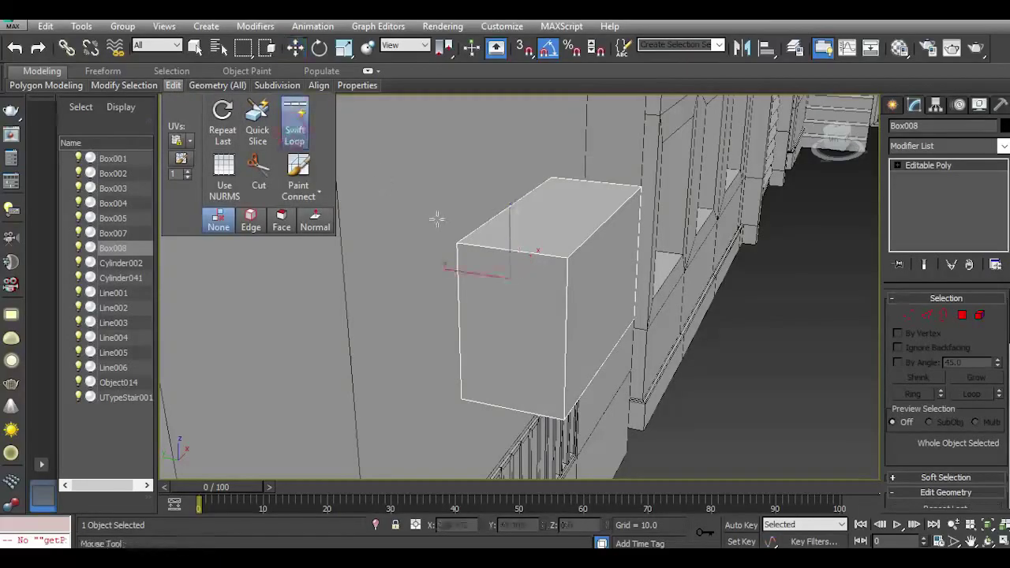
{"action": "left_click", "coordinate": [485, 251]}
{"action": "left_click", "coordinate": [295, 49]}
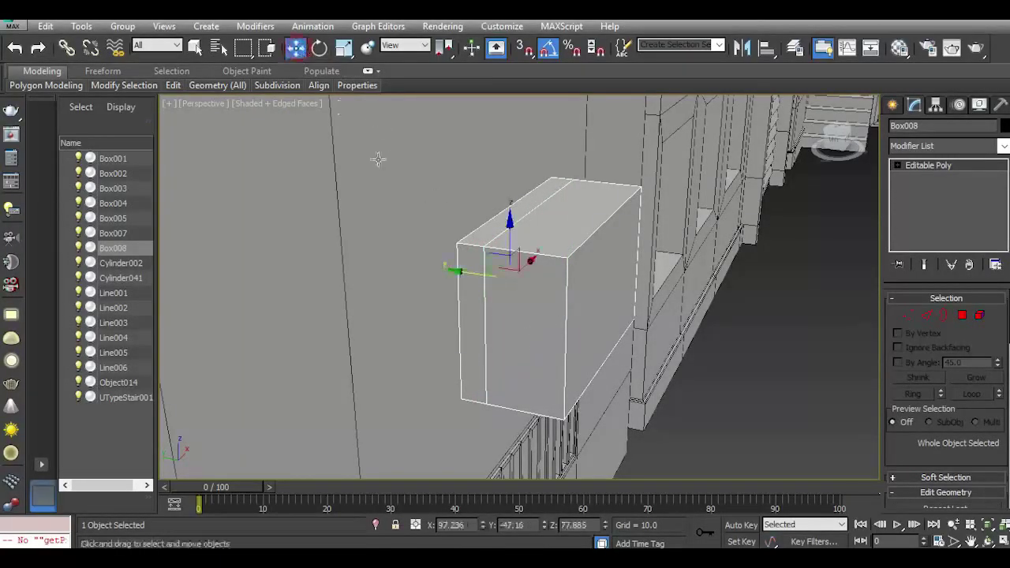
{"action": "scroll", "coordinate": [479, 314], "scroll_direction": "up", "scroll_amount": 2}
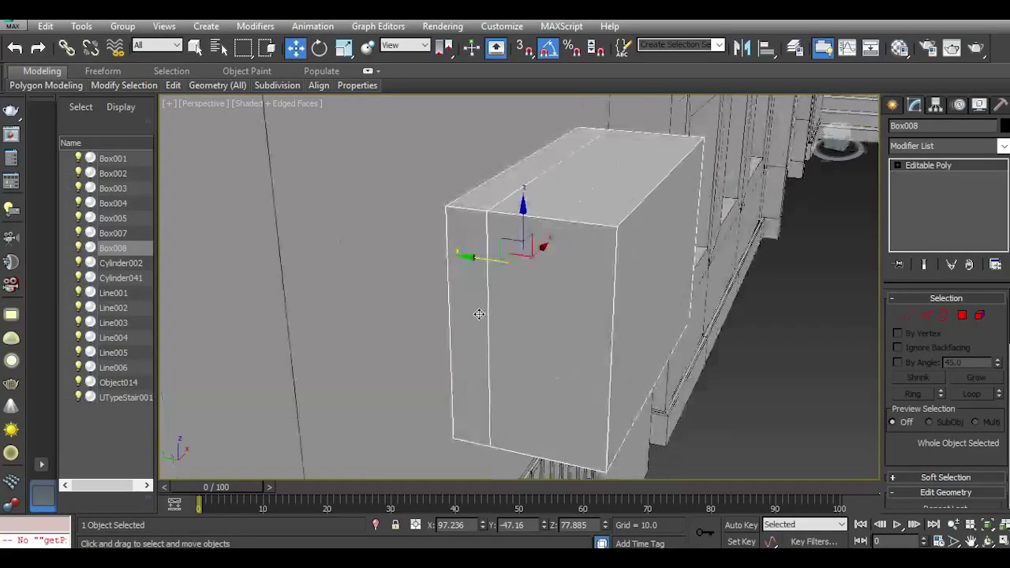
Select the ring of the box's vertical edges and connect them with 4 segments.
{"action": "left_click", "coordinate": [964, 319]}
{"action": "left_click", "coordinate": [928, 317]}
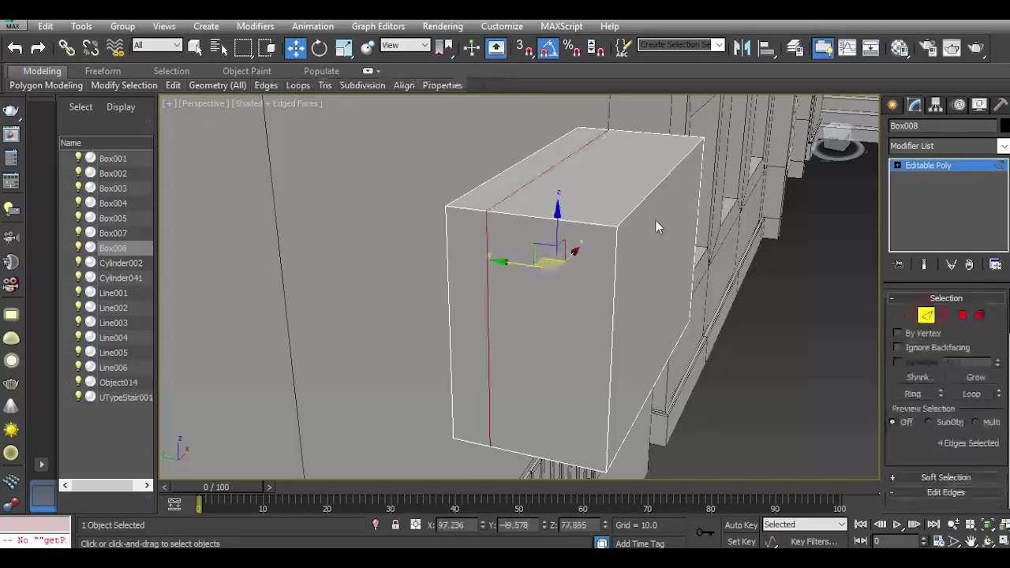
{"action": "left_click", "coordinate": [614, 287]}
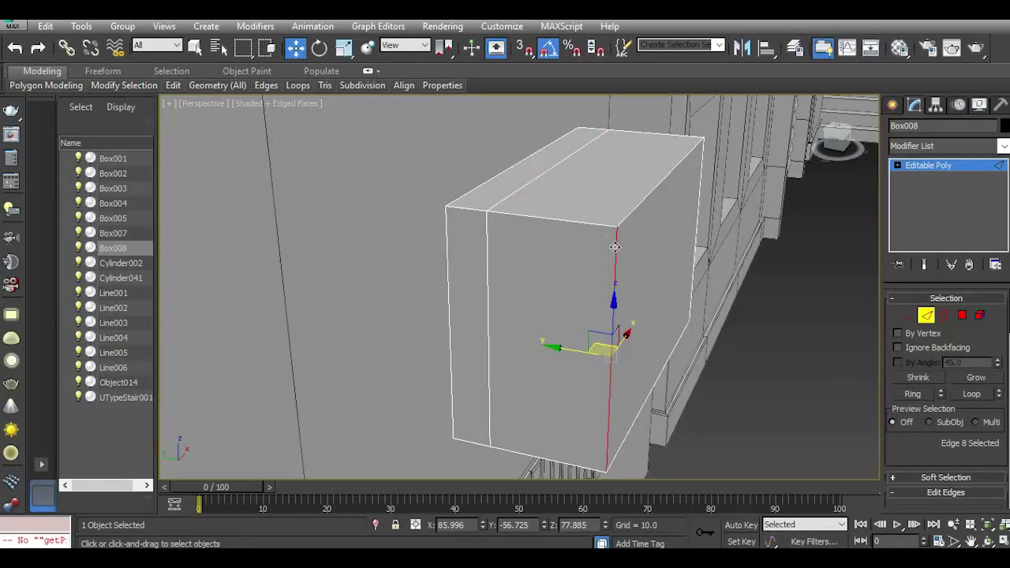
{"action": "left_click", "coordinate": [913, 393]}
{"action": "scroll", "coordinate": [915, 394], "scroll_direction": "down", "scroll_amount": 3}
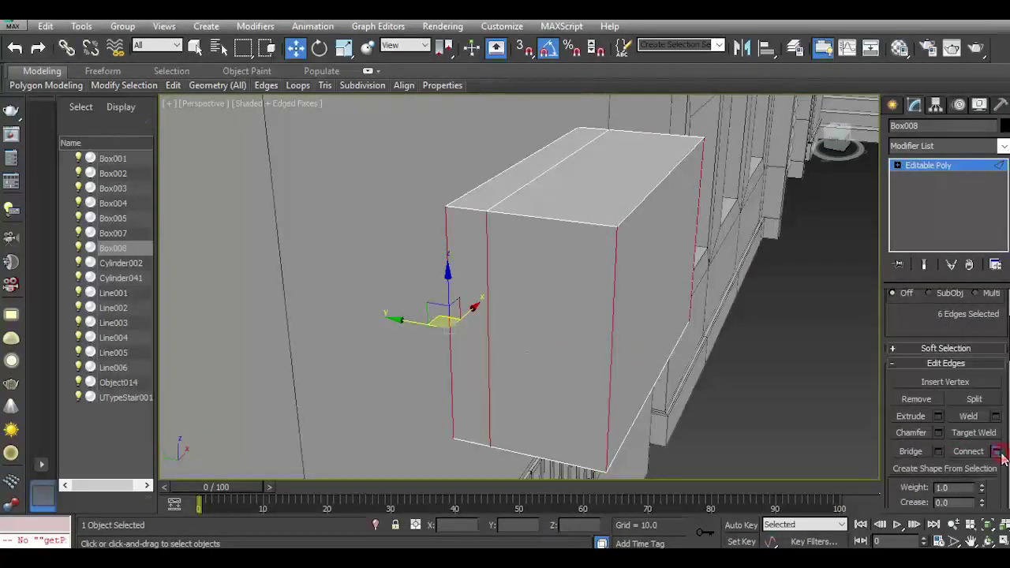
{"action": "left_click", "coordinate": [1000, 453]}
{"action": "left_click", "coordinate": [530, 292]}
{"action": "left_click", "coordinate": [530, 292]}
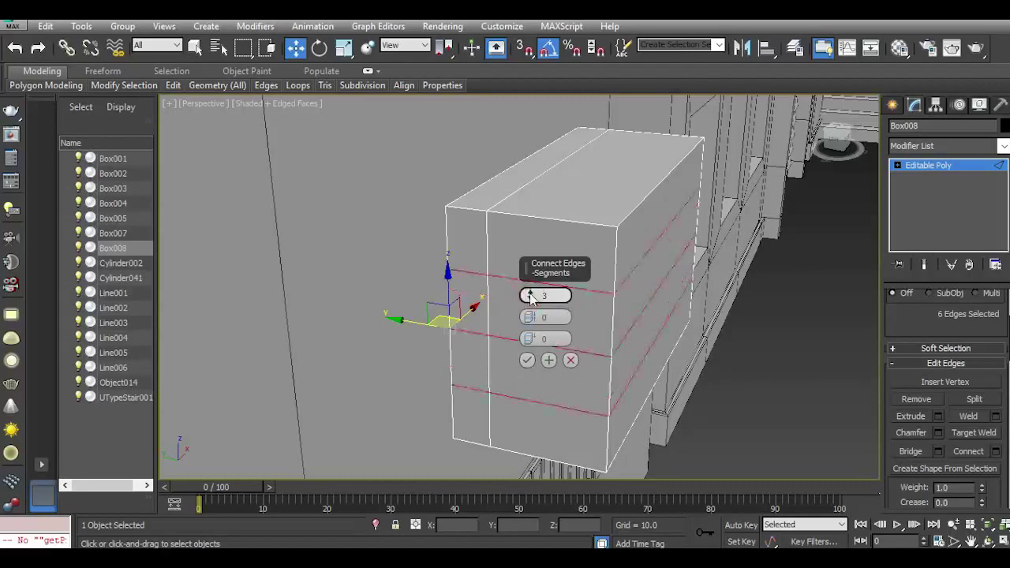
{"action": "left_click", "coordinate": [530, 294]}
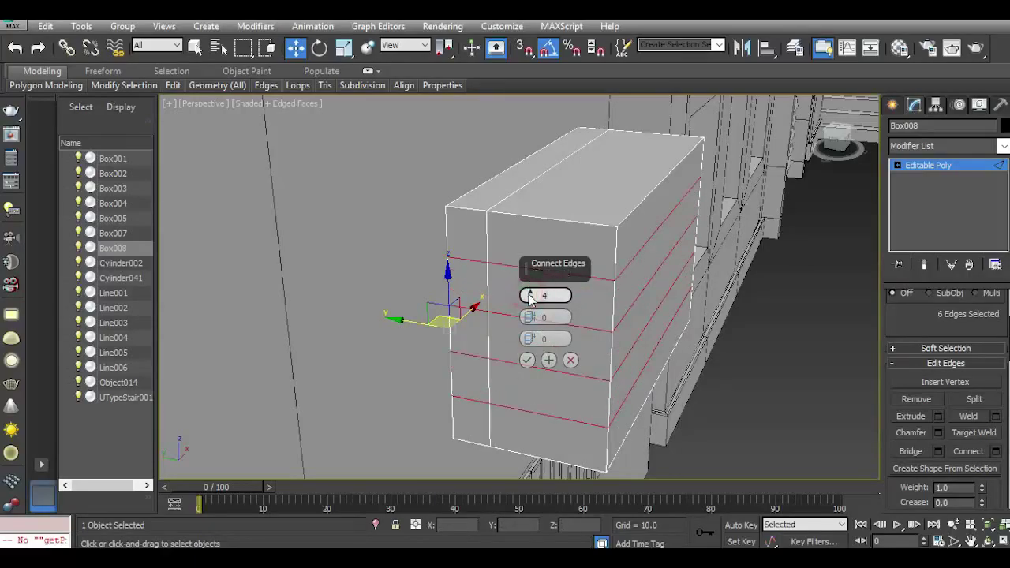
{"action": "left_click", "coordinate": [526, 360]}
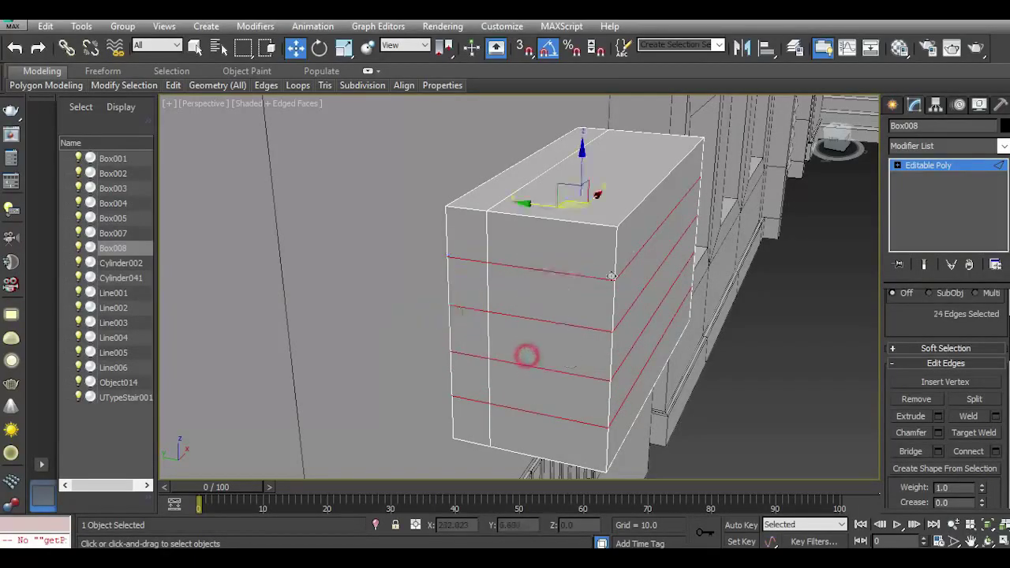
Select the ring of the box's long horizontal edges and connect them with 4 segments.
{"action": "left_click", "coordinate": [639, 207]}
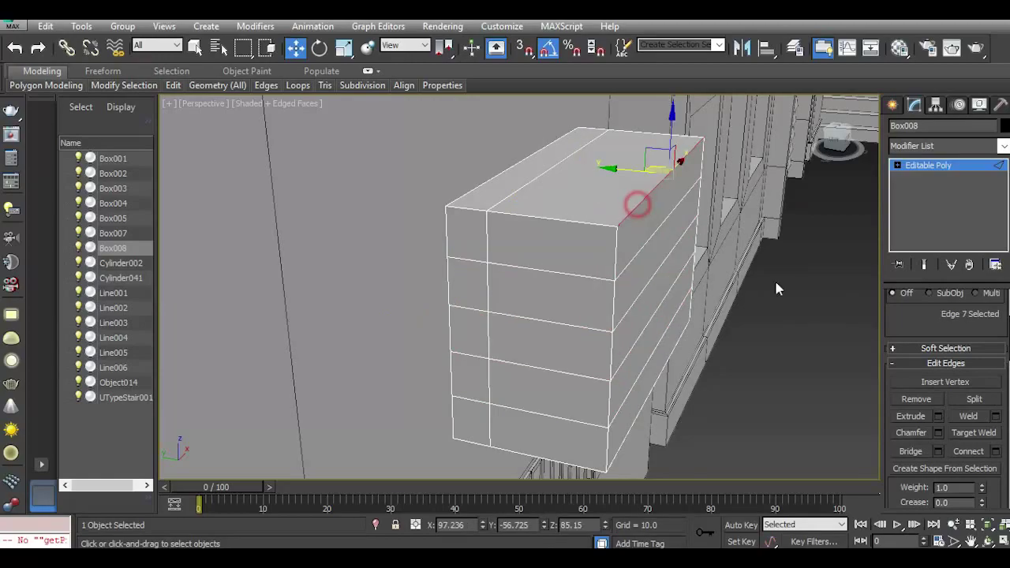
{"action": "scroll", "coordinate": [917, 307], "scroll_direction": "up", "scroll_amount": 2}
{"action": "left_click", "coordinate": [912, 310]}
{"action": "left_click", "coordinate": [995, 494]}
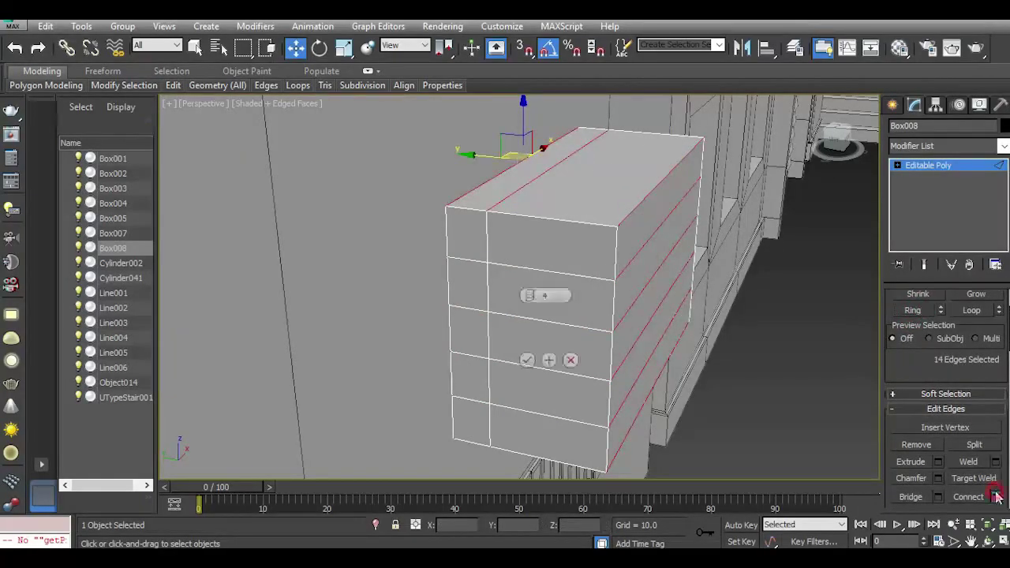
{"action": "left_click", "coordinate": [523, 361]}
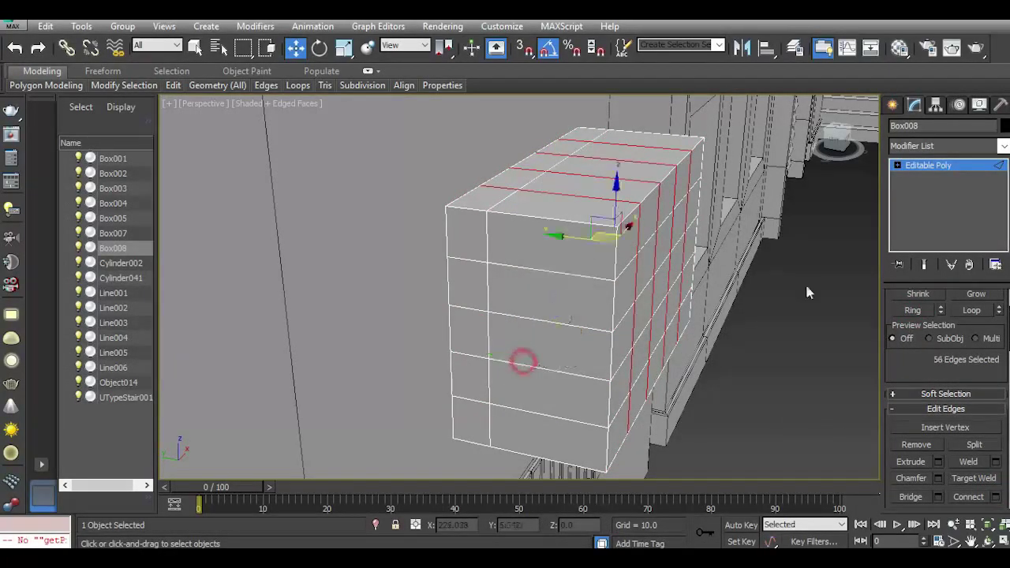
Select the narrow loop of polygons around the box nearest the wall and inset them By Polygon by 2.033.
{"action": "left_click", "coordinate": [897, 166]}
{"action": "left_click", "coordinate": [927, 213]}
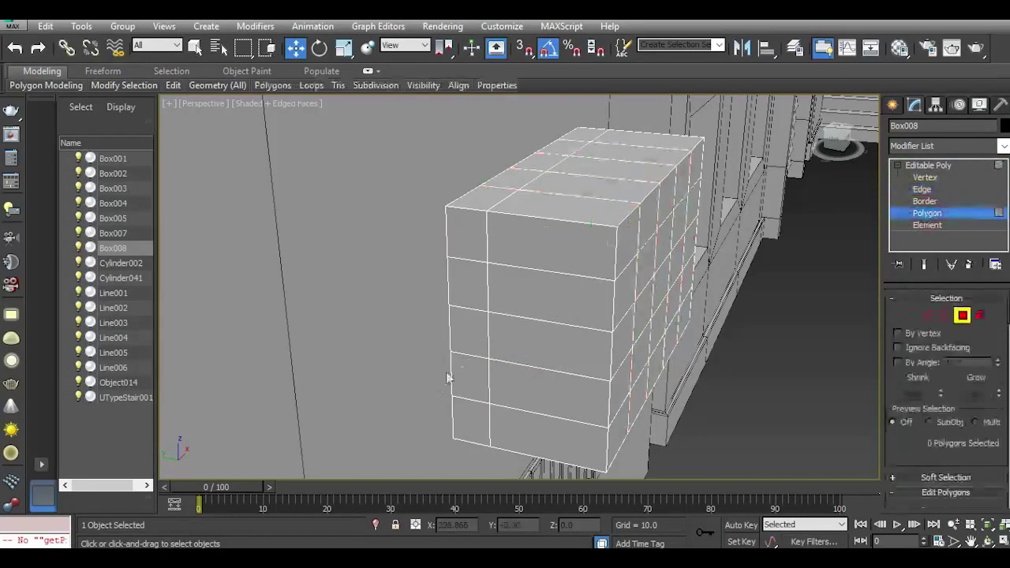
{"action": "left_click", "coordinate": [468, 390]}
{"action": "left_click", "coordinate": [476, 418], "text": "shift"}
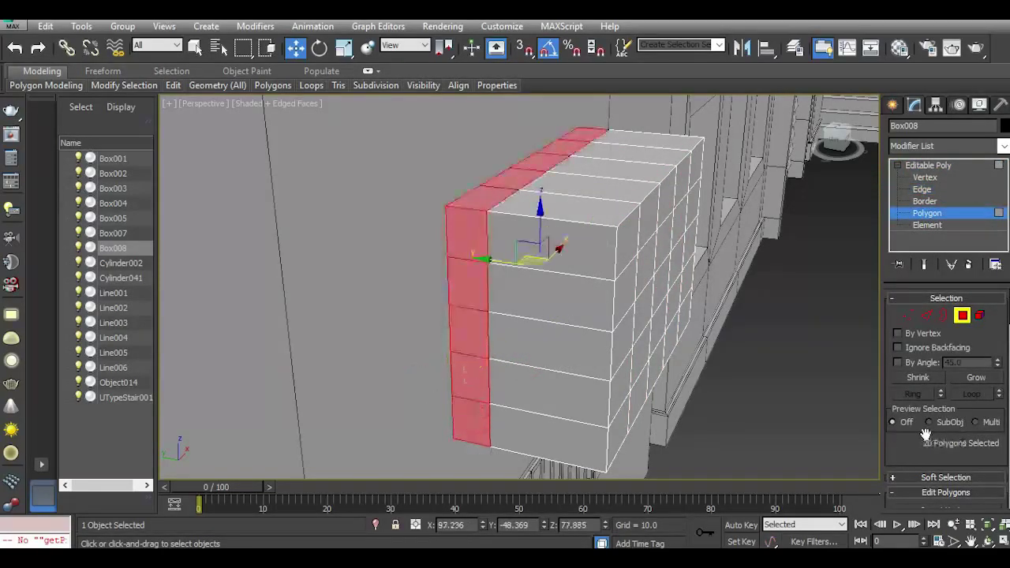
{"action": "scroll", "coordinate": [923, 447], "scroll_direction": "down", "scroll_amount": 4}
{"action": "left_click", "coordinate": [994, 386]}
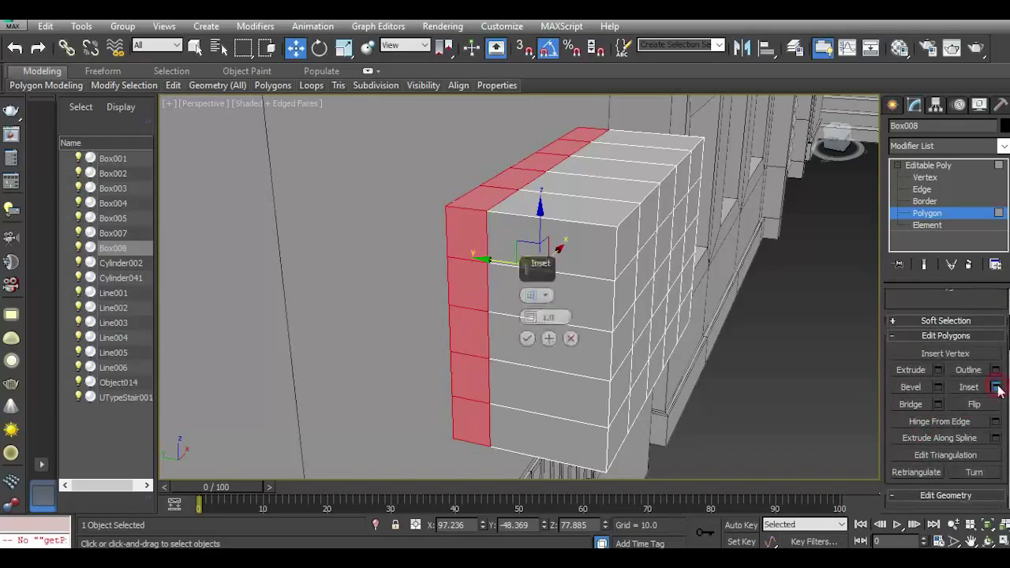
{"action": "scroll", "coordinate": [466, 265], "scroll_direction": "up", "scroll_amount": 3}
{"action": "left_click", "coordinate": [533, 299]}
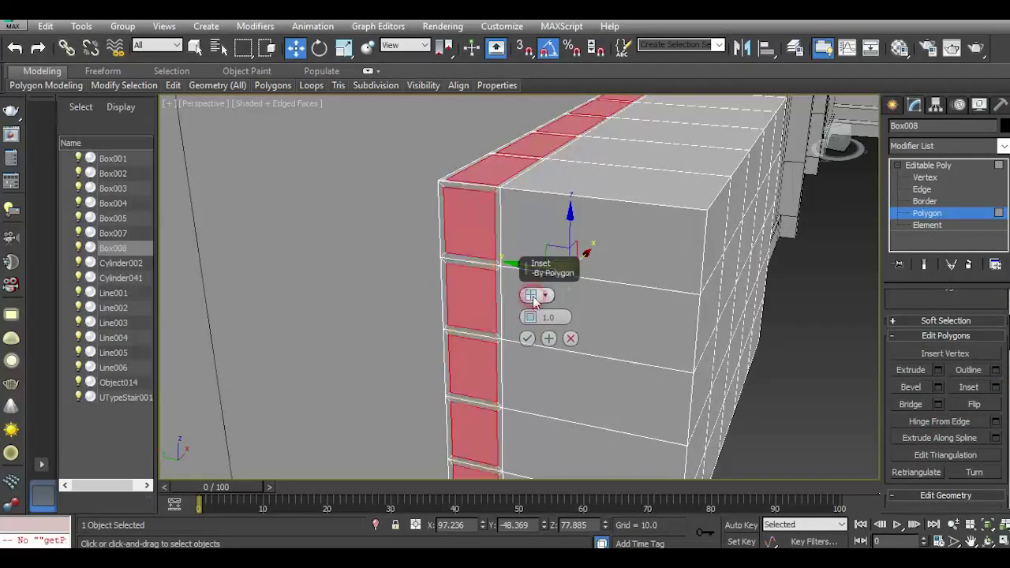
{"action": "left_click_drag", "start_coordinate": [526, 316], "coordinate": [520, 316]}
{"action": "left_click", "coordinate": [527, 338]}
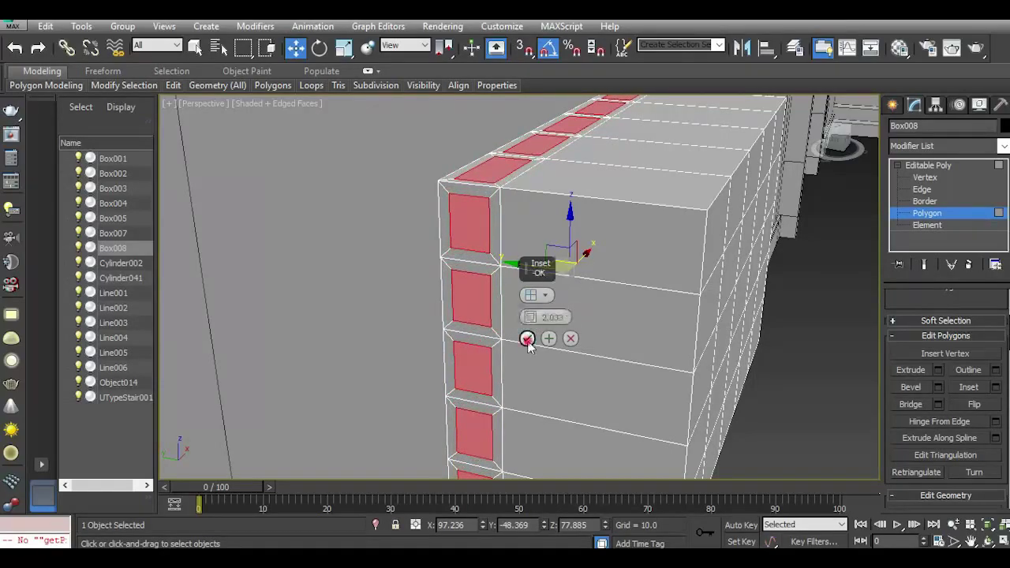
Extrude the inset polygons inward by -1.539 to form recessed panels.
{"action": "left_click", "coordinate": [938, 369]}
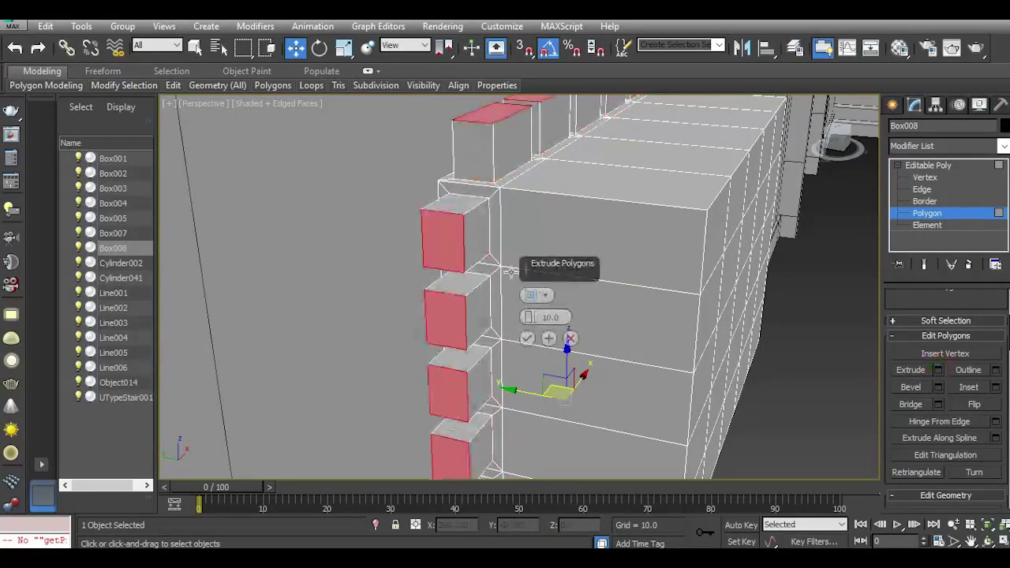
{"action": "left_click_drag", "start_coordinate": [530, 316], "coordinate": [552, 366]}
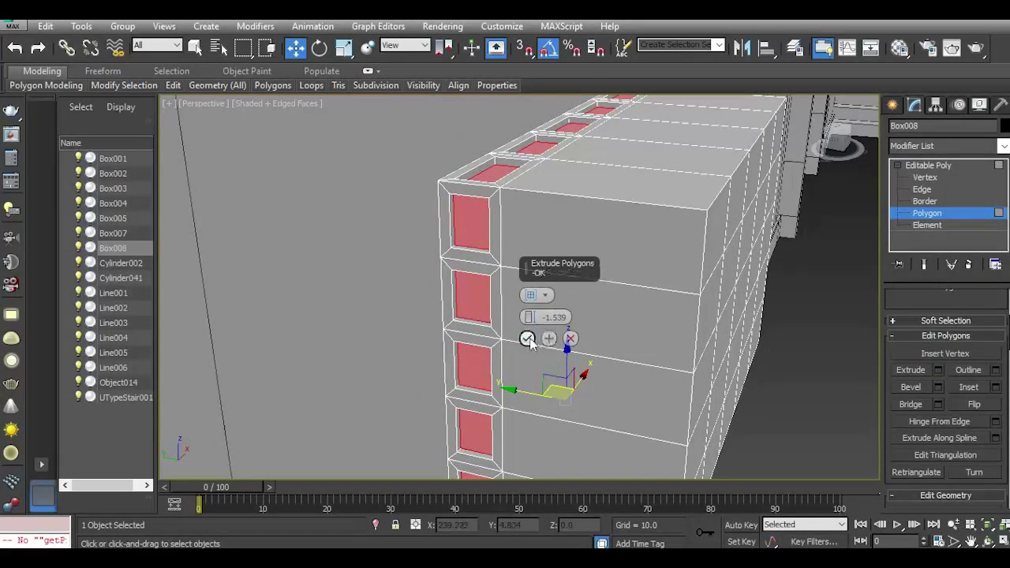
{"action": "left_click", "coordinate": [527, 339]}
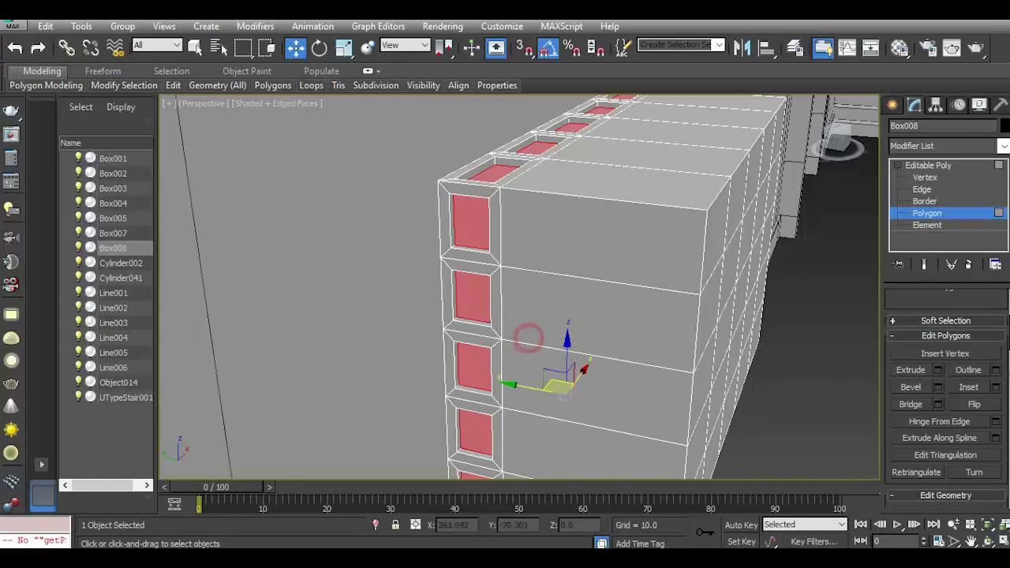
Inset the recessed panel polygons by 1.0 and return to whole-object level.
{"action": "left_click", "coordinate": [997, 388]}
{"action": "scroll", "coordinate": [472, 219], "scroll_direction": "up", "scroll_amount": 5}
{"action": "left_click_drag", "start_coordinate": [530, 314], "coordinate": [535, 317]}
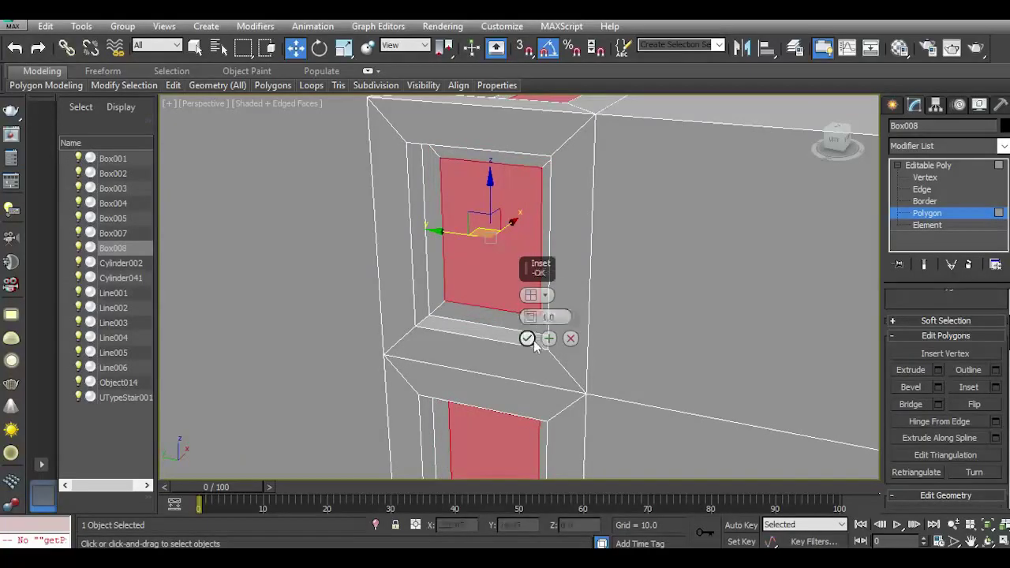
{"action": "scroll", "coordinate": [472, 285], "scroll_direction": "down", "scroll_amount": 6}
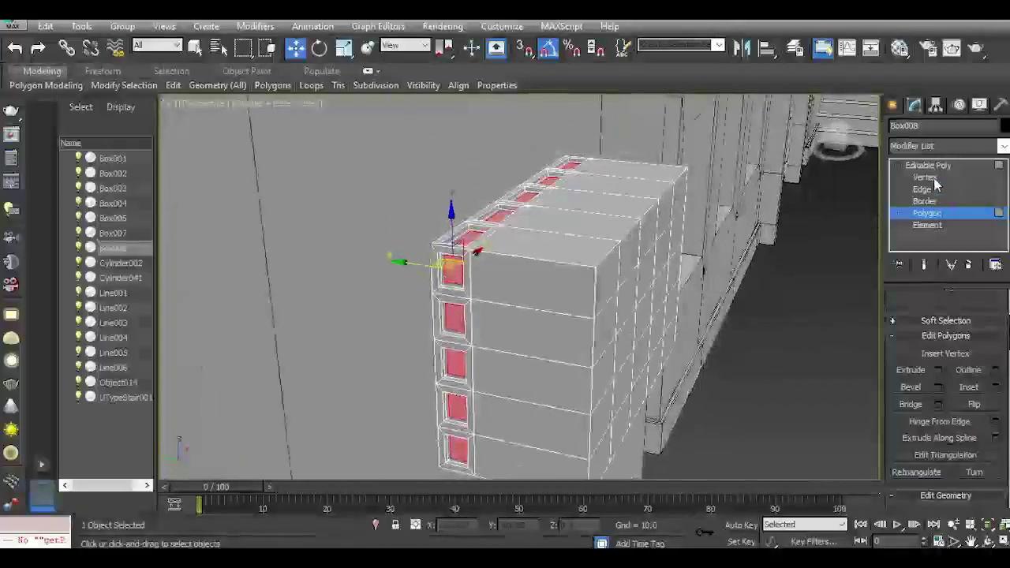
{"action": "left_click", "coordinate": [933, 166]}
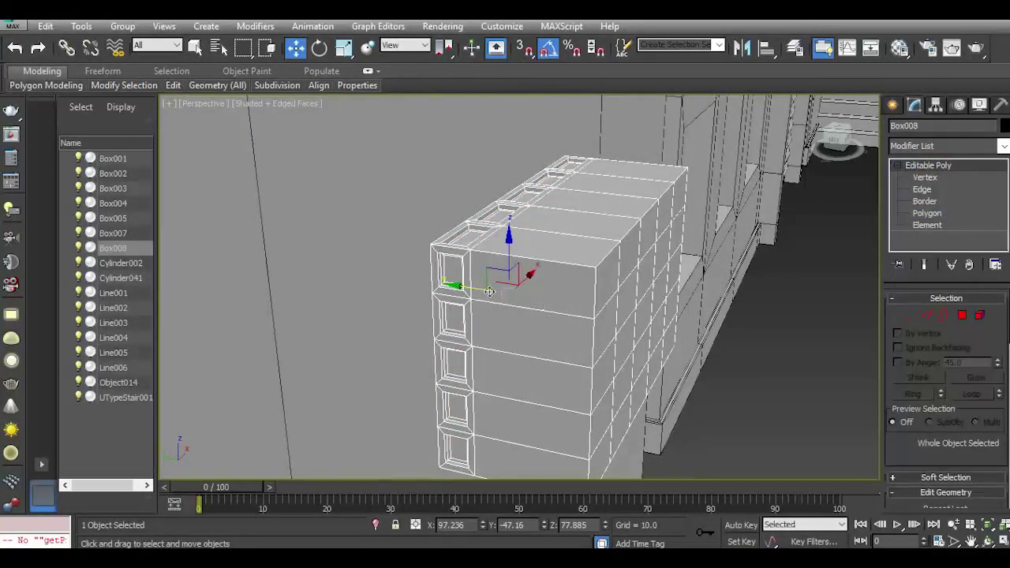
Move the vent box along Y into the wall, to about Y -39.84.
{"action": "middle_click_drag", "start_coordinate": [477, 286], "coordinate": [378, 244], "text": "alt"}
{"action": "scroll", "coordinate": [378, 243], "scroll_direction": "down", "scroll_amount": 5}
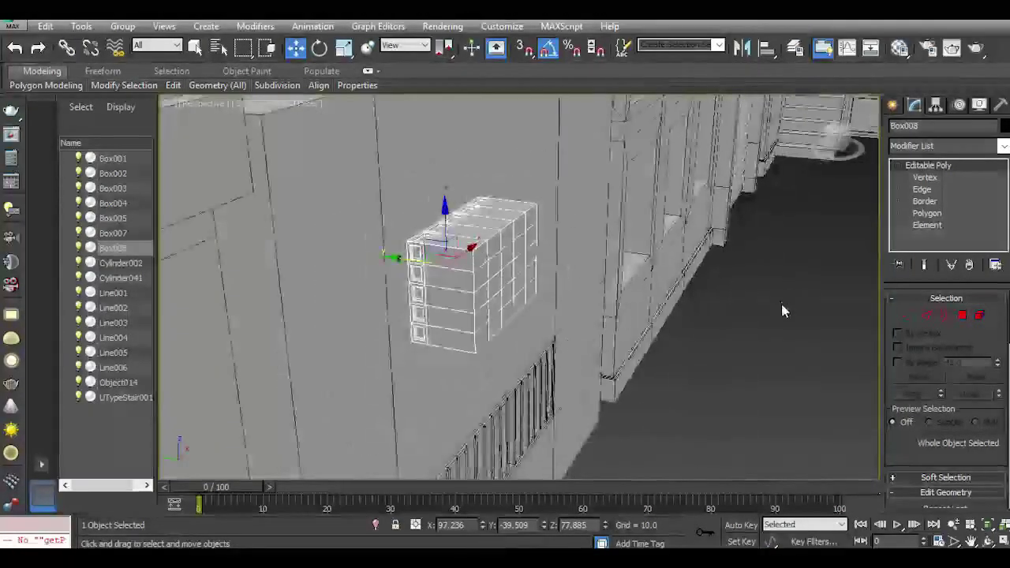
{"action": "left_click", "coordinate": [782, 310]}
{"action": "mouse_move", "coordinate": [823, 142]}
{"action": "left_mouse_down"}
{"action": "mouse_move", "coordinate": [750, 140]}
{"action": "mouse_move", "coordinate": [806, 129]}
{"action": "mouse_move", "coordinate": [819, 141]}
{"action": "left_mouse_up"}
{"action": "scroll", "coordinate": [430, 276], "scroll_direction": "up", "scroll_amount": 3}
{"action": "left_click", "coordinate": [439, 277]}
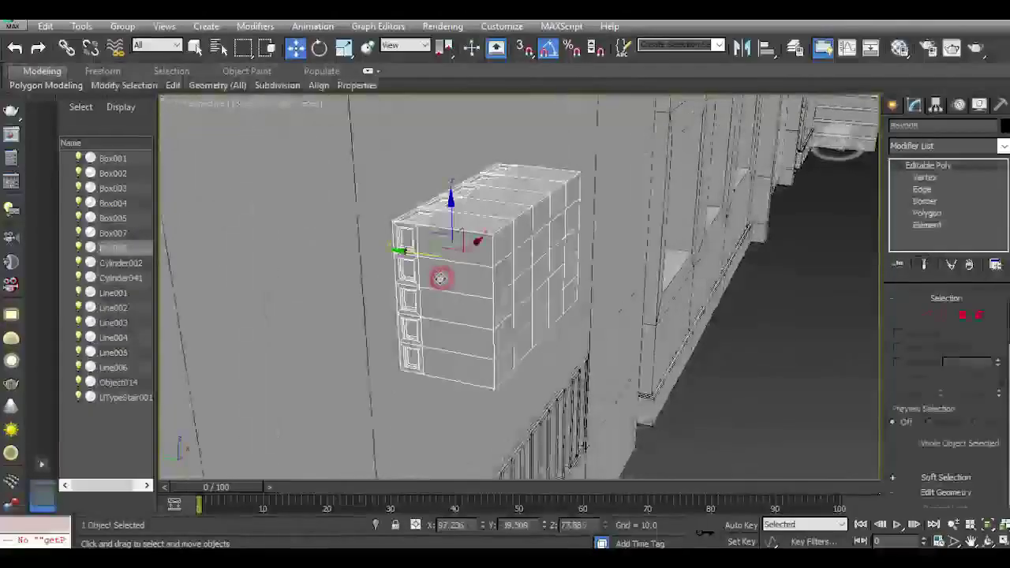
{"action": "left_click_drag", "start_coordinate": [420, 251], "coordinate": [424, 255]}
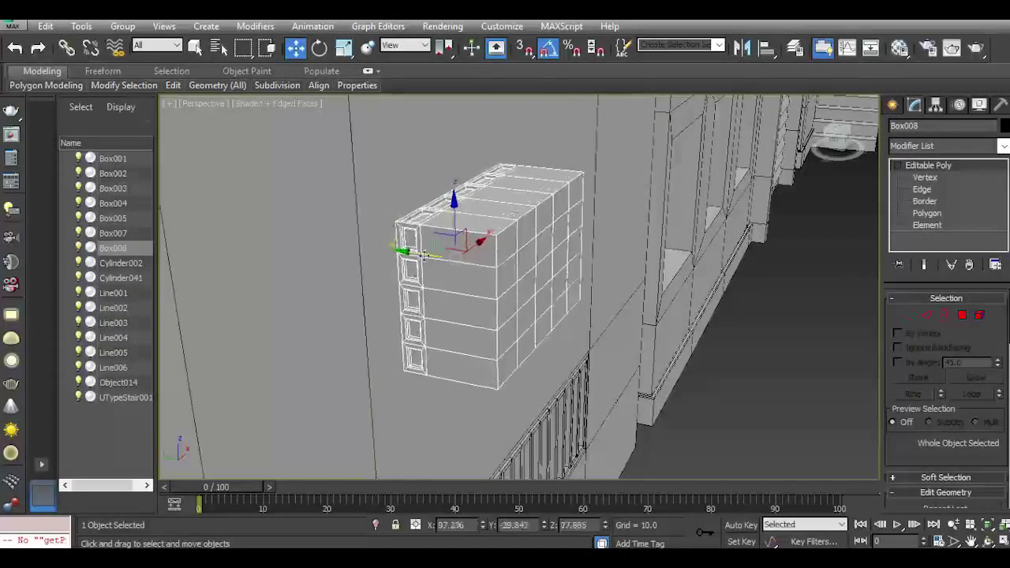
Create a flat cylinder on the ground beside the building, about 22 in radius and 2.9 high.
{"action": "scroll", "coordinate": [458, 265], "scroll_direction": "down", "scroll_amount": 5}
{"action": "scroll", "coordinate": [458, 265], "scroll_direction": "up", "scroll_amount": 2}
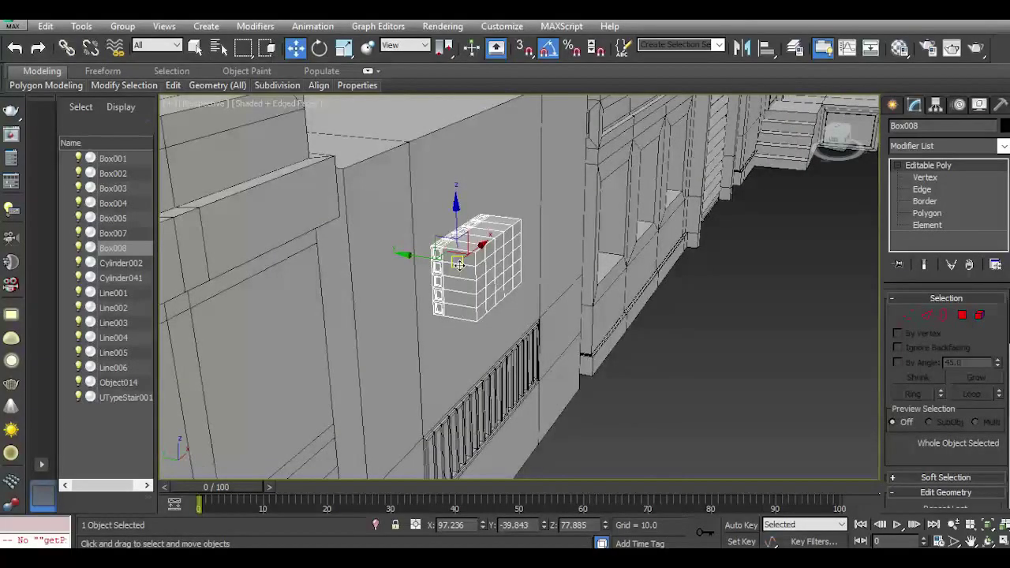
{"action": "middle_click_drag", "start_coordinate": [646, 357], "coordinate": [605, 302]}
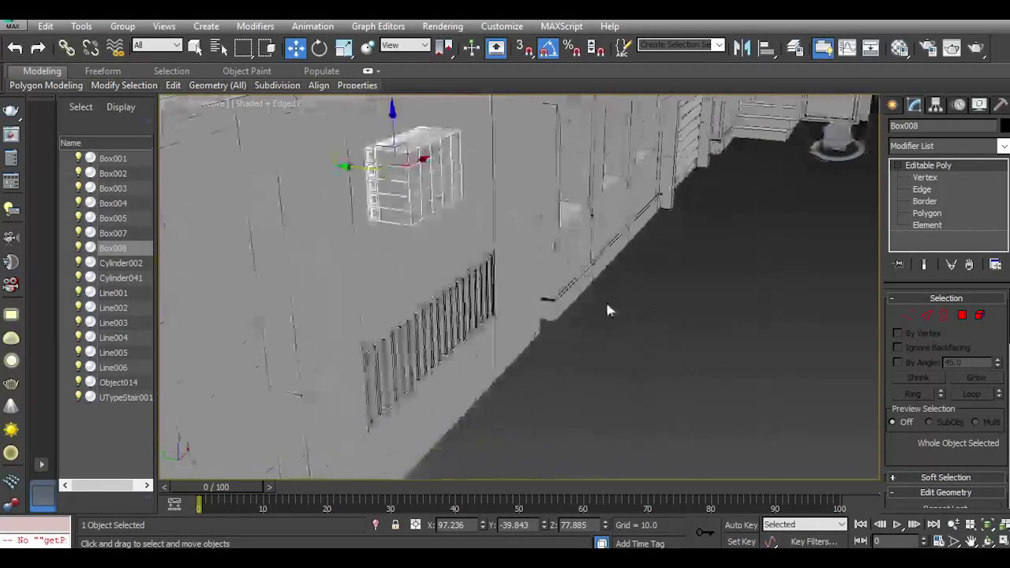
{"action": "left_click", "coordinate": [892, 106]}
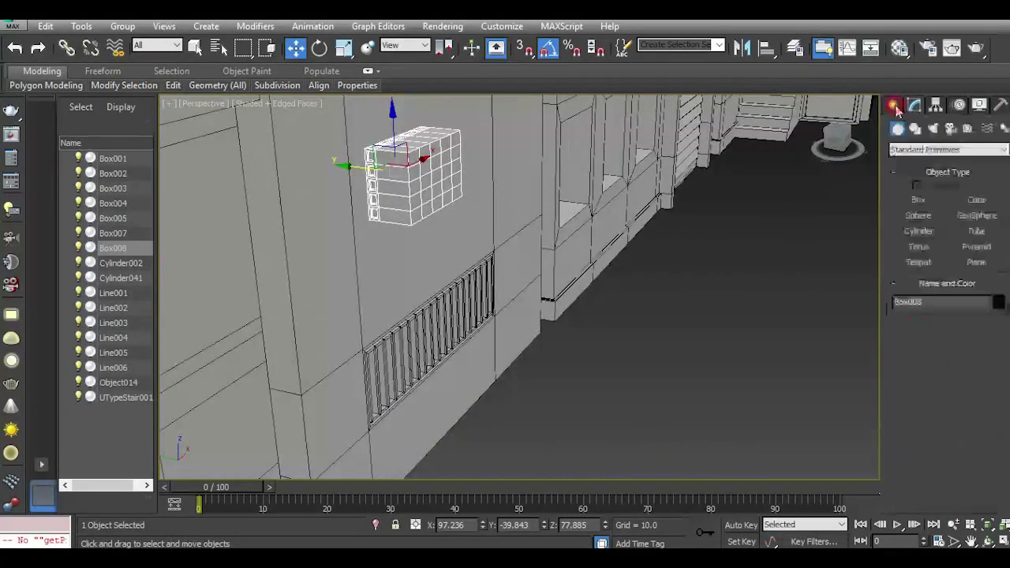
{"action": "left_click", "coordinate": [919, 231]}
{"action": "scroll", "coordinate": [605, 329], "scroll_direction": "down", "scroll_amount": 5}
{"action": "scroll", "coordinate": [579, 387], "scroll_direction": "up", "scroll_amount": 4}
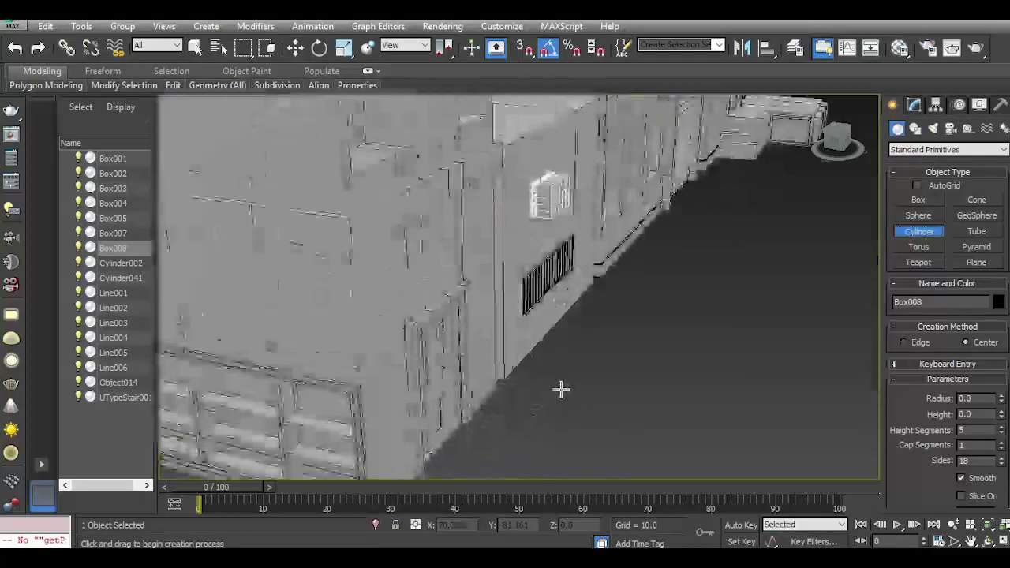
{"action": "left_click_drag", "start_coordinate": [560, 388], "coordinate": [610, 401]}
{"action": "left_click", "coordinate": [604, 395]}
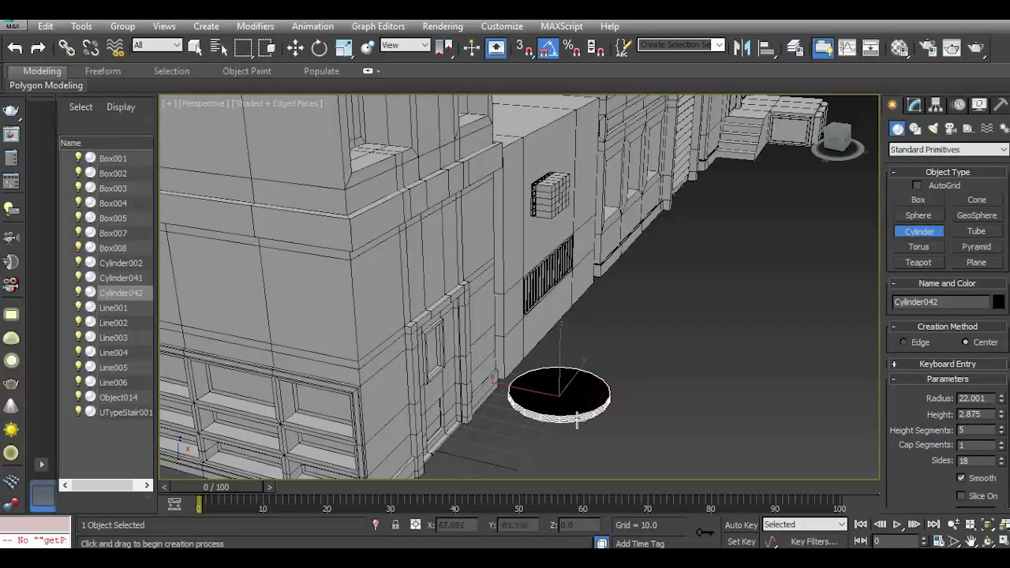
Assign the 01 - Default material to the new cylinder.
{"action": "scroll", "coordinate": [576, 420], "scroll_direction": "up", "scroll_amount": 4}
{"action": "left_click", "coordinate": [297, 47]}
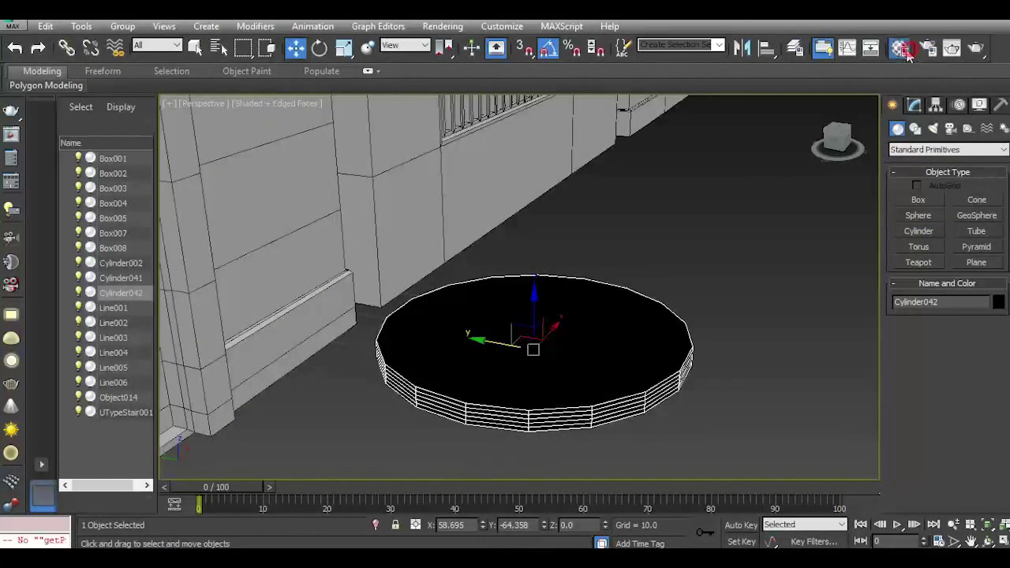
{"action": "left_click", "coordinate": [906, 50]}
{"action": "left_click", "coordinate": [77, 253]}
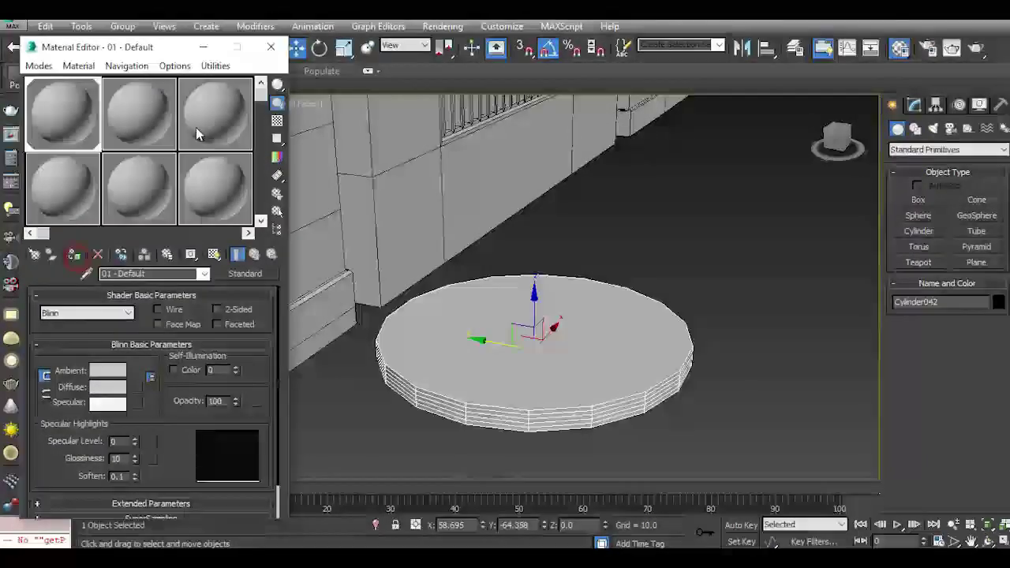
{"action": "left_click", "coordinate": [270, 46]}
Reduce the cylinder's height segments to 1.
{"action": "left_click", "coordinate": [915, 105]}
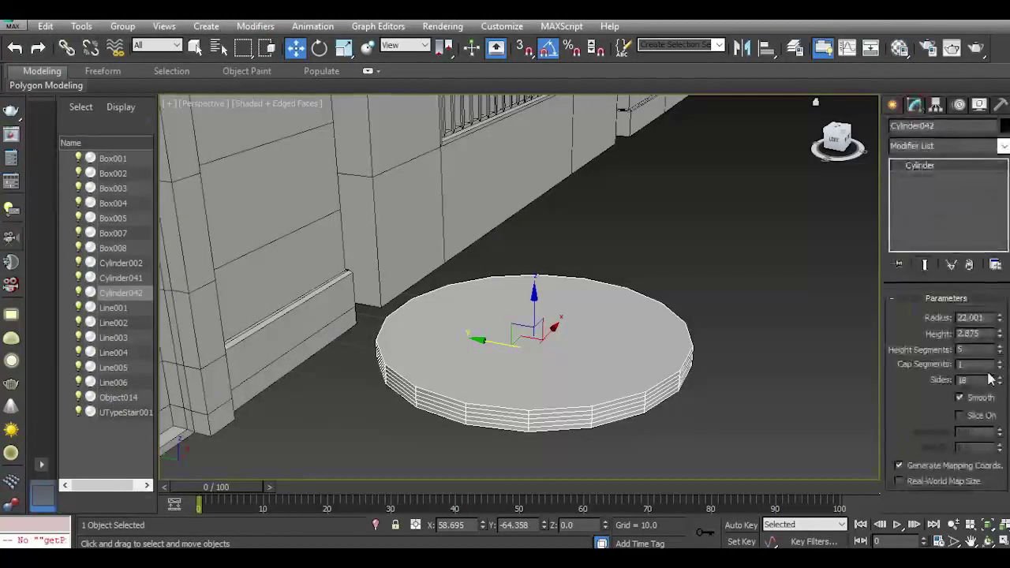
{"action": "left_click", "coordinate": [999, 353]}
{"action": "left_click", "coordinate": [999, 353]}
{"action": "left_click", "coordinate": [999, 353]}
{"action": "left_click", "coordinate": [999, 352]}
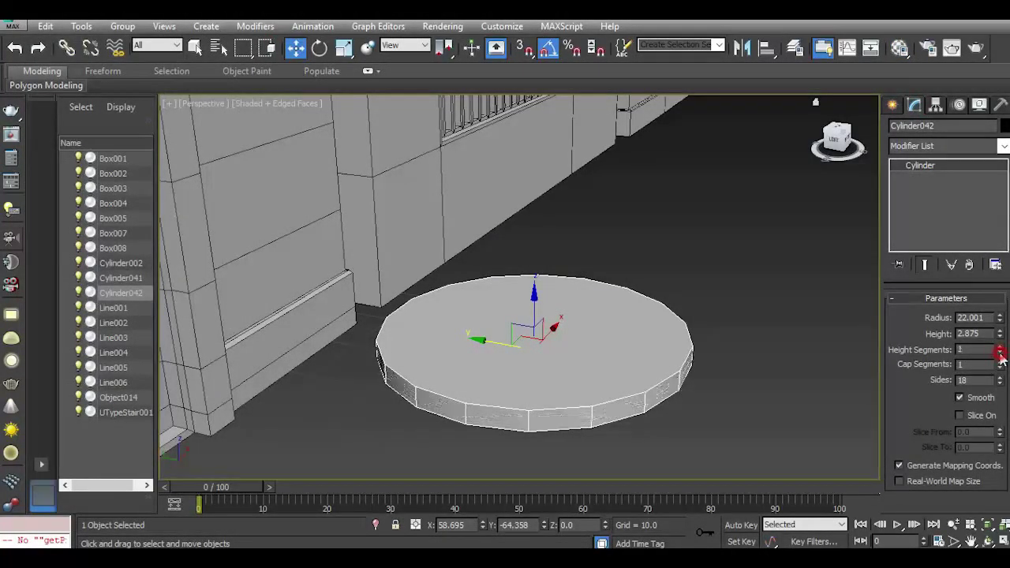
Move the cylinder up to the wall box, to about X 108.2, Y -45.3, Z 72.6.
{"action": "scroll", "coordinate": [530, 381], "scroll_direction": "down", "scroll_amount": 4}
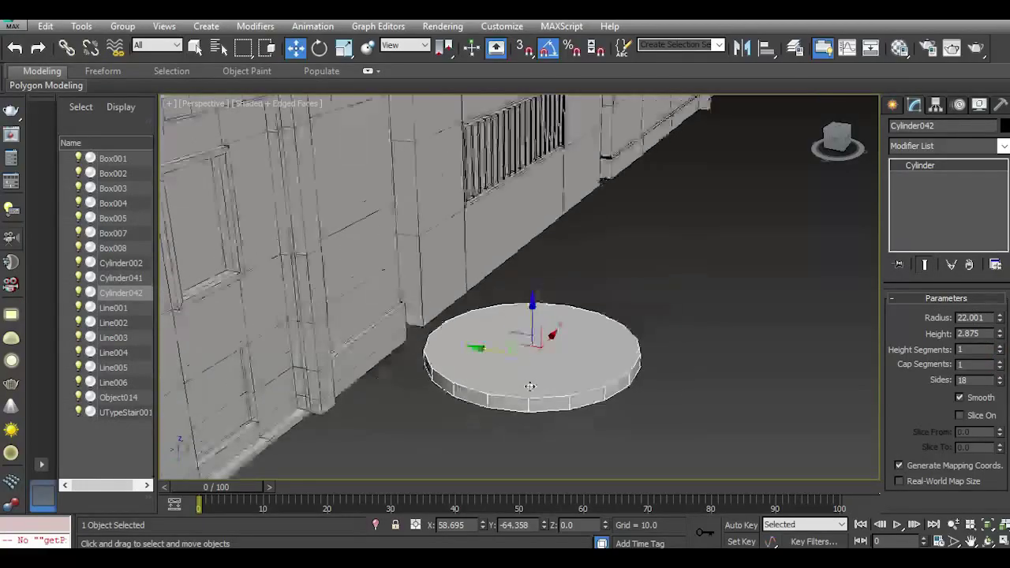
{"action": "left_click_drag", "start_coordinate": [551, 348], "coordinate": [612, 276]}
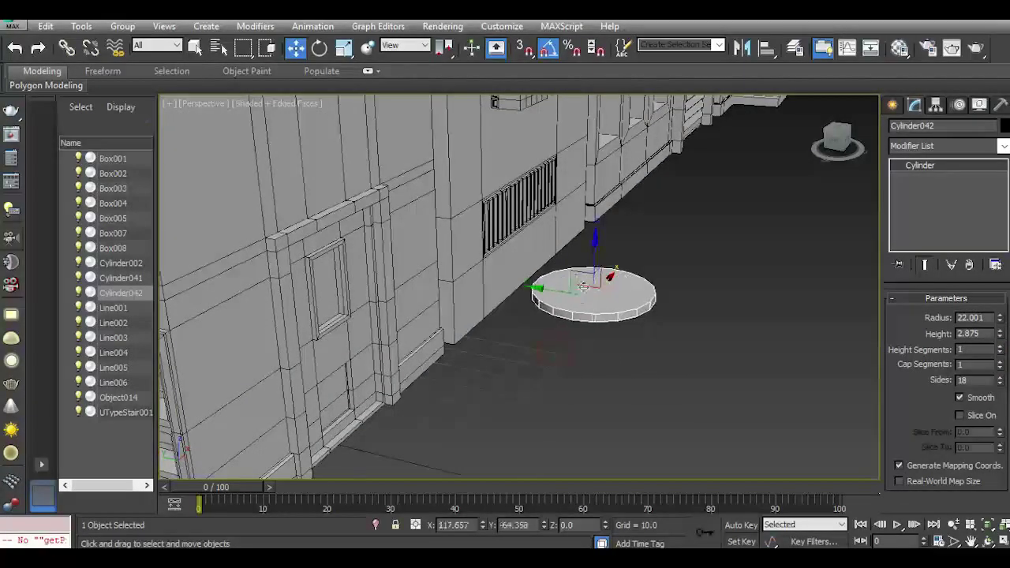
{"action": "middle_click_drag", "start_coordinate": [600, 282], "coordinate": [580, 380]}
{"action": "left_click_drag", "start_coordinate": [574, 355], "coordinate": [579, 179]}
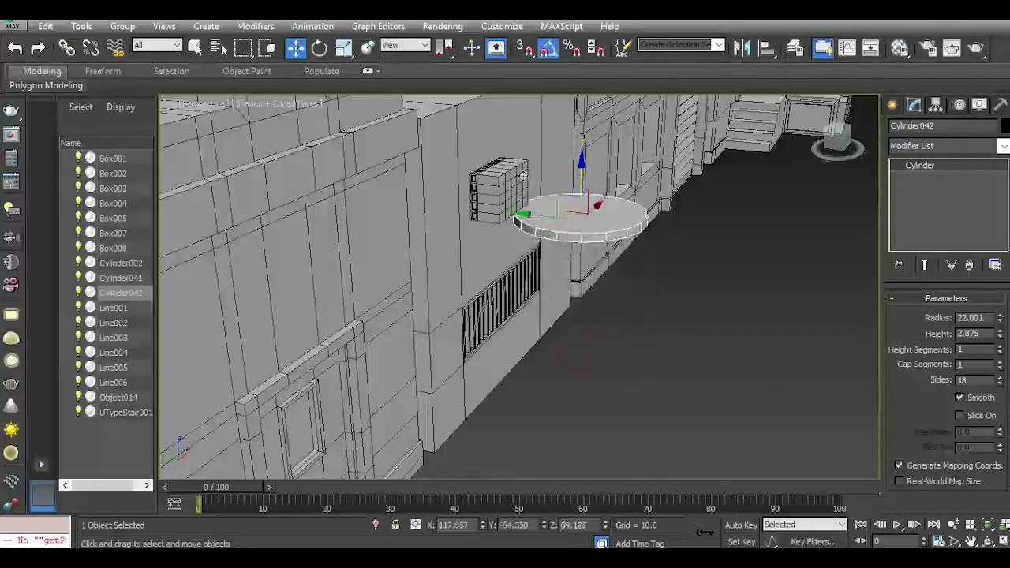
{"action": "scroll", "coordinate": [520, 199], "scroll_direction": "up", "scroll_amount": 5}
{"action": "left_click_drag", "start_coordinate": [655, 251], "coordinate": [507, 150]}
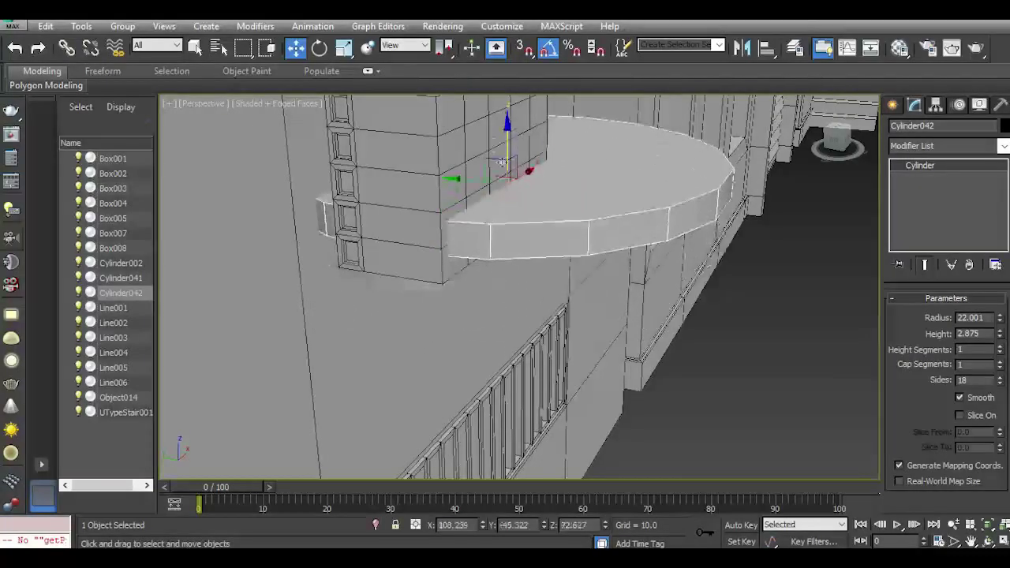
Rotate the cylinder 90 degrees about X to stand upright and set its radius to 8.36.
{"action": "middle_click_drag", "start_coordinate": [497, 219], "coordinate": [468, 292]}
{"action": "left_click", "coordinate": [327, 53]}
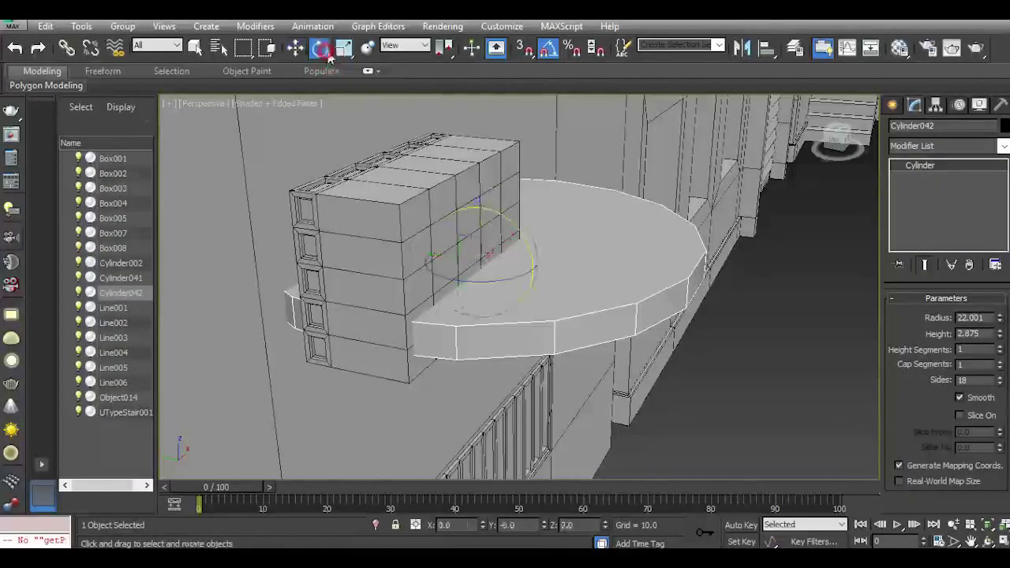
{"action": "left_click_drag", "start_coordinate": [512, 228], "coordinate": [537, 263]}
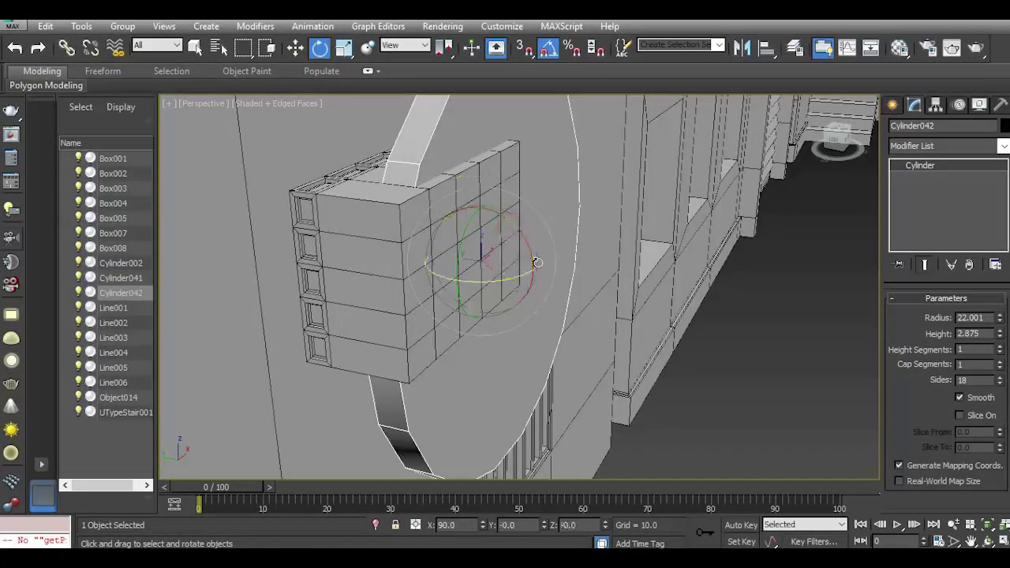
{"action": "left_click_drag", "start_coordinate": [1000, 319], "coordinate": [997, 364]}
Position the cylinder on the box's front face at about Z 77.7 and resize it to radius 5.685 and height 1.294.
{"action": "left_click", "coordinate": [295, 49]}
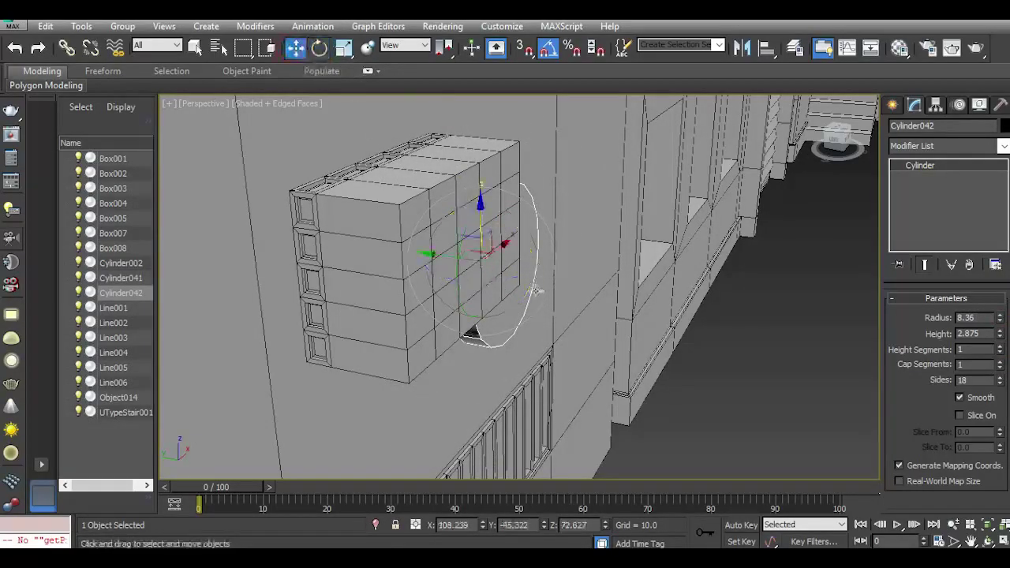
{"action": "left_click_drag", "start_coordinate": [460, 258], "coordinate": [466, 194]}
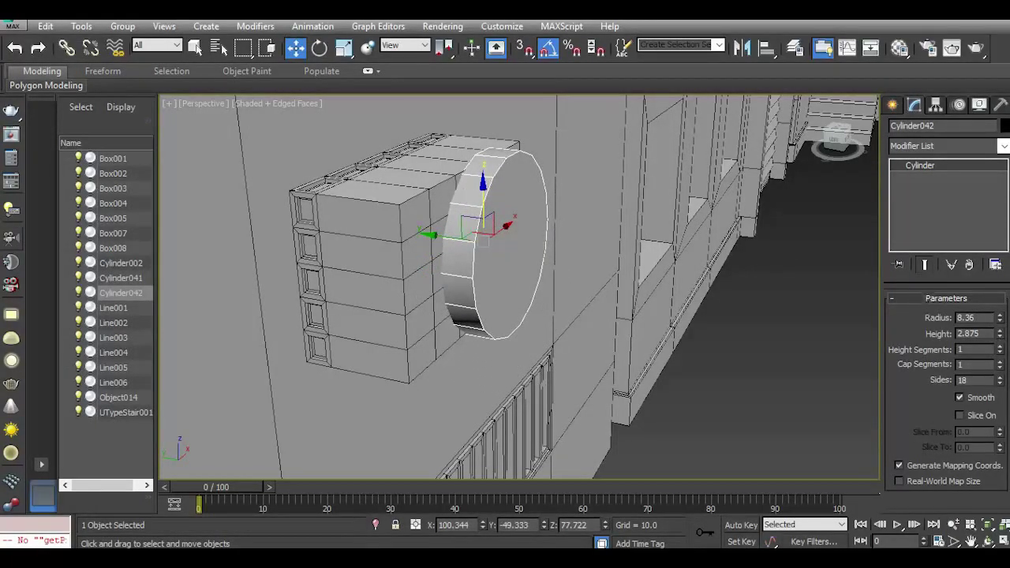
{"action": "left_click_drag", "start_coordinate": [1005, 335], "coordinate": [1004, 369]}
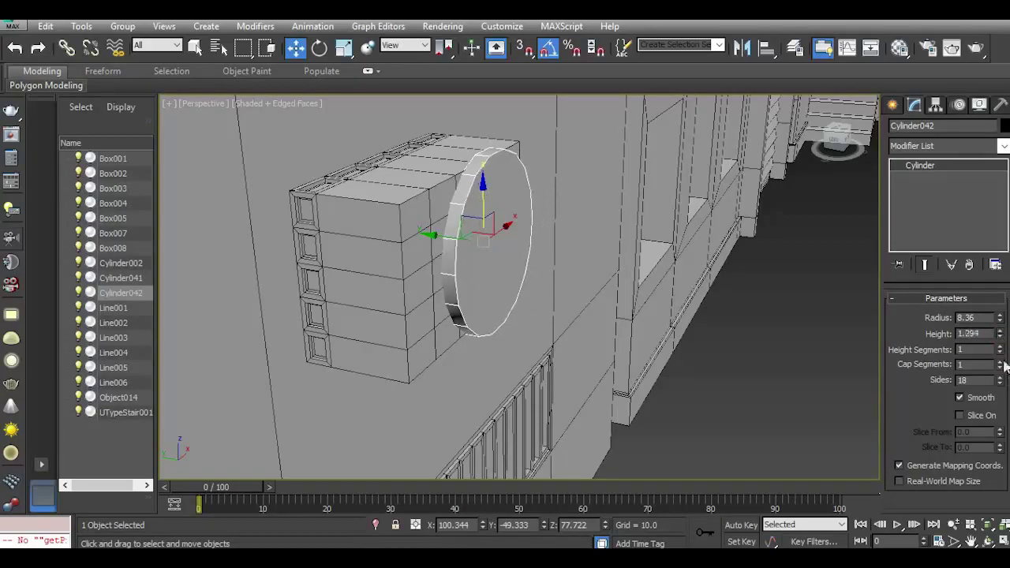
{"action": "left_click_drag", "start_coordinate": [1000, 330], "coordinate": [1007, 352]}
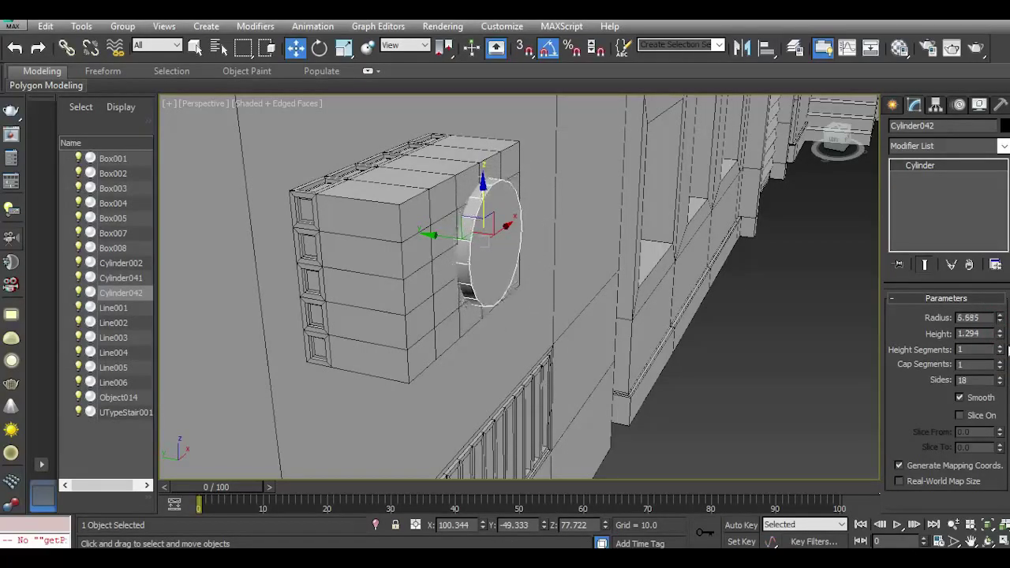
Shift the cylinder along X to about 96.98 on the box's front face and set its radius to 5.06.
{"action": "left_click", "coordinate": [844, 139]}
{"action": "middle_click_drag", "start_coordinate": [574, 246], "coordinate": [626, 250], "text": "alt"}
{"action": "scroll", "coordinate": [599, 265], "scroll_direction": "up", "scroll_amount": 5}
{"action": "left_click_drag", "start_coordinate": [629, 264], "coordinate": [553, 266]}
{"action": "left_click_drag", "start_coordinate": [999, 320], "coordinate": [1000, 330]}
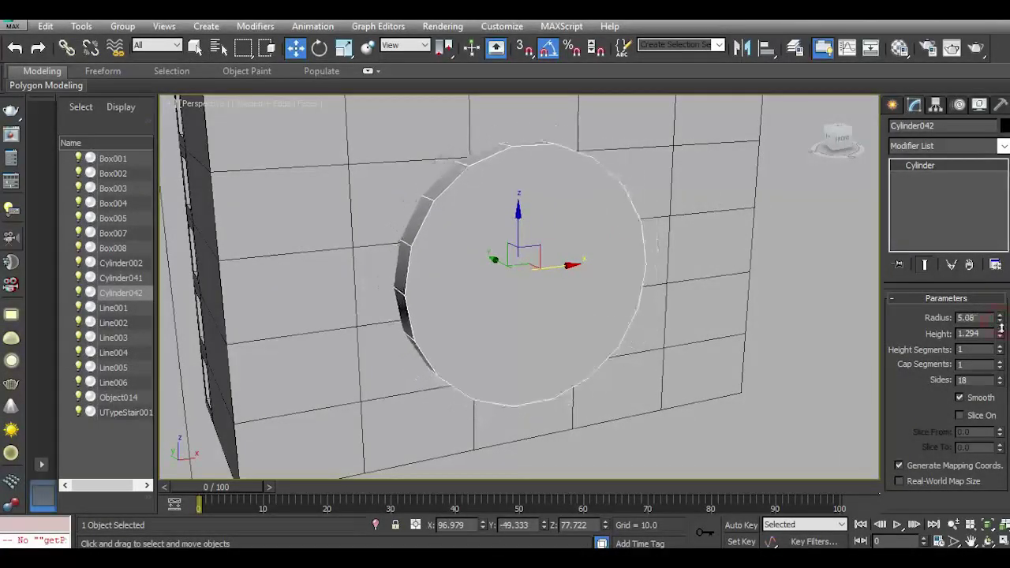
Nudge the cylinder along Y to about -49.31 and set its height to 0.634.
{"action": "scroll", "coordinate": [426, 237], "scroll_direction": "down", "scroll_amount": 3}
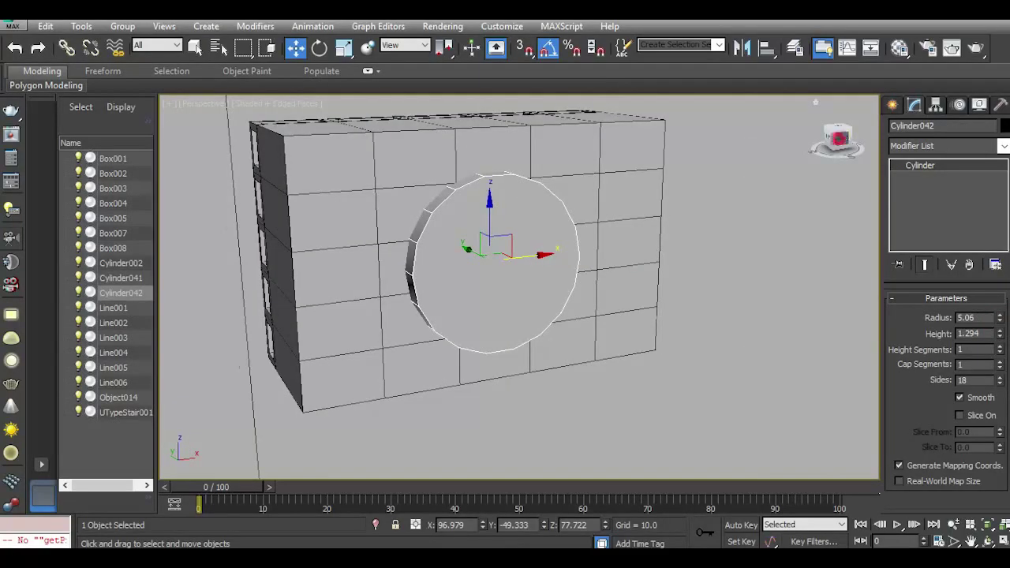
{"action": "middle_click_drag", "start_coordinate": [427, 237], "coordinate": [509, 251], "text": "alt"}
{"action": "scroll", "coordinate": [405, 273], "scroll_direction": "down", "scroll_amount": 2}
{"action": "scroll", "coordinate": [415, 274], "scroll_direction": "up", "scroll_amount": 3}
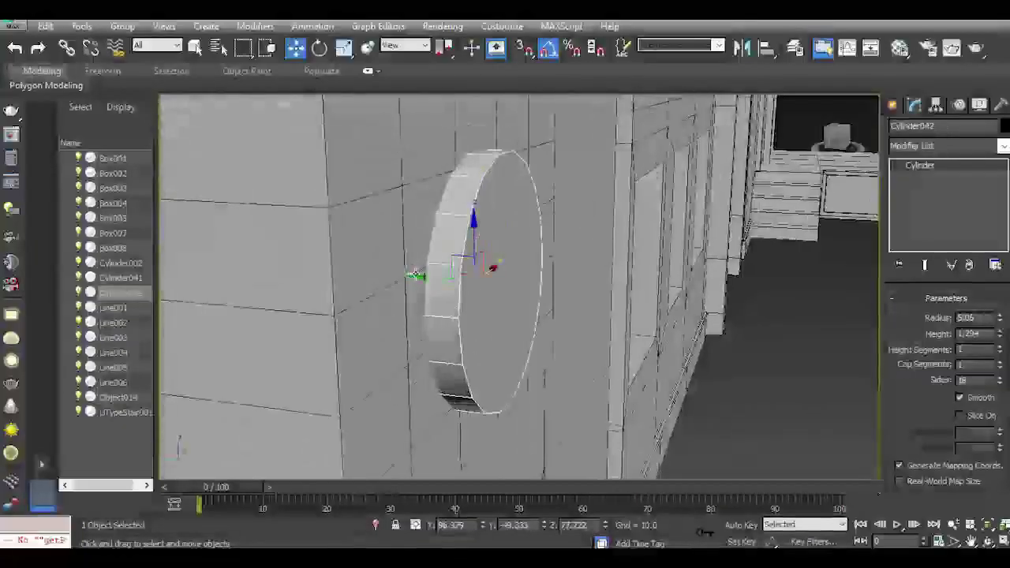
{"action": "mouse_move", "coordinate": [428, 279]}
{"action": "left_mouse_down"}
{"action": "mouse_move", "coordinate": [452, 282]}
{"action": "mouse_move", "coordinate": [430, 280]}
{"action": "left_mouse_up"}
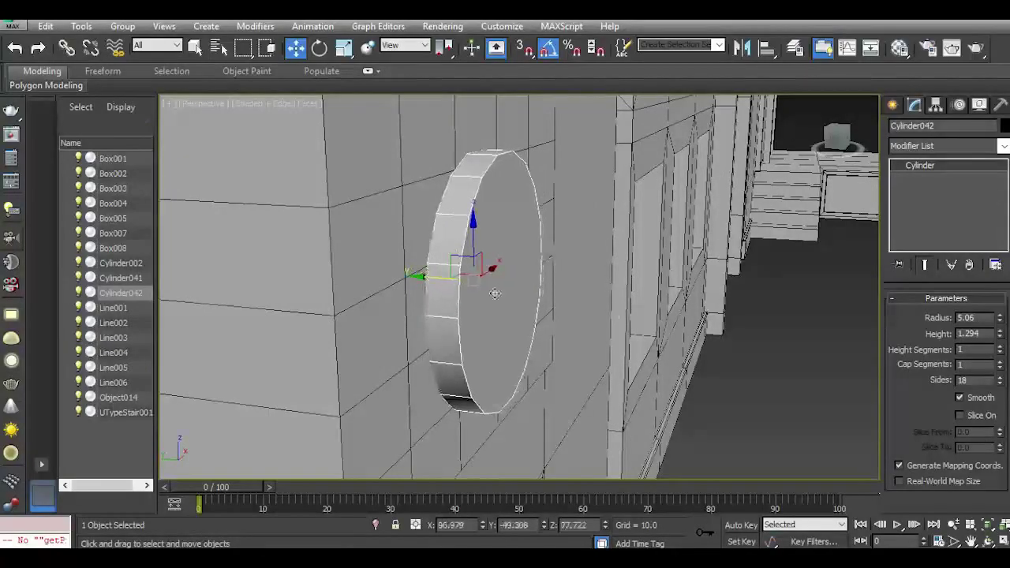
{"action": "left_click_drag", "start_coordinate": [999, 337], "coordinate": [1000, 365]}
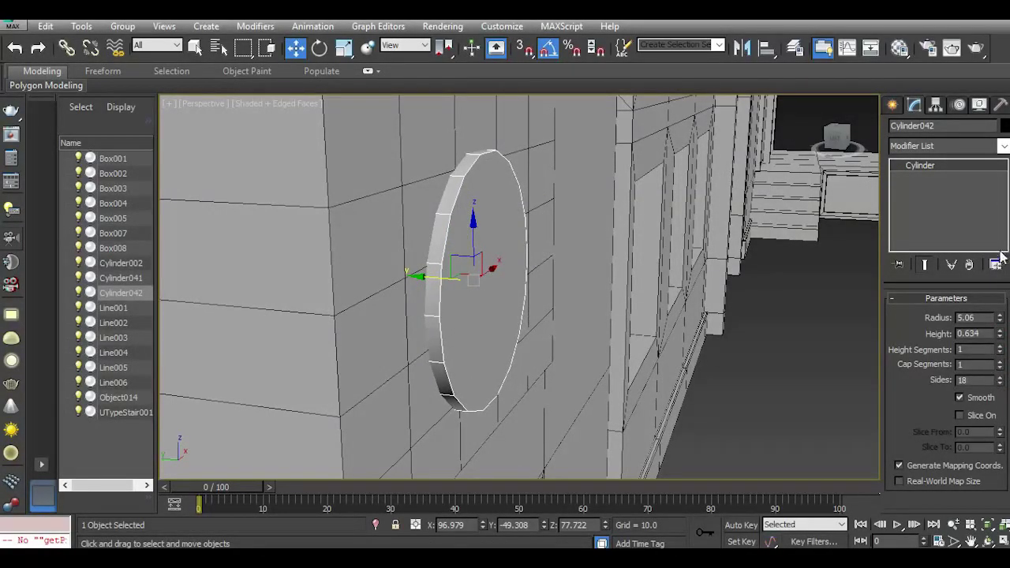
Set the cylinder's cap segments to 8.
{"action": "left_click_drag", "start_coordinate": [1000, 364], "coordinate": [1000, 370]}
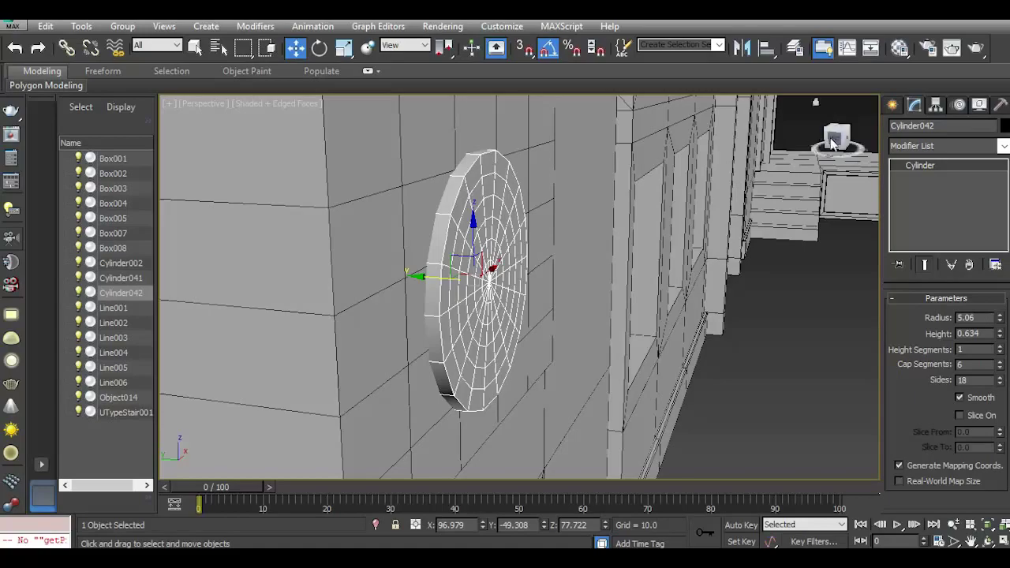
{"action": "left_click_drag", "start_coordinate": [835, 144], "coordinate": [766, 181]}
{"action": "middle_click_drag", "start_coordinate": [758, 212], "coordinate": [700, 223]}
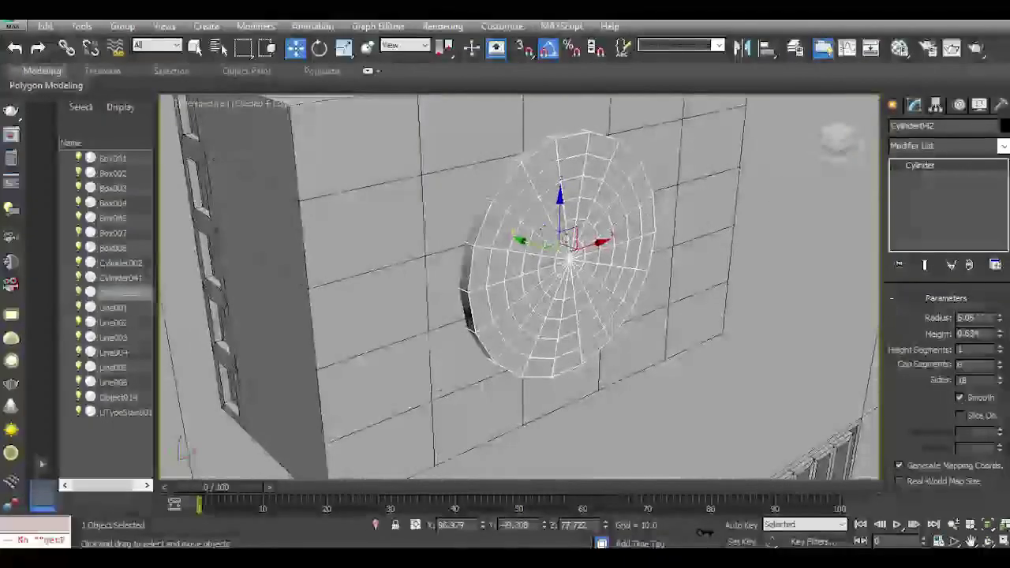
{"action": "scroll", "coordinate": [556, 240], "scroll_direction": "up", "scroll_amount": 3}
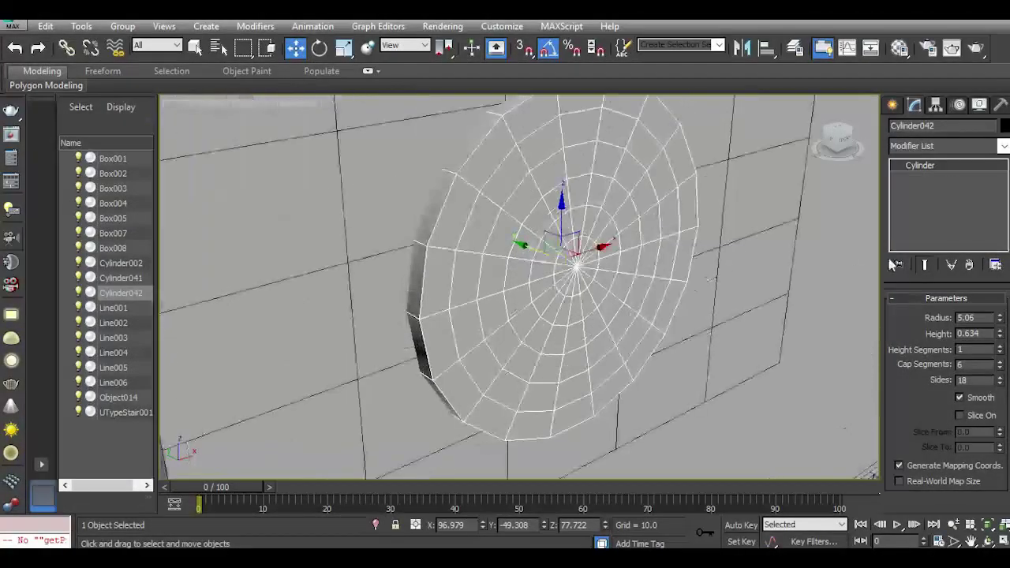
{"action": "left_click", "coordinate": [999, 362]}
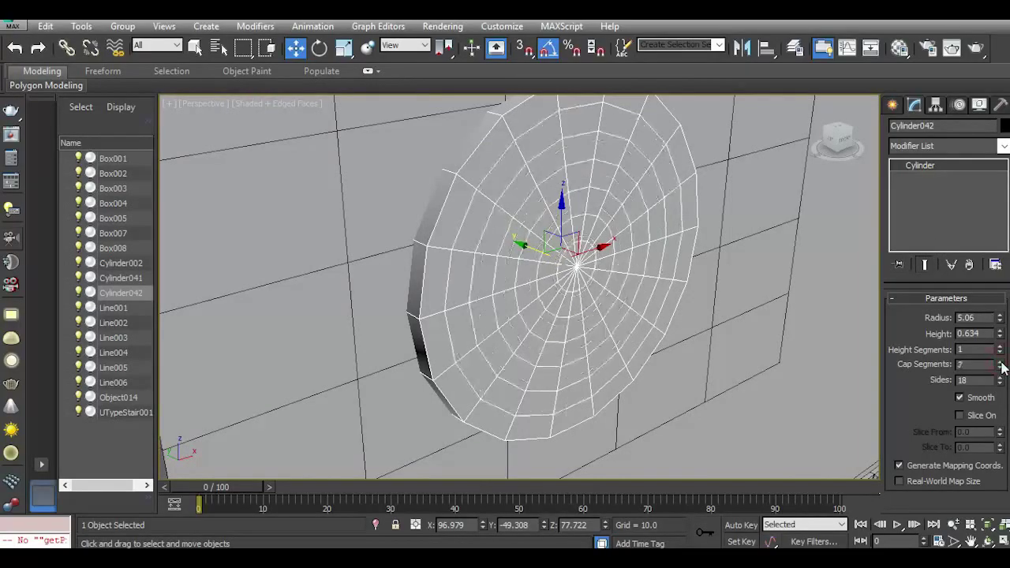
{"action": "left_click", "coordinate": [999, 362]}
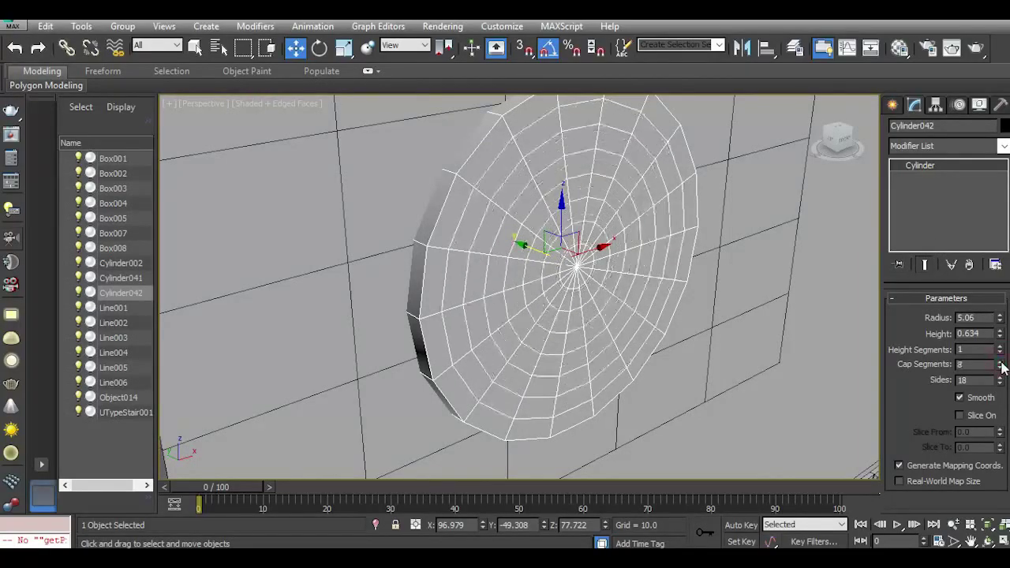
Convert the cylinder to an Editable Poly and select the outer edge loop of its front cap.
{"action": "right_click", "coordinate": [926, 208]}
{"action": "left_click", "coordinate": [946, 331]}
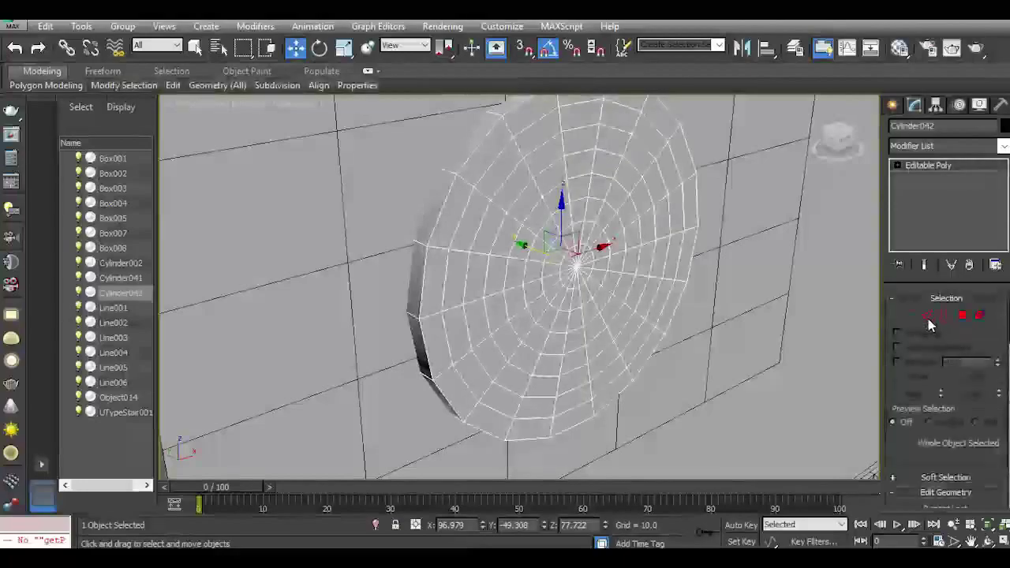
{"action": "left_click", "coordinate": [928, 318]}
{"action": "double_click", "coordinate": [425, 261]}
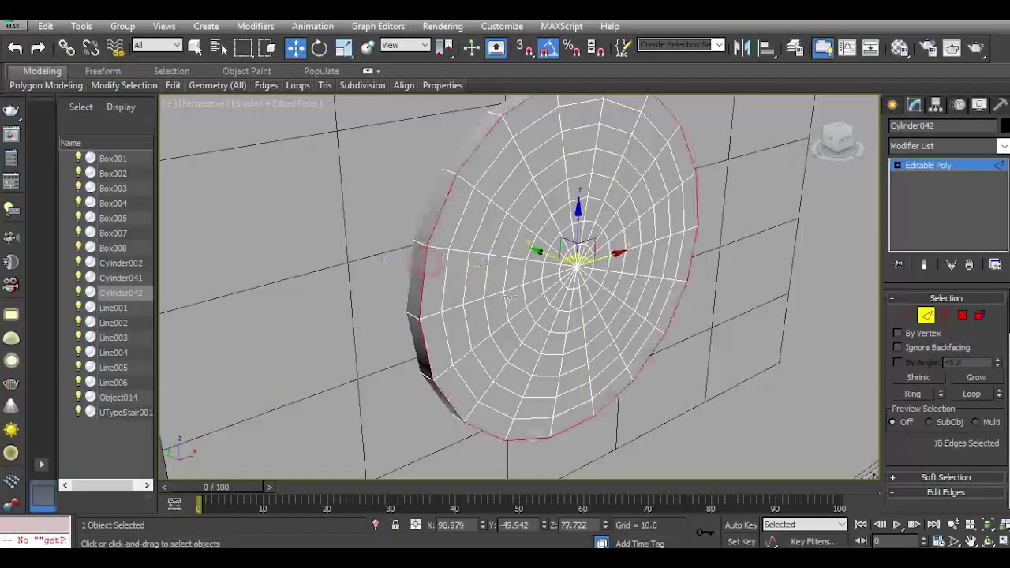
Chamfer the selected rim edges by 0.139 with smoothing turned off.
{"action": "scroll", "coordinate": [920, 386], "scroll_direction": "down", "scroll_amount": 3}
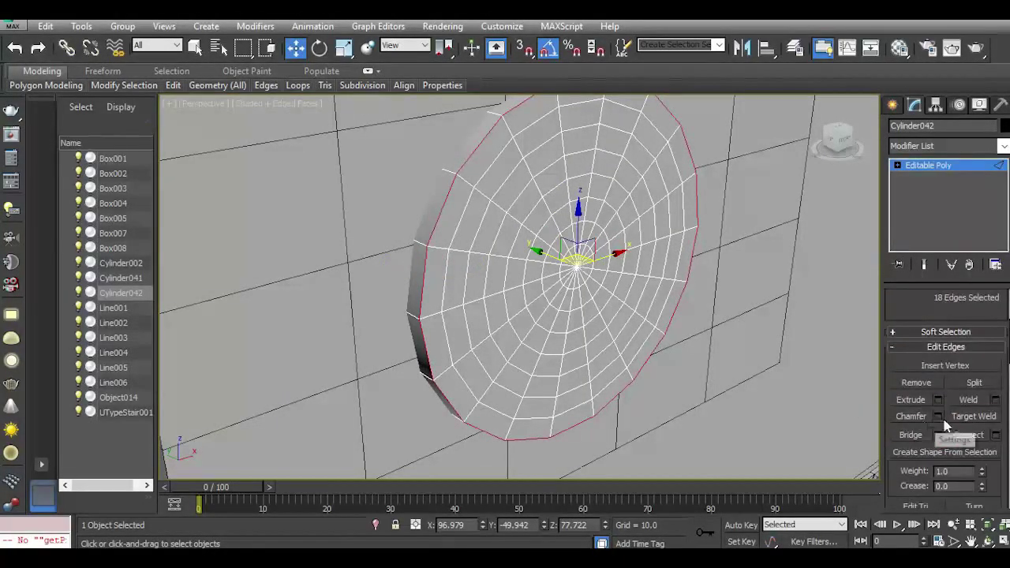
{"action": "left_click", "coordinate": [938, 418]}
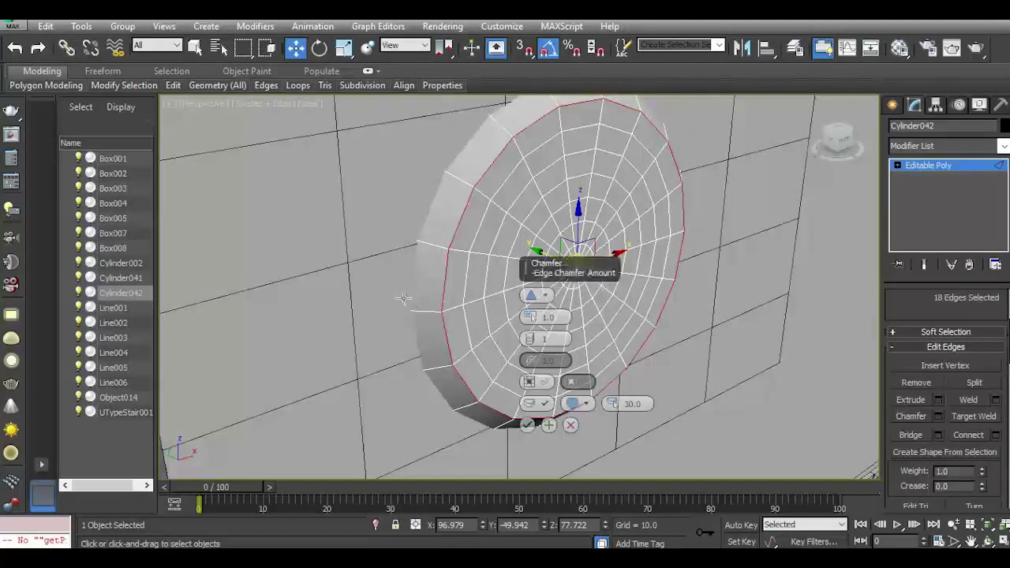
{"action": "scroll", "coordinate": [442, 301], "scroll_direction": "up", "scroll_amount": 2}
{"action": "right_click", "coordinate": [535, 319]}
{"action": "left_click_drag", "start_coordinate": [535, 319], "coordinate": [537, 318]}
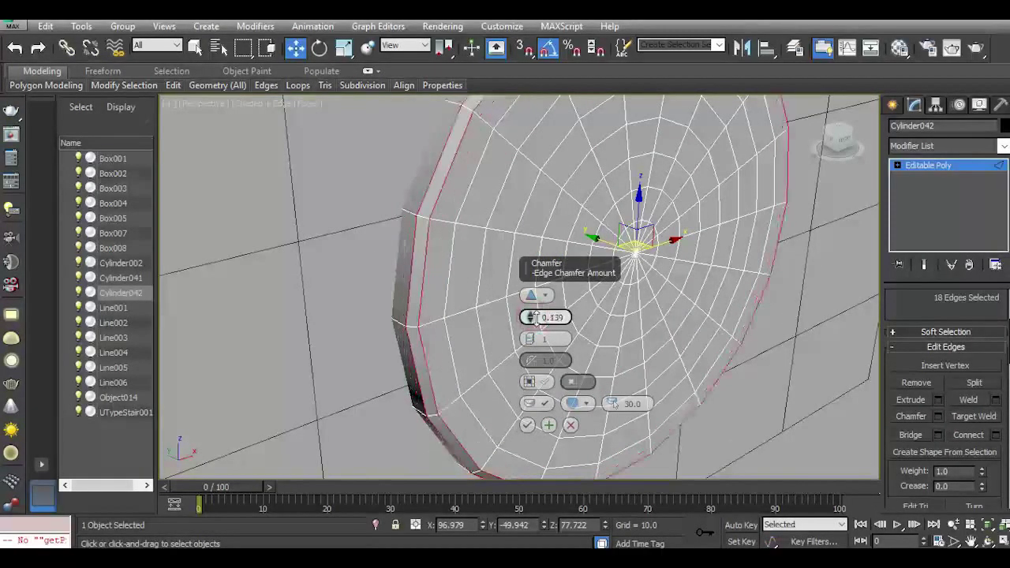
{"action": "left_click", "coordinate": [534, 405]}
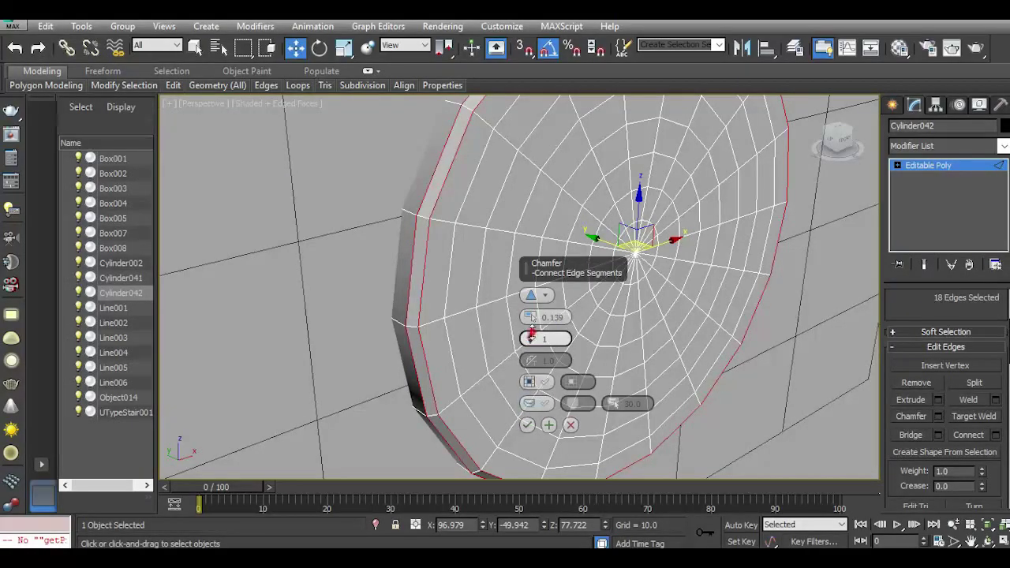
{"action": "left_click", "coordinate": [527, 425]}
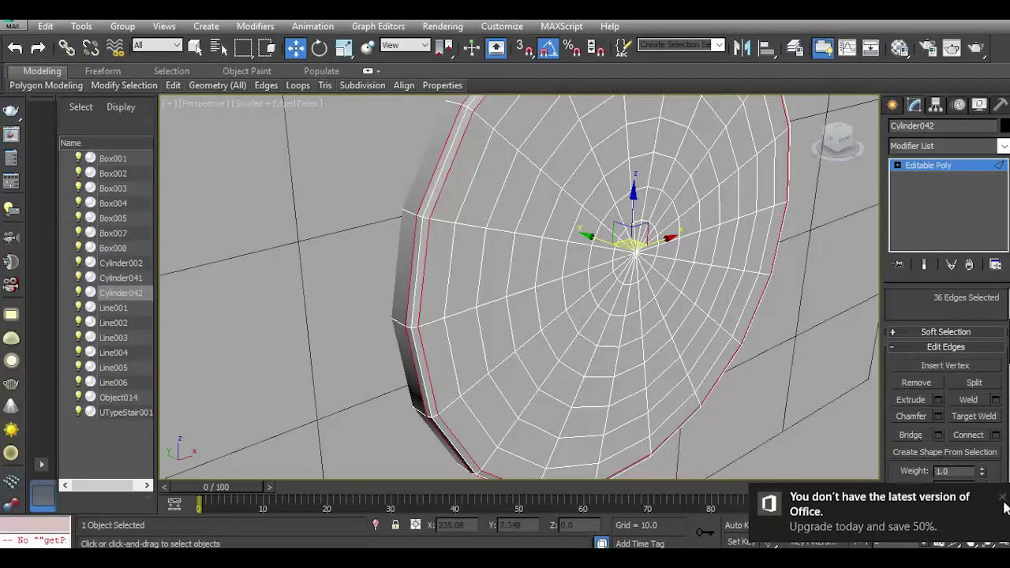
Dismiss the Office notification and switch the cylinder to polygon-level editing.
{"action": "left_click", "coordinate": [1003, 498]}
{"action": "left_click", "coordinate": [895, 165]}
{"action": "left_click", "coordinate": [927, 212]}
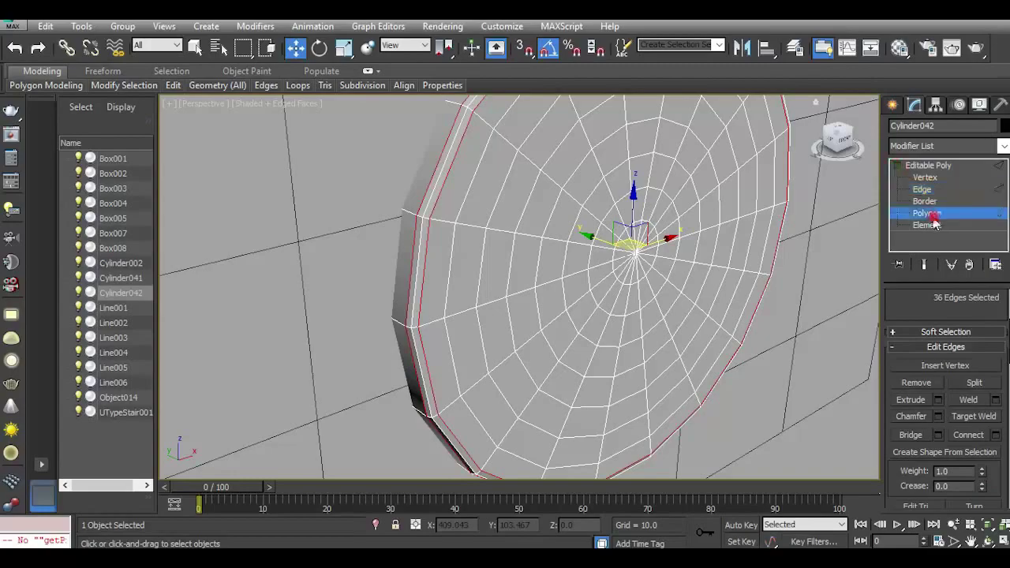
{"action": "left_click", "coordinate": [491, 273]}
{"action": "left_click", "coordinate": [481, 269], "text": "shift"}
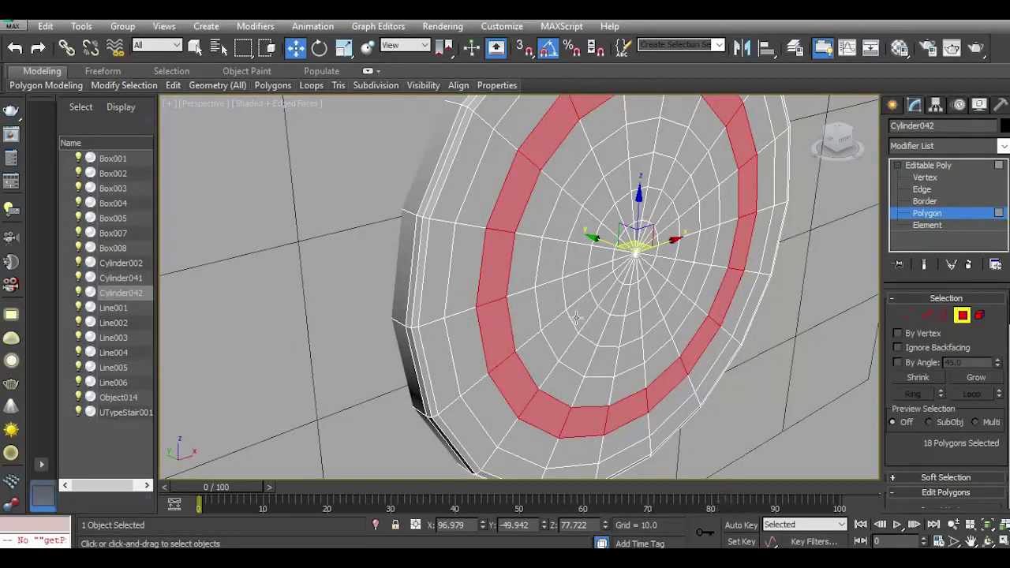
{"action": "left_click", "coordinate": [602, 295]}
{"action": "left_click", "coordinate": [643, 302], "text": "shift"}
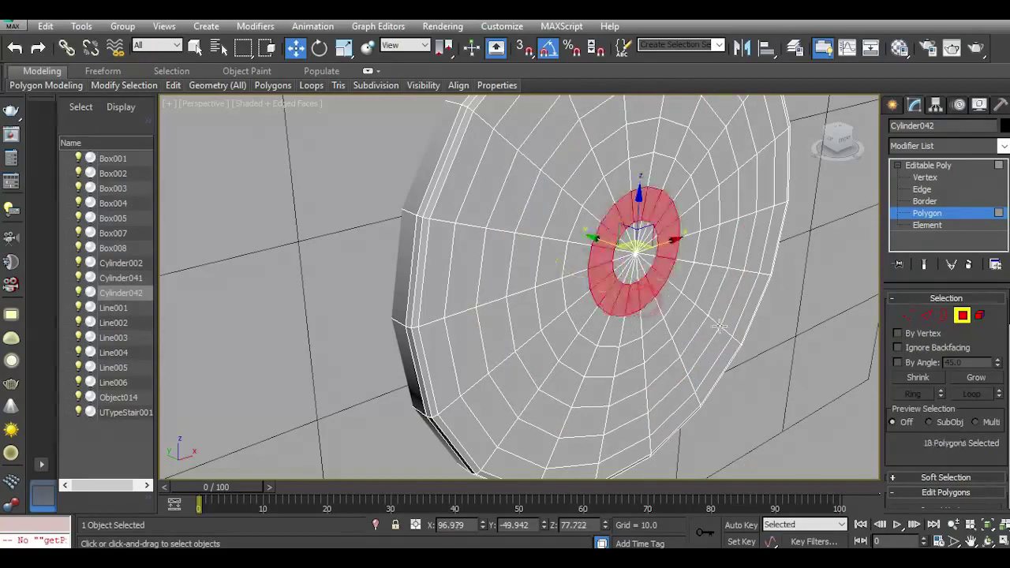
{"action": "left_click", "coordinate": [985, 381]}
{"action": "left_click", "coordinate": [985, 381]}
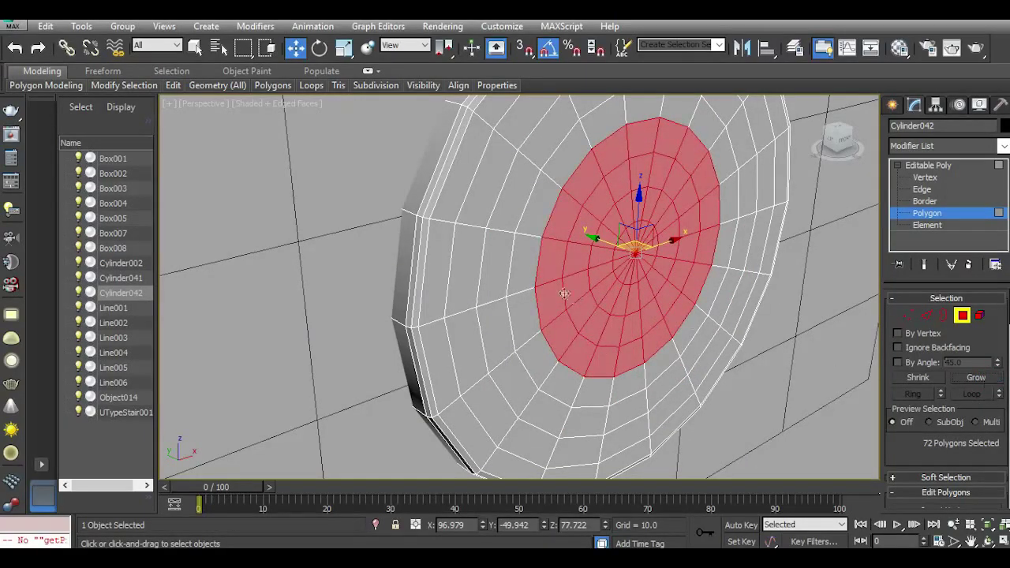
Select the ring of cap polygons just inside the outermost flat band and inset it as a group by 0.05.
{"action": "left_click", "coordinate": [477, 266]}
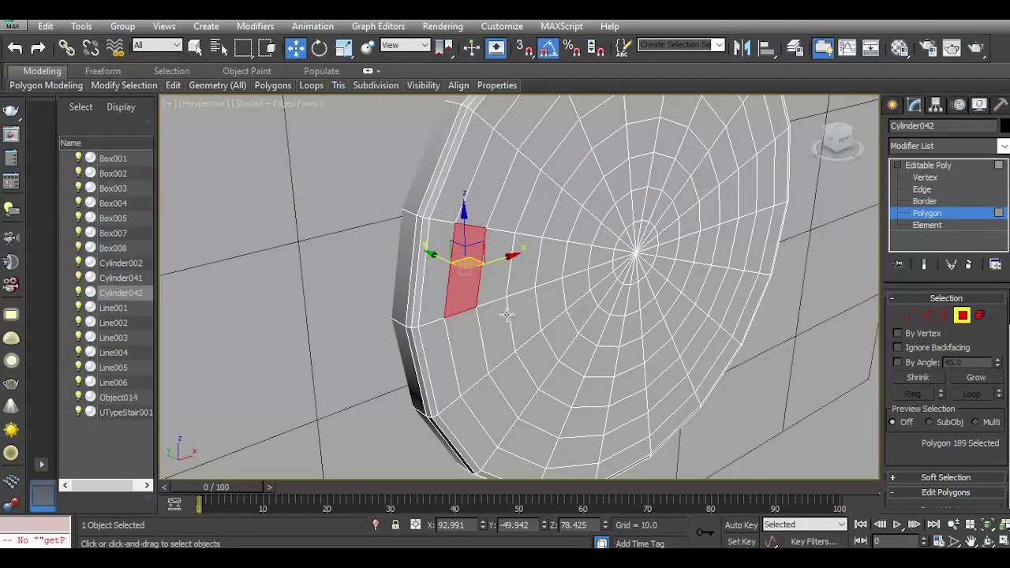
{"action": "left_click", "coordinate": [459, 323], "text": "shift"}
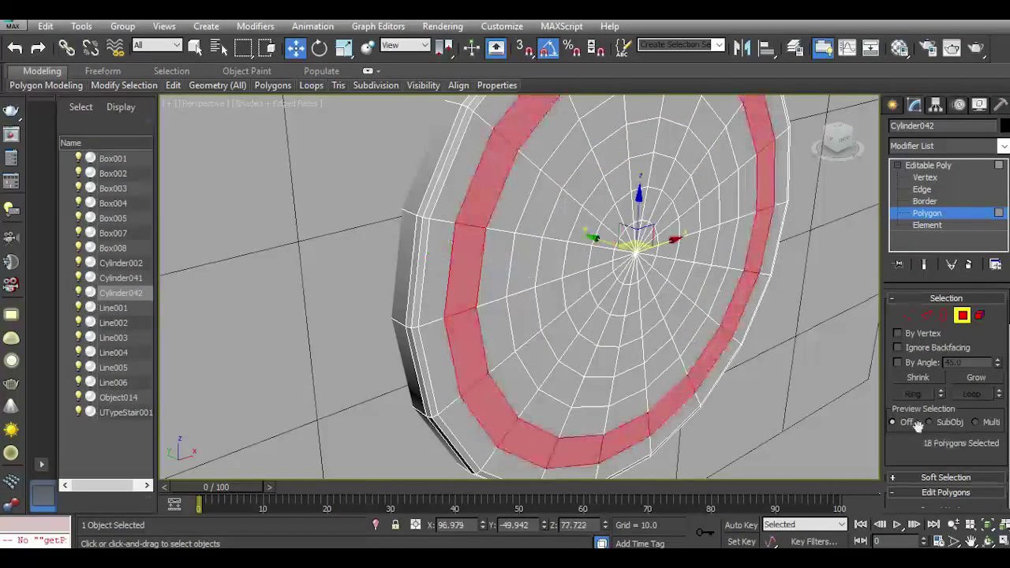
{"action": "scroll", "coordinate": [958, 456], "scroll_direction": "down", "scroll_amount": 3}
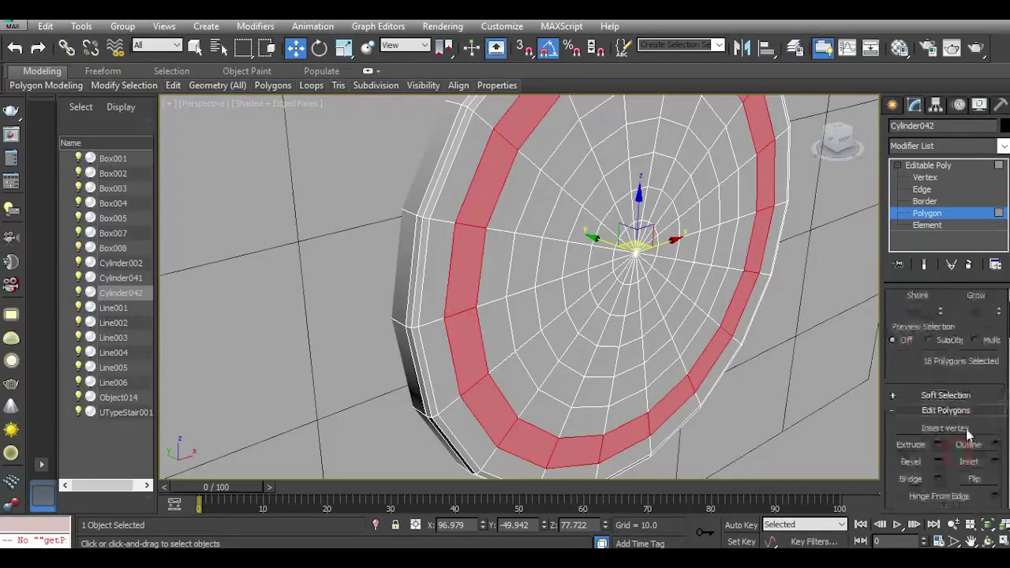
{"action": "left_click", "coordinate": [995, 461]}
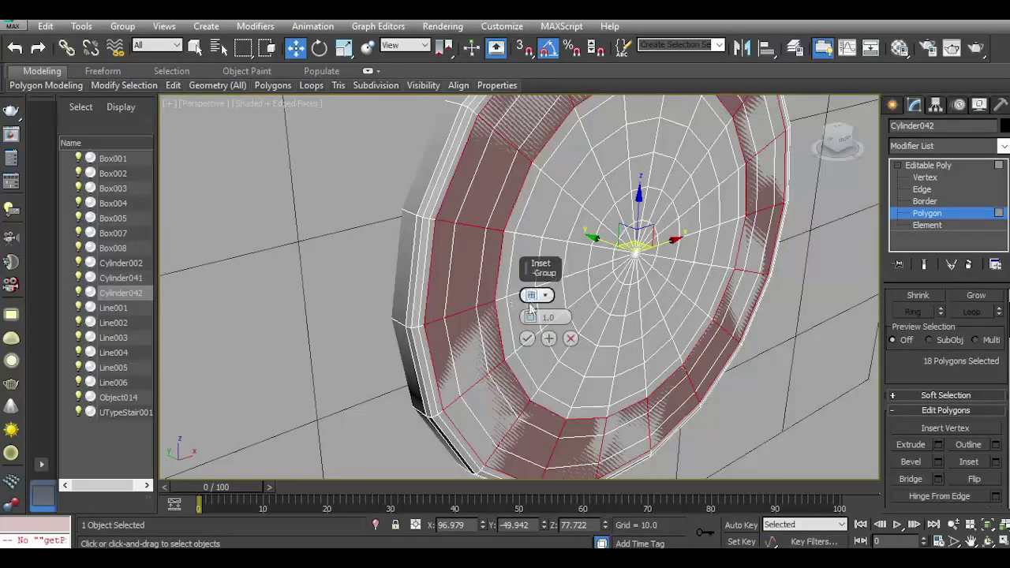
{"action": "left_click_drag", "start_coordinate": [531, 317], "coordinate": [529, 315]}
{"action": "scroll", "coordinate": [469, 304], "scroll_direction": "up", "scroll_amount": 5}
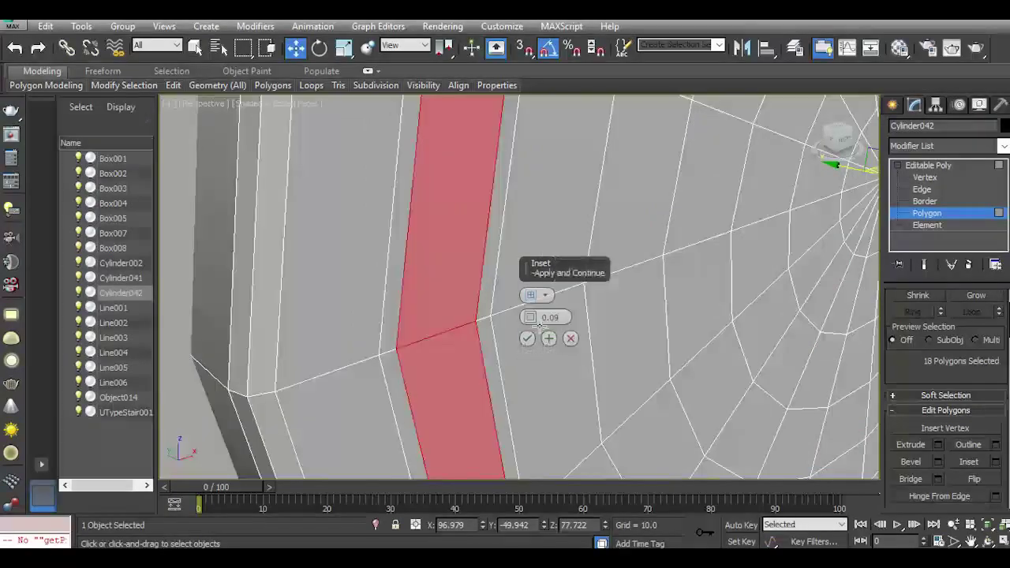
{"action": "left_click_drag", "start_coordinate": [535, 323], "coordinate": [531, 313]}
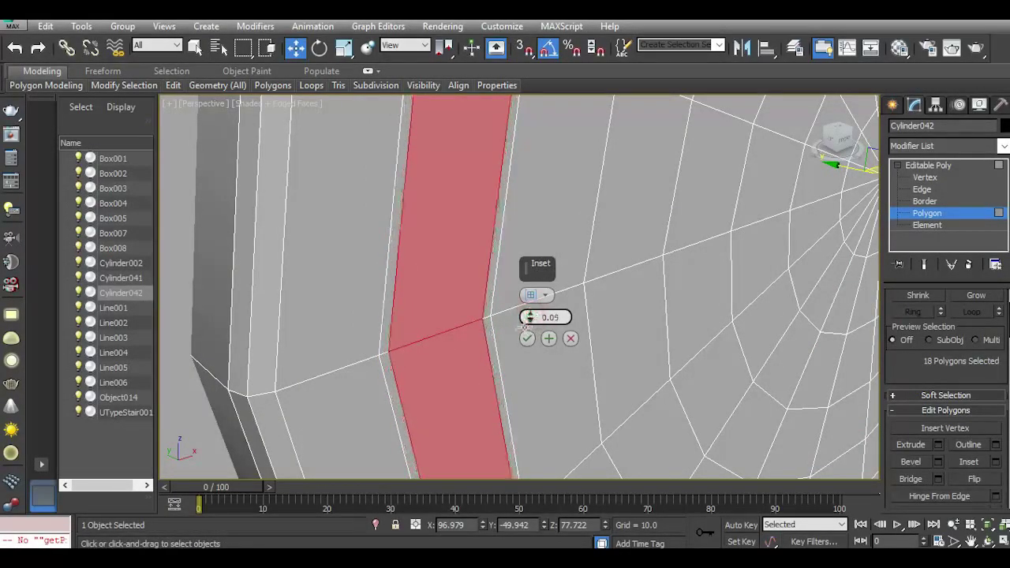
{"action": "left_click", "coordinate": [527, 337]}
Inset the next two polygon rings towards the centre separately, each by 0.05.
{"action": "left_click", "coordinate": [526, 339]}
{"action": "left_click", "coordinate": [531, 283], "text": "shift"}
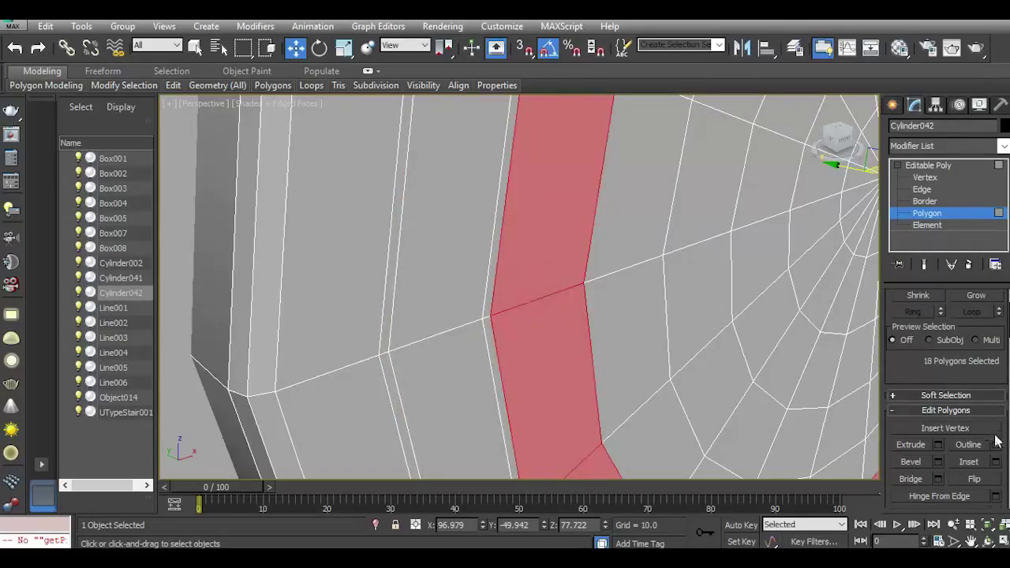
{"action": "left_click", "coordinate": [998, 463]}
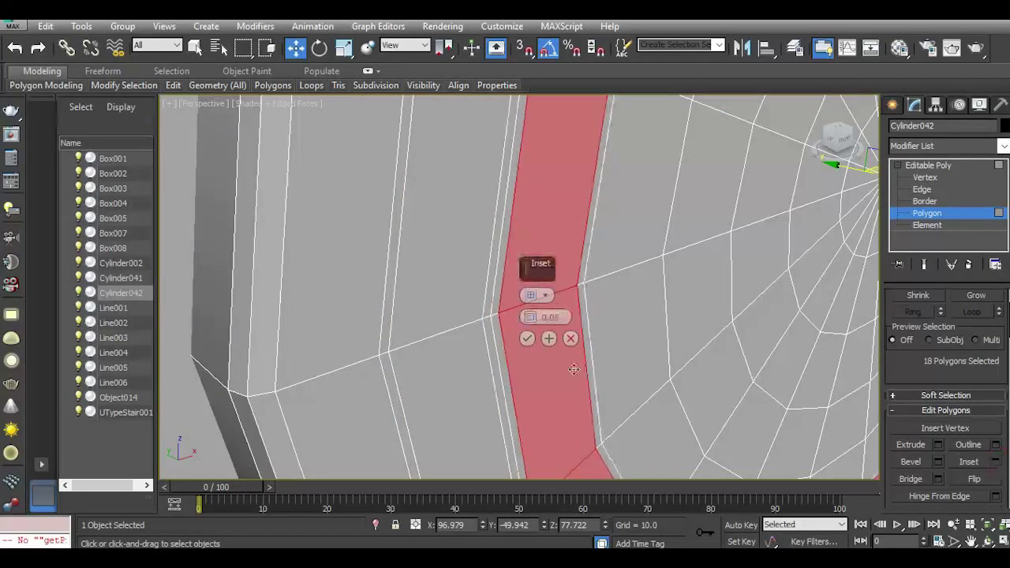
{"action": "left_click", "coordinate": [527, 340]}
{"action": "left_click", "coordinate": [595, 332]}
{"action": "left_click", "coordinate": [601, 251], "text": "shift"}
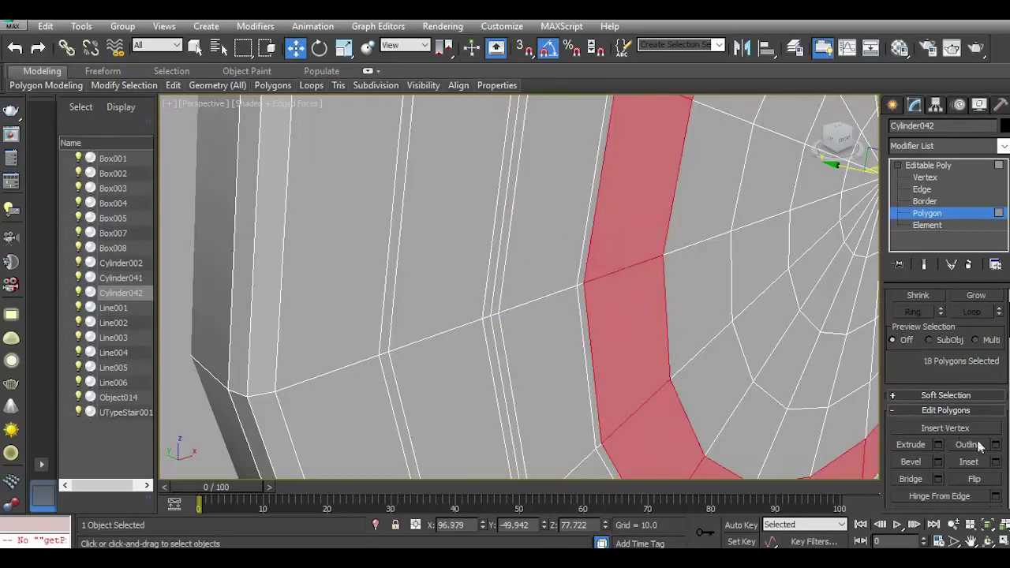
{"action": "left_click", "coordinate": [997, 462]}
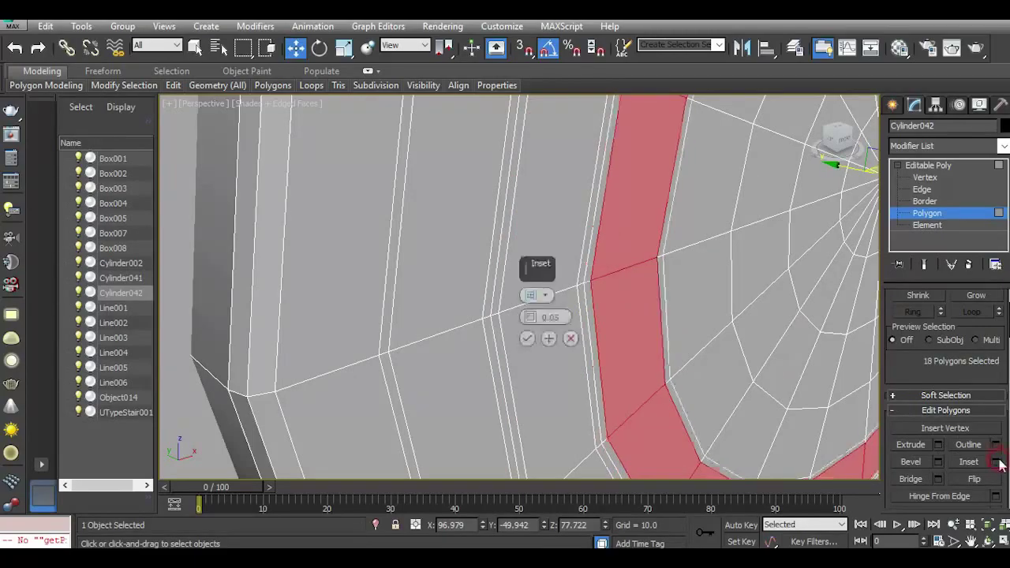
{"action": "left_click", "coordinate": [527, 340]}
Inset the fourth and fifth polygon rings, counted inward from the first inset ring, separately by 0.05 each.
{"action": "left_click", "coordinate": [707, 302]}
{"action": "left_click", "coordinate": [705, 382], "text": "shift"}
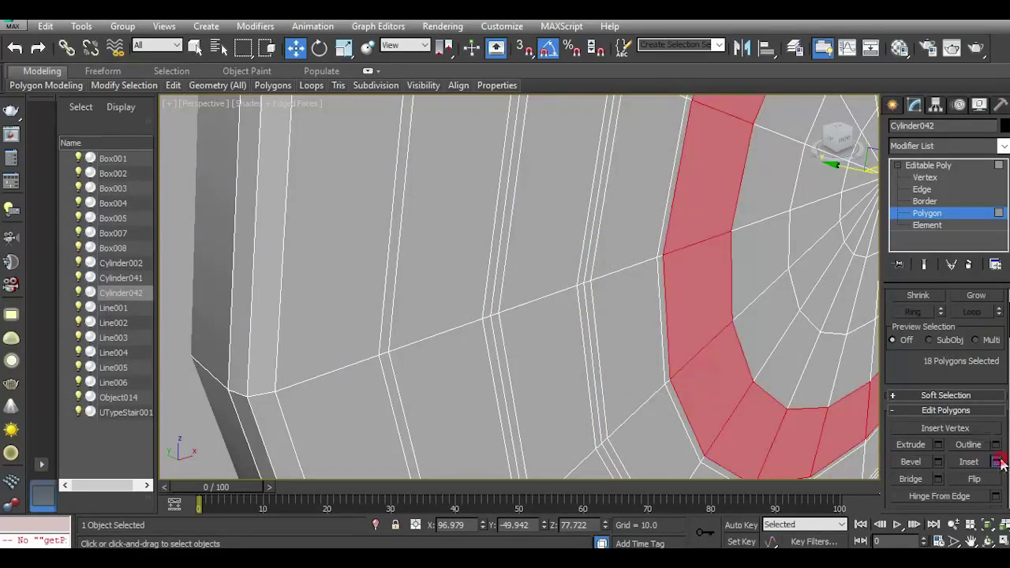
{"action": "left_click", "coordinate": [998, 462]}
{"action": "left_click", "coordinate": [526, 337]}
{"action": "middle_click_drag", "start_coordinate": [739, 358], "coordinate": [468, 337]}
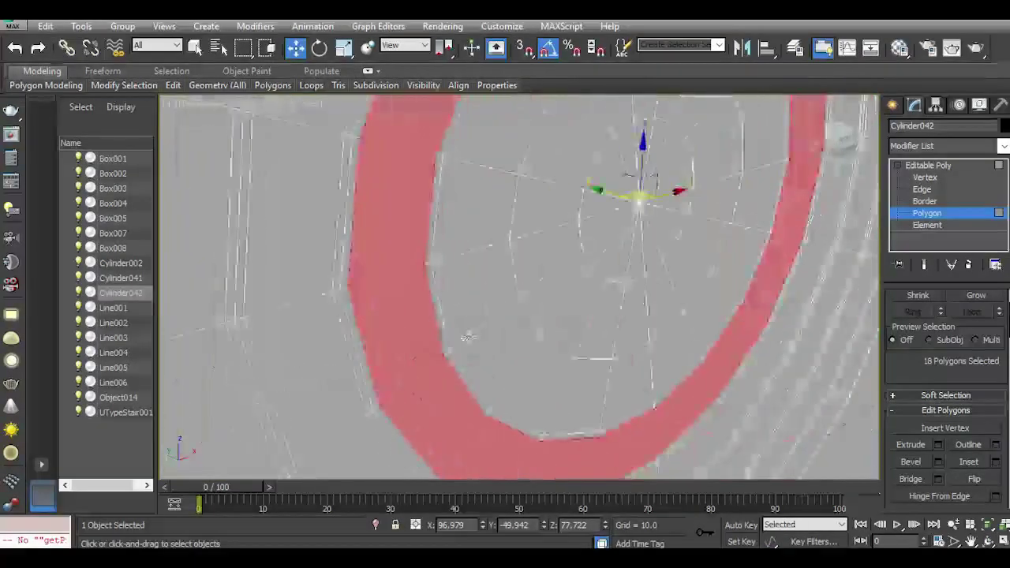
{"action": "left_click", "coordinate": [469, 329]}
{"action": "left_click", "coordinate": [479, 339], "text": "shift"}
{"action": "left_click", "coordinate": [997, 463]}
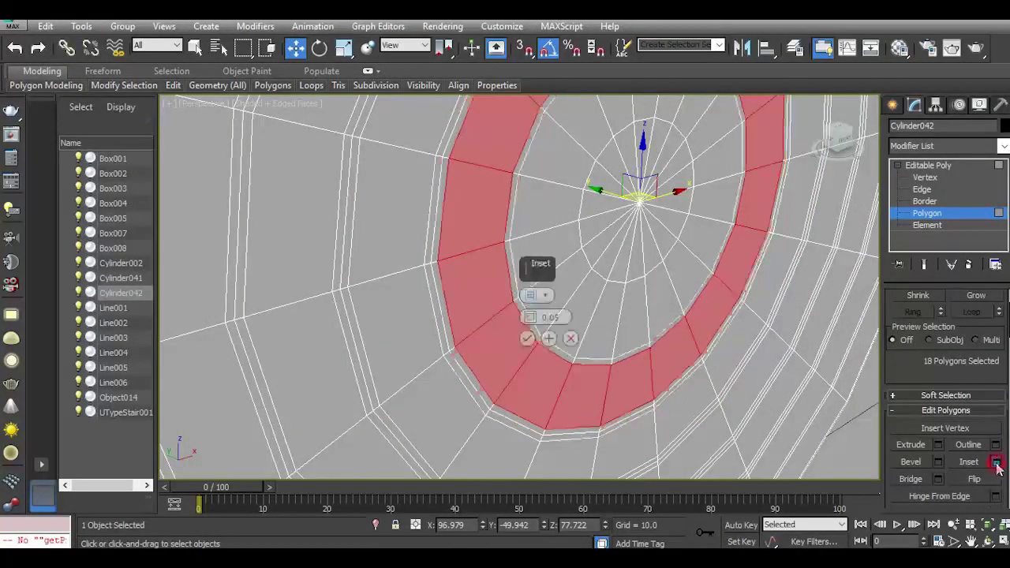
{"action": "left_click", "coordinate": [527, 337]}
Inset the polygon ring directly around the central fan of triangles by 0.05.
{"action": "left_click", "coordinate": [558, 303]}
{"action": "left_click", "coordinate": [584, 323], "text": "shift"}
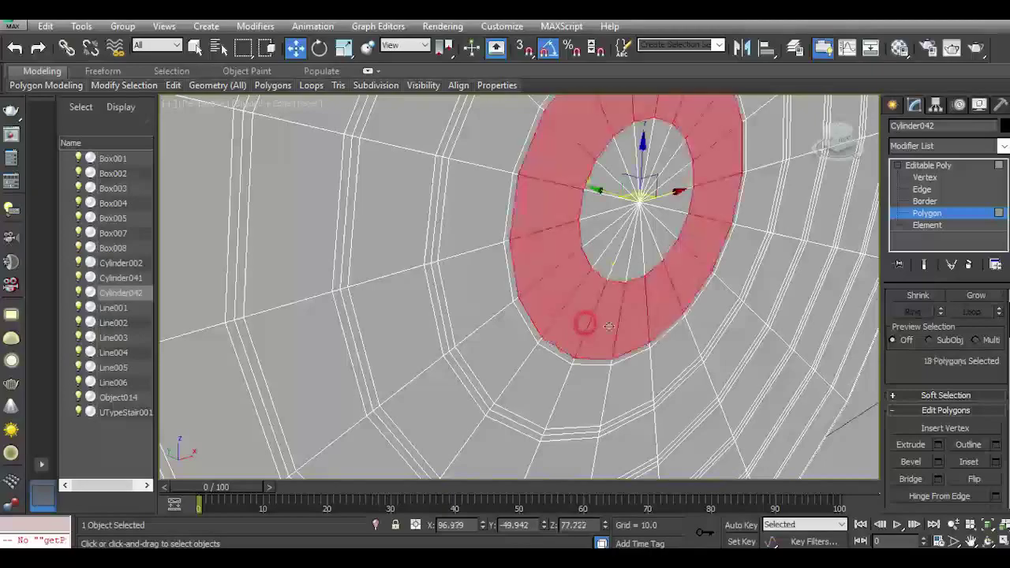
{"action": "left_click", "coordinate": [996, 466]}
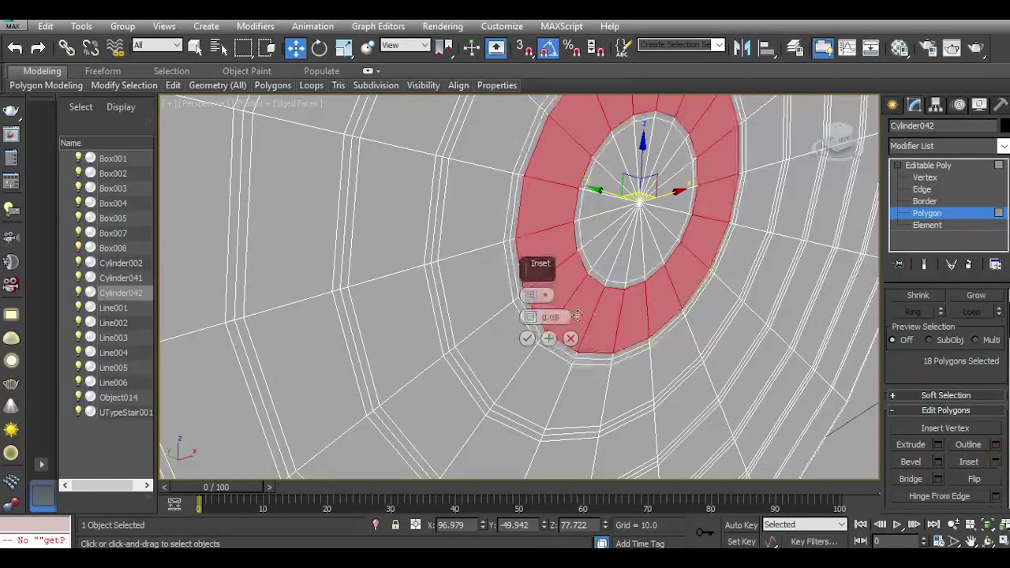
{"action": "left_click", "coordinate": [528, 336]}
Extend the selection to all six inset polygon rings, leaving out the narrow bands between them, the centre and the rim.
{"action": "scroll", "coordinate": [558, 270], "scroll_direction": "down", "scroll_amount": 4}
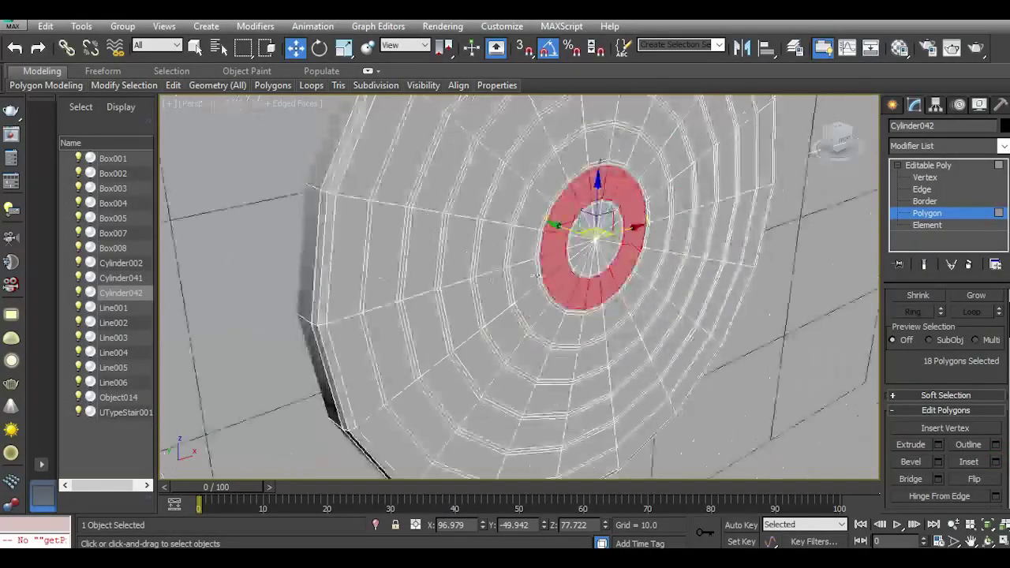
{"action": "left_click", "coordinate": [520, 256], "text": "ctrl"}
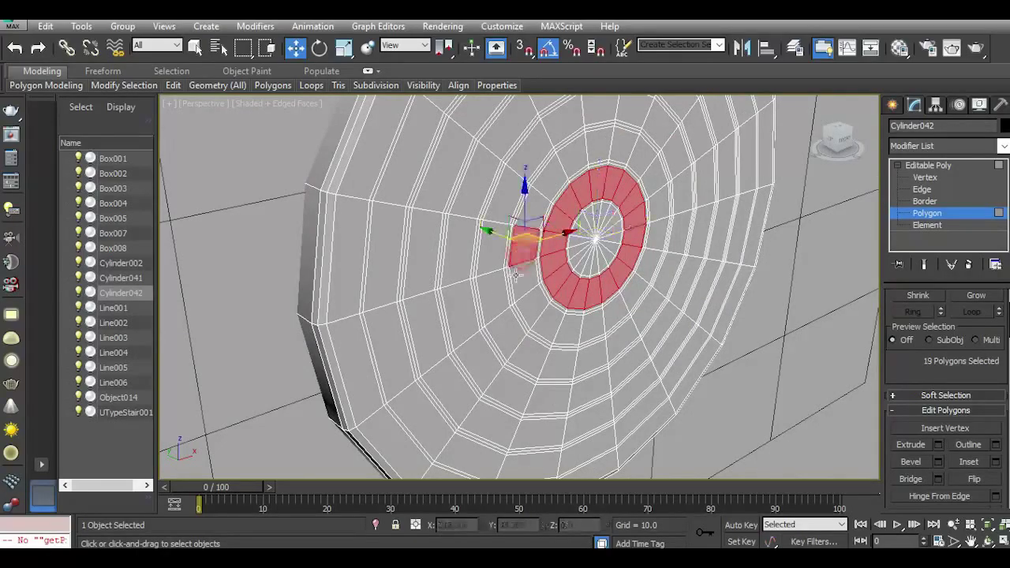
{"action": "left_click", "coordinate": [514, 275], "text": "shift"}
{"action": "left_click", "coordinate": [485, 254], "text": "ctrl"}
{"action": "left_click", "coordinate": [487, 289], "text": "shift"}
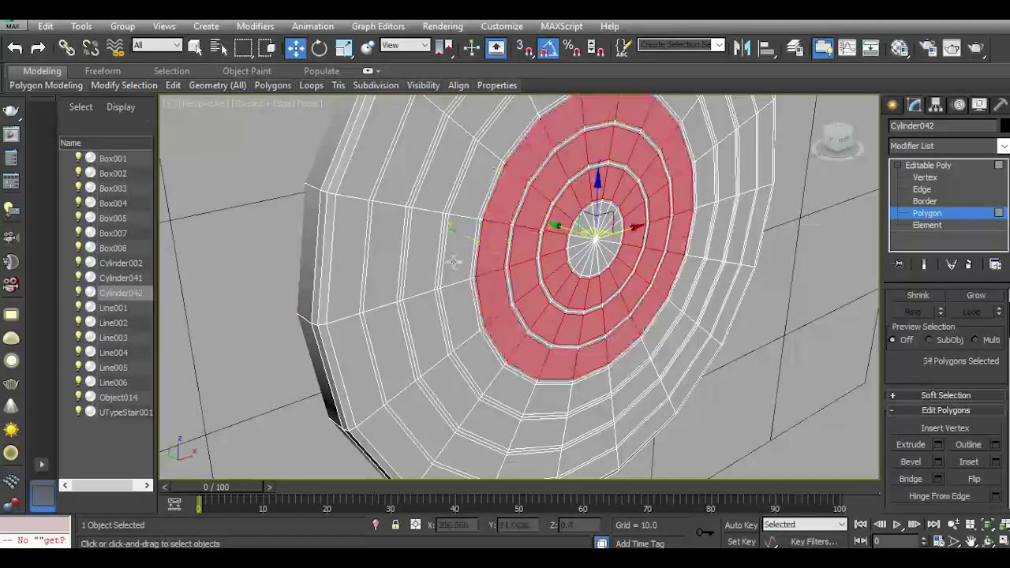
{"action": "left_click", "coordinate": [452, 261], "text": "ctrl"}
{"action": "left_click", "coordinate": [454, 295], "text": "shift"}
{"action": "left_click", "coordinate": [423, 267], "text": "ctrl"}
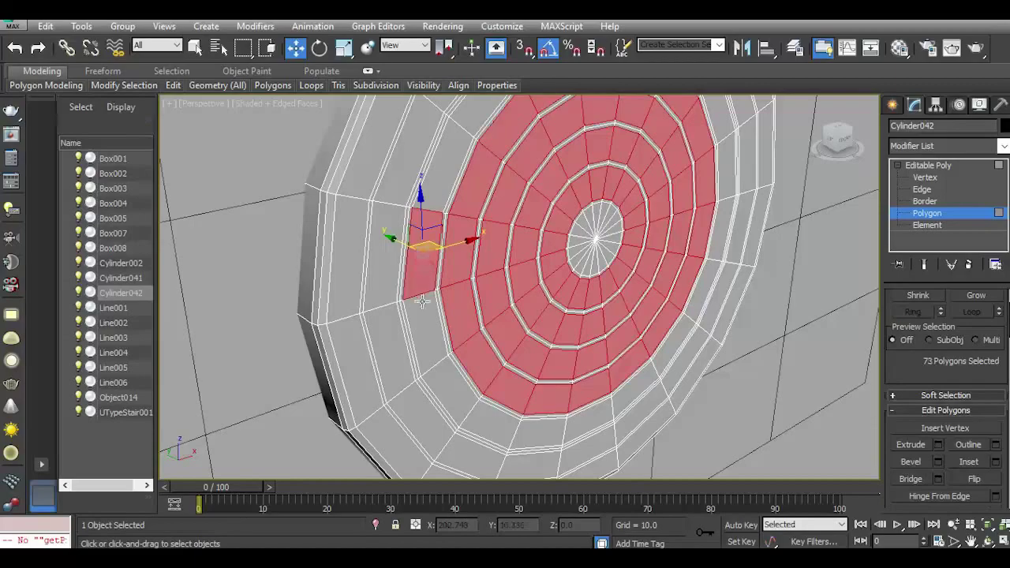
{"action": "left_click", "coordinate": [422, 296], "text": "ctrl+shift"}
{"action": "left_click", "coordinate": [390, 268], "text": "ctrl"}
{"action": "left_click", "coordinate": [387, 316], "text": "ctrl+shift"}
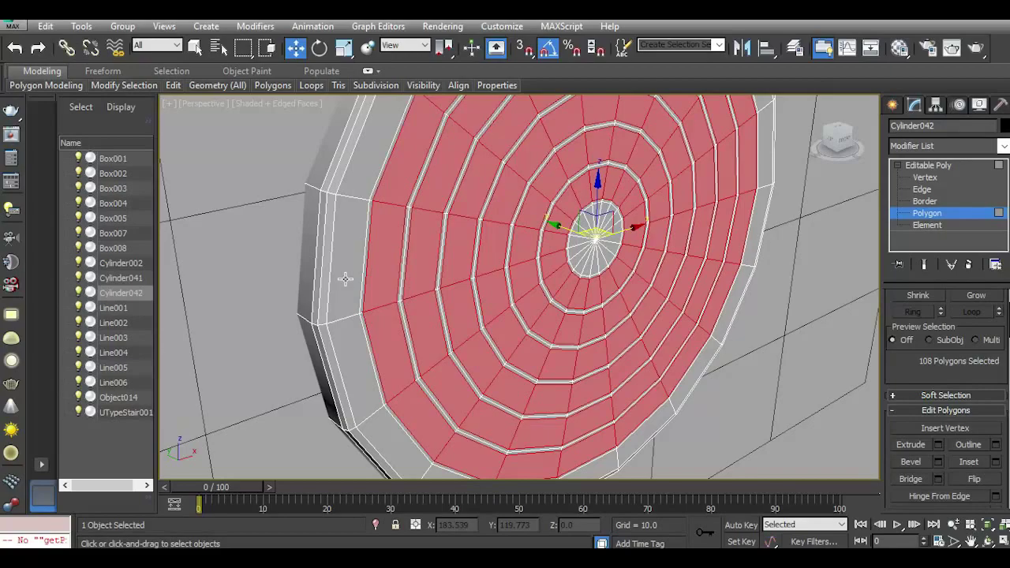
Extrude the six selected polygon rings of the fan grille by a height of 0.04.
{"action": "left_click", "coordinate": [938, 446]}
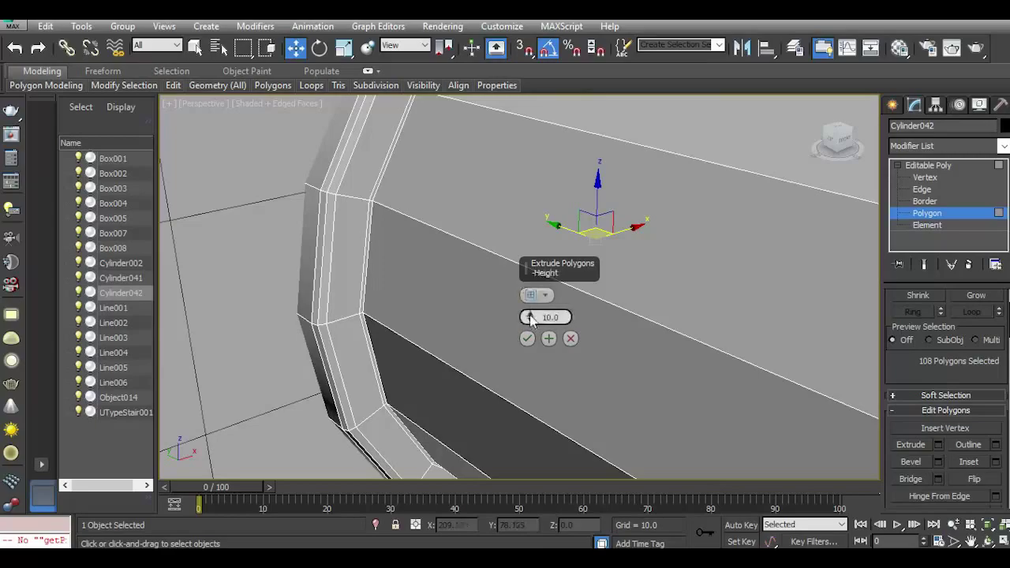
{"action": "left_click_drag", "start_coordinate": [529, 330], "coordinate": [524, 357]}
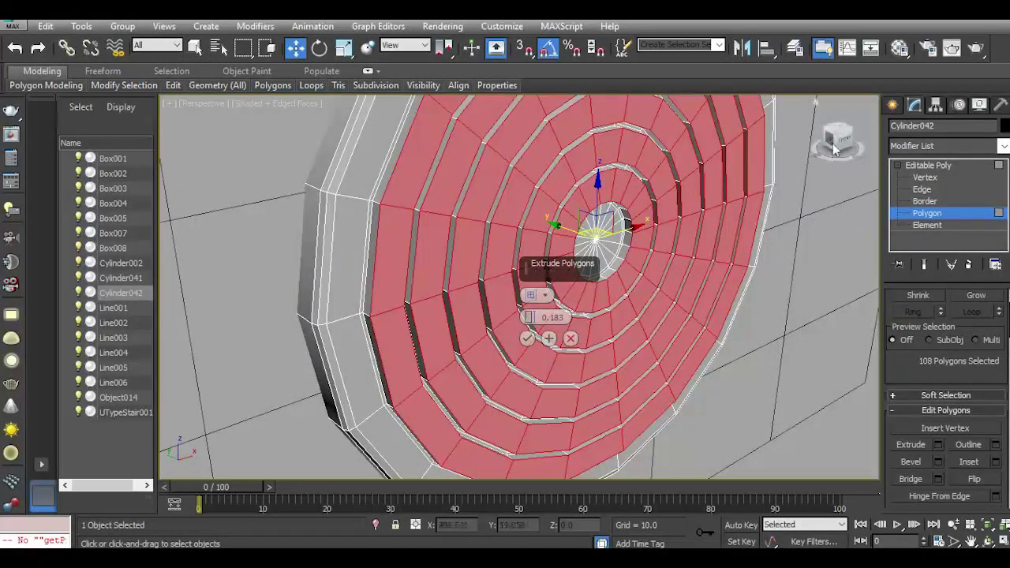
{"action": "left_click_drag", "start_coordinate": [836, 141], "coordinate": [808, 162]}
{"action": "middle_click_drag", "start_coordinate": [852, 394], "coordinate": [678, 256]}
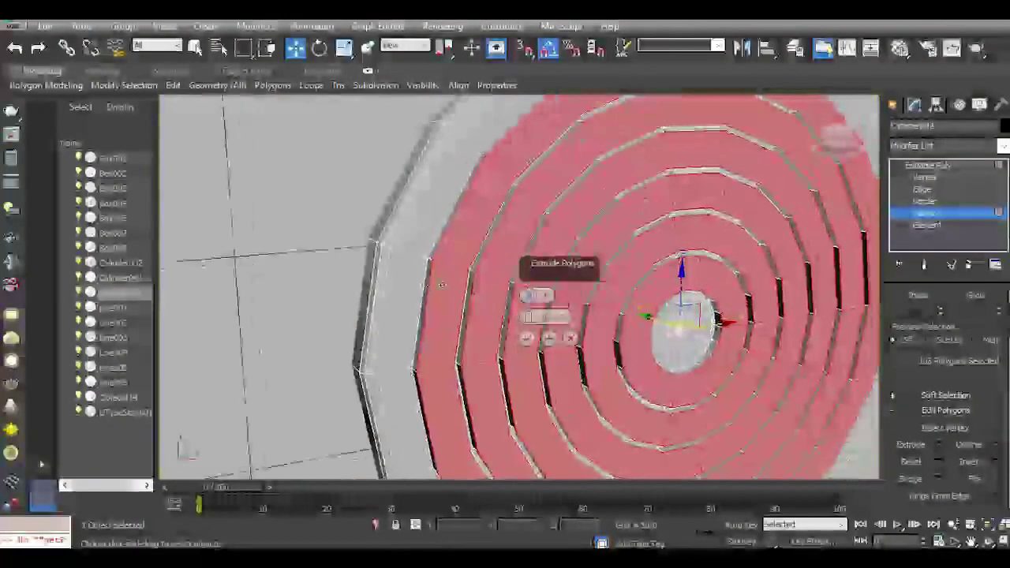
{"action": "scroll", "coordinate": [442, 292], "scroll_direction": "up", "scroll_amount": 6}
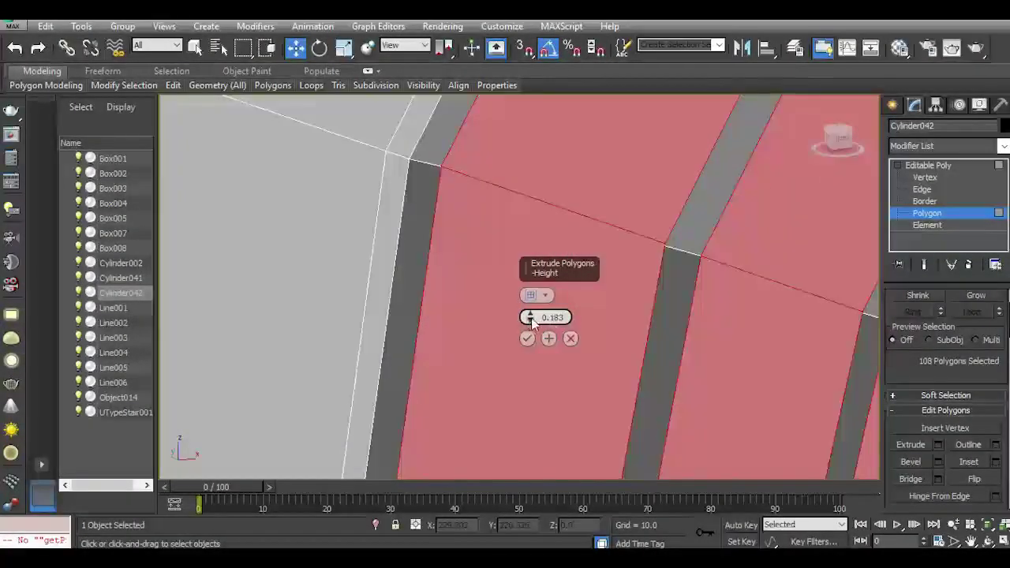
{"action": "left_click_drag", "start_coordinate": [531, 324], "coordinate": [532, 320]}
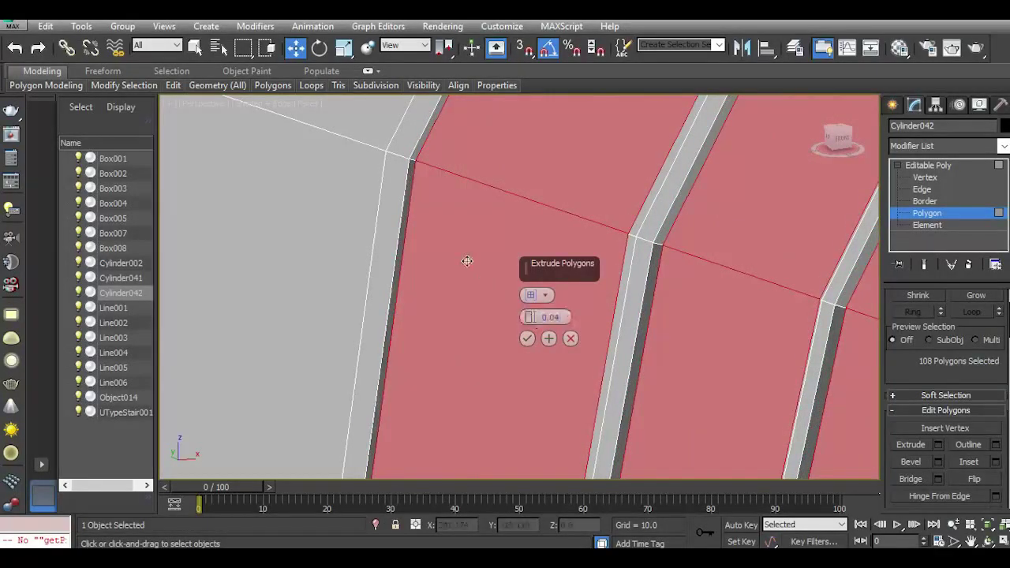
{"action": "scroll", "coordinate": [467, 261], "scroll_direction": "down", "scroll_amount": 8}
{"action": "left_click_drag", "start_coordinate": [848, 135], "coordinate": [867, 142]}
{"action": "middle_click_drag", "start_coordinate": [272, 204], "coordinate": [409, 240]}
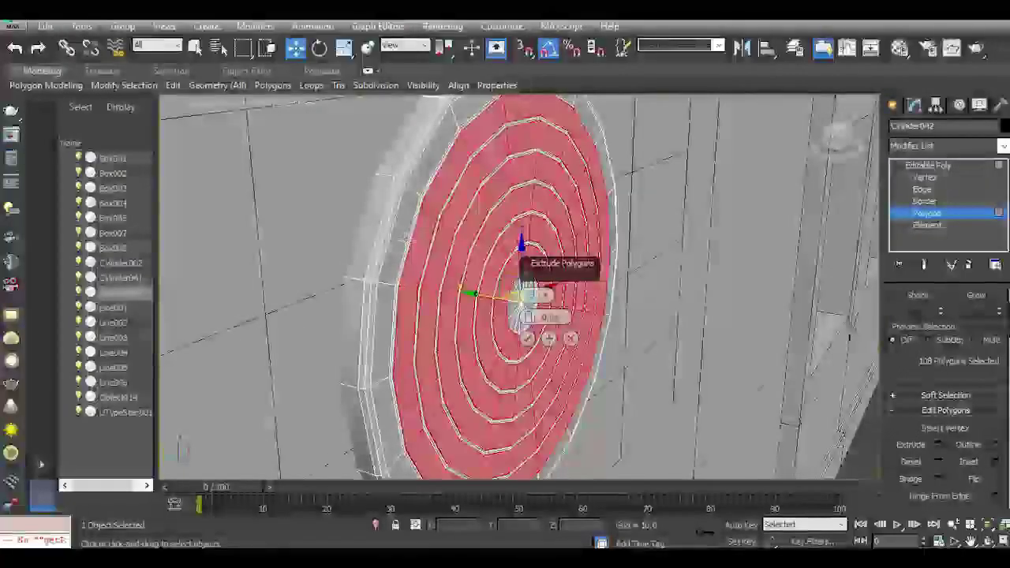
{"action": "scroll", "coordinate": [409, 239], "scroll_direction": "up", "scroll_amount": 4}
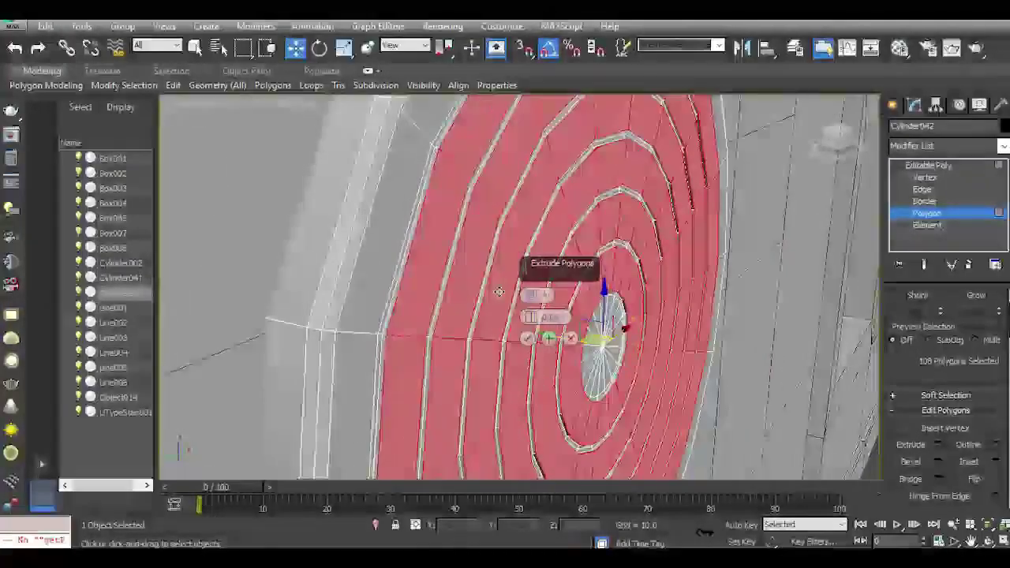
{"action": "left_click", "coordinate": [527, 339]}
Inset the outermost flat polygon ring beside the rim by 0.05 and extrude it by 0.04.
{"action": "left_click", "coordinate": [366, 286]}
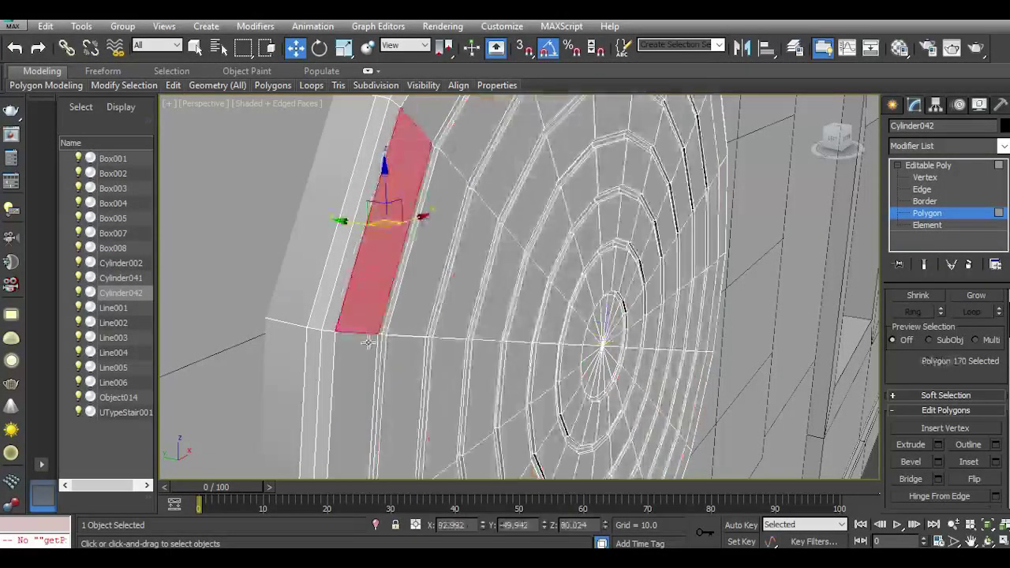
{"action": "left_click", "coordinate": [364, 344], "text": "shift"}
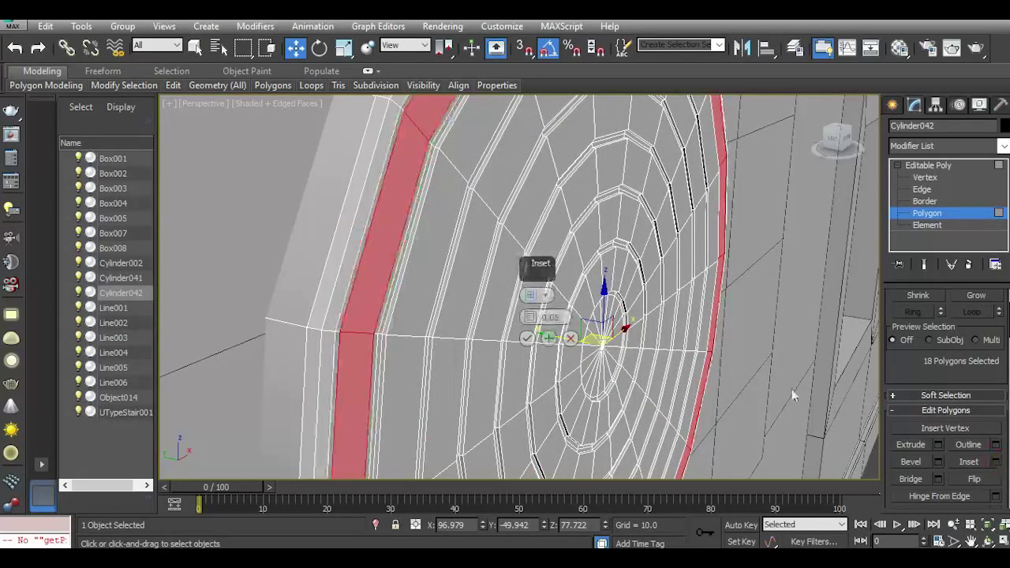
{"action": "left_click", "coordinate": [528, 339]}
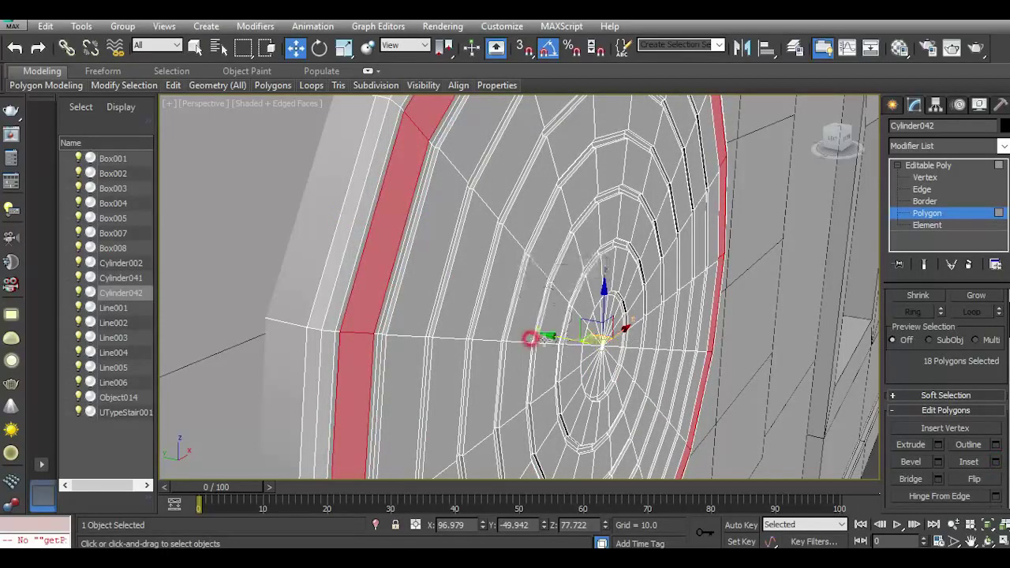
{"action": "left_click", "coordinate": [938, 445]}
{"action": "left_click", "coordinate": [528, 338]}
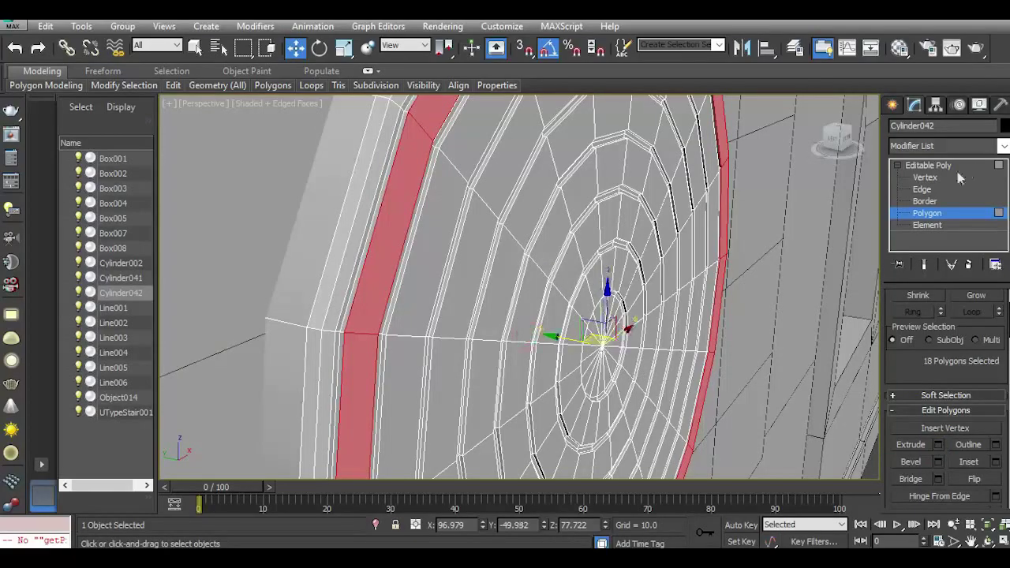
Remove the raised inner edge loop of the outermost grille ring together with its vertices.
{"action": "left_click", "coordinate": [927, 190]}
{"action": "left_click_drag", "start_coordinate": [840, 145], "coordinate": [820, 146]}
{"action": "middle_click_drag", "start_coordinate": [710, 259], "coordinate": [457, 221]}
{"action": "double_click", "coordinate": [540, 280]}
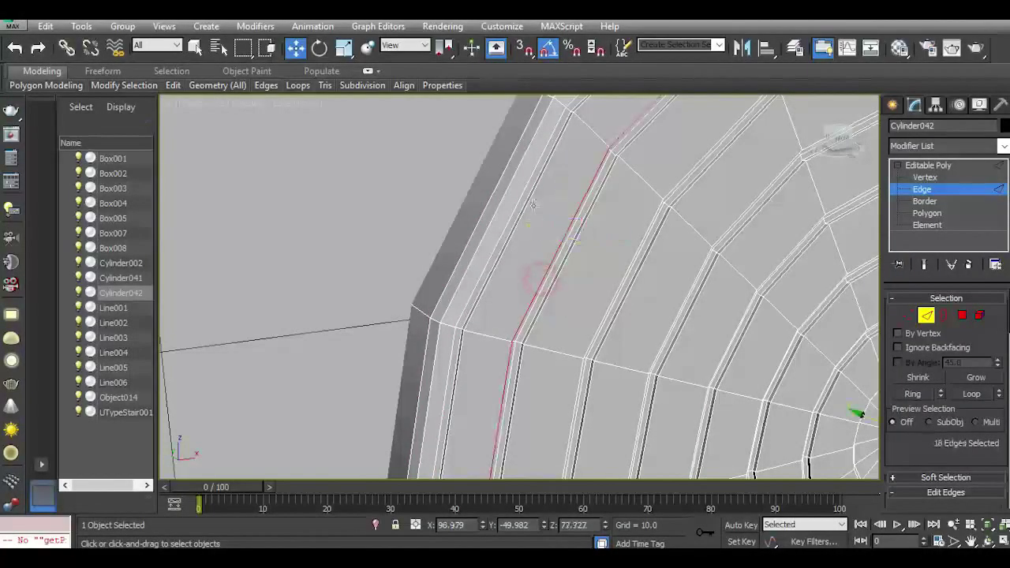
{"action": "scroll", "coordinate": [583, 280], "scroll_direction": "down", "scroll_amount": 5}
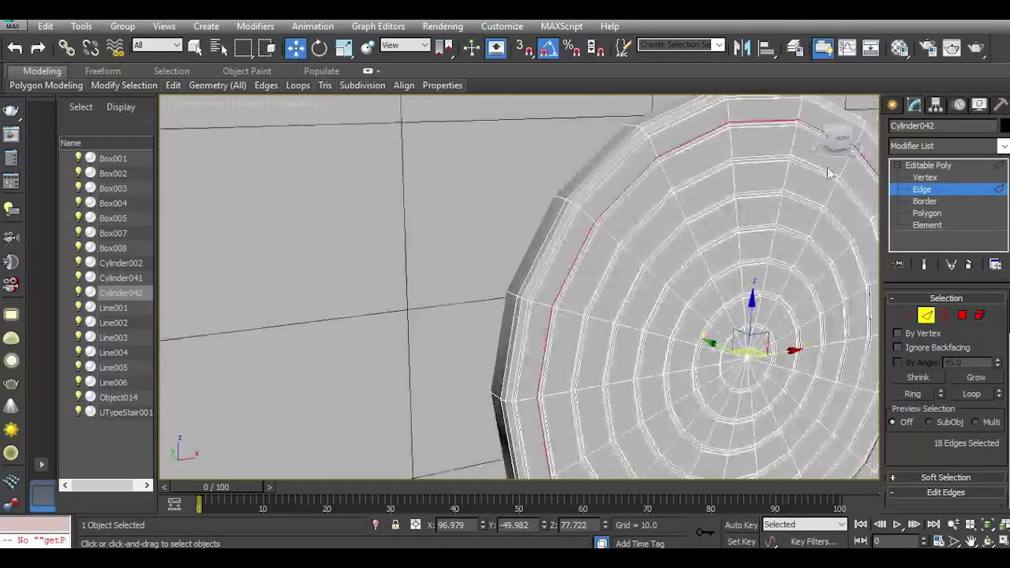
{"action": "left_click", "coordinate": [841, 139]}
{"action": "middle_click_drag", "start_coordinate": [799, 348], "coordinate": [538, 236]}
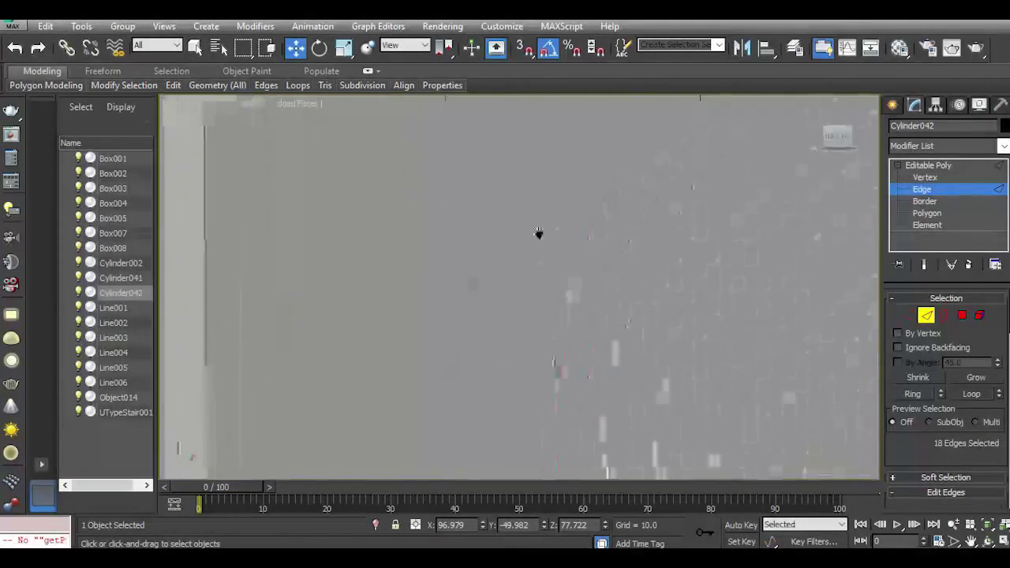
{"action": "scroll", "coordinate": [596, 227], "scroll_direction": "up", "scroll_amount": 4}
{"action": "scroll", "coordinate": [579, 244], "scroll_direction": "up", "scroll_amount": 2}
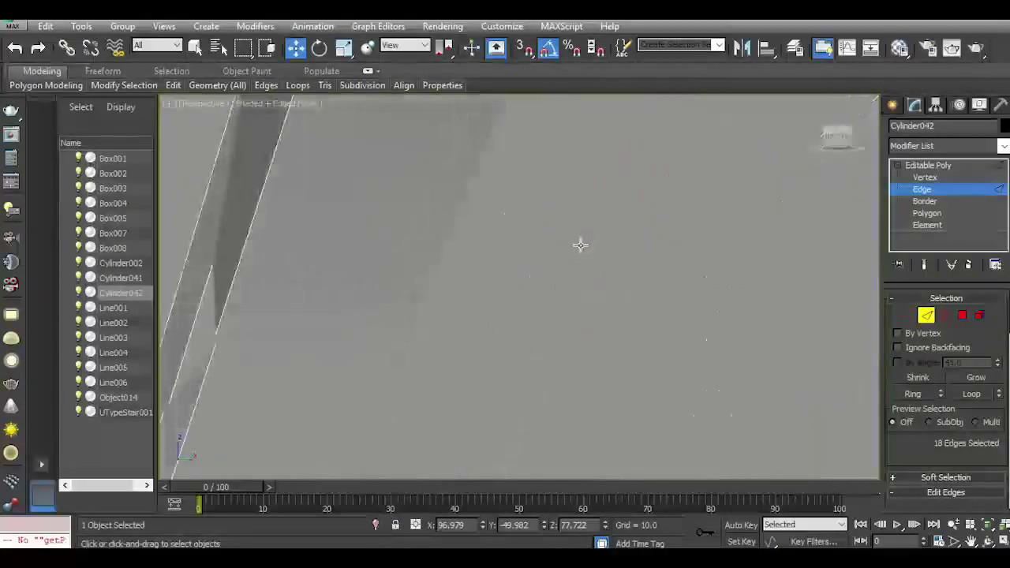
{"action": "scroll", "coordinate": [579, 246], "scroll_direction": "down", "scroll_amount": 1}
{"action": "key", "text": "ctrl+BackSpace"}
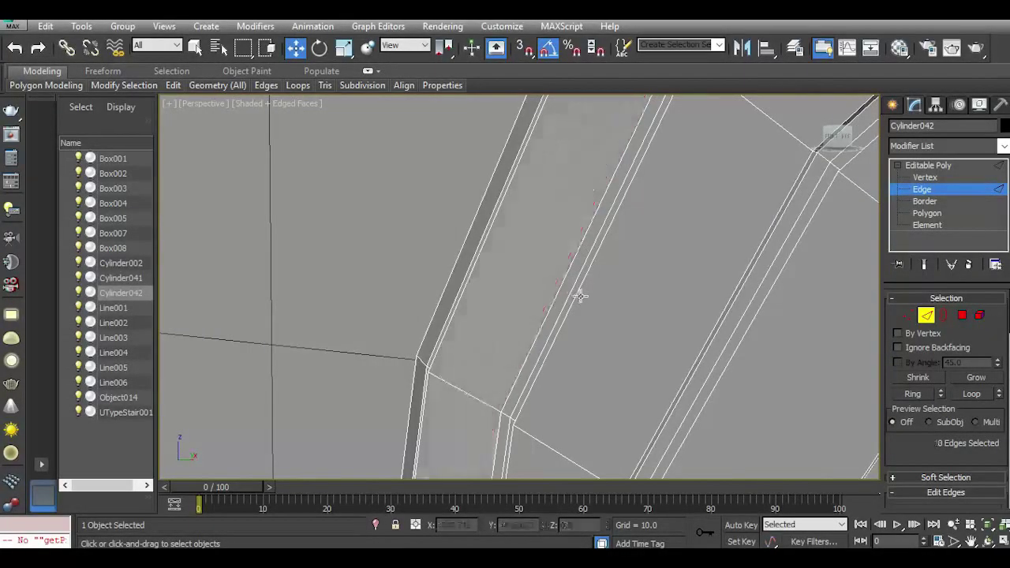
Select the raised inner edge loops of the remaining six grille rings and remove them together with their vertices.
{"action": "scroll", "coordinate": [488, 275], "scroll_direction": "down", "scroll_amount": 3}
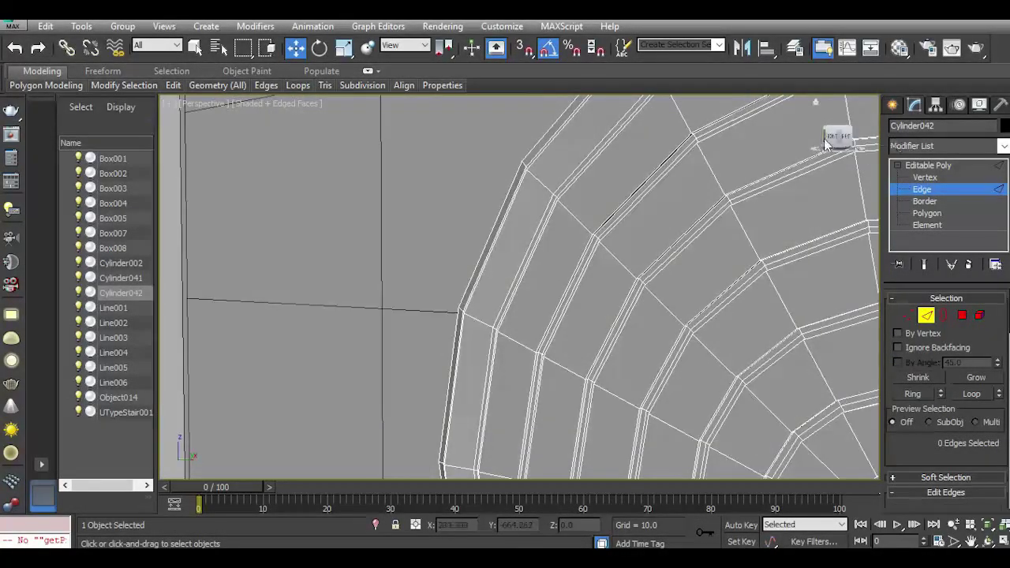
{"action": "left_click_drag", "start_coordinate": [827, 142], "coordinate": [856, 138]}
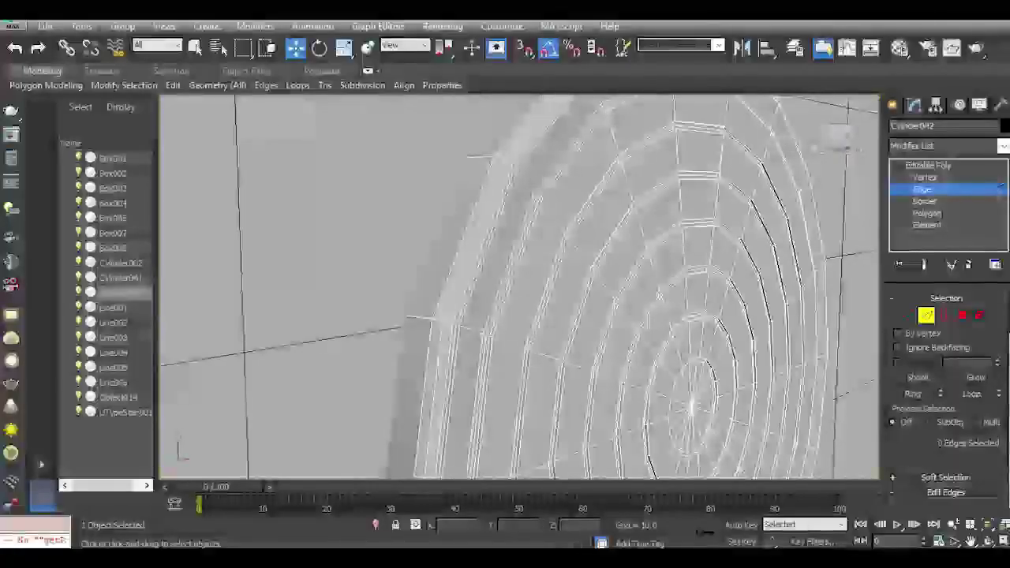
{"action": "scroll", "coordinate": [515, 186], "scroll_direction": "up", "scroll_amount": 5}
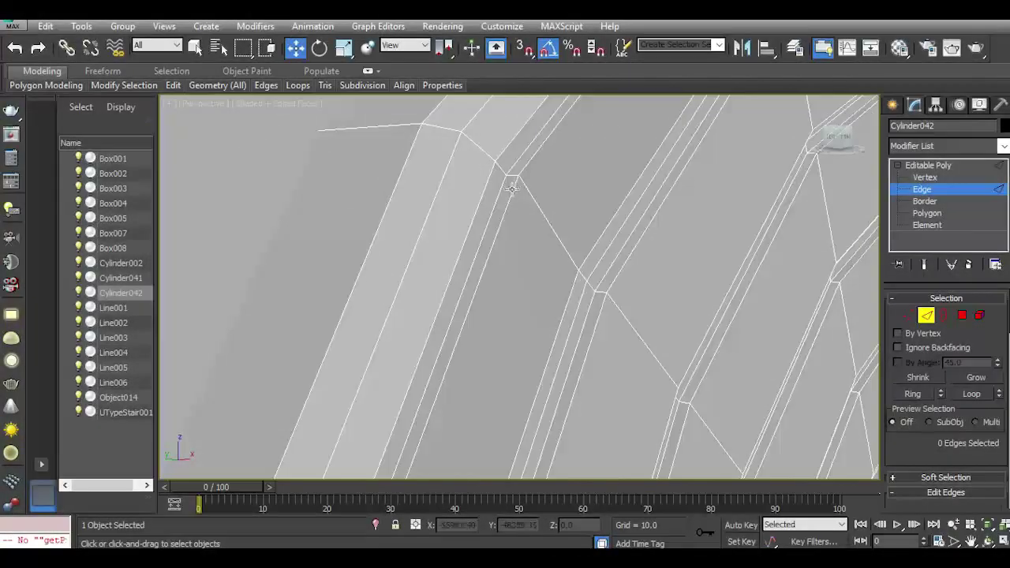
{"action": "double_click", "coordinate": [511, 189]}
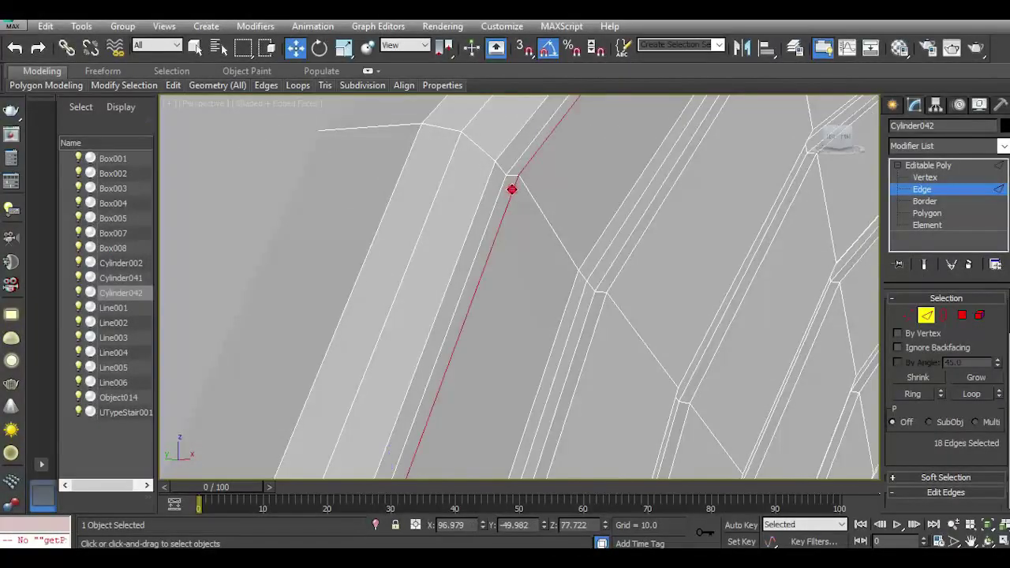
{"action": "left_click", "coordinate": [688, 358]}
{"action": "middle_click_drag", "start_coordinate": [721, 377], "coordinate": [548, 255]}
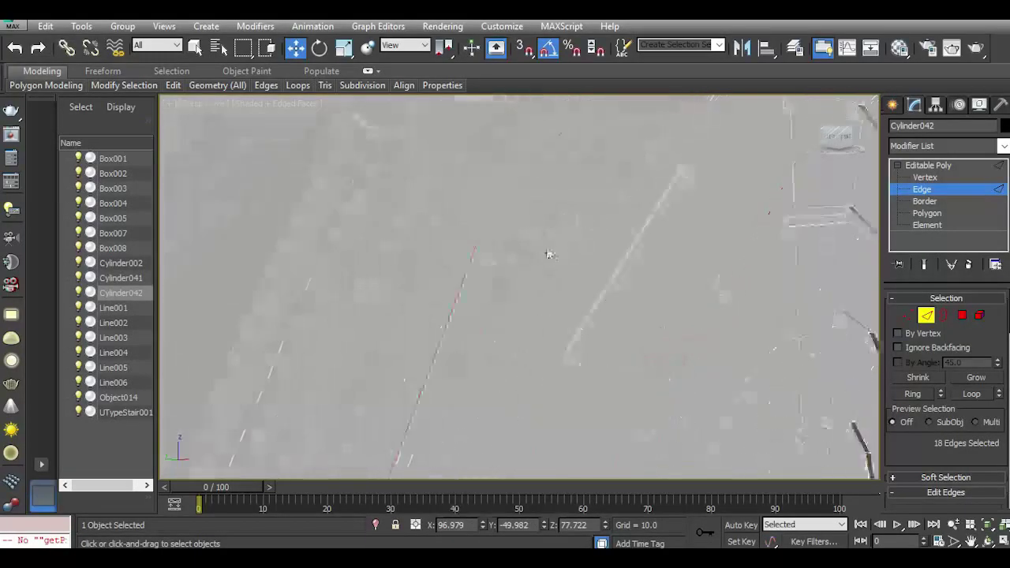
{"action": "double_click", "coordinate": [580, 319], "text": "ctrl"}
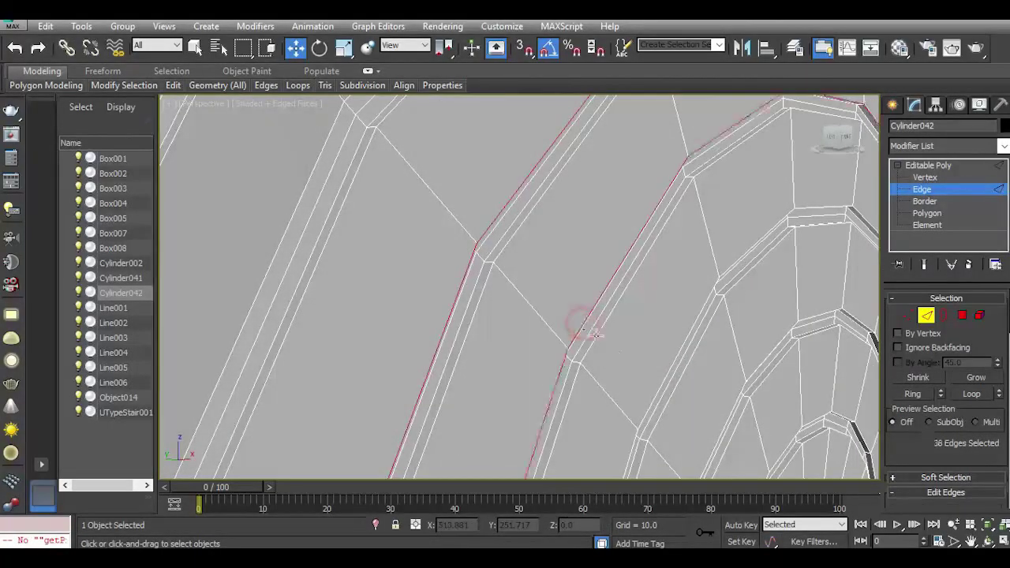
{"action": "double_click", "coordinate": [655, 389], "text": "ctrl"}
{"action": "middle_click_drag", "start_coordinate": [677, 403], "coordinate": [547, 277]}
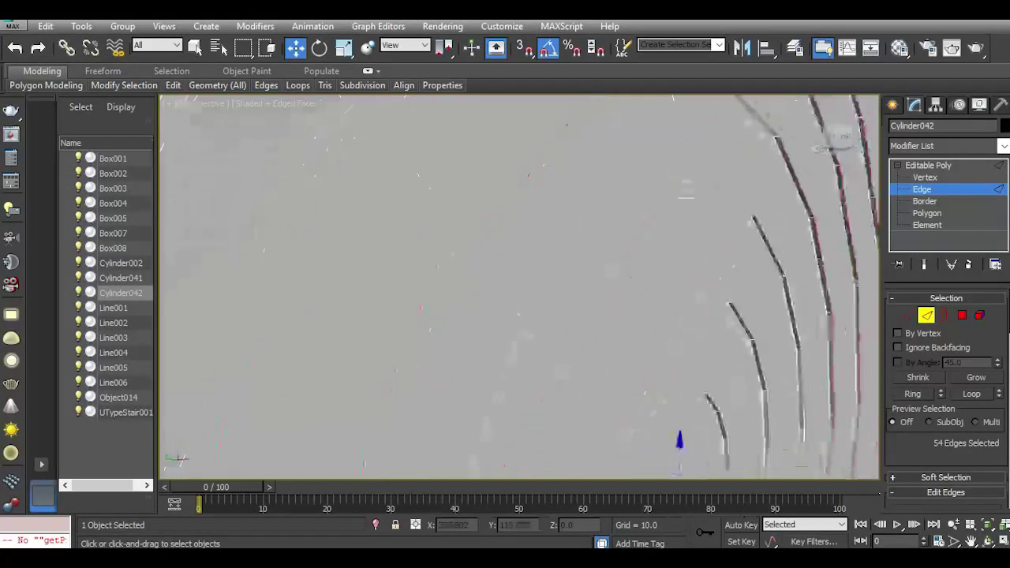
{"action": "double_click", "coordinate": [549, 280], "text": "ctrl"}
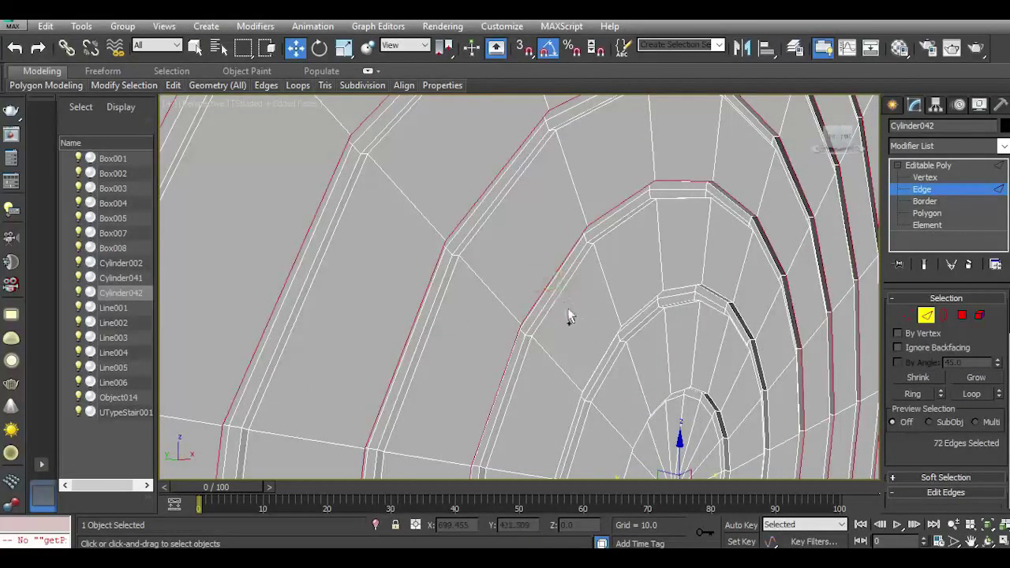
{"action": "double_click", "coordinate": [596, 363], "text": "ctrl"}
{"action": "middle_click_drag", "start_coordinate": [597, 353], "coordinate": [544, 229]}
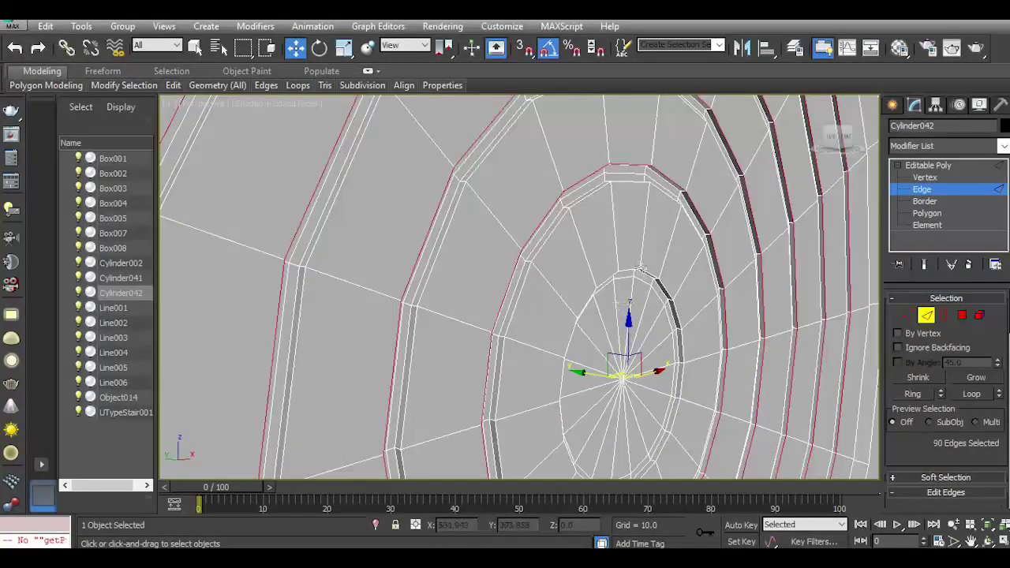
{"action": "double_click", "coordinate": [627, 271], "text": "ctrl"}
{"action": "key", "text": "ctrl+BackSpace"}
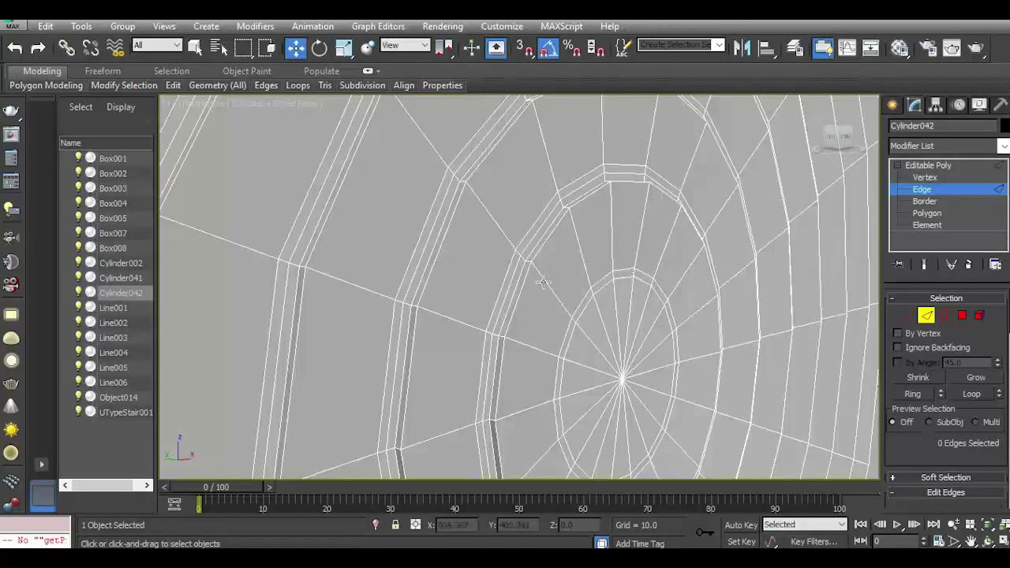
Select the outer edge loops of the five outermost raised grille rings.
{"action": "scroll", "coordinate": [543, 281], "scroll_direction": "down", "scroll_amount": 4}
{"action": "scroll", "coordinate": [450, 127], "scroll_direction": "up", "scroll_amount": 4}
{"action": "middle_click_drag", "start_coordinate": [450, 127], "coordinate": [568, 133], "text": "alt"}
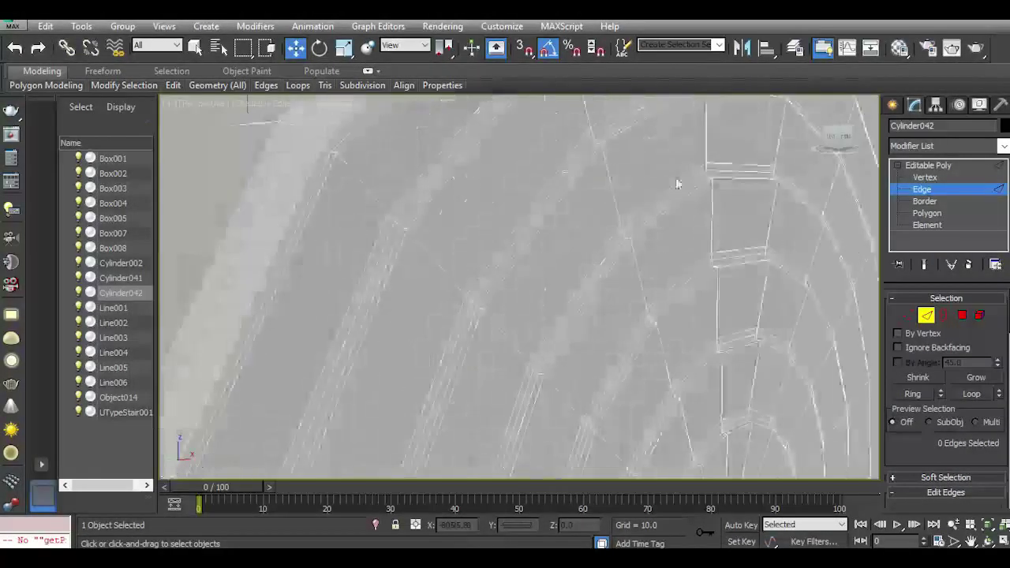
{"action": "double_click", "coordinate": [348, 139]}
{"action": "double_click", "coordinate": [412, 219], "text": "ctrl"}
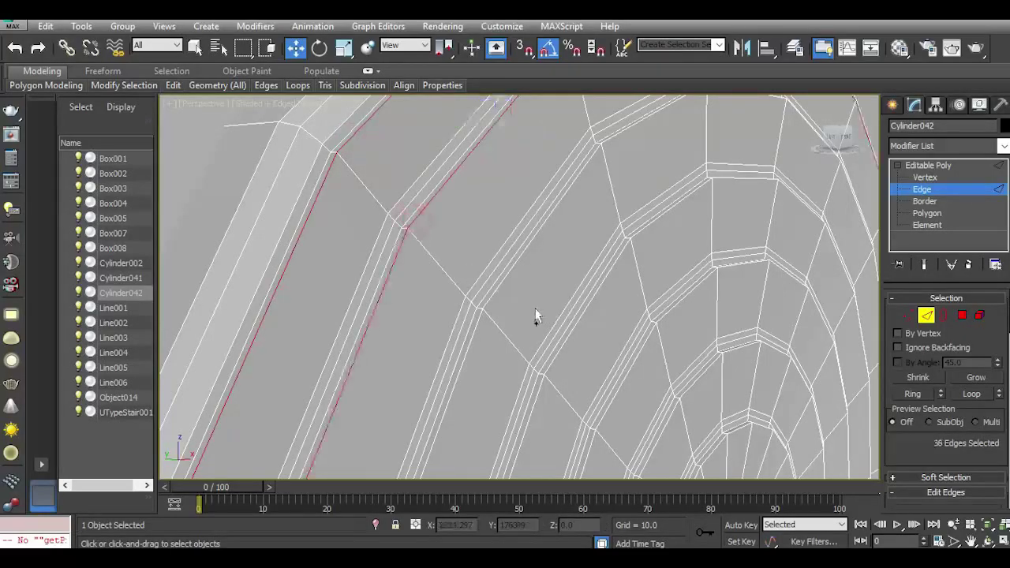
{"action": "double_click", "coordinate": [499, 288], "text": "ctrl"}
{"action": "double_click", "coordinate": [561, 354], "text": "ctrl"}
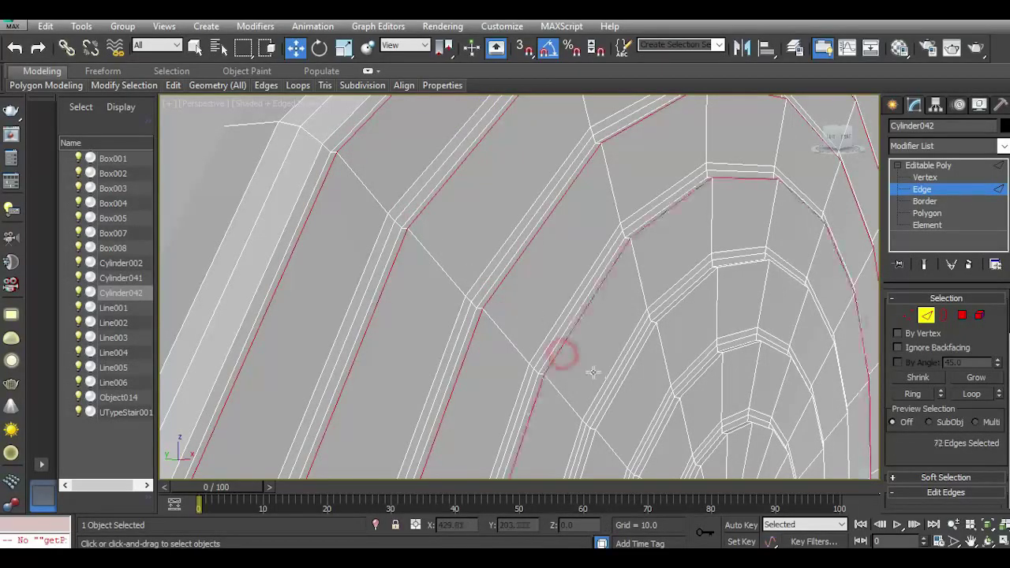
{"action": "middle_click_drag", "start_coordinate": [595, 372], "coordinate": [482, 200]}
{"action": "double_click", "coordinate": [532, 277], "text": "ctrl"}
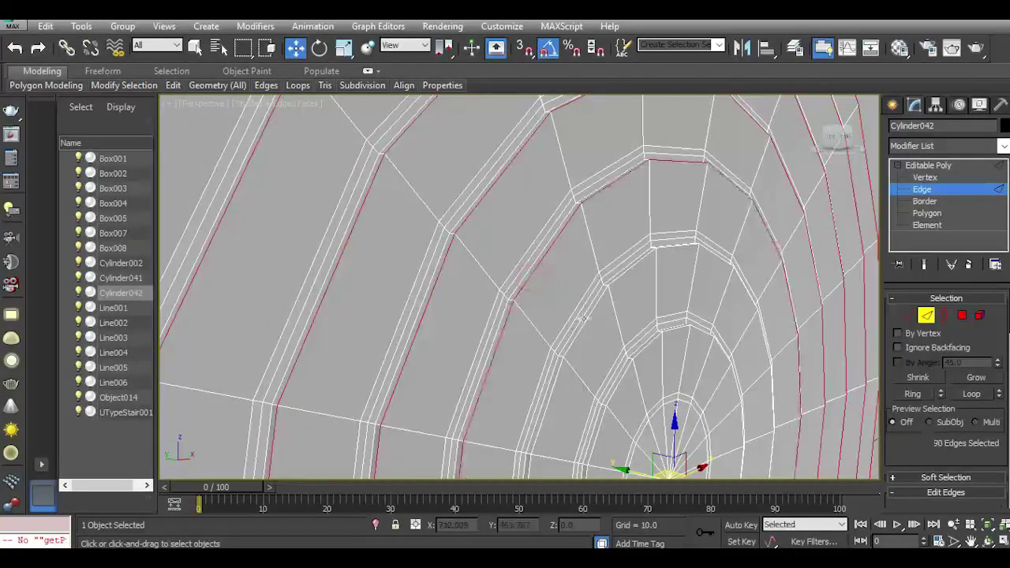
{"action": "left_click", "coordinate": [589, 323], "text": "ctrl"}
{"action": "double_click", "coordinate": [589, 324], "text": "ctrl"}
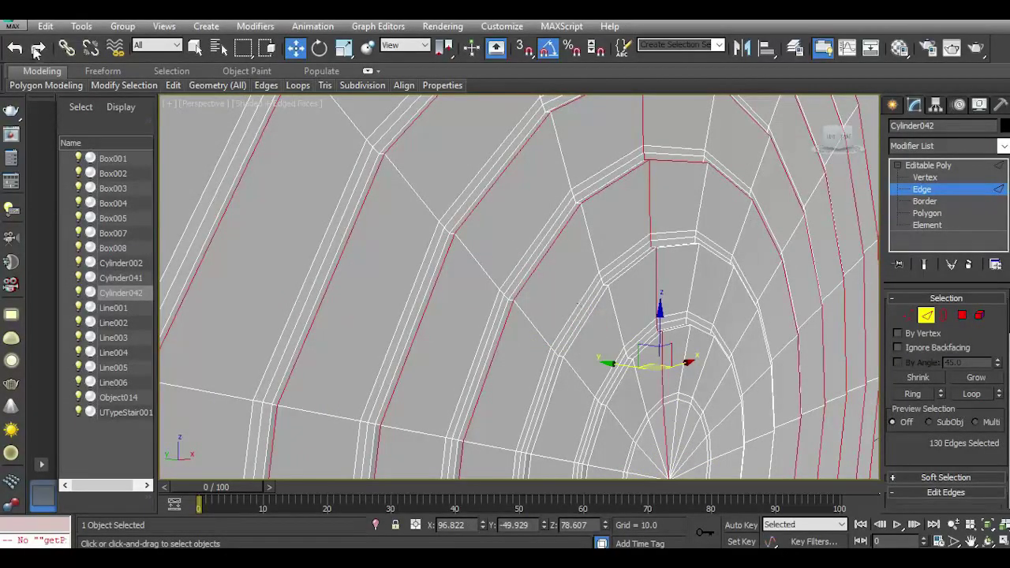
{"action": "left_click", "coordinate": [17, 49]}
{"action": "left_click", "coordinate": [18, 49]}
Add the outer edge loops of the two innermost grille rings to the selection and move all seven about -0.065 along Y.
{"action": "double_click", "coordinate": [584, 319], "text": "ctrl"}
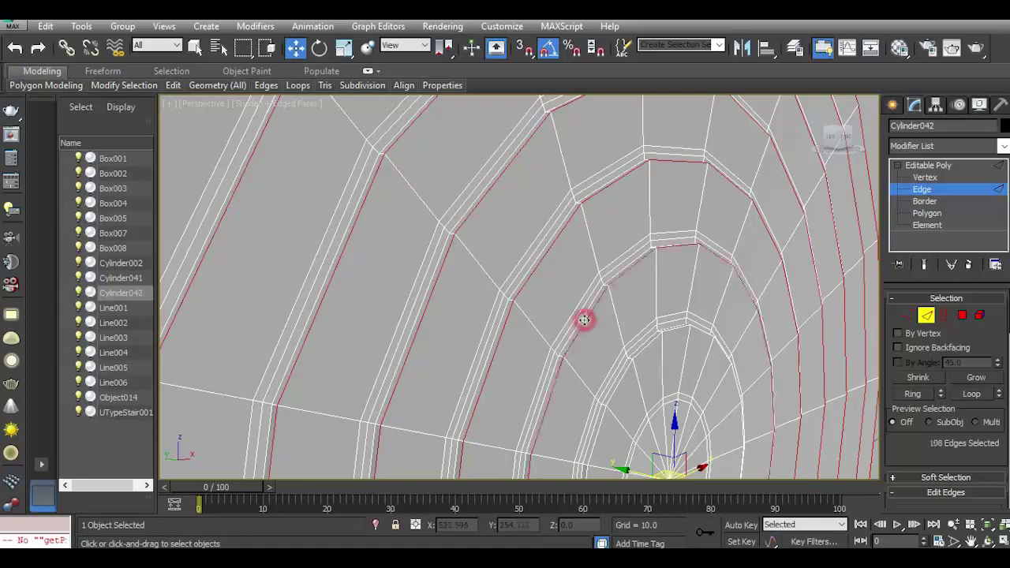
{"action": "double_click", "coordinate": [640, 351], "text": "ctrl"}
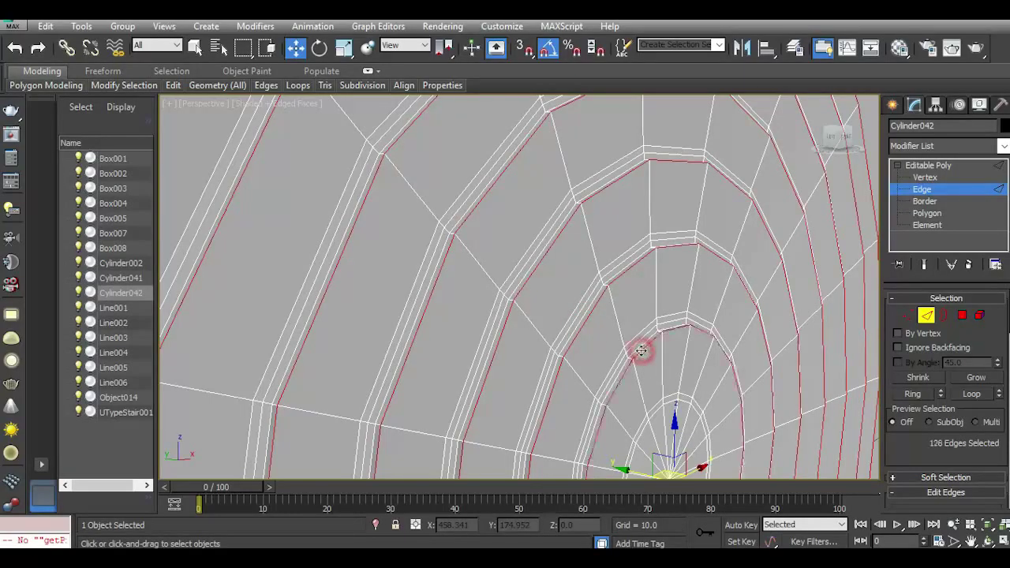
{"action": "middle_click_drag", "start_coordinate": [655, 351], "coordinate": [621, 282]}
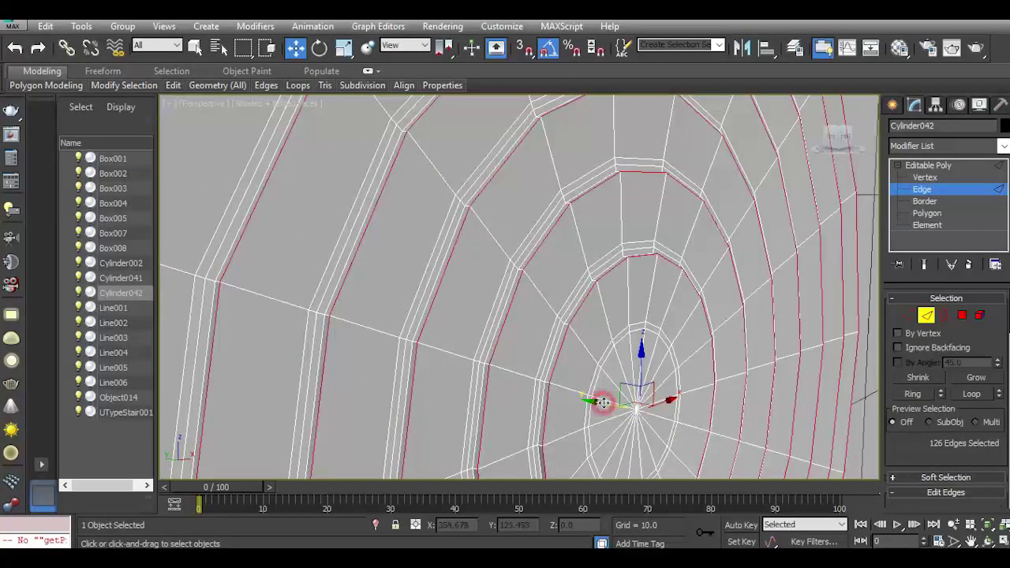
{"action": "left_click_drag", "start_coordinate": [602, 403], "coordinate": [610, 401]}
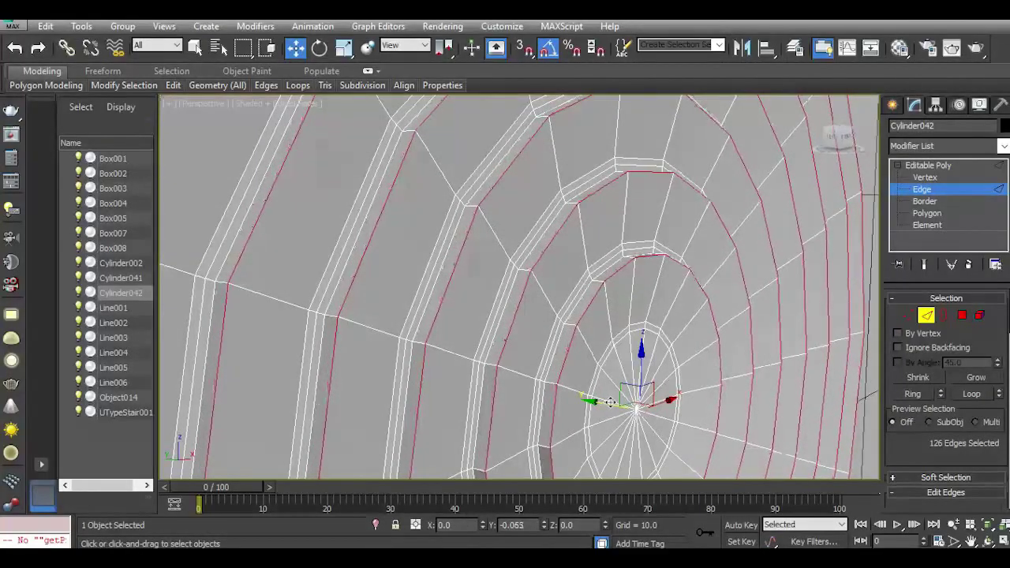
Move the selected outer edge loops of the seven raised grille rings slightly further along Y.
{"action": "scroll", "coordinate": [573, 309], "scroll_direction": "down", "scroll_amount": 5}
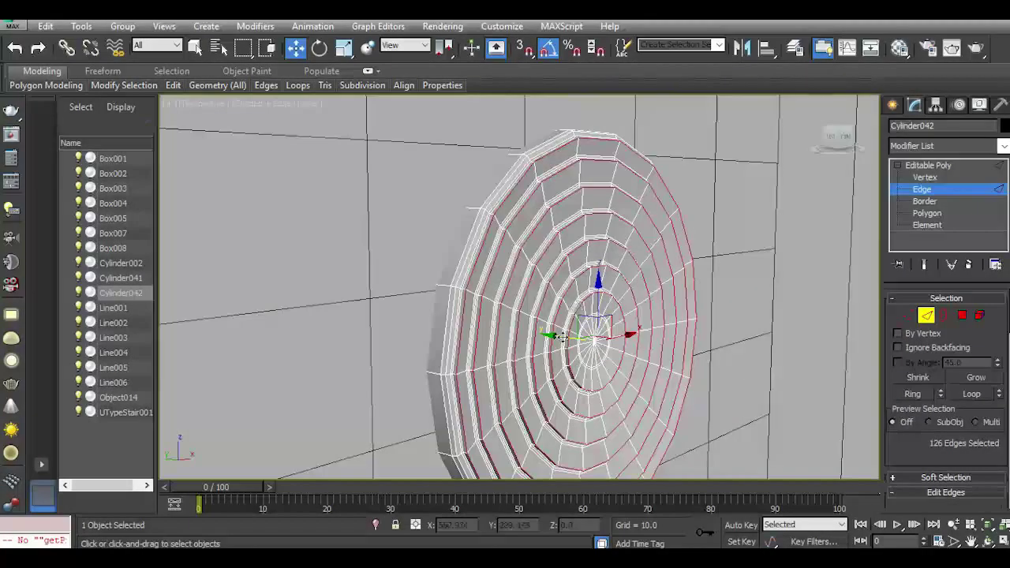
{"action": "scroll", "coordinate": [560, 337], "scroll_direction": "up", "scroll_amount": 4}
{"action": "scroll", "coordinate": [344, 253], "scroll_direction": "up", "scroll_amount": 2}
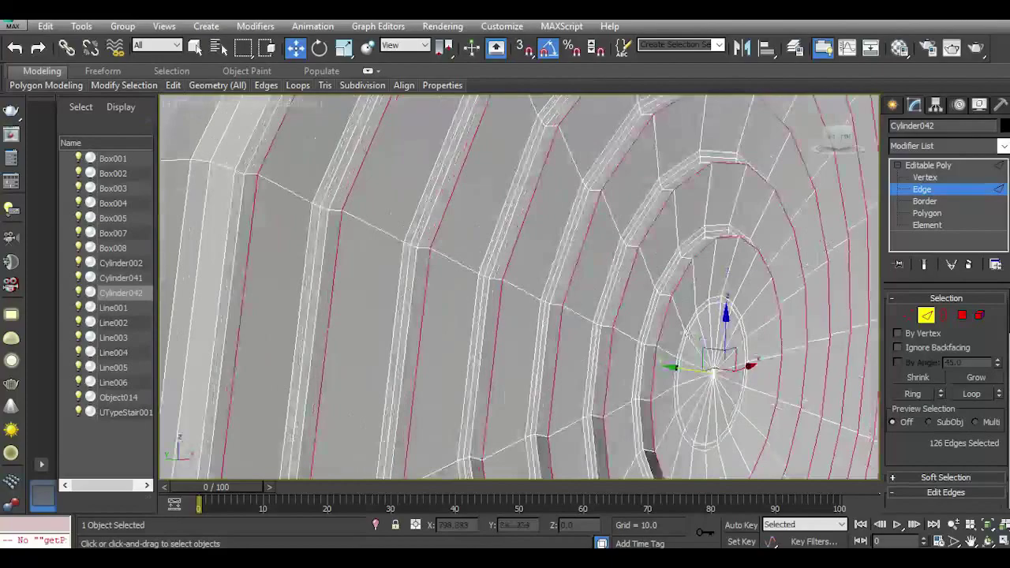
{"action": "scroll", "coordinate": [682, 370], "scroll_direction": "down", "scroll_amount": 4}
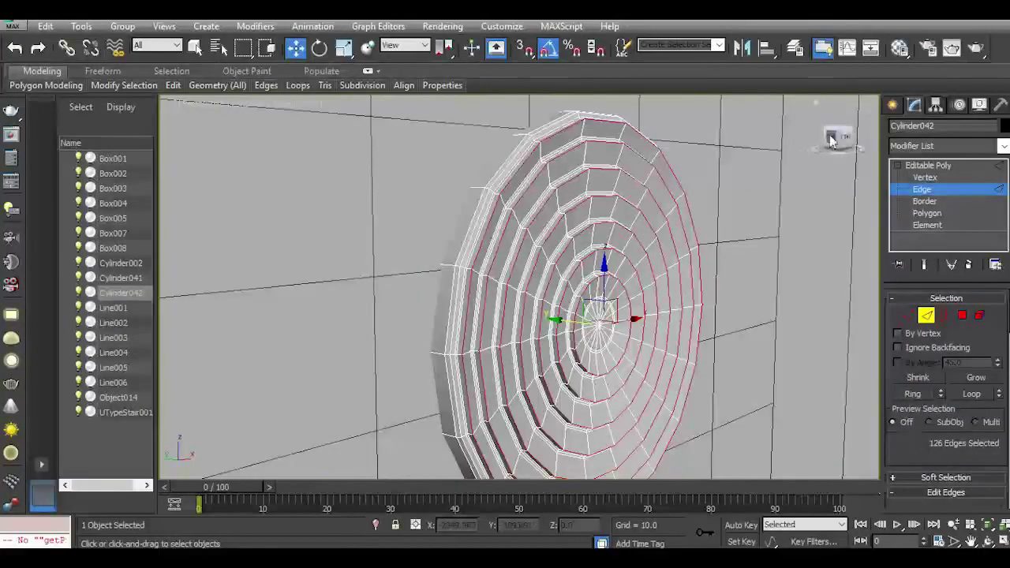
{"action": "left_click_drag", "start_coordinate": [831, 141], "coordinate": [850, 147]}
{"action": "scroll", "coordinate": [625, 359], "scroll_direction": "up", "scroll_amount": 4}
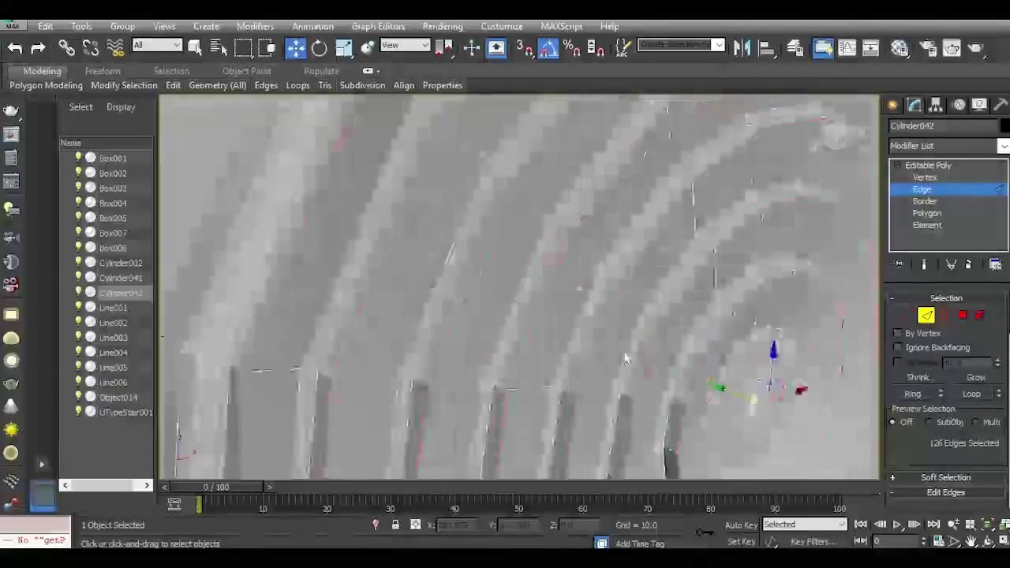
{"action": "left_click_drag", "start_coordinate": [726, 392], "coordinate": [722, 391]}
Chamfer the selected outer ring edge loops with an amount of 0.05 and 1 connecting edge segment.
{"action": "left_click_drag", "start_coordinate": [945, 451], "coordinate": [907, 364]}
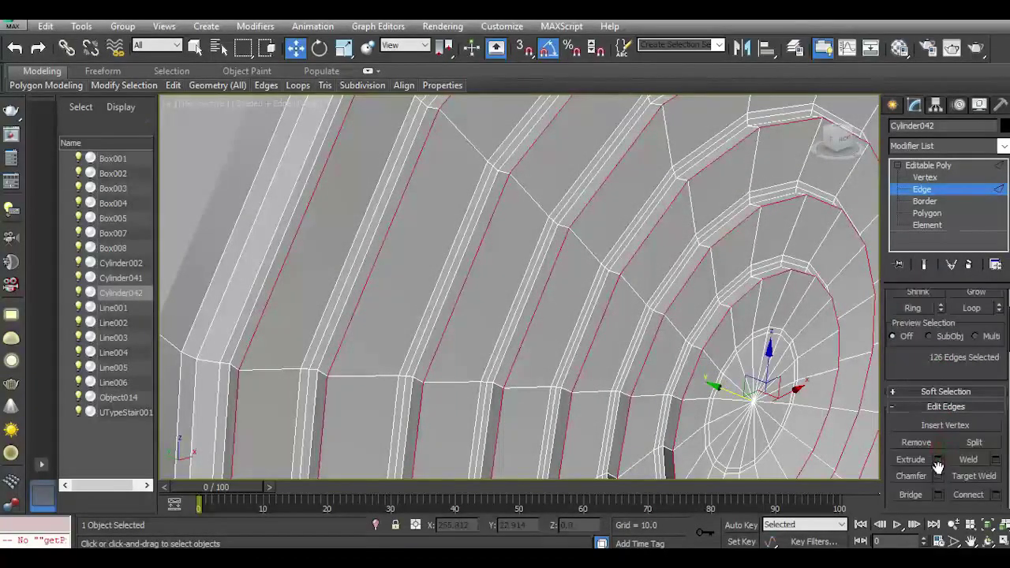
{"action": "left_click", "coordinate": [937, 474]}
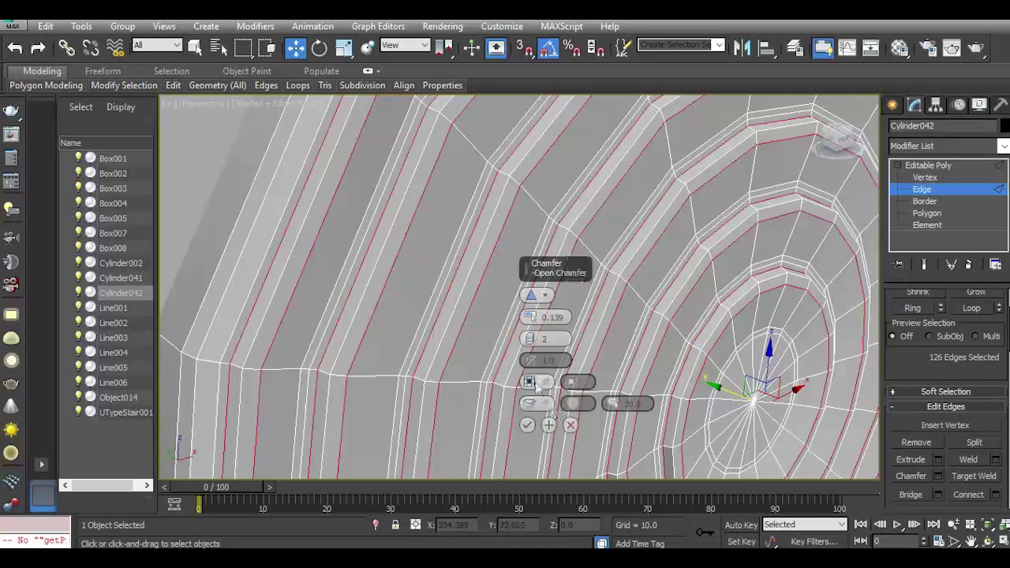
{"action": "left_click", "coordinate": [531, 344]}
{"action": "left_click_drag", "start_coordinate": [530, 322], "coordinate": [530, 306]}
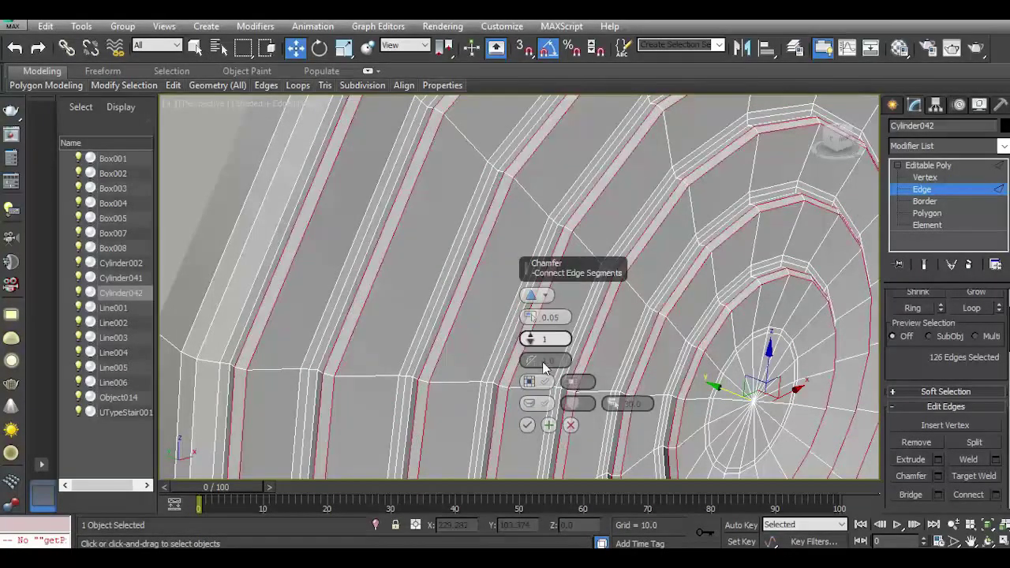
{"action": "left_click", "coordinate": [527, 426]}
{"action": "scroll", "coordinate": [413, 262], "scroll_direction": "down", "scroll_amount": 5}
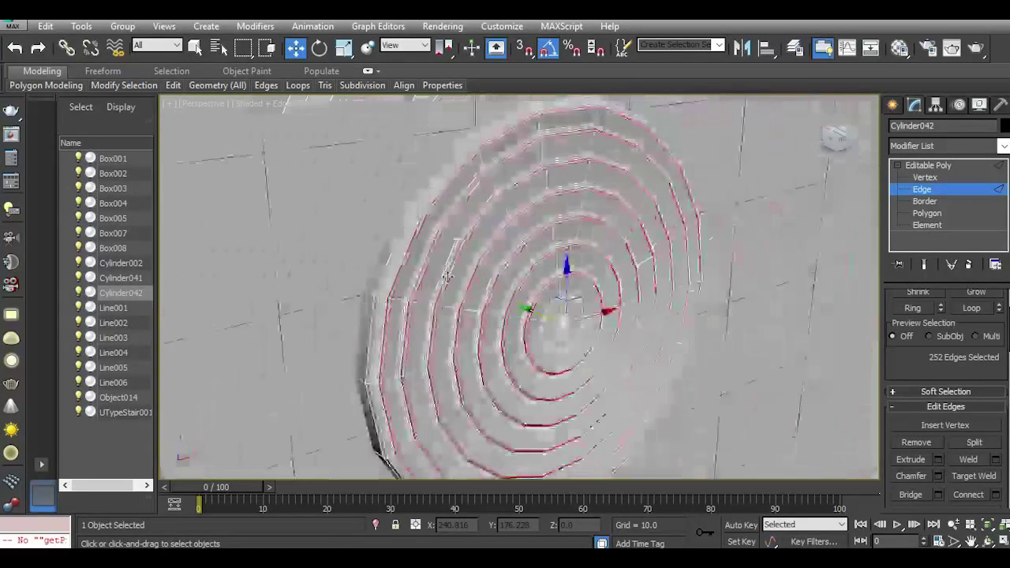
Clear the smoothing groups on all elements of the grille cylinder, exit sub-object editing and deselect the grille.
{"action": "left_click", "coordinate": [937, 226]}
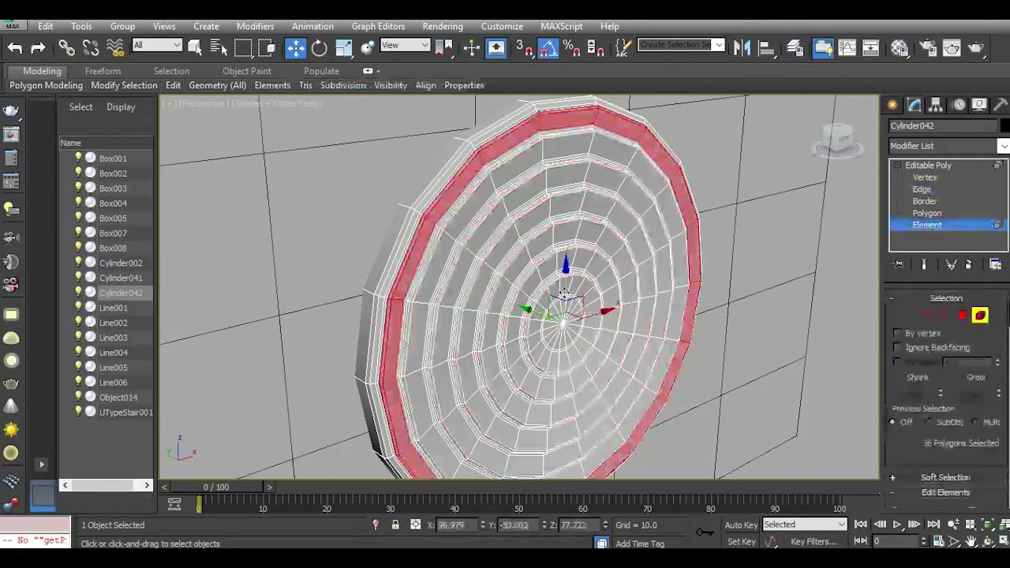
{"action": "key", "text": "ctrl+a"}
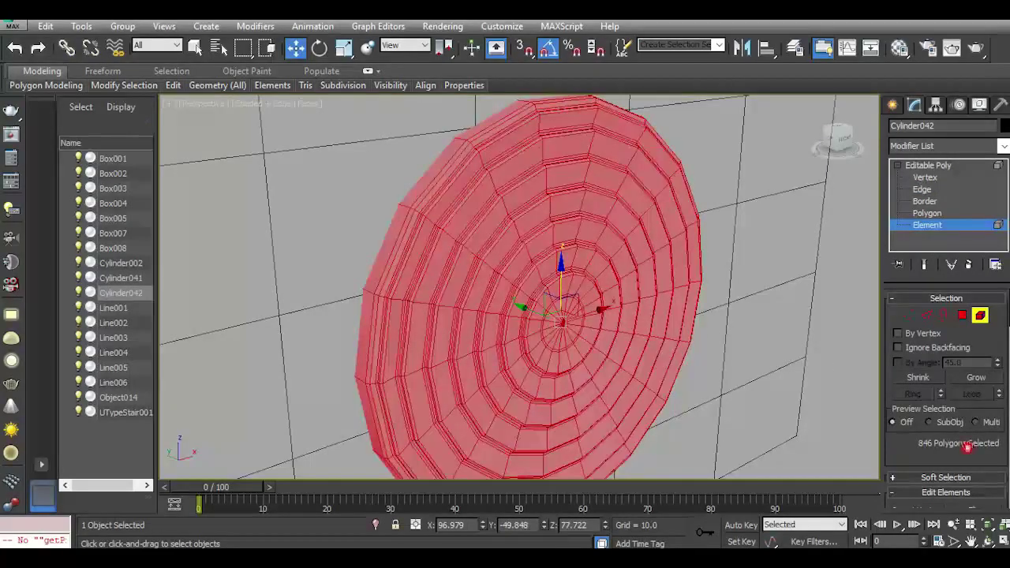
{"action": "left_click_drag", "start_coordinate": [967, 448], "coordinate": [970, 260]}
{"action": "left_click_drag", "start_coordinate": [997, 443], "coordinate": [940, 240]}
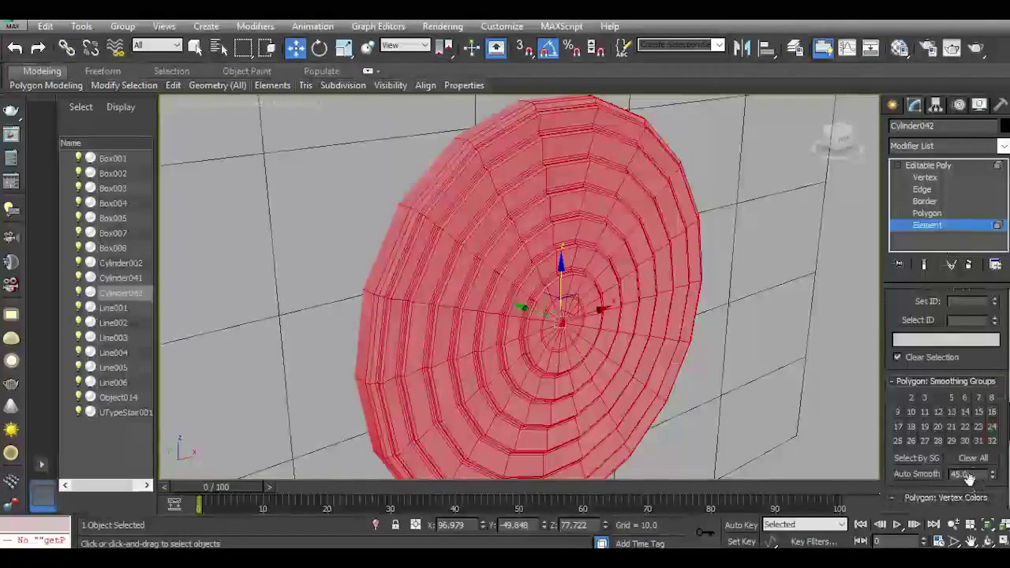
{"action": "left_click", "coordinate": [974, 462]}
{"action": "left_click", "coordinate": [929, 166]}
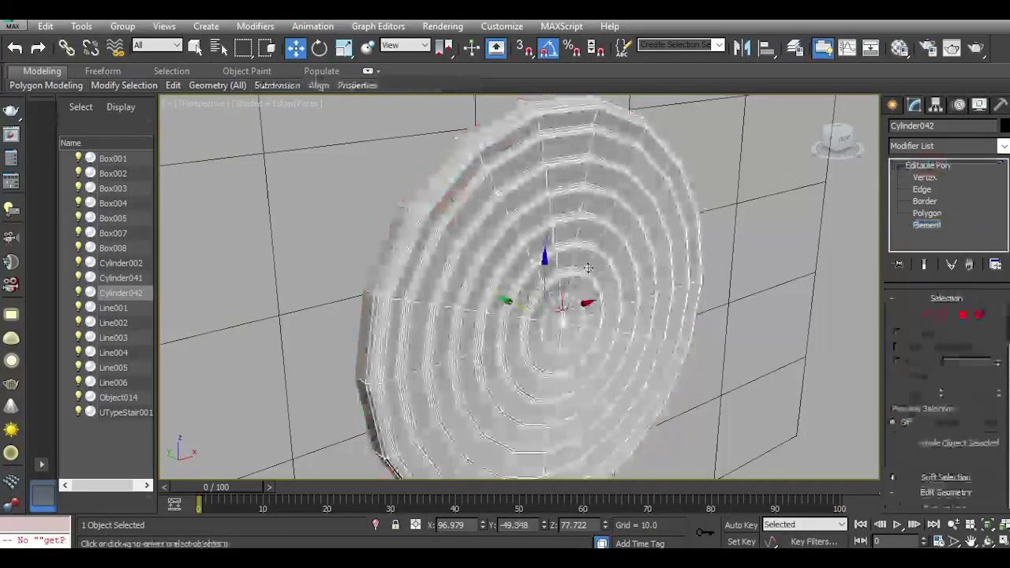
{"action": "scroll", "coordinate": [581, 314], "scroll_direction": "down", "scroll_amount": 6}
{"action": "scroll", "coordinate": [580, 313], "scroll_direction": "down", "scroll_amount": 4}
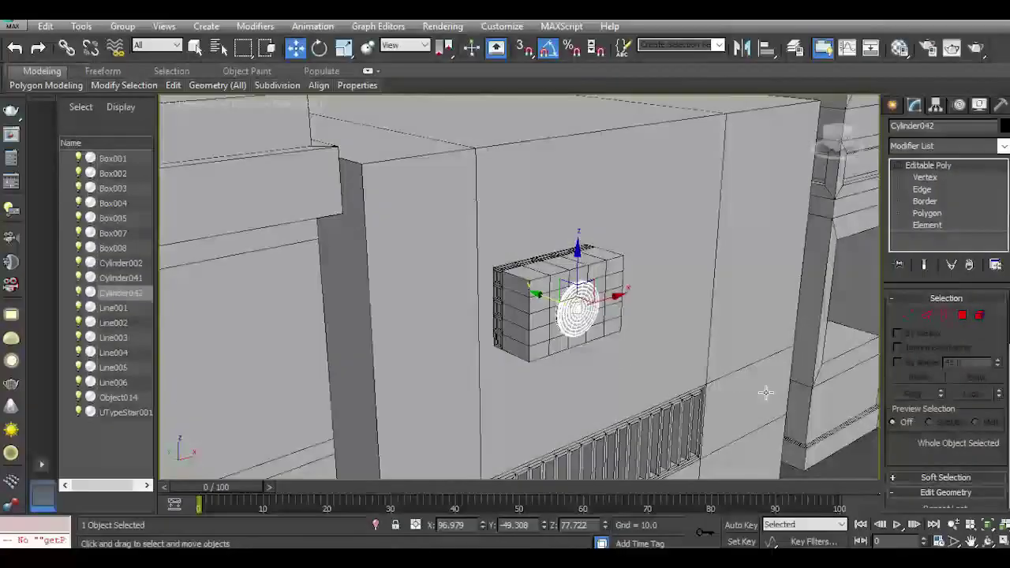
{"action": "left_click", "coordinate": [848, 471]}
Reselect the grille cylinder on the vent box and switch to polygon-level editing.
{"action": "scroll", "coordinate": [567, 310], "scroll_direction": "up", "scroll_amount": 6}
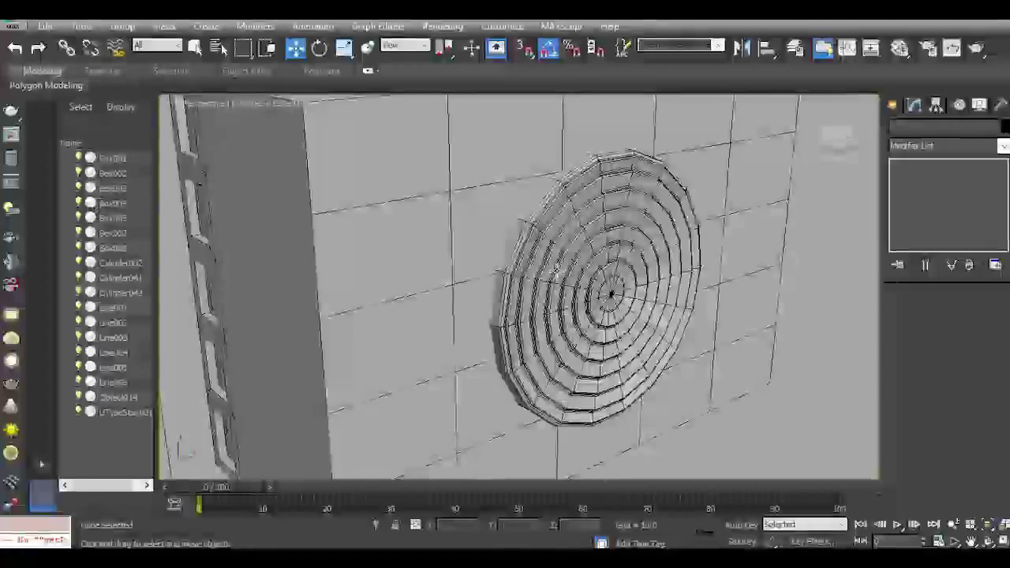
{"action": "scroll", "coordinate": [543, 273], "scroll_direction": "down", "scroll_amount": 5}
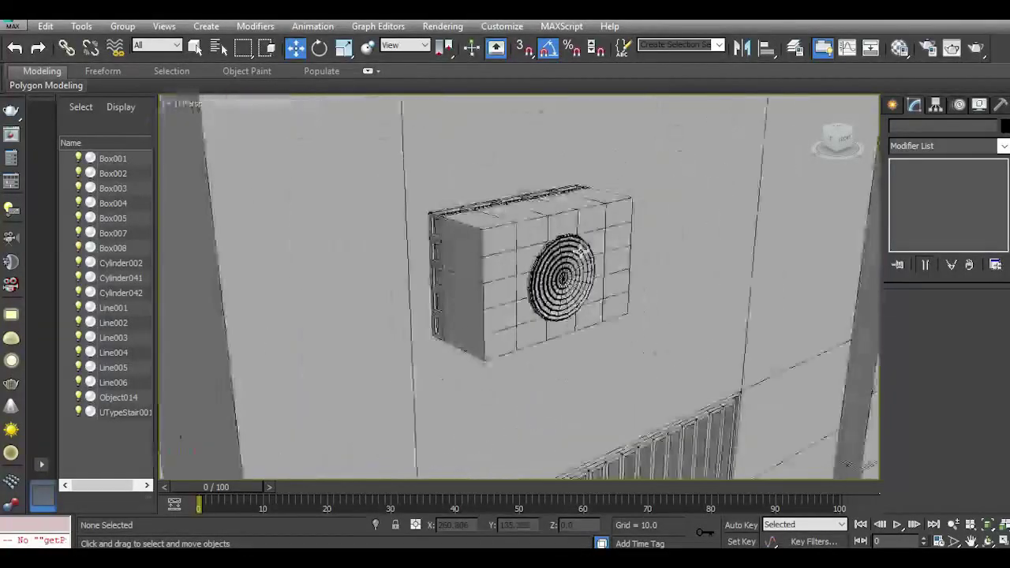
{"action": "scroll", "coordinate": [564, 282], "scroll_direction": "up", "scroll_amount": 8}
{"action": "left_click", "coordinate": [566, 283]}
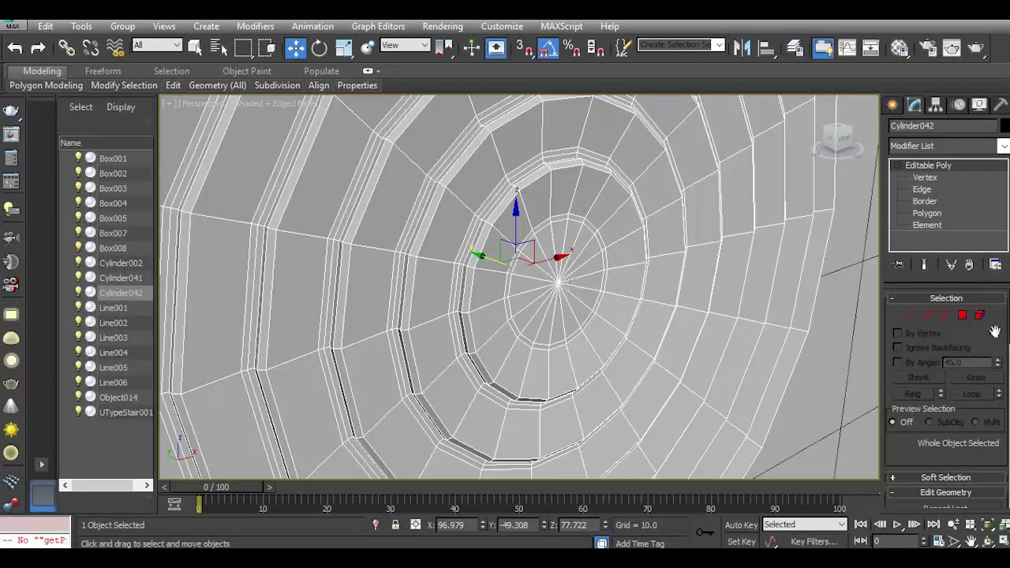
{"action": "left_click", "coordinate": [965, 316]}
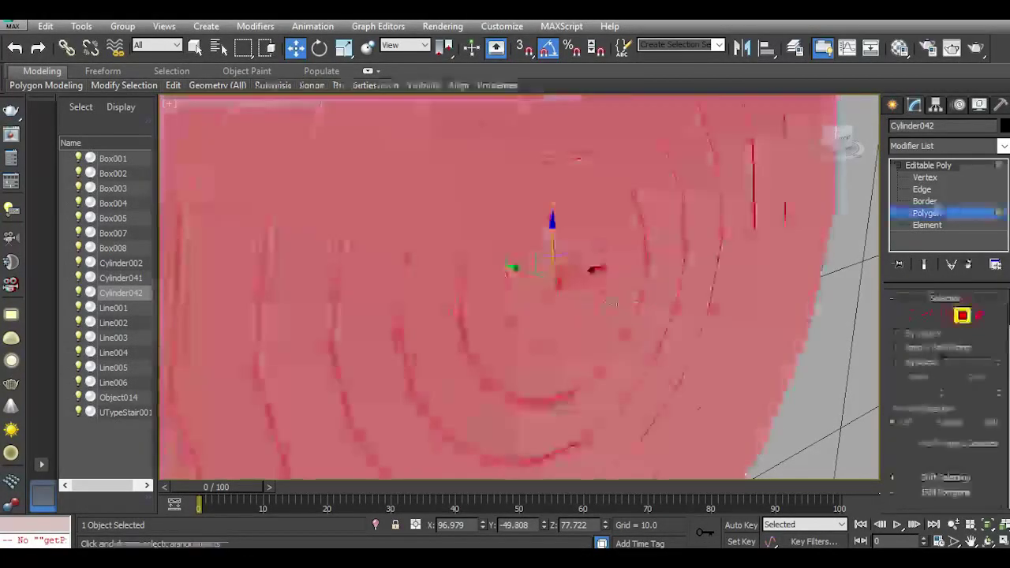
{"action": "left_click", "coordinate": [567, 311]}
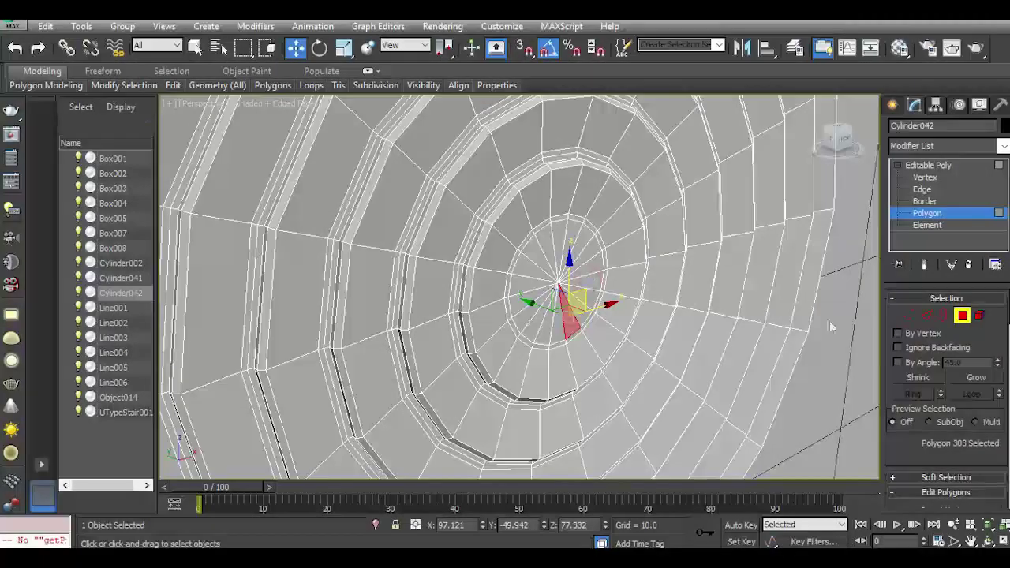
{"action": "left_click", "coordinate": [925, 316]}
{"action": "left_click", "coordinate": [569, 306]}
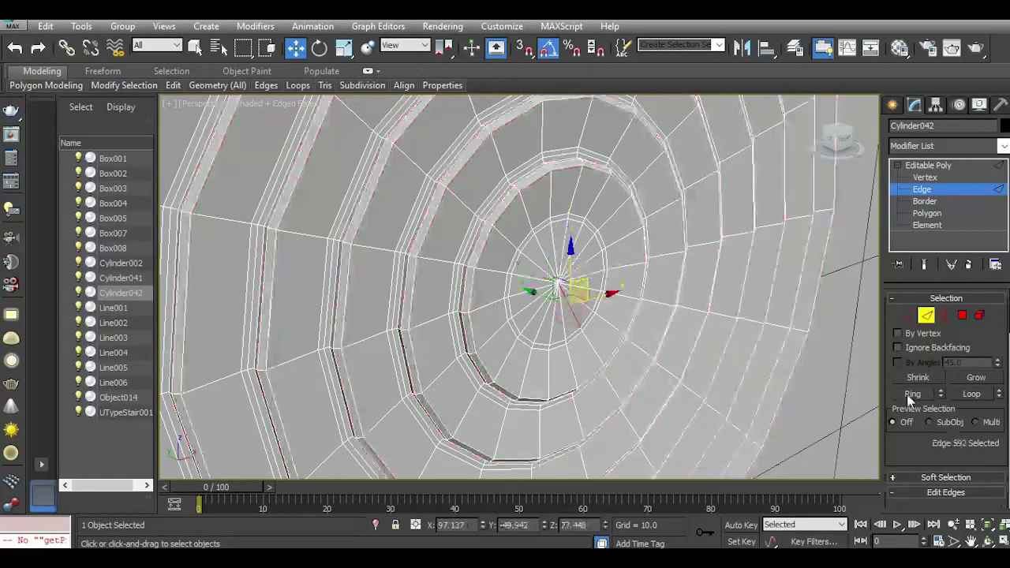
{"action": "left_click", "coordinate": [908, 396]}
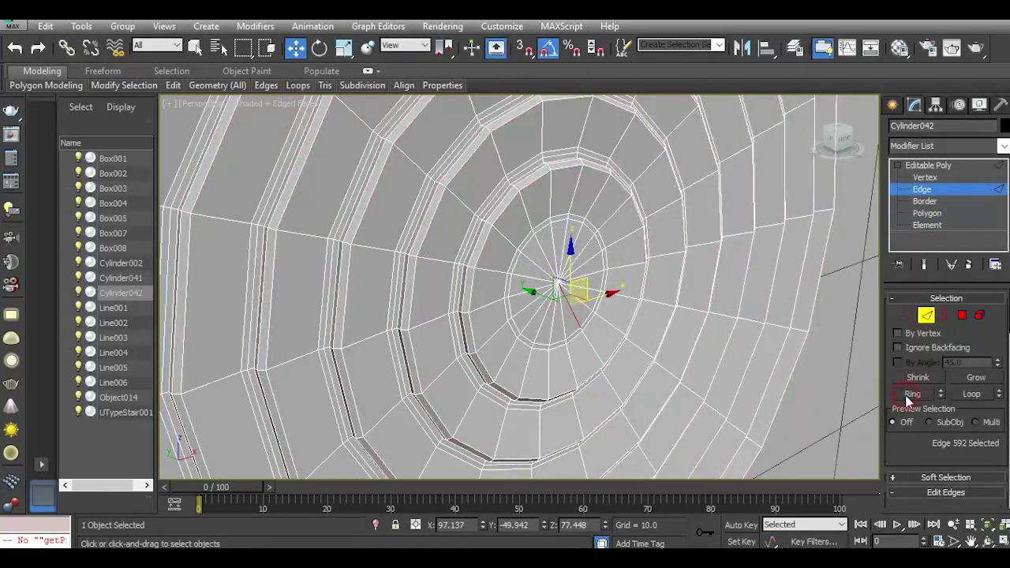
{"action": "left_click", "coordinate": [16, 49]}
{"action": "left_click", "coordinate": [18, 51]}
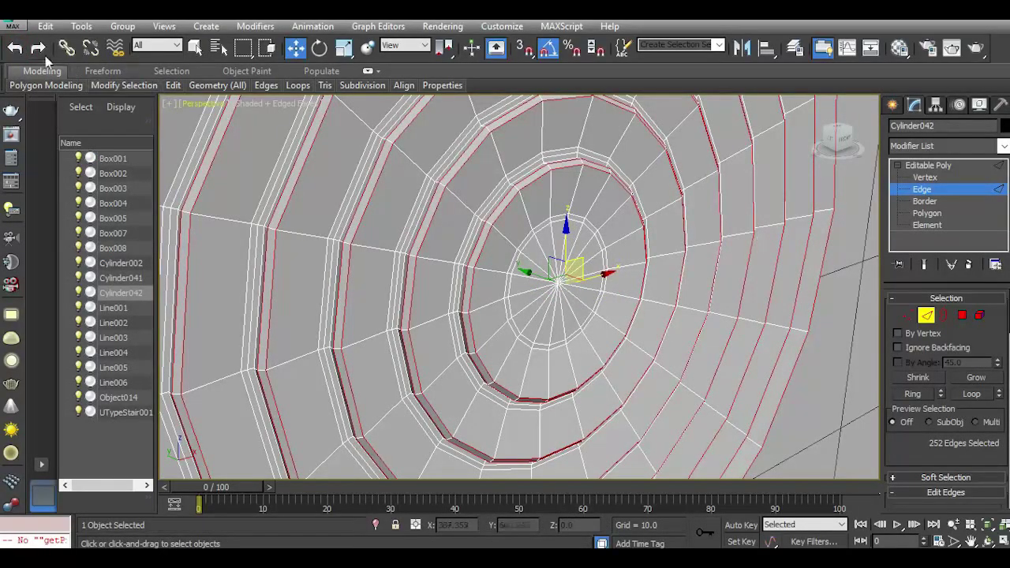
{"action": "left_click", "coordinate": [37, 49]}
{"action": "left_click", "coordinate": [961, 316]}
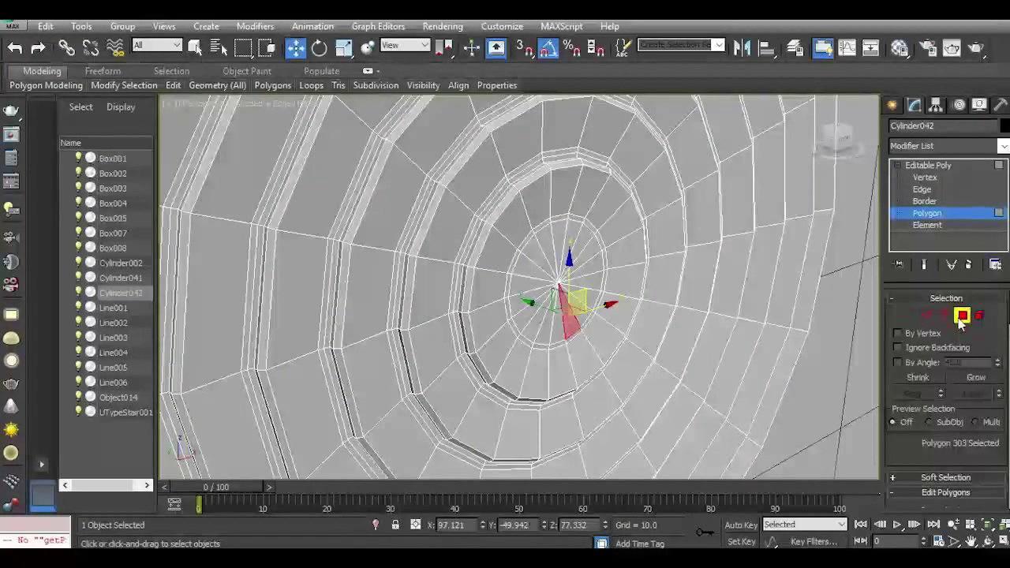
{"action": "left_click", "coordinate": [14, 52]}
{"action": "left_click", "coordinate": [15, 53]}
{"action": "left_click", "coordinate": [43, 53]}
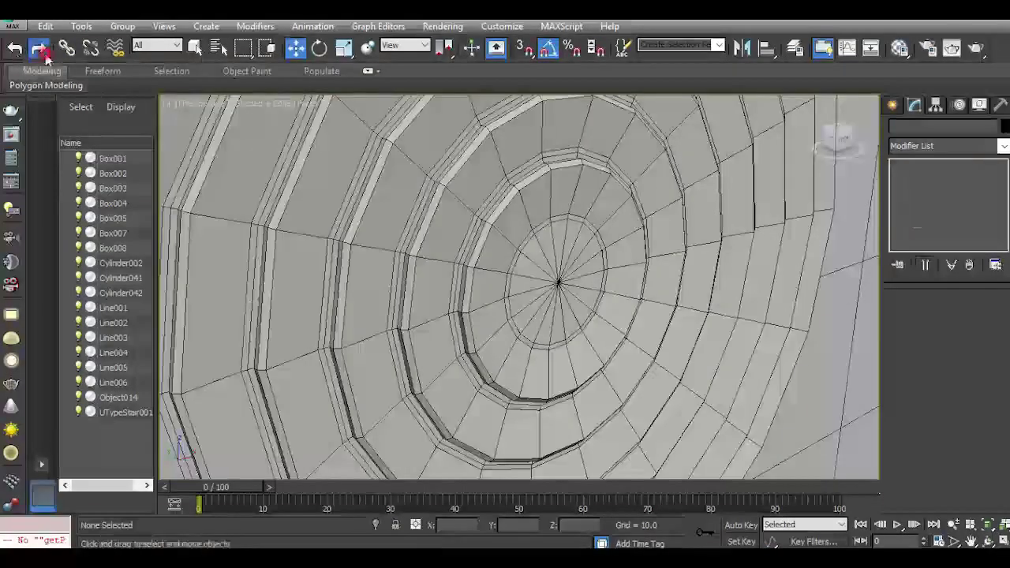
{"action": "left_click", "coordinate": [43, 55]}
{"action": "left_click", "coordinate": [16, 53]}
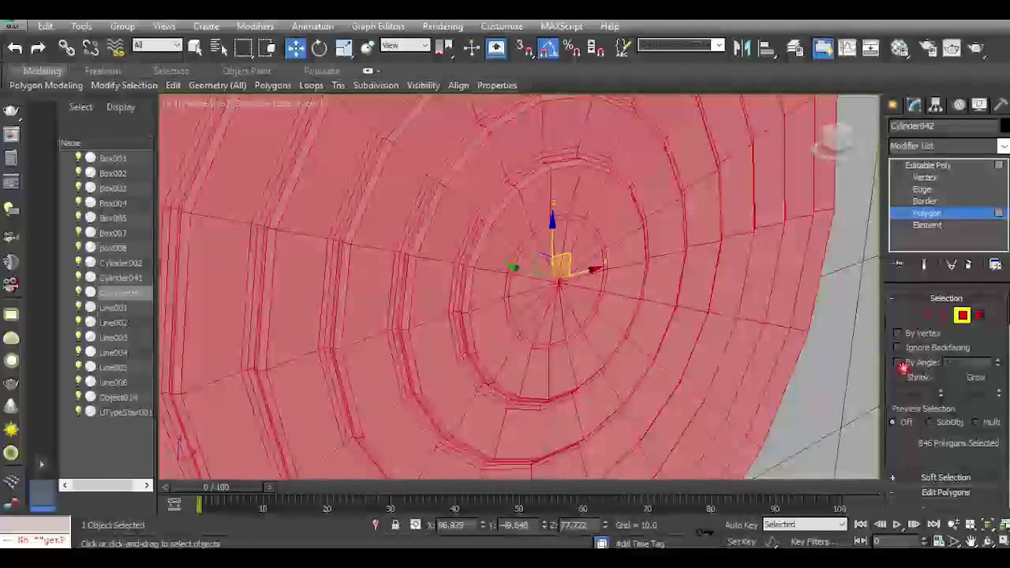
{"action": "left_click", "coordinate": [913, 378]}
{"action": "left_click", "coordinate": [912, 379]}
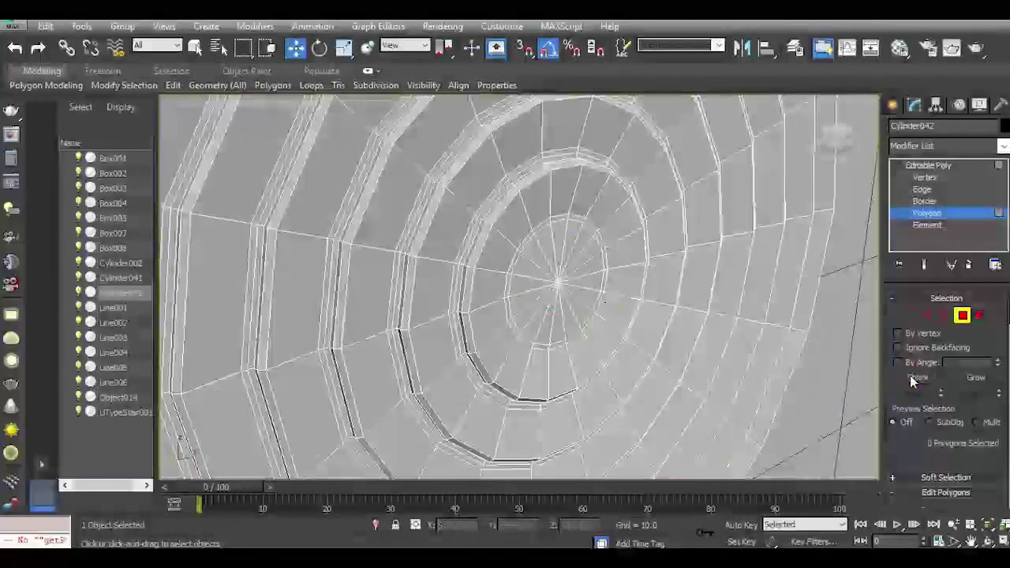
Select the polygon loop around the central disc, grow the selection twice, and shrink it once to the disc and its narrow rim.
{"action": "left_click", "coordinate": [490, 330]}
{"action": "left_click", "coordinate": [500, 361], "text": "shift"}
{"action": "left_click", "coordinate": [966, 384]}
{"action": "left_click", "coordinate": [965, 382]}
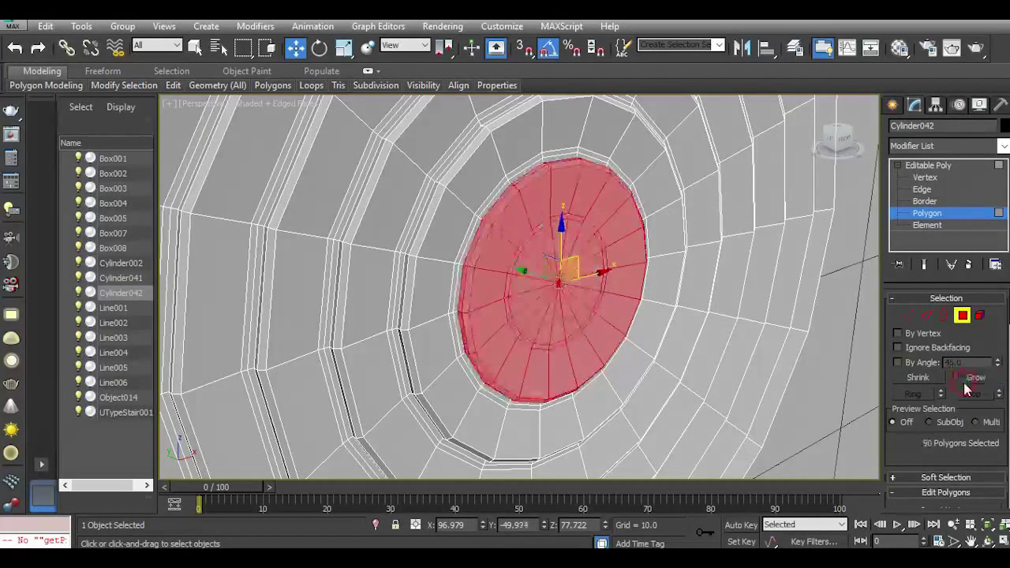
{"action": "left_click", "coordinate": [927, 377]}
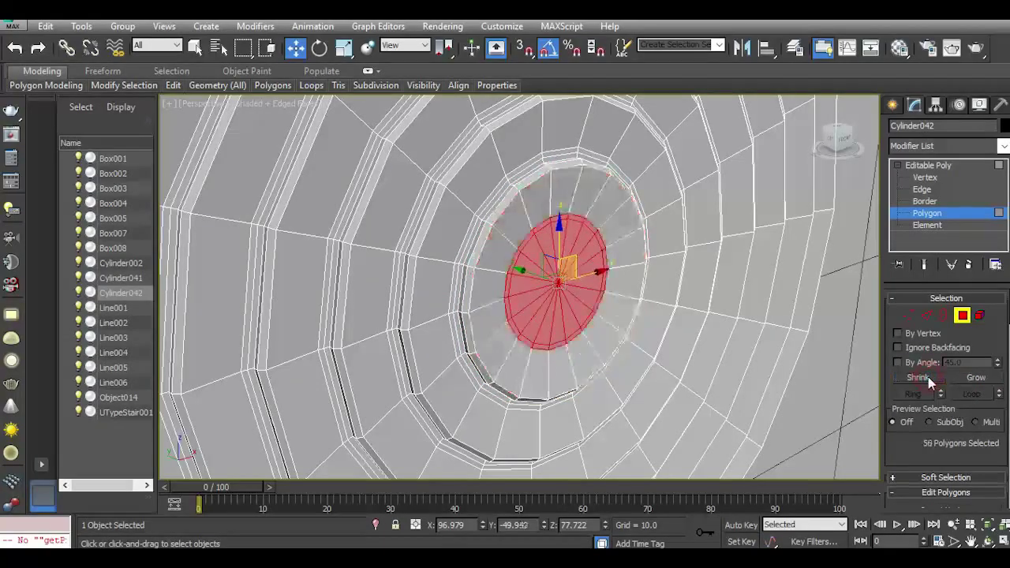
Select the narrow polygon ring around the central disc and extrude it outward by 0.212.
{"action": "scroll", "coordinate": [567, 257], "scroll_direction": "up", "scroll_amount": 3}
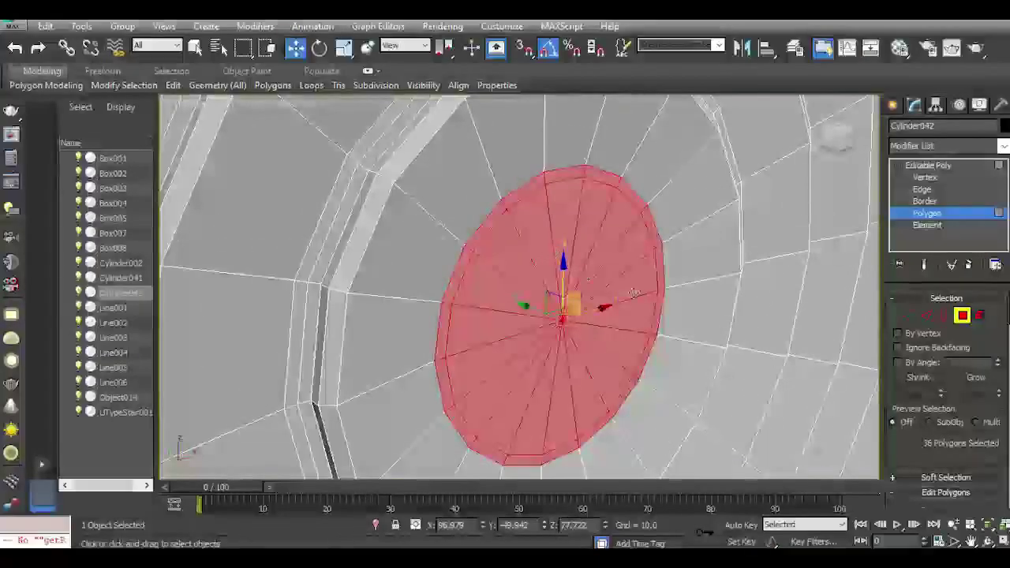
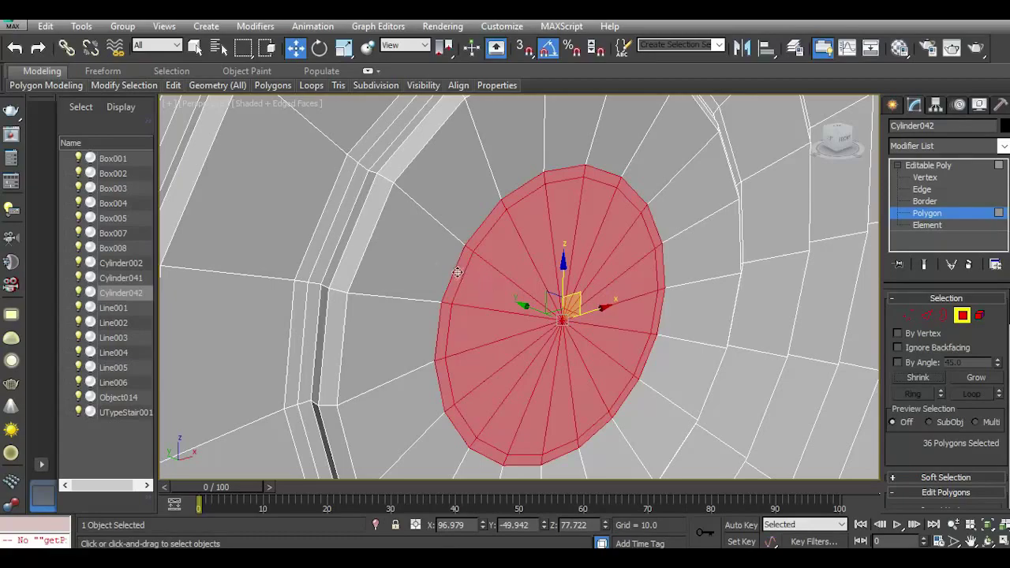
{"action": "left_click", "coordinate": [444, 306]}
{"action": "left_click", "coordinate": [443, 321], "text": "shift"}
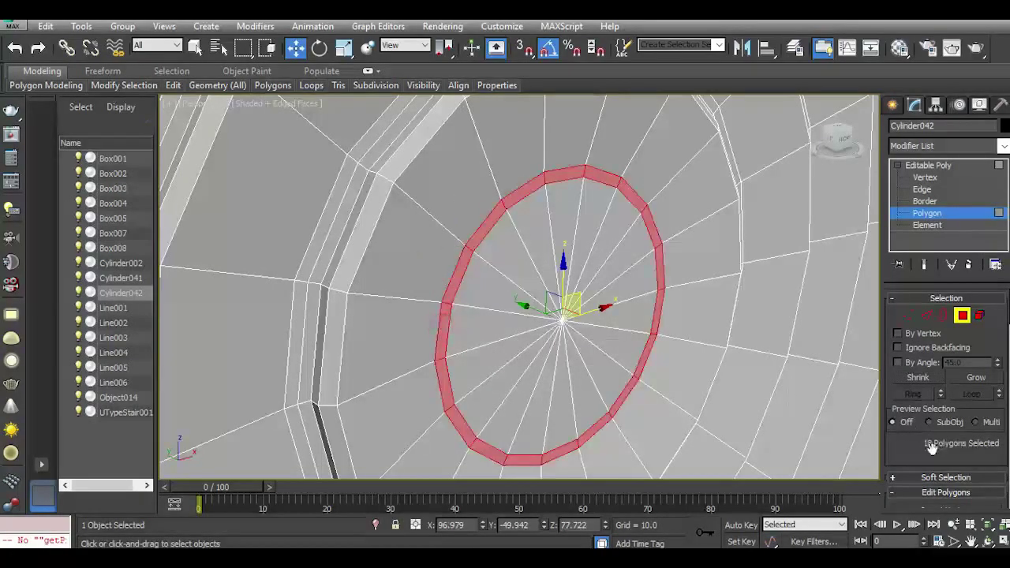
{"action": "scroll", "coordinate": [939, 437], "scroll_direction": "down", "scroll_amount": 3}
{"action": "left_click", "coordinate": [939, 416]}
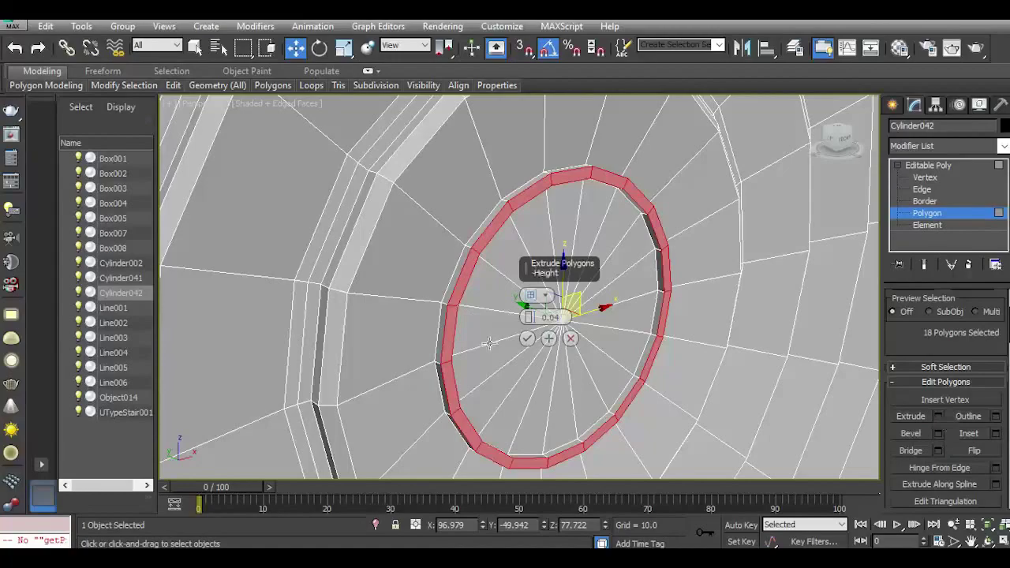
{"action": "mouse_move", "coordinate": [530, 318]}
{"action": "left_mouse_down"}
{"action": "mouse_move", "coordinate": [531, 309]}
{"action": "mouse_move", "coordinate": [539, 317]}
{"action": "left_mouse_up"}
{"action": "scroll", "coordinate": [488, 281], "scroll_direction": "down", "scroll_amount": 5}
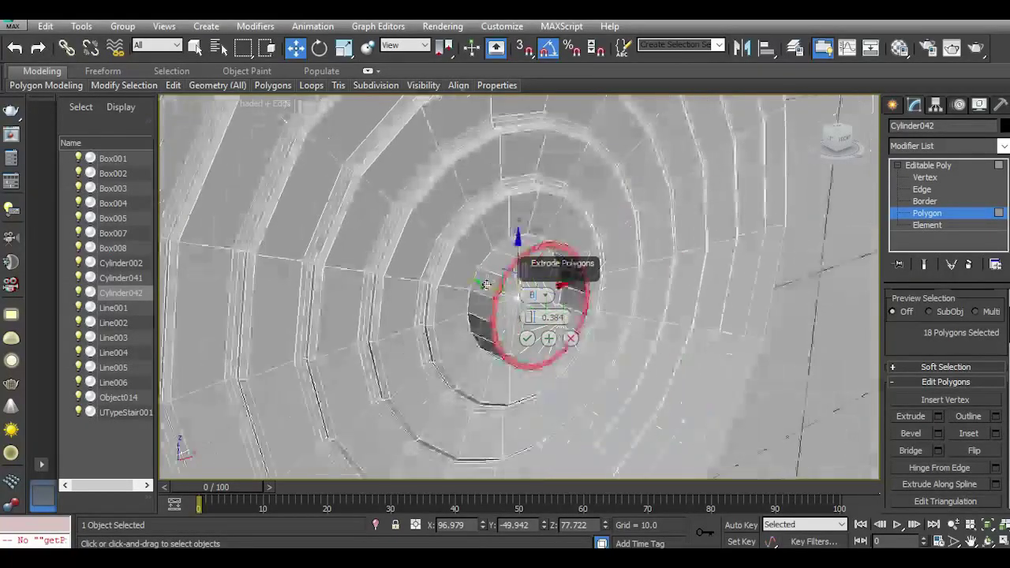
{"action": "scroll", "coordinate": [486, 295], "scroll_direction": "up", "scroll_amount": 5}
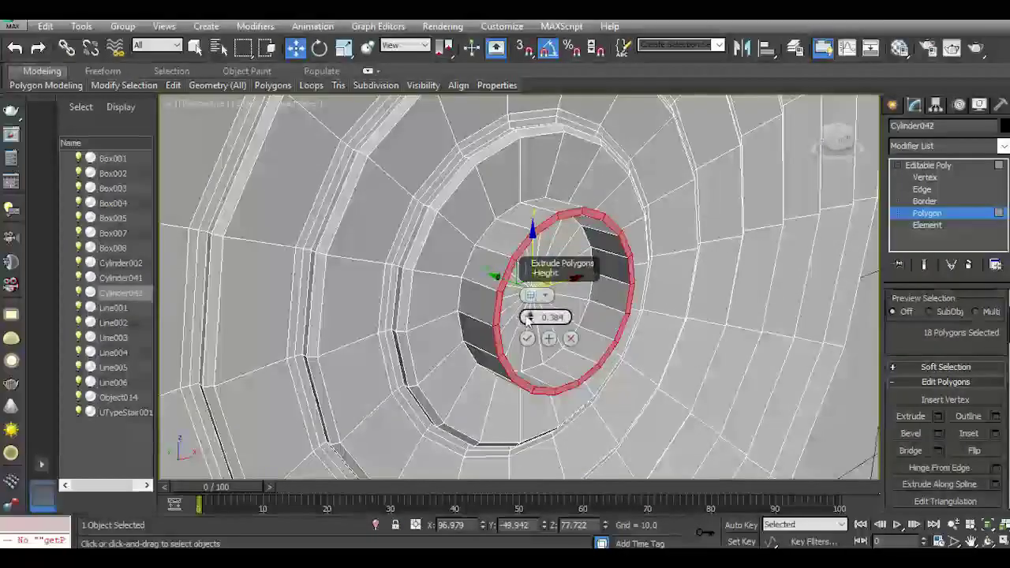
{"action": "left_click_drag", "start_coordinate": [529, 318], "coordinate": [529, 318]}
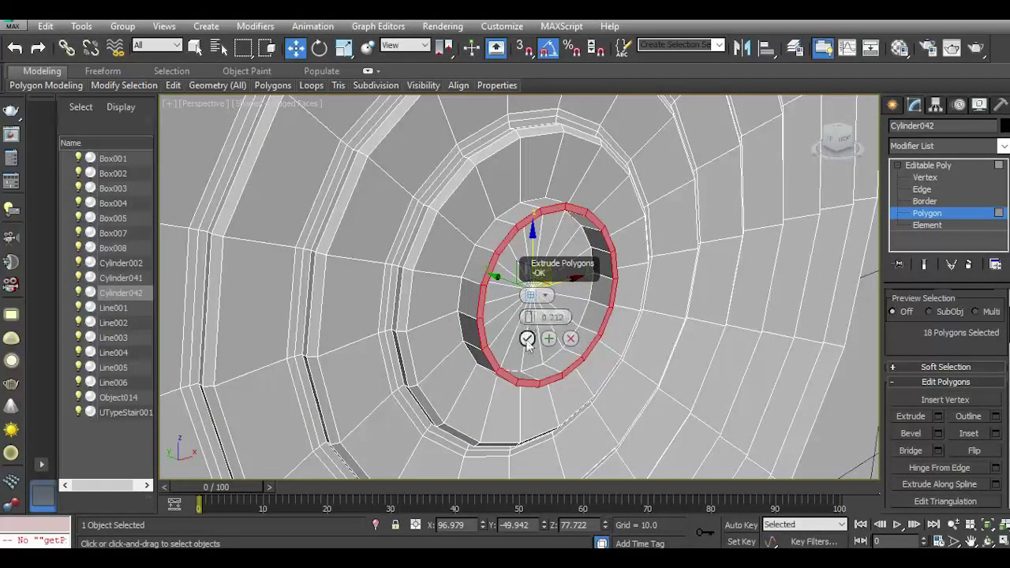
{"action": "left_click", "coordinate": [527, 338]}
Select the inner top edge loop of the extruded central ring and chamfer it by 0.01.
{"action": "scroll", "coordinate": [544, 370], "scroll_direction": "up", "scroll_amount": 2}
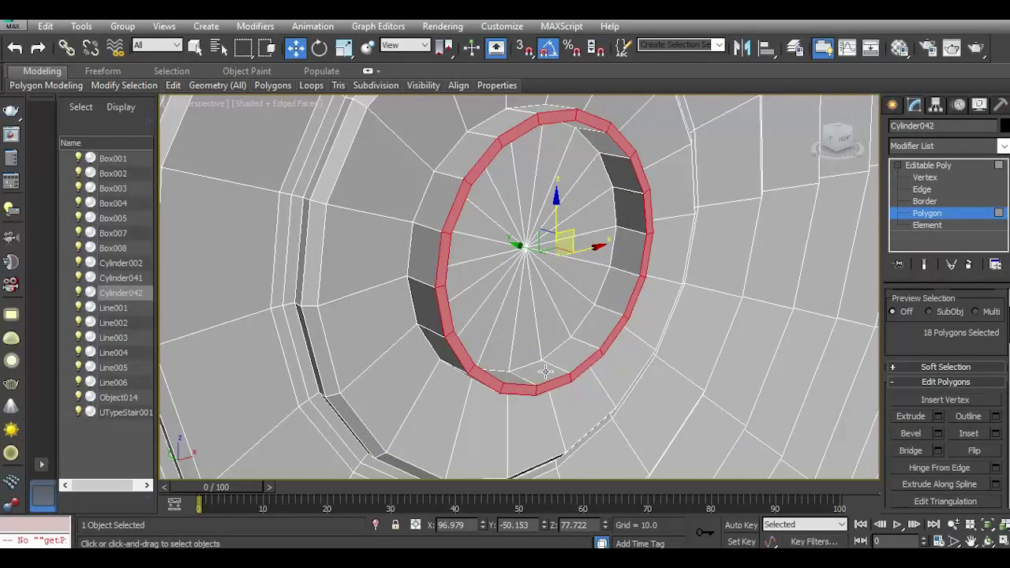
{"action": "left_click", "coordinate": [923, 190]}
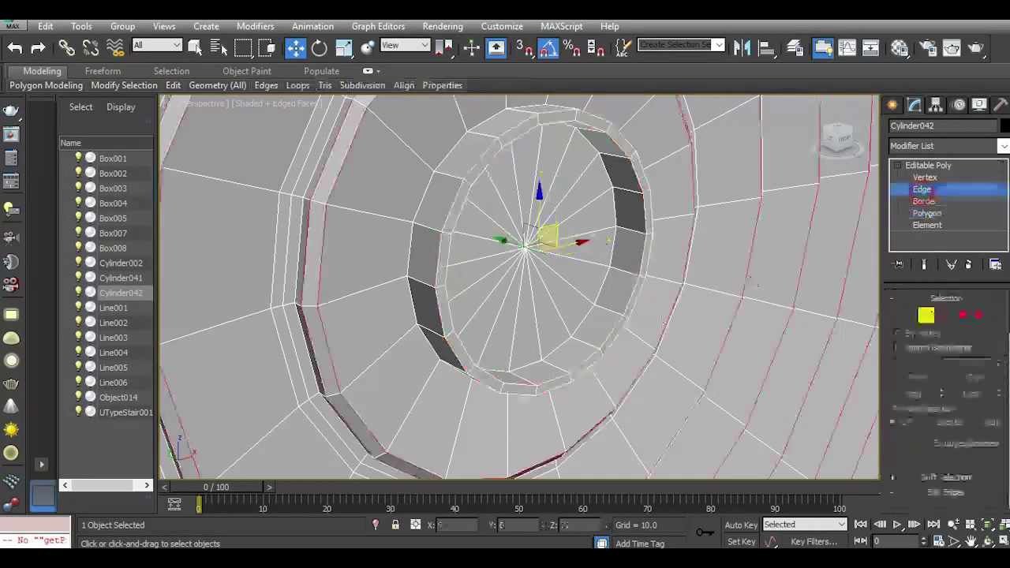
{"action": "double_click", "coordinate": [583, 366]}
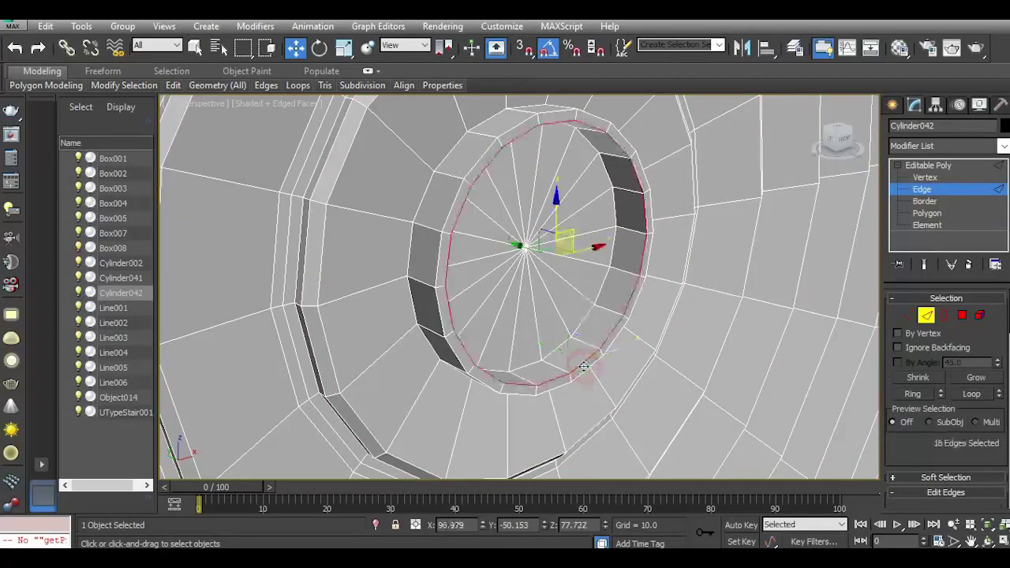
{"action": "scroll", "coordinate": [939, 450], "scroll_direction": "down", "scroll_amount": 3}
{"action": "left_click", "coordinate": [938, 464]}
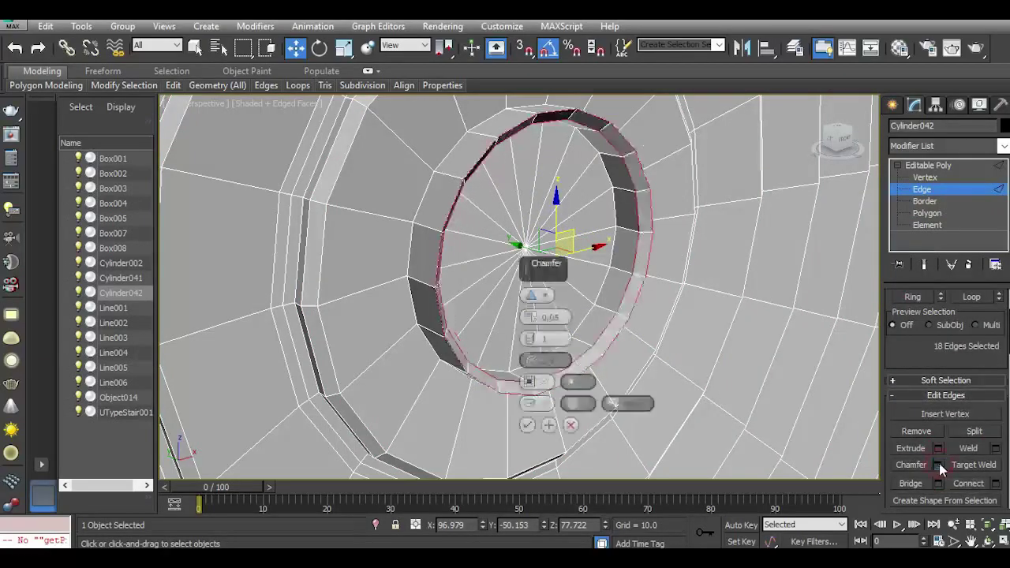
{"action": "scroll", "coordinate": [473, 372], "scroll_direction": "up", "scroll_amount": 4}
{"action": "scroll", "coordinate": [505, 339], "scroll_direction": "down", "scroll_amount": 5}
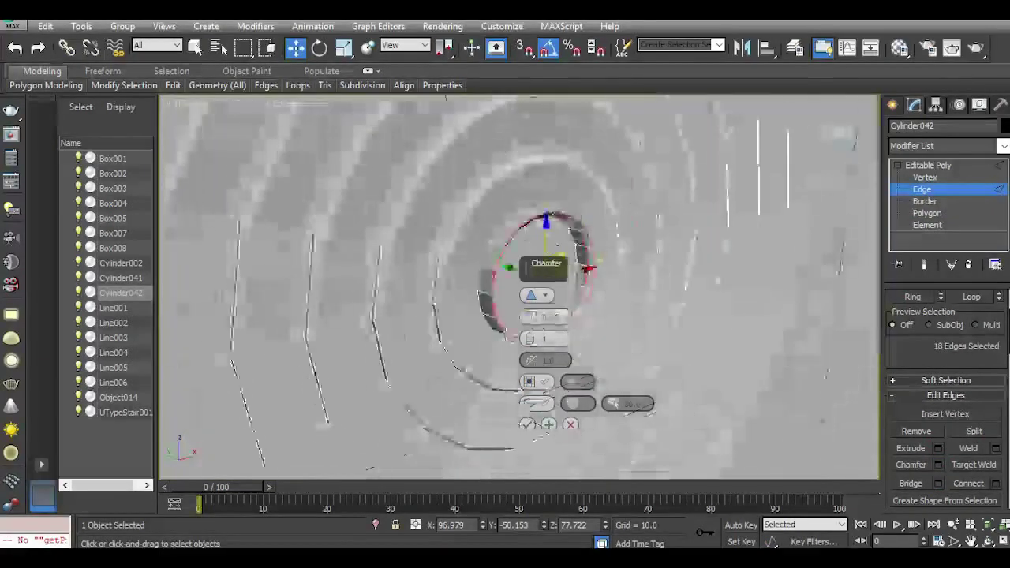
{"action": "scroll", "coordinate": [505, 327], "scroll_direction": "up", "scroll_amount": 1}
{"action": "scroll", "coordinate": [505, 326], "scroll_direction": "up", "scroll_amount": 4}
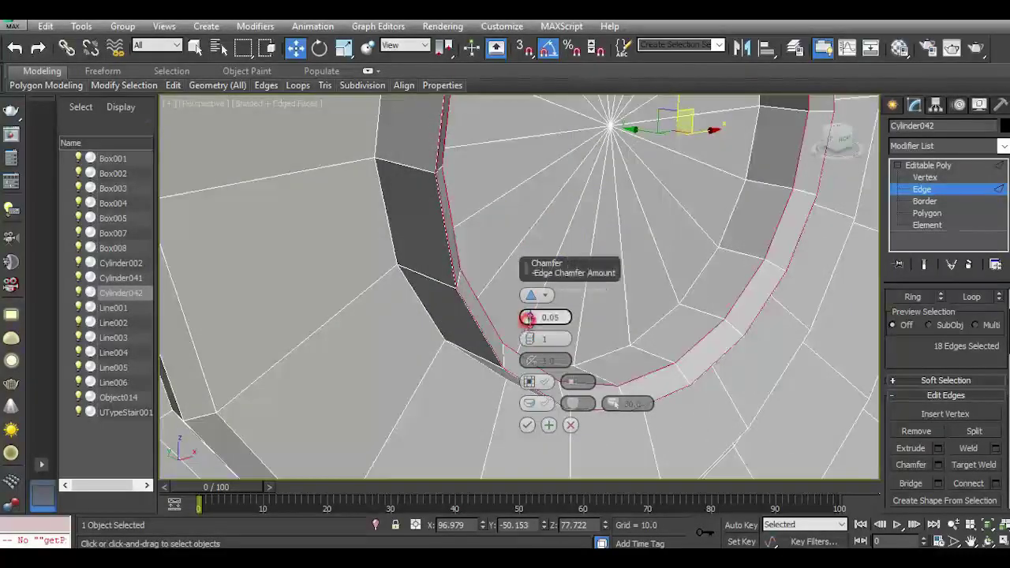
{"action": "left_click_drag", "start_coordinate": [528, 317], "coordinate": [531, 323]}
{"action": "left_click", "coordinate": [531, 316]}
{"action": "left_click", "coordinate": [530, 316]}
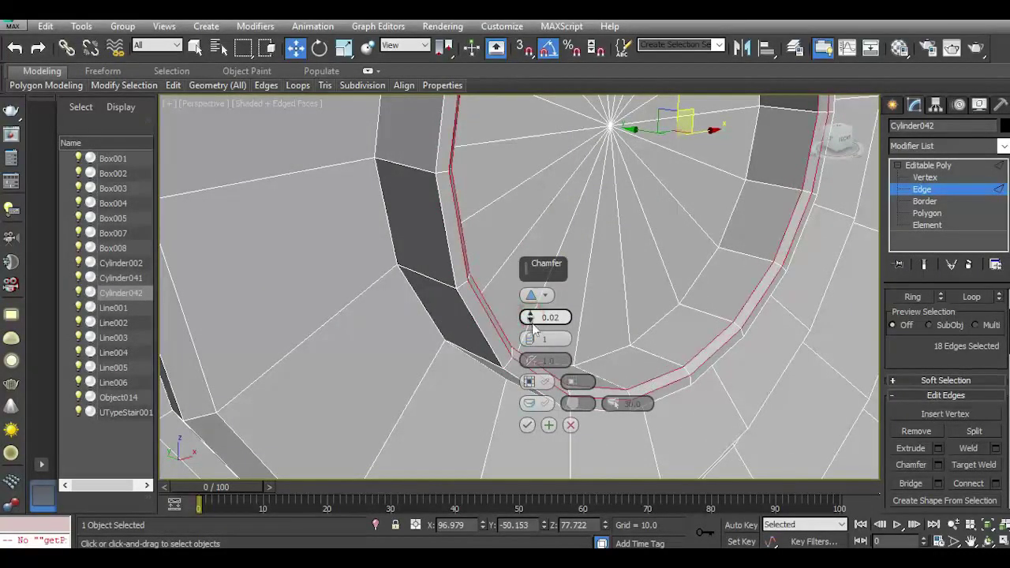
{"action": "left_click", "coordinate": [530, 321]}
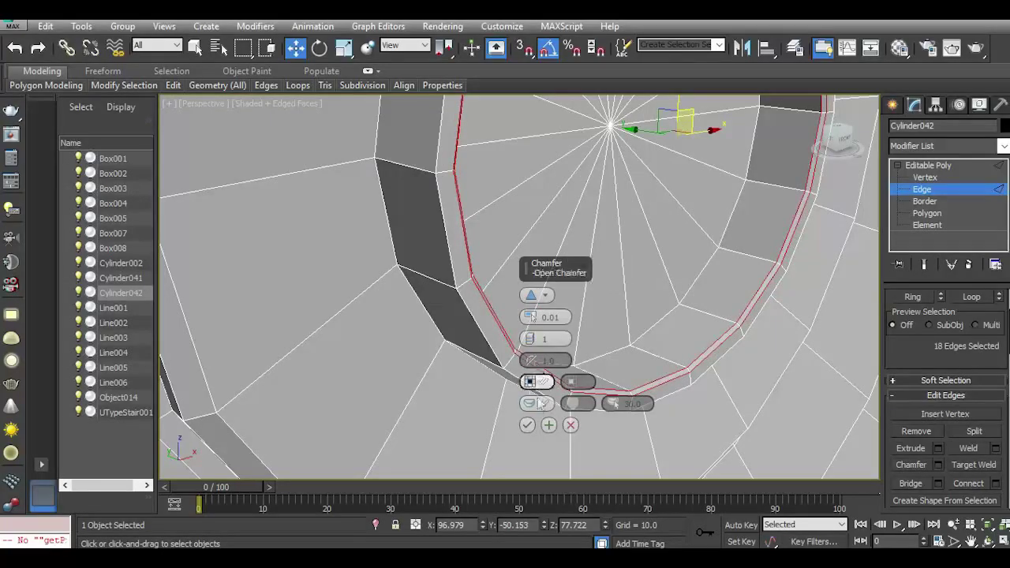
{"action": "left_click", "coordinate": [527, 426]}
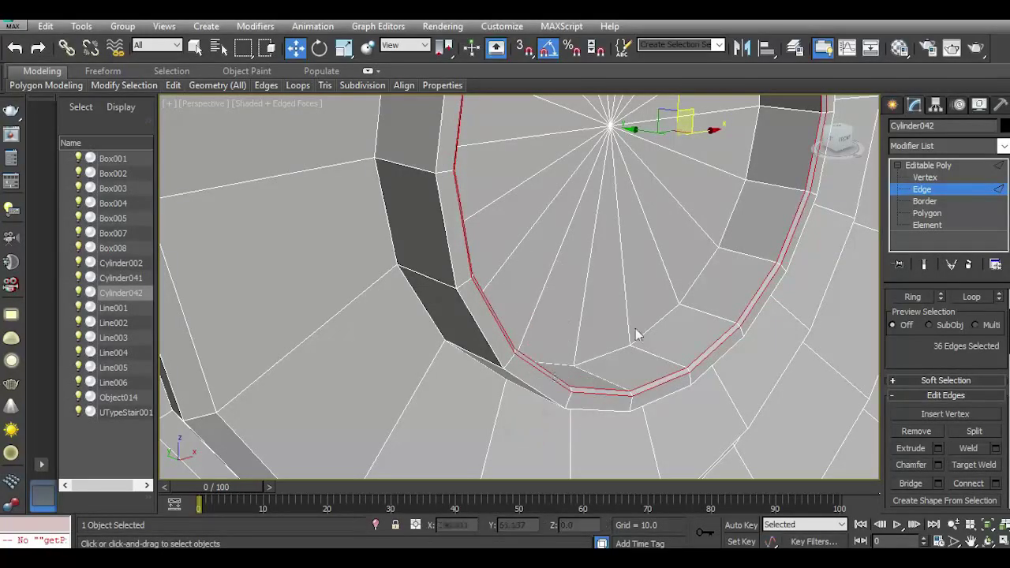
Select the central disc polygons inside the extruded ring and inset them by 0.05.
{"action": "left_click", "coordinate": [927, 213]}
{"action": "left_click", "coordinate": [570, 200]}
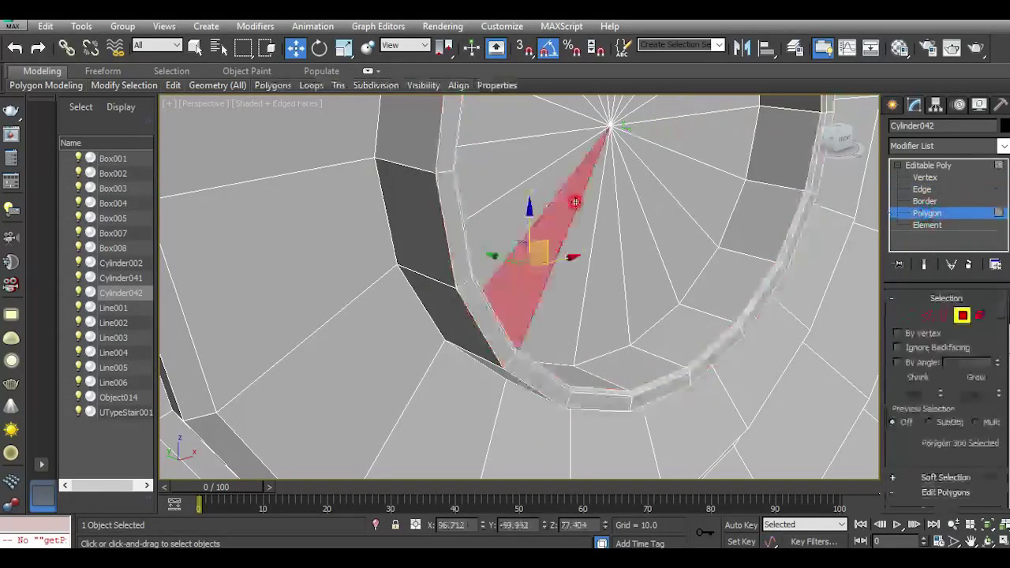
{"action": "left_click", "coordinate": [669, 326]}
{"action": "left_click", "coordinate": [661, 361], "text": "shift"}
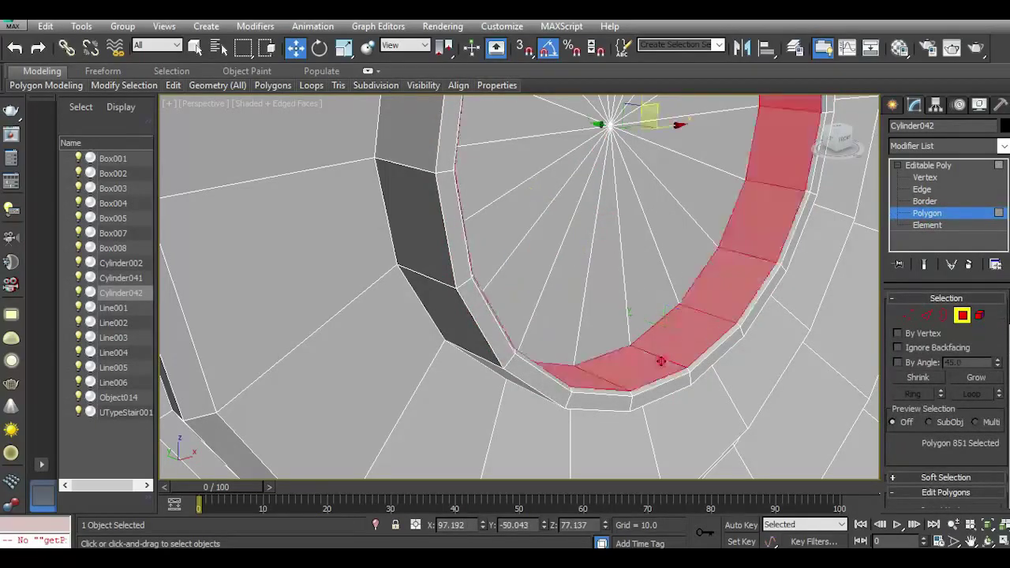
{"action": "left_click", "coordinate": [971, 382]}
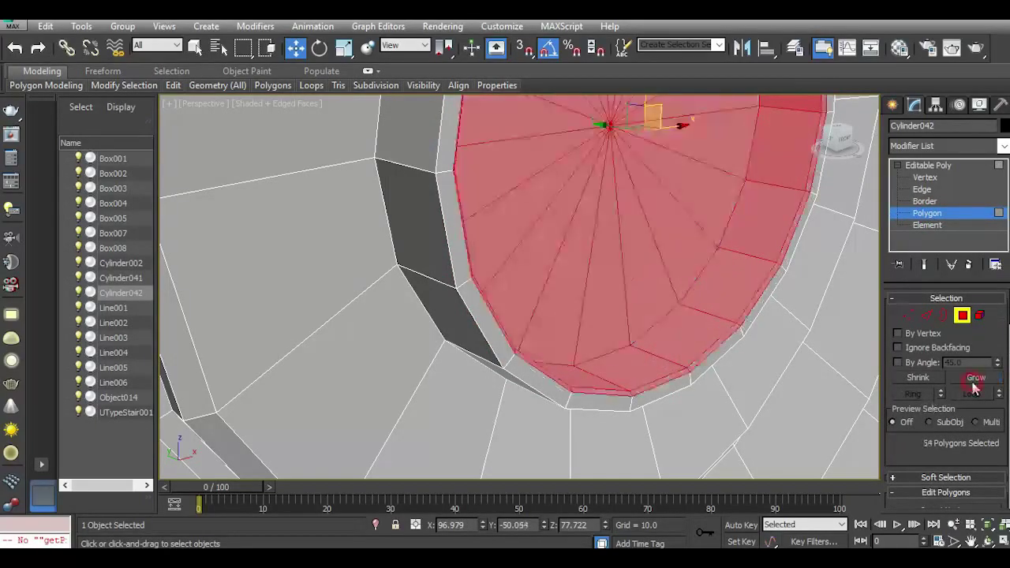
{"action": "left_click", "coordinate": [917, 377]}
{"action": "scroll", "coordinate": [938, 442], "scroll_direction": "down", "scroll_amount": 3}
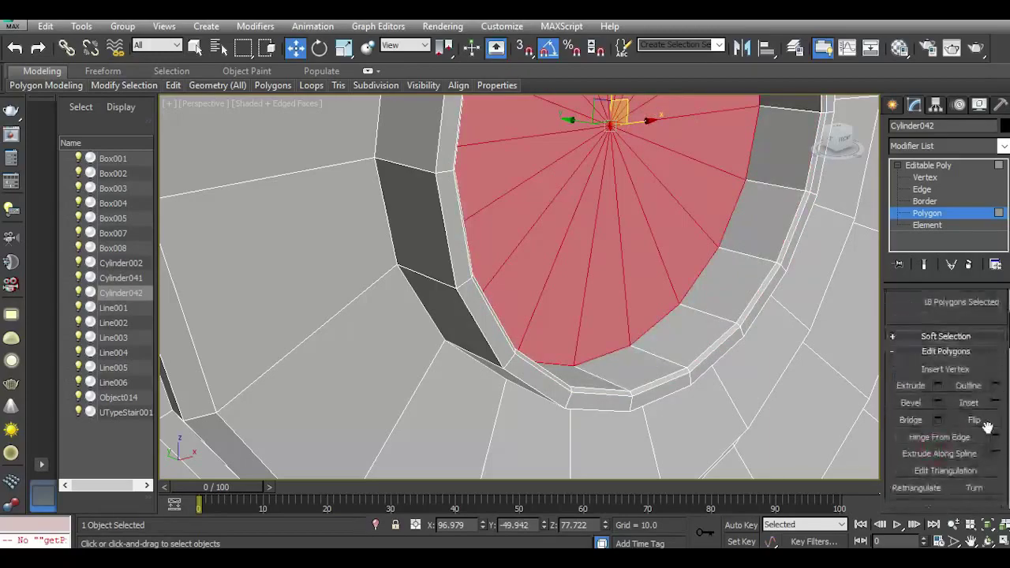
{"action": "left_click", "coordinate": [996, 402]}
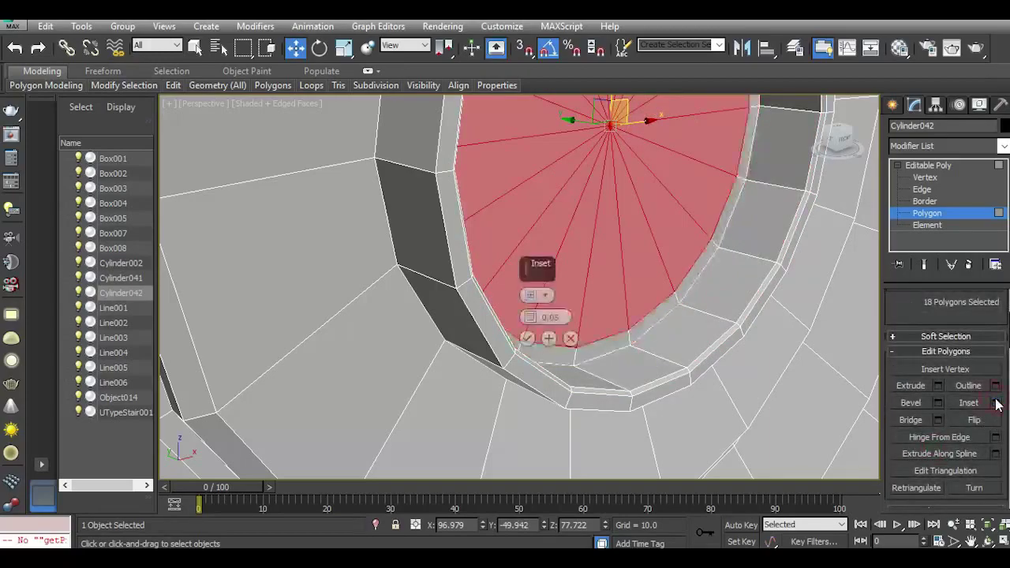
{"action": "left_click", "coordinate": [533, 337]}
Chamfer the edge loop at the base of the ring's inner wall and the ring's outer top edge loop by 0.01.
{"action": "left_click", "coordinate": [921, 189]}
{"action": "double_click", "coordinate": [596, 358]}
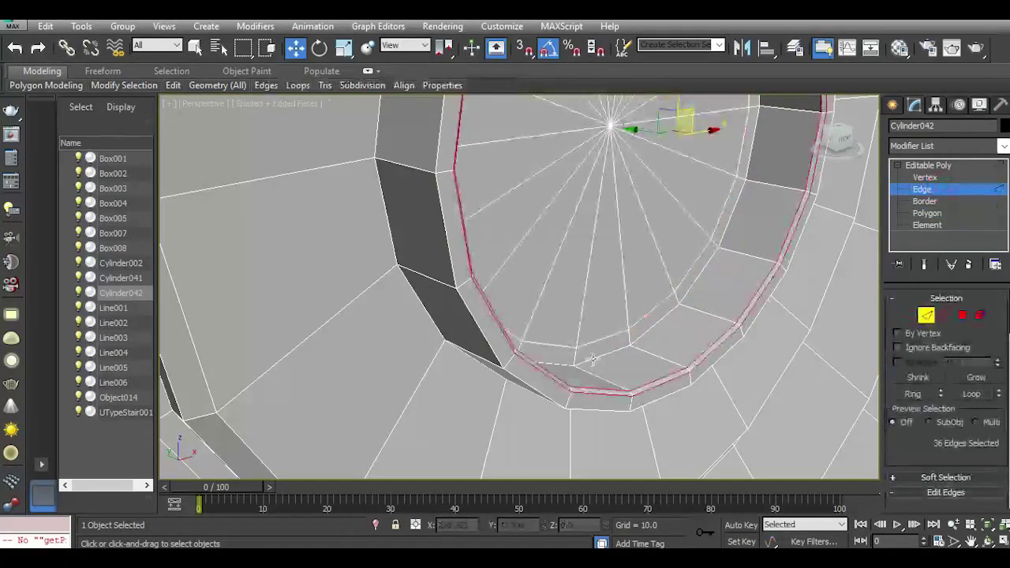
{"action": "double_click", "coordinate": [548, 402], "text": "ctrl"}
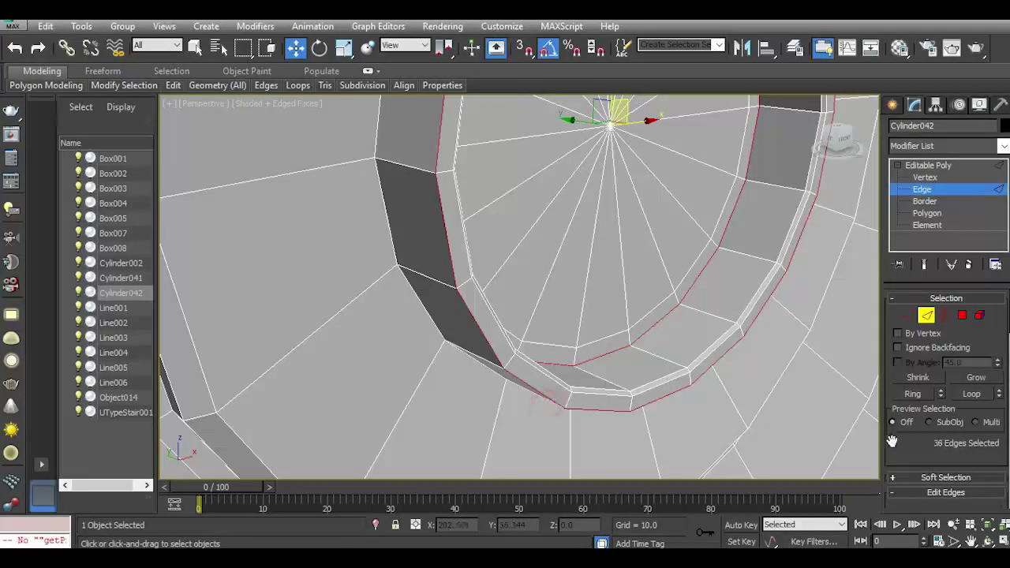
{"action": "scroll", "coordinate": [942, 449], "scroll_direction": "down", "scroll_amount": 3}
{"action": "left_click", "coordinate": [938, 440]}
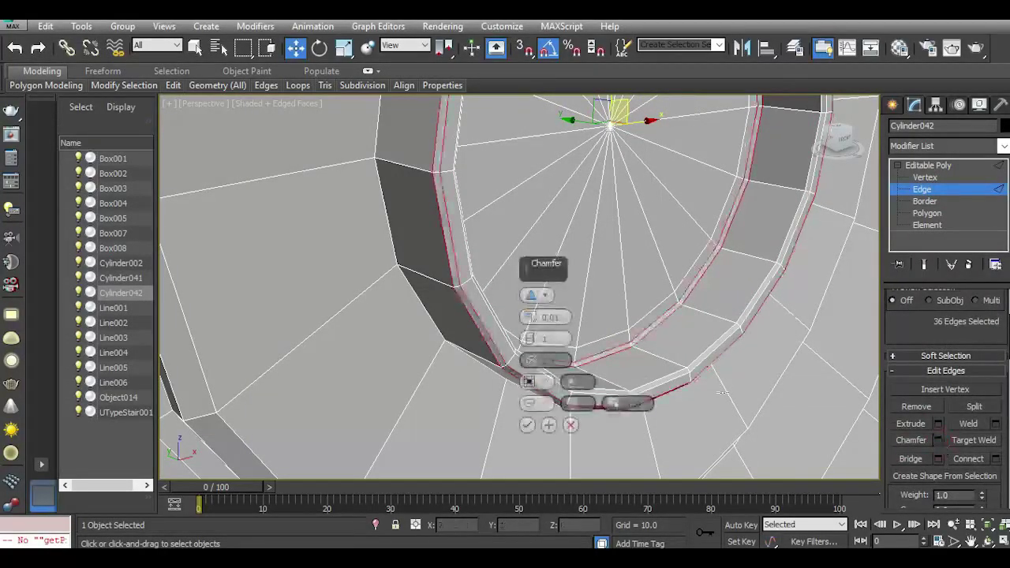
{"action": "left_click", "coordinate": [529, 422]}
{"action": "scroll", "coordinate": [429, 337], "scroll_direction": "down", "scroll_amount": 8}
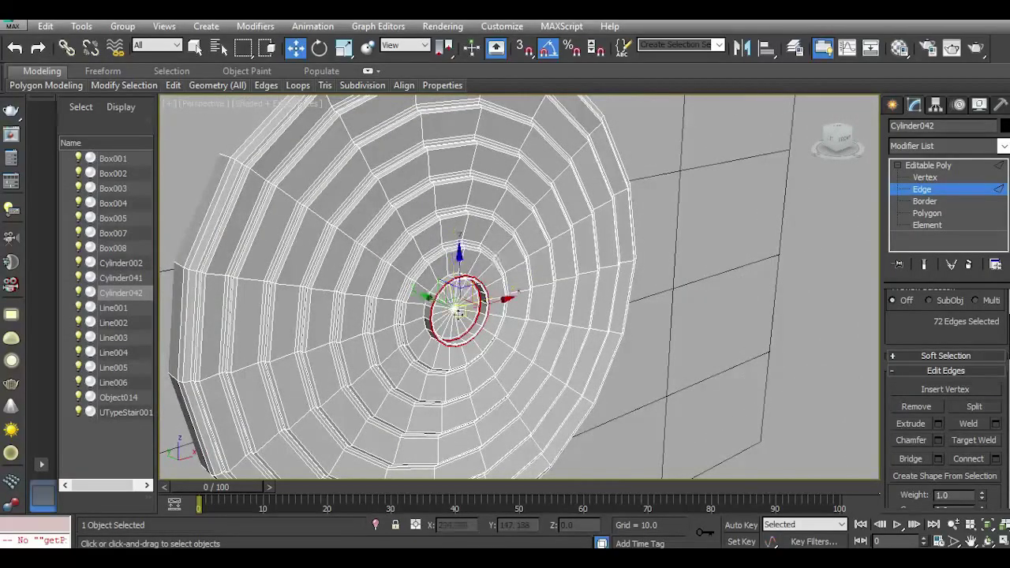
Leave edge editing on the ridged disc, deselect it, and examine the finished central ring on the wall-mounted box unit.
{"action": "left_click", "coordinate": [928, 166]}
{"action": "scroll", "coordinate": [556, 288], "scroll_direction": "down", "scroll_amount": 8}
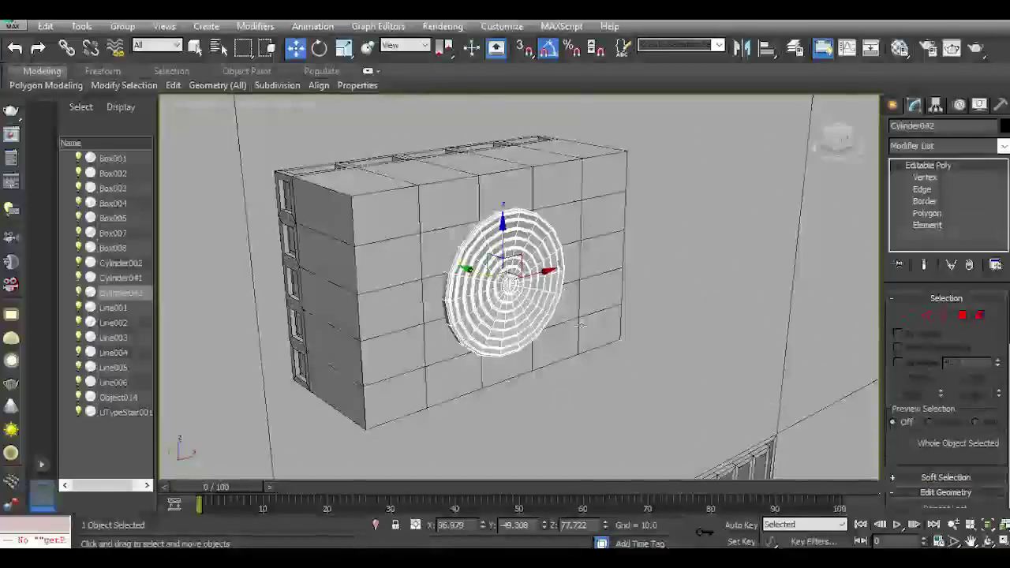
{"action": "scroll", "coordinate": [566, 293], "scroll_direction": "down", "scroll_amount": 10}
{"action": "left_click", "coordinate": [704, 440]}
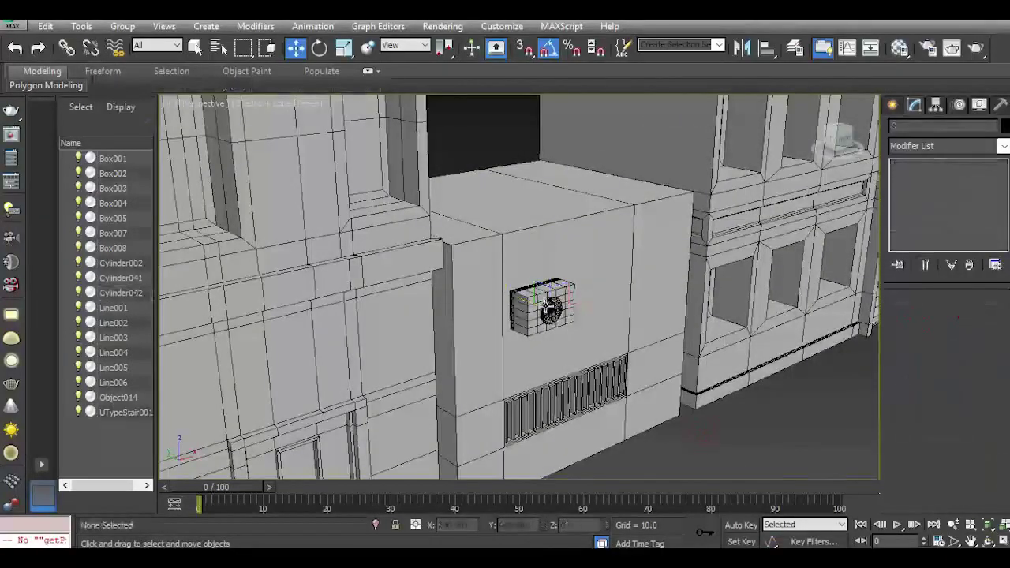
{"action": "scroll", "coordinate": [550, 312], "scroll_direction": "up", "scroll_amount": 15}
{"action": "scroll", "coordinate": [633, 314], "scroll_direction": "up", "scroll_amount": 10}
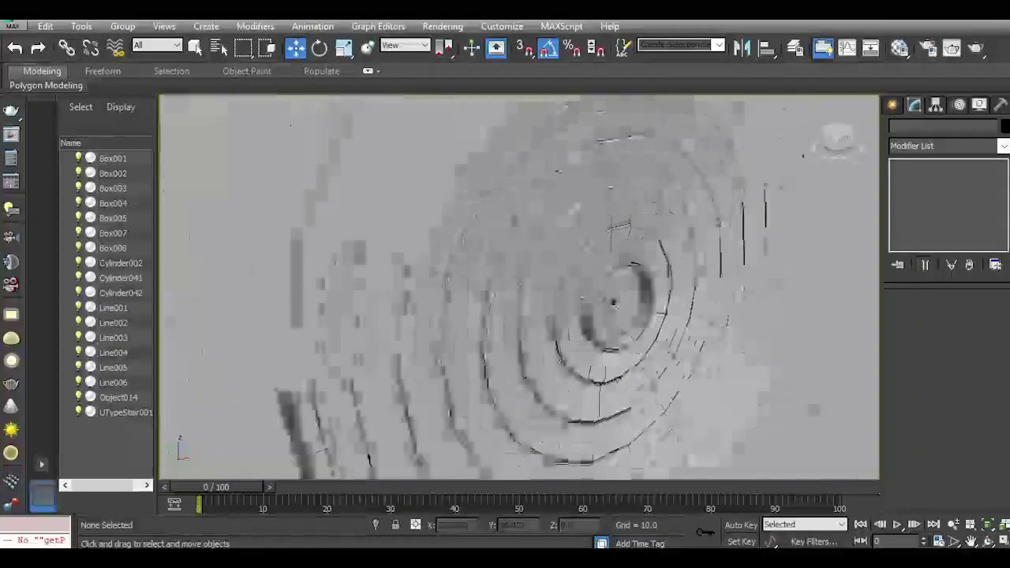
{"action": "scroll", "coordinate": [576, 322], "scroll_direction": "down", "scroll_amount": 10}
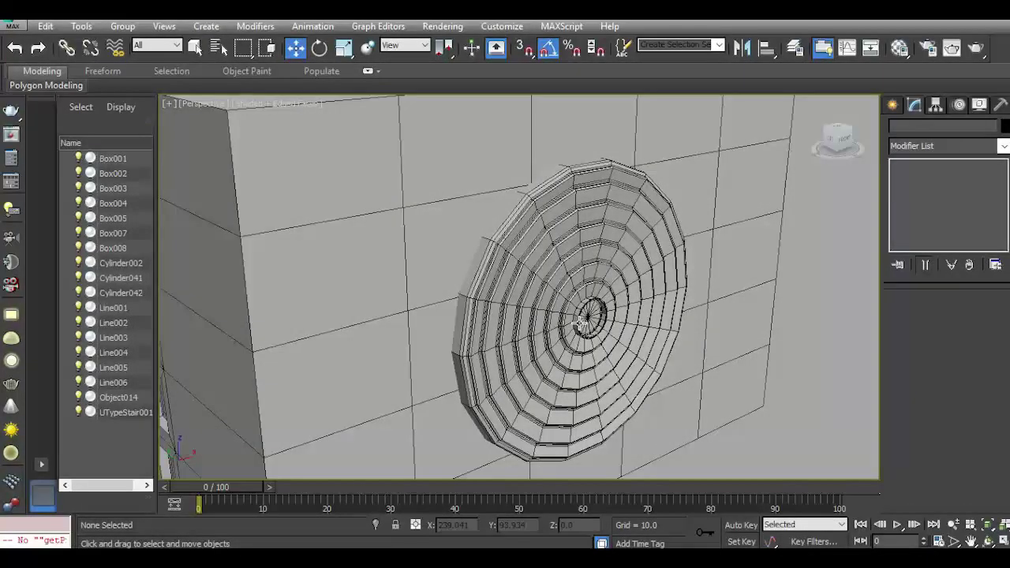
{"action": "scroll", "coordinate": [580, 322], "scroll_direction": "down", "scroll_amount": 5}
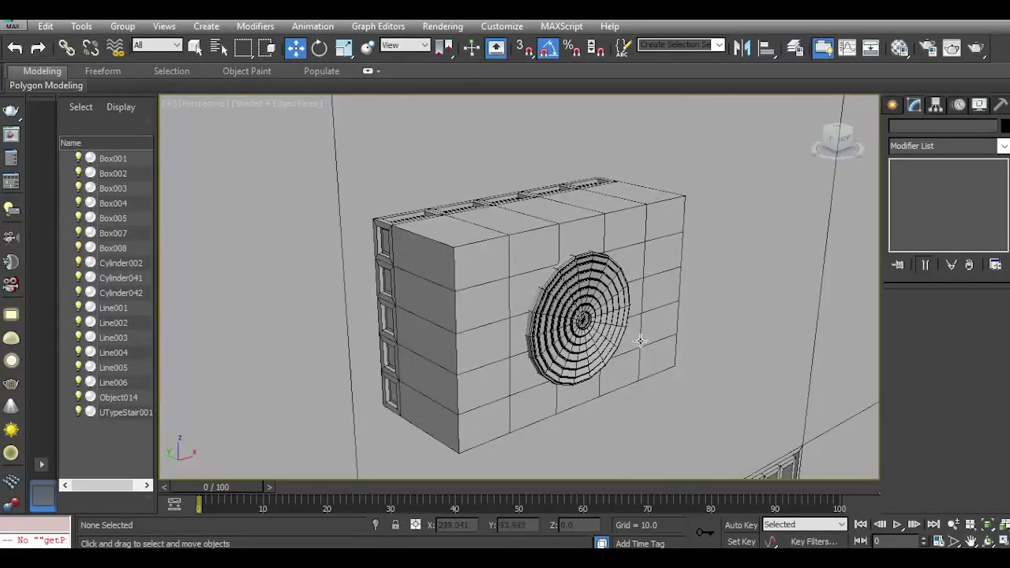
{"action": "scroll", "coordinate": [639, 341], "scroll_direction": "down", "scroll_amount": 10}
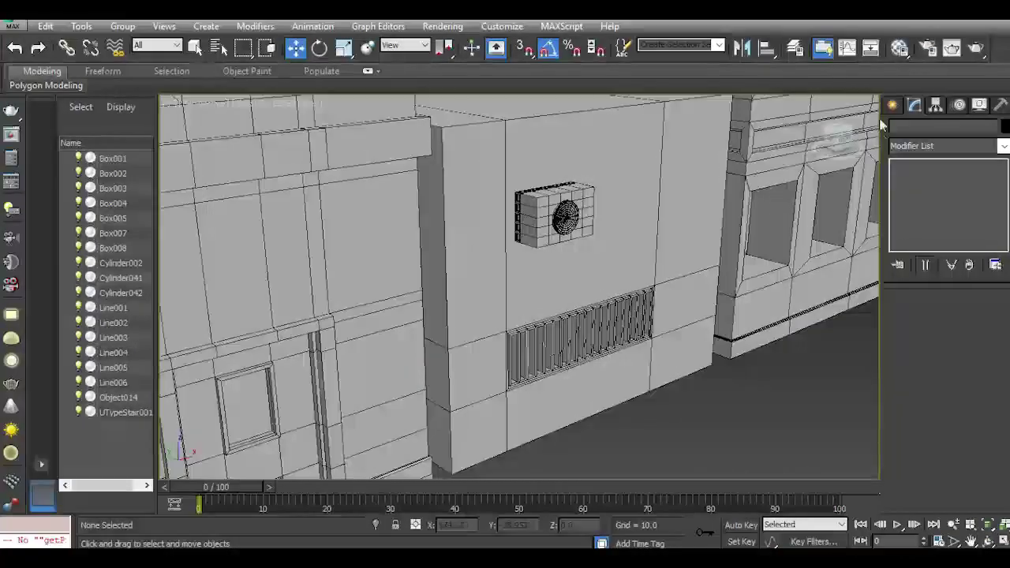
{"action": "left_click", "coordinate": [891, 104]}
{"action": "left_click", "coordinate": [918, 215]}
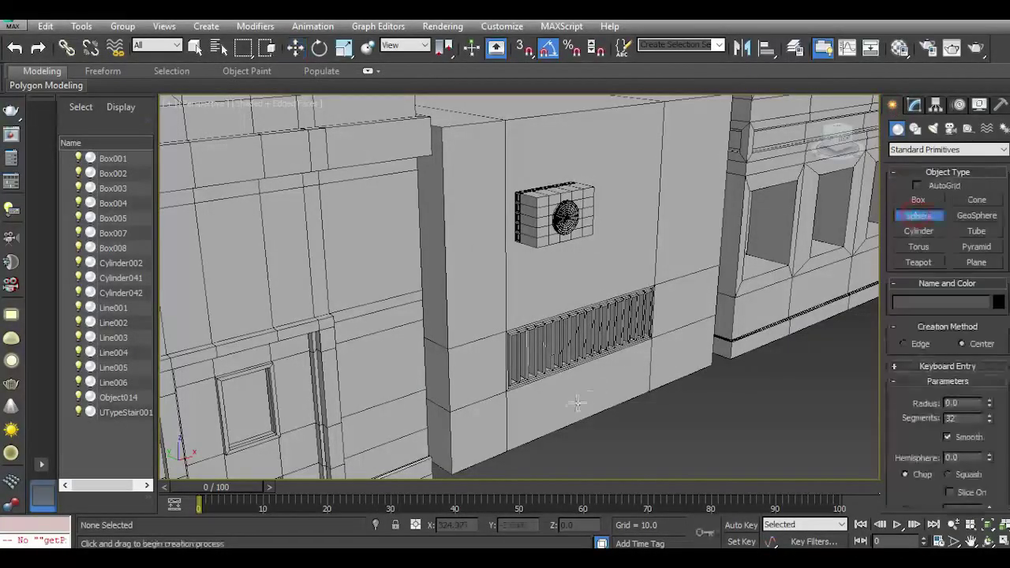
{"action": "left_click_drag", "start_coordinate": [613, 446], "coordinate": [619, 389]}
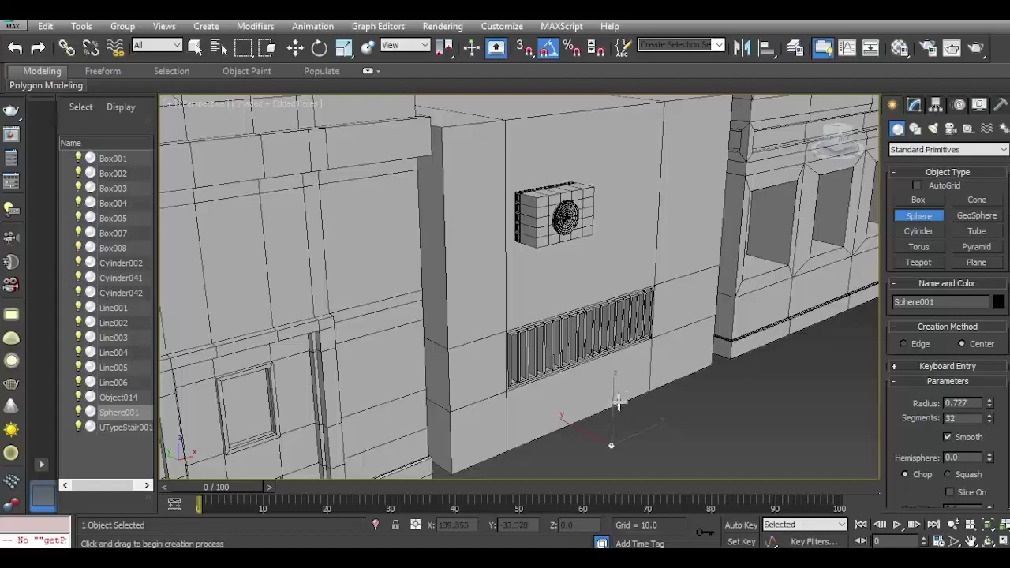
{"action": "key", "text": "Delete"}
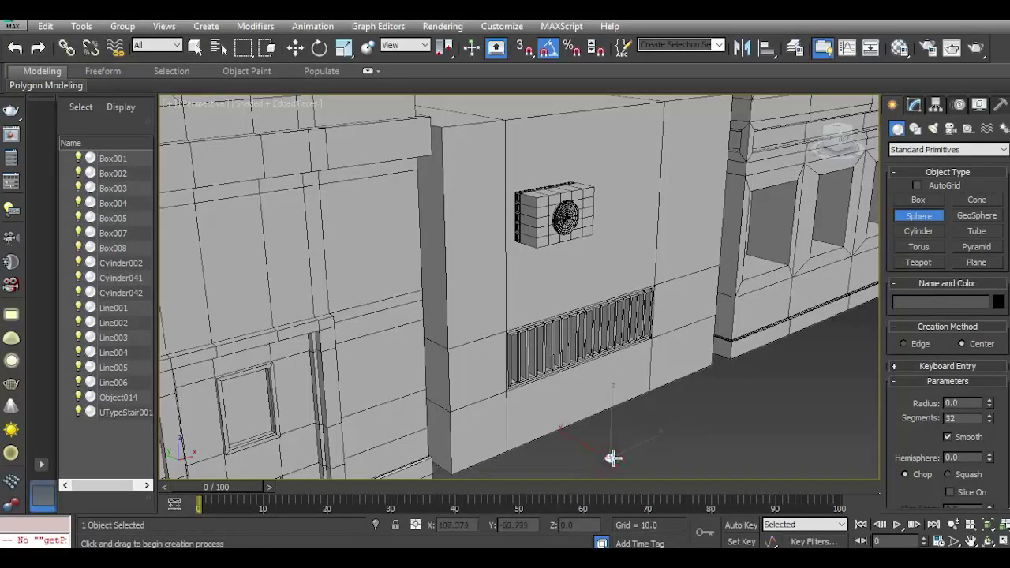
Create an upright cylinder of radius about 1.87 and height about 54.55 in front of the vent, with 1 cap segment.
{"action": "left_click", "coordinate": [918, 231]}
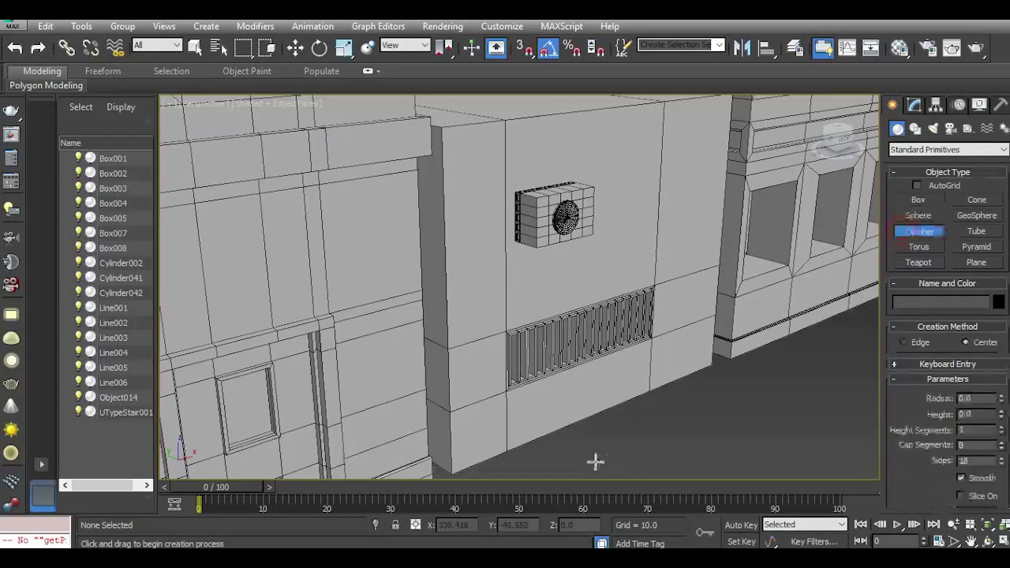
{"action": "left_click", "coordinate": [590, 470]}
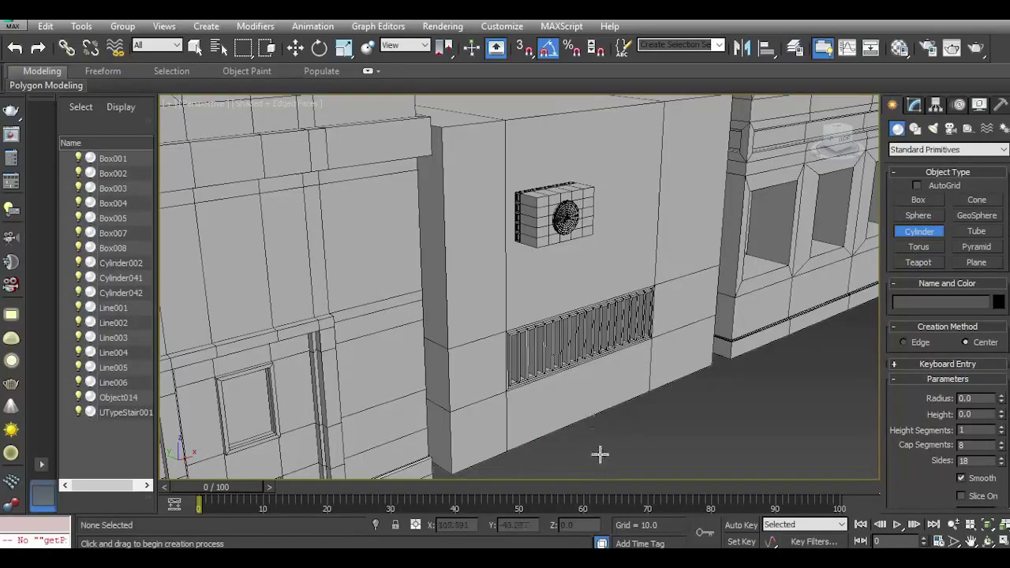
{"action": "left_click_drag", "start_coordinate": [600, 448], "coordinate": [601, 445]}
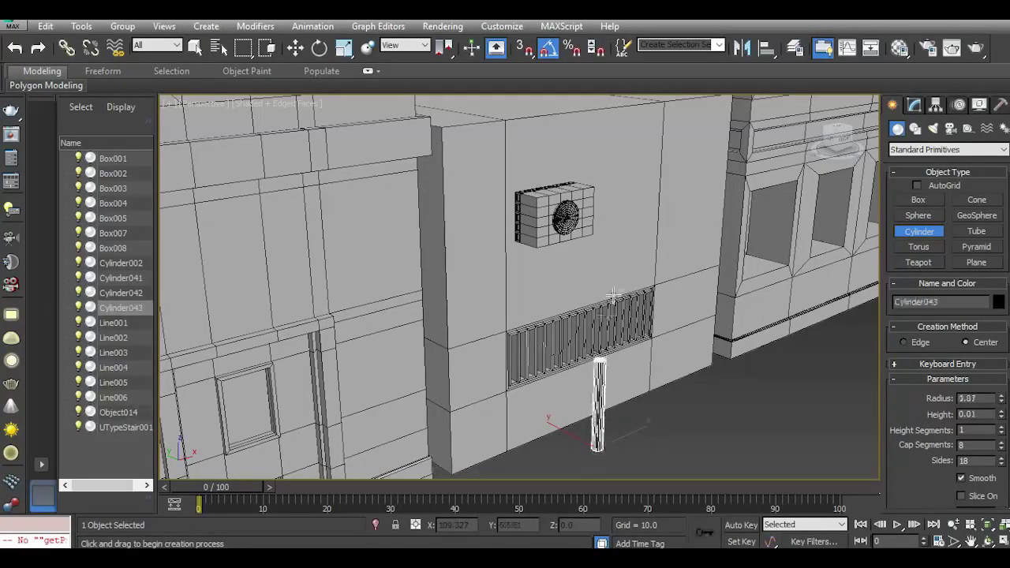
{"action": "left_click", "coordinate": [320, 48]}
{"action": "scroll", "coordinate": [602, 292], "scroll_direction": "up", "scroll_amount": 5}
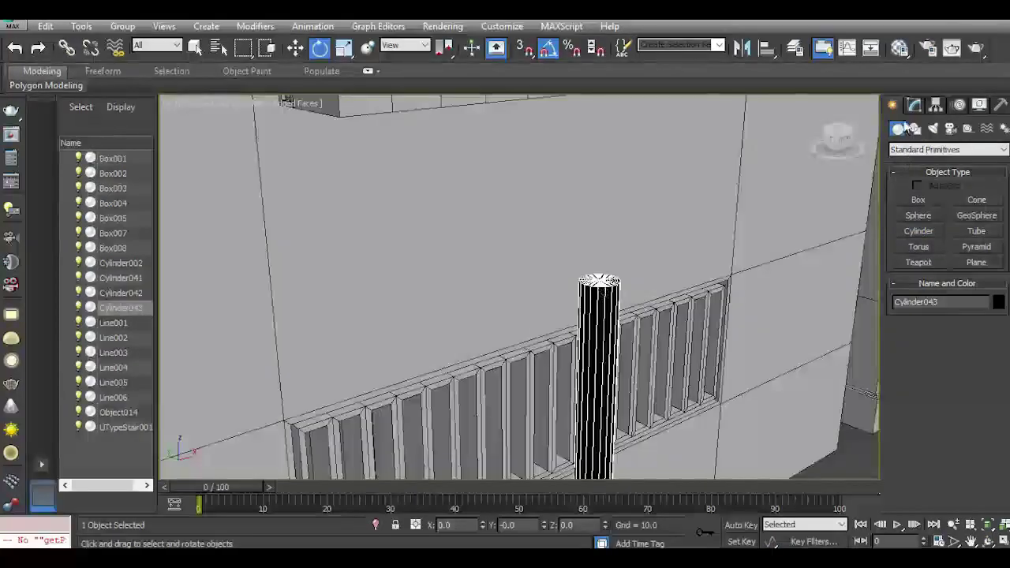
{"action": "left_click", "coordinate": [914, 105]}
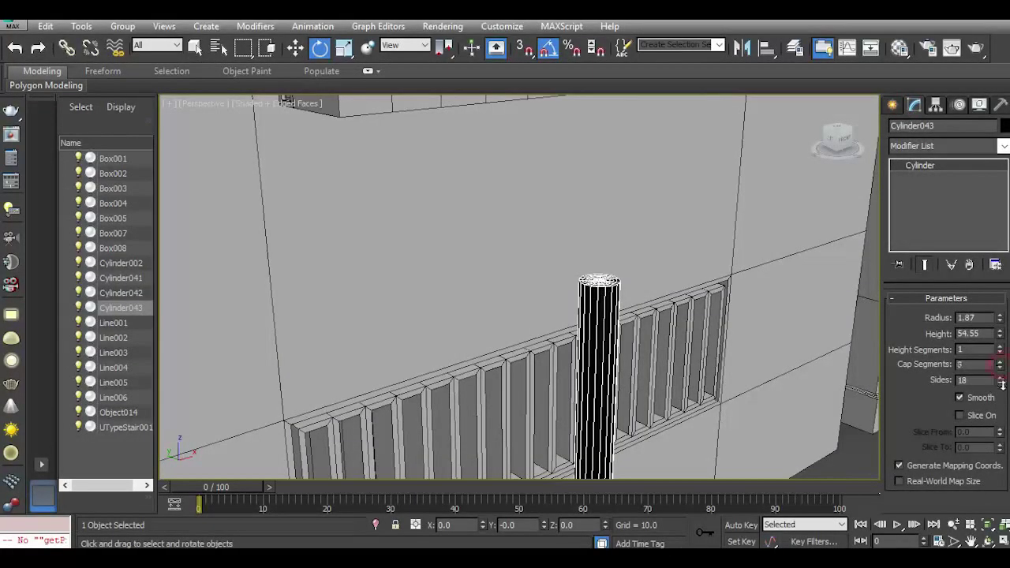
{"action": "scroll", "coordinate": [581, 264], "scroll_direction": "down", "scroll_amount": 5}
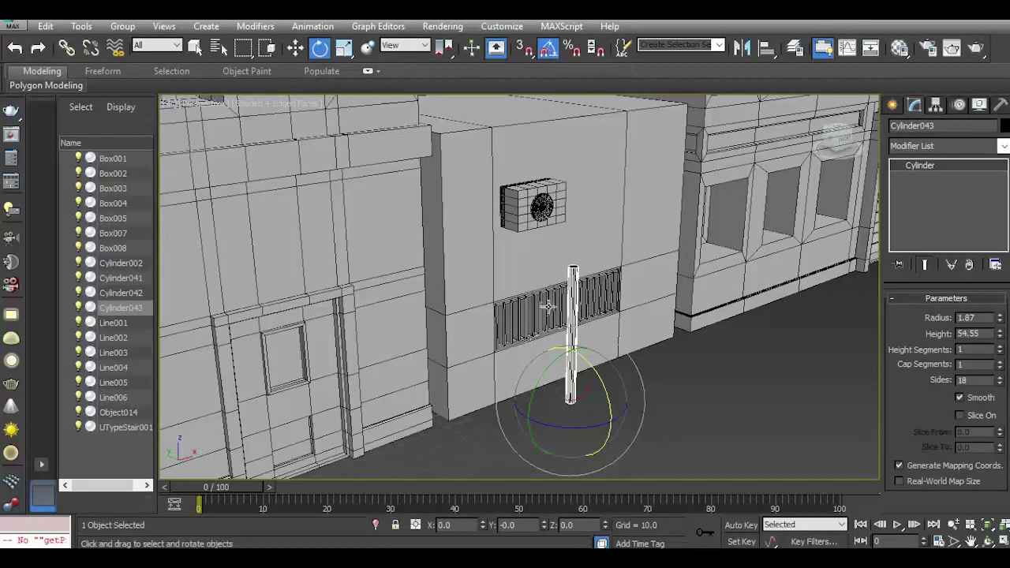
Rotate the new cylinder to lie horizontally along the wall and move it in front of the box unit's ridged disc.
{"action": "left_click_drag", "start_coordinate": [545, 360], "coordinate": [523, 208]}
{"action": "left_click", "coordinate": [295, 48]}
{"action": "scroll", "coordinate": [547, 206], "scroll_direction": "up", "scroll_amount": 5}
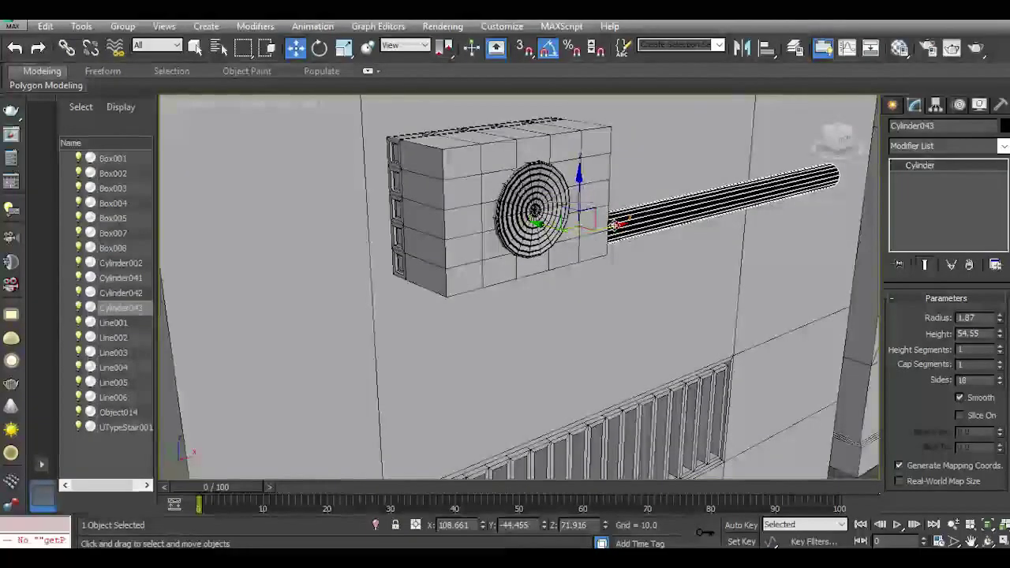
{"action": "left_click_drag", "start_coordinate": [613, 234], "coordinate": [453, 199]}
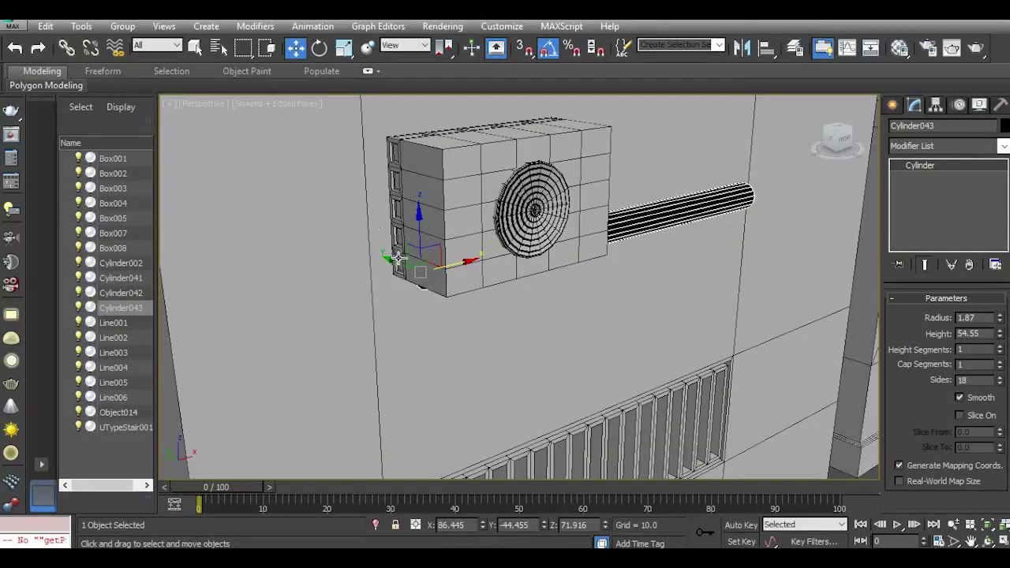
{"action": "left_click_drag", "start_coordinate": [394, 260], "coordinate": [463, 197]}
{"action": "scroll", "coordinate": [490, 210], "scroll_direction": "up", "scroll_amount": 3}
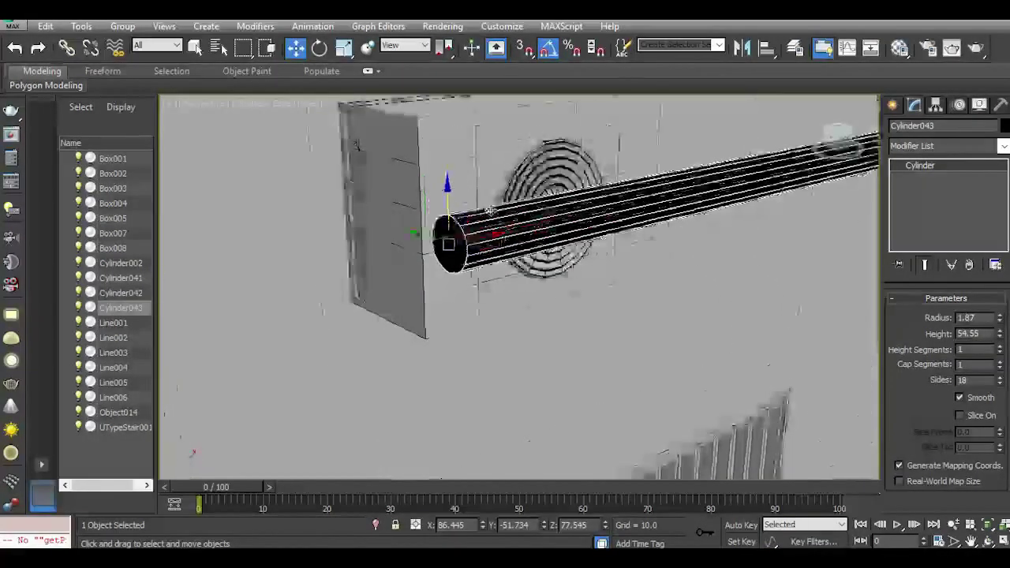
Reduce the cylinder to radius 0.711 and height 18.001, and assign it the 01 - Default material.
{"action": "left_click_drag", "start_coordinate": [1000, 319], "coordinate": [987, 385]}
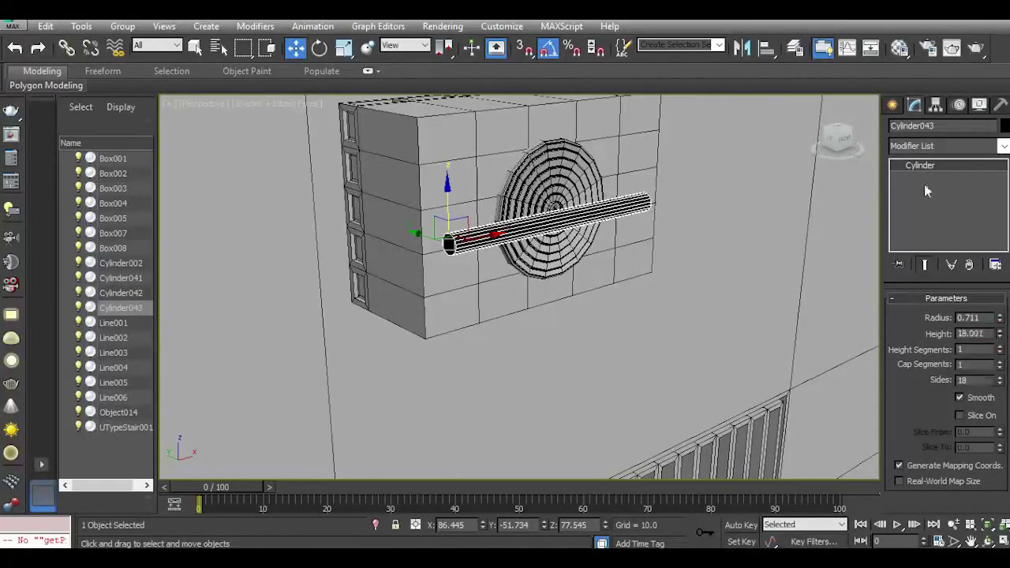
{"action": "left_click", "coordinate": [899, 48]}
{"action": "left_click", "coordinate": [75, 254]}
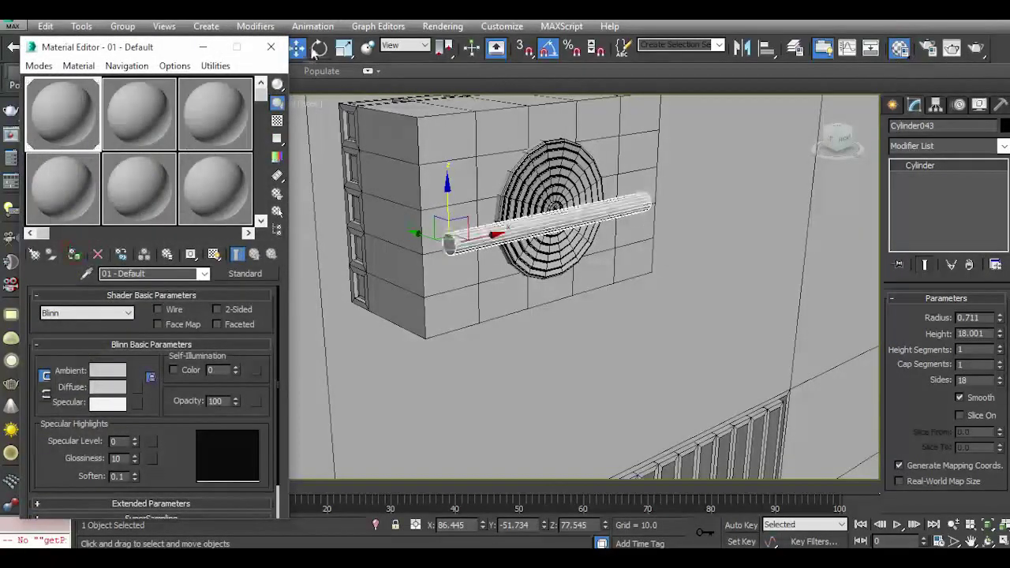
{"action": "left_click", "coordinate": [270, 46]}
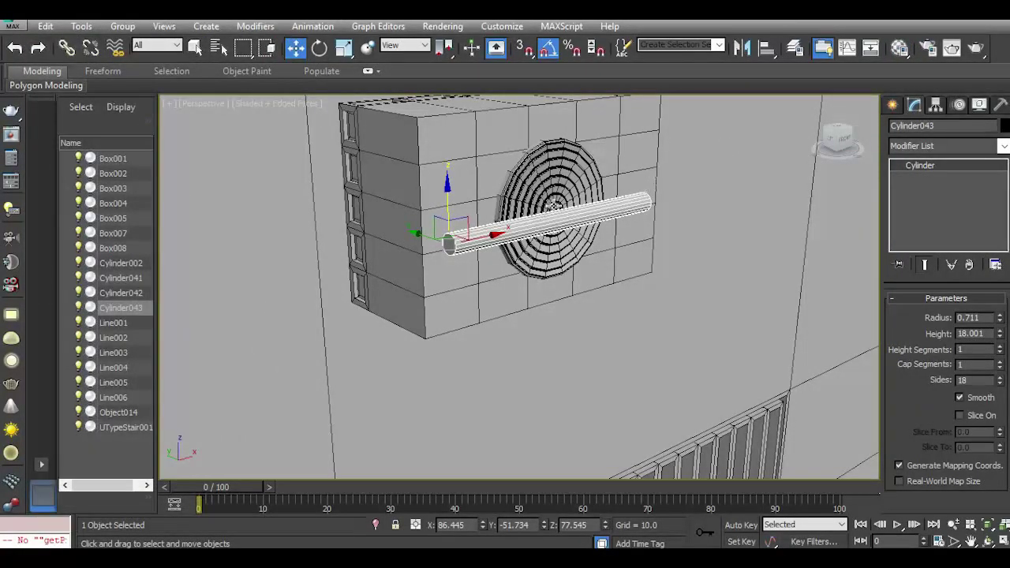
Move the cylinder's end to the raised ring at the disc's centre and reduce its radius to 0.121.
{"action": "scroll", "coordinate": [553, 206], "scroll_direction": "up", "scroll_amount": 4}
{"action": "left_click_drag", "start_coordinate": [311, 301], "coordinate": [617, 226]}
{"action": "middle_click_drag", "start_coordinate": [546, 277], "coordinate": [405, 378]}
{"action": "scroll", "coordinate": [415, 336], "scroll_direction": "up", "scroll_amount": 2}
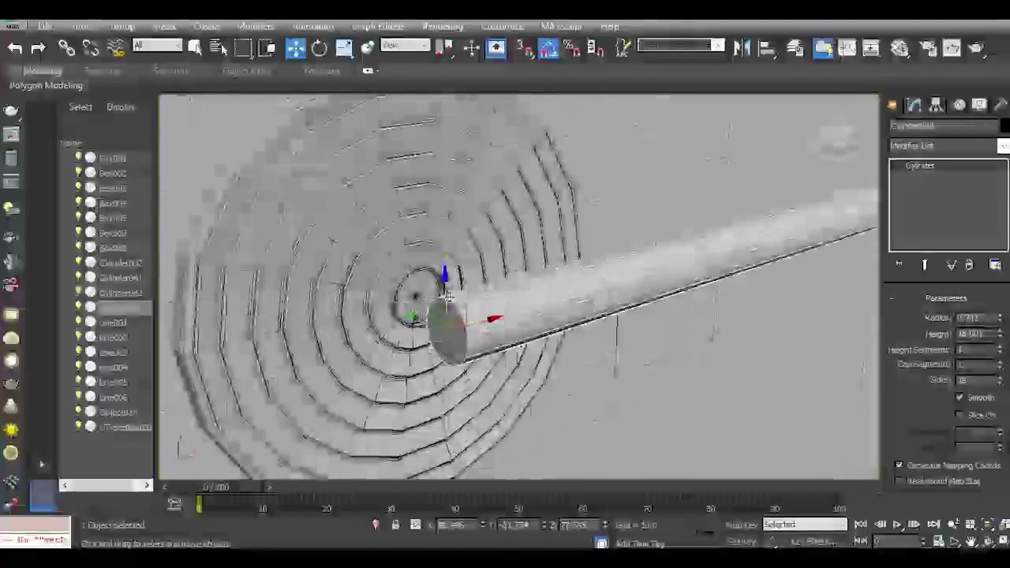
{"action": "left_click_drag", "start_coordinate": [424, 321], "coordinate": [484, 277]}
{"action": "scroll", "coordinate": [411, 301], "scroll_direction": "up", "scroll_amount": 4}
{"action": "left_click_drag", "start_coordinate": [1000, 320], "coordinate": [1002, 365]}
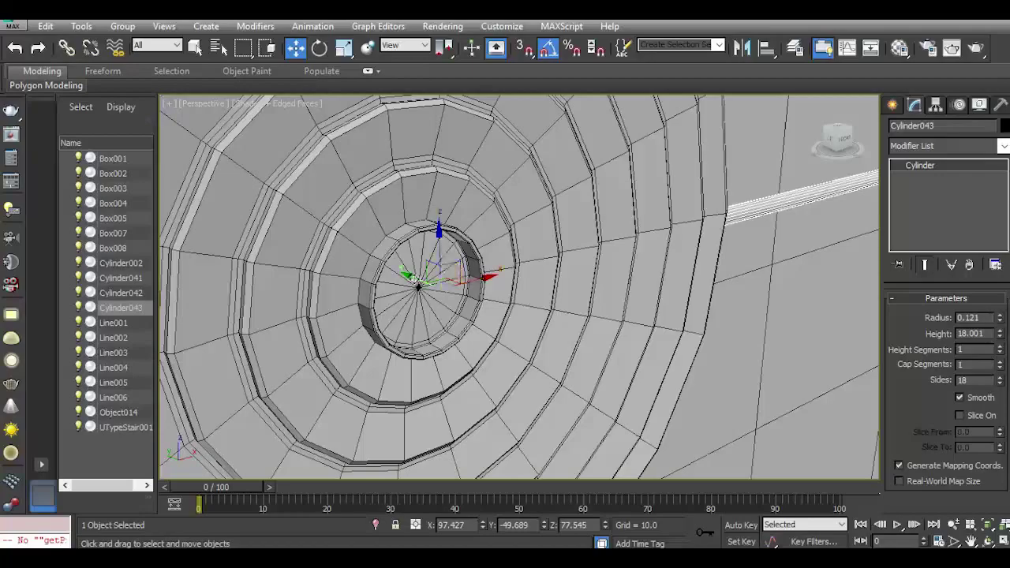
{"action": "left_click_drag", "start_coordinate": [414, 280], "coordinate": [459, 261]}
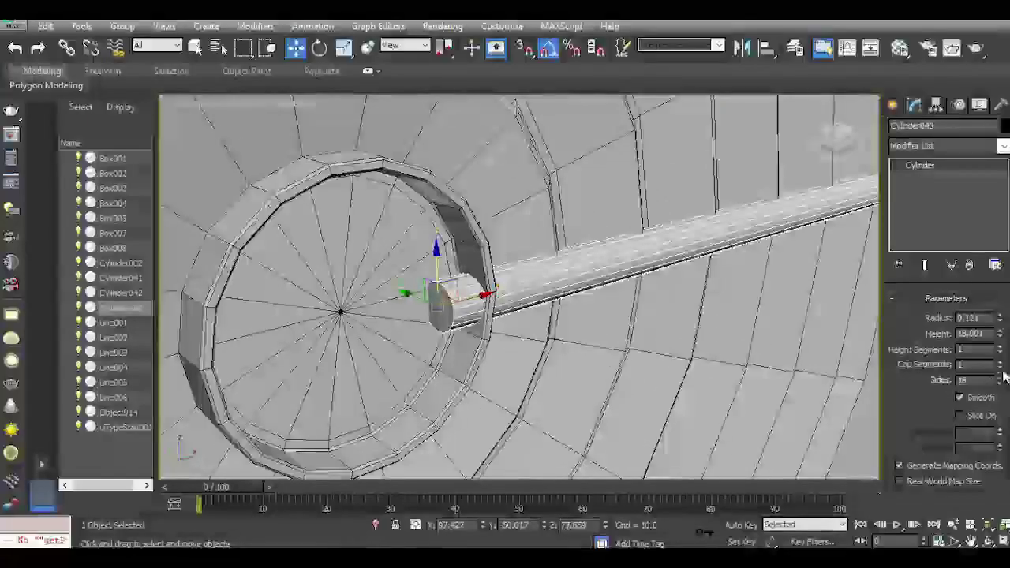
Thin the cylinder to radius 0.041 and position its end just inside the inner wall of the central ring.
{"action": "left_click_drag", "start_coordinate": [1000, 317], "coordinate": [1007, 329]}
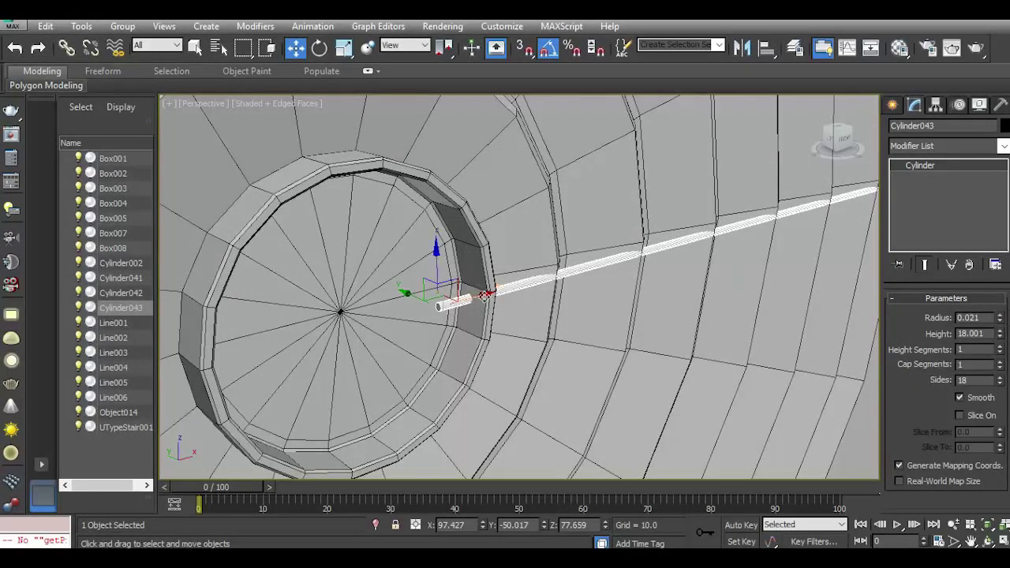
{"action": "left_click_drag", "start_coordinate": [483, 295], "coordinate": [499, 291]}
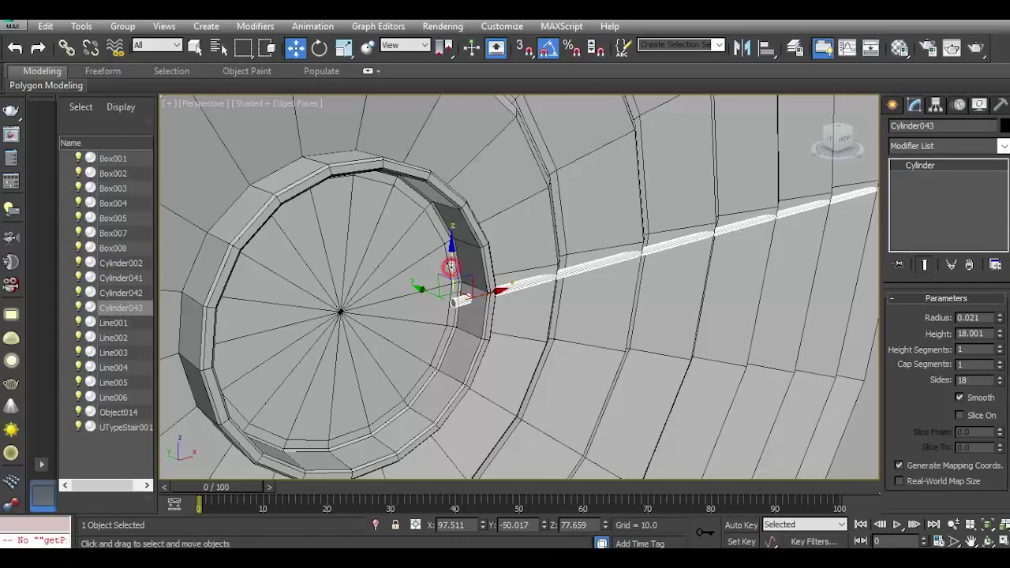
{"action": "left_click_drag", "start_coordinate": [451, 266], "coordinate": [452, 248]}
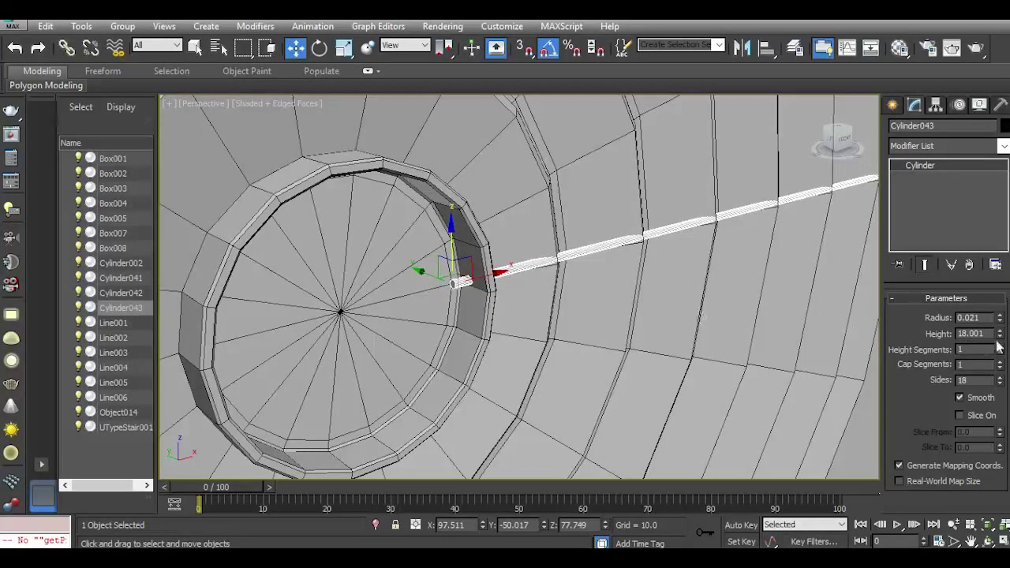
{"action": "left_click", "coordinate": [999, 316]}
{"action": "left_click", "coordinate": [999, 317]}
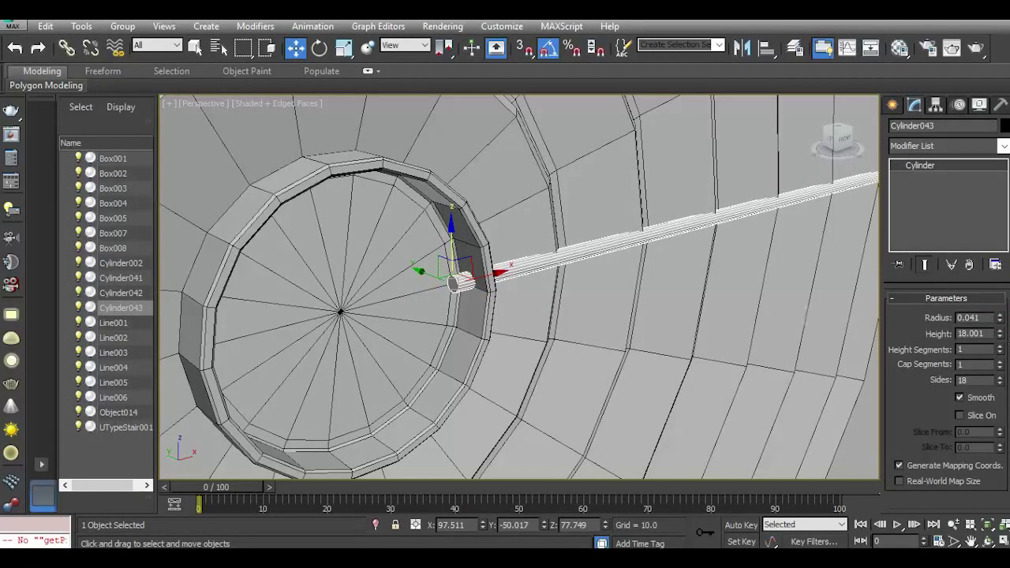
Shorten the cylinder's height to 4.32 so it spans from the central ring to the disc's outer rim.
{"action": "scroll", "coordinate": [465, 318], "scroll_direction": "down", "scroll_amount": 3}
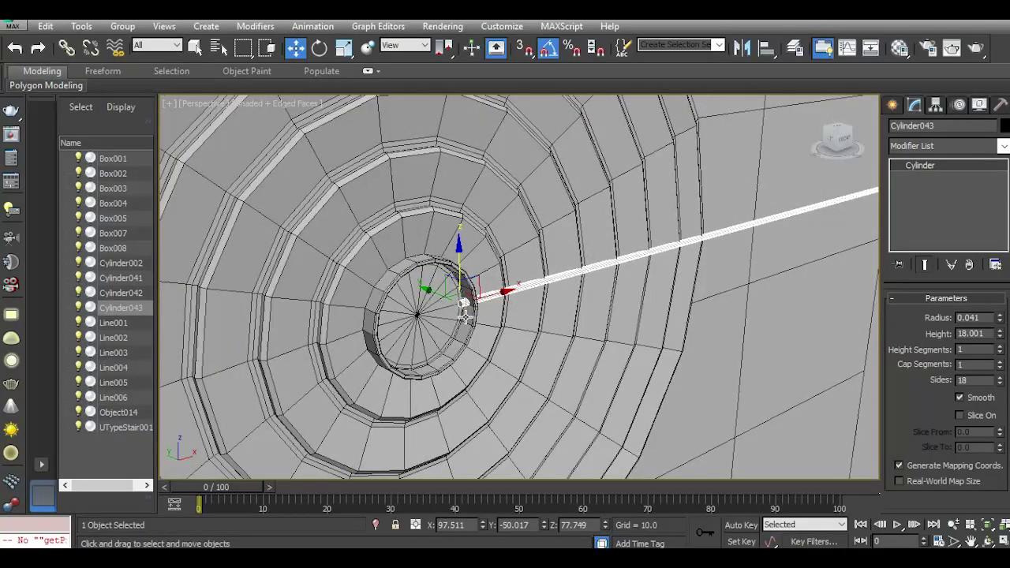
{"action": "scroll", "coordinate": [465, 318], "scroll_direction": "down", "scroll_amount": 2}
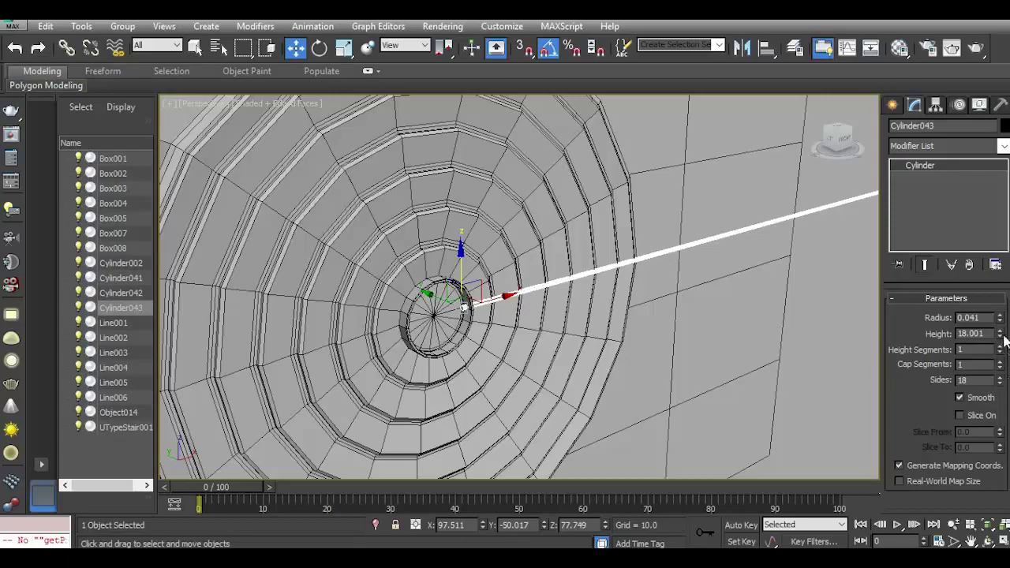
{"action": "left_click_drag", "start_coordinate": [997, 352], "coordinate": [982, 396]}
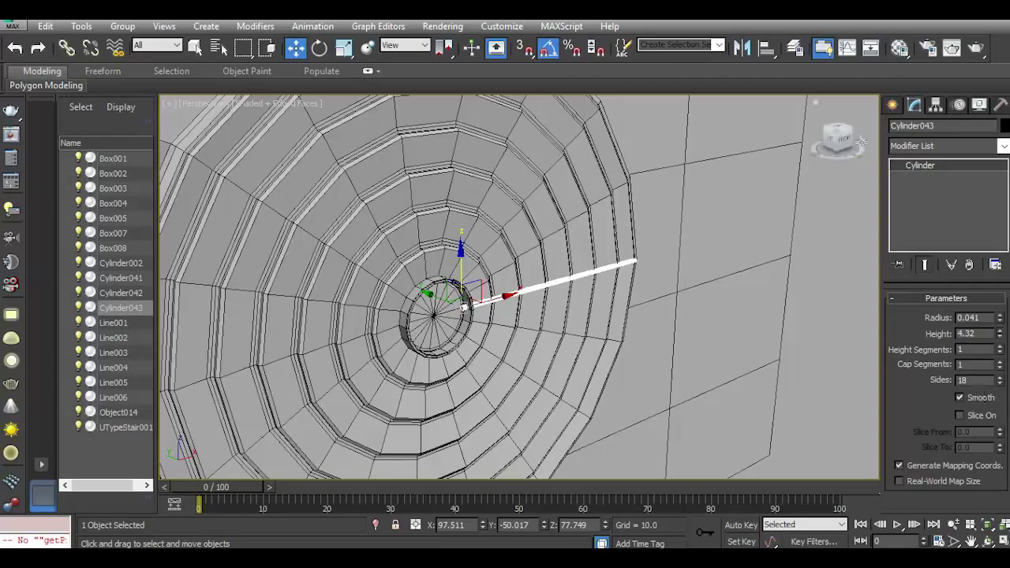
Select the full loop of inner wall polygons on the central ring of the fan disc.
{"action": "left_click_drag", "start_coordinate": [842, 140], "coordinate": [813, 140]}
{"action": "middle_click_drag", "start_coordinate": [349, 272], "coordinate": [619, 284]}
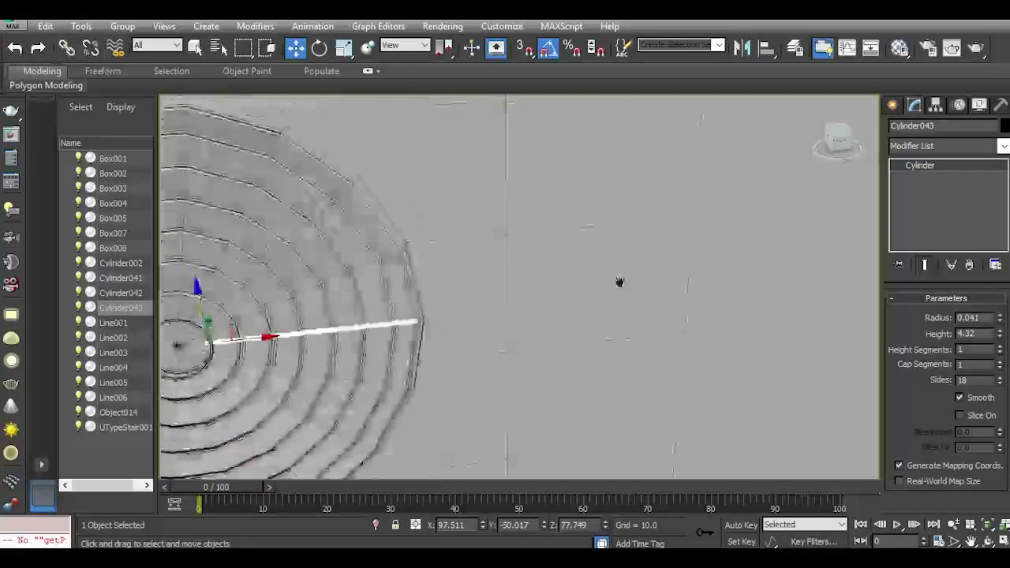
{"action": "middle_click_drag", "start_coordinate": [422, 305], "coordinate": [598, 259]}
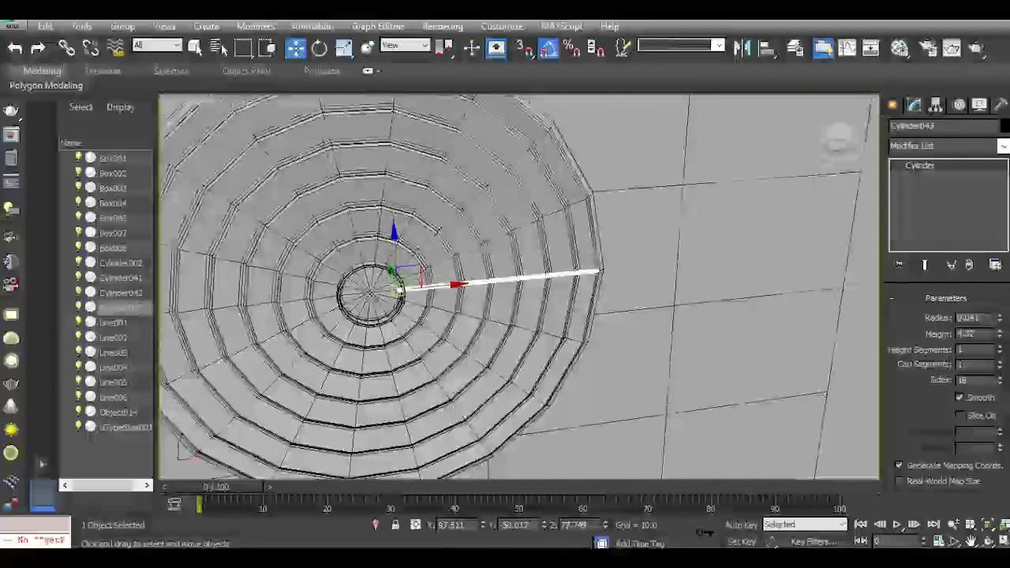
{"action": "scroll", "coordinate": [371, 297], "scroll_direction": "up", "scroll_amount": 6}
{"action": "left_click", "coordinate": [373, 300]}
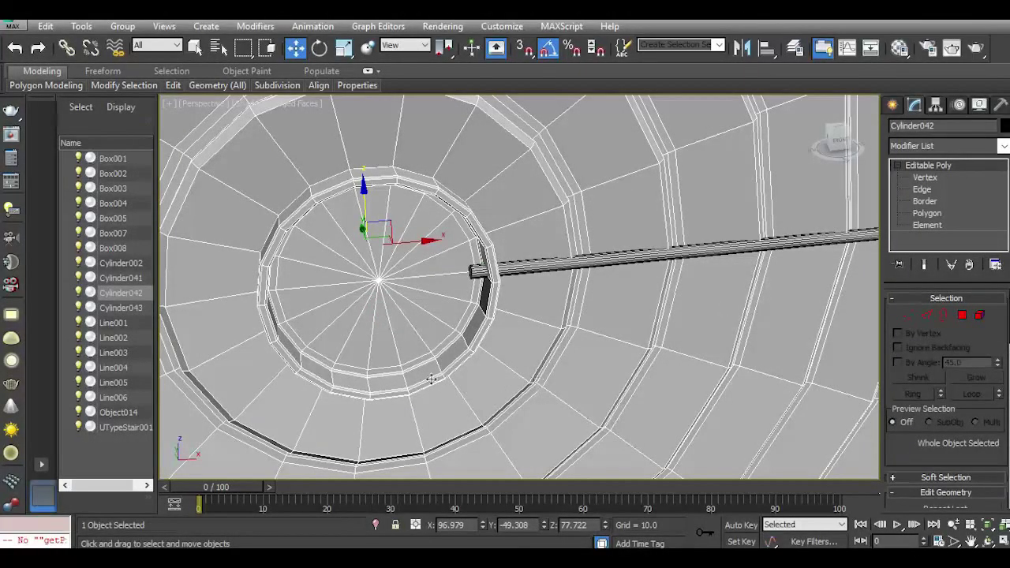
{"action": "left_click", "coordinate": [959, 315]}
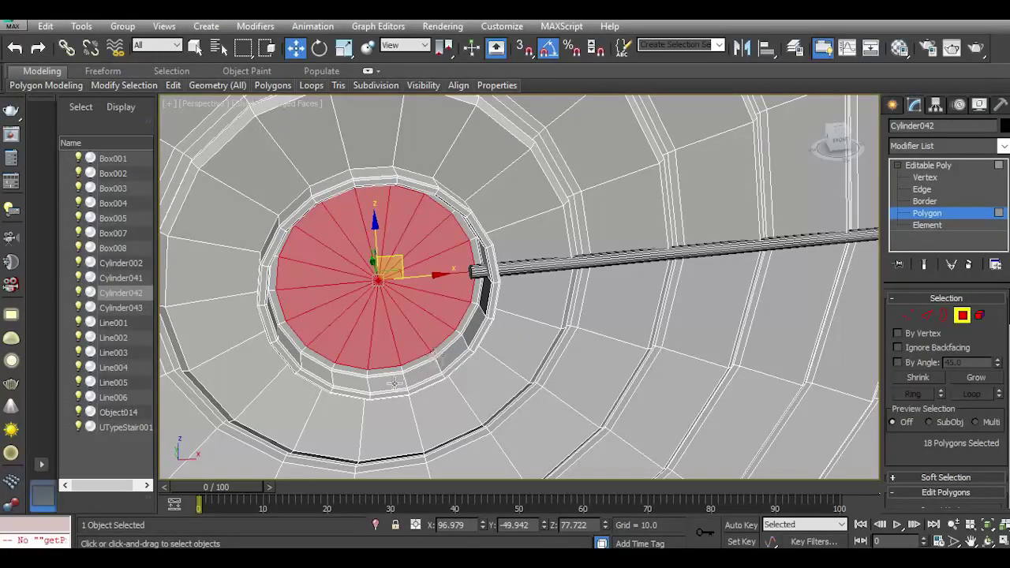
{"action": "left_click", "coordinate": [394, 383]}
{"action": "left_click", "coordinate": [419, 367], "text": "shift"}
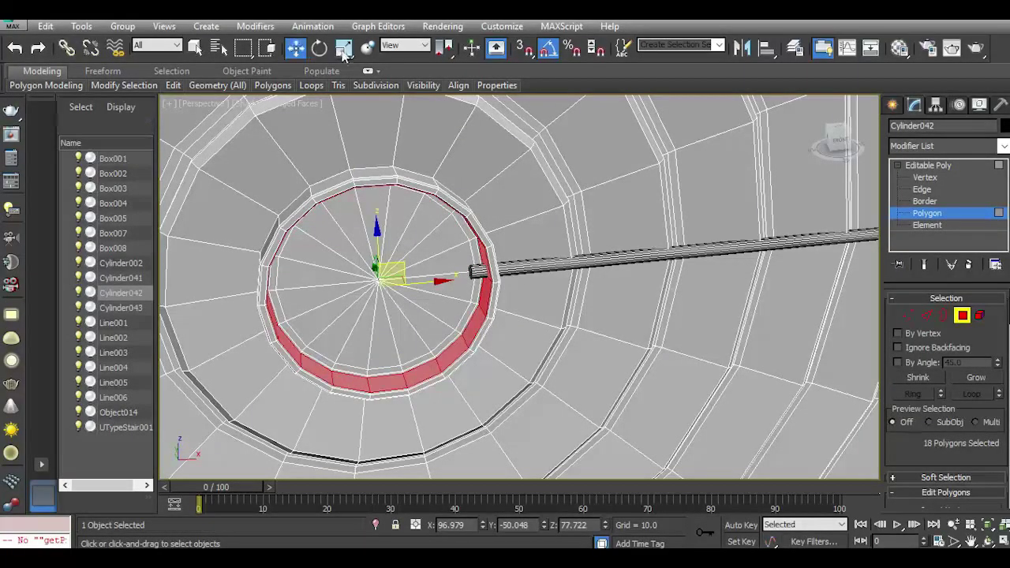
Extrude the selected ring wall inward by Local Normal, leaving a small round recess at the disc's centre, and finish polygon editing.
{"action": "scroll", "coordinate": [938, 440], "scroll_direction": "down", "scroll_amount": 3}
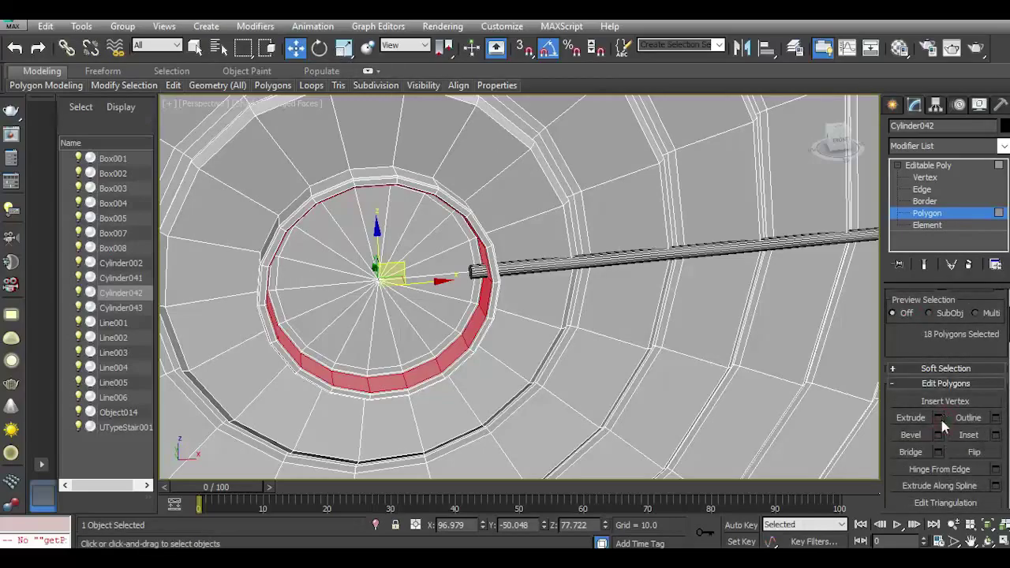
{"action": "left_click", "coordinate": [939, 419]}
{"action": "left_click", "coordinate": [528, 295]}
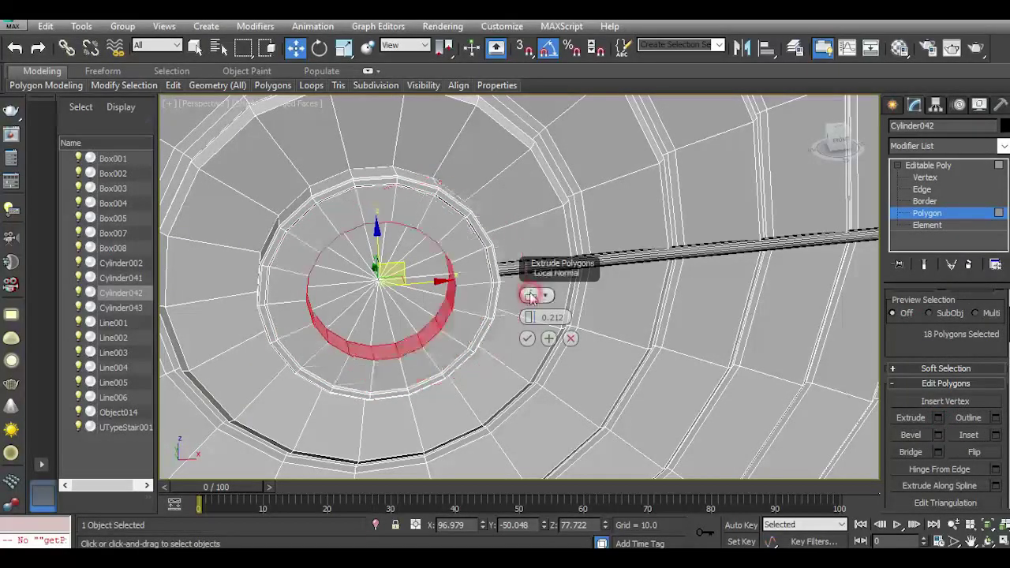
{"action": "left_click_drag", "start_coordinate": [532, 316], "coordinate": [523, 317]}
{"action": "left_click", "coordinate": [527, 337]}
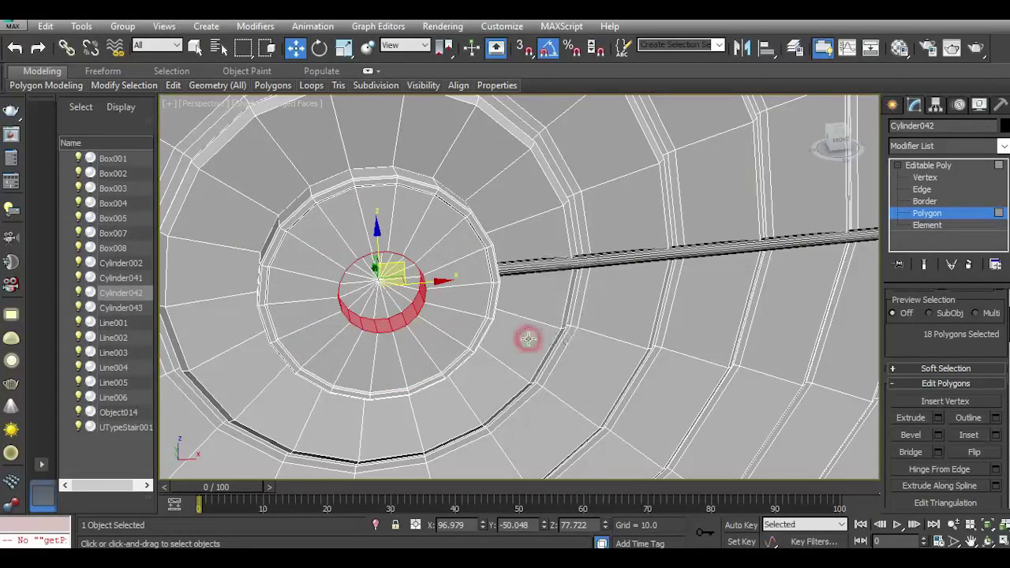
{"action": "scroll", "coordinate": [458, 285], "scroll_direction": "down", "scroll_amount": 3}
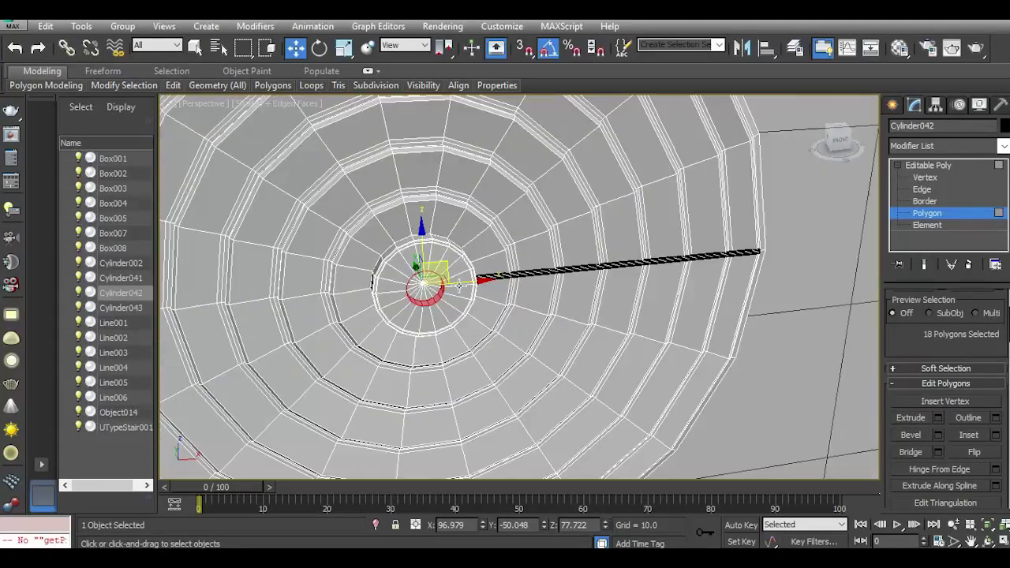
{"action": "left_click", "coordinate": [946, 165]}
Make one copy of the radial rod rotated 90 degrees so it points straight down the disc.
{"action": "left_click", "coordinate": [586, 263]}
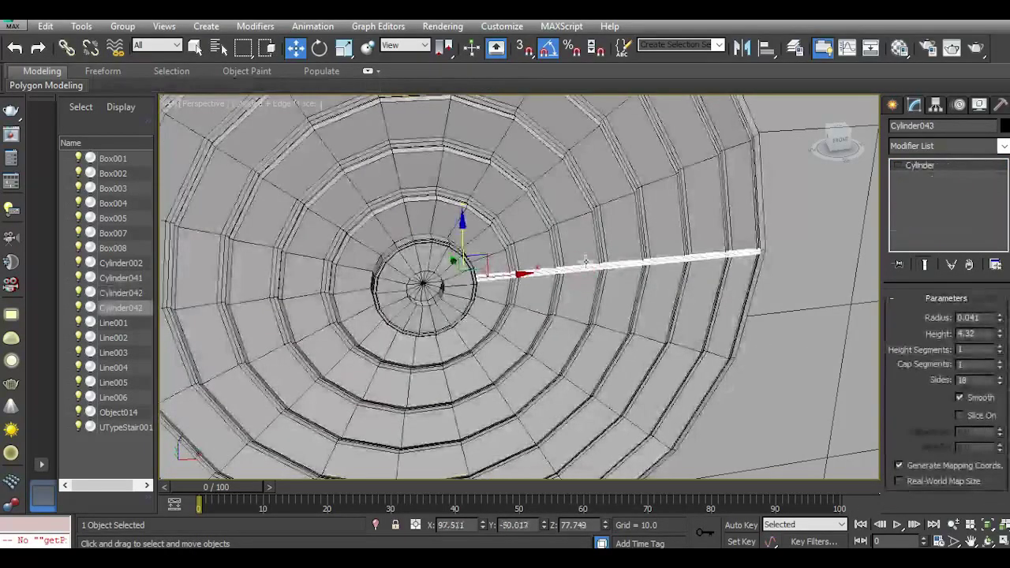
{"action": "left_click", "coordinate": [318, 47]}
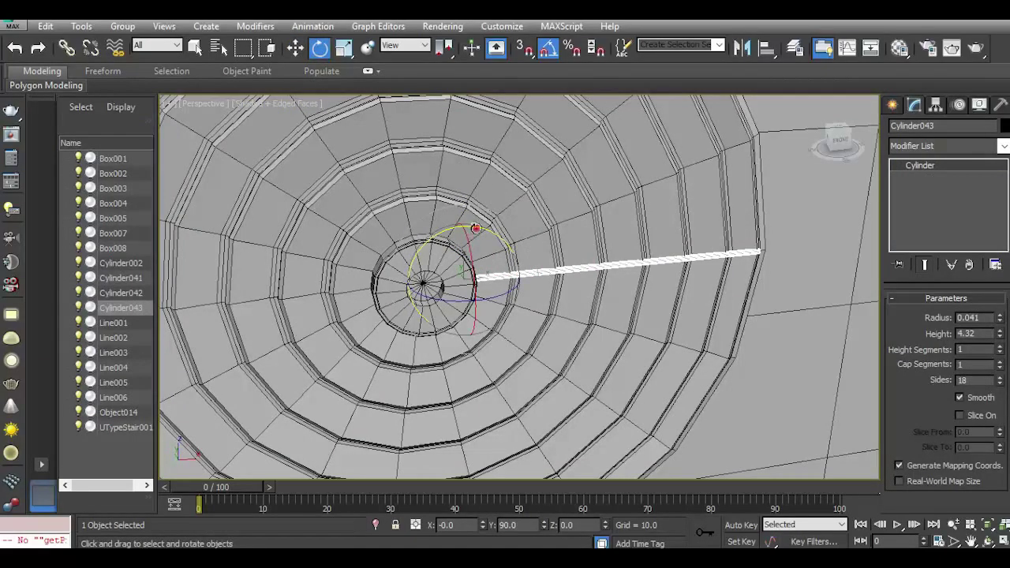
{"action": "left_click_drag", "start_coordinate": [476, 228], "coordinate": [532, 334], "text": "shift"}
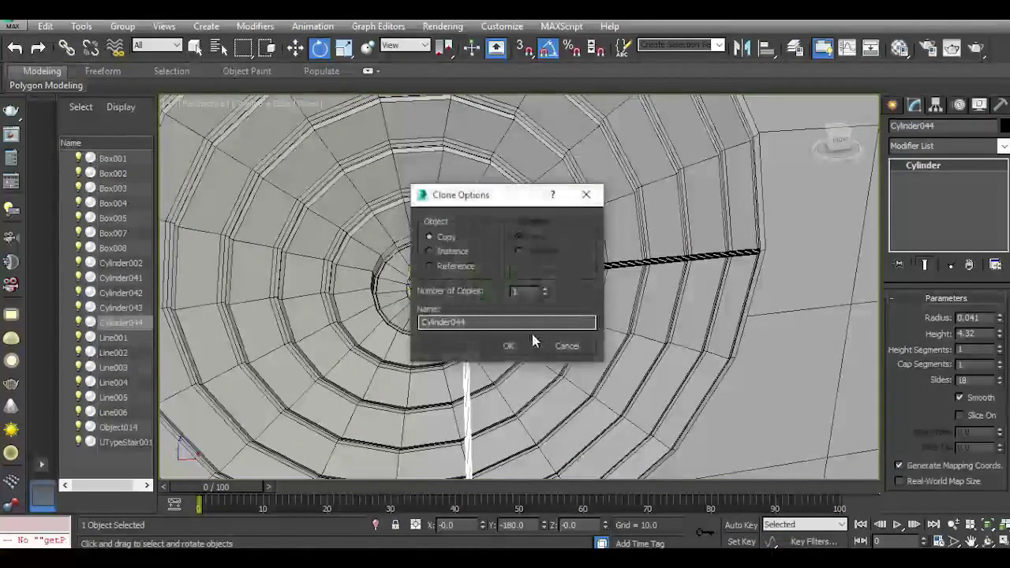
{"action": "left_click", "coordinate": [517, 348]}
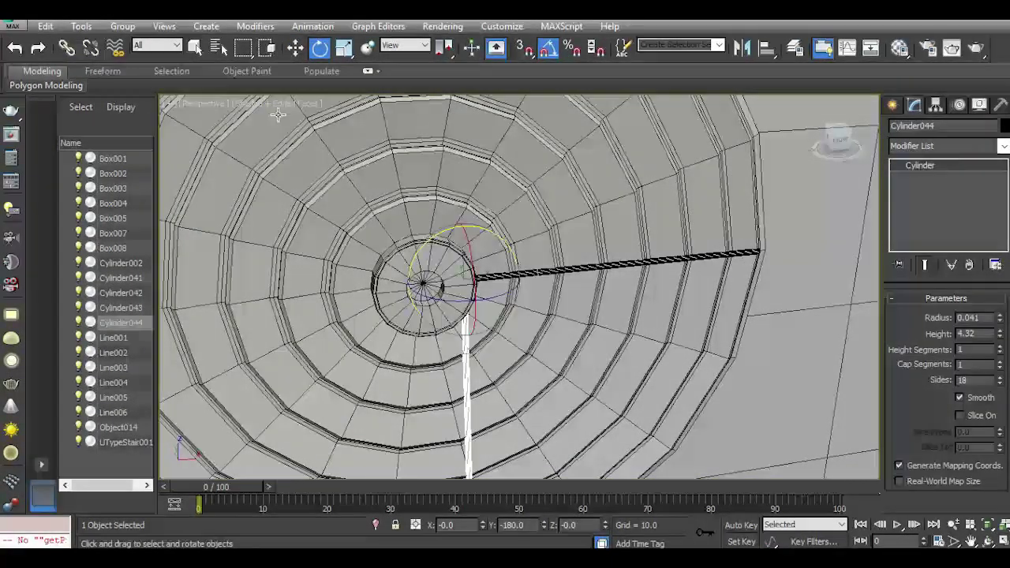
Centre the downward rod beneath the central ring and position it to span from the ring to the disc's lower rim.
{"action": "left_click", "coordinate": [293, 49]}
{"action": "left_click_drag", "start_coordinate": [497, 279], "coordinate": [456, 282]}
{"action": "middle_click_drag", "start_coordinate": [515, 341], "coordinate": [499, 178]}
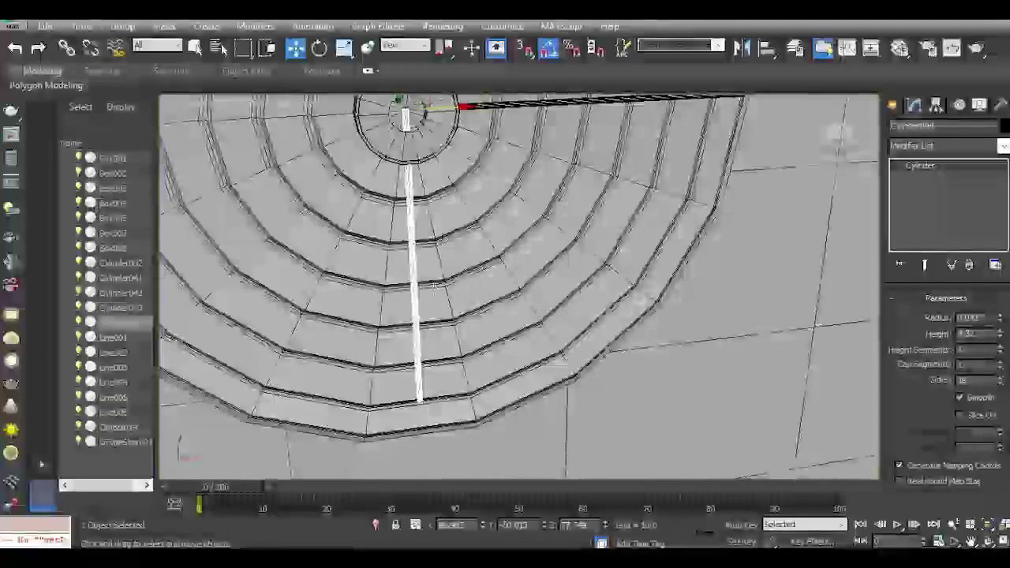
{"action": "middle_click_drag", "start_coordinate": [429, 237], "coordinate": [436, 304]}
{"action": "left_click_drag", "start_coordinate": [410, 160], "coordinate": [409, 191]}
{"action": "middle_click_drag", "start_coordinate": [474, 243], "coordinate": [496, 247]}
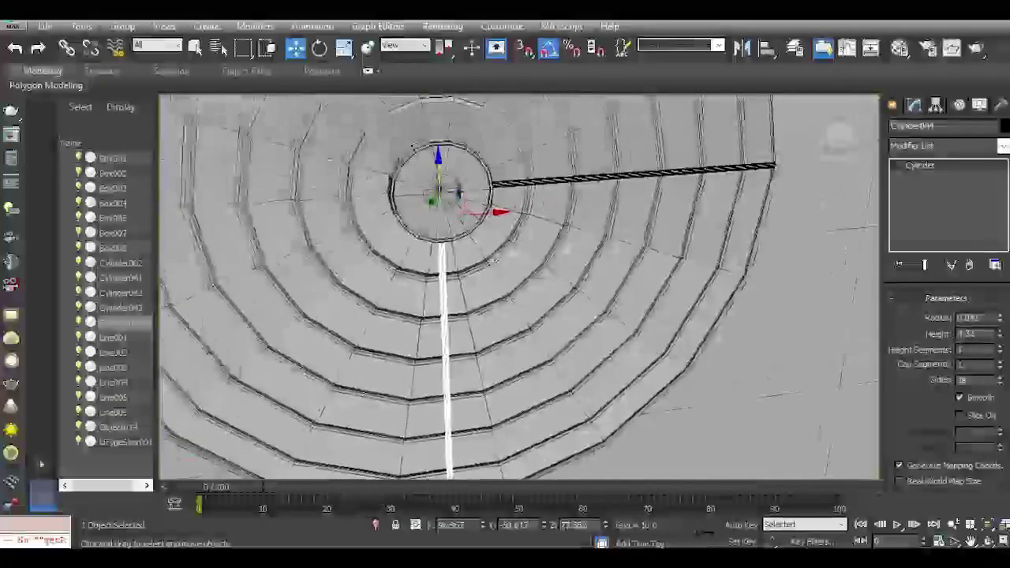
Copy the downward rod straight up to span between the central ring and the disc's upper rim.
{"action": "scroll", "coordinate": [500, 247], "scroll_direction": "down", "scroll_amount": 5}
{"action": "left_click_drag", "start_coordinate": [471, 187], "coordinate": [462, 37], "text": "shift"}
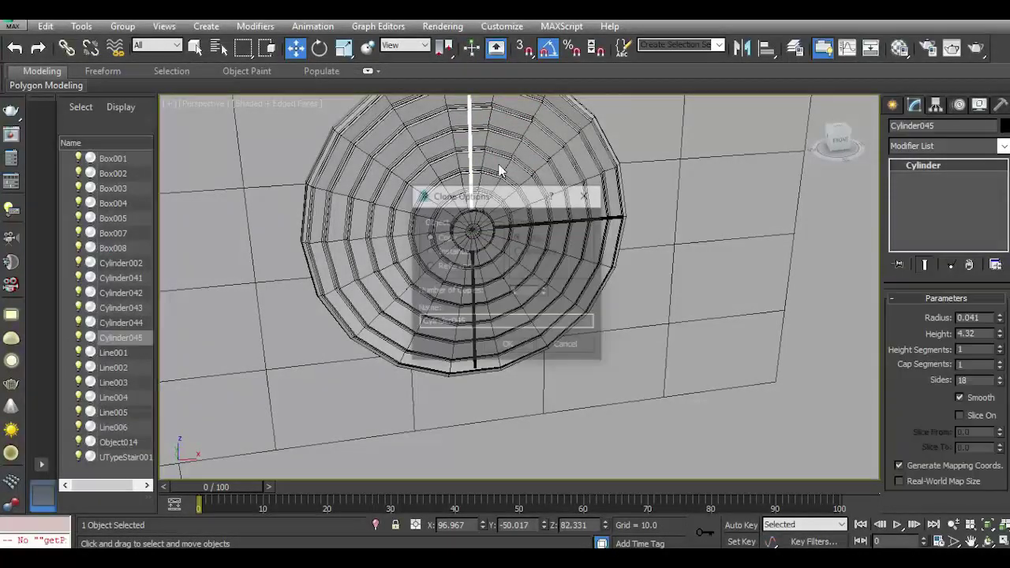
{"action": "left_click", "coordinate": [509, 341]}
{"action": "middle_click_drag", "start_coordinate": [483, 170], "coordinate": [473, 259]}
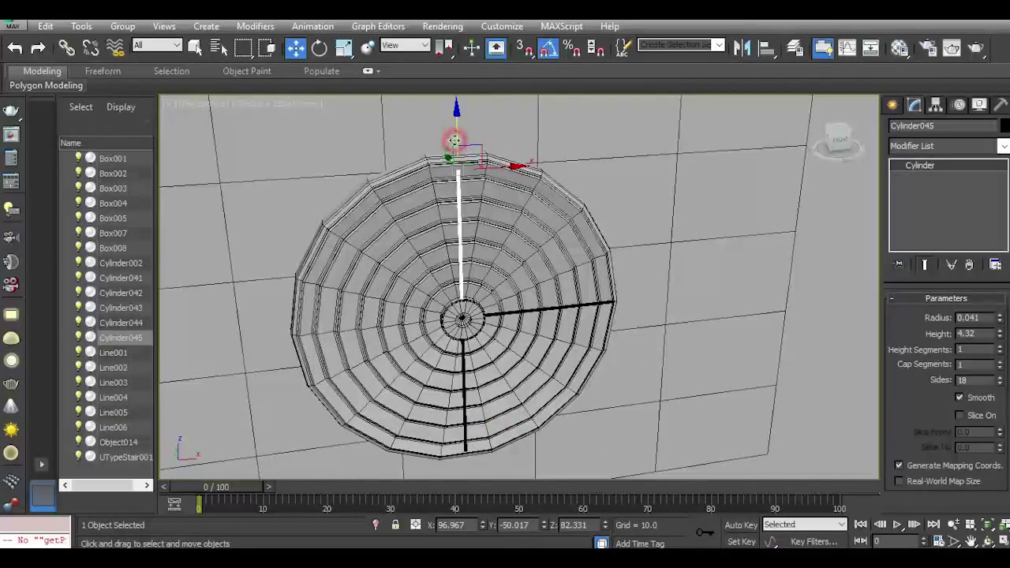
{"action": "left_click_drag", "start_coordinate": [454, 140], "coordinate": [455, 138]}
Copy the original horizontal rod along X to the opposite side of the central ring.
{"action": "left_click", "coordinate": [515, 311]}
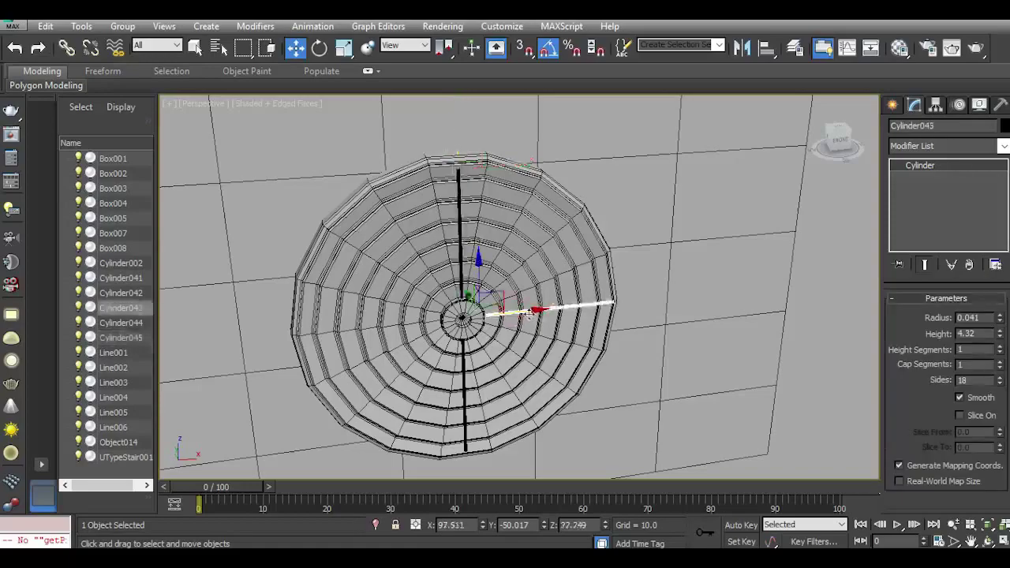
{"action": "left_click_drag", "start_coordinate": [514, 312], "coordinate": [348, 328], "text": "shift"}
{"action": "left_click", "coordinate": [499, 345]}
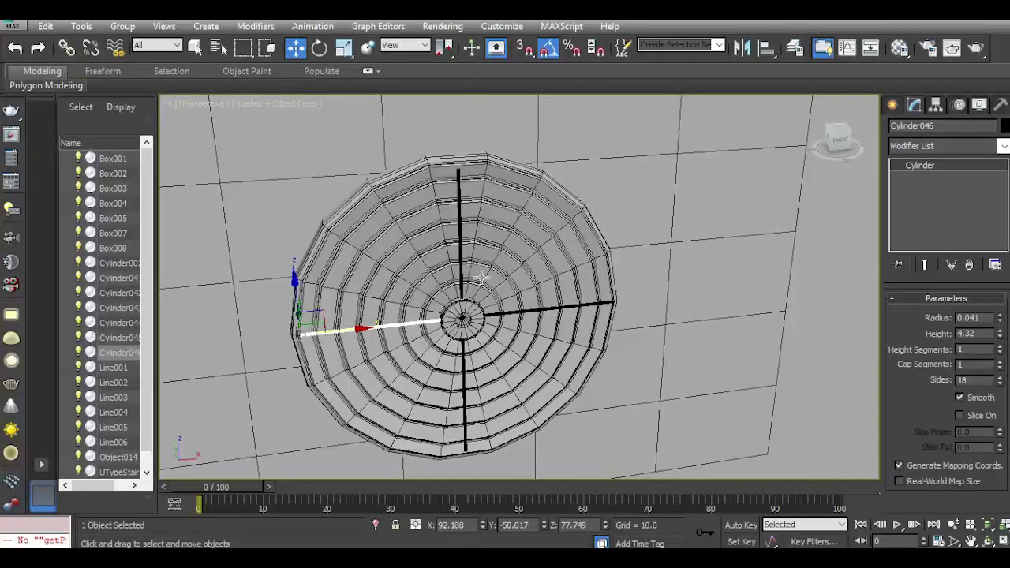
{"action": "left_click", "coordinate": [319, 47]}
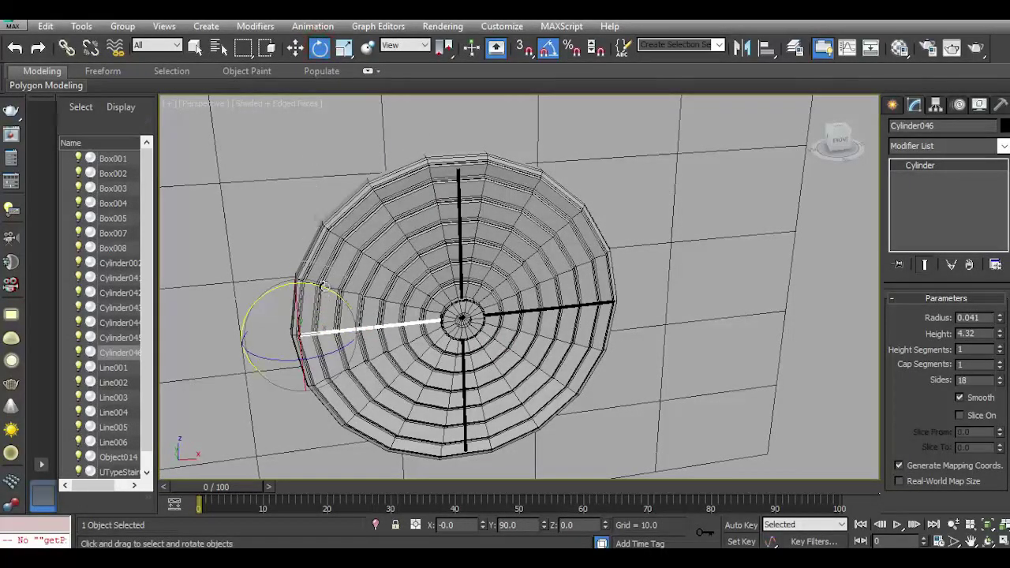
{"action": "left_click_drag", "start_coordinate": [324, 286], "coordinate": [349, 298], "text": "shift"}
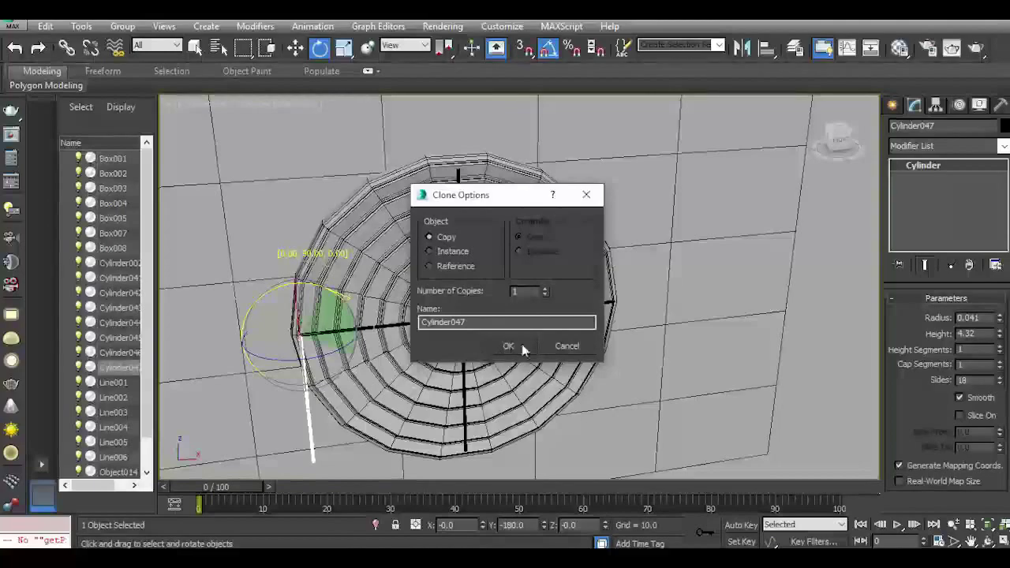
{"action": "left_click", "coordinate": [557, 345]}
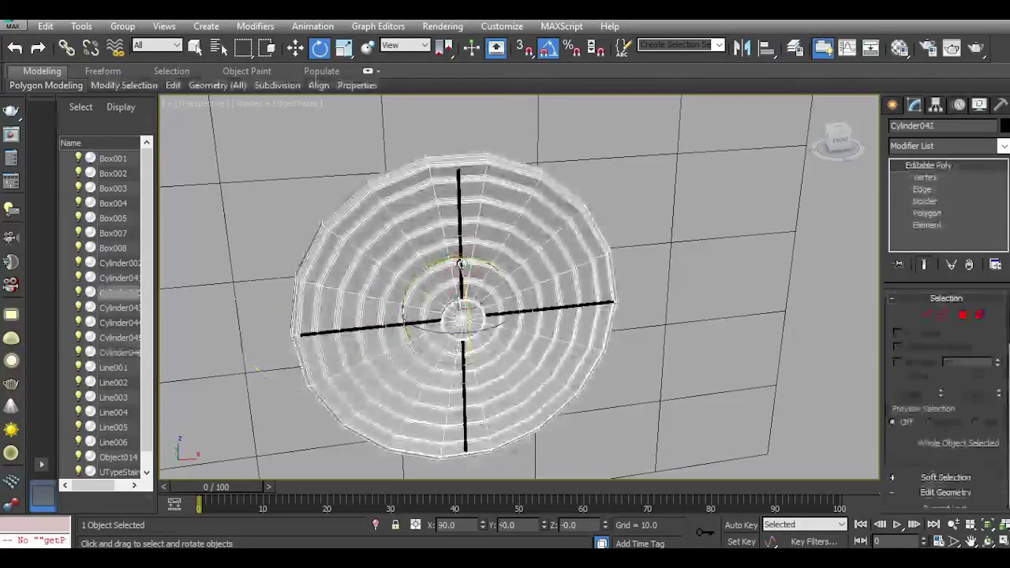
Move only the upper vertical rod's pivot down to its inner end beside the central ring.
{"action": "left_click", "coordinate": [459, 264]}
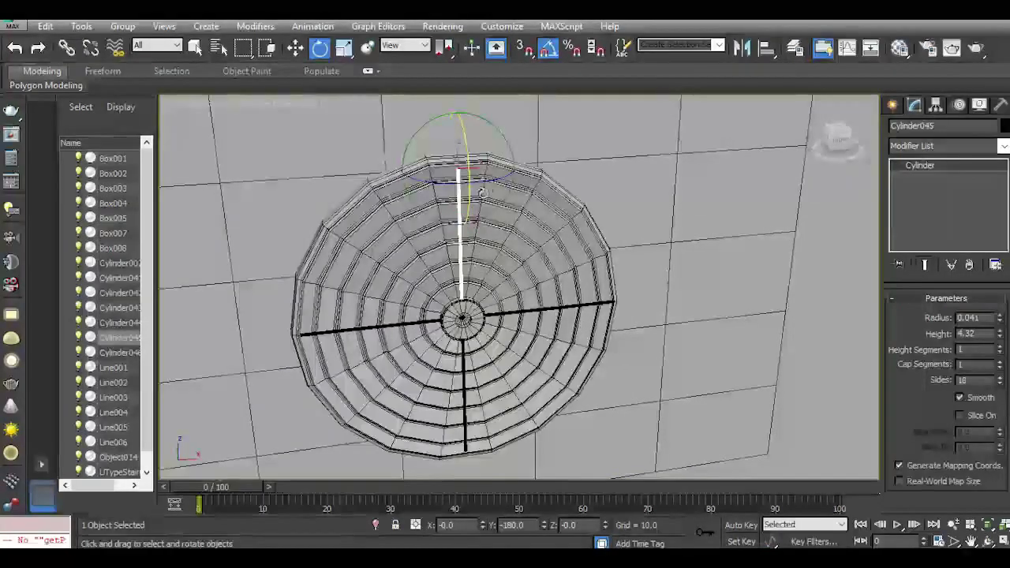
{"action": "left_click", "coordinate": [934, 105]}
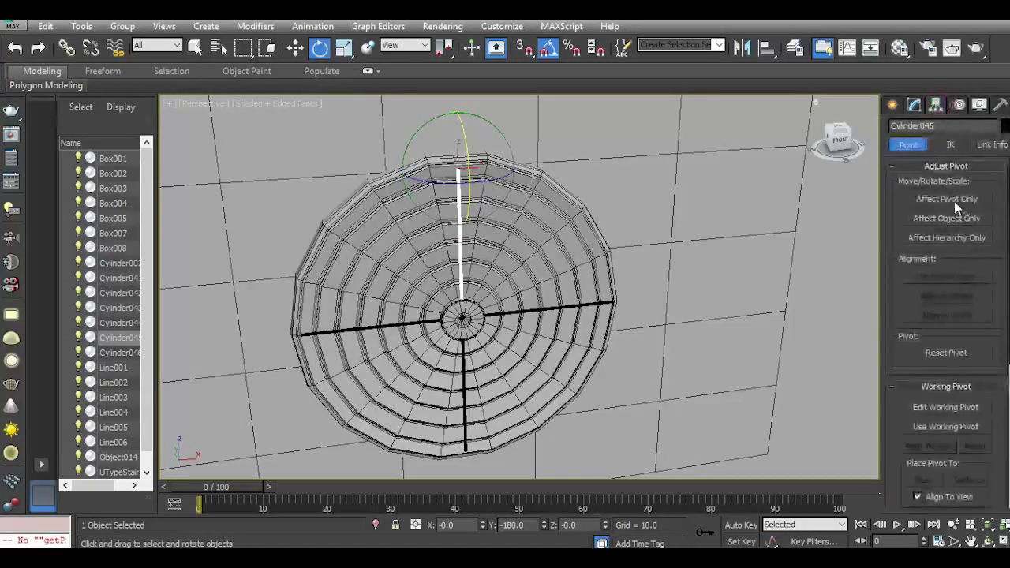
{"action": "left_click", "coordinate": [953, 201]}
{"action": "left_click", "coordinate": [295, 49]}
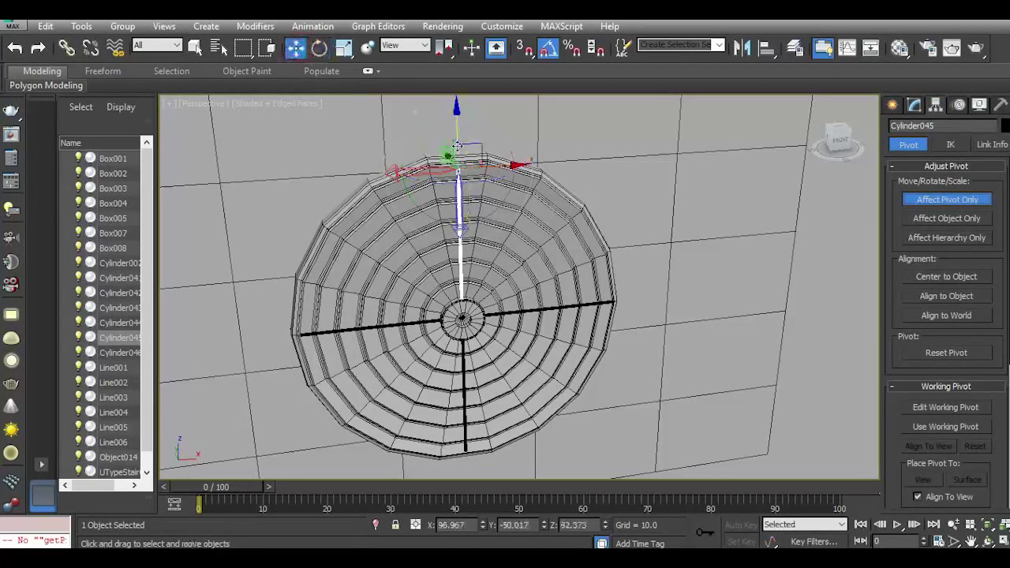
{"action": "left_click_drag", "start_coordinate": [456, 140], "coordinate": [470, 270]}
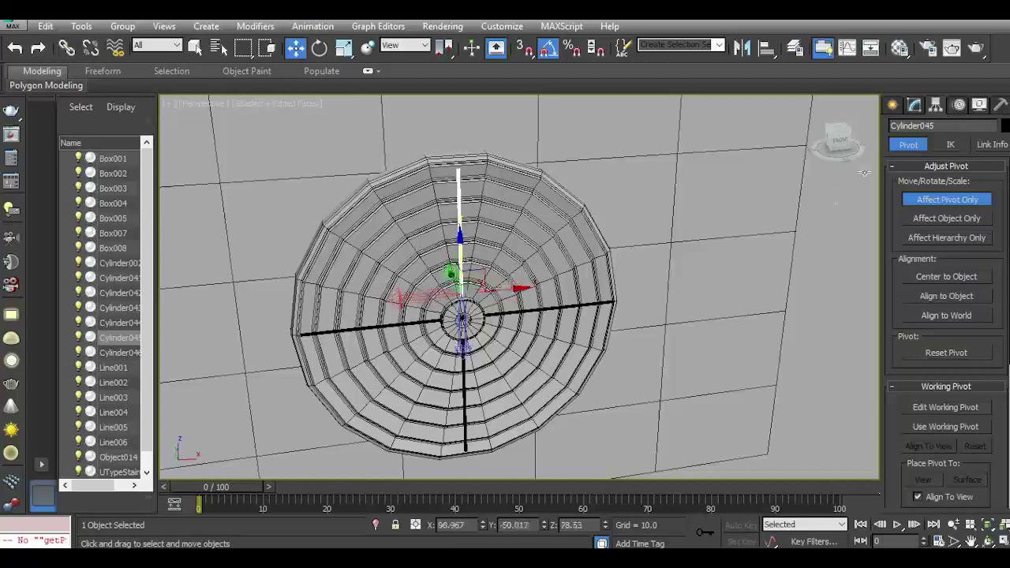
{"action": "left_click", "coordinate": [914, 105]}
Copy the upper rod with a free rotation to a Y angle of about 136 degrees, pointing diagonally toward the disc's upper left.
{"action": "left_click", "coordinate": [320, 48]}
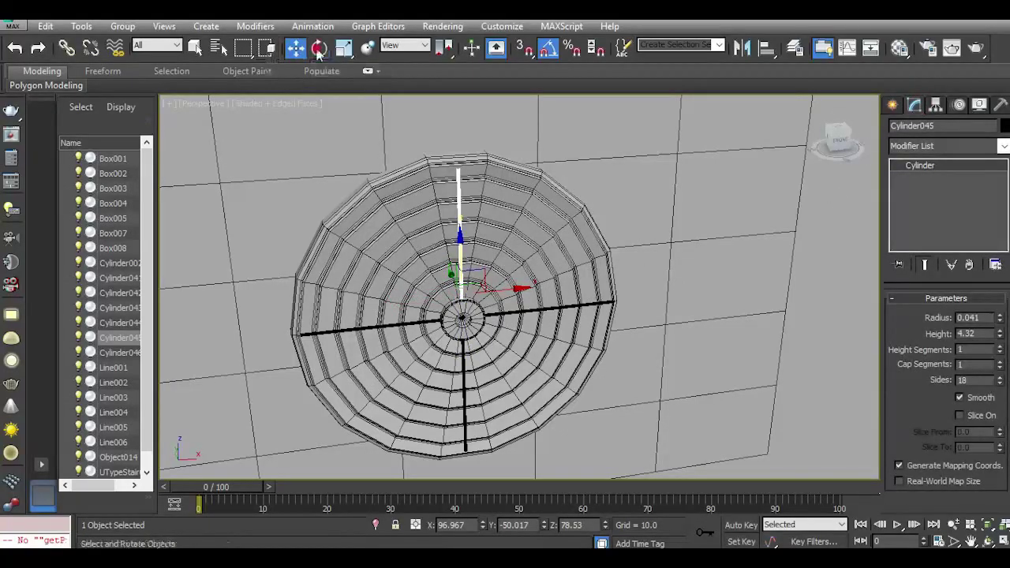
{"action": "left_click_drag", "start_coordinate": [483, 249], "coordinate": [487, 249]}
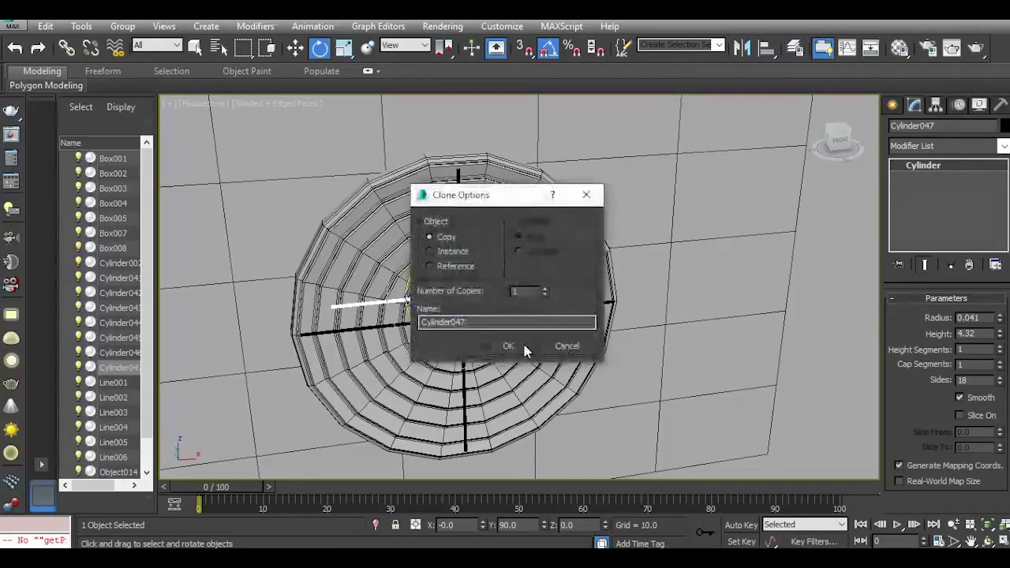
{"action": "left_click", "coordinate": [567, 347]}
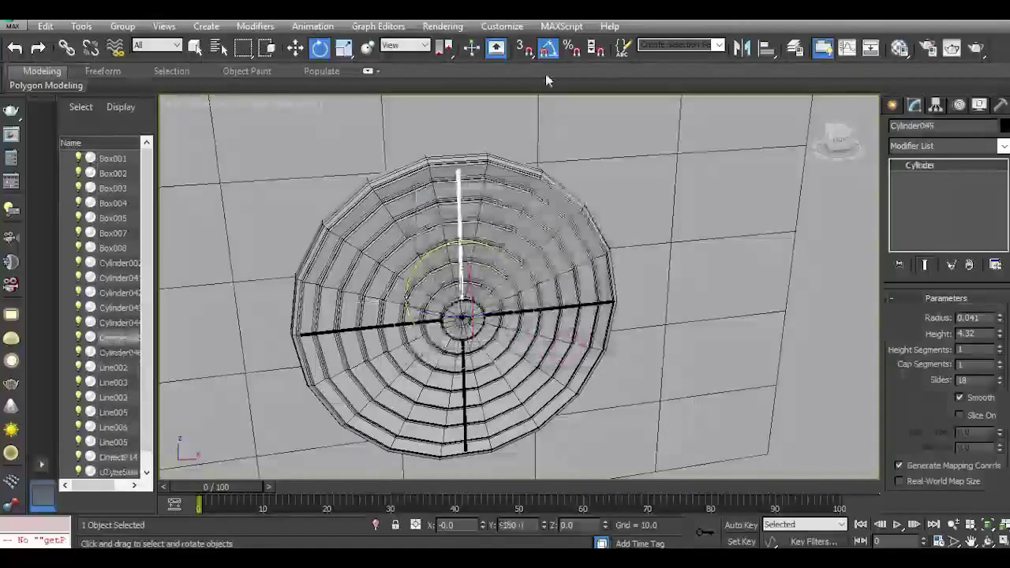
{"action": "left_click_drag", "start_coordinate": [476, 238], "coordinate": [406, 240]}
{"action": "left_click", "coordinate": [501, 346]}
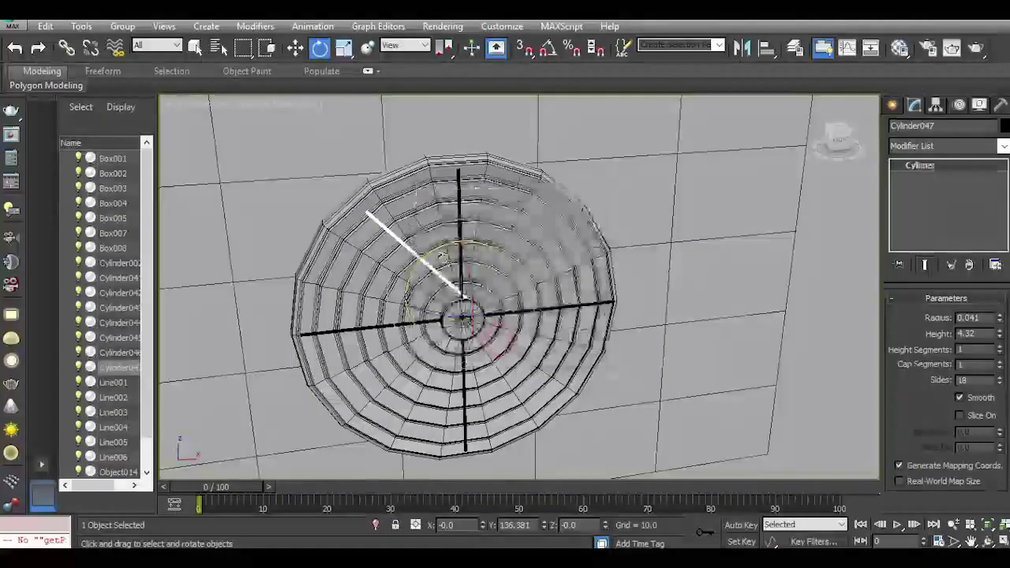
Move the upper-left diagonal rod so its inner end meets the edge of the central ring.
{"action": "scroll", "coordinate": [444, 252], "scroll_direction": "up", "scroll_amount": 2}
{"action": "left_click", "coordinate": [296, 49]}
{"action": "left_click_drag", "start_coordinate": [511, 310], "coordinate": [470, 318]}
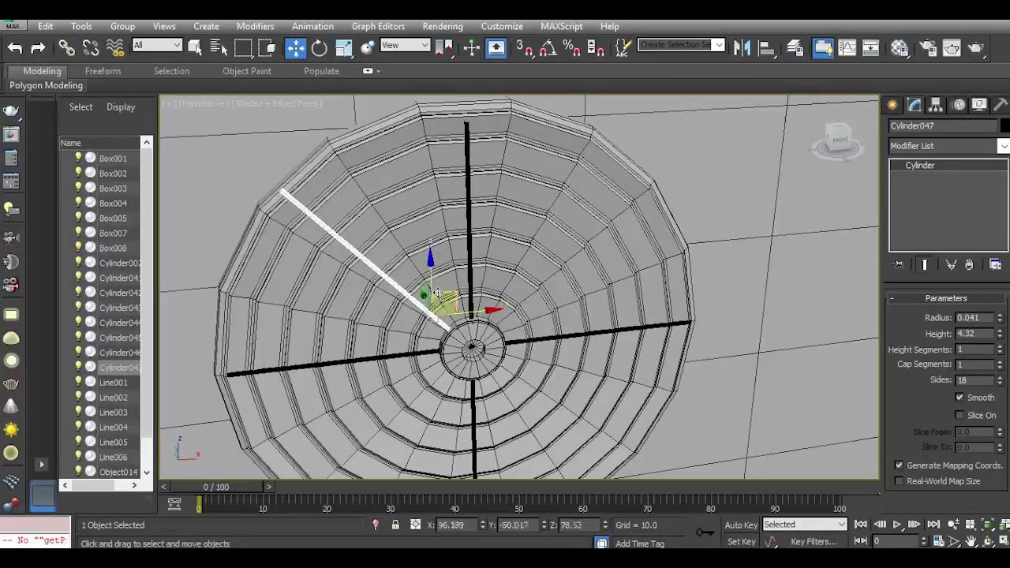
{"action": "left_click_drag", "start_coordinate": [433, 290], "coordinate": [482, 315]}
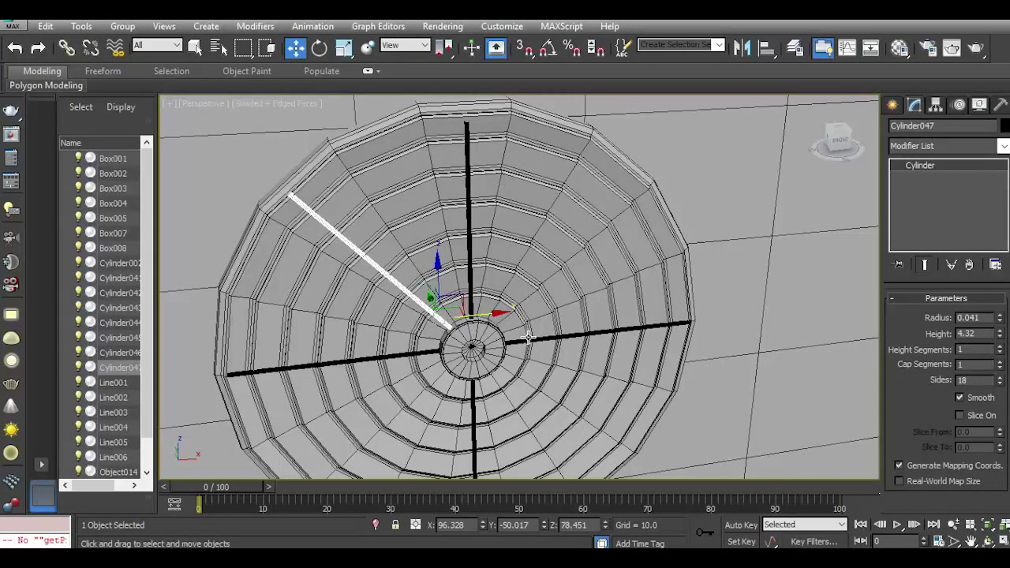
Make a rotated copy of the upper vertical rod toward the disc's upper right and move its inner end to the central ring.
{"action": "left_click", "coordinate": [467, 201]}
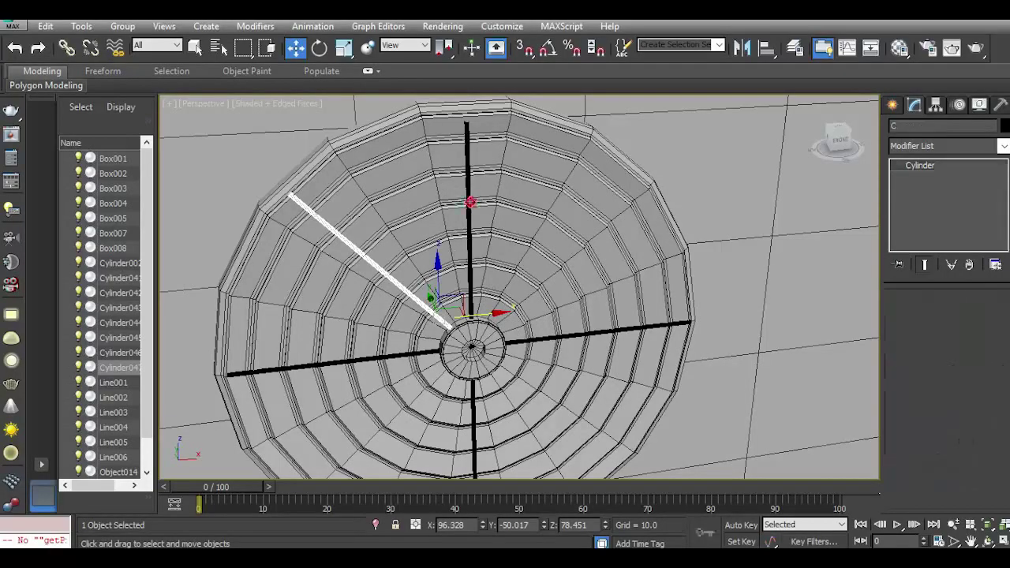
{"action": "left_click", "coordinate": [321, 49]}
{"action": "mouse_move", "coordinate": [499, 283]}
{"action": "left_mouse_down"}
{"action": "mouse_move", "coordinate": [501, 272]}
{"action": "mouse_move", "coordinate": [556, 289]}
{"action": "mouse_move", "coordinate": [522, 312]}
{"action": "mouse_move", "coordinate": [554, 318]}
{"action": "left_mouse_up"}
{"action": "left_click", "coordinate": [508, 346]}
{"action": "left_click", "coordinate": [294, 49]}
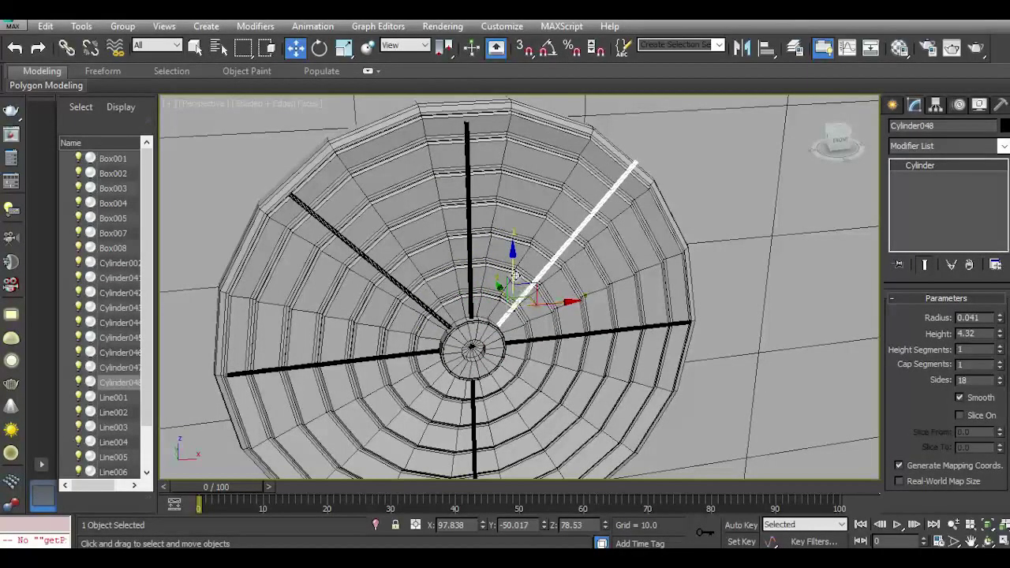
{"action": "left_click_drag", "start_coordinate": [514, 274], "coordinate": [534, 318]}
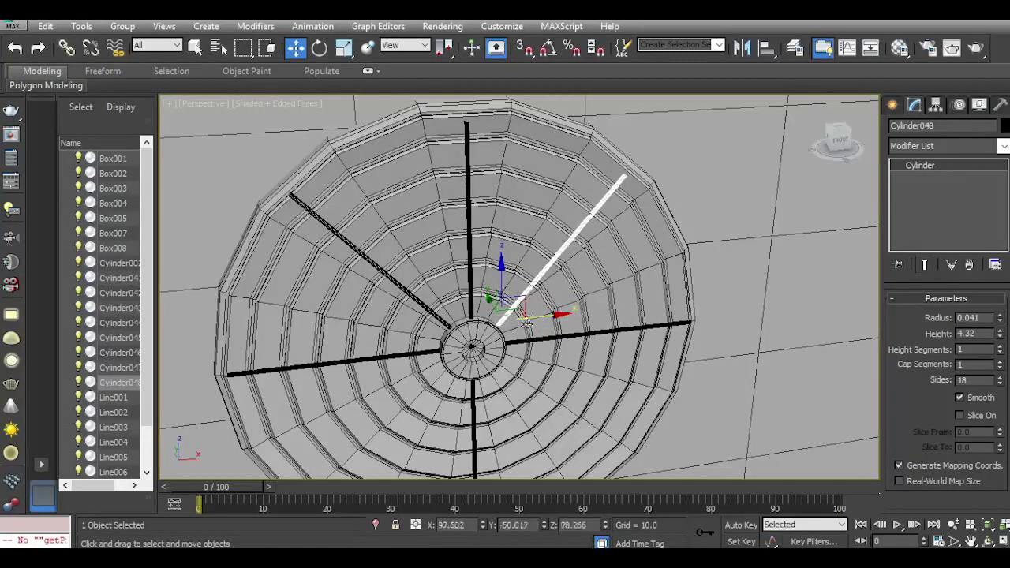
Switch the reference coordinate system to Local and copy the upper-right diagonal rod along its length to the disc's lower left.
{"action": "middle_click_drag", "start_coordinate": [527, 324], "coordinate": [579, 220]}
{"action": "left_click", "coordinate": [387, 51]}
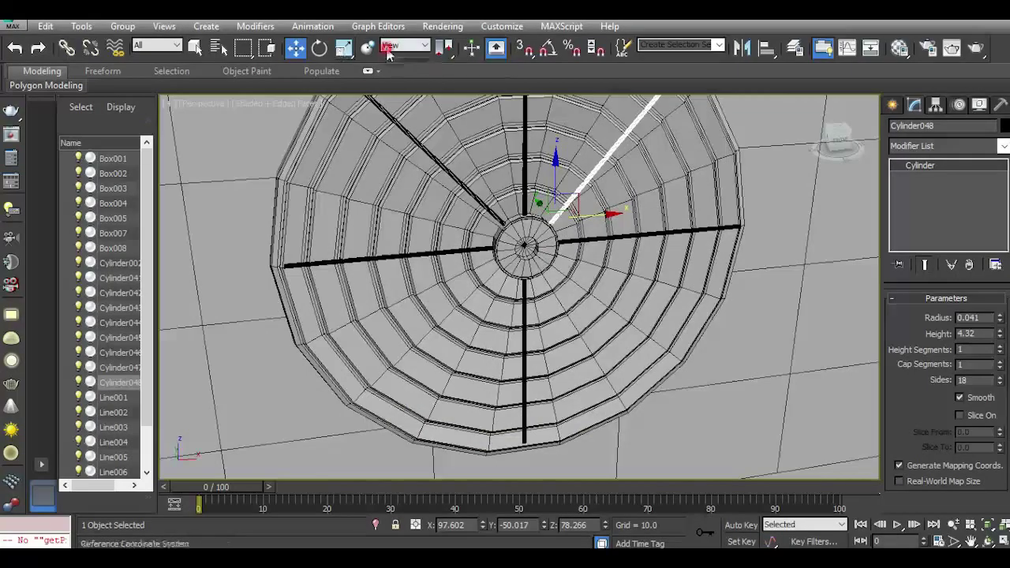
{"action": "left_click", "coordinate": [387, 50]}
{"action": "left_click", "coordinate": [405, 98]}
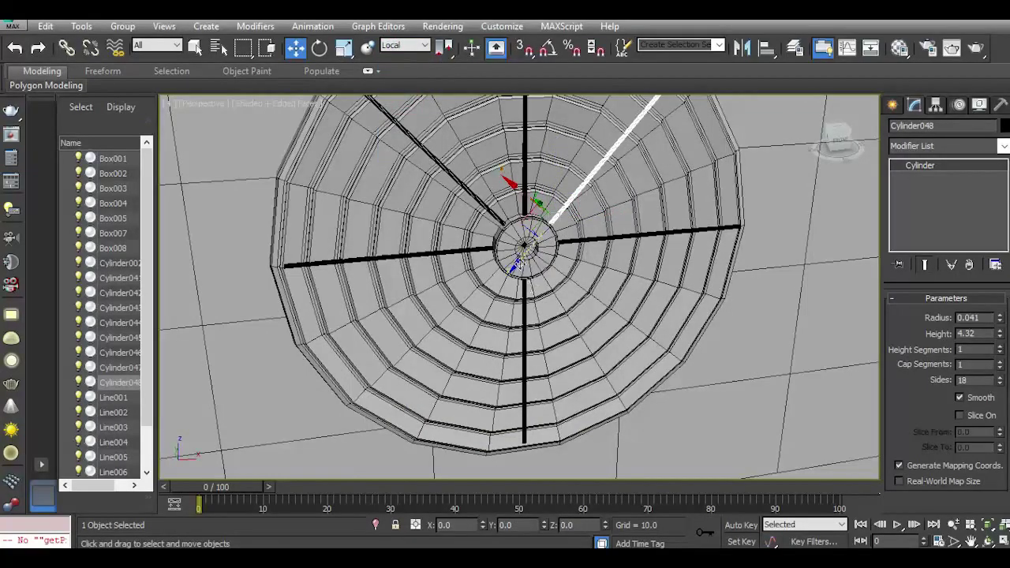
{"action": "left_click_drag", "start_coordinate": [520, 262], "coordinate": [335, 429]}
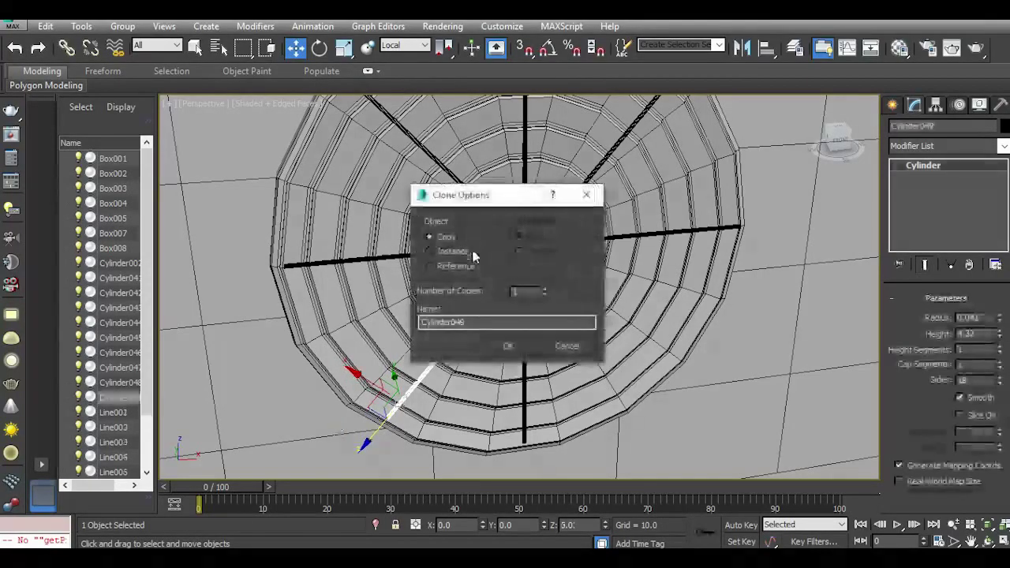
{"action": "left_click", "coordinate": [502, 345]}
Copy the upper-left diagonal rod along its own axis to the disc's lower right, starting at the central ring.
{"action": "left_click", "coordinate": [487, 212]}
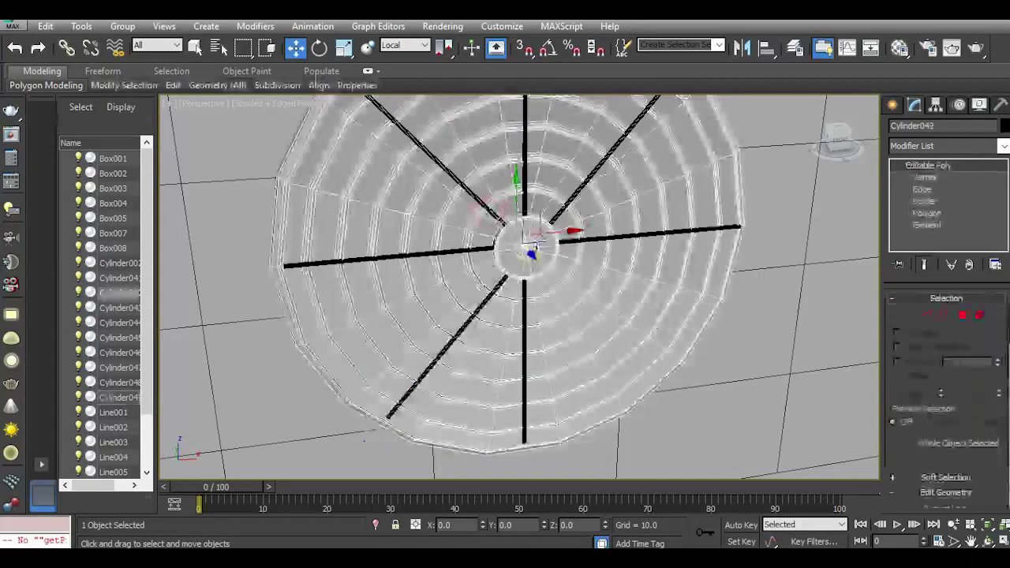
{"action": "left_click", "coordinate": [482, 205]}
{"action": "left_click_drag", "start_coordinate": [515, 237], "coordinate": [706, 357], "text": "shift"}
{"action": "left_click", "coordinate": [530, 350]}
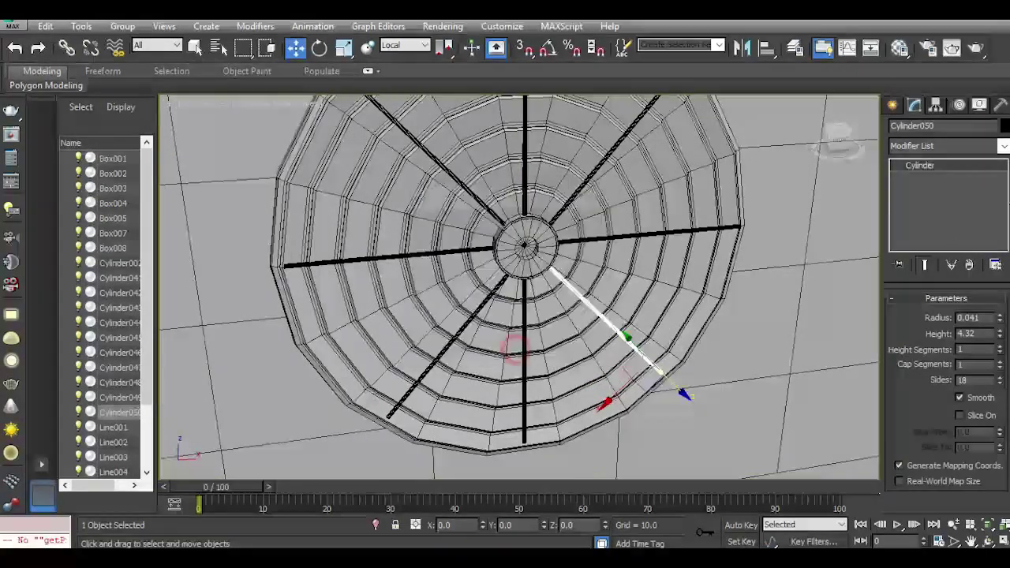
Convert the lower-right rod to an editable poly and attach the other seven rods to it.
{"action": "right_click", "coordinate": [961, 205]}
{"action": "left_click", "coordinate": [933, 327]}
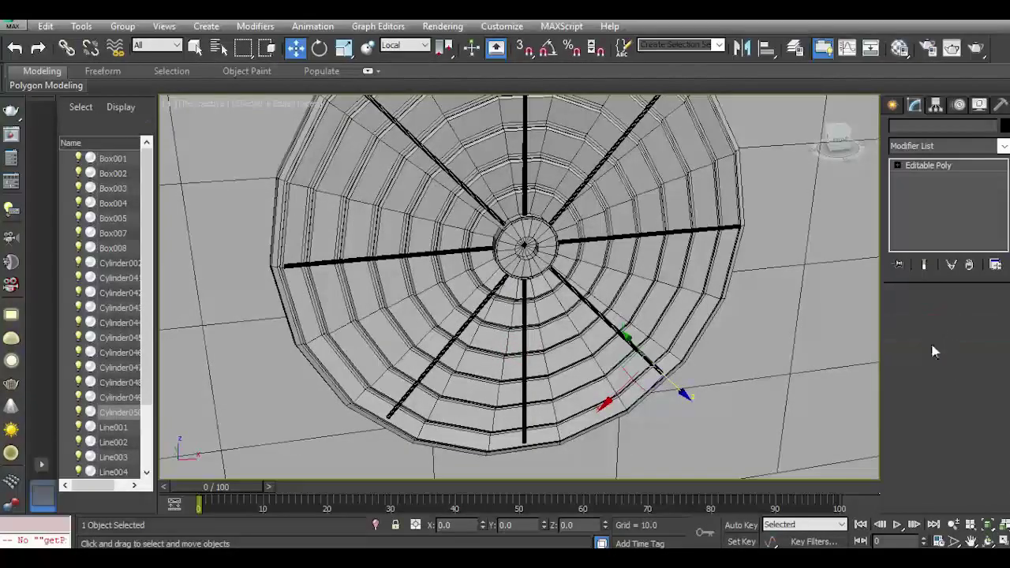
{"action": "left_click_drag", "start_coordinate": [924, 436], "coordinate": [913, 261]}
{"action": "left_click", "coordinate": [923, 426]}
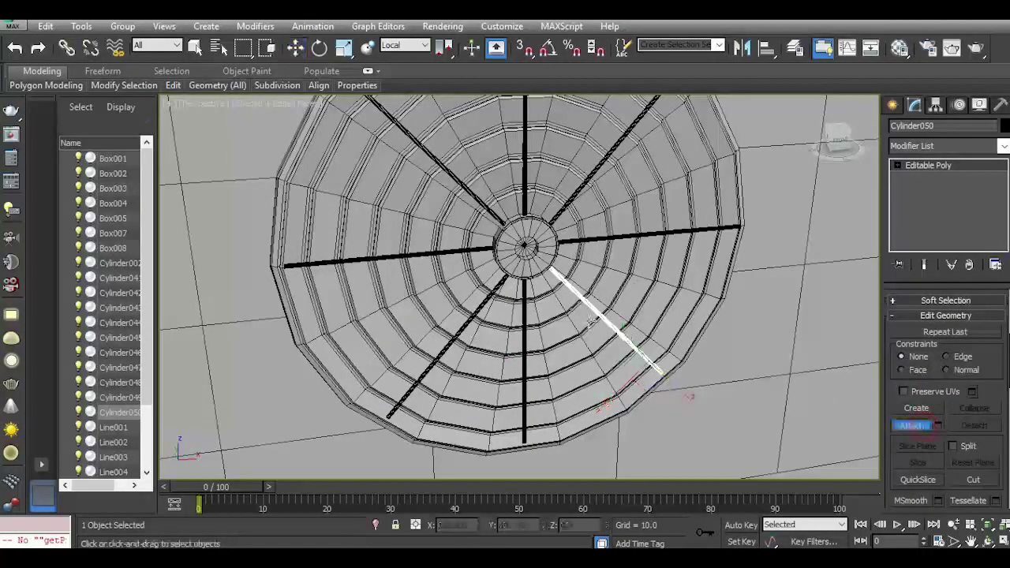
{"action": "left_click", "coordinate": [601, 239]}
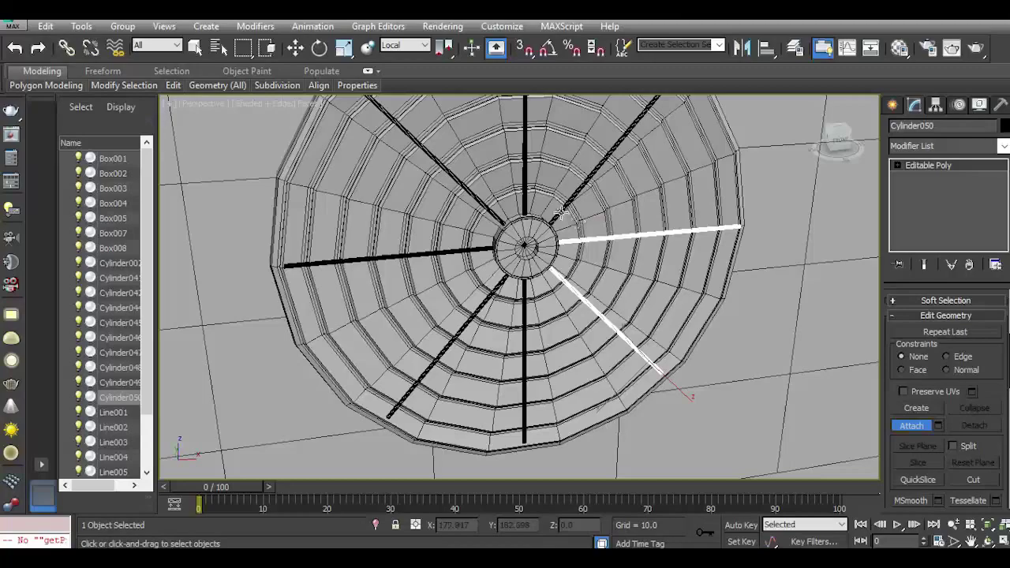
{"action": "left_click", "coordinate": [559, 213]}
{"action": "left_click", "coordinate": [524, 207]}
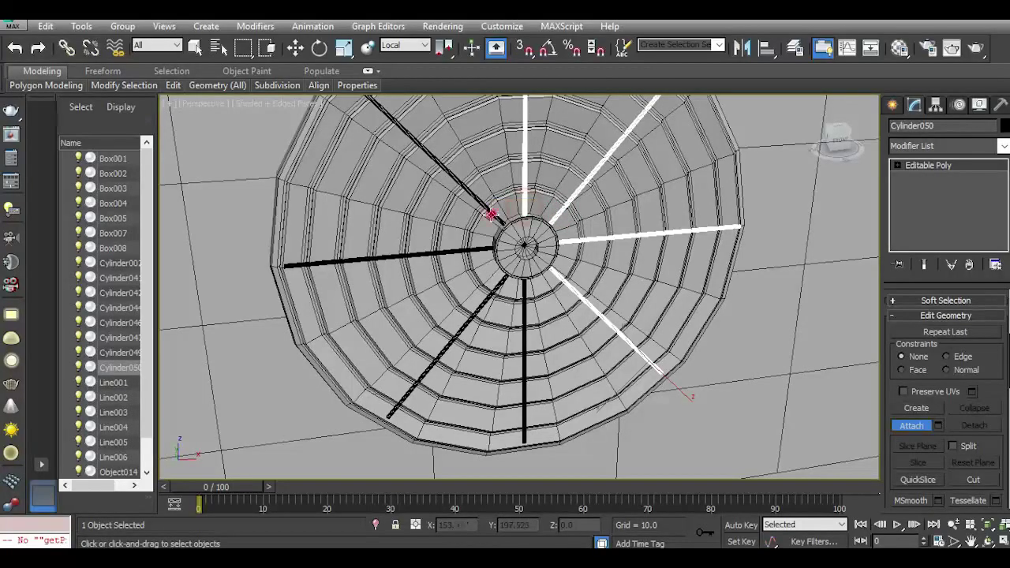
{"action": "left_click", "coordinate": [490, 215]}
{"action": "left_click", "coordinate": [480, 249]}
{"action": "left_click", "coordinate": [497, 284]}
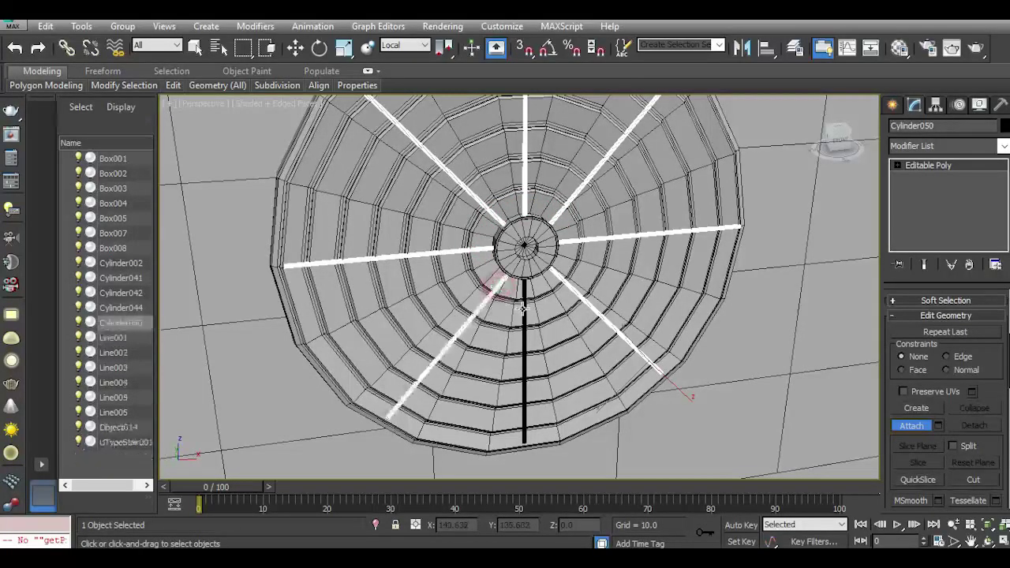
{"action": "left_click", "coordinate": [524, 310]}
{"action": "left_click", "coordinate": [907, 425]}
{"action": "key", "text": "w"}
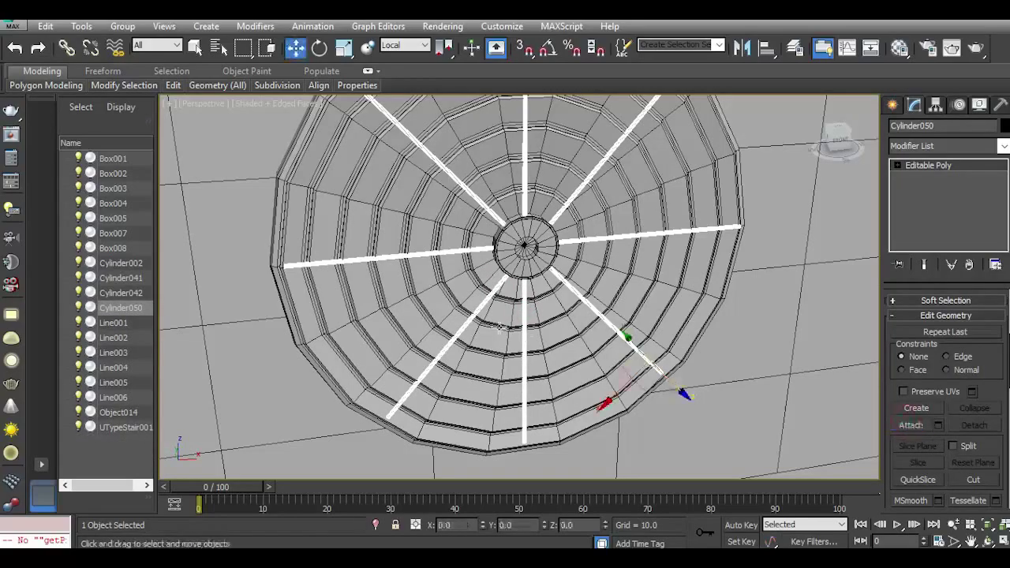
Attach the ridged fan disc to the combined rods so they form one object.
{"action": "scroll", "coordinate": [498, 328], "scroll_direction": "down", "scroll_amount": 7}
{"action": "left_click_drag", "start_coordinate": [836, 138], "coordinate": [886, 140]}
{"action": "scroll", "coordinate": [502, 314], "scroll_direction": "up", "scroll_amount": 5}
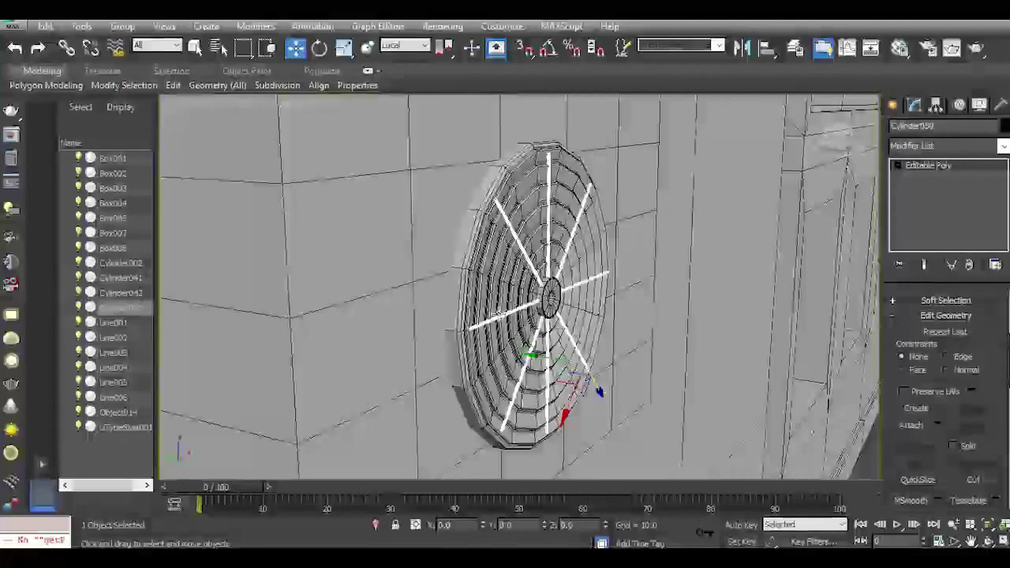
{"action": "left_click", "coordinate": [910, 425]}
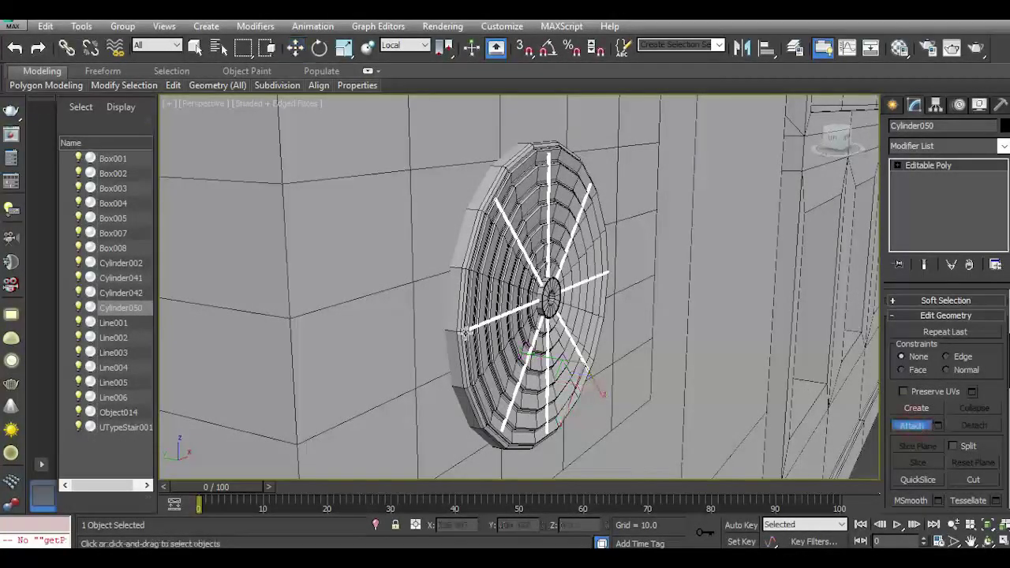
{"action": "left_click", "coordinate": [481, 343]}
{"action": "left_click", "coordinate": [910, 426]}
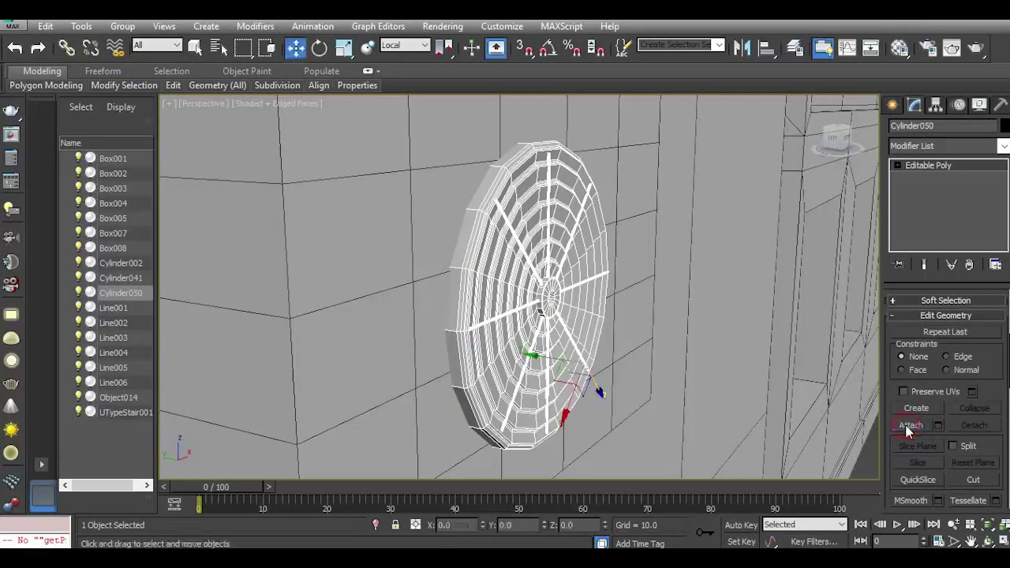
Set the reference coordinate system back to View and deselect the fan disc.
{"action": "left_click", "coordinate": [424, 45]}
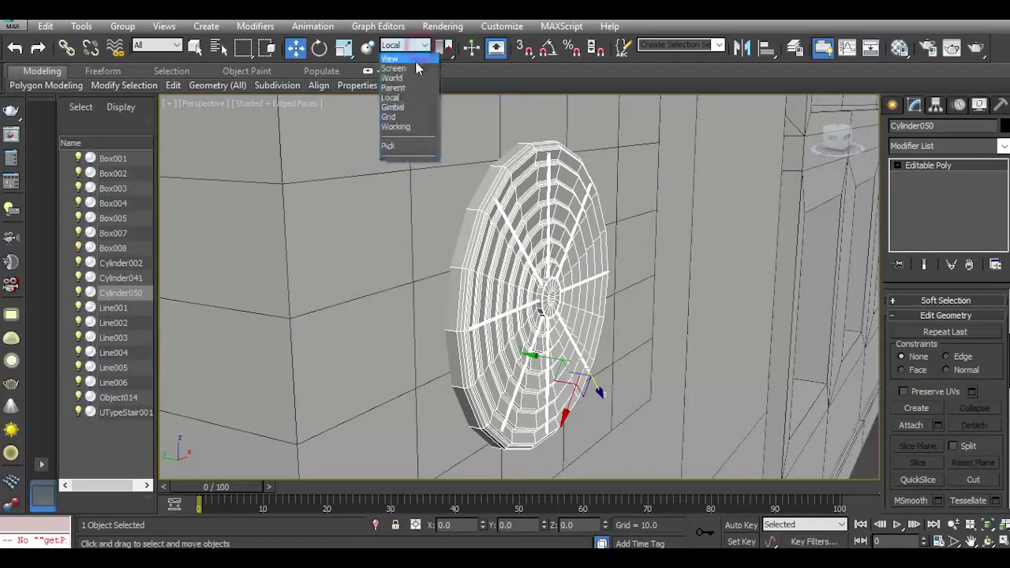
{"action": "left_click", "coordinate": [414, 61]}
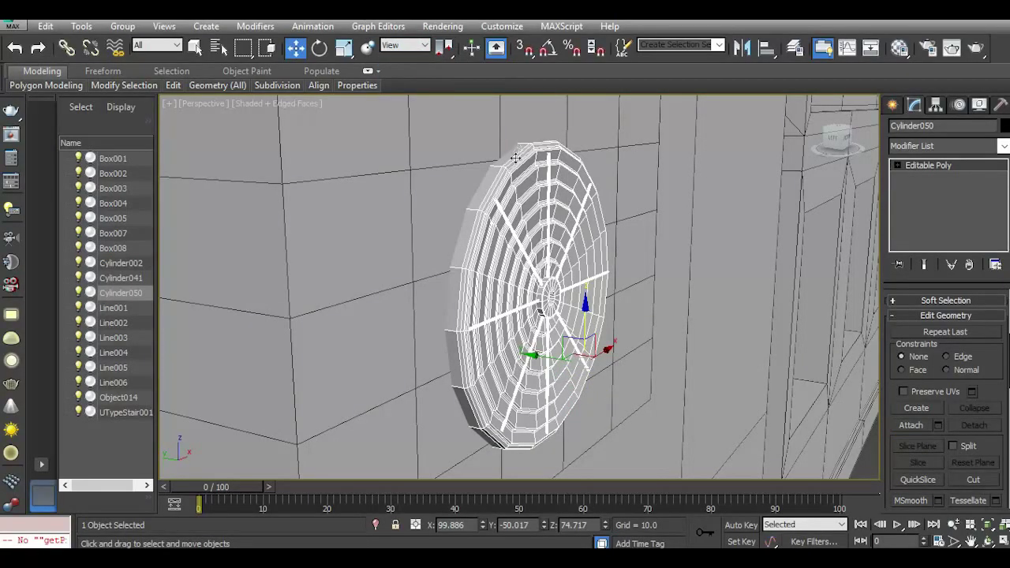
{"action": "scroll", "coordinate": [514, 158], "scroll_direction": "down", "scroll_amount": 3}
{"action": "left_click", "coordinate": [859, 412]}
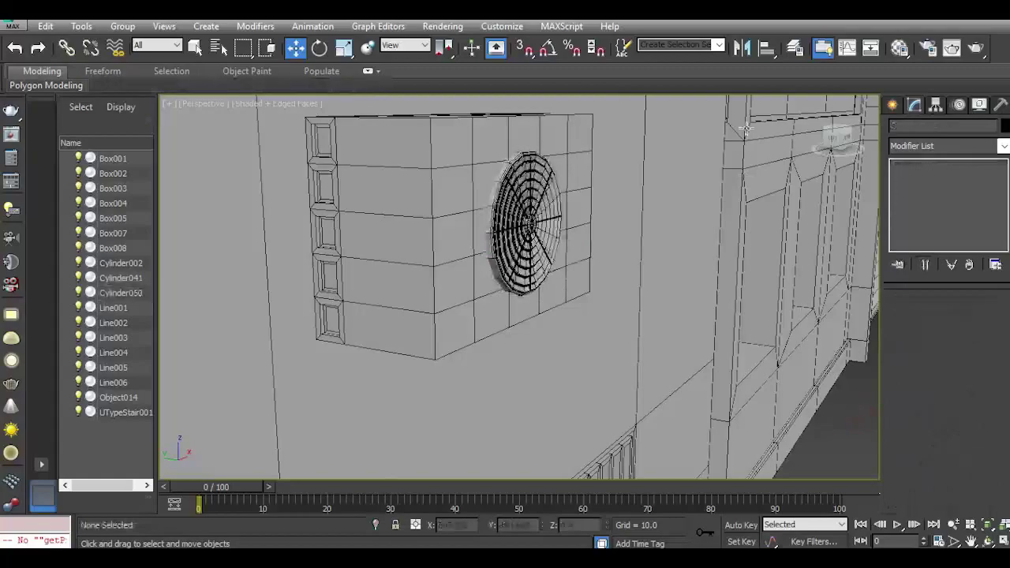
Insert a vertical edge loop around the wall unit's box with SwiftLoop, just beside the column of recessed cells.
{"action": "left_click_drag", "start_coordinate": [837, 134], "coordinate": [864, 148]}
{"action": "left_click", "coordinate": [422, 163]}
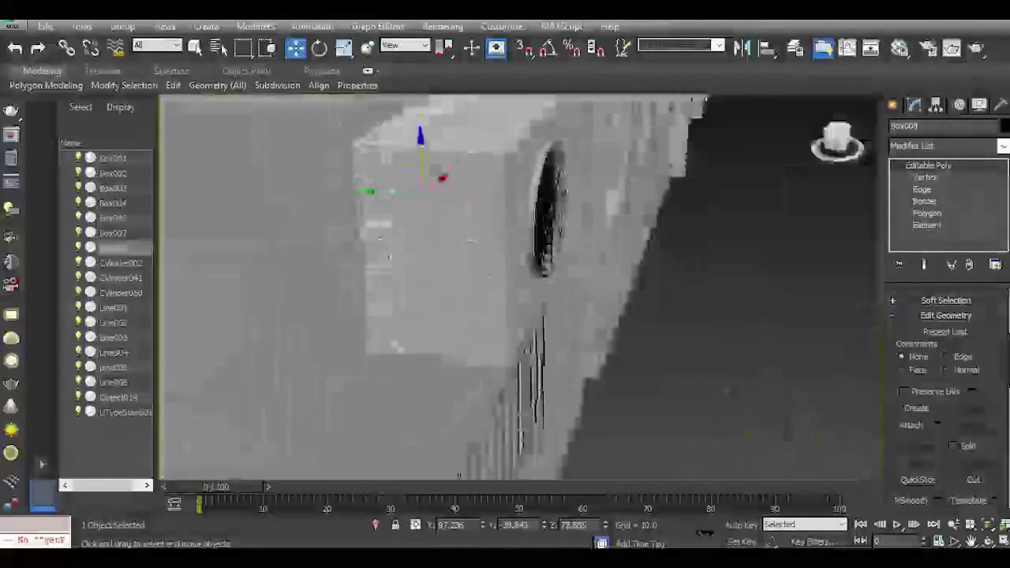
{"action": "mouse_move", "coordinate": [173, 90]}
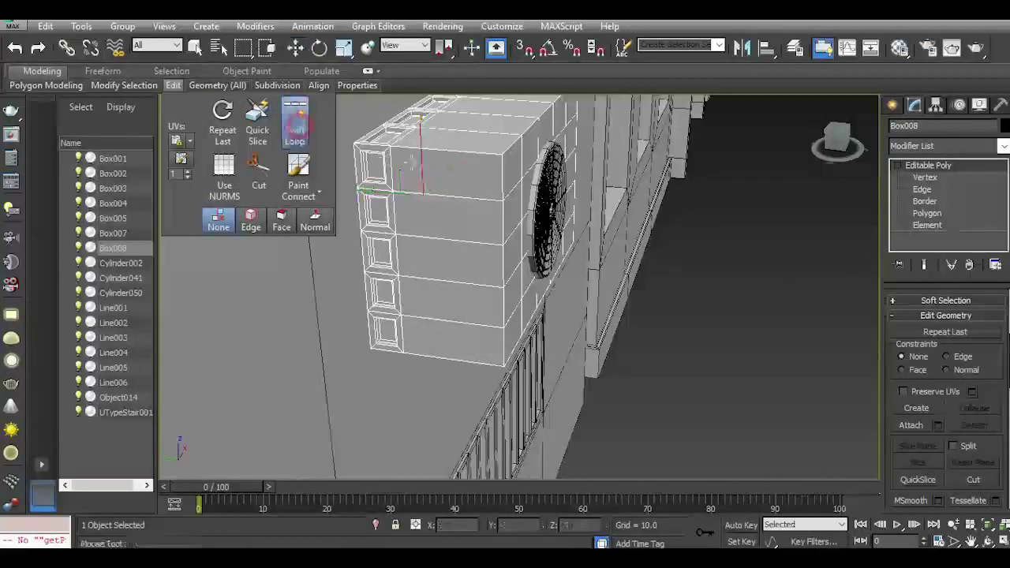
{"action": "left_click", "coordinate": [294, 115]}
{"action": "left_click", "coordinate": [423, 166]}
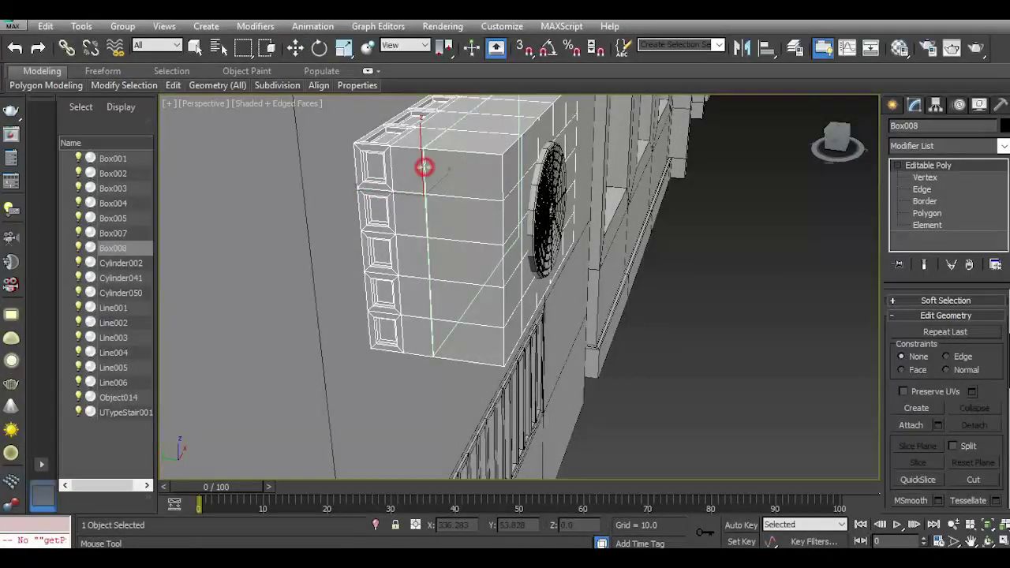
{"action": "left_click", "coordinate": [297, 48]}
Select the five side polygons beside the recessed column and inset each one by 1.517.
{"action": "left_click", "coordinate": [913, 213]}
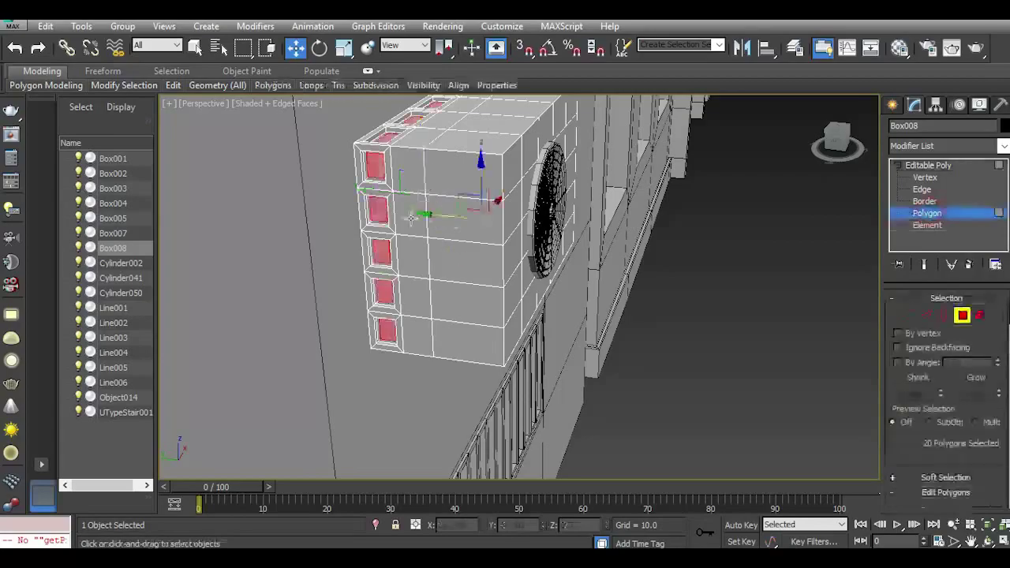
{"action": "left_click", "coordinate": [413, 197]}
{"action": "left_click", "coordinate": [411, 168], "text": "ctrl"}
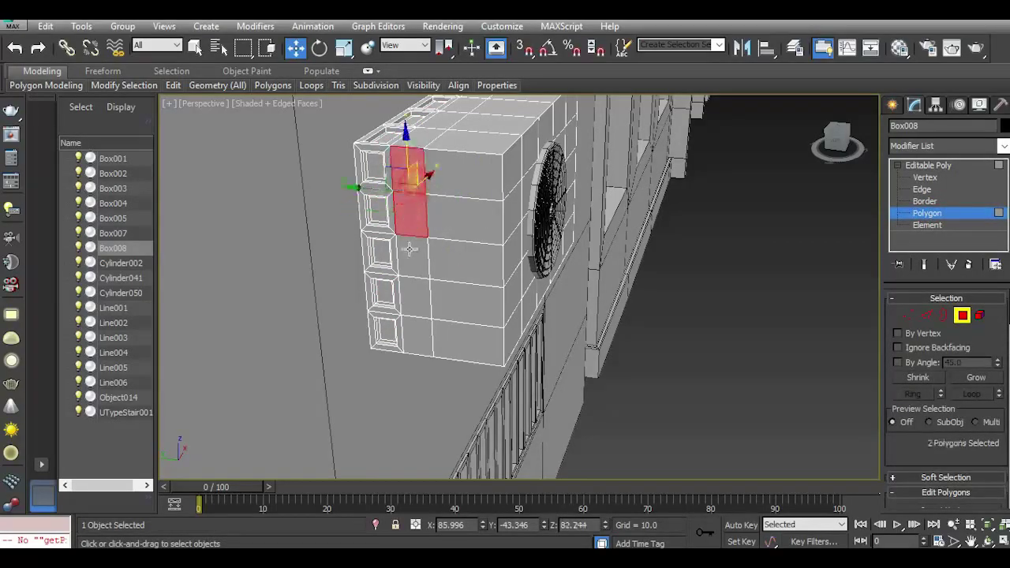
{"action": "left_click", "coordinate": [410, 250], "text": "ctrl"}
{"action": "left_click", "coordinate": [418, 298], "text": "ctrl"}
{"action": "left_click", "coordinate": [418, 347], "text": "ctrl"}
{"action": "scroll", "coordinate": [419, 155], "scroll_direction": "up", "scroll_amount": 3}
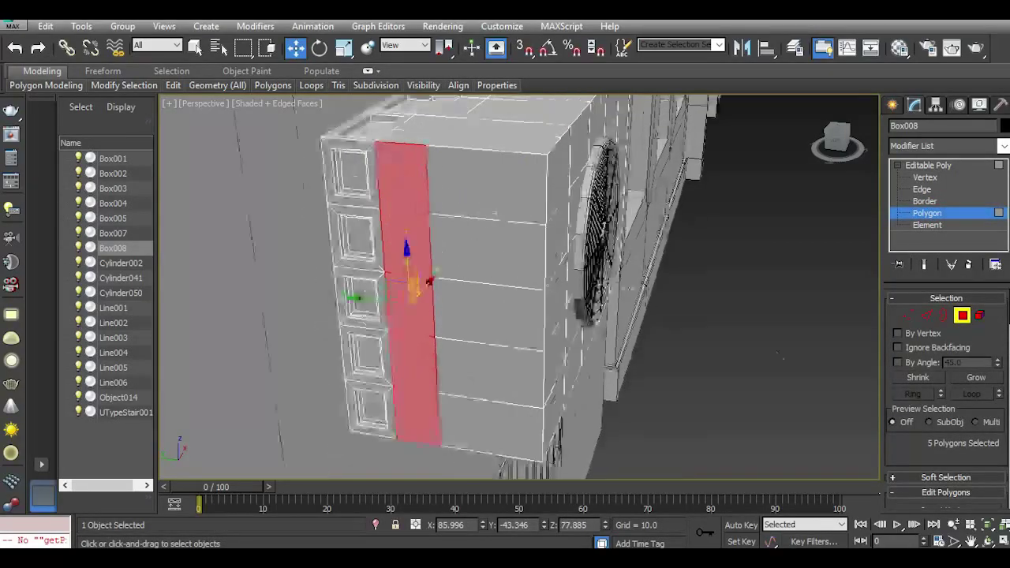
{"action": "scroll", "coordinate": [984, 438], "scroll_direction": "down", "scroll_amount": 3}
{"action": "left_click", "coordinate": [996, 448]}
{"action": "left_click", "coordinate": [996, 447]}
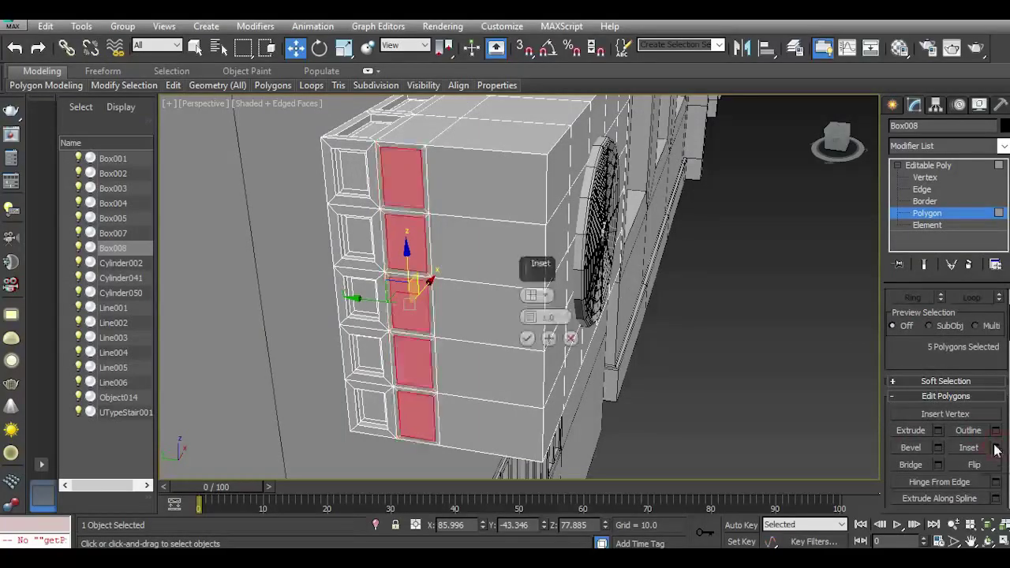
{"action": "left_click_drag", "start_coordinate": [527, 318], "coordinate": [527, 315]}
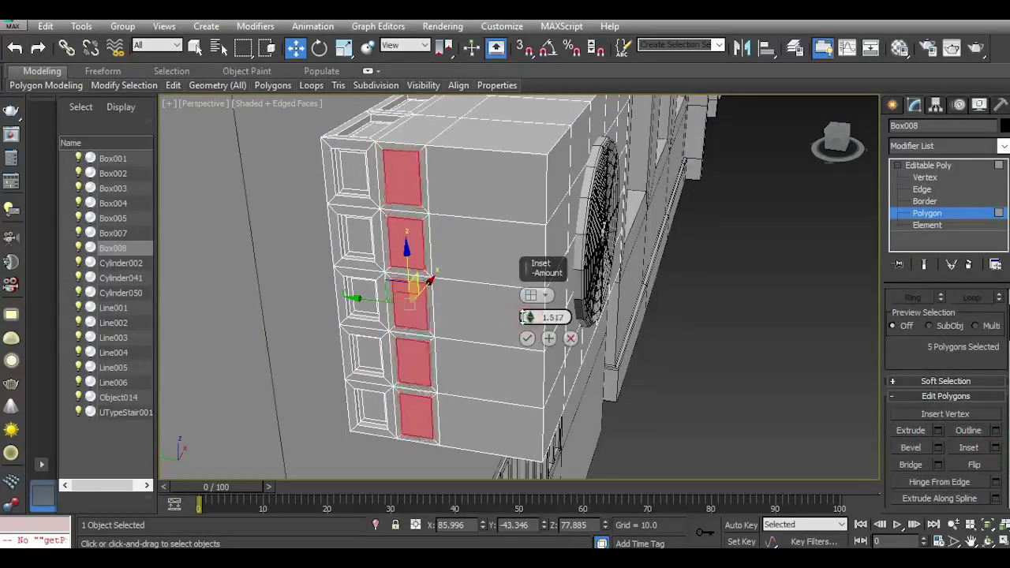
{"action": "left_click", "coordinate": [527, 338]}
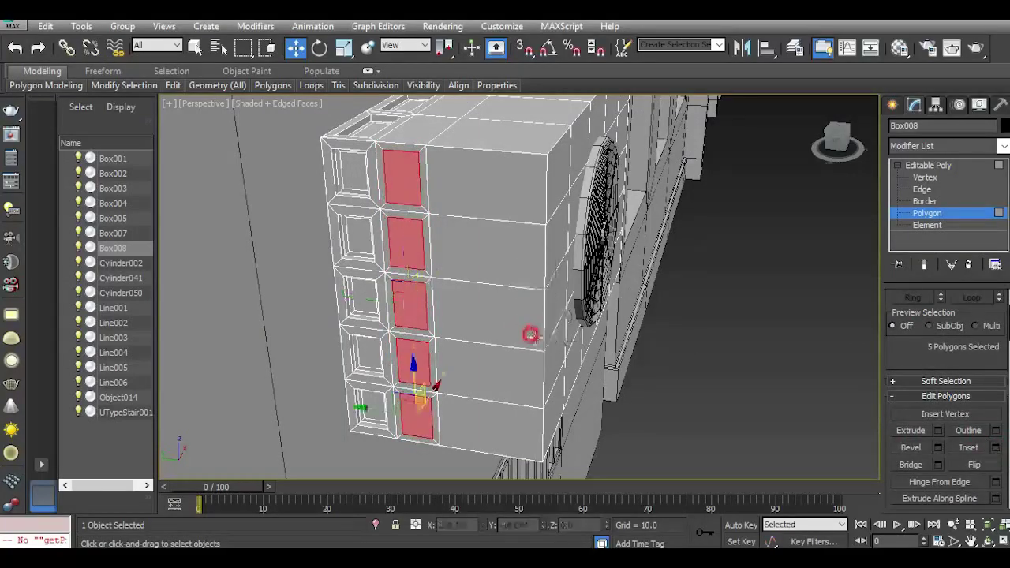
Extrude the five inset side polygons inward and inset their recessed floors by 1.517.
{"action": "left_click", "coordinate": [939, 431]}
{"action": "left_click_drag", "start_coordinate": [529, 318], "coordinate": [529, 338]}
{"action": "left_click", "coordinate": [526, 339]}
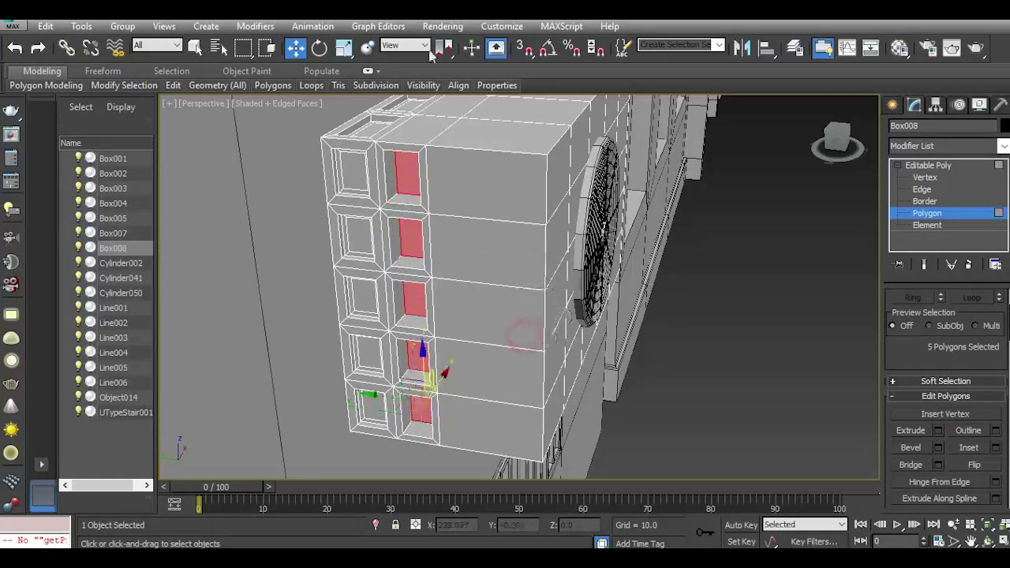
{"action": "left_click", "coordinate": [996, 448]}
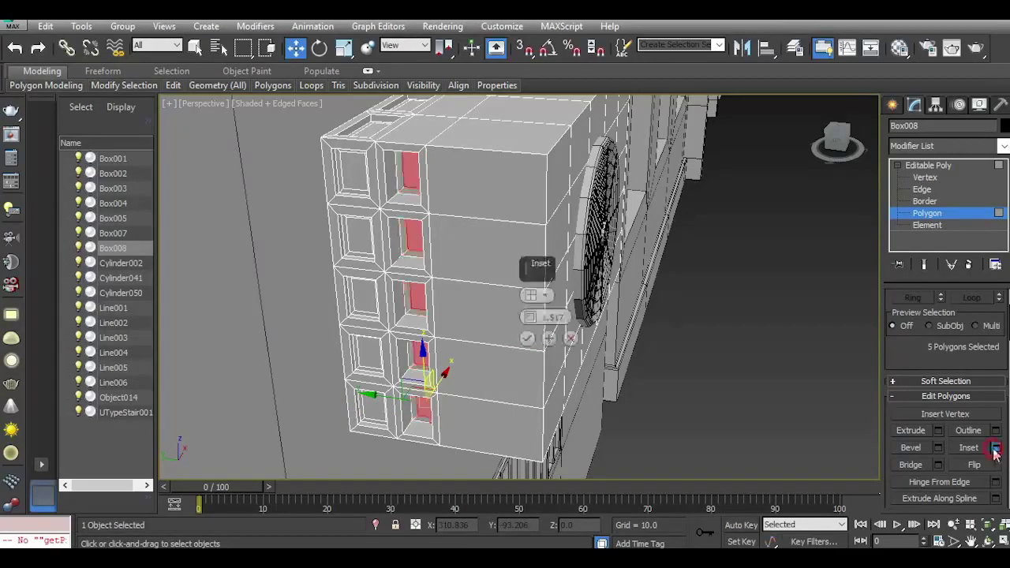
{"action": "left_click", "coordinate": [526, 338]}
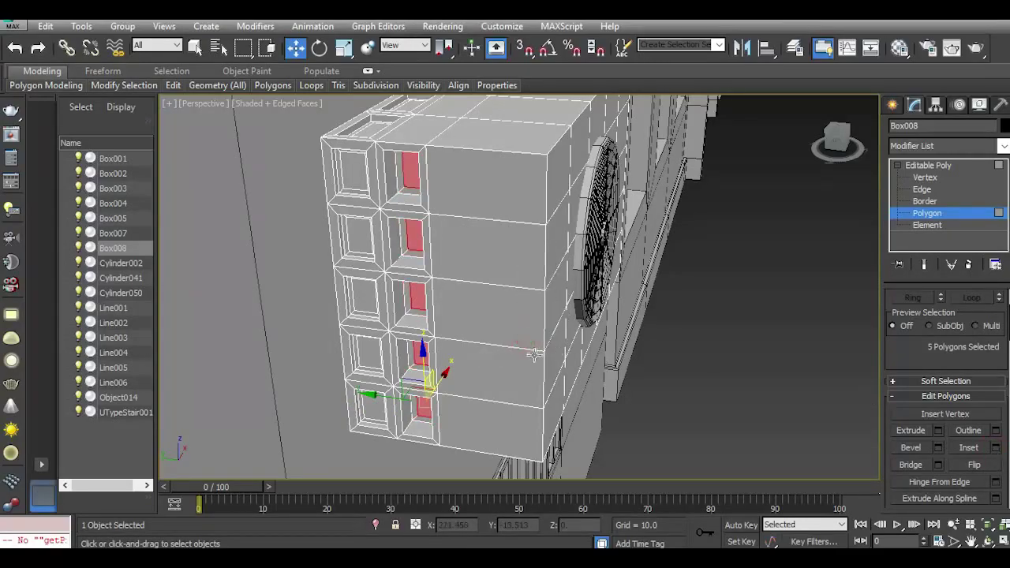
Inset the three middle polygons of the box's top strip beside the existing recesses by polygon, and extrude them inward.
{"action": "middle_click_drag", "start_coordinate": [534, 354], "coordinate": [504, 475]}
{"action": "left_click", "coordinate": [397, 239]}
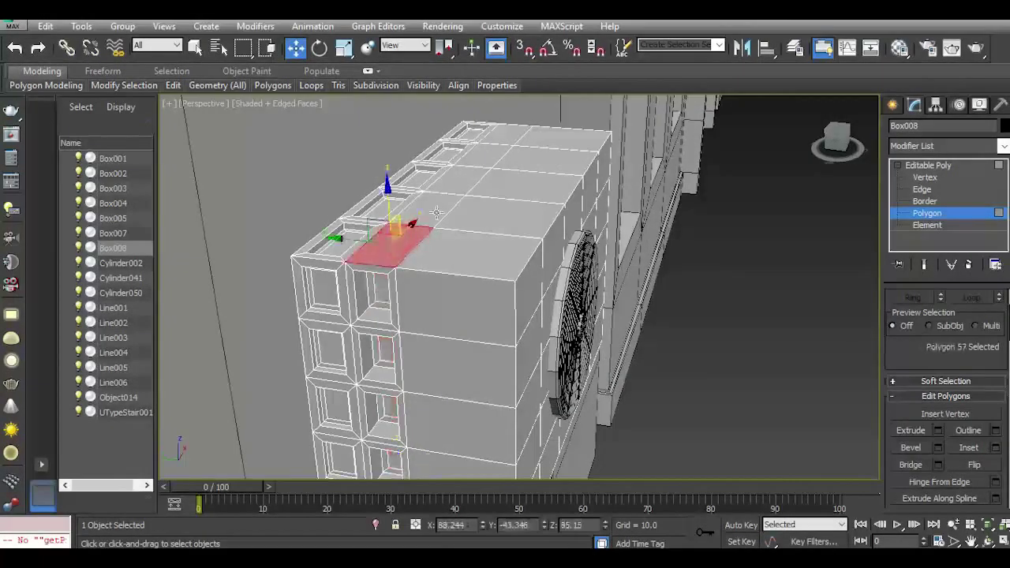
{"action": "left_click", "coordinate": [436, 212], "text": "ctrl"}
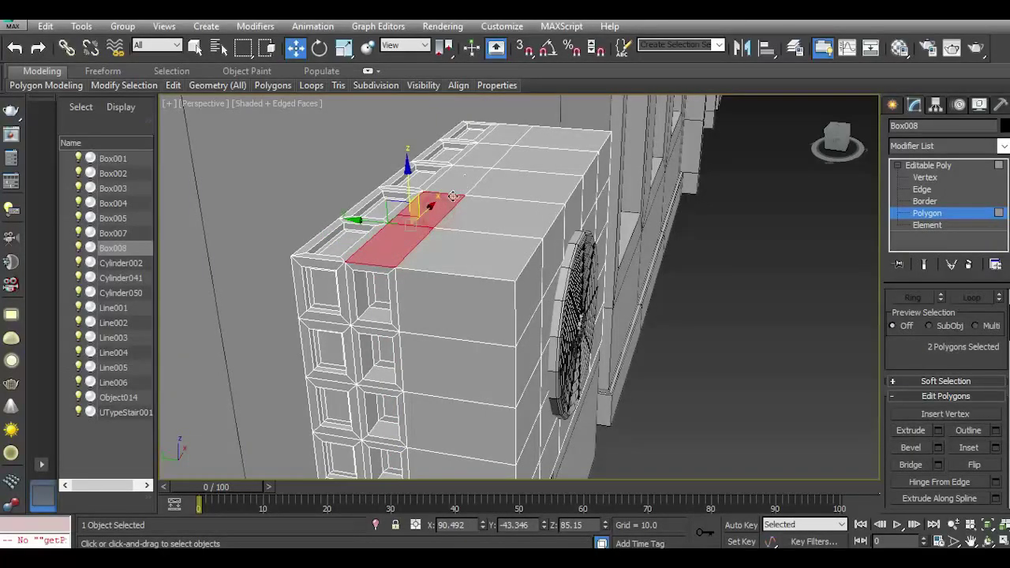
{"action": "left_click", "coordinate": [453, 196]}
{"action": "left_click", "coordinate": [437, 205]}
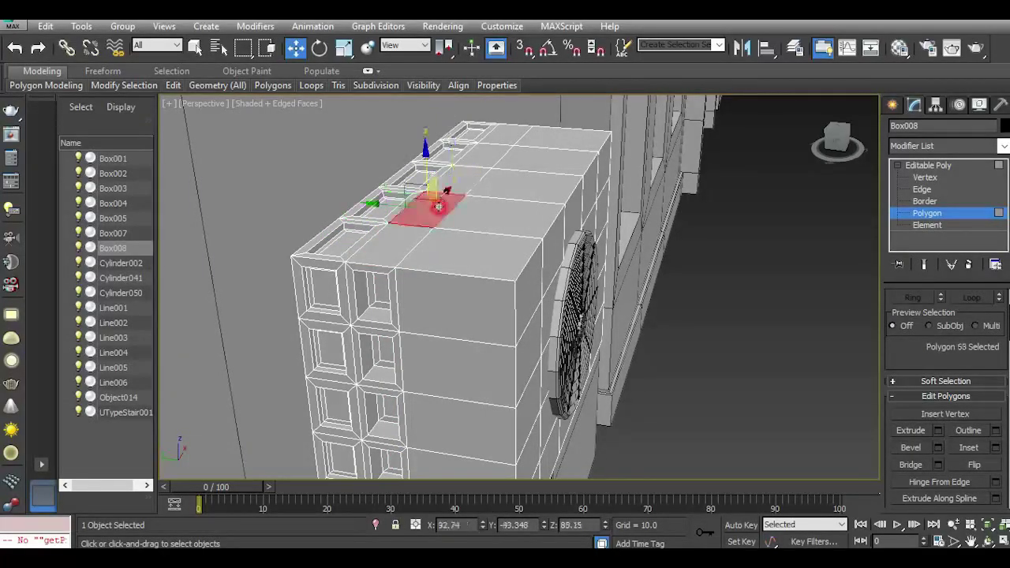
{"action": "left_click", "coordinate": [471, 179], "text": "ctrl"}
{"action": "left_click", "coordinate": [475, 162], "text": "ctrl"}
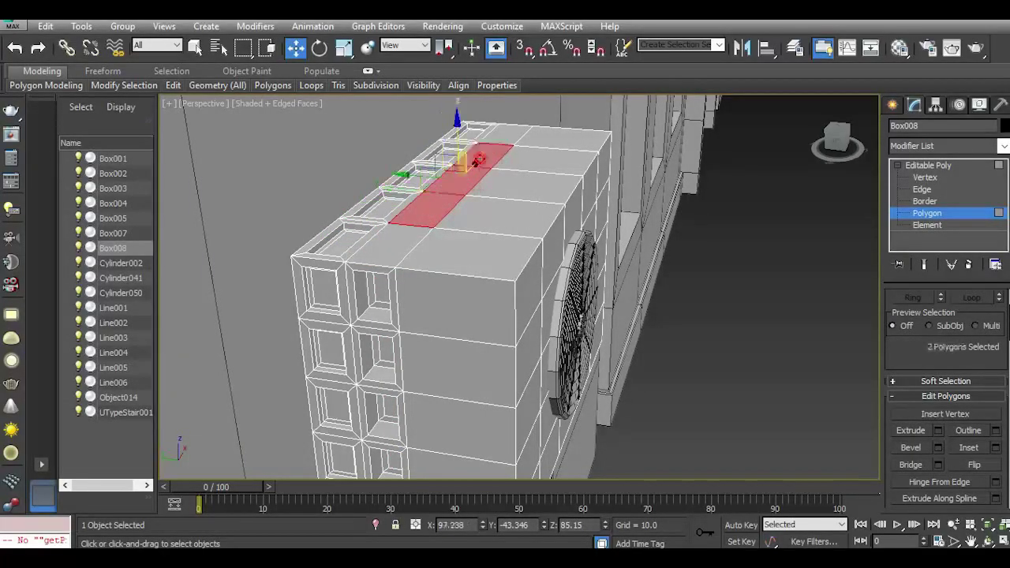
{"action": "left_click", "coordinate": [997, 447]}
{"action": "left_click", "coordinate": [527, 339]}
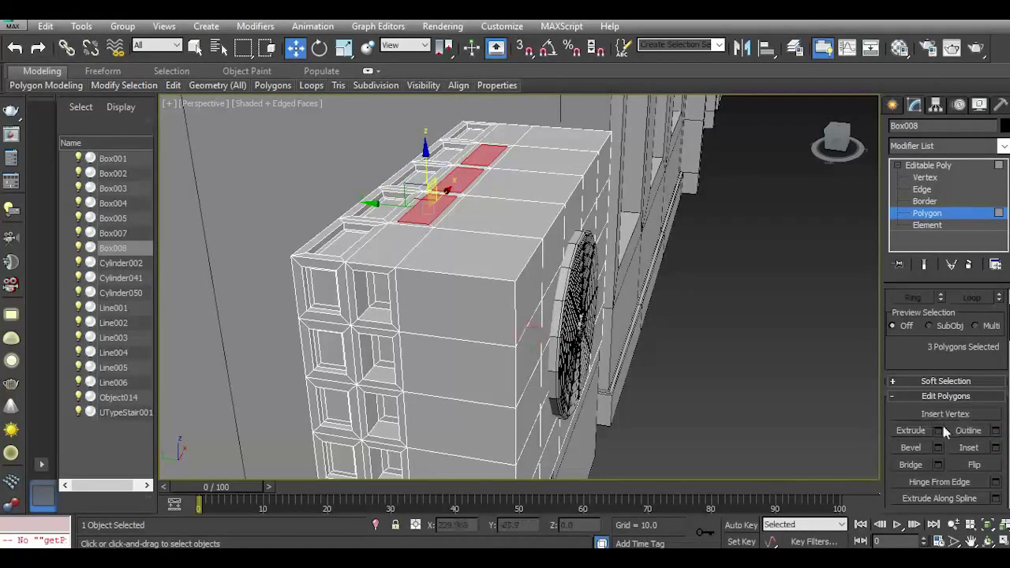
{"action": "left_click", "coordinate": [937, 430]}
{"action": "left_click", "coordinate": [526, 339]}
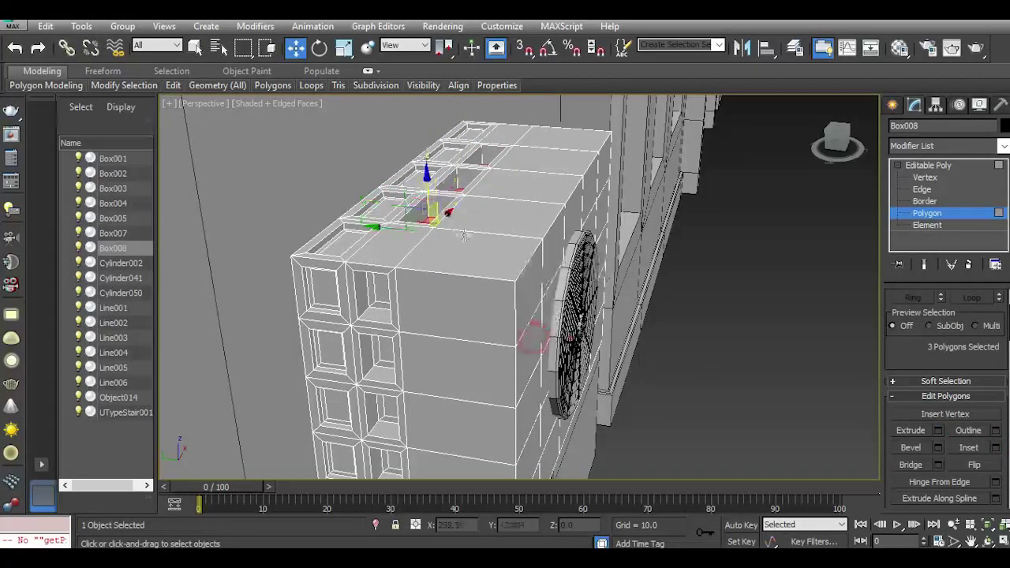
Inset the recessed floors of the three selected vent cells on the box's top.
{"action": "scroll", "coordinate": [426, 213], "scroll_direction": "up", "scroll_amount": 5}
{"action": "middle_click_drag", "start_coordinate": [430, 218], "coordinate": [554, 411]}
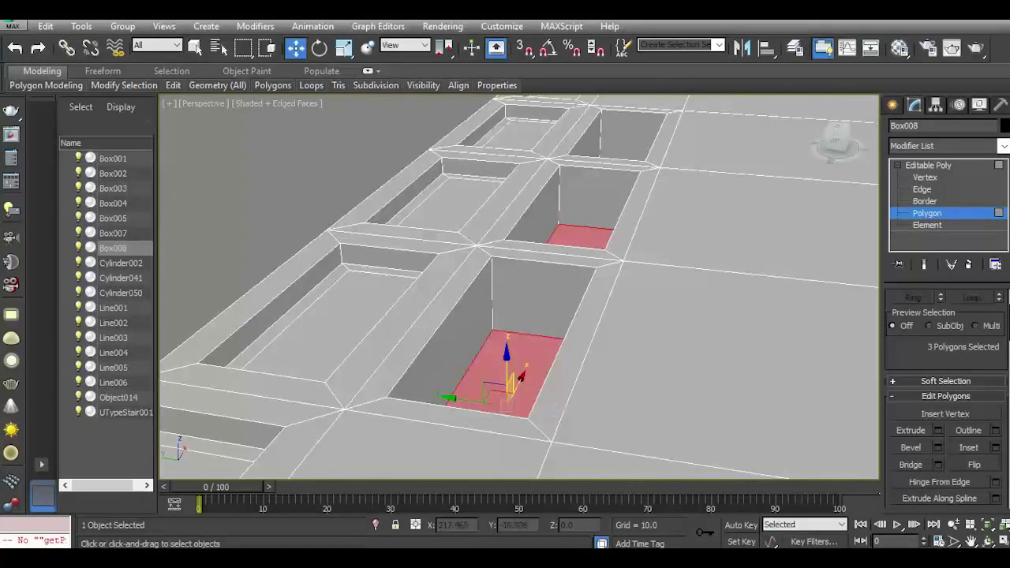
{"action": "left_click", "coordinate": [996, 447]}
{"action": "left_click", "coordinate": [527, 338]}
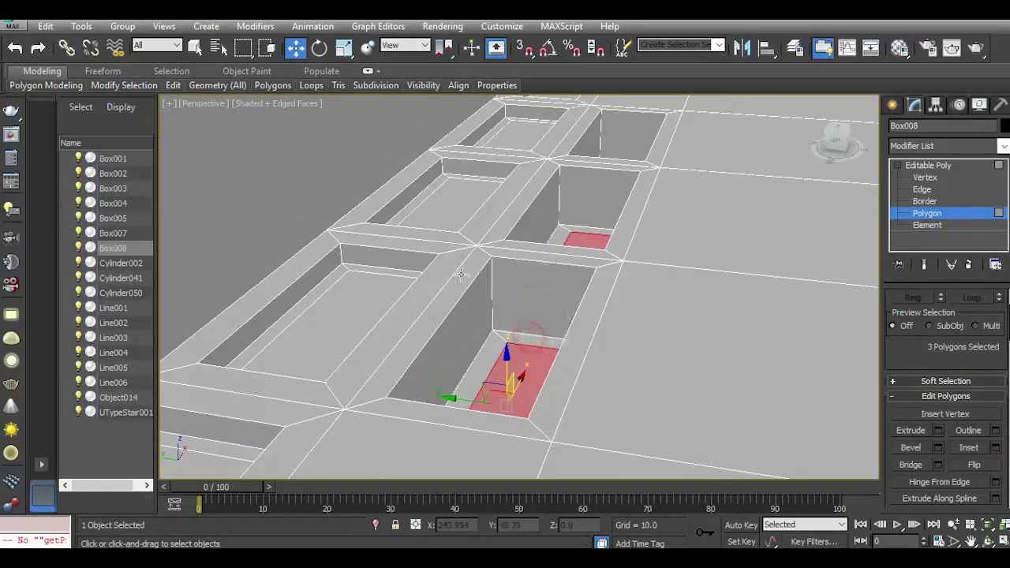
Select the edges bordering the box's front face on all four sides and chamfer them by 1.0 with 1 segment.
{"action": "scroll", "coordinate": [462, 274], "scroll_direction": "down", "scroll_amount": 5}
{"action": "left_click", "coordinate": [921, 189]}
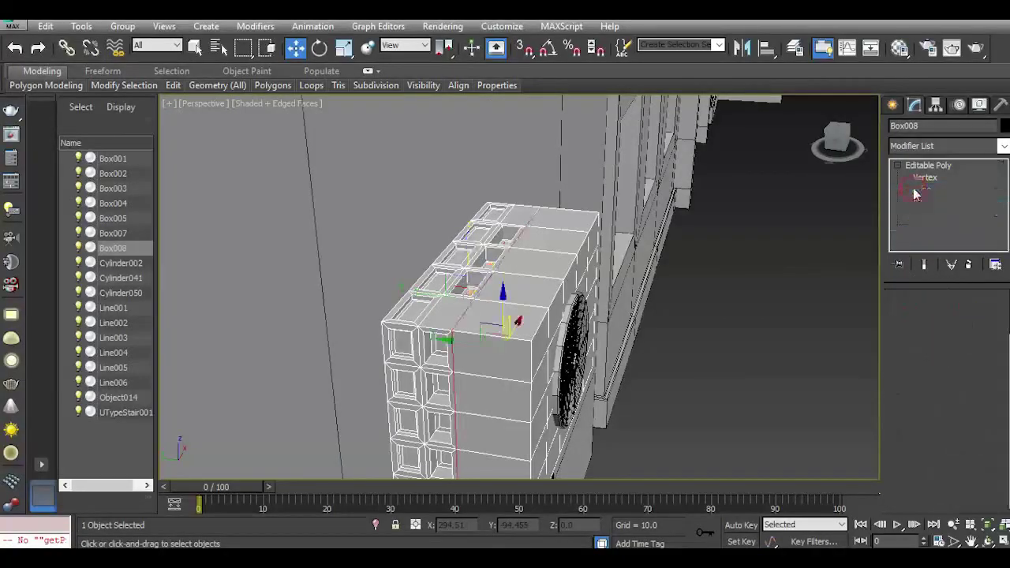
{"action": "double_click", "coordinate": [529, 351]}
{"action": "double_click", "coordinate": [536, 332], "text": "ctrl"}
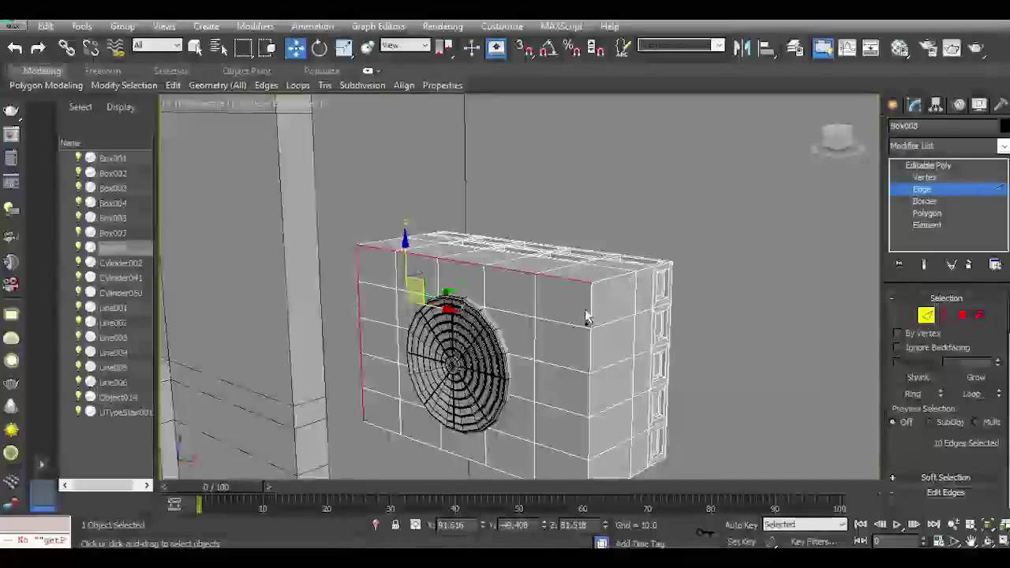
{"action": "double_click", "coordinate": [588, 311], "text": "ctrl"}
{"action": "middle_click_drag", "start_coordinate": [570, 430], "coordinate": [628, 349]}
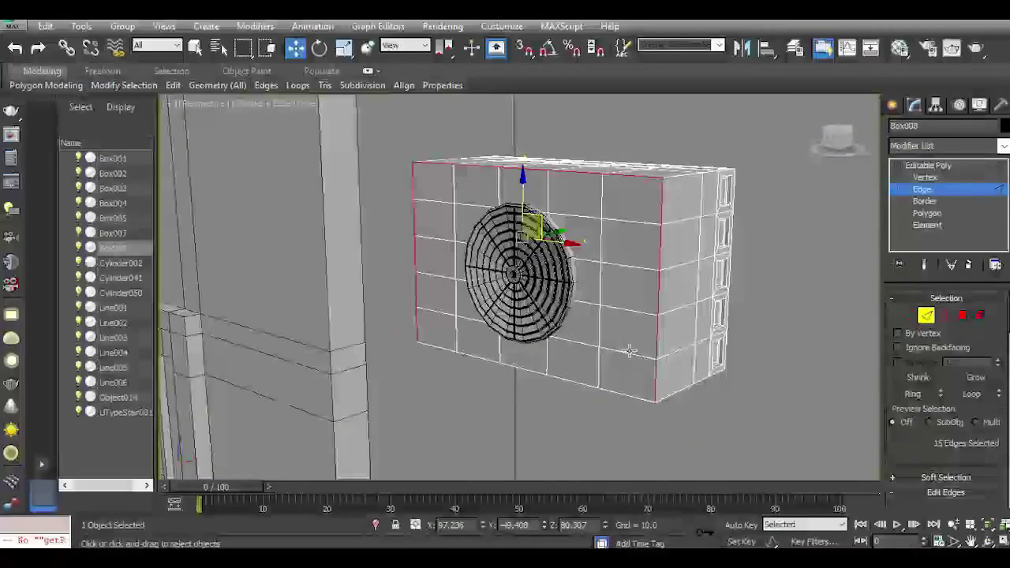
{"action": "double_click", "coordinate": [613, 392], "text": "ctrl"}
{"action": "left_click_drag", "start_coordinate": [945, 431], "coordinate": [934, 330]}
{"action": "left_click", "coordinate": [937, 462]}
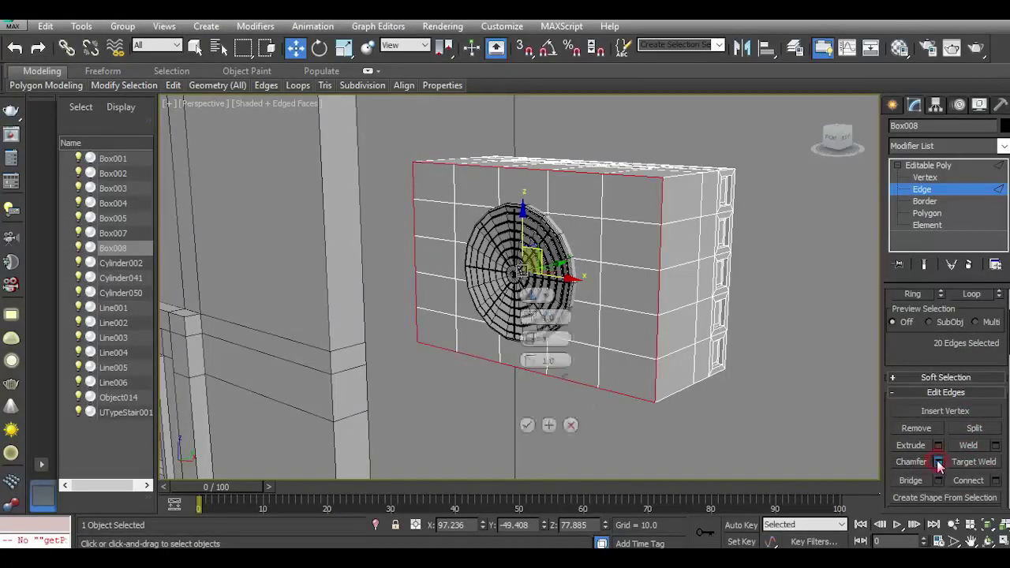
{"action": "scroll", "coordinate": [624, 322], "scroll_direction": "up", "scroll_amount": 4}
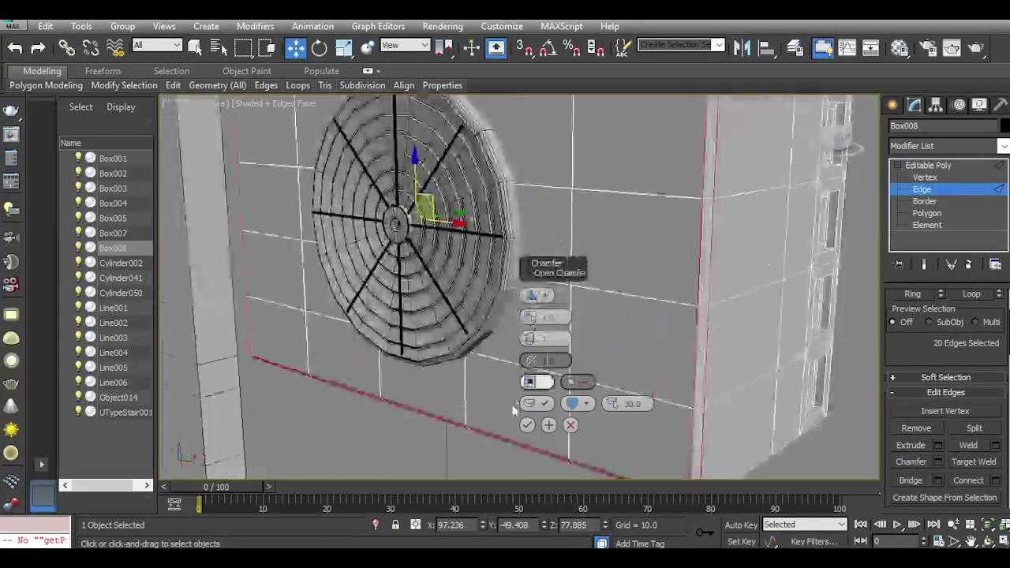
{"action": "left_click", "coordinate": [534, 404]}
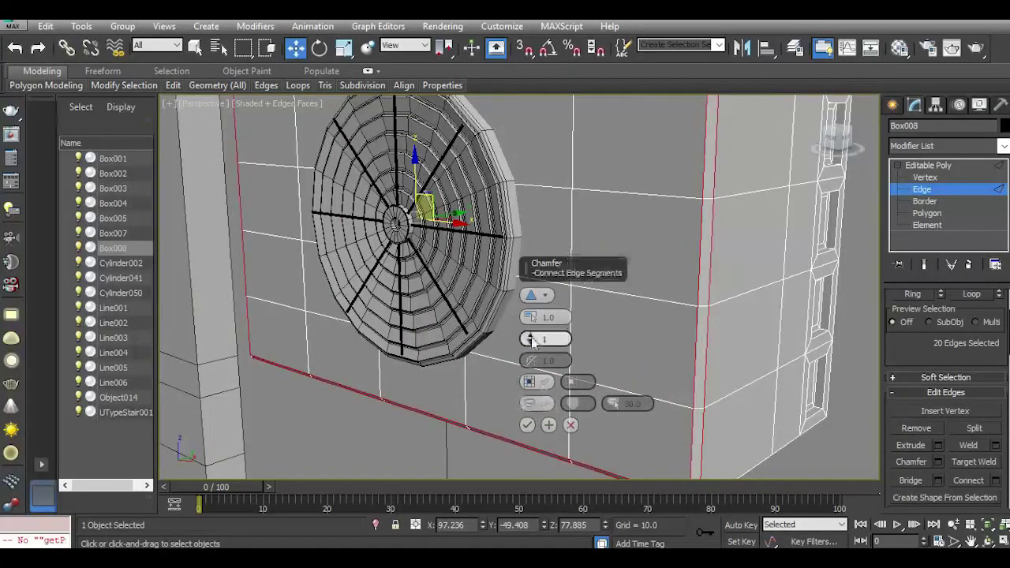
{"action": "left_click", "coordinate": [526, 424]}
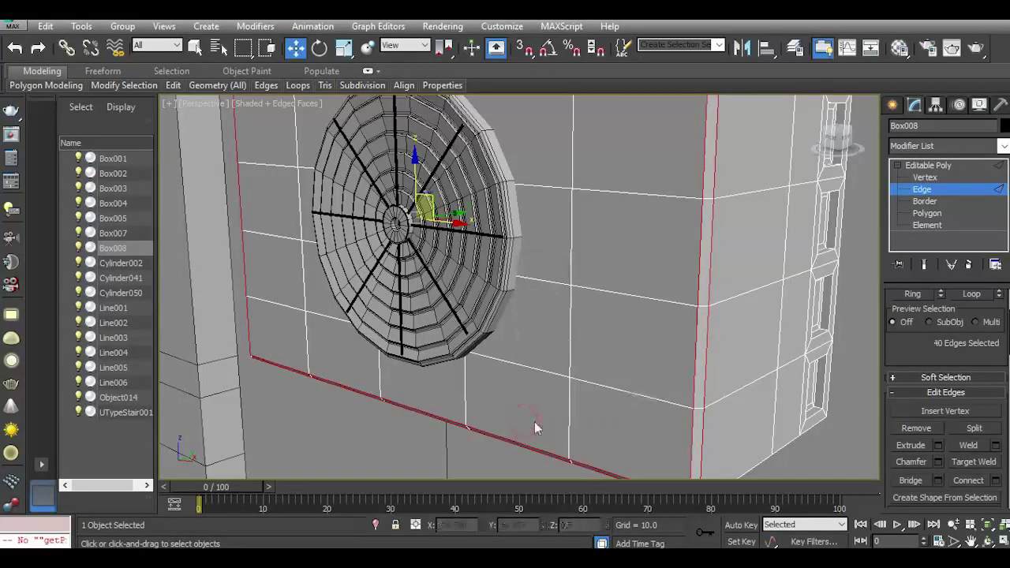
{"action": "scroll", "coordinate": [534, 421], "scroll_direction": "down", "scroll_amount": 4}
{"action": "left_click", "coordinate": [943, 165]}
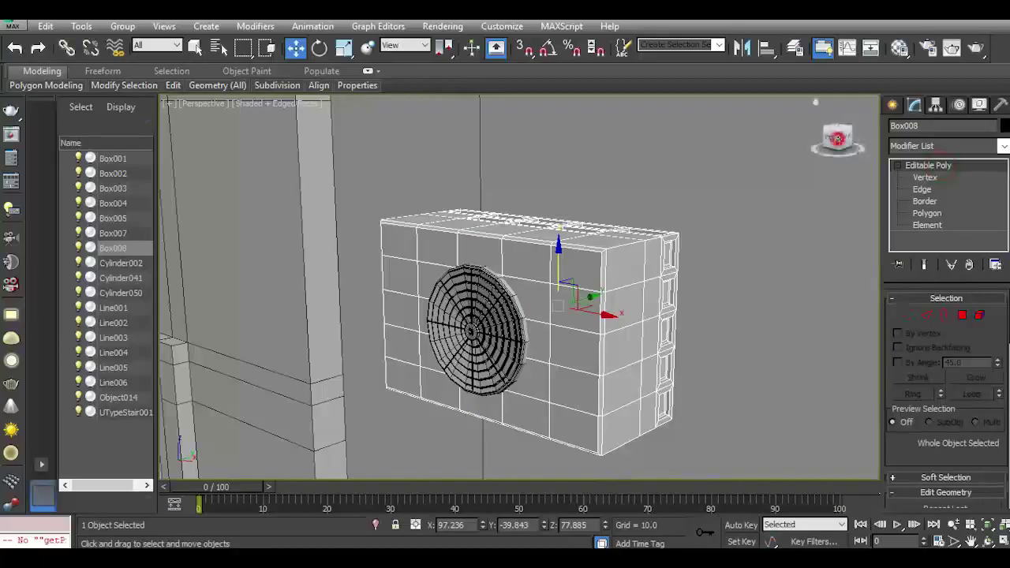
Attach the fan disc with its rods to the box so the wall unit is one object.
{"action": "left_click_drag", "start_coordinate": [837, 139], "coordinate": [882, 149]}
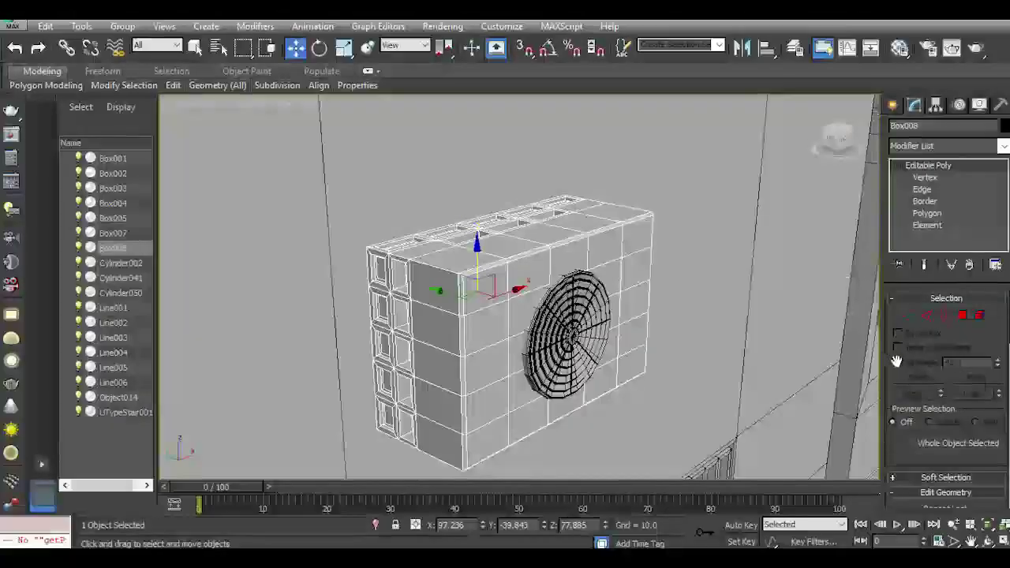
{"action": "left_click_drag", "start_coordinate": [937, 439], "coordinate": [918, 298]}
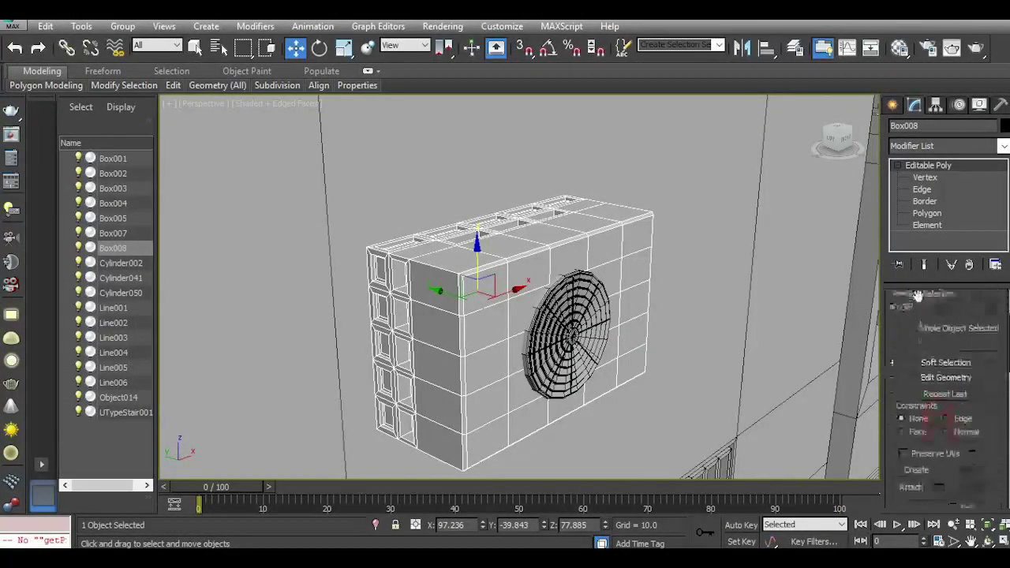
{"action": "left_click", "coordinate": [912, 465]}
{"action": "left_click", "coordinate": [558, 359]}
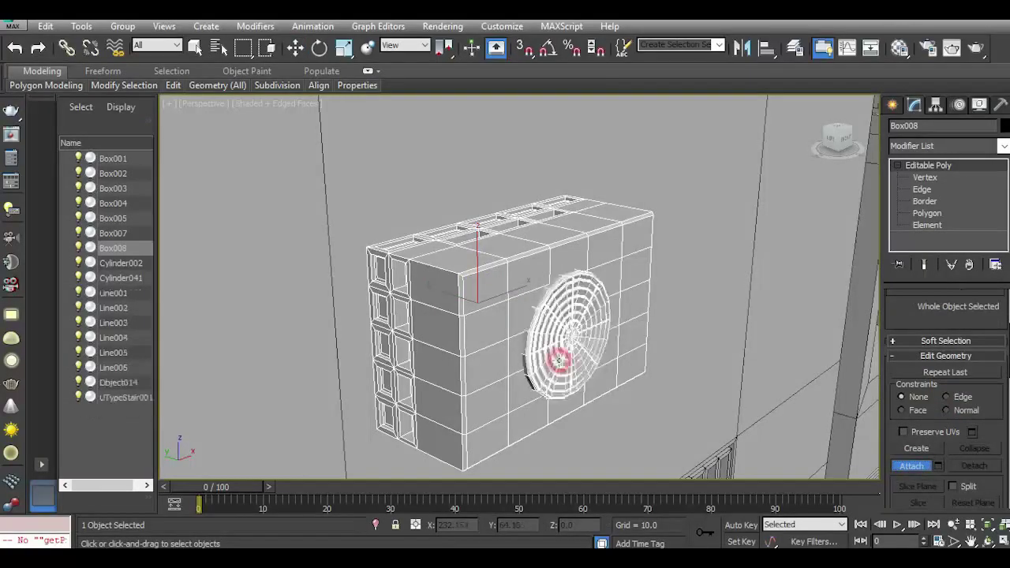
{"action": "left_click", "coordinate": [925, 469]}
Clone the wall unit about 28.4 units along X on the same wall.
{"action": "scroll", "coordinate": [572, 288], "scroll_direction": "down", "scroll_amount": 5}
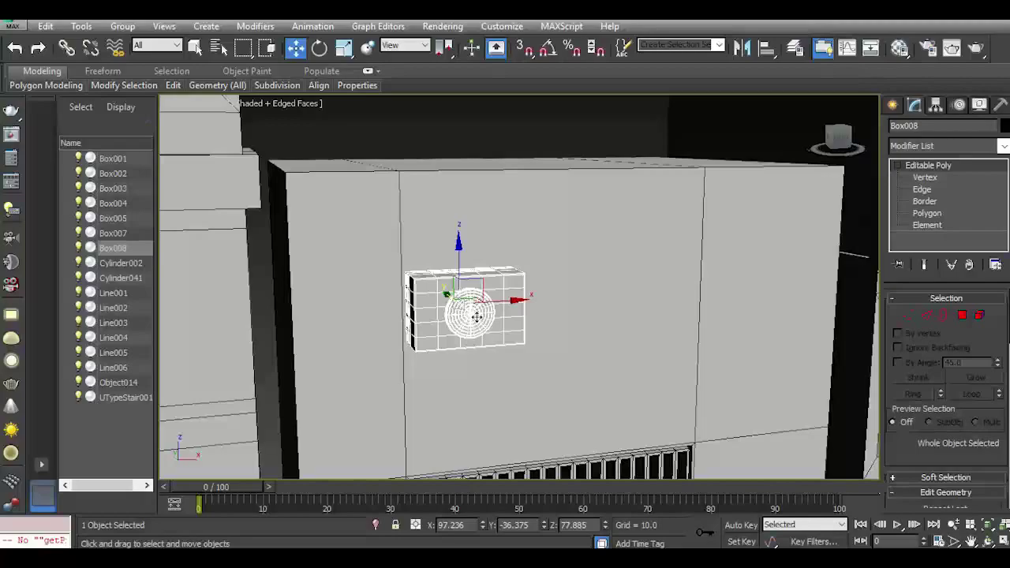
{"action": "mouse_move", "coordinate": [486, 300]}
{"action": "left_mouse_down", "text": "shift"}
{"action": "mouse_move", "coordinate": [661, 309]}
{"action": "mouse_move", "coordinate": [638, 309]}
{"action": "left_mouse_up", "text": "shift"}
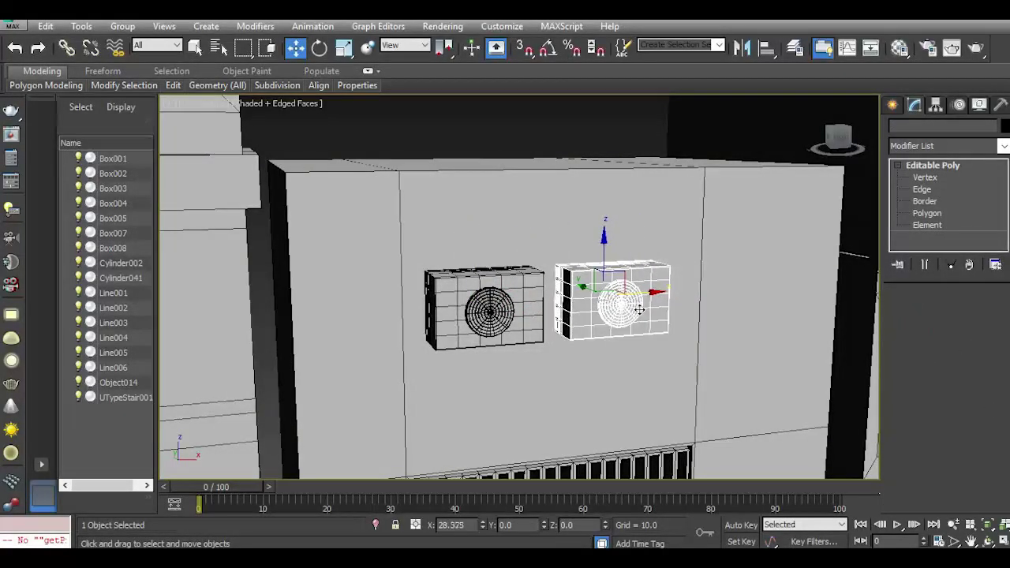
{"action": "left_click", "coordinate": [498, 350]}
Select both wall units and scale them up slightly.
{"action": "left_click", "coordinate": [485, 327], "text": "ctrl"}
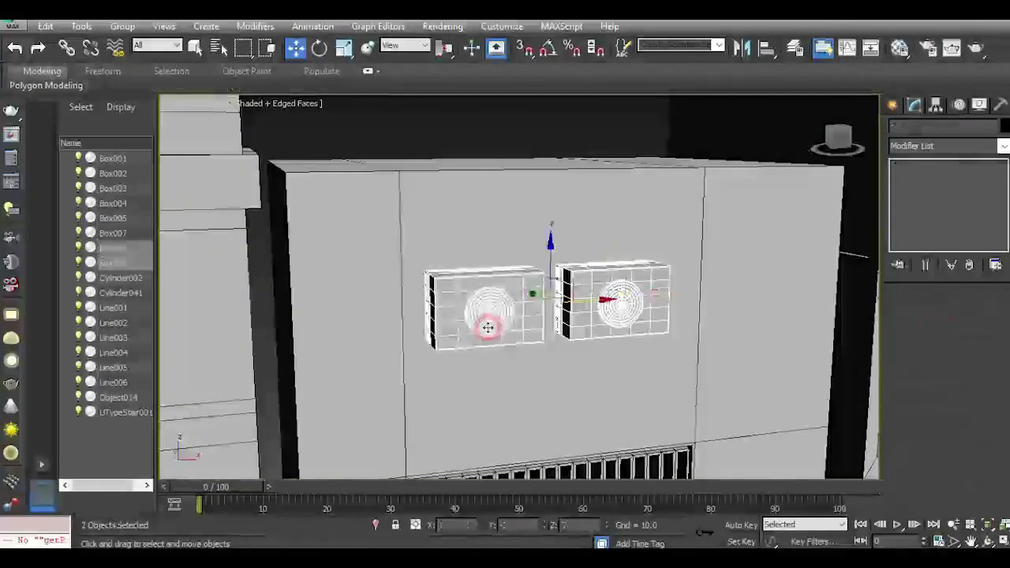
{"action": "key", "text": "r"}
{"action": "left_click_drag", "start_coordinate": [543, 299], "coordinate": [542, 293]}
Move the two wall units toward each other along X until they sit side by side.
{"action": "left_click", "coordinate": [606, 326]}
{"action": "left_click", "coordinate": [297, 49]}
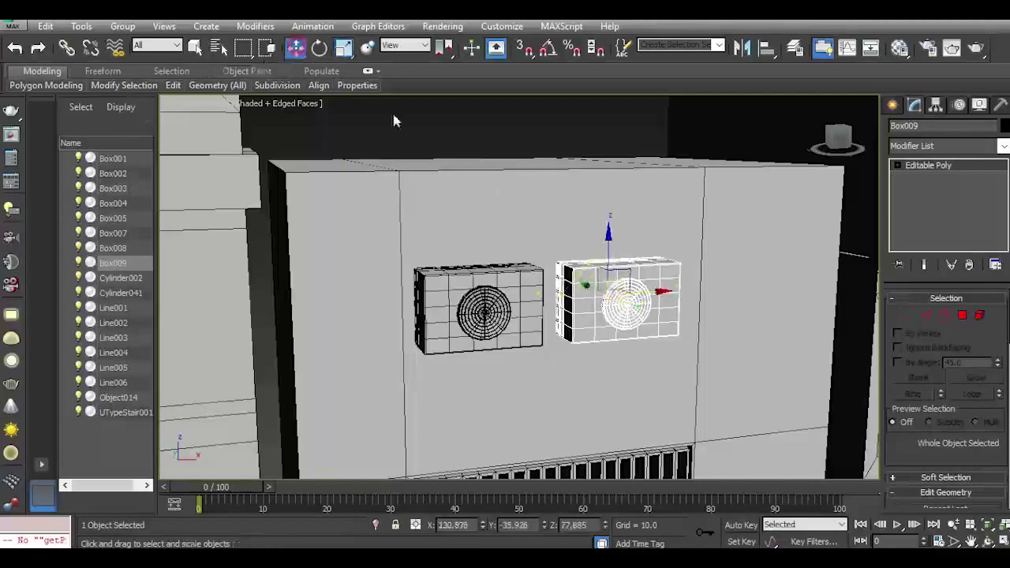
{"action": "left_click_drag", "start_coordinate": [649, 293], "coordinate": [641, 294]}
{"action": "left_click", "coordinate": [533, 314]}
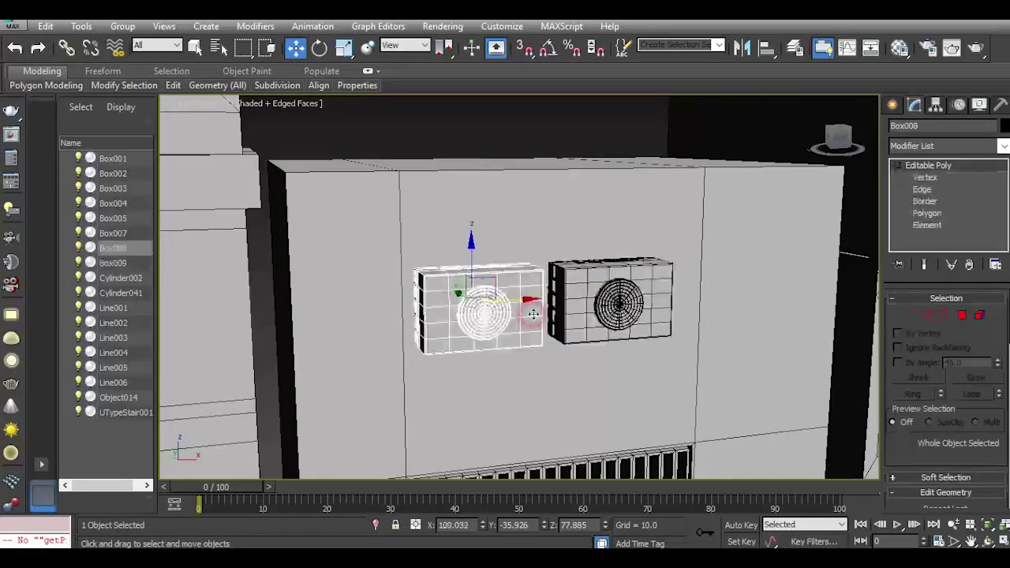
{"action": "left_click_drag", "start_coordinate": [517, 300], "coordinate": [534, 297]}
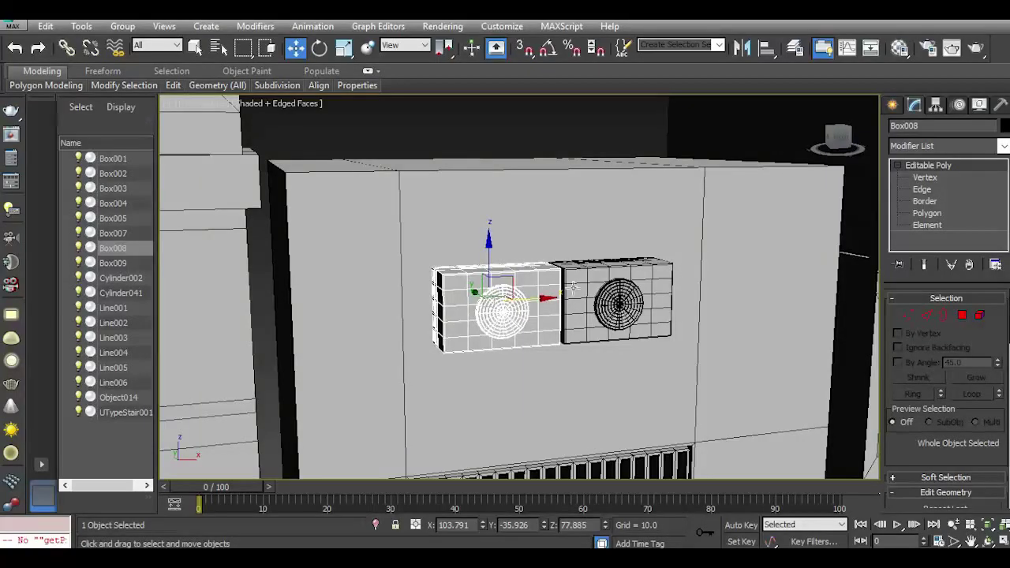
Clone the original wall unit about 65 units along negative X onto the neighbouring building's wall.
{"action": "scroll", "coordinate": [573, 289], "scroll_direction": "down", "scroll_amount": 3}
{"action": "left_click", "coordinate": [551, 143]}
{"action": "mouse_move", "coordinate": [839, 138]}
{"action": "left_mouse_down"}
{"action": "mouse_move", "coordinate": [868, 143]}
{"action": "mouse_move", "coordinate": [857, 143]}
{"action": "left_mouse_up"}
{"action": "middle_click_drag", "start_coordinate": [467, 310], "coordinate": [582, 269]}
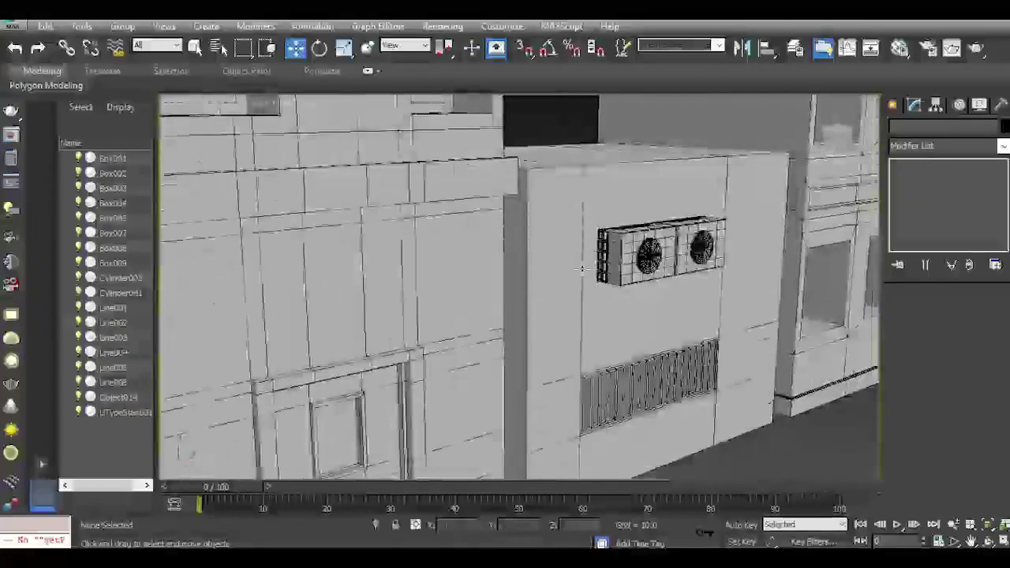
{"action": "left_click", "coordinate": [597, 266]}
{"action": "scroll", "coordinate": [603, 265], "scroll_direction": "up", "scroll_amount": 5}
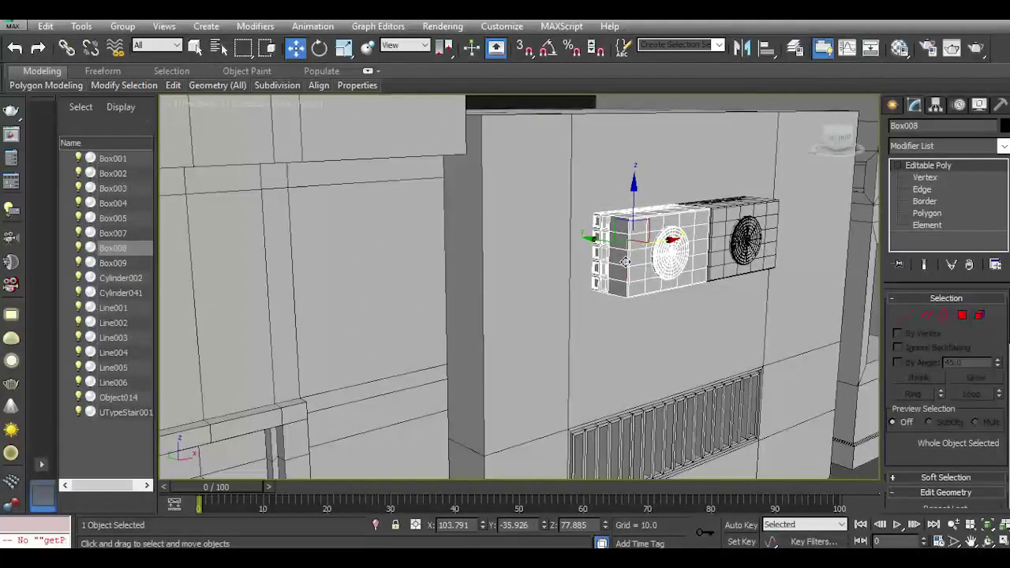
{"action": "mouse_move", "coordinate": [669, 239]}
{"action": "left_mouse_down", "text": "shift"}
{"action": "mouse_move", "coordinate": [416, 237]}
{"action": "mouse_move", "coordinate": [371, 254]}
{"action": "mouse_move", "coordinate": [369, 272]}
{"action": "left_mouse_up", "text": "shift"}
{"action": "left_click", "coordinate": [497, 346]}
Shift the copied unit's fan disc and rods along X toward the front's end, and nudge the whole copy to X 37.832, Y -35.264.
{"action": "scroll", "coordinate": [407, 288], "scroll_direction": "up", "scroll_amount": 5}
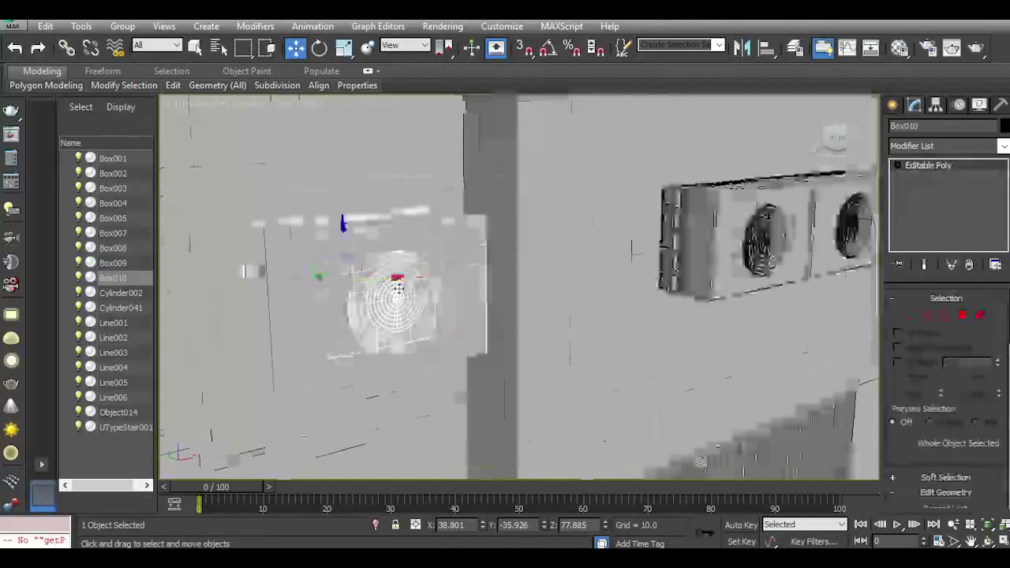
{"action": "left_click", "coordinate": [979, 315]}
{"action": "left_click", "coordinate": [392, 318]}
{"action": "scroll", "coordinate": [391, 318], "scroll_direction": "up", "scroll_amount": 4}
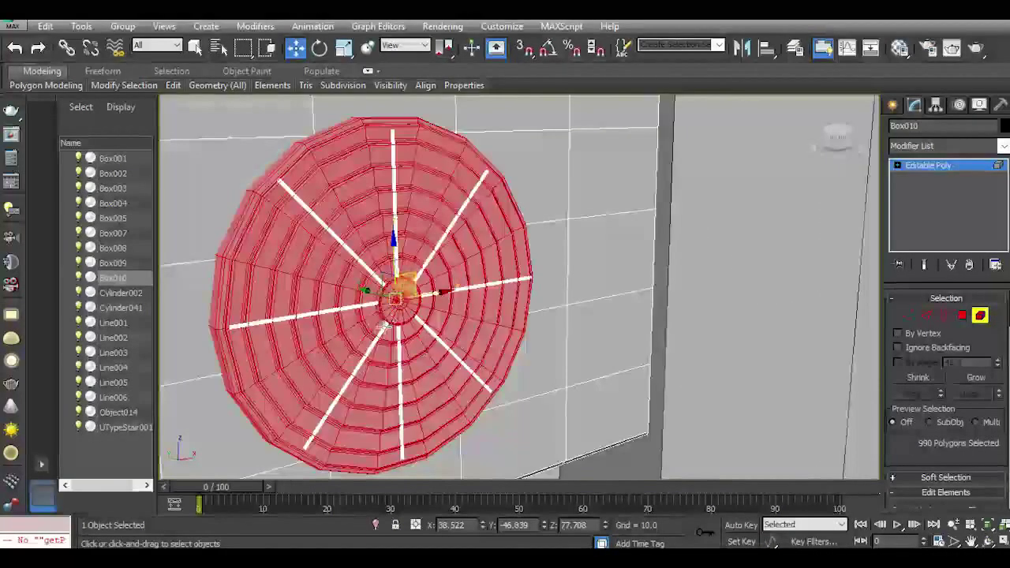
{"action": "left_click", "coordinate": [384, 326], "text": "ctrl"}
{"action": "left_click", "coordinate": [424, 327], "text": "ctrl"}
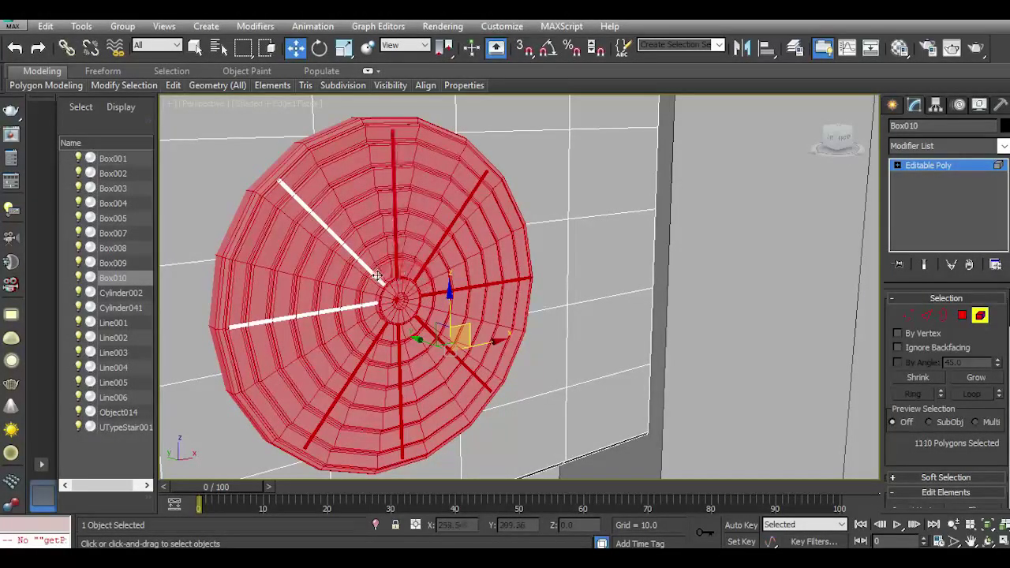
{"action": "left_click", "coordinate": [371, 304], "text": "ctrl"}
{"action": "scroll", "coordinate": [371, 303], "scroll_direction": "down", "scroll_amount": 6}
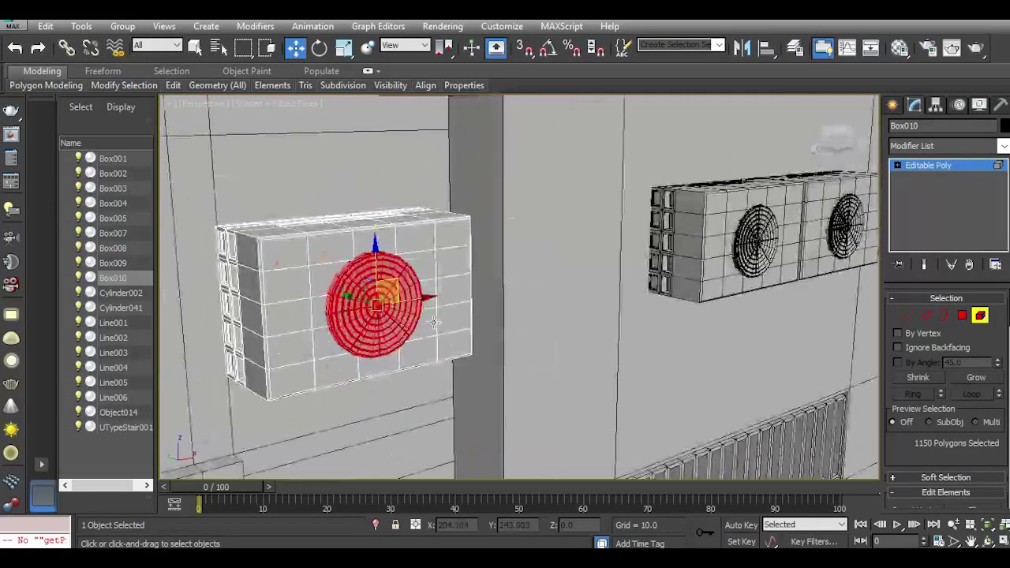
{"action": "left_click_drag", "start_coordinate": [418, 302], "coordinate": [464, 291]}
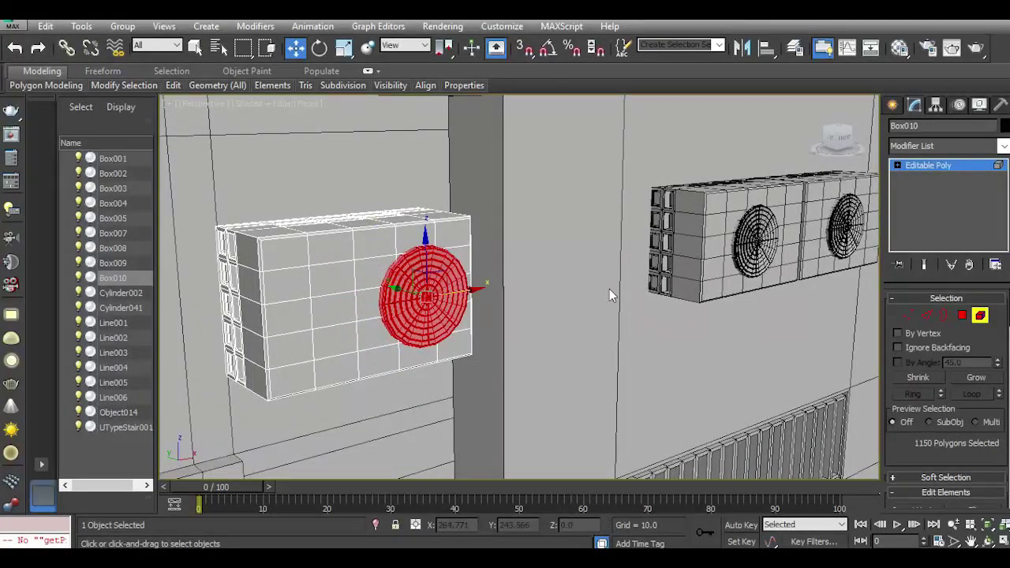
{"action": "left_click", "coordinate": [960, 169]}
{"action": "scroll", "coordinate": [349, 290], "scroll_direction": "down", "scroll_amount": 3}
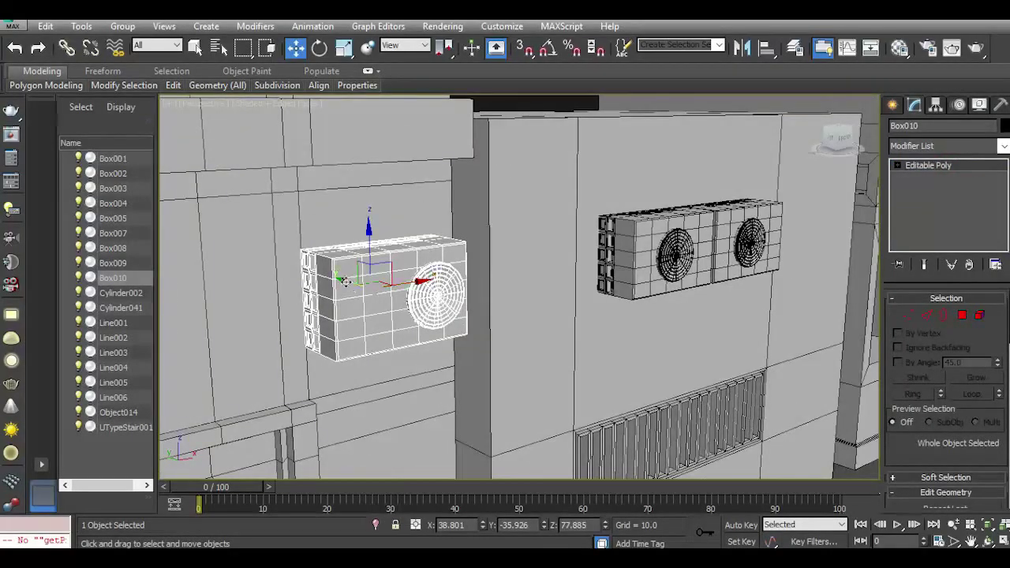
{"action": "left_click_drag", "start_coordinate": [346, 282], "coordinate": [393, 285]}
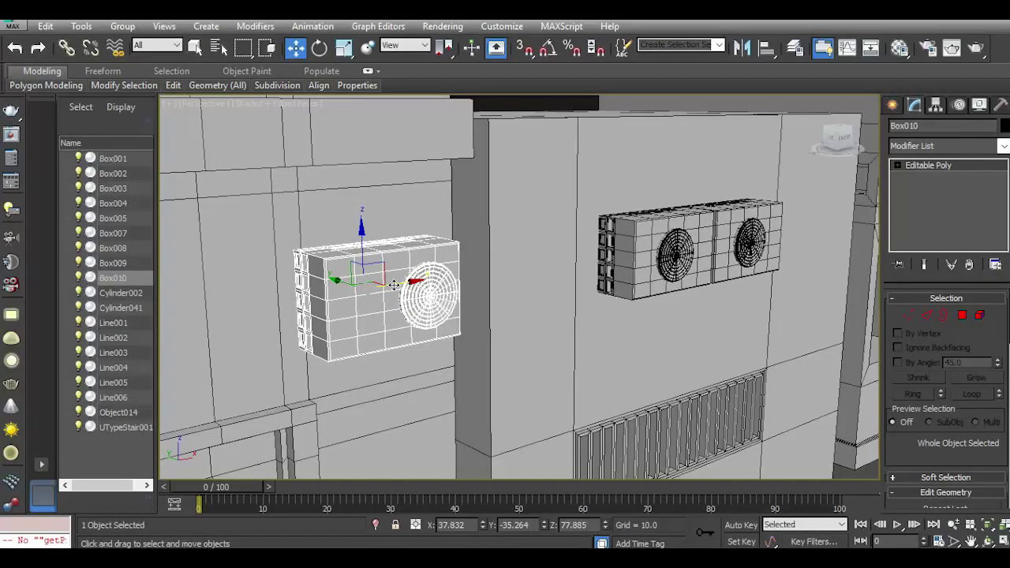
Select the two-column, three-row block of polygons beside the fan on the copied wall unit's front face.
{"action": "scroll", "coordinate": [361, 309], "scroll_direction": "up", "scroll_amount": 5}
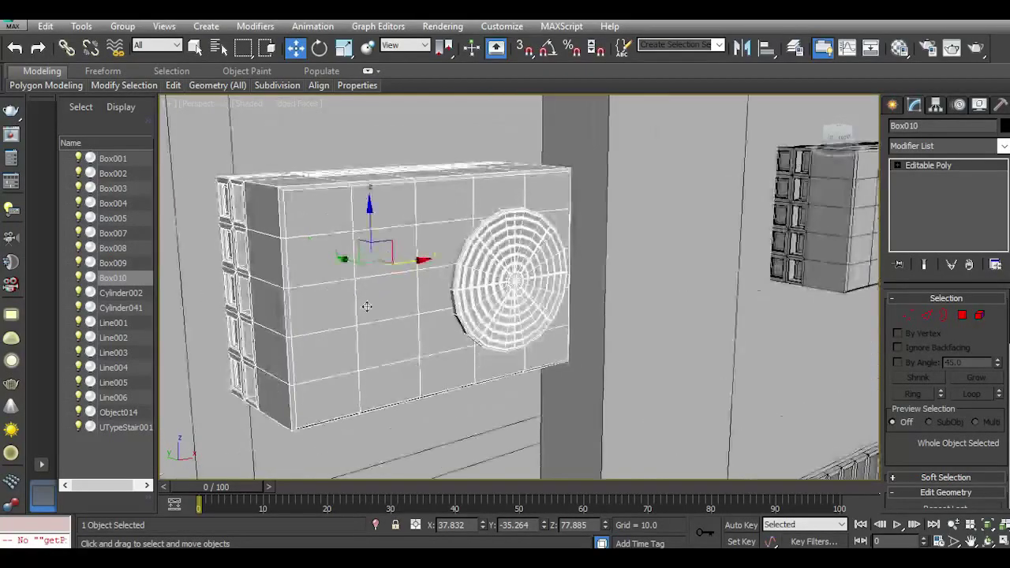
{"action": "left_click", "coordinate": [961, 317]}
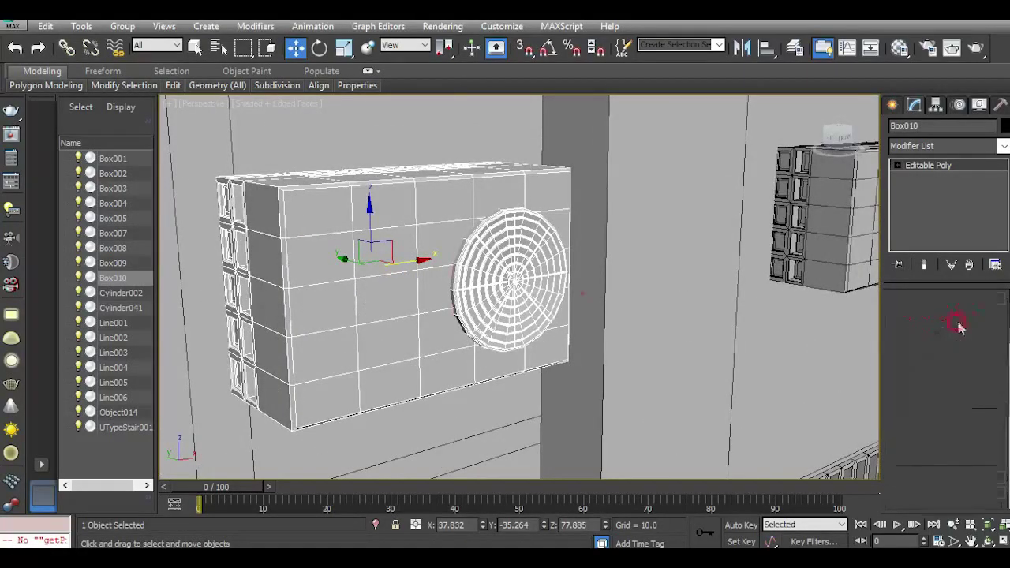
{"action": "left_click", "coordinate": [345, 301]}
{"action": "left_click", "coordinate": [373, 298], "text": "ctrl"}
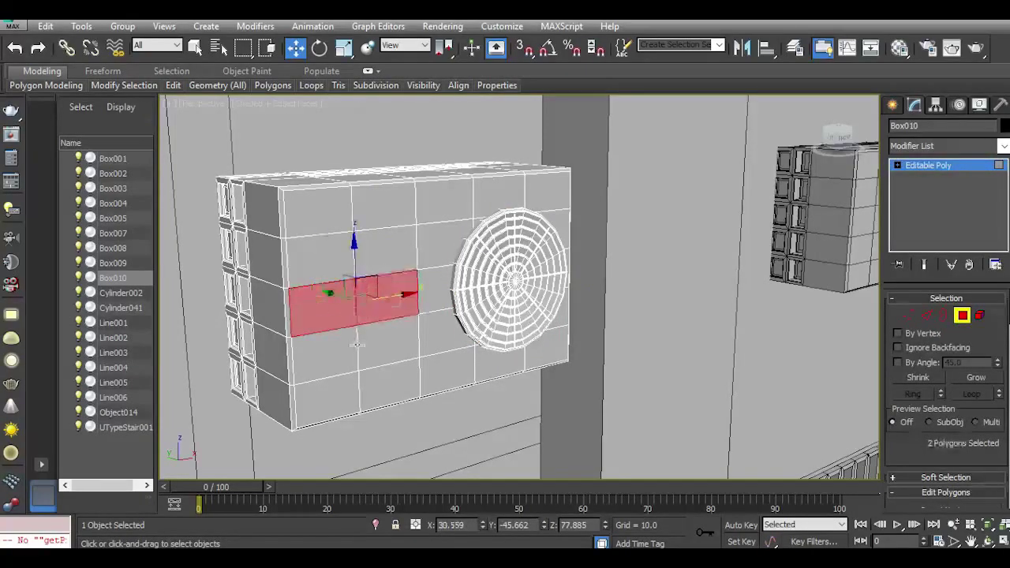
{"action": "left_click", "coordinate": [373, 348], "text": "ctrl"}
{"action": "left_click", "coordinate": [346, 354], "text": "ctrl"}
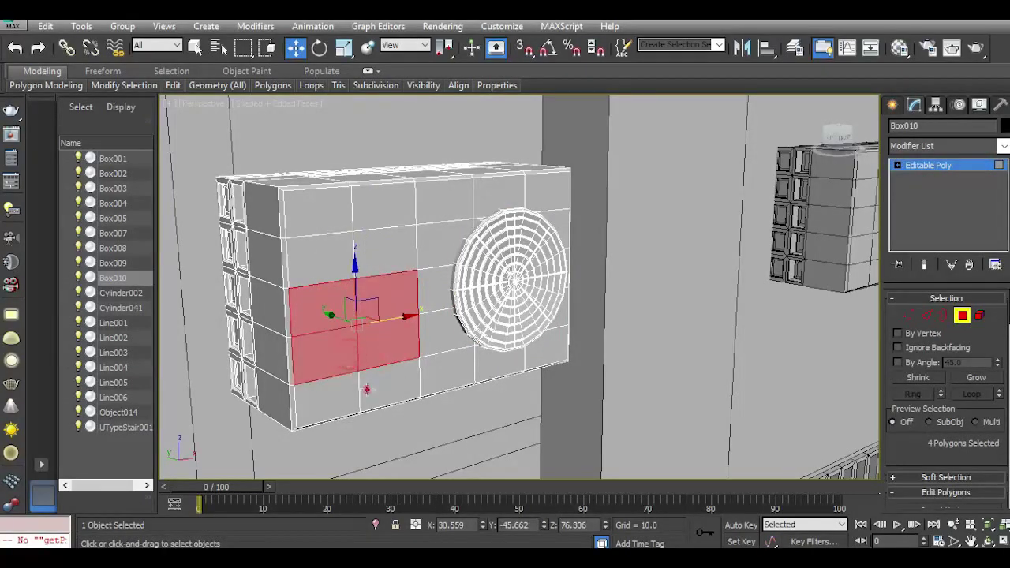
{"action": "left_click", "coordinate": [365, 389], "text": "ctrl"}
{"action": "left_click", "coordinate": [366, 396], "text": "ctrl"}
{"action": "left_click", "coordinate": [322, 276], "text": "ctrl"}
{"action": "left_click", "coordinate": [369, 266], "text": "ctrl"}
{"action": "scroll", "coordinate": [375, 306], "scroll_direction": "up", "scroll_amount": 4}
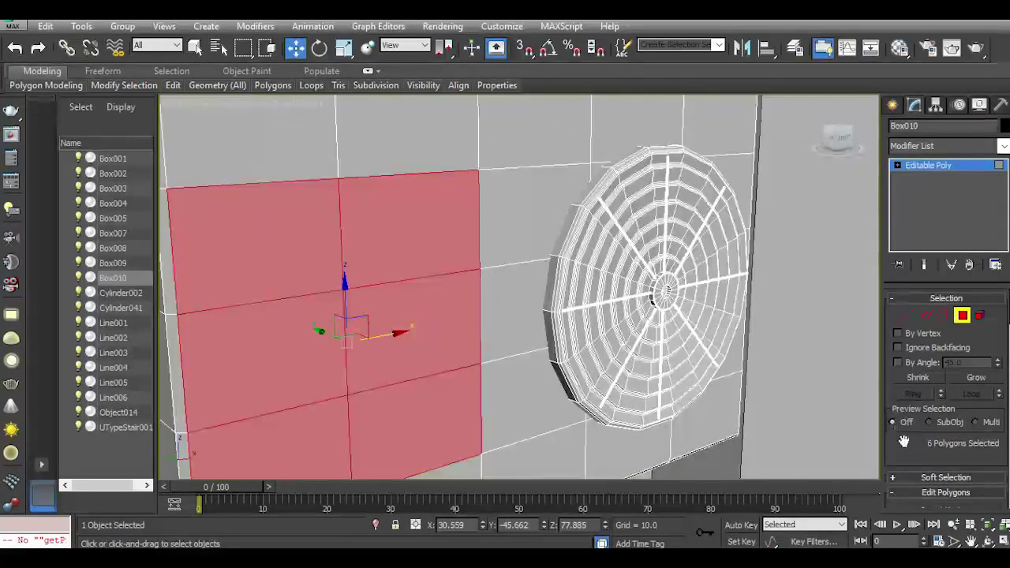
Try insetting the six selected polygons individually by 0.17 with an inward extrusion of -5.673, and undo the inset.
{"action": "left_click_drag", "start_coordinate": [923, 442], "coordinate": [912, 337]}
{"action": "left_click", "coordinate": [997, 438]}
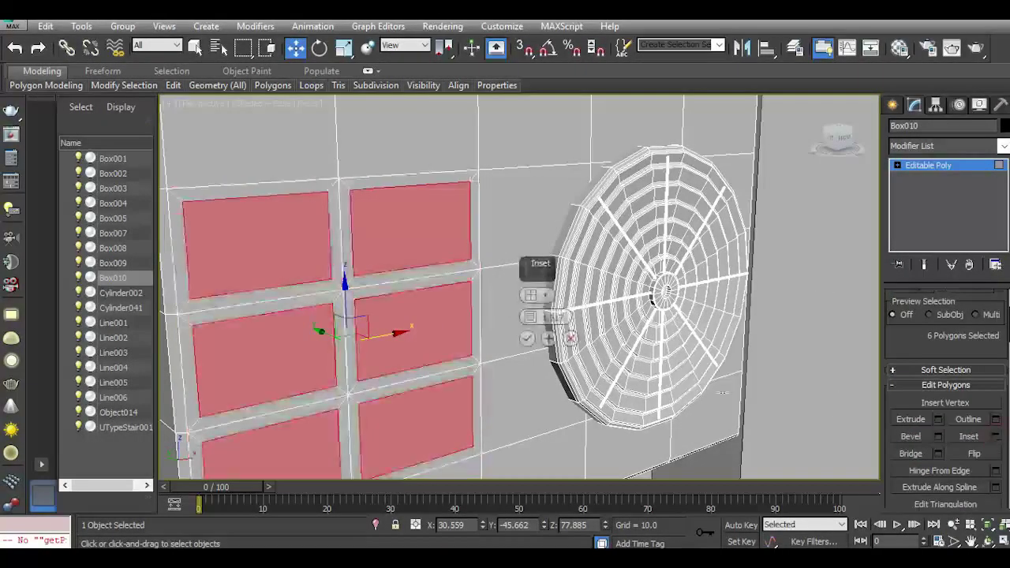
{"action": "middle_click_drag", "start_coordinate": [337, 361], "coordinate": [392, 330]}
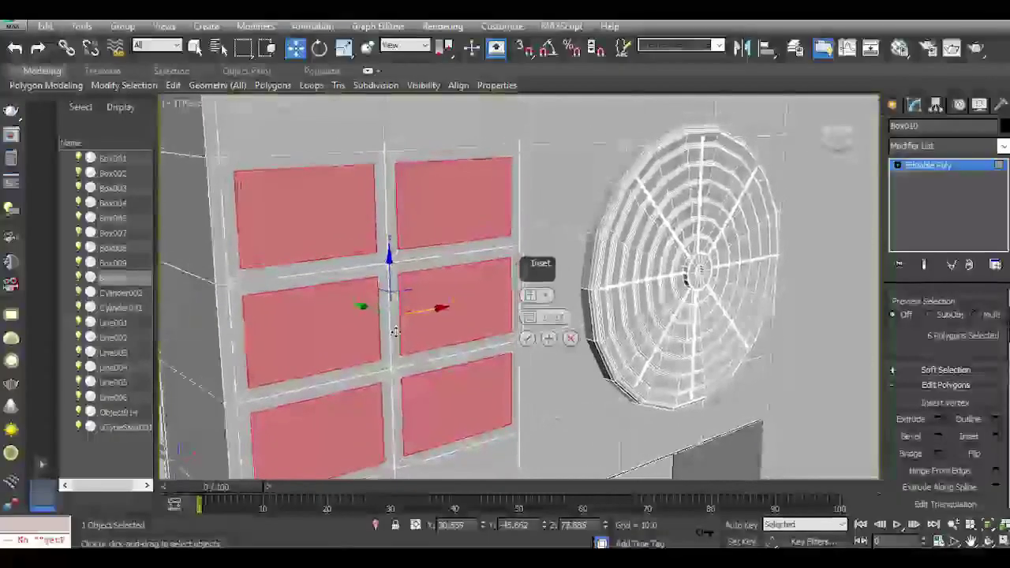
{"action": "left_click_drag", "start_coordinate": [531, 317], "coordinate": [529, 316]}
{"action": "right_click", "coordinate": [530, 317]}
{"action": "left_click", "coordinate": [527, 337]}
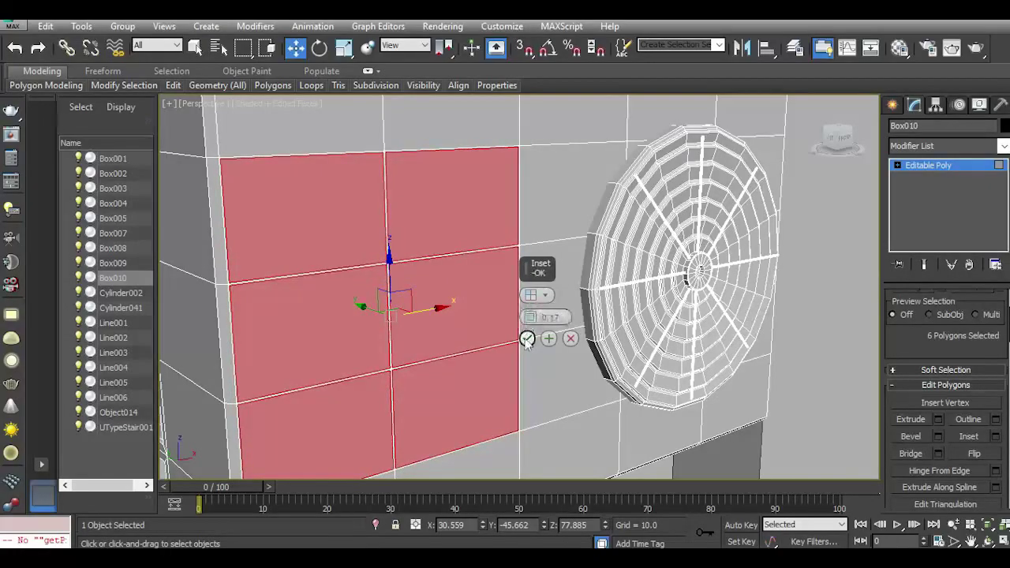
{"action": "left_click", "coordinate": [938, 419]}
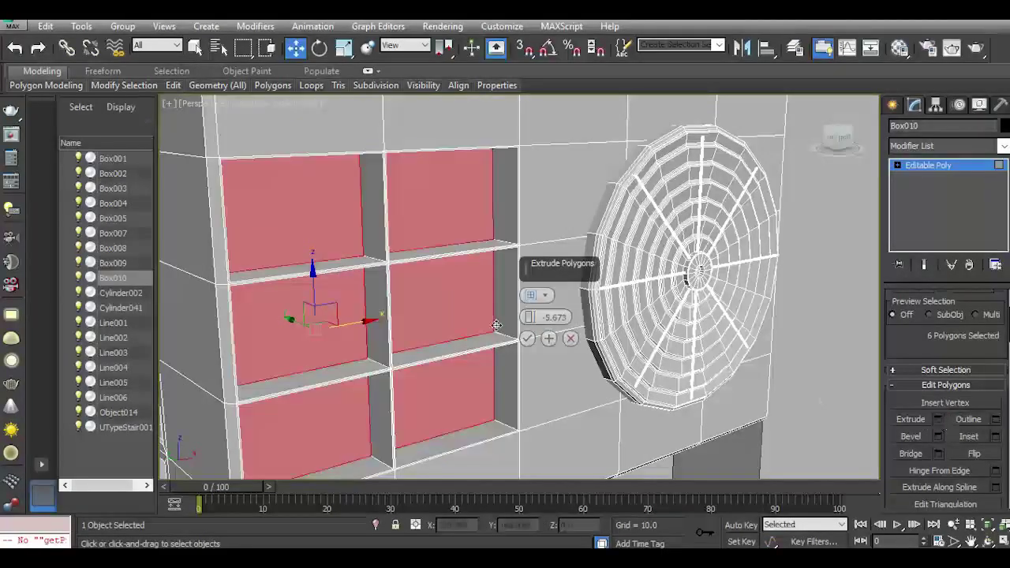
{"action": "left_click", "coordinate": [570, 339]}
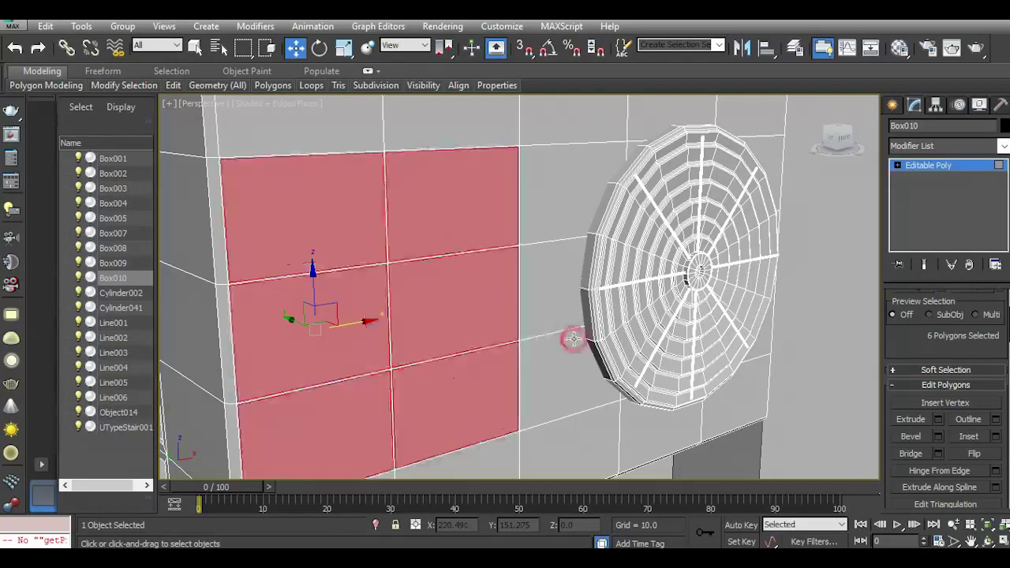
{"action": "left_click", "coordinate": [12, 55]}
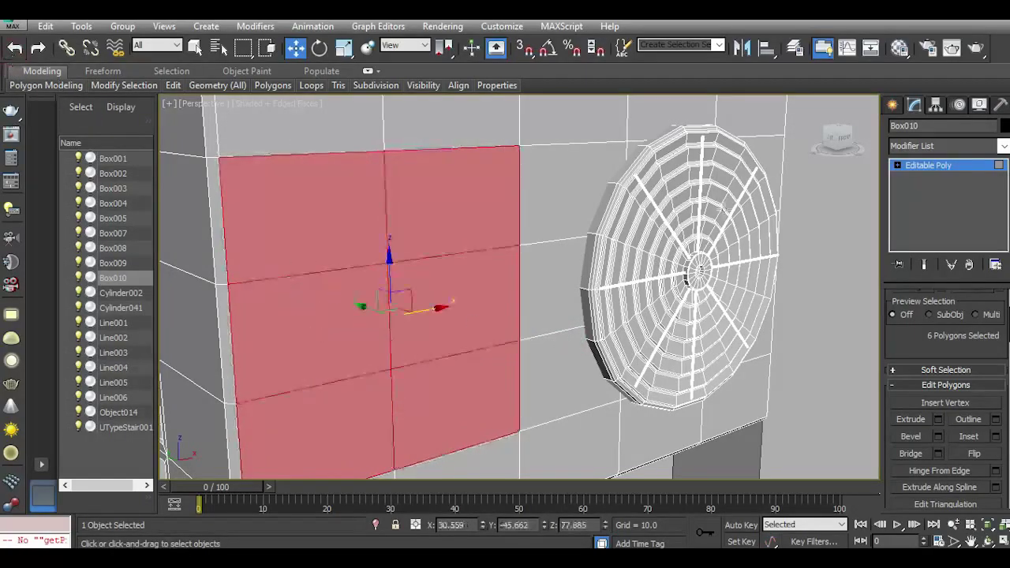
Try a wider individual inset of the six polygons, preview the -5.673 extrusion from above, and undo the inset.
{"action": "left_click", "coordinate": [1000, 436]}
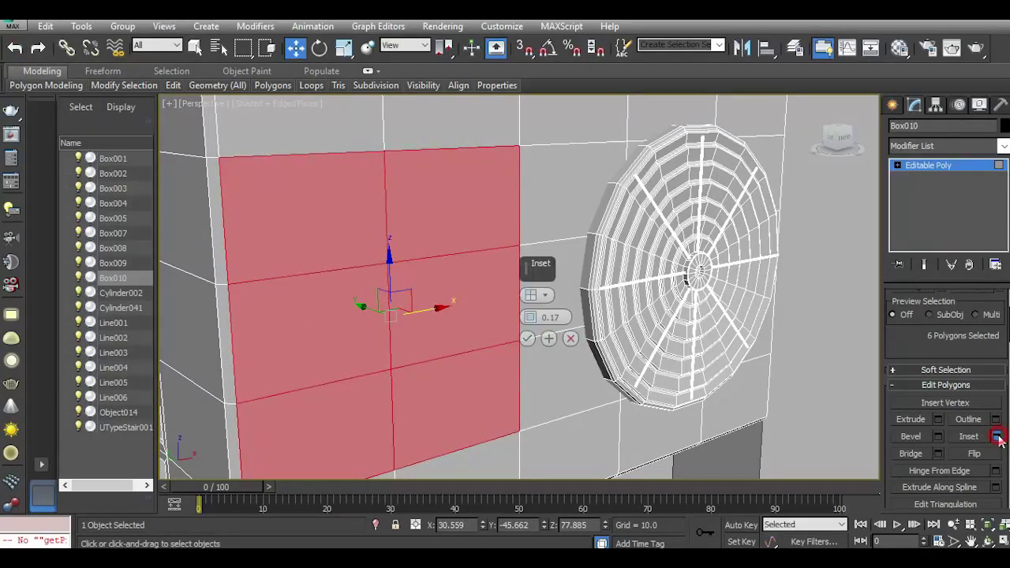
{"action": "left_click_drag", "start_coordinate": [530, 316], "coordinate": [529, 306]}
{"action": "left_click", "coordinate": [530, 339]}
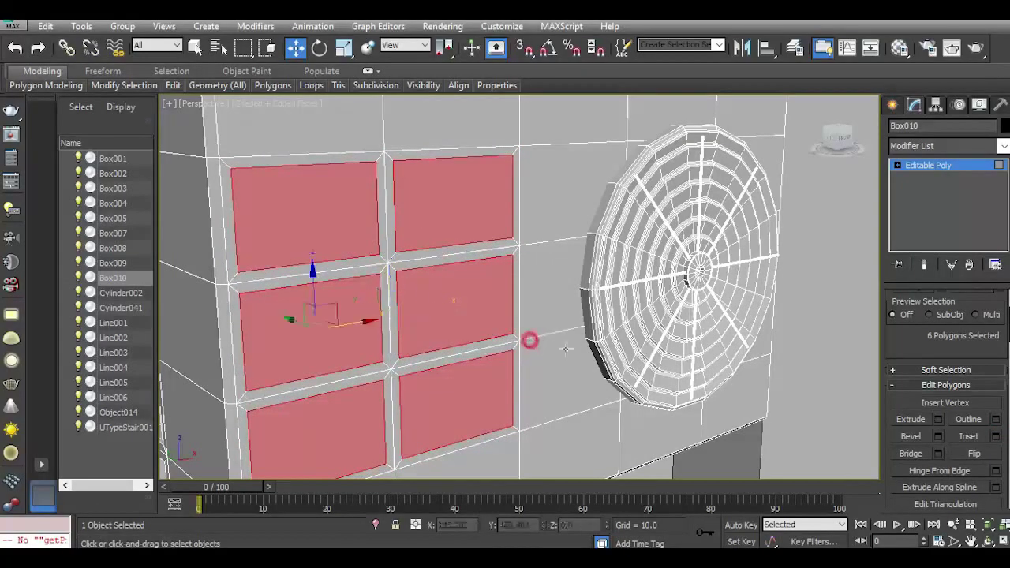
{"action": "left_click", "coordinate": [938, 419]}
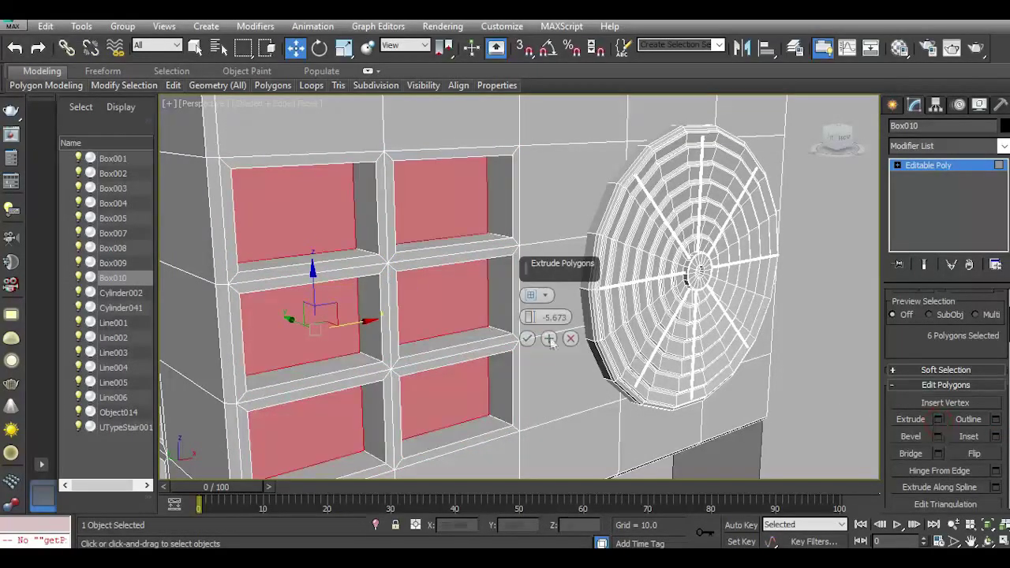
{"action": "scroll", "coordinate": [412, 305], "scroll_direction": "down", "scroll_amount": 5}
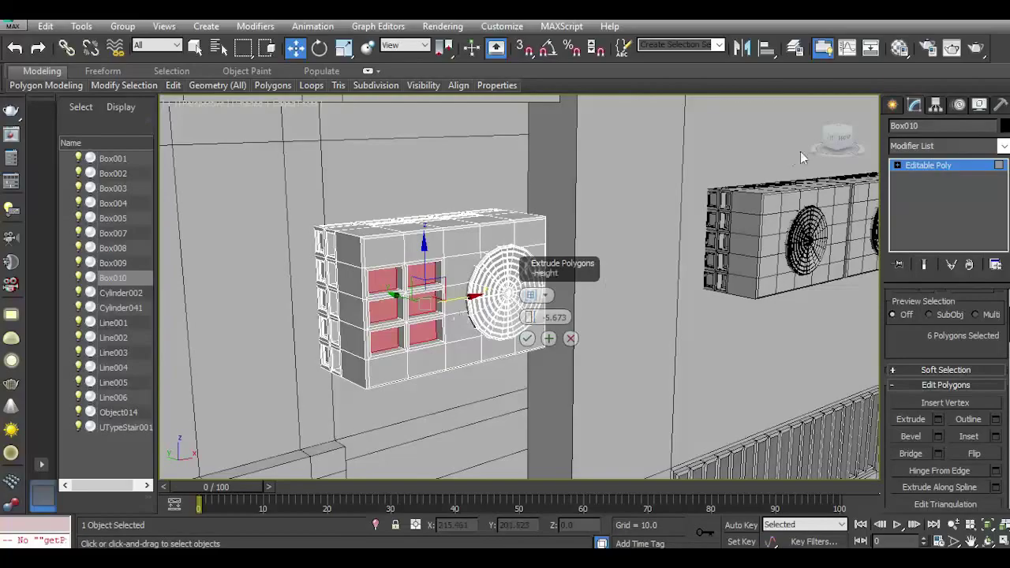
{"action": "mouse_move", "coordinate": [844, 136]}
{"action": "left_mouse_down"}
{"action": "mouse_move", "coordinate": [878, 153]}
{"action": "mouse_move", "coordinate": [848, 149]}
{"action": "left_mouse_up"}
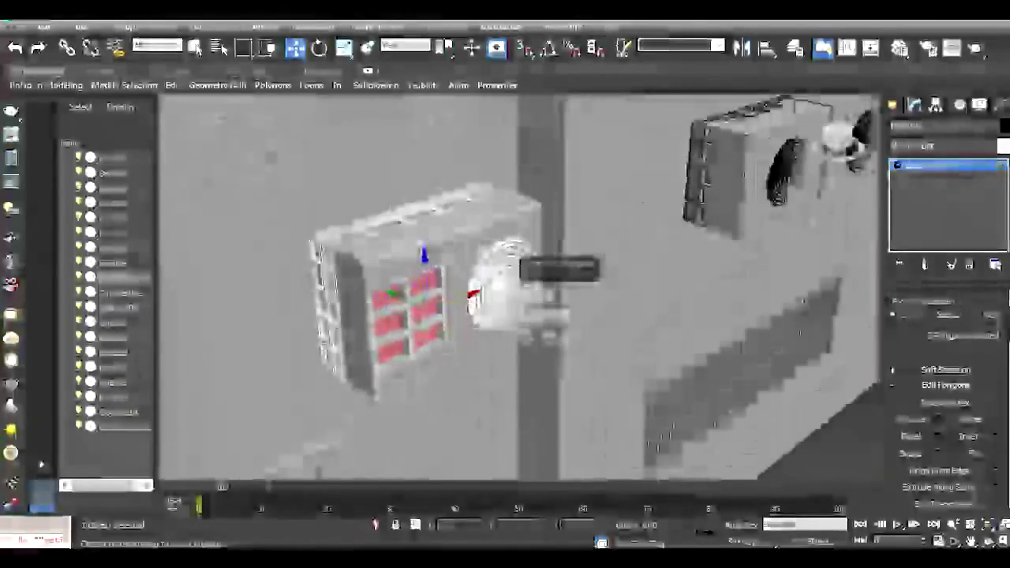
{"action": "scroll", "coordinate": [353, 330], "scroll_direction": "up", "scroll_amount": 5}
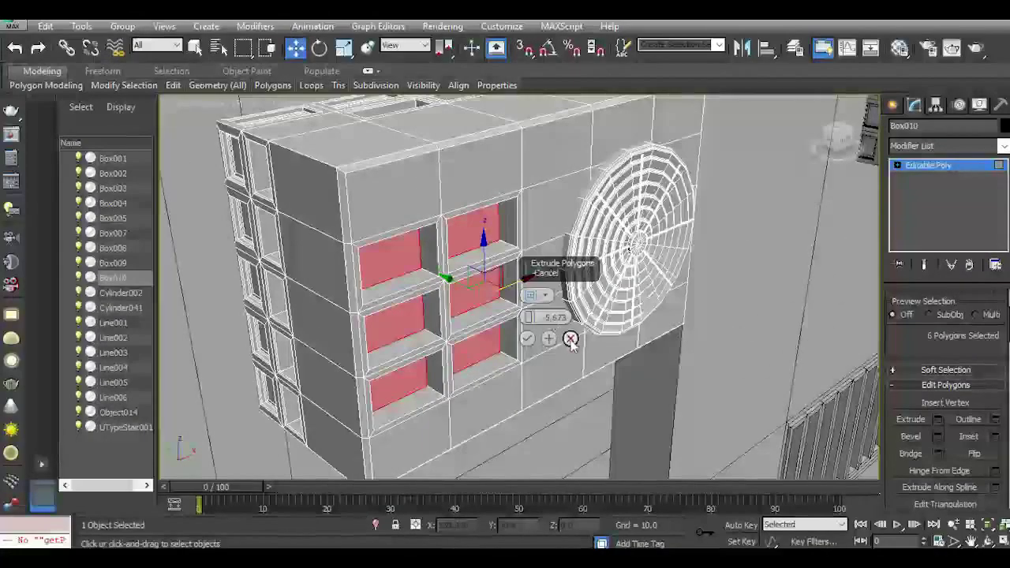
{"action": "left_click", "coordinate": [570, 339]}
{"action": "left_click", "coordinate": [14, 49]}
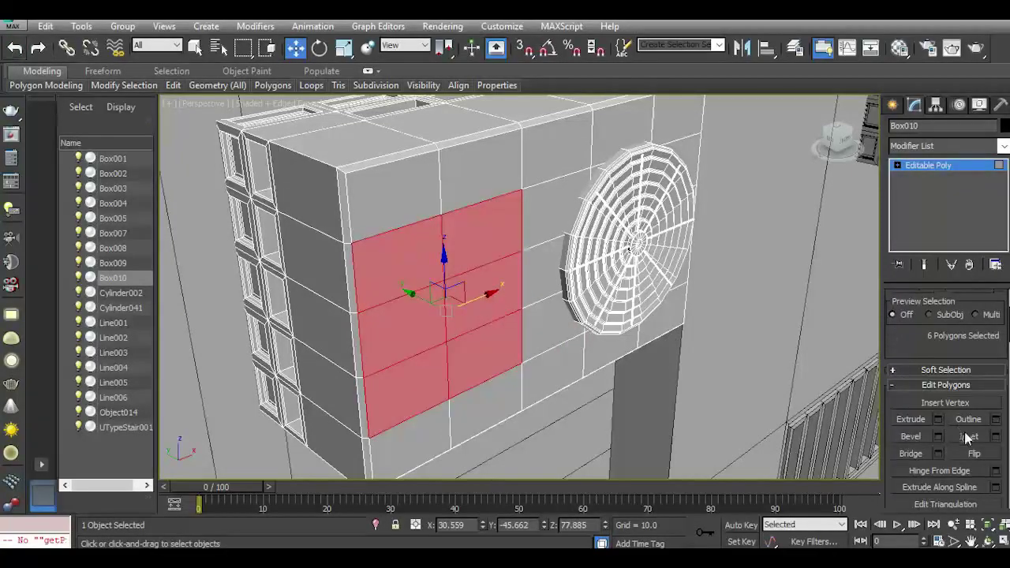
Inset the six front polygons together as one group by 1.203.
{"action": "left_click", "coordinate": [996, 437]}
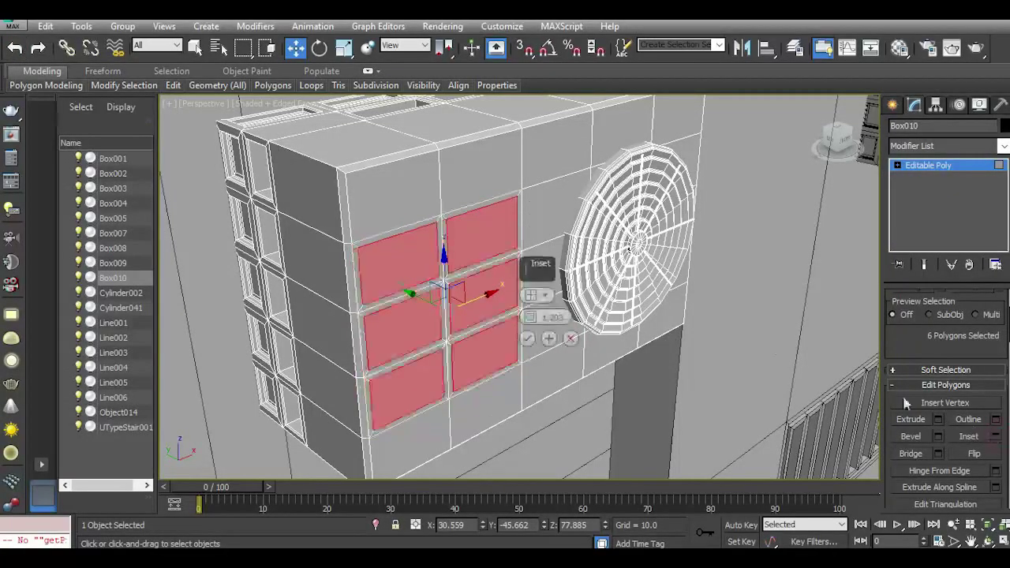
{"action": "left_click", "coordinate": [529, 294]}
{"action": "left_click", "coordinate": [528, 338]}
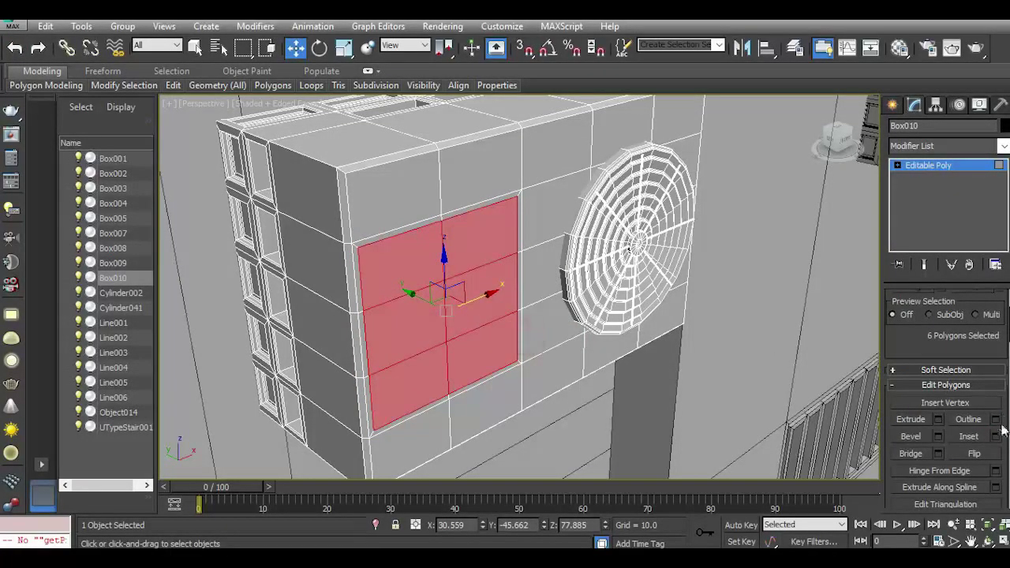
Extrude the inset group inward by -14.973 to form a recess, and inset the recess's back face.
{"action": "left_click", "coordinate": [937, 419]}
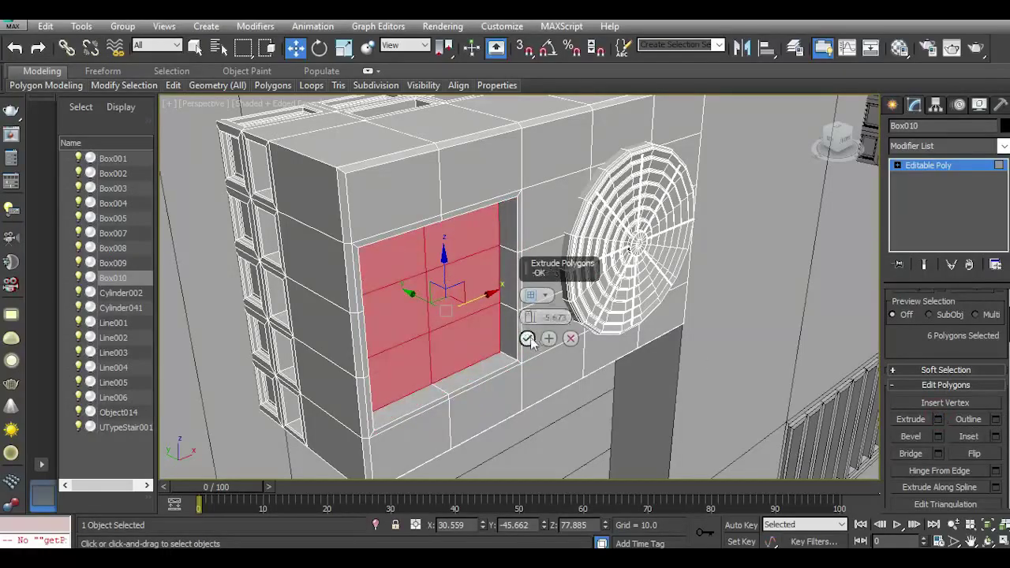
{"action": "left_click_drag", "start_coordinate": [529, 317], "coordinate": [537, 362]}
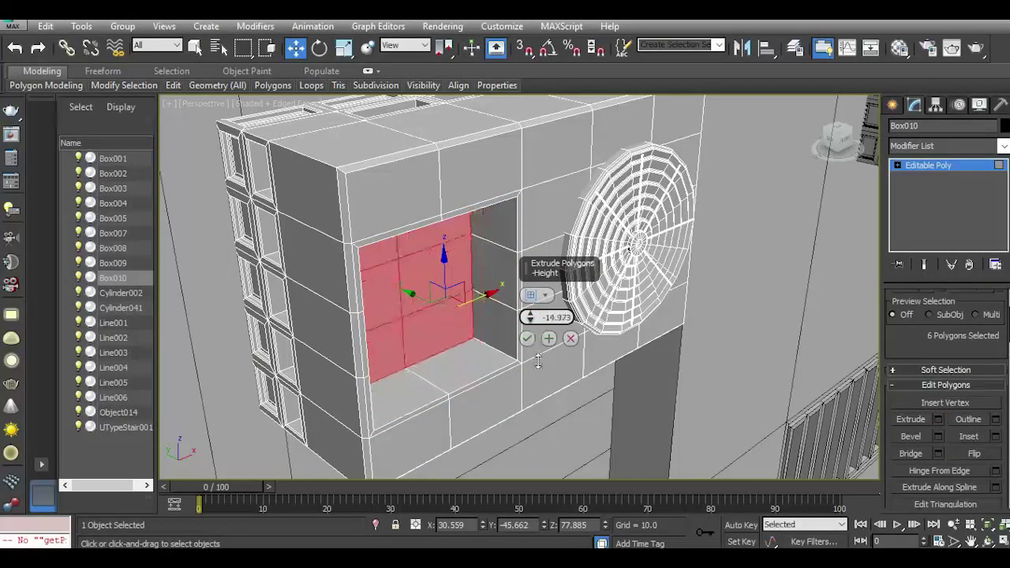
{"action": "left_click", "coordinate": [528, 339]}
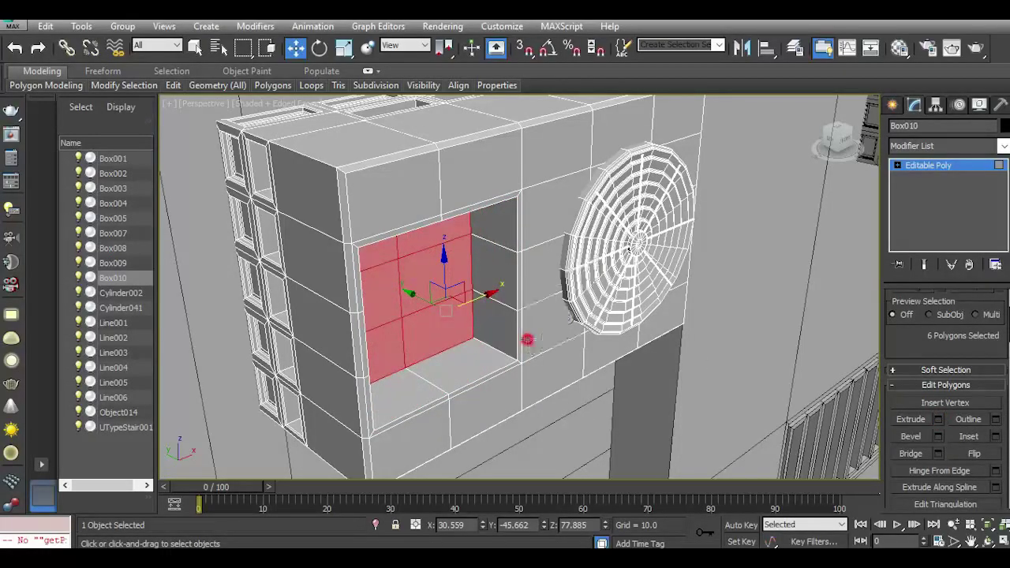
{"action": "left_click", "coordinate": [996, 438]}
{"action": "left_click", "coordinate": [527, 339]}
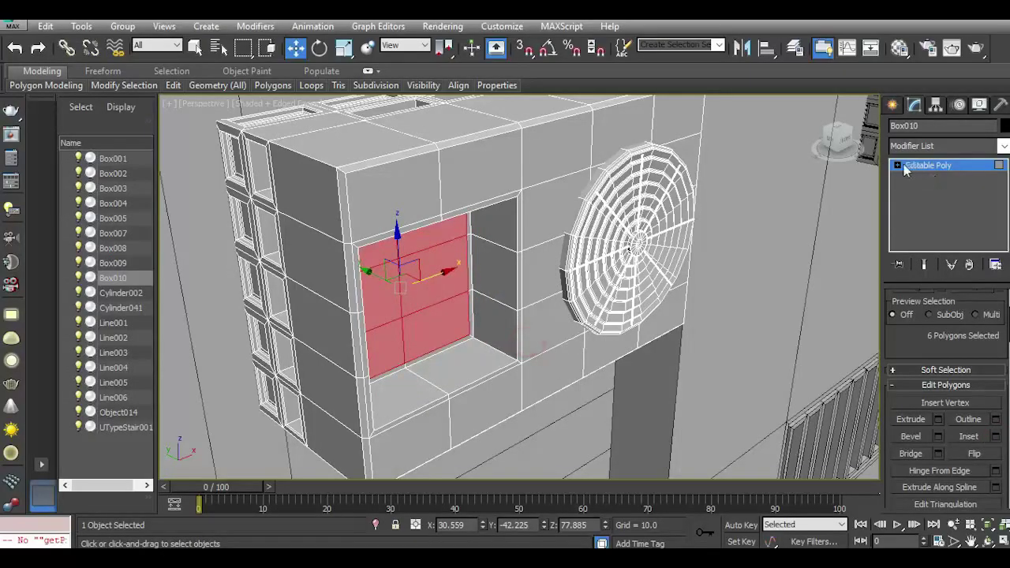
Chamfer the edge loops around the recess's front opening and back by 0.311, and deselect the unit.
{"action": "left_click", "coordinate": [897, 165]}
{"action": "left_click", "coordinate": [921, 190]}
{"action": "left_click", "coordinate": [394, 425]}
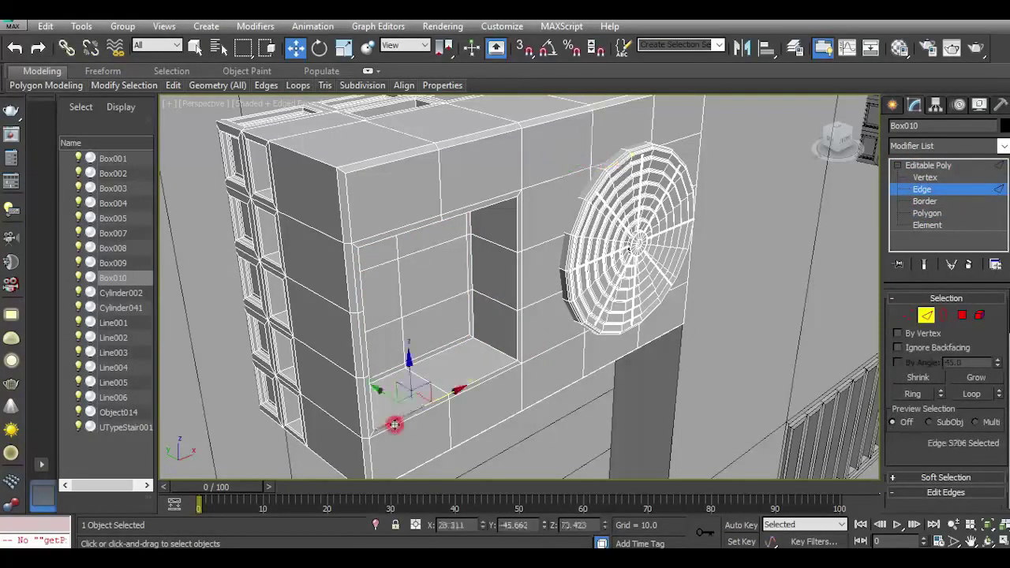
{"action": "double_click", "coordinate": [394, 424]}
{"action": "double_click", "coordinate": [388, 377], "text": "ctrl"}
{"action": "scroll", "coordinate": [387, 377], "scroll_direction": "up", "scroll_amount": 4}
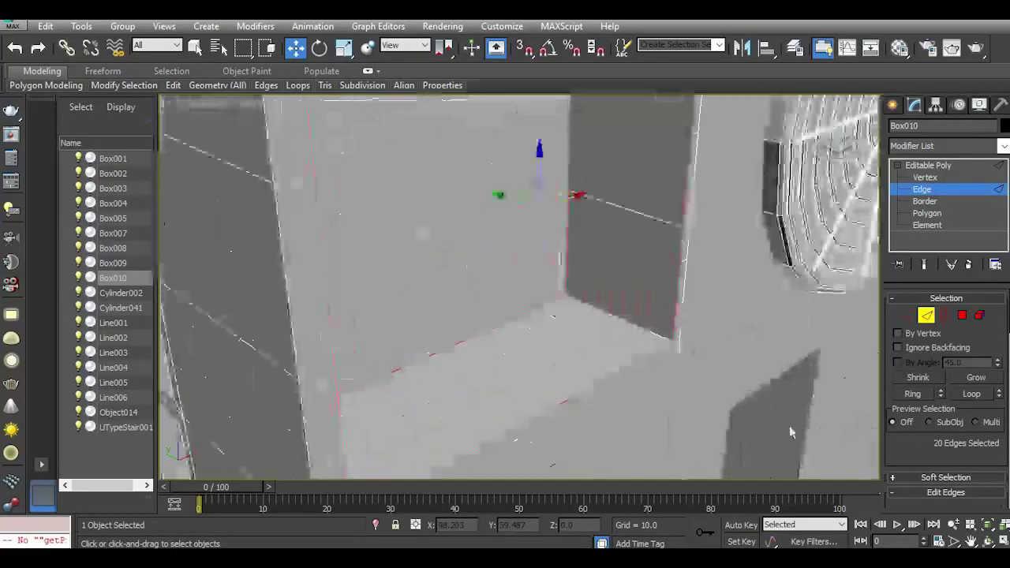
{"action": "left_click_drag", "start_coordinate": [962, 447], "coordinate": [960, 312]}
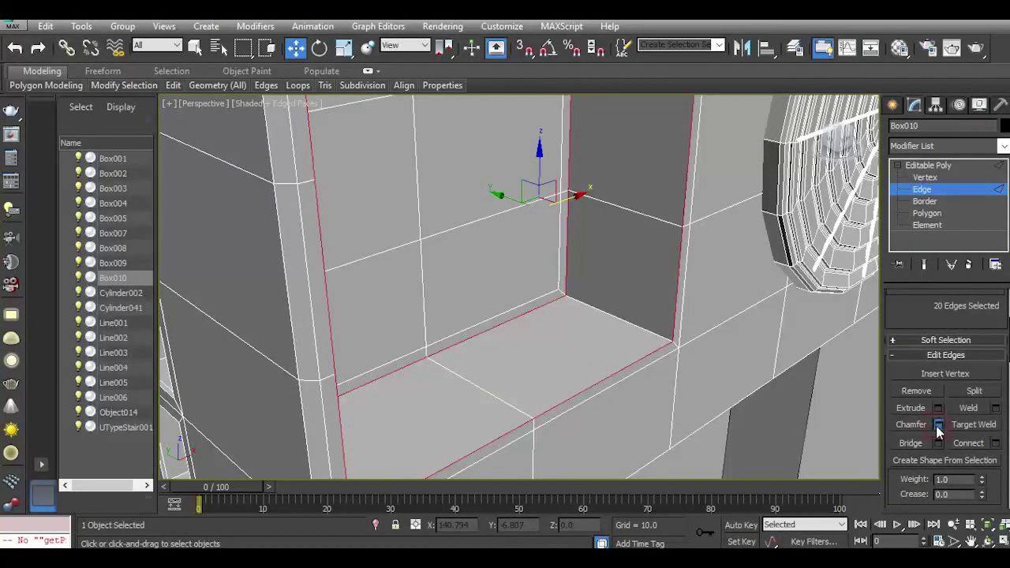
{"action": "left_click", "coordinate": [938, 425]}
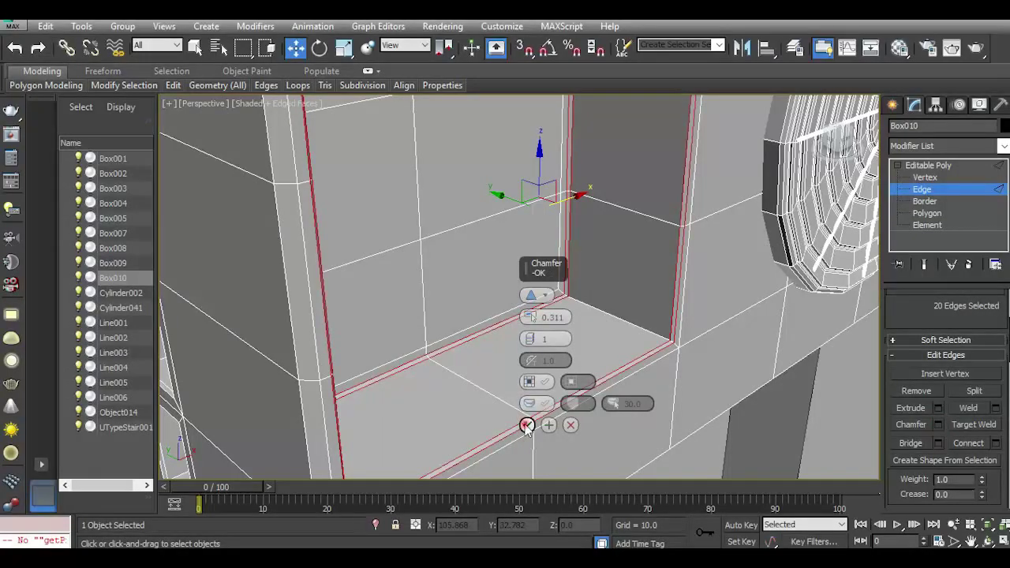
{"action": "left_click", "coordinate": [526, 425]}
{"action": "scroll", "coordinate": [502, 396], "scroll_direction": "down", "scroll_amount": 8}
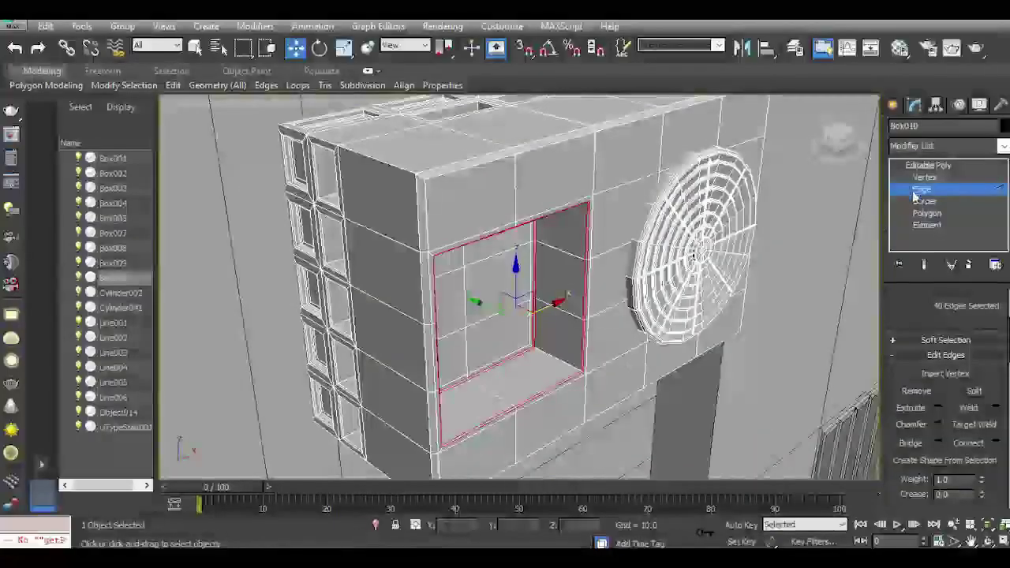
{"action": "left_click", "coordinate": [912, 167]}
{"action": "scroll", "coordinate": [810, 430], "scroll_direction": "down", "scroll_amount": 8}
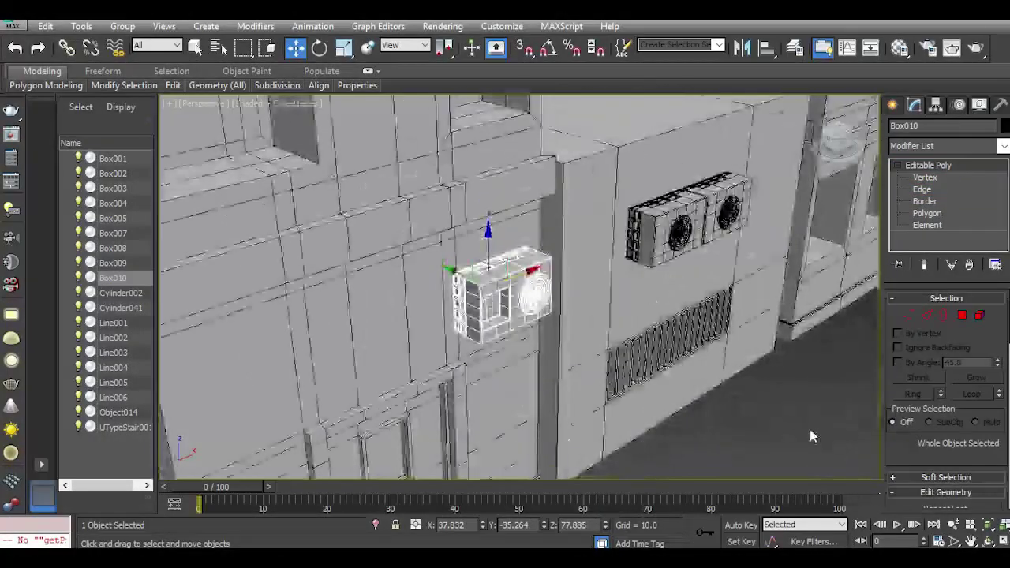
{"action": "left_click", "coordinate": [810, 430]}
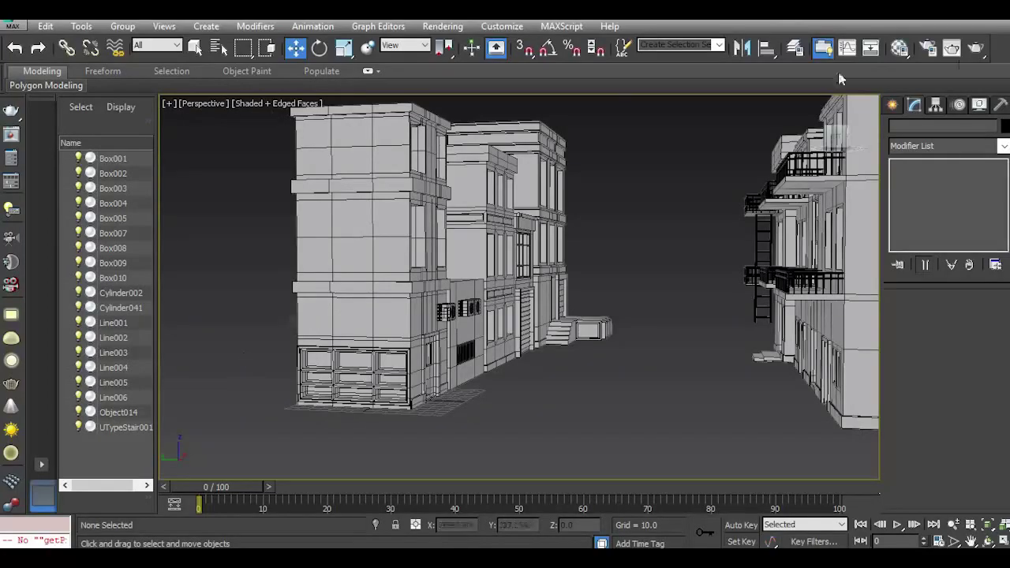
Create a flat box about 29.8 long, 42.1 wide and 0.8 high on the ground near the vent-grille wall.
{"action": "scroll", "coordinate": [449, 384], "scroll_direction": "up", "scroll_amount": 5}
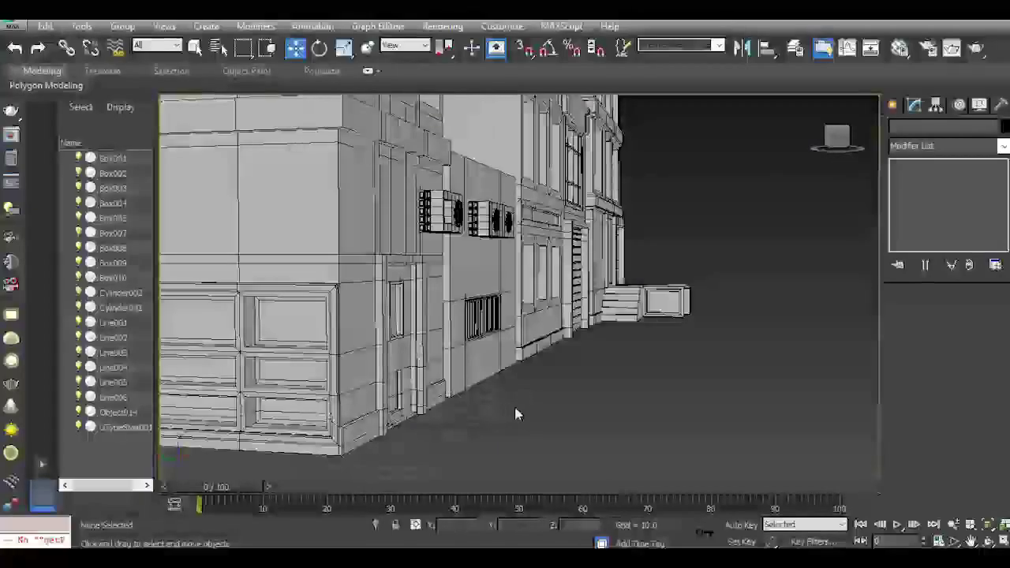
{"action": "left_click_drag", "start_coordinate": [834, 149], "coordinate": [798, 175]}
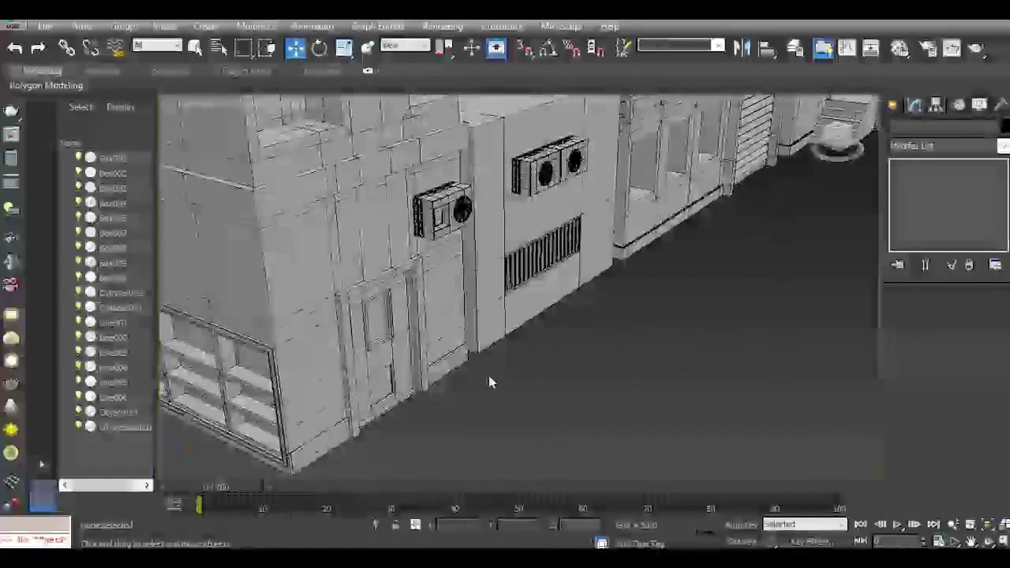
{"action": "scroll", "coordinate": [489, 374], "scroll_direction": "up", "scroll_amount": 3}
{"action": "middle_click_drag", "start_coordinate": [617, 228], "coordinate": [591, 276]}
{"action": "left_click", "coordinate": [892, 105]}
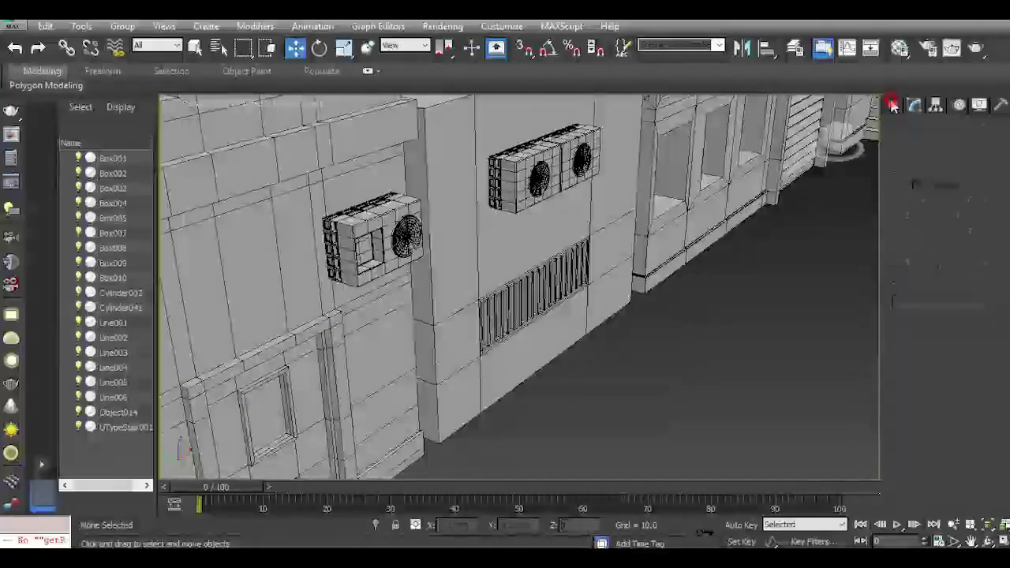
{"action": "left_click", "coordinate": [919, 199]}
{"action": "middle_click_drag", "start_coordinate": [573, 437], "coordinate": [599, 360]}
{"action": "left_click_drag", "start_coordinate": [443, 438], "coordinate": [608, 401]}
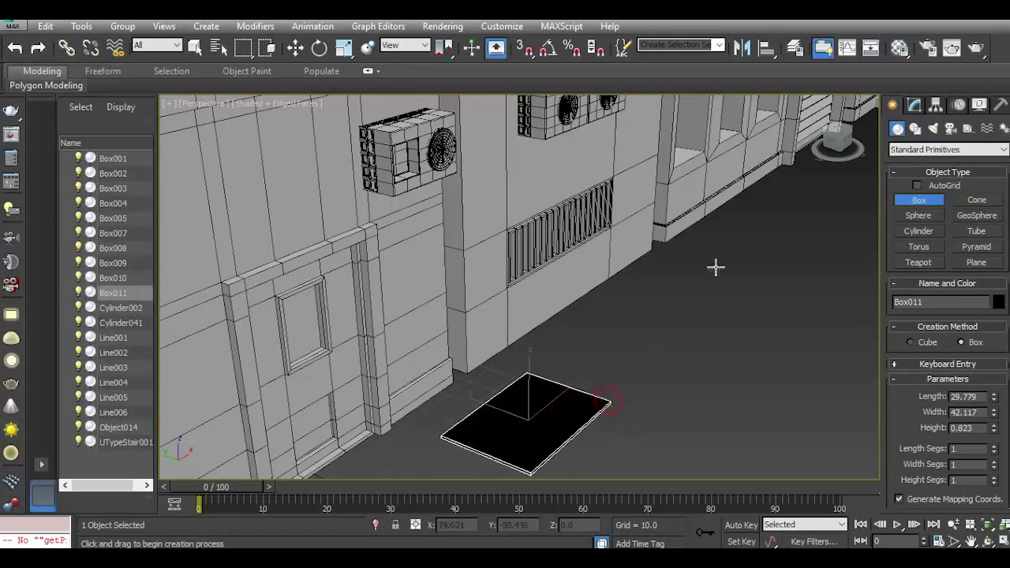
Apply the 01 - Default material to the flat box and raise it to a height of about 68.5, level with the fan units.
{"action": "left_click", "coordinate": [894, 51]}
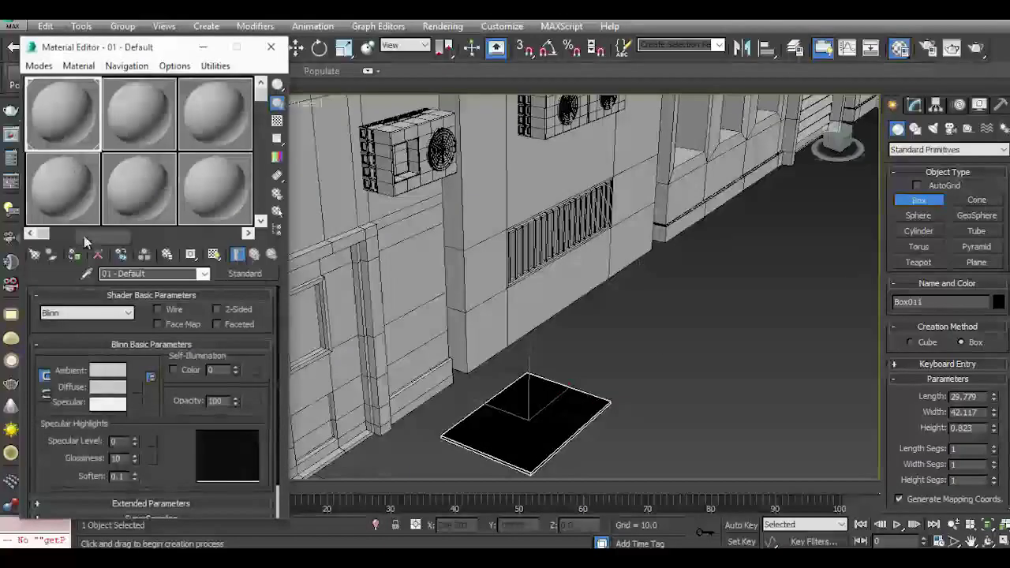
{"action": "left_click", "coordinate": [273, 47]}
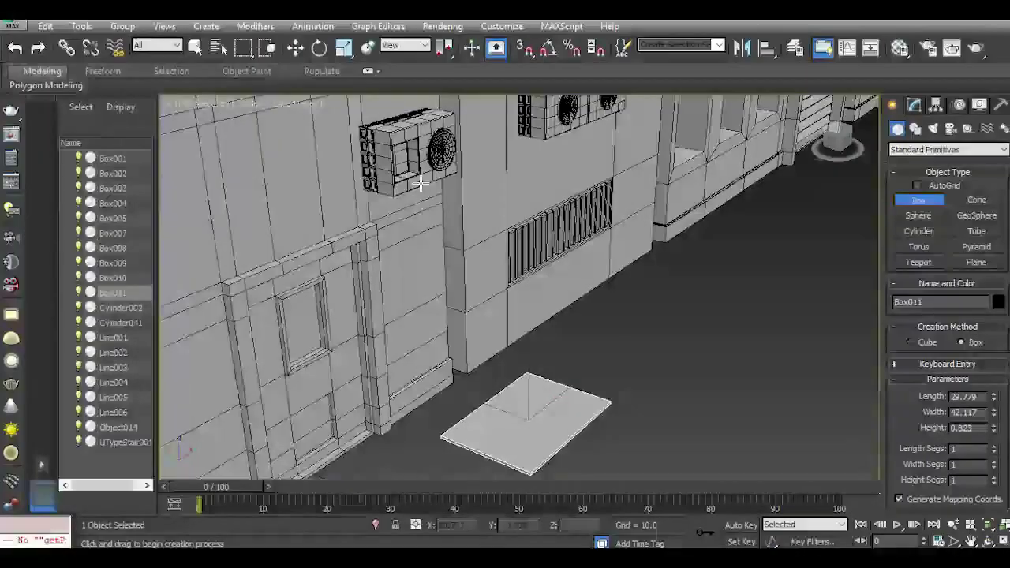
{"action": "left_click", "coordinate": [297, 46]}
{"action": "left_click_drag", "start_coordinate": [530, 390], "coordinate": [489, 142]}
{"action": "middle_click_drag", "start_coordinate": [491, 229], "coordinate": [474, 318]}
{"action": "scroll", "coordinate": [466, 301], "scroll_direction": "up", "scroll_amount": 3}
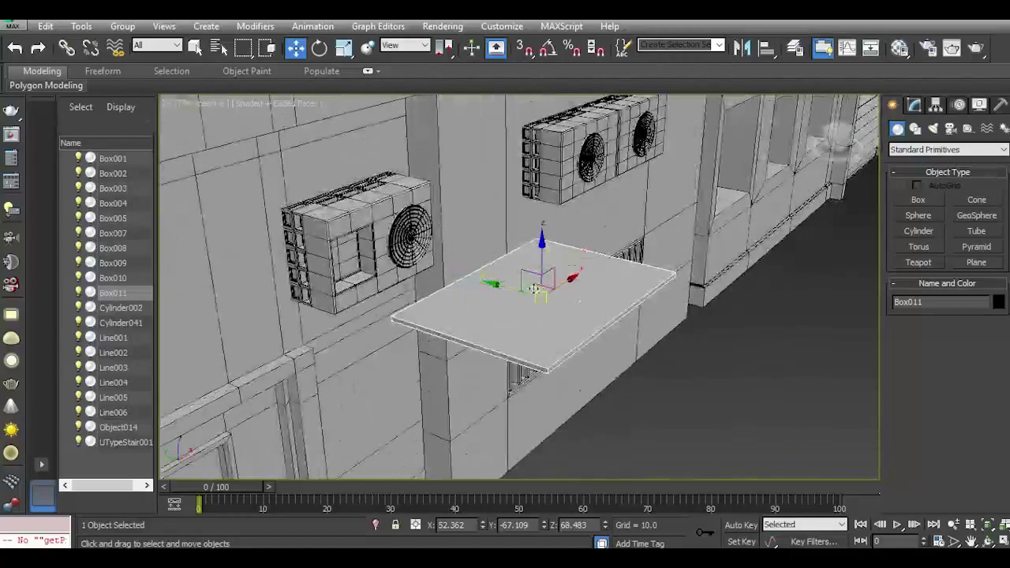
Move the slab along the wall beneath the double fan unit, to about X 117.1 and Y -52.3.
{"action": "left_click_drag", "start_coordinate": [558, 284], "coordinate": [719, 190]}
{"action": "middle_click_drag", "start_coordinate": [651, 217], "coordinate": [453, 329]}
{"action": "scroll", "coordinate": [455, 319], "scroll_direction": "up", "scroll_amount": 4}
{"action": "left_click_drag", "start_coordinate": [525, 309], "coordinate": [480, 240]}
{"action": "left_click_drag", "start_coordinate": [413, 247], "coordinate": [458, 261]}
{"action": "left_click_drag", "start_coordinate": [830, 139], "coordinate": [836, 117]}
{"action": "middle_click_drag", "start_coordinate": [427, 414], "coordinate": [568, 309]}
{"action": "left_click_drag", "start_coordinate": [579, 266], "coordinate": [550, 265]}
{"action": "left_click", "coordinate": [914, 105]}
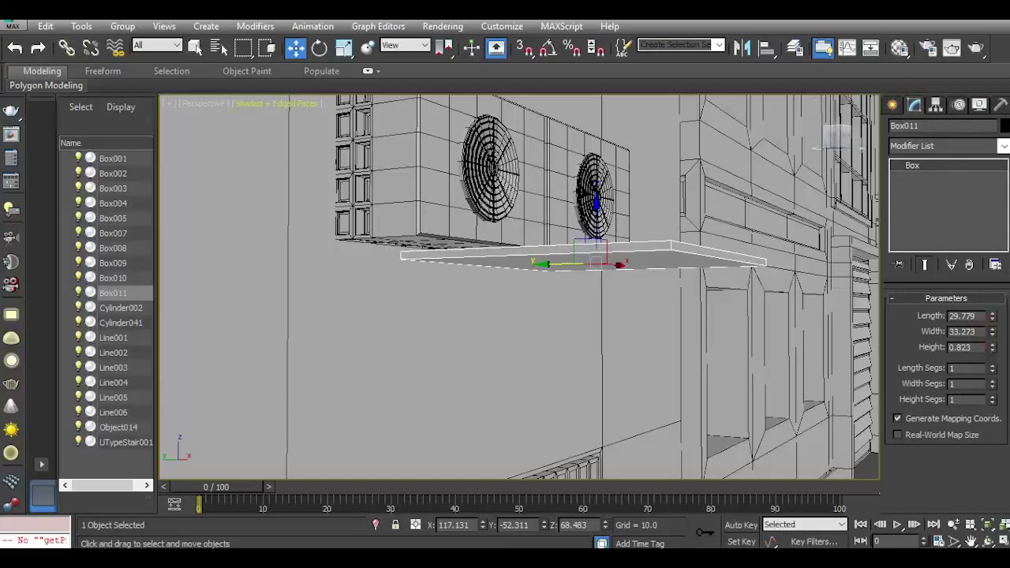
{"action": "left_click", "coordinate": [14, 48]}
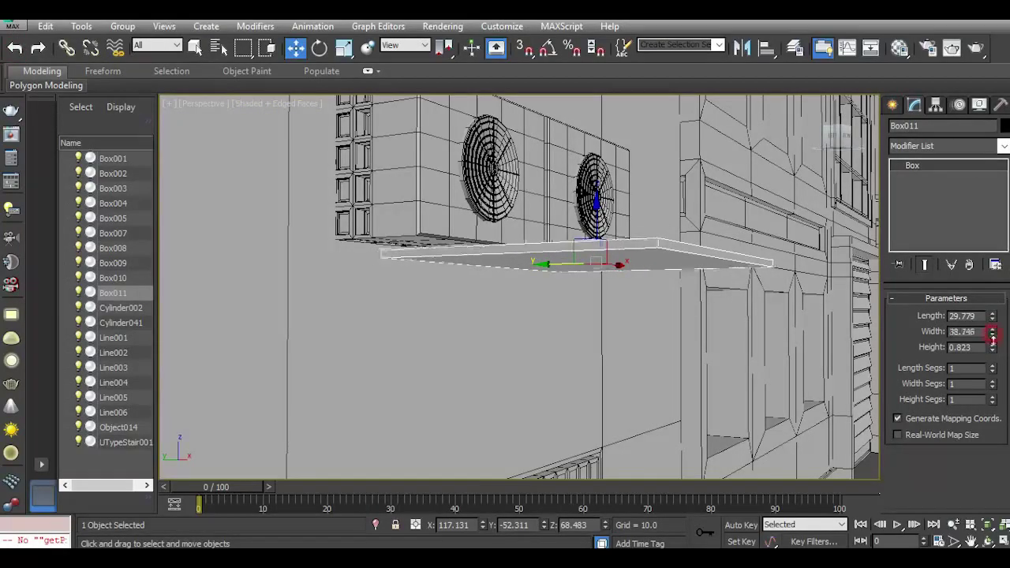
{"action": "left_click_drag", "start_coordinate": [993, 339], "coordinate": [992, 346]}
{"action": "left_click", "coordinate": [12, 48]}
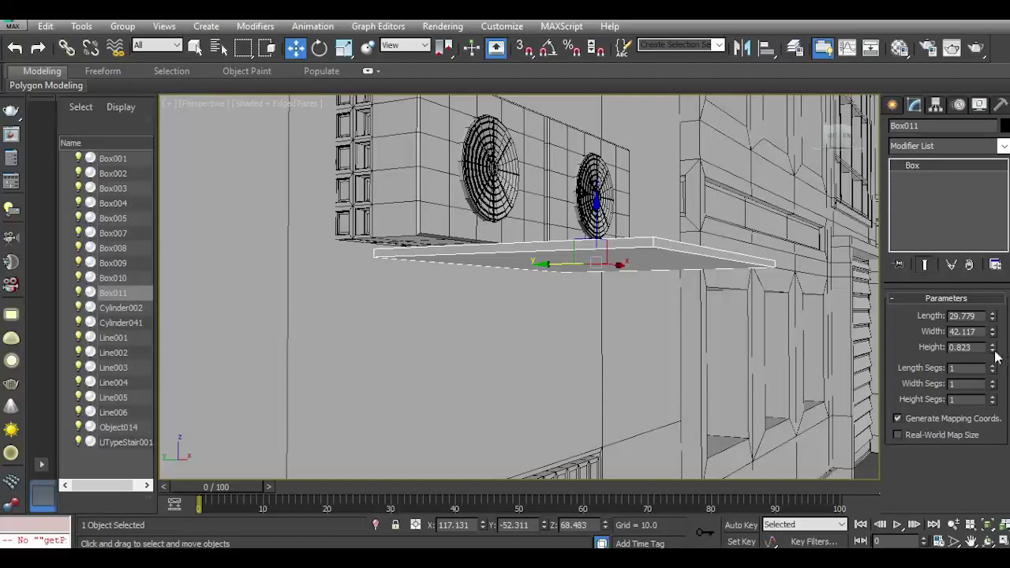
Set the slab's length to 20.547 and height to 0.753, and move it toward the wall to Y -49.601.
{"action": "left_click_drag", "start_coordinate": [992, 319], "coordinate": [990, 333]}
{"action": "left_click_drag", "start_coordinate": [838, 132], "coordinate": [853, 148]}
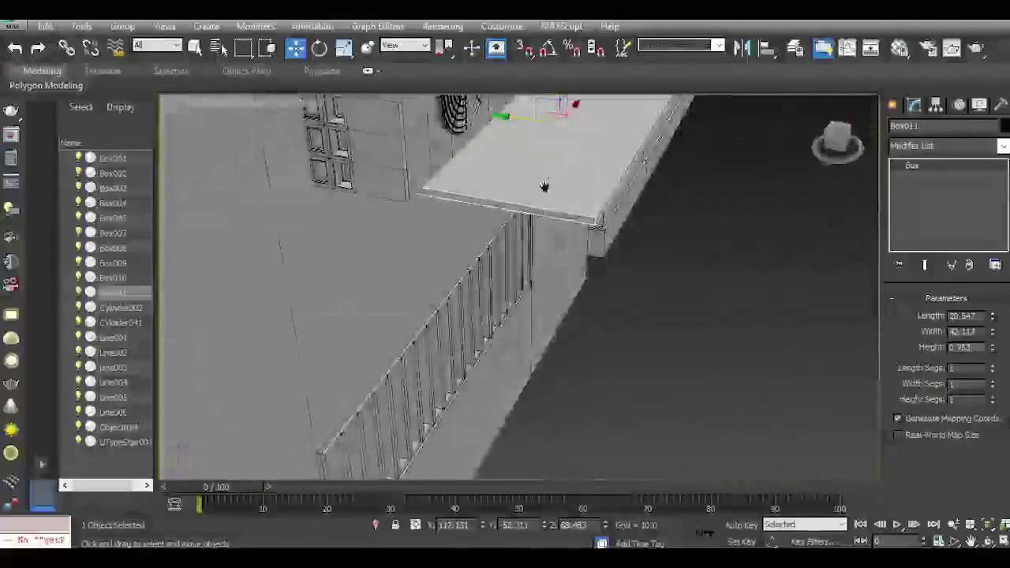
{"action": "middle_click_drag", "start_coordinate": [543, 187], "coordinate": [471, 289]}
{"action": "left_click_drag", "start_coordinate": [482, 253], "coordinate": [461, 250]}
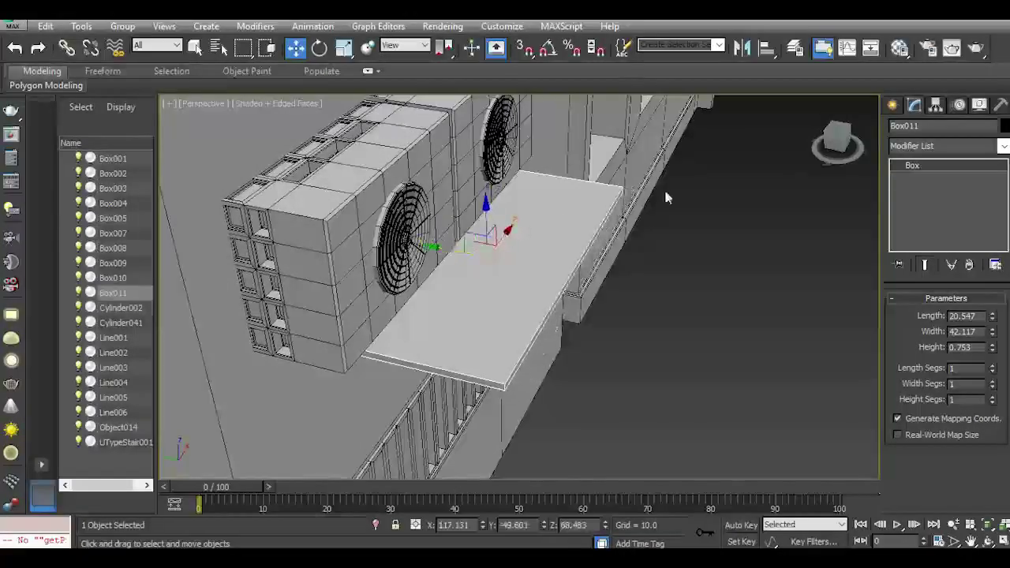
Set the slab's width to 51.383 and push it back under the two fan units to Y -43.473.
{"action": "left_click_drag", "start_coordinate": [847, 145], "coordinate": [817, 138]}
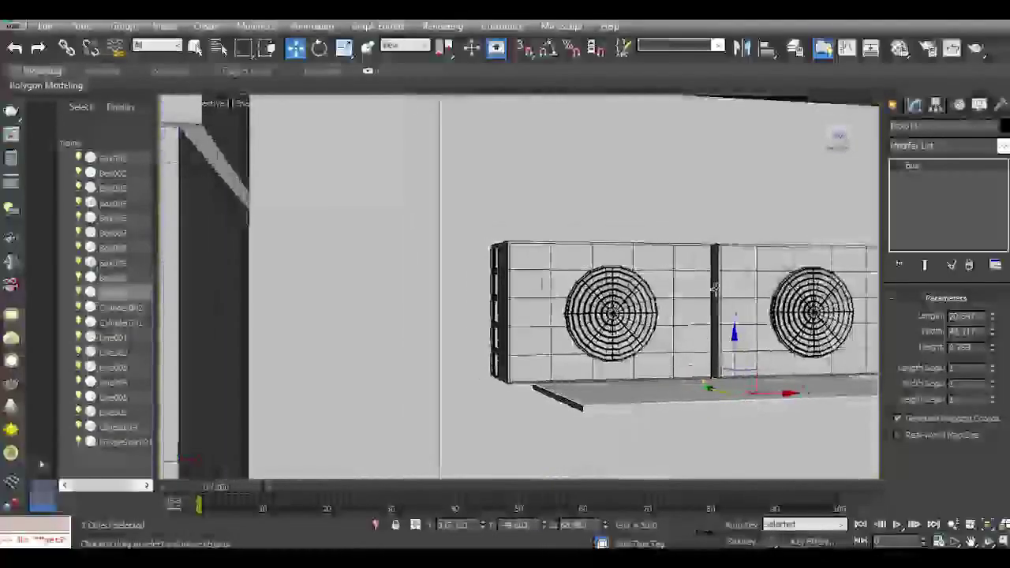
{"action": "middle_click_drag", "start_coordinate": [713, 289], "coordinate": [565, 147]}
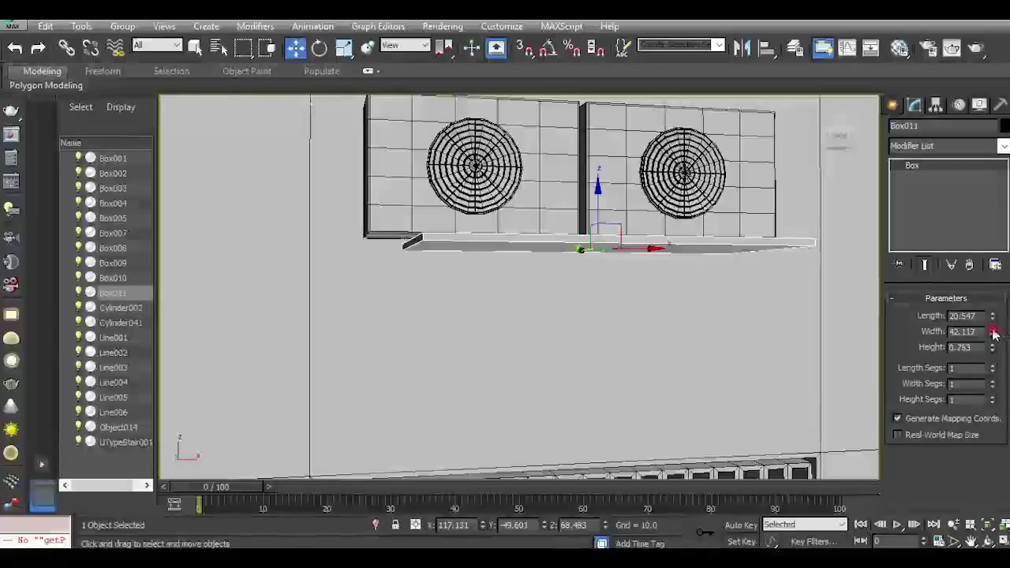
{"action": "left_click_drag", "start_coordinate": [992, 332], "coordinate": [980, 313]}
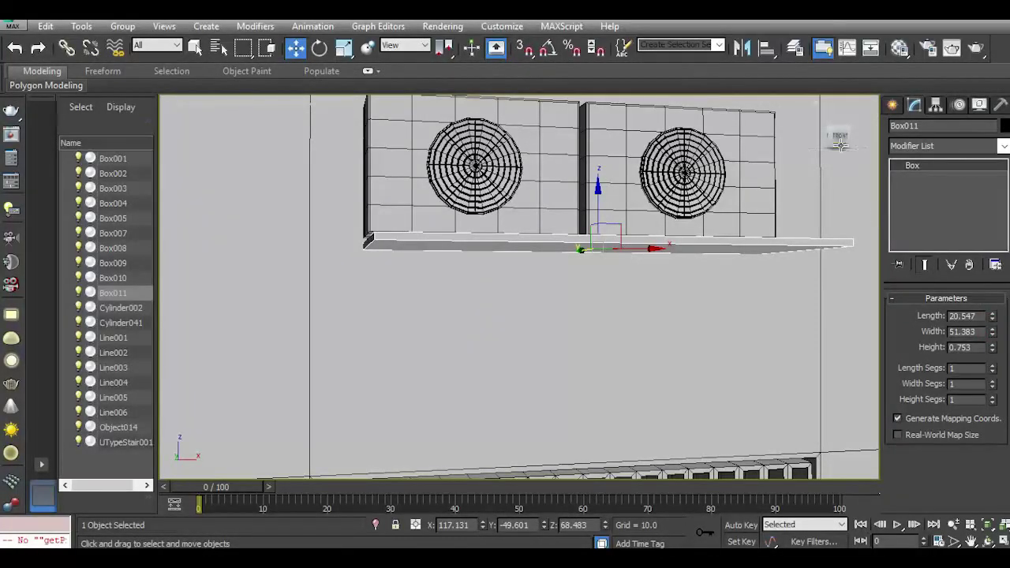
{"action": "left_click_drag", "start_coordinate": [841, 145], "coordinate": [846, 151]}
{"action": "middle_click_drag", "start_coordinate": [696, 218], "coordinate": [684, 379]}
{"action": "left_click_drag", "start_coordinate": [609, 355], "coordinate": [611, 351]}
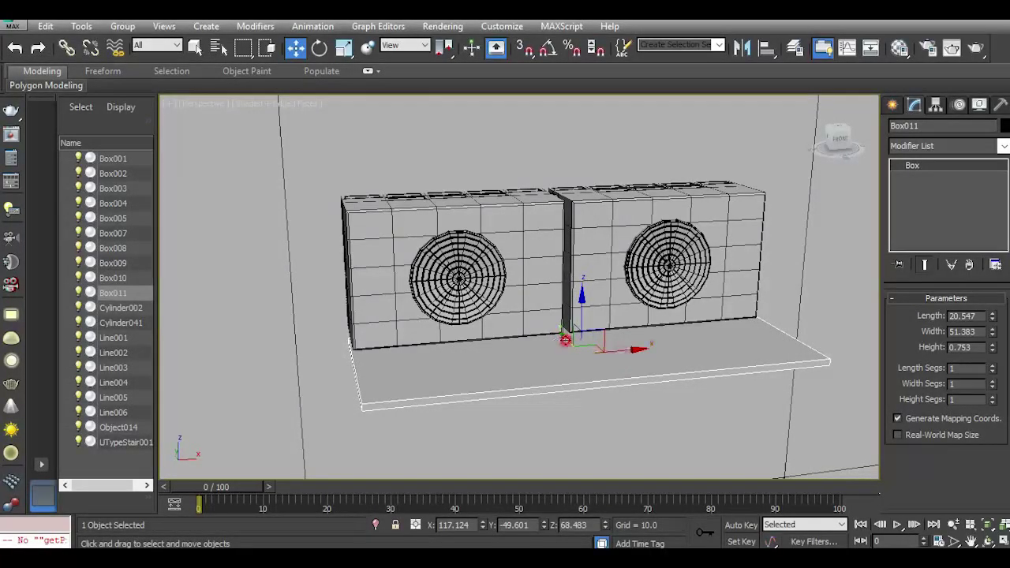
{"action": "left_click_drag", "start_coordinate": [565, 340], "coordinate": [549, 322]}
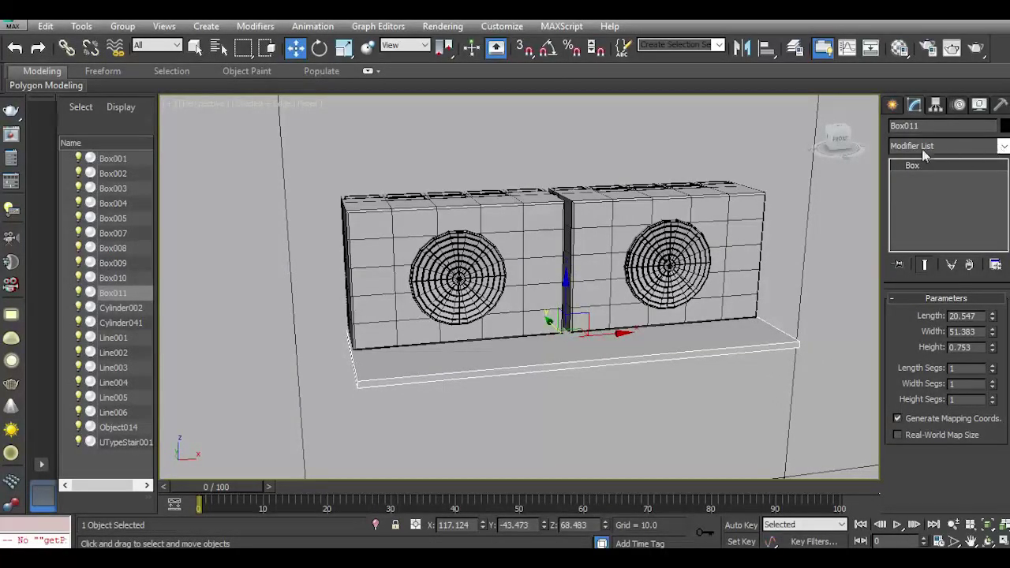
Raise the slab to Z 69.199 against the units' undersides, reduce its length to 12.945, and move it back to Y -40.277.
{"action": "left_click_drag", "start_coordinate": [843, 141], "coordinate": [857, 133]}
{"action": "middle_click_drag", "start_coordinate": [412, 388], "coordinate": [583, 259]}
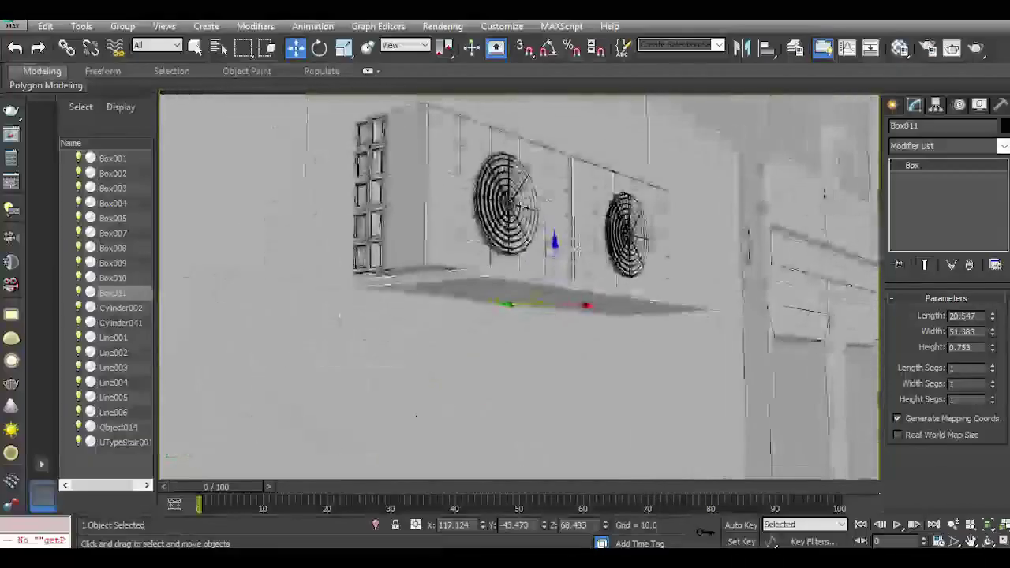
{"action": "left_click_drag", "start_coordinate": [552, 259], "coordinate": [543, 254]}
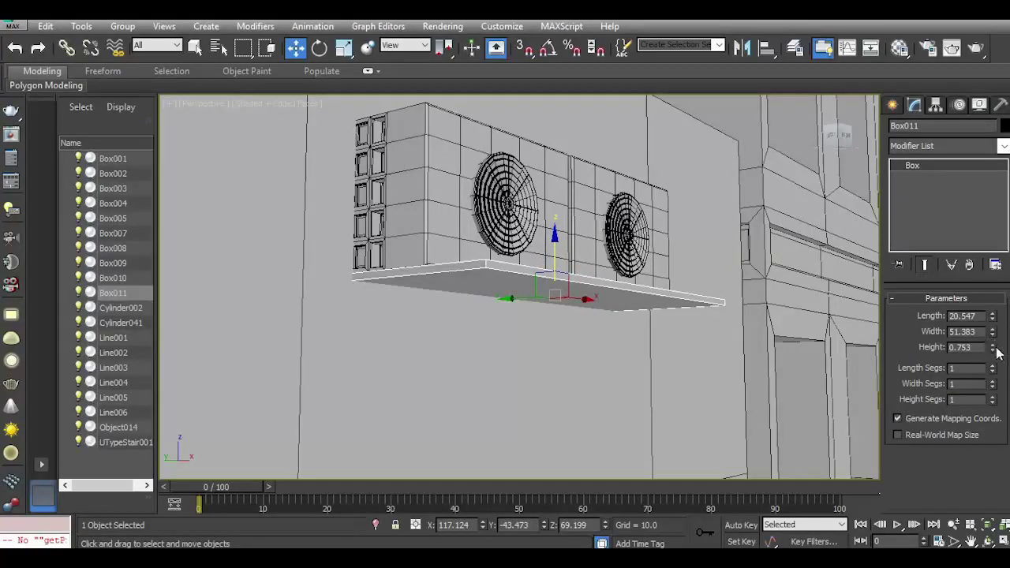
{"action": "left_click_drag", "start_coordinate": [992, 319], "coordinate": [982, 349]}
{"action": "left_click_drag", "start_coordinate": [526, 297], "coordinate": [505, 294]}
Adjust the slab's dimensions to length 13.074, width 51.897 and height 0.793 so it projects slightly beyond the units.
{"action": "left_click_drag", "start_coordinate": [825, 147], "coordinate": [859, 214]}
{"action": "middle_click_drag", "start_coordinate": [486, 333], "coordinate": [355, 393]}
{"action": "scroll", "coordinate": [409, 344], "scroll_direction": "up", "scroll_amount": 4}
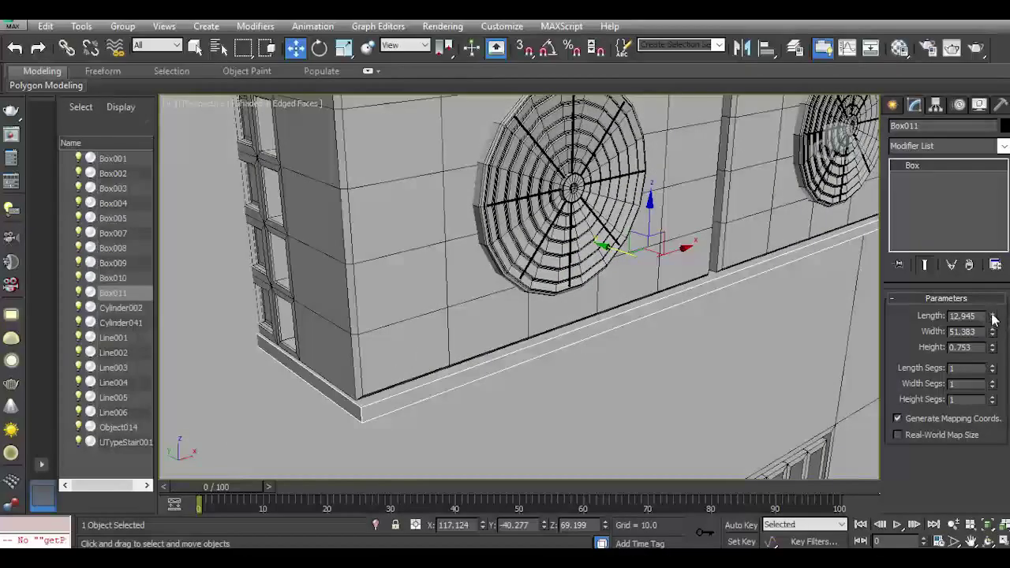
{"action": "left_click_drag", "start_coordinate": [992, 315], "coordinate": [993, 316]}
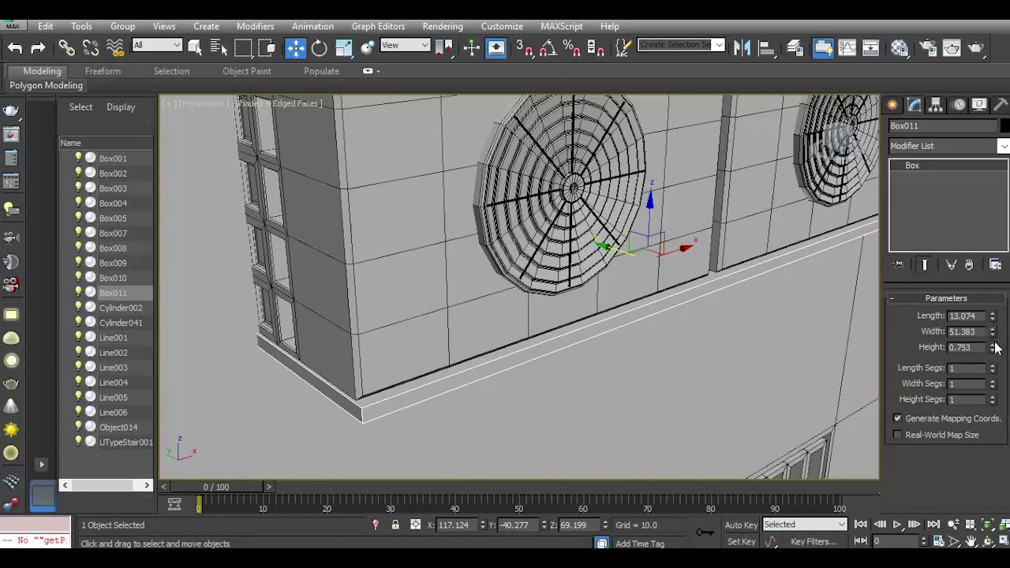
{"action": "left_click_drag", "start_coordinate": [992, 333], "coordinate": [993, 341]}
{"action": "left_click_drag", "start_coordinate": [992, 334], "coordinate": [992, 326]}
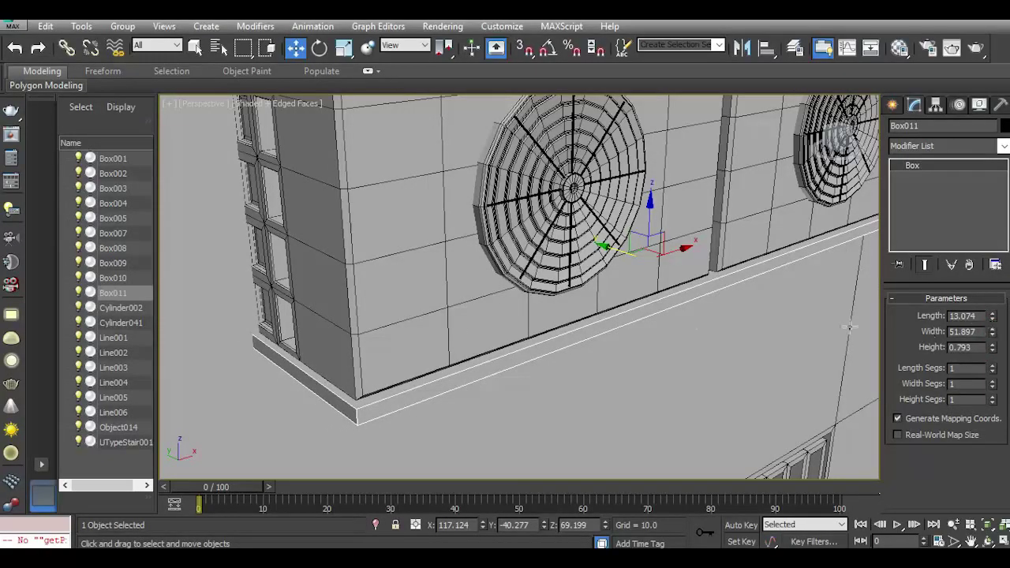
Shift the slab slightly out from the wall to X 116.656 and Y -41.497, and deselect it.
{"action": "scroll", "coordinate": [304, 353], "scroll_direction": "down", "scroll_amount": 4}
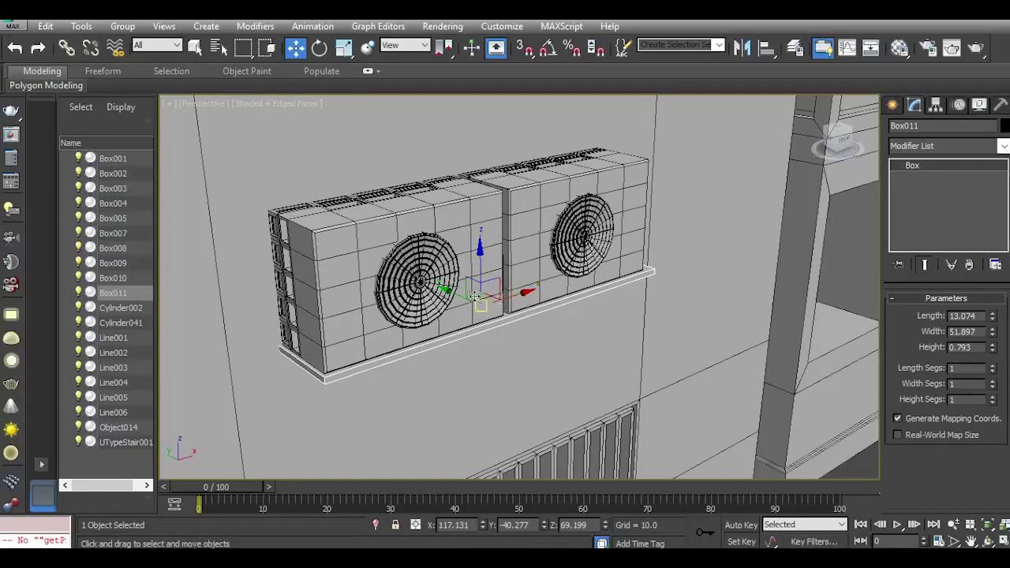
{"action": "left_click_drag", "start_coordinate": [457, 294], "coordinate": [513, 299]}
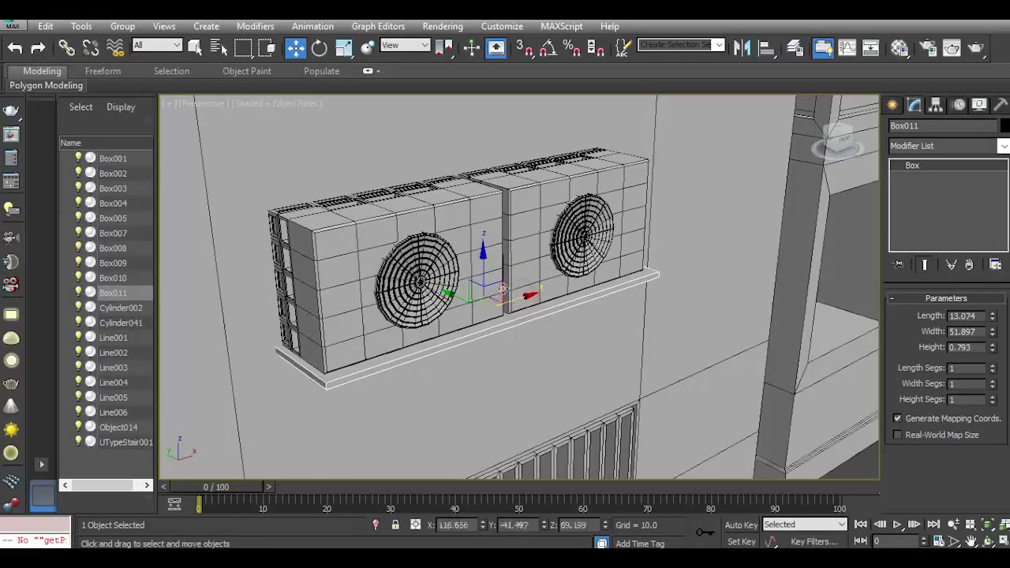
{"action": "scroll", "coordinate": [471, 271], "scroll_direction": "down", "scroll_amount": 5}
{"action": "left_click", "coordinate": [748, 406]}
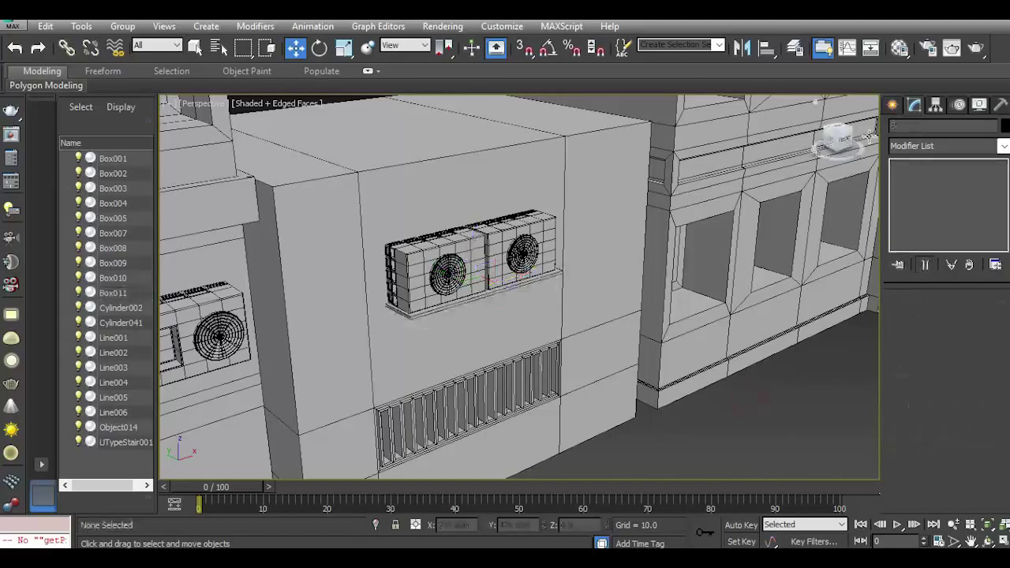
Reselect the slab under the double fan unit, widen it slightly, and convert it to an Editable Poly.
{"action": "mouse_move", "coordinate": [846, 141]}
{"action": "left_mouse_down"}
{"action": "mouse_move", "coordinate": [857, 125]}
{"action": "mouse_move", "coordinate": [828, 110]}
{"action": "mouse_move", "coordinate": [861, 125]}
{"action": "mouse_move", "coordinate": [849, 142]}
{"action": "left_mouse_up"}
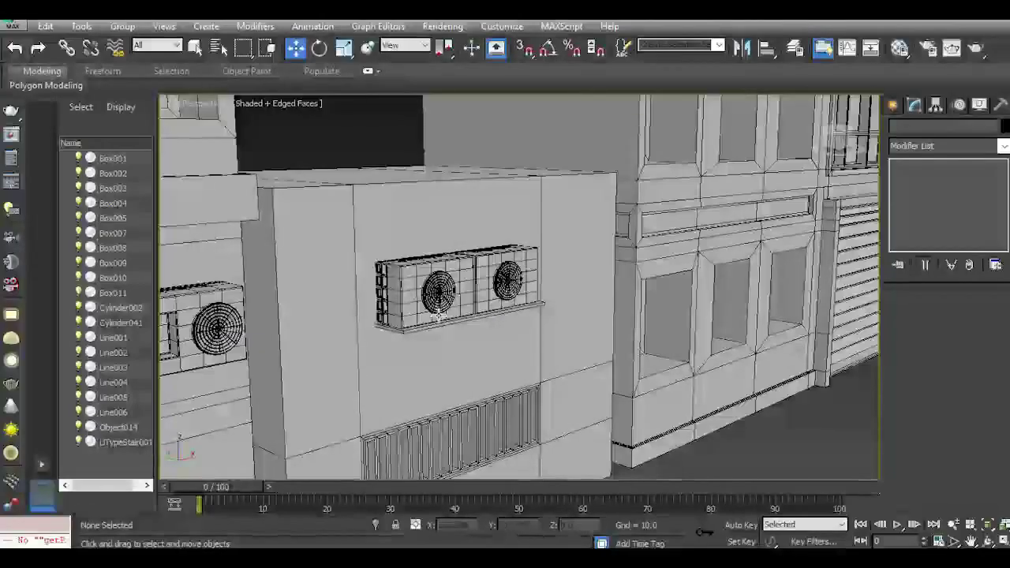
{"action": "left_click", "coordinate": [438, 317]}
{"action": "key", "text": "z"}
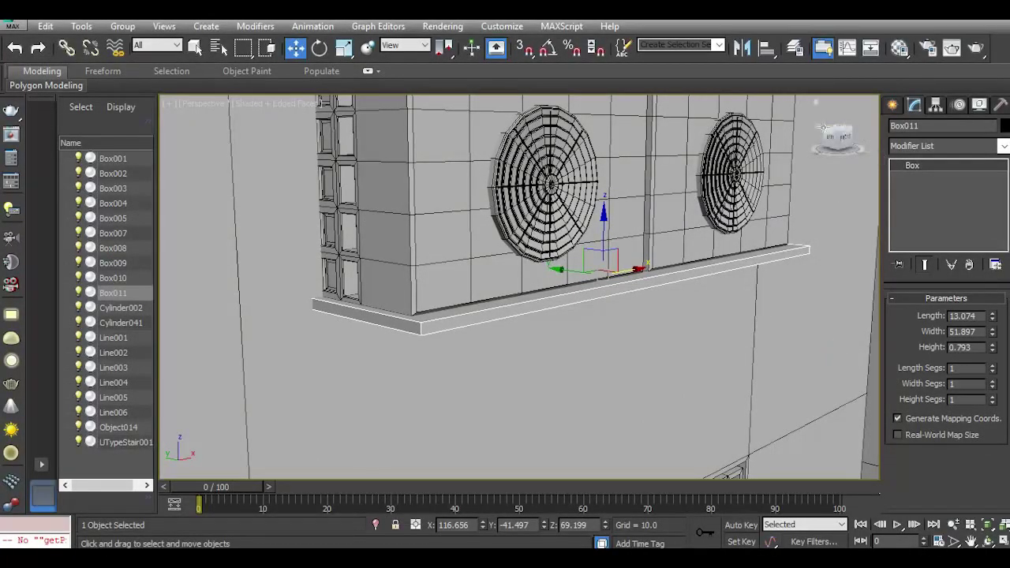
{"action": "left_click_drag", "start_coordinate": [835, 136], "coordinate": [822, 156]}
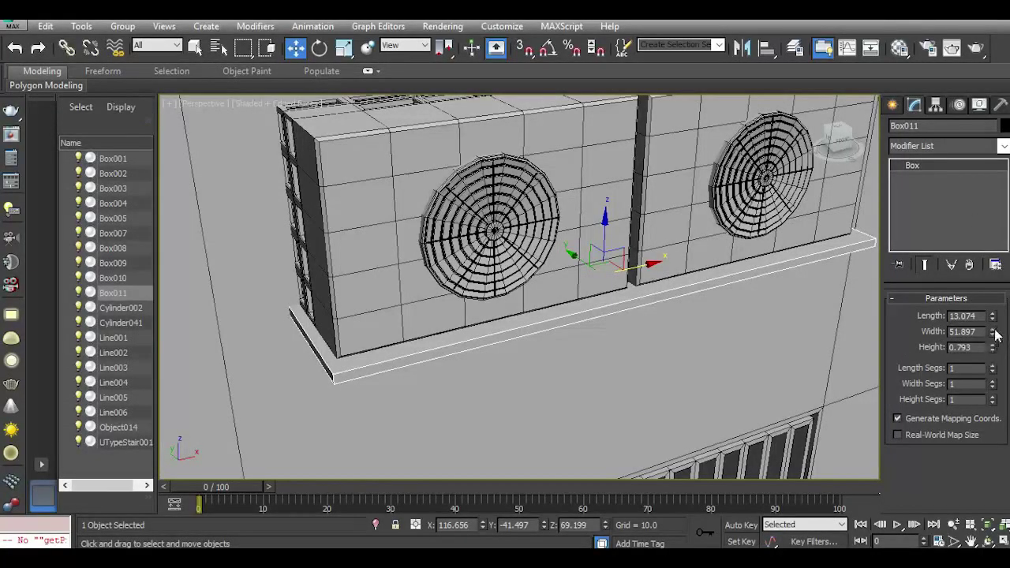
{"action": "right_click", "coordinate": [993, 234]}
{"action": "left_click", "coordinate": [961, 353]}
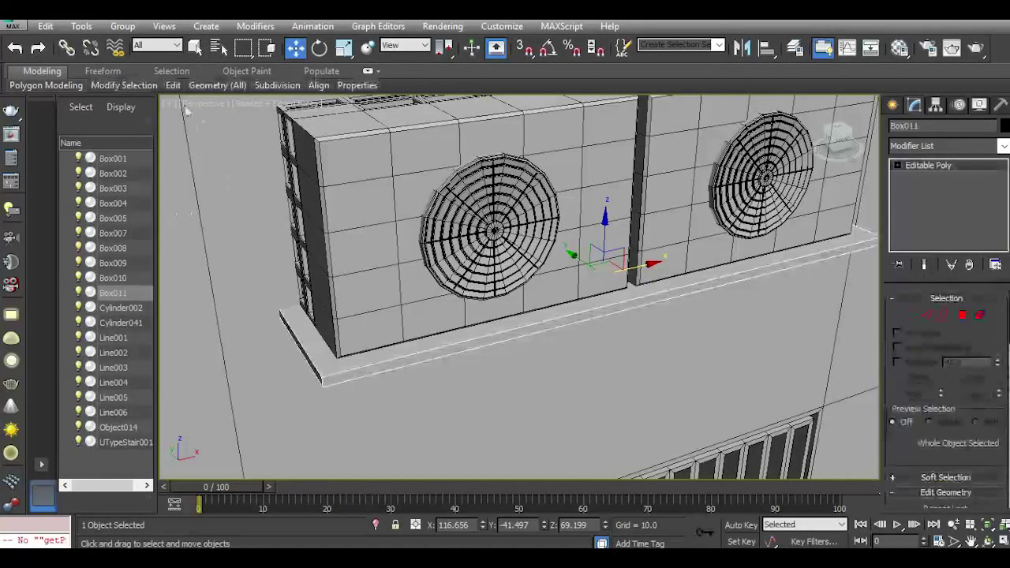
Add SwiftLoop edge loops to the slab along its front edge and close to both ends.
{"action": "mouse_move", "coordinate": [174, 87]}
{"action": "left_click", "coordinate": [291, 128]}
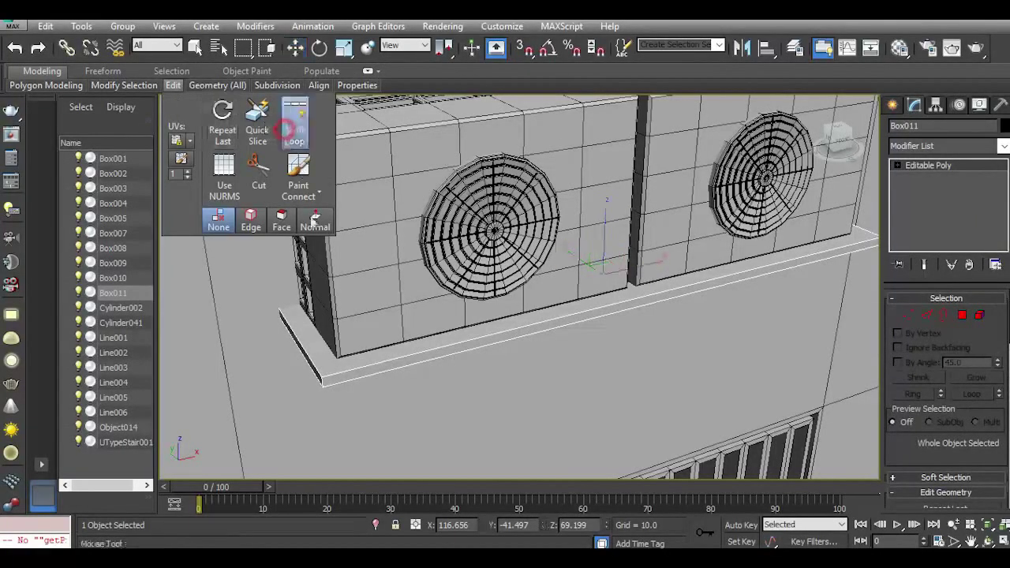
{"action": "left_click", "coordinate": [331, 357]}
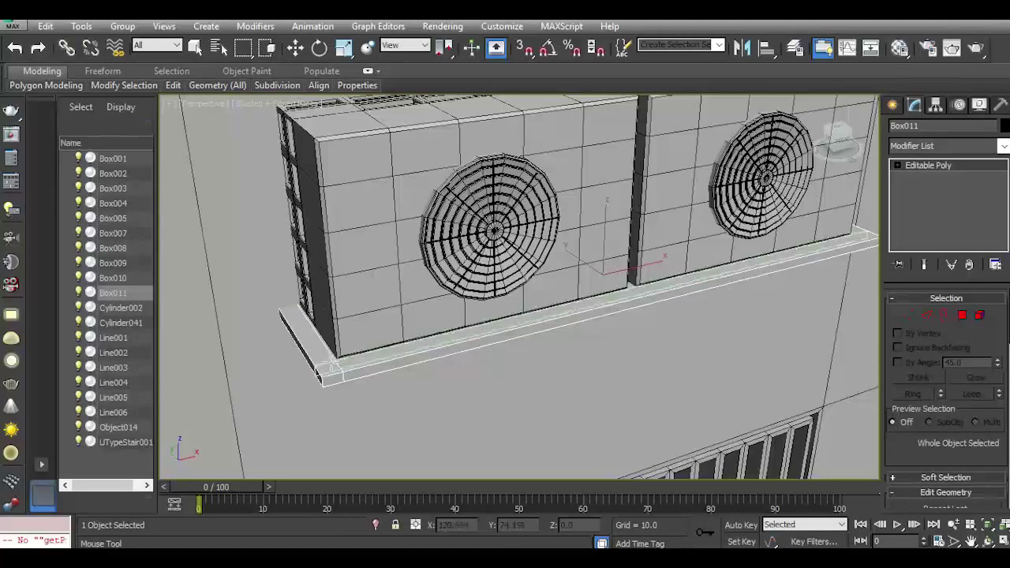
{"action": "middle_click_drag", "start_coordinate": [683, 304], "coordinate": [467, 384]}
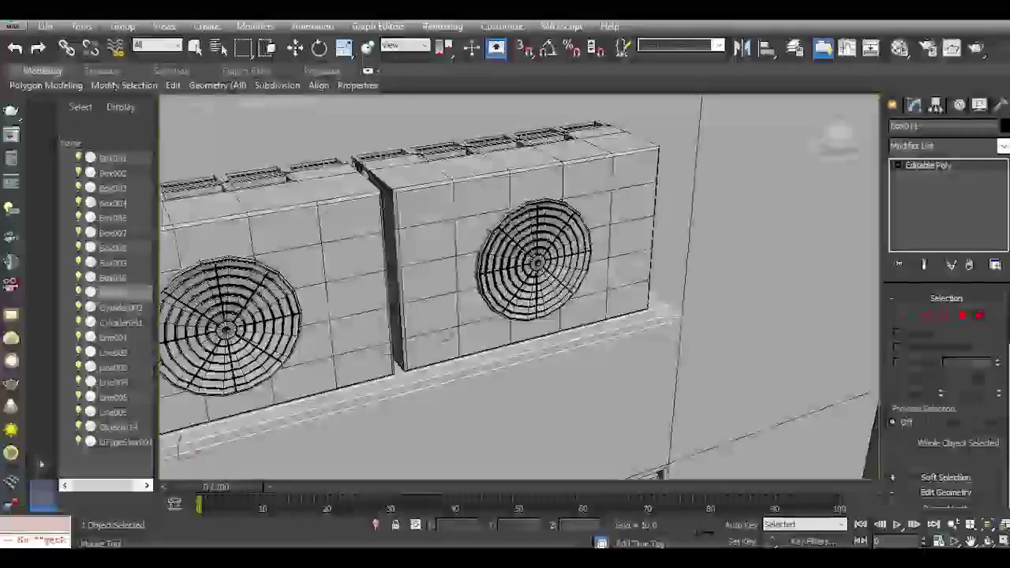
{"action": "left_click", "coordinate": [295, 48]}
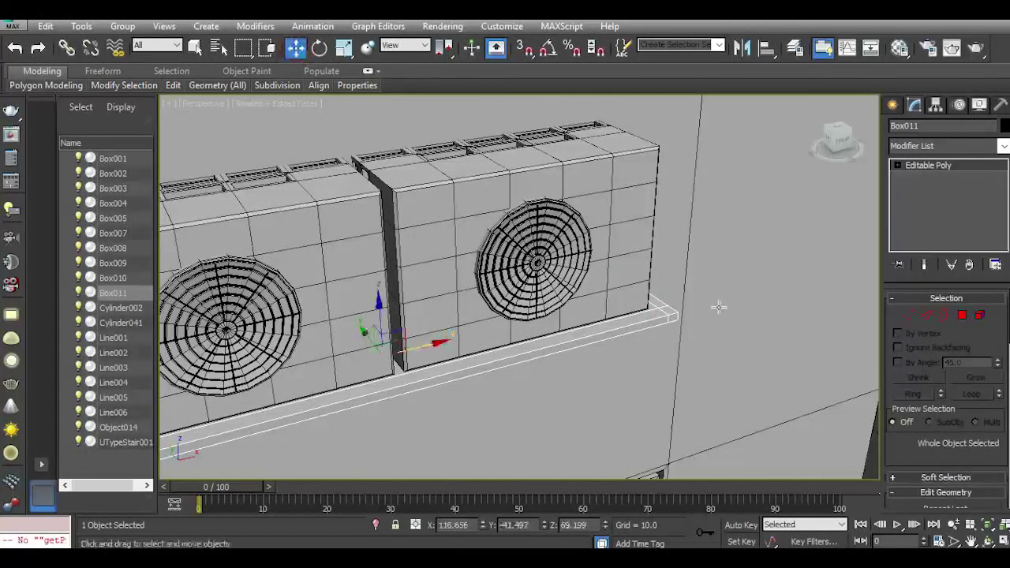
Select the polygon loop of the slab's narrow front rim strip, adding the rim and corner polygons at its right end.
{"action": "scroll", "coordinate": [714, 309], "scroll_direction": "up", "scroll_amount": 5}
{"action": "left_click", "coordinate": [959, 317]}
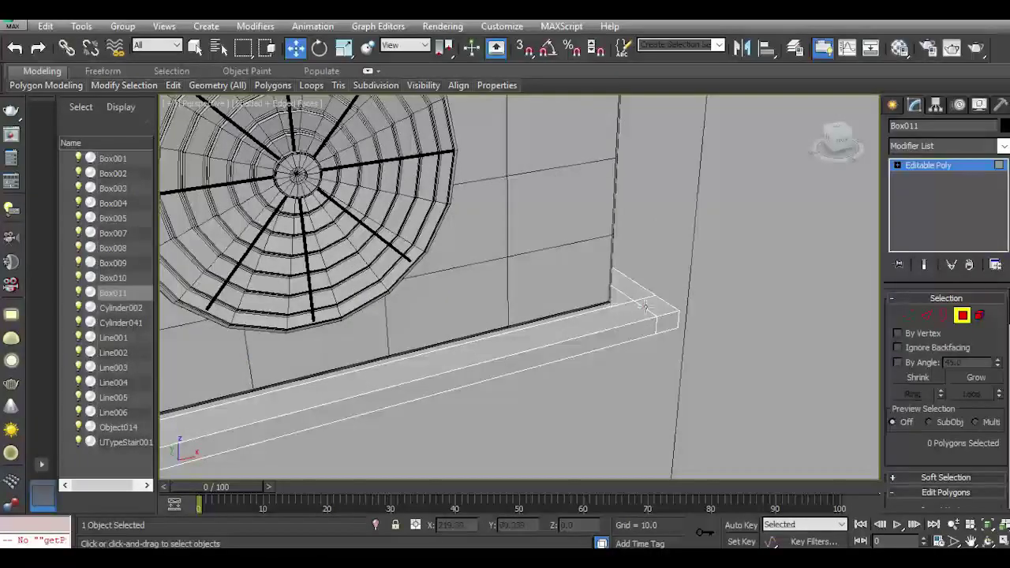
{"action": "left_click", "coordinate": [647, 306]}
{"action": "left_click", "coordinate": [629, 309], "text": "shift"}
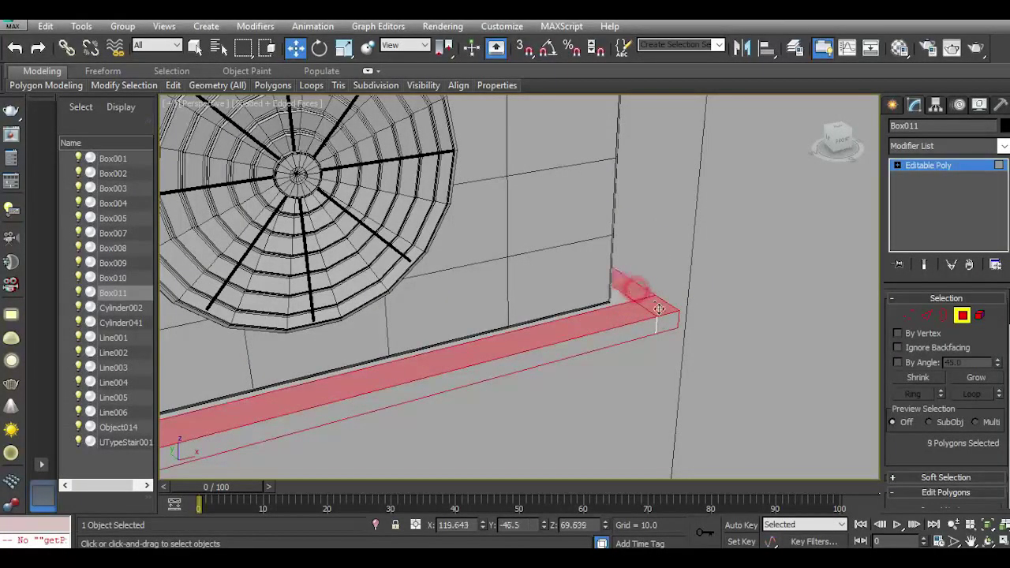
{"action": "scroll", "coordinate": [702, 319], "scroll_direction": "down", "scroll_amount": 4}
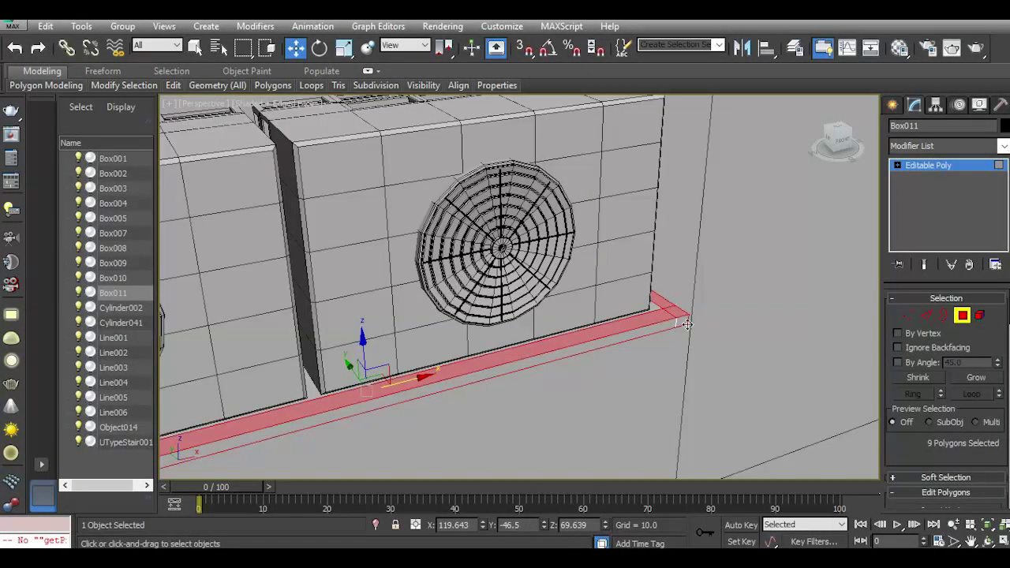
{"action": "scroll", "coordinate": [684, 322], "scroll_direction": "up", "scroll_amount": 5}
{"action": "left_click", "coordinate": [681, 322], "text": "ctrl"}
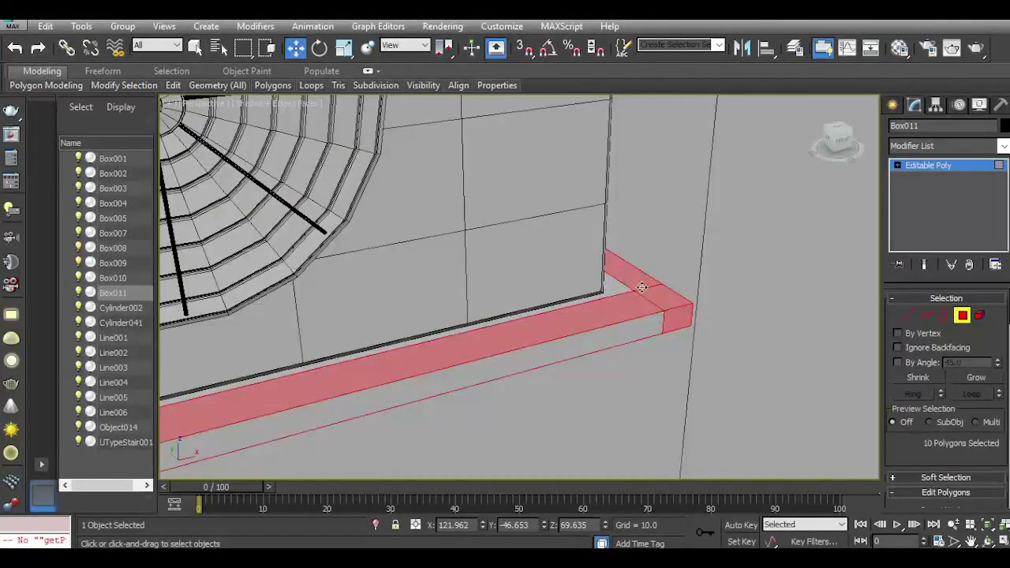
Add the rim strip and corner faces at the slab's left end to the polygon selection.
{"action": "scroll", "coordinate": [681, 313], "scroll_direction": "down", "scroll_amount": 5}
{"action": "middle_click_drag", "start_coordinate": [446, 389], "coordinate": [783, 293]}
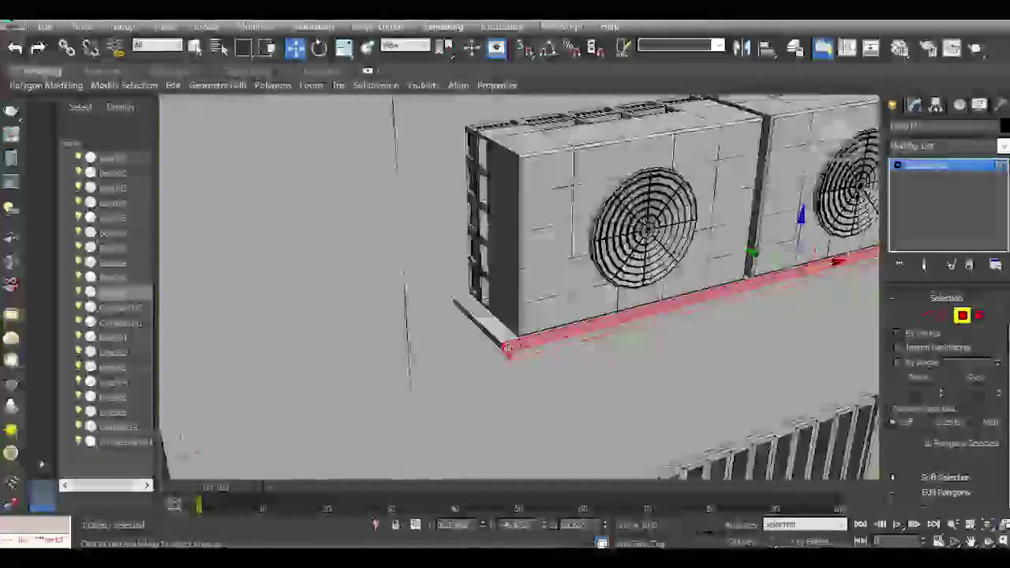
{"action": "scroll", "coordinate": [507, 347], "scroll_direction": "up", "scroll_amount": 5}
{"action": "left_click", "coordinate": [495, 313], "text": "ctrl"}
{"action": "left_click", "coordinate": [549, 359], "text": "ctrl"}
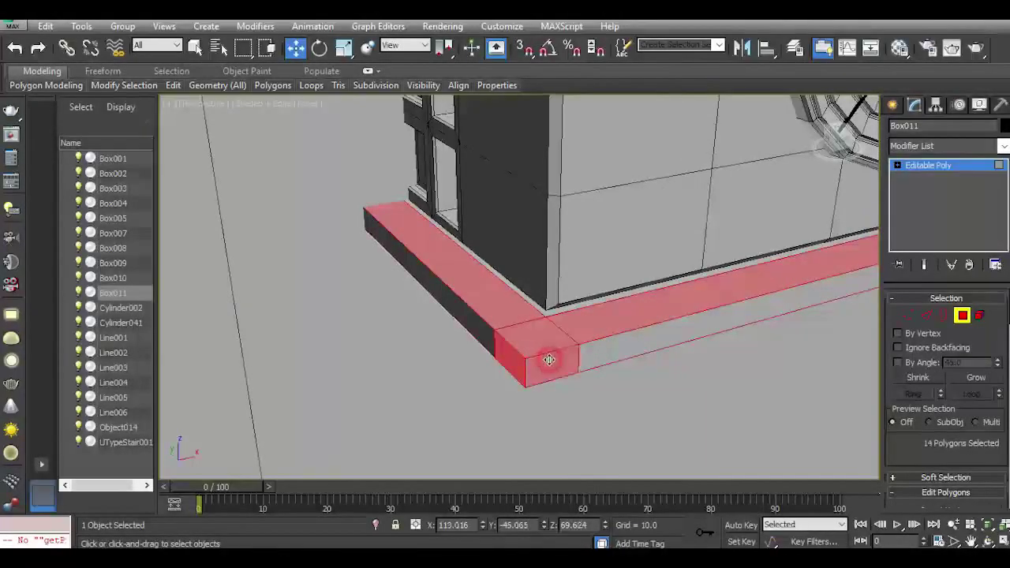
Add the remaining corner faces and the long front face of the slab to the polygon selection.
{"action": "scroll", "coordinate": [471, 360], "scroll_direction": "down", "scroll_amount": 5}
{"action": "middle_click_drag", "start_coordinate": [710, 317], "coordinate": [565, 327]}
{"action": "scroll", "coordinate": [565, 327], "scroll_direction": "up", "scroll_amount": 5}
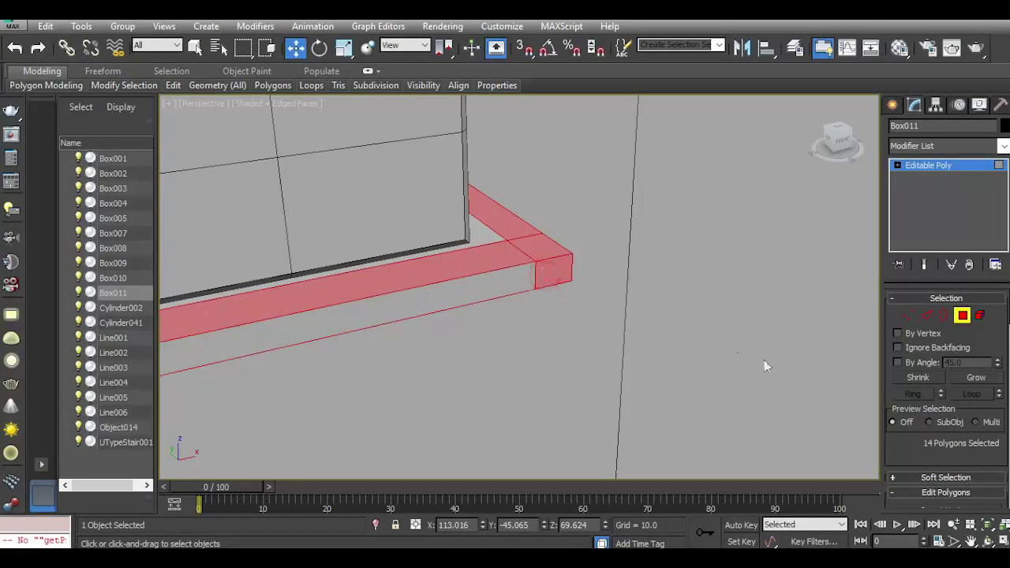
{"action": "left_click_drag", "start_coordinate": [841, 141], "coordinate": [789, 99]}
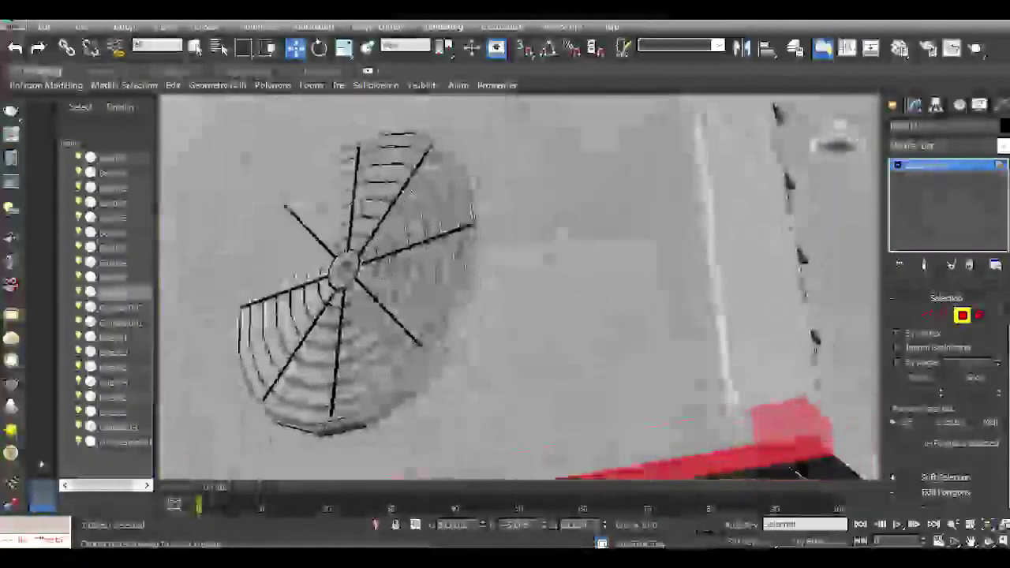
{"action": "middle_click_drag", "start_coordinate": [716, 388], "coordinate": [619, 248]}
{"action": "left_click", "coordinate": [748, 361], "text": "ctrl"}
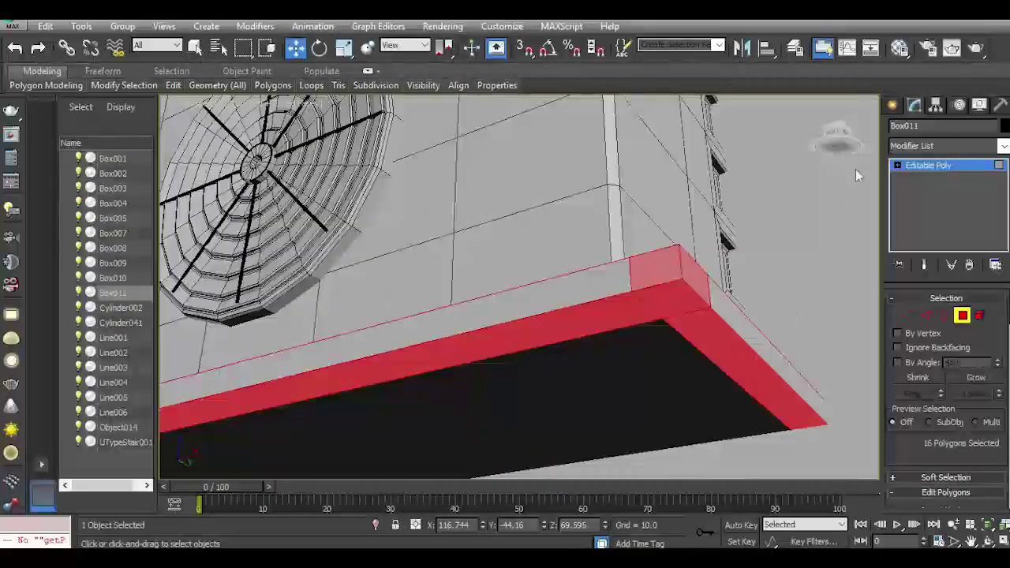
{"action": "left_click_drag", "start_coordinate": [841, 141], "coordinate": [789, 225]}
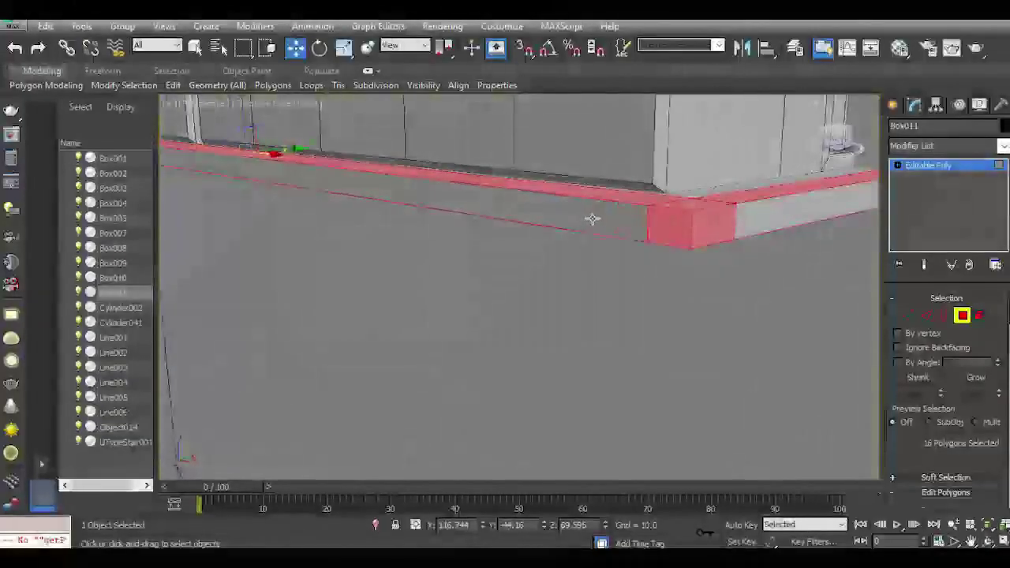
{"action": "left_click", "coordinate": [589, 218], "text": "ctrl"}
{"action": "middle_click_drag", "start_coordinate": [481, 229], "coordinate": [546, 336]}
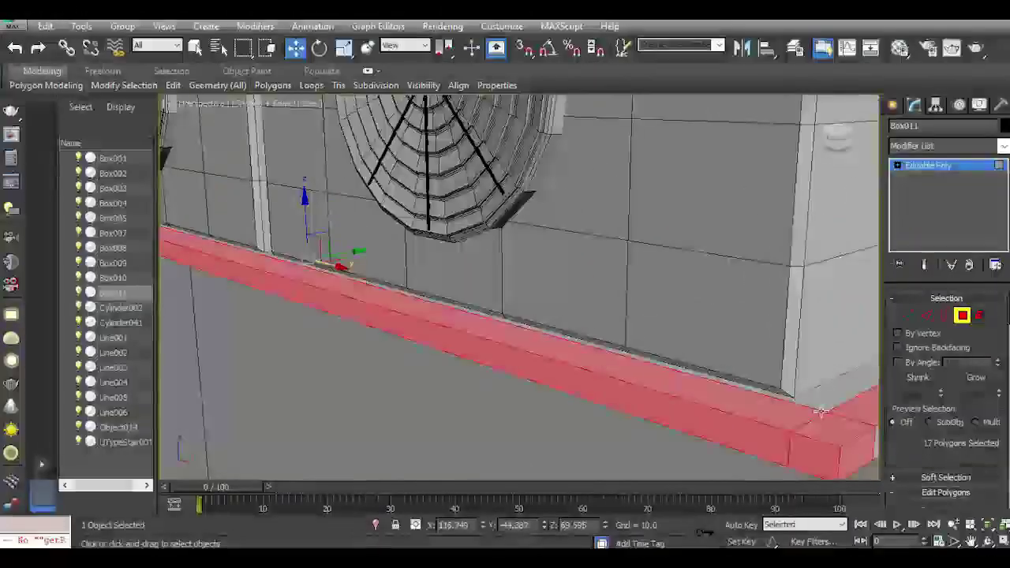
{"action": "scroll", "coordinate": [942, 402], "scroll_direction": "down", "scroll_amount": 3}
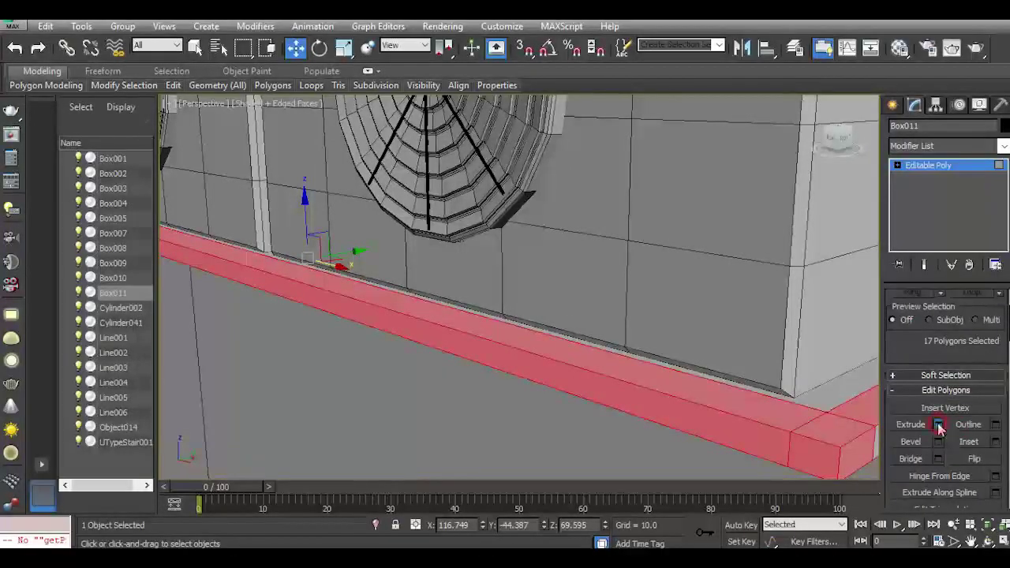
{"action": "left_click", "coordinate": [938, 426]}
{"action": "left_click_drag", "start_coordinate": [528, 316], "coordinate": [544, 355]}
{"action": "key", "text": "z"}
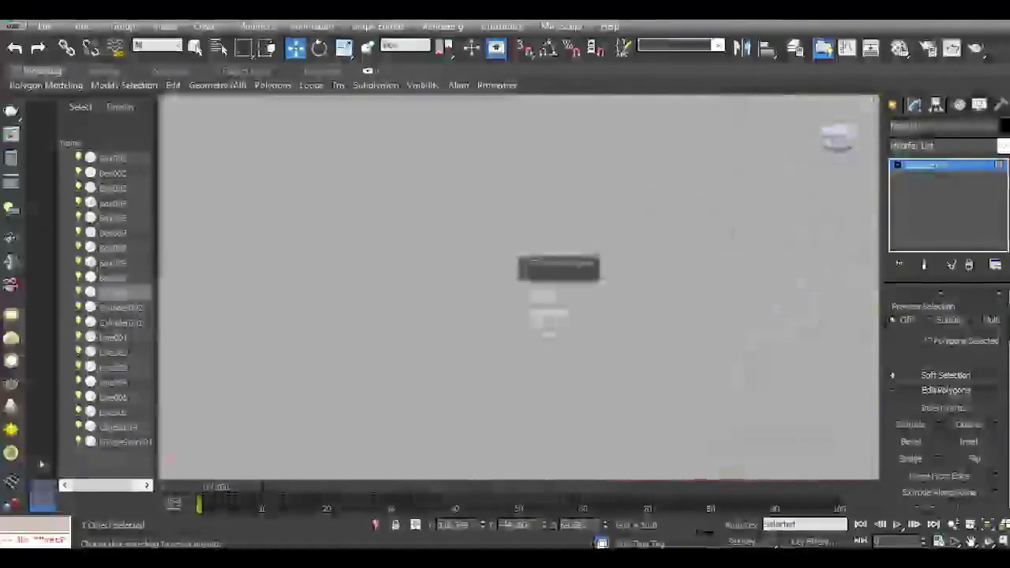
{"action": "scroll", "coordinate": [573, 343], "scroll_direction": "down", "scroll_amount": 10}
{"action": "left_click", "coordinate": [572, 340]}
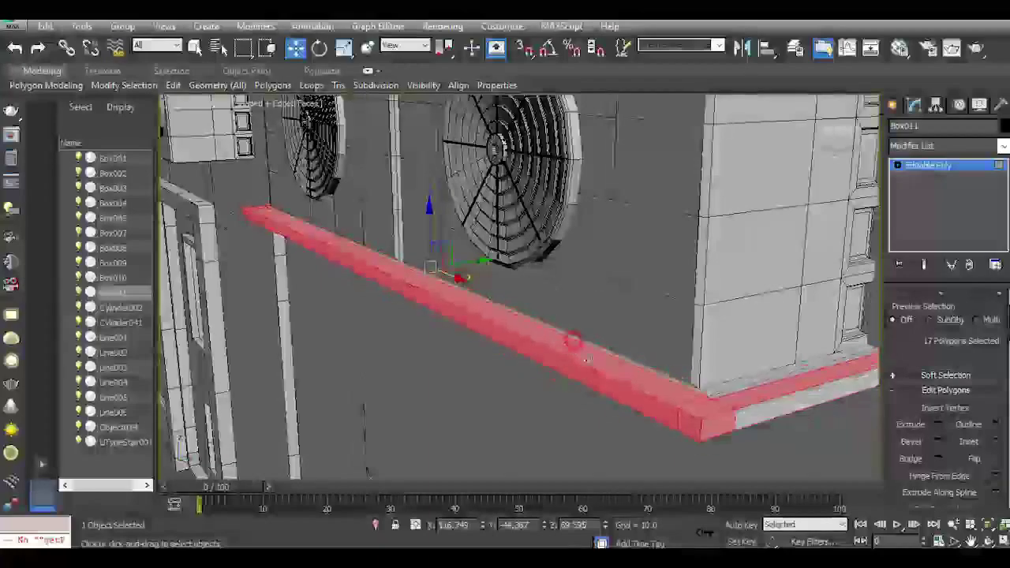
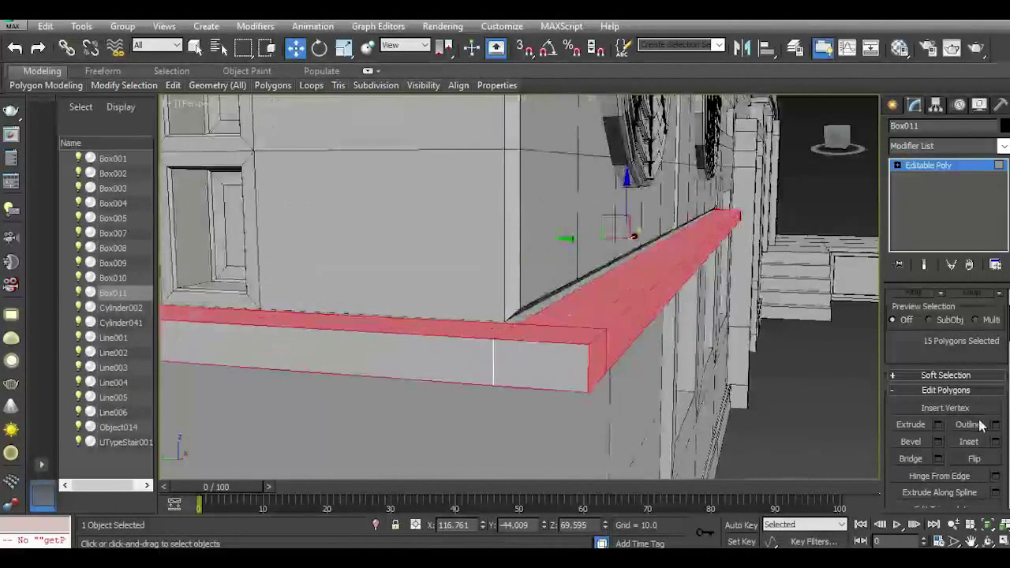
Extrude the 15 selected rim and front polygons of the slab slightly outward.
{"action": "left_click", "coordinate": [938, 425]}
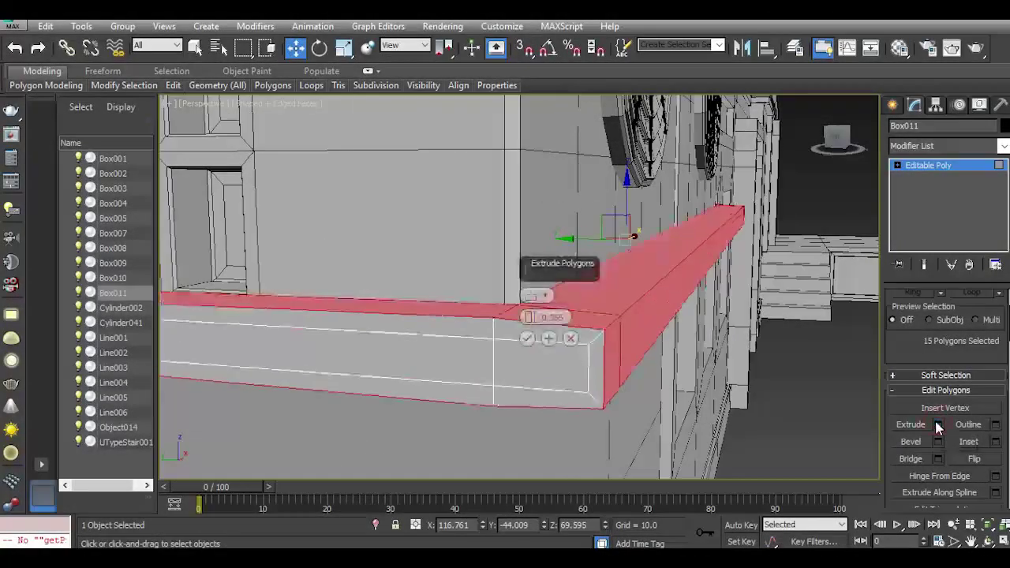
{"action": "left_click_drag", "start_coordinate": [528, 317], "coordinate": [528, 321]}
{"action": "left_click", "coordinate": [529, 338]}
Select the top rim strip and corner polygon at the slab's left end and flatten them with Make Planar.
{"action": "left_click", "coordinate": [500, 319]}
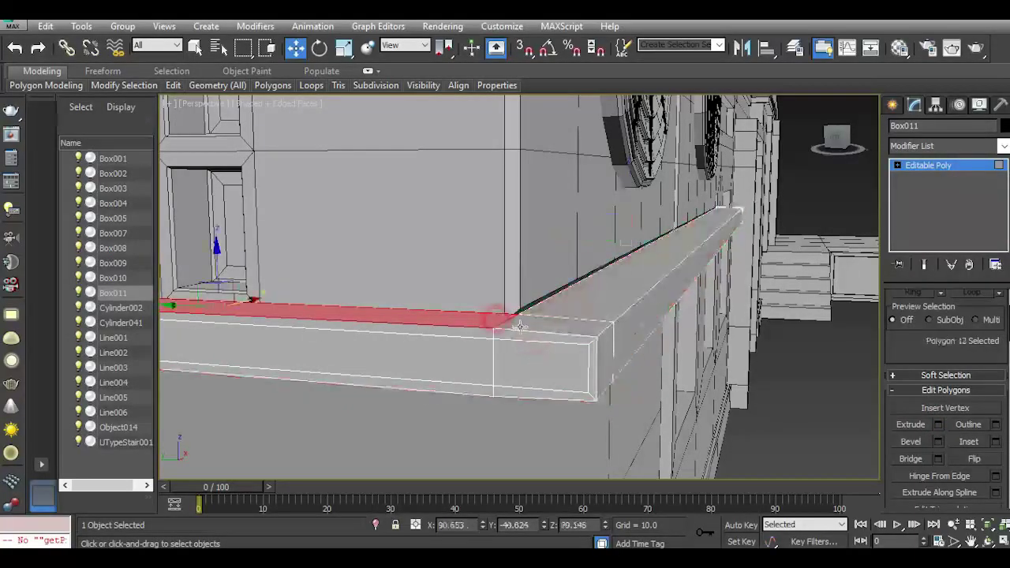
{"action": "left_click", "coordinate": [522, 329], "text": "ctrl"}
{"action": "left_click_drag", "start_coordinate": [974, 336], "coordinate": [910, 215]}
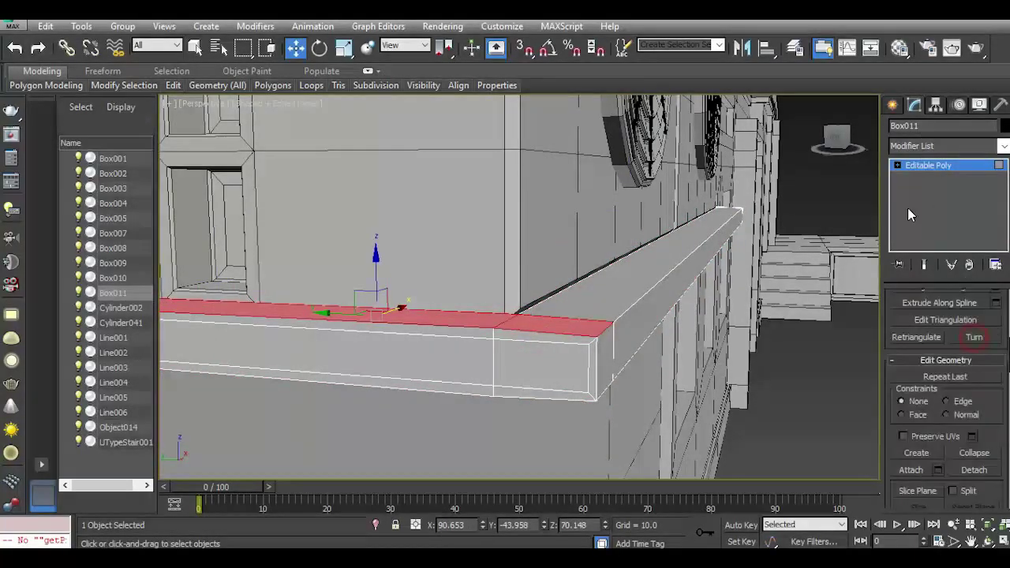
{"action": "left_click", "coordinate": [935, 455]}
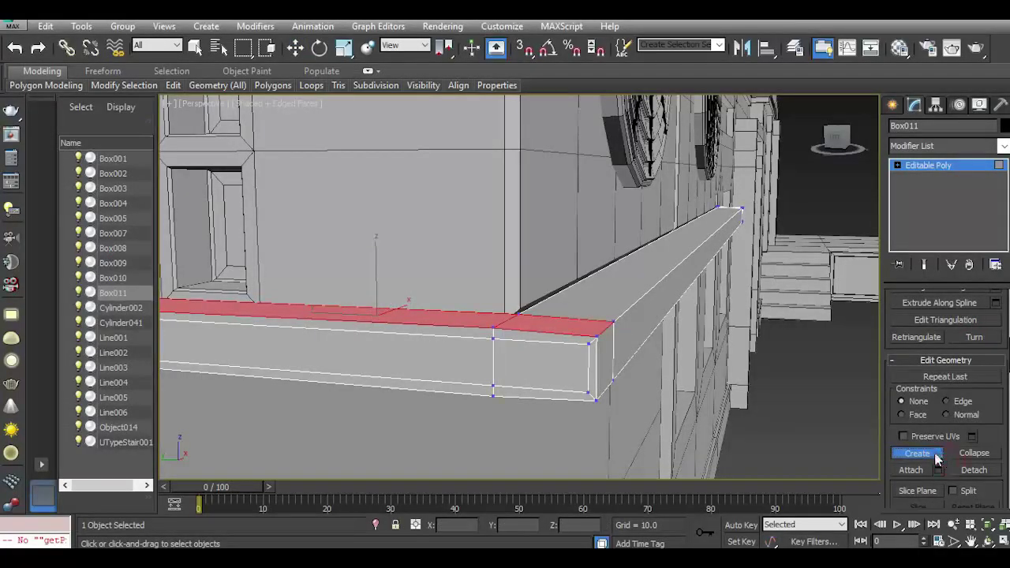
{"action": "left_click", "coordinate": [936, 458]}
{"action": "left_click_drag", "start_coordinate": [945, 459], "coordinate": [924, 310]}
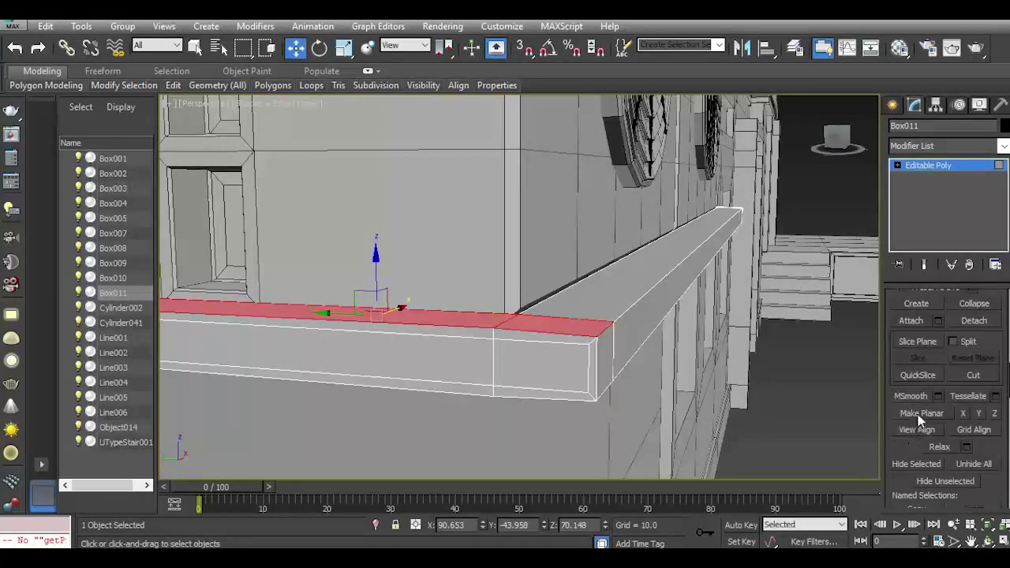
{"action": "left_click", "coordinate": [918, 413]}
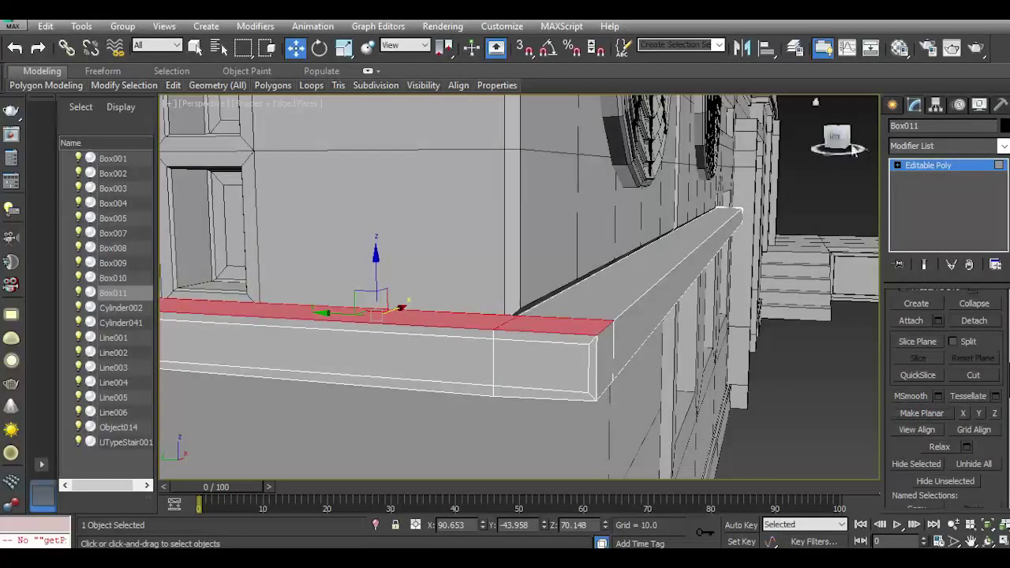
Select the underside rim strip and its corner polygon at the slab's left end.
{"action": "left_click_drag", "start_coordinate": [828, 139], "coordinate": [816, 90]}
{"action": "middle_click_drag", "start_coordinate": [664, 163], "coordinate": [654, 313]}
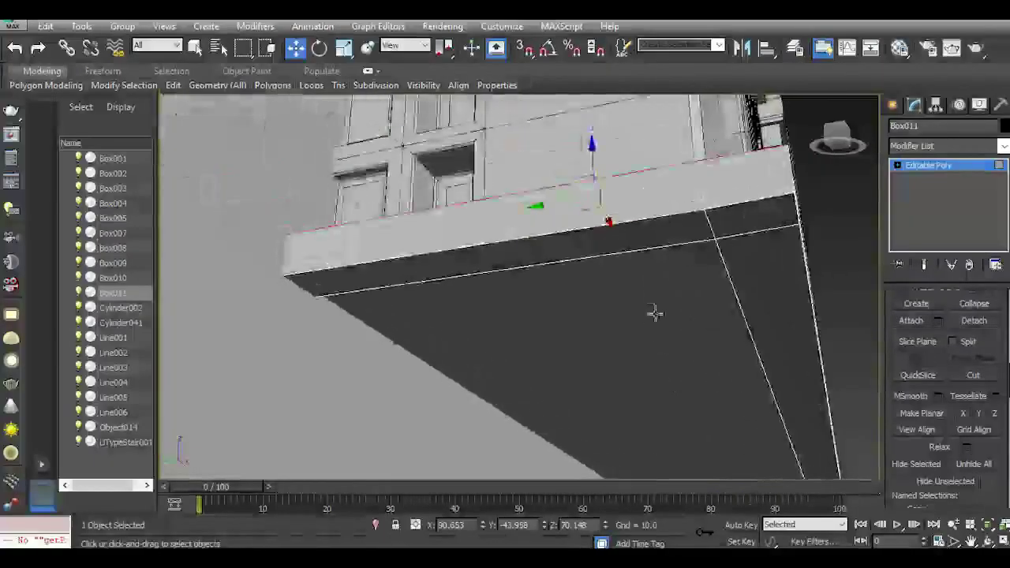
{"action": "left_click", "coordinate": [625, 237]}
{"action": "left_click", "coordinate": [742, 220], "text": "ctrl"}
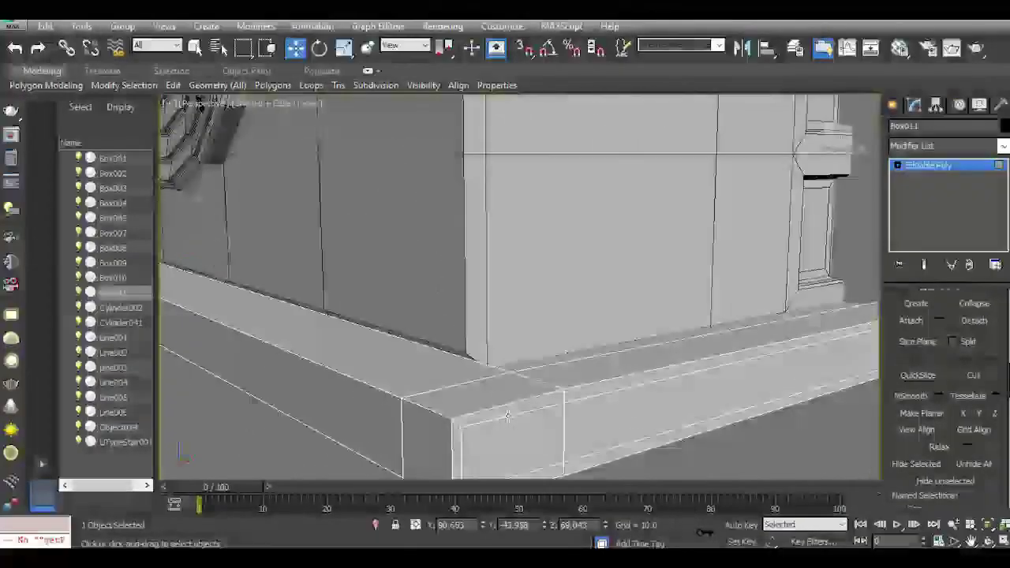
Select the top, then the underside rim strip at the slab's right end, and apply Make Planar to the underside strip.
{"action": "left_click", "coordinate": [473, 398]}
{"action": "left_click", "coordinate": [565, 373], "text": "shift"}
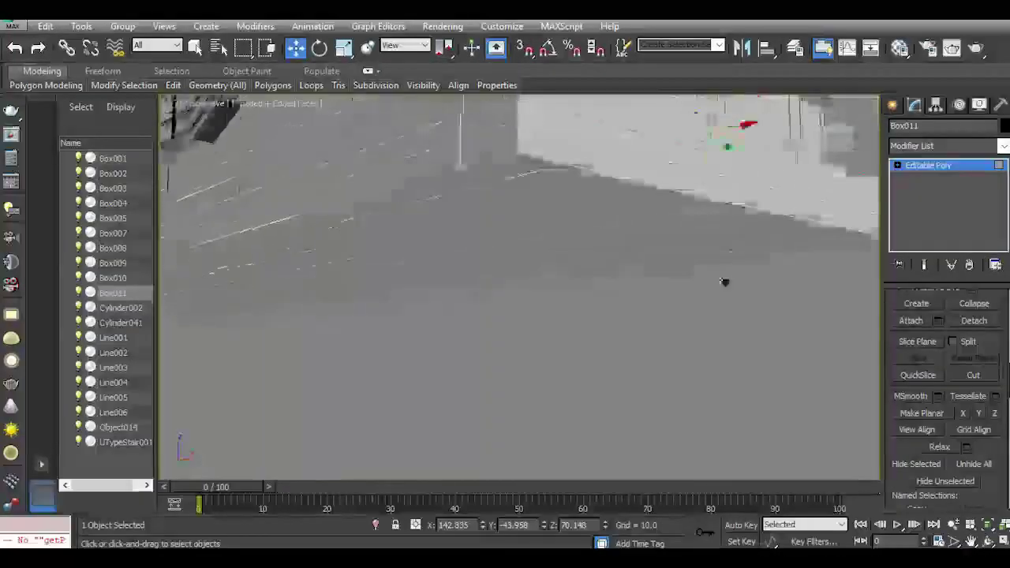
{"action": "left_click", "coordinate": [501, 275]}
{"action": "left_click", "coordinate": [566, 283], "text": "shift"}
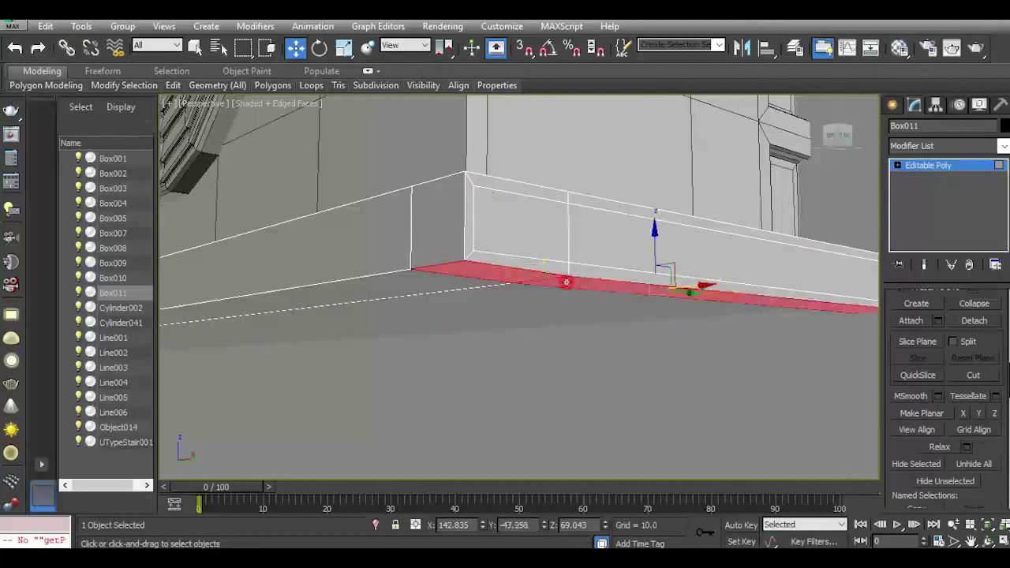
{"action": "left_click", "coordinate": [928, 414]}
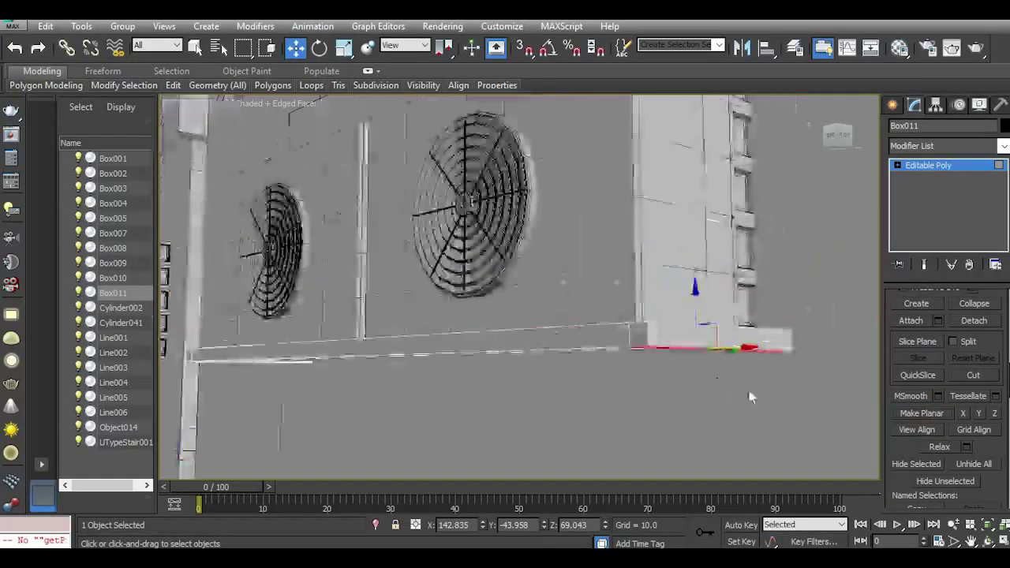
Select the slab's upper and lower front edge loops, the left end's outline edges and the inner top edges.
{"action": "left_click_drag", "start_coordinate": [831, 152], "coordinate": [509, 160]}
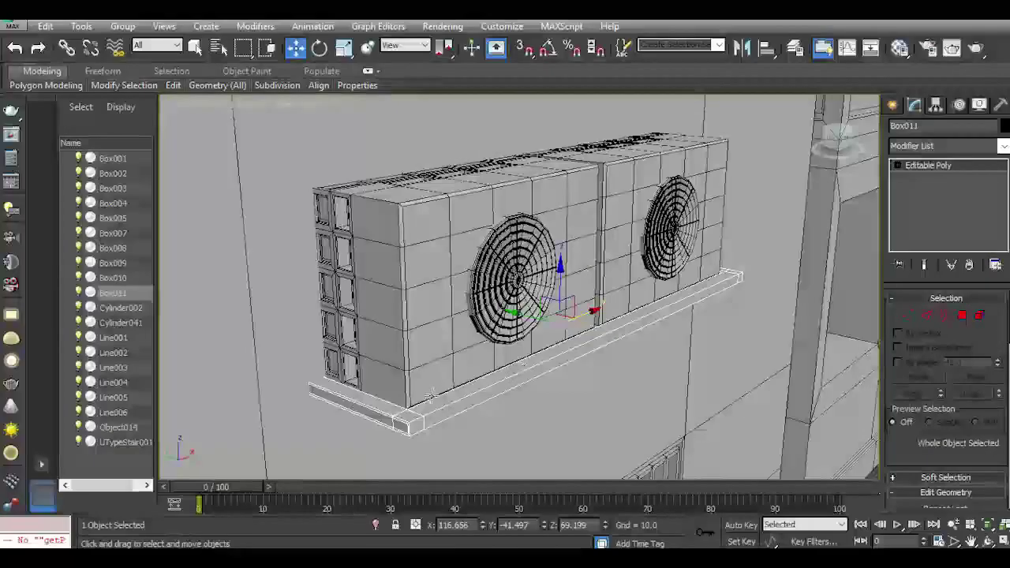
{"action": "scroll", "coordinate": [430, 402], "scroll_direction": "up", "scroll_amount": 8}
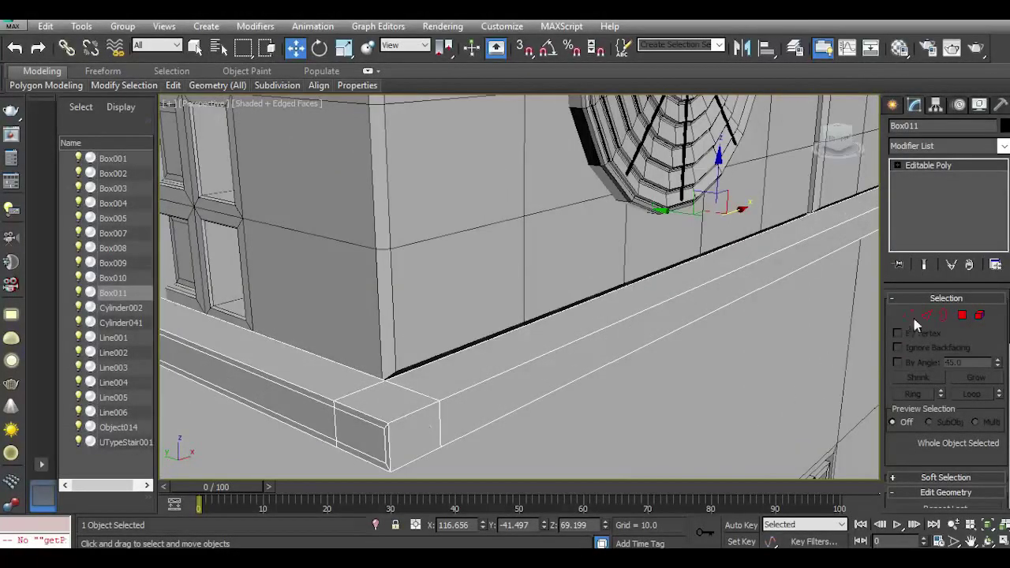
{"action": "left_click", "coordinate": [926, 314]}
{"action": "double_click", "coordinate": [414, 413]}
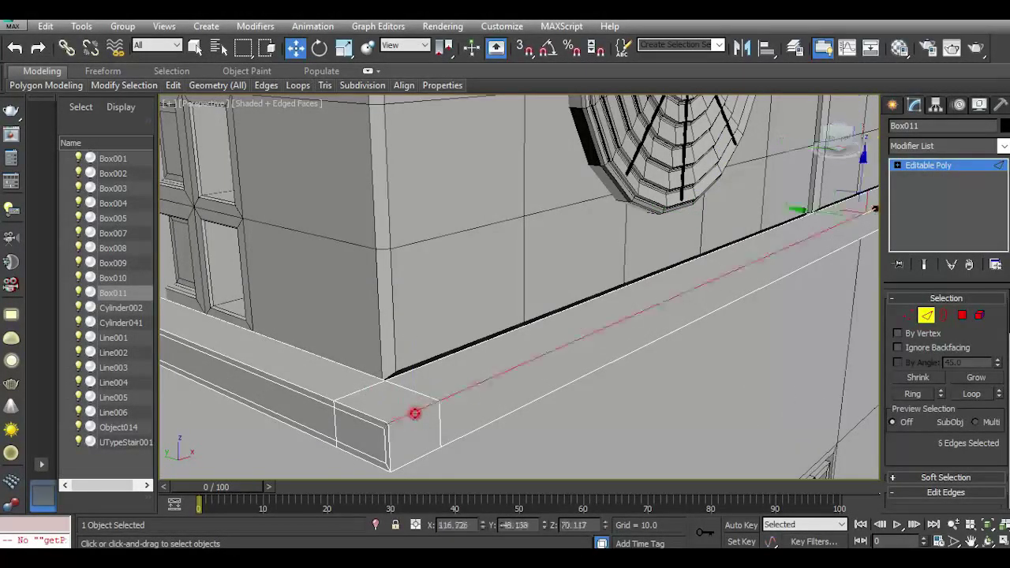
{"action": "double_click", "coordinate": [376, 419], "text": "ctrl"}
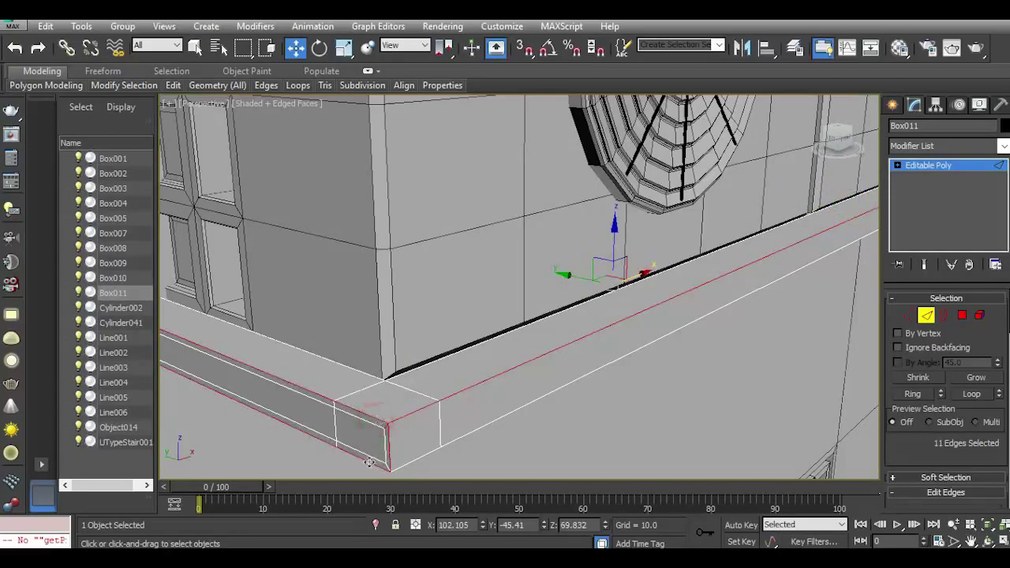
{"action": "double_click", "coordinate": [447, 446], "text": "ctrl"}
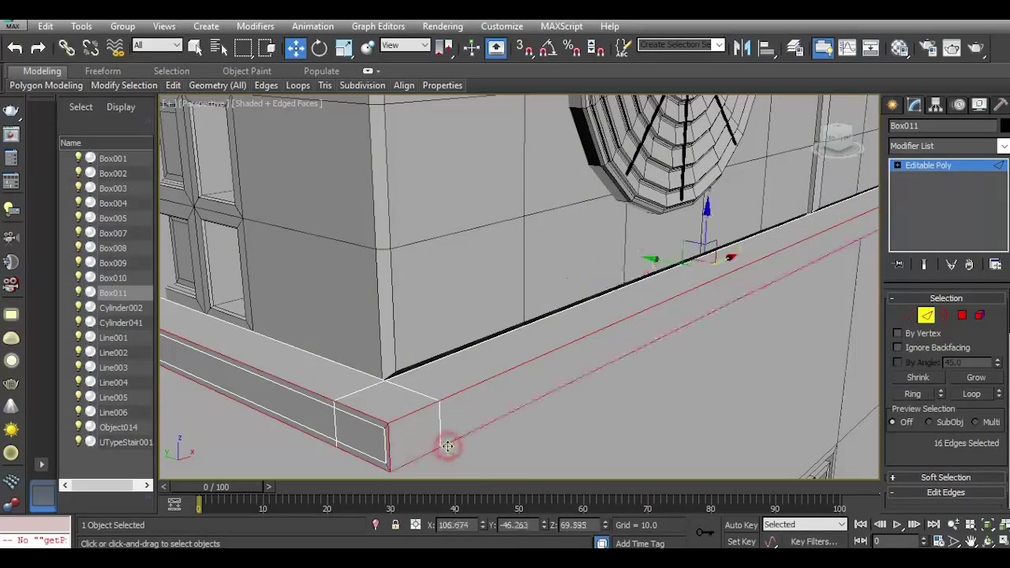
{"action": "left_click", "coordinate": [397, 375], "text": "ctrl"}
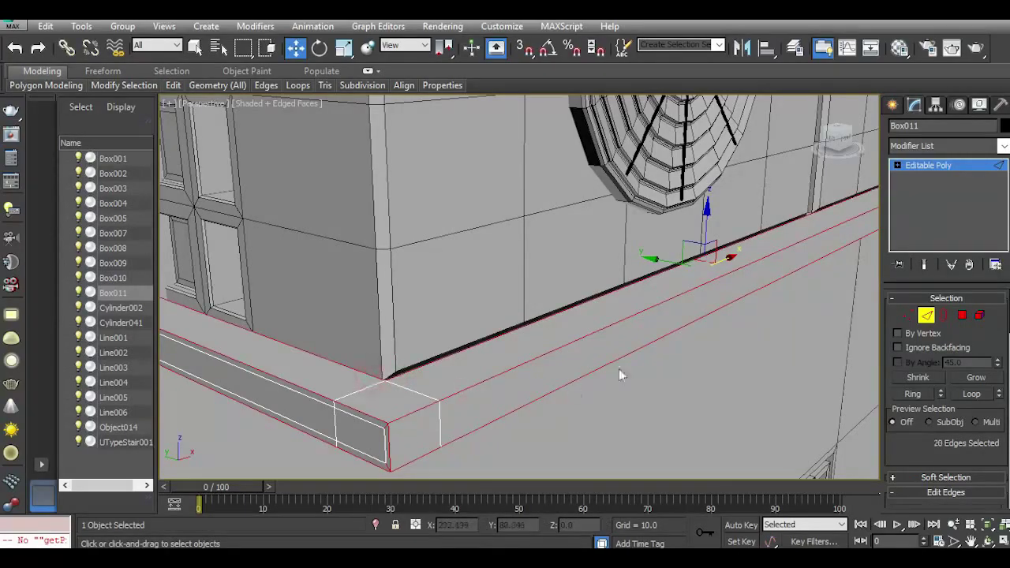
Add the outline and inner edges at the slab's right end to the edge selection.
{"action": "middle_click_drag", "start_coordinate": [497, 383], "coordinate": [229, 455]}
{"action": "mouse_move", "coordinate": [647, 246]}
{"action": "middle_mouse_down"}
{"action": "mouse_move", "coordinate": [224, 424]}
{"action": "mouse_move", "coordinate": [183, 451]}
{"action": "middle_mouse_up"}
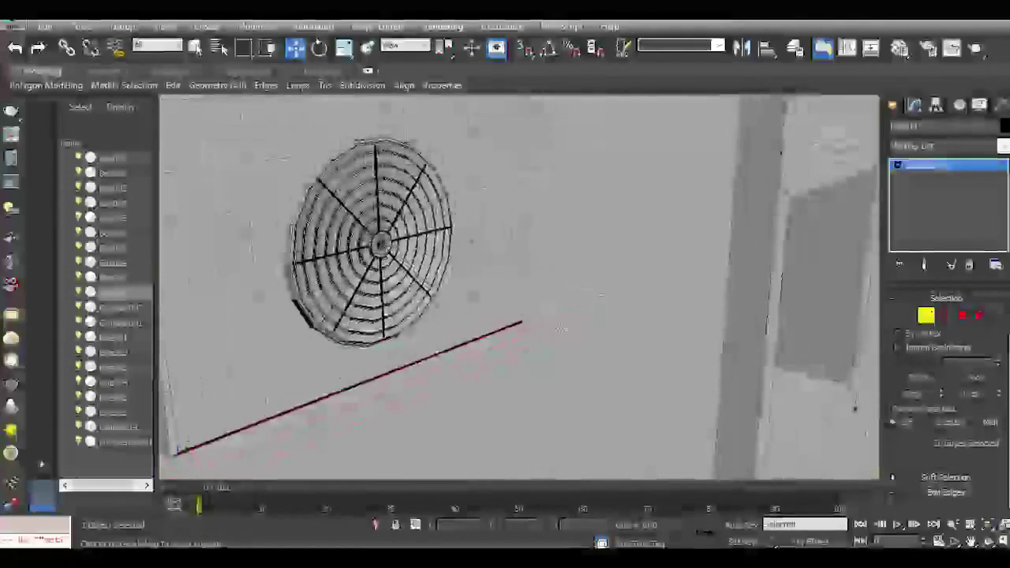
{"action": "middle_click_drag", "start_coordinate": [561, 329], "coordinate": [363, 404]}
{"action": "scroll", "coordinate": [361, 392], "scroll_direction": "up", "scroll_amount": 6}
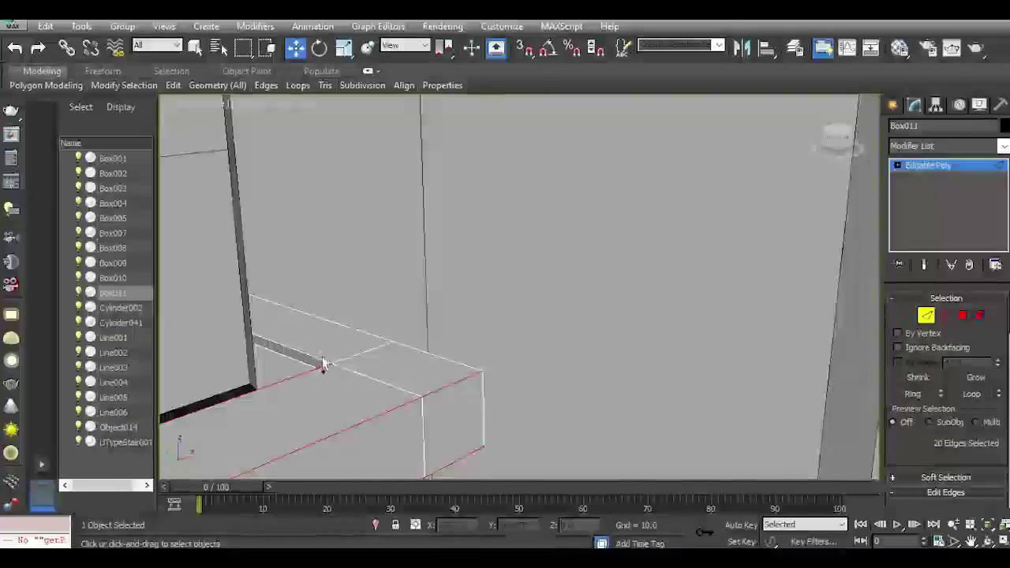
{"action": "left_click", "coordinate": [320, 358], "text": "ctrl"}
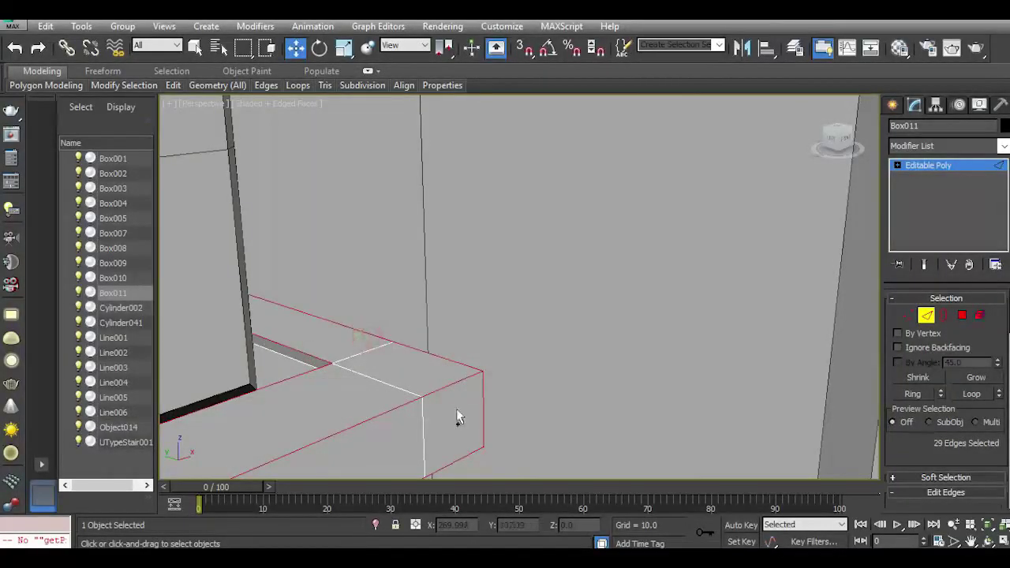
Chamfer the selected slab edges by 0.03 with one connecting segment, apply it and deselect the slab.
{"action": "left_click_drag", "start_coordinate": [912, 443], "coordinate": [898, 284]}
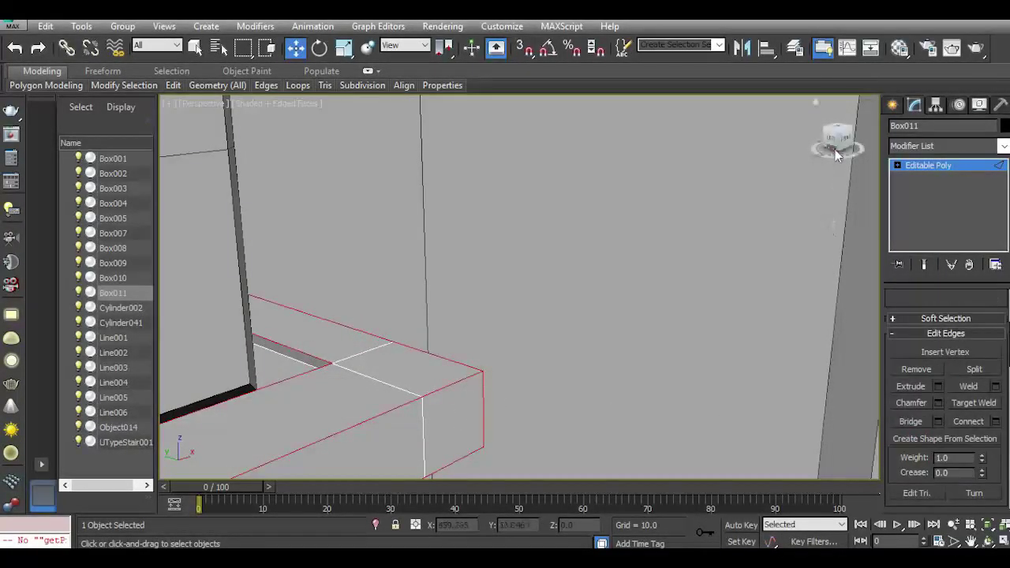
{"action": "left_click_drag", "start_coordinate": [836, 155], "coordinate": [788, 135]}
{"action": "middle_click_drag", "start_coordinate": [784, 379], "coordinate": [418, 247]}
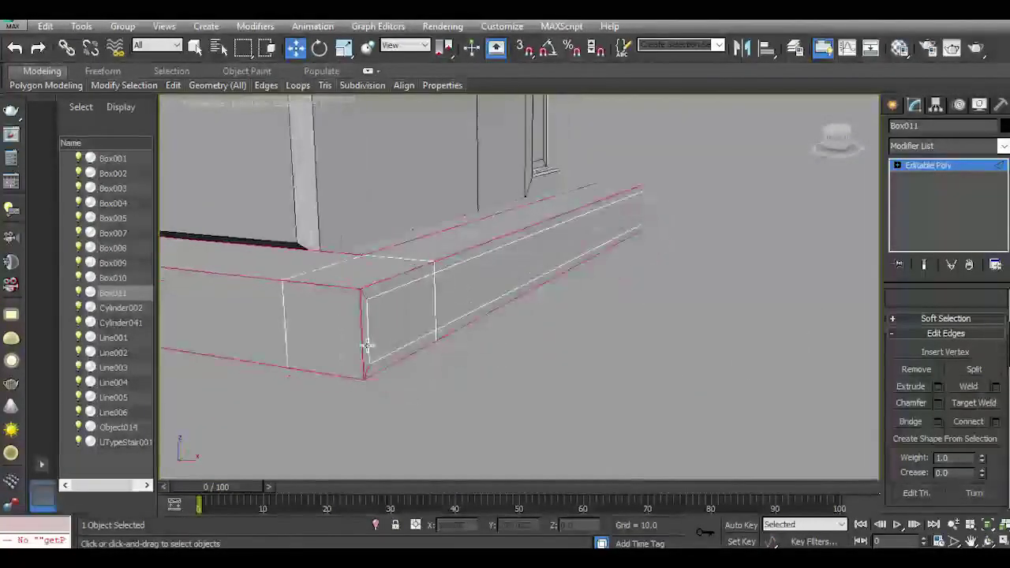
{"action": "scroll", "coordinate": [368, 345], "scroll_direction": "up", "scroll_amount": 4}
{"action": "middle_click_drag", "start_coordinate": [374, 285], "coordinate": [610, 377]}
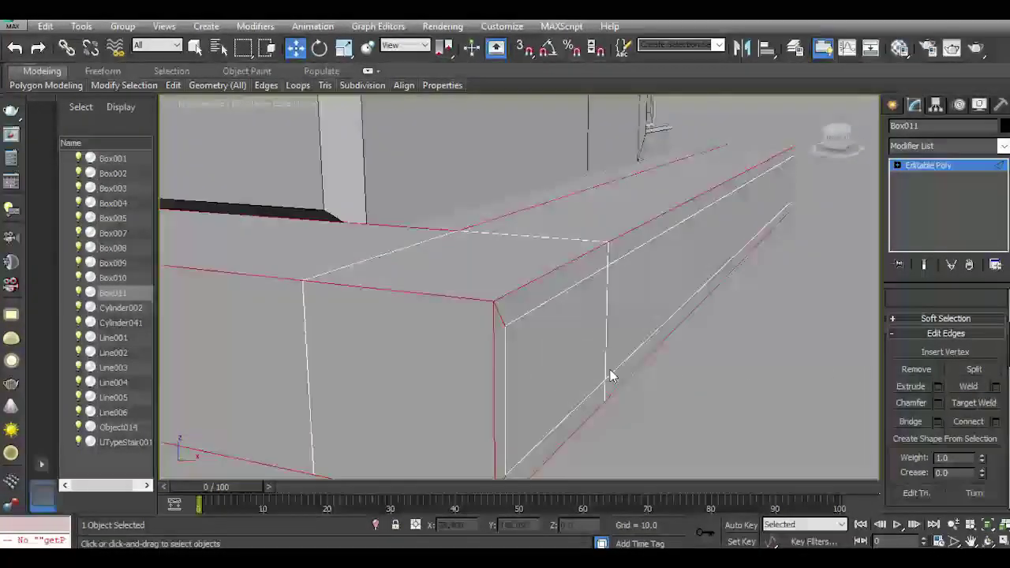
{"action": "left_click", "coordinate": [938, 404]}
{"action": "left_click", "coordinate": [531, 404]}
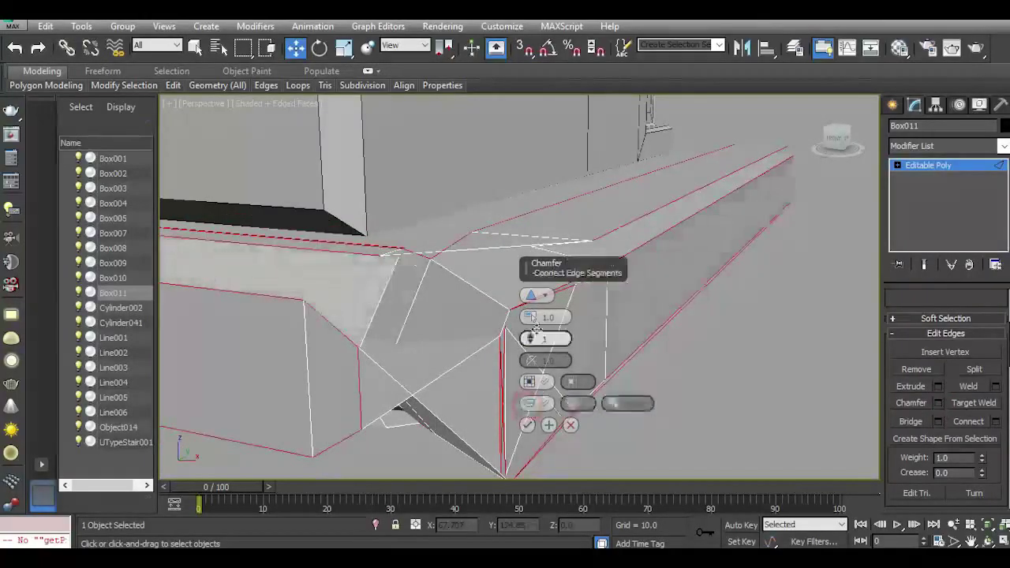
{"action": "left_click_drag", "start_coordinate": [535, 317], "coordinate": [531, 315]}
{"action": "scroll", "coordinate": [467, 291], "scroll_direction": "down", "scroll_amount": 2}
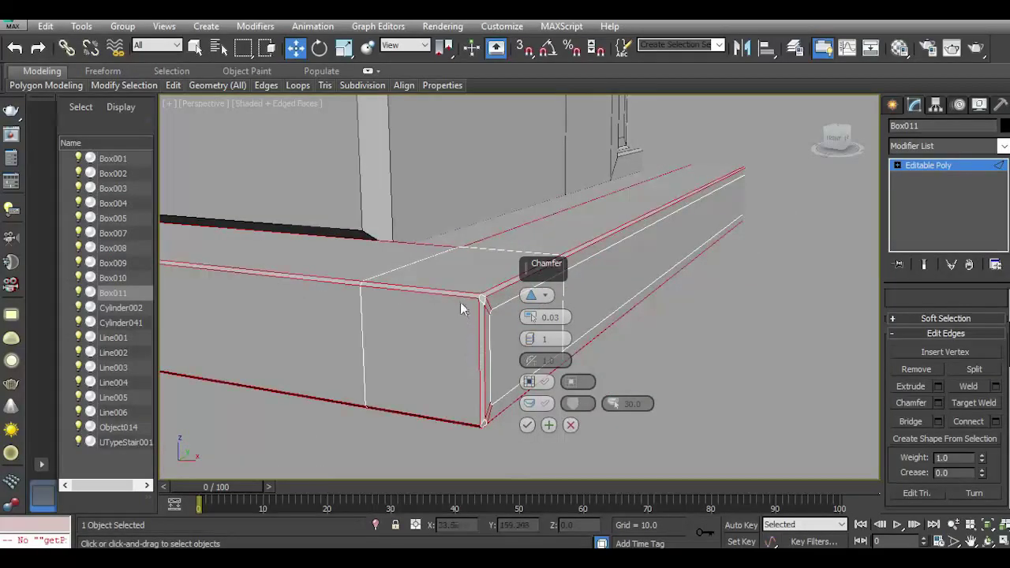
{"action": "middle_click_drag", "start_coordinate": [461, 303], "coordinate": [477, 312], "text": "alt"}
{"action": "left_click", "coordinate": [526, 424]}
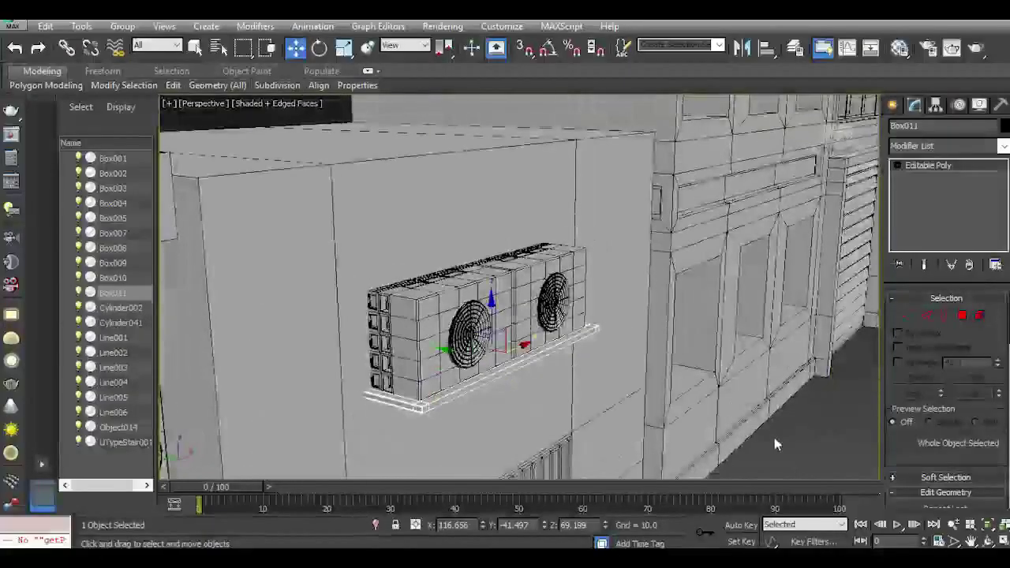
{"action": "left_click", "coordinate": [733, 439]}
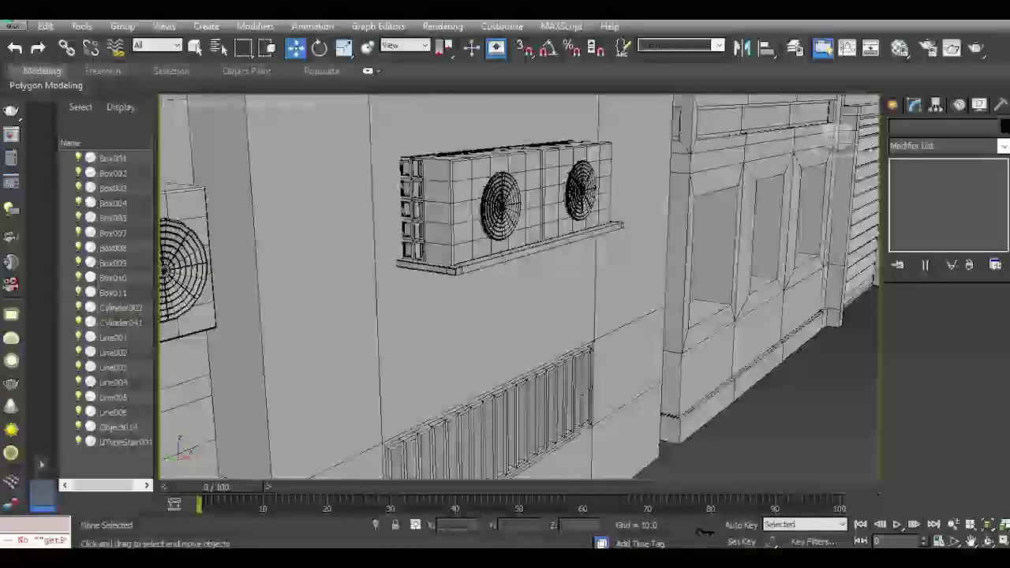
Create a box about 6 long, 40.5 wide and 2.5 high on the ground in front of the vent wall.
{"action": "left_click", "coordinate": [892, 104]}
{"action": "left_click", "coordinate": [917, 200]}
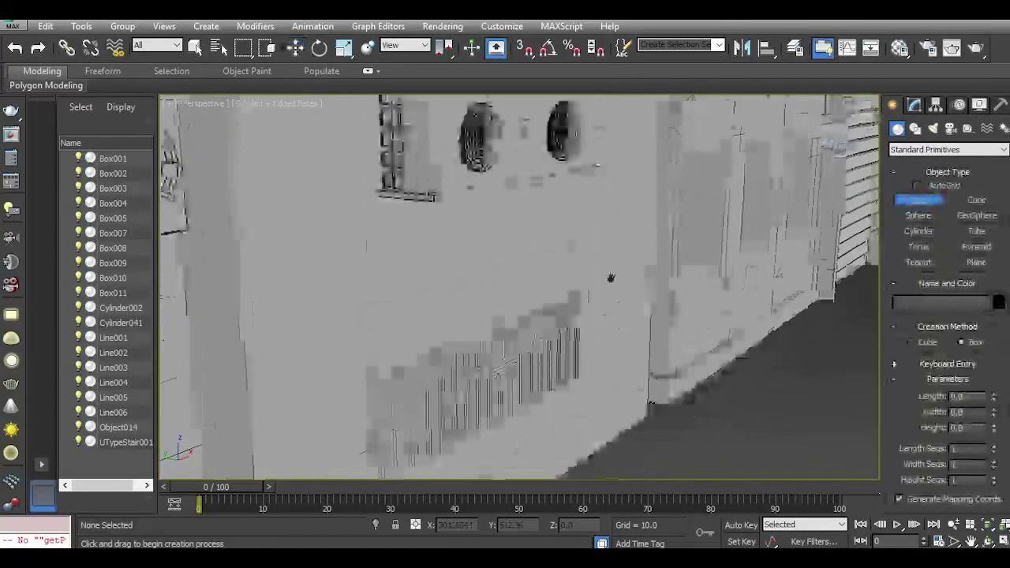
{"action": "left_click_drag", "start_coordinate": [542, 424], "coordinate": [582, 415]}
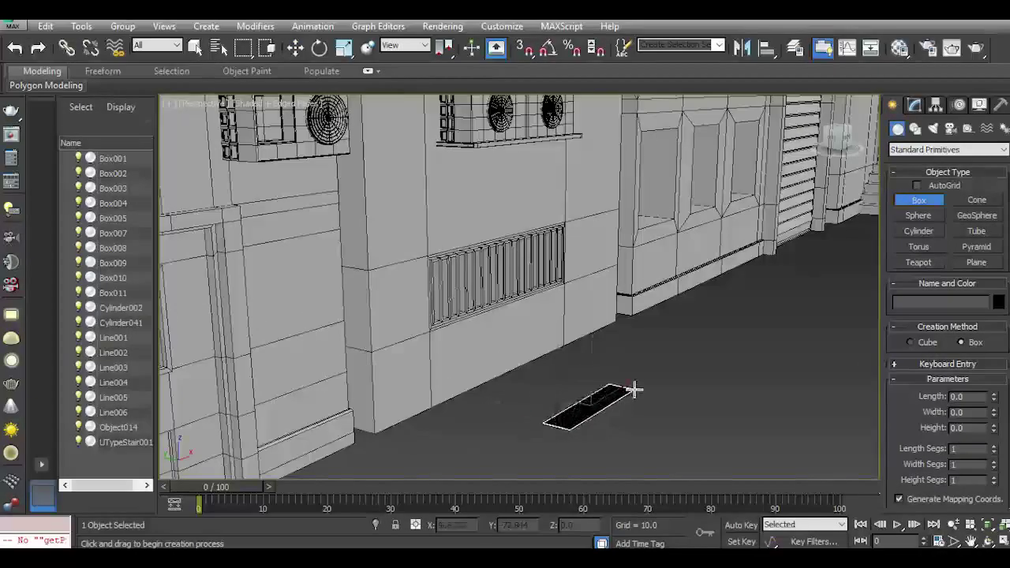
{"action": "left_click_drag", "start_coordinate": [634, 388], "coordinate": [632, 379]}
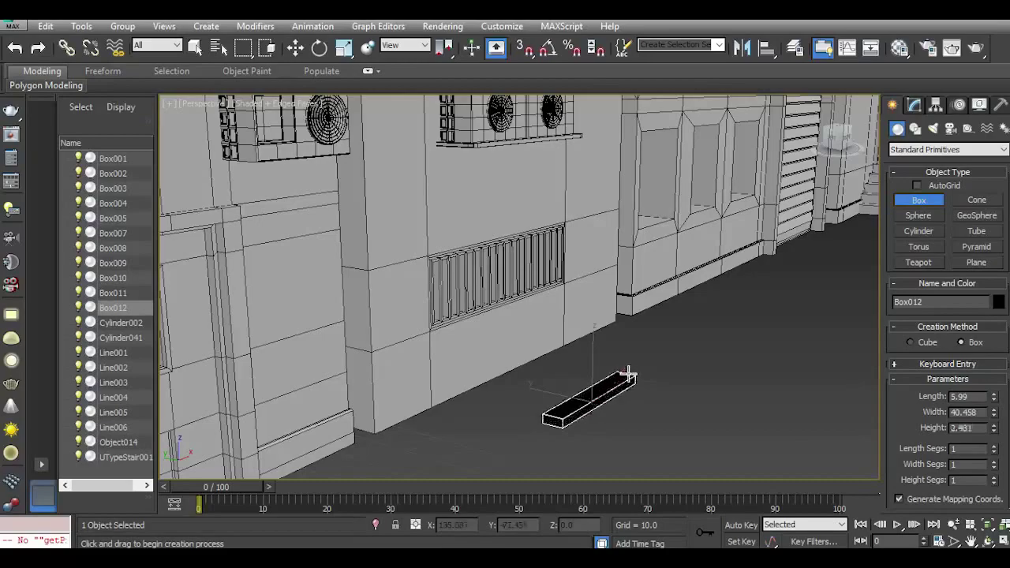
Turn on angle snap and rotate the new box -90 degrees about Y so it stands upright.
{"action": "left_click", "coordinate": [296, 48]}
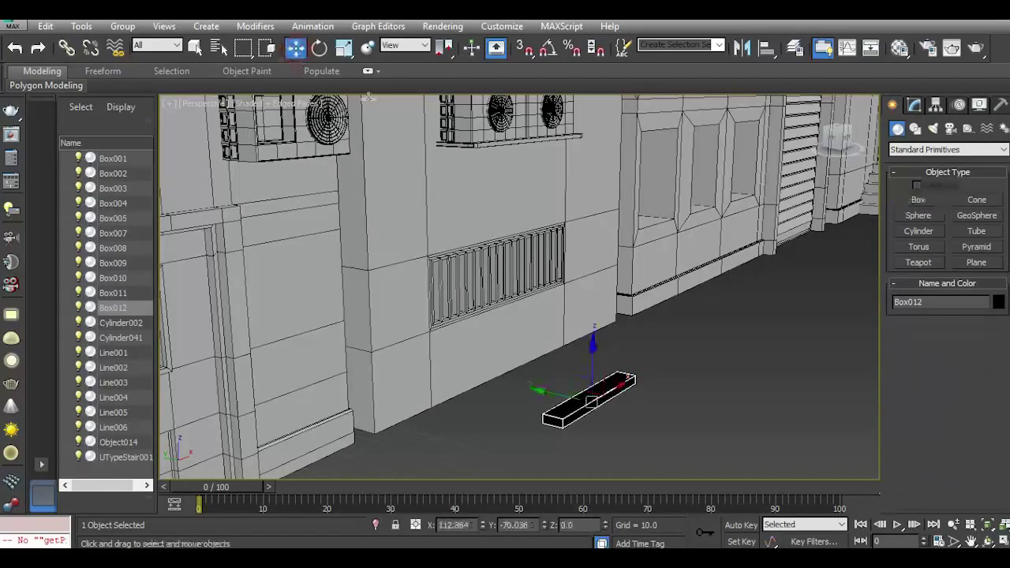
{"action": "left_click", "coordinate": [320, 49]}
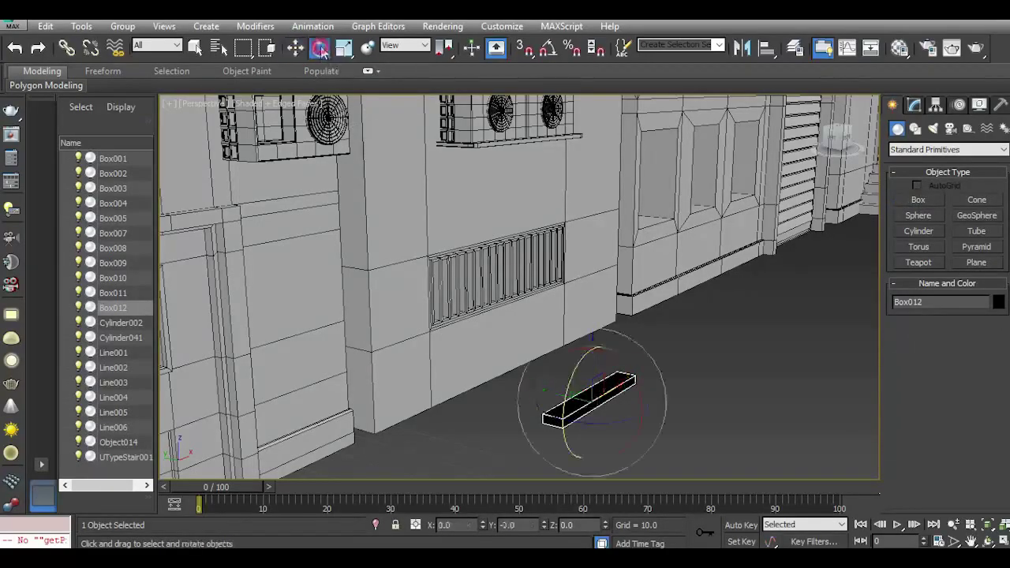
{"action": "left_click", "coordinate": [547, 49]}
{"action": "left_click_drag", "start_coordinate": [566, 384], "coordinate": [565, 386]}
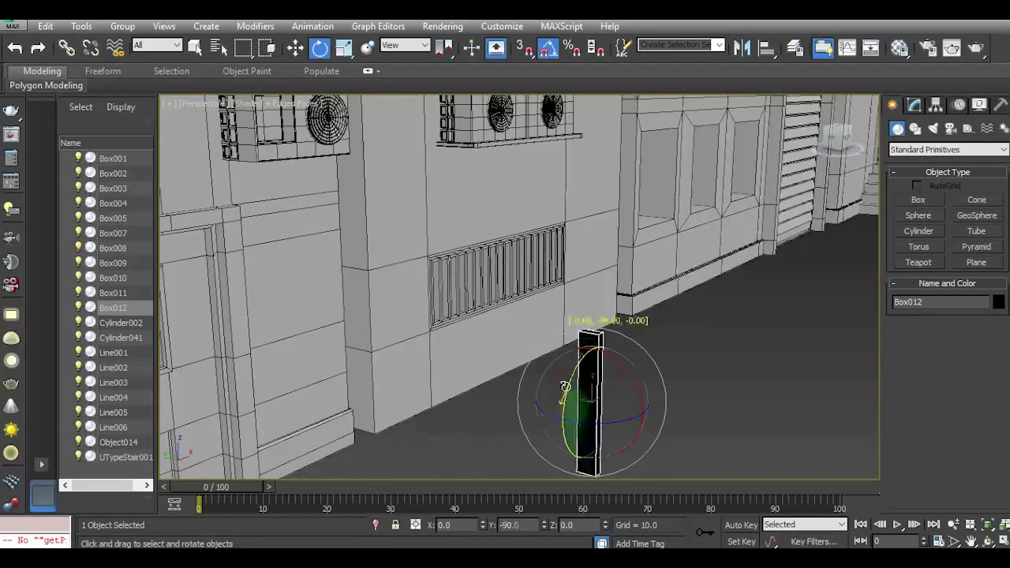
Assign the grey 01 - Default material to the upright box and close the Material Editor.
{"action": "left_click", "coordinate": [898, 49]}
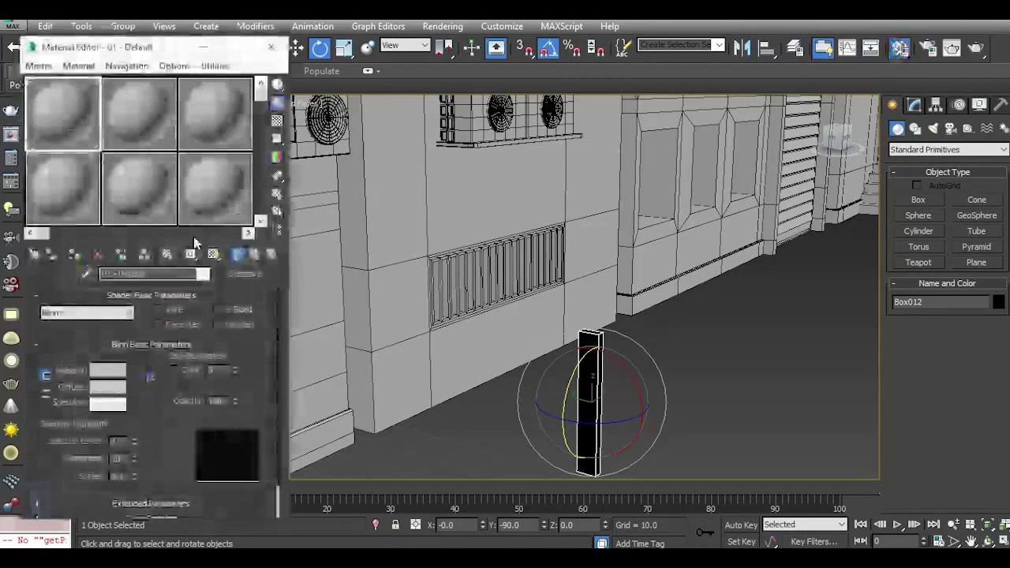
{"action": "left_click", "coordinate": [76, 254]}
{"action": "left_click", "coordinate": [264, 49]}
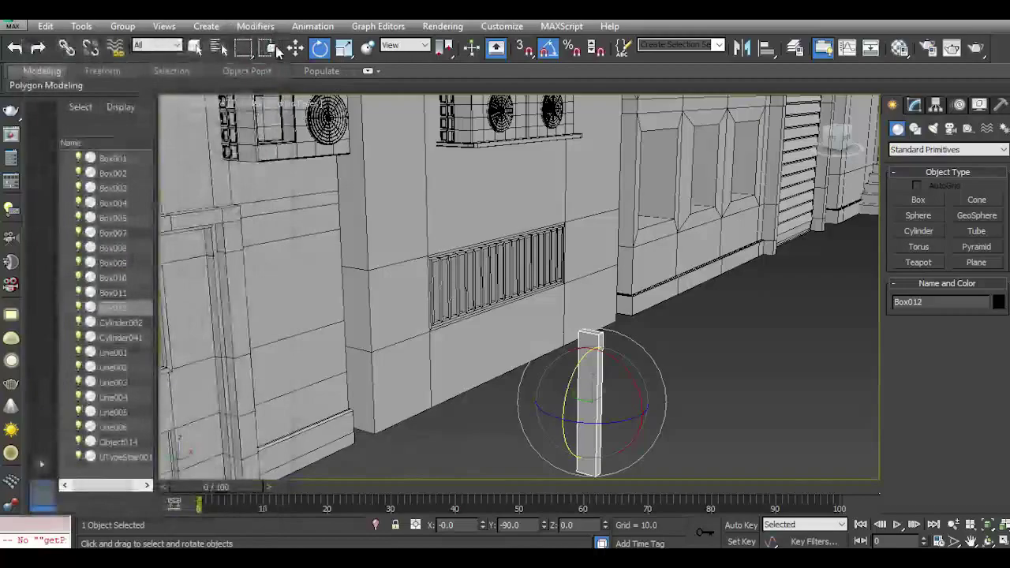
Move the upright box up and back along Y to the wall beneath the double fan unit's slab.
{"action": "left_click", "coordinate": [295, 48]}
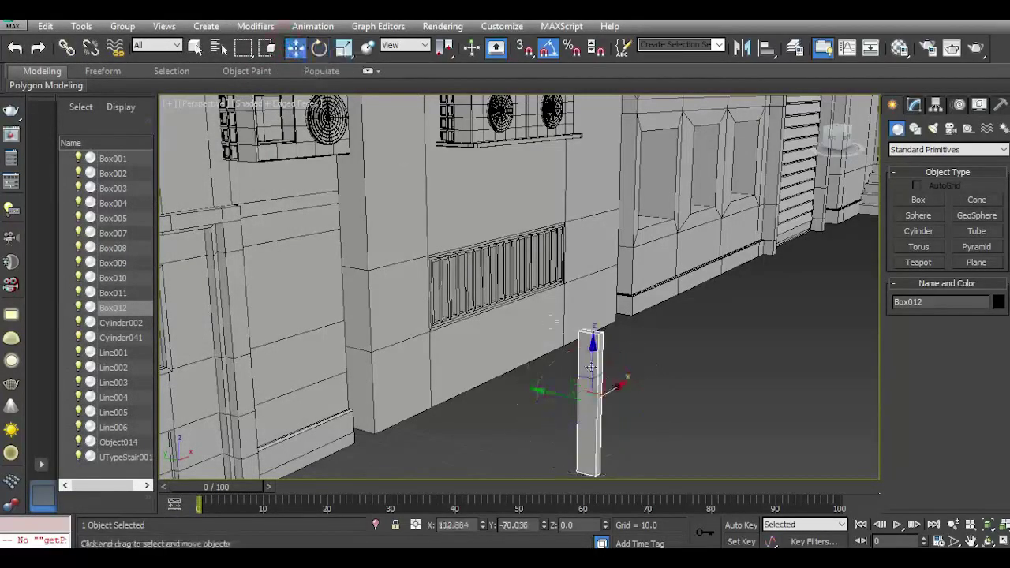
{"action": "left_click_drag", "start_coordinate": [594, 376], "coordinate": [598, 150]}
{"action": "middle_click_drag", "start_coordinate": [579, 172], "coordinate": [476, 354]}
{"action": "left_click_drag", "start_coordinate": [459, 352], "coordinate": [367, 328]}
{"action": "scroll", "coordinate": [370, 335], "scroll_direction": "up", "scroll_amount": 3}
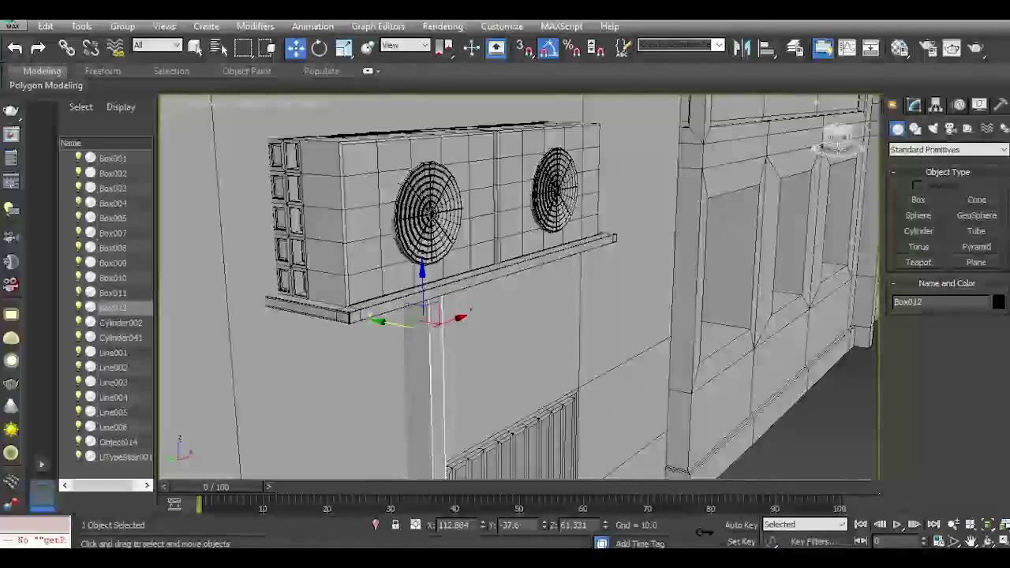
Rotate the box about its X axis into a diagonal brace leaning outward from the wall.
{"action": "left_click_drag", "start_coordinate": [837, 146], "coordinate": [825, 118]}
{"action": "middle_click_drag", "start_coordinate": [568, 291], "coordinate": [587, 202]}
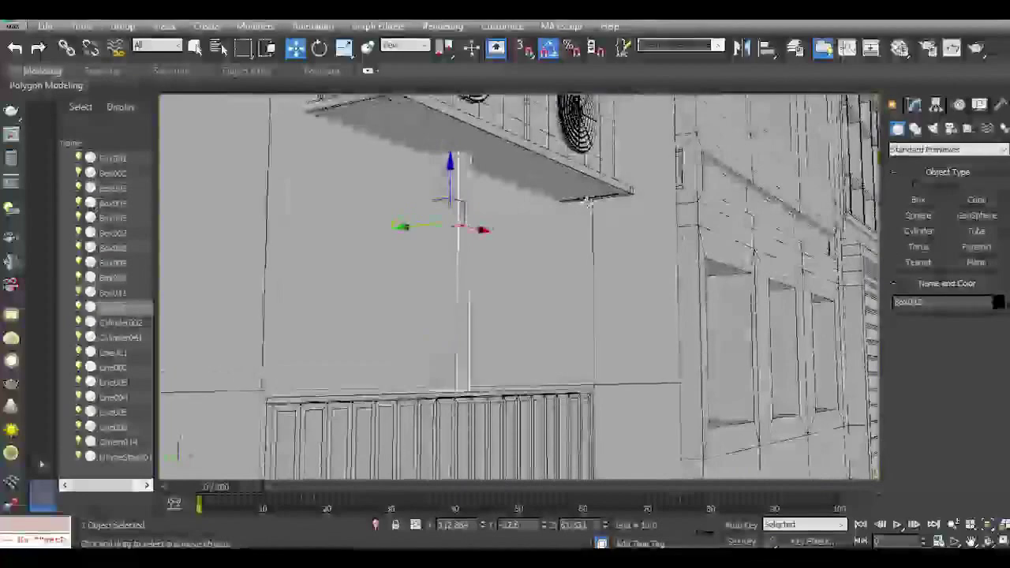
{"action": "left_click", "coordinate": [320, 48]}
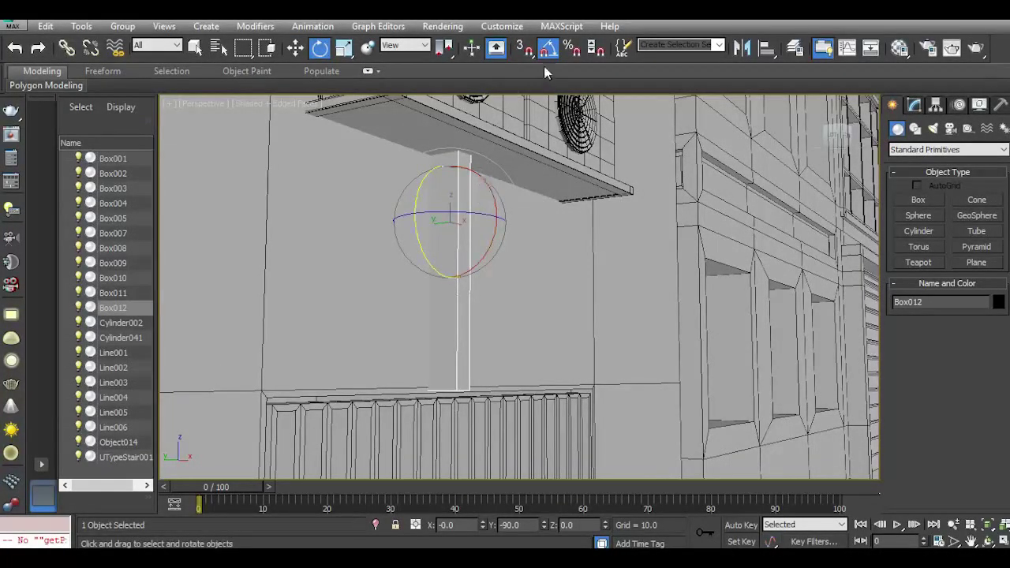
{"action": "left_click_drag", "start_coordinate": [495, 201], "coordinate": [503, 238]}
Move the brace out from the wall along Y and reduce it to length 4.493, width 19.825 and height 1.885.
{"action": "left_click", "coordinate": [299, 54]}
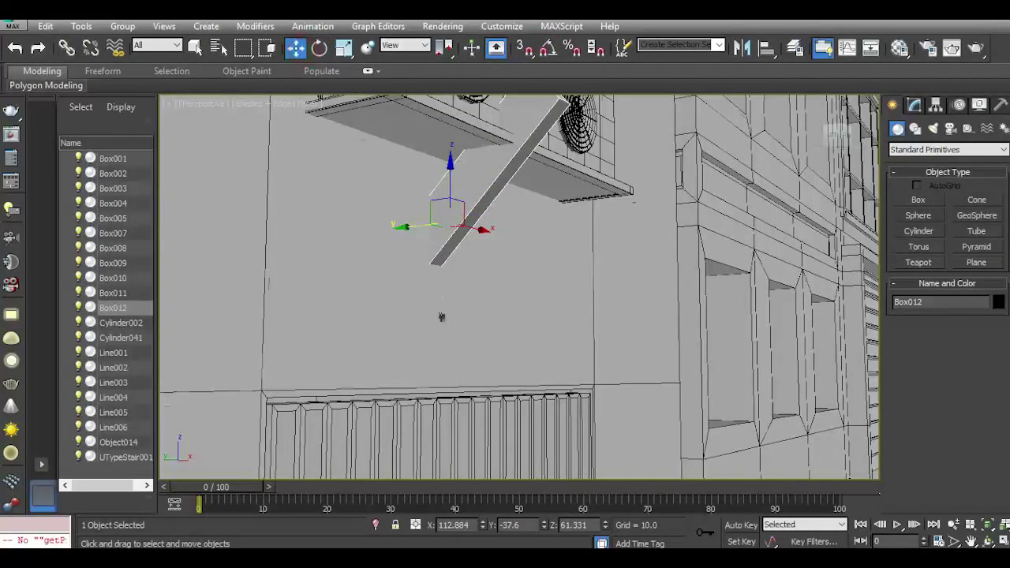
{"action": "middle_click_drag", "start_coordinate": [441, 317], "coordinate": [487, 418]}
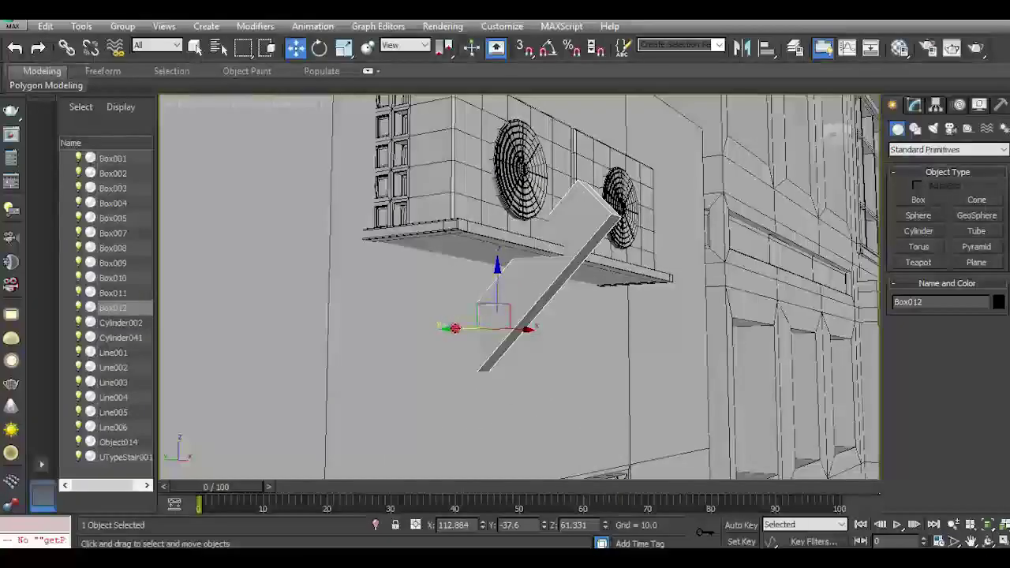
{"action": "left_click_drag", "start_coordinate": [455, 329], "coordinate": [587, 323]}
{"action": "left_click", "coordinate": [914, 105]}
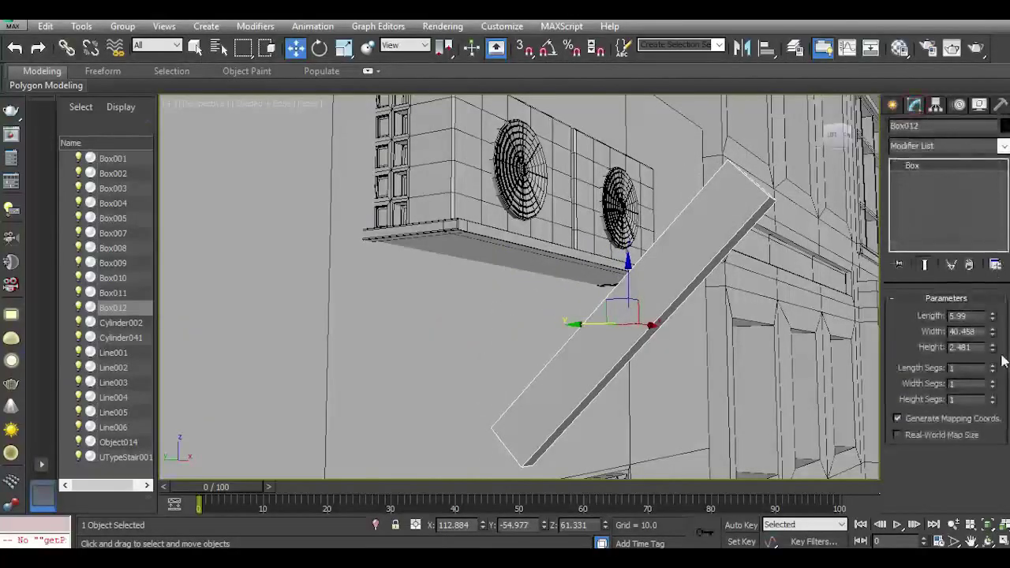
{"action": "left_click_drag", "start_coordinate": [992, 348], "coordinate": [991, 364]}
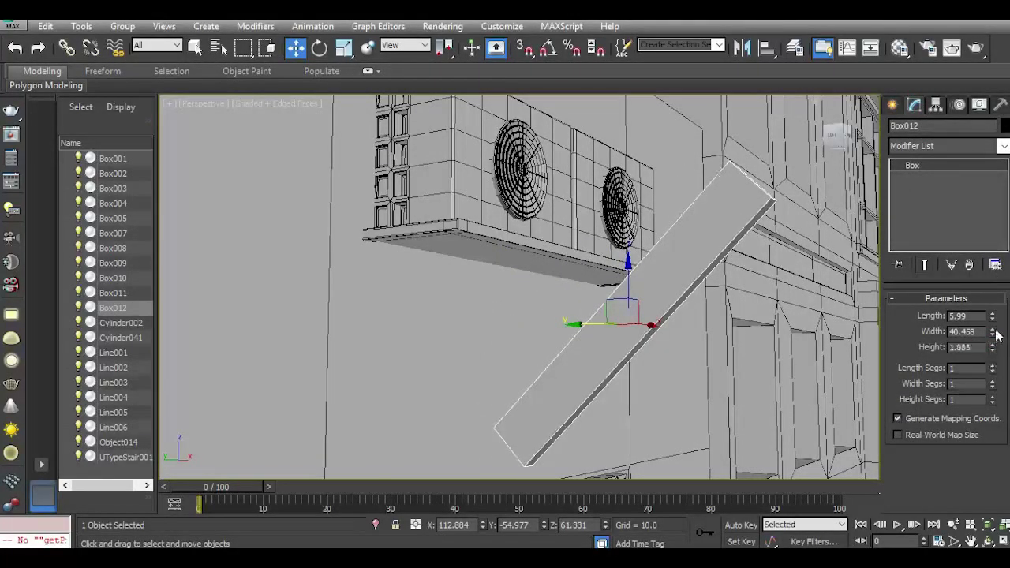
{"action": "left_click_drag", "start_coordinate": [994, 323], "coordinate": [989, 366]}
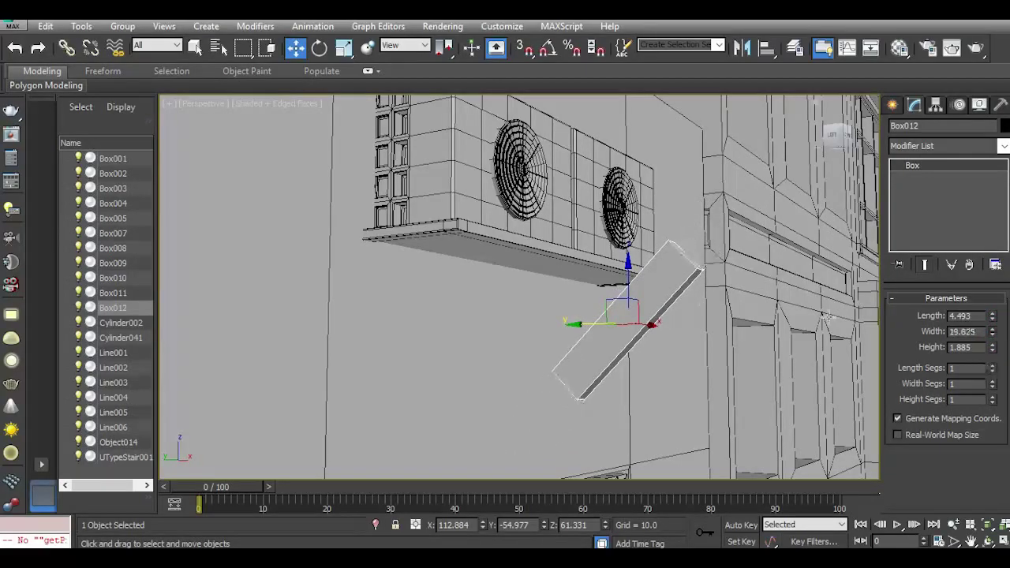
Move the brace back toward the wall under the slab and shrink it to length 2.381 and width 11.102.
{"action": "left_click_drag", "start_coordinate": [598, 327], "coordinate": [478, 282]}
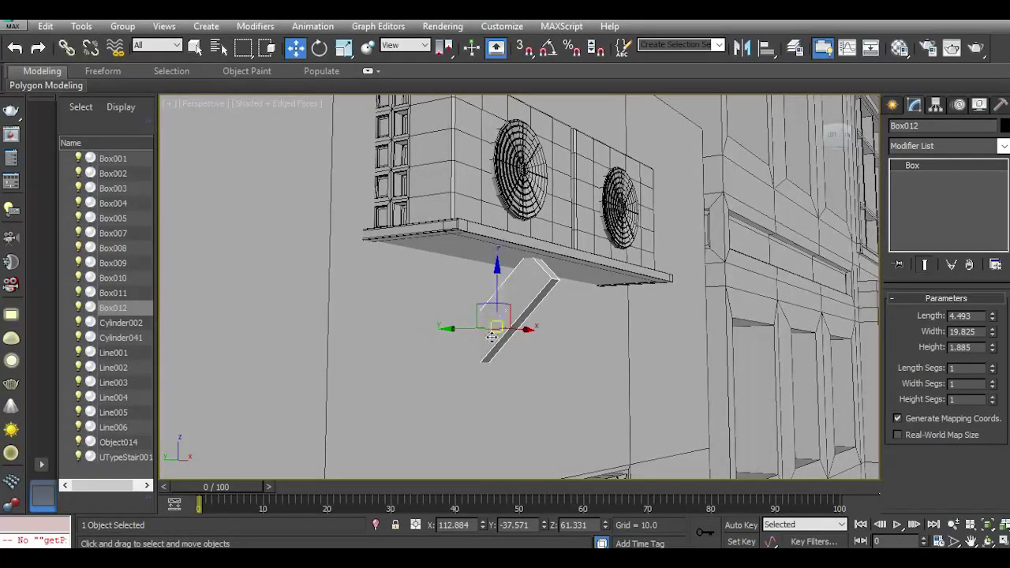
{"action": "scroll", "coordinate": [491, 336], "scroll_direction": "up", "scroll_amount": 2}
{"action": "left_click_drag", "start_coordinate": [992, 324], "coordinate": [994, 344]}
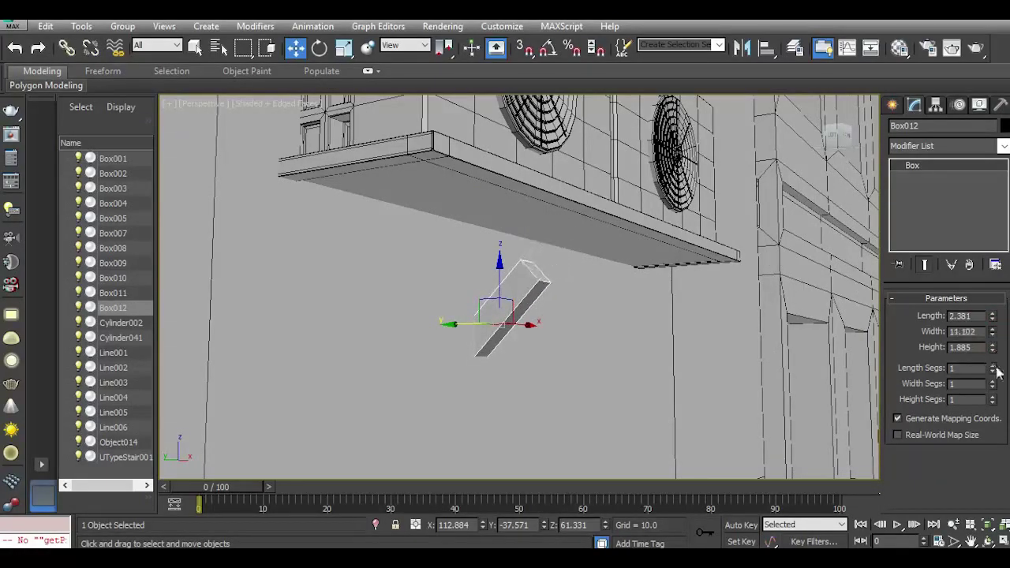
Fit the brace against the underside at the slab's left end and set its width to 13.544.
{"action": "left_click_drag", "start_coordinate": [499, 290], "coordinate": [503, 241]}
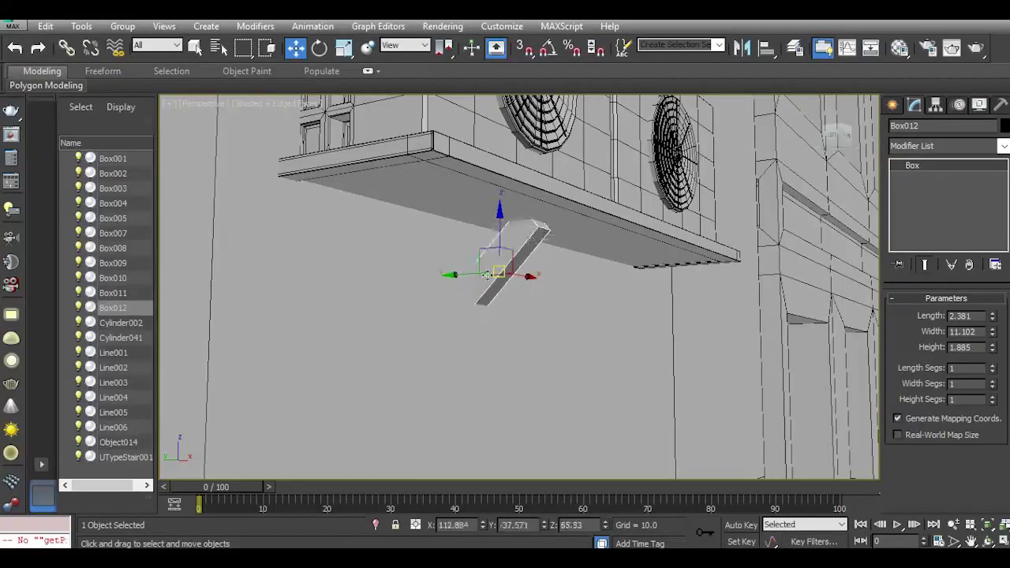
{"action": "left_click_drag", "start_coordinate": [472, 274], "coordinate": [417, 261]}
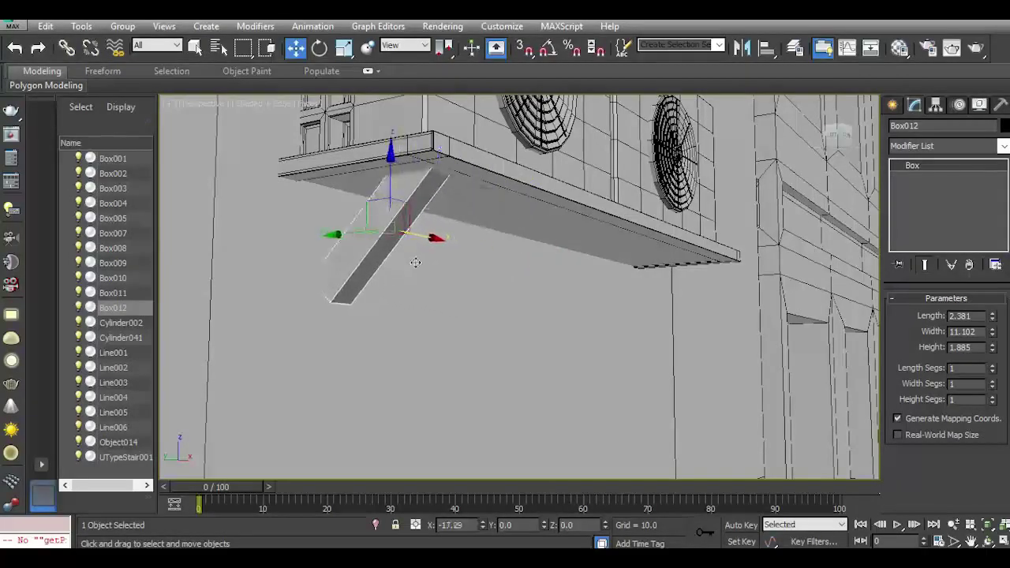
{"action": "mouse_move", "coordinate": [836, 142]}
{"action": "left_mouse_down"}
{"action": "mouse_move", "coordinate": [824, 222]}
{"action": "mouse_move", "coordinate": [836, 137]}
{"action": "mouse_move", "coordinate": [823, 159]}
{"action": "mouse_move", "coordinate": [840, 149]}
{"action": "left_mouse_up"}
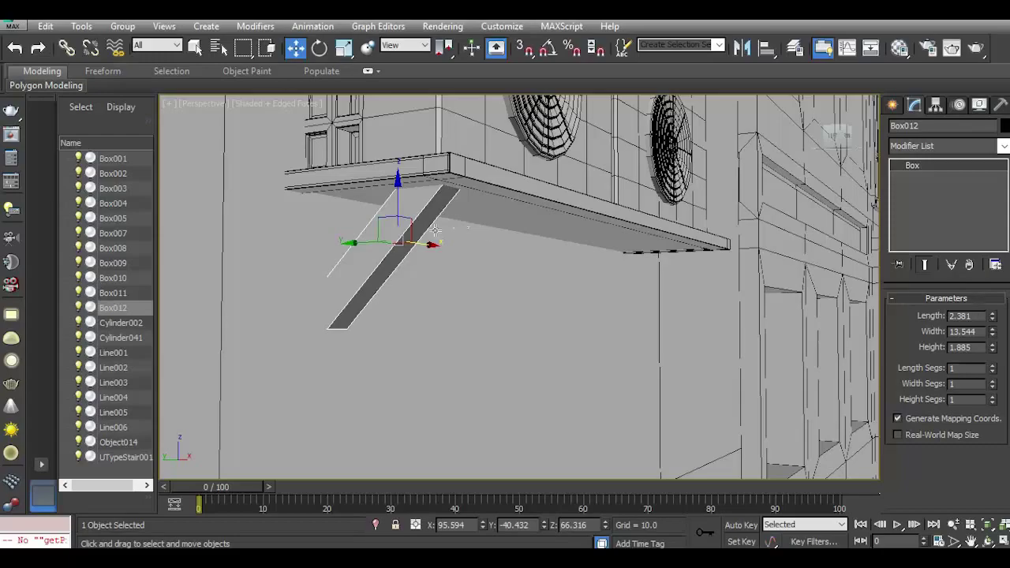
{"action": "left_click_drag", "start_coordinate": [368, 243], "coordinate": [347, 258]}
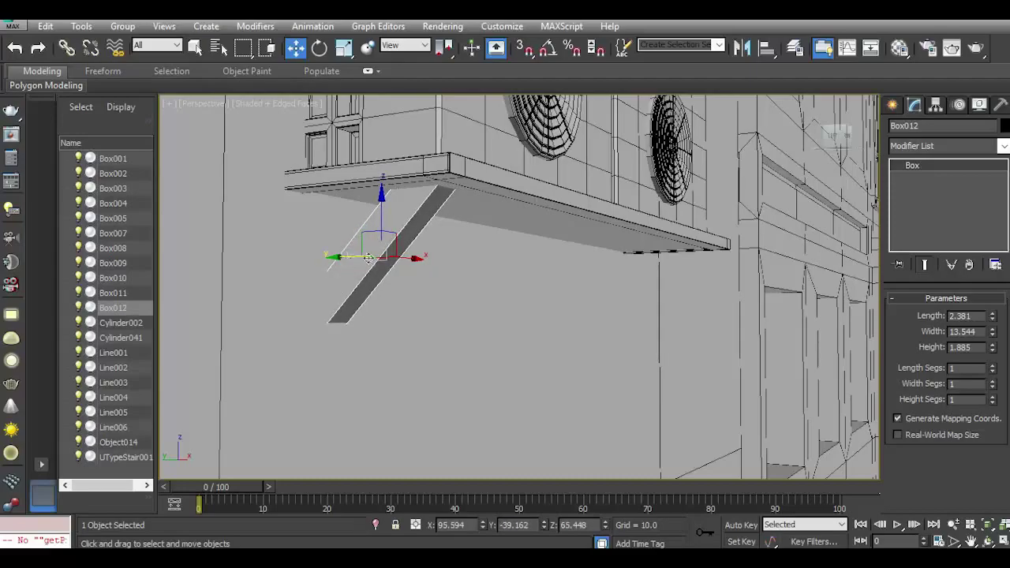
Thin the brace to a height of about 1.5 and convert it to an Editable Poly.
{"action": "left_click", "coordinate": [831, 136]}
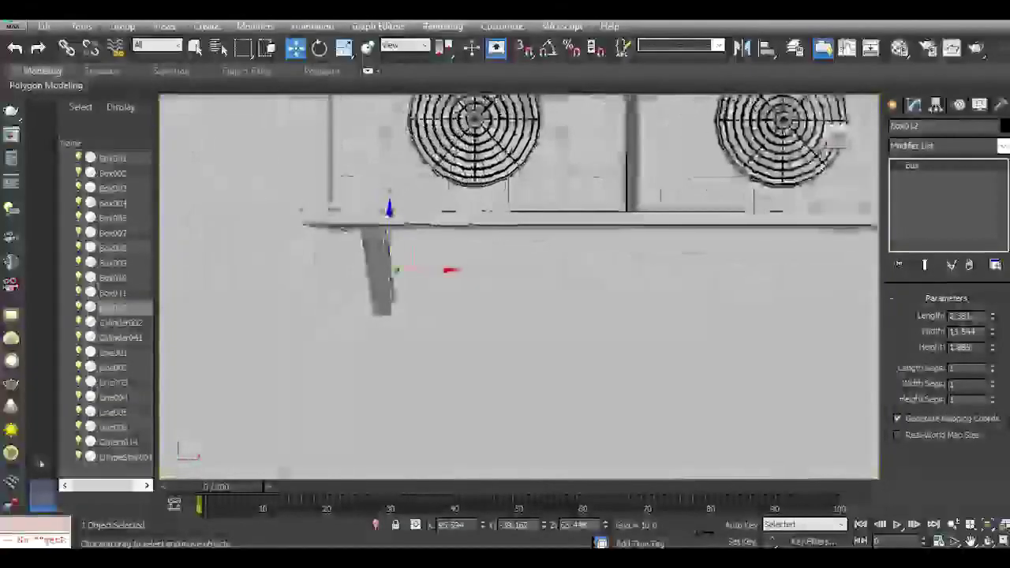
{"action": "left_click_drag", "start_coordinate": [994, 351], "coordinate": [992, 355]}
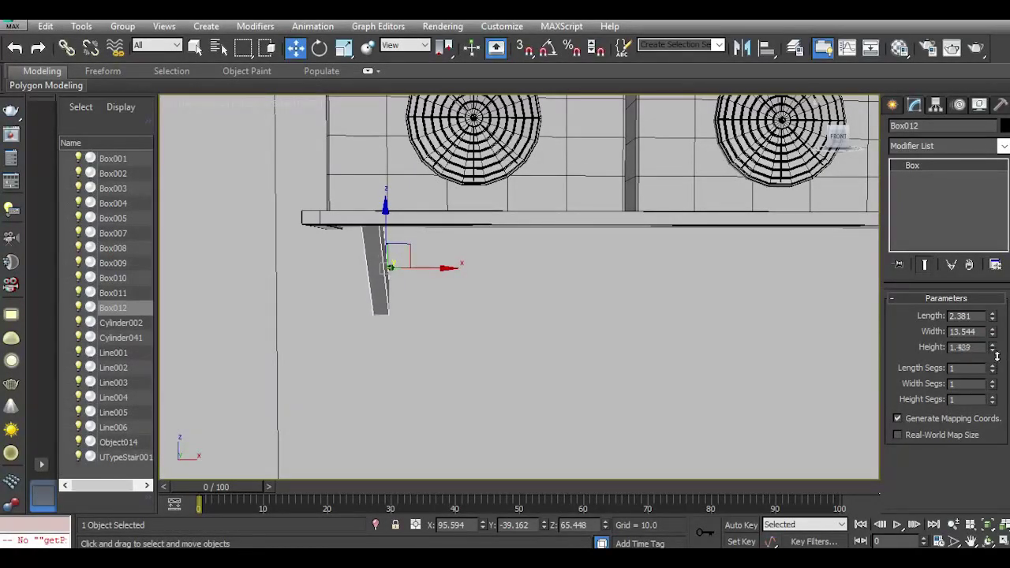
{"action": "right_click", "coordinate": [970, 205]}
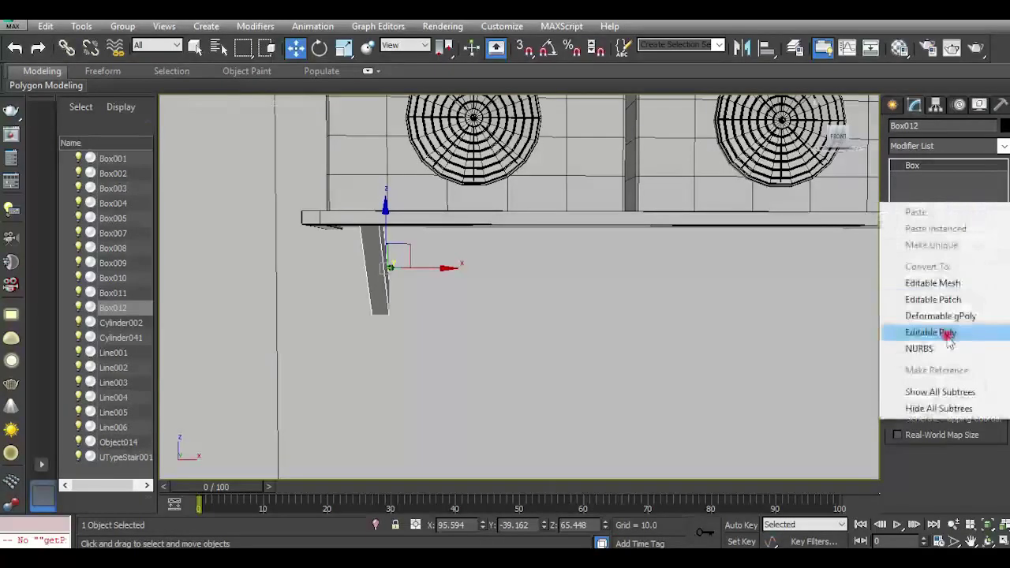
{"action": "left_click", "coordinate": [919, 332]}
{"action": "left_click_drag", "start_coordinate": [844, 136], "coordinate": [861, 123]}
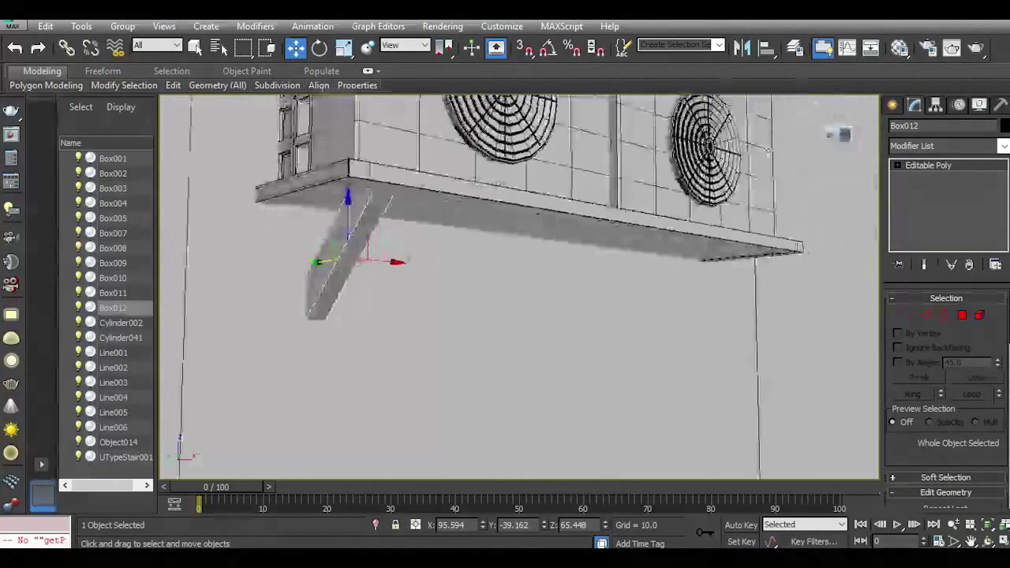
{"action": "scroll", "coordinate": [369, 249], "scroll_direction": "up", "scroll_amount": 5}
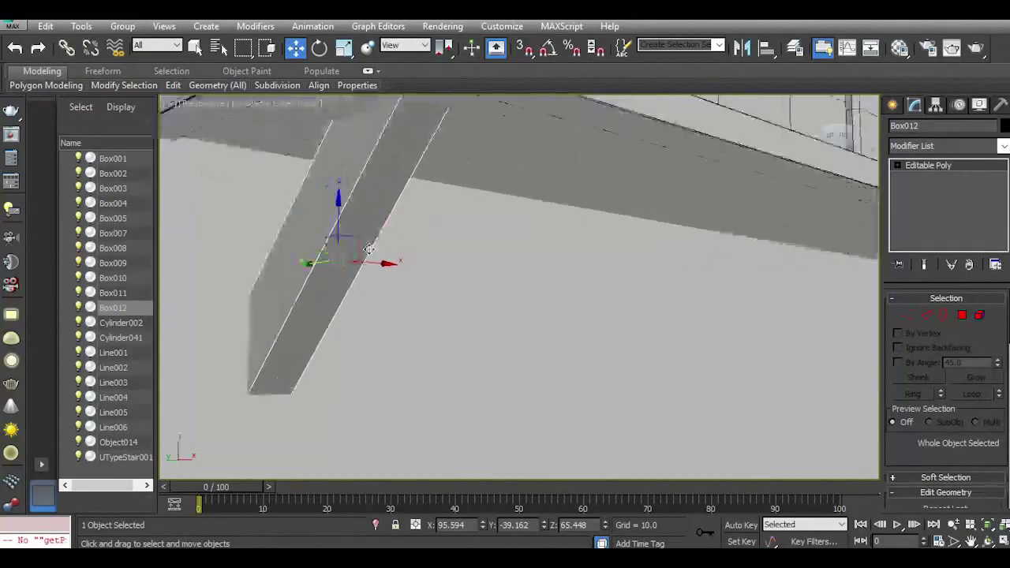
Select the ring of four long edges running along the support brace at edge level.
{"action": "left_click", "coordinate": [925, 316]}
{"action": "left_click", "coordinate": [332, 230]}
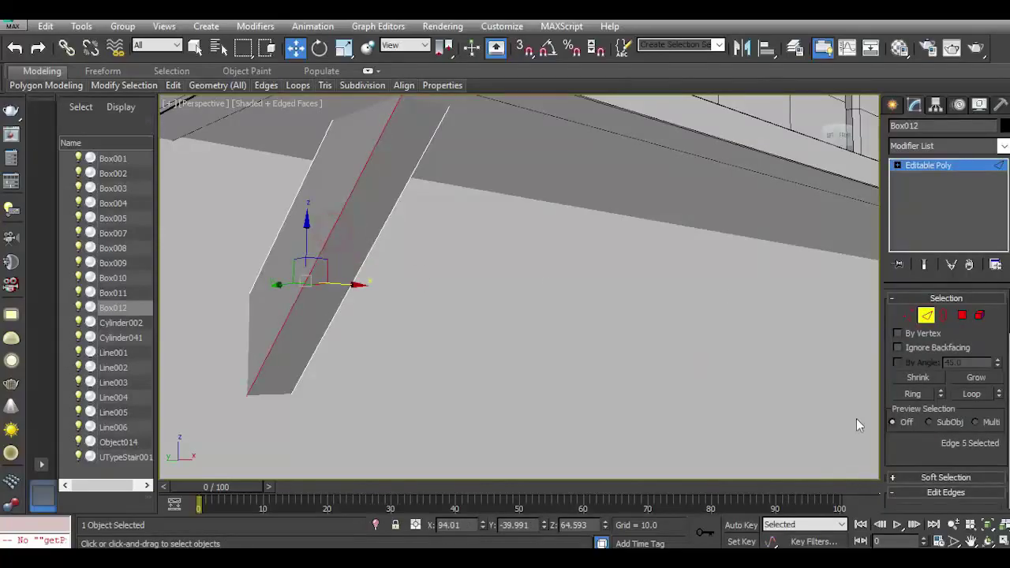
{"action": "left_click", "coordinate": [908, 395]}
Connect the brace's four long edges with 2 segments, setting the pinch to 49 and sliding the new loops along the brace.
{"action": "scroll", "coordinate": [978, 425], "scroll_direction": "down", "scroll_amount": 5}
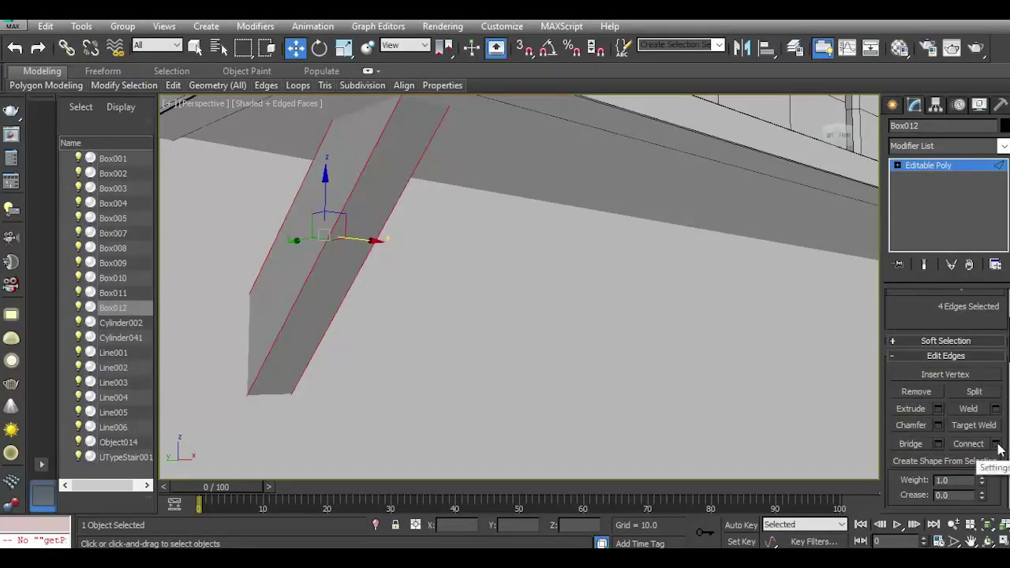
{"action": "left_click", "coordinate": [997, 445]}
{"action": "left_click", "coordinate": [530, 292]}
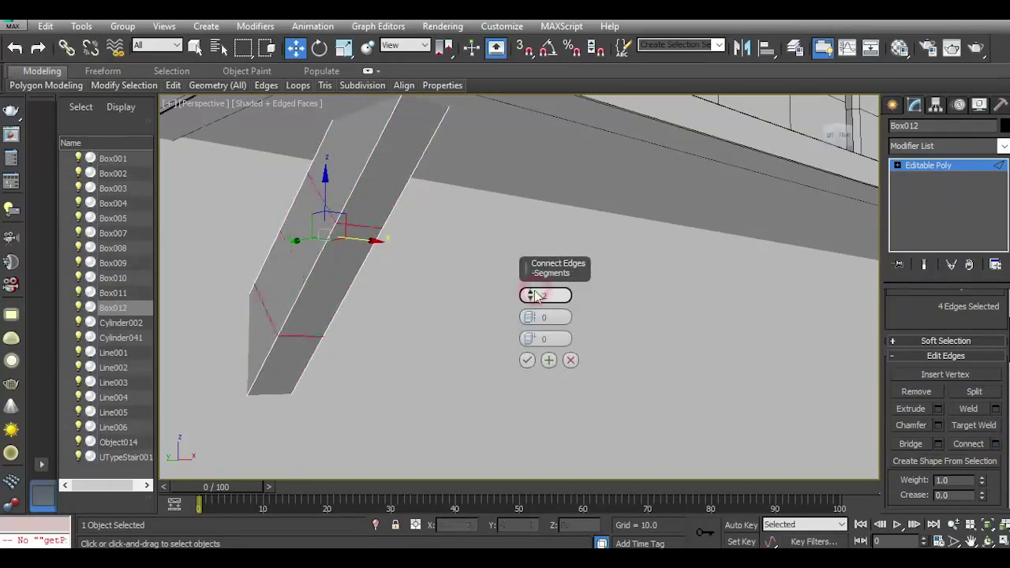
{"action": "left_click_drag", "start_coordinate": [528, 317], "coordinate": [523, 171]}
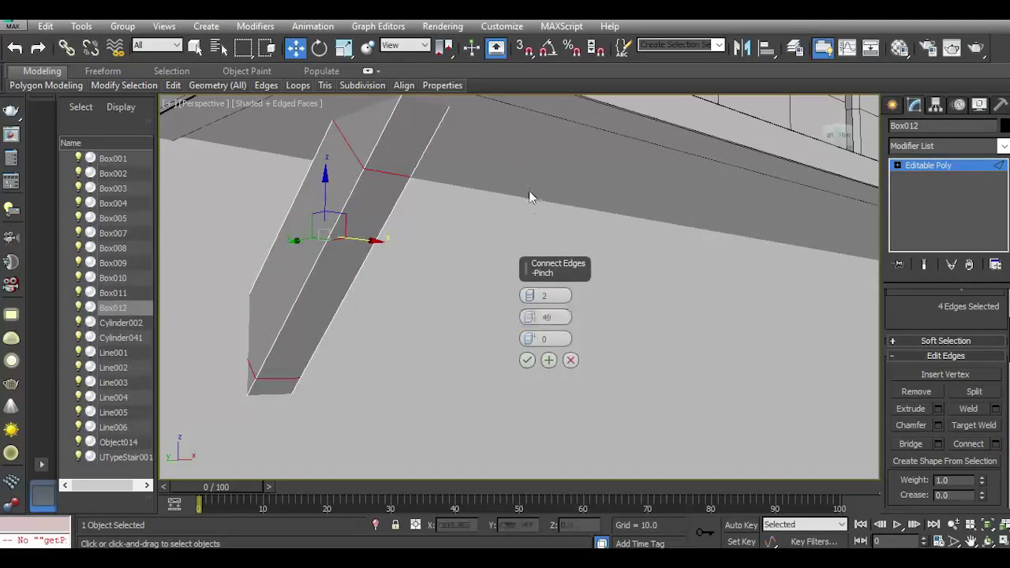
{"action": "left_click_drag", "start_coordinate": [537, 339], "coordinate": [534, 300]}
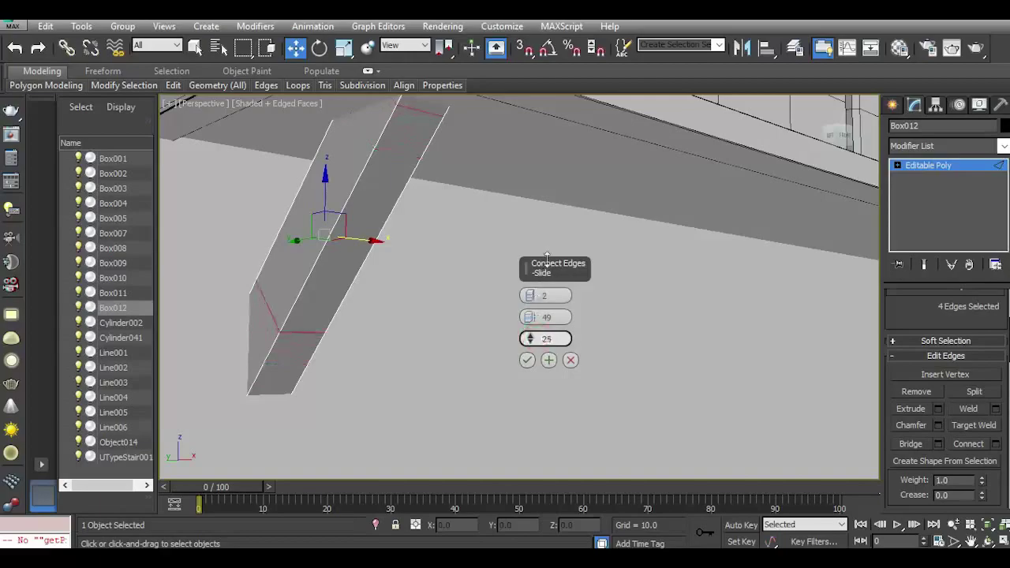
{"action": "left_click", "coordinate": [528, 361]}
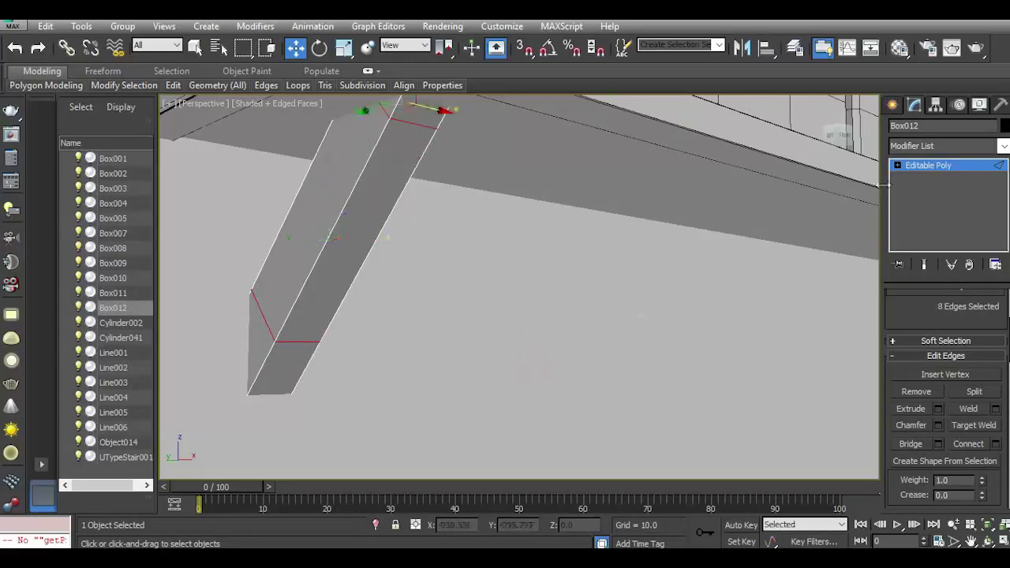
Inset the long middle polygon on the brace's outer face, leaving a narrow border around it.
{"action": "left_click", "coordinate": [897, 166]}
{"action": "left_click", "coordinate": [925, 201]}
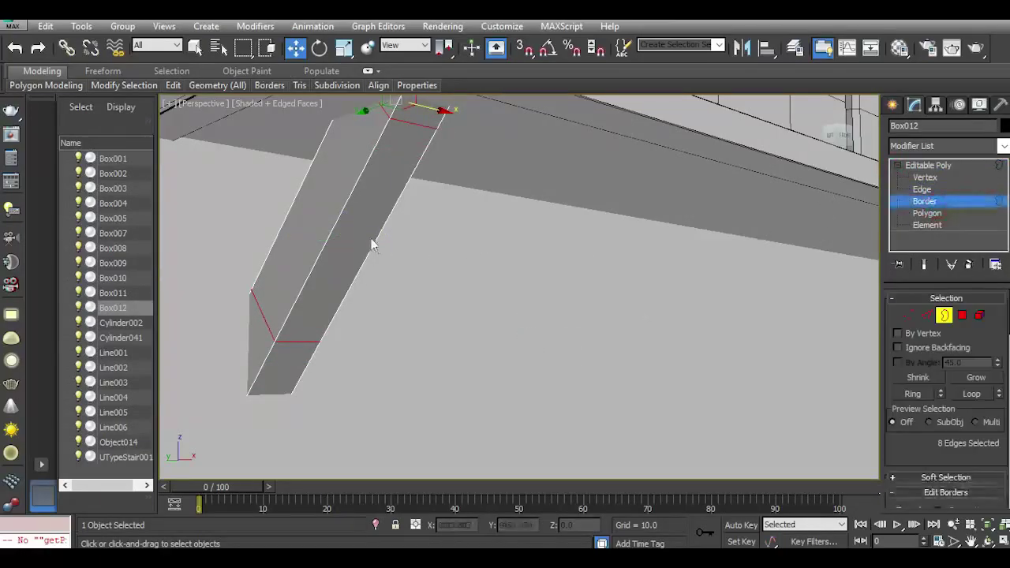
{"action": "left_click", "coordinate": [961, 315]}
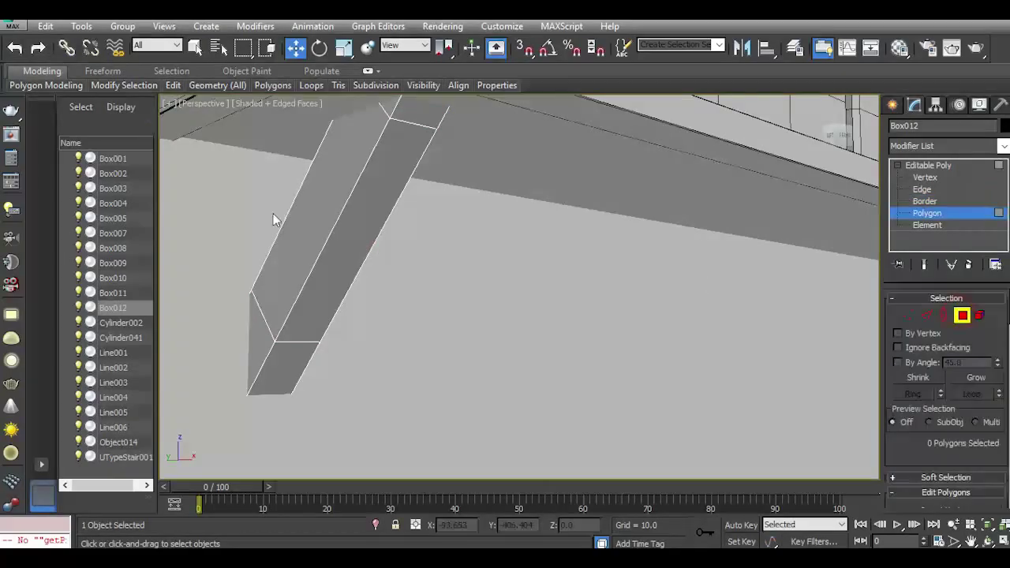
{"action": "left_click", "coordinate": [337, 239]}
{"action": "scroll", "coordinate": [904, 443], "scroll_direction": "down", "scroll_amount": 3}
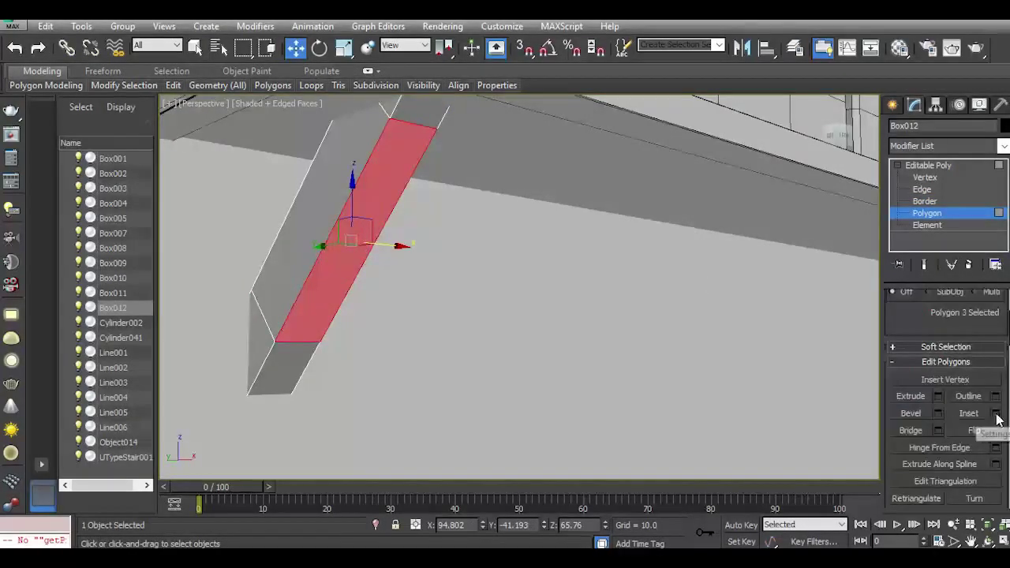
{"action": "left_click", "coordinate": [996, 416]}
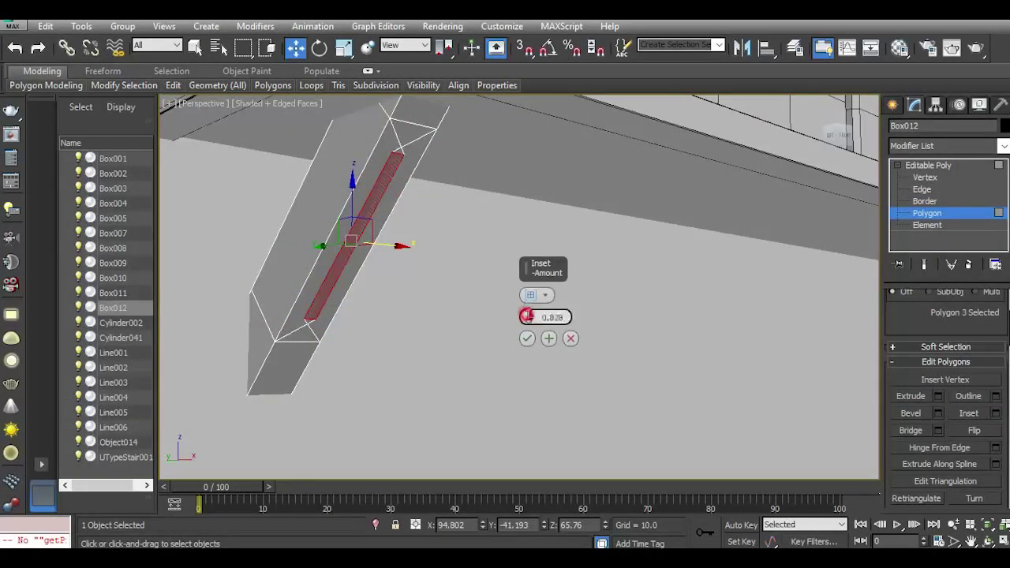
{"action": "left_click_drag", "start_coordinate": [527, 315], "coordinate": [527, 318]}
{"action": "left_click", "coordinate": [530, 339]}
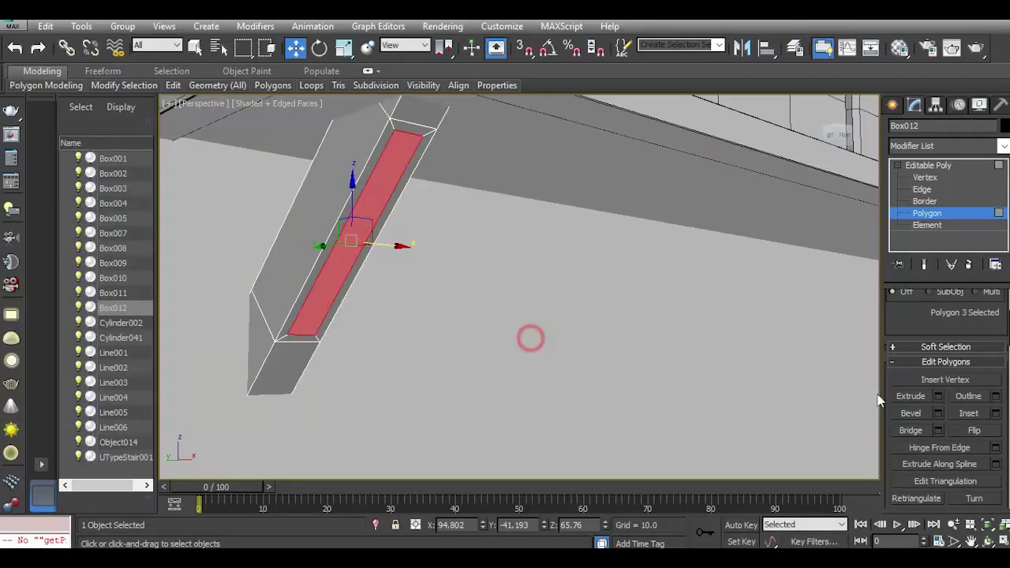
Try a 0.7 extrusion of the brace's inset face, and undo the inset along with its polygon selection and connecting edges.
{"action": "left_click", "coordinate": [938, 397]}
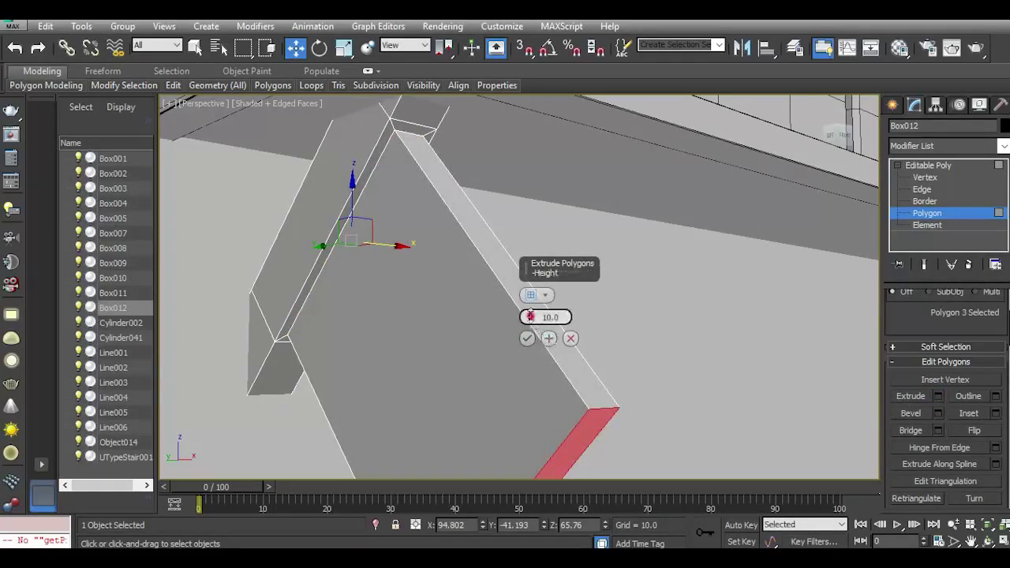
{"action": "left_click_drag", "start_coordinate": [529, 317], "coordinate": [532, 351]}
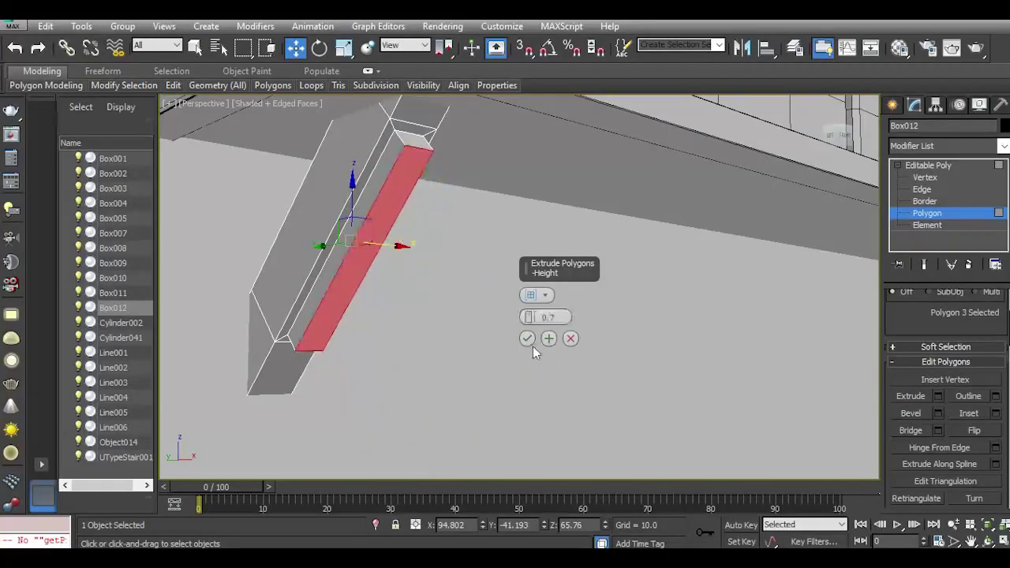
{"action": "left_click", "coordinate": [573, 338]}
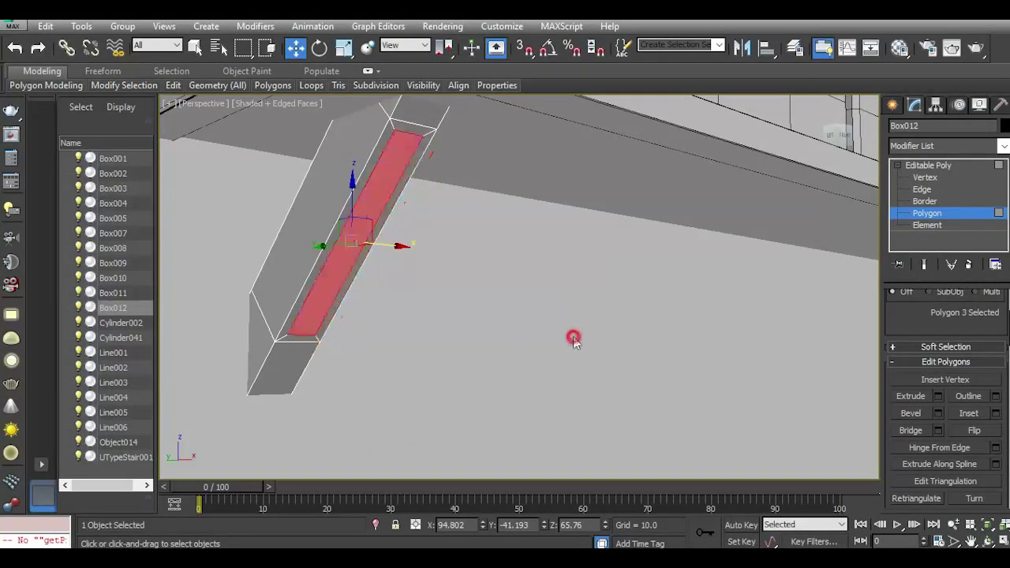
{"action": "left_click", "coordinate": [13, 49]}
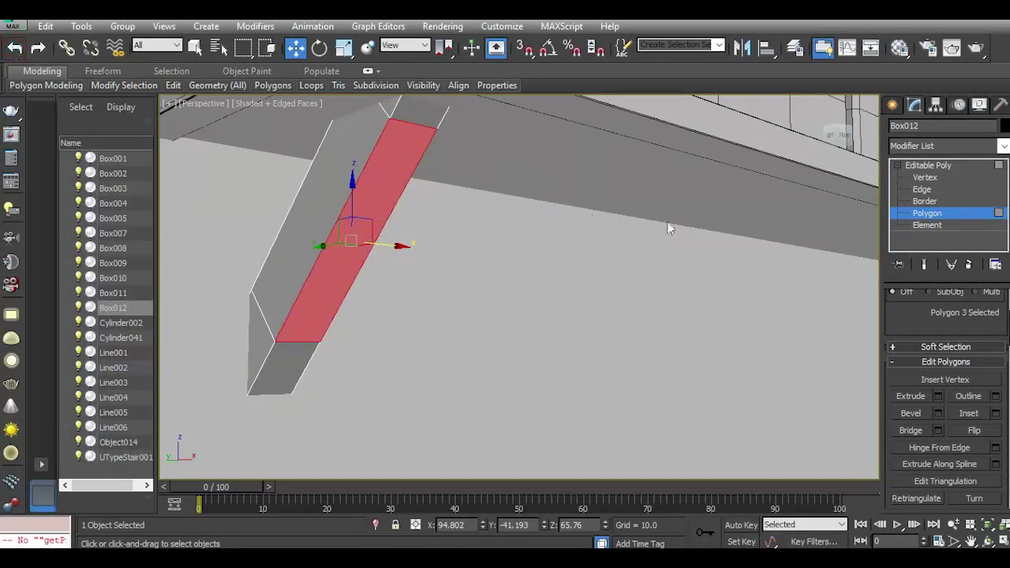
{"action": "left_click", "coordinate": [14, 49]}
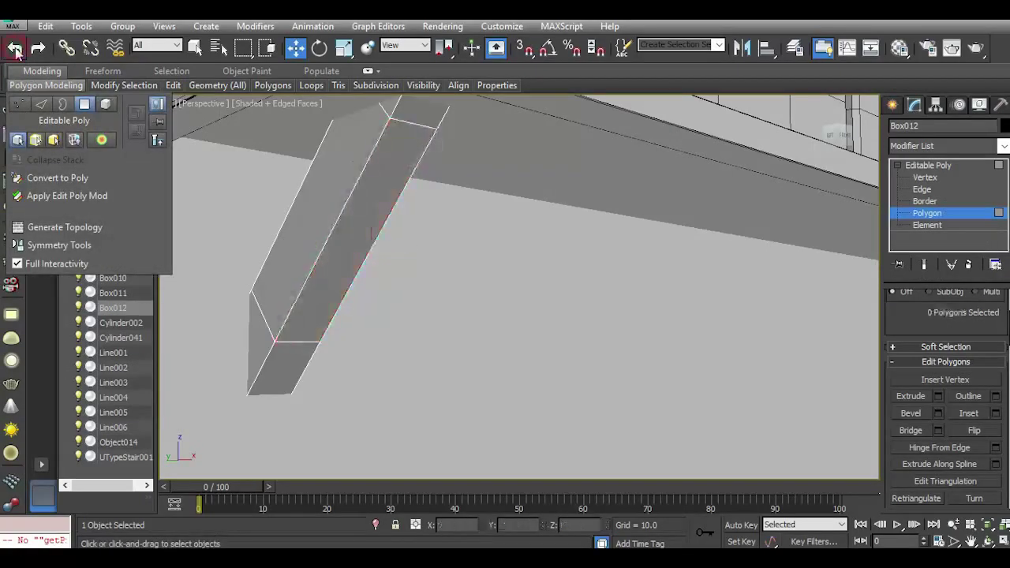
Chamfer the brace's four long edges by about 0.23 and return to whole-object level.
{"action": "left_click", "coordinate": [921, 190]}
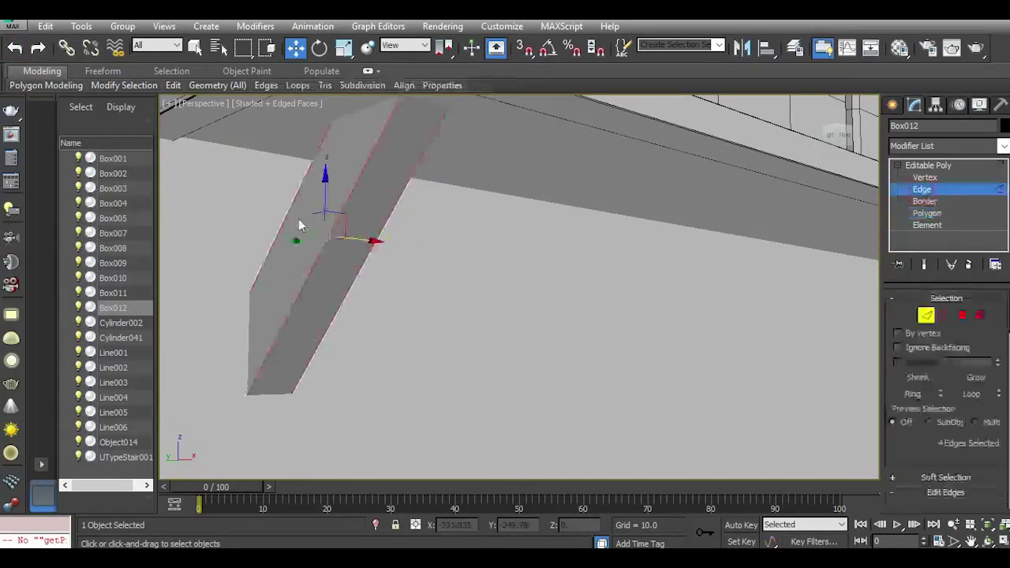
{"action": "scroll", "coordinate": [934, 438], "scroll_direction": "down", "scroll_amount": 5}
{"action": "left_click", "coordinate": [938, 442]}
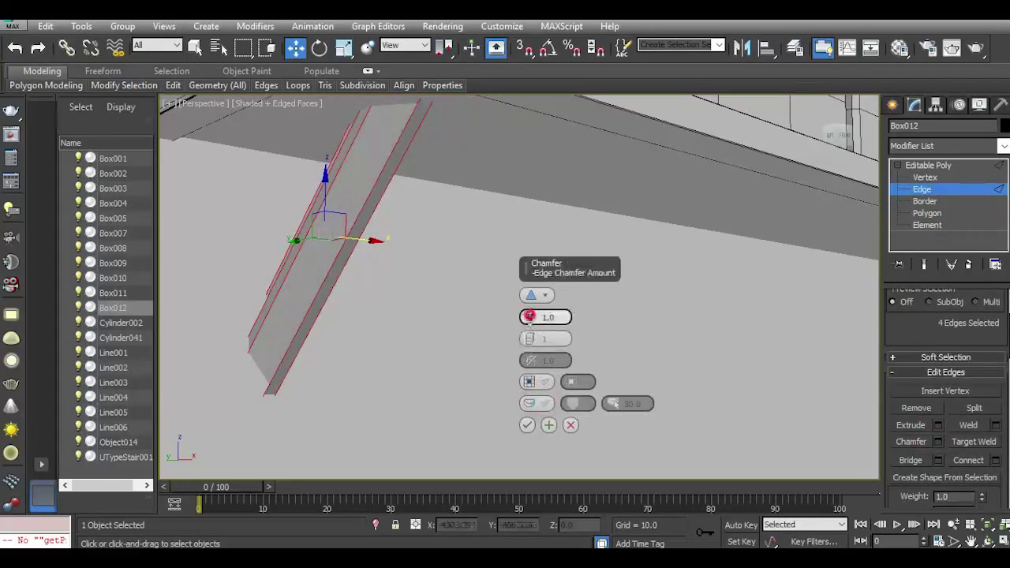
{"action": "right_click", "coordinate": [530, 318]}
{"action": "left_click", "coordinate": [530, 317]}
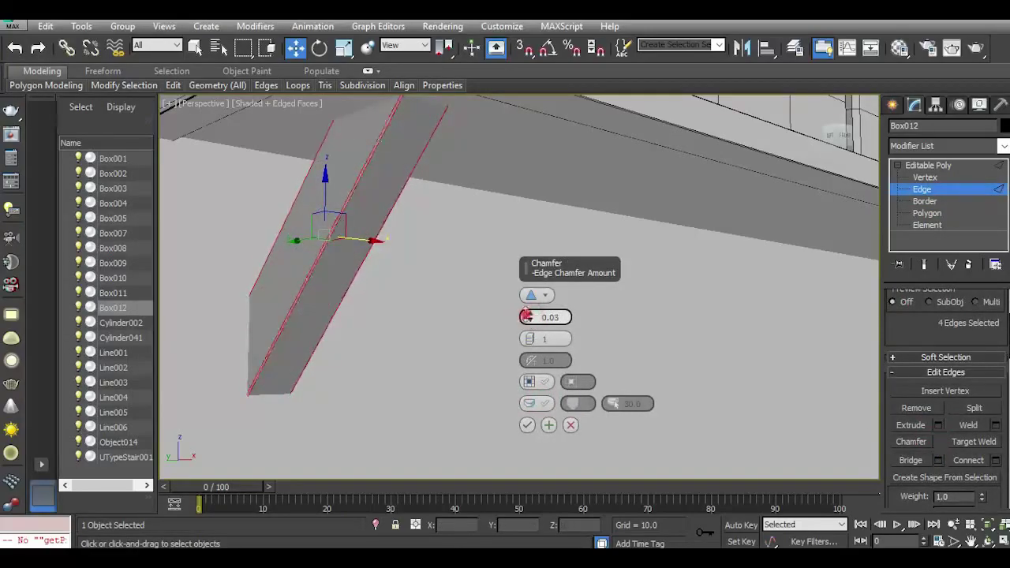
{"action": "left_click_drag", "start_coordinate": [529, 316], "coordinate": [525, 314]}
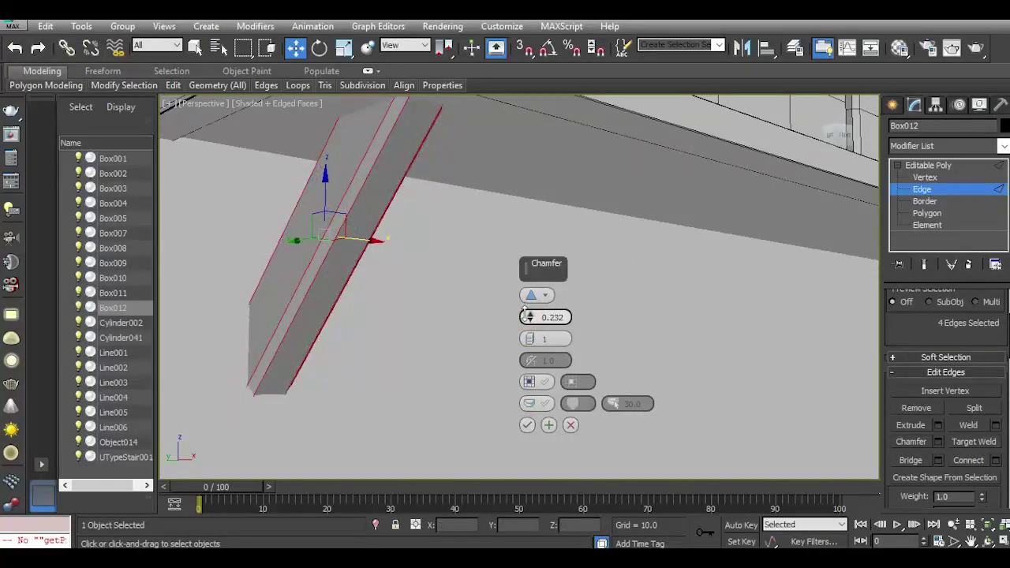
{"action": "left_click", "coordinate": [529, 425]}
{"action": "scroll", "coordinate": [469, 293], "scroll_direction": "down", "scroll_amount": 8}
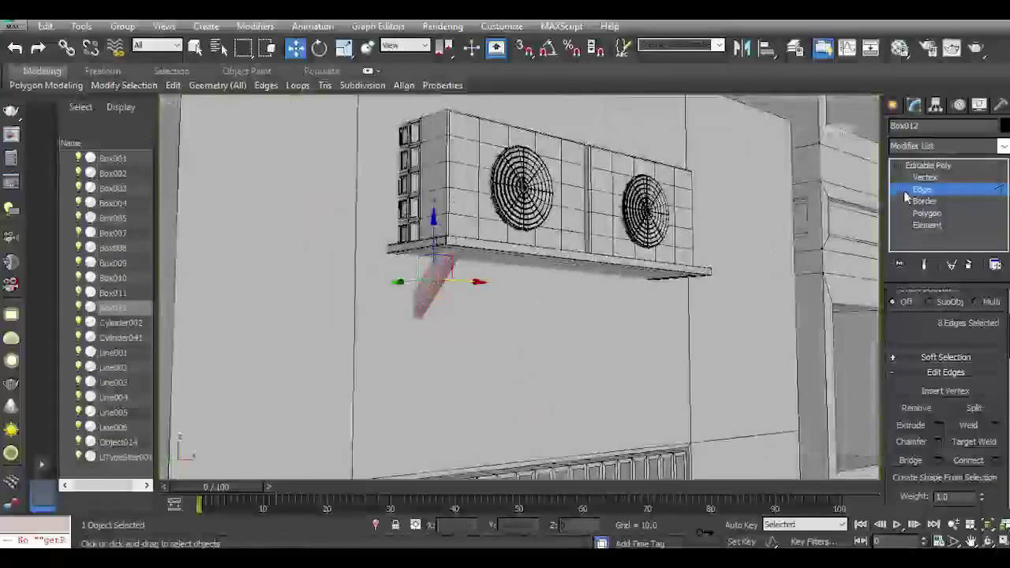
{"action": "left_click", "coordinate": [915, 167]}
Copy the brace to the slab's other end and its middle, placing the middle copy at X 117.601, and deselect it.
{"action": "left_click_drag", "start_coordinate": [829, 142], "coordinate": [828, 148]}
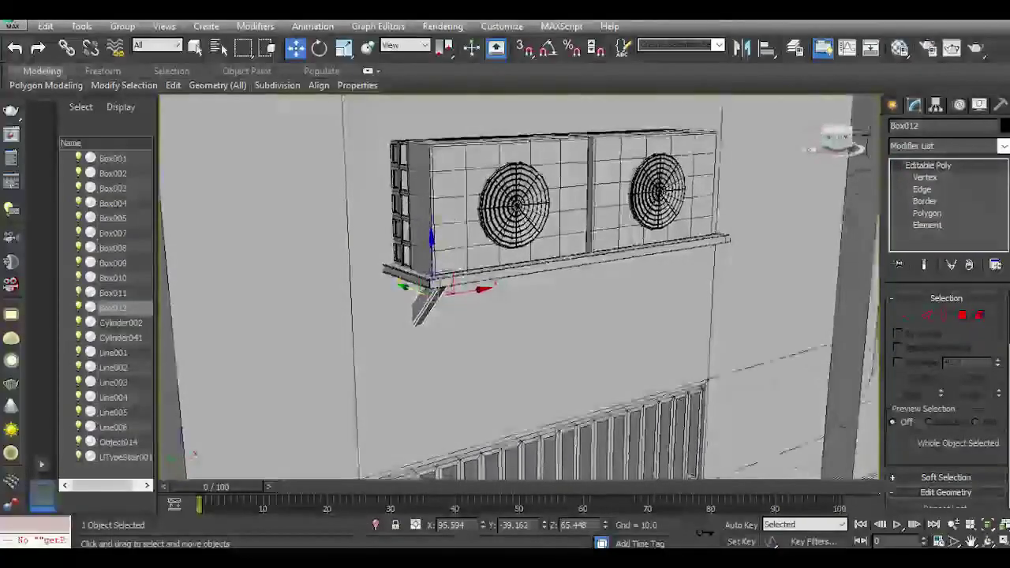
{"action": "mouse_move", "coordinate": [468, 293]}
{"action": "left_mouse_down", "text": "shift"}
{"action": "mouse_move", "coordinate": [721, 292]}
{"action": "mouse_move", "coordinate": [709, 297]}
{"action": "left_mouse_up", "text": "shift"}
{"action": "left_click", "coordinate": [524, 347]}
{"action": "left_click", "coordinate": [523, 348]}
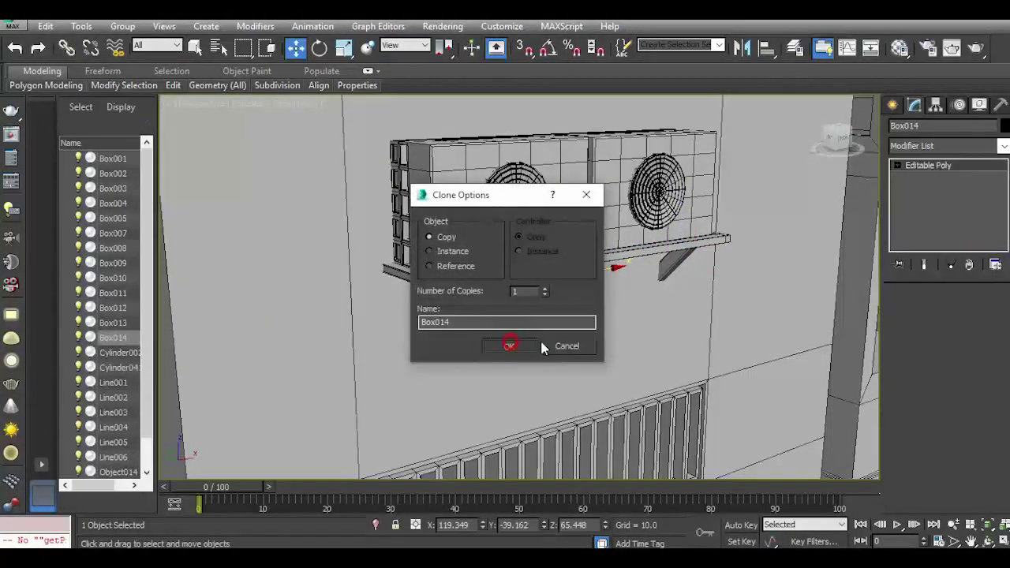
{"action": "left_click", "coordinate": [513, 343]}
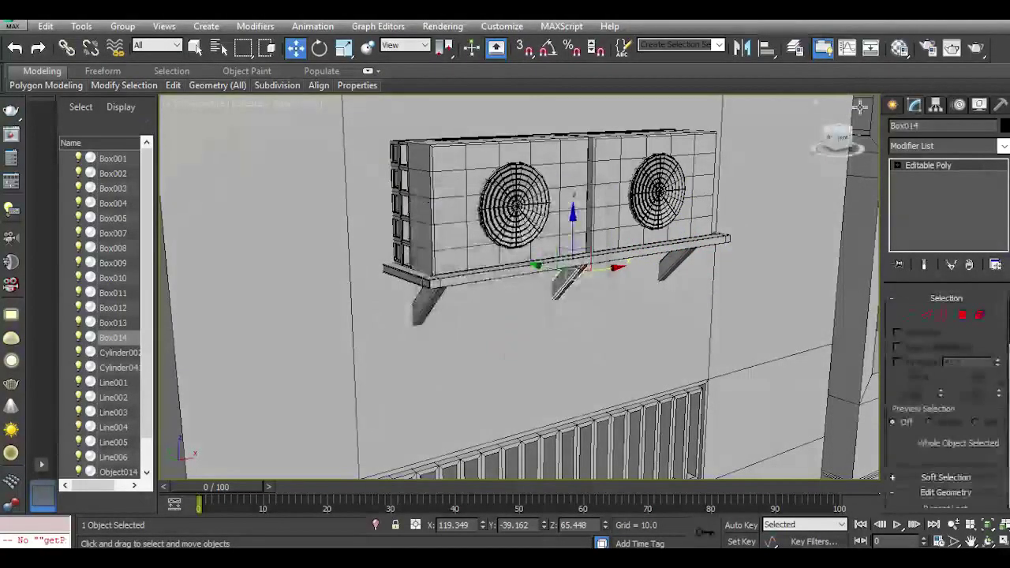
{"action": "left_click", "coordinate": [838, 137]}
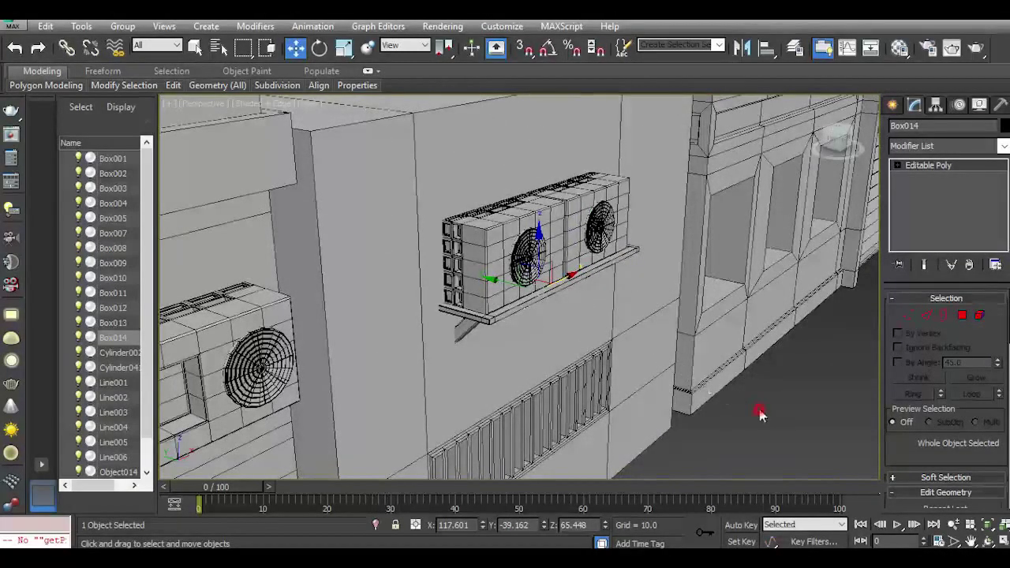
{"action": "left_click", "coordinate": [759, 414]}
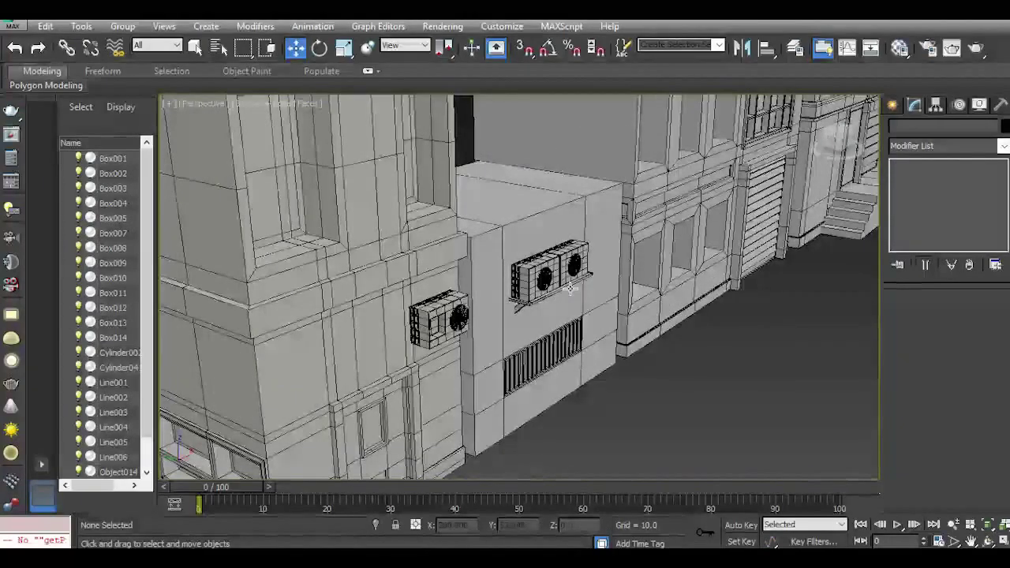
Draw an L-shaped line with grid snapping beside the building in the Front view, about 30 units down and 30 units across.
{"action": "key", "text": "f"}
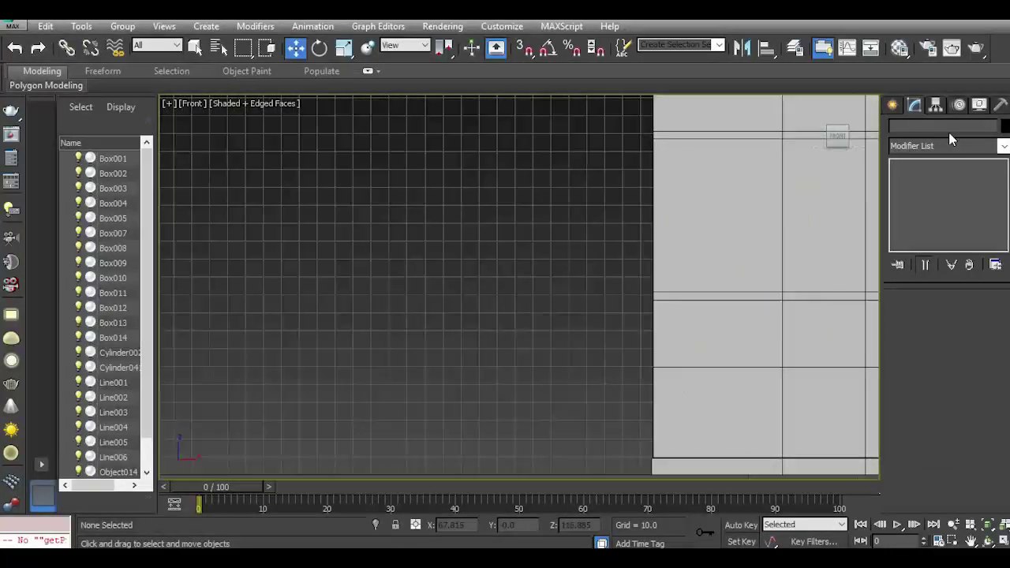
{"action": "left_click", "coordinate": [892, 105]}
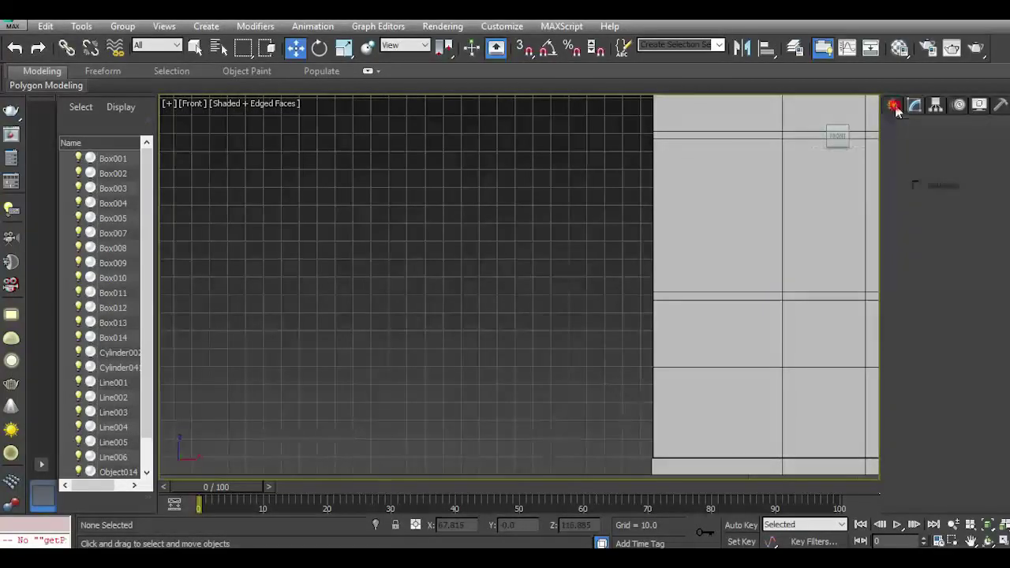
{"action": "left_click", "coordinate": [915, 129]}
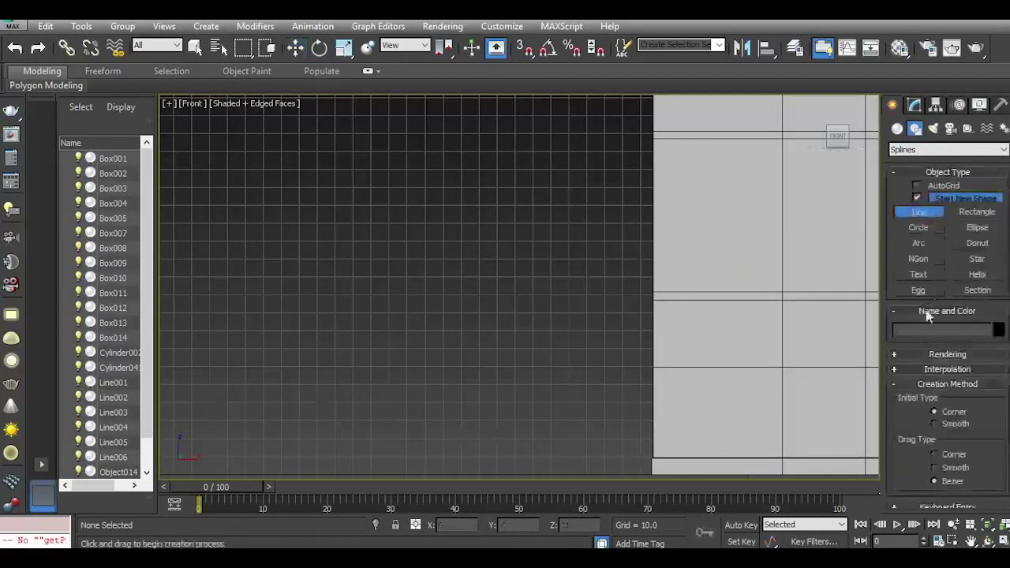
{"action": "left_click", "coordinate": [929, 354]}
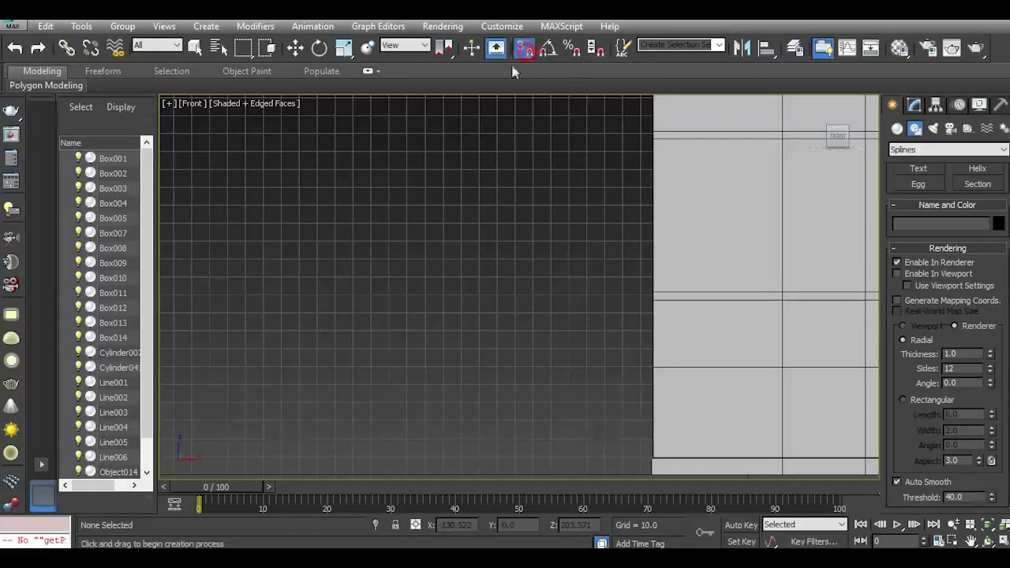
{"action": "left_click", "coordinate": [405, 242]}
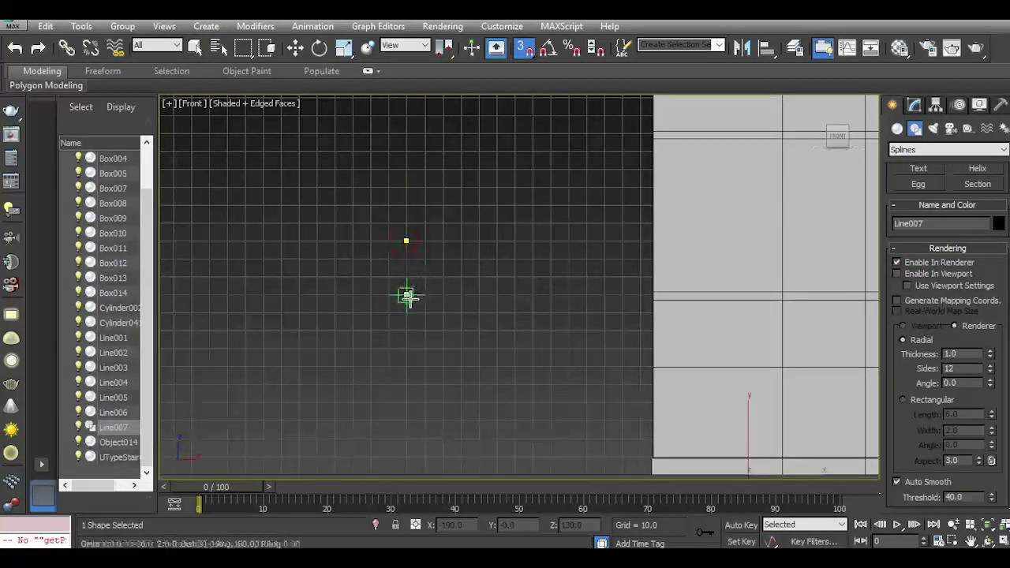
{"action": "left_click", "coordinate": [406, 294]}
{"action": "scroll", "coordinate": [443, 296], "scroll_direction": "up", "scroll_amount": 2}
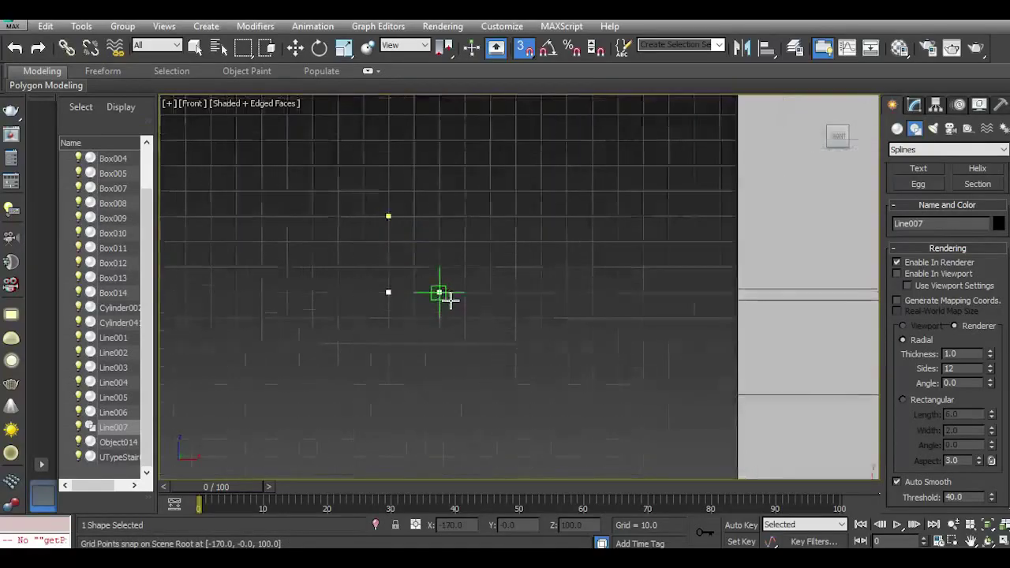
{"action": "left_click", "coordinate": [464, 292]}
{"action": "right_click", "coordinate": [544, 274]}
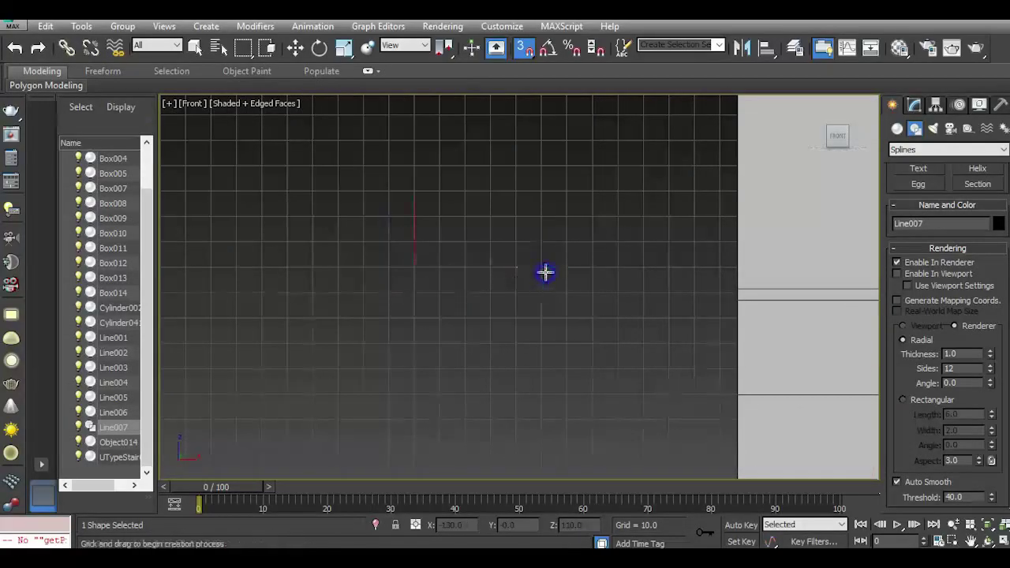
{"action": "left_click", "coordinate": [521, 53]}
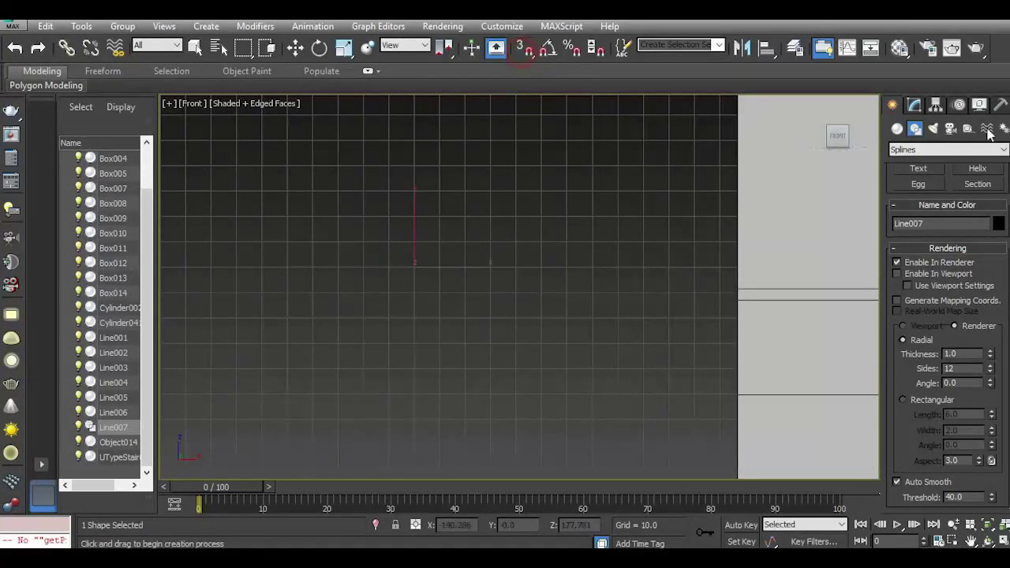
{"action": "left_click", "coordinate": [911, 106]}
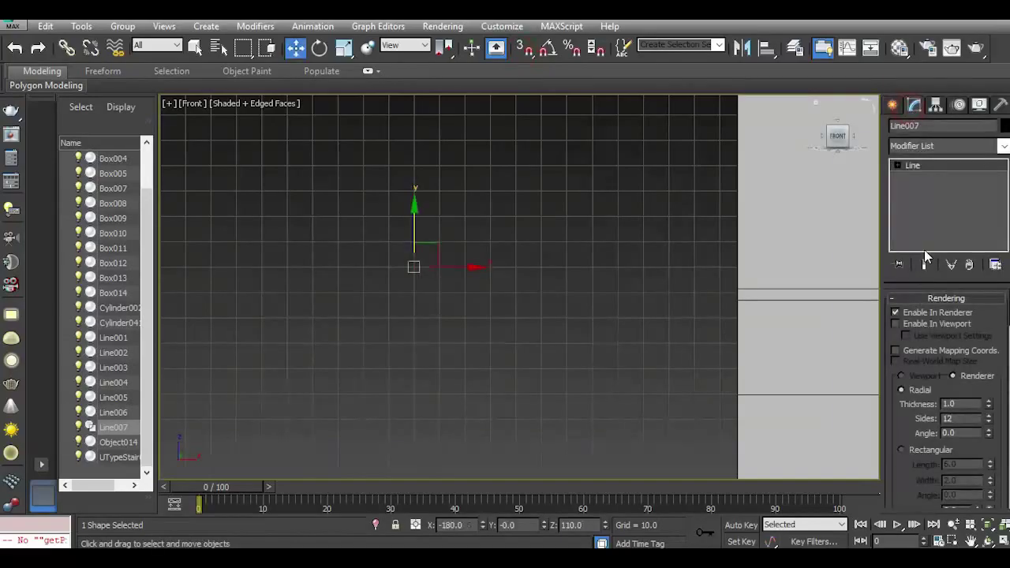
Show the L-shaped line's thickness in the viewport and fillet its corner vertex by about 20 units.
{"action": "left_click", "coordinate": [900, 324]}
{"action": "scroll", "coordinate": [394, 284], "scroll_direction": "up", "scroll_amount": 4}
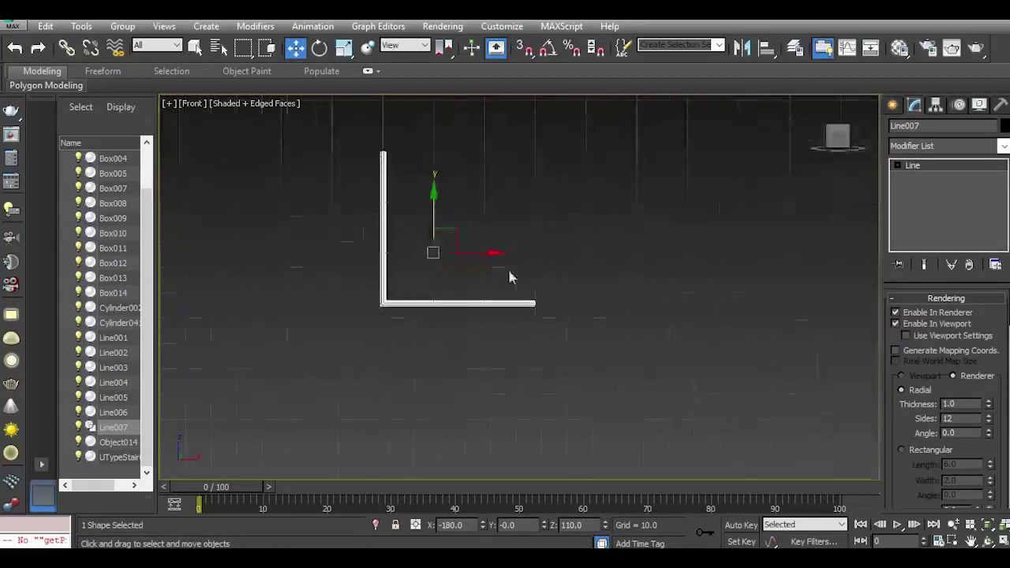
{"action": "left_click", "coordinate": [922, 177]}
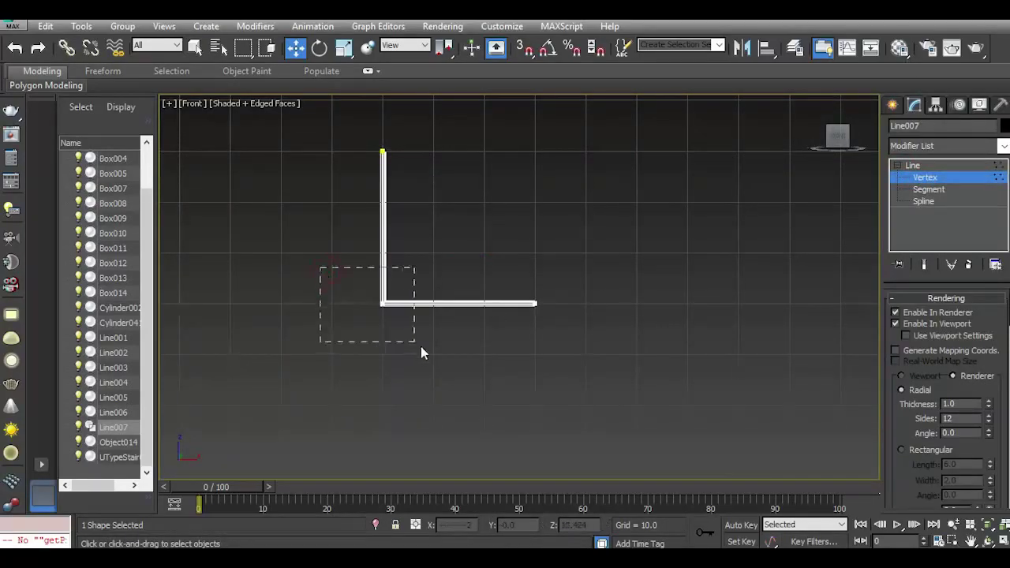
{"action": "left_click_drag", "start_coordinate": [420, 347], "coordinate": [420, 347]}
{"action": "left_click_drag", "start_coordinate": [1007, 304], "coordinate": [986, 377]}
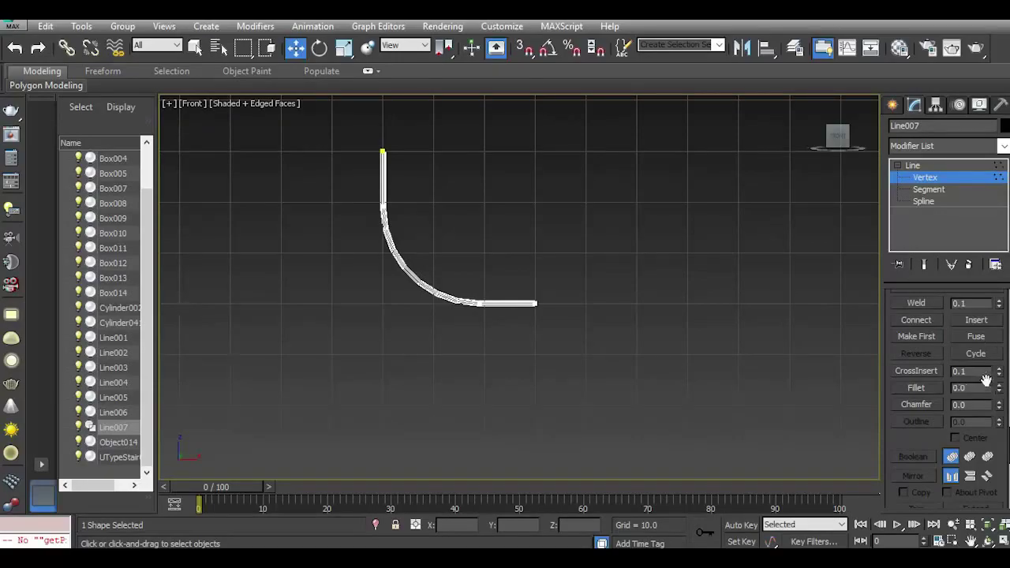
{"action": "scroll", "coordinate": [975, 320], "scroll_direction": "up", "scroll_amount": 12}
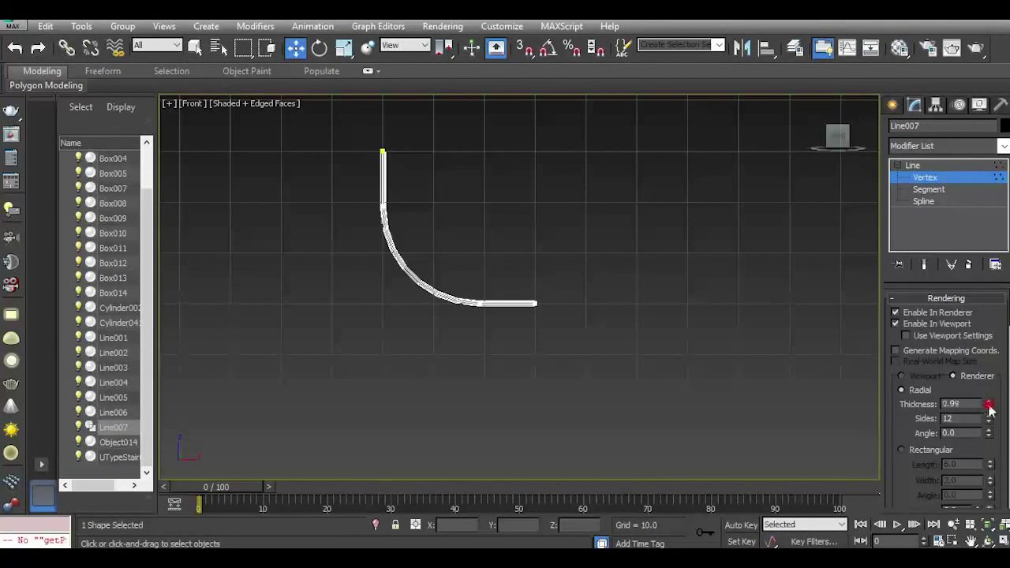
Set the line's radial thickness to 13.537, assign it the 01 - Default material and return to whole-object level.
{"action": "left_click_drag", "start_coordinate": [989, 407], "coordinate": [956, 282]}
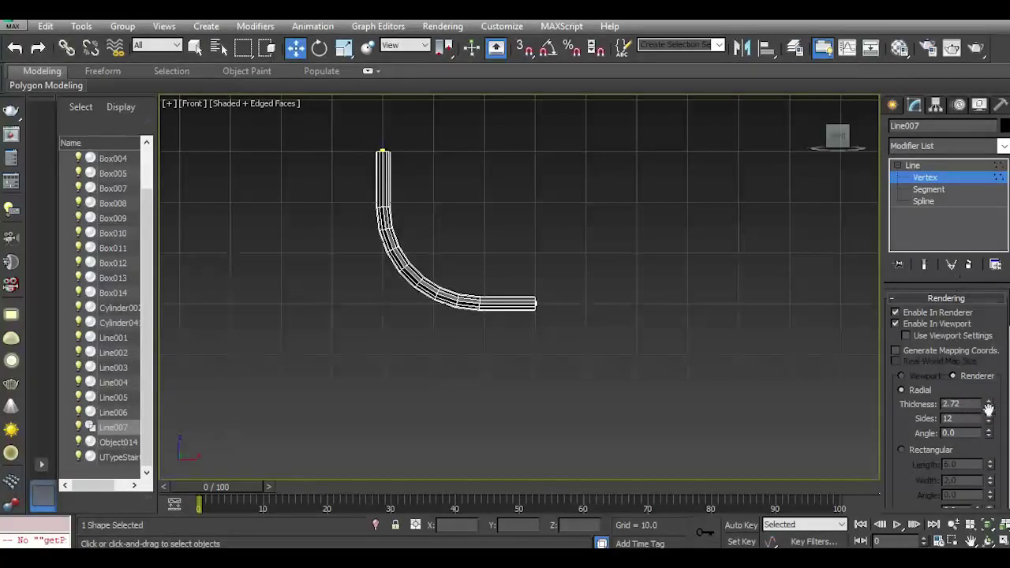
{"action": "left_click_drag", "start_coordinate": [991, 408], "coordinate": [985, 363]}
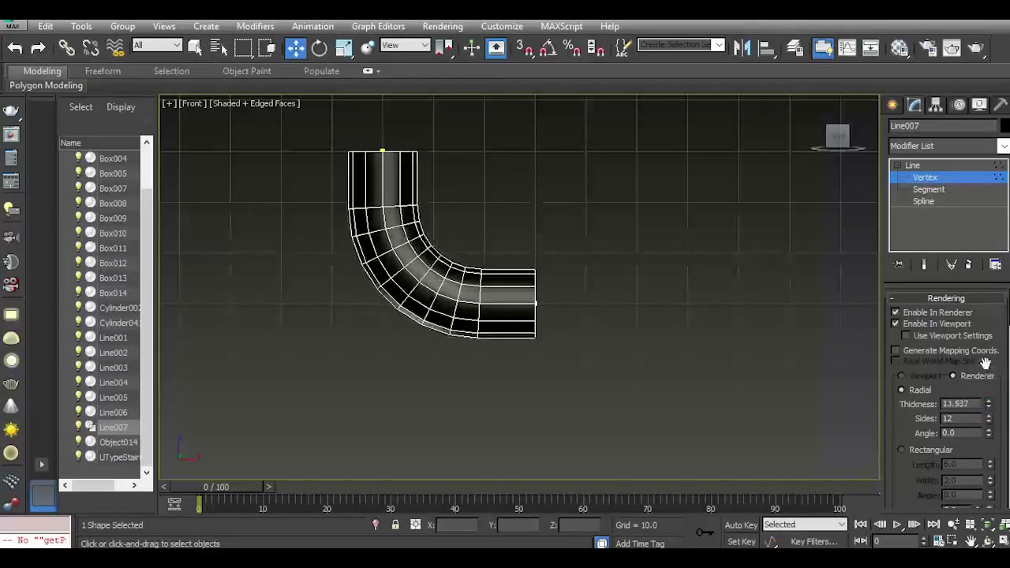
{"action": "left_click", "coordinate": [899, 49]}
{"action": "left_click", "coordinate": [75, 256]}
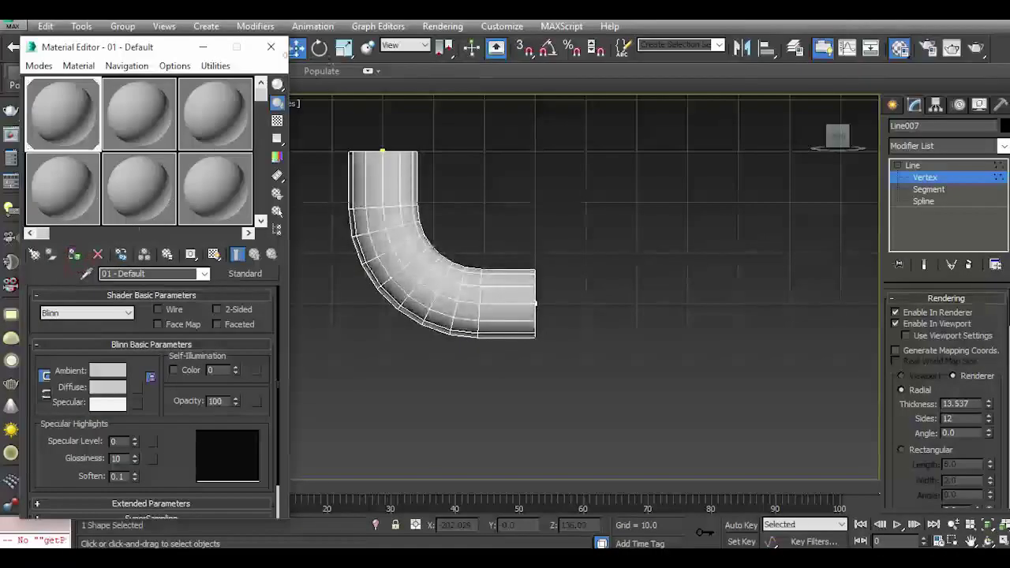
{"action": "left_click", "coordinate": [272, 49]}
{"action": "left_click", "coordinate": [940, 165]}
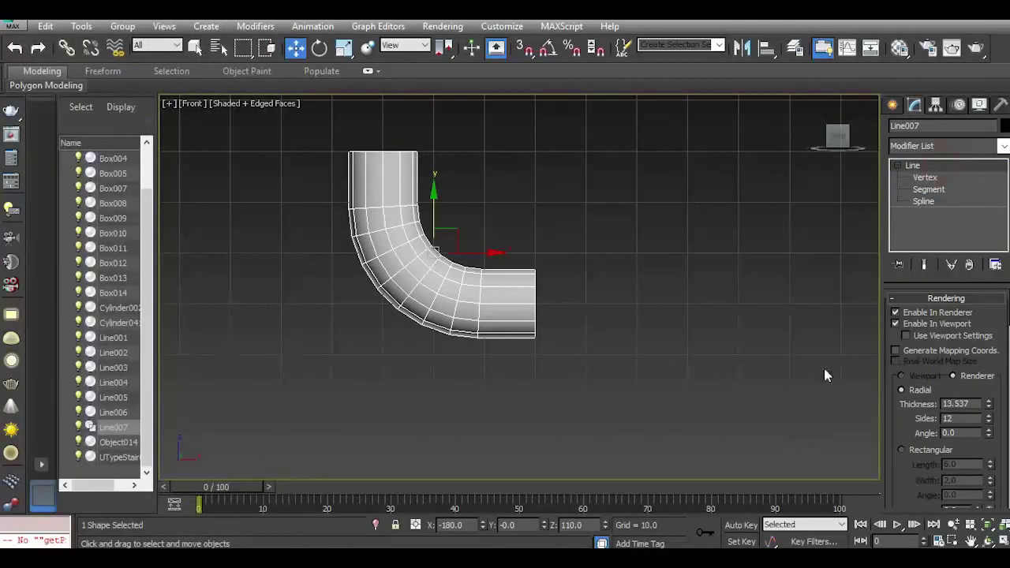
Move the pipe in Perspective to the front of the double fan unit, at X 102.654, Y -44.611, Z 66.941.
{"action": "key", "text": "p"}
{"action": "scroll", "coordinate": [653, 361], "scroll_direction": "down", "scroll_amount": 2}
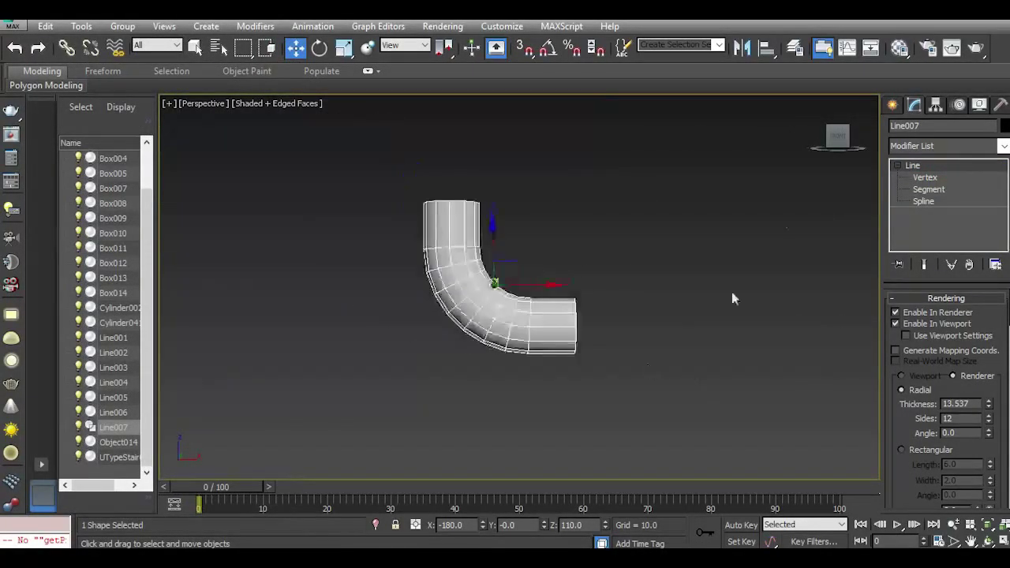
{"action": "left_click_drag", "start_coordinate": [836, 146], "coordinate": [856, 174]}
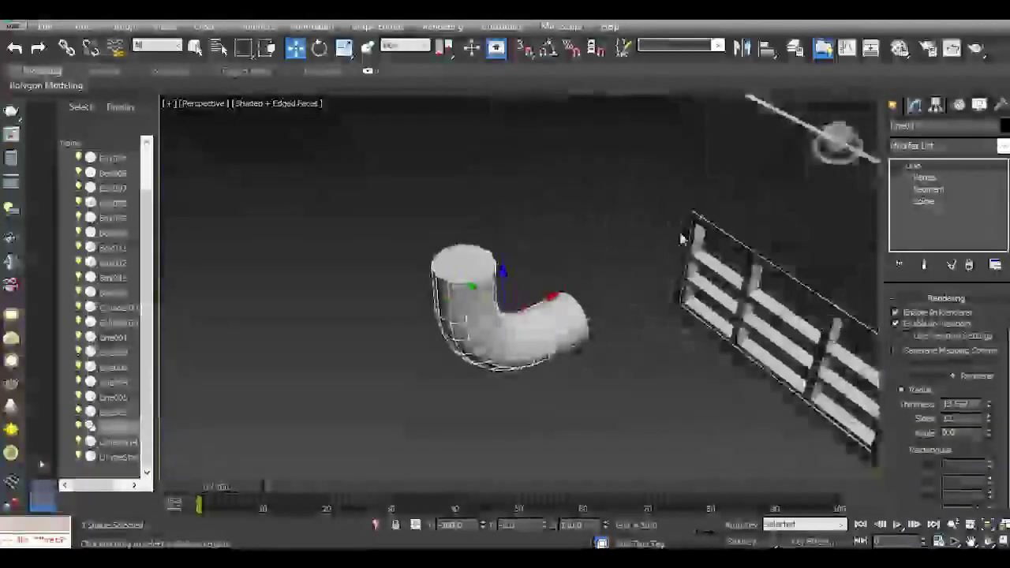
{"action": "left_click_drag", "start_coordinate": [550, 298], "coordinate": [852, 170]}
{"action": "middle_click_drag", "start_coordinate": [789, 250], "coordinate": [238, 286]}
{"action": "left_click_drag", "start_coordinate": [217, 258], "coordinate": [683, 101]}
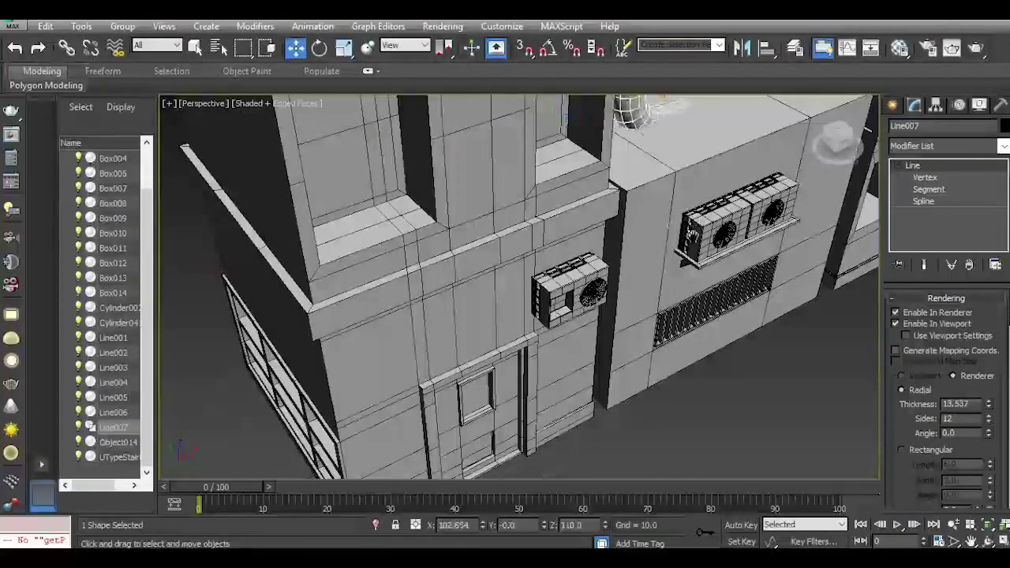
{"action": "middle_click_drag", "start_coordinate": [700, 227], "coordinate": [590, 322]}
{"action": "left_click_drag", "start_coordinate": [838, 142], "coordinate": [830, 101]}
{"action": "middle_click_drag", "start_coordinate": [650, 363], "coordinate": [681, 223]}
{"action": "left_click_drag", "start_coordinate": [533, 193], "coordinate": [649, 322]}
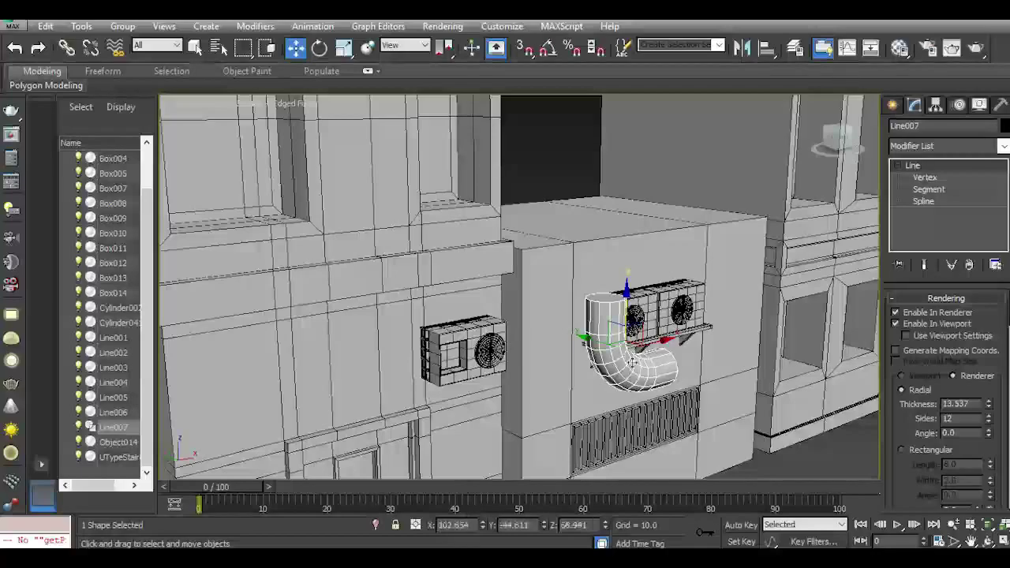
Rotate the pipe about Z with angle snapping so its bent end faces the wall, and move it to X 109.441, Z 54.107.
{"action": "scroll", "coordinate": [632, 360], "scroll_direction": "up", "scroll_amount": 5}
{"action": "middle_click_drag", "start_coordinate": [633, 349], "coordinate": [596, 243]}
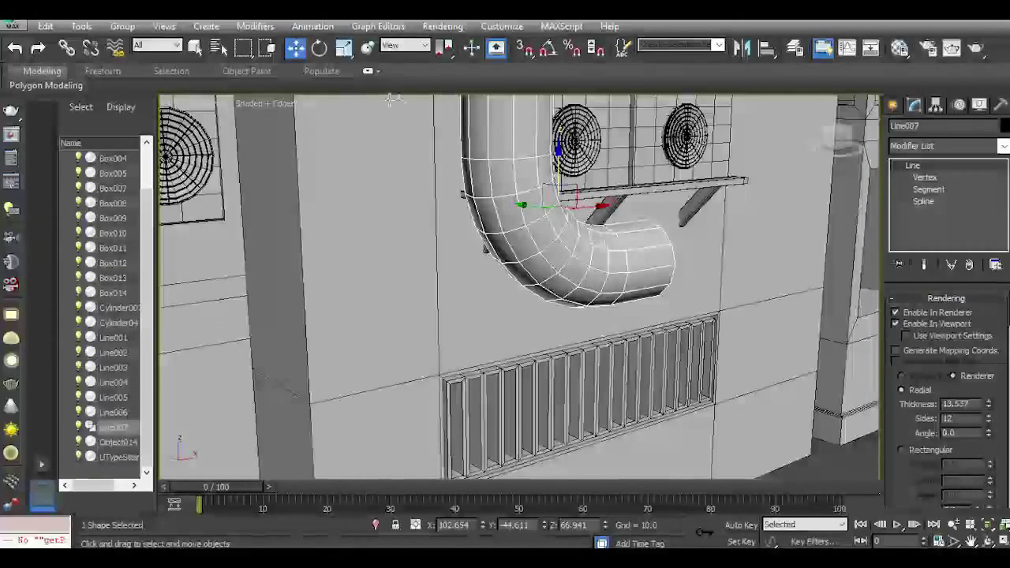
{"action": "left_click", "coordinate": [322, 52]}
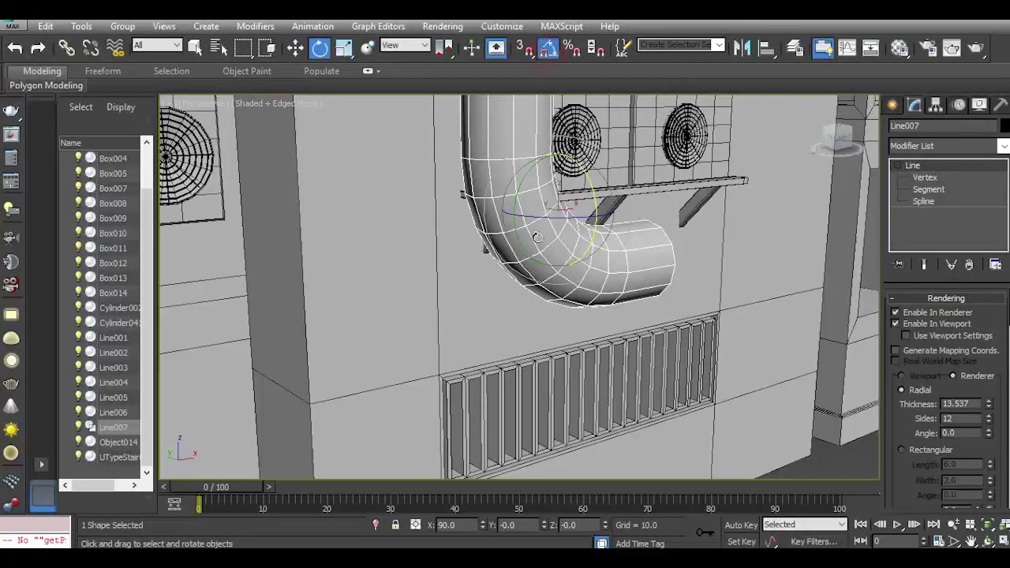
{"action": "left_click_drag", "start_coordinate": [539, 217], "coordinate": [561, 263]}
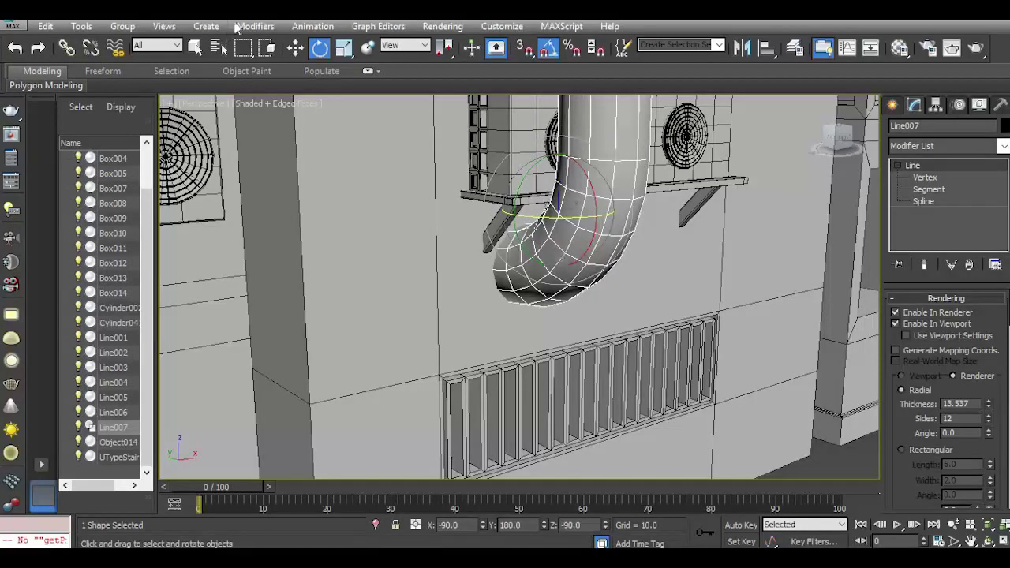
{"action": "left_click_drag", "start_coordinate": [601, 208], "coordinate": [615, 203]}
{"action": "left_click_drag", "start_coordinate": [589, 172], "coordinate": [603, 253]}
{"action": "left_click_drag", "start_coordinate": [843, 137], "coordinate": [813, 142]}
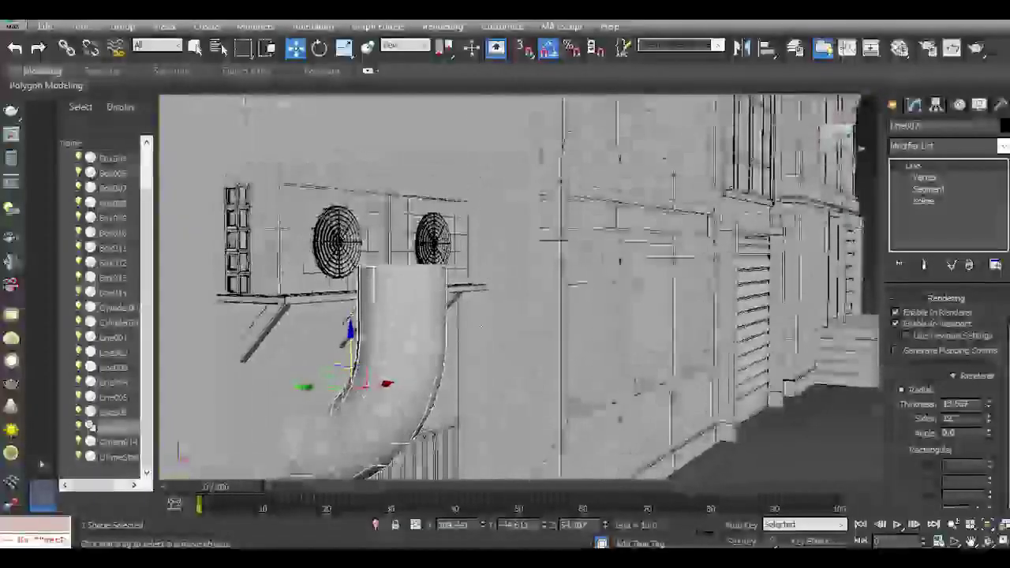
{"action": "middle_click_drag", "start_coordinate": [386, 388], "coordinate": [505, 267]}
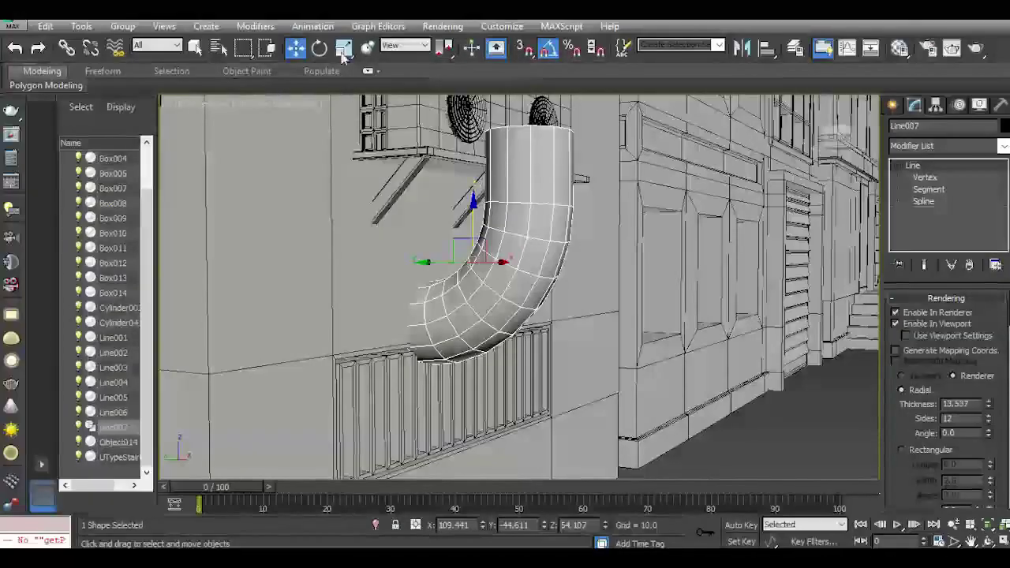
Scale the pipe down uniformly to about 43.18 percent.
{"action": "left_click", "coordinate": [343, 47]}
{"action": "left_click_drag", "start_coordinate": [479, 254], "coordinate": [477, 355]}
{"action": "scroll", "coordinate": [448, 251], "scroll_direction": "up", "scroll_amount": 3}
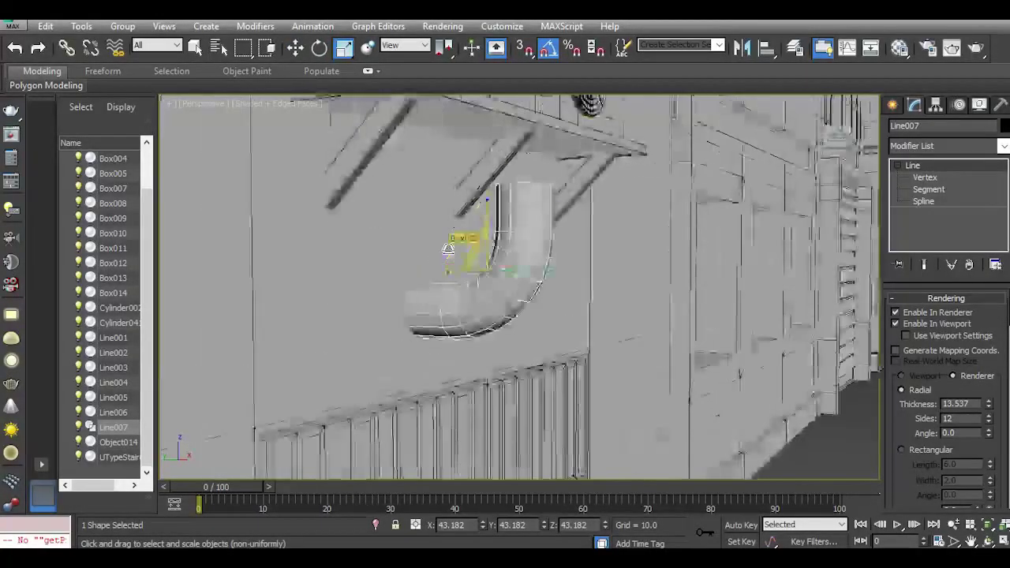
{"action": "middle_click_drag", "start_coordinate": [448, 247], "coordinate": [474, 306]}
Move the pipe up beneath the slab between the first two braces, at X 105.703, Y -39.464, Z 61.706.
{"action": "key", "text": "w"}
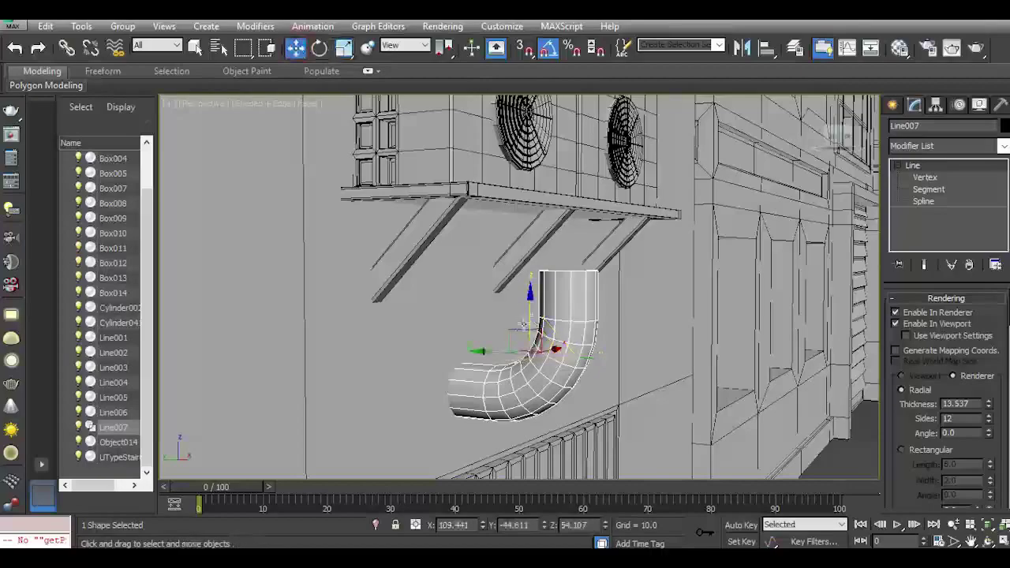
{"action": "left_click_drag", "start_coordinate": [499, 351], "coordinate": [484, 270]}
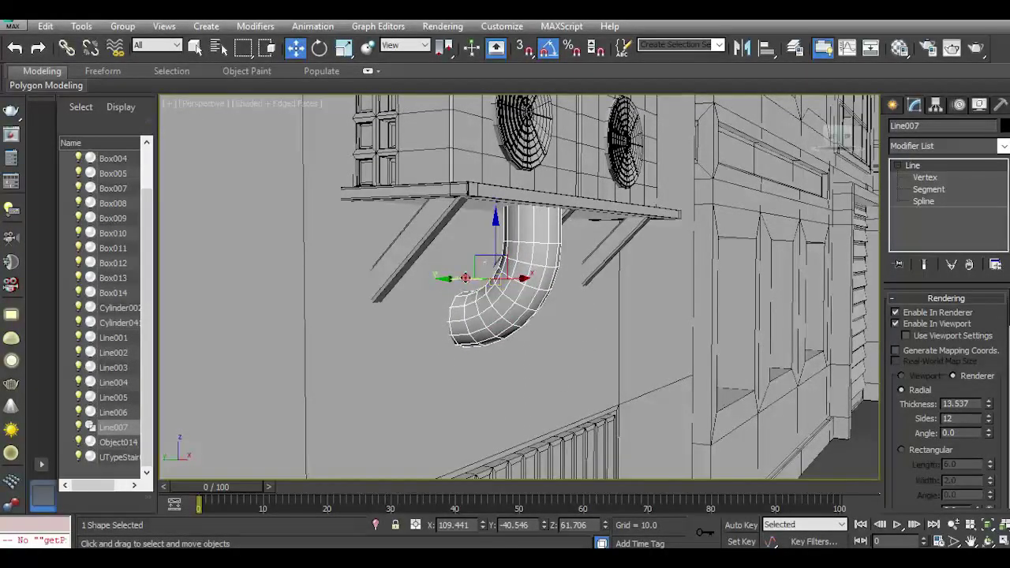
{"action": "left_click_drag", "start_coordinate": [830, 137], "coordinate": [777, 141]}
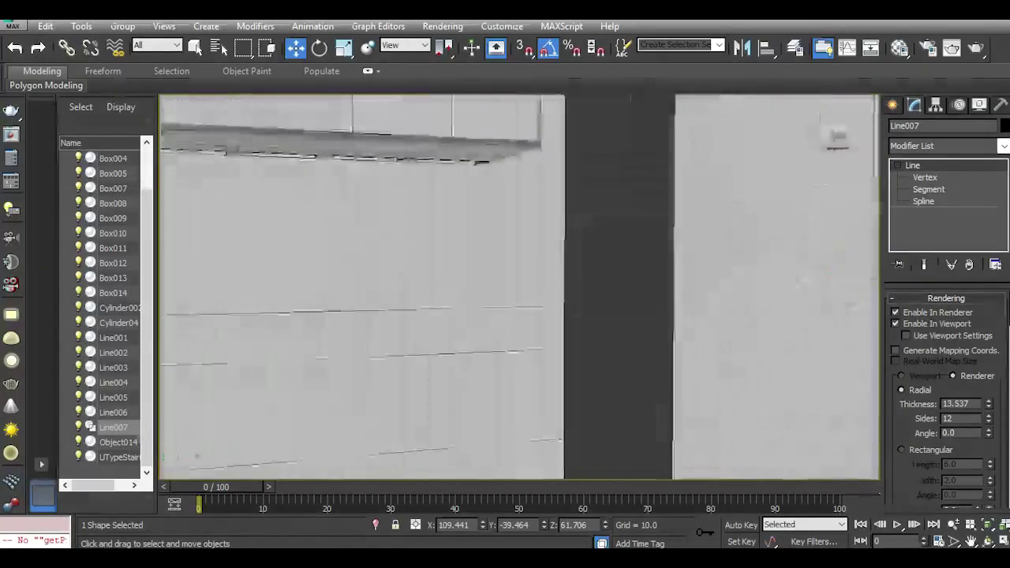
{"action": "middle_click_drag", "start_coordinate": [662, 236], "coordinate": [381, 251]}
{"action": "scroll", "coordinate": [380, 250], "scroll_direction": "down", "scroll_amount": 3}
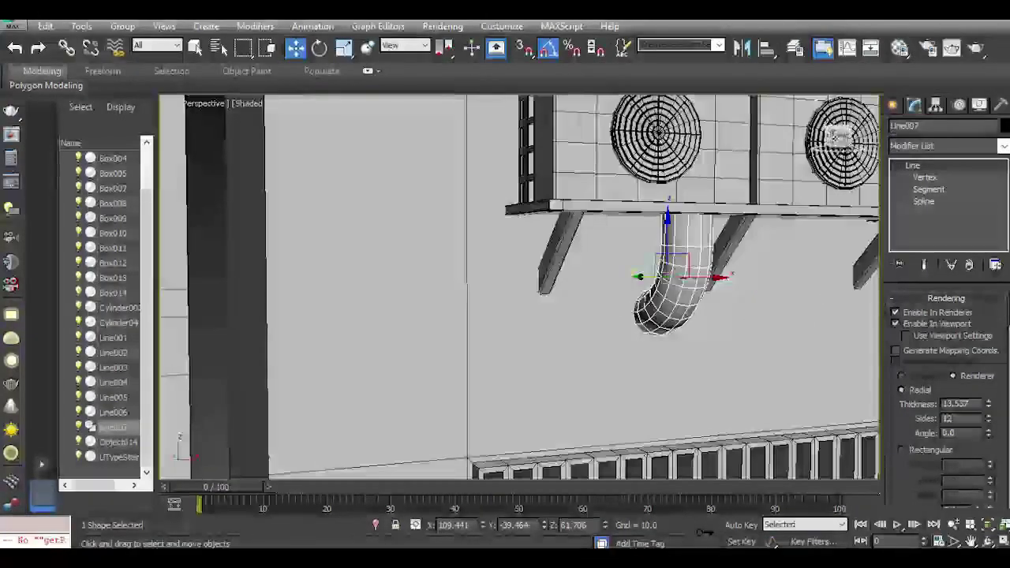
{"action": "left_click", "coordinate": [841, 137]}
{"action": "middle_click_drag", "start_coordinate": [757, 261], "coordinate": [447, 209]}
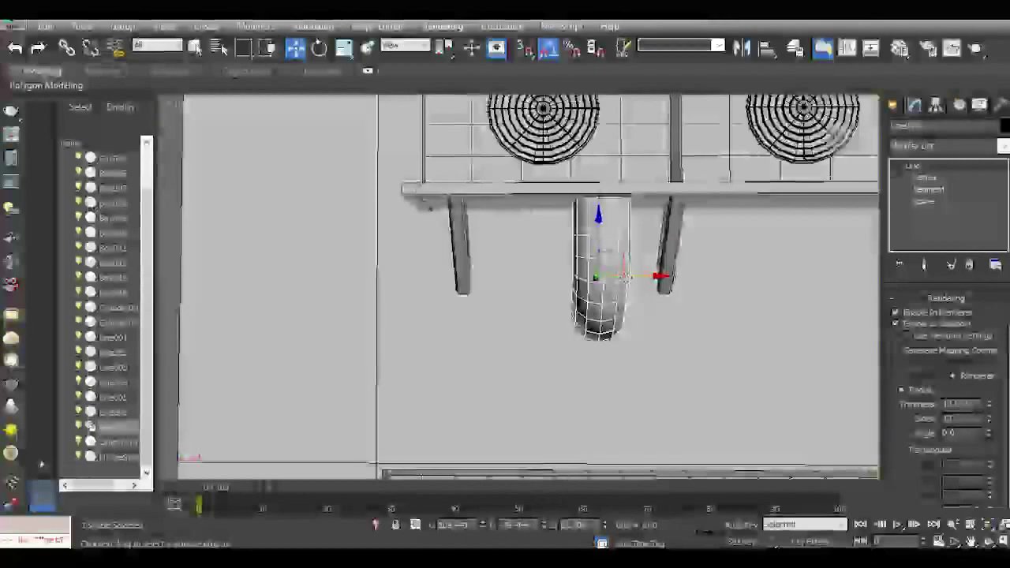
{"action": "scroll", "coordinate": [620, 281], "scroll_direction": "up", "scroll_amount": 3}
{"action": "left_click_drag", "start_coordinate": [633, 277], "coordinate": [582, 276]}
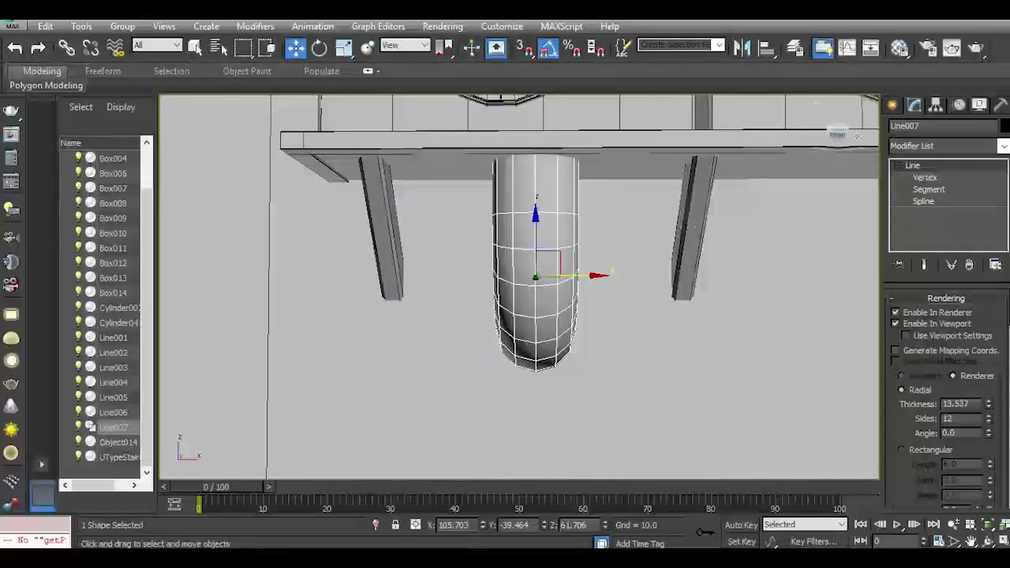
Push the pipe toward the wall to Y -37.193 and scale it down uniformly to about 32.03 percent.
{"action": "mouse_move", "coordinate": [839, 135]}
{"action": "left_mouse_down"}
{"action": "mouse_move", "coordinate": [863, 148]}
{"action": "mouse_move", "coordinate": [841, 136]}
{"action": "mouse_move", "coordinate": [839, 115]}
{"action": "left_mouse_up"}
{"action": "scroll", "coordinate": [786, 284], "scroll_direction": "down", "scroll_amount": 4}
{"action": "scroll", "coordinate": [495, 213], "scroll_direction": "up", "scroll_amount": 4}
{"action": "middle_click_drag", "start_coordinate": [603, 289], "coordinate": [705, 165]}
{"action": "left_click_drag", "start_coordinate": [540, 276], "coordinate": [521, 278]}
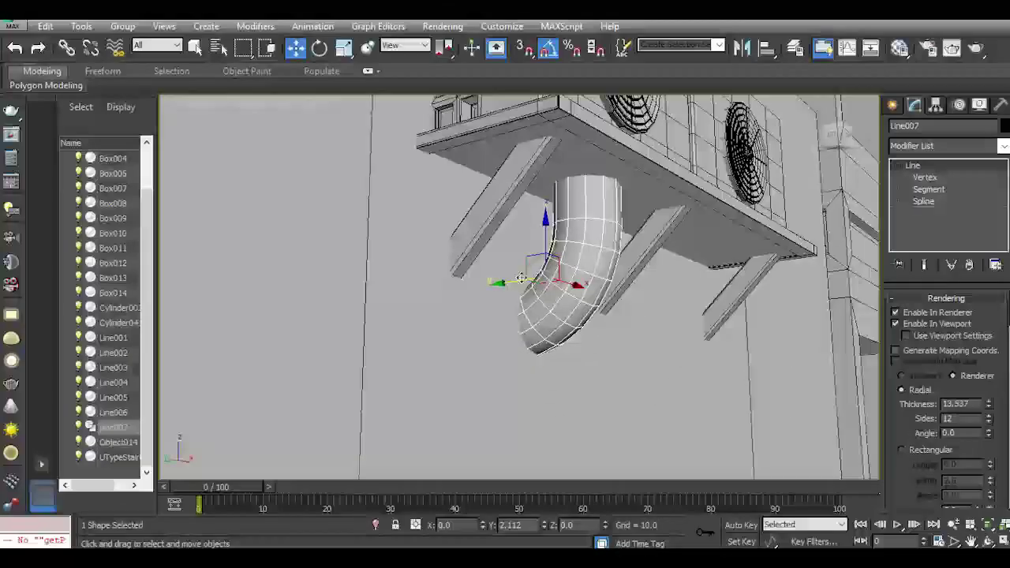
{"action": "left_click", "coordinate": [344, 48]}
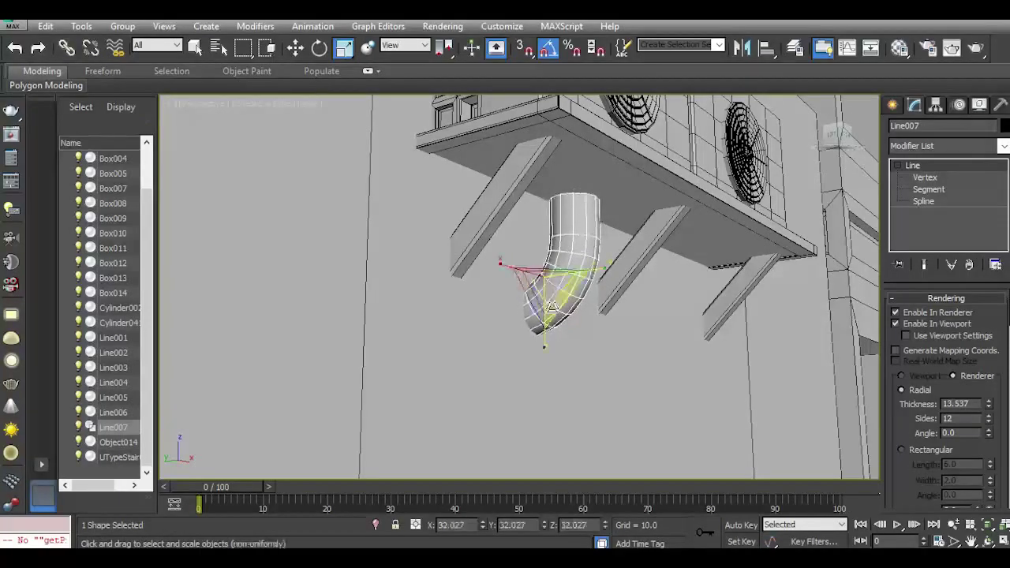
Raise the pipe against the slab's underside to Z 65.129 and pull it out of the wall to Y -40.077.
{"action": "left_click", "coordinate": [295, 48]}
{"action": "scroll", "coordinate": [535, 289], "scroll_direction": "up", "scroll_amount": 2}
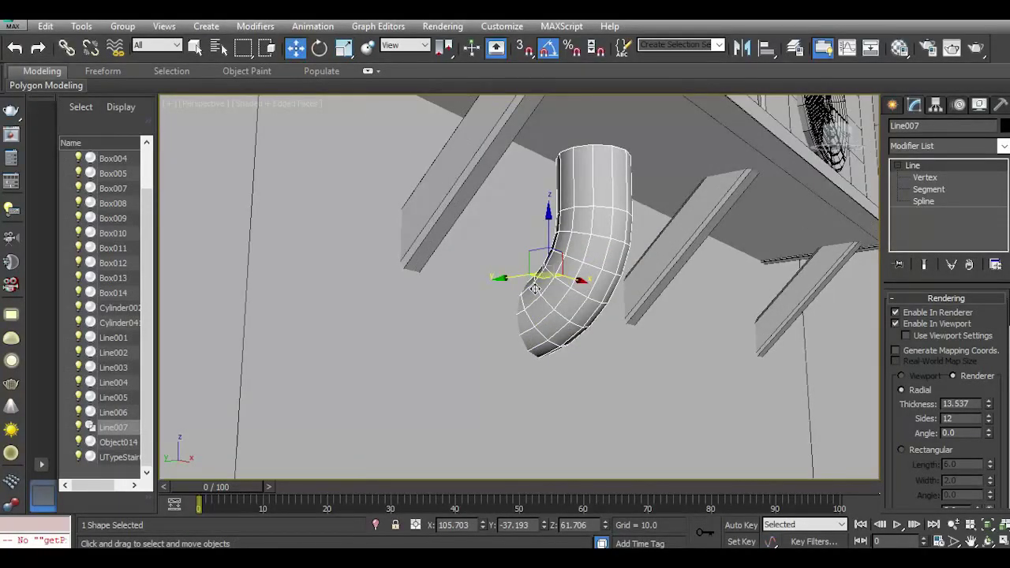
{"action": "left_click_drag", "start_coordinate": [548, 236], "coordinate": [545, 180]}
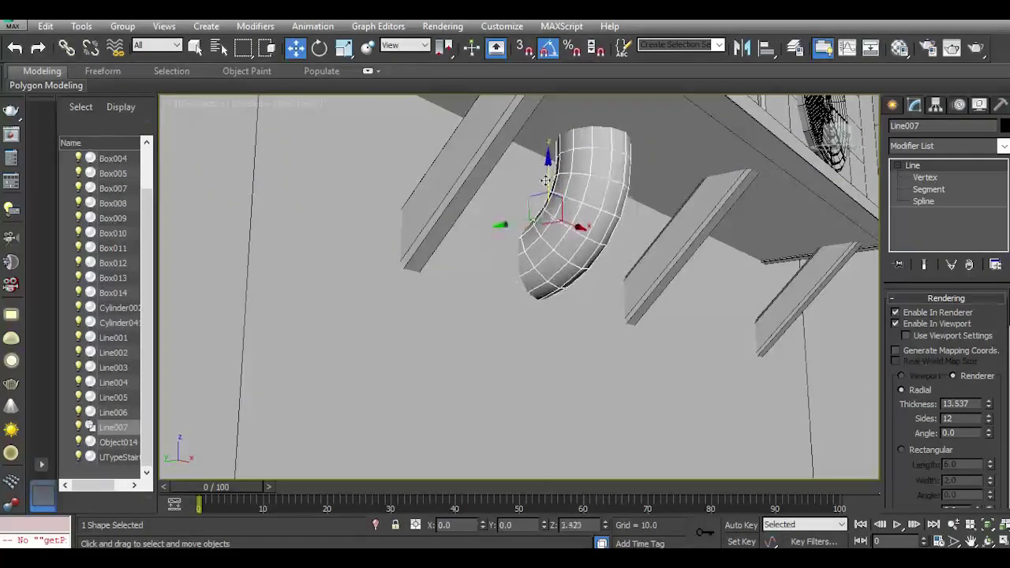
{"action": "left_click_drag", "start_coordinate": [520, 222], "coordinate": [561, 214]}
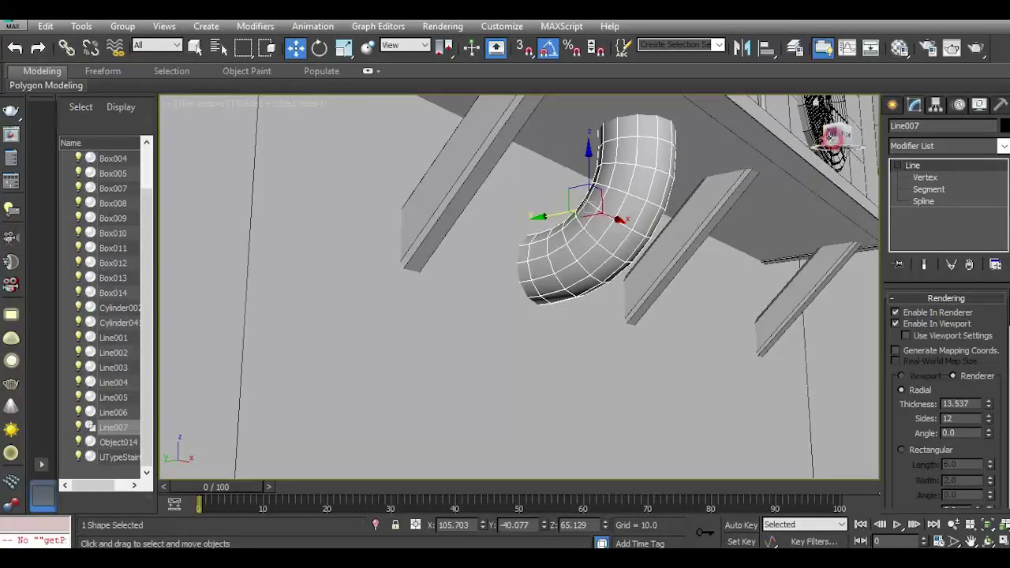
Scale the pipe down uniformly once more and move it to X 103.911, Z 65.257 beneath the slab.
{"action": "left_click_drag", "start_coordinate": [831, 140], "coordinate": [851, 141]}
{"action": "middle_click_drag", "start_coordinate": [732, 287], "coordinate": [389, 345]}
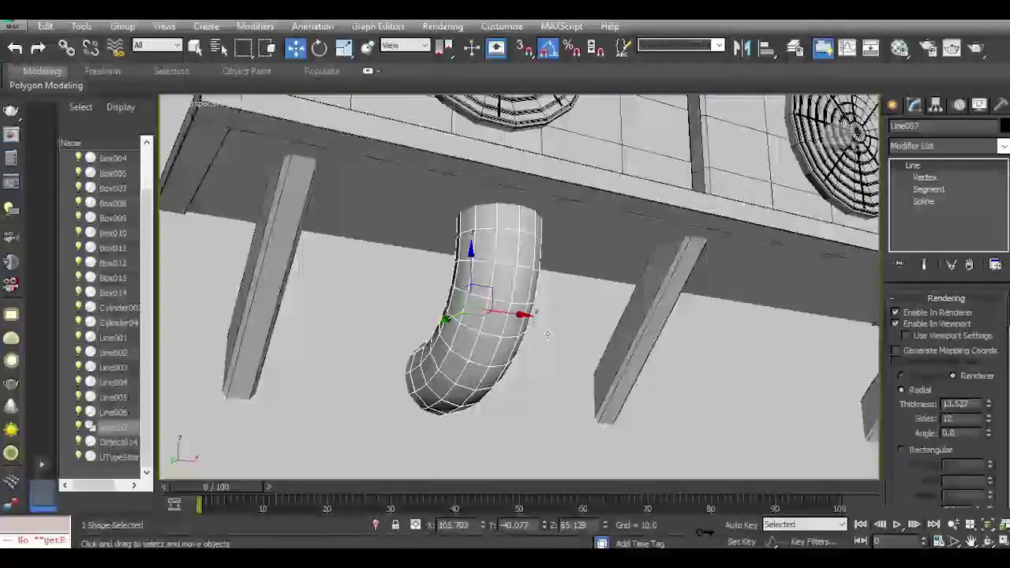
{"action": "left_click", "coordinate": [343, 47]}
{"action": "left_click_drag", "start_coordinate": [466, 309], "coordinate": [468, 356]}
{"action": "left_click", "coordinate": [296, 48]}
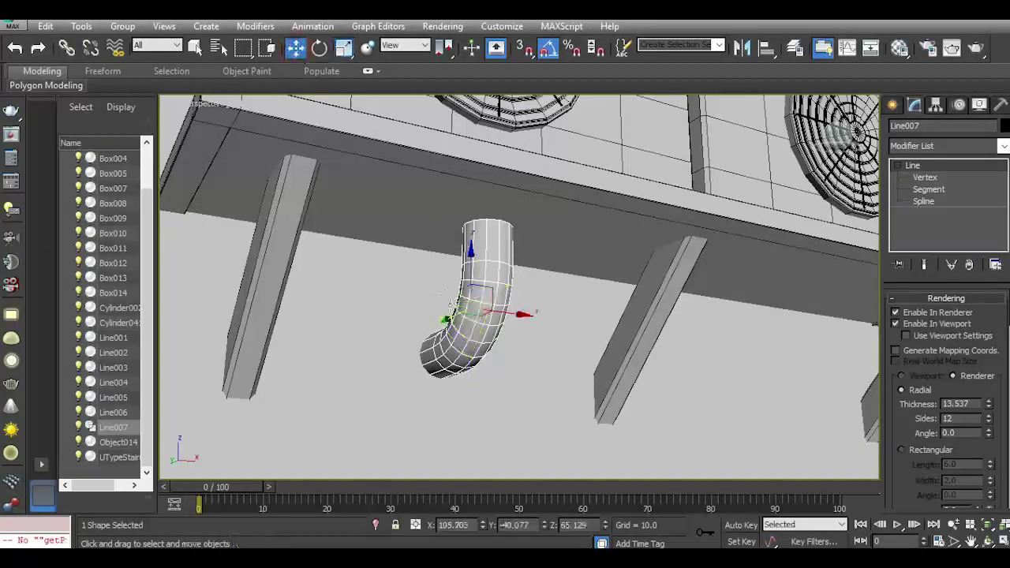
{"action": "left_click_drag", "start_coordinate": [491, 316], "coordinate": [446, 277]}
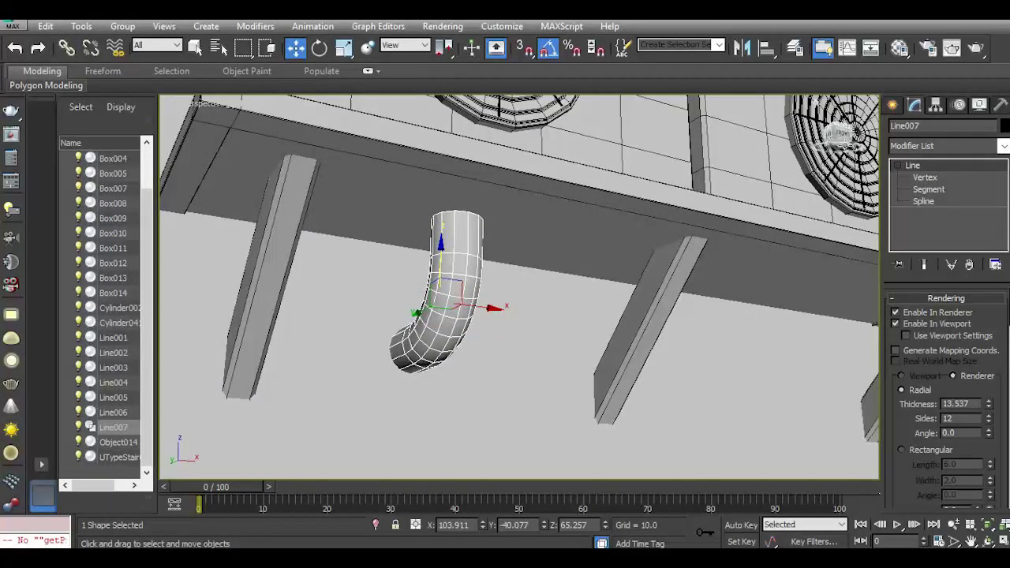
{"action": "left_click_drag", "start_coordinate": [845, 145], "coordinate": [864, 146]}
{"action": "middle_click_drag", "start_coordinate": [333, 206], "coordinate": [558, 312]}
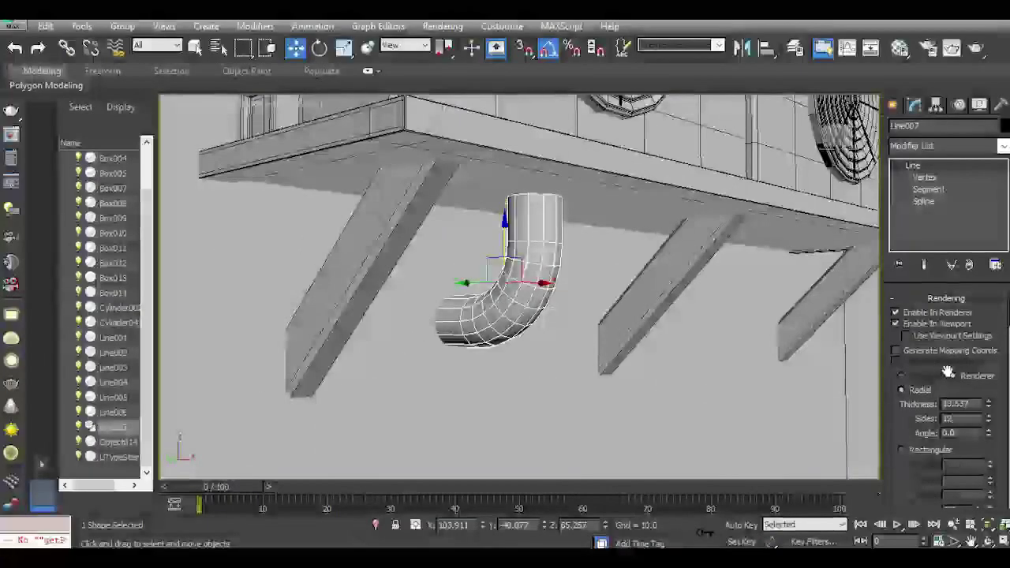
{"action": "left_click", "coordinate": [923, 178]}
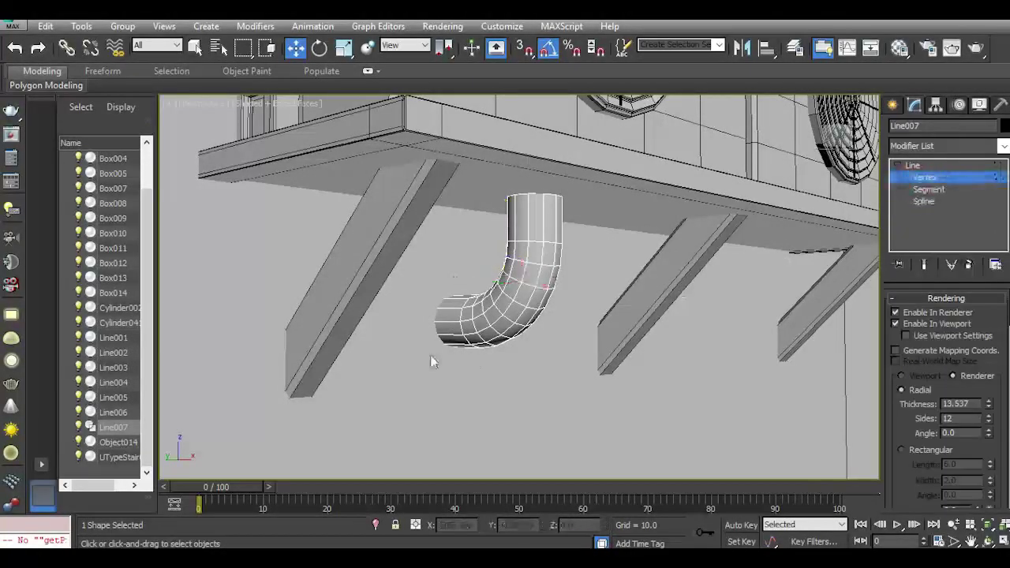
{"action": "left_click", "coordinate": [906, 323]}
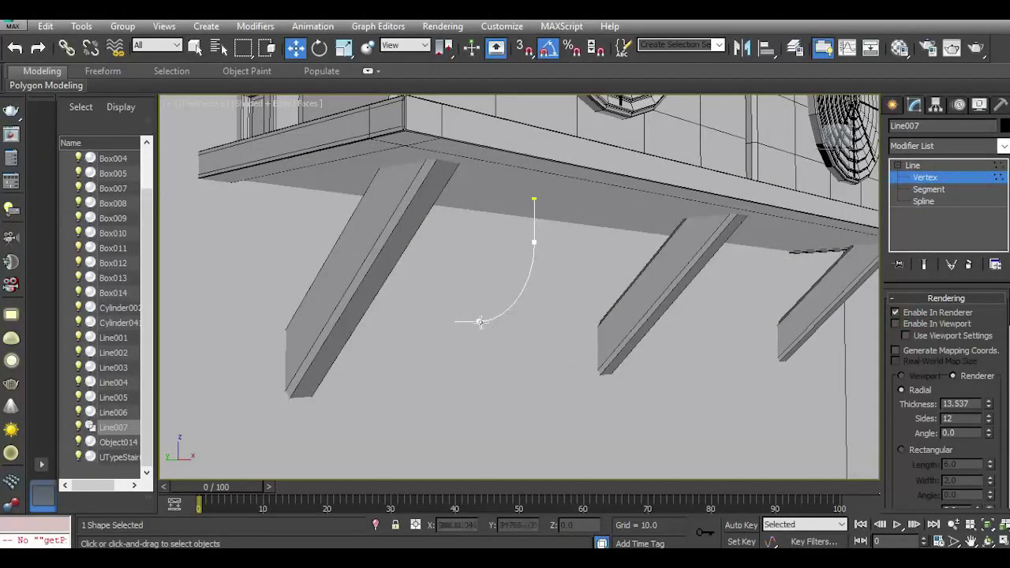
{"action": "left_click", "coordinate": [957, 170]}
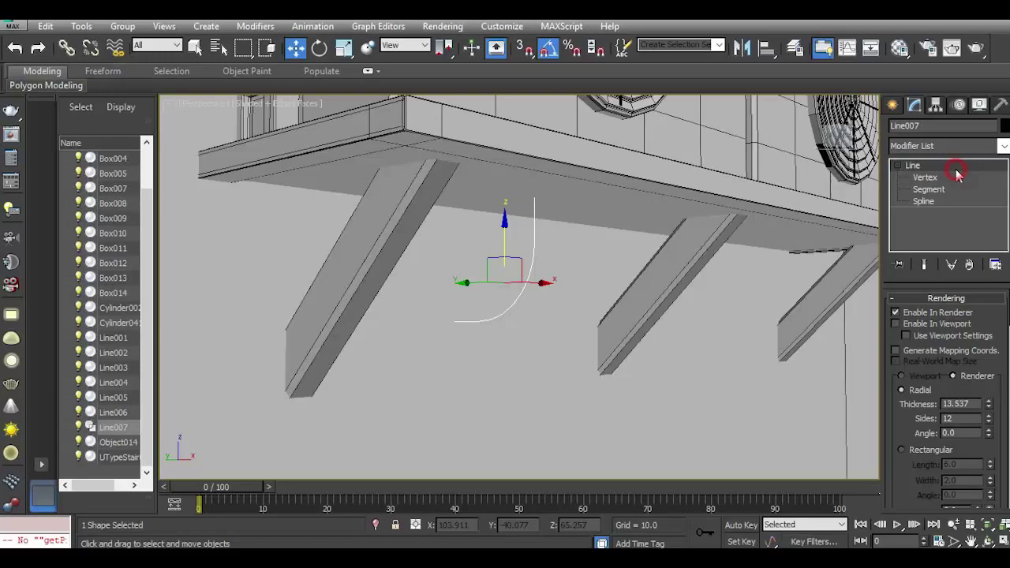
{"action": "left_click", "coordinate": [937, 326]}
Scale the pipe up uniformly to 22.325 percent and set its radial rendering thickness to 33.843.
{"action": "left_click", "coordinate": [350, 51]}
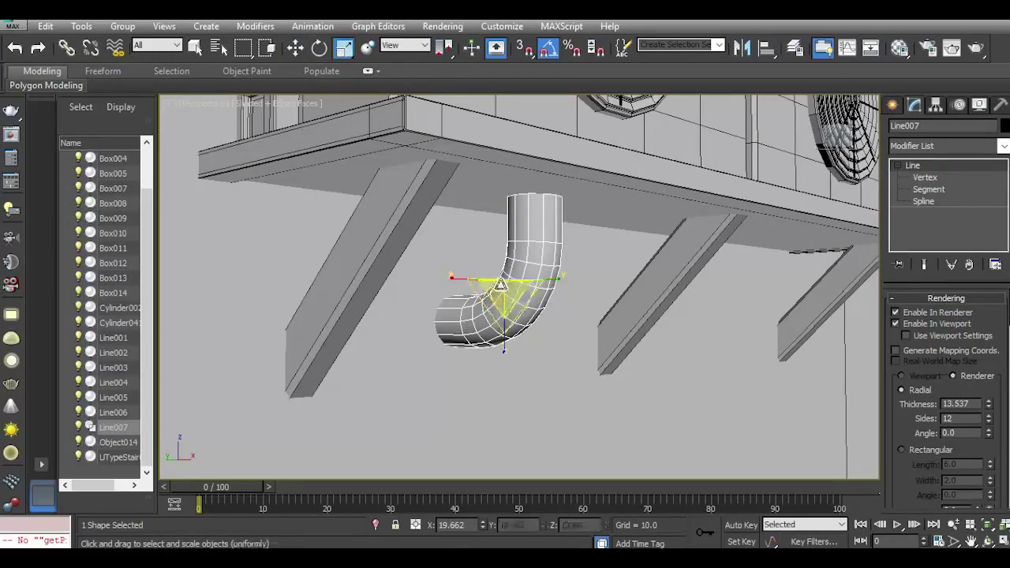
{"action": "left_click_drag", "start_coordinate": [500, 284], "coordinate": [496, 274]}
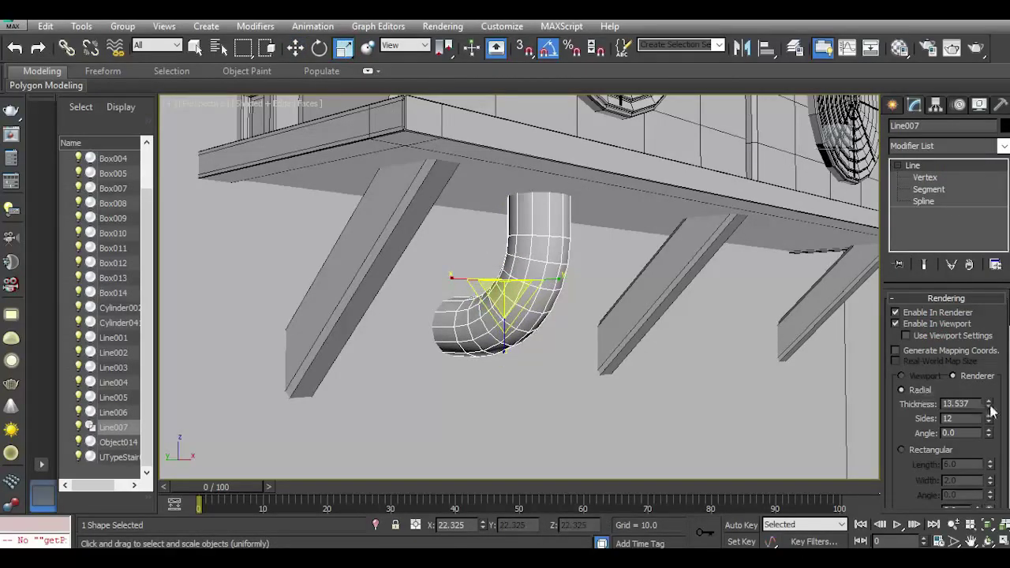
{"action": "left_click_drag", "start_coordinate": [989, 405], "coordinate": [987, 292]}
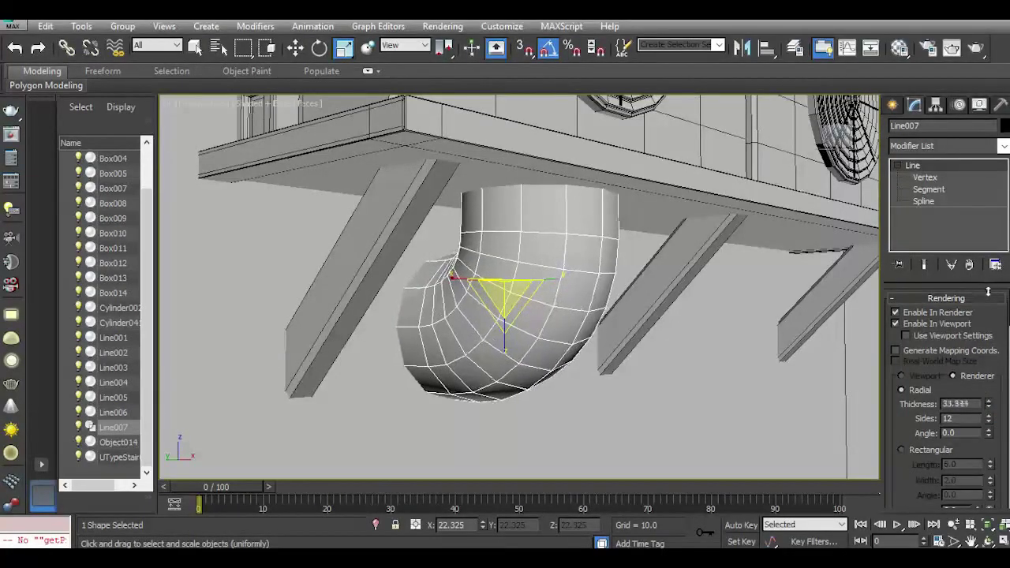
Adjust the thickened pipe's height to Z 65.123 so its upper end meets the slab's underside.
{"action": "left_click", "coordinate": [296, 49]}
{"action": "middle_click_drag", "start_coordinate": [836, 135], "coordinate": [658, 190], "text": "alt"}
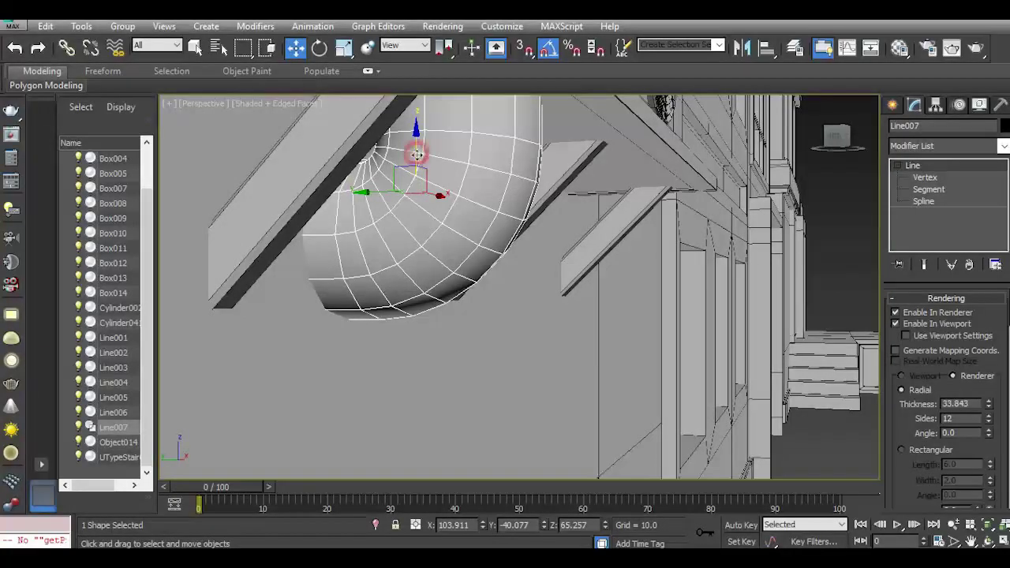
{"action": "left_click_drag", "start_coordinate": [417, 154], "coordinate": [434, 184]}
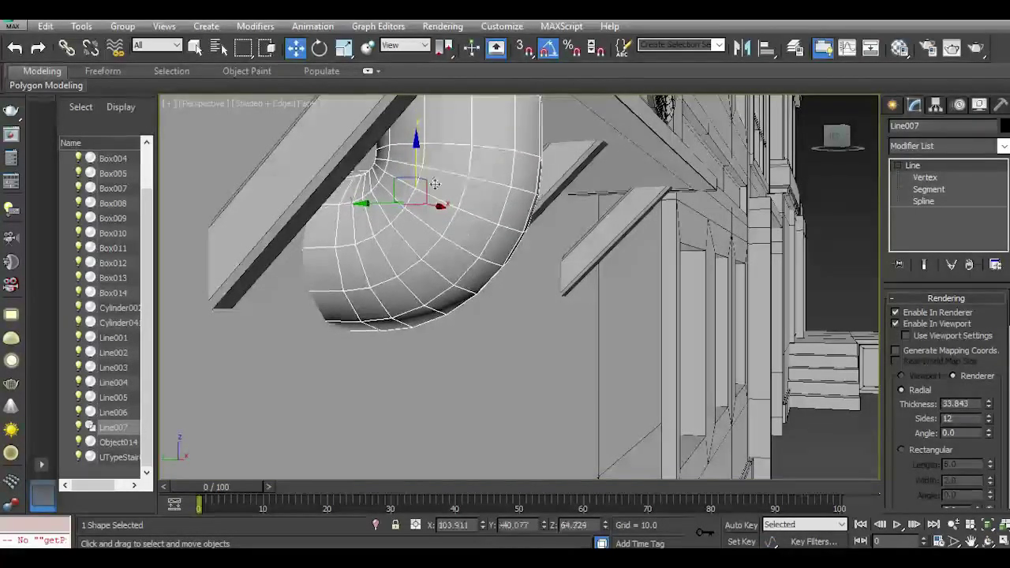
{"action": "scroll", "coordinate": [481, 315], "scroll_direction": "down", "scroll_amount": 3}
{"action": "left_click_drag", "start_coordinate": [841, 134], "coordinate": [806, 117]}
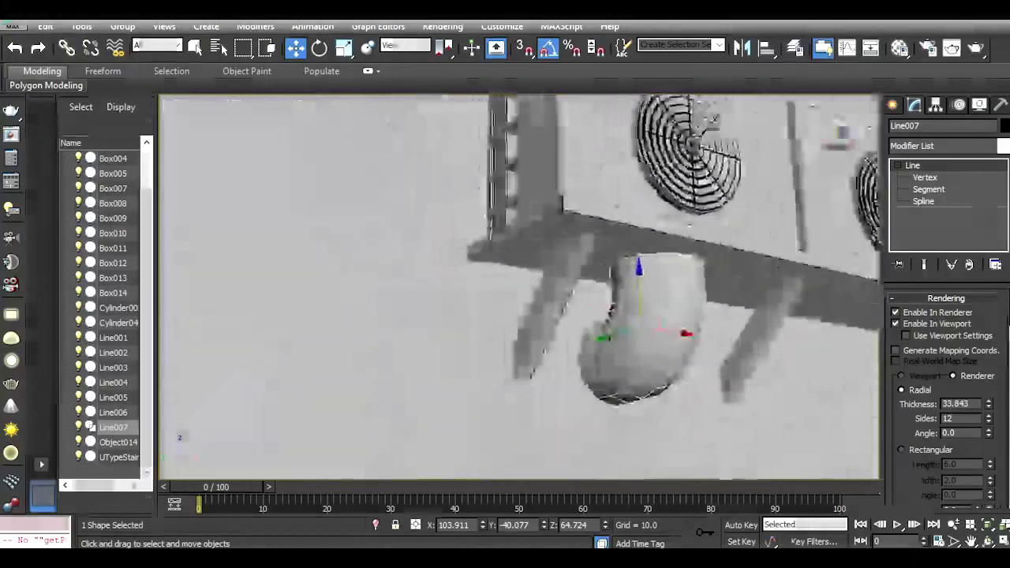
{"action": "middle_click_drag", "start_coordinate": [703, 295], "coordinate": [612, 286]}
{"action": "scroll", "coordinate": [545, 307], "scroll_direction": "up", "scroll_amount": 4}
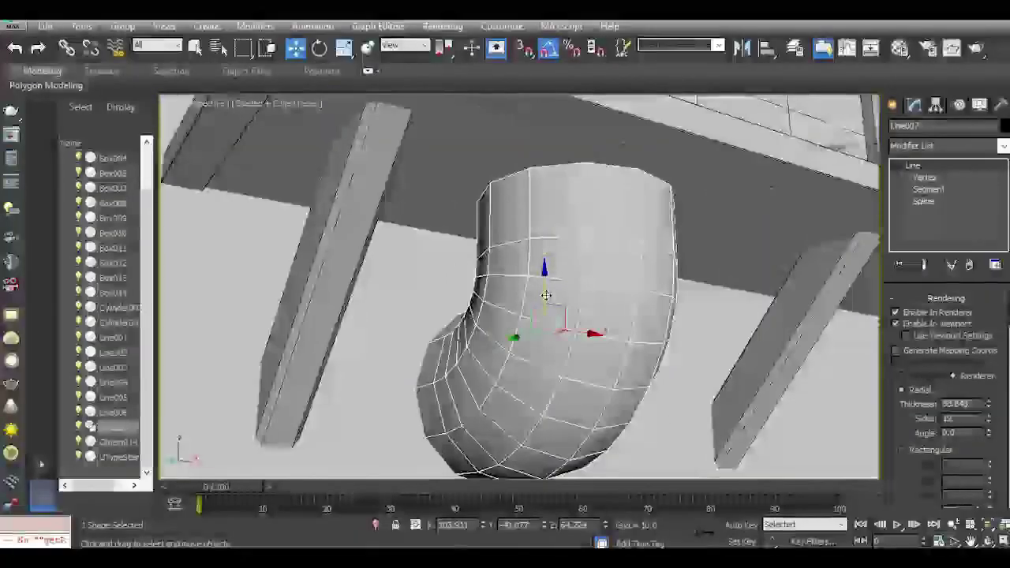
{"action": "left_click_drag", "start_coordinate": [545, 296], "coordinate": [545, 287]}
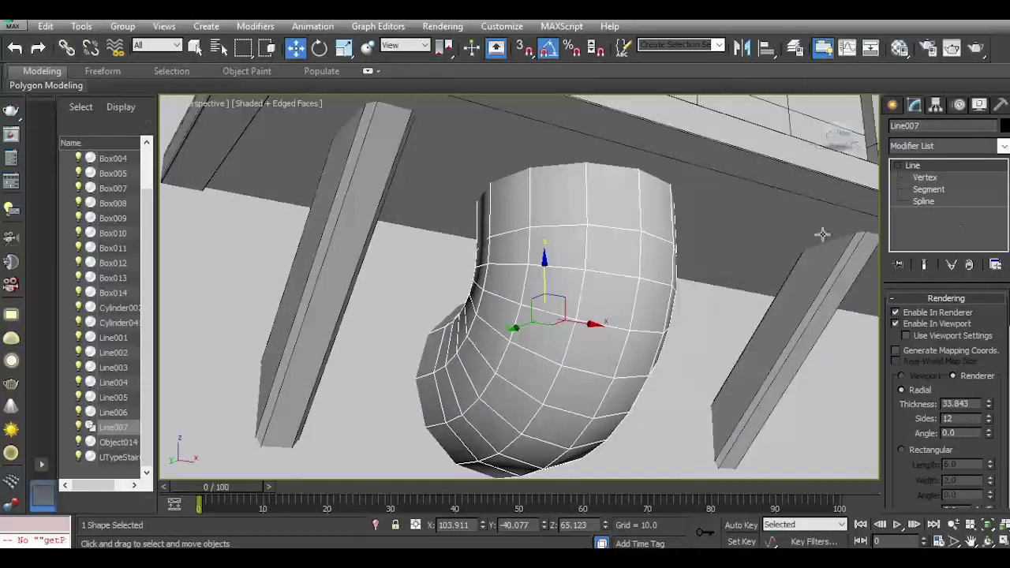
Enlarge the pipe uniformly by a factor of 121 percent, to a scale of 27.077 percent.
{"action": "scroll", "coordinate": [546, 221], "scroll_direction": "down", "scroll_amount": 4}
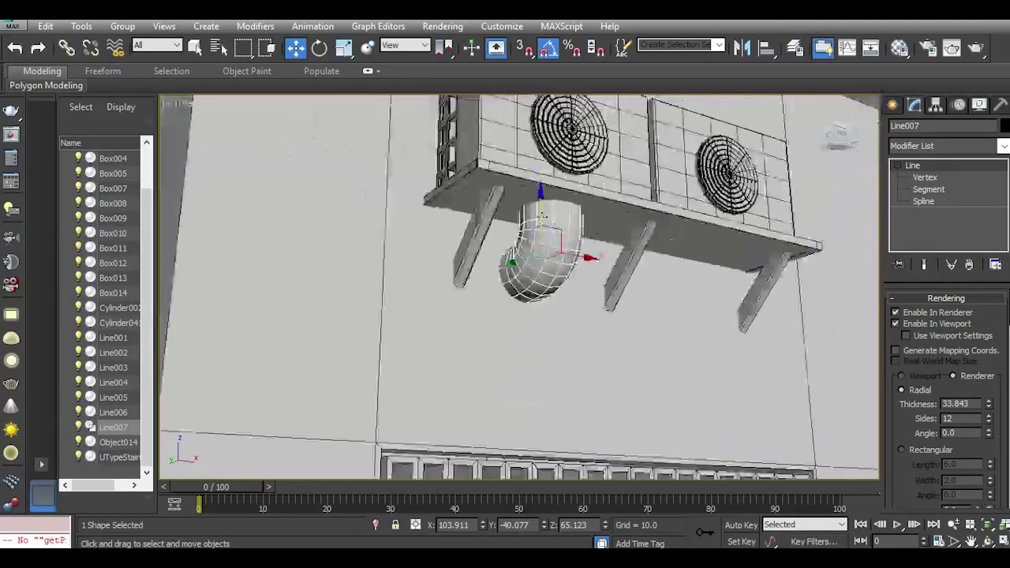
{"action": "left_click_drag", "start_coordinate": [834, 133], "coordinate": [852, 154]}
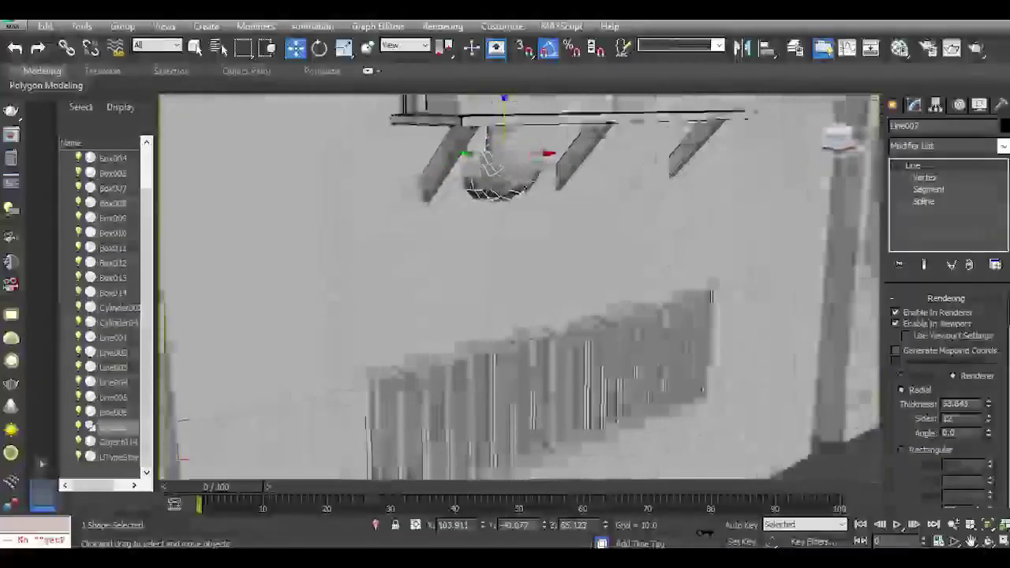
{"action": "middle_click_drag", "start_coordinate": [586, 194], "coordinate": [541, 294]}
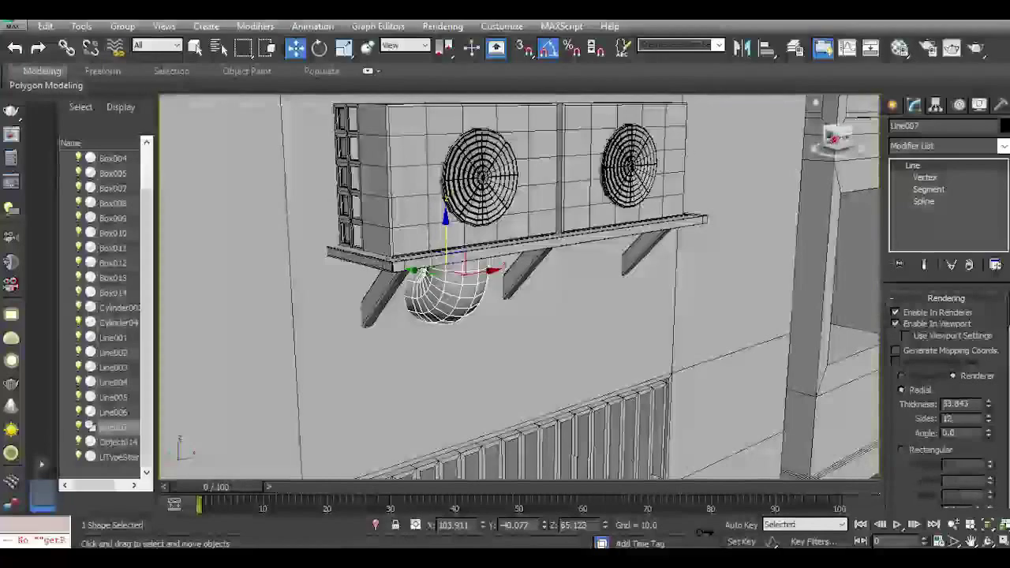
{"action": "mouse_move", "coordinate": [834, 140]}
{"action": "left_mouse_down"}
{"action": "mouse_move", "coordinate": [849, 132]}
{"action": "mouse_move", "coordinate": [830, 127]}
{"action": "left_mouse_up"}
{"action": "middle_click_drag", "start_coordinate": [597, 306], "coordinate": [656, 204]}
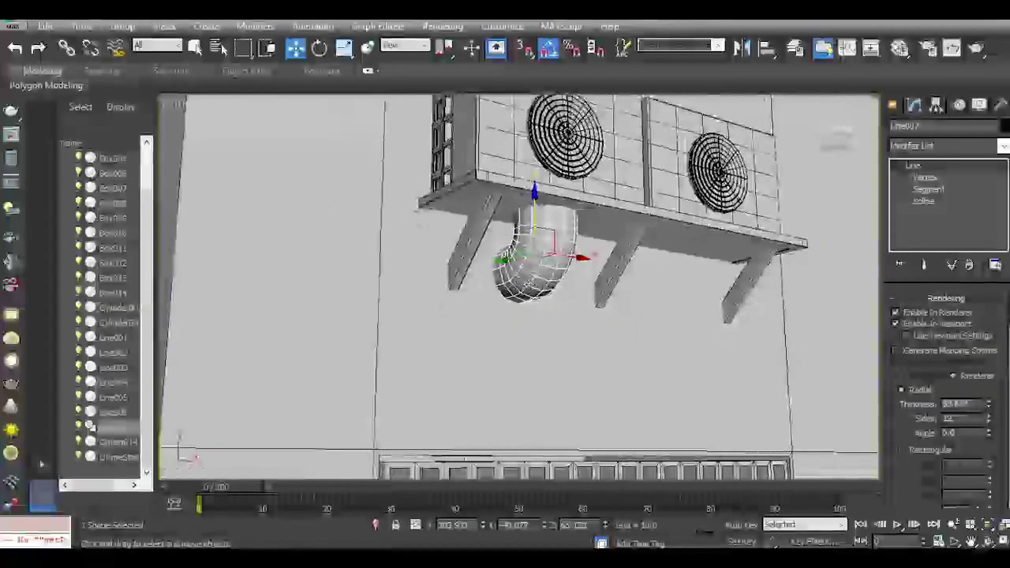
{"action": "scroll", "coordinate": [521, 279], "scroll_direction": "up", "scroll_amount": 3}
{"action": "left_click", "coordinate": [345, 49]}
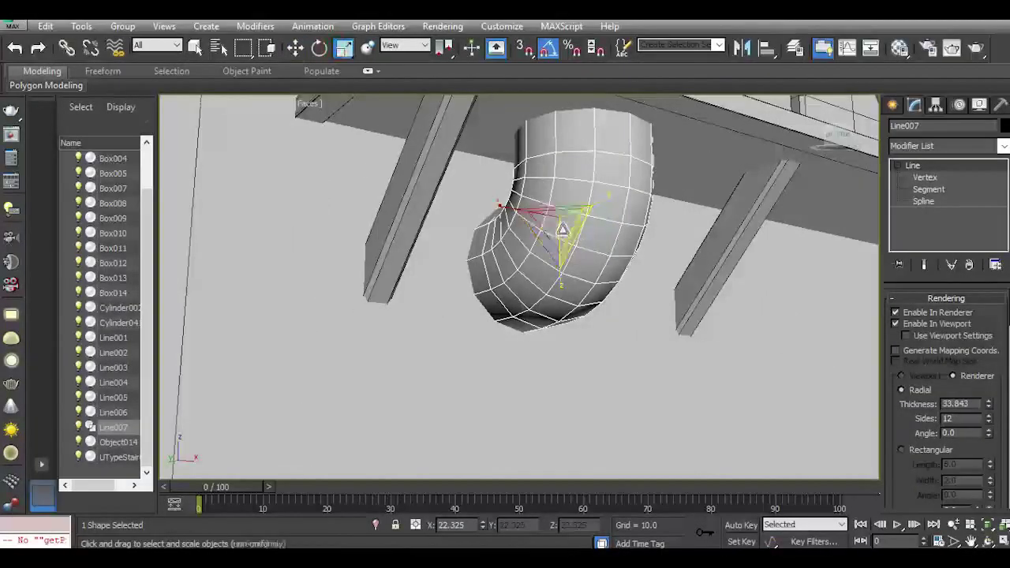
{"action": "left_click_drag", "start_coordinate": [555, 224], "coordinate": [545, 208]}
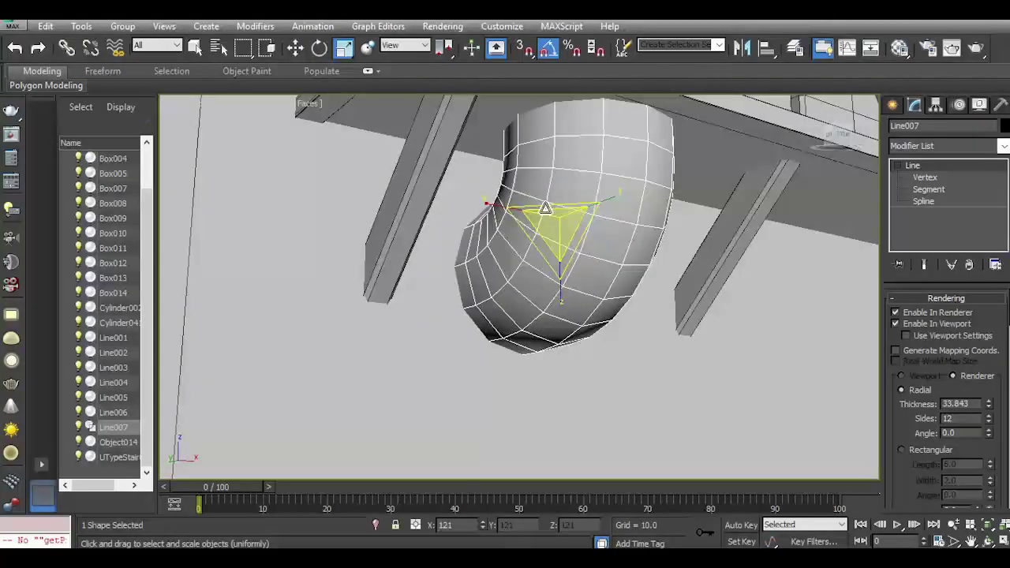
{"action": "scroll", "coordinate": [526, 257], "scroll_direction": "down", "scroll_amount": 3}
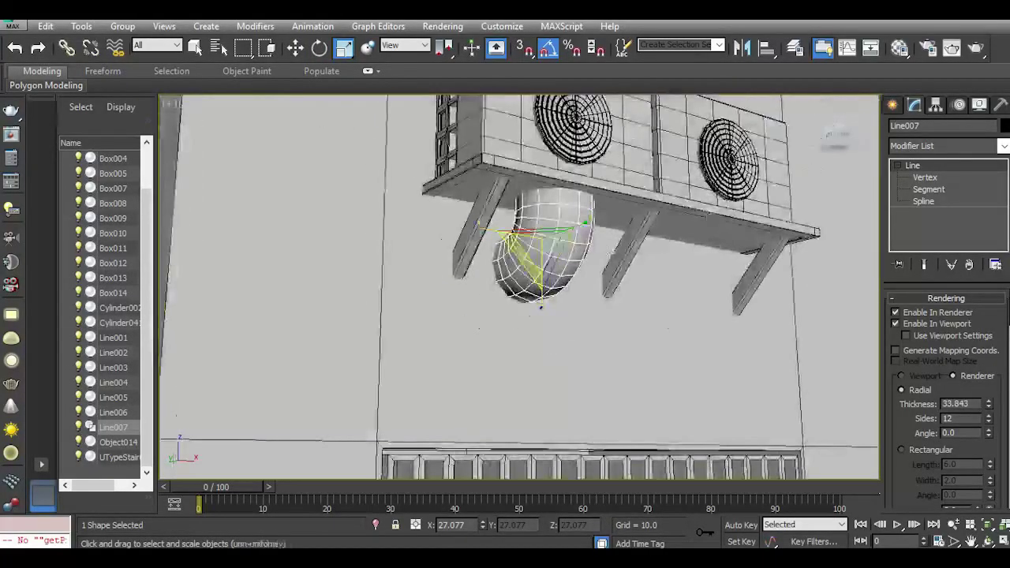
{"action": "mouse_move", "coordinate": [839, 141]}
{"action": "left_mouse_down"}
{"action": "mouse_move", "coordinate": [812, 145]}
{"action": "mouse_move", "coordinate": [822, 146]}
{"action": "left_mouse_up"}
{"action": "middle_click_drag", "start_coordinate": [659, 167], "coordinate": [604, 269]}
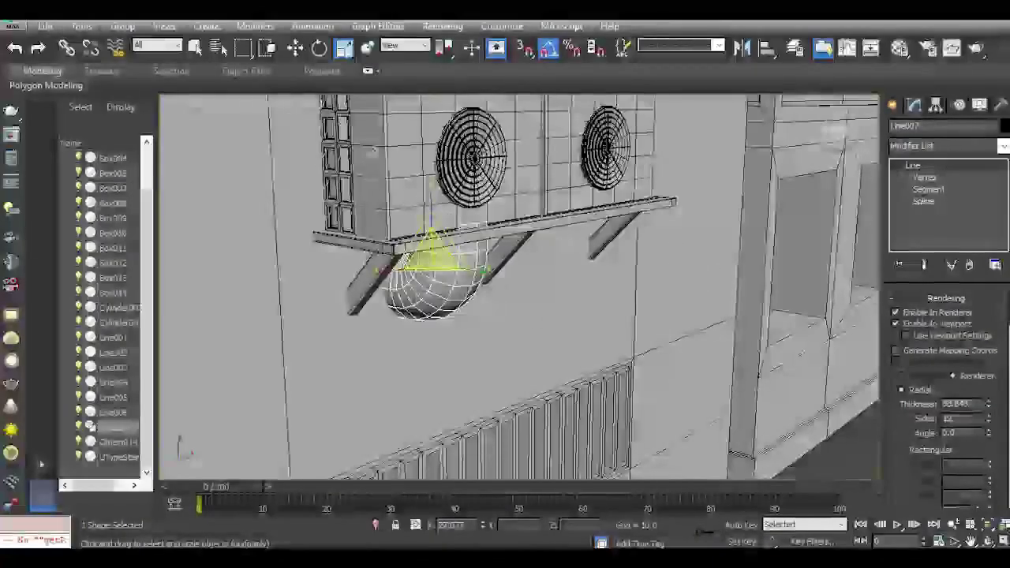
Reposition the curved pipe beneath the shelf of the air-conditioning units and convert it to an Editable Poly.
{"action": "left_click", "coordinate": [297, 49]}
{"action": "left_click_drag", "start_coordinate": [426, 265], "coordinate": [399, 254]}
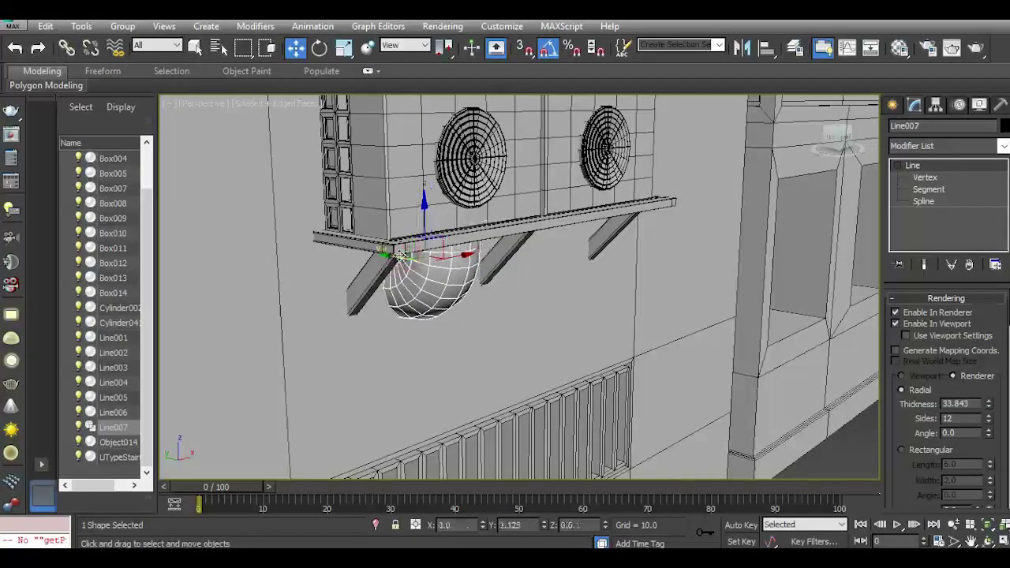
{"action": "right_click", "coordinate": [953, 239]}
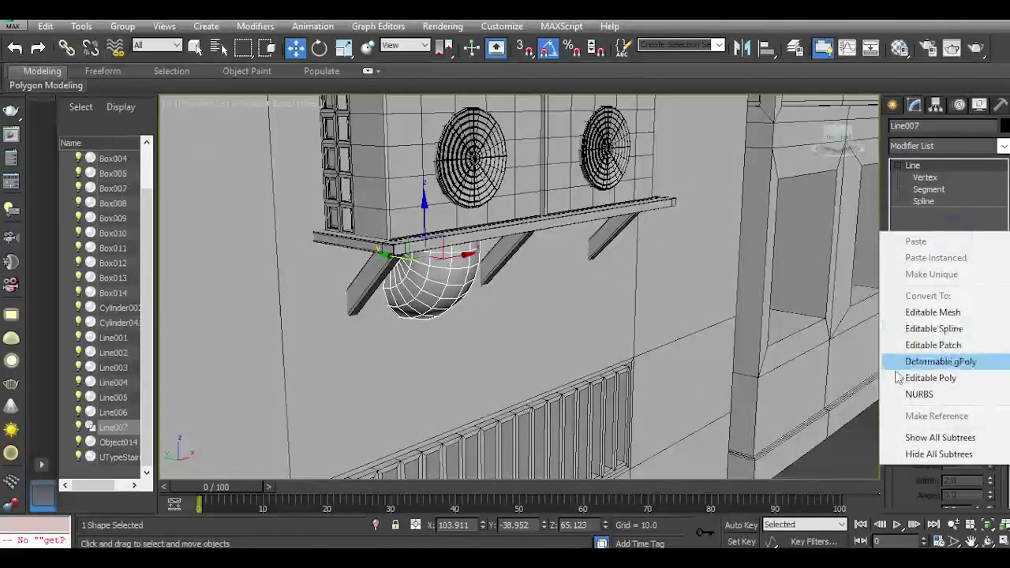
{"action": "left_click", "coordinate": [907, 374]}
Extrude the ring of polygons at the pipe's upper end slightly outward to form a collar.
{"action": "left_click", "coordinate": [963, 317]}
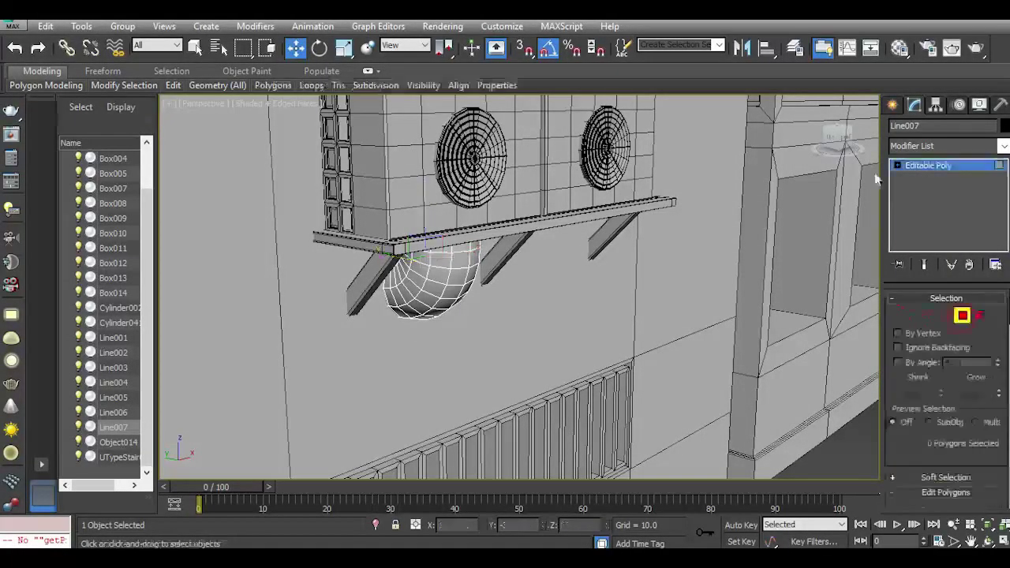
{"action": "left_click_drag", "start_coordinate": [844, 138], "coordinate": [848, 103]}
{"action": "middle_click_drag", "start_coordinate": [617, 330], "coordinate": [653, 240]}
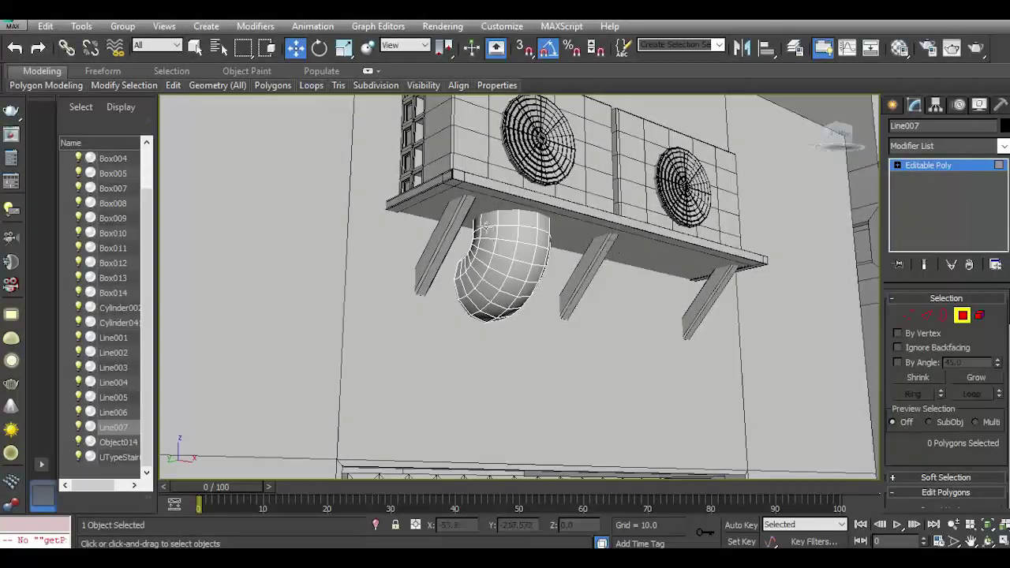
{"action": "scroll", "coordinate": [511, 216], "scroll_direction": "up", "scroll_amount": 5}
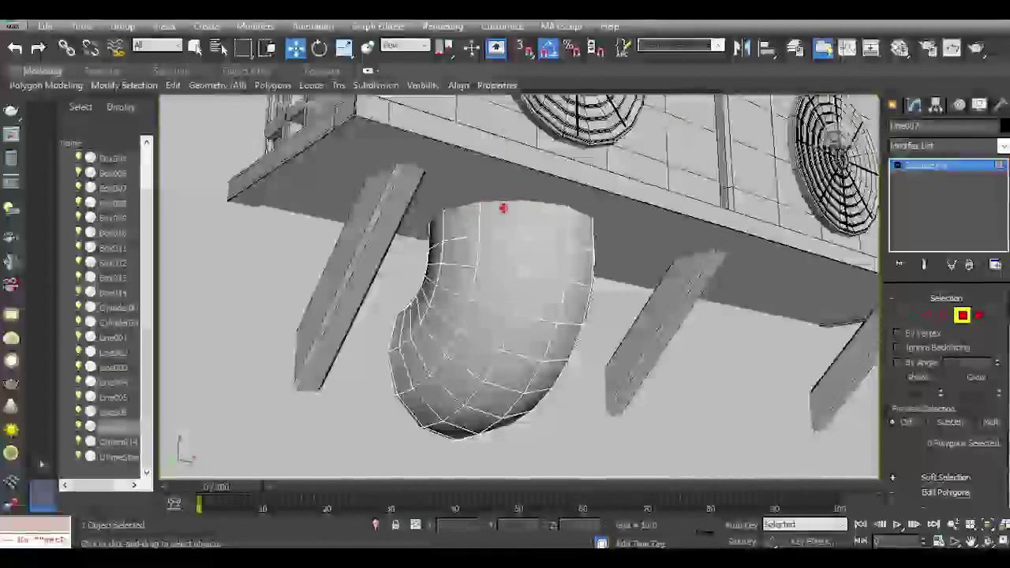
{"action": "left_click", "coordinate": [504, 211]}
{"action": "left_click", "coordinate": [546, 228], "text": "shift"}
{"action": "scroll", "coordinate": [512, 226], "scroll_direction": "up", "scroll_amount": 4}
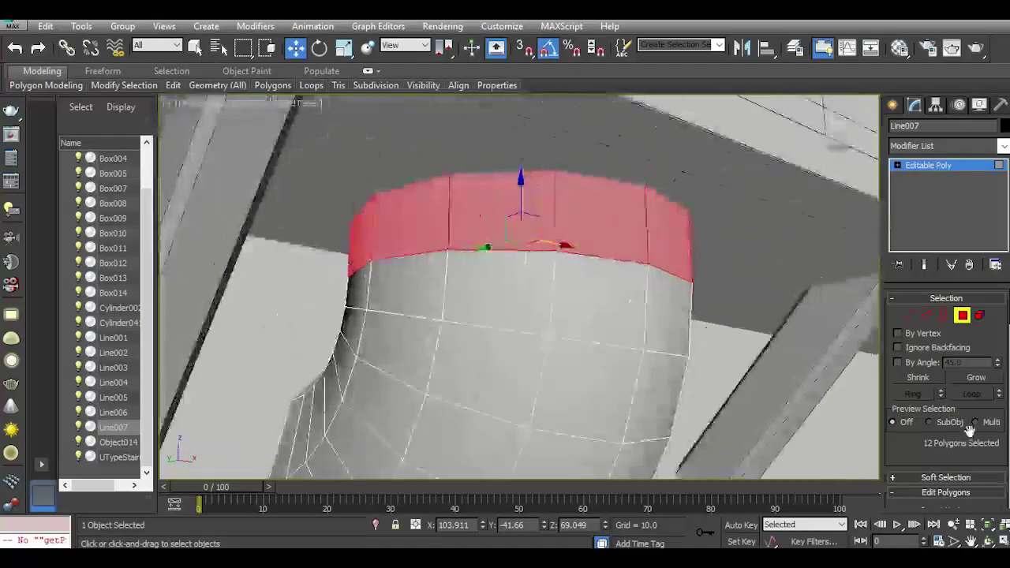
{"action": "left_click_drag", "start_coordinate": [921, 458], "coordinate": [903, 313]}
{"action": "scroll", "coordinate": [904, 311], "scroll_direction": "down", "scroll_amount": 1}
{"action": "left_click", "coordinate": [938, 380]}
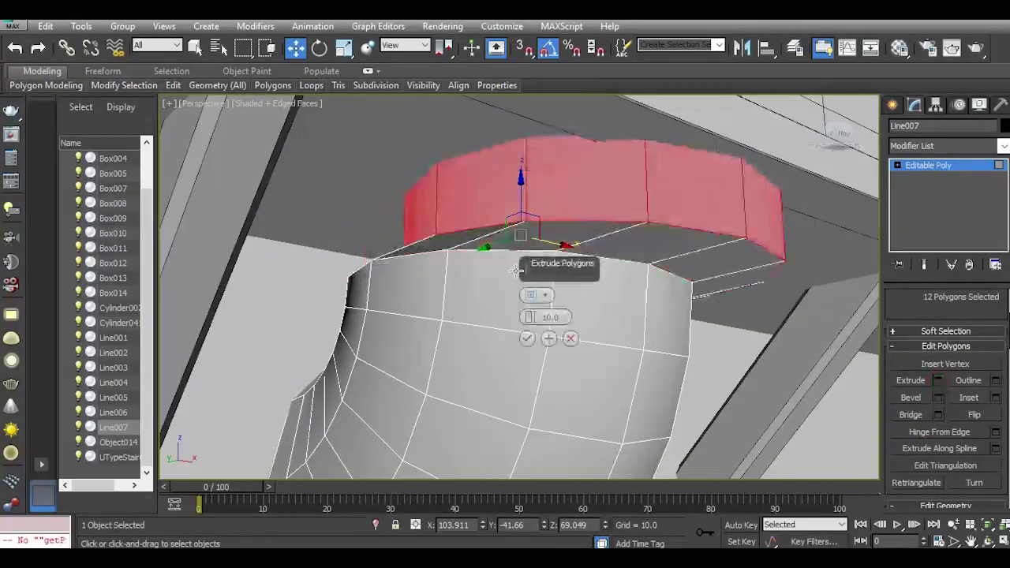
{"action": "left_click", "coordinate": [538, 297]}
{"action": "left_click_drag", "start_coordinate": [531, 317], "coordinate": [548, 350]}
{"action": "left_click", "coordinate": [527, 338]}
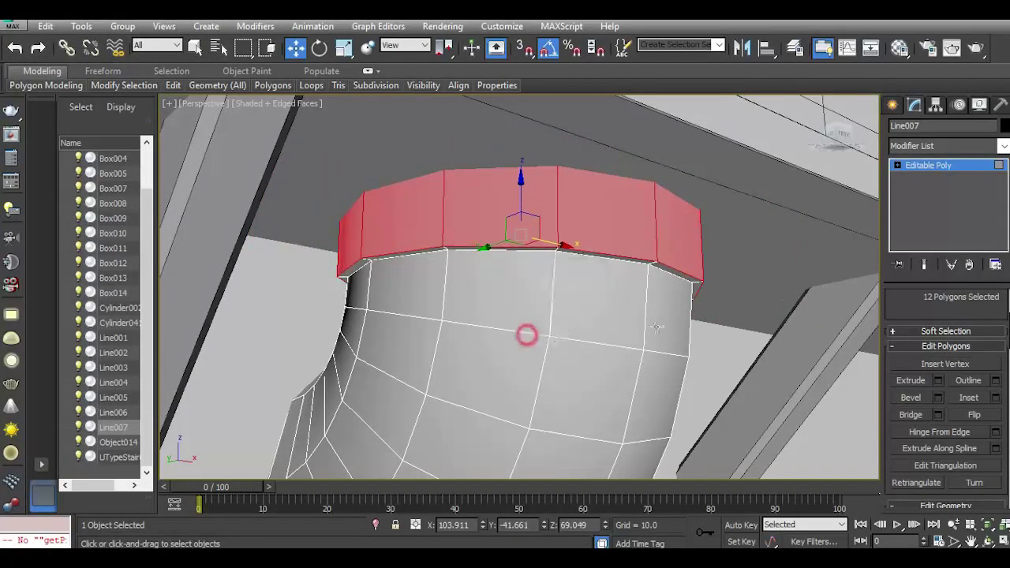
Extrude the ring of polygons at the pipe's lower open end outward by 2.077 to form a second collar.
{"action": "middle_click_drag", "start_coordinate": [596, 319], "coordinate": [652, 162]}
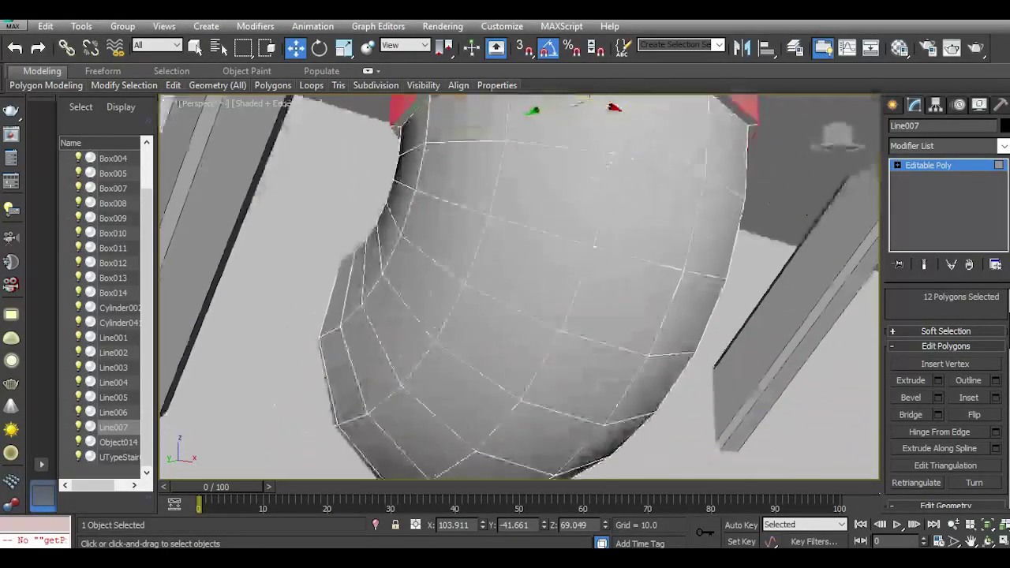
{"action": "left_click", "coordinate": [347, 439]}
{"action": "left_click", "coordinate": [350, 408], "text": "shift"}
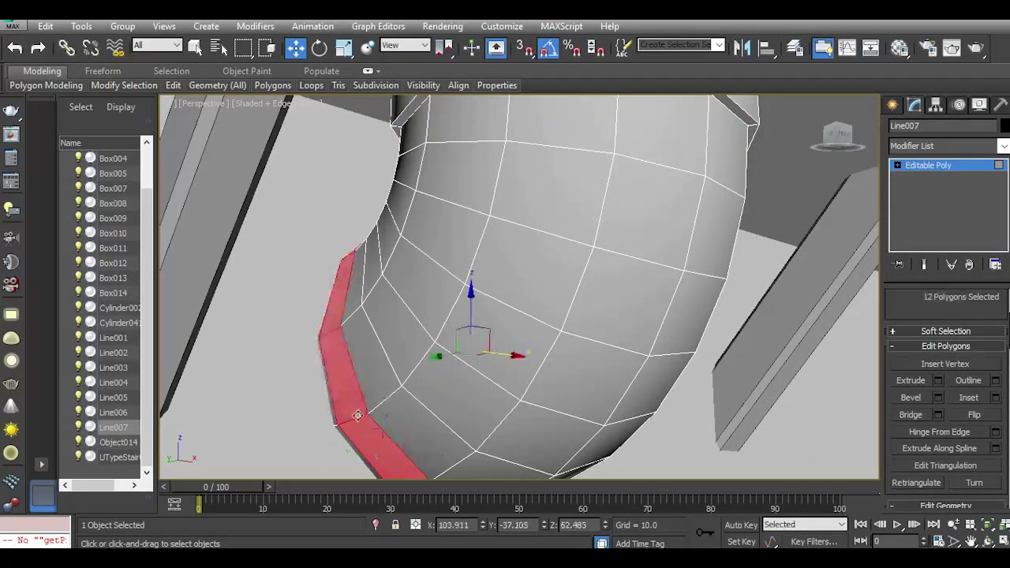
{"action": "middle_click_drag", "start_coordinate": [458, 455], "coordinate": [508, 312]}
{"action": "left_click", "coordinate": [937, 380]}
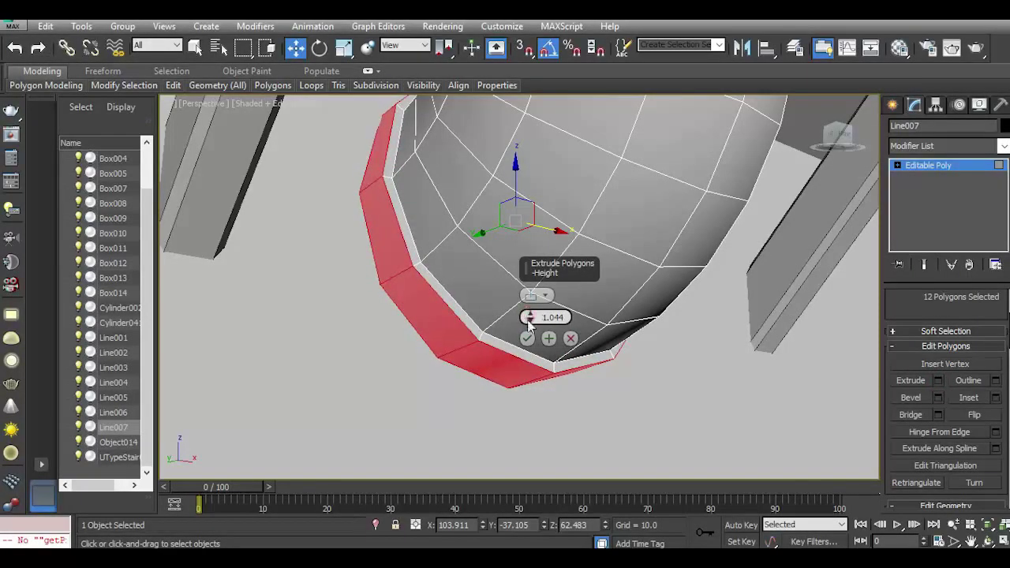
{"action": "left_click_drag", "start_coordinate": [529, 319], "coordinate": [529, 309]}
{"action": "left_click", "coordinate": [527, 339]}
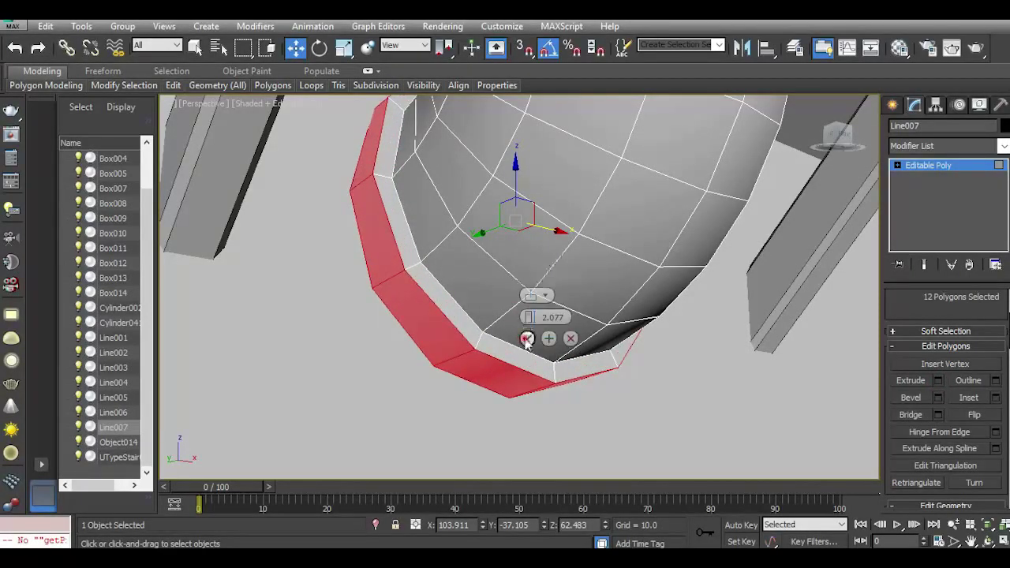
{"action": "left_click", "coordinate": [526, 338]}
Chamfer the edge loops bordering the inner rims of both pipe collars by 0.139 with one segment.
{"action": "left_click", "coordinate": [896, 164]}
{"action": "left_click", "coordinate": [923, 190]}
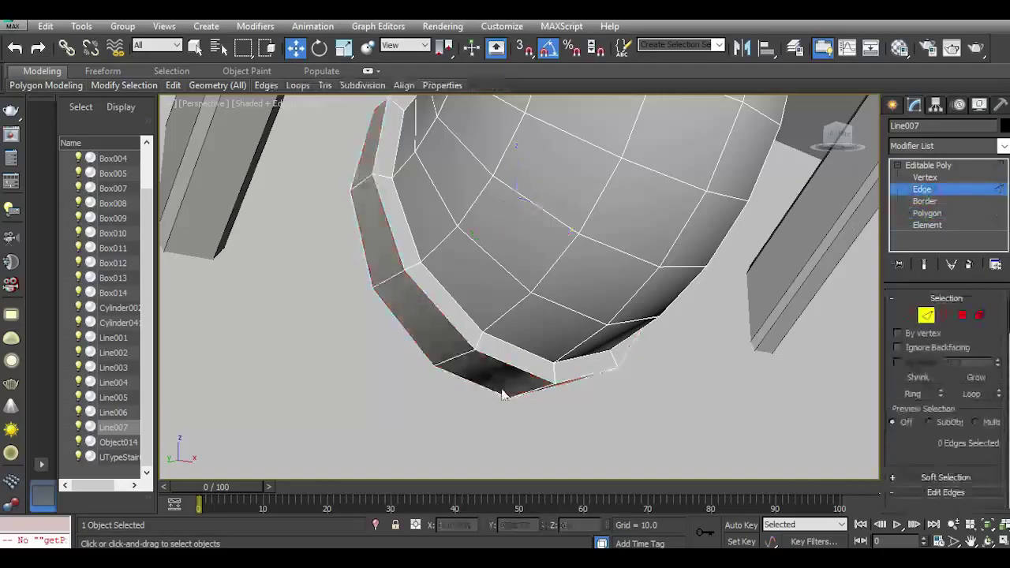
{"action": "double_click", "coordinate": [504, 339]}
{"action": "double_click", "coordinate": [494, 359], "text": "ctrl"}
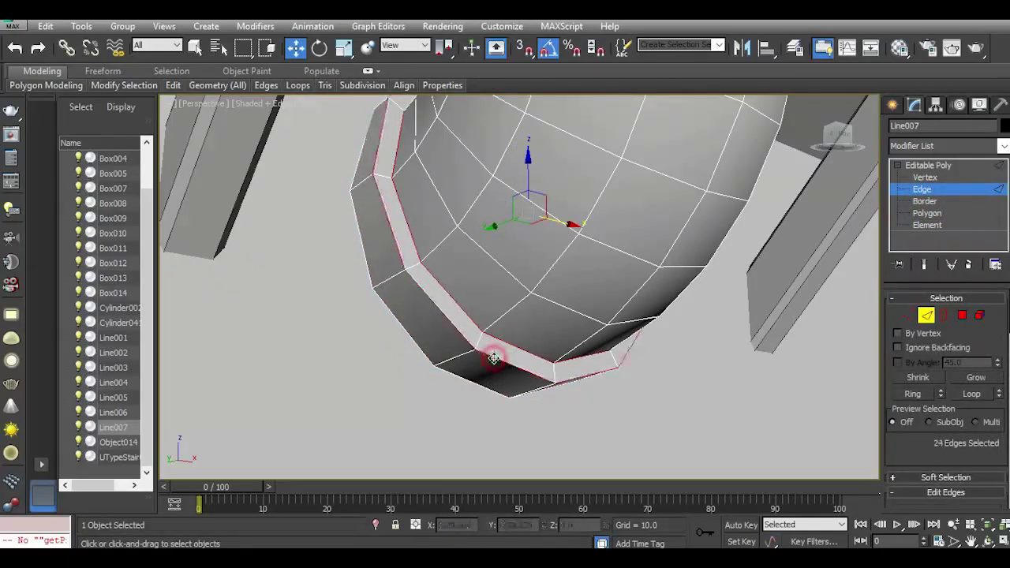
{"action": "middle_click_drag", "start_coordinate": [493, 357], "coordinate": [359, 483], "text": "alt"}
{"action": "middle_click_drag", "start_coordinate": [544, 127], "coordinate": [542, 234], "text": "alt"}
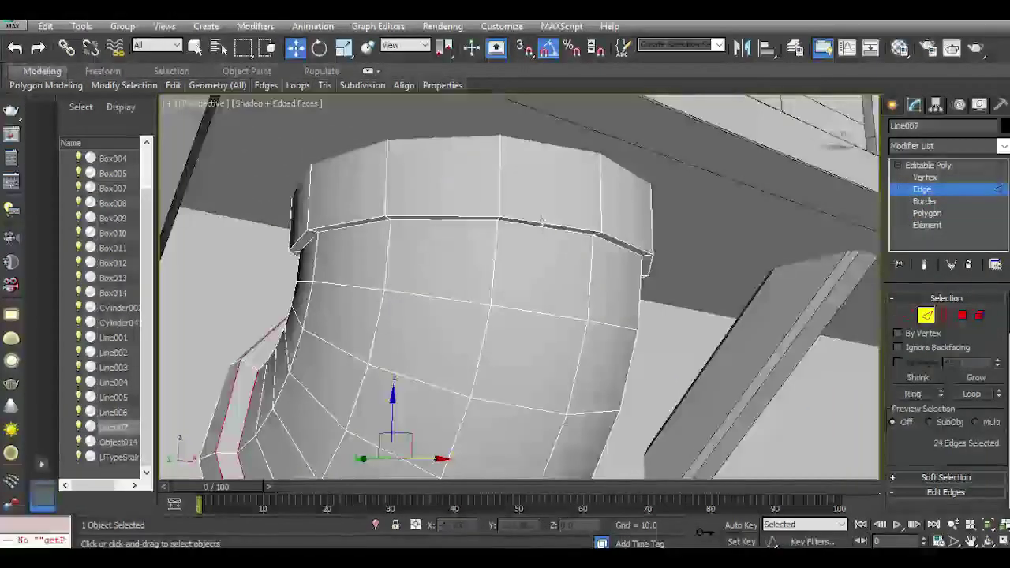
{"action": "double_click", "coordinate": [541, 222], "text": "ctrl"}
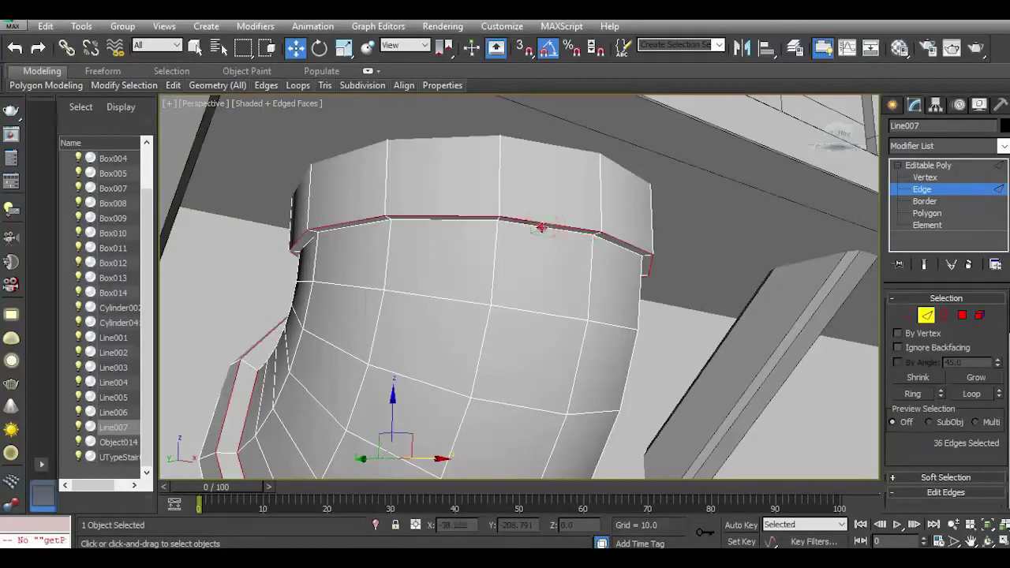
{"action": "double_click", "coordinate": [541, 227], "text": "ctrl"}
{"action": "middle_click_drag", "start_coordinate": [541, 225], "coordinate": [627, 255], "text": "alt"}
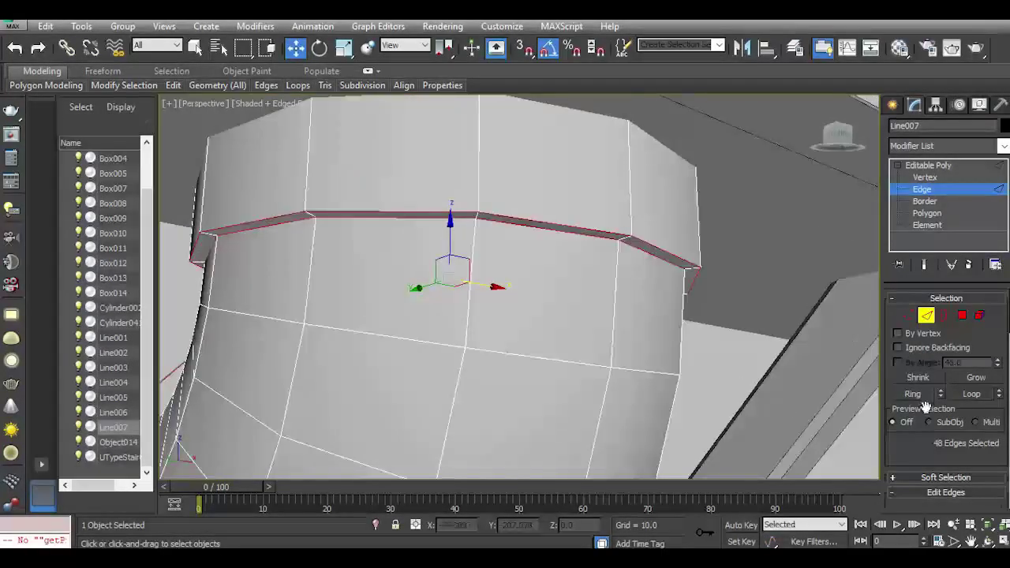
{"action": "left_click_drag", "start_coordinate": [915, 446], "coordinate": [910, 251]}
{"action": "left_click", "coordinate": [937, 371]}
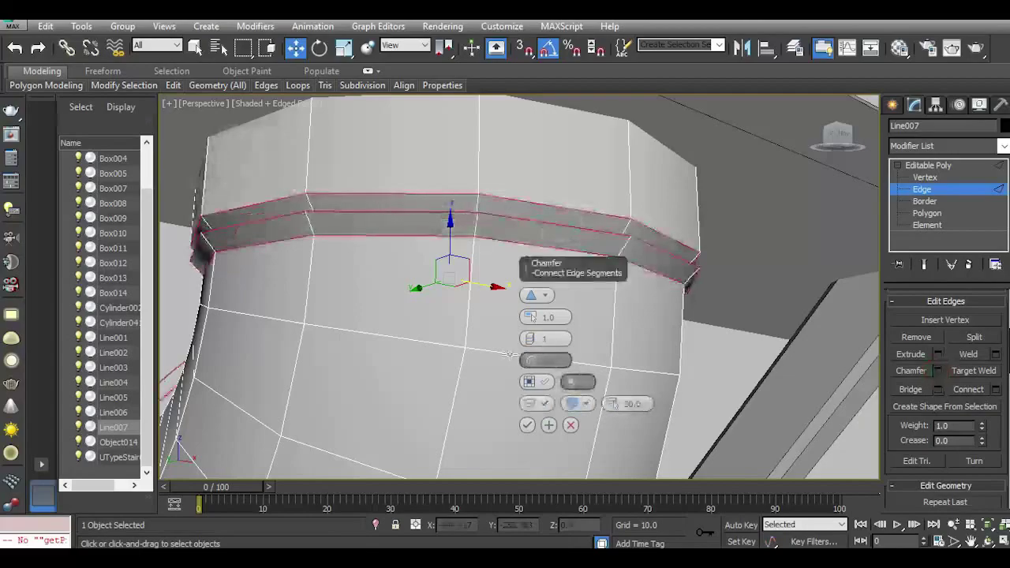
{"action": "left_click", "coordinate": [532, 405]}
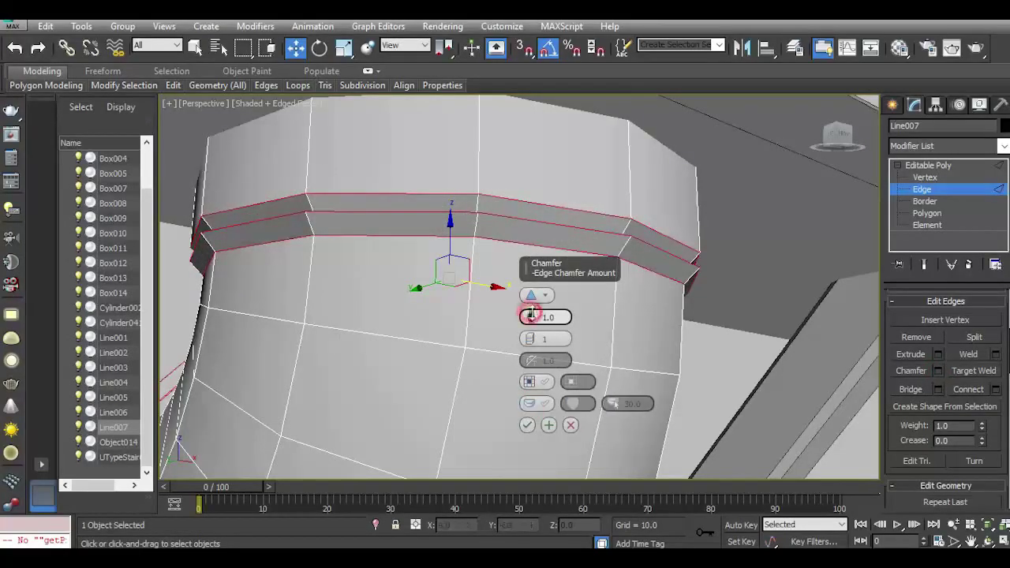
{"action": "mouse_move", "coordinate": [532, 314]}
{"action": "left_mouse_down"}
{"action": "mouse_move", "coordinate": [540, 317]}
{"action": "mouse_move", "coordinate": [530, 315]}
{"action": "left_mouse_up"}
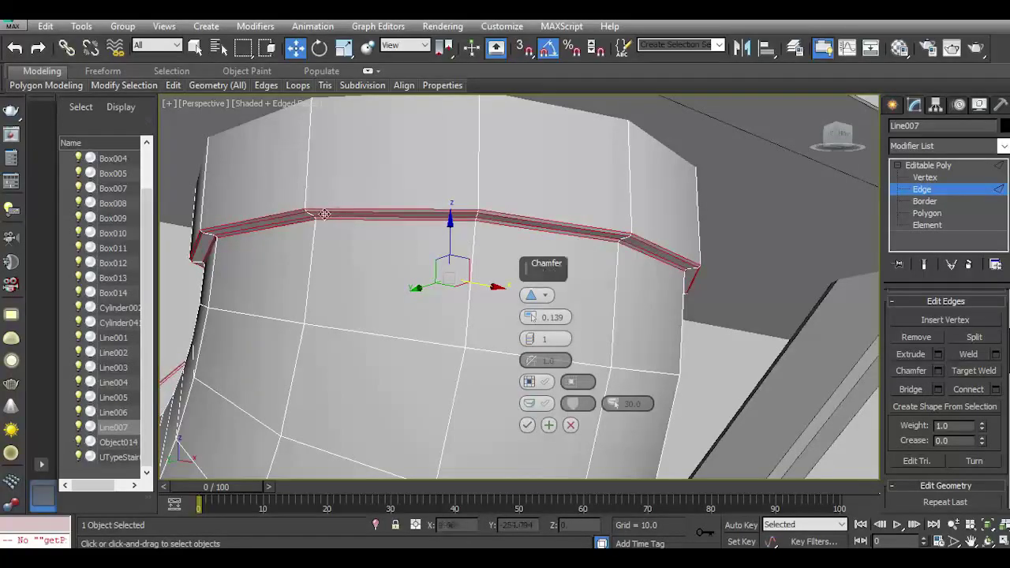
{"action": "scroll", "coordinate": [324, 214], "scroll_direction": "up", "scroll_amount": 4}
{"action": "left_click", "coordinate": [527, 426]}
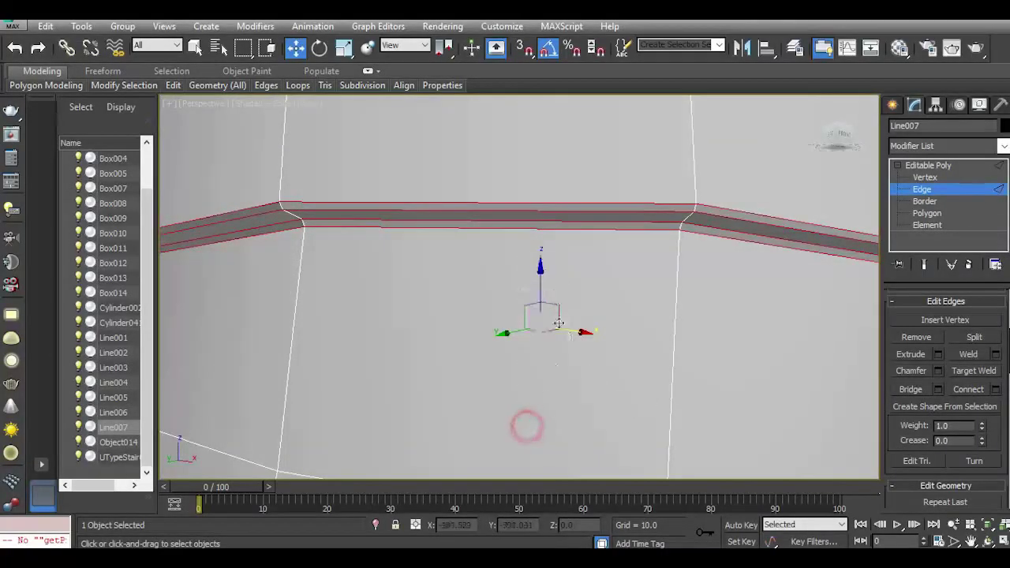
{"action": "scroll", "coordinate": [533, 271], "scroll_direction": "down", "scroll_amount": 8}
{"action": "left_click", "coordinate": [918, 168]}
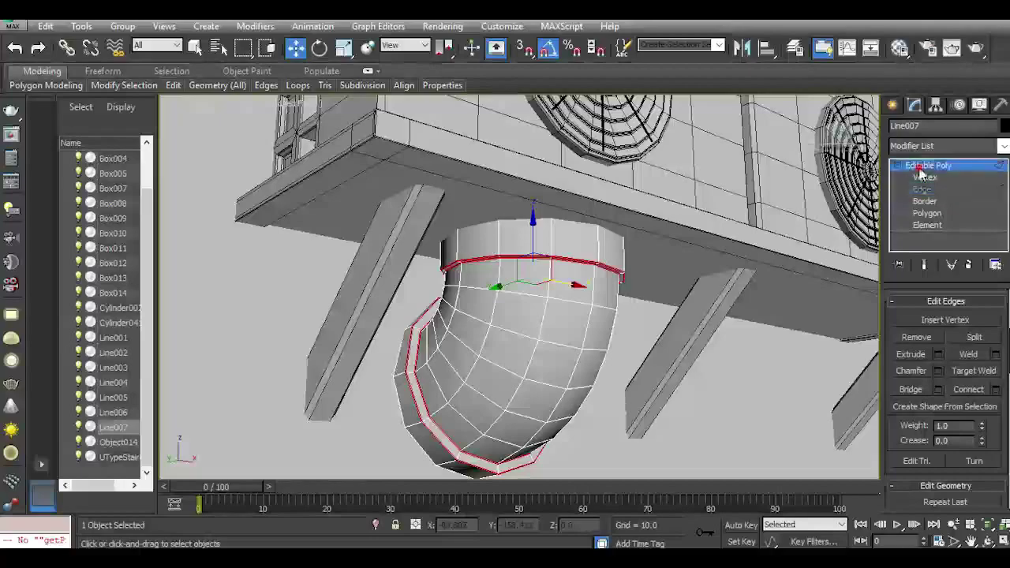
Clone the collared pipe about 25.8 units along X so the copy sits beneath the second air-conditioning unit.
{"action": "scroll", "coordinate": [443, 274], "scroll_direction": "down", "scroll_amount": 4}
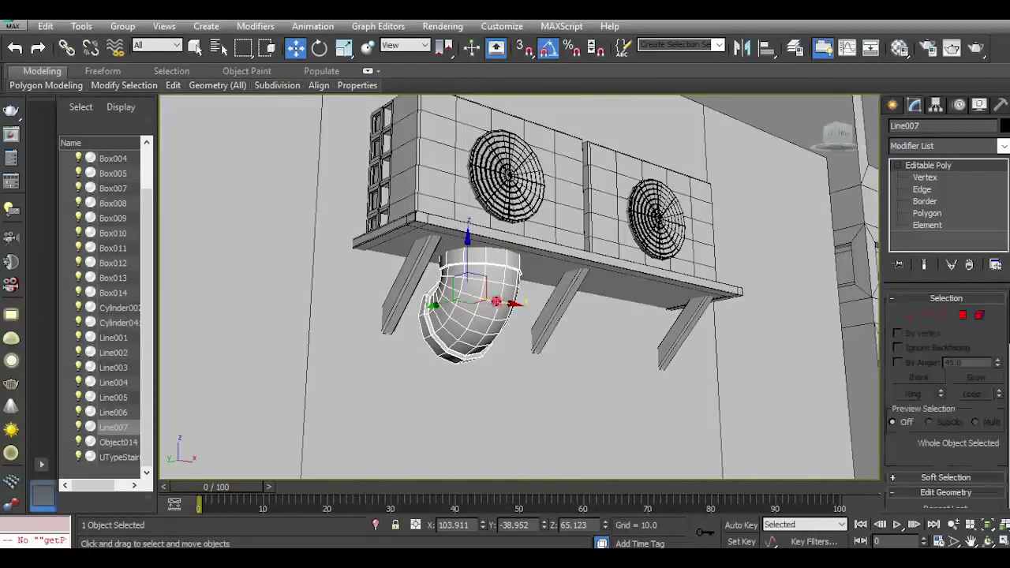
{"action": "left_click_drag", "start_coordinate": [495, 302], "coordinate": [648, 335], "text": "shift"}
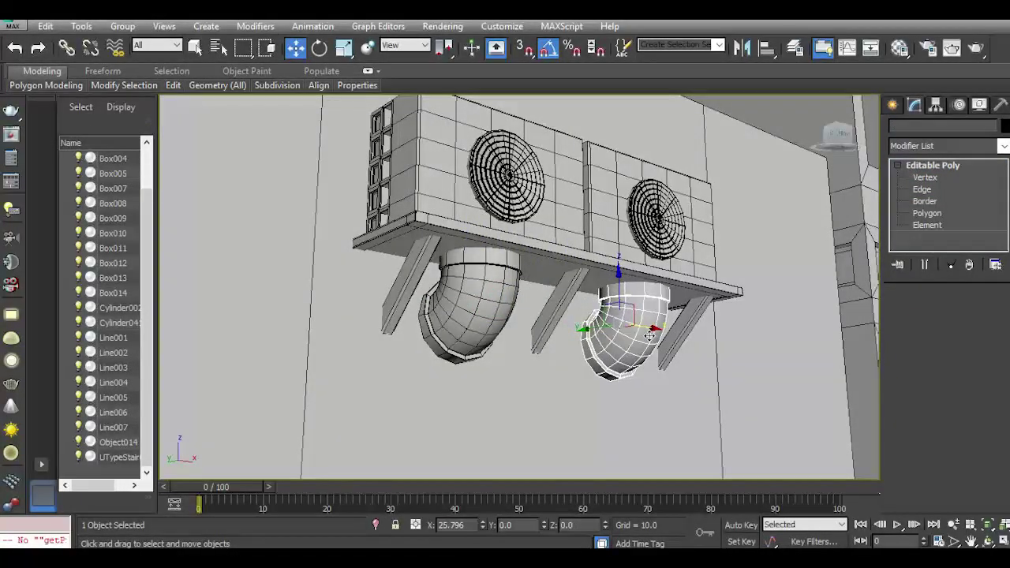
{"action": "left_click", "coordinate": [523, 351]}
{"action": "scroll", "coordinate": [545, 295], "scroll_direction": "down", "scroll_amount": 4}
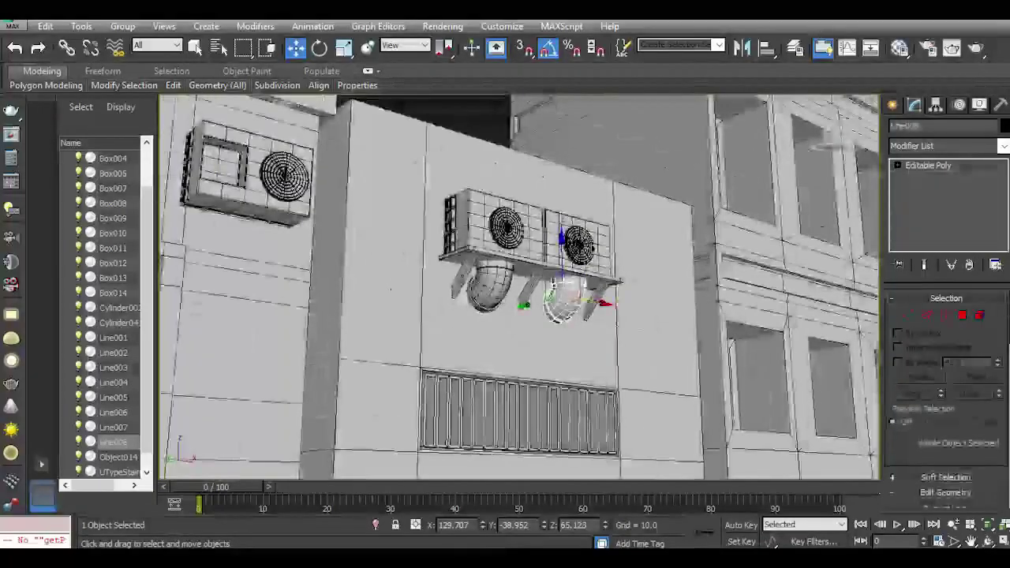
In the Front view, draw a grid-snapped stepped line beside the building from X -300, Z 0 to X -230, Z 120.
{"action": "left_click", "coordinate": [479, 123]}
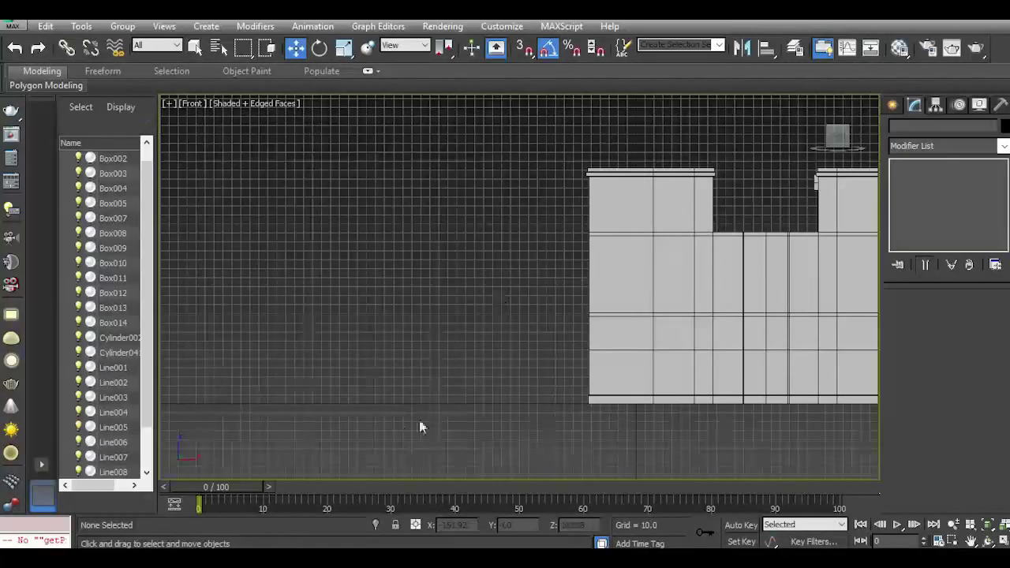
{"action": "scroll", "coordinate": [388, 418], "scroll_direction": "up", "scroll_amount": 2}
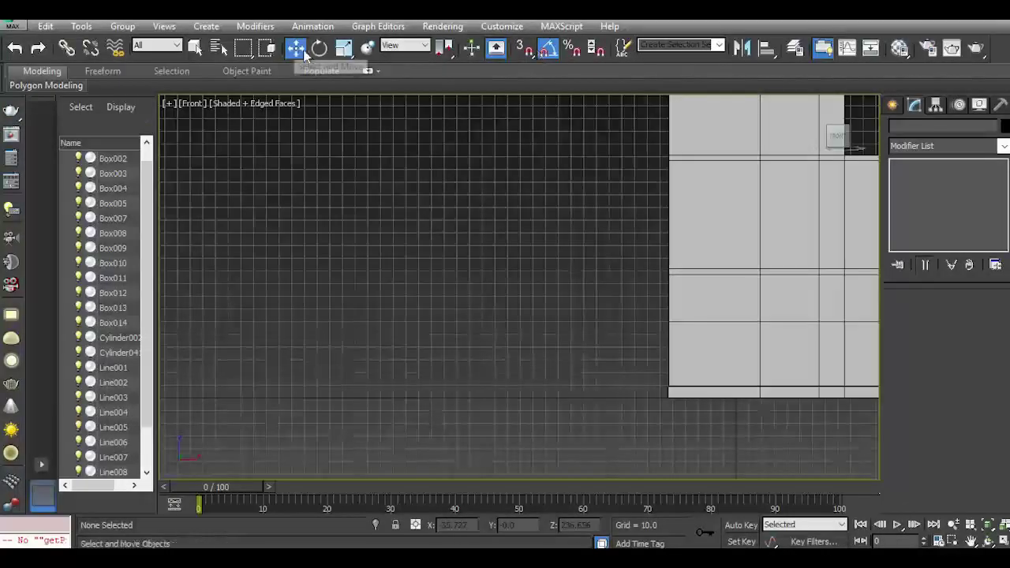
{"action": "left_click", "coordinate": [894, 107]}
{"action": "left_click", "coordinate": [923, 214]}
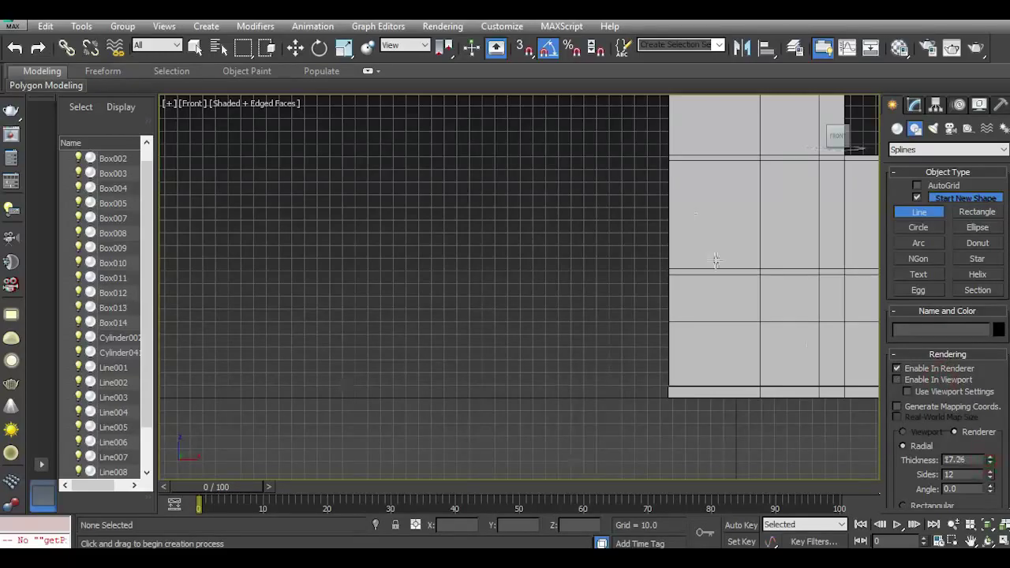
{"action": "left_click", "coordinate": [523, 47]}
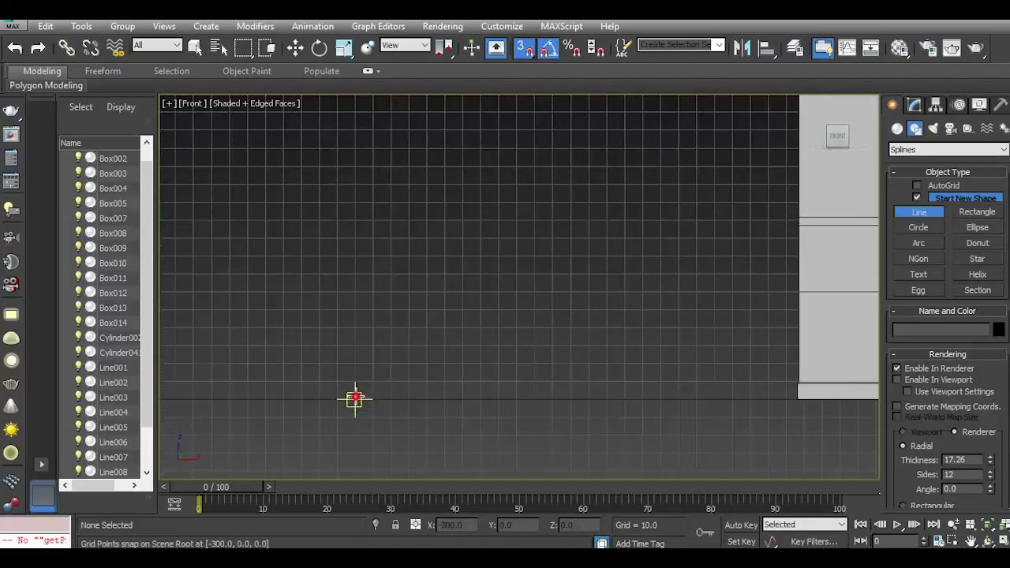
{"action": "left_click", "coordinate": [355, 398]}
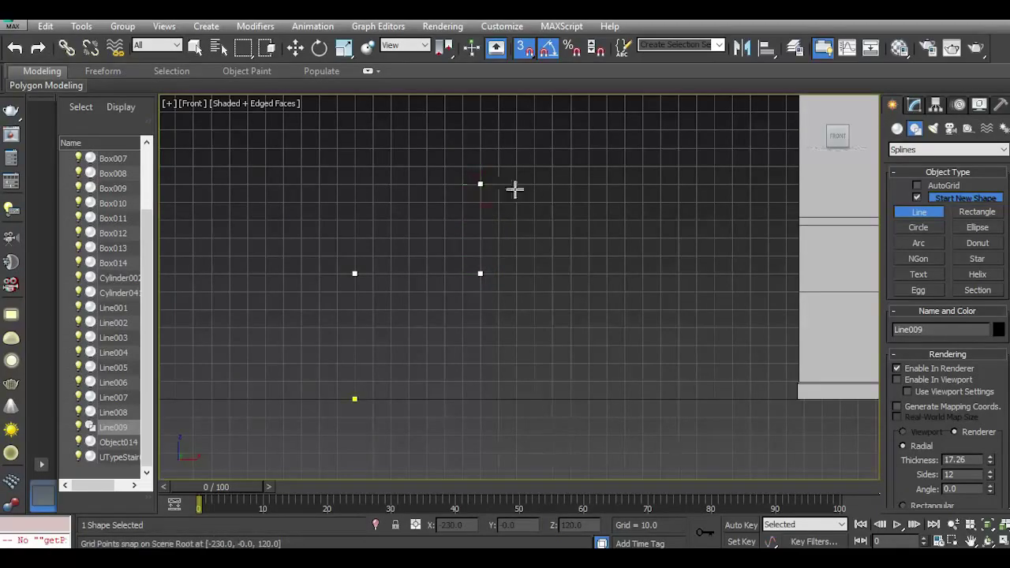
{"action": "right_click", "coordinate": [538, 200]}
{"action": "left_click", "coordinate": [520, 49]}
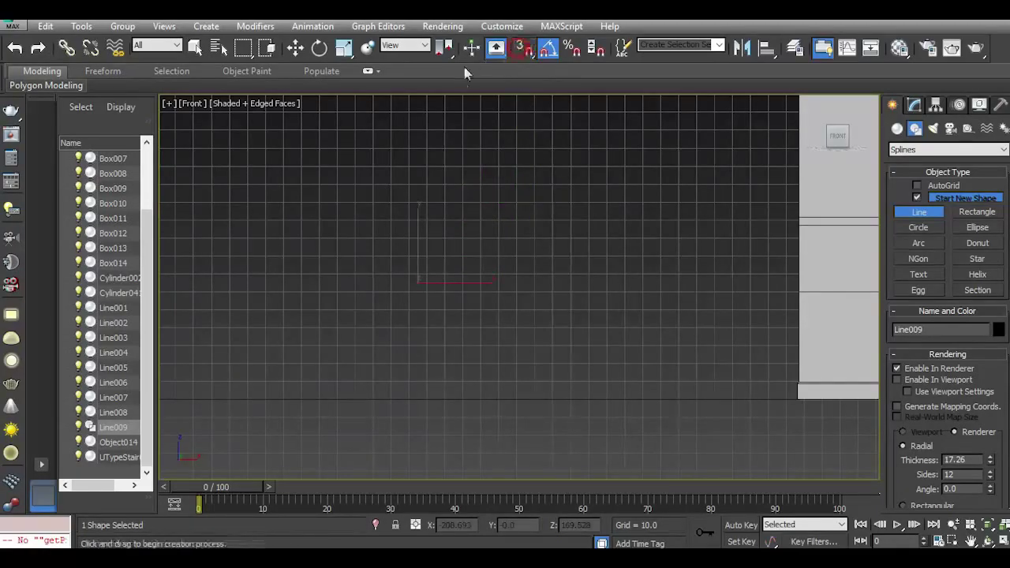
Enable viewport rendering for the new stepped line so it displays as a thick radial pipe, and select its corner vertex.
{"action": "left_click", "coordinate": [914, 105]}
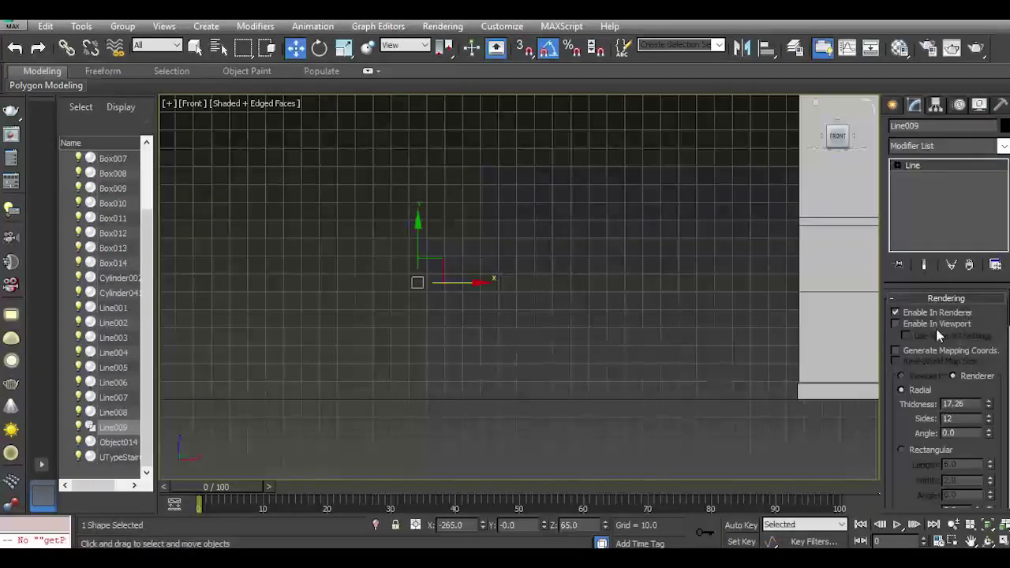
{"action": "left_click", "coordinate": [895, 323]}
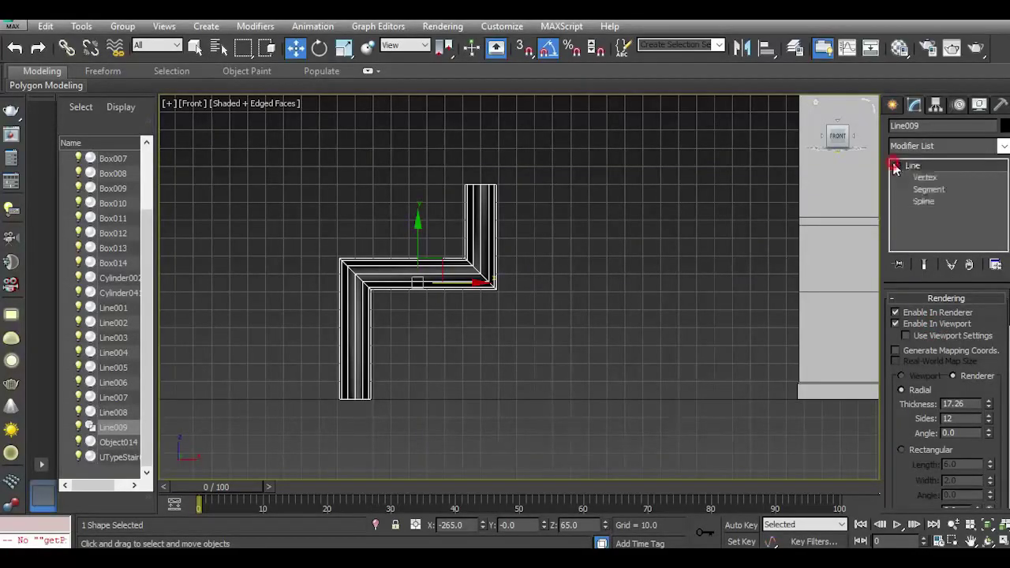
{"action": "left_click", "coordinate": [923, 178]}
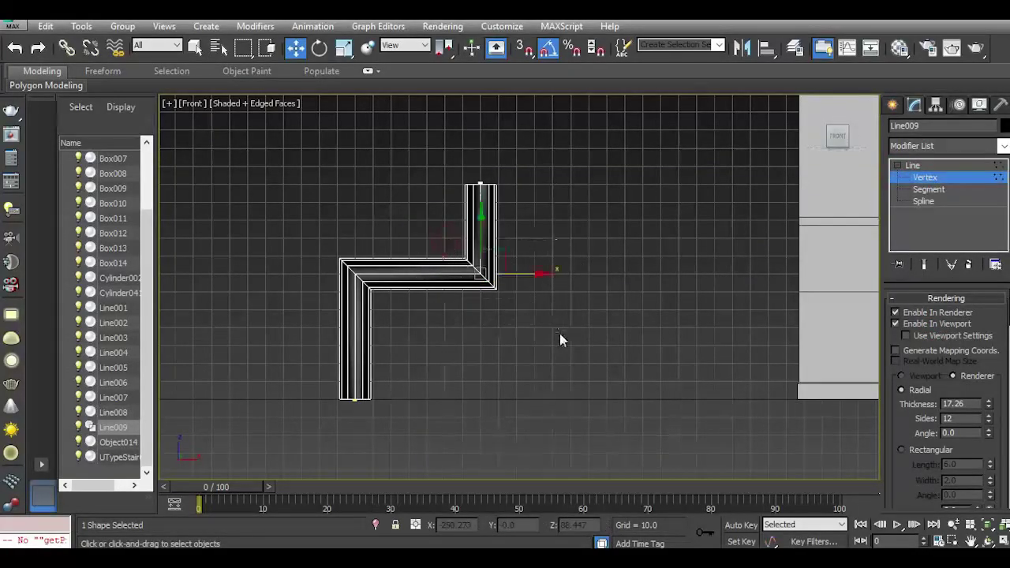
{"action": "left_click_drag", "start_coordinate": [321, 244], "coordinate": [400, 313]}
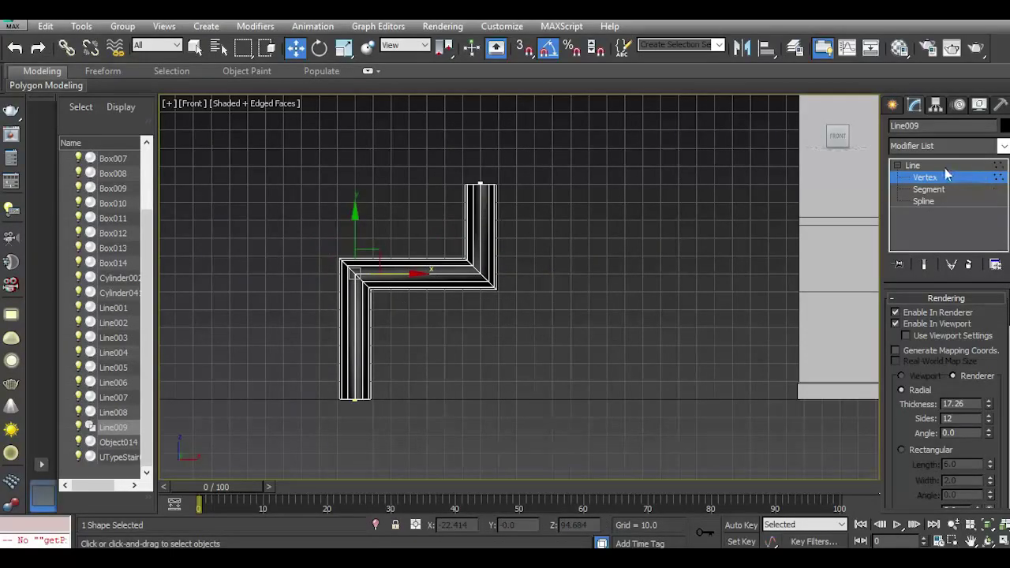
{"action": "left_click", "coordinate": [947, 325]}
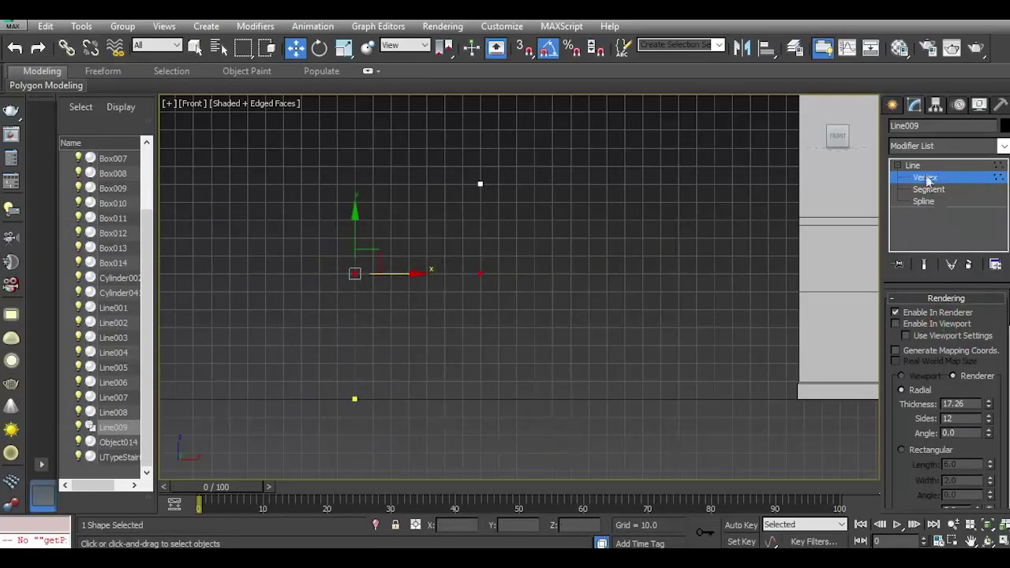
{"action": "left_click", "coordinate": [947, 326]}
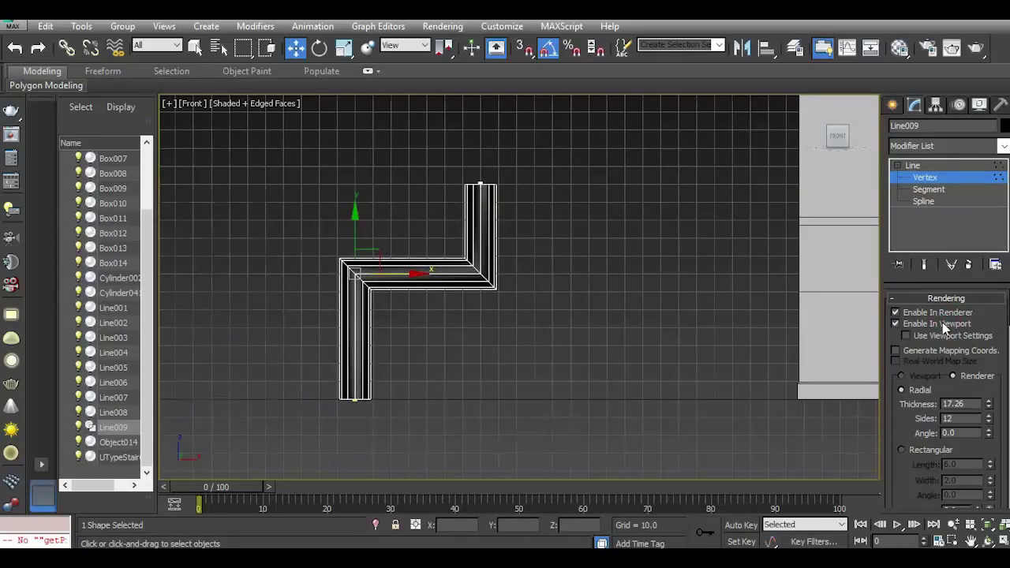
In the Perspective view, assign the 01 - Default material to the stepped pipe and leave vertex editing.
{"action": "key", "text": "p"}
{"action": "left_click", "coordinate": [897, 52]}
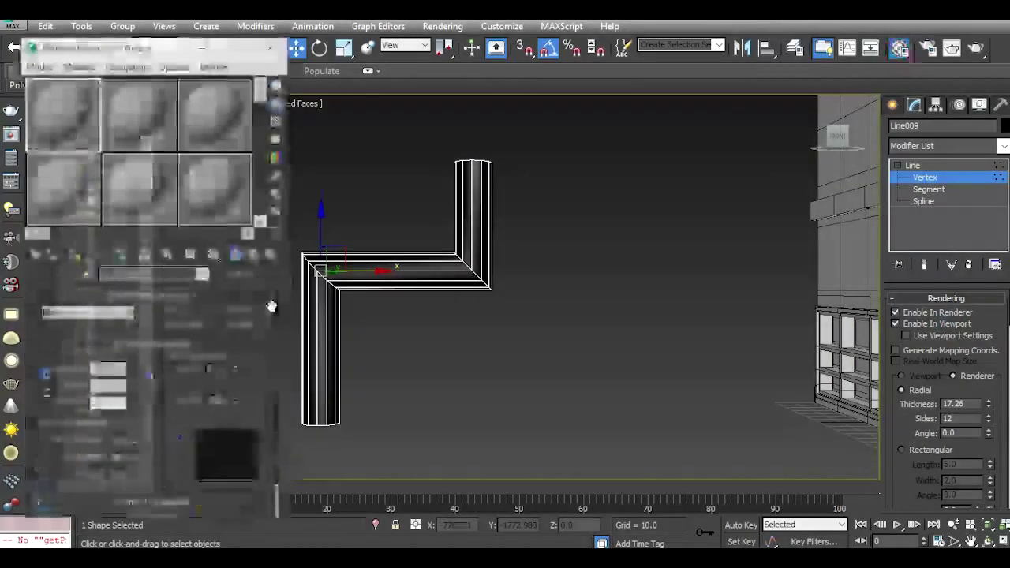
{"action": "left_click", "coordinate": [71, 255]}
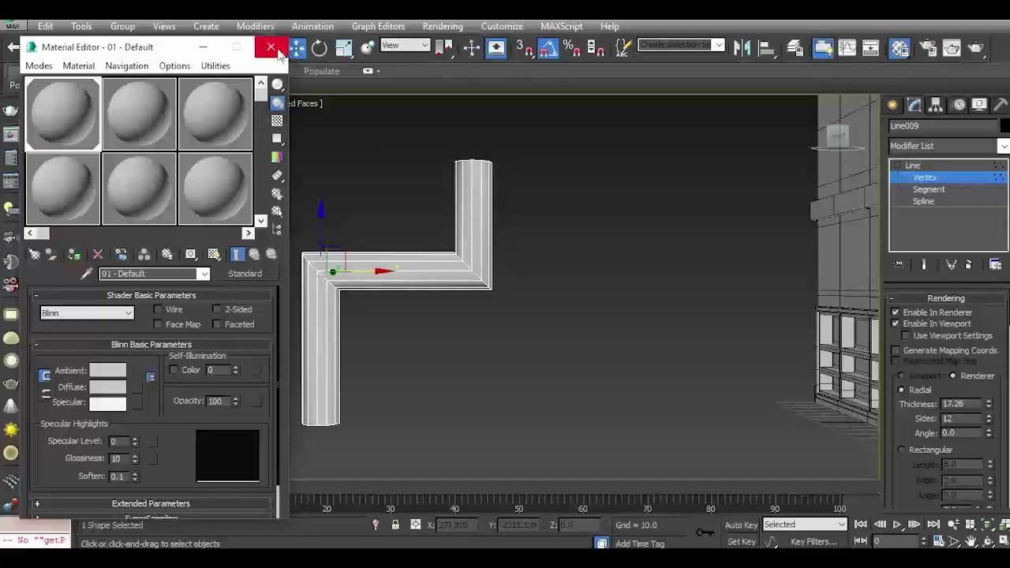
{"action": "left_click", "coordinate": [279, 53]}
{"action": "left_click", "coordinate": [934, 166]}
Try to place the stepped pipe in front of the low building beside the twin air-conditioning units, at about X 188.2, Y -54.7.
{"action": "left_click_drag", "start_coordinate": [839, 140], "coordinate": [859, 167]}
{"action": "left_click_drag", "start_coordinate": [453, 309], "coordinate": [868, 236]}
{"action": "middle_click_drag", "start_coordinate": [844, 162], "coordinate": [344, 259]}
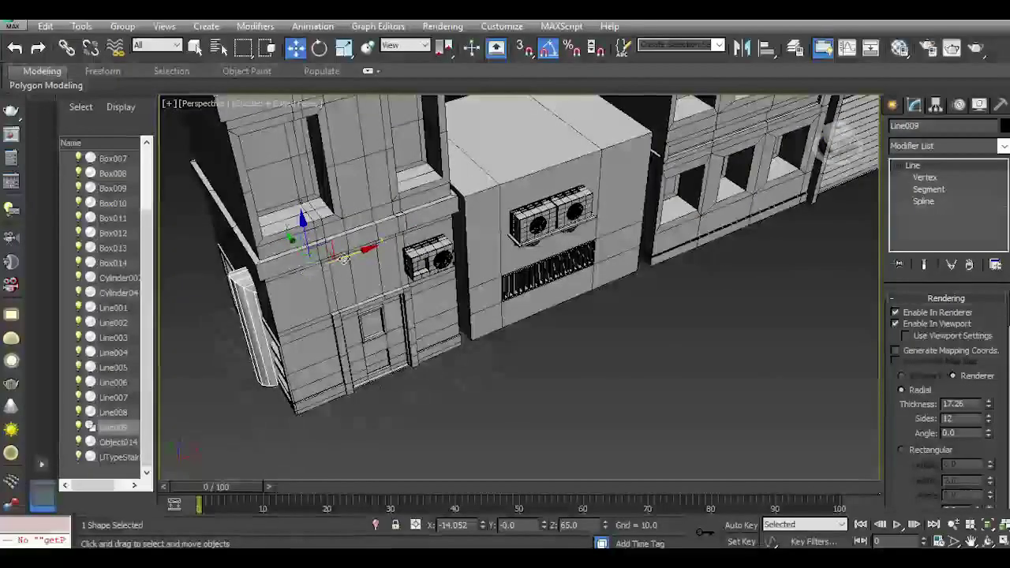
{"action": "left_click_drag", "start_coordinate": [344, 258], "coordinate": [602, 204]}
{"action": "mouse_move", "coordinate": [846, 147]}
{"action": "left_mouse_down"}
{"action": "mouse_move", "coordinate": [822, 136]}
{"action": "mouse_move", "coordinate": [848, 137]}
{"action": "left_mouse_up"}
{"action": "scroll", "coordinate": [635, 357], "scroll_direction": "up", "scroll_amount": 4}
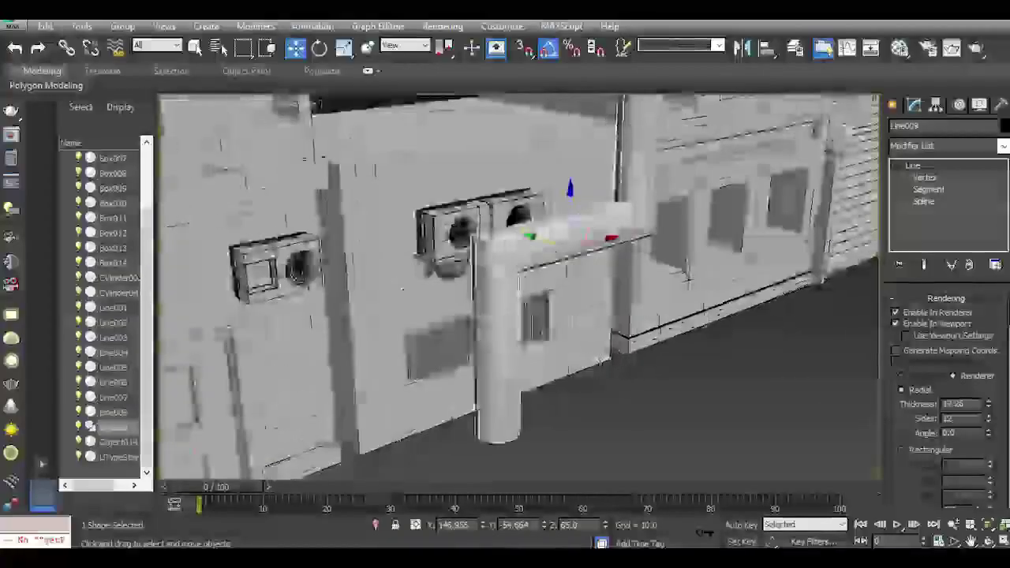
{"action": "left_click_drag", "start_coordinate": [601, 238], "coordinate": [676, 252]}
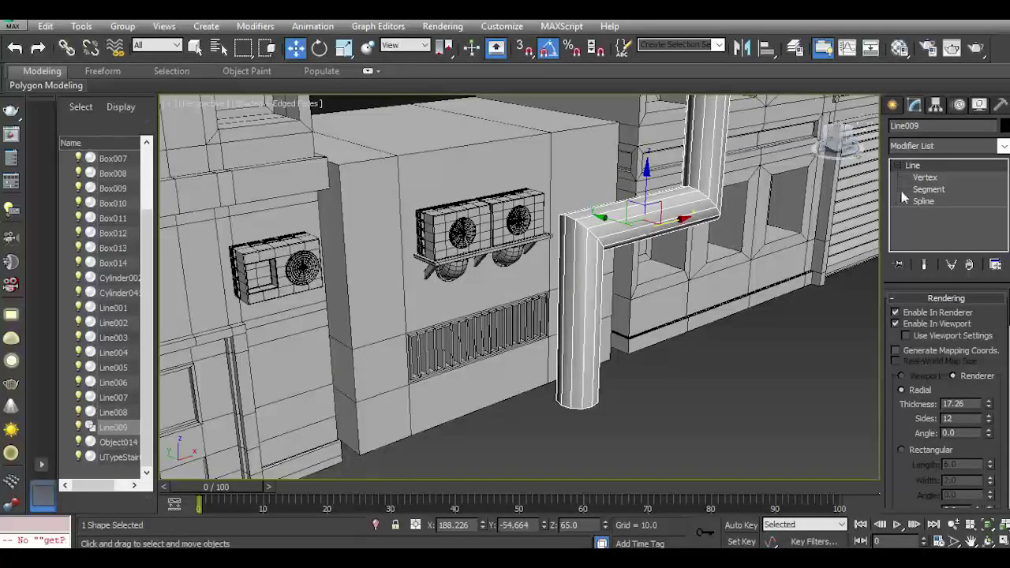
Disable the pipe's viewport thickness and try to move its top end vertex back to the building wall and down to about Z 75.
{"action": "left_click", "coordinate": [895, 324]}
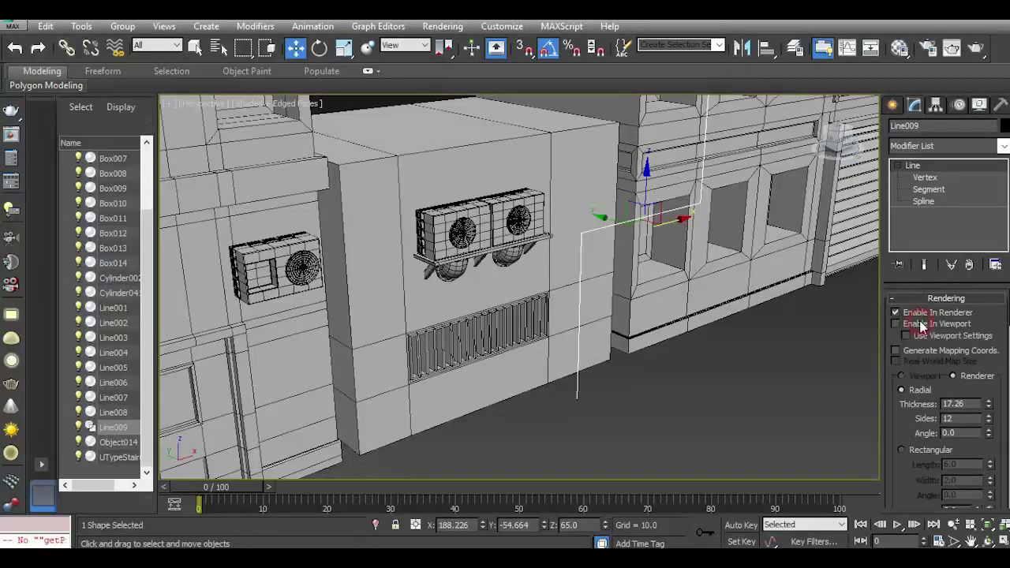
{"action": "left_click", "coordinate": [926, 179]}
{"action": "middle_click_drag", "start_coordinate": [702, 142], "coordinate": [558, 316]}
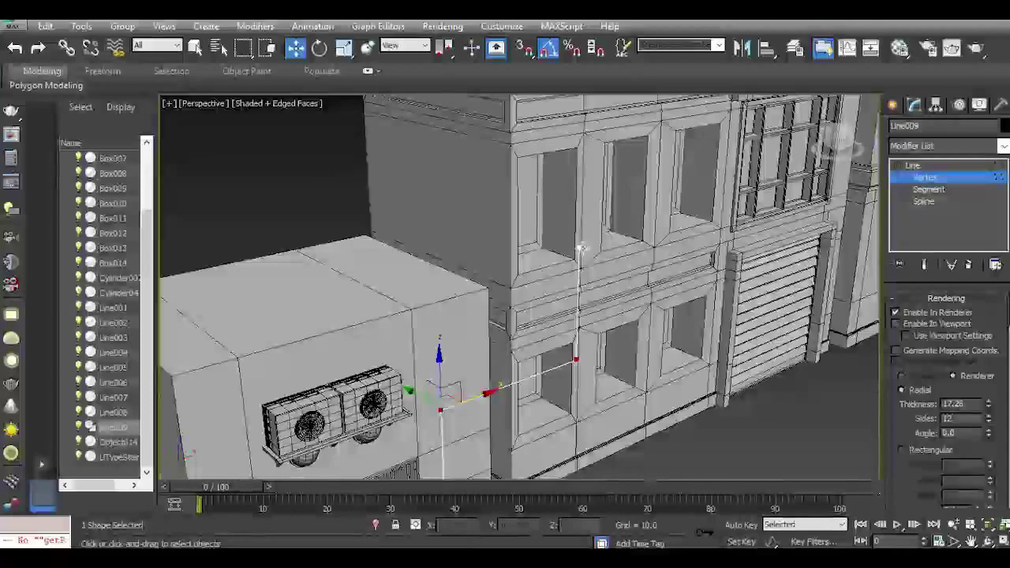
{"action": "left_click", "coordinate": [579, 247]}
{"action": "left_click_drag", "start_coordinate": [548, 242], "coordinate": [468, 235]}
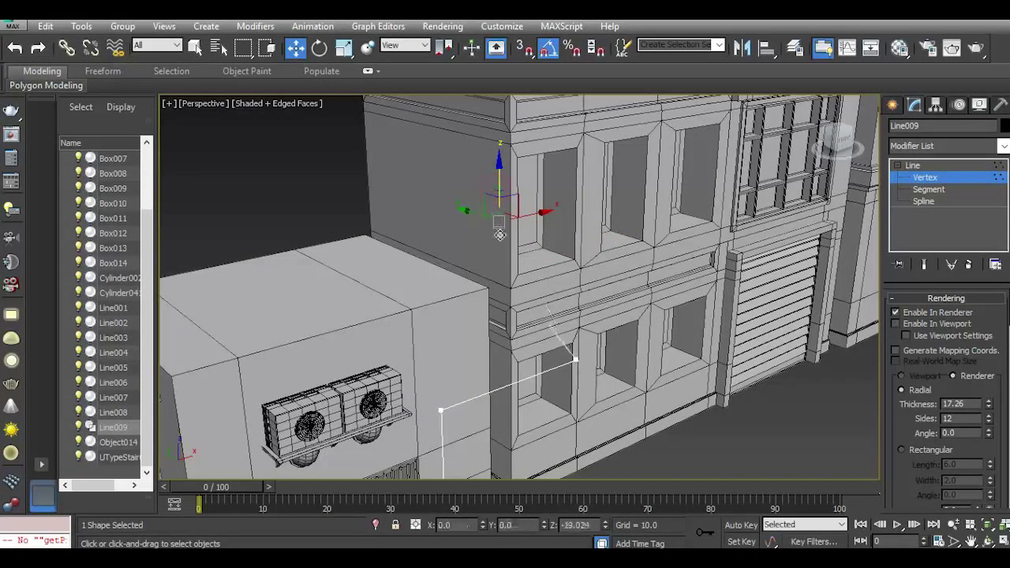
{"action": "left_click_drag", "start_coordinate": [511, 270], "coordinate": [512, 275]}
Try to lower the top end vertex to the height of the horizontal run, and turn the pipe's viewport thickness back on.
{"action": "left_click_drag", "start_coordinate": [829, 152], "coordinate": [861, 153]}
{"action": "middle_click_drag", "start_coordinate": [800, 338], "coordinate": [491, 231]}
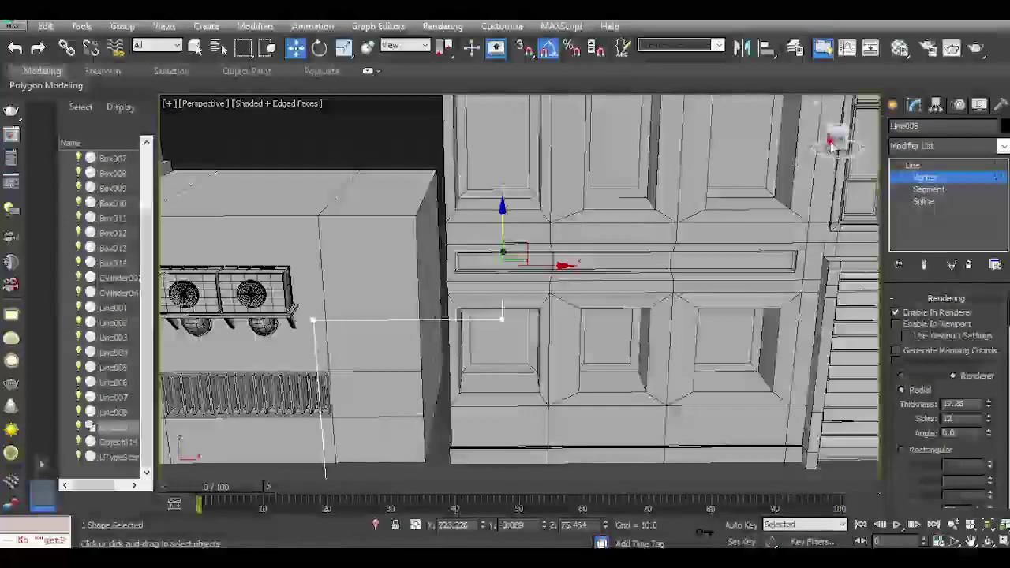
{"action": "left_click_drag", "start_coordinate": [836, 141], "coordinate": [810, 180]}
{"action": "middle_click_drag", "start_coordinate": [683, 381], "coordinate": [609, 288]}
{"action": "scroll", "coordinate": [617, 238], "scroll_direction": "up", "scroll_amount": 3}
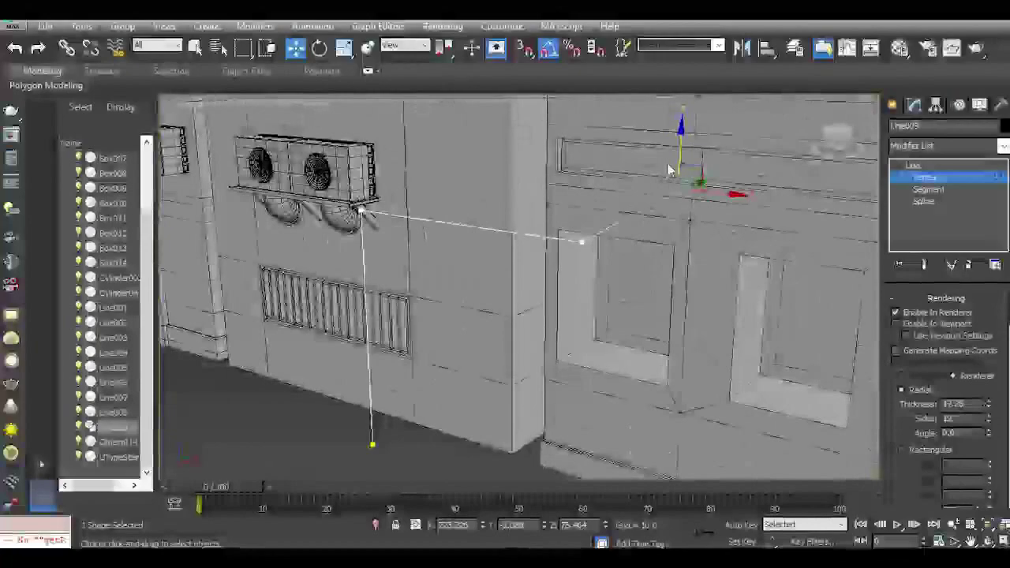
{"action": "left_click_drag", "start_coordinate": [684, 160], "coordinate": [681, 207]}
{"action": "left_click", "coordinate": [913, 166]}
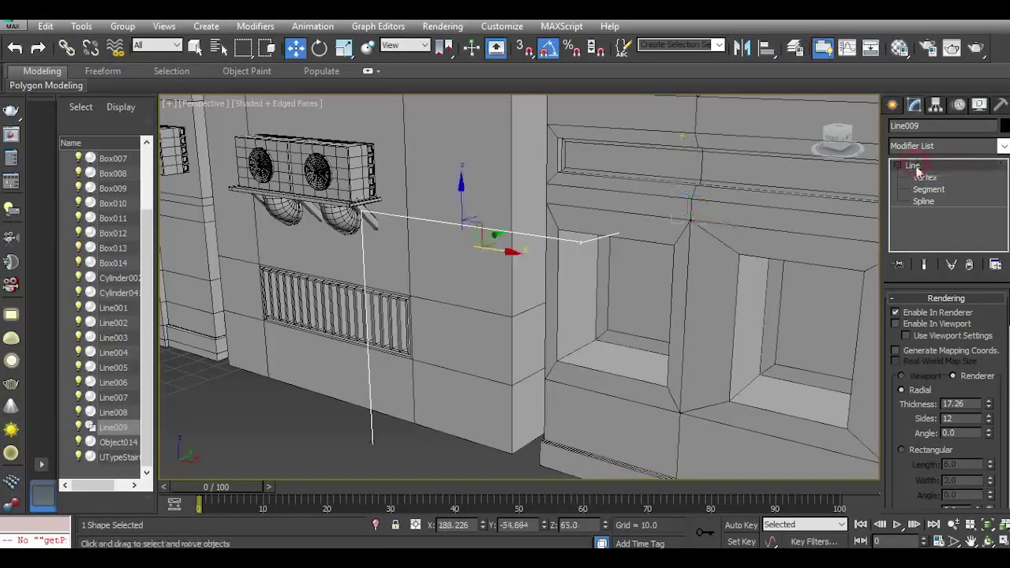
{"action": "left_click", "coordinate": [895, 325]}
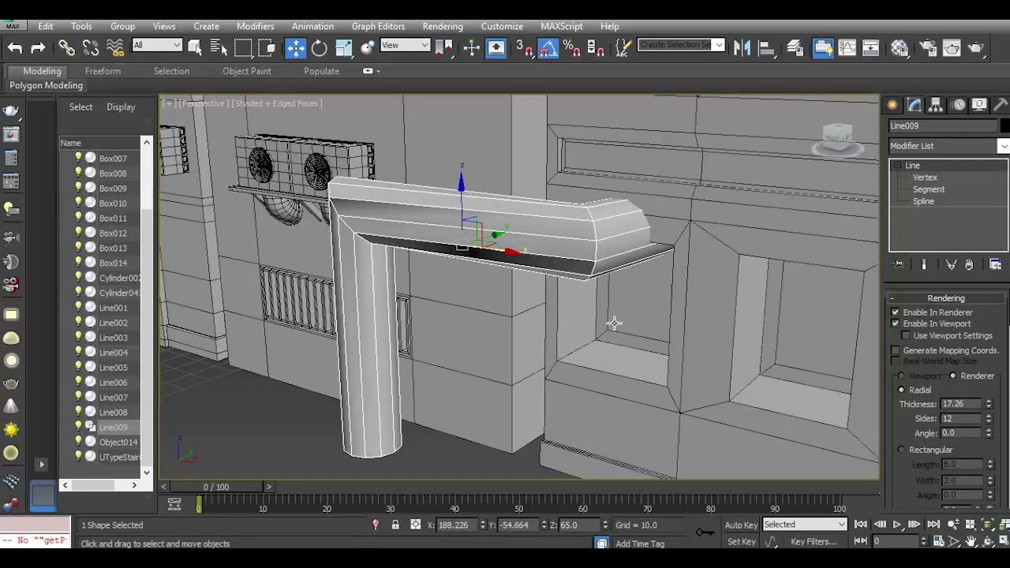
Undo the stepped pipe's vertex edits, moves and material assignment, back to its original position beside the buildings.
{"action": "left_click", "coordinate": [16, 48]}
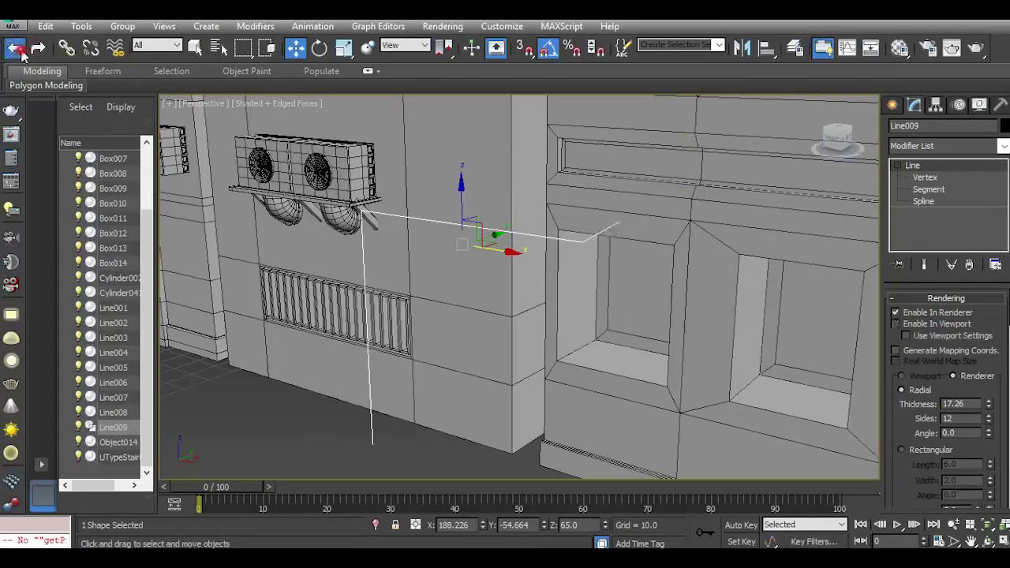
{"action": "left_click", "coordinate": [917, 325]}
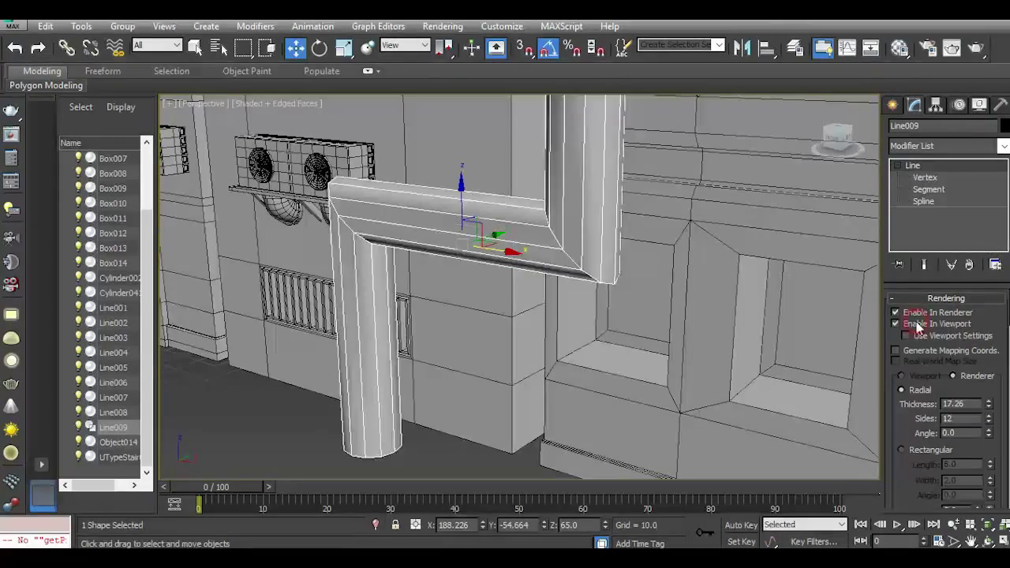
{"action": "left_click", "coordinate": [17, 49]}
{"action": "left_click", "coordinate": [17, 50]}
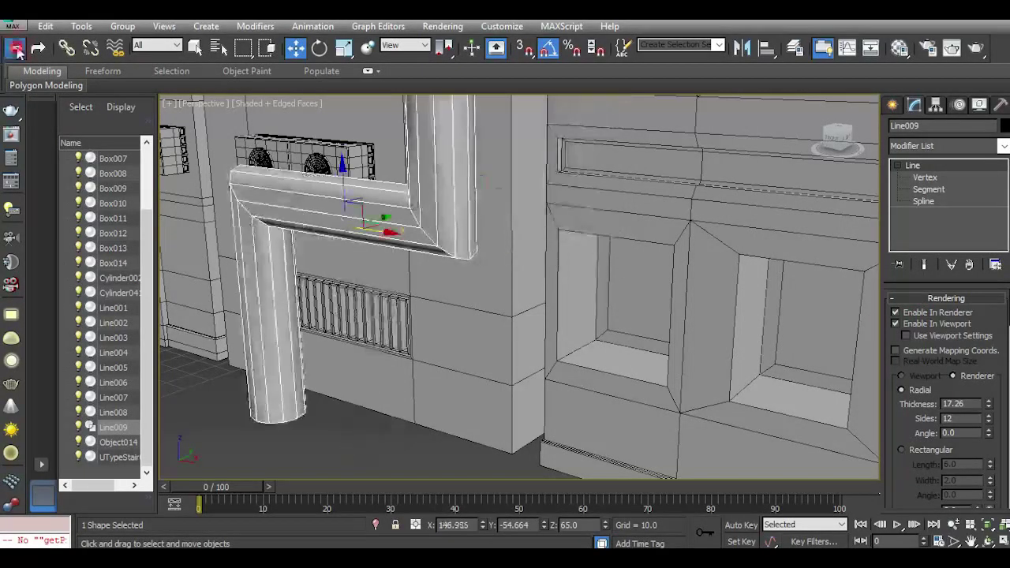
{"action": "left_click", "coordinate": [16, 48]}
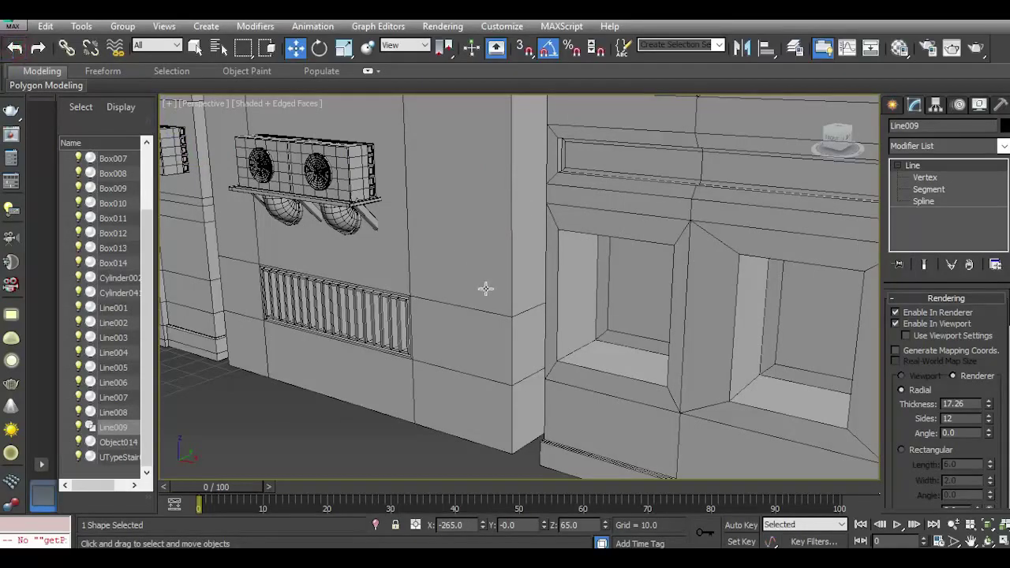
Apply the 01 - Default material to the stepped pipe again, keeping the whole line as the editing level.
{"action": "scroll", "coordinate": [465, 274], "scroll_direction": "down", "scroll_amount": 10}
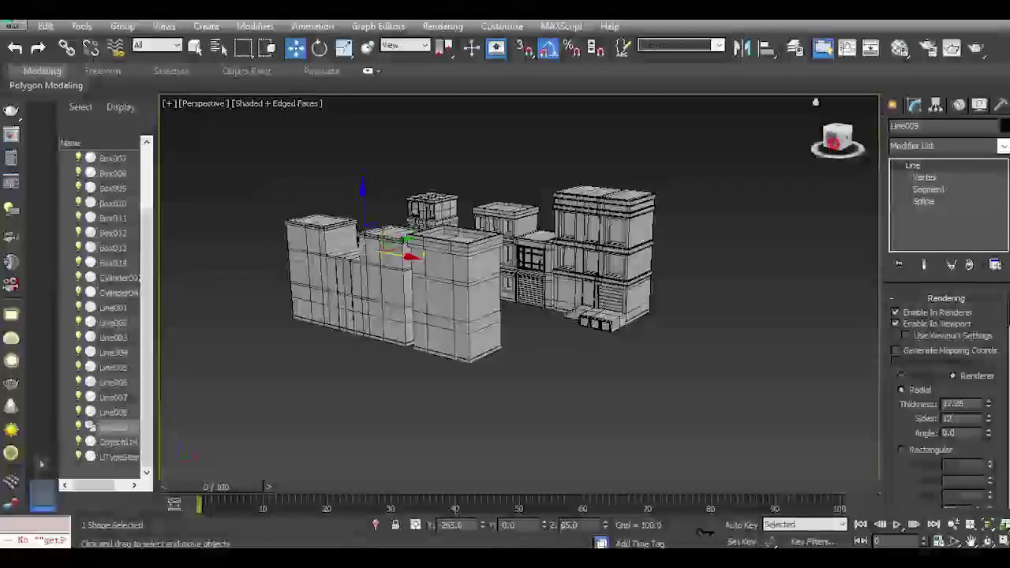
{"action": "left_click_drag", "start_coordinate": [833, 142], "coordinate": [911, 144]}
{"action": "scroll", "coordinate": [325, 329], "scroll_direction": "up", "scroll_amount": 7}
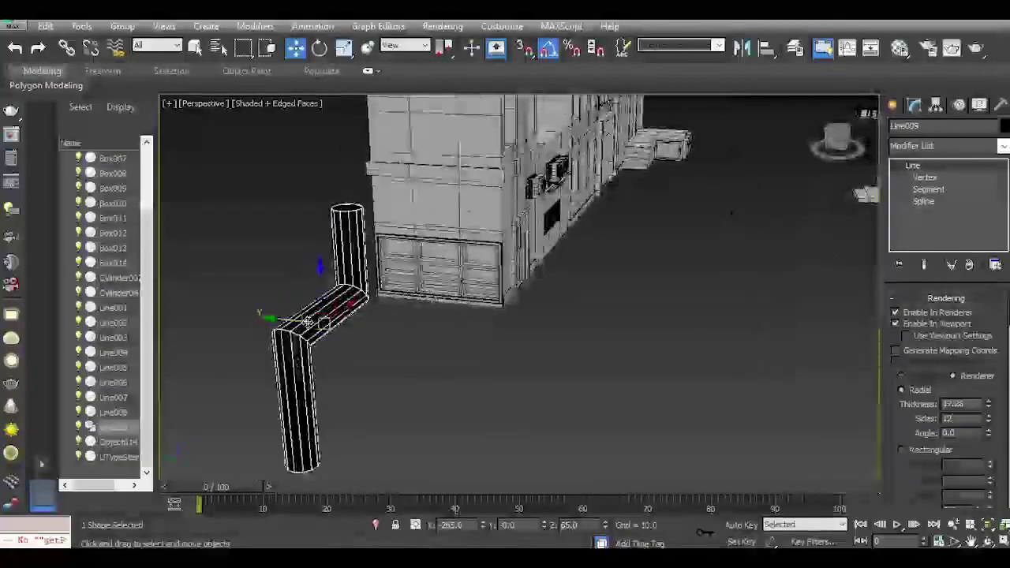
{"action": "scroll", "coordinate": [307, 322], "scroll_direction": "up", "scroll_amount": 3}
{"action": "left_click", "coordinate": [899, 48]}
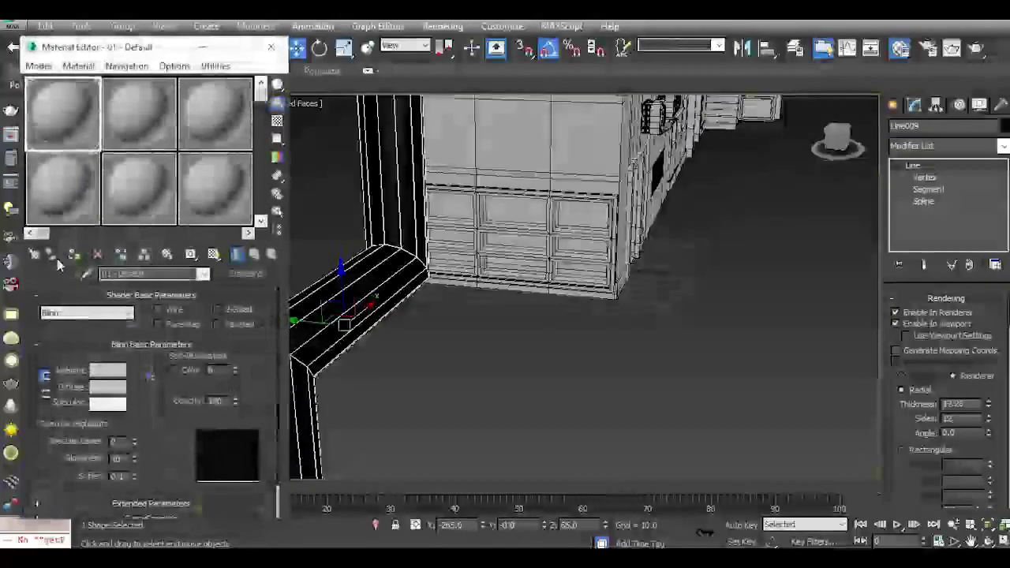
{"action": "left_click", "coordinate": [271, 47]}
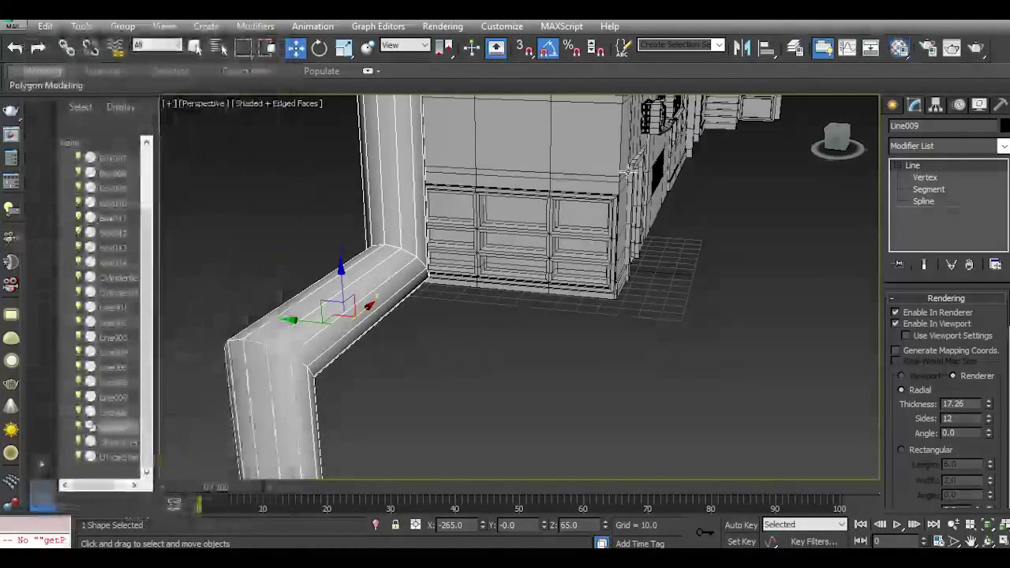
{"action": "left_click", "coordinate": [946, 174]}
{"action": "left_click", "coordinate": [937, 164]}
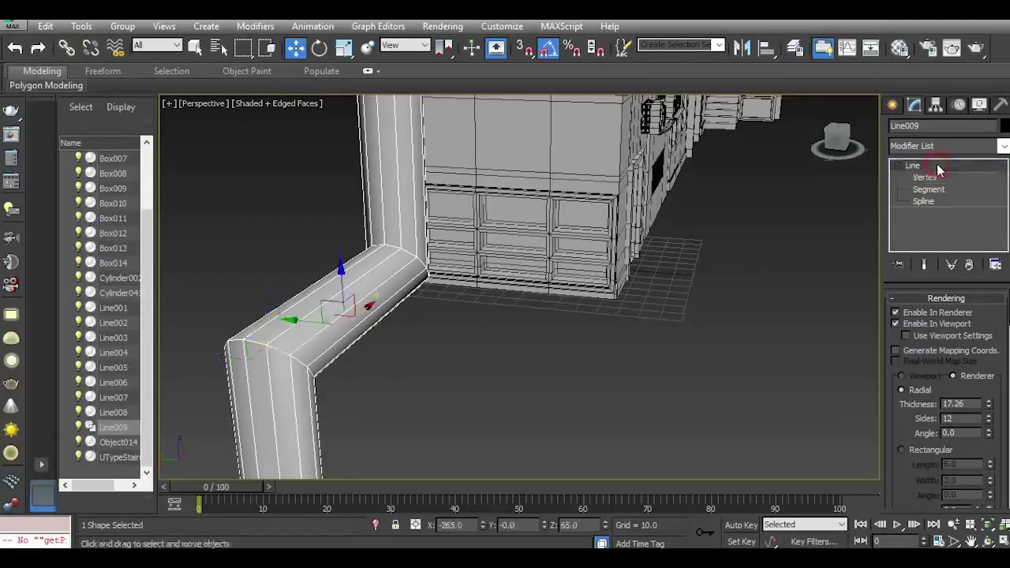
Select the stepped pipe and move it along the street to about X 174.1, Y -57.4, in front of the low building.
{"action": "left_click", "coordinate": [431, 384]}
{"action": "middle_click_drag", "start_coordinate": [529, 403], "coordinate": [462, 419]}
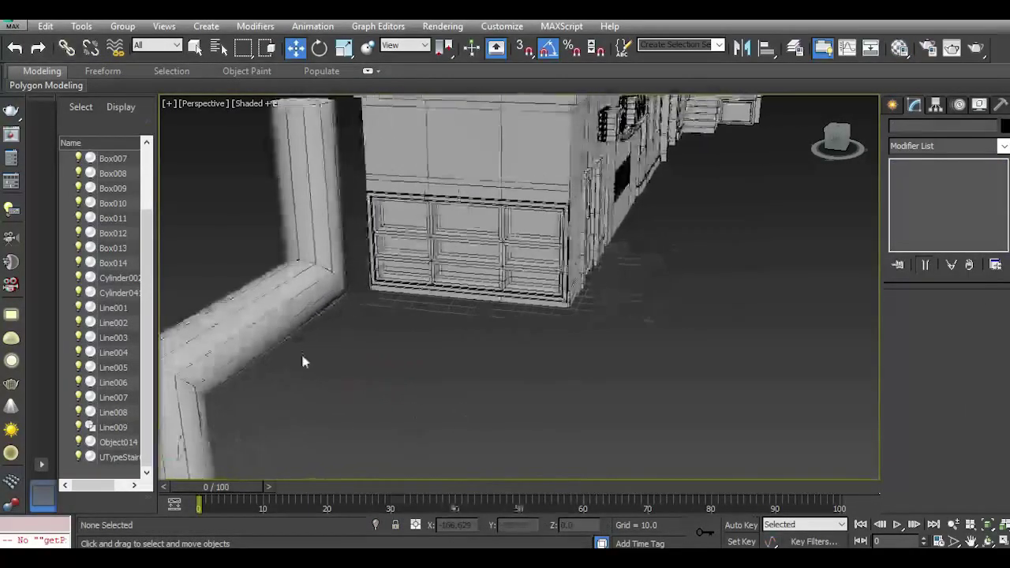
{"action": "left_click", "coordinate": [278, 324]}
{"action": "left_click_drag", "start_coordinate": [293, 323], "coordinate": [527, 168]}
{"action": "middle_click_drag", "start_coordinate": [527, 313], "coordinate": [461, 343]}
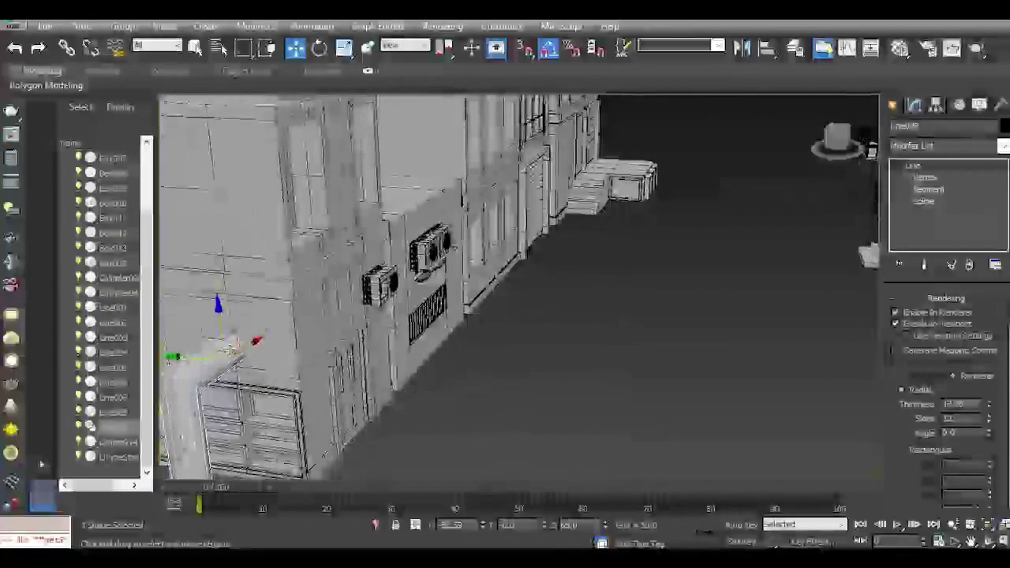
{"action": "left_click_drag", "start_coordinate": [244, 349], "coordinate": [455, 239]}
{"action": "left_click_drag", "start_coordinate": [852, 126], "coordinate": [816, 146]}
{"action": "middle_click_drag", "start_coordinate": [797, 220], "coordinate": [537, 358]}
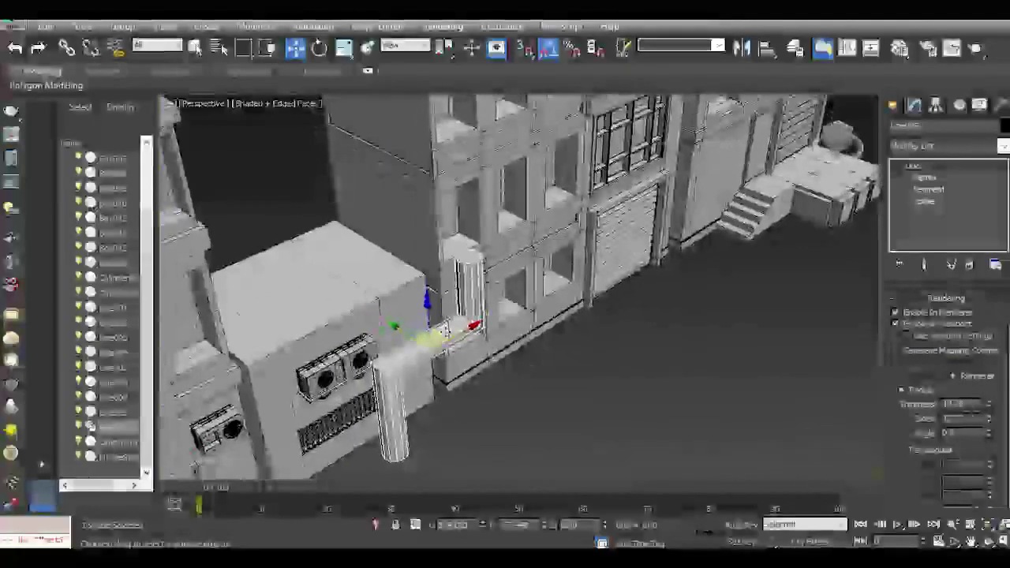
Turn off the stepped pipe's viewport thickness and move its top end vertex back into the building to about Y 1.3.
{"action": "scroll", "coordinate": [446, 332], "scroll_direction": "up", "scroll_amount": 4}
{"action": "left_click", "coordinate": [897, 324]}
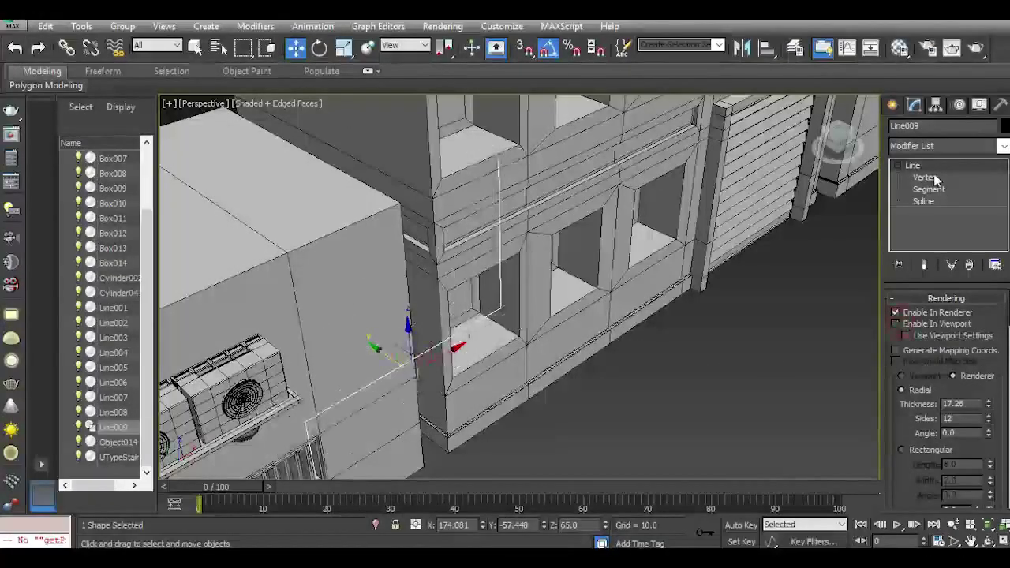
{"action": "left_click", "coordinate": [929, 190]}
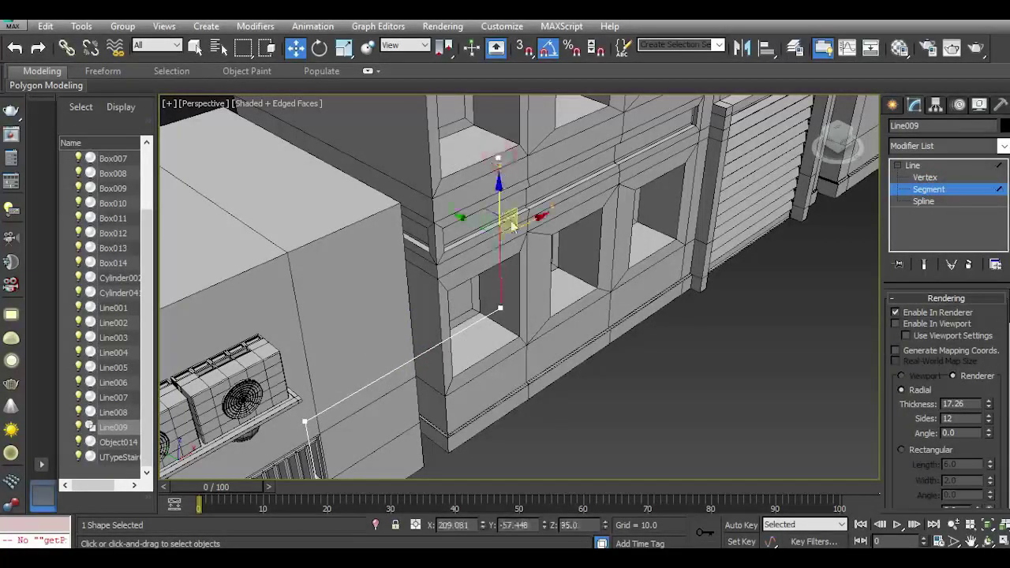
{"action": "left_click", "coordinate": [924, 178]}
{"action": "left_click", "coordinate": [497, 158]}
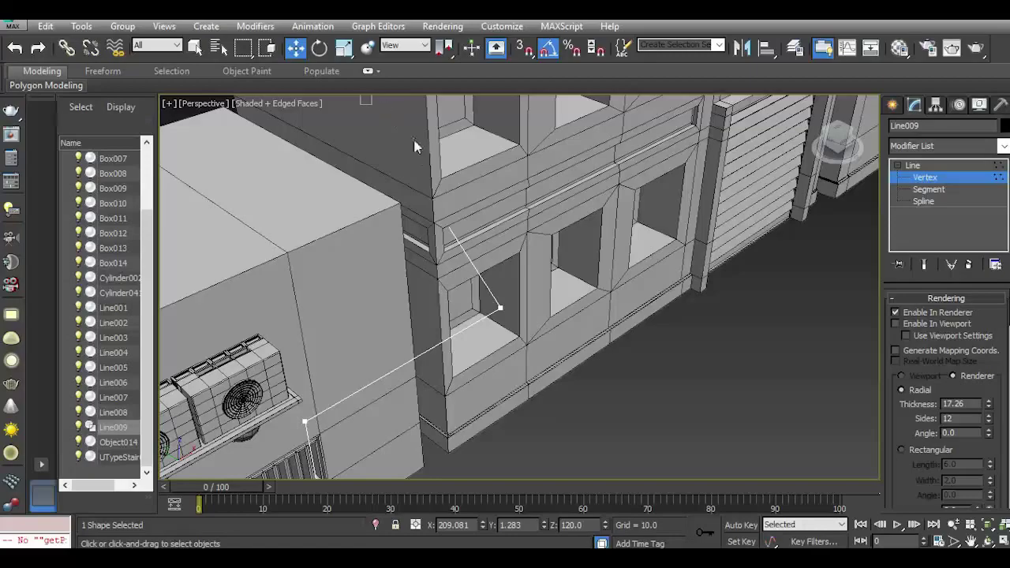
Lower the pipe's top end vertex to about Z 79.4 and turn its viewport thickness back on.
{"action": "scroll", "coordinate": [415, 147], "scroll_direction": "up", "scroll_amount": 2}
{"action": "left_click_drag", "start_coordinate": [366, 114], "coordinate": [387, 188]}
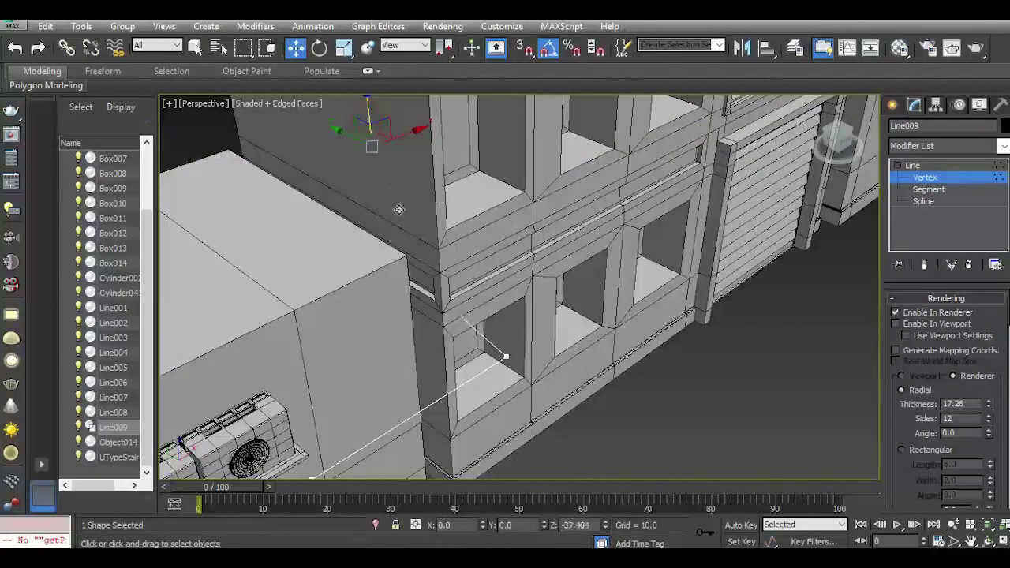
{"action": "left_click_drag", "start_coordinate": [855, 143], "coordinate": [773, 147]}
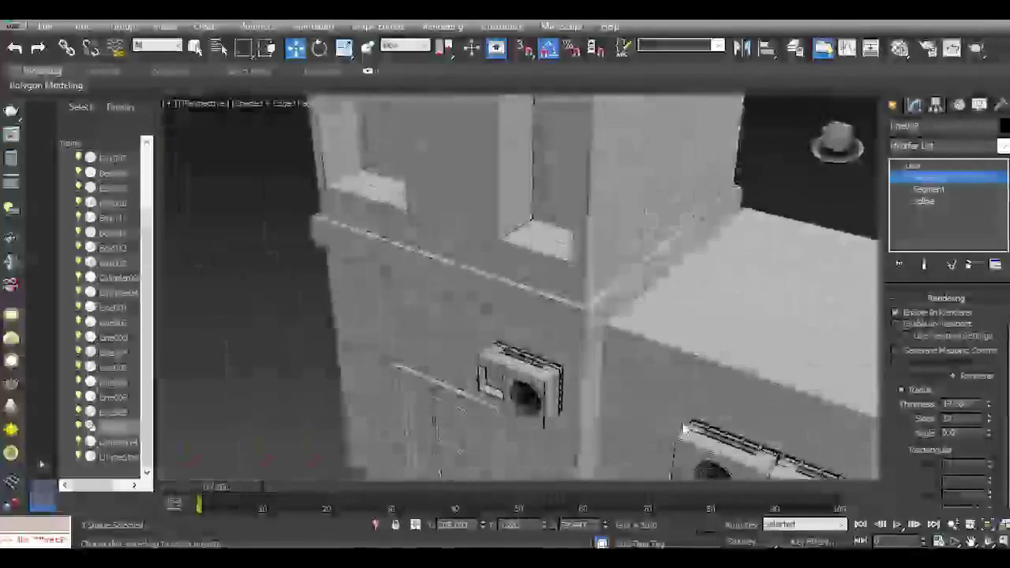
{"action": "middle_click_drag", "start_coordinate": [662, 386], "coordinate": [471, 108]}
{"action": "middle_click_drag", "start_coordinate": [830, 347], "coordinate": [668, 326]}
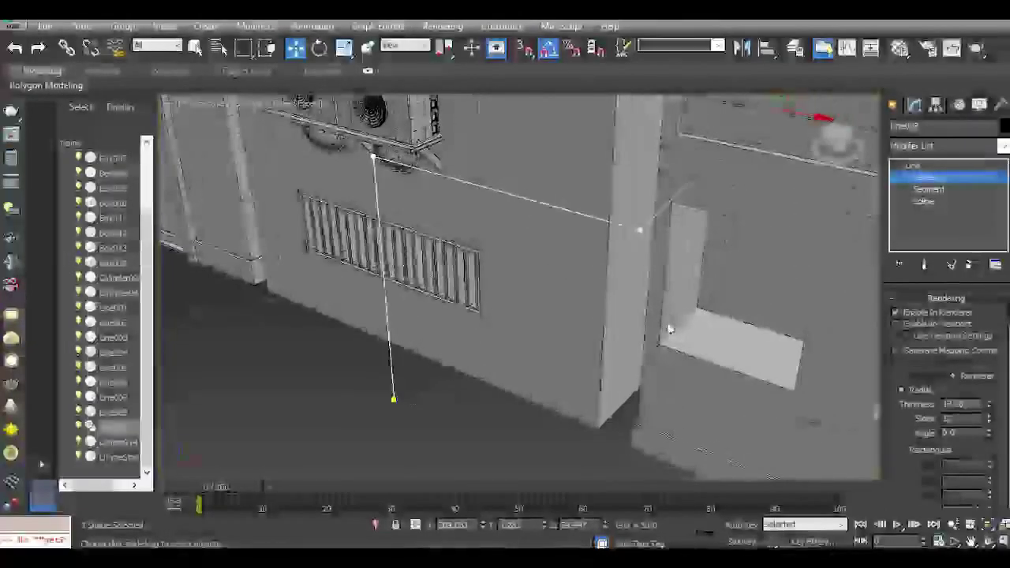
{"action": "left_click", "coordinate": [937, 323]}
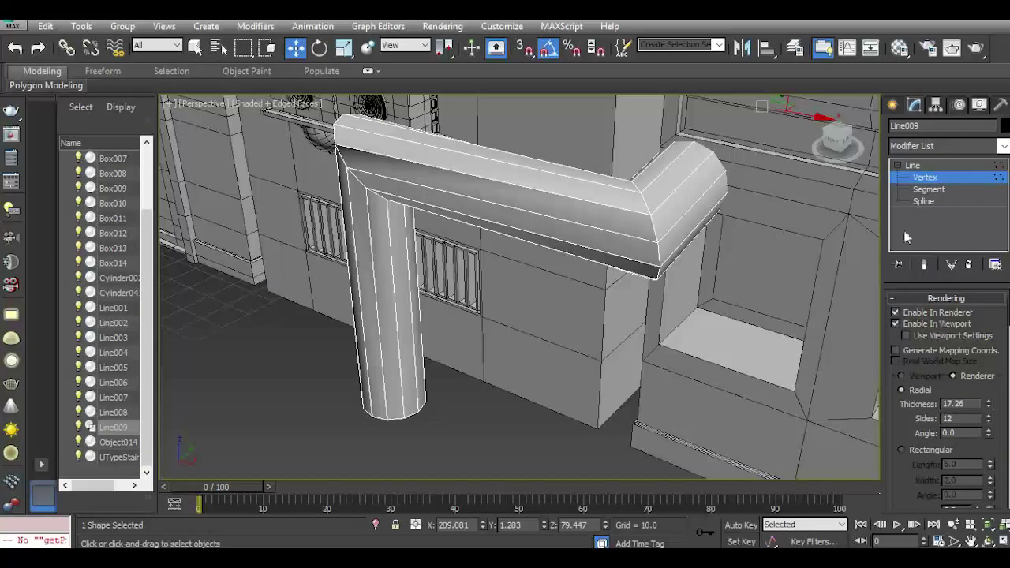
Lower the end vertex inside the wall further, to about Z 68.2.
{"action": "left_click_drag", "start_coordinate": [843, 146], "coordinate": [784, 148]}
{"action": "middle_click_drag", "start_coordinate": [816, 292], "coordinate": [597, 261]}
{"action": "middle_click_drag", "start_coordinate": [725, 327], "coordinate": [542, 286]}
{"action": "scroll", "coordinate": [525, 309], "scroll_direction": "down", "scroll_amount": 5}
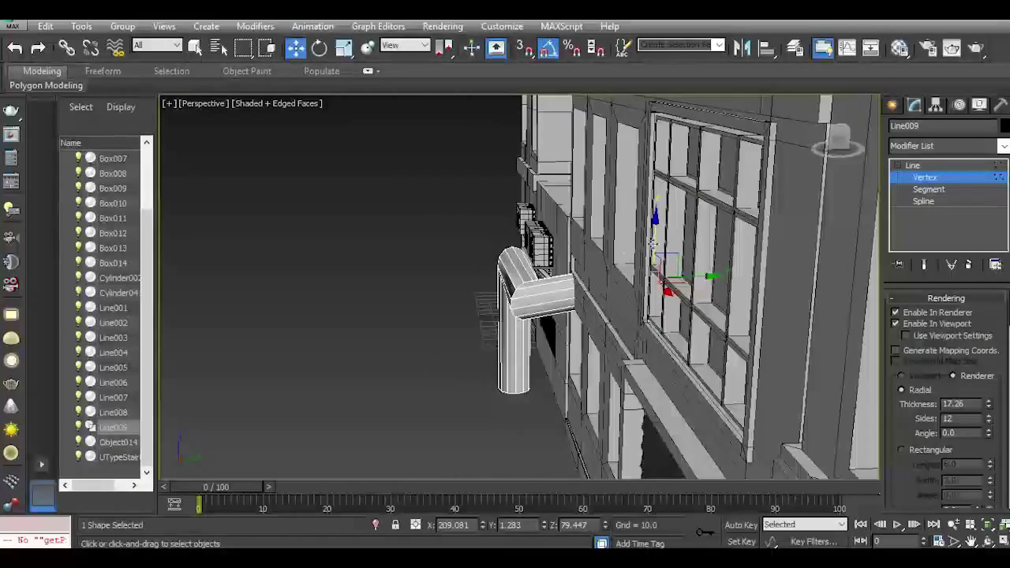
{"action": "left_click_drag", "start_coordinate": [653, 241], "coordinate": [662, 264]}
{"action": "left_click_drag", "start_coordinate": [829, 138], "coordinate": [867, 162]}
{"action": "middle_click_drag", "start_coordinate": [409, 194], "coordinate": [543, 262]}
{"action": "scroll", "coordinate": [420, 269], "scroll_direction": "up", "scroll_amount": 3}
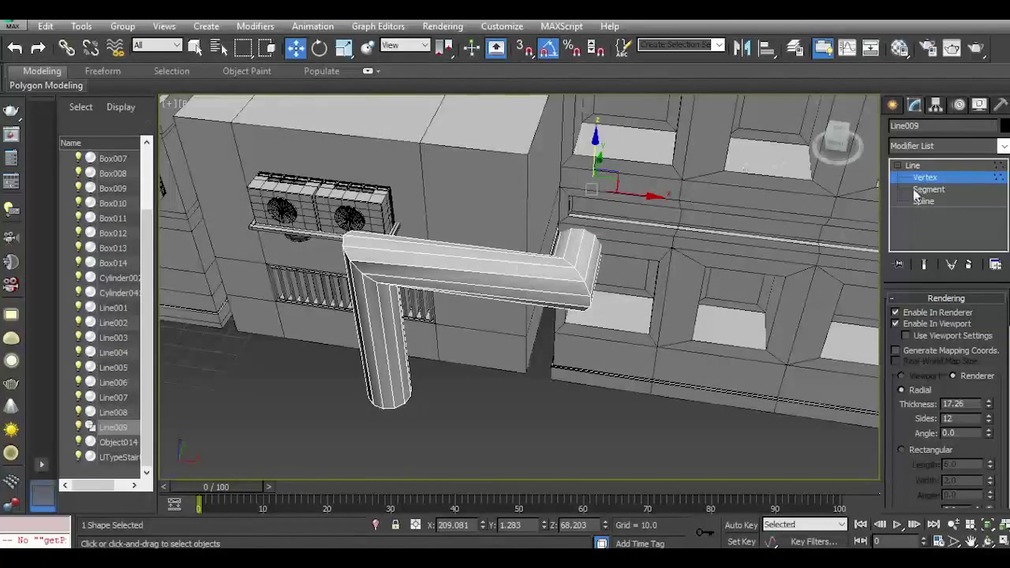
Move the whole pipe along the street to about X 162.7 and reduce its thickness to 13.635.
{"action": "left_click", "coordinate": [915, 165]}
{"action": "left_click_drag", "start_coordinate": [502, 285], "coordinate": [470, 280]}
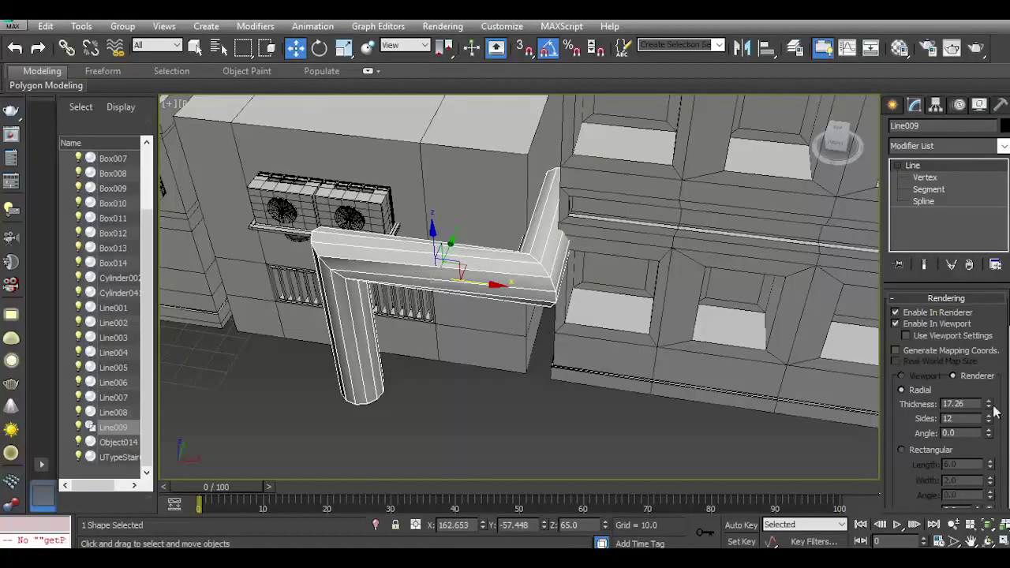
{"action": "left_click_drag", "start_coordinate": [988, 405], "coordinate": [987, 419]}
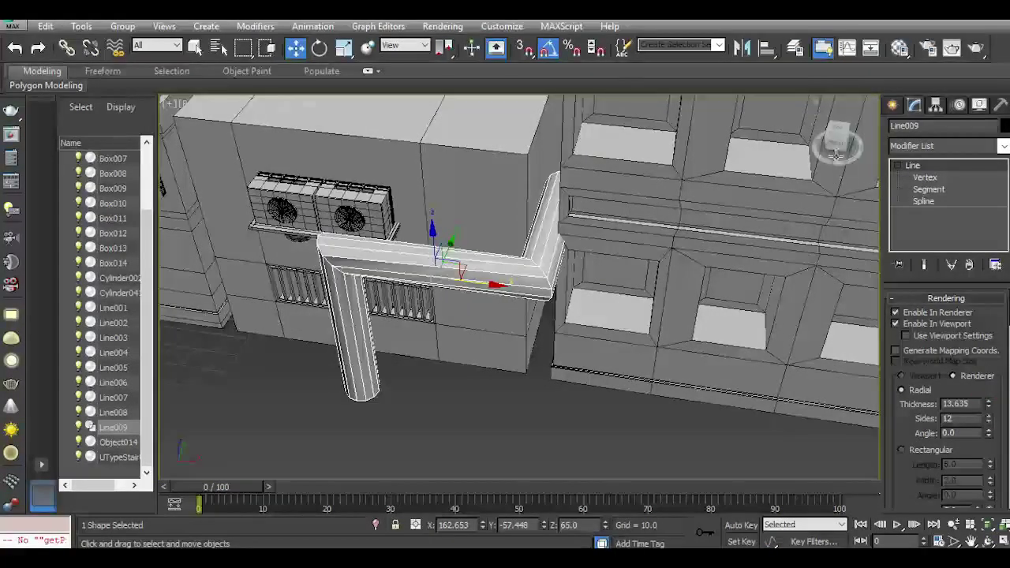
{"action": "left_click_drag", "start_coordinate": [836, 156], "coordinate": [776, 130]}
{"action": "middle_click_drag", "start_coordinate": [662, 315], "coordinate": [600, 280]}
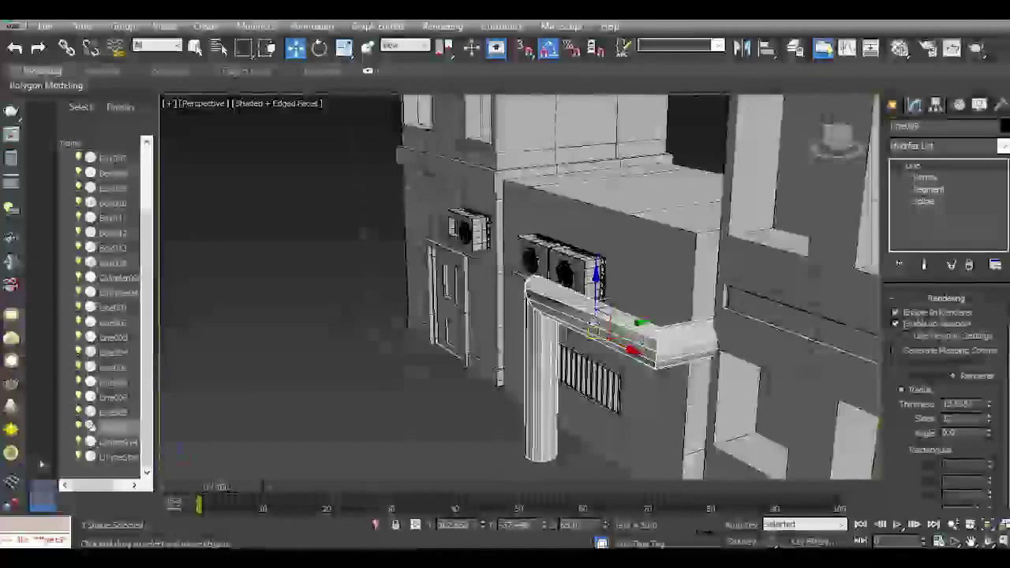
Move the whole pipe along the street toward the neighbouring building, to about X 204.9.
{"action": "scroll", "coordinate": [596, 317], "scroll_direction": "up", "scroll_amount": 5}
{"action": "mouse_move", "coordinate": [839, 142]}
{"action": "left_mouse_down"}
{"action": "mouse_move", "coordinate": [806, 141]}
{"action": "mouse_move", "coordinate": [857, 140]}
{"action": "left_mouse_up"}
{"action": "middle_click_drag", "start_coordinate": [430, 322], "coordinate": [708, 276]}
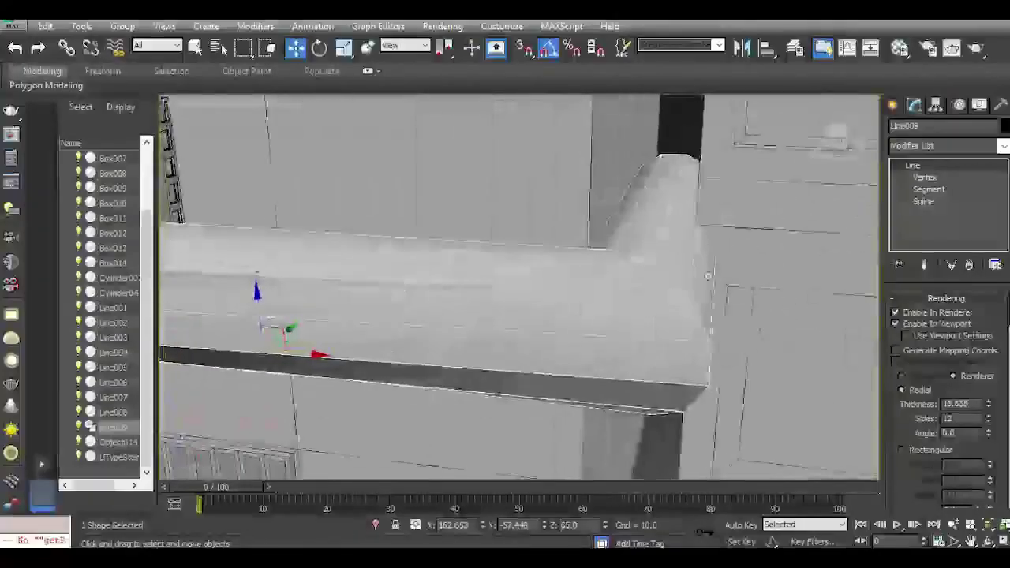
{"action": "scroll", "coordinate": [707, 276], "scroll_direction": "down", "scroll_amount": 5}
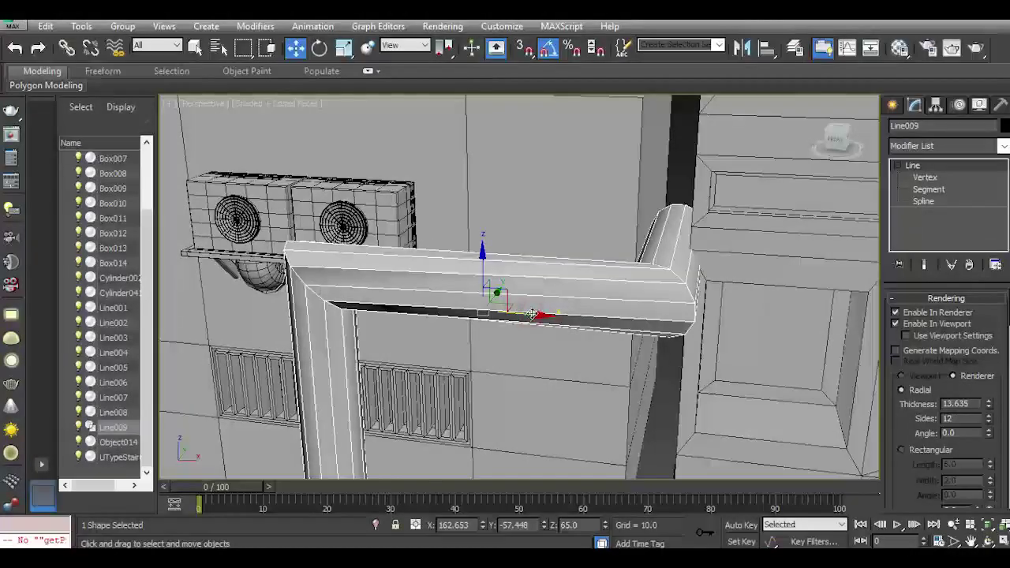
{"action": "left_click_drag", "start_coordinate": [532, 314], "coordinate": [747, 305]}
{"action": "middle_click_drag", "start_coordinate": [748, 304], "coordinate": [621, 254]}
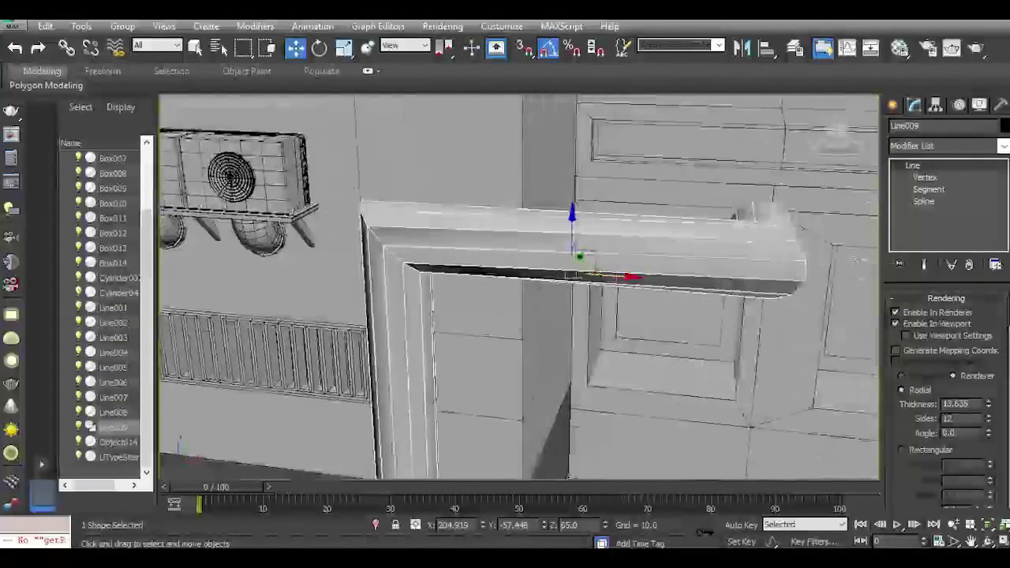
Hide the pipe's thickness and shift its far corner and wall-end vertices about 44 units back along X to shorten the horizontal run.
{"action": "left_click", "coordinate": [896, 323]}
{"action": "left_click", "coordinate": [924, 177]}
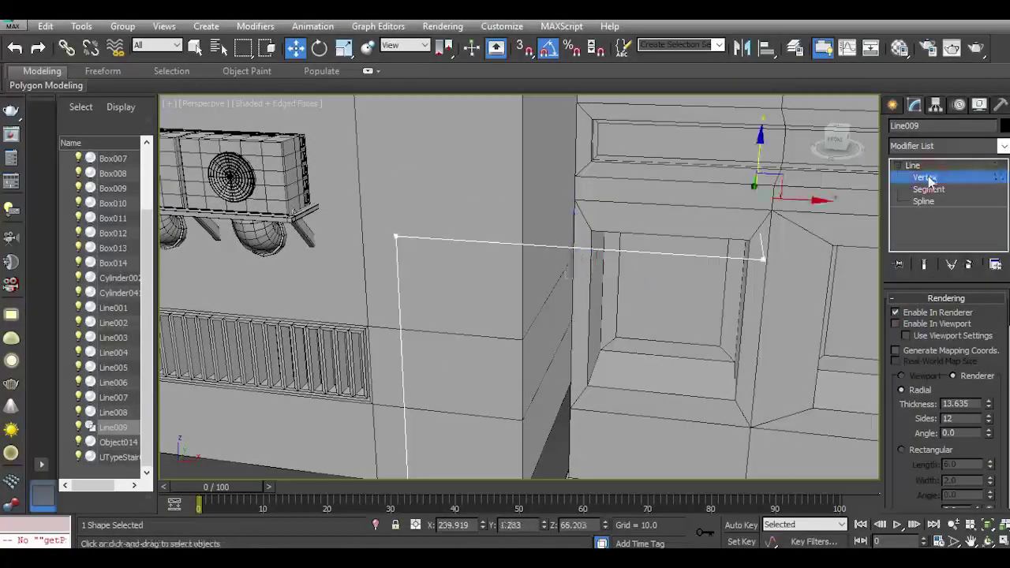
{"action": "left_click_drag", "start_coordinate": [832, 313], "coordinate": [830, 310]}
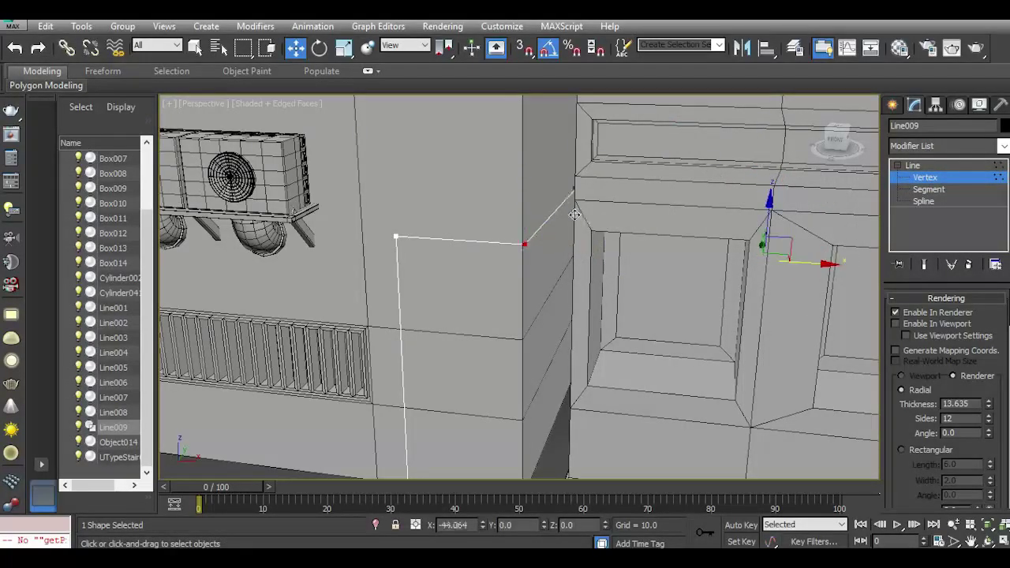
{"action": "left_click_drag", "start_coordinate": [574, 215], "coordinate": [575, 215]}
{"action": "scroll", "coordinate": [646, 245], "scroll_direction": "down", "scroll_amount": 4}
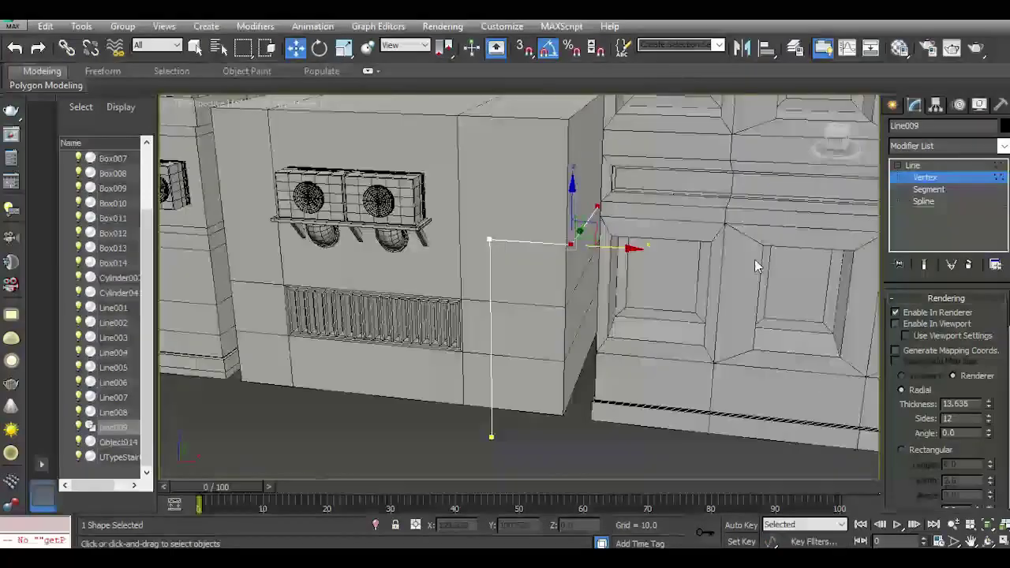
Show the pipe's thickness in the viewport and raise its bottom end vertex to about Z 10.7.
{"action": "left_click", "coordinate": [915, 323]}
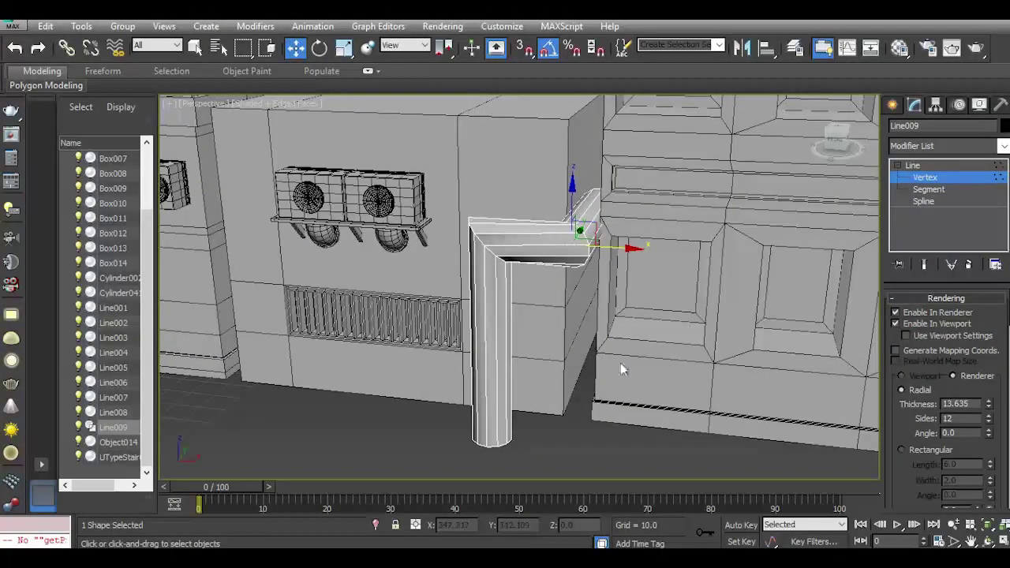
{"action": "left_click", "coordinate": [514, 422]}
{"action": "left_click_drag", "start_coordinate": [490, 402], "coordinate": [493, 374]}
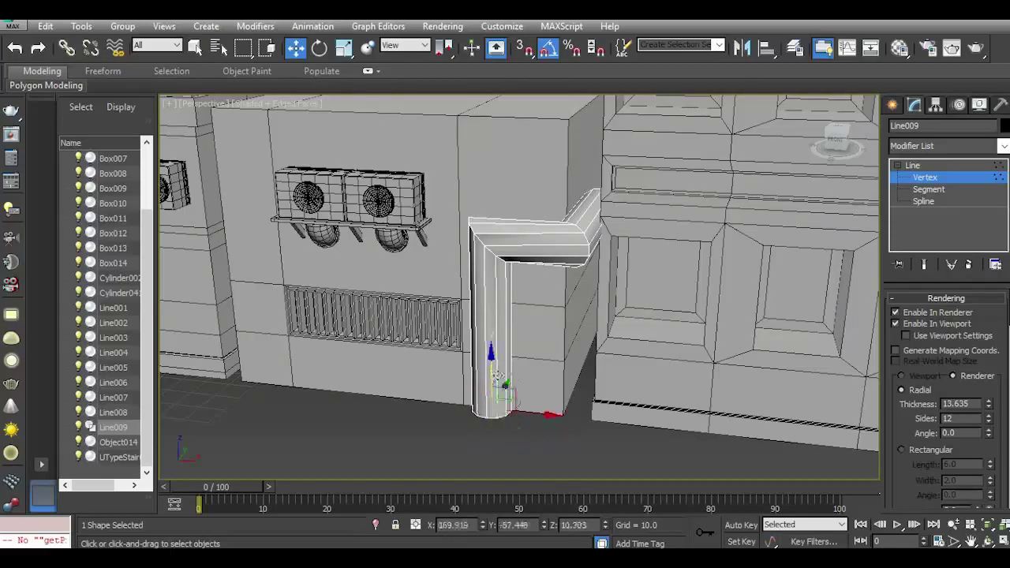
Fillet the pipe's two corner vertices into rounded bends with the thickness hidden, and turn the viewport thickness back on.
{"action": "left_click", "coordinate": [896, 324]}
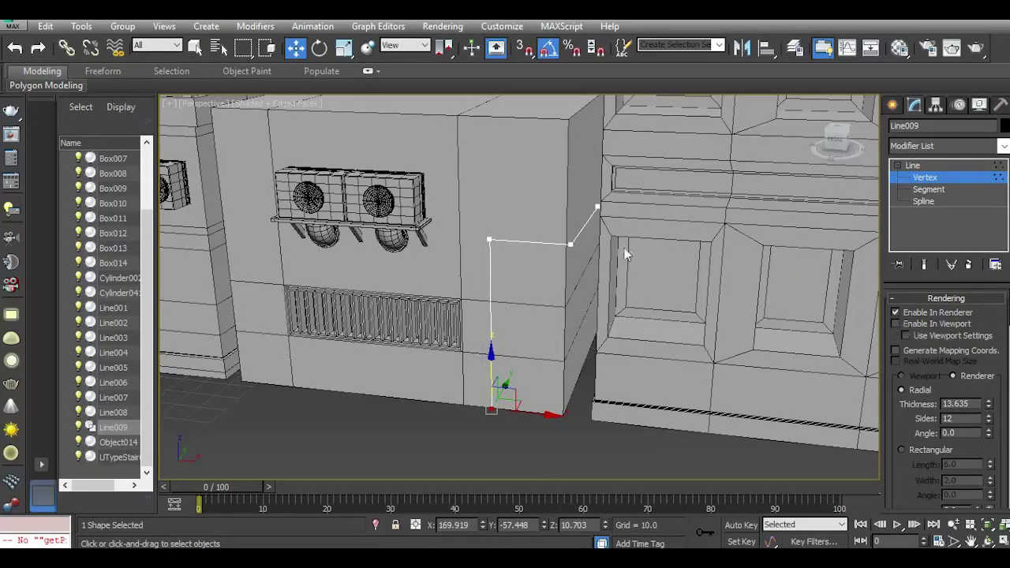
{"action": "left_click_drag", "start_coordinate": [572, 268], "coordinate": [606, 284]}
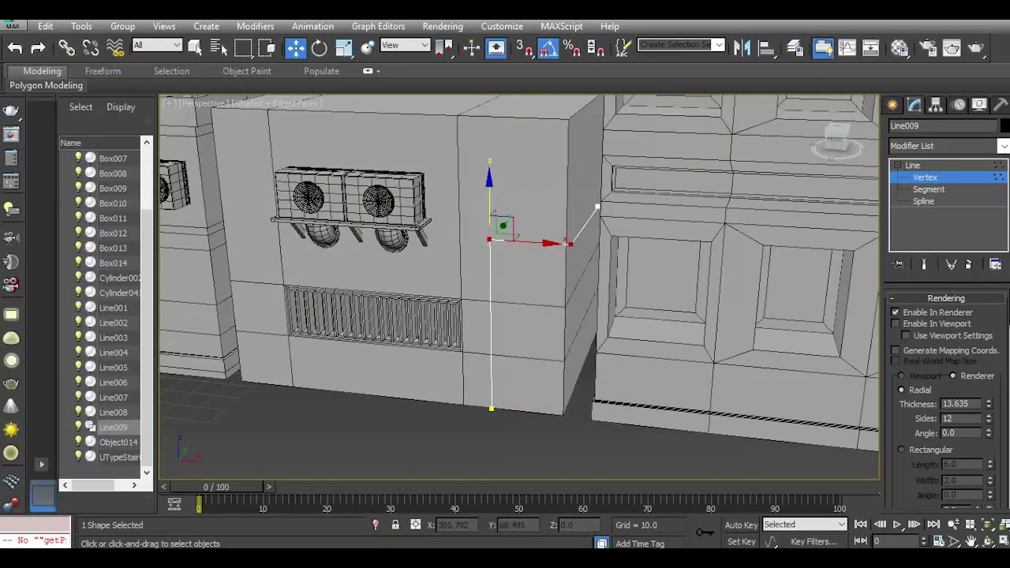
{"action": "scroll", "coordinate": [994, 438], "scroll_direction": "down", "scroll_amount": 15}
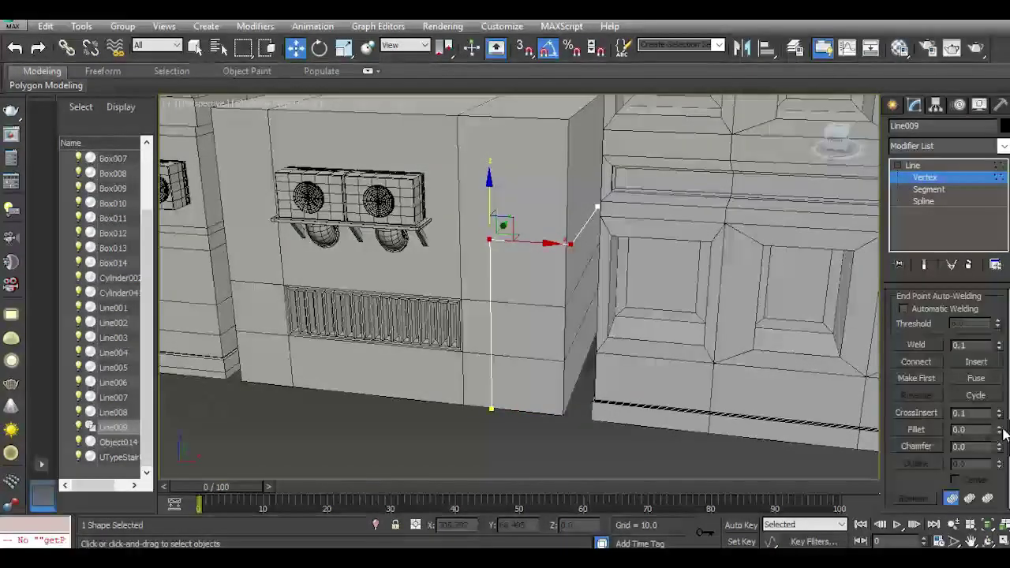
{"action": "left_click_drag", "start_coordinate": [1004, 432], "coordinate": [998, 424]}
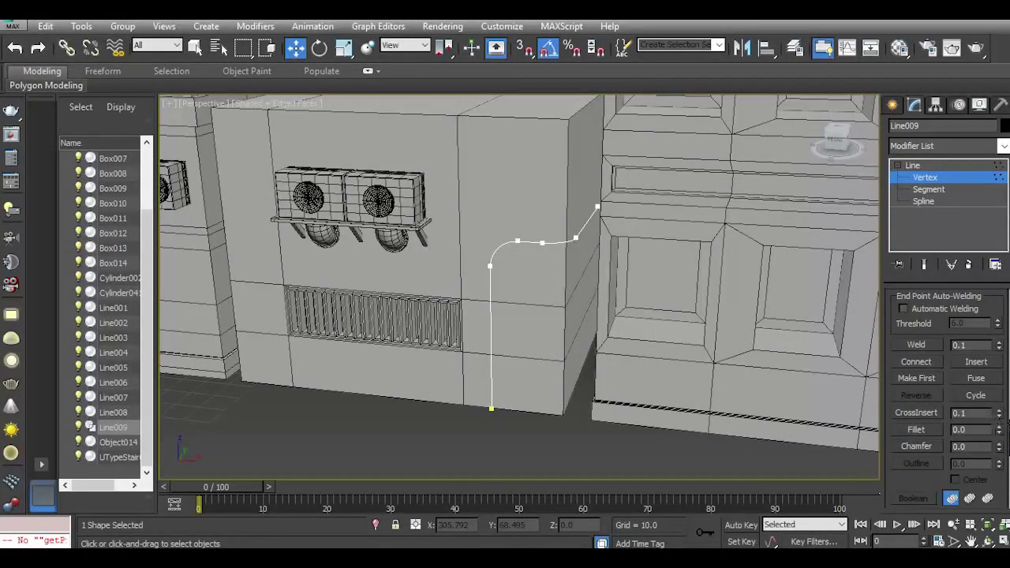
{"action": "scroll", "coordinate": [946, 379], "scroll_direction": "up", "scroll_amount": 10}
{"action": "left_click", "coordinate": [946, 324]}
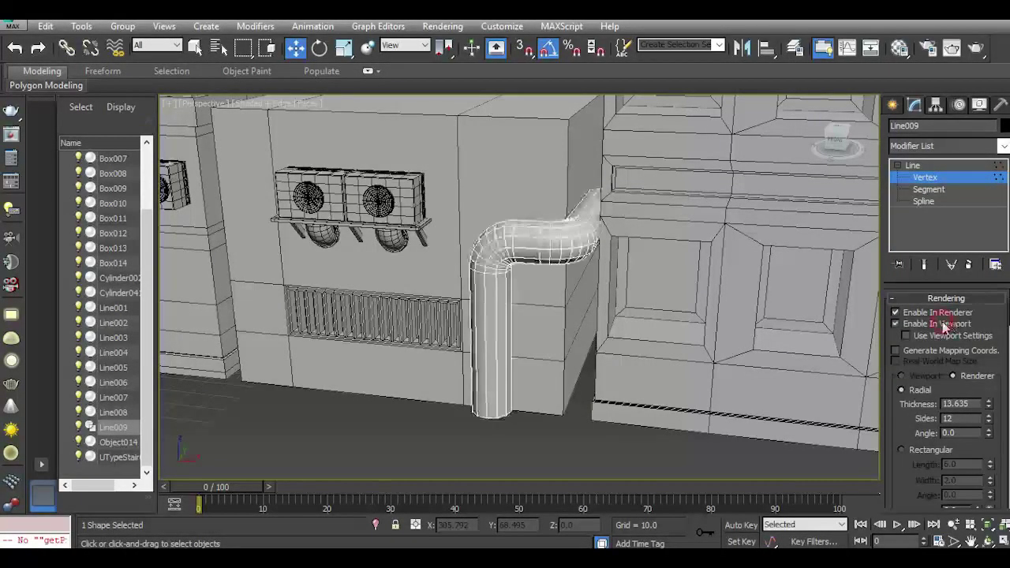
Reduce the rounded pipe's thickness to 11.045.
{"action": "left_click_drag", "start_coordinate": [830, 140], "coordinate": [855, 163]}
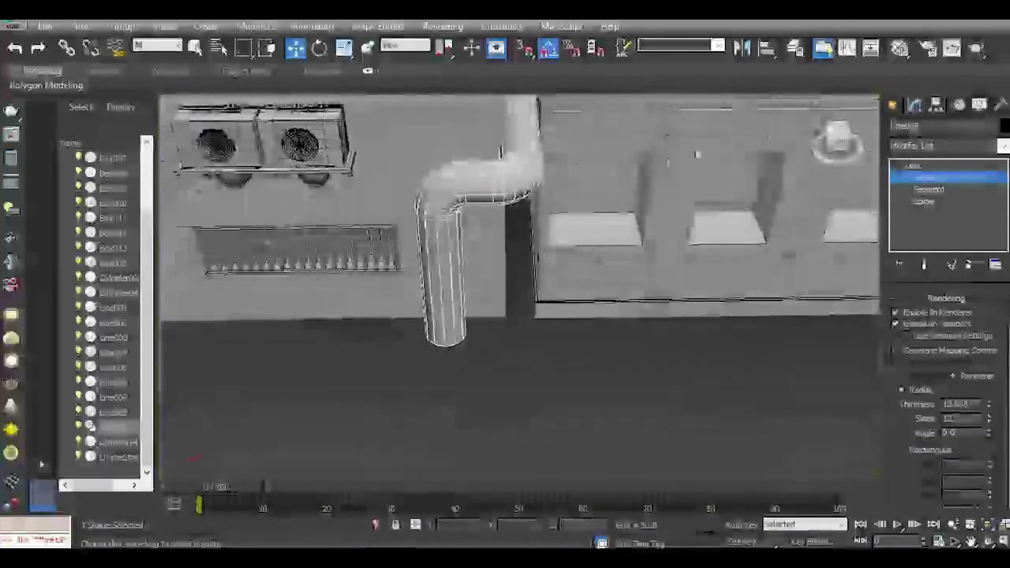
{"action": "middle_click_drag", "start_coordinate": [659, 191], "coordinate": [669, 291]}
{"action": "scroll", "coordinate": [511, 288], "scroll_direction": "up", "scroll_amount": 5}
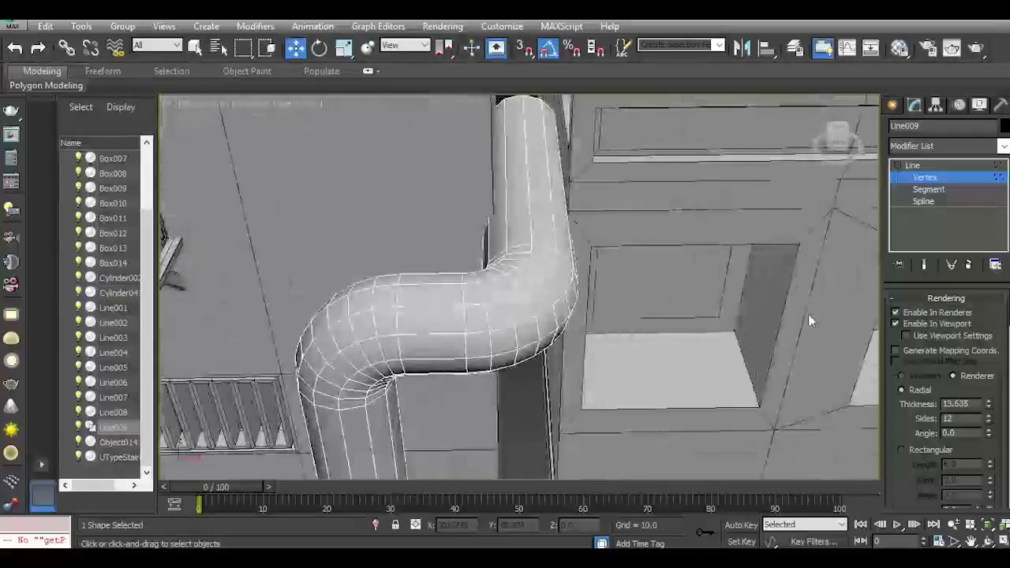
{"action": "left_click_drag", "start_coordinate": [990, 406], "coordinate": [982, 403]}
{"action": "left_click_drag", "start_coordinate": [836, 150], "coordinate": [857, 161]}
{"action": "middle_click_drag", "start_coordinate": [749, 298], "coordinate": [793, 153]}
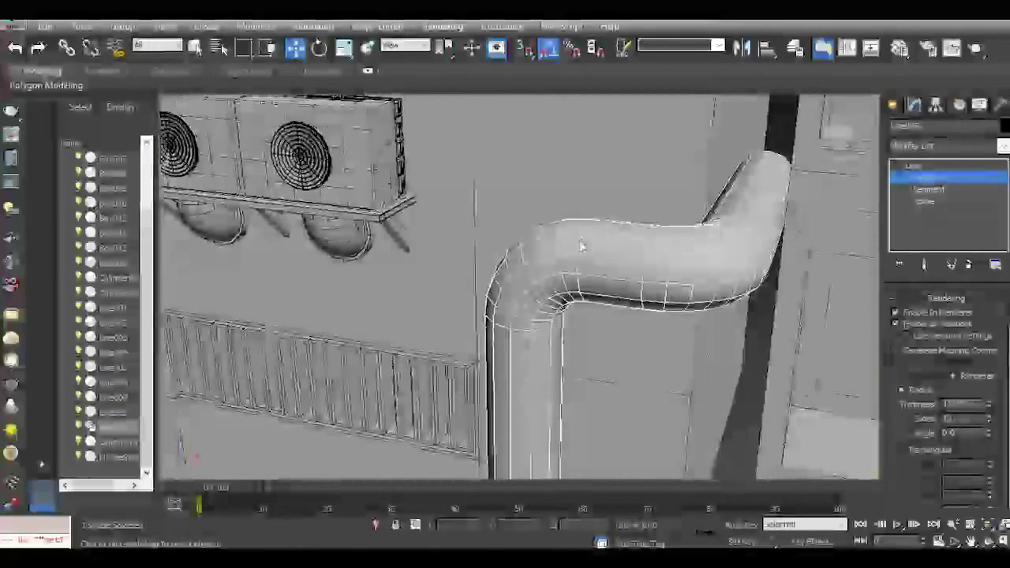
{"action": "scroll", "coordinate": [582, 242], "scroll_direction": "down", "scroll_amount": 3}
Return to the whole line and move the pipe closer to the building wall, to about Y -43.8.
{"action": "left_click_drag", "start_coordinate": [833, 154], "coordinate": [850, 148]}
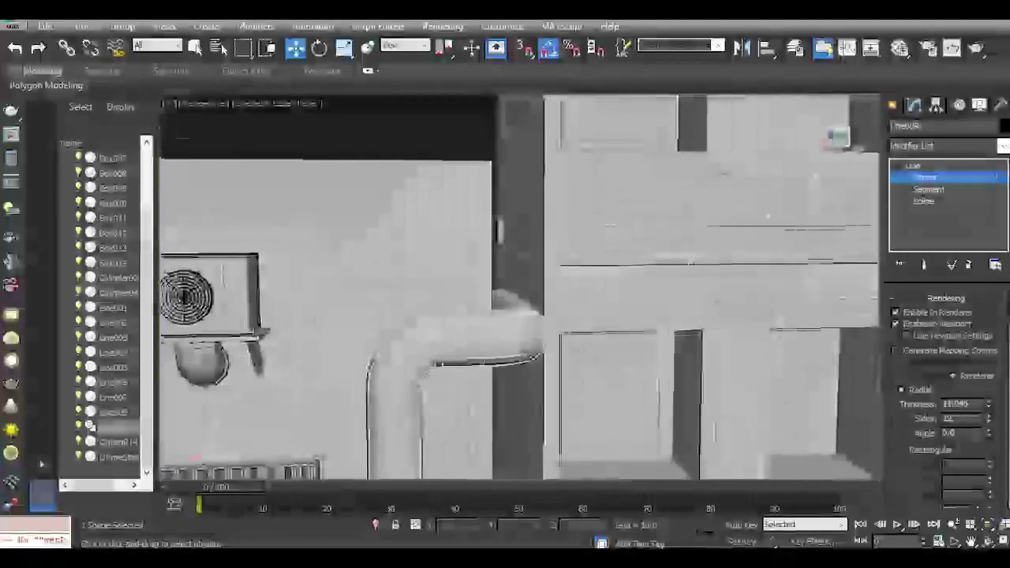
{"action": "middle_click_drag", "start_coordinate": [563, 295], "coordinate": [626, 171]}
{"action": "scroll", "coordinate": [627, 171], "scroll_direction": "down", "scroll_amount": 3}
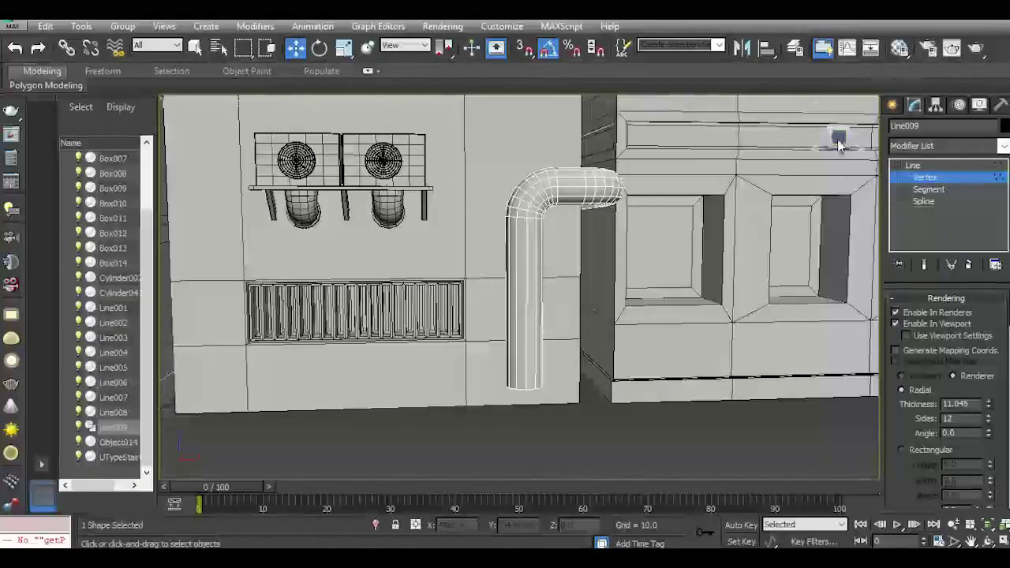
{"action": "left_click_drag", "start_coordinate": [839, 146], "coordinate": [874, 166]}
{"action": "middle_click_drag", "start_coordinate": [508, 239], "coordinate": [531, 245]}
{"action": "left_click_drag", "start_coordinate": [838, 148], "coordinate": [874, 222]}
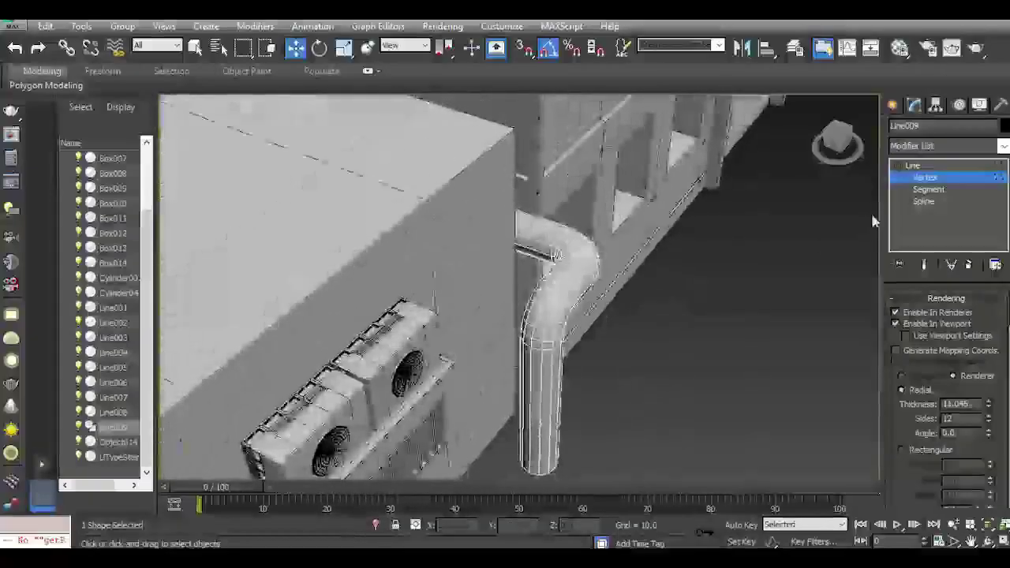
{"action": "left_click", "coordinate": [924, 167]}
{"action": "left_click_drag", "start_coordinate": [576, 248], "coordinate": [539, 240]}
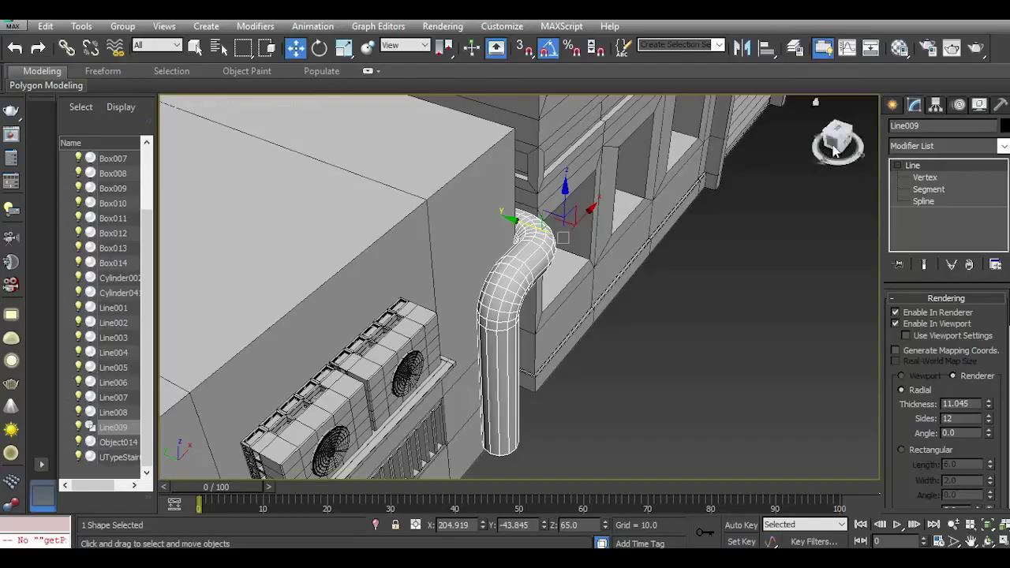
Move the vertices of the pipe's vertical run along X towards the air-conditioning units with the thickness hidden, and turn the viewport thickness back on.
{"action": "left_click_drag", "start_coordinate": [835, 149], "coordinate": [791, 98]}
{"action": "middle_click_drag", "start_coordinate": [601, 287], "coordinate": [533, 185]}
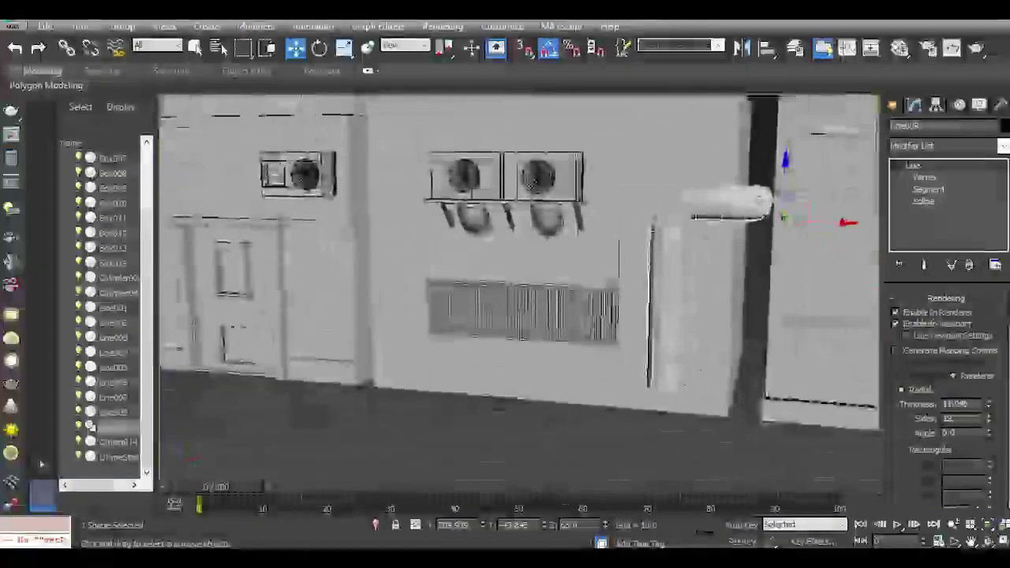
{"action": "key", "text": "1"}
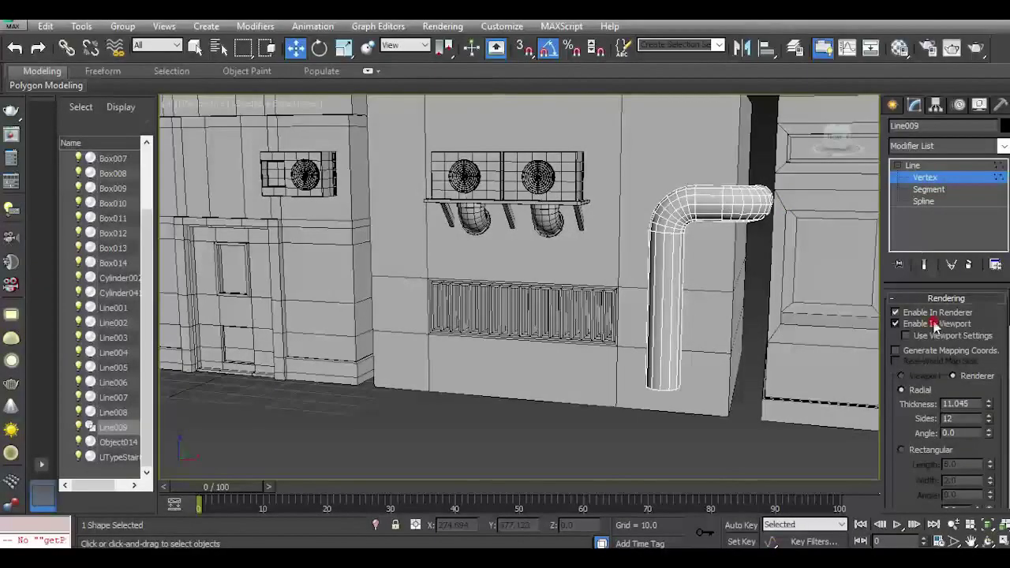
{"action": "left_click", "coordinate": [933, 324]}
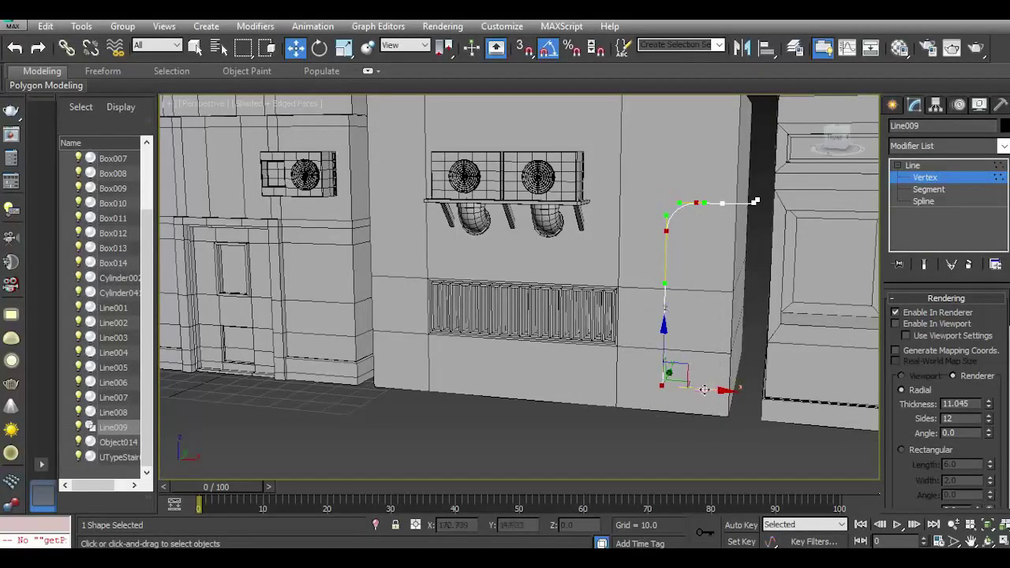
{"action": "left_click_drag", "start_coordinate": [703, 389], "coordinate": [675, 393]}
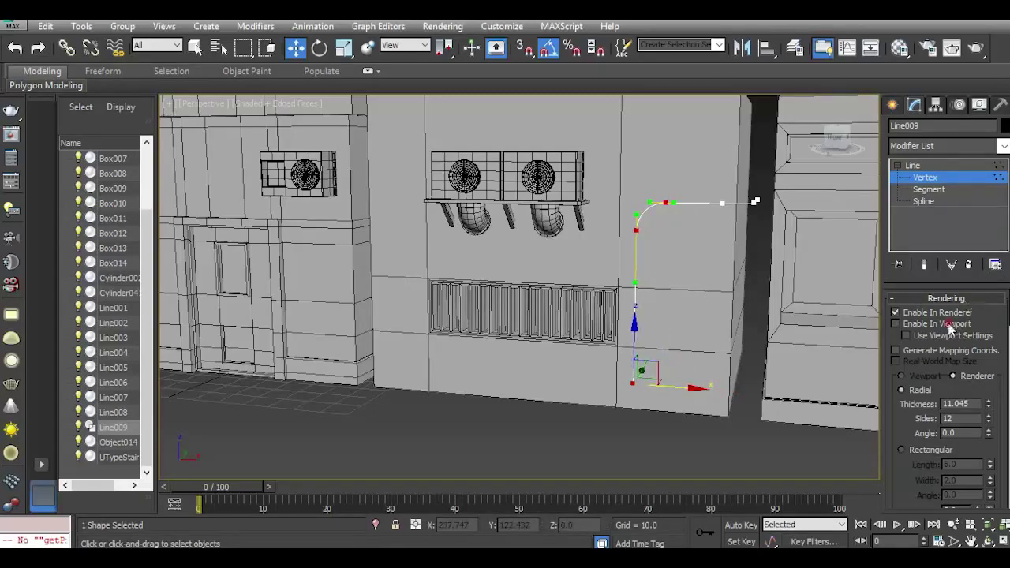
{"action": "left_click", "coordinate": [896, 323]}
Reduce the pipe's thickness to 9.83, return to the whole line and deselect it.
{"action": "left_click_drag", "start_coordinate": [843, 140], "coordinate": [836, 142]}
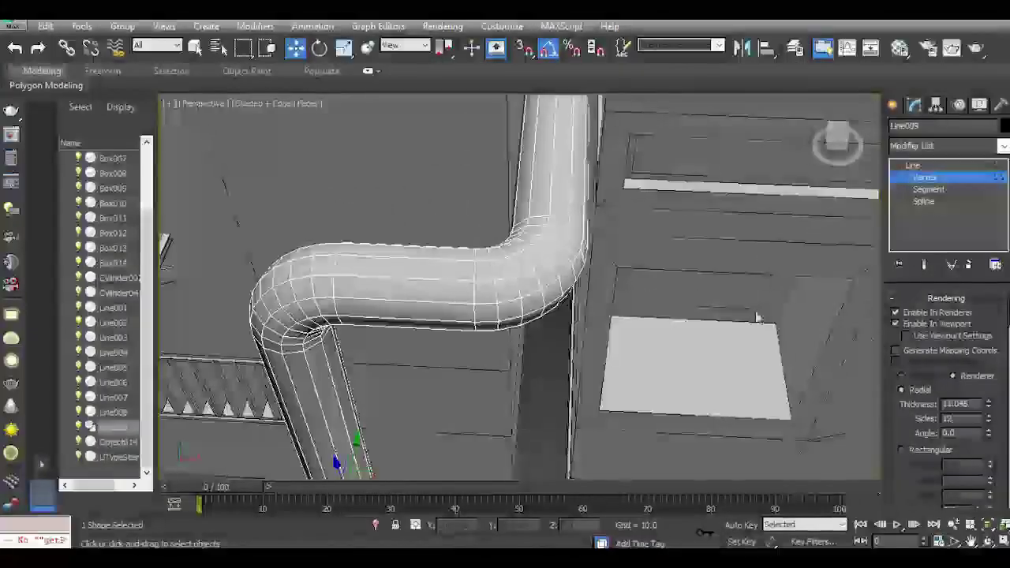
{"action": "left_click_drag", "start_coordinate": [989, 407], "coordinate": [988, 415]}
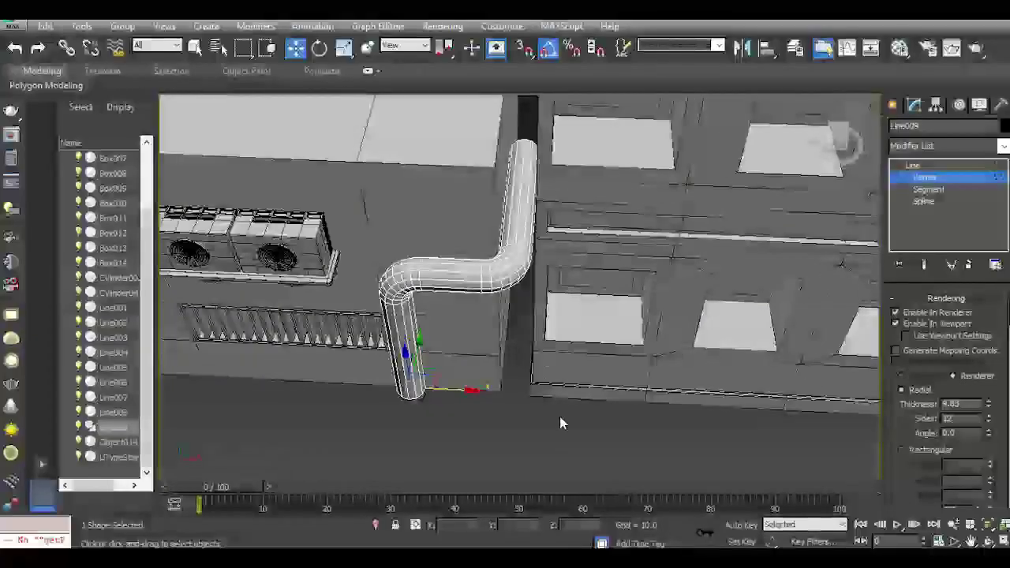
{"action": "left_click", "coordinate": [560, 421]}
{"action": "left_click", "coordinate": [949, 167]}
{"action": "left_click", "coordinate": [682, 445]}
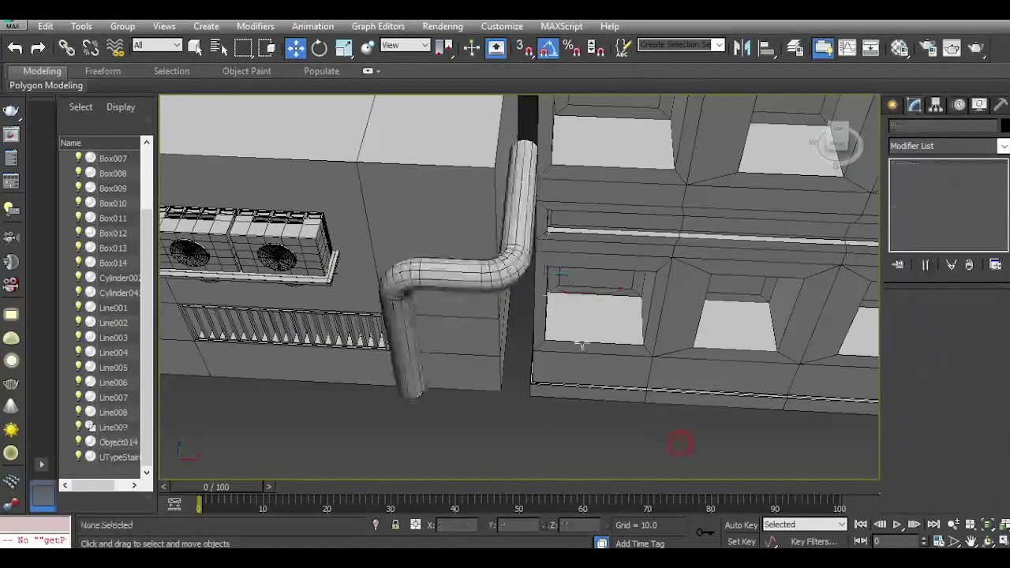
Lower the whole pipe slightly so that its bottom end reaches the ground, and deselect it.
{"action": "scroll", "coordinate": [527, 293], "scroll_direction": "down", "scroll_amount": 3}
{"action": "mouse_move", "coordinate": [841, 142]}
{"action": "left_mouse_down"}
{"action": "mouse_move", "coordinate": [839, 133]}
{"action": "mouse_move", "coordinate": [848, 136]}
{"action": "left_mouse_up"}
{"action": "middle_click_drag", "start_coordinate": [493, 314], "coordinate": [581, 231]}
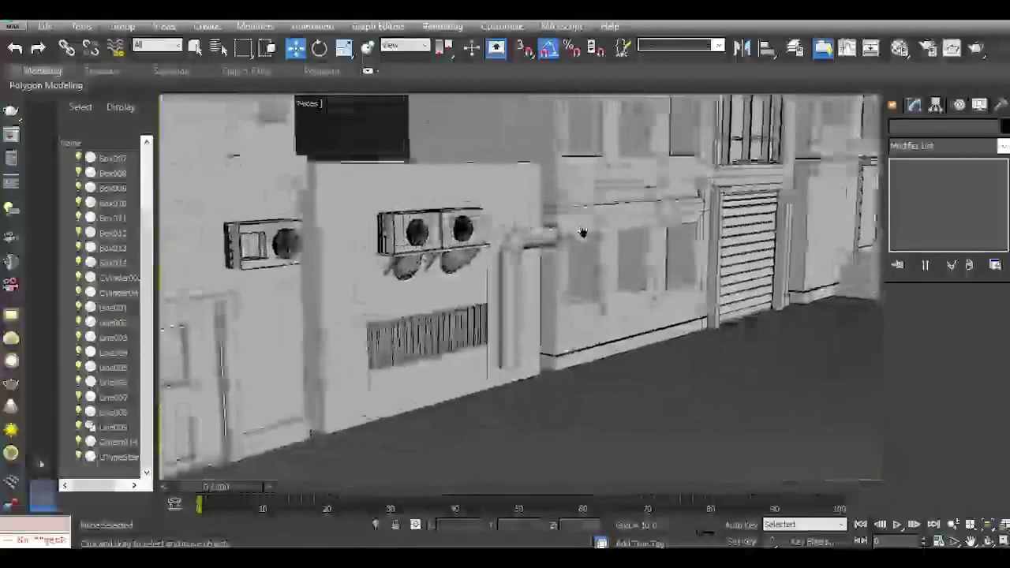
{"action": "left_click", "coordinate": [510, 270]}
{"action": "left_click_drag", "start_coordinate": [571, 214], "coordinate": [572, 233]}
{"action": "left_click", "coordinate": [713, 396]}
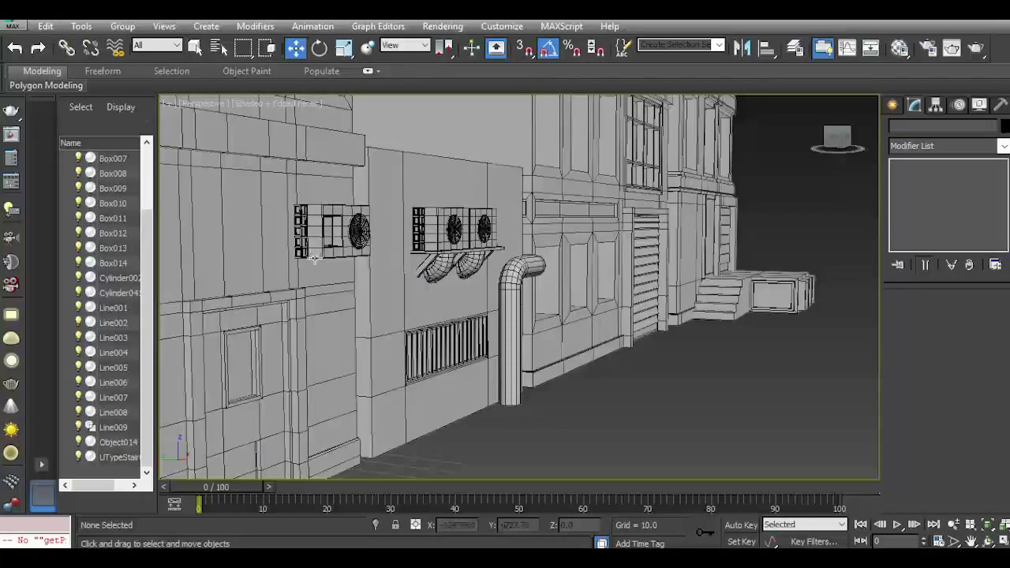
Copy the support shelf from under the double air-conditioning units to beneath the single unit, at about X 45.7.
{"action": "scroll", "coordinate": [314, 259], "scroll_direction": "up", "scroll_amount": 3}
{"action": "left_click", "coordinate": [547, 252]}
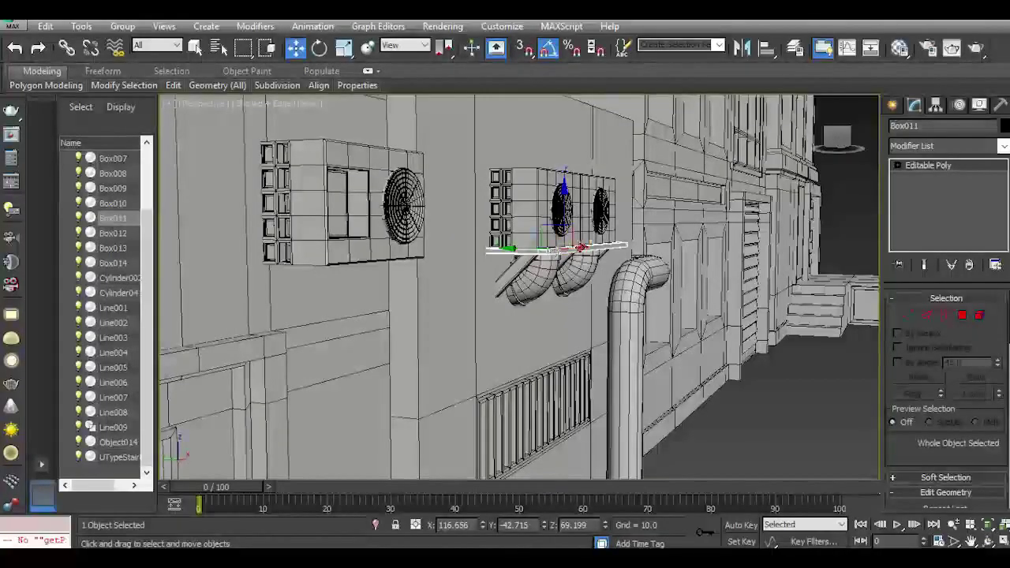
{"action": "mouse_move", "coordinate": [582, 247]}
{"action": "left_mouse_down", "text": "shift"}
{"action": "mouse_move", "coordinate": [426, 268]}
{"action": "mouse_move", "coordinate": [394, 288]}
{"action": "mouse_move", "coordinate": [415, 308]}
{"action": "left_mouse_up", "text": "shift"}
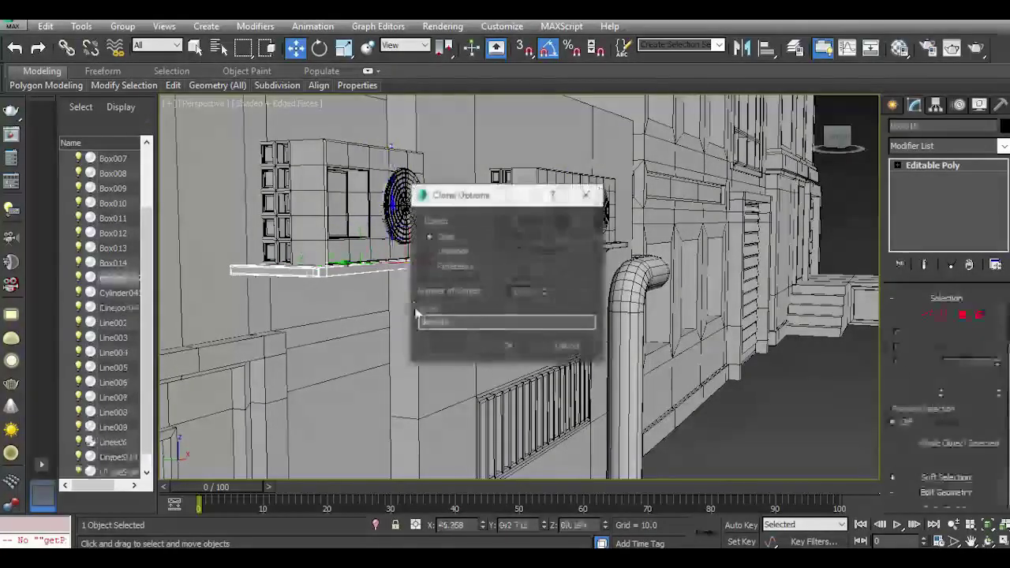
{"action": "left_click", "coordinate": [490, 348]}
Shorten the copied shelf to the single unit's width by moving its end vertices to about X 50.9 and X 25.2.
{"action": "left_click_drag", "start_coordinate": [833, 138], "coordinate": [837, 167]}
{"action": "left_click", "coordinate": [908, 315]}
{"action": "left_click_drag", "start_coordinate": [608, 196], "coordinate": [556, 288]}
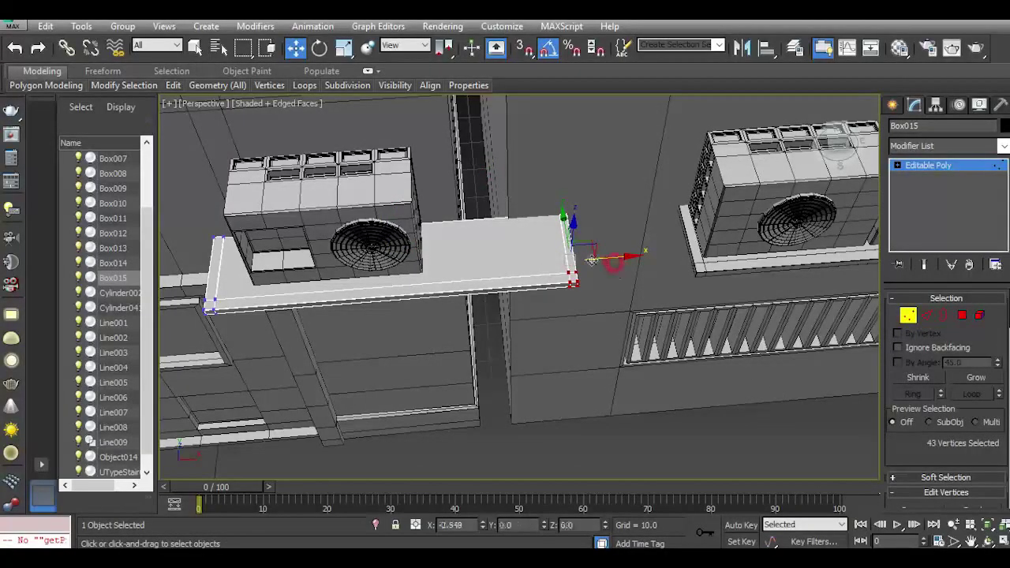
{"action": "left_click_drag", "start_coordinate": [590, 260], "coordinate": [473, 260]}
{"action": "middle_click_drag", "start_coordinate": [460, 261], "coordinate": [646, 222]}
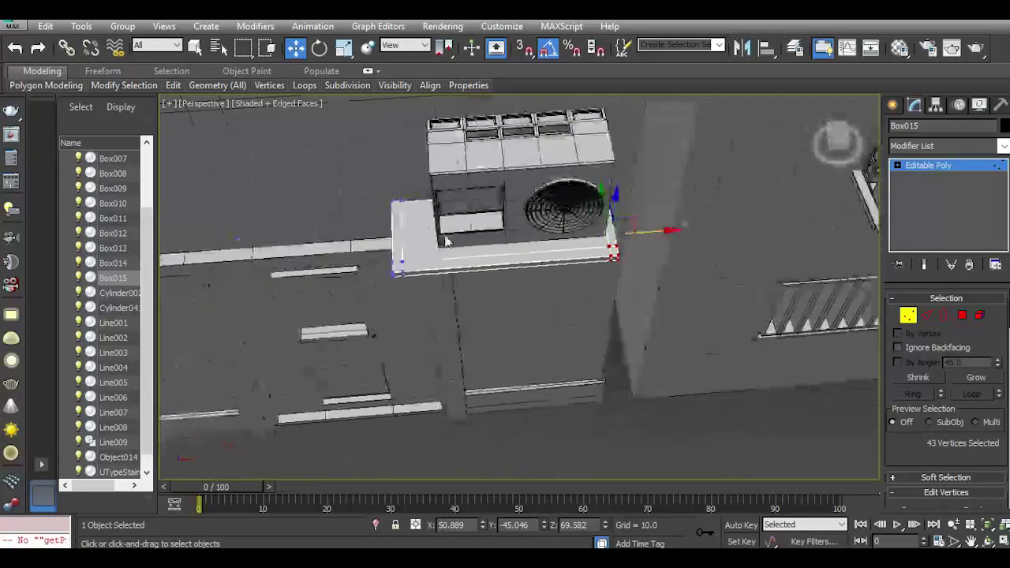
{"action": "left_click_drag", "start_coordinate": [361, 175], "coordinate": [400, 249]}
{"action": "left_click_drag", "start_coordinate": [462, 355], "coordinate": [464, 356]}
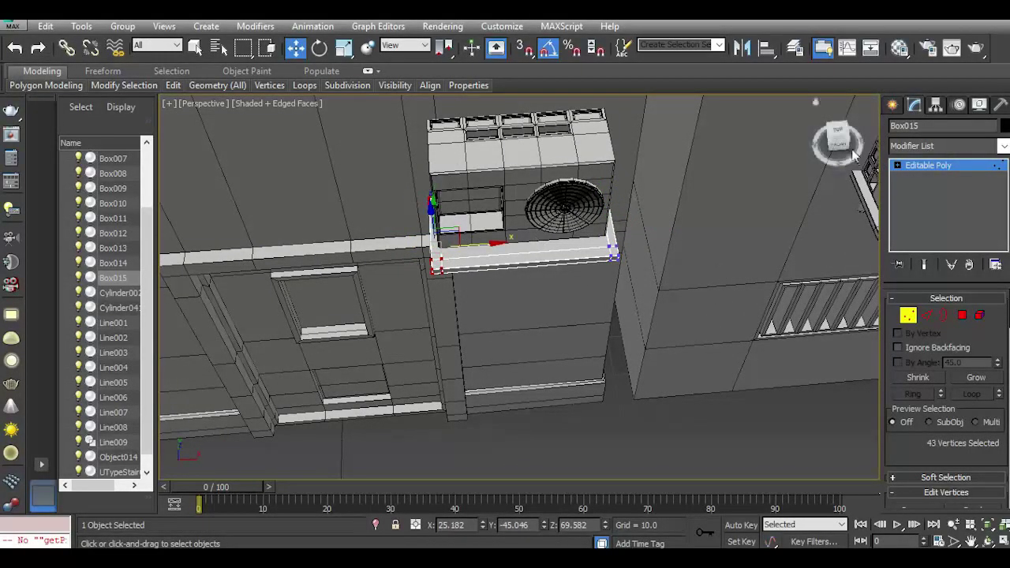
Return to the whole shelf copy, move it slightly along Y towards the building wall, and deselect it.
{"action": "left_click_drag", "start_coordinate": [839, 143], "coordinate": [905, 136]}
{"action": "left_click", "coordinate": [922, 166]}
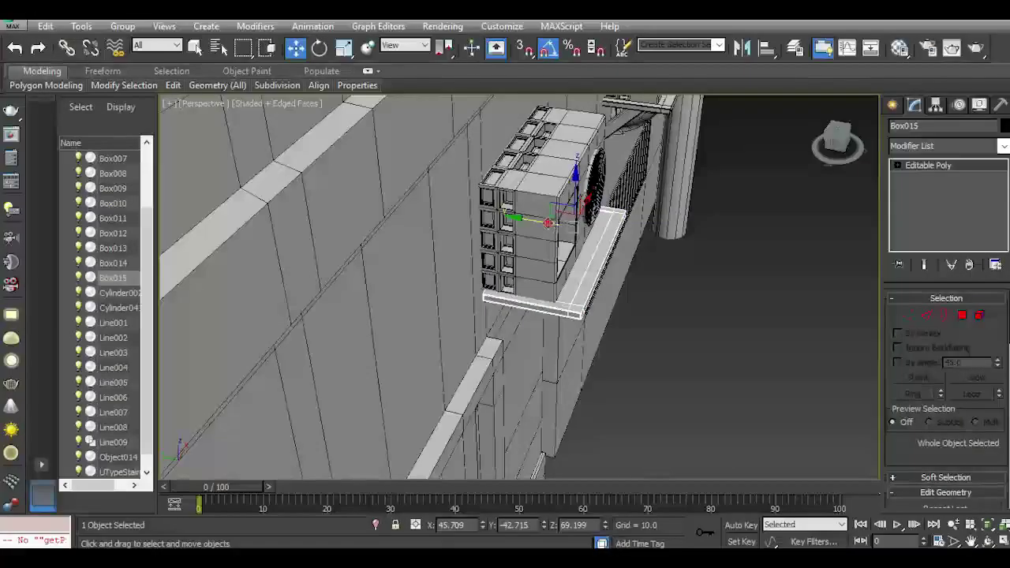
{"action": "left_click_drag", "start_coordinate": [547, 223], "coordinate": [536, 221]}
{"action": "left_click", "coordinate": [720, 331]}
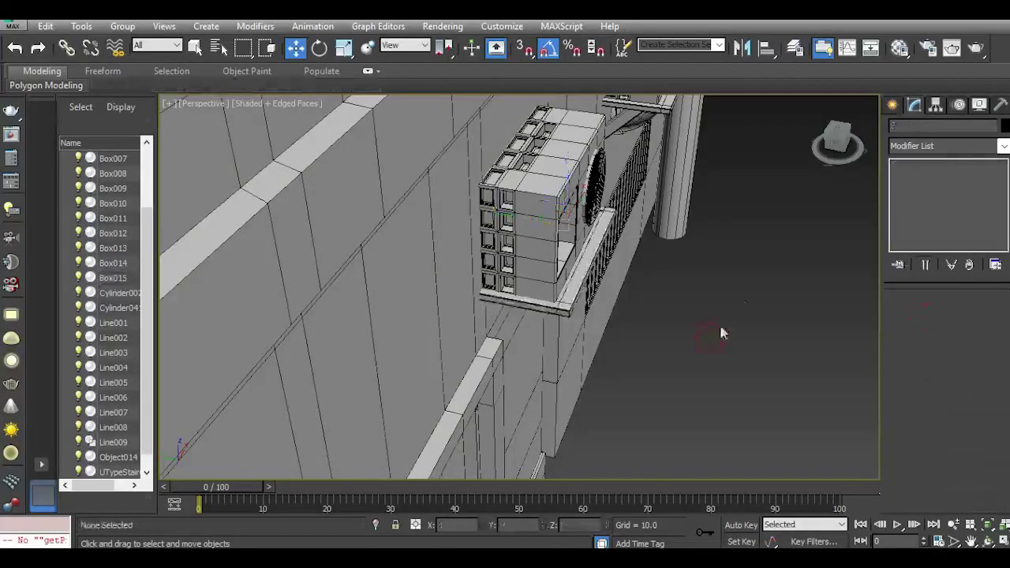
{"action": "left_click", "coordinate": [833, 145]}
{"action": "left_click_drag", "start_coordinate": [841, 145], "coordinate": [852, 147]}
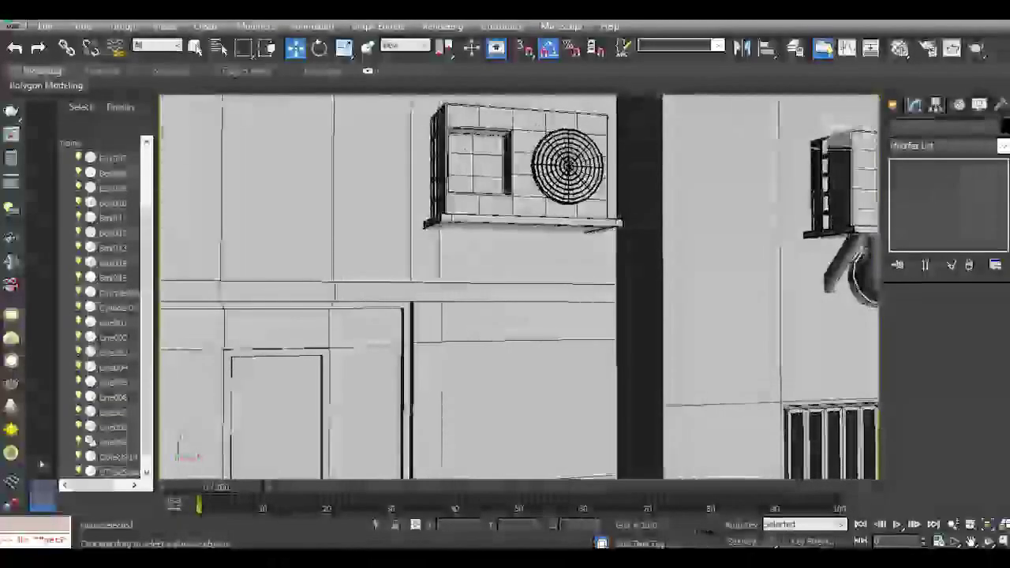
{"action": "scroll", "coordinate": [511, 261], "scroll_direction": "down", "scroll_amount": 5}
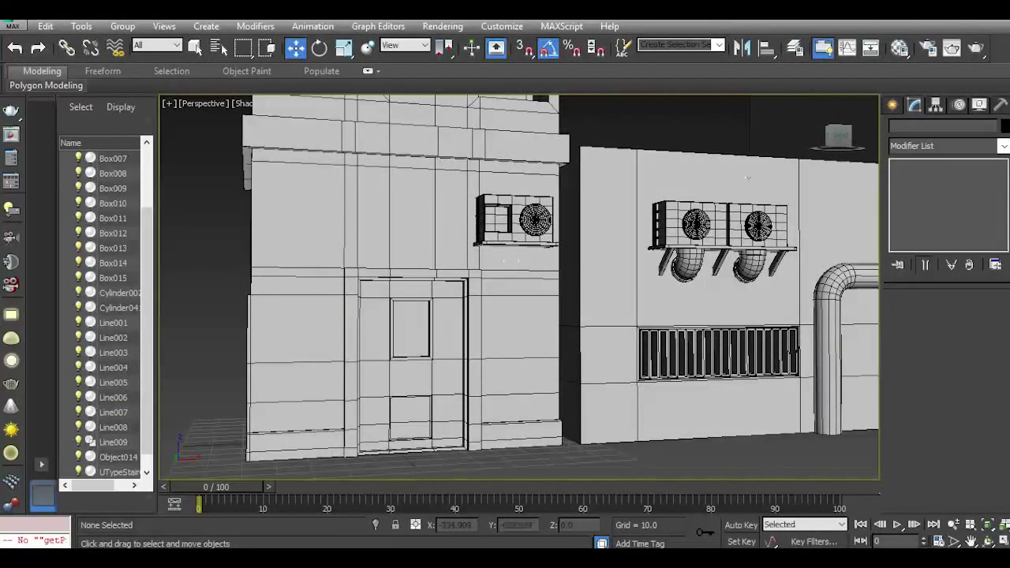
{"action": "left_click_drag", "start_coordinate": [834, 140], "coordinate": [828, 142]}
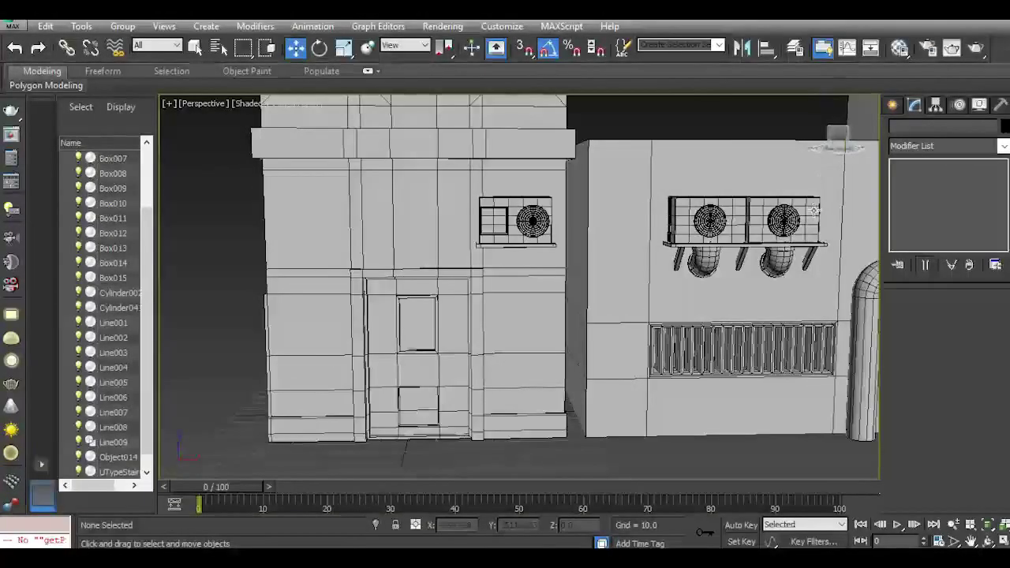
Isolate the tall building with the door, show it in the Front view with free space beside it, and clear the selection.
{"action": "left_click", "coordinate": [489, 331]}
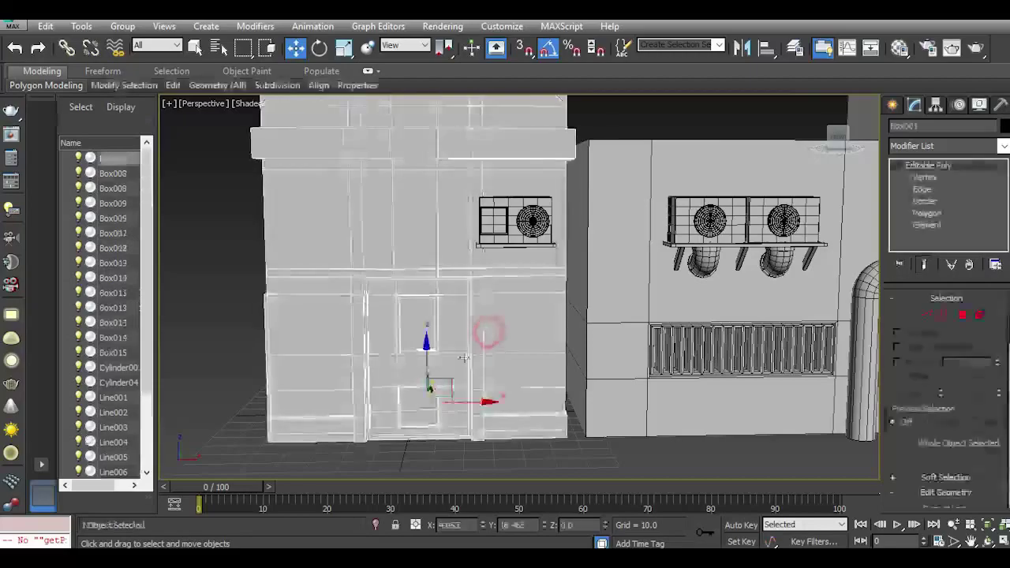
{"action": "left_click", "coordinate": [376, 526]}
{"action": "middle_click_drag", "start_coordinate": [544, 352], "coordinate": [533, 318]}
{"action": "key", "text": "f"}
{"action": "scroll", "coordinate": [356, 346], "scroll_direction": "down", "scroll_amount": 4}
{"action": "scroll", "coordinate": [631, 345], "scroll_direction": "up", "scroll_amount": 4}
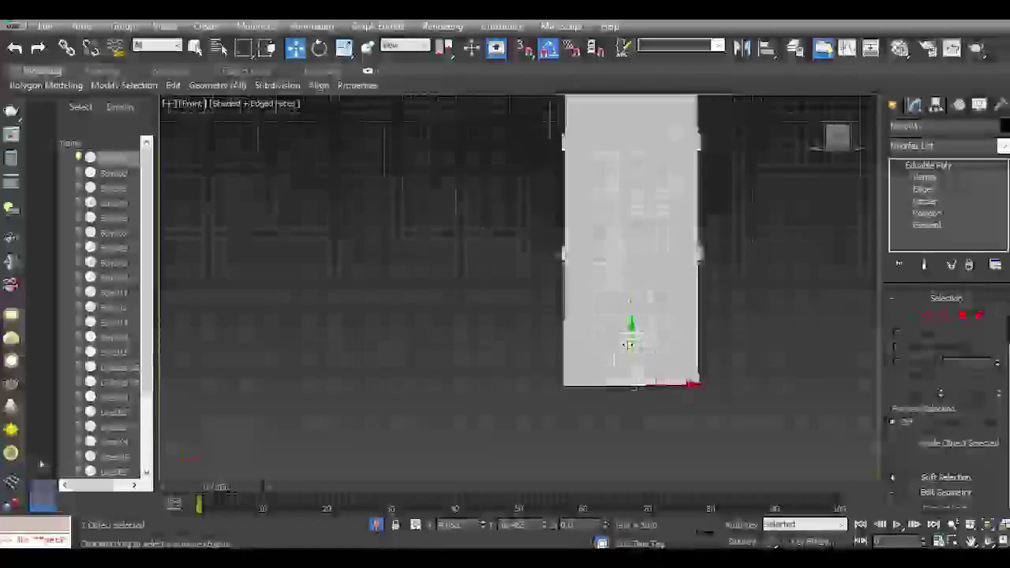
{"action": "left_click", "coordinate": [744, 363]}
{"action": "middle_click_drag", "start_coordinate": [710, 365], "coordinate": [605, 366]}
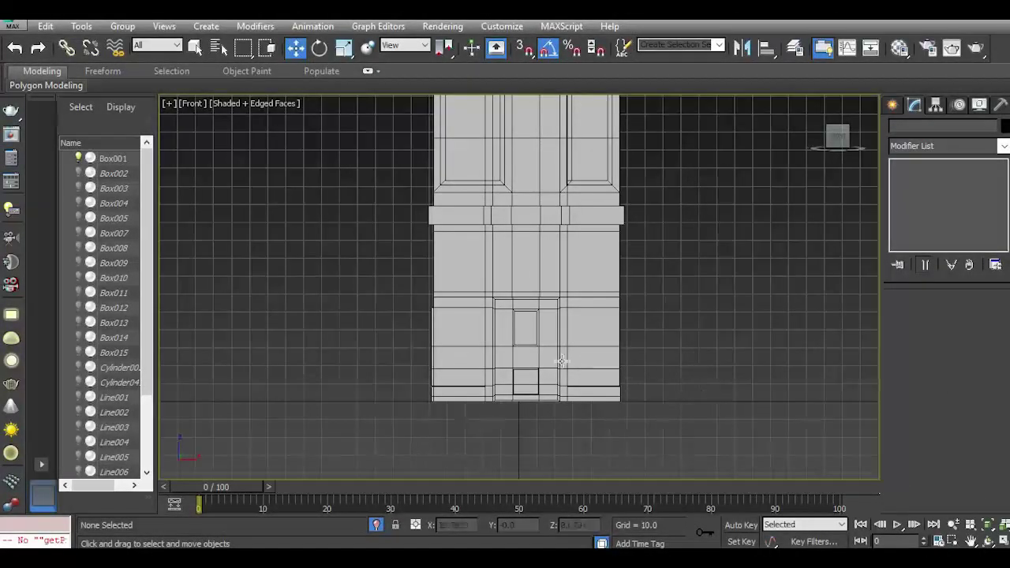
{"action": "scroll", "coordinate": [562, 360], "scroll_direction": "up", "scroll_amount": 3}
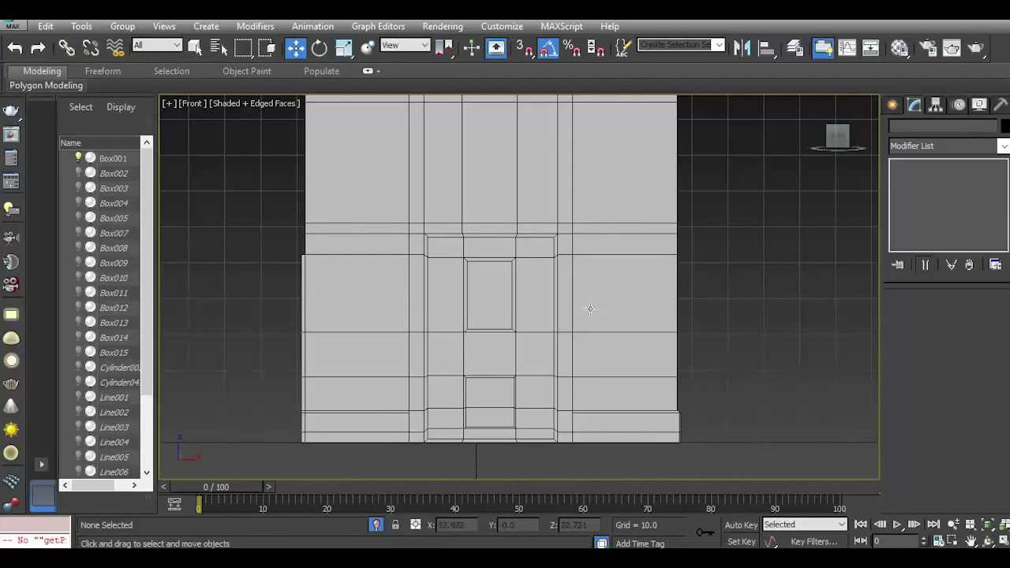
{"action": "scroll", "coordinate": [591, 306], "scroll_direction": "down", "scroll_amount": 2}
{"action": "middle_click_drag", "start_coordinate": [647, 326], "coordinate": [518, 316]}
{"action": "middle_click_drag", "start_coordinate": [401, 265], "coordinate": [639, 271]}
Draw a seven-point stepped line beside the building, snapped to the grid without viewport thickness, from X -100, Z 100 down to X -60, Z -10.
{"action": "left_click", "coordinate": [893, 107]}
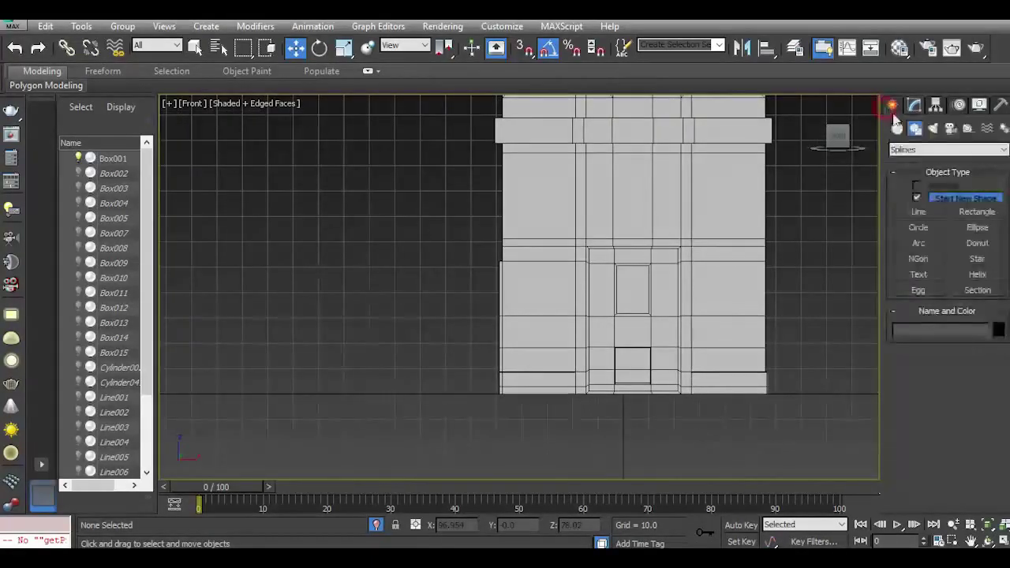
{"action": "left_click", "coordinate": [924, 213]}
{"action": "left_click", "coordinate": [917, 379]}
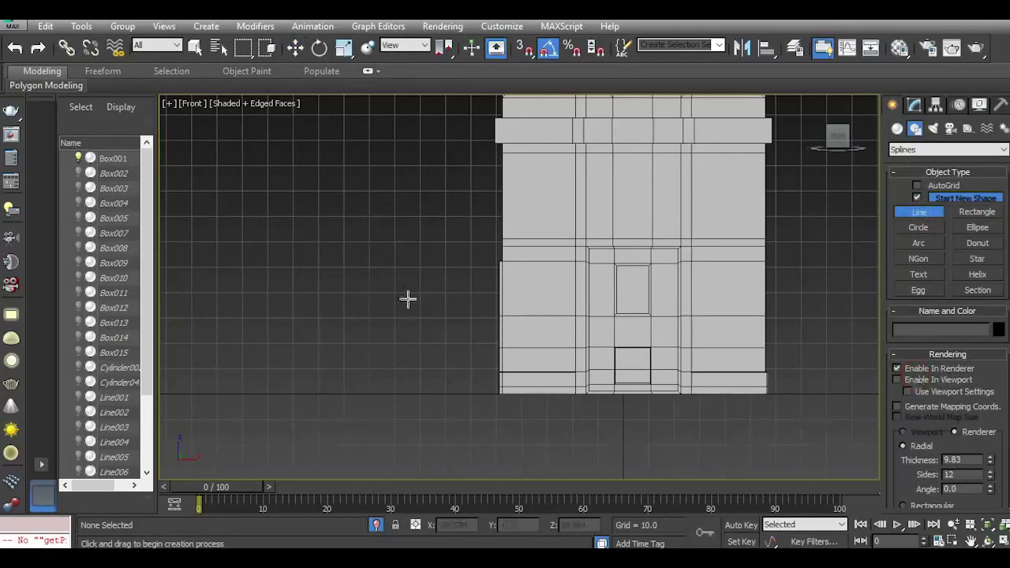
{"action": "left_click", "coordinate": [524, 49]}
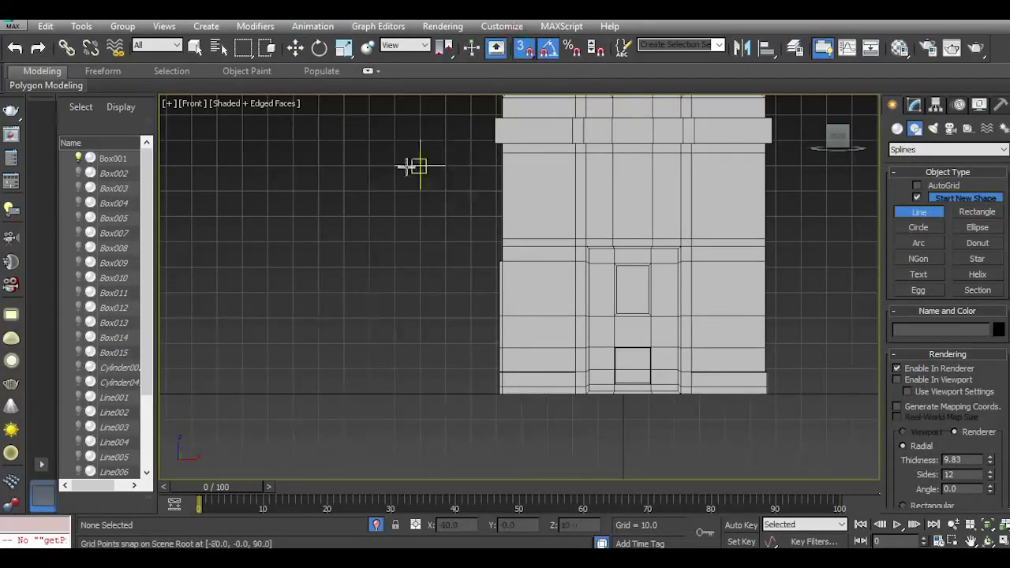
{"action": "left_click", "coordinate": [368, 141]}
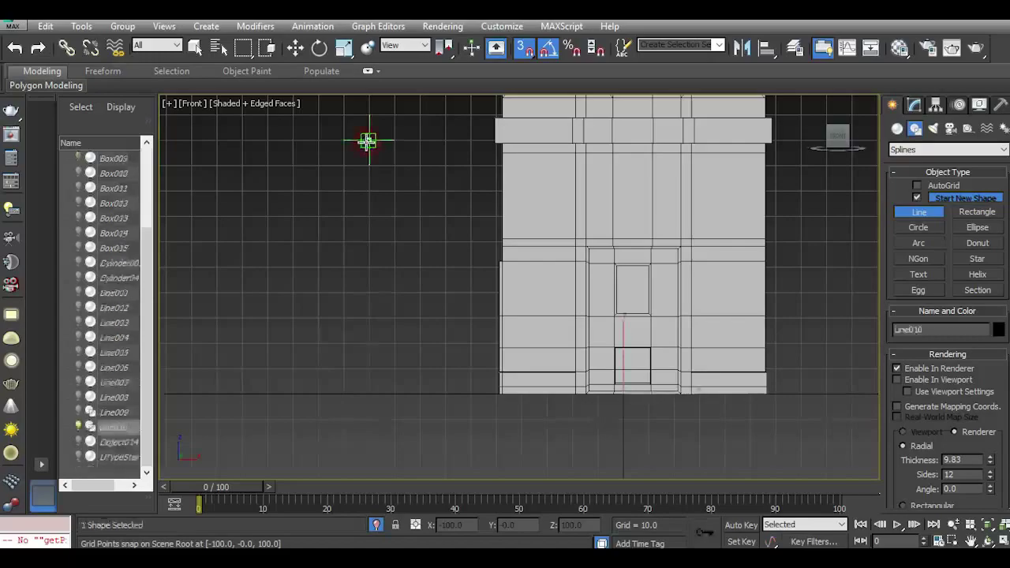
{"action": "left_click", "coordinate": [369, 241]}
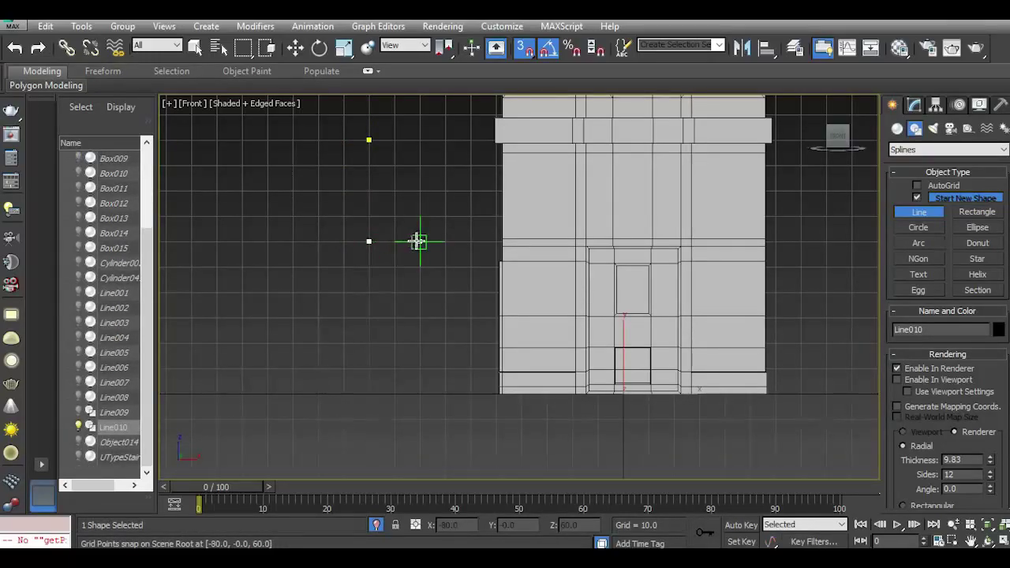
{"action": "left_click", "coordinate": [419, 242]}
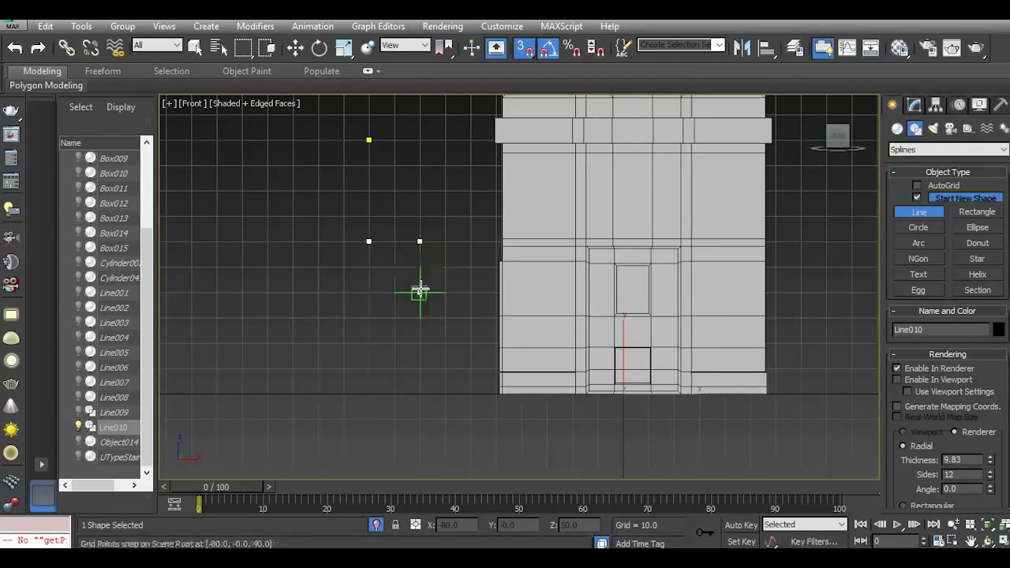
{"action": "left_click", "coordinate": [419, 293]}
{"action": "left_click", "coordinate": [470, 293]}
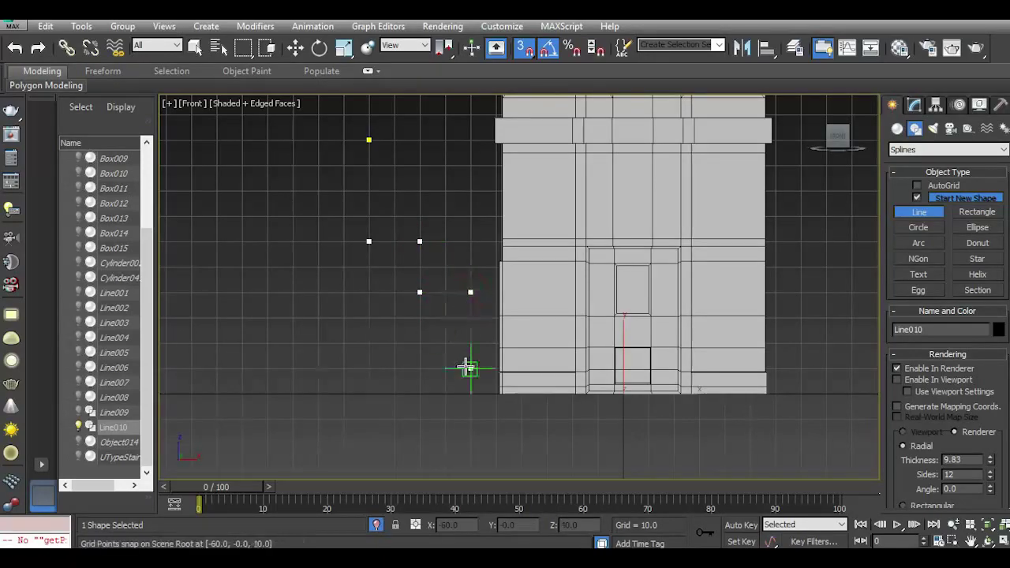
{"action": "left_click", "coordinate": [470, 367]}
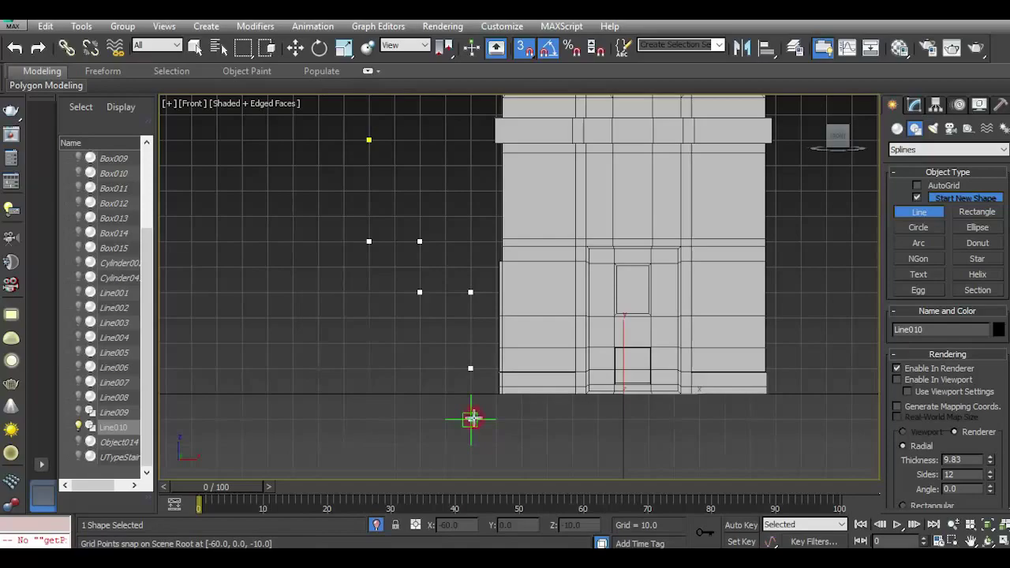
{"action": "left_click", "coordinate": [471, 419]}
{"action": "right_click", "coordinate": [545, 394]}
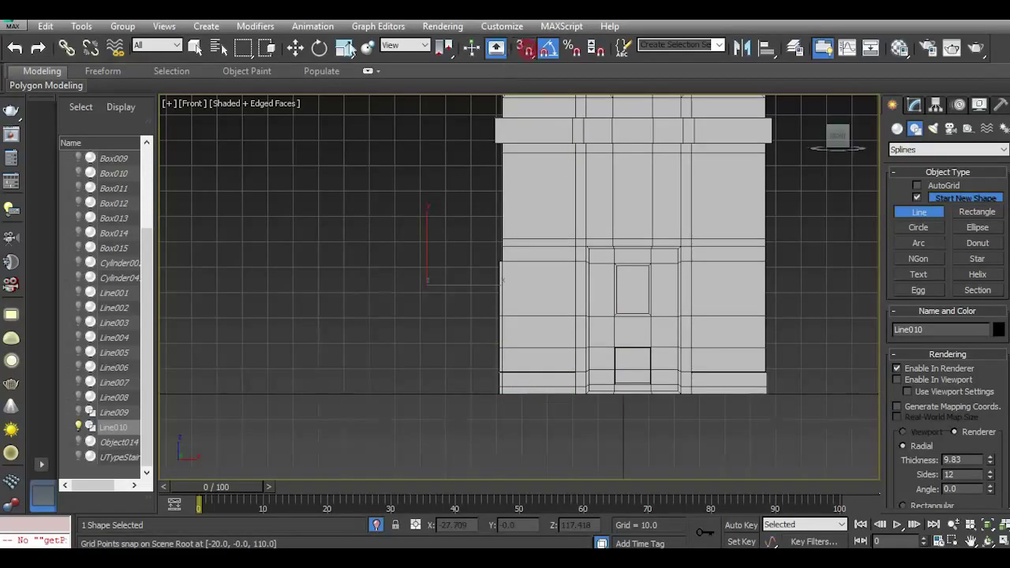
{"action": "left_click", "coordinate": [295, 48]}
Show the stepped line's thickness in the viewport and view it beside the building in Perspective.
{"action": "left_click", "coordinate": [914, 105]}
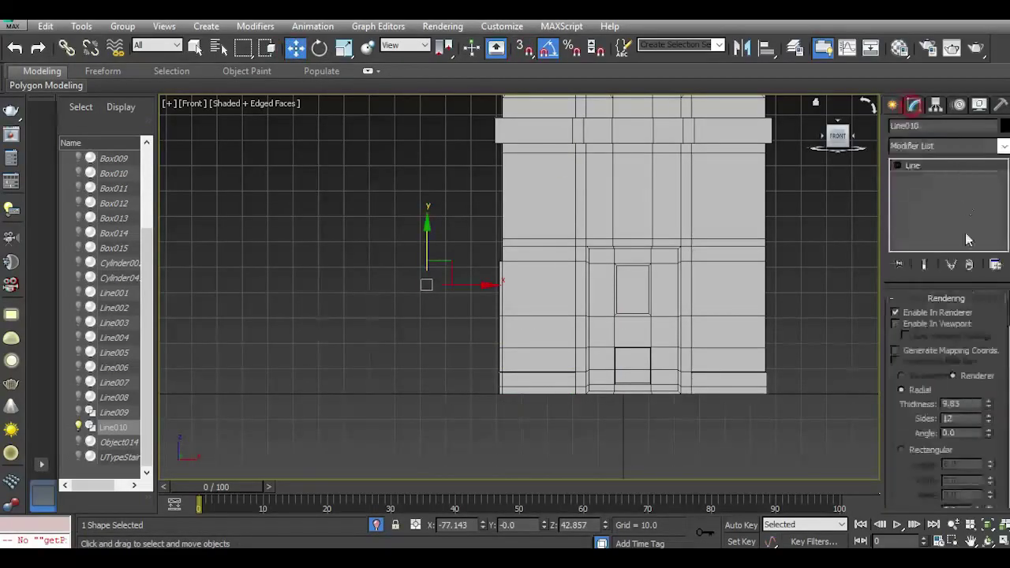
{"action": "left_click", "coordinate": [895, 323]}
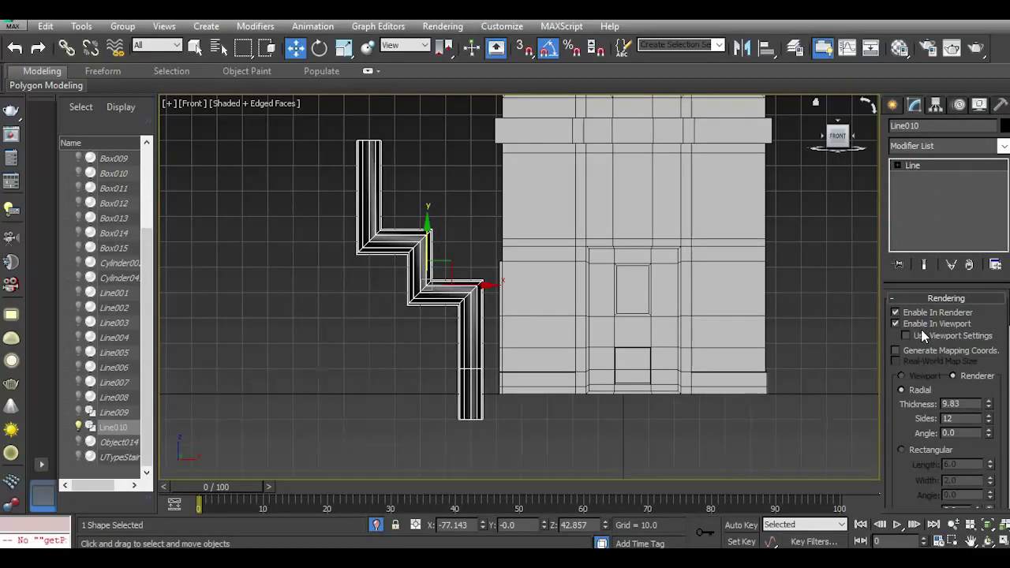
{"action": "key", "text": "p"}
{"action": "left_click_drag", "start_coordinate": [843, 141], "coordinate": [869, 185]}
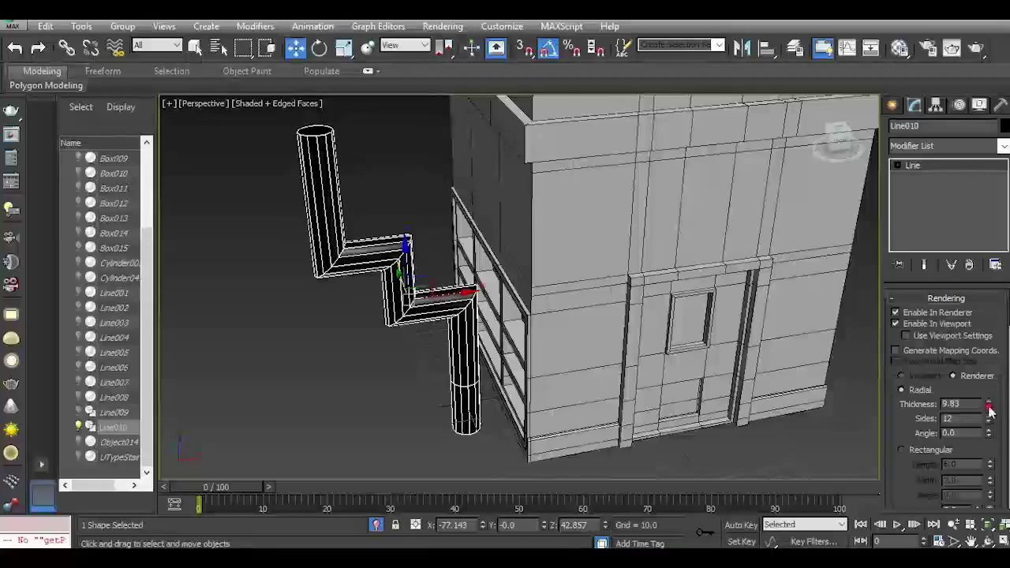
Reduce the stepped line's radial thickness to about 5.603 and apply the light grey building material to it.
{"action": "left_click_drag", "start_coordinate": [990, 410], "coordinate": [986, 438]}
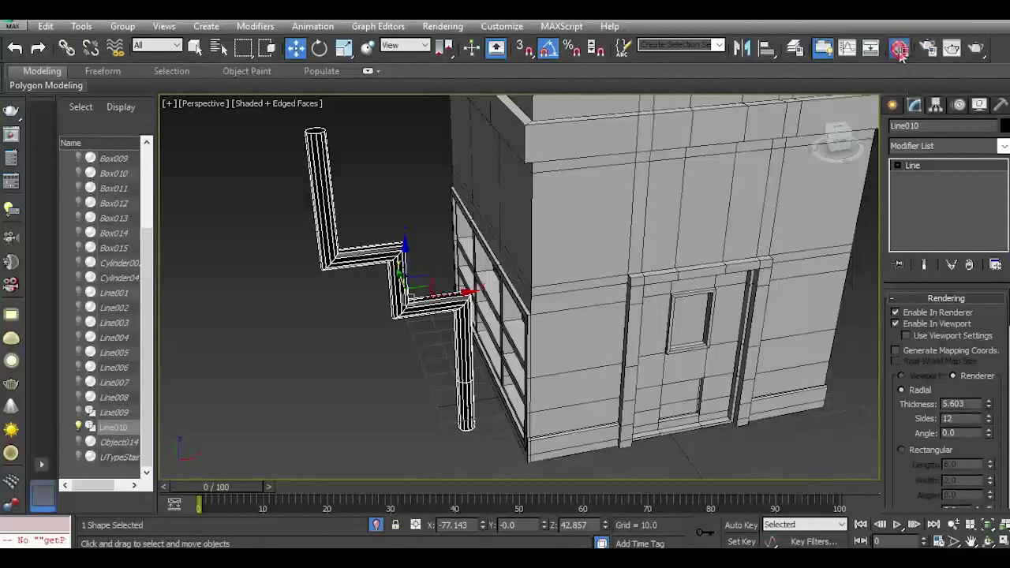
{"action": "left_click", "coordinate": [900, 53]}
{"action": "left_click", "coordinate": [78, 262]}
{"action": "left_click", "coordinate": [269, 46]}
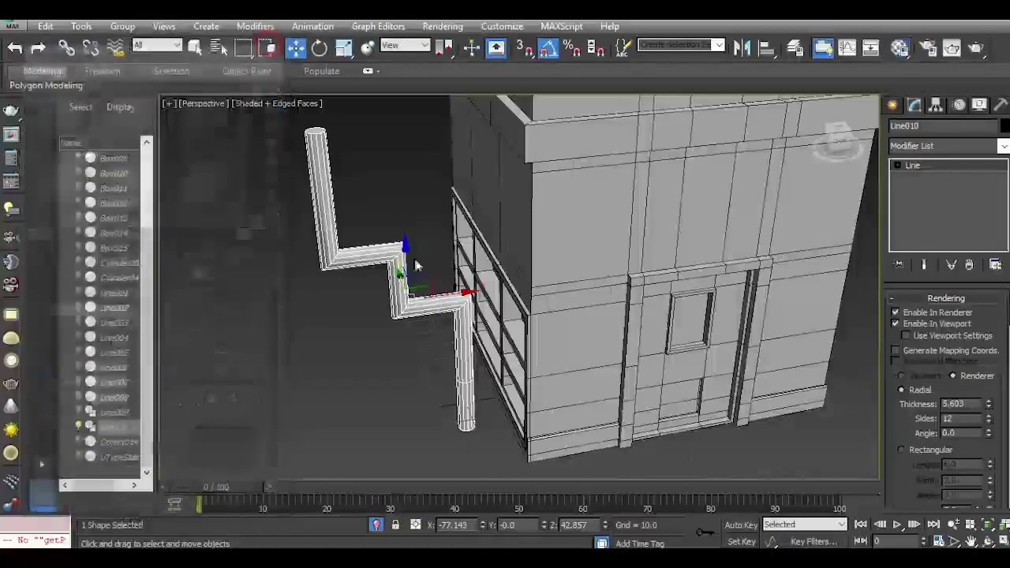
Move the stepped pipe in front of the door wall, beside the door, to about X 34.166, Y -35.437, Z 47.437.
{"action": "left_click_drag", "start_coordinate": [416, 266], "coordinate": [734, 290]}
{"action": "middle_click_drag", "start_coordinate": [780, 300], "coordinate": [570, 265]}
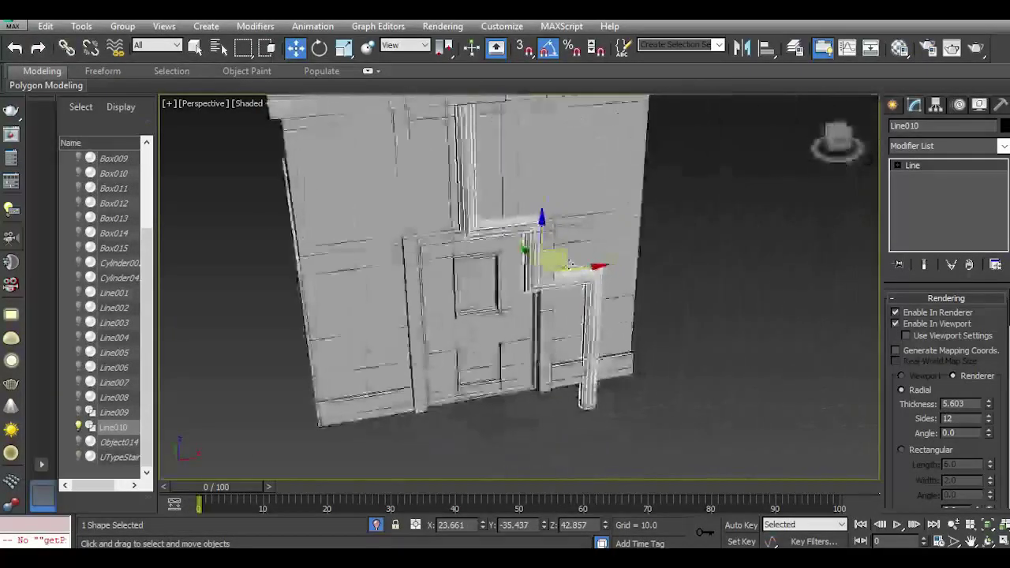
{"action": "scroll", "coordinate": [569, 263], "scroll_direction": "up", "scroll_amount": 3}
{"action": "left_click_drag", "start_coordinate": [573, 275], "coordinate": [622, 268]}
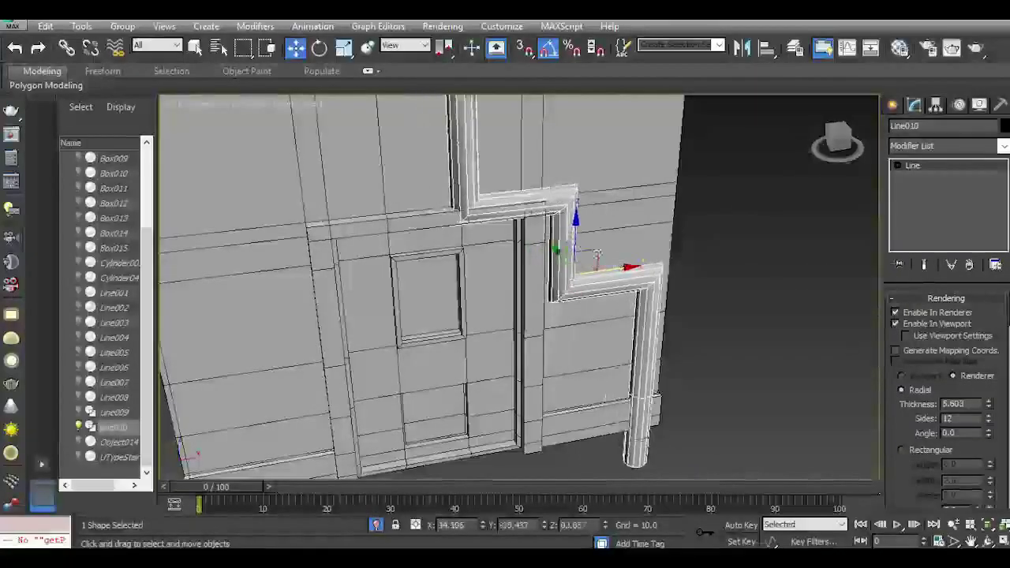
{"action": "left_click_drag", "start_coordinate": [576, 237], "coordinate": [568, 218]}
View the stepped pipe straight from the front and bring the rest of the buildings back by ending isolation.
{"action": "left_click", "coordinate": [836, 148]}
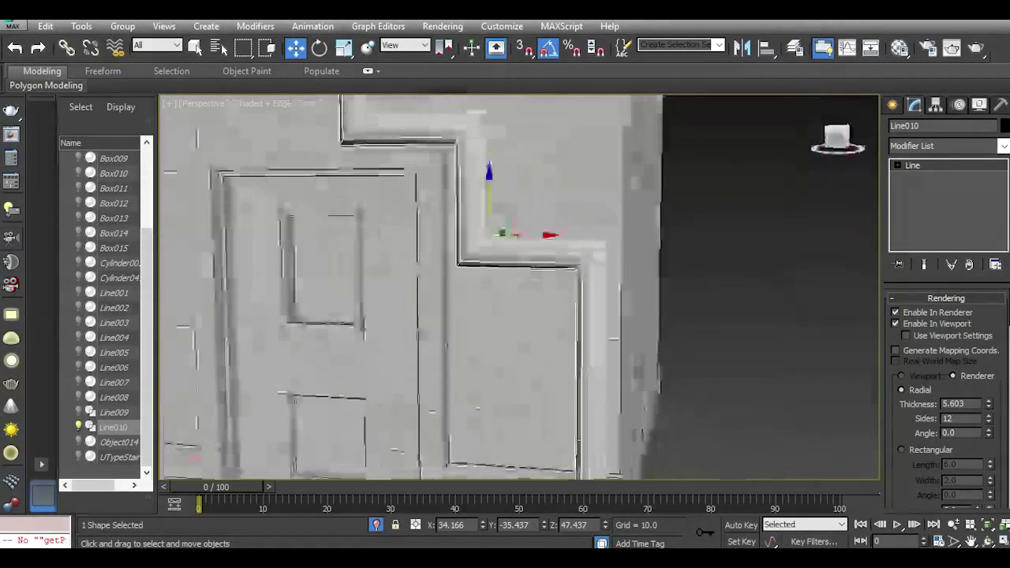
{"action": "left_click", "coordinate": [378, 525]}
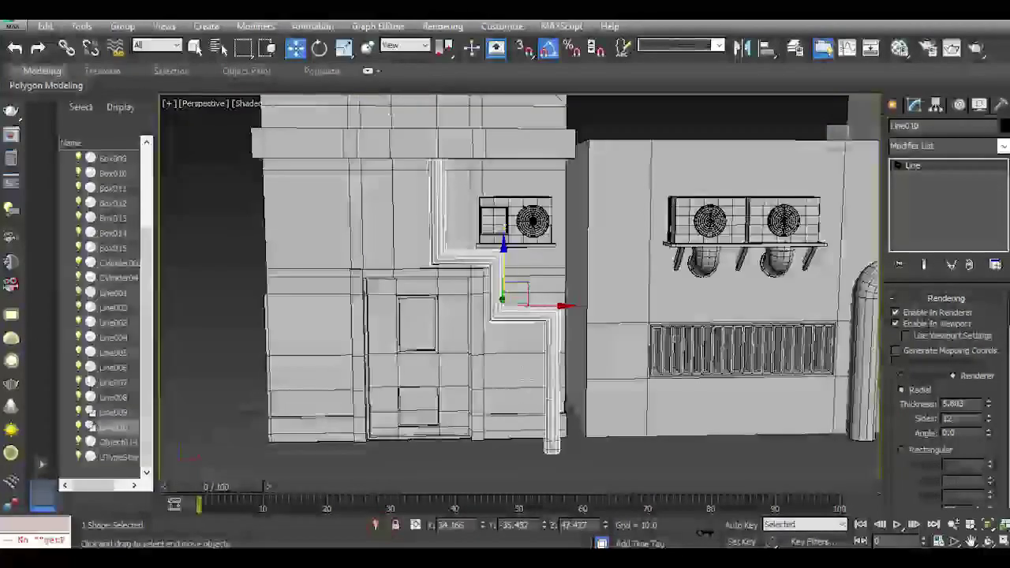
{"action": "scroll", "coordinate": [521, 373], "scroll_direction": "up", "scroll_amount": 3}
{"action": "middle_click_drag", "start_coordinate": [522, 372], "coordinate": [593, 341]}
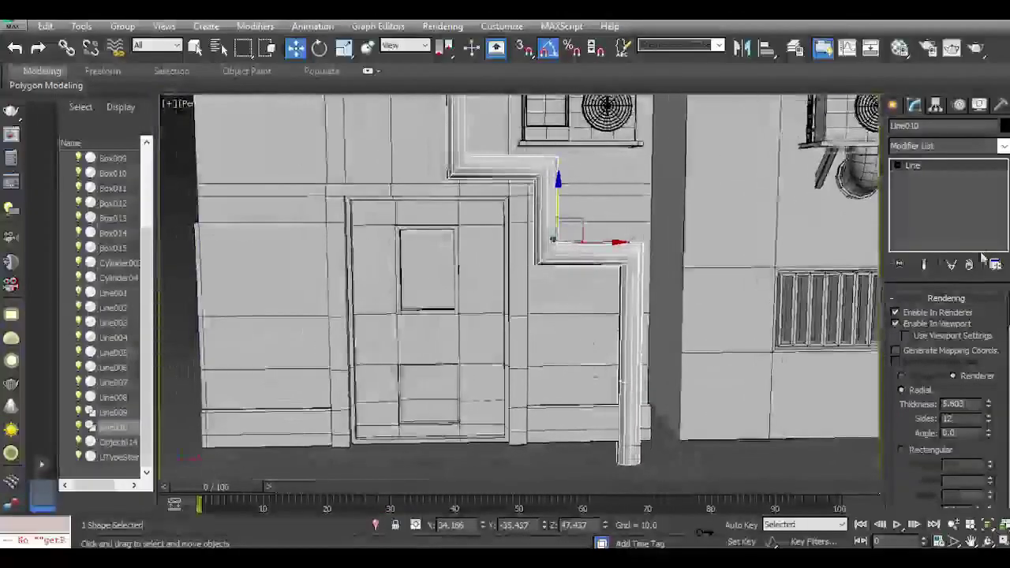
Hide the pipe's viewport thickness and move the three vertices of its lowest vertical run along X toward the door.
{"action": "left_click", "coordinate": [924, 323]}
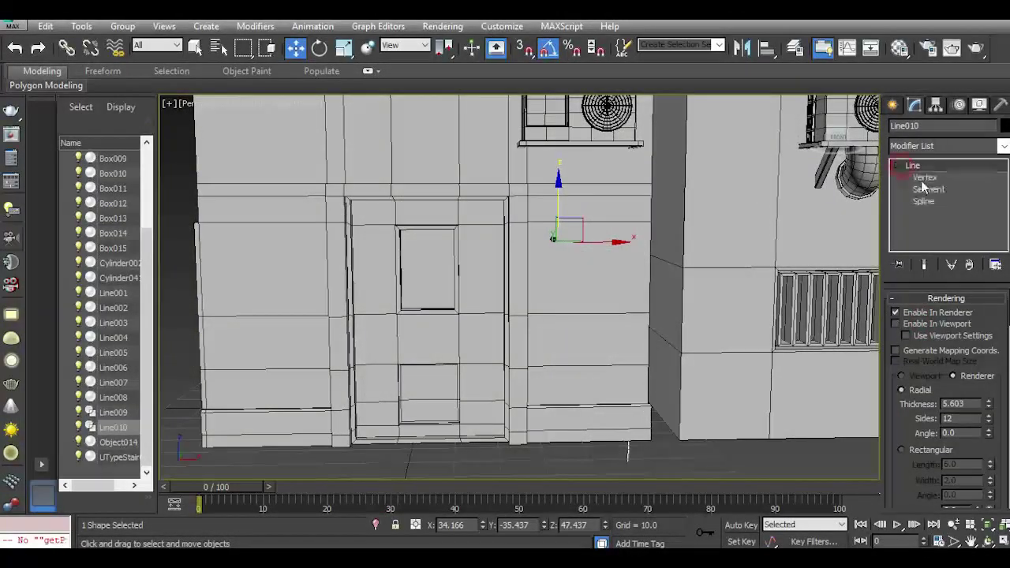
{"action": "left_click", "coordinate": [924, 178]}
{"action": "left_click_drag", "start_coordinate": [615, 228], "coordinate": [722, 473]}
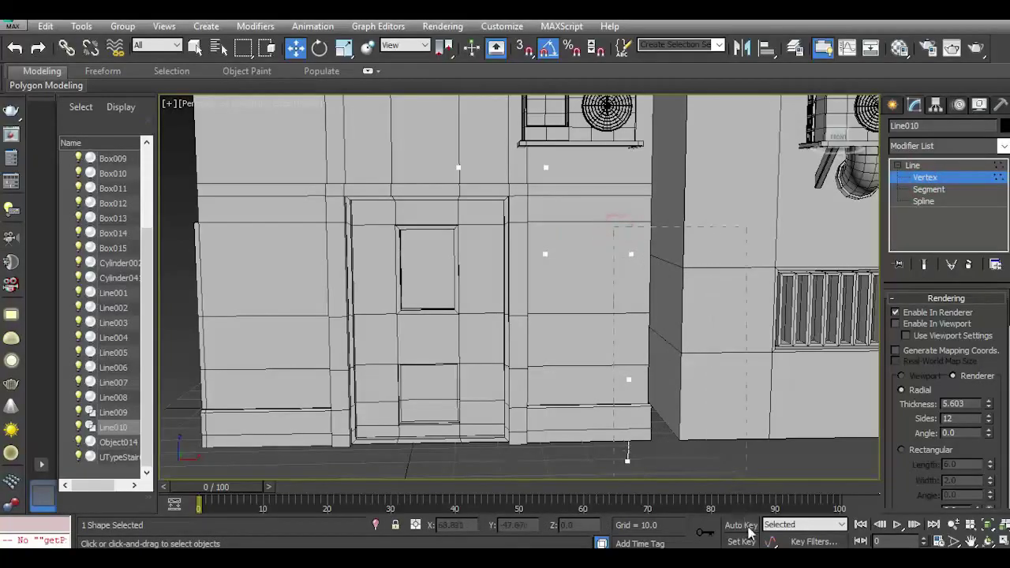
{"action": "left_click_drag", "start_coordinate": [748, 526], "coordinate": [749, 526]}
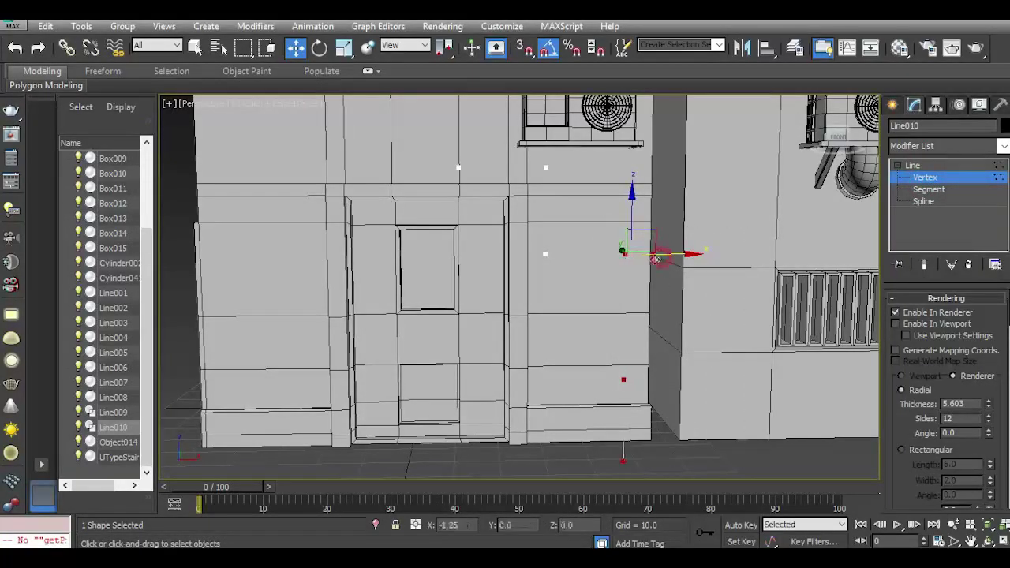
{"action": "left_click_drag", "start_coordinate": [596, 262], "coordinate": [595, 262]}
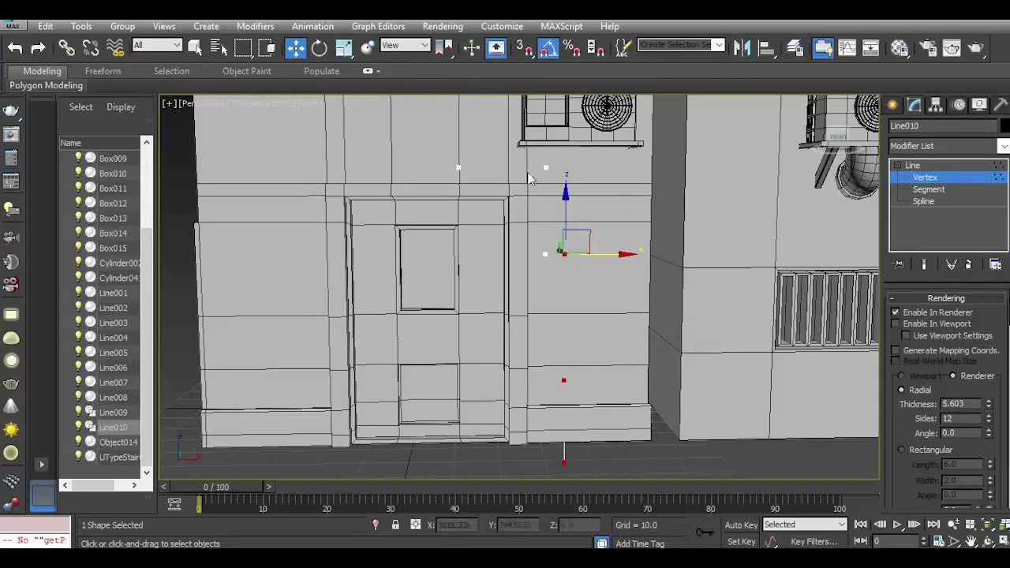
Move the two vertices of the pipe's middle vertical run slightly along X toward the door.
{"action": "left_click", "coordinate": [539, 169]}
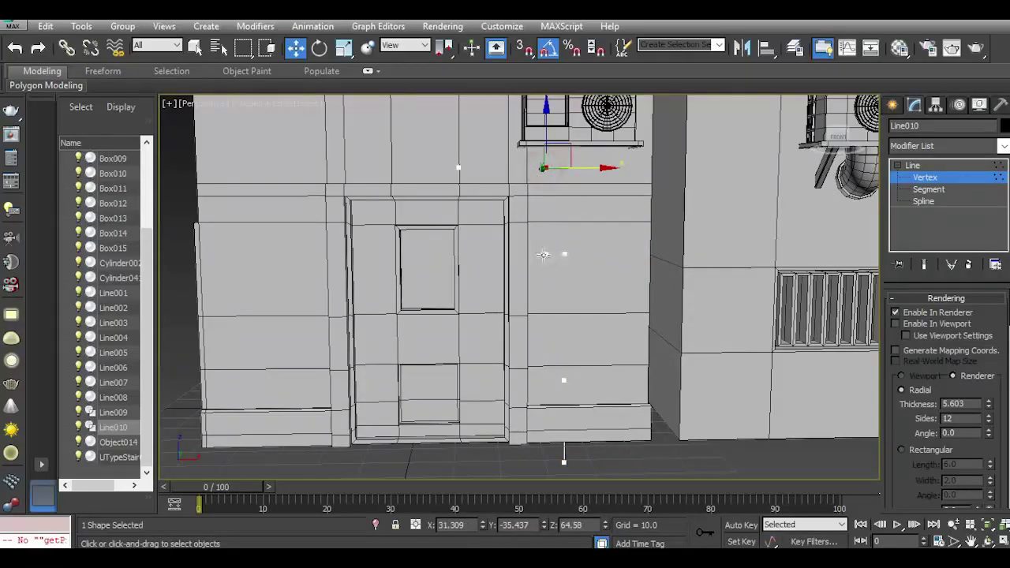
{"action": "left_click", "coordinate": [542, 255]}
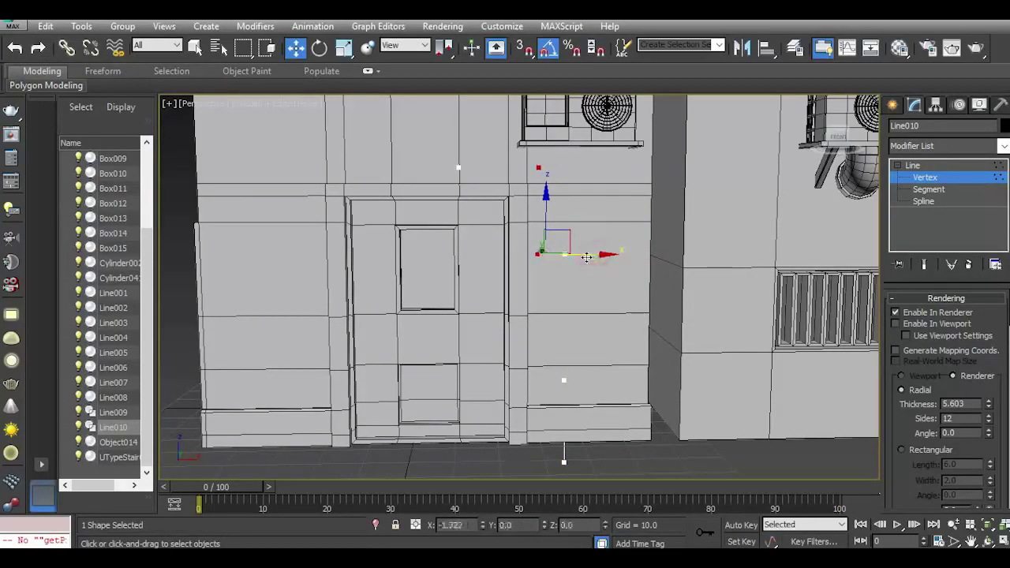
{"action": "left_click_drag", "start_coordinate": [585, 257], "coordinate": [585, 257]}
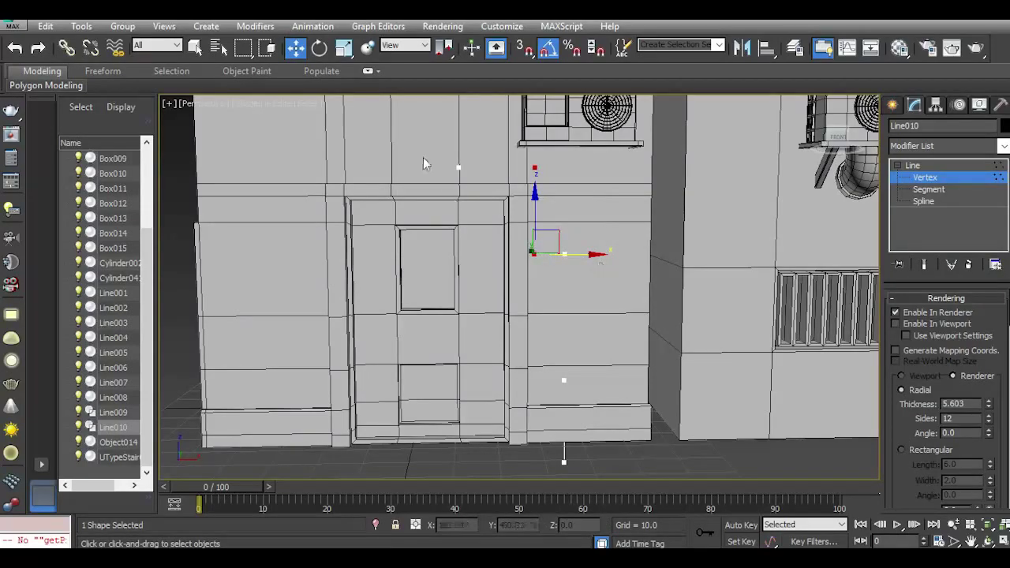
Fillet the three corner vertices at the middle run and the top of the lowest run of the pipe line.
{"action": "left_click_drag", "start_coordinate": [564, 197], "coordinate": [562, 195]}
{"action": "left_click_drag", "start_coordinate": [532, 138], "coordinate": [542, 164]}
{"action": "scroll", "coordinate": [534, 192], "scroll_direction": "up", "scroll_amount": 3}
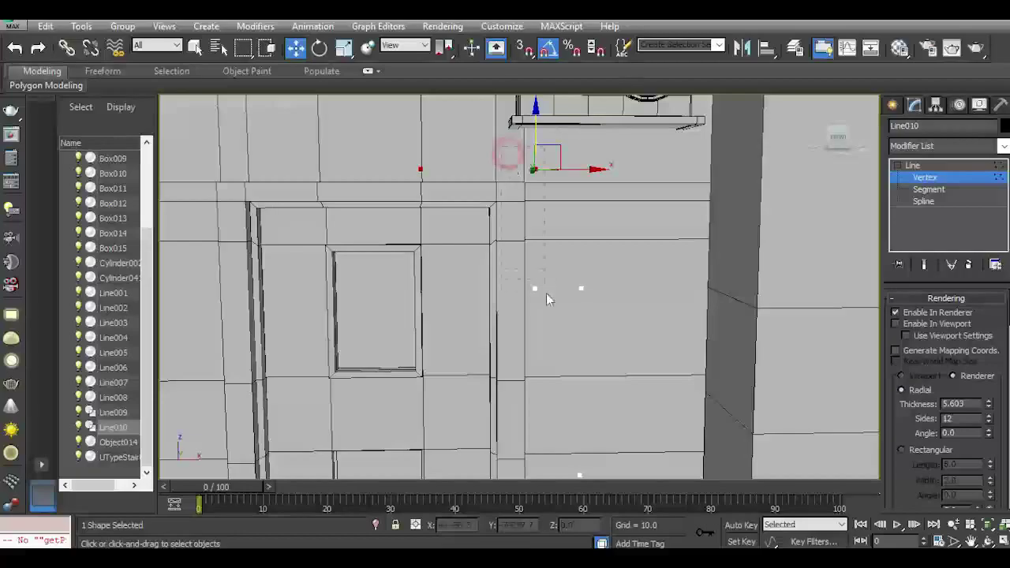
{"action": "left_click_drag", "start_coordinate": [546, 292], "coordinate": [605, 333]}
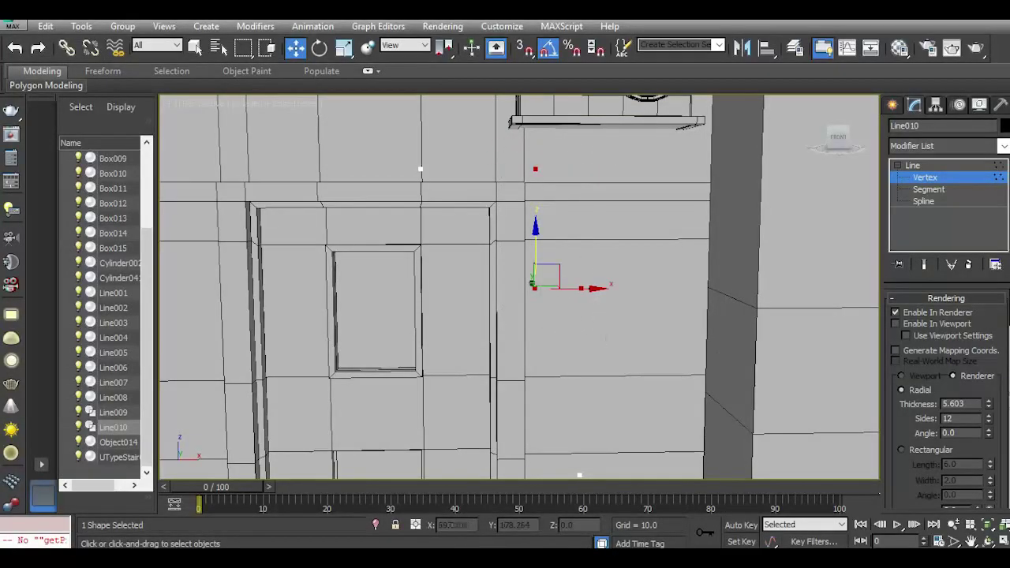
{"action": "scroll", "coordinate": [1000, 458], "scroll_direction": "down", "scroll_amount": 15}
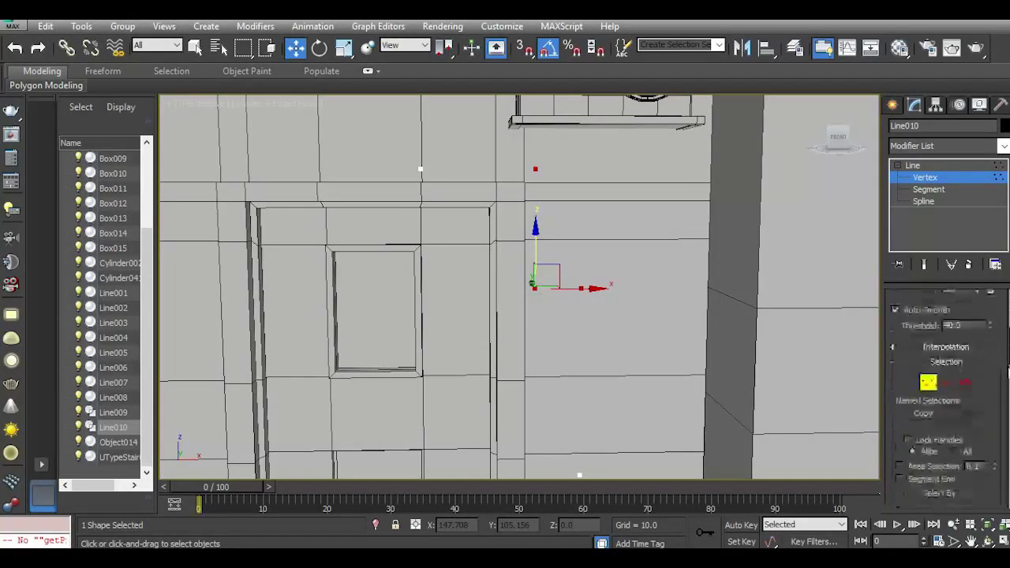
{"action": "left_click", "coordinate": [997, 435]}
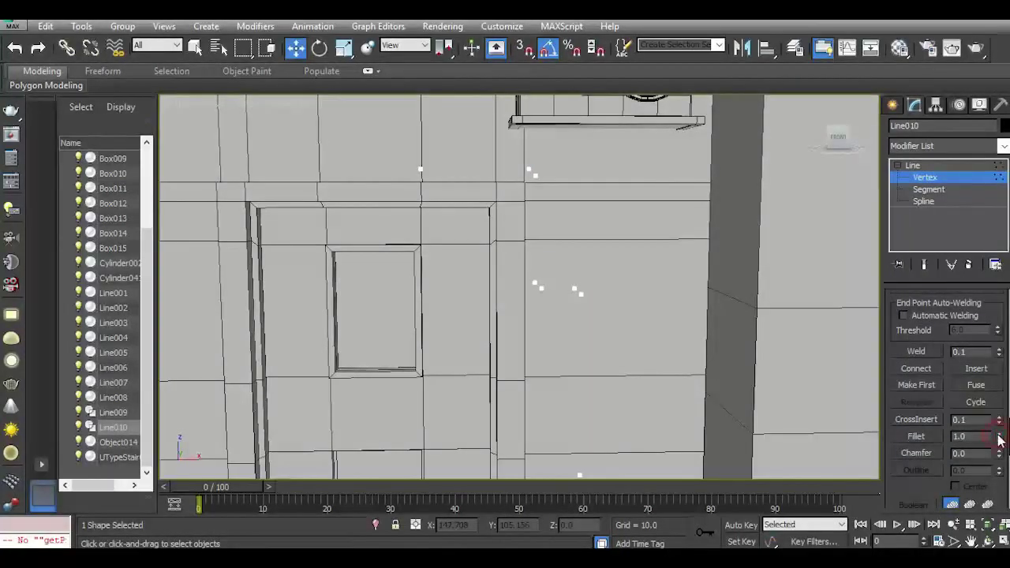
{"action": "left_click_drag", "start_coordinate": [998, 436], "coordinate": [998, 434]}
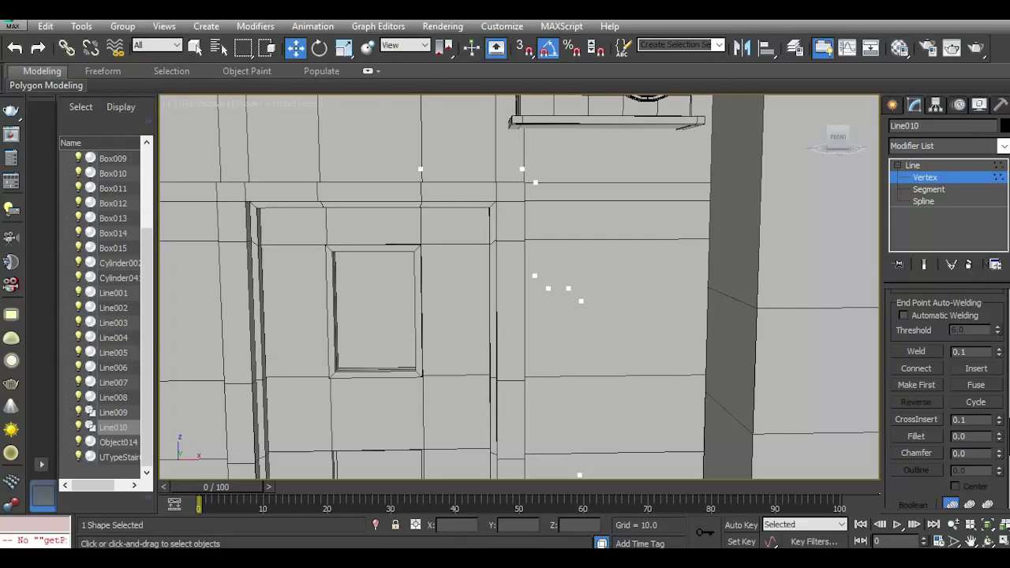
Show the pipe's thickness in the viewport again and reduce it to about 1.457.
{"action": "scroll", "coordinate": [960, 327], "scroll_direction": "up", "scroll_amount": 10}
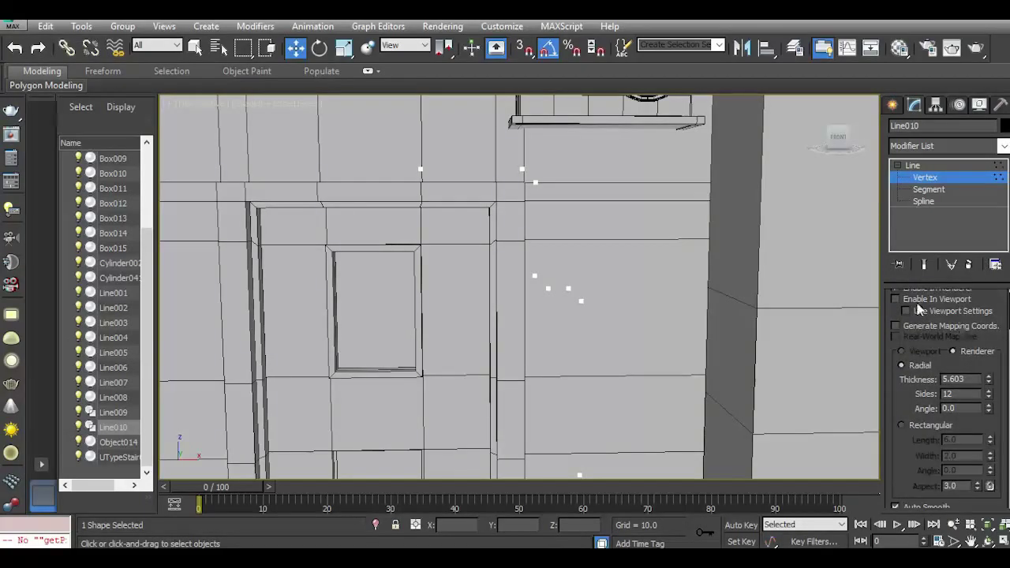
{"action": "left_click", "coordinate": [896, 298]}
{"action": "left_click_drag", "start_coordinate": [987, 381], "coordinate": [998, 434]}
{"action": "scroll", "coordinate": [597, 287], "scroll_direction": "down", "scroll_amount": 5}
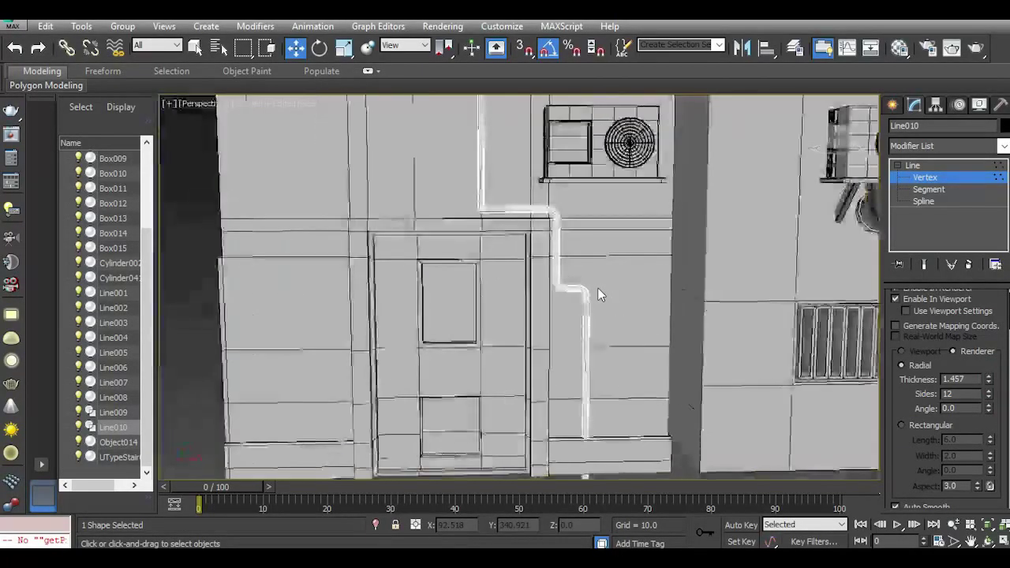
Hide the viewport thickness and move the pipe's lowest vertex up and into the wall, to about X 35.866, Y -22.085, Z 15.125.
{"action": "left_click_drag", "start_coordinate": [846, 149], "coordinate": [872, 161]}
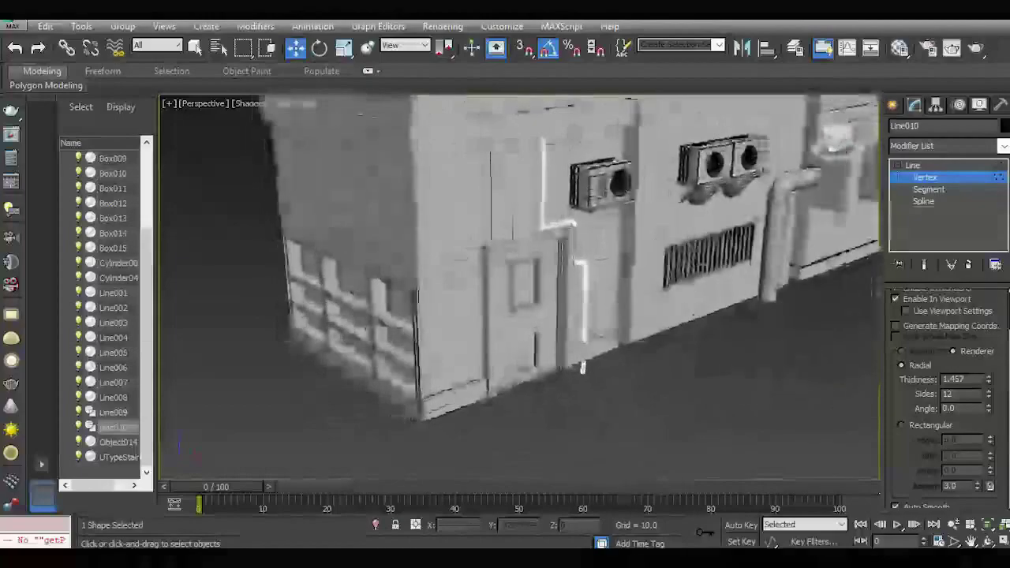
{"action": "scroll", "coordinate": [587, 370], "scroll_direction": "up", "scroll_amount": 5}
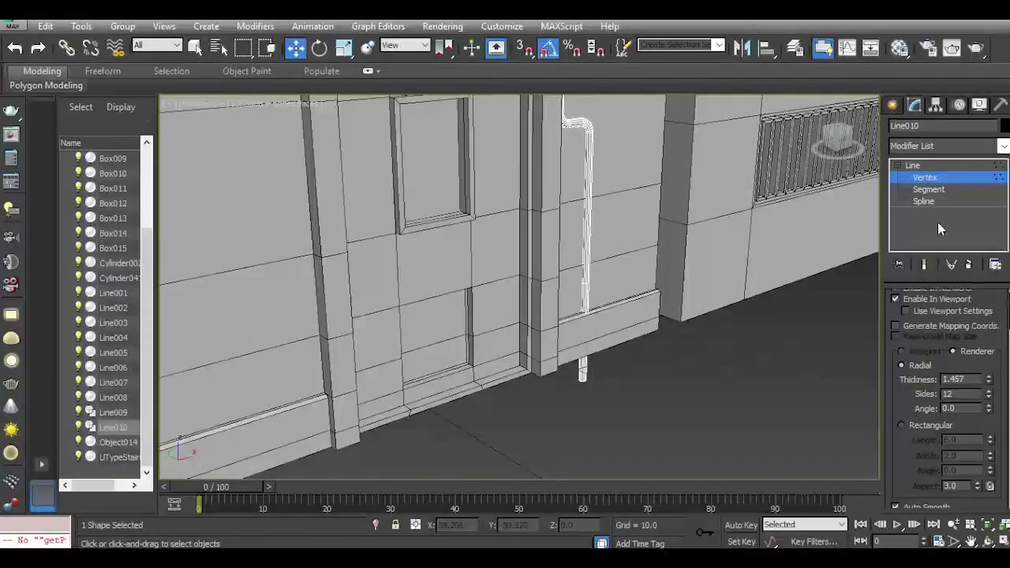
{"action": "left_click", "coordinate": [896, 299]}
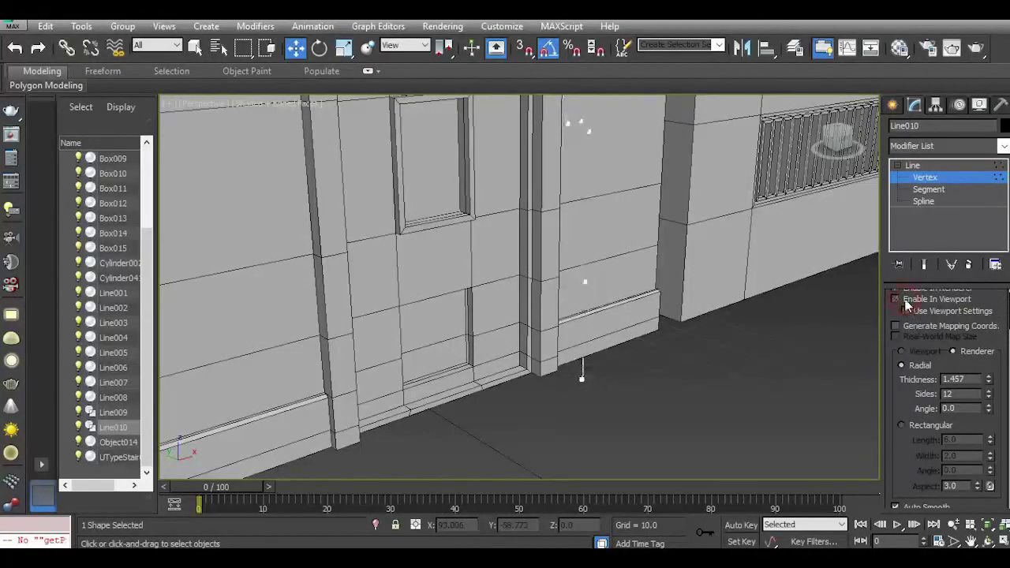
{"action": "left_click", "coordinate": [580, 378]}
{"action": "left_click_drag", "start_coordinate": [566, 373], "coordinate": [647, 373]}
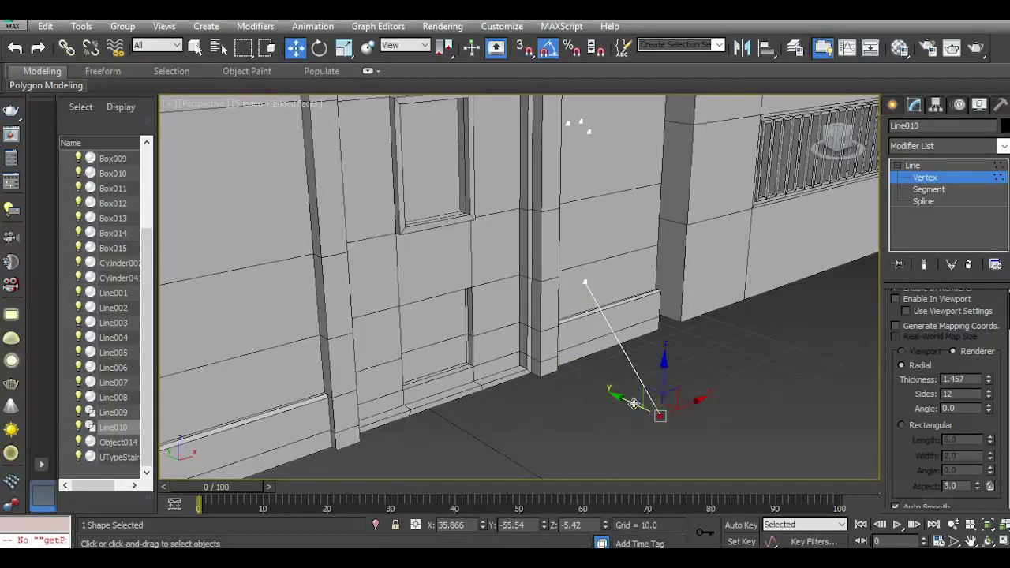
{"action": "left_click_drag", "start_coordinate": [662, 390], "coordinate": [590, 291]}
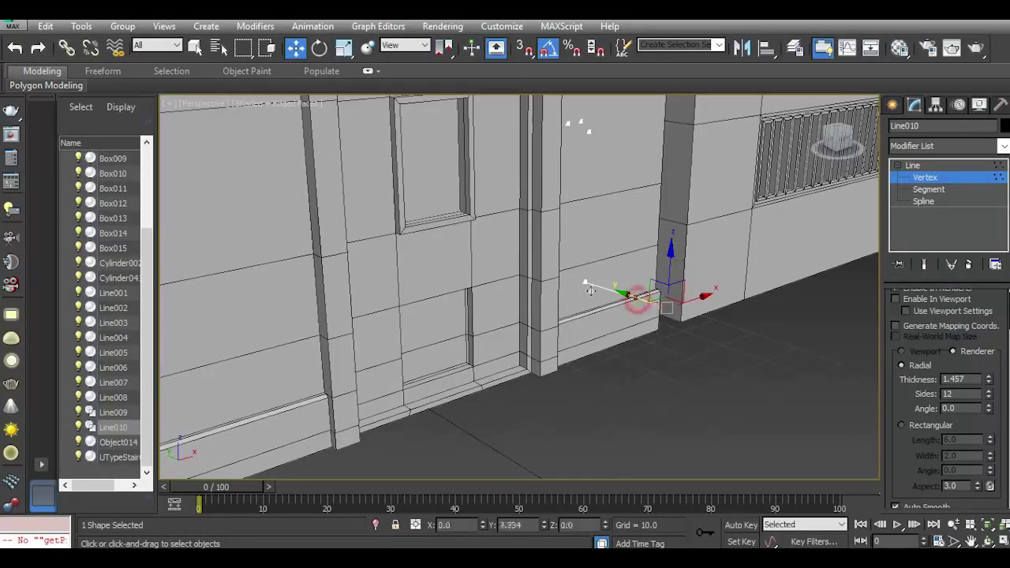
{"action": "left_click_drag", "start_coordinate": [520, 269], "coordinate": [507, 266]}
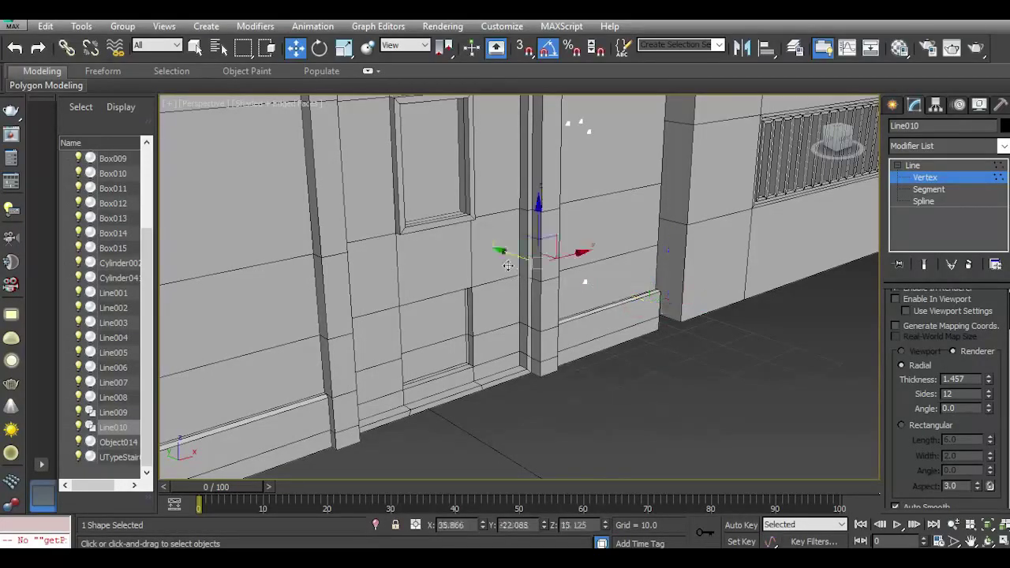
Isolate the pipe line and align its end vertex with the neighbouring vertex, at about Z 14.424 and, in the Top view, X 35.876.
{"action": "left_click", "coordinate": [375, 526]}
{"action": "scroll", "coordinate": [499, 331], "scroll_direction": "down", "scroll_amount": 4}
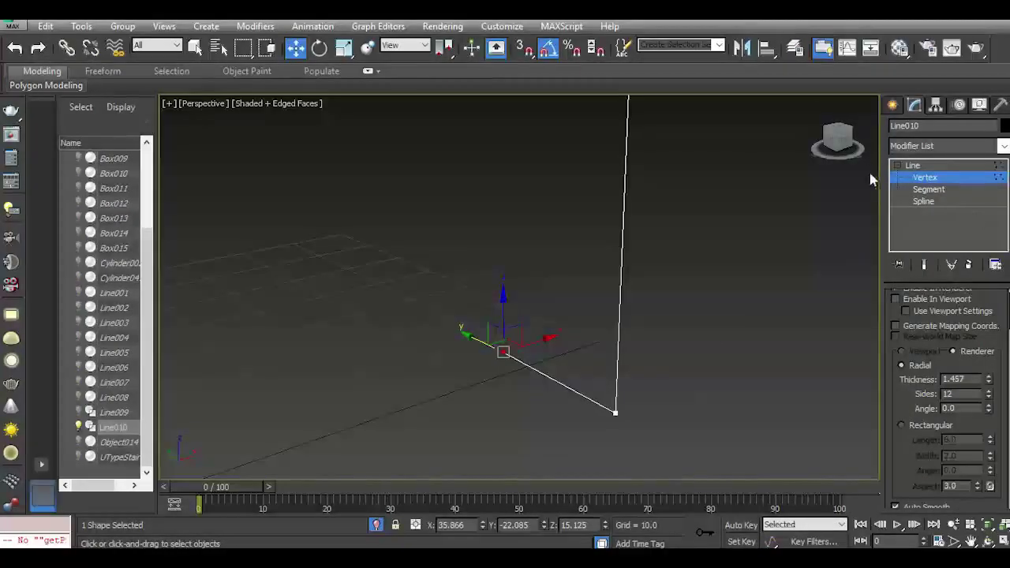
{"action": "left_click_drag", "start_coordinate": [849, 138], "coordinate": [837, 144]}
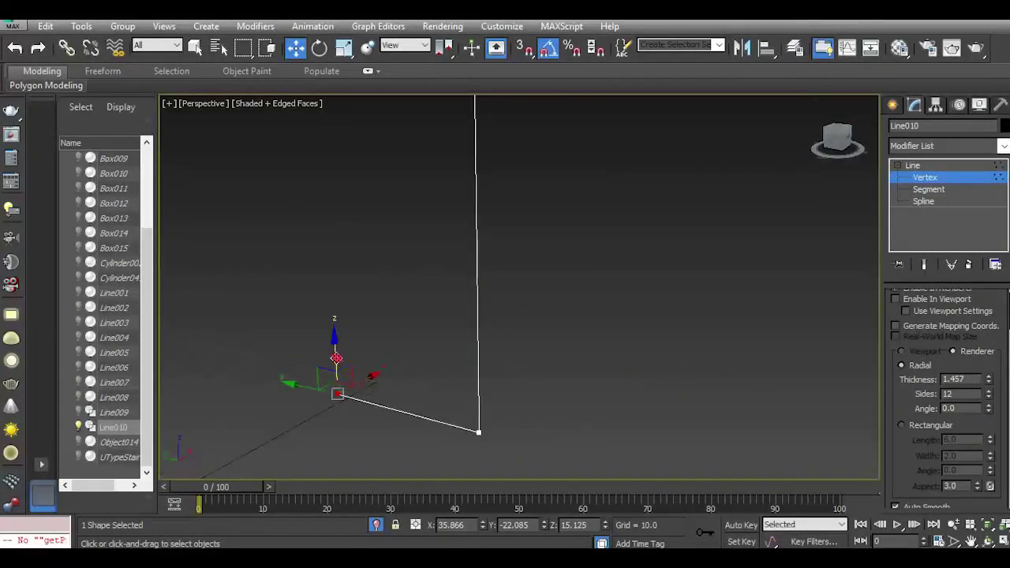
{"action": "left_click_drag", "start_coordinate": [336, 359], "coordinate": [340, 369]}
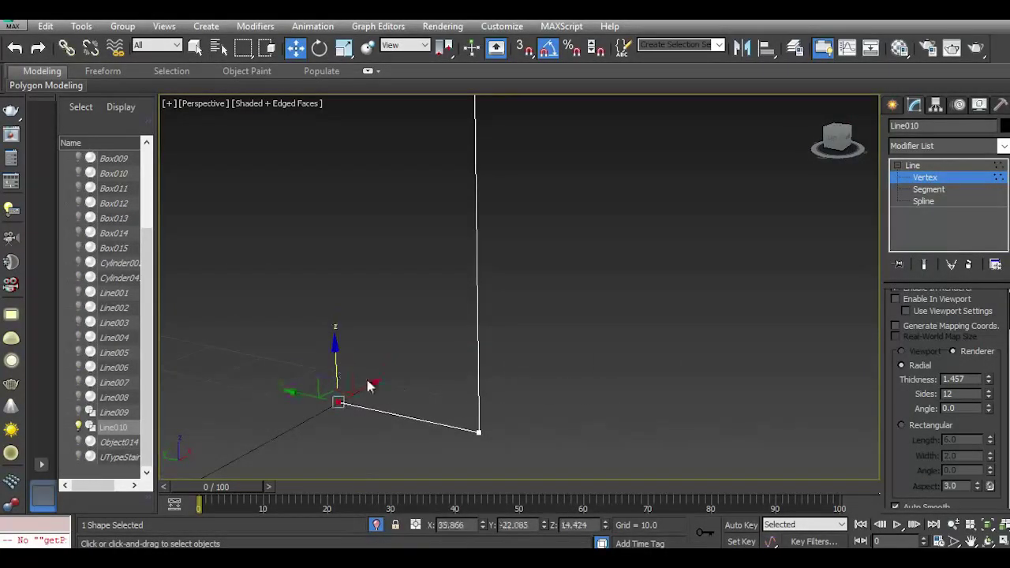
{"action": "key", "text": "t"}
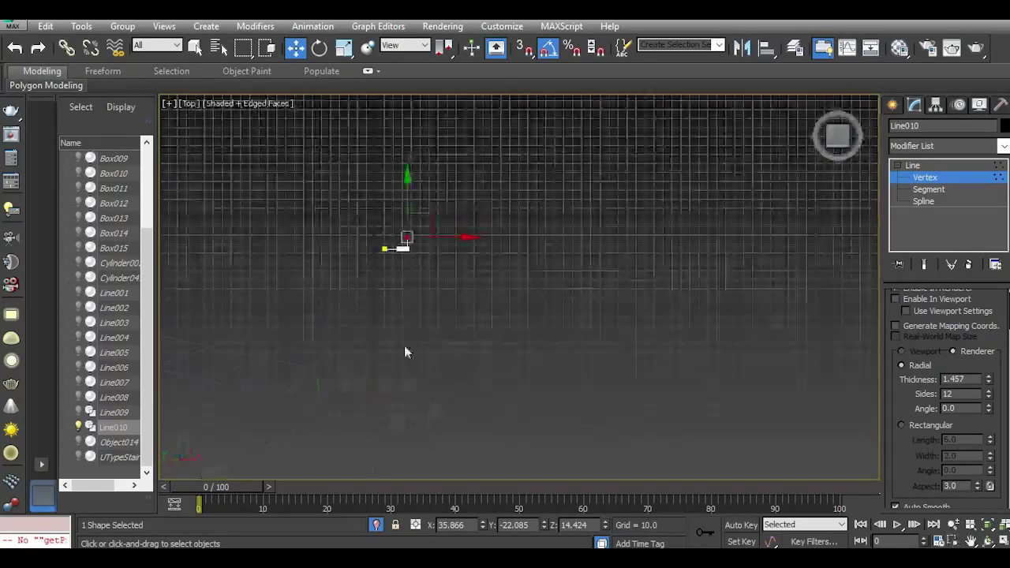
{"action": "scroll", "coordinate": [398, 236], "scroll_direction": "up", "scroll_amount": 9}
{"action": "left_click_drag", "start_coordinate": [491, 228], "coordinate": [502, 227]}
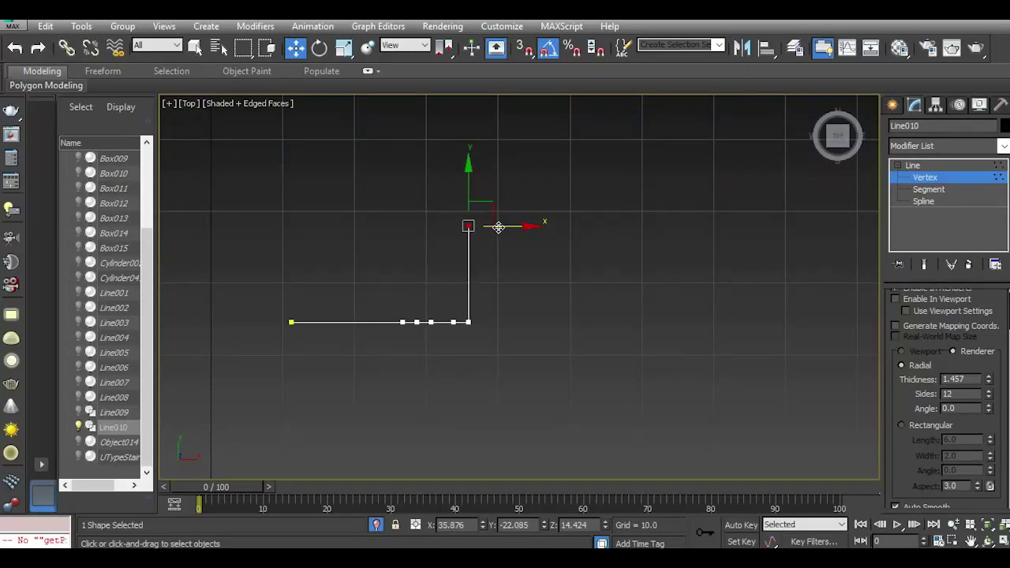
Return to the whole scene in Perspective, show the pipe's thickness again, and inspect its lower end at the wall.
{"action": "key", "text": "p"}
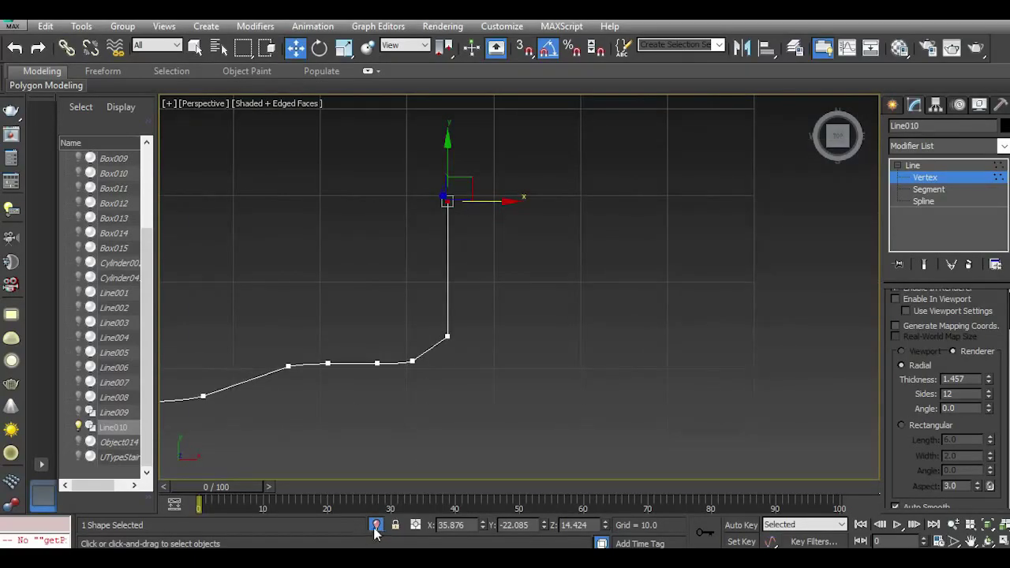
{"action": "left_click", "coordinate": [376, 525]}
{"action": "left_click", "coordinate": [896, 299]}
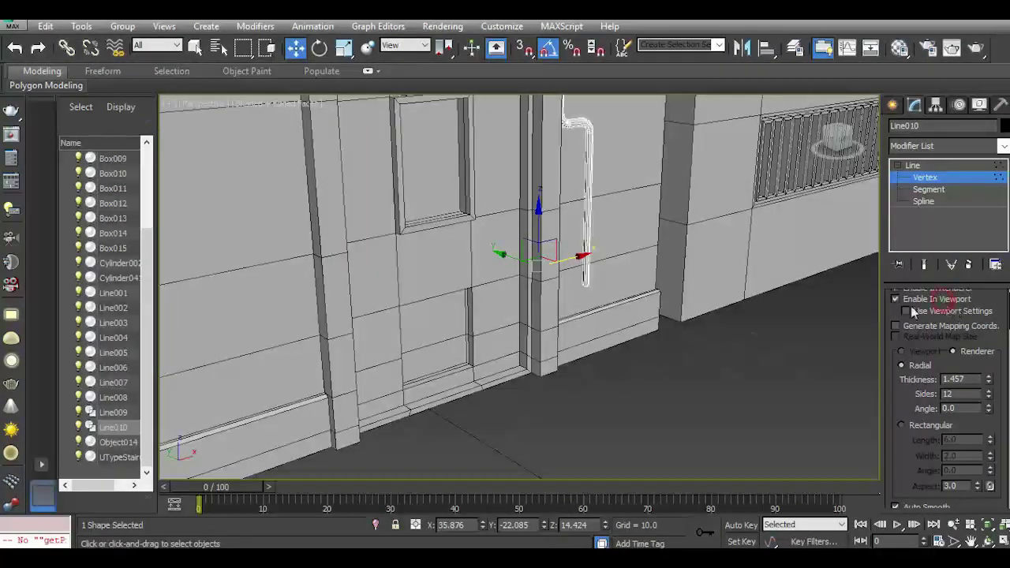
{"action": "middle_click_drag", "start_coordinate": [702, 334], "coordinate": [663, 415]}
{"action": "scroll", "coordinate": [546, 357], "scroll_direction": "up", "scroll_amount": 5}
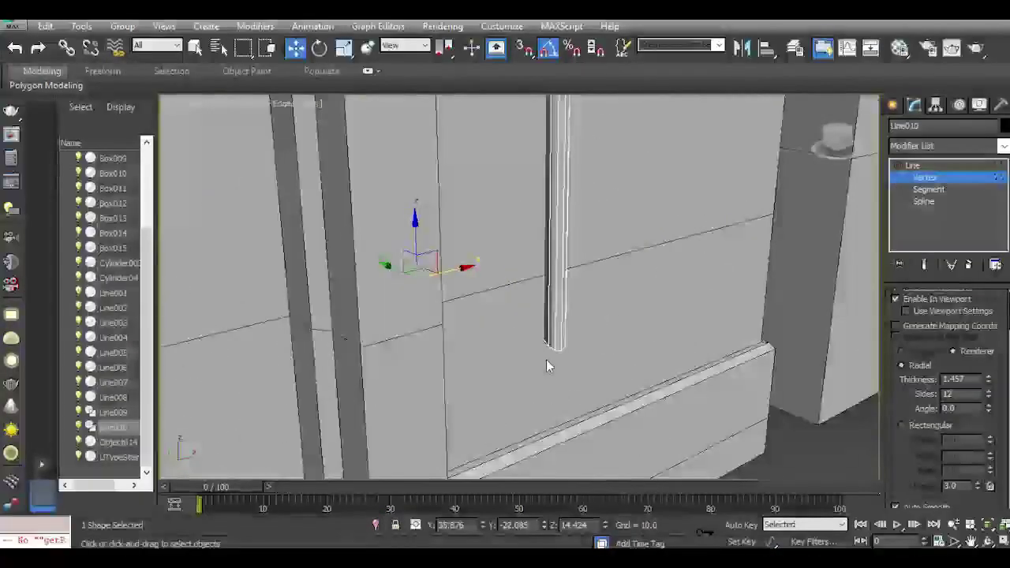
Isolate the pipe line without its viewport thickness and fillet the lower corner vertex by 2.0.
{"action": "left_click", "coordinate": [895, 299]}
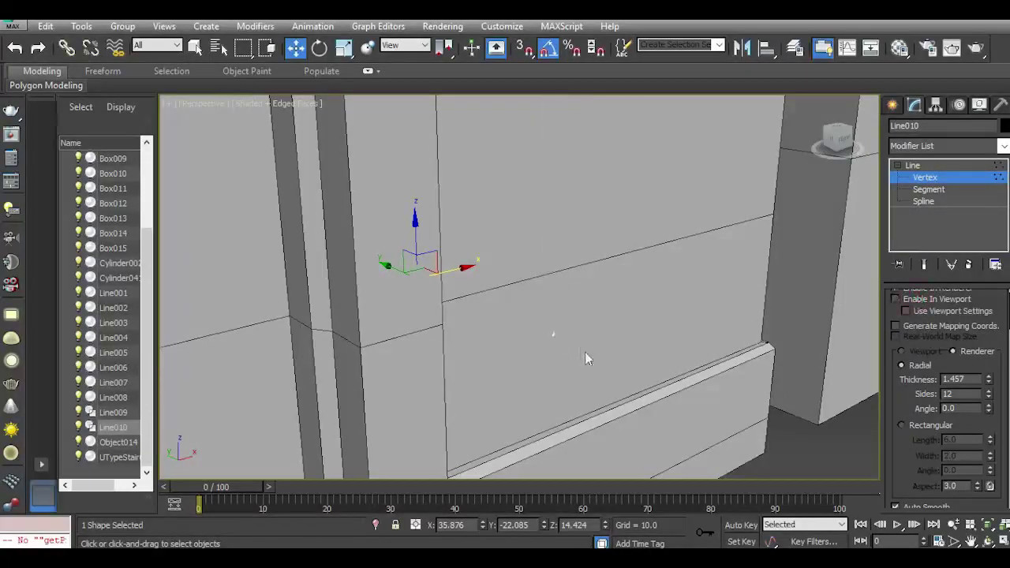
{"action": "left_click", "coordinate": [374, 526]}
{"action": "scroll", "coordinate": [449, 470], "scroll_direction": "down", "scroll_amount": 7}
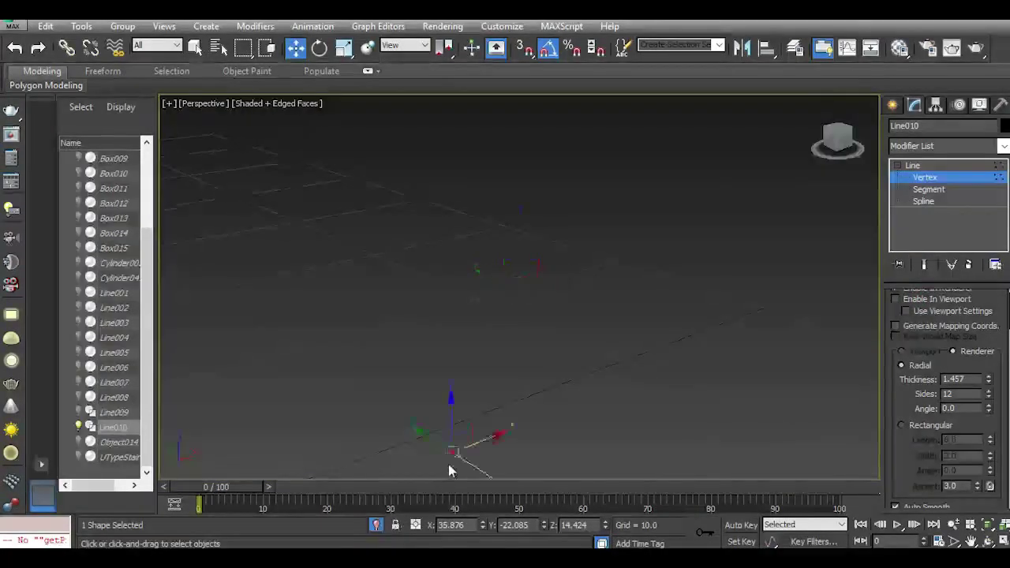
{"action": "middle_click_drag", "start_coordinate": [601, 348], "coordinate": [591, 273]}
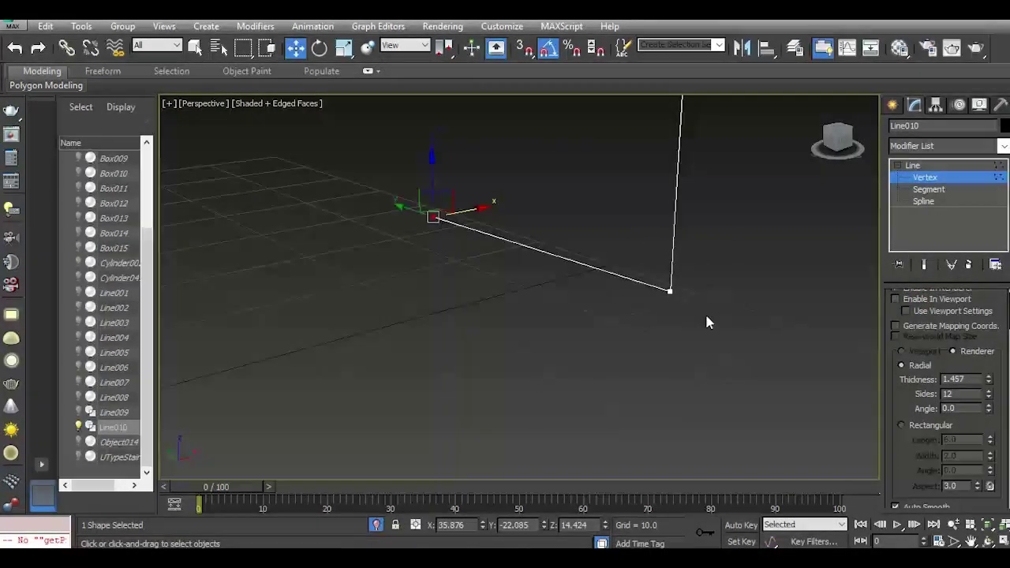
{"action": "left_click", "coordinate": [669, 292]}
{"action": "scroll", "coordinate": [946, 395], "scroll_direction": "down", "scroll_amount": 15}
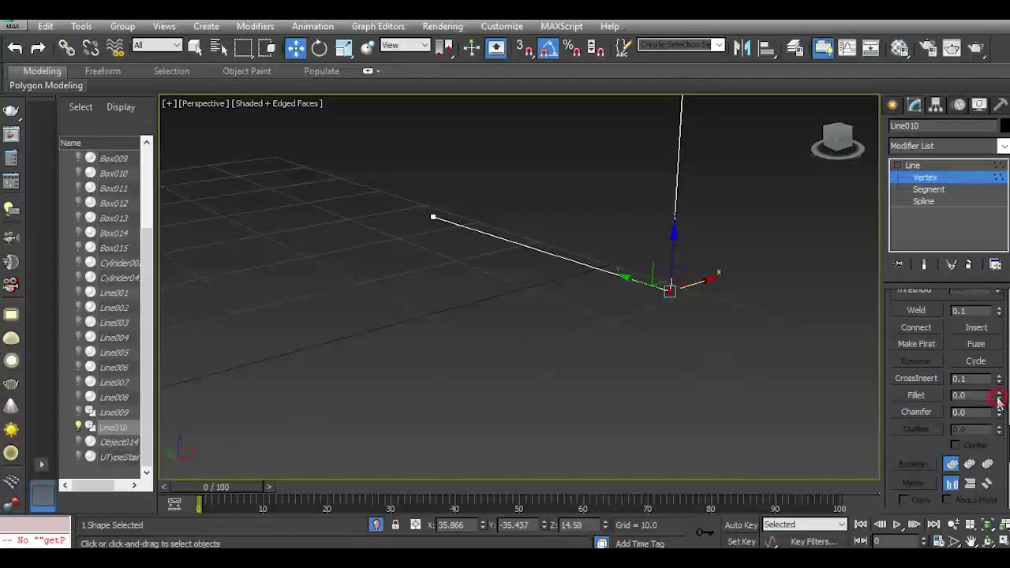
{"action": "mouse_move", "coordinate": [991, 395]}
{"action": "left_mouse_down"}
{"action": "mouse_move", "coordinate": [994, 386]}
{"action": "mouse_move", "coordinate": [997, 395]}
{"action": "left_mouse_up"}
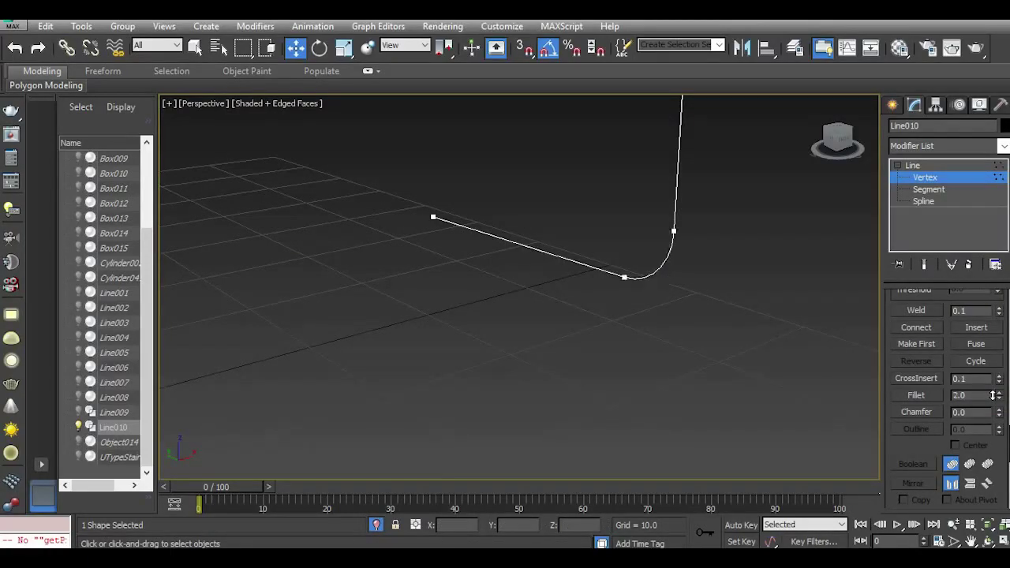
Bring back the whole scene and show the pipe's thickness in the viewport again.
{"action": "left_click", "coordinate": [376, 526]}
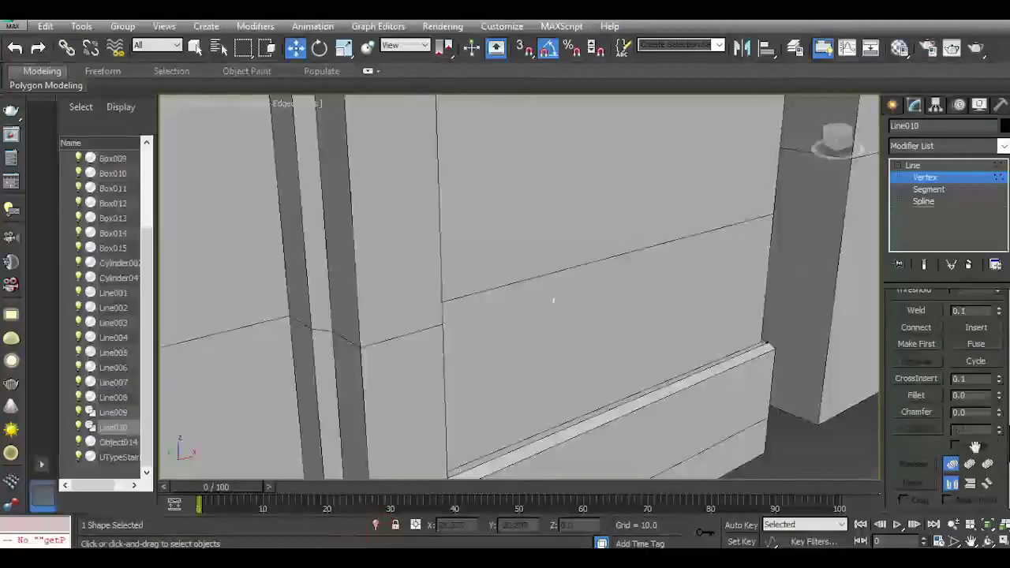
{"action": "scroll", "coordinate": [974, 447], "scroll_direction": "up", "scroll_amount": 15}
{"action": "left_click", "coordinate": [938, 324]}
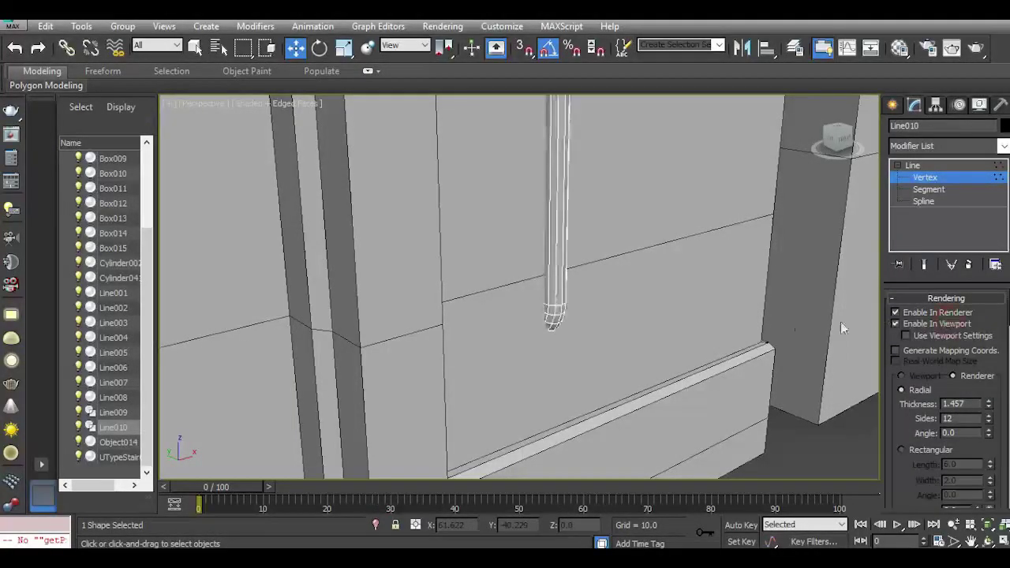
{"action": "scroll", "coordinate": [550, 351], "scroll_direction": "down", "scroll_amount": 5}
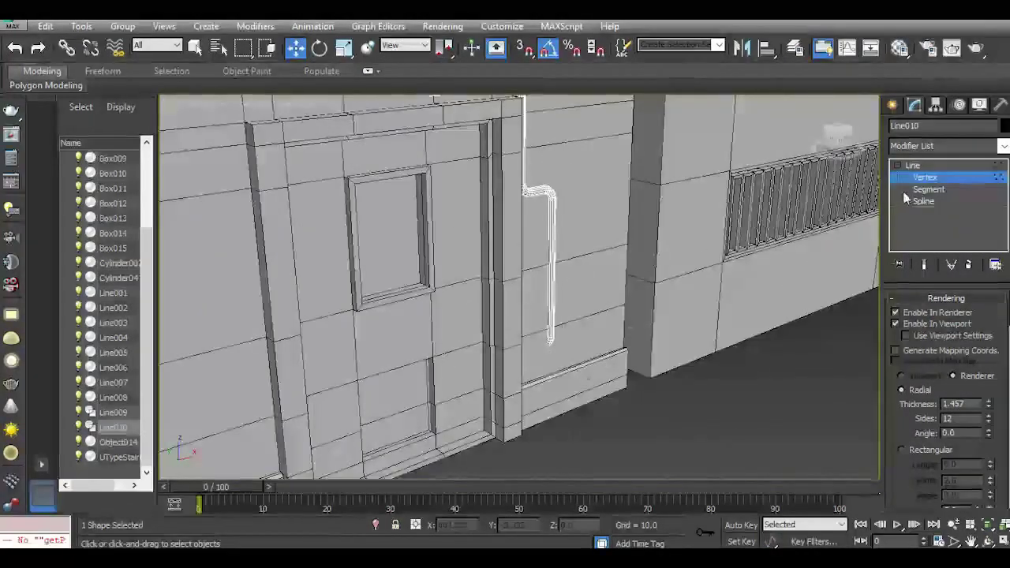
Reduce the pipe's radial thickness to 1.34.
{"action": "left_click", "coordinate": [844, 141]}
{"action": "middle_click_drag", "start_coordinate": [487, 178], "coordinate": [492, 339]}
{"action": "middle_click_drag", "start_coordinate": [433, 238], "coordinate": [452, 292]}
{"action": "scroll", "coordinate": [548, 302], "scroll_direction": "up", "scroll_amount": 4}
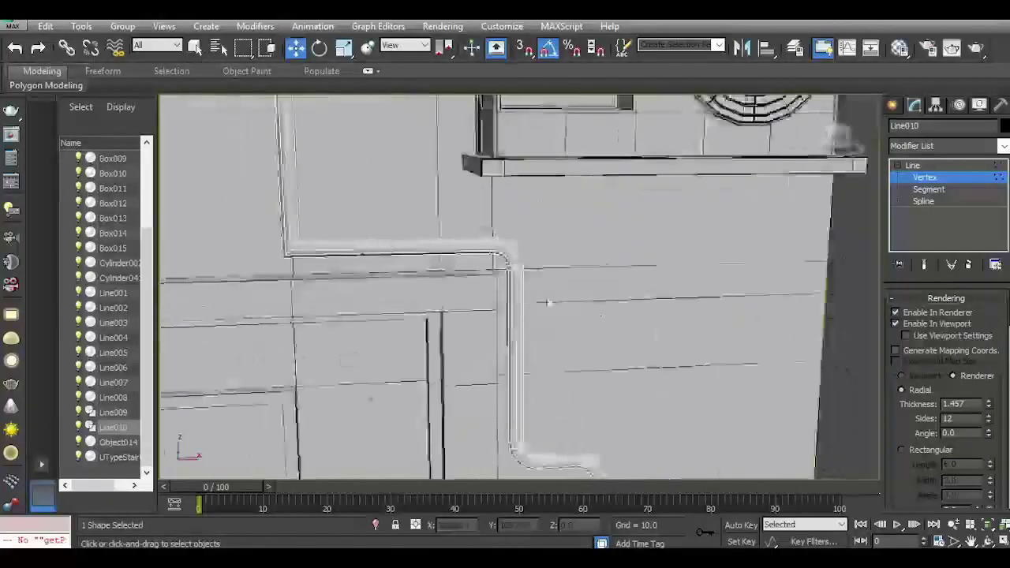
{"action": "left_click", "coordinate": [989, 409]}
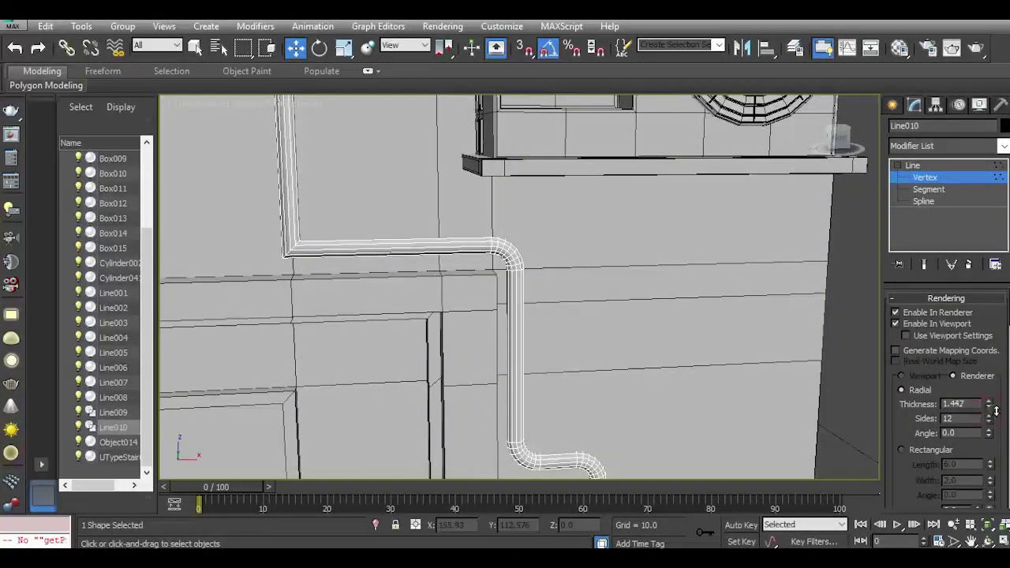
{"action": "left_click_drag", "start_coordinate": [996, 410], "coordinate": [997, 414]}
{"action": "scroll", "coordinate": [602, 354], "scroll_direction": "down", "scroll_amount": 7}
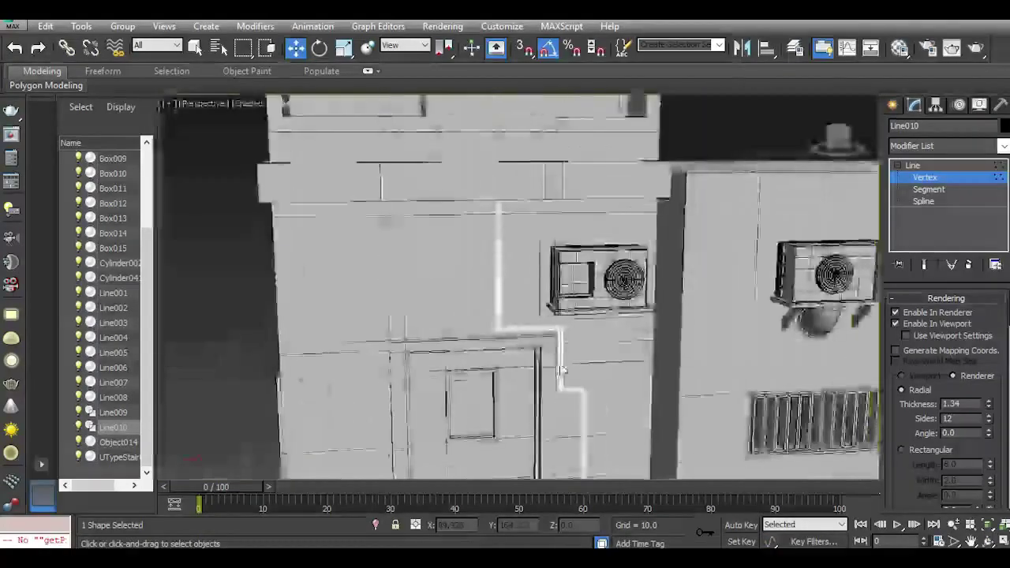
Reselect the pipe line, hide its viewport thickness and raise its top vertex past the first ledge, to about Z 150.537.
{"action": "left_click", "coordinate": [937, 164]}
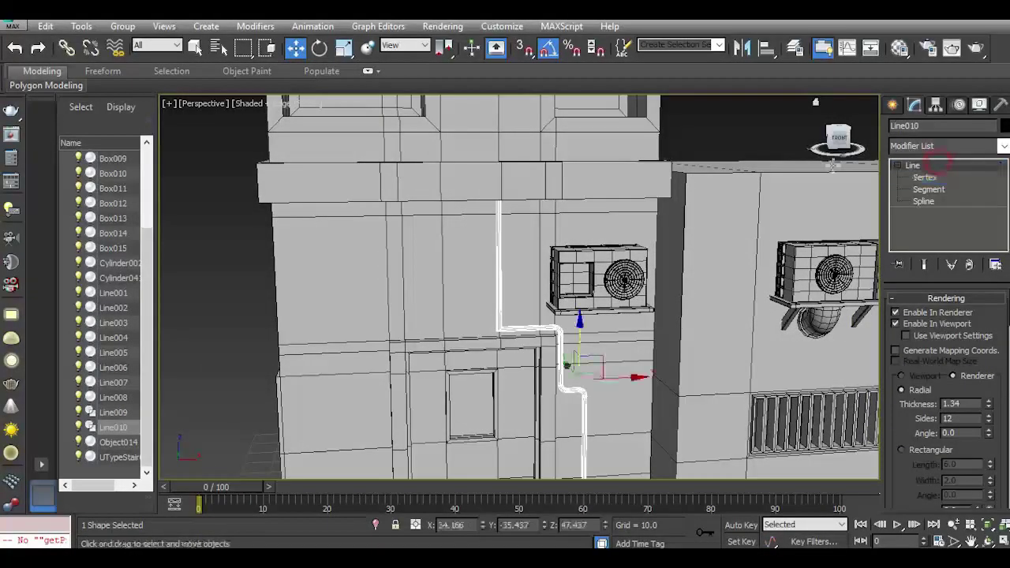
{"action": "left_click", "coordinate": [742, 144]}
{"action": "left_click", "coordinate": [499, 245]}
{"action": "middle_click_drag", "start_coordinate": [554, 237], "coordinate": [534, 328]}
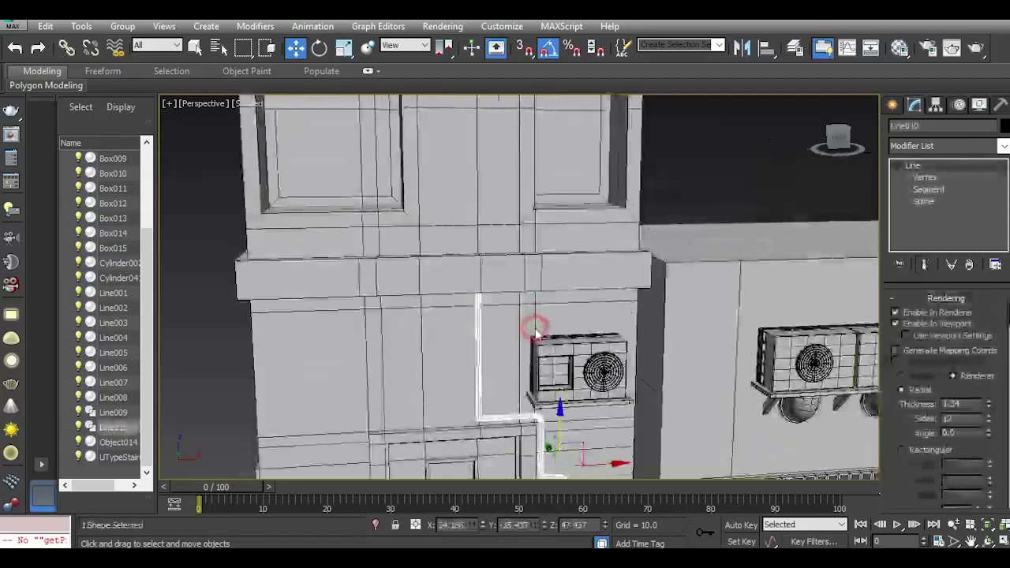
{"action": "left_click", "coordinate": [928, 324]}
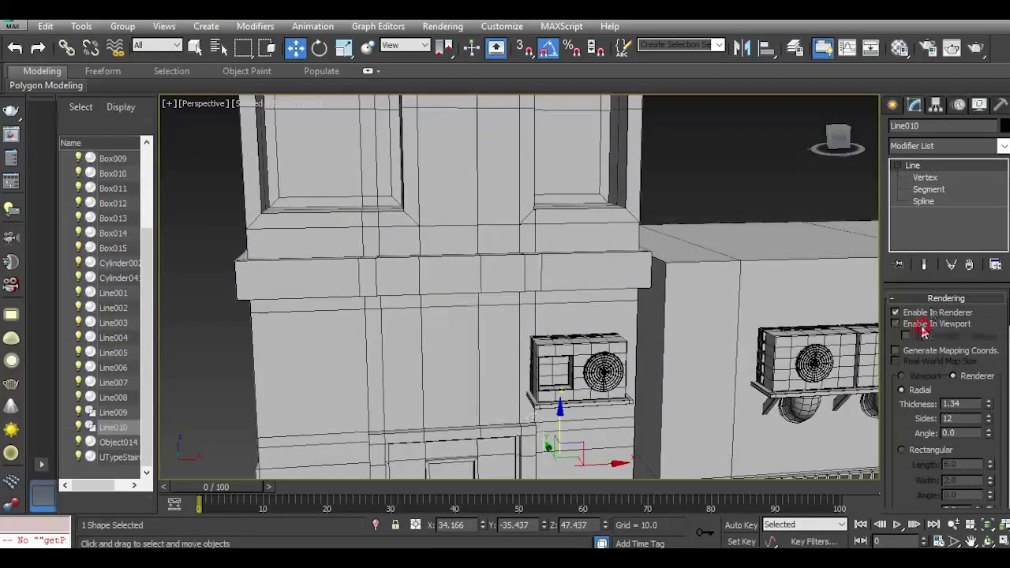
{"action": "left_click", "coordinate": [926, 177]}
{"action": "left_click_drag", "start_coordinate": [405, 165], "coordinate": [601, 337]}
{"action": "middle_click_drag", "start_coordinate": [547, 309], "coordinate": [563, 389]}
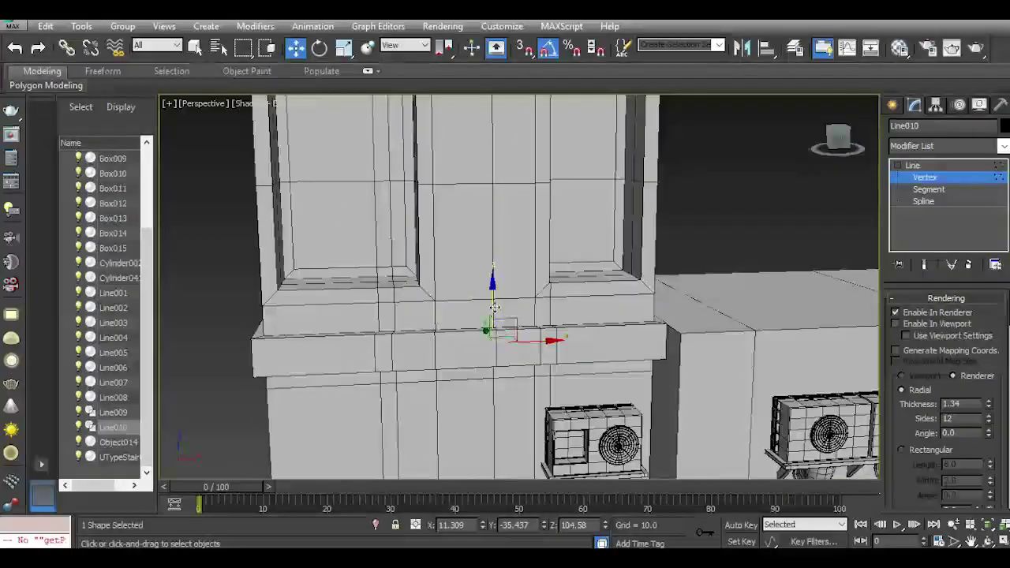
{"action": "left_click_drag", "start_coordinate": [495, 307], "coordinate": [498, 238]}
{"action": "left_click_drag", "start_coordinate": [494, 133], "coordinate": [495, 134]}
{"action": "key", "text": "z"}
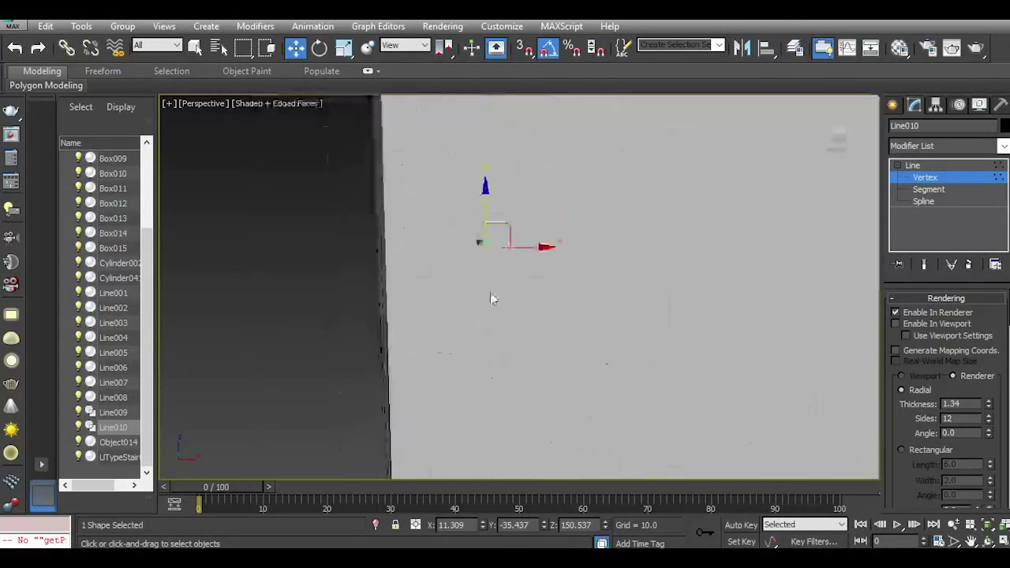
Raise the pipe's top vertex to the building's roof edge, at about Z 258.048, and show the pipe's thickness again.
{"action": "left_click_drag", "start_coordinate": [843, 146], "coordinate": [846, 140]}
{"action": "middle_click_drag", "start_coordinate": [505, 219], "coordinate": [507, 295]}
{"action": "left_click_drag", "start_coordinate": [490, 290], "coordinate": [485, 208]}
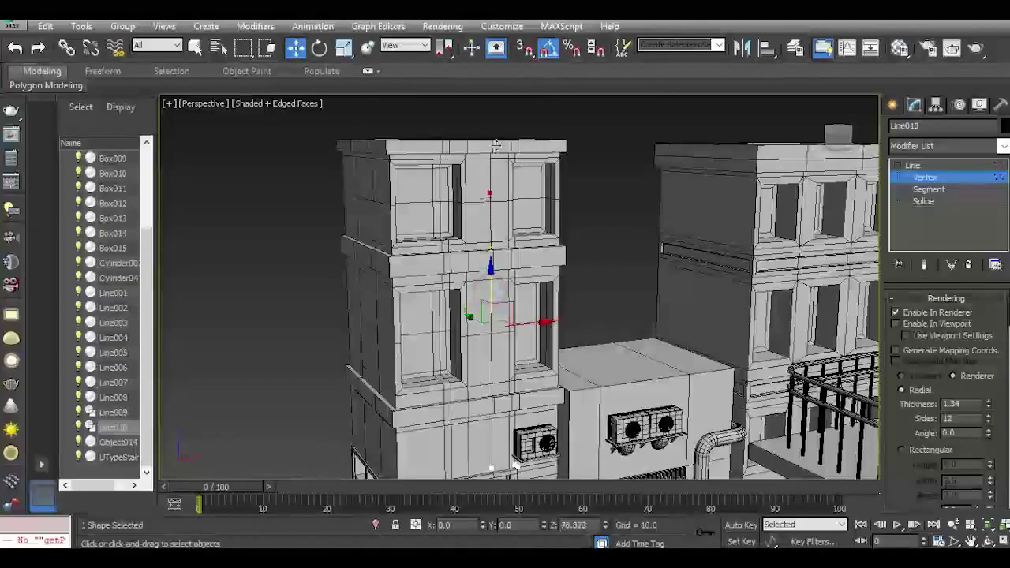
{"action": "left_click_drag", "start_coordinate": [496, 145], "coordinate": [503, 99]}
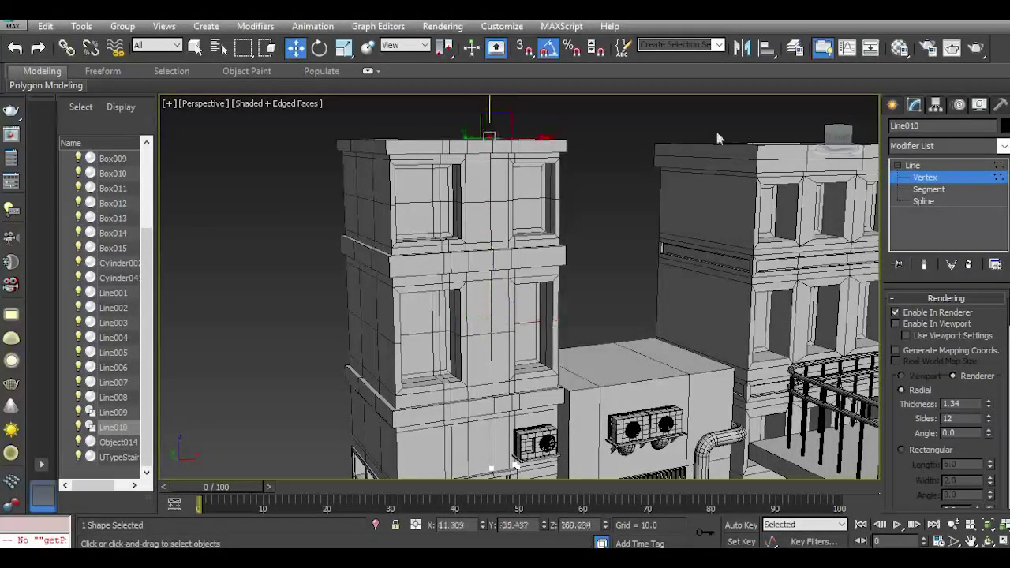
{"action": "left_click_drag", "start_coordinate": [846, 137], "coordinate": [855, 161]}
{"action": "scroll", "coordinate": [506, 162], "scroll_direction": "up", "scroll_amount": 5}
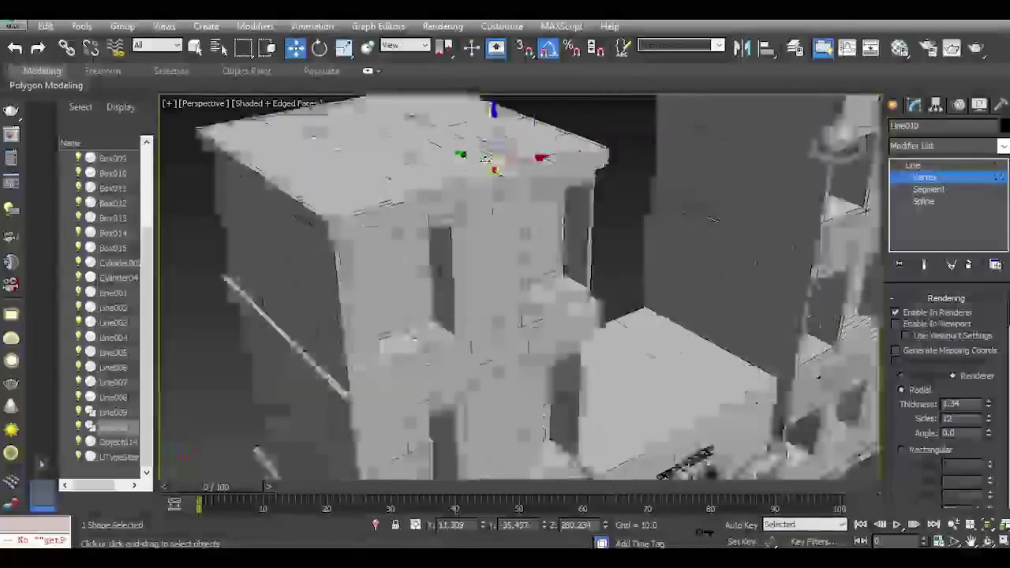
{"action": "left_click_drag", "start_coordinate": [498, 141], "coordinate": [499, 151]}
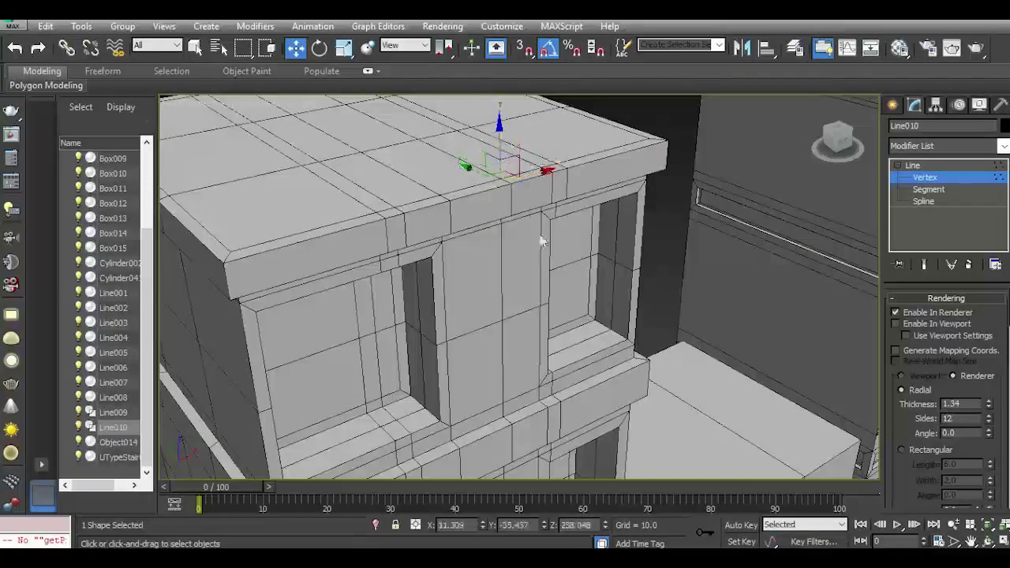
{"action": "left_click", "coordinate": [896, 323]}
{"action": "middle_click_drag", "start_coordinate": [696, 352], "coordinate": [672, 222]}
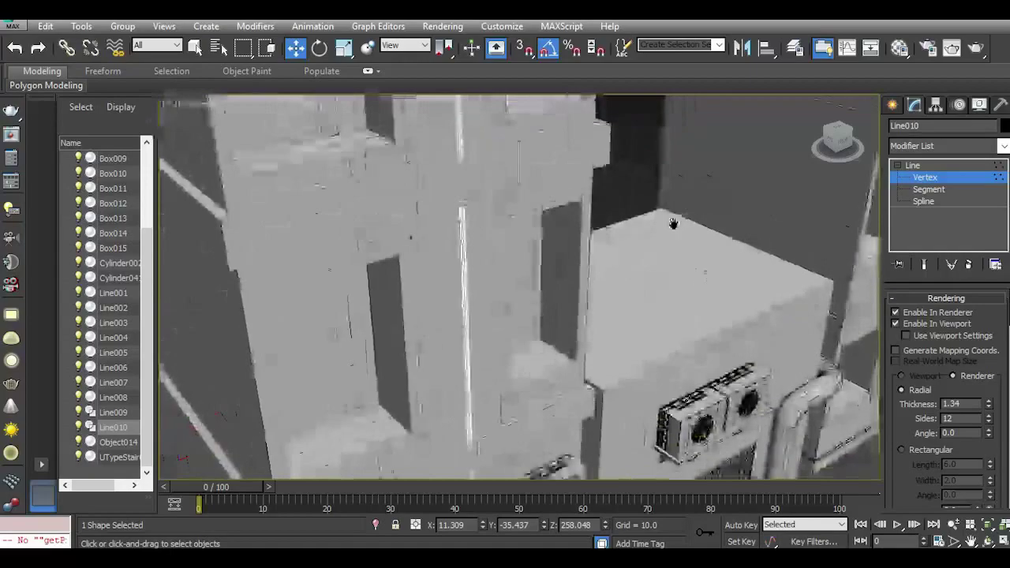
Hide the pipe's viewport thickness, isolate the line and divide its long upper vertical segment with a Divide value of 2.
{"action": "left_click", "coordinate": [928, 190]}
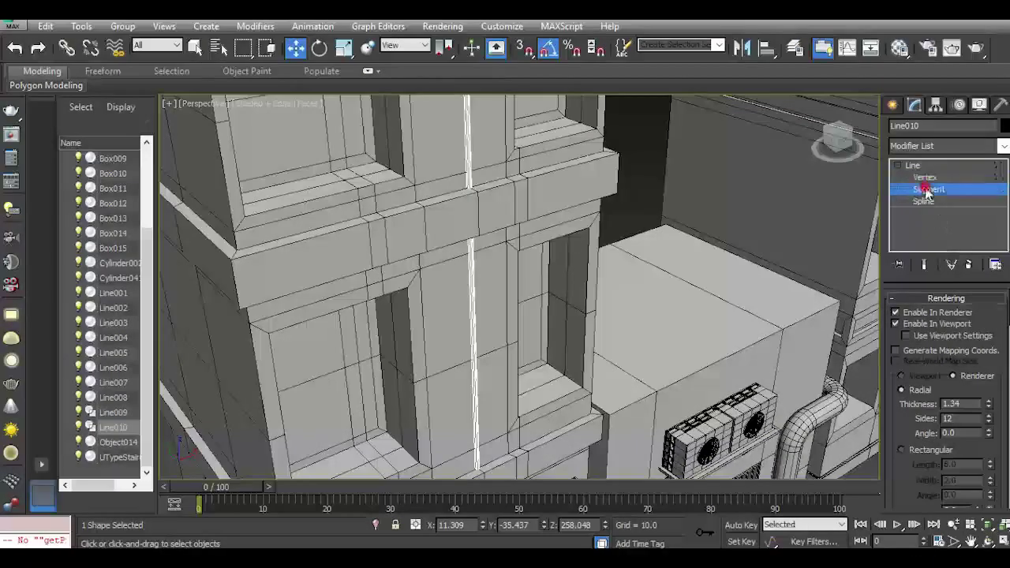
{"action": "left_click", "coordinate": [896, 323]}
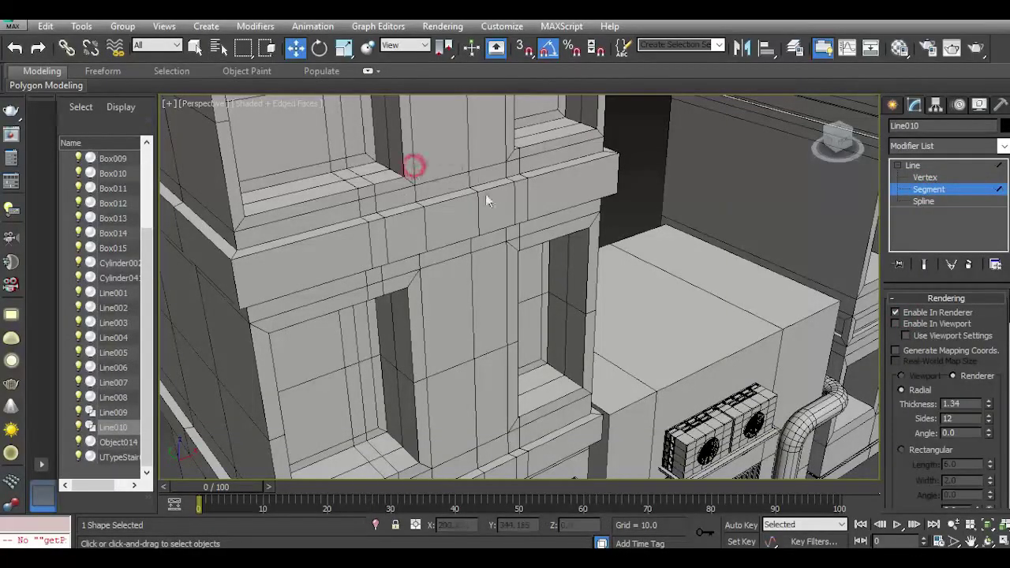
{"action": "left_click_drag", "start_coordinate": [413, 166], "coordinate": [513, 205]}
{"action": "left_click", "coordinate": [375, 526]}
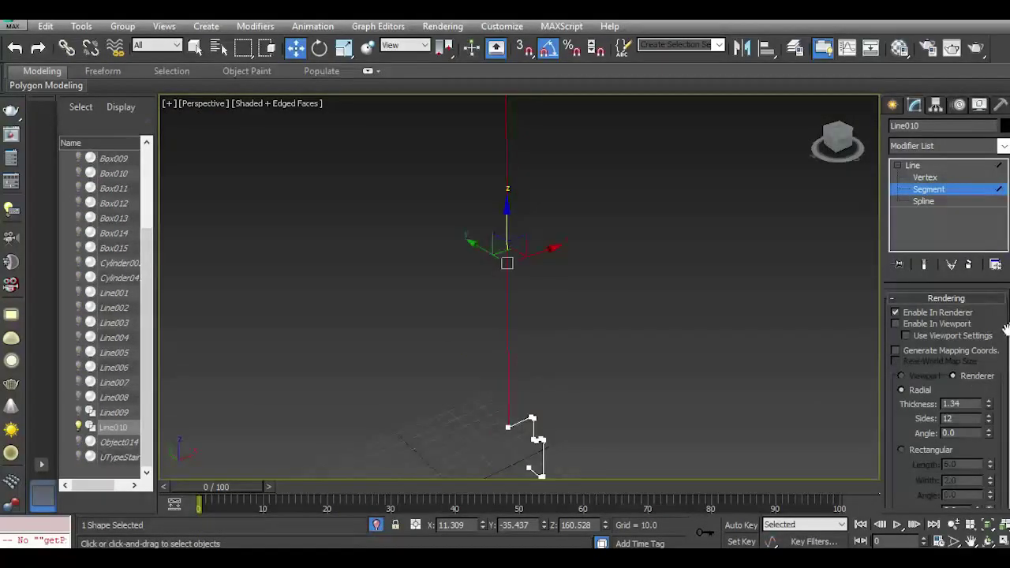
{"action": "scroll", "coordinate": [947, 395], "scroll_direction": "down", "scroll_amount": 20}
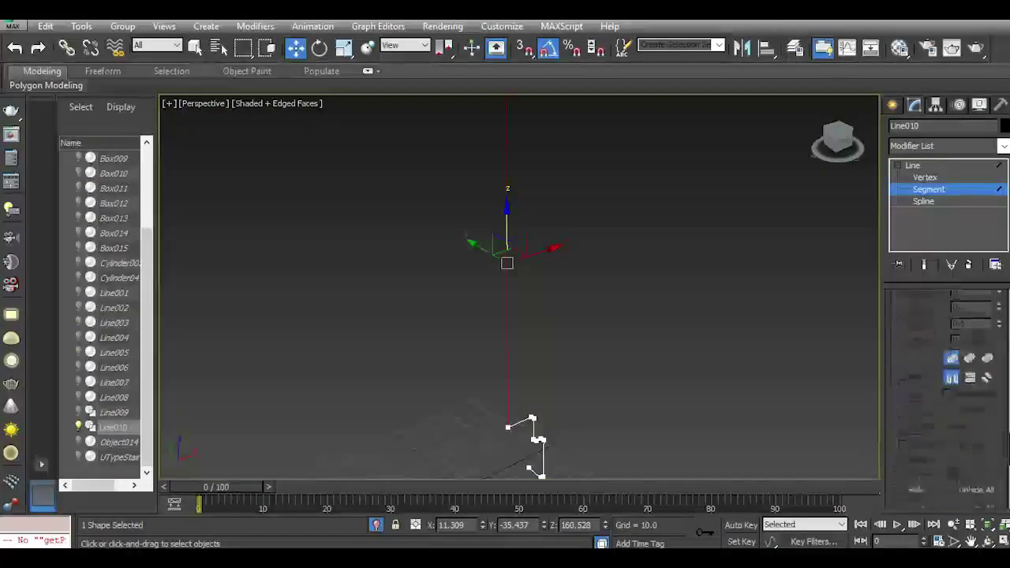
{"action": "scroll", "coordinate": [1004, 421], "scroll_direction": "up", "scroll_amount": 1}
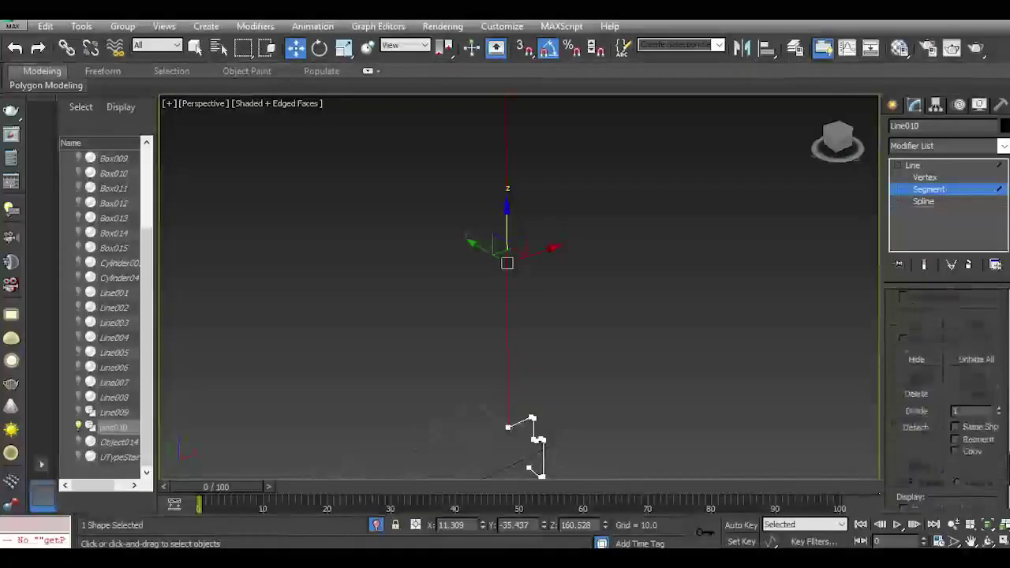
{"action": "left_click", "coordinate": [999, 409]}
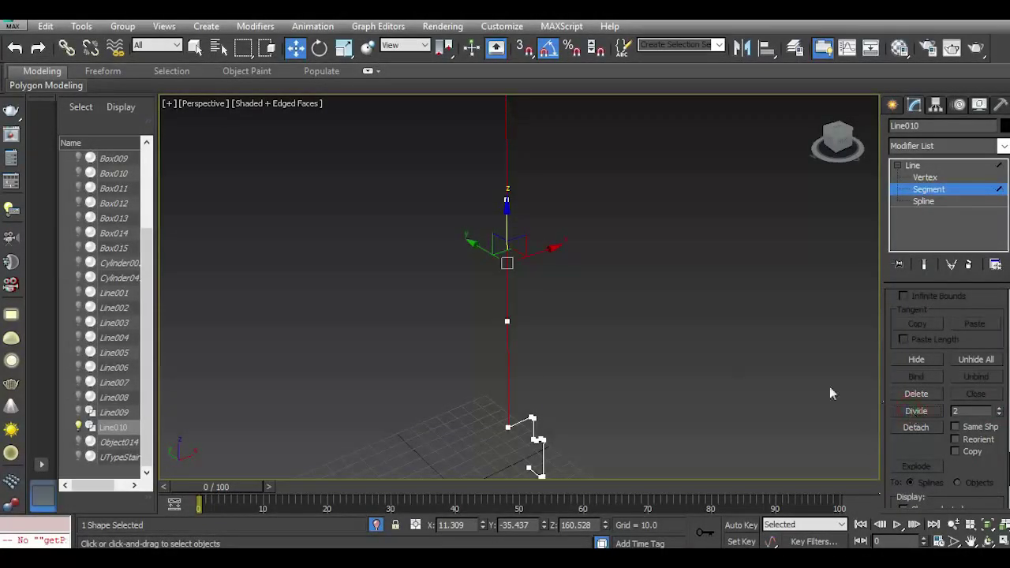
{"action": "middle_click_drag", "start_coordinate": [594, 268], "coordinate": [611, 322]}
Return to the whole scene, show the pipe's thickness in the viewport again and deselect the pipe.
{"action": "left_click", "coordinate": [377, 525]}
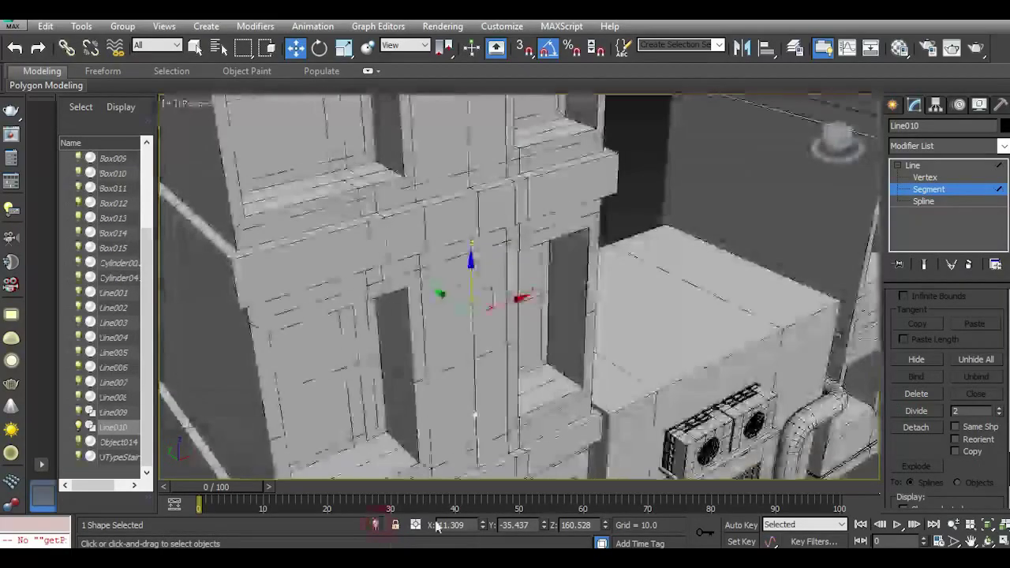
{"action": "scroll", "coordinate": [959, 318], "scroll_direction": "up", "scroll_amount": 12}
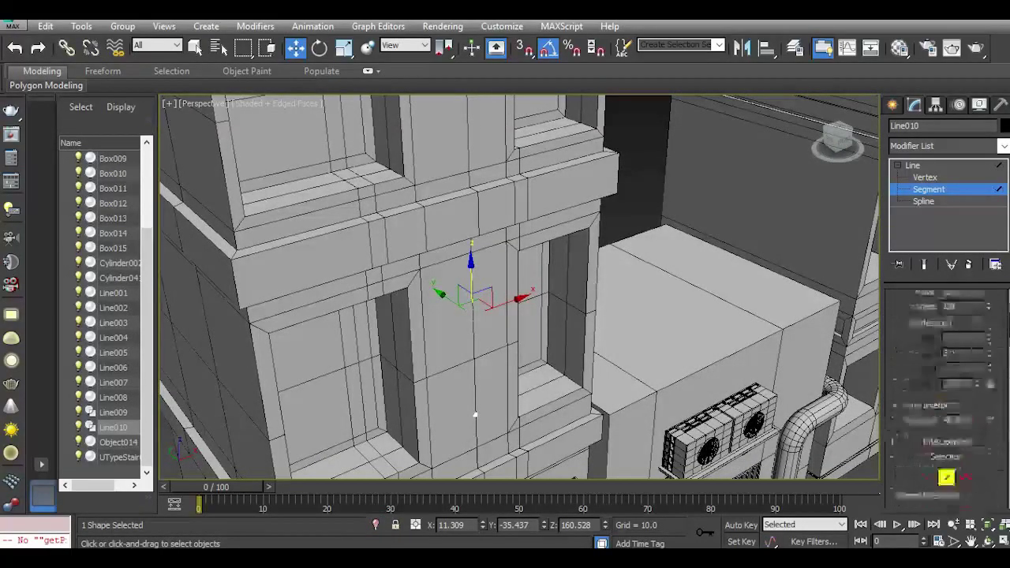
{"action": "left_click_drag", "start_coordinate": [932, 338], "coordinate": [928, 382]}
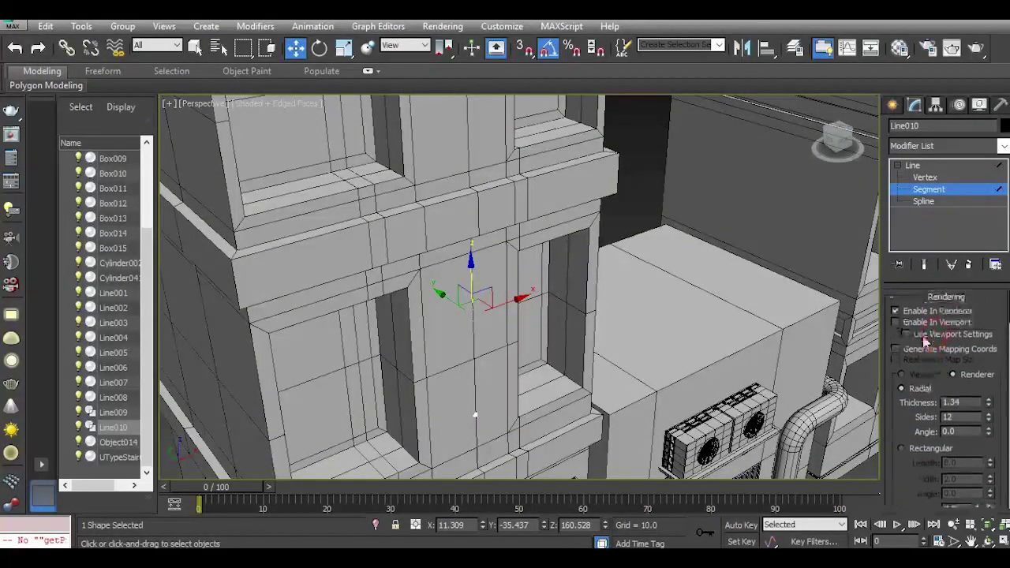
{"action": "left_click", "coordinate": [918, 323]}
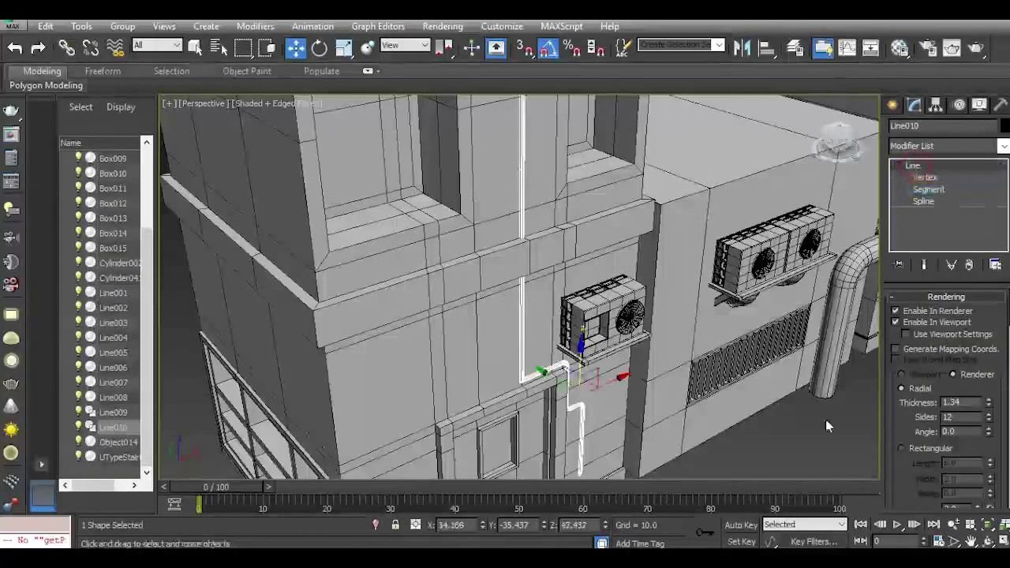
{"action": "left_click", "coordinate": [836, 451]}
Reselect the pipe, hide its viewport thickness, fillet the sharp lower corner of its long vertical run above the door, and show the thickness again.
{"action": "scroll", "coordinate": [550, 381], "scroll_direction": "up", "scroll_amount": 5}
{"action": "middle_click_drag", "start_coordinate": [595, 389], "coordinate": [583, 329]}
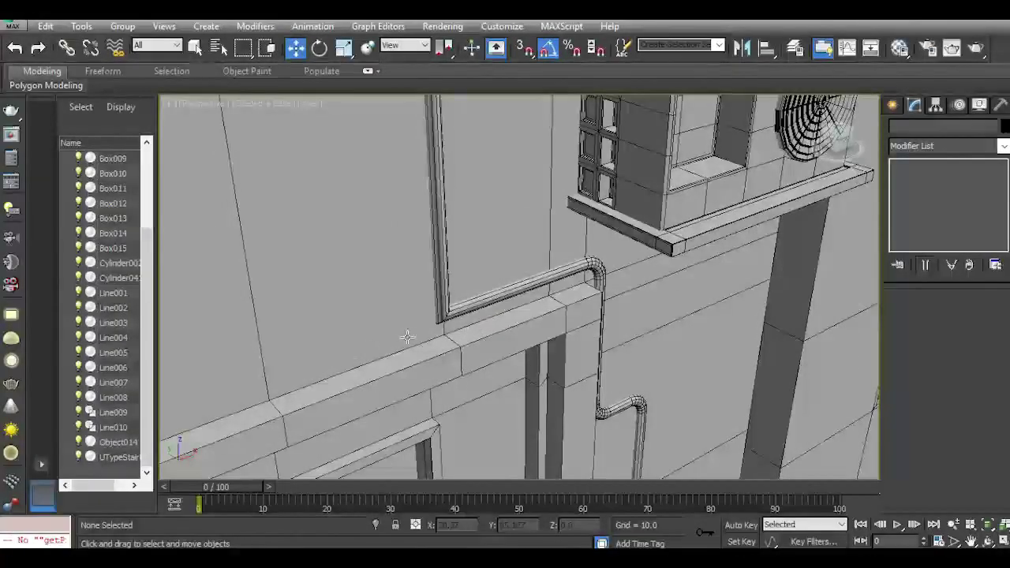
{"action": "left_click", "coordinate": [452, 312]}
{"action": "scroll", "coordinate": [451, 313], "scroll_direction": "up", "scroll_amount": 2}
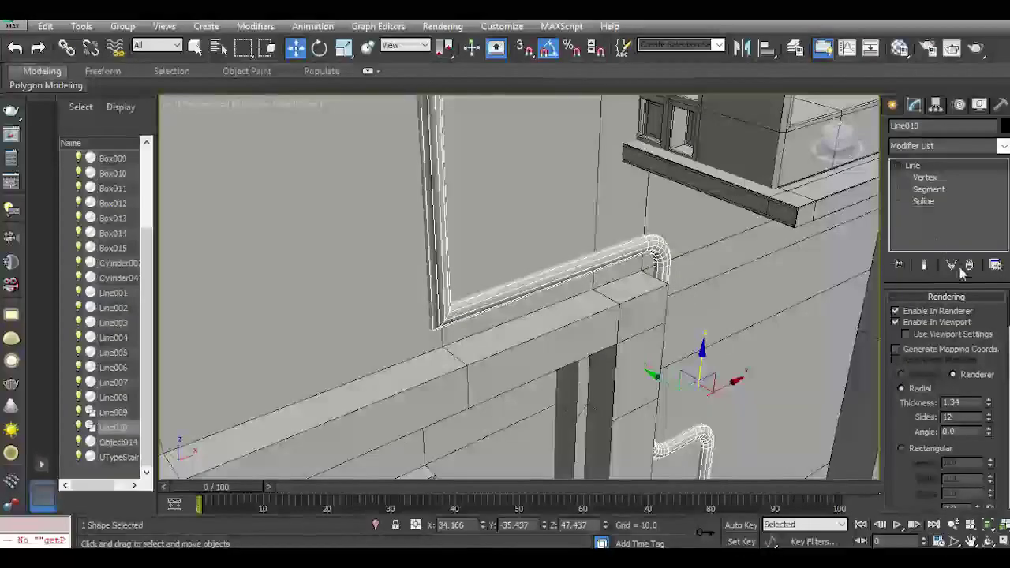
{"action": "left_click", "coordinate": [895, 322]}
{"action": "left_click", "coordinate": [924, 176]}
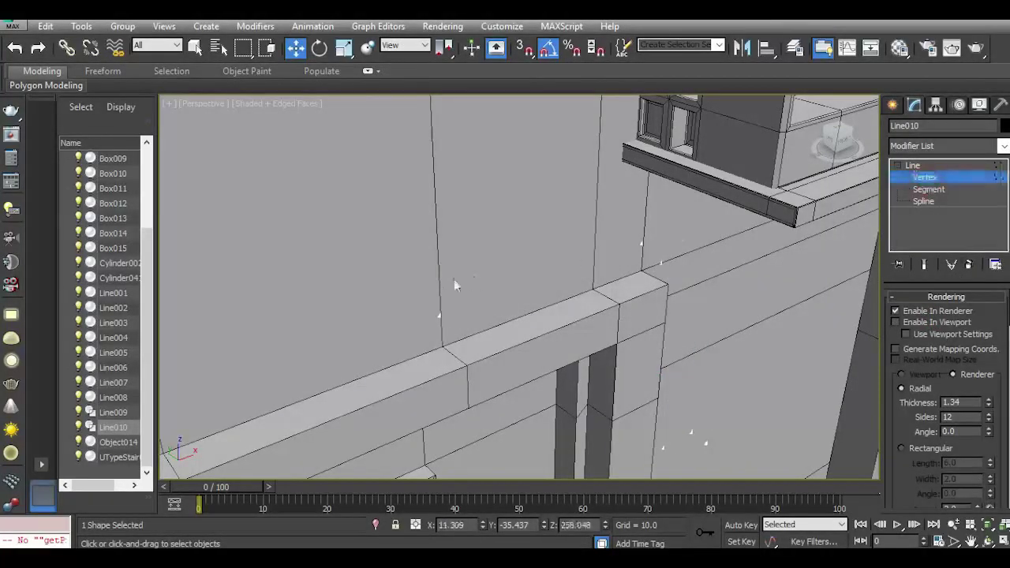
{"action": "left_click_drag", "start_coordinate": [479, 335], "coordinate": [480, 335]}
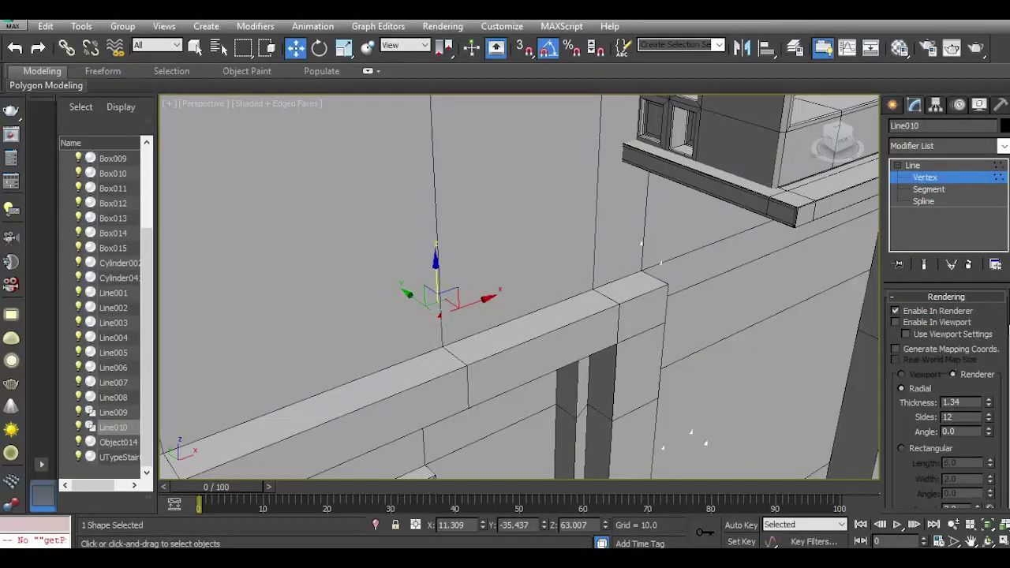
{"action": "scroll", "coordinate": [1000, 410], "scroll_direction": "down", "scroll_amount": 10}
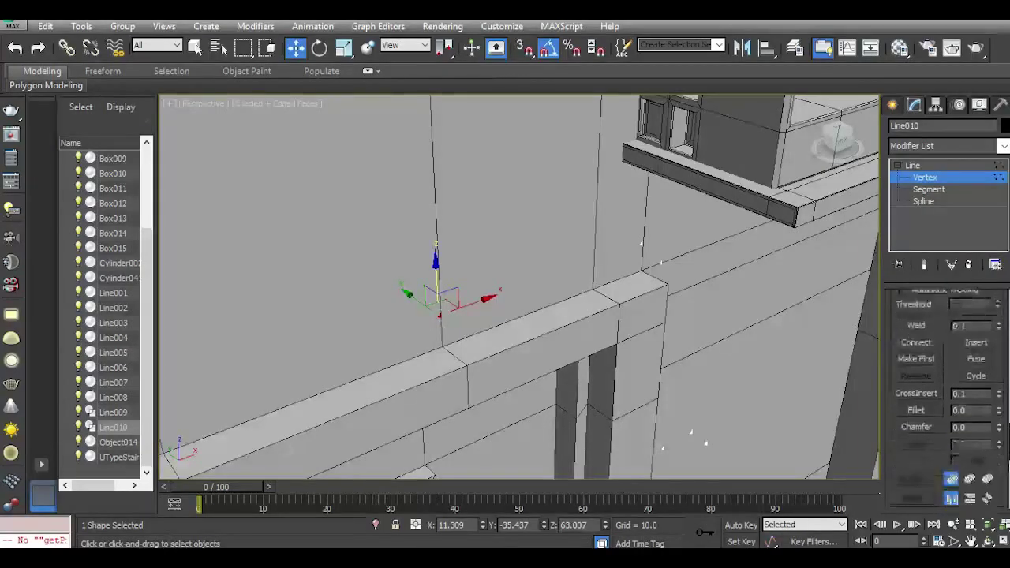
{"action": "left_click", "coordinate": [1000, 410]}
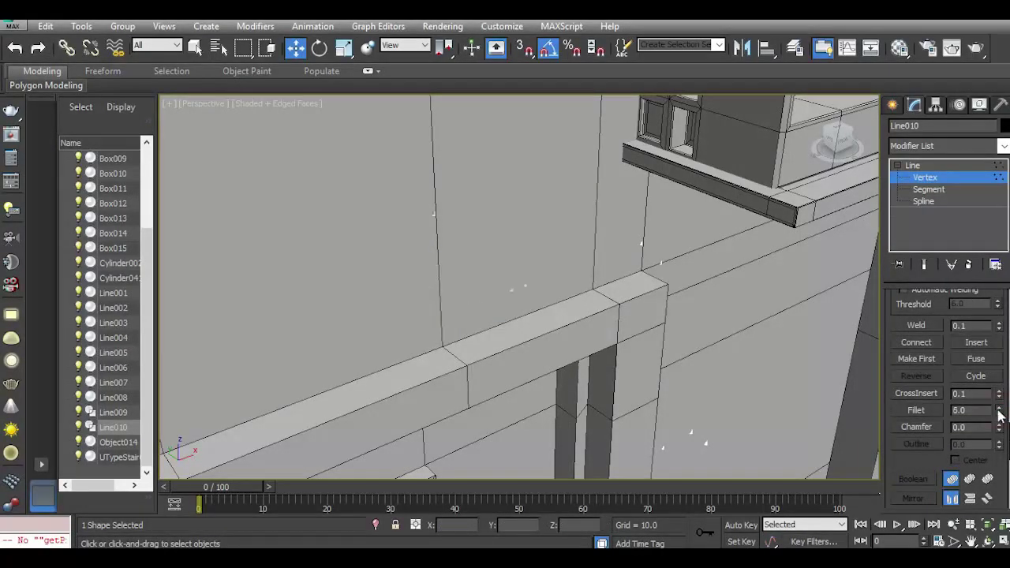
{"action": "left_click_drag", "start_coordinate": [999, 410], "coordinate": [996, 408]}
{"action": "scroll", "coordinate": [1002, 426], "scroll_direction": "up", "scroll_amount": 10}
{"action": "left_click", "coordinate": [946, 308]}
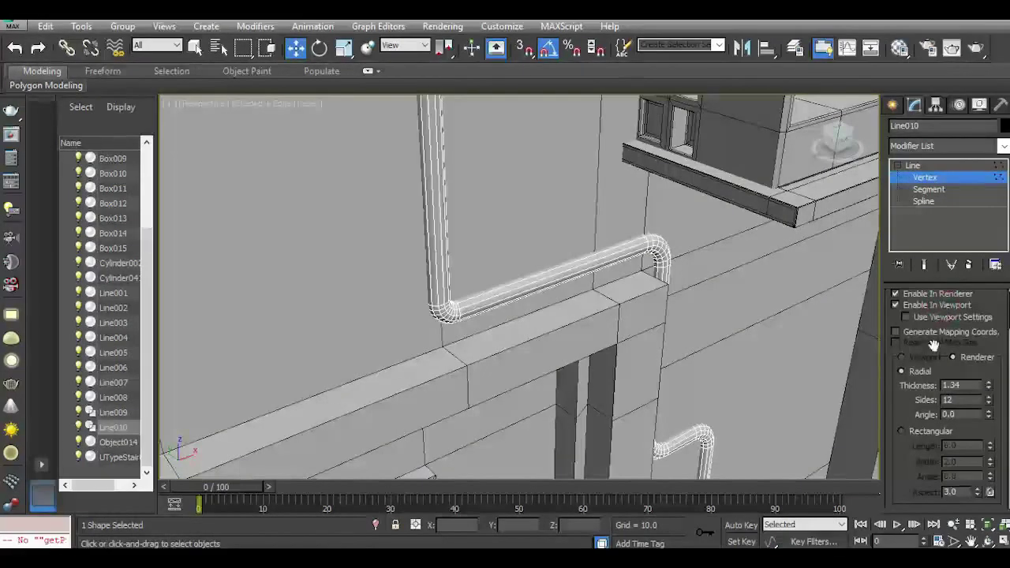
Leave vertex editing, hide the pipe's viewport thickness again and check for vertices where the line crosses the first ledge.
{"action": "left_click_drag", "start_coordinate": [831, 136], "coordinate": [803, 125]}
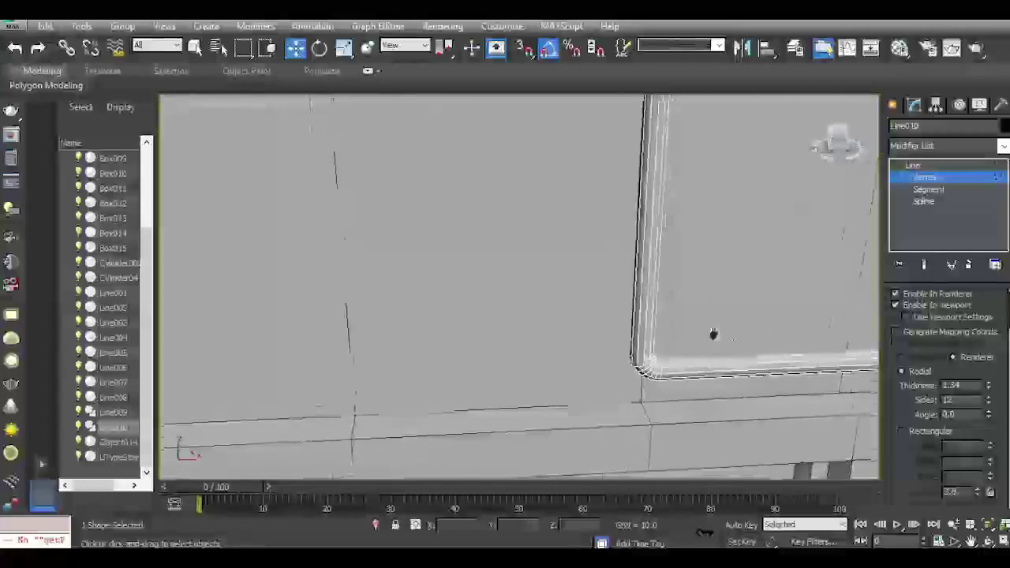
{"action": "middle_click_drag", "start_coordinate": [713, 336], "coordinate": [501, 244]}
{"action": "scroll", "coordinate": [558, 227], "scroll_direction": "down", "scroll_amount": 6}
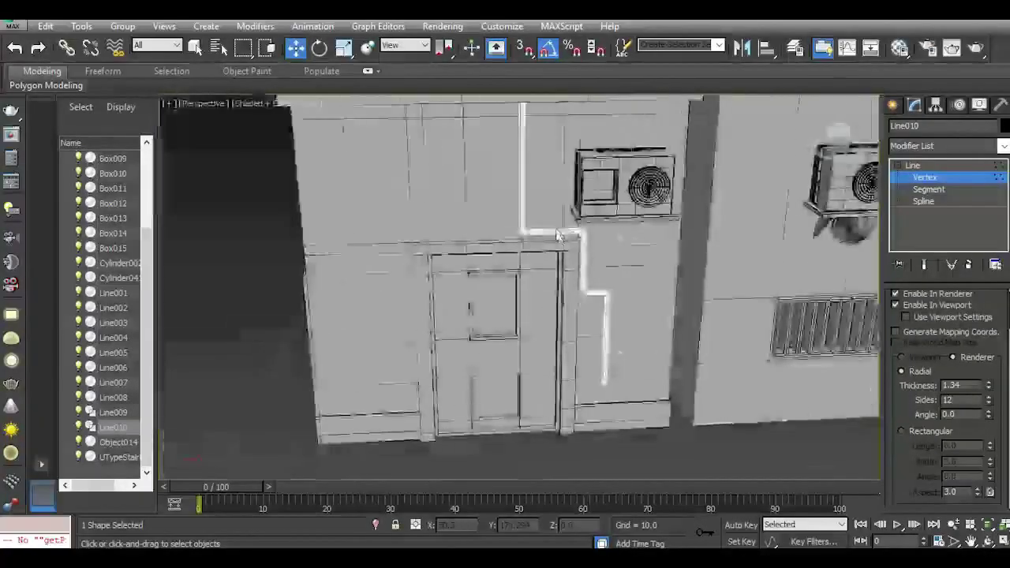
{"action": "left_click_drag", "start_coordinate": [839, 139], "coordinate": [854, 151]}
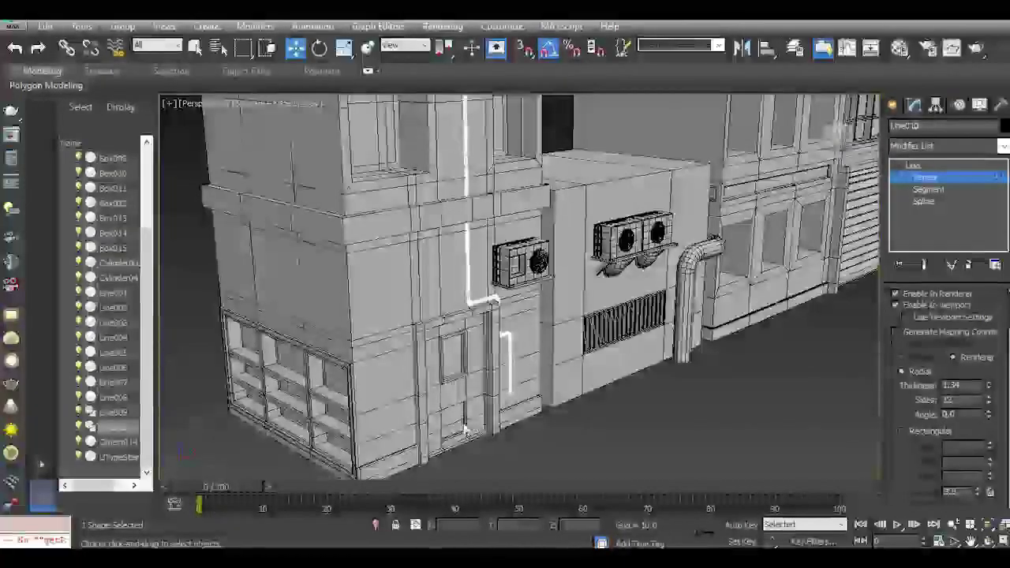
{"action": "left_click_drag", "start_coordinate": [837, 141], "coordinate": [841, 142]}
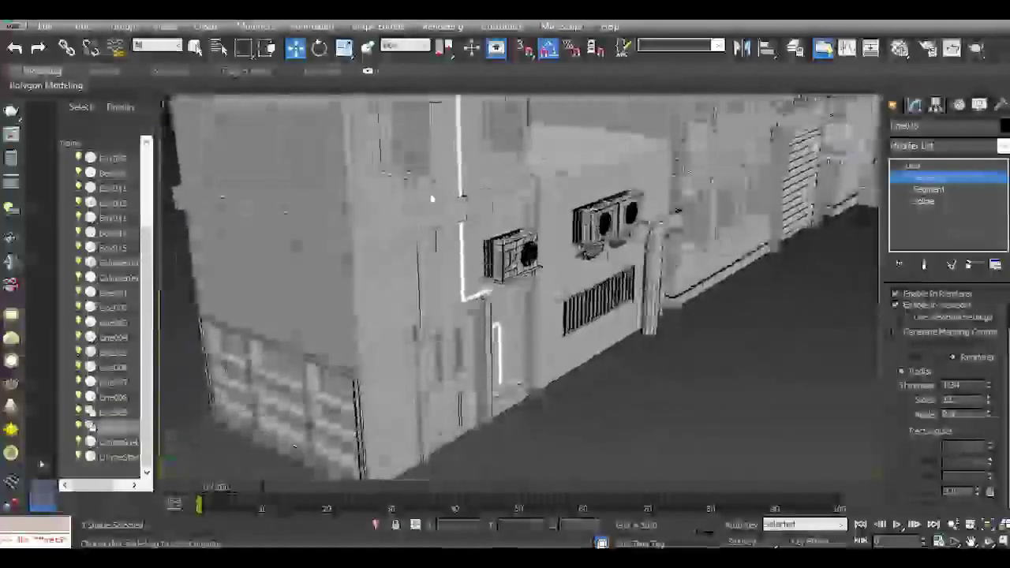
{"action": "scroll", "coordinate": [461, 196], "scroll_direction": "up", "scroll_amount": 5}
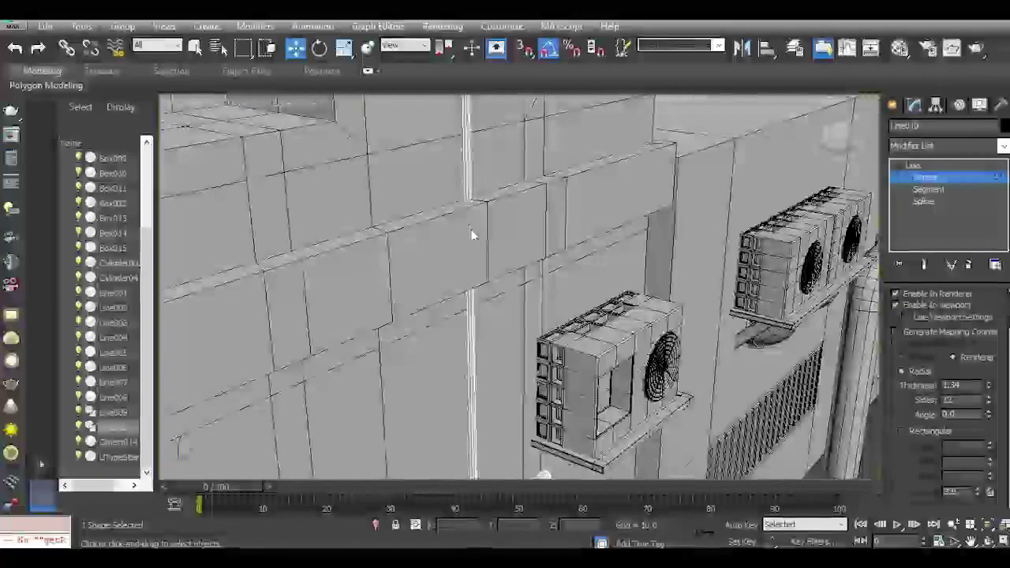
{"action": "left_click", "coordinate": [946, 166]}
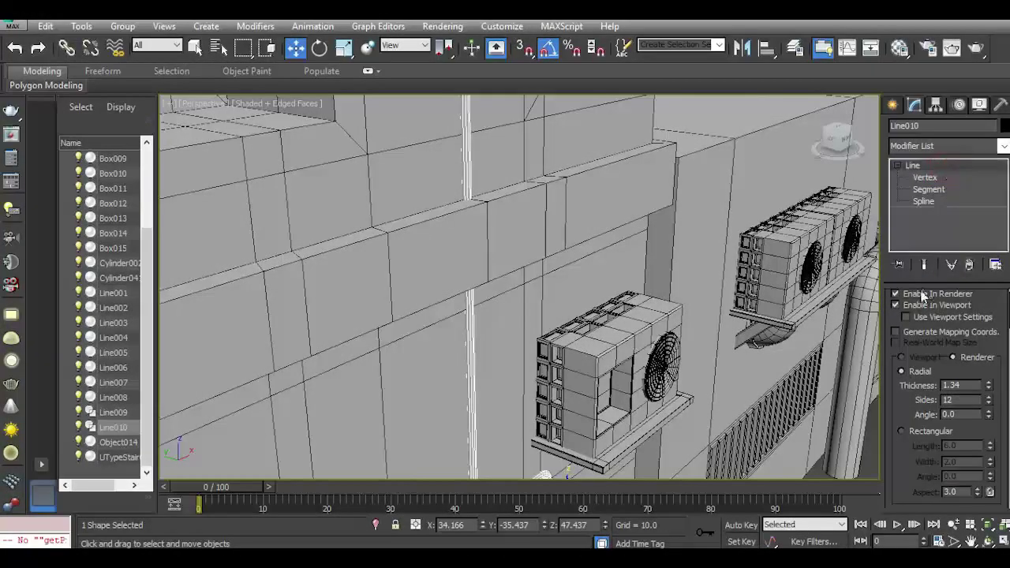
{"action": "left_click", "coordinate": [895, 304]}
{"action": "left_click", "coordinate": [925, 178]}
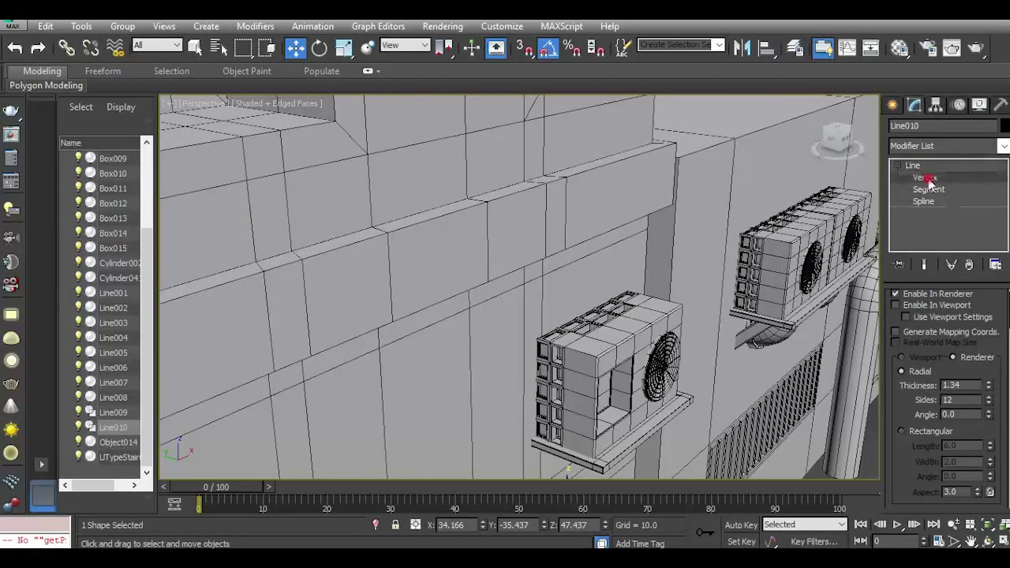
{"action": "left_click_drag", "start_coordinate": [395, 159], "coordinate": [514, 277]}
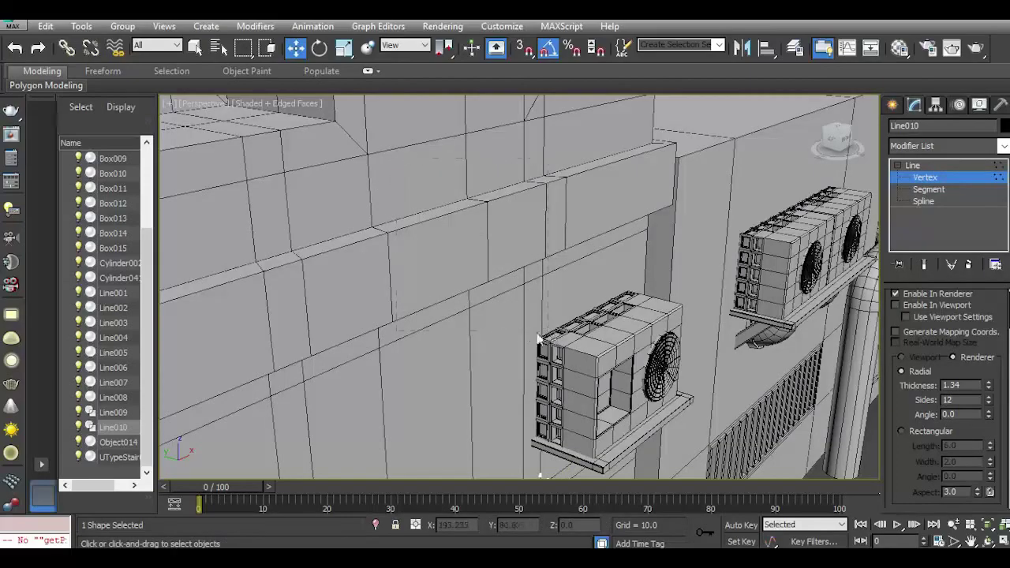
Isolate the pipe line, divide its vertical segment behind the ledge with a Divide value of 2, and return to the whole scene.
{"action": "scroll", "coordinate": [538, 335], "scroll_direction": "down", "scroll_amount": 3}
{"action": "left_click", "coordinate": [927, 190]}
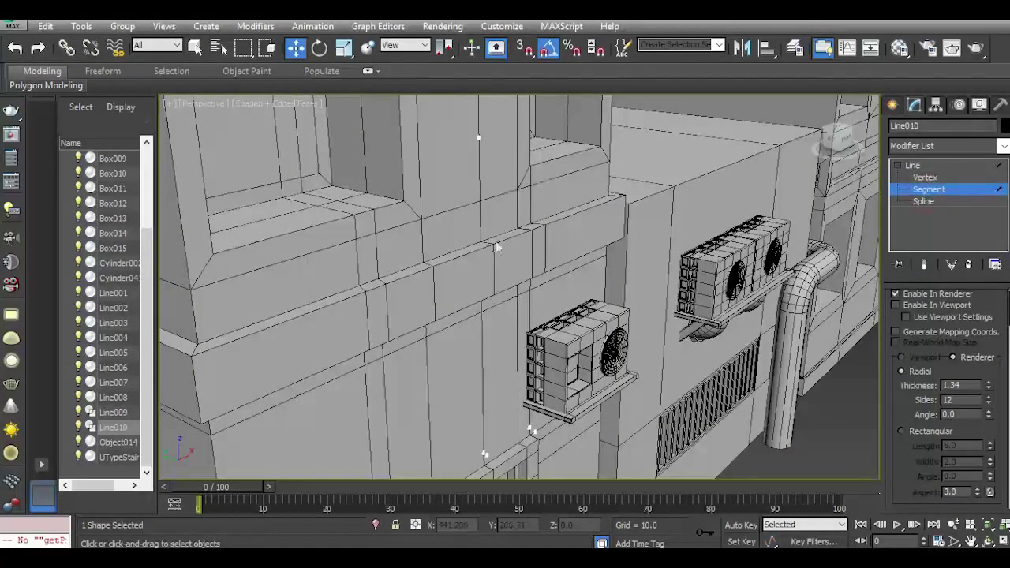
{"action": "left_click", "coordinate": [479, 260]}
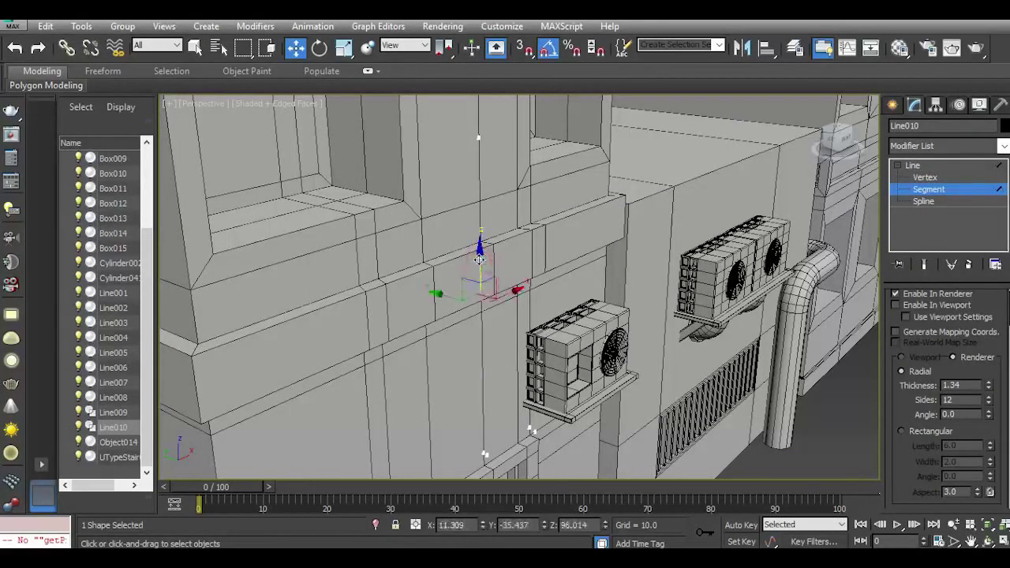
{"action": "left_click", "coordinate": [375, 525]}
{"action": "scroll", "coordinate": [549, 351], "scroll_direction": "down", "scroll_amount": 4}
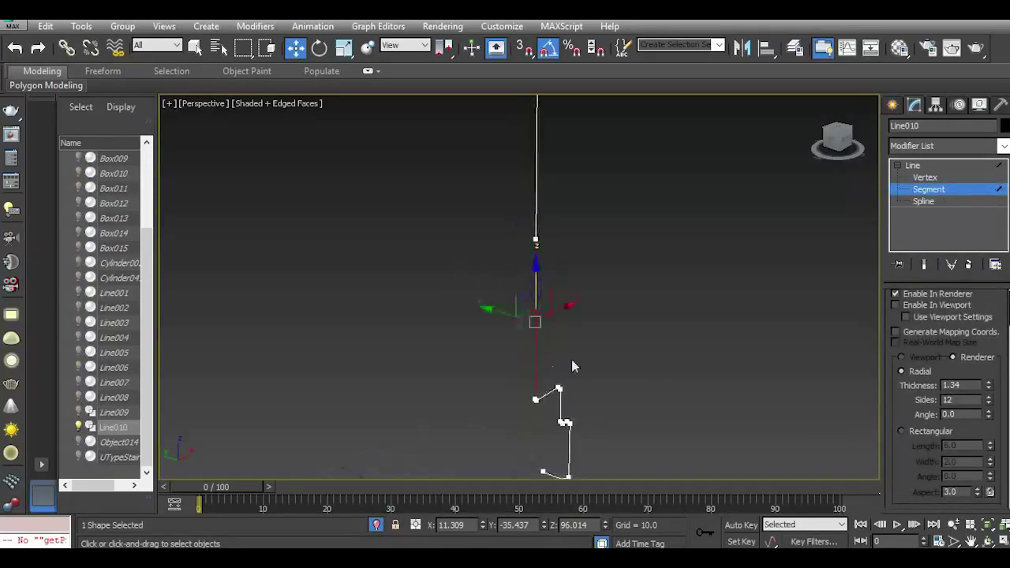
{"action": "scroll", "coordinate": [535, 322], "scroll_direction": "up", "scroll_amount": 2}
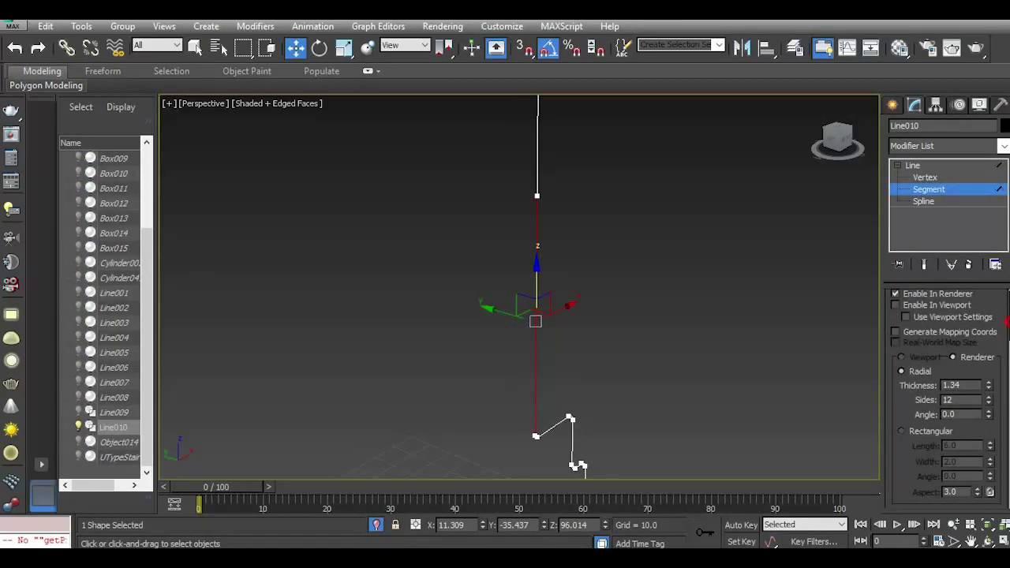
{"action": "left_click_drag", "start_coordinate": [1006, 321], "coordinate": [1007, 505]}
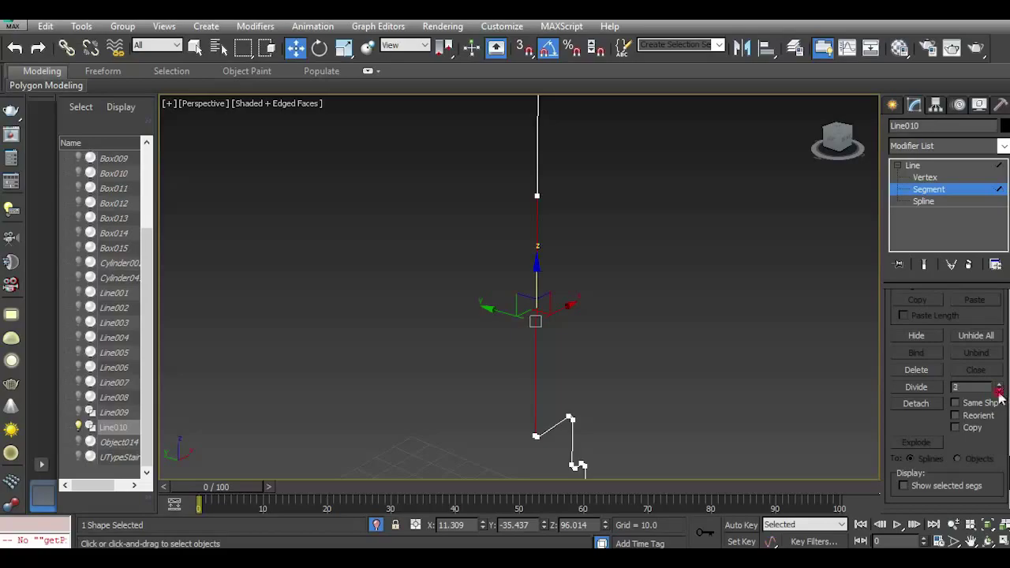
{"action": "left_click", "coordinate": [376, 526]}
Try to pull the two new vertices outward from the wall along Y and raise them, and undo both moves.
{"action": "key", "text": "1"}
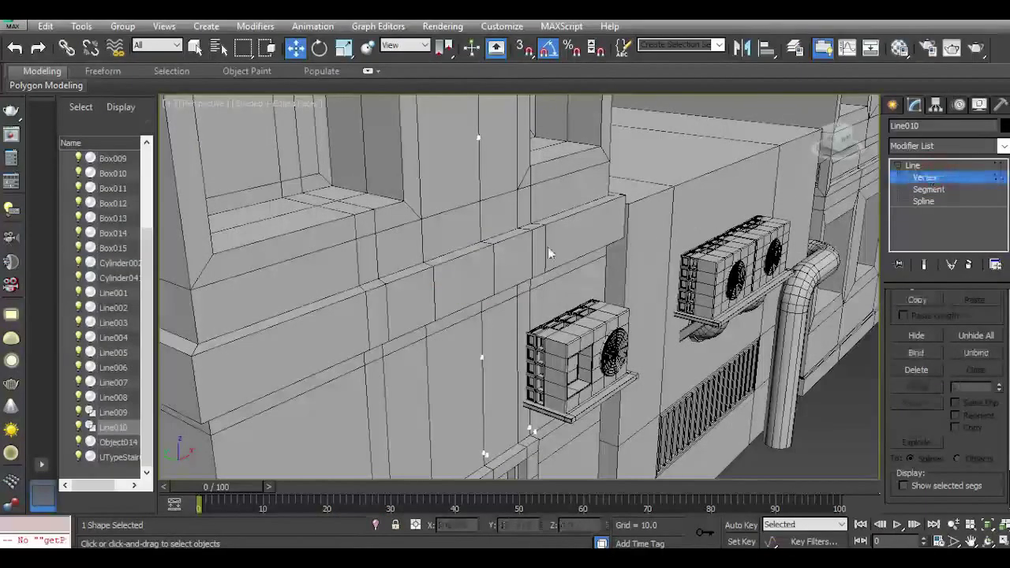
{"action": "left_click_drag", "start_coordinate": [415, 228], "coordinate": [474, 310]}
{"action": "left_click_drag", "start_coordinate": [565, 407], "coordinate": [566, 409]}
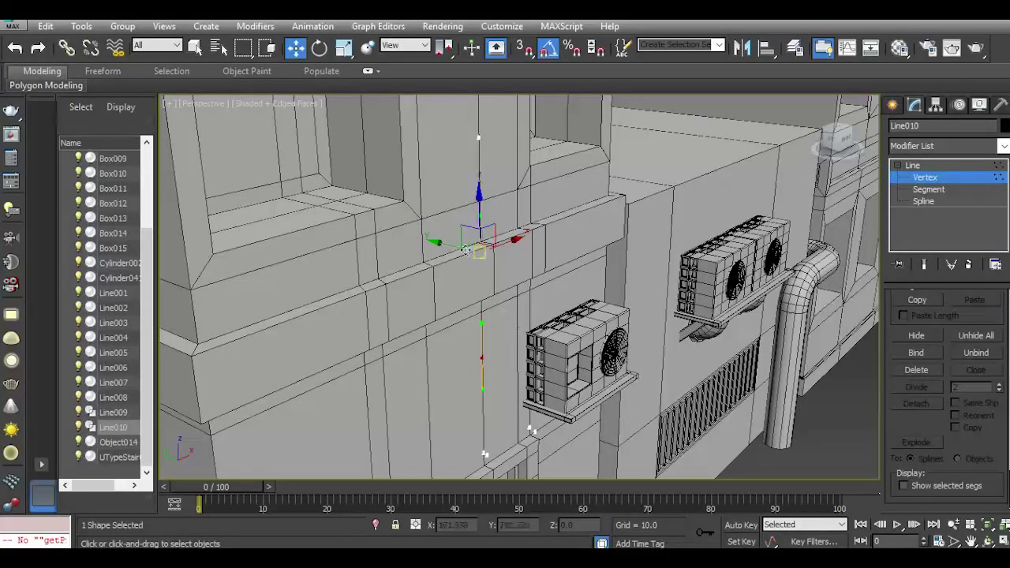
{"action": "left_click_drag", "start_coordinate": [458, 248], "coordinate": [474, 248]}
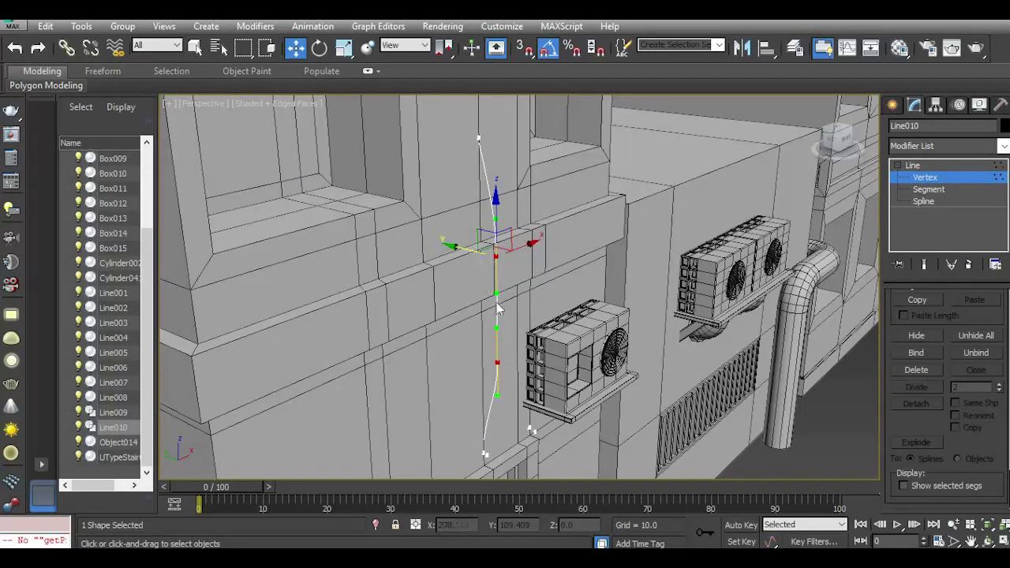
{"action": "scroll", "coordinate": [491, 278], "scroll_direction": "up", "scroll_amount": 5}
{"action": "left_click_drag", "start_coordinate": [505, 204], "coordinate": [503, 146]}
{"action": "scroll", "coordinate": [464, 241], "scroll_direction": "down", "scroll_amount": 4}
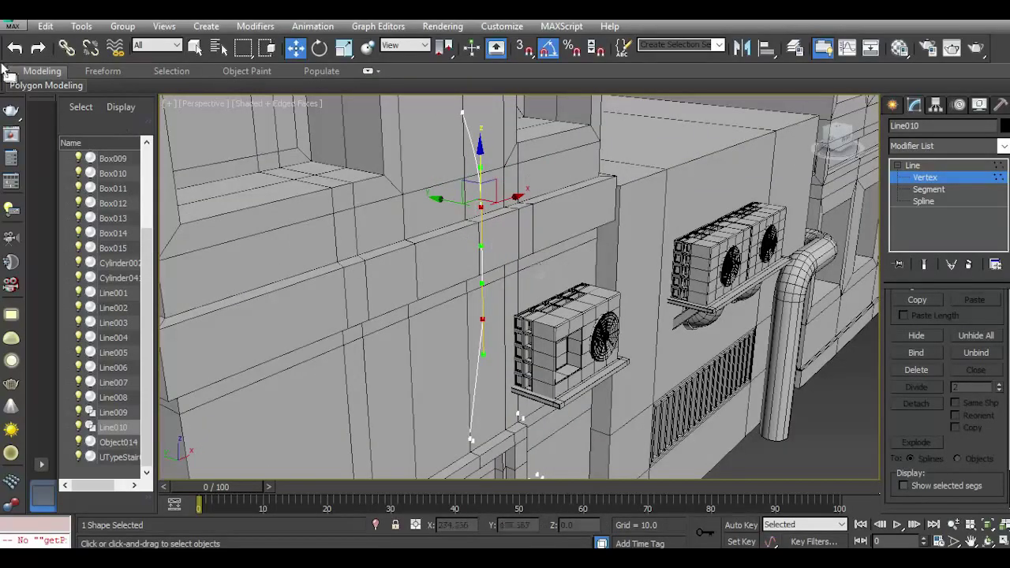
{"action": "left_click", "coordinate": [14, 50]}
{"action": "left_click", "coordinate": [14, 50]}
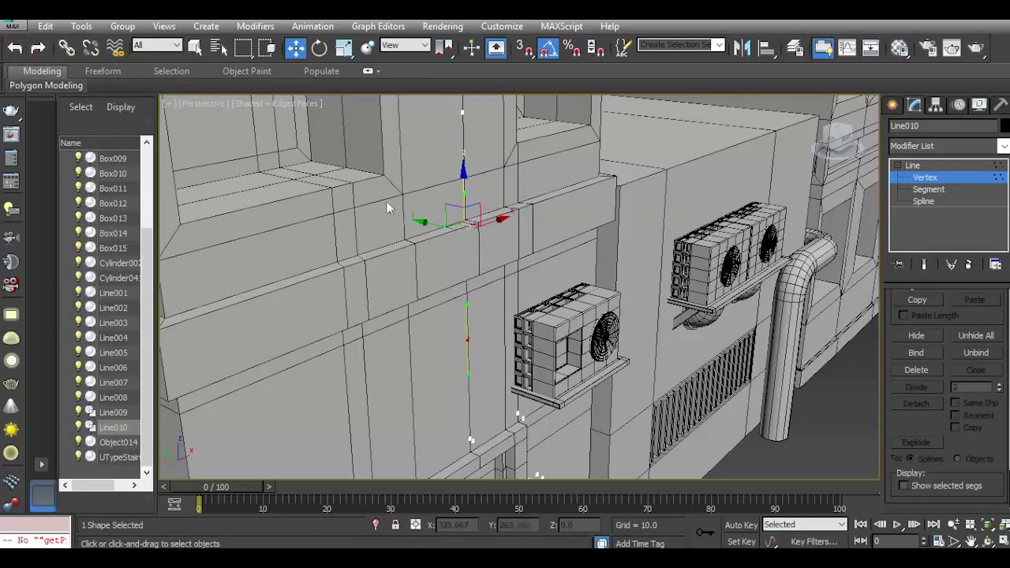
Raise the upper new vertex to just above the ledge and the lower one by about 11.6 to just beneath it.
{"action": "left_click_drag", "start_coordinate": [519, 279], "coordinate": [520, 281]}
{"action": "left_click_drag", "start_coordinate": [463, 201], "coordinate": [464, 180]}
{"action": "scroll", "coordinate": [465, 213], "scroll_direction": "up", "scroll_amount": 3}
{"action": "left_click_drag", "start_coordinate": [455, 365], "coordinate": [496, 430]}
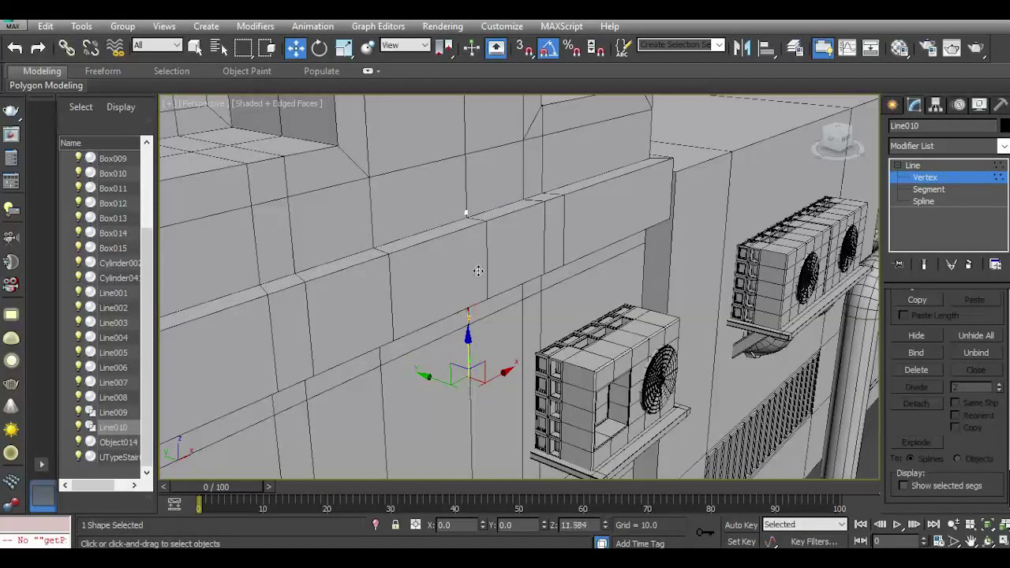
{"action": "left_click_drag", "start_coordinate": [478, 269], "coordinate": [478, 267]}
Divide the short pipe segment crossing the ledge with a Divide value of 2 while the line is isolated, and return to the whole scene.
{"action": "left_click", "coordinate": [926, 188]}
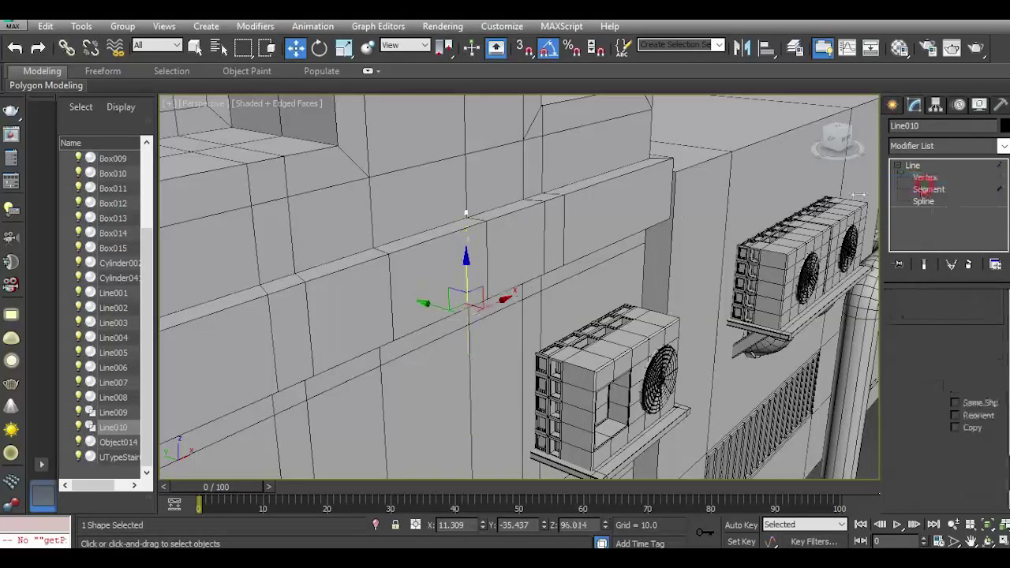
{"action": "left_click", "coordinate": [466, 261]}
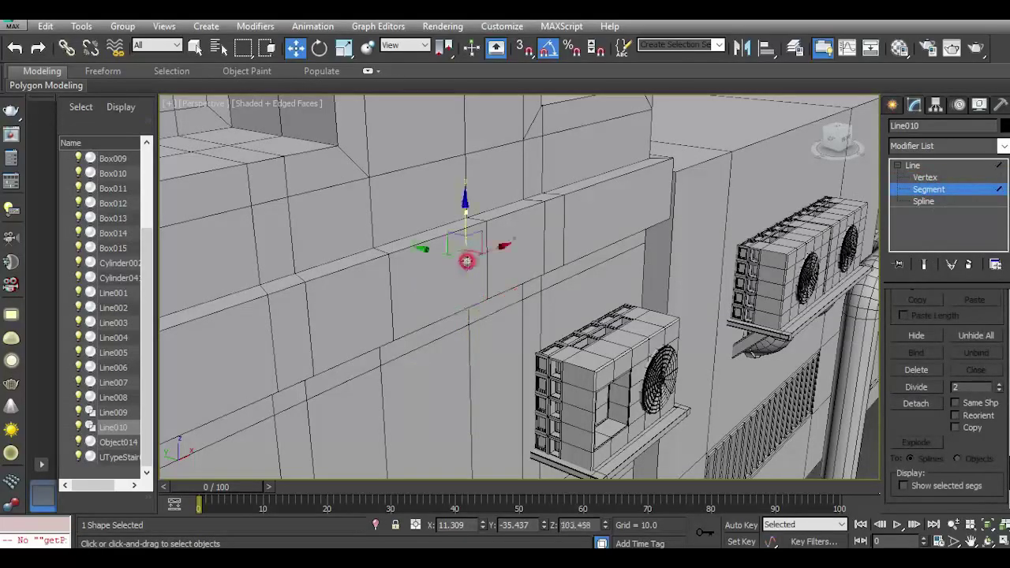
{"action": "left_click", "coordinate": [377, 524]}
{"action": "scroll", "coordinate": [688, 384], "scroll_direction": "down", "scroll_amount": 6}
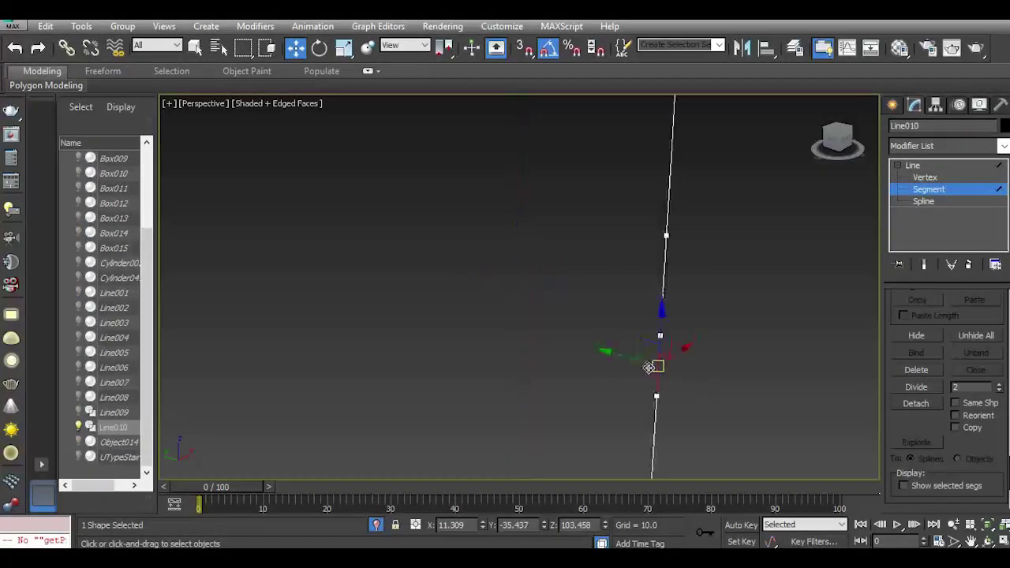
{"action": "middle_click_drag", "start_coordinate": [726, 398], "coordinate": [571, 351]}
{"action": "scroll", "coordinate": [500, 323], "scroll_direction": "up", "scroll_amount": 5}
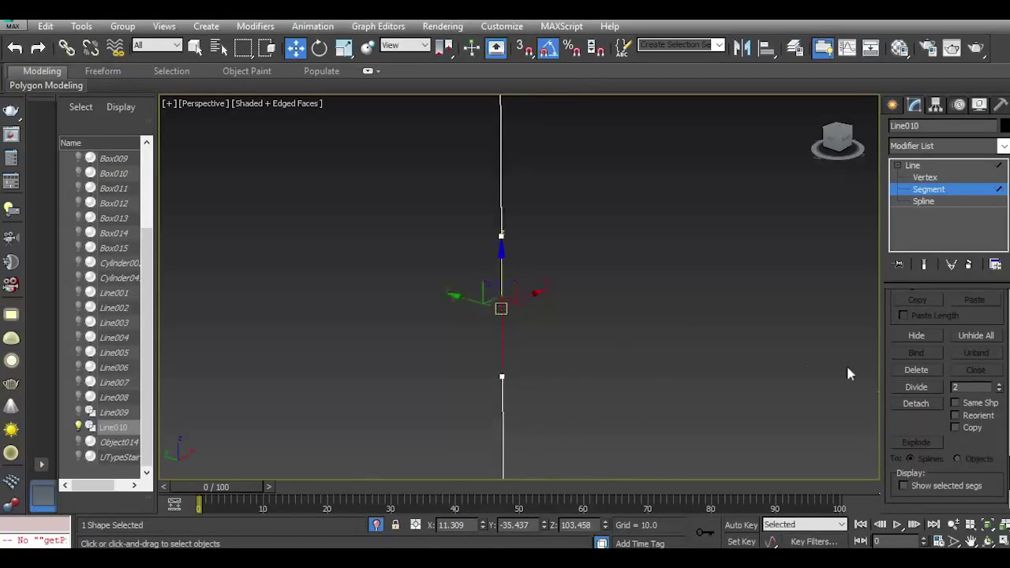
{"action": "left_click", "coordinate": [918, 387]}
{"action": "left_click", "coordinate": [373, 523]}
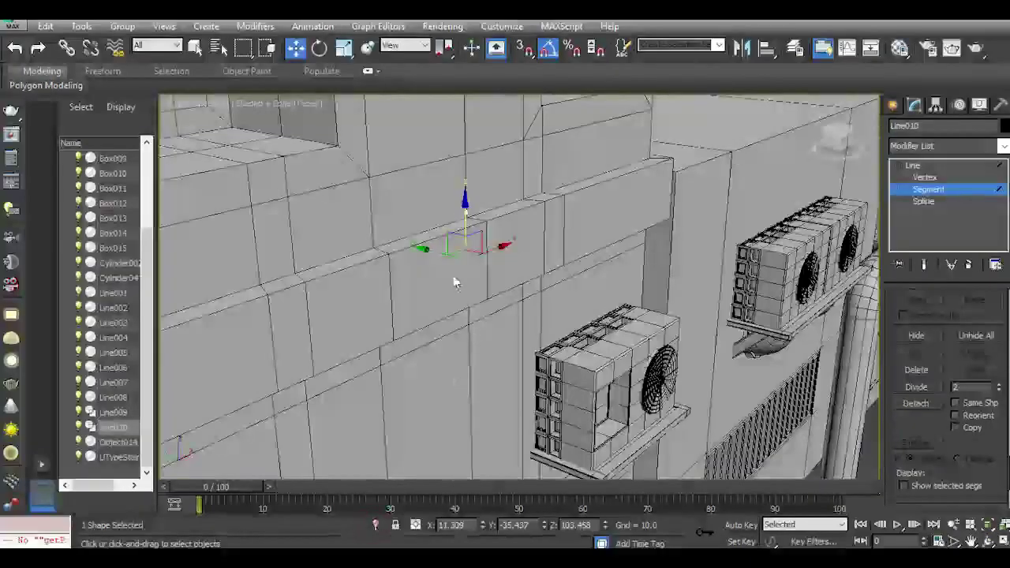
Select the vertices across and just below the ledge and pull them outward along Y until they stand in front of it.
{"action": "left_click_drag", "start_coordinate": [521, 308], "coordinate": [521, 310]}
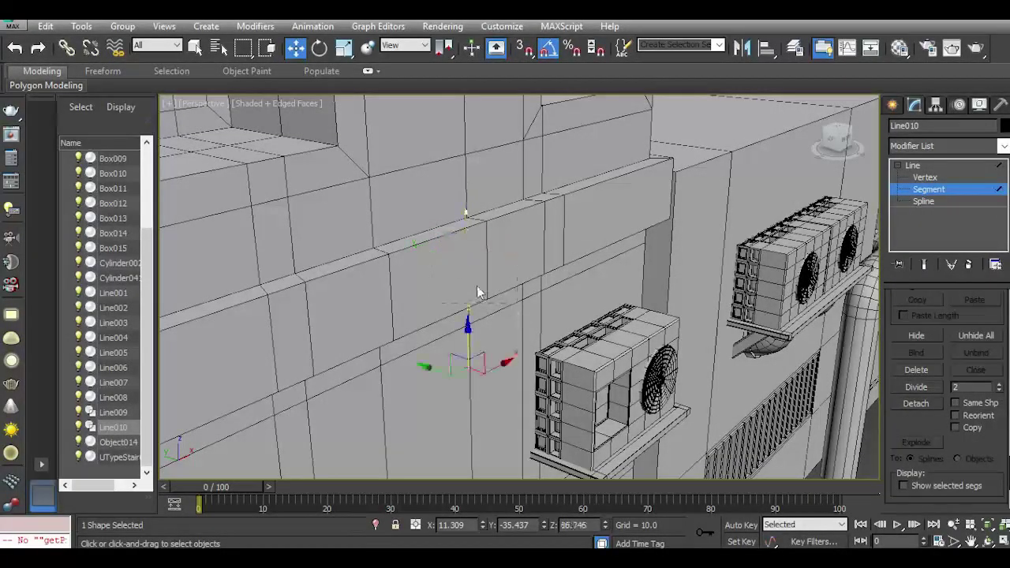
{"action": "left_click", "coordinate": [922, 178]}
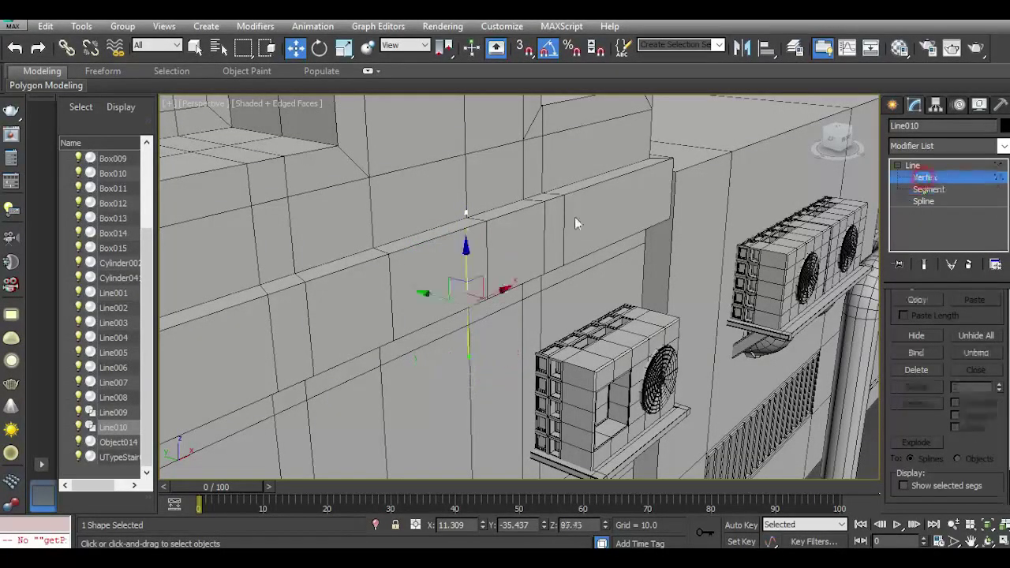
{"action": "left_click_drag", "start_coordinate": [522, 304], "coordinate": [515, 303]}
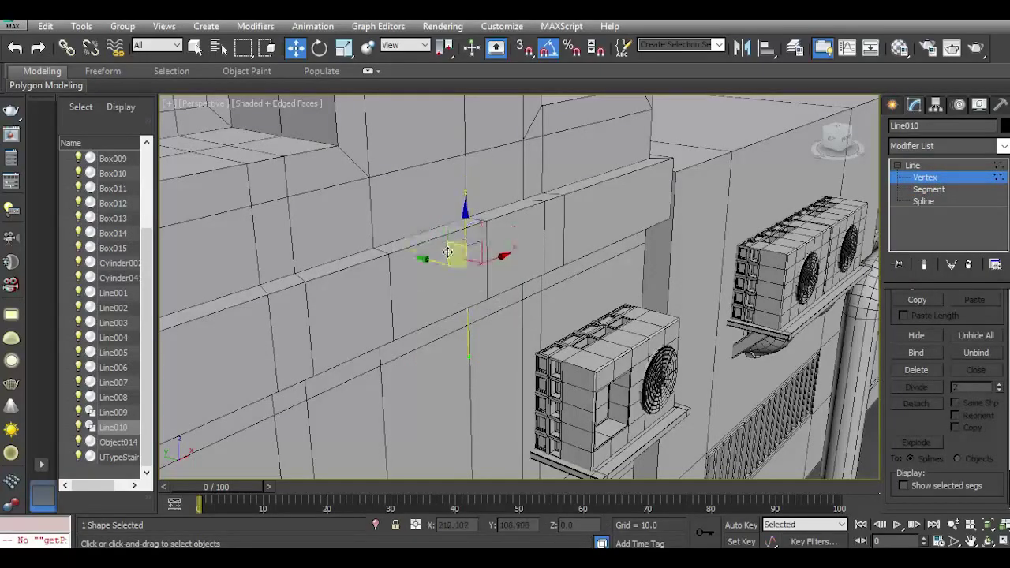
{"action": "left_click_drag", "start_coordinate": [437, 264], "coordinate": [461, 273]}
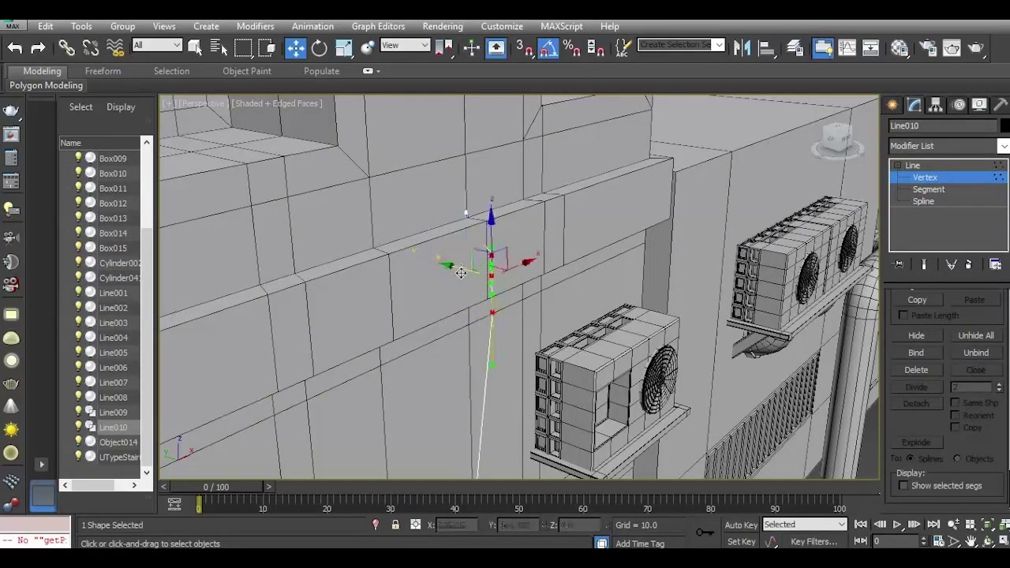
Redo the outward pull with only the two ledge vertices to Y -38.755, and align them vertically with the ledge's top and bottom edges.
{"action": "left_click", "coordinate": [15, 49]}
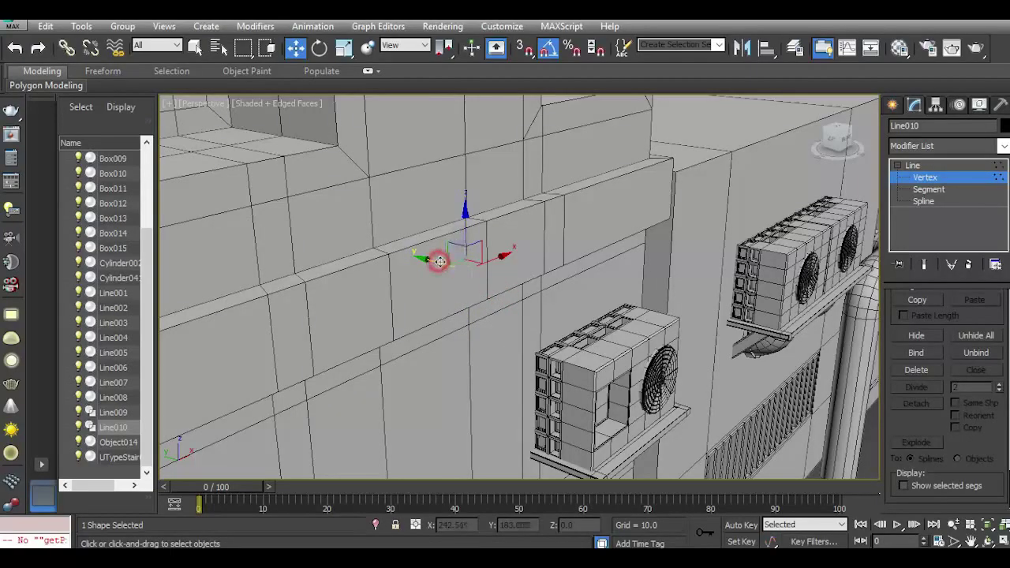
{"action": "left_click_drag", "start_coordinate": [438, 265], "coordinate": [459, 275]}
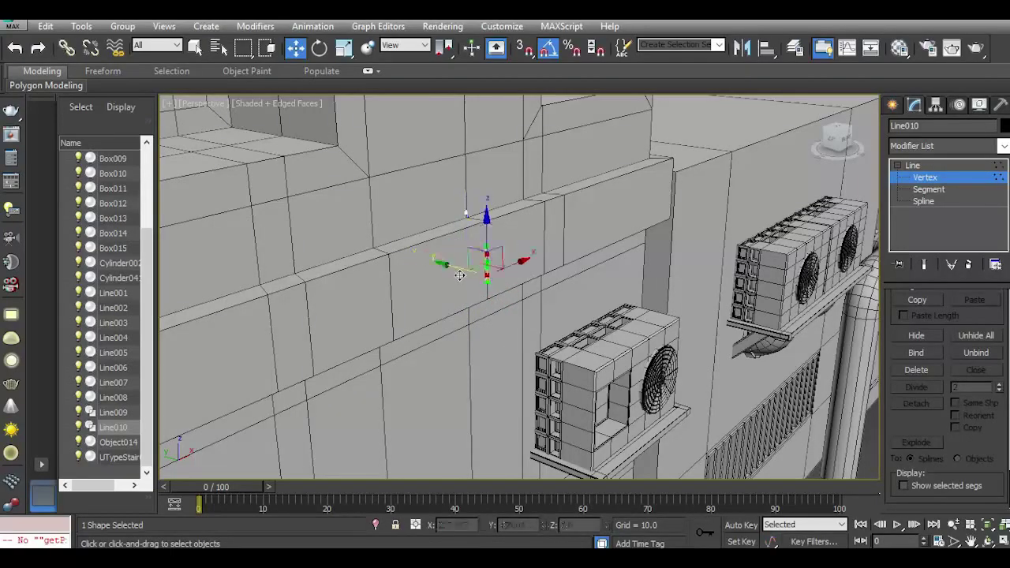
{"action": "scroll", "coordinate": [484, 262], "scroll_direction": "up", "scroll_amount": 4}
{"action": "left_click", "coordinate": [488, 244]}
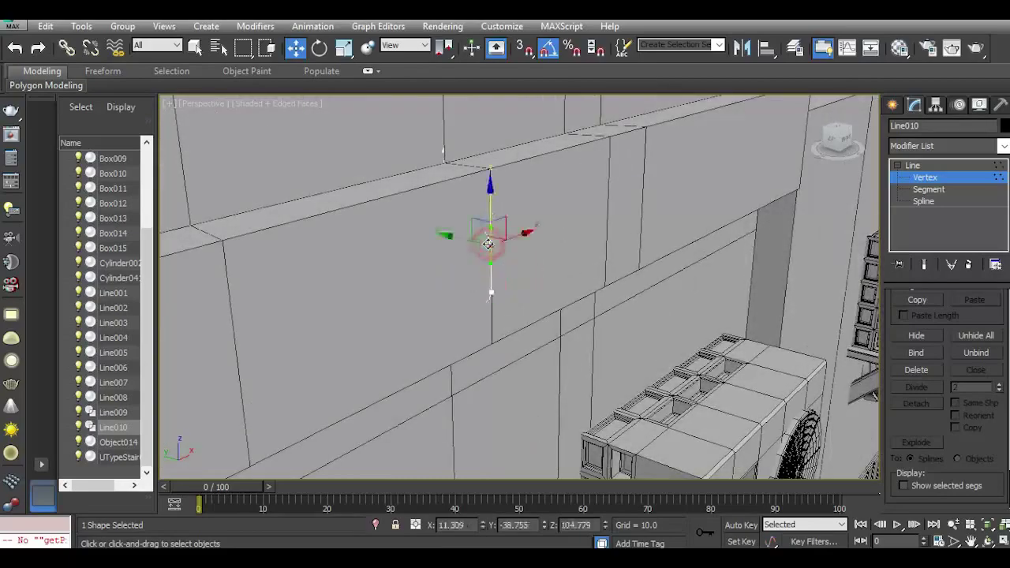
{"action": "left_click_drag", "start_coordinate": [490, 206], "coordinate": [485, 133]}
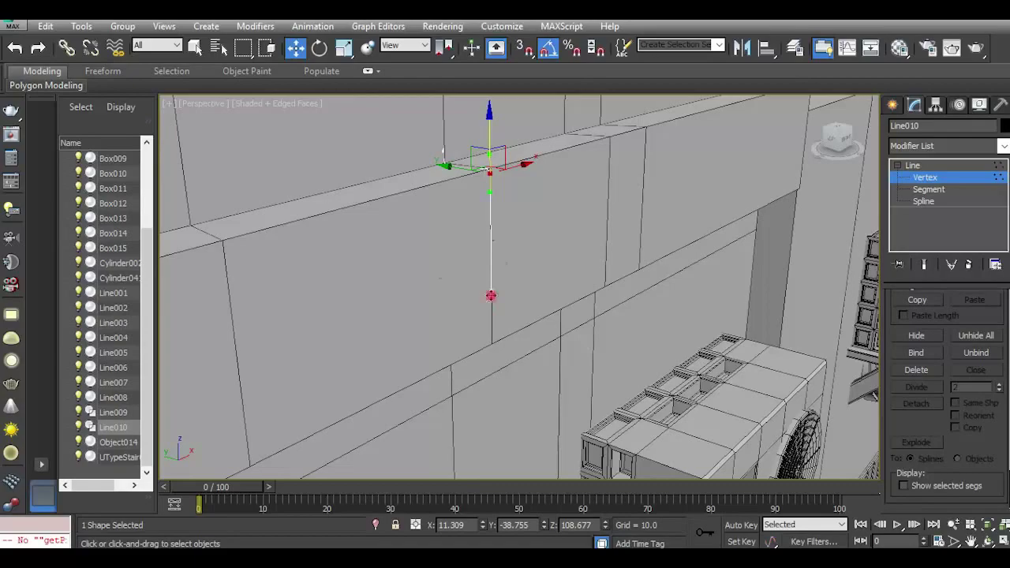
{"action": "left_click", "coordinate": [490, 296]}
{"action": "left_click_drag", "start_coordinate": [490, 255], "coordinate": [485, 310]}
Raise the wall-side pipe vertex just above the ledge along Z to 110.223.
{"action": "left_click", "coordinate": [442, 164]}
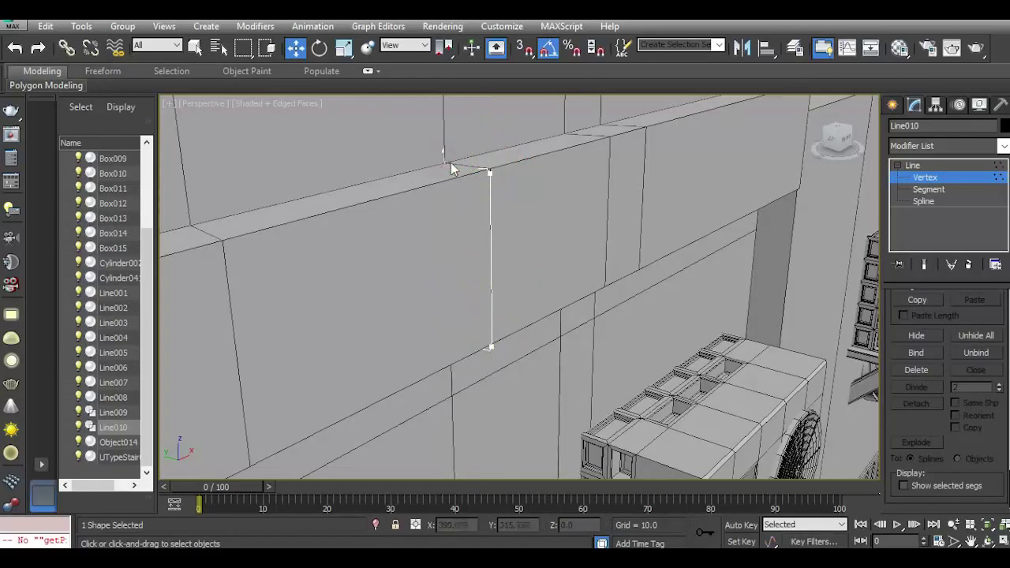
{"action": "left_click_drag", "start_coordinate": [458, 180], "coordinate": [465, 203]}
{"action": "middle_click_drag", "start_coordinate": [465, 203], "coordinate": [431, 239]}
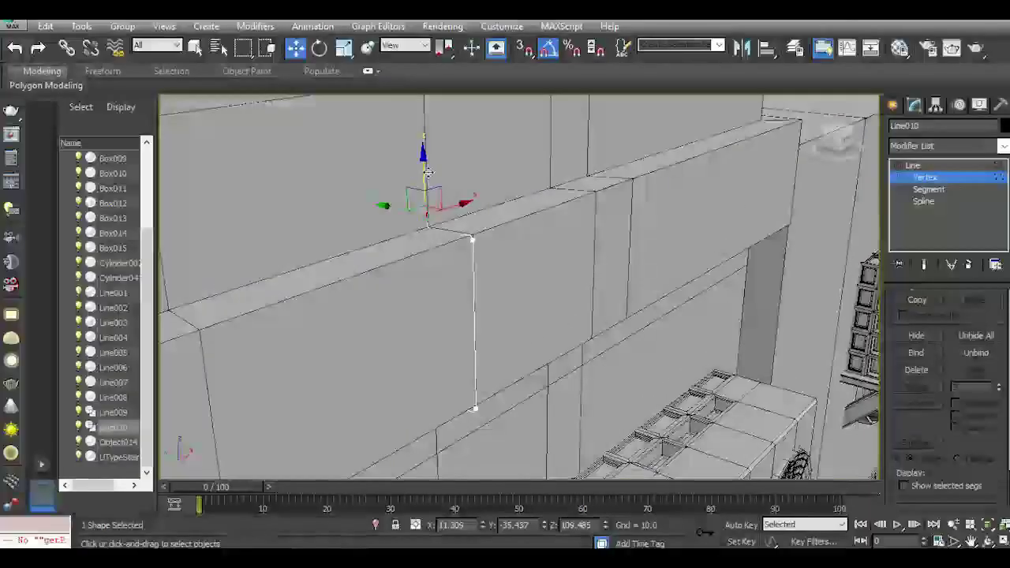
{"action": "left_click_drag", "start_coordinate": [427, 172], "coordinate": [425, 158]}
Lower the wall-side pipe vertex beneath the ledge along Z to 97.135.
{"action": "middle_click_drag", "start_coordinate": [483, 282], "coordinate": [474, 160]}
{"action": "left_click_drag", "start_coordinate": [832, 148], "coordinate": [830, 150]}
{"action": "middle_click_drag", "start_coordinate": [585, 290], "coordinate": [606, 180]}
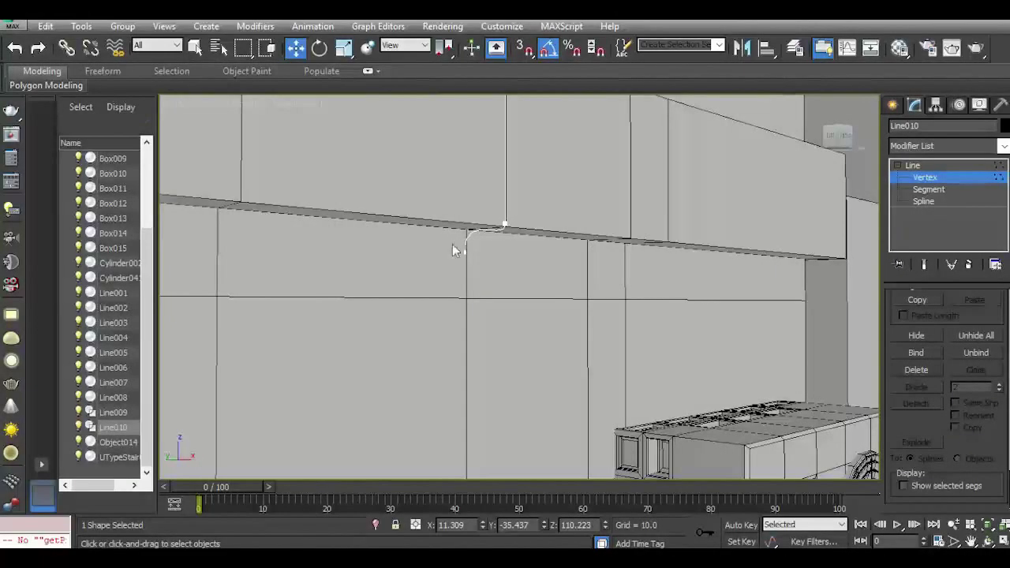
{"action": "left_click_drag", "start_coordinate": [486, 284], "coordinate": [488, 286]}
{"action": "left_click_drag", "start_coordinate": [465, 229], "coordinate": [467, 238]}
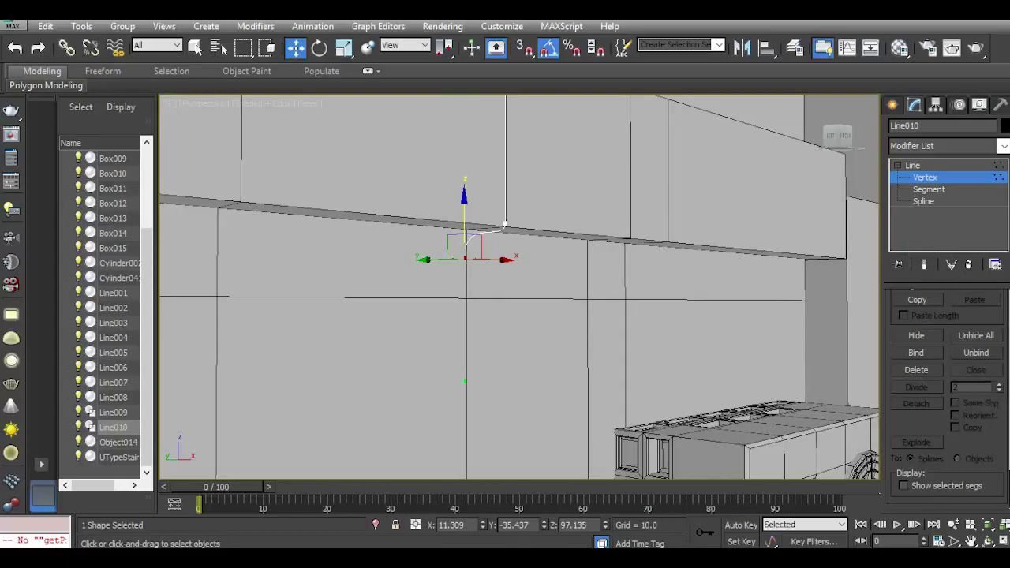
Enable the pipe's rendered thickness in the viewport and check both bends around the ledge.
{"action": "left_click_drag", "start_coordinate": [1005, 477], "coordinate": [1004, 291]}
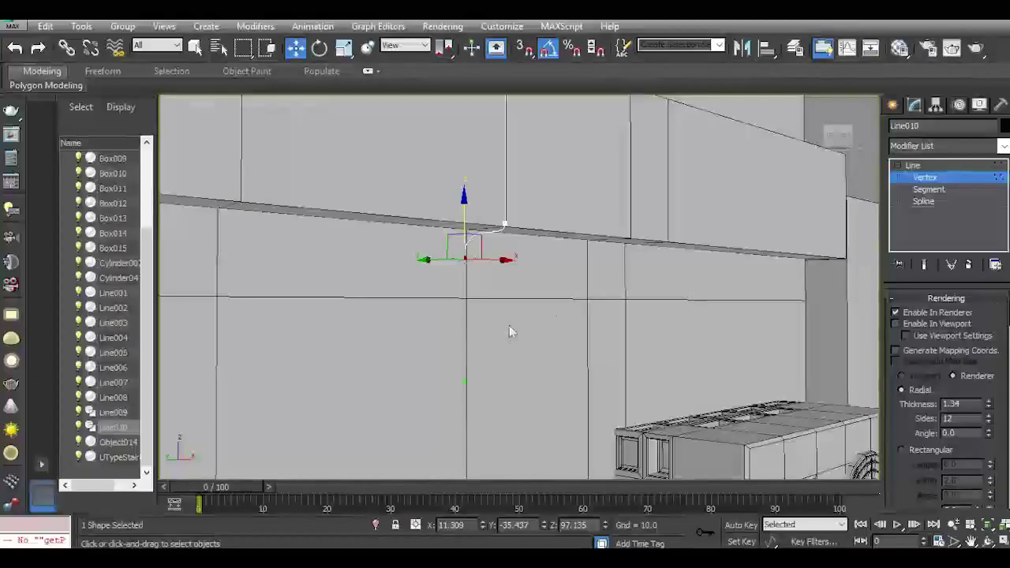
{"action": "scroll", "coordinate": [487, 345], "scroll_direction": "down", "scroll_amount": 3}
{"action": "scroll", "coordinate": [487, 345], "scroll_direction": "down", "scroll_amount": 2}
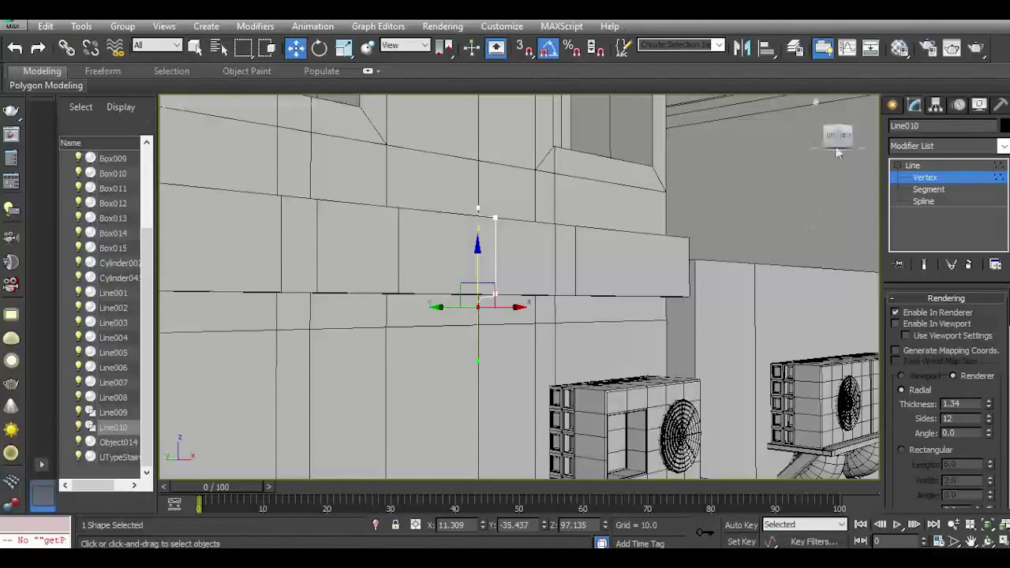
{"action": "left_click_drag", "start_coordinate": [836, 145], "coordinate": [838, 138]}
{"action": "left_click", "coordinate": [928, 324]}
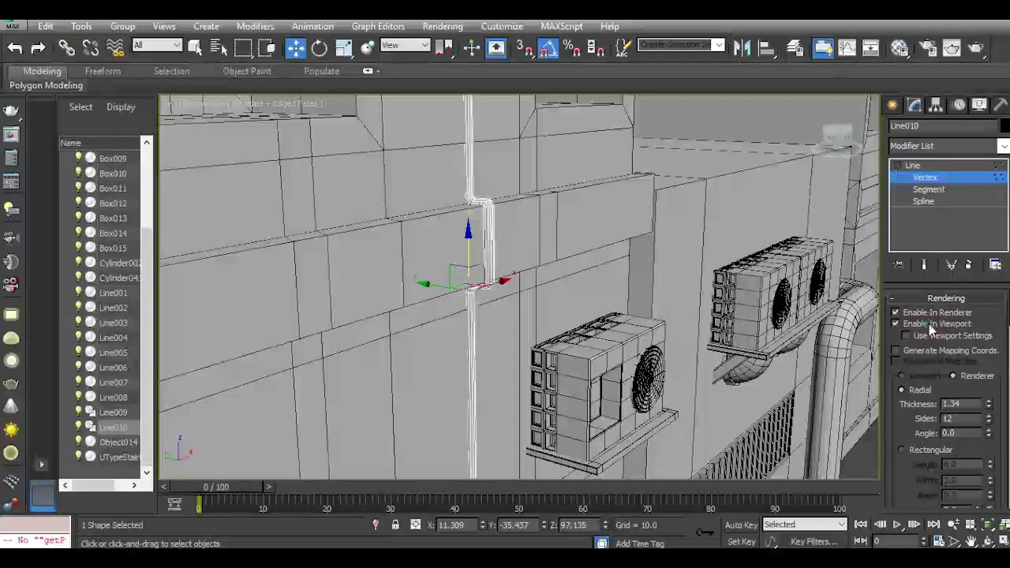
{"action": "scroll", "coordinate": [495, 211], "scroll_direction": "up", "scroll_amount": 4}
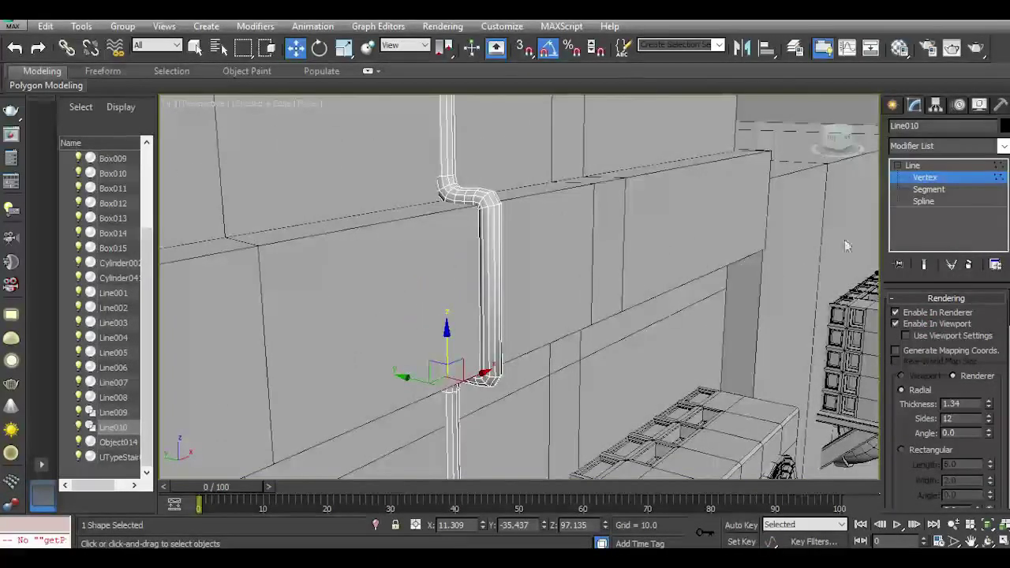
{"action": "left_click_drag", "start_coordinate": [836, 147], "coordinate": [838, 117]}
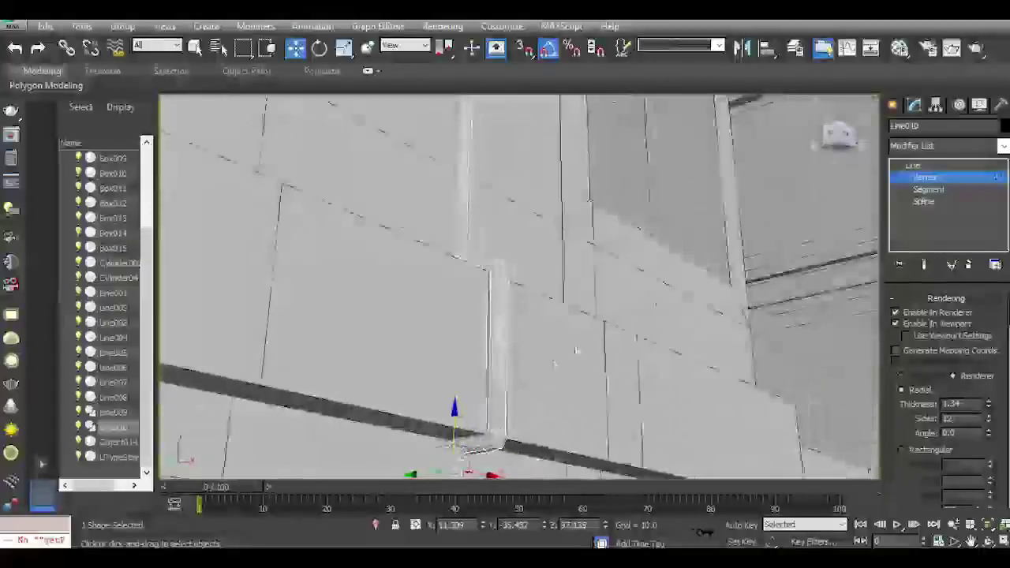
{"action": "middle_click_drag", "start_coordinate": [512, 374], "coordinate": [531, 266]}
Lower the vertex beneath the ledge to Z 96.054 with the viewport thickness off, and show the thickness again.
{"action": "left_click_drag", "start_coordinate": [476, 321], "coordinate": [487, 360]}
{"action": "left_click", "coordinate": [14, 48]}
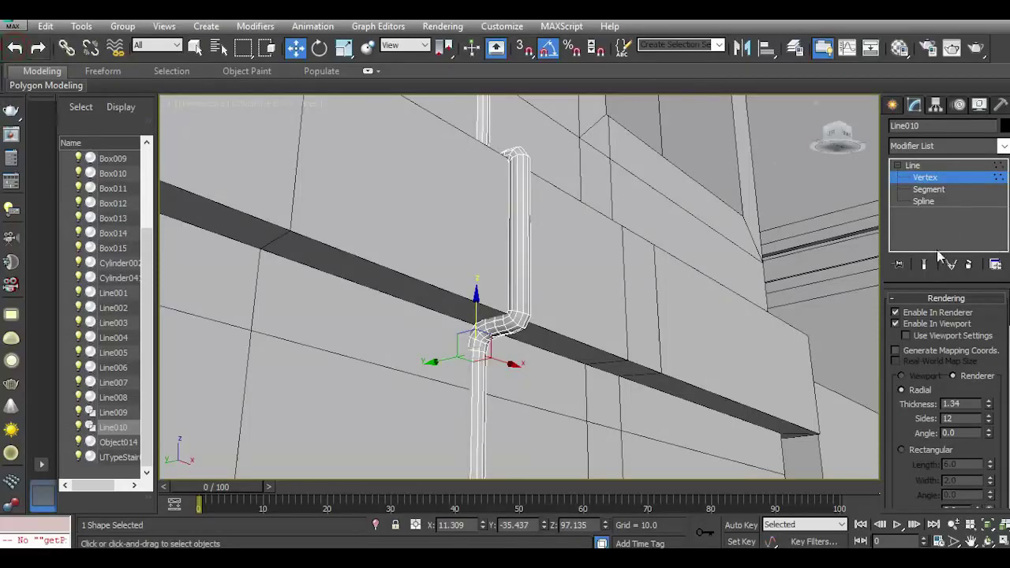
{"action": "left_click", "coordinate": [919, 325]}
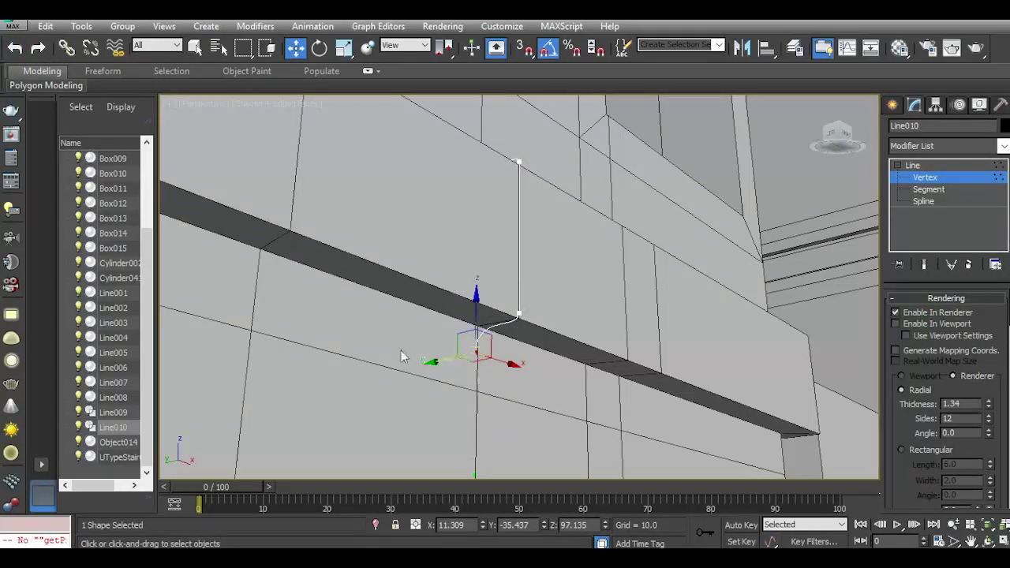
{"action": "left_click_drag", "start_coordinate": [480, 330], "coordinate": [480, 347]}
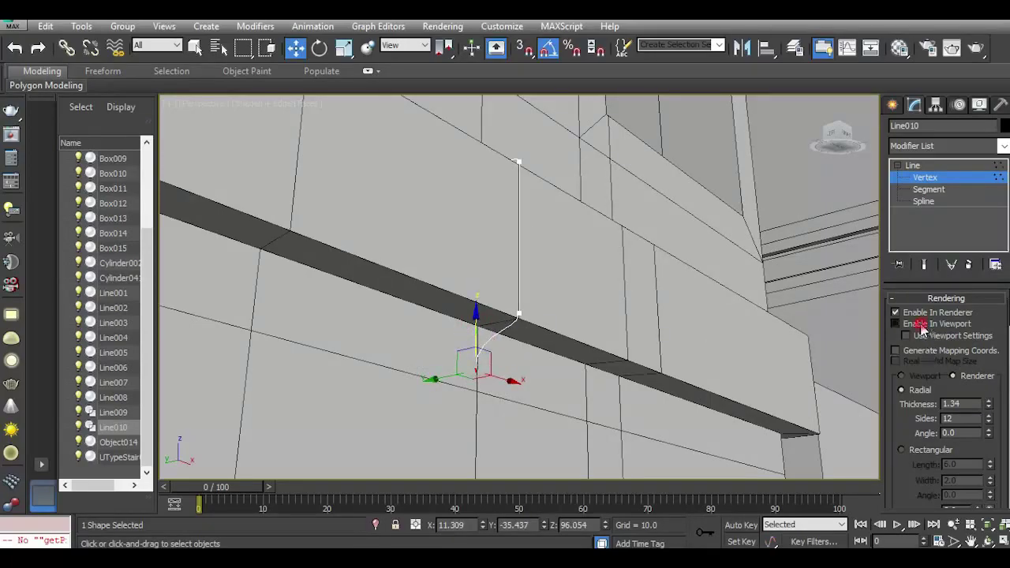
{"action": "left_click", "coordinate": [919, 326]}
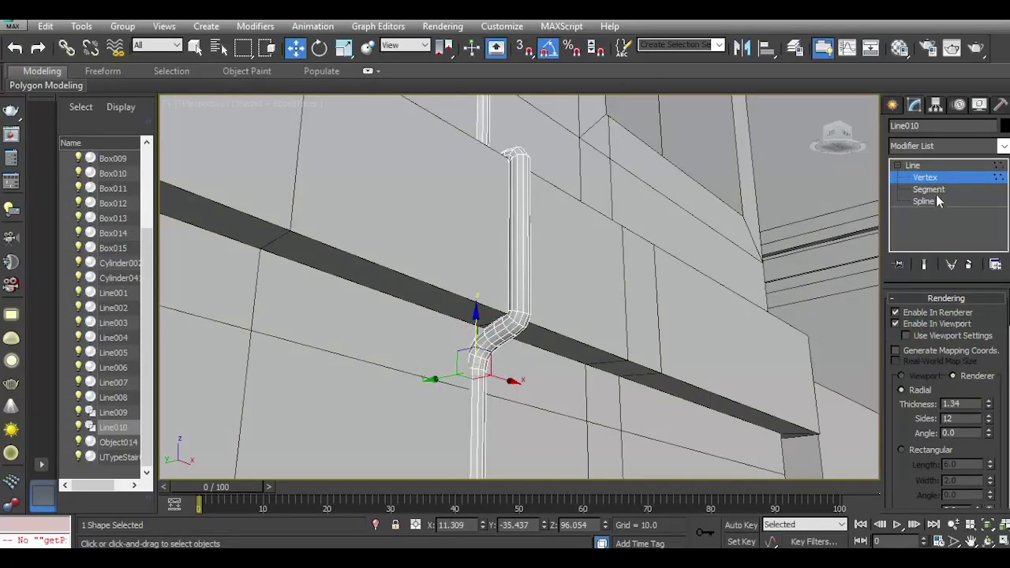
Leave vertex editing of the pipe and deselect it in an overview of the buildings.
{"action": "left_click_drag", "start_coordinate": [848, 142], "coordinate": [598, 312]}
{"action": "scroll", "coordinate": [491, 370], "scroll_direction": "down", "scroll_amount": 10}
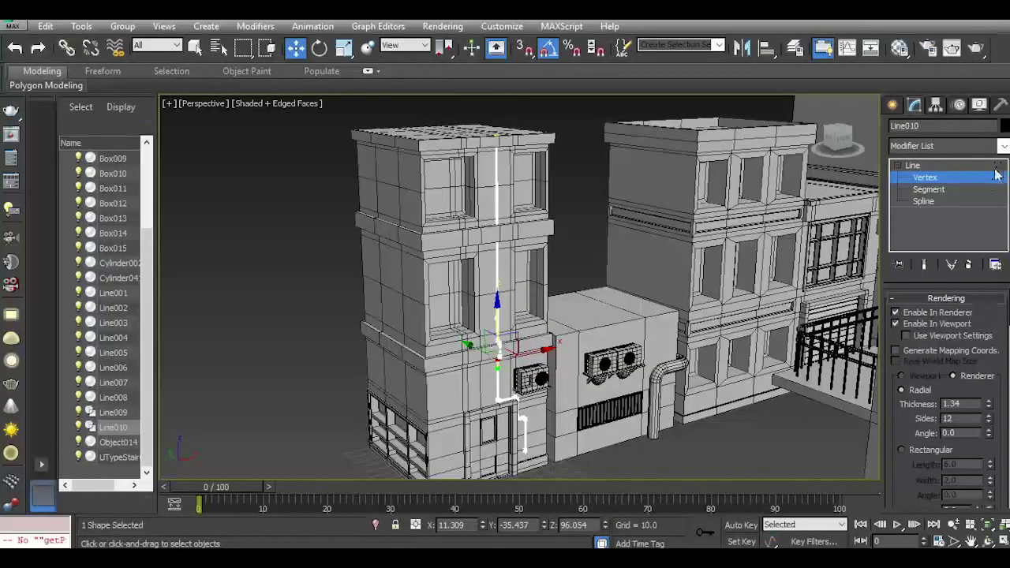
{"action": "left_click", "coordinate": [925, 177]}
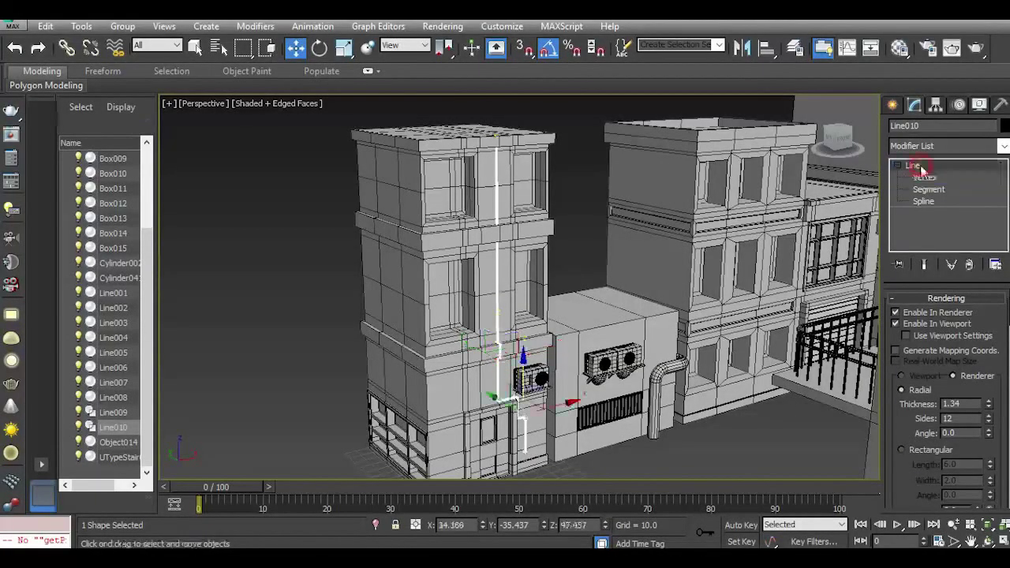
{"action": "left_click", "coordinate": [669, 471]}
Copy a diagonal support bracket from the double air-conditioner shelf to beneath the single air conditioner's shelf.
{"action": "scroll", "coordinate": [524, 446], "scroll_direction": "up", "scroll_amount": 5}
{"action": "middle_click_drag", "start_coordinate": [585, 448], "coordinate": [517, 387], "text": "alt"}
{"action": "left_click", "coordinate": [632, 248]}
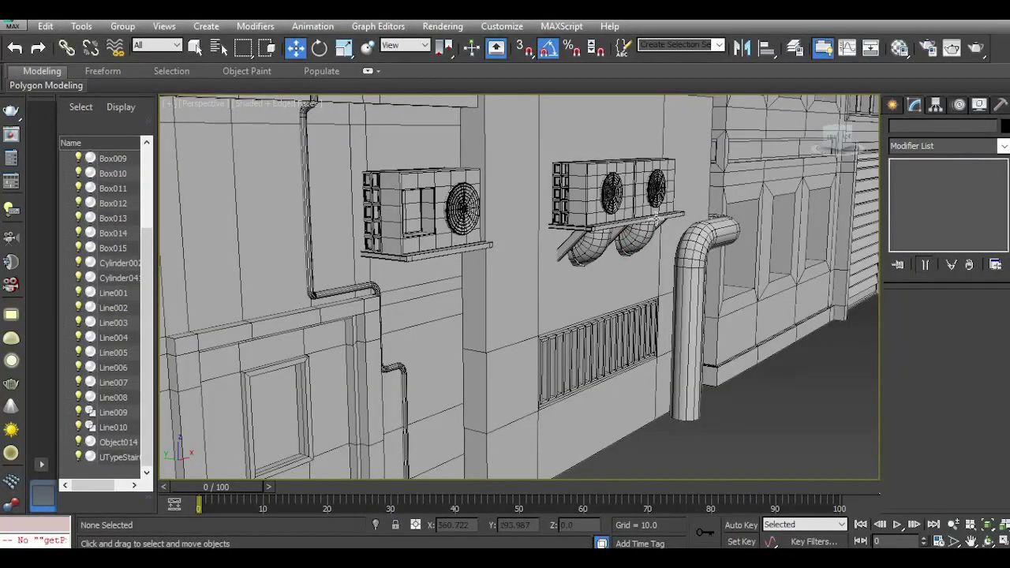
{"action": "left_click", "coordinate": [571, 242]}
{"action": "scroll", "coordinate": [571, 243], "scroll_direction": "up", "scroll_amount": 3}
{"action": "mouse_move", "coordinate": [593, 235]}
{"action": "left_mouse_down", "text": "shift"}
{"action": "mouse_move", "coordinate": [270, 280]}
{"action": "mouse_move", "coordinate": [352, 262]}
{"action": "left_mouse_up", "text": "shift"}
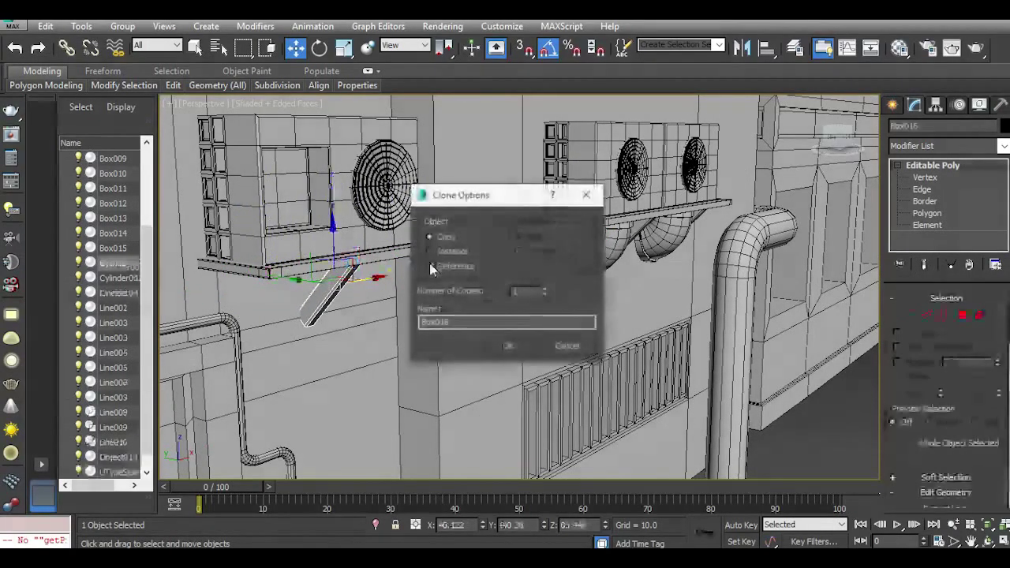
{"action": "left_click", "coordinate": [520, 349]}
Fit the copied bracket against the wall and make one more copy under the shelf's other end.
{"action": "left_click_drag", "start_coordinate": [838, 146], "coordinate": [848, 123]}
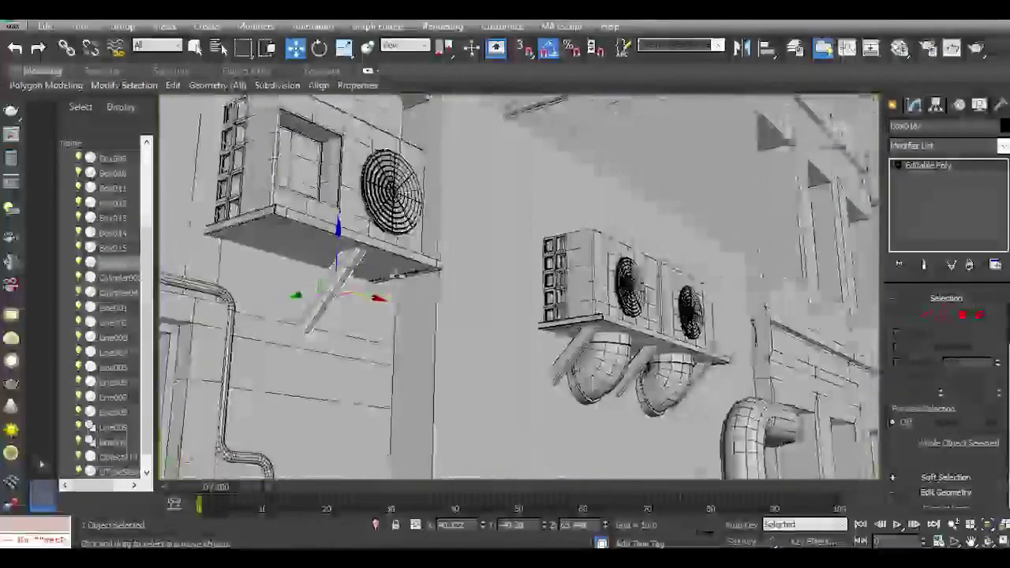
{"action": "mouse_move", "coordinate": [313, 296]}
{"action": "left_mouse_down"}
{"action": "mouse_move", "coordinate": [302, 295]}
{"action": "mouse_move", "coordinate": [406, 314]}
{"action": "mouse_move", "coordinate": [289, 286]}
{"action": "left_mouse_up"}
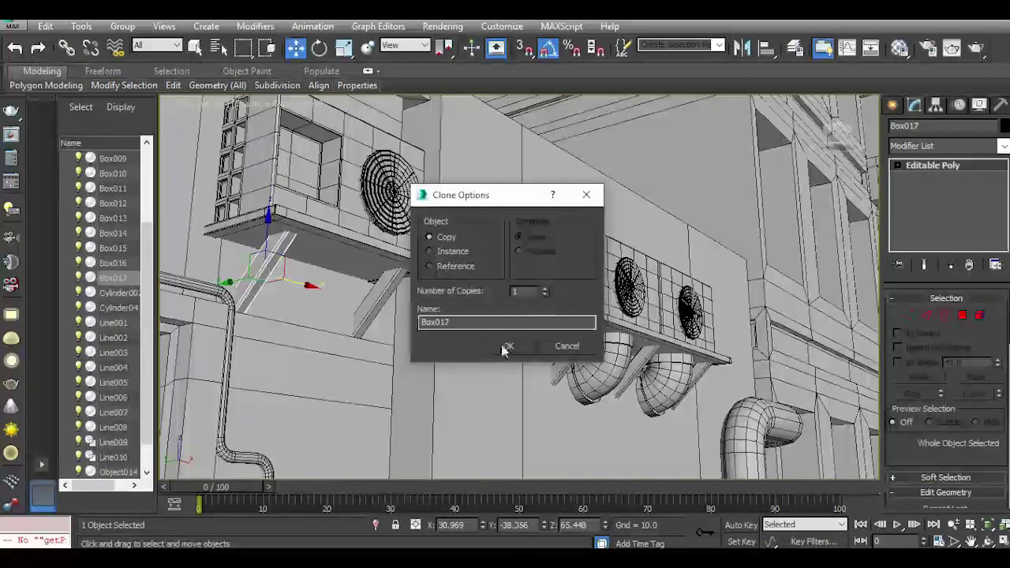
{"action": "left_click", "coordinate": [505, 344]}
Attach the other bracket, the shelf and the single air conditioner to the new bracket as one object.
{"action": "left_click_drag", "start_coordinate": [950, 441], "coordinate": [924, 317]}
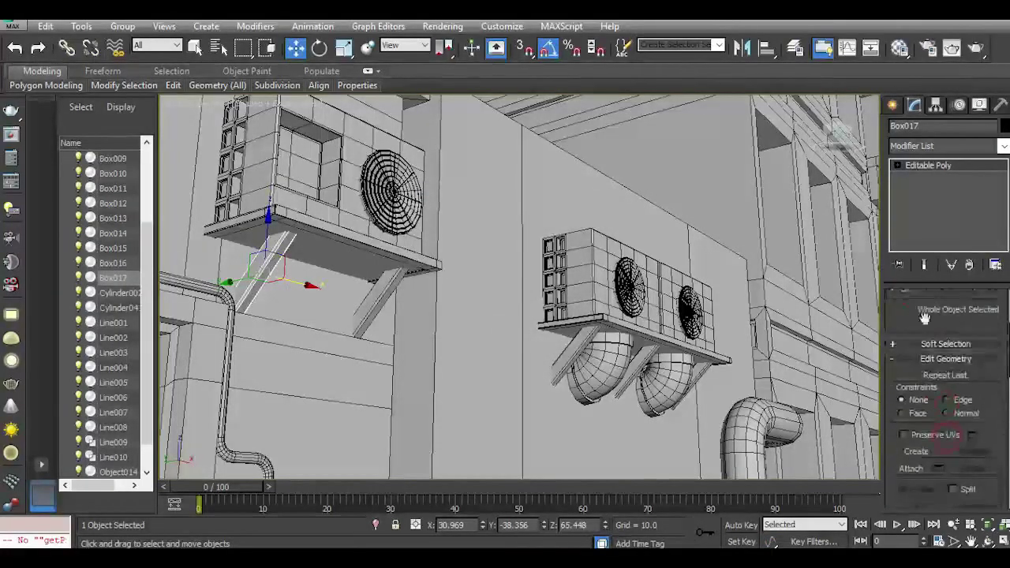
{"action": "left_click", "coordinate": [915, 471]}
{"action": "left_click", "coordinate": [376, 284]}
{"action": "left_click", "coordinate": [379, 254]}
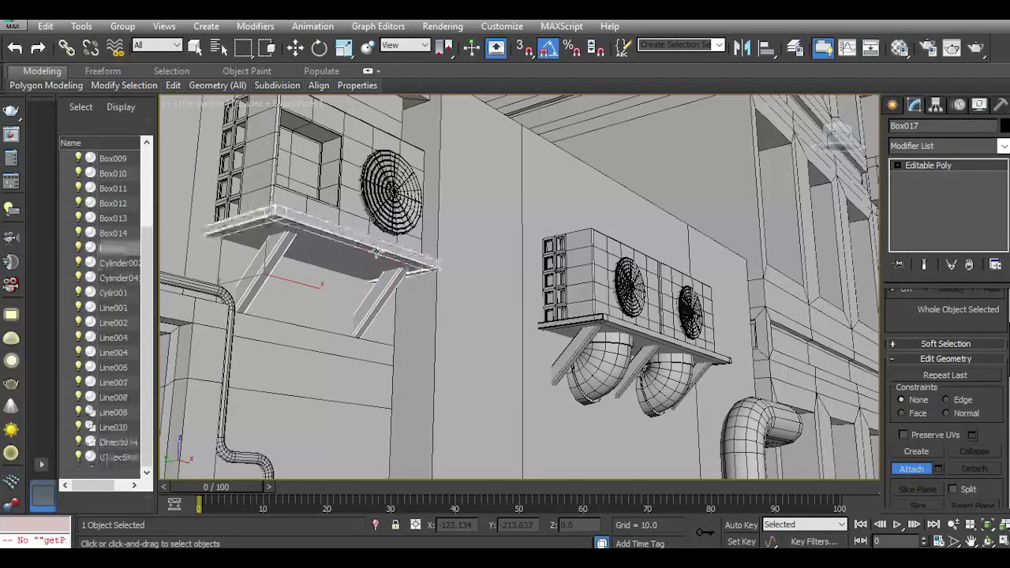
{"action": "left_click", "coordinate": [361, 228]}
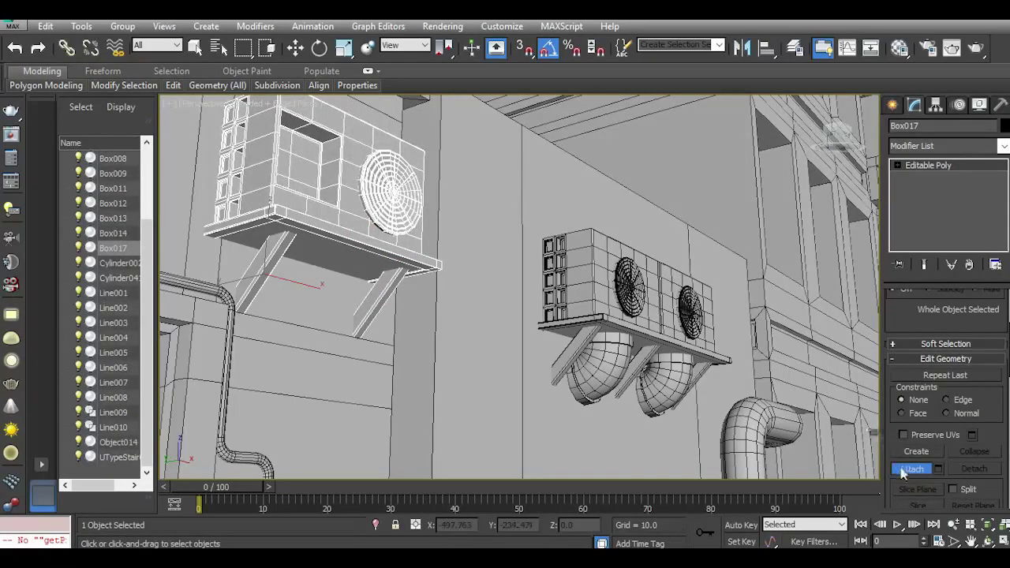
{"action": "left_click", "coordinate": [906, 470]}
Attach the support brackets and both air-conditioner units to the double unit's shelf as one object.
{"action": "left_click", "coordinate": [641, 349]}
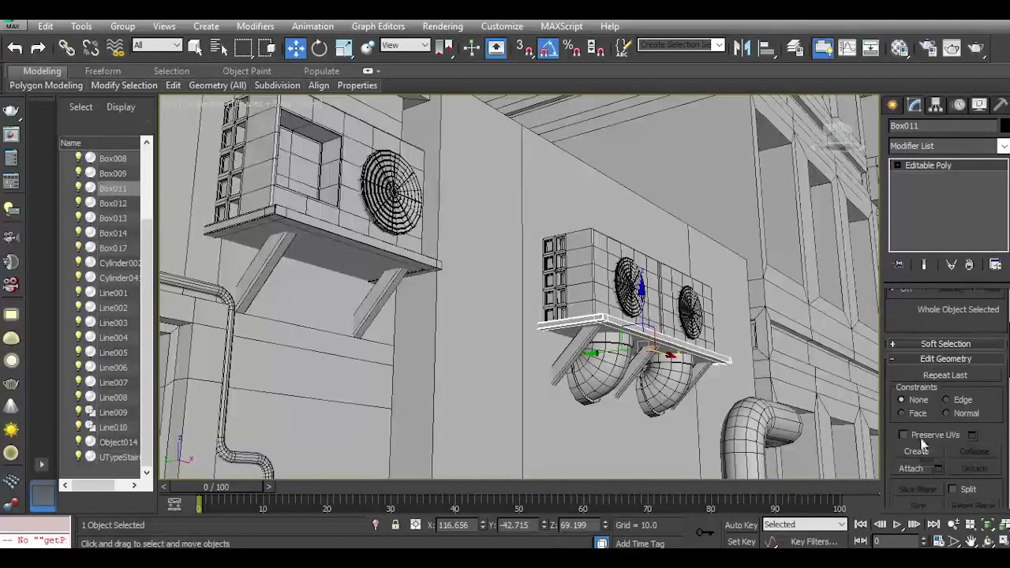
{"action": "left_click", "coordinate": [911, 468]}
{"action": "left_click", "coordinate": [648, 353]}
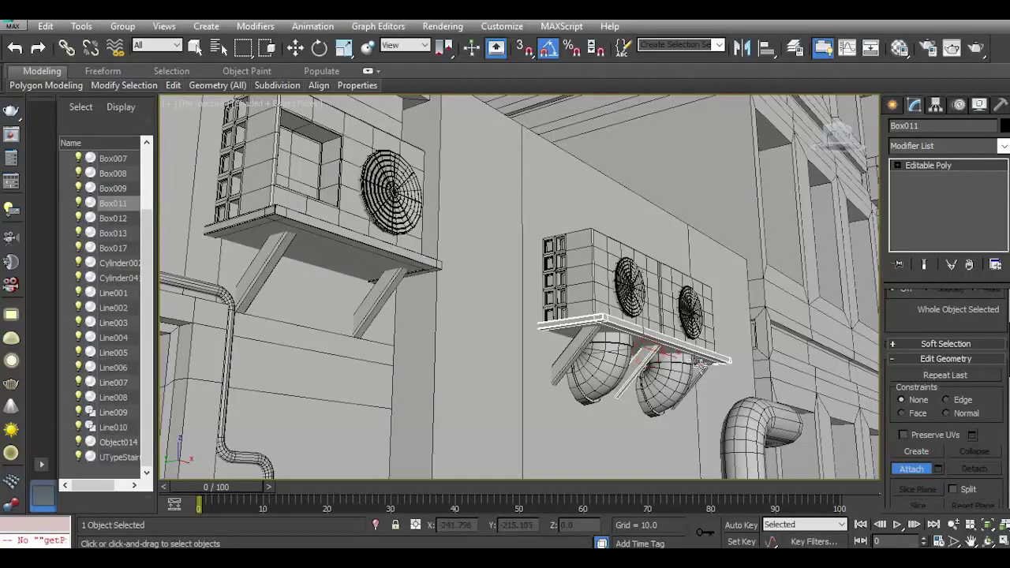
{"action": "left_click", "coordinate": [698, 365]}
{"action": "left_click", "coordinate": [591, 304]}
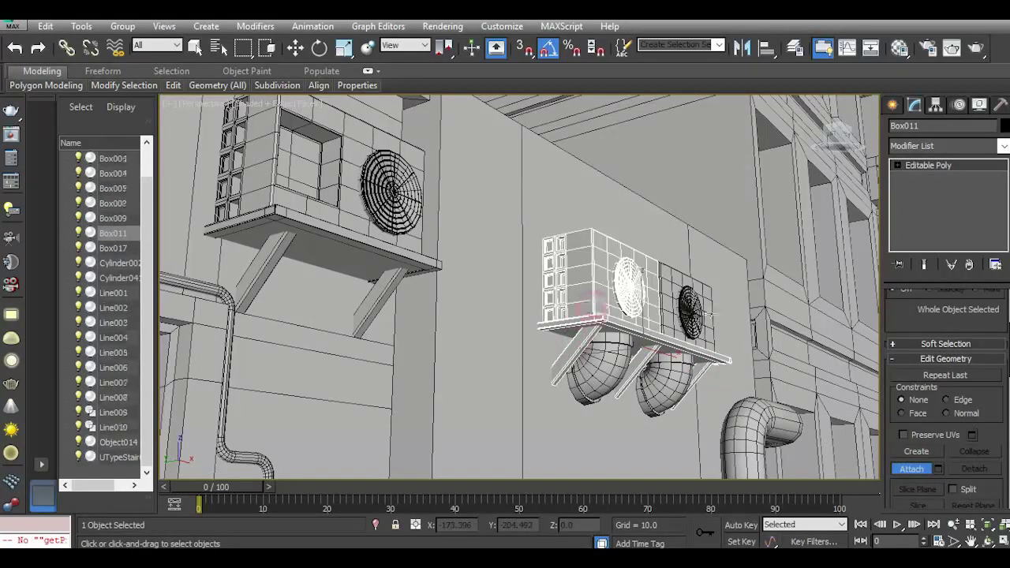
{"action": "left_click", "coordinate": [683, 315]}
{"action": "left_click", "coordinate": [911, 469]}
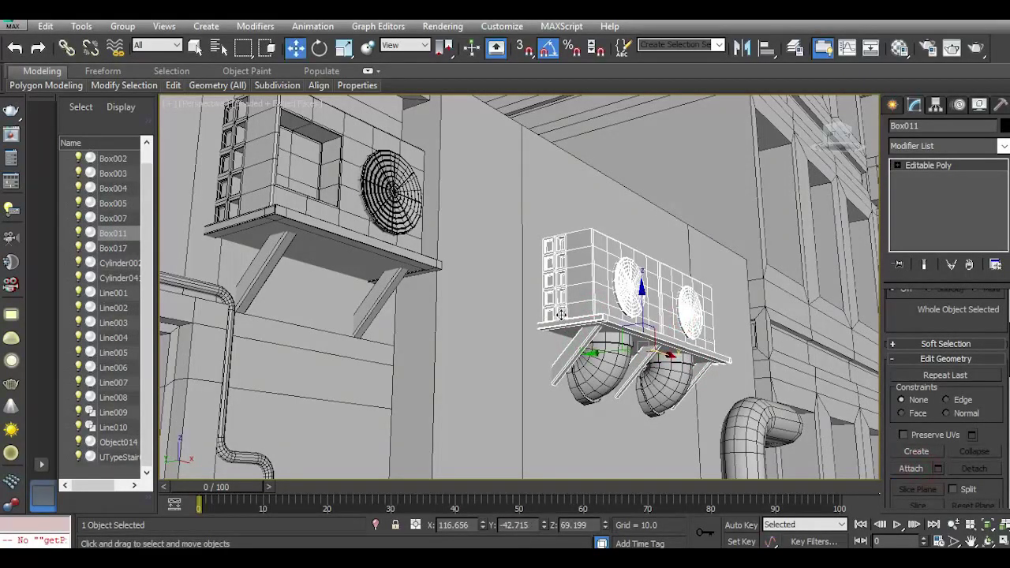
Draw an L-shaped line in the front view beside the buildings, with 30-unit vertical and horizontal segments snapped to grid points.
{"action": "scroll", "coordinate": [560, 314], "scroll_direction": "down", "scroll_amount": 5}
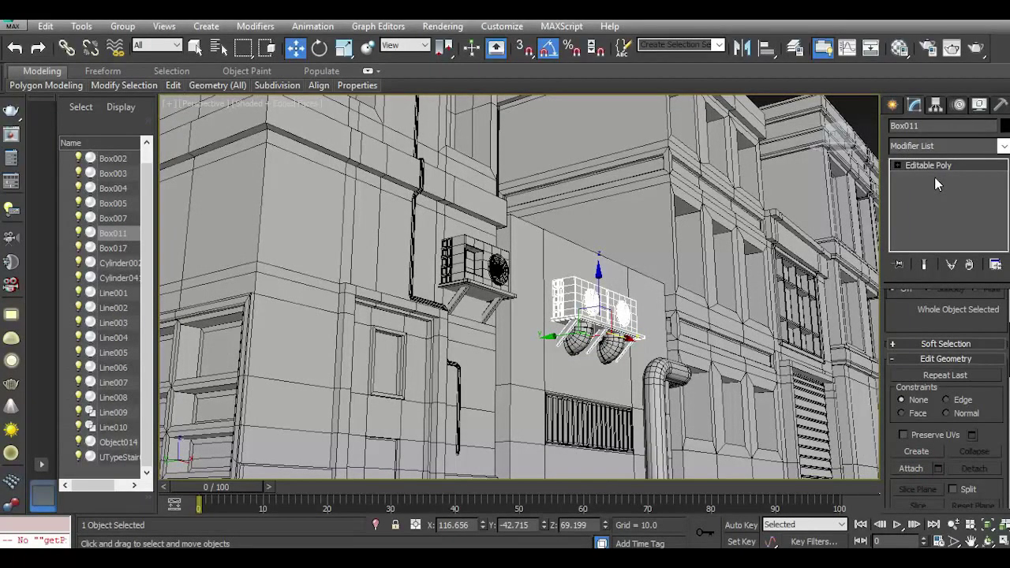
{"action": "key", "text": "f"}
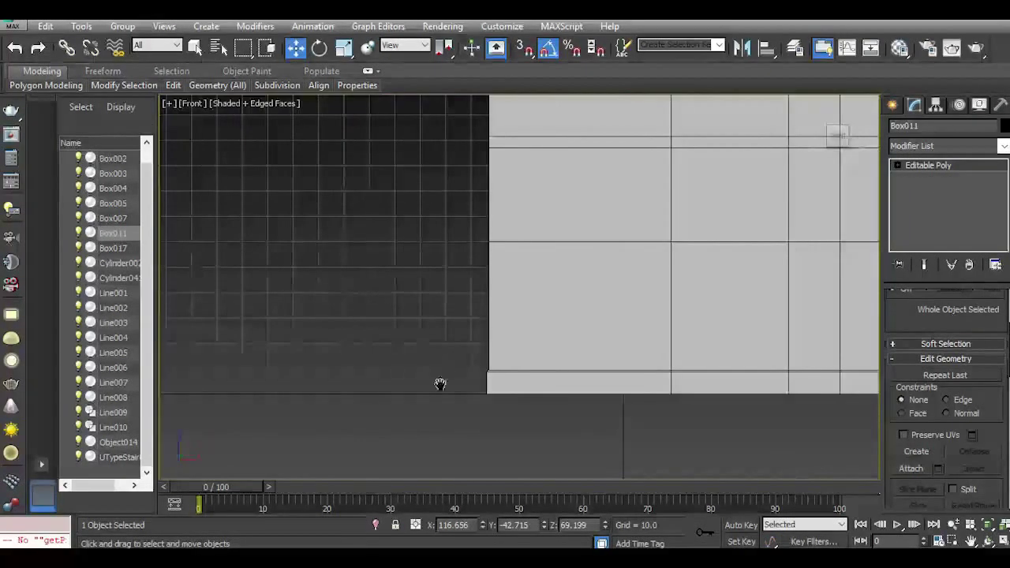
{"action": "middle_click_drag", "start_coordinate": [439, 386], "coordinate": [465, 430]}
{"action": "scroll", "coordinate": [468, 431], "scroll_direction": "down", "scroll_amount": 5}
{"action": "middle_click_drag", "start_coordinate": [584, 365], "coordinate": [720, 374]}
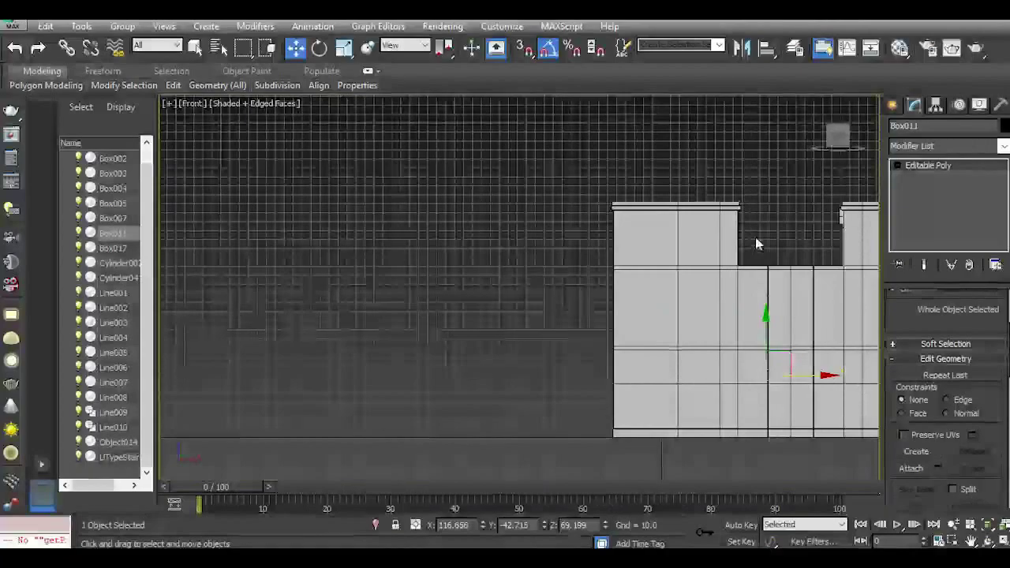
{"action": "left_click", "coordinate": [755, 237]}
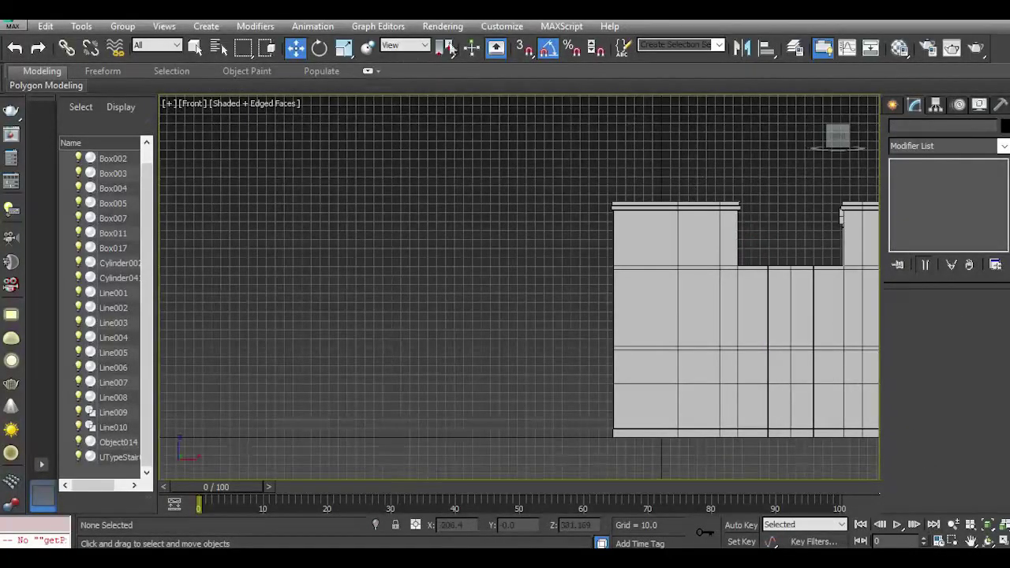
{"action": "left_click", "coordinate": [524, 49]}
{"action": "left_click", "coordinate": [892, 108]}
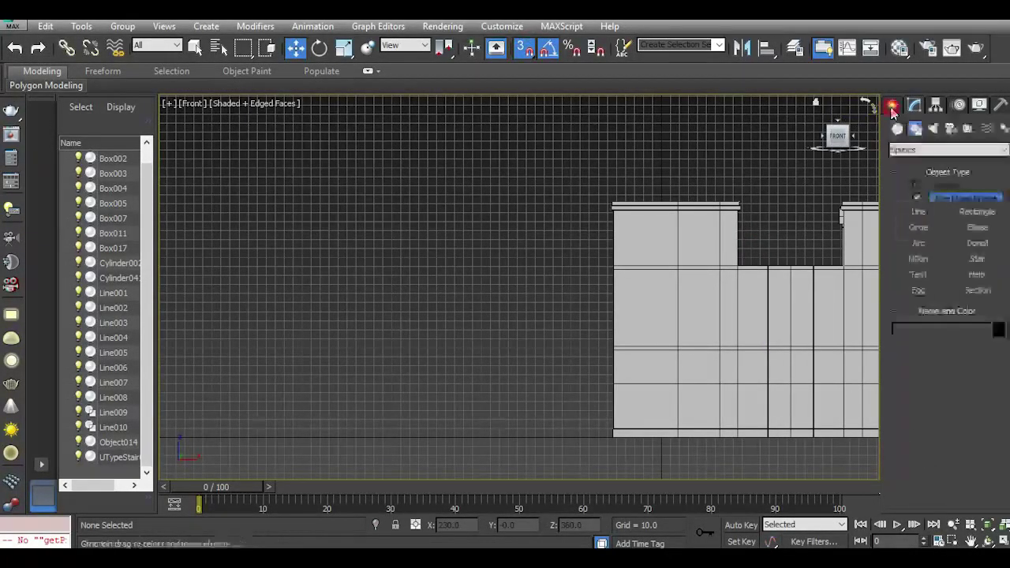
{"action": "left_click", "coordinate": [912, 216]}
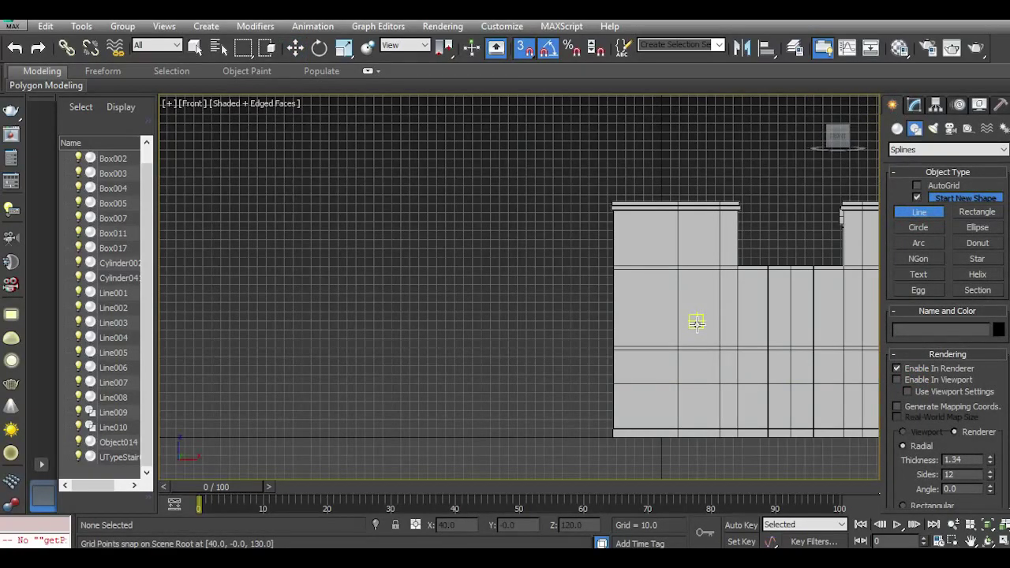
{"action": "scroll", "coordinate": [479, 305], "scroll_direction": "up", "scroll_amount": 5}
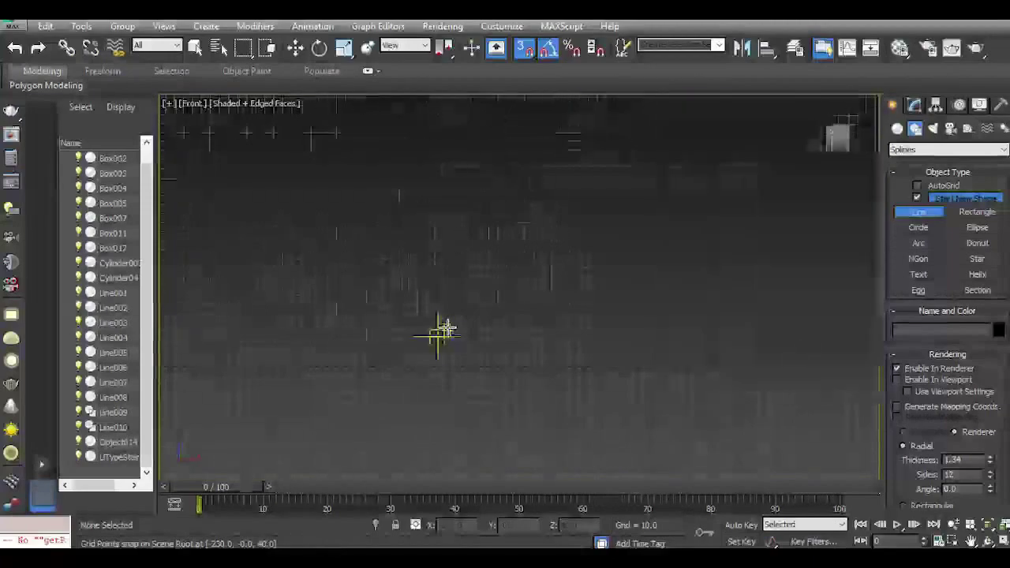
{"action": "left_click", "coordinate": [488, 184]}
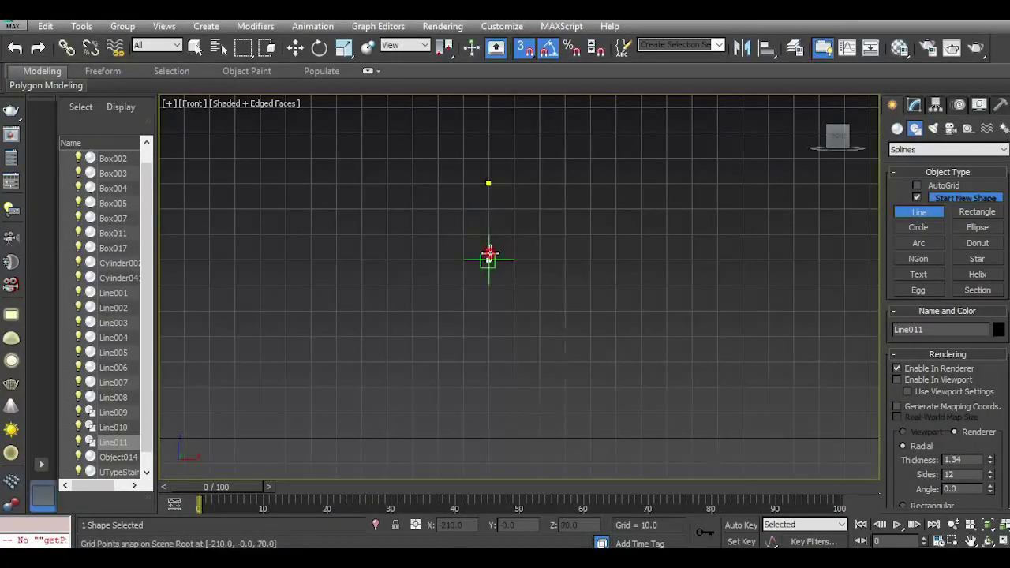
{"action": "right_click", "coordinate": [637, 209]}
{"action": "left_click", "coordinate": [525, 49]}
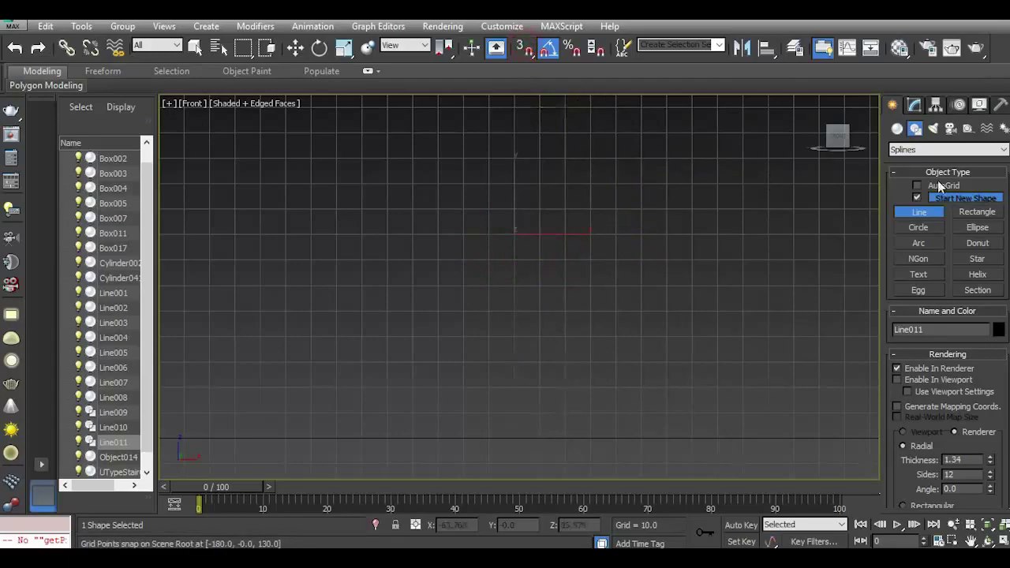
Show the L-shaped line as a solid pipe in the viewport and set its radial thickness to about 8.77.
{"action": "left_click", "coordinate": [912, 108]}
{"action": "left_click", "coordinate": [896, 324]}
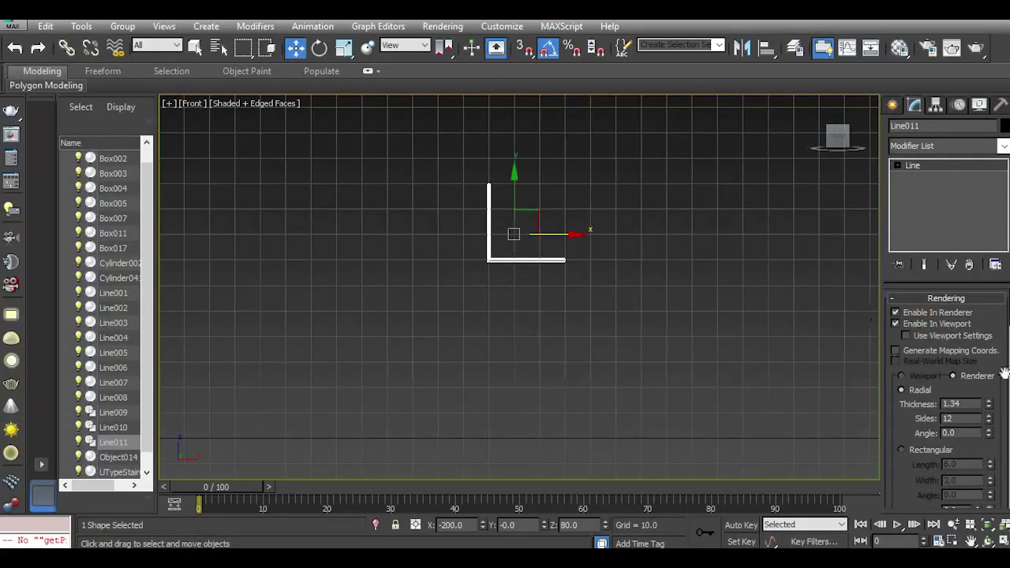
{"action": "left_click_drag", "start_coordinate": [989, 406], "coordinate": [932, 93]}
{"action": "scroll", "coordinate": [490, 252], "scroll_direction": "up", "scroll_amount": 3}
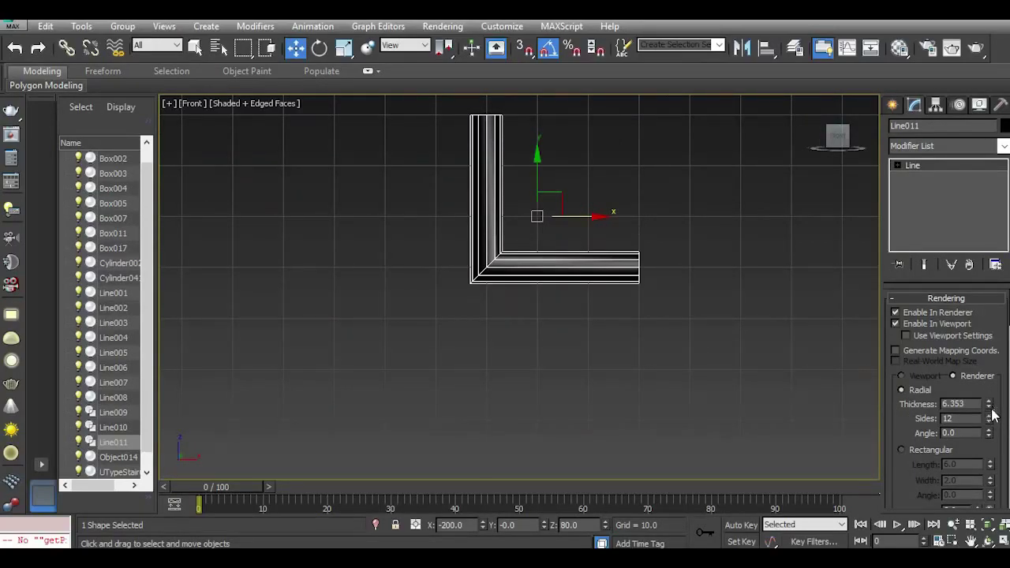
{"action": "left_click_drag", "start_coordinate": [989, 406], "coordinate": [971, 375]}
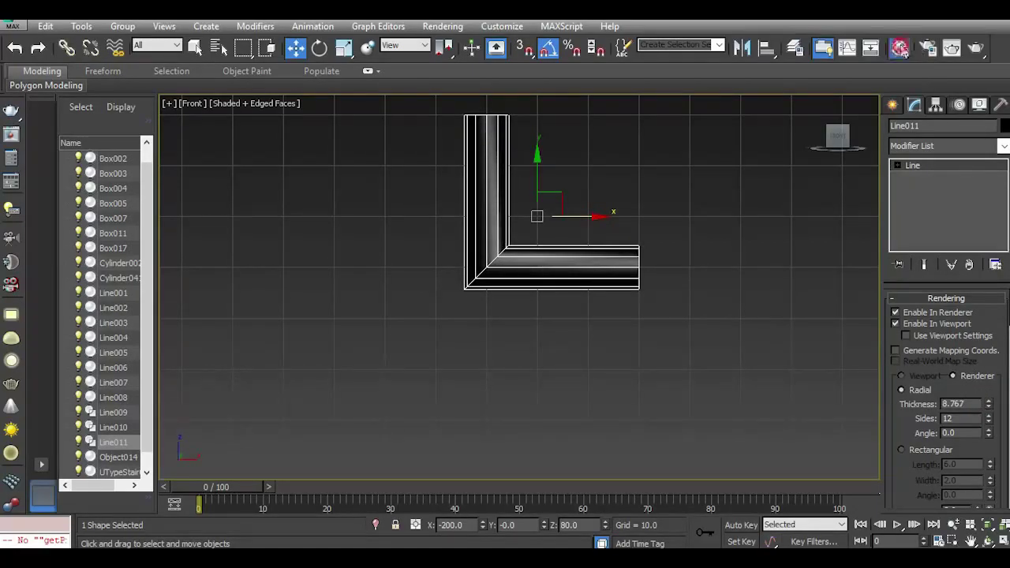
Assign the 01 - Default material to the L-shaped pipe.
{"action": "left_click", "coordinate": [903, 51]}
{"action": "left_click", "coordinate": [74, 257]}
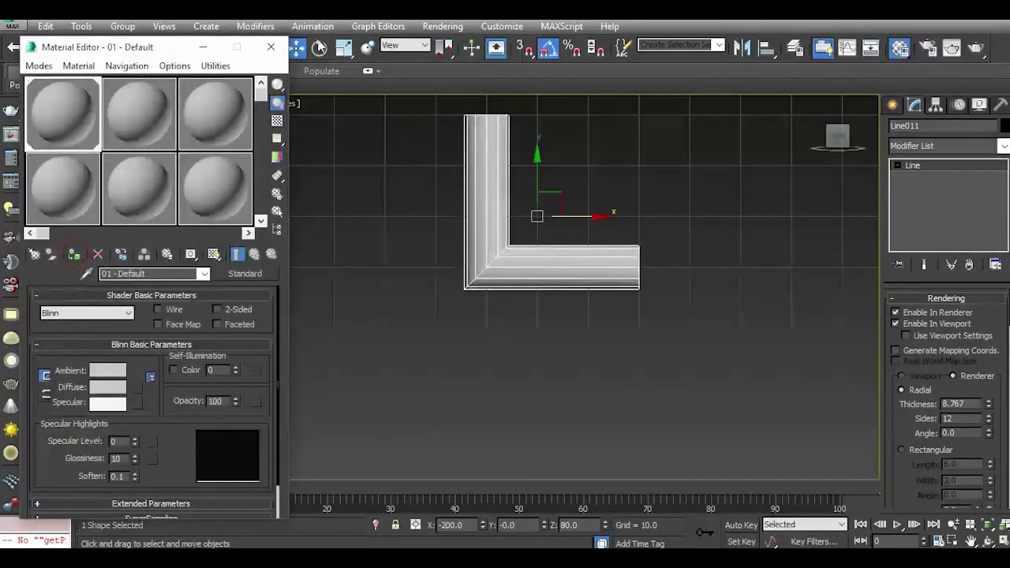
{"action": "left_click", "coordinate": [261, 52]}
Move the L-shaped pipe in the perspective view to the wall below the single air conditioner.
{"action": "scroll", "coordinate": [526, 360], "scroll_direction": "down", "scroll_amount": 3}
{"action": "key", "text": "p"}
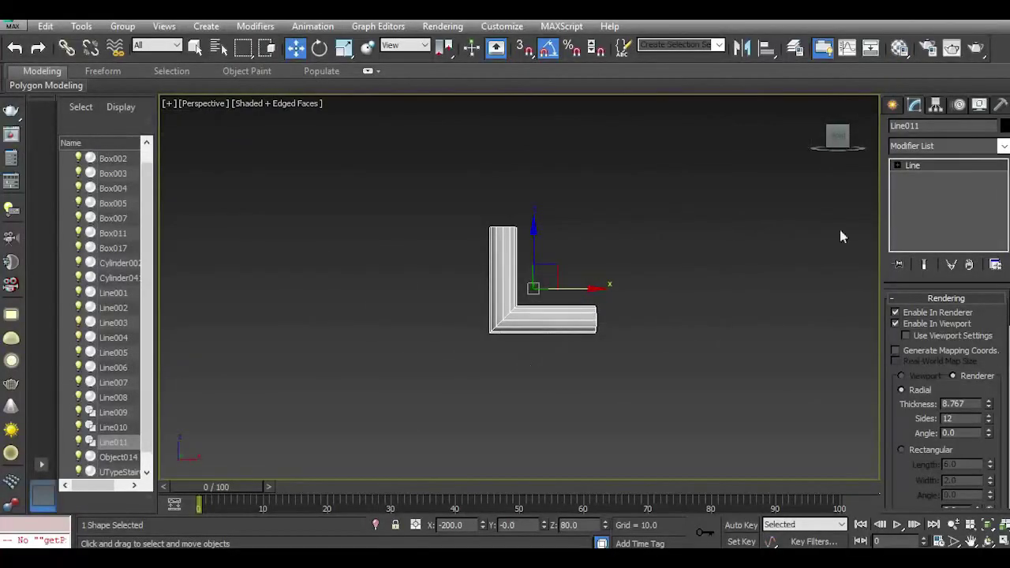
{"action": "left_click_drag", "start_coordinate": [835, 145], "coordinate": [855, 167]}
{"action": "middle_click_drag", "start_coordinate": [623, 337], "coordinate": [331, 406]}
{"action": "left_click_drag", "start_coordinate": [246, 367], "coordinate": [821, 297]}
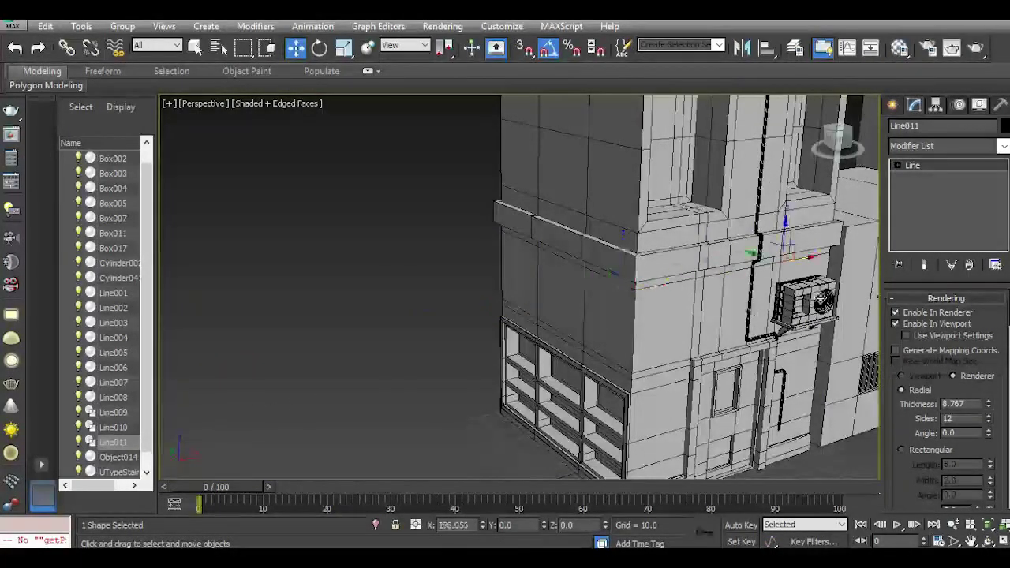
{"action": "middle_click_drag", "start_coordinate": [722, 309], "coordinate": [504, 286]}
{"action": "scroll", "coordinate": [532, 268], "scroll_direction": "up", "scroll_amount": 4}
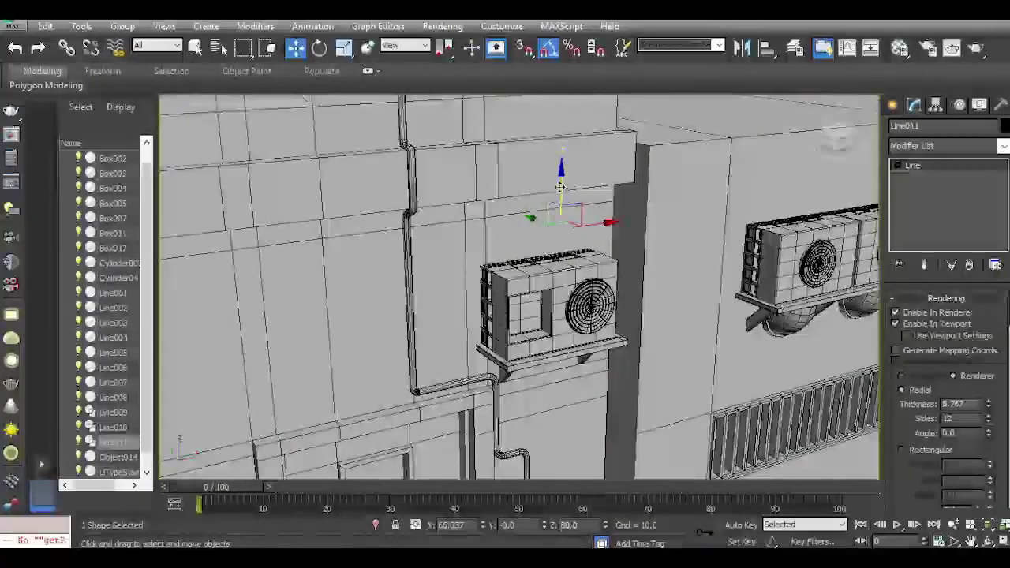
{"action": "left_click_drag", "start_coordinate": [560, 187], "coordinate": [560, 341]}
{"action": "middle_click_drag", "start_coordinate": [560, 343], "coordinate": [555, 193]}
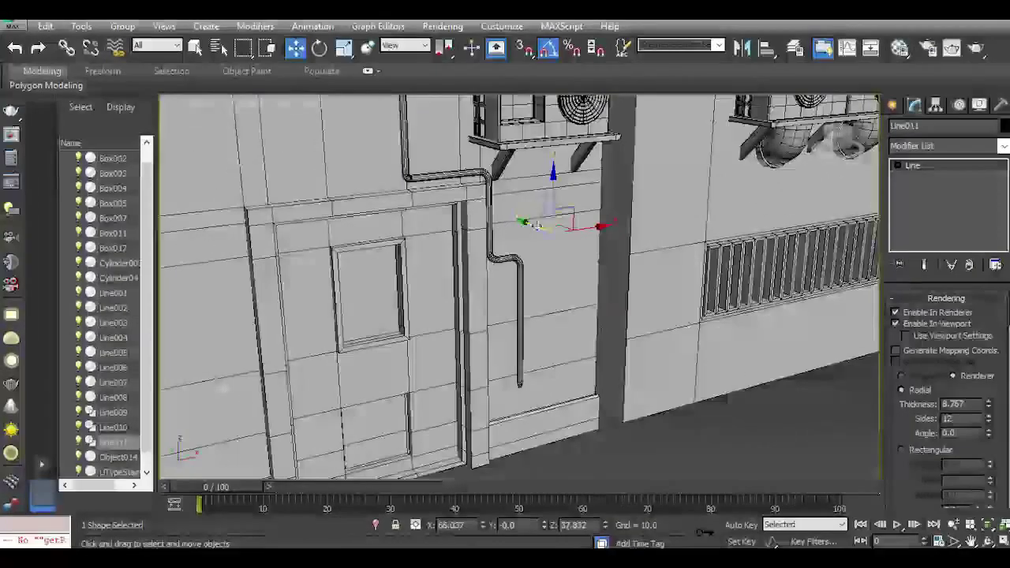
{"action": "left_click_drag", "start_coordinate": [536, 226], "coordinate": [530, 251]}
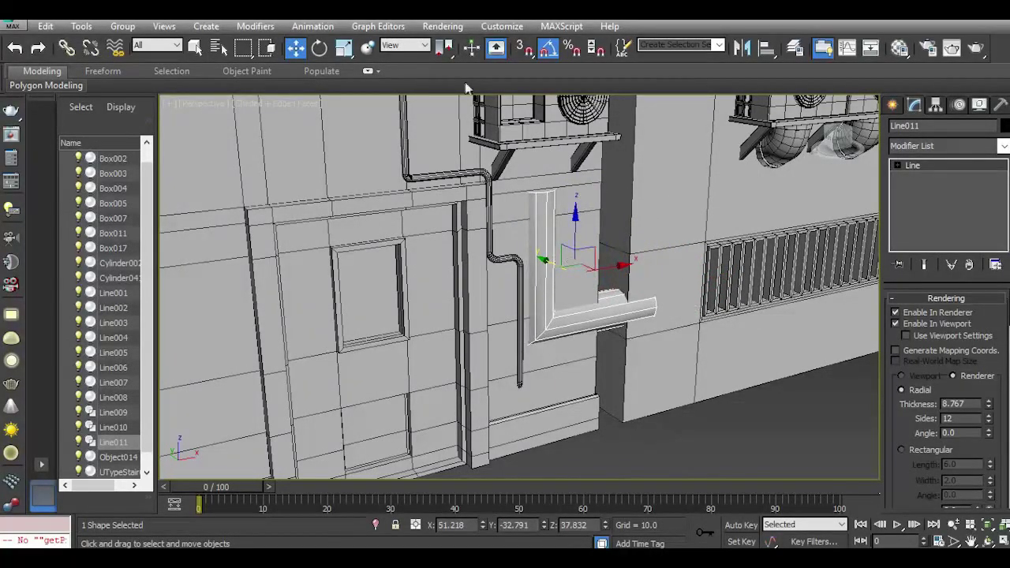
Rotate the L-shaped pipe about its vertical axis so one arm faces the wall, and raise it to the single air conditioner.
{"action": "left_click", "coordinate": [323, 48]}
{"action": "left_click_drag", "start_coordinate": [564, 286], "coordinate": [615, 286]}
{"action": "left_click", "coordinate": [295, 49]}
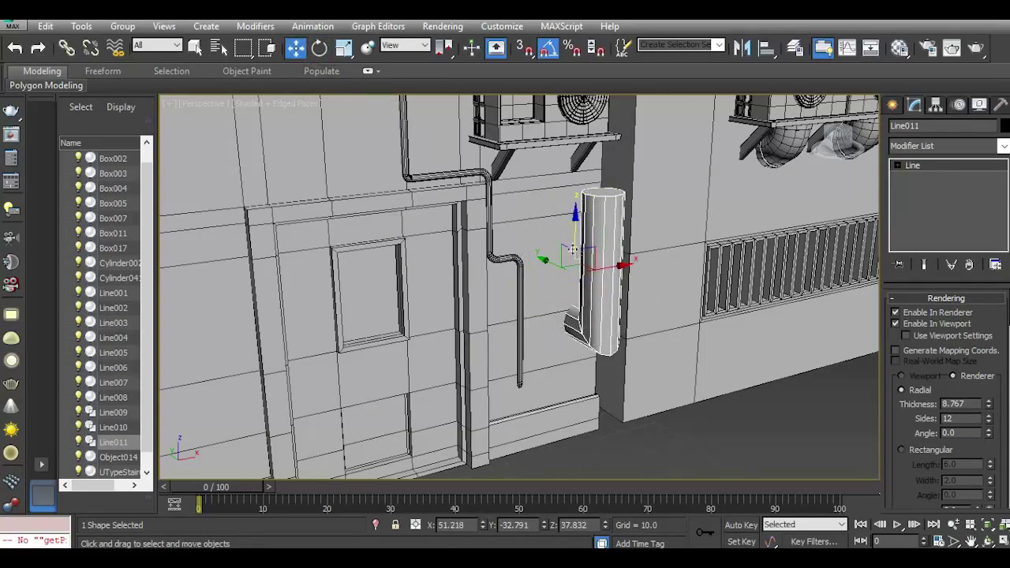
{"action": "left_click_drag", "start_coordinate": [573, 250], "coordinate": [562, 154]}
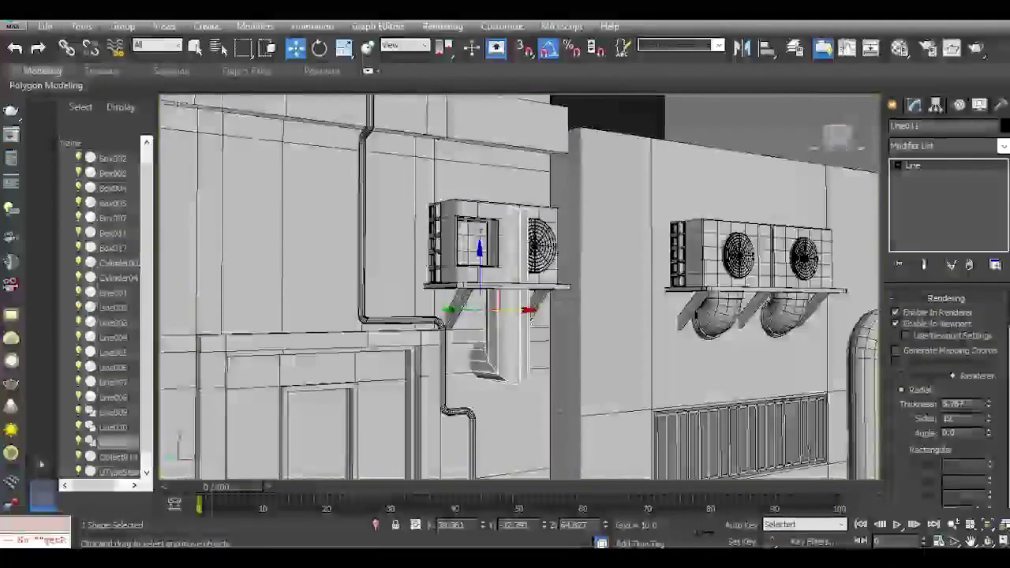
Scale the pipe uniformly to about 37% and fit it against the wall under the shelf, between the two support brackets.
{"action": "middle_click_drag", "start_coordinate": [531, 318], "coordinate": [579, 235]}
{"action": "scroll", "coordinate": [570, 231], "scroll_direction": "up", "scroll_amount": 5}
{"action": "left_click_drag", "start_coordinate": [503, 218], "coordinate": [559, 388]}
{"action": "left_click", "coordinate": [344, 49]}
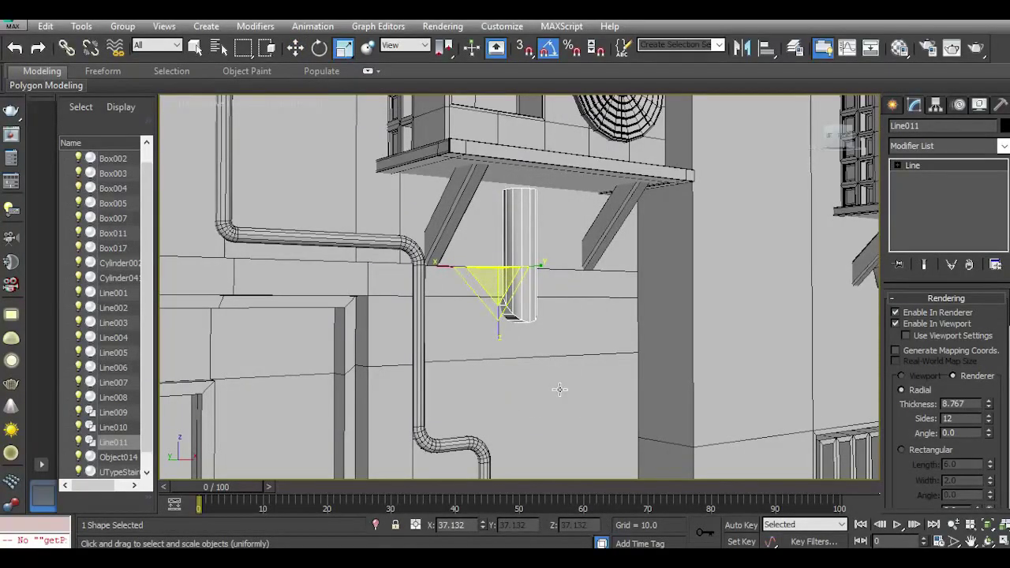
{"action": "left_click", "coordinate": [295, 48]}
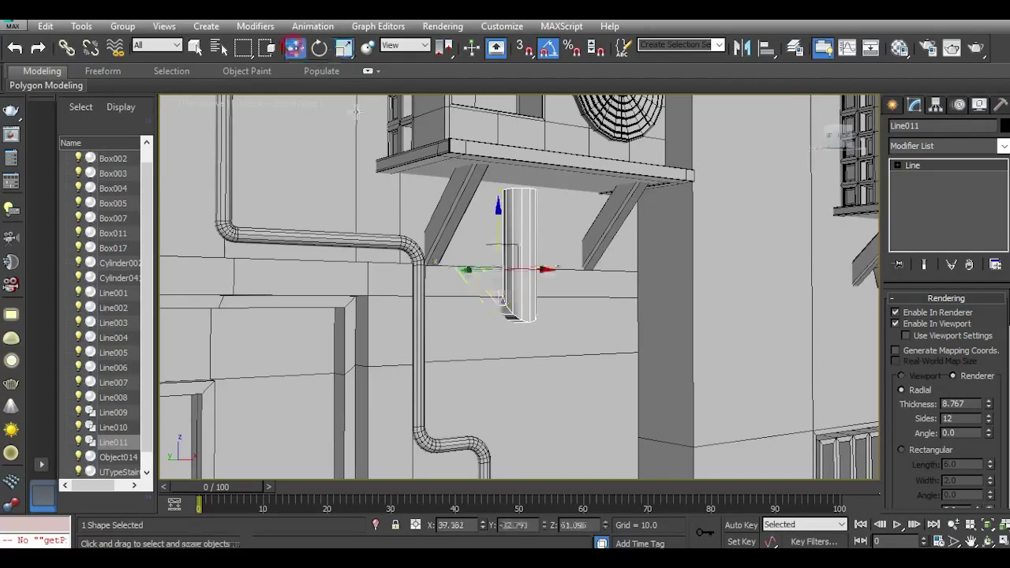
{"action": "left_click_drag", "start_coordinate": [472, 271], "coordinate": [522, 212]}
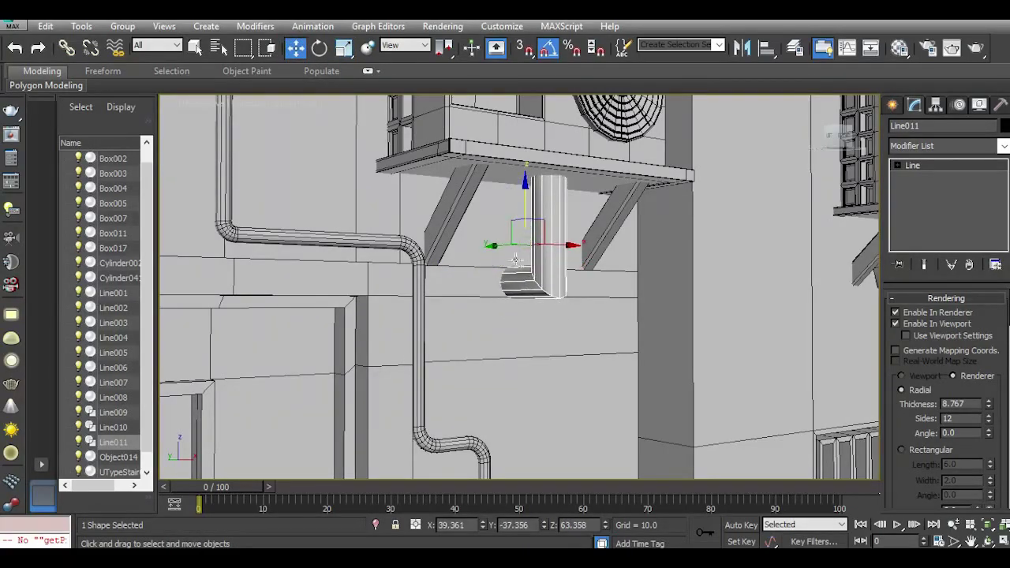
Turn off the line's viewport thickness and fillet its corner vertex into a wide, rounded bend.
{"action": "scroll", "coordinate": [514, 259], "scroll_direction": "up", "scroll_amount": 2}
{"action": "left_click", "coordinate": [905, 166]}
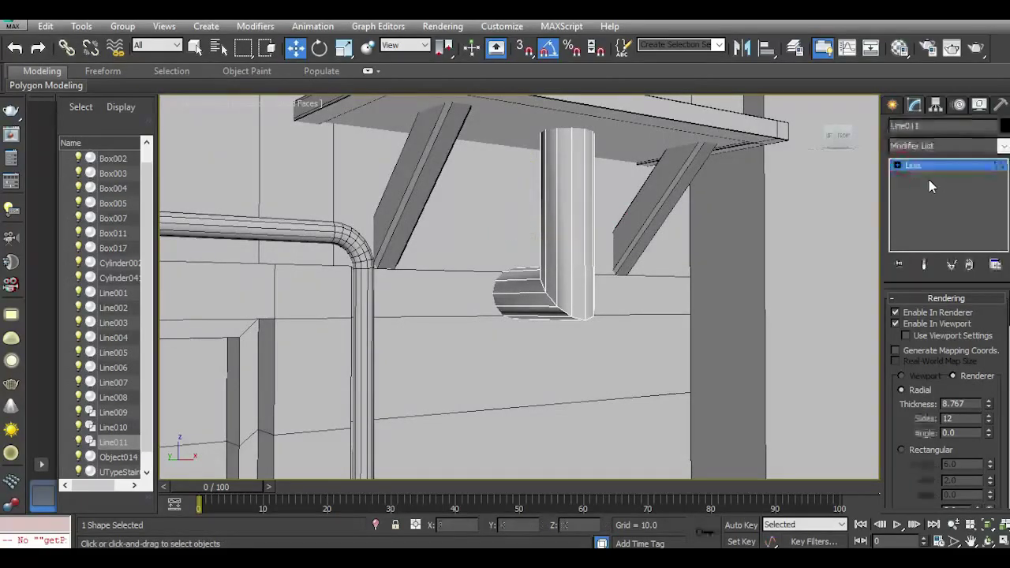
{"action": "left_click", "coordinate": [898, 165]}
{"action": "left_click", "coordinate": [917, 179]}
{"action": "left_click", "coordinate": [923, 178]}
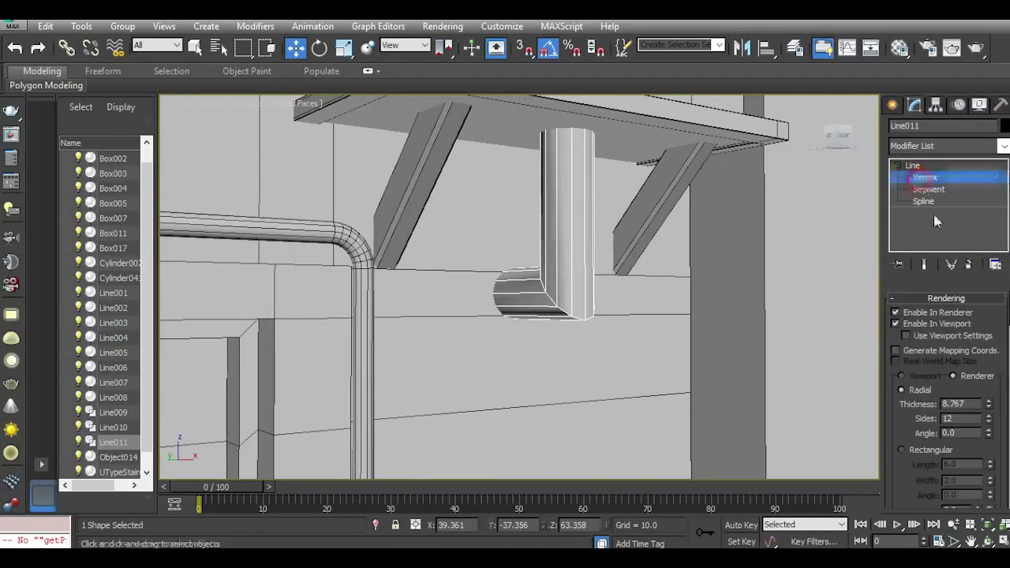
{"action": "left_click", "coordinate": [915, 324]}
{"action": "left_click", "coordinate": [566, 292]}
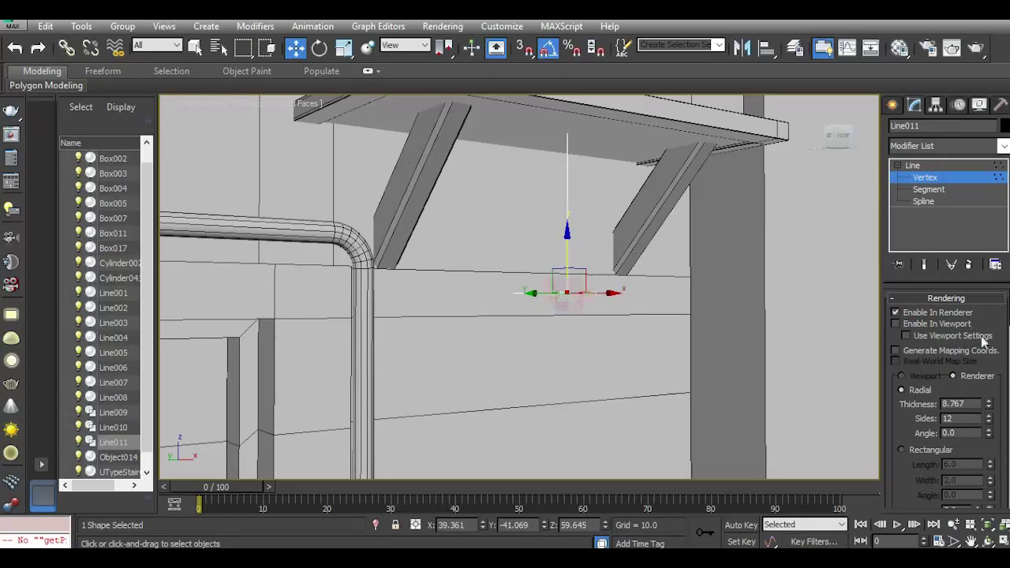
{"action": "scroll", "coordinate": [1006, 315], "scroll_direction": "down", "scroll_amount": 10}
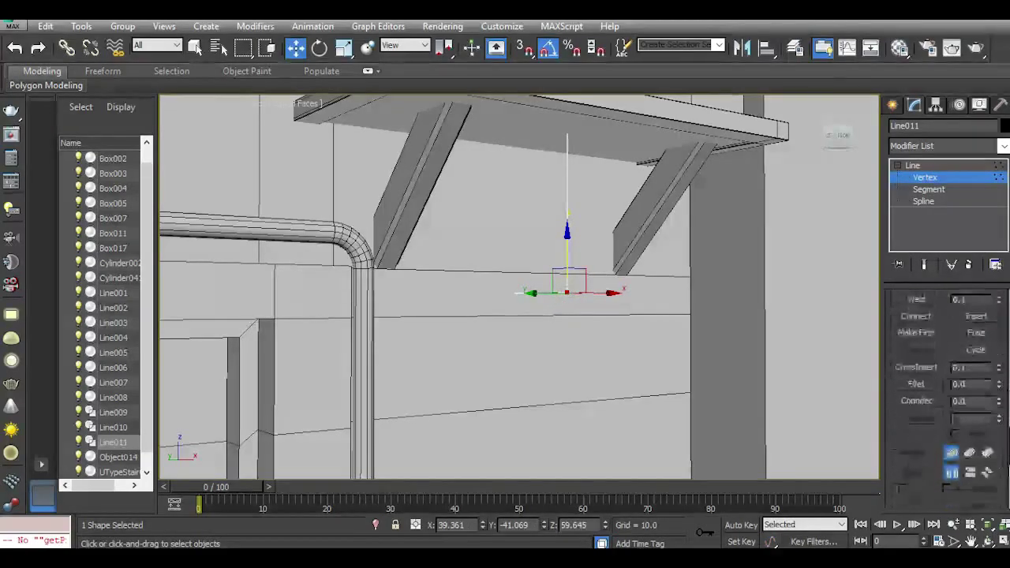
{"action": "left_click", "coordinate": [1000, 378]}
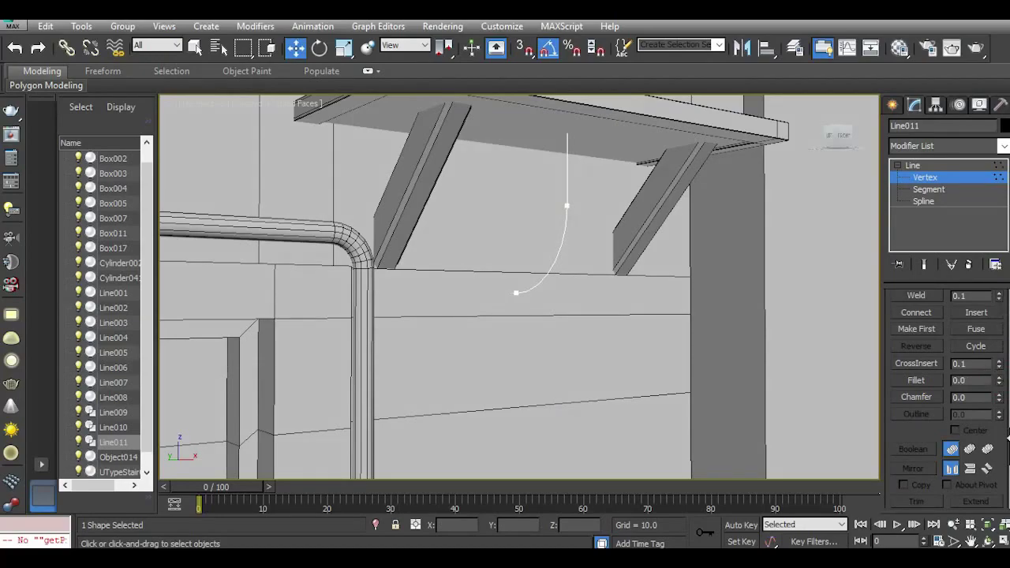
Turn the line's viewport thickness back on and convert the bent pipe to an Editable Poly.
{"action": "scroll", "coordinate": [1007, 410], "scroll_direction": "up", "scroll_amount": 10}
{"action": "left_click", "coordinate": [938, 324]}
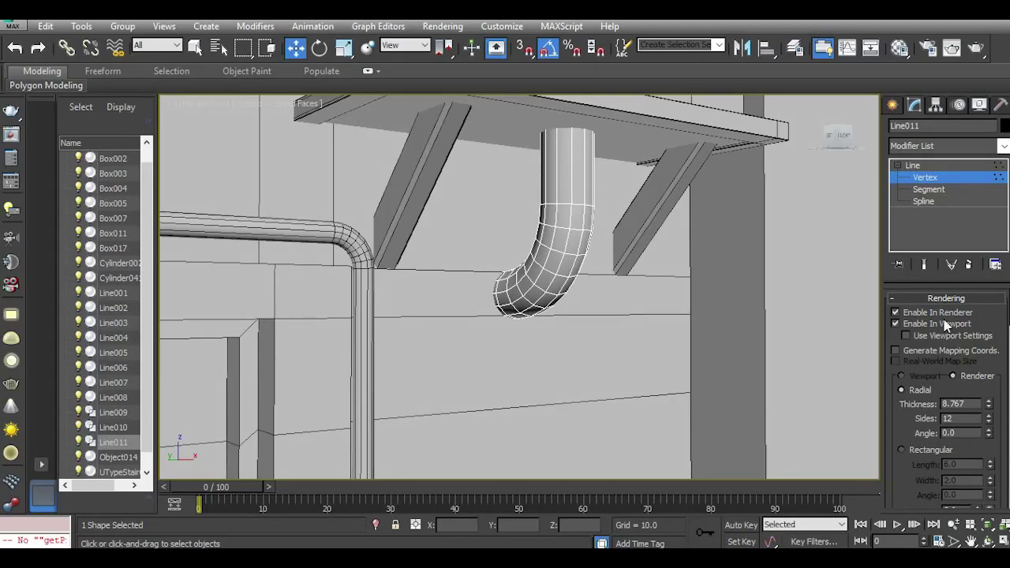
{"action": "right_click", "coordinate": [933, 229]}
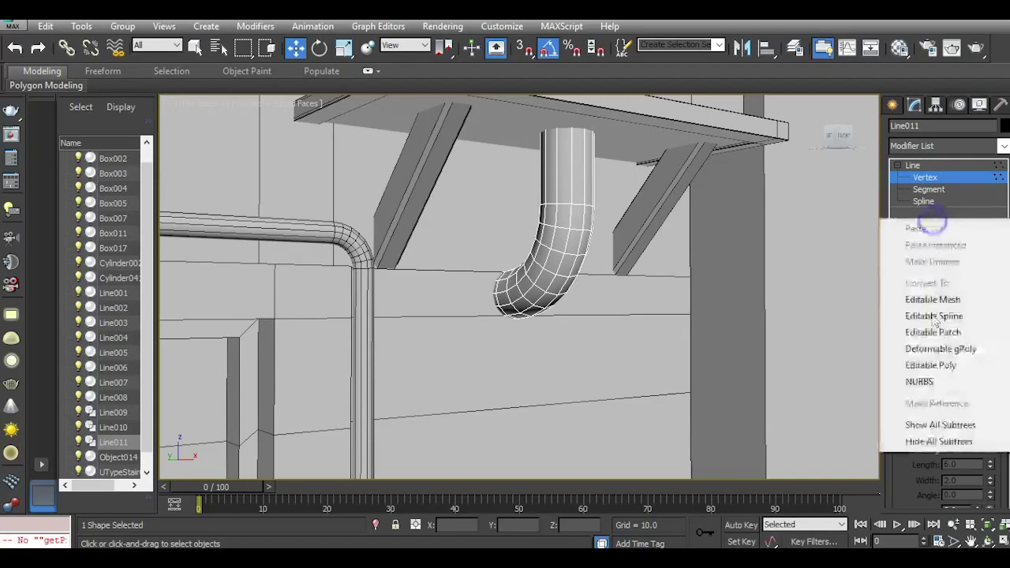
{"action": "left_click", "coordinate": [926, 363]}
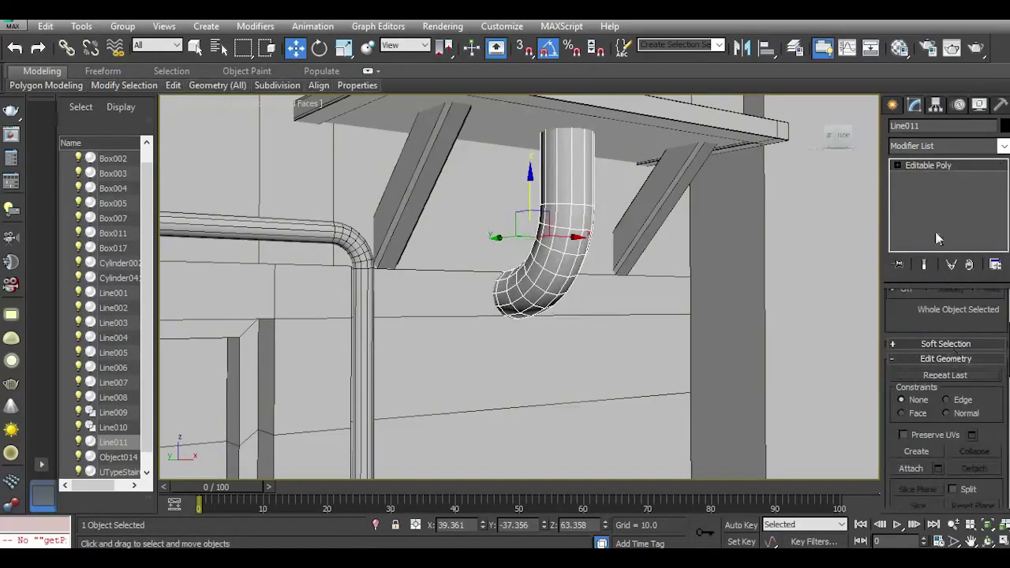
Select the polygon bands around the small pipe's bend and extrude them outward by 0.7 to form a thicker elbow.
{"action": "left_click", "coordinate": [927, 213]}
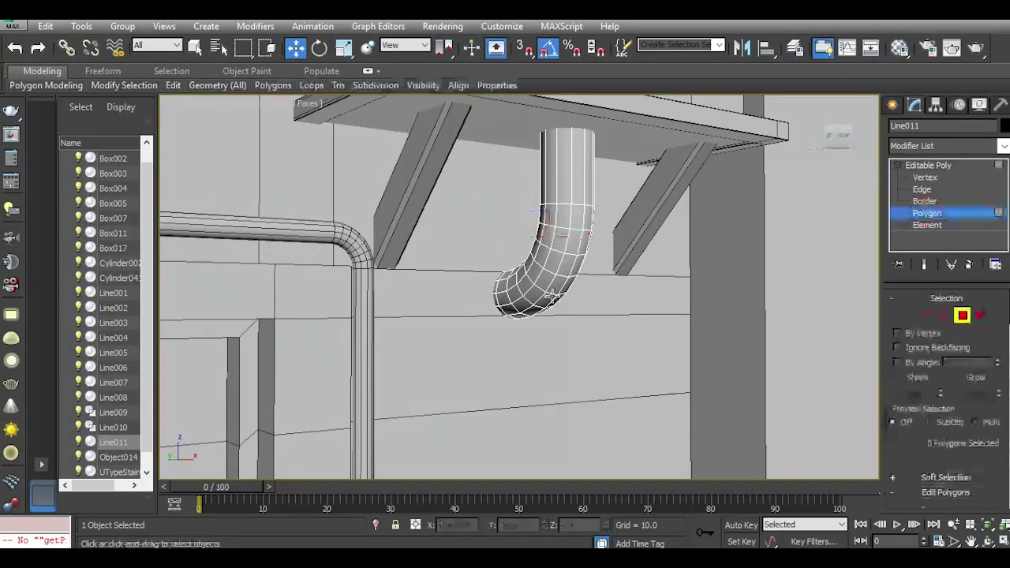
{"action": "left_click", "coordinate": [543, 279]}
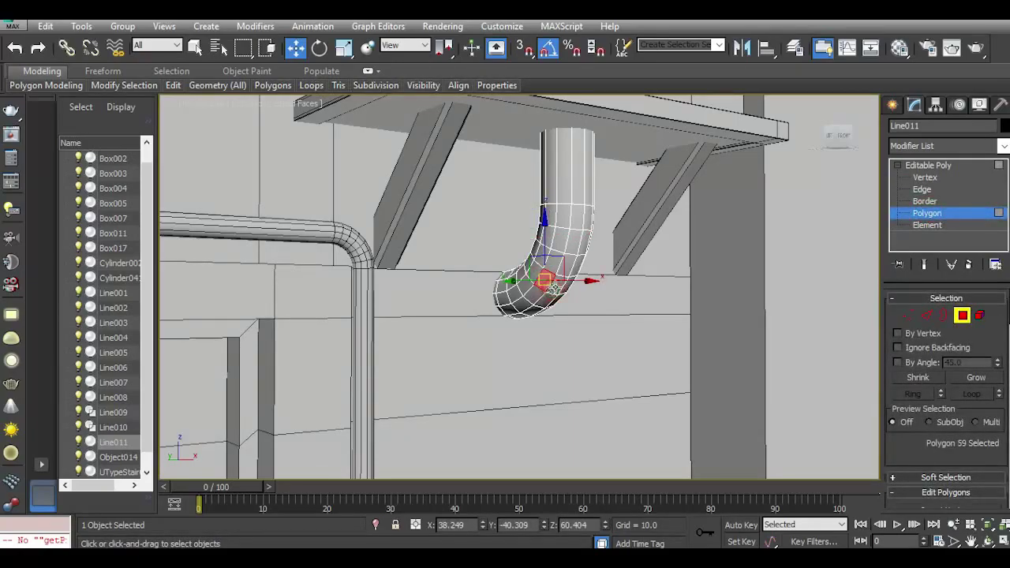
{"action": "left_click", "coordinate": [548, 290], "text": "shift"}
{"action": "left_click", "coordinate": [975, 378]}
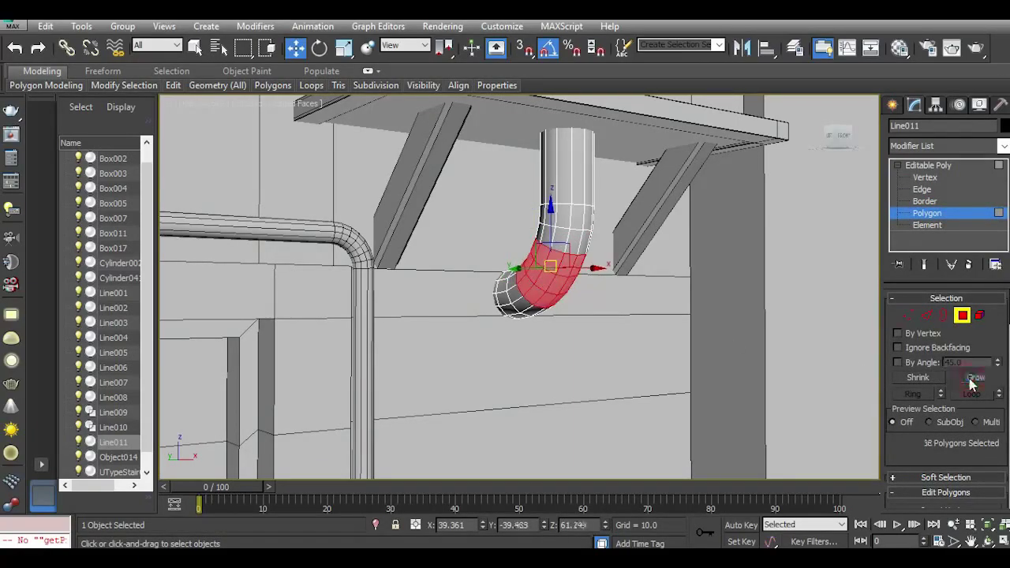
{"action": "left_click", "coordinate": [975, 378]}
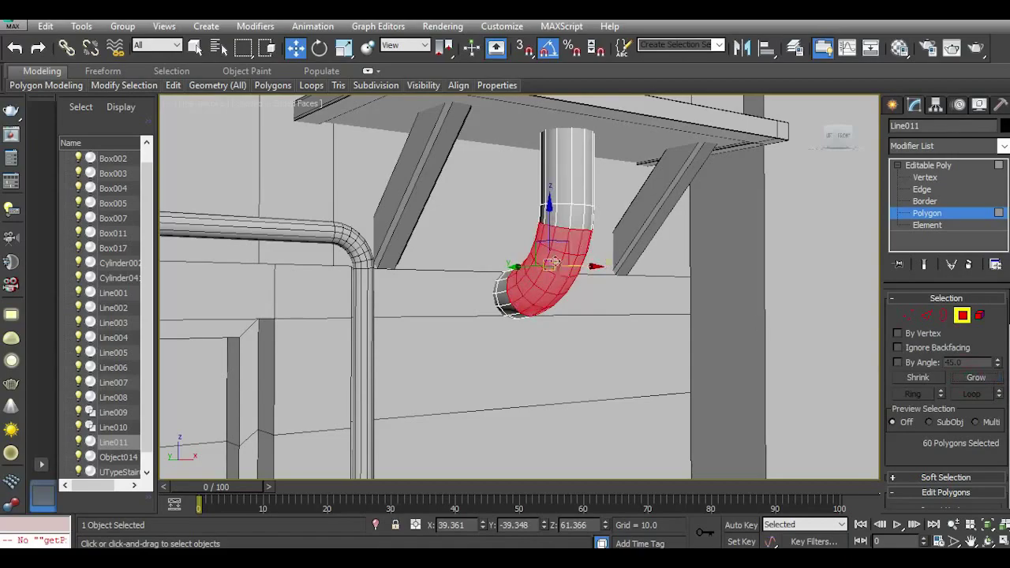
{"action": "scroll", "coordinate": [554, 263], "scroll_direction": "up", "scroll_amount": 4}
{"action": "scroll", "coordinate": [948, 448], "scroll_direction": "down", "scroll_amount": 3}
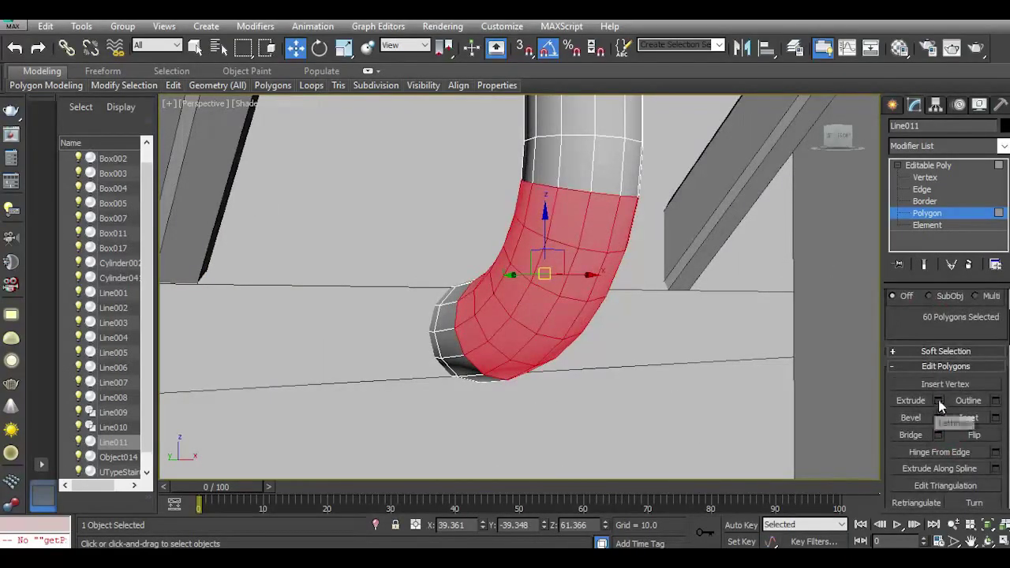
{"action": "left_click", "coordinate": [937, 400]}
{"action": "left_click", "coordinate": [530, 297]}
{"action": "left_click_drag", "start_coordinate": [532, 317], "coordinate": [548, 360]}
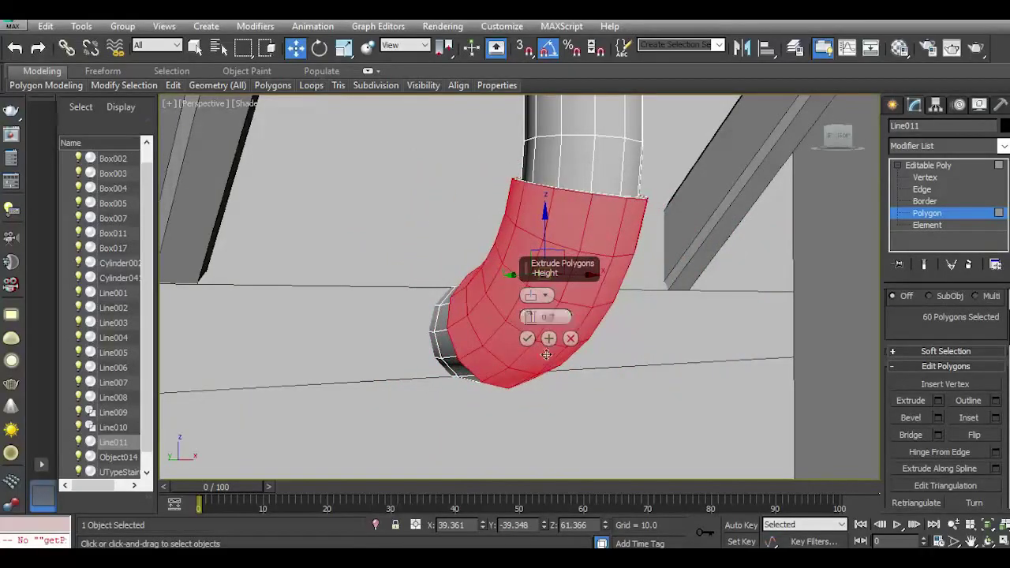
{"action": "left_click", "coordinate": [527, 338]}
Extrude the ring of polygons at the pipe's wall end outward by 0.7 to form a collar.
{"action": "left_click", "coordinate": [435, 347]}
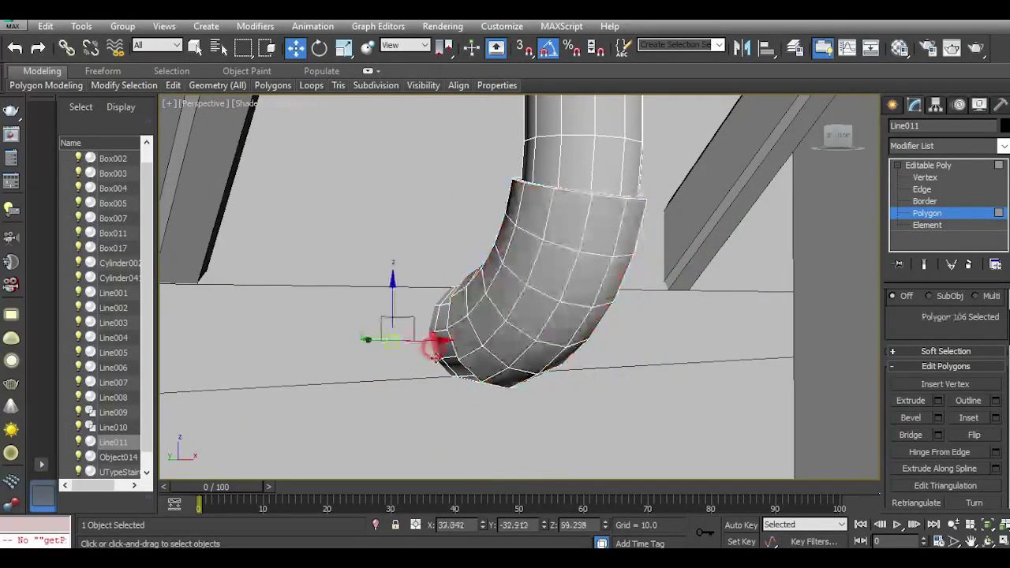
{"action": "left_click", "coordinate": [437, 364], "text": "shift"}
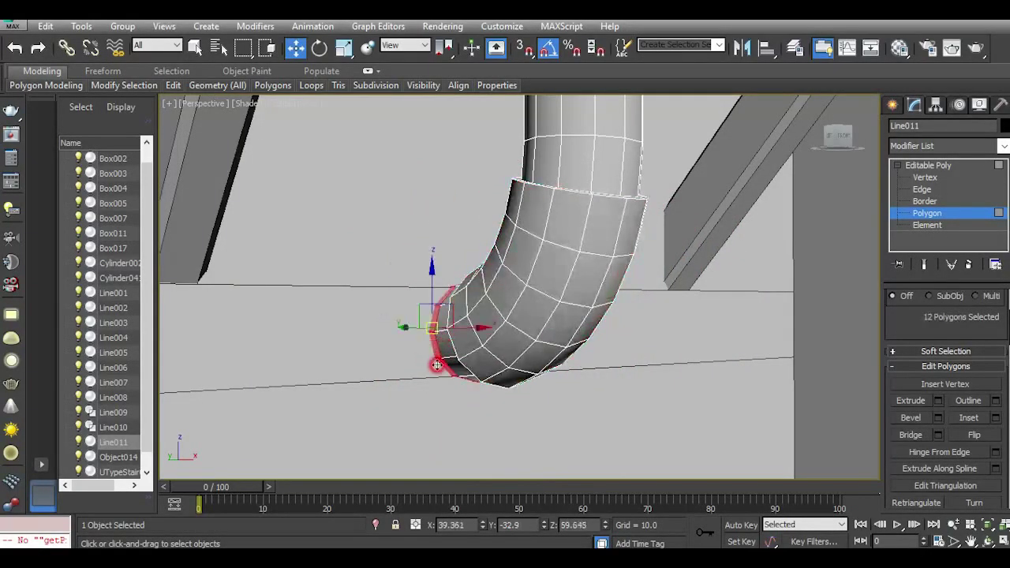
{"action": "left_click", "coordinate": [938, 401]}
{"action": "left_click", "coordinate": [527, 339]}
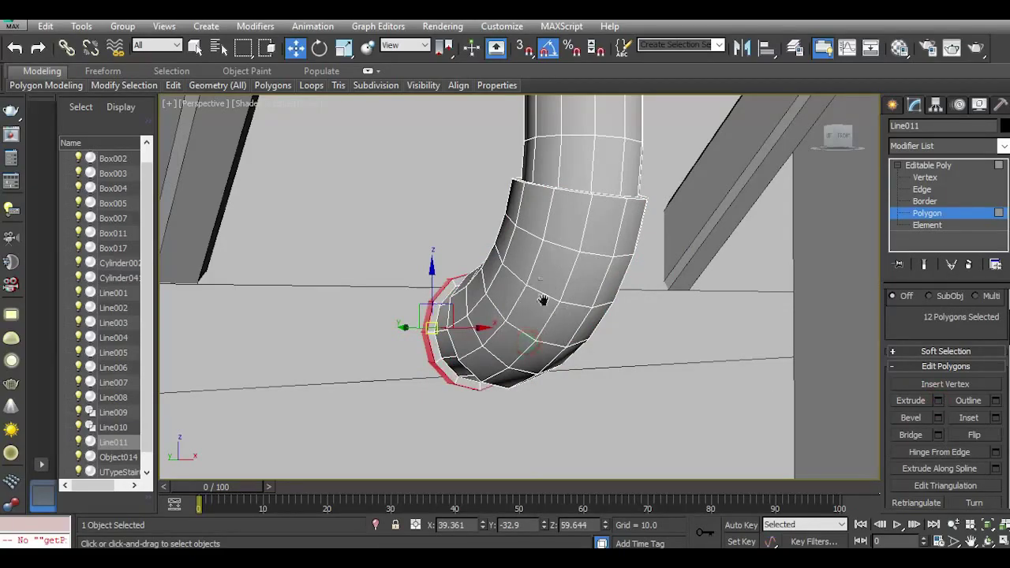
Insert an edge loop just below the pipe's upper end with SwiftLoop and extrude the resulting polygon ring by 0.7.
{"action": "middle_click_drag", "start_coordinate": [543, 299], "coordinate": [499, 444]}
{"action": "mouse_move", "coordinate": [175, 85]}
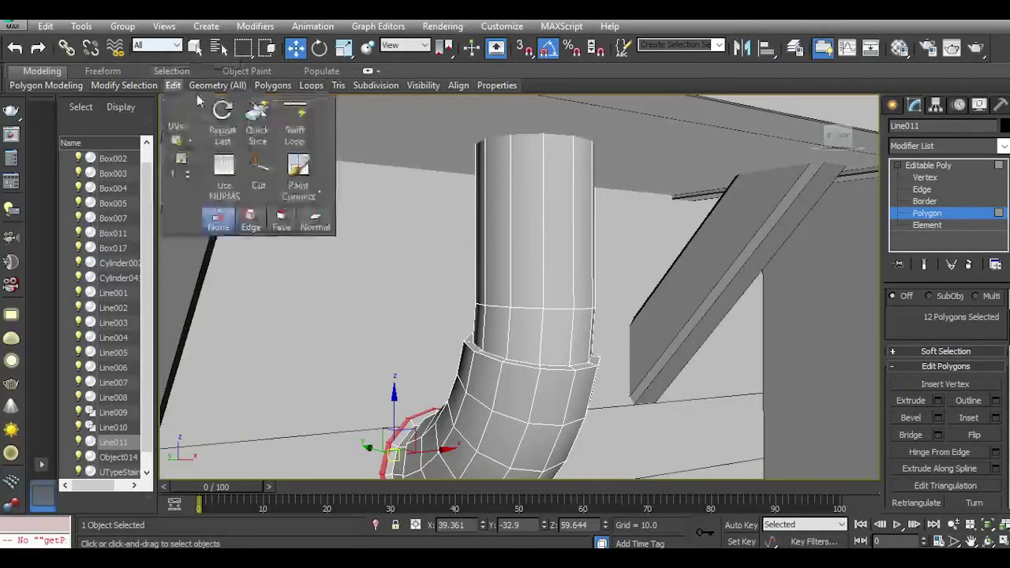
{"action": "left_click", "coordinate": [292, 117]}
{"action": "left_click", "coordinate": [544, 138]}
{"action": "left_click", "coordinate": [545, 155]}
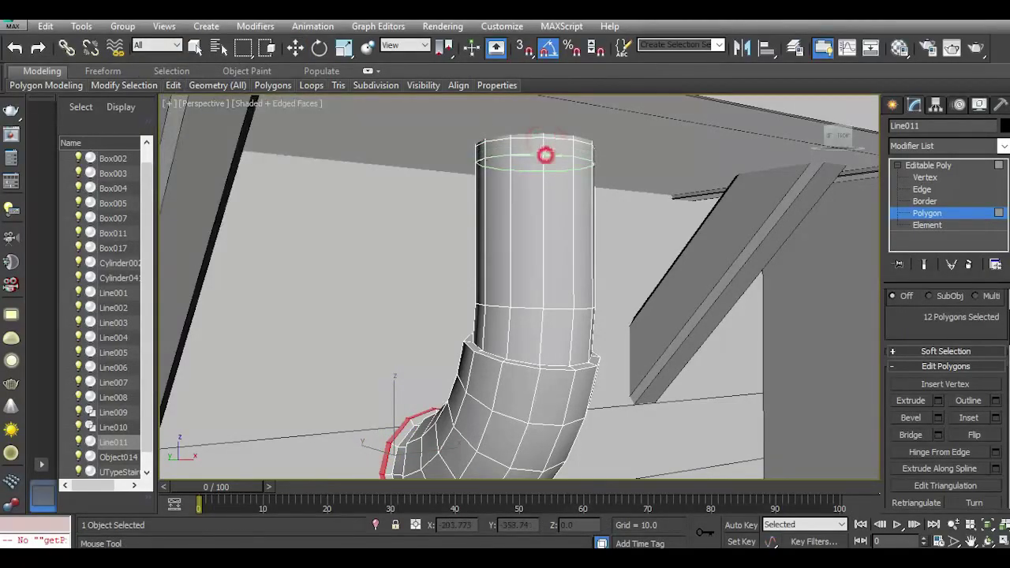
{"action": "key", "text": "w"}
{"action": "left_click", "coordinate": [565, 149]}
{"action": "left_click", "coordinate": [526, 148], "text": "shift"}
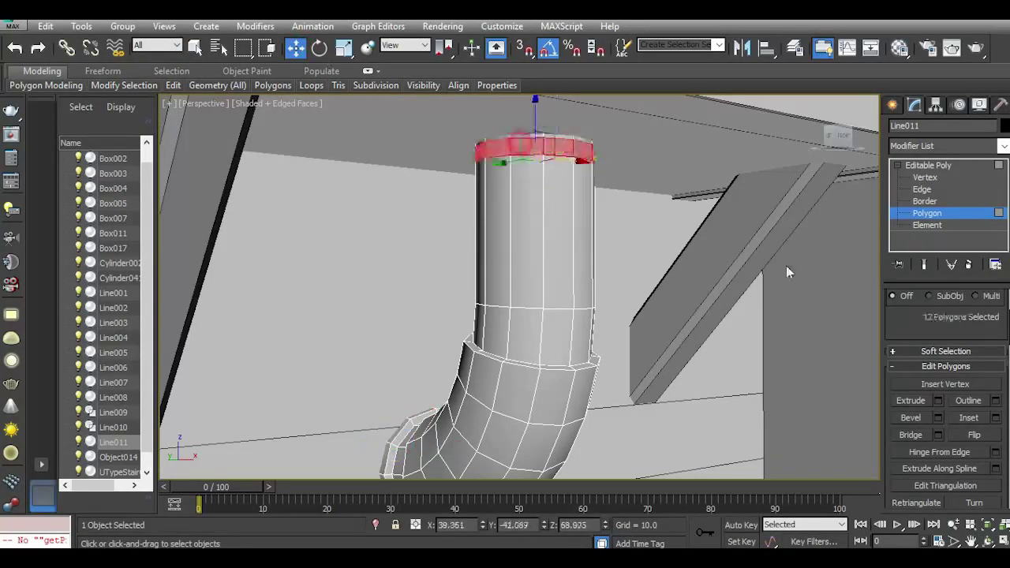
{"action": "left_click", "coordinate": [937, 401]}
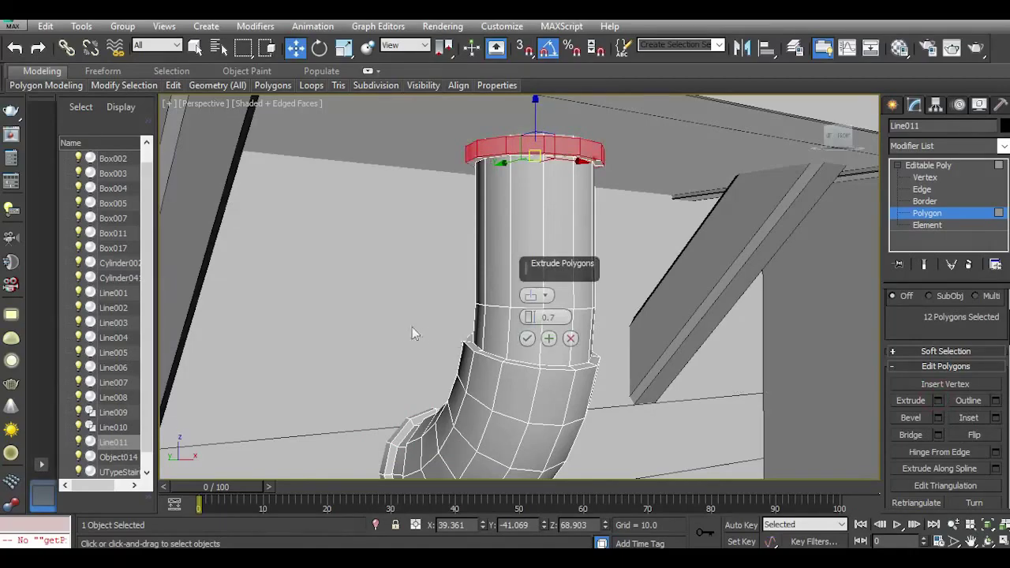
{"action": "left_click", "coordinate": [526, 337]}
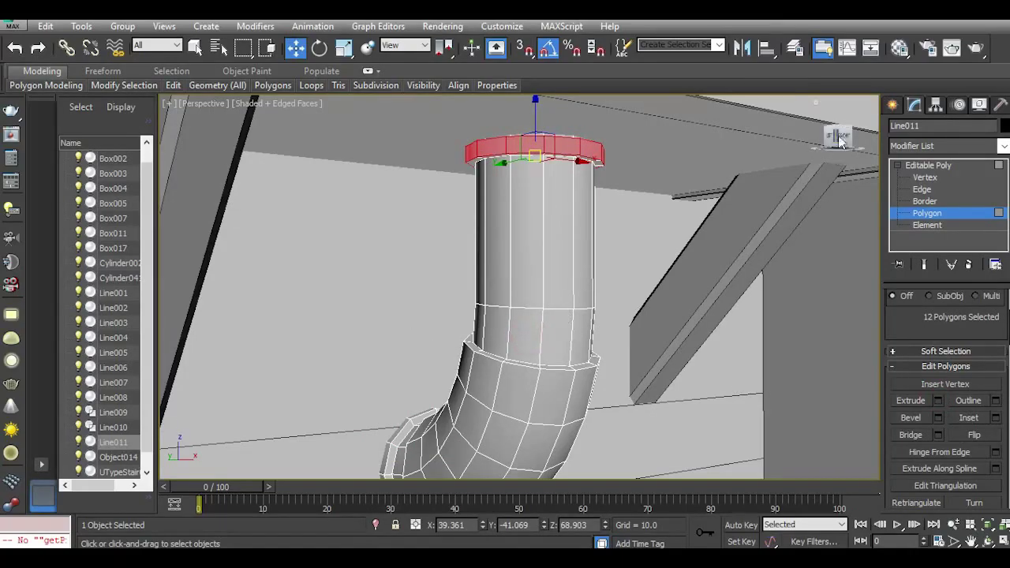
Raise the outer polygons of the pipe's upper collar slightly to flare it towards the shelf, and finish sub-object editing.
{"action": "left_click_drag", "start_coordinate": [840, 141], "coordinate": [843, 134]}
{"action": "scroll", "coordinate": [521, 328], "scroll_direction": "down", "scroll_amount": 5}
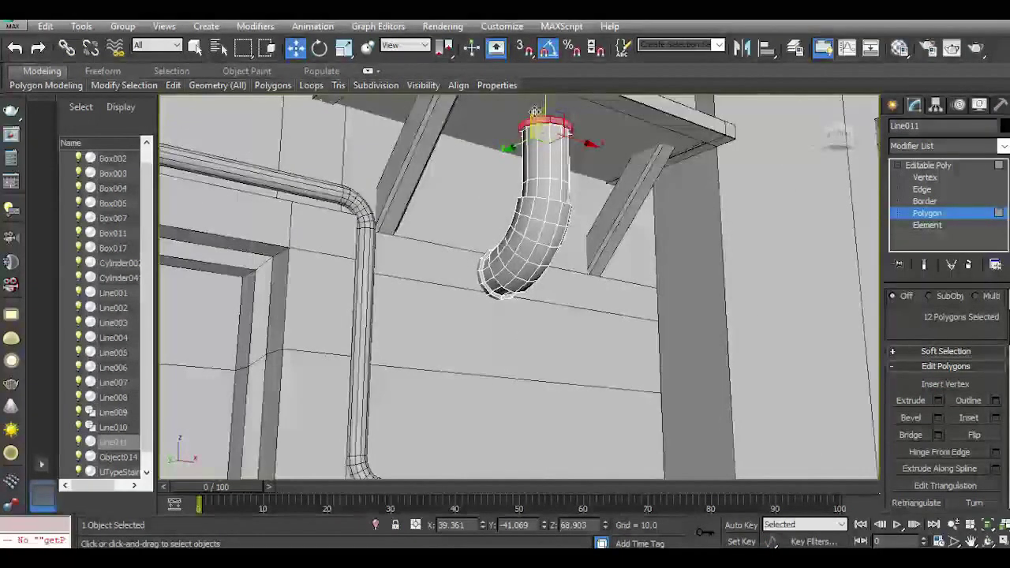
{"action": "scroll", "coordinate": [536, 113], "scroll_direction": "up", "scroll_amount": 5}
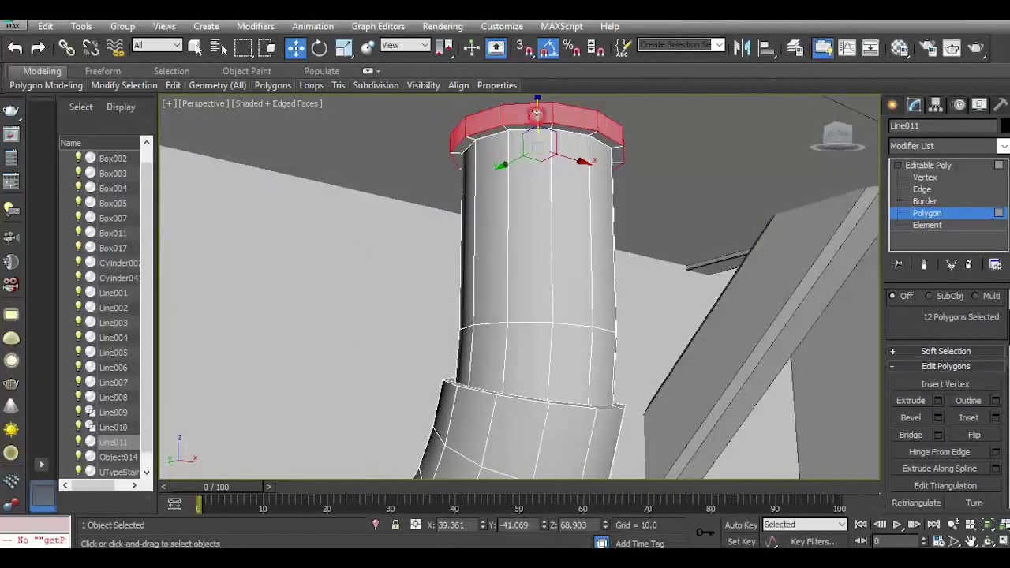
{"action": "left_click_drag", "start_coordinate": [536, 113], "coordinate": [536, 102]}
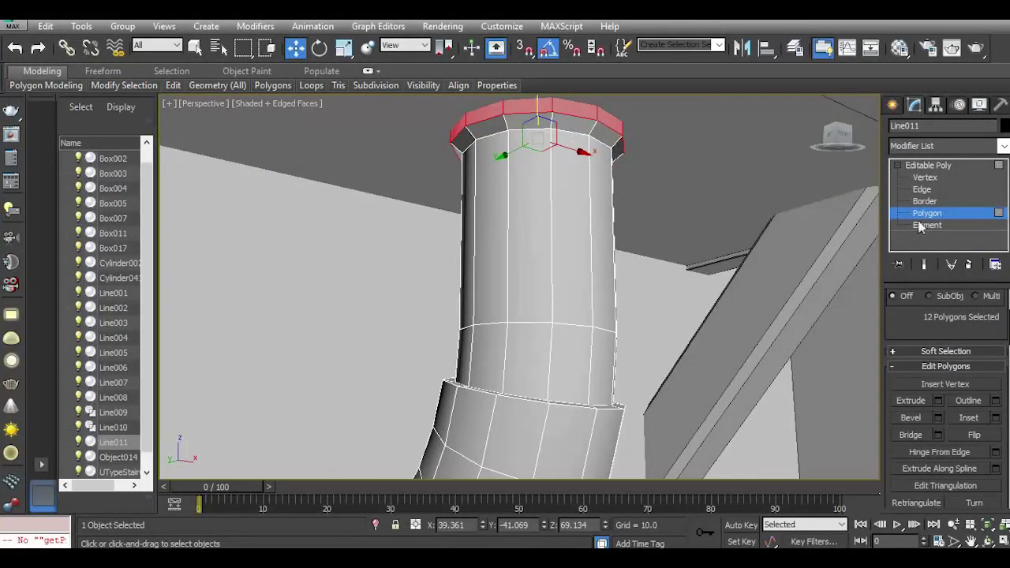
{"action": "left_click", "coordinate": [923, 190]}
{"action": "scroll", "coordinate": [614, 167], "scroll_direction": "down", "scroll_amount": 6}
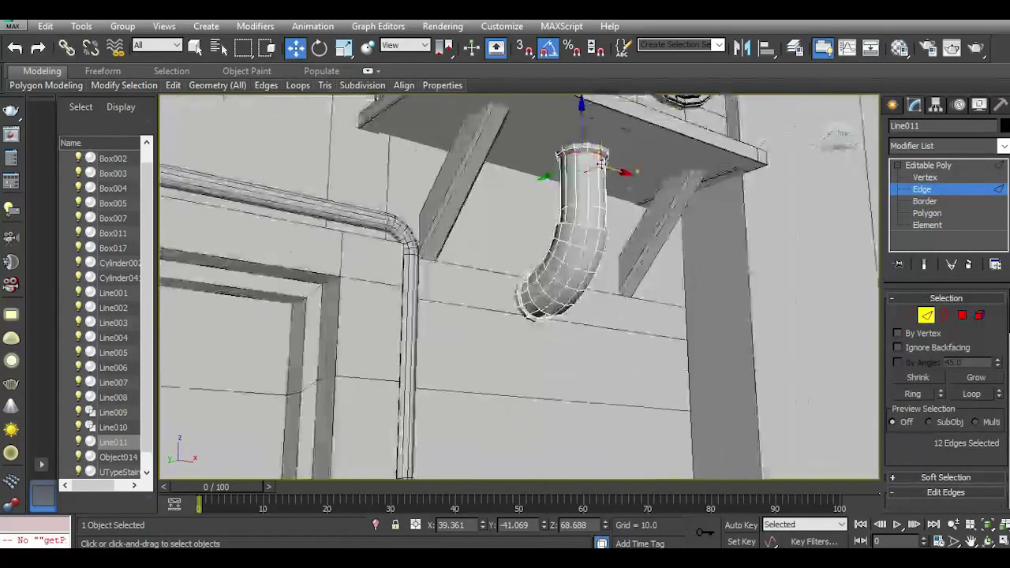
{"action": "mouse_move", "coordinate": [846, 138]}
{"action": "left_mouse_down"}
{"action": "mouse_move", "coordinate": [825, 160]}
{"action": "mouse_move", "coordinate": [838, 128]}
{"action": "left_mouse_up"}
{"action": "left_click", "coordinate": [932, 166]}
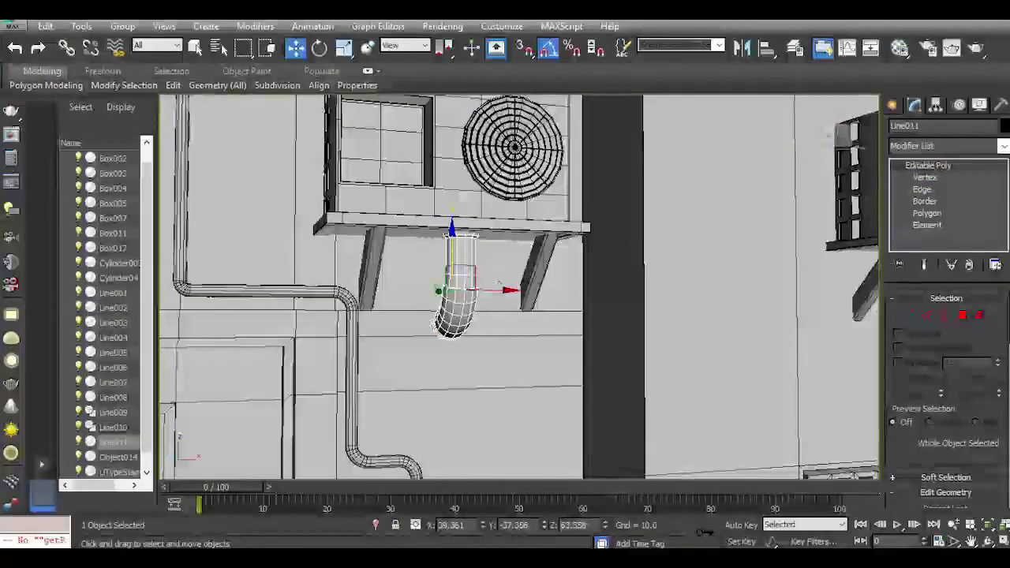
Copy the finished bent pipe once to each side along X, placing three side by side between the support brackets.
{"action": "scroll", "coordinate": [466, 291], "scroll_direction": "up", "scroll_amount": 6}
{"action": "mouse_move", "coordinate": [462, 291]}
{"action": "left_mouse_down", "text": "shift"}
{"action": "mouse_move", "coordinate": [455, 286]}
{"action": "mouse_move", "coordinate": [572, 296]}
{"action": "left_mouse_up", "text": "shift"}
{"action": "left_click", "coordinate": [519, 347]}
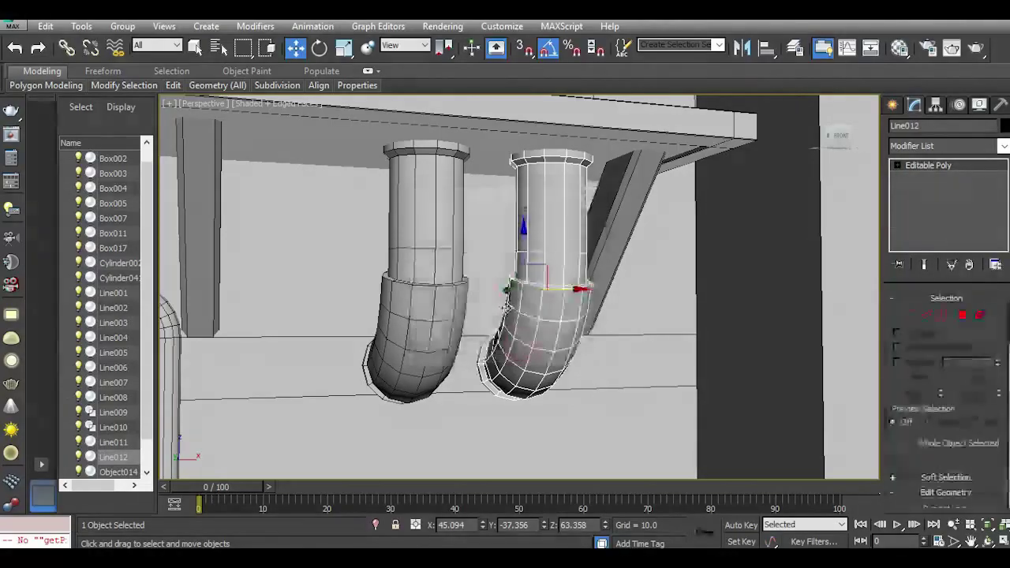
{"action": "left_click_drag", "start_coordinate": [424, 291], "coordinate": [310, 286], "text": "shift"}
{"action": "left_click", "coordinate": [514, 350]}
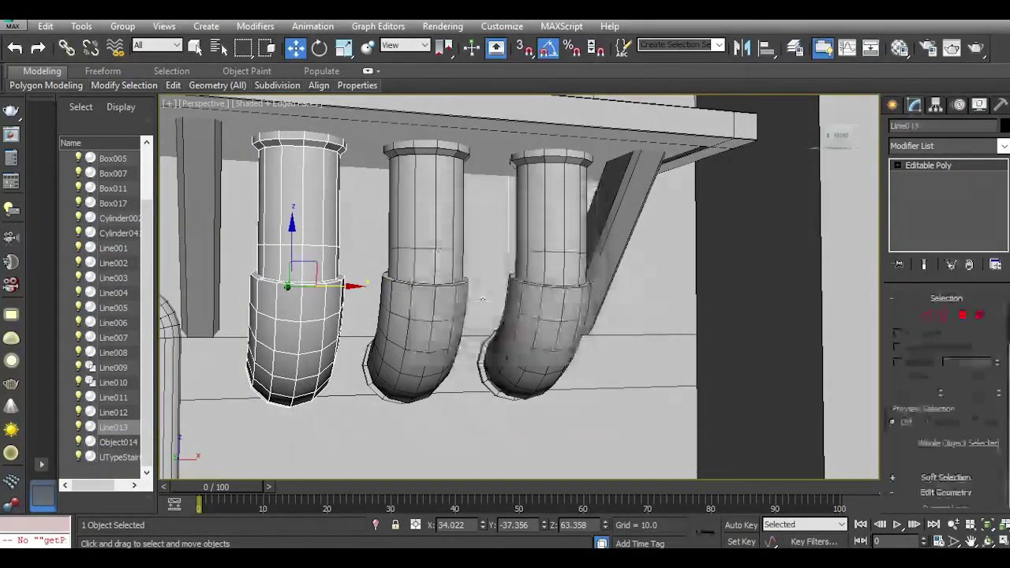
Select the long bent wall pipe beside the single air conditioner and set its rendering thickness to 1.85.
{"action": "scroll", "coordinate": [480, 297], "scroll_direction": "down", "scroll_amount": 6}
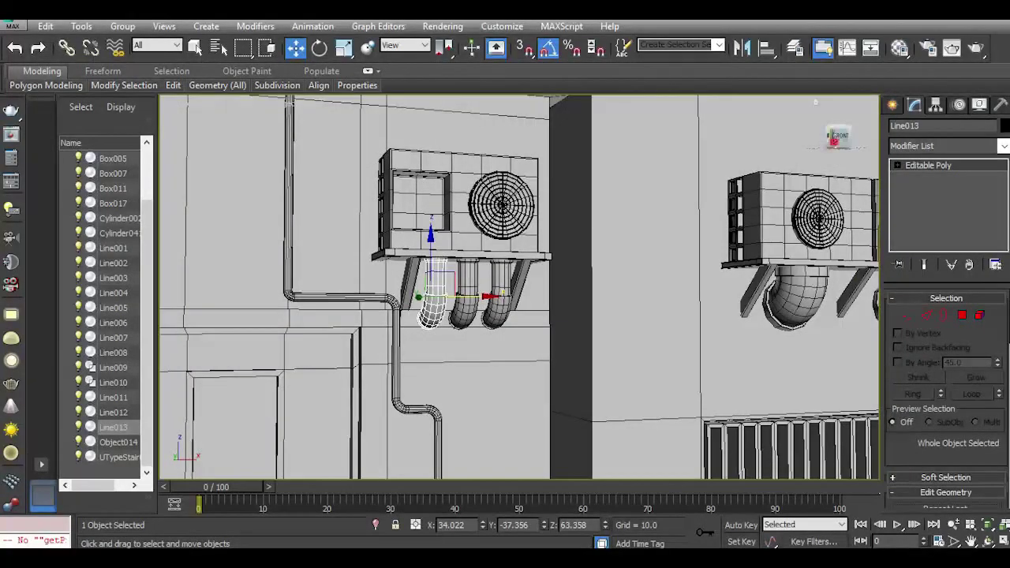
{"action": "mouse_move", "coordinate": [836, 138]}
{"action": "left_mouse_down"}
{"action": "mouse_move", "coordinate": [882, 140]}
{"action": "mouse_move", "coordinate": [842, 145]}
{"action": "left_mouse_up"}
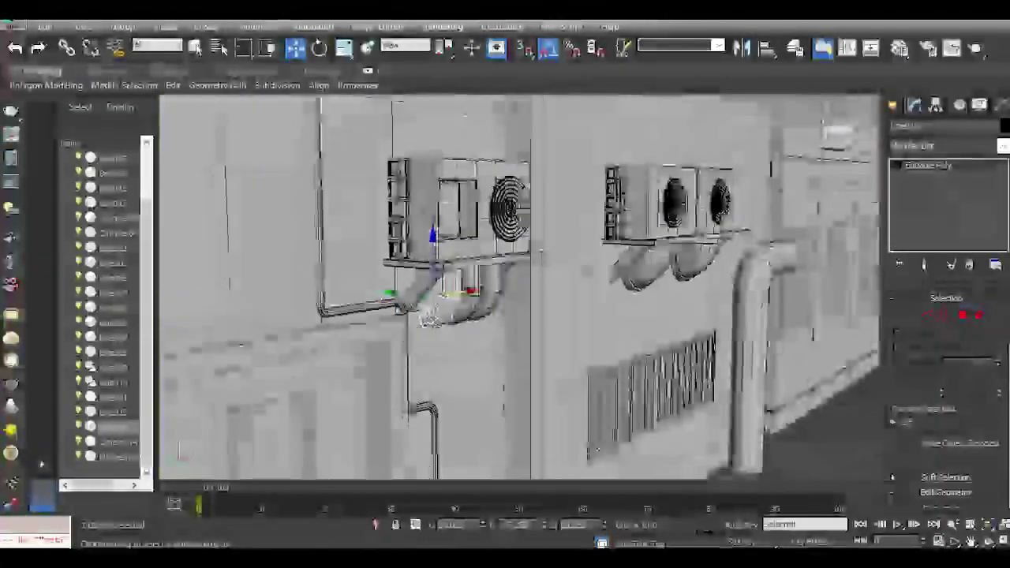
{"action": "scroll", "coordinate": [524, 288], "scroll_direction": "down", "scroll_amount": 5}
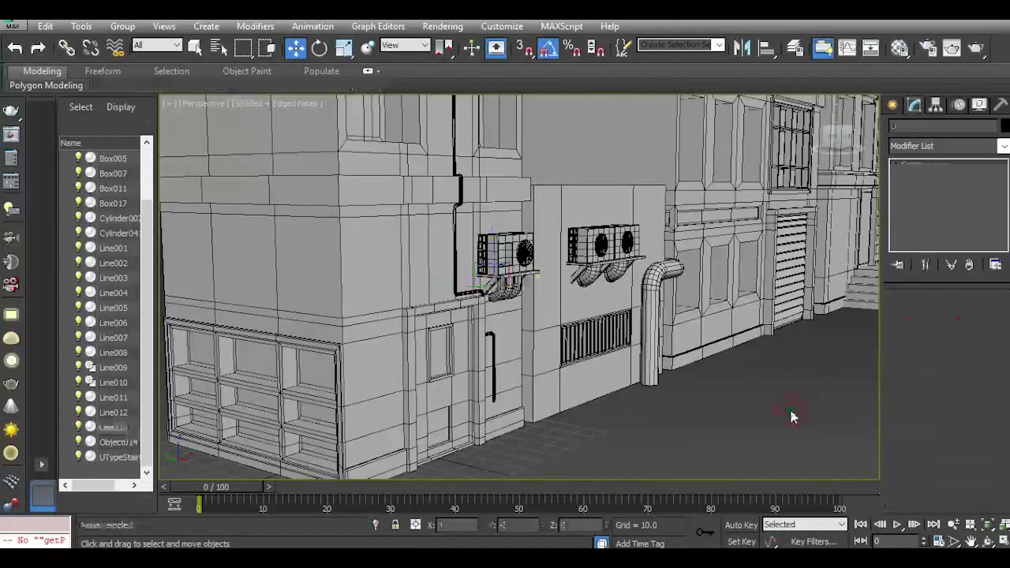
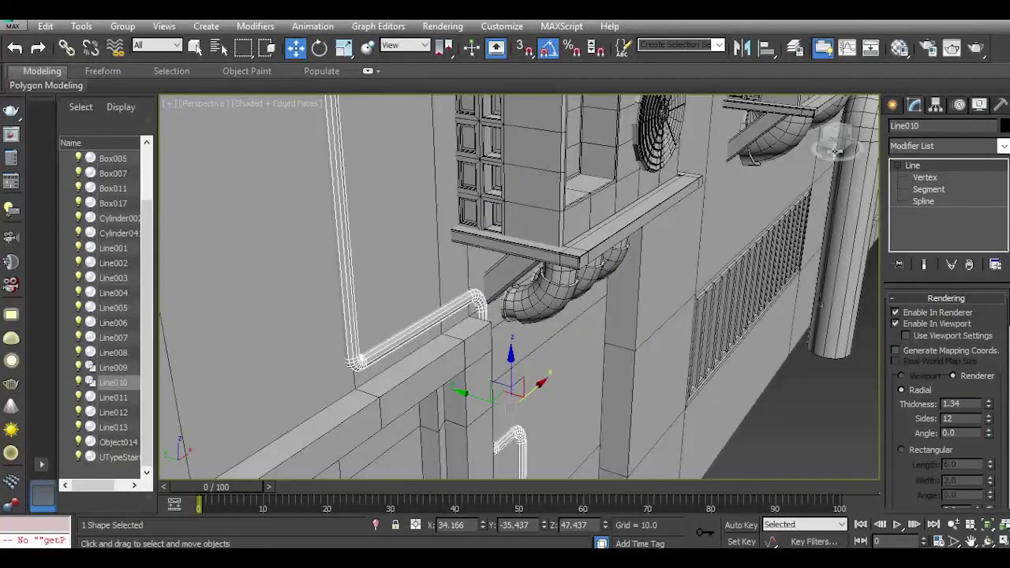
{"action": "left_click_drag", "start_coordinate": [835, 151], "coordinate": [801, 127]}
{"action": "middle_click_drag", "start_coordinate": [611, 329], "coordinate": [606, 285]}
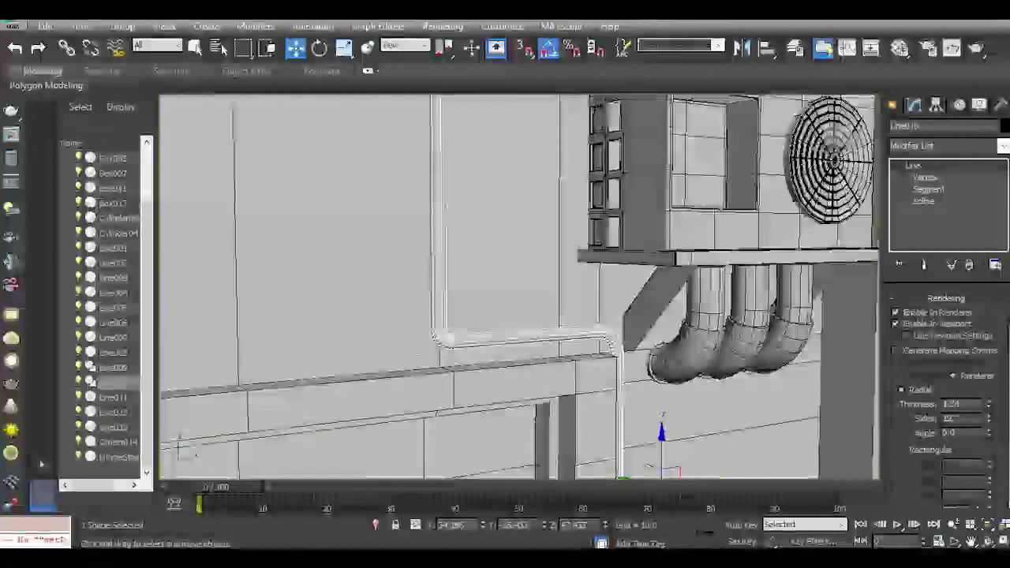
{"action": "scroll", "coordinate": [463, 344], "scroll_direction": "up", "scroll_amount": 4}
{"action": "left_click_drag", "start_coordinate": [988, 406], "coordinate": [961, 376]}
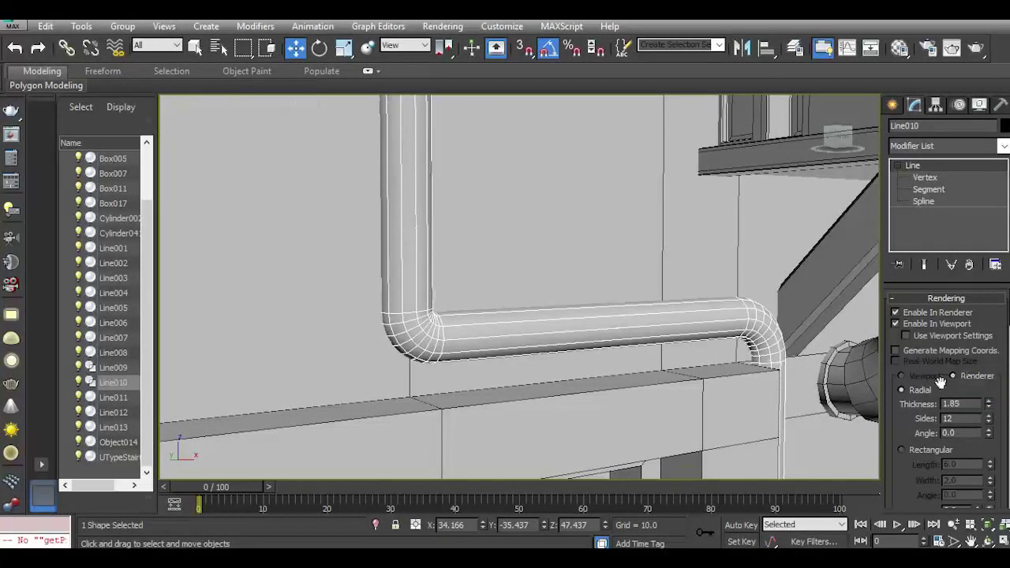
{"action": "scroll", "coordinate": [489, 366], "scroll_direction": "down", "scroll_amount": 5}
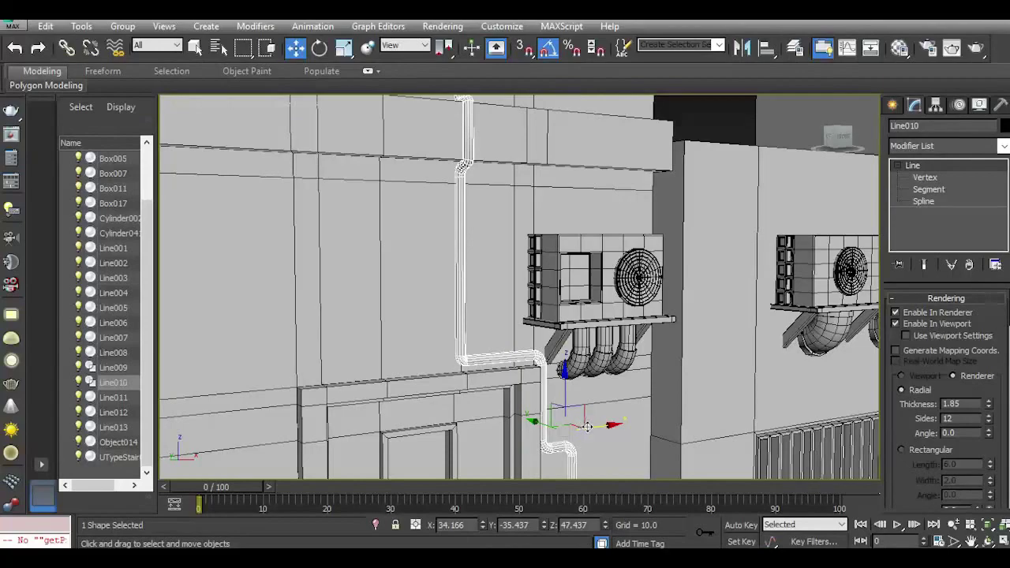
{"action": "left_click_drag", "start_coordinate": [592, 424], "coordinate": [614, 416], "text": "shift"}
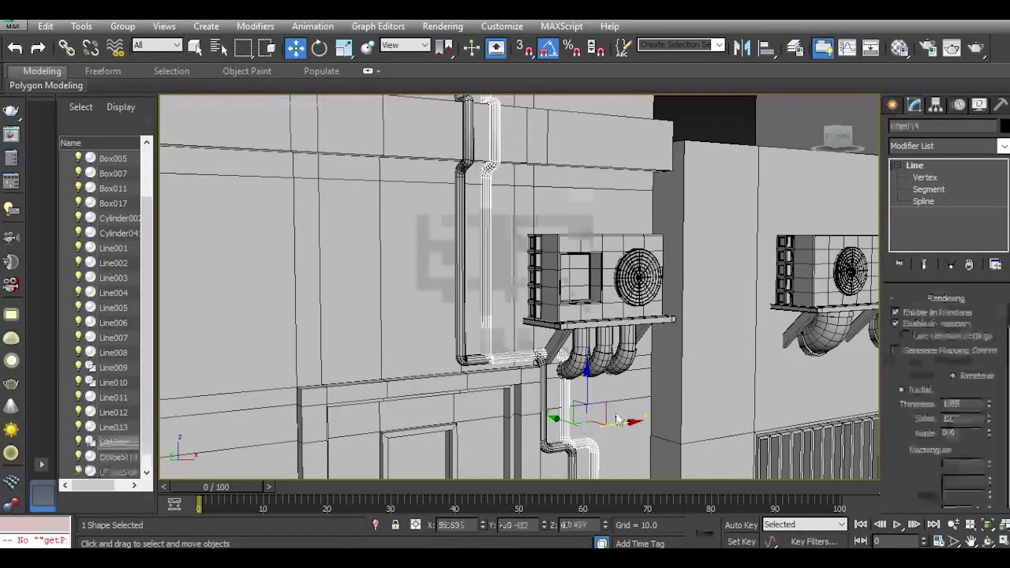
{"action": "left_click", "coordinate": [562, 347]}
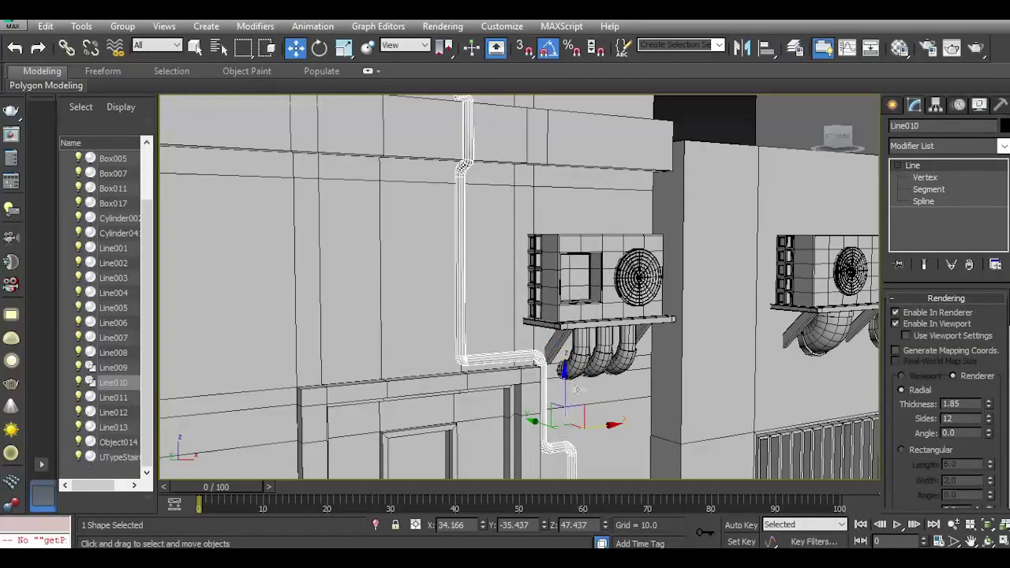
Copy the long wall pipe along X to about 40.6, towards the air conditioner, and raise the copy to Z about 49.4.
{"action": "left_click_drag", "start_coordinate": [600, 426], "coordinate": [623, 419], "text": "shift"}
{"action": "left_click", "coordinate": [509, 344]}
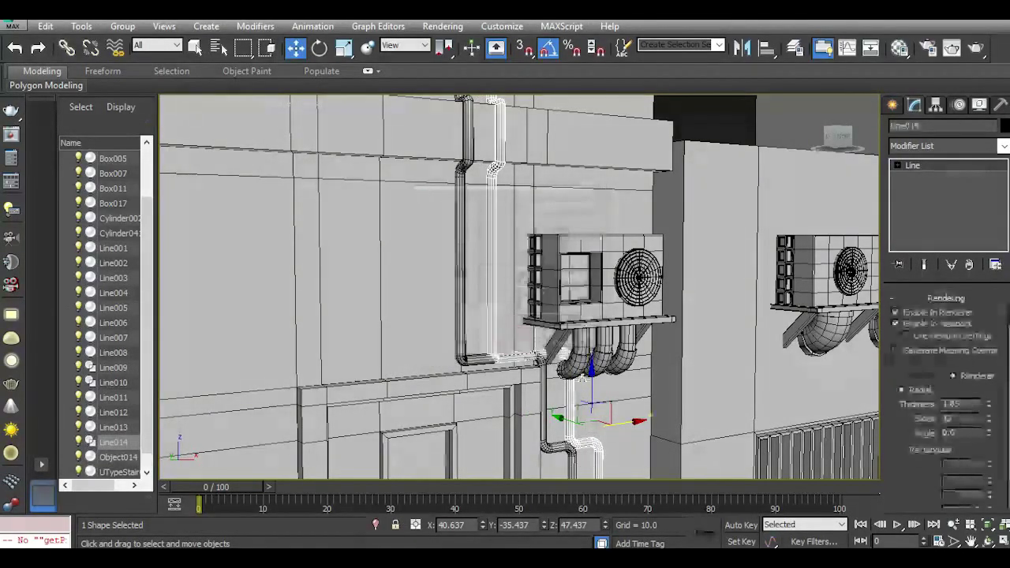
{"action": "left_click_drag", "start_coordinate": [591, 386], "coordinate": [593, 374]}
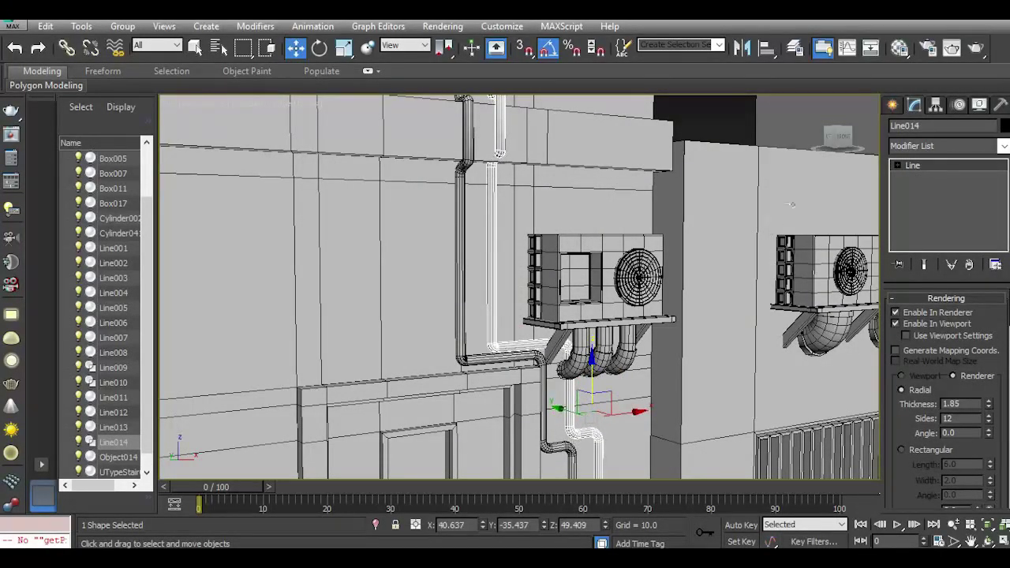
{"action": "mouse_move", "coordinate": [840, 138]}
{"action": "left_mouse_down"}
{"action": "mouse_move", "coordinate": [814, 141]}
{"action": "mouse_move", "coordinate": [824, 143]}
{"action": "left_mouse_up"}
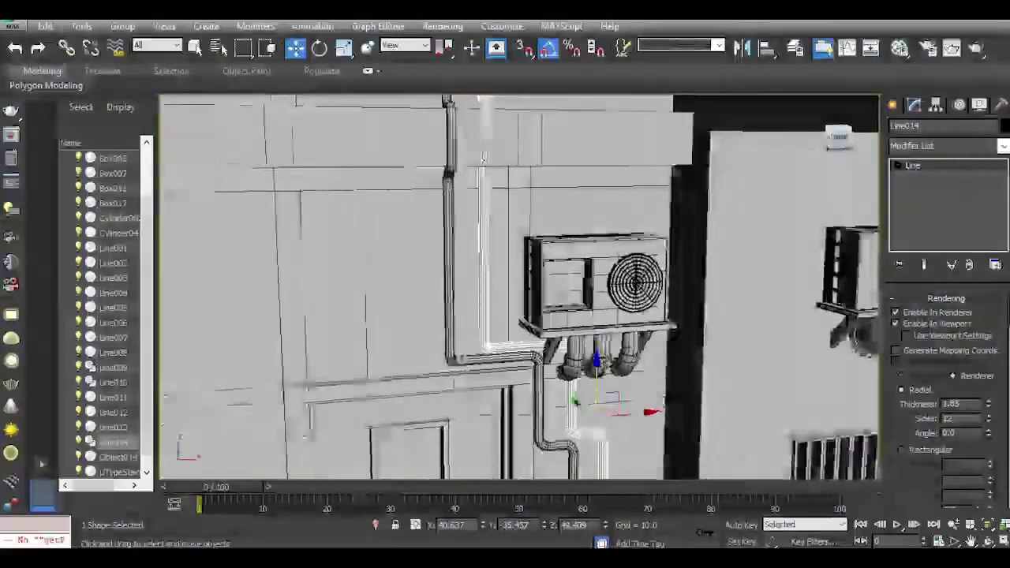
{"action": "middle_click_drag", "start_coordinate": [649, 399], "coordinate": [654, 242]}
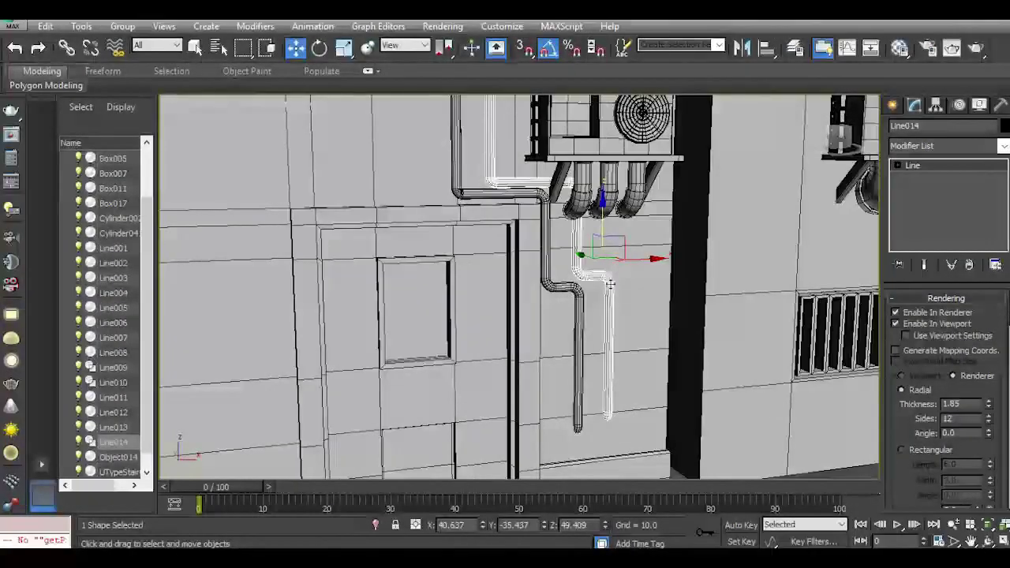
{"action": "middle_click_drag", "start_coordinate": [610, 284], "coordinate": [619, 387]}
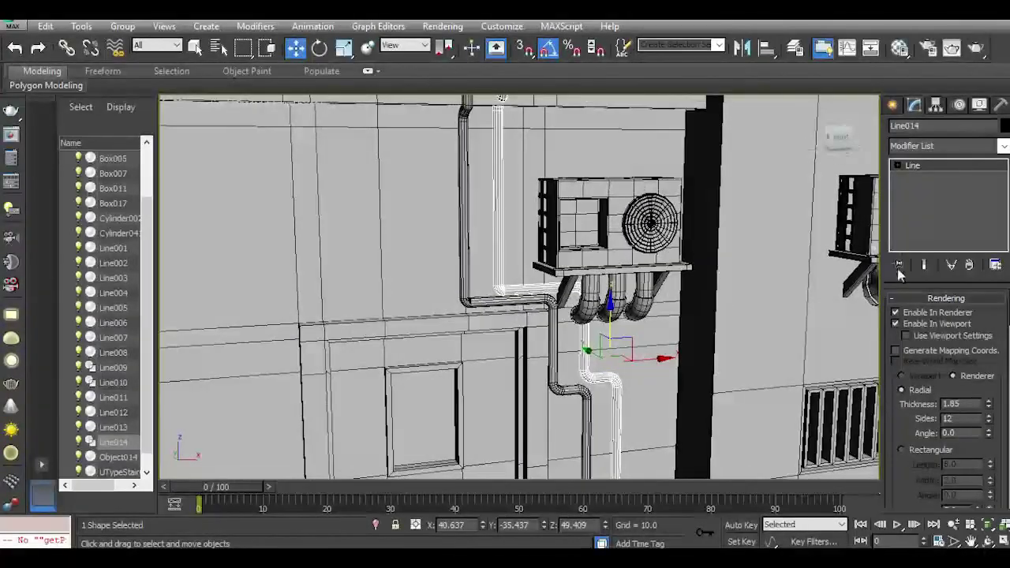
Move the pipe copy along Y to about -38.3 and raise the vertices of its horizontal section slightly, with viewport rendering temporarily off.
{"action": "left_click", "coordinate": [919, 324]}
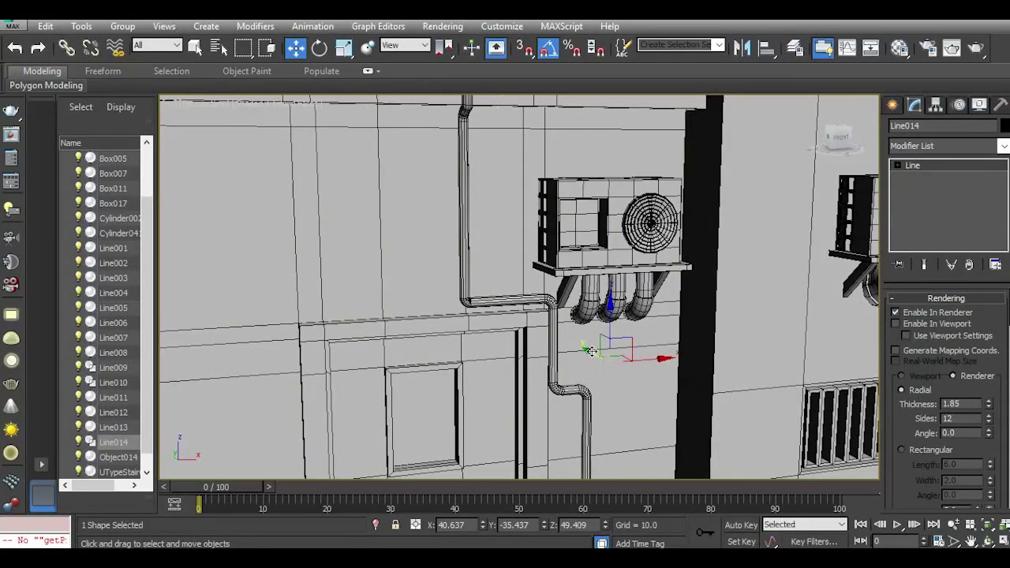
{"action": "left_click_drag", "start_coordinate": [591, 352], "coordinate": [598, 356]}
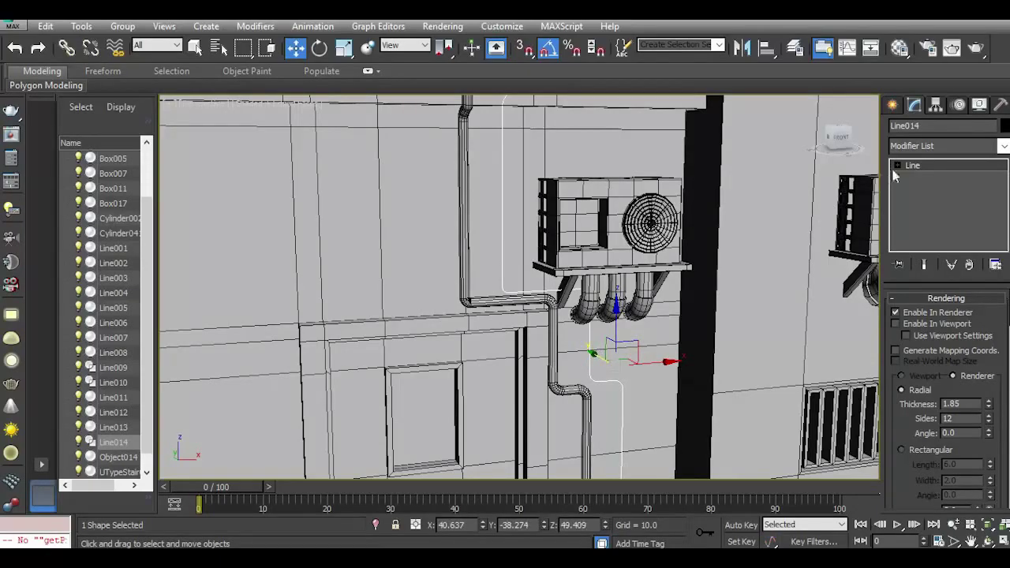
{"action": "left_click", "coordinate": [922, 178]}
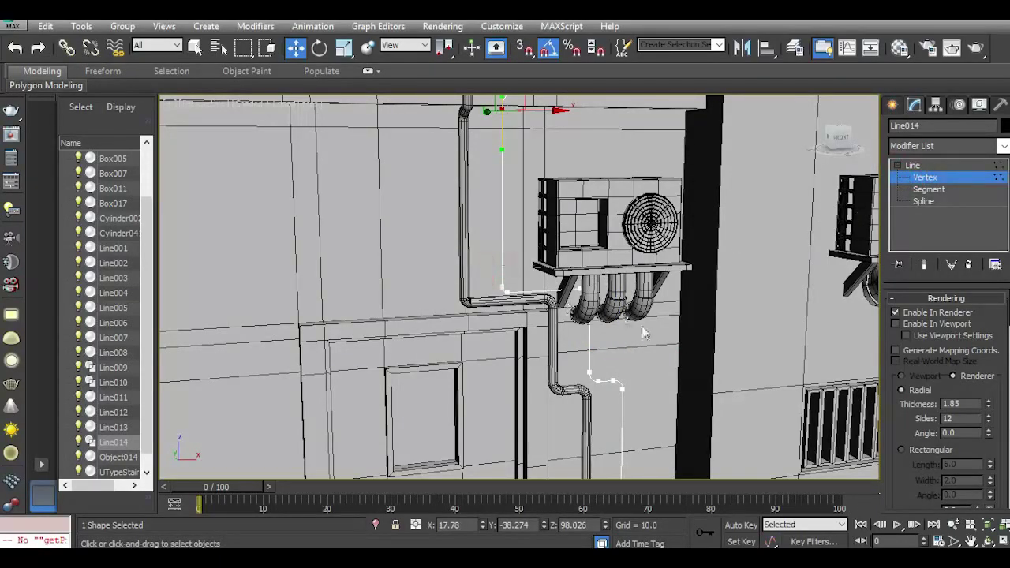
{"action": "left_click_drag", "start_coordinate": [641, 326], "coordinate": [653, 328]}
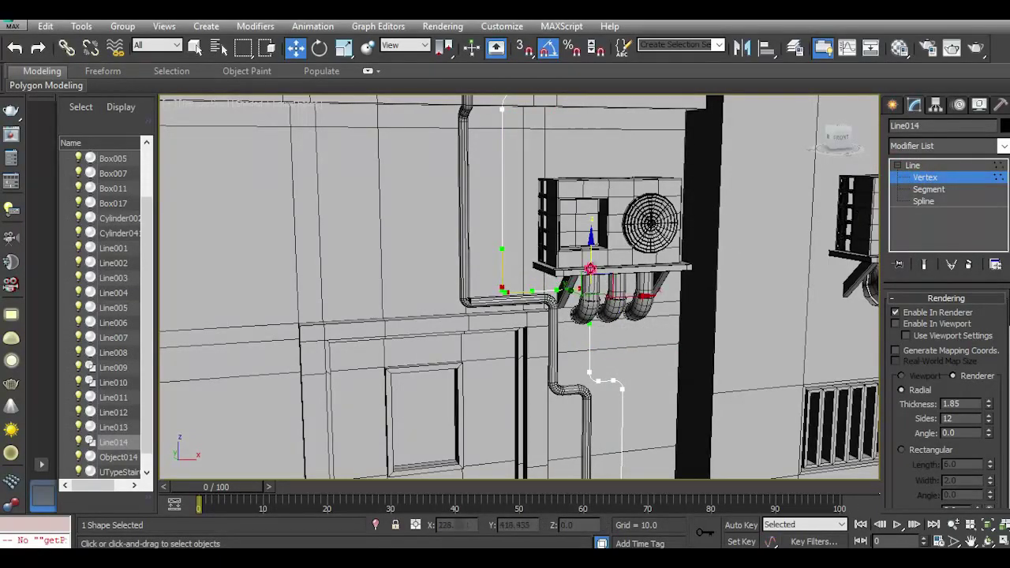
{"action": "left_click", "coordinate": [937, 323]}
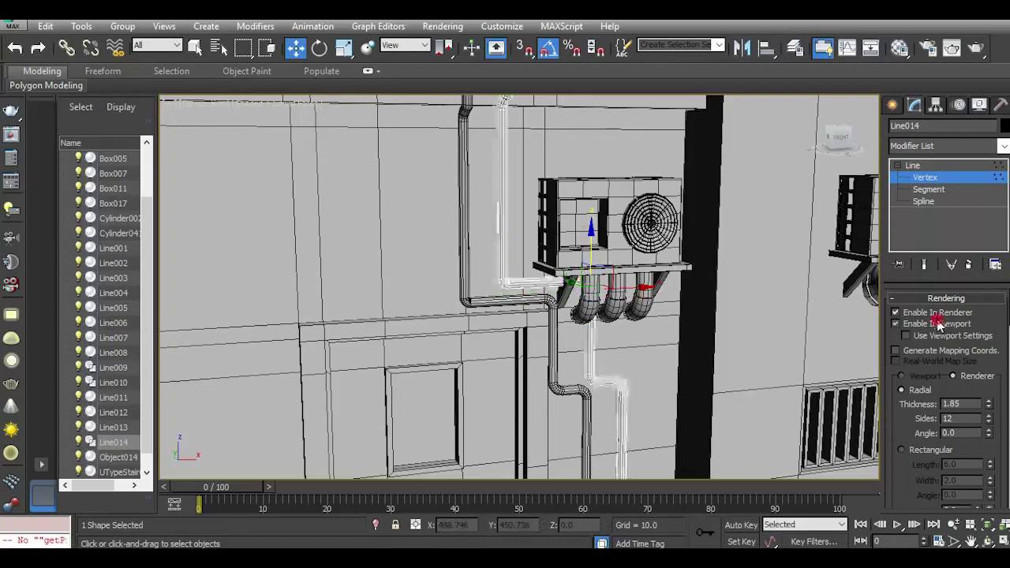
{"action": "left_click", "coordinate": [926, 167]}
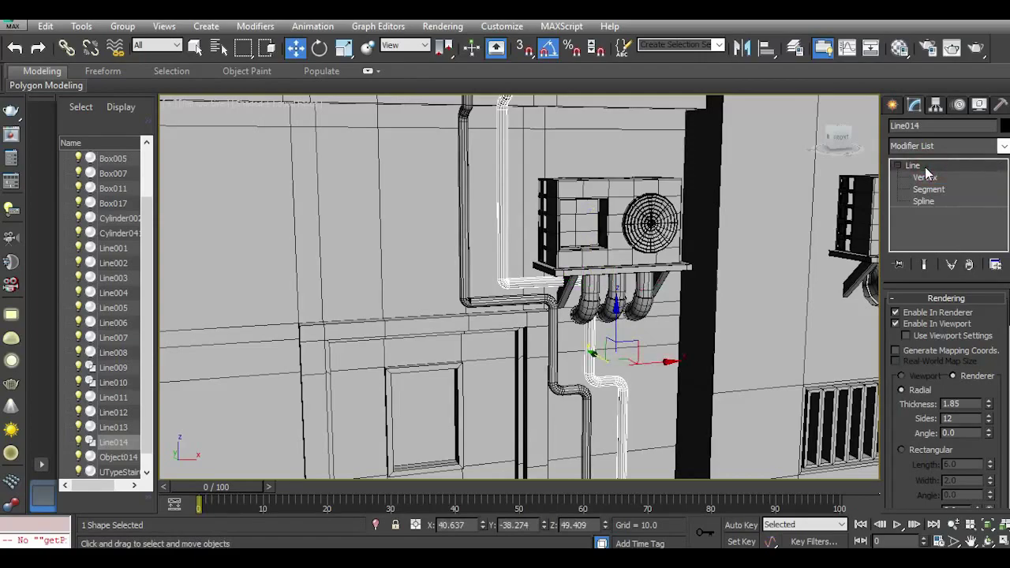
Reposition the pipe copy beside the original at about X 39.1, Y -35.6.
{"action": "left_click_drag", "start_coordinate": [652, 364], "coordinate": [639, 365]}
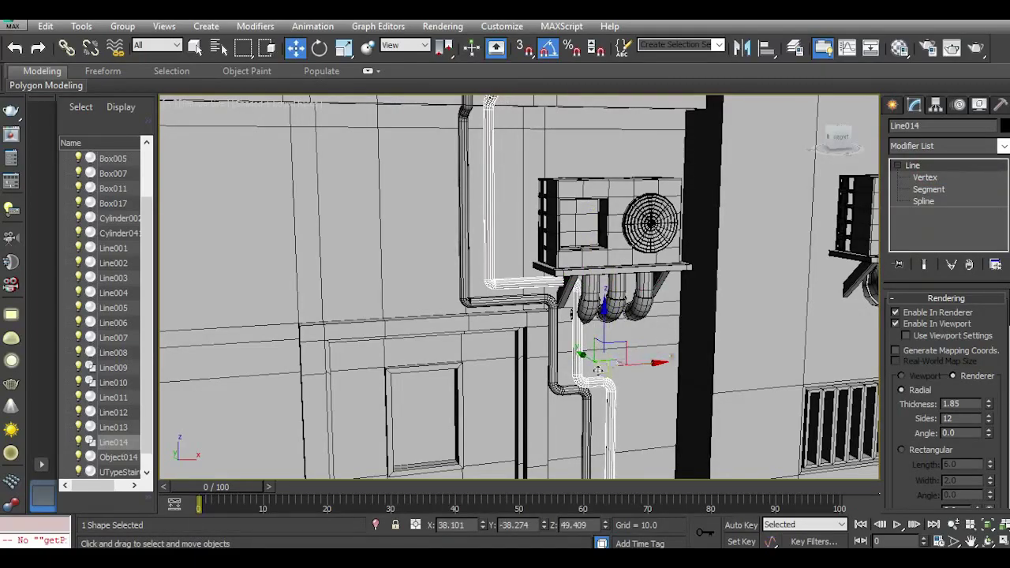
{"action": "scroll", "coordinate": [598, 369], "scroll_direction": "down", "scroll_amount": 5}
{"action": "scroll", "coordinate": [509, 314], "scroll_direction": "up", "scroll_amount": 4}
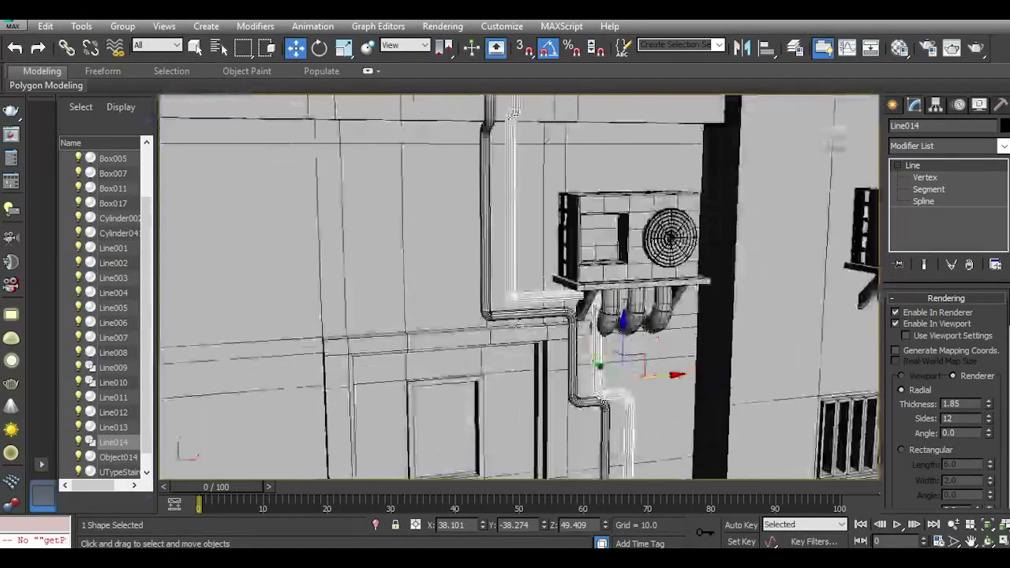
{"action": "scroll", "coordinate": [509, 314], "scroll_direction": "up", "scroll_amount": 3}
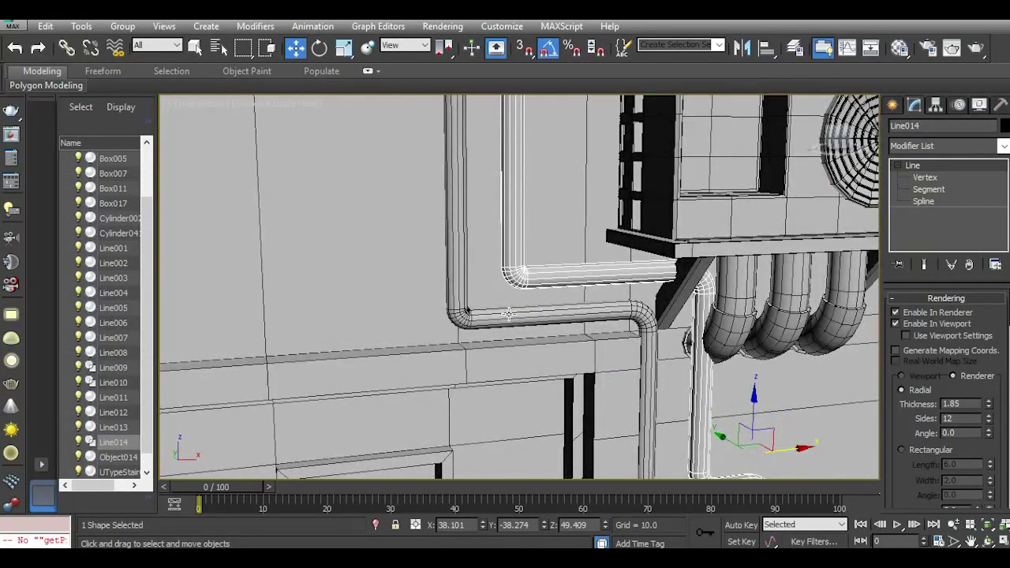
{"action": "scroll", "coordinate": [514, 314], "scroll_direction": "down", "scroll_amount": 5}
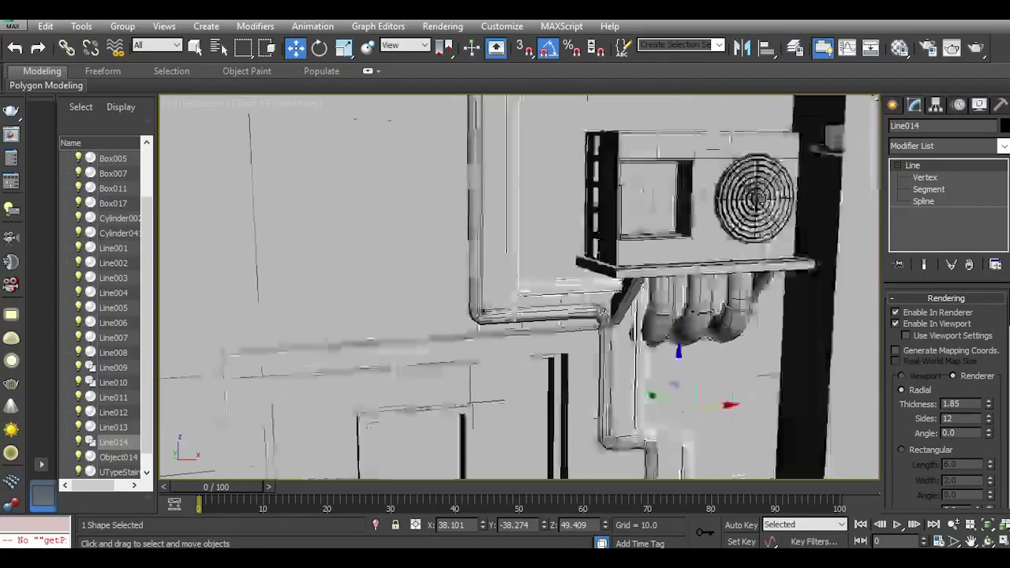
{"action": "middle_click_drag", "start_coordinate": [591, 332], "coordinate": [573, 320]}
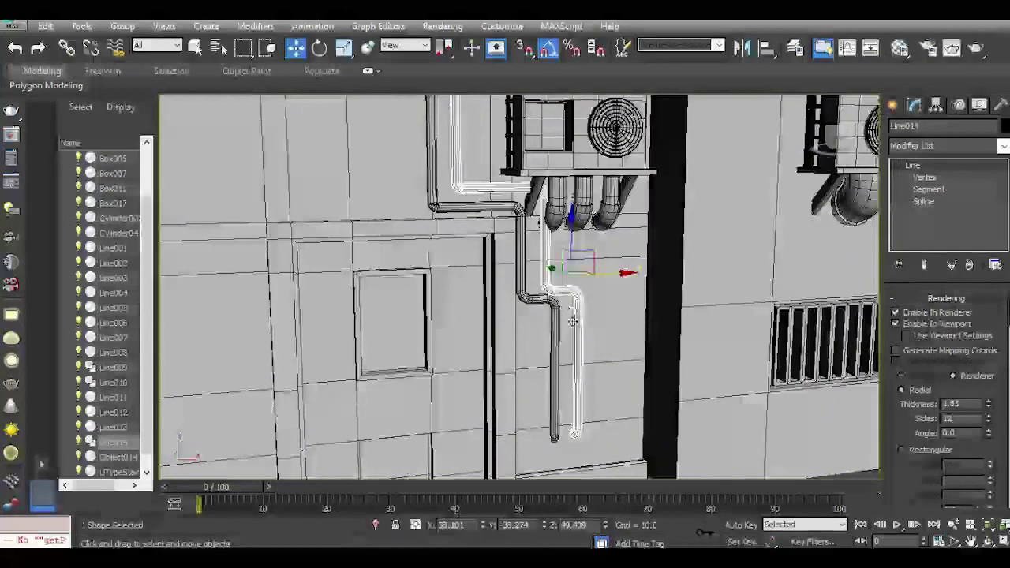
{"action": "scroll", "coordinate": [573, 320], "scroll_direction": "up", "scroll_amount": 4}
{"action": "left_click_drag", "start_coordinate": [604, 254], "coordinate": [554, 243]}
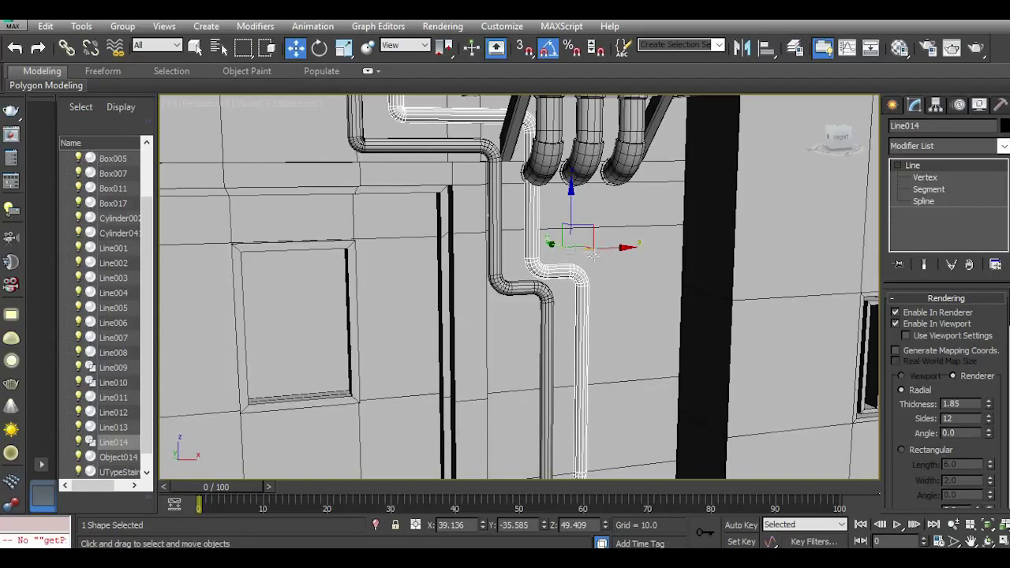
Try another copy of the wall pipe at about X 41.3, raised to Z about 50.95, and undo it.
{"action": "middle_click_drag", "start_coordinate": [593, 255], "coordinate": [587, 285]}
{"action": "left_click_drag", "start_coordinate": [592, 277], "coordinate": [611, 277]}
{"action": "left_click", "coordinate": [510, 345]}
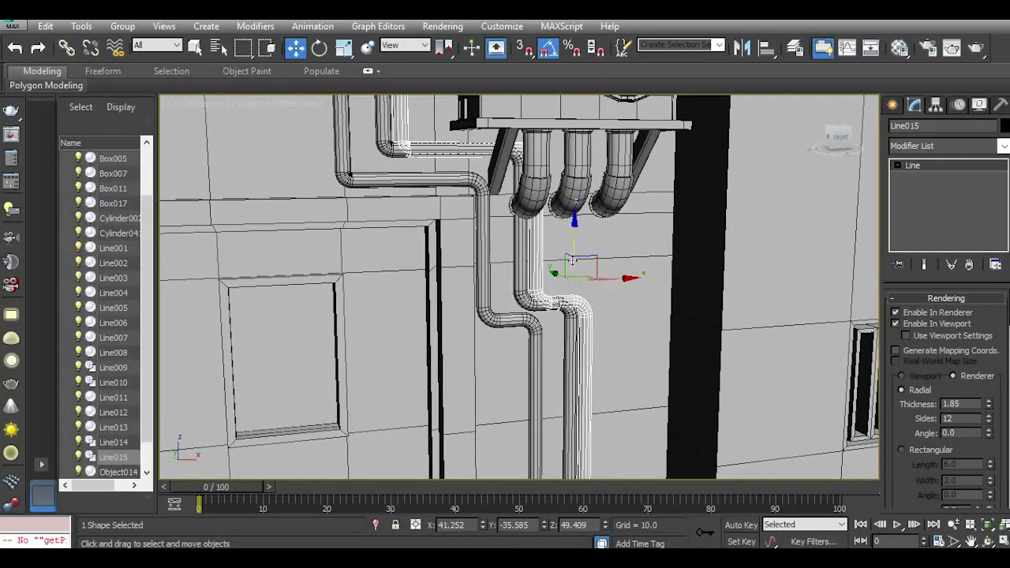
{"action": "left_click_drag", "start_coordinate": [575, 251], "coordinate": [569, 235]}
{"action": "scroll", "coordinate": [527, 231], "scroll_direction": "down", "scroll_amount": 3}
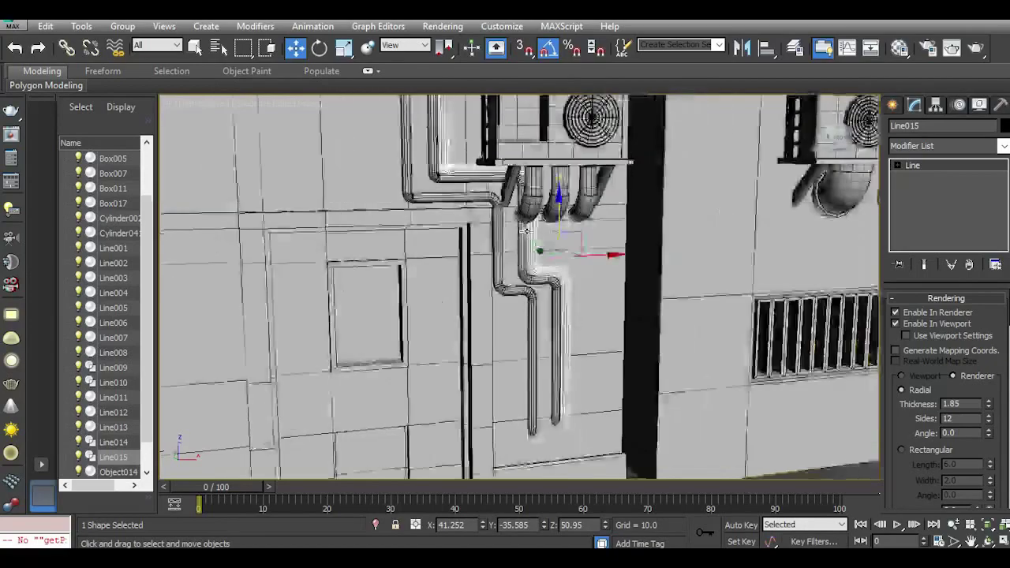
{"action": "scroll", "coordinate": [524, 236], "scroll_direction": "up", "scroll_amount": 1}
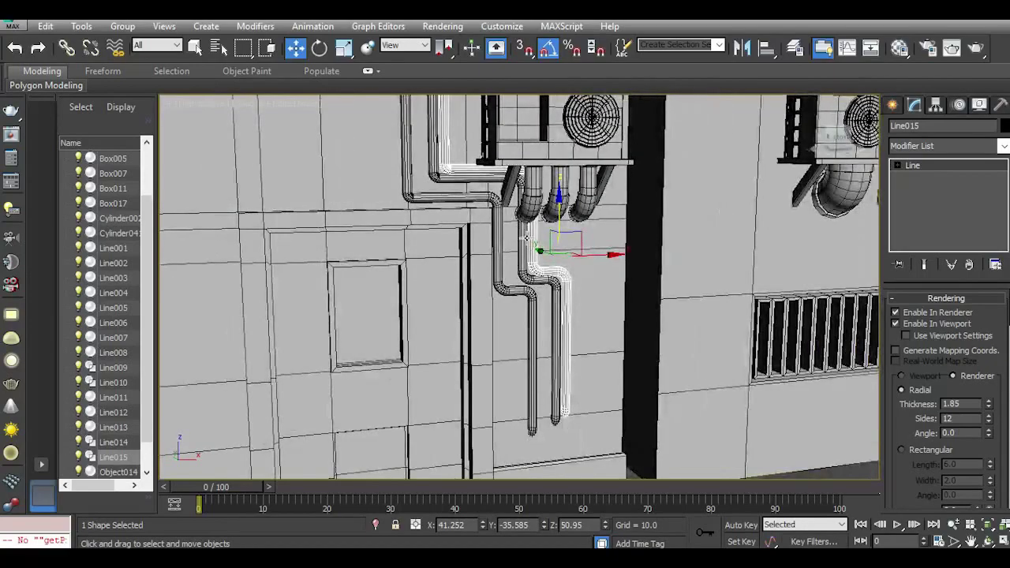
{"action": "left_click", "coordinate": [15, 48]}
{"action": "left_click", "coordinate": [15, 49]}
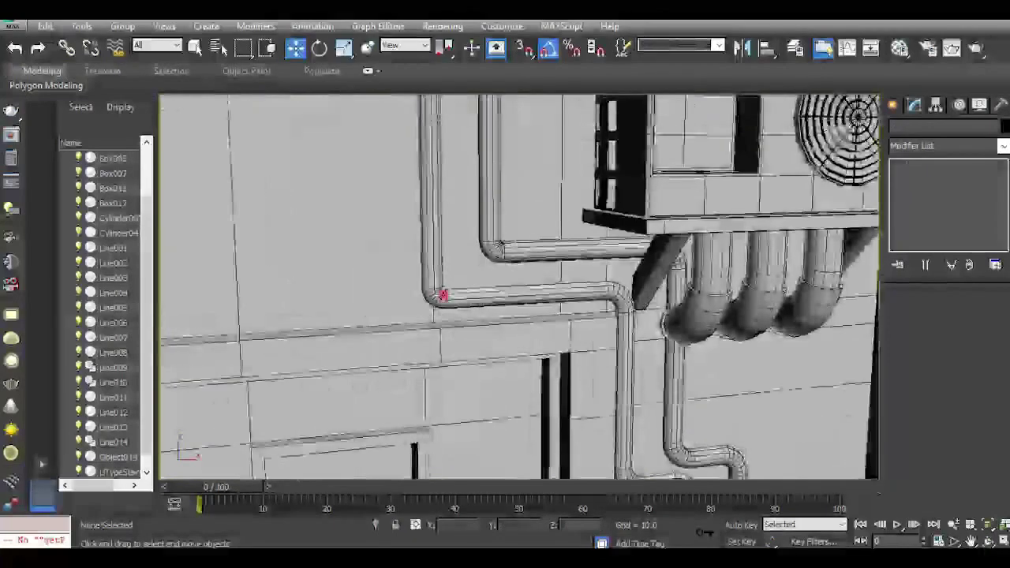
Convert the original long wall pipe, farther from the air conditioner, to Editable Poly and enter polygon editing.
{"action": "left_click", "coordinate": [443, 295]}
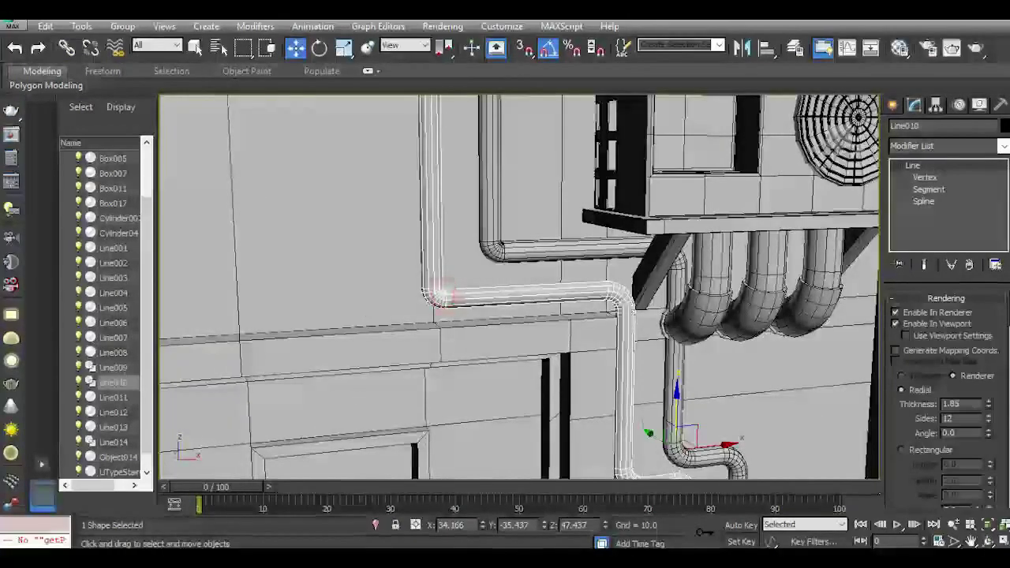
{"action": "right_click", "coordinate": [943, 235]}
{"action": "left_click", "coordinate": [926, 382]}
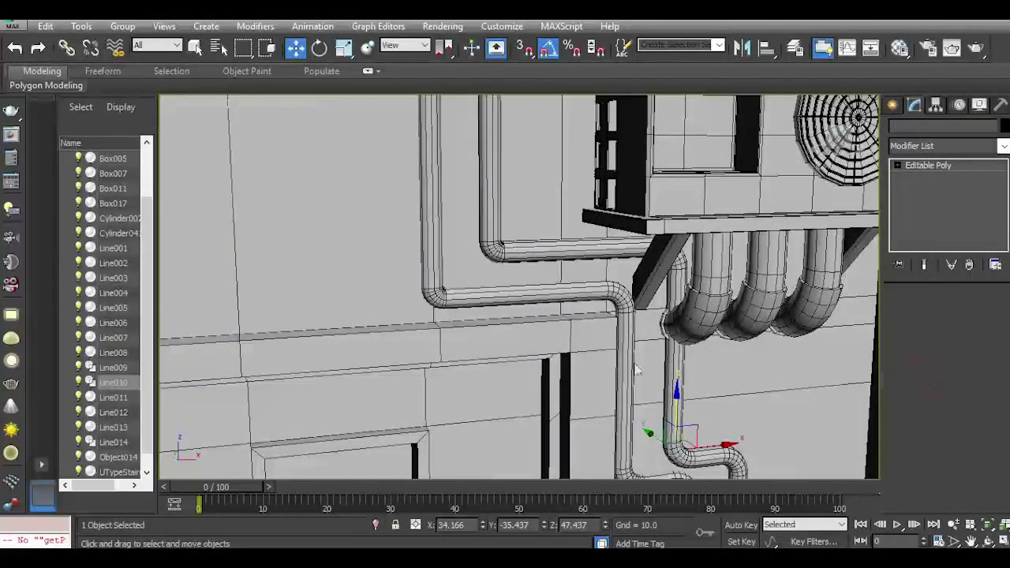
{"action": "left_click", "coordinate": [962, 317]}
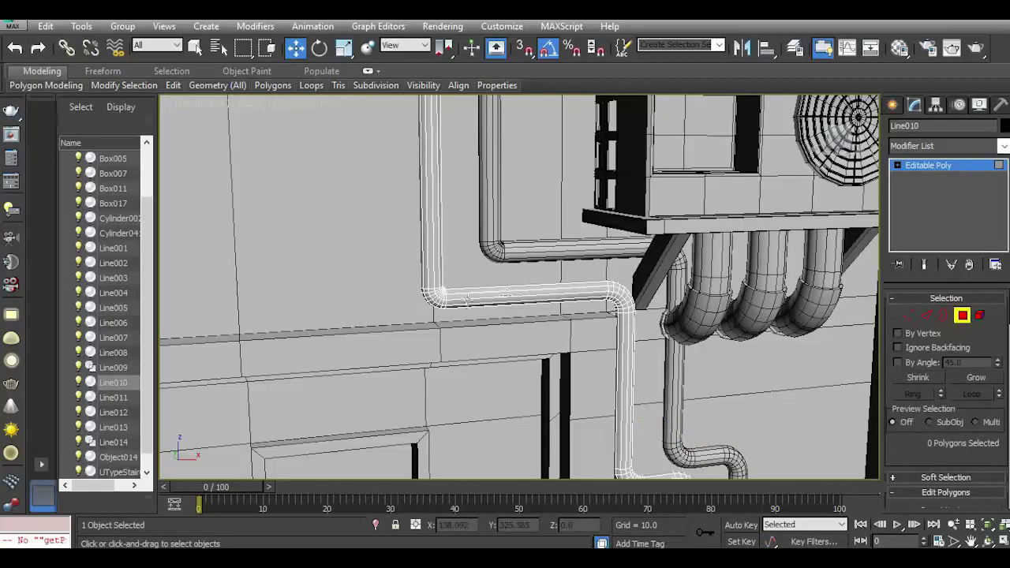
Inset the ring of 12 polygons around the pipe's upper horizontal section by 1.0.
{"action": "scroll", "coordinate": [468, 301], "scroll_direction": "up", "scroll_amount": 4}
{"action": "left_click", "coordinate": [477, 300]}
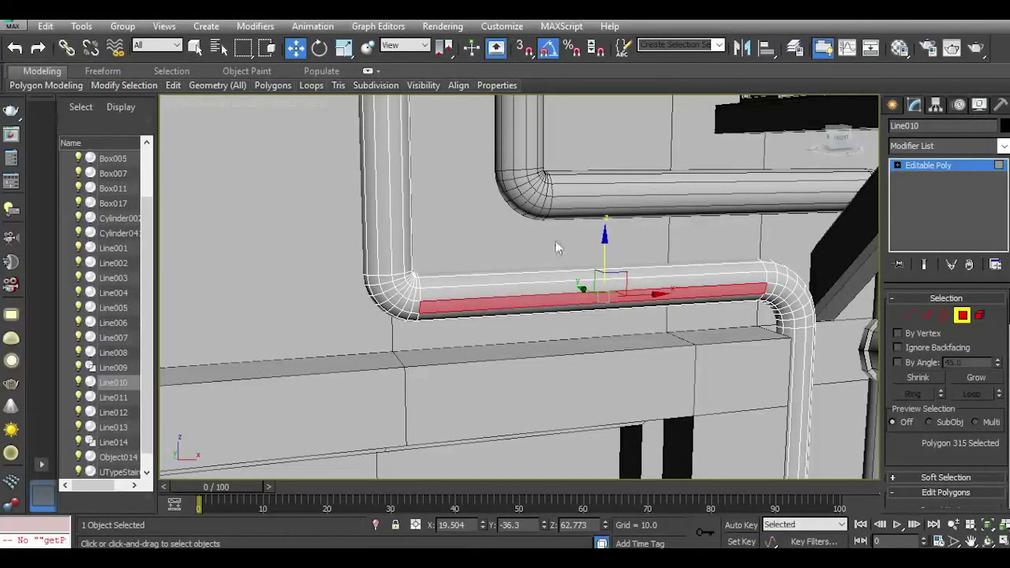
{"action": "left_click_drag", "start_coordinate": [571, 411], "coordinate": [572, 414]}
{"action": "left_click_drag", "start_coordinate": [964, 449], "coordinate": [926, 339]}
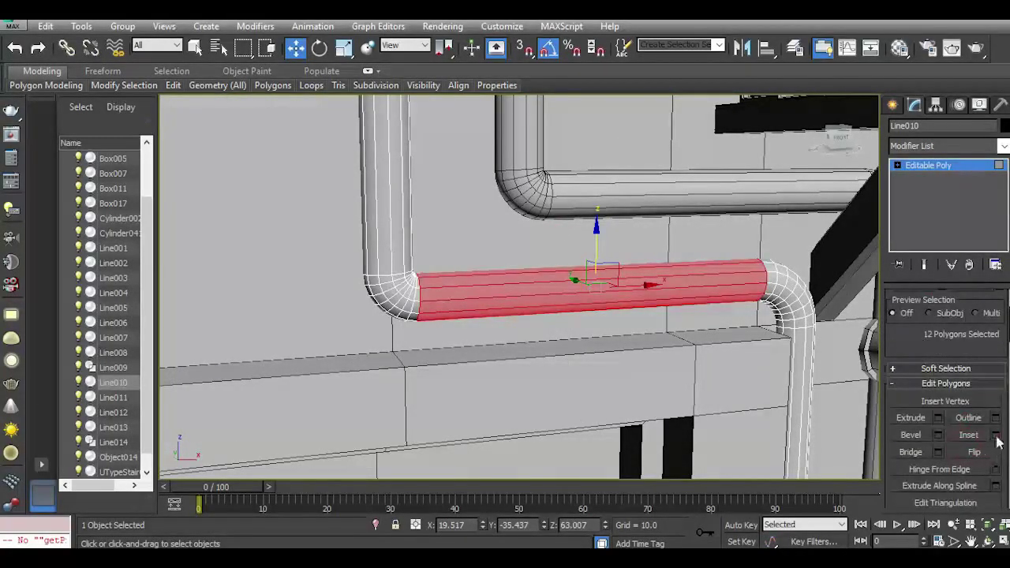
{"action": "left_click", "coordinate": [995, 435]}
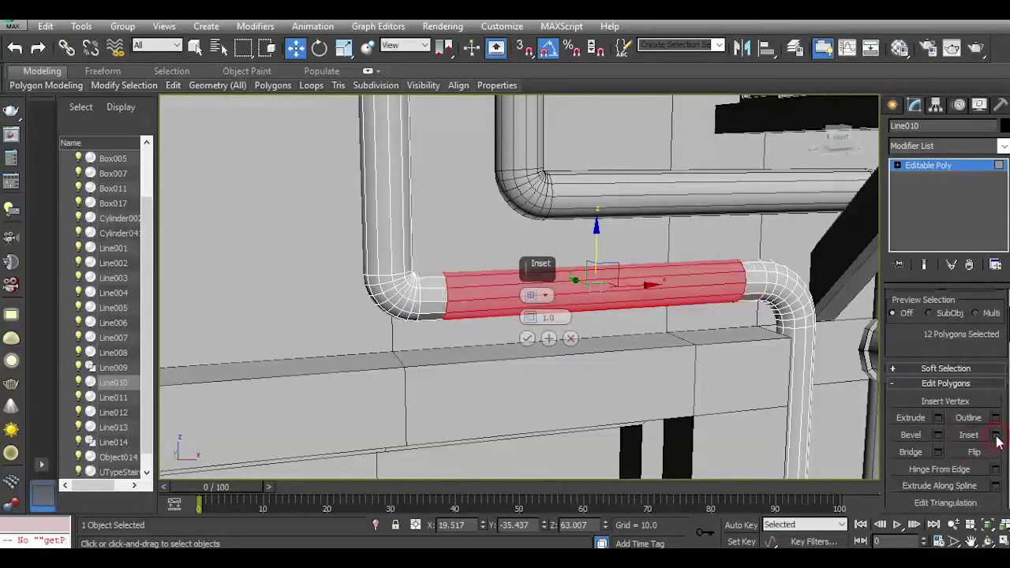
{"action": "left_click", "coordinate": [527, 339]}
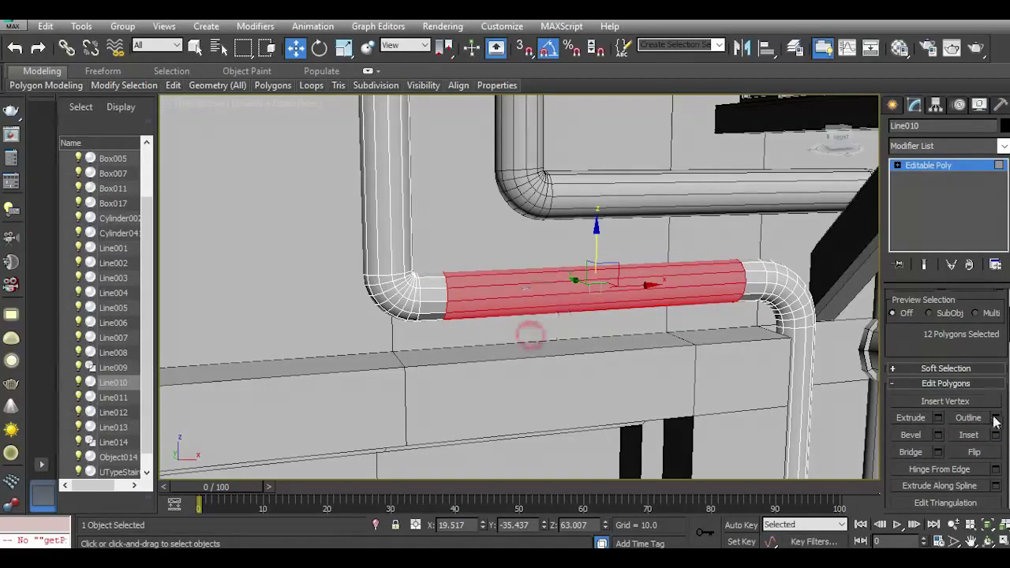
Extrude the inset polygons of the horizontal section outward by 0.183 to form a thicker sleeve.
{"action": "left_click", "coordinate": [937, 418]}
{"action": "left_click", "coordinate": [532, 296]}
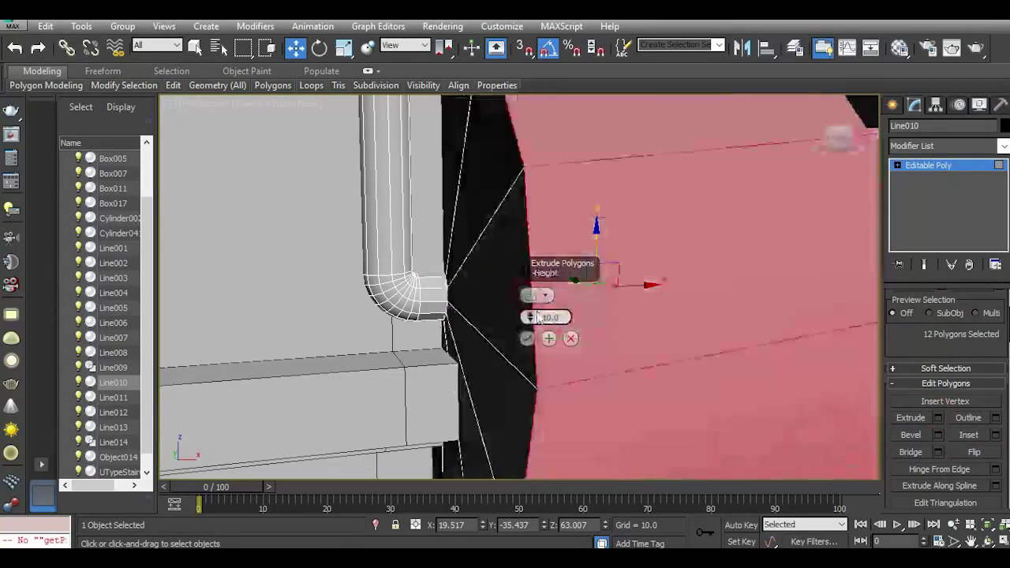
{"action": "left_click_drag", "start_coordinate": [530, 317], "coordinate": [549, 354]}
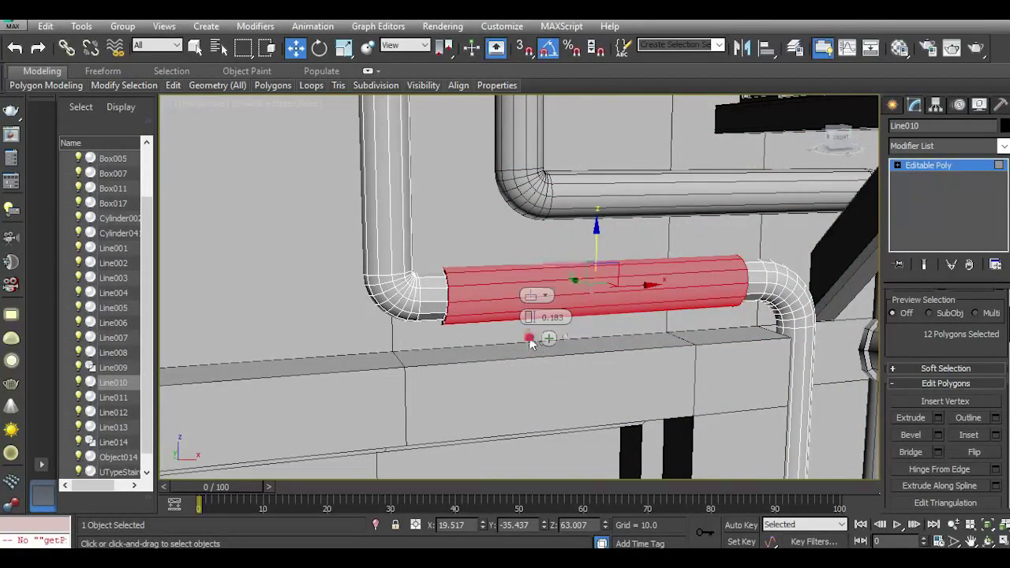
{"action": "left_click", "coordinate": [527, 338]}
Add spaced edge loops with SwiftLoop around the vertical pipe section just below the horizontal sleeve.
{"action": "middle_click_drag", "start_coordinate": [710, 418], "coordinate": [613, 264]}
{"action": "scroll", "coordinate": [579, 296], "scroll_direction": "down", "scroll_amount": 3}
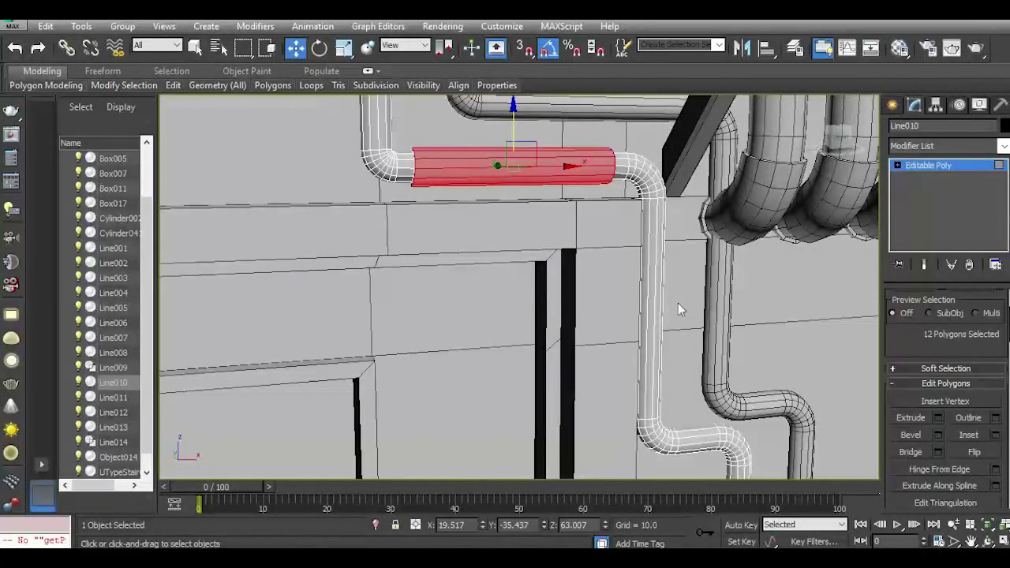
{"action": "scroll", "coordinate": [677, 302], "scroll_direction": "up", "scroll_amount": 3}
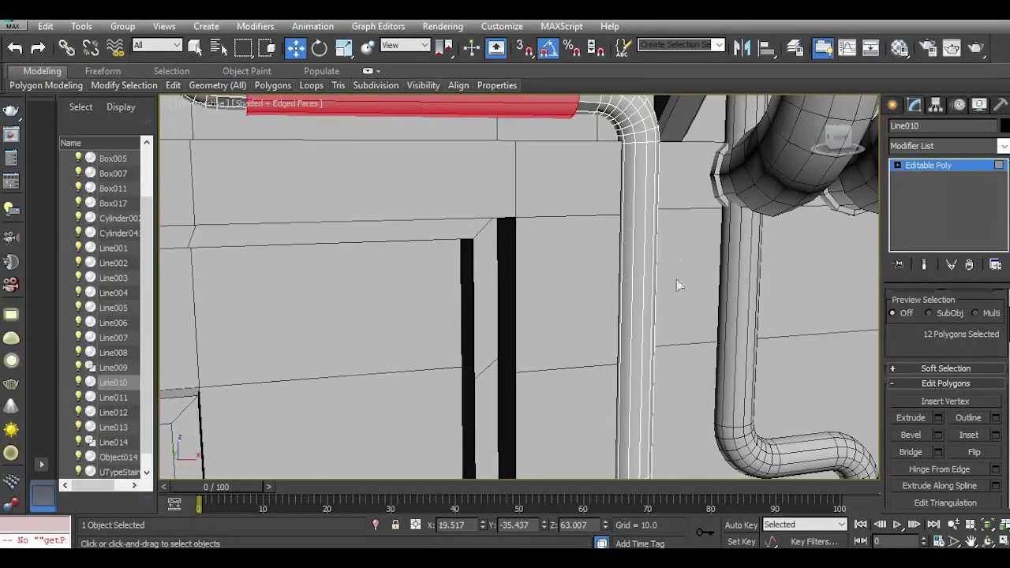
{"action": "mouse_move", "coordinate": [174, 86]}
{"action": "left_click", "coordinate": [293, 140]}
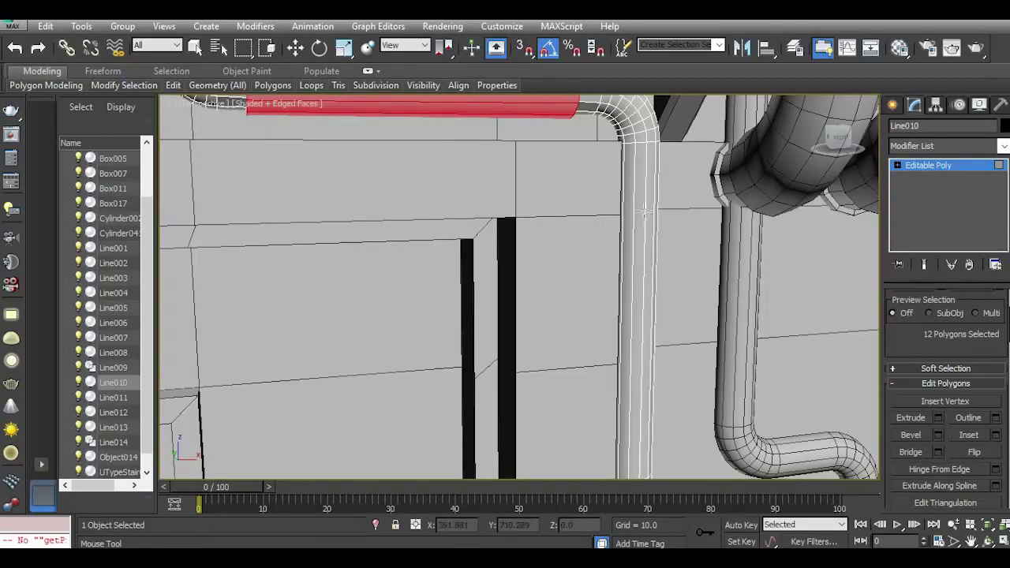
{"action": "scroll", "coordinate": [643, 227], "scroll_direction": "down", "scroll_amount": 3}
{"action": "middle_click_drag", "start_coordinate": [641, 237], "coordinate": [509, 268]}
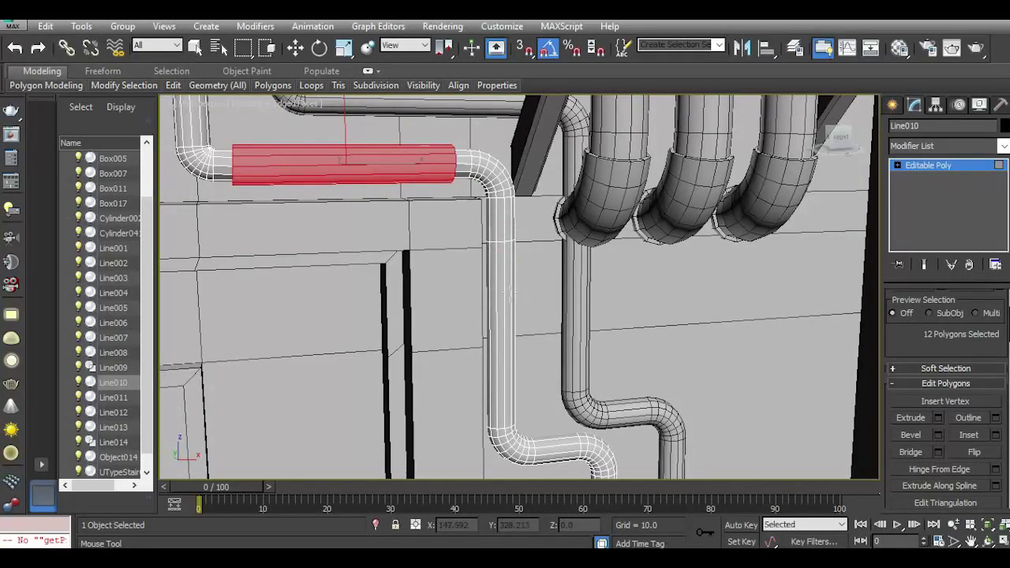
{"action": "left_click", "coordinate": [507, 307]}
{"action": "left_click", "coordinate": [505, 374]}
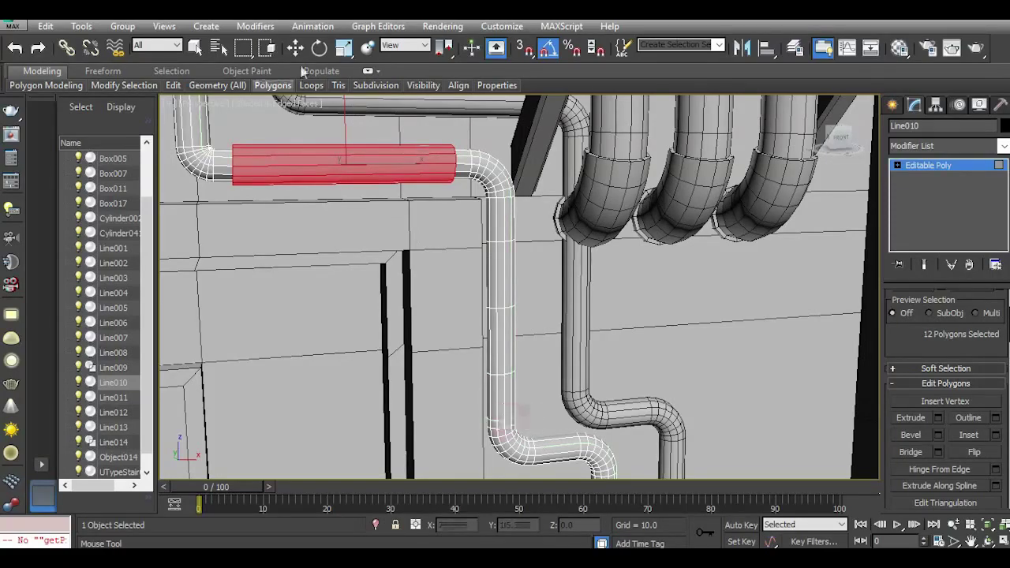
Extrude the polygon ring between the upper two new loops of the vertical section outward into a sleeve.
{"action": "left_click", "coordinate": [295, 48]}
{"action": "left_click", "coordinate": [507, 272]}
{"action": "left_click", "coordinate": [492, 271], "text": "shift"}
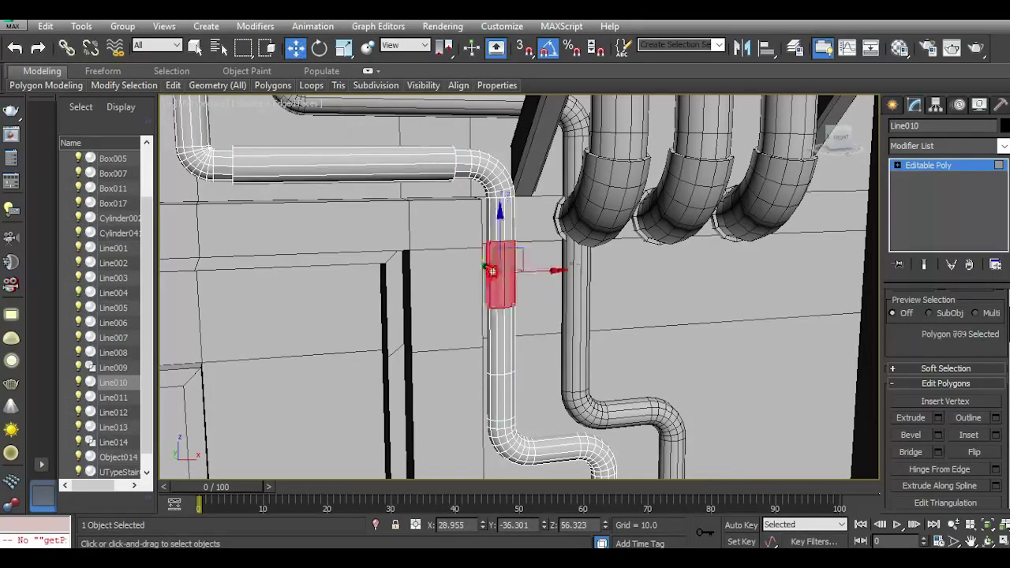
{"action": "left_click", "coordinate": [938, 417]}
{"action": "left_click", "coordinate": [527, 339]}
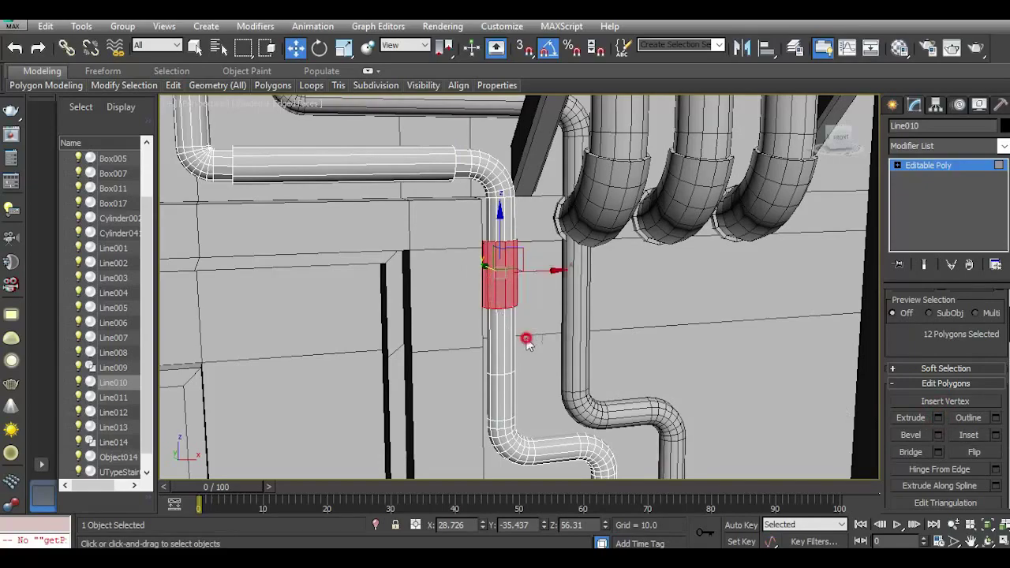
Extrude the polygon ring just above the vertical section's lower bend outward into a second sleeve.
{"action": "left_click", "coordinate": [503, 399]}
{"action": "left_click", "coordinate": [490, 403], "text": "shift"}
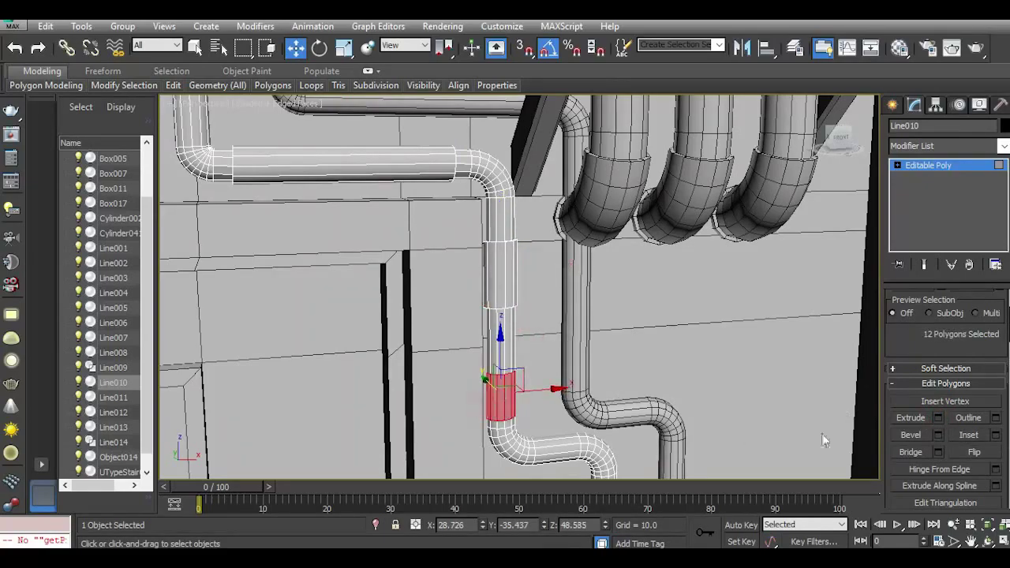
{"action": "left_click", "coordinate": [938, 418]}
{"action": "left_click", "coordinate": [527, 337]}
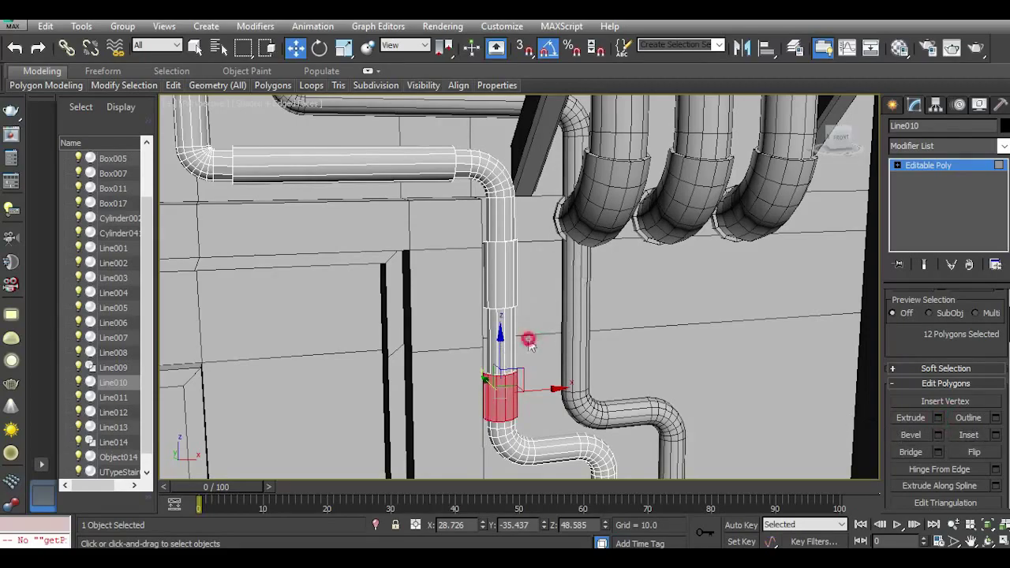
{"action": "scroll", "coordinate": [504, 287], "scroll_direction": "down", "scroll_amount": 3}
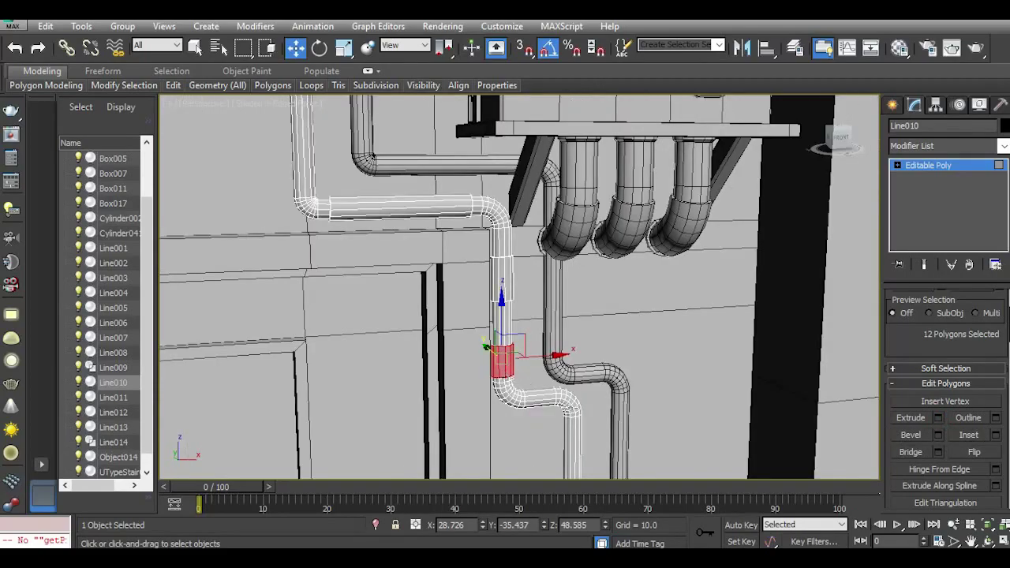
Add spaced edge loops with SwiftLoop along the pipe's lowest vertical section, from below the bend down to near its end.
{"action": "middle_click_drag", "start_coordinate": [569, 414], "coordinate": [520, 245]}
{"action": "scroll", "coordinate": [519, 314], "scroll_direction": "up", "scroll_amount": 3}
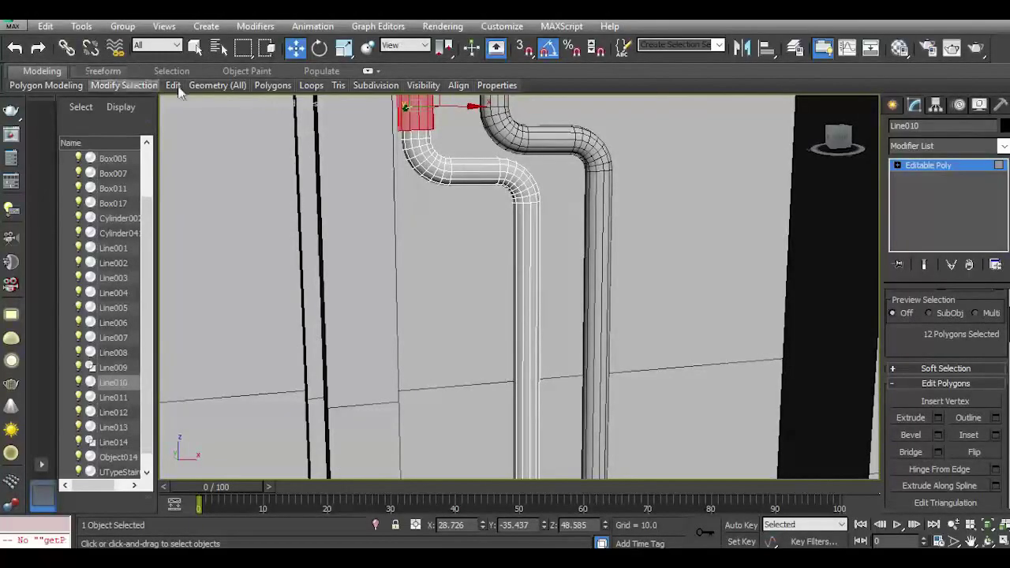
{"action": "mouse_move", "coordinate": [179, 90]}
{"action": "left_click", "coordinate": [292, 127]}
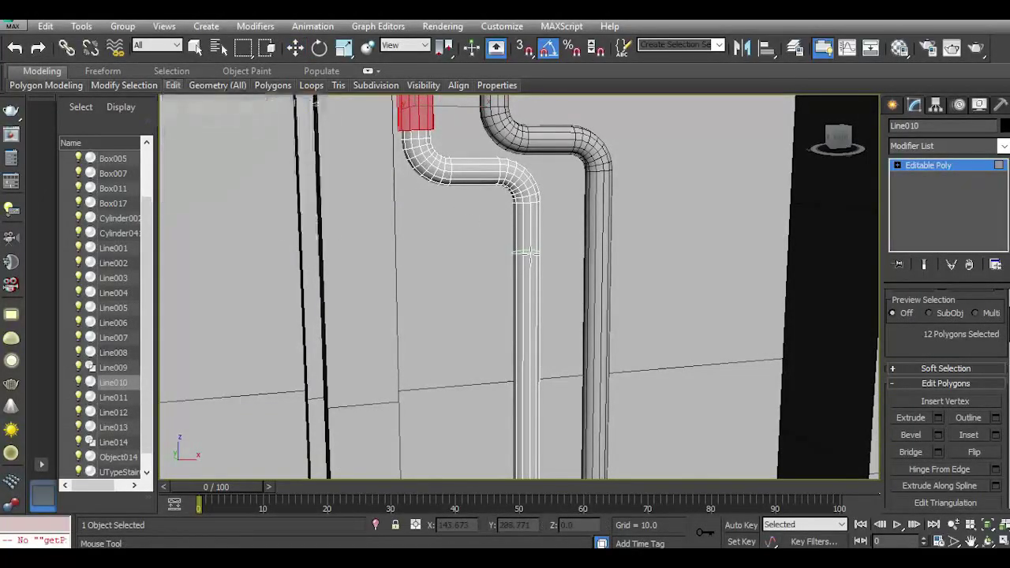
{"action": "left_click", "coordinate": [527, 253]}
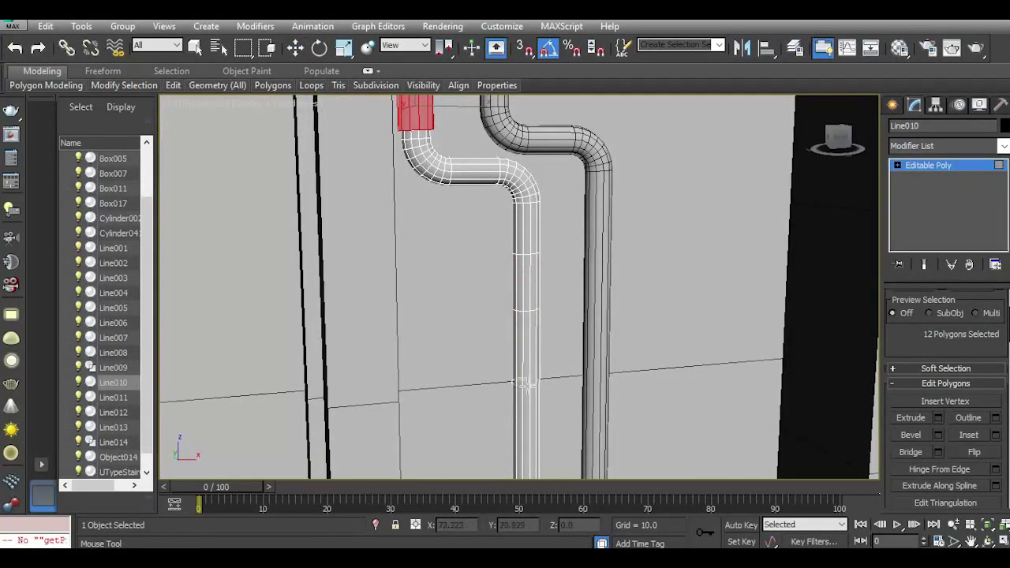
{"action": "middle_click_drag", "start_coordinate": [534, 441], "coordinate": [542, 252]}
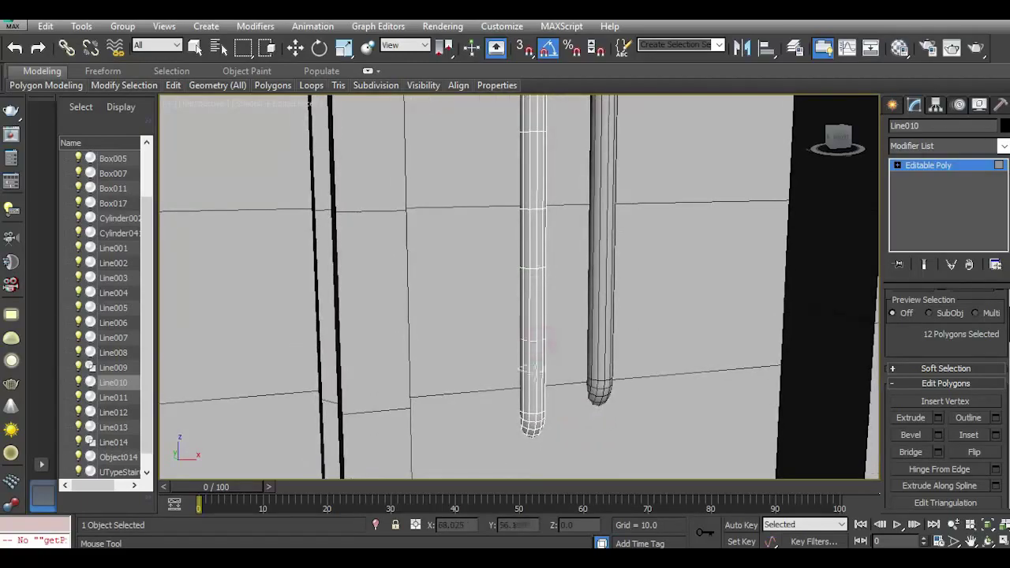
{"action": "left_click", "coordinate": [534, 373]}
{"action": "left_click", "coordinate": [296, 51]}
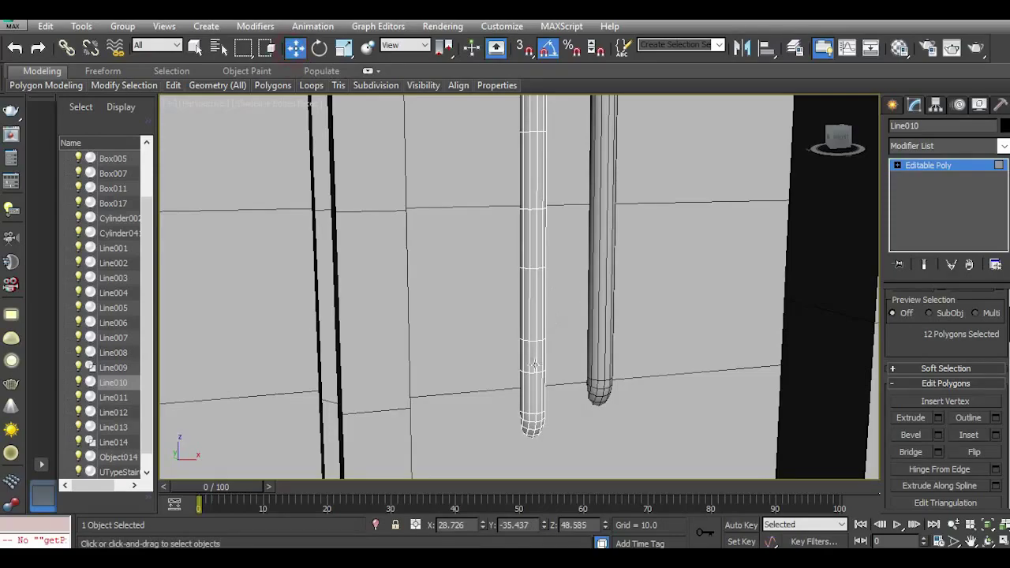
Extrude the polygon ring between the two lowest new loops outward into a sleeve and inset its faces to leave thin rims.
{"action": "left_click", "coordinate": [534, 364]}
{"action": "scroll", "coordinate": [534, 363], "scroll_direction": "up", "scroll_amount": 5}
{"action": "left_click", "coordinate": [529, 363], "text": "shift"}
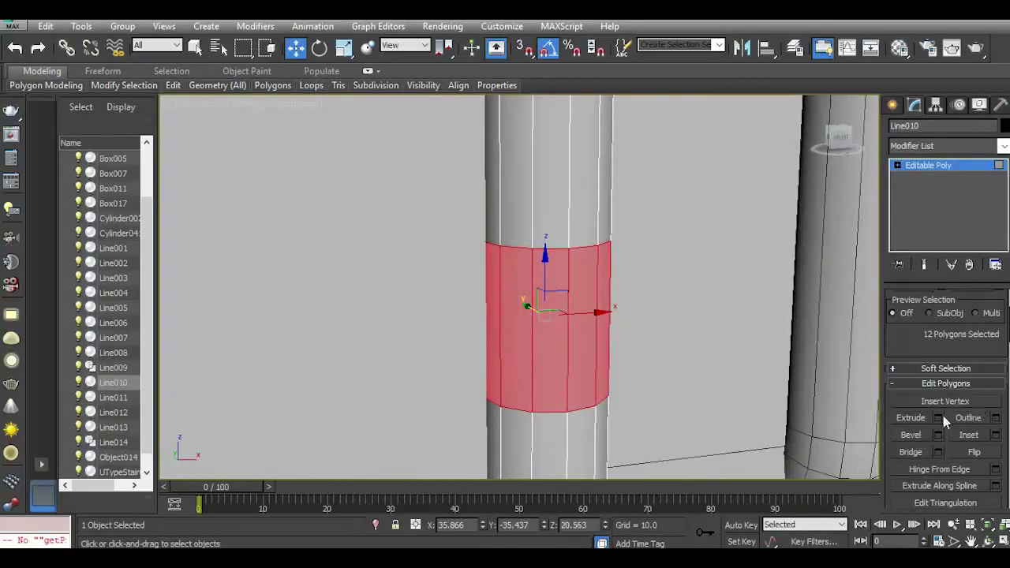
{"action": "left_click", "coordinate": [938, 418]}
{"action": "left_click", "coordinate": [528, 339]}
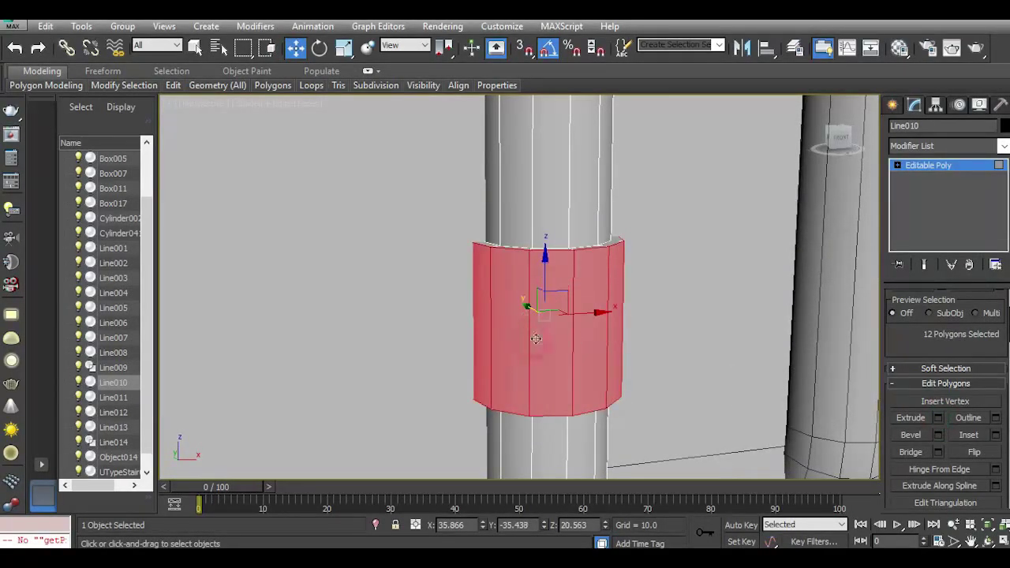
{"action": "left_click", "coordinate": [998, 435]}
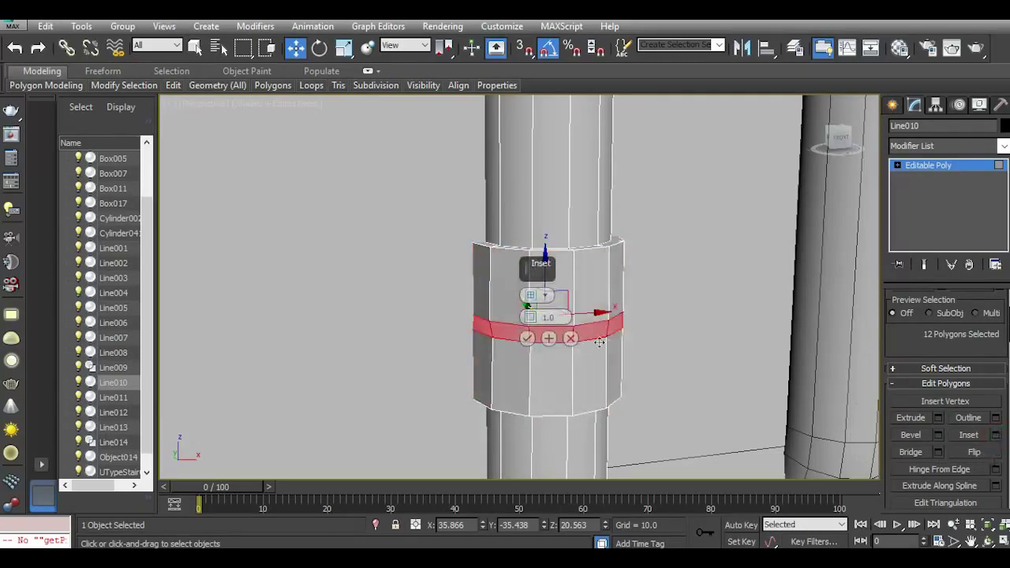
{"action": "left_click_drag", "start_coordinate": [527, 316], "coordinate": [527, 324]}
{"action": "left_click", "coordinate": [528, 339]}
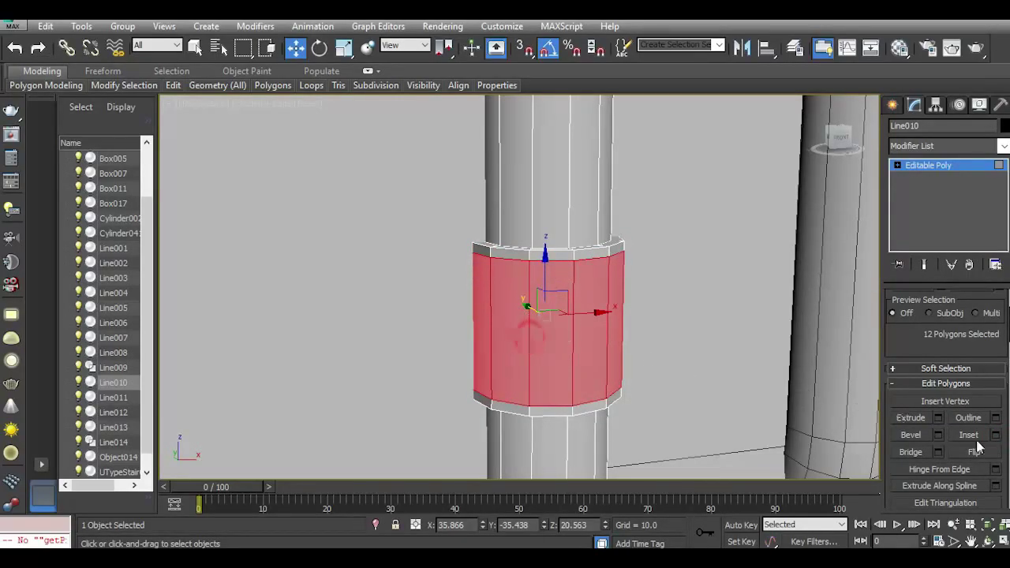
Bevel the inset polygons of the lowest sleeve with a height of 0.183 and an outline of -0.139.
{"action": "left_click", "coordinate": [937, 435]}
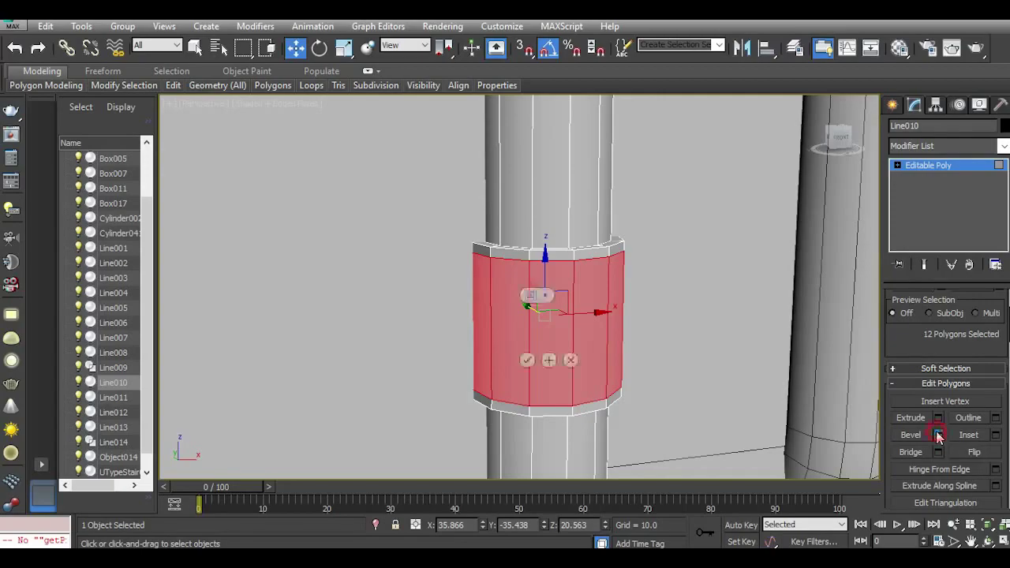
{"action": "left_click", "coordinate": [531, 296]}
{"action": "mouse_move", "coordinate": [533, 318]}
{"action": "left_mouse_down"}
{"action": "mouse_move", "coordinate": [533, 347]}
{"action": "mouse_move", "coordinate": [531, 317]}
{"action": "left_mouse_up"}
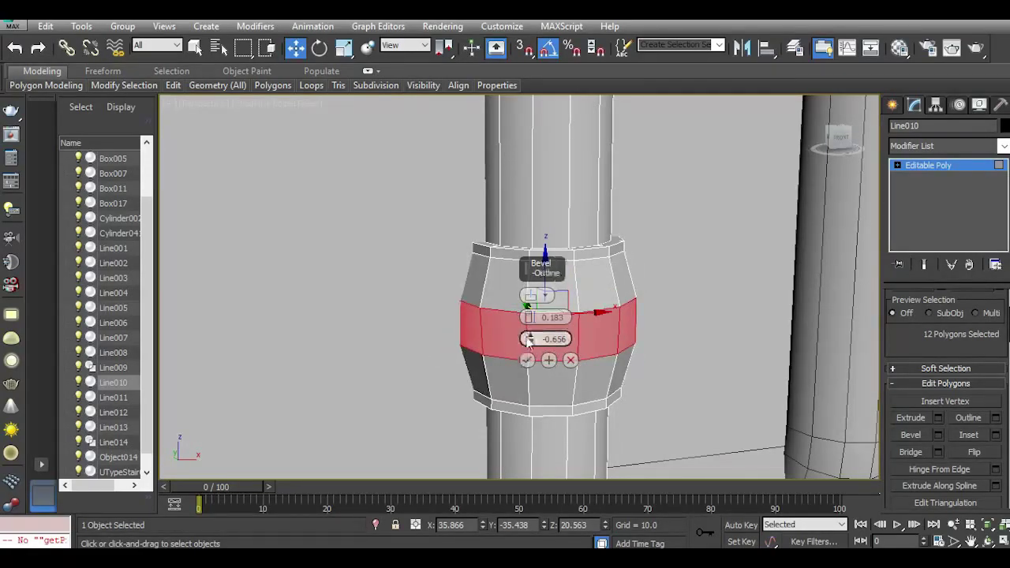
{"action": "left_click_drag", "start_coordinate": [529, 339], "coordinate": [527, 336]}
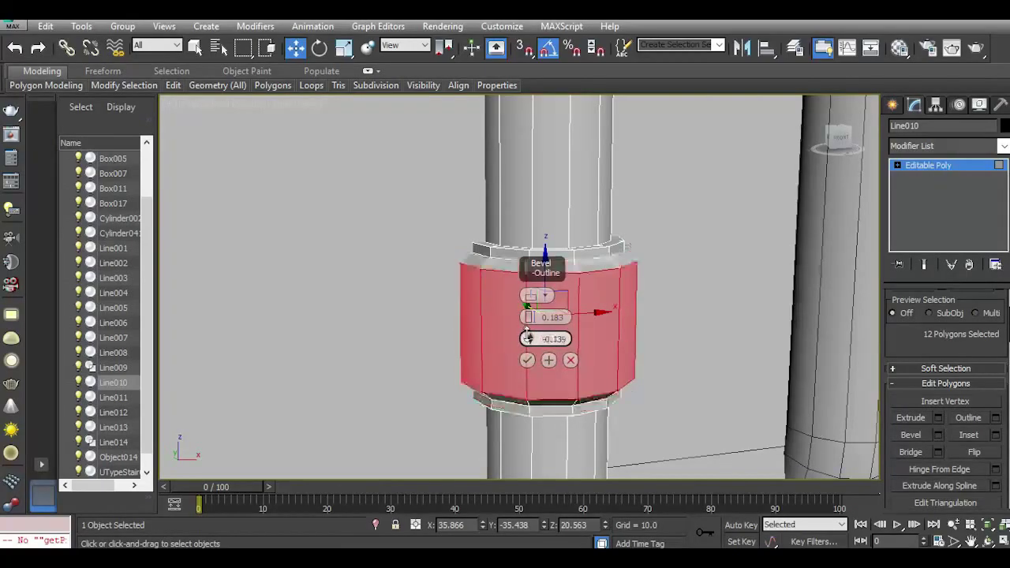
{"action": "left_click", "coordinate": [527, 361]}
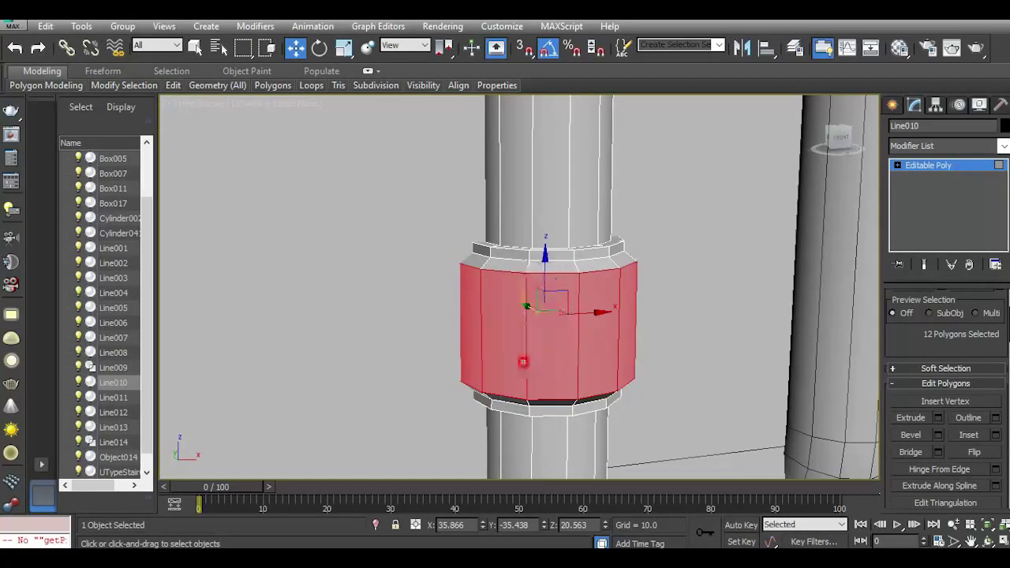
Extrude the polygon ring between the two uppermost new loops of the lowest vertical section outward by 0.183.
{"action": "scroll", "coordinate": [552, 392], "scroll_direction": "down", "scroll_amount": 7}
{"action": "scroll", "coordinate": [546, 296], "scroll_direction": "up", "scroll_amount": 7}
{"action": "middle_click_drag", "start_coordinate": [547, 293], "coordinate": [515, 400]}
{"action": "left_click", "coordinate": [534, 269]}
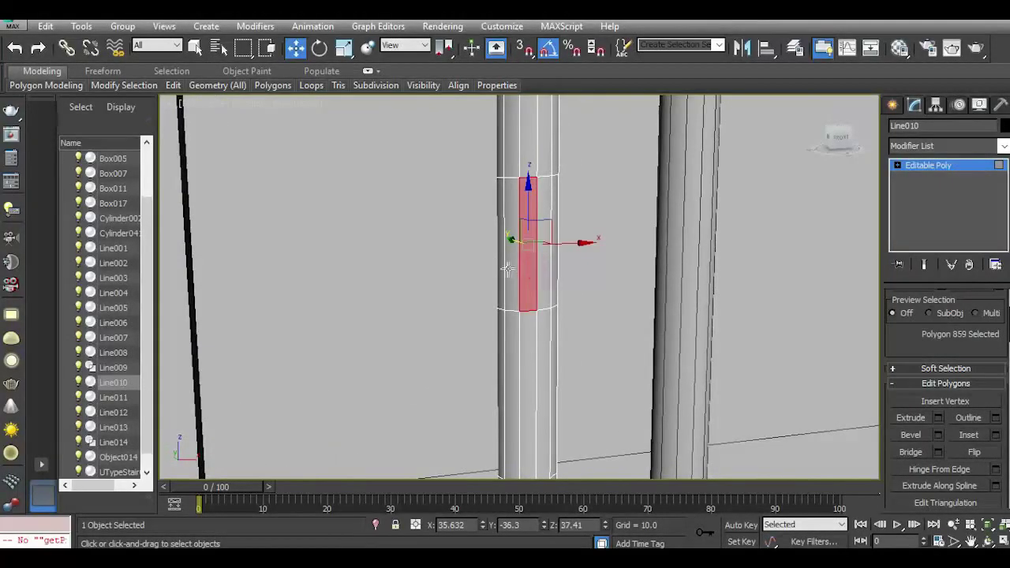
{"action": "left_click", "coordinate": [507, 268], "text": "shift"}
{"action": "left_click", "coordinate": [939, 419]}
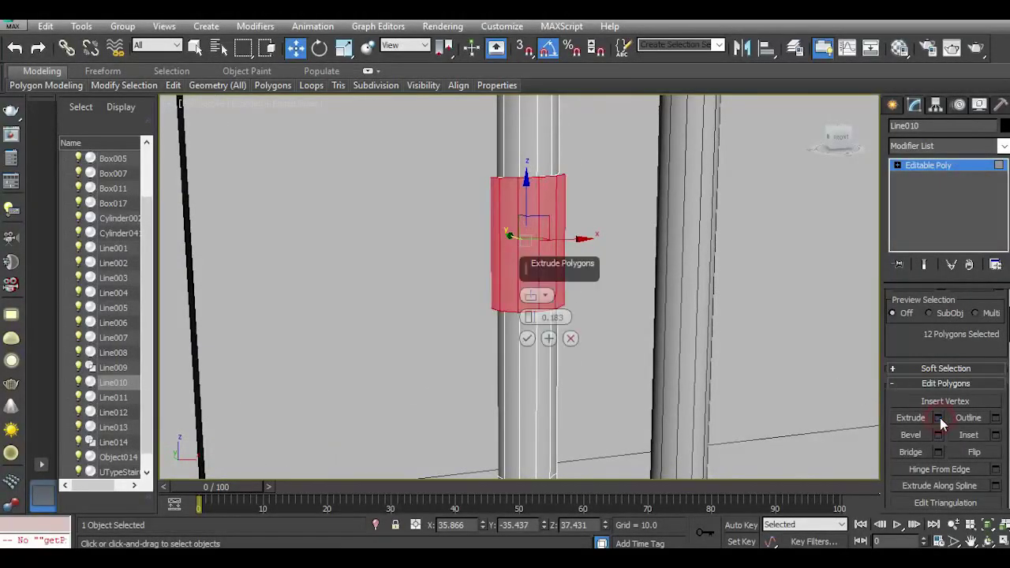
{"action": "left_click", "coordinate": [528, 336]}
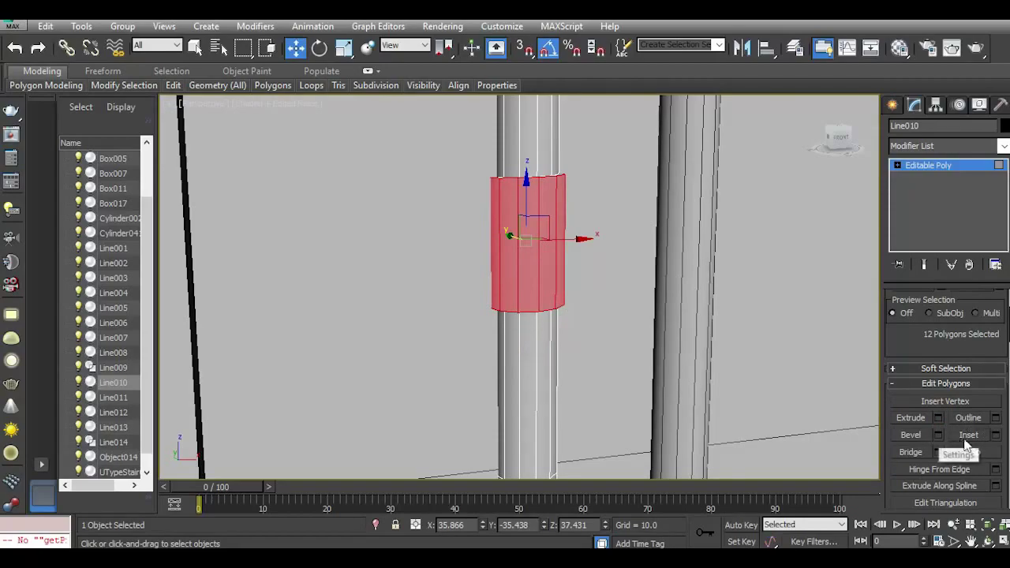
Inset the upper sleeve's polygons and bevel them with a height of 0.183 and an outline of -0.139.
{"action": "left_click", "coordinate": [996, 435]}
{"action": "left_click", "coordinate": [524, 338]}
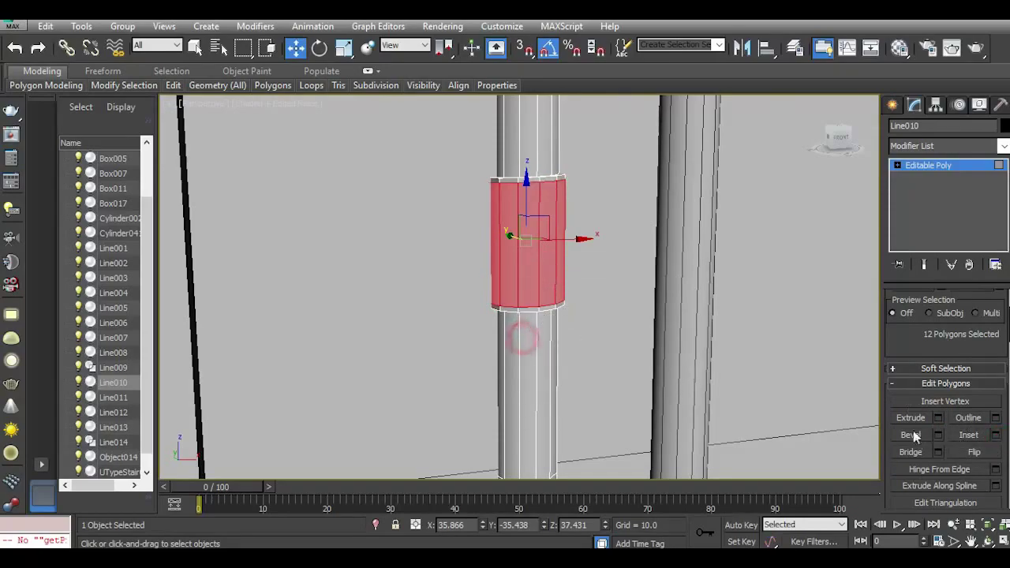
{"action": "left_click", "coordinate": [938, 435]}
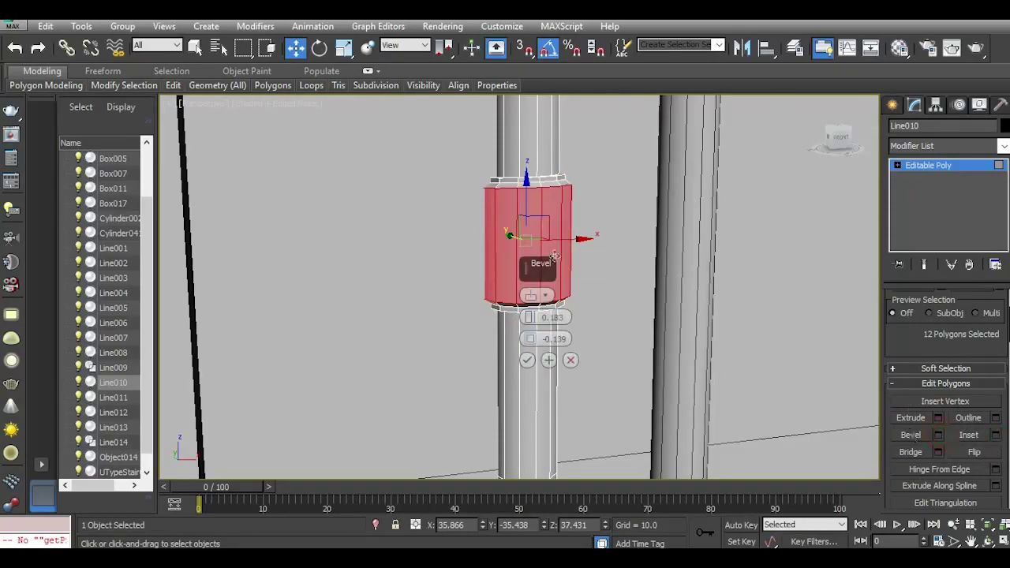
{"action": "left_click", "coordinate": [527, 361]}
Extrude the polygon ring midway between the upper and lowest sleeves outward to form a third sleeve.
{"action": "middle_click_drag", "start_coordinate": [526, 360], "coordinate": [516, 272]}
{"action": "scroll", "coordinate": [516, 273], "scroll_direction": "down", "scroll_amount": 2}
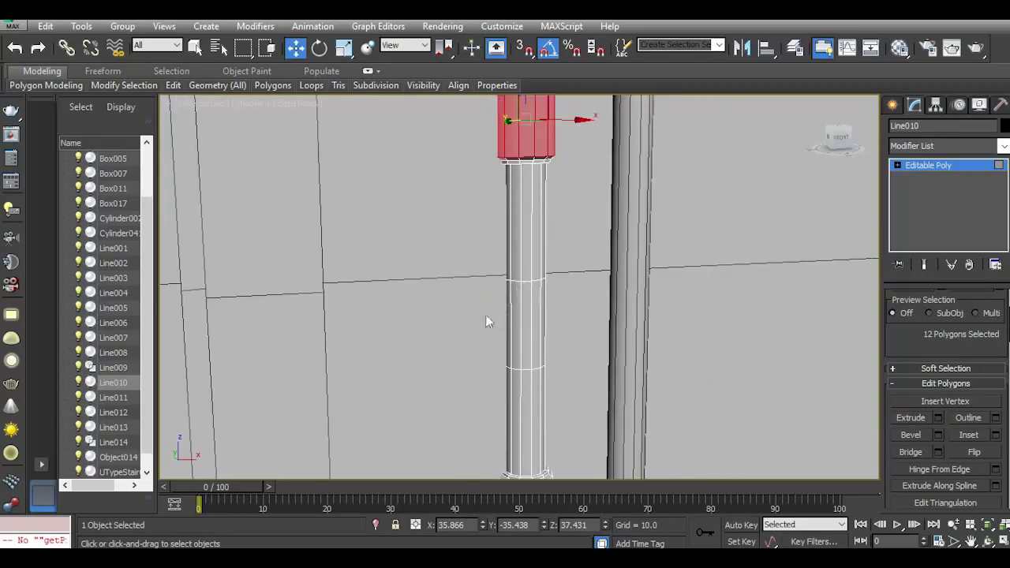
{"action": "left_click_drag", "start_coordinate": [486, 317], "coordinate": [578, 326]}
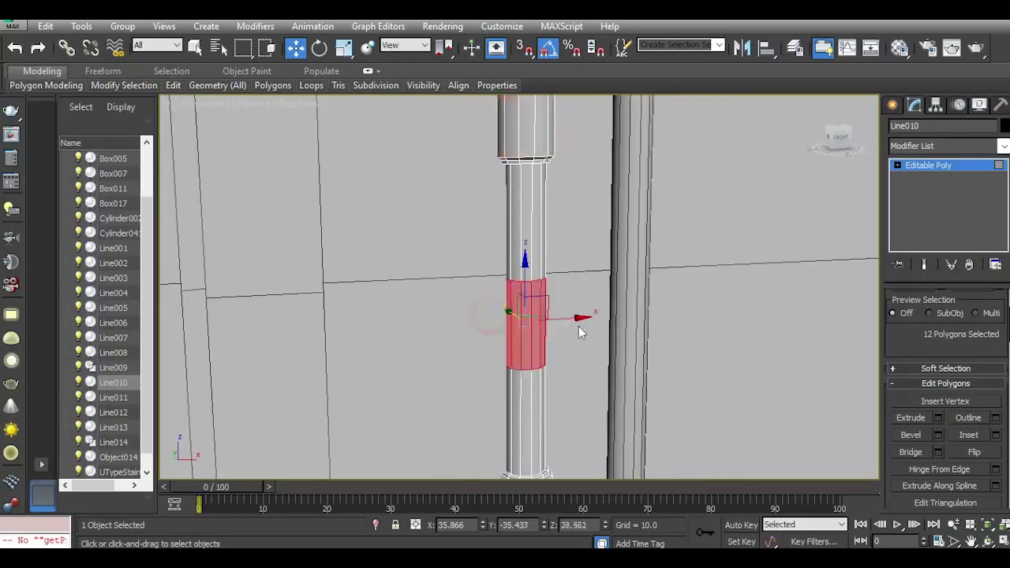
{"action": "left_click", "coordinate": [937, 419]}
{"action": "left_click", "coordinate": [526, 338]}
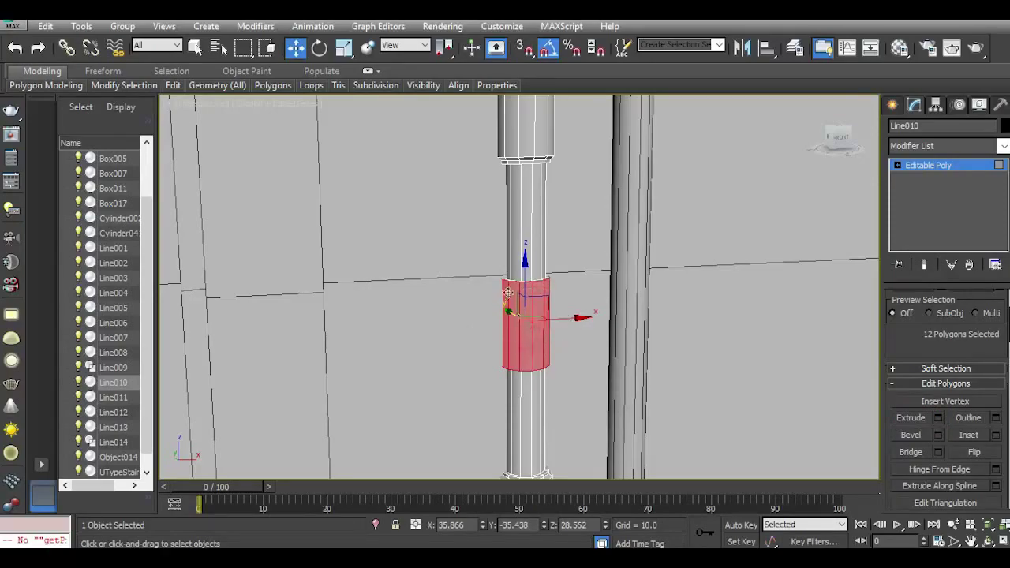
Inset the middle sleeve's polygons and bevel them with a height of 0.183 and an outline of -0.139.
{"action": "scroll", "coordinate": [526, 341], "scroll_direction": "up", "scroll_amount": 4}
{"action": "left_click", "coordinate": [995, 434]}
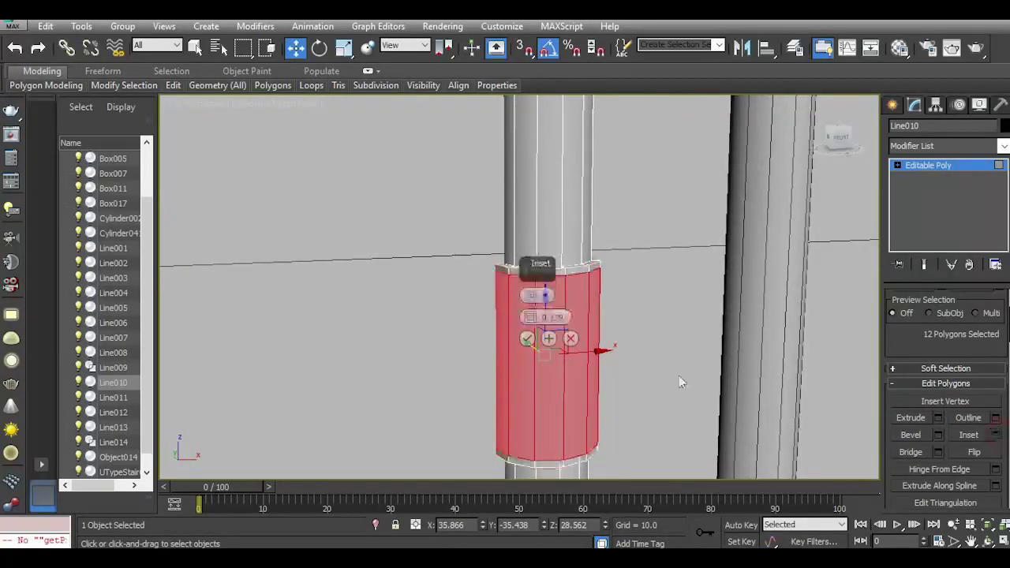
{"action": "left_click", "coordinate": [525, 339]}
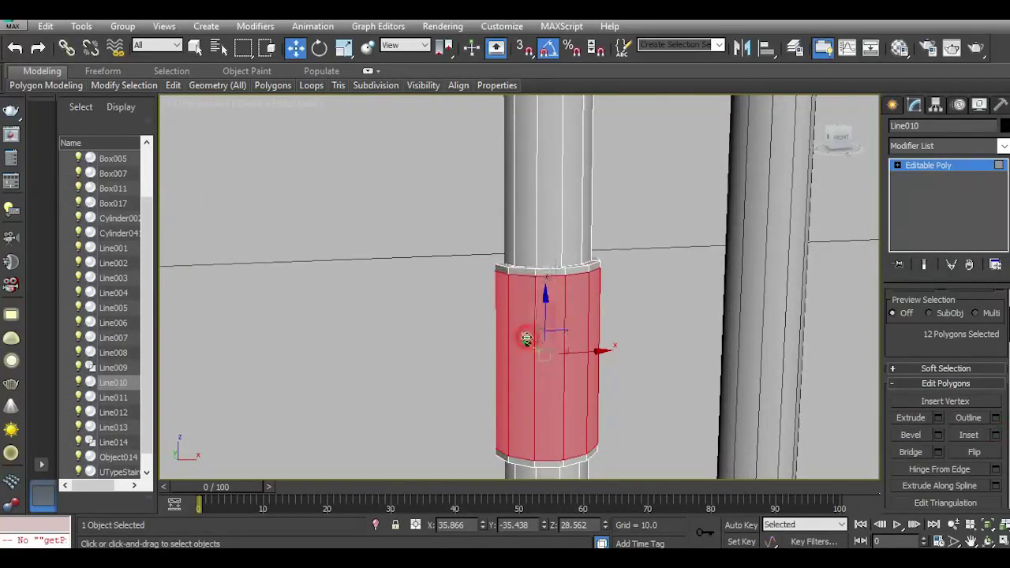
{"action": "left_click", "coordinate": [937, 435]}
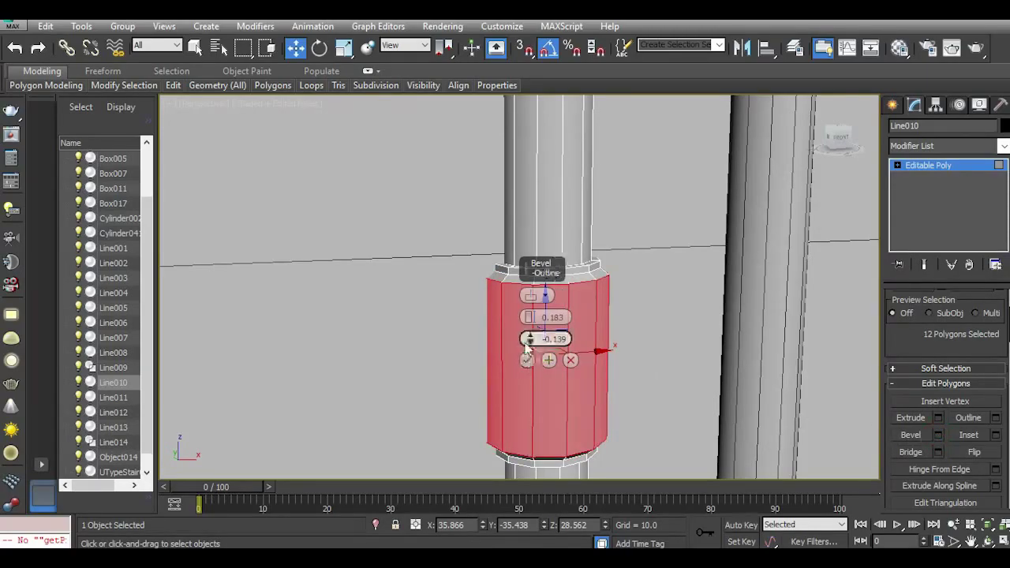
{"action": "left_click", "coordinate": [526, 360]}
{"action": "scroll", "coordinate": [556, 300], "scroll_direction": "down", "scroll_amount": 5}
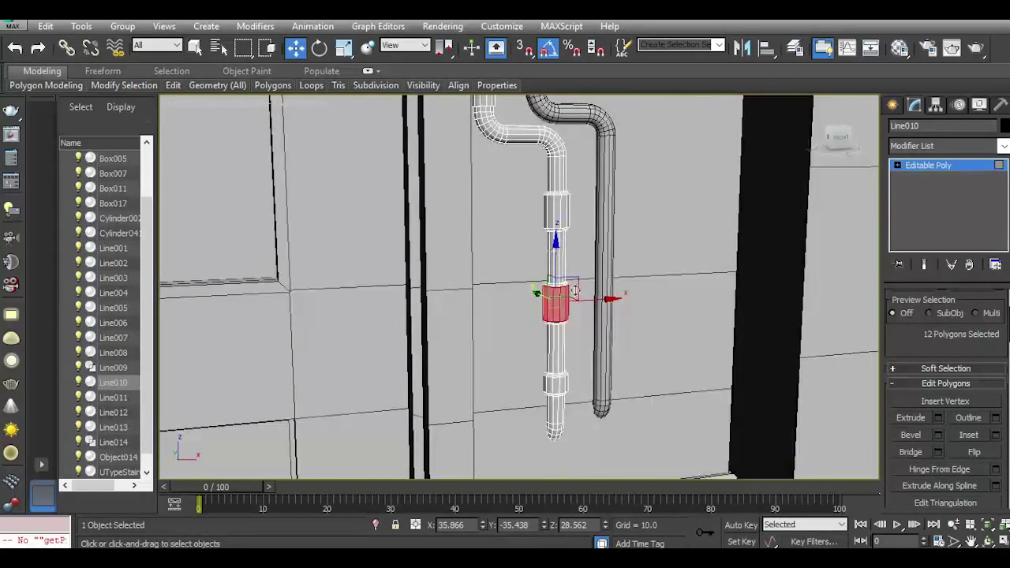
Add edge loops with SwiftLoop to the long vertical run of the Line010 pipe beside the air-conditioner unit, marking out two coupling bands.
{"action": "scroll", "coordinate": [546, 325], "scroll_direction": "down", "scroll_amount": 4}
{"action": "middle_click_drag", "start_coordinate": [507, 264], "coordinate": [546, 462]}
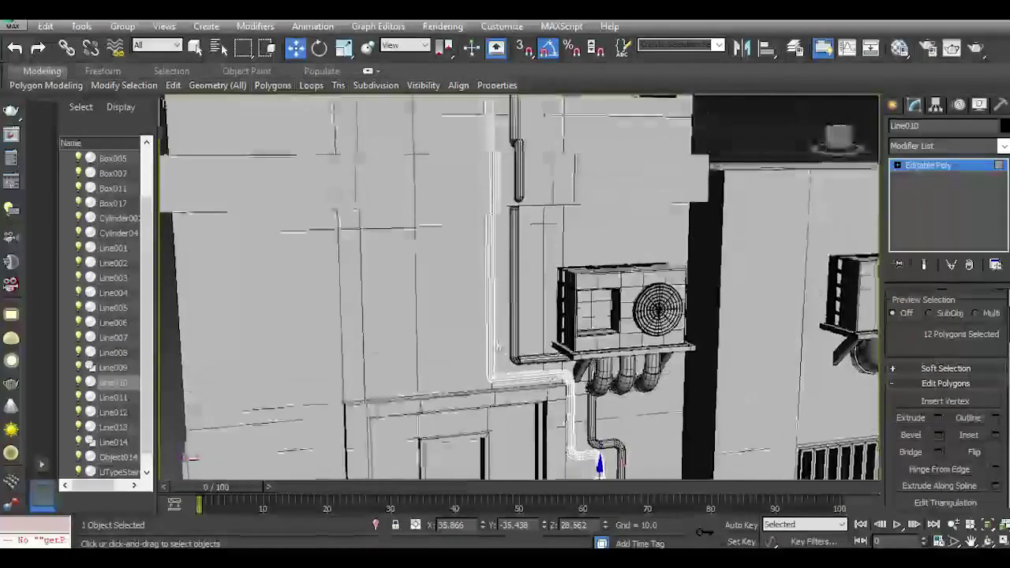
{"action": "scroll", "coordinate": [481, 288], "scroll_direction": "up", "scroll_amount": 5}
{"action": "left_click", "coordinate": [482, 289]}
{"action": "left_click_drag", "start_coordinate": [589, 326], "coordinate": [589, 326]}
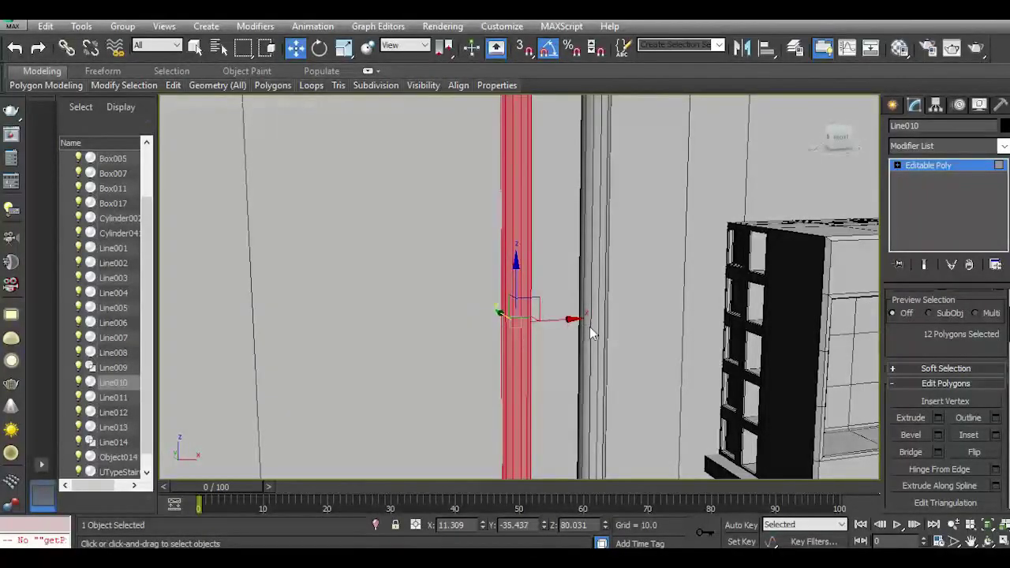
{"action": "left_click", "coordinate": [430, 192]}
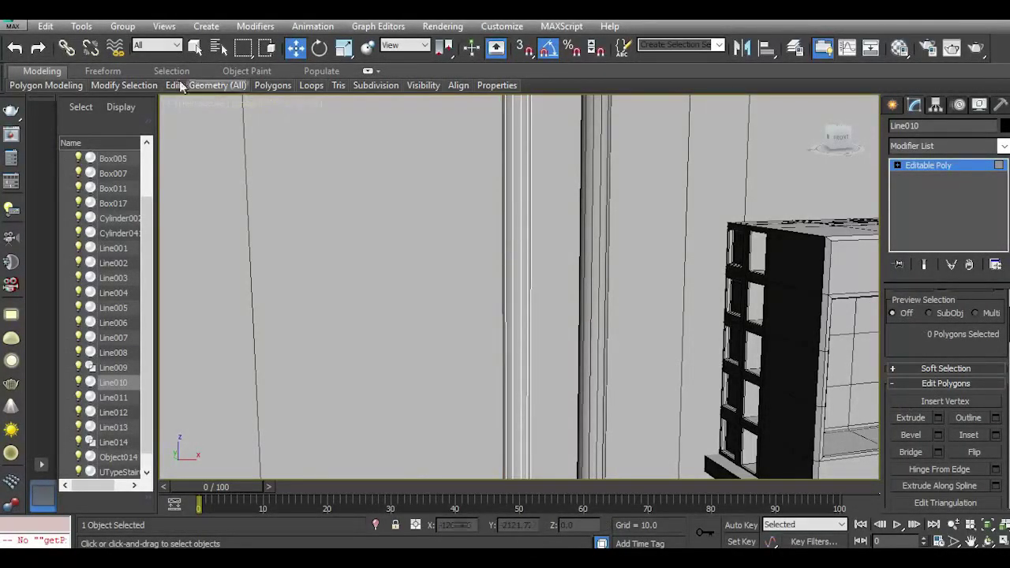
{"action": "mouse_move", "coordinate": [178, 86]}
{"action": "left_click", "coordinate": [297, 131]}
{"action": "middle_click_drag", "start_coordinate": [517, 202], "coordinate": [522, 330]}
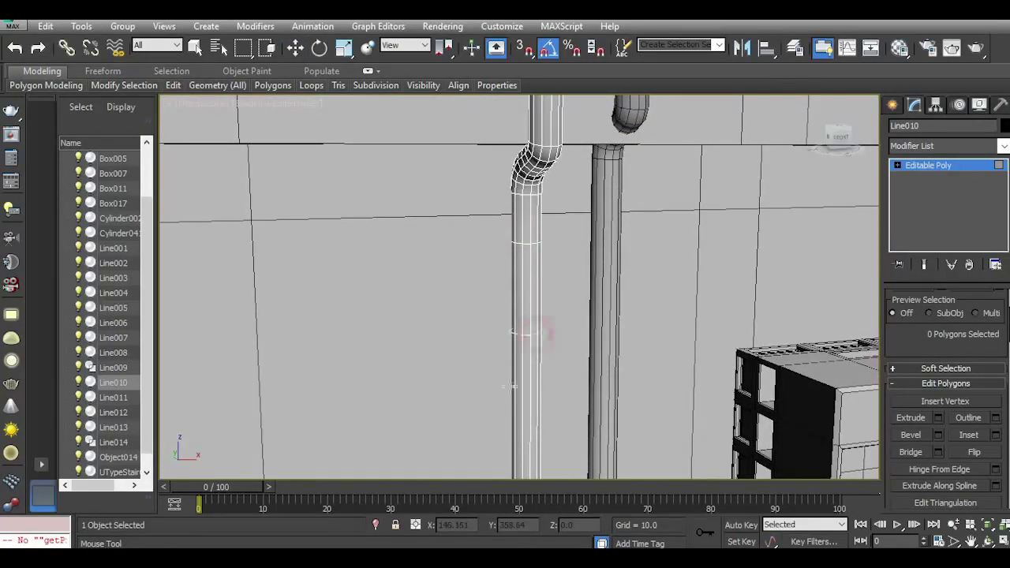
{"action": "middle_click_drag", "start_coordinate": [508, 386], "coordinate": [497, 160]}
{"action": "left_click", "coordinate": [511, 243]}
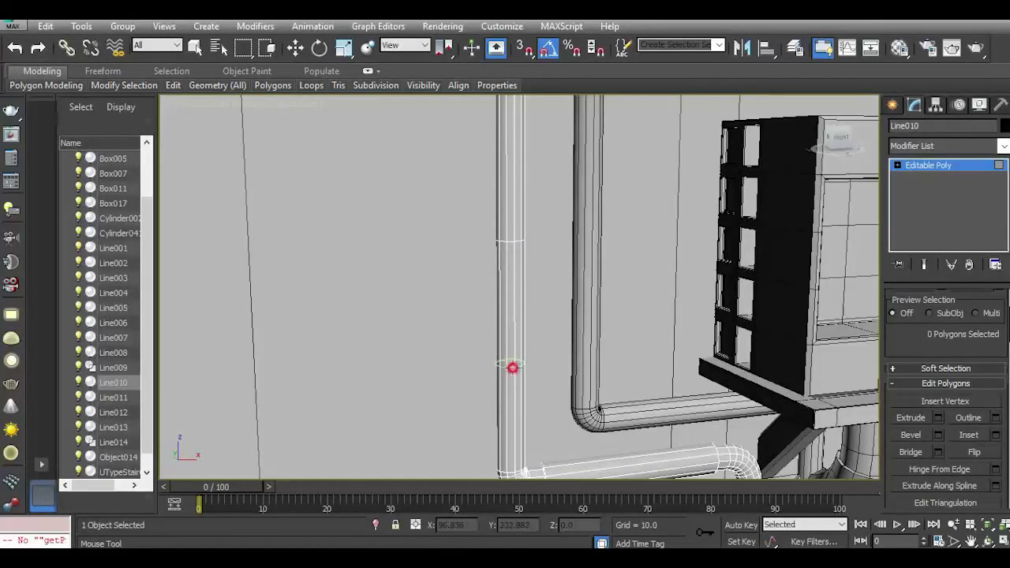
{"action": "left_click", "coordinate": [297, 49]}
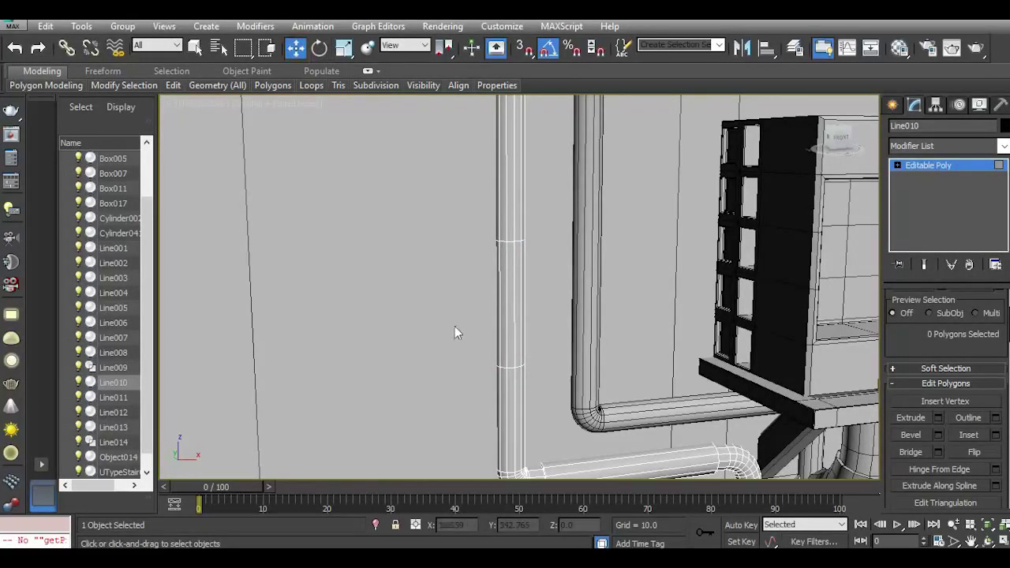
Select the two bands between the new edge loops on the pipe's vertical run and extrude them slightly outward.
{"action": "left_click_drag", "start_coordinate": [454, 326], "coordinate": [573, 306]}
{"action": "middle_click_drag", "start_coordinate": [552, 270], "coordinate": [483, 379]}
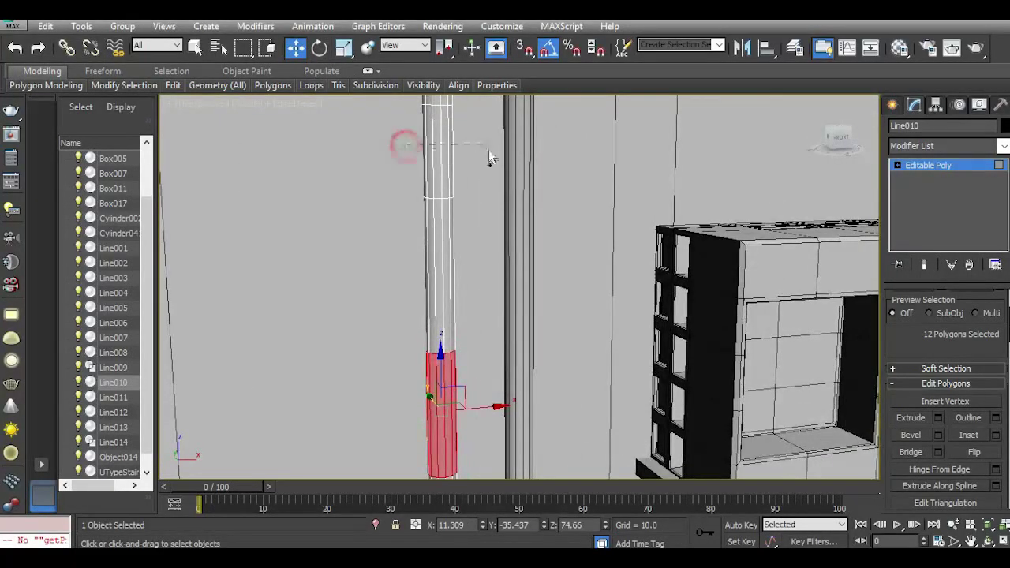
{"action": "left_click_drag", "start_coordinate": [488, 149], "coordinate": [491, 150], "text": "ctrl"}
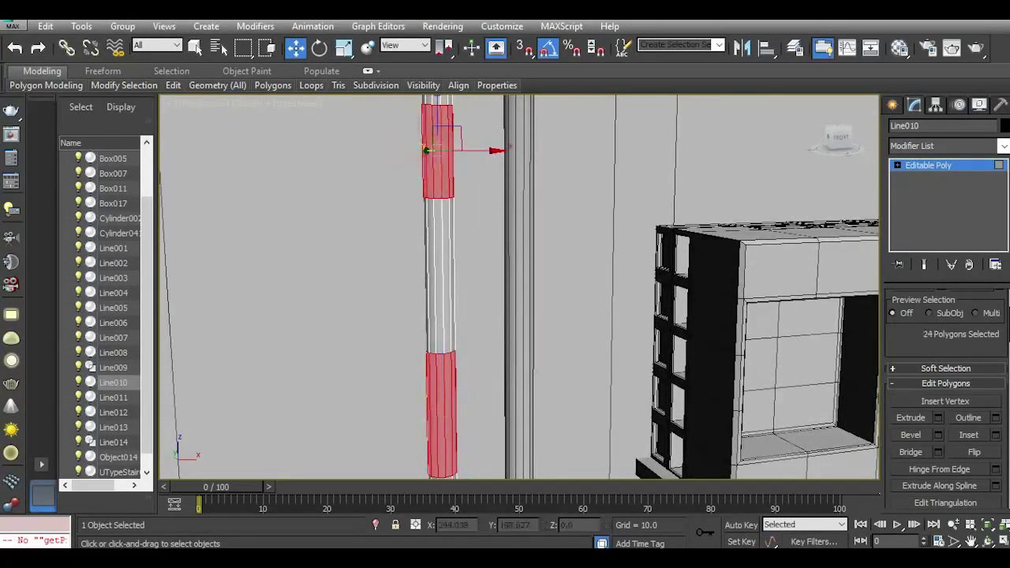
{"action": "left_click", "coordinate": [939, 418]}
{"action": "left_click", "coordinate": [527, 338]}
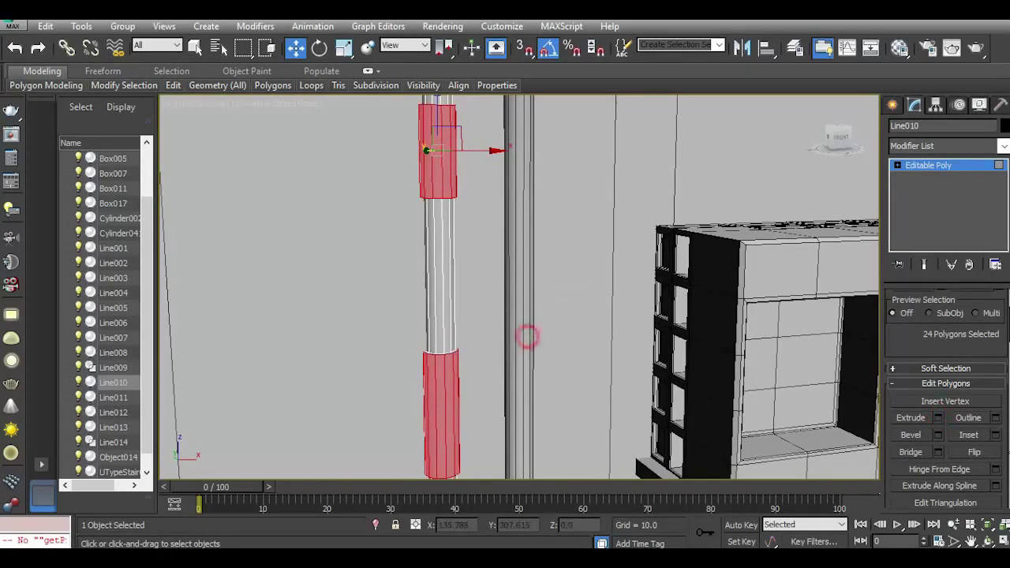
Inset both bands by 0.139 and bevel them with a height of 0.183 and an outline of -1.0 for tapered ends.
{"action": "left_click", "coordinate": [995, 436]}
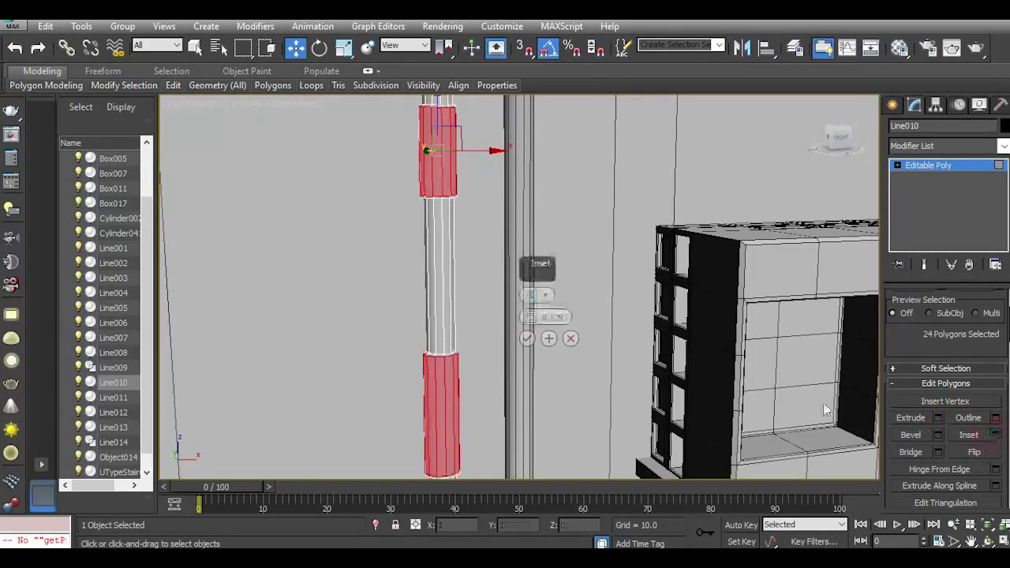
{"action": "left_click", "coordinate": [527, 338]}
{"action": "left_click", "coordinate": [937, 435]}
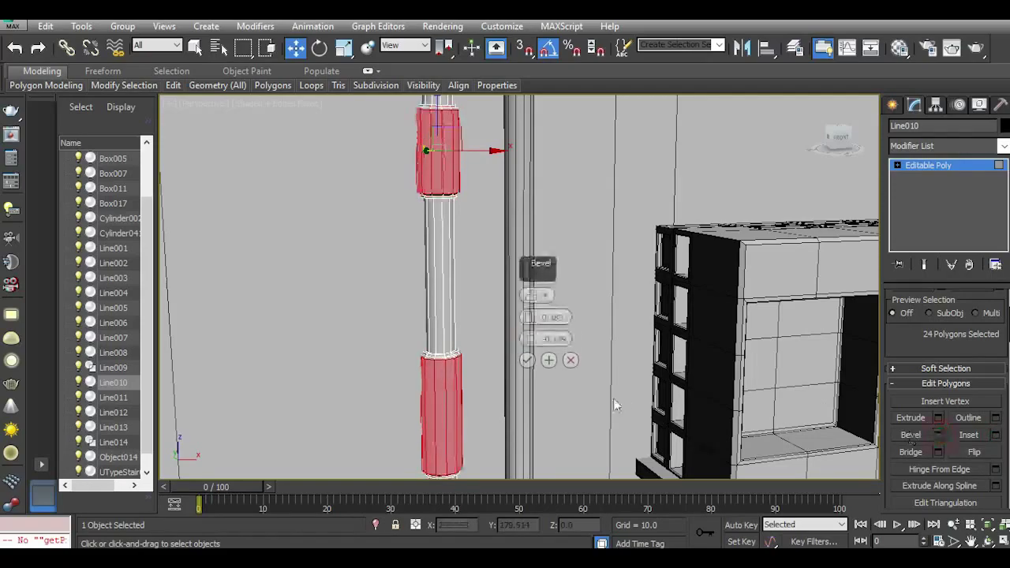
{"action": "scroll", "coordinate": [464, 379], "scroll_direction": "up", "scroll_amount": 4}
{"action": "left_click_drag", "start_coordinate": [533, 337], "coordinate": [531, 339]}
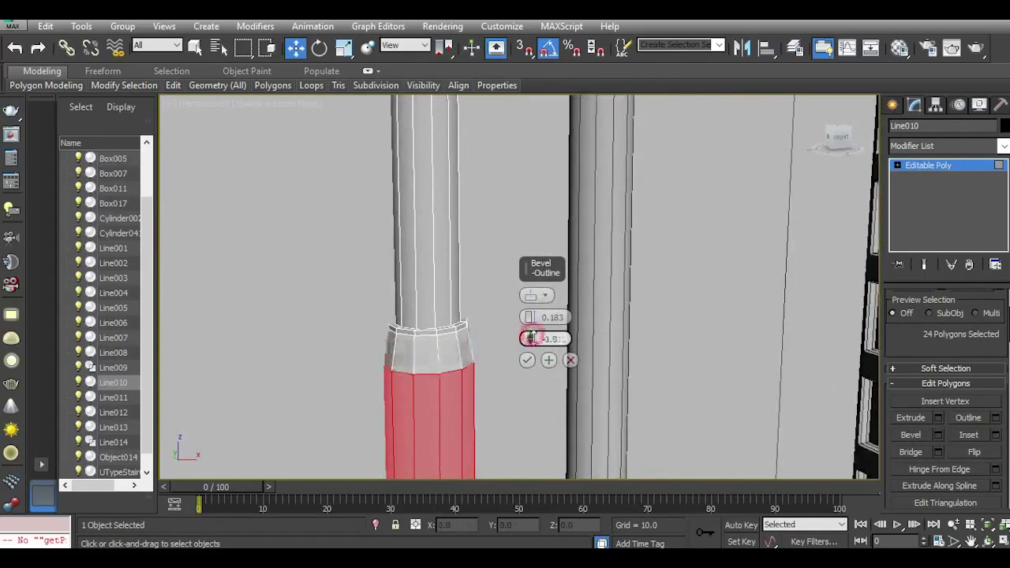
{"action": "middle_click_drag", "start_coordinate": [446, 347], "coordinate": [445, 183]}
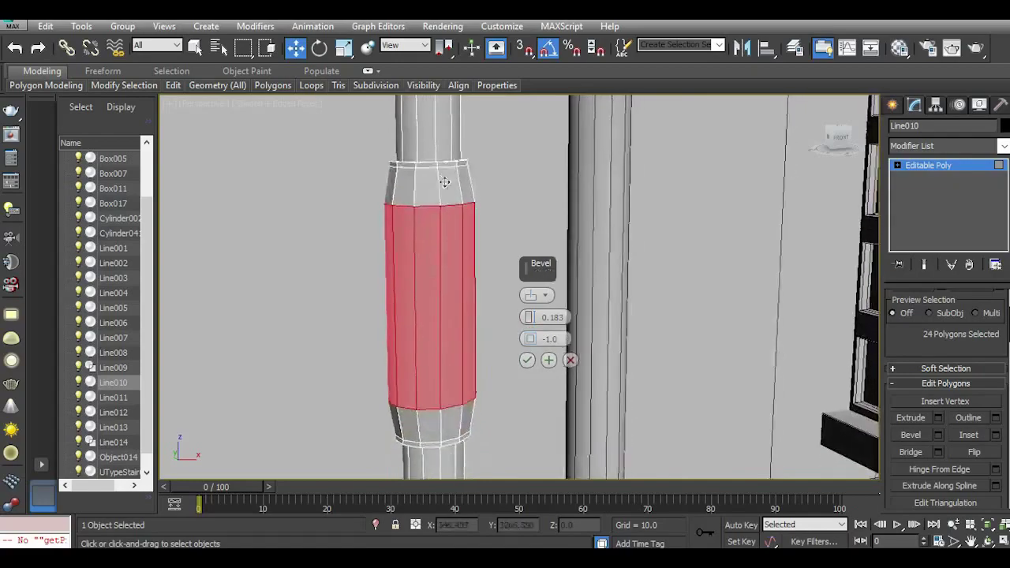
{"action": "left_click", "coordinate": [527, 361]}
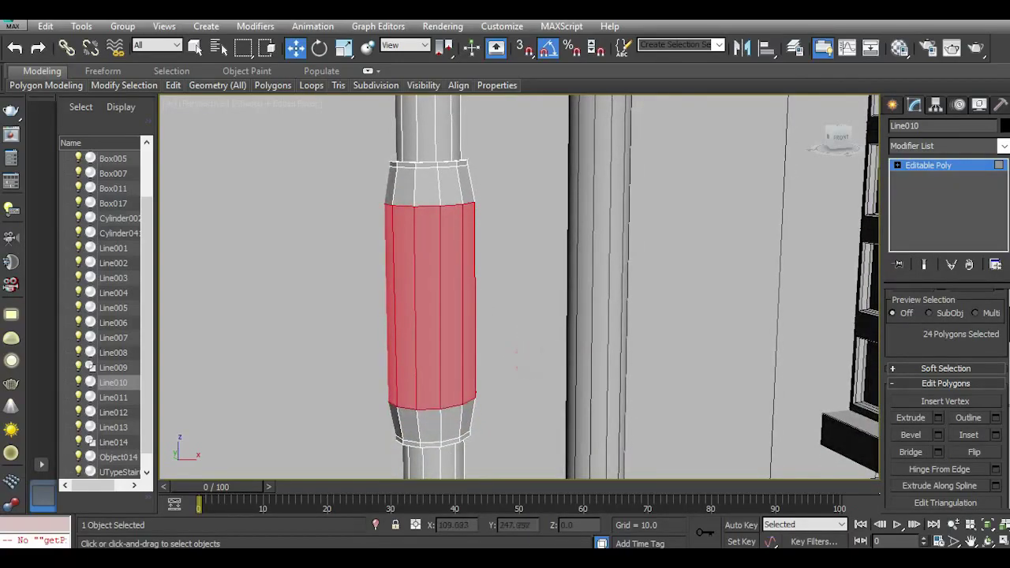
Inset the tapered bands further, extrude their middle sections outward, and leave polygon editing on the pipe.
{"action": "left_click", "coordinate": [998, 437]}
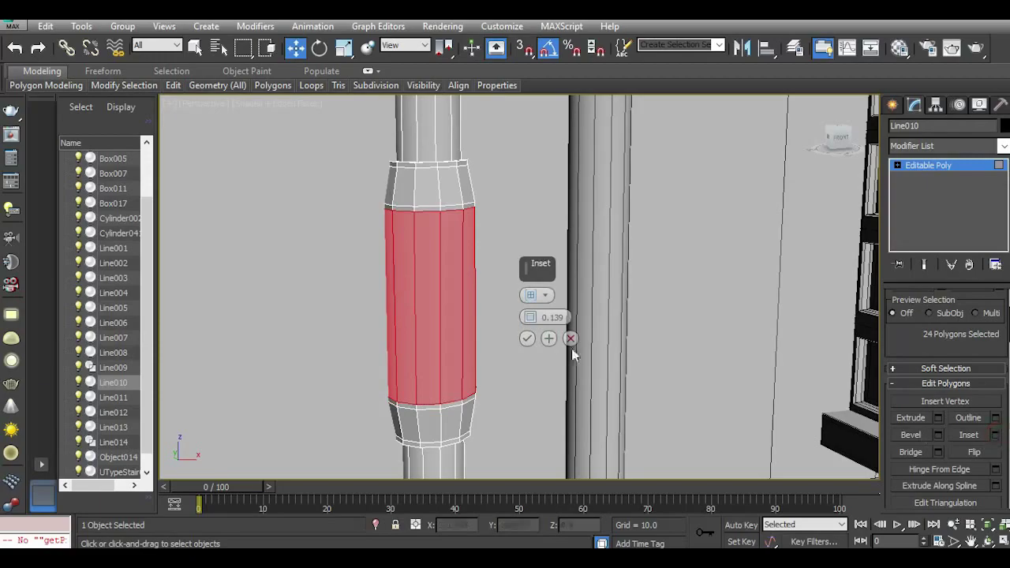
{"action": "left_click_drag", "start_coordinate": [532, 319], "coordinate": [532, 313]}
{"action": "left_click", "coordinate": [527, 338]}
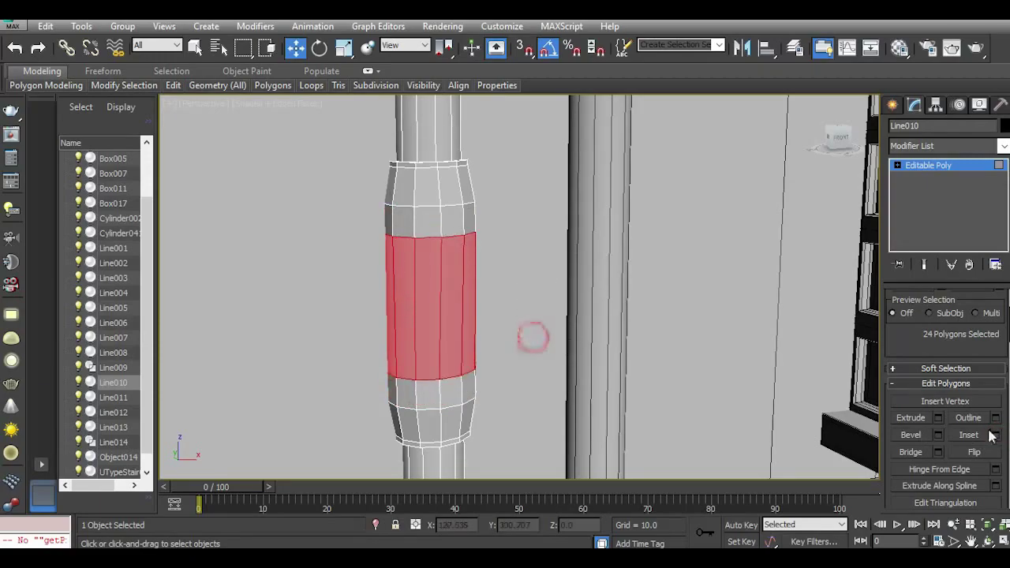
{"action": "left_click", "coordinate": [937, 418]}
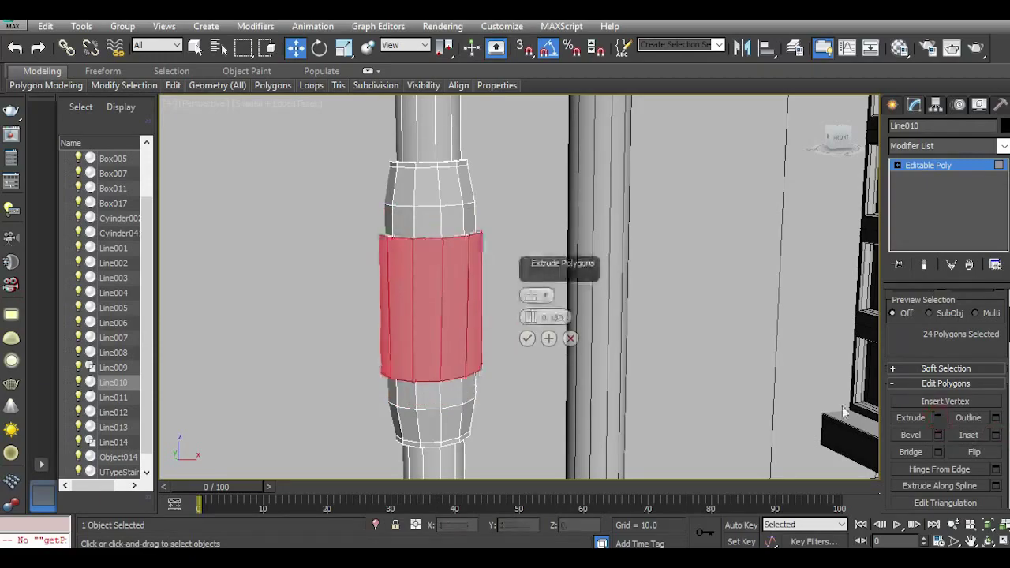
{"action": "left_click", "coordinate": [527, 339]}
{"action": "scroll", "coordinate": [490, 373], "scroll_direction": "down", "scroll_amount": 6}
{"action": "middle_click_drag", "start_coordinate": [490, 295], "coordinate": [502, 330]}
{"action": "scroll", "coordinate": [503, 330], "scroll_direction": "up", "scroll_amount": 2}
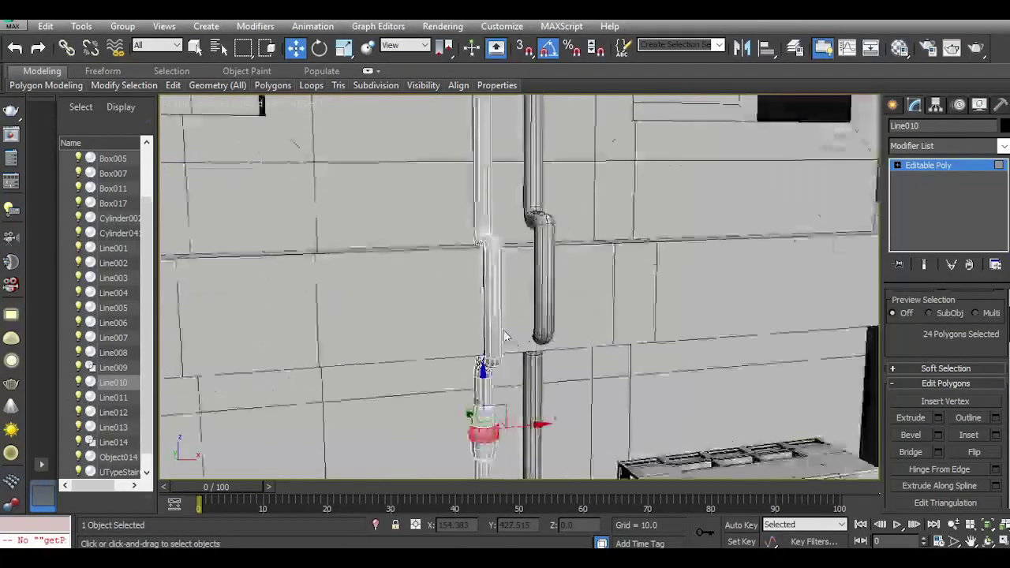
{"action": "left_click", "coordinate": [938, 170]}
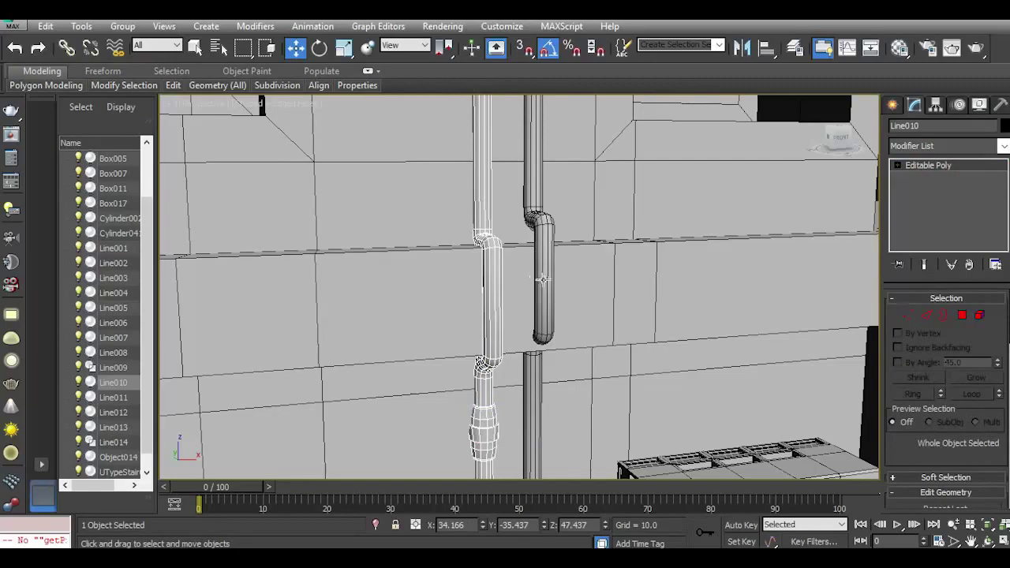
Select the plain neighbouring pipe Line014 and turn off its thickness display in the viewport.
{"action": "left_click", "coordinate": [542, 279]}
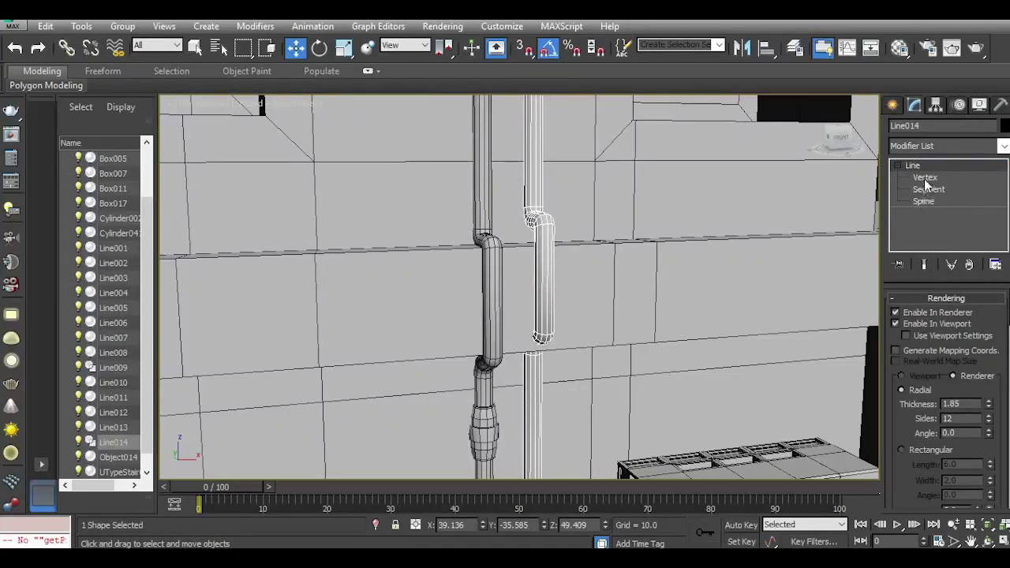
{"action": "left_click", "coordinate": [895, 323]}
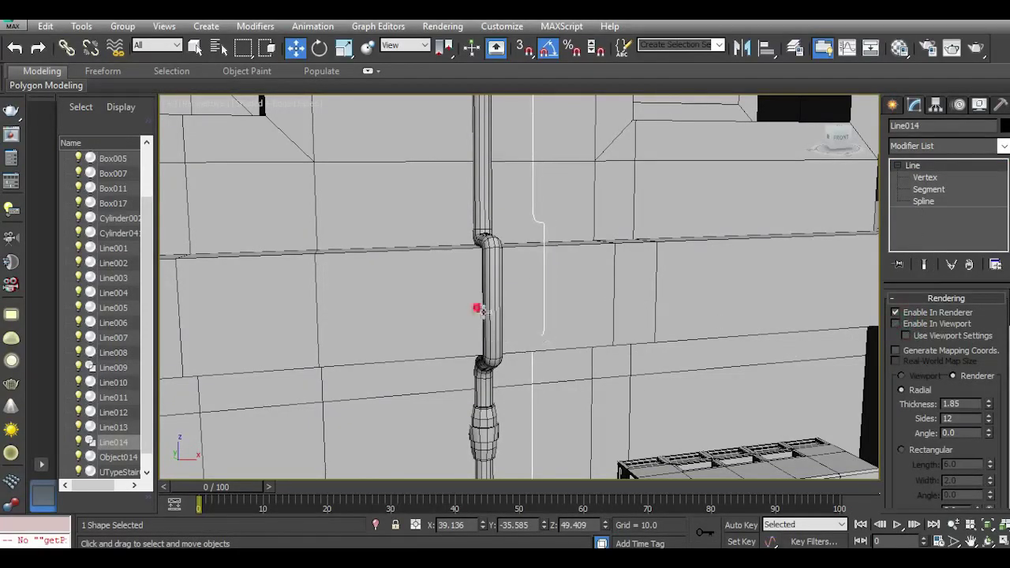
{"action": "left_click_drag", "start_coordinate": [482, 312], "coordinate": [576, 379]}
{"action": "left_click", "coordinate": [16, 48]}
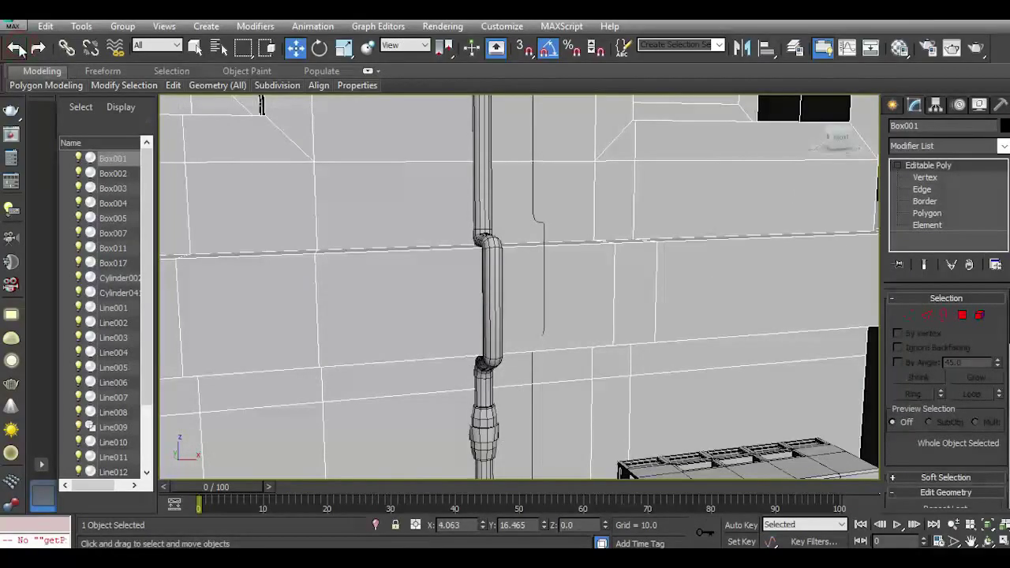
{"action": "left_click", "coordinate": [18, 48]}
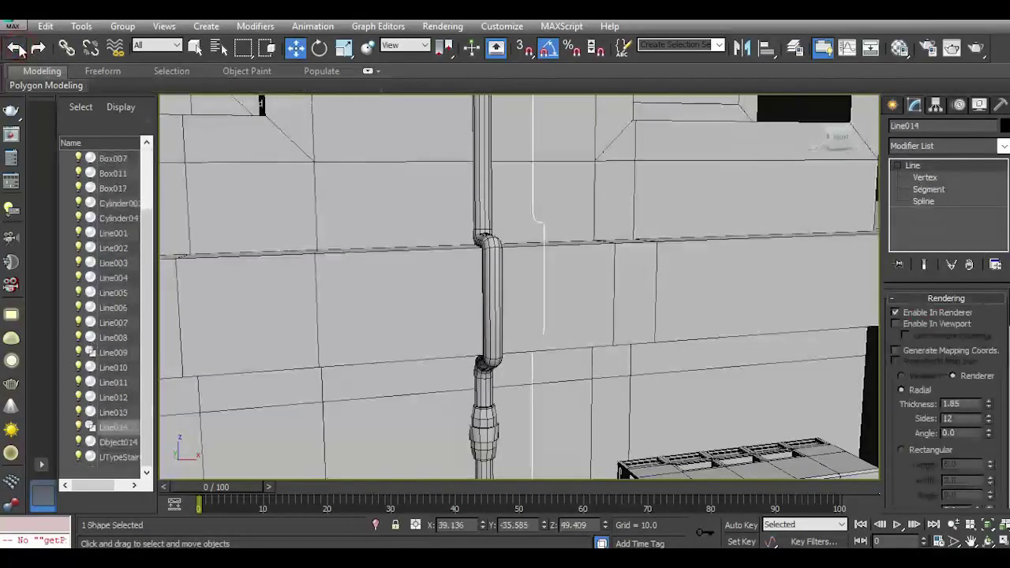
Lower the bottom pair of vertices at Line014's offset bend, and lower its upper pair by about 2 units.
{"action": "left_click", "coordinate": [926, 178]}
{"action": "left_click_drag", "start_coordinate": [512, 302], "coordinate": [610, 390]}
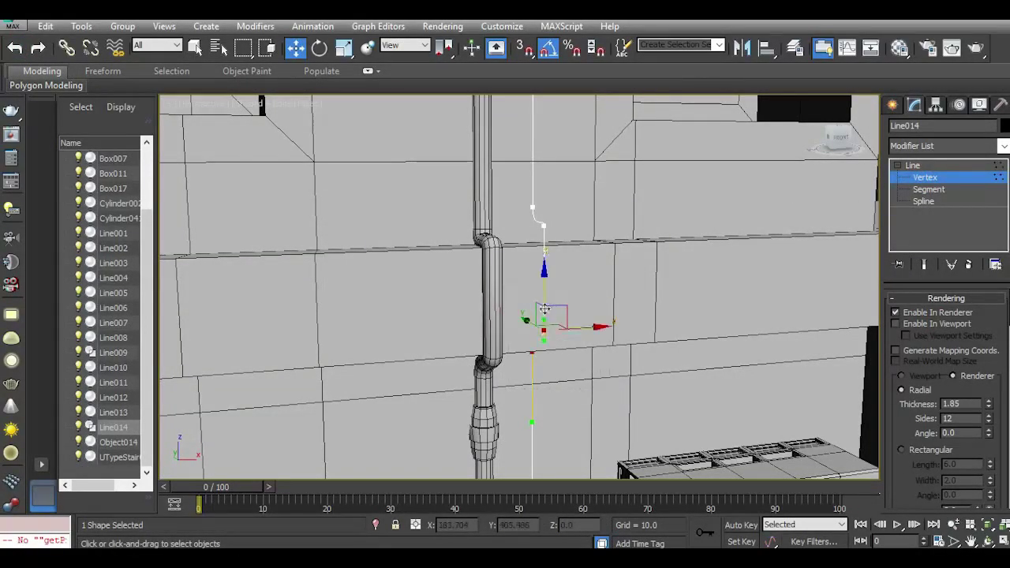
{"action": "left_click_drag", "start_coordinate": [543, 304], "coordinate": [547, 322]}
{"action": "left_click_drag", "start_coordinate": [569, 242], "coordinate": [584, 254]}
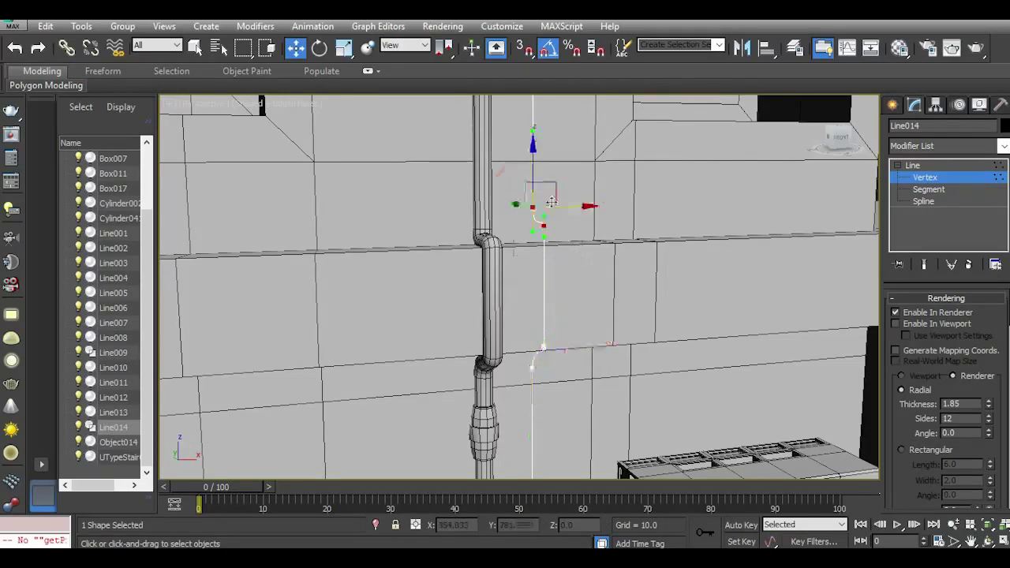
{"action": "left_click_drag", "start_coordinate": [531, 182], "coordinate": [534, 204]}
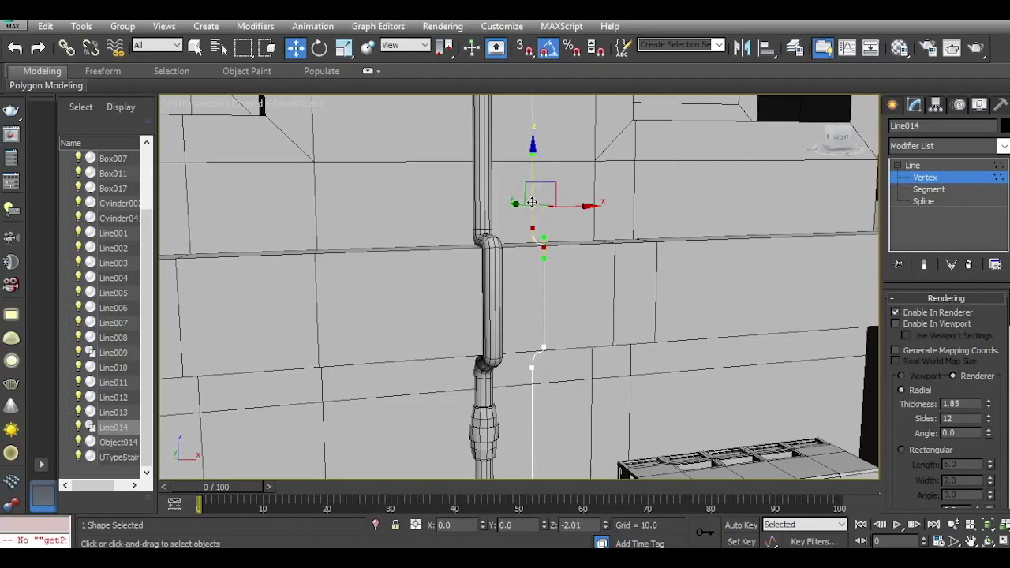
Turn Line014's viewport thickness back on, check the pipe along its length, and leave vertex editing.
{"action": "left_click", "coordinate": [895, 324]}
{"action": "scroll", "coordinate": [561, 247], "scroll_direction": "up", "scroll_amount": 3}
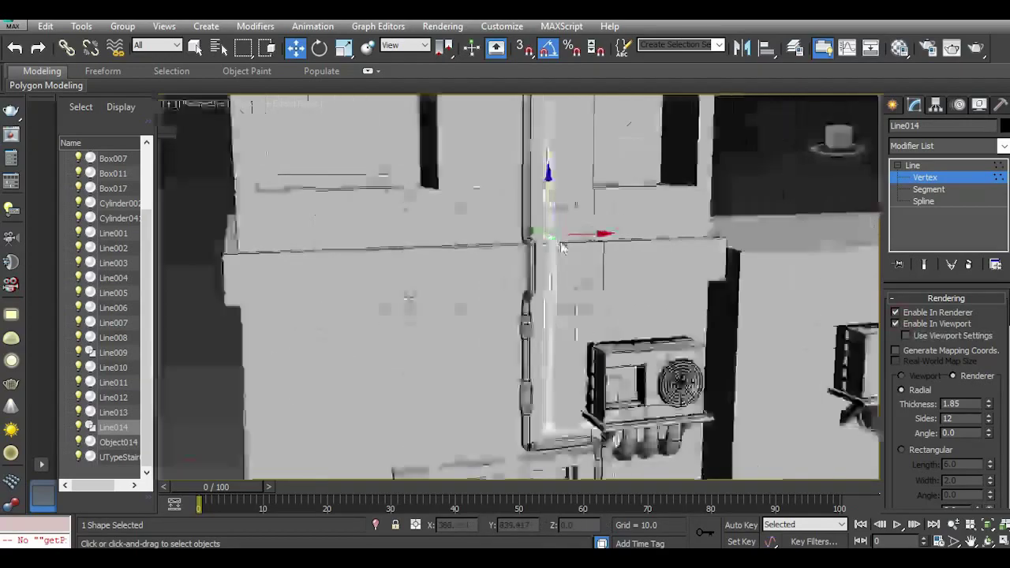
{"action": "scroll", "coordinate": [561, 247], "scroll_direction": "down", "scroll_amount": 3}
{"action": "scroll", "coordinate": [593, 420], "scroll_direction": "up", "scroll_amount": 5}
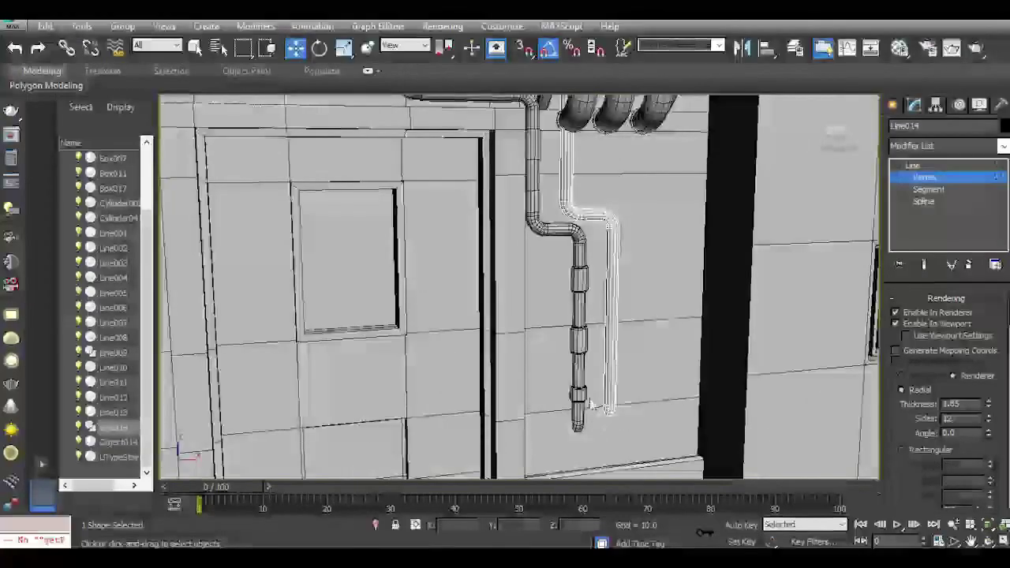
{"action": "middle_click_drag", "start_coordinate": [590, 404], "coordinate": [529, 467]}
{"action": "middle_click_drag", "start_coordinate": [490, 363], "coordinate": [465, 420]}
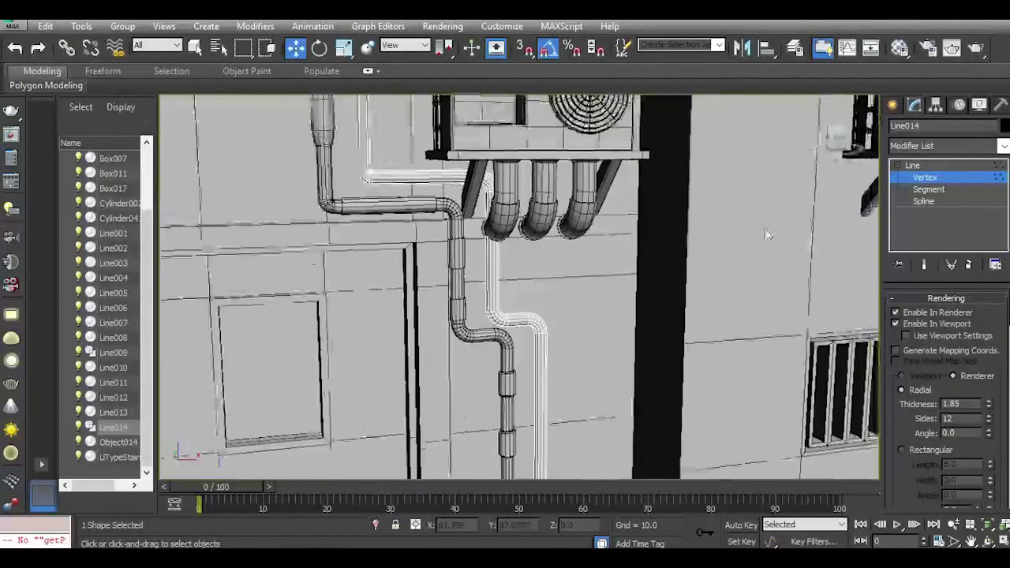
{"action": "left_click", "coordinate": [943, 176]}
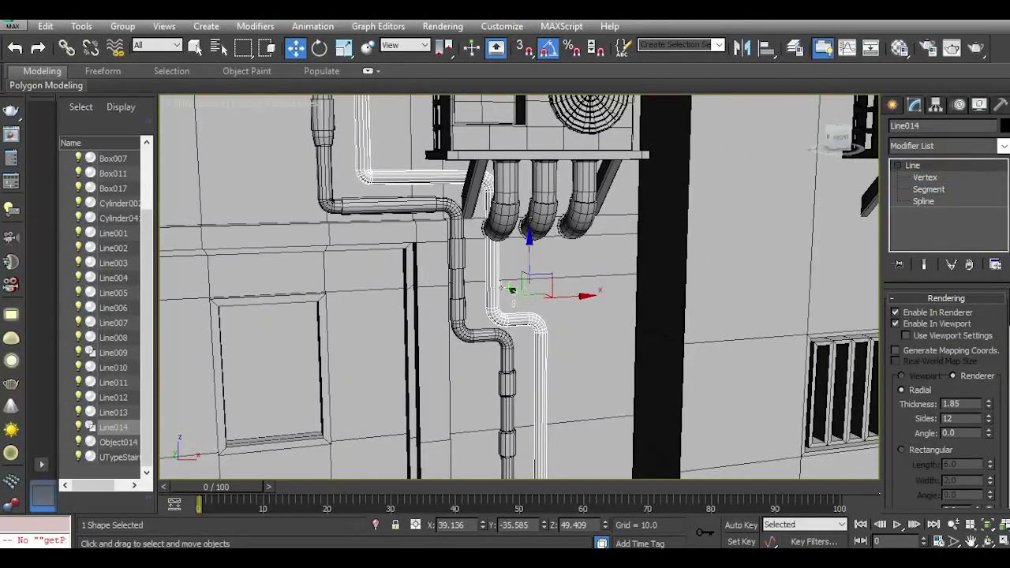
Copy the coupling pipe Line010 to the far side of the plain pipe at about X 43.5, and raise the copy to about Z 53.8.
{"action": "left_click", "coordinate": [455, 299]}
{"action": "scroll", "coordinate": [455, 299], "scroll_direction": "down", "scroll_amount": 3}
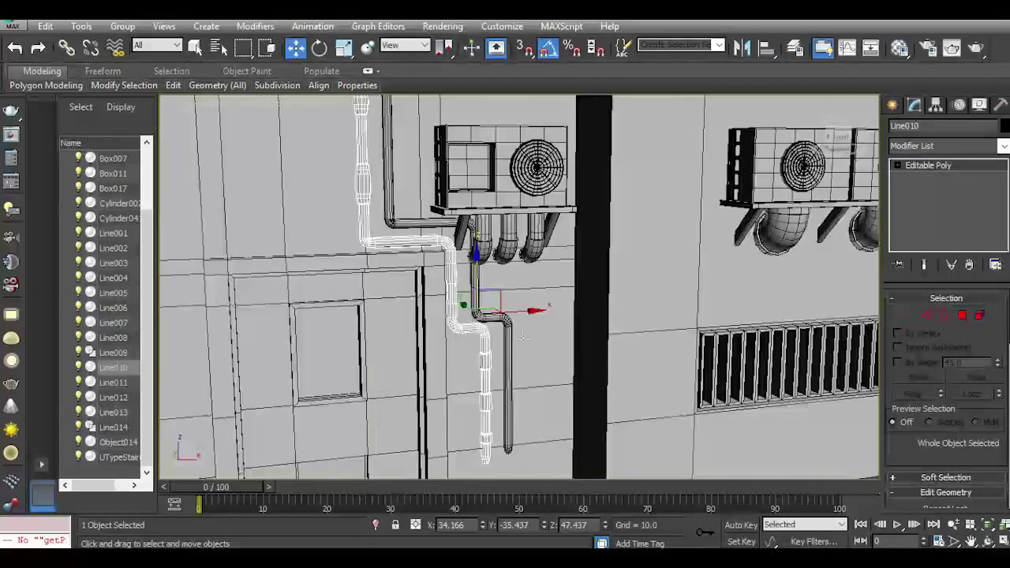
{"action": "mouse_move", "coordinate": [518, 315]}
{"action": "left_mouse_down", "text": "shift"}
{"action": "mouse_move", "coordinate": [580, 303]}
{"action": "mouse_move", "coordinate": [545, 308]}
{"action": "mouse_move", "coordinate": [567, 308]}
{"action": "left_mouse_up", "text": "shift"}
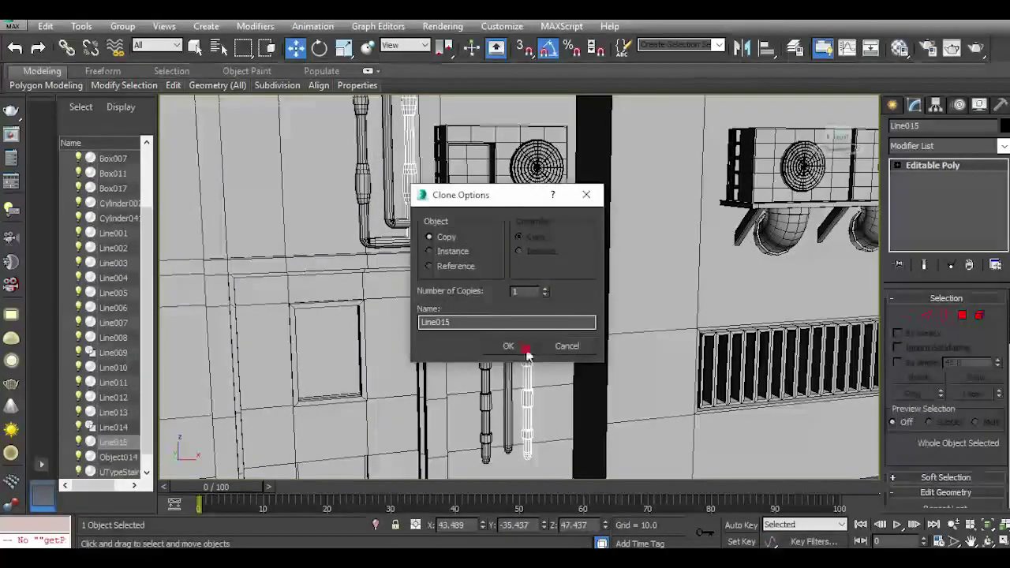
{"action": "left_click", "coordinate": [523, 348]}
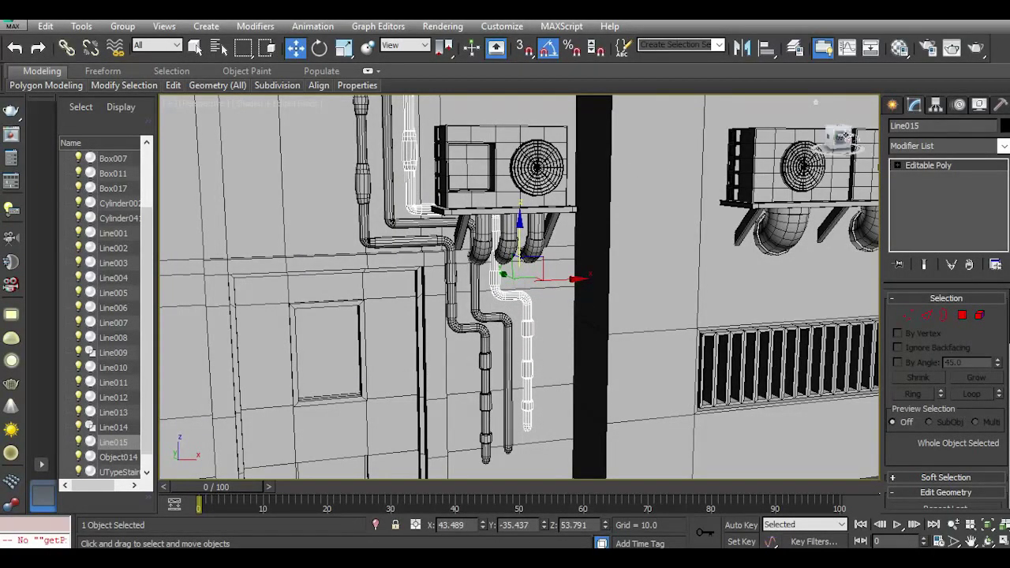
Select the air-conditioner unit Box017 above the bent pipes and raise it about 1.4 units.
{"action": "left_click_drag", "start_coordinate": [844, 136], "coordinate": [868, 134]}
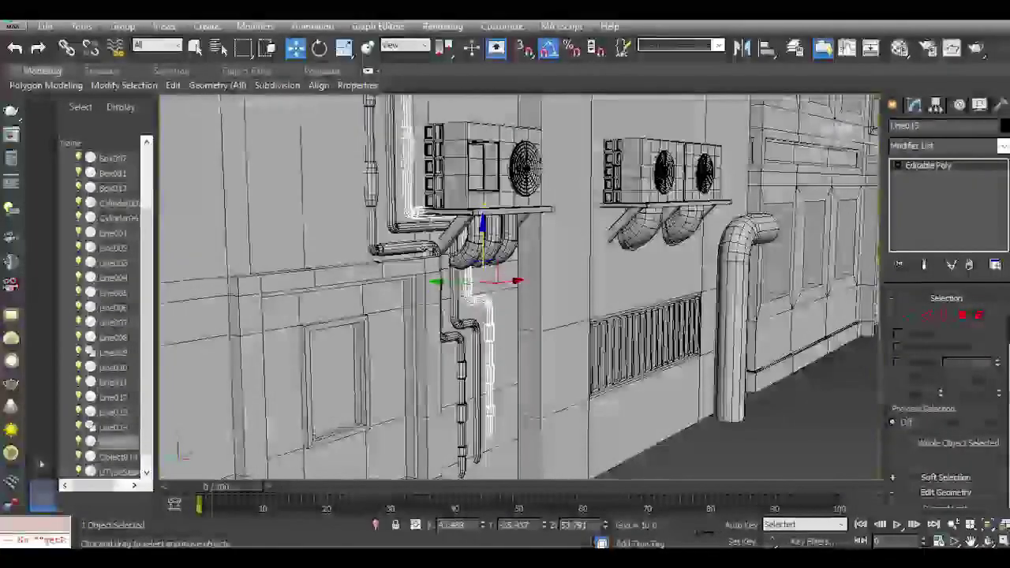
{"action": "scroll", "coordinate": [452, 209], "scroll_direction": "up", "scroll_amount": 5}
{"action": "left_click", "coordinate": [449, 210]}
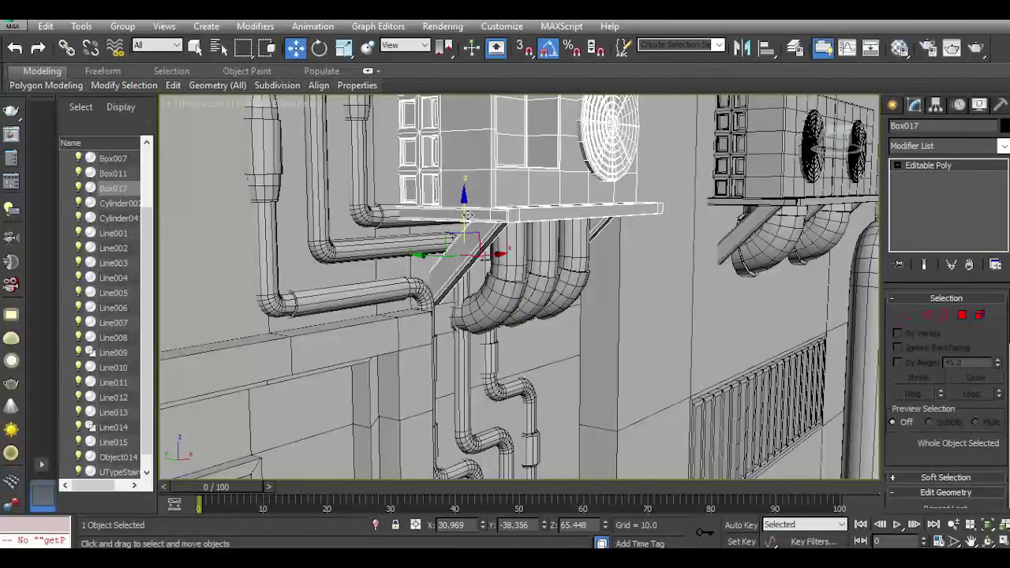
{"action": "left_click_drag", "start_coordinate": [466, 214], "coordinate": [466, 199]}
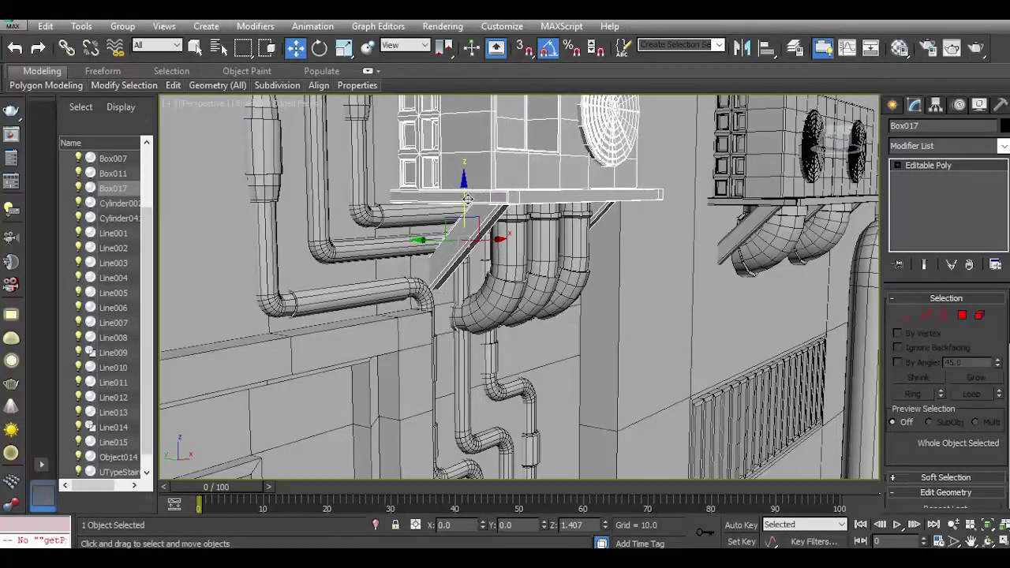
Shift wall pipes Line015 and Line014 sideways to run between the unit's thick bent pipes, and move the air-conditioner unit to about X 32.1.
{"action": "left_click_drag", "start_coordinate": [856, 142], "coordinate": [842, 122]}
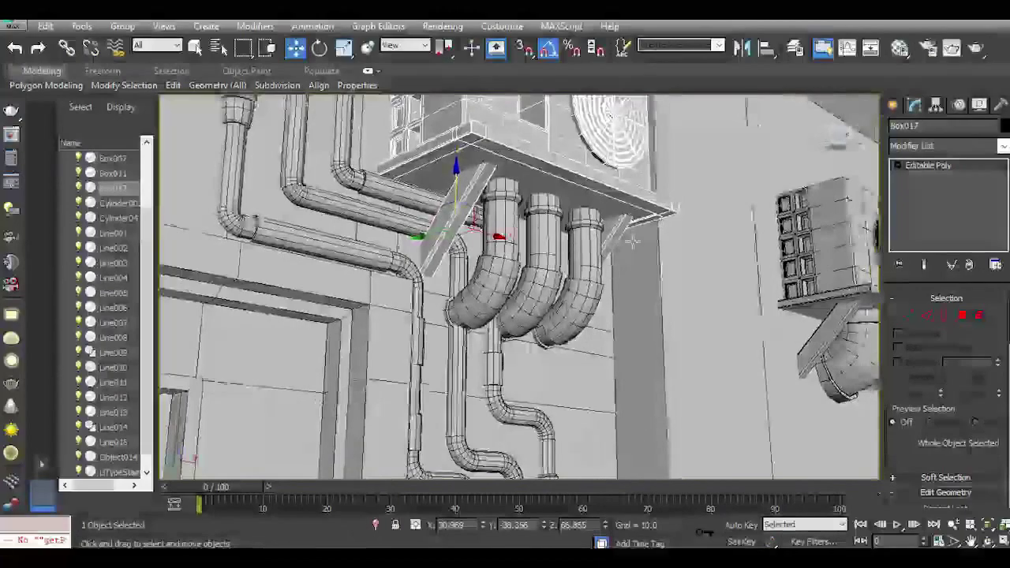
{"action": "left_click", "coordinate": [503, 253]}
{"action": "left_click", "coordinate": [503, 254]}
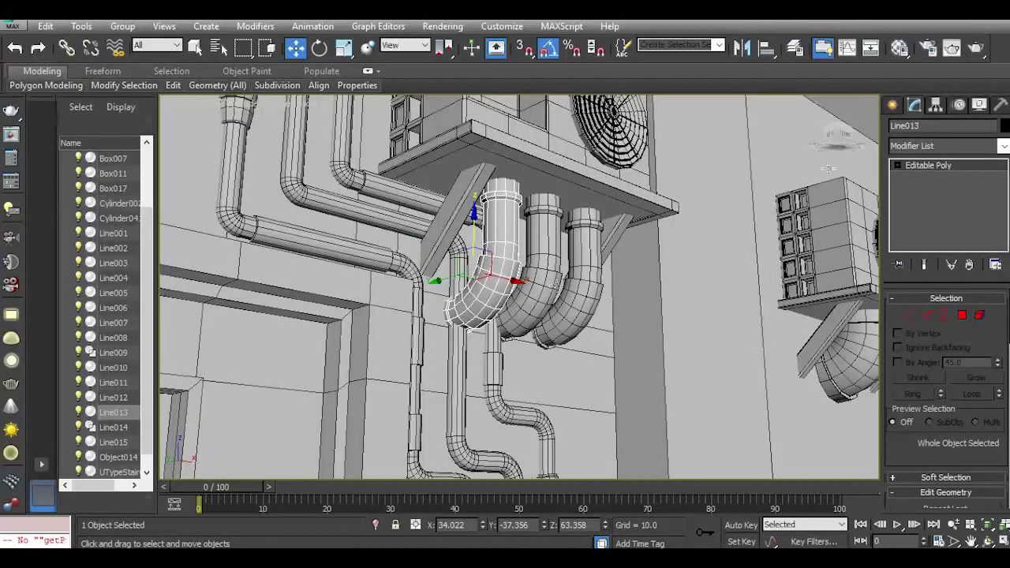
{"action": "left_click", "coordinate": [845, 132]}
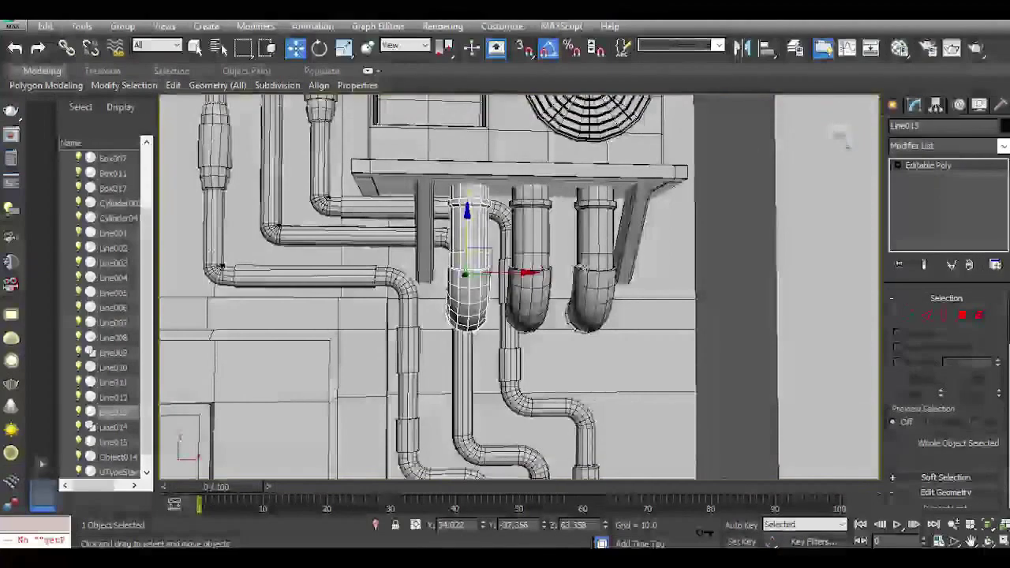
{"action": "left_click", "coordinate": [550, 421]}
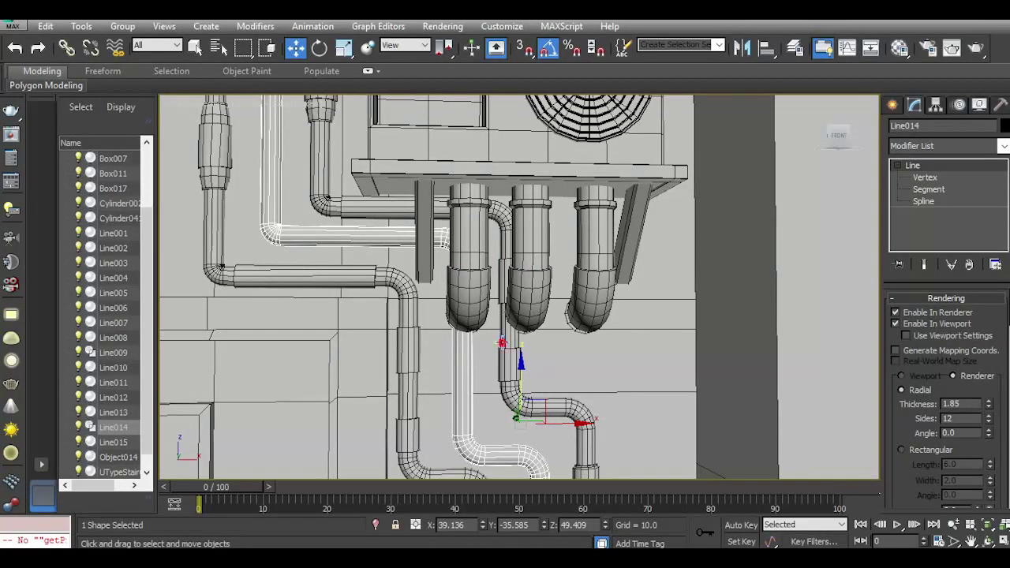
{"action": "left_click", "coordinate": [501, 342]}
{"action": "left_click_drag", "start_coordinate": [592, 377], "coordinate": [631, 382]}
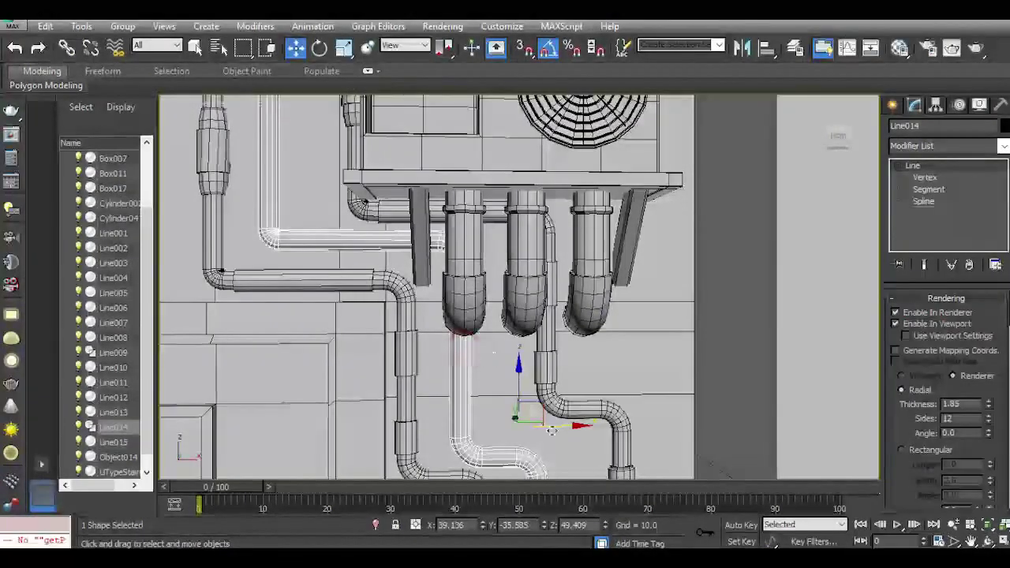
{"action": "left_click_drag", "start_coordinate": [550, 419], "coordinate": [580, 421]}
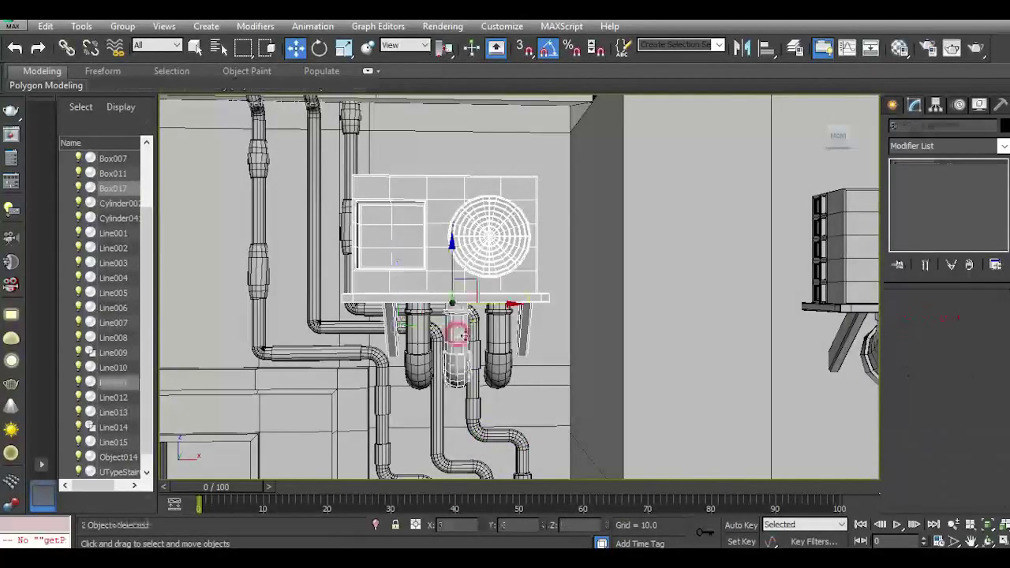
{"action": "left_click", "coordinate": [484, 245]}
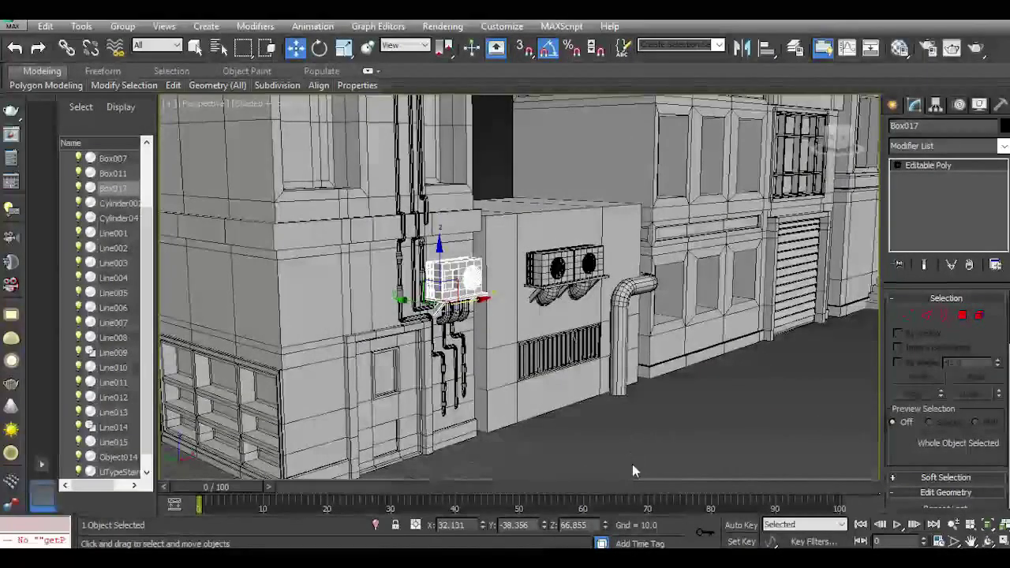
Copy the thick bent pipe Line013 from under the air-conditioner unit down to the foot of the wall.
{"action": "scroll", "coordinate": [438, 390], "scroll_direction": "up", "scroll_amount": 3}
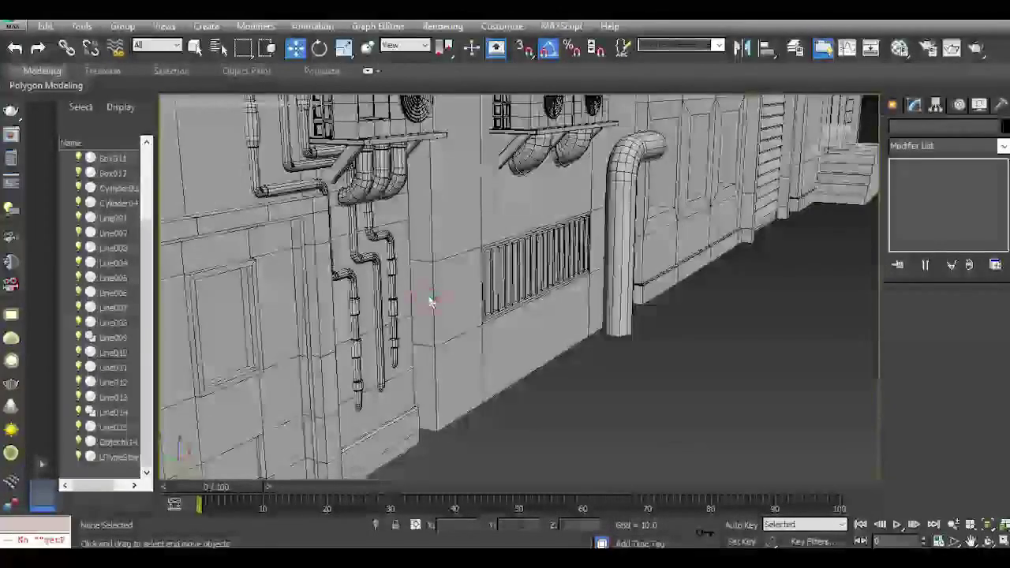
{"action": "left_click", "coordinate": [366, 184]}
{"action": "middle_click_drag", "start_coordinate": [428, 293], "coordinate": [434, 268]}
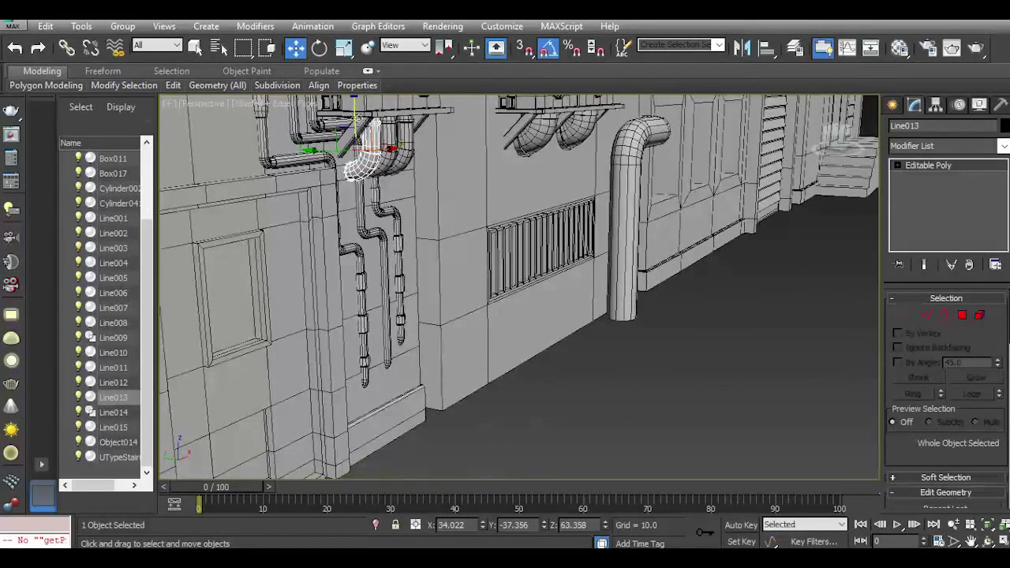
{"action": "left_click_drag", "start_coordinate": [353, 132], "coordinate": [445, 416], "text": "shift"}
{"action": "left_click", "coordinate": [518, 353]}
Rotate the copied bend so its collared end points down to the ground, and raise it to about Z 9.
{"action": "key", "text": "e"}
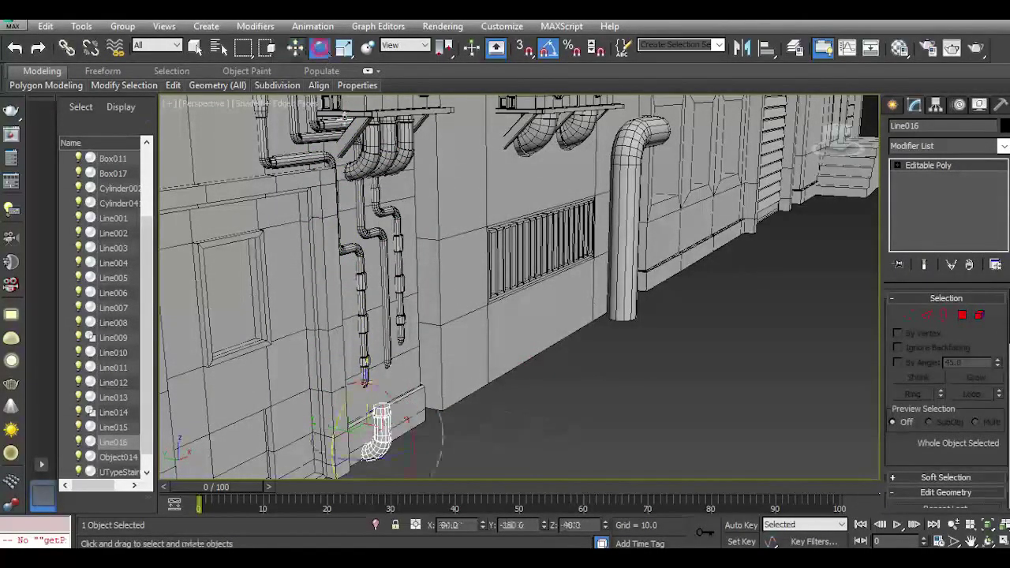
{"action": "left_click_drag", "start_coordinate": [349, 400], "coordinate": [359, 396]}
{"action": "middle_click_drag", "start_coordinate": [417, 421], "coordinate": [434, 329]}
{"action": "scroll", "coordinate": [435, 328], "scroll_direction": "up", "scroll_amount": 3}
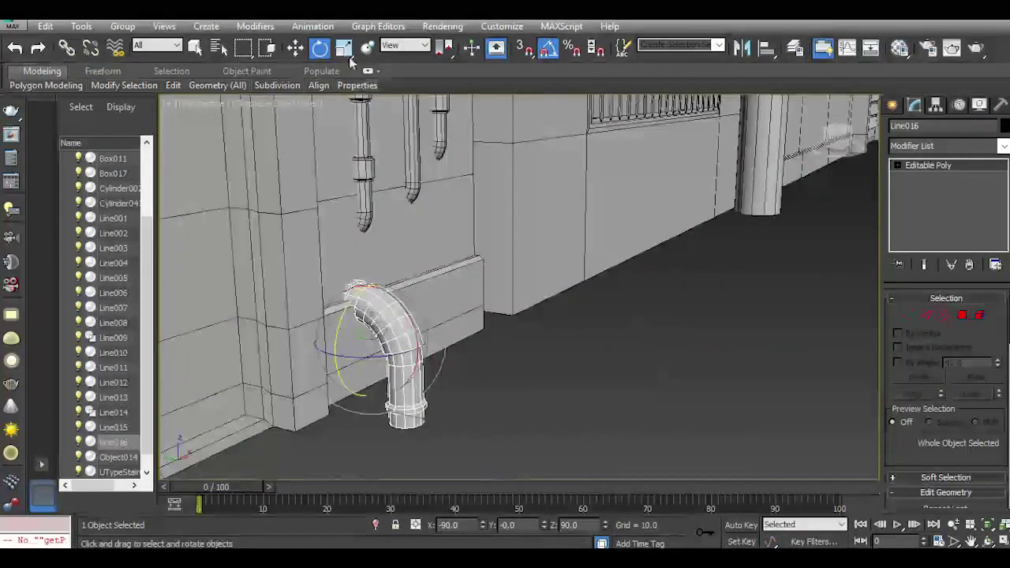
{"action": "left_click", "coordinate": [296, 50]}
{"action": "left_click_drag", "start_coordinate": [397, 328], "coordinate": [396, 253]}
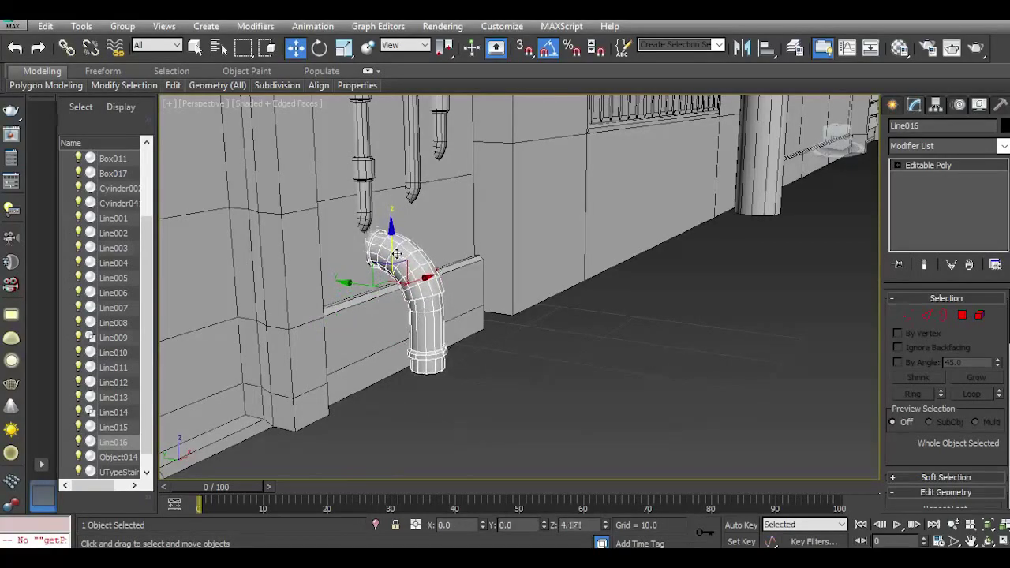
Lengthen the ground bend by lowering the vertices of its collared end to about Z 0.75, and leave vertex editing.
{"action": "left_click", "coordinate": [906, 315]}
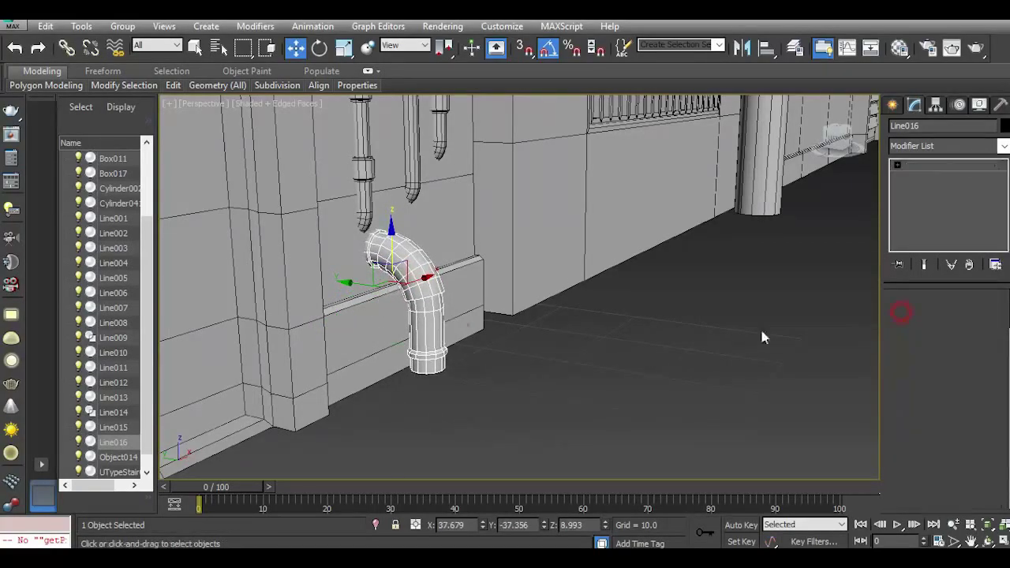
{"action": "left_click", "coordinate": [385, 362]}
{"action": "left_click_drag", "start_coordinate": [586, 444], "coordinate": [585, 442]}
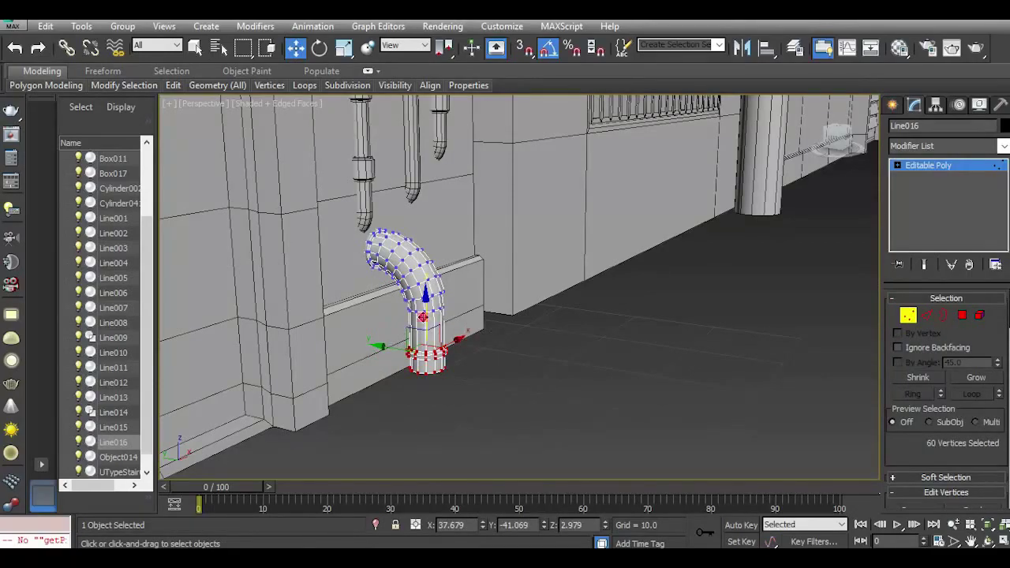
{"action": "left_click_drag", "start_coordinate": [423, 316], "coordinate": [426, 339]}
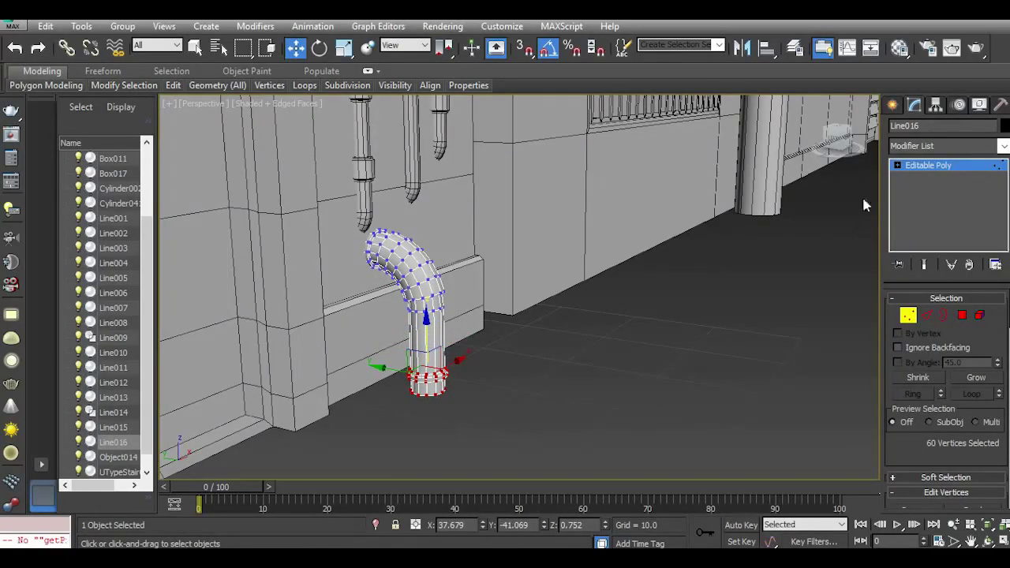
{"action": "left_click", "coordinate": [920, 167]}
Copy the ground bend along the wall to about X 47.8, and place another copy between the two bends.
{"action": "left_click_drag", "start_coordinate": [416, 280], "coordinate": [466, 375], "text": "shift"}
{"action": "left_click", "coordinate": [505, 348]}
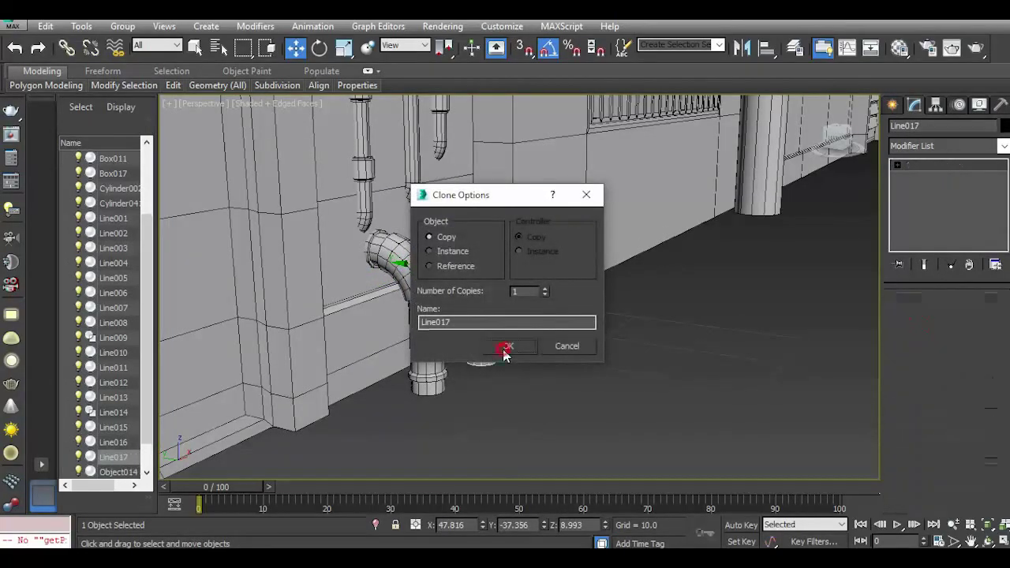
{"action": "mouse_move", "coordinate": [504, 352]}
{"action": "middle_mouse_down", "text": "alt"}
{"action": "mouse_move", "coordinate": [410, 341]}
{"action": "mouse_move", "coordinate": [457, 347]}
{"action": "middle_mouse_up", "text": "alt"}
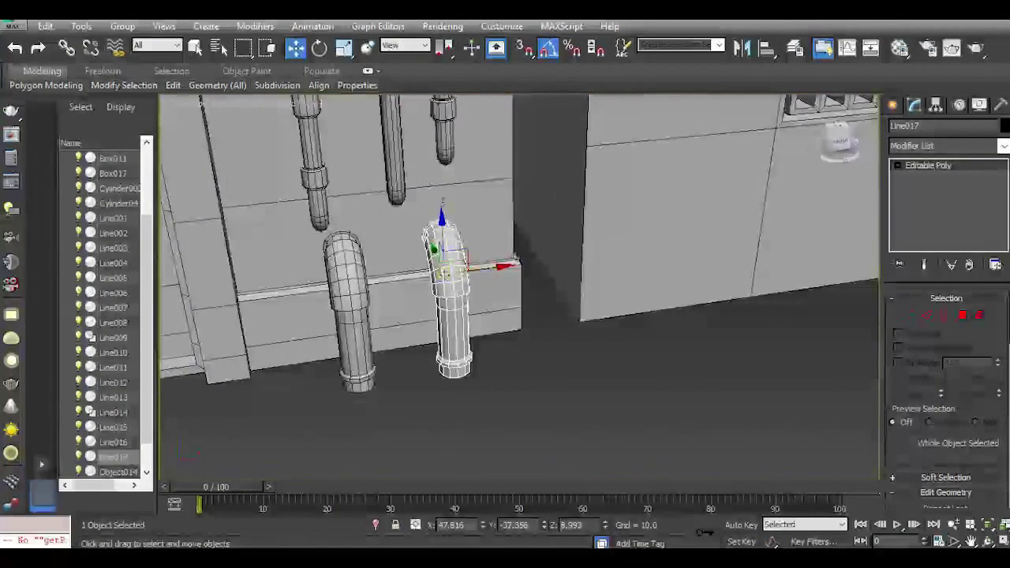
{"action": "mouse_move", "coordinate": [493, 268]}
{"action": "left_mouse_down", "text": "shift"}
{"action": "mouse_move", "coordinate": [432, 270]}
{"action": "mouse_move", "coordinate": [463, 270]}
{"action": "mouse_move", "coordinate": [449, 272]}
{"action": "left_mouse_up", "text": "shift"}
{"action": "left_click", "coordinate": [509, 347]}
{"action": "left_click", "coordinate": [561, 371]}
Create a thin upright cylinder about 0.75 in radius and 26 high at the foot of the neighbouring wall's corner.
{"action": "scroll", "coordinate": [503, 341], "scroll_direction": "down", "scroll_amount": 5}
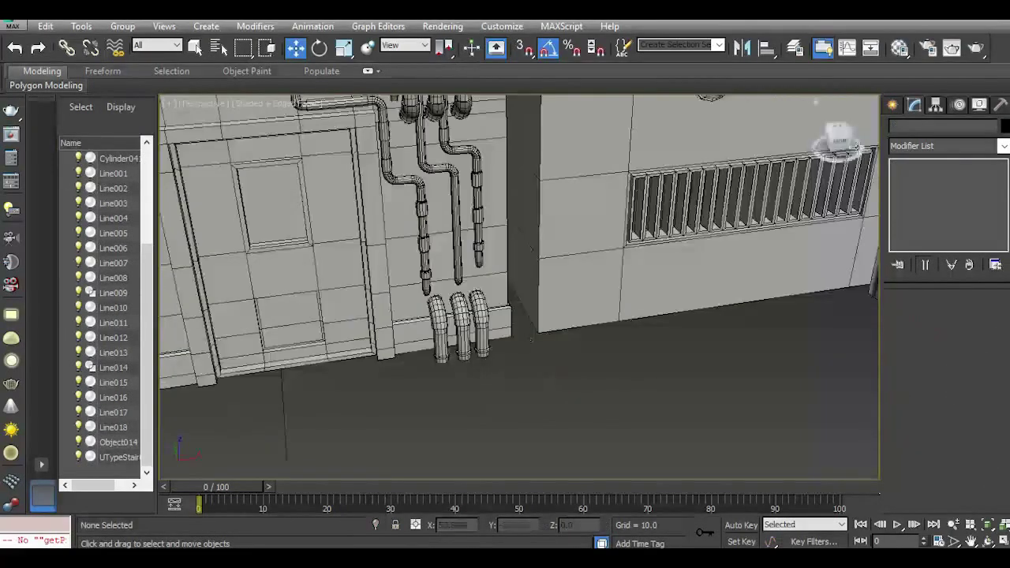
{"action": "mouse_move", "coordinate": [841, 145]}
{"action": "left_mouse_down"}
{"action": "mouse_move", "coordinate": [829, 126]}
{"action": "mouse_move", "coordinate": [855, 134]}
{"action": "mouse_move", "coordinate": [844, 150]}
{"action": "left_mouse_up"}
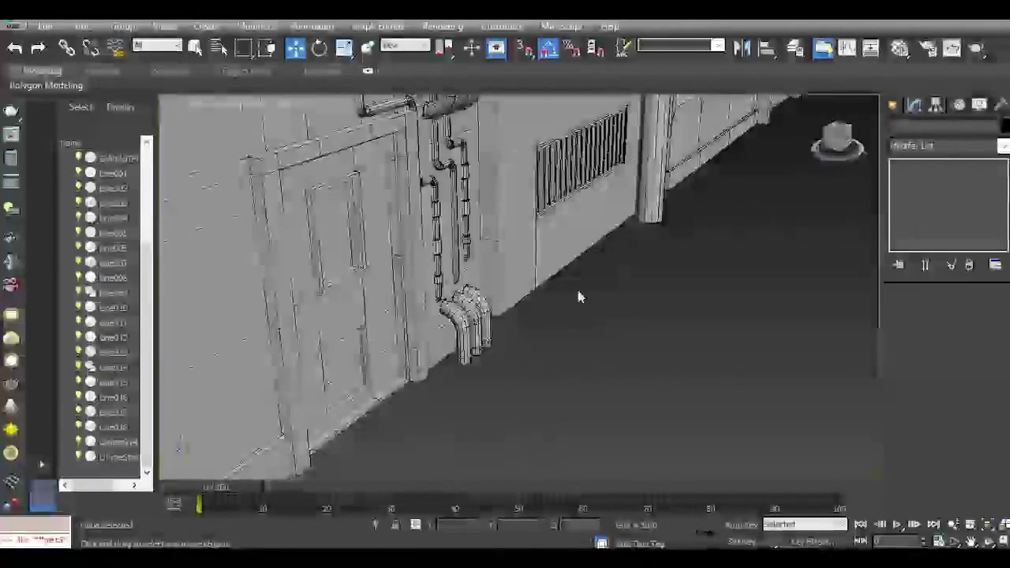
{"action": "scroll", "coordinate": [389, 403], "scroll_direction": "down", "scroll_amount": 4}
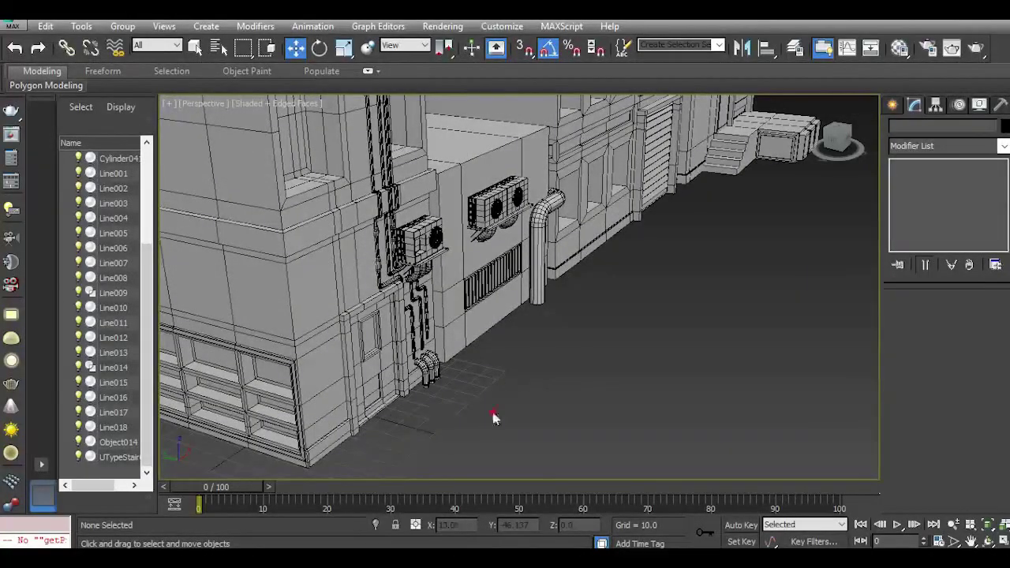
{"action": "mouse_move", "coordinate": [841, 145]}
{"action": "left_mouse_down"}
{"action": "mouse_move", "coordinate": [828, 170]}
{"action": "mouse_move", "coordinate": [847, 141]}
{"action": "left_mouse_up"}
{"action": "left_click", "coordinate": [894, 106]}
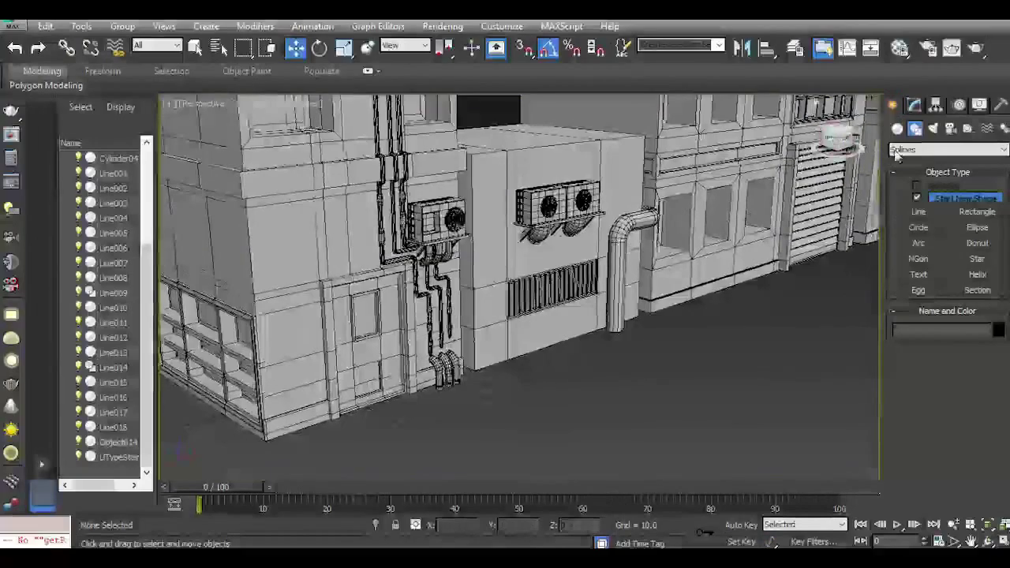
{"action": "left_click", "coordinate": [897, 129]}
{"action": "left_click", "coordinate": [921, 229]}
{"action": "scroll", "coordinate": [482, 371], "scroll_direction": "up", "scroll_amount": 5}
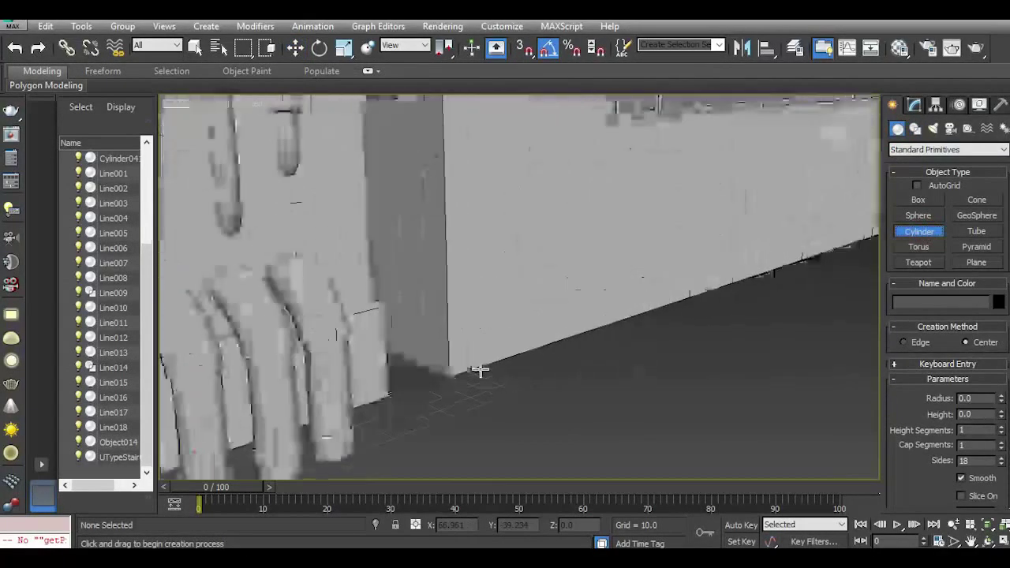
{"action": "middle_click_drag", "start_coordinate": [483, 374], "coordinate": [499, 392]}
{"action": "left_click_drag", "start_coordinate": [501, 401], "coordinate": [511, 401]}
{"action": "middle_click_drag", "start_coordinate": [520, 90], "coordinate": [504, 213]}
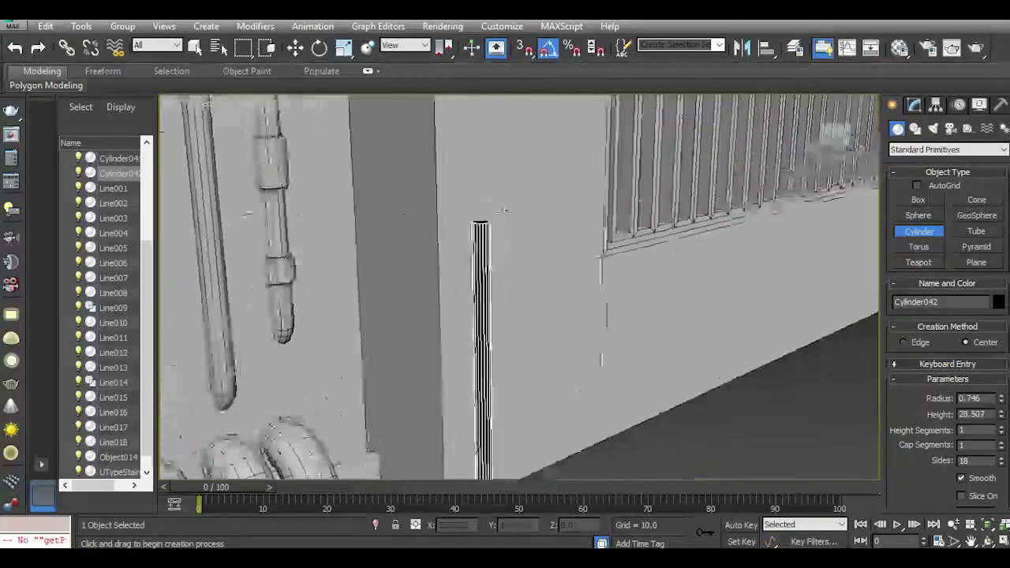
Assign the 01 - Default material to the new cylinder.
{"action": "left_click", "coordinate": [296, 49]}
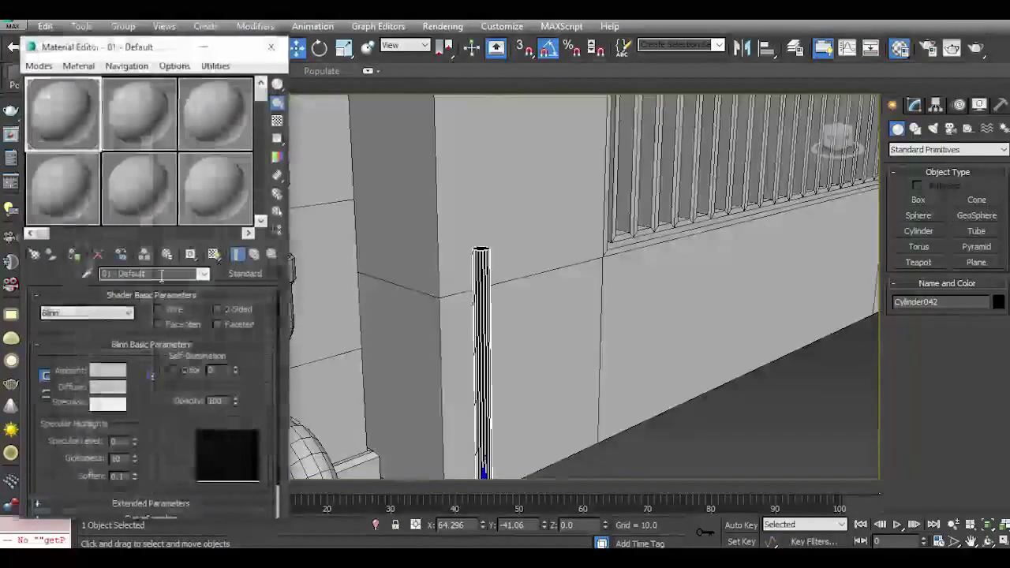
{"action": "left_click", "coordinate": [74, 255]}
{"action": "left_click", "coordinate": [270, 47]}
Move the cylinder close against the wall beside the corner, to about X 66.1 and Y -36.9.
{"action": "scroll", "coordinate": [428, 212], "scroll_direction": "down", "scroll_amount": 4}
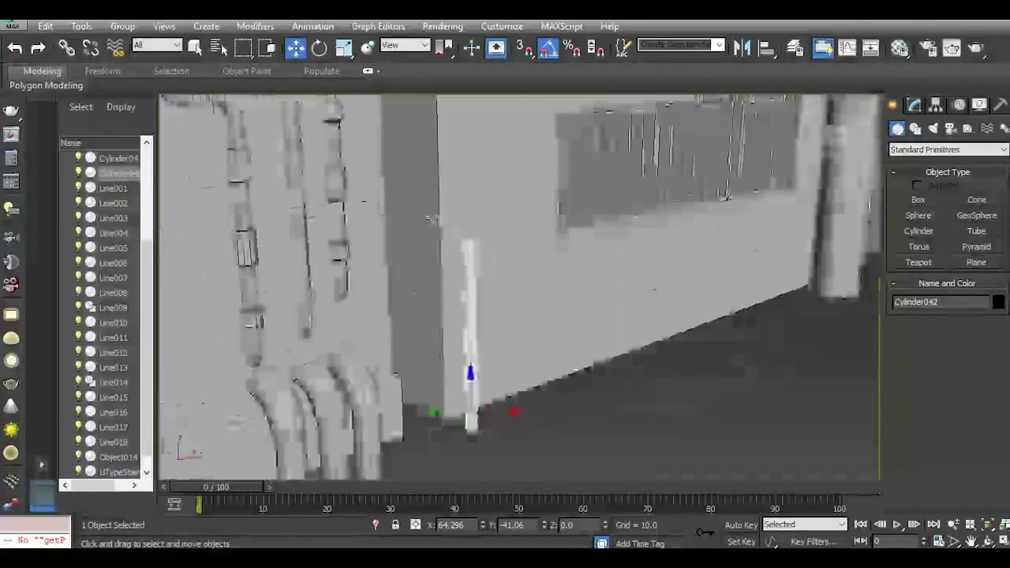
{"action": "scroll", "coordinate": [449, 359], "scroll_direction": "up", "scroll_amount": 4}
{"action": "left_click_drag", "start_coordinate": [449, 382], "coordinate": [483, 360]}
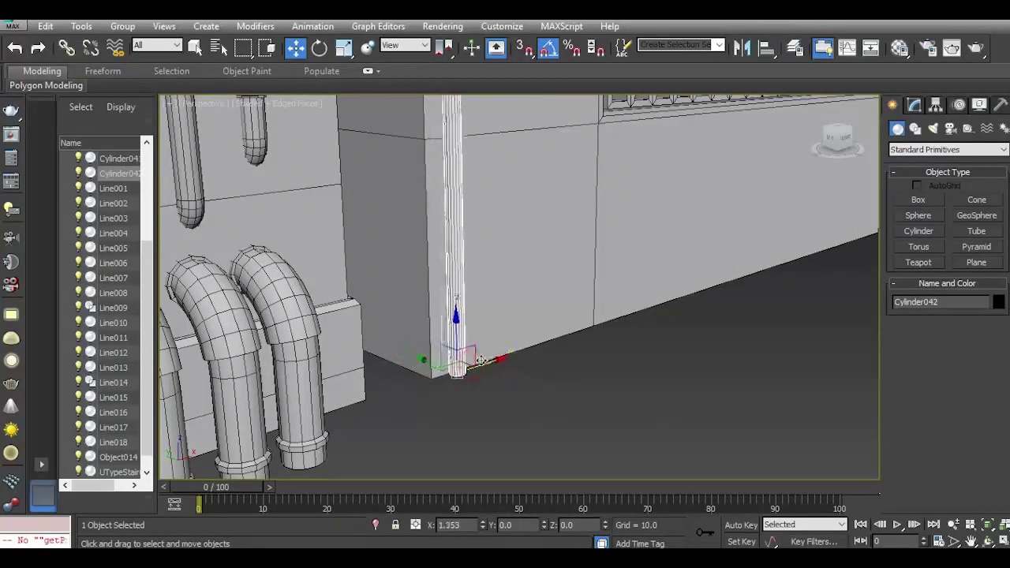
{"action": "middle_click_drag", "start_coordinate": [483, 325], "coordinate": [479, 385]}
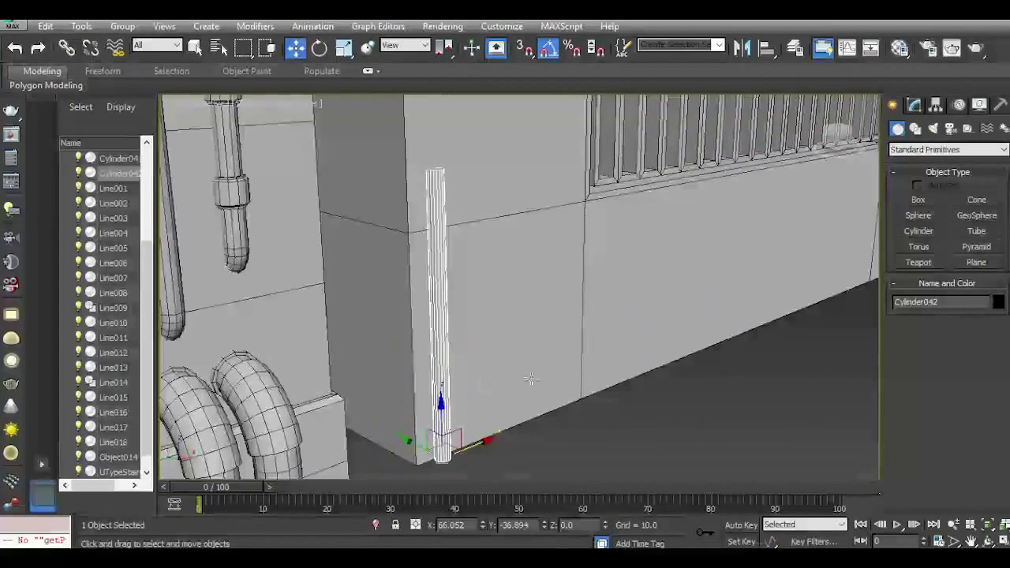
Increase the cylinder's height to about 55.6 and shift it along the wall to about X 67.5.
{"action": "left_click", "coordinate": [914, 105]}
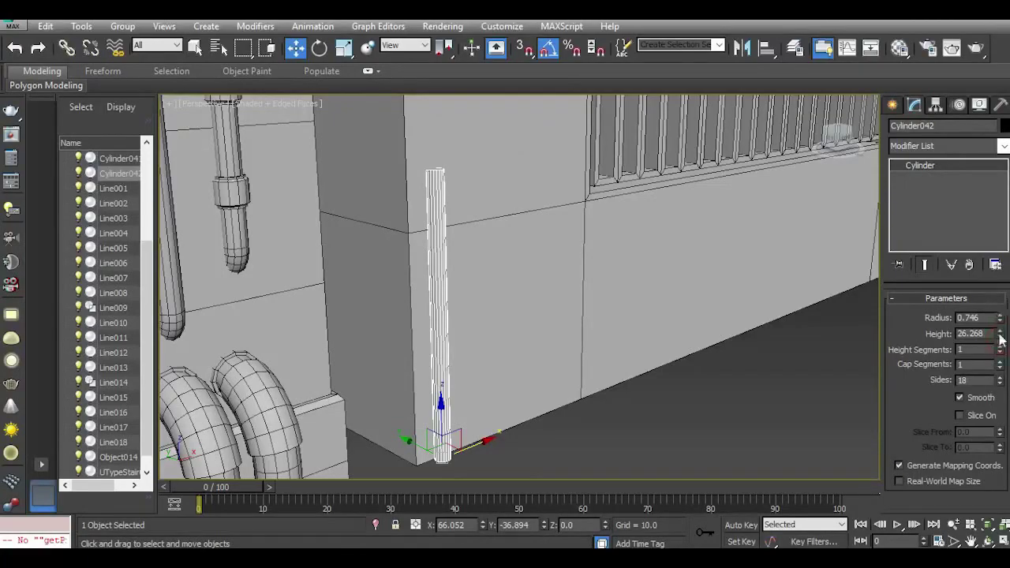
{"action": "scroll", "coordinate": [482, 384], "scroll_direction": "down", "scroll_amount": 6}
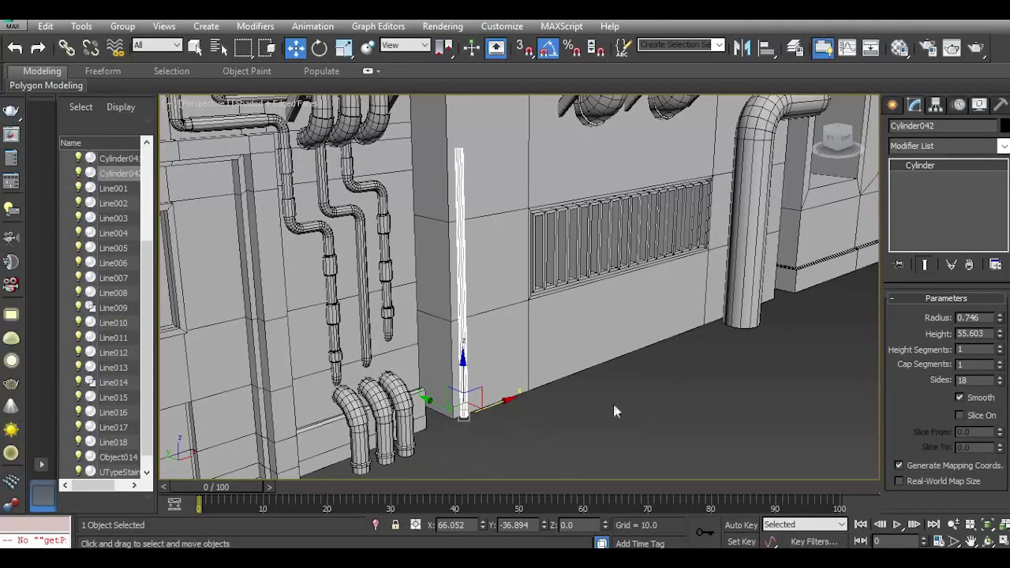
{"action": "left_click_drag", "start_coordinate": [497, 399], "coordinate": [503, 398]}
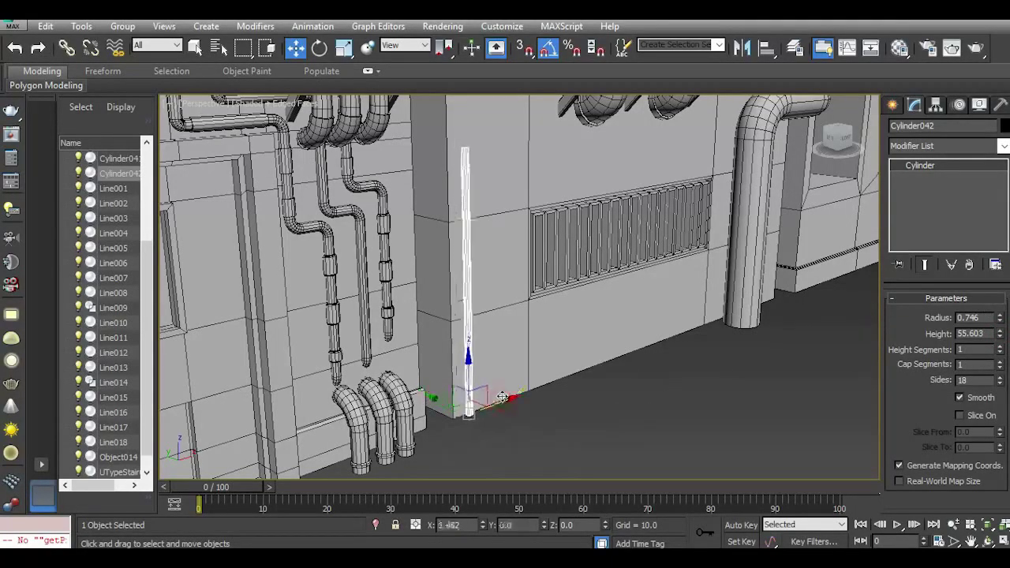
{"action": "left_click", "coordinate": [900, 49]}
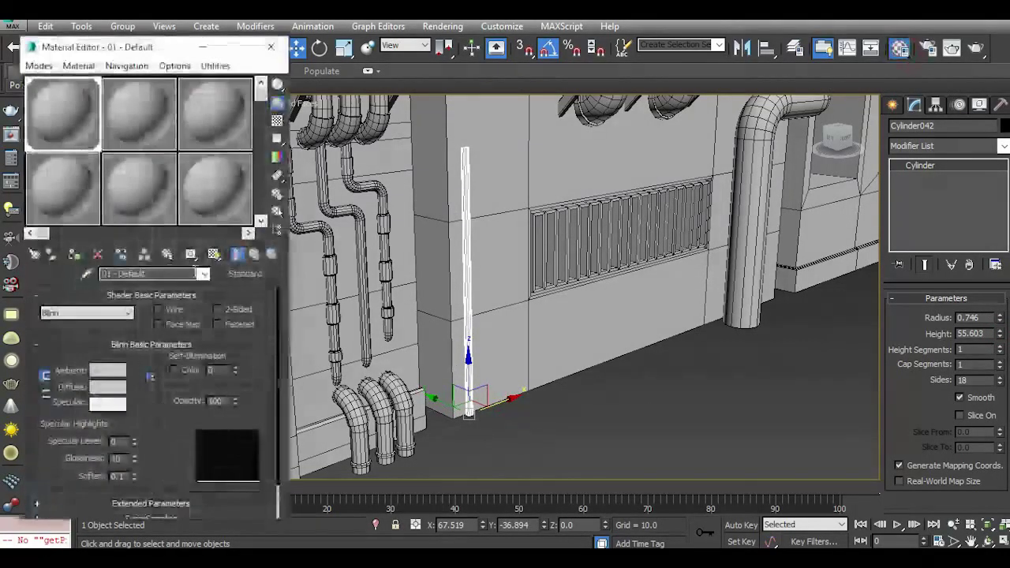
{"action": "left_click", "coordinate": [270, 48]}
{"action": "left_click_drag", "start_coordinate": [837, 147], "coordinate": [820, 161]}
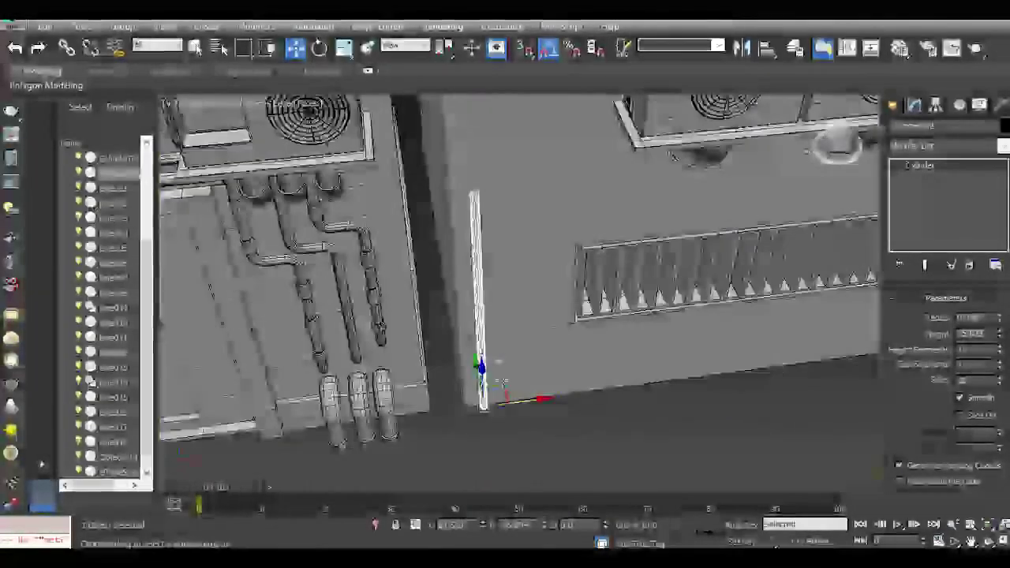
Shift the upright cylinder back toward the corner and flush against the wall, to about X 66.1 and Y -36.6.
{"action": "left_click_drag", "start_coordinate": [513, 400], "coordinate": [503, 401]}
{"action": "scroll", "coordinate": [482, 392], "scroll_direction": "up", "scroll_amount": 3}
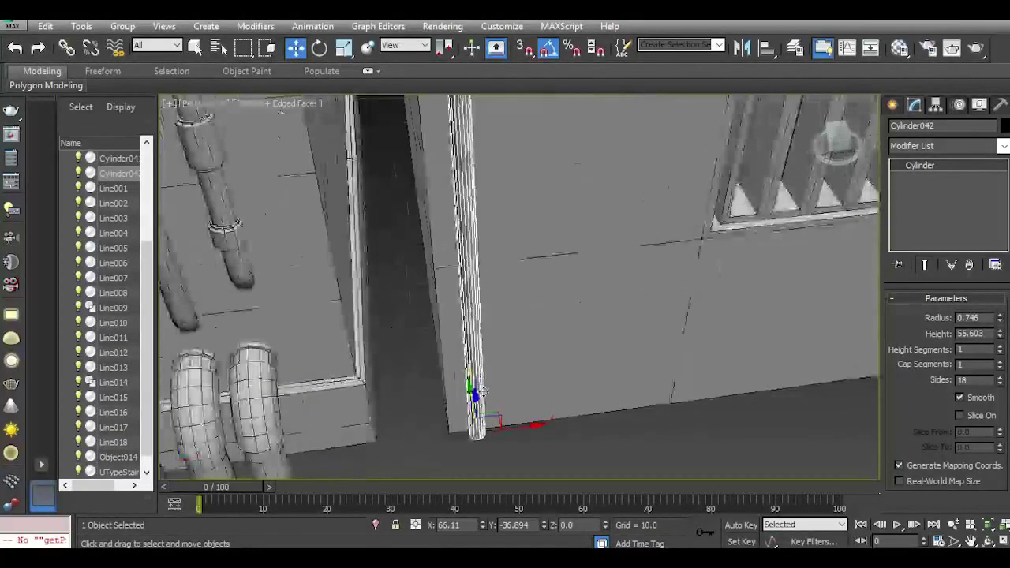
{"action": "left_click", "coordinate": [688, 441]}
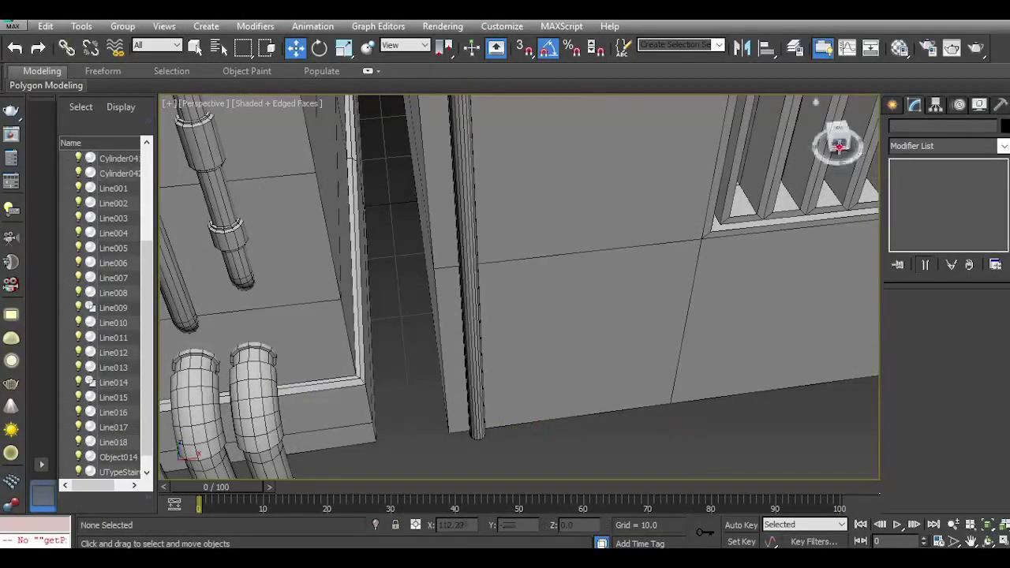
{"action": "left_click_drag", "start_coordinate": [839, 147], "coordinate": [852, 125]}
{"action": "left_click", "coordinate": [444, 329]}
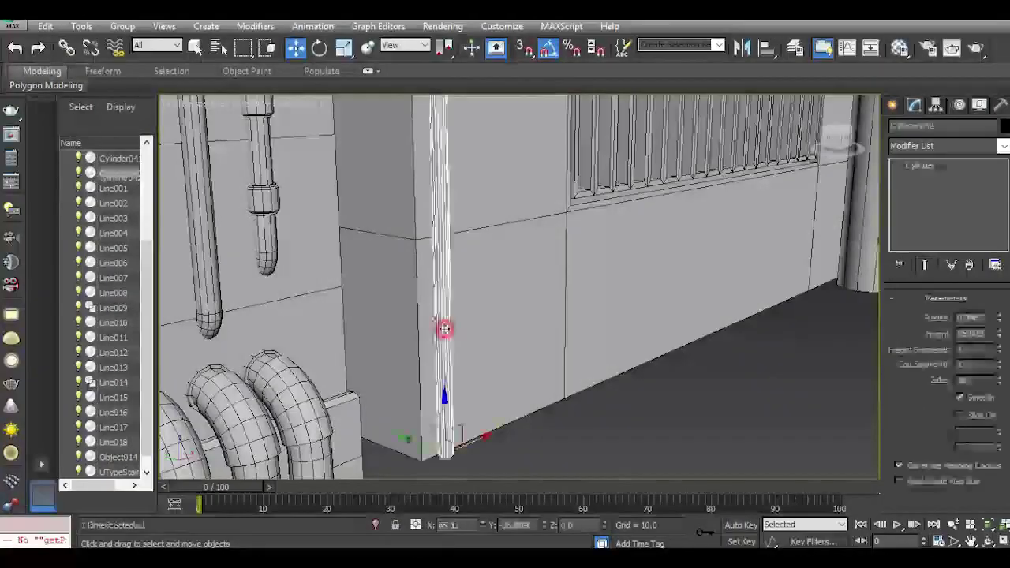
{"action": "left_click_drag", "start_coordinate": [413, 442], "coordinate": [410, 441]}
Increase the upright cylinder's height to about 68.4.
{"action": "middle_click_drag", "start_coordinate": [580, 252], "coordinate": [543, 485]}
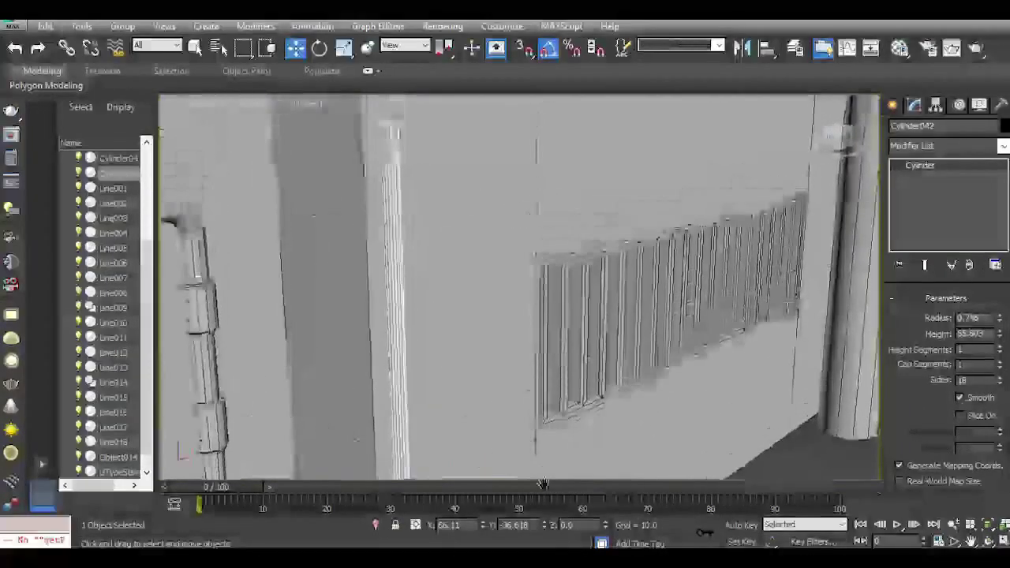
{"action": "scroll", "coordinate": [528, 433], "scroll_direction": "down", "scroll_amount": 4}
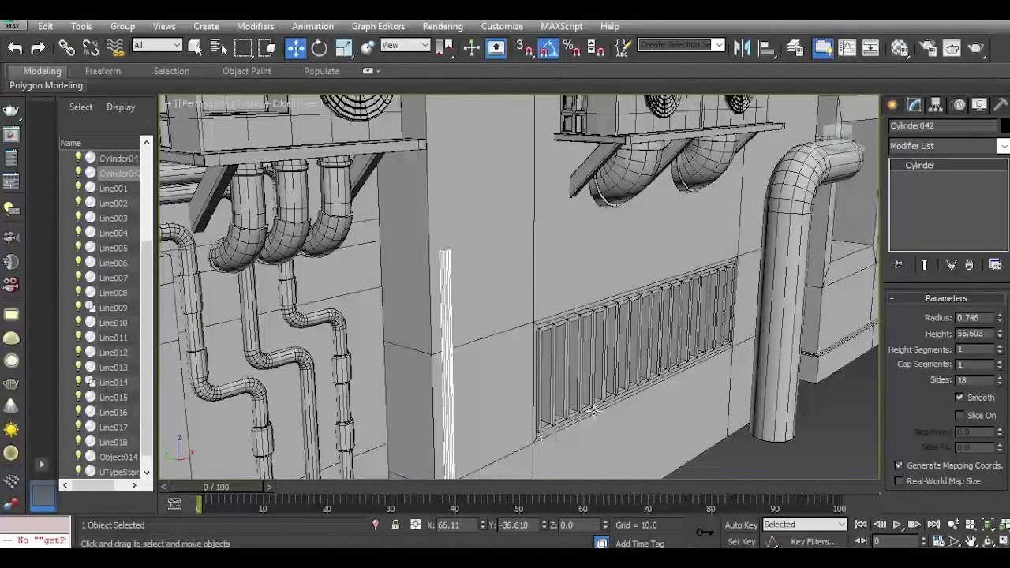
{"action": "scroll", "coordinate": [462, 243], "scroll_direction": "down", "scroll_amount": 4}
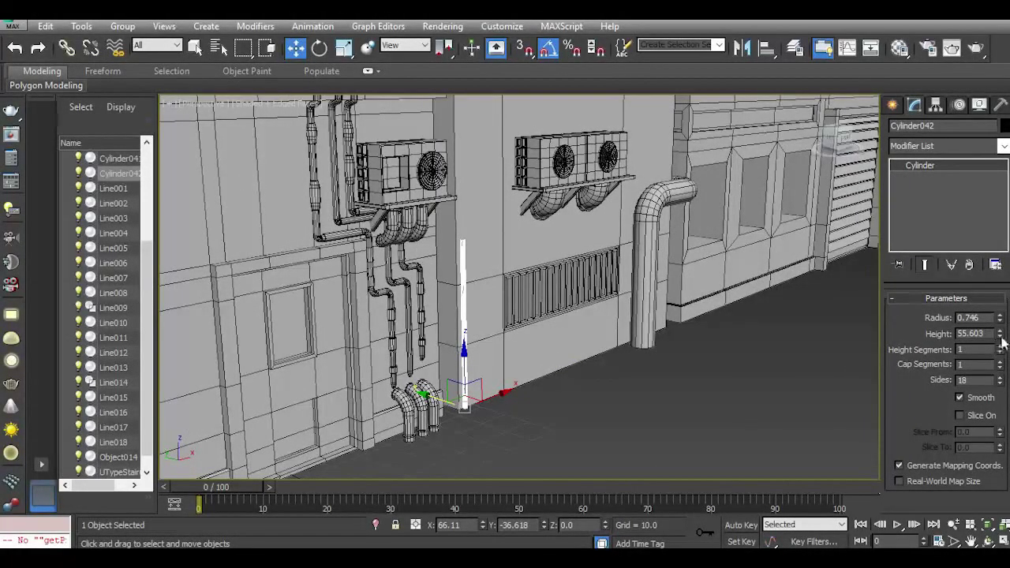
{"action": "left_click_drag", "start_coordinate": [1002, 339], "coordinate": [998, 327]}
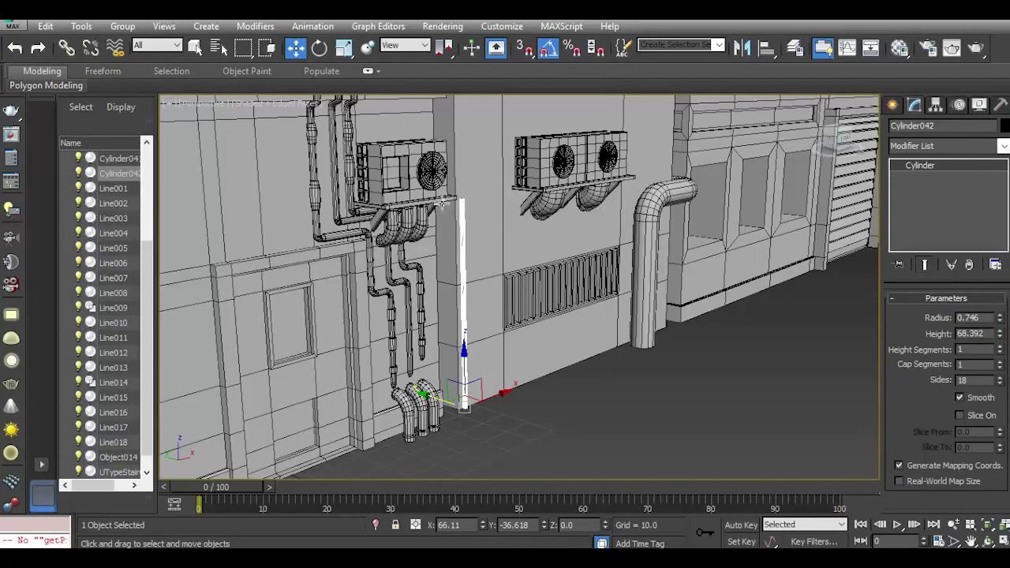
Convert the cylinder to an Editable Poly and insert an edge loop just below its upper end with Swift Loop.
{"action": "scroll", "coordinate": [462, 197], "scroll_direction": "up", "scroll_amount": 6}
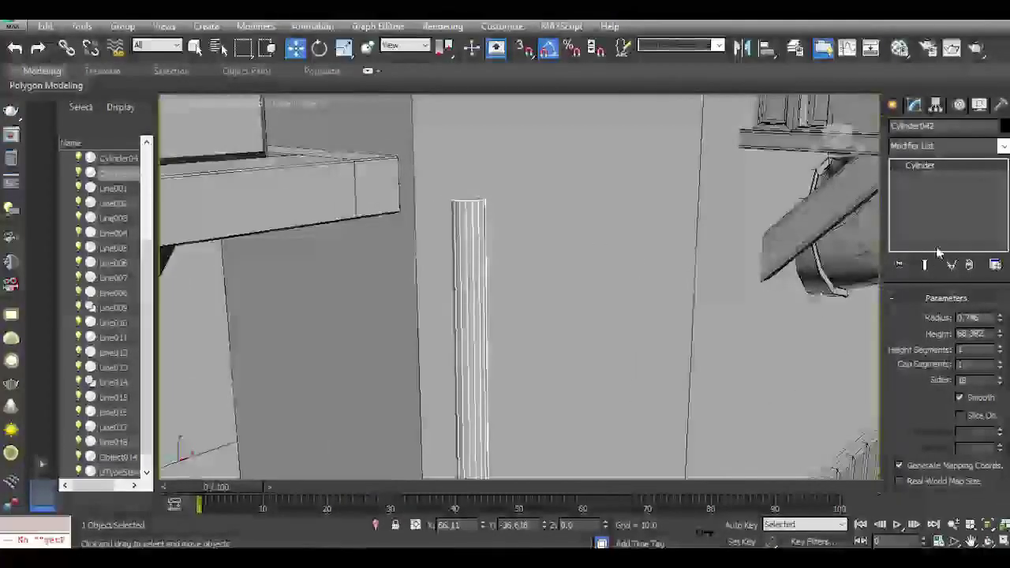
{"action": "right_click", "coordinate": [944, 234]}
{"action": "left_click", "coordinate": [931, 360]}
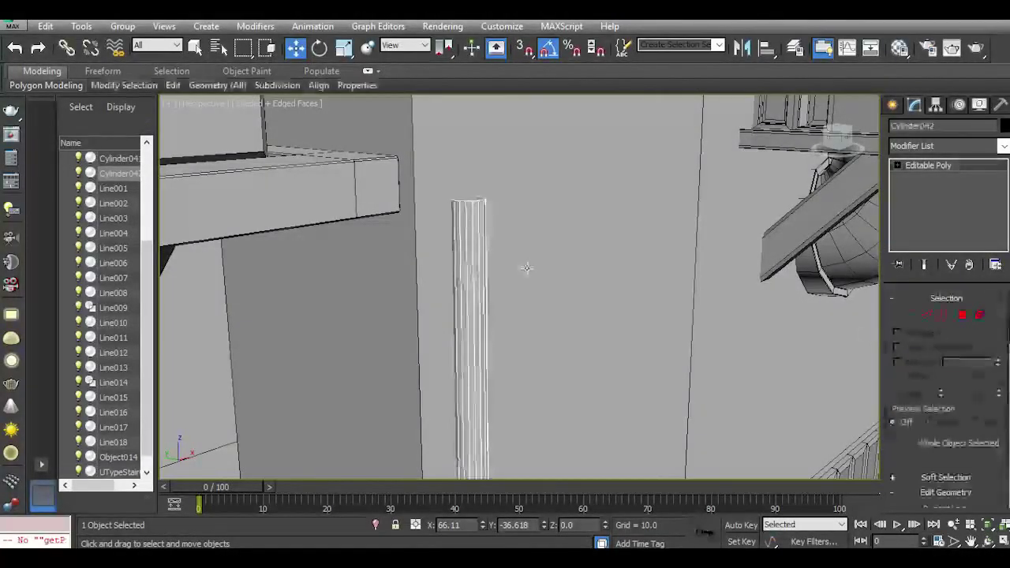
{"action": "mouse_move", "coordinate": [173, 86]}
{"action": "left_click", "coordinate": [305, 143]}
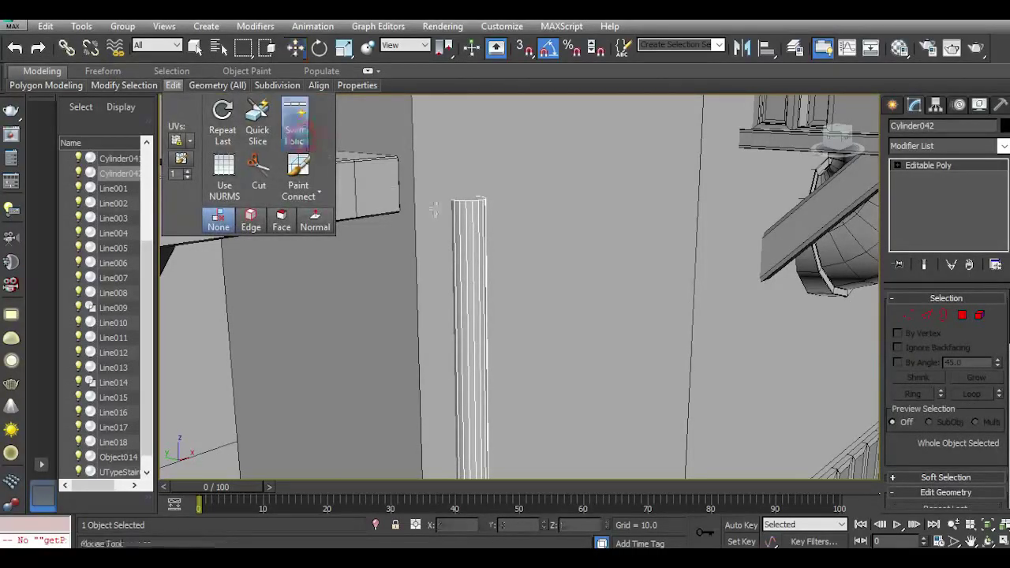
{"action": "left_click", "coordinate": [295, 48]}
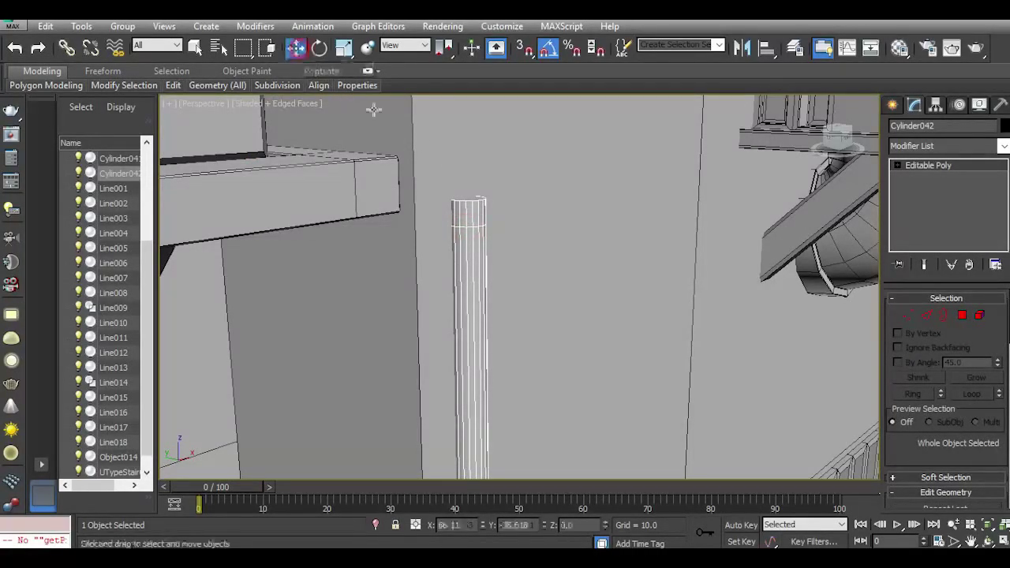
Select the ring of side polygons above the new loop and extrude it slightly outward to form a collar.
{"action": "left_click", "coordinate": [962, 317]}
{"action": "left_click", "coordinate": [461, 206]}
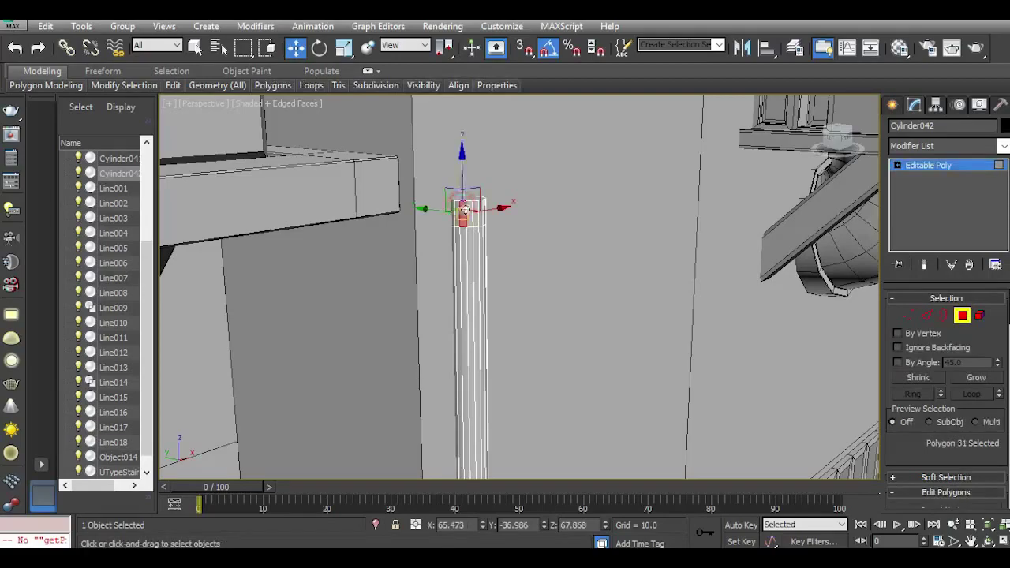
{"action": "scroll", "coordinate": [466, 210], "scroll_direction": "up", "scroll_amount": 4}
{"action": "left_click", "coordinate": [487, 228], "text": "shift"}
{"action": "scroll", "coordinate": [930, 430], "scroll_direction": "down", "scroll_amount": 4}
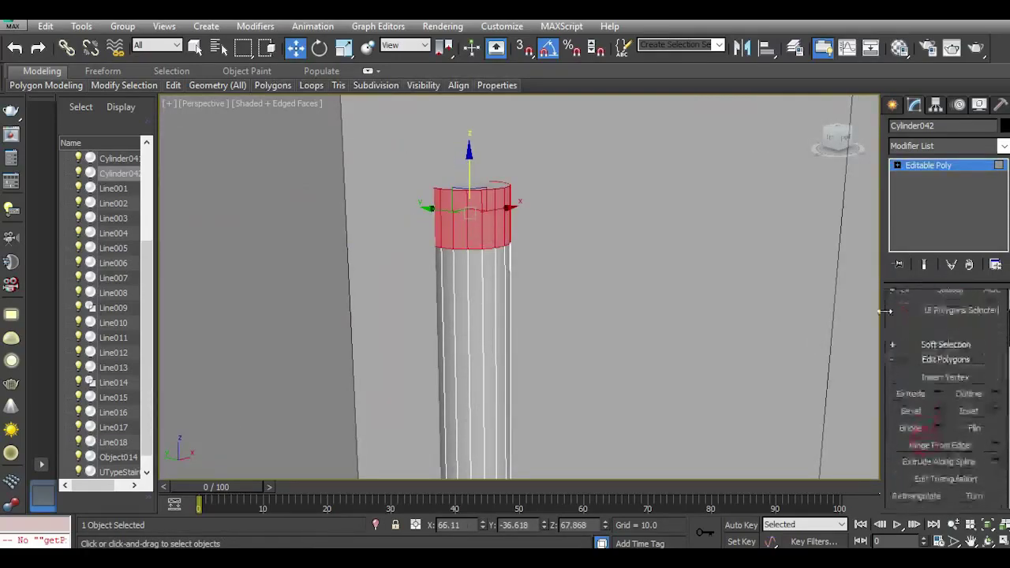
{"action": "left_click", "coordinate": [938, 394]}
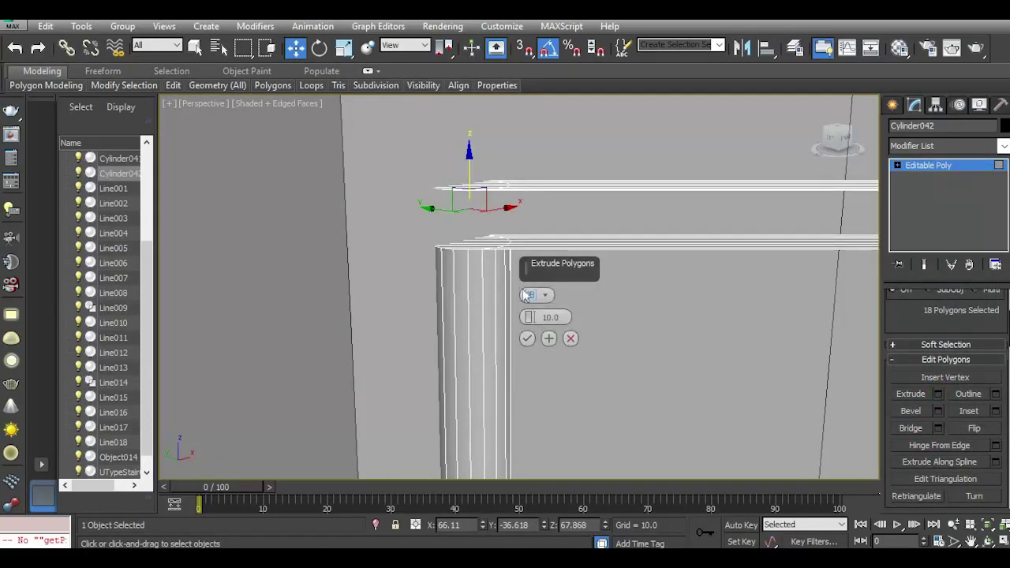
{"action": "left_click_drag", "start_coordinate": [528, 316], "coordinate": [544, 358]}
{"action": "left_click", "coordinate": [528, 339]}
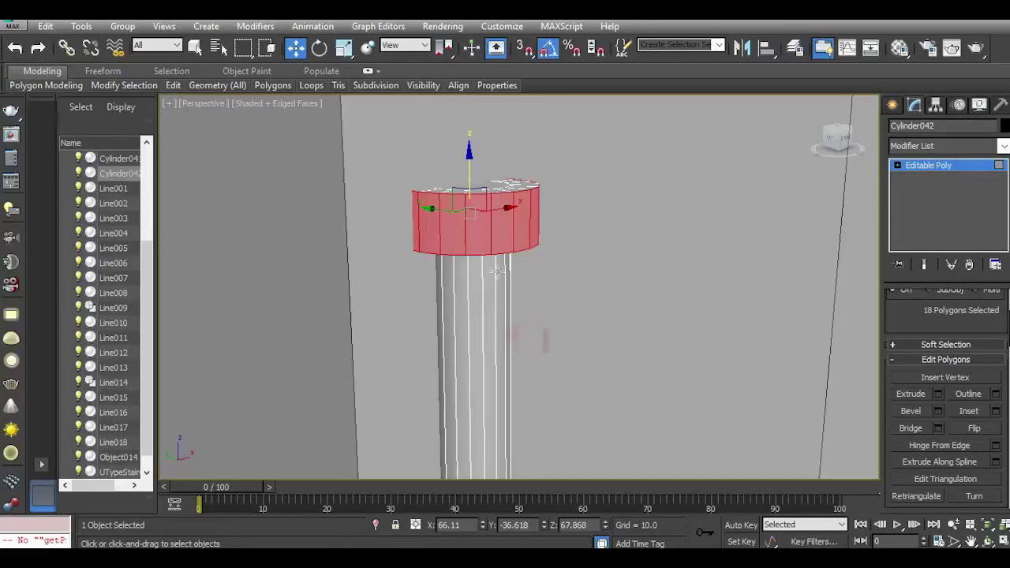
Inset the collar's outer polygons by about 0.139.
{"action": "scroll", "coordinate": [445, 210], "scroll_direction": "up", "scroll_amount": 2}
{"action": "left_click", "coordinate": [995, 412]}
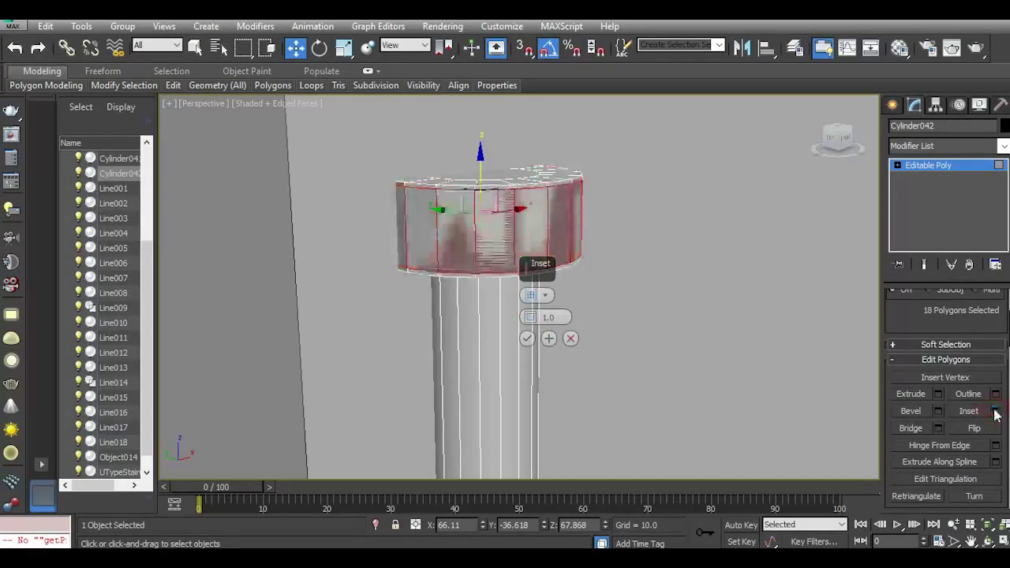
{"action": "left_click_drag", "start_coordinate": [531, 315], "coordinate": [530, 320]}
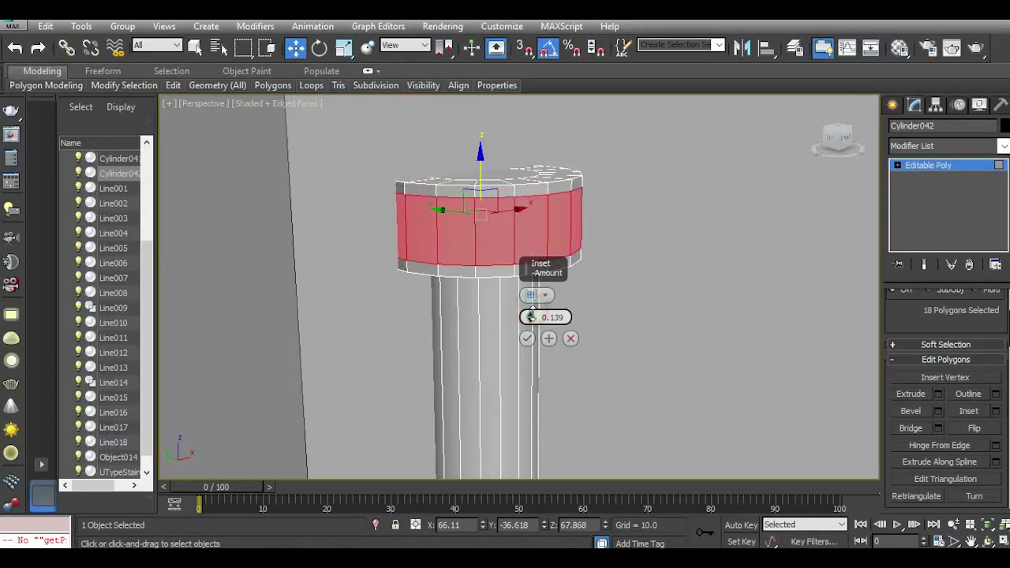
{"action": "left_click", "coordinate": [527, 339]}
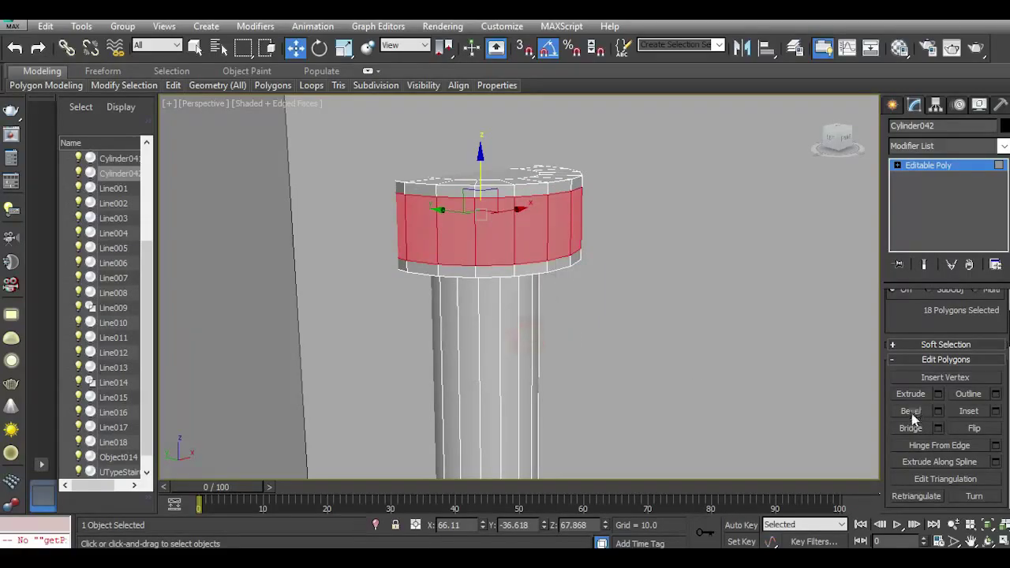
Scale the collar's inset polygons uniformly to about 106% for a chamfered rim, and finish polygon editing.
{"action": "left_click", "coordinate": [937, 410]}
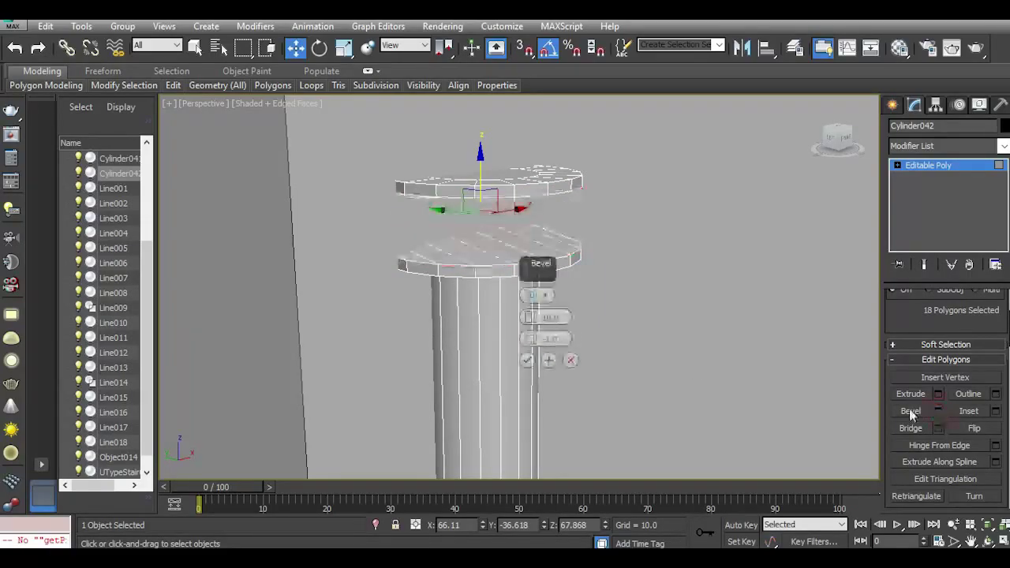
{"action": "left_click", "coordinate": [572, 357]}
{"action": "left_click", "coordinate": [344, 47]}
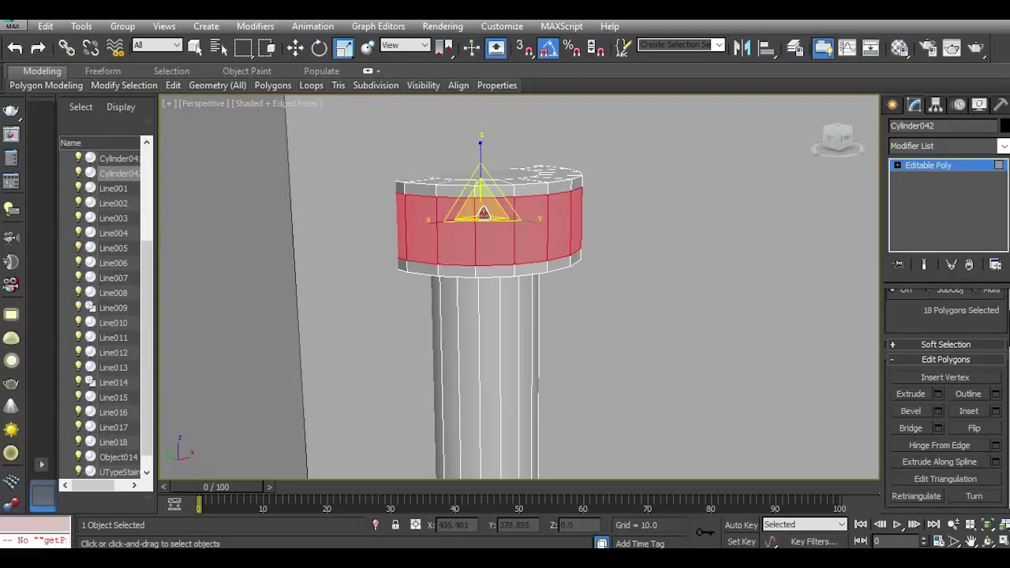
{"action": "left_click_drag", "start_coordinate": [483, 213], "coordinate": [471, 208]}
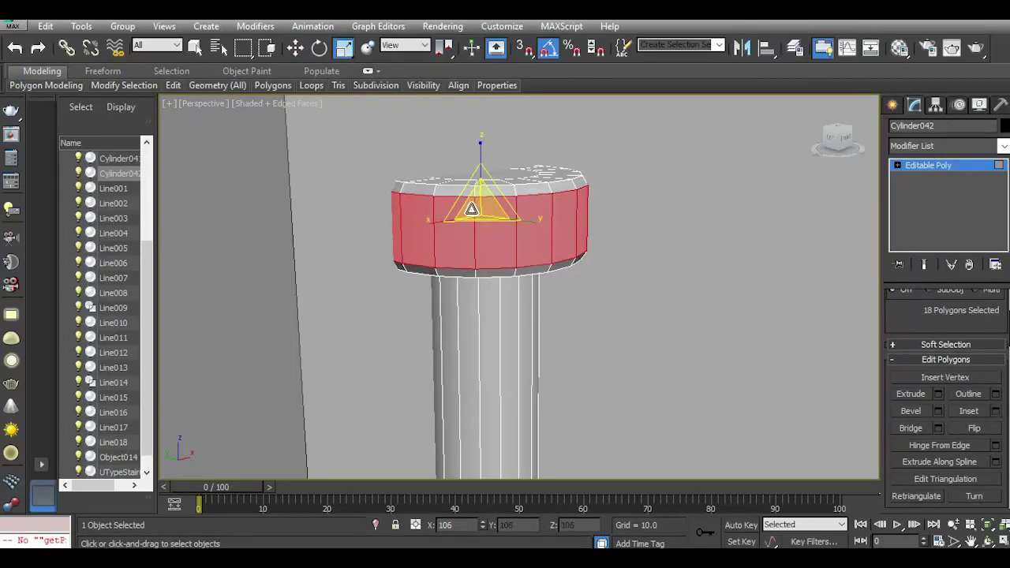
{"action": "scroll", "coordinate": [446, 195], "scroll_direction": "down", "scroll_amount": 8}
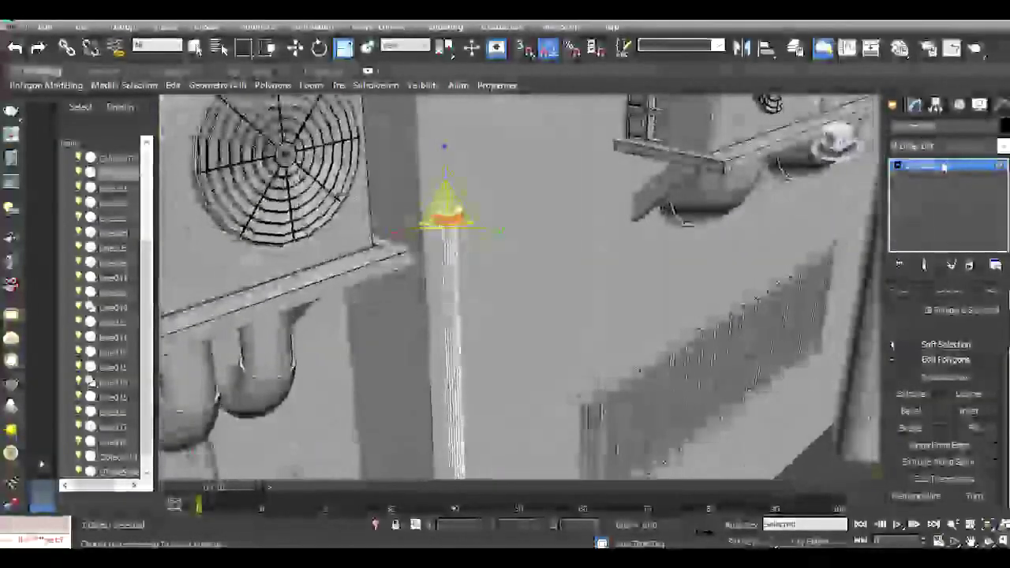
{"action": "left_click", "coordinate": [943, 165]}
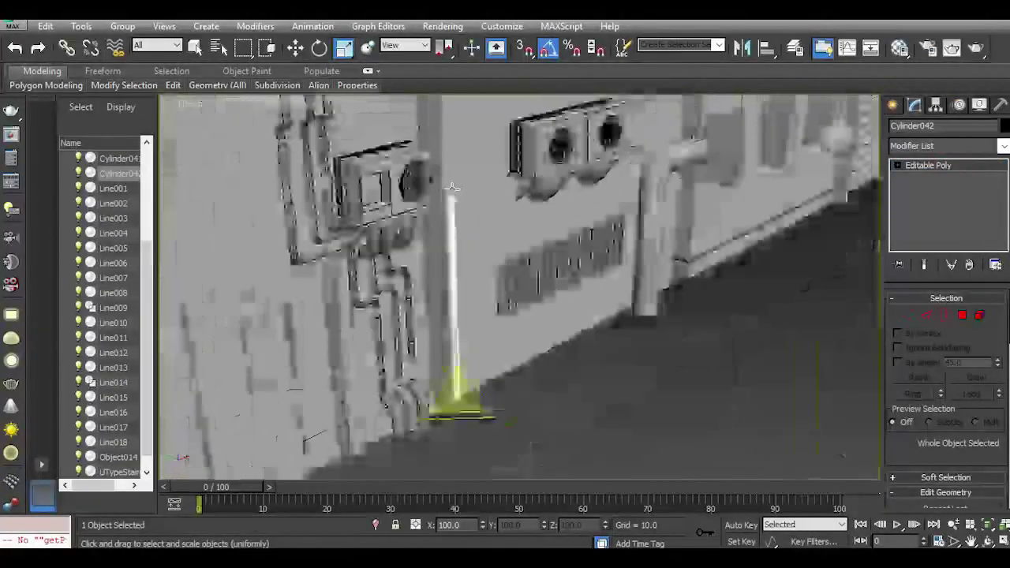
{"action": "left_click", "coordinate": [295, 51]}
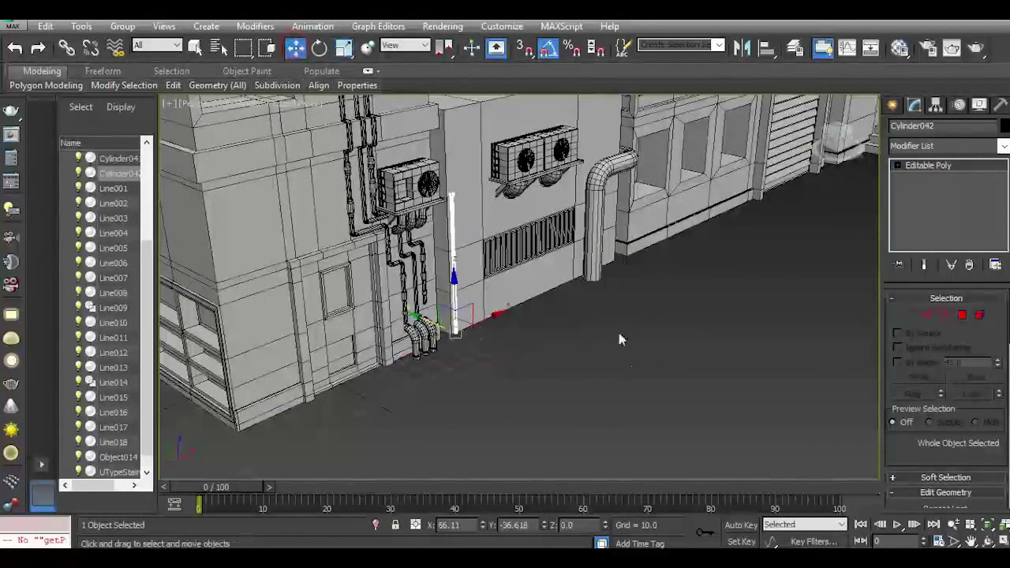
{"action": "left_click", "coordinate": [577, 354]}
Isolate the upright pipe in the Front view and turn on 3D snapping.
{"action": "scroll", "coordinate": [459, 284], "scroll_direction": "up", "scroll_amount": 5}
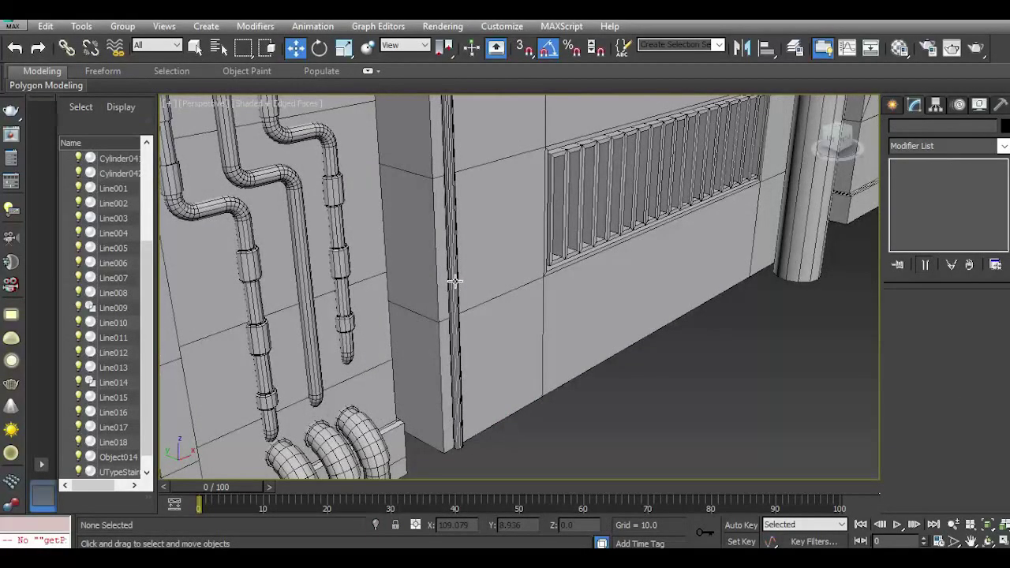
{"action": "left_click", "coordinate": [455, 281]}
{"action": "left_click", "coordinate": [376, 526]}
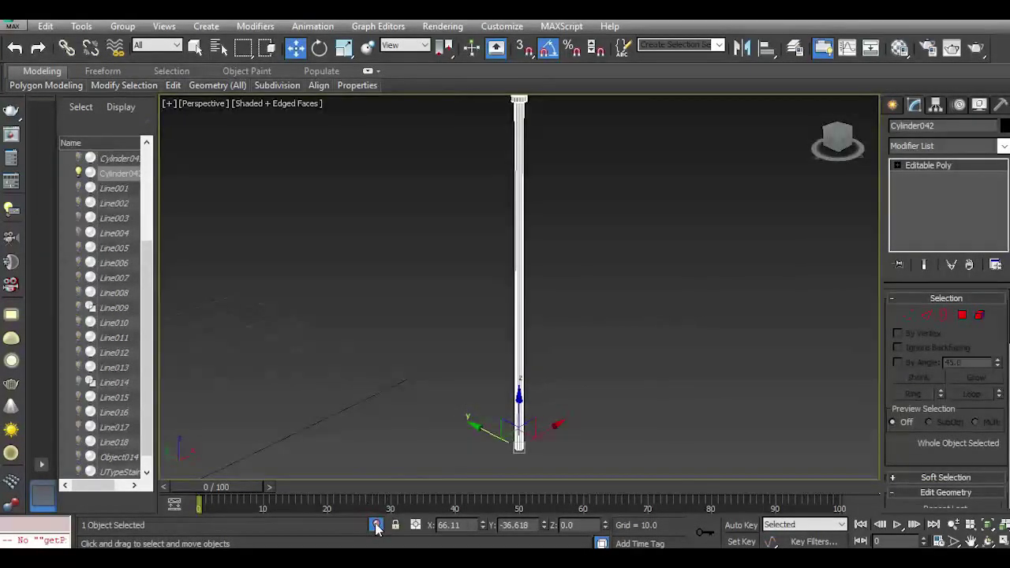
{"action": "key", "text": "f"}
{"action": "scroll", "coordinate": [505, 350], "scroll_direction": "down", "scroll_amount": 3}
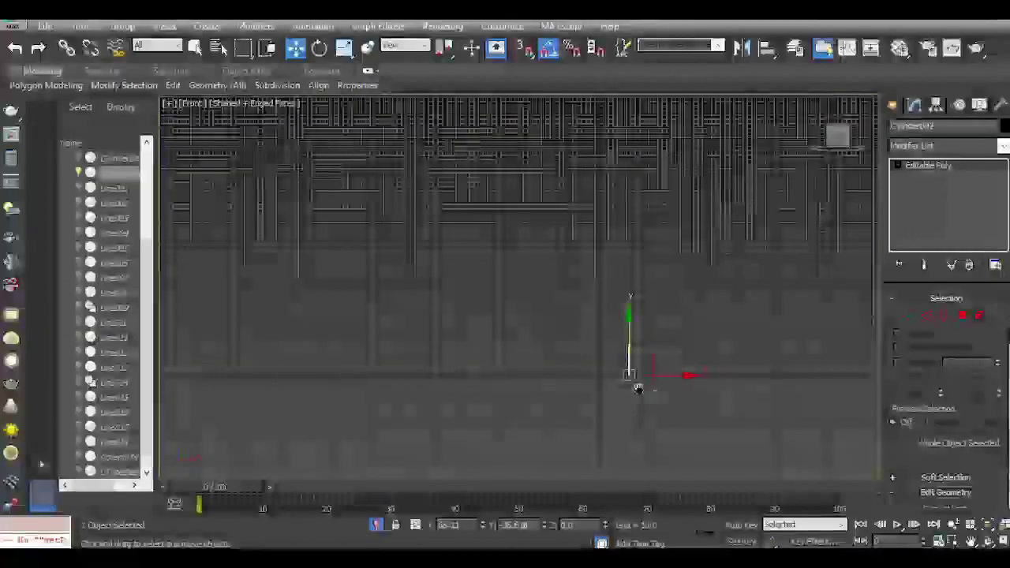
{"action": "middle_click_drag", "start_coordinate": [638, 389], "coordinate": [491, 361]}
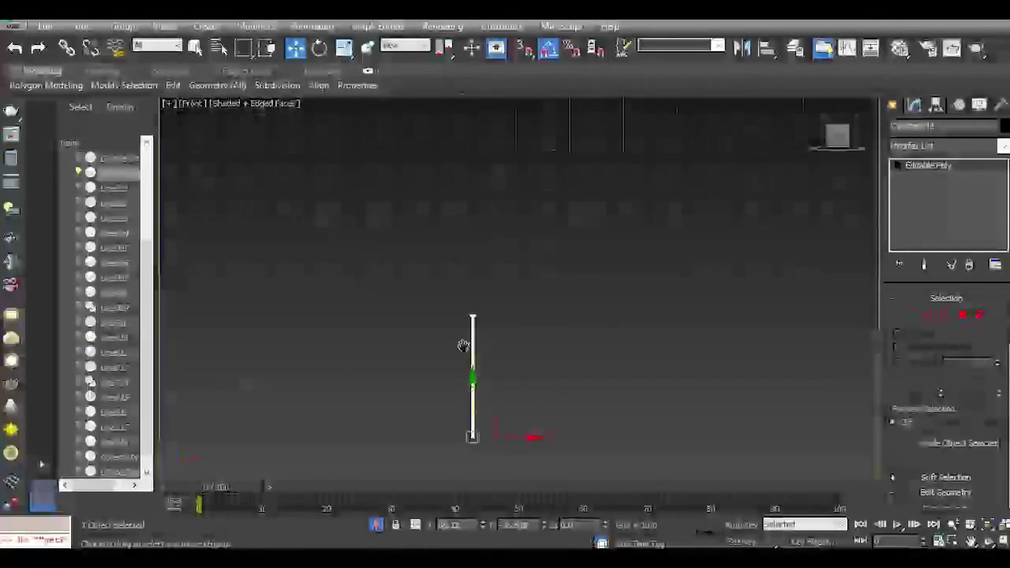
{"action": "middle_click_drag", "start_coordinate": [463, 345], "coordinate": [460, 309]}
{"action": "scroll", "coordinate": [468, 314], "scroll_direction": "up", "scroll_amount": 5}
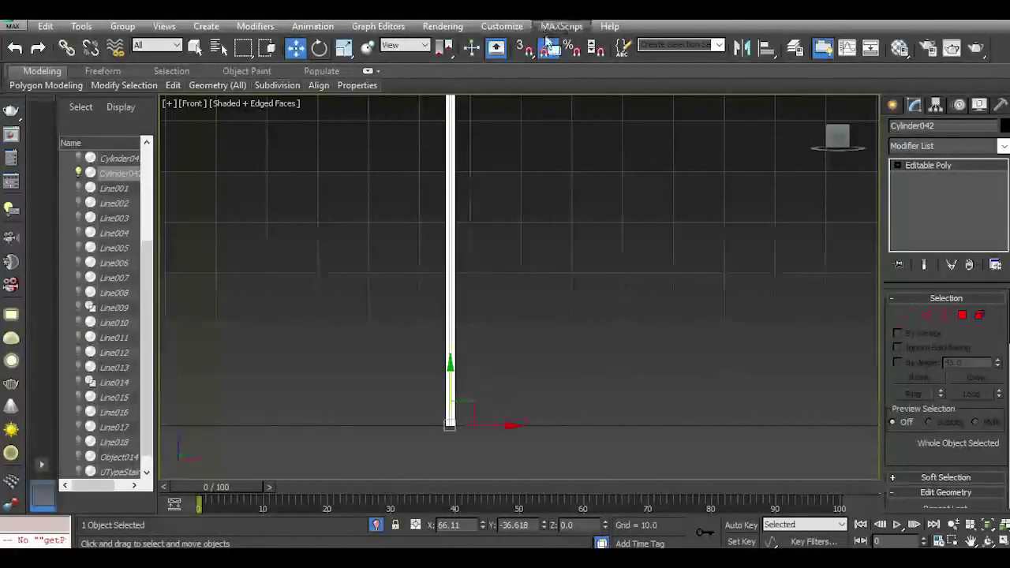
{"action": "left_click", "coordinate": [525, 49]}
Draw a straight-cornered line through grid points X,Z 60,40; 80,40; 80,20; 90,20; 90,40; 100,40 and 100,30, with viewport rendering disabled.
{"action": "left_click", "coordinate": [895, 109]}
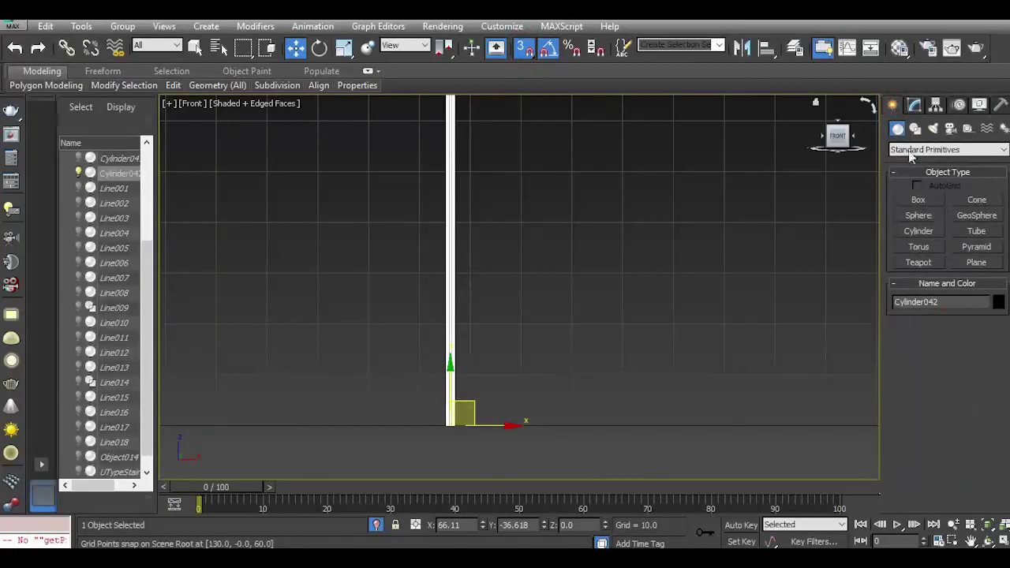
{"action": "left_click", "coordinate": [915, 128]}
{"action": "left_click", "coordinate": [919, 211]}
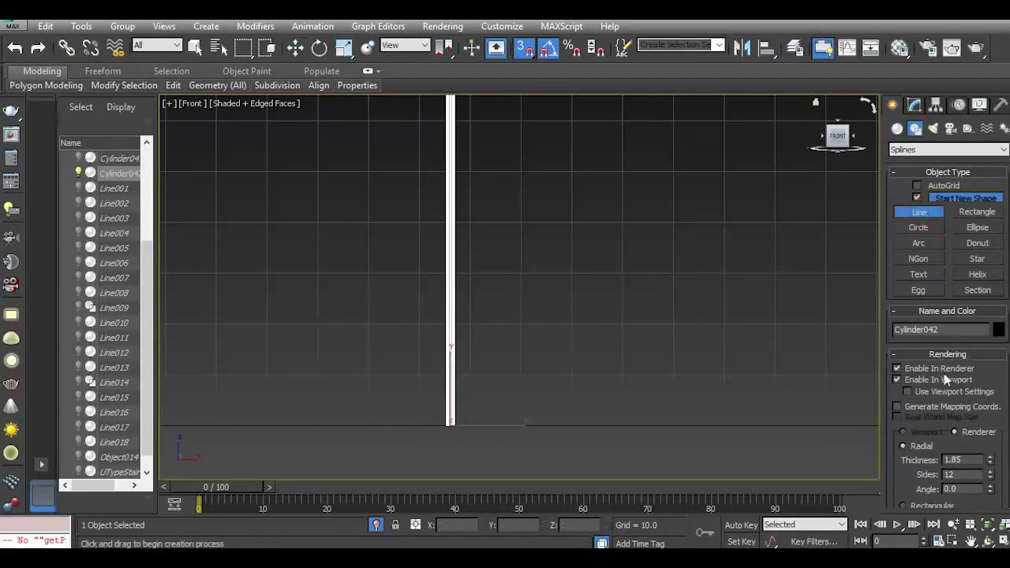
{"action": "middle_click_drag", "start_coordinate": [407, 302], "coordinate": [376, 347]}
{"action": "scroll", "coordinate": [376, 347], "scroll_direction": "down", "scroll_amount": 2}
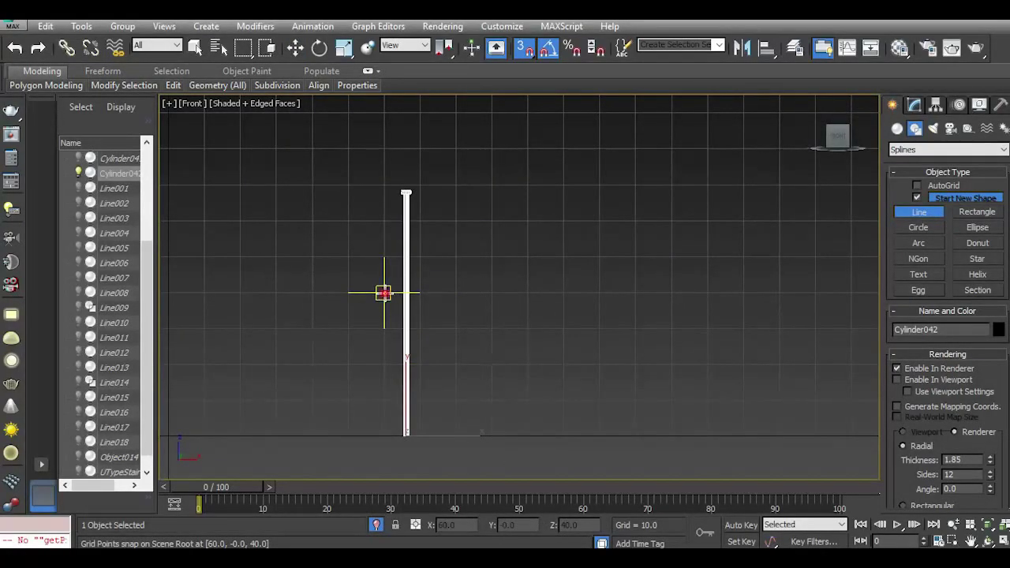
{"action": "left_click", "coordinate": [383, 293]}
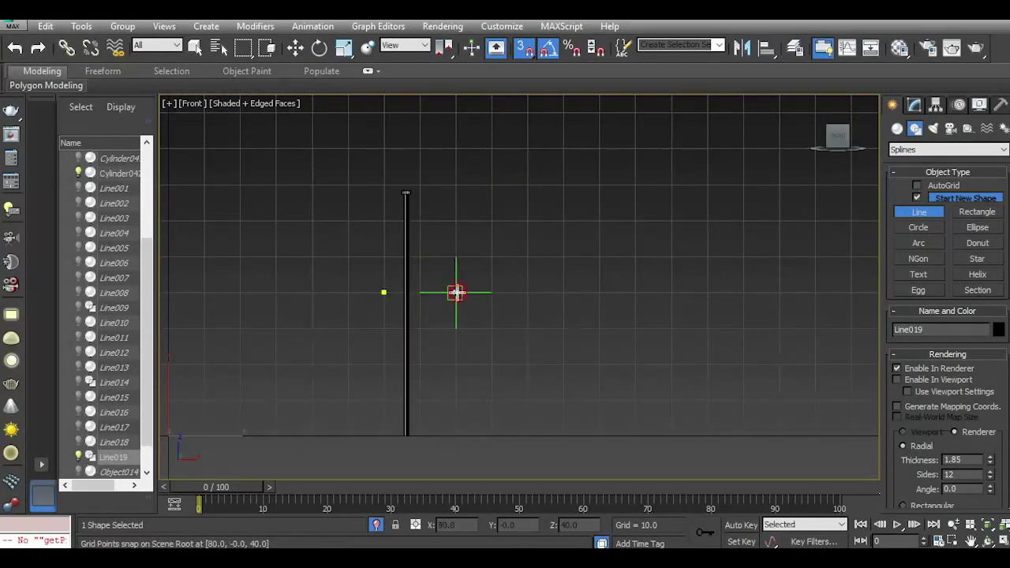
{"action": "left_click", "coordinate": [455, 292]}
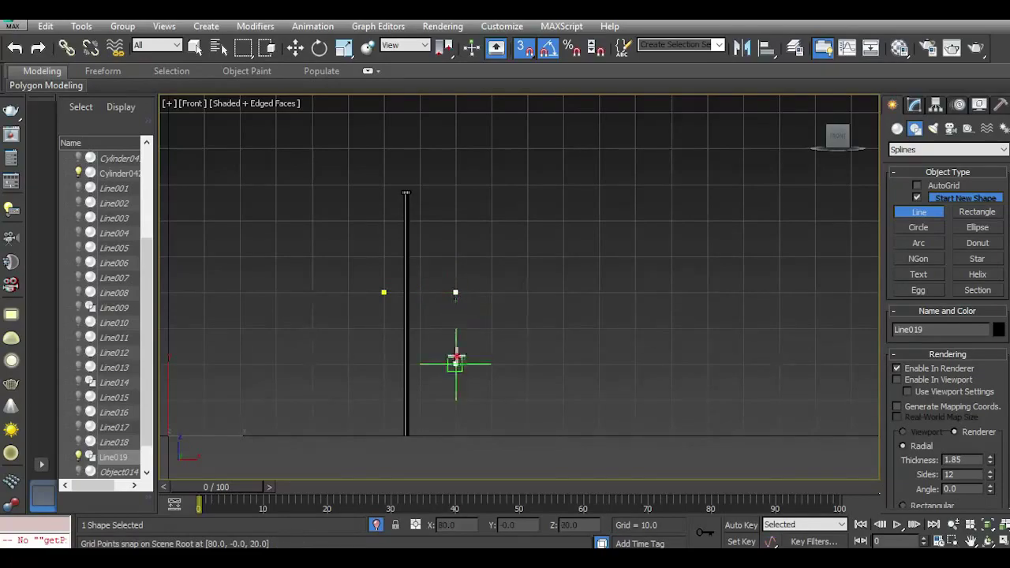
{"action": "left_click", "coordinate": [456, 361]}
{"action": "left_click", "coordinate": [491, 362]}
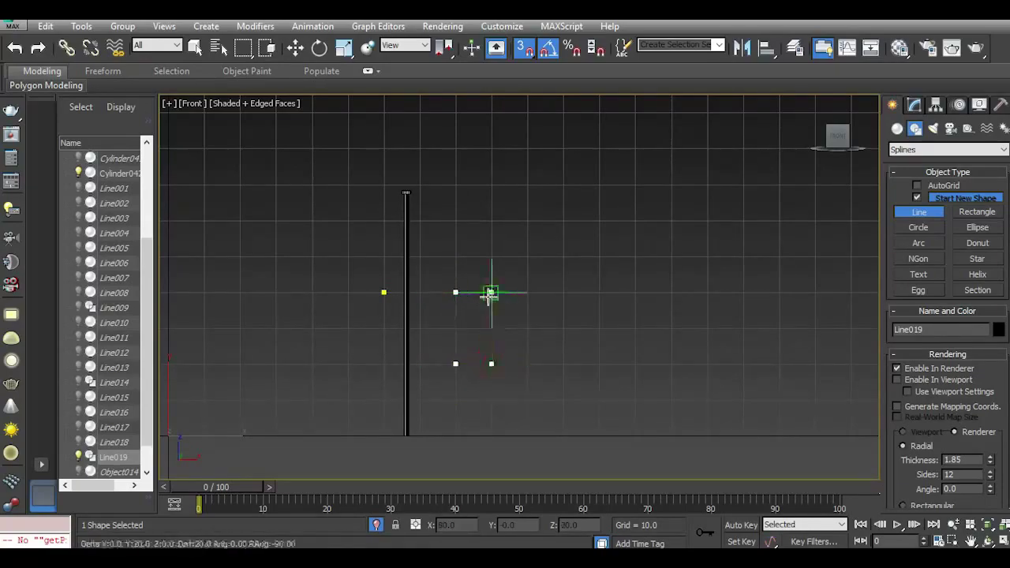
{"action": "left_click", "coordinate": [491, 292]}
{"action": "left_click", "coordinate": [526, 291]}
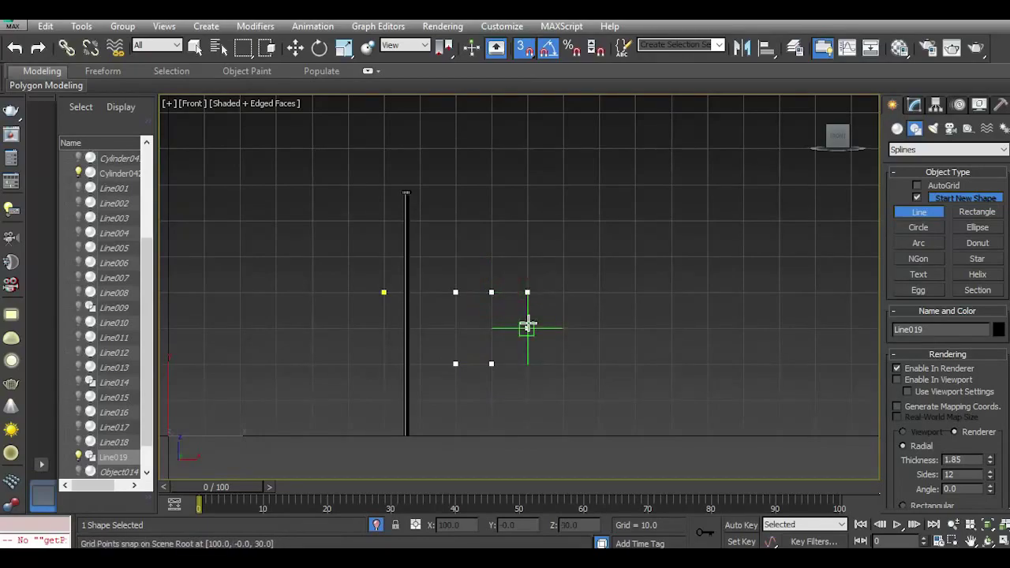
{"action": "left_click", "coordinate": [527, 327]}
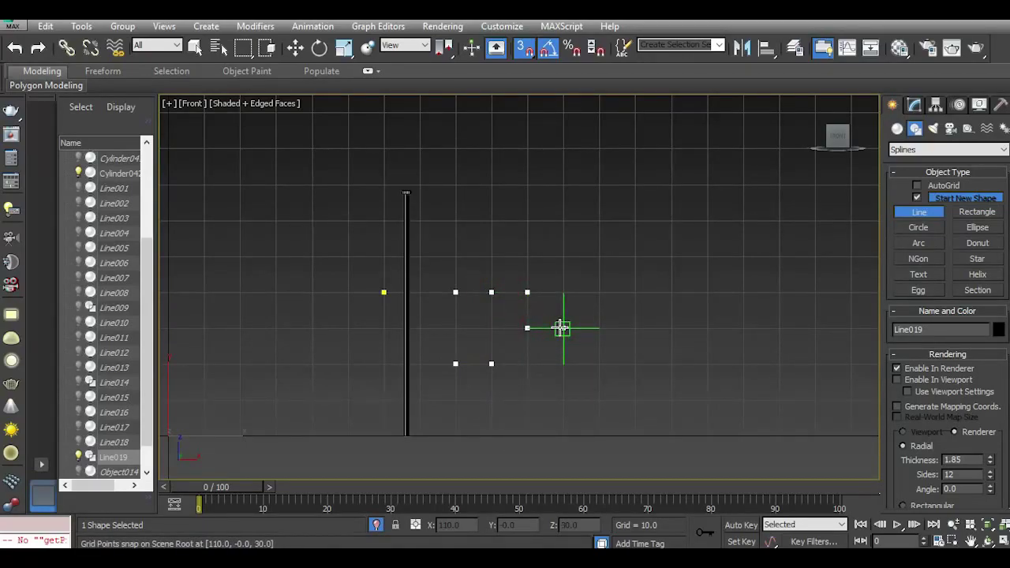
{"action": "right_click", "coordinate": [559, 327]}
Turn off 3D snapping and enable viewport rendering for the new line so it shows as a tube.
{"action": "left_click", "coordinate": [296, 49]}
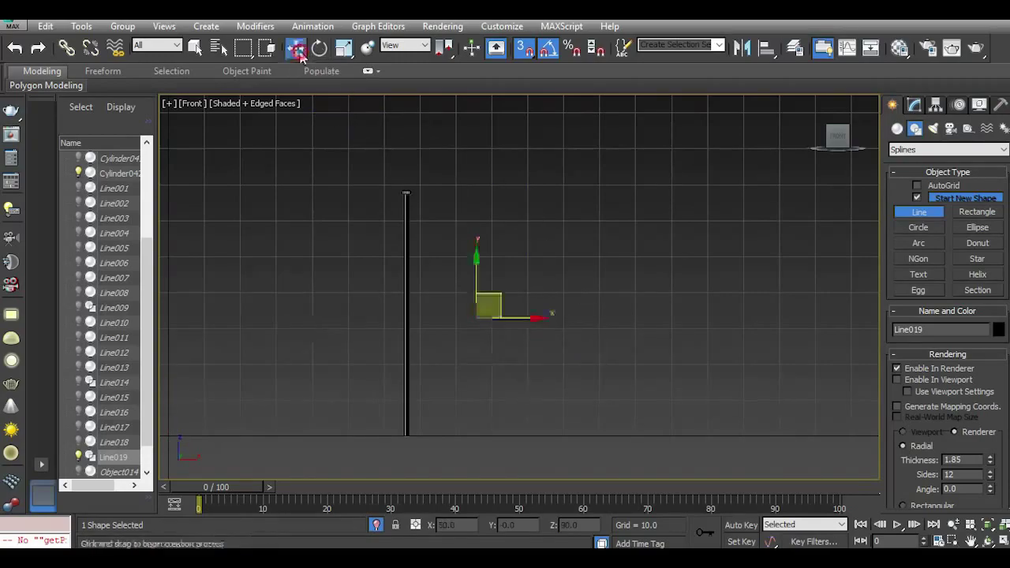
{"action": "left_click", "coordinate": [525, 49]}
{"action": "left_click", "coordinate": [915, 106]}
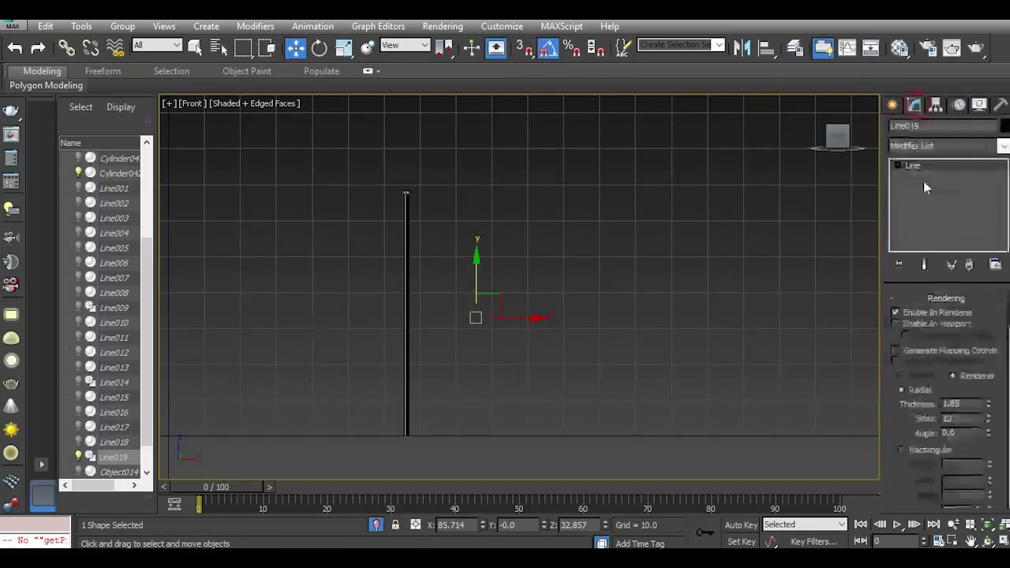
{"action": "left_click", "coordinate": [934, 324]}
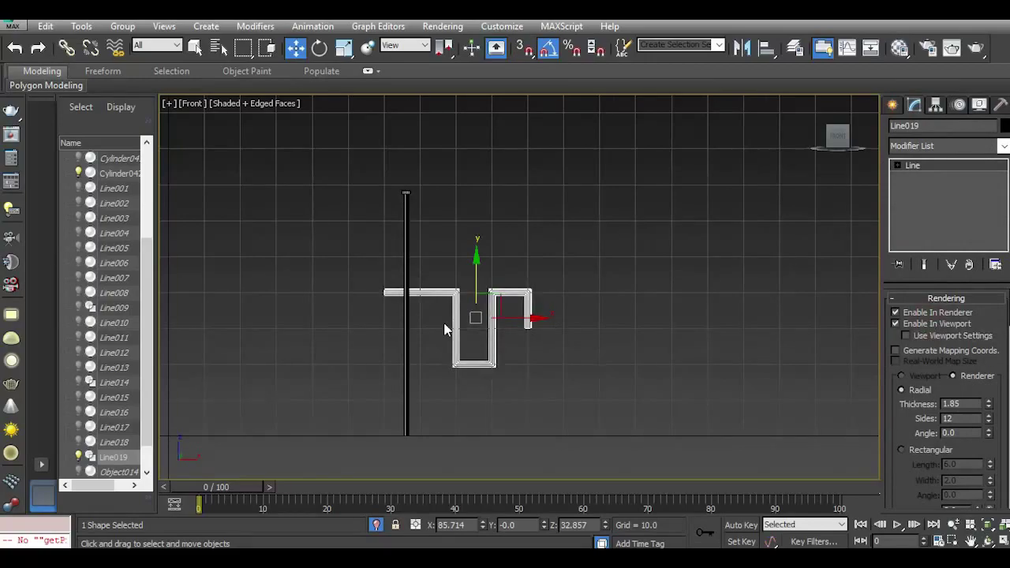
In the Perspective view, move the bent tube along Y to about -37.01, against the upright pipe.
{"action": "scroll", "coordinate": [444, 330], "scroll_direction": "up", "scroll_amount": 3}
{"action": "key", "text": "p"}
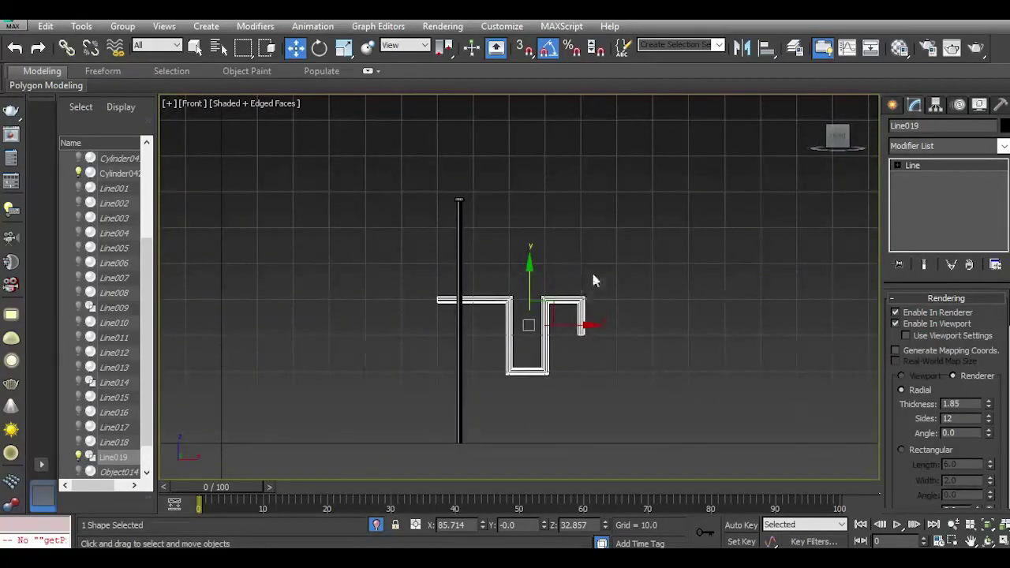
{"action": "scroll", "coordinate": [594, 280], "scroll_direction": "up", "scroll_amount": 2}
{"action": "left_click_drag", "start_coordinate": [839, 142], "coordinate": [853, 158]}
{"action": "middle_click_drag", "start_coordinate": [546, 359], "coordinate": [531, 280]}
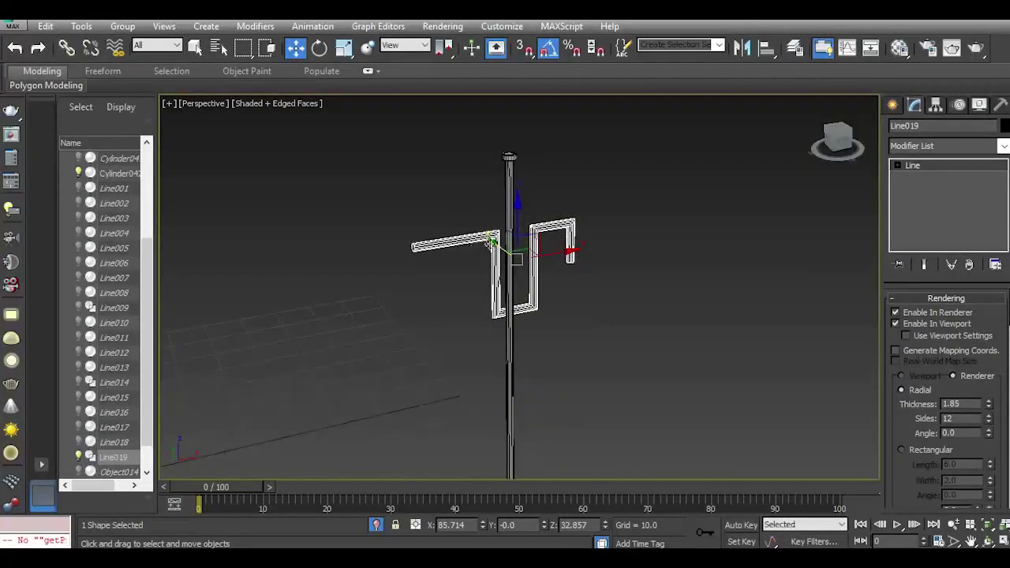
{"action": "left_click_drag", "start_coordinate": [494, 244], "coordinate": [579, 330]}
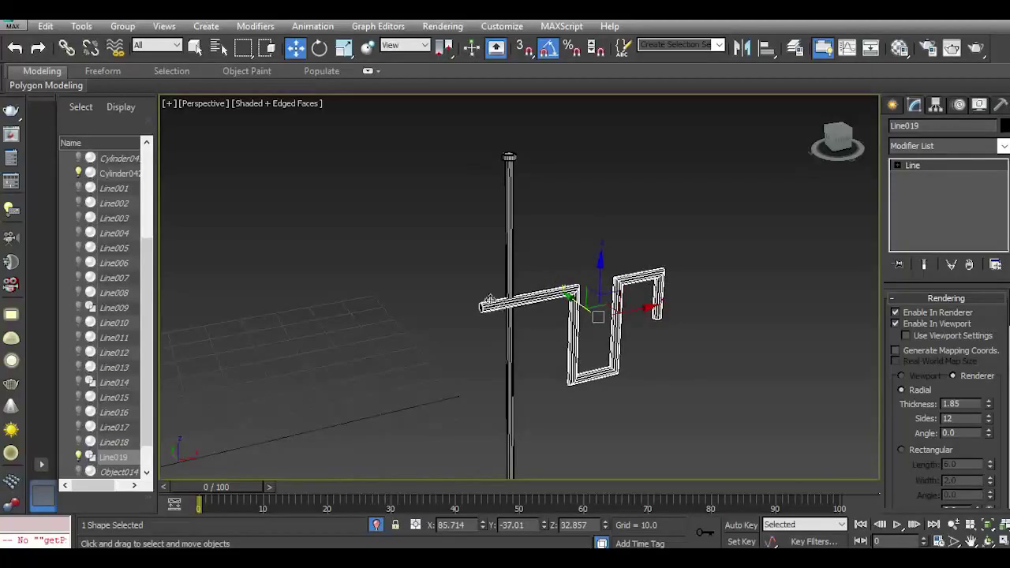
Assign the 01 - Default material to the bent tube.
{"action": "scroll", "coordinate": [510, 306], "scroll_direction": "up", "scroll_amount": 5}
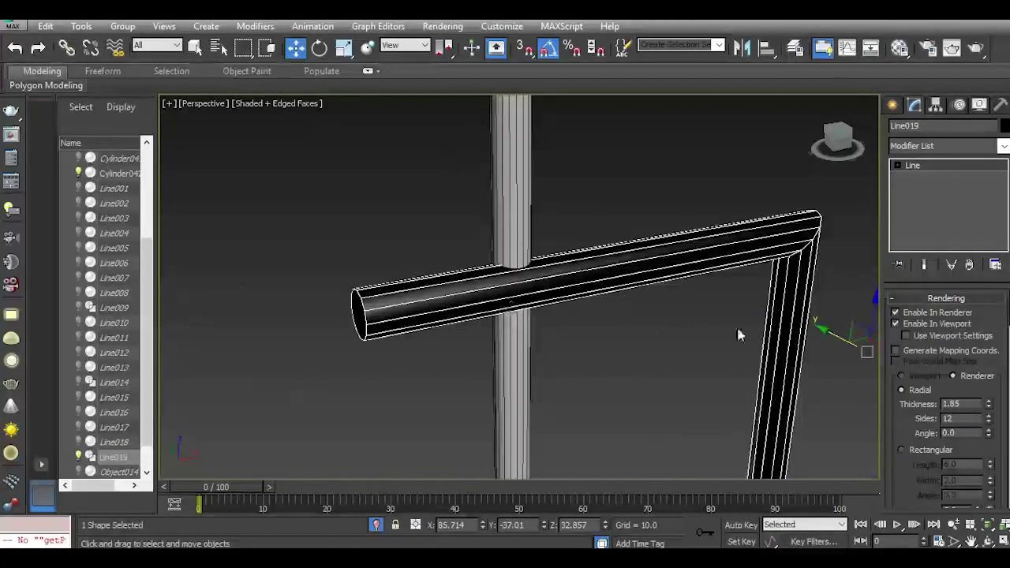
{"action": "left_click", "coordinate": [900, 49]}
{"action": "left_click", "coordinate": [74, 255]}
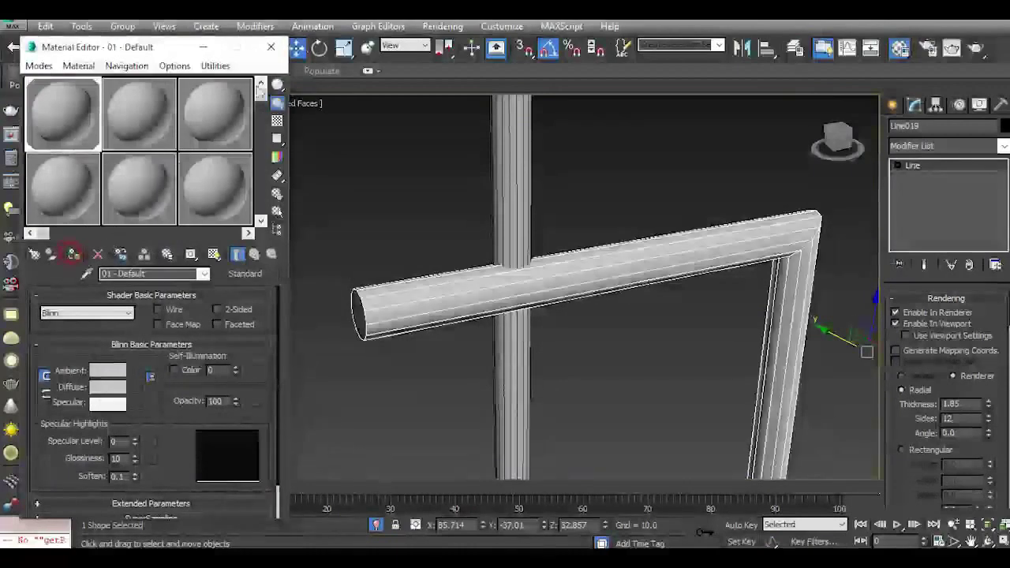
{"action": "left_click", "coordinate": [281, 49]}
Reduce the bent tube's thickness to about 0.776 and shift it along Y to about -36.576 to center it on the upright pipe.
{"action": "left_click_drag", "start_coordinate": [988, 408], "coordinate": [998, 440]}
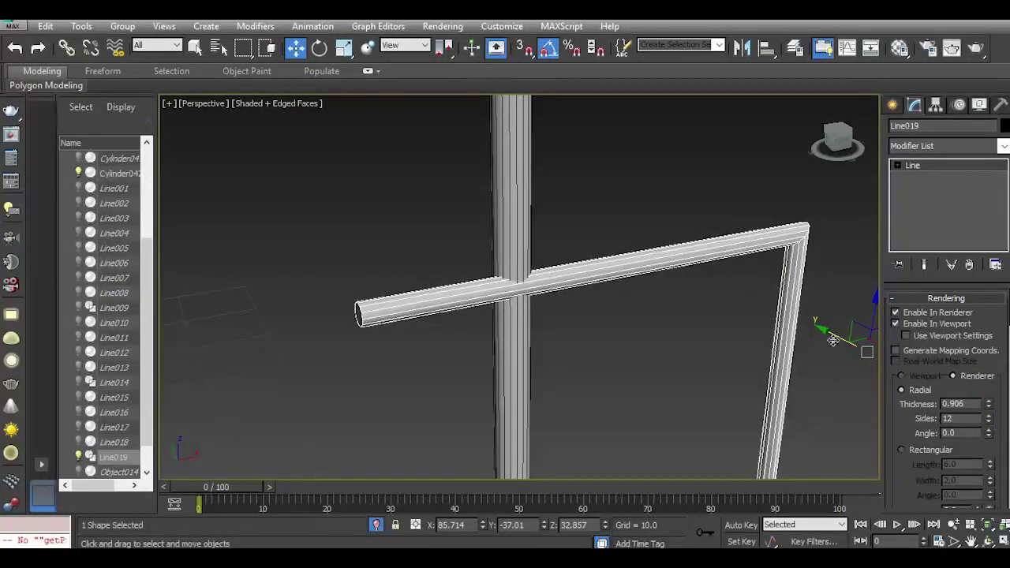
{"action": "left_click_drag", "start_coordinate": [832, 340], "coordinate": [827, 337]}
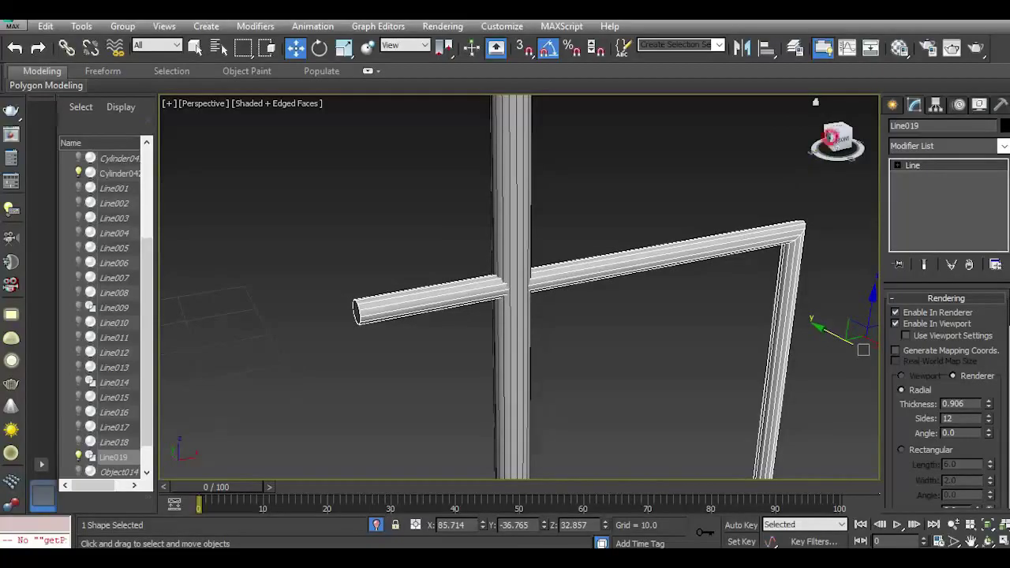
{"action": "left_click_drag", "start_coordinate": [829, 137], "coordinate": [852, 144]}
{"action": "middle_click_drag", "start_coordinate": [863, 257], "coordinate": [680, 311]}
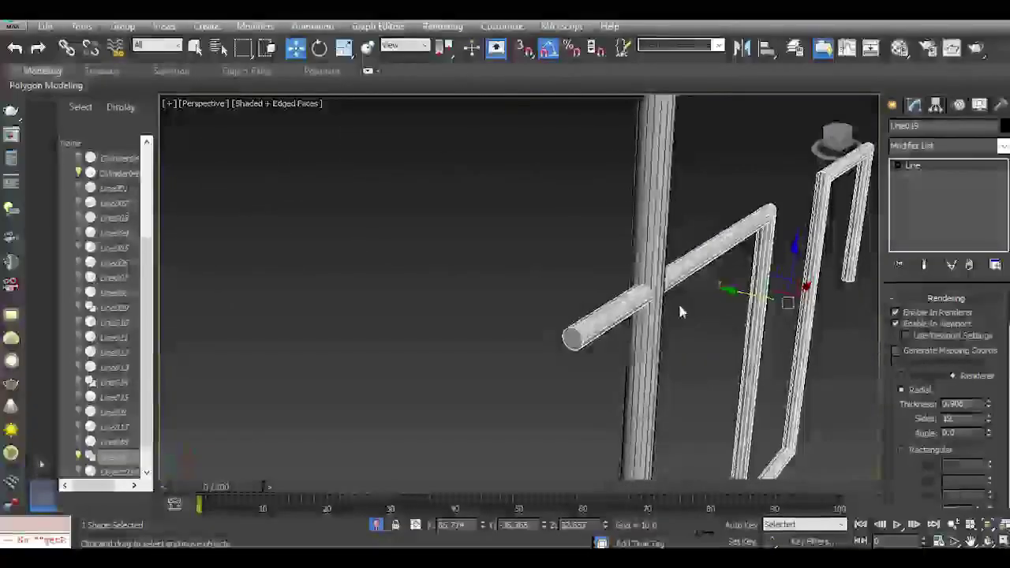
{"action": "scroll", "coordinate": [644, 292], "scroll_direction": "up", "scroll_amount": 2}
{"action": "left_click_drag", "start_coordinate": [778, 302], "coordinate": [773, 302]}
{"action": "left_click_drag", "start_coordinate": [989, 407], "coordinate": [990, 410]}
In the Front view, hide the tube's viewport thickness and move the outer four vertices toward the upright pipe to narrow the U bend.
{"action": "key", "text": "f"}
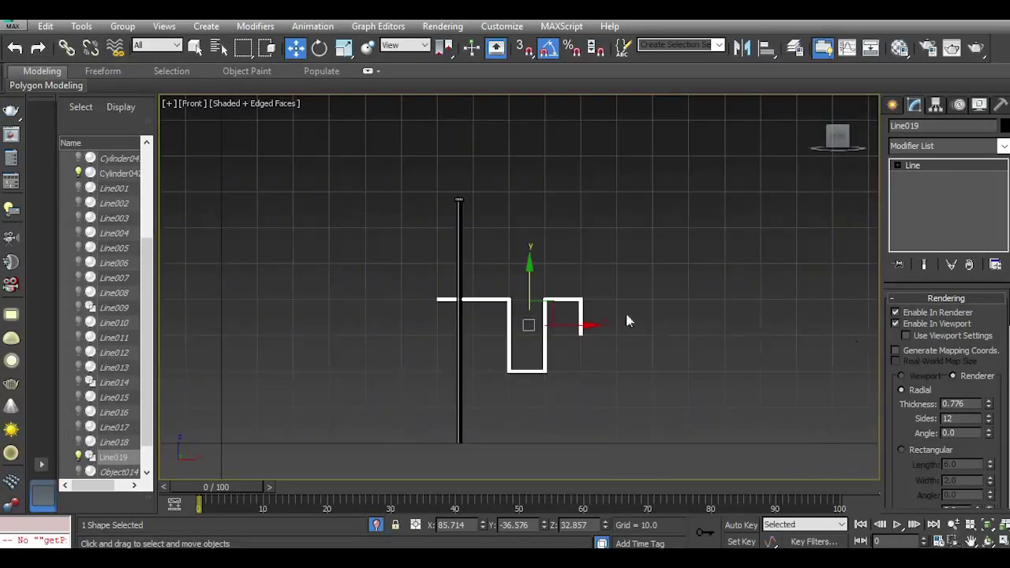
{"action": "scroll", "coordinate": [530, 325], "scroll_direction": "up", "scroll_amount": 4}
{"action": "left_click", "coordinate": [896, 166]}
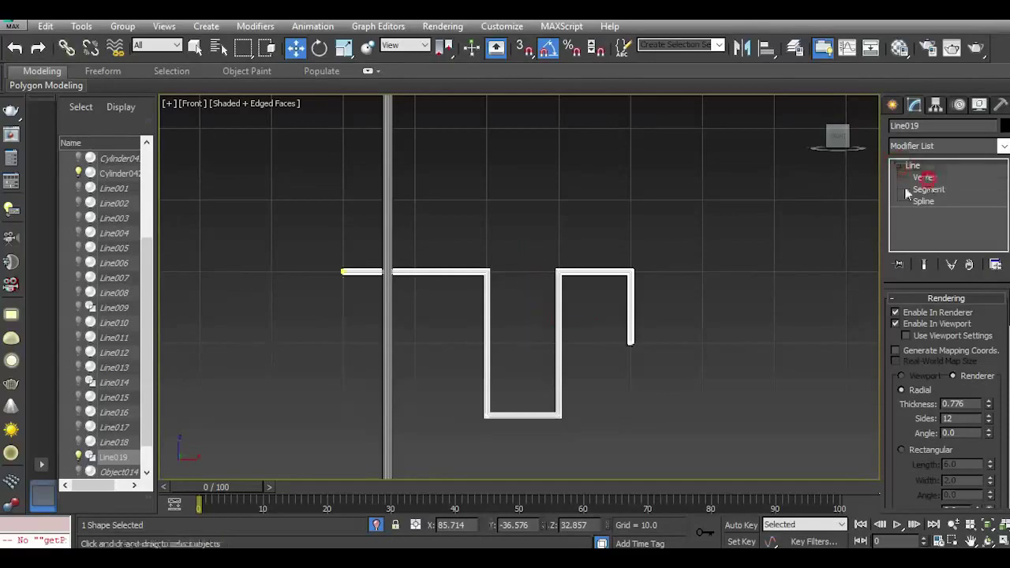
{"action": "left_click", "coordinate": [921, 177]}
{"action": "left_click", "coordinate": [895, 323]}
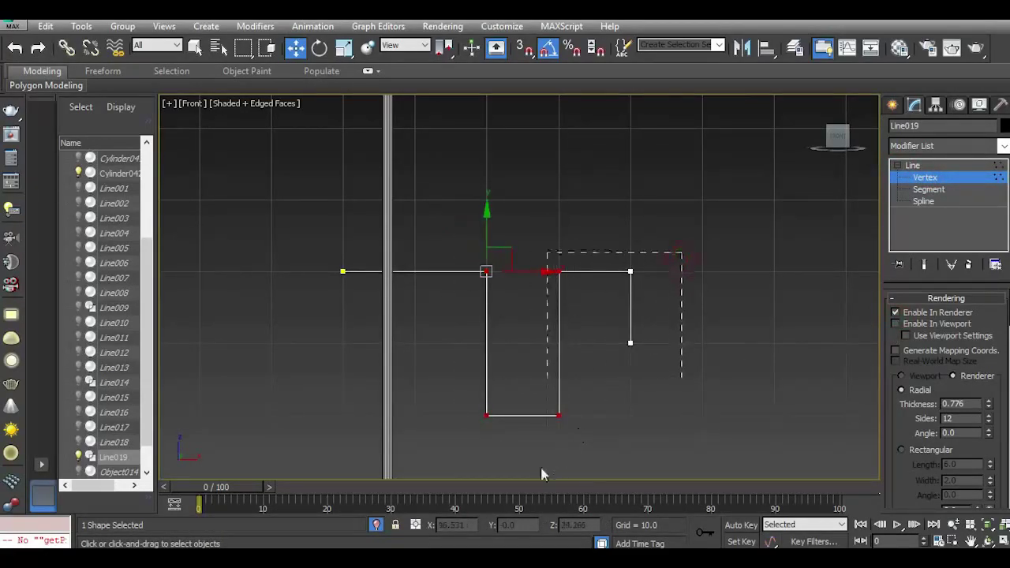
{"action": "left_click_drag", "start_coordinate": [541, 469], "coordinate": [541, 471]}
{"action": "left_click_drag", "start_coordinate": [599, 414], "coordinate": [578, 414]}
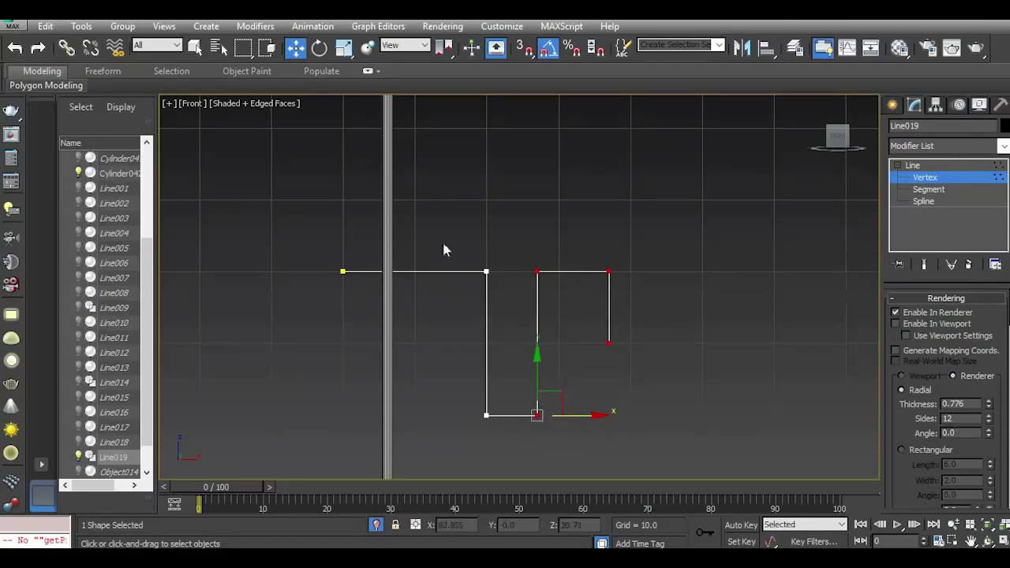
Shift the U bend and outer hook vertices toward the upright pipe, and place the spline's start vertex on the pipe at X about 66.265.
{"action": "left_click_drag", "start_coordinate": [661, 470], "coordinate": [680, 500]}
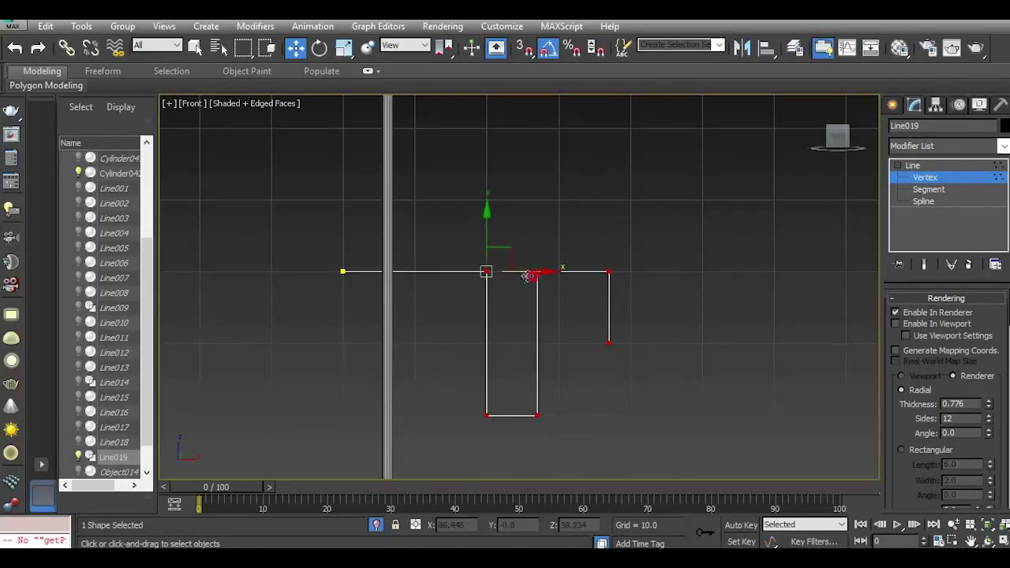
{"action": "left_click_drag", "start_coordinate": [527, 276], "coordinate": [461, 275]}
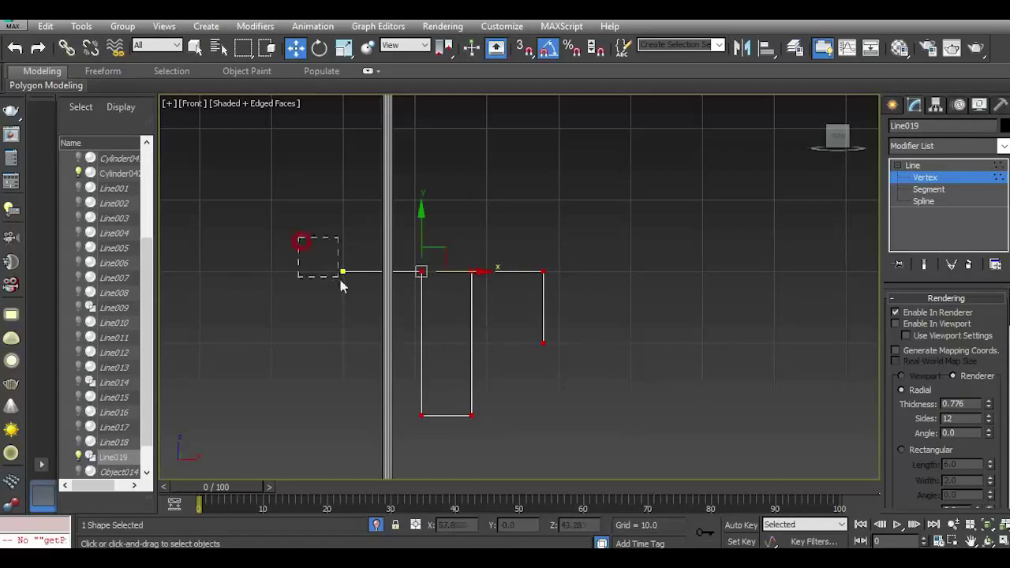
{"action": "left_click_drag", "start_coordinate": [342, 286], "coordinate": [341, 285]}
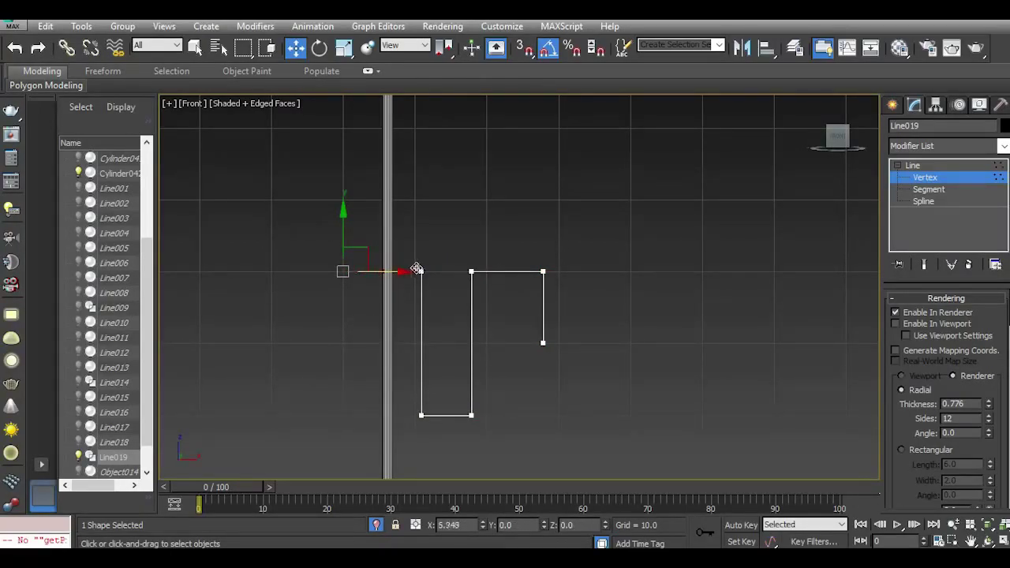
{"action": "left_click_drag", "start_coordinate": [378, 271], "coordinate": [422, 268]}
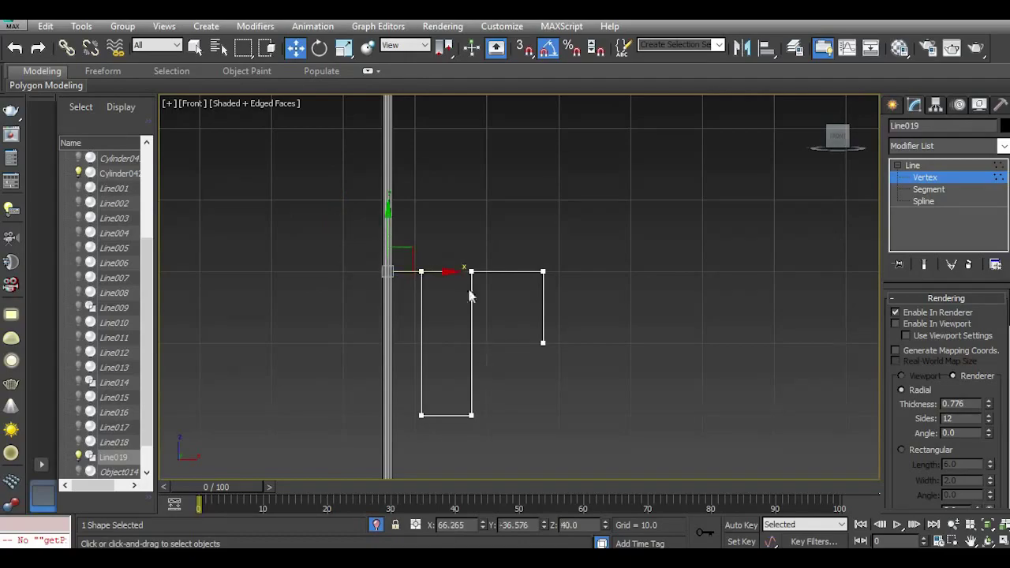
Fillet the four corners of the U bend, and fillet the outer hook corner by 3.0.
{"action": "left_click_drag", "start_coordinate": [434, 509], "coordinate": [434, 509]}
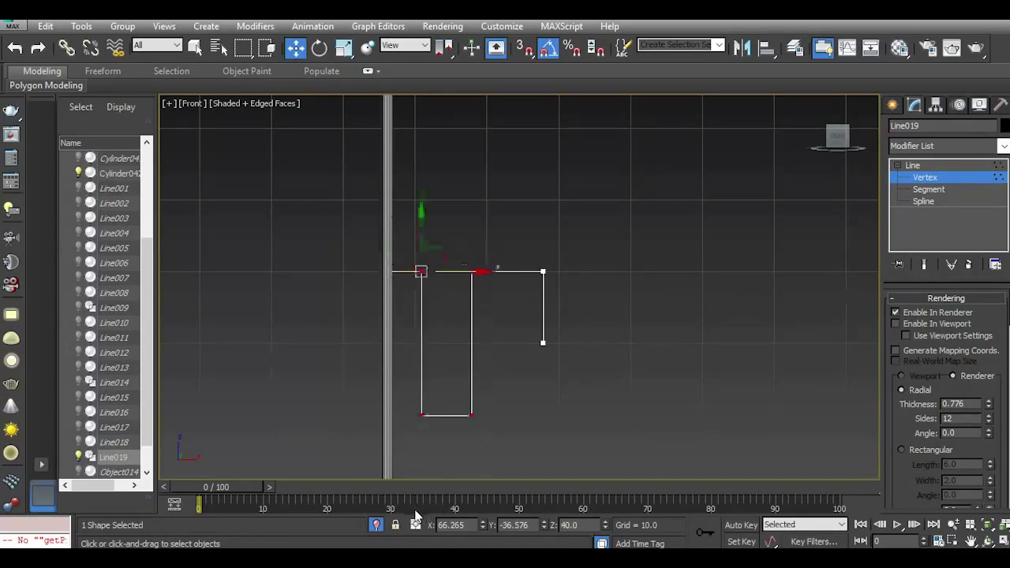
{"action": "left_click_drag", "start_coordinate": [1008, 302], "coordinate": [995, 438]}
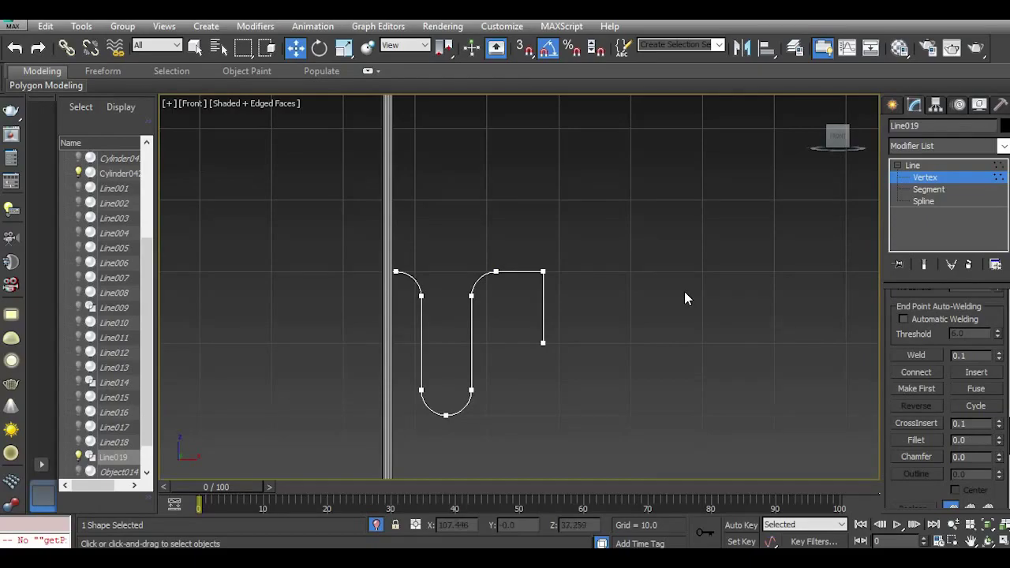
{"action": "left_click_drag", "start_coordinate": [569, 257], "coordinate": [533, 292]}
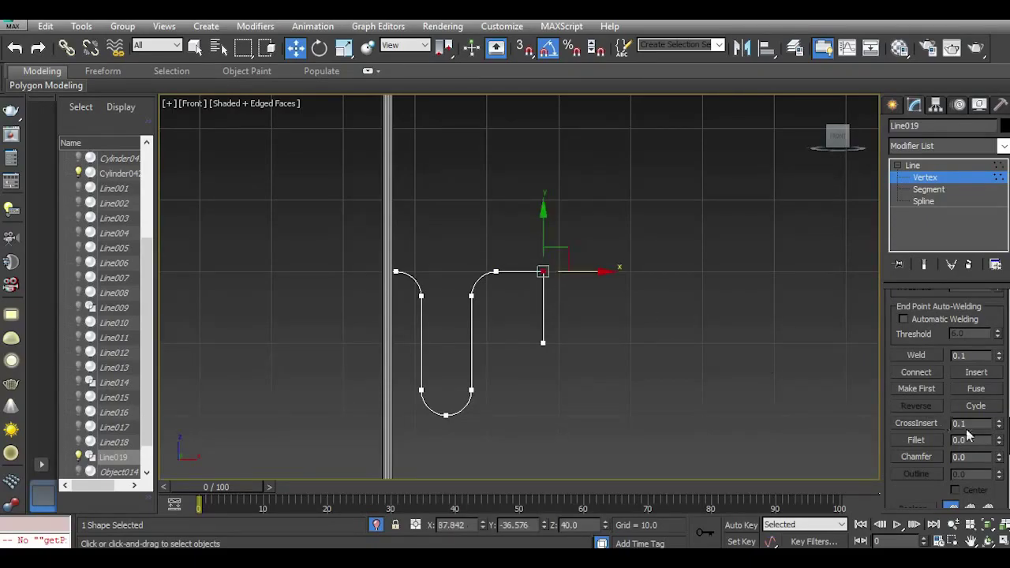
{"action": "left_click_drag", "start_coordinate": [999, 445], "coordinate": [999, 437]}
{"action": "key", "text": "ctrl+z"}
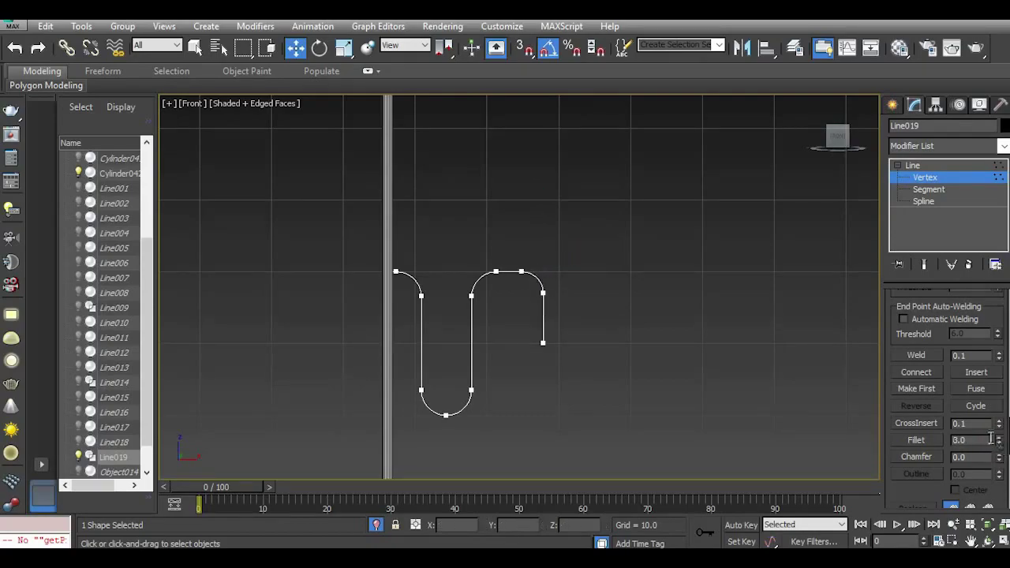
Re-enable the filleted spline's viewport rendering, exit isolation to show the whole building, and finish vertex editing.
{"action": "key", "text": "p"}
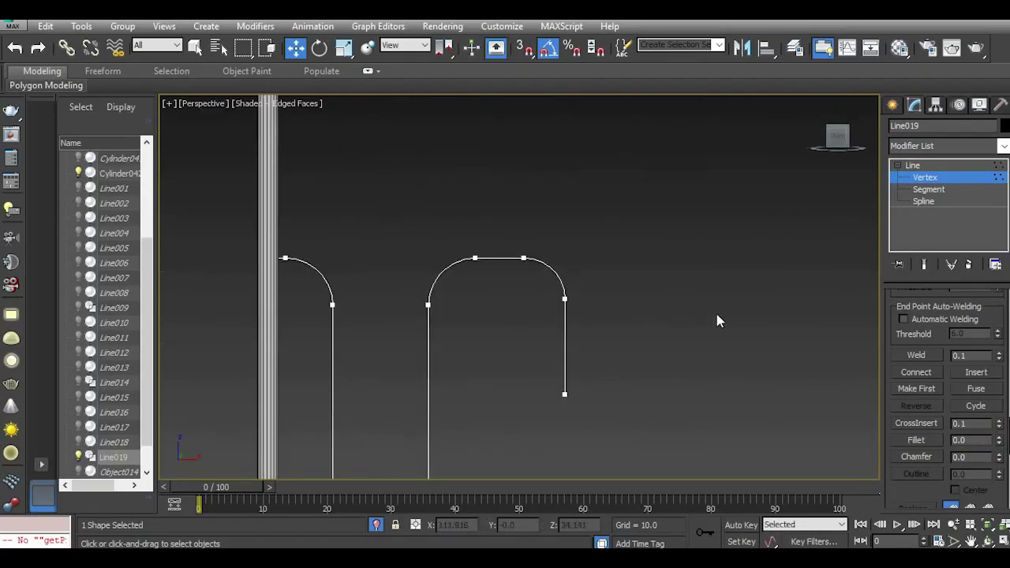
{"action": "left_click_drag", "start_coordinate": [1008, 435], "coordinate": [1008, 307]}
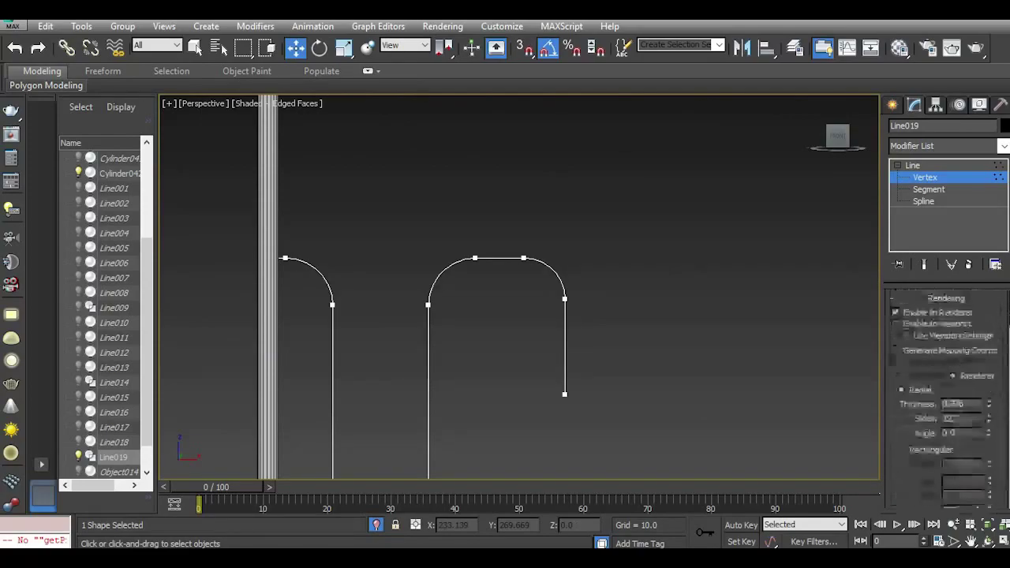
{"action": "left_click", "coordinate": [947, 327]}
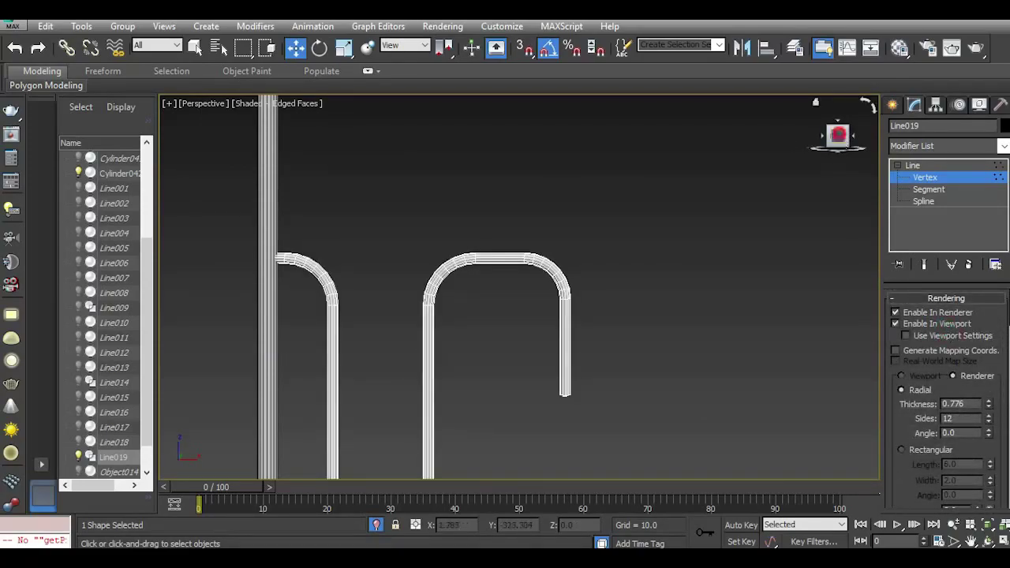
{"action": "mouse_move", "coordinate": [839, 138]}
{"action": "left_mouse_down"}
{"action": "mouse_move", "coordinate": [860, 151]}
{"action": "mouse_move", "coordinate": [833, 134]}
{"action": "mouse_move", "coordinate": [841, 137]}
{"action": "left_mouse_up"}
{"action": "left_click", "coordinate": [375, 529]}
{"action": "left_click", "coordinate": [940, 167]}
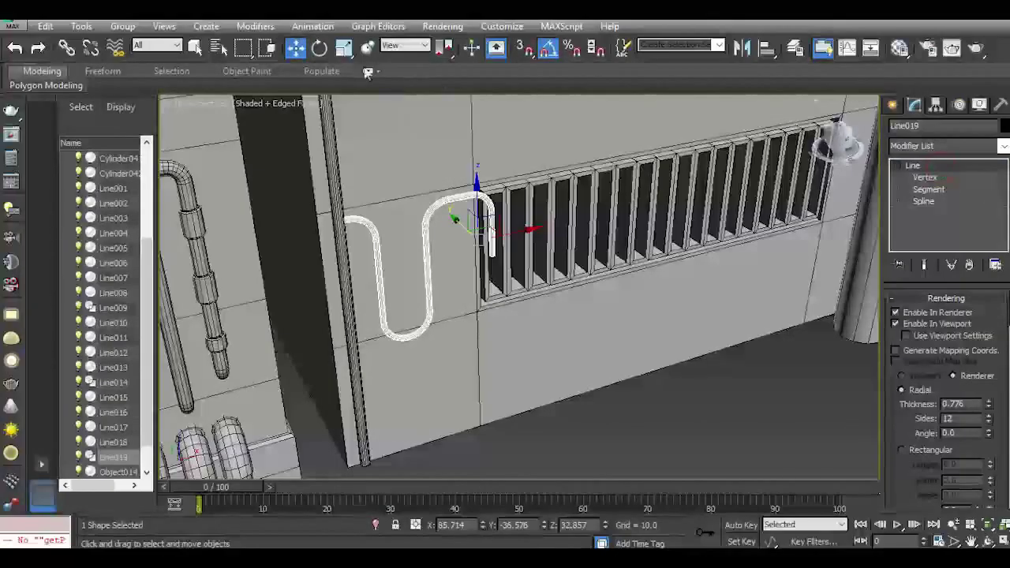
Scale the U-bend pipe uniformly to about 44.5 percent and move it against the upright corner pipe, at X about 75.301.
{"action": "left_click", "coordinate": [343, 49]}
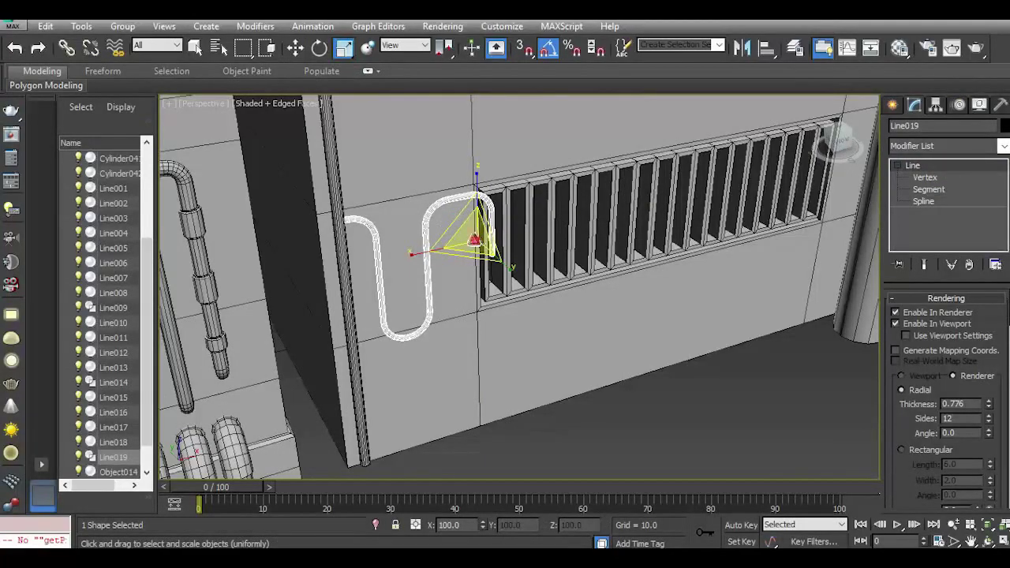
{"action": "left_click_drag", "start_coordinate": [474, 241], "coordinate": [477, 335]}
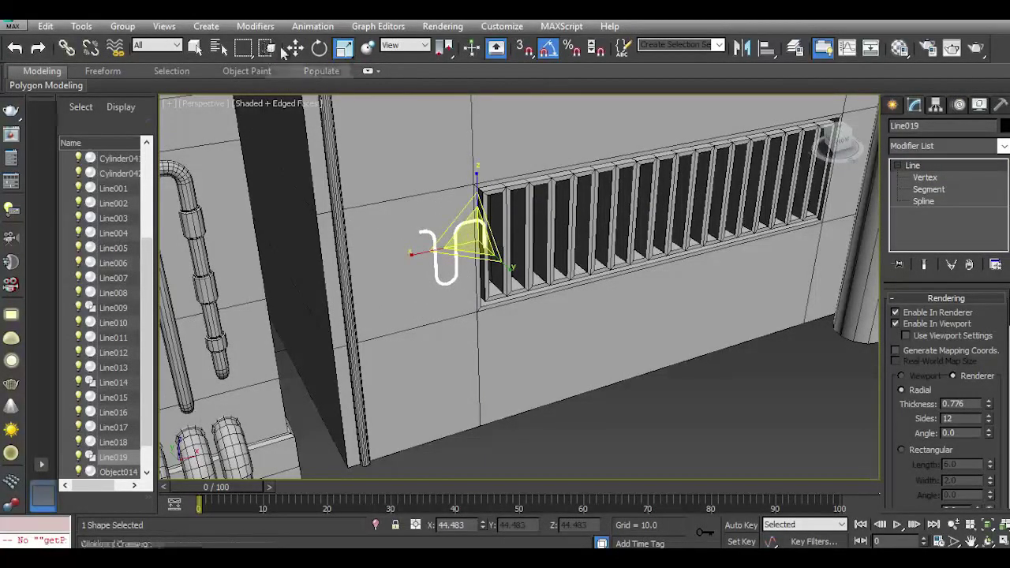
{"action": "left_click", "coordinate": [295, 48]}
{"action": "left_click_drag", "start_coordinate": [497, 236], "coordinate": [419, 242]}
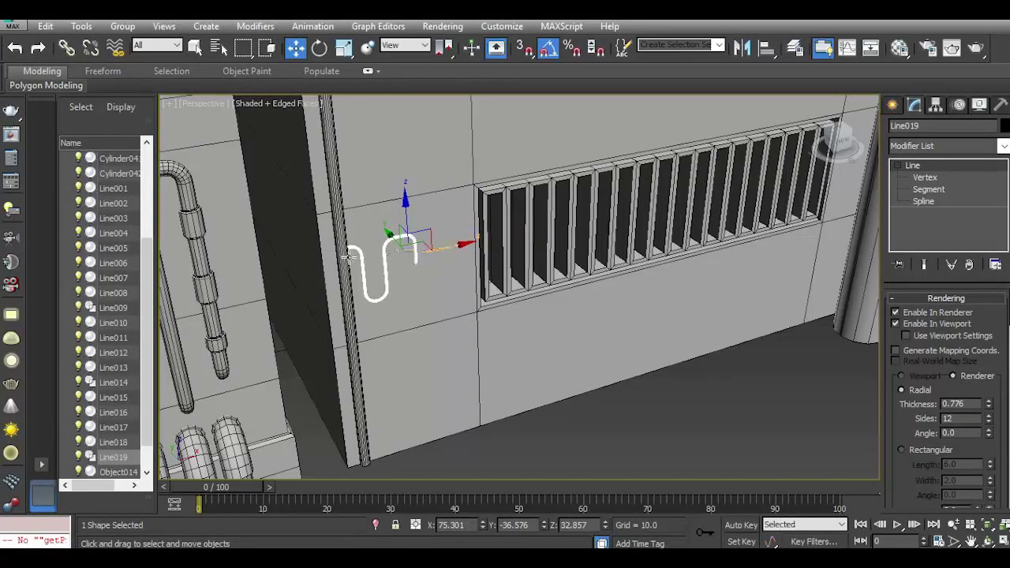
Scale the U-bend pipe down slightly, place it on the upright pipe at X about 73.118, and thicken it to 2.154.
{"action": "scroll", "coordinate": [350, 257], "scroll_direction": "up", "scroll_amount": 5}
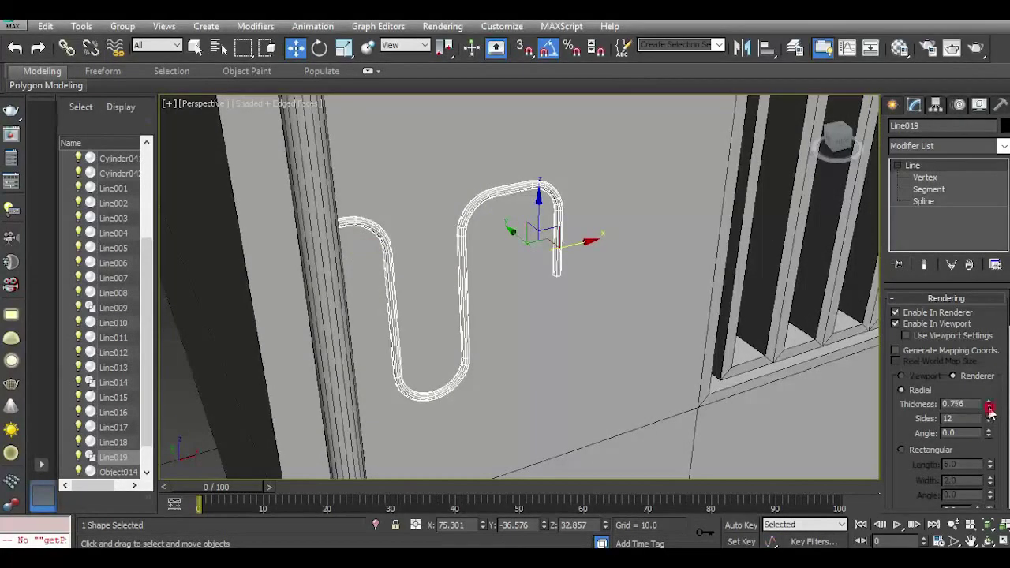
{"action": "left_click_drag", "start_coordinate": [989, 406], "coordinate": [946, 357]}
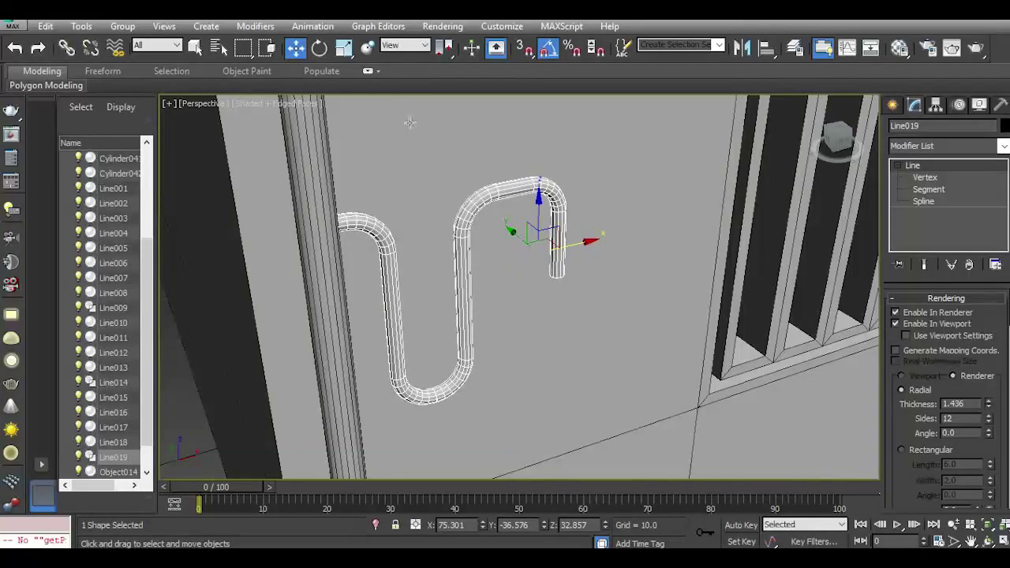
{"action": "left_click", "coordinate": [345, 48]}
{"action": "mouse_move", "coordinate": [534, 249]}
{"action": "left_mouse_down"}
{"action": "mouse_move", "coordinate": [535, 270]}
{"action": "mouse_move", "coordinate": [552, 254]}
{"action": "mouse_move", "coordinate": [531, 259]}
{"action": "left_mouse_up"}
{"action": "left_click", "coordinate": [294, 49]}
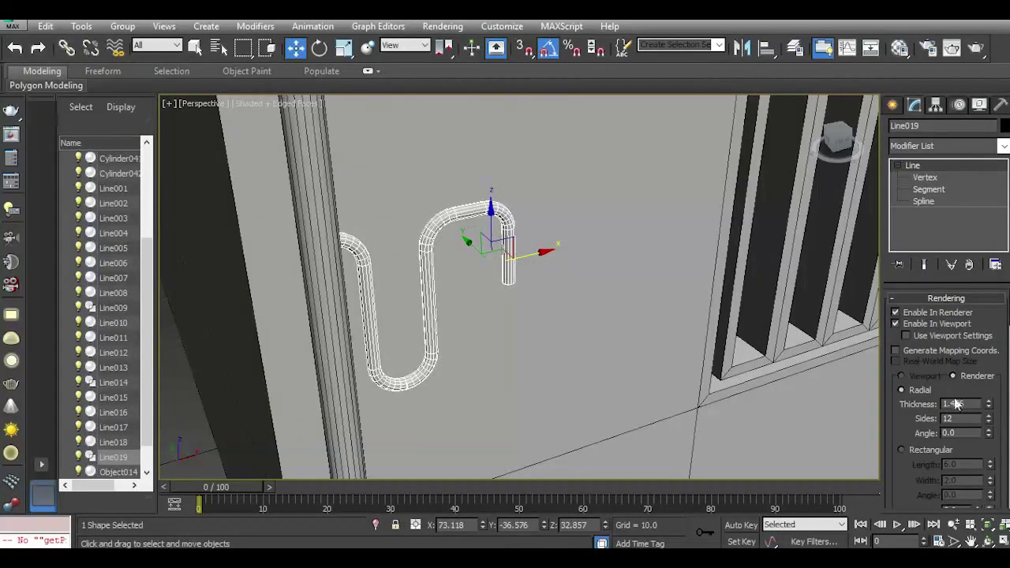
{"action": "left_click_drag", "start_coordinate": [989, 408], "coordinate": [875, 364]}
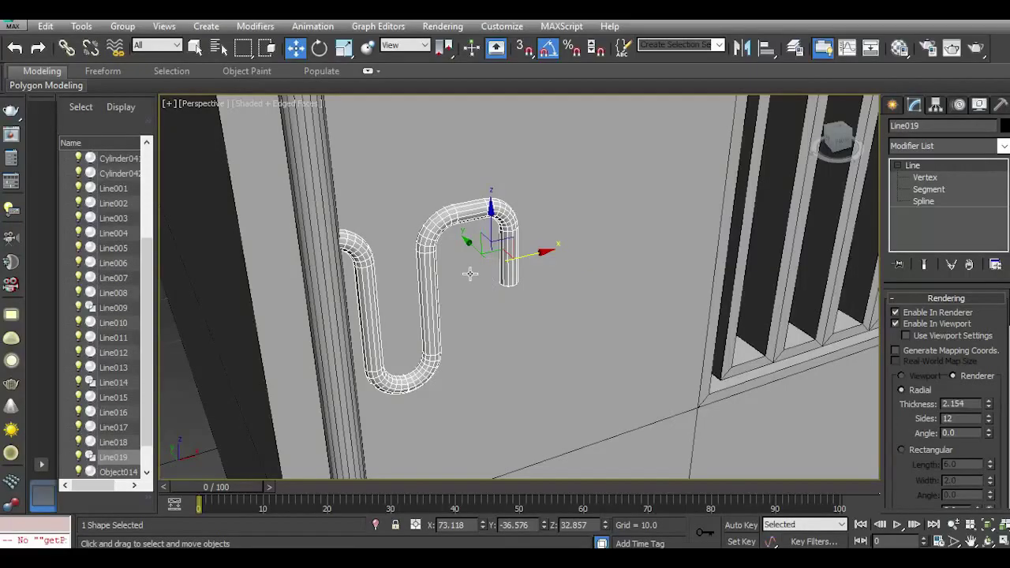
{"action": "scroll", "coordinate": [470, 274], "scroll_direction": "down", "scroll_amount": 6}
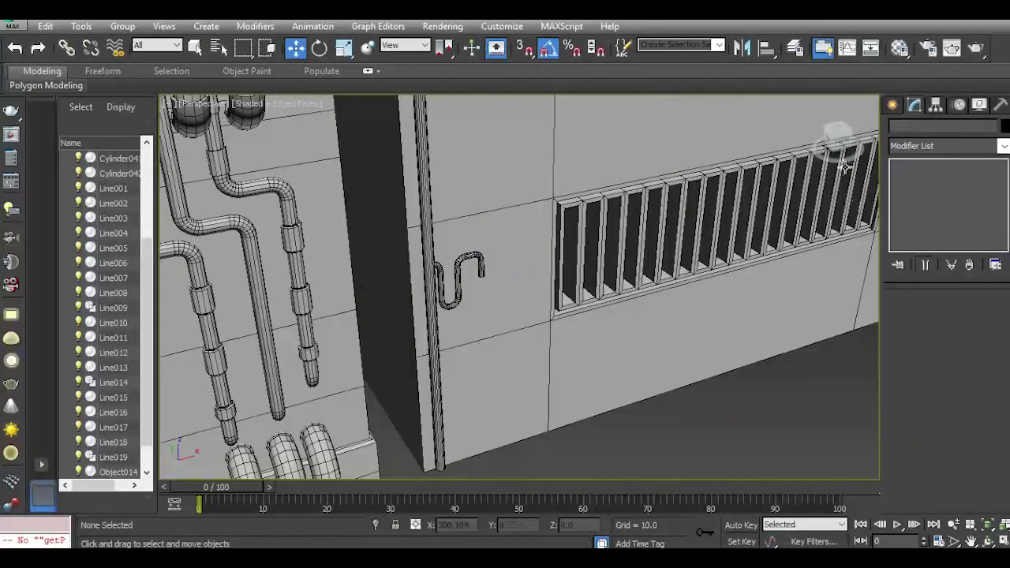
{"action": "left_click_drag", "start_coordinate": [837, 142], "coordinate": [840, 128]}
{"action": "left_click", "coordinate": [478, 364]}
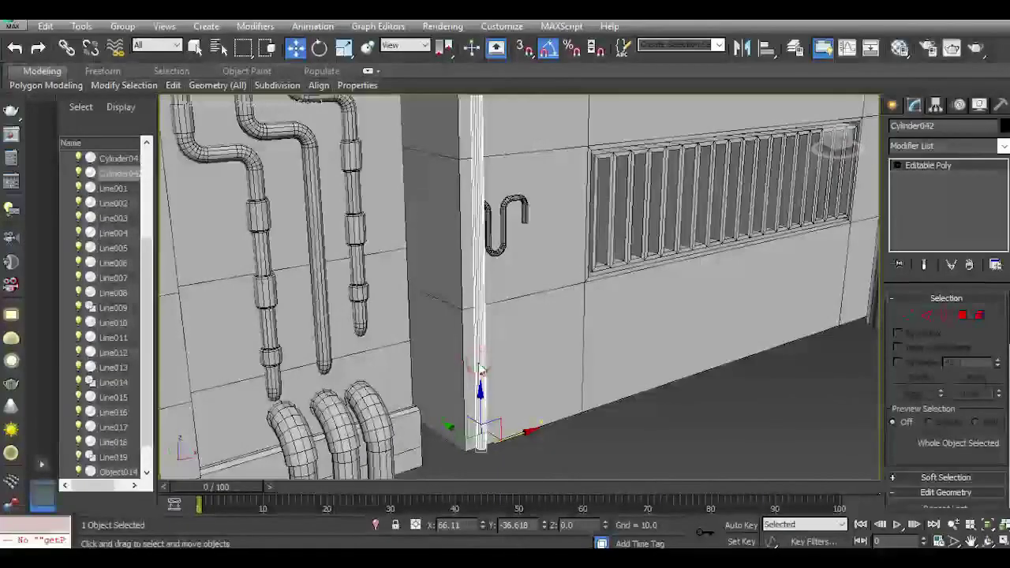
{"action": "left_click", "coordinate": [377, 525]}
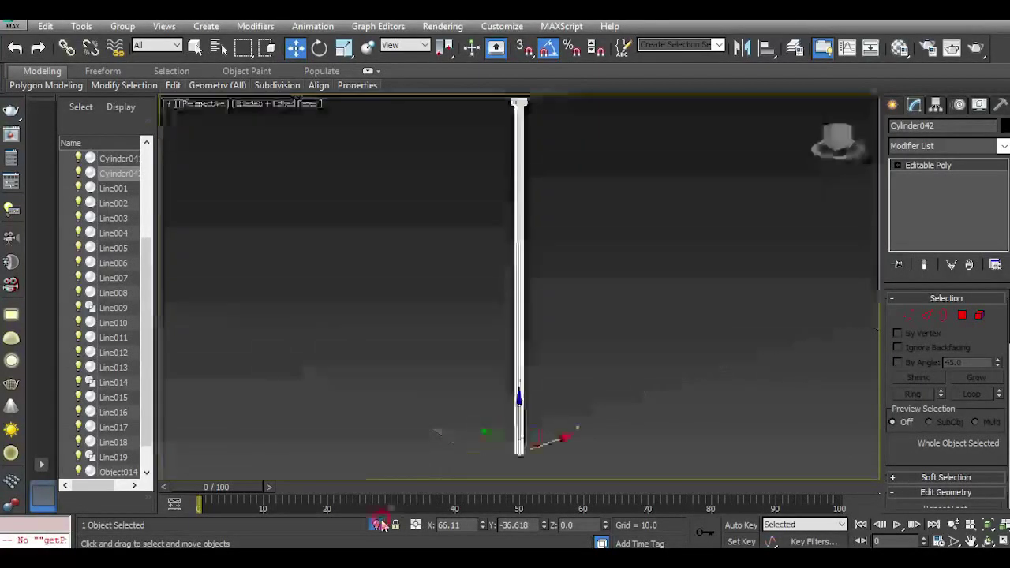
{"action": "key", "text": "f"}
{"action": "scroll", "coordinate": [397, 322], "scroll_direction": "down", "scroll_amount": 5}
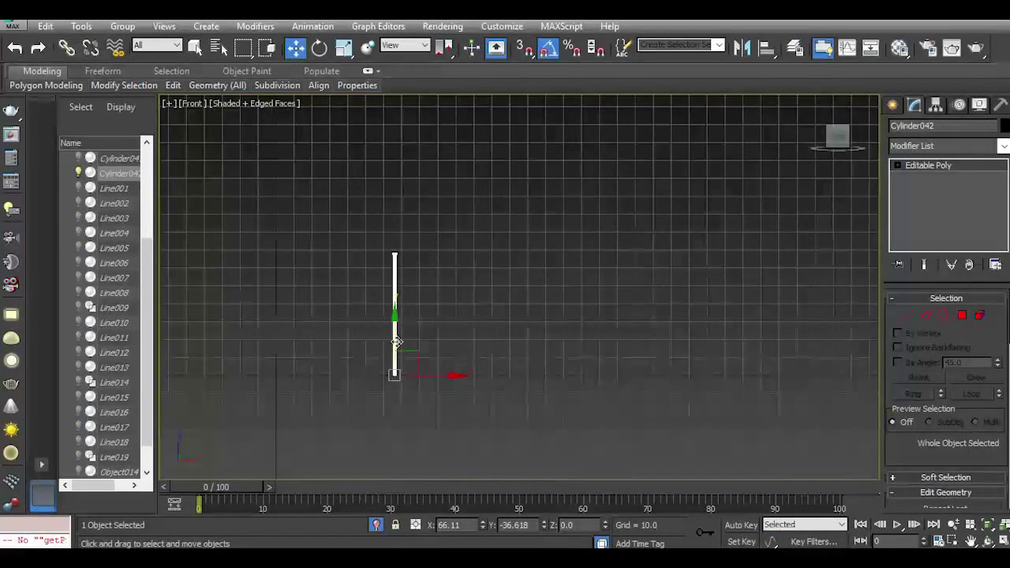
{"action": "scroll", "coordinate": [418, 347], "scroll_direction": "up", "scroll_amount": 3}
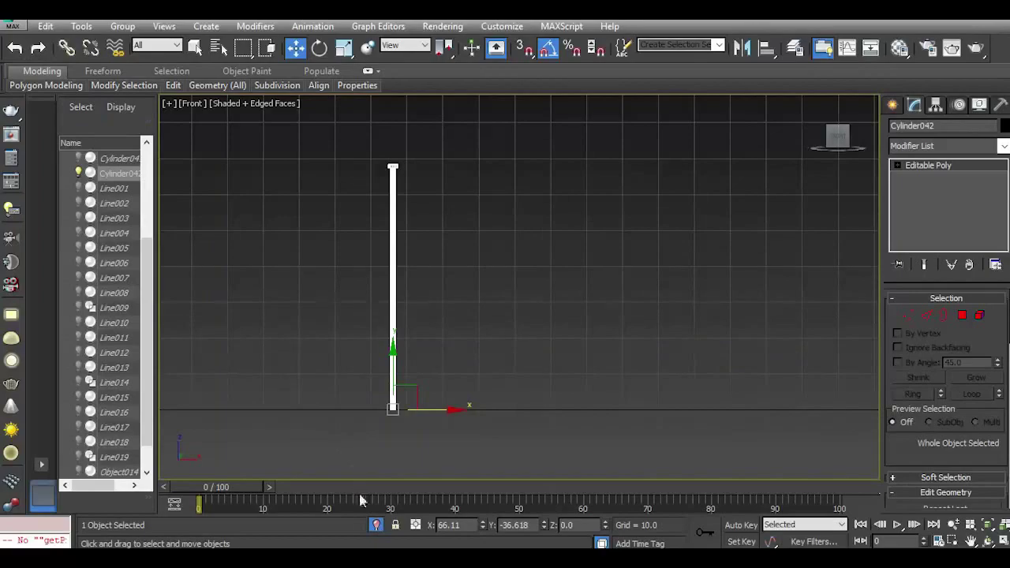
{"action": "left_click", "coordinate": [376, 525]}
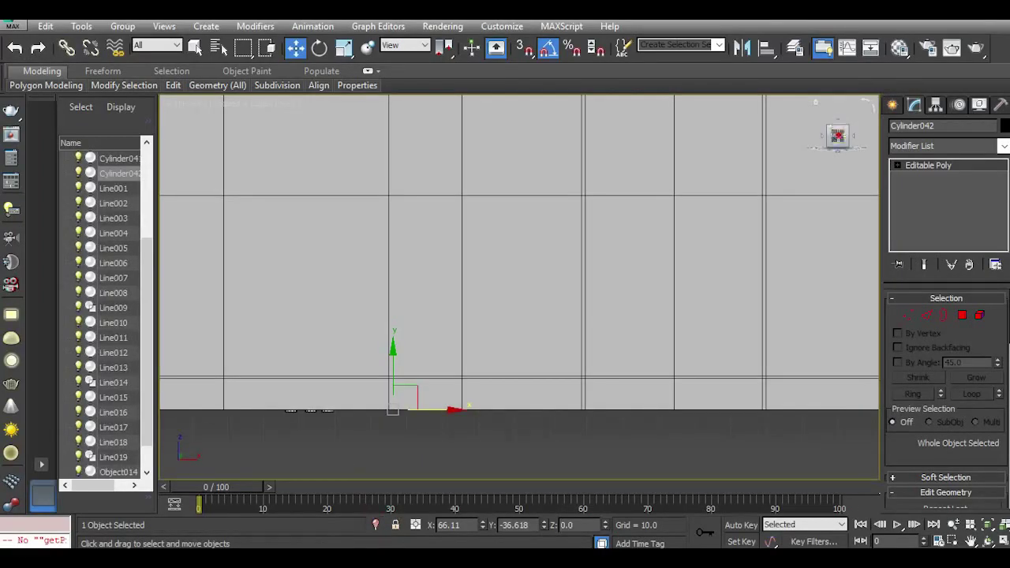
Isolate the upright corner pipe together with the U-bend pipe and show them in the Front view.
{"action": "key", "text": "p"}
{"action": "left_click", "coordinate": [440, 258]}
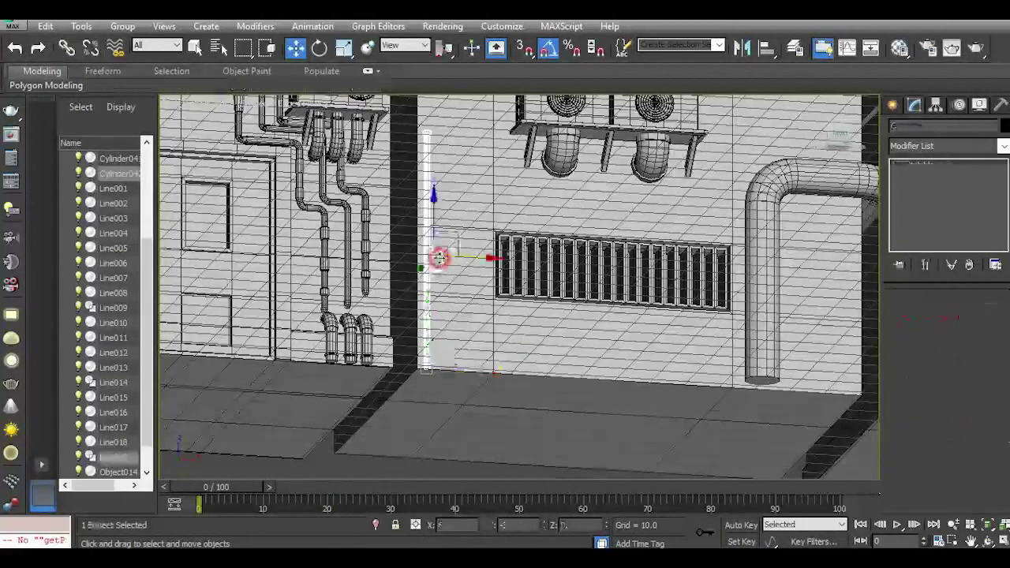
{"action": "left_click", "coordinate": [377, 526]}
{"action": "key", "text": "f"}
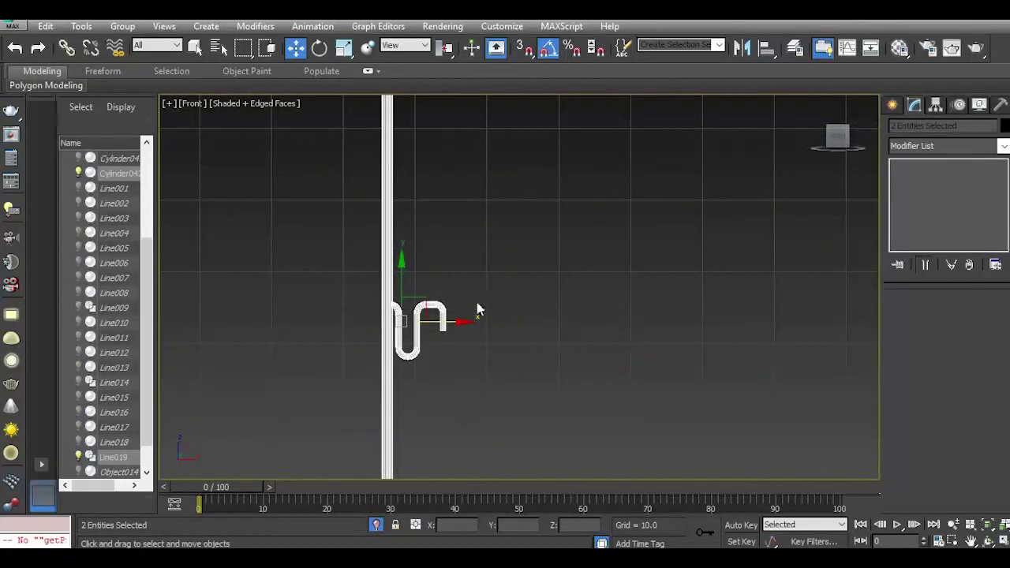
{"action": "scroll", "coordinate": [481, 307], "scroll_direction": "down", "scroll_amount": 3}
{"action": "scroll", "coordinate": [473, 321], "scroll_direction": "up", "scroll_amount": 3}
{"action": "scroll", "coordinate": [438, 319], "scroll_direction": "up", "scroll_amount": 3}
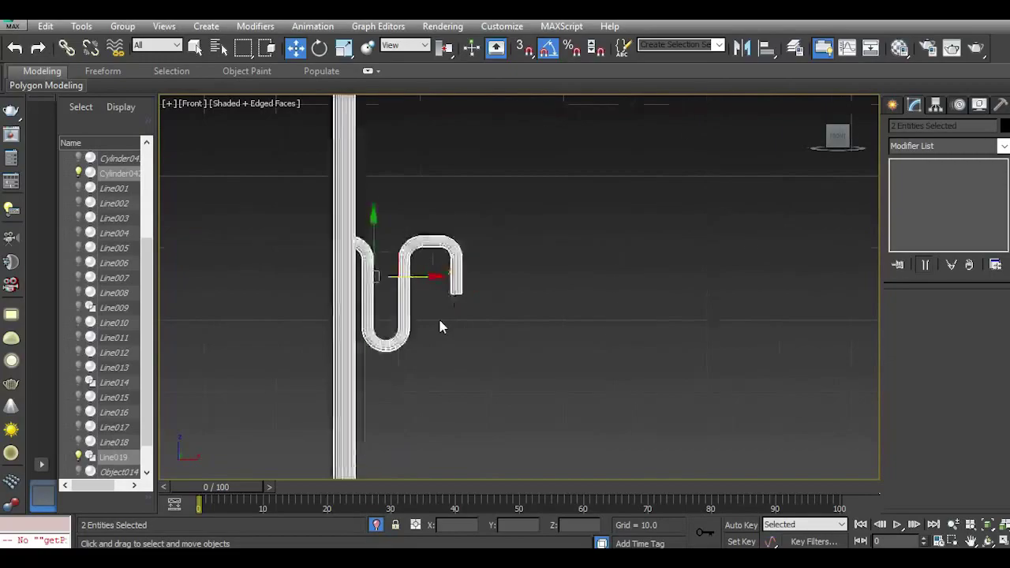
Start vertex editing on the U-bend pipe's spline and hide its thickness in the viewport.
{"action": "left_click", "coordinate": [437, 247]}
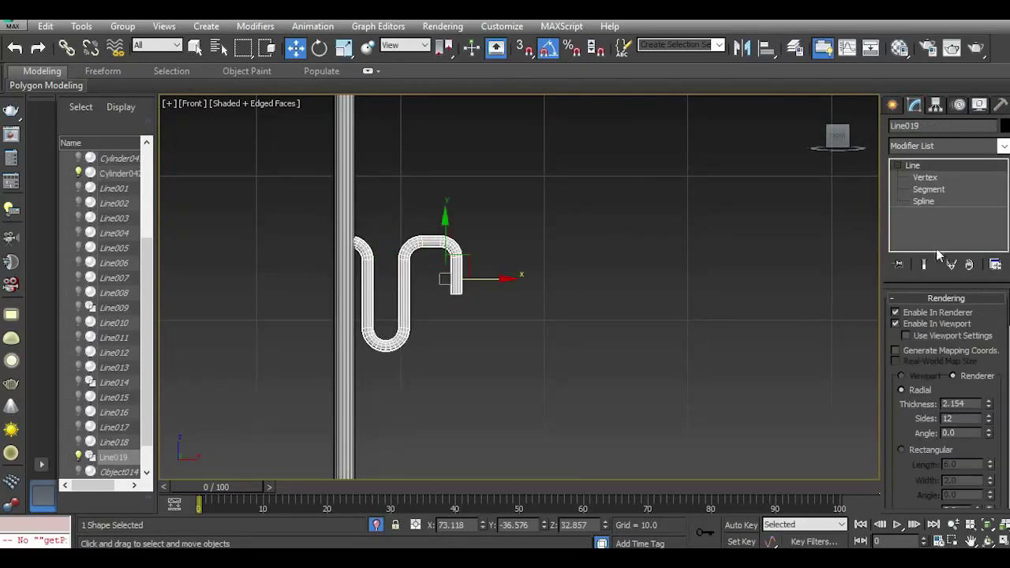
{"action": "left_click", "coordinate": [924, 177]}
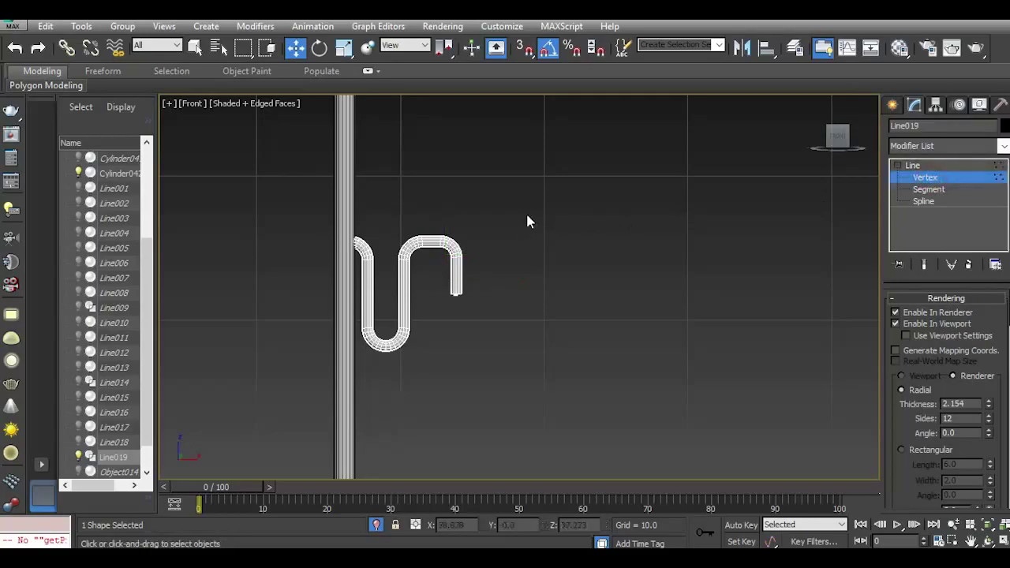
{"action": "left_click", "coordinate": [921, 321]}
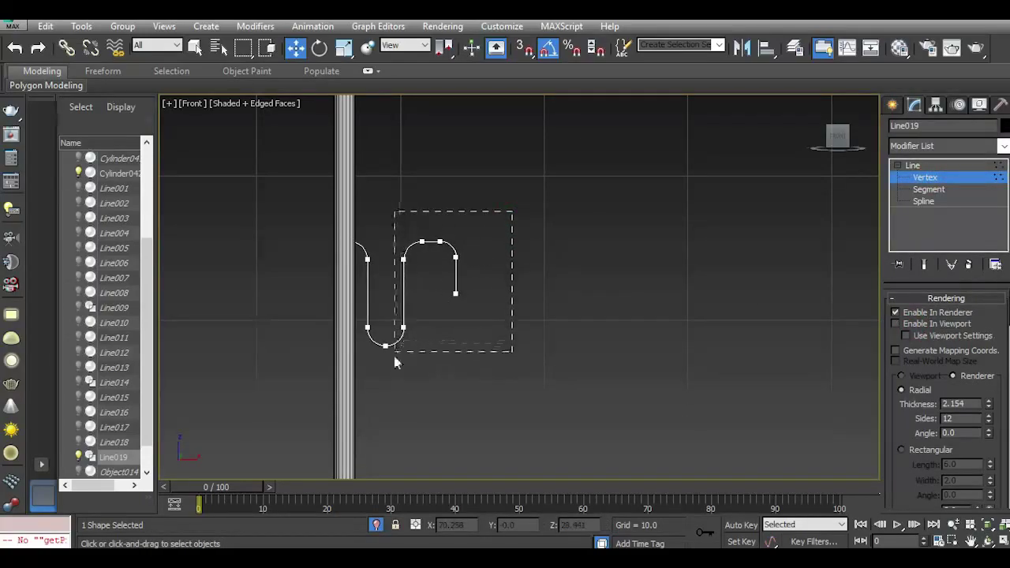
Try to move the outer hook's top and end vertices away from the upright pipe.
{"action": "left_click_drag", "start_coordinate": [394, 365], "coordinate": [395, 366]}
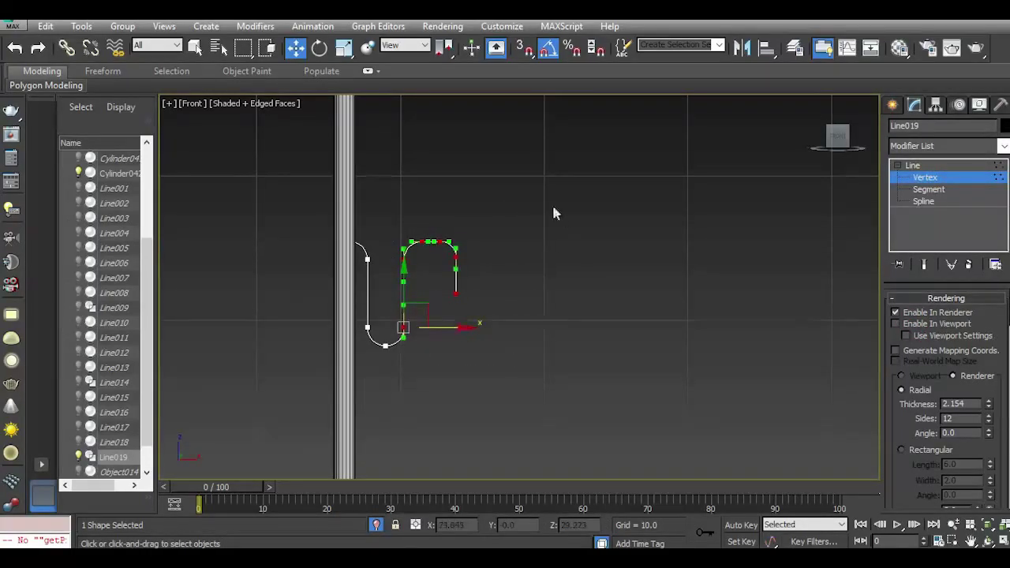
{"action": "left_click_drag", "start_coordinate": [430, 306], "coordinate": [418, 314]}
{"action": "left_click", "coordinate": [455, 293]}
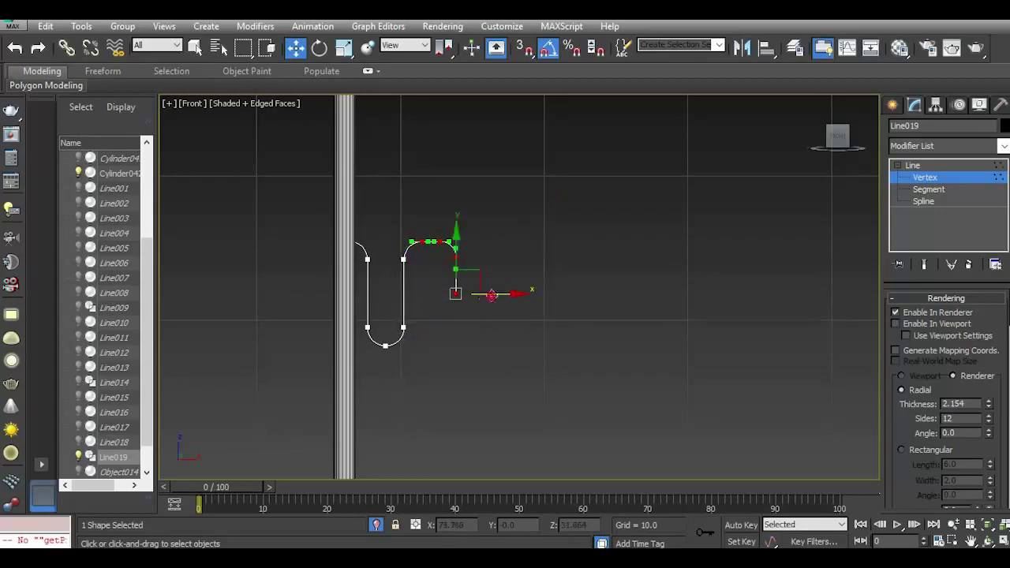
{"action": "left_click_drag", "start_coordinate": [490, 295], "coordinate": [499, 295]}
{"action": "left_click", "coordinate": [16, 48]}
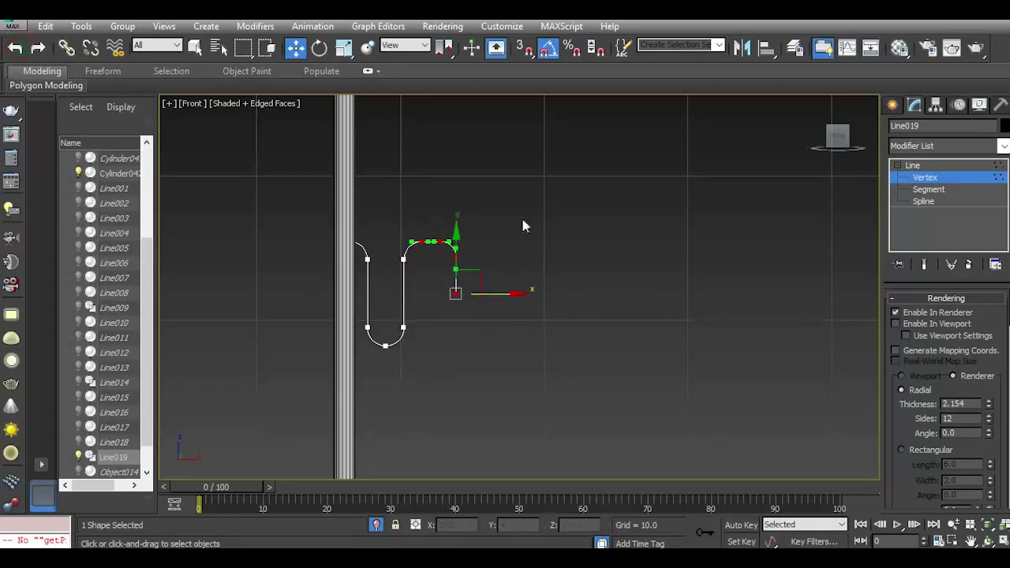
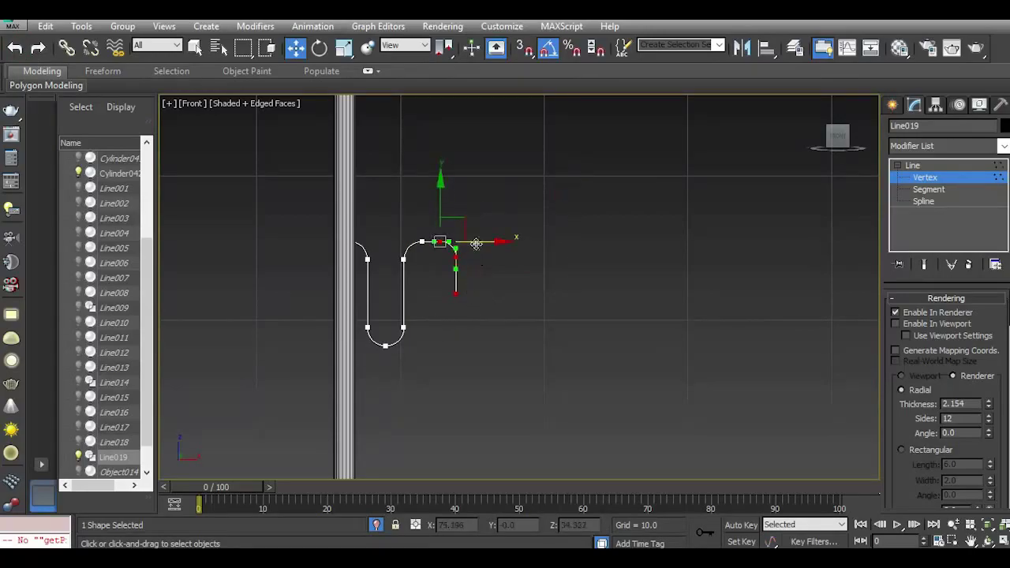
Move the hook's outer corner and end vertices away from the upright pipe, finish vertex editing and re-enable the spline's viewport thickness.
{"action": "left_click_drag", "start_coordinate": [476, 244], "coordinate": [488, 241]}
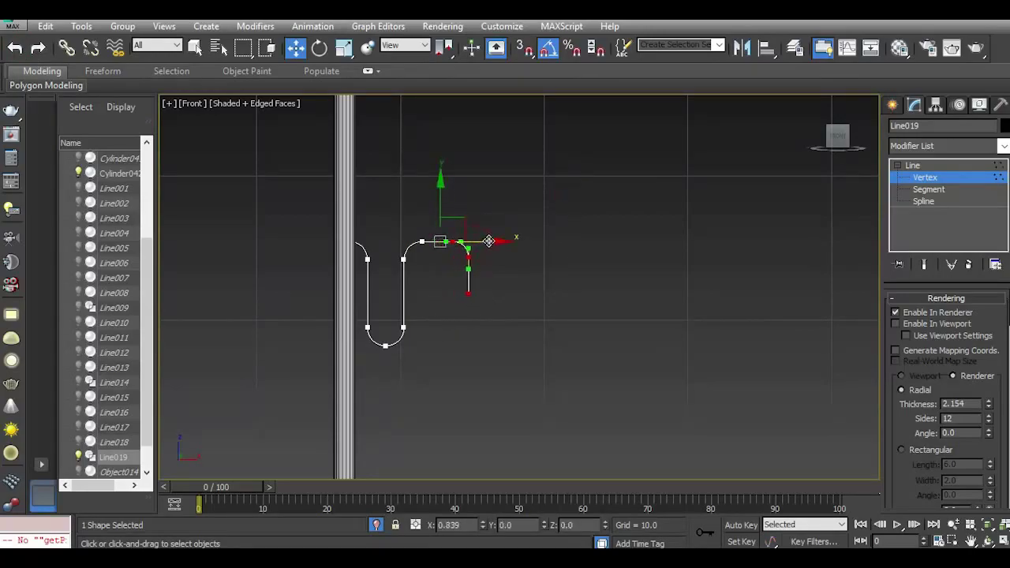
{"action": "left_click", "coordinate": [915, 165]}
{"action": "left_click", "coordinate": [899, 107]}
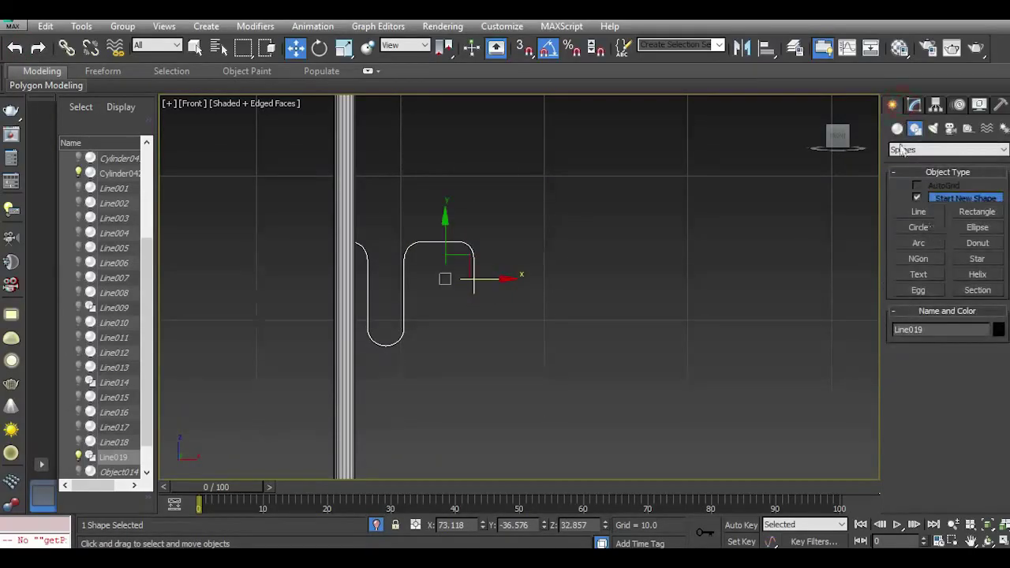
{"action": "left_click", "coordinate": [912, 106]}
{"action": "left_click", "coordinate": [925, 321]}
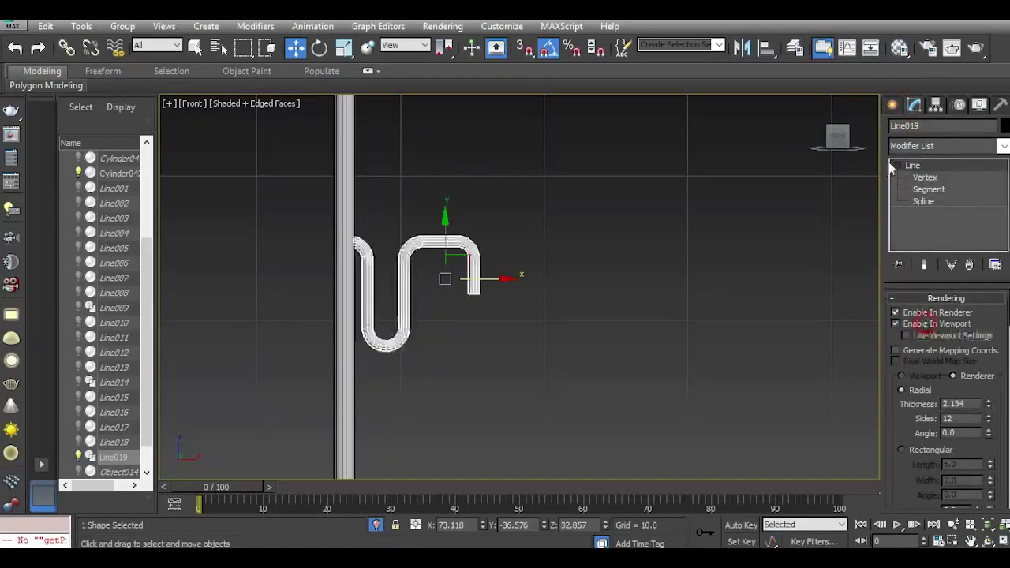
Create a cylinder with a radius of about 3.092, centred just below the open end of the hook, in the Front view.
{"action": "left_click", "coordinate": [892, 106]}
{"action": "left_click", "coordinate": [897, 128]}
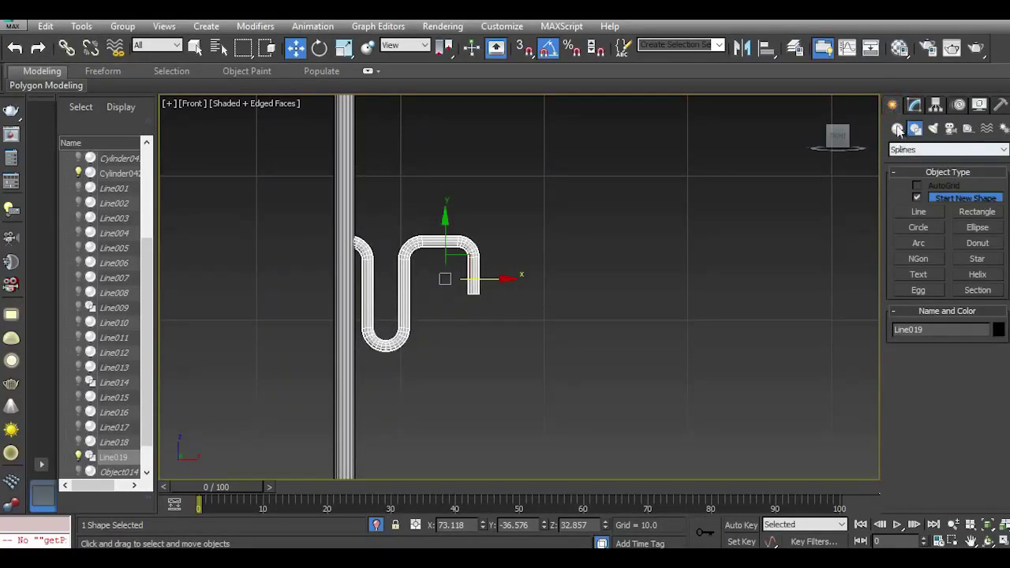
{"action": "left_click", "coordinate": [918, 231]}
{"action": "left_click_drag", "start_coordinate": [473, 304], "coordinate": [515, 315]}
{"action": "left_click", "coordinate": [515, 315]}
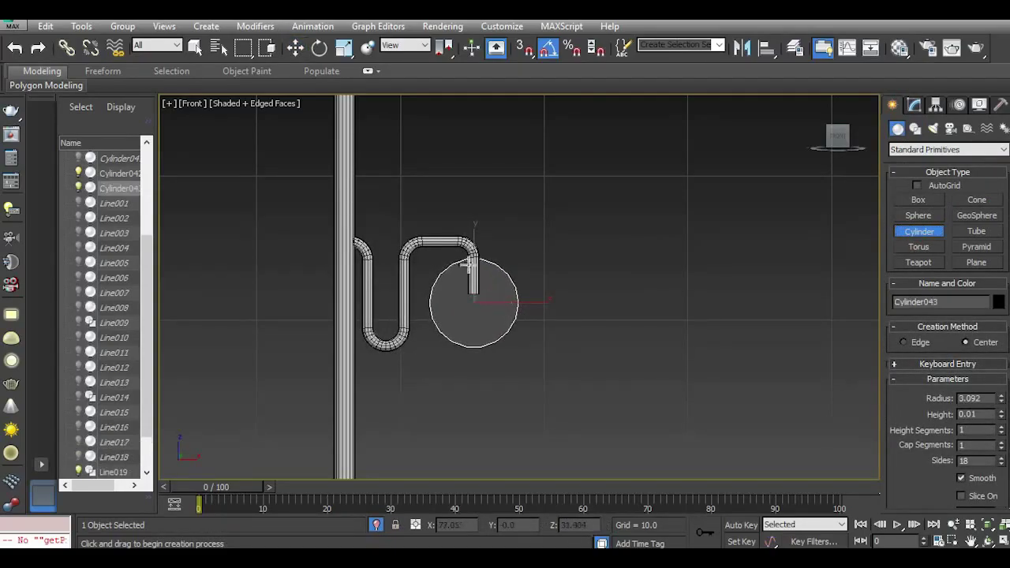
Assign the 01 - Default material to the new cylinder.
{"action": "left_click", "coordinate": [296, 49]}
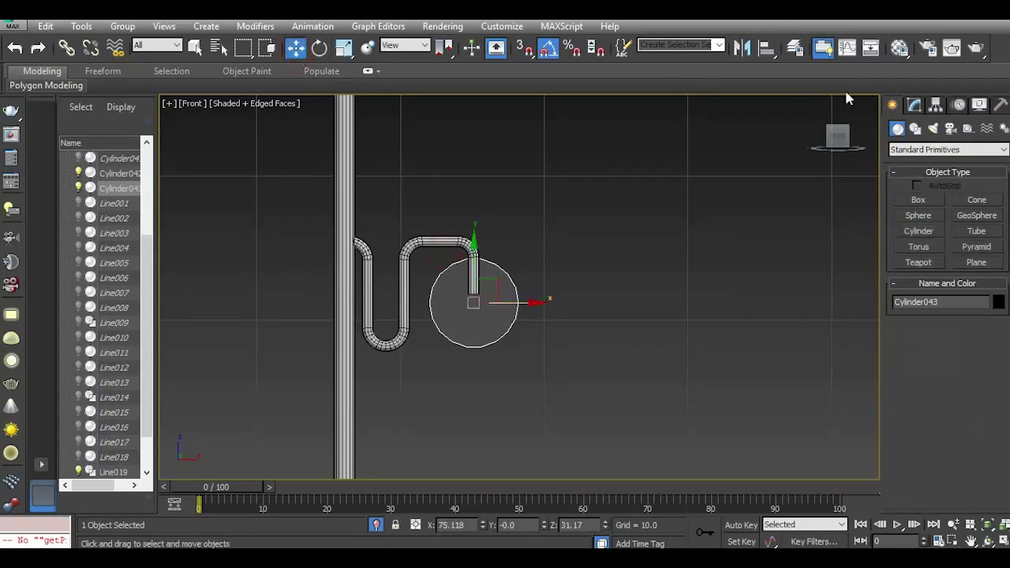
{"action": "left_click", "coordinate": [900, 52]}
{"action": "left_click", "coordinate": [74, 254]}
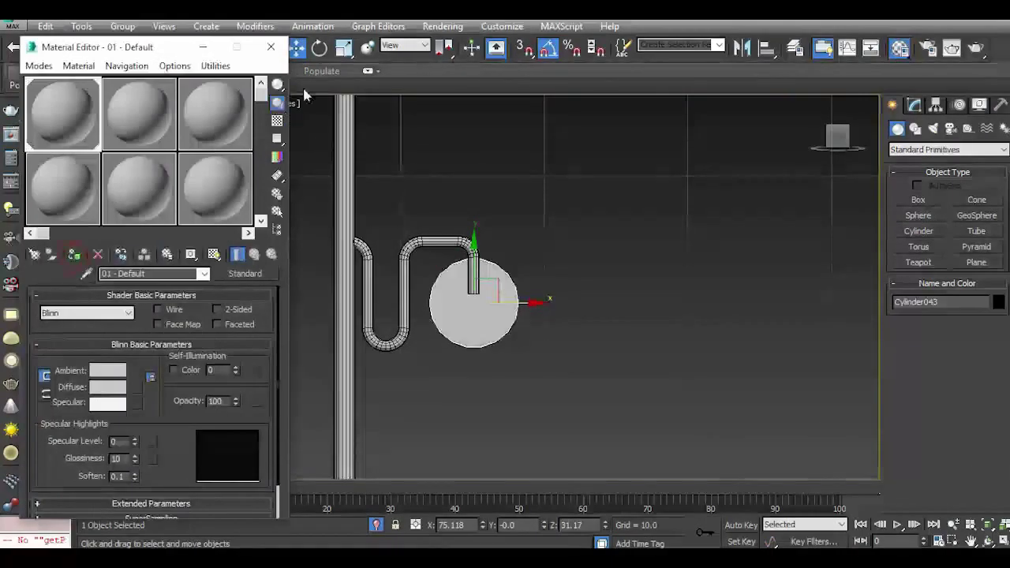
{"action": "left_click", "coordinate": [269, 47]}
In the Perspective view, move the cylinder along Y to about -33.863 so it sits at the end of the U-bend pipe.
{"action": "key", "text": "p"}
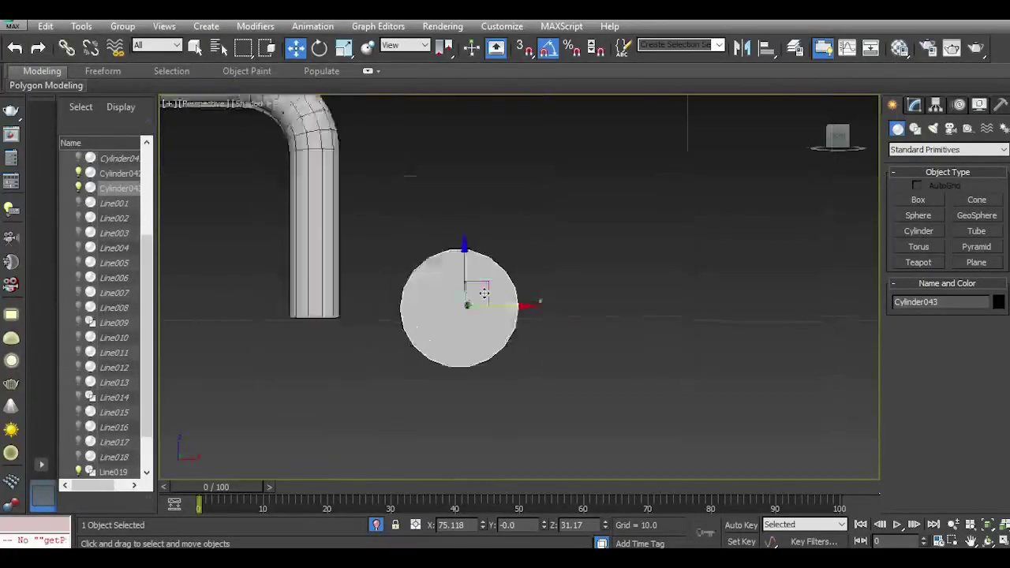
{"action": "left_click_drag", "start_coordinate": [832, 144], "coordinate": [781, 164]}
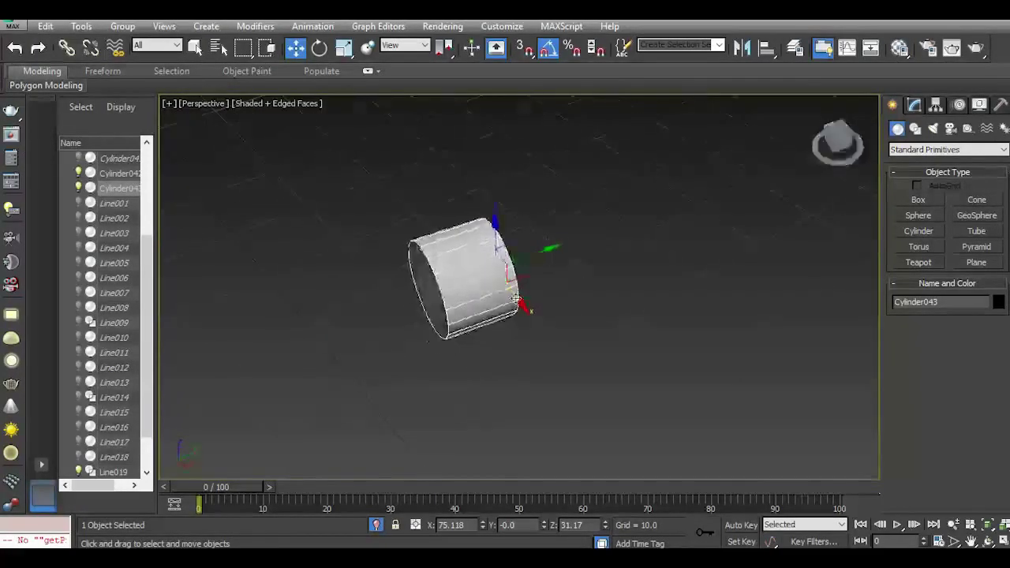
{"action": "middle_click_drag", "start_coordinate": [363, 338], "coordinate": [606, 332]}
{"action": "scroll", "coordinate": [717, 296], "scroll_direction": "down", "scroll_amount": 3}
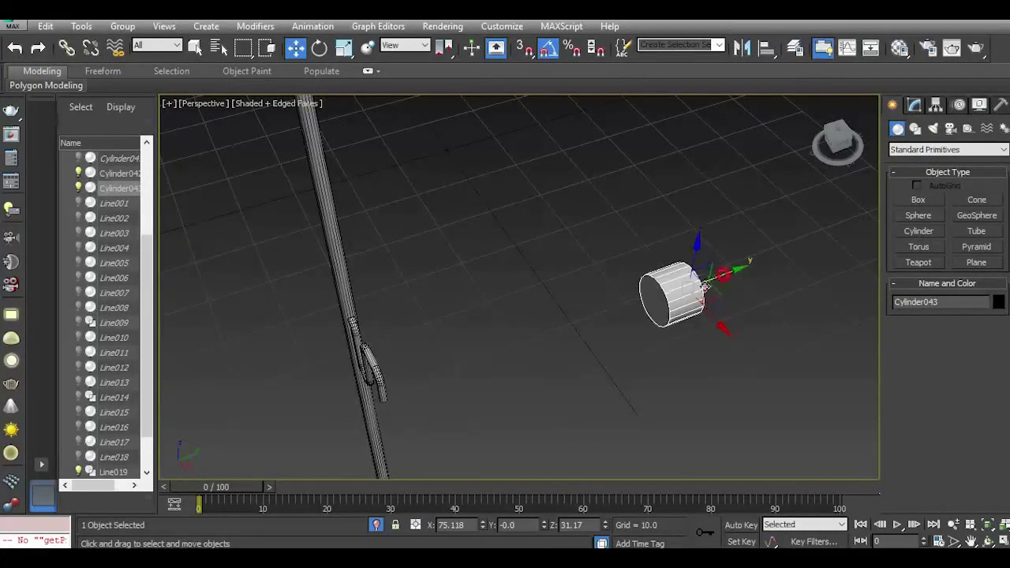
{"action": "left_click_drag", "start_coordinate": [718, 293], "coordinate": [448, 390]}
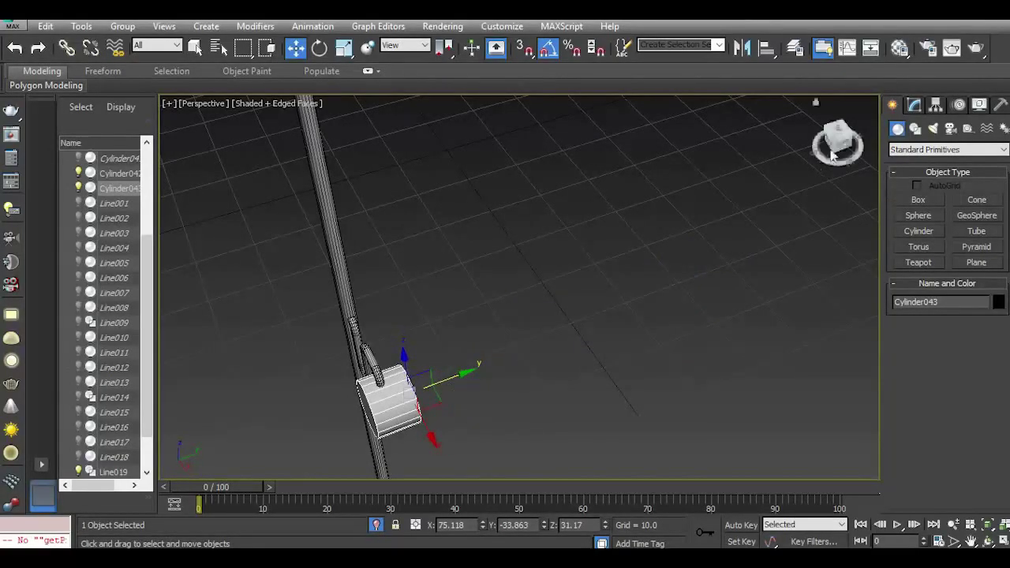
{"action": "mouse_move", "coordinate": [836, 142]}
{"action": "left_mouse_down"}
{"action": "mouse_move", "coordinate": [857, 121]}
{"action": "mouse_move", "coordinate": [839, 127]}
{"action": "left_mouse_up"}
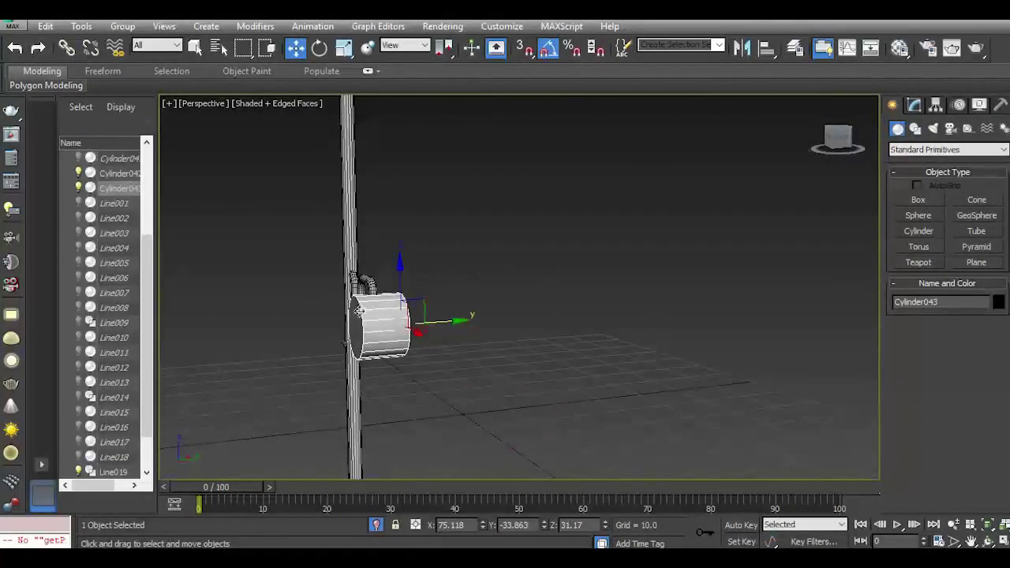
Set the cylinder's height to 6.571 and move it along Y to about -32.771, then deselect it.
{"action": "scroll", "coordinate": [366, 309], "scroll_direction": "up", "scroll_amount": 5}
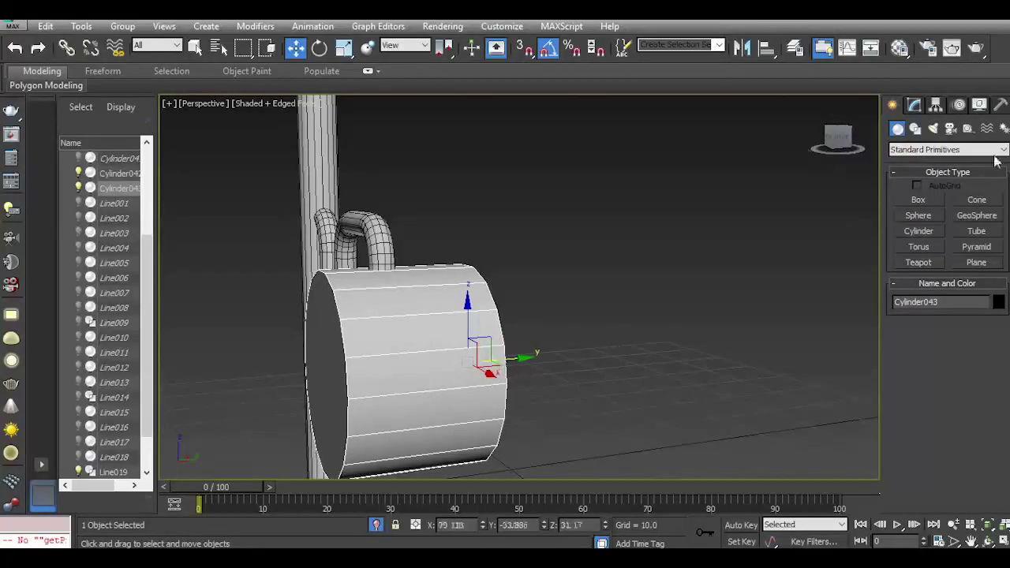
{"action": "left_click", "coordinate": [915, 106]}
{"action": "left_click_drag", "start_coordinate": [998, 334], "coordinate": [983, 287]}
{"action": "left_click_drag", "start_coordinate": [509, 357], "coordinate": [541, 352]}
{"action": "scroll", "coordinate": [558, 266], "scroll_direction": "down", "scroll_amount": 5}
{"action": "left_click", "coordinate": [633, 314]}
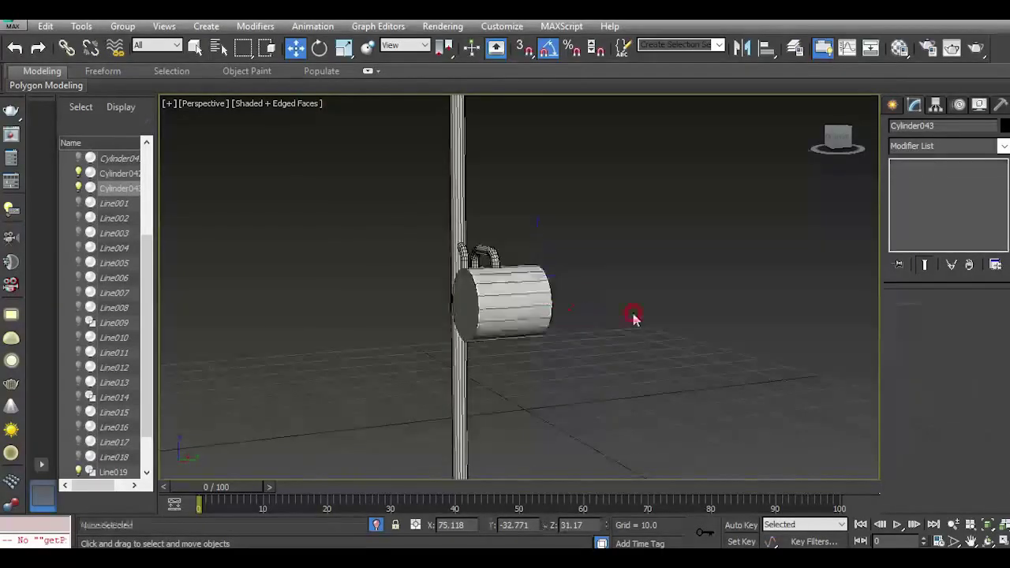
Reselect the cylinder and move it along Y to about -32.992 to centre it under the pipe's end.
{"action": "mouse_move", "coordinate": [836, 140]}
{"action": "left_mouse_down"}
{"action": "mouse_move", "coordinate": [839, 127]}
{"action": "mouse_move", "coordinate": [839, 139]}
{"action": "left_mouse_up"}
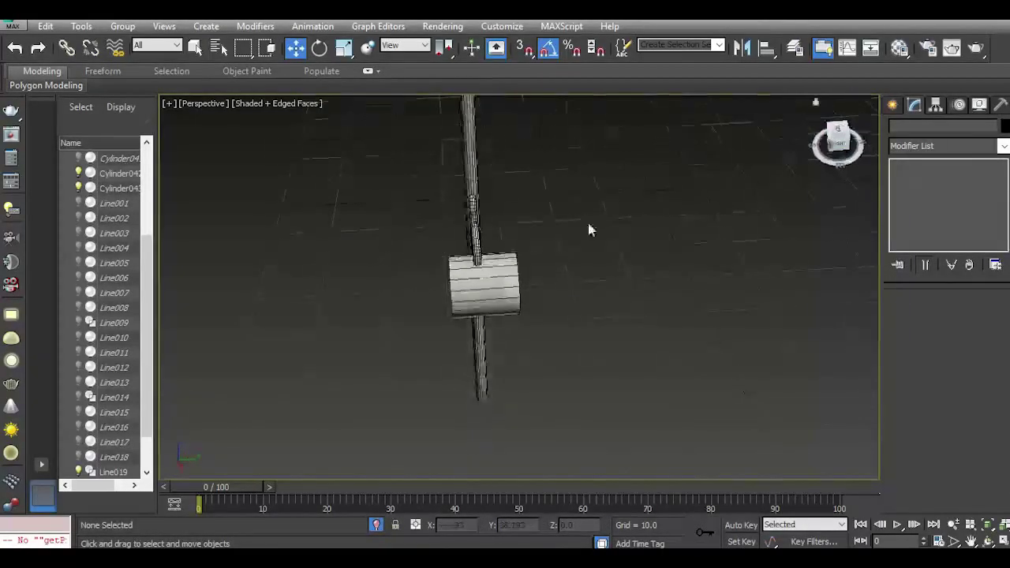
{"action": "scroll", "coordinate": [481, 262], "scroll_direction": "up", "scroll_amount": 5}
{"action": "left_click", "coordinate": [500, 311]}
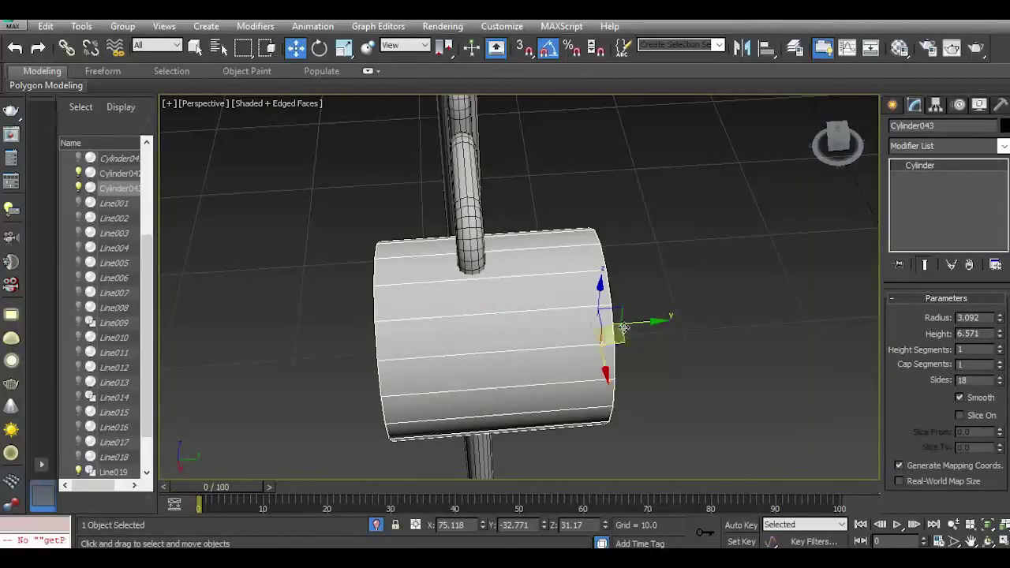
{"action": "left_click_drag", "start_coordinate": [632, 328], "coordinate": [624, 329]}
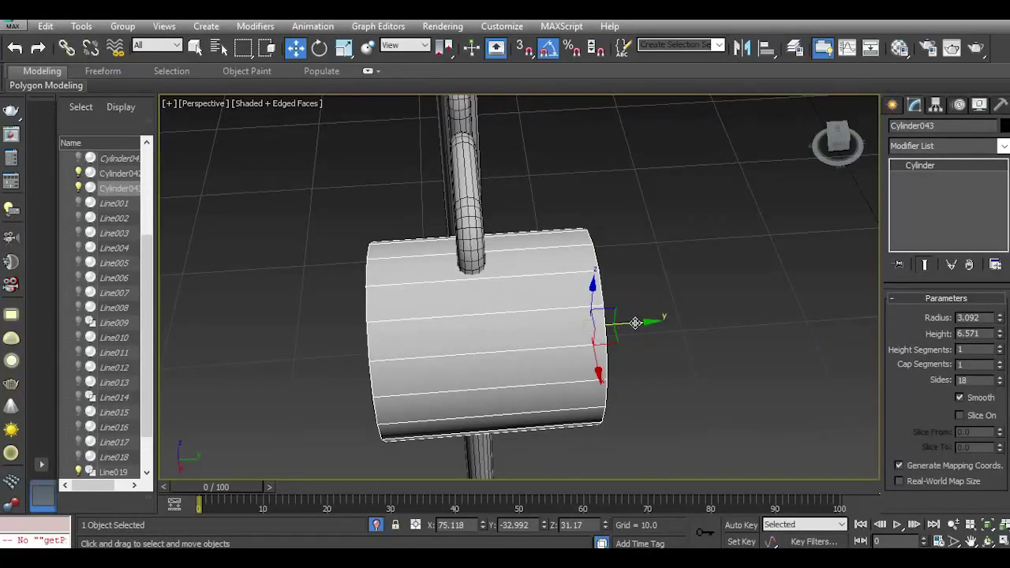
Convert the cylinder to an Editable Poly and select the full ring of its lengthwise side edges.
{"action": "right_click", "coordinate": [931, 224]}
{"action": "left_click", "coordinate": [946, 350]}
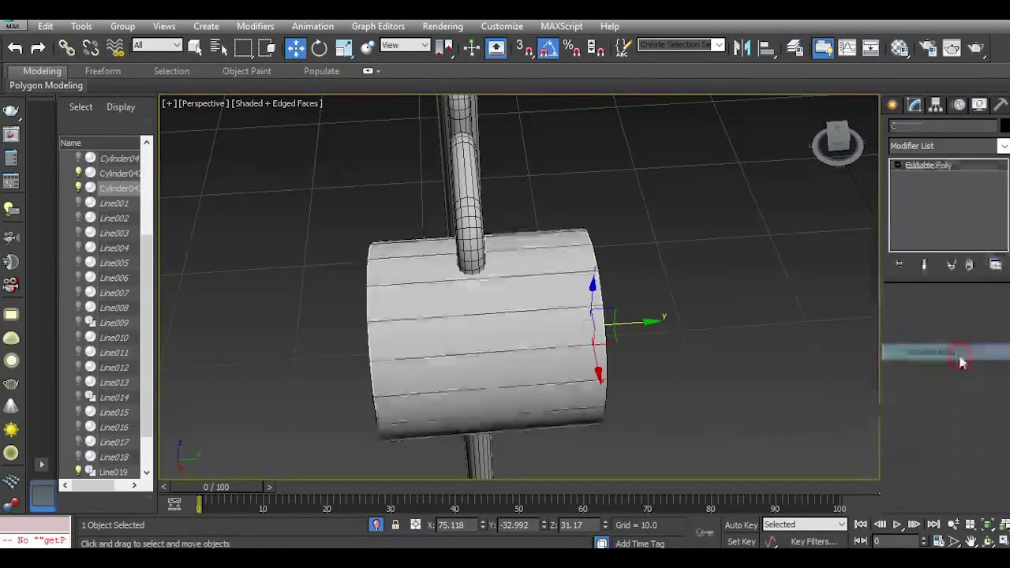
{"action": "left_click", "coordinate": [927, 315]}
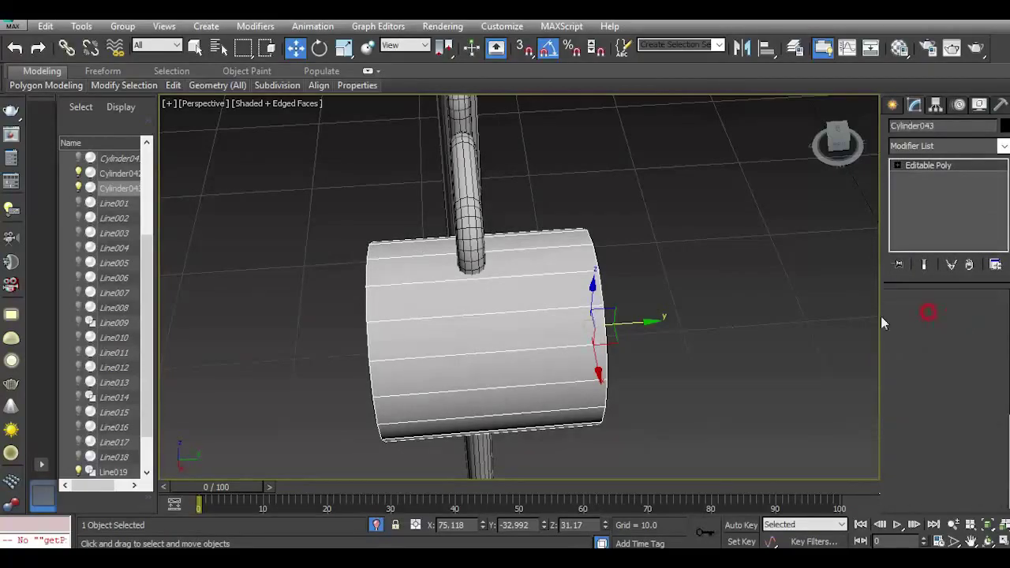
{"action": "left_click", "coordinate": [499, 354]}
{"action": "left_click", "coordinate": [912, 394]}
Connect the selected edges with two segments, pinched apart so that each edge loop lies close to one cap.
{"action": "scroll", "coordinate": [954, 418], "scroll_direction": "down", "scroll_amount": 5}
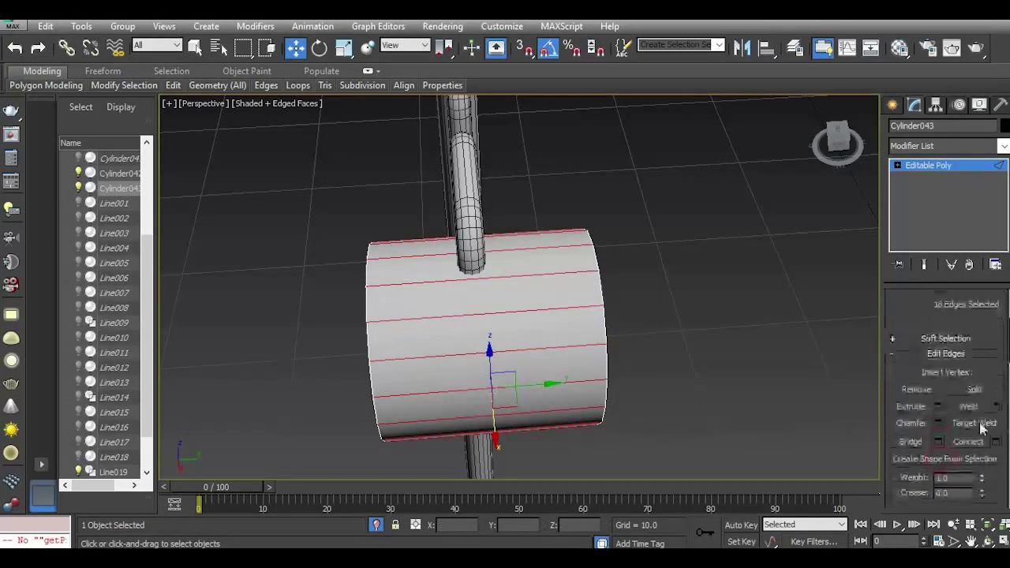
{"action": "left_click", "coordinate": [995, 440]}
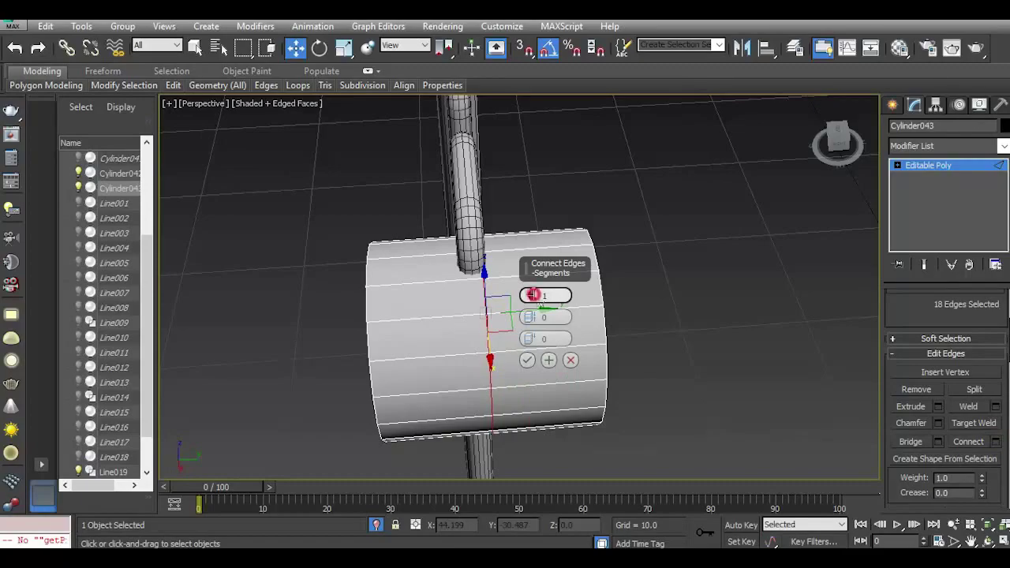
{"action": "left_click", "coordinate": [533, 295]}
{"action": "left_click_drag", "start_coordinate": [530, 316], "coordinate": [530, 65]}
{"action": "left_click", "coordinate": [527, 361]}
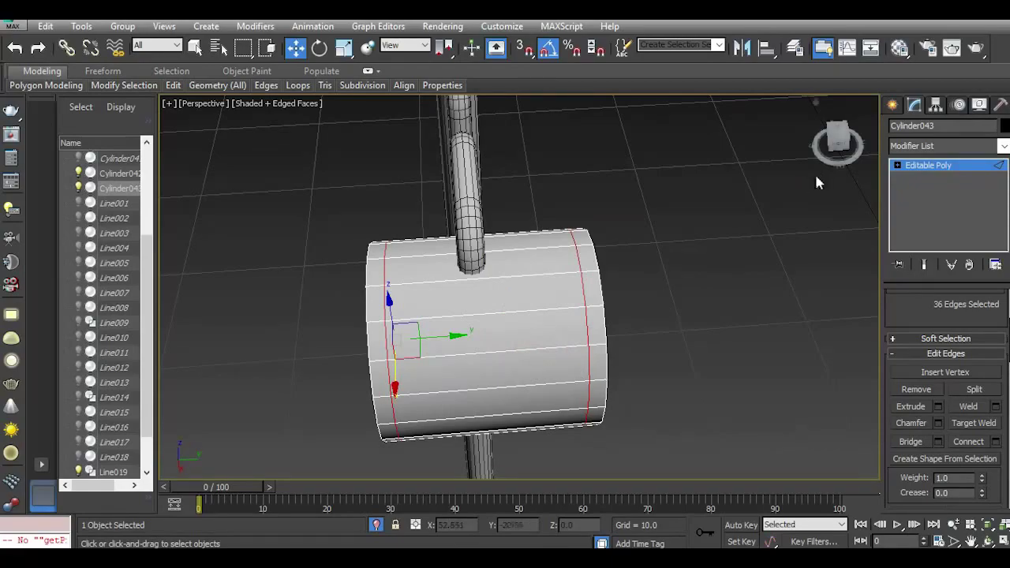
At polygon level, select five adjacent faces of each narrow end band on the cylinder's underside.
{"action": "mouse_move", "coordinate": [836, 142]}
{"action": "left_mouse_down"}
{"action": "mouse_move", "coordinate": [860, 145]}
{"action": "mouse_move", "coordinate": [864, 119]}
{"action": "mouse_move", "coordinate": [834, 155]}
{"action": "mouse_move", "coordinate": [843, 145]}
{"action": "left_mouse_up"}
{"action": "left_click", "coordinate": [898, 166]}
{"action": "left_click", "coordinate": [897, 165]}
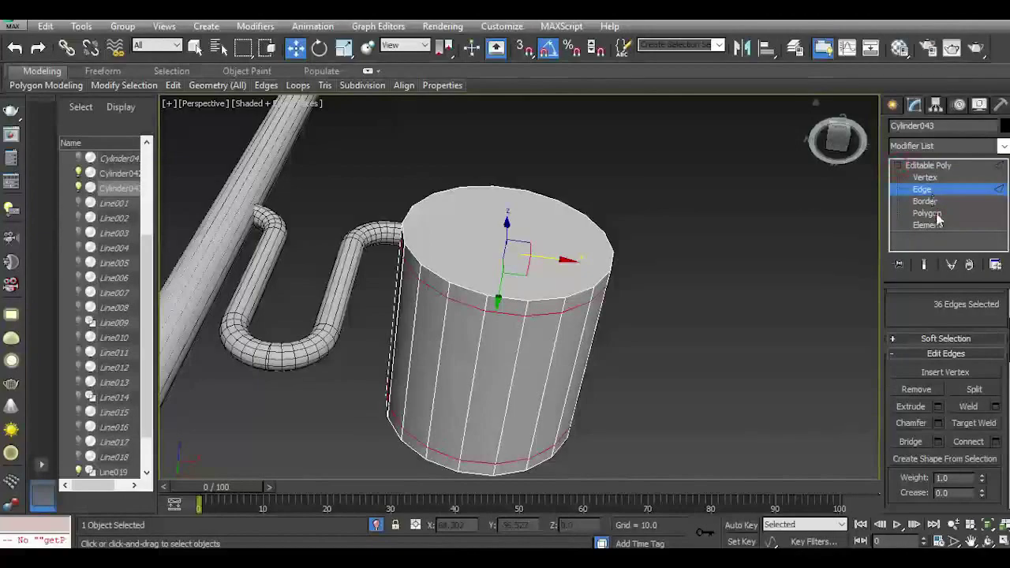
{"action": "left_click", "coordinate": [927, 213]}
{"action": "left_click", "coordinate": [509, 308]}
{"action": "middle_click_drag", "start_coordinate": [506, 431], "coordinate": [481, 396]}
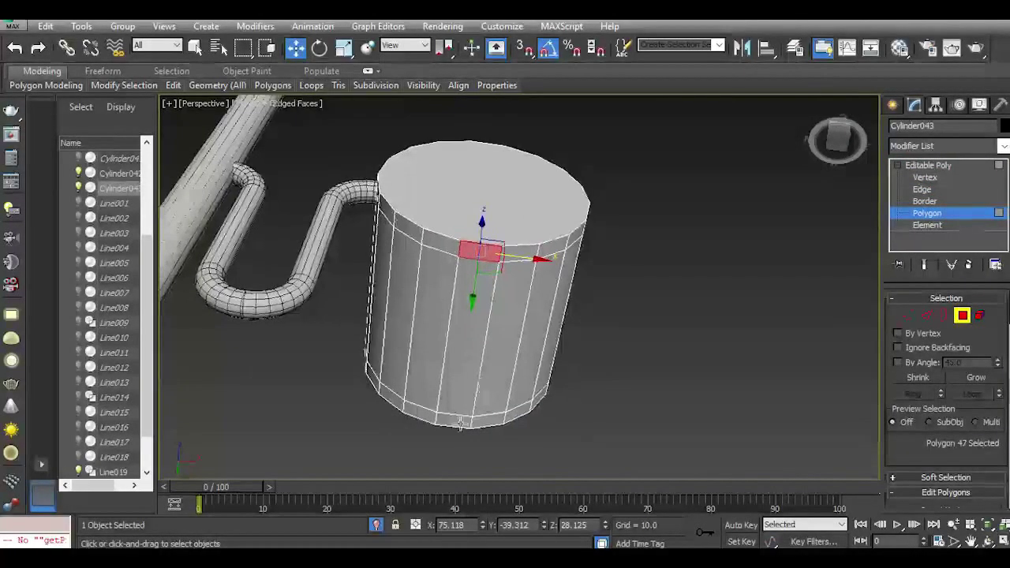
{"action": "left_click", "coordinate": [467, 421], "text": "ctrl"}
{"action": "left_click", "coordinate": [426, 415], "text": "ctrl"}
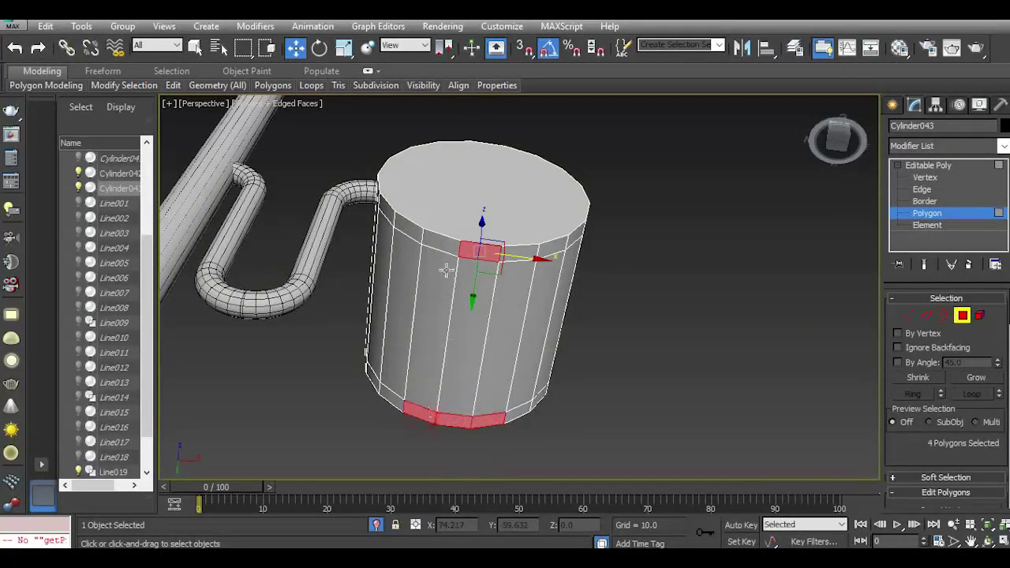
{"action": "left_click", "coordinate": [441, 244], "text": "ctrl"}
{"action": "left_click", "coordinate": [525, 254], "text": "ctrl"}
{"action": "left_click", "coordinate": [554, 247], "text": "ctrl"}
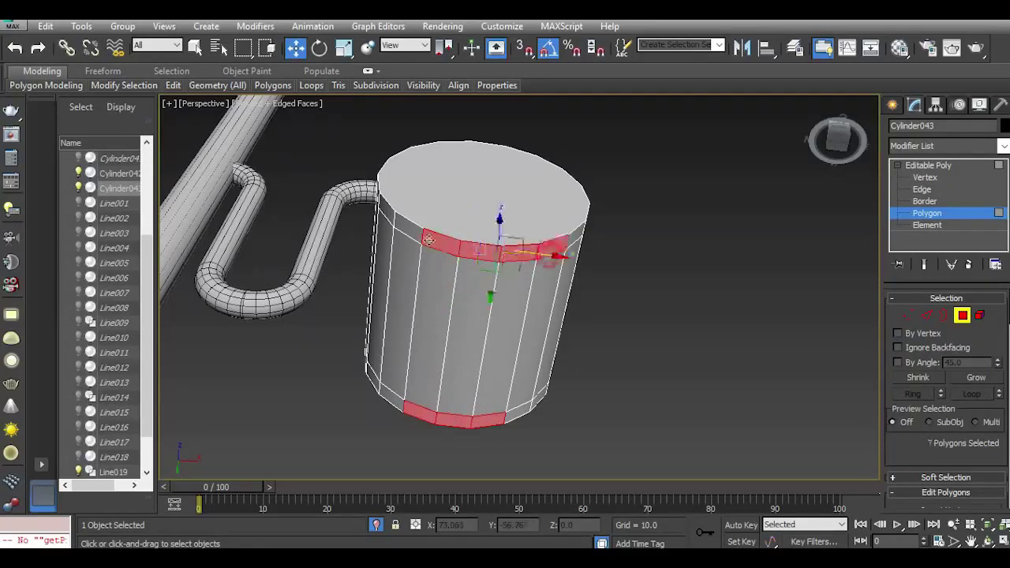
{"action": "left_click", "coordinate": [418, 237], "text": "ctrl"}
{"action": "left_click", "coordinate": [392, 401], "text": "ctrl"}
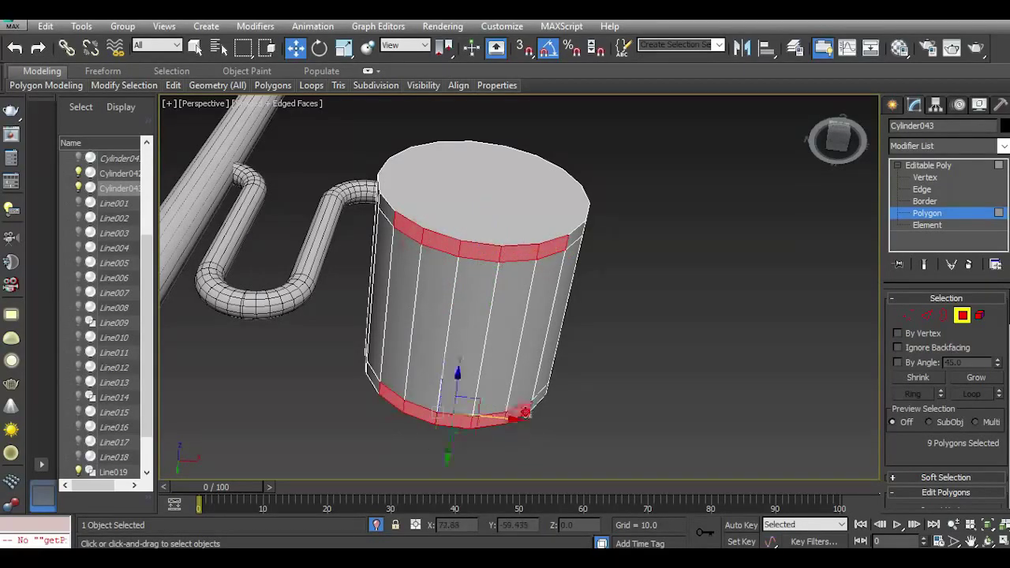
Add the five matching faces of each end band on the cylinder's upper, pipe-facing side to the selection.
{"action": "mouse_move", "coordinate": [838, 138]}
{"action": "left_mouse_down"}
{"action": "mouse_move", "coordinate": [844, 75]}
{"action": "mouse_move", "coordinate": [887, 71]}
{"action": "mouse_move", "coordinate": [856, 75]}
{"action": "mouse_move", "coordinate": [828, 106]}
{"action": "mouse_move", "coordinate": [843, 142]}
{"action": "left_mouse_up"}
{"action": "left_click", "coordinate": [473, 379], "text": "ctrl"}
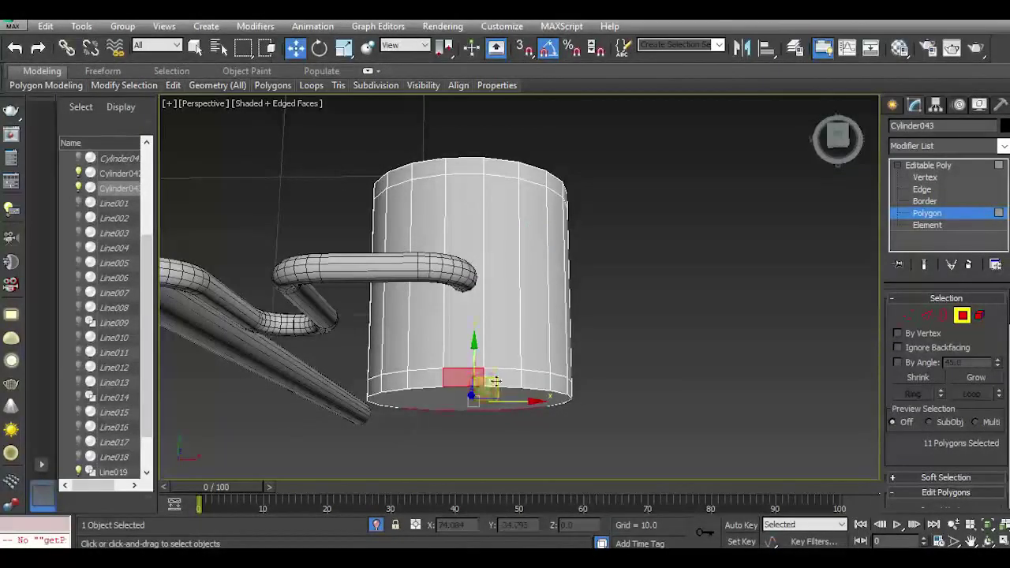
{"action": "left_click", "coordinate": [532, 379], "text": "ctrl"}
{"action": "left_click", "coordinate": [428, 377], "text": "ctrl"}
{"action": "left_click", "coordinate": [401, 379], "text": "ctrl"}
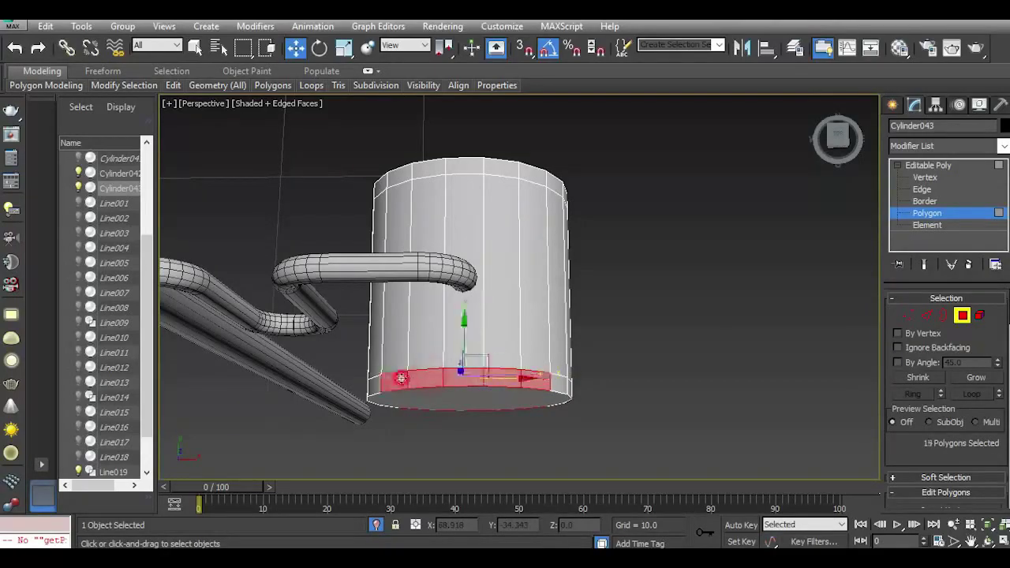
{"action": "left_click", "coordinate": [410, 174], "text": "ctrl"}
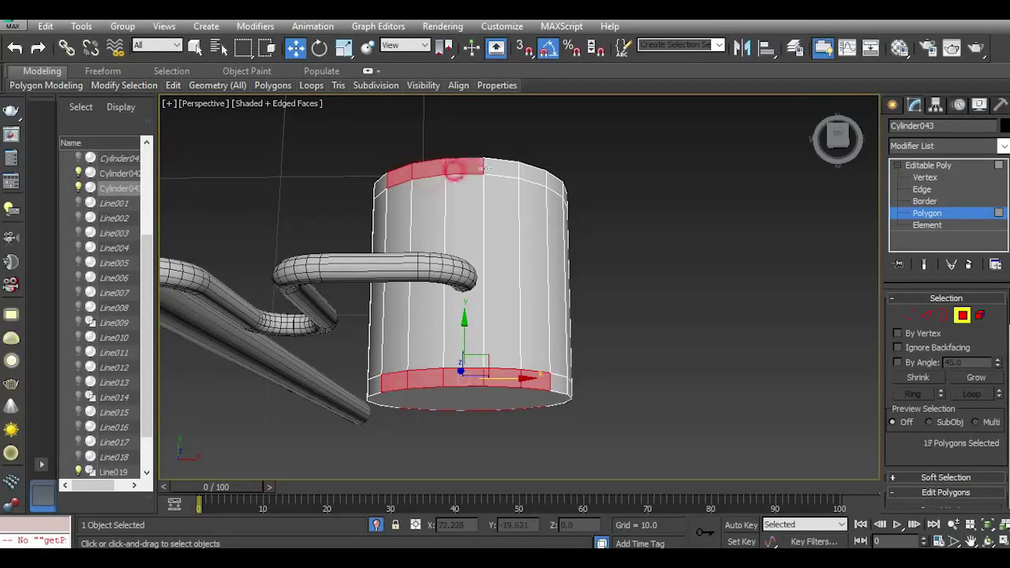
Extrude the selected end-band polygons by 0.872 with the Group extrusion type.
{"action": "left_click_drag", "start_coordinate": [838, 143], "coordinate": [849, 104]}
{"action": "left_click_drag", "start_coordinate": [939, 448], "coordinate": [921, 318]}
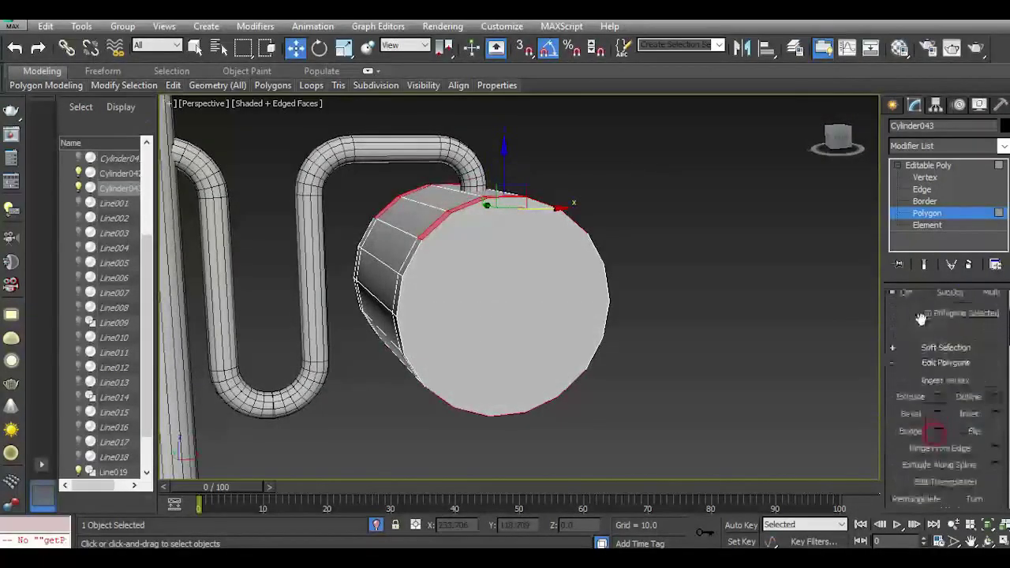
{"action": "left_click", "coordinate": [938, 397]}
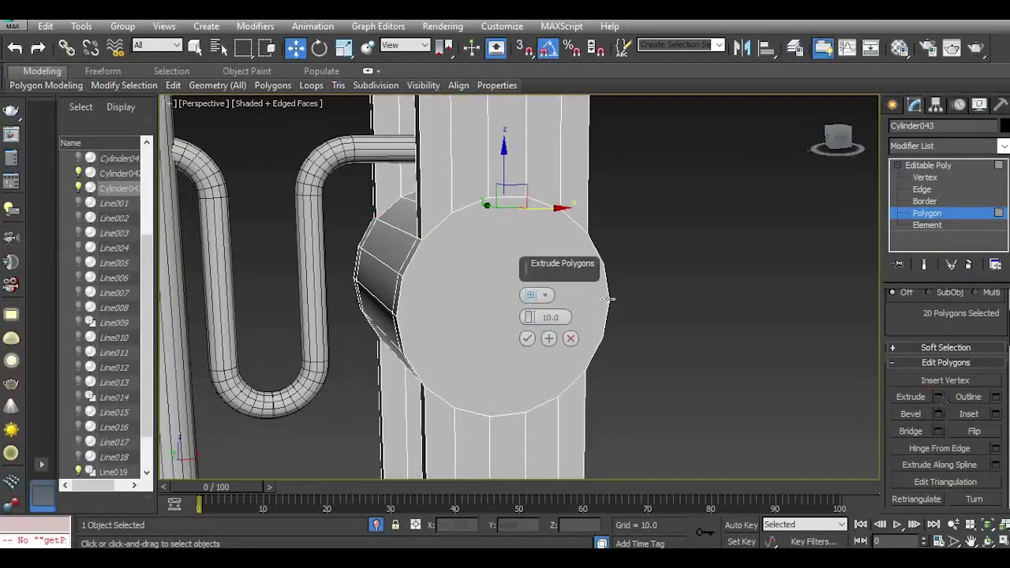
{"action": "left_click_drag", "start_coordinate": [530, 318], "coordinate": [528, 342]}
{"action": "left_click", "coordinate": [530, 295]}
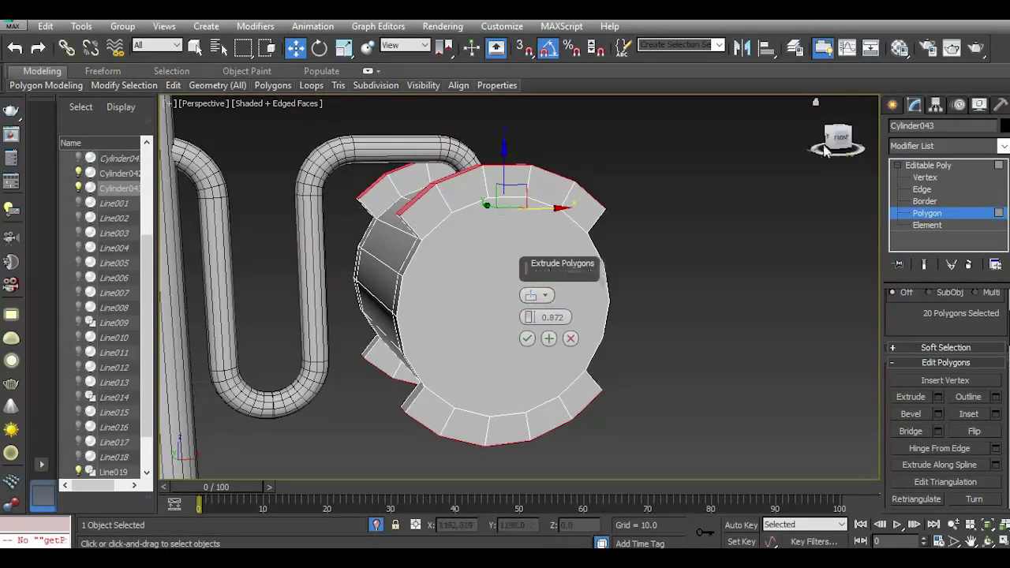
{"action": "mouse_move", "coordinate": [831, 142]}
{"action": "left_mouse_down"}
{"action": "mouse_move", "coordinate": [856, 142]}
{"action": "mouse_move", "coordinate": [841, 166]}
{"action": "mouse_move", "coordinate": [845, 149]}
{"action": "mouse_move", "coordinate": [802, 145]}
{"action": "mouse_move", "coordinate": [833, 144]}
{"action": "left_mouse_up"}
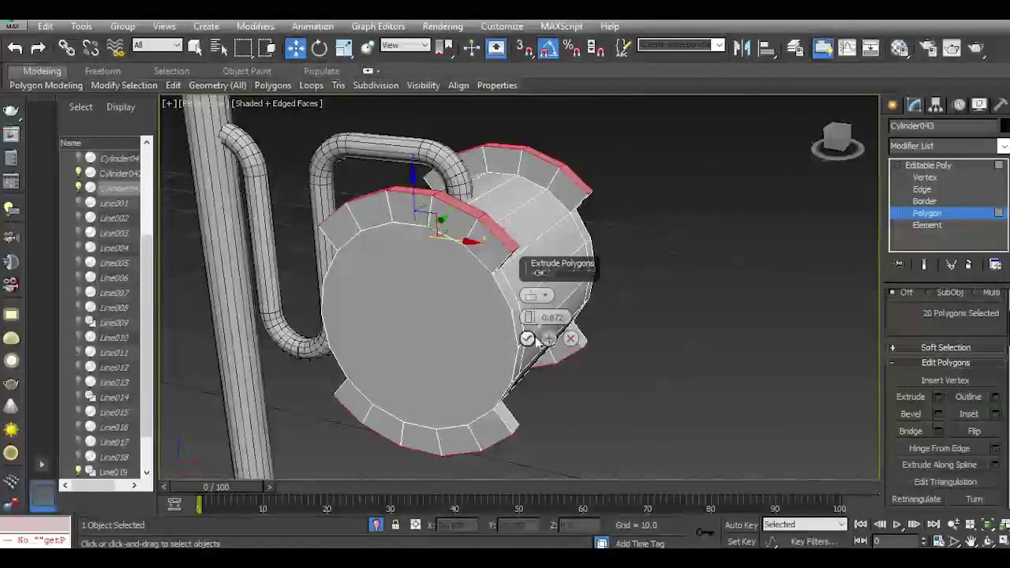
{"action": "left_click", "coordinate": [530, 295]}
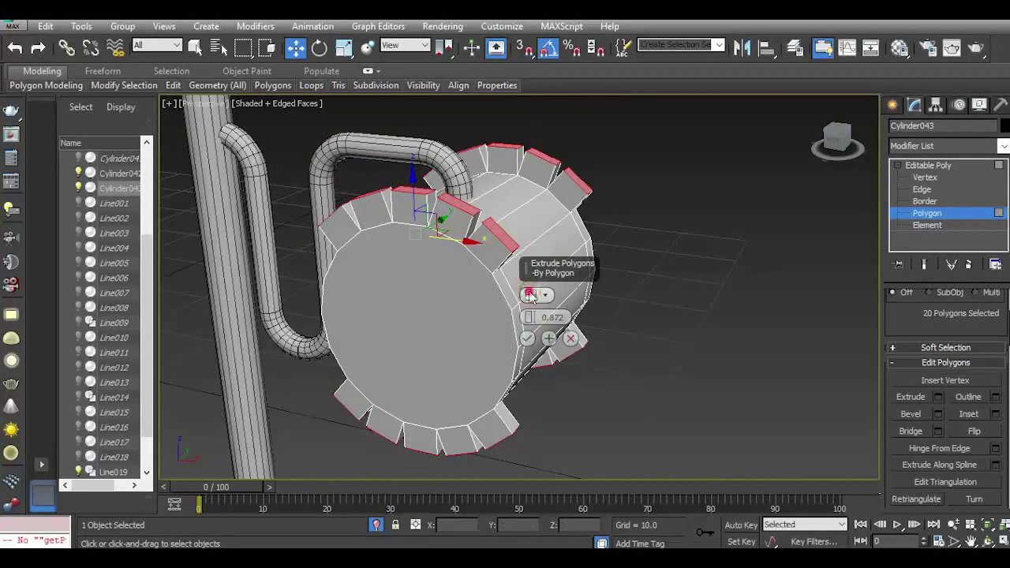
{"action": "left_click", "coordinate": [530, 295]}
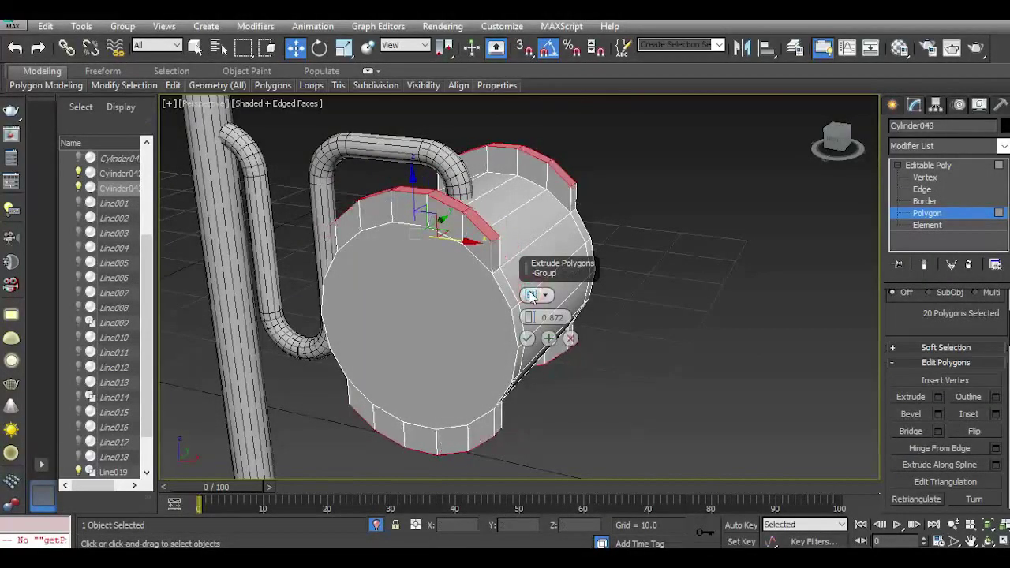
{"action": "left_click", "coordinate": [527, 338]}
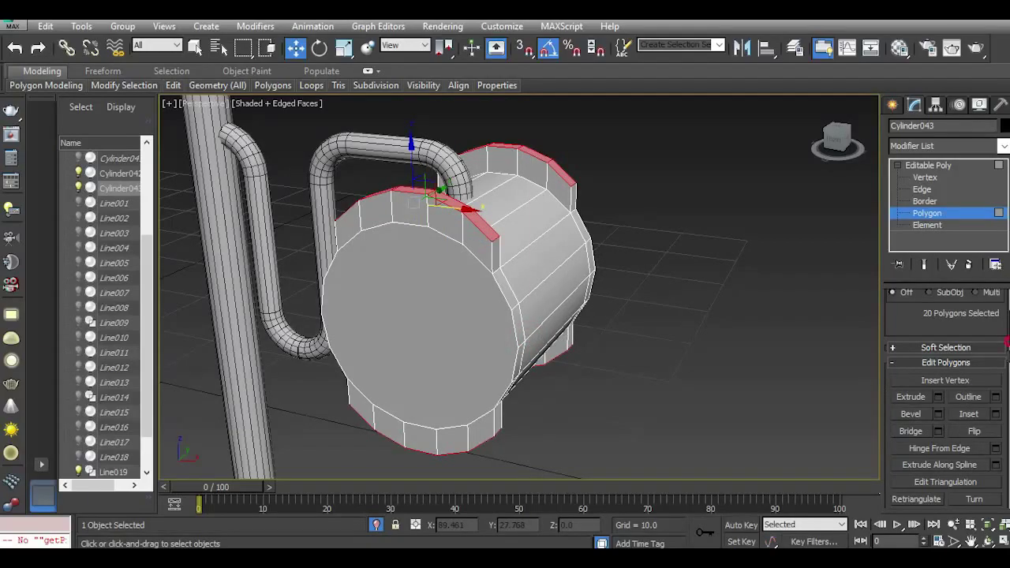
Try to make all the extruded outer faces planar together, and undo it.
{"action": "left_click_drag", "start_coordinate": [1006, 340], "coordinate": [1006, 414]}
{"action": "left_click", "coordinate": [920, 352]}
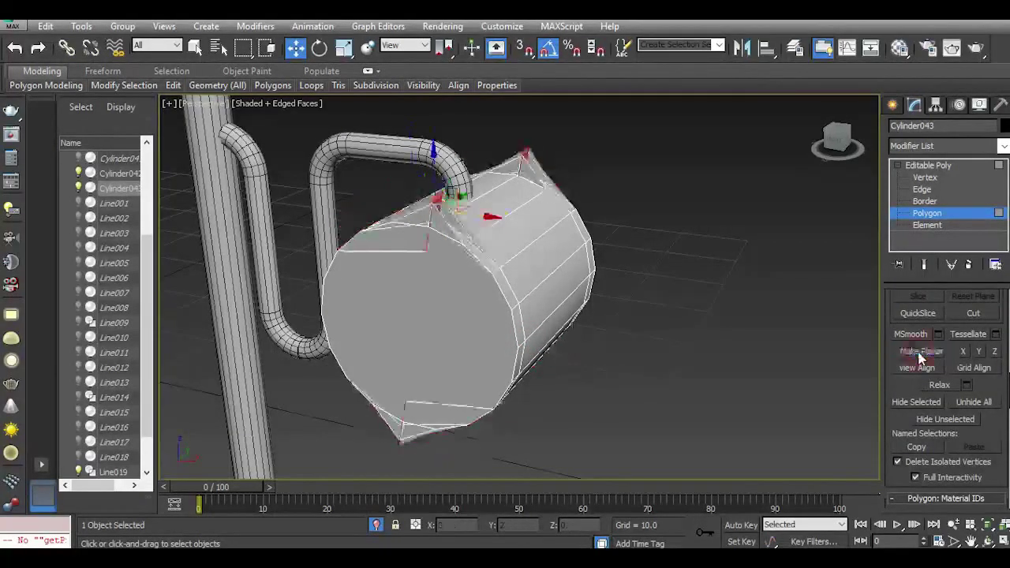
{"action": "left_click", "coordinate": [15, 50]}
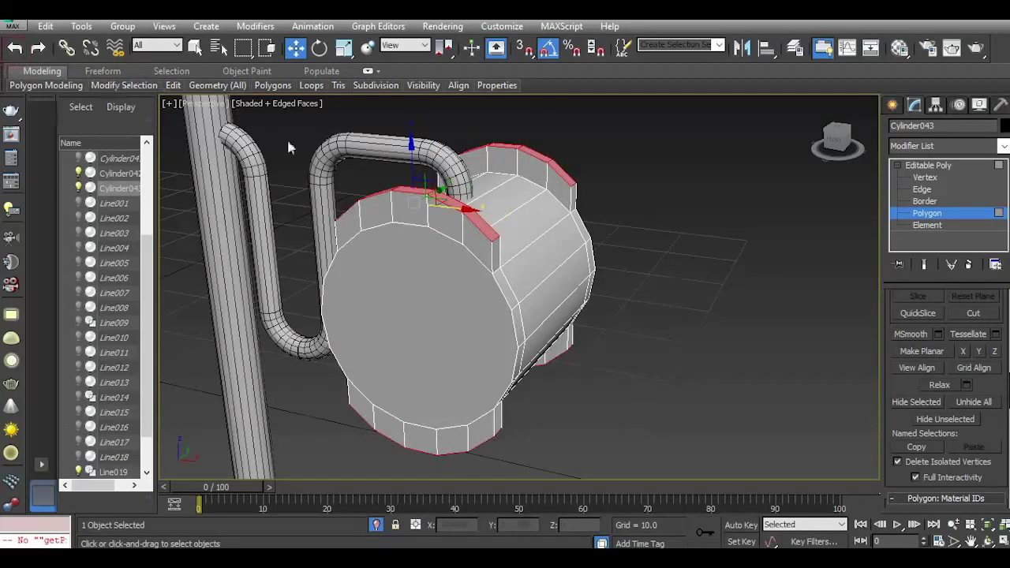
Select the five outer faces of the upper extrusion at the cylinder's front end and make them planar.
{"action": "left_click_drag", "start_coordinate": [849, 140], "coordinate": [770, 197]}
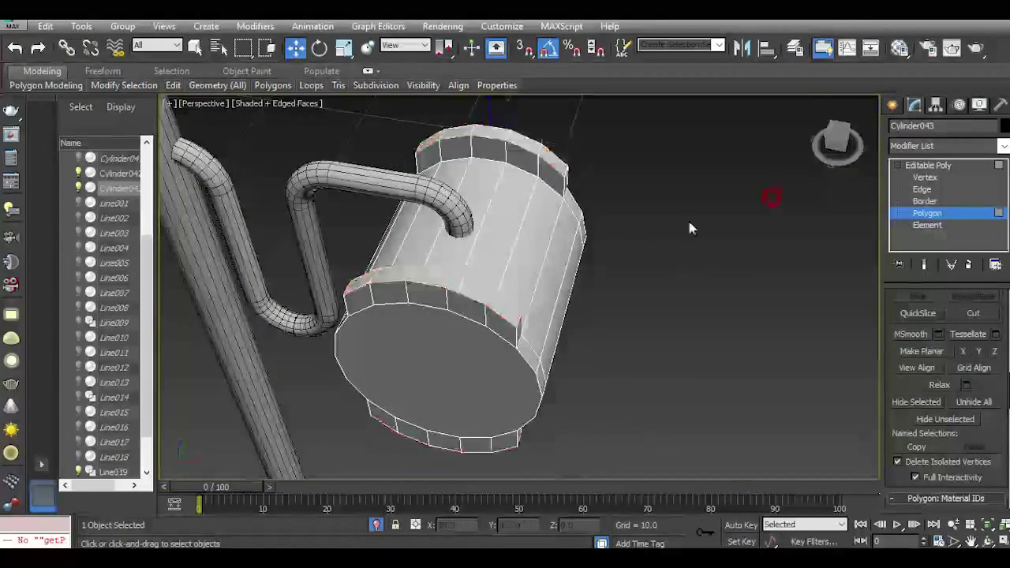
{"action": "left_click", "coordinate": [482, 304]}
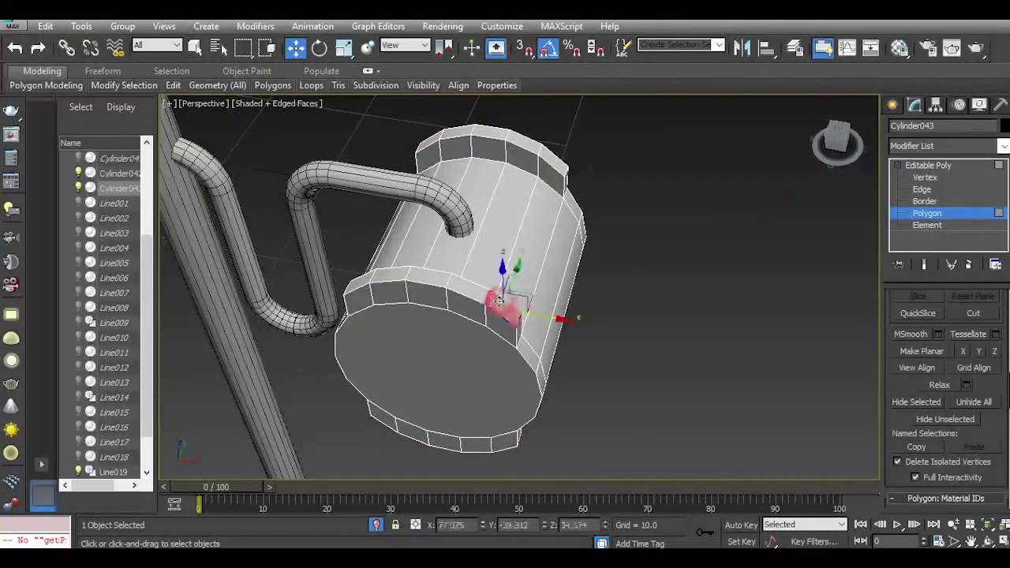
{"action": "left_click", "coordinate": [442, 280], "text": "ctrl"}
{"action": "left_click", "coordinate": [390, 276], "text": "ctrl"}
{"action": "left_click", "coordinate": [365, 281], "text": "shift"}
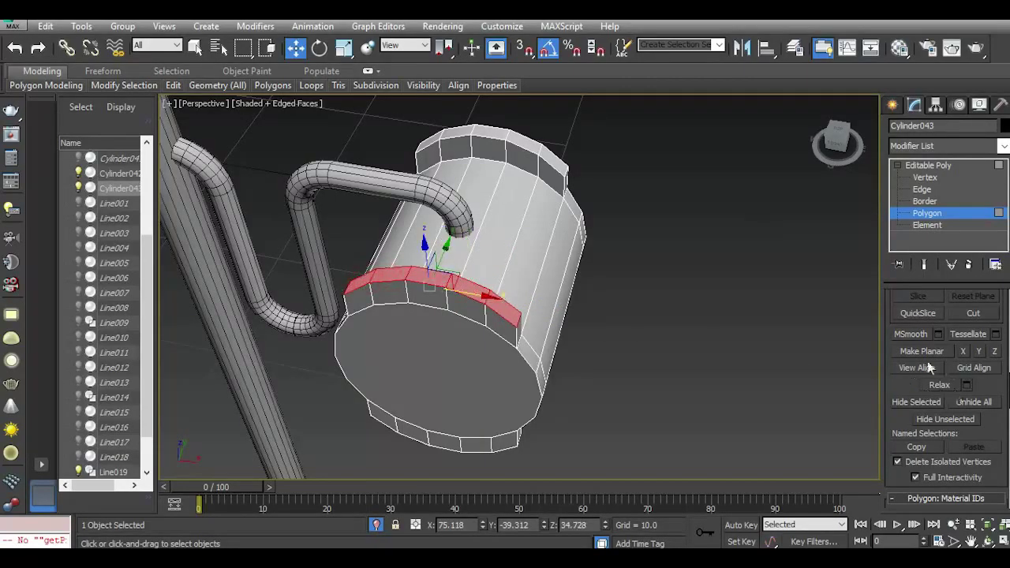
{"action": "left_click", "coordinate": [921, 351]}
Select the five outer faces of the upper extrusion at the cylinder's rear end and make them planar.
{"action": "left_click", "coordinate": [544, 155]}
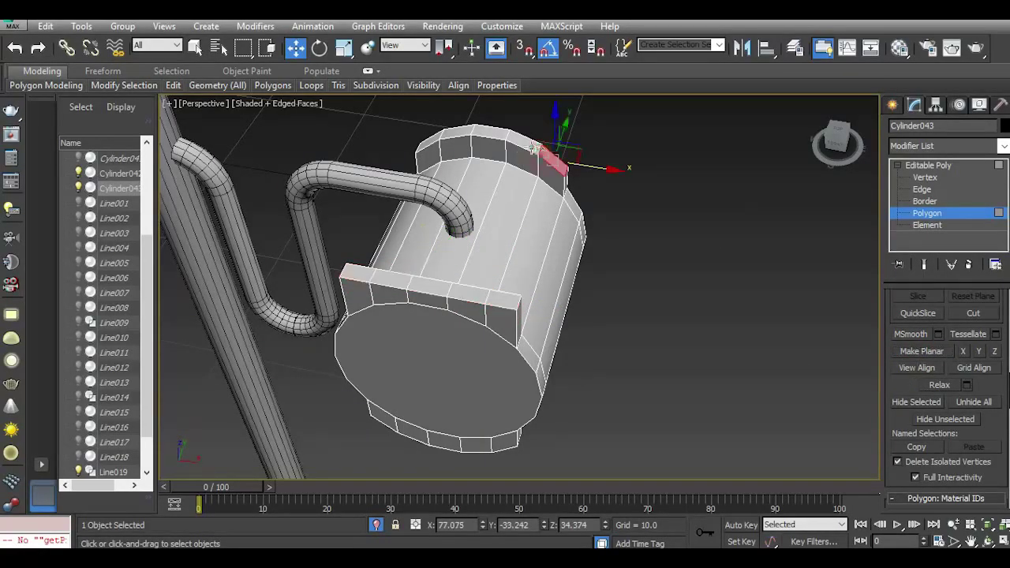
{"action": "left_click", "coordinate": [524, 142], "text": "ctrl"}
{"action": "left_click", "coordinate": [492, 131], "text": "ctrl"}
{"action": "left_click", "coordinate": [457, 131], "text": "ctrl"}
{"action": "left_click", "coordinate": [431, 139], "text": "ctrl"}
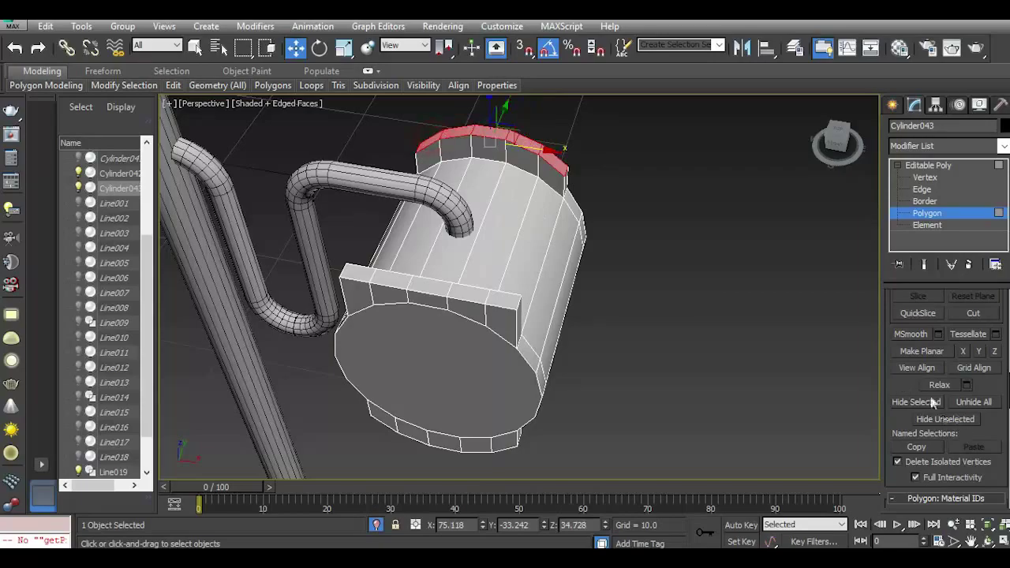
{"action": "left_click", "coordinate": [922, 355]}
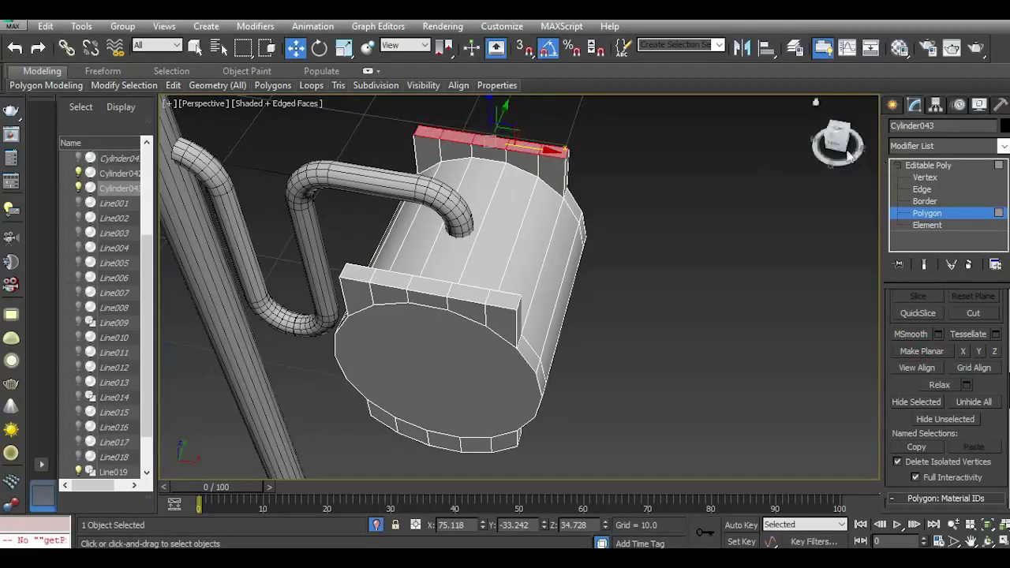
{"action": "left_click_drag", "start_coordinate": [840, 146], "coordinate": [817, 145]}
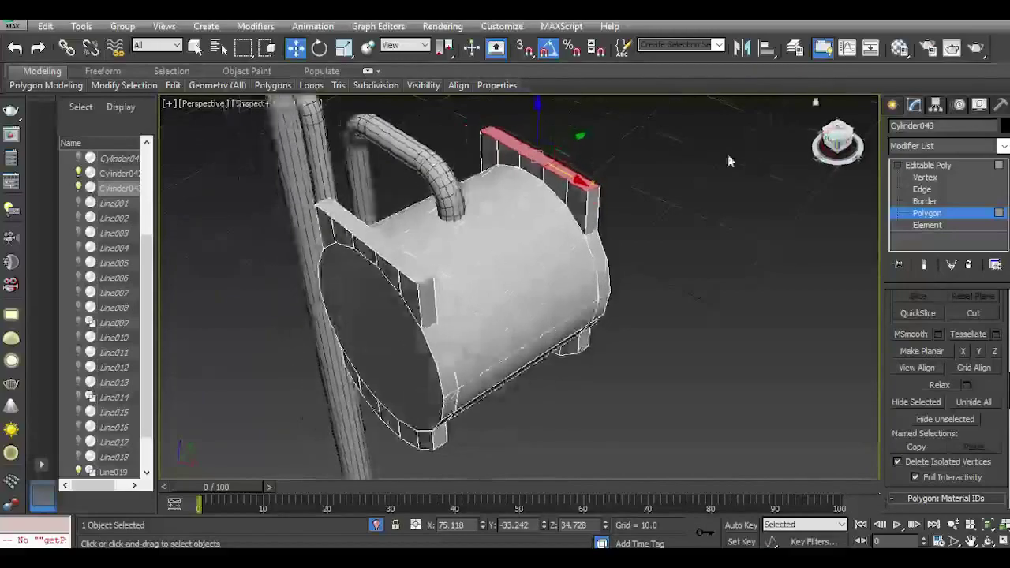
{"action": "middle_click_drag", "start_coordinate": [559, 276], "coordinate": [562, 321]}
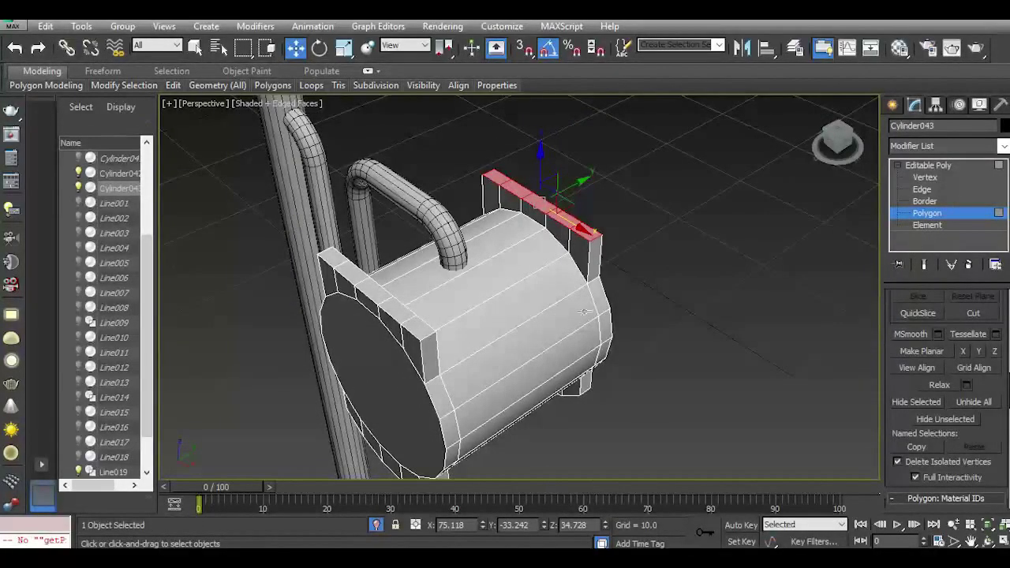
Select the cylinder's five upper faces between the end flanges and add an edge loop near each flange with SwiftLoop.
{"action": "left_click", "coordinate": [498, 309]}
{"action": "left_click", "coordinate": [470, 288], "text": "ctrl"}
{"action": "left_click", "coordinate": [447, 274], "text": "ctrl"}
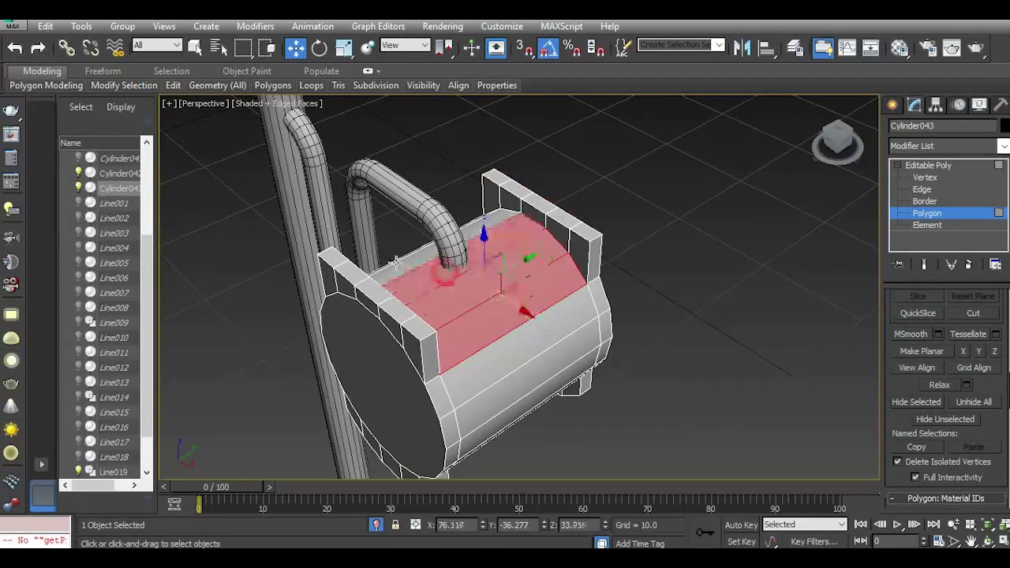
{"action": "left_click", "coordinate": [407, 268], "text": "ctrl"}
{"action": "left_click_drag", "start_coordinate": [834, 141], "coordinate": [870, 144]}
{"action": "left_click", "coordinate": [466, 330], "text": "ctrl"}
{"action": "mouse_move", "coordinate": [171, 88]}
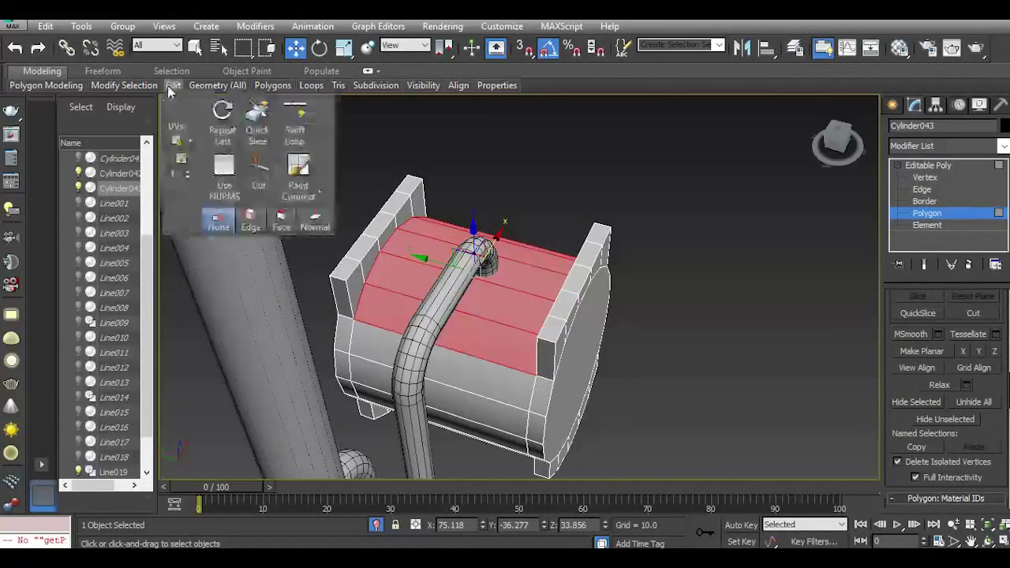
{"action": "left_click", "coordinate": [288, 131]}
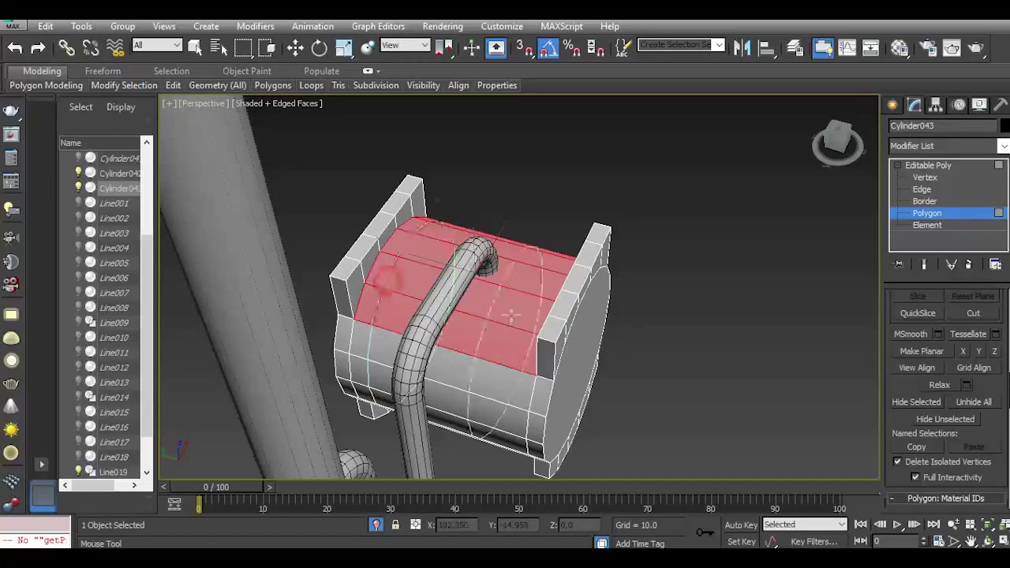
{"action": "left_click", "coordinate": [297, 48]}
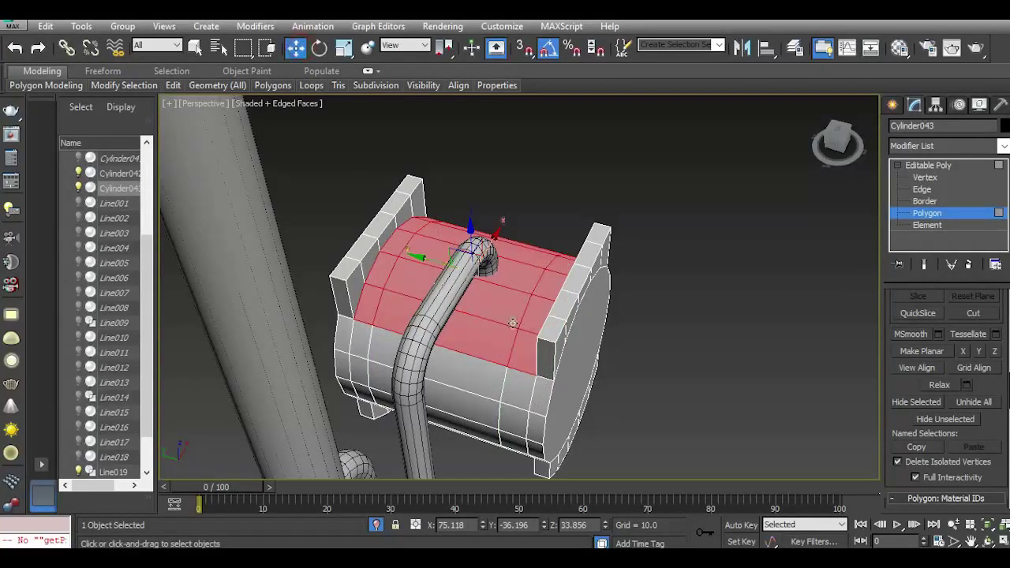
Select the five upper faces between the two new edge loops and extrude them by 2.939 with the Group type.
{"action": "left_click", "coordinate": [459, 343]}
{"action": "left_click", "coordinate": [477, 311], "text": "ctrl"}
{"action": "left_click", "coordinate": [498, 283], "text": "ctrl"}
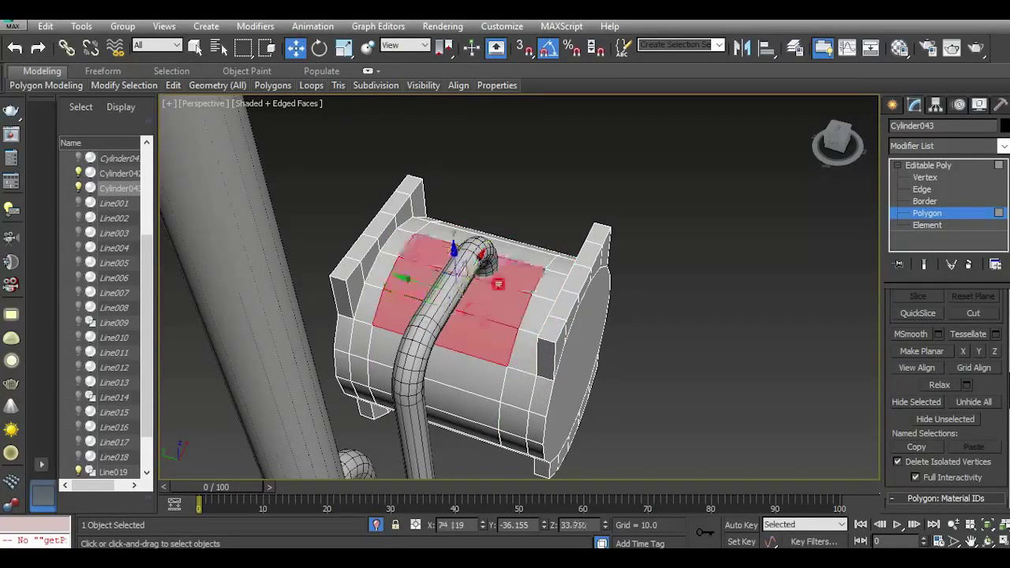
{"action": "left_click_drag", "start_coordinate": [847, 150], "coordinate": [770, 163]}
{"action": "key", "text": "ctrl+Page_Up"}
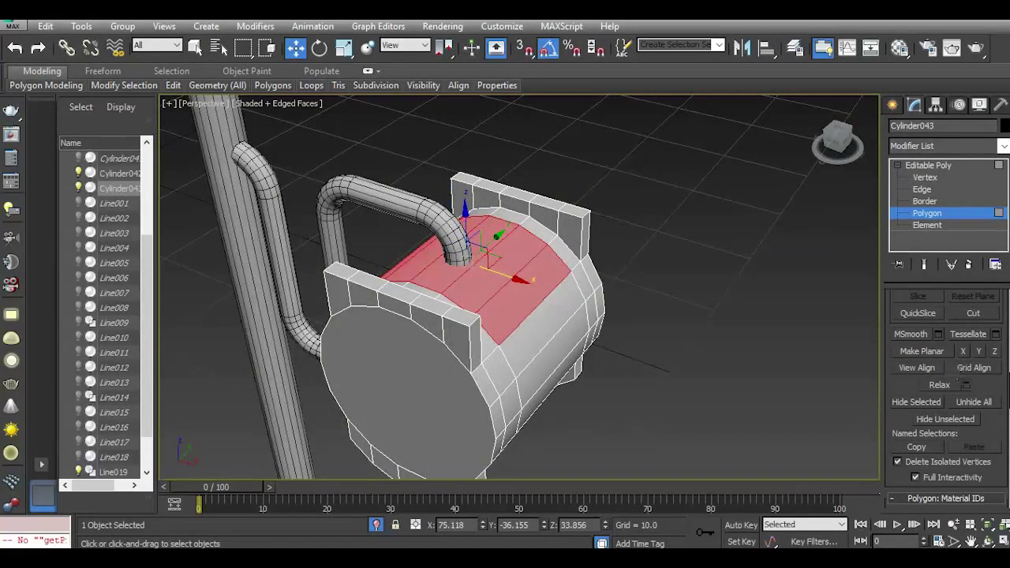
{"action": "scroll", "coordinate": [947, 394], "scroll_direction": "up", "scroll_amount": 5}
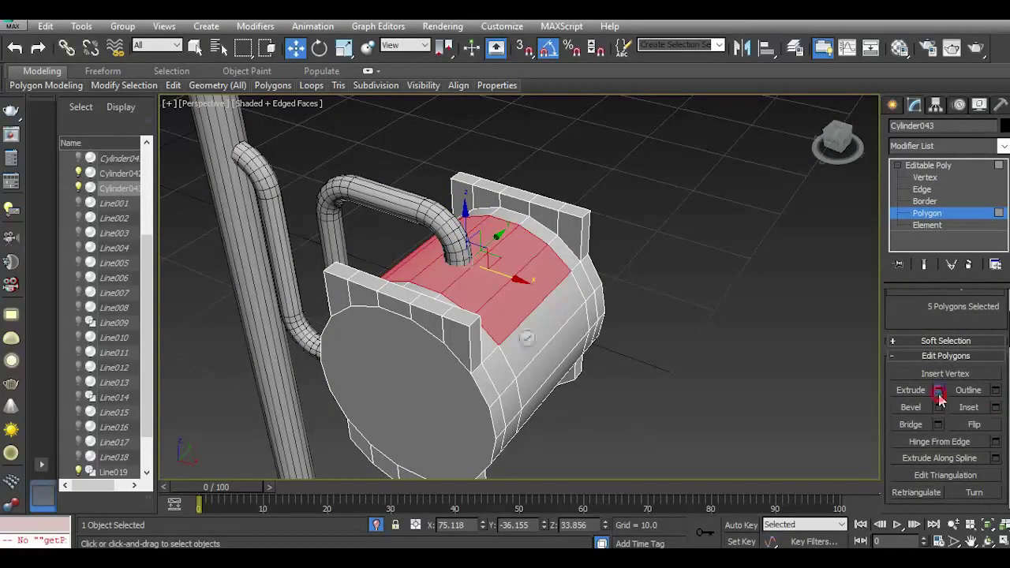
{"action": "left_click", "coordinate": [938, 392]}
{"action": "left_click_drag", "start_coordinate": [531, 319], "coordinate": [526, 309]}
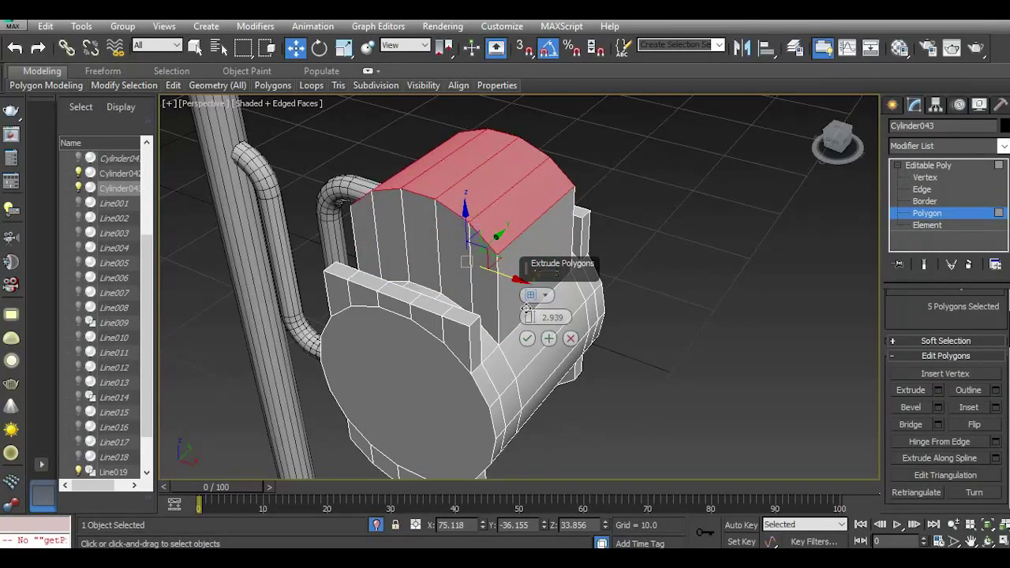
{"action": "left_click_drag", "start_coordinate": [830, 137], "coordinate": [876, 136]}
{"action": "left_click", "coordinate": [527, 337]}
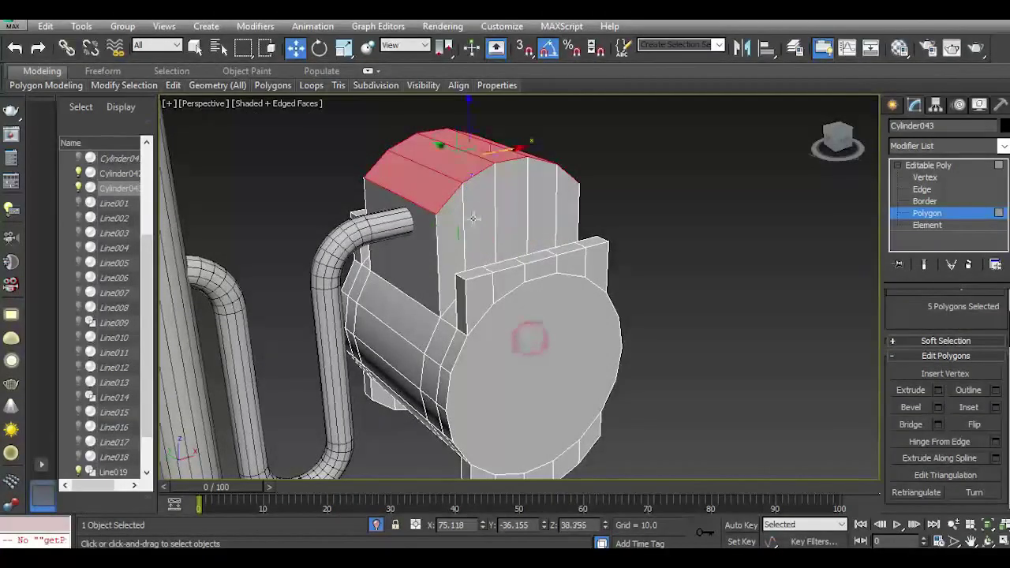
Make the five extruded top faces planar and lower them along Z to 35.564.
{"action": "left_click_drag", "start_coordinate": [1008, 332], "coordinate": [1008, 386]}
{"action": "left_click", "coordinate": [926, 393]}
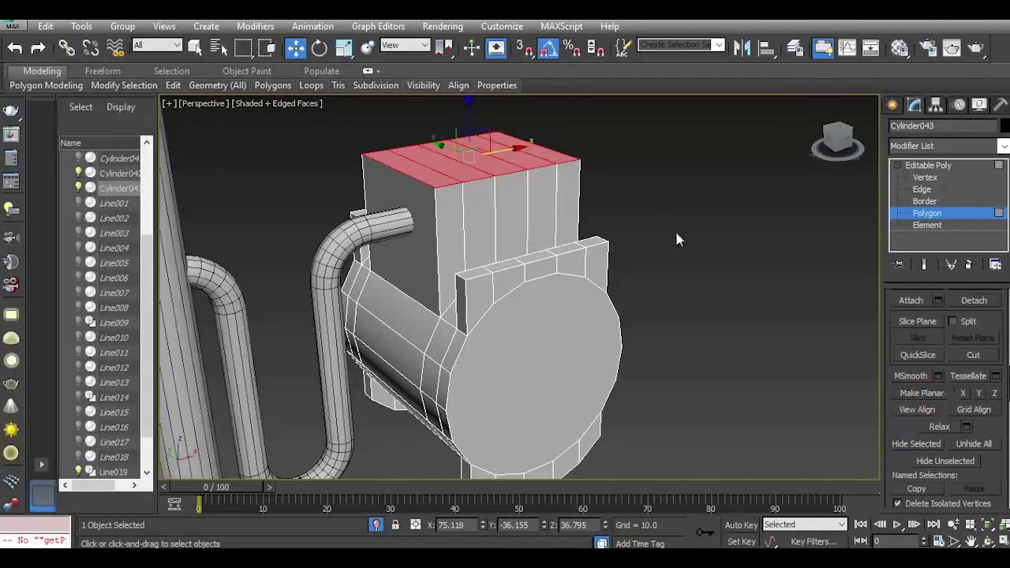
{"action": "left_click_drag", "start_coordinate": [470, 123], "coordinate": [477, 137]}
{"action": "middle_click_drag", "start_coordinate": [508, 223], "coordinate": [534, 295]}
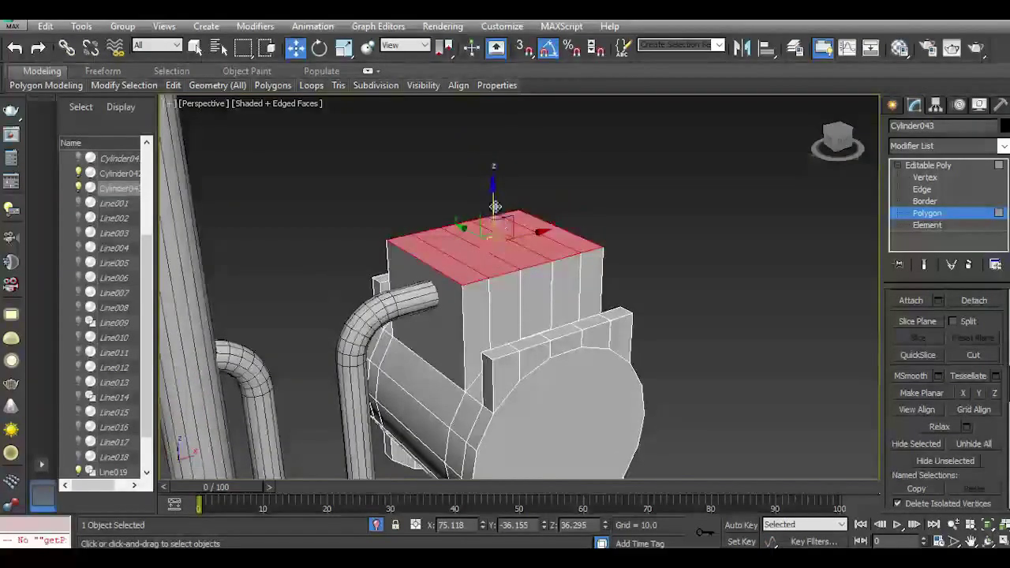
{"action": "left_click_drag", "start_coordinate": [494, 205], "coordinate": [495, 230]}
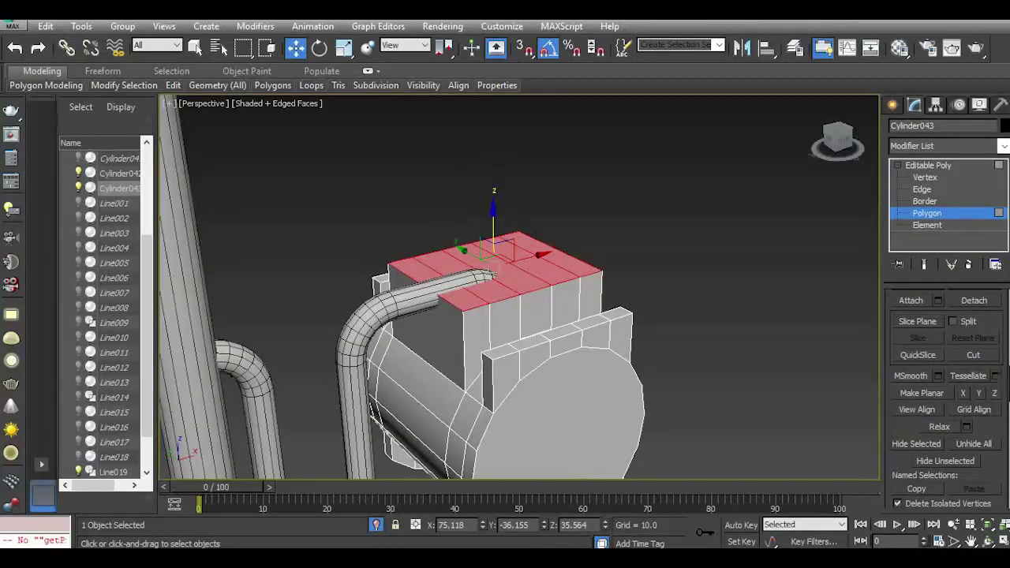
Extrude the flattened top faces of the block upward by another 1.906.
{"action": "scroll", "coordinate": [1004, 350], "scroll_direction": "up", "scroll_amount": 5}
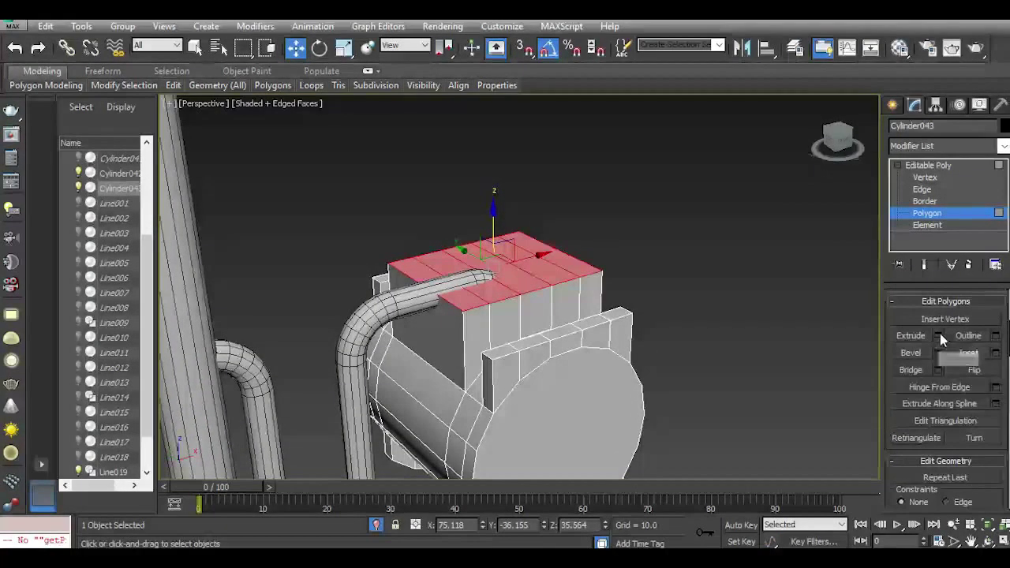
{"action": "left_click", "coordinate": [938, 335]}
{"action": "left_click_drag", "start_coordinate": [530, 317], "coordinate": [530, 318]}
{"action": "left_click", "coordinate": [527, 339]}
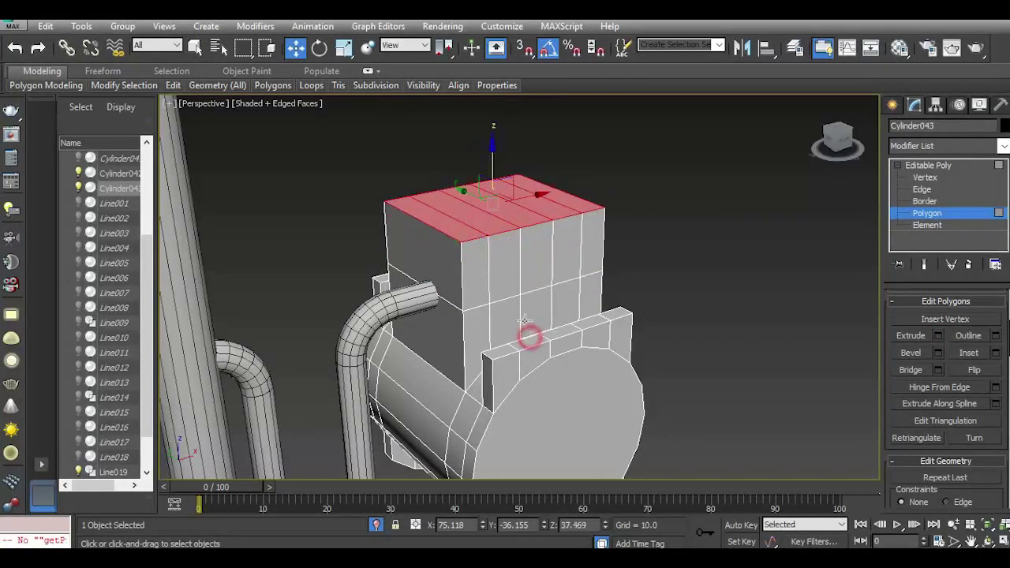
Select the five front faces of the block's upper section and extrude them forward by 1.045.
{"action": "left_click", "coordinate": [484, 280]}
{"action": "left_click", "coordinate": [498, 280], "text": "ctrl"}
{"action": "left_click", "coordinate": [542, 273], "text": "ctrl"}
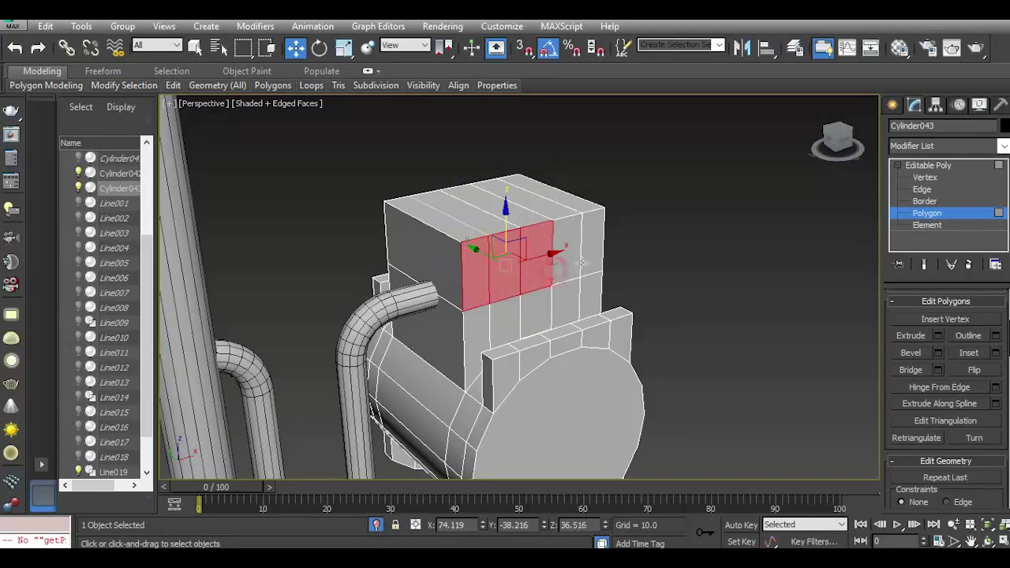
{"action": "left_click", "coordinate": [585, 261], "text": "ctrl"}
{"action": "left_click", "coordinate": [564, 261], "text": "ctrl"}
{"action": "mouse_move", "coordinate": [845, 142]}
{"action": "left_mouse_down"}
{"action": "mouse_move", "coordinate": [761, 140]}
{"action": "mouse_move", "coordinate": [786, 157]}
{"action": "left_mouse_up"}
{"action": "scroll", "coordinate": [436, 264], "scroll_direction": "up", "scroll_amount": 3}
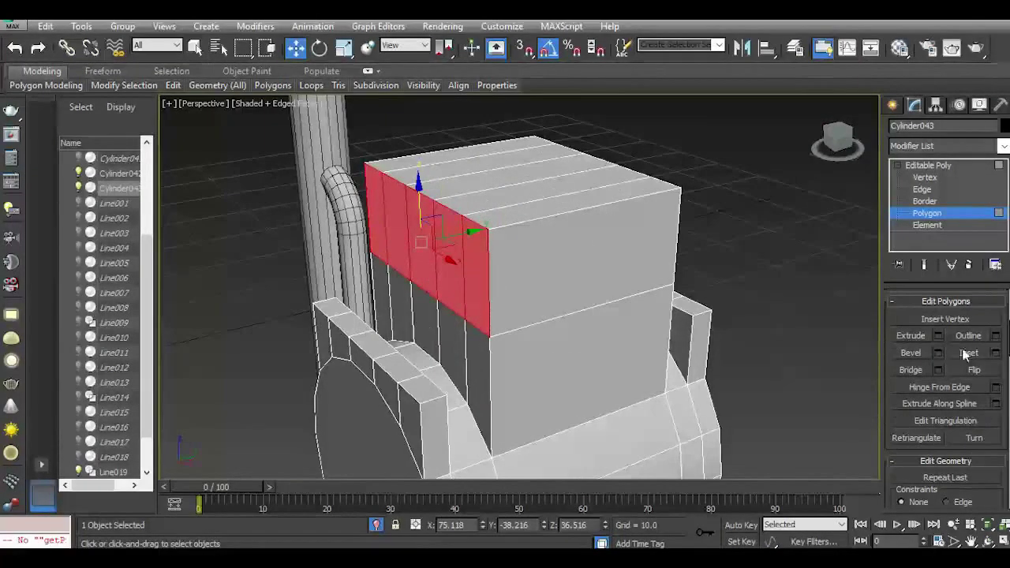
{"action": "left_click", "coordinate": [938, 337]}
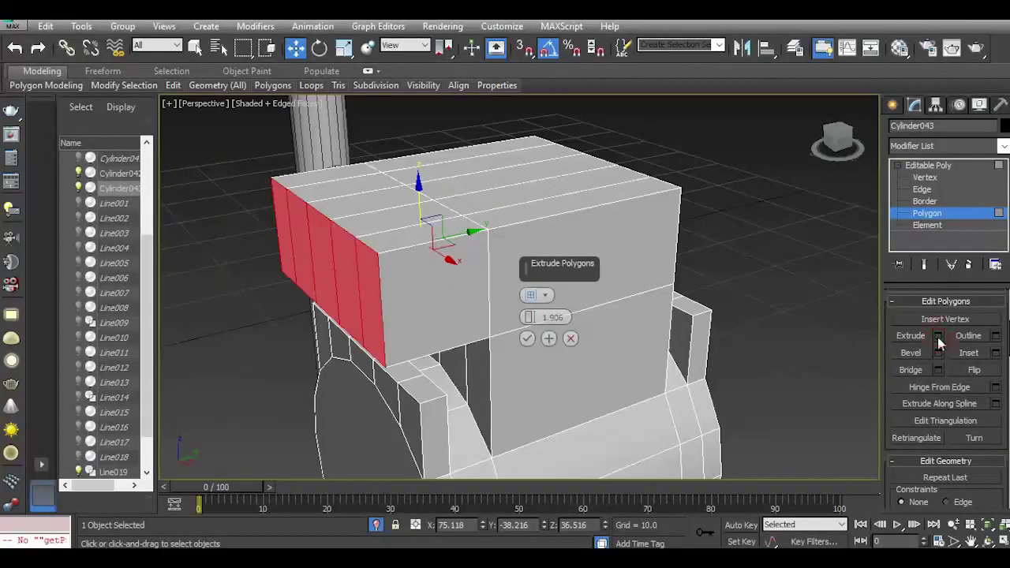
{"action": "left_click_drag", "start_coordinate": [529, 316], "coordinate": [530, 320]}
{"action": "left_click", "coordinate": [526, 338]}
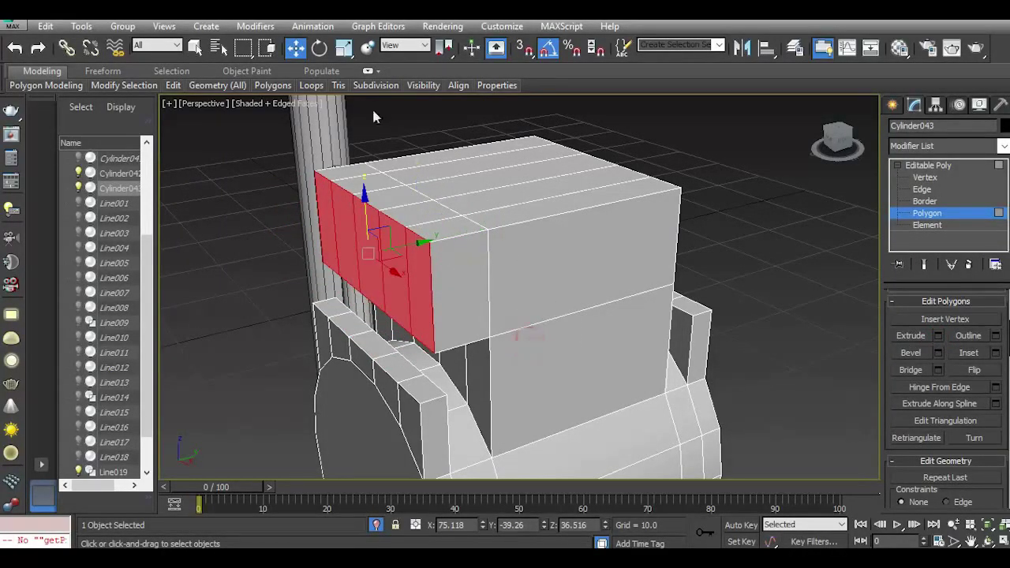
Try to scale down the extruded front faces of the upper block, and undo it.
{"action": "left_click", "coordinate": [344, 51]}
{"action": "left_click_drag", "start_coordinate": [396, 276], "coordinate": [369, 273]}
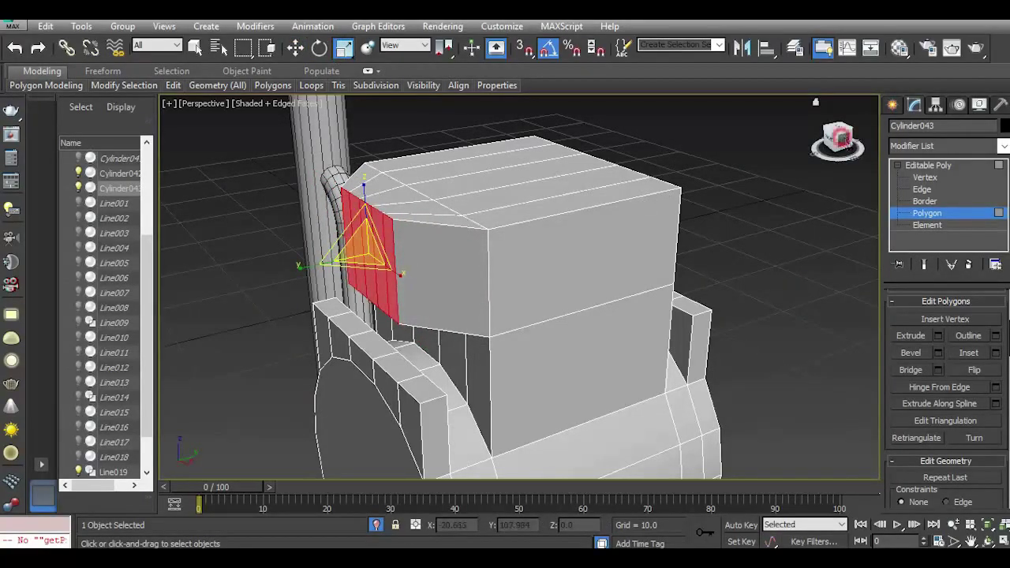
{"action": "left_click_drag", "start_coordinate": [843, 139], "coordinate": [907, 150]}
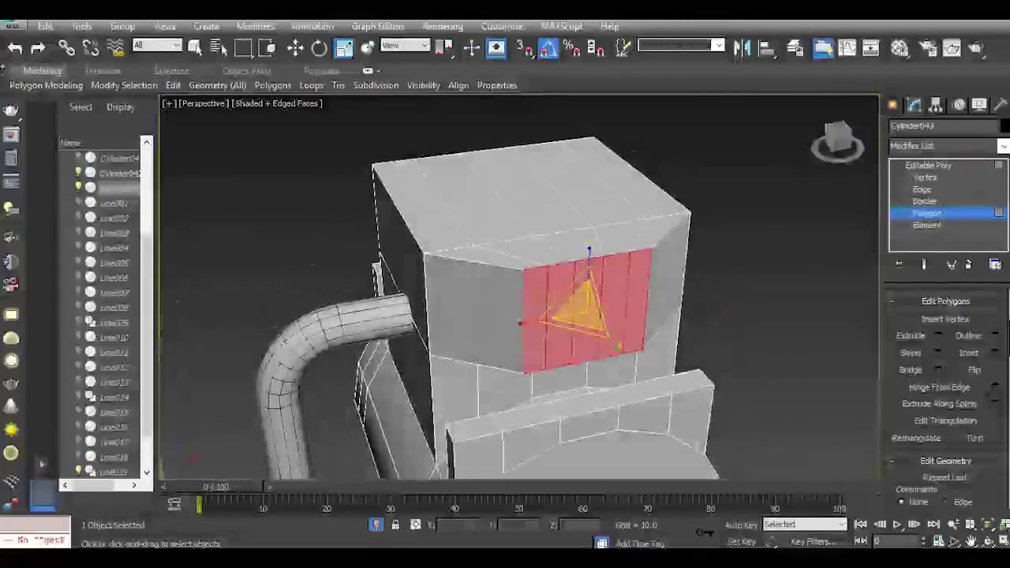
{"action": "left_click", "coordinate": [15, 49]}
{"action": "scroll", "coordinate": [467, 163], "scroll_direction": "down", "scroll_amount": 3}
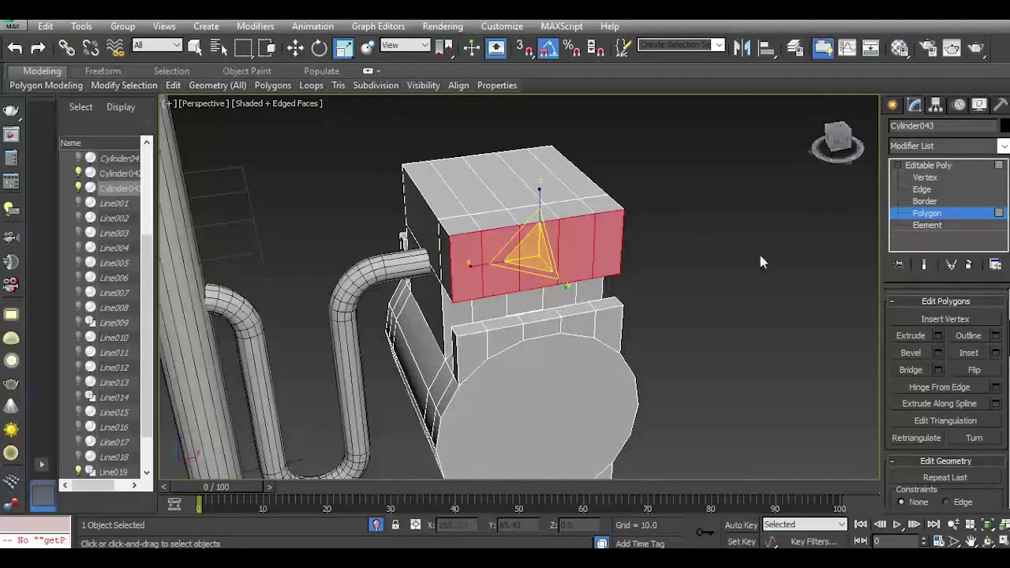
Select the cylinder's circular front end face and inset it by 0.656.
{"action": "middle_click_drag", "start_coordinate": [754, 304], "coordinate": [751, 32]}
{"action": "left_click", "coordinate": [550, 149]}
{"action": "middle_click_drag", "start_coordinate": [574, 167], "coordinate": [580, 289]}
{"action": "middle_click_drag", "start_coordinate": [540, 197], "coordinate": [539, 263]}
{"action": "scroll", "coordinate": [546, 285], "scroll_direction": "up", "scroll_amount": 3}
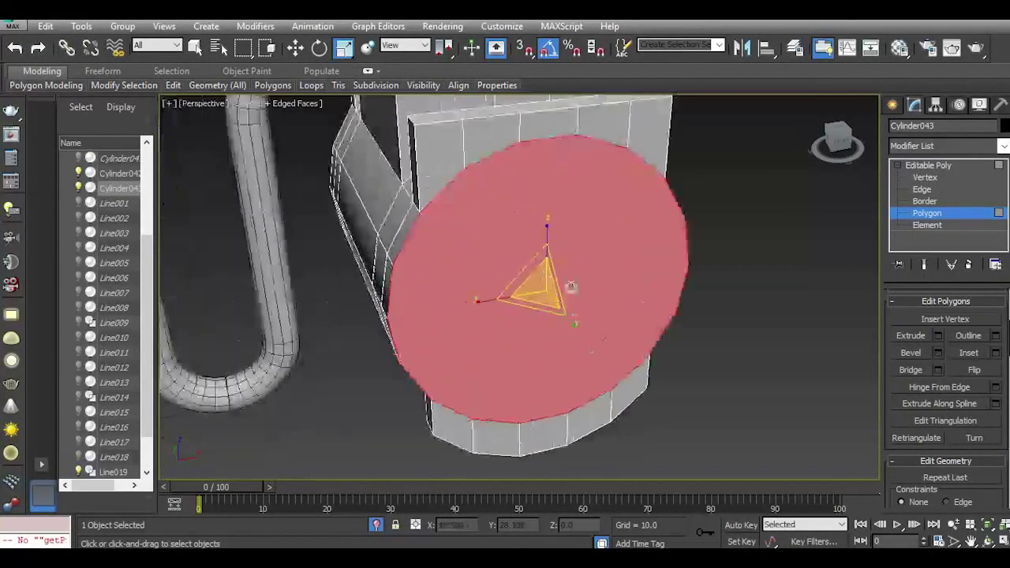
{"action": "left_click", "coordinate": [996, 353]}
{"action": "left_click", "coordinate": [296, 49]}
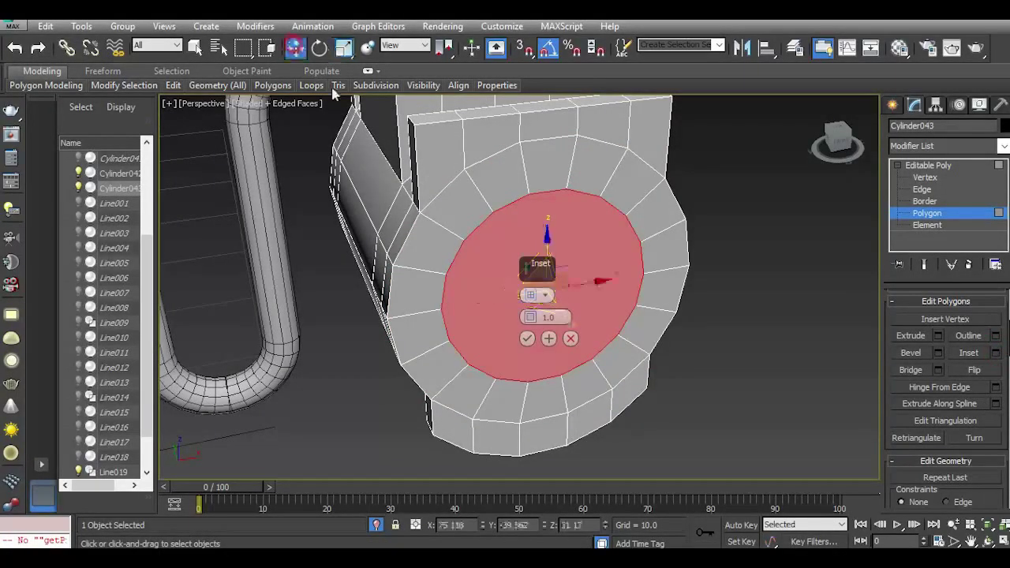
{"action": "left_click_drag", "start_coordinate": [529, 315], "coordinate": [527, 316]}
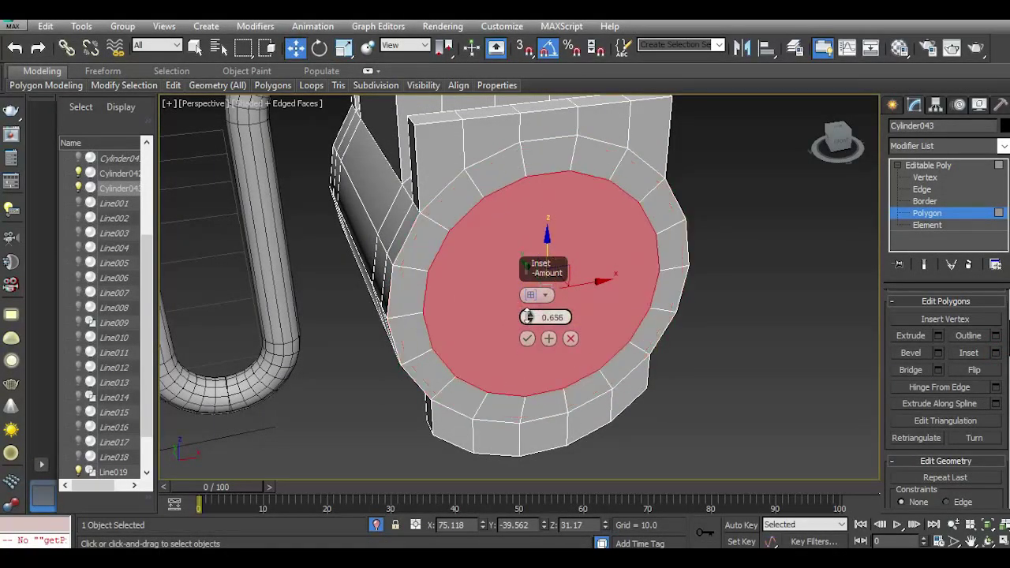
{"action": "left_click", "coordinate": [527, 338]}
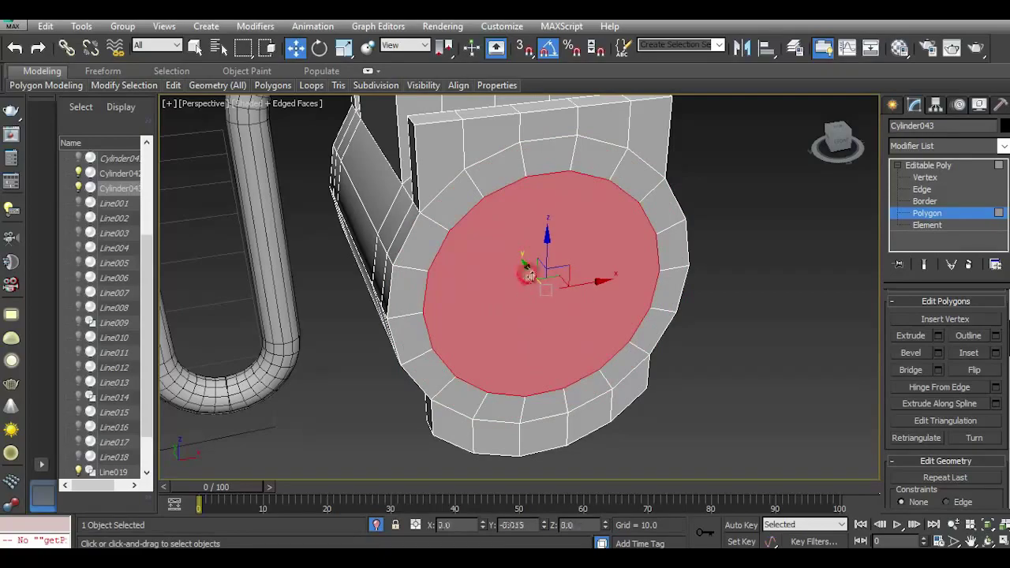
Pull the inset end face outward along Y by about 0.3 and inset it again by 0.656.
{"action": "left_click_drag", "start_coordinate": [528, 273], "coordinate": [537, 281]}
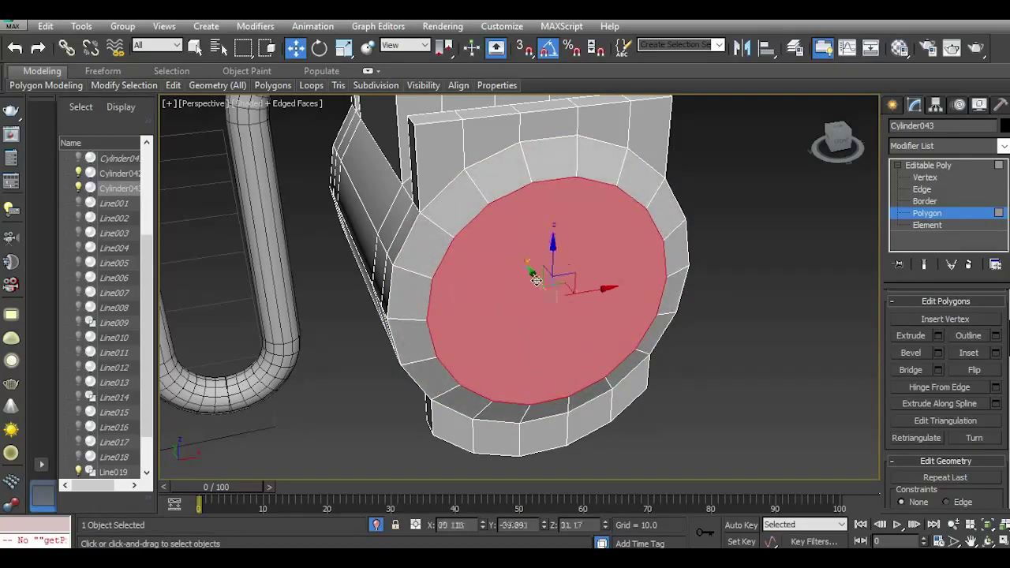
{"action": "left_click", "coordinate": [995, 353]}
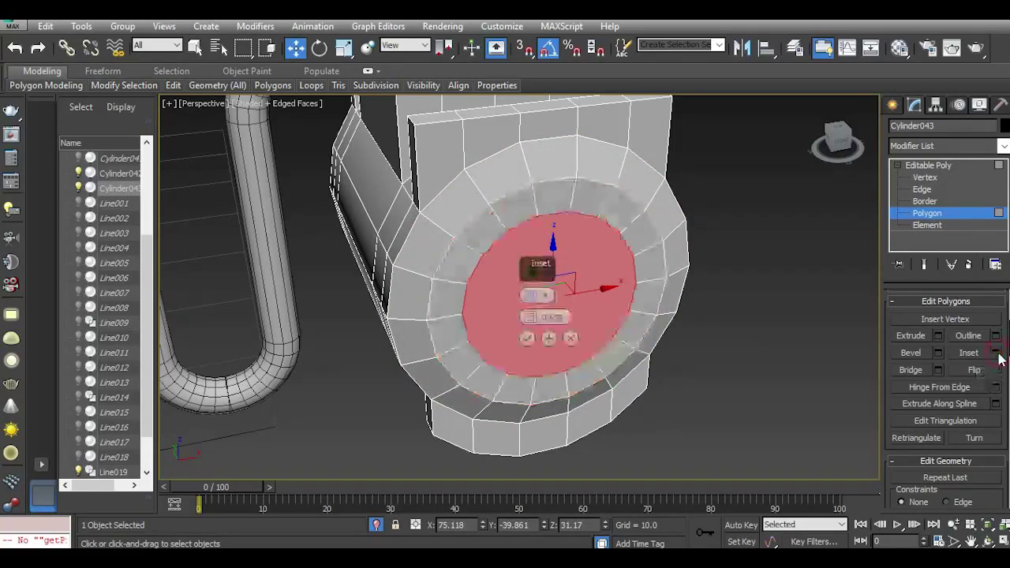
{"action": "left_click", "coordinate": [527, 340]}
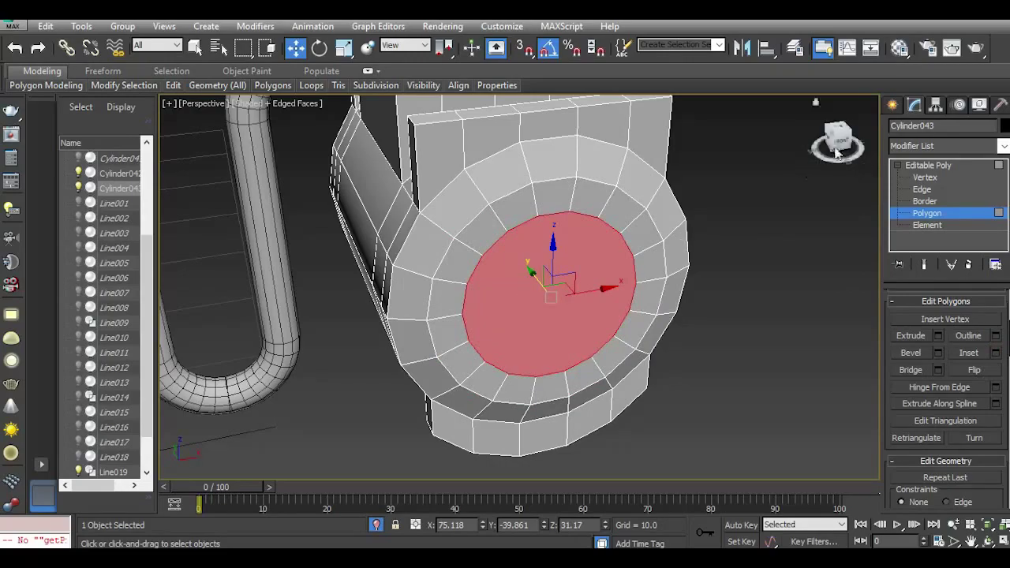
Add an edge loop around the upper block just above its lower edge with SwiftLoop.
{"action": "mouse_move", "coordinate": [841, 143]}
{"action": "left_mouse_down"}
{"action": "mouse_move", "coordinate": [811, 143]}
{"action": "mouse_move", "coordinate": [830, 136]}
{"action": "mouse_move", "coordinate": [841, 145]}
{"action": "mouse_move", "coordinate": [841, 136]}
{"action": "mouse_move", "coordinate": [842, 147]}
{"action": "left_mouse_up"}
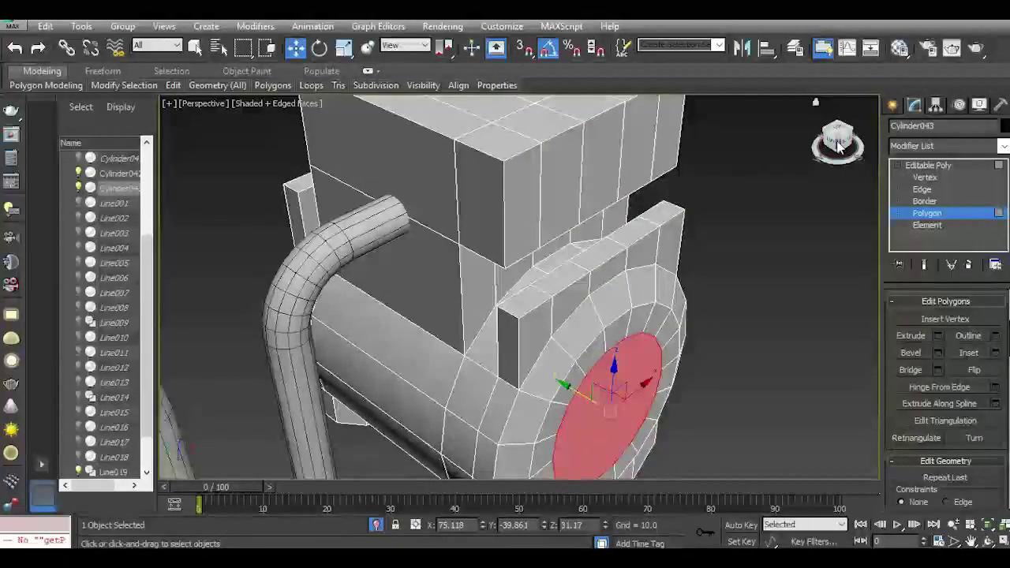
{"action": "mouse_move", "coordinate": [177, 87]}
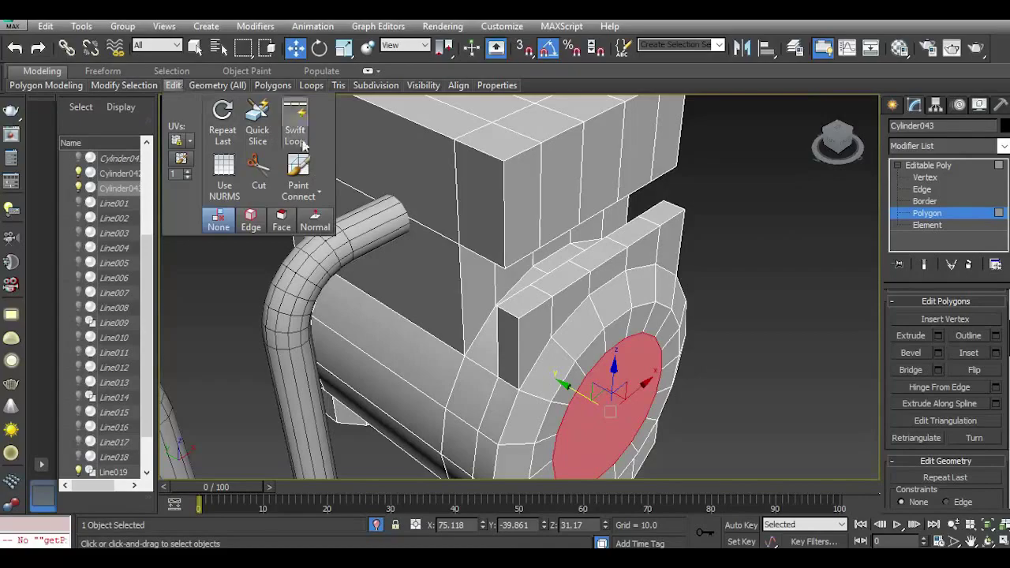
{"action": "left_click", "coordinate": [302, 143]}
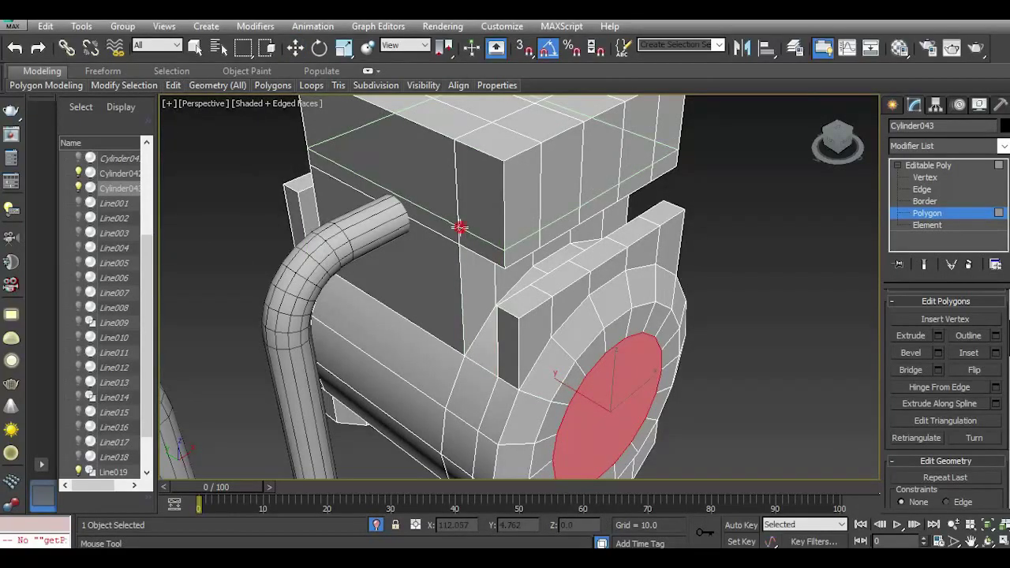
{"action": "left_click", "coordinate": [459, 228]}
{"action": "left_click", "coordinate": [296, 48]}
Select the ring of faces below the new edge loop on the upper block and extrude it outward by 0.356.
{"action": "left_click", "coordinate": [496, 256]}
{"action": "left_click", "coordinate": [516, 257], "text": "shift"}
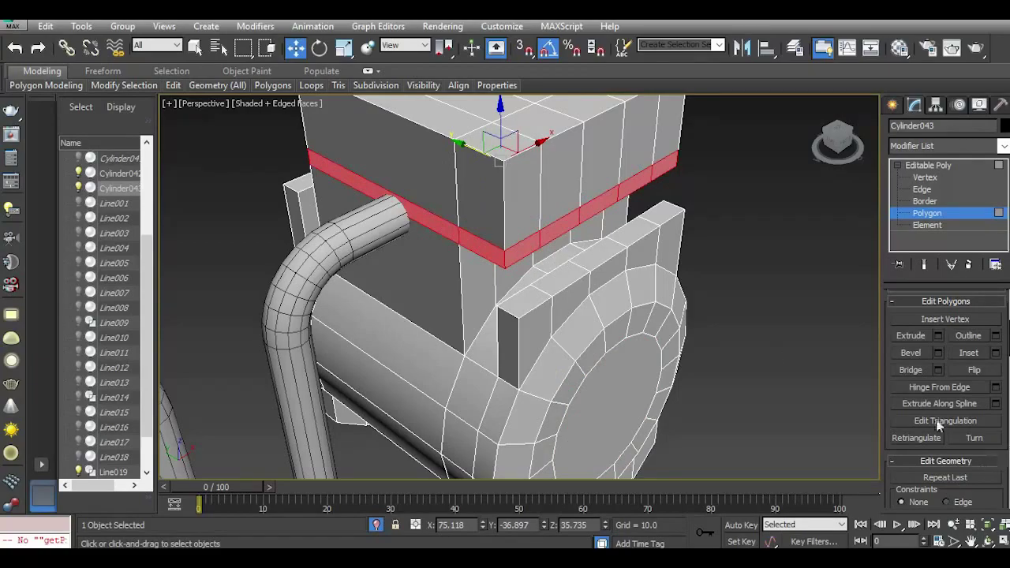
{"action": "left_click", "coordinate": [938, 335]}
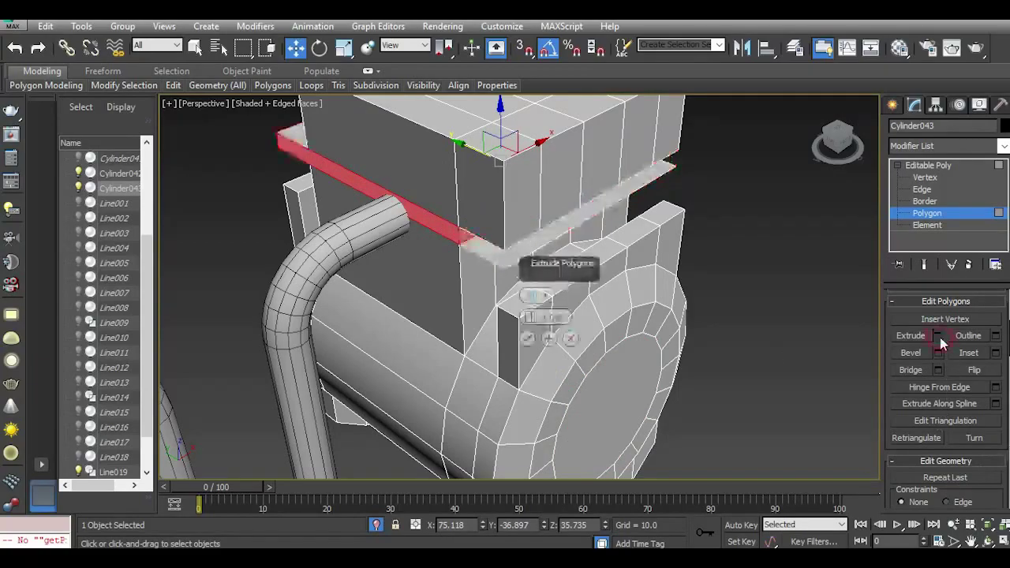
{"action": "left_click", "coordinate": [530, 297]}
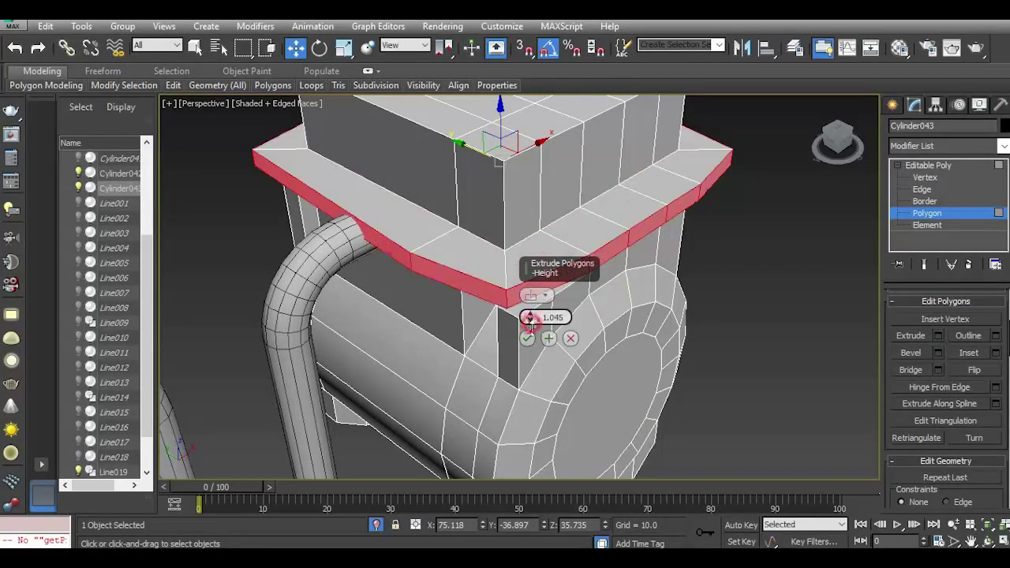
{"action": "mouse_move", "coordinate": [531, 322]}
{"action": "left_mouse_down"}
{"action": "mouse_move", "coordinate": [531, 336]}
{"action": "mouse_move", "coordinate": [531, 326]}
{"action": "left_mouse_up"}
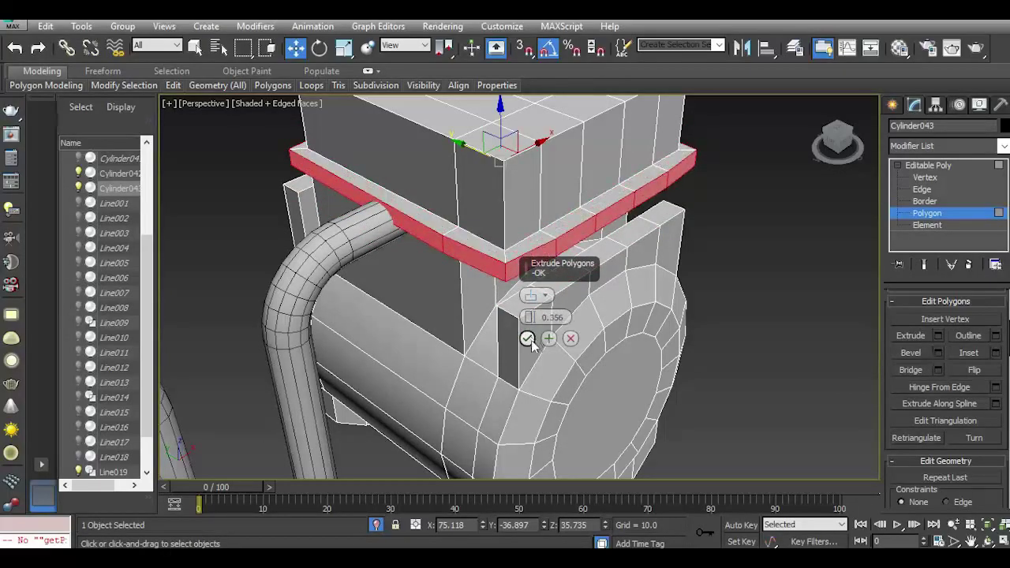
{"action": "left_click", "coordinate": [526, 338]}
Flatten the extruded rim's outer faces on two adjacent sides of the upper block with Make Planar, one side at a time.
{"action": "left_click", "coordinate": [419, 231]}
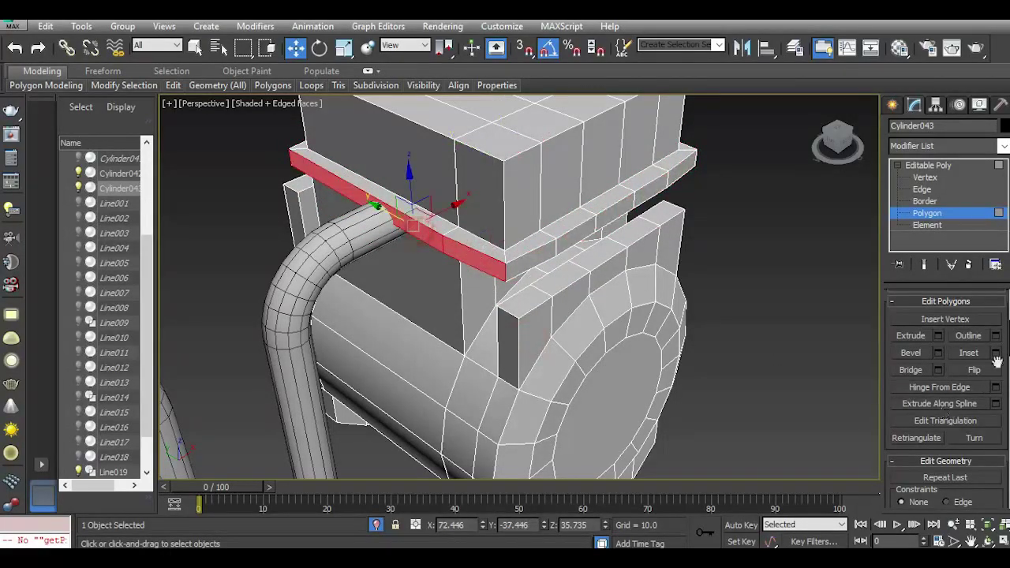
{"action": "left_click_drag", "start_coordinate": [1005, 347], "coordinate": [1004, 392]}
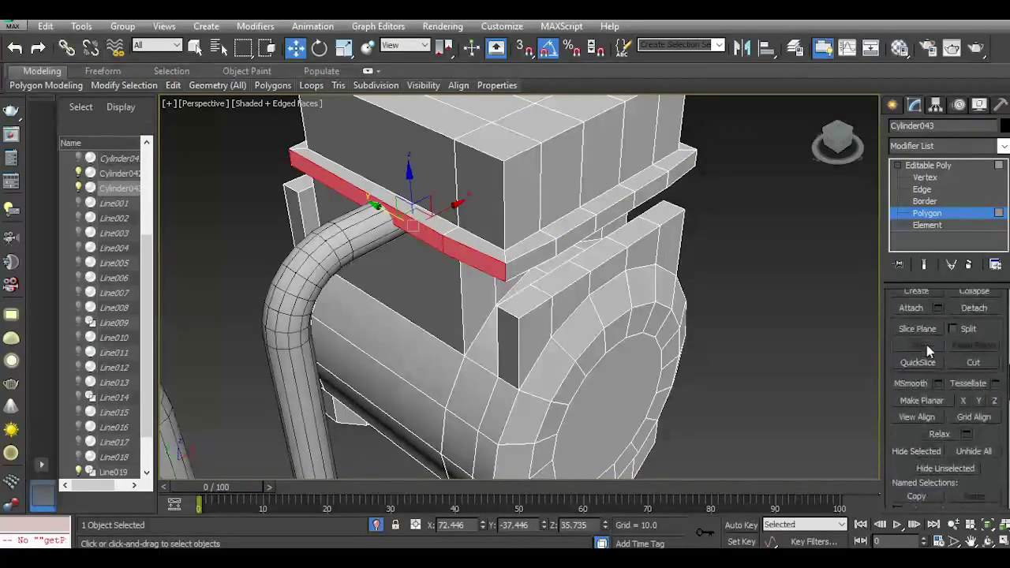
{"action": "left_click", "coordinate": [549, 254]}
{"action": "left_click", "coordinate": [645, 194], "text": "ctrl"}
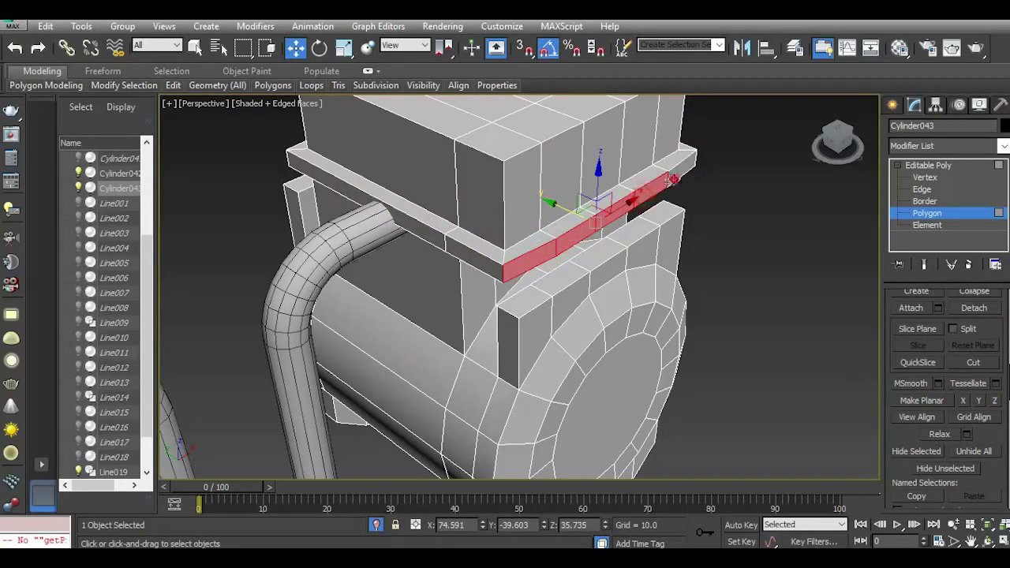
{"action": "left_click", "coordinate": [673, 173], "text": "ctrl"}
{"action": "left_click", "coordinate": [928, 401]}
Make the rim's outer faces planar on the remaining two sides of the upper block, each side separately.
{"action": "left_click_drag", "start_coordinate": [850, 148], "coordinate": [476, 357]}
{"action": "left_click", "coordinate": [513, 372]}
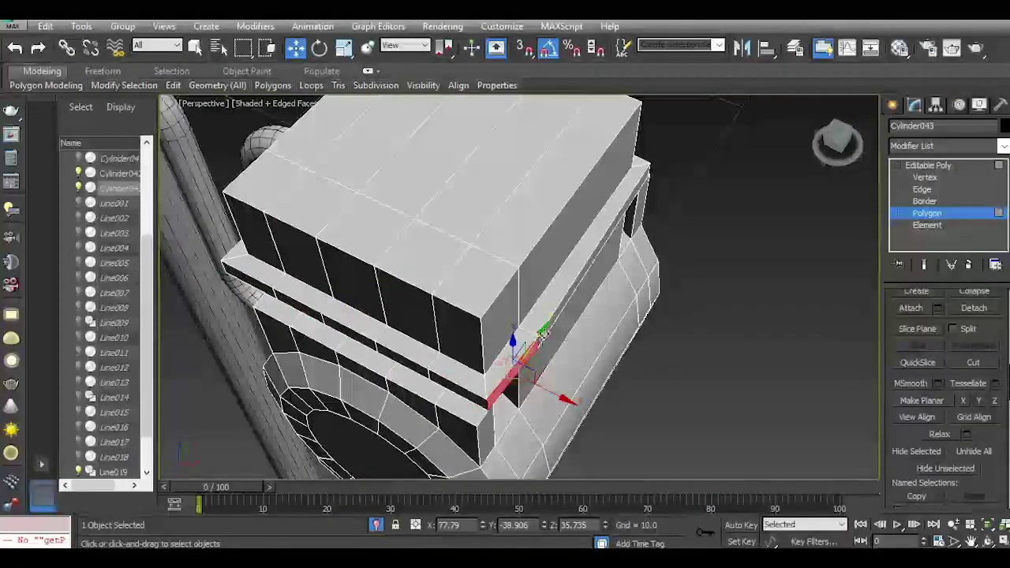
{"action": "left_click", "coordinate": [544, 334], "text": "ctrl"}
{"action": "left_click", "coordinate": [928, 404]}
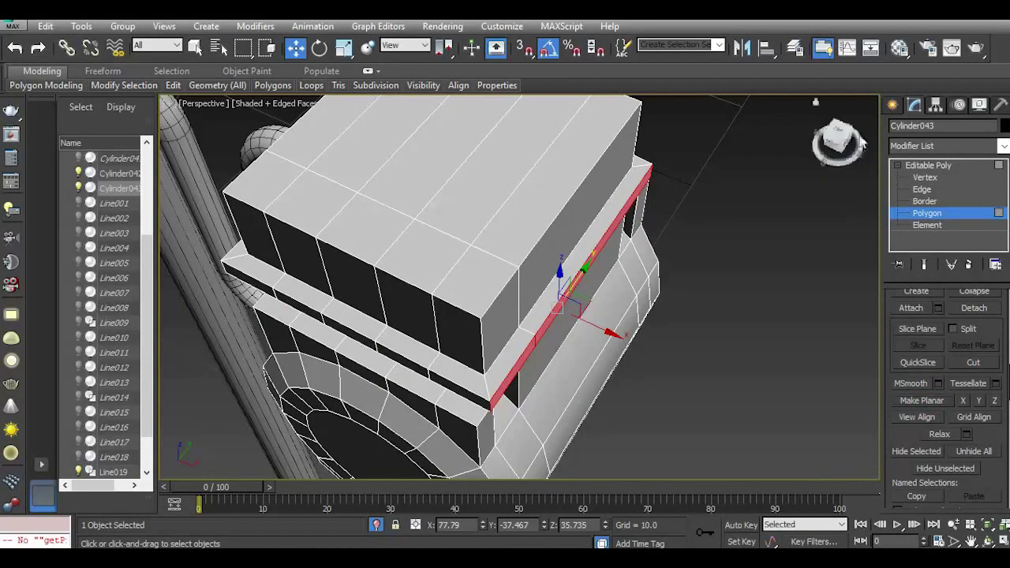
{"action": "left_click_drag", "start_coordinate": [848, 146], "coordinate": [631, 282]}
{"action": "left_click", "coordinate": [469, 298]}
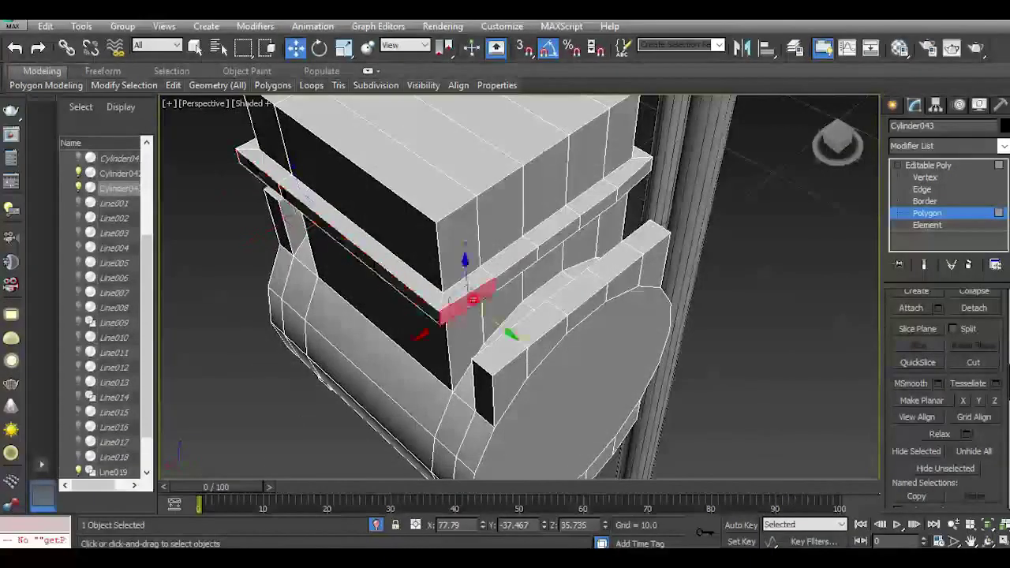
{"action": "left_click", "coordinate": [502, 279], "text": "ctrl"}
{"action": "left_click", "coordinate": [545, 246], "text": "ctrl"}
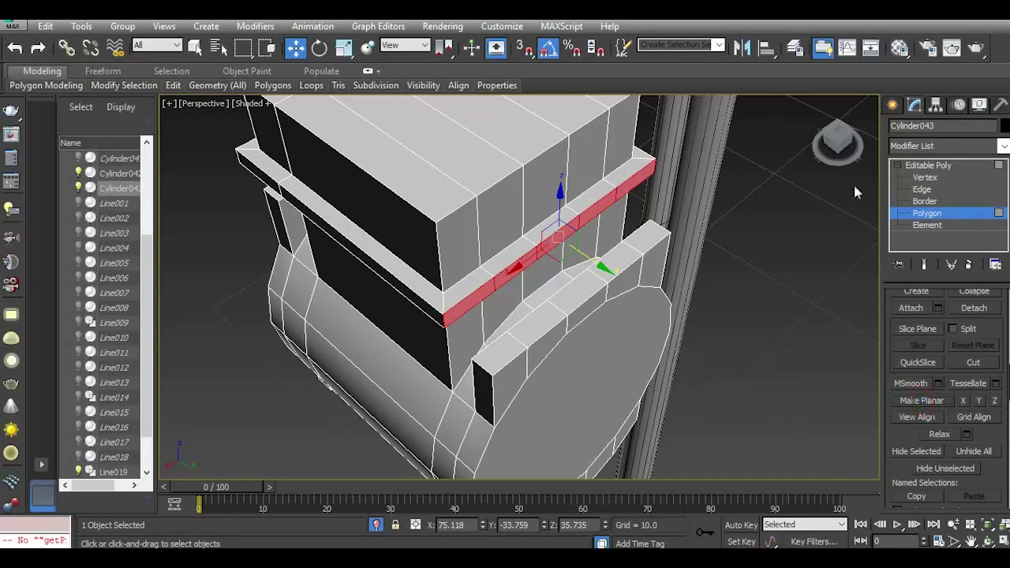
Leave polygon editing and lower the whole cylinder-and-block object about 3.5 along Z, so the bent pipe enters the block's top.
{"action": "left_click_drag", "start_coordinate": [843, 145], "coordinate": [631, 146]}
{"action": "scroll", "coordinate": [544, 255], "scroll_direction": "down", "scroll_amount": 5}
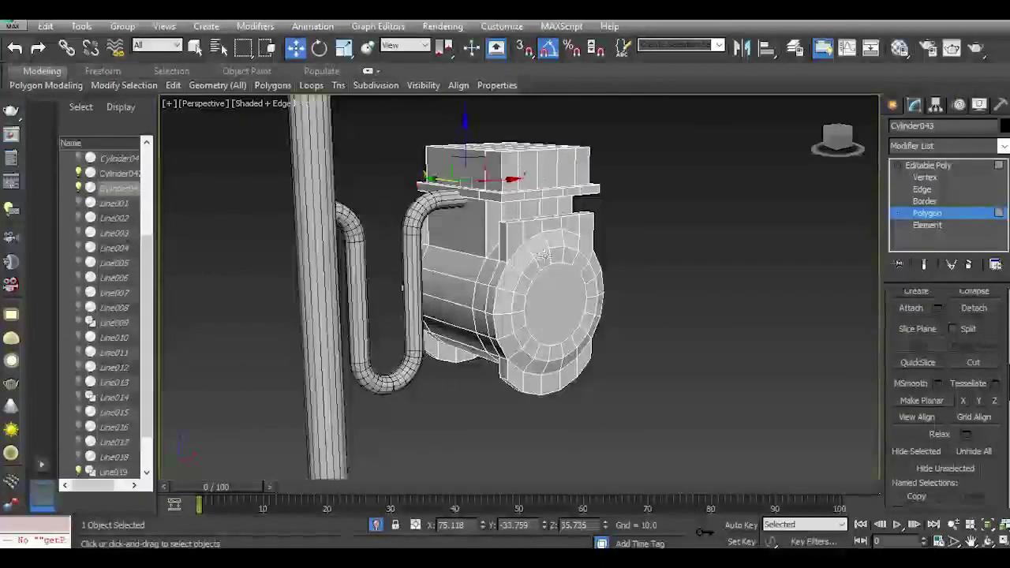
{"action": "left_click", "coordinate": [919, 165]}
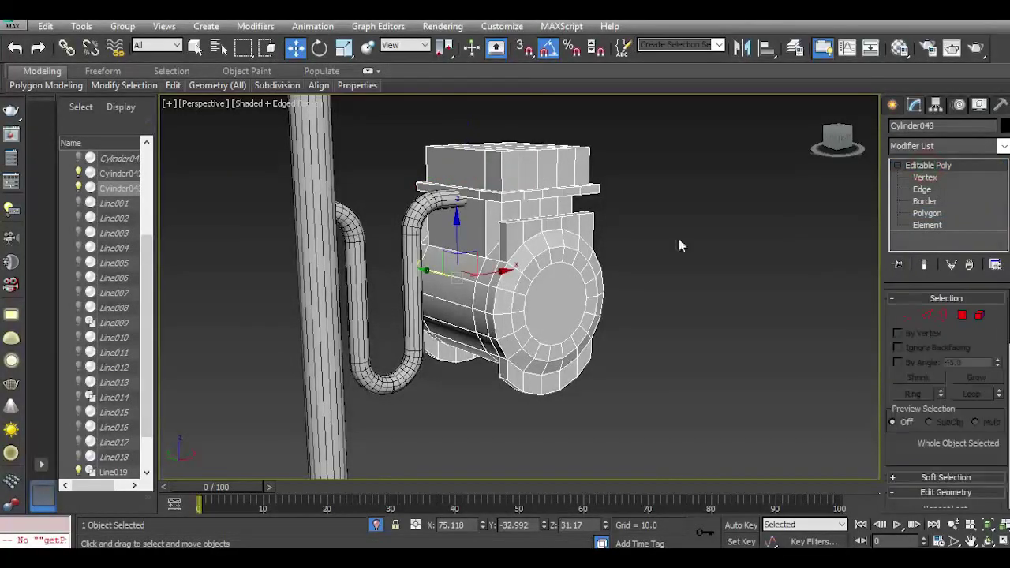
{"action": "left_click_drag", "start_coordinate": [462, 233], "coordinate": [466, 305]}
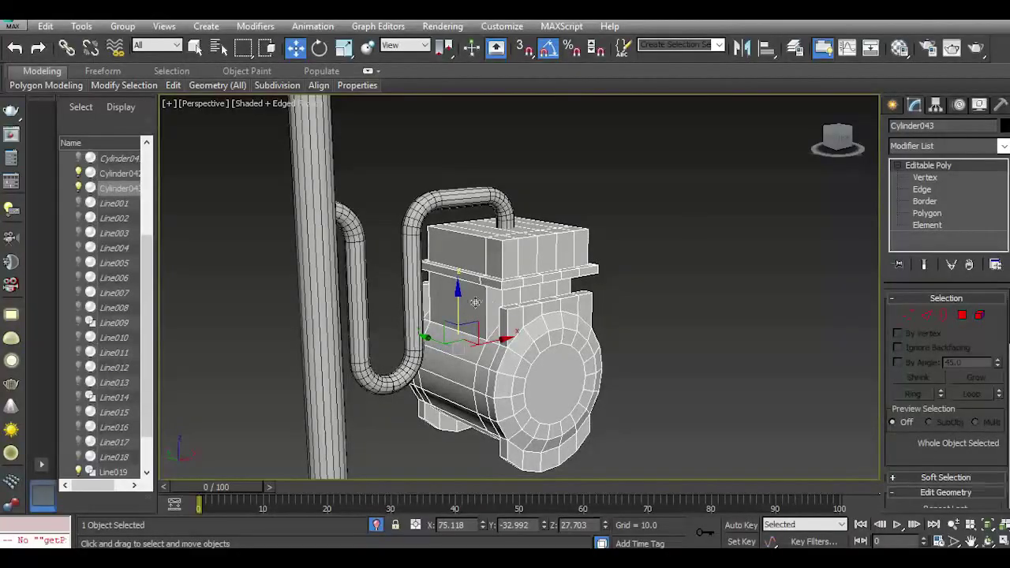
{"action": "left_click_drag", "start_coordinate": [839, 138], "coordinate": [769, 145]}
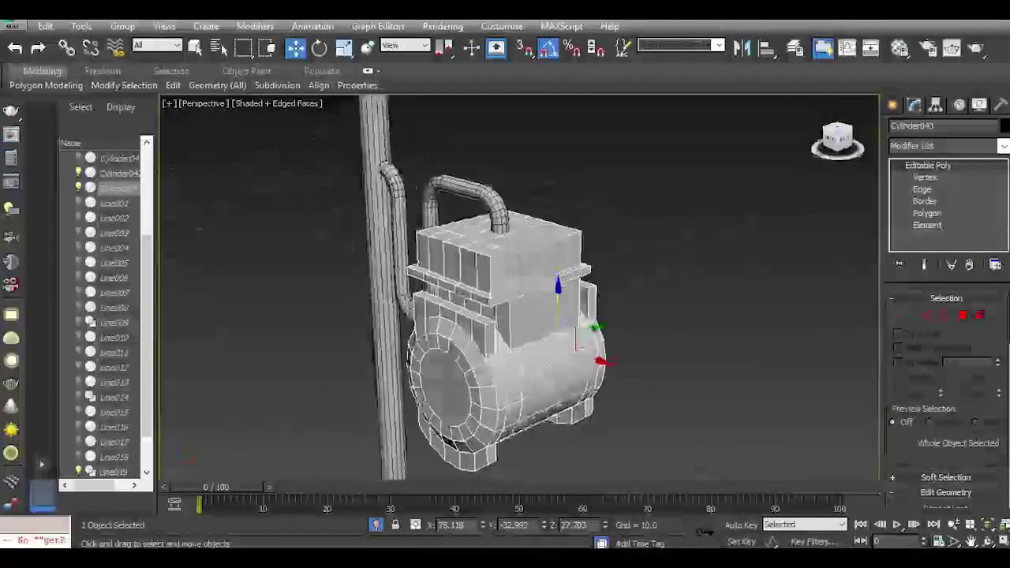
{"action": "scroll", "coordinate": [525, 231], "scroll_direction": "up", "scroll_amount": 3}
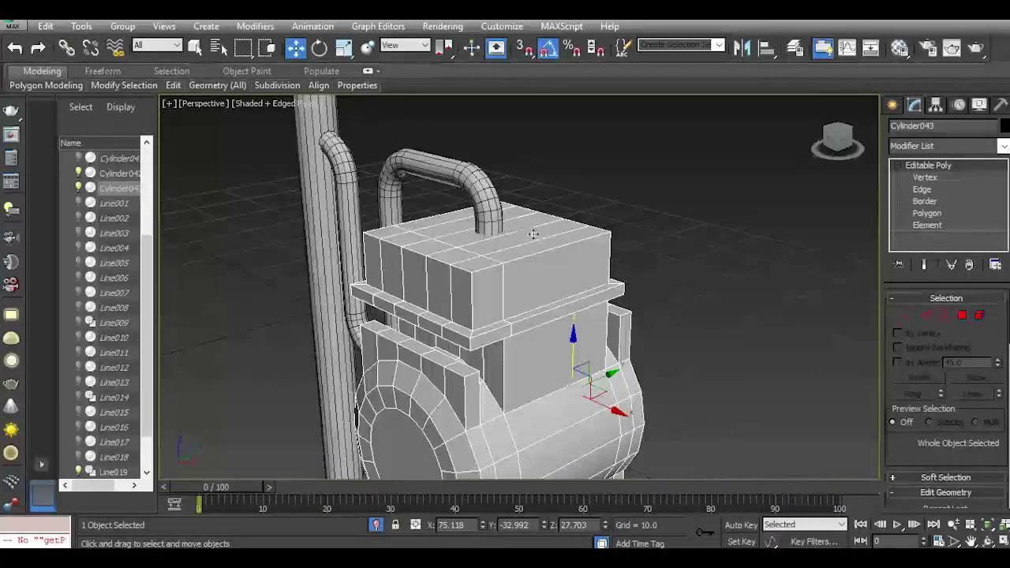
Draw an L-shaped line in the Front view, rising about 4 from the block's top beside the pipe and continuing horizontally away from it.
{"action": "key", "text": "f"}
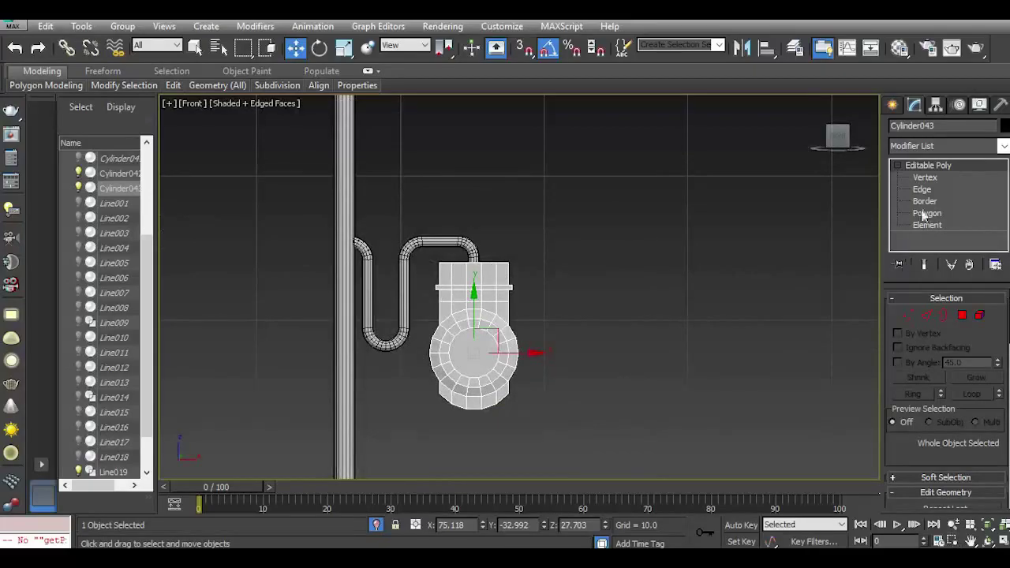
{"action": "left_click", "coordinate": [892, 105]}
{"action": "left_click", "coordinate": [915, 129]}
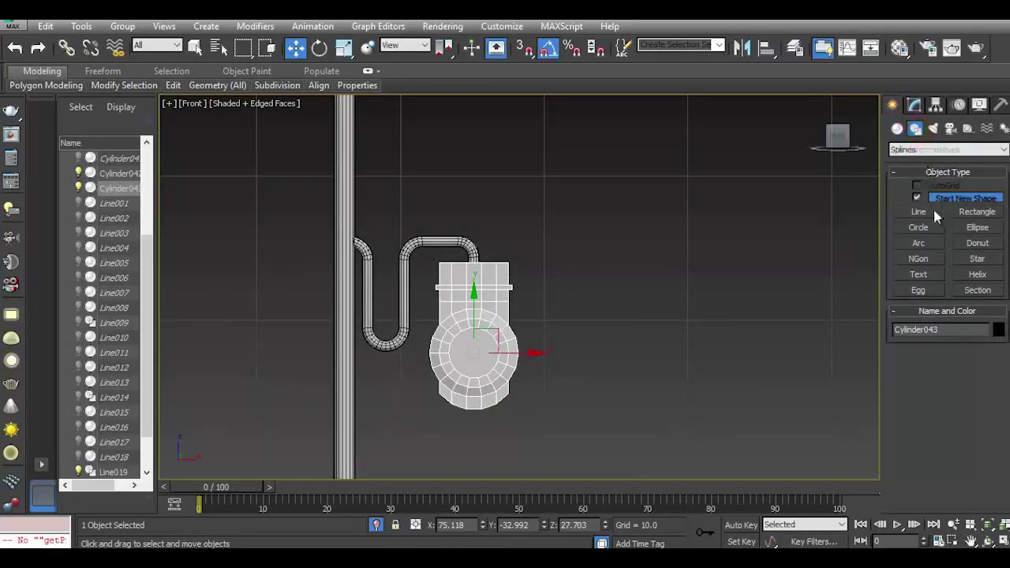
{"action": "left_click", "coordinate": [918, 211]}
{"action": "scroll", "coordinate": [459, 282], "scroll_direction": "up", "scroll_amount": 5}
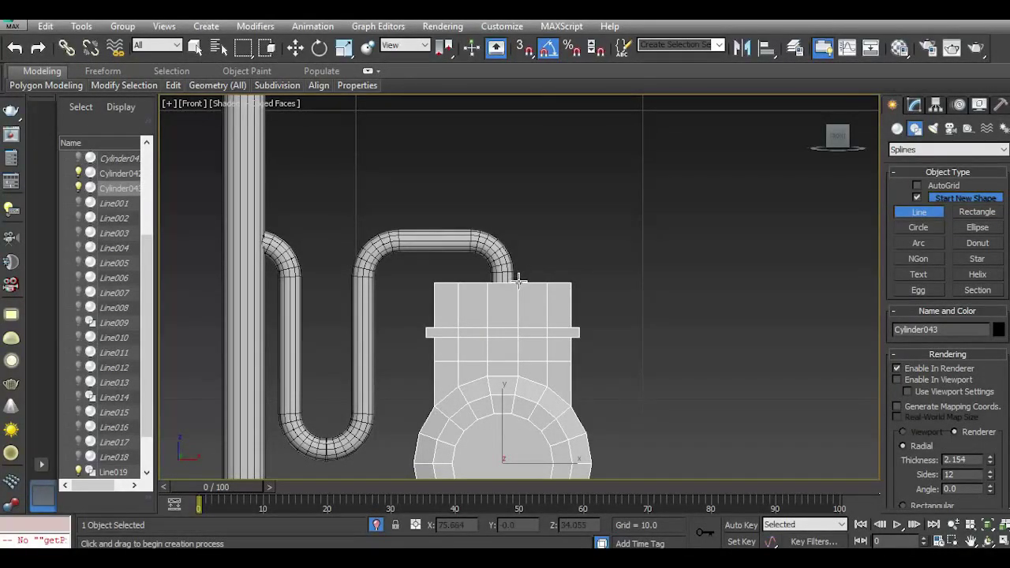
{"action": "left_click", "coordinate": [518, 280]}
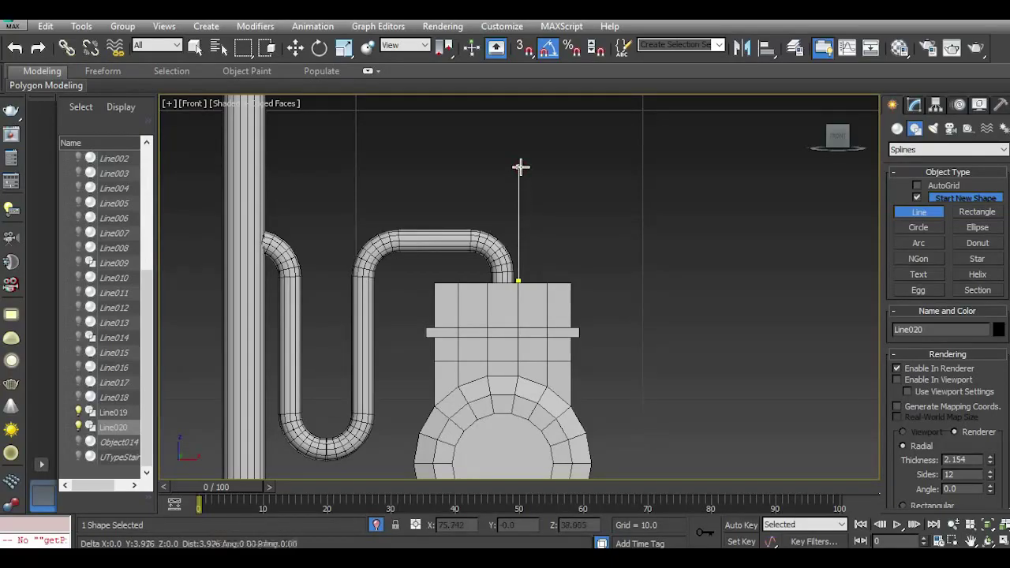
{"action": "left_click", "coordinate": [707, 167]}
{"action": "right_click", "coordinate": [722, 259]}
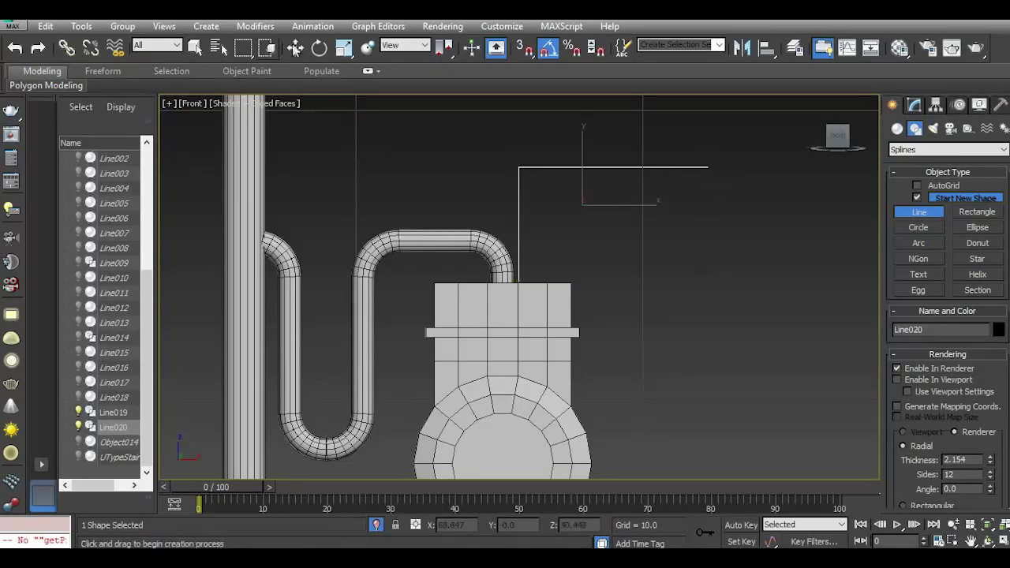
Move the new line along Y to about -36.474 so that it stands on the upper block next to the pipe.
{"action": "key", "text": "w"}
{"action": "key", "text": "p"}
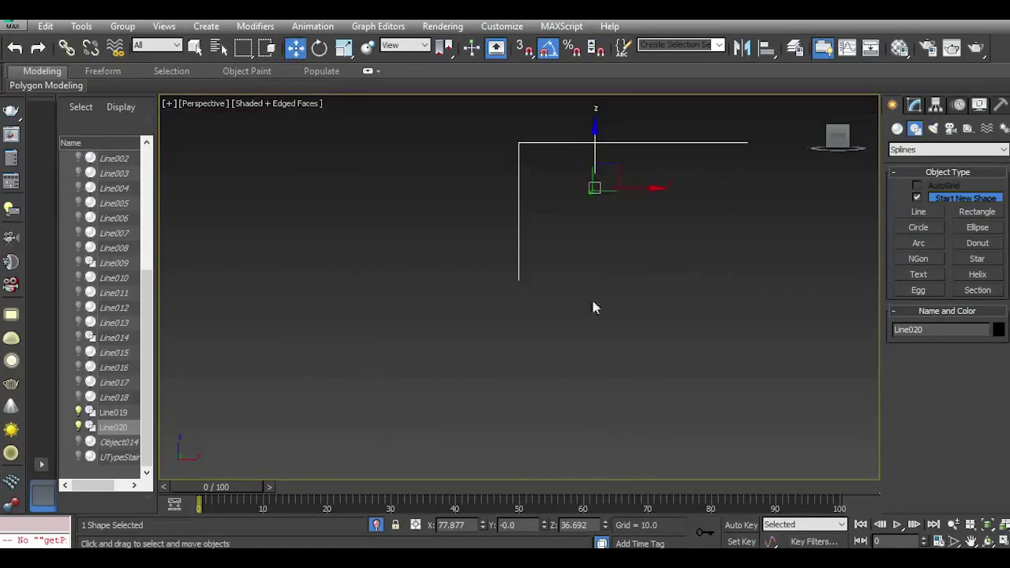
{"action": "scroll", "coordinate": [590, 304], "scroll_direction": "down", "scroll_amount": 4}
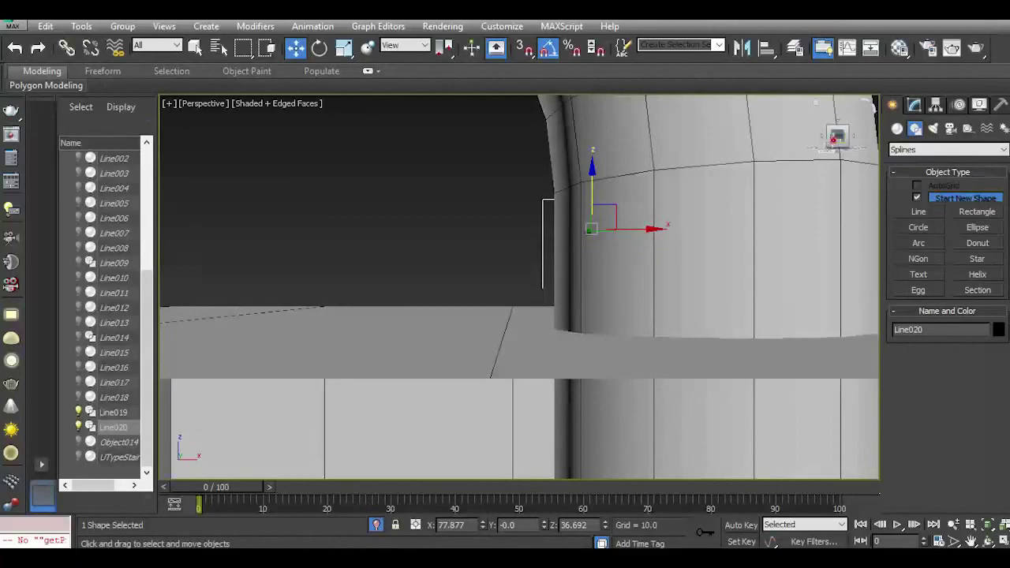
{"action": "left_click_drag", "start_coordinate": [838, 139], "coordinate": [828, 164]}
{"action": "scroll", "coordinate": [629, 314], "scroll_direction": "down", "scroll_amount": 5}
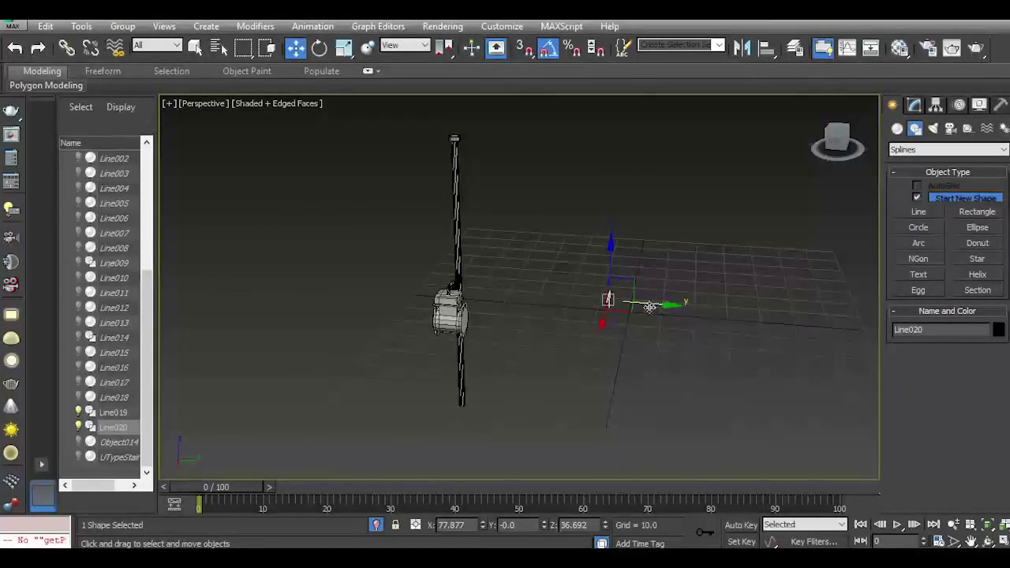
{"action": "left_click_drag", "start_coordinate": [644, 303], "coordinate": [488, 294]}
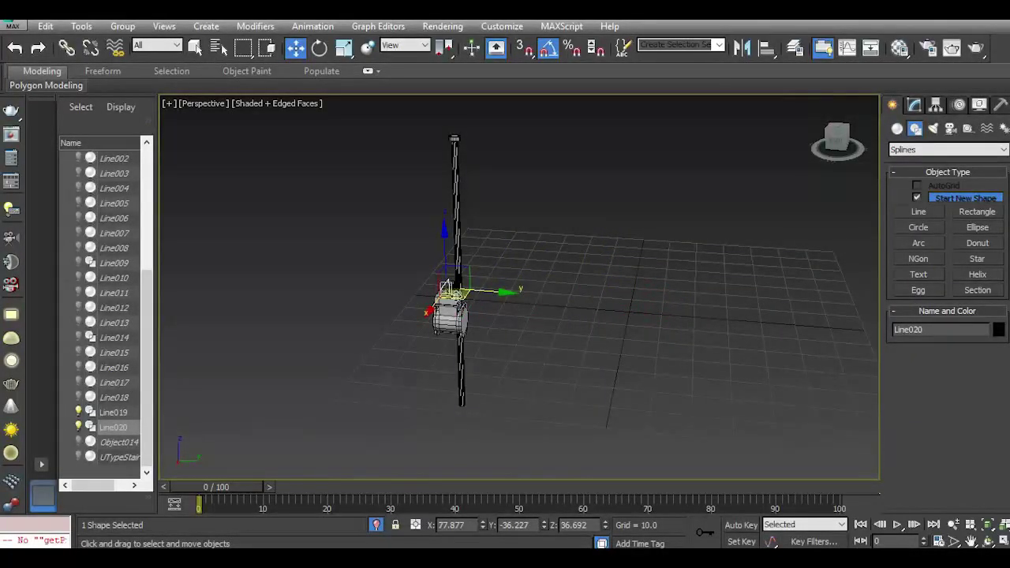
{"action": "scroll", "coordinate": [454, 293], "scroll_direction": "up", "scroll_amount": 10}
{"action": "left_click_drag", "start_coordinate": [442, 223], "coordinate": [428, 224]}
Move the line's free end vertex to about X 75.694, Y -31.534, so the horizontal segment runs along Y from the corner.
{"action": "left_click", "coordinate": [914, 105]}
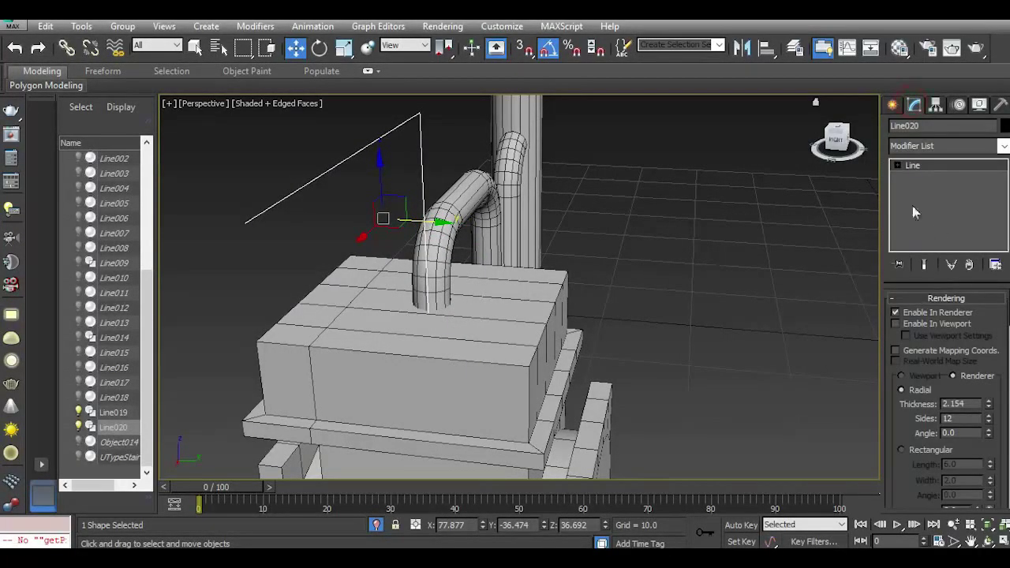
{"action": "left_click", "coordinate": [915, 178]}
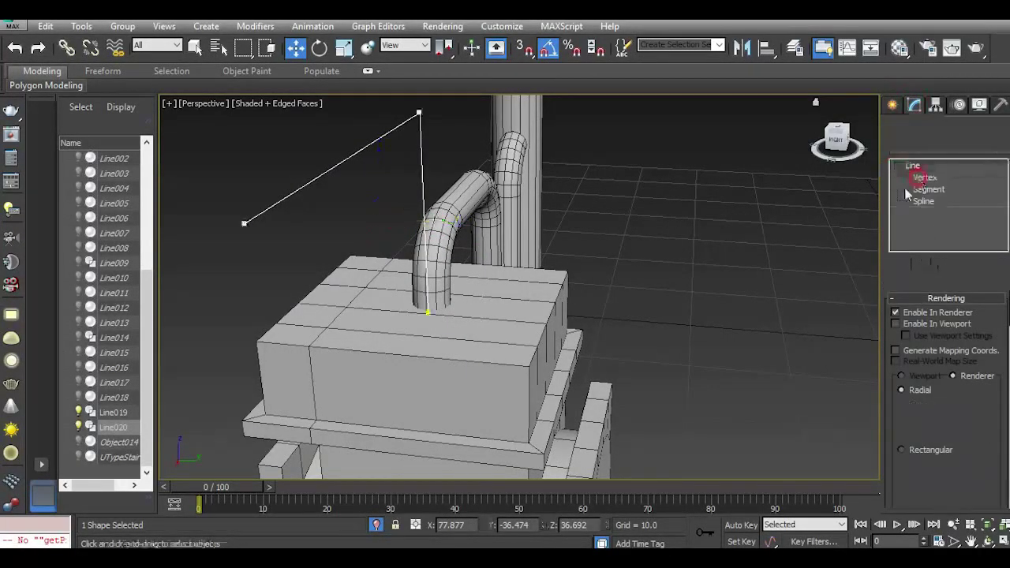
{"action": "left_click", "coordinate": [241, 223]}
{"action": "left_click_drag", "start_coordinate": [289, 228], "coordinate": [738, 228]}
{"action": "left_click_drag", "start_coordinate": [846, 136], "coordinate": [841, 148]}
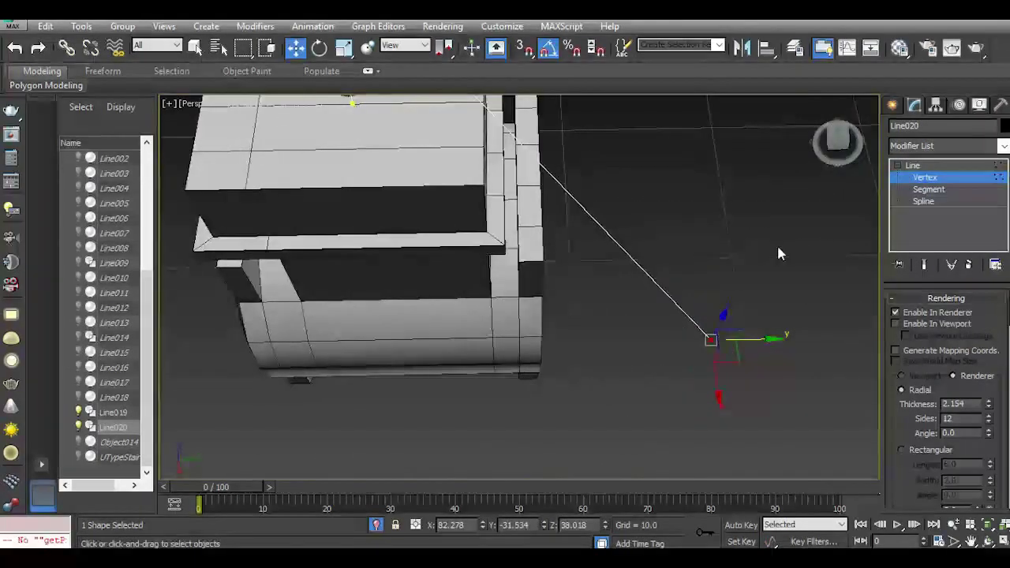
{"action": "key", "text": "t"}
{"action": "middle_click_drag", "start_coordinate": [825, 347], "coordinate": [673, 347]}
{"action": "scroll", "coordinate": [654, 303], "scroll_direction": "up", "scroll_amount": 5}
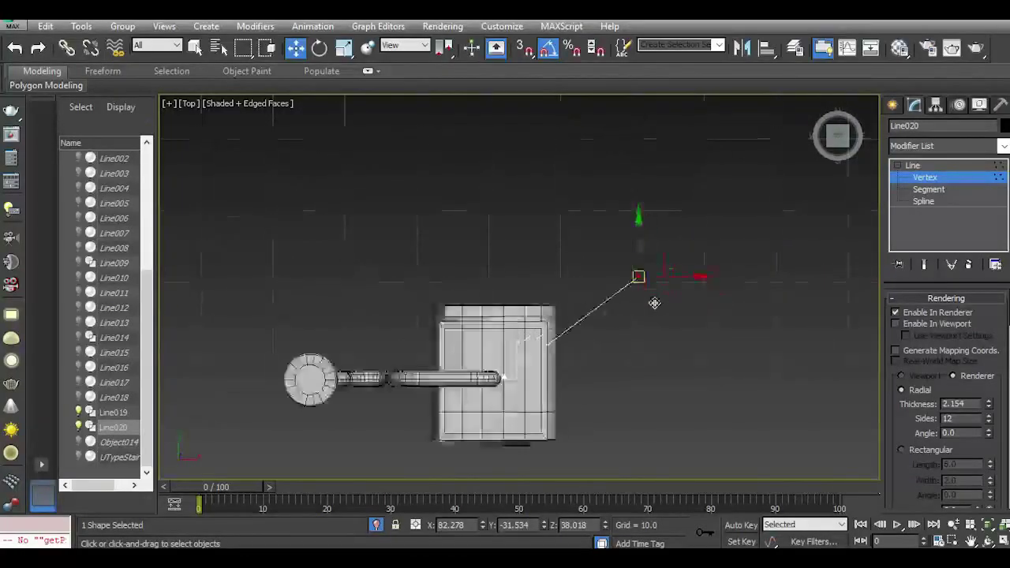
{"action": "left_click_drag", "start_coordinate": [674, 277], "coordinate": [542, 266]}
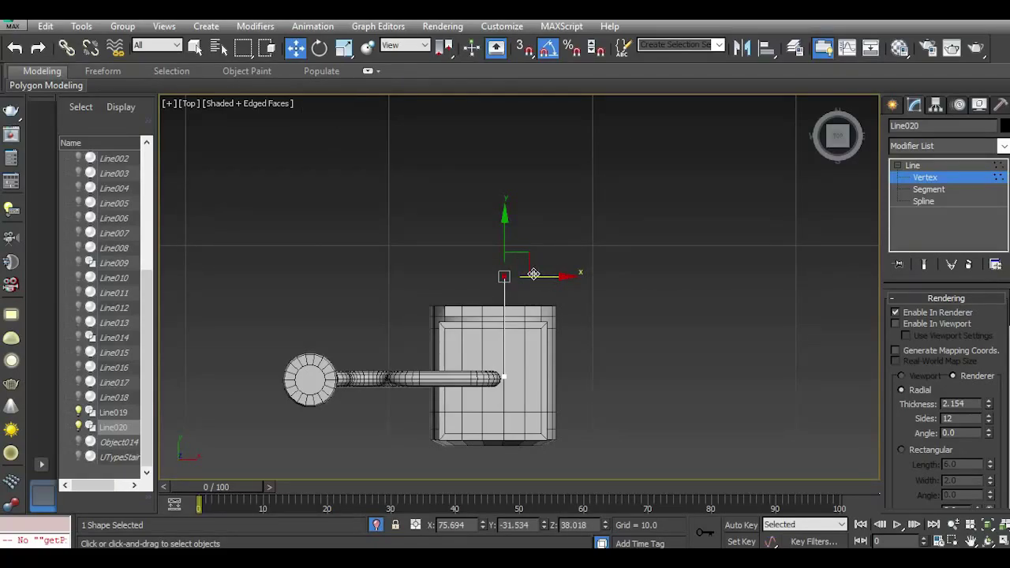
Select all vertices of the line and lower them about 1.2 along Z, sinking its lower end into the upper block.
{"action": "key", "text": "p"}
{"action": "scroll", "coordinate": [533, 274], "scroll_direction": "down", "scroll_amount": 5}
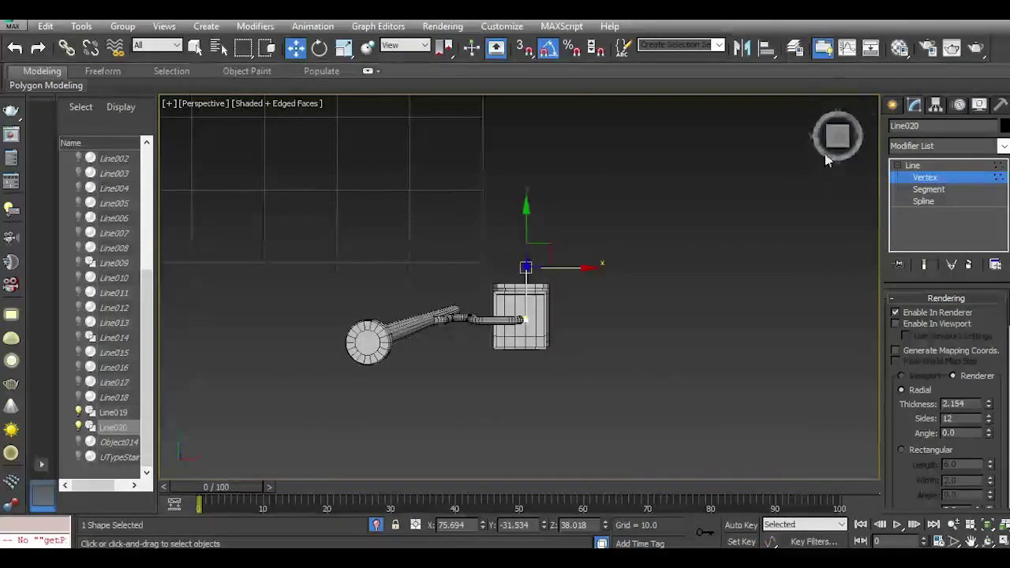
{"action": "left_click_drag", "start_coordinate": [829, 145], "coordinate": [824, 66]}
{"action": "middle_click_drag", "start_coordinate": [430, 289], "coordinate": [459, 497]}
{"action": "scroll", "coordinate": [533, 240], "scroll_direction": "up", "scroll_amount": 5}
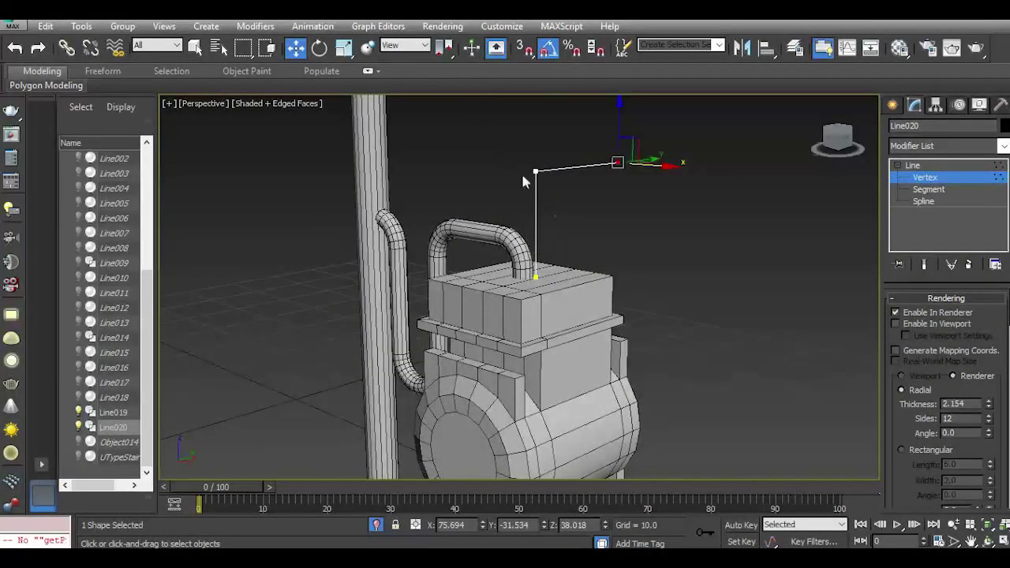
{"action": "left_click_drag", "start_coordinate": [699, 339], "coordinate": [701, 342]}
{"action": "left_click_drag", "start_coordinate": [533, 245], "coordinate": [522, 267]}
{"action": "scroll", "coordinate": [536, 250], "scroll_direction": "up", "scroll_amount": 5}
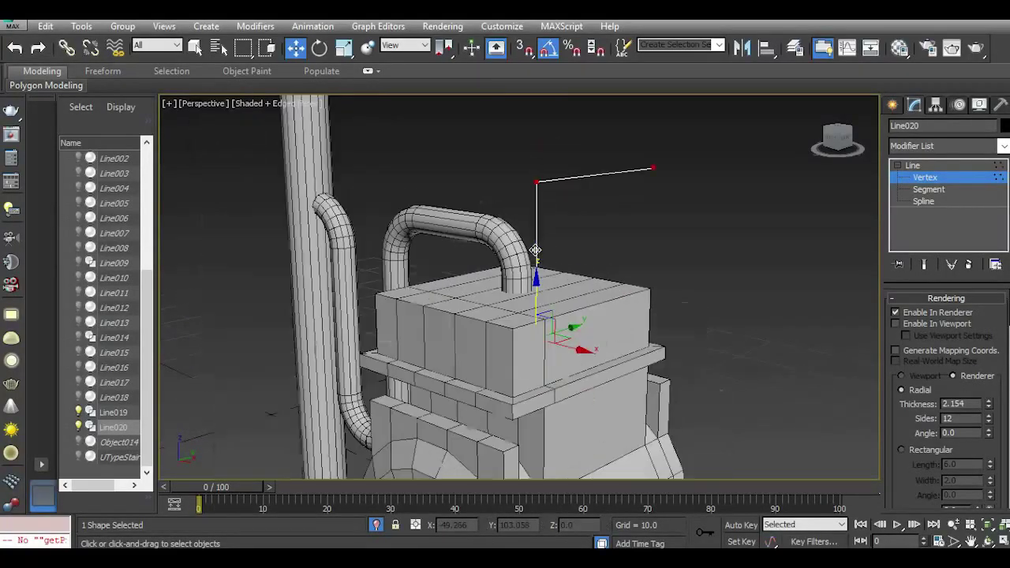
Select the line's corner vertex where the vertical segment meets the horizontal one.
{"action": "left_click_drag", "start_coordinate": [503, 124], "coordinate": [594, 189]}
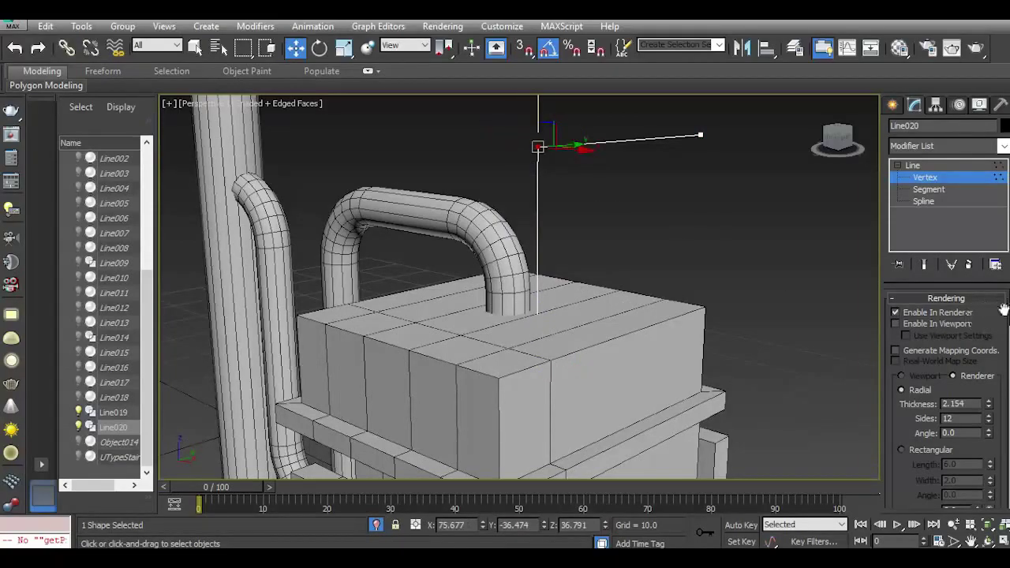
{"action": "scroll", "coordinate": [946, 403], "scroll_direction": "down", "scroll_amount": 12}
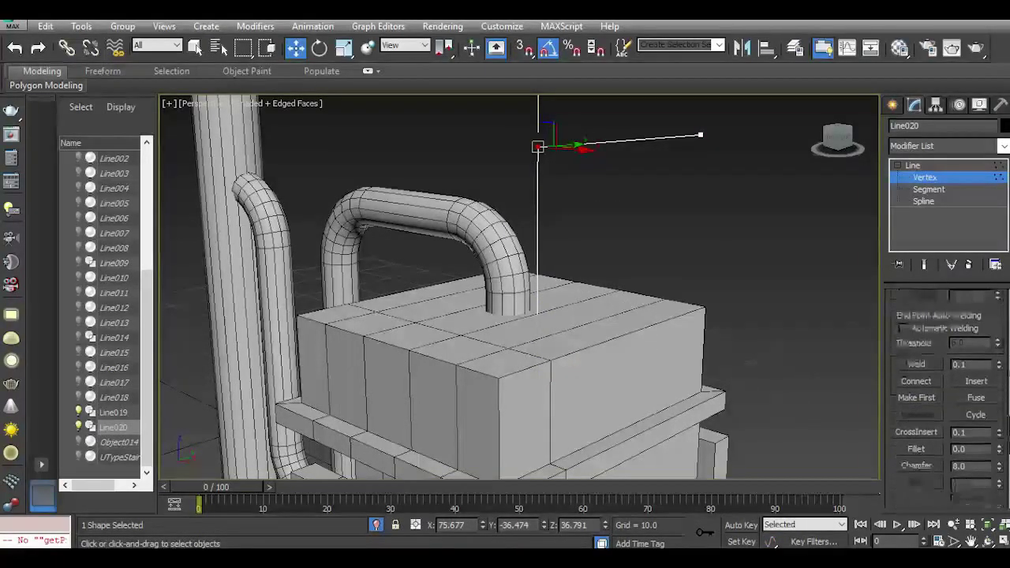
{"action": "left_click", "coordinate": [999, 448]}
{"action": "left_click", "coordinate": [998, 447]}
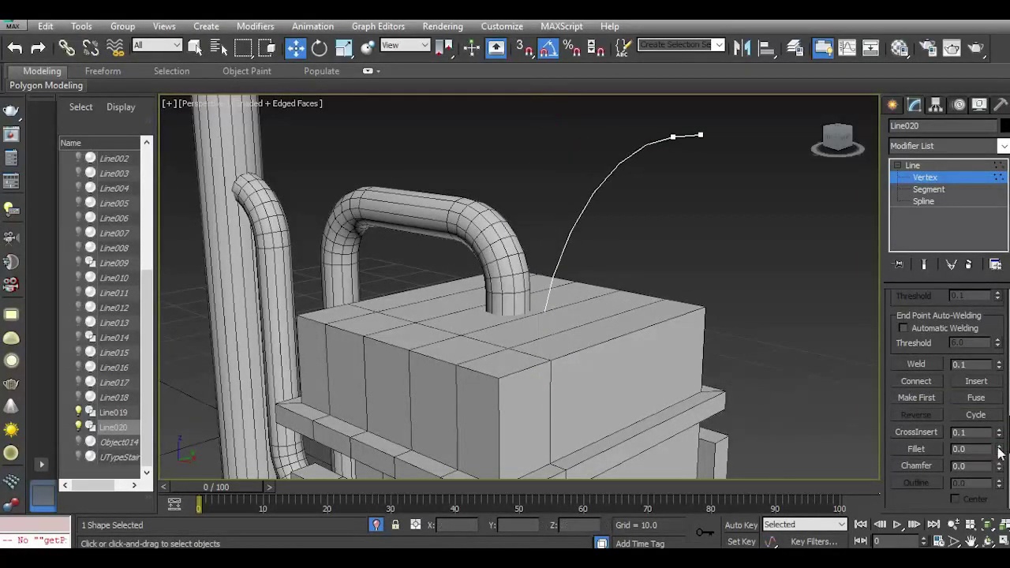
{"action": "left_click", "coordinate": [14, 49]}
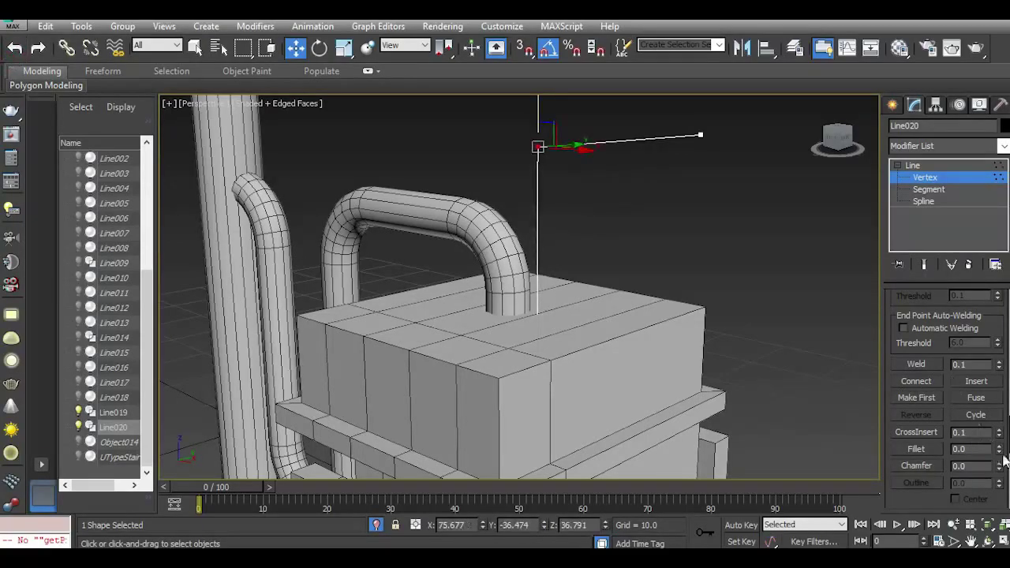
{"action": "left_click_drag", "start_coordinate": [998, 451], "coordinate": [997, 447]}
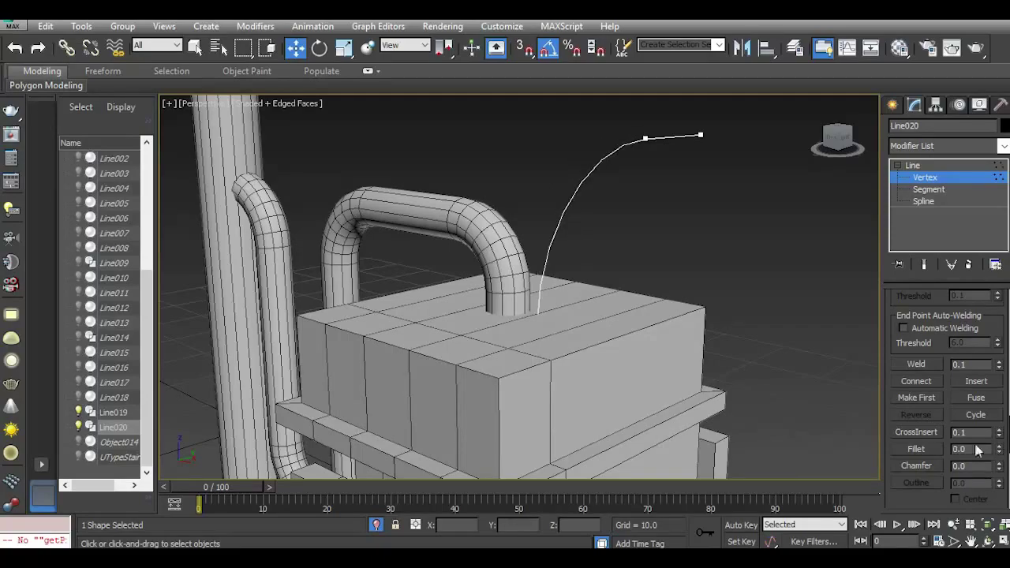
{"action": "left_click", "coordinate": [17, 48]}
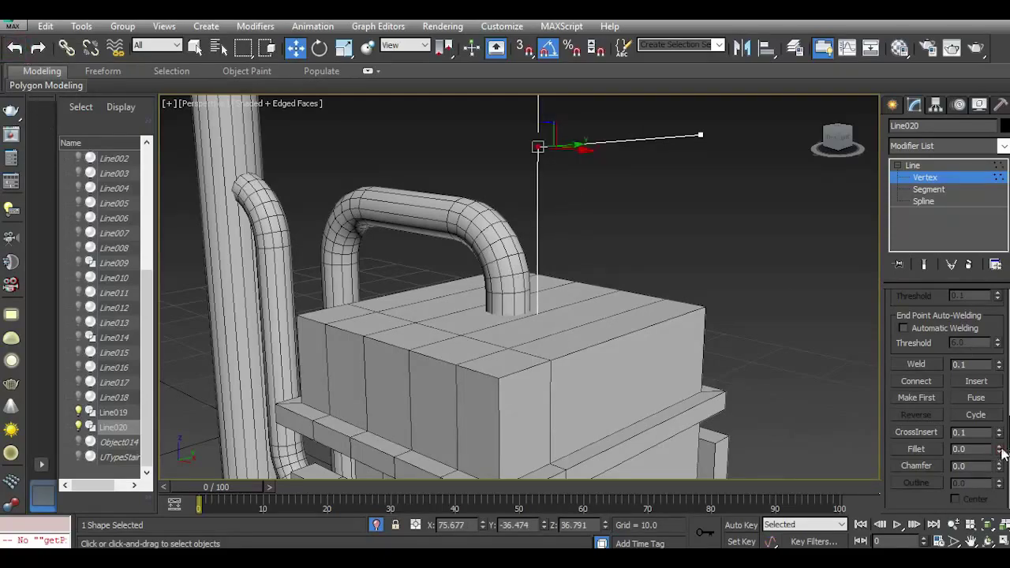
Fillet the selected corner into a short bend and display the line in the viewport as a pipe with thickness 0.732.
{"action": "left_click_drag", "start_coordinate": [998, 450], "coordinate": [1007, 295]}
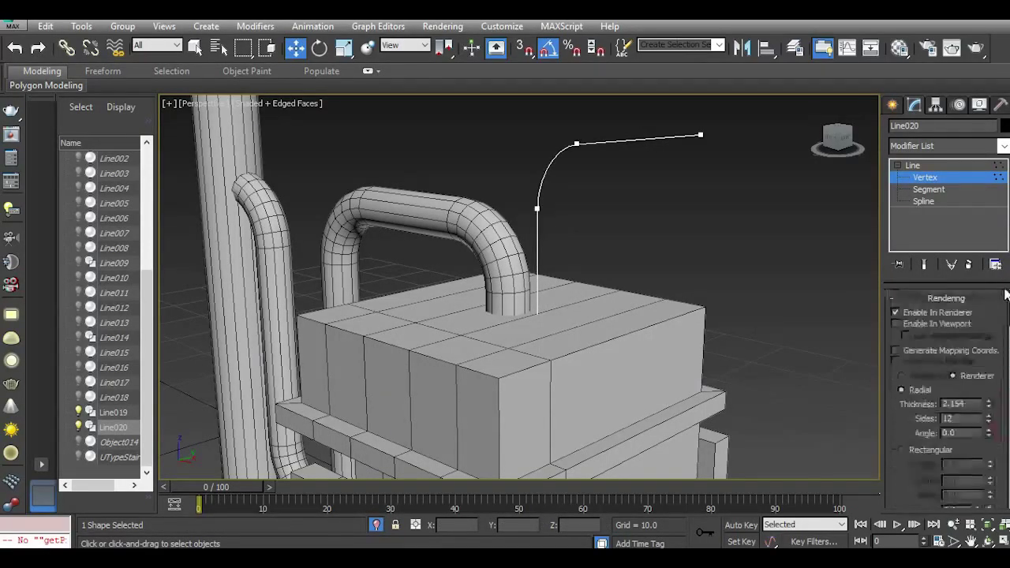
{"action": "left_click", "coordinate": [945, 328]}
{"action": "left_click_drag", "start_coordinate": [988, 406], "coordinate": [995, 455]}
Assign the 01 - Default material to the new pipe and return to object level.
{"action": "left_click", "coordinate": [908, 56]}
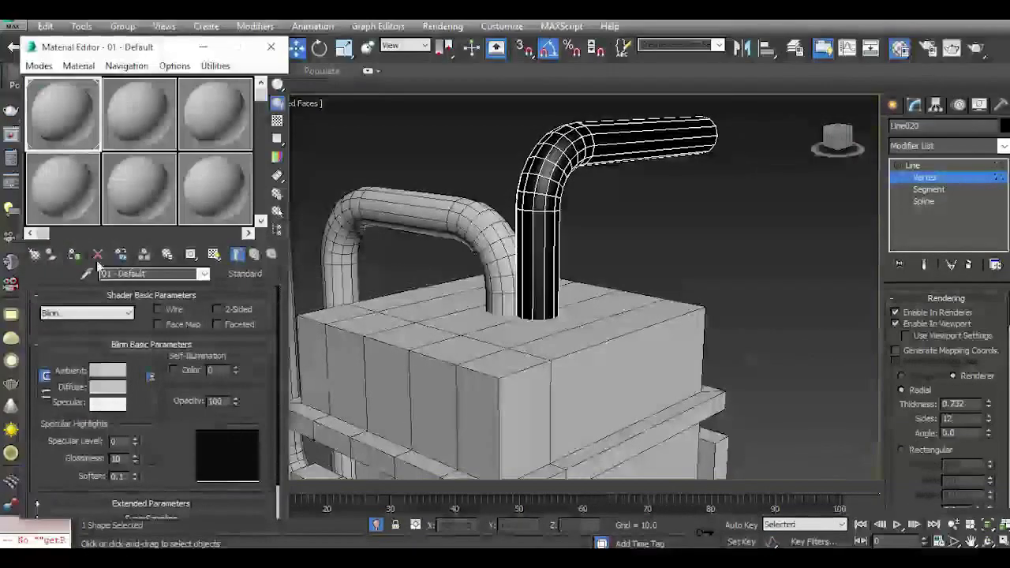
{"action": "left_click", "coordinate": [76, 256]}
{"action": "left_click", "coordinate": [271, 47]}
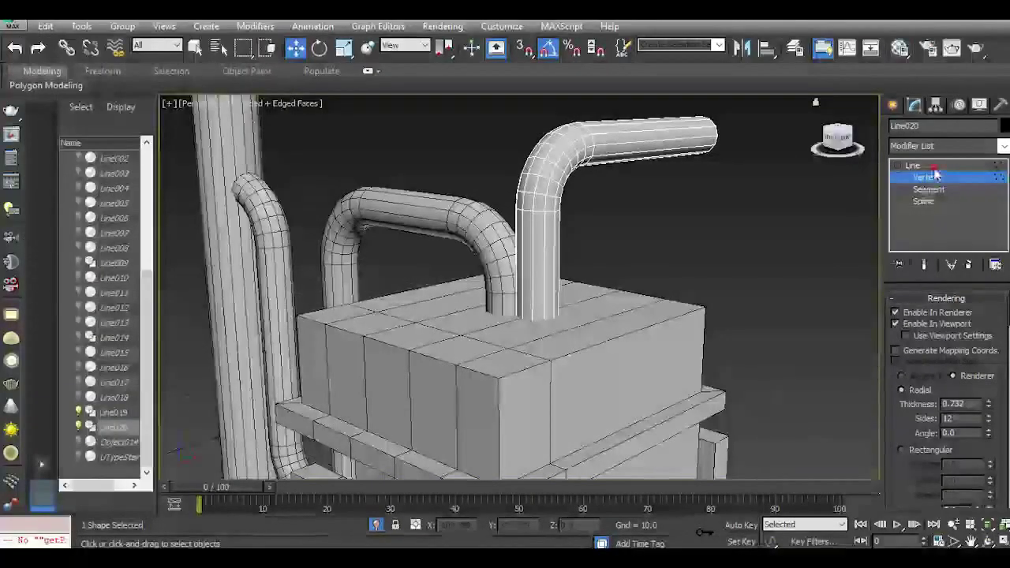
{"action": "left_click", "coordinate": [933, 166]}
End isolation to show the whole building and move the new outlet pipe along Y to about -38.24.
{"action": "left_click_drag", "start_coordinate": [850, 147], "coordinate": [835, 142]}
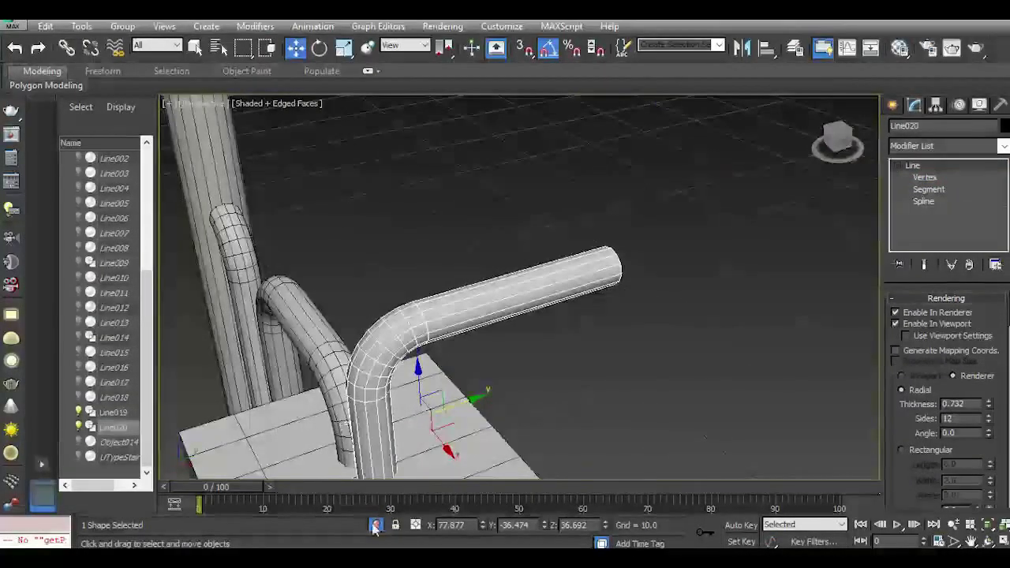
{"action": "left_click", "coordinate": [375, 527]}
{"action": "scroll", "coordinate": [503, 229], "scroll_direction": "down", "scroll_amount": 4}
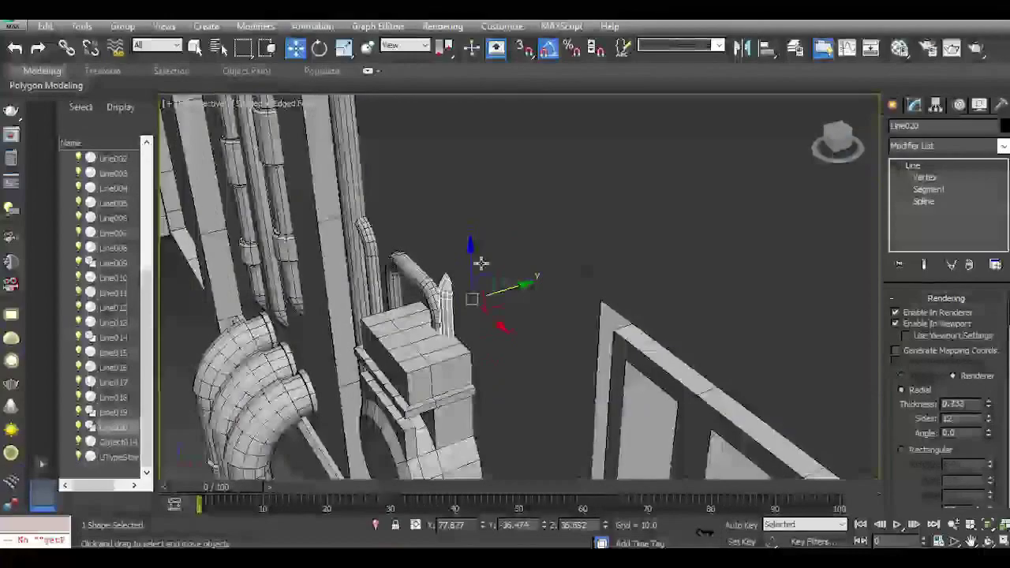
{"action": "middle_click_drag", "start_coordinate": [481, 263], "coordinate": [616, 155]}
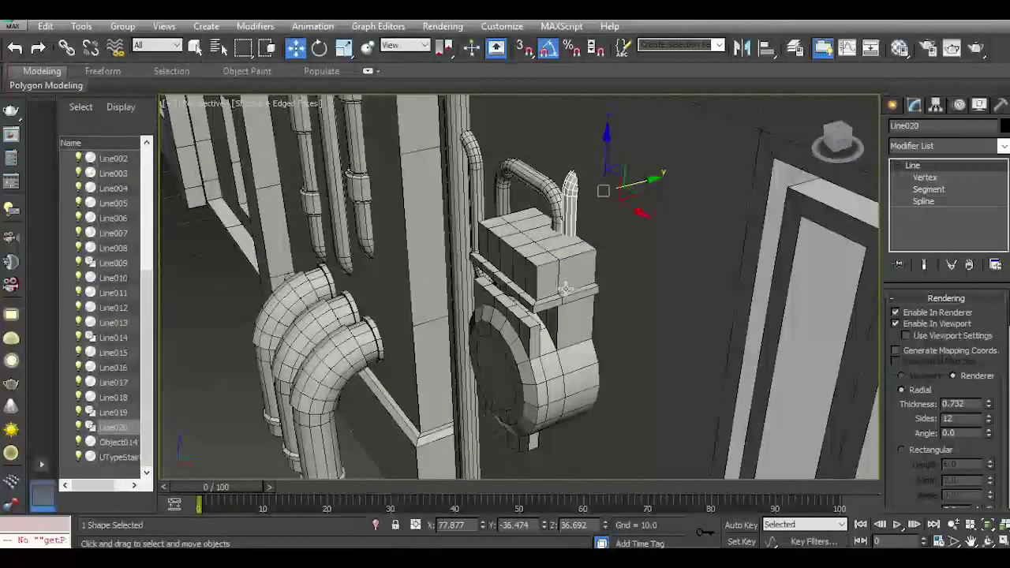
{"action": "left_click_drag", "start_coordinate": [632, 183], "coordinate": [597, 193]}
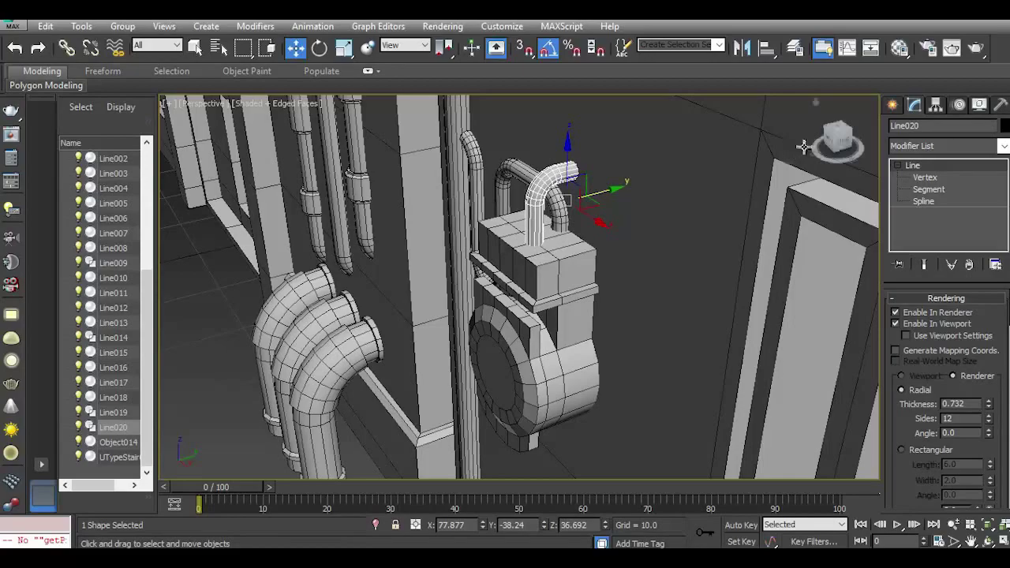
{"action": "left_click_drag", "start_coordinate": [812, 146], "coordinate": [844, 136]}
{"action": "left_click", "coordinate": [13, 45]}
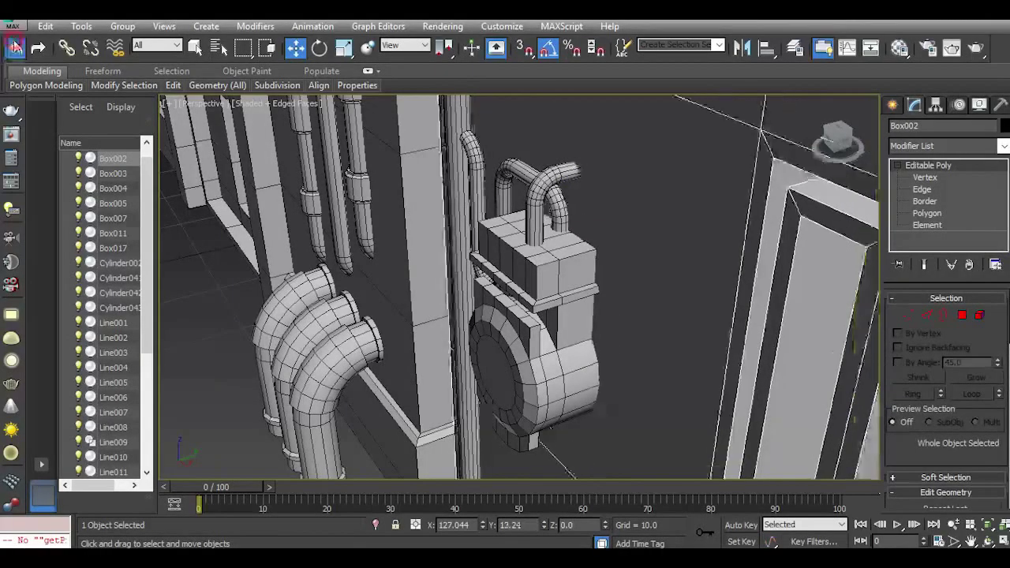
{"action": "left_click", "coordinate": [13, 45]}
Move the flanged cylinder with its rimmed block to about X 75.118, Y -36.075, Z 27.703.
{"action": "left_click_drag", "start_coordinate": [842, 142], "coordinate": [750, 220]}
{"action": "scroll", "coordinate": [670, 284], "scroll_direction": "up", "scroll_amount": 1}
{"action": "middle_click_drag", "start_coordinate": [669, 284], "coordinate": [624, 183]}
{"action": "left_click", "coordinate": [574, 235]}
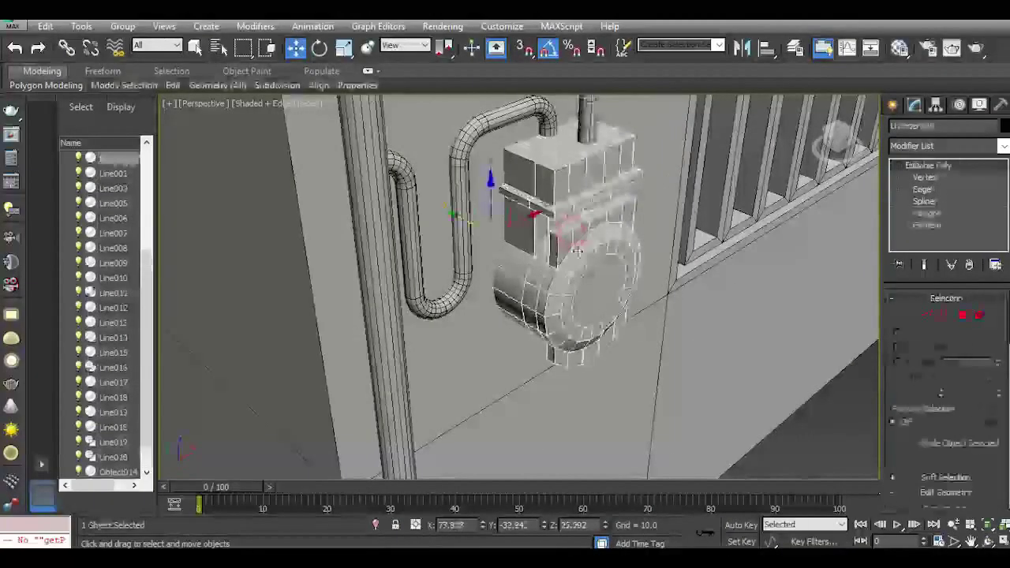
{"action": "left_click_drag", "start_coordinate": [465, 222], "coordinate": [509, 255]}
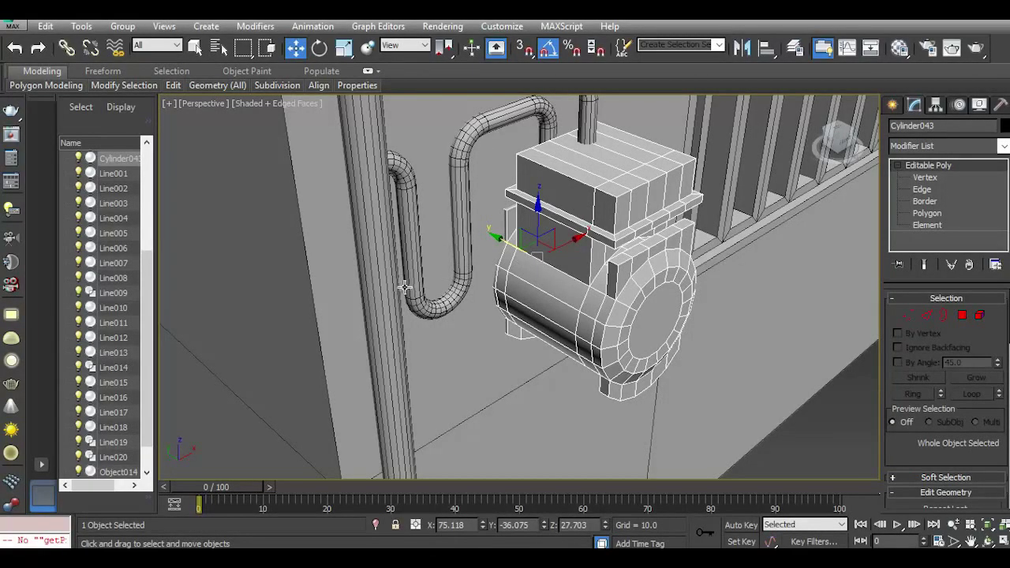
Scale the flanged cylinder assembly uniformly to about 62% and move it to about Y -34.882, Z 29.247, under the pipe ends.
{"action": "scroll", "coordinate": [377, 277], "scroll_direction": "down", "scroll_amount": 3}
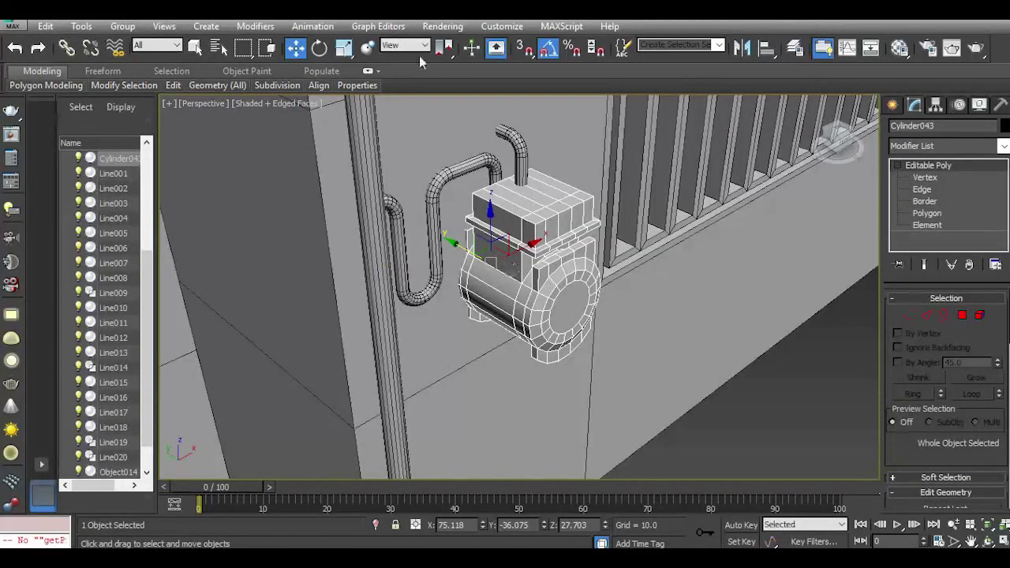
{"action": "left_click", "coordinate": [344, 48]}
{"action": "left_click_drag", "start_coordinate": [485, 261], "coordinate": [484, 289]}
{"action": "scroll", "coordinate": [495, 239], "scroll_direction": "up", "scroll_amount": 4}
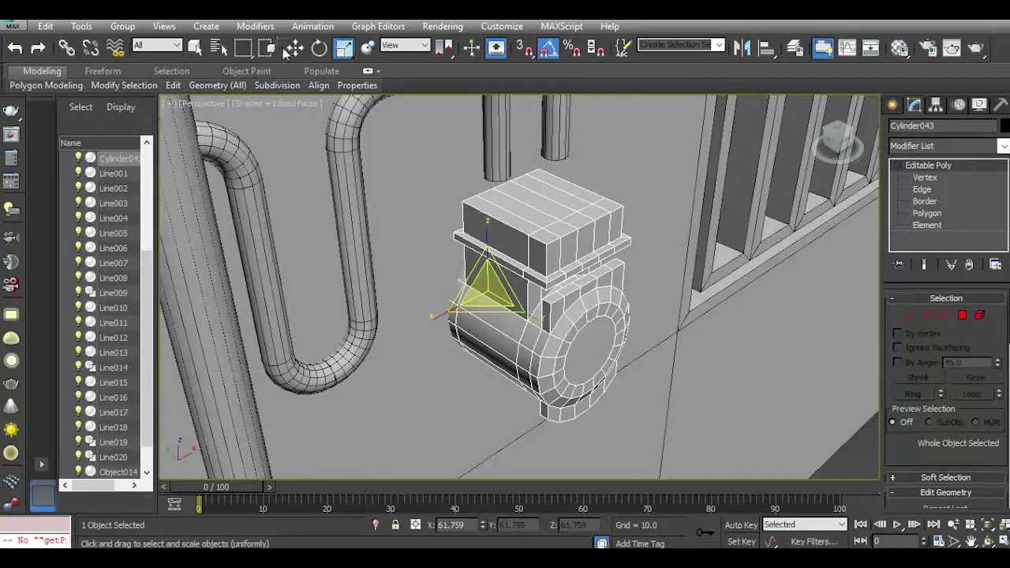
{"action": "left_click", "coordinate": [295, 48]}
{"action": "left_click_drag", "start_coordinate": [467, 279], "coordinate": [449, 196]}
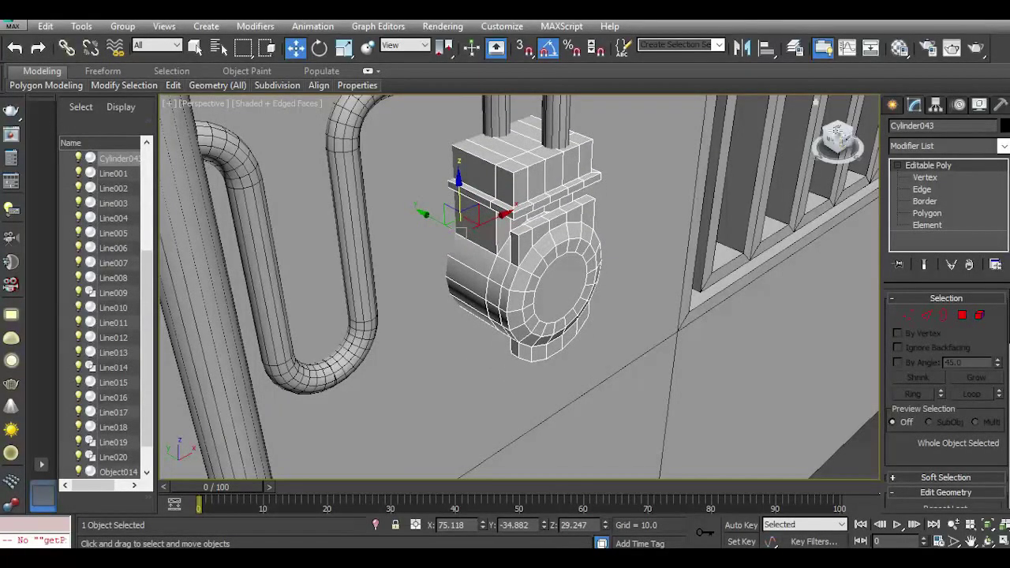
Select the bent outlet pipe above the block and scale it uniformly to about 55%.
{"action": "left_click_drag", "start_coordinate": [840, 138], "coordinate": [674, 149]}
{"action": "middle_click_drag", "start_coordinate": [567, 227], "coordinate": [567, 309]}
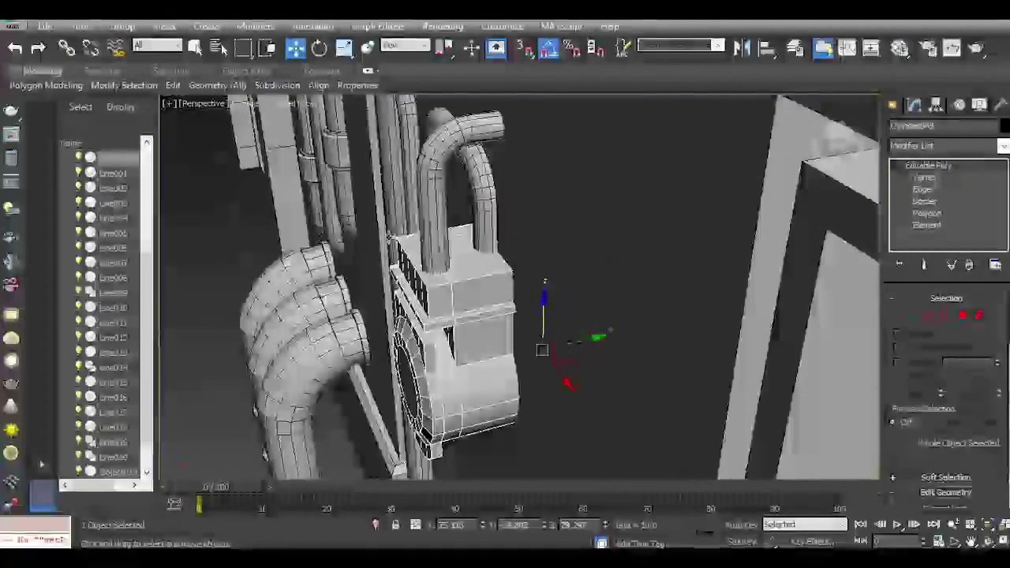
{"action": "left_click", "coordinate": [473, 162]}
{"action": "left_click", "coordinate": [344, 48]}
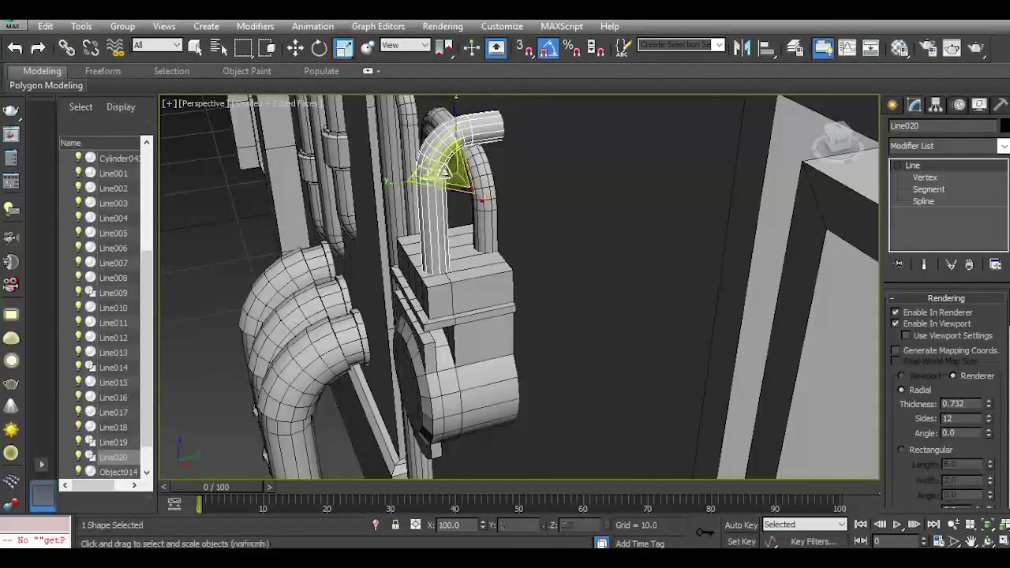
{"action": "left_click_drag", "start_coordinate": [453, 175], "coordinate": [468, 233]}
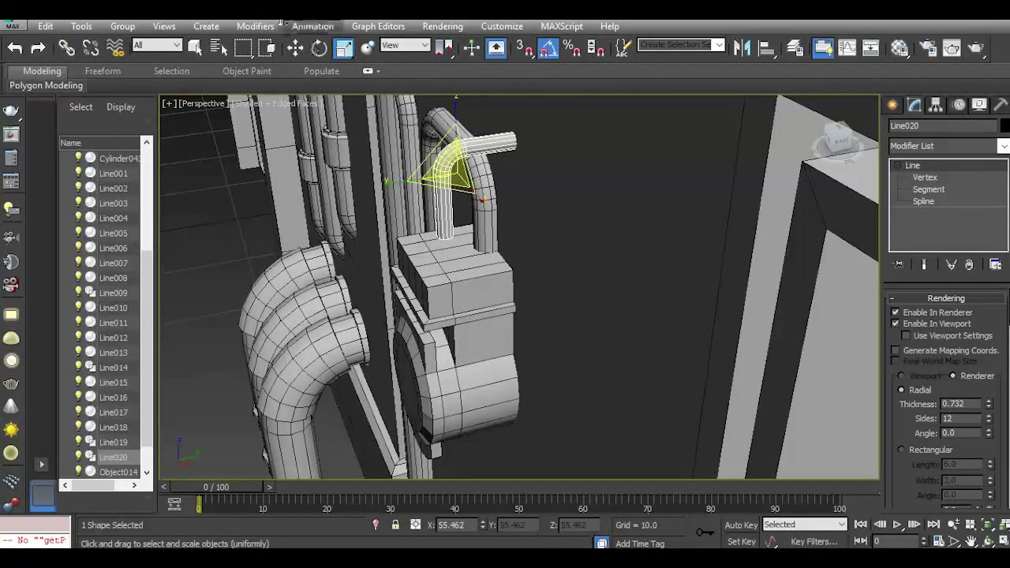
Move the outlet pipe to about X 77.141, Y -37.555, Z 34.897 so that it stands on the block beside the U-bend pipe.
{"action": "left_click", "coordinate": [294, 48]}
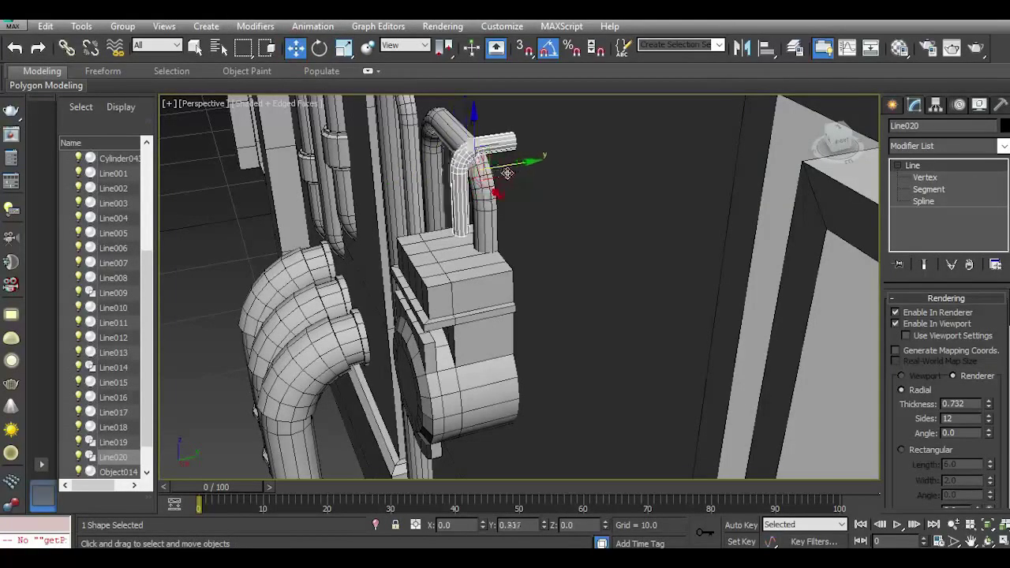
{"action": "left_click_drag", "start_coordinate": [476, 134], "coordinate": [491, 181]}
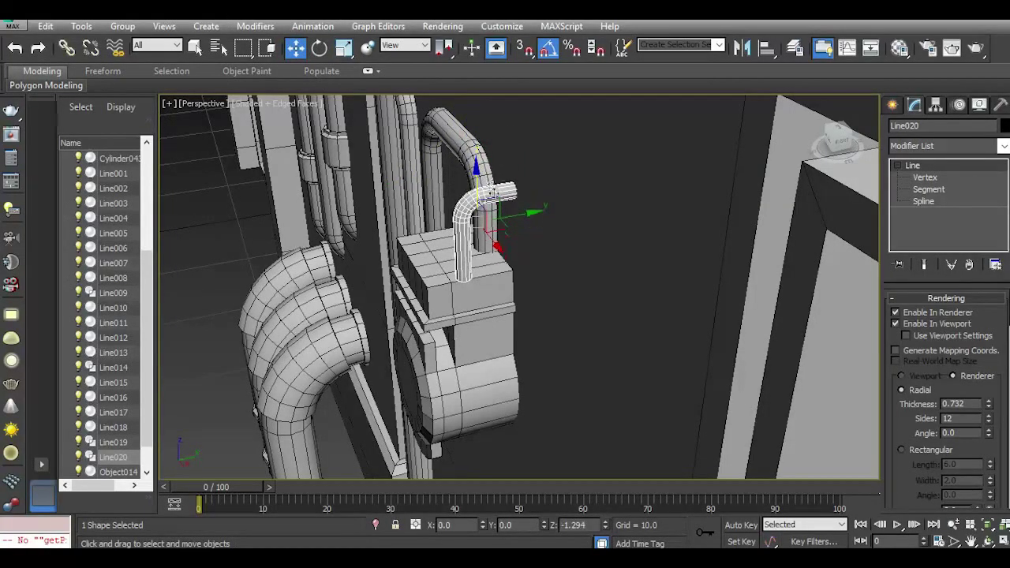
{"action": "left_click_drag", "start_coordinate": [491, 254], "coordinate": [516, 219]}
{"action": "scroll", "coordinate": [538, 236], "scroll_direction": "down", "scroll_amount": 4}
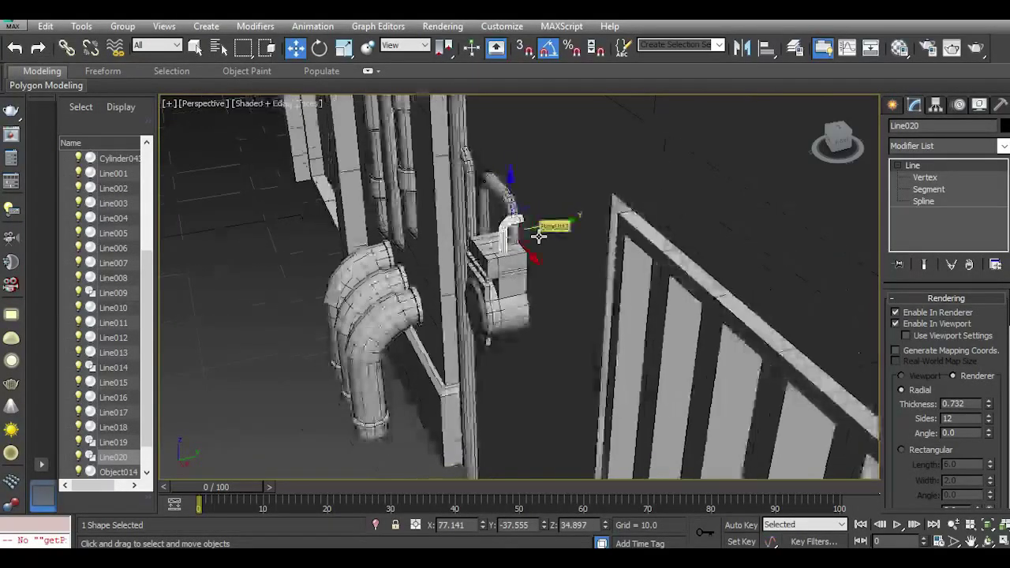
Make one copy of the flanged cylinder assembly along X at about 30.651, next to the long vertical pipes on the adjacent wall.
{"action": "left_click", "coordinate": [834, 146]}
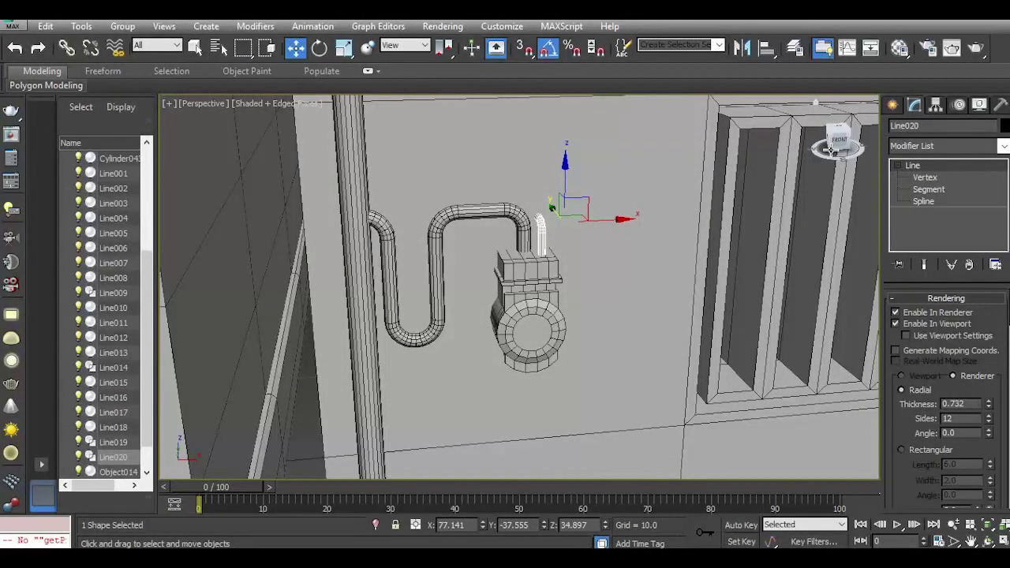
{"action": "scroll", "coordinate": [613, 221], "scroll_direction": "down", "scroll_amount": 4}
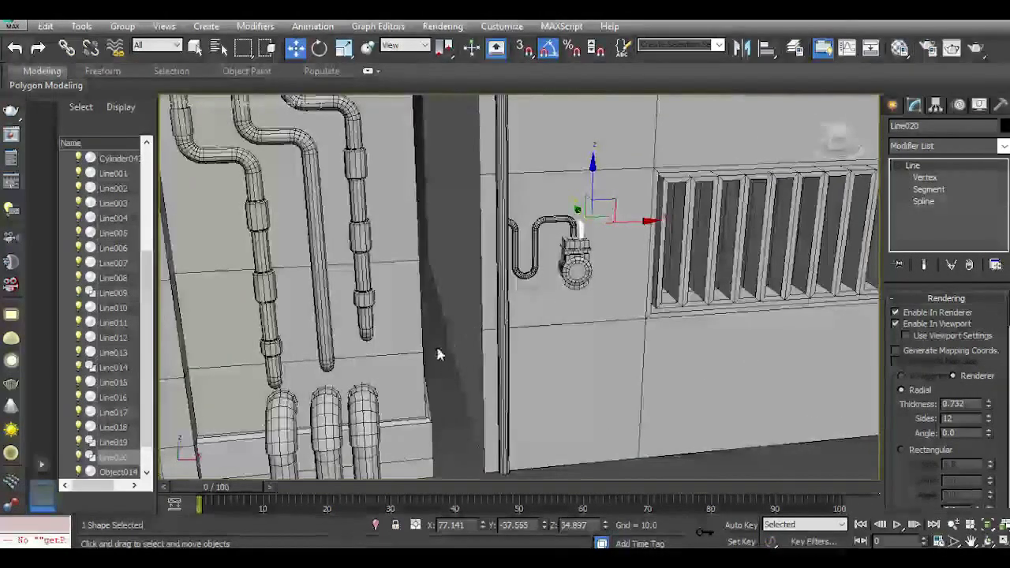
{"action": "left_click", "coordinate": [439, 349]}
{"action": "middle_click_drag", "start_coordinate": [532, 297], "coordinate": [611, 258]}
{"action": "left_click", "coordinate": [663, 219]}
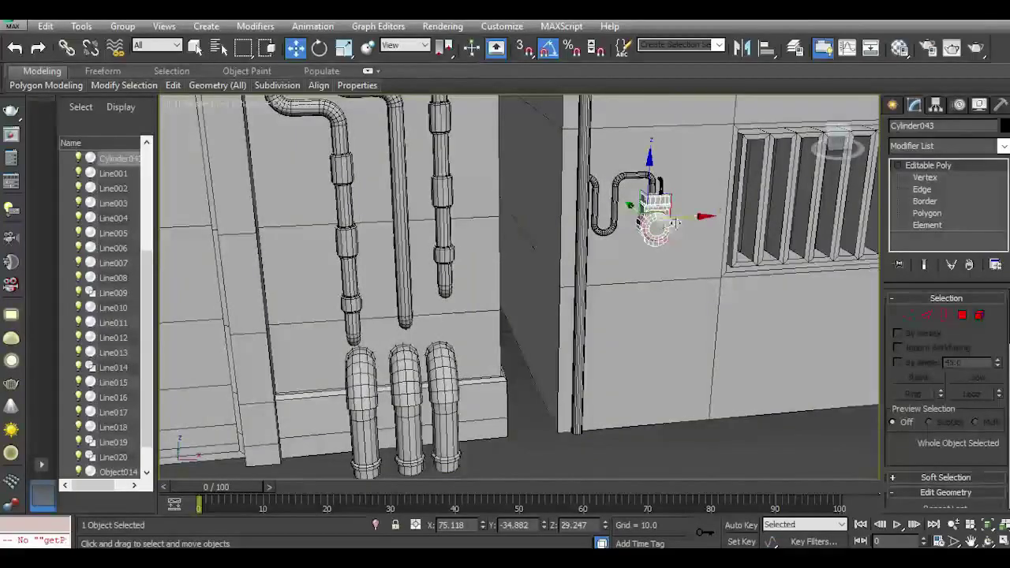
{"action": "left_click_drag", "start_coordinate": [678, 214], "coordinate": [318, 226], "text": "shift"}
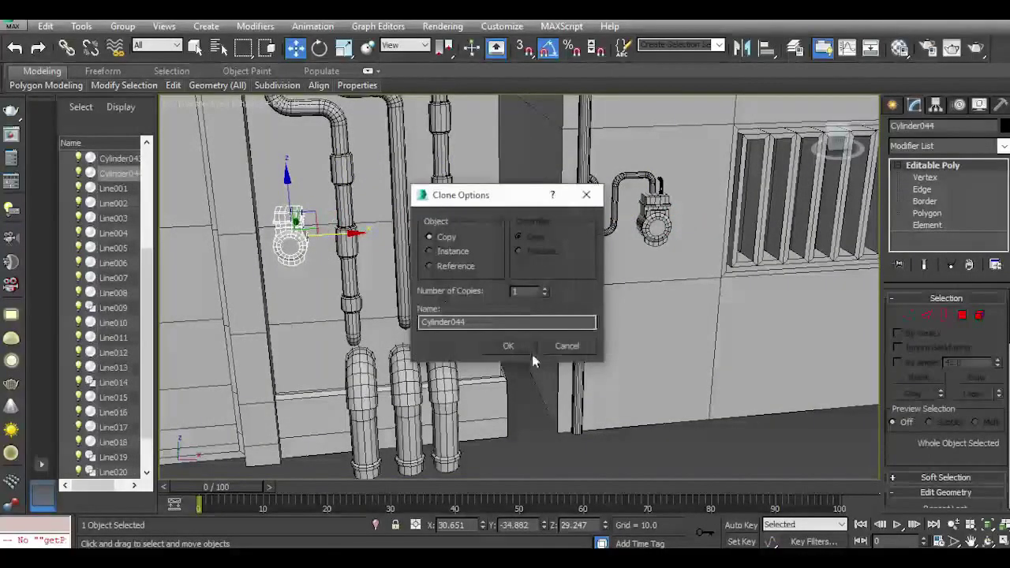
{"action": "left_click", "coordinate": [522, 345]}
Move the copied cylinder assembly to about X 52.636, Z 35.81, between the last vertical pipe and the wall's corner.
{"action": "middle_click_drag", "start_coordinate": [533, 247], "coordinate": [596, 254], "text": "alt"}
{"action": "scroll", "coordinate": [521, 194], "scroll_direction": "up", "scroll_amount": 3}
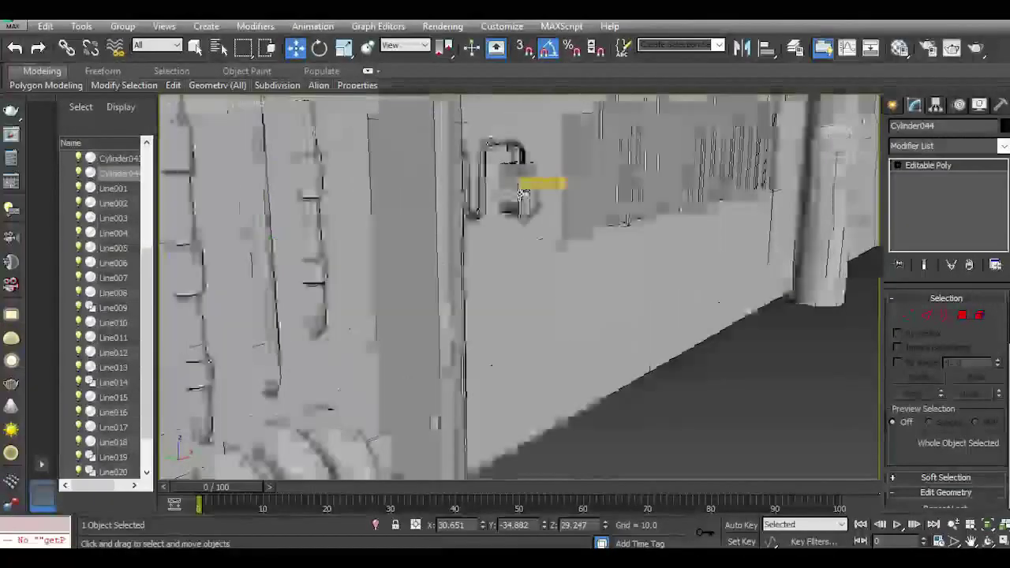
{"action": "scroll", "coordinate": [511, 204], "scroll_direction": "down", "scroll_amount": 3}
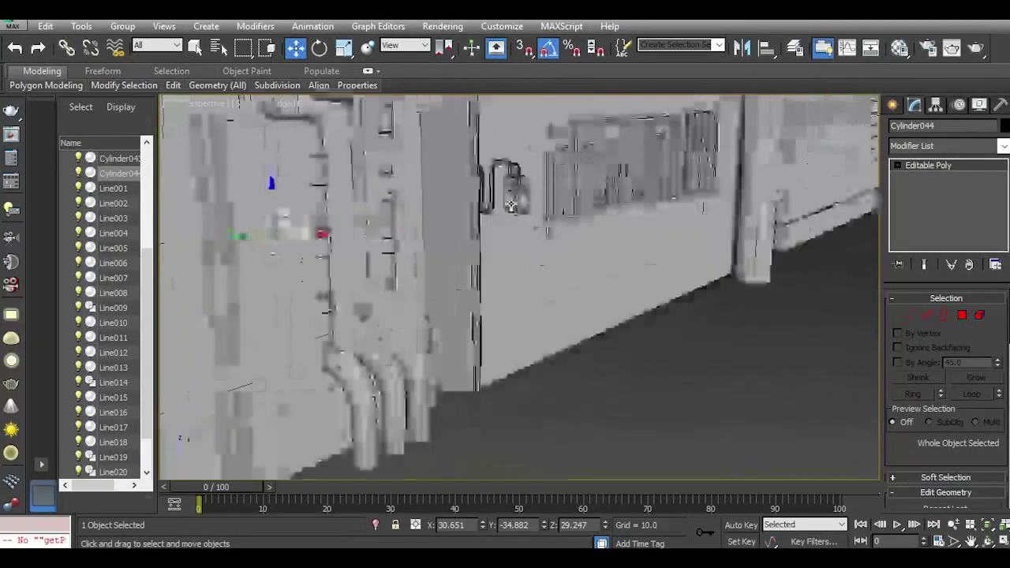
{"action": "left_click", "coordinate": [566, 332]}
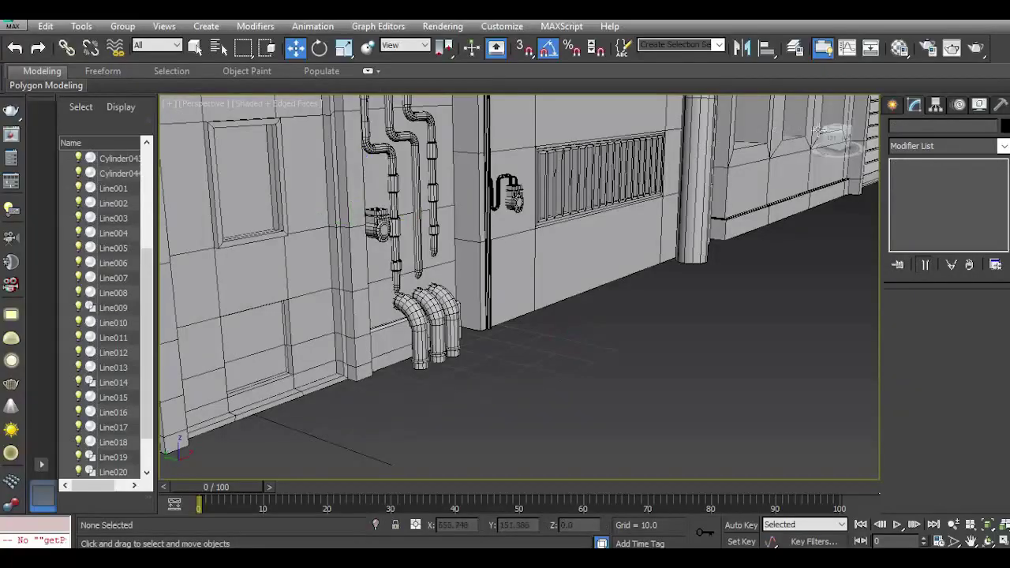
{"action": "middle_click_drag", "start_coordinate": [818, 130], "coordinate": [702, 139], "text": "alt"}
{"action": "scroll", "coordinate": [408, 204], "scroll_direction": "up", "scroll_amount": 4}
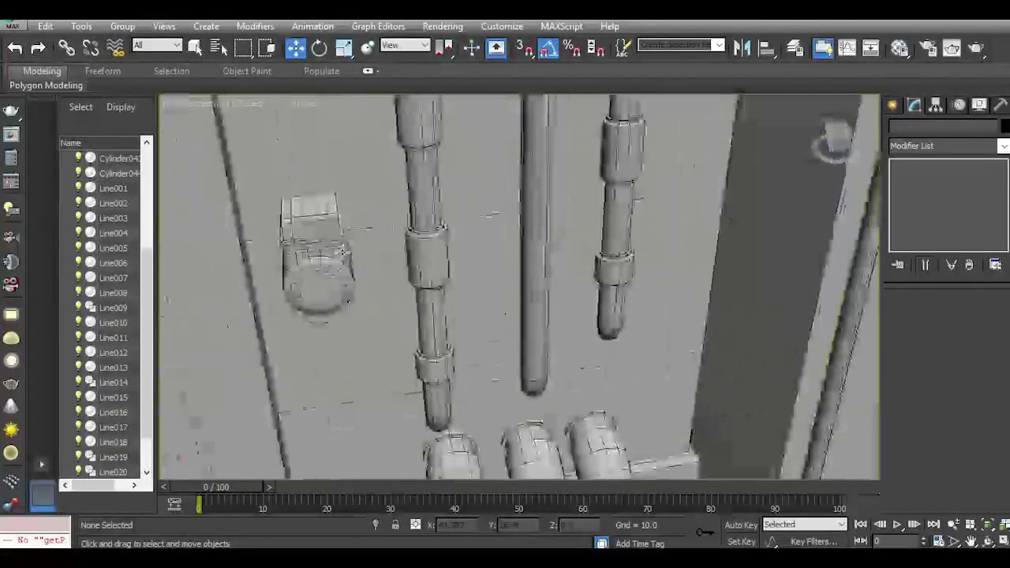
{"action": "left_click", "coordinate": [341, 249]}
{"action": "left_click_drag", "start_coordinate": [341, 220], "coordinate": [691, 192]}
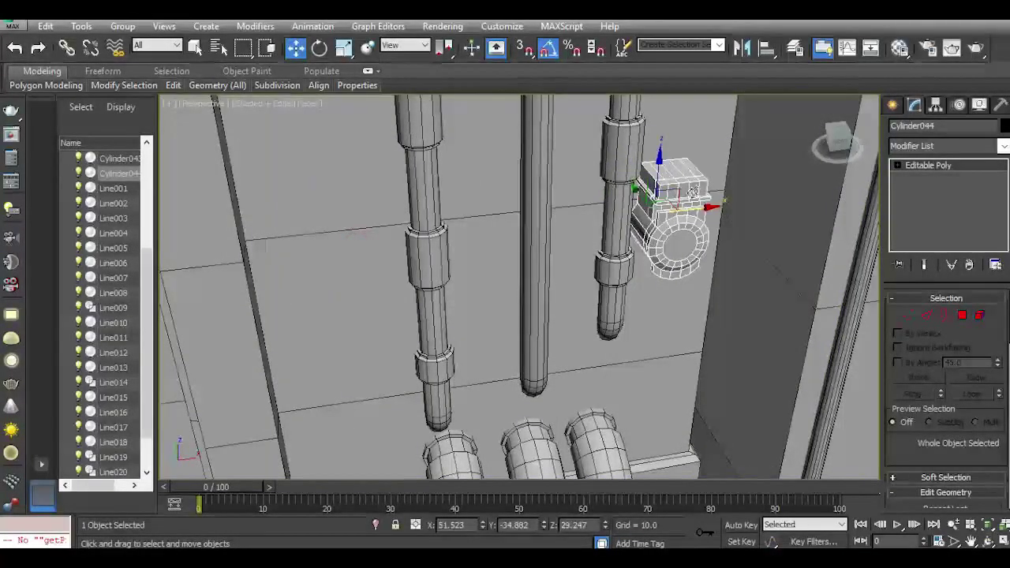
{"action": "middle_click_drag", "start_coordinate": [692, 193], "coordinate": [537, 266]}
{"action": "left_click_drag", "start_coordinate": [537, 275], "coordinate": [525, 151]}
{"action": "scroll", "coordinate": [487, 230], "scroll_direction": "down", "scroll_amount": 3}
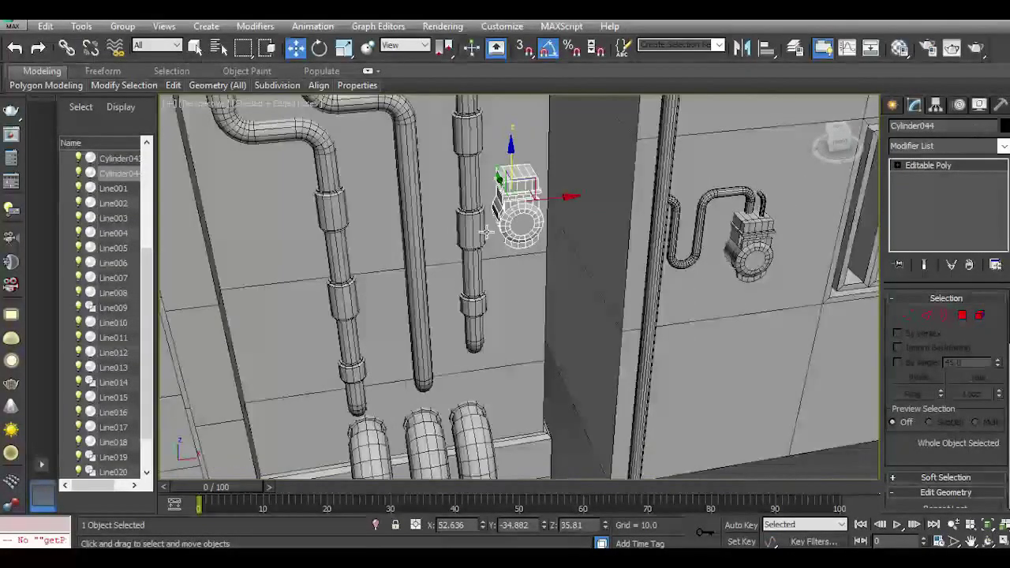
Isolate the copied flanged cylinder unit and show it in the Front view.
{"action": "mouse_move", "coordinate": [844, 140]}
{"action": "left_mouse_down"}
{"action": "mouse_move", "coordinate": [807, 121]}
{"action": "mouse_move", "coordinate": [837, 139]}
{"action": "left_mouse_up"}
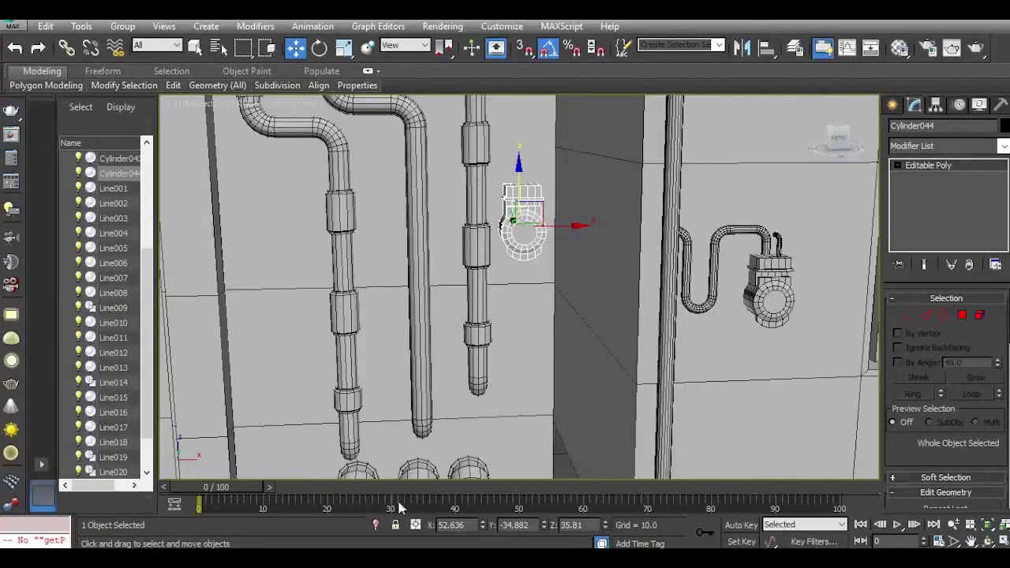
{"action": "left_click", "coordinate": [377, 524]}
{"action": "key", "text": "f"}
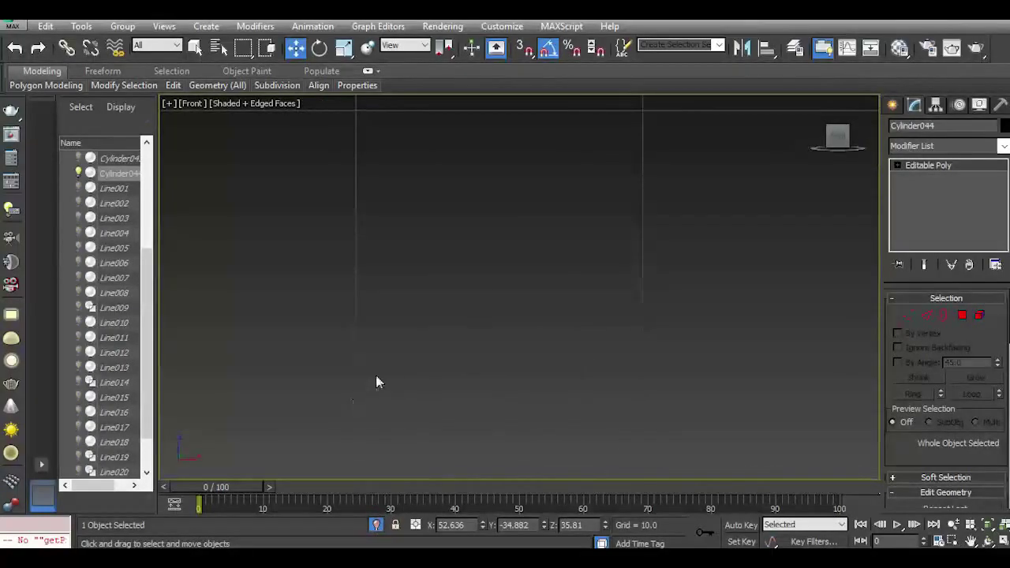
{"action": "scroll", "coordinate": [430, 357], "scroll_direction": "down", "scroll_amount": 6}
{"action": "scroll", "coordinate": [340, 333], "scroll_direction": "up", "scroll_amount": 6}
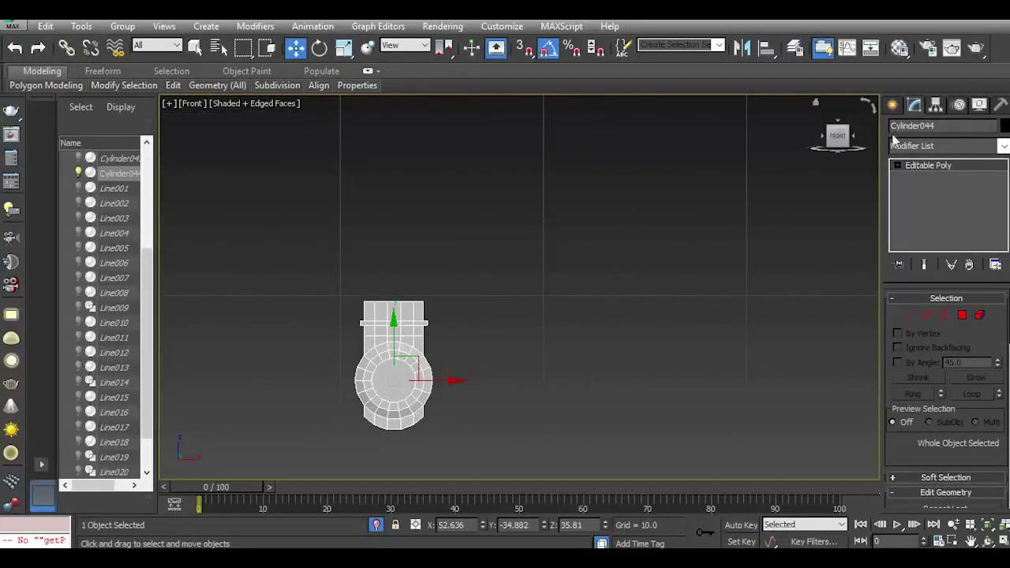
Draw an L-shaped line rising from the middle of the block's top and running horizontally along X to about X 68.
{"action": "left_click", "coordinate": [893, 106]}
{"action": "left_click", "coordinate": [919, 212]}
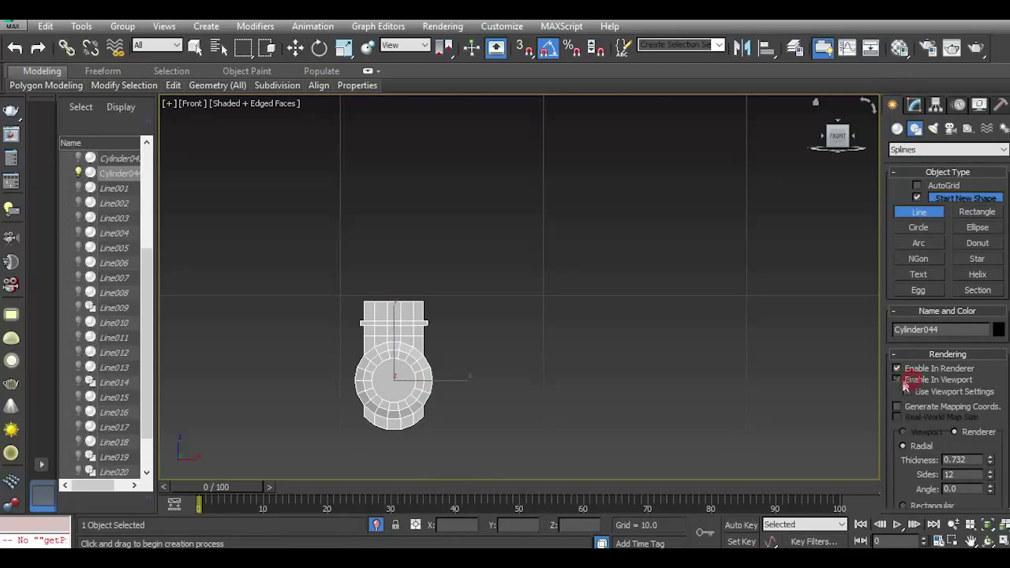
{"action": "left_click", "coordinate": [392, 300]}
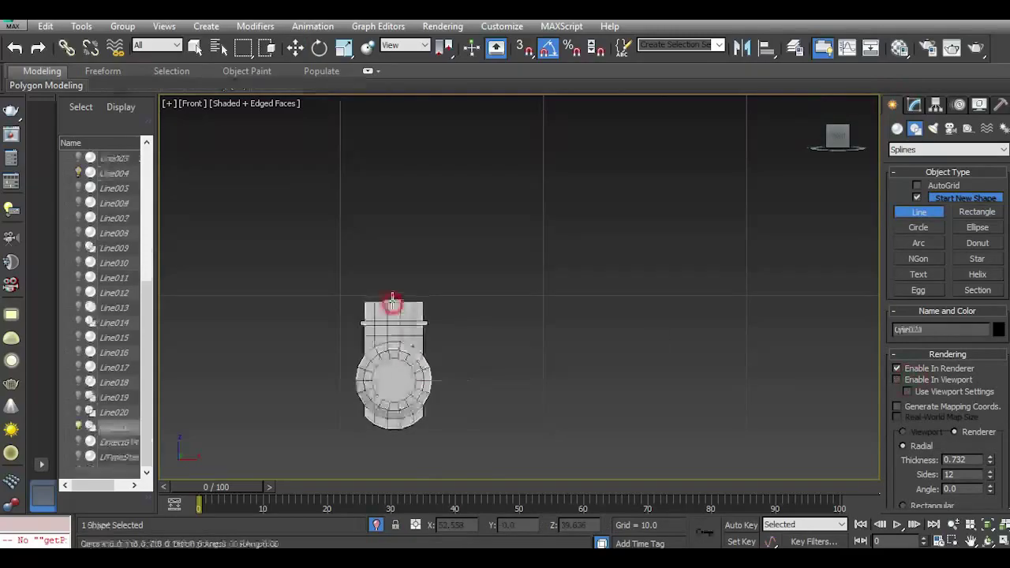
{"action": "left_click", "coordinate": [392, 212]}
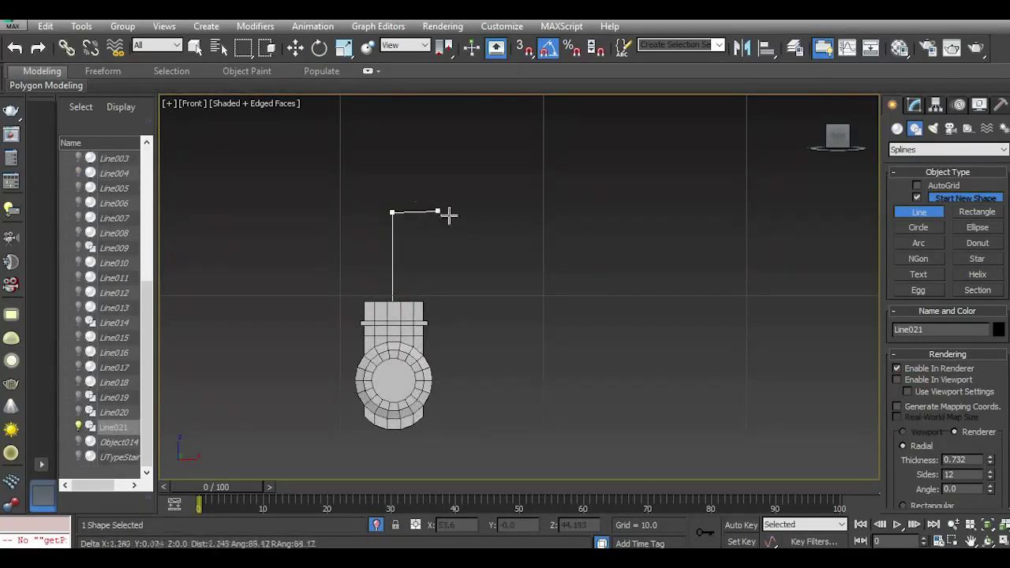
{"action": "middle_click_drag", "start_coordinate": [693, 210], "coordinate": [649, 215]}
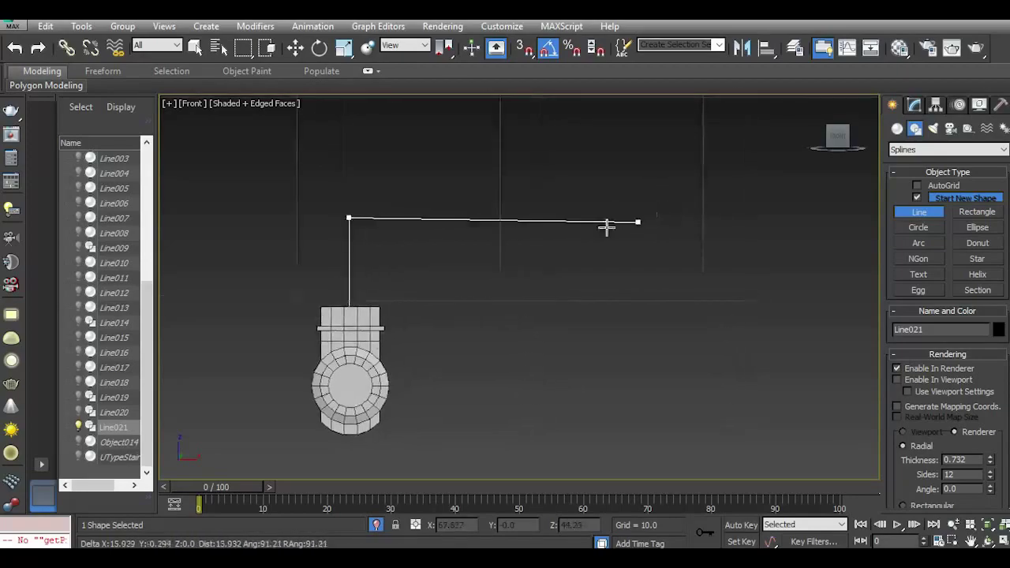
{"action": "left_click", "coordinate": [663, 219]}
{"action": "right_click", "coordinate": [723, 273]}
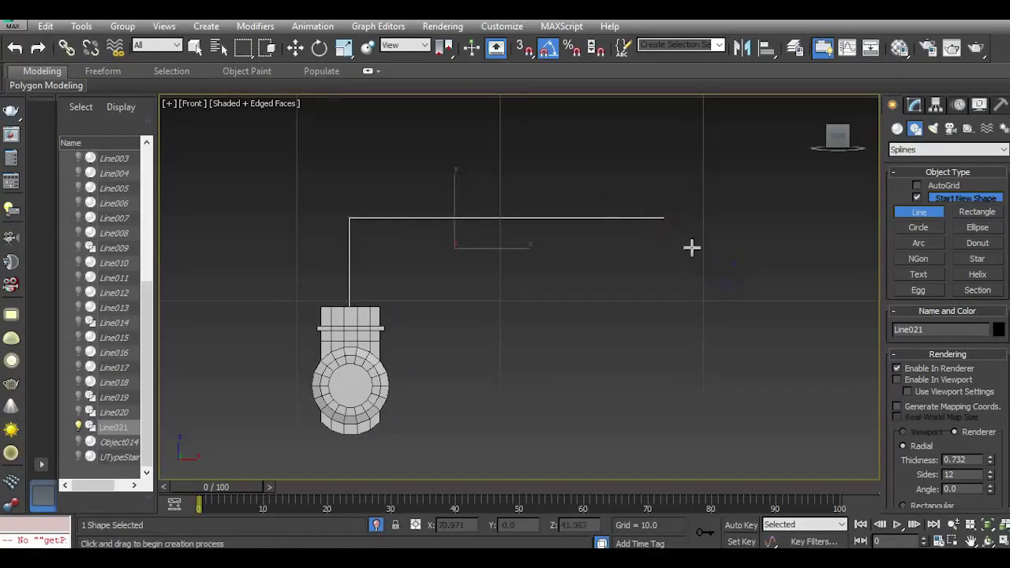
Select the corner vertex of the L-shaped line and fillet it into a smooth bend.
{"action": "left_click", "coordinate": [301, 56]}
{"action": "left_click", "coordinate": [913, 105]}
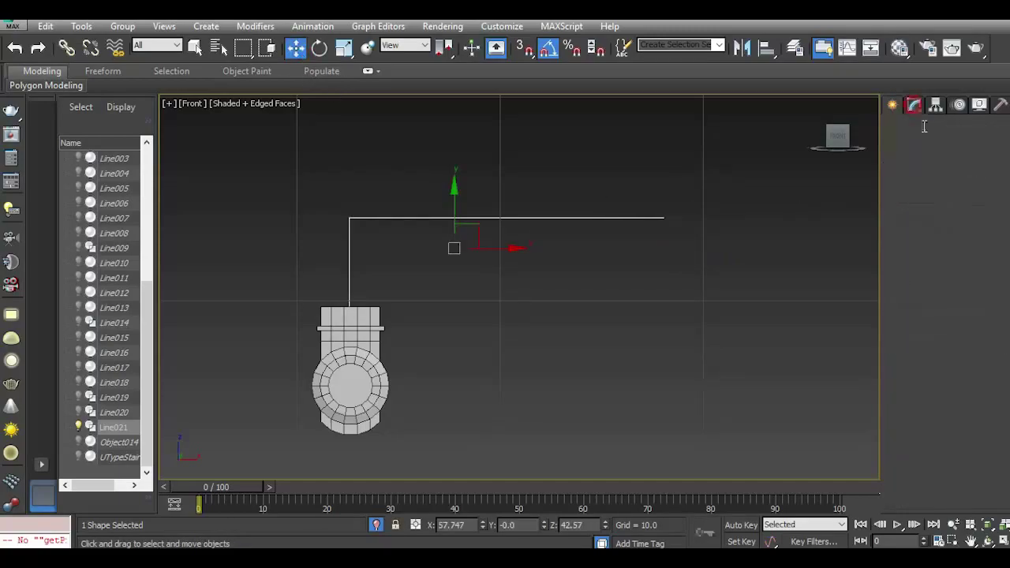
{"action": "left_click", "coordinate": [923, 178]}
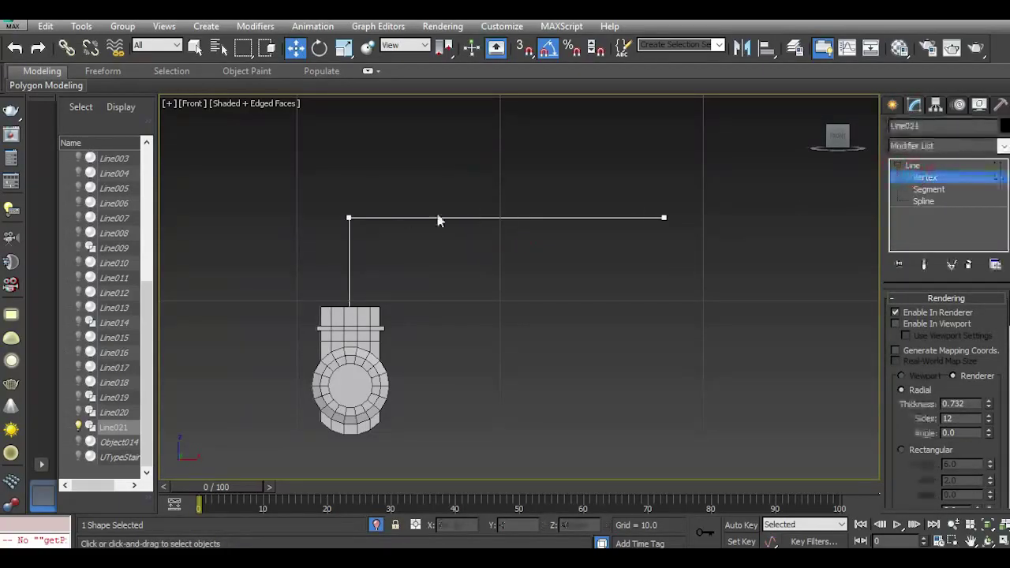
{"action": "left_click_drag", "start_coordinate": [323, 191], "coordinate": [381, 237]}
{"action": "left_click_drag", "start_coordinate": [1007, 311], "coordinate": [998, 420]}
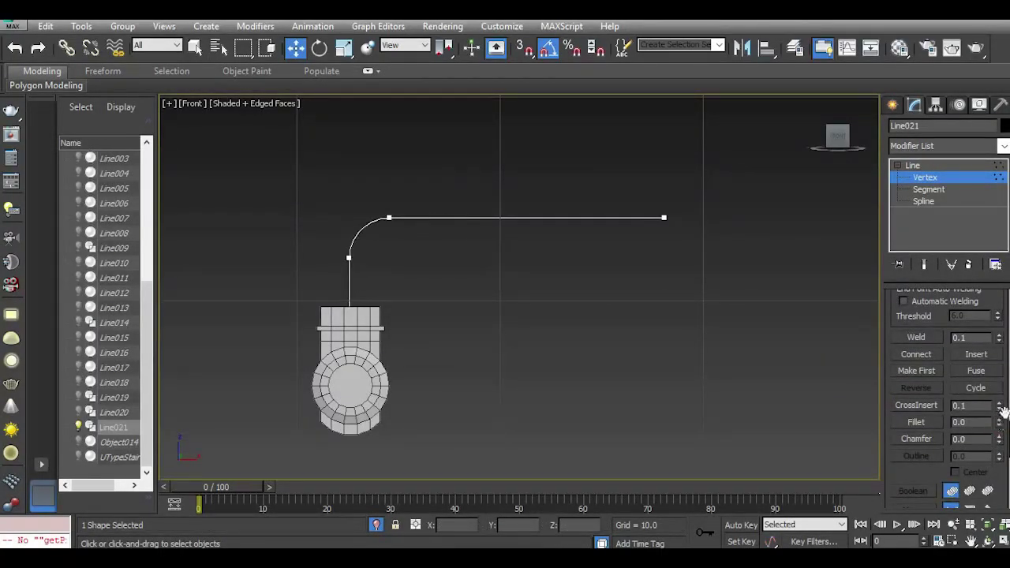
Enable the bent line in the viewport as a radial pipe with a thickness of 1.272.
{"action": "scroll", "coordinate": [934, 355], "scroll_direction": "up", "scroll_amount": 10}
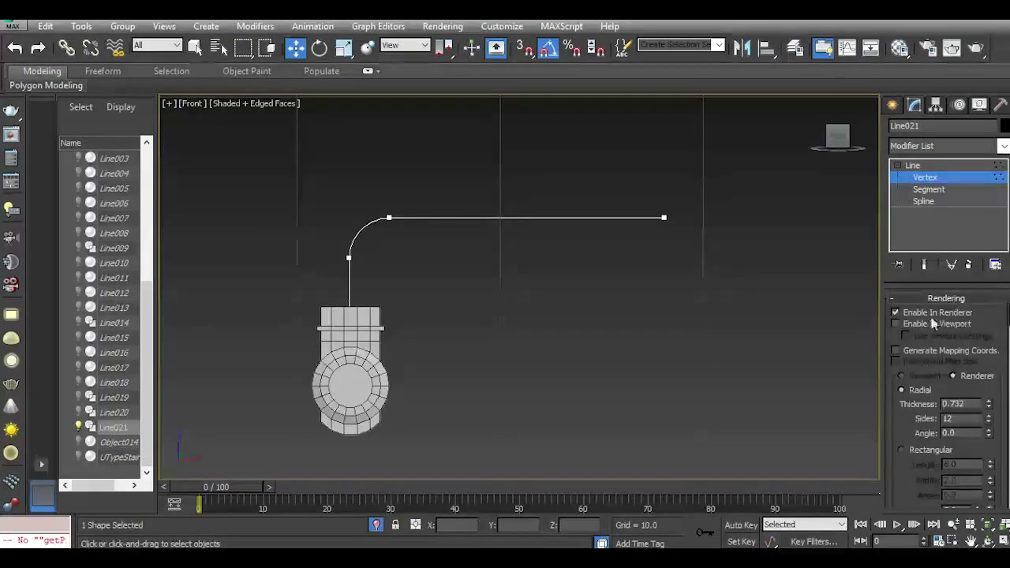
{"action": "left_click", "coordinate": [930, 324]}
{"action": "left_click", "coordinate": [900, 48]}
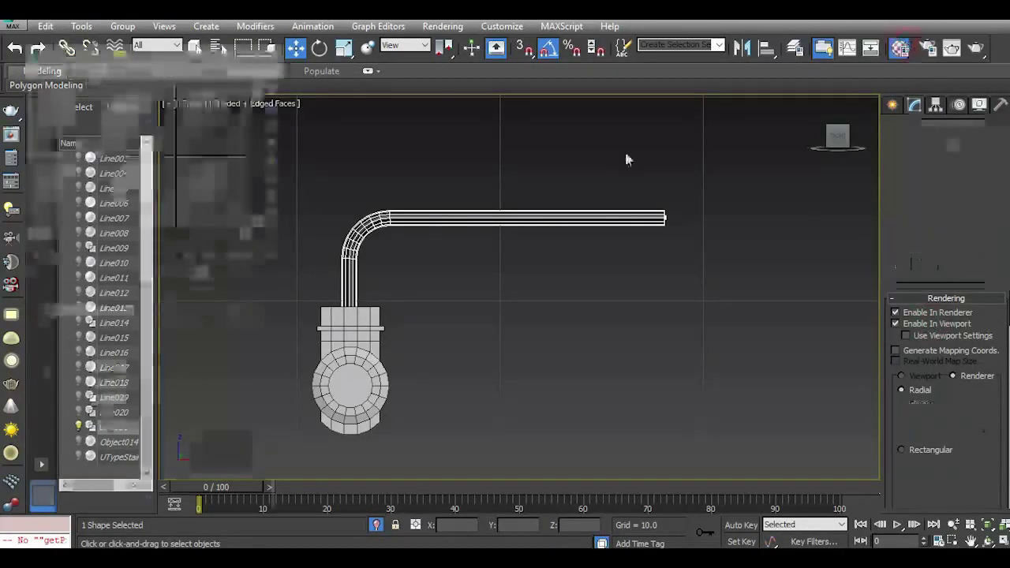
{"action": "left_click", "coordinate": [270, 48]}
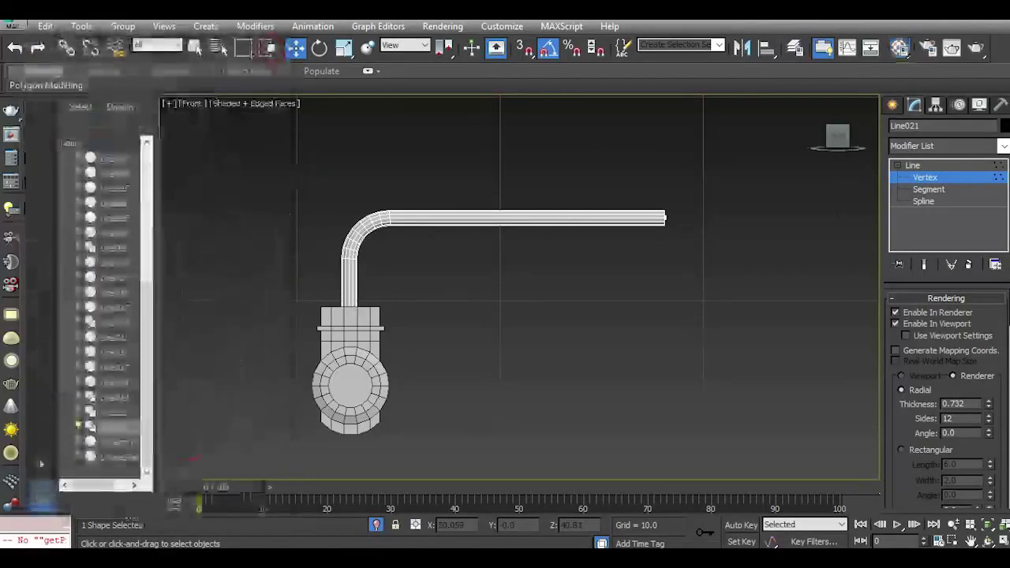
{"action": "left_click_drag", "start_coordinate": [989, 407], "coordinate": [965, 366]}
End the isolation, return to a perspective view of the building and leave the line's vertex editing.
{"action": "left_click", "coordinate": [377, 525]}
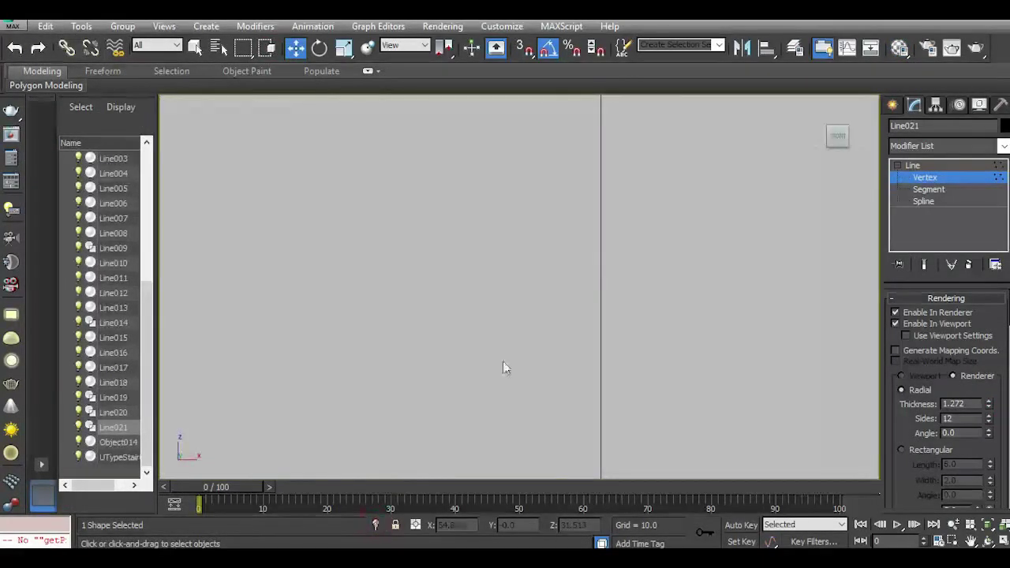
{"action": "scroll", "coordinate": [524, 308], "scroll_direction": "down", "scroll_amount": 8}
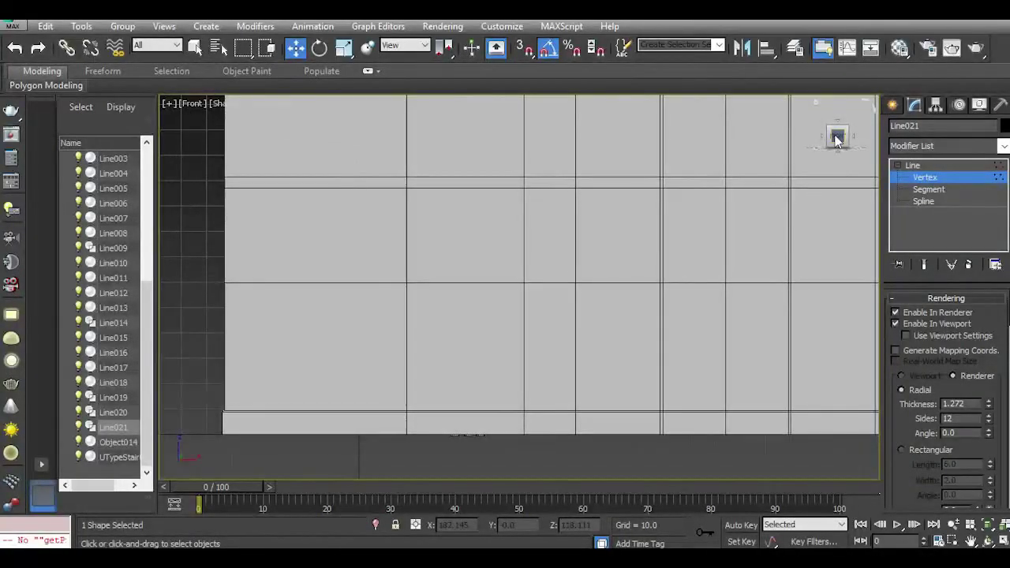
{"action": "left_click", "coordinate": [837, 141]}
{"action": "left_click_drag", "start_coordinate": [836, 147], "coordinate": [858, 156]}
{"action": "left_click", "coordinate": [934, 168]}
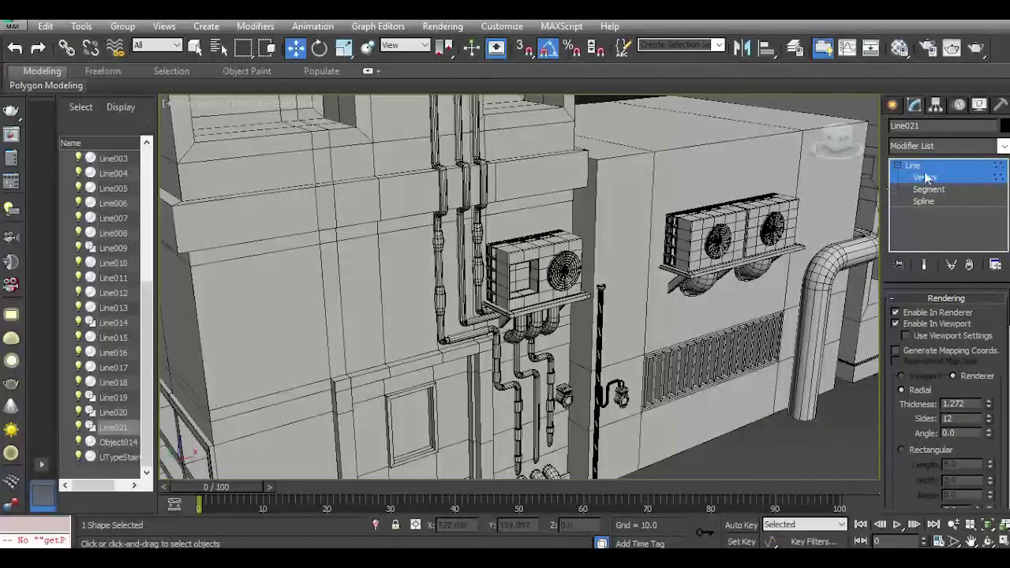
{"action": "left_click", "coordinate": [920, 167]}
{"action": "left_click", "coordinate": [919, 166]}
{"action": "left_click", "coordinate": [918, 167]}
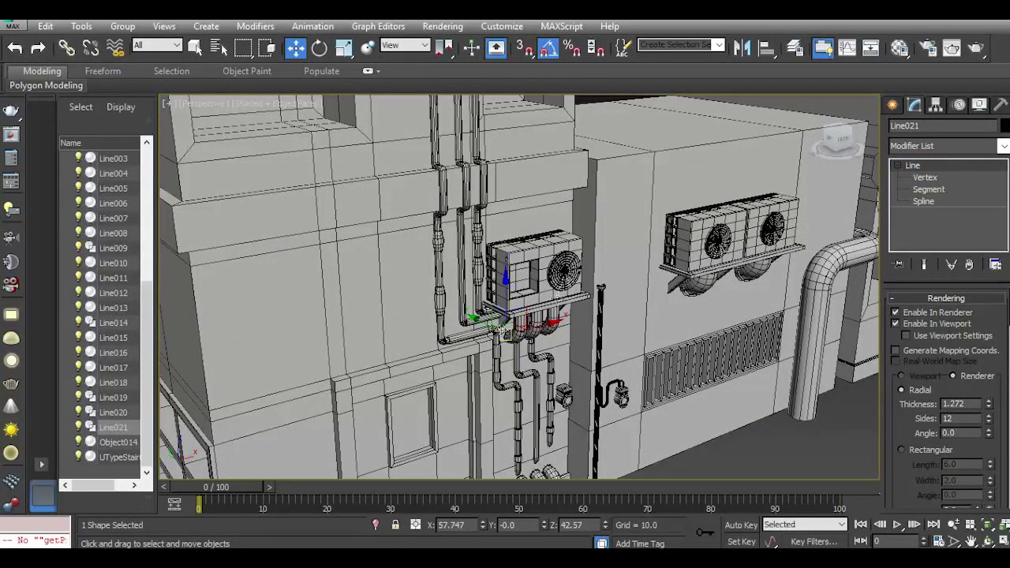
Move the bent pipe along Y to about -36.497 so that it stands on the cylinder unit's block.
{"action": "left_click_drag", "start_coordinate": [481, 322], "coordinate": [546, 405]}
{"action": "scroll", "coordinate": [566, 403], "scroll_direction": "up", "scroll_amount": 7}
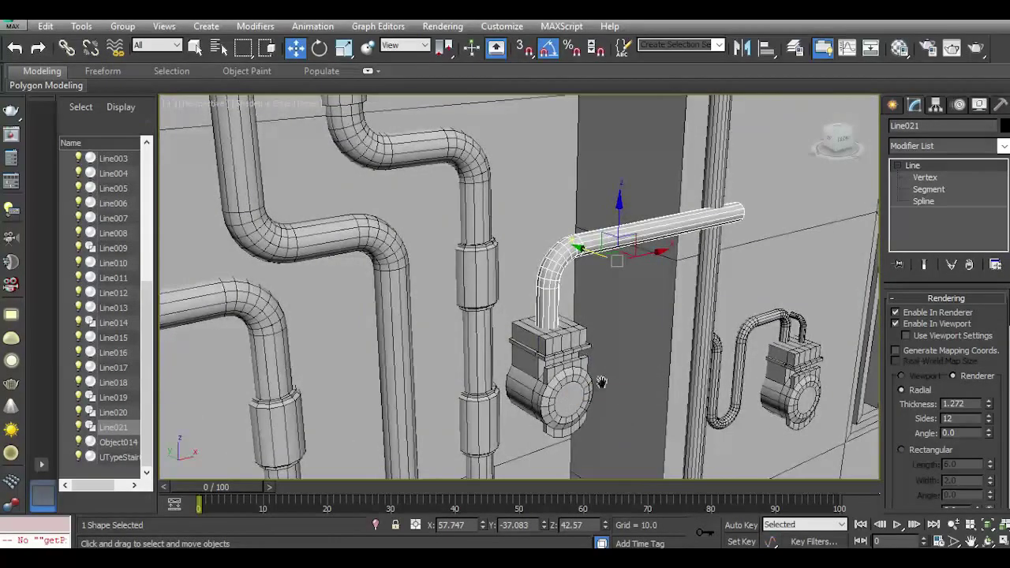
{"action": "middle_click_drag", "start_coordinate": [603, 382], "coordinate": [509, 363], "text": "alt"}
{"action": "scroll", "coordinate": [510, 364], "scroll_direction": "up", "scroll_amount": 3}
{"action": "scroll", "coordinate": [517, 296], "scroll_direction": "down", "scroll_amount": 1}
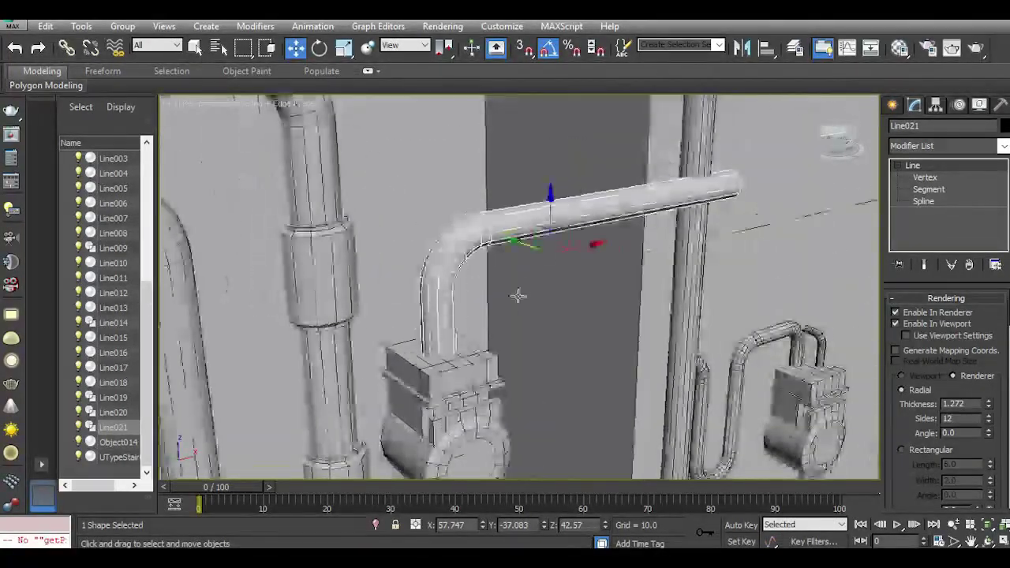
{"action": "left_click_drag", "start_coordinate": [527, 248], "coordinate": [517, 246]}
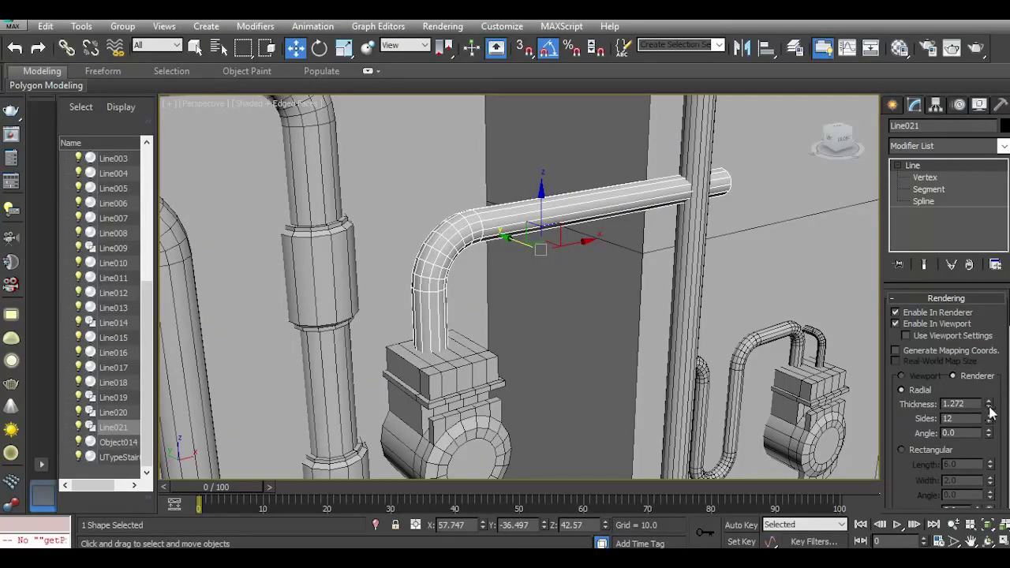
Reduce the bent pipe's thickness to 0.954.
{"action": "left_click_drag", "start_coordinate": [989, 405], "coordinate": [995, 422]}
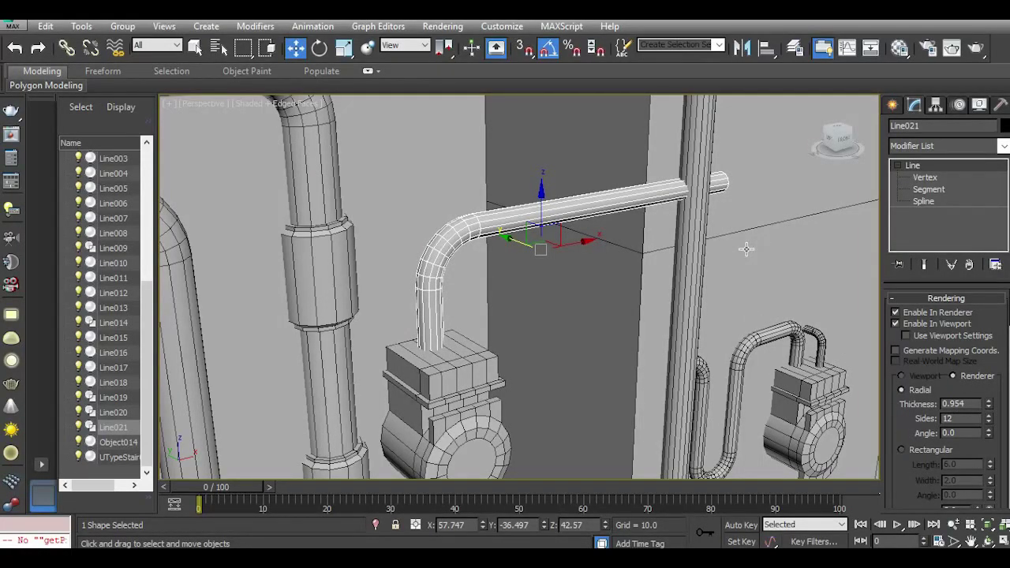
{"action": "left_click_drag", "start_coordinate": [842, 142], "coordinate": [811, 143]}
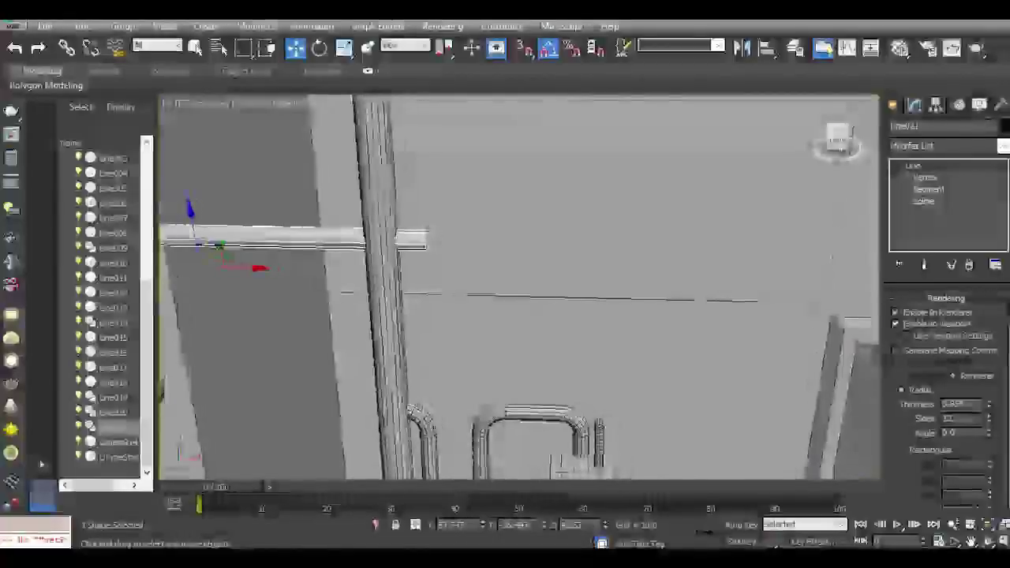
{"action": "middle_click_drag", "start_coordinate": [472, 271], "coordinate": [705, 278]}
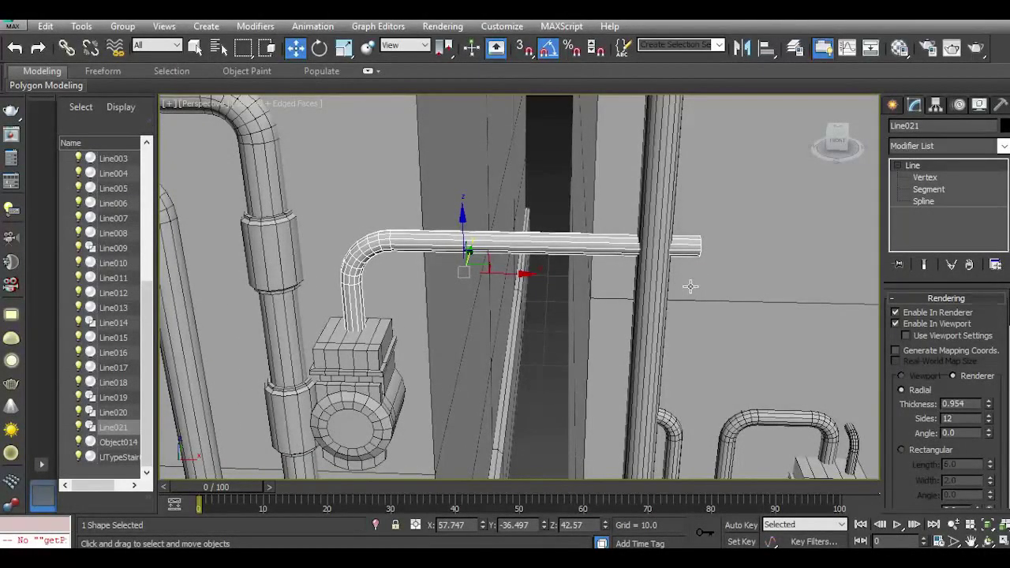
Shift the bent pipe along Y to about -36.695 and thin it to a thickness of about 0.894.
{"action": "left_click", "coordinate": [535, 311]}
{"action": "mouse_move", "coordinate": [829, 137]}
{"action": "left_mouse_down"}
{"action": "mouse_move", "coordinate": [808, 152]}
{"action": "mouse_move", "coordinate": [836, 143]}
{"action": "mouse_move", "coordinate": [826, 148]}
{"action": "left_mouse_up"}
{"action": "scroll", "coordinate": [379, 244], "scroll_direction": "up", "scroll_amount": 3}
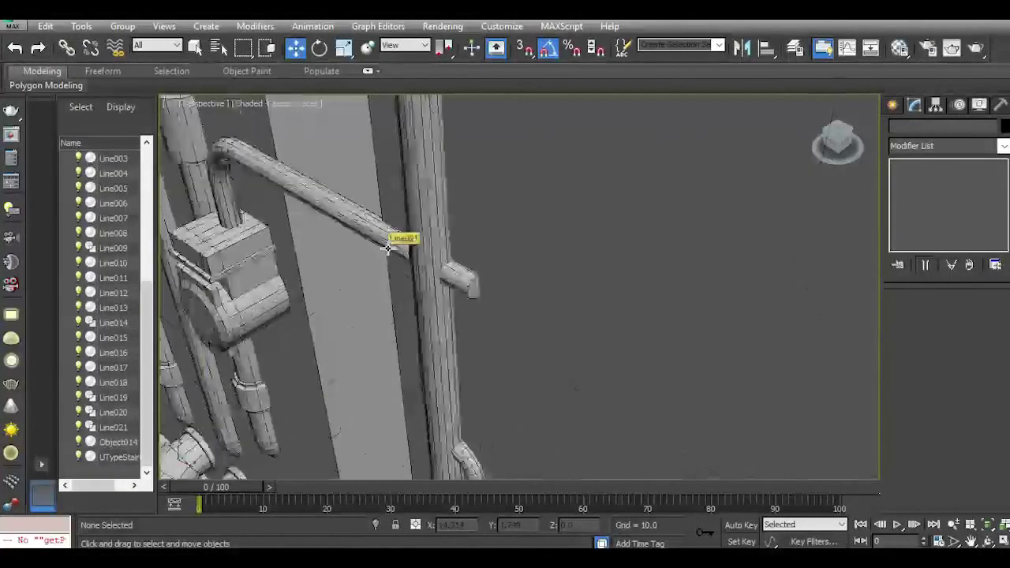
{"action": "left_click", "coordinate": [393, 244]}
{"action": "middle_click_drag", "start_coordinate": [444, 270], "coordinate": [489, 291]}
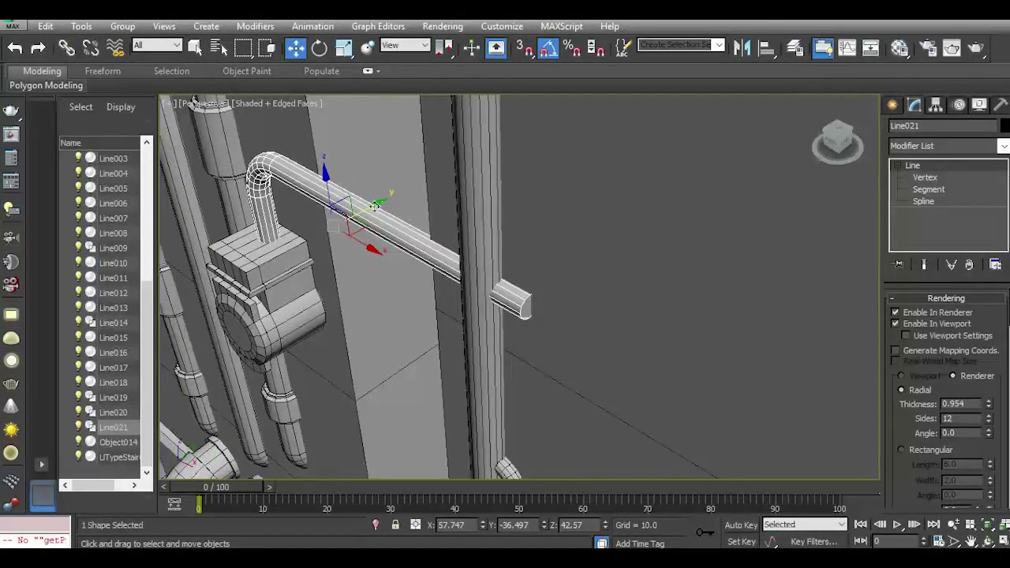
{"action": "left_click_drag", "start_coordinate": [373, 205], "coordinate": [368, 206]}
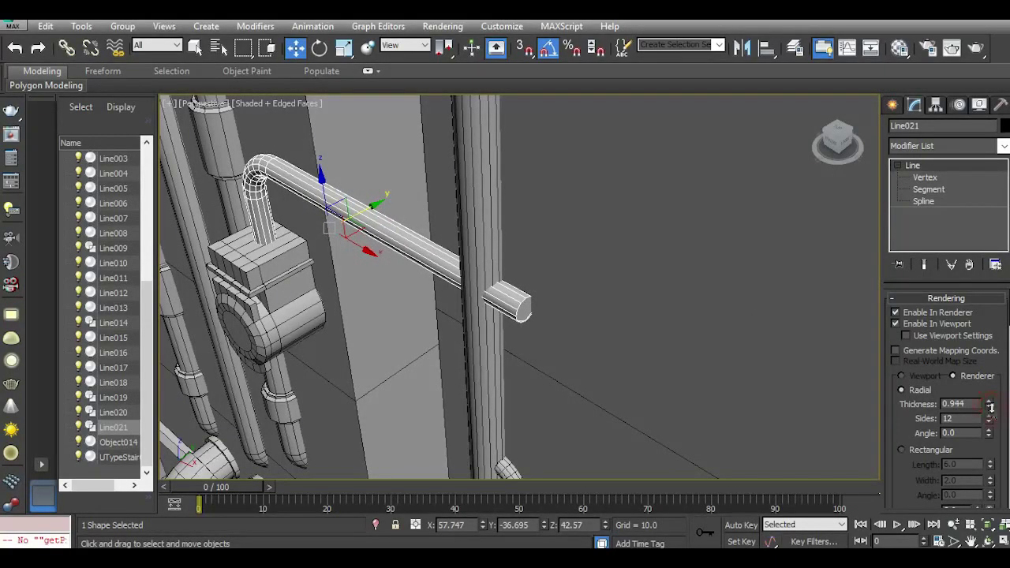
{"action": "left_click_drag", "start_coordinate": [990, 405], "coordinate": [991, 408]}
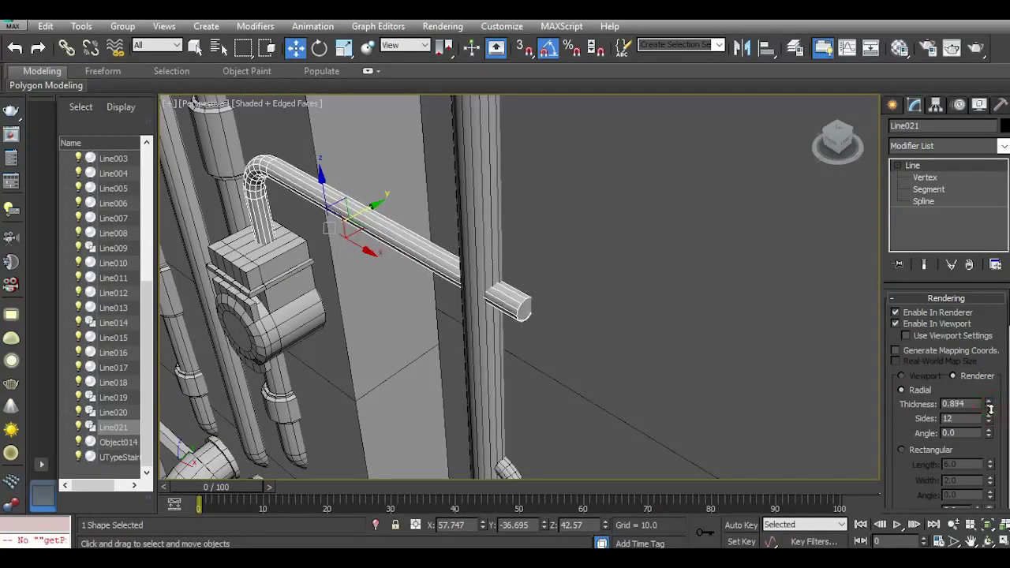
Convert the bent pipe to Editable Poly and remove the two stray edges across its open end's cap.
{"action": "right_click", "coordinate": [905, 243]}
{"action": "left_click", "coordinate": [936, 383]}
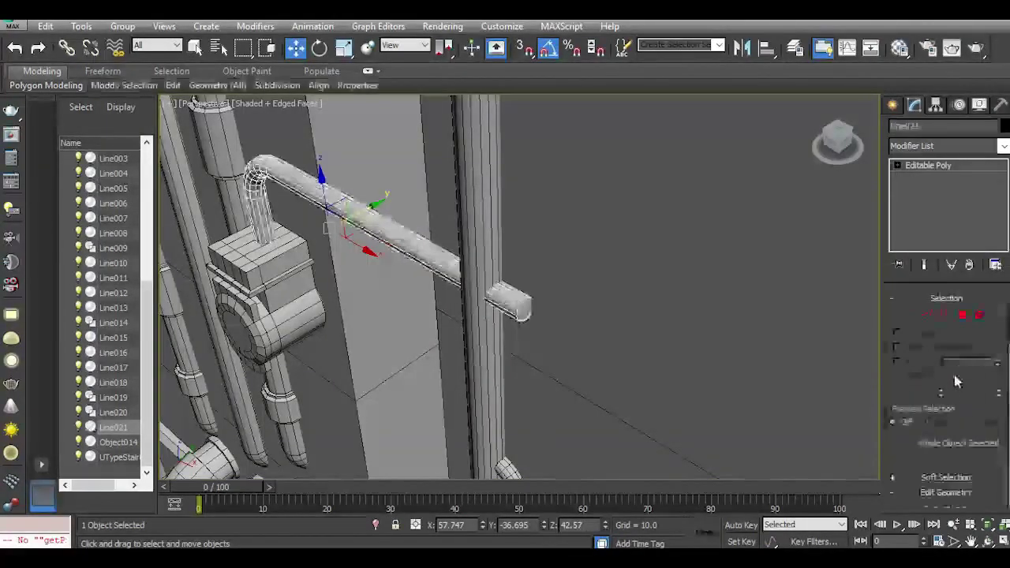
{"action": "left_click", "coordinate": [962, 315]}
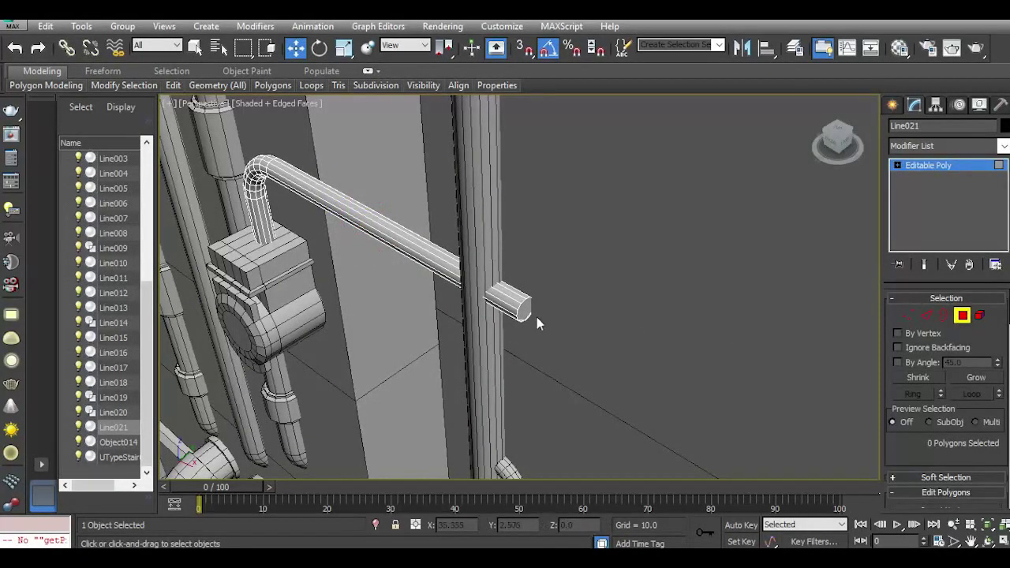
{"action": "scroll", "coordinate": [532, 319], "scroll_direction": "up", "scroll_amount": 8}
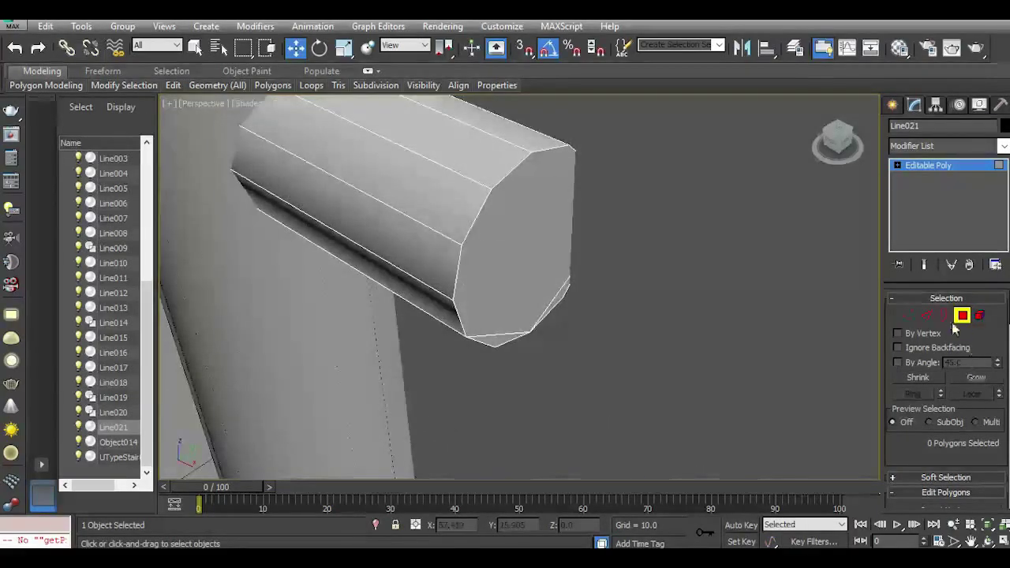
{"action": "left_click", "coordinate": [927, 315]}
{"action": "left_click", "coordinate": [503, 331]}
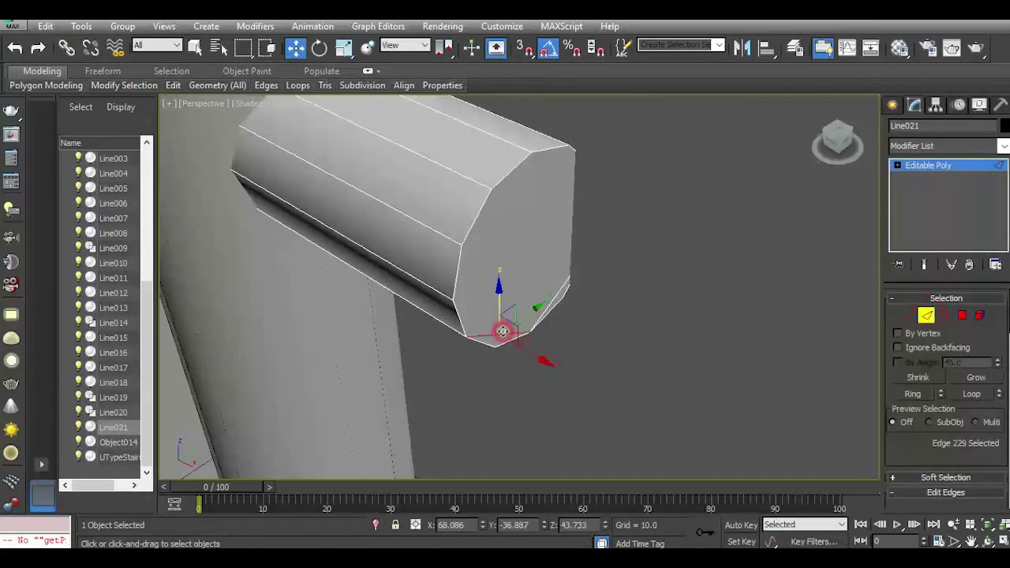
{"action": "left_click", "coordinate": [542, 318], "text": "ctrl"}
{"action": "key", "text": "BackSpace"}
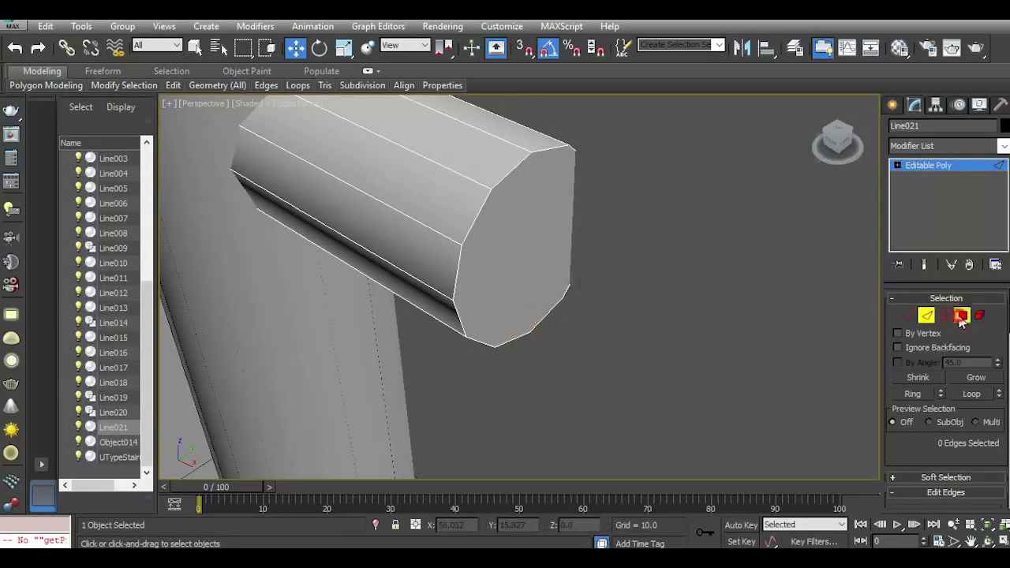
Inset the polygon that caps the bent pipe's open end.
{"action": "left_click", "coordinate": [961, 316]}
{"action": "left_click", "coordinate": [547, 277]}
{"action": "left_click_drag", "start_coordinate": [916, 453], "coordinate": [916, 378]}
{"action": "left_click", "coordinate": [994, 470]}
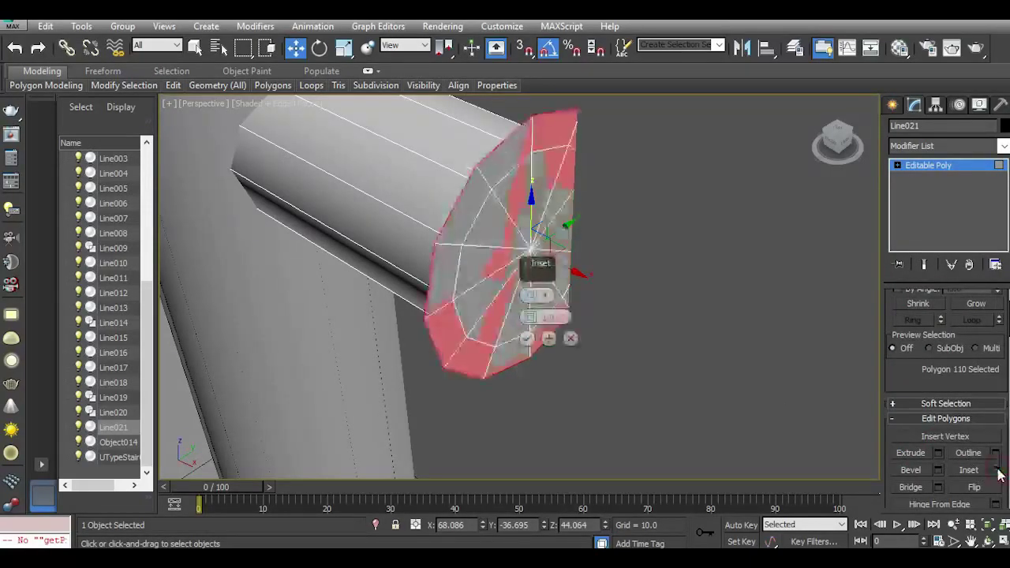
{"action": "left_click_drag", "start_coordinate": [530, 315], "coordinate": [529, 319]}
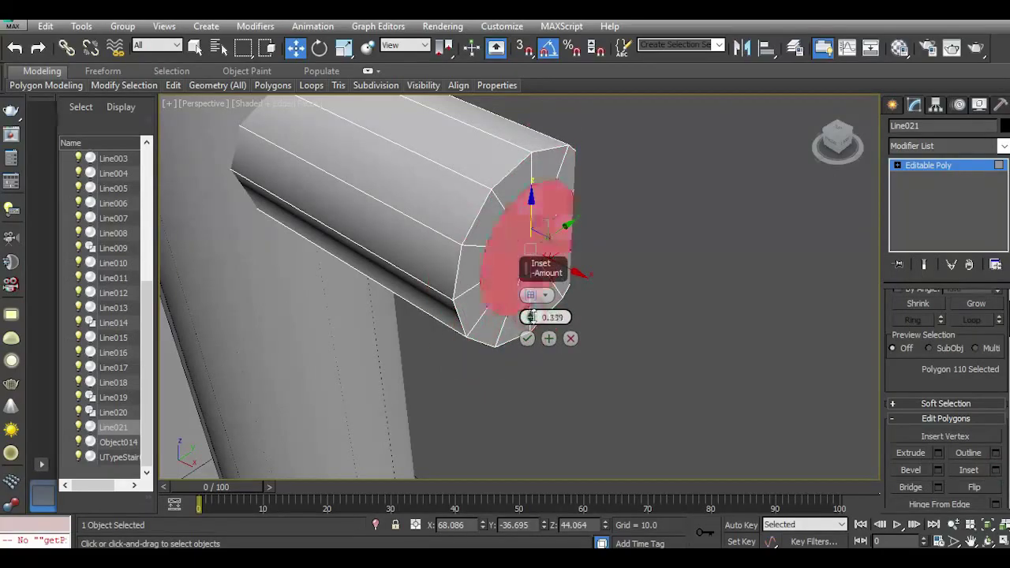
{"action": "left_click", "coordinate": [526, 339]}
Pull the inset cap polygon outward along X to about 68.196 and inset it once more.
{"action": "left_click_drag", "start_coordinate": [562, 272], "coordinate": [581, 288]}
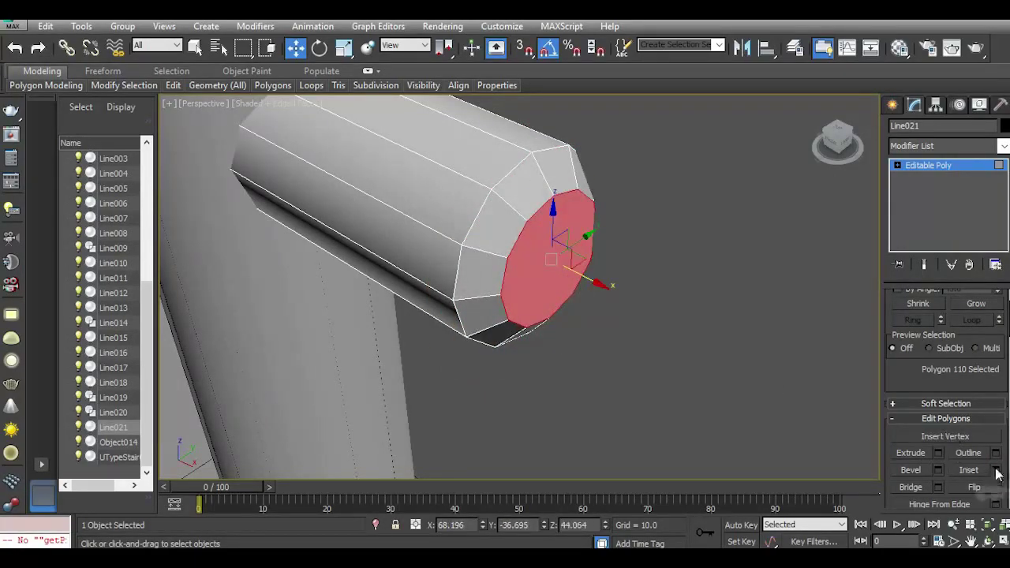
{"action": "left_click", "coordinate": [994, 470]}
{"action": "left_click", "coordinate": [527, 338]}
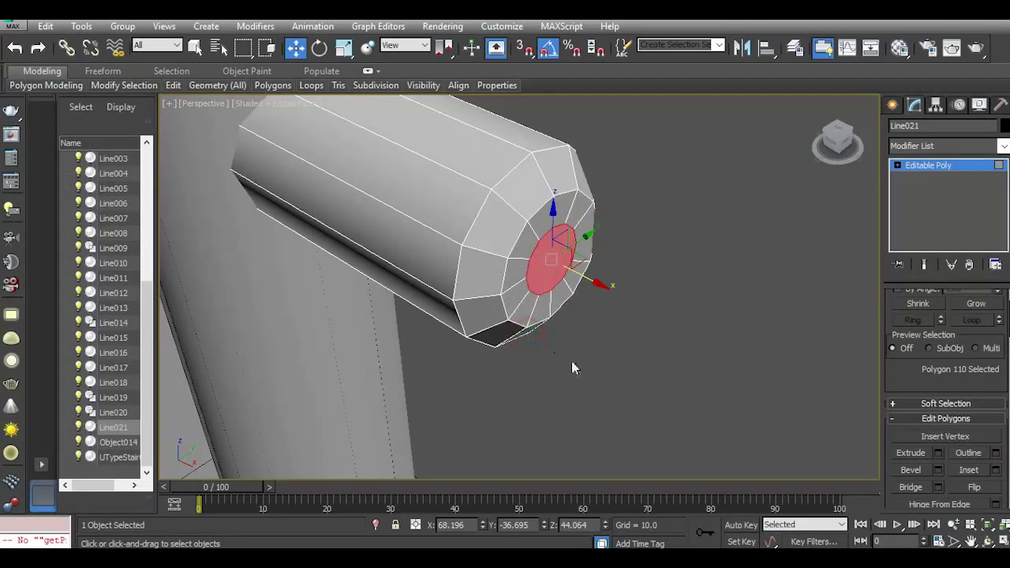
Add an edge loop just behind the pipe's rounded end with Swift Loop and select the ring of polygons it bounds.
{"action": "scroll", "coordinate": [572, 368], "scroll_direction": "down", "scroll_amount": 3}
{"action": "mouse_move", "coordinate": [173, 85]}
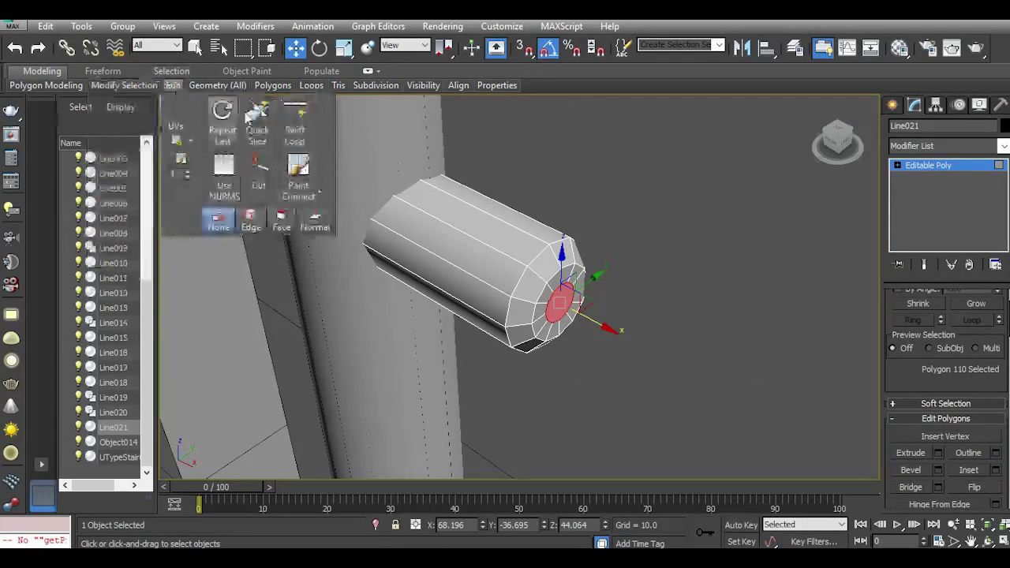
{"action": "left_click", "coordinate": [295, 123]}
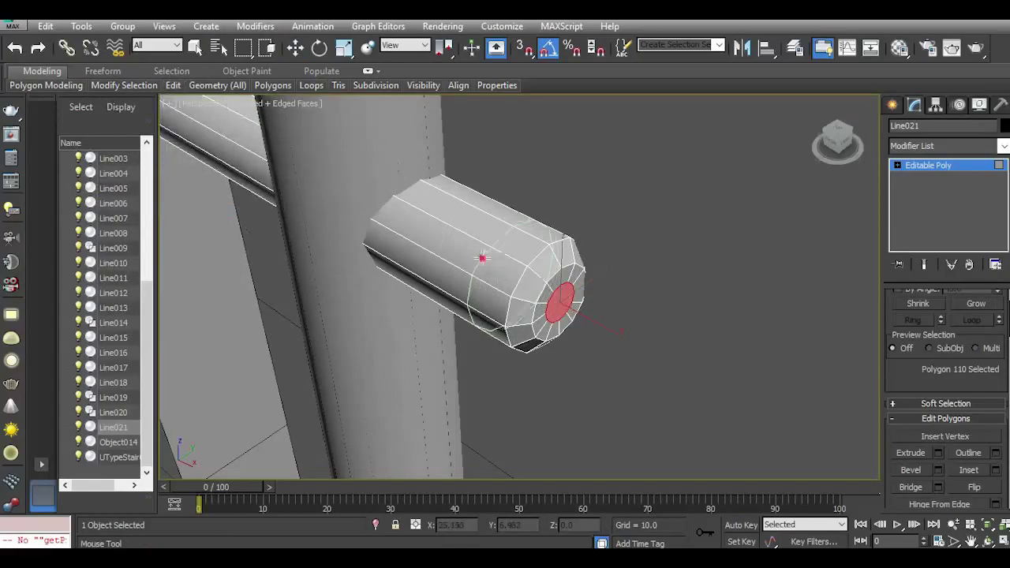
{"action": "left_click", "coordinate": [295, 47]}
{"action": "left_click", "coordinate": [489, 295]}
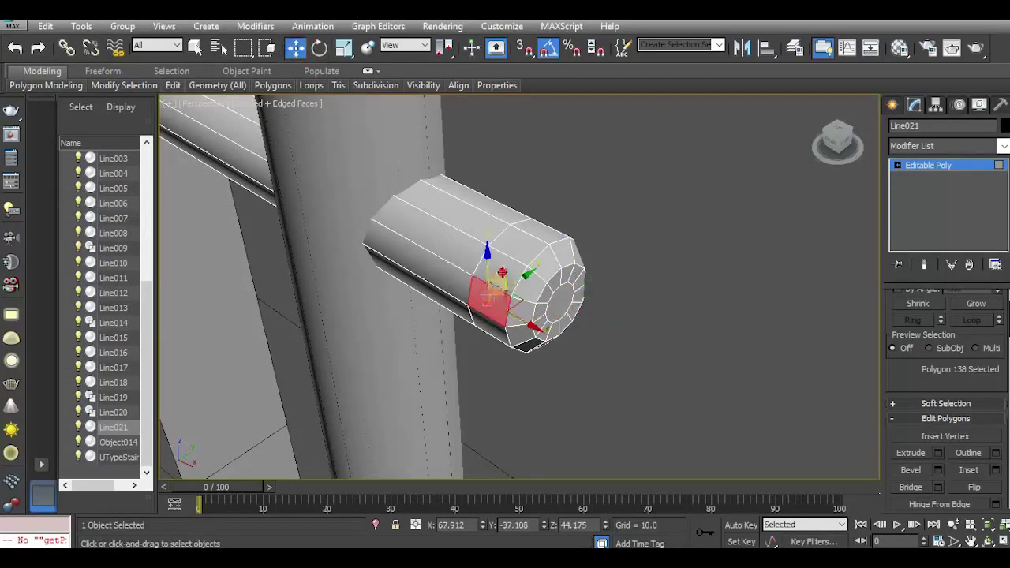
{"action": "left_click", "coordinate": [505, 261], "text": "shift"}
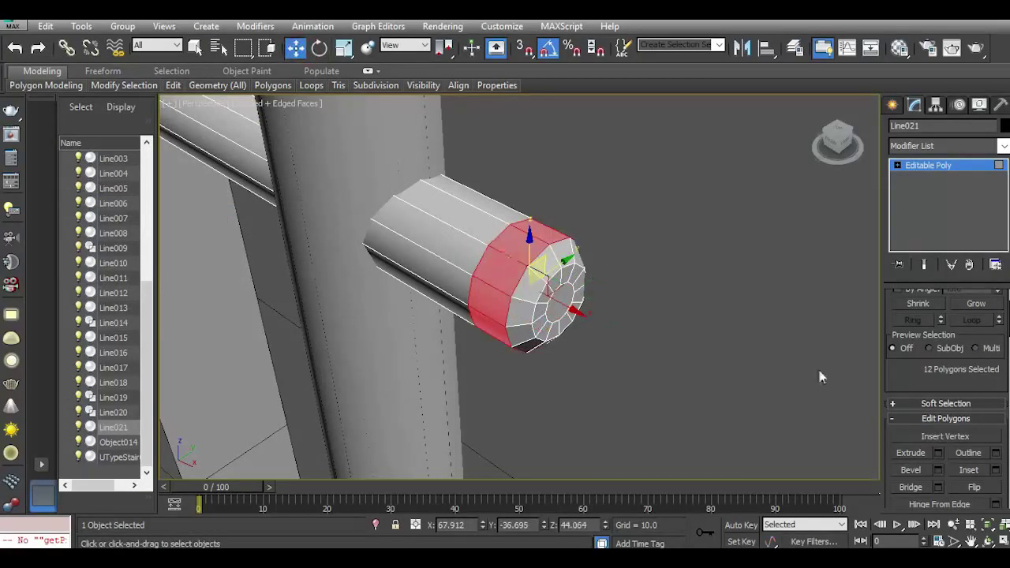
Extrude the selected ring outward by 0.113 to form a collar at the pipe's end and leave polygon editing.
{"action": "left_click", "coordinate": [939, 454]}
{"action": "left_click", "coordinate": [532, 295]}
{"action": "left_click_drag", "start_coordinate": [530, 317], "coordinate": [535, 354]}
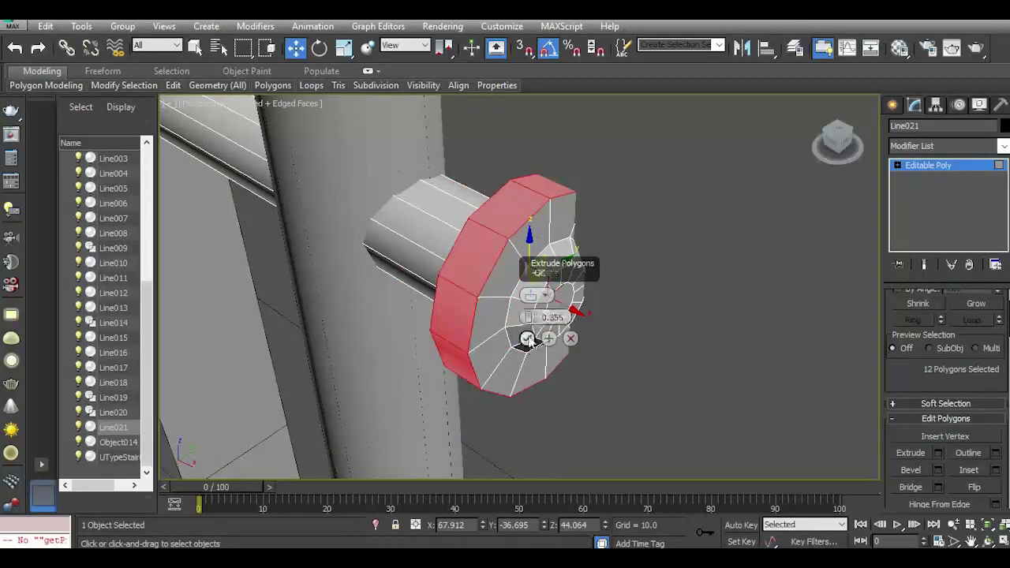
{"action": "left_click_drag", "start_coordinate": [530, 319], "coordinate": [531, 322]}
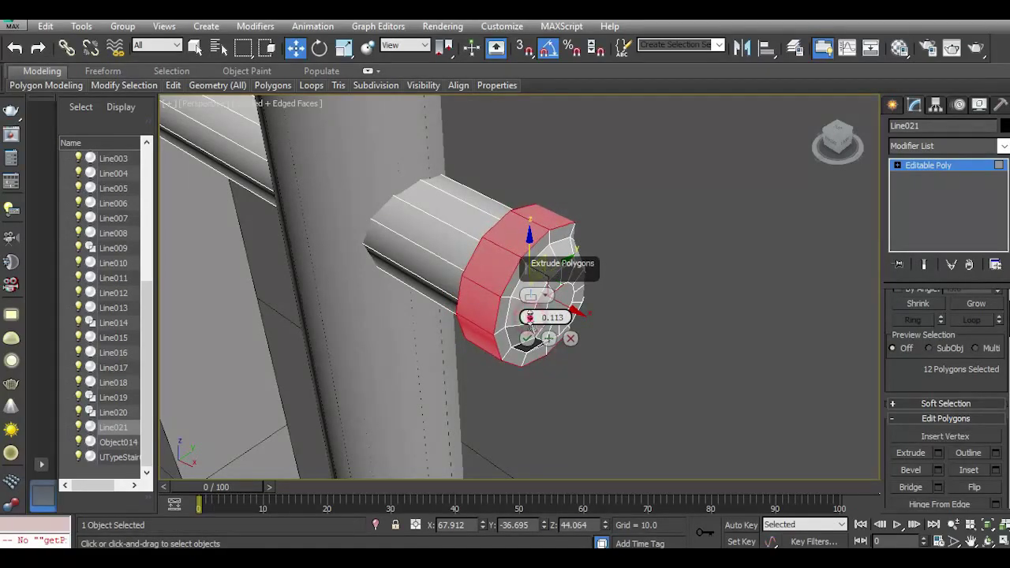
{"action": "left_click", "coordinate": [526, 337]}
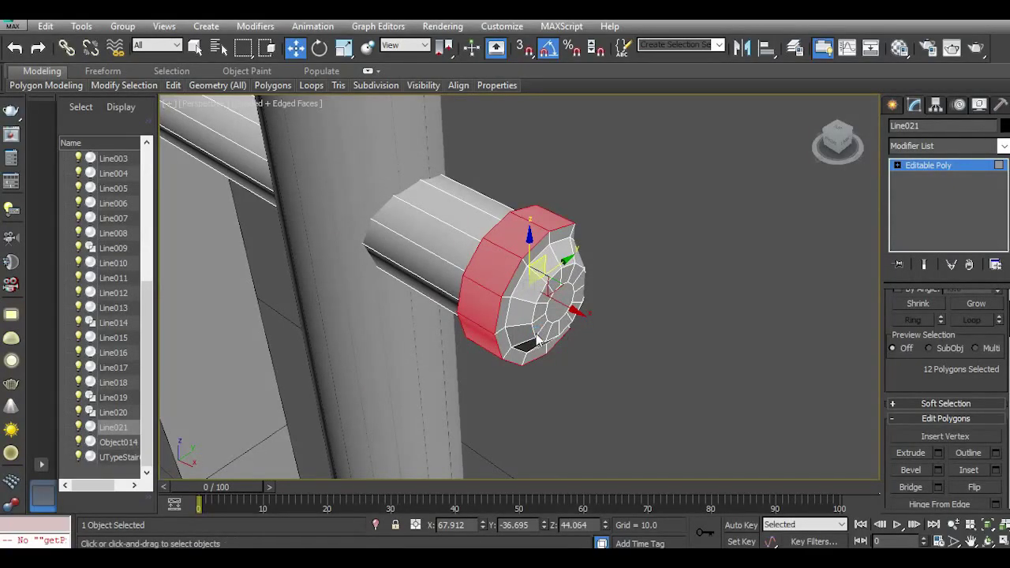
{"action": "scroll", "coordinate": [536, 339], "scroll_direction": "down", "scroll_amount": 2}
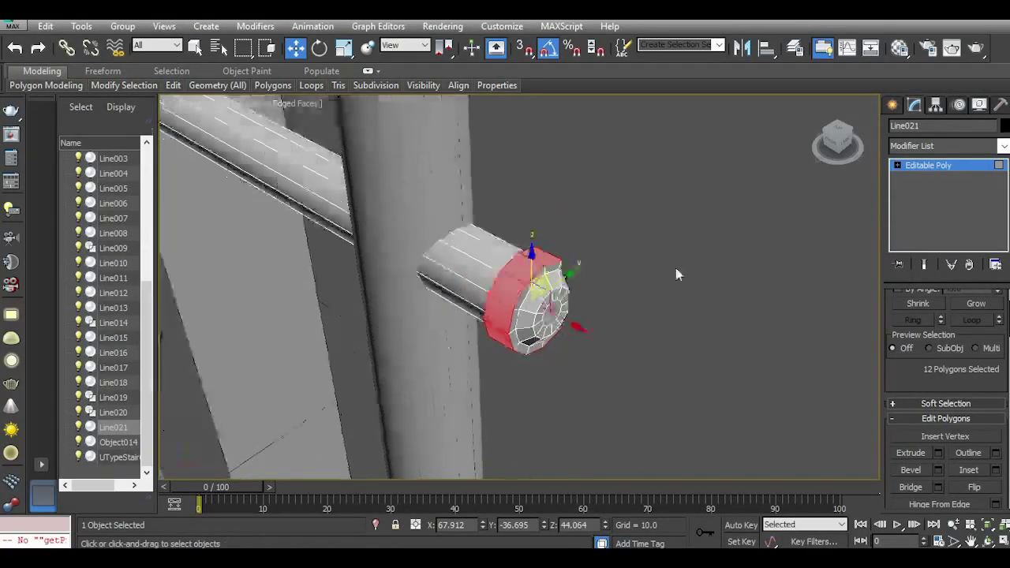
{"action": "left_click", "coordinate": [829, 146]}
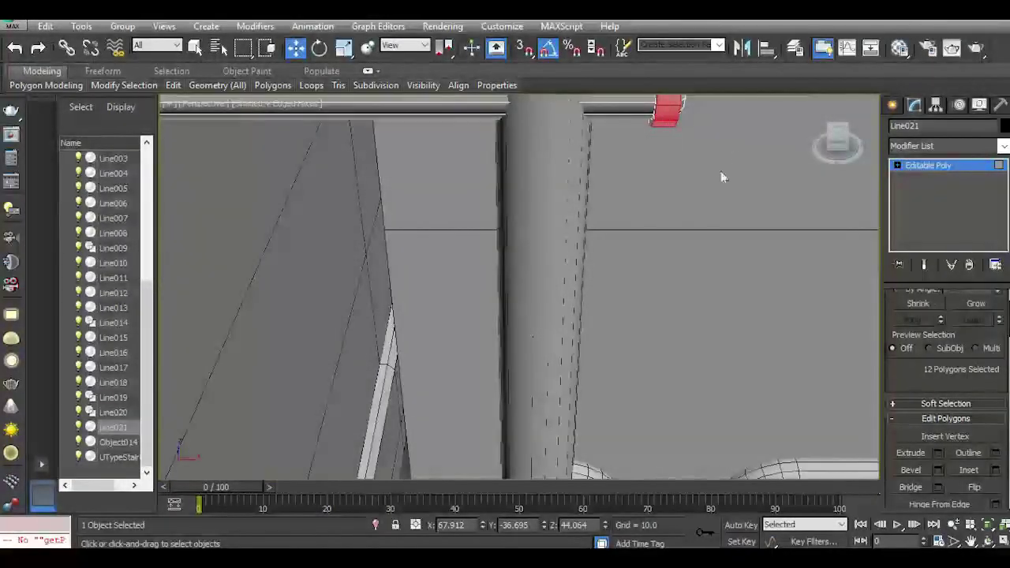
{"action": "middle_click_drag", "start_coordinate": [702, 213], "coordinate": [704, 294]}
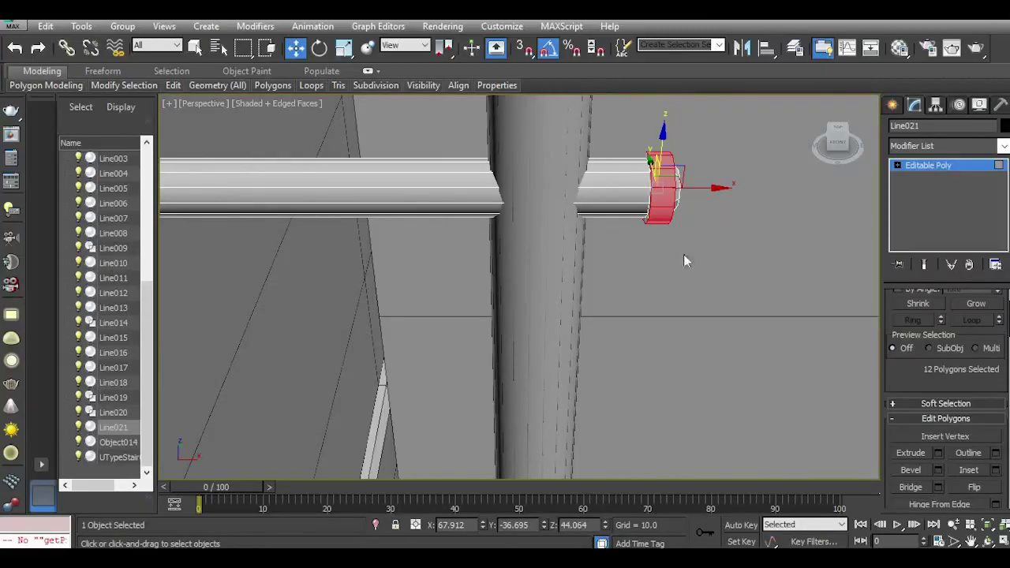
{"action": "scroll", "coordinate": [678, 169], "scroll_direction": "up", "scroll_amount": 3}
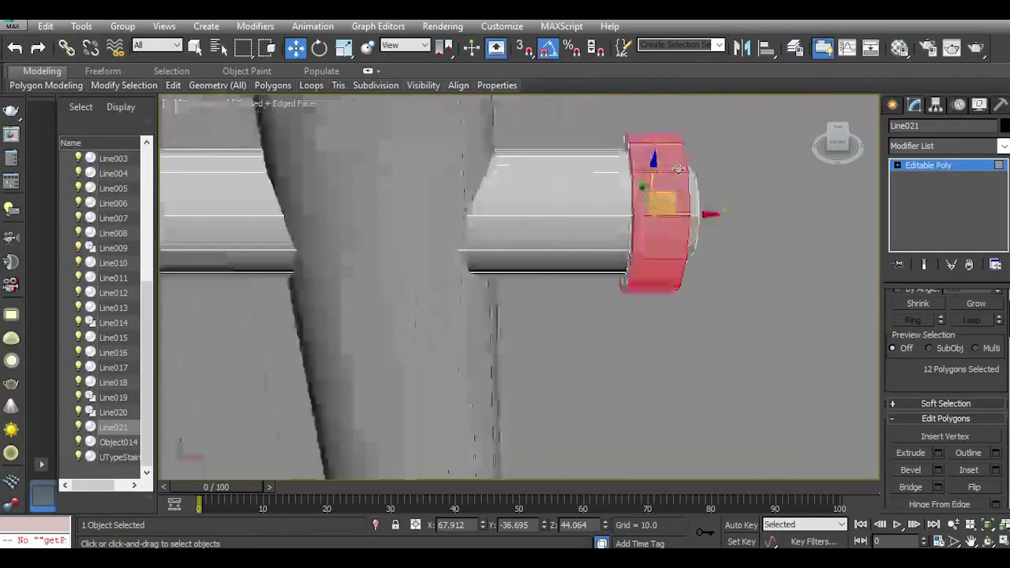
{"action": "left_click", "coordinate": [931, 166]}
Add pairs of edge loops to the vertical corner pipe with Swift Loop near its base, at mid-height and below the horizontal pipe.
{"action": "scroll", "coordinate": [655, 205], "scroll_direction": "down", "scroll_amount": 6}
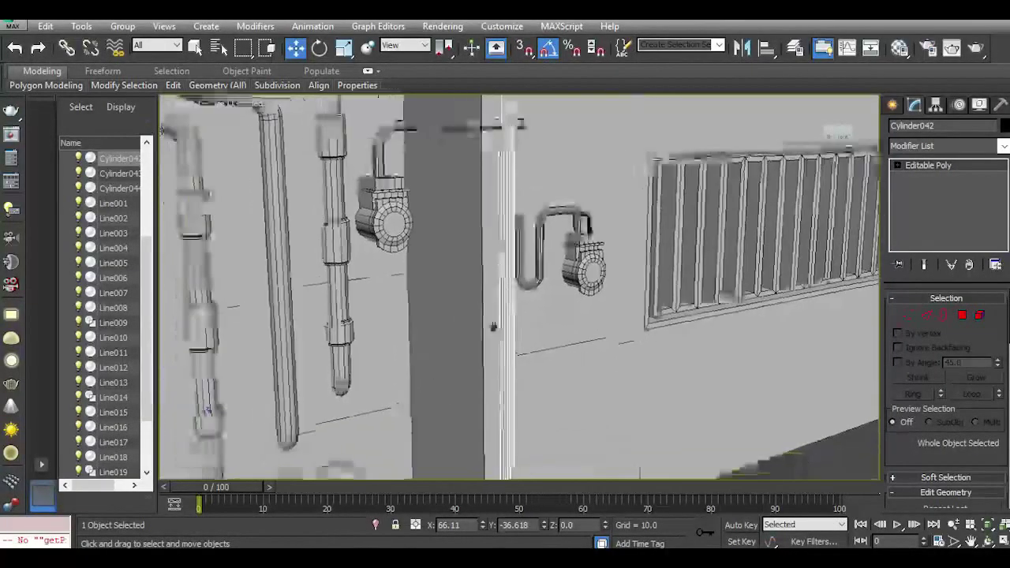
{"action": "middle_click_drag", "start_coordinate": [493, 326], "coordinate": [495, 307]}
{"action": "middle_click_drag", "start_coordinate": [537, 398], "coordinate": [529, 371]}
{"action": "scroll", "coordinate": [507, 369], "scroll_direction": "up", "scroll_amount": 3}
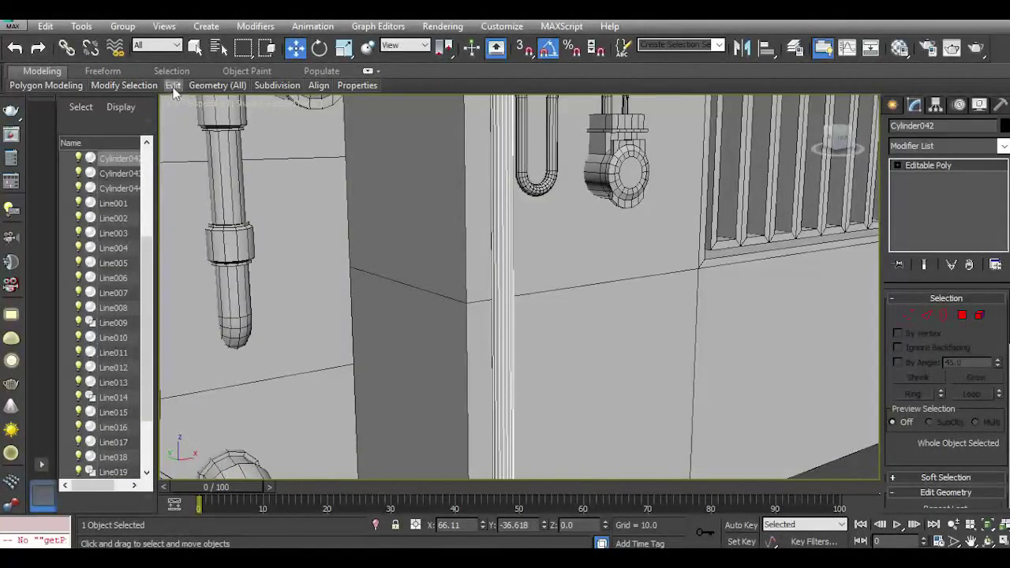
{"action": "mouse_move", "coordinate": [173, 89]}
{"action": "left_click", "coordinate": [282, 137]}
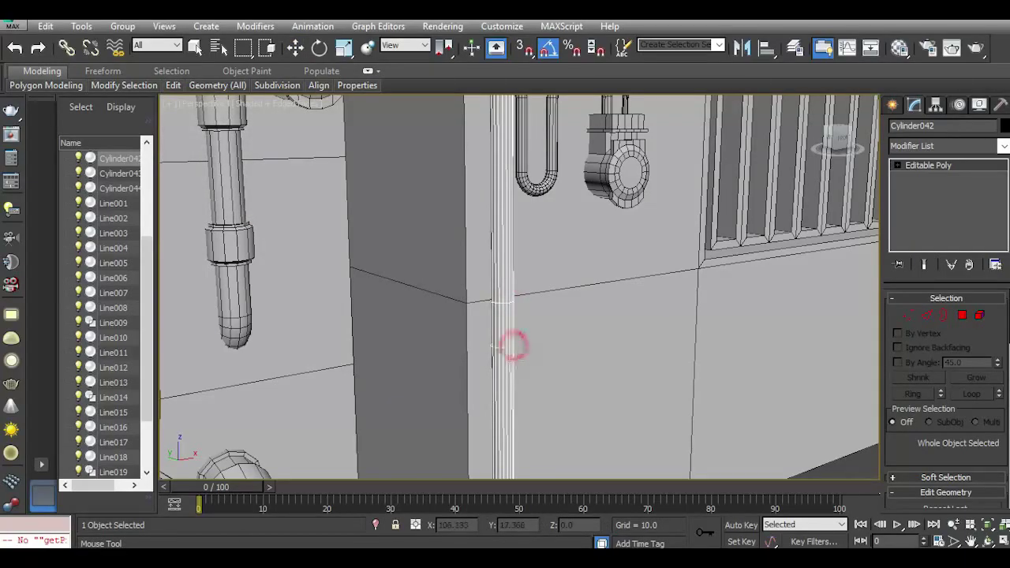
{"action": "middle_click_drag", "start_coordinate": [505, 234], "coordinate": [494, 396]}
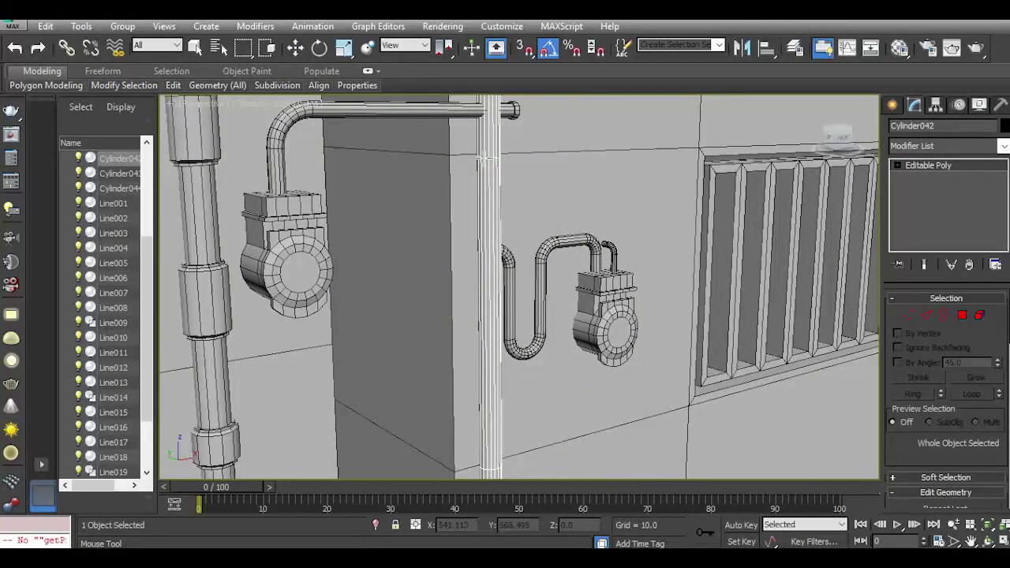
{"action": "left_click", "coordinate": [491, 195]}
{"action": "middle_click_drag", "start_coordinate": [494, 316], "coordinate": [515, 170]}
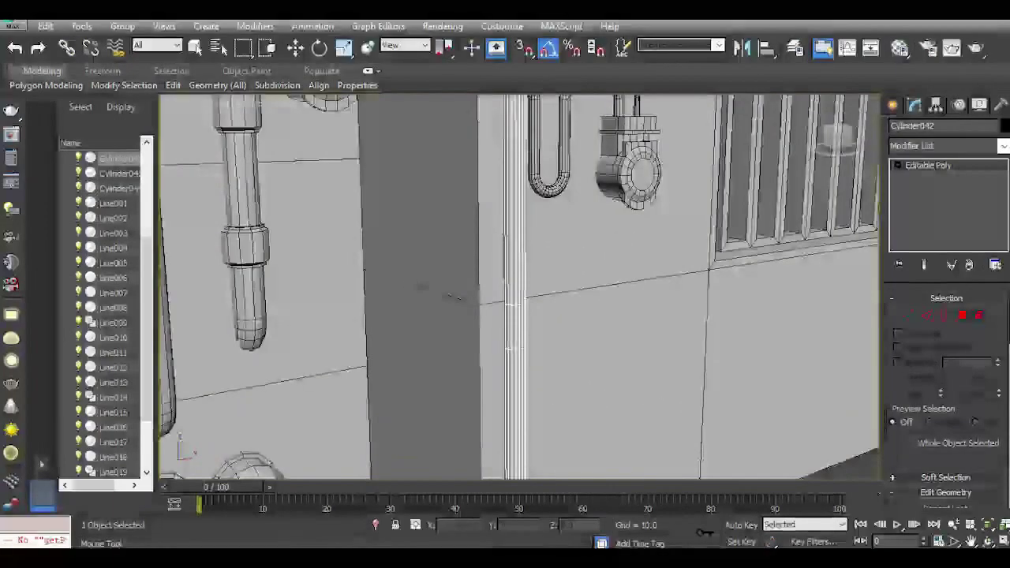
{"action": "middle_click_drag", "start_coordinate": [511, 347], "coordinate": [524, 177]}
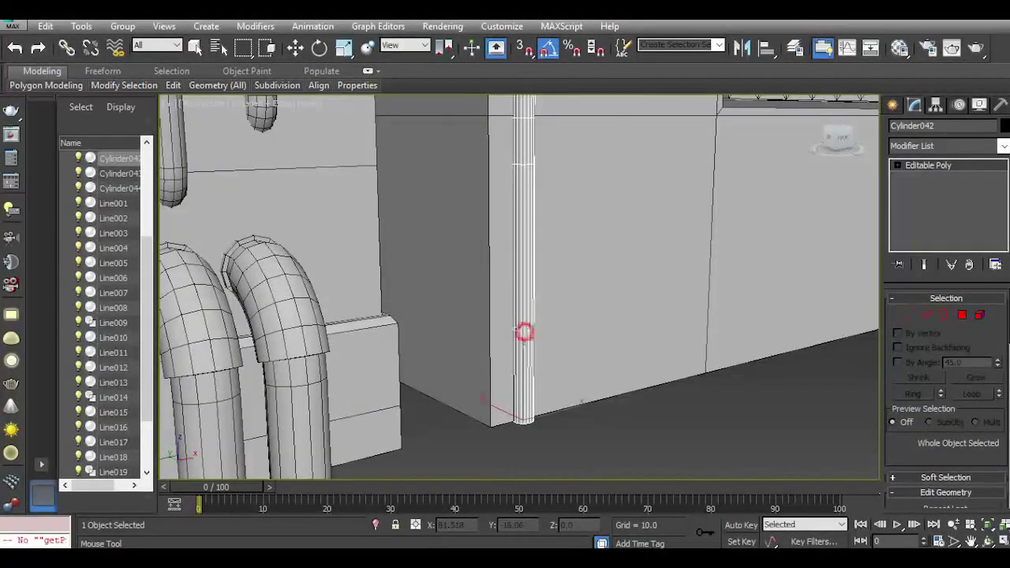
{"action": "left_click", "coordinate": [296, 48]}
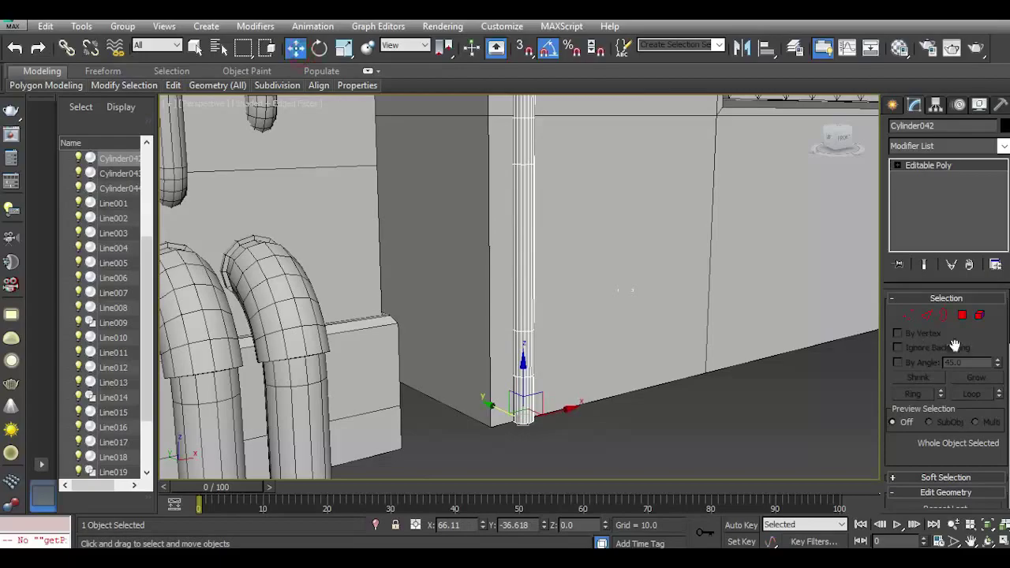
Select the full polygon rings between the loop pairs at the vertical pipe's base and mid-height.
{"action": "left_click", "coordinate": [959, 316]}
{"action": "scroll", "coordinate": [520, 357], "scroll_direction": "up", "scroll_amount": 4}
{"action": "left_click", "coordinate": [518, 355]}
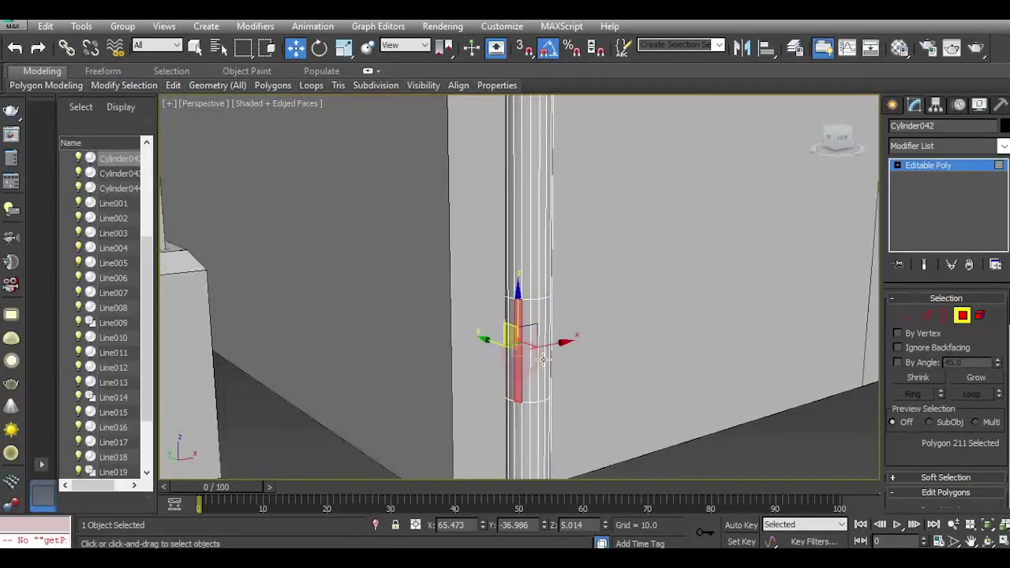
{"action": "left_click", "coordinate": [542, 358], "text": "shift"}
{"action": "middle_click_drag", "start_coordinate": [537, 194], "coordinate": [498, 292]}
{"action": "left_click", "coordinate": [484, 156], "text": "ctrl"}
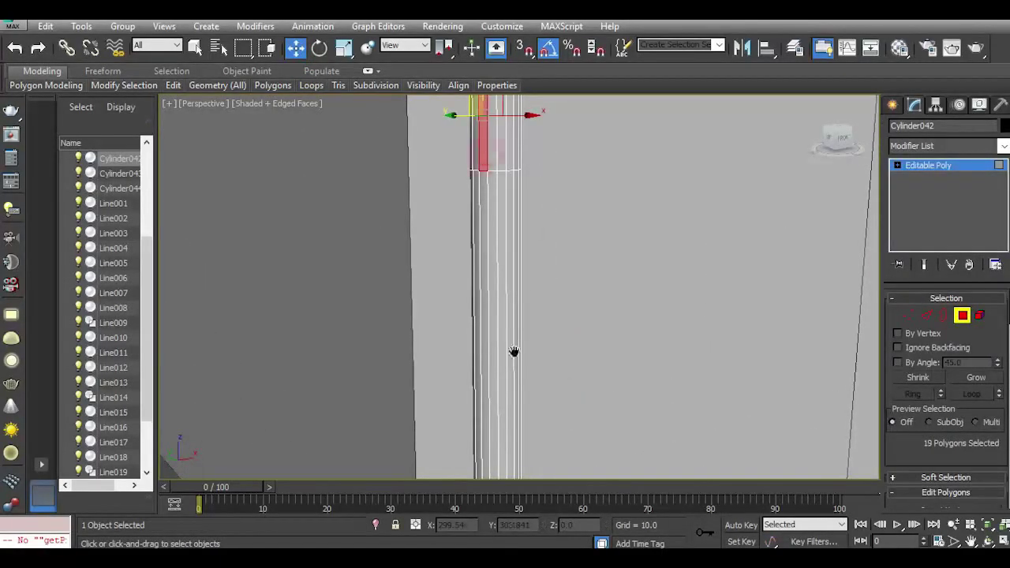
{"action": "middle_click_drag", "start_coordinate": [513, 351], "coordinate": [498, 454]}
{"action": "left_click", "coordinate": [478, 346], "text": "shift"}
Add the full ring of polygons between the vertical pipe's upper loop pair to the selection.
{"action": "middle_click_drag", "start_coordinate": [513, 351], "coordinate": [508, 473]}
{"action": "middle_click_drag", "start_coordinate": [525, 286], "coordinate": [521, 402]}
{"action": "left_click", "coordinate": [478, 210], "text": "ctrl"}
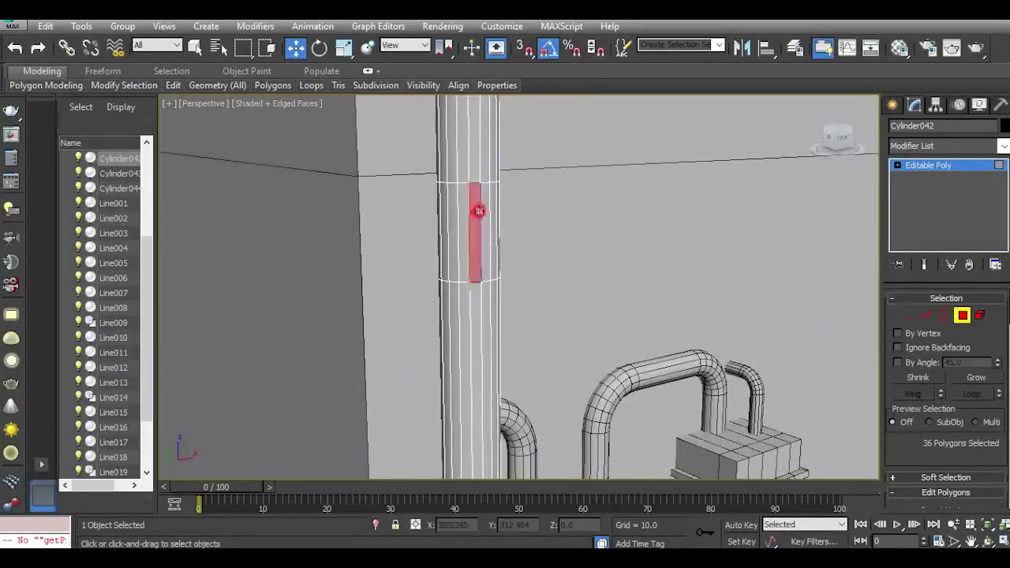
{"action": "left_click", "coordinate": [456, 225], "text": "shift"}
{"action": "left_click", "coordinate": [15, 48]}
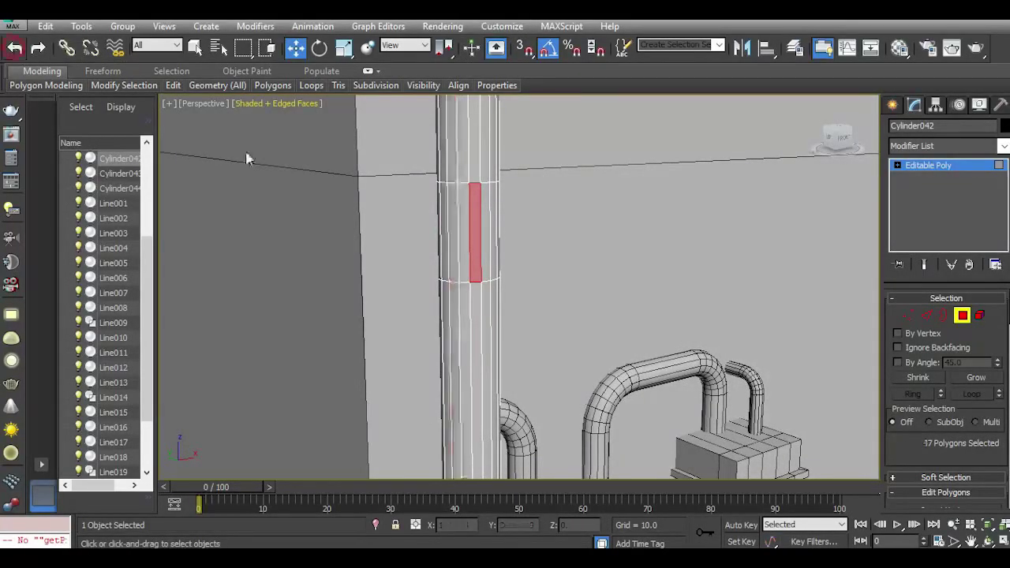
{"action": "left_click", "coordinate": [464, 231], "text": "shift"}
{"action": "middle_click_drag", "start_coordinate": [516, 170], "coordinate": [521, 205], "text": "alt"}
{"action": "scroll", "coordinate": [468, 270], "scroll_direction": "up", "scroll_amount": 3}
{"action": "scroll", "coordinate": [947, 394], "scroll_direction": "down", "scroll_amount": 3}
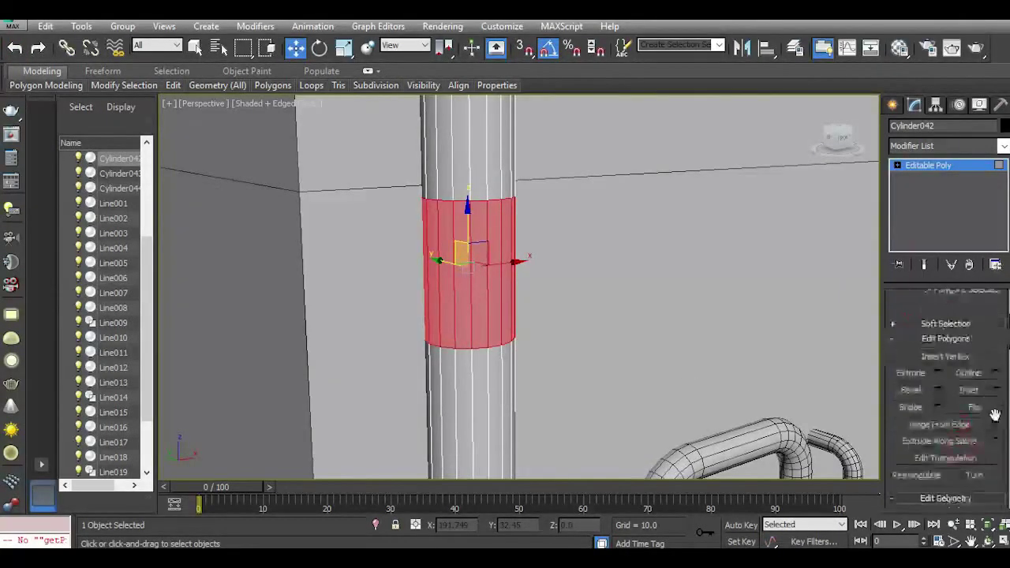
Inset the three selected polygon rings and extrude them outward by 0.183.
{"action": "left_click", "coordinate": [996, 390]}
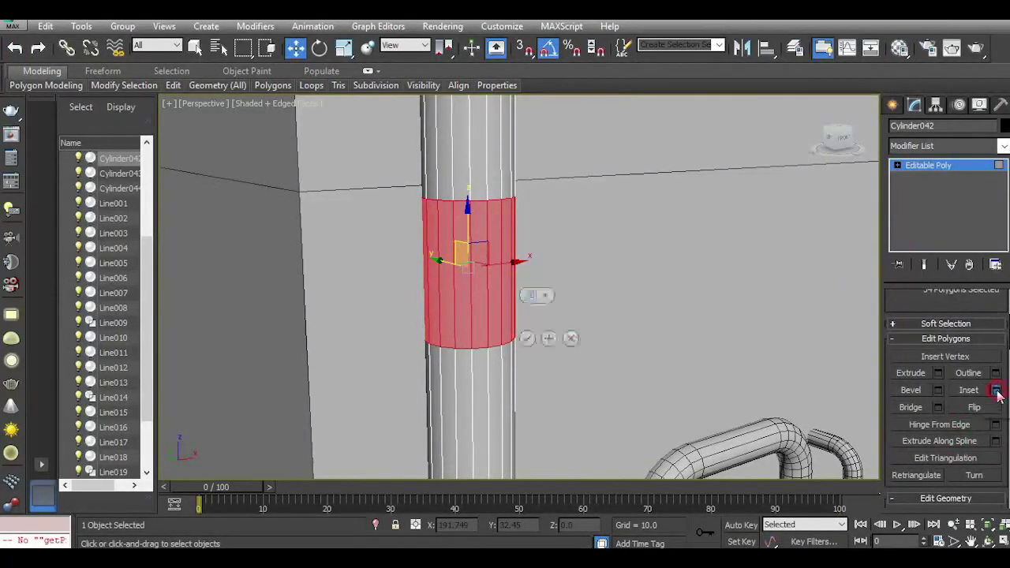
{"action": "left_click", "coordinate": [527, 338]}
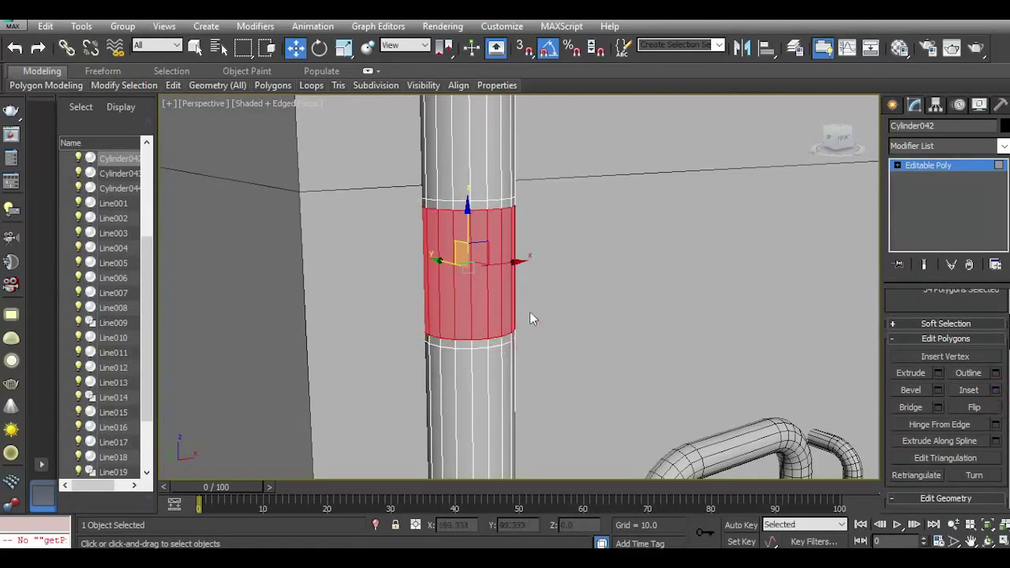
{"action": "left_click", "coordinate": [938, 373]}
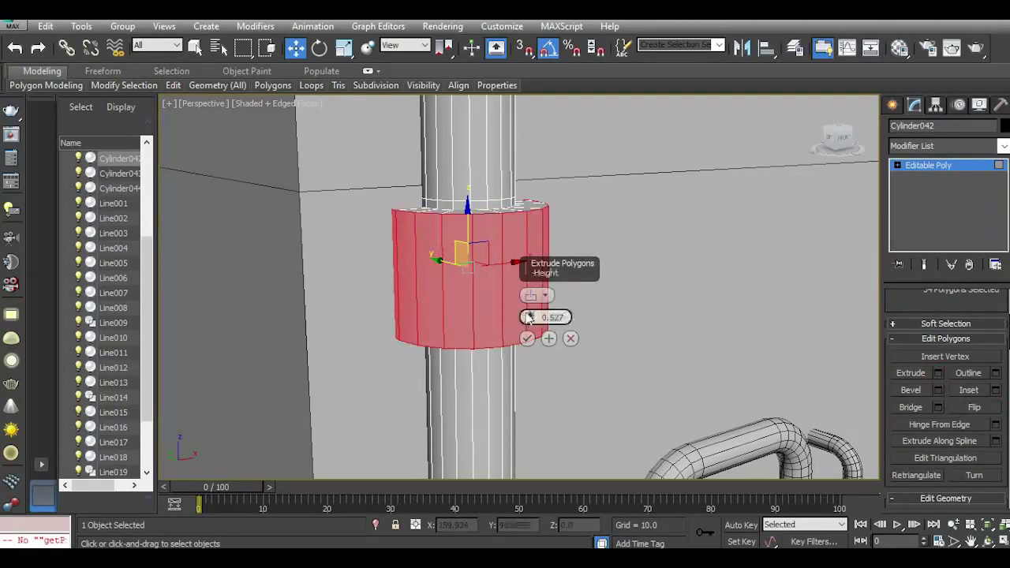
{"action": "left_click_drag", "start_coordinate": [528, 317], "coordinate": [528, 312]}
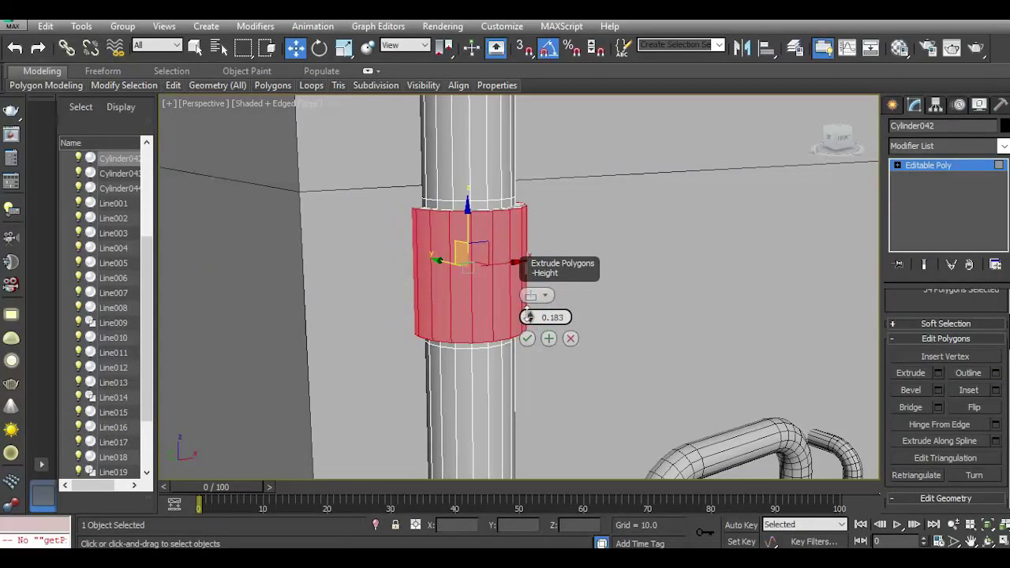
{"action": "left_click", "coordinate": [526, 339]}
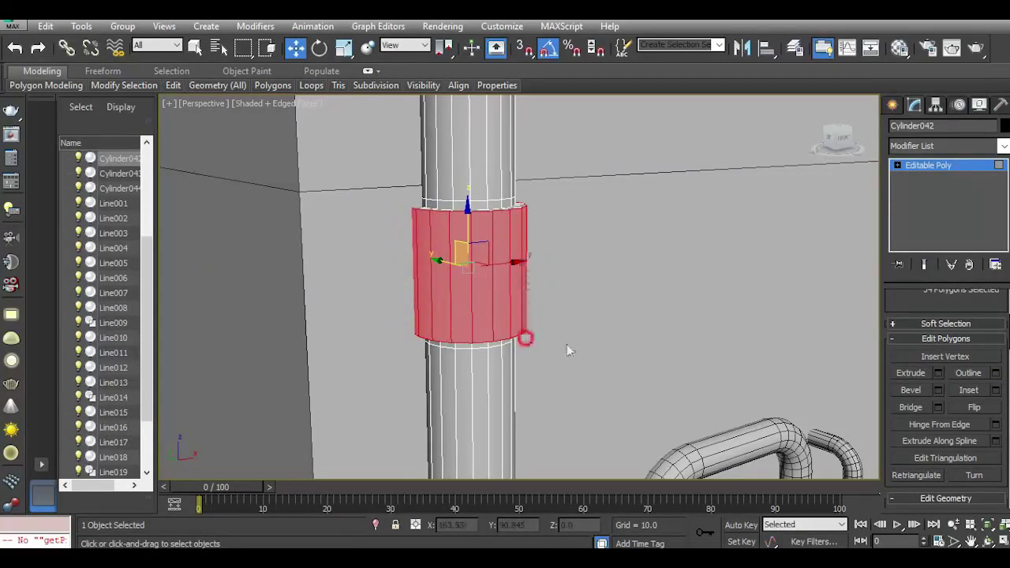
Bevel the three extruded rings with a height of 0.355 and an outline of -0.312 to form chamfered collars.
{"action": "left_click", "coordinate": [938, 390]}
{"action": "left_click", "coordinate": [531, 296]}
{"action": "mouse_move", "coordinate": [529, 316]}
{"action": "left_mouse_down"}
{"action": "mouse_move", "coordinate": [542, 357]}
{"action": "mouse_move", "coordinate": [529, 315]}
{"action": "mouse_move", "coordinate": [531, 335]}
{"action": "left_mouse_up"}
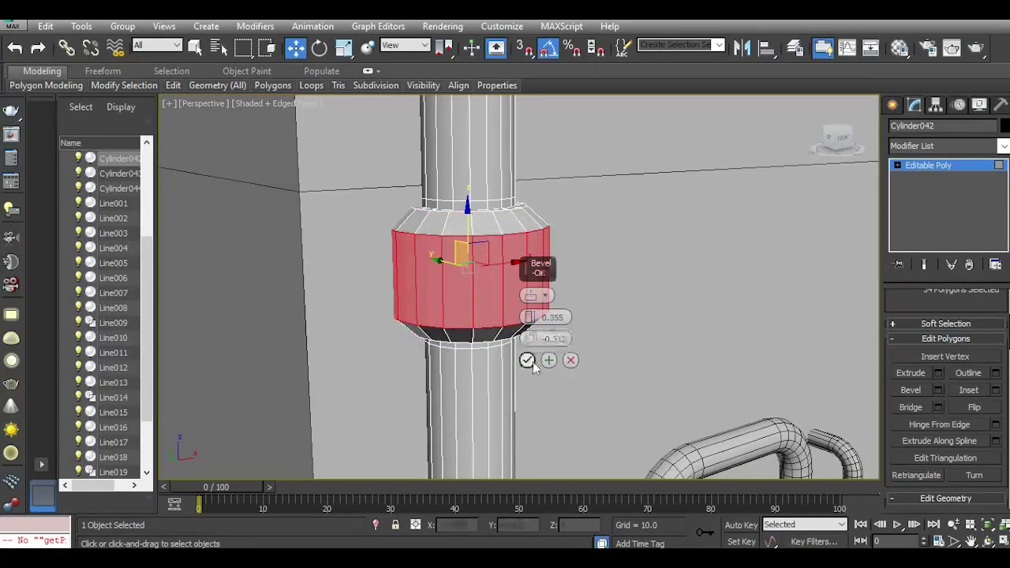
{"action": "left_click", "coordinate": [527, 361]}
{"action": "scroll", "coordinate": [517, 235], "scroll_direction": "down", "scroll_amount": 8}
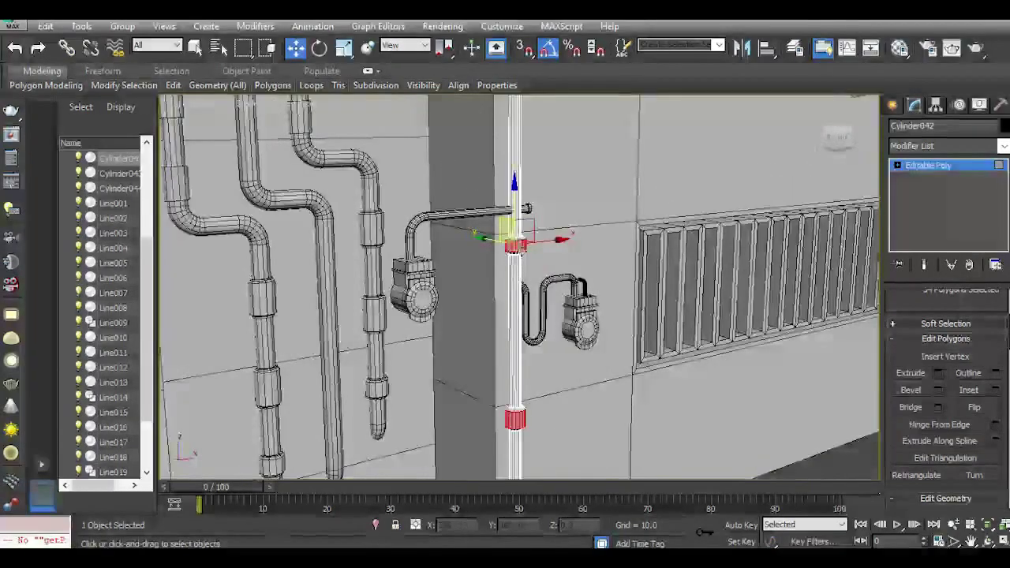
{"action": "middle_click_drag", "start_coordinate": [522, 395], "coordinate": [515, 323]}
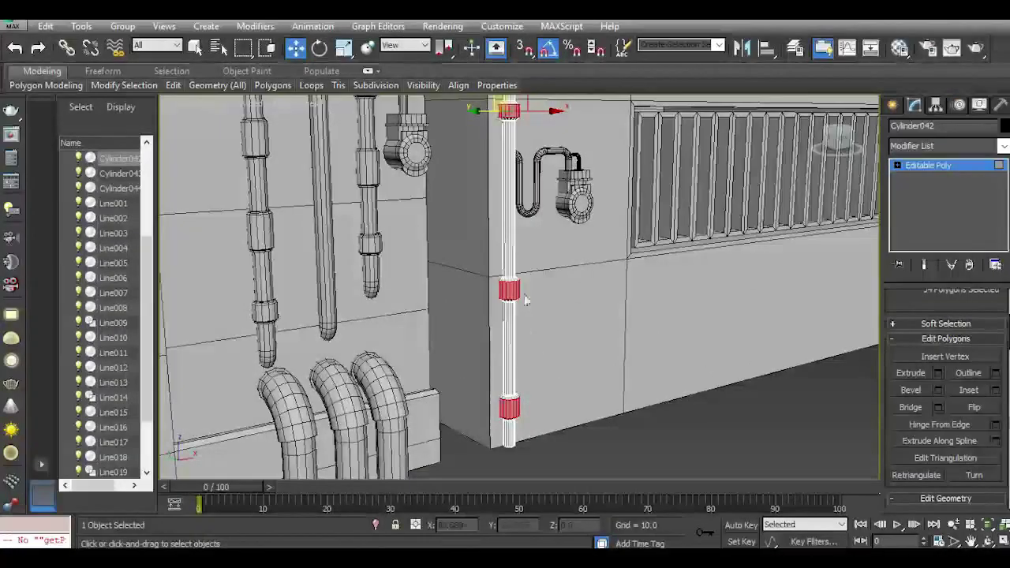
Inset the outer faces of the three selected collar rings on the vertical corner pipe.
{"action": "scroll", "coordinate": [522, 295], "scroll_direction": "up", "scroll_amount": 5}
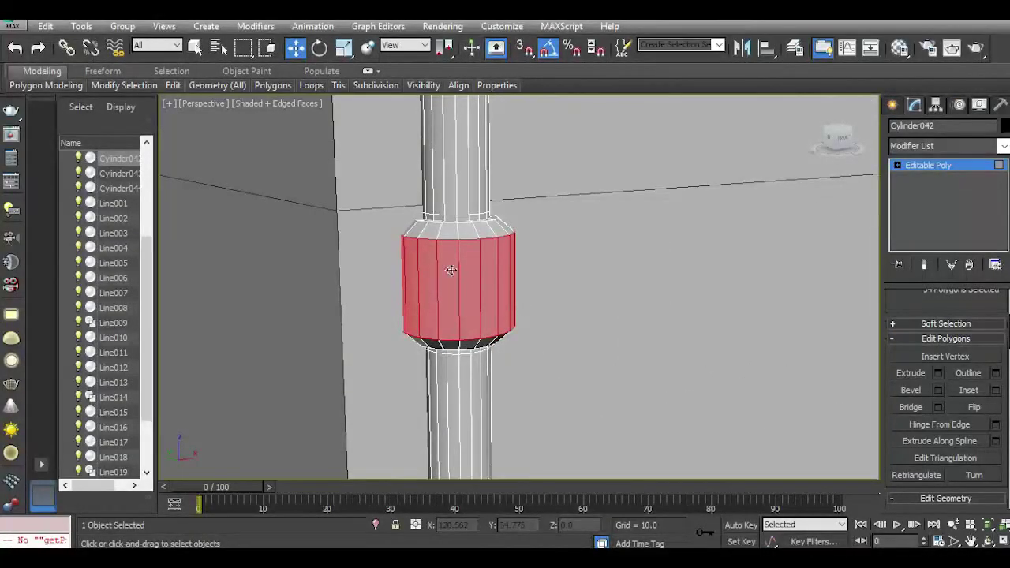
{"action": "left_click", "coordinate": [995, 390]}
{"action": "left_click", "coordinate": [525, 340]}
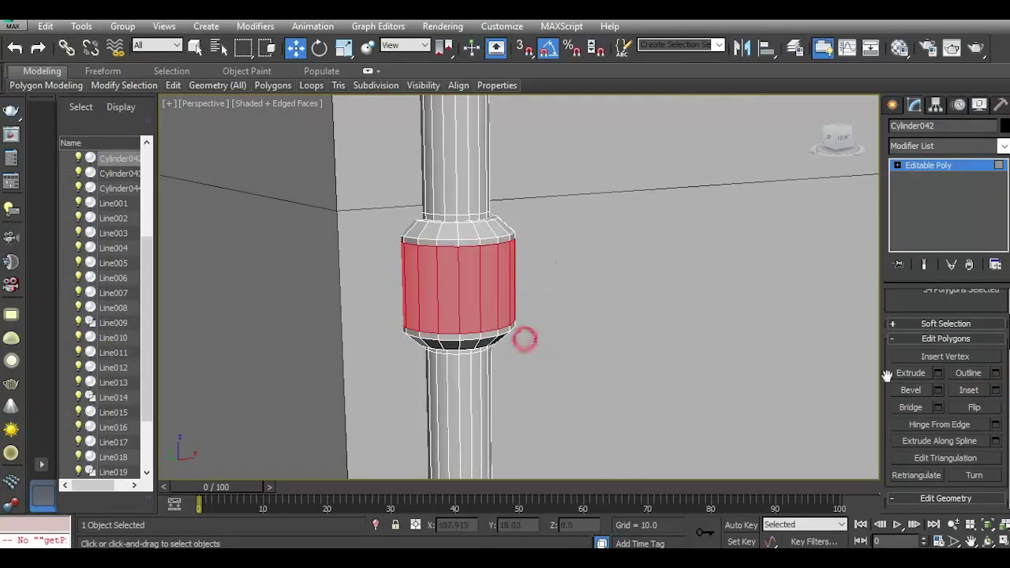
{"action": "left_click", "coordinate": [936, 373]}
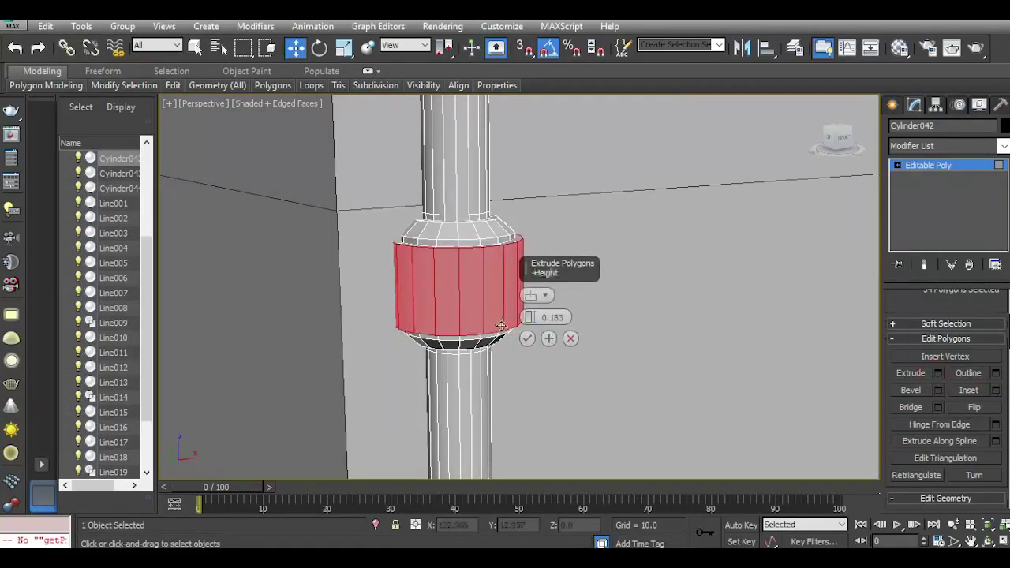
{"action": "left_click_drag", "start_coordinate": [529, 317], "coordinate": [529, 317]}
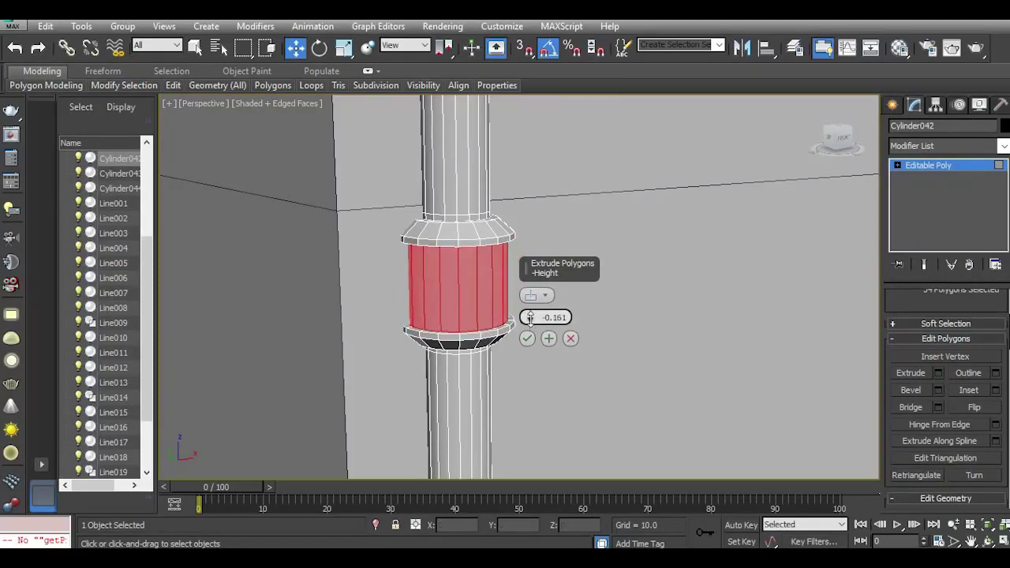
{"action": "left_click", "coordinate": [569, 339]}
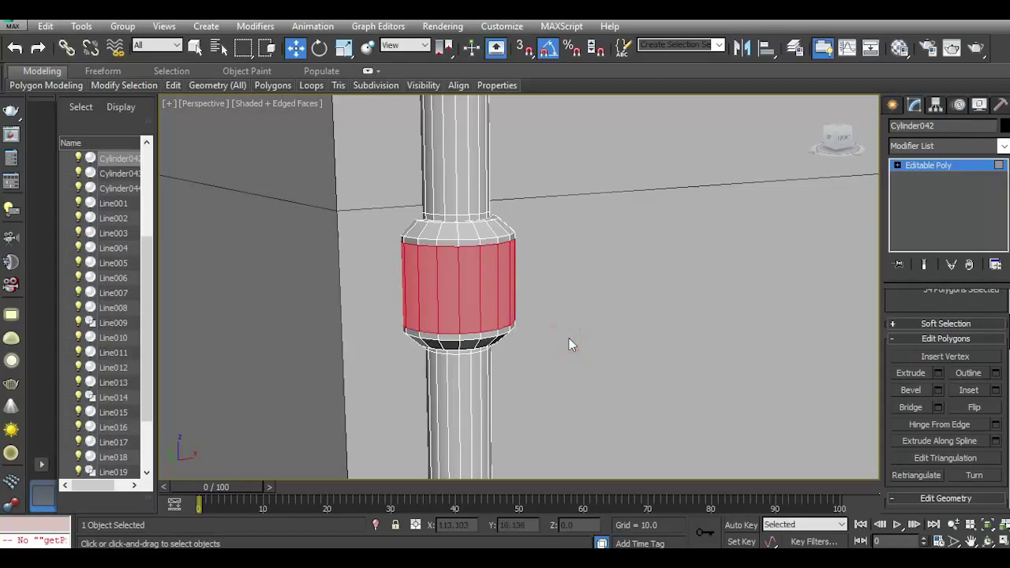
Extrude the inset collar rings outward by 0.183, leave polygon editing and deselect the pipe.
{"action": "left_click", "coordinate": [938, 373]}
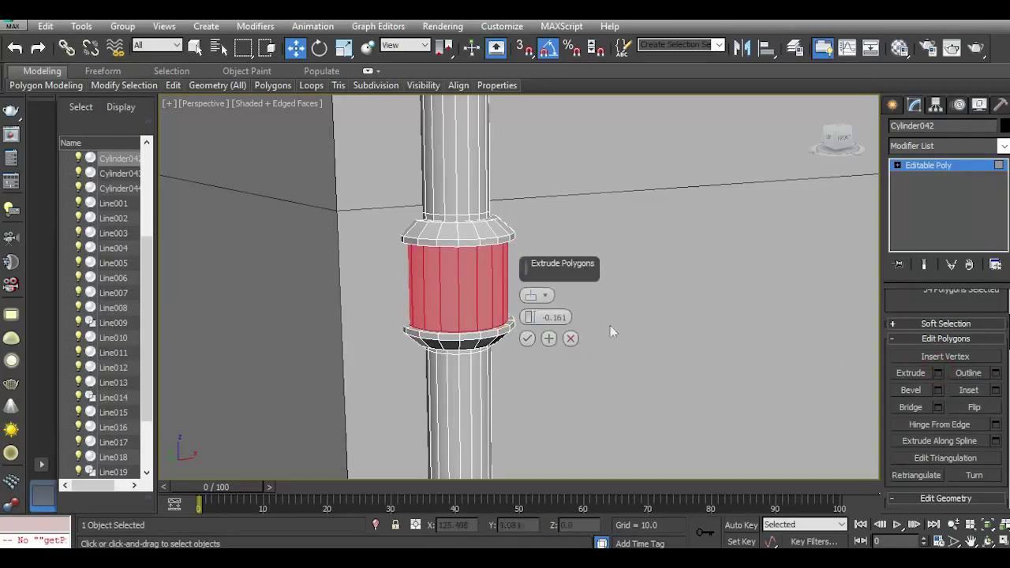
{"action": "left_click_drag", "start_coordinate": [530, 316], "coordinate": [532, 313]}
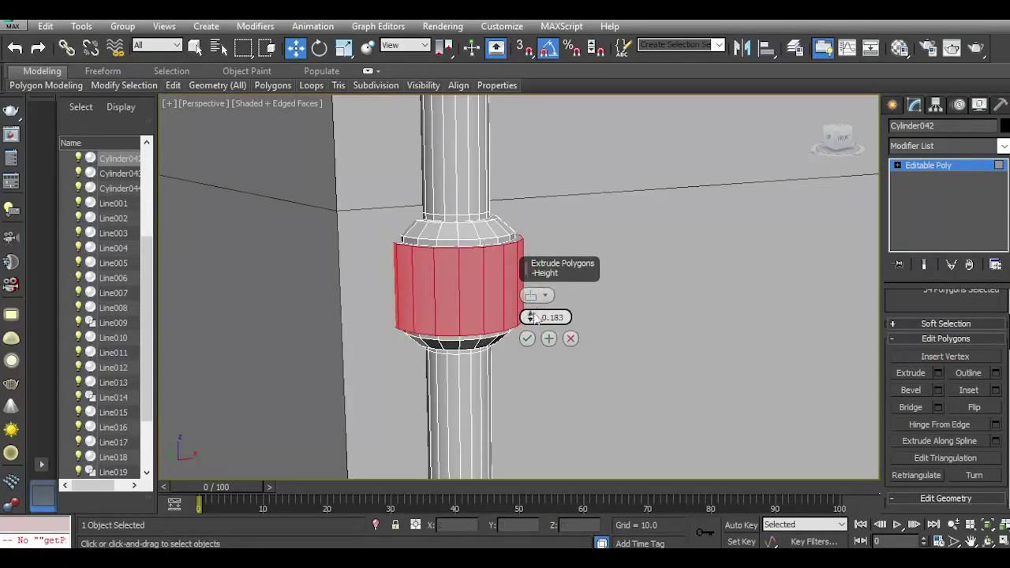
{"action": "left_click", "coordinate": [526, 338]}
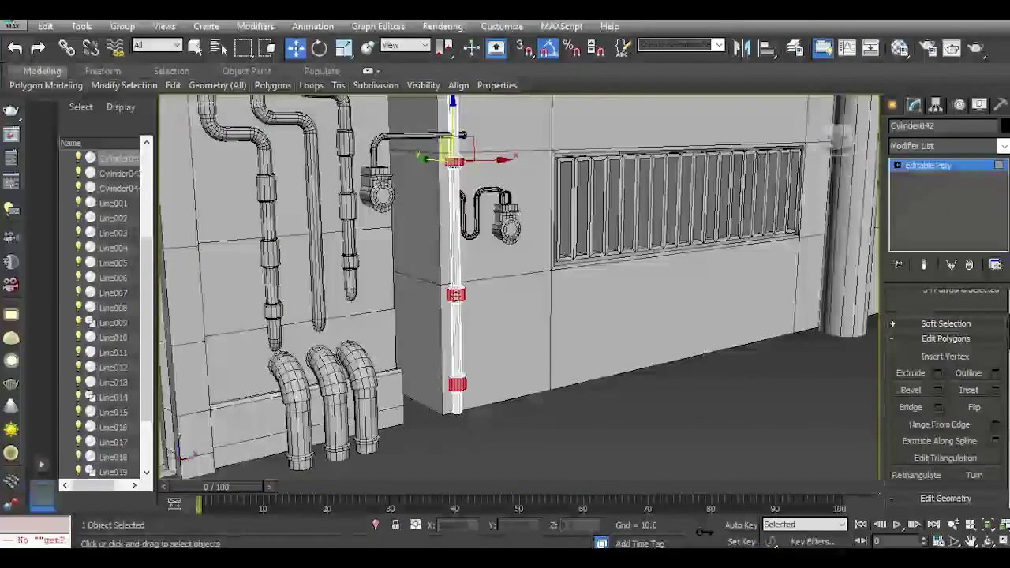
{"action": "left_click", "coordinate": [922, 166]}
{"action": "left_click", "coordinate": [751, 435]}
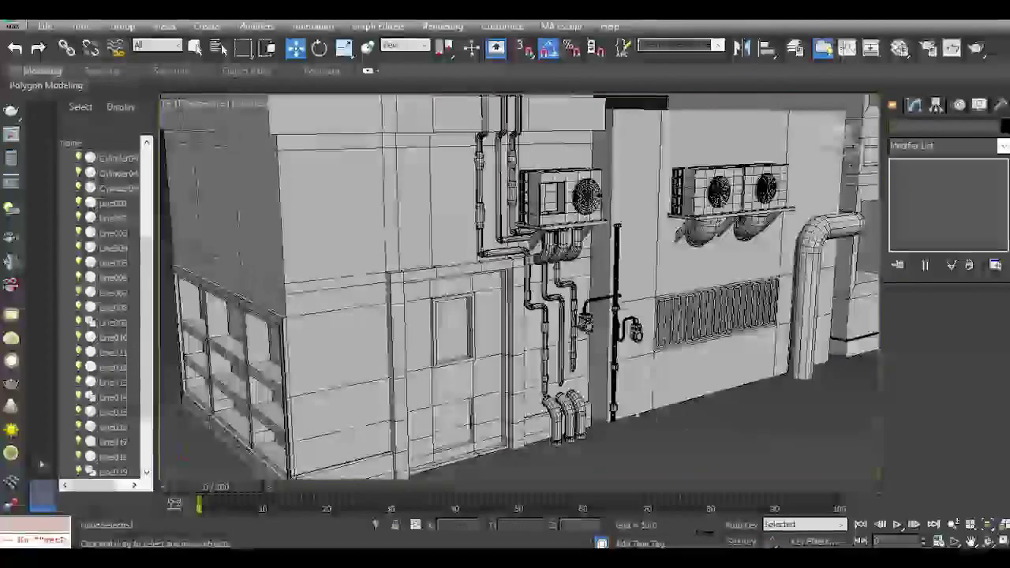
Create a flat cylinder with radius 4.103 and height 2.129 on the ground in front of the door wall.
{"action": "middle_click_drag", "start_coordinate": [679, 354], "coordinate": [714, 363], "text": "alt"}
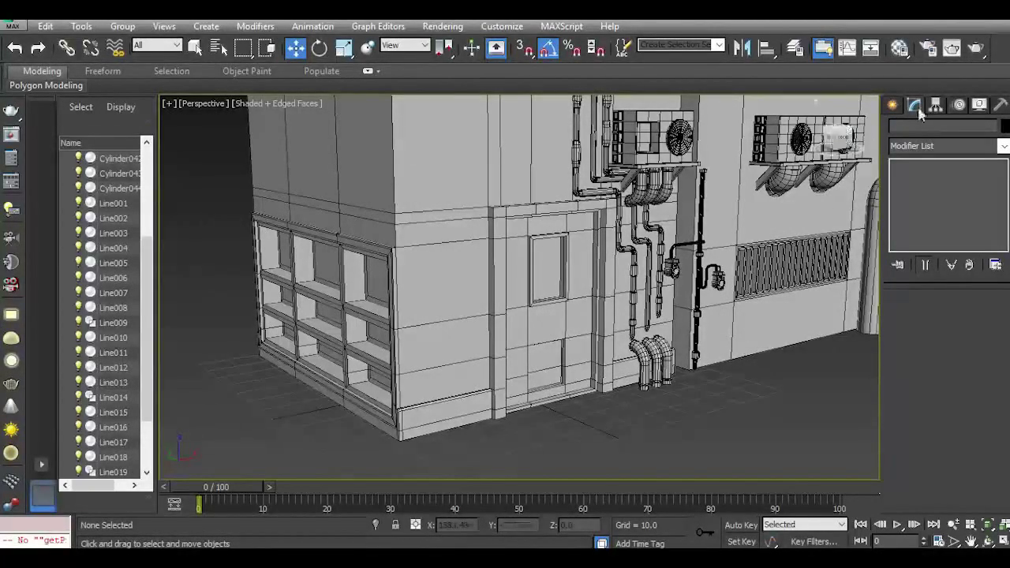
{"action": "left_click", "coordinate": [893, 106]}
{"action": "left_click", "coordinate": [898, 129]}
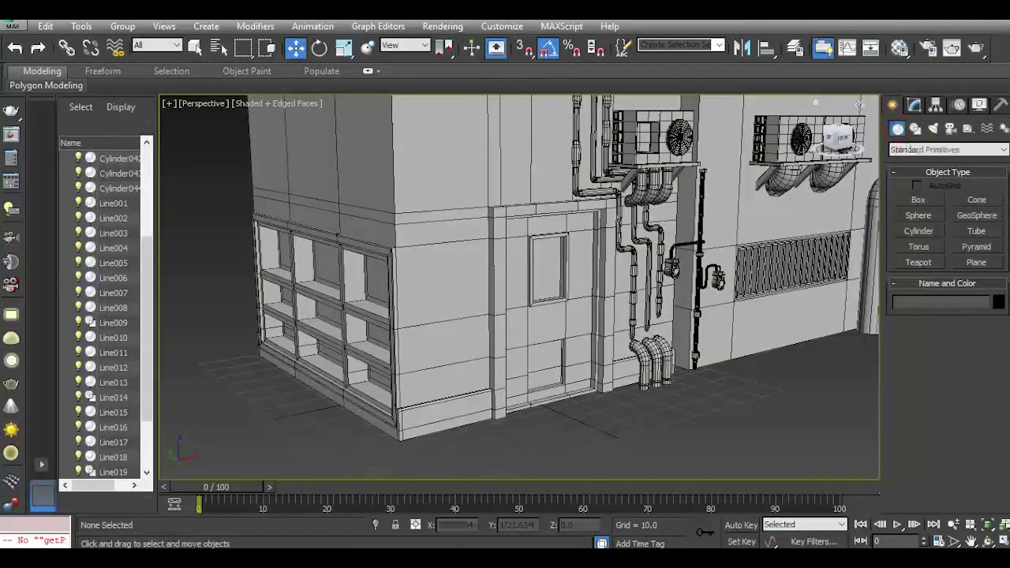
{"action": "left_click_drag", "start_coordinate": [843, 137], "coordinate": [860, 143]}
{"action": "middle_click_drag", "start_coordinate": [722, 380], "coordinate": [662, 371]}
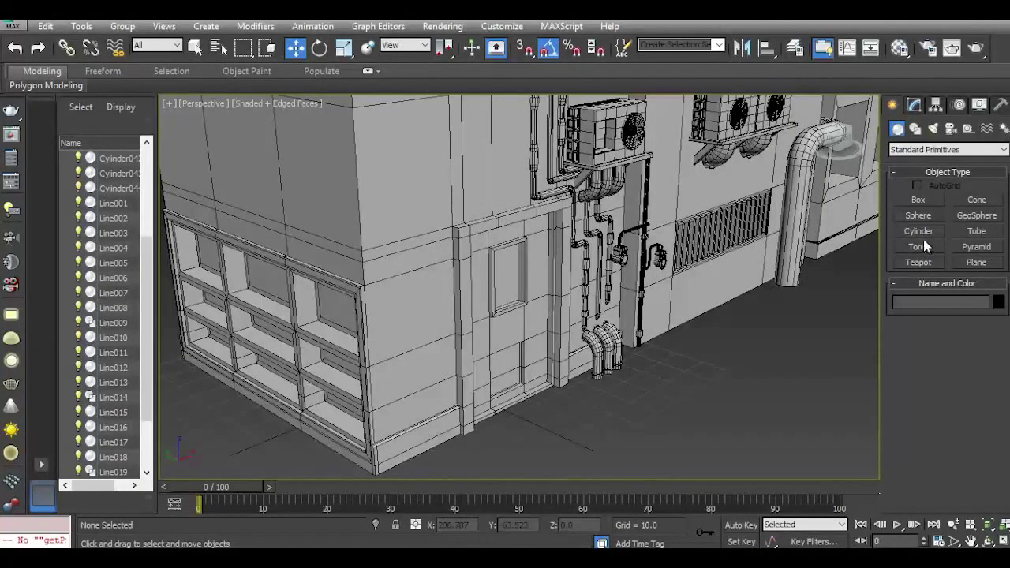
{"action": "left_click", "coordinate": [920, 232]}
{"action": "scroll", "coordinate": [526, 448], "scroll_direction": "up", "scroll_amount": 4}
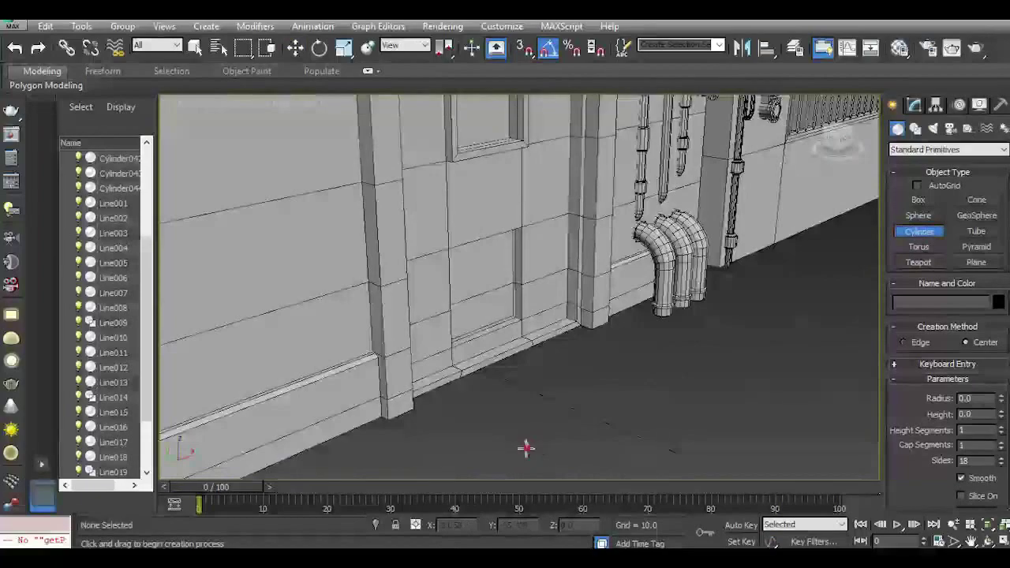
{"action": "left_click_drag", "start_coordinate": [526, 448], "coordinate": [557, 454]}
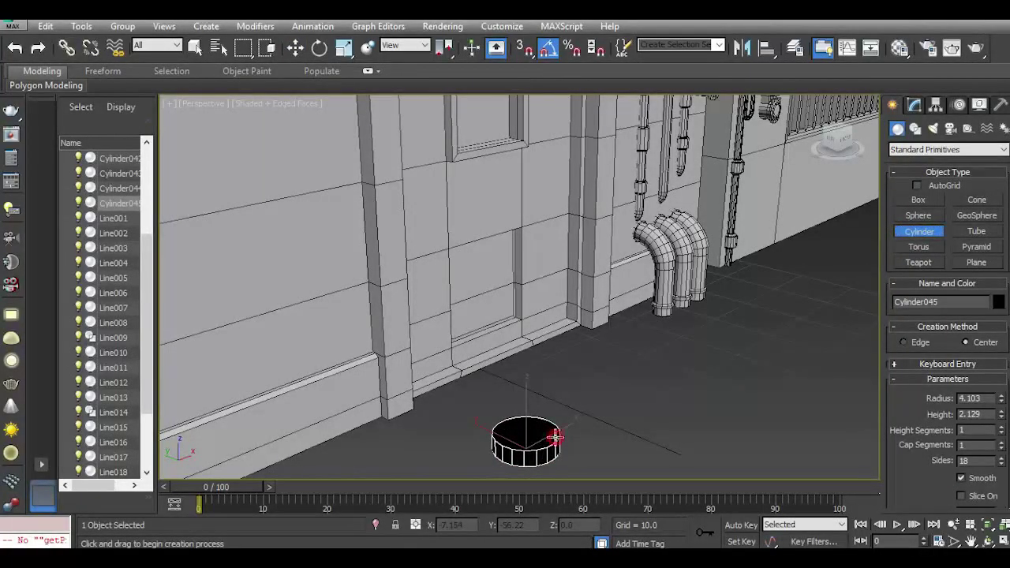
Finish cylinder creation and open the Material Editor with the new cylinder selected.
{"action": "scroll", "coordinate": [534, 462], "scroll_direction": "up", "scroll_amount": 4}
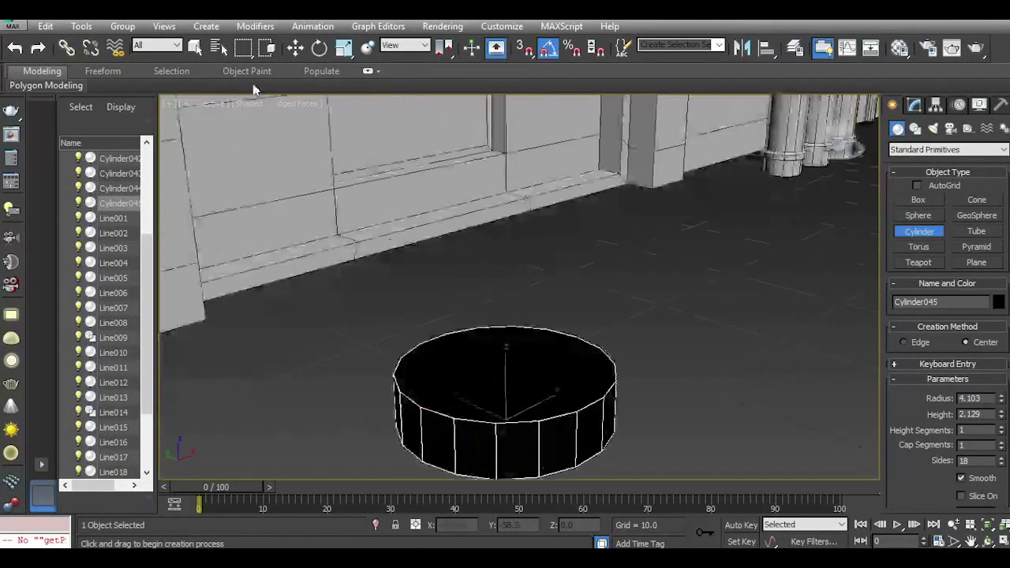
{"action": "left_click", "coordinate": [295, 50]}
{"action": "left_click", "coordinate": [898, 52]}
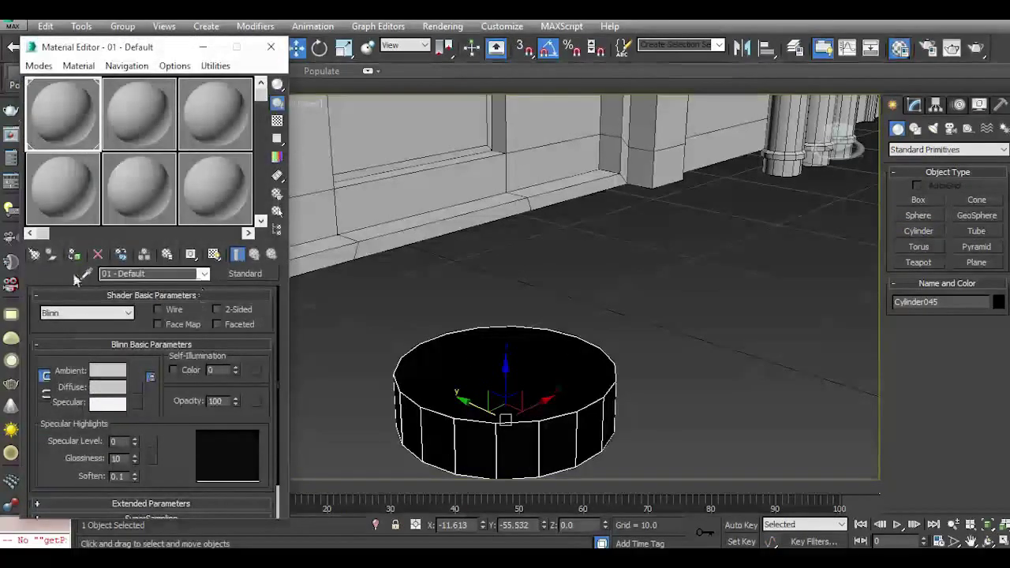
Assign the 01 - Default material to the selected black cylinder and close the Material Editor.
{"action": "left_click", "coordinate": [71, 256]}
{"action": "left_click", "coordinate": [276, 49]}
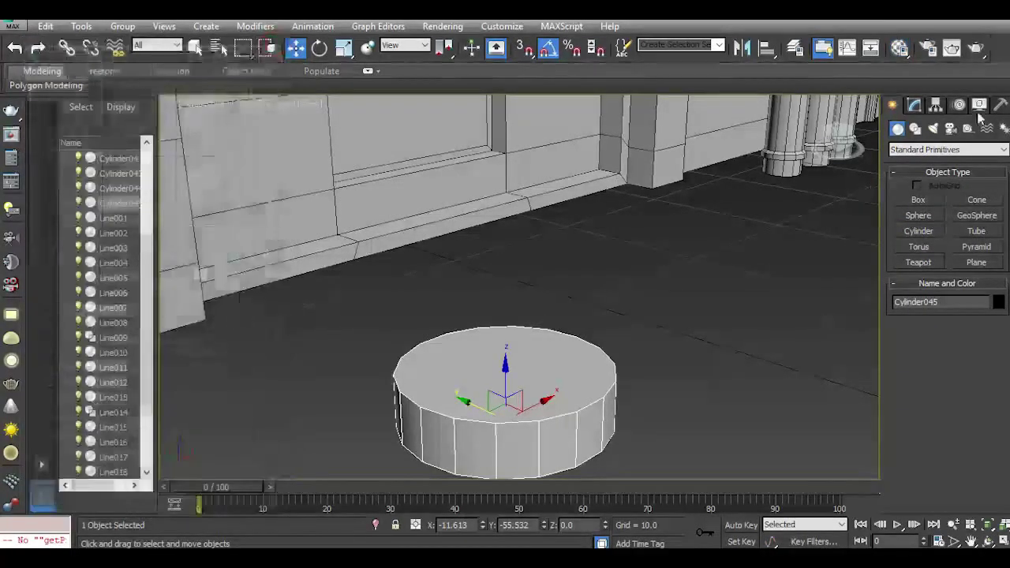
Reduce the cylinder's height to make a flat disc and convert it to an Editable Poly.
{"action": "left_click", "coordinate": [913, 105]}
{"action": "left_click_drag", "start_coordinate": [1000, 336], "coordinate": [1008, 367]}
{"action": "right_click", "coordinate": [954, 218]}
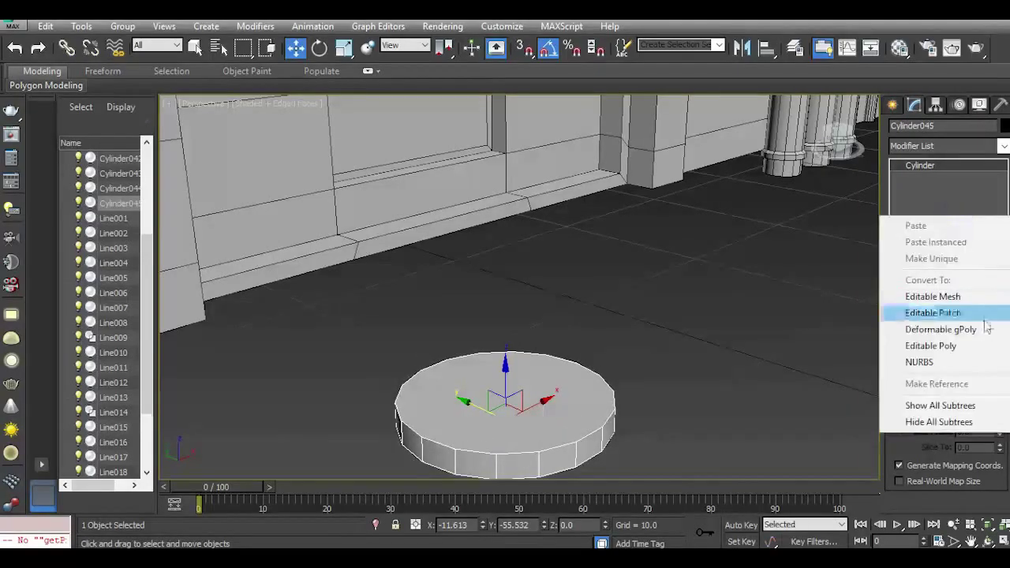
{"action": "left_click", "coordinate": [976, 345]}
Inset the disc's top polygon by 1.0 and raise the inner polygon to about Z 1.58.
{"action": "middle_click_drag", "start_coordinate": [684, 278], "coordinate": [667, 407], "text": "alt"}
{"action": "scroll", "coordinate": [547, 435], "scroll_direction": "up", "scroll_amount": 4}
{"action": "left_click", "coordinate": [961, 316]}
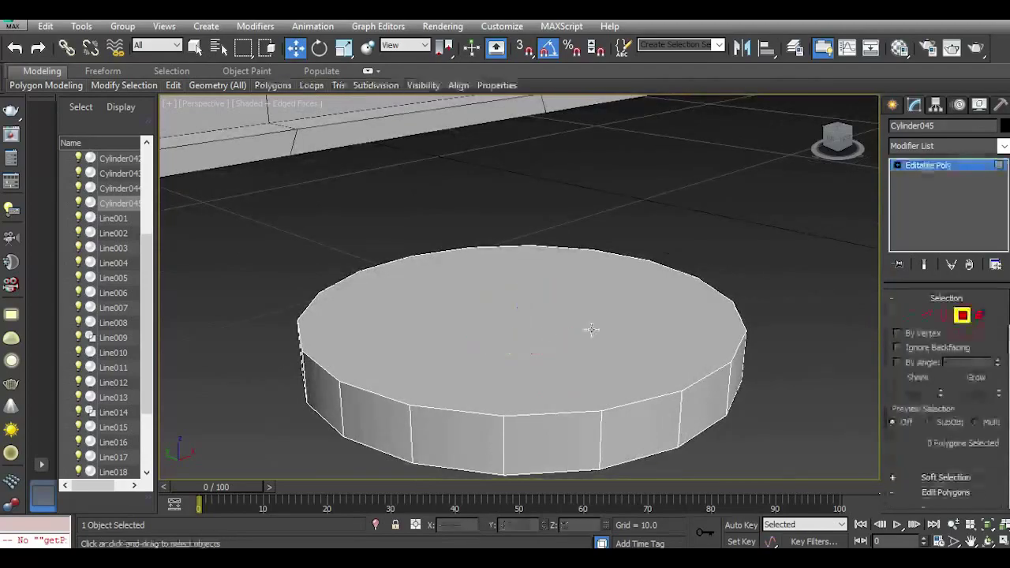
{"action": "left_click", "coordinate": [591, 330]}
{"action": "left_click_drag", "start_coordinate": [937, 439], "coordinate": [939, 352]}
{"action": "left_click", "coordinate": [997, 458]}
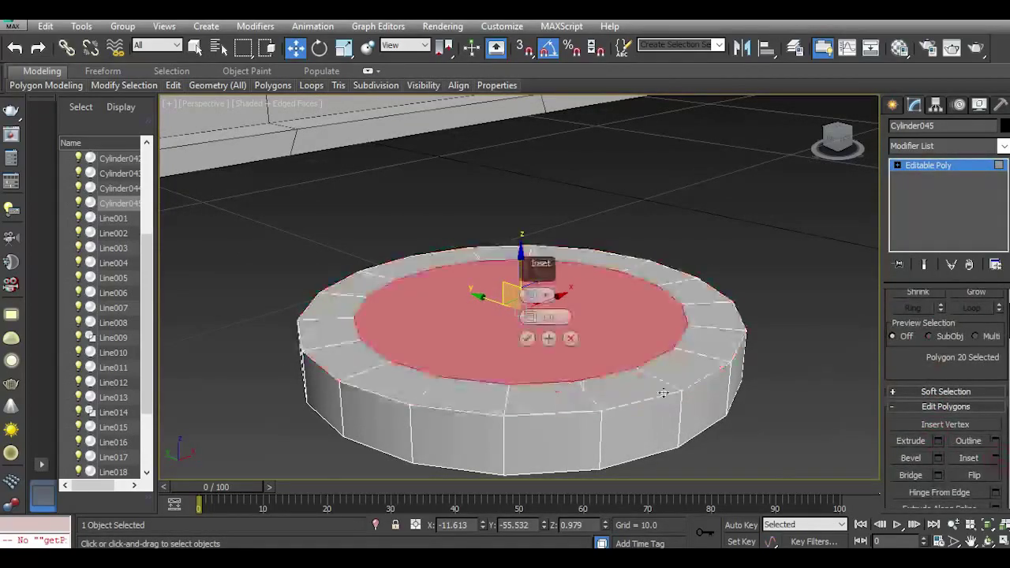
{"action": "left_click", "coordinate": [526, 342]}
{"action": "left_click_drag", "start_coordinate": [520, 270], "coordinate": [514, 239]}
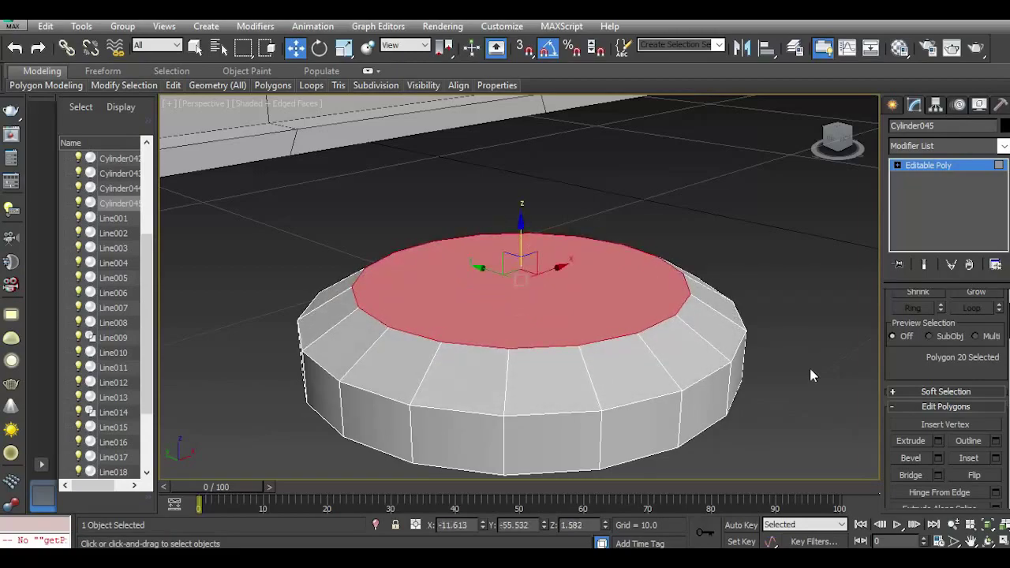
Inset the raised top polygon again by slightly more than 1.0 and lift it to about Z 1.86 to form a dome.
{"action": "left_click", "coordinate": [996, 458]}
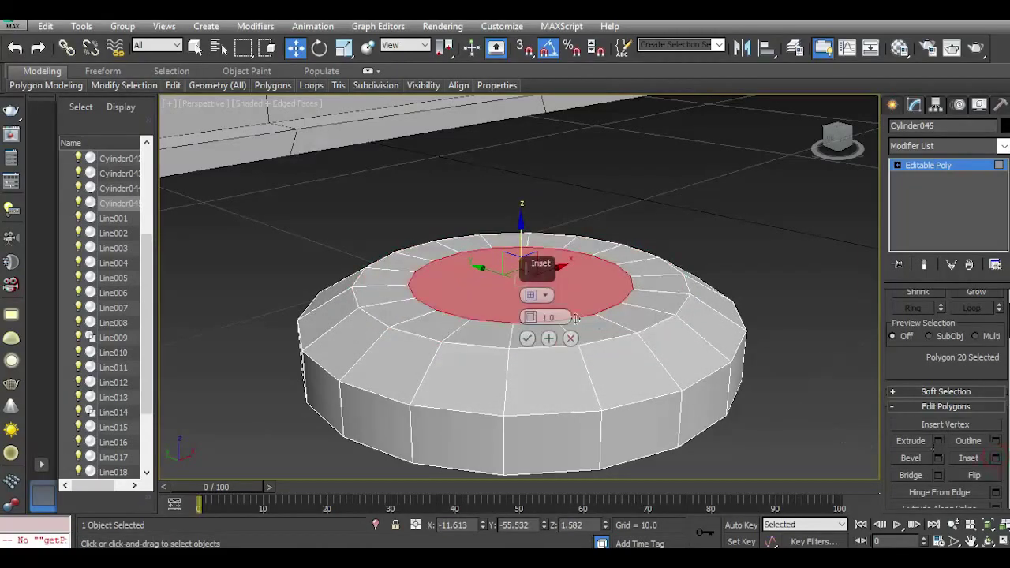
{"action": "left_click_drag", "start_coordinate": [530, 316], "coordinate": [530, 308]}
{"action": "left_click", "coordinate": [527, 339]}
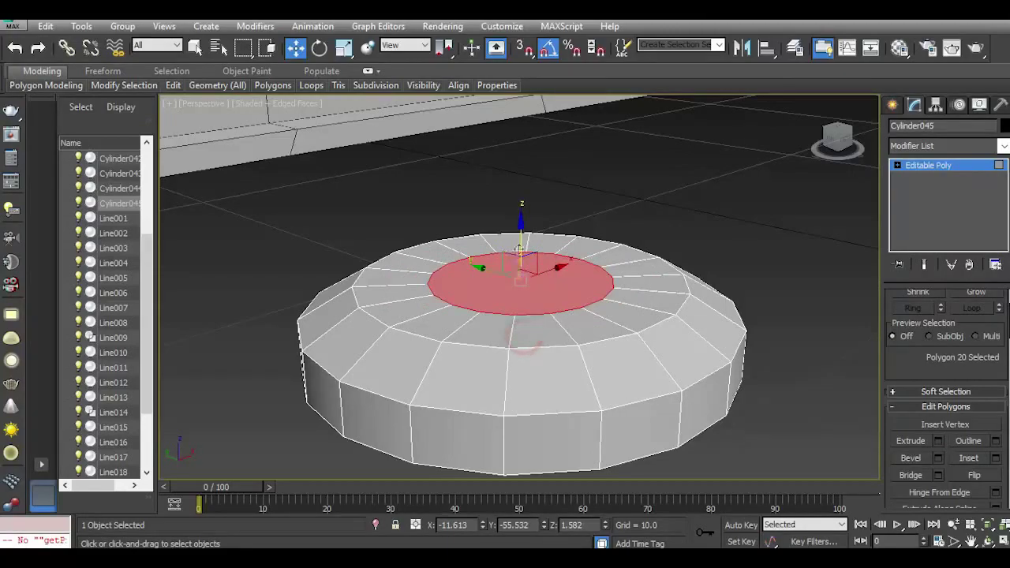
{"action": "left_click_drag", "start_coordinate": [520, 246], "coordinate": [514, 233]}
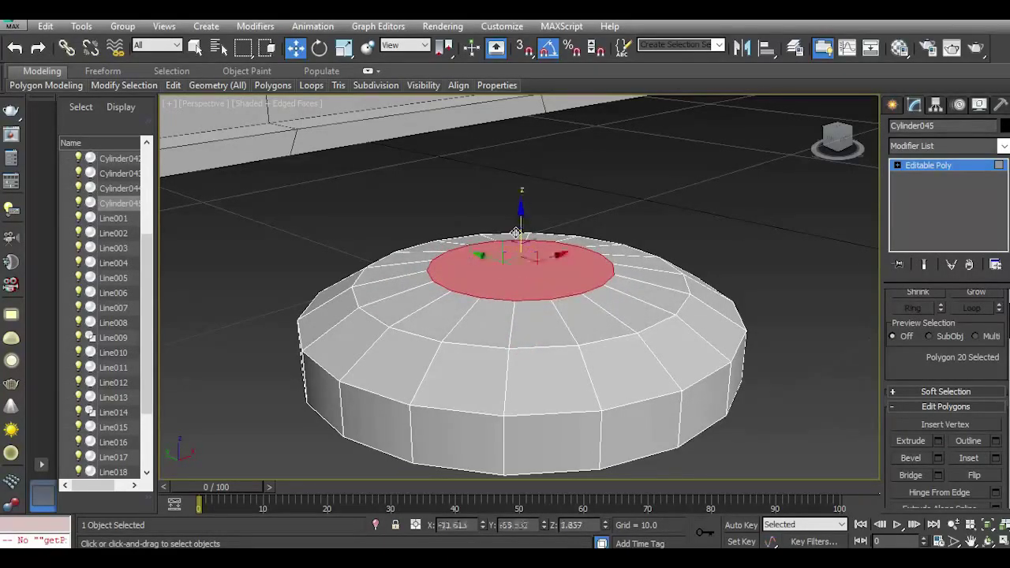
Select the full ring of 18 polygons around the disc's vertical side.
{"action": "left_click", "coordinate": [655, 422]}
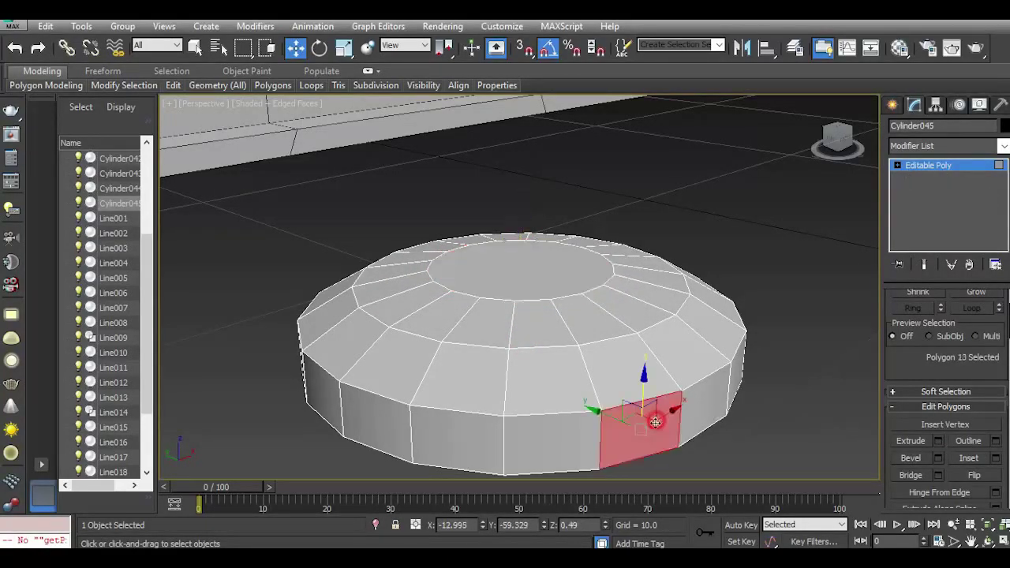
{"action": "left_click", "coordinate": [588, 452], "text": "shift"}
{"action": "left_click", "coordinate": [938, 441]}
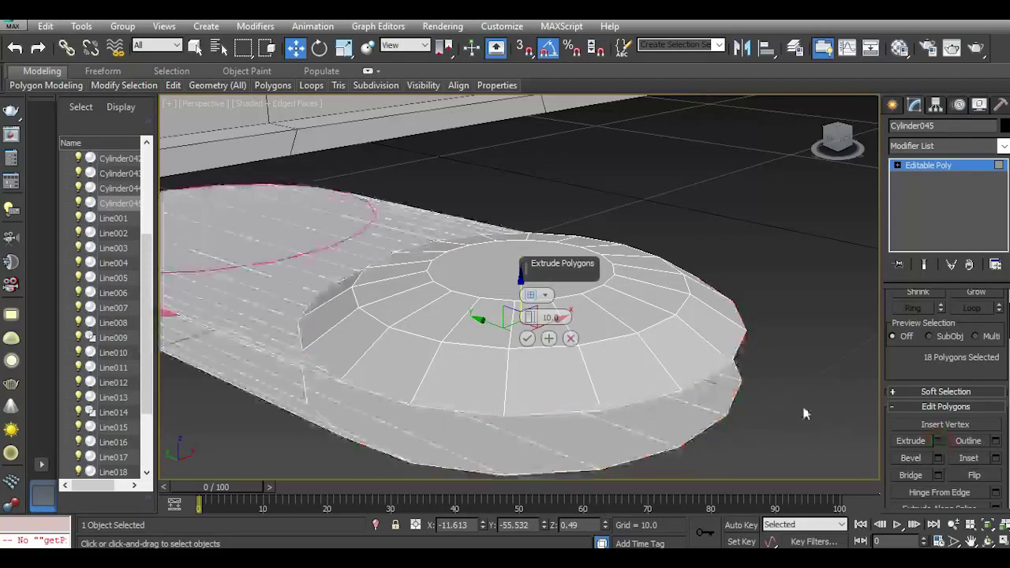
{"action": "left_click", "coordinate": [534, 296]}
{"action": "left_click_drag", "start_coordinate": [529, 318], "coordinate": [544, 356]}
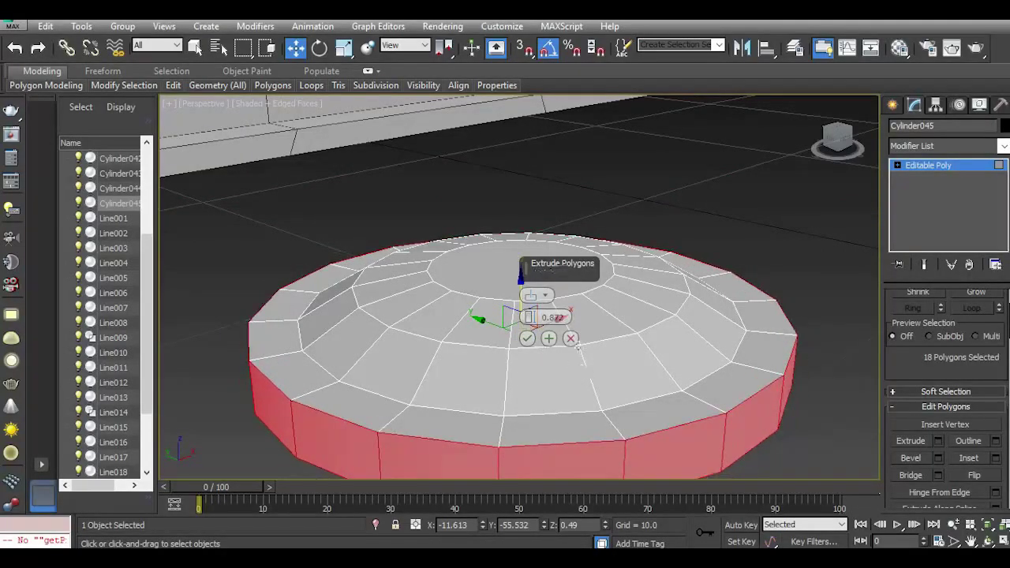
{"action": "left_click", "coordinate": [570, 338]}
Inset the selected side ring as a group, leaving a narrow band of polygons around its middle.
{"action": "left_click", "coordinate": [996, 459]}
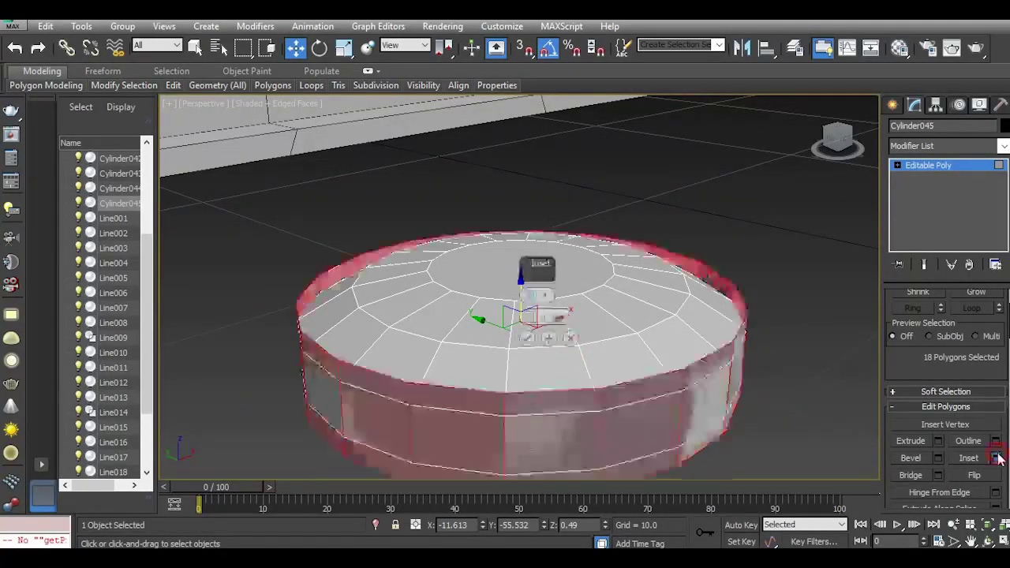
{"action": "left_click_drag", "start_coordinate": [530, 317], "coordinate": [538, 322]}
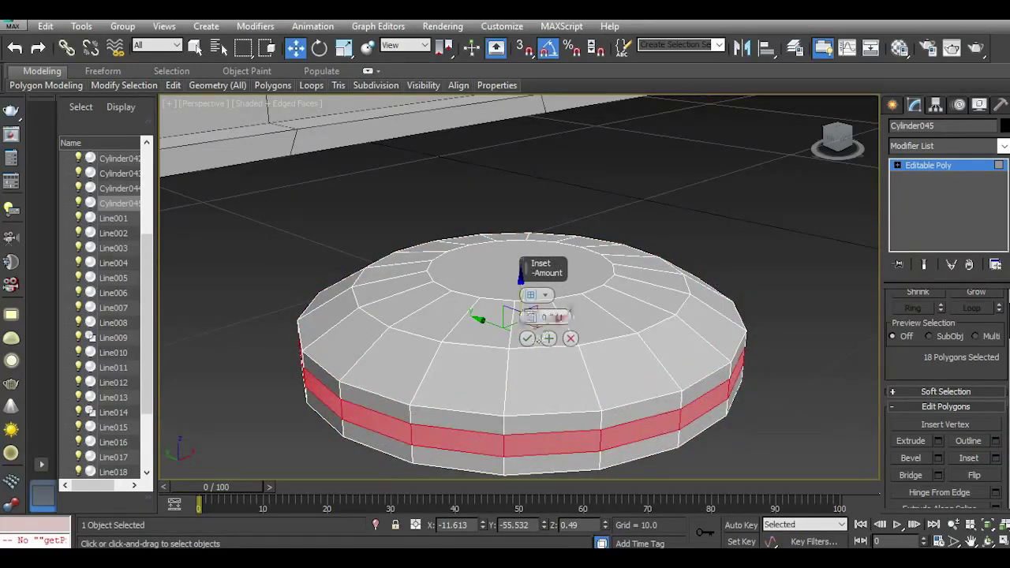
{"action": "left_click", "coordinate": [526, 338]}
Extrude the lowest ring of side polygons outward by 0.872 along local normals to form a base flange.
{"action": "left_click", "coordinate": [539, 464]}
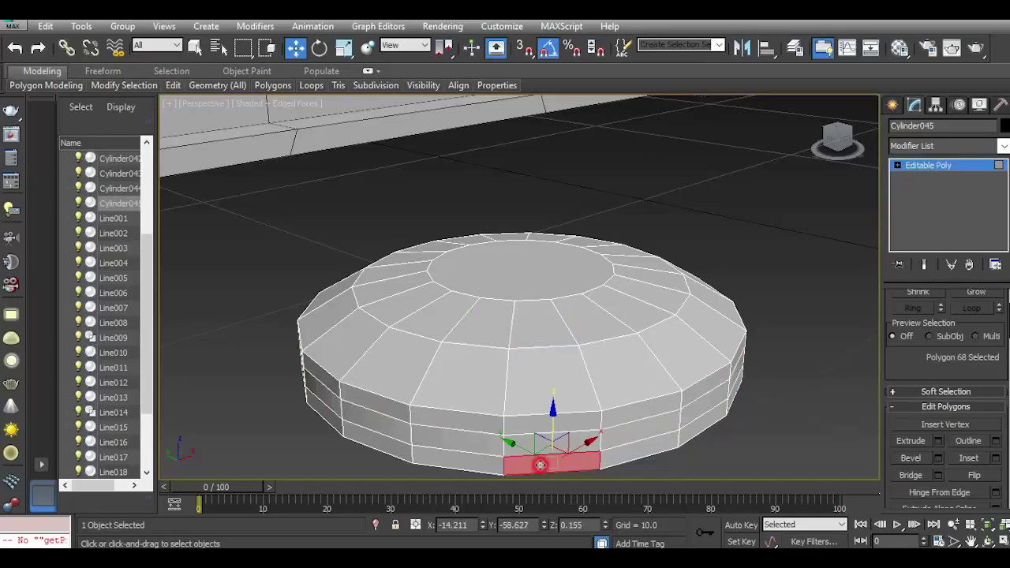
{"action": "left_click", "coordinate": [604, 461], "text": "shift"}
{"action": "left_click", "coordinate": [937, 441]}
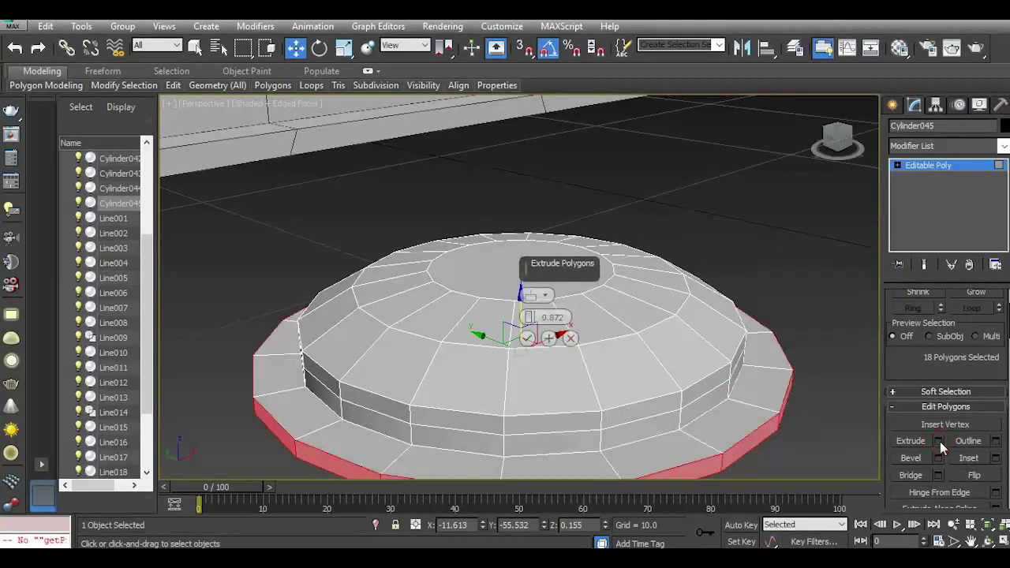
{"action": "left_click", "coordinate": [527, 338]}
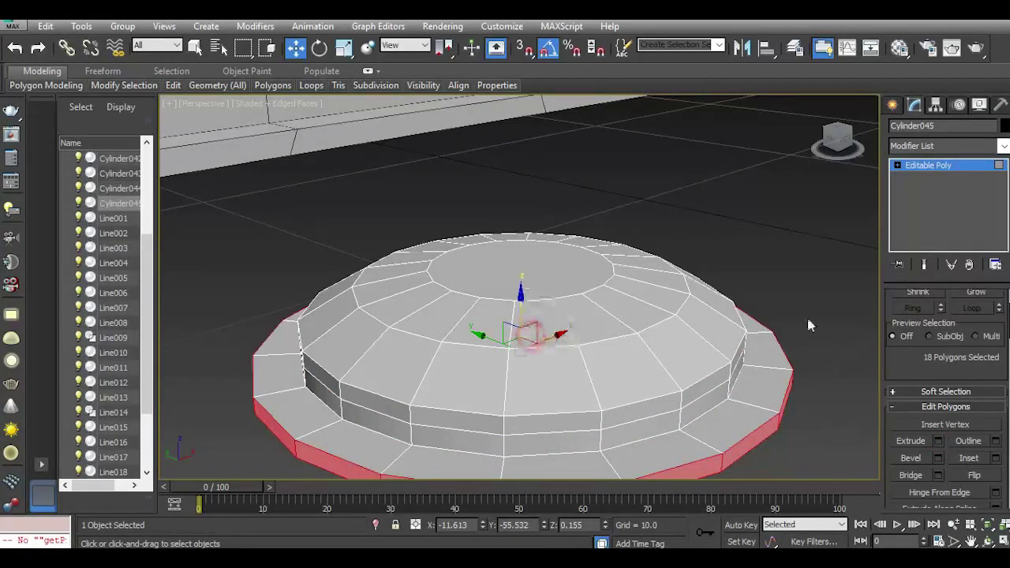
Chamfer the dome's rim, the inner flange corner and the flange's two outer edge loops by 0.01 with smoothing off, then leave edge editing.
{"action": "left_click", "coordinate": [897, 166]}
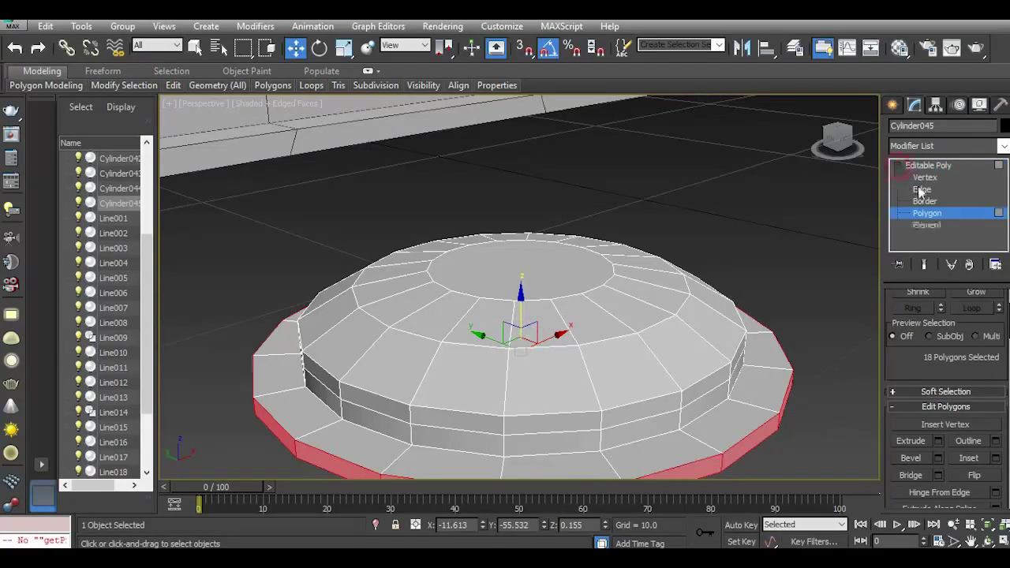
{"action": "left_click", "coordinate": [922, 190]}
{"action": "double_click", "coordinate": [636, 406]}
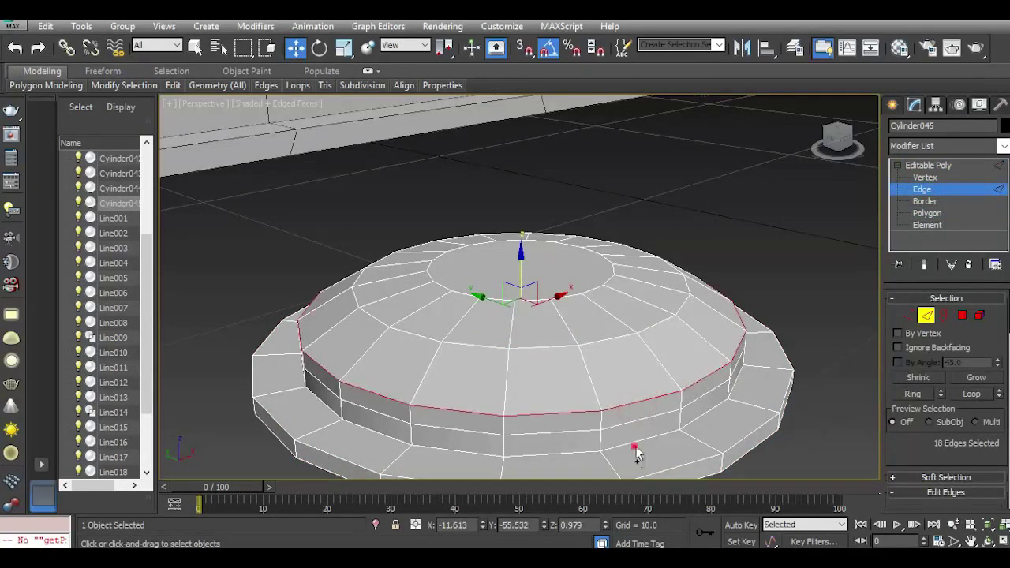
{"action": "left_click", "coordinate": [633, 444], "text": "ctrl"}
{"action": "middle_click_drag", "start_coordinate": [633, 443], "coordinate": [642, 372]}
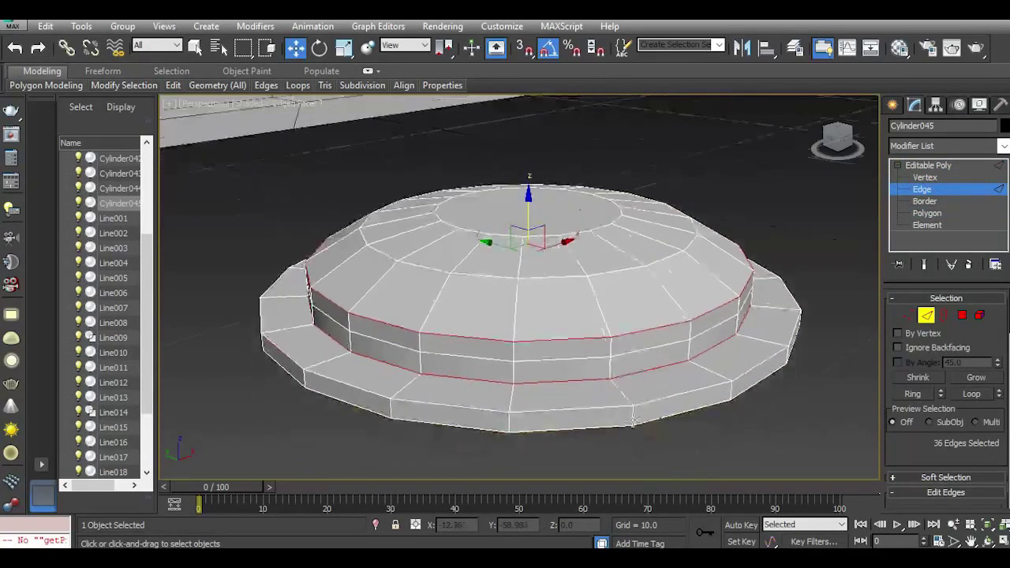
{"action": "double_click", "coordinate": [590, 410], "text": "ctrl"}
{"action": "double_click", "coordinate": [601, 426], "text": "ctrl"}
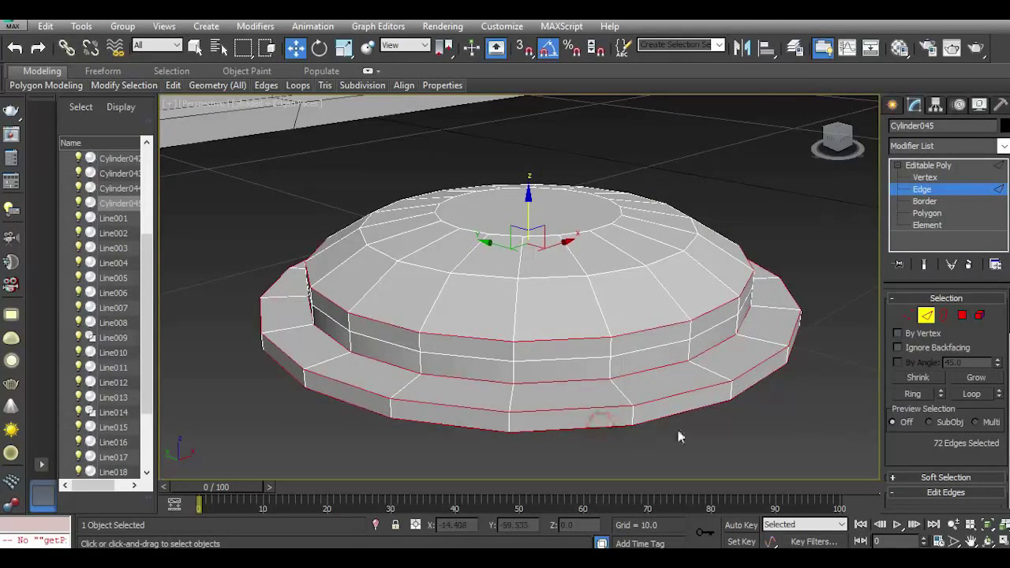
{"action": "left_click_drag", "start_coordinate": [911, 449], "coordinate": [919, 319]}
{"action": "left_click", "coordinate": [938, 419]}
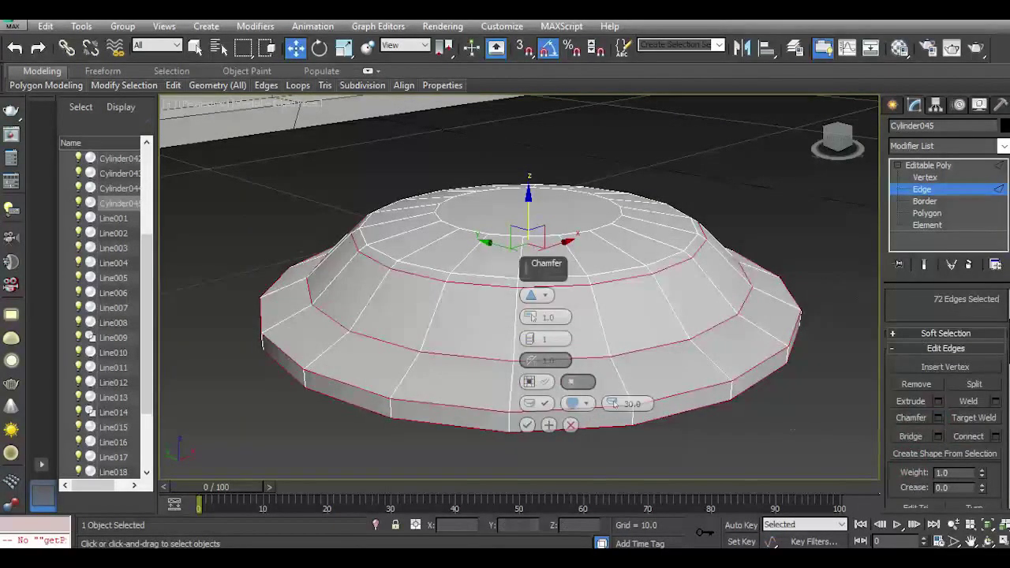
{"action": "left_click", "coordinate": [544, 404]}
{"action": "left_click_drag", "start_coordinate": [534, 317], "coordinate": [534, 338]}
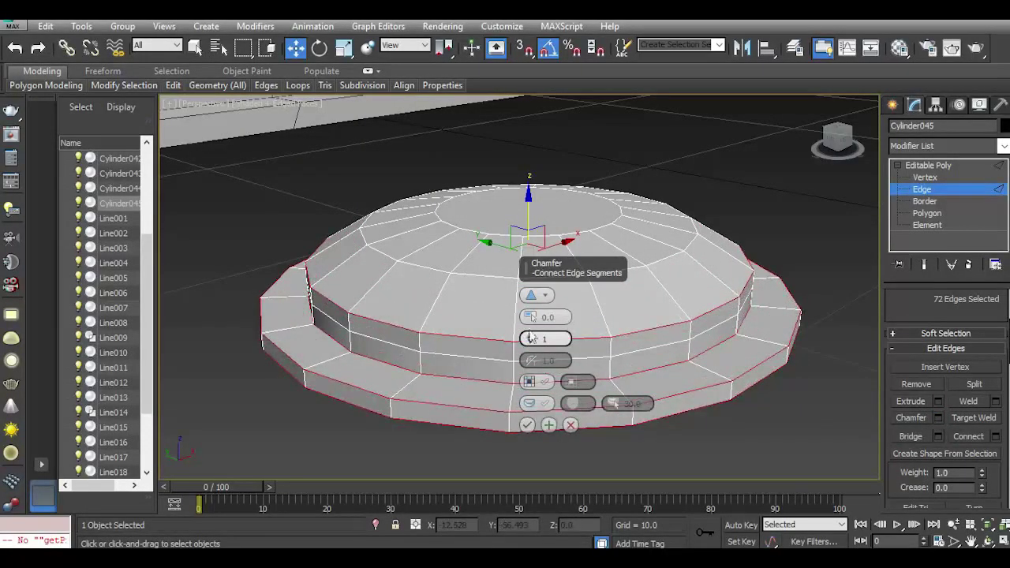
{"action": "left_click", "coordinate": [529, 313]}
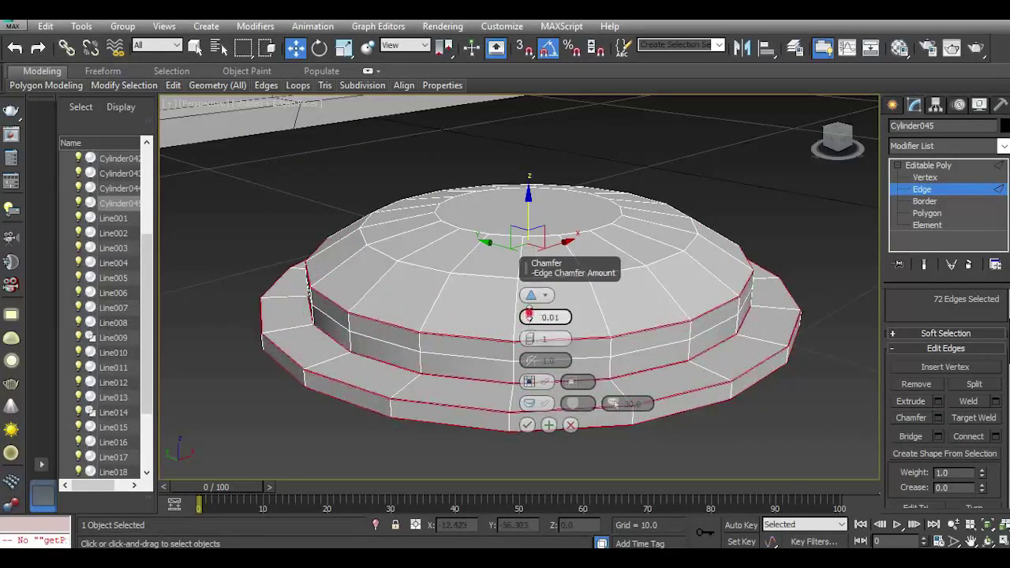
{"action": "left_click", "coordinate": [527, 425]}
{"action": "left_click", "coordinate": [929, 166]}
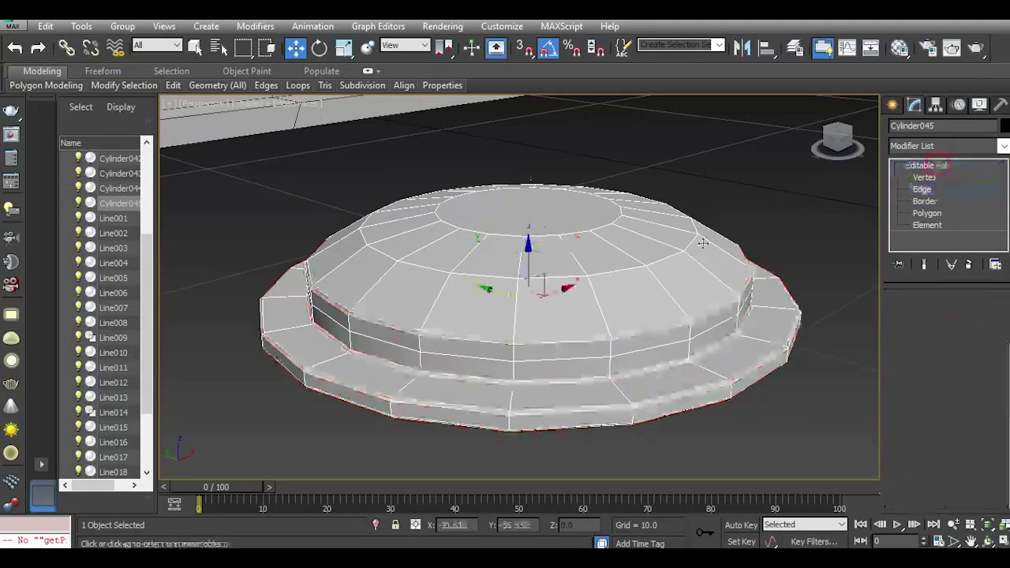
Move the finished disc up from the ground to the building's wall above the ledge beside the pipes.
{"action": "scroll", "coordinate": [555, 365], "scroll_direction": "down", "scroll_amount": 8}
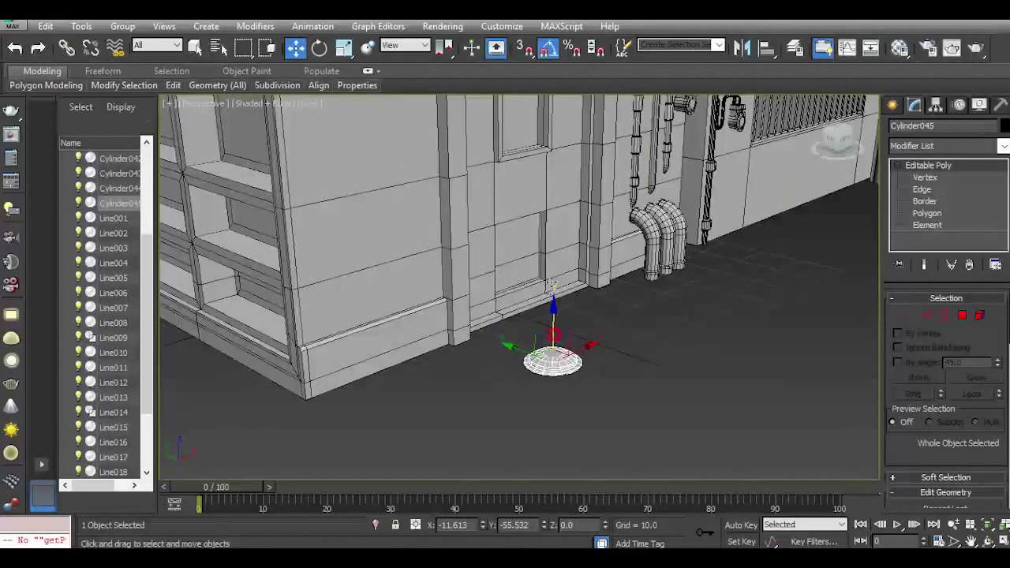
{"action": "left_click_drag", "start_coordinate": [554, 331], "coordinate": [558, 98]}
{"action": "middle_click_drag", "start_coordinate": [563, 118], "coordinate": [570, 433]}
{"action": "left_click_drag", "start_coordinate": [544, 387], "coordinate": [411, 219]}
{"action": "scroll", "coordinate": [452, 178], "scroll_direction": "up", "scroll_amount": 4}
Rotate the disc 90 degrees about X so its dome faces outward and move it in front of the wall.
{"action": "left_click", "coordinate": [319, 49]}
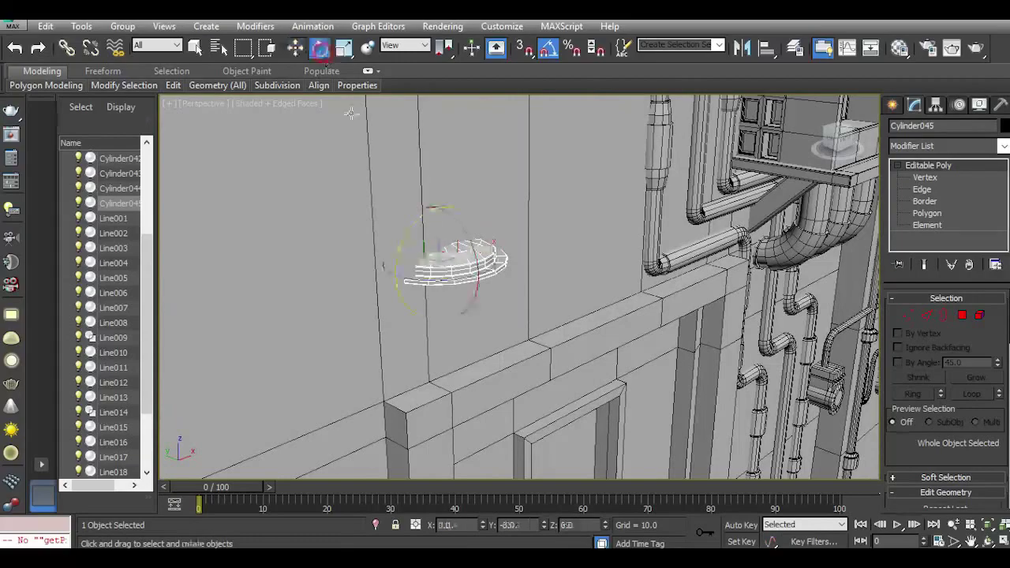
{"action": "left_click_drag", "start_coordinate": [463, 237], "coordinate": [482, 285]}
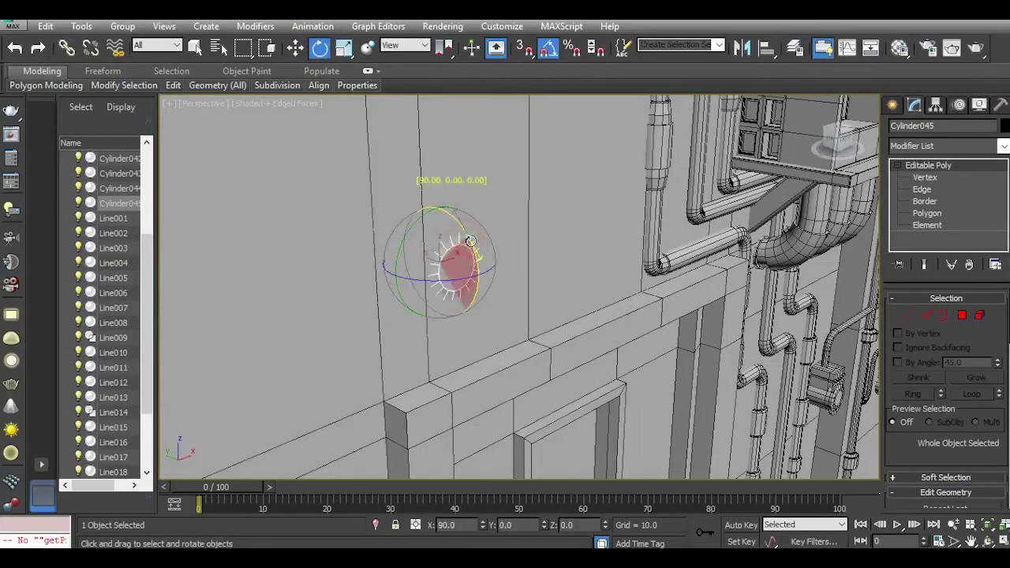
{"action": "left_click", "coordinate": [292, 53]}
{"action": "left_click_drag", "start_coordinate": [408, 253], "coordinate": [427, 274]}
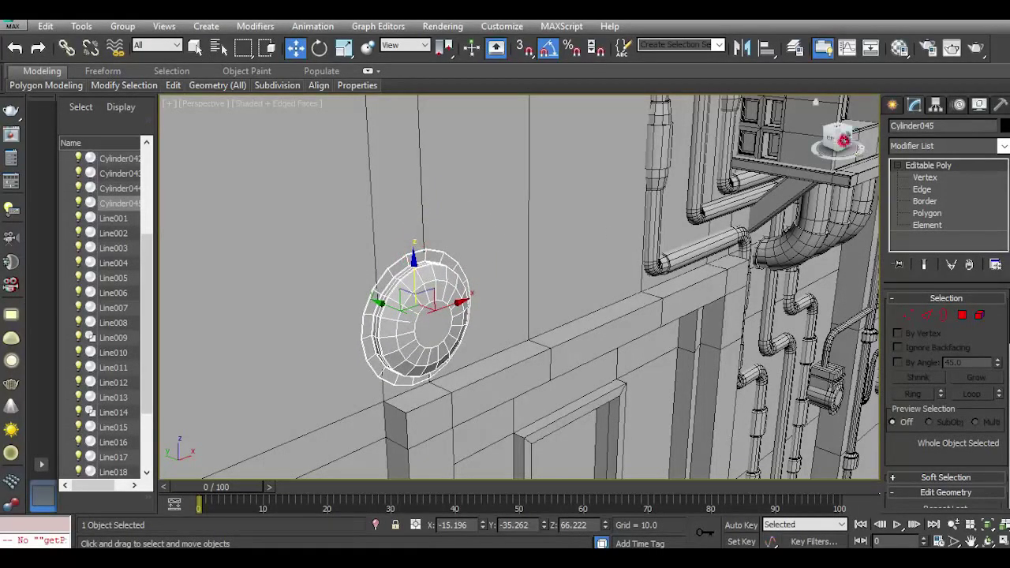
Shift the disc along Y to about -35.37 to seat it against the wall and scale it uniformly to about 42%.
{"action": "left_click_drag", "start_coordinate": [844, 142], "coordinate": [862, 142]}
{"action": "scroll", "coordinate": [453, 294], "scroll_direction": "up", "scroll_amount": 5}
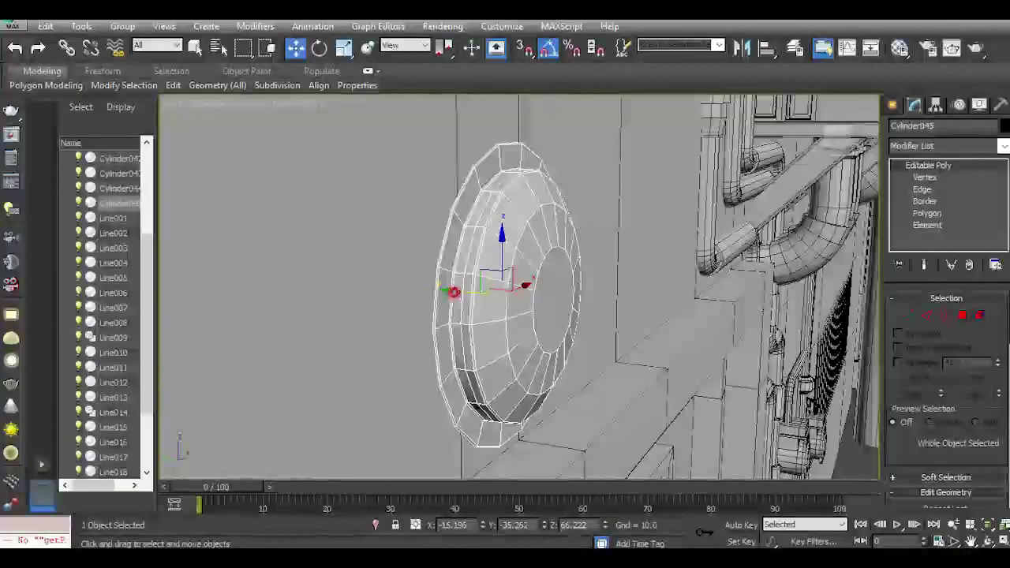
{"action": "left_click_drag", "start_coordinate": [451, 290], "coordinate": [457, 291]}
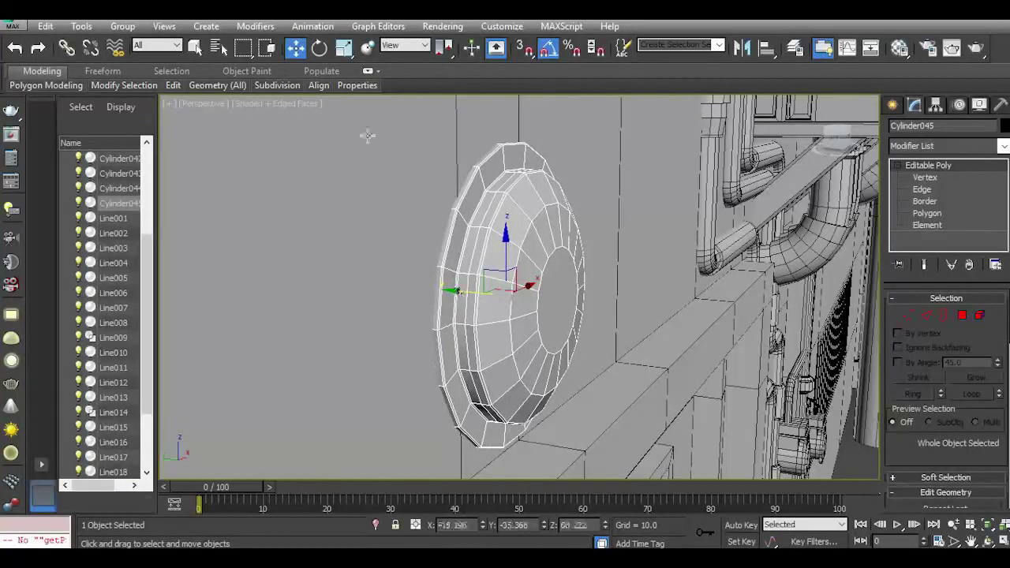
{"action": "left_click", "coordinate": [344, 47]}
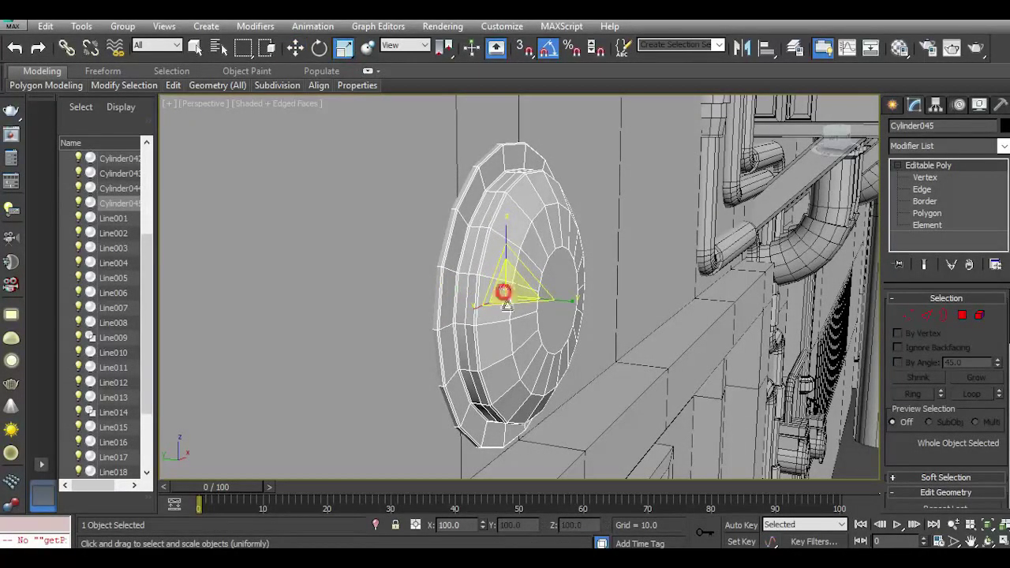
{"action": "scroll", "coordinate": [506, 305], "scroll_direction": "down", "scroll_amount": 4}
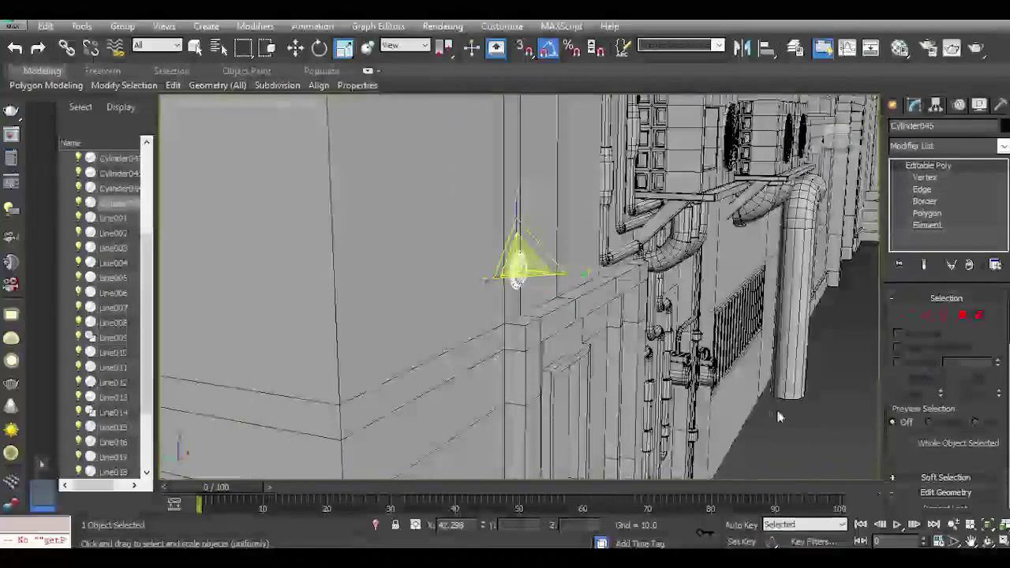
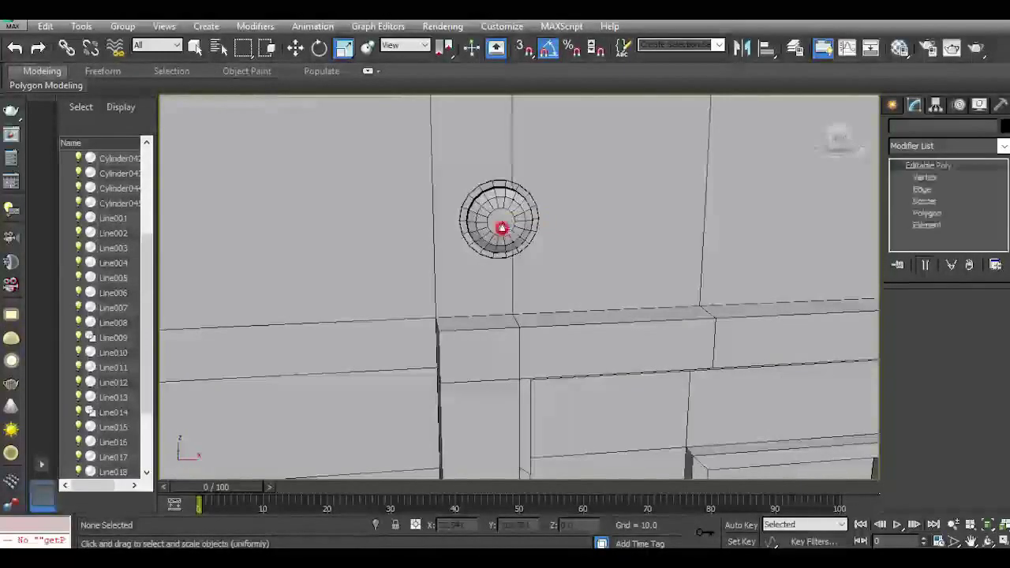
Move the disc along X to centre it on the narrow vertical wall strip above the pilaster, then deselect it.
{"action": "left_click", "coordinate": [501, 228]}
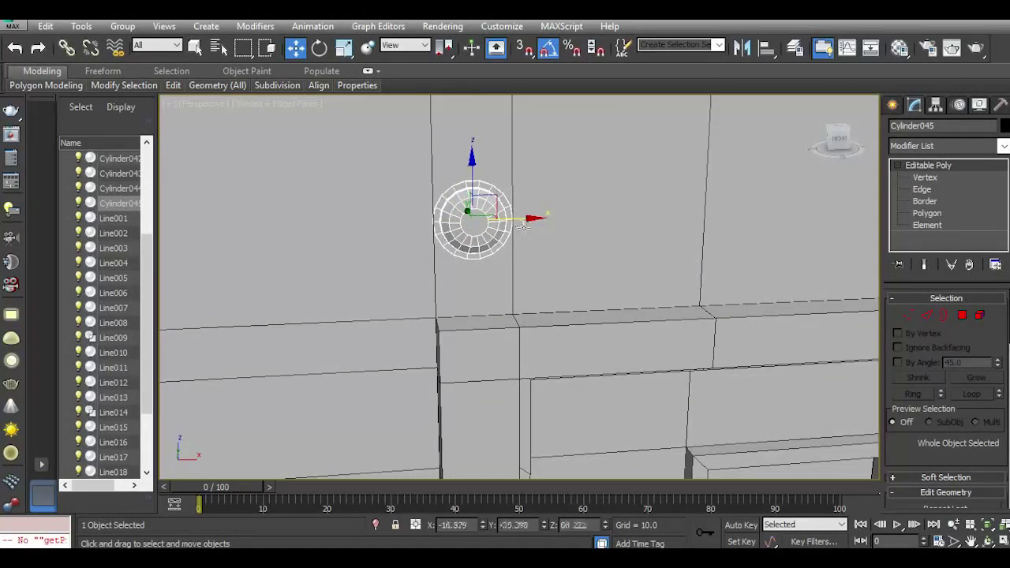
{"action": "scroll", "coordinate": [523, 226], "scroll_direction": "down", "scroll_amount": 5}
{"action": "left_click", "coordinate": [284, 254]}
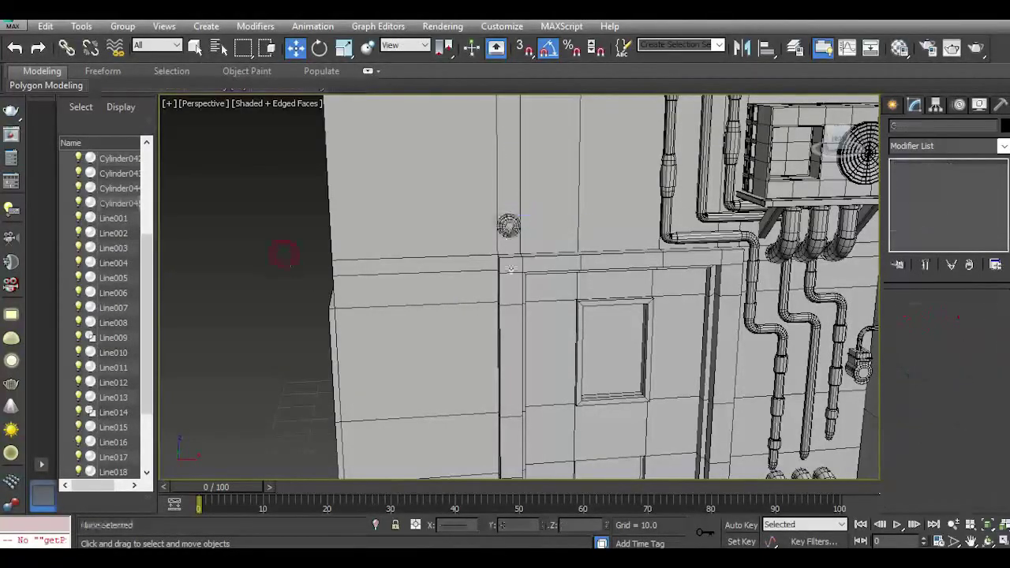
Slightly adjust the uniform scale of the disc mounted on the narrow wall strip, then deselect it.
{"action": "mouse_move", "coordinate": [834, 139]}
{"action": "left_mouse_down"}
{"action": "mouse_move", "coordinate": [869, 138]}
{"action": "mouse_move", "coordinate": [845, 140]}
{"action": "left_mouse_up"}
{"action": "scroll", "coordinate": [512, 230], "scroll_direction": "up", "scroll_amount": 5}
{"action": "left_click", "coordinate": [511, 229]}
{"action": "key", "text": "r"}
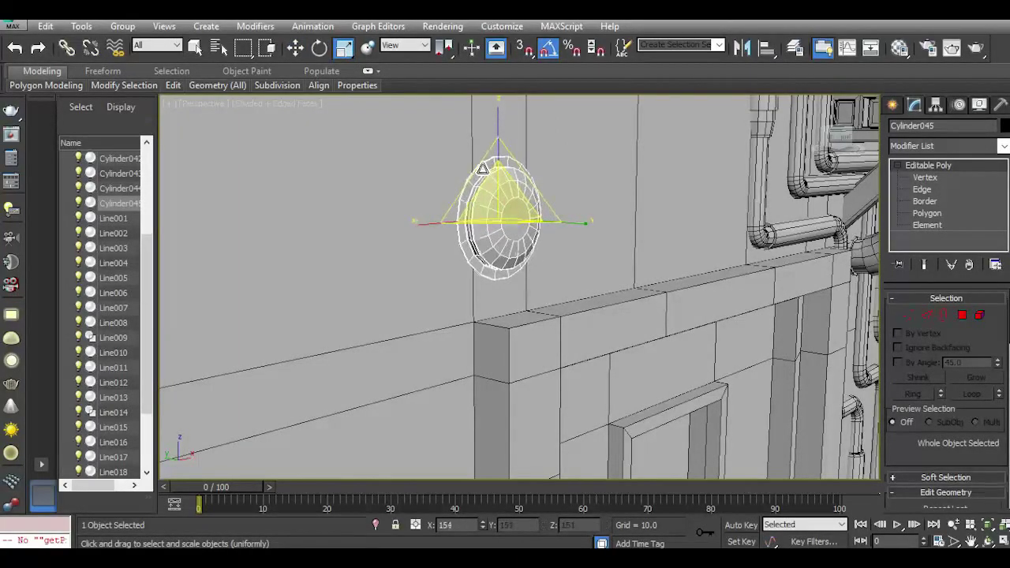
{"action": "left_click_drag", "start_coordinate": [482, 169], "coordinate": [489, 175]}
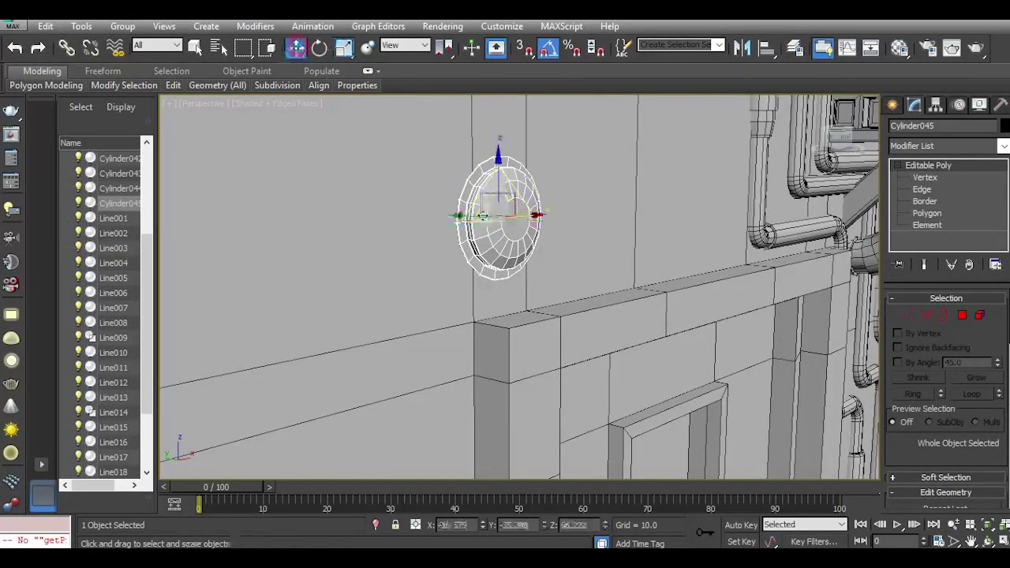
{"action": "left_click", "coordinate": [295, 48]}
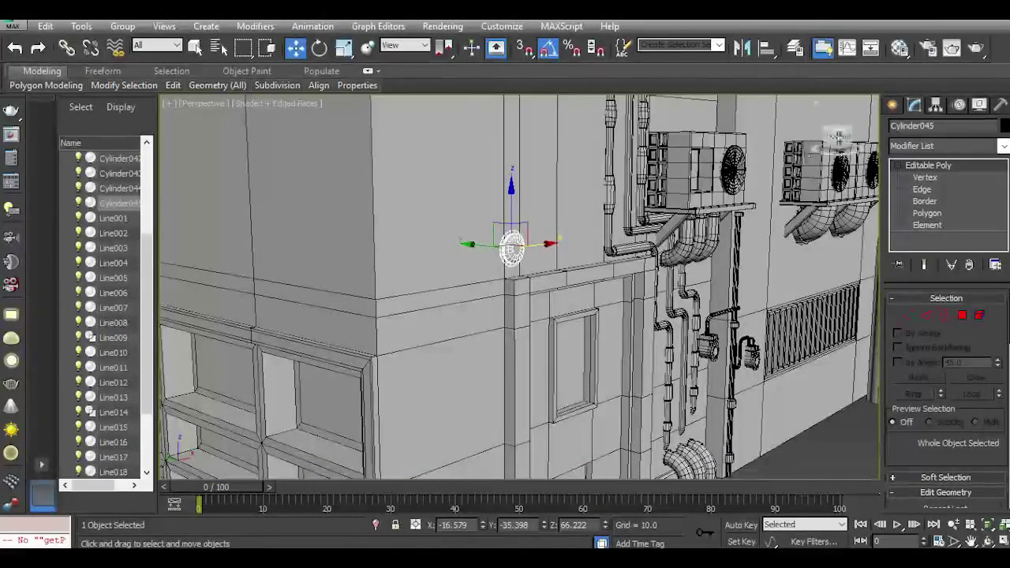
{"action": "left_click_drag", "start_coordinate": [838, 142], "coordinate": [798, 140]}
{"action": "left_click", "coordinate": [243, 322]}
{"action": "middle_click_drag", "start_coordinate": [383, 341], "coordinate": [446, 243]}
{"action": "scroll", "coordinate": [447, 243], "scroll_direction": "down", "scroll_amount": 3}
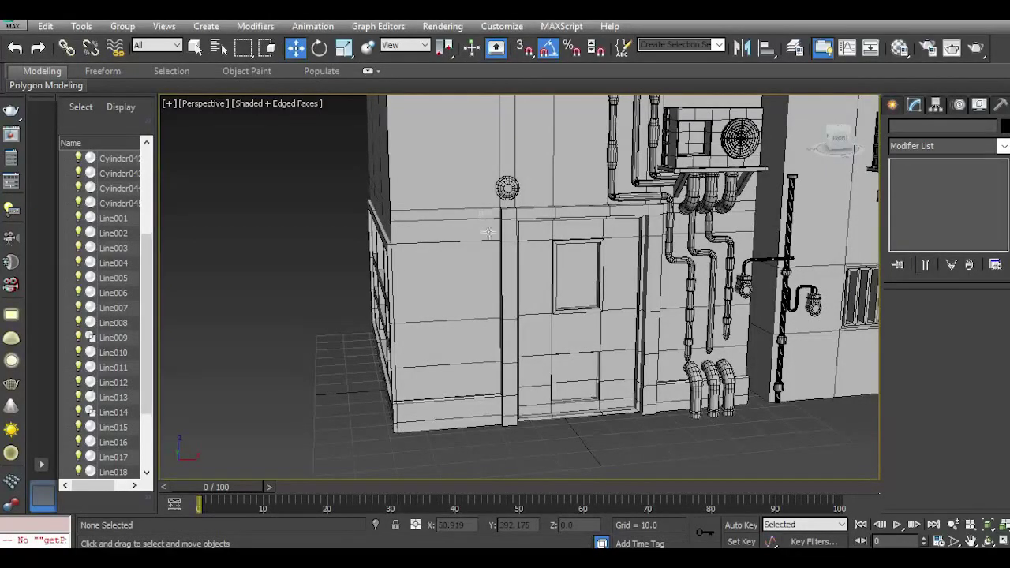
Select the wall disc, isolate it from the rest of the scene and show it in the Front view.
{"action": "left_click", "coordinate": [508, 190]}
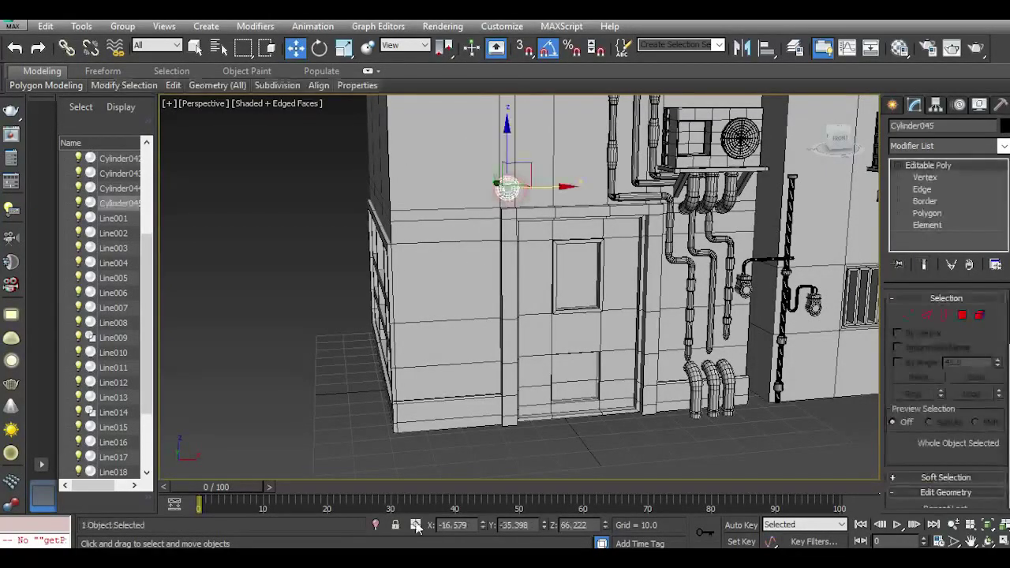
{"action": "left_click", "coordinate": [376, 524]}
{"action": "key", "text": "f"}
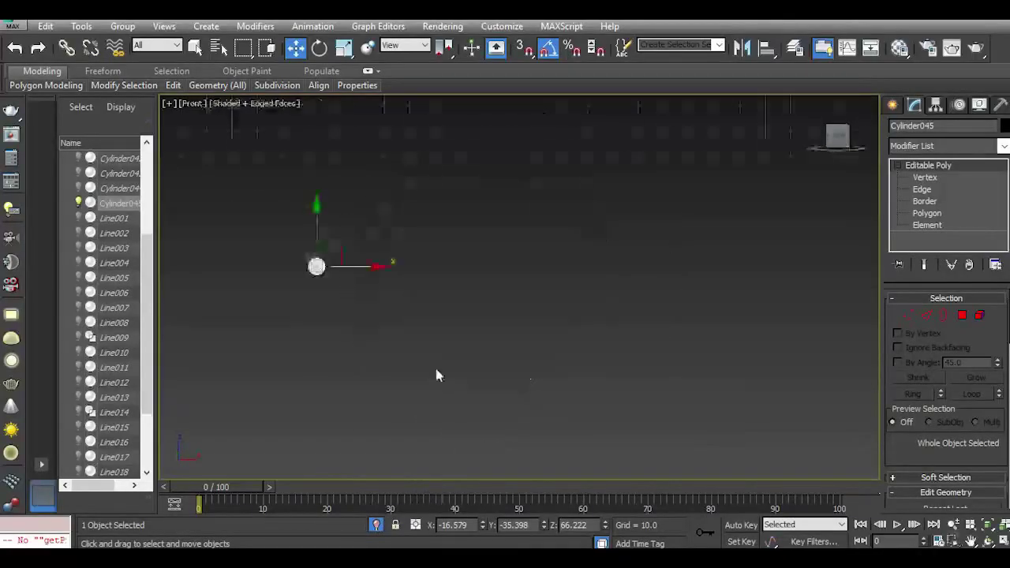
{"action": "middle_click_drag", "start_coordinate": [498, 349], "coordinate": [637, 318]}
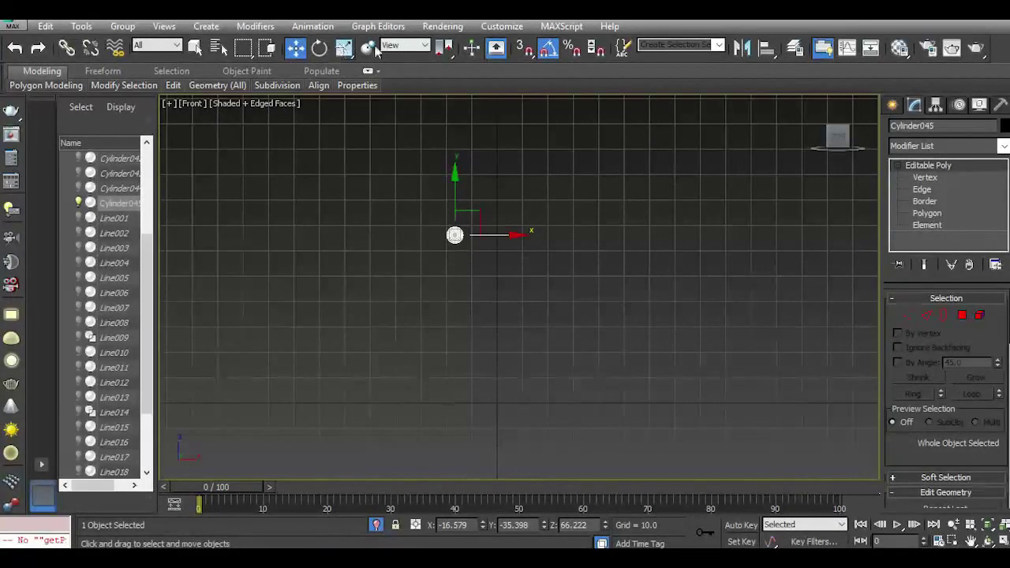
With viewport rendering off, draw an L-shaped line from the disc, about 22 units towards negative X and about 46 units down.
{"action": "left_click", "coordinate": [901, 105]}
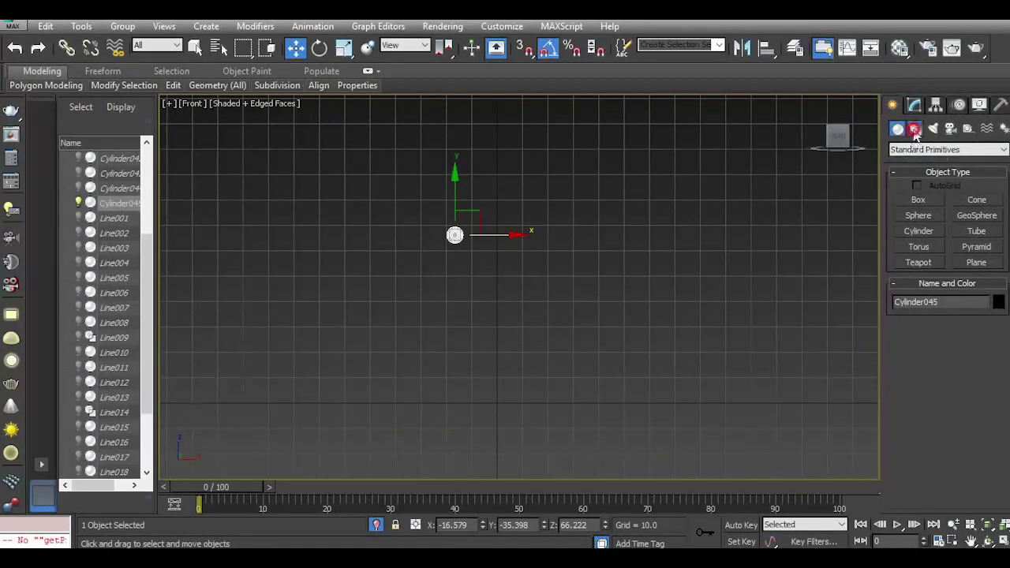
{"action": "left_click", "coordinate": [914, 129]}
{"action": "left_click", "coordinate": [919, 212]}
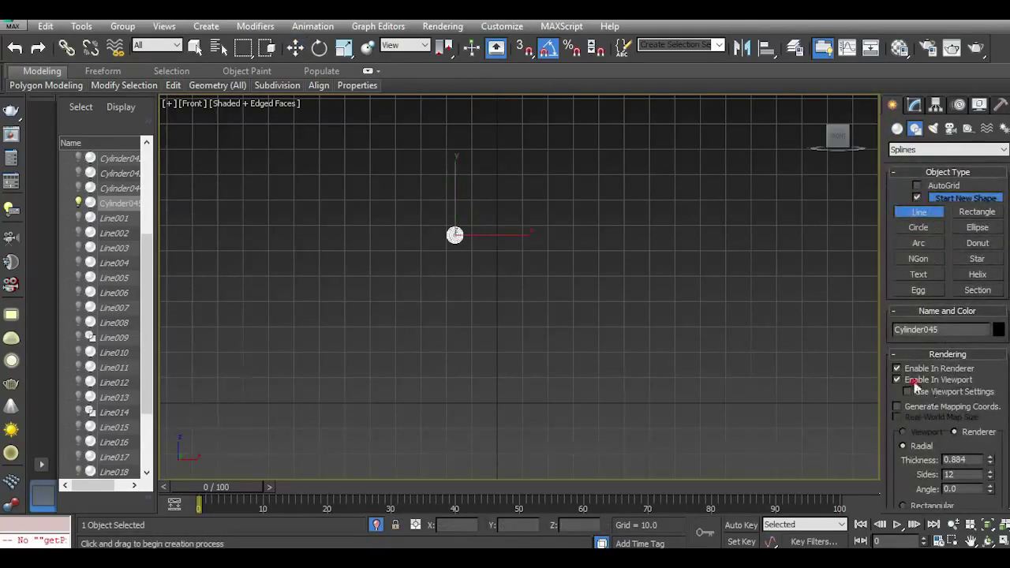
{"action": "middle_click_drag", "start_coordinate": [392, 322], "coordinate": [486, 307]}
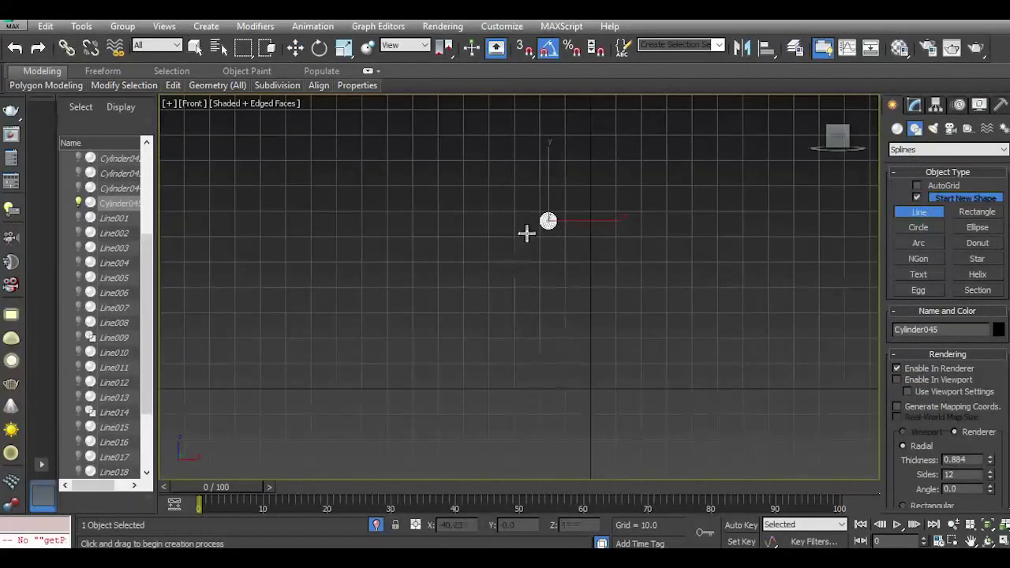
{"action": "scroll", "coordinate": [535, 221], "scroll_direction": "up", "scroll_amount": 4}
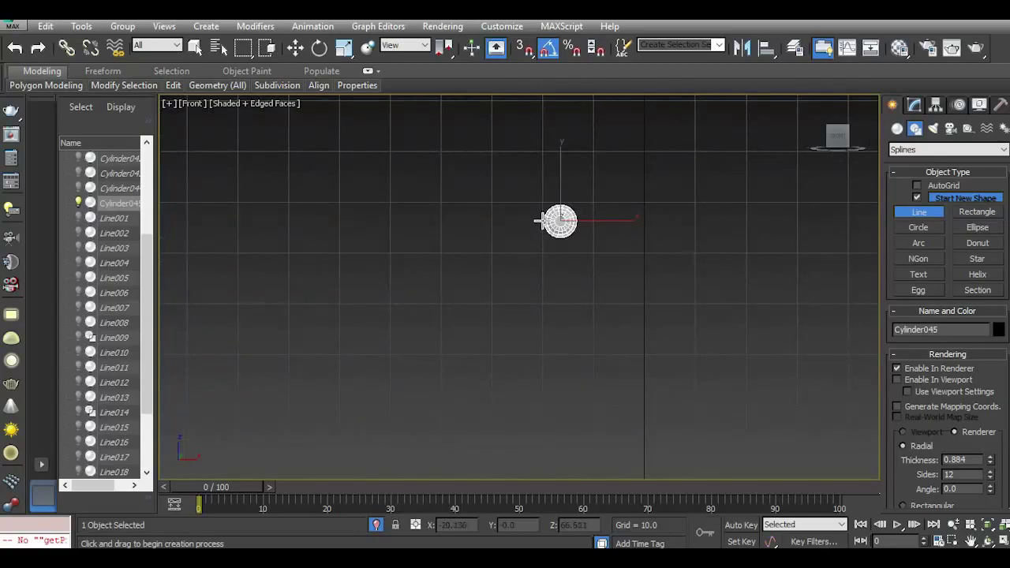
{"action": "left_click", "coordinate": [553, 220]}
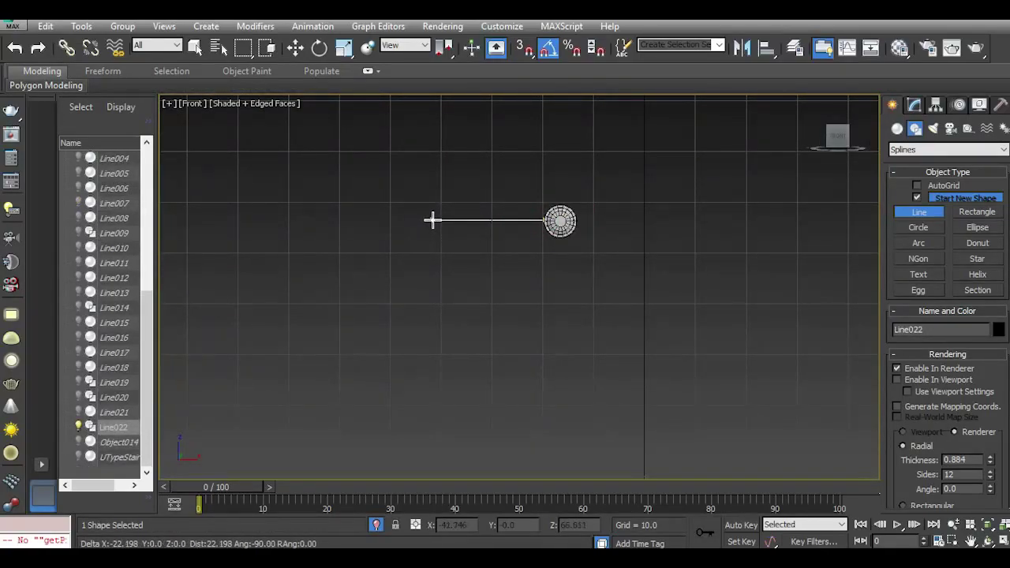
{"action": "left_click", "coordinate": [432, 220]}
{"action": "middle_click_drag", "start_coordinate": [447, 369], "coordinate": [436, 297]}
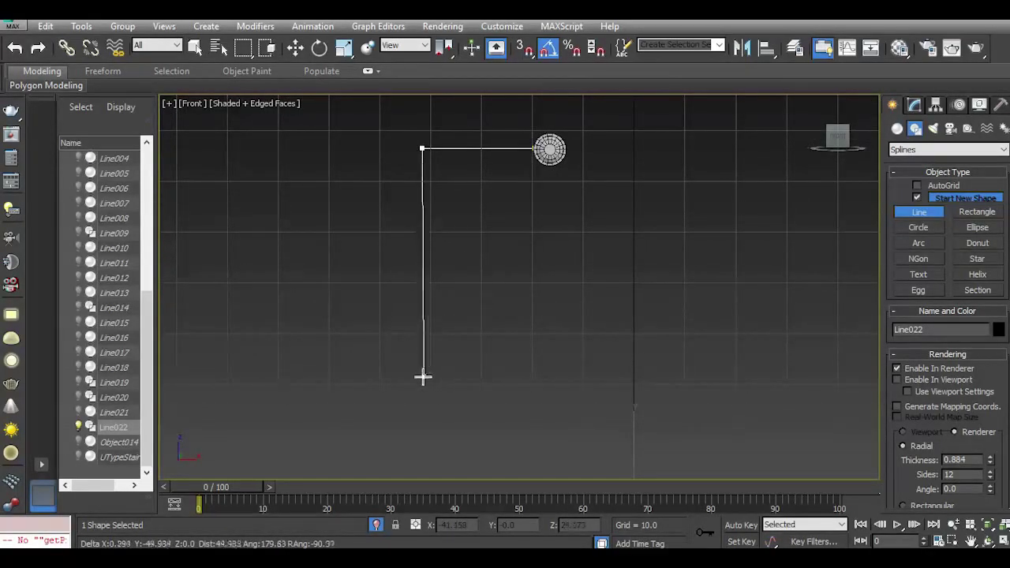
{"action": "left_click", "coordinate": [422, 383]}
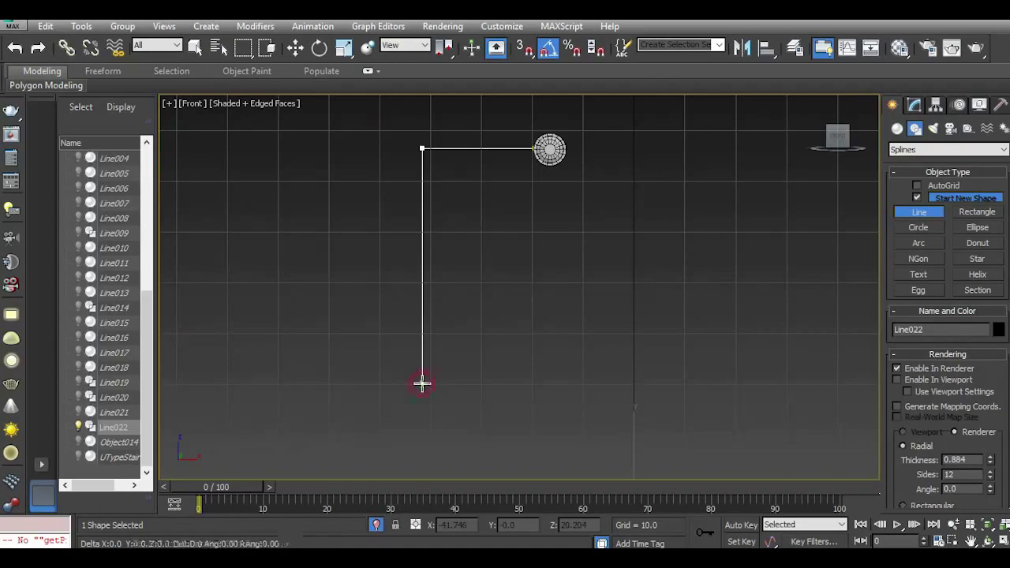
{"action": "right_click", "coordinate": [421, 384]}
Fillet the line's corner vertex into a large rounded bend and return to the object level.
{"action": "left_click", "coordinate": [295, 48]}
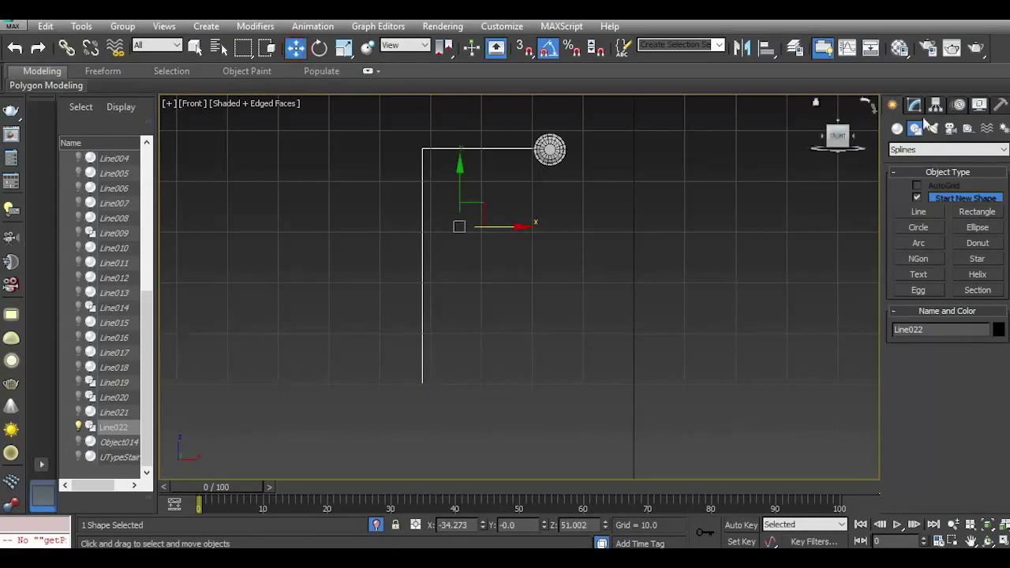
{"action": "left_click", "coordinate": [914, 105]}
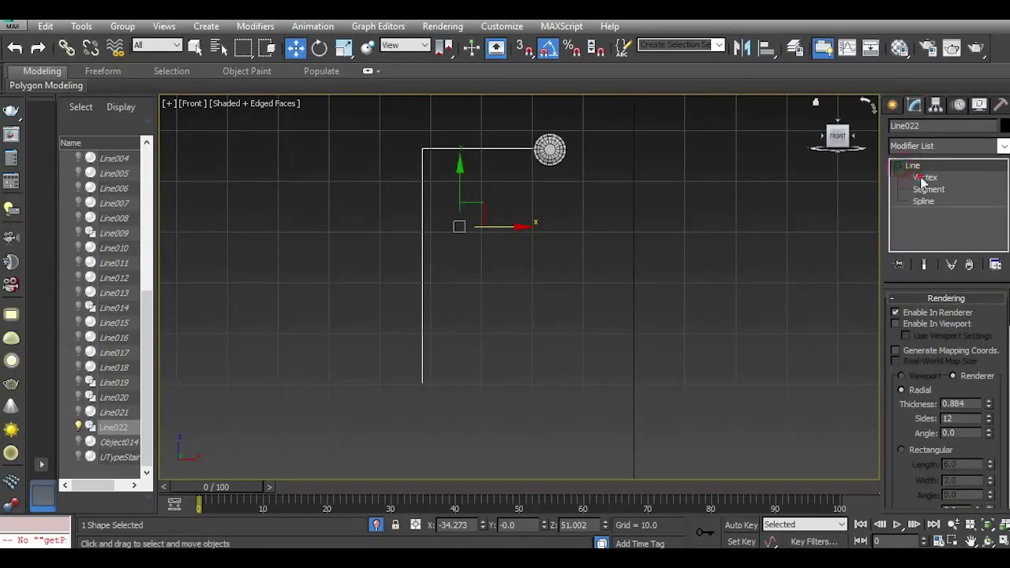
{"action": "left_click", "coordinate": [923, 178]}
{"action": "left_click_drag", "start_coordinate": [485, 227], "coordinate": [485, 228]}
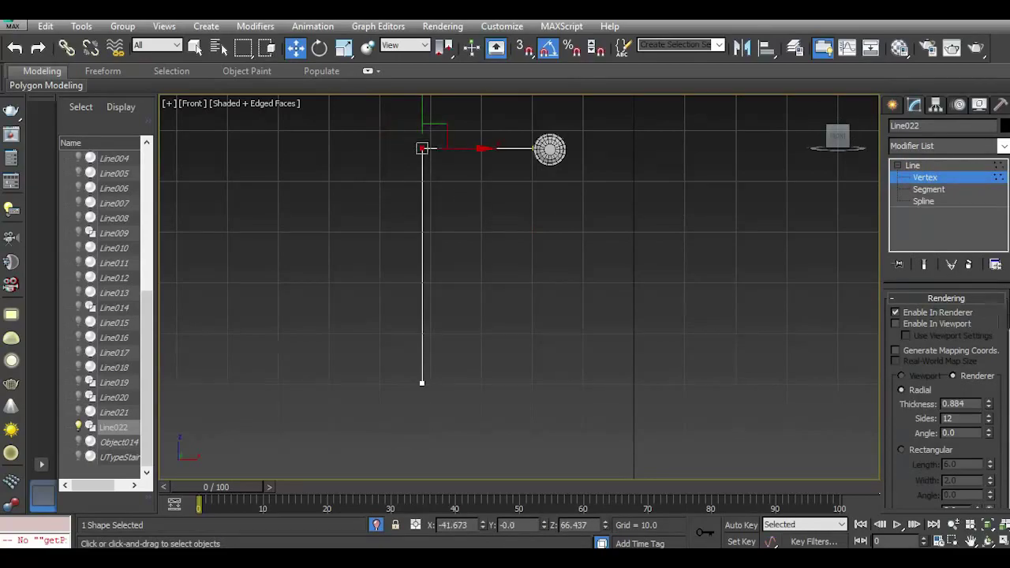
{"action": "scroll", "coordinate": [947, 400], "scroll_direction": "down", "scroll_amount": 15}
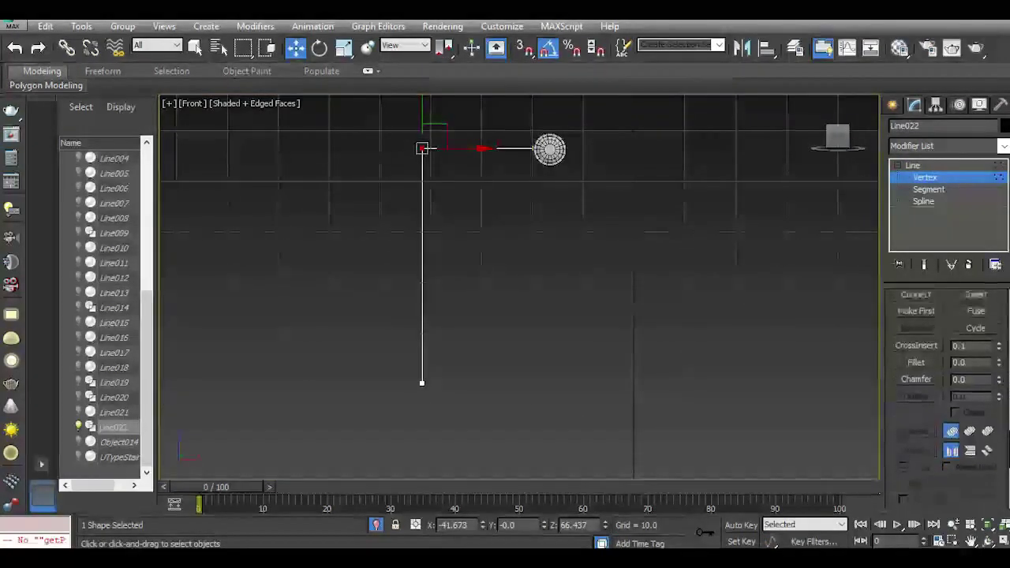
{"action": "left_click_drag", "start_coordinate": [999, 365], "coordinate": [994, 361]}
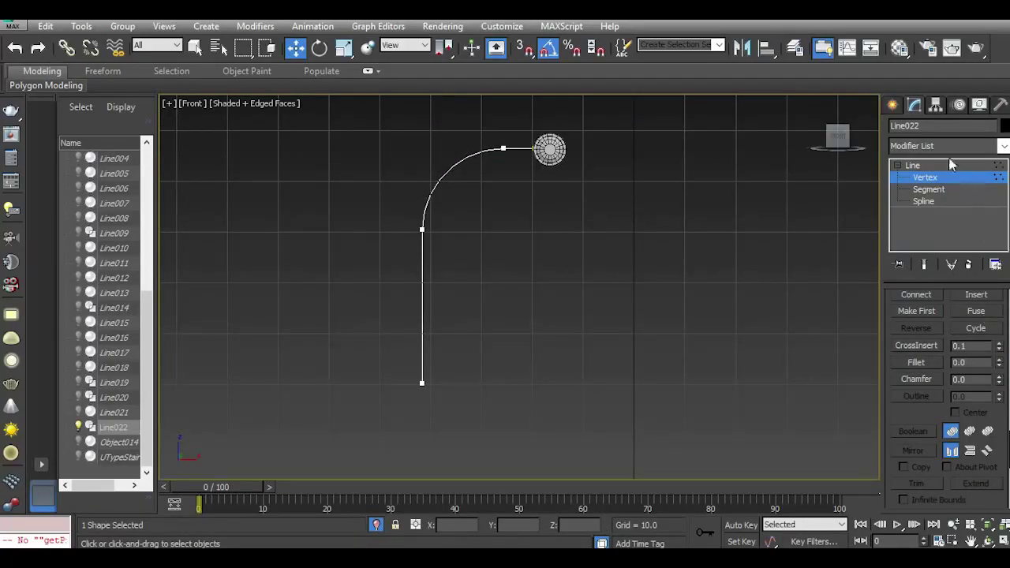
{"action": "left_click", "coordinate": [913, 165]}
Enable the line's rendering in the viewport and move it along Y to about -36.62 in the Perspective view to meet the disc.
{"action": "scroll", "coordinate": [947, 379], "scroll_direction": "up", "scroll_amount": 10}
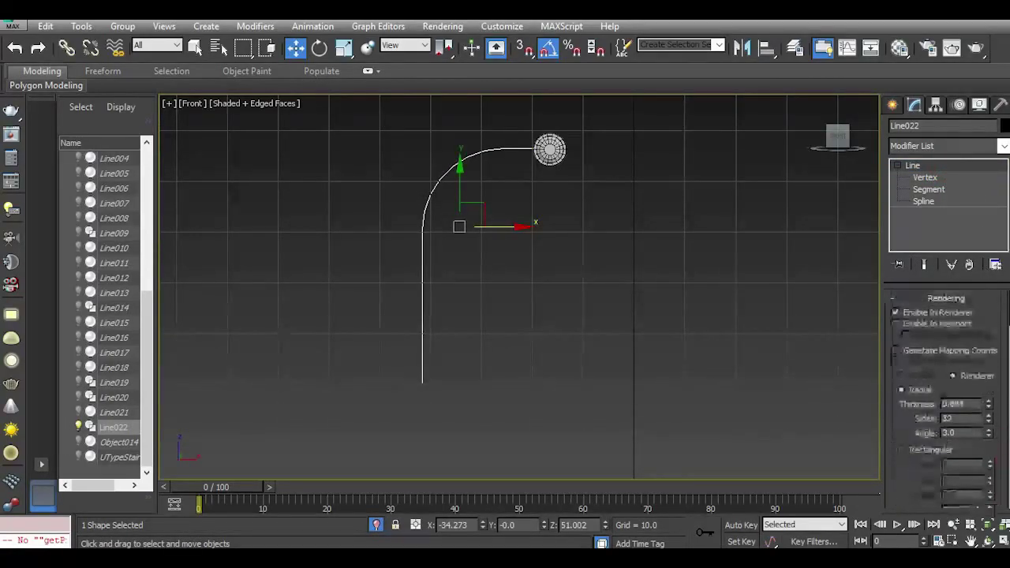
{"action": "left_click", "coordinate": [896, 323]}
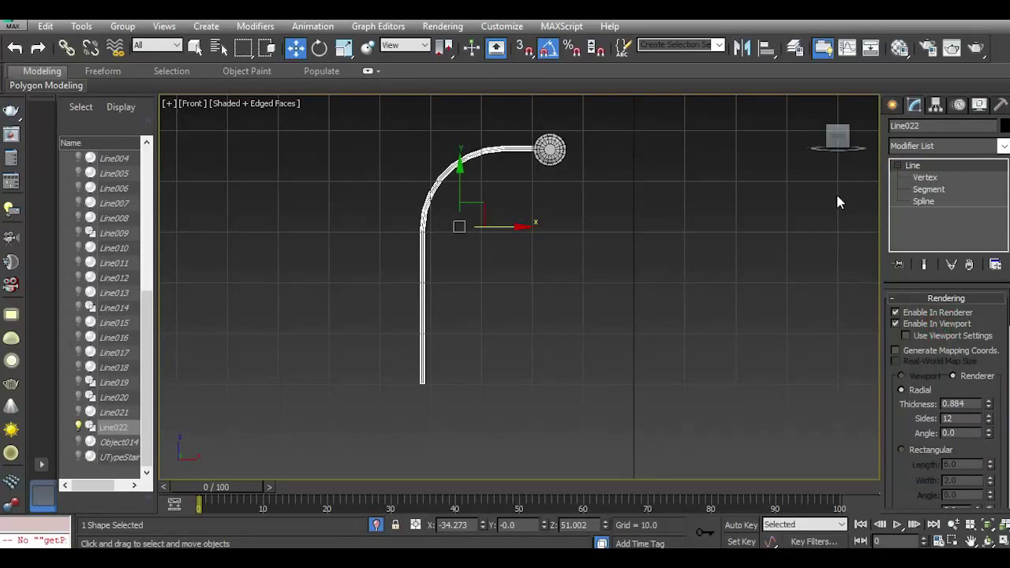
{"action": "key", "text": "p"}
{"action": "scroll", "coordinate": [501, 357], "scroll_direction": "down", "scroll_amount": 2}
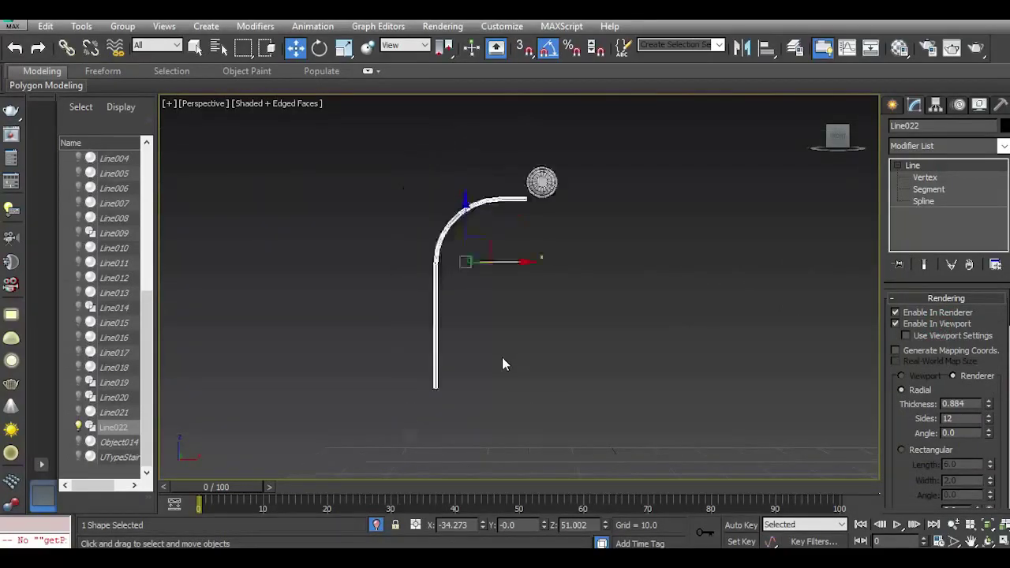
{"action": "left_click_drag", "start_coordinate": [834, 139], "coordinate": [854, 153]}
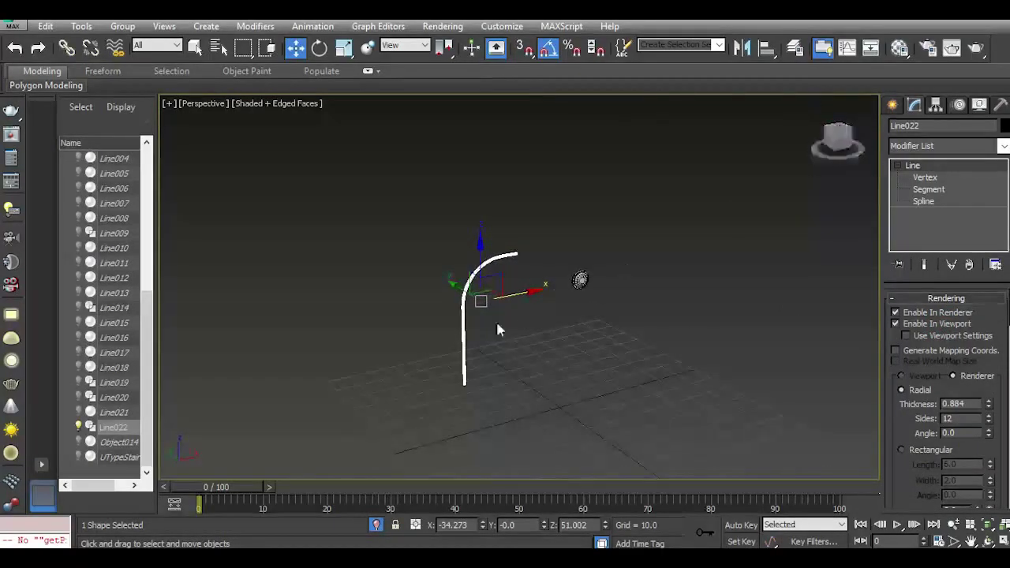
{"action": "left_click_drag", "start_coordinate": [454, 292], "coordinate": [569, 301]}
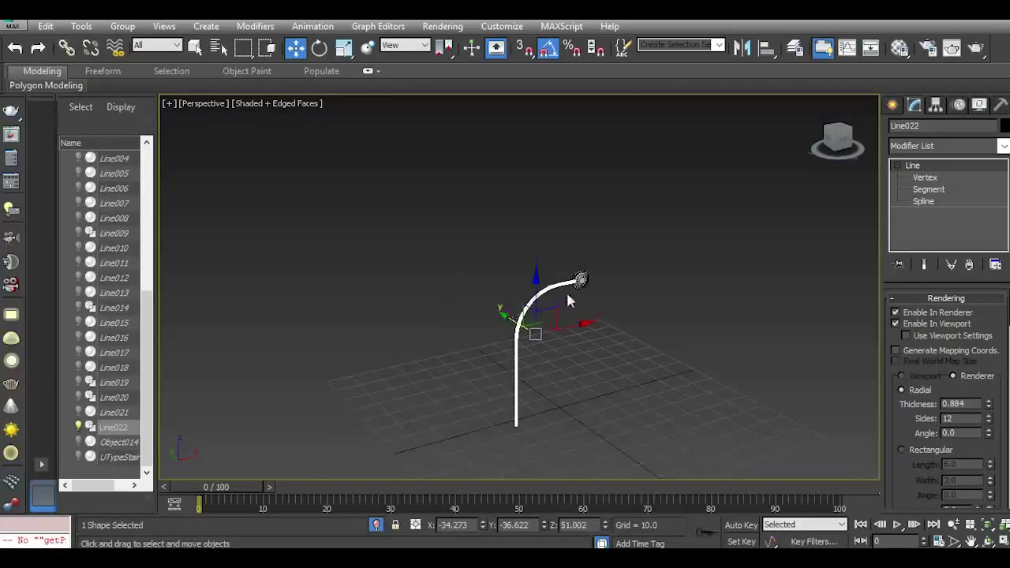
{"action": "scroll", "coordinate": [578, 280], "scroll_direction": "up", "scroll_amount": 5}
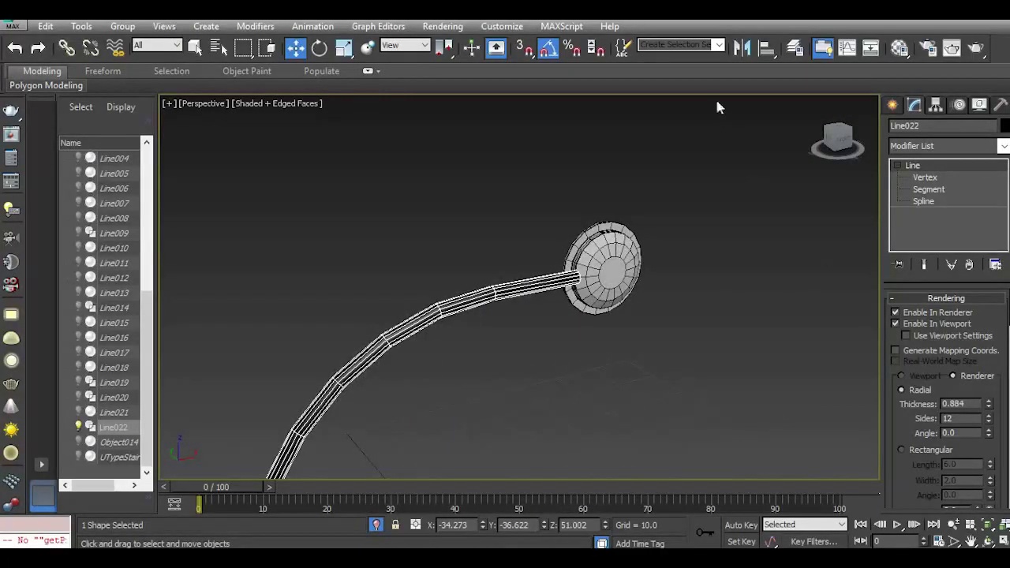
End the isolation and shift the bent pipe to about -35.46 in Y and -33.07 in X to seat it on the wall.
{"action": "left_click", "coordinate": [898, 49]}
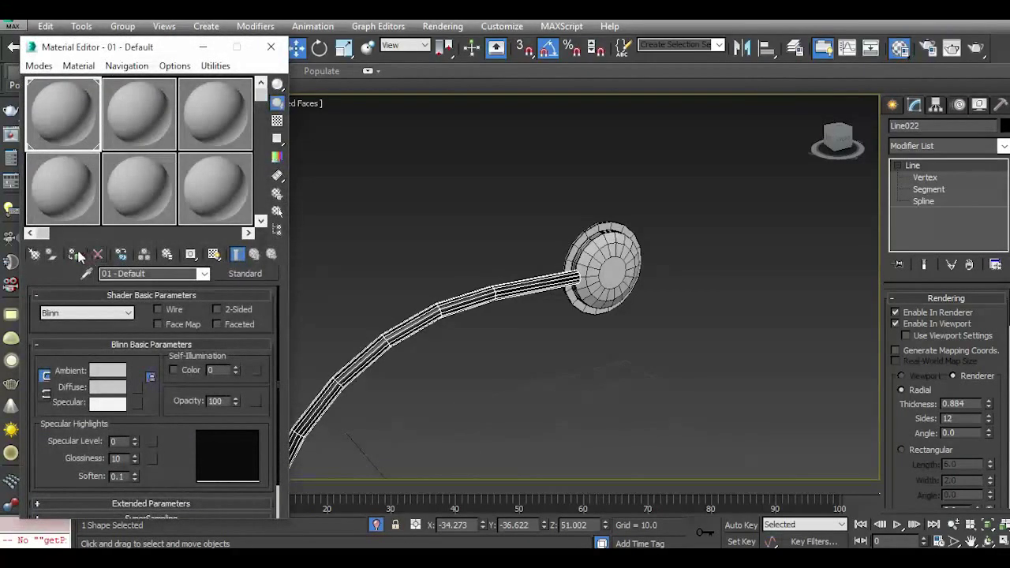
{"action": "left_click", "coordinate": [278, 46]}
{"action": "left_click", "coordinate": [378, 525]}
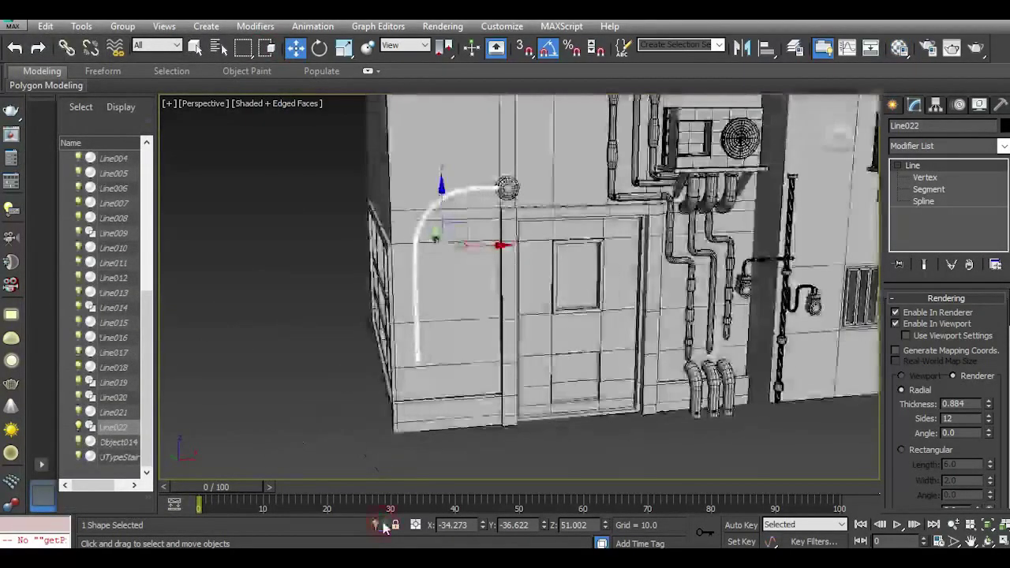
{"action": "left_click_drag", "start_coordinate": [837, 139], "coordinate": [860, 162]}
{"action": "scroll", "coordinate": [526, 286], "scroll_direction": "up", "scroll_amount": 5}
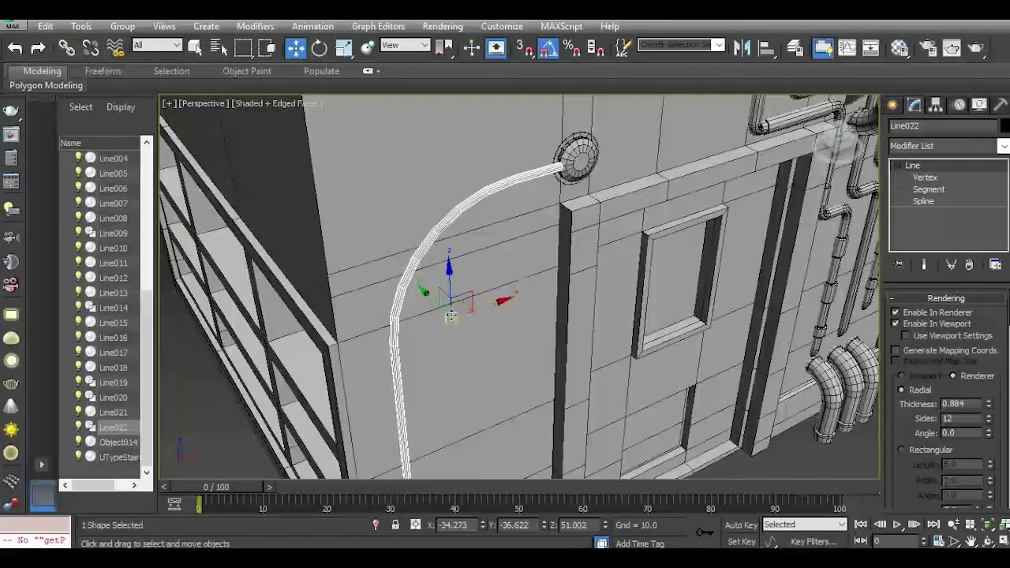
{"action": "left_click_drag", "start_coordinate": [428, 298], "coordinate": [423, 292]}
{"action": "left_click_drag", "start_coordinate": [481, 300], "coordinate": [488, 297]}
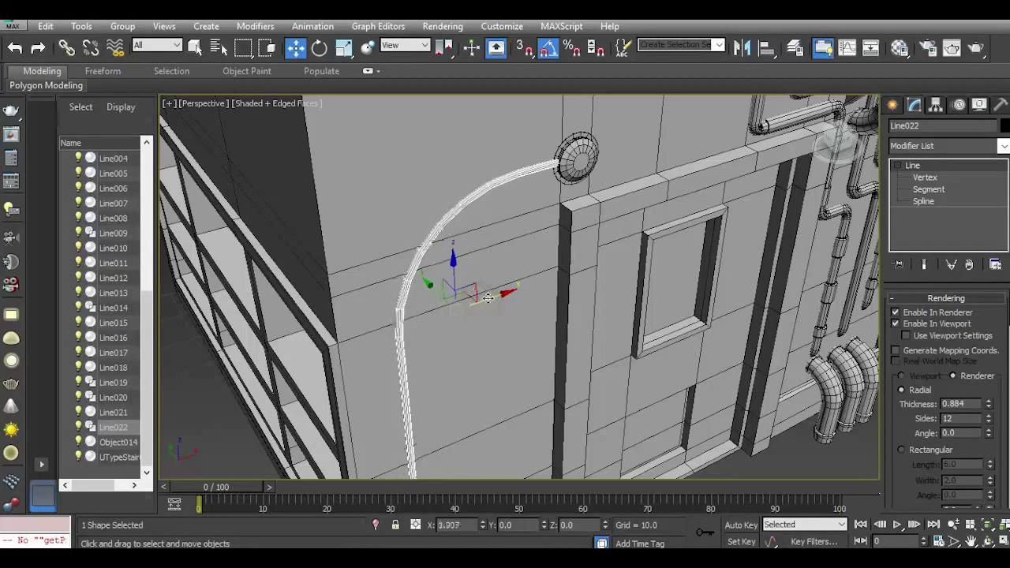
Turn off the line's viewport rendering, isolate it, and move its two lower vertices along X towards the disc to tighten the bend.
{"action": "left_click", "coordinate": [908, 323]}
{"action": "left_click", "coordinate": [374, 527]}
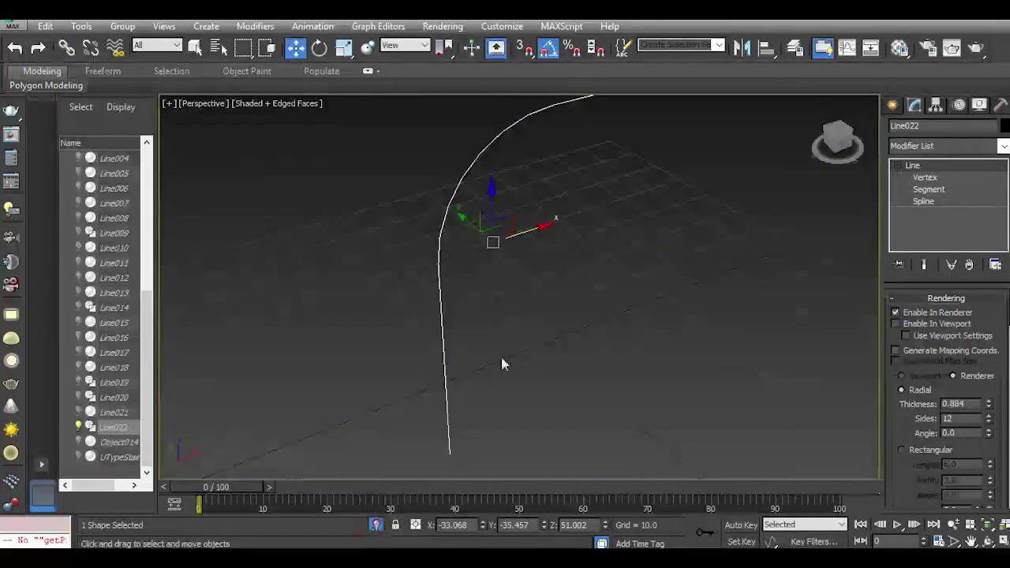
{"action": "left_click", "coordinate": [920, 178]}
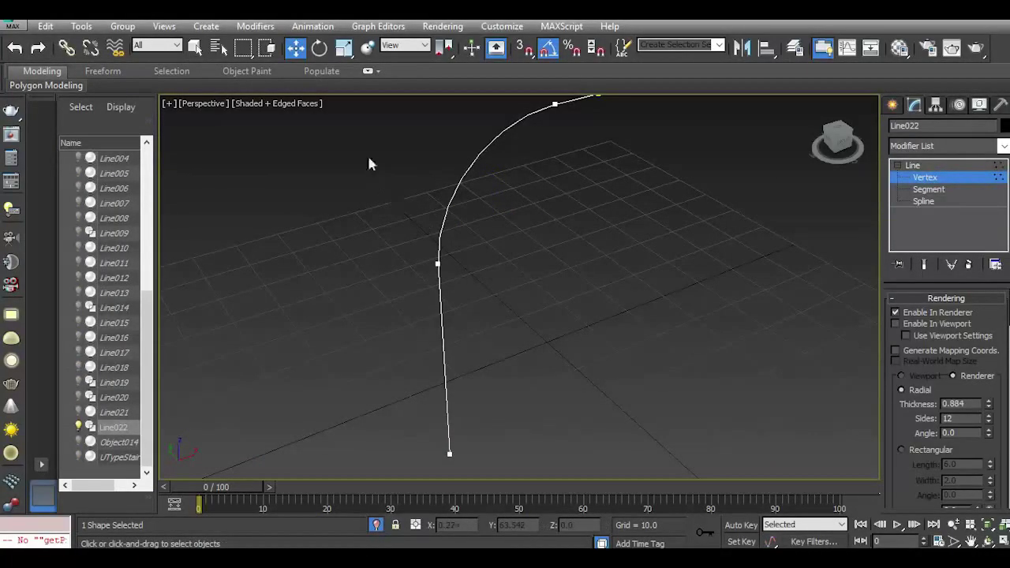
{"action": "left_click_drag", "start_coordinate": [477, 331], "coordinate": [575, 493]}
{"action": "left_click_drag", "start_coordinate": [480, 252], "coordinate": [523, 233]}
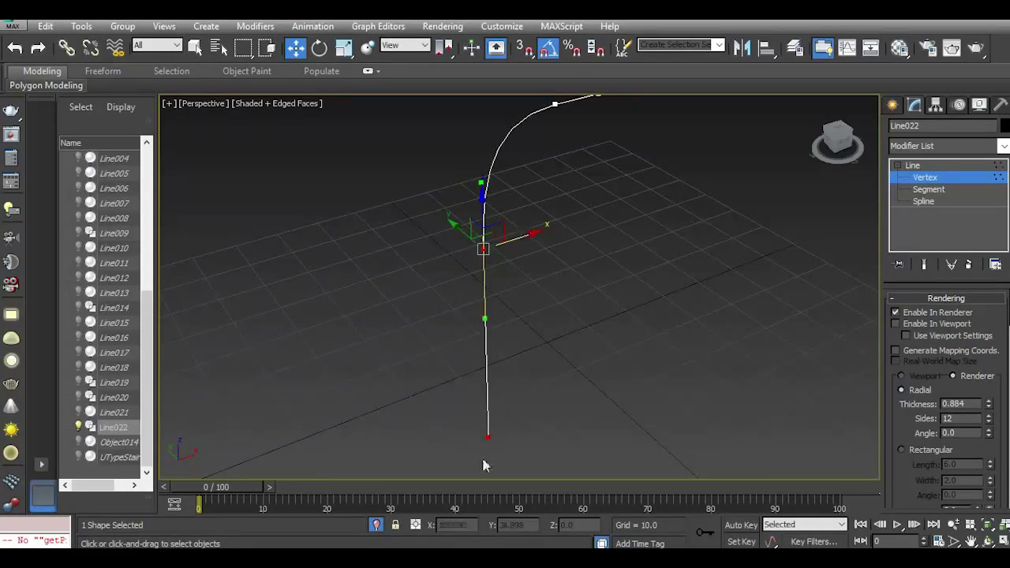
End the isolation and turn the line's viewport rendering back on to show the pipe against the building.
{"action": "left_click", "coordinate": [374, 526]}
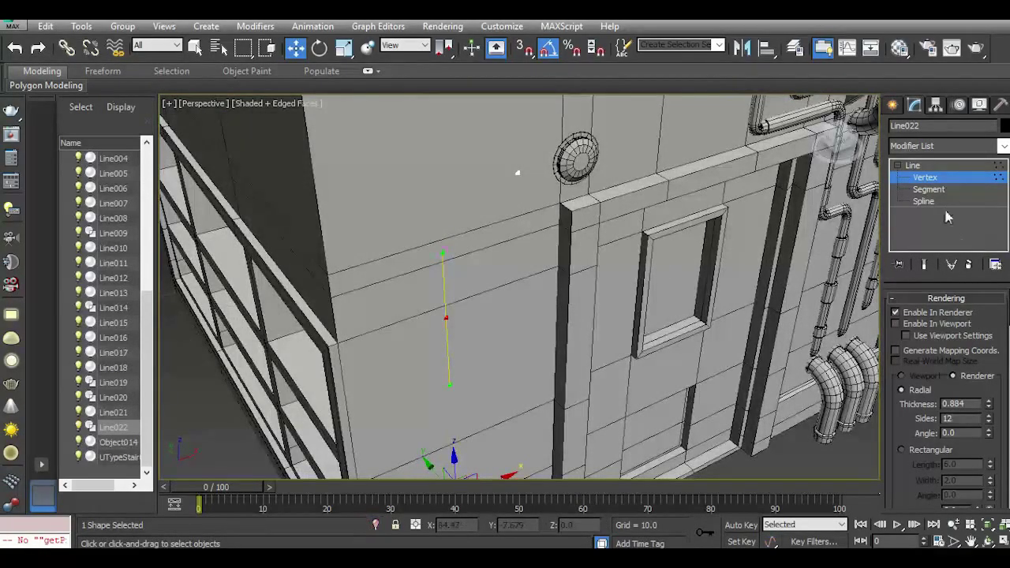
{"action": "left_click", "coordinate": [895, 324]}
{"action": "middle_click_drag", "start_coordinate": [544, 381], "coordinate": [484, 306]}
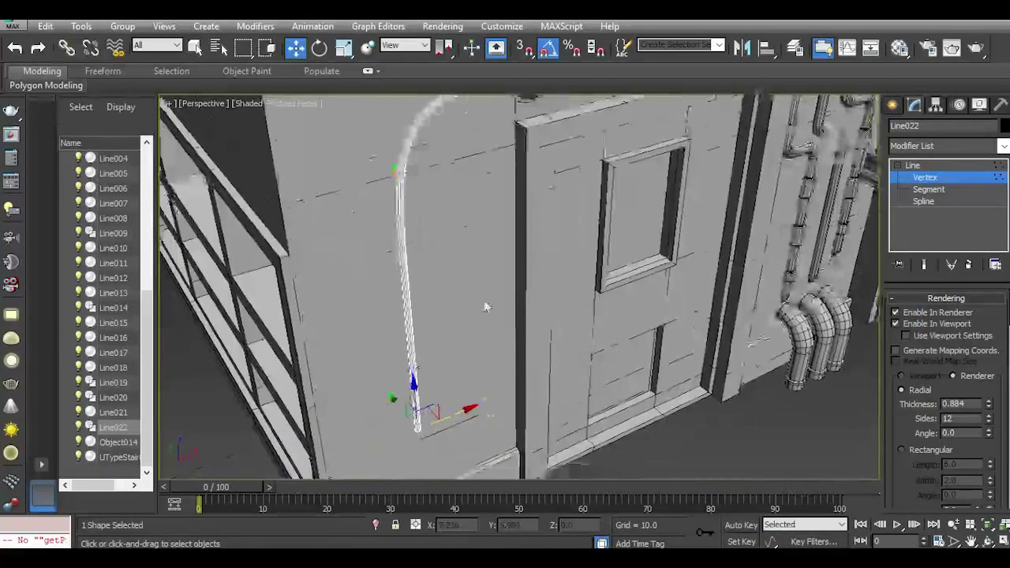
{"action": "scroll", "coordinate": [598, 263], "scroll_direction": "down", "scroll_amount": 3}
{"action": "left_click", "coordinate": [848, 147]}
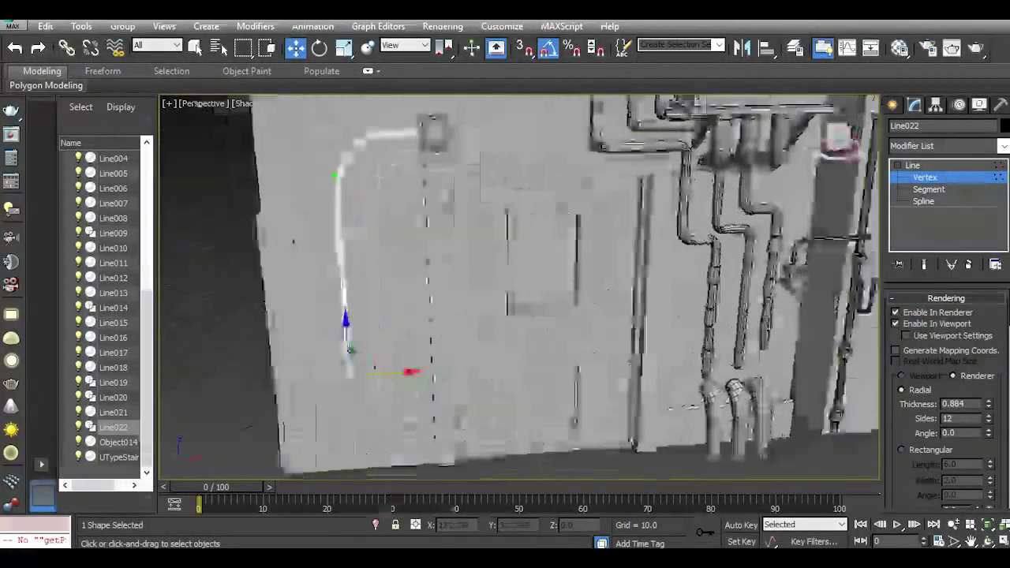
Select the bent pipe together with the domed disc and move both about 11.2 along X towards the door.
{"action": "left_click", "coordinate": [920, 170]}
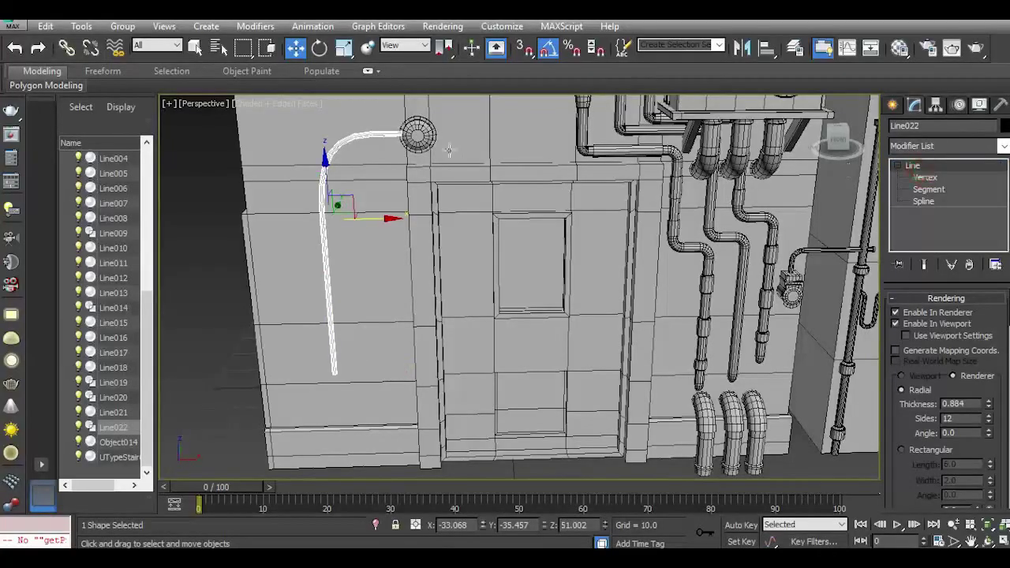
{"action": "left_click", "coordinate": [428, 133], "text": "ctrl"}
{"action": "left_click_drag", "start_coordinate": [434, 195], "coordinate": [527, 197]}
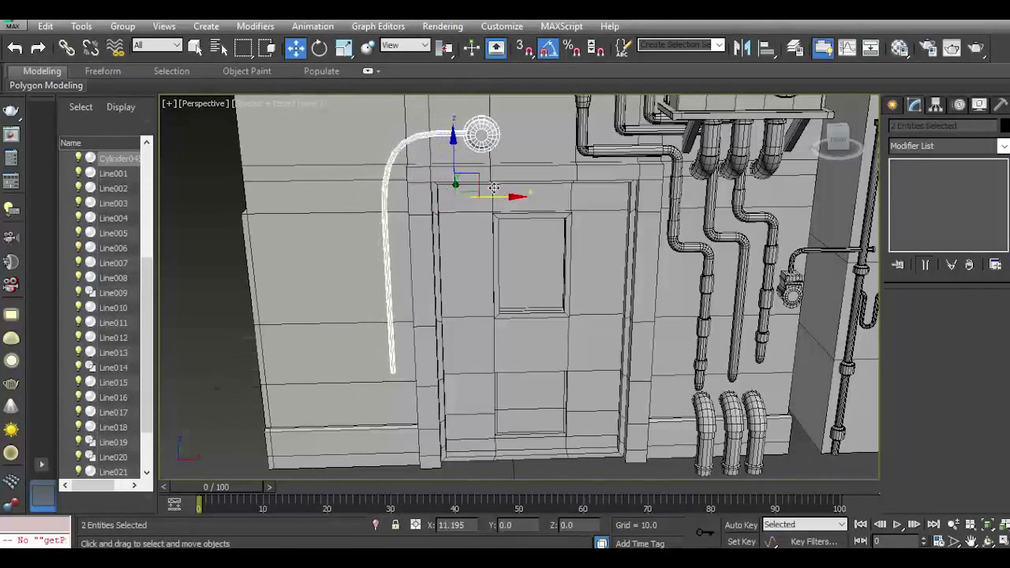
Select the pipe's line alone and shift its lower vertices slightly along X away from the disc.
{"action": "left_click", "coordinate": [434, 132]}
{"action": "left_click", "coordinate": [919, 178]}
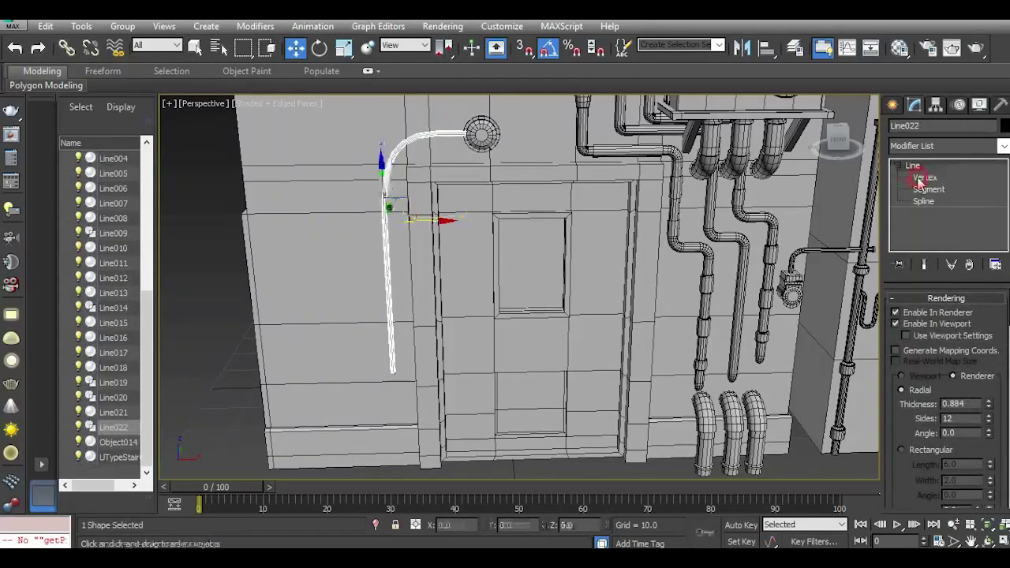
{"action": "left_click_drag", "start_coordinate": [426, 219], "coordinate": [423, 218]}
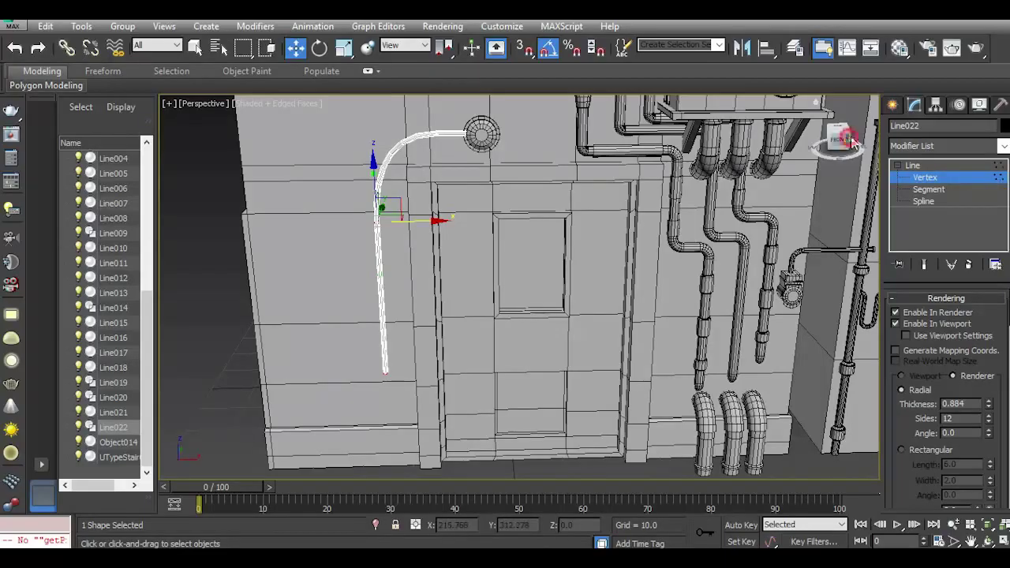
Check the pipe's joint with the disc and convert the line to an Editable Poly.
{"action": "left_click_drag", "start_coordinate": [852, 142], "coordinate": [880, 153]}
{"action": "scroll", "coordinate": [471, 129], "scroll_direction": "up", "scroll_amount": 4}
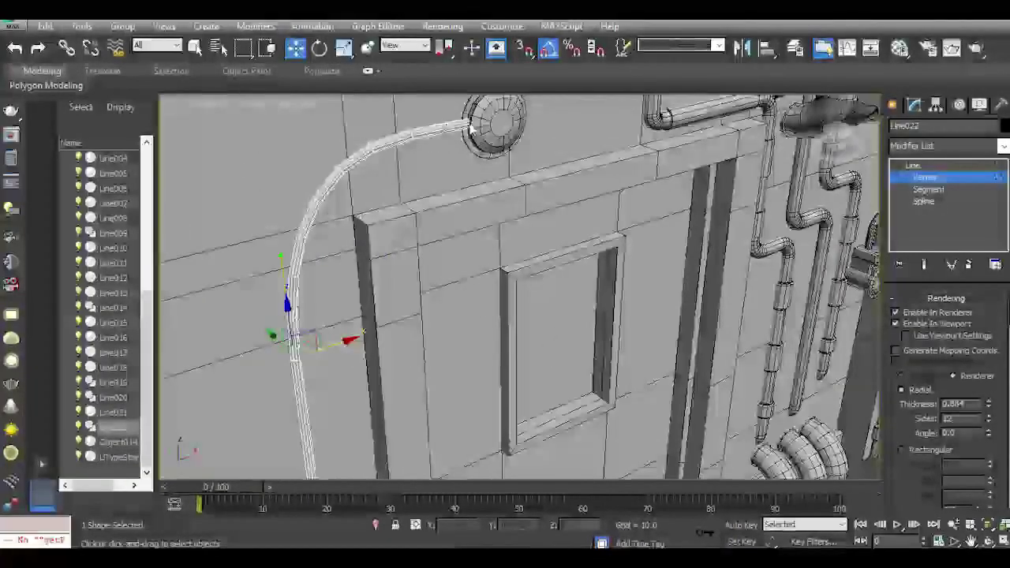
{"action": "scroll", "coordinate": [494, 161], "scroll_direction": "up", "scroll_amount": 3}
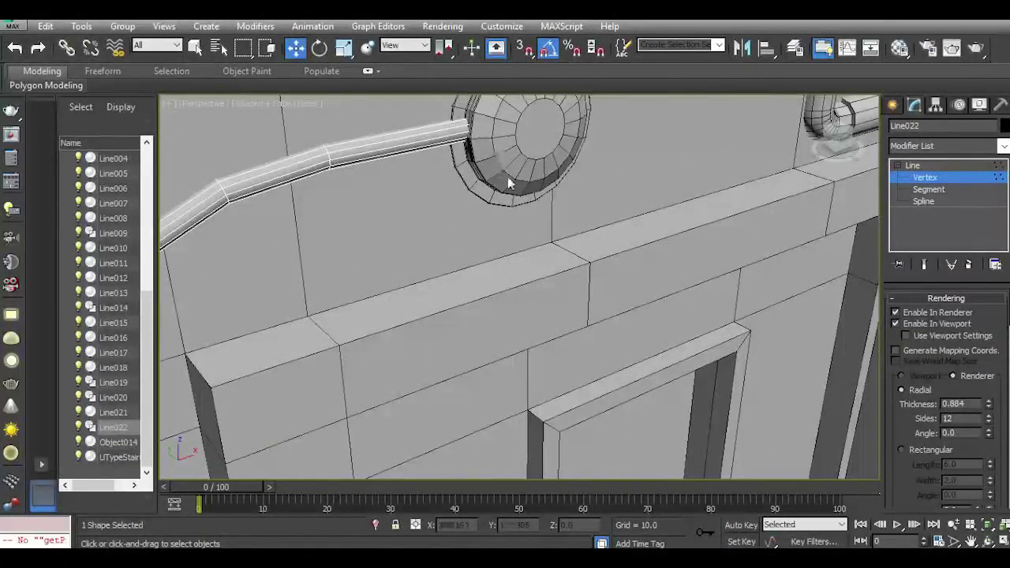
{"action": "scroll", "coordinate": [485, 193], "scroll_direction": "down", "scroll_amount": 5}
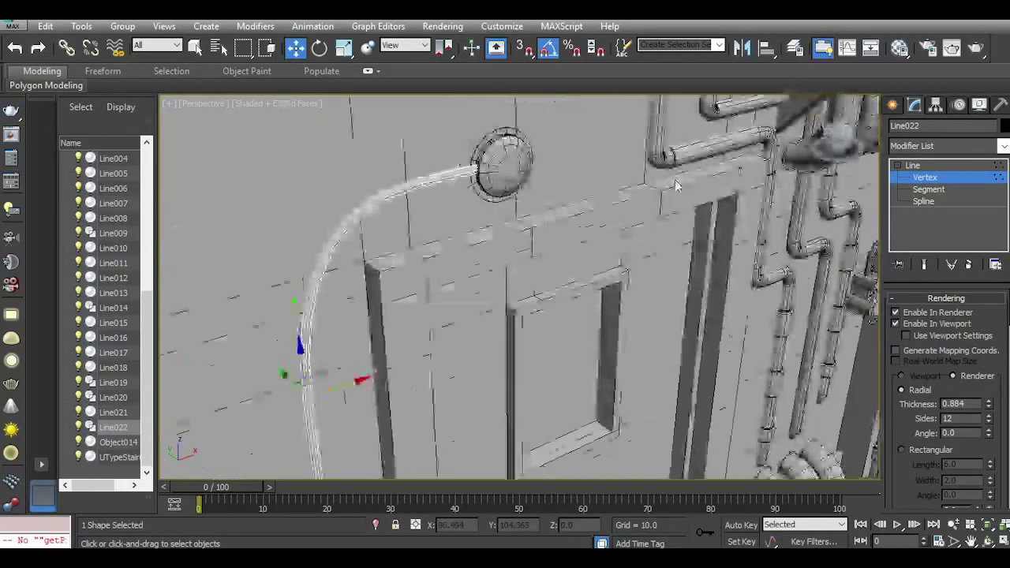
{"action": "right_click", "coordinate": [941, 249]}
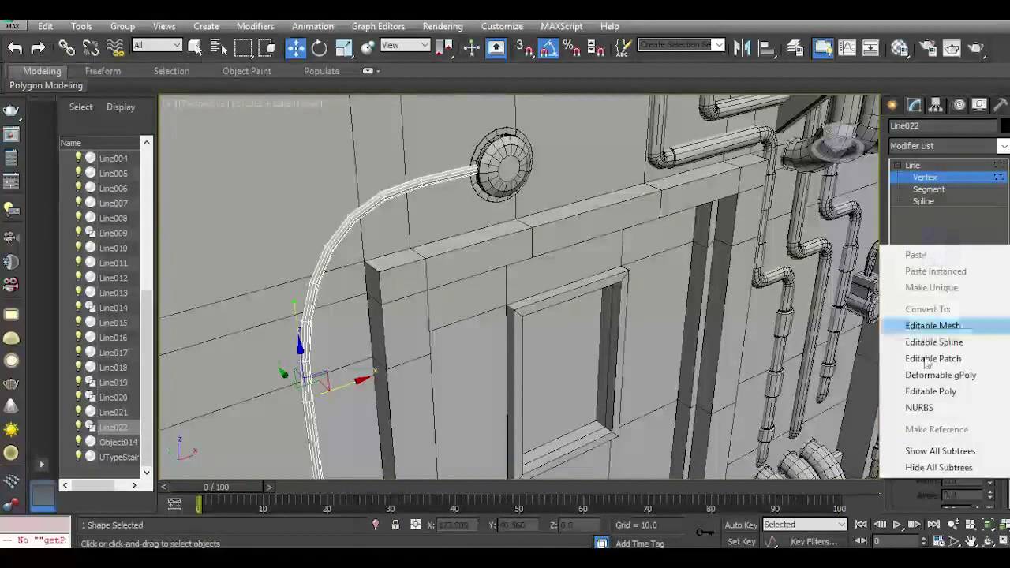
{"action": "left_click", "coordinate": [923, 393]}
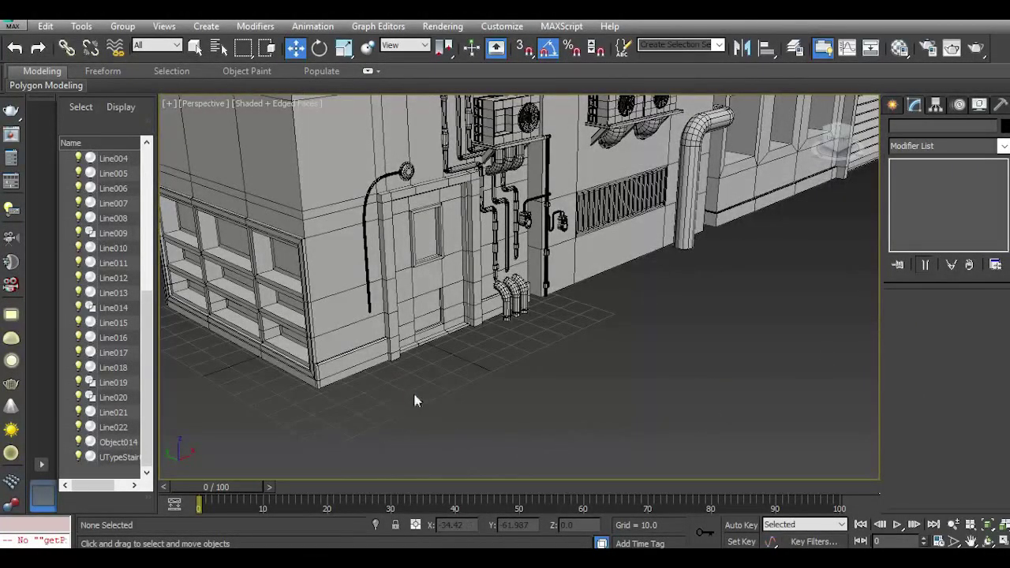
Create a flat box about 12.18 long, 8.1 wide and 1.78 high on the ground in front of the facade.
{"action": "left_click", "coordinate": [894, 105]}
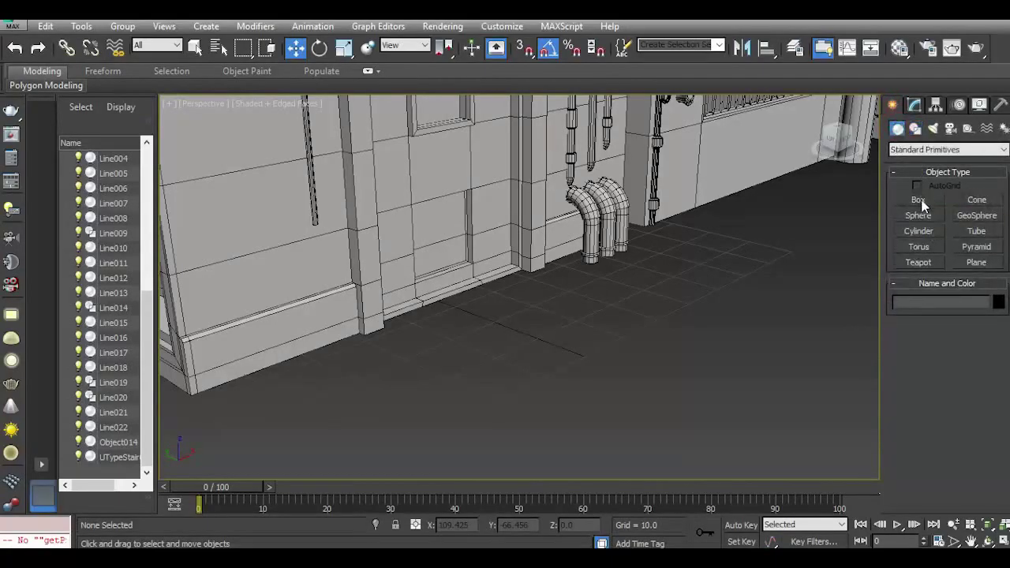
{"action": "left_click", "coordinate": [919, 201]}
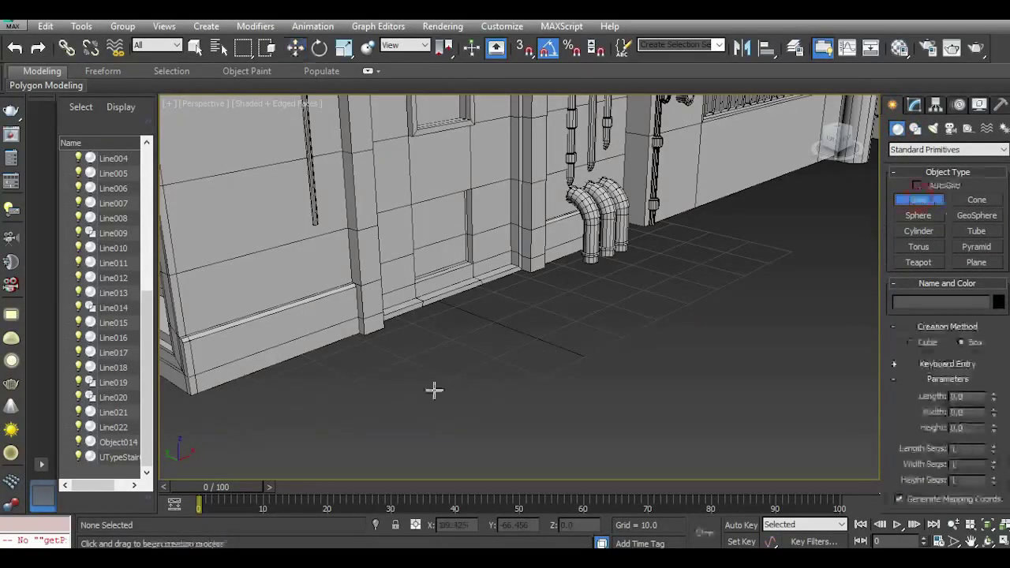
{"action": "left_click_drag", "start_coordinate": [355, 381], "coordinate": [448, 388]}
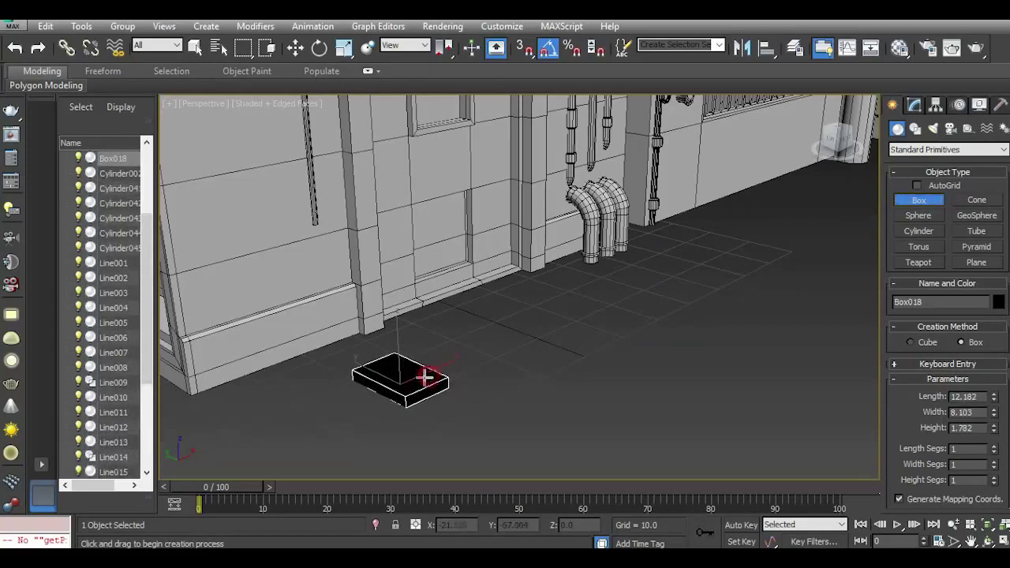
Assign the 01 - Default material to the new box.
{"action": "scroll", "coordinate": [380, 389], "scroll_direction": "up", "scroll_amount": 3}
{"action": "left_click", "coordinate": [300, 48]}
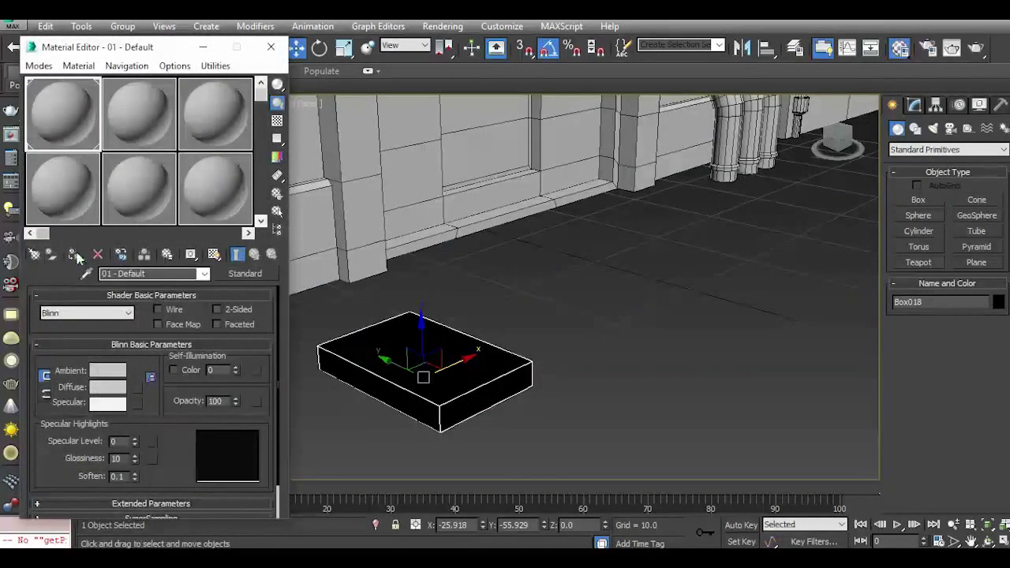
{"action": "left_click", "coordinate": [75, 253]}
{"action": "left_click", "coordinate": [268, 49]}
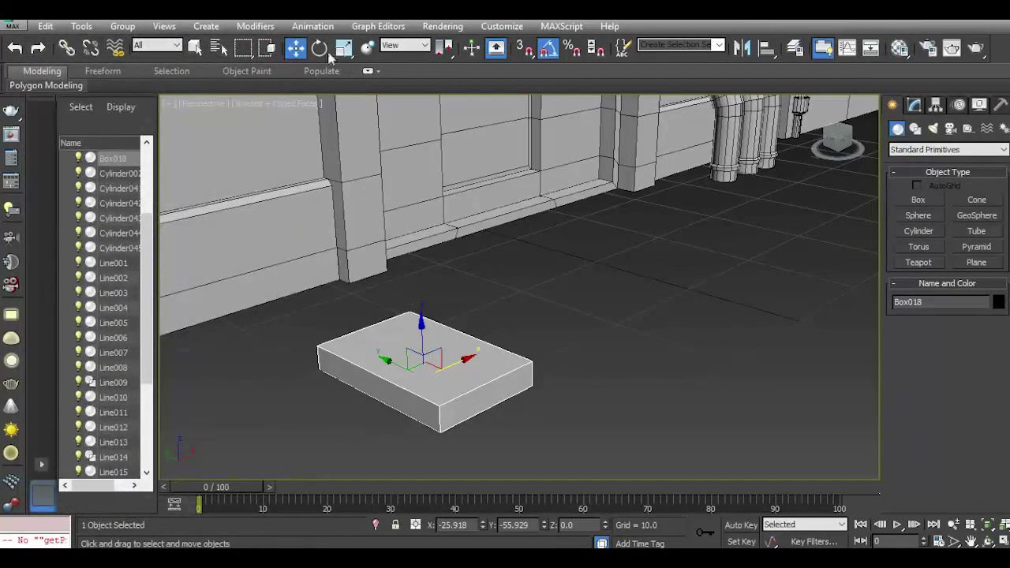
Rotate the box 90 degrees about X and move it onto the wall at about X -34, Y -35.18, Z 17.47.
{"action": "left_click", "coordinate": [321, 49]}
{"action": "left_click_drag", "start_coordinate": [451, 352], "coordinate": [466, 396]}
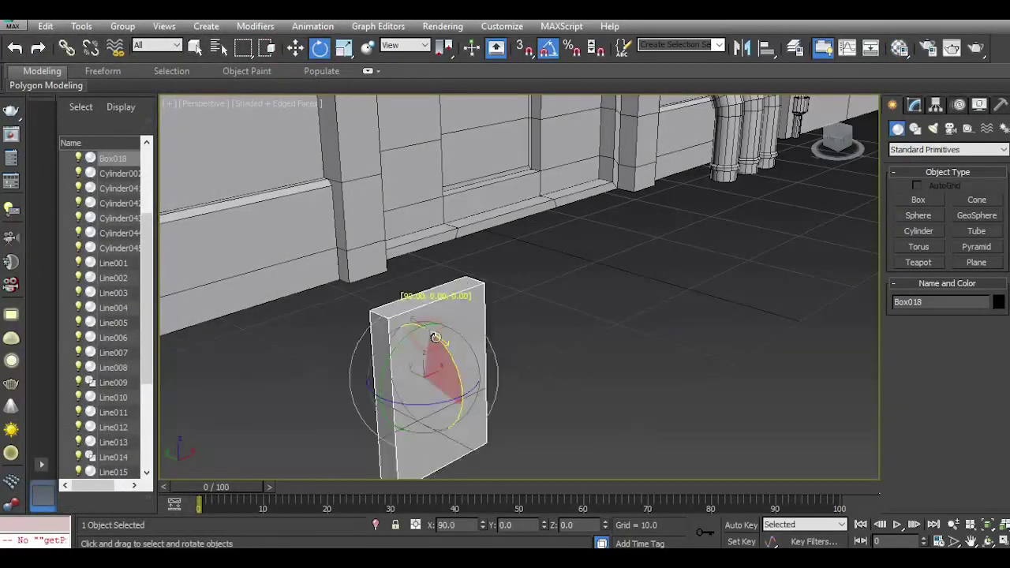
{"action": "left_click", "coordinate": [295, 49]}
{"action": "left_click_drag", "start_coordinate": [405, 370], "coordinate": [221, 186]}
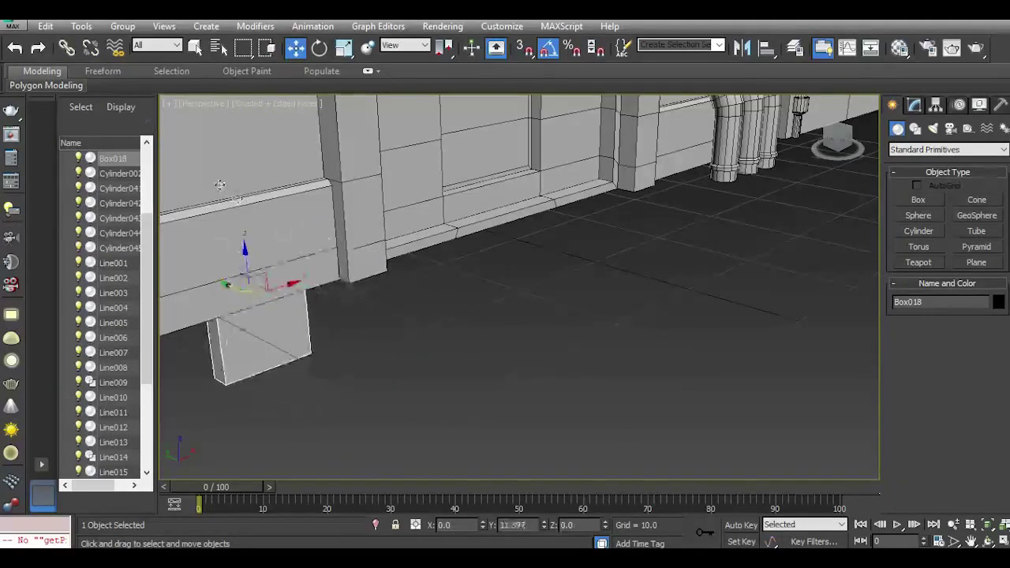
{"action": "middle_click_drag", "start_coordinate": [263, 241], "coordinate": [444, 357]}
{"action": "left_click_drag", "start_coordinate": [432, 359], "coordinate": [329, 181]}
{"action": "mouse_move", "coordinate": [836, 145]}
{"action": "left_mouse_down"}
{"action": "mouse_move", "coordinate": [795, 129]}
{"action": "mouse_move", "coordinate": [825, 134]}
{"action": "left_mouse_up"}
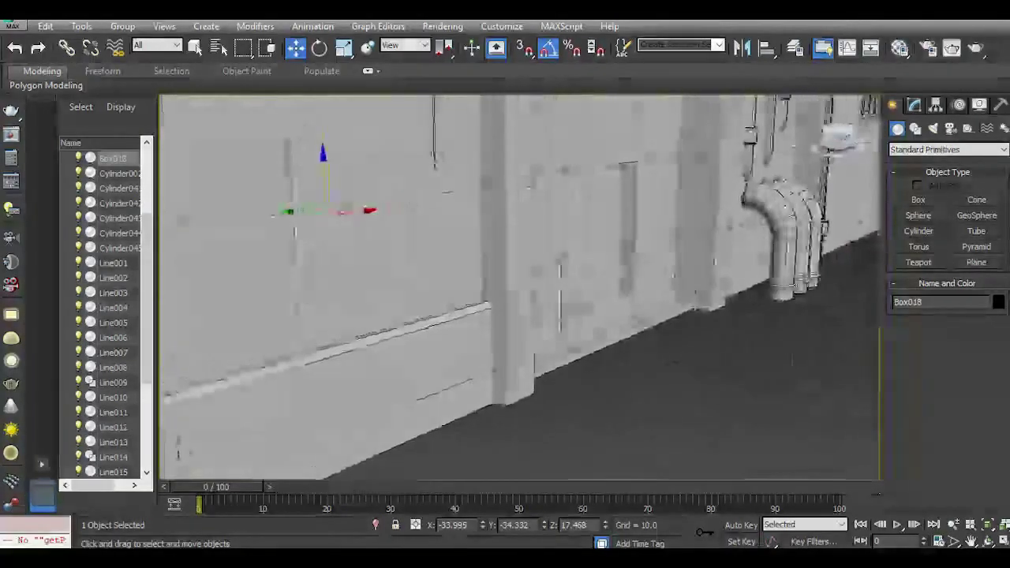
{"action": "left_click_drag", "start_coordinate": [299, 213], "coordinate": [306, 214]}
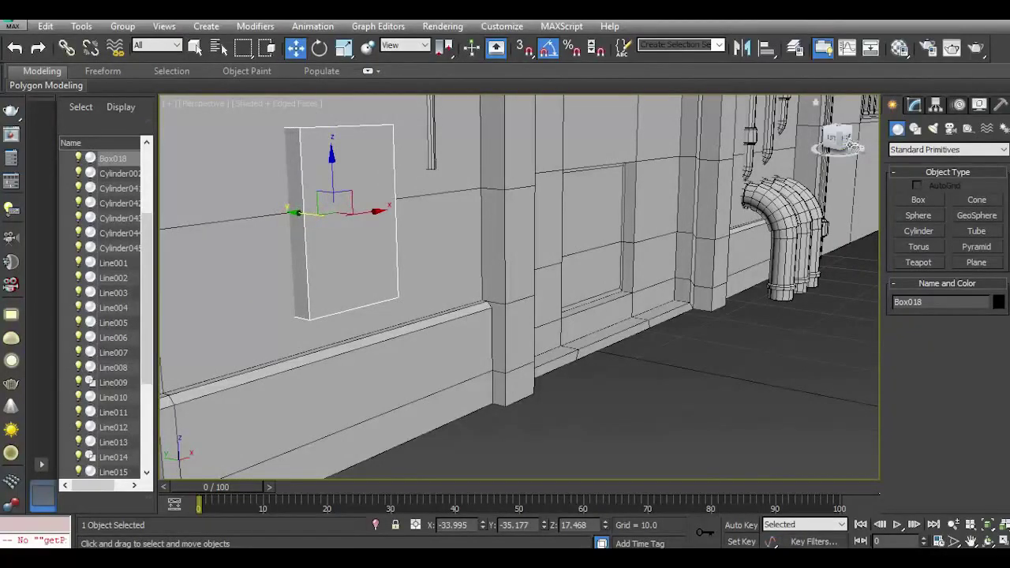
Scale the wall box down uniformly to roughly half its size.
{"action": "left_click_drag", "start_coordinate": [846, 143], "coordinate": [824, 140]}
{"action": "middle_click_drag", "start_coordinate": [498, 282], "coordinate": [568, 388]}
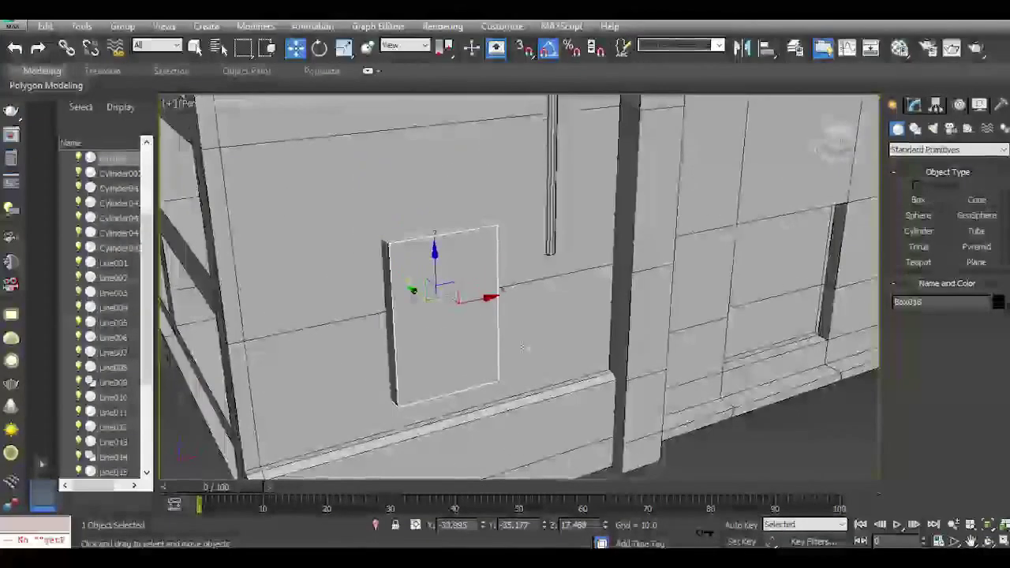
{"action": "scroll", "coordinate": [455, 310], "scroll_direction": "up", "scroll_amount": 3}
{"action": "left_click", "coordinate": [913, 105]}
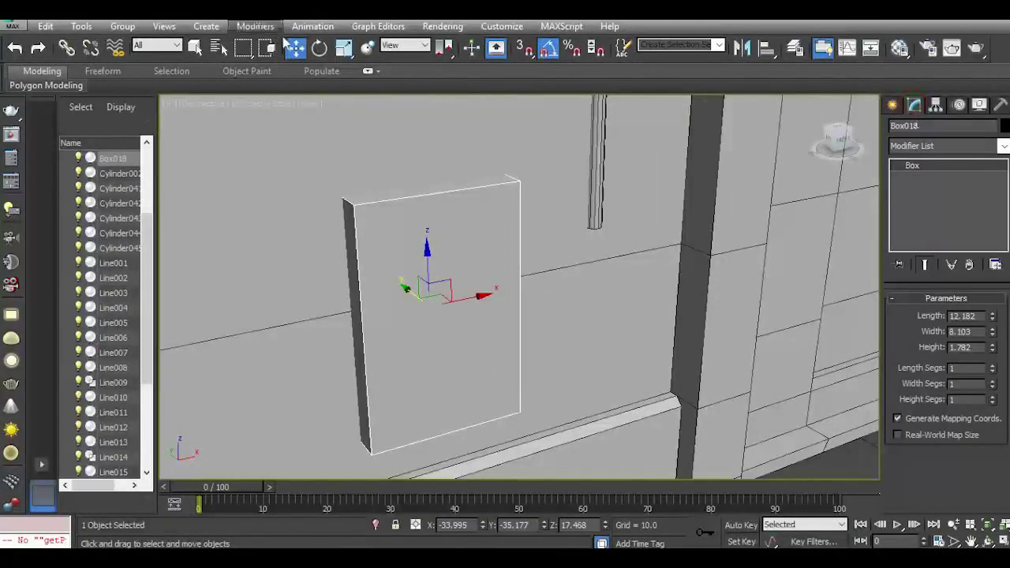
{"action": "left_click", "coordinate": [345, 48]}
{"action": "left_click_drag", "start_coordinate": [419, 298], "coordinate": [428, 407]}
Pull the box out of the wall to about -35.52 in Y and raise it to about 19.98 in Z.
{"action": "left_click", "coordinate": [296, 49]}
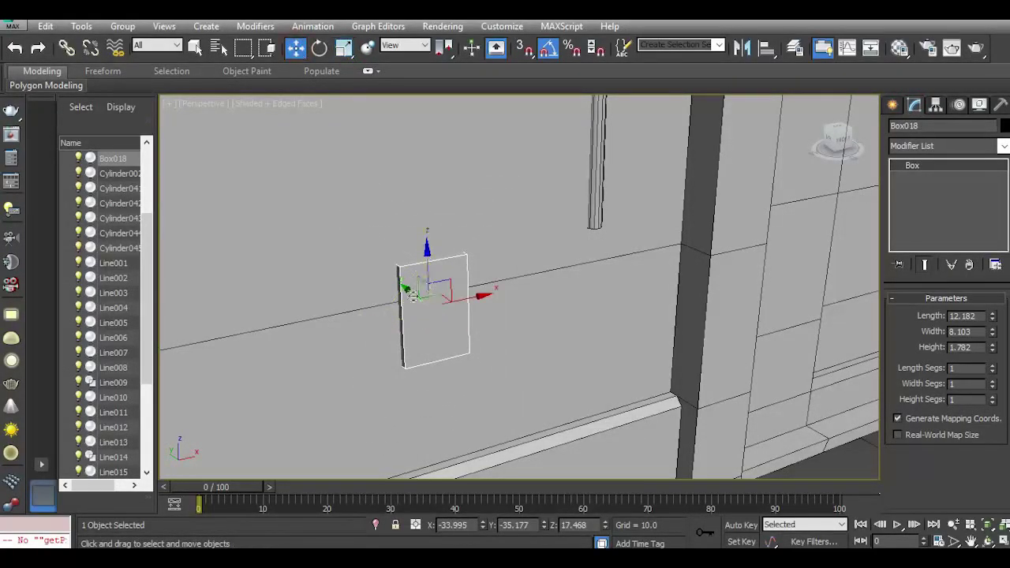
{"action": "left_click_drag", "start_coordinate": [412, 297], "coordinate": [427, 266]}
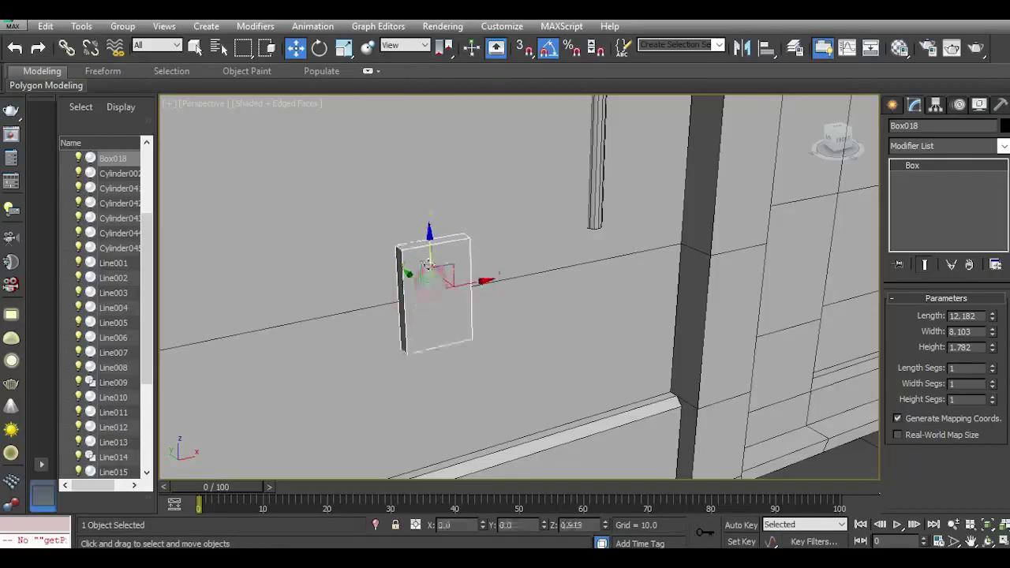
{"action": "mouse_move", "coordinate": [831, 142]}
{"action": "left_mouse_down"}
{"action": "mouse_move", "coordinate": [766, 141]}
{"action": "mouse_move", "coordinate": [827, 139]}
{"action": "left_mouse_up"}
{"action": "middle_click_drag", "start_coordinate": [578, 268], "coordinate": [599, 223]}
{"action": "left_click_drag", "start_coordinate": [486, 196], "coordinate": [489, 165]}
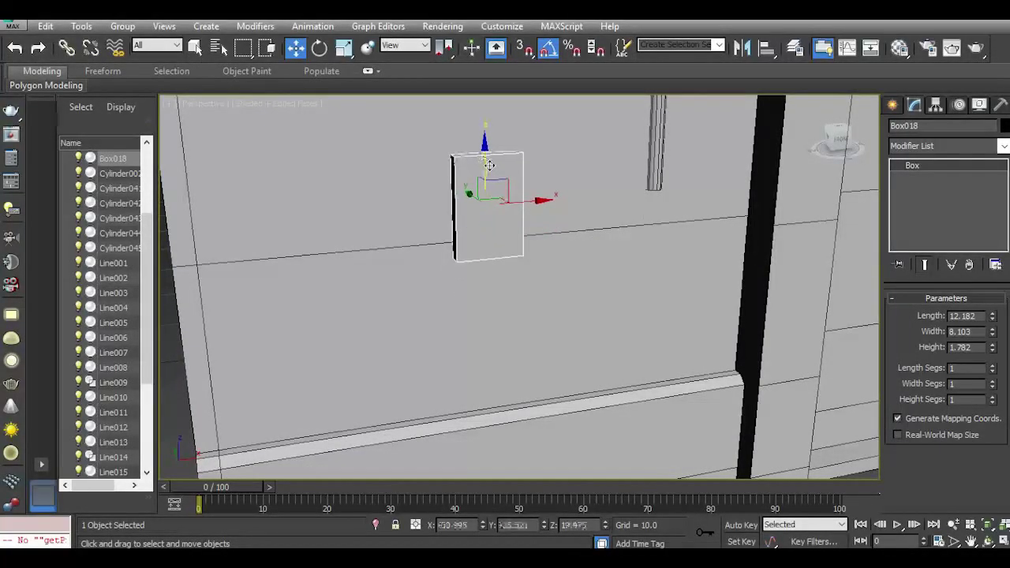
Scale the box uniformly to about 33.56 percent and set its length to 13.888 and width to 8.014.
{"action": "left_click", "coordinate": [343, 49]}
{"action": "left_click_drag", "start_coordinate": [482, 200], "coordinate": [479, 218]}
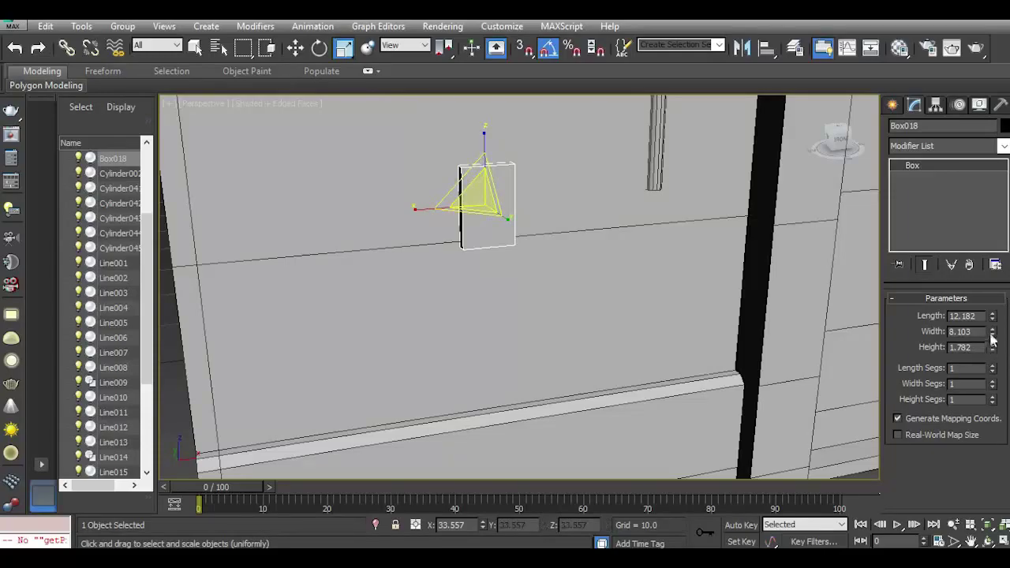
{"action": "left_click_drag", "start_coordinate": [991, 334], "coordinate": [992, 337]}
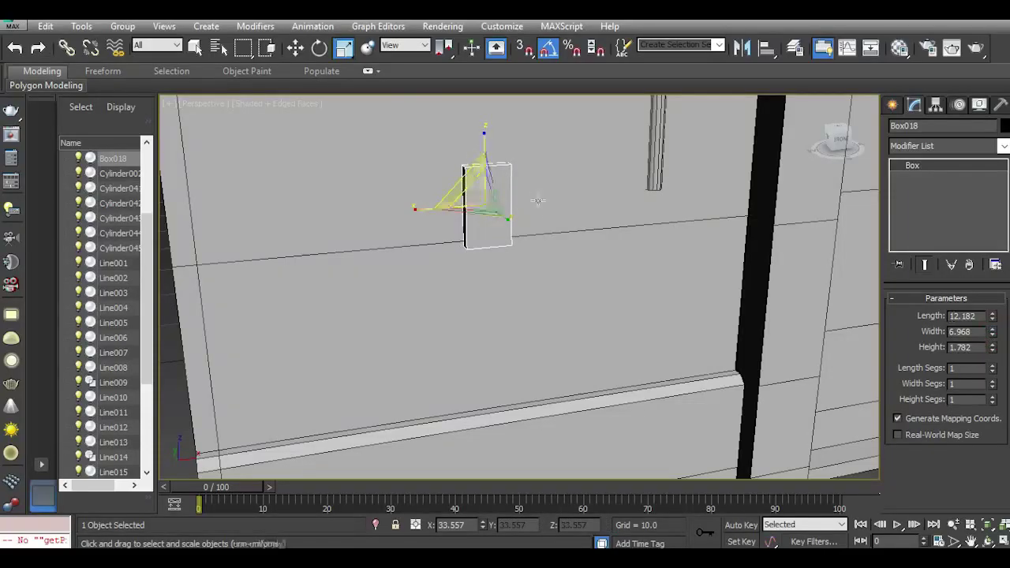
{"action": "scroll", "coordinate": [429, 320], "scroll_direction": "down", "scroll_amount": 2}
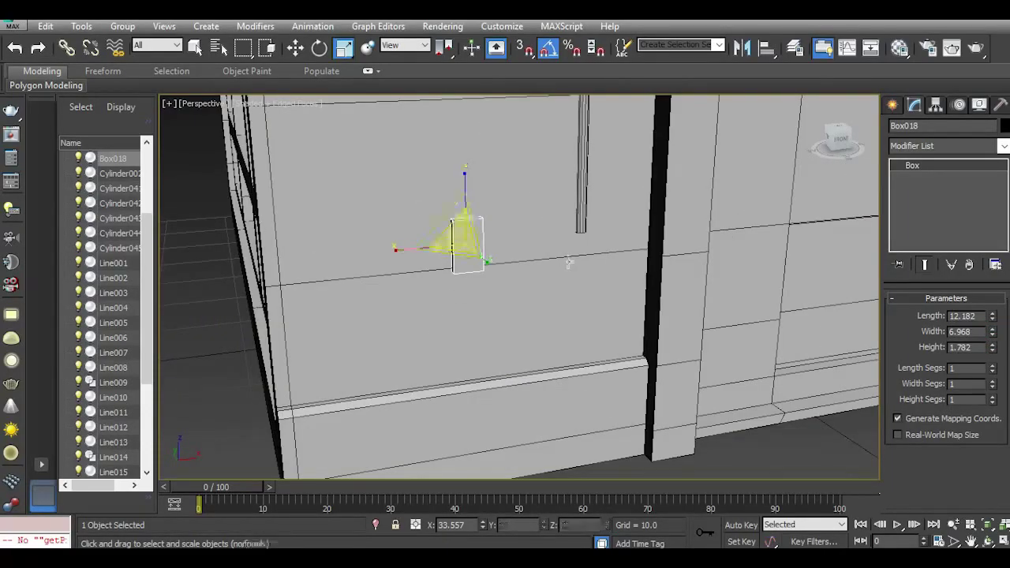
{"action": "left_click", "coordinate": [296, 49]}
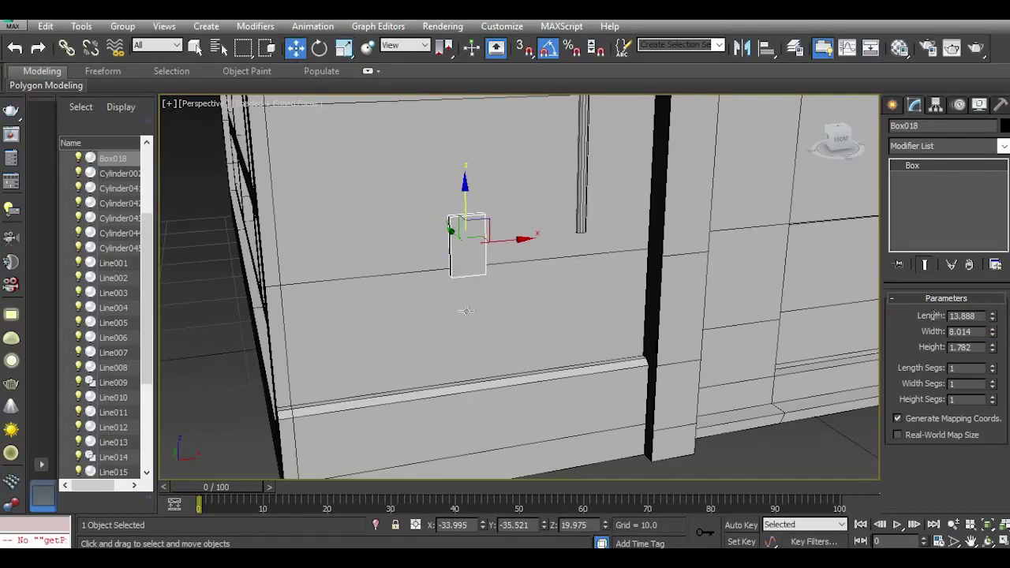
Copy the domed disc along X to about -31.22, on the far side of the bent pipe.
{"action": "scroll", "coordinate": [436, 343], "scroll_direction": "down", "scroll_amount": 5}
{"action": "middle_click_drag", "start_coordinate": [569, 287], "coordinate": [554, 390]}
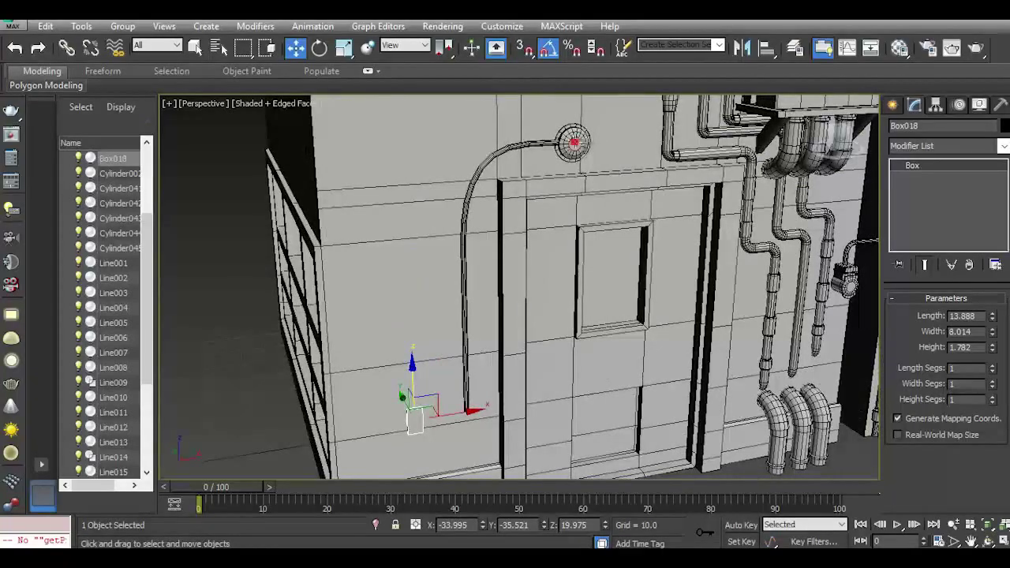
{"action": "left_click", "coordinate": [574, 143]}
{"action": "left_click_drag", "start_coordinate": [602, 154], "coordinate": [450, 161]}
{"action": "left_click", "coordinate": [513, 345]}
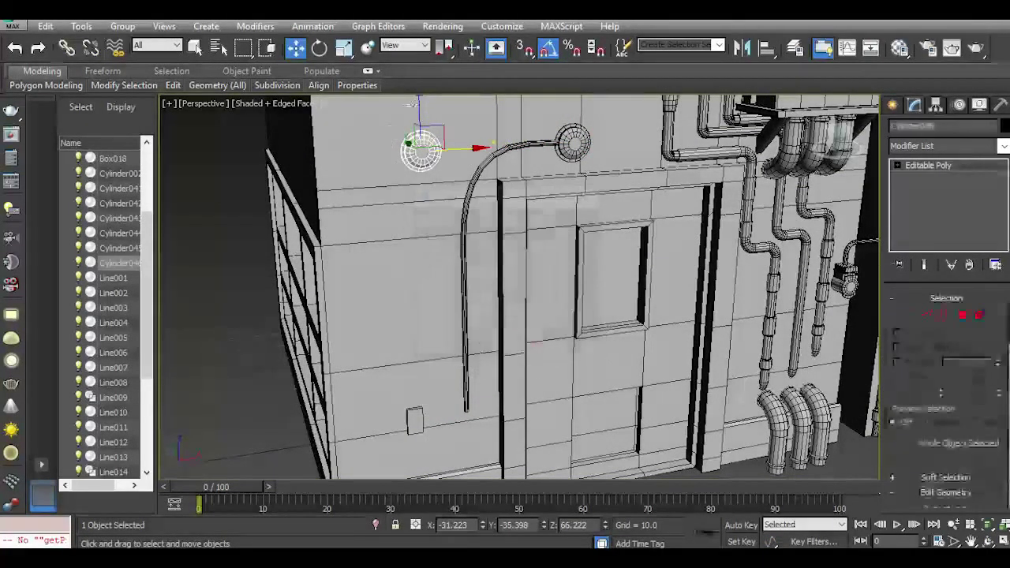
Move the disc copy down over the wall box to about -33.75 in X and 20.2 in Z.
{"action": "left_click_drag", "start_coordinate": [418, 107], "coordinate": [426, 343]}
{"action": "scroll", "coordinate": [401, 440], "scroll_direction": "up", "scroll_amount": 5}
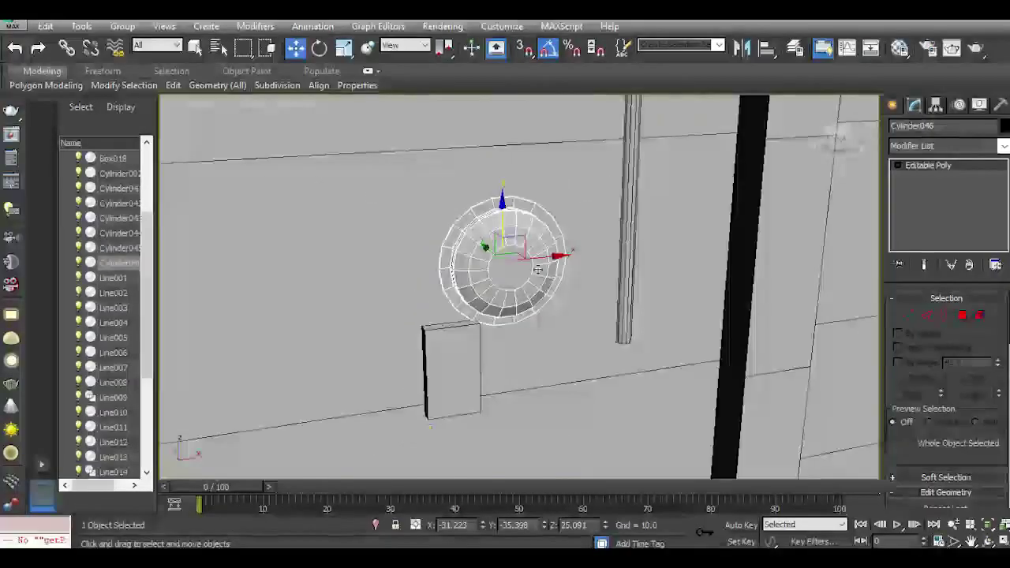
{"action": "middle_click_drag", "start_coordinate": [504, 329], "coordinate": [521, 260]}
{"action": "left_click_drag", "start_coordinate": [518, 162], "coordinate": [429, 293]}
{"action": "scroll", "coordinate": [517, 287], "scroll_direction": "up", "scroll_amount": 5}
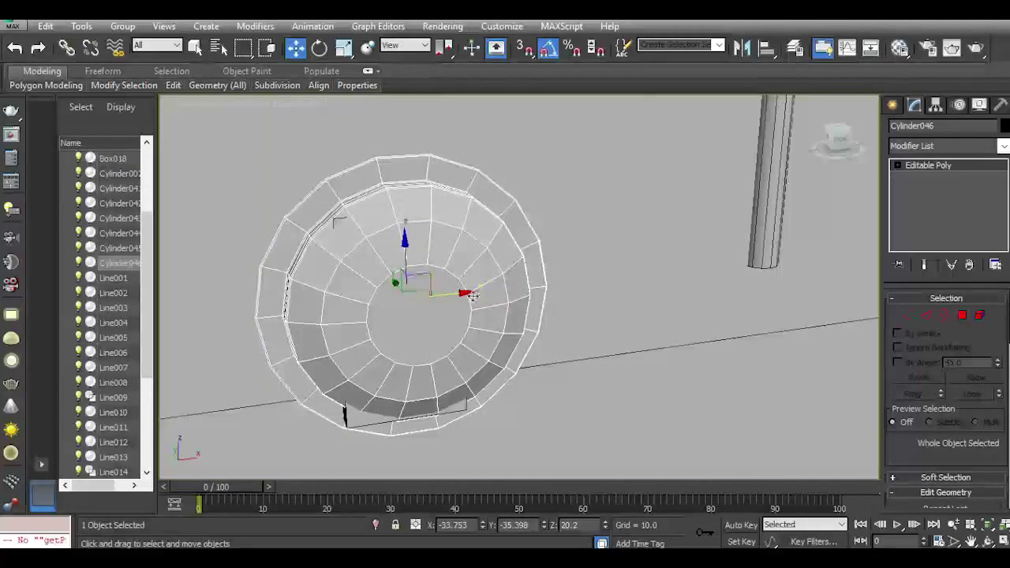
Shrink the disc copy uniformly and pull it out to about -36.13 in Y so it stands on the wall box's front.
{"action": "left_click", "coordinate": [344, 49]}
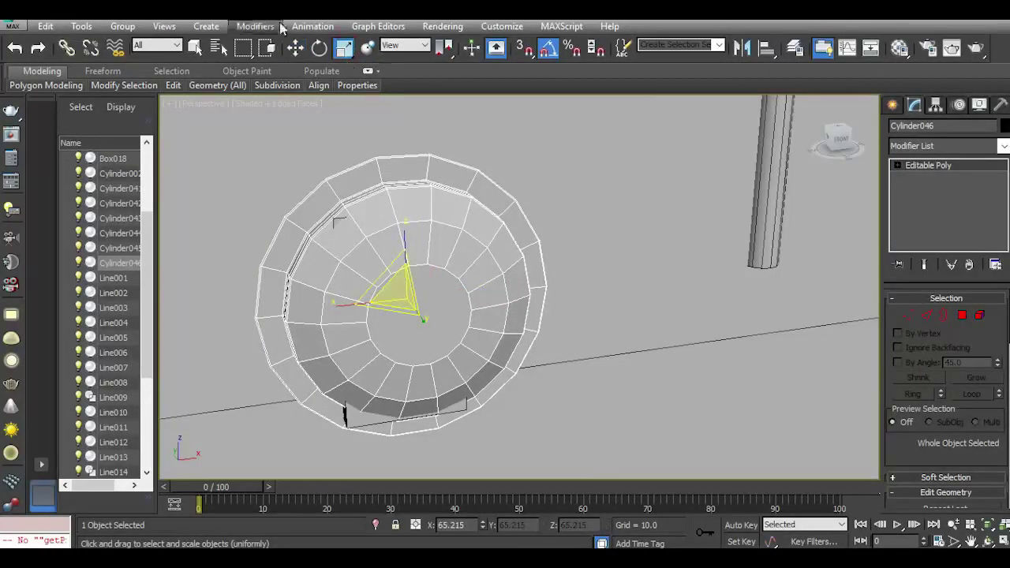
{"action": "left_click_drag", "start_coordinate": [402, 293], "coordinate": [401, 368]}
{"action": "left_click", "coordinate": [295, 48]}
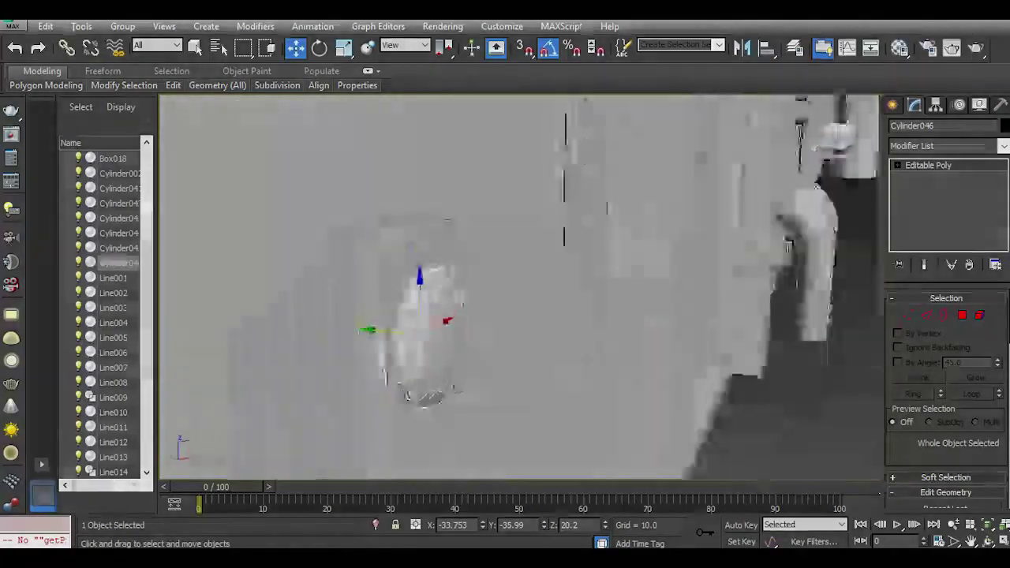
{"action": "left_click_drag", "start_coordinate": [403, 331], "coordinate": [400, 327]}
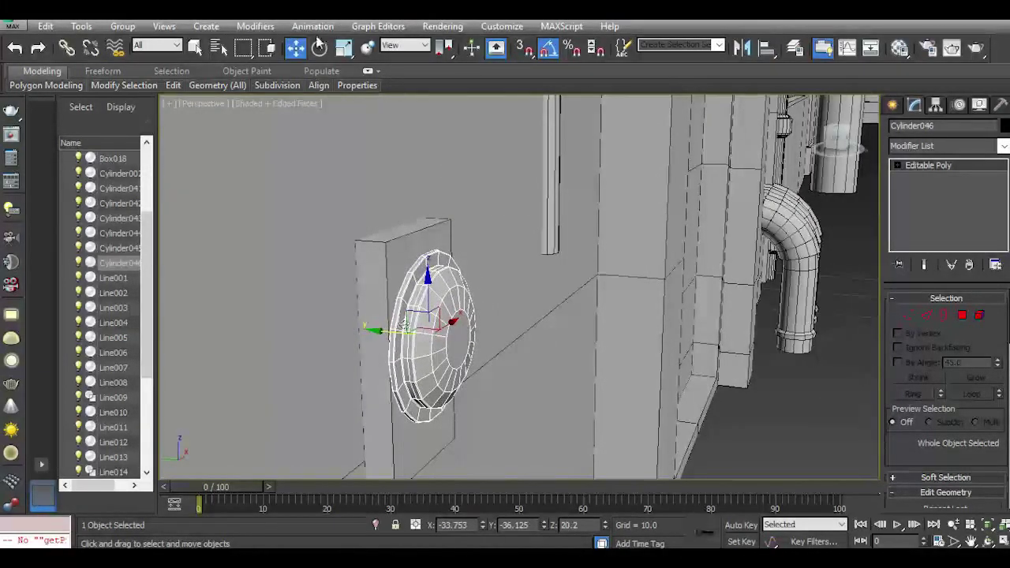
Scale the disc down further and set it on the box's face at about -36.09 in Y and 21.32 in Z.
{"action": "left_click", "coordinate": [341, 48]}
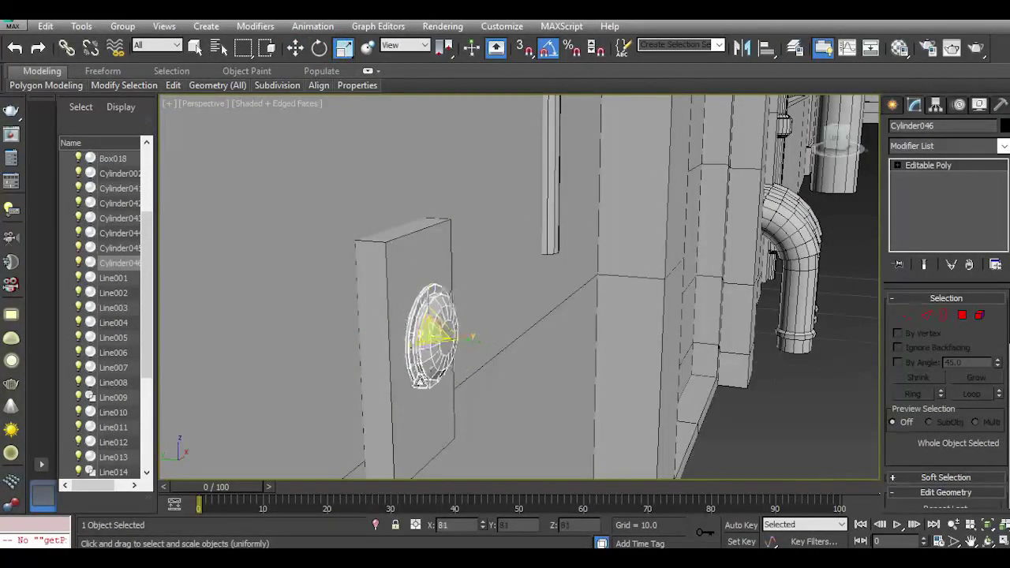
{"action": "scroll", "coordinate": [436, 355], "scroll_direction": "up", "scroll_amount": 5}
{"action": "left_click", "coordinate": [295, 50]}
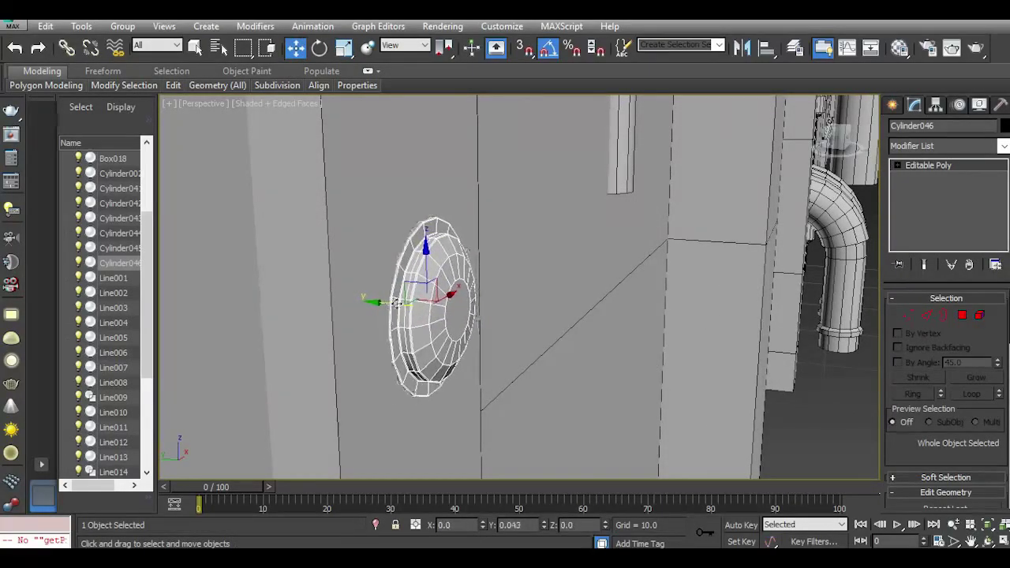
{"action": "left_click_drag", "start_coordinate": [423, 276], "coordinate": [421, 147]}
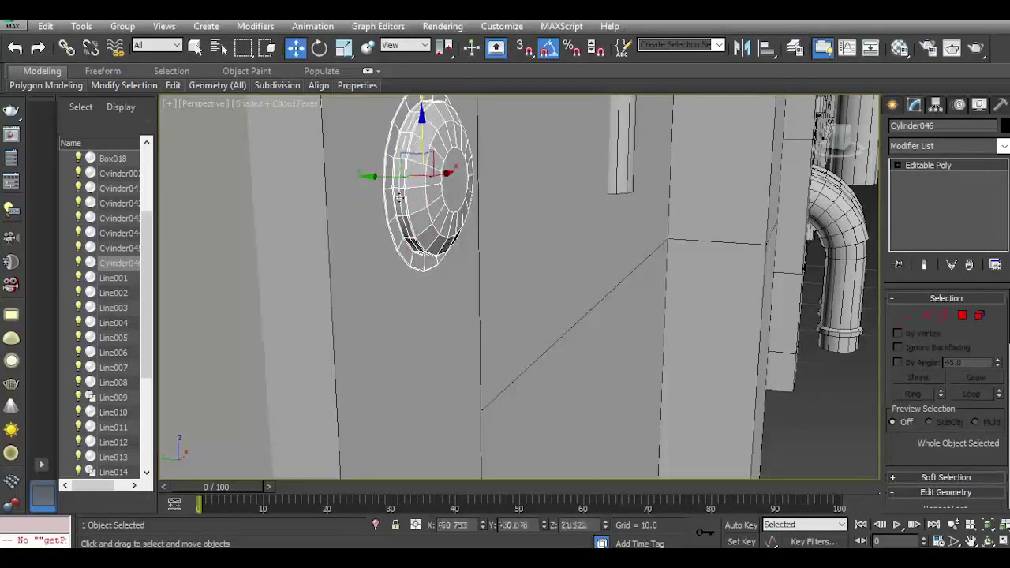
{"action": "middle_click_drag", "start_coordinate": [421, 149], "coordinate": [415, 284]}
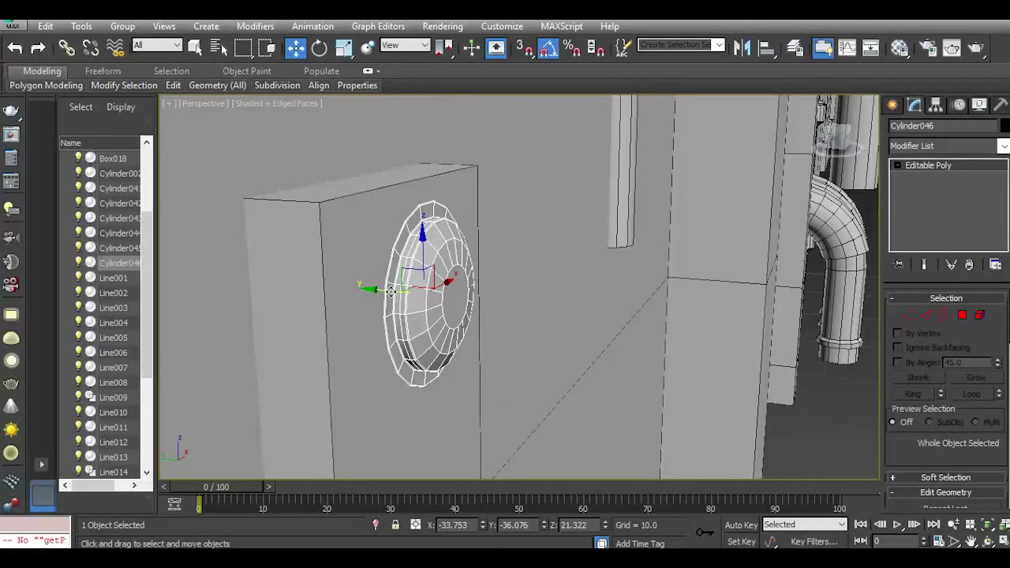
{"action": "left_click_drag", "start_coordinate": [387, 290], "coordinate": [390, 290]}
{"action": "scroll", "coordinate": [373, 261], "scroll_direction": "down", "scroll_amount": 4}
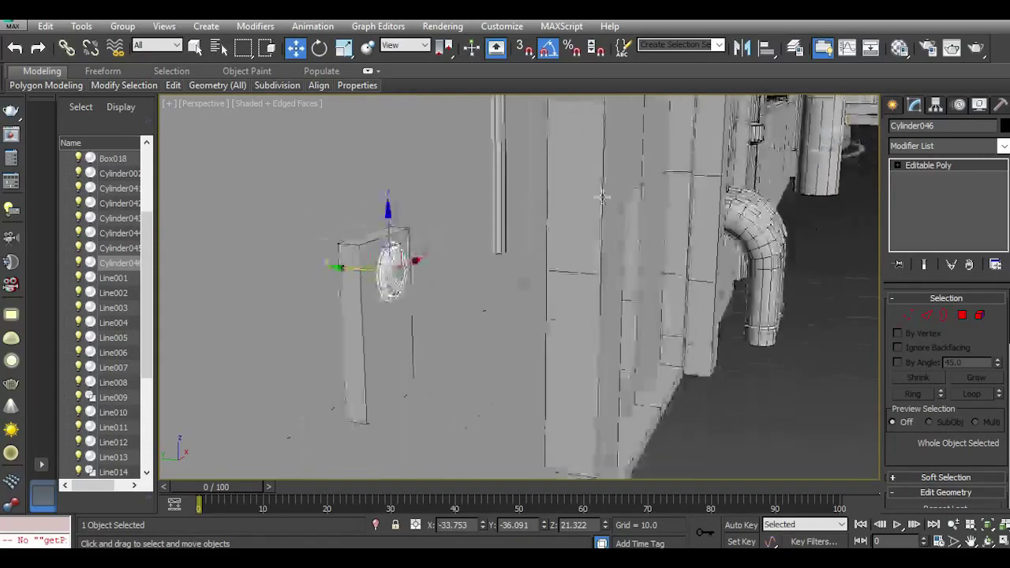
Center the disc across the upper part of the box face at about -33.98 in X and 20.76 in Z.
{"action": "left_click", "coordinate": [833, 146]}
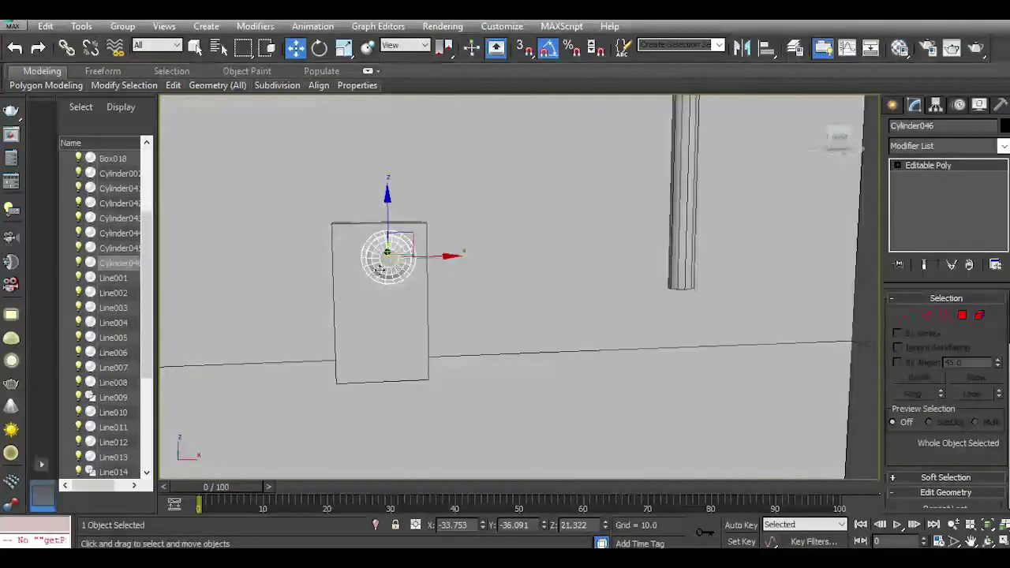
{"action": "scroll", "coordinate": [380, 264], "scroll_direction": "up", "scroll_amount": 5}
{"action": "left_click_drag", "start_coordinate": [444, 228], "coordinate": [417, 225]}
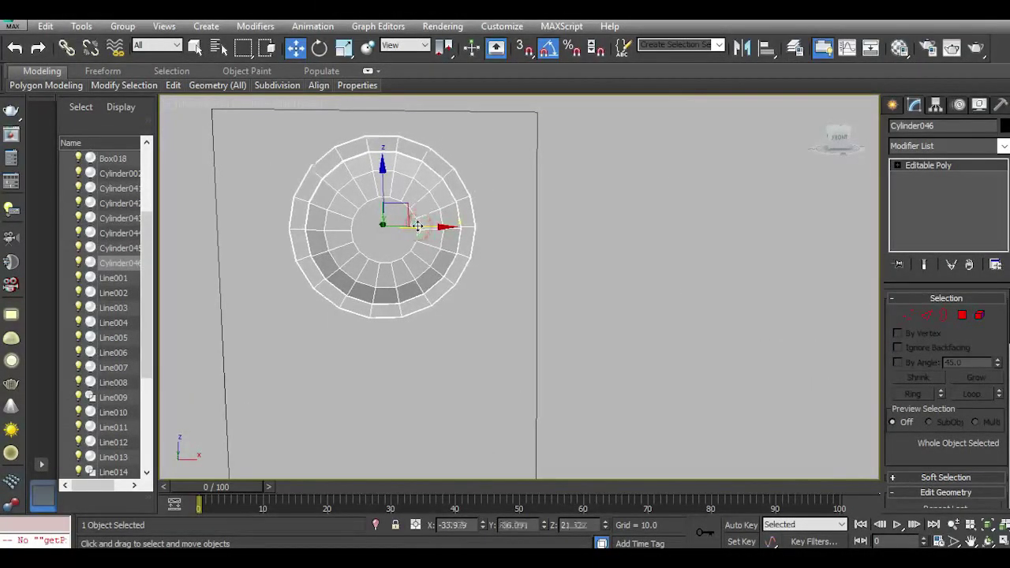
{"action": "left_click_drag", "start_coordinate": [382, 170], "coordinate": [372, 236]}
{"action": "scroll", "coordinate": [396, 185], "scroll_direction": "down", "scroll_amount": 4}
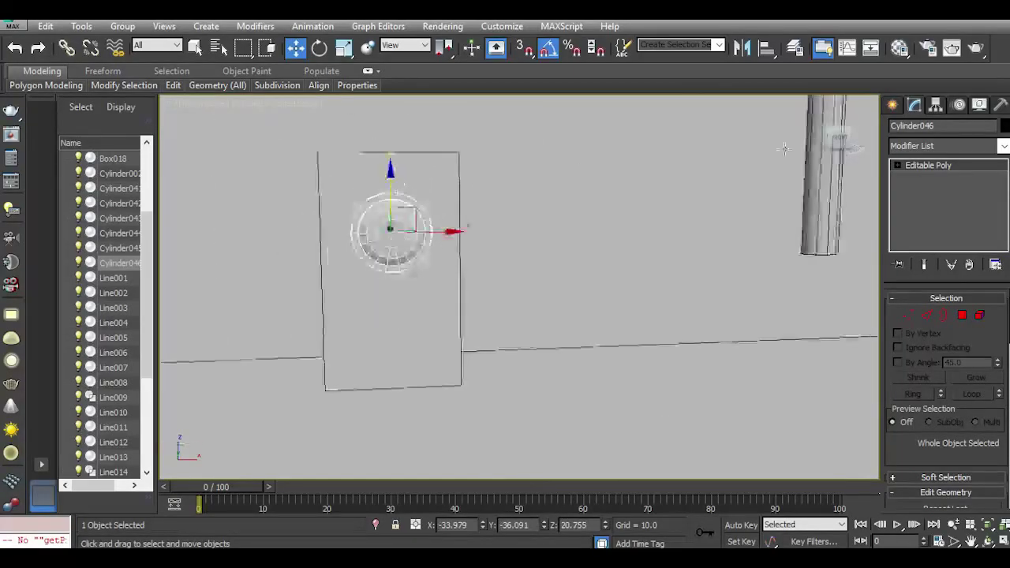
Shorten the wall box to a length of 11.11 and raise it slightly to about 20.05 in Z.
{"action": "left_click_drag", "start_coordinate": [829, 146], "coordinate": [856, 150]}
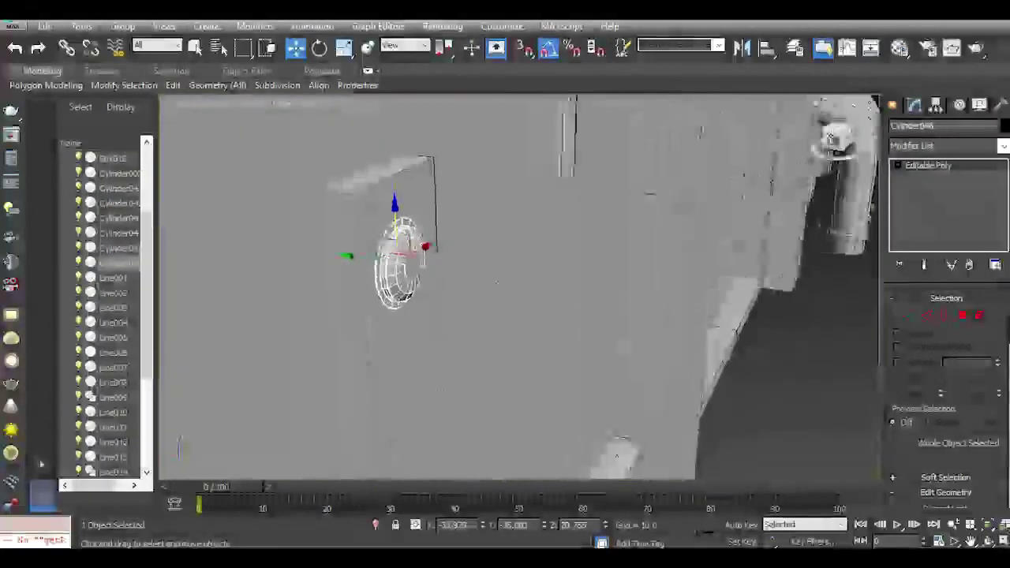
{"action": "left_click", "coordinate": [412, 266]}
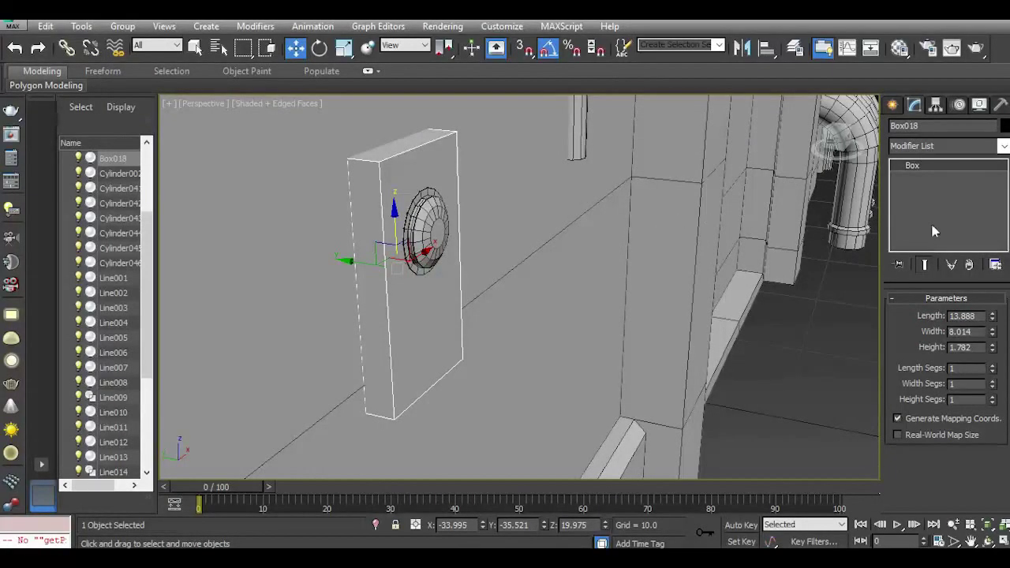
{"action": "left_click_drag", "start_coordinate": [840, 137], "coordinate": [712, 195]}
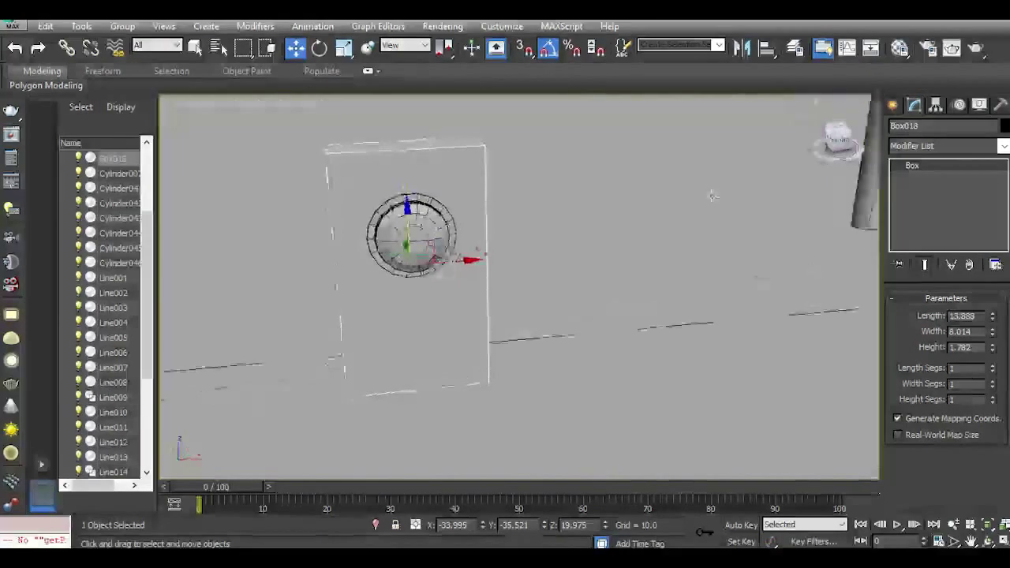
{"action": "middle_click_drag", "start_coordinate": [564, 246], "coordinate": [603, 147]}
{"action": "scroll", "coordinate": [516, 234], "scroll_direction": "down", "scroll_amount": 5}
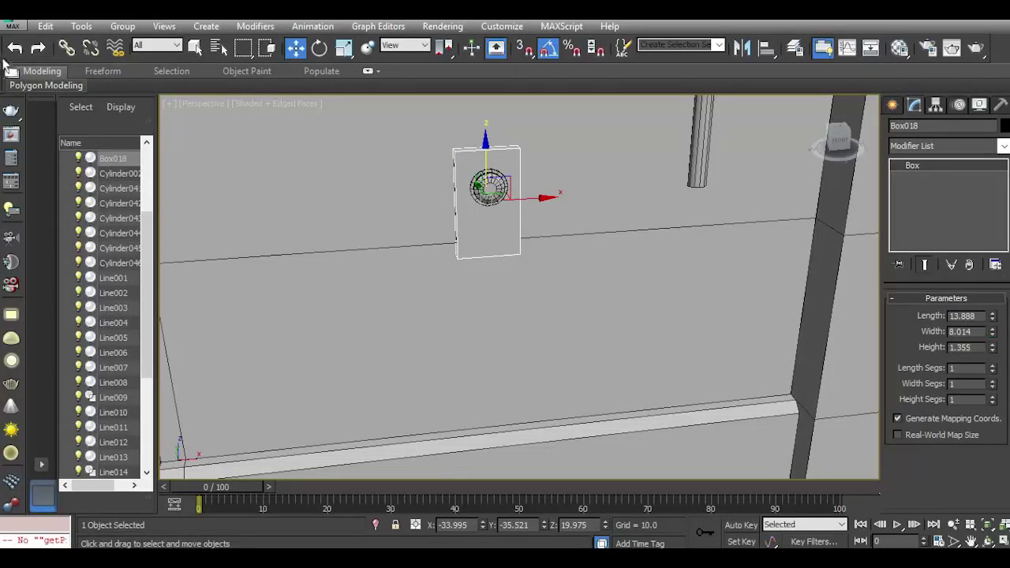
{"action": "left_click_drag", "start_coordinate": [992, 320], "coordinate": [991, 326]}
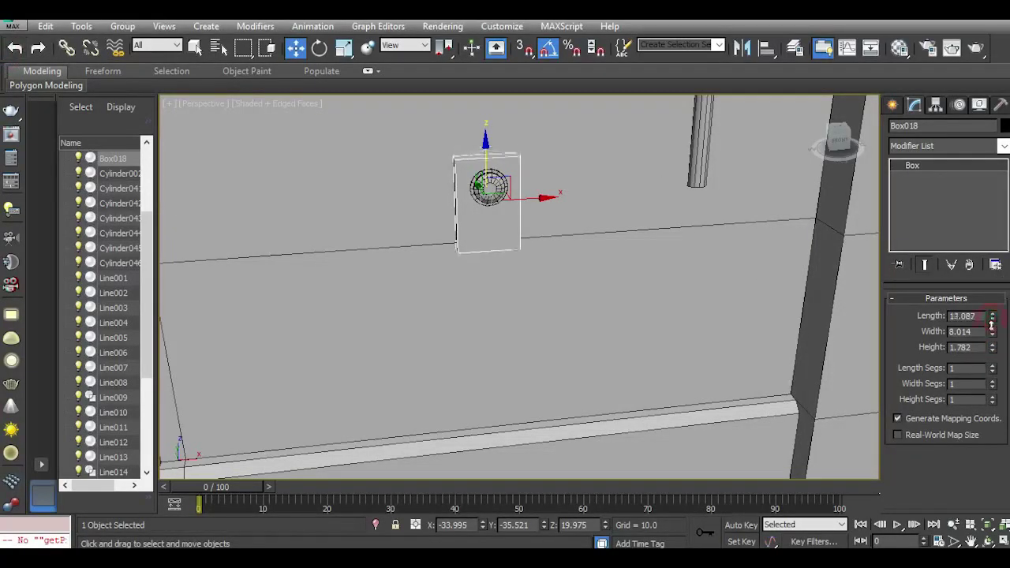
{"action": "scroll", "coordinate": [497, 158], "scroll_direction": "up", "scroll_amount": 3}
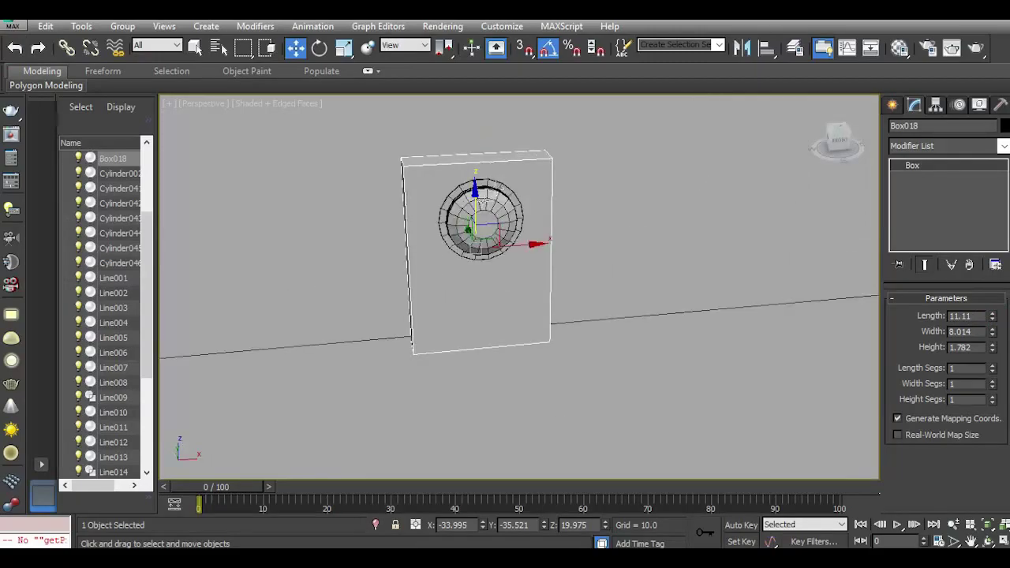
{"action": "left_click_drag", "start_coordinate": [478, 196], "coordinate": [477, 192]}
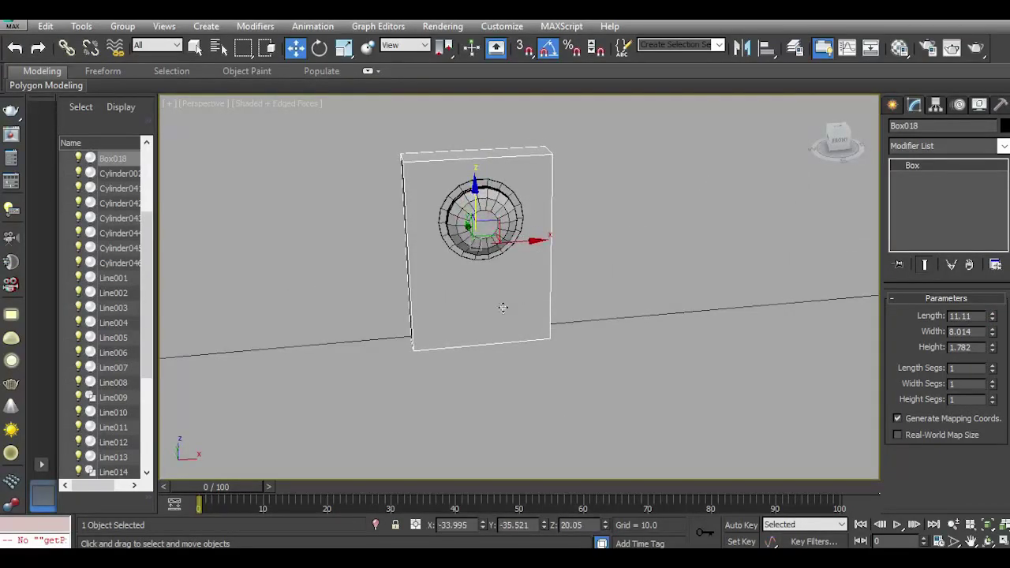
Copy the disc straight down the box face to about 19.11 in Z.
{"action": "left_click", "coordinate": [504, 208]}
{"action": "left_click_drag", "start_coordinate": [839, 140], "coordinate": [874, 132]}
{"action": "scroll", "coordinate": [484, 227], "scroll_direction": "up", "scroll_amount": 3}
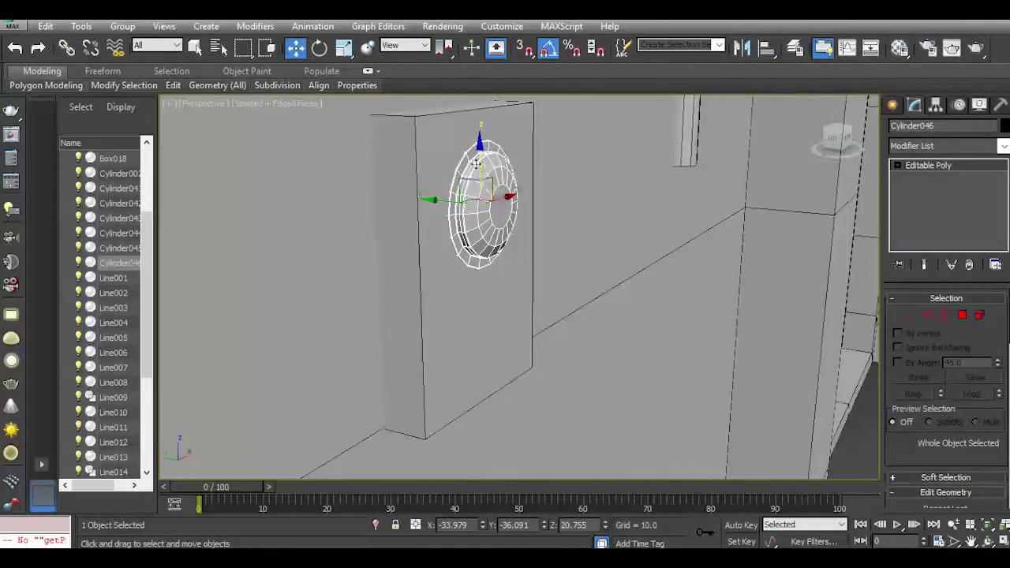
{"action": "left_click_drag", "start_coordinate": [476, 148], "coordinate": [477, 275], "text": "shift"}
{"action": "left_click", "coordinate": [517, 340]}
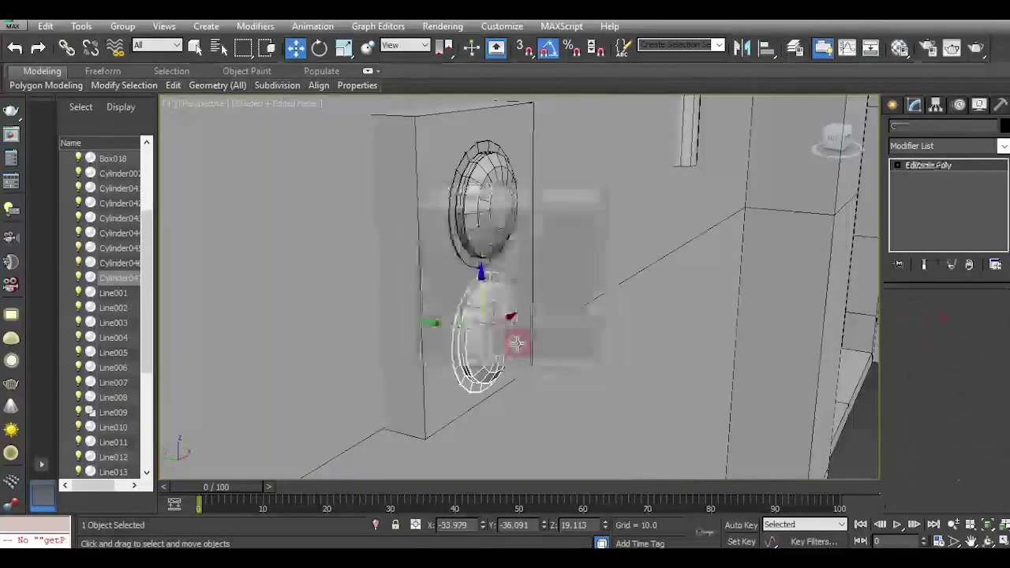
Scale the lower disc copy uniformly down to a small button-sized knob.
{"action": "scroll", "coordinate": [518, 340], "scroll_direction": "up", "scroll_amount": 4}
{"action": "left_click", "coordinate": [344, 49]}
{"action": "left_click_drag", "start_coordinate": [428, 310], "coordinate": [444, 437]}
{"action": "left_click_drag", "start_coordinate": [432, 308], "coordinate": [439, 404]}
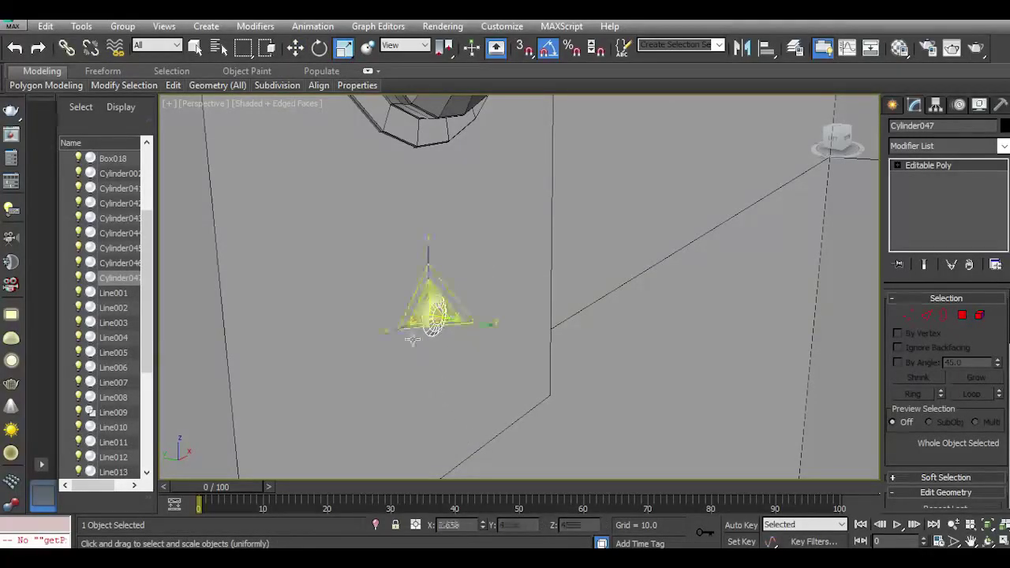
Lower the small knob to about 18.55 in Z near the box's bottom edge and seat it on the face at about -36.1 in Y.
{"action": "left_click", "coordinate": [296, 50]}
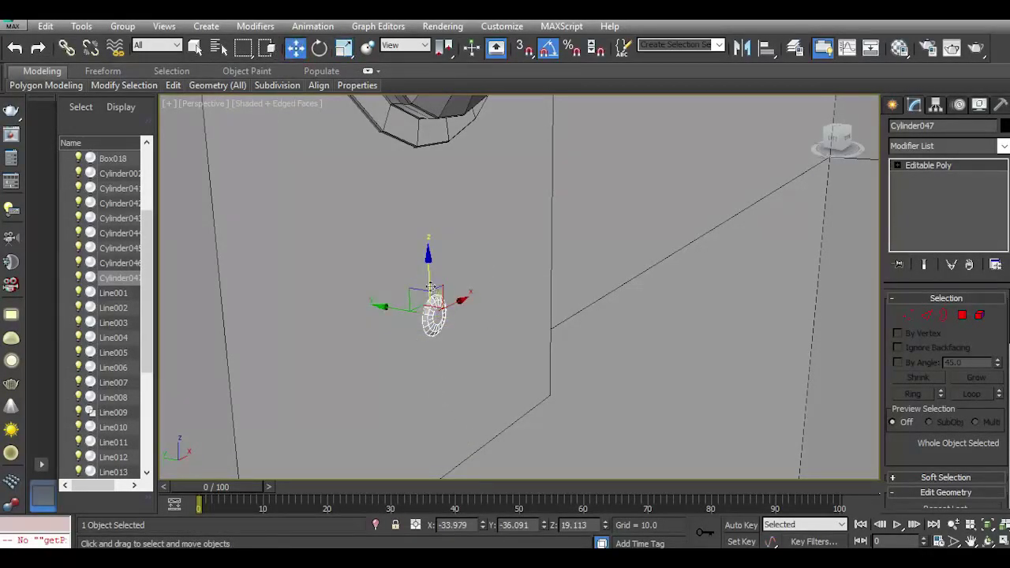
{"action": "left_click_drag", "start_coordinate": [430, 285], "coordinate": [416, 411]}
{"action": "middle_click_drag", "start_coordinate": [443, 412], "coordinate": [425, 328]}
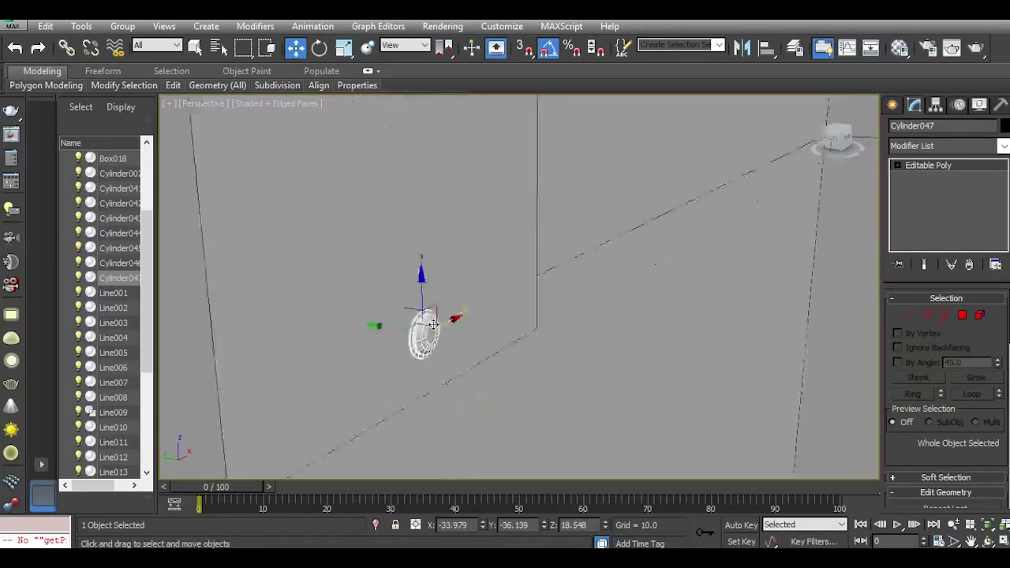
{"action": "scroll", "coordinate": [413, 333], "scroll_direction": "up", "scroll_amount": 5}
{"action": "scroll", "coordinate": [413, 333], "scroll_direction": "down", "scroll_amount": 7}
{"action": "scroll", "coordinate": [413, 334], "scroll_direction": "up", "scroll_amount": 6}
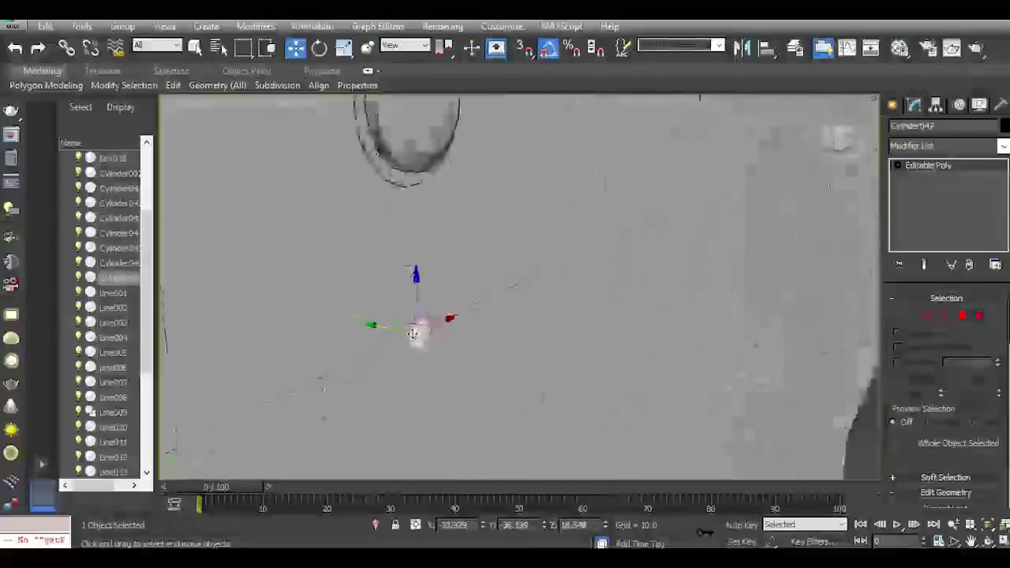
{"action": "scroll", "coordinate": [412, 334], "scroll_direction": "down", "scroll_amount": 7}
{"action": "scroll", "coordinate": [413, 334], "scroll_direction": "up", "scroll_amount": 4}
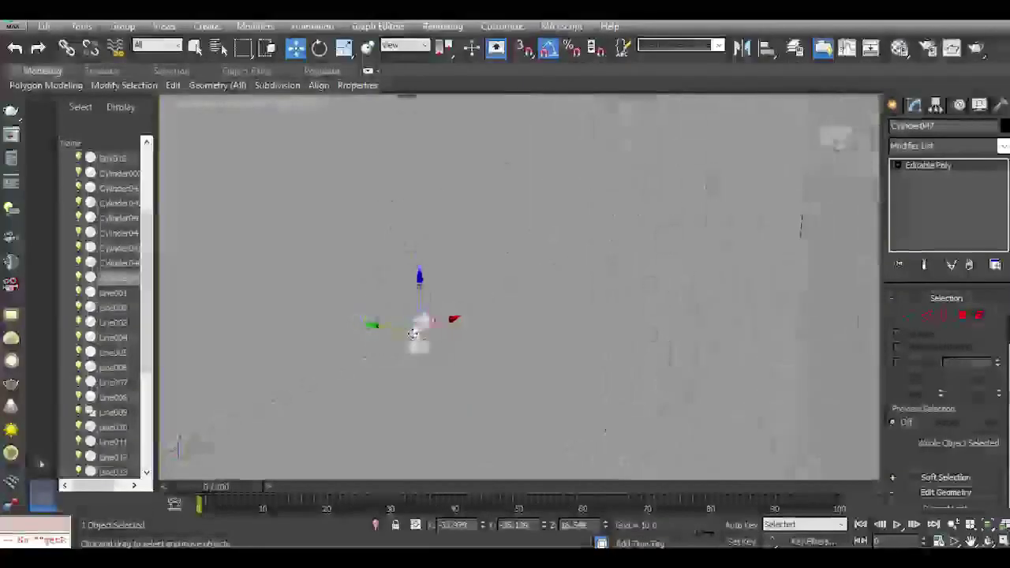
{"action": "scroll", "coordinate": [414, 335], "scroll_direction": "down", "scroll_amount": 2}
{"action": "scroll", "coordinate": [414, 337], "scroll_direction": "up", "scroll_amount": 6}
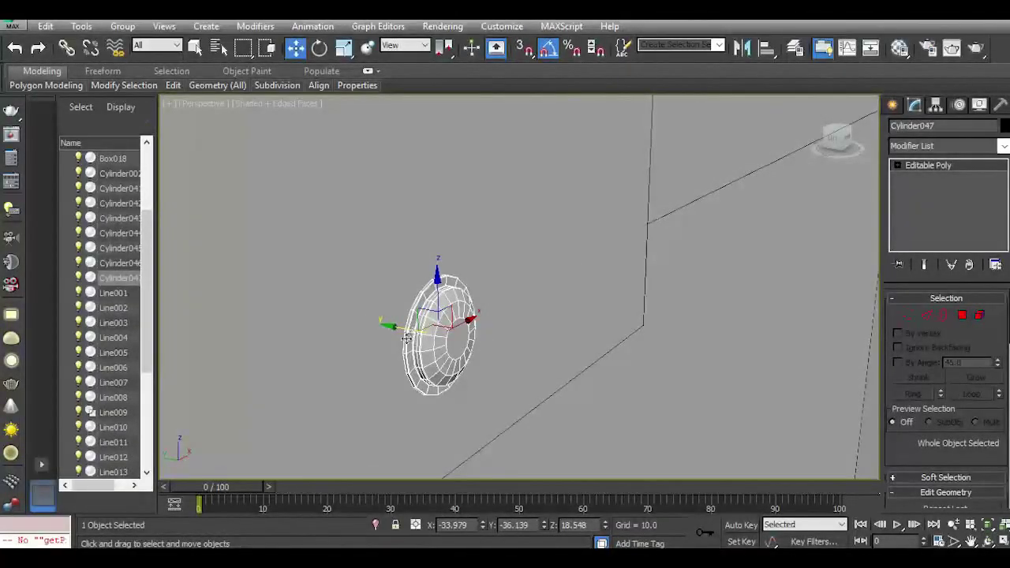
{"action": "left_click_drag", "start_coordinate": [402, 332], "coordinate": [389, 336]}
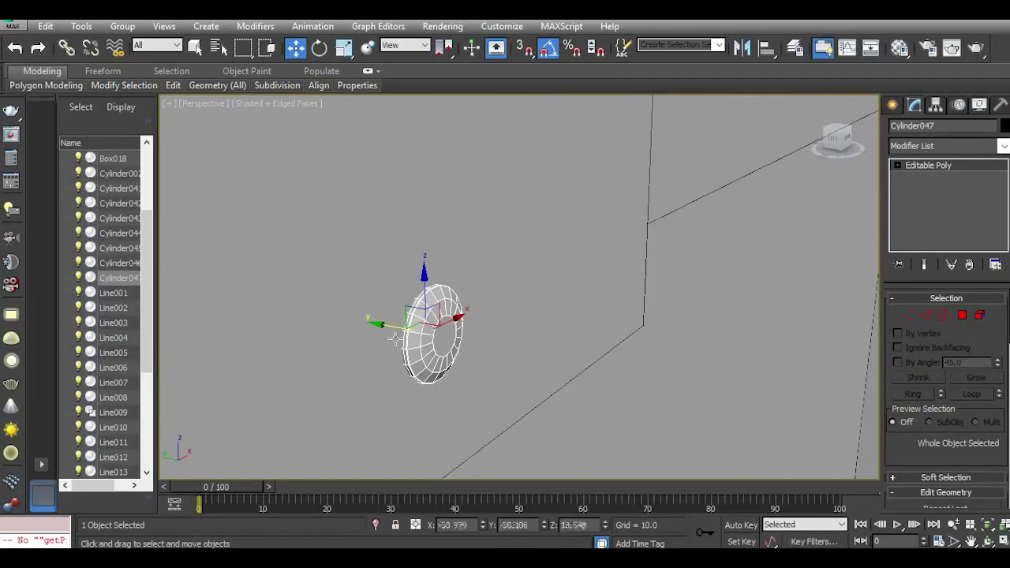
{"action": "scroll", "coordinate": [441, 380], "scroll_direction": "down", "scroll_amount": 5}
Copy the wall box straight down and lower the copy to about 13.64 in Z, below the original.
{"action": "left_click", "coordinate": [403, 300]}
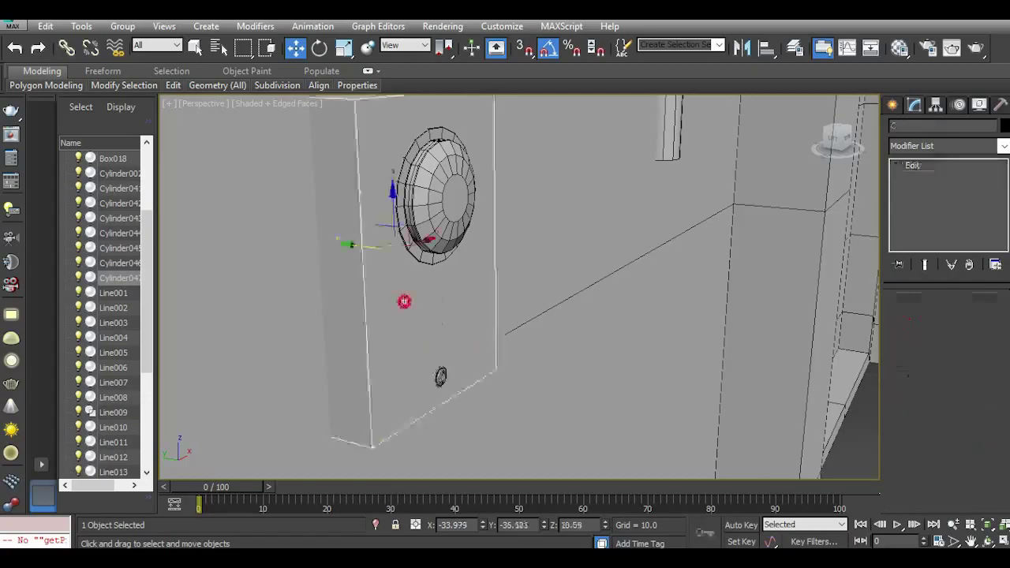
{"action": "scroll", "coordinate": [395, 272], "scroll_direction": "down", "scroll_amount": 4}
{"action": "left_click_drag", "start_coordinate": [386, 219], "coordinate": [388, 375], "text": "shift"}
{"action": "left_click", "coordinate": [507, 346]}
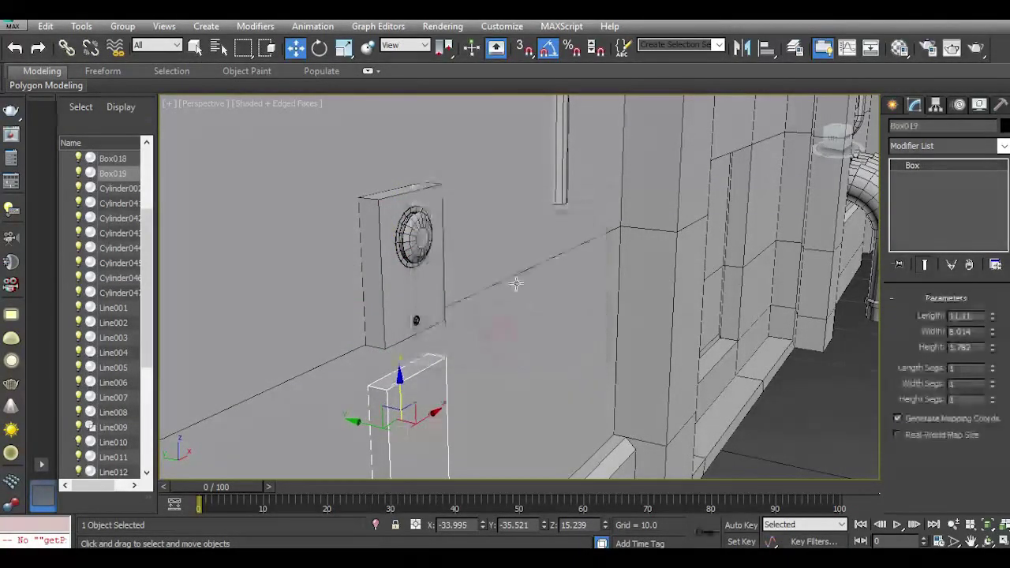
{"action": "middle_click_drag", "start_coordinate": [504, 347], "coordinate": [521, 331], "text": "alt"}
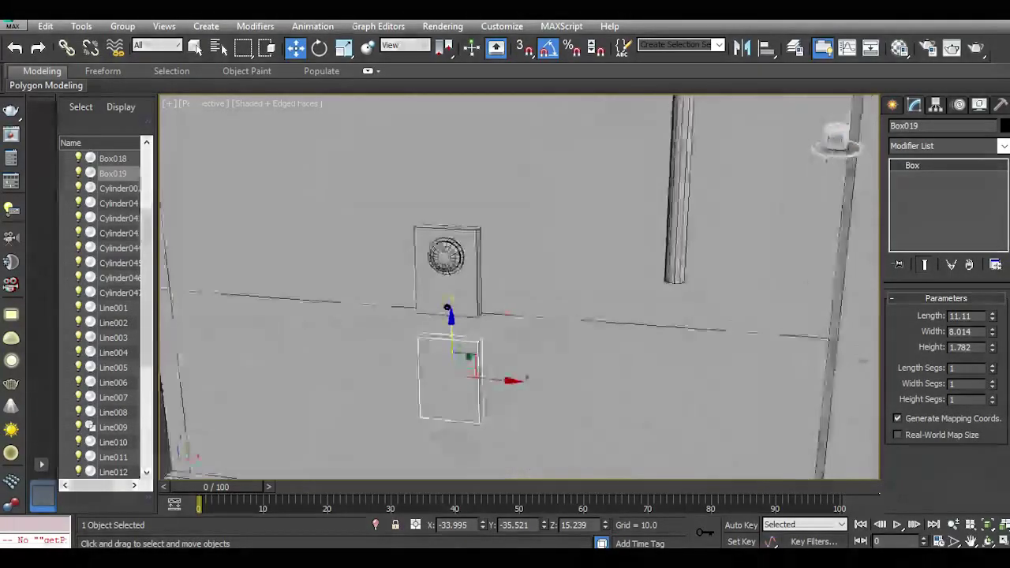
{"action": "middle_click_drag", "start_coordinate": [520, 332], "coordinate": [617, 230], "text": "alt"}
{"action": "left_click_drag", "start_coordinate": [508, 211], "coordinate": [516, 254]}
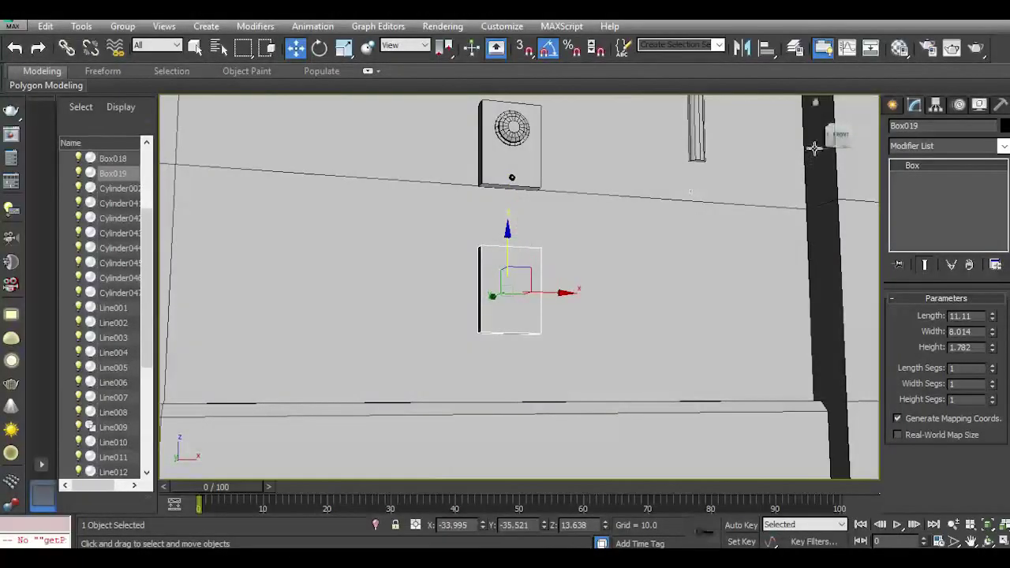
Enlarge the lower box to a length of 17.436 and a width of 10.871.
{"action": "left_click_drag", "start_coordinate": [832, 136], "coordinate": [830, 158]}
{"action": "scroll", "coordinate": [510, 315], "scroll_direction": "up", "scroll_amount": 4}
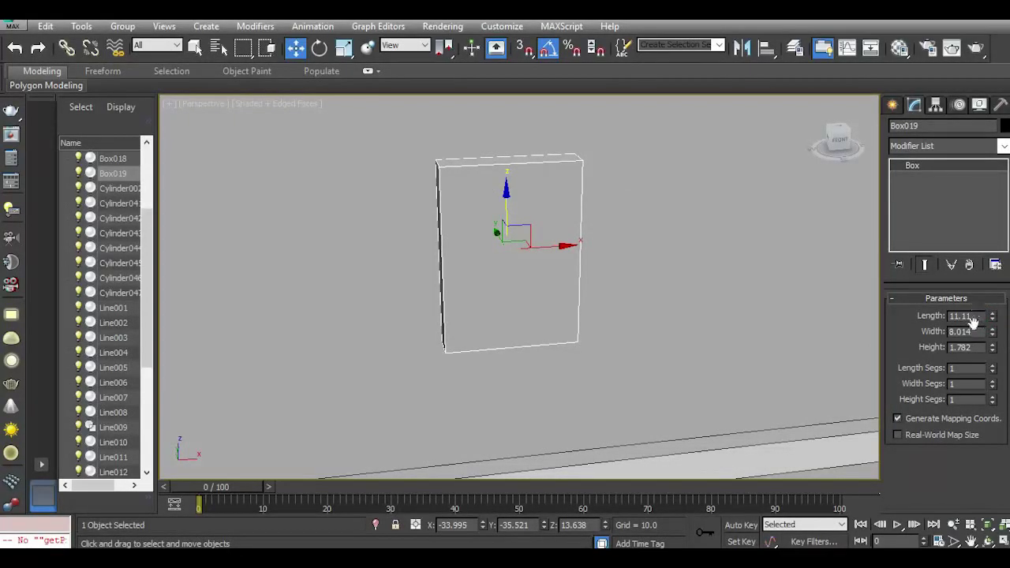
{"action": "left_click_drag", "start_coordinate": [992, 316], "coordinate": [984, 277]}
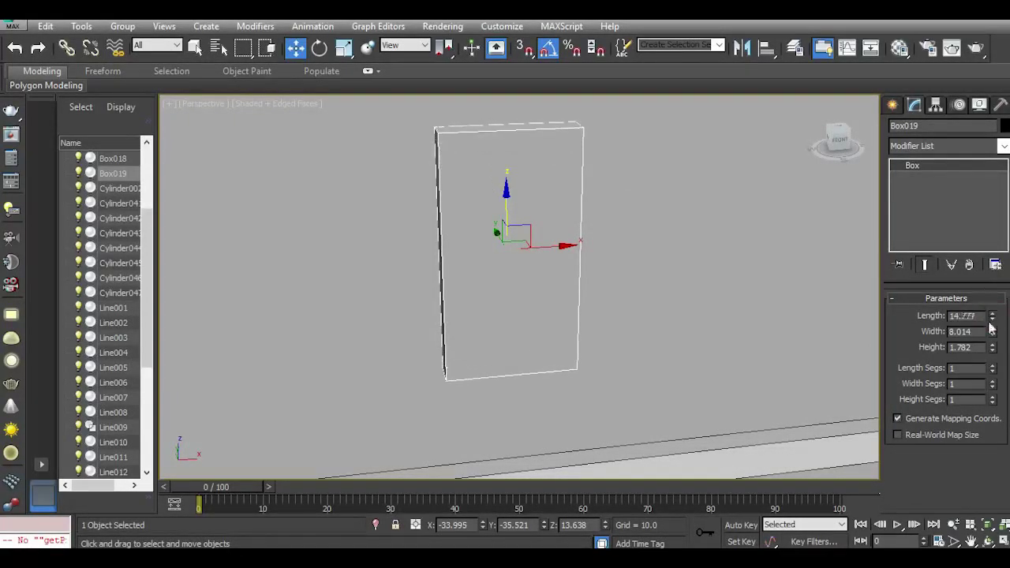
{"action": "mouse_move", "coordinate": [991, 338]}
{"action": "left_mouse_down"}
{"action": "mouse_move", "coordinate": [987, 290]}
{"action": "mouse_move", "coordinate": [989, 322]}
{"action": "left_mouse_up"}
{"action": "scroll", "coordinate": [539, 341], "scroll_direction": "down", "scroll_amount": 4}
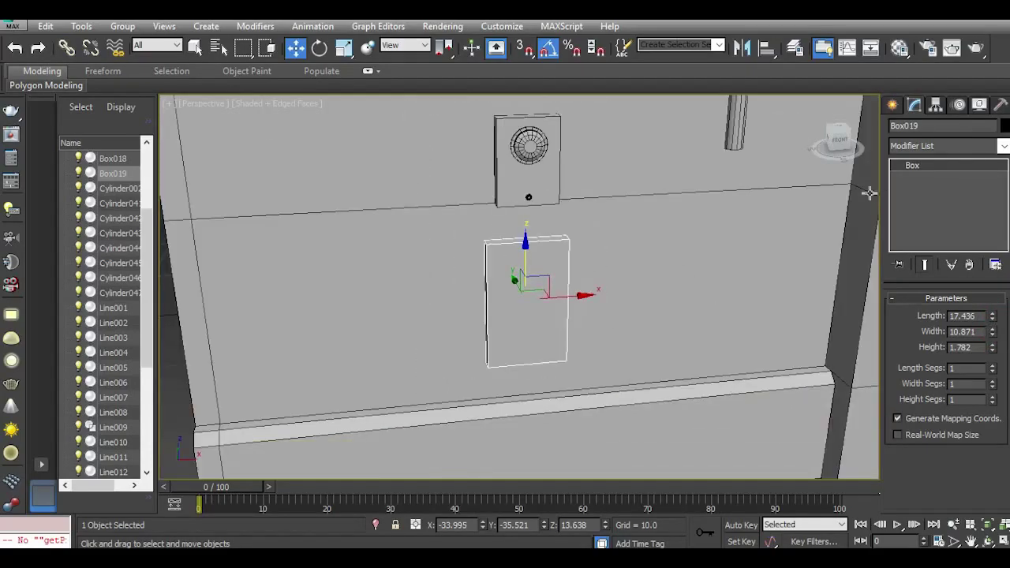
{"action": "left_click_drag", "start_coordinate": [846, 151], "coordinate": [873, 146]}
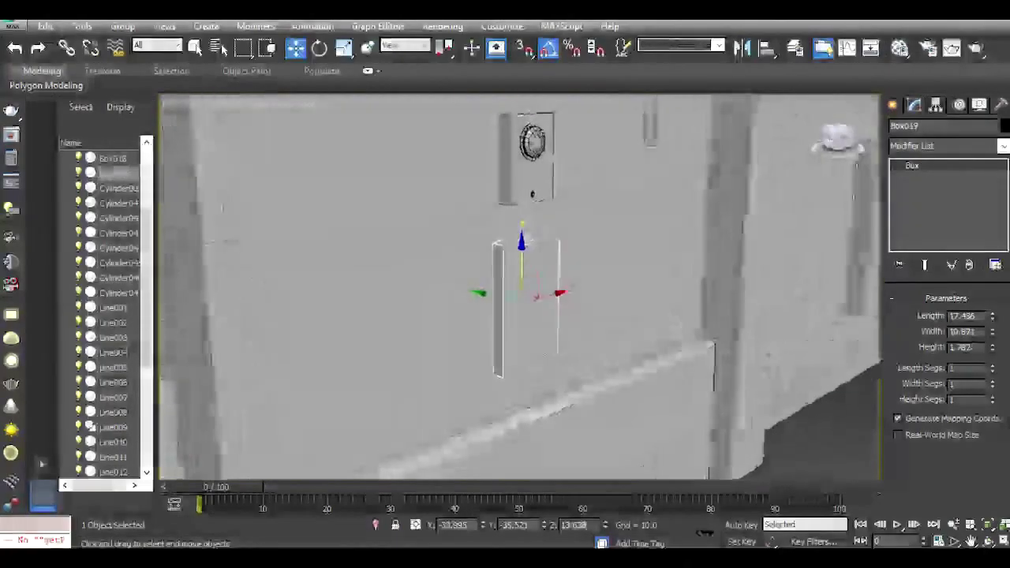
Adjust the lower box's height parameter and move the box to about -35.31 in Y against the wall.
{"action": "scroll", "coordinate": [516, 301], "scroll_direction": "up", "scroll_amount": 4}
{"action": "left_click_drag", "start_coordinate": [992, 348], "coordinate": [979, 332]}
{"action": "left_click_drag", "start_coordinate": [506, 298], "coordinate": [499, 296]}
{"action": "left_click_drag", "start_coordinate": [993, 353], "coordinate": [978, 303]}
Convert the lower box to an Editable Poly and add two horizontal edge loops, one near the top and one around mid-height.
{"action": "right_click", "coordinate": [918, 208]}
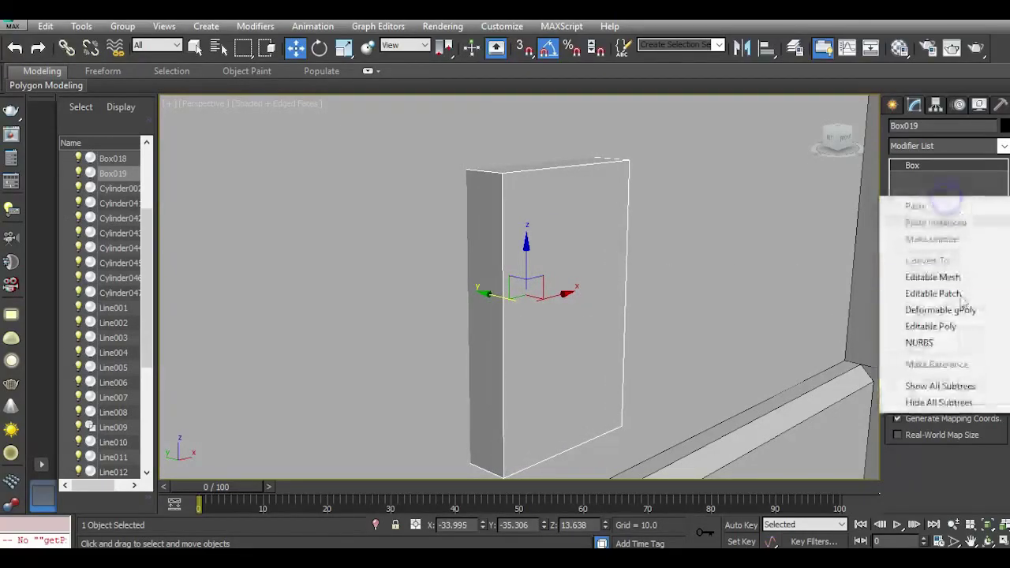
{"action": "left_click", "coordinate": [951, 322]}
{"action": "mouse_move", "coordinate": [165, 88]}
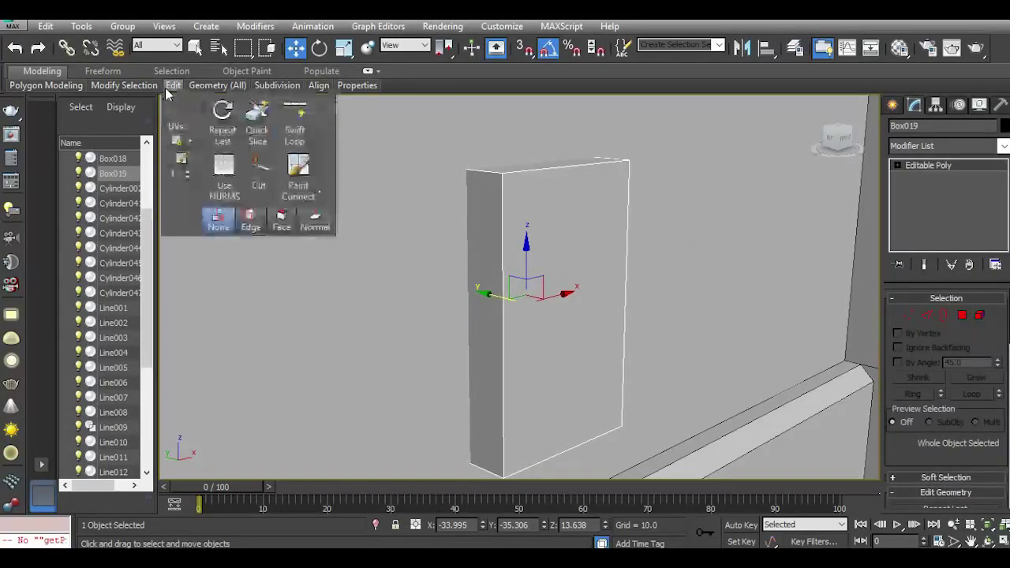
{"action": "left_click", "coordinate": [295, 129]}
{"action": "left_click", "coordinate": [539, 218]}
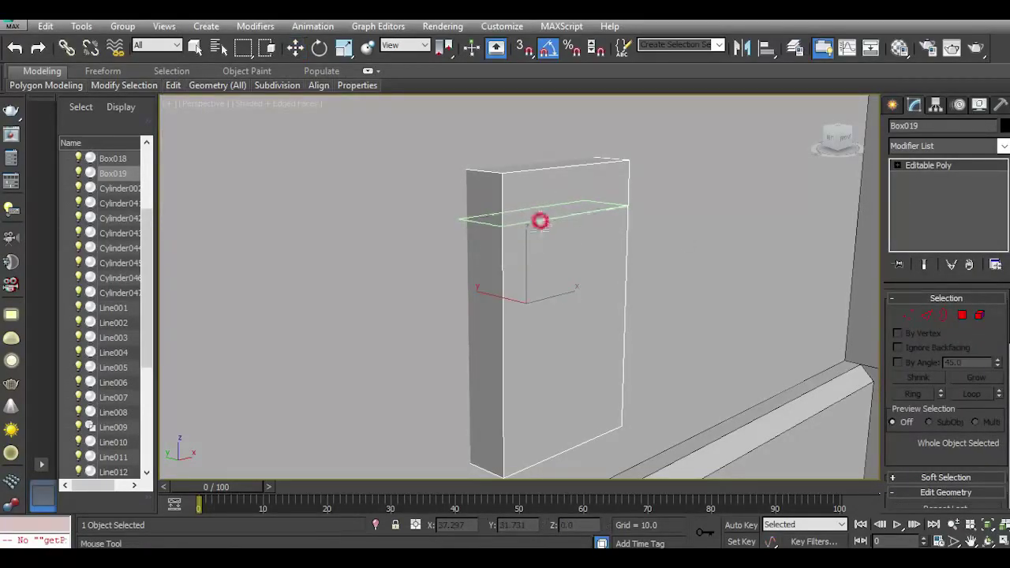
{"action": "left_click", "coordinate": [539, 334]}
{"action": "left_click", "coordinate": [295, 49]}
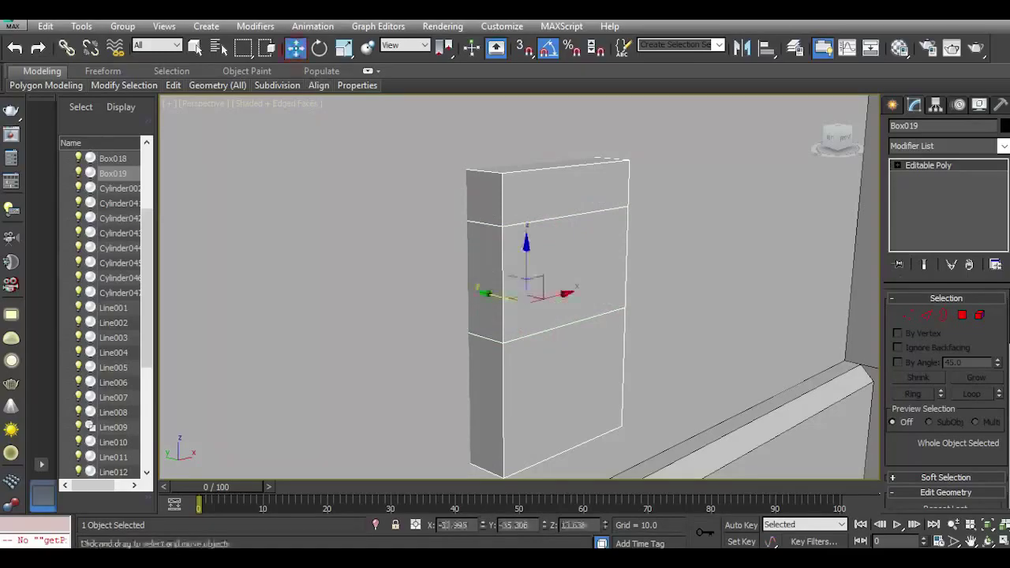
Add two vertical SwiftLoop edge loops to the lower box, one close to each side of its front face.
{"action": "left_click", "coordinate": [961, 315]}
{"action": "left_click", "coordinate": [563, 272]}
{"action": "scroll", "coordinate": [563, 272], "scroll_direction": "up", "scroll_amount": 3}
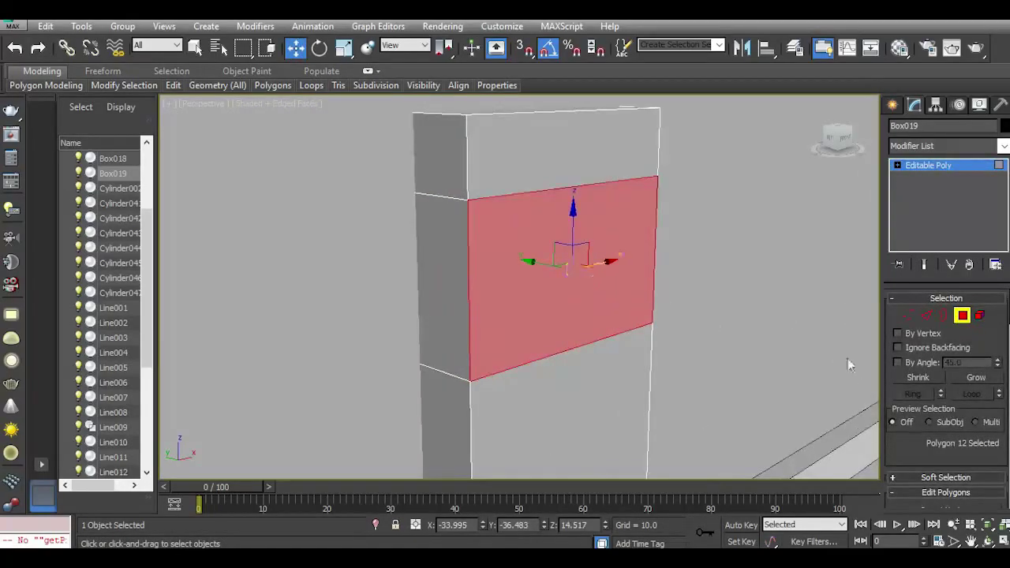
{"action": "scroll", "coordinate": [574, 281], "scroll_direction": "down", "scroll_amount": 3}
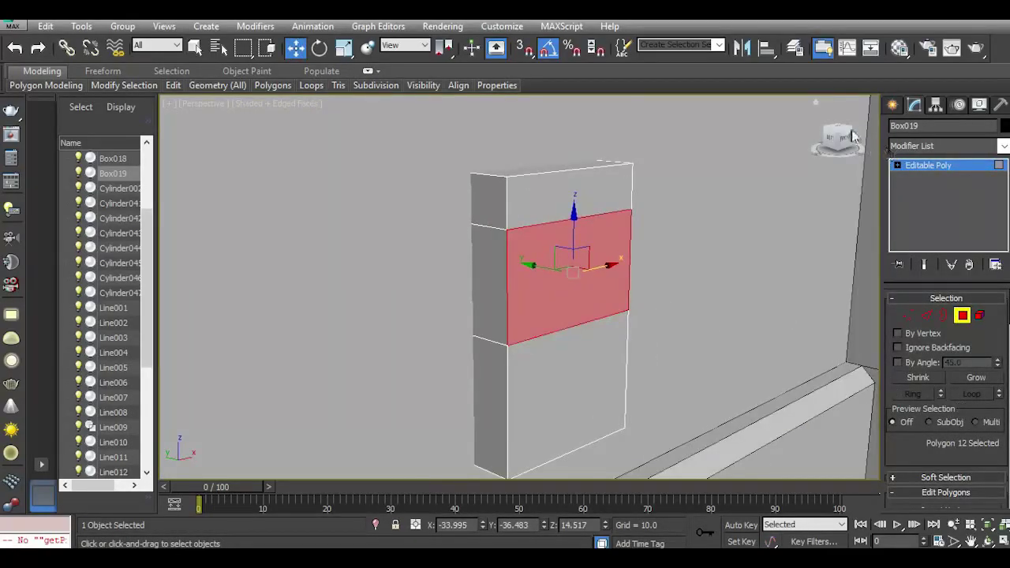
{"action": "left_click_drag", "start_coordinate": [852, 137], "coordinate": [844, 150]}
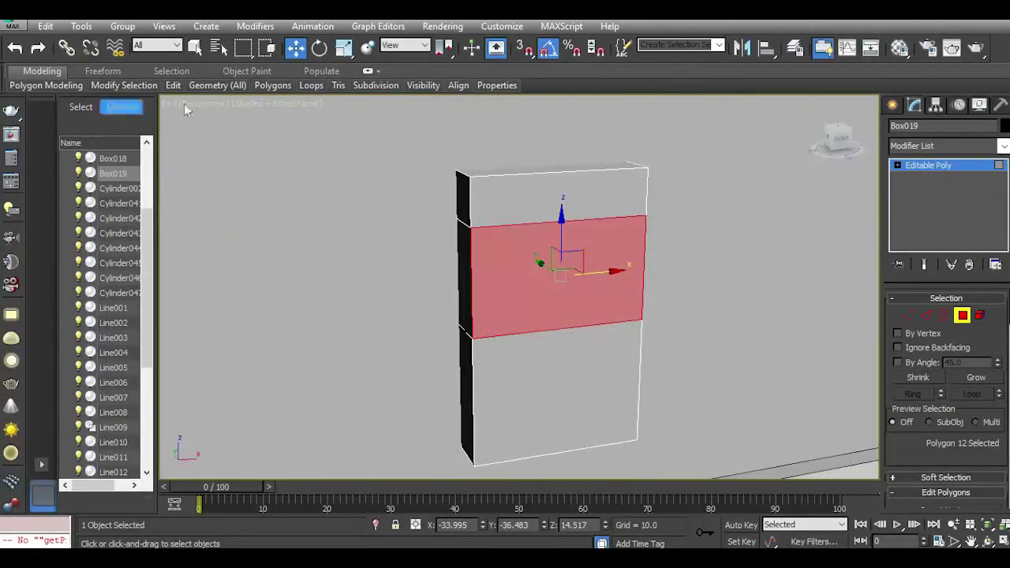
{"action": "mouse_move", "coordinate": [175, 88]}
{"action": "left_click", "coordinate": [296, 129]}
{"action": "left_click", "coordinate": [483, 229]}
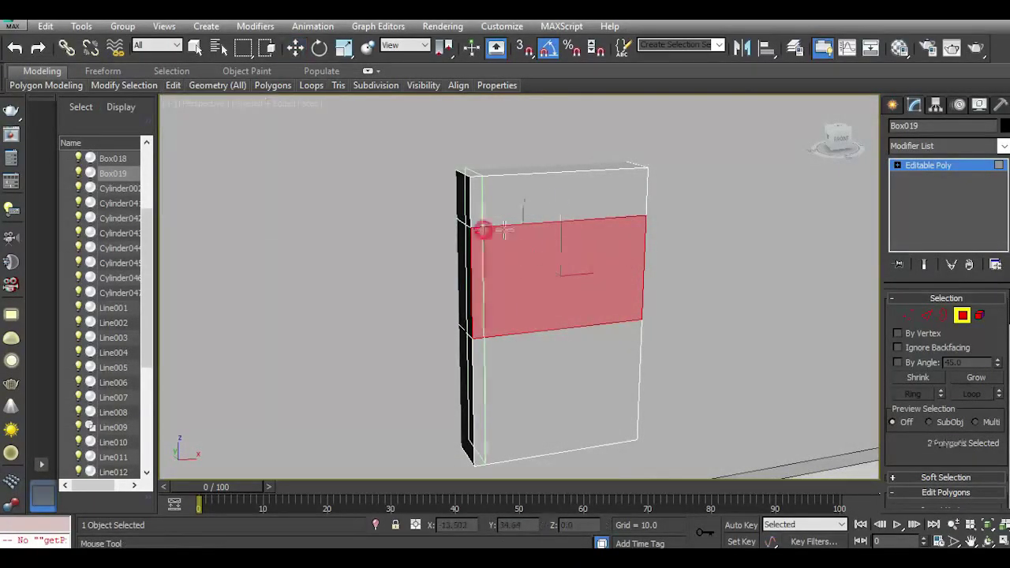
{"action": "left_click", "coordinate": [634, 225]}
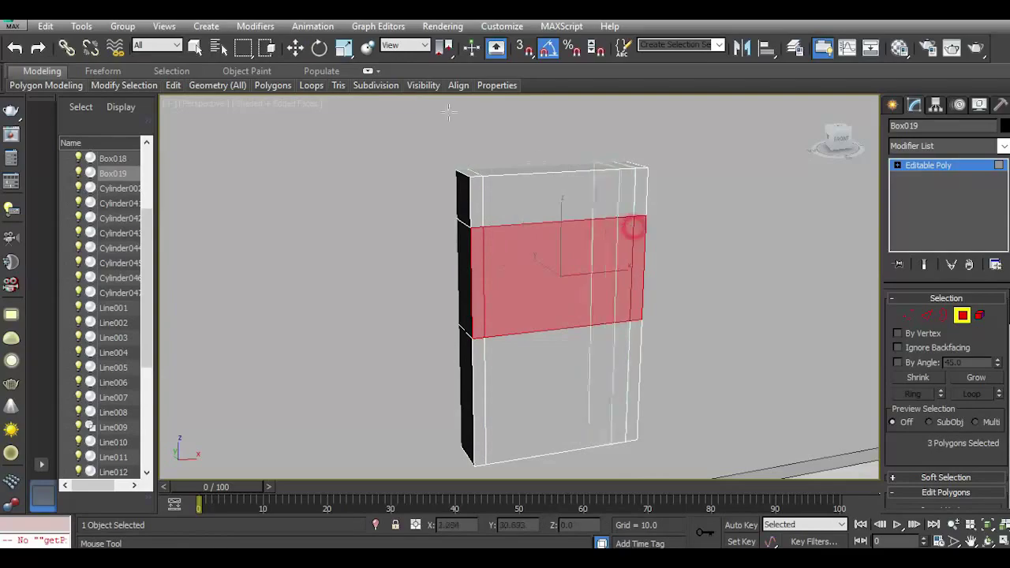
{"action": "left_click", "coordinate": [295, 48]}
Bevel the central front polygon outward to about -36.89 in Y with an outline of -1.0, and inset it by 1.0.
{"action": "left_click", "coordinate": [580, 271]}
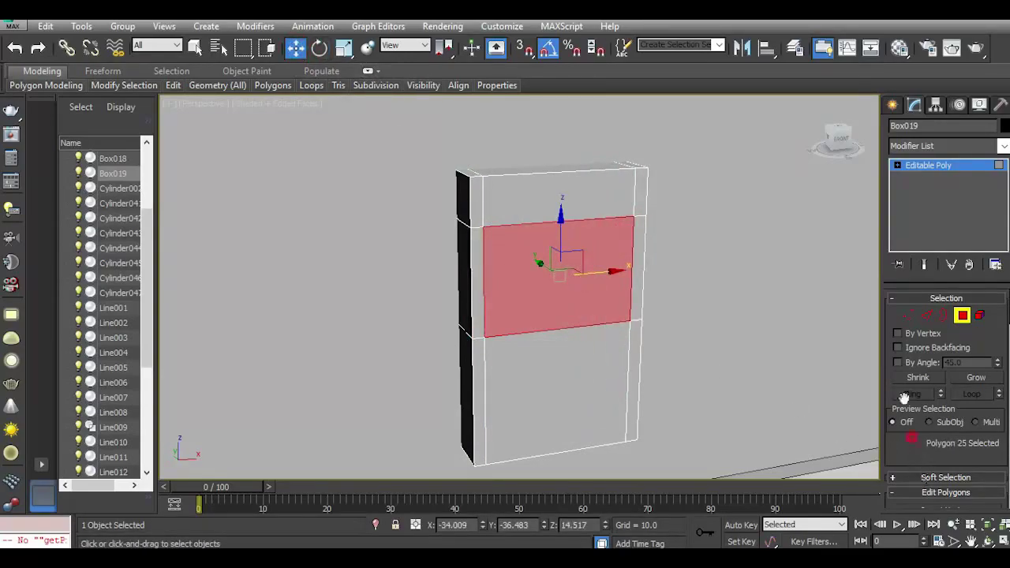
{"action": "scroll", "coordinate": [914, 410], "scroll_direction": "down", "scroll_amount": 3}
{"action": "left_click", "coordinate": [938, 433]}
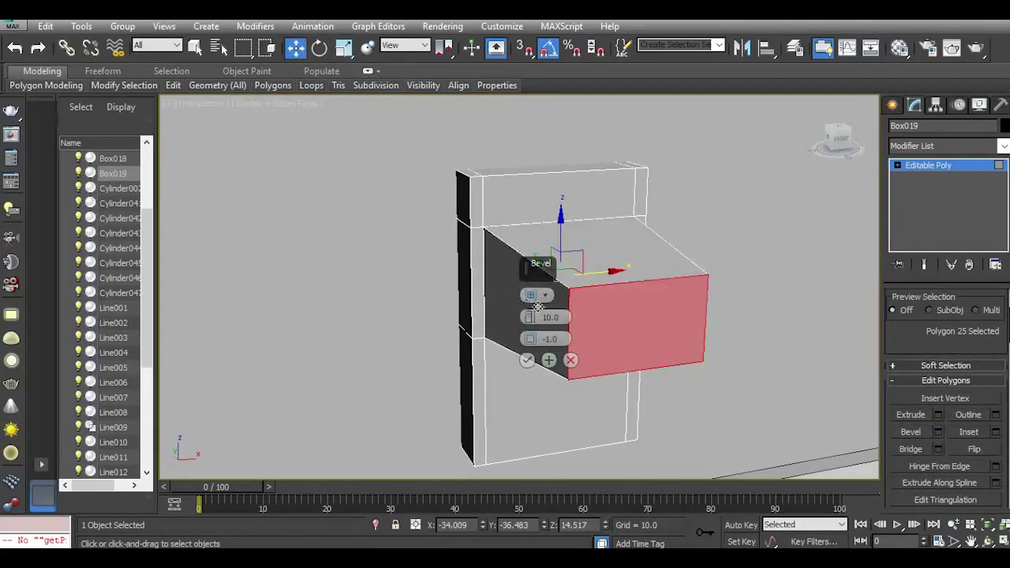
{"action": "left_click_drag", "start_coordinate": [530, 317], "coordinate": [541, 353]}
{"action": "left_click", "coordinate": [527, 360]}
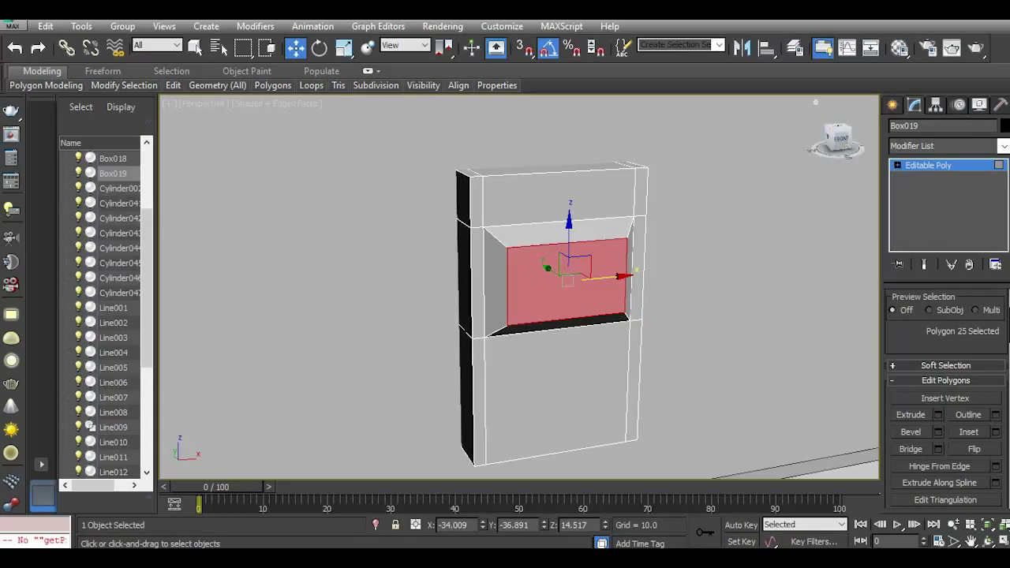
{"action": "left_click", "coordinate": [995, 432]}
{"action": "left_click", "coordinate": [526, 341]}
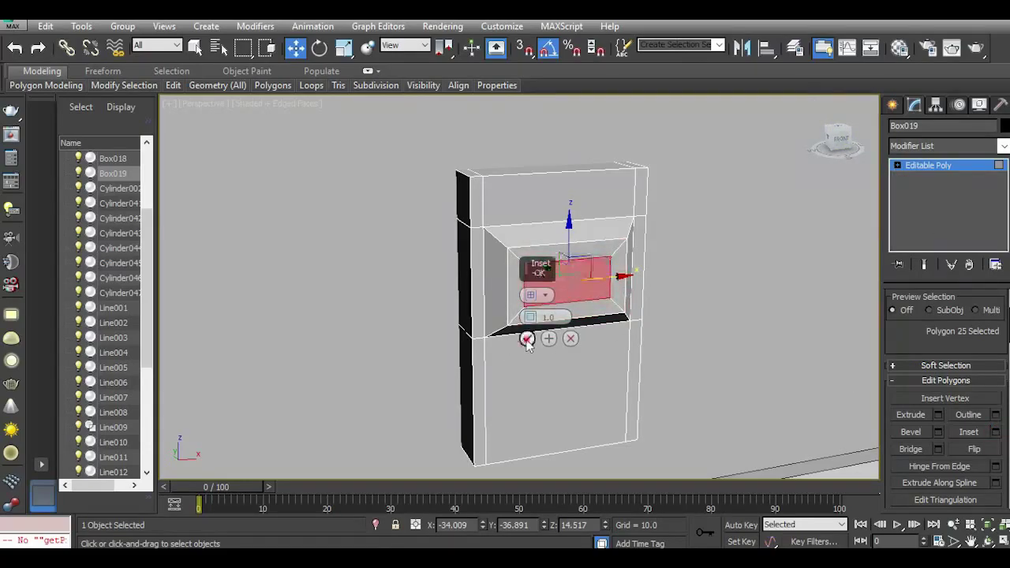
Select the lower box's front perimeter edges plus the depth edges at both top corners and one bottom corner.
{"action": "left_click_drag", "start_coordinate": [852, 152], "coordinate": [897, 180]}
{"action": "left_click", "coordinate": [898, 165]}
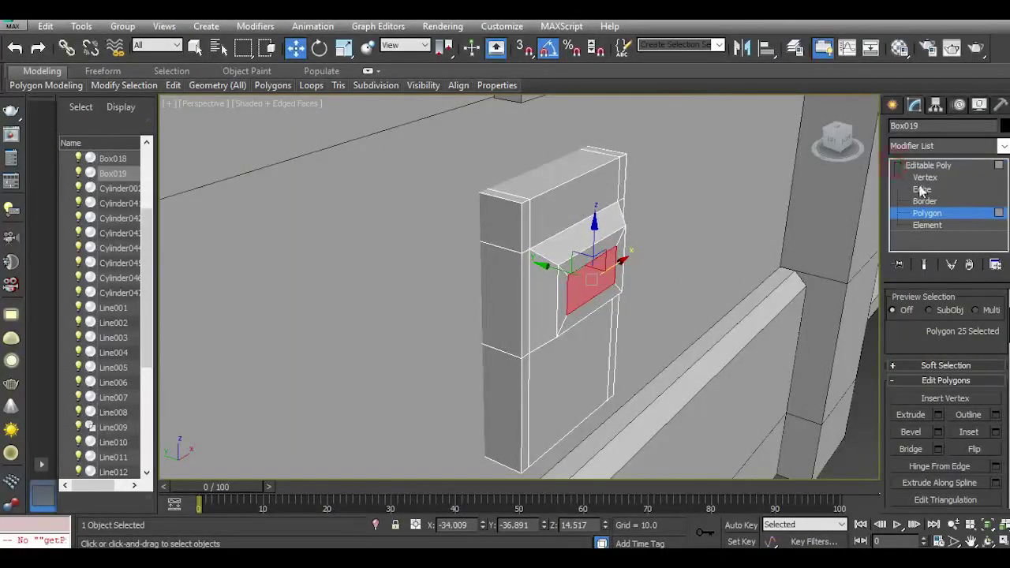
{"action": "left_click", "coordinate": [921, 190]}
{"action": "left_click", "coordinate": [554, 189]}
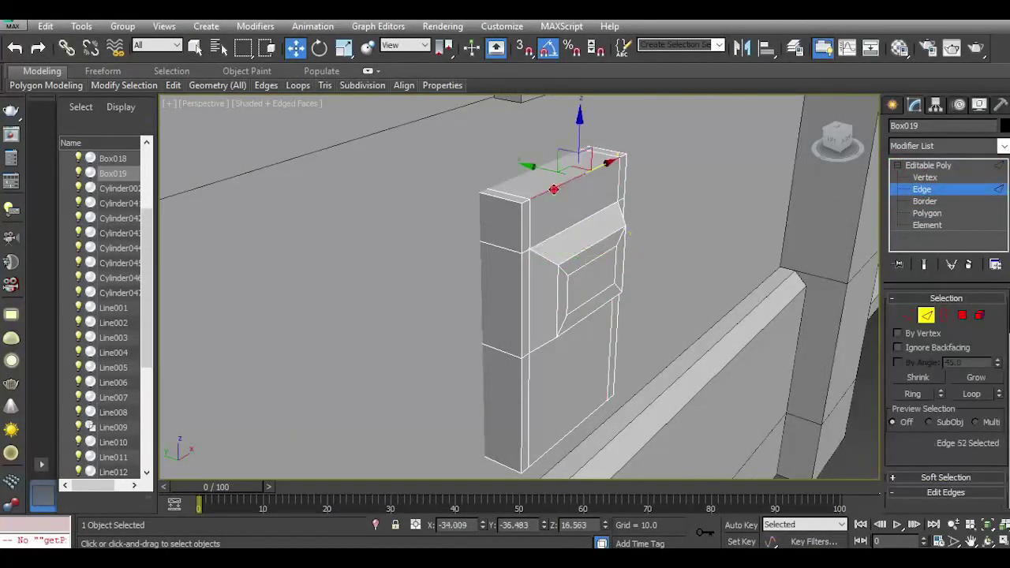
{"action": "left_click", "coordinate": [519, 228], "text": "ctrl"}
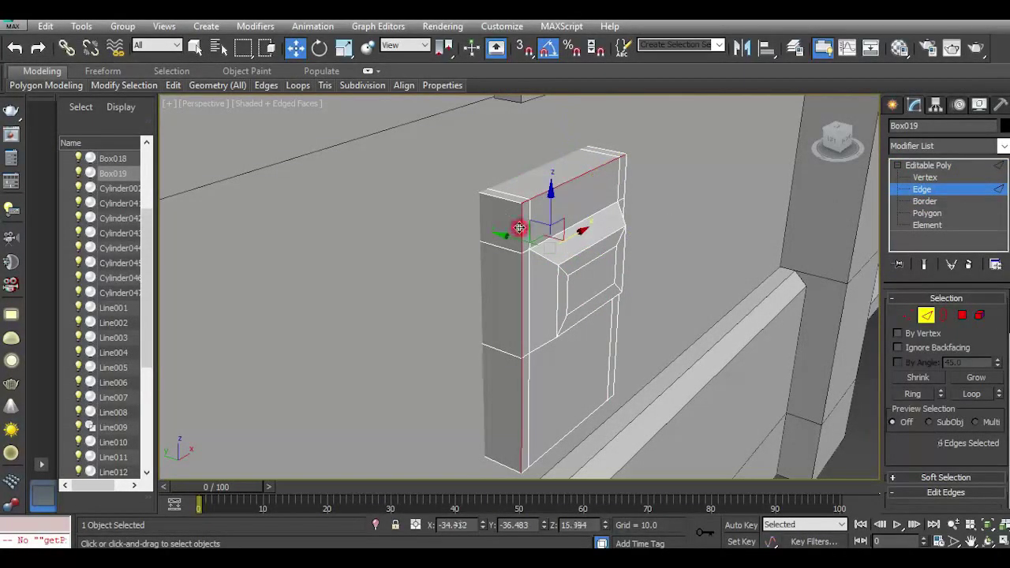
{"action": "left_click", "coordinate": [624, 186], "text": "ctrl"}
{"action": "left_click", "coordinate": [553, 445], "text": "ctrl"}
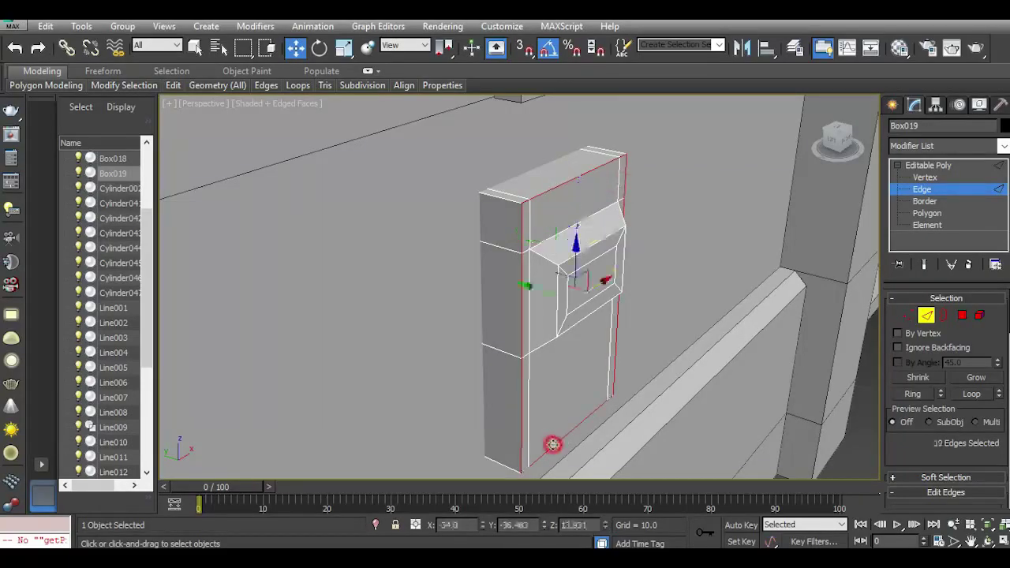
{"action": "left_click", "coordinate": [502, 198]}
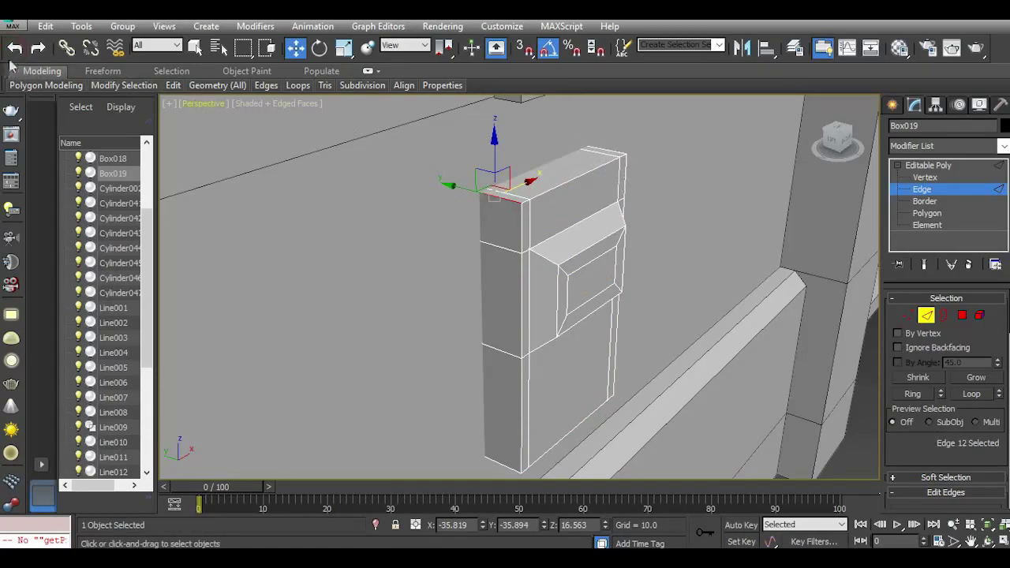
{"action": "left_click", "coordinate": [14, 49]}
{"action": "left_click", "coordinate": [501, 200], "text": "ctrl"}
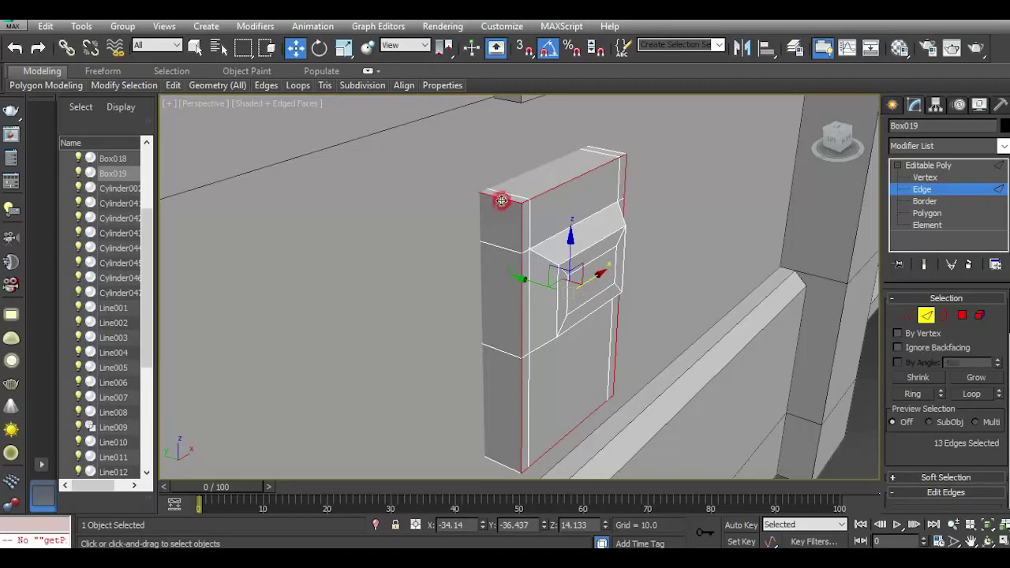
{"action": "left_click", "coordinate": [605, 150], "text": "ctrl"}
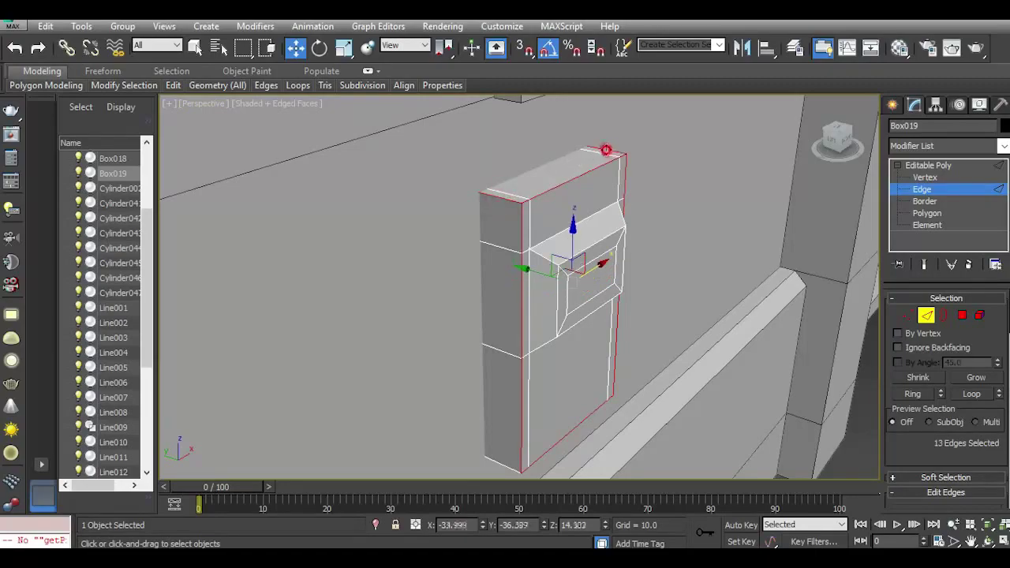
{"action": "left_click", "coordinate": [507, 465], "text": "ctrl"}
Isolate the lower box and add the remaining bottom corner edge and the rear perimeter edges to the selection.
{"action": "left_click", "coordinate": [375, 524]}
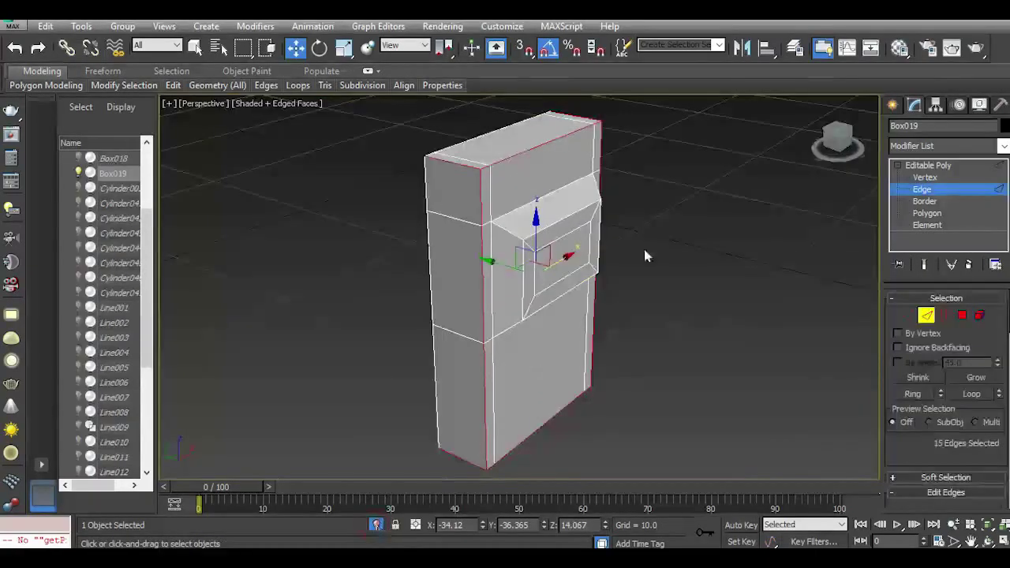
{"action": "left_click_drag", "start_coordinate": [838, 144], "coordinate": [833, 165]}
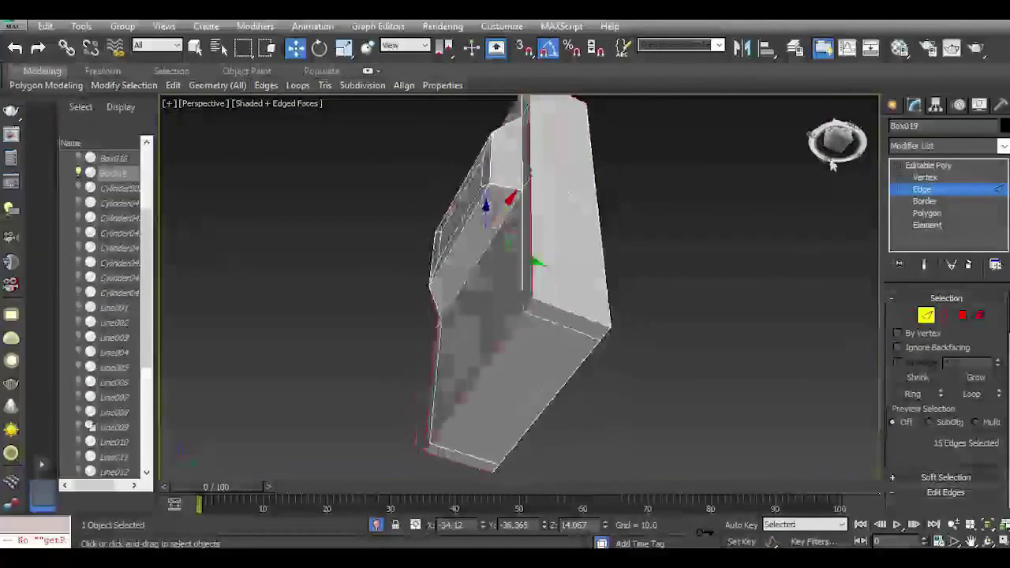
{"action": "left_click", "coordinate": [569, 312], "text": "ctrl"}
{"action": "double_click", "coordinate": [608, 309], "text": "ctrl"}
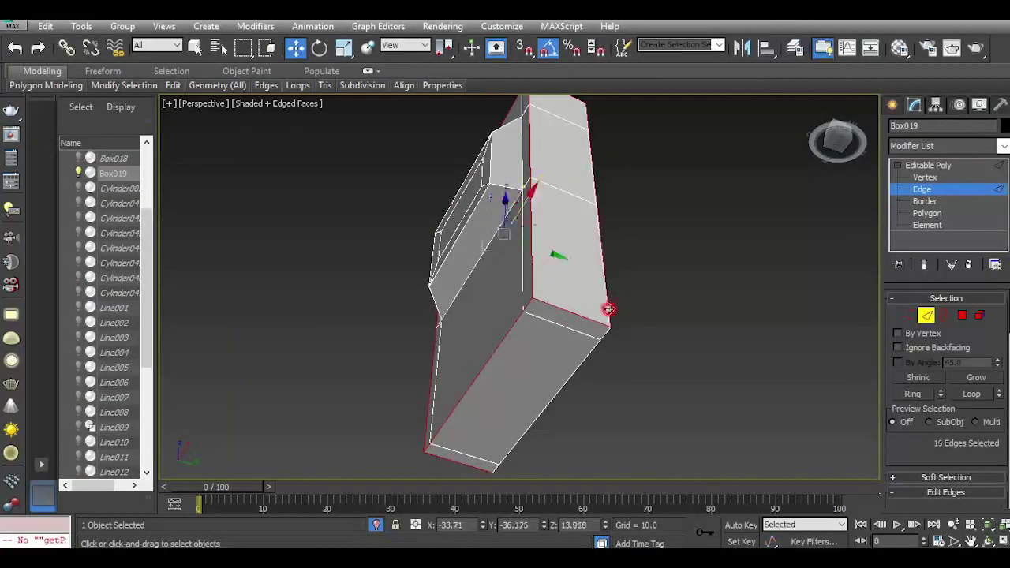
{"action": "left_click", "coordinate": [578, 368], "text": "ctrl"}
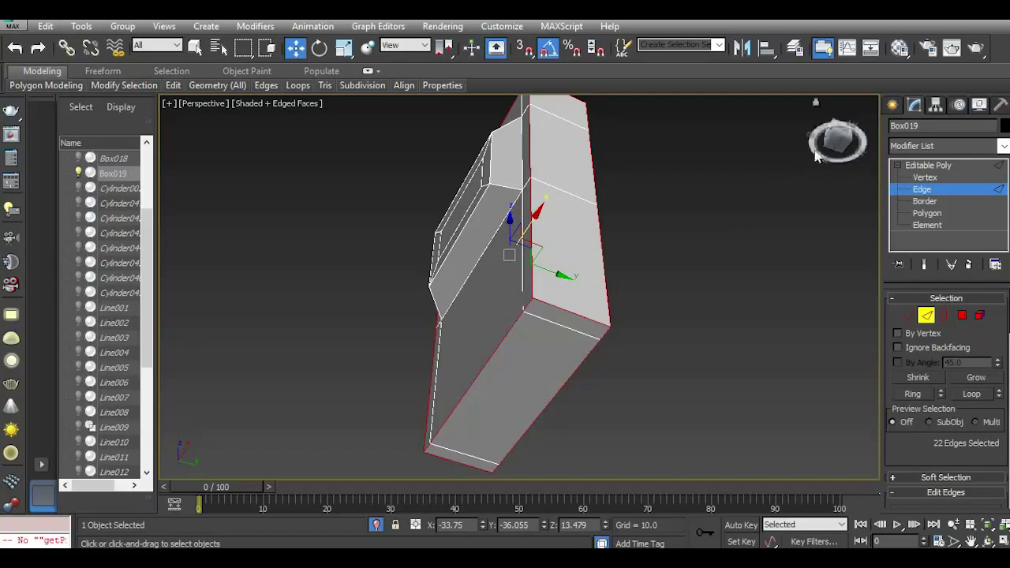
{"action": "left_click_drag", "start_coordinate": [834, 143], "coordinate": [755, 158]}
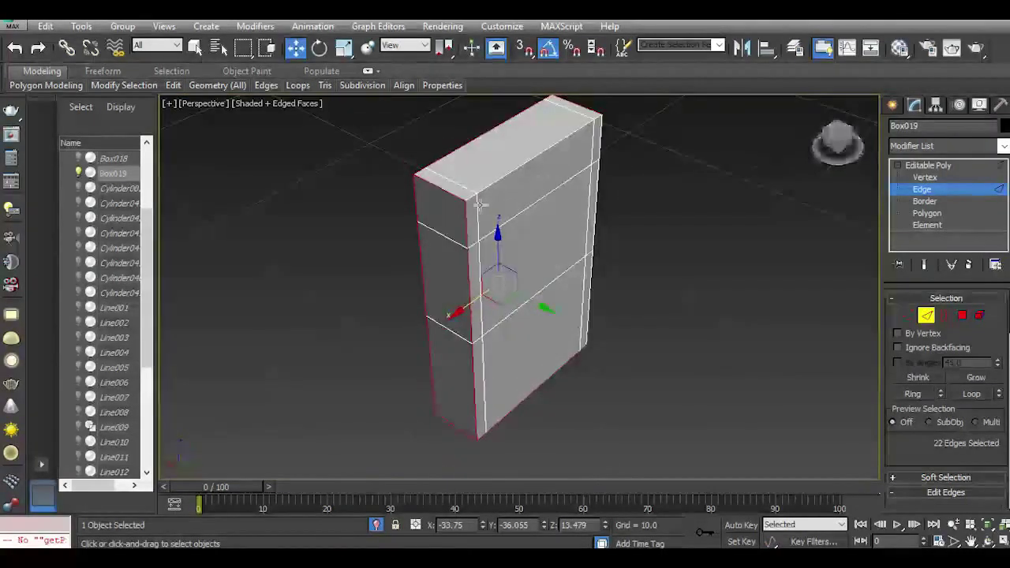
{"action": "double_click", "coordinate": [491, 188], "text": "ctrl"}
{"action": "middle_click_drag", "start_coordinate": [465, 157], "coordinate": [472, 181]}
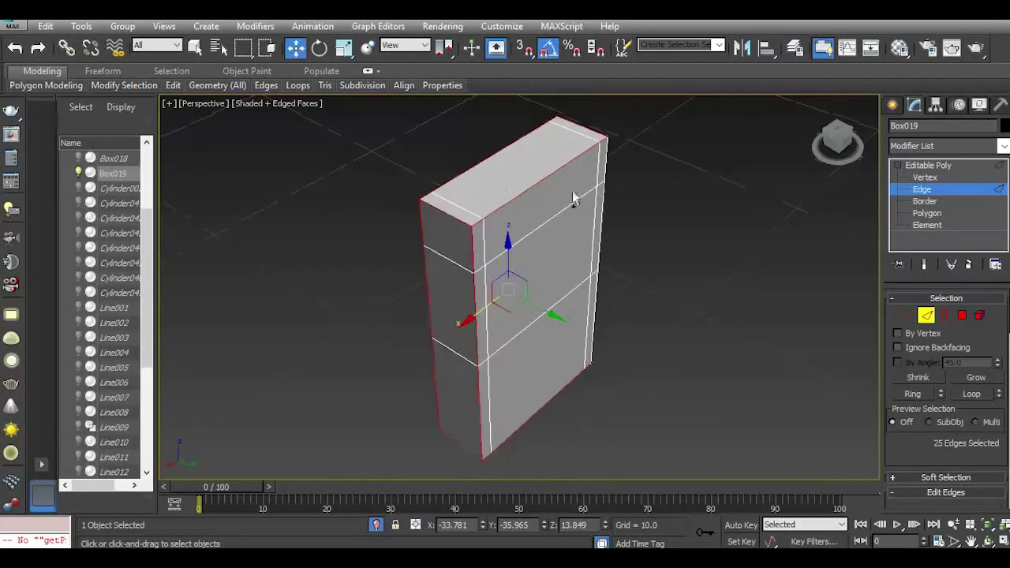
{"action": "left_click", "coordinate": [602, 218], "text": "ctrl"}
{"action": "double_click", "coordinate": [602, 219], "text": "ctrl"}
Chamfer the selected outer edges of the lower box by about 0.139 and end the isolation.
{"action": "scroll", "coordinate": [453, 227], "scroll_direction": "up", "scroll_amount": 3}
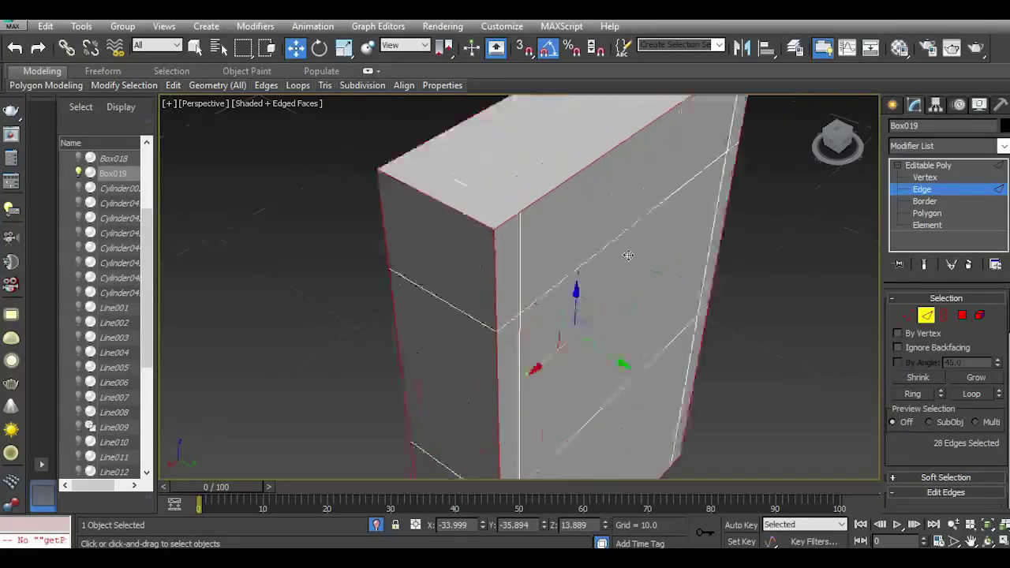
{"action": "scroll", "coordinate": [938, 419], "scroll_direction": "down", "scroll_amount": 3}
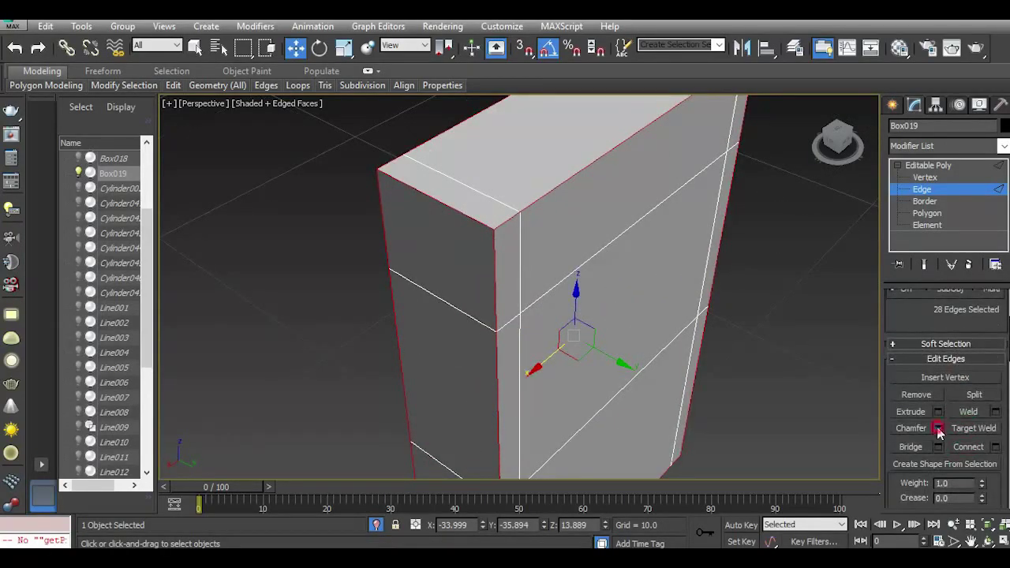
{"action": "left_click", "coordinate": [938, 428]}
{"action": "left_click", "coordinate": [527, 403]}
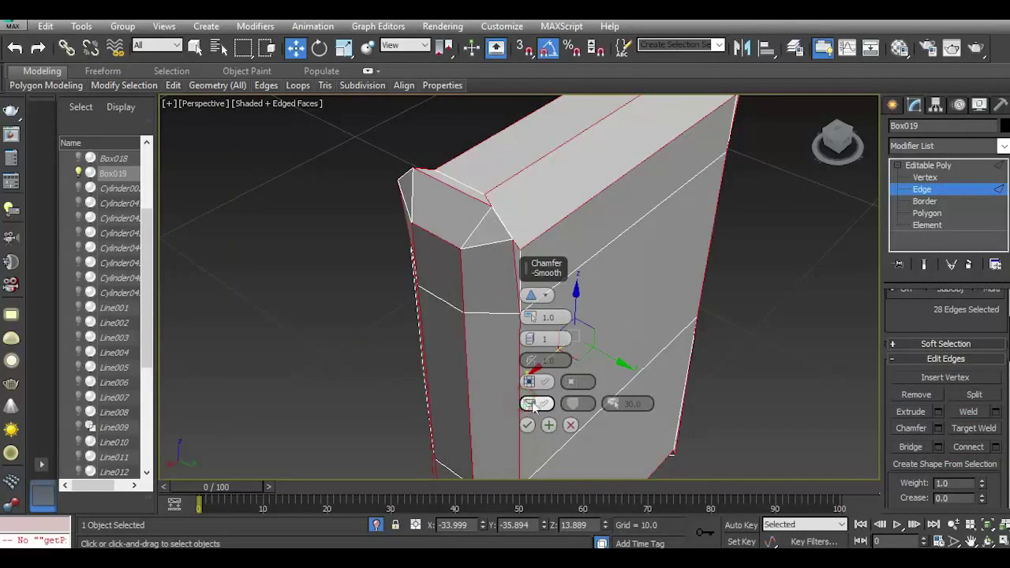
{"action": "left_click_drag", "start_coordinate": [533, 317], "coordinate": [533, 317]}
{"action": "left_click", "coordinate": [527, 424]}
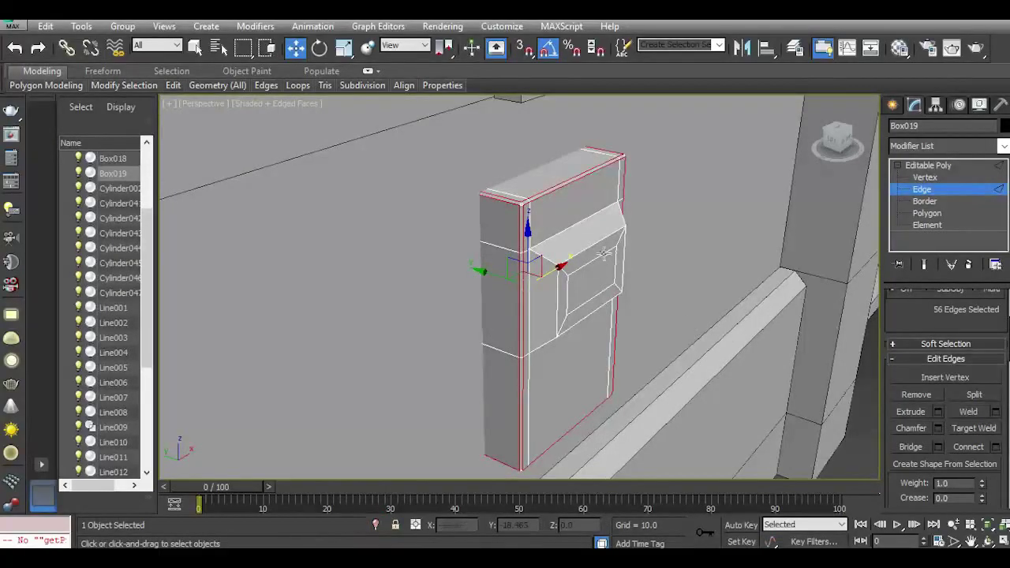
Chamfer the front outline edges of the raised panel by 0.139 and leave edge editing.
{"action": "scroll", "coordinate": [603, 252], "scroll_direction": "up", "scroll_amount": 4}
{"action": "double_click", "coordinate": [559, 246]}
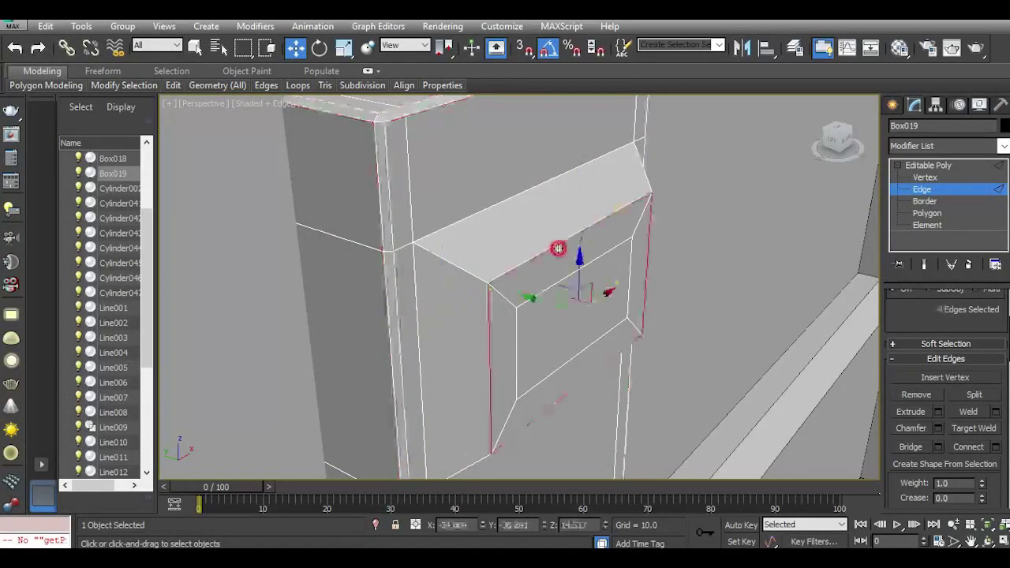
{"action": "left_click", "coordinate": [938, 428]}
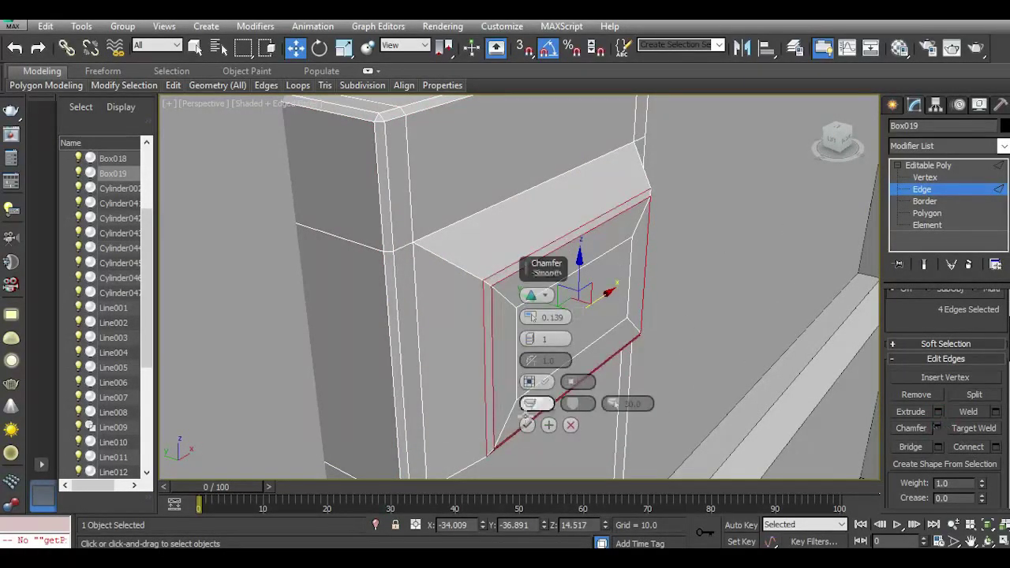
{"action": "left_click", "coordinate": [526, 426]}
{"action": "scroll", "coordinate": [516, 346], "scroll_direction": "down", "scroll_amount": 6}
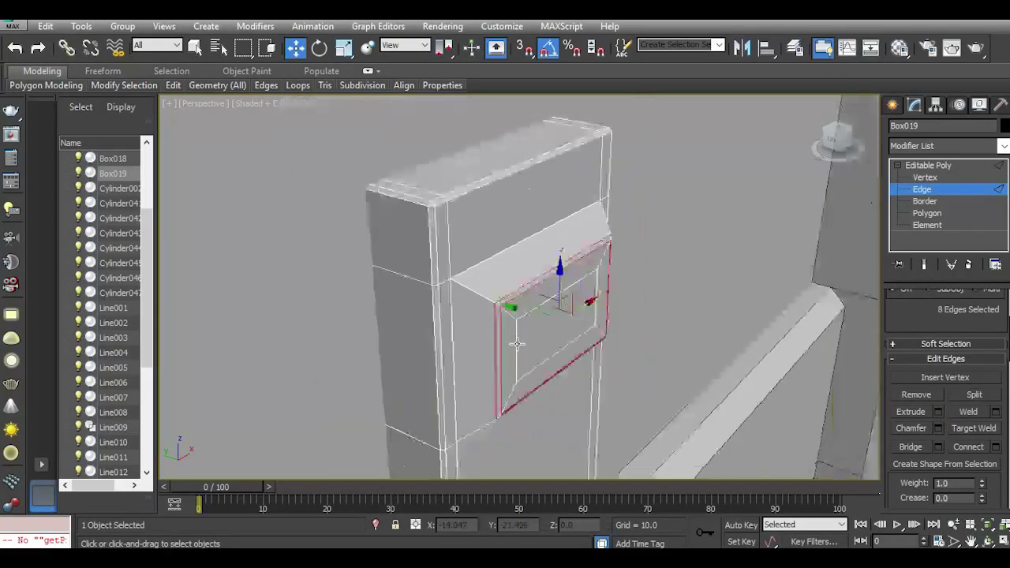
{"action": "left_click", "coordinate": [930, 166]}
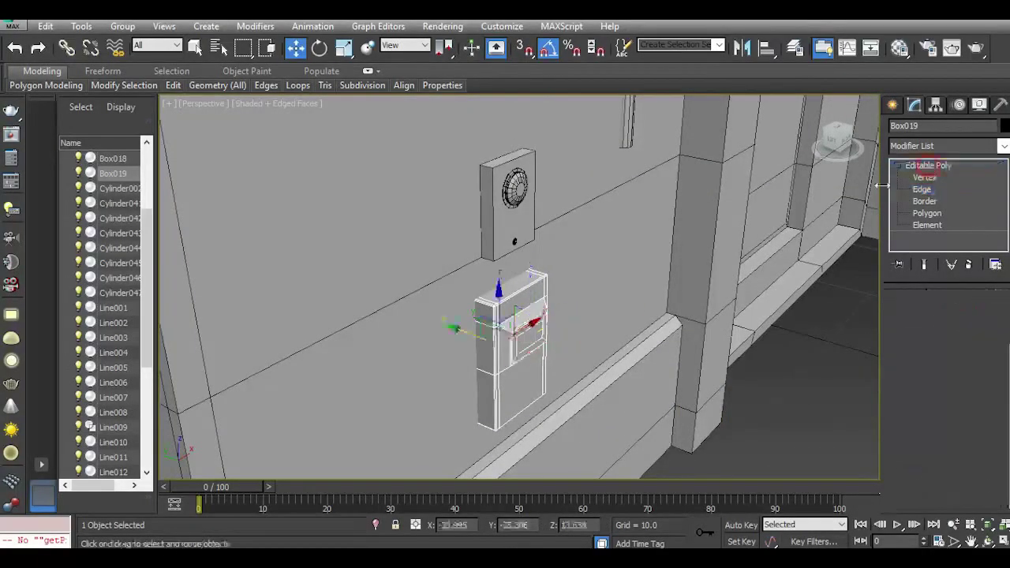
{"action": "left_click_drag", "start_coordinate": [839, 142], "coordinate": [856, 155]}
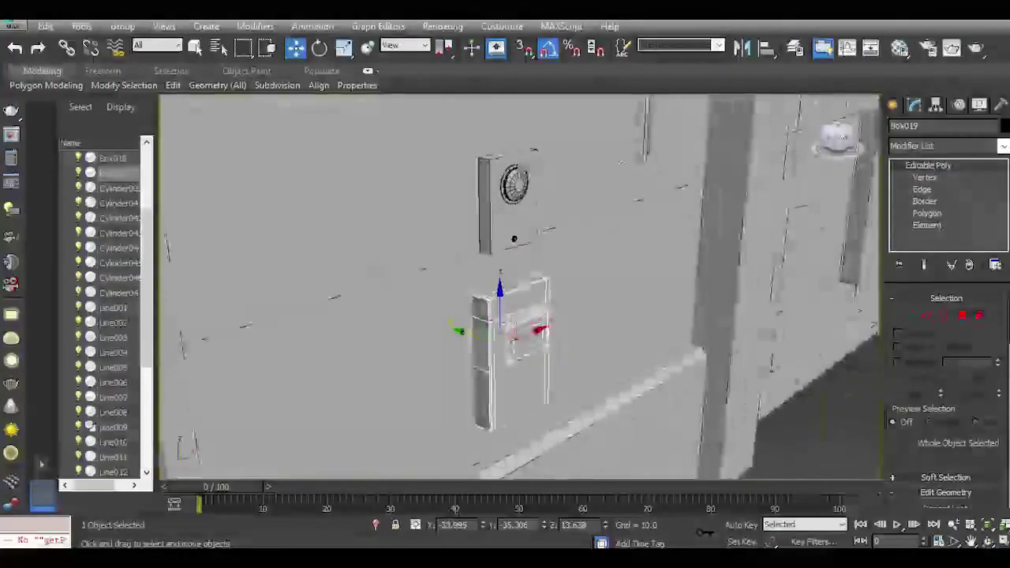
Convert the upper wall box with the disc and knob to an editable poly and select all its edges.
{"action": "scroll", "coordinate": [513, 197], "scroll_direction": "up", "scroll_amount": 5}
{"action": "left_click", "coordinate": [509, 261]}
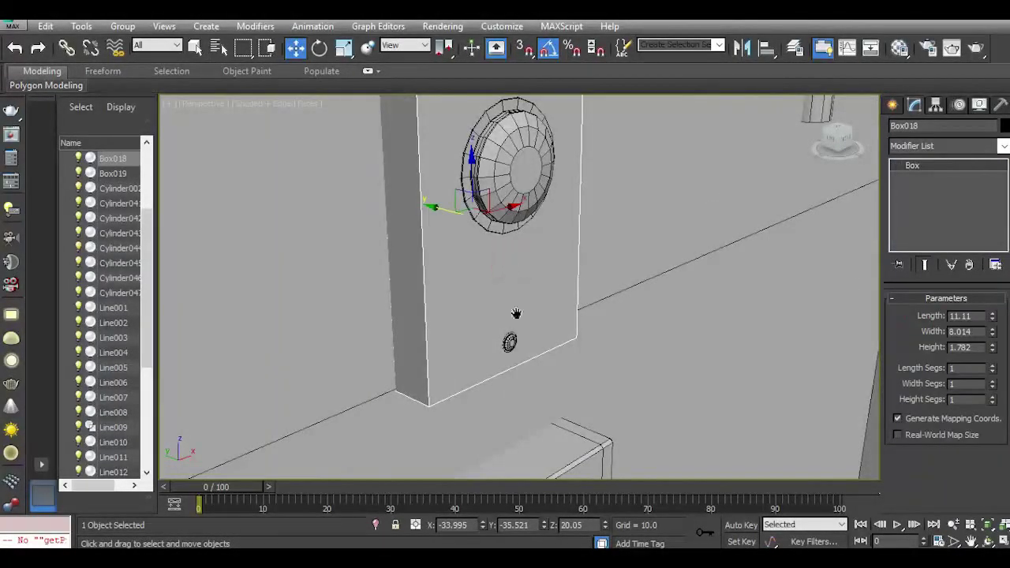
{"action": "middle_click_drag", "start_coordinate": [516, 314], "coordinate": [517, 353]}
{"action": "right_click", "coordinate": [932, 191]}
{"action": "left_click", "coordinate": [957, 319]}
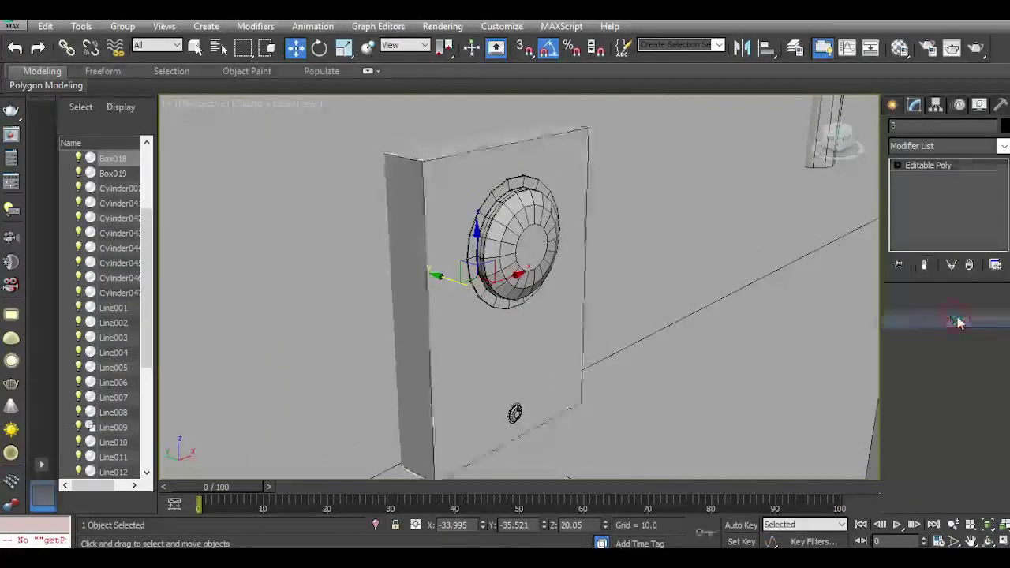
{"action": "left_click", "coordinate": [979, 314]}
{"action": "left_click", "coordinate": [451, 298]}
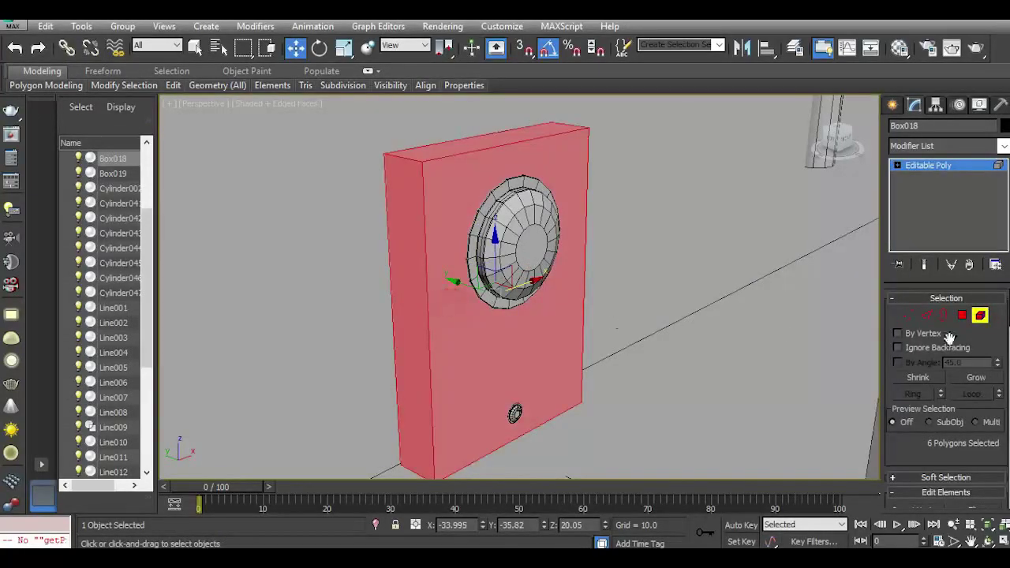
{"action": "left_click", "coordinate": [926, 316], "text": "ctrl"}
Apply a small one-segment chamfer to all the upper box's edges and leave edge editing.
{"action": "scroll", "coordinate": [913, 375], "scroll_direction": "down", "scroll_amount": 5}
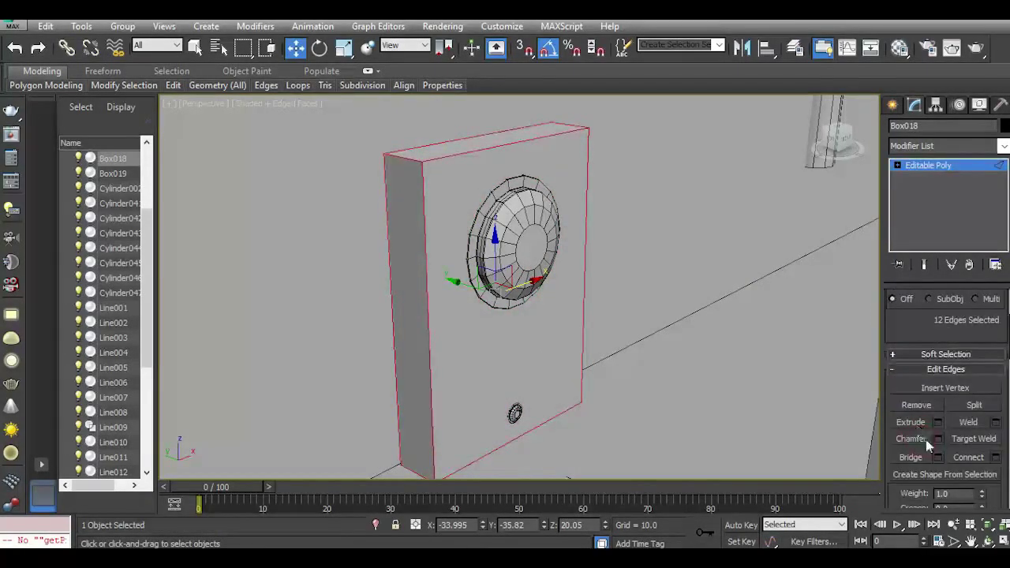
{"action": "left_click", "coordinate": [938, 440]}
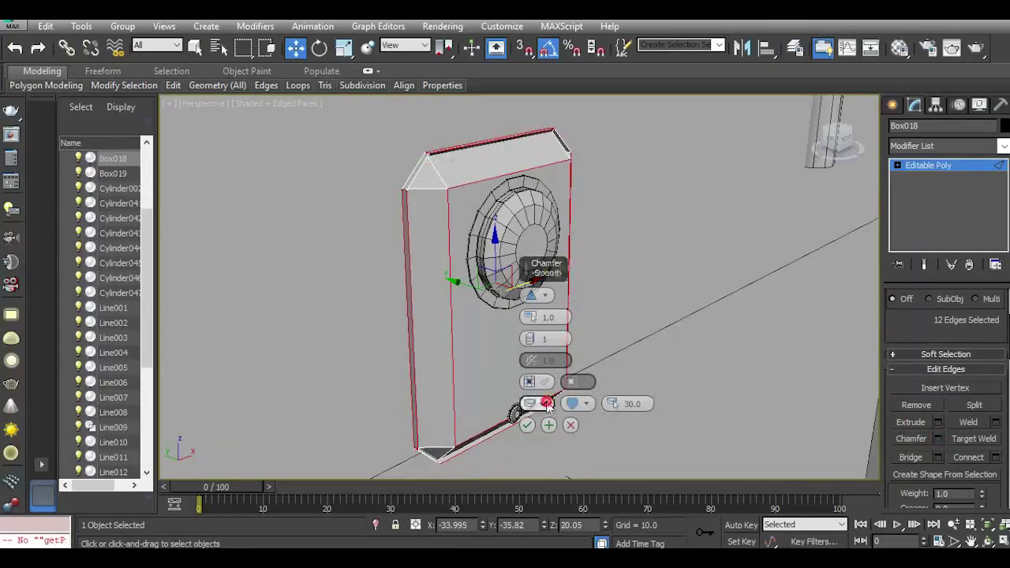
{"action": "left_click_drag", "start_coordinate": [531, 317], "coordinate": [542, 326]}
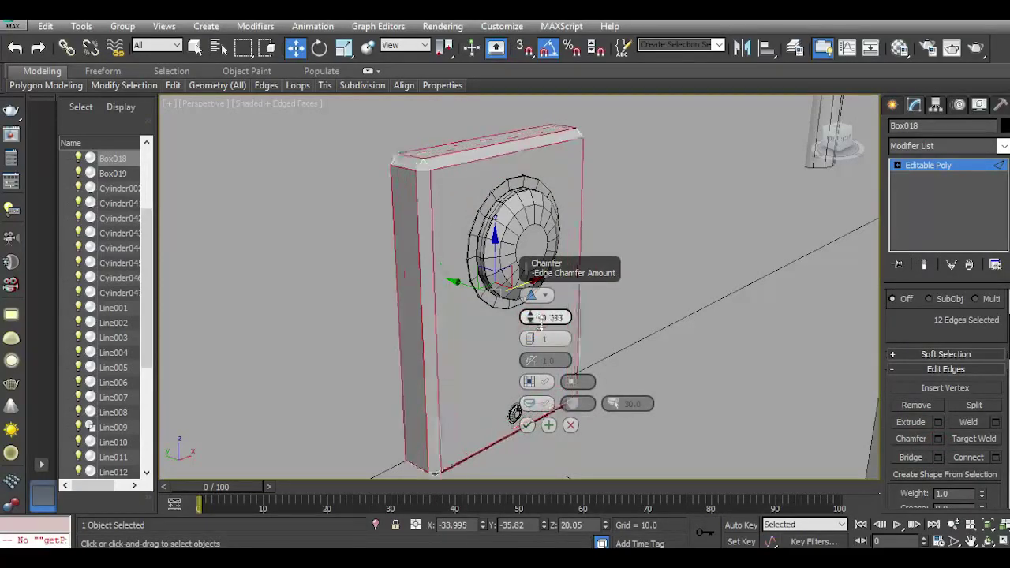
{"action": "left_click", "coordinate": [527, 424]}
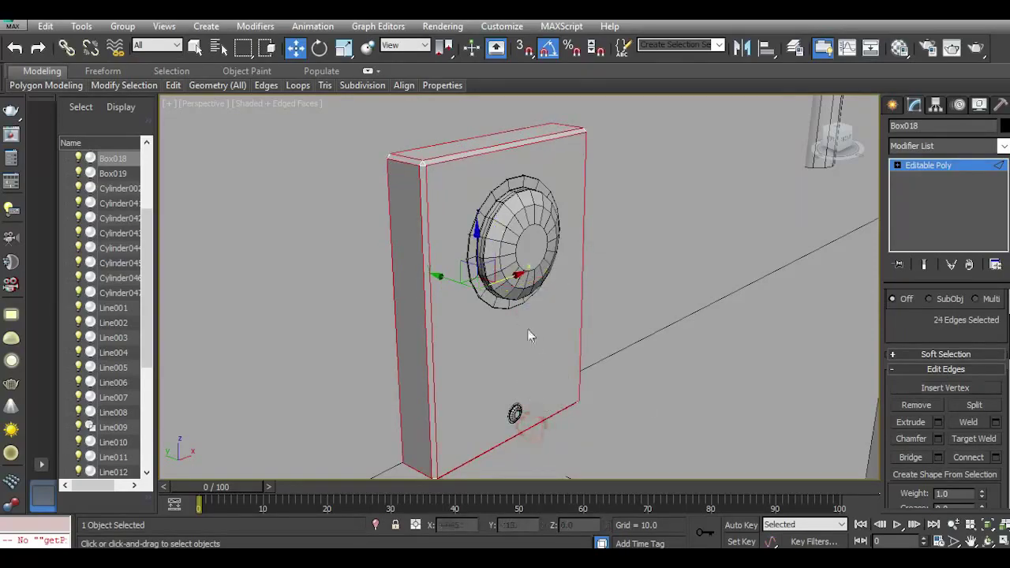
{"action": "left_click", "coordinate": [939, 171]}
Attach the disc, the small knob and the lower panel box to the upper box as one object.
{"action": "left_click_drag", "start_coordinate": [932, 435], "coordinate": [940, 318]}
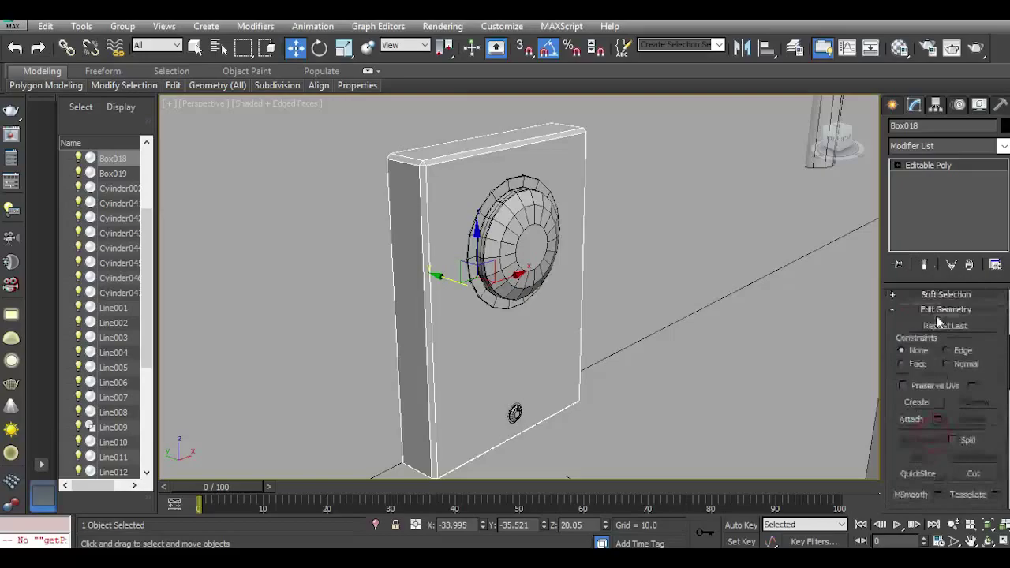
{"action": "left_click", "coordinate": [915, 420]}
{"action": "left_click", "coordinate": [527, 250]}
{"action": "left_click", "coordinate": [514, 413]}
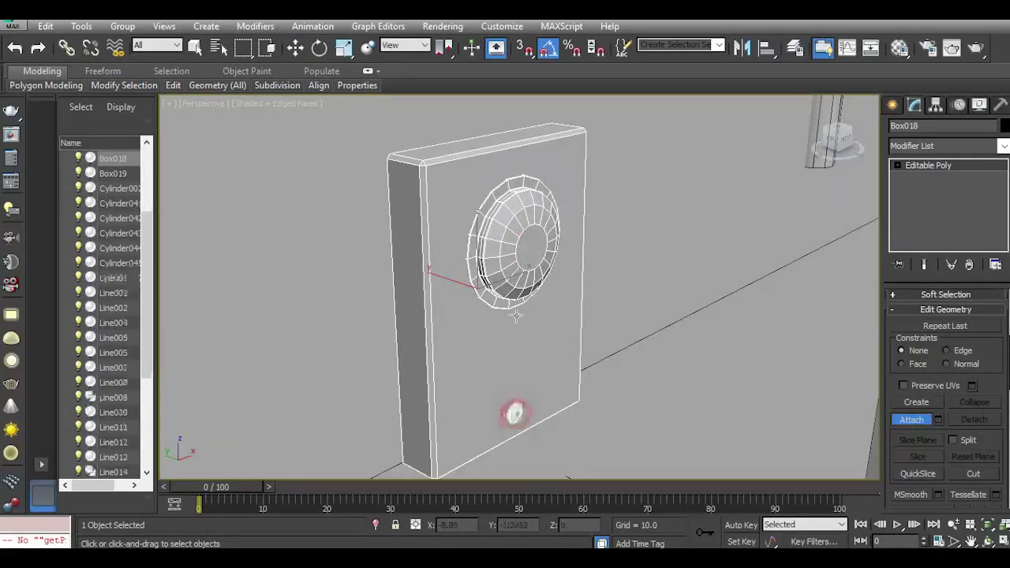
{"action": "scroll", "coordinate": [515, 282], "scroll_direction": "down", "scroll_amount": 5}
{"action": "left_click", "coordinate": [525, 395]}
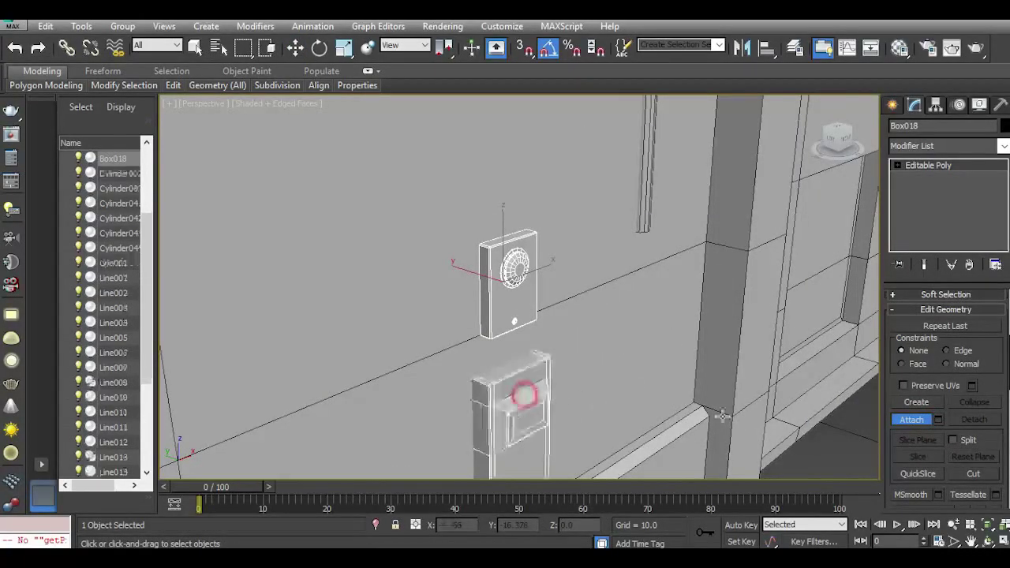
{"action": "left_click", "coordinate": [903, 422]}
{"action": "key", "text": "w"}
Isolate the combined wall boxes and switch to the front view.
{"action": "scroll", "coordinate": [517, 290], "scroll_direction": "down", "scroll_amount": 5}
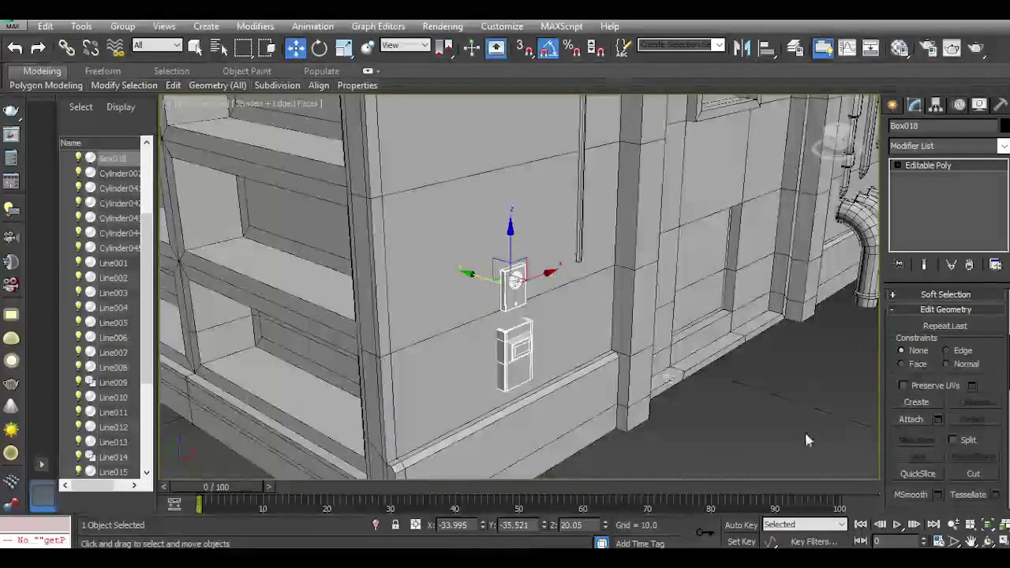
{"action": "left_click", "coordinate": [807, 438]}
{"action": "middle_click_drag", "start_coordinate": [807, 439], "coordinate": [792, 453]}
{"action": "left_click", "coordinate": [22, 51]}
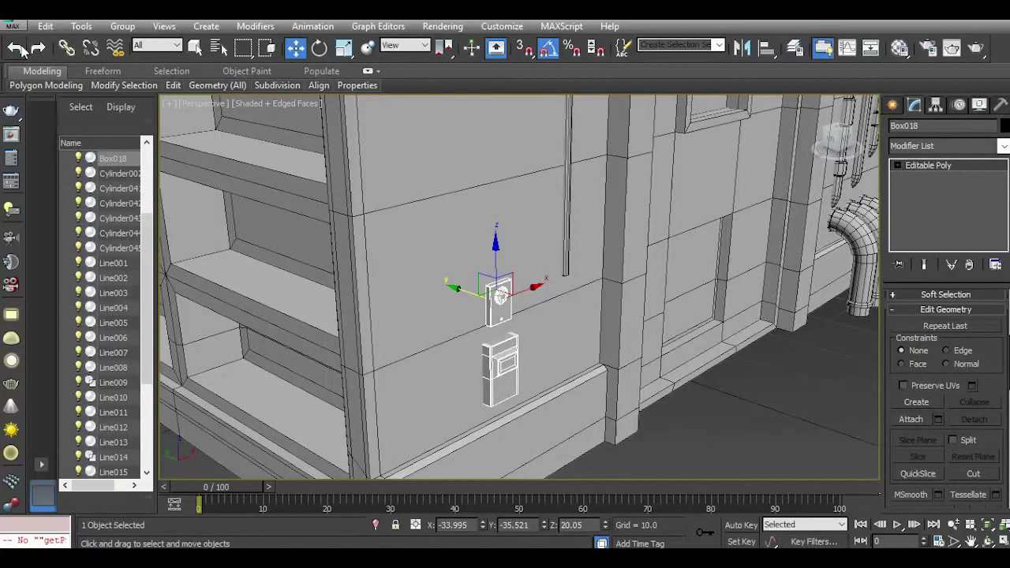
{"action": "left_click", "coordinate": [375, 525]}
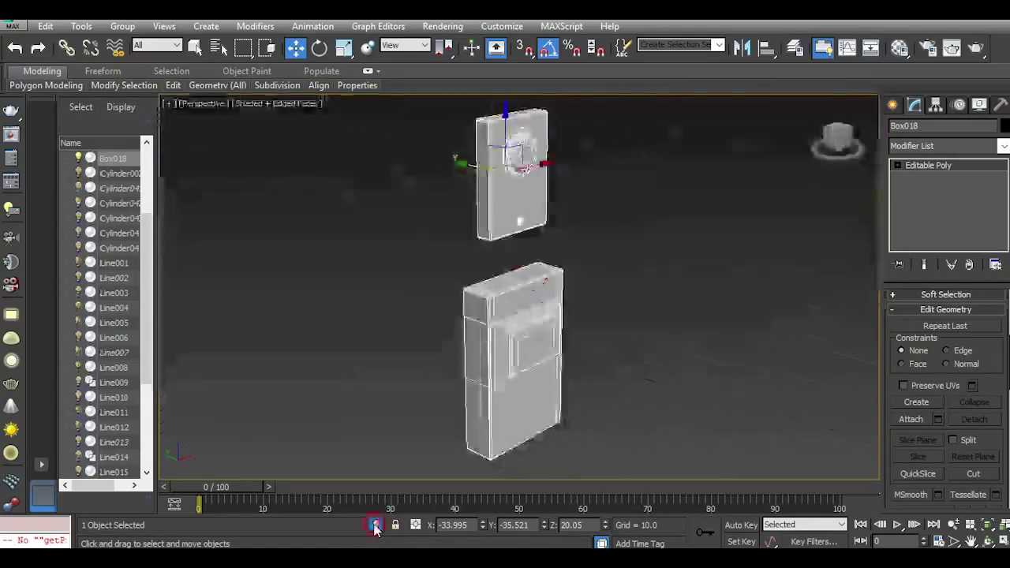
{"action": "key", "text": "f"}
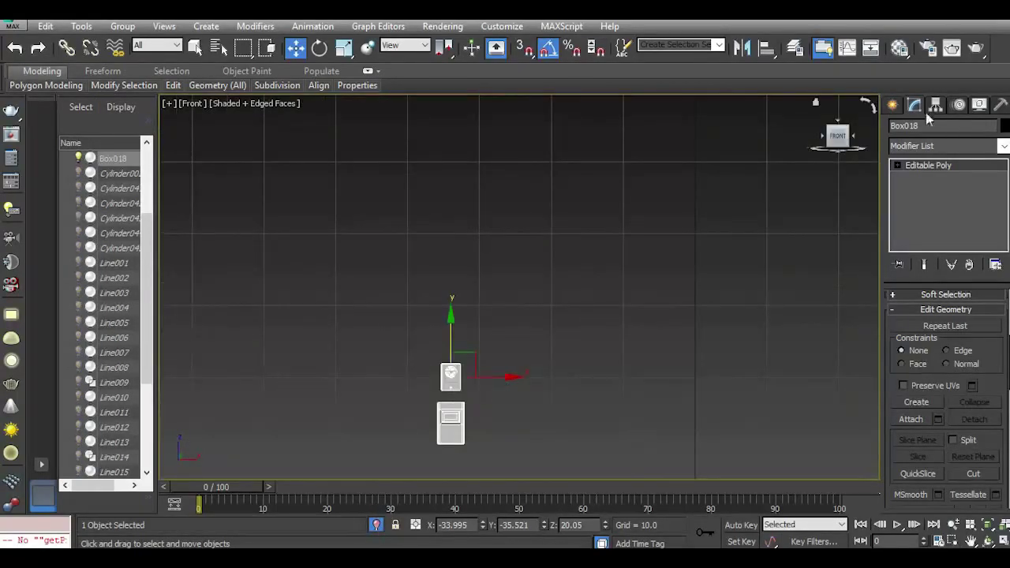
Draw a bent line from the lower box's top edge up behind the upper box, with a diagonal jog to the left and a straight vertical end.
{"action": "left_click", "coordinate": [892, 105]}
{"action": "left_click", "coordinate": [918, 200]}
{"action": "left_click", "coordinate": [916, 131]}
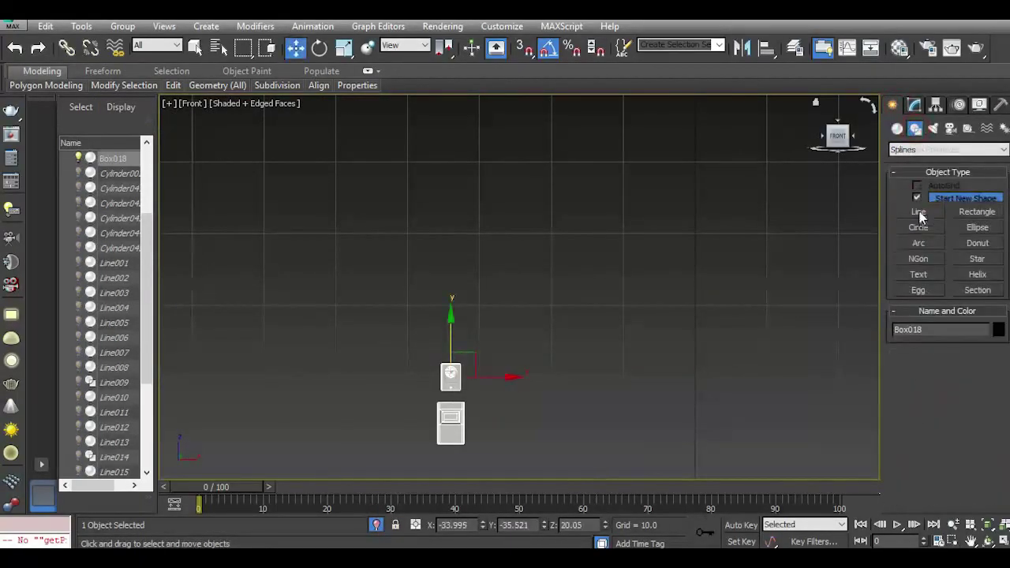
{"action": "left_click", "coordinate": [919, 214]}
{"action": "middle_click_drag", "start_coordinate": [454, 422], "coordinate": [456, 350]}
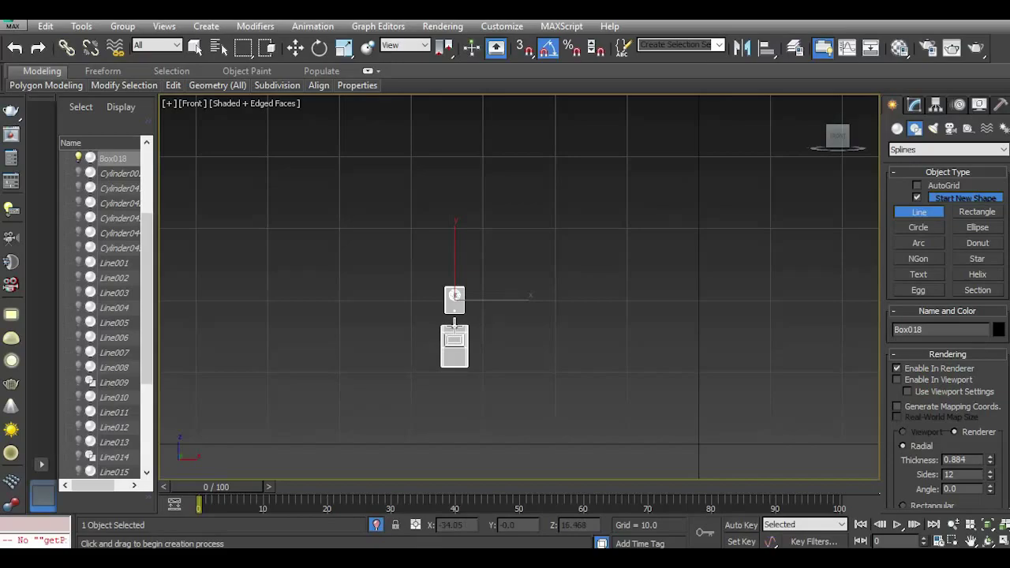
{"action": "scroll", "coordinate": [457, 322], "scroll_direction": "up", "scroll_amount": 3}
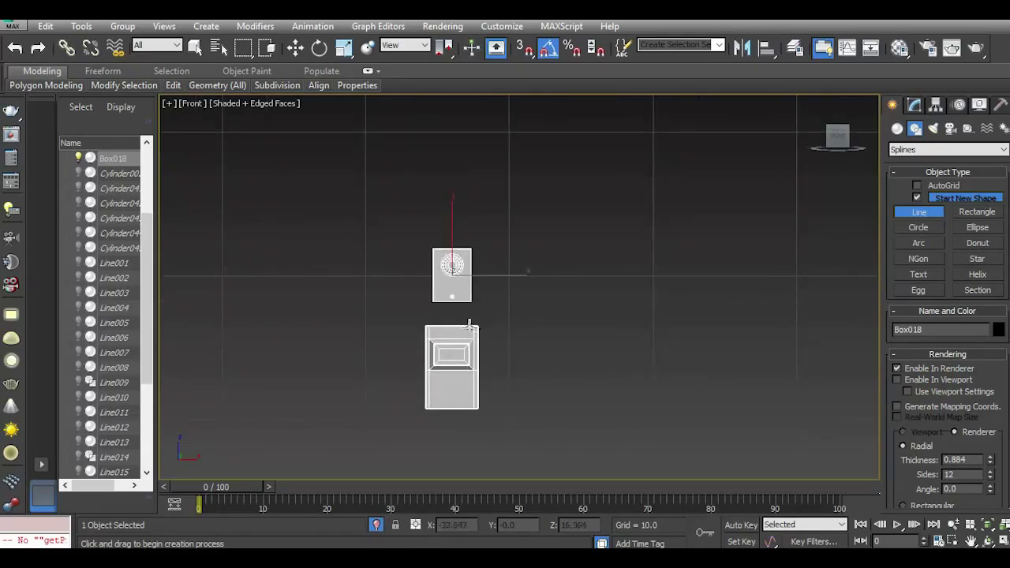
{"action": "left_click", "coordinate": [467, 323]}
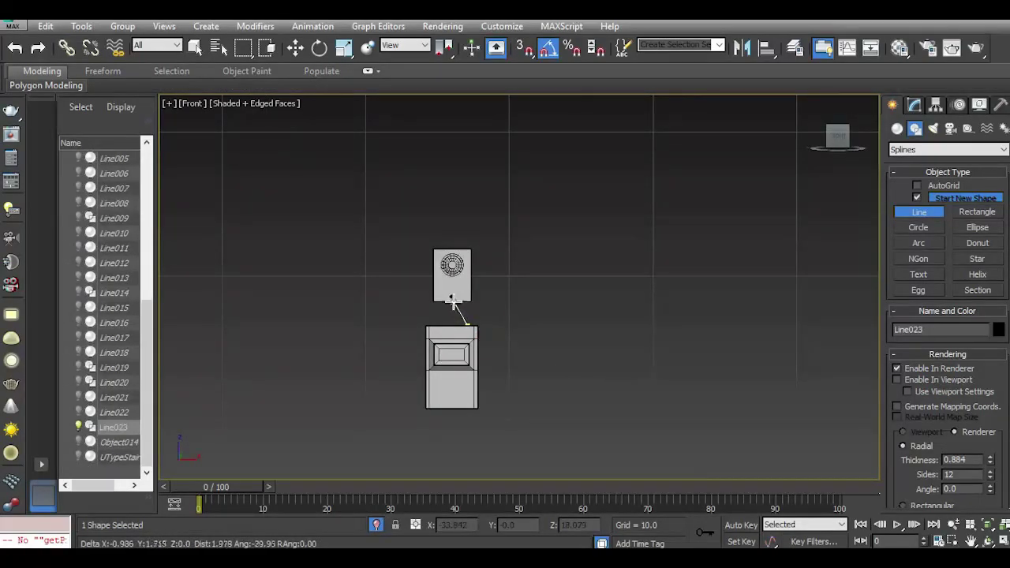
{"action": "left_click", "coordinate": [452, 299]}
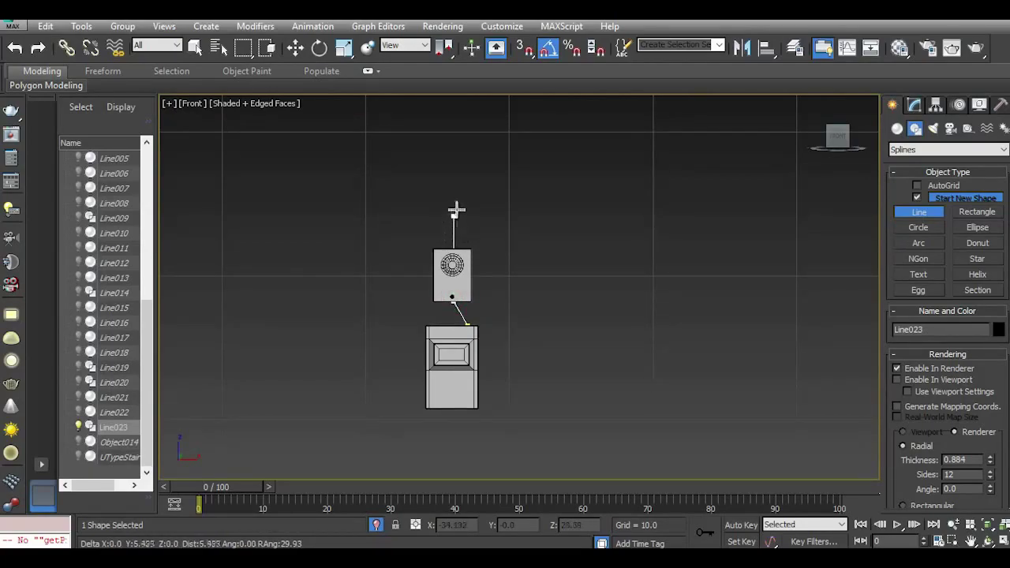
{"action": "left_click", "coordinate": [456, 187]}
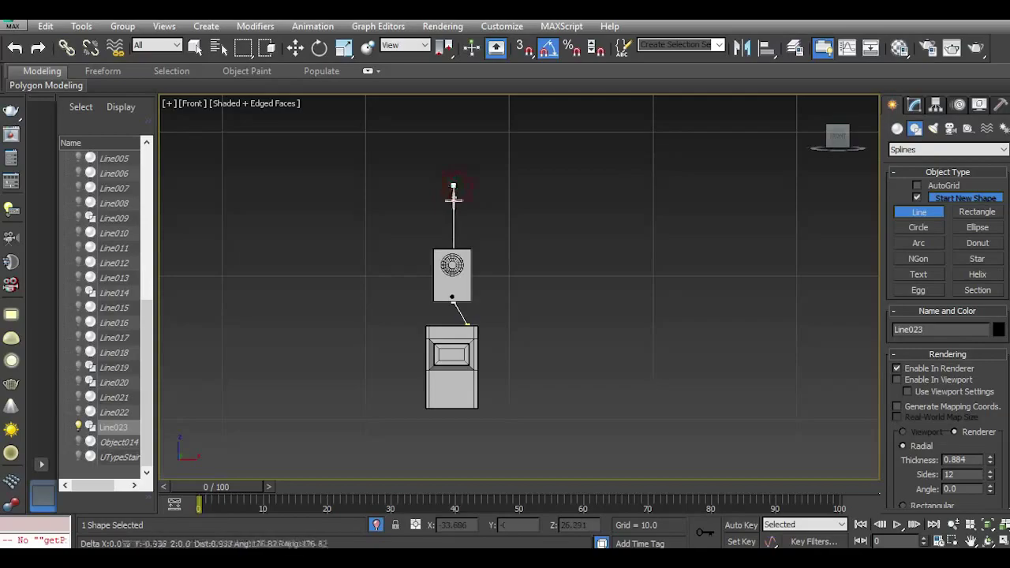
{"action": "middle_click_drag", "start_coordinate": [454, 219], "coordinate": [451, 336]}
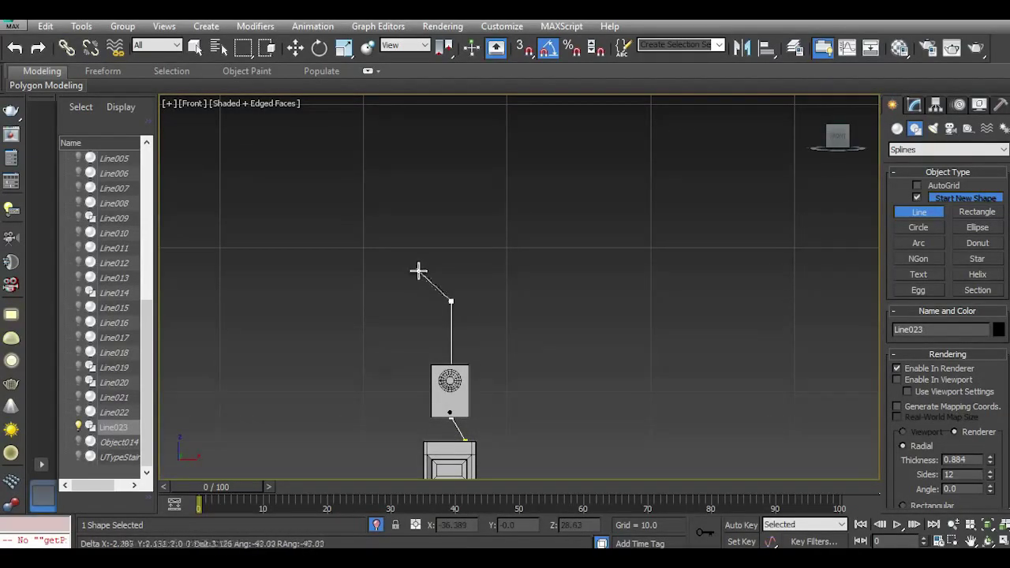
{"action": "left_click", "coordinate": [420, 131]}
{"action": "right_click", "coordinate": [685, 185]}
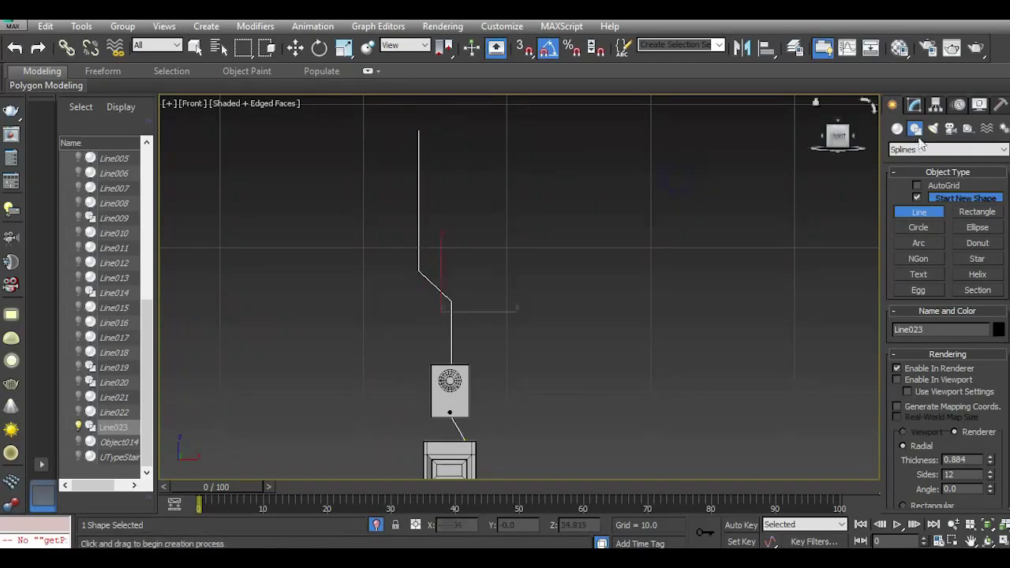
Enable the new line's thickness in the viewport and end the isolation.
{"action": "left_click", "coordinate": [915, 108]}
{"action": "left_click", "coordinate": [896, 323]}
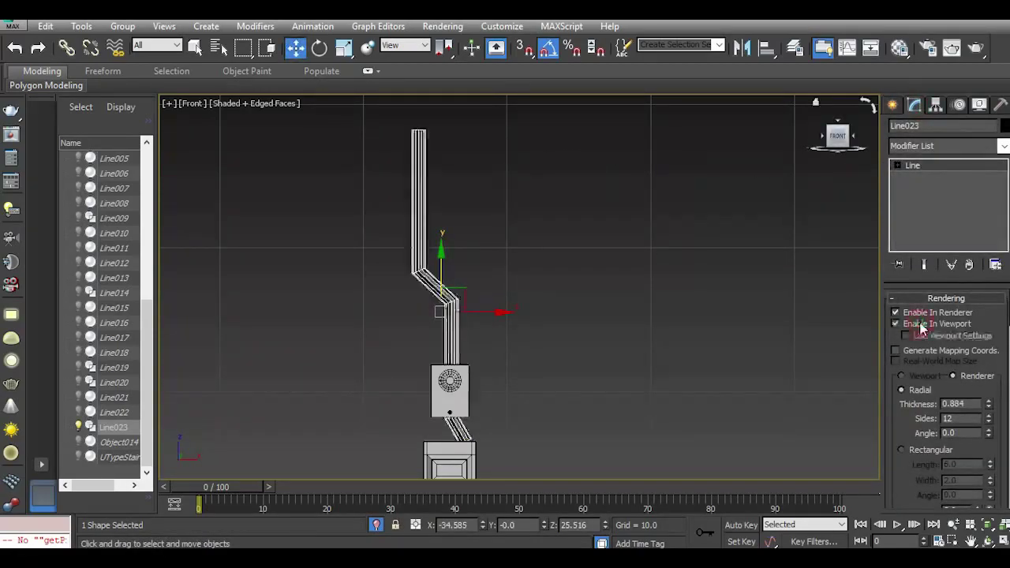
{"action": "left_click", "coordinate": [373, 526]}
{"action": "scroll", "coordinate": [515, 355], "scroll_direction": "down", "scroll_amount": 5}
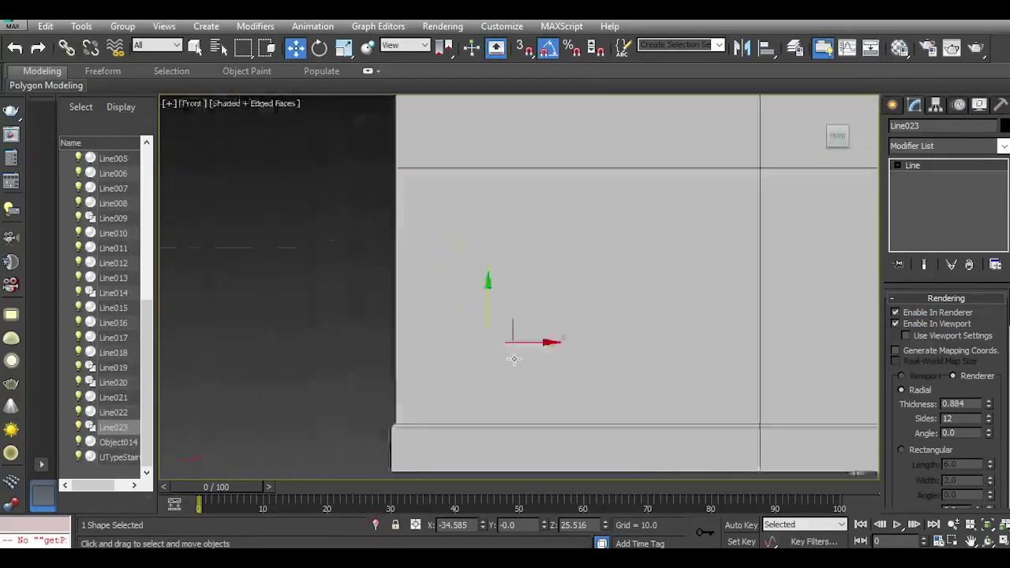
Switch to the perspective view and move the bent pipe along Y to the facade wall in front of the boxes.
{"action": "key", "text": "p"}
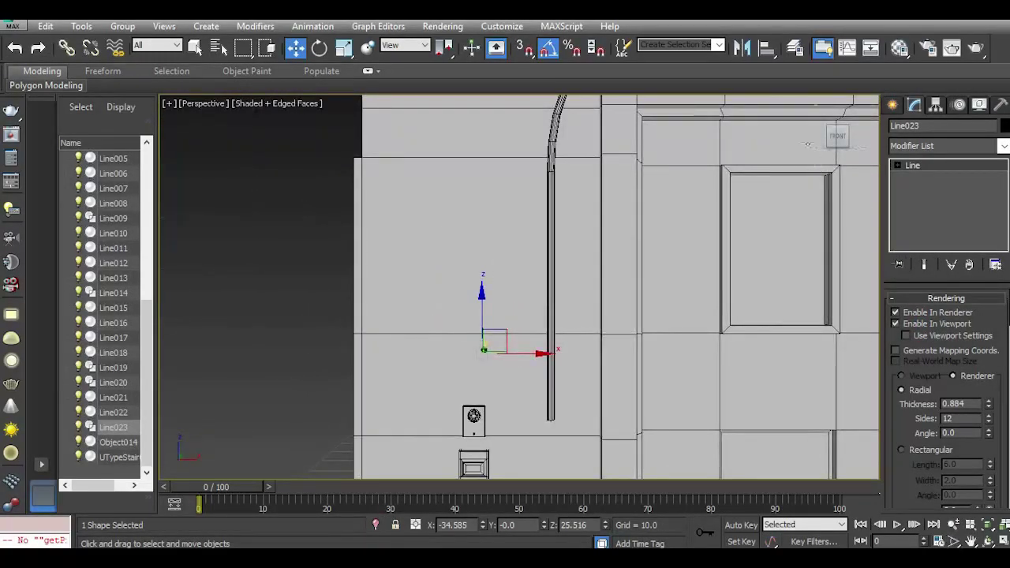
{"action": "left_click_drag", "start_coordinate": [836, 136], "coordinate": [874, 145]}
{"action": "middle_click_drag", "start_coordinate": [441, 361], "coordinate": [343, 273]}
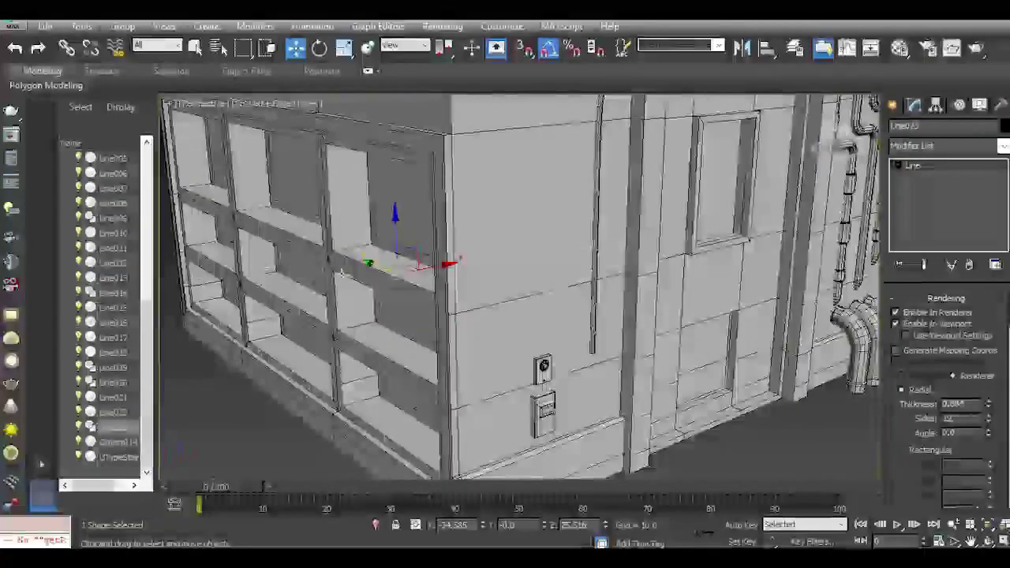
{"action": "left_click_drag", "start_coordinate": [375, 267], "coordinate": [519, 350]}
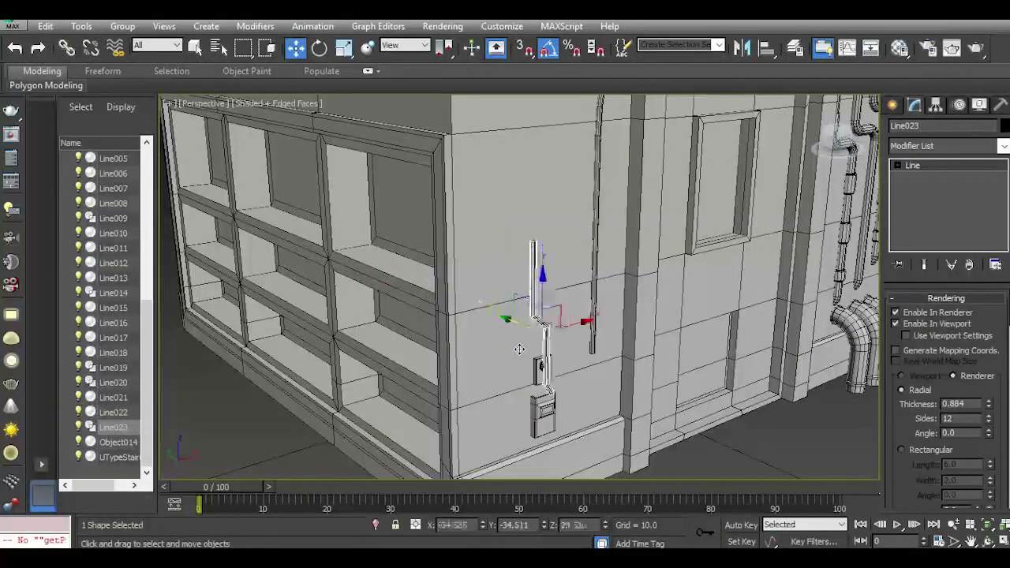
{"action": "scroll", "coordinate": [554, 399], "scroll_direction": "up", "scroll_amount": 5}
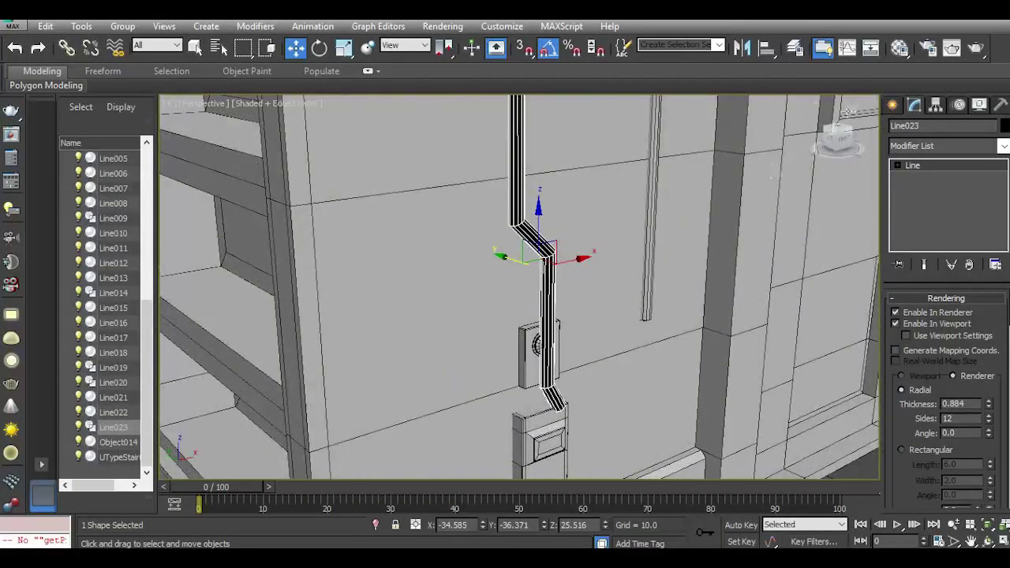
Assign the 01 - Default material to the bent pipe and move it back along Y to about -35.57.
{"action": "left_click", "coordinate": [897, 50]}
{"action": "left_click", "coordinate": [73, 256]}
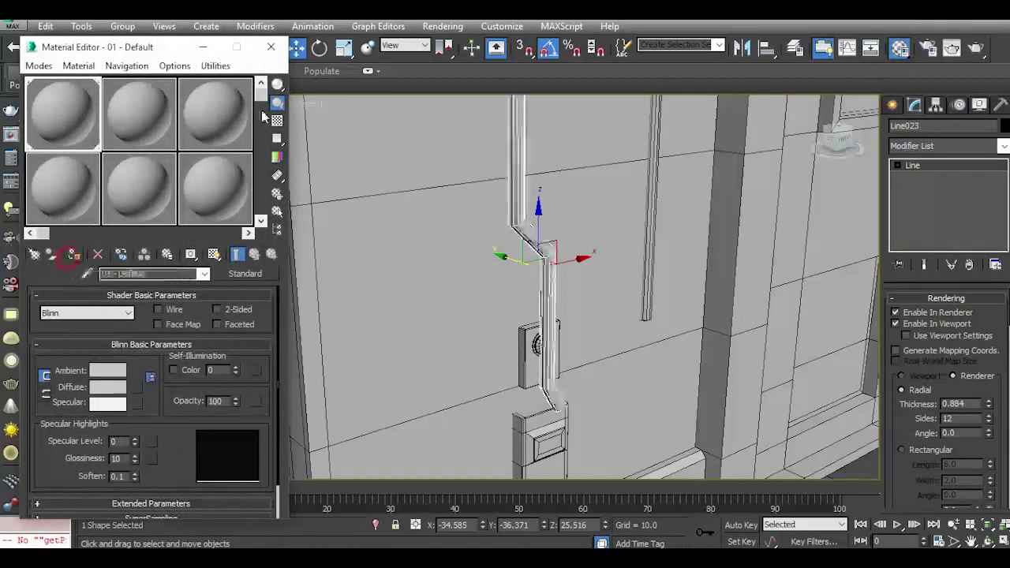
{"action": "left_click", "coordinate": [273, 50]}
{"action": "left_click_drag", "start_coordinate": [514, 257], "coordinate": [511, 270]}
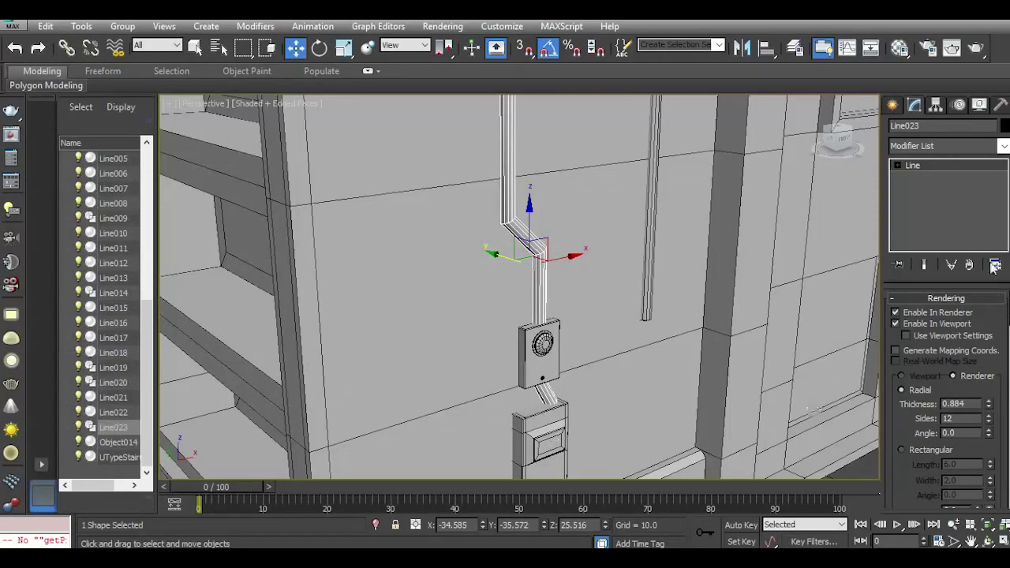
Move the lower box element about 1.33 along X within the combined object and leave element editing.
{"action": "left_click", "coordinate": [552, 435]}
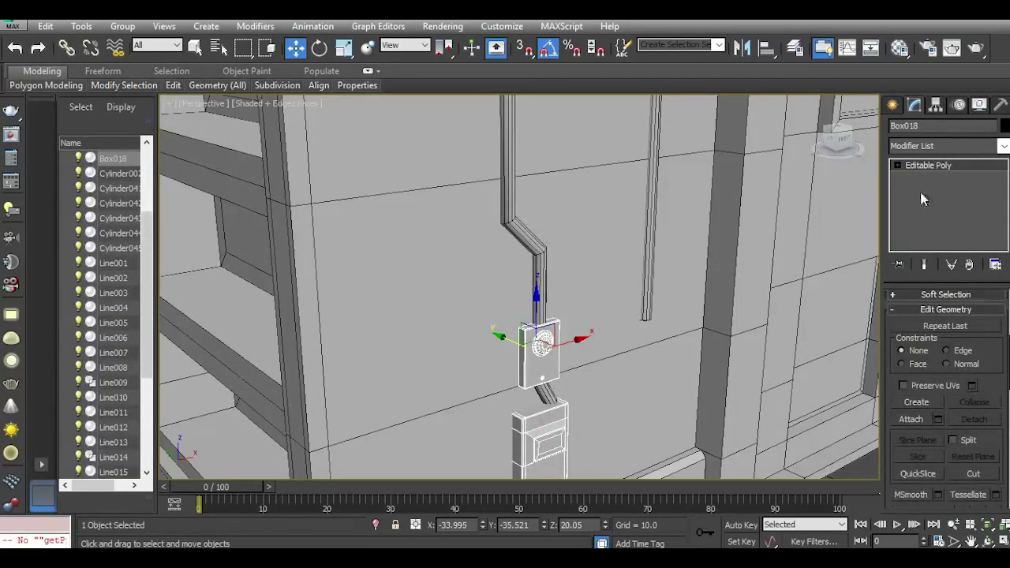
{"action": "left_click", "coordinate": [928, 165]}
{"action": "left_click", "coordinate": [979, 315]}
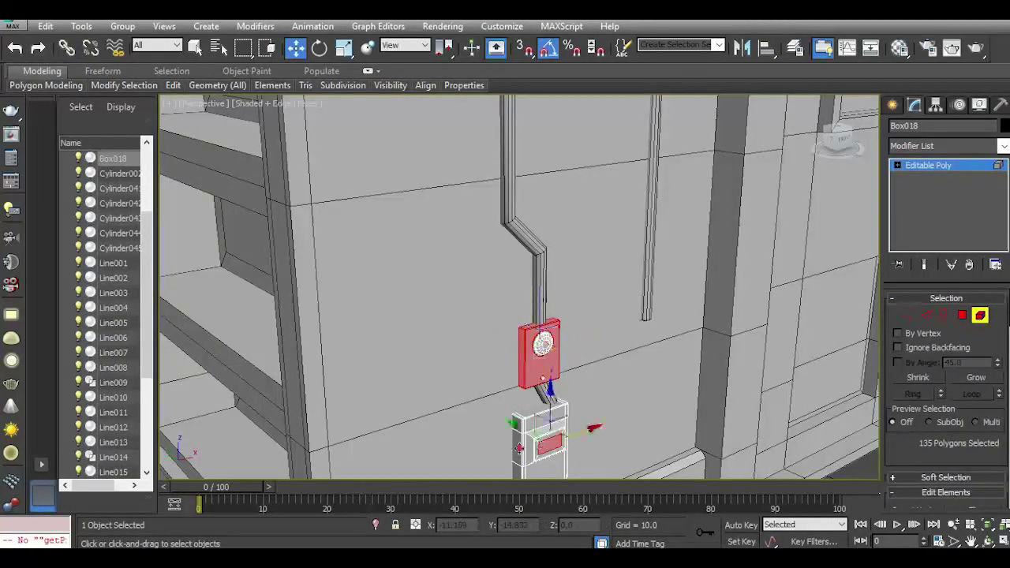
{"action": "left_click", "coordinate": [519, 448]}
{"action": "left_click_drag", "start_coordinate": [576, 428], "coordinate": [590, 422]}
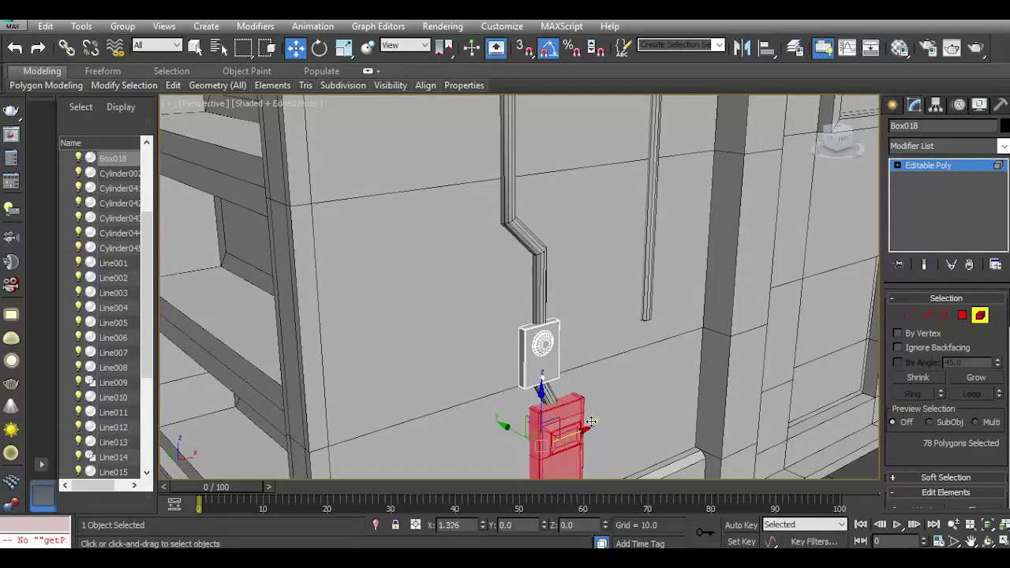
{"action": "middle_click_drag", "start_coordinate": [500, 345], "coordinate": [484, 401]}
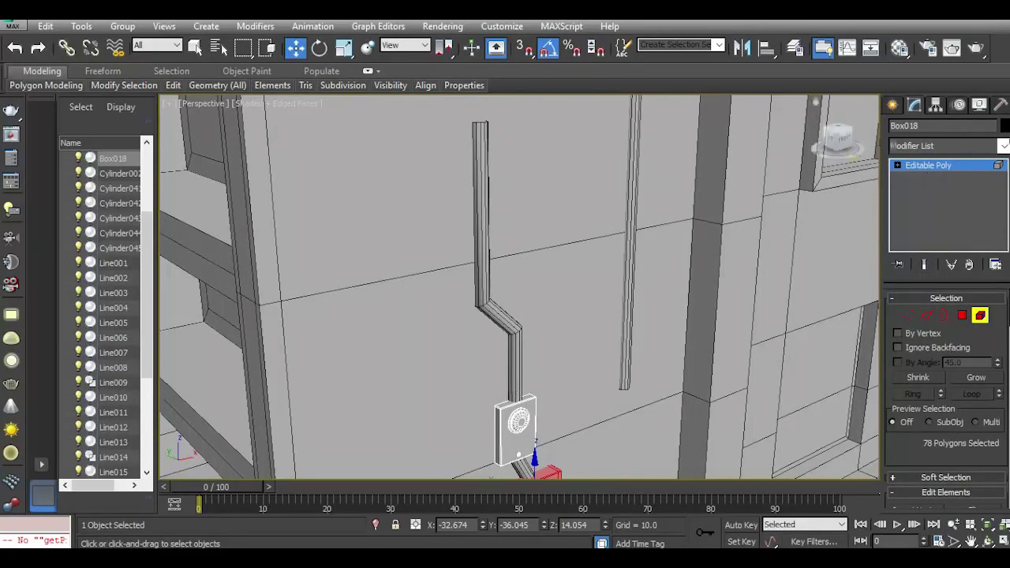
{"action": "left_click", "coordinate": [957, 164]}
Raise the top vertex of the bent pipe above the boxes to a Z height of about 53.3.
{"action": "left_click", "coordinate": [483, 310]}
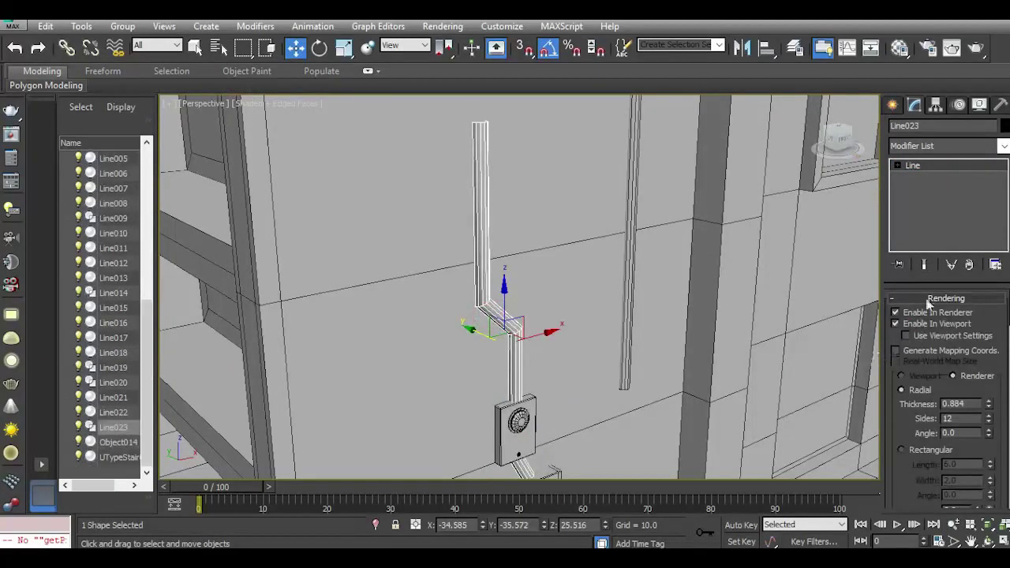
{"action": "left_click", "coordinate": [915, 177]}
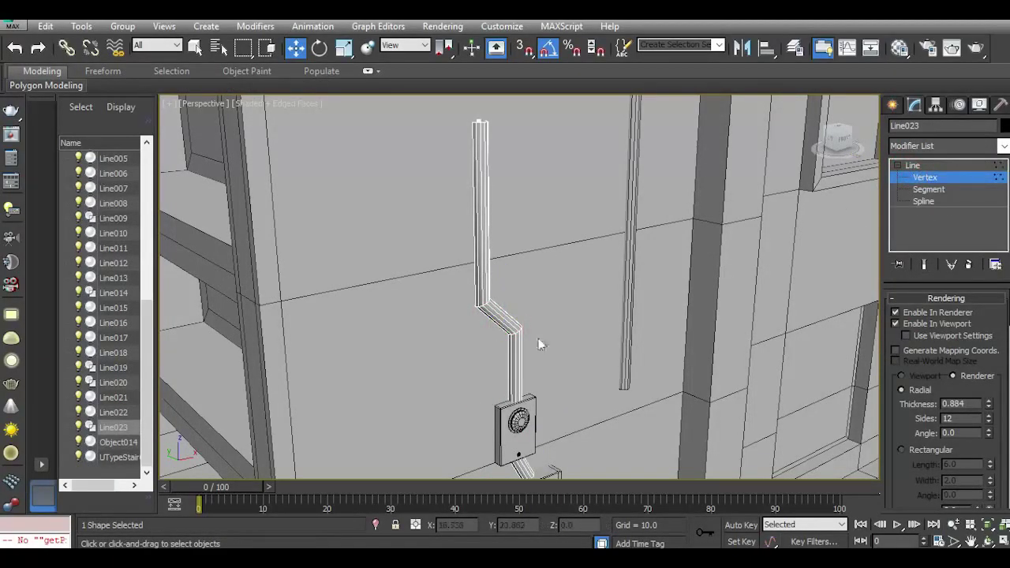
{"action": "middle_click_drag", "start_coordinate": [530, 276], "coordinate": [472, 405]}
{"action": "scroll", "coordinate": [472, 405], "scroll_direction": "down", "scroll_amount": 5}
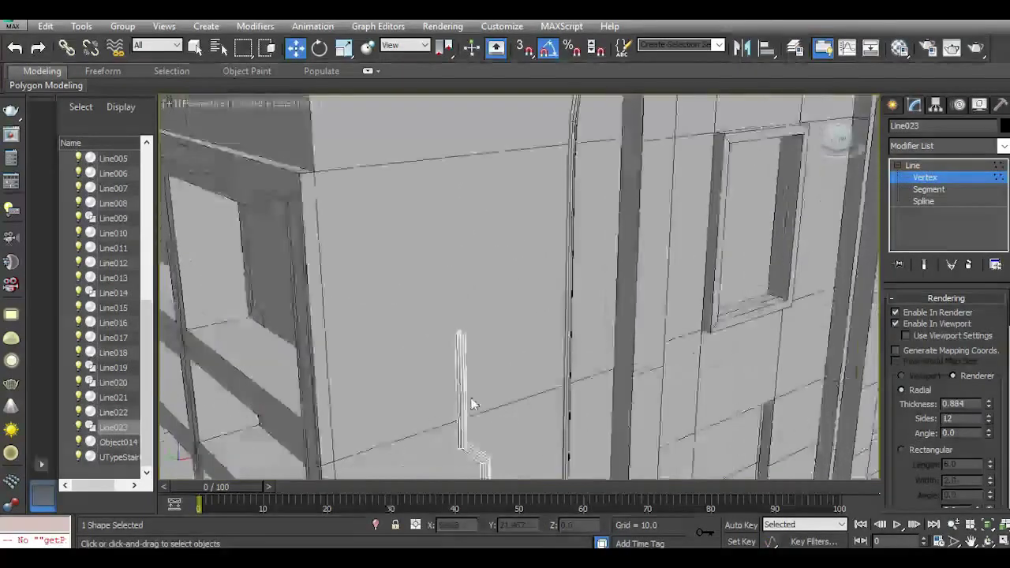
{"action": "left_click_drag", "start_coordinate": [422, 330], "coordinate": [529, 395]}
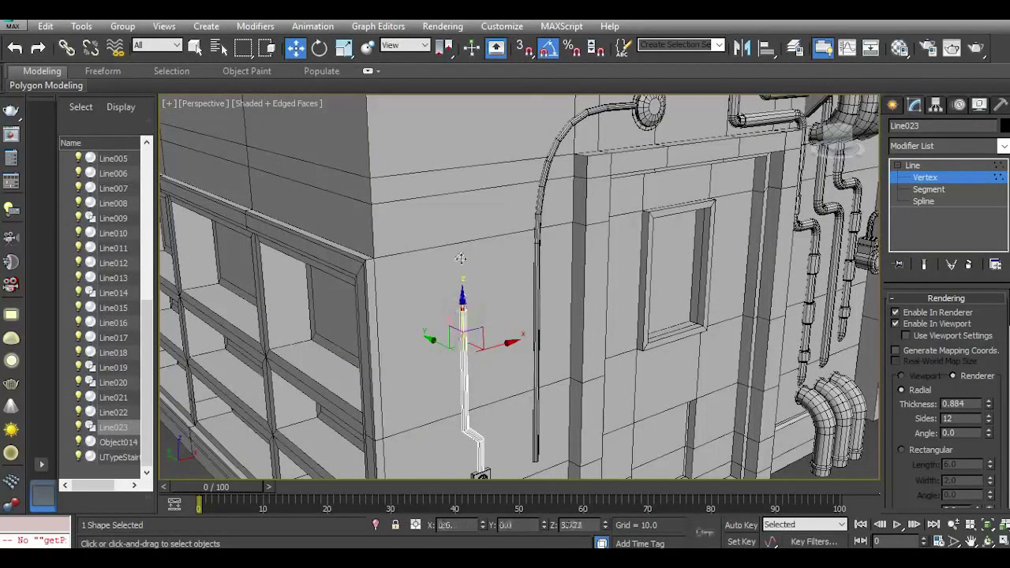
{"action": "left_click", "coordinate": [916, 166]}
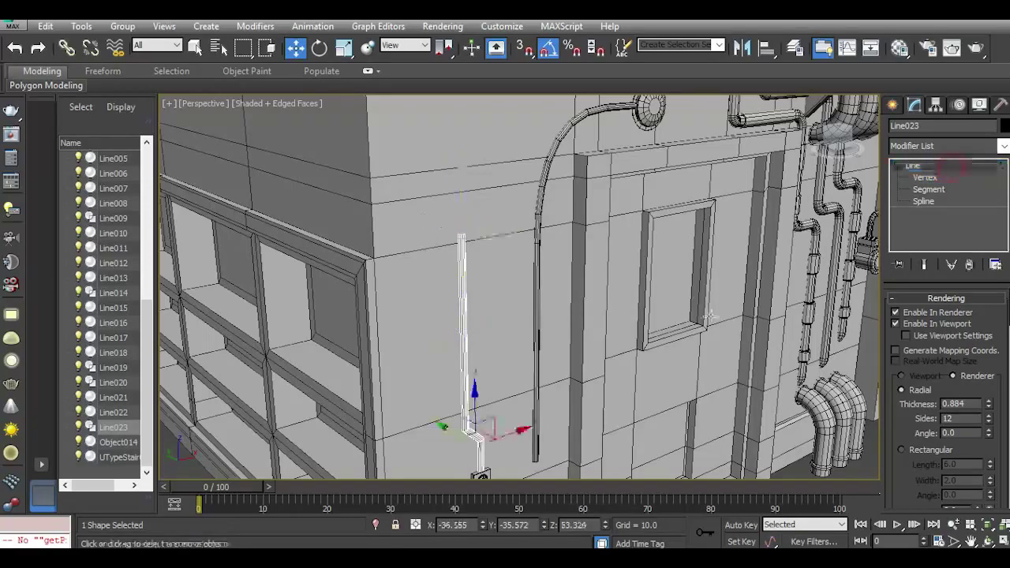
Move the whole bent pipe along Y to about -35.28, against the facade wall.
{"action": "middle_click_drag", "start_coordinate": [710, 321], "coordinate": [761, 229]}
{"action": "left_click_drag", "start_coordinate": [536, 313], "coordinate": [534, 313]}
{"action": "middle_click_drag", "start_coordinate": [578, 221], "coordinate": [603, 275]}
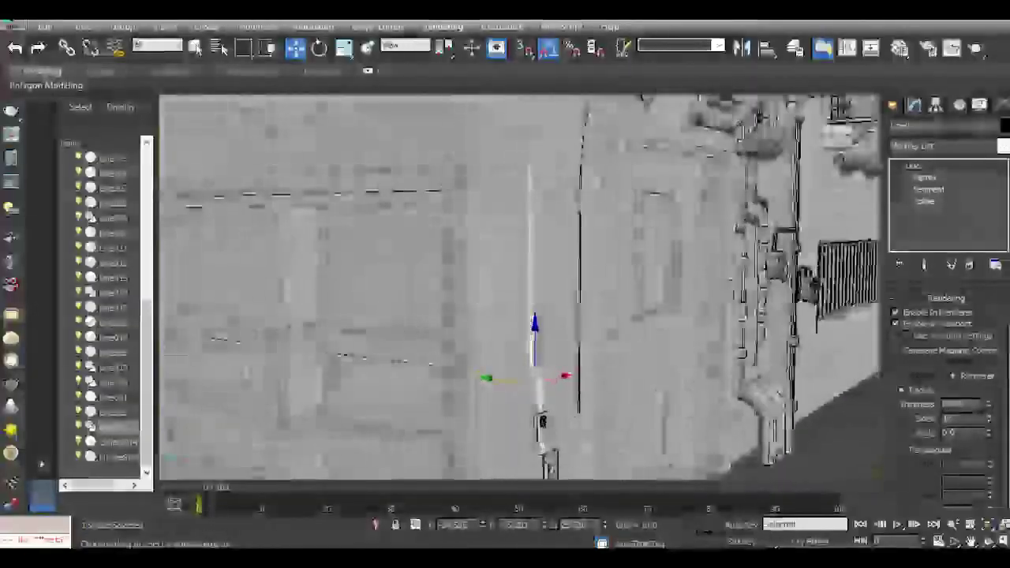
{"action": "scroll", "coordinate": [562, 133], "scroll_direction": "down", "scroll_amount": 5}
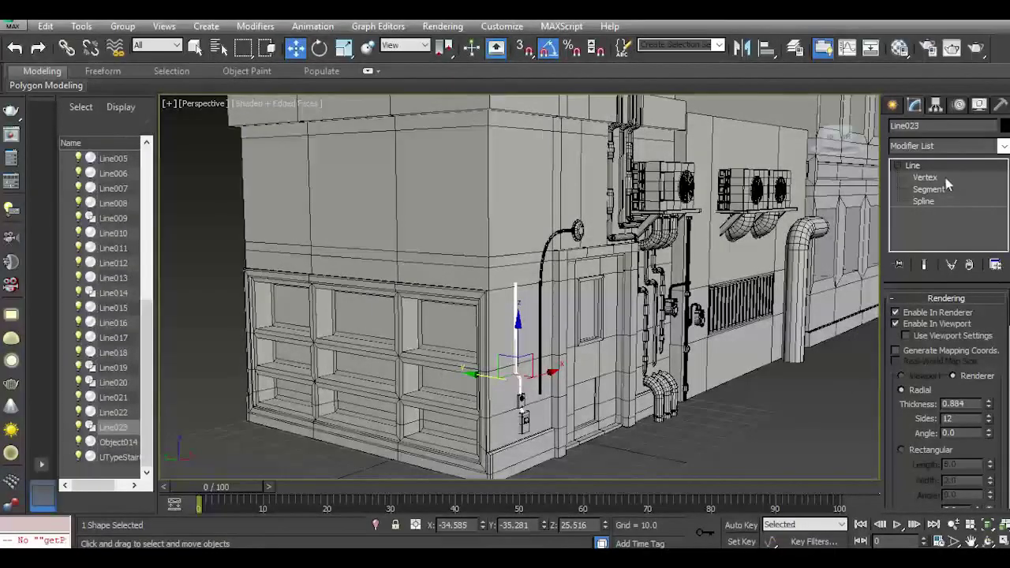
Extend the bent pipe up the wall by raising its top vertex to a Z height of about 99.9.
{"action": "key", "text": "1"}
{"action": "left_click_drag", "start_coordinate": [514, 246], "coordinate": [511, 133]}
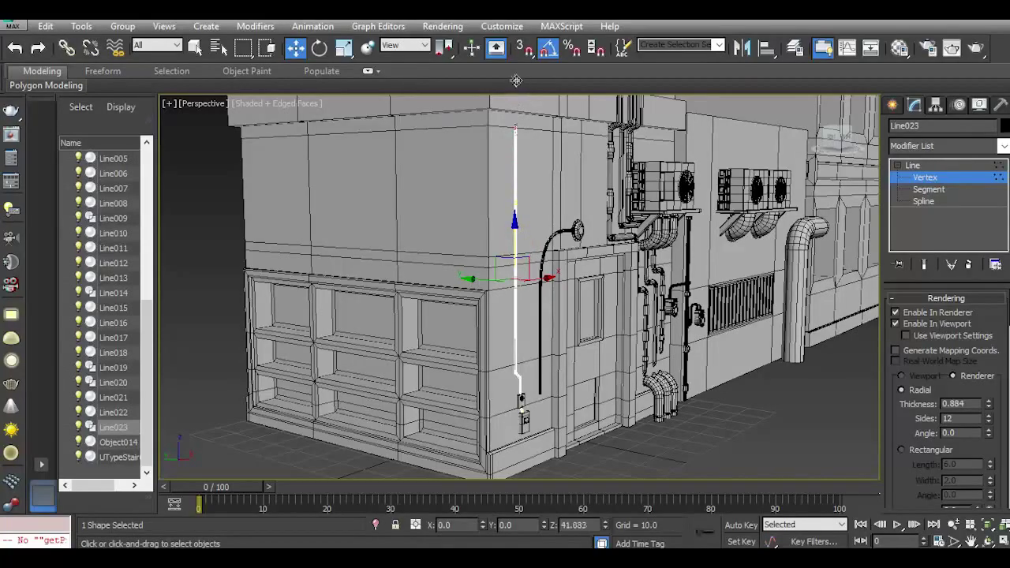
{"action": "left_click_drag", "start_coordinate": [516, 76], "coordinate": [517, 76]}
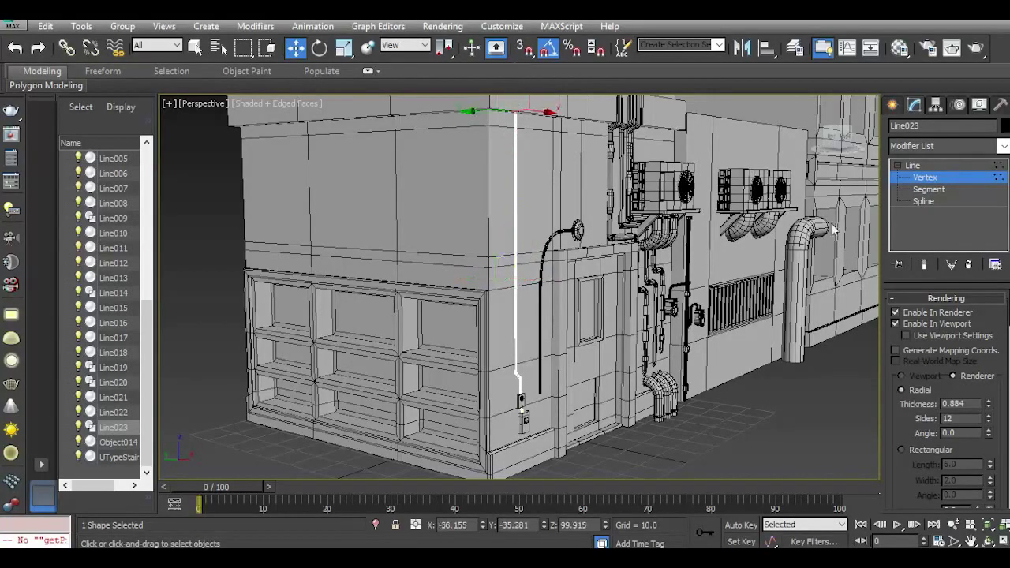
{"action": "left_click", "coordinate": [910, 176]}
Convert the extended bent pipe to an Editable Poly.
{"action": "key", "text": "z"}
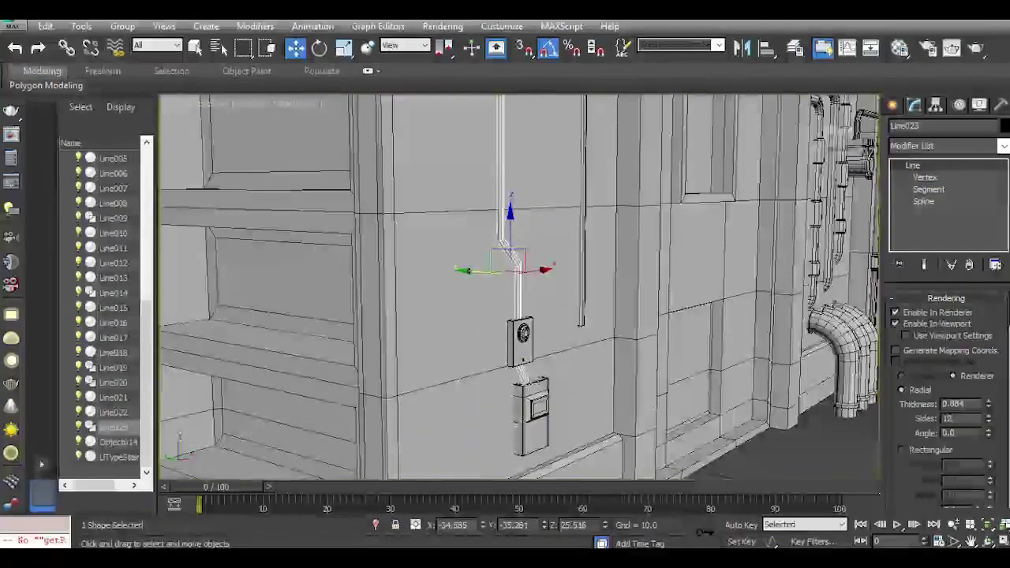
{"action": "scroll", "coordinate": [461, 375], "scroll_direction": "down", "scroll_amount": 5}
{"action": "middle_click_drag", "start_coordinate": [475, 180], "coordinate": [494, 310]}
{"action": "scroll", "coordinate": [494, 311], "scroll_direction": "up", "scroll_amount": 2}
{"action": "right_click", "coordinate": [978, 230]}
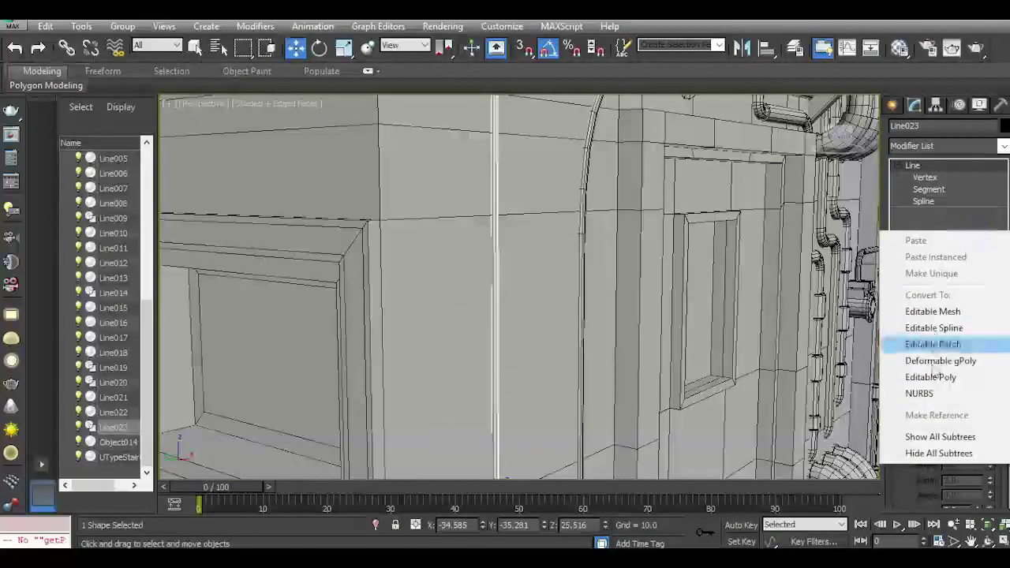
{"action": "left_click", "coordinate": [933, 376]}
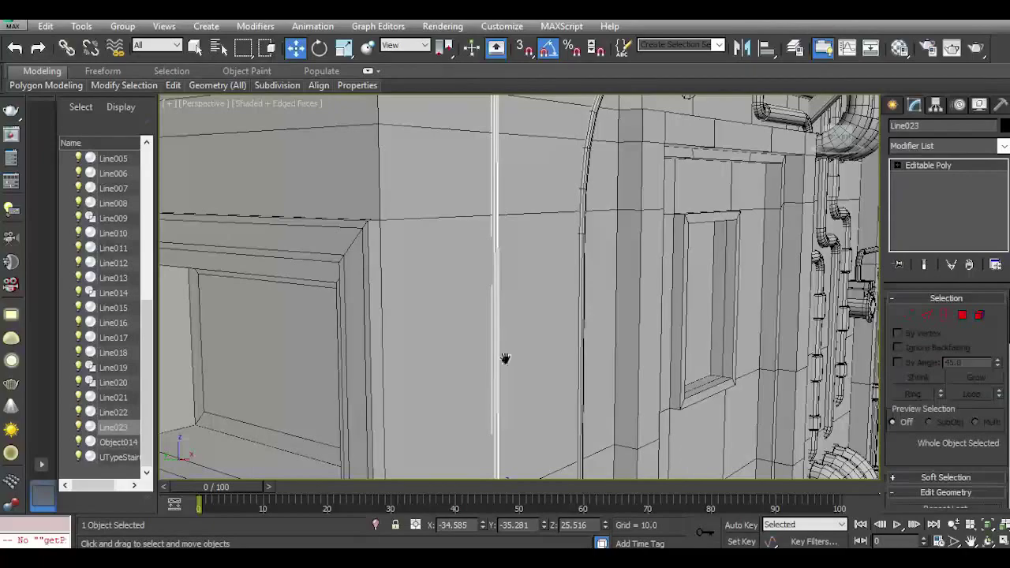
Add two spaced edge loops to the pipe's long vertical run with Swift Loop, near the hooked pipe beside it.
{"action": "middle_click_drag", "start_coordinate": [503, 359], "coordinate": [513, 465]}
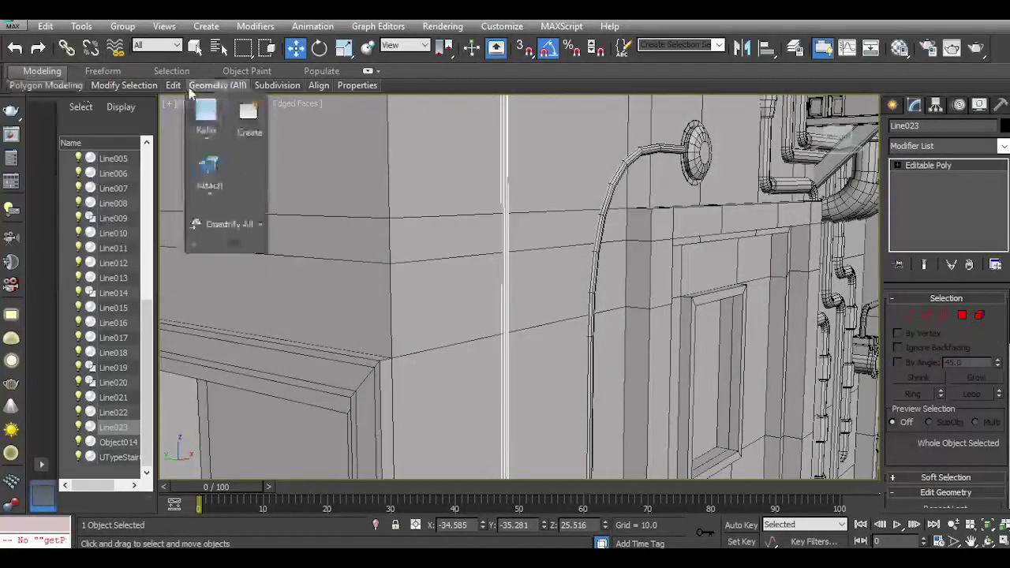
{"action": "mouse_move", "coordinate": [180, 84]}
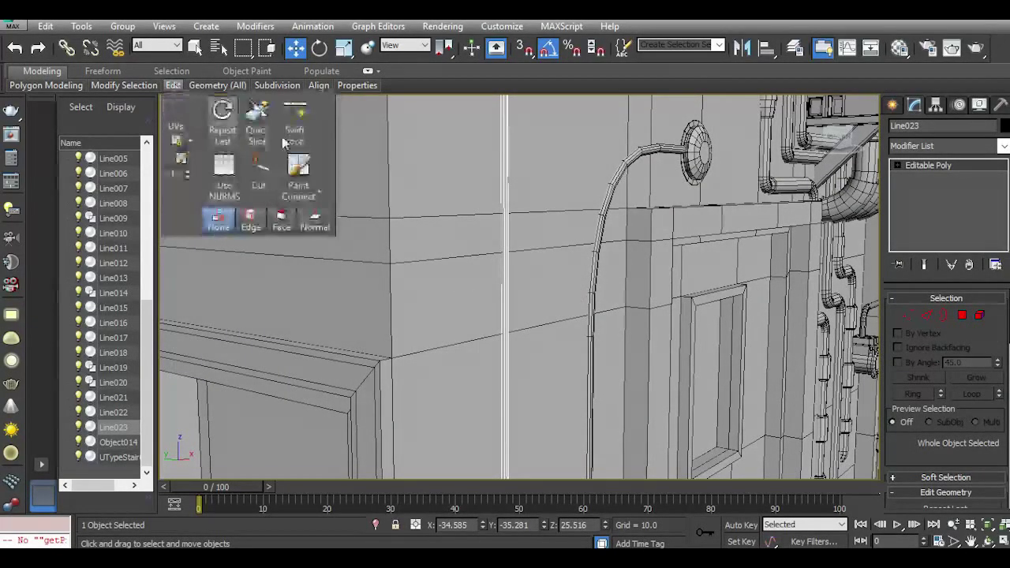
{"action": "left_click", "coordinate": [293, 113]}
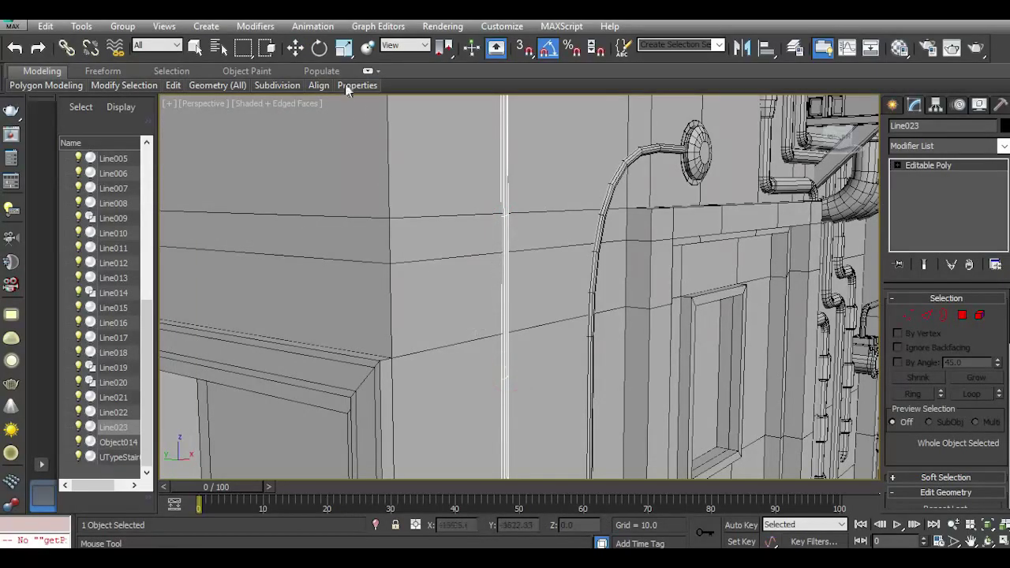
{"action": "left_click", "coordinate": [296, 49]}
Extrude the pipe polygons between the two new loops outward by local normal, about 0.355, to form a sleeve, and deselect the pipe.
{"action": "left_click", "coordinate": [963, 316]}
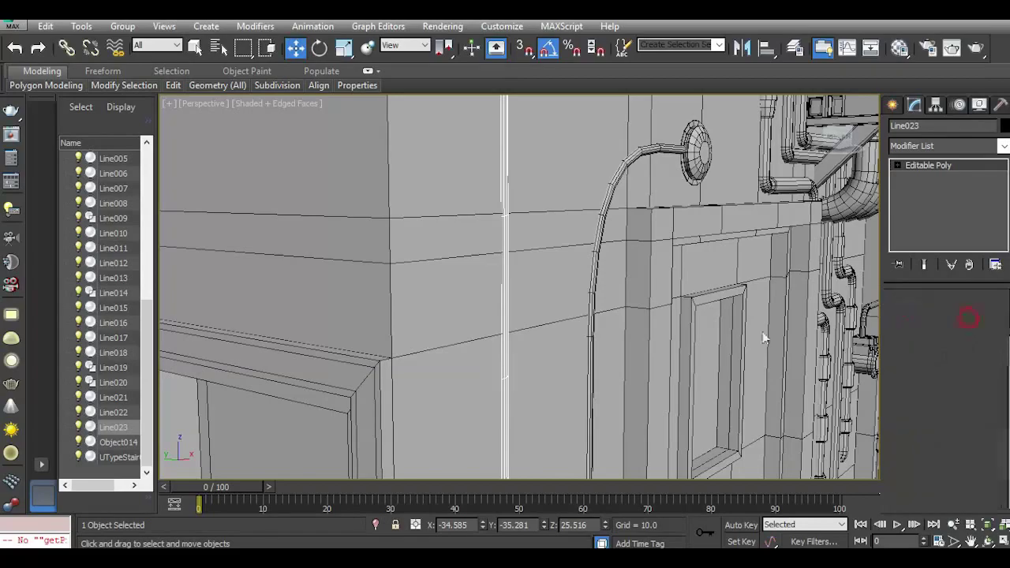
{"action": "left_click_drag", "start_coordinate": [541, 291], "coordinate": [433, 320]}
{"action": "scroll", "coordinate": [961, 455], "scroll_direction": "down", "scroll_amount": 5}
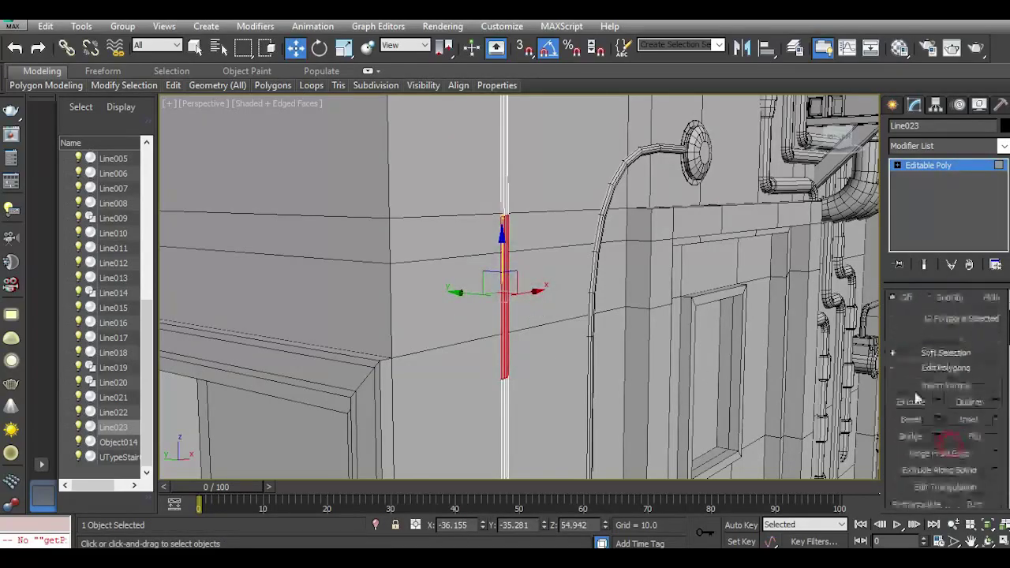
{"action": "left_click", "coordinate": [937, 401]}
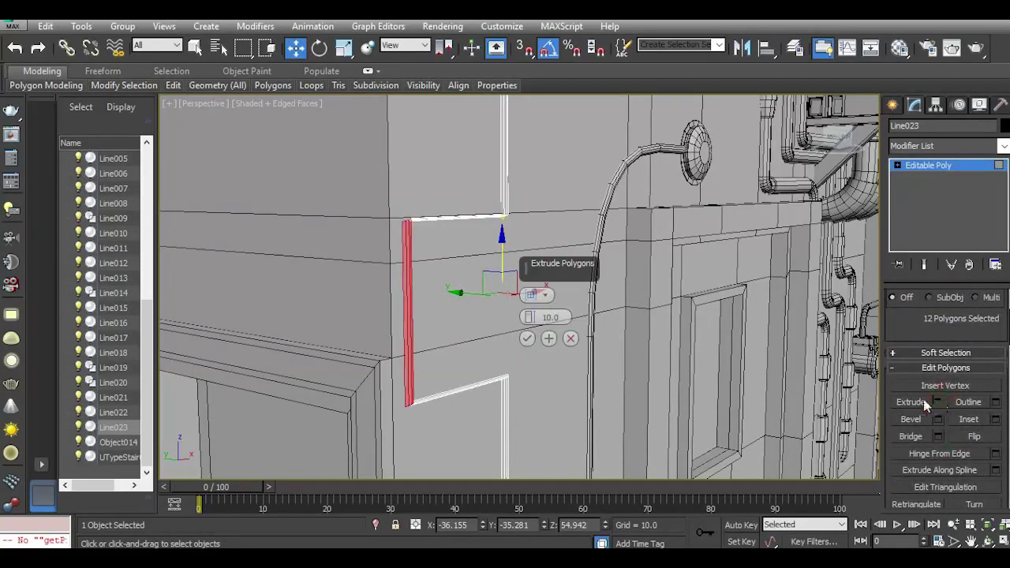
{"action": "left_click", "coordinate": [529, 295]}
{"action": "left_click_drag", "start_coordinate": [530, 316], "coordinate": [527, 357]}
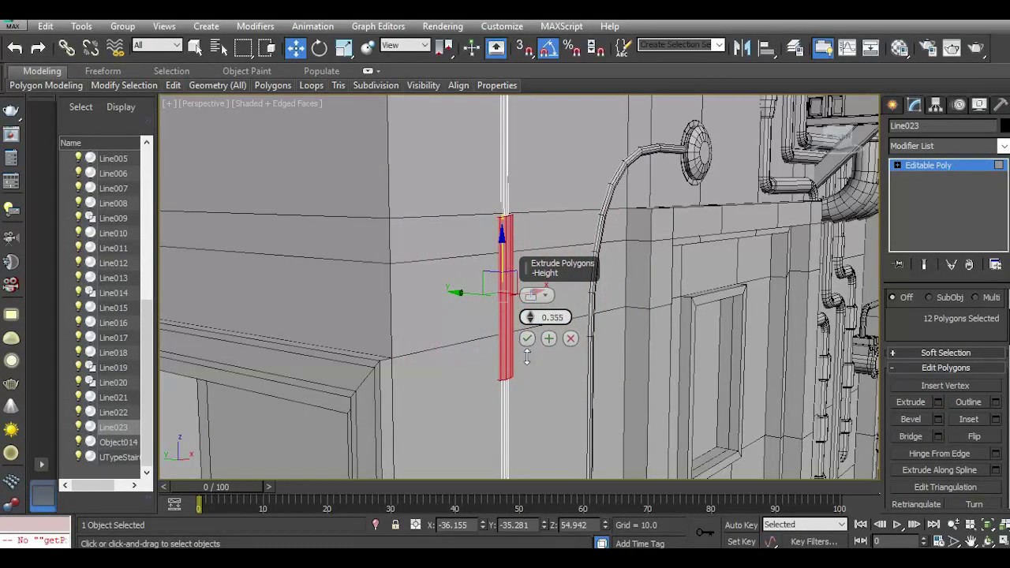
{"action": "left_click_drag", "start_coordinate": [838, 146], "coordinate": [820, 172]}
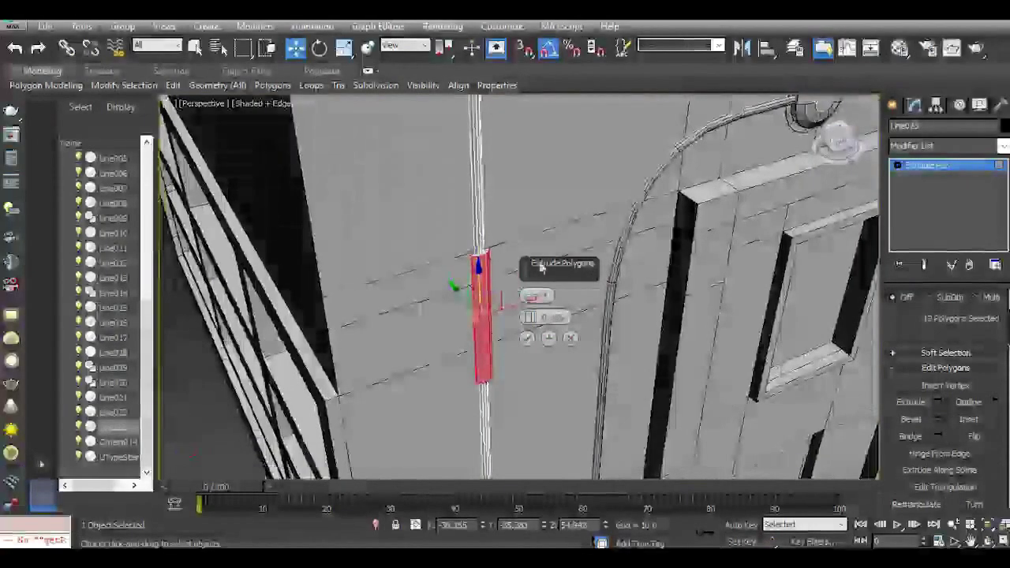
{"action": "scroll", "coordinate": [499, 281], "scroll_direction": "up", "scroll_amount": 5}
{"action": "left_click", "coordinate": [527, 338]}
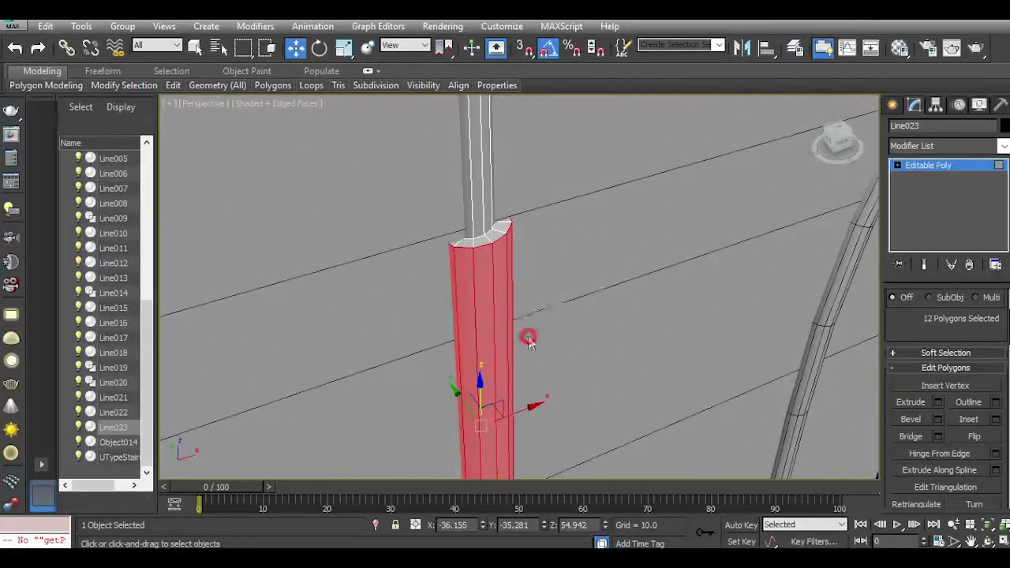
{"action": "scroll", "coordinate": [494, 218], "scroll_direction": "down", "scroll_amount": 6}
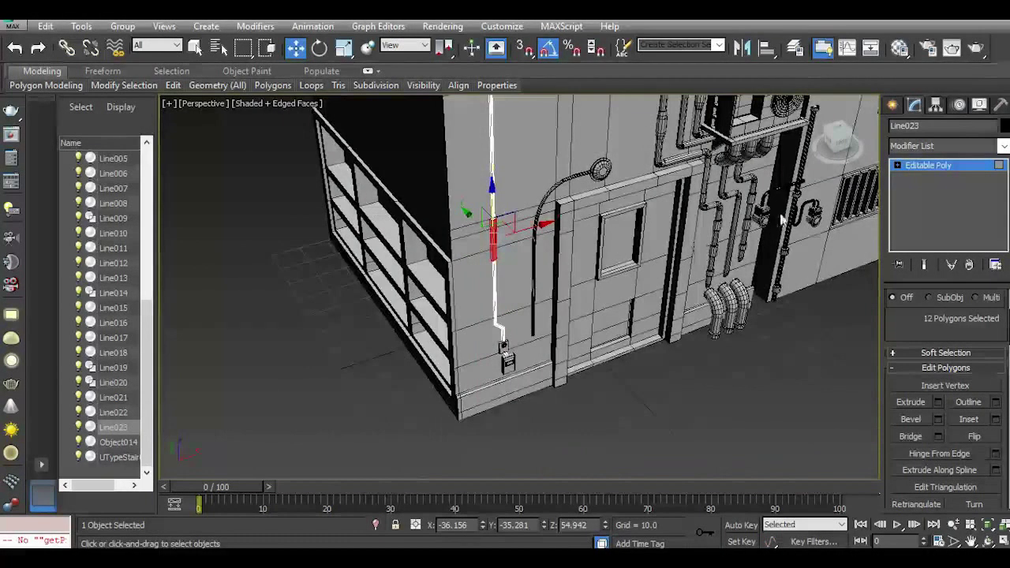
{"action": "left_click", "coordinate": [936, 165]}
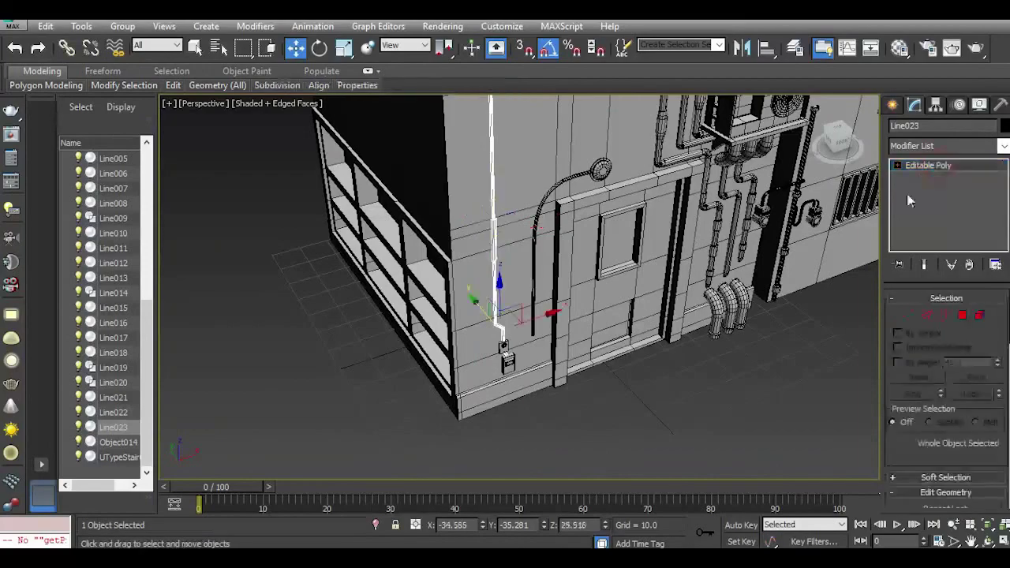
{"action": "left_click", "coordinate": [781, 373]}
Move the lower box element of the combined boxes slightly up along Z toward the upper box.
{"action": "mouse_move", "coordinate": [839, 143]}
{"action": "left_mouse_down"}
{"action": "mouse_move", "coordinate": [868, 128]}
{"action": "mouse_move", "coordinate": [828, 131]}
{"action": "left_mouse_up"}
{"action": "scroll", "coordinate": [502, 404], "scroll_direction": "up", "scroll_amount": 7}
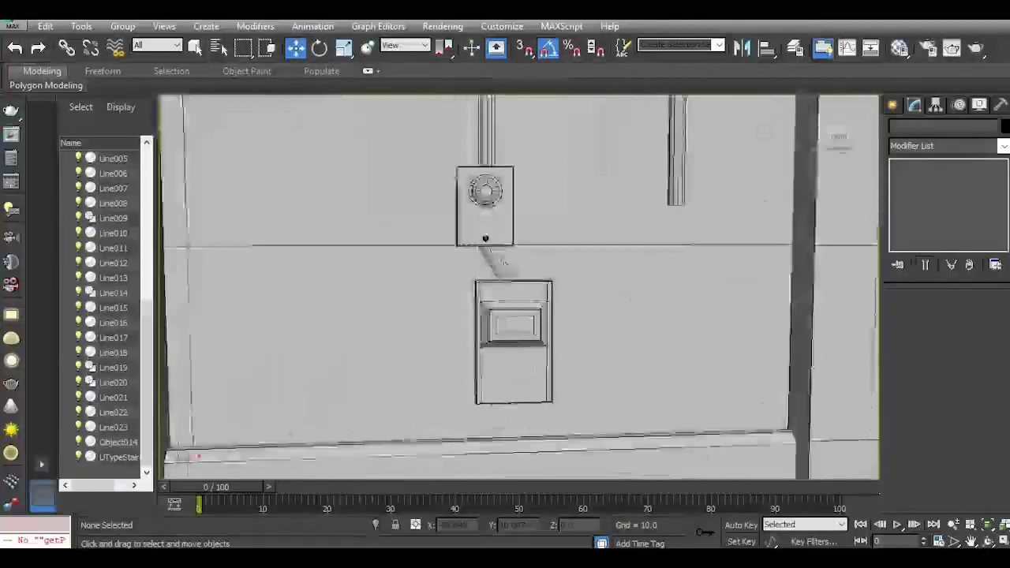
{"action": "left_click", "coordinate": [533, 362]}
{"action": "left_click", "coordinate": [533, 362]}
{"action": "scroll", "coordinate": [498, 284], "scroll_direction": "up", "scroll_amount": 2}
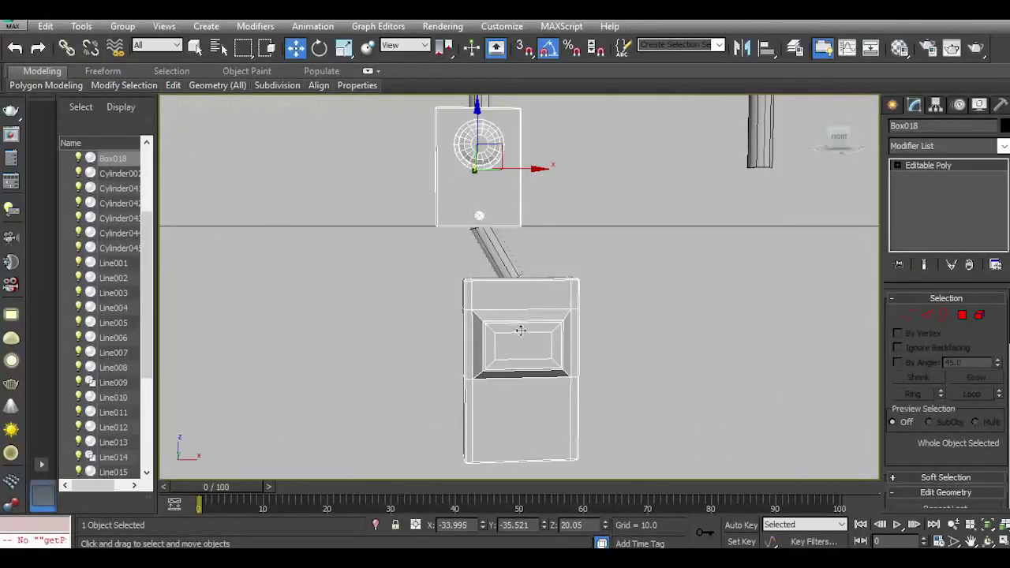
{"action": "left_click", "coordinate": [980, 316]}
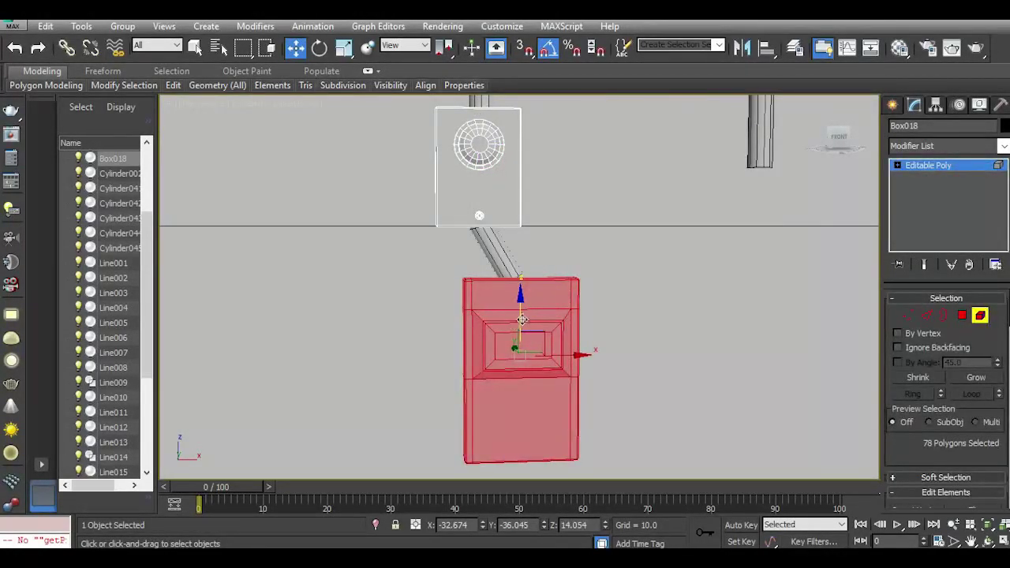
{"action": "left_click_drag", "start_coordinate": [521, 319], "coordinate": [519, 306]}
Turn off angle snapping, tilt the lower box element slightly counter-clockwise in the wall plane, and deselect the boxes.
{"action": "left_click", "coordinate": [320, 48]}
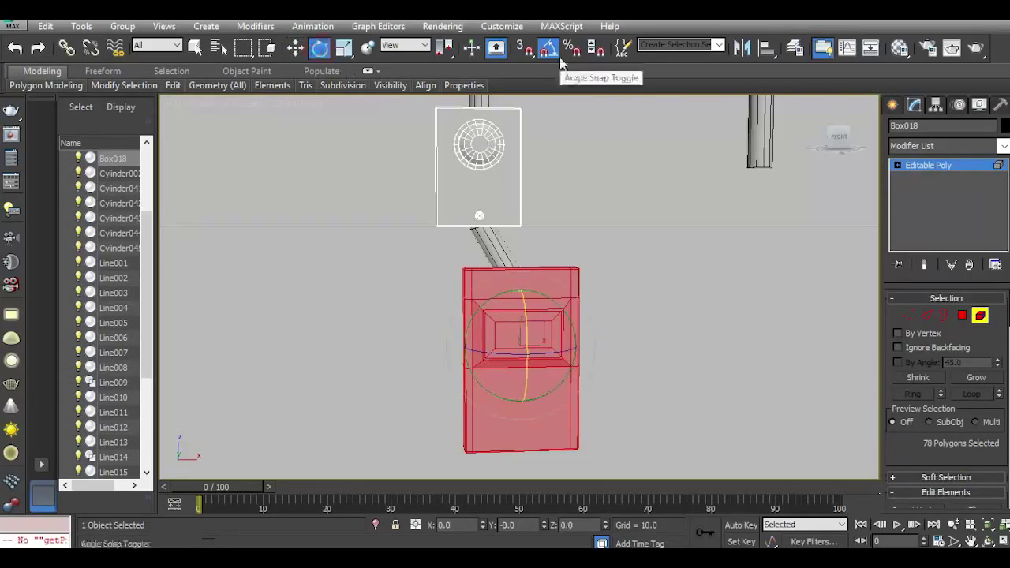
{"action": "left_click_drag", "start_coordinate": [557, 307], "coordinate": [550, 298]}
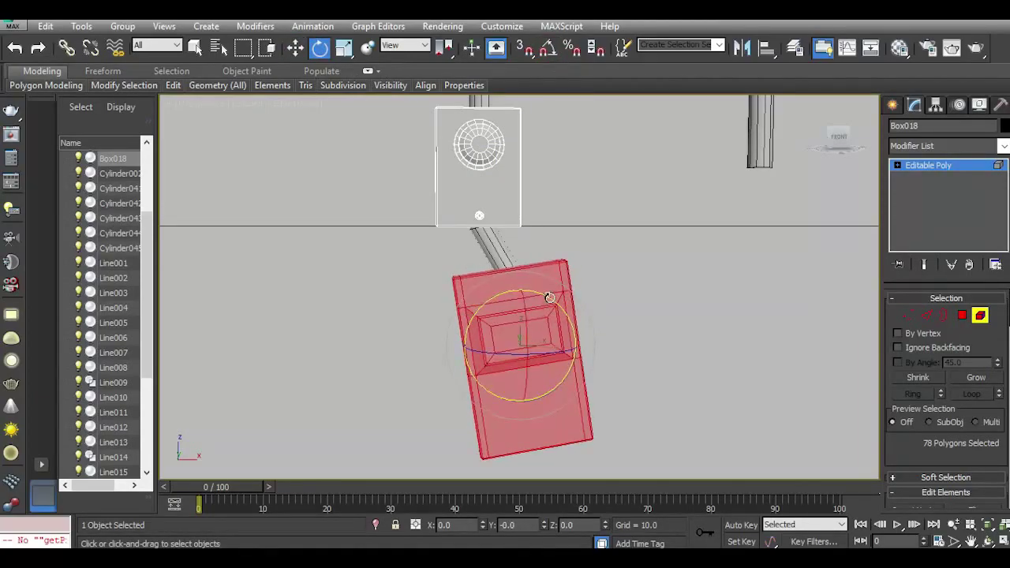
{"action": "scroll", "coordinate": [551, 298], "scroll_direction": "down", "scroll_amount": 4}
{"action": "left_click", "coordinate": [918, 168]}
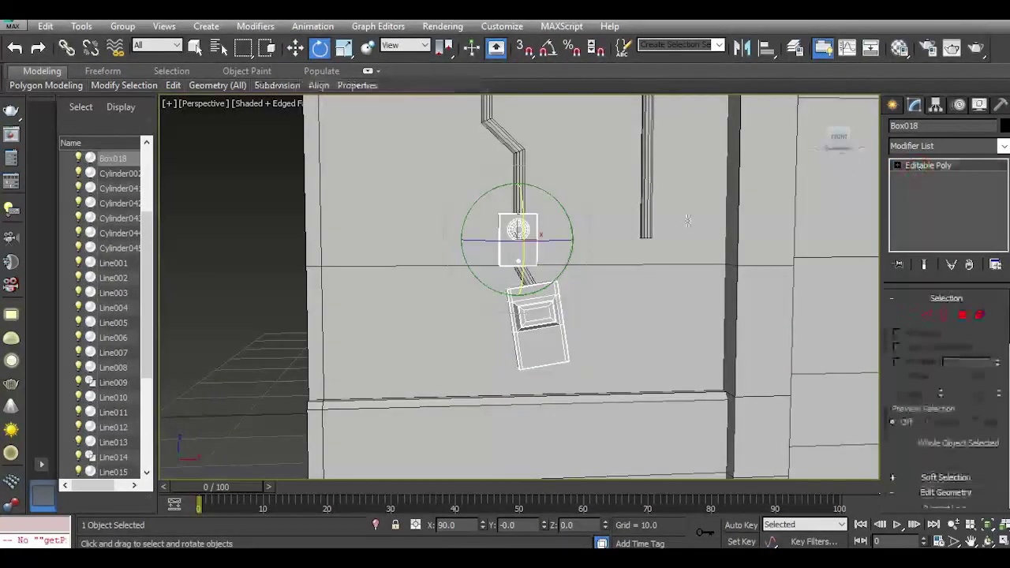
{"action": "left_click", "coordinate": [291, 367]}
Convert the large bent pipe next to the slatted vent to an Editable Poly.
{"action": "scroll", "coordinate": [547, 405], "scroll_direction": "down", "scroll_amount": 5}
{"action": "scroll", "coordinate": [547, 405], "scroll_direction": "down", "scroll_amount": 3}
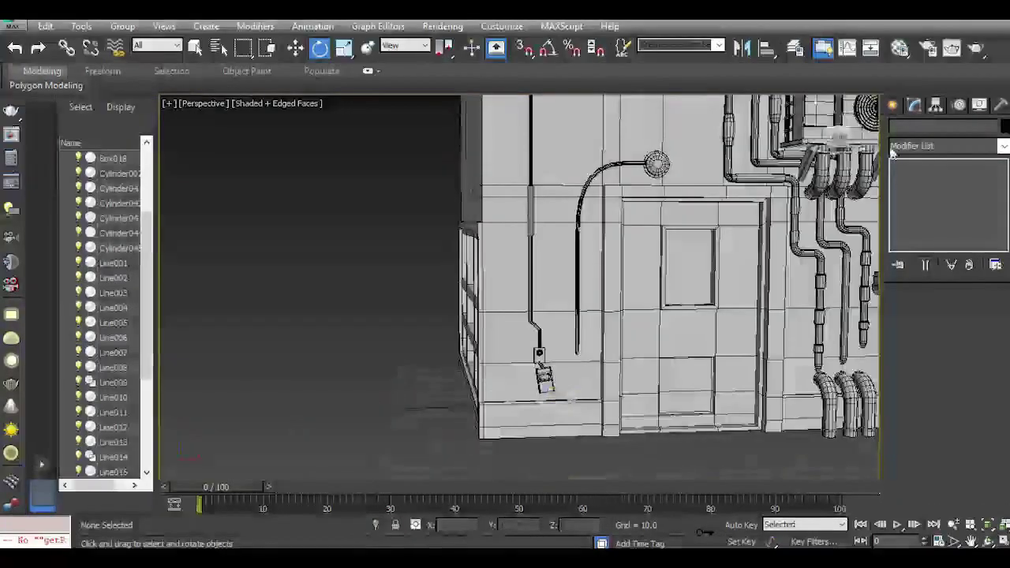
{"action": "left_click_drag", "start_coordinate": [838, 139], "coordinate": [874, 138]}
{"action": "middle_click_drag", "start_coordinate": [600, 261], "coordinate": [485, 346]}
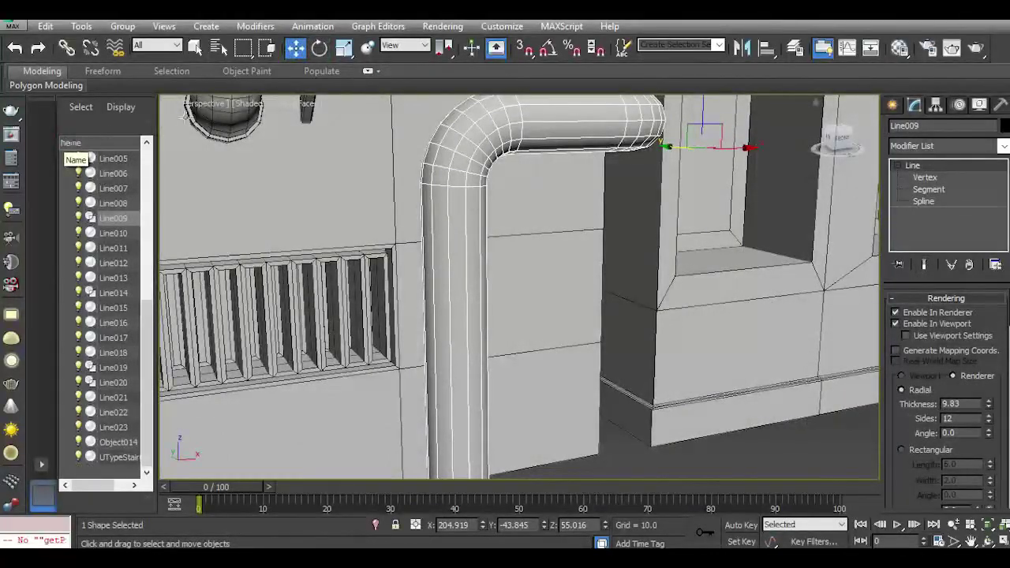
{"action": "right_click", "coordinate": [976, 239]}
{"action": "left_click", "coordinate": [930, 376]}
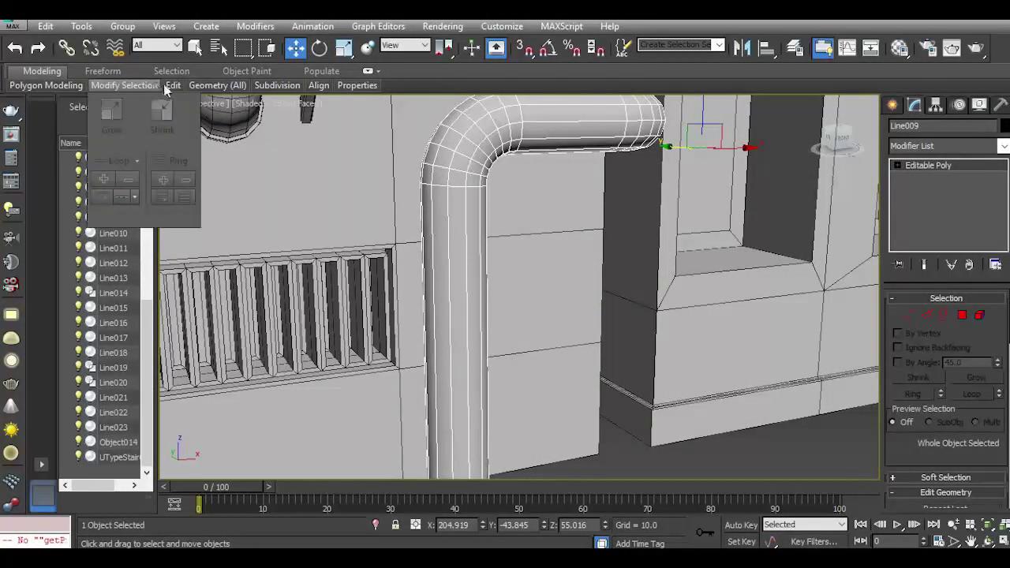
Insert an edge loop with Swift Loop around the large pipe's vertical section, a little below the elbow.
{"action": "mouse_move", "coordinate": [173, 87]}
{"action": "left_click", "coordinate": [300, 135]}
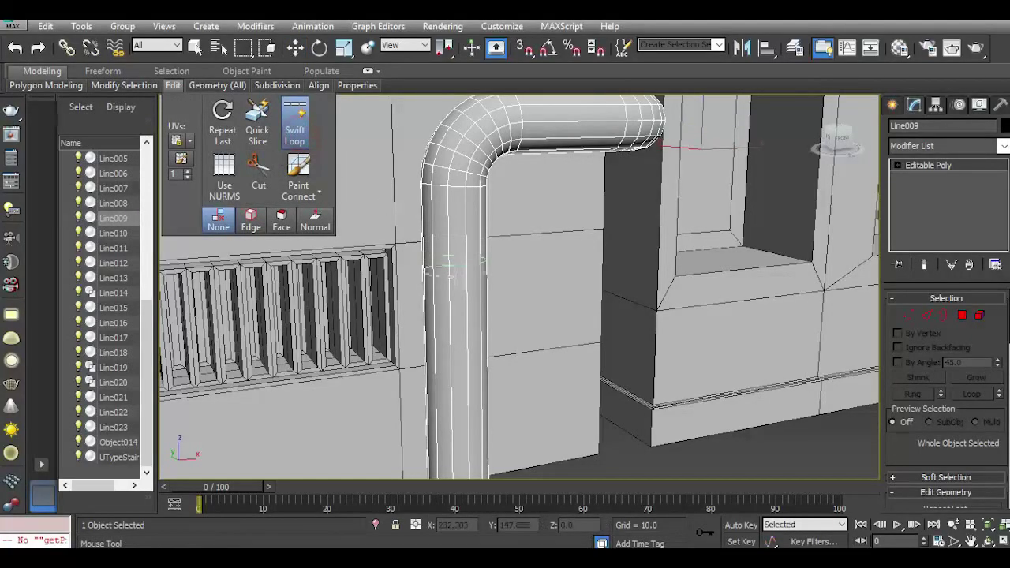
{"action": "left_click", "coordinate": [455, 277]}
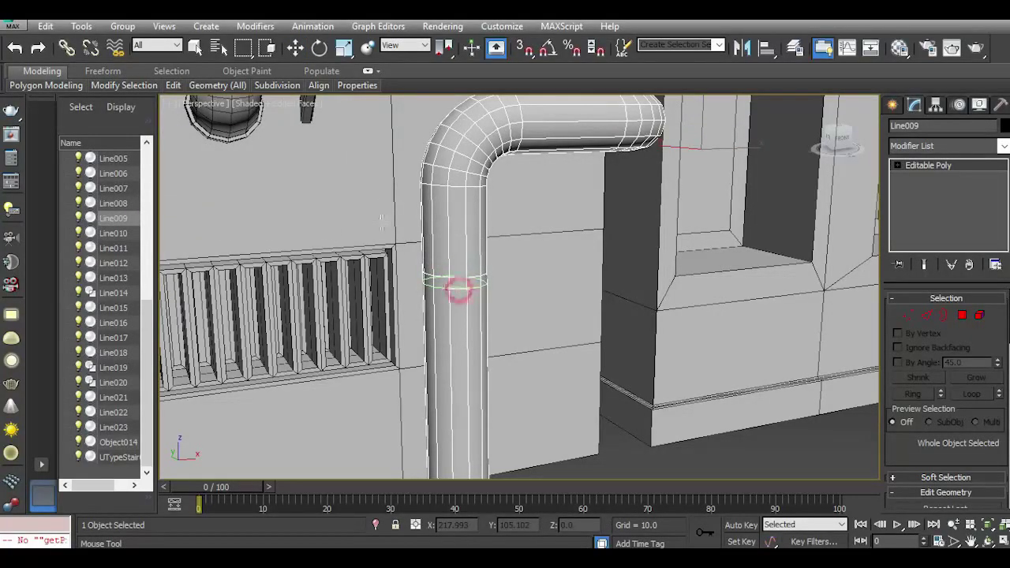
{"action": "left_click", "coordinate": [296, 51]}
{"action": "scroll", "coordinate": [448, 286], "scroll_direction": "up", "scroll_amount": 5}
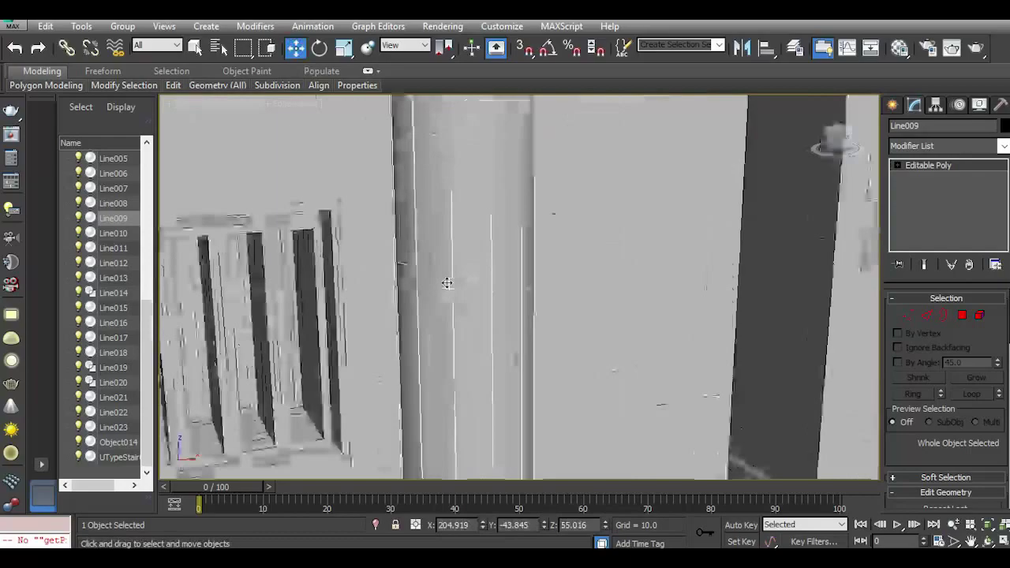
Clone the narrow polygon ring below the large pipe's elbow into a separate band object, scaled slightly outward.
{"action": "left_click", "coordinate": [962, 314]}
{"action": "left_click", "coordinate": [479, 286]}
{"action": "left_click", "coordinate": [507, 289], "text": "shift"}
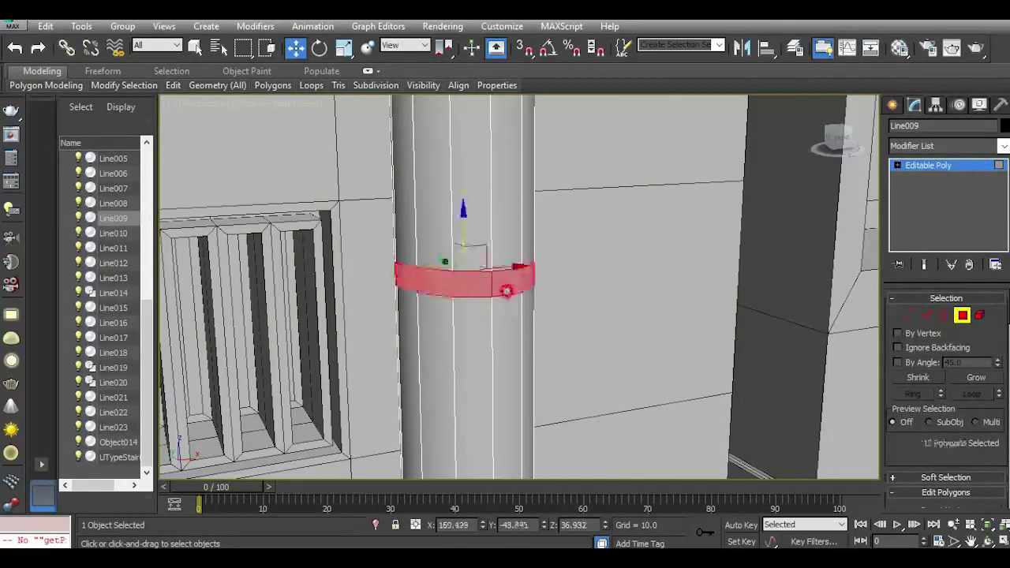
{"action": "left_click", "coordinate": [344, 49]}
{"action": "scroll", "coordinate": [453, 276], "scroll_direction": "up", "scroll_amount": 2}
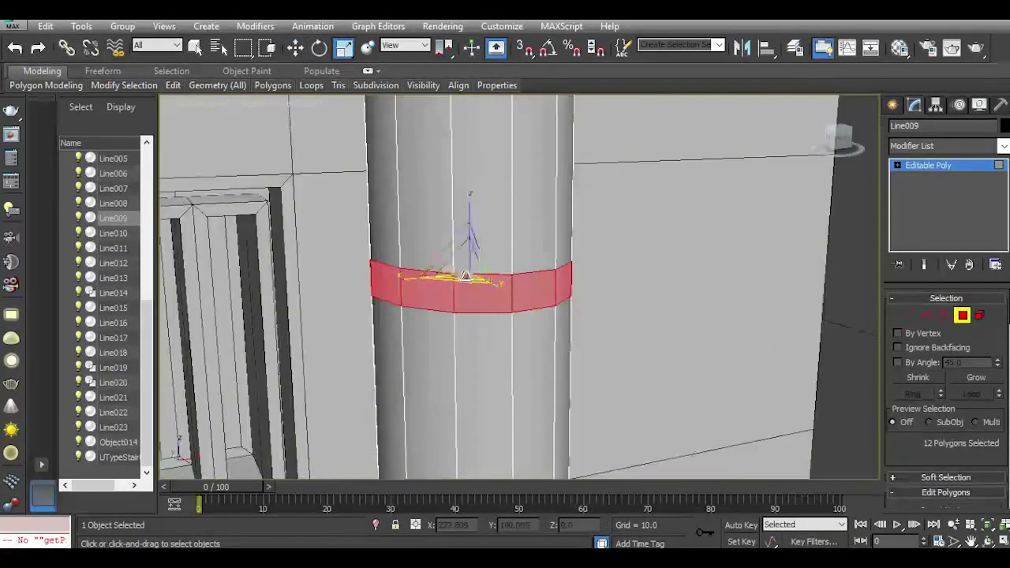
{"action": "left_click_drag", "start_coordinate": [466, 271], "coordinate": [459, 263], "text": "shift"}
{"action": "left_click", "coordinate": [566, 298]}
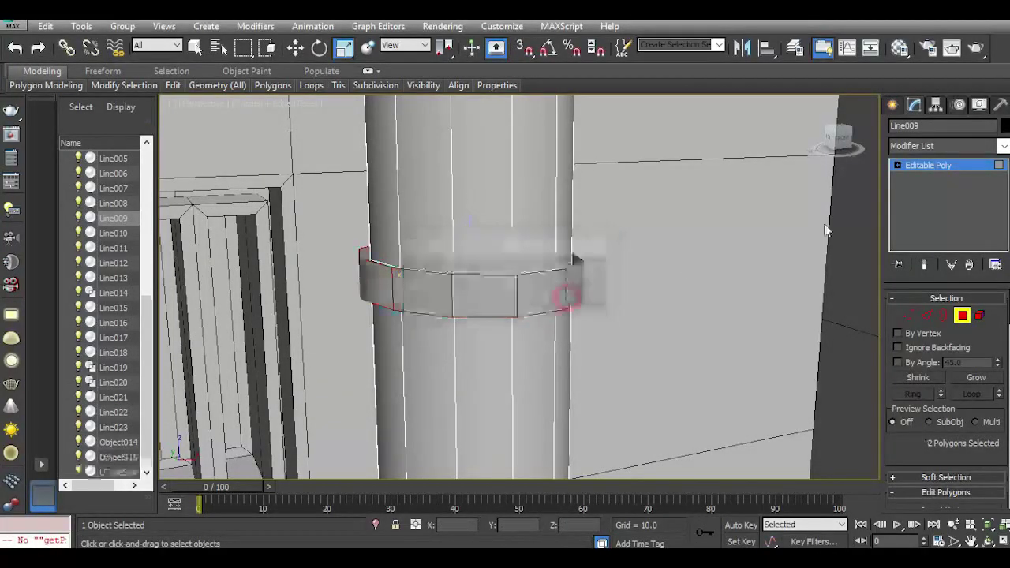
Select the new band around the pipe and center its pivot to the object.
{"action": "left_click", "coordinate": [920, 169]}
{"action": "left_click", "coordinate": [487, 311]}
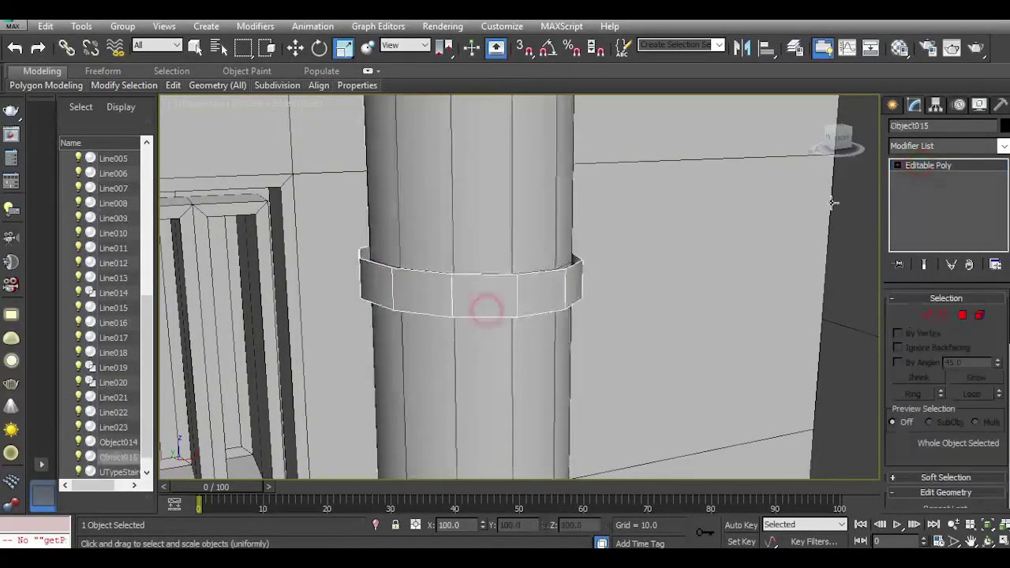
{"action": "left_click", "coordinate": [934, 105]}
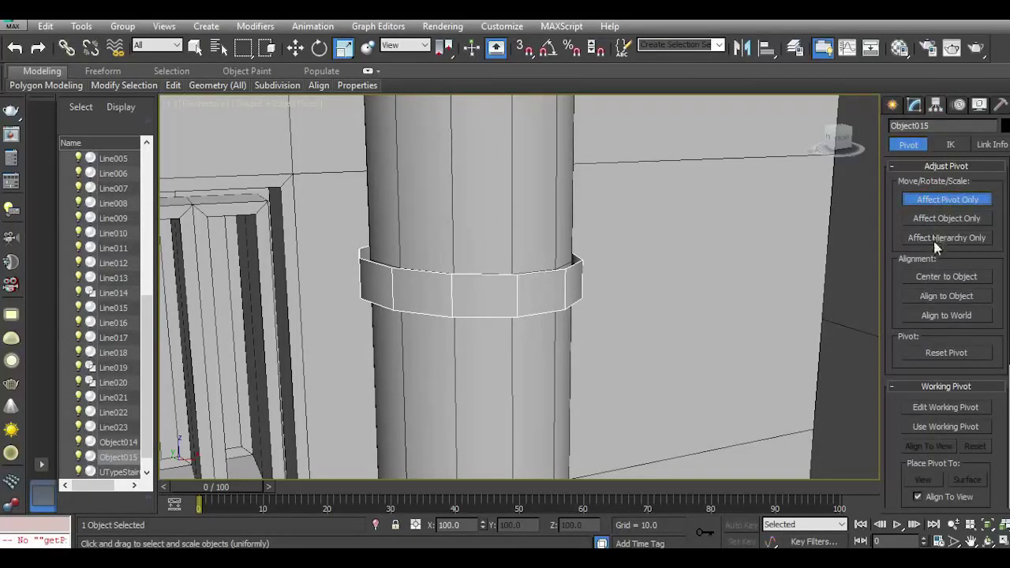
{"action": "left_click", "coordinate": [949, 277]}
{"action": "left_click", "coordinate": [913, 107]}
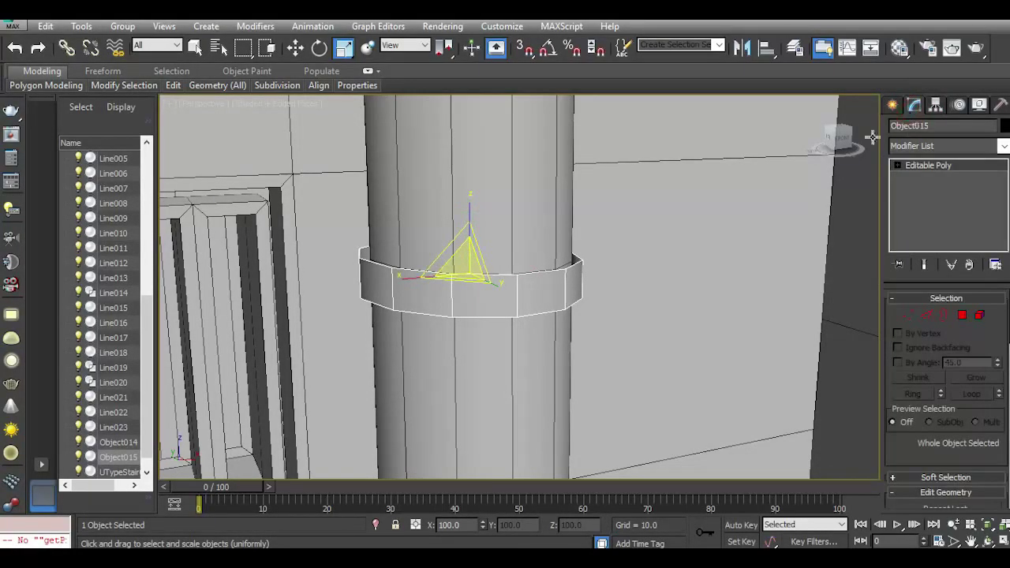
Delete the band's wall-side polygons so it wraps only the front of the pipe, and leave polygon editing.
{"action": "mouse_move", "coordinate": [832, 138]}
{"action": "left_mouse_down"}
{"action": "mouse_move", "coordinate": [865, 149]}
{"action": "mouse_move", "coordinate": [846, 146]}
{"action": "left_mouse_up"}
{"action": "left_click", "coordinate": [910, 315]}
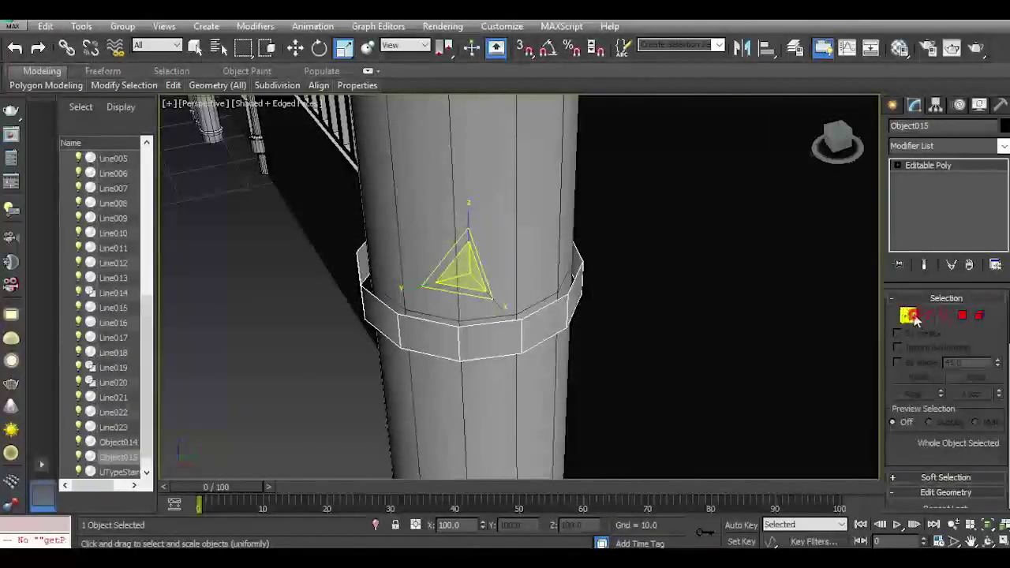
{"action": "left_click", "coordinate": [960, 317]}
{"action": "left_click", "coordinate": [962, 316]}
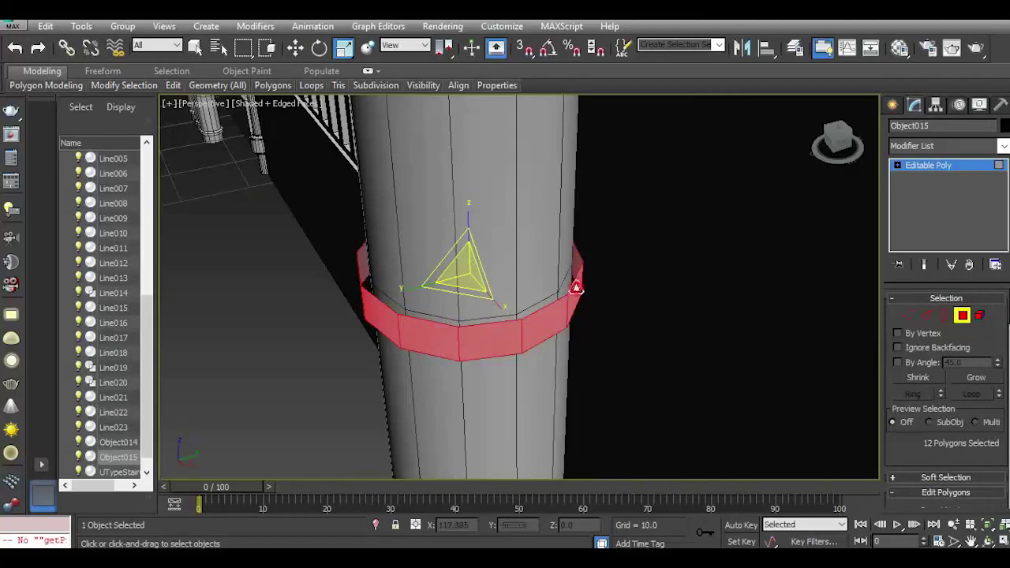
{"action": "left_click", "coordinate": [771, 213]}
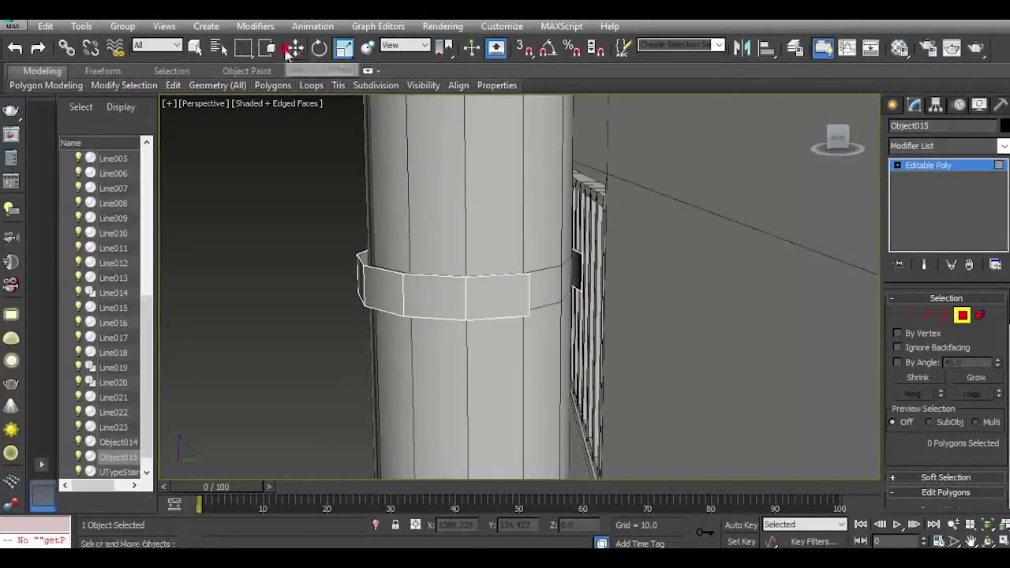
{"action": "left_click", "coordinate": [293, 48]}
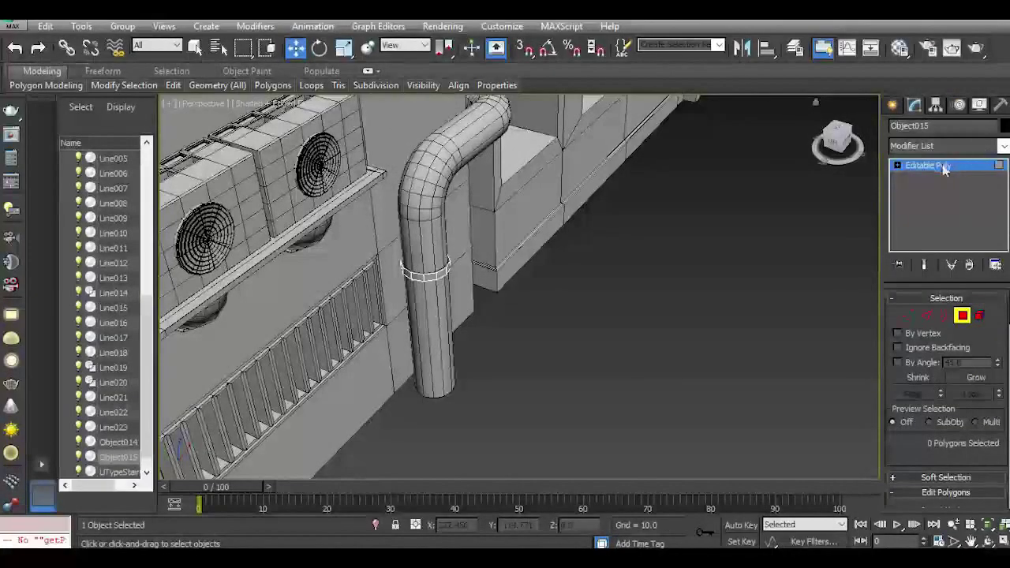
{"action": "left_click", "coordinate": [947, 165]}
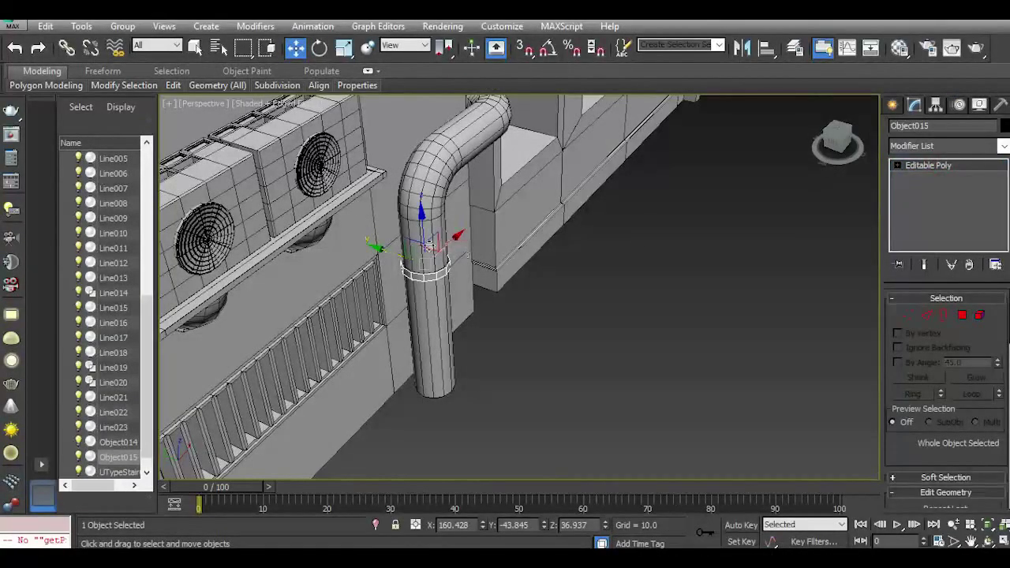
Move the large pipe and its band together along Y, slightly closer to the wall.
{"action": "left_click", "coordinate": [433, 214], "text": "ctrl"}
{"action": "left_click_drag", "start_coordinate": [378, 229], "coordinate": [361, 224]}
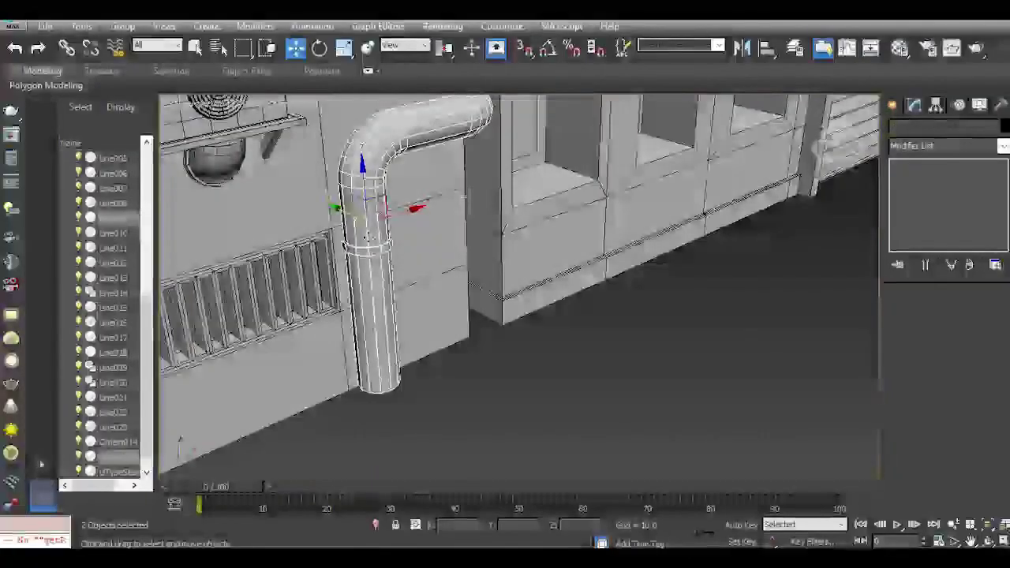
{"action": "scroll", "coordinate": [366, 246], "scroll_direction": "up", "scroll_amount": 8}
{"action": "middle_click_drag", "start_coordinate": [387, 258], "coordinate": [488, 284]}
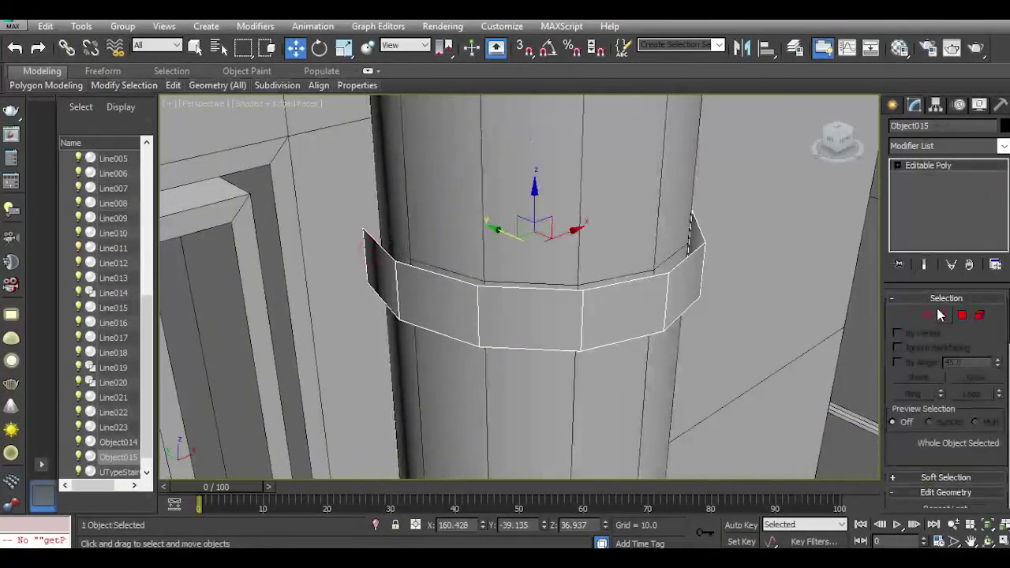
Nudge the band's vertical edge on the vent side slightly along X toward the pipe.
{"action": "left_click", "coordinate": [928, 315]}
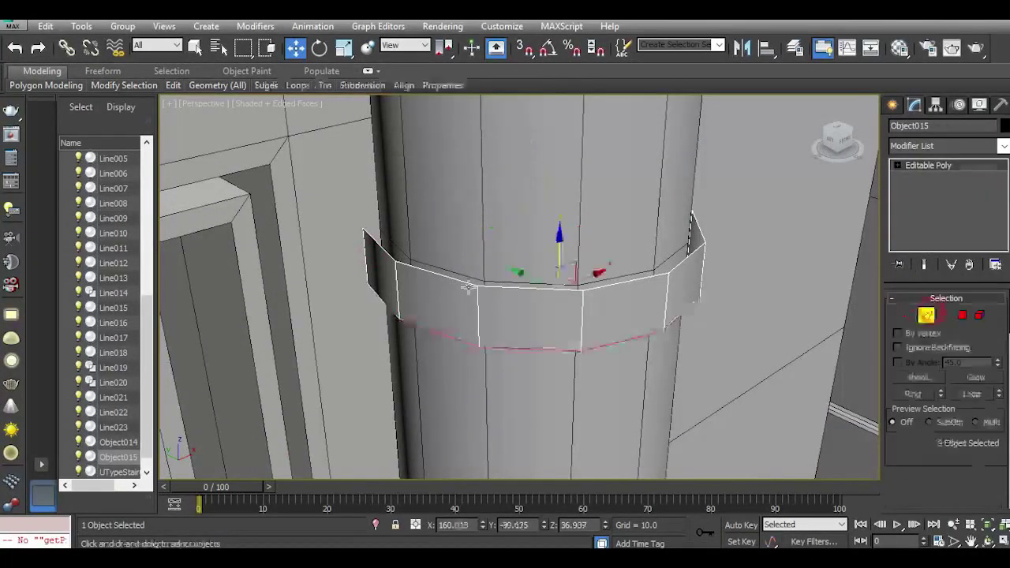
{"action": "left_click", "coordinate": [366, 255]}
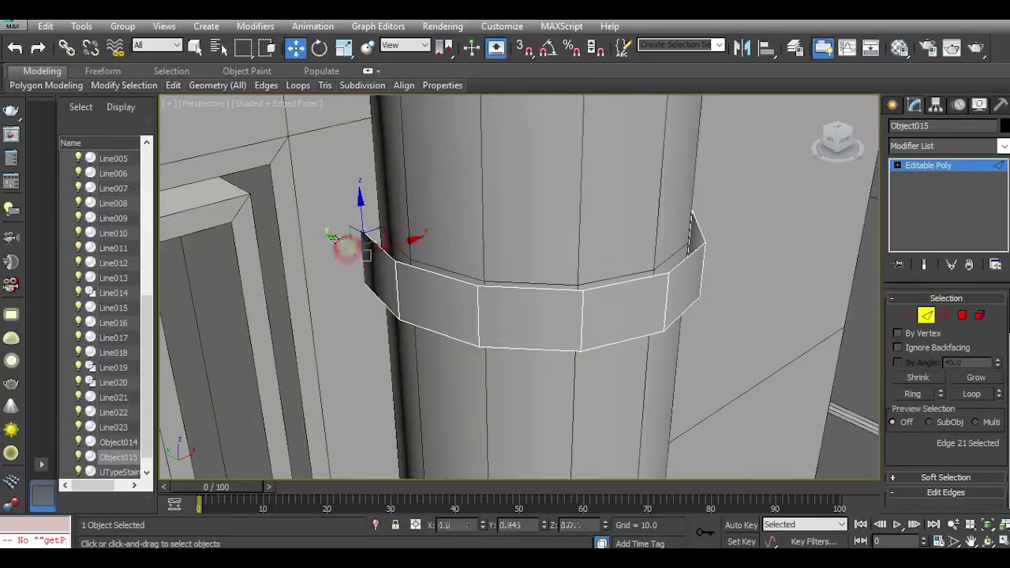
{"action": "left_click_drag", "start_coordinate": [404, 246], "coordinate": [400, 247]}
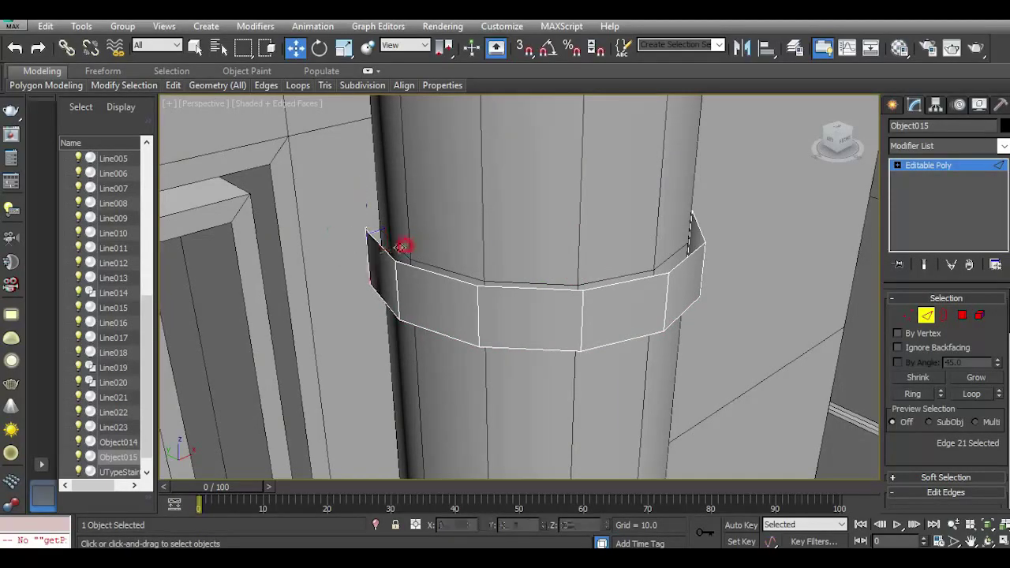
{"action": "left_click", "coordinate": [15, 48]}
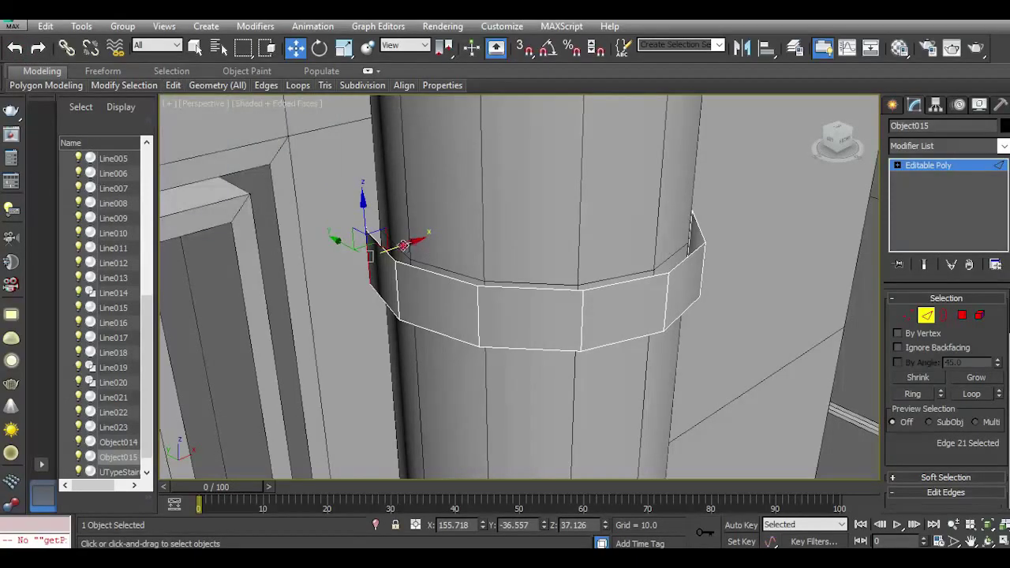
Try to pull the band's vent-side vertical edge outward along X, and undo the move.
{"action": "left_click", "coordinate": [394, 247]}
{"action": "left_click", "coordinate": [16, 49]}
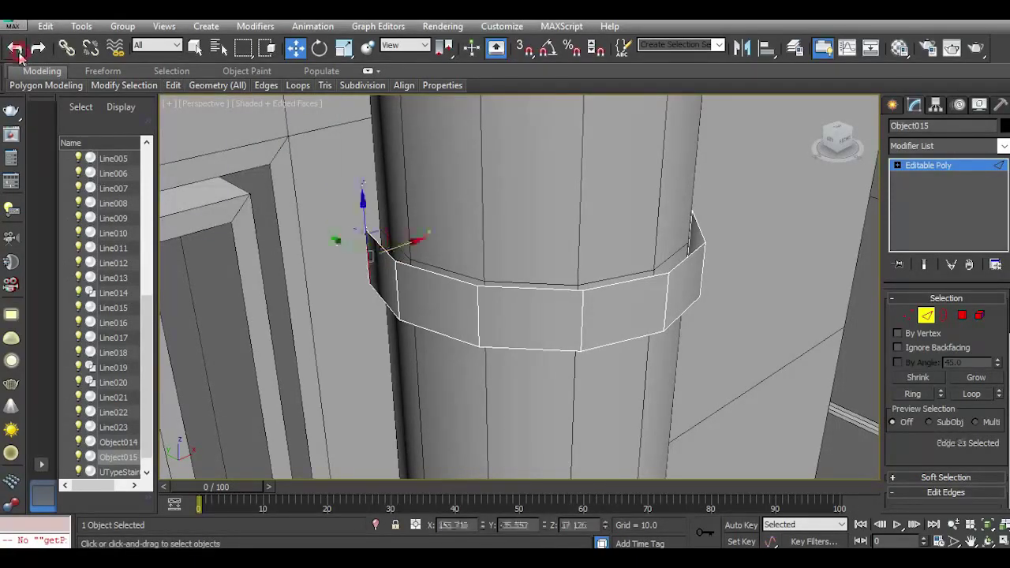
{"action": "left_click_drag", "start_coordinate": [827, 135], "coordinate": [848, 142]}
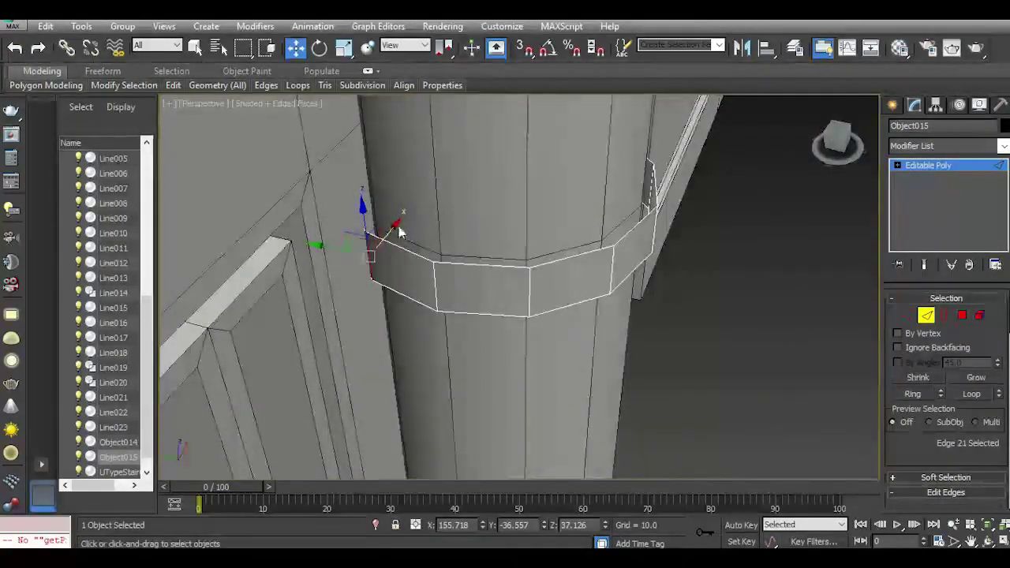
{"action": "left_click_drag", "start_coordinate": [393, 229], "coordinate": [378, 284]}
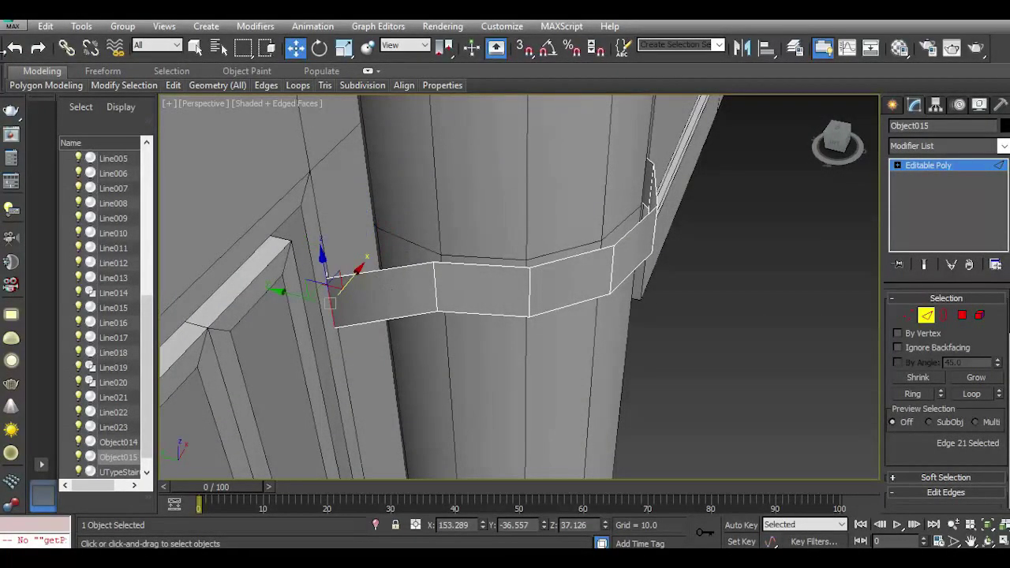
{"action": "left_click", "coordinate": [15, 48]}
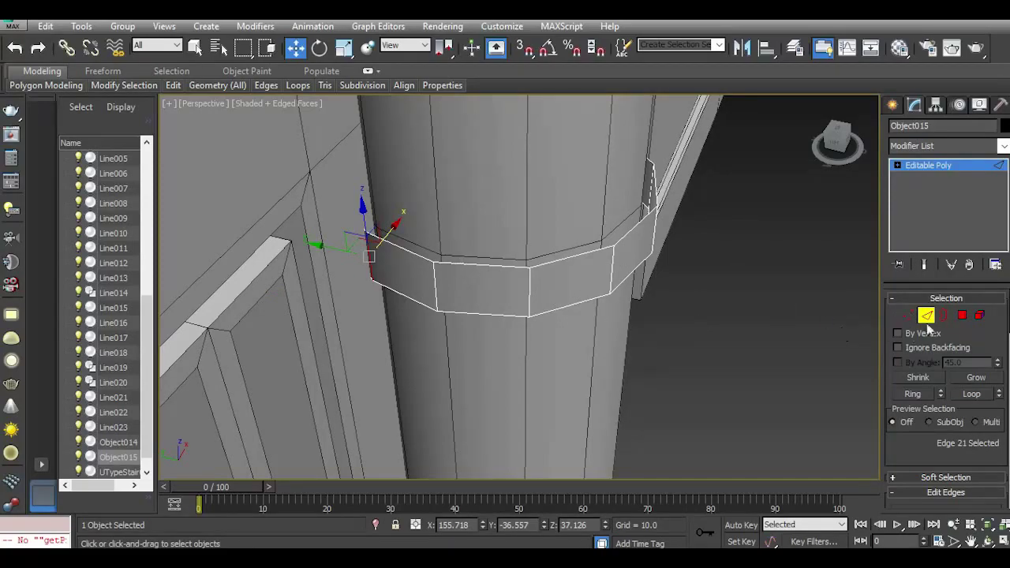
Delete the band's last polygon on the vent side and extrude the exposed end edge outward along X as a flange.
{"action": "left_click", "coordinate": [961, 316]}
{"action": "left_click", "coordinate": [358, 249]}
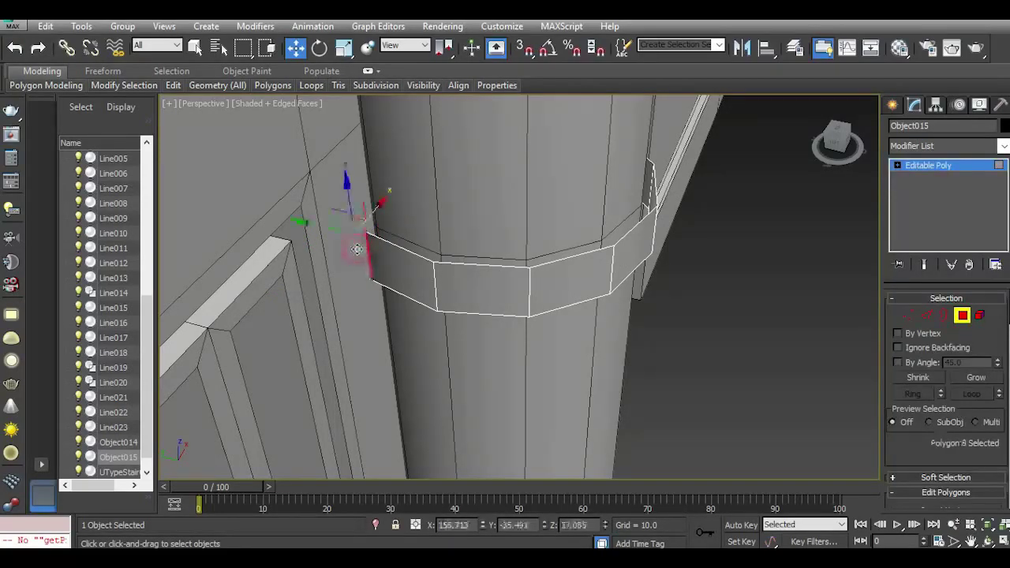
{"action": "key", "text": "Delete"}
{"action": "left_click", "coordinate": [926, 315]}
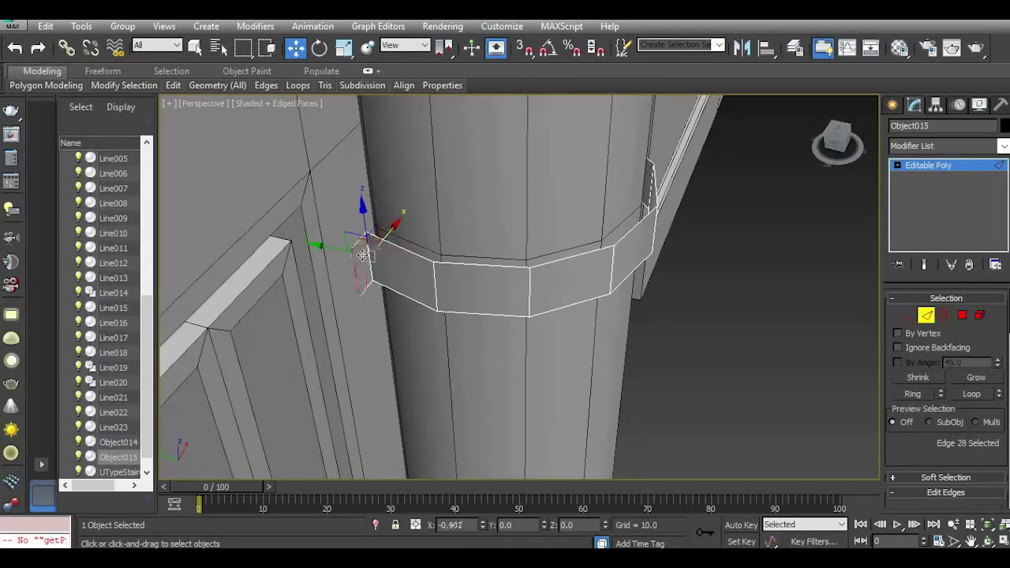
Extrude the band's end edge on the side opposite the vent outward along X into a matching flange.
{"action": "left_click_drag", "start_coordinate": [837, 140], "coordinate": [722, 138]}
{"action": "left_click", "coordinate": [492, 369]}
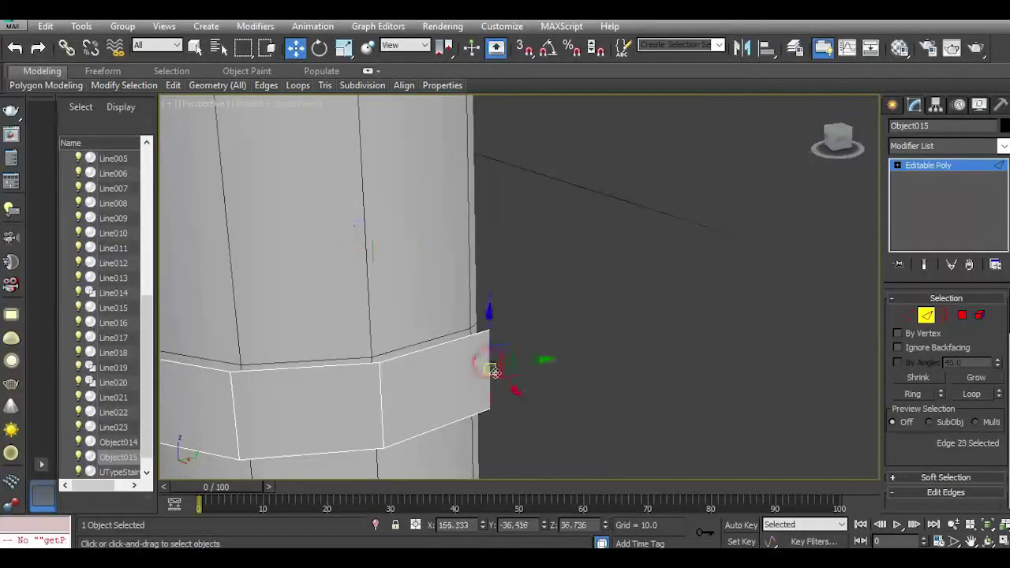
{"action": "left_click_drag", "start_coordinate": [548, 408], "coordinate": [547, 409], "text": "shift"}
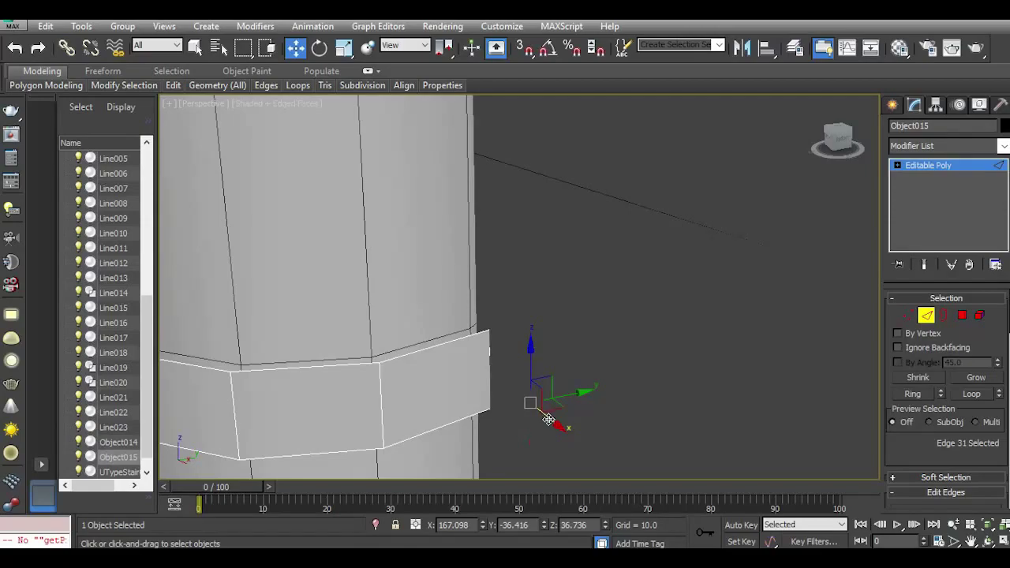
Shift the inner and outer vertical edges of the second flange slightly along Y, away from the wall.
{"action": "left_click", "coordinate": [489, 373]}
{"action": "left_click_drag", "start_coordinate": [518, 364], "coordinate": [508, 366]}
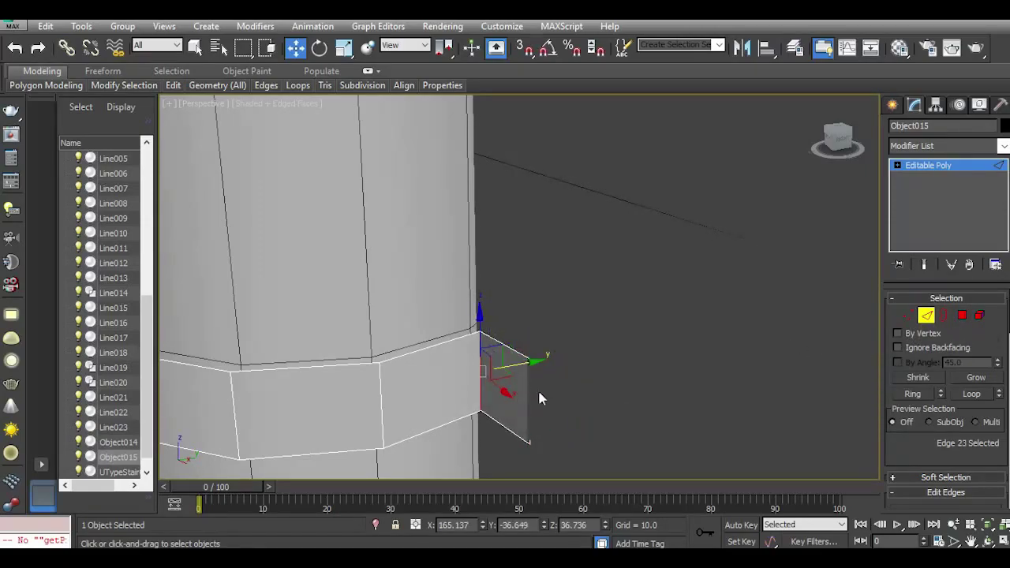
{"action": "left_click", "coordinate": [535, 412]}
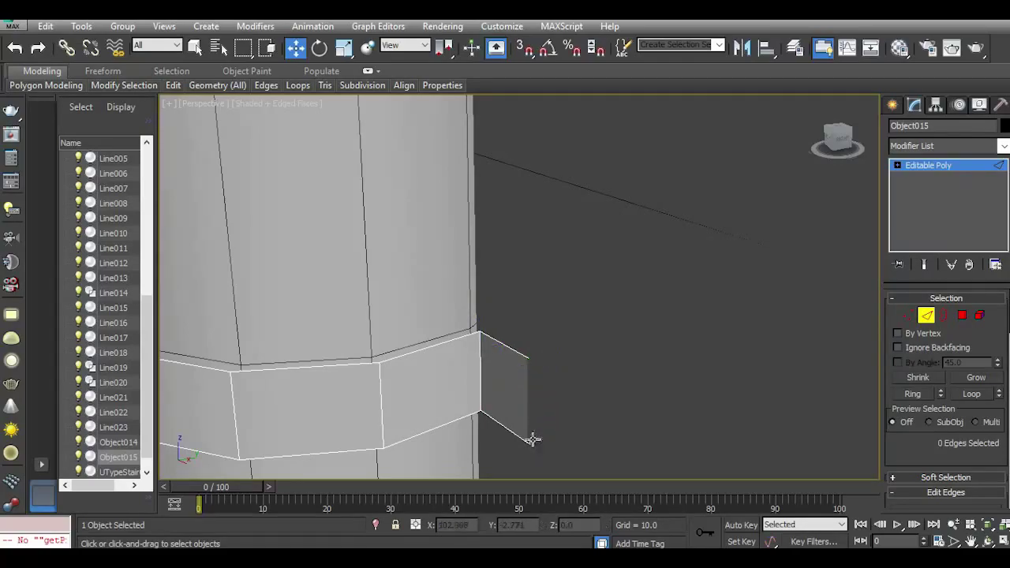
{"action": "left_click", "coordinate": [531, 438]}
{"action": "left_click_drag", "start_coordinate": [559, 397], "coordinate": [559, 396]}
{"action": "scroll", "coordinate": [586, 290], "scroll_direction": "down", "scroll_amount": 5}
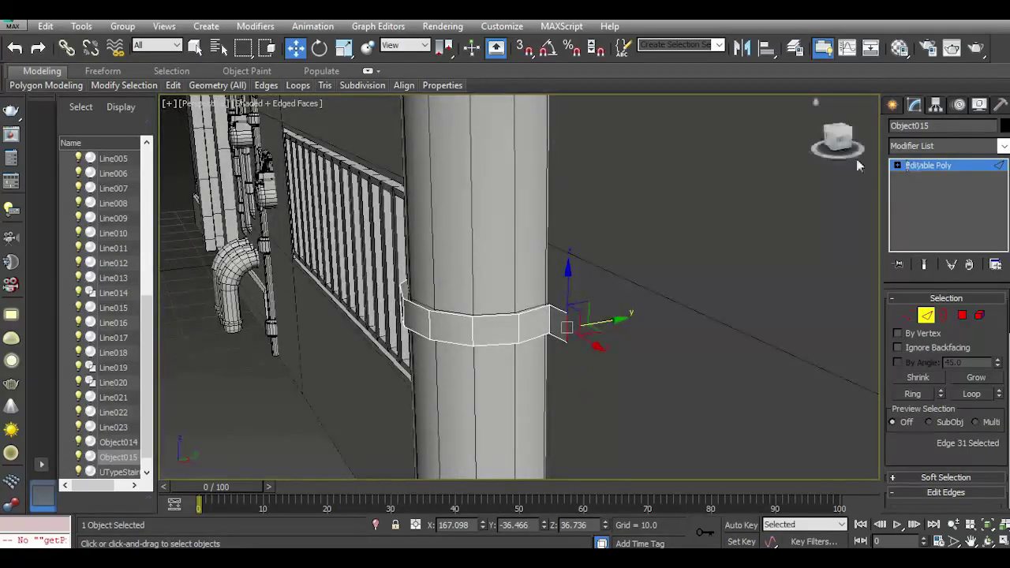
Leave edge editing and apply a Shell modifier to the band.
{"action": "left_click_drag", "start_coordinate": [832, 148], "coordinate": [847, 152]}
{"action": "left_click", "coordinate": [944, 166]}
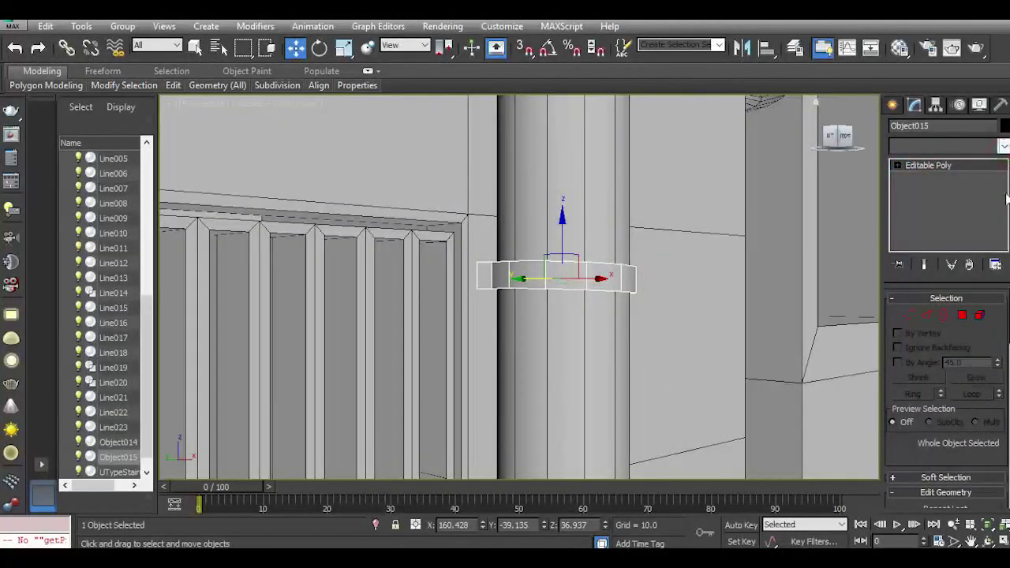
{"action": "left_click", "coordinate": [1002, 150]}
{"action": "left_click_drag", "start_coordinate": [1005, 178], "coordinate": [1004, 442]}
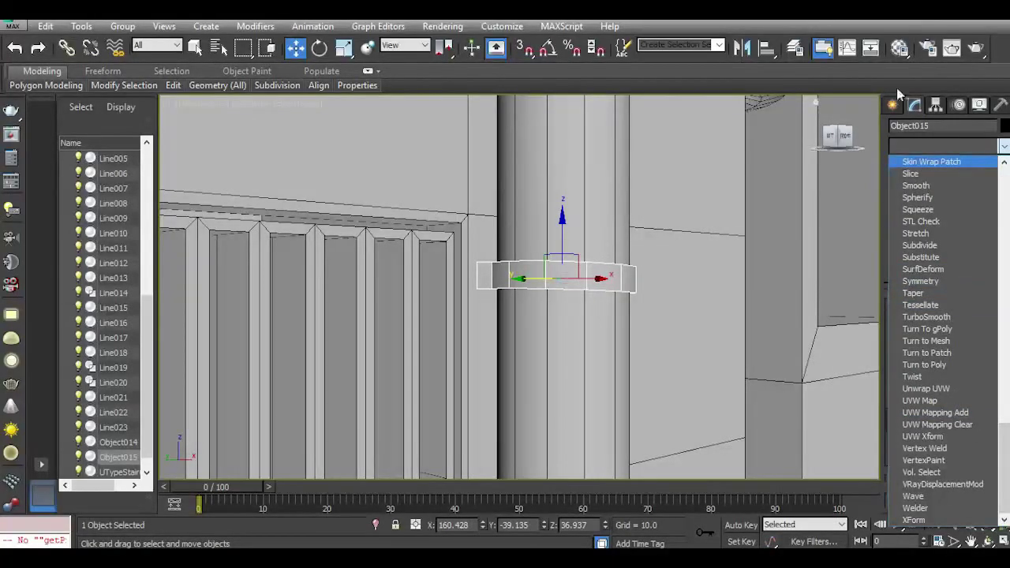
{"action": "scroll", "coordinate": [931, 186], "scroll_direction": "up", "scroll_amount": 2}
{"action": "left_click", "coordinate": [919, 174]}
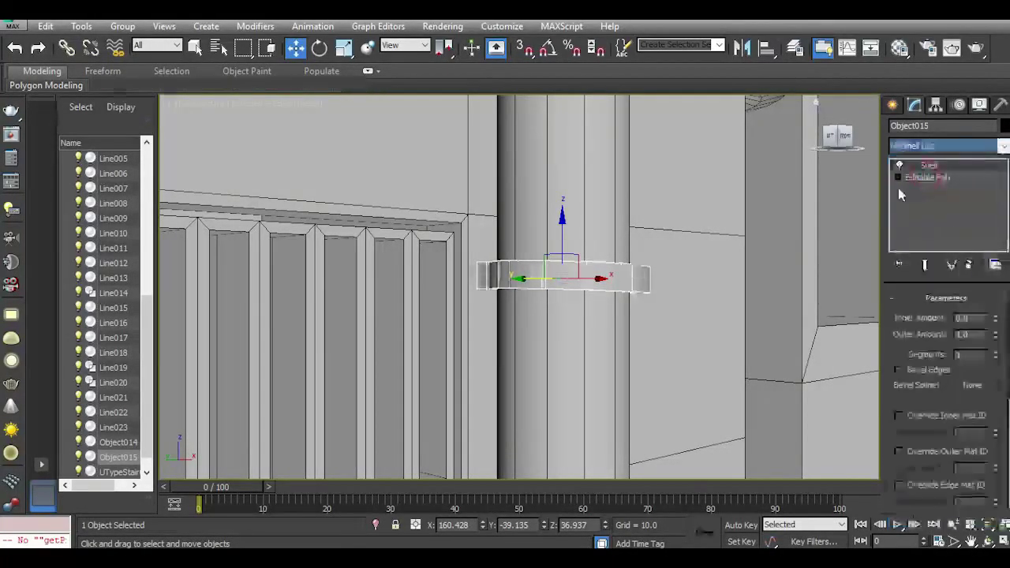
Reduce the Shell's outer amount on the band to 0.13.
{"action": "left_click_drag", "start_coordinate": [838, 140], "coordinate": [841, 157]}
{"action": "scroll", "coordinate": [504, 311], "scroll_direction": "up", "scroll_amount": 5}
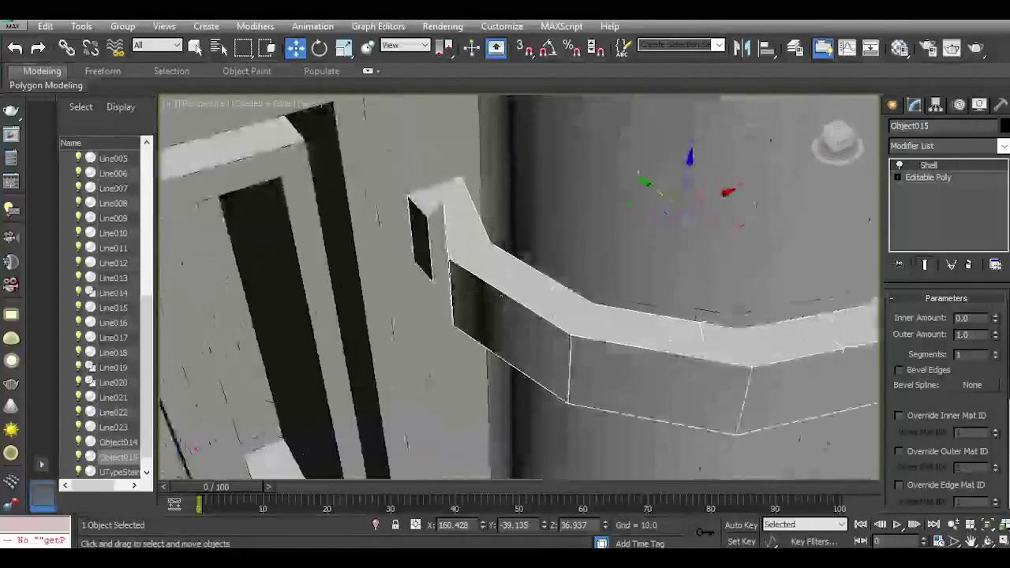
{"action": "left_click_drag", "start_coordinate": [996, 337], "coordinate": [1004, 389]}
{"action": "scroll", "coordinate": [421, 264], "scroll_direction": "down", "scroll_amount": 3}
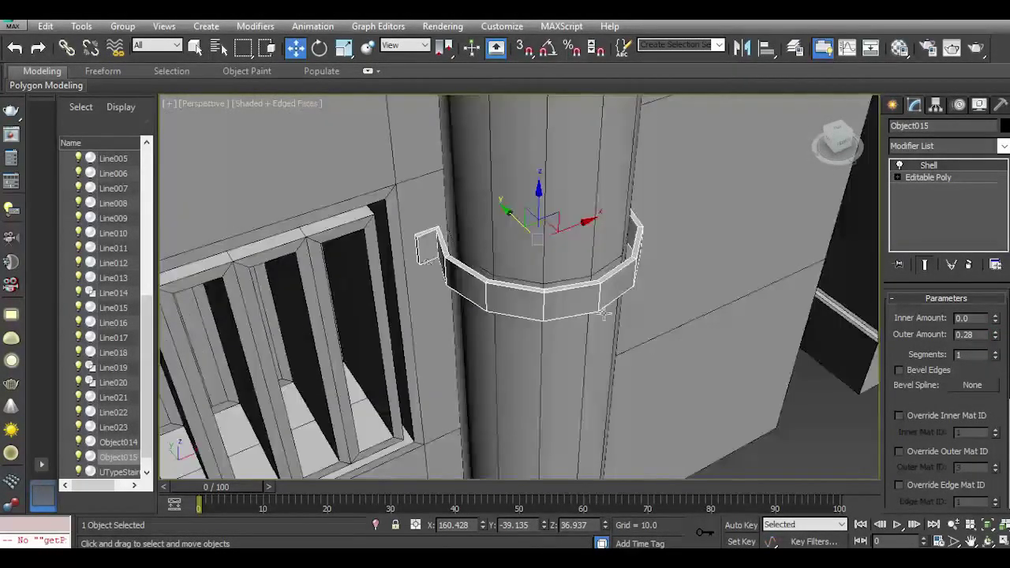
{"action": "scroll", "coordinate": [580, 301], "scroll_direction": "up", "scroll_amount": 3}
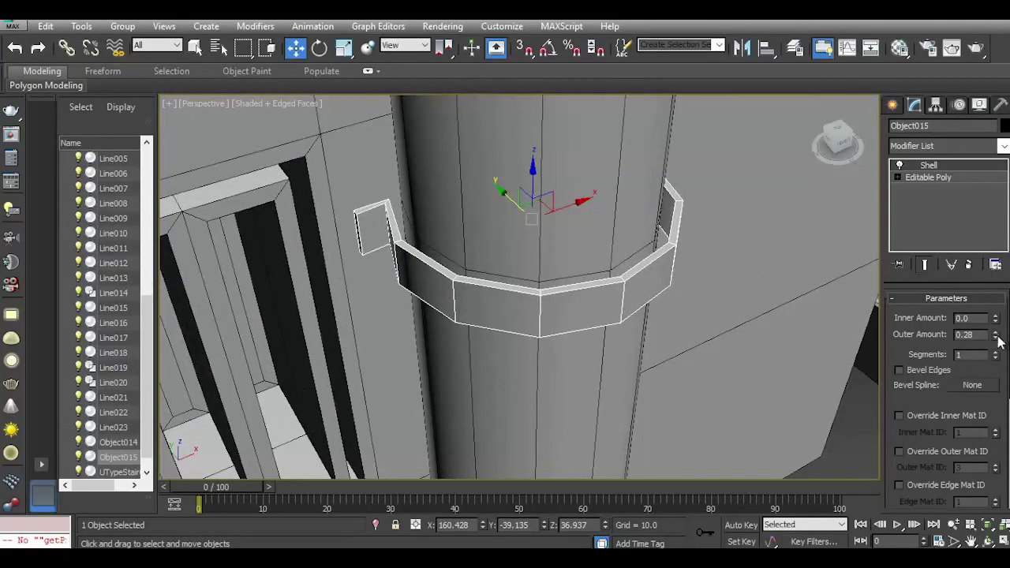
{"action": "left_click_drag", "start_coordinate": [996, 336], "coordinate": [999, 348]}
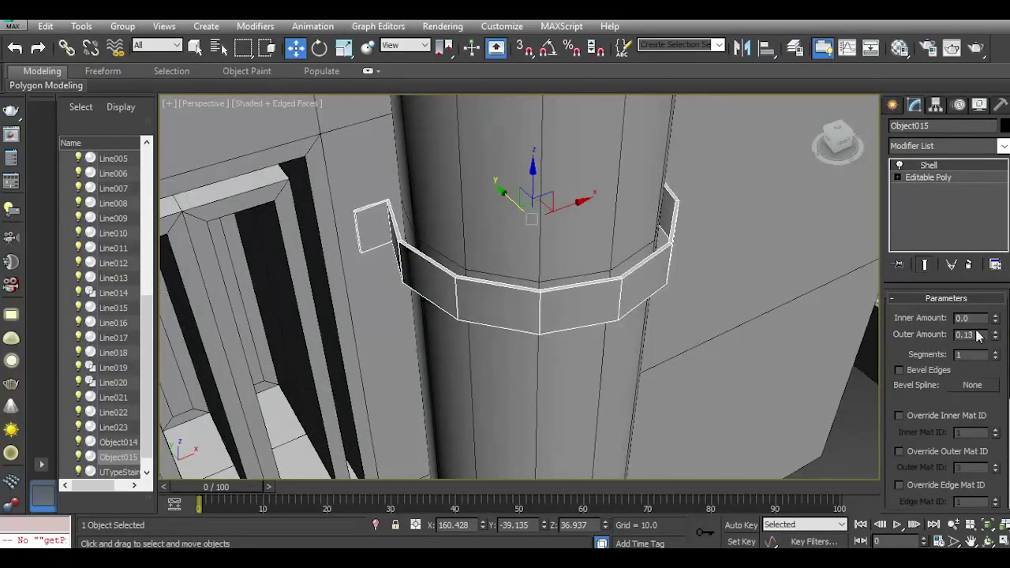
Collapse the shelled band and convert it to an Editable Poly.
{"action": "right_click", "coordinate": [905, 224]}
{"action": "left_click", "coordinate": [897, 367]}
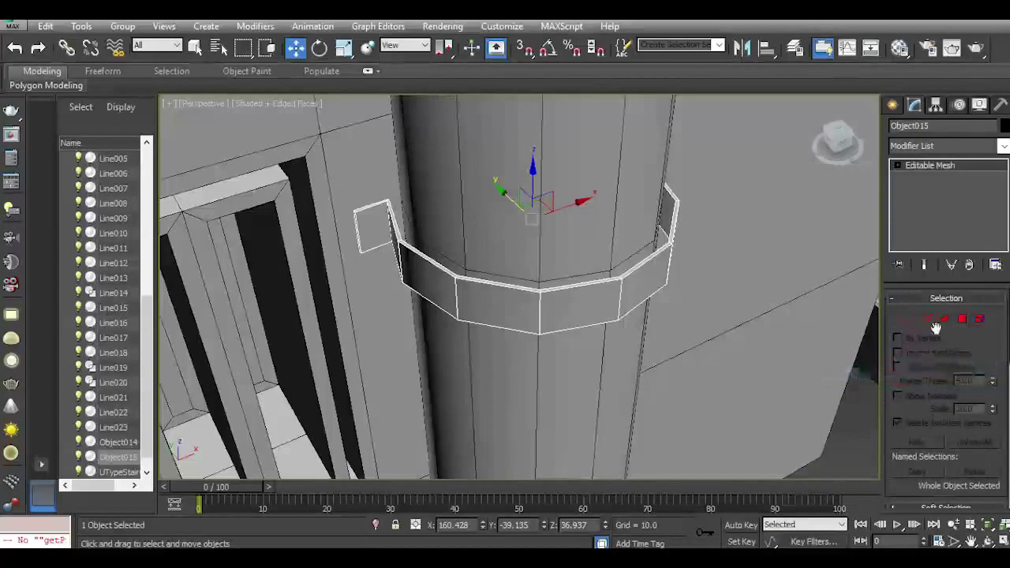
{"action": "right_click", "coordinate": [952, 234]}
{"action": "left_click", "coordinate": [925, 357]}
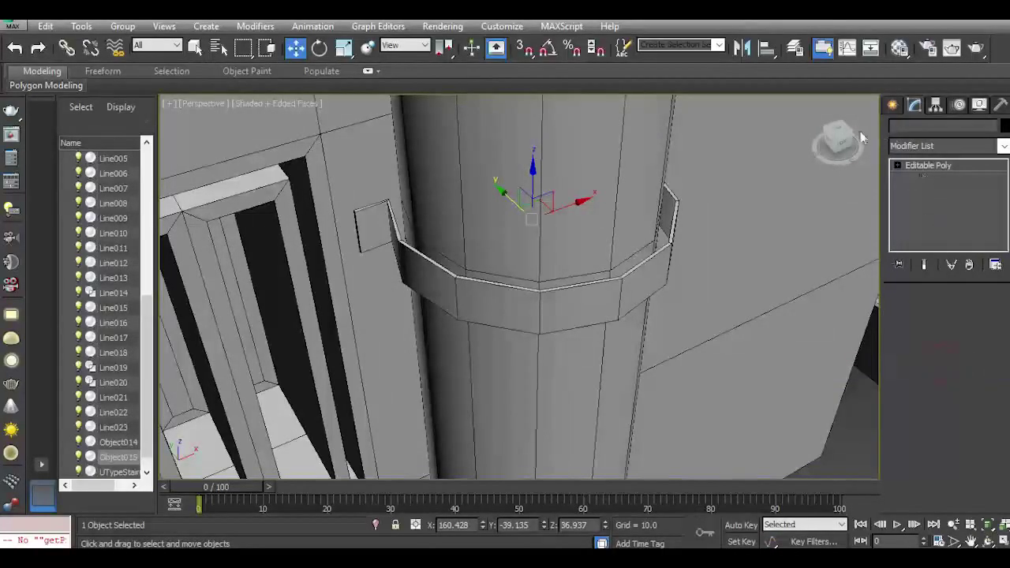
Scale the band uniformly to about 93% so it fits more closely around the pipe.
{"action": "left_click_drag", "start_coordinate": [837, 140], "coordinate": [822, 181]}
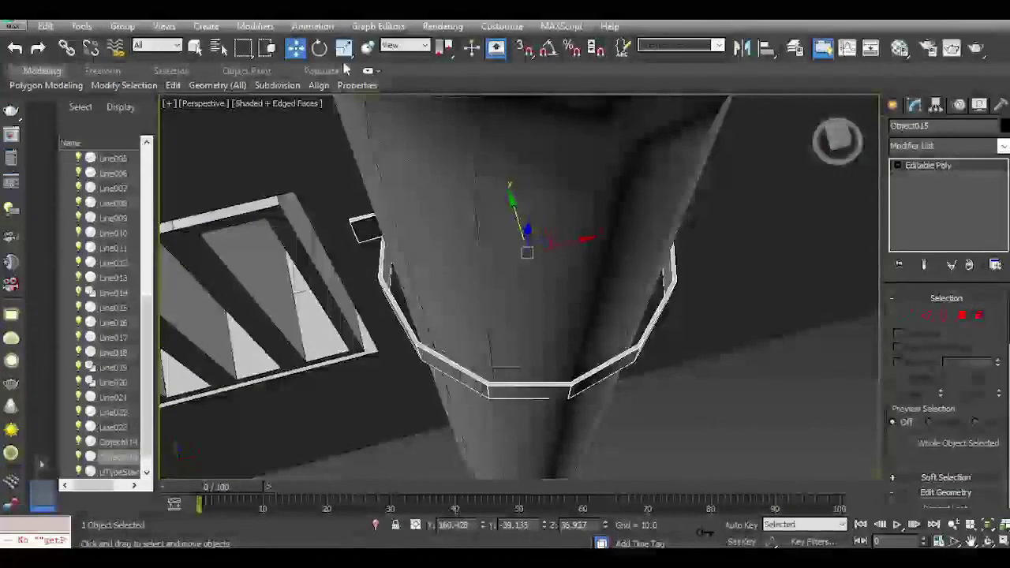
{"action": "left_click", "coordinate": [344, 47]}
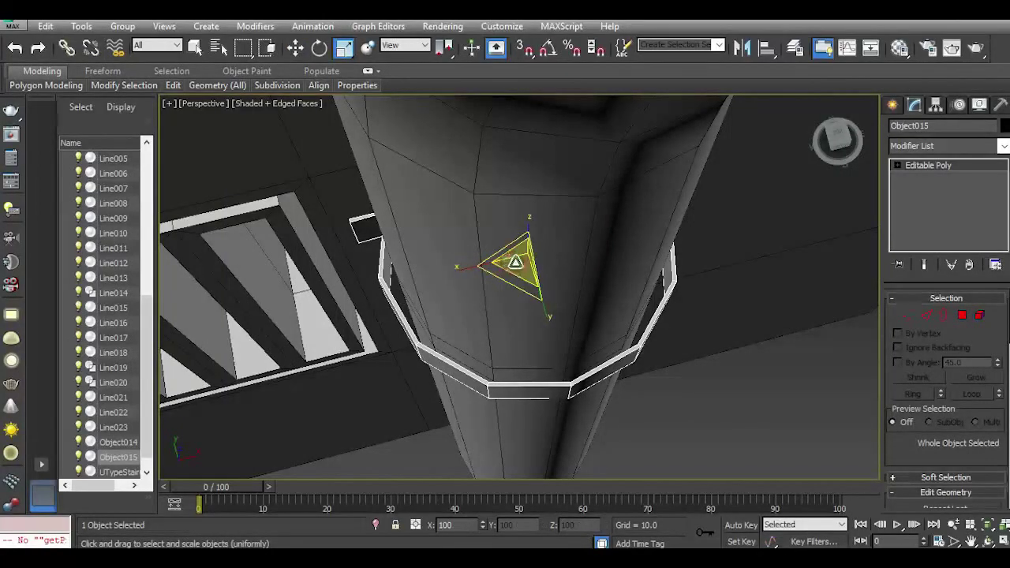
{"action": "left_click_drag", "start_coordinate": [514, 261], "coordinate": [516, 267]}
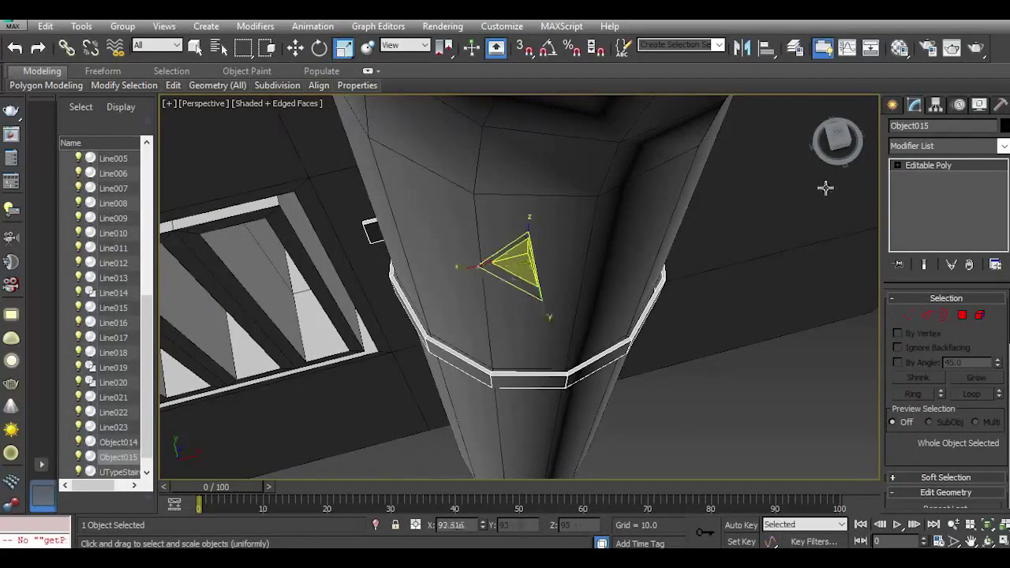
{"action": "left_click_drag", "start_coordinate": [839, 141], "coordinate": [838, 118]}
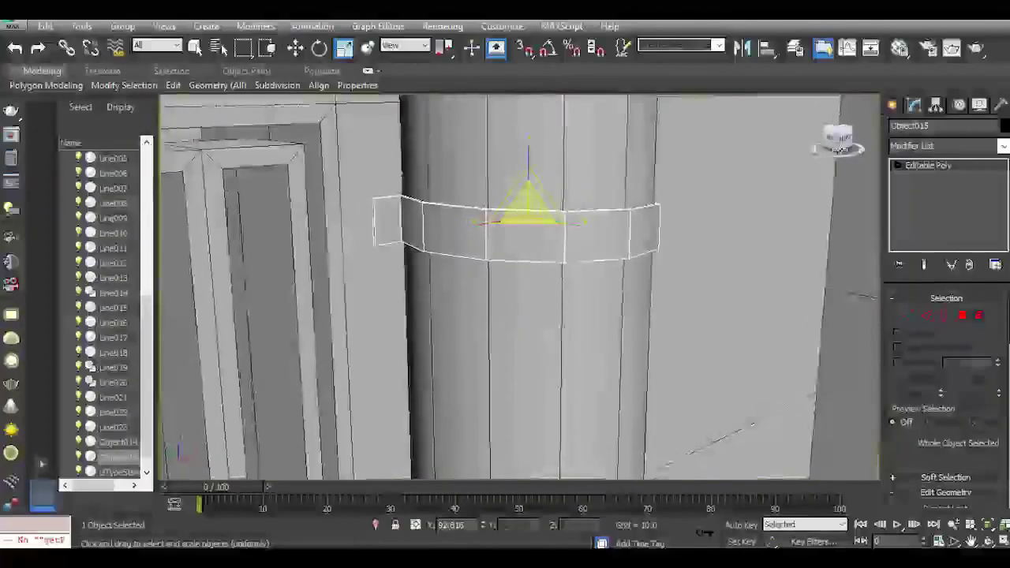
{"action": "scroll", "coordinate": [490, 181], "scroll_direction": "down", "scroll_amount": 3}
{"action": "left_click", "coordinate": [300, 50]}
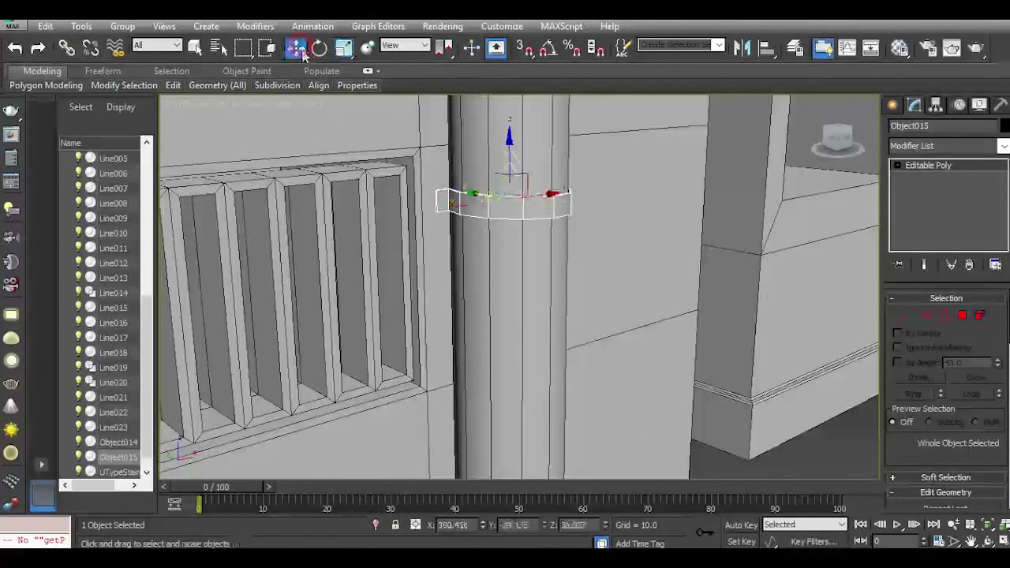
Select the band's inner and outer upper edge loops together with the outer lower edge loop.
{"action": "left_click_drag", "start_coordinate": [841, 139], "coordinate": [849, 161]}
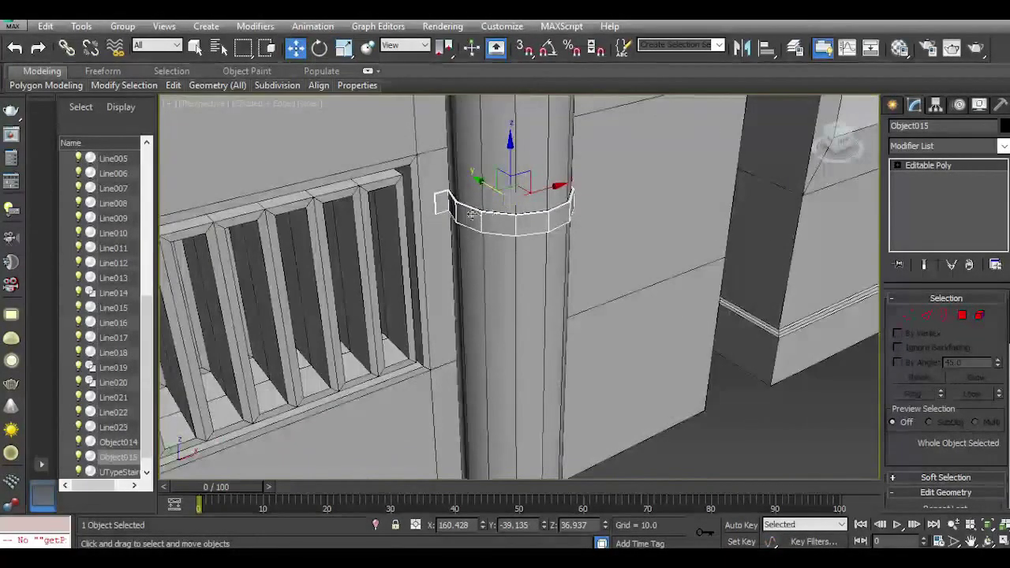
{"action": "scroll", "coordinate": [486, 217], "scroll_direction": "up", "scroll_amount": 5}
{"action": "middle_click_drag", "start_coordinate": [487, 218], "coordinate": [505, 279]}
{"action": "left_click", "coordinate": [928, 318]}
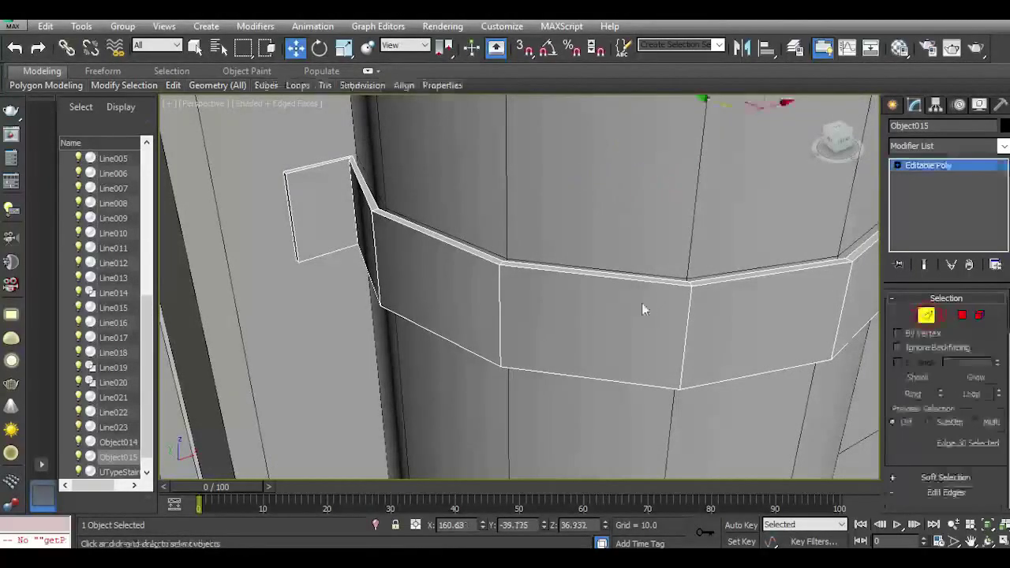
{"action": "double_click", "coordinate": [619, 278]}
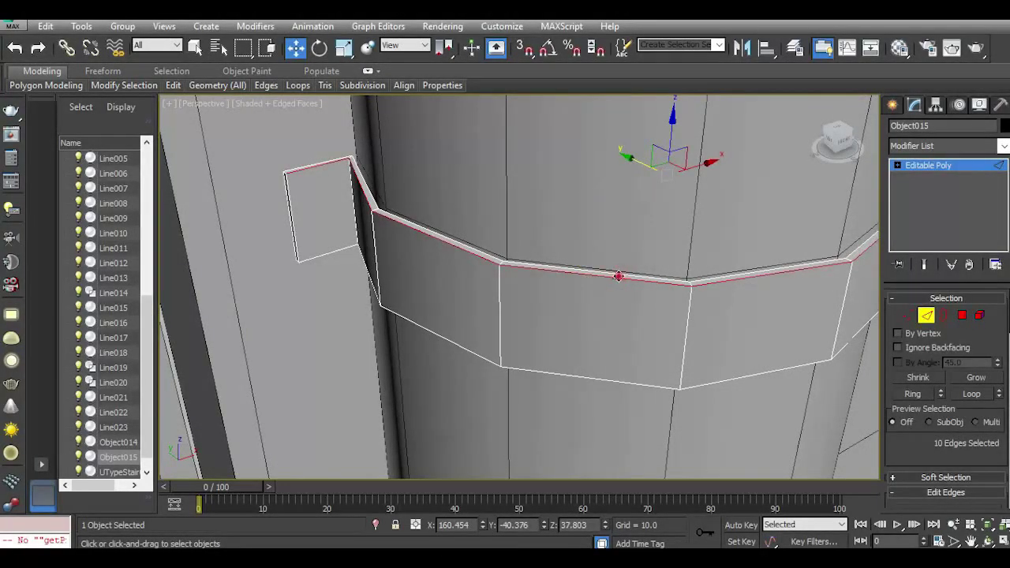
{"action": "double_click", "coordinate": [577, 376], "text": "ctrl"}
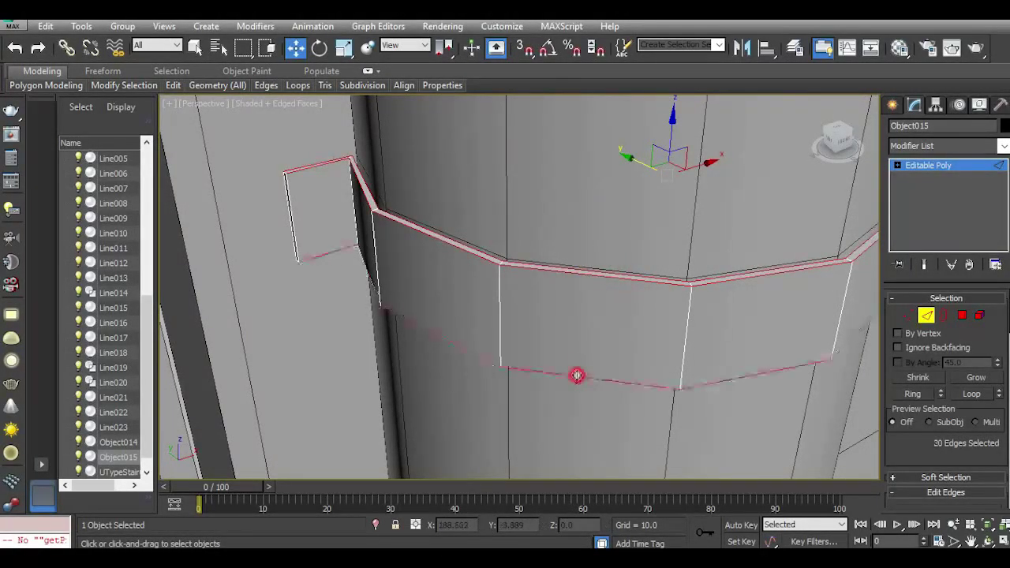
Add the remaining inner lower edge loop on the band's underside to the edge selection.
{"action": "left_click_drag", "start_coordinate": [970, 444], "coordinate": [917, 336]}
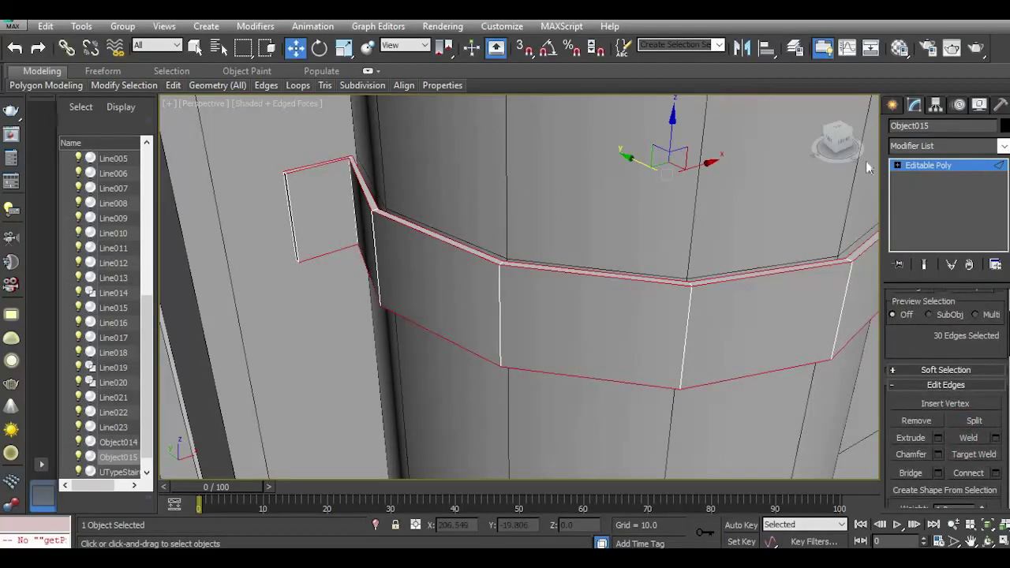
{"action": "left_click_drag", "start_coordinate": [835, 153], "coordinate": [836, 112]}
{"action": "double_click", "coordinate": [477, 124]}
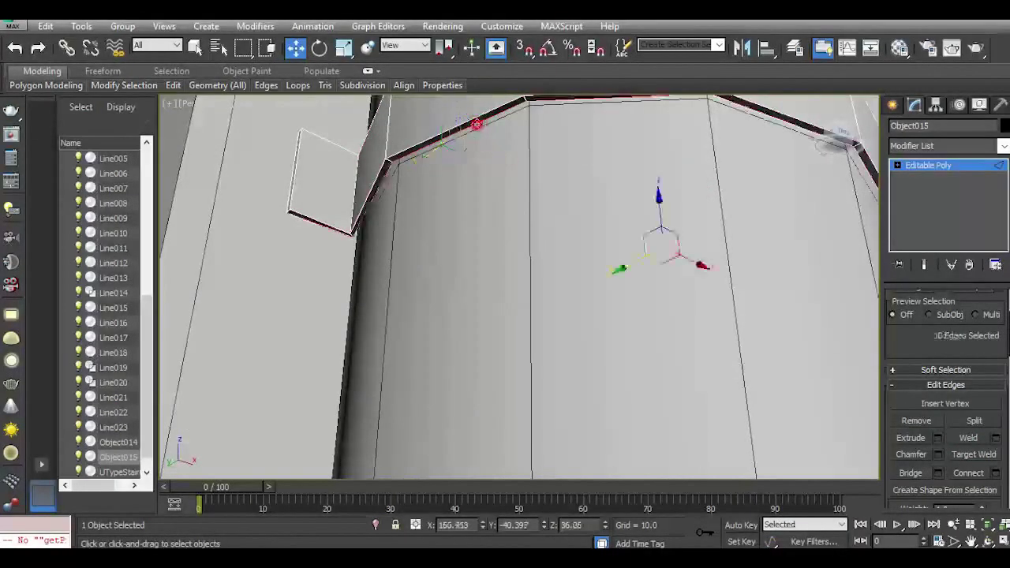
{"action": "left_click", "coordinate": [14, 50]}
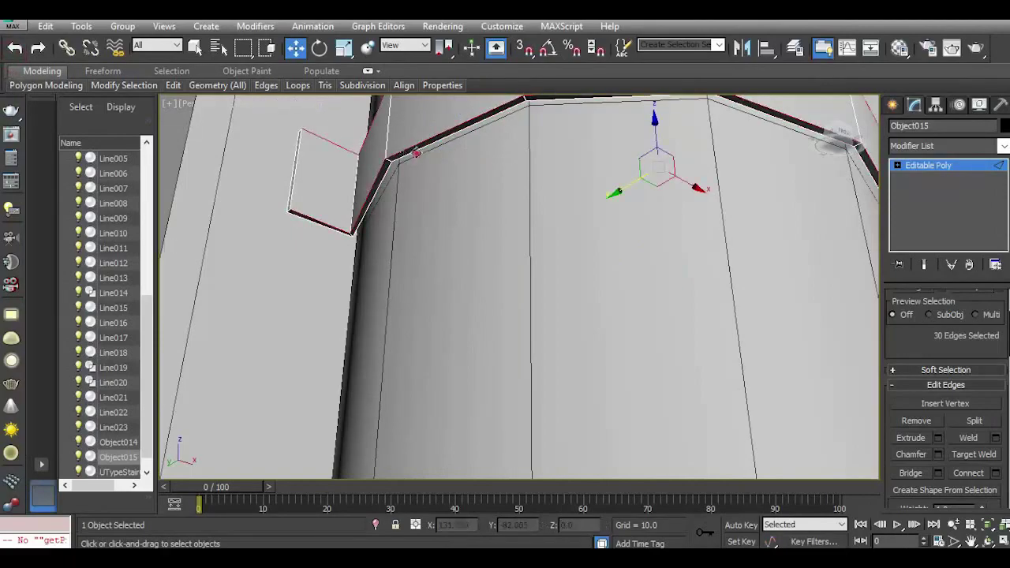
{"action": "double_click", "coordinate": [415, 153], "text": "ctrl"}
{"action": "left_click_drag", "start_coordinate": [839, 147], "coordinate": [840, 183]}
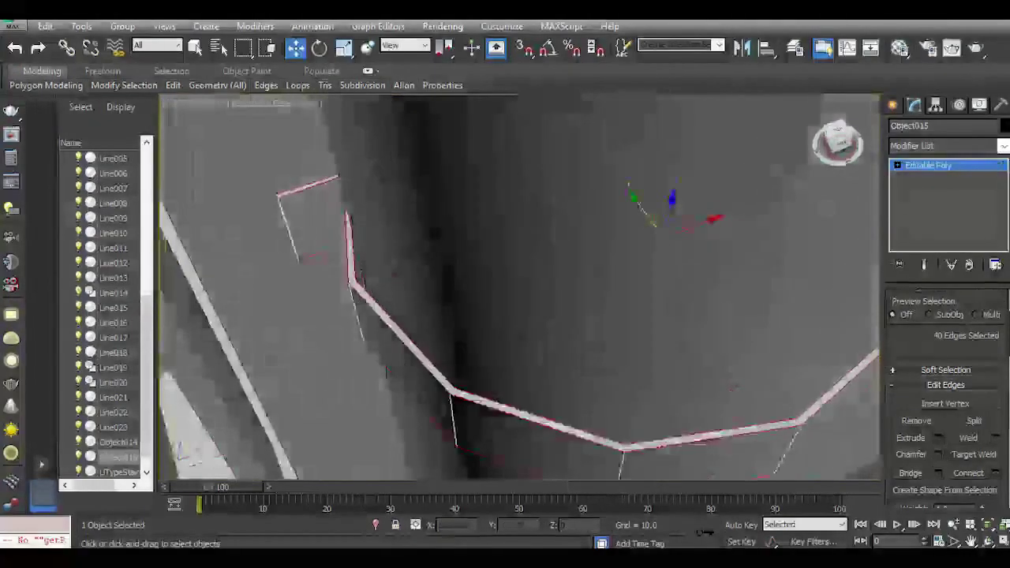
{"action": "scroll", "coordinate": [503, 403], "scroll_direction": "up", "scroll_amount": 4}
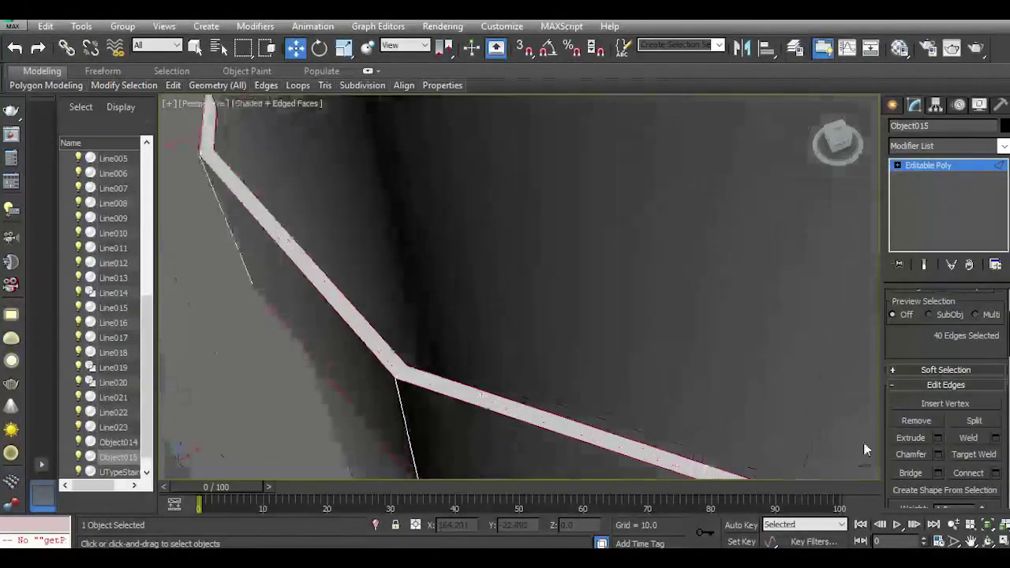
Try a chamfer of about 0.139 on the band's selected rim edges and undo it.
{"action": "left_click", "coordinate": [938, 455]}
{"action": "left_click", "coordinate": [536, 403]}
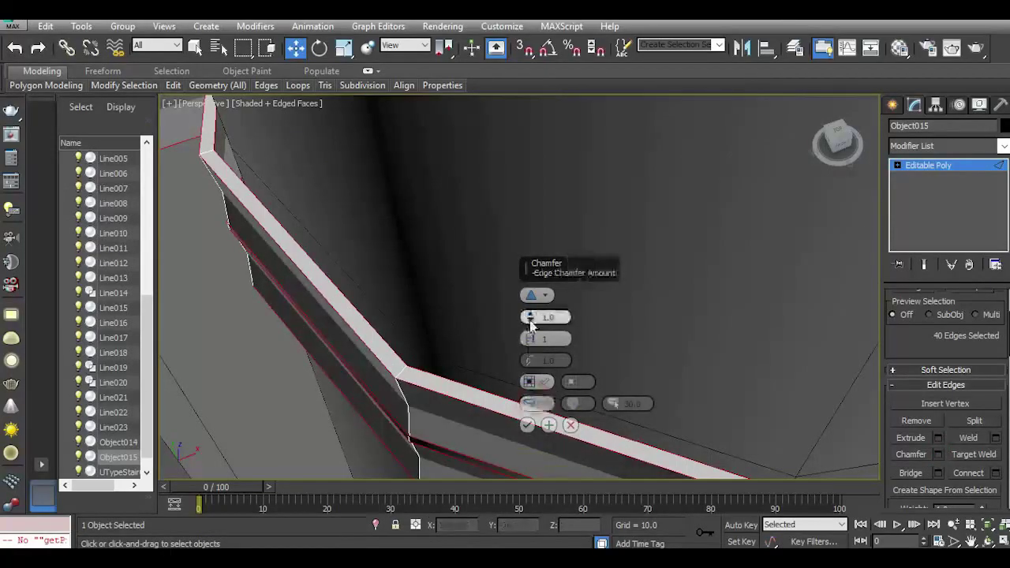
{"action": "left_click_drag", "start_coordinate": [531, 317], "coordinate": [534, 321]}
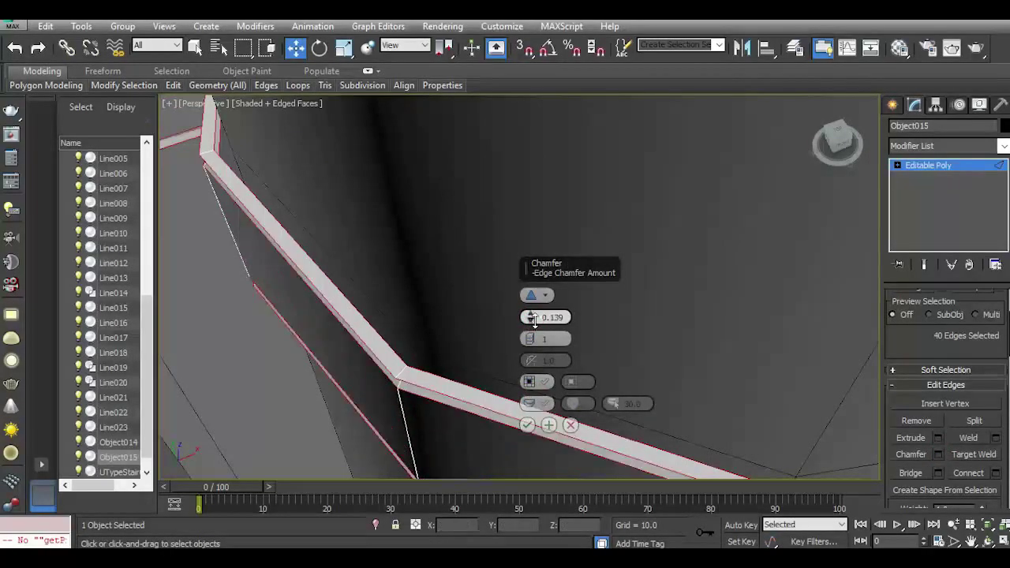
{"action": "left_click", "coordinate": [527, 426]}
{"action": "left_click_drag", "start_coordinate": [839, 140], "coordinate": [828, 96]}
{"action": "middle_click_drag", "start_coordinate": [731, 233], "coordinate": [718, 334]}
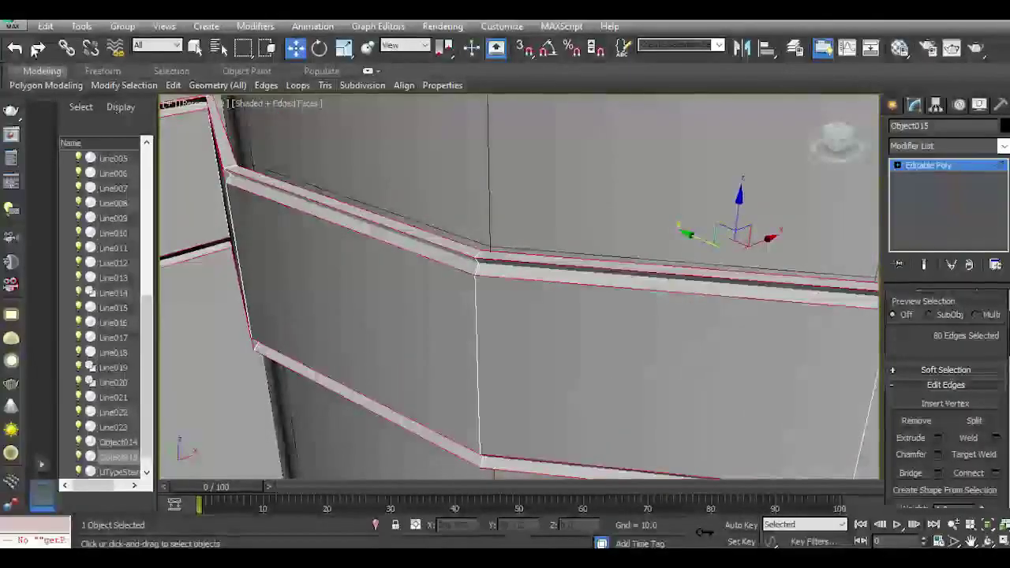
{"action": "left_click", "coordinate": [16, 49]}
Chamfer the band's selected rim edges by 0.02 and leave edge editing.
{"action": "left_click", "coordinate": [938, 456]}
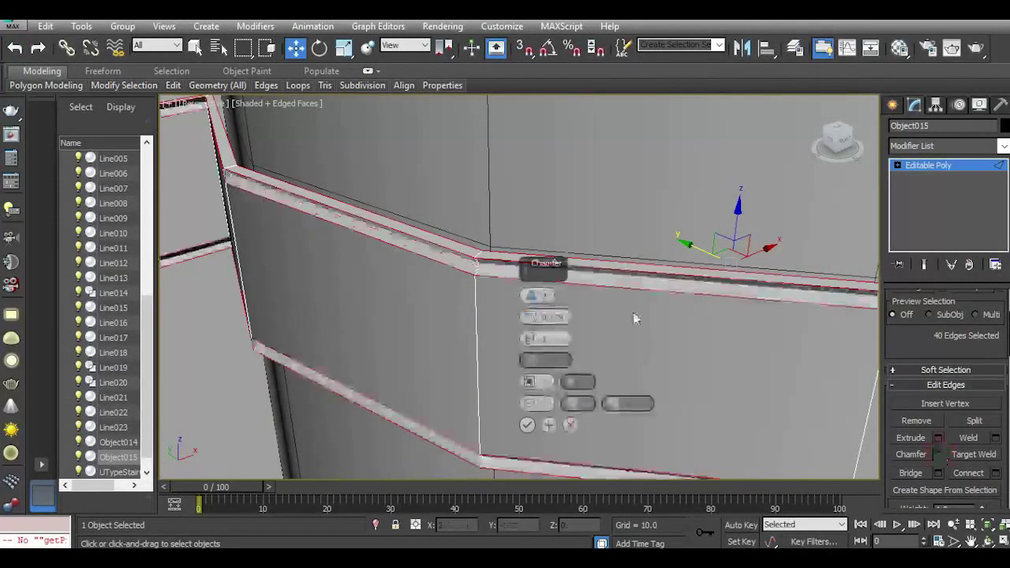
{"action": "right_click", "coordinate": [531, 317]}
{"action": "mouse_move", "coordinate": [531, 317]}
{"action": "left_mouse_down"}
{"action": "mouse_move", "coordinate": [524, 310]}
{"action": "mouse_move", "coordinate": [530, 322]}
{"action": "left_mouse_up"}
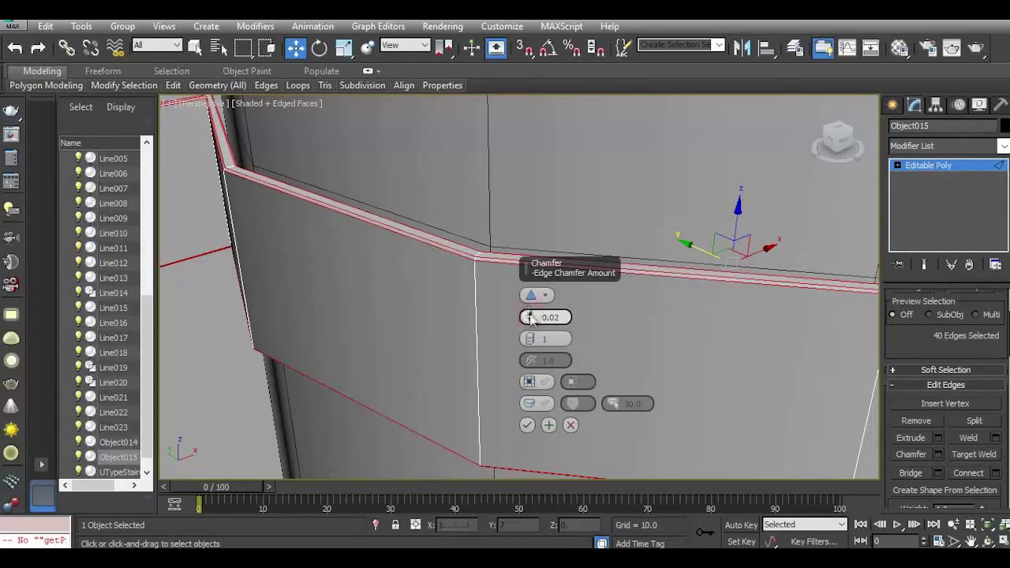
{"action": "left_click", "coordinate": [528, 425]}
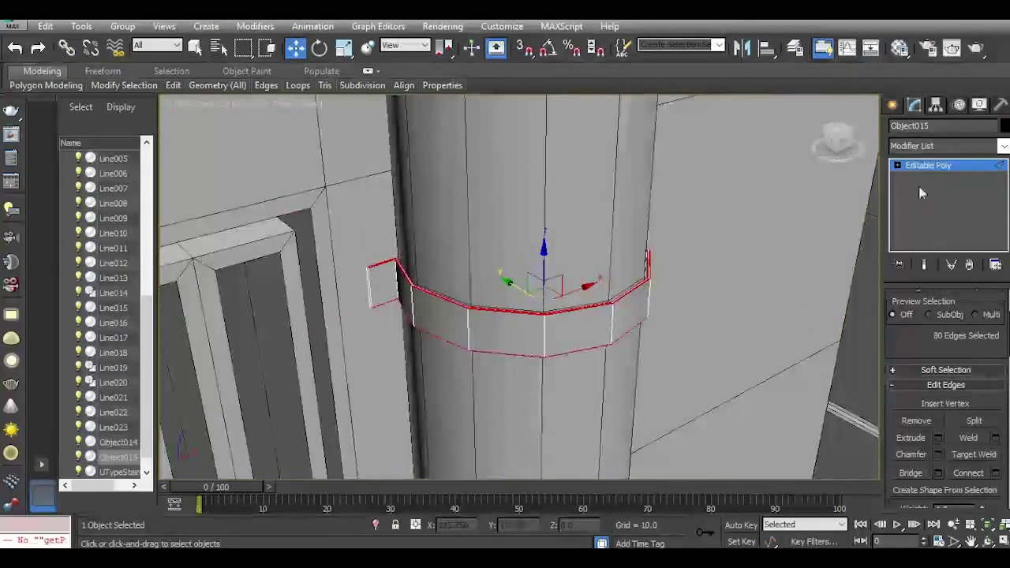
{"action": "left_click", "coordinate": [922, 165]}
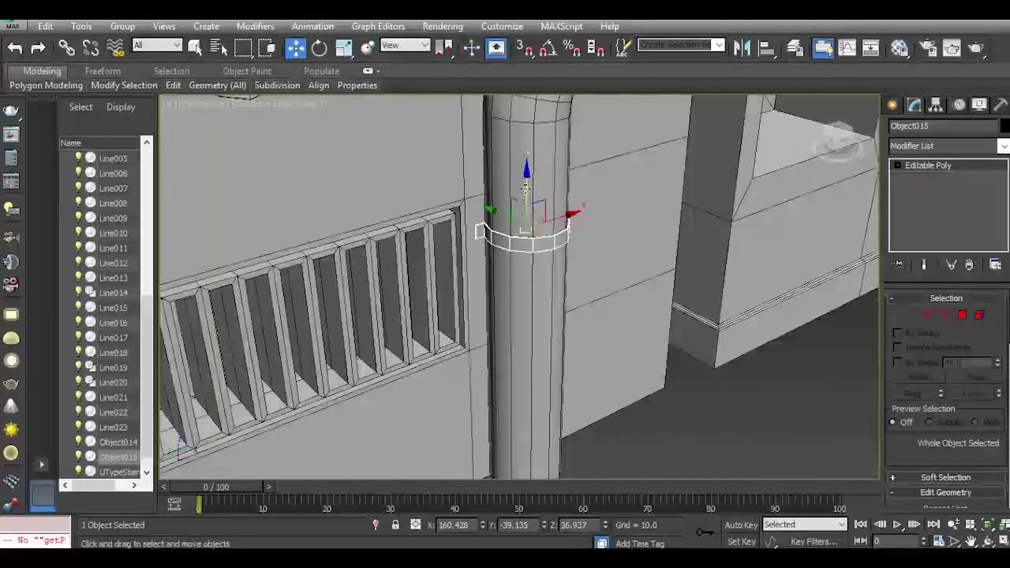
Copy the clamp down the vertical pipe and place the copy a short distance below the original, at about Z 24.6.
{"action": "left_click_drag", "start_coordinate": [527, 182], "coordinate": [535, 348], "text": "shift"}
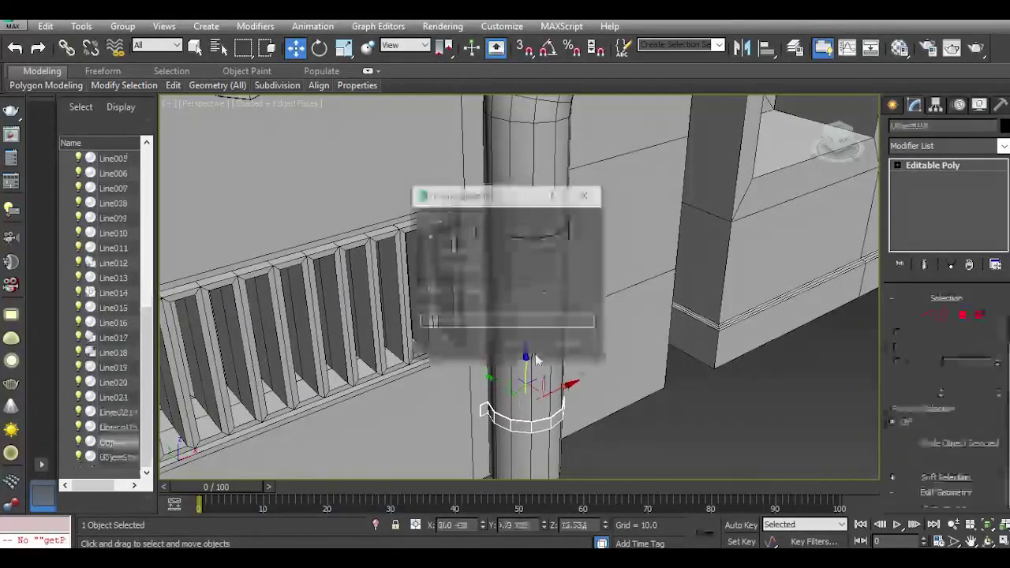
{"action": "left_click", "coordinate": [512, 345]}
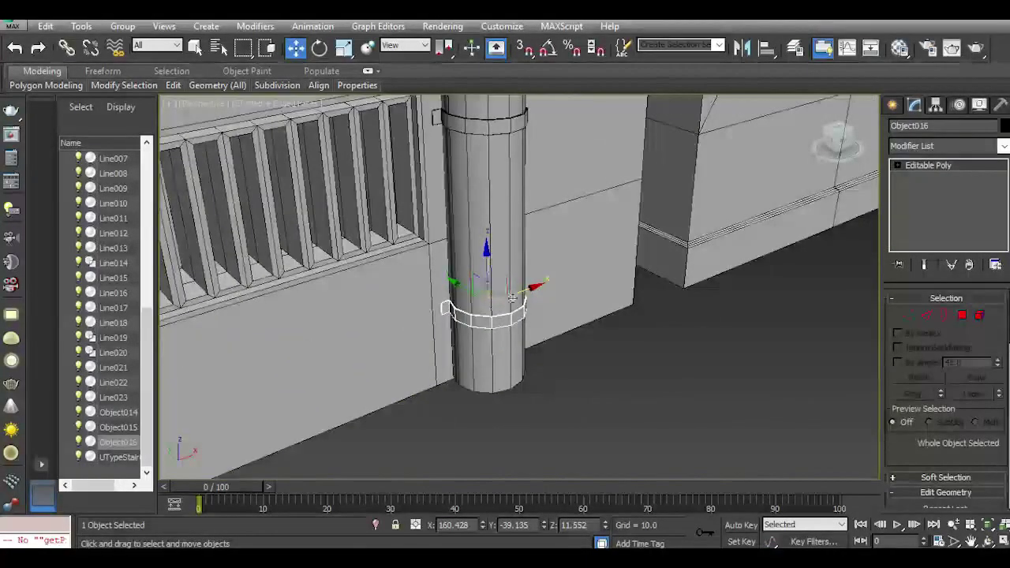
{"action": "middle_click_drag", "start_coordinate": [511, 306], "coordinate": [544, 400]}
{"action": "left_click_drag", "start_coordinate": [518, 353], "coordinate": [532, 261]}
Copy the upper clamp upward and move the copy onto the pipe's horizontal run.
{"action": "middle_click_drag", "start_coordinate": [548, 245], "coordinate": [529, 354]}
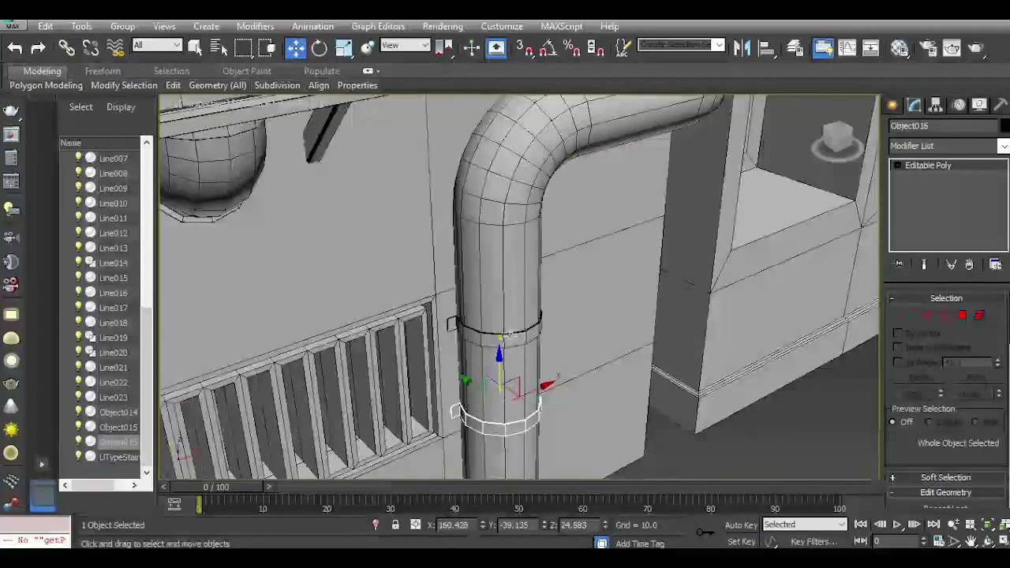
{"action": "middle_click_drag", "start_coordinate": [613, 292], "coordinate": [532, 350]}
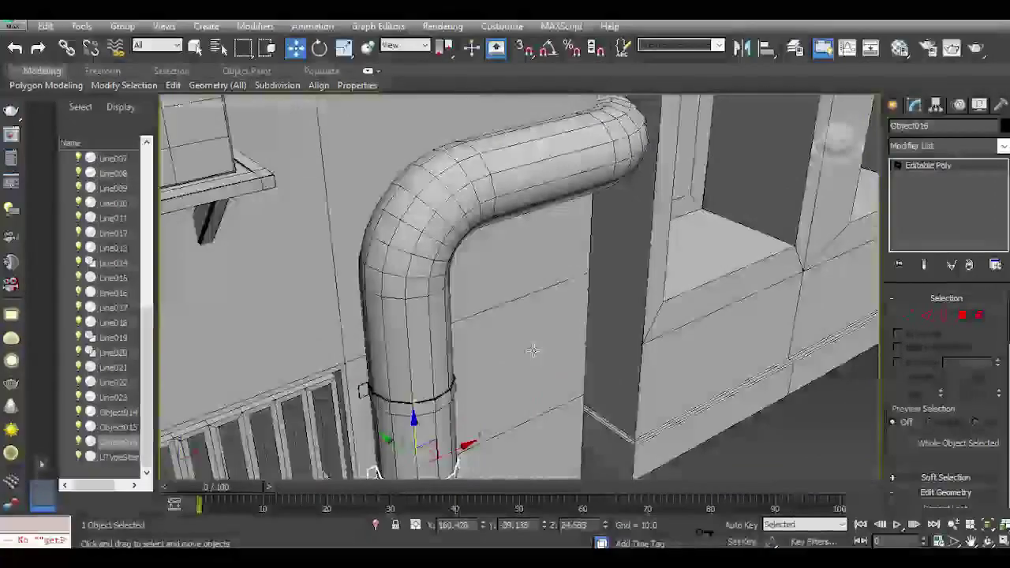
{"action": "left_click", "coordinate": [440, 402]}
{"action": "left_click_drag", "start_coordinate": [411, 359], "coordinate": [431, 174], "text": "shift"}
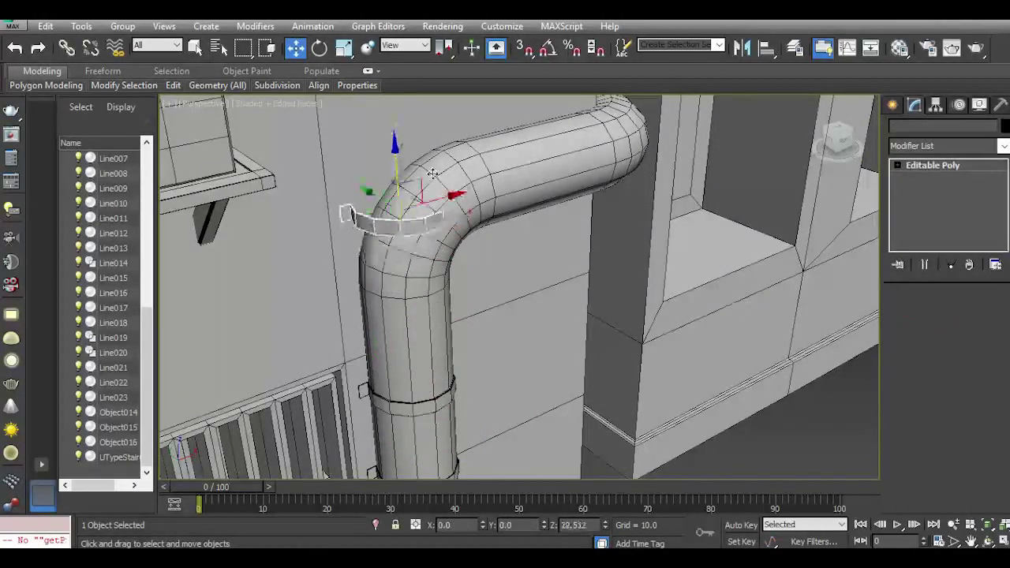
{"action": "left_click", "coordinate": [509, 345]}
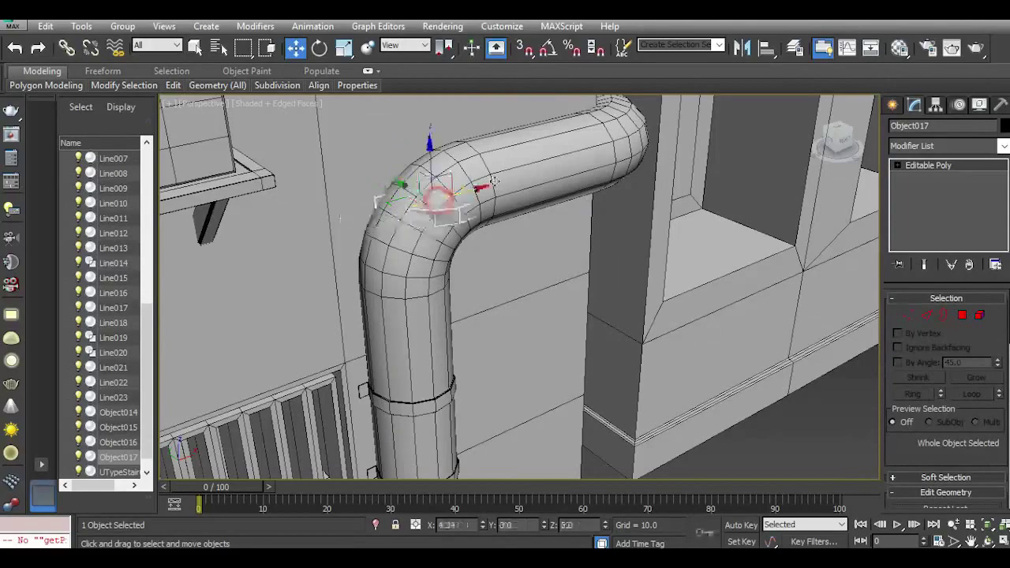
{"action": "left_click_drag", "start_coordinate": [494, 182], "coordinate": [547, 98]}
Rotate the new clamp by 90° with angle snapping and raise it slightly to fit around the horizontal pipe.
{"action": "left_click", "coordinate": [318, 49]}
{"action": "left_click", "coordinate": [549, 49]}
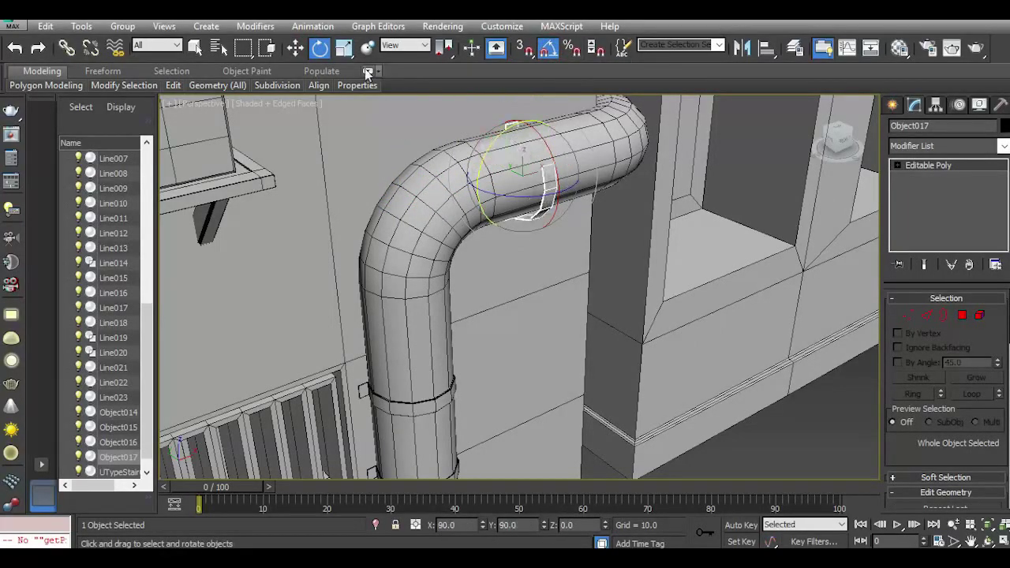
{"action": "left_click", "coordinate": [296, 48]}
{"action": "left_click_drag", "start_coordinate": [524, 149], "coordinate": [521, 142]}
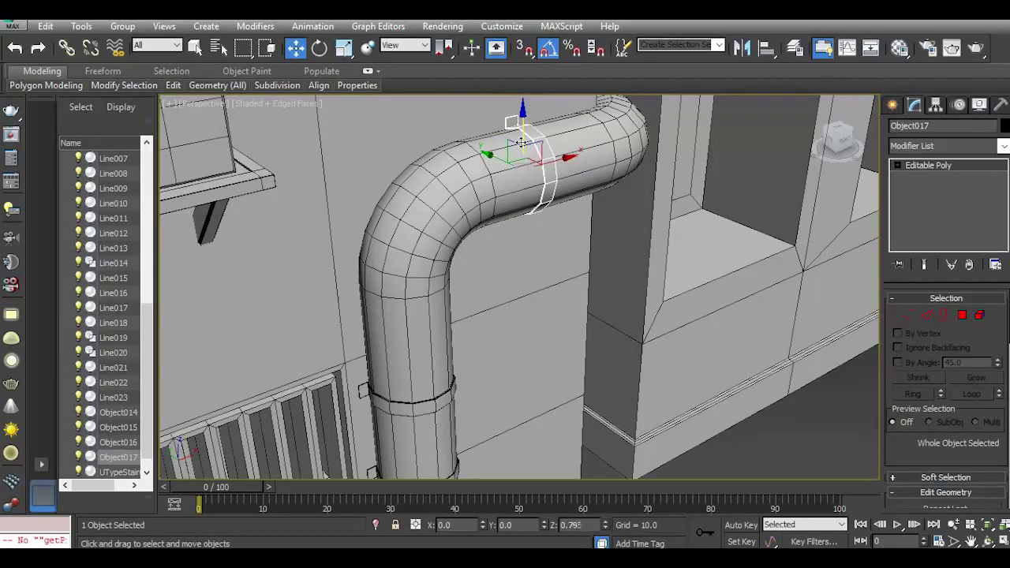
Slide the clamp along X toward the horizontal pipe's far bend and place a copy near the first bend.
{"action": "left_click_drag", "start_coordinate": [850, 137], "coordinate": [803, 144]}
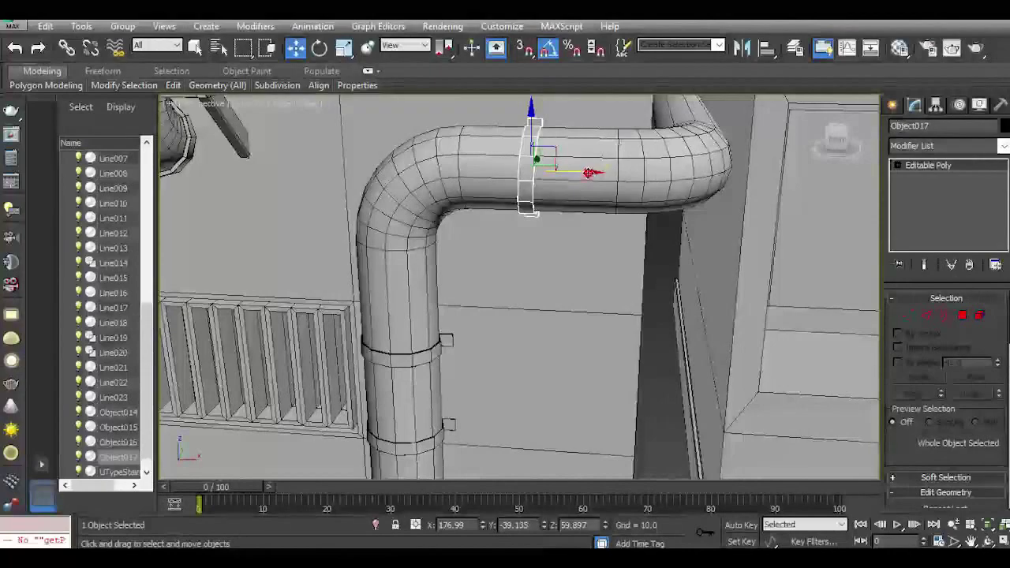
{"action": "mouse_move", "coordinate": [594, 177]}
{"action": "left_mouse_down"}
{"action": "mouse_move", "coordinate": [705, 170]}
{"action": "mouse_move", "coordinate": [570, 170]}
{"action": "left_mouse_up"}
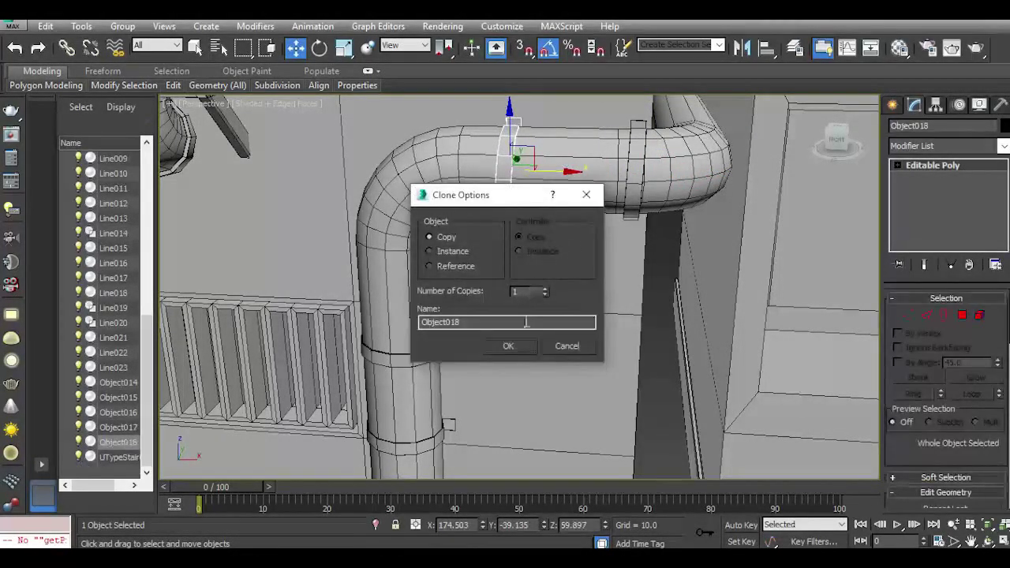
{"action": "left_click", "coordinate": [519, 348]}
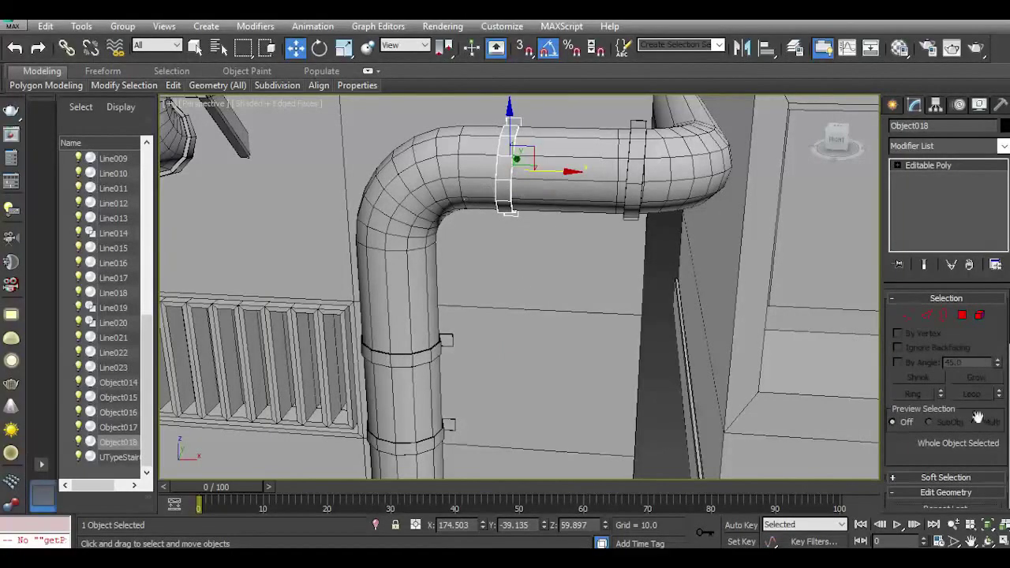
Attach the second horizontal-run clamp and the upper vertical-pipe clamp to the selected clamp.
{"action": "left_click_drag", "start_coordinate": [967, 473], "coordinate": [944, 357]}
{"action": "left_click", "coordinate": [914, 439]}
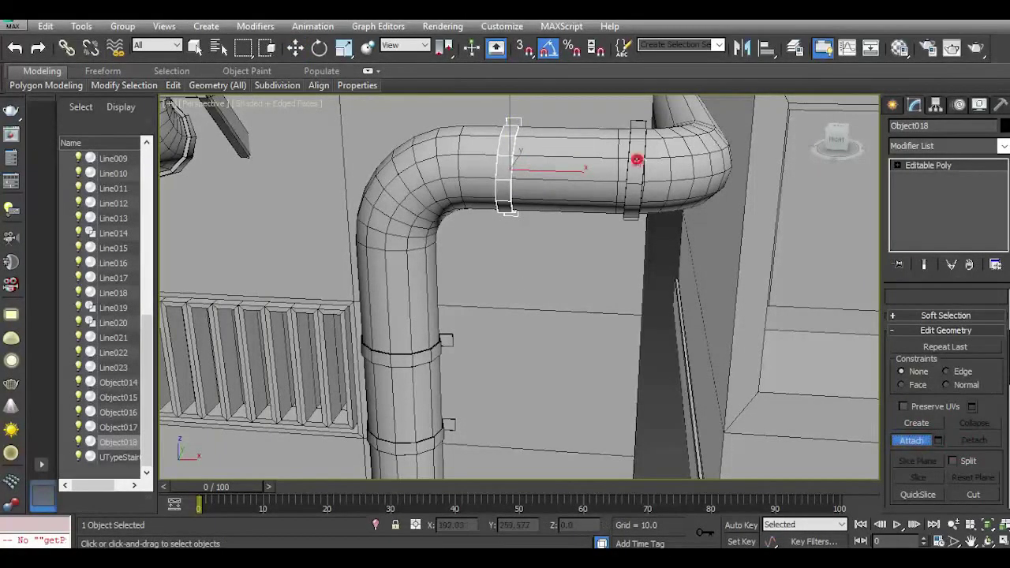
{"action": "left_click", "coordinate": [636, 159]}
{"action": "left_click", "coordinate": [380, 356]}
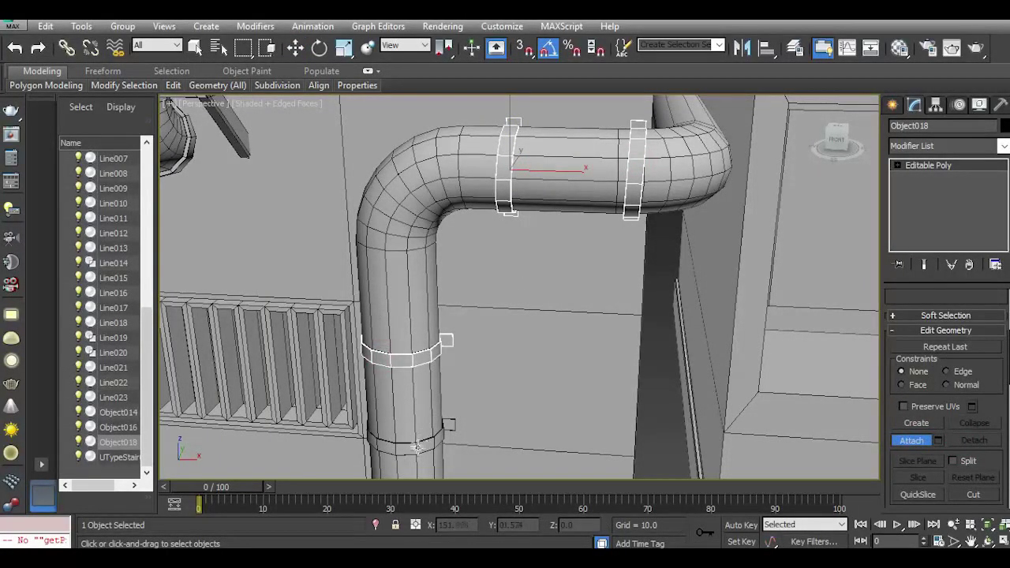
Try attaching the lower vertical clamp and the pipe to the clamp object, and undo both attachments.
{"action": "left_click", "coordinate": [417, 447]}
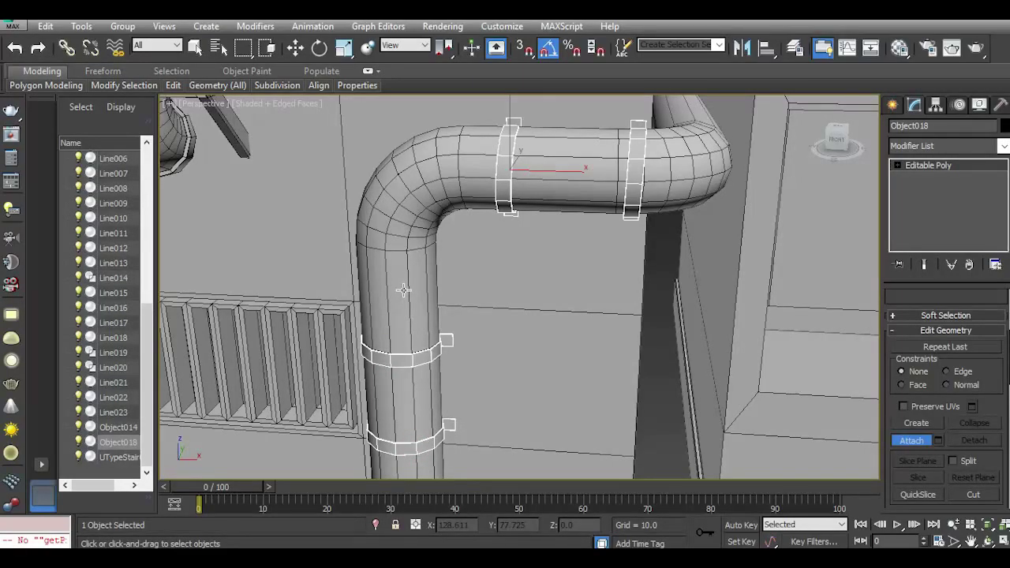
{"action": "left_click", "coordinate": [403, 290]}
{"action": "mouse_move", "coordinate": [842, 139]}
{"action": "left_mouse_down"}
{"action": "mouse_move", "coordinate": [820, 136]}
{"action": "mouse_move", "coordinate": [843, 140]}
{"action": "left_mouse_up"}
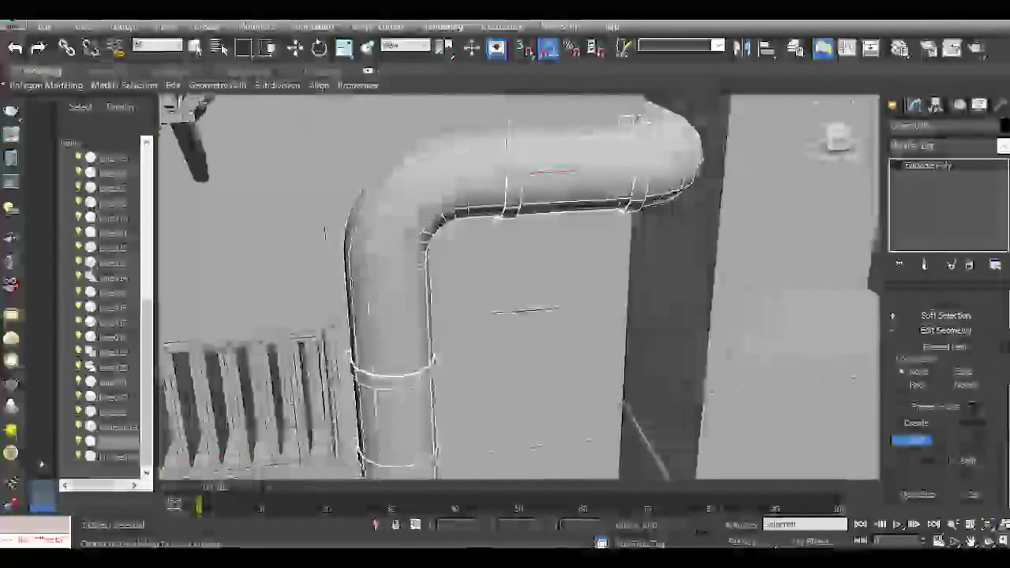
{"action": "left_click", "coordinate": [14, 48]}
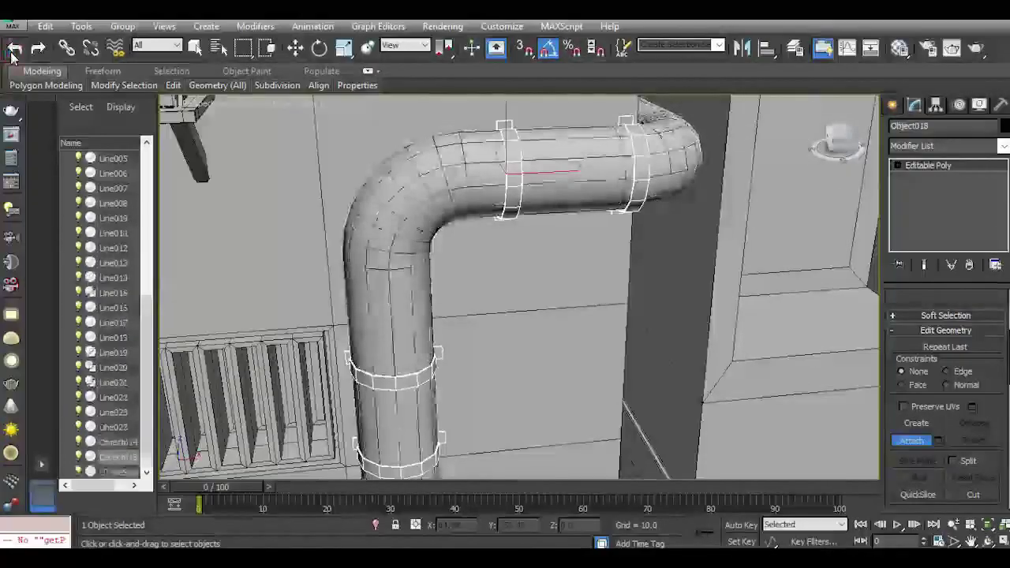
Copy the lower vertical clamp up to the pipe's bend at about Z 54.4 and tilt the copy about 23.6° around Y.
{"action": "left_click", "coordinate": [913, 440]}
{"action": "left_click", "coordinate": [397, 465]}
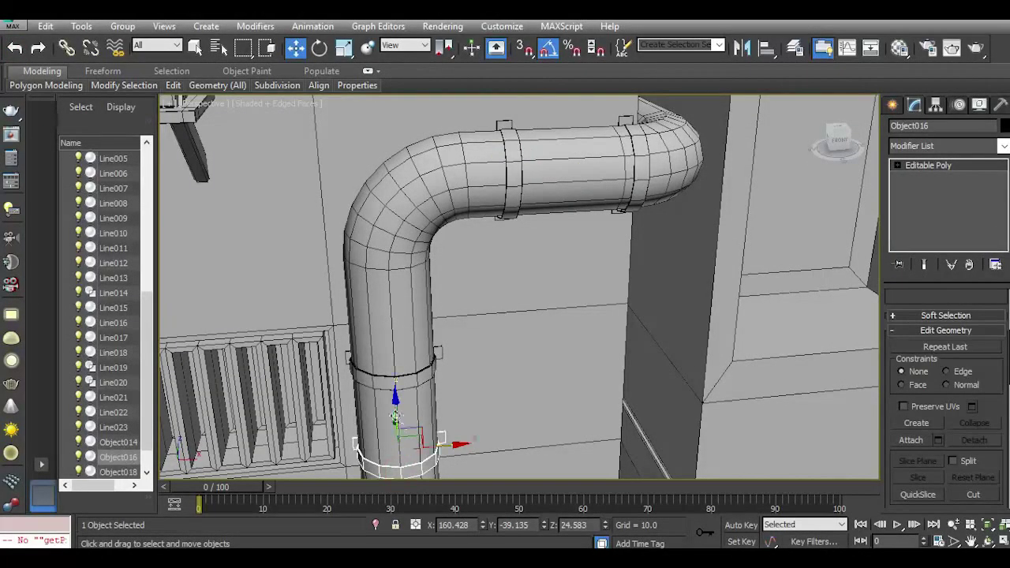
{"action": "mouse_move", "coordinate": [395, 417]}
{"action": "left_mouse_down", "text": "shift"}
{"action": "mouse_move", "coordinate": [383, 213]}
{"action": "mouse_move", "coordinate": [445, 218]}
{"action": "left_mouse_up", "text": "shift"}
{"action": "left_click", "coordinate": [502, 347]}
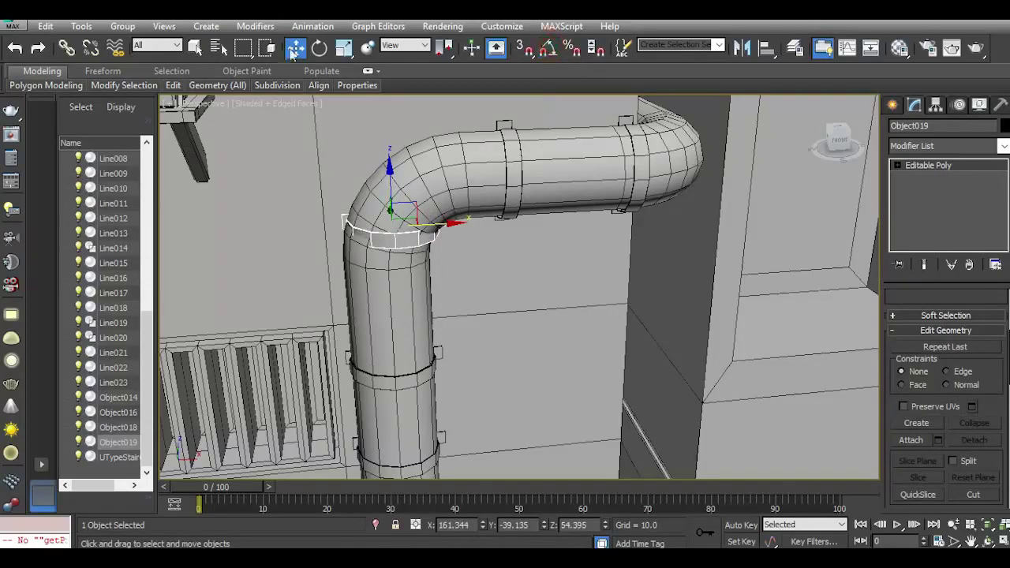
{"action": "left_click", "coordinate": [319, 48]}
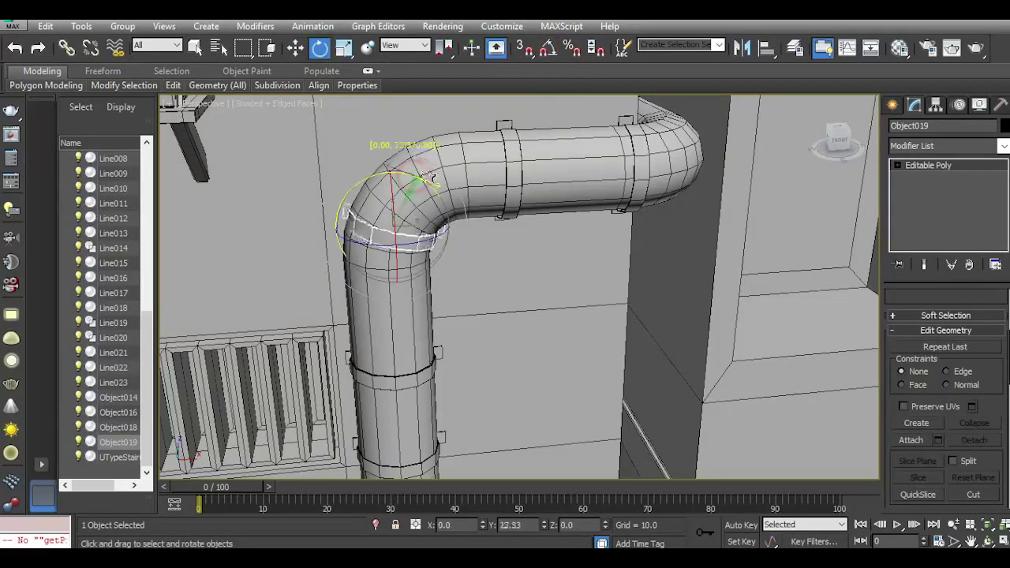
{"action": "left_click_drag", "start_coordinate": [433, 178], "coordinate": [446, 185]}
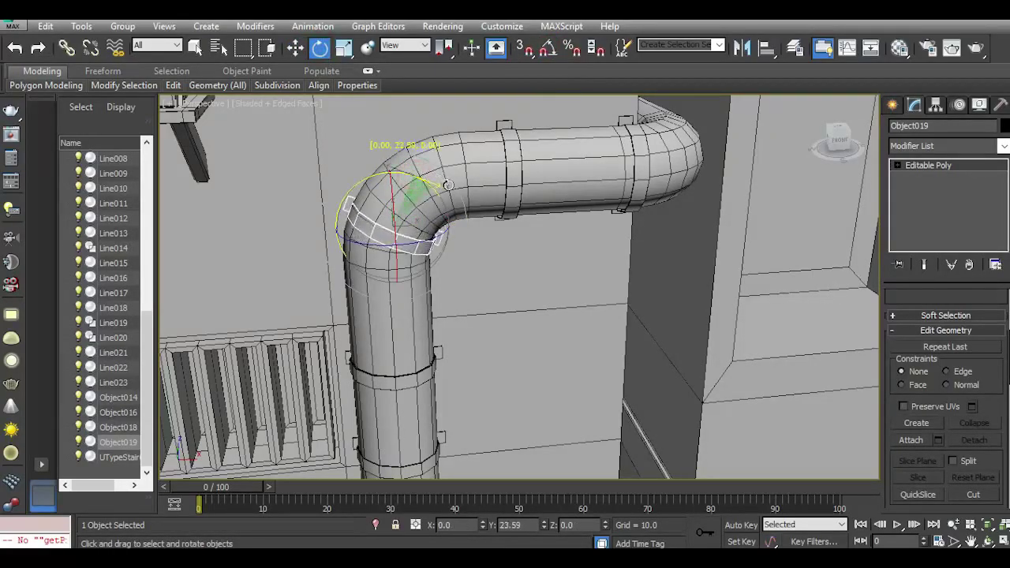
Switch to the Local coordinate system and place a copy of the tilted clamp slightly further along the bend.
{"action": "left_click", "coordinate": [295, 48]}
{"action": "left_click", "coordinate": [405, 45]}
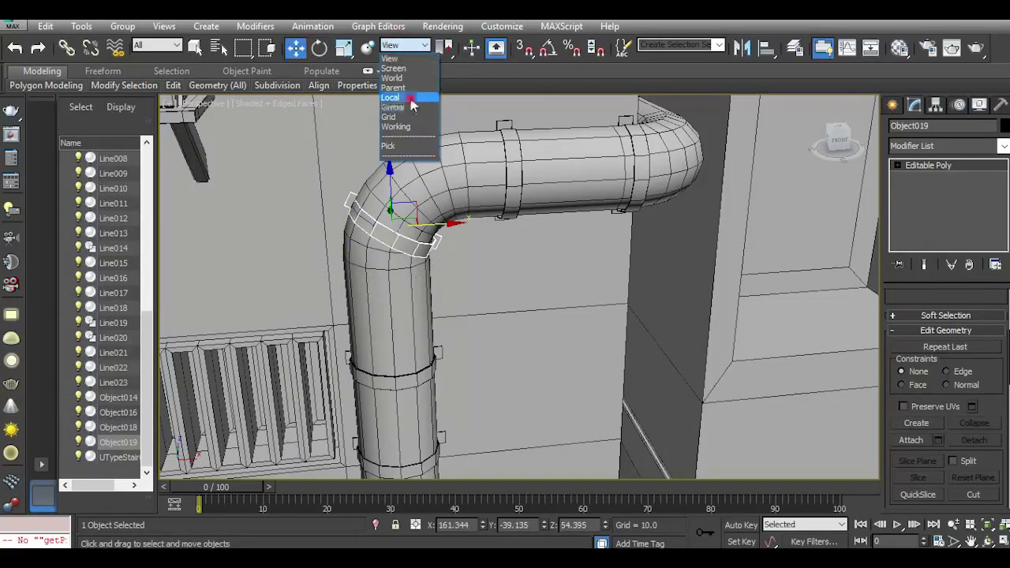
{"action": "left_click", "coordinate": [410, 98]}
{"action": "left_click_drag", "start_coordinate": [409, 189], "coordinate": [420, 169], "text": "shift"}
{"action": "left_click", "coordinate": [497, 349]}
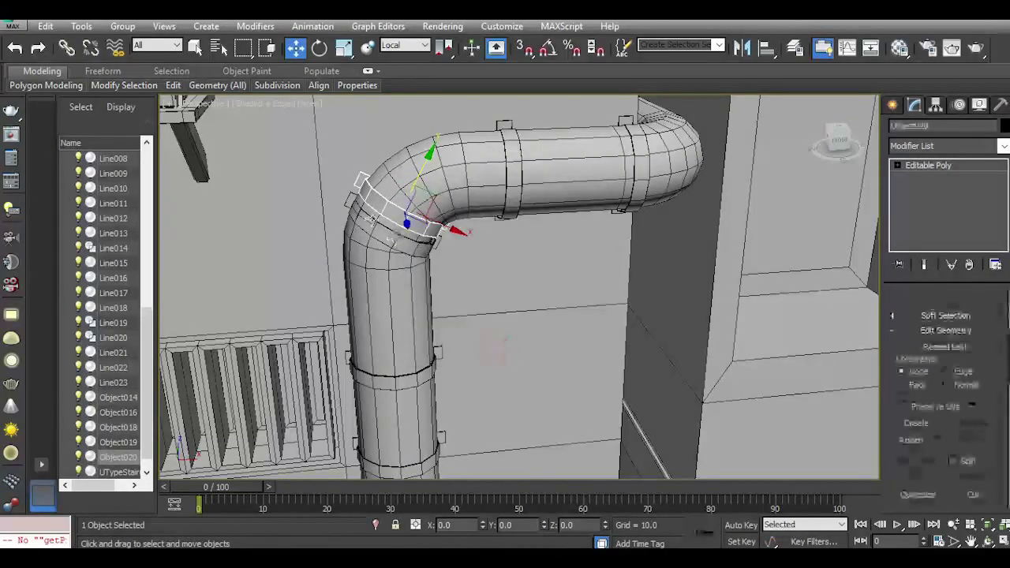
Nudge each of the two bend clamps along its local axes to fit around the pipe.
{"action": "scroll", "coordinate": [393, 244], "scroll_direction": "up", "scroll_amount": 5}
{"action": "left_click", "coordinate": [396, 245]}
{"action": "left_click", "coordinate": [396, 245]}
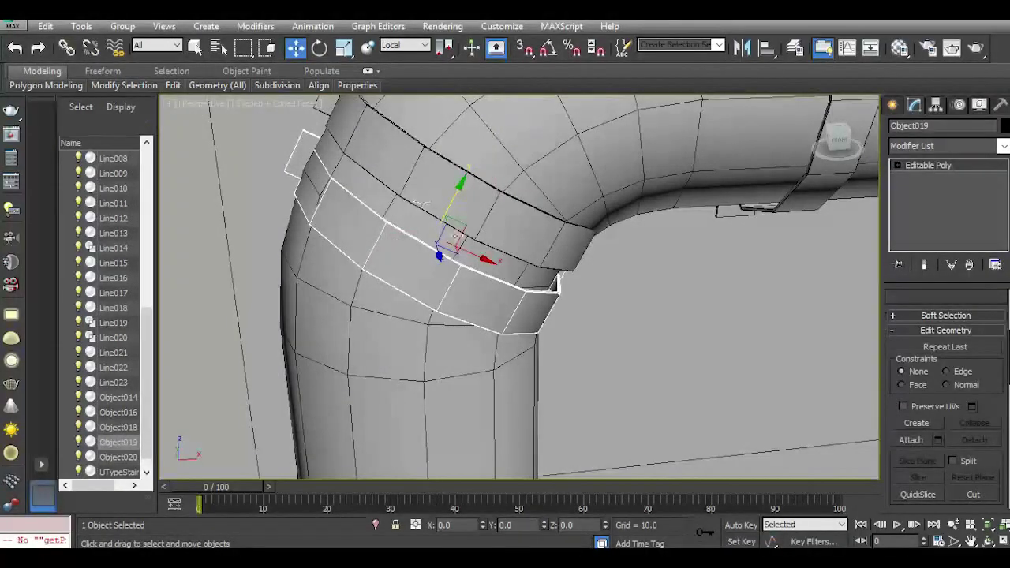
{"action": "left_click_drag", "start_coordinate": [467, 253], "coordinate": [462, 250]}
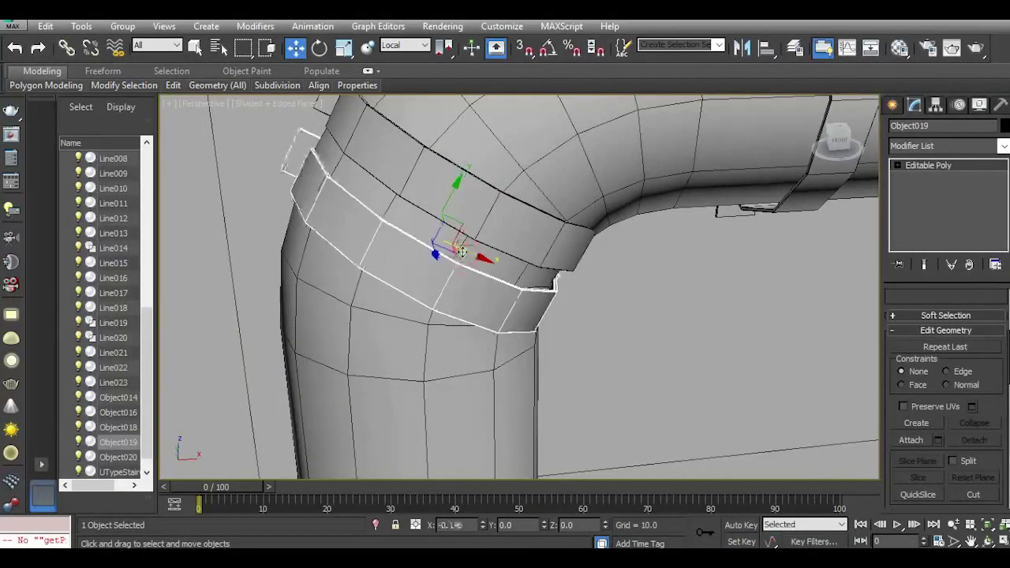
{"action": "left_click", "coordinate": [507, 219]}
{"action": "left_click_drag", "start_coordinate": [504, 196], "coordinate": [506, 196]}
{"action": "scroll", "coordinate": [488, 265], "scroll_direction": "down", "scroll_amount": 4}
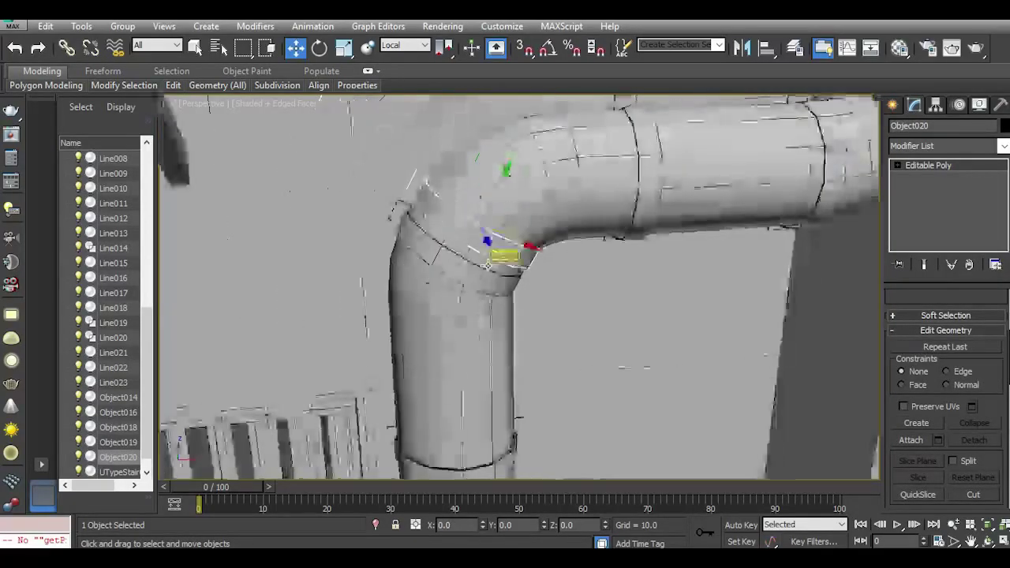
Restore the View coordinate system, attach the remaining clamps and the large pipe to the selected bend clamp, and deselect the joined object.
{"action": "left_click", "coordinate": [406, 45]}
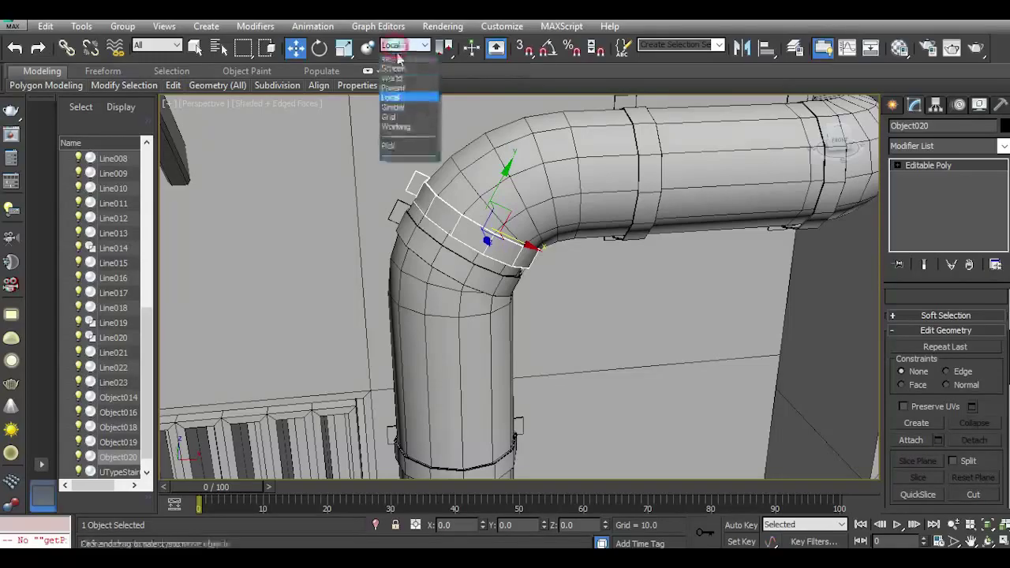
{"action": "left_click", "coordinate": [395, 59]}
{"action": "left_click", "coordinate": [911, 439]}
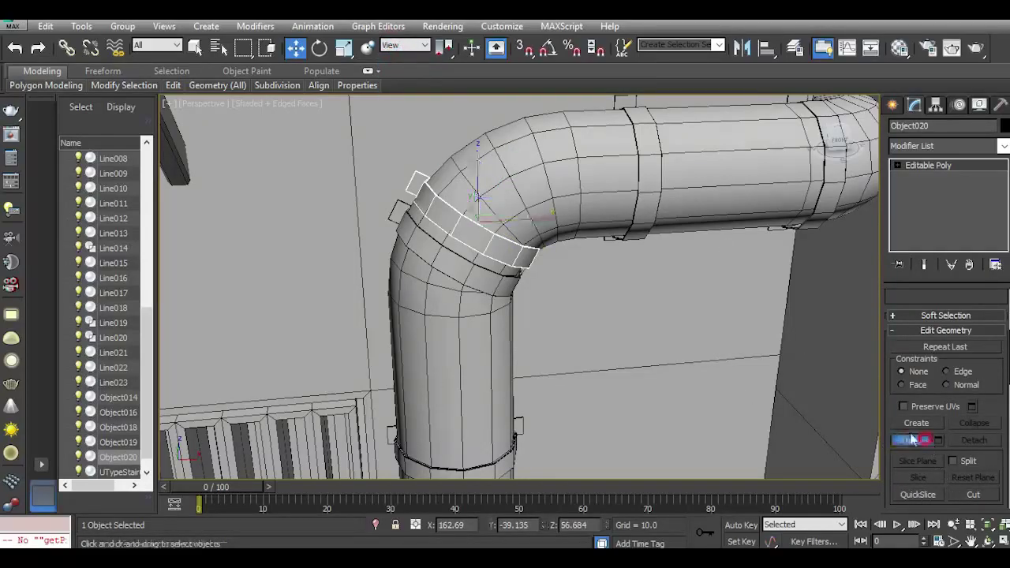
{"action": "left_click", "coordinate": [637, 225]}
{"action": "scroll", "coordinate": [546, 207], "scroll_direction": "down", "scroll_amount": 5}
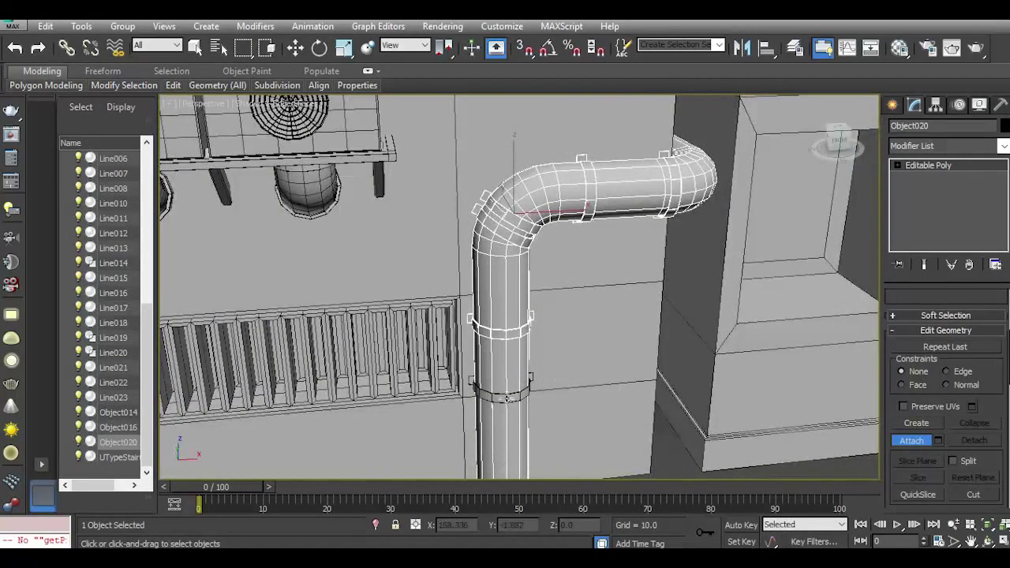
{"action": "left_click", "coordinate": [507, 398]}
{"action": "left_click", "coordinate": [923, 163]}
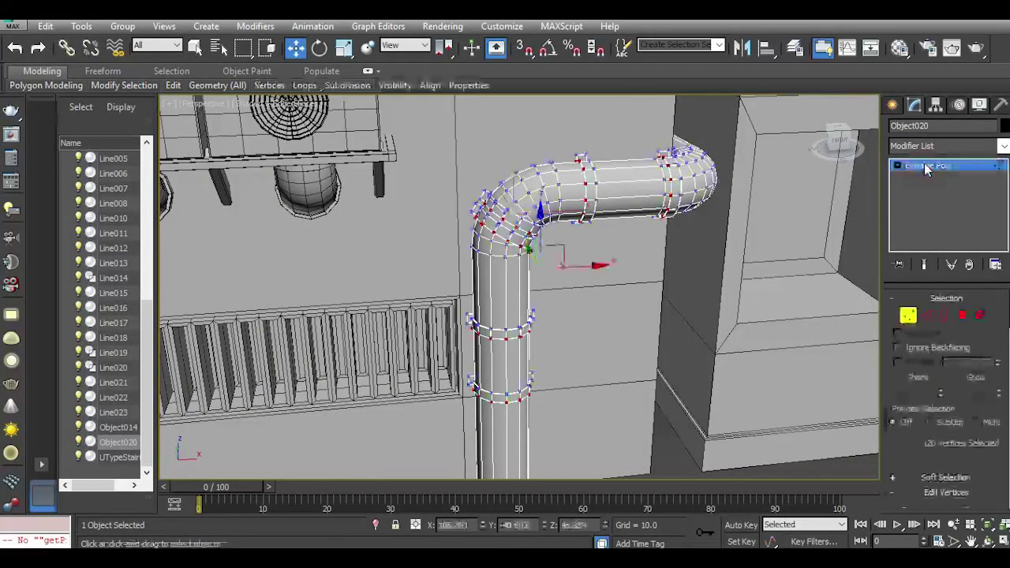
{"action": "left_click", "coordinate": [924, 163]}
{"action": "left_click", "coordinate": [833, 467]}
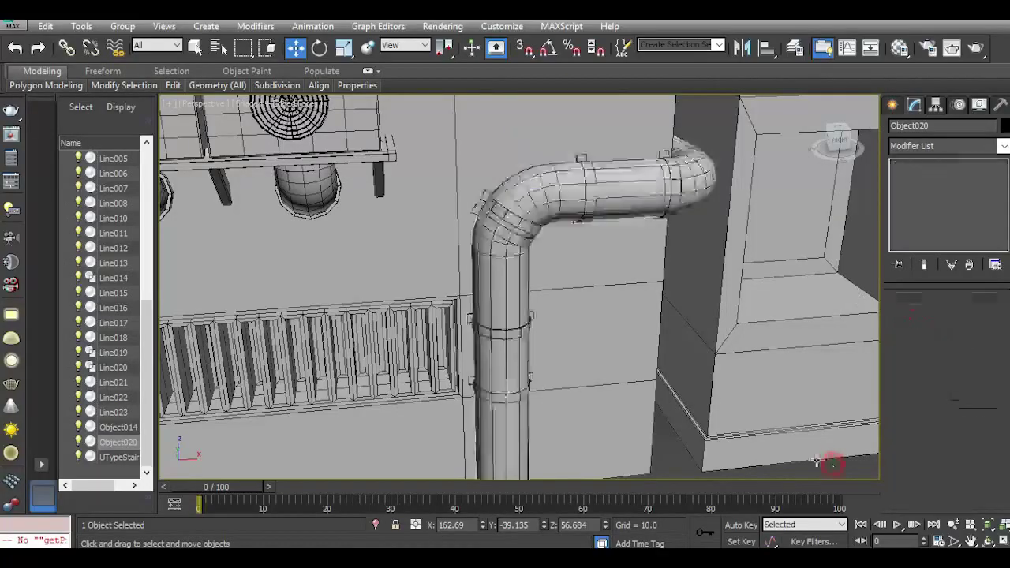
Draw a Circle spline in the top view, in front of the wall beside the large pipe.
{"action": "scroll", "coordinate": [582, 315], "scroll_direction": "down", "scroll_amount": 4}
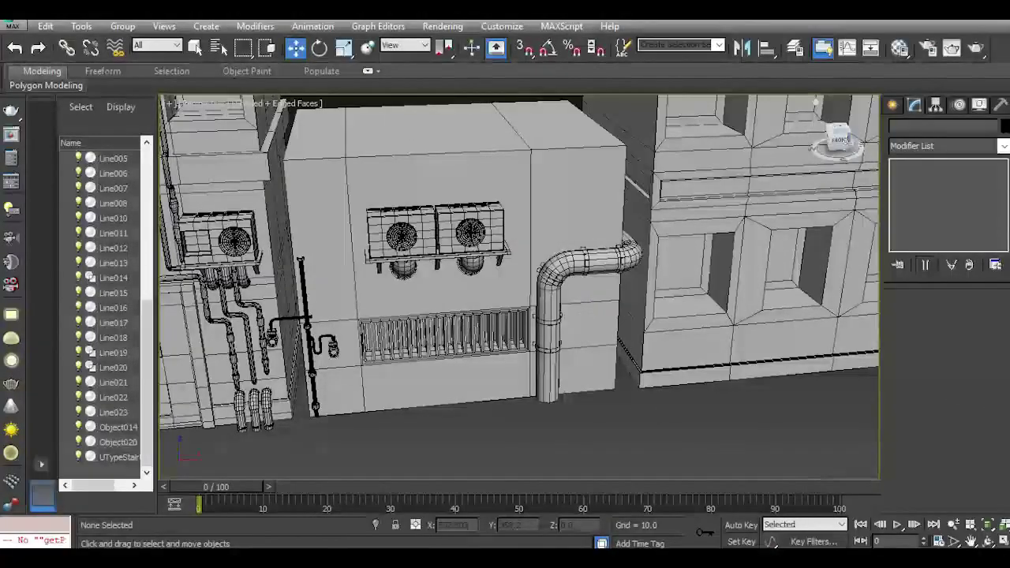
{"action": "middle_click_drag", "start_coordinate": [552, 315], "coordinate": [619, 288], "text": "alt"}
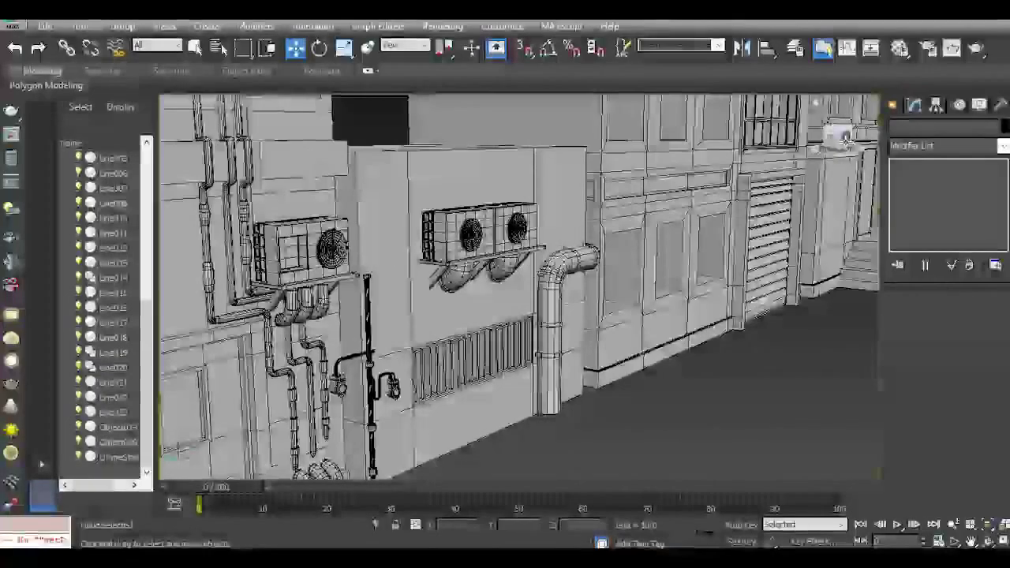
{"action": "left_click_drag", "start_coordinate": [847, 130], "coordinate": [842, 144]}
{"action": "scroll", "coordinate": [822, 133], "scroll_direction": "down", "scroll_amount": 5}
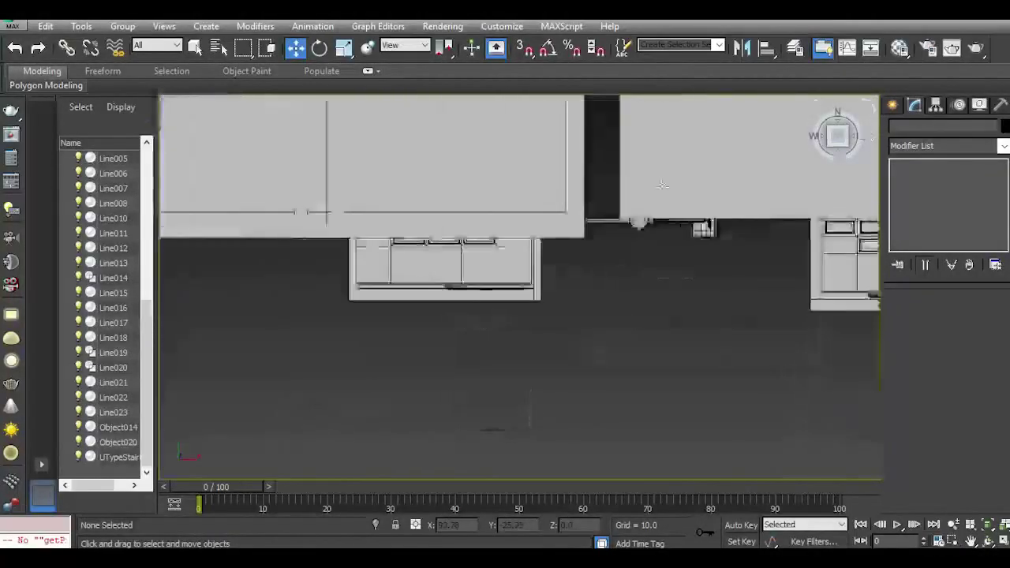
{"action": "scroll", "coordinate": [662, 267], "scroll_direction": "down", "scroll_amount": 8}
{"action": "middle_click_drag", "start_coordinate": [788, 303], "coordinate": [639, 289]}
{"action": "scroll", "coordinate": [640, 300], "scroll_direction": "up", "scroll_amount": 5}
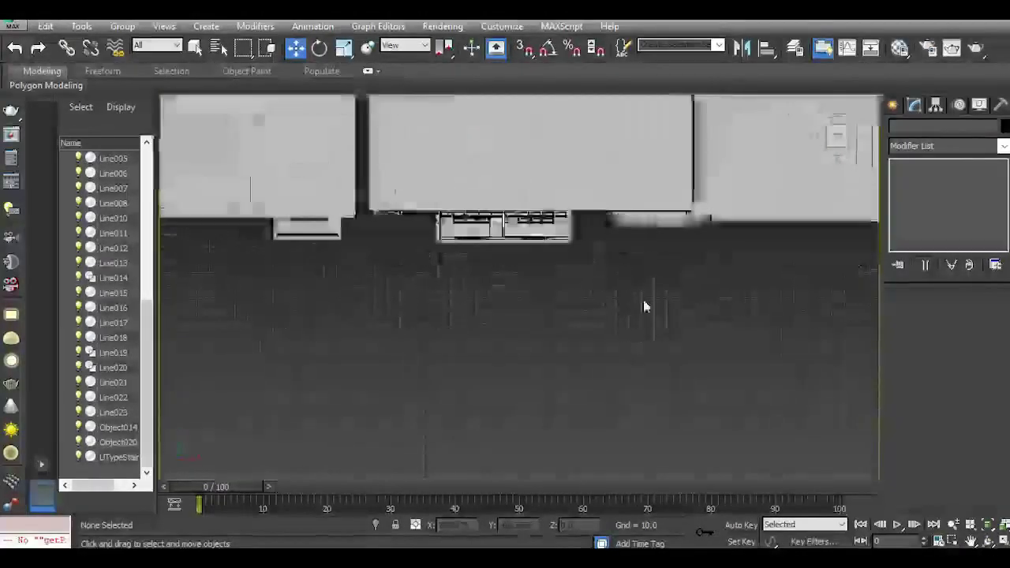
{"action": "left_click", "coordinate": [891, 106]}
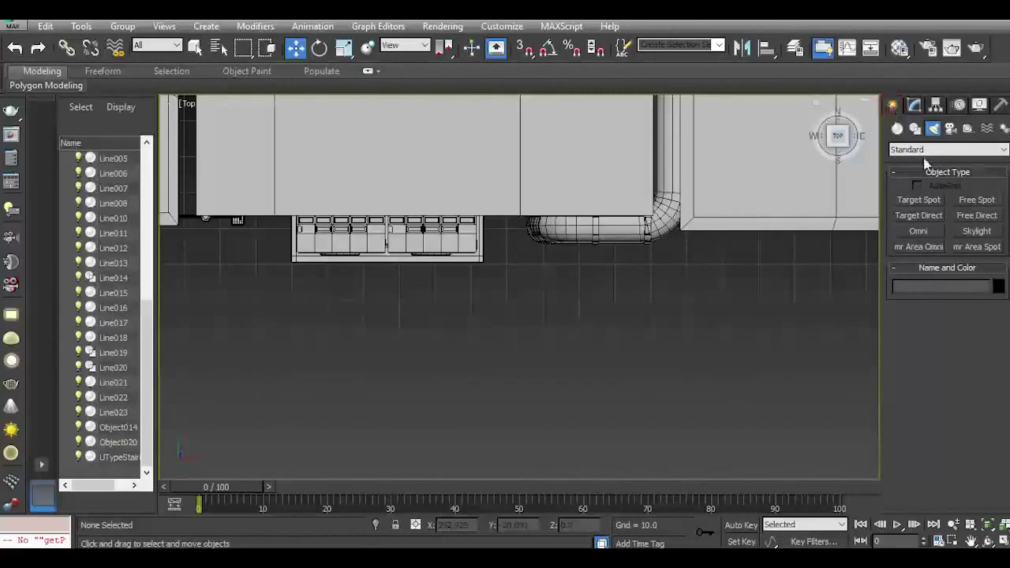
{"action": "left_click", "coordinate": [914, 129]}
{"action": "left_click", "coordinate": [925, 229]}
{"action": "left_click", "coordinate": [919, 228]}
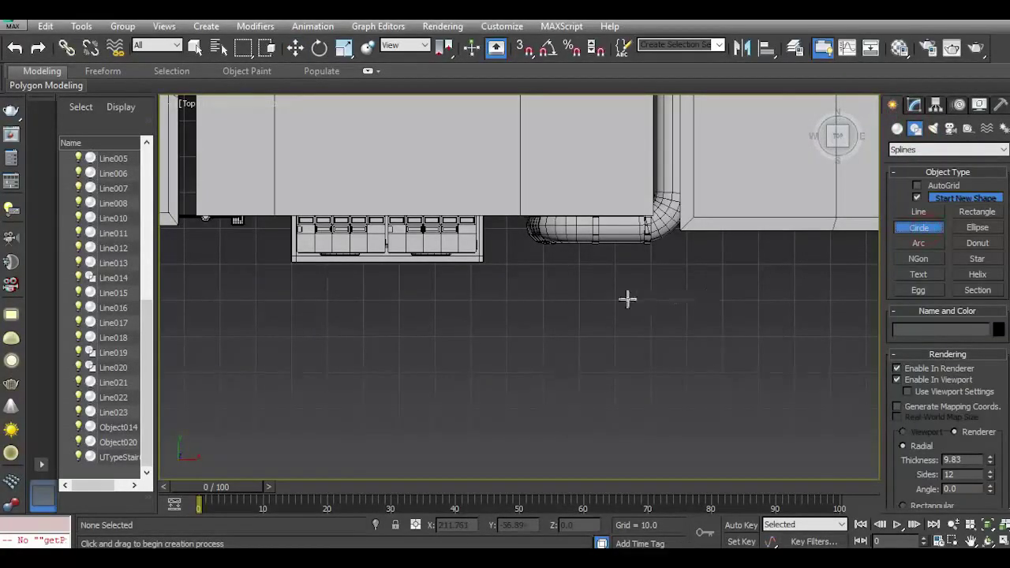
{"action": "left_click_drag", "start_coordinate": [546, 305], "coordinate": [615, 323]}
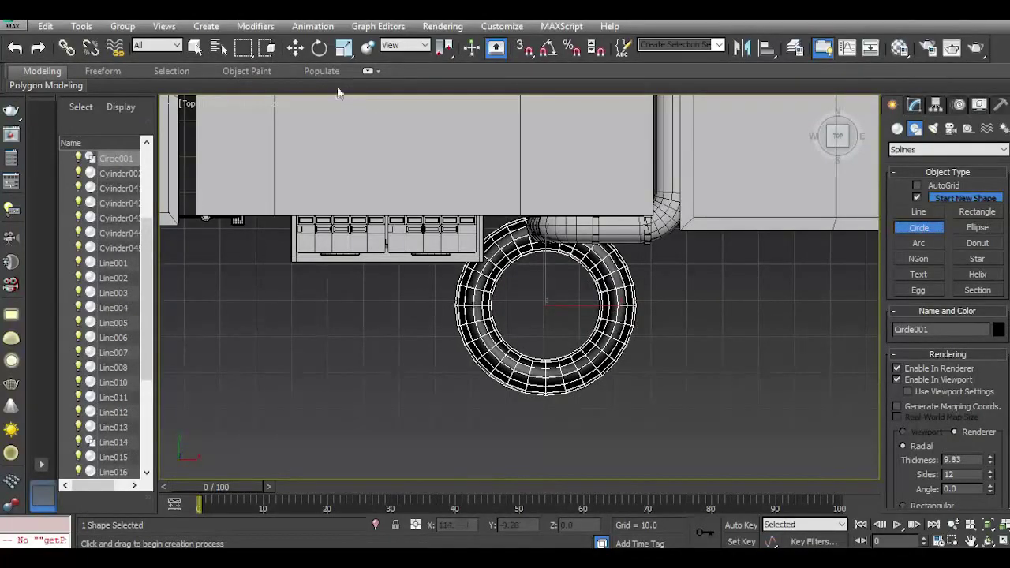
Assign the 01 - Default material to the circle.
{"action": "left_click", "coordinate": [296, 48]}
{"action": "left_click", "coordinate": [928, 105]}
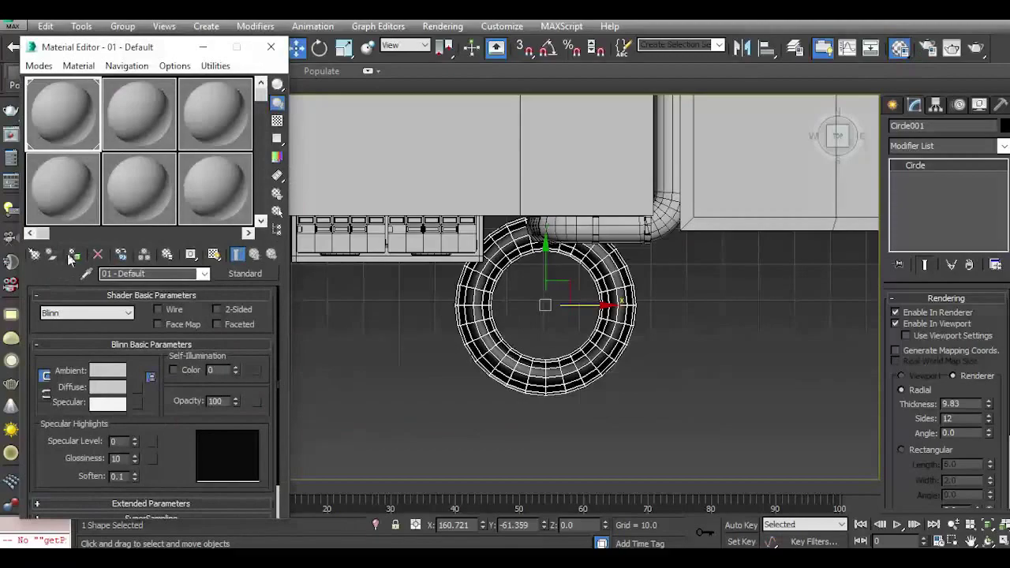
{"action": "left_click", "coordinate": [73, 256]}
{"action": "left_click", "coordinate": [271, 48]}
Reduce the circle's radial rendering thickness to about 5.485, keeping it enabled in the viewport.
{"action": "left_click", "coordinate": [897, 323]}
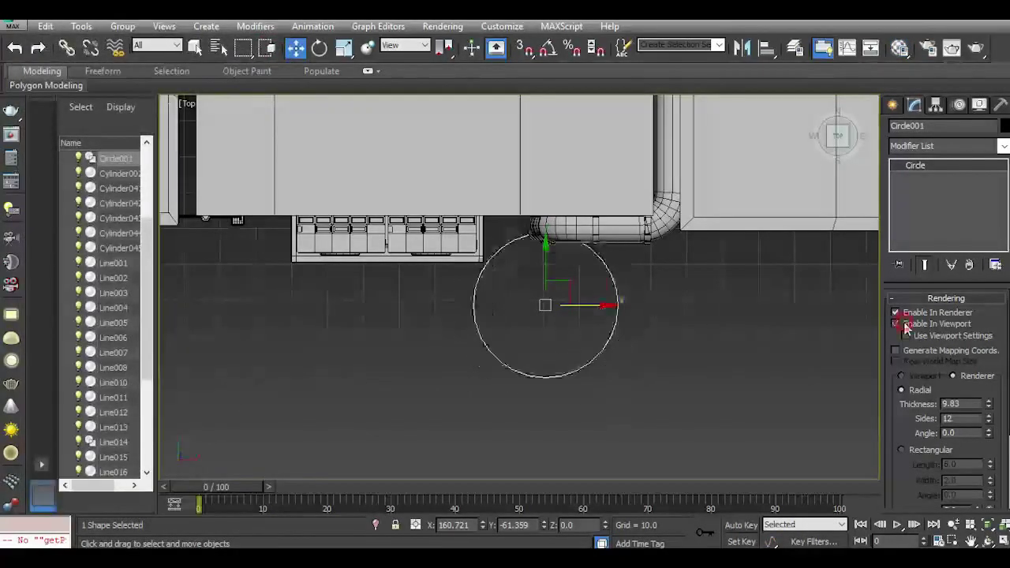
{"action": "scroll", "coordinate": [644, 314], "scroll_direction": "up", "scroll_amount": 3}
{"action": "left_click", "coordinate": [895, 323]}
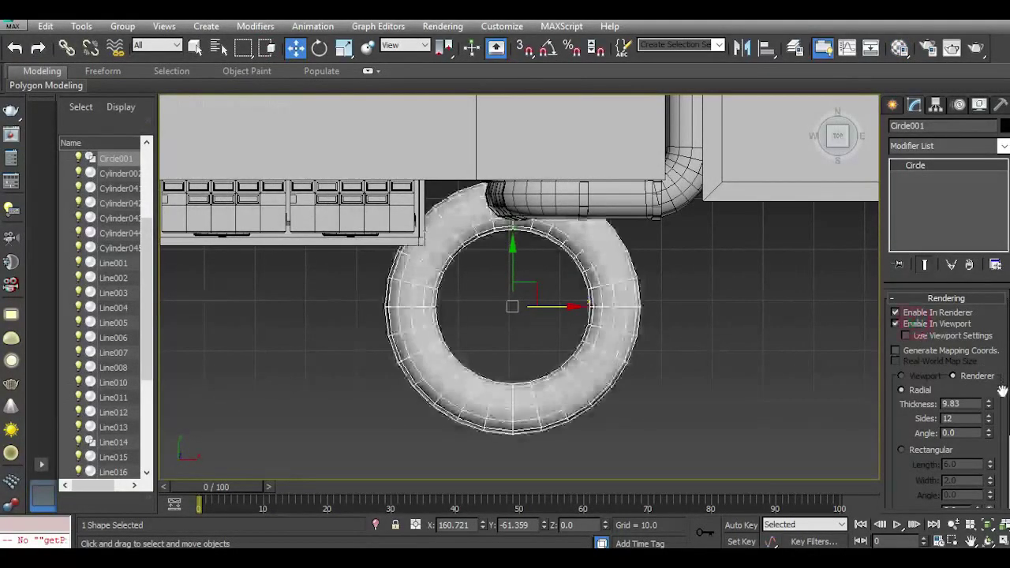
{"action": "left_click_drag", "start_coordinate": [989, 404], "coordinate": [1004, 436]}
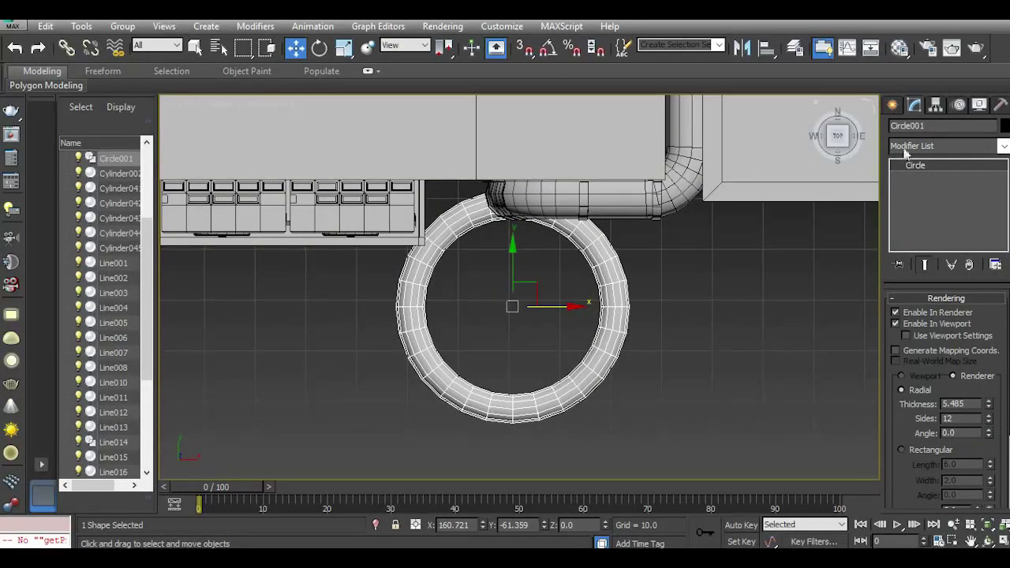
Create a cylinder at the ring's centre with a radius of about 4.56 and a height of about 7.35.
{"action": "left_click", "coordinate": [892, 106]}
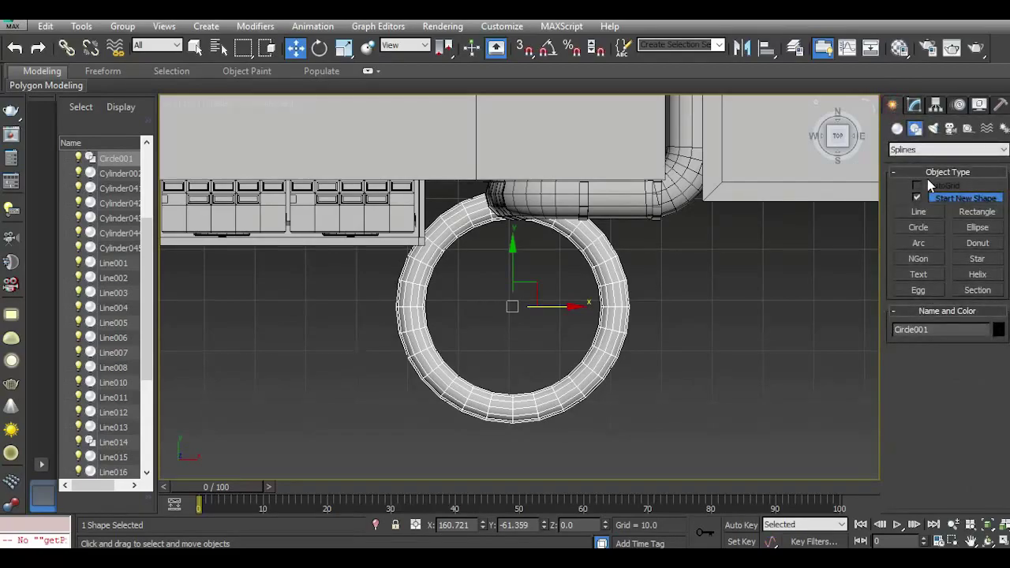
{"action": "left_click", "coordinate": [897, 128]}
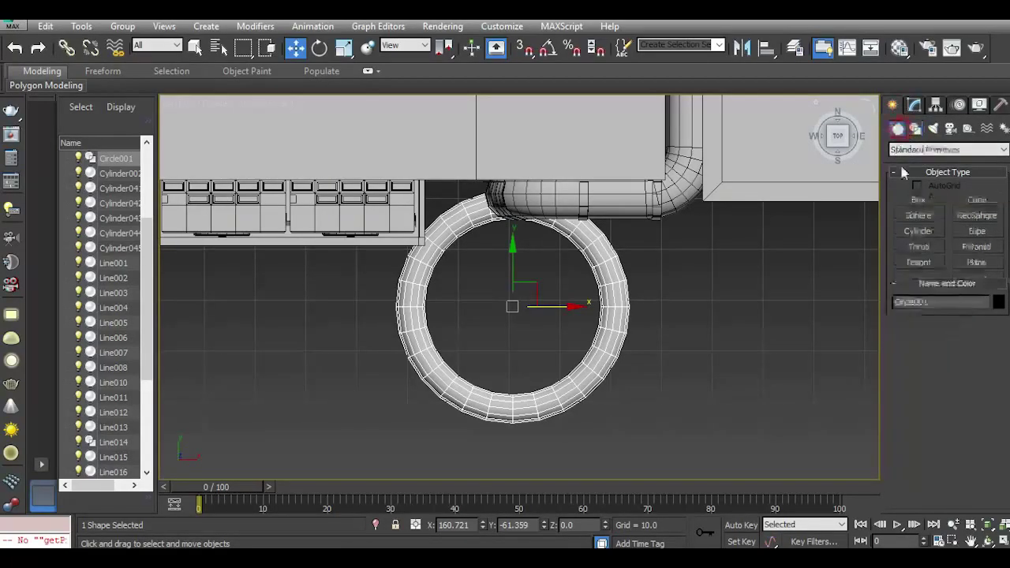
{"action": "left_click", "coordinate": [918, 231]}
{"action": "scroll", "coordinate": [509, 305], "scroll_direction": "up", "scroll_amount": 2}
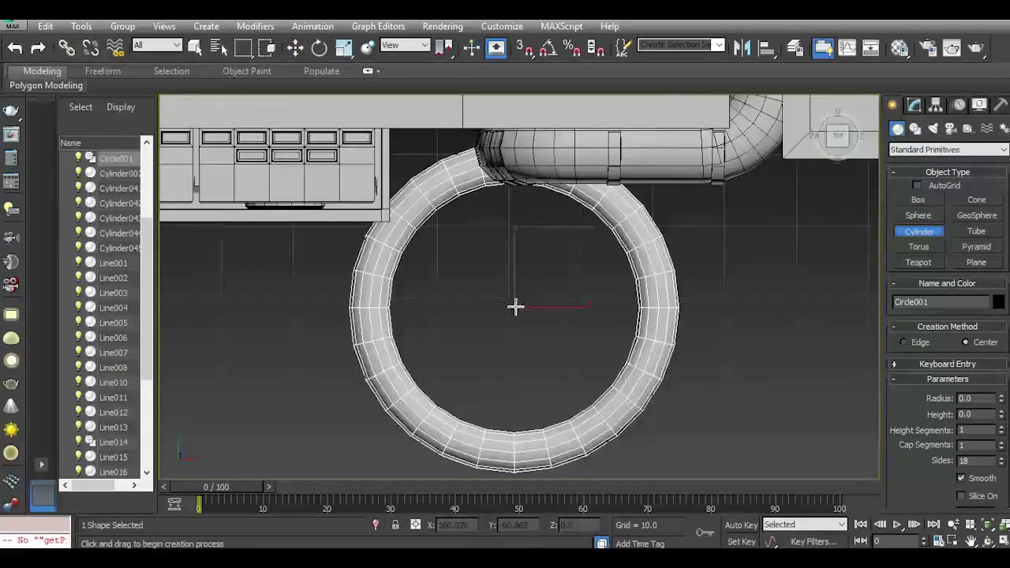
{"action": "scroll", "coordinate": [514, 307], "scroll_direction": "up", "scroll_amount": 2}
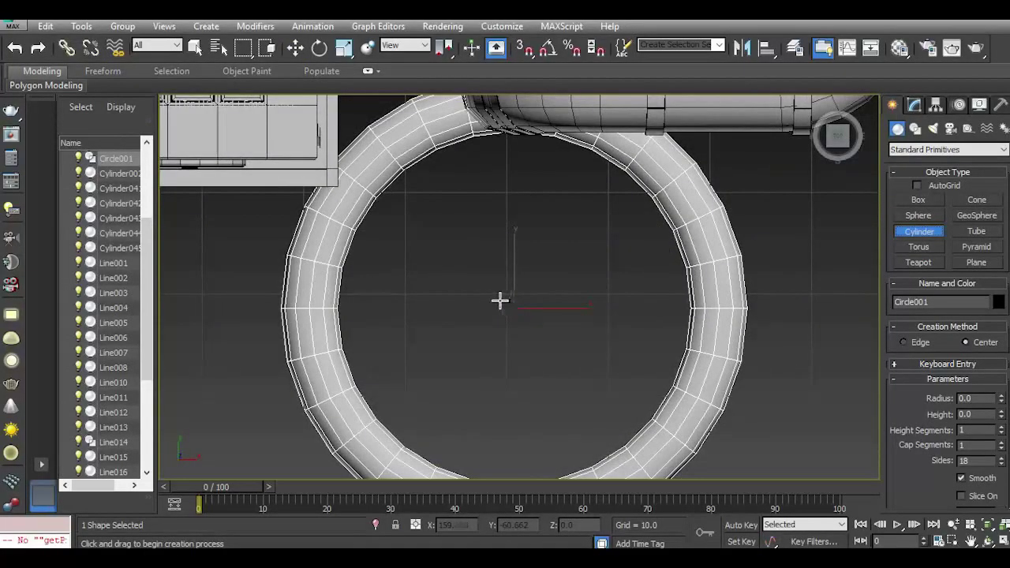
{"action": "left_click_drag", "start_coordinate": [513, 307], "coordinate": [556, 324]}
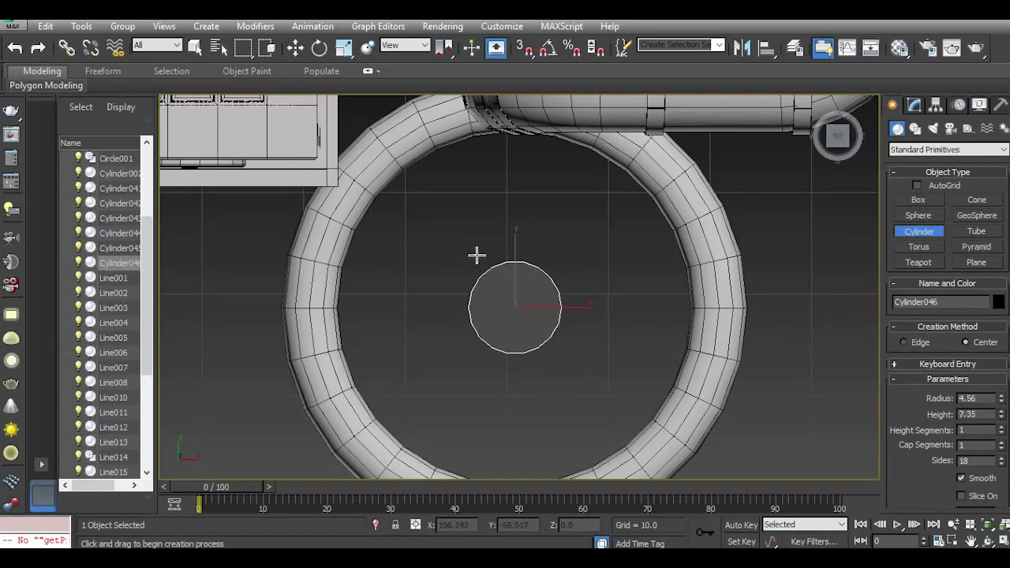
Assign the 01 - Default material to the cylinder at the ring's centre.
{"action": "left_click", "coordinate": [295, 48]}
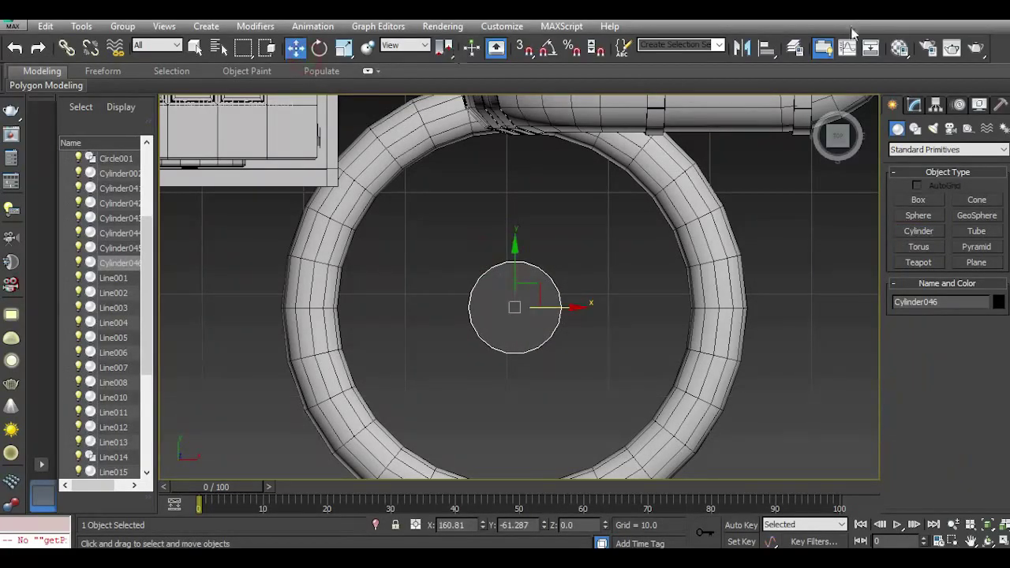
{"action": "left_click", "coordinate": [900, 48]}
{"action": "left_click", "coordinate": [73, 254]}
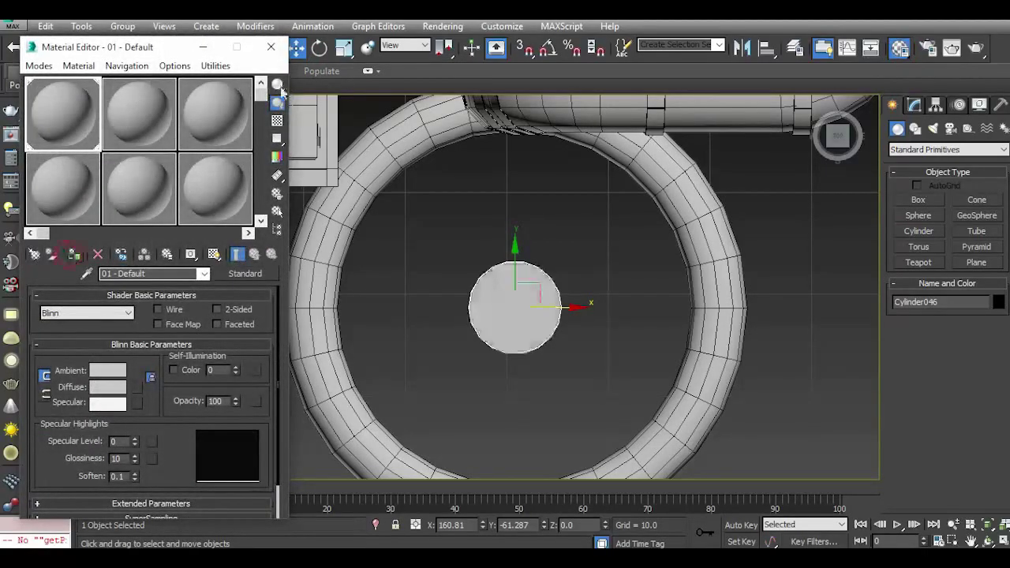
{"action": "left_click", "coordinate": [278, 52]}
Add the ring to the cylinder selection and move both away from the wall along the Y axis.
{"action": "left_click_drag", "start_coordinate": [839, 138], "coordinate": [882, 88]}
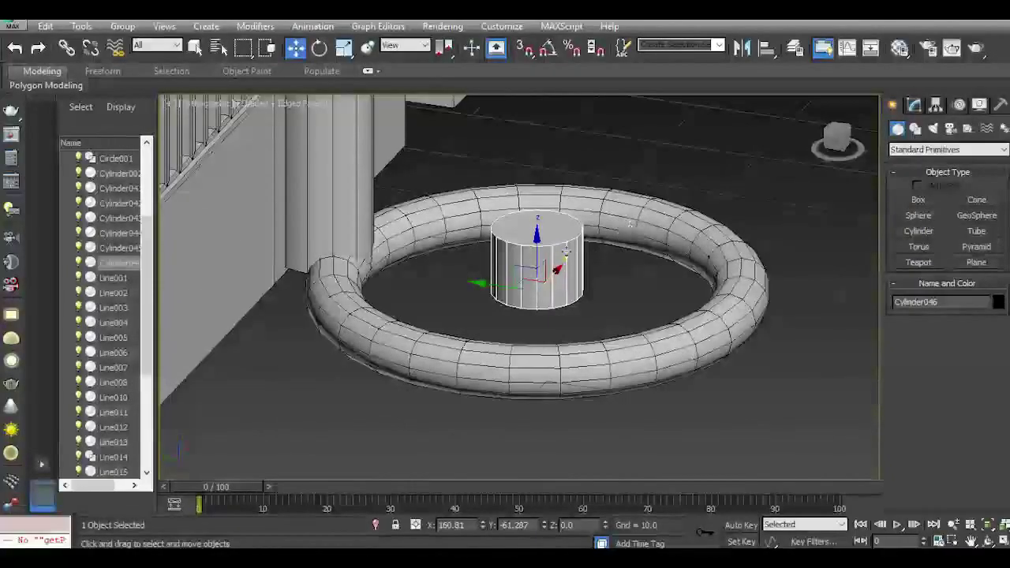
{"action": "scroll", "coordinate": [561, 253], "scroll_direction": "up", "scroll_amount": 4}
{"action": "scroll", "coordinate": [425, 319], "scroll_direction": "down", "scroll_amount": 2}
{"action": "left_click", "coordinate": [472, 419], "text": "ctrl"}
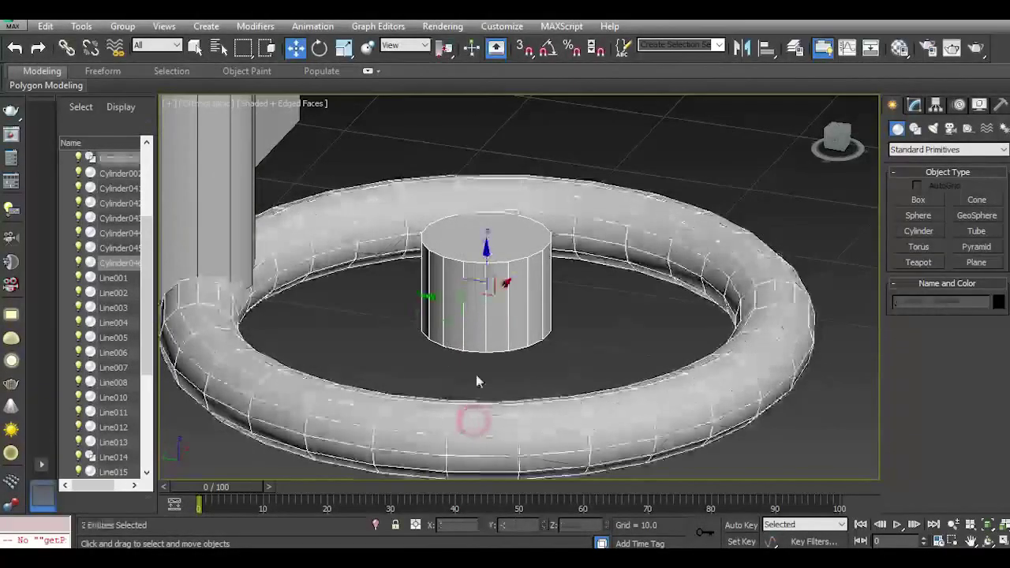
{"action": "left_click_drag", "start_coordinate": [455, 300], "coordinate": [575, 318]}
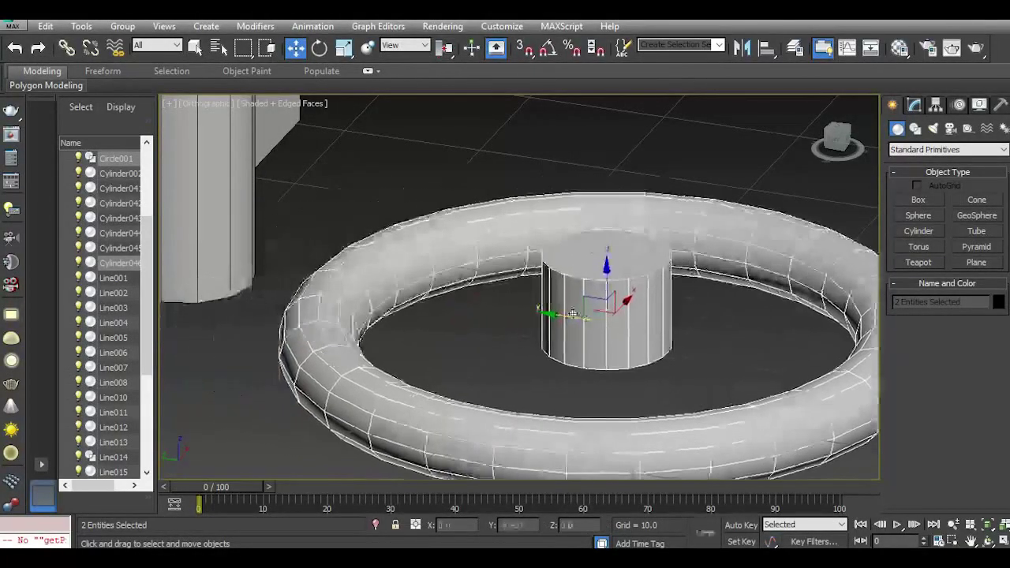
Make a copy of the central cylinder rotated 90 degrees about the X axis, using angle snap.
{"action": "left_click", "coordinate": [646, 316]}
{"action": "left_click_drag", "start_coordinate": [838, 137], "coordinate": [837, 168]}
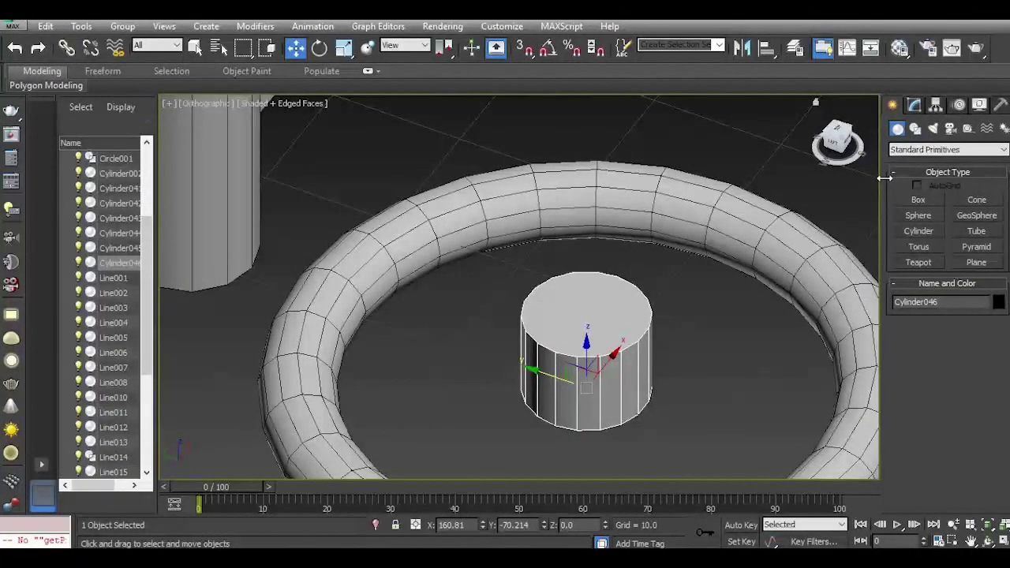
{"action": "key", "text": "t"}
{"action": "scroll", "coordinate": [625, 347], "scroll_direction": "down", "scroll_amount": 5}
{"action": "middle_click_drag", "start_coordinate": [594, 413], "coordinate": [408, 250]}
{"action": "scroll", "coordinate": [408, 250], "scroll_direction": "down", "scroll_amount": 3}
{"action": "middle_click_drag", "start_coordinate": [744, 356], "coordinate": [657, 347]}
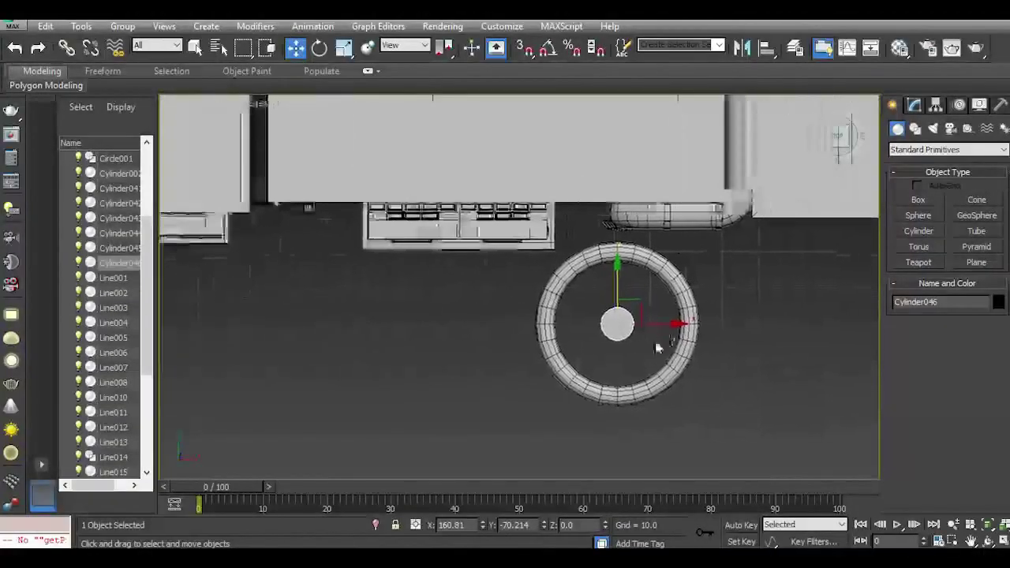
{"action": "scroll", "coordinate": [627, 326], "scroll_direction": "up", "scroll_amount": 5}
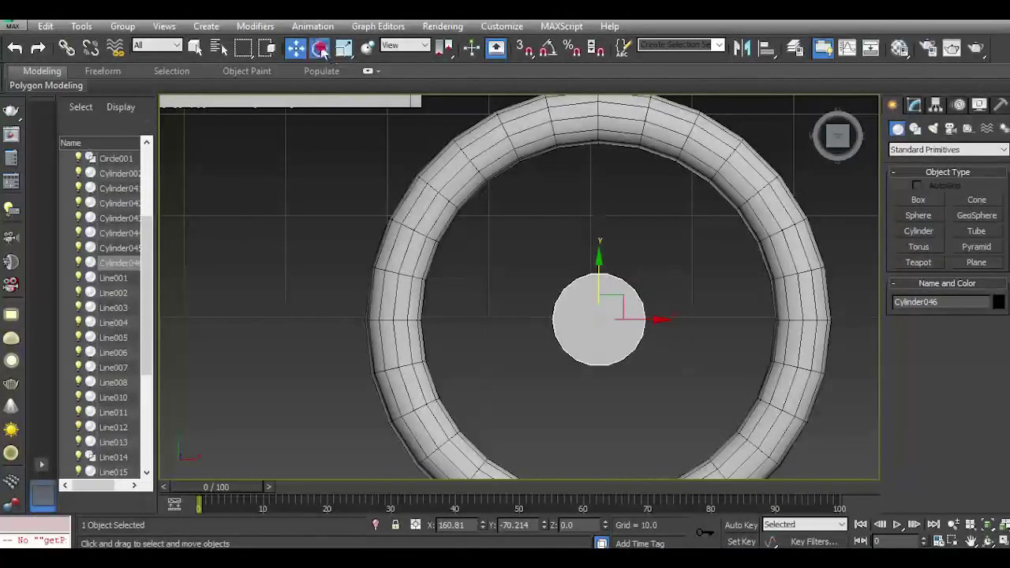
{"action": "left_click", "coordinate": [319, 48]}
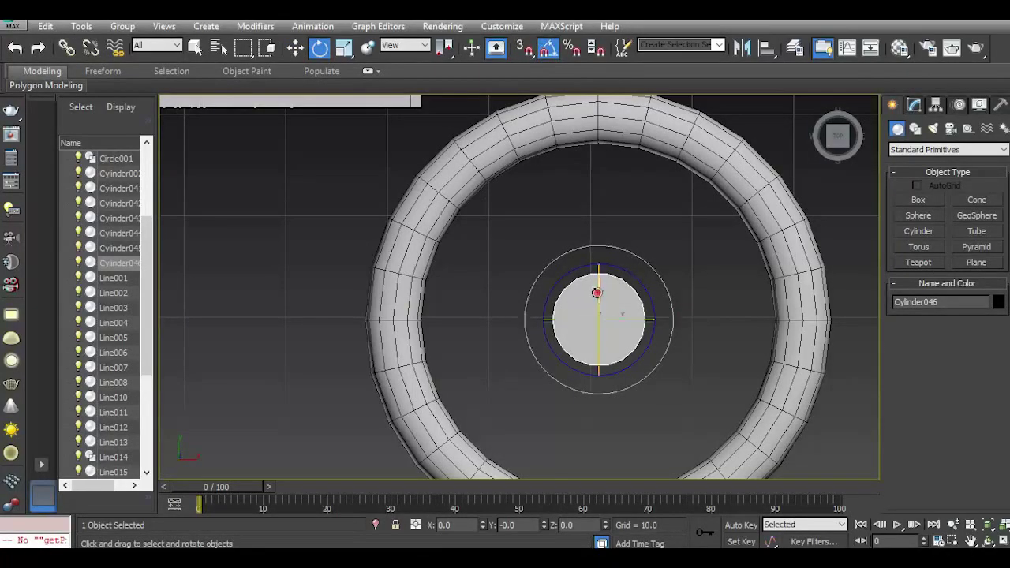
{"action": "left_click_drag", "start_coordinate": [597, 292], "coordinate": [597, 289], "text": "shift"}
{"action": "left_click", "coordinate": [512, 347]}
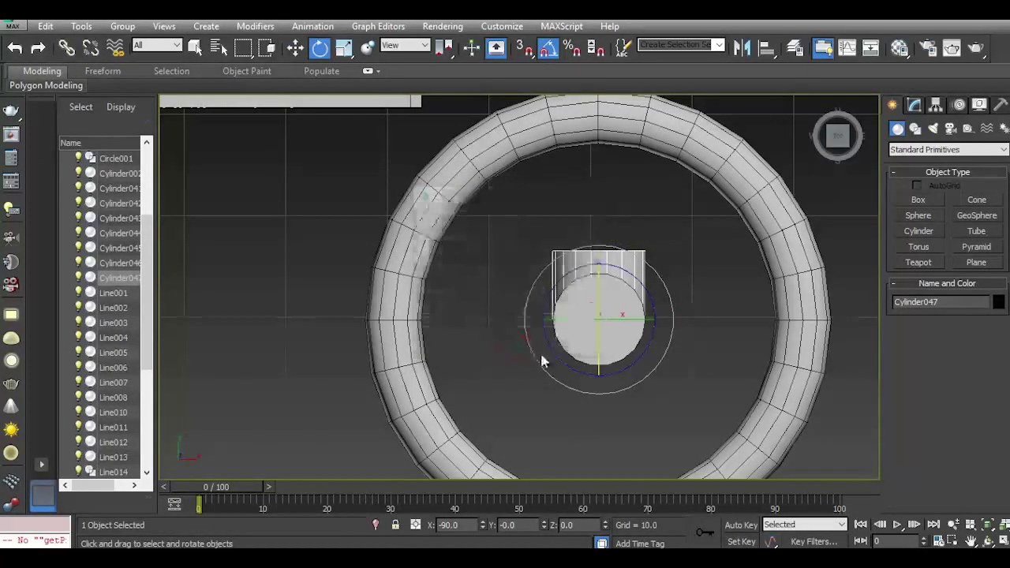
Shape the rotated copy into a spoke reaching the ring, with a radius of about 0.912 and a height of about 17.988.
{"action": "scroll", "coordinate": [614, 275], "scroll_direction": "up", "scroll_amount": 3}
{"action": "left_click", "coordinate": [913, 106]}
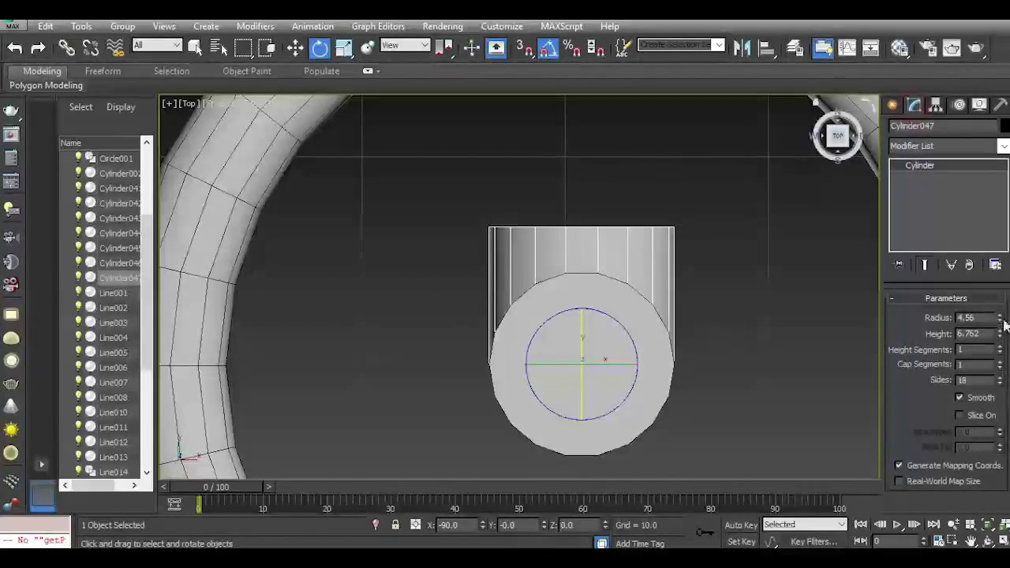
{"action": "left_click_drag", "start_coordinate": [999, 319], "coordinate": [985, 383]}
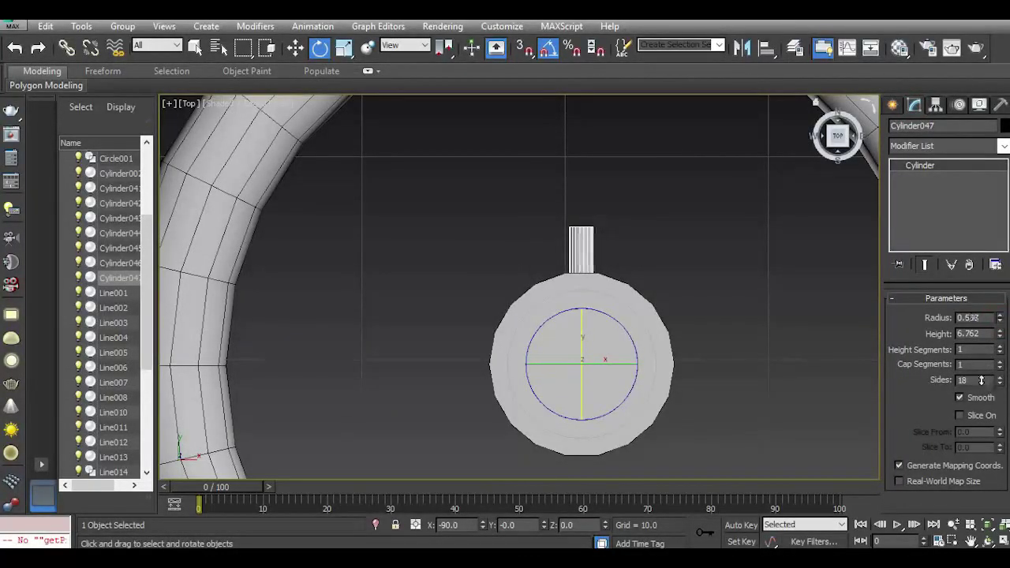
{"action": "scroll", "coordinate": [465, 306], "scroll_direction": "down", "scroll_amount": 2}
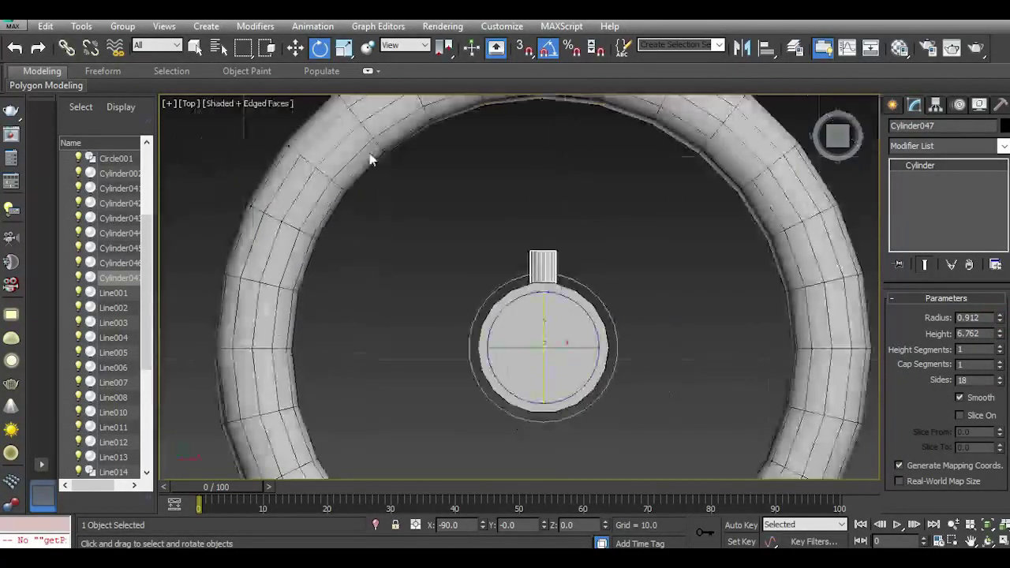
{"action": "left_click", "coordinate": [295, 47]}
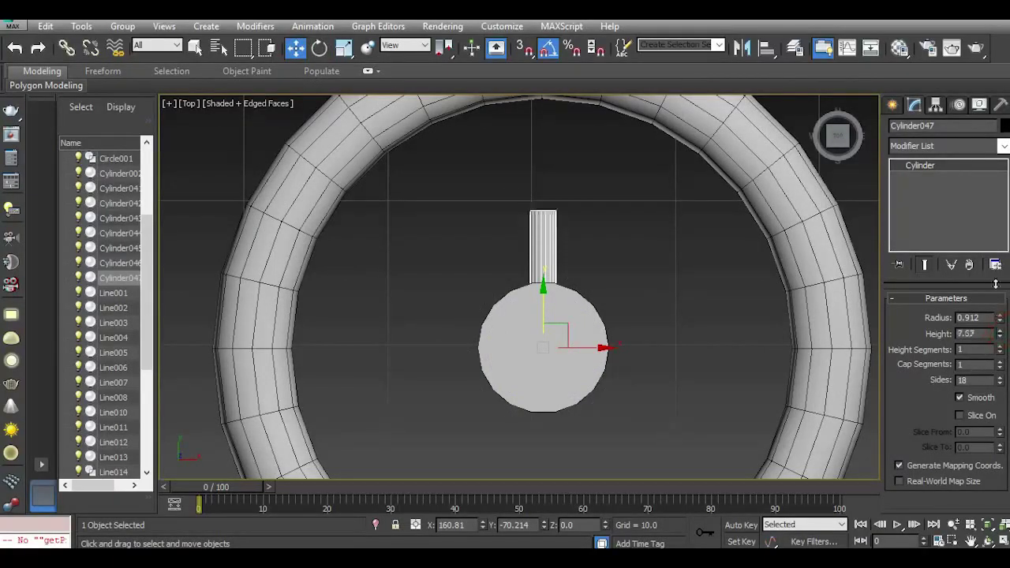
{"action": "left_click_drag", "start_coordinate": [996, 284], "coordinate": [990, 224]}
{"action": "scroll", "coordinate": [552, 303], "scroll_direction": "down", "scroll_amount": 3}
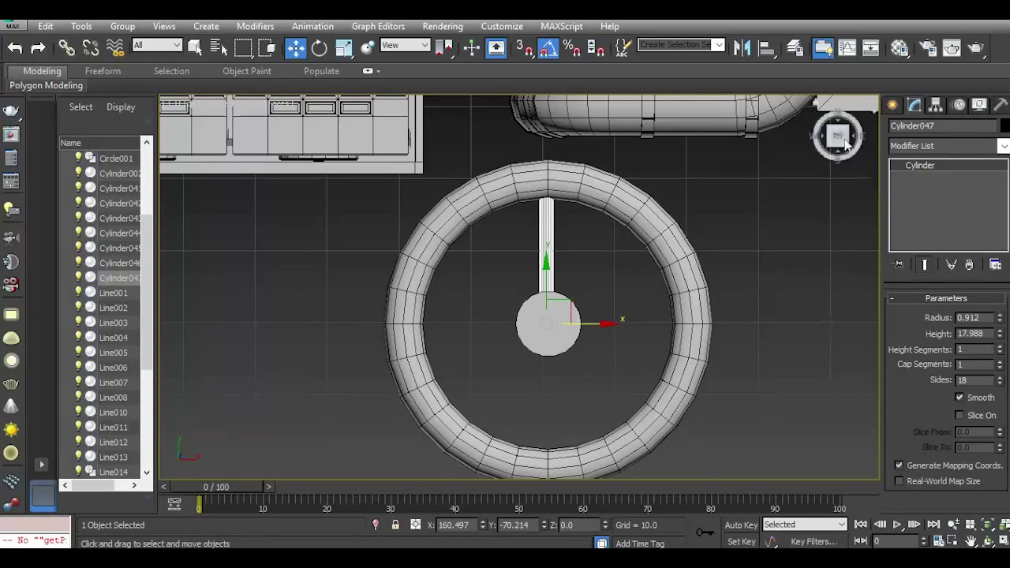
Raise the spoke to a Z position of about 0.775 so it lines up with the ring.
{"action": "left_click_drag", "start_coordinate": [841, 141], "coordinate": [876, 93]}
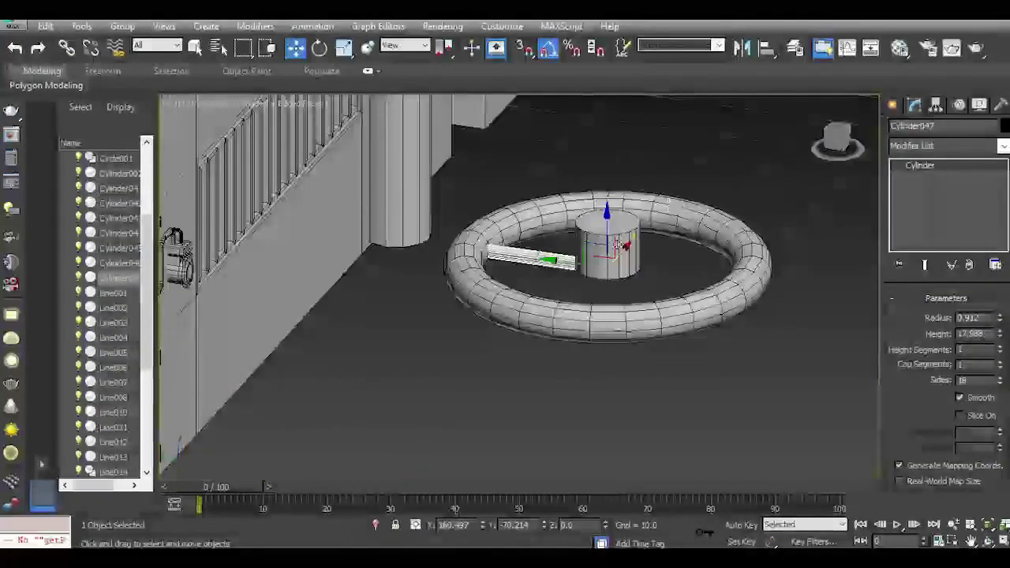
{"action": "scroll", "coordinate": [606, 271], "scroll_direction": "up", "scroll_amount": 4}
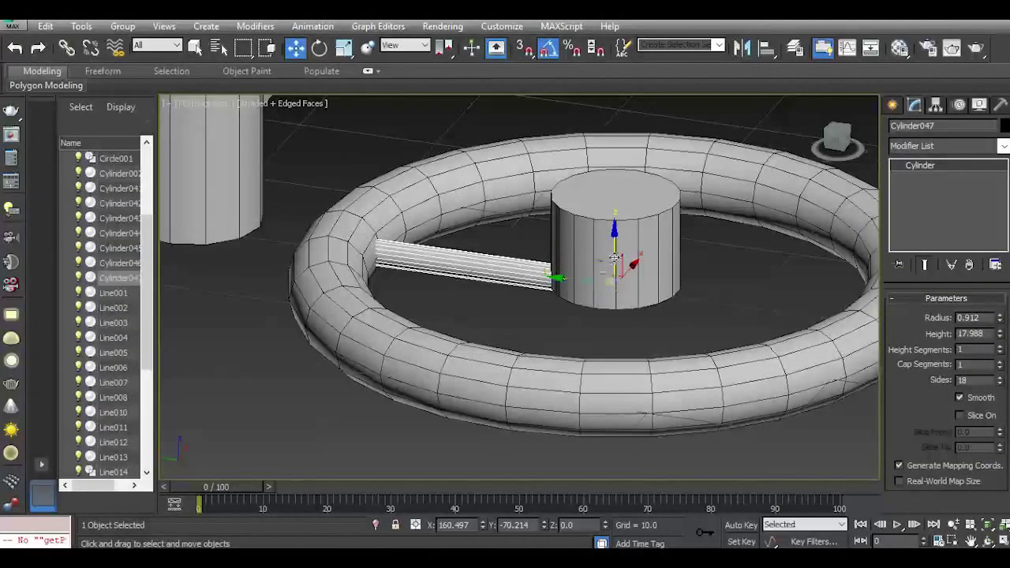
{"action": "left_click_drag", "start_coordinate": [606, 270], "coordinate": [620, 251]}
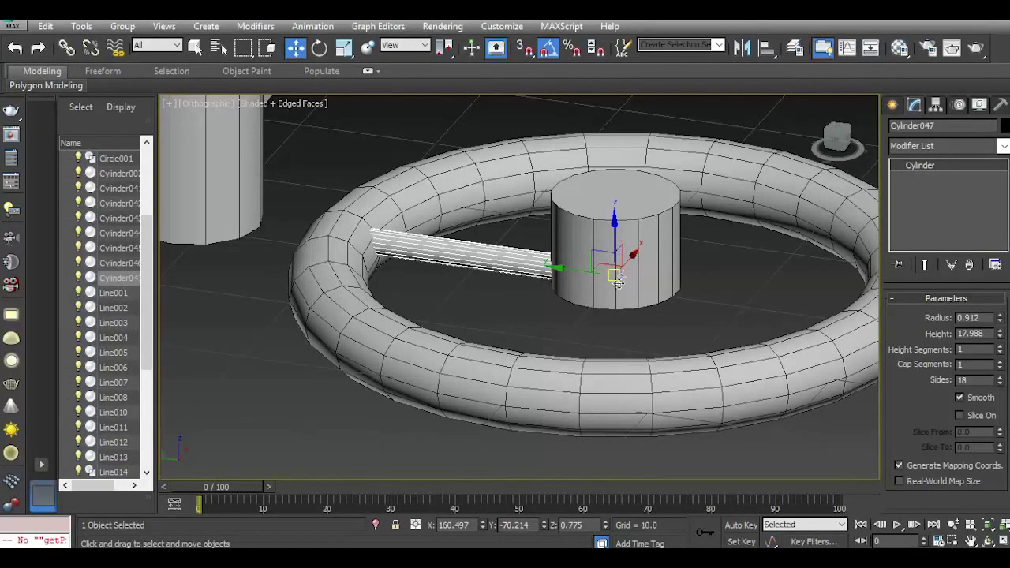
Shorten the central hub cylinder and adjust its vertical position so it is centred on the spoke and ring.
{"action": "left_click", "coordinate": [602, 229]}
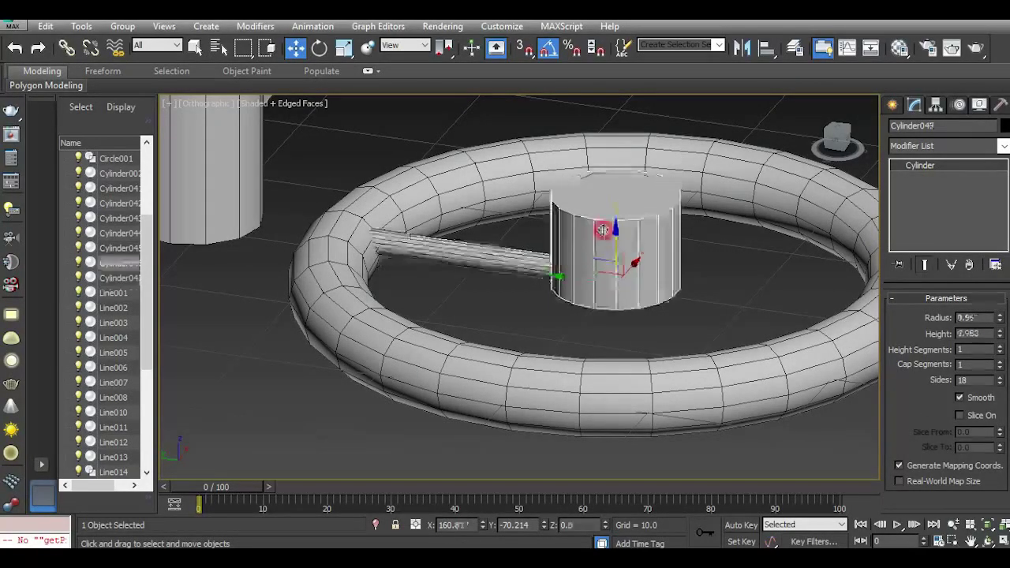
{"action": "left_click_drag", "start_coordinate": [613, 237], "coordinate": [622, 262]}
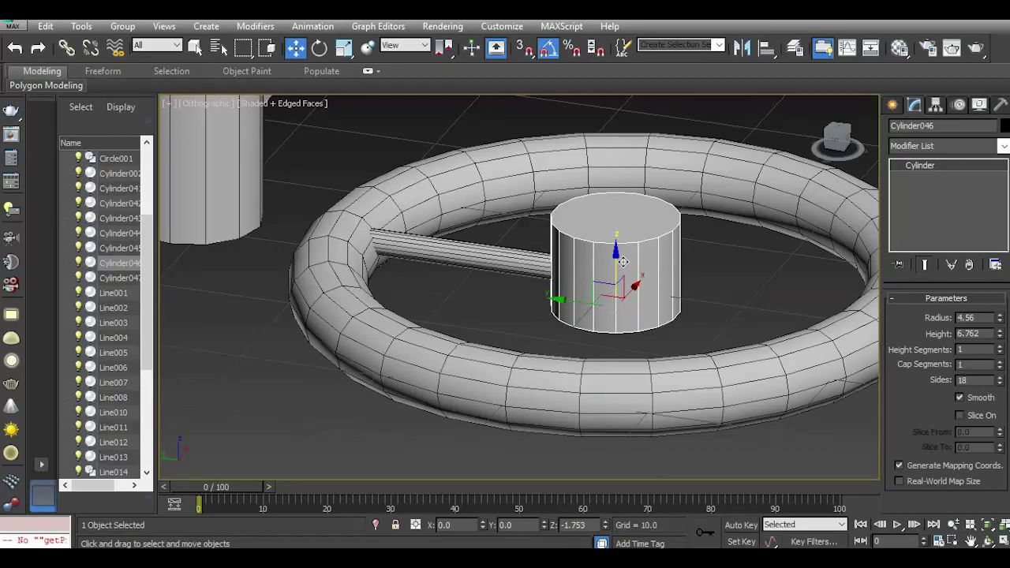
{"action": "left_click_drag", "start_coordinate": [998, 335], "coordinate": [1001, 369]}
{"action": "left_click_drag", "start_coordinate": [617, 254], "coordinate": [617, 244]}
Increase the spoke's radius to about 1.152 and its height to about 19.247.
{"action": "left_click", "coordinate": [497, 250]}
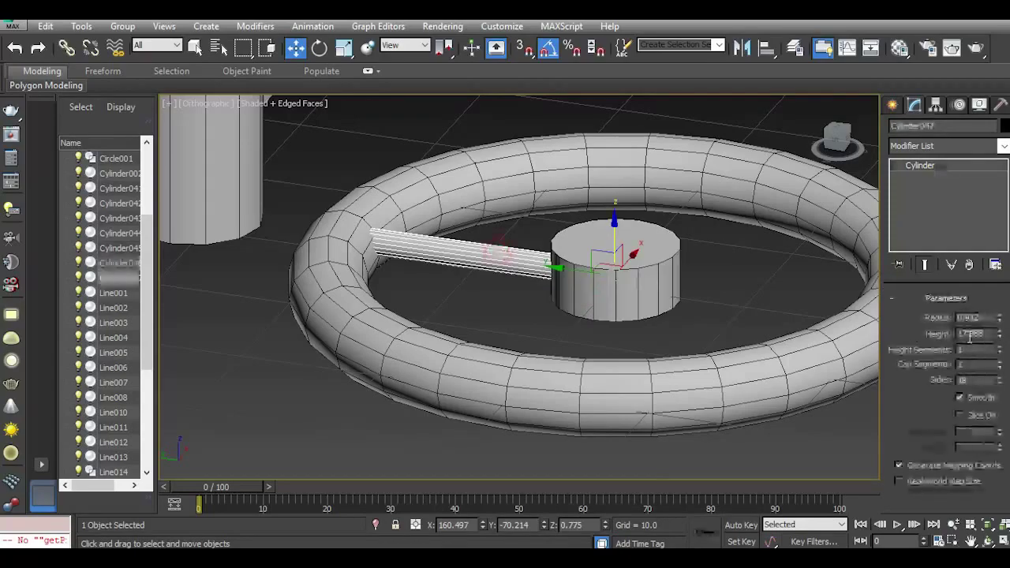
{"action": "left_click_drag", "start_coordinate": [999, 320], "coordinate": [997, 323]}
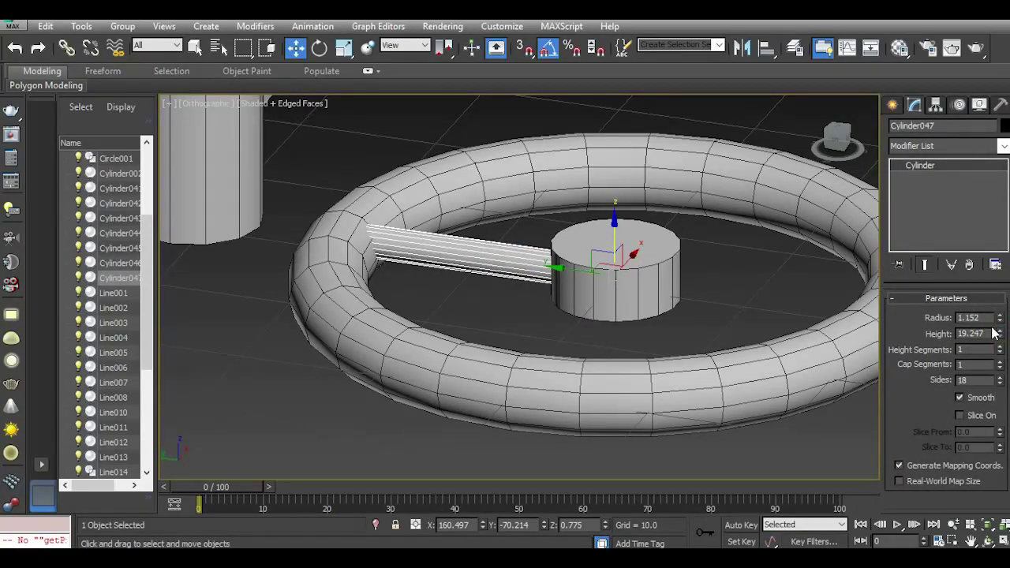
Copy the spoke along the Y axis to the opposite side of the hub in the top view.
{"action": "key", "text": "t"}
{"action": "scroll", "coordinate": [560, 300], "scroll_direction": "down", "scroll_amount": 10}
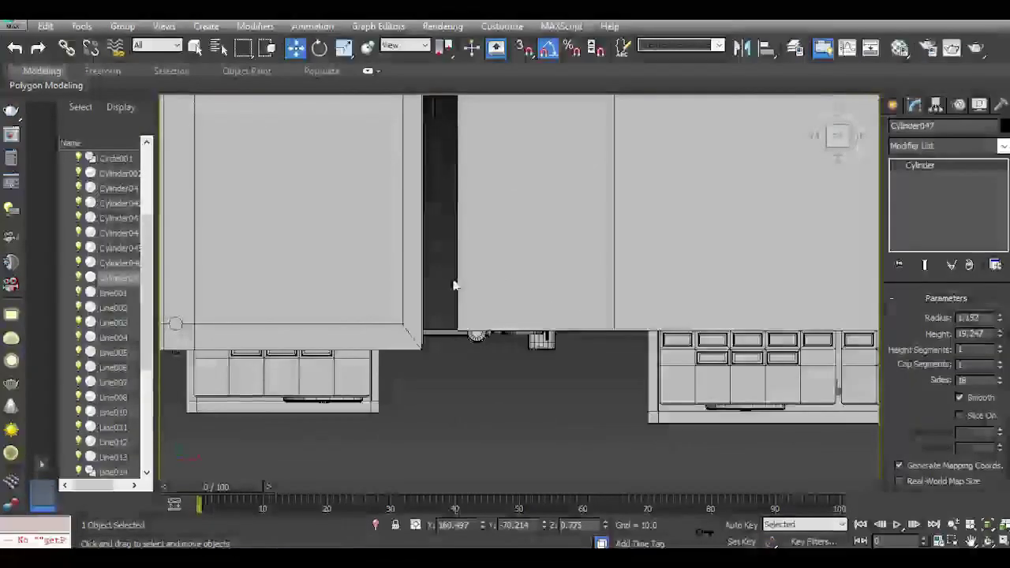
{"action": "middle_click_drag", "start_coordinate": [821, 379], "coordinate": [592, 308]}
{"action": "scroll", "coordinate": [593, 339], "scroll_direction": "up", "scroll_amount": 6}
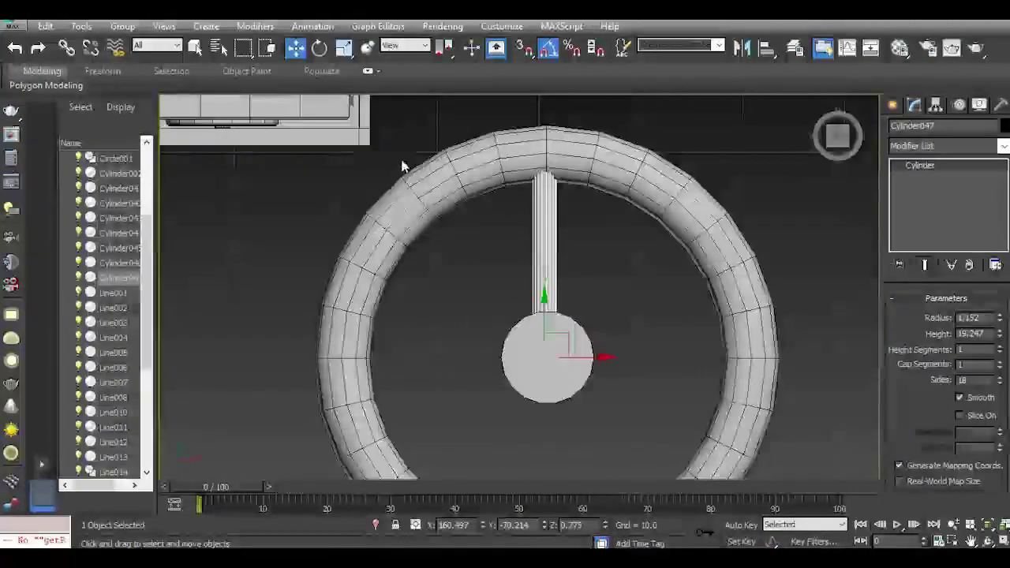
{"action": "middle_click_drag", "start_coordinate": [597, 357], "coordinate": [596, 263]}
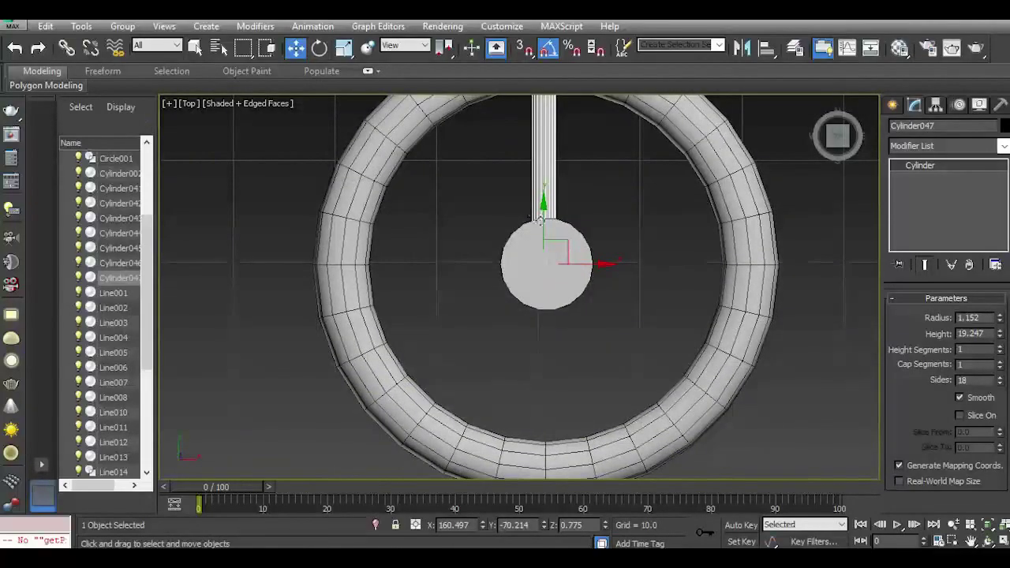
{"action": "left_click_drag", "start_coordinate": [544, 230], "coordinate": [573, 434], "text": "shift"}
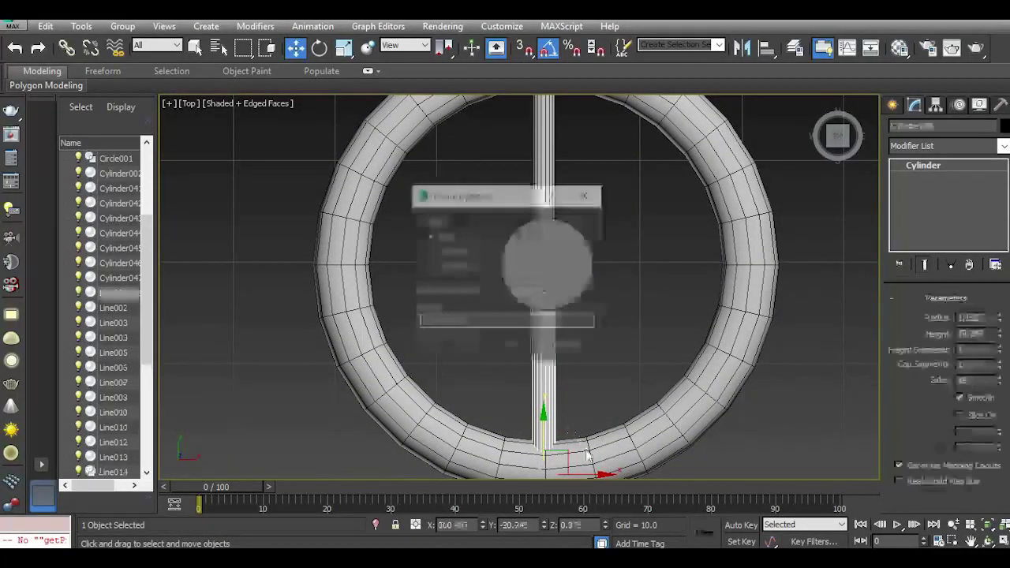
{"action": "left_click", "coordinate": [514, 345]}
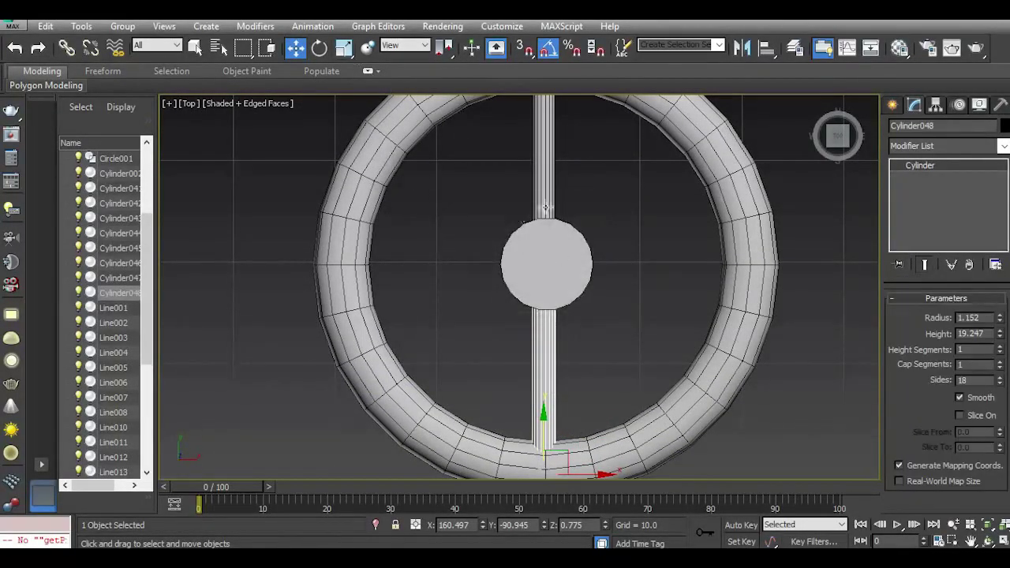
Make two copies of the upper spoke rotated 90 degrees about the hub, forming the right and left horizontal spokes.
{"action": "left_click", "coordinate": [544, 208]}
{"action": "left_click", "coordinate": [318, 48]}
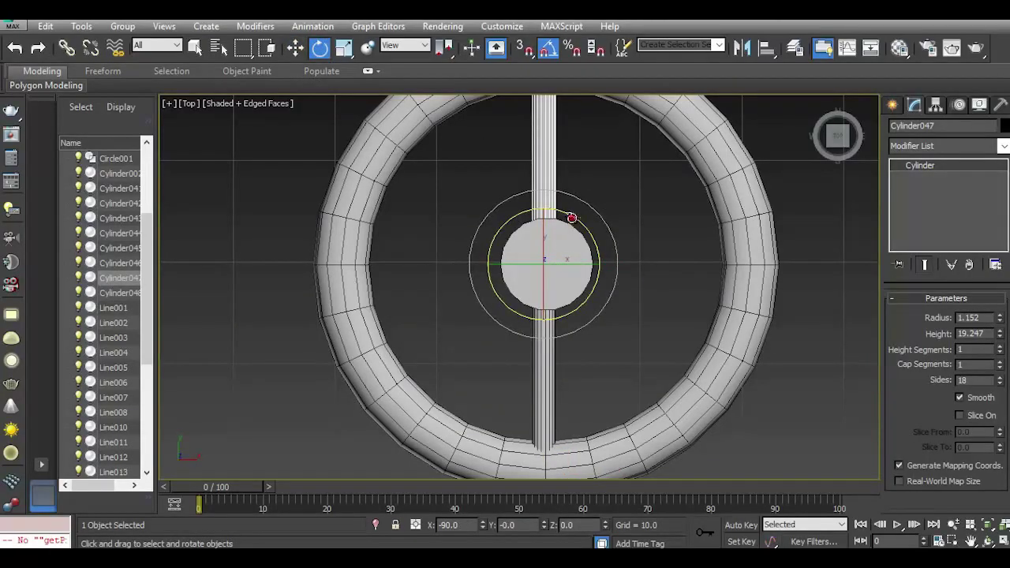
{"action": "left_click_drag", "start_coordinate": [571, 218], "coordinate": [575, 220]}
{"action": "left_click", "coordinate": [521, 343]}
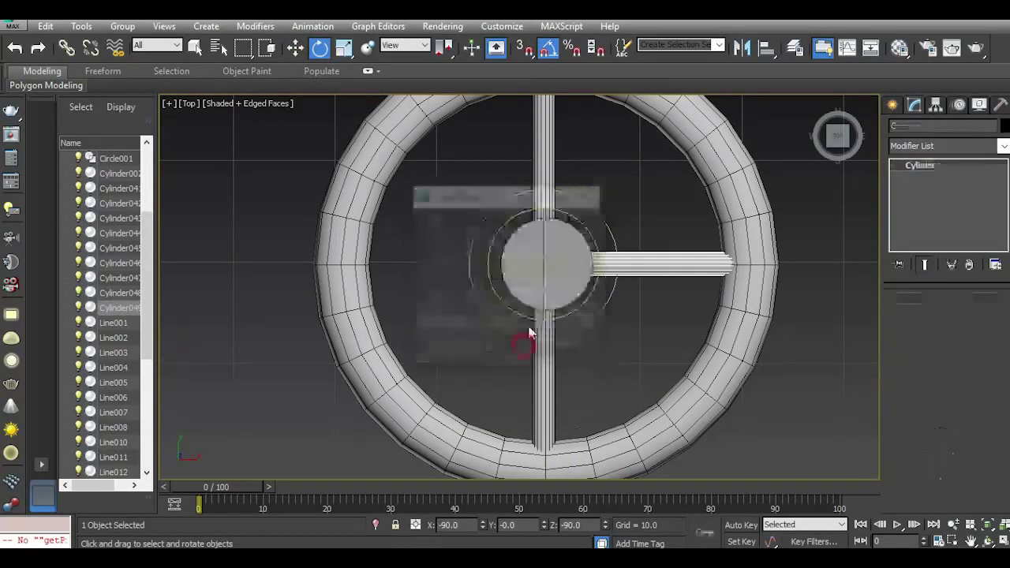
{"action": "left_click", "coordinate": [546, 352]}
{"action": "left_click", "coordinate": [552, 175]}
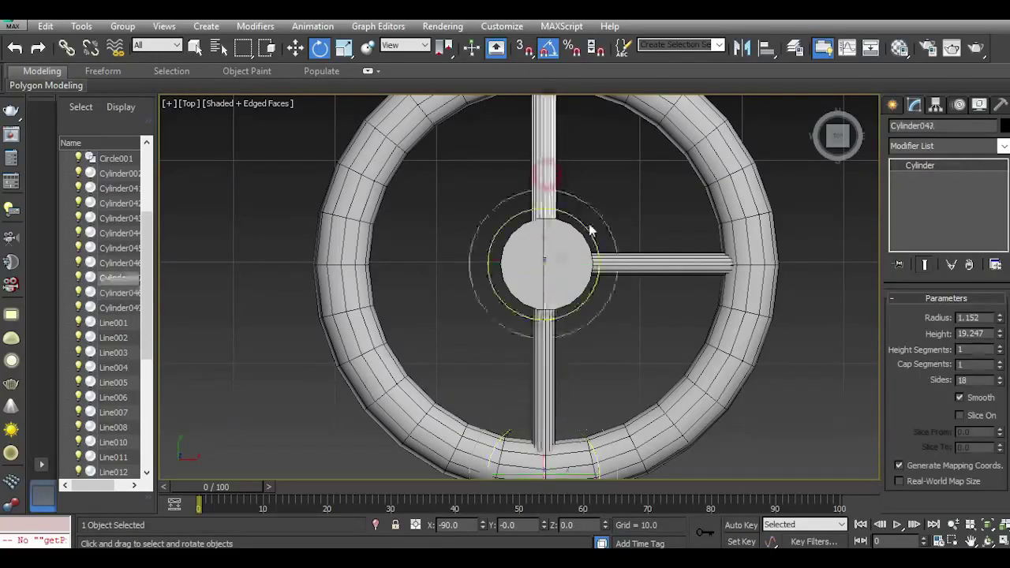
{"action": "mouse_move", "coordinate": [583, 231]}
{"action": "left_mouse_down", "text": "shift"}
{"action": "mouse_move", "coordinate": [505, 183]}
{"action": "mouse_move", "coordinate": [482, 184]}
{"action": "mouse_move", "coordinate": [504, 181]}
{"action": "left_mouse_up", "text": "shift"}
{"action": "left_click", "coordinate": [510, 345]}
Add diagonal spokes at the wheel's lower left, upper left (about 47.3 degrees) and upper right (about -42.3 degrees) from rotated copies.
{"action": "left_click", "coordinate": [509, 345]}
{"action": "left_click", "coordinate": [545, 177]}
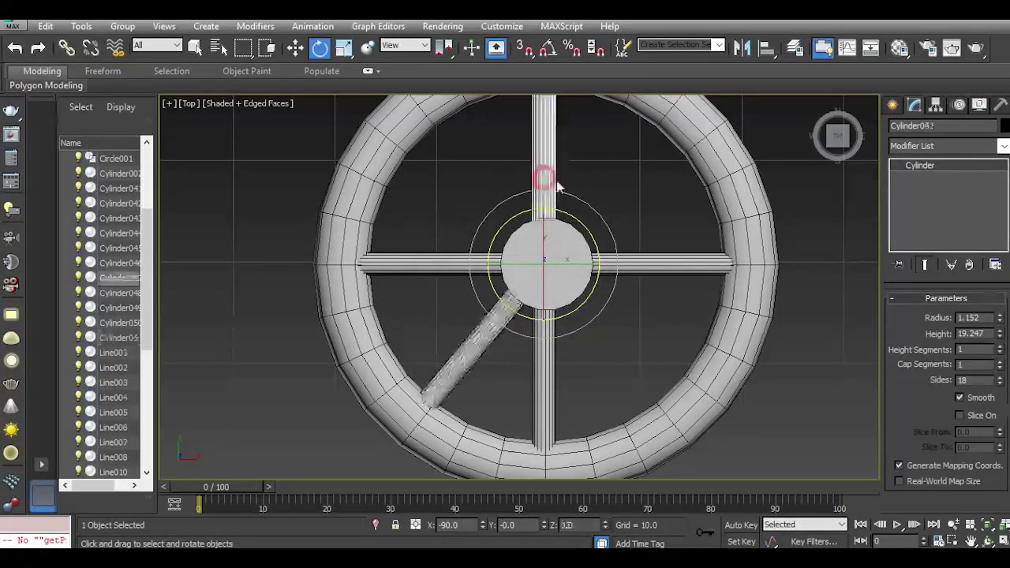
{"action": "left_click_drag", "start_coordinate": [576, 217], "coordinate": [504, 202], "text": "shift"}
{"action": "left_click", "coordinate": [510, 345]}
{"action": "left_click", "coordinate": [545, 175]}
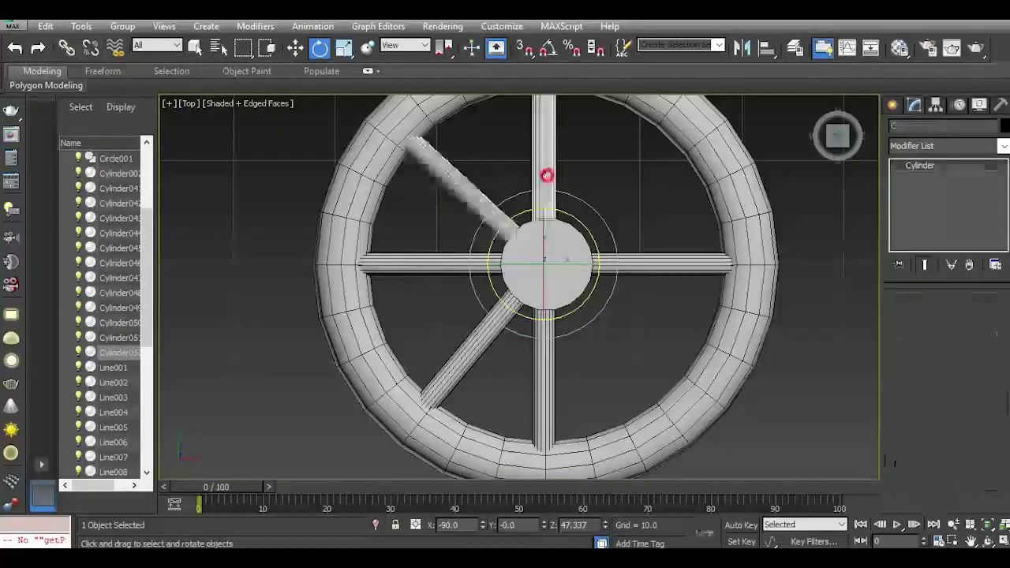
{"action": "mouse_move", "coordinate": [573, 219]}
{"action": "left_mouse_down", "text": "shift"}
{"action": "mouse_move", "coordinate": [639, 275]}
{"action": "mouse_move", "coordinate": [617, 263]}
{"action": "left_mouse_up", "text": "shift"}
{"action": "left_click", "coordinate": [506, 348]}
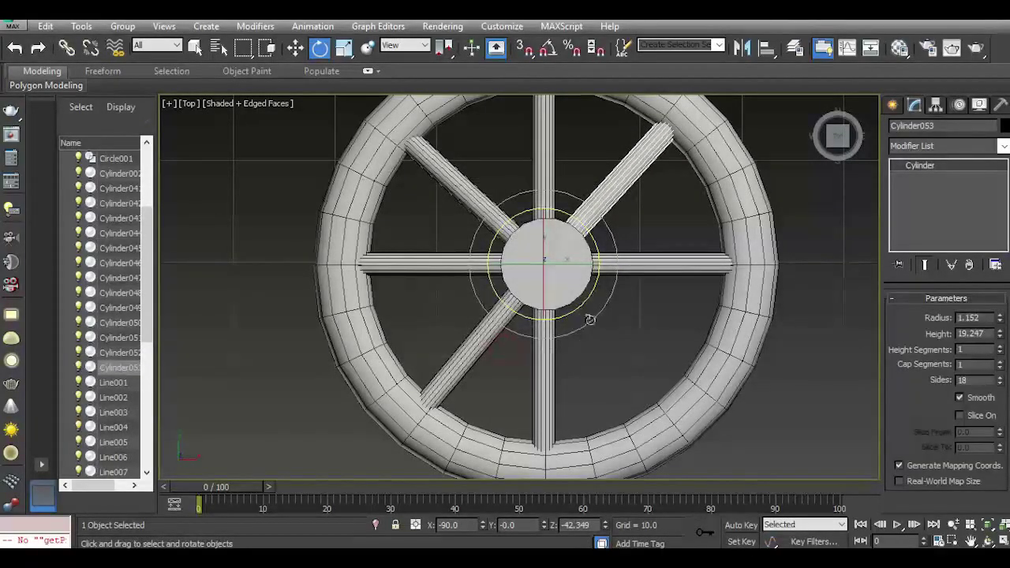
Make a copy of the right horizontal spoke rotated about -43.85 degrees as the lower-right diagonal, and switch to perspective view.
{"action": "left_click", "coordinate": [640, 262]}
{"action": "left_click_drag", "start_coordinate": [586, 229], "coordinate": [608, 297]}
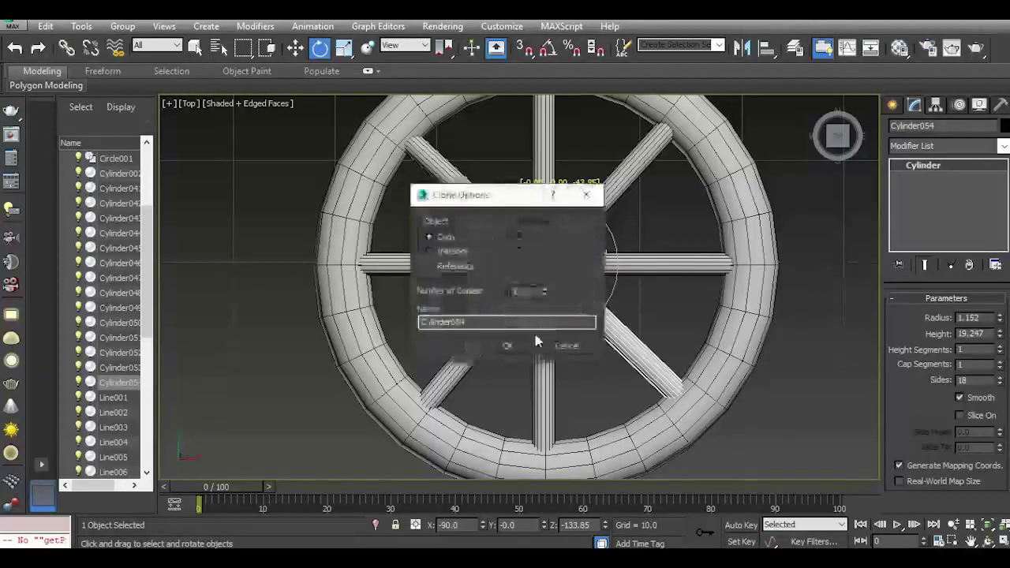
{"action": "left_click", "coordinate": [514, 346]}
{"action": "key", "text": "p"}
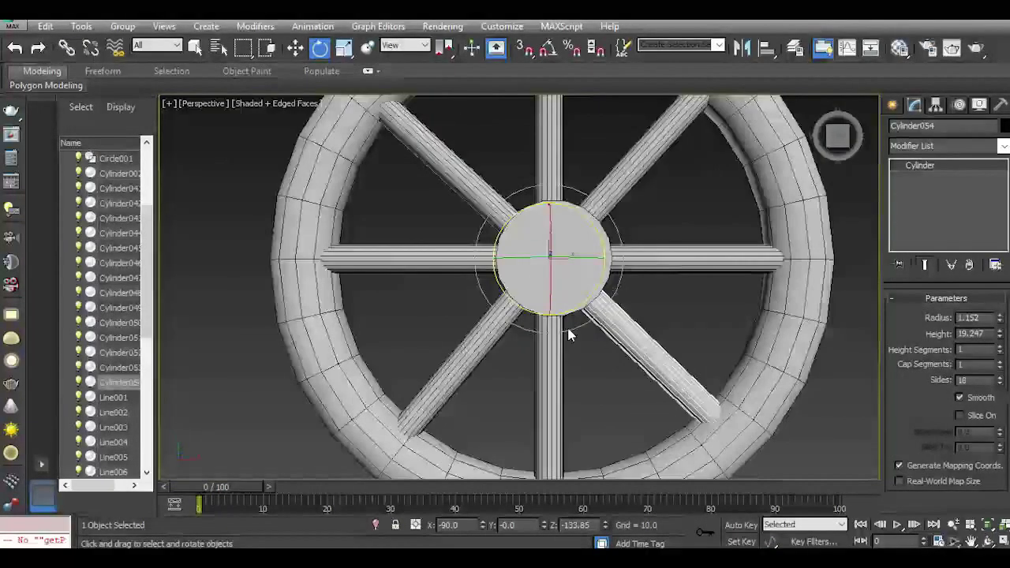
Convert the wheel's outer ring circle to an Editable Poly.
{"action": "left_click_drag", "start_coordinate": [841, 140], "coordinate": [841, 104]}
{"action": "left_click", "coordinate": [715, 384]}
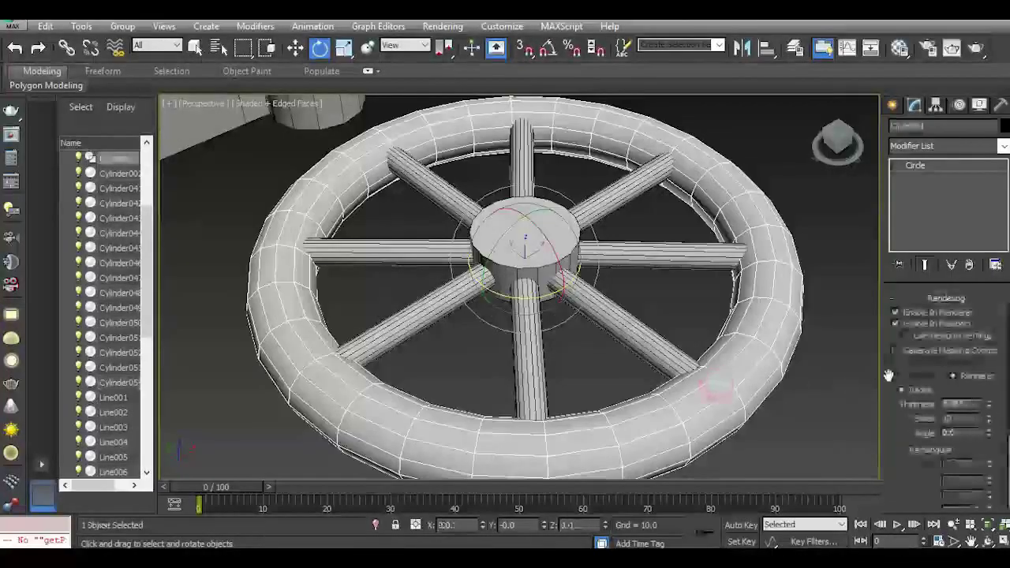
{"action": "right_click", "coordinate": [923, 211]}
{"action": "left_click", "coordinate": [946, 360]}
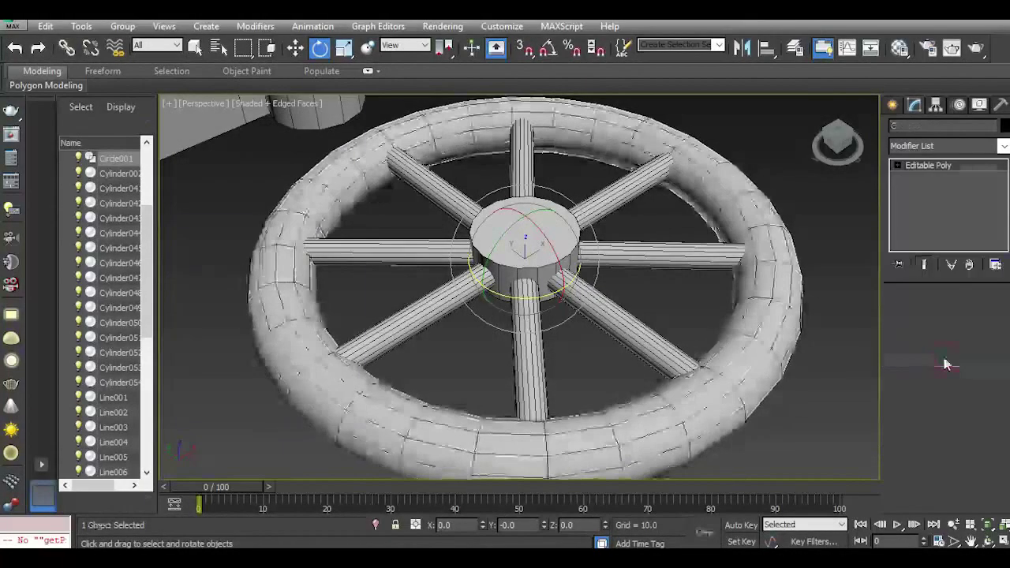
Attach all eight spokes to the wheel's ring so they form one editable poly object.
{"action": "left_click_drag", "start_coordinate": [913, 424], "coordinate": [913, 248]}
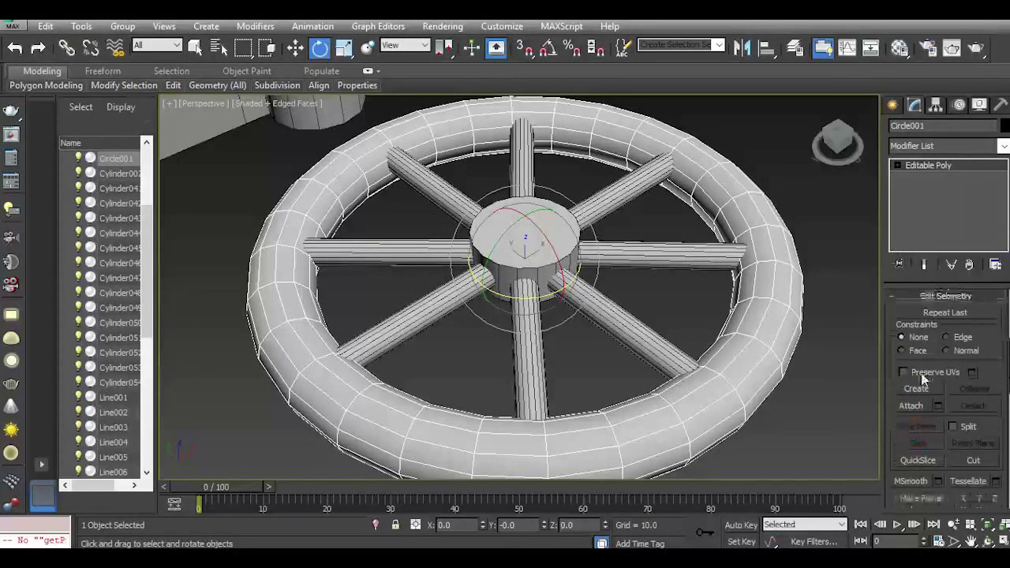
{"action": "left_click", "coordinate": [912, 407]}
{"action": "left_click", "coordinate": [524, 348]}
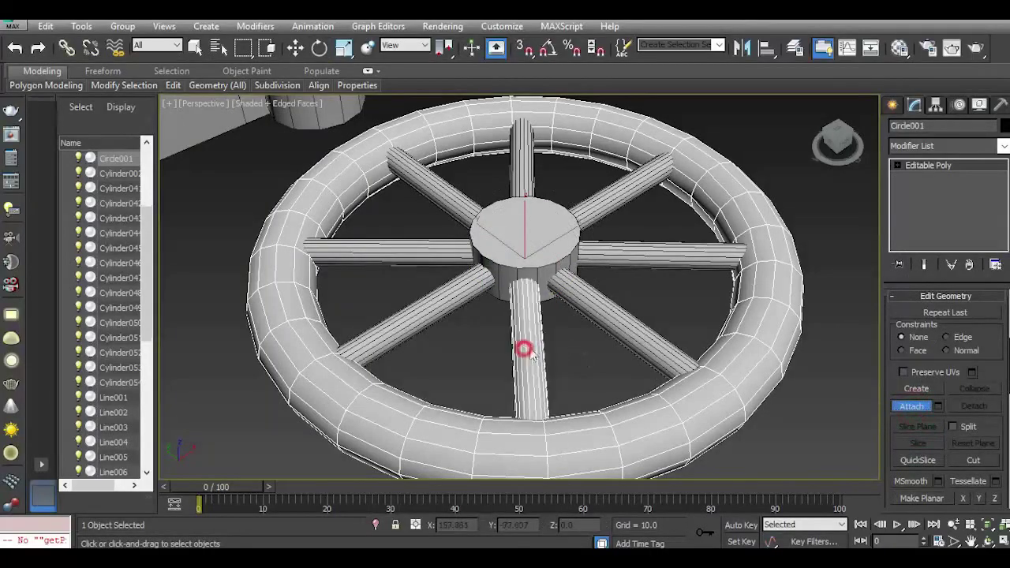
{"action": "left_click", "coordinate": [613, 324]}
{"action": "left_click", "coordinate": [629, 258]}
{"action": "left_click", "coordinate": [600, 206]}
{"action": "left_click", "coordinate": [521, 188]}
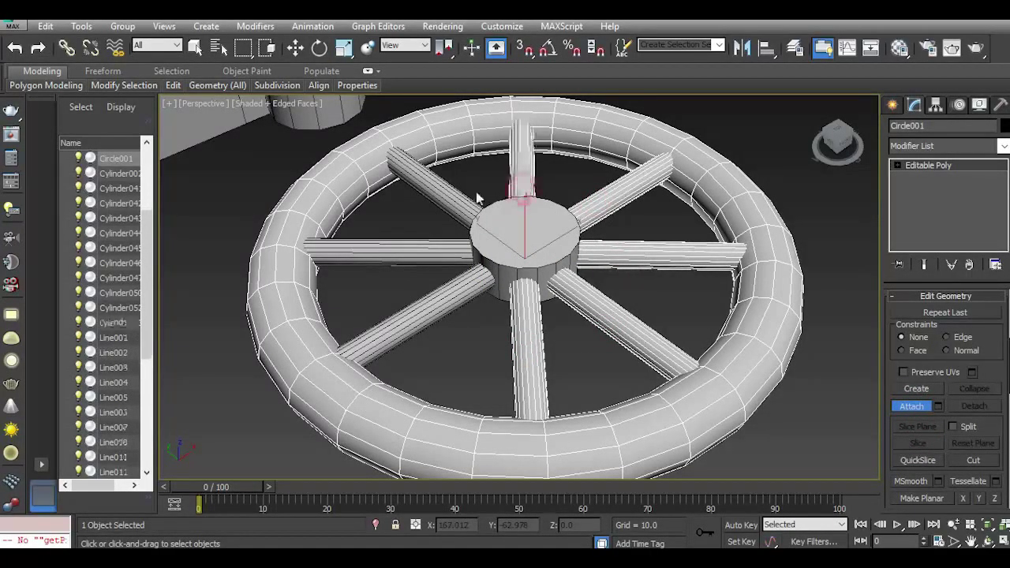
{"action": "left_click", "coordinate": [461, 194]}
{"action": "left_click", "coordinate": [410, 255]}
{"action": "left_click", "coordinate": [436, 315]}
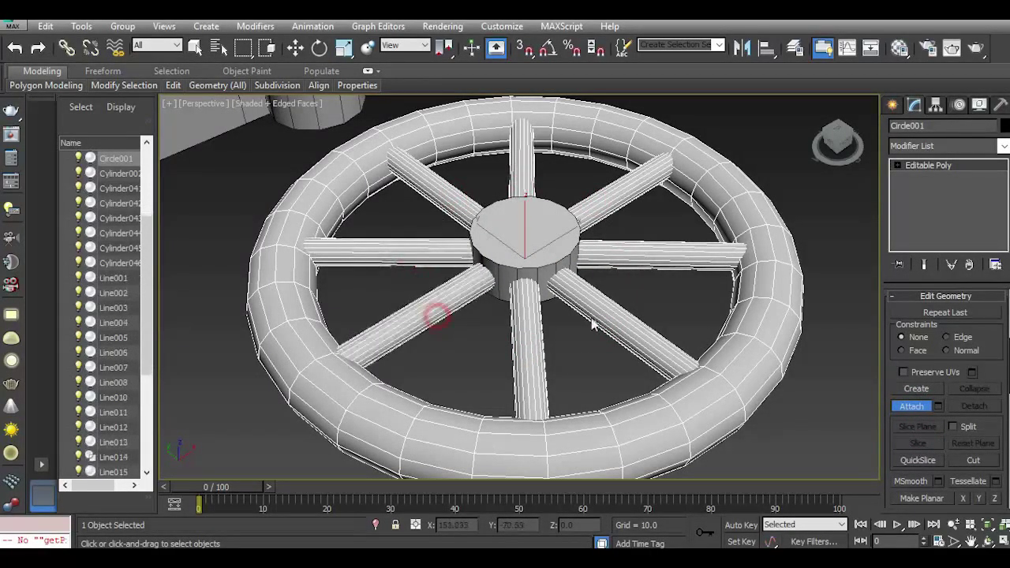
Try to attach the central hub cylinder to the wheel and enter polygon editing.
{"action": "left_click", "coordinate": [902, 406]}
{"action": "left_click_drag", "start_coordinate": [842, 146], "coordinate": [813, 189]}
{"action": "left_click", "coordinate": [529, 242]}
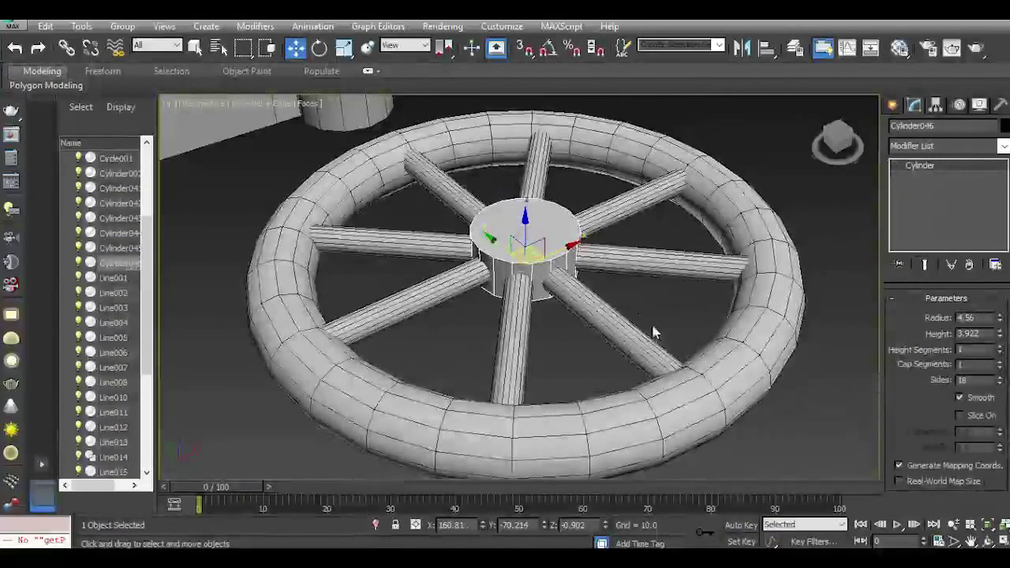
{"action": "left_click", "coordinate": [664, 407]}
{"action": "left_click", "coordinate": [917, 408]}
{"action": "left_click", "coordinate": [542, 258]}
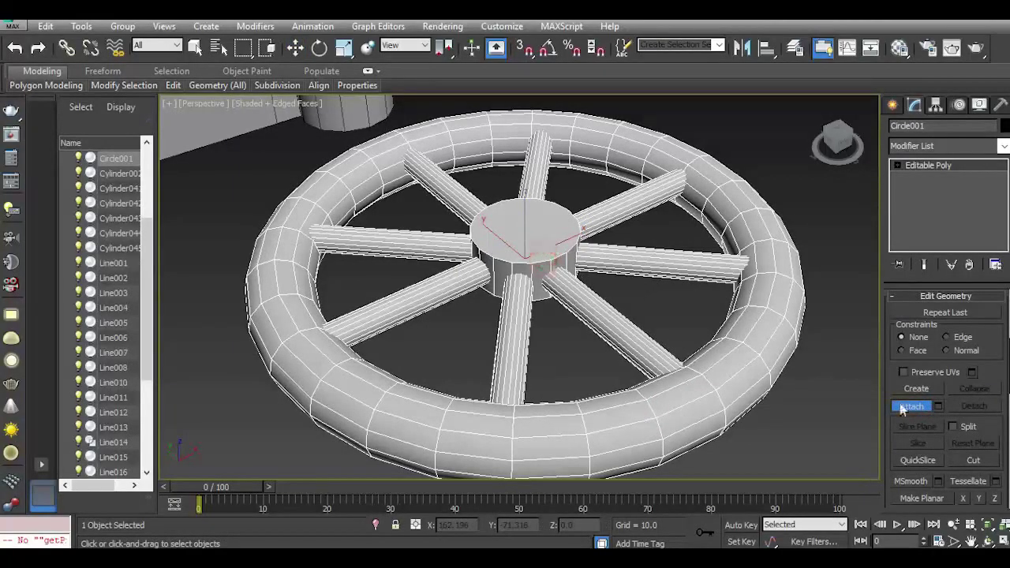
{"action": "key", "text": "4"}
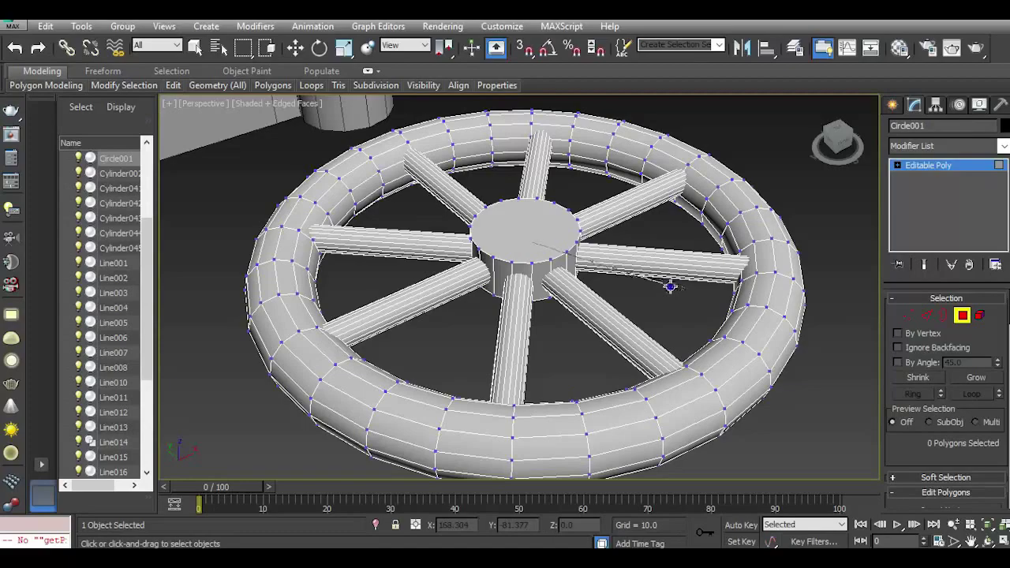
{"action": "left_click", "coordinate": [16, 51]}
{"action": "left_click", "coordinate": [15, 51]}
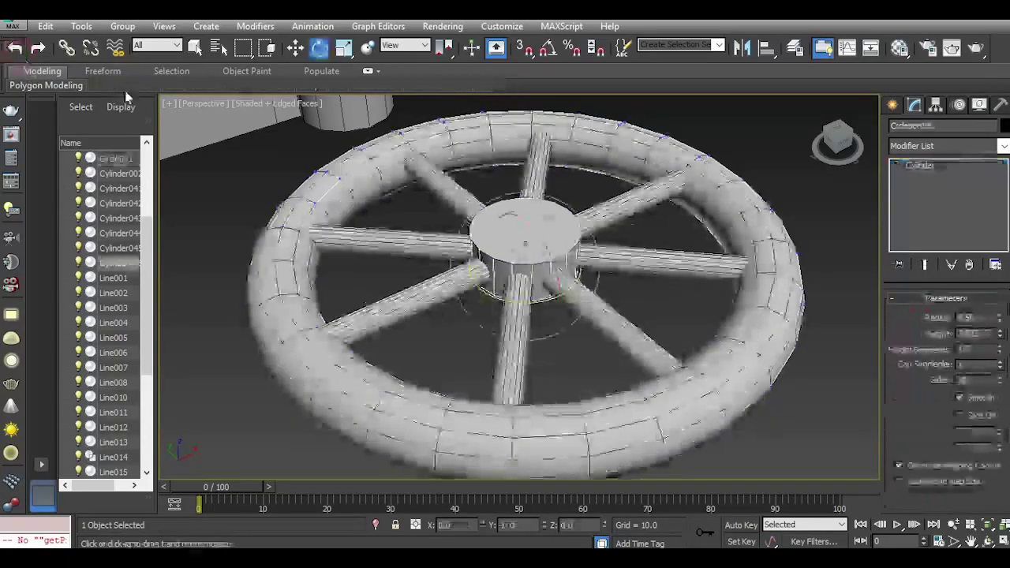
Attach the central hub cylinder to the wheel's editable poly.
{"action": "left_click", "coordinate": [690, 390]}
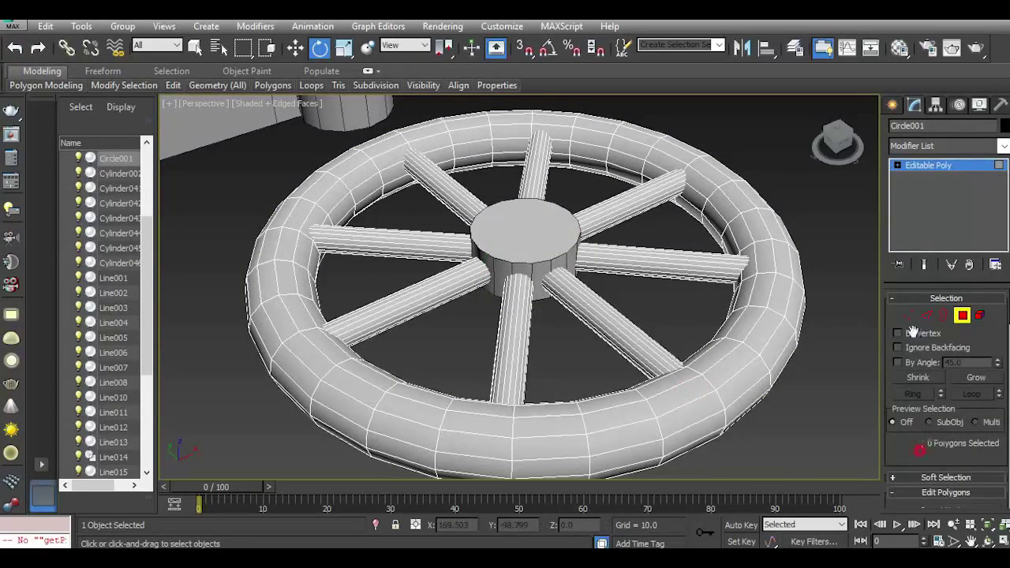
{"action": "left_click_drag", "start_coordinate": [913, 332], "coordinate": [914, 298]}
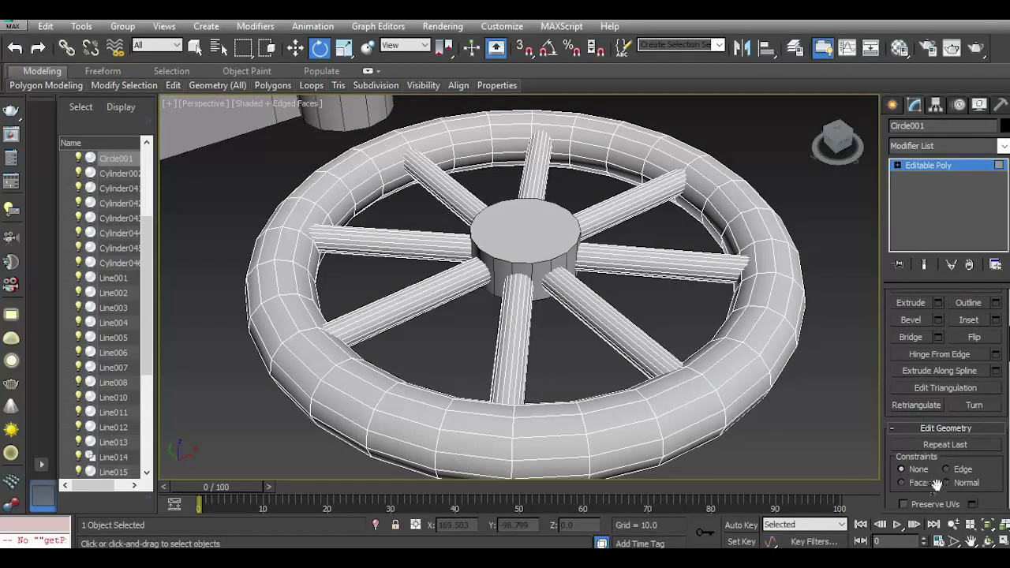
{"action": "scroll", "coordinate": [936, 485], "scroll_direction": "down", "scroll_amount": 5}
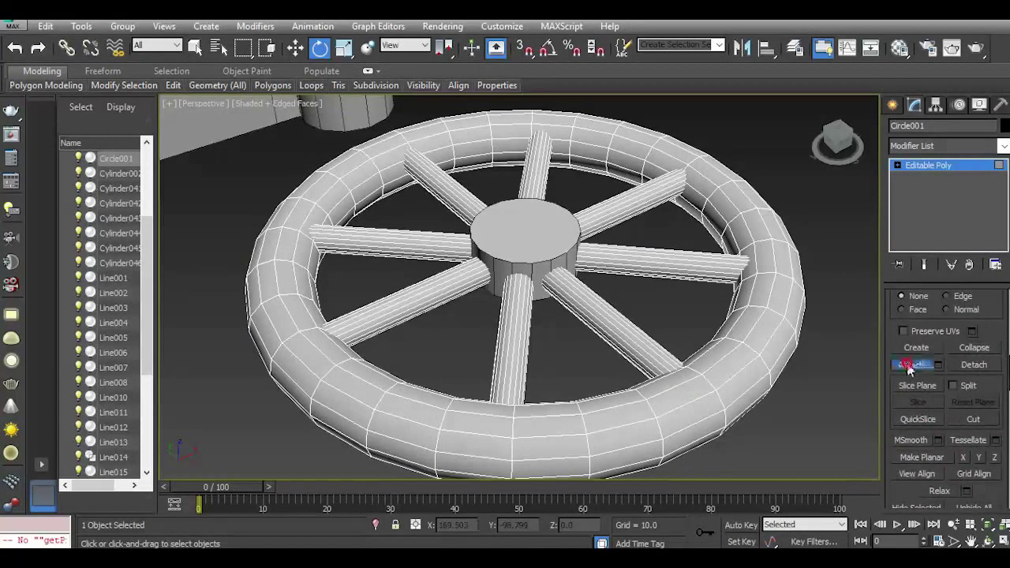
{"action": "left_click", "coordinate": [539, 269]}
Select the hub's top cap polygon and inset it.
{"action": "left_click", "coordinate": [898, 166]}
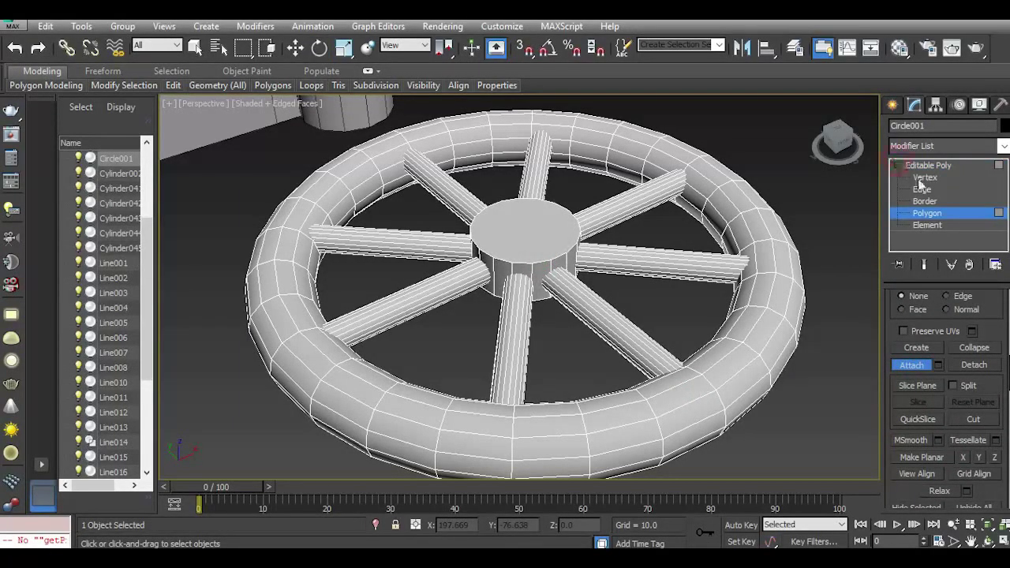
{"action": "left_click", "coordinate": [931, 217]}
{"action": "left_click", "coordinate": [933, 217]}
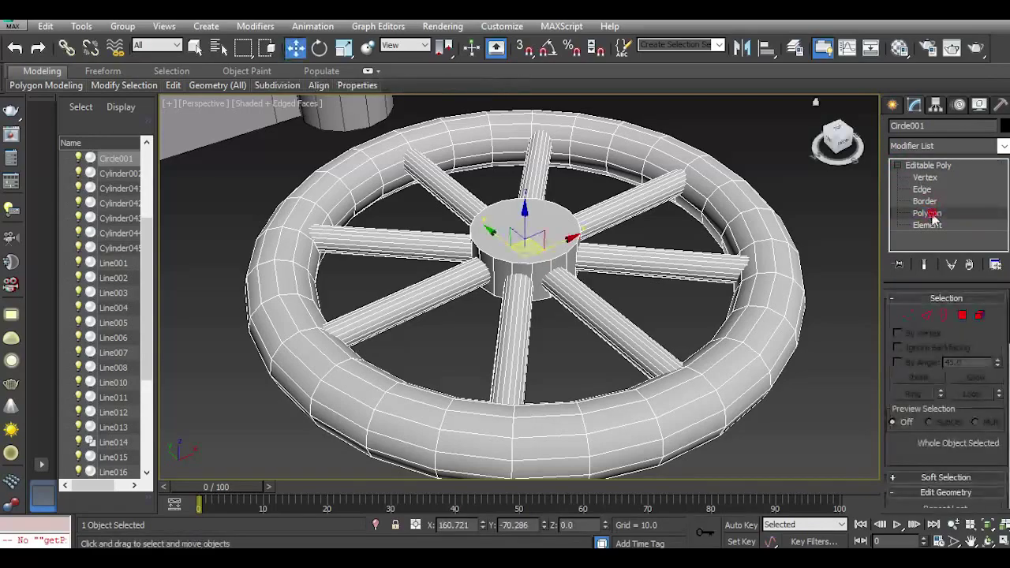
{"action": "left_click", "coordinate": [526, 227]}
{"action": "scroll", "coordinate": [526, 227], "scroll_direction": "up", "scroll_amount": 5}
{"action": "left_click_drag", "start_coordinate": [958, 446], "coordinate": [955, 324]}
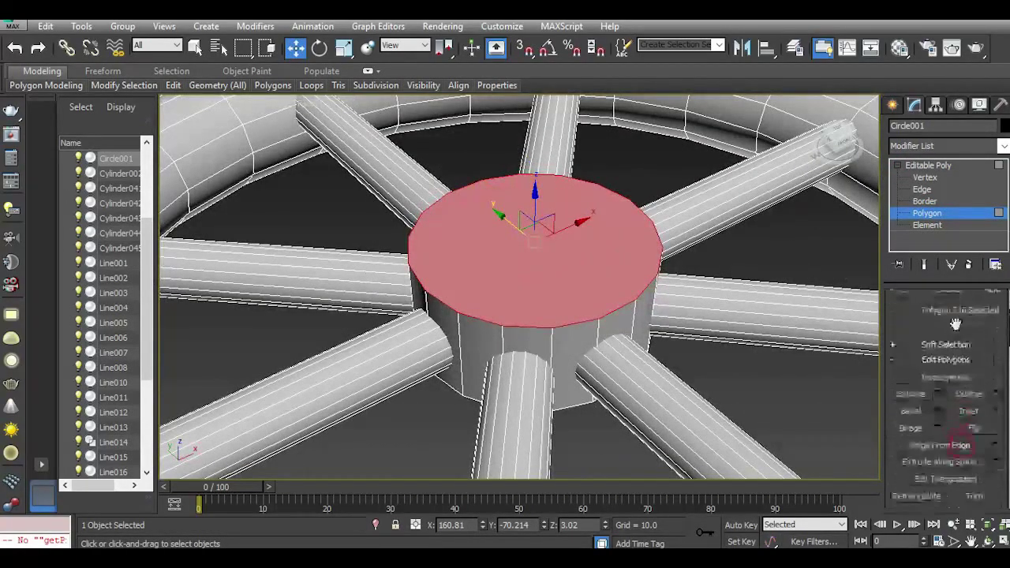
{"action": "left_click", "coordinate": [993, 412]}
{"action": "left_click", "coordinate": [528, 340]}
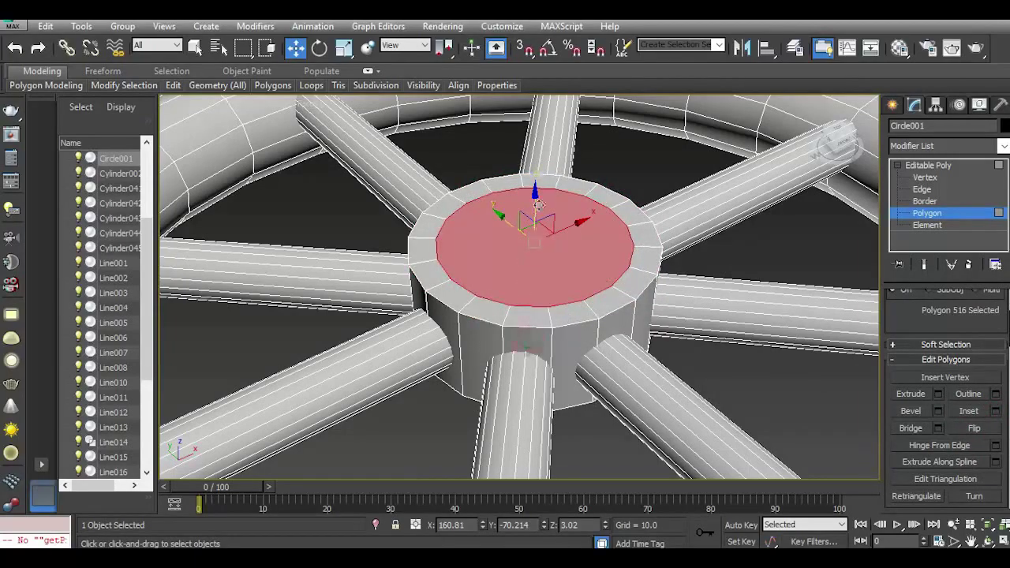
Raise the hub's inset top polygon about 1.09 units and inset it again by 1.0.
{"action": "left_click_drag", "start_coordinate": [538, 205], "coordinate": [538, 180]}
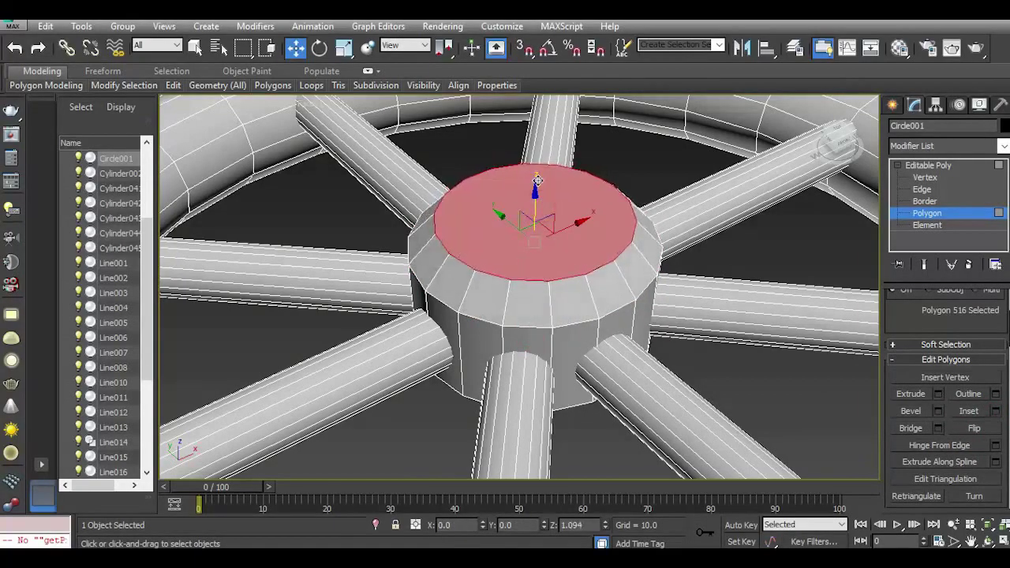
{"action": "left_click", "coordinate": [997, 412]}
{"action": "left_click", "coordinate": [528, 340]}
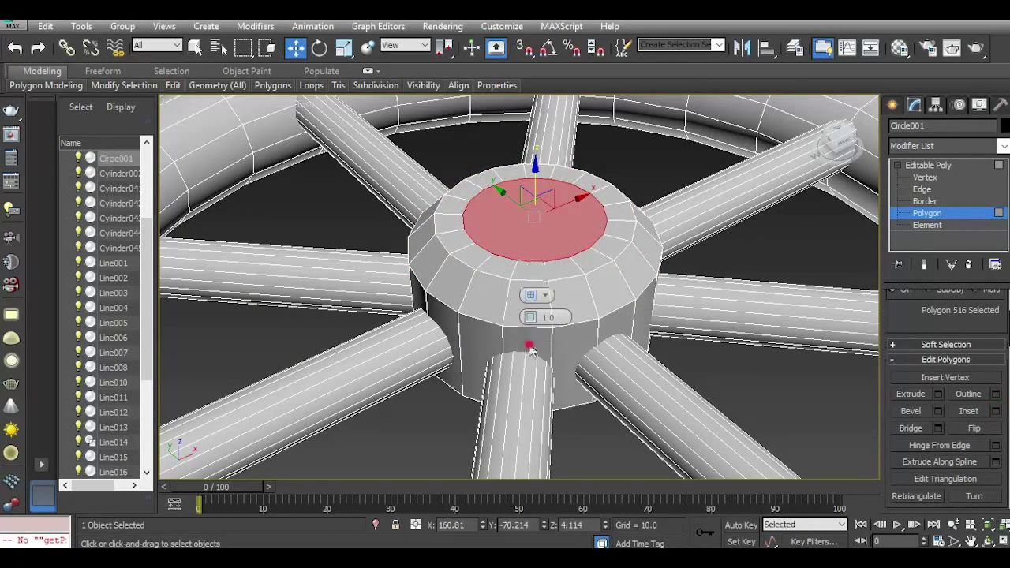
Chamfer the two edge loops bounding the hub's sloped top by about 0.14, leaving edge editing when done.
{"action": "left_click", "coordinate": [924, 189]}
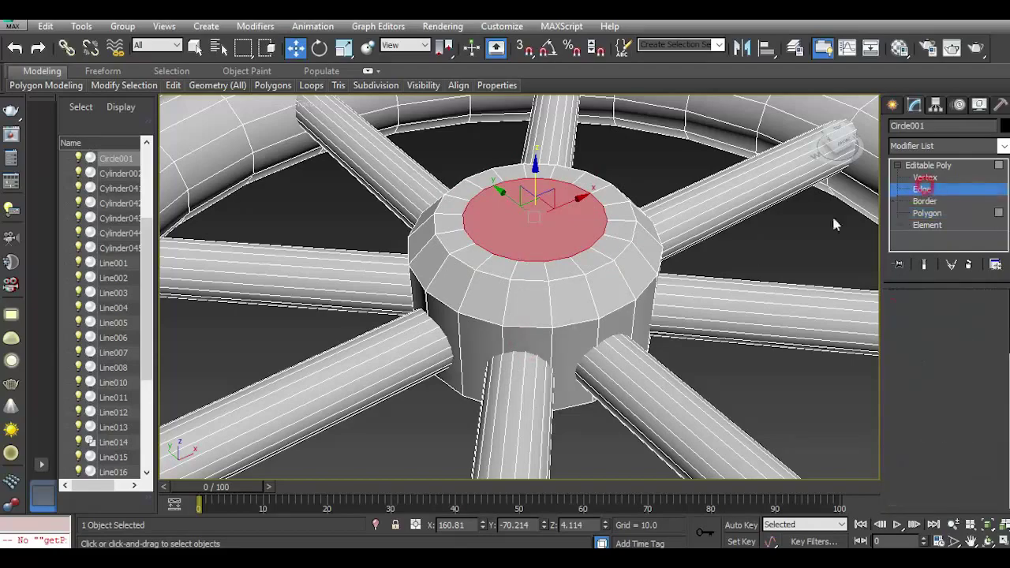
{"action": "double_click", "coordinate": [541, 282]}
{"action": "double_click", "coordinate": [563, 327], "text": "ctrl"}
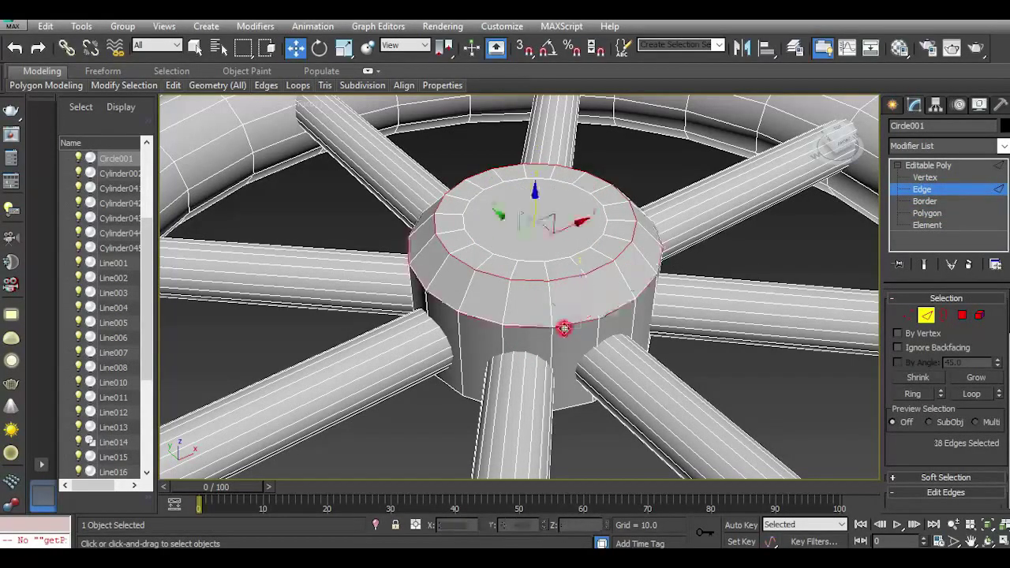
{"action": "scroll", "coordinate": [930, 442], "scroll_direction": "down", "scroll_amount": 3}
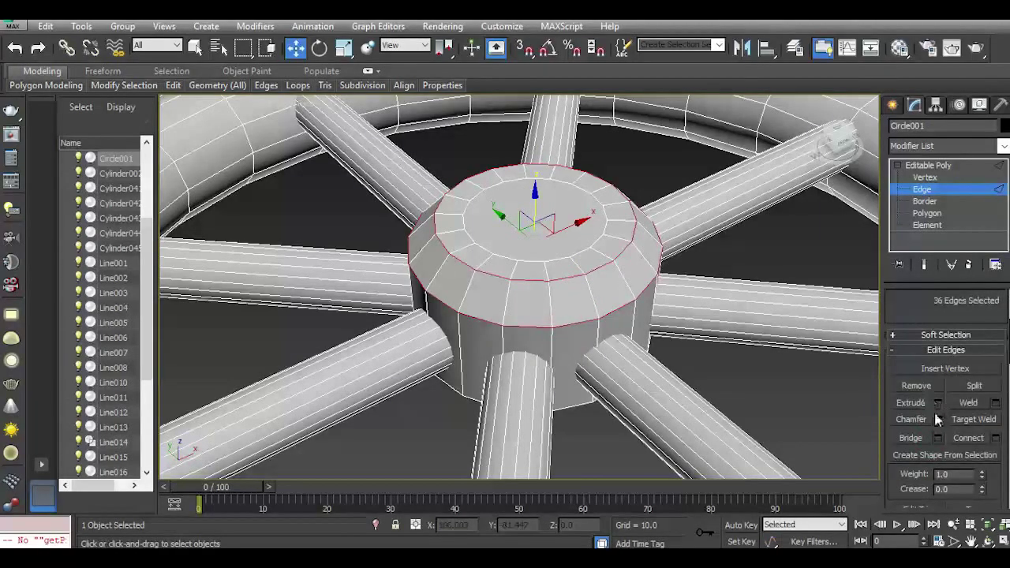
{"action": "left_click", "coordinate": [938, 419]}
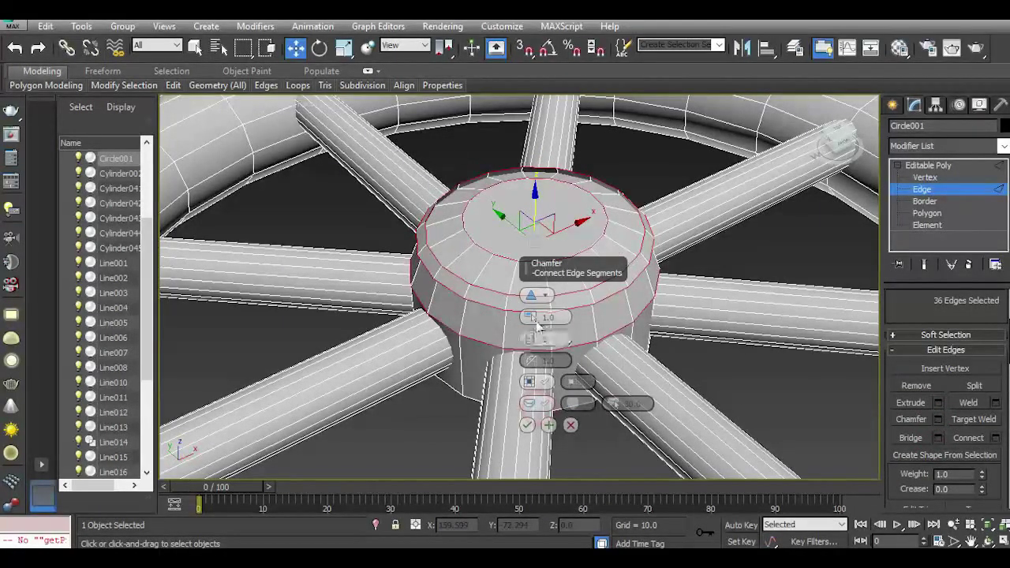
{"action": "left_click_drag", "start_coordinate": [538, 313], "coordinate": [541, 317]}
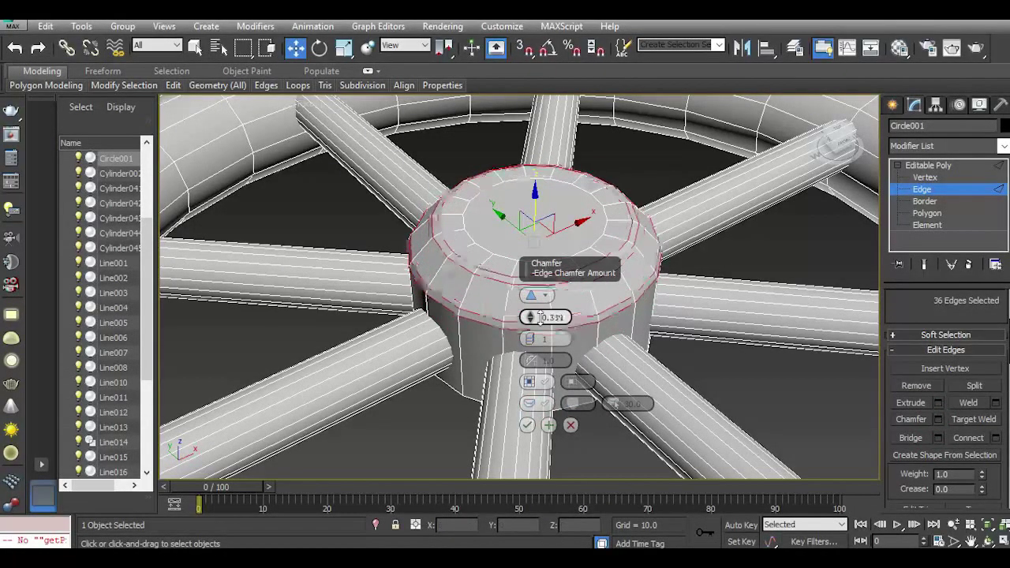
{"action": "left_click", "coordinate": [526, 425]}
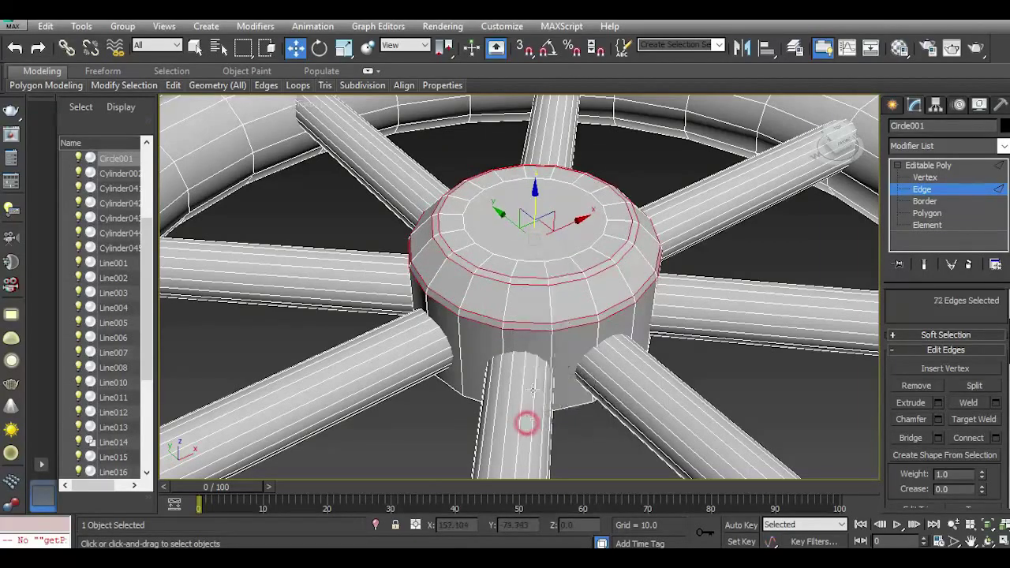
{"action": "left_click", "coordinate": [929, 165]}
Select the polygon on the underside of the hub and inset it by about 1.3.
{"action": "scroll", "coordinate": [518, 235], "scroll_direction": "down", "scroll_amount": 7}
{"action": "middle_click_drag", "start_coordinate": [535, 261], "coordinate": [564, 379]}
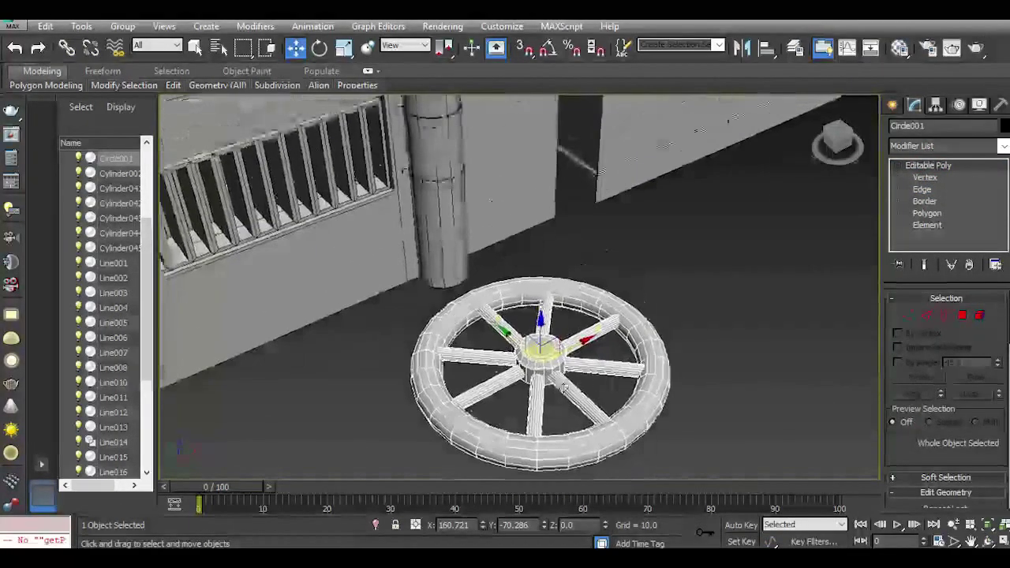
{"action": "left_click_drag", "start_coordinate": [833, 137], "coordinate": [804, 90]}
{"action": "middle_click_drag", "start_coordinate": [554, 408], "coordinate": [624, 205]}
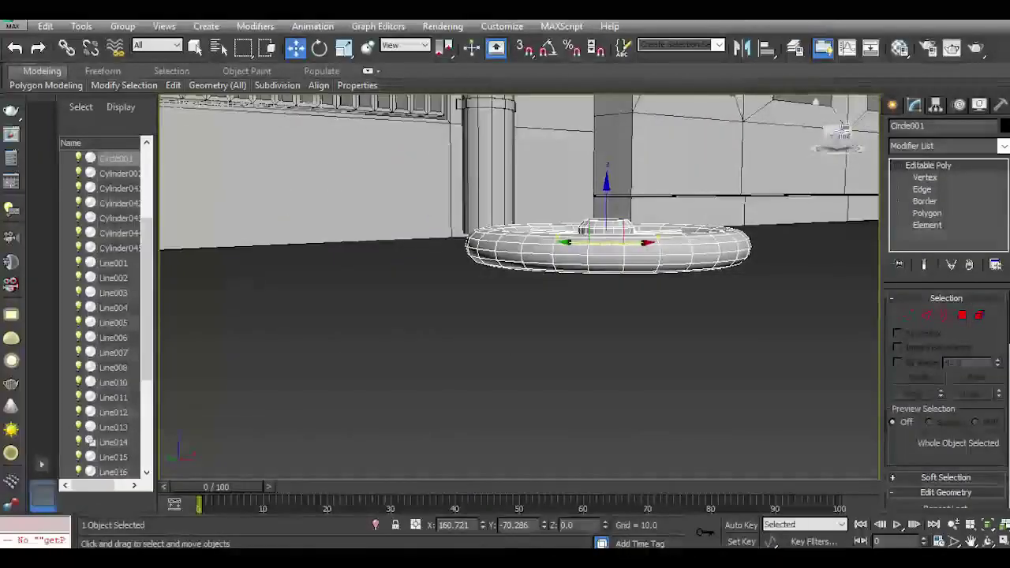
{"action": "left_click_drag", "start_coordinate": [844, 120], "coordinate": [825, 79]}
{"action": "scroll", "coordinate": [621, 335], "scroll_direction": "up", "scroll_amount": 4}
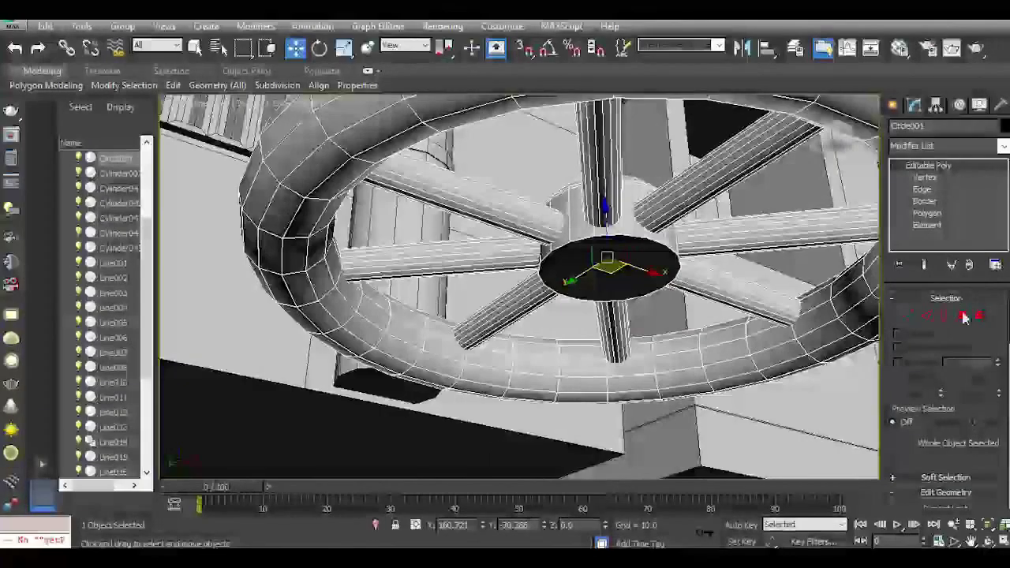
{"action": "key", "text": "4"}
{"action": "left_click", "coordinate": [602, 279]}
{"action": "left_click_drag", "start_coordinate": [994, 455], "coordinate": [965, 370]}
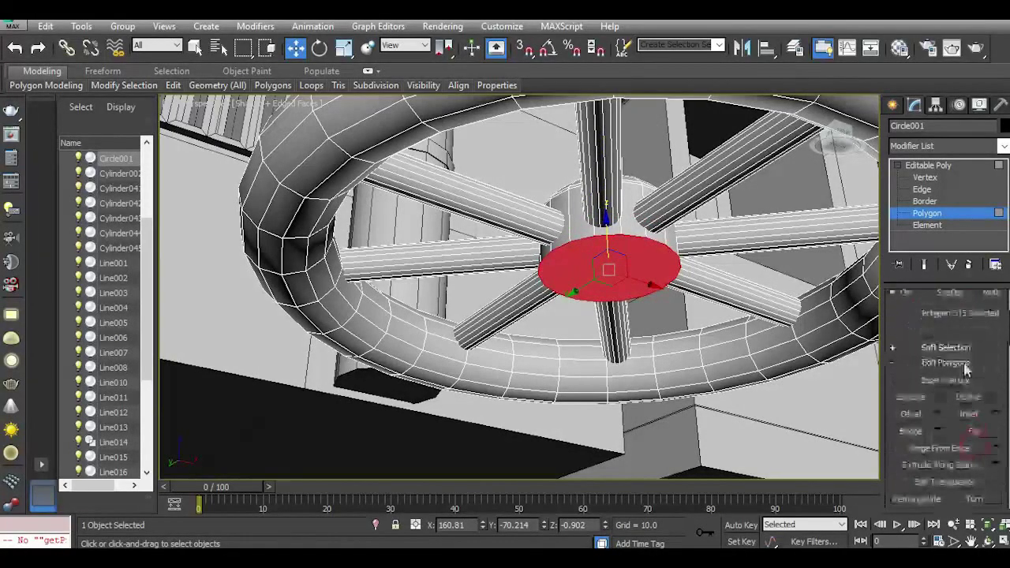
{"action": "left_click", "coordinate": [997, 417]}
{"action": "middle_click_drag", "start_coordinate": [674, 373], "coordinate": [629, 416]}
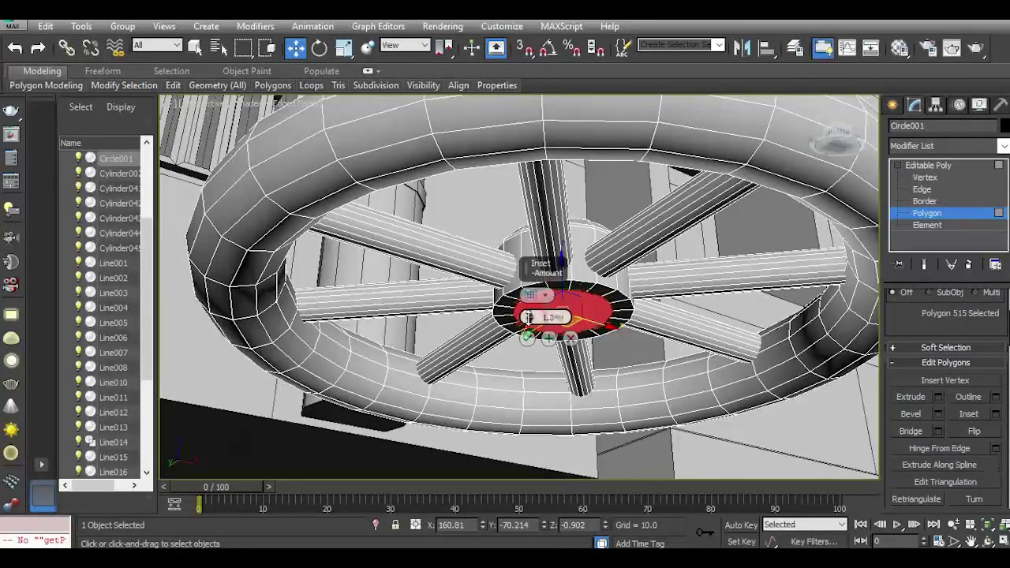
Extrude the inset underside polygon about 7.8 units downward as a shaft and inset the shaft's end face.
{"action": "left_click", "coordinate": [938, 396]}
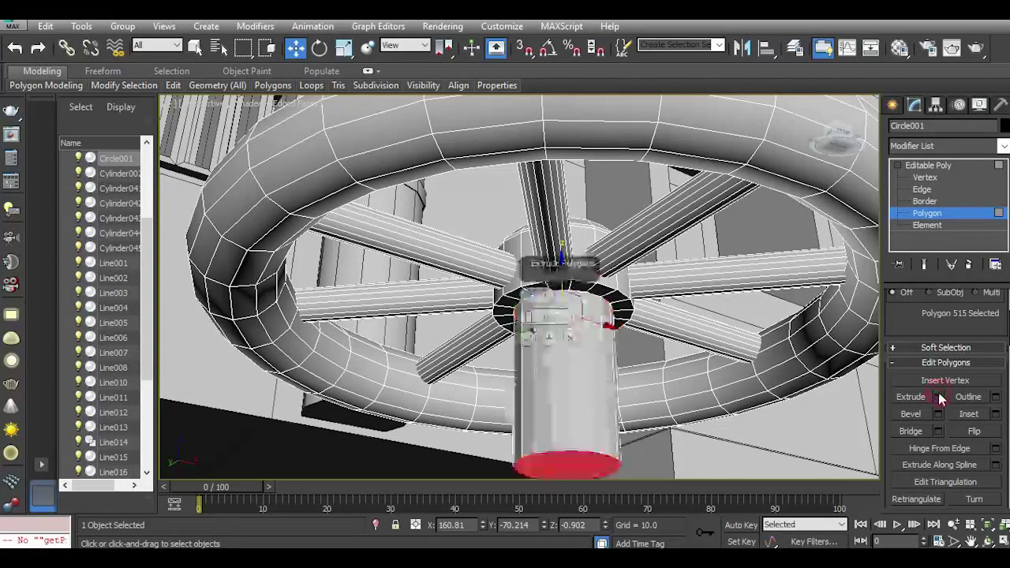
{"action": "left_click_drag", "start_coordinate": [530, 321], "coordinate": [529, 336]}
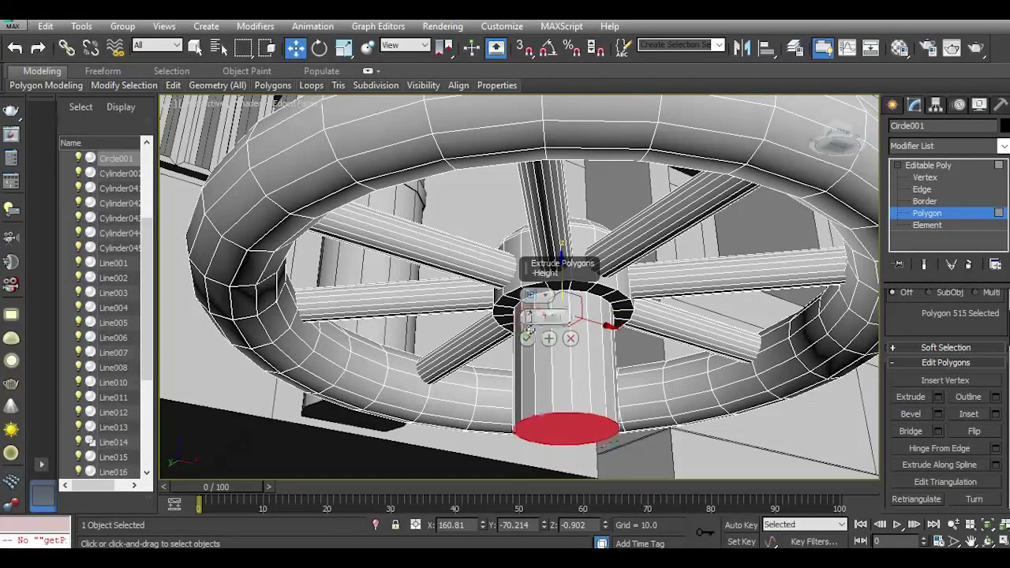
{"action": "left_click", "coordinate": [528, 339]}
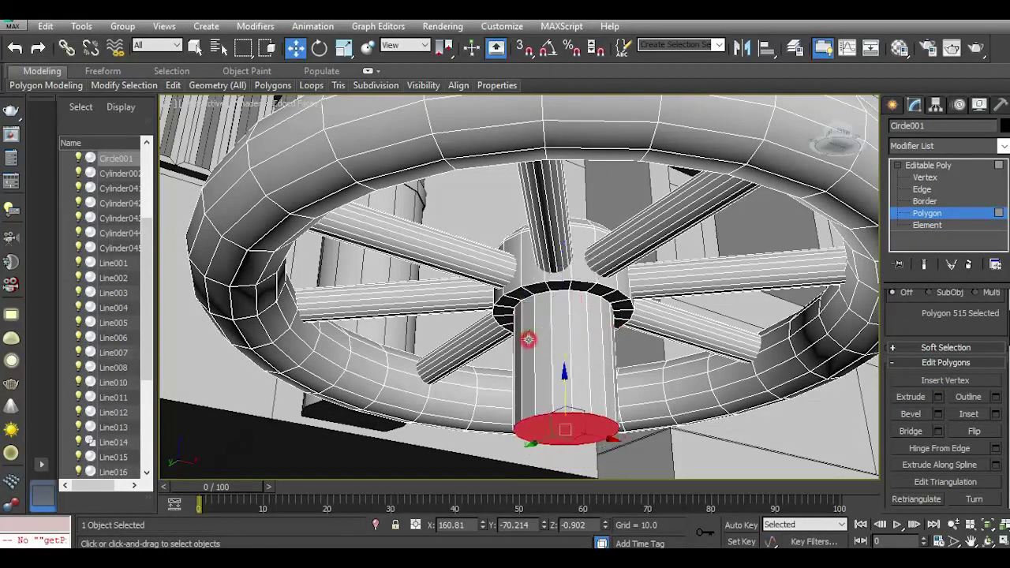
{"action": "left_click", "coordinate": [996, 415]}
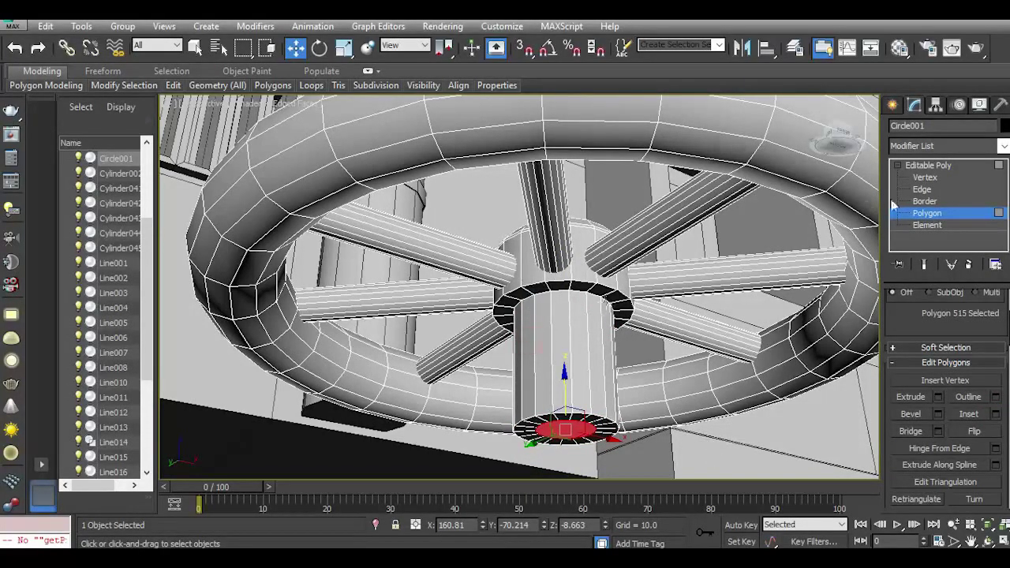
Chamfer the three edge loops around the hub's underside and the shaft end by 0.139.
{"action": "left_click", "coordinate": [943, 192]}
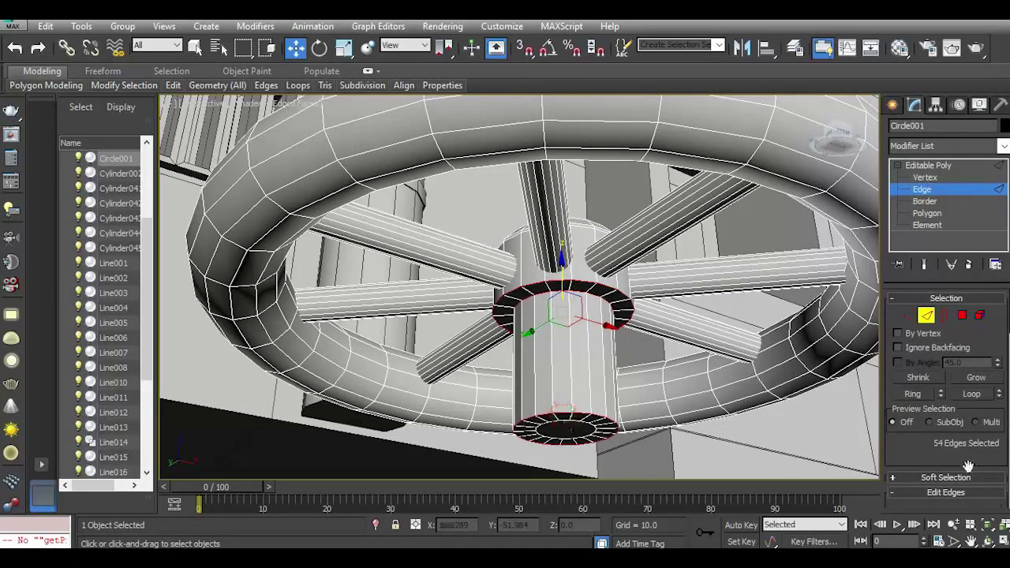
{"action": "left_click_drag", "start_coordinate": [967, 466], "coordinate": [940, 323]}
{"action": "left_click", "coordinate": [938, 419]}
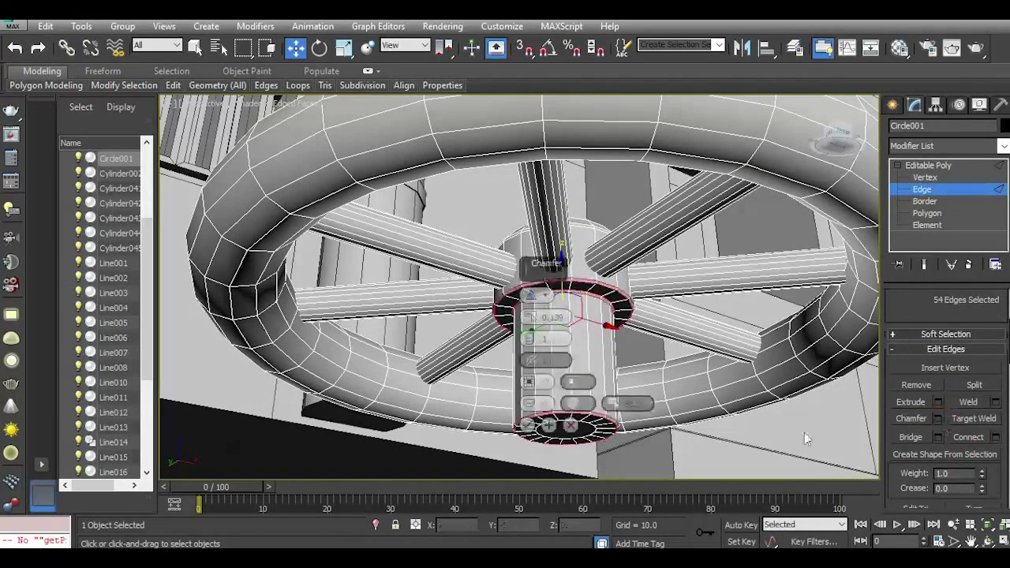
{"action": "left_click", "coordinate": [531, 425]}
{"action": "left_click", "coordinate": [920, 165]}
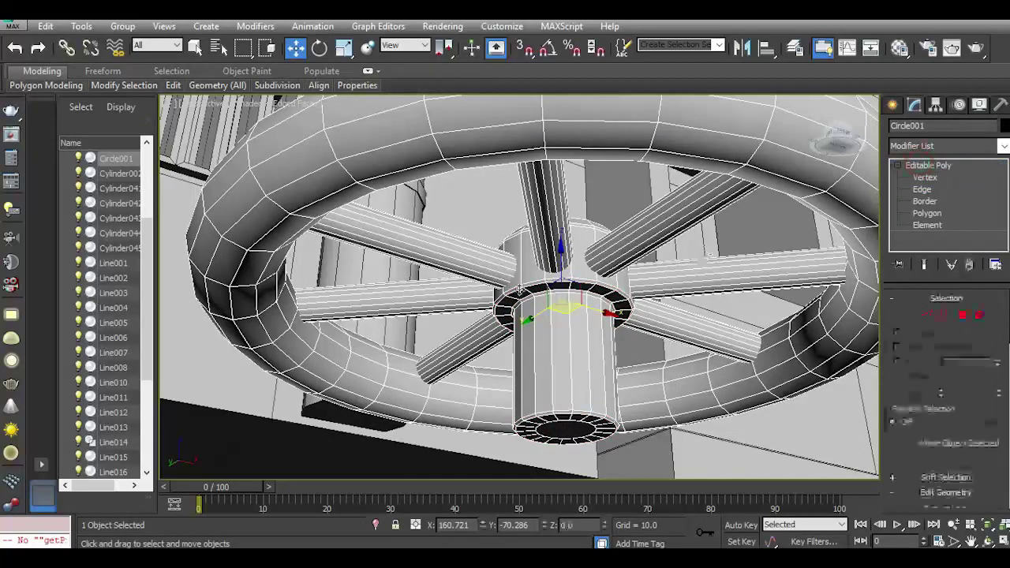
Rotate the whole wheel 90 degrees about X with angle snap on, so it stands upright.
{"action": "scroll", "coordinate": [600, 236], "scroll_direction": "down", "scroll_amount": 5}
{"action": "left_click", "coordinate": [318, 48]}
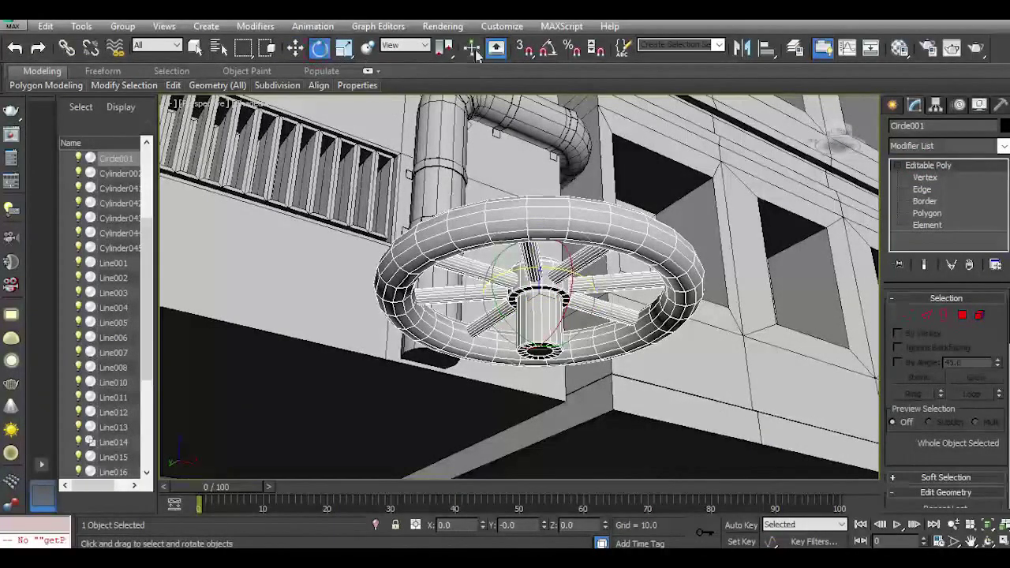
{"action": "left_click_drag", "start_coordinate": [569, 284], "coordinate": [567, 287]}
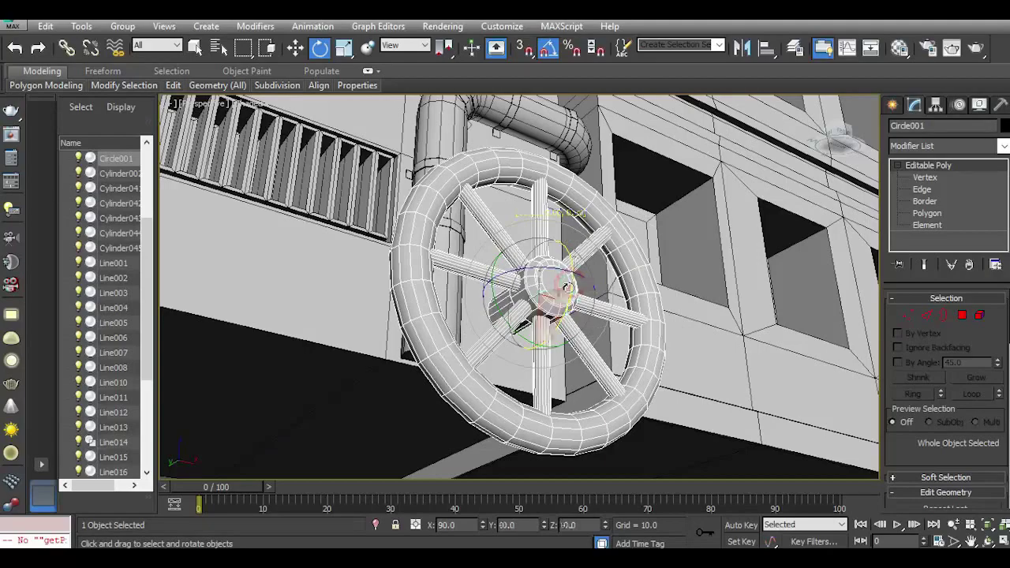
Move the upright valve wheel in front of the lower part of the thick pipe beside the wall grille.
{"action": "mouse_move", "coordinate": [842, 141]}
{"action": "left_mouse_down"}
{"action": "mouse_move", "coordinate": [849, 147]}
{"action": "mouse_move", "coordinate": [846, 136]}
{"action": "left_mouse_up"}
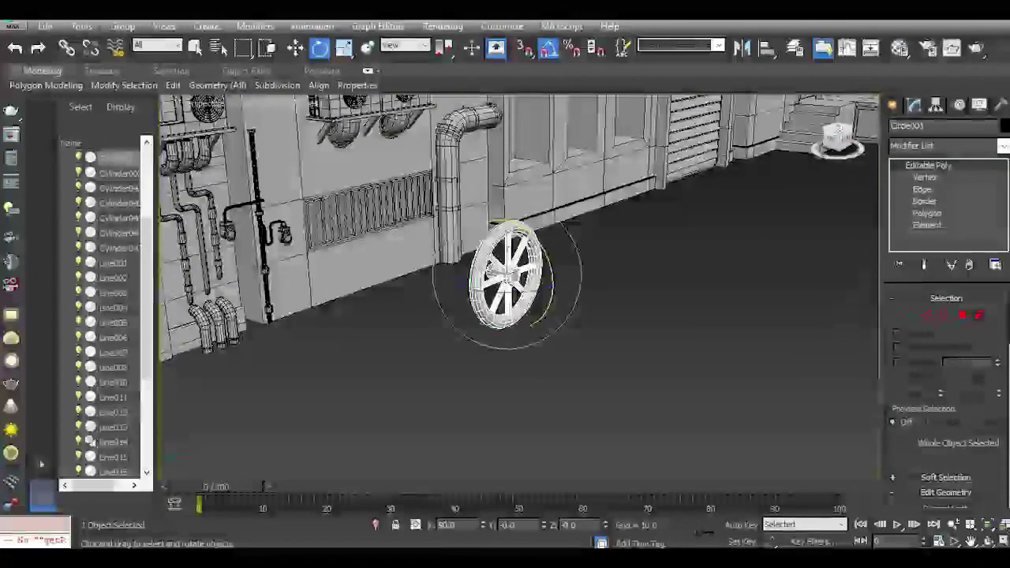
{"action": "middle_click_drag", "start_coordinate": [471, 184], "coordinate": [471, 248]}
{"action": "scroll", "coordinate": [471, 247], "scroll_direction": "up", "scroll_amount": 5}
{"action": "left_click", "coordinate": [295, 48]}
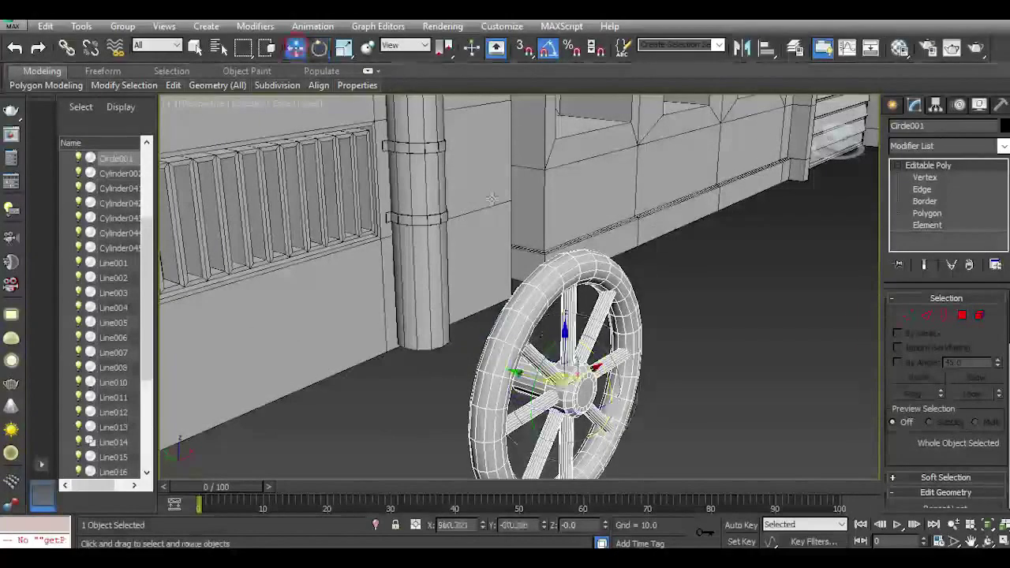
{"action": "left_click_drag", "start_coordinate": [588, 373], "coordinate": [493, 286]}
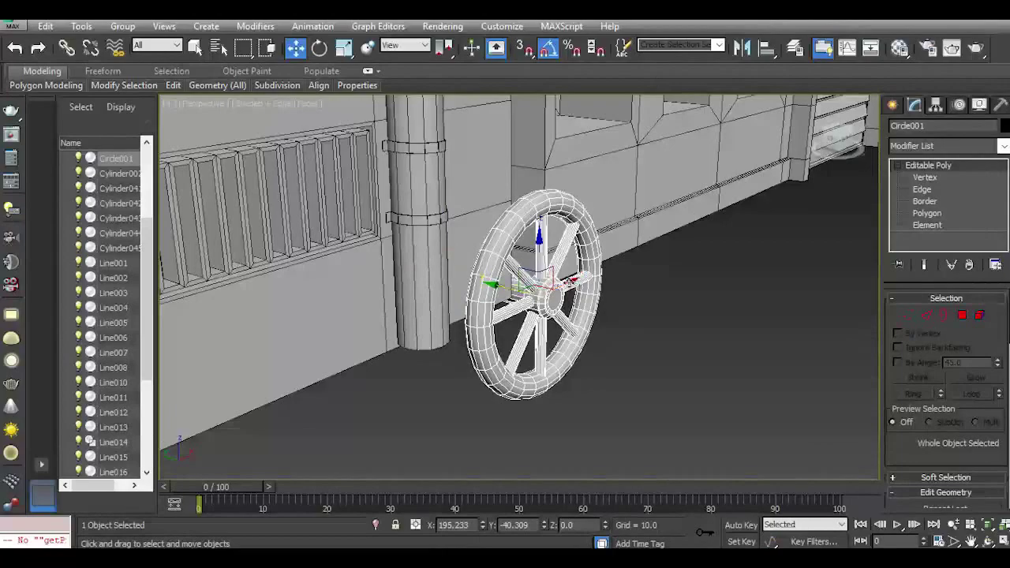
{"action": "left_click_drag", "start_coordinate": [555, 282], "coordinate": [417, 239]}
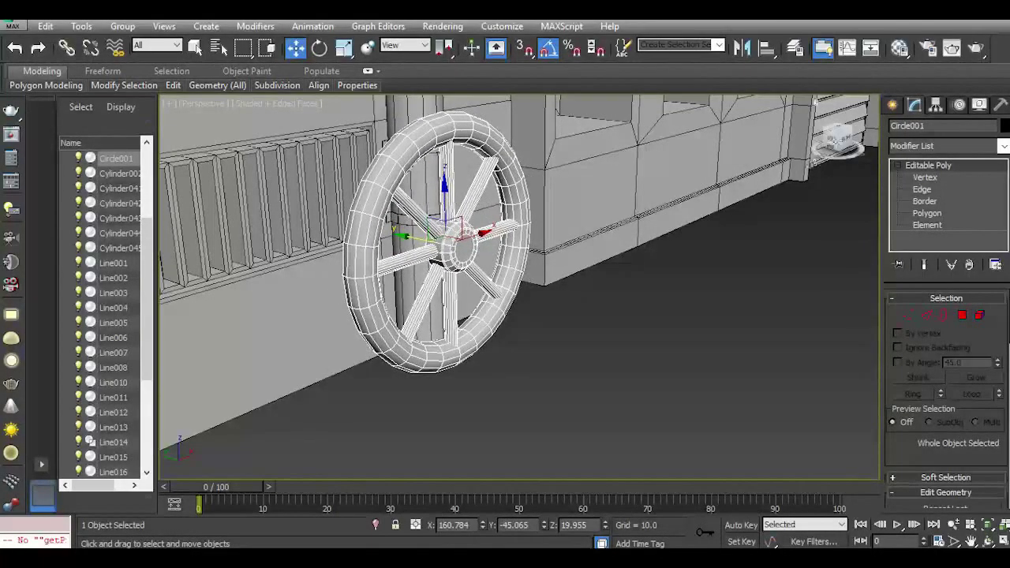
Scale the valve wheel down uniformly so its size suits the thick pipe behind it.
{"action": "mouse_move", "coordinate": [838, 142]}
{"action": "left_mouse_down"}
{"action": "mouse_move", "coordinate": [867, 133]}
{"action": "mouse_move", "coordinate": [877, 142]}
{"action": "mouse_move", "coordinate": [836, 138]}
{"action": "left_mouse_up"}
{"action": "middle_click_drag", "start_coordinate": [607, 219], "coordinate": [517, 284]}
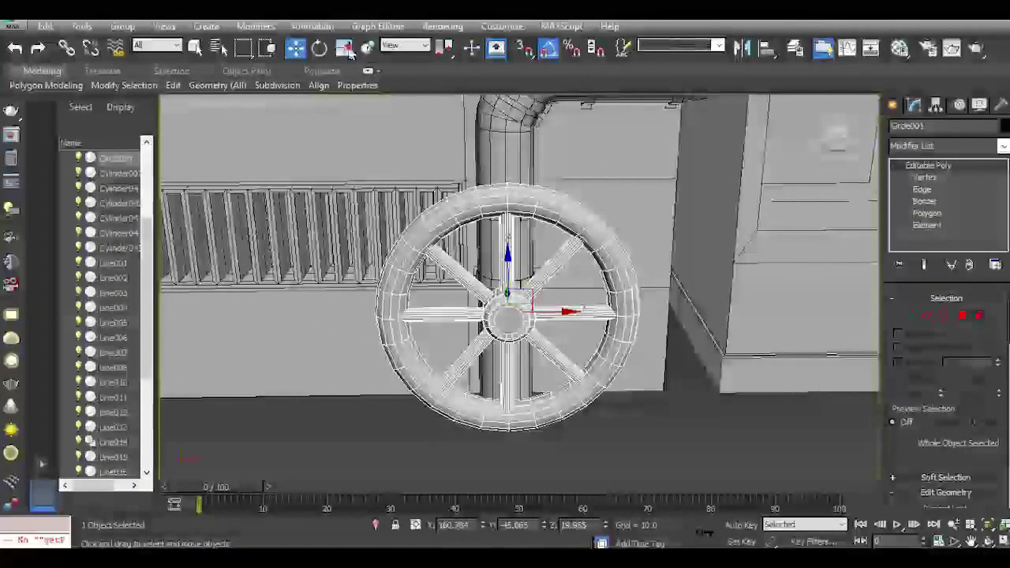
{"action": "left_click", "coordinate": [343, 49]}
{"action": "scroll", "coordinate": [492, 307], "scroll_direction": "up", "scroll_amount": 3}
{"action": "left_click_drag", "start_coordinate": [491, 324], "coordinate": [498, 426]}
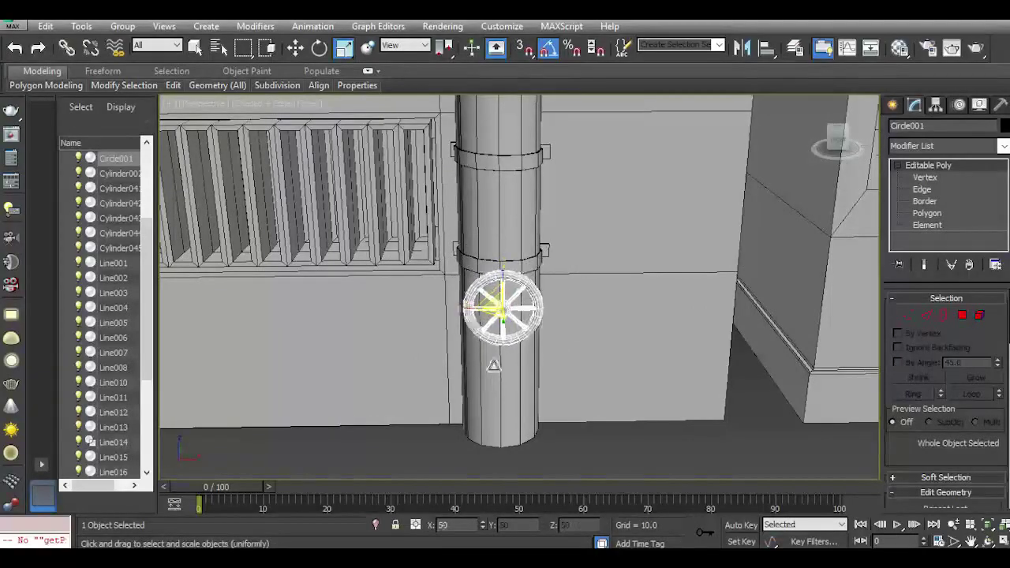
{"action": "left_click_drag", "start_coordinate": [495, 337], "coordinate": [497, 293]}
Rotate the wheel very slightly about X to about 89.36 degrees and shift it a little outward from the pipe.
{"action": "left_click_drag", "start_coordinate": [832, 149], "coordinate": [879, 135]}
{"action": "middle_click_drag", "start_coordinate": [445, 343], "coordinate": [688, 260]}
{"action": "scroll", "coordinate": [688, 260], "scroll_direction": "up", "scroll_amount": 3}
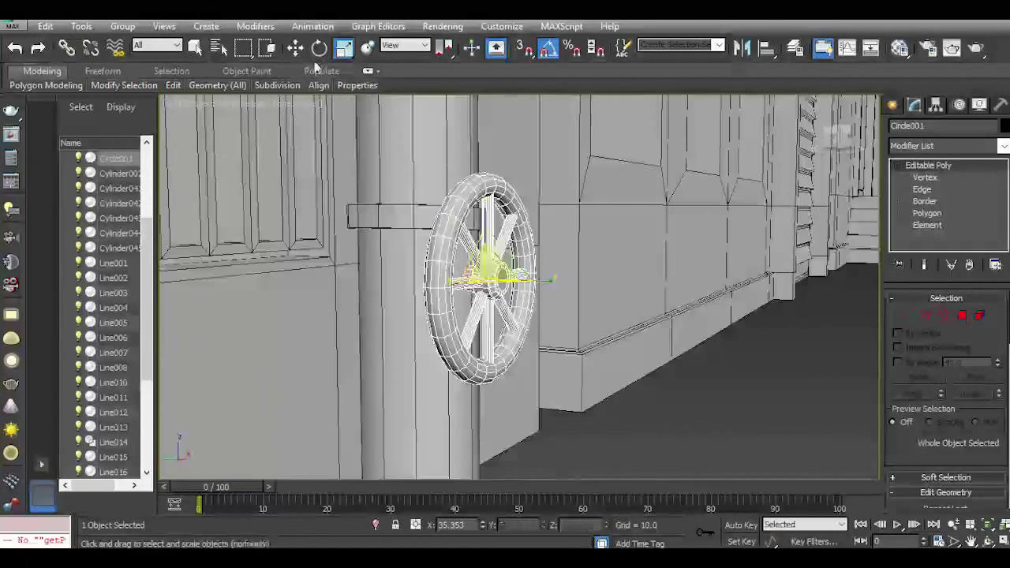
{"action": "left_click", "coordinate": [322, 47]}
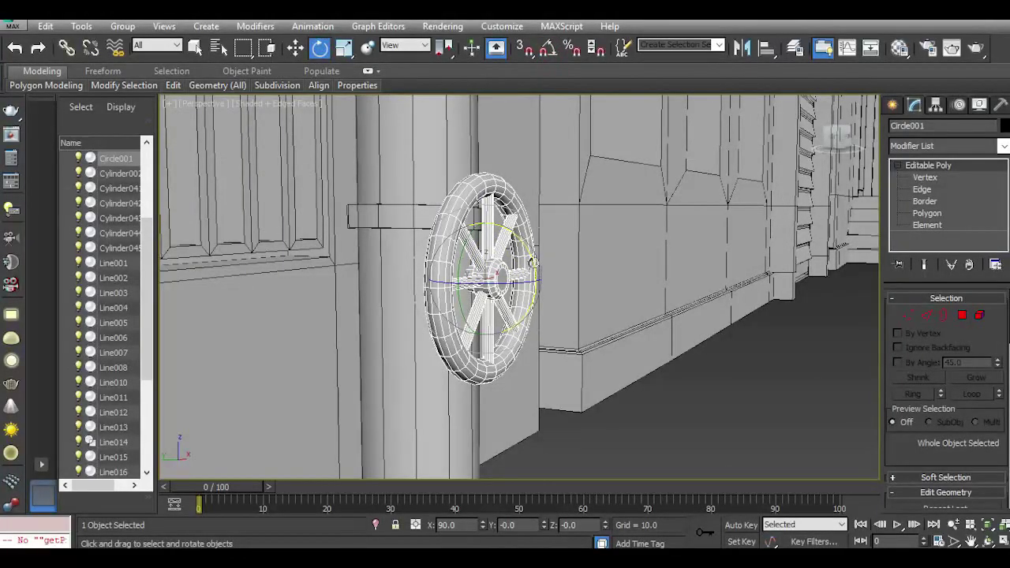
{"action": "mouse_move", "coordinate": [527, 255]}
{"action": "left_mouse_down"}
{"action": "mouse_move", "coordinate": [534, 273]}
{"action": "mouse_move", "coordinate": [527, 264]}
{"action": "left_mouse_up"}
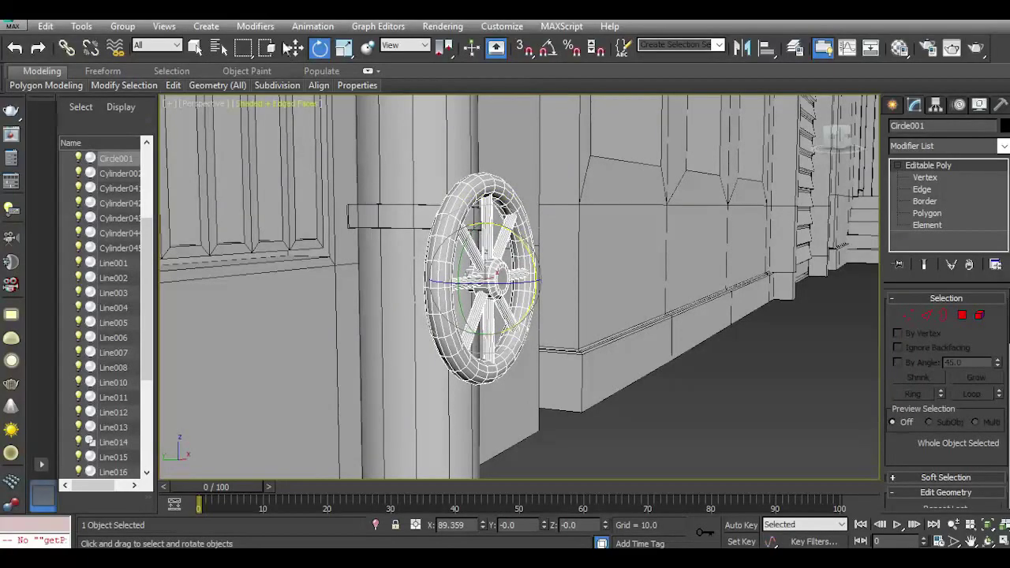
{"action": "left_click", "coordinate": [290, 46]}
{"action": "left_click_drag", "start_coordinate": [452, 277], "coordinate": [461, 280]}
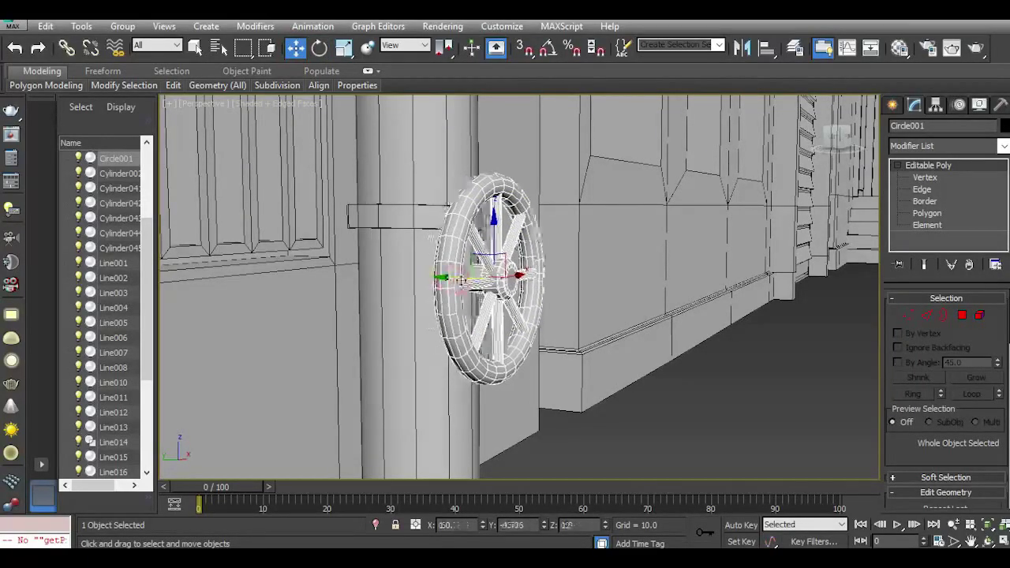
Add two edge loops around the thick pipe with SwiftLoop, one above and one below the level of the wheel's hub.
{"action": "left_click", "coordinate": [407, 326]}
{"action": "mouse_move", "coordinate": [173, 89]}
{"action": "left_click", "coordinate": [295, 125]}
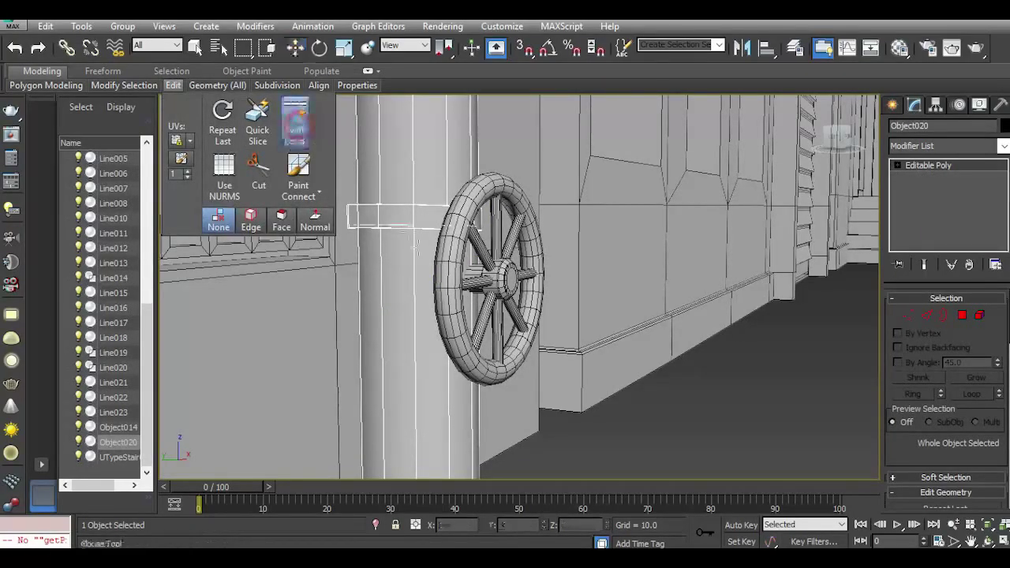
{"action": "left_click", "coordinate": [428, 266]}
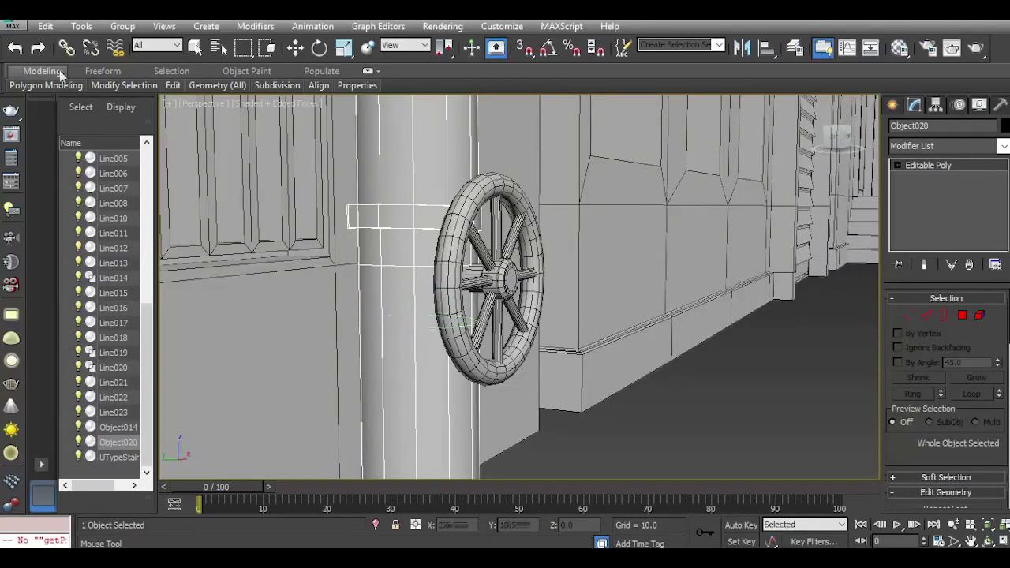
{"action": "left_click", "coordinate": [16, 48]}
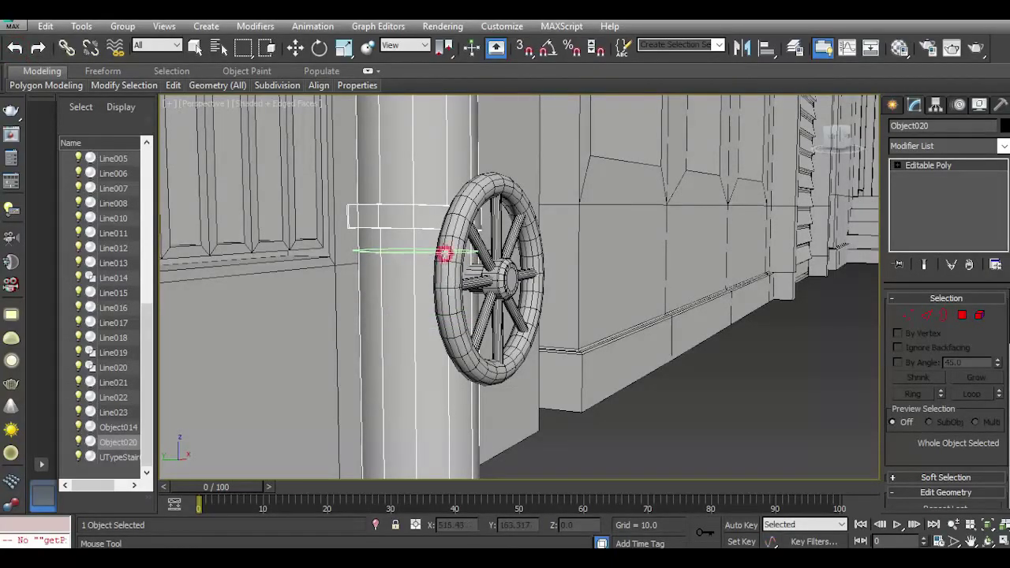
{"action": "left_click", "coordinate": [444, 254]}
{"action": "left_click", "coordinate": [455, 327]}
Select the ring of polygons between the two new pipe loops and extrude it slightly outward on all sides as a collar.
{"action": "left_click", "coordinate": [294, 52]}
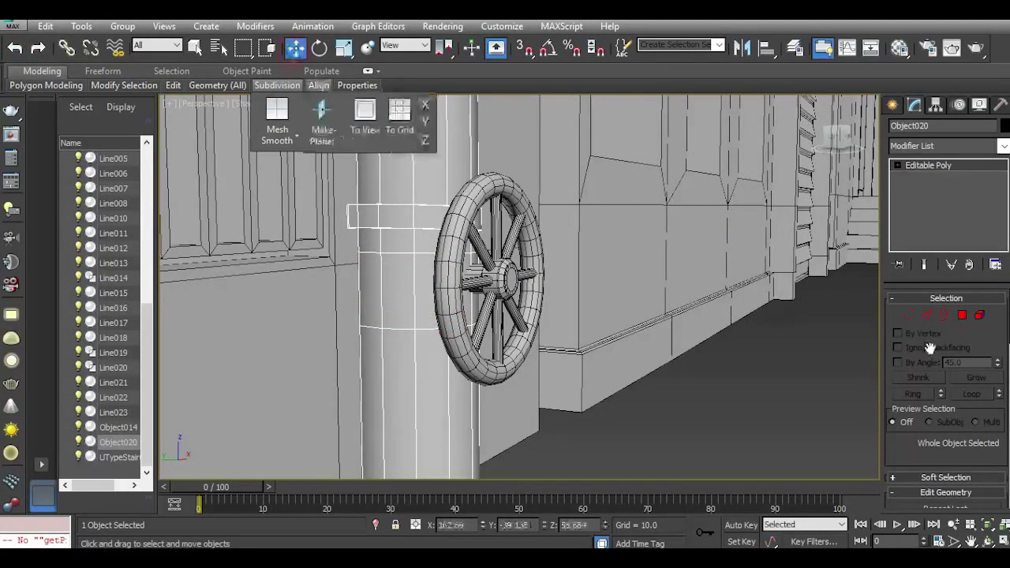
{"action": "left_click", "coordinate": [962, 316]}
{"action": "left_click", "coordinate": [444, 289]}
{"action": "left_click", "coordinate": [390, 291], "text": "shift"}
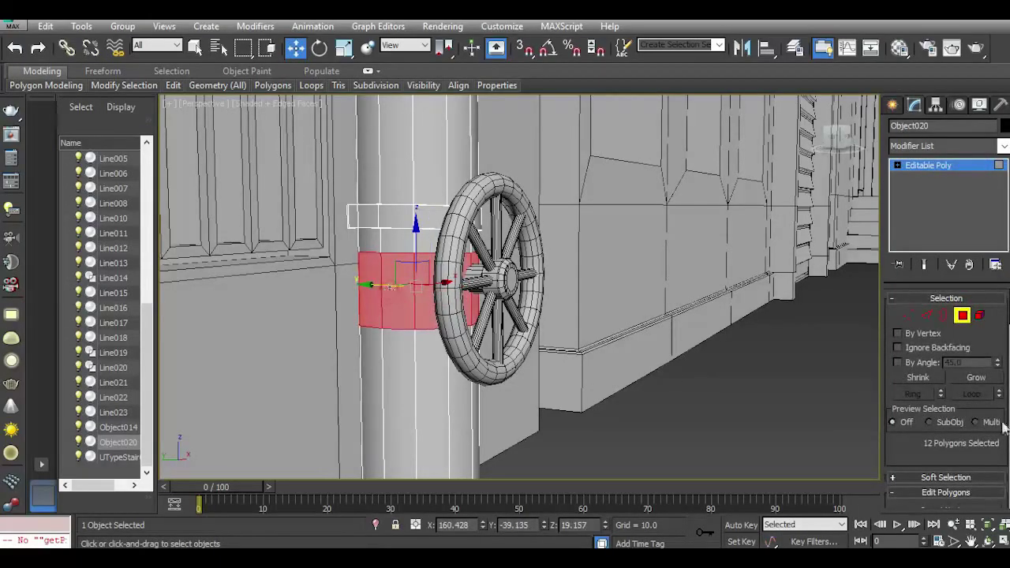
{"action": "left_click_drag", "start_coordinate": [963, 452], "coordinate": [926, 389]}
{"action": "left_click", "coordinate": [937, 419]}
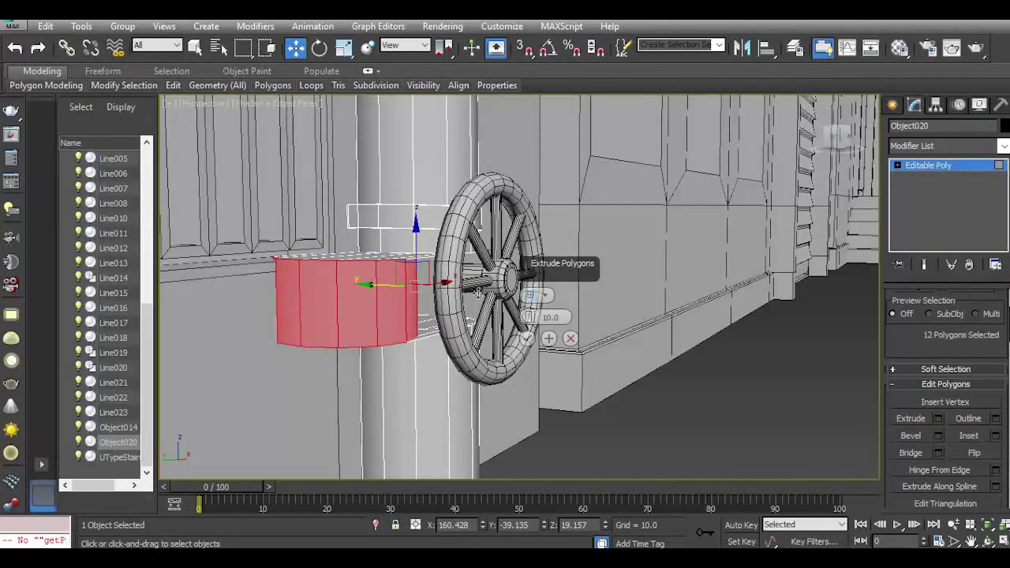
{"action": "left_click", "coordinate": [534, 295]}
{"action": "left_click_drag", "start_coordinate": [529, 317], "coordinate": [533, 351]}
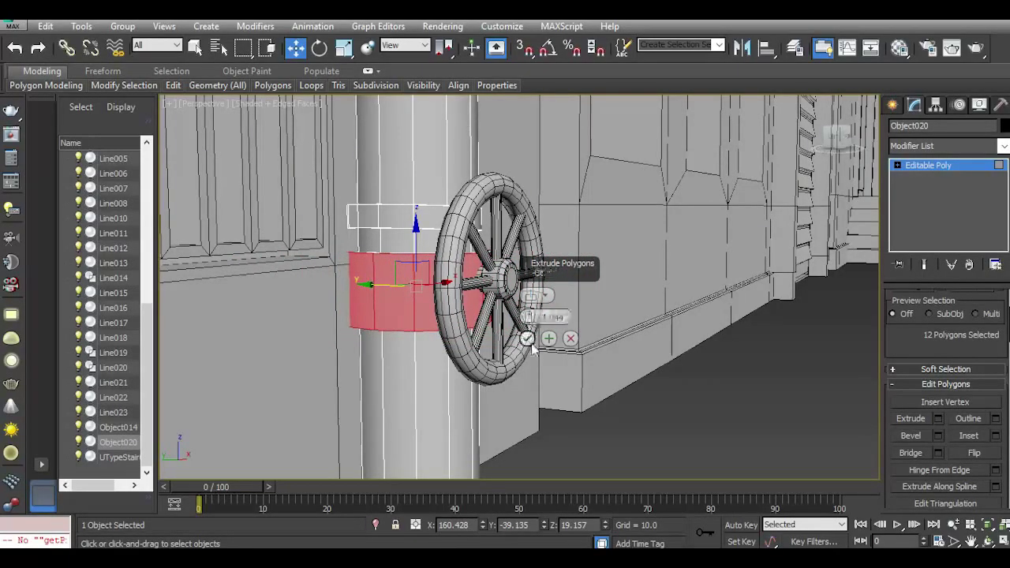
{"action": "left_click", "coordinate": [527, 339]}
Finish editing the pipe polygons and nudge the valve wheel along its shaft axis to Y about -45.9.
{"action": "left_click_drag", "start_coordinate": [838, 135], "coordinate": [841, 148]}
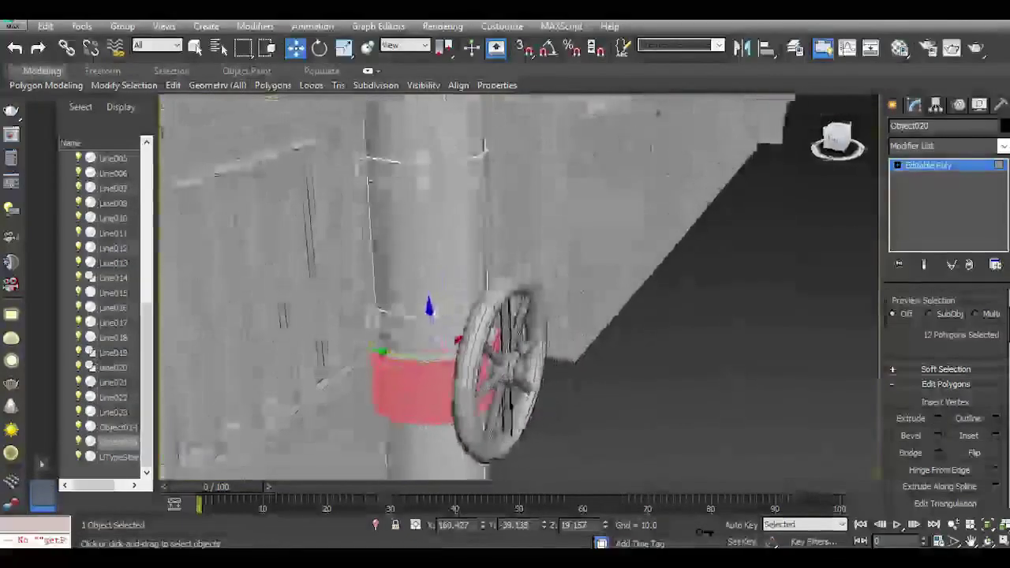
{"action": "left_click", "coordinate": [919, 166]}
{"action": "scroll", "coordinate": [525, 383], "scroll_direction": "up", "scroll_amount": 5}
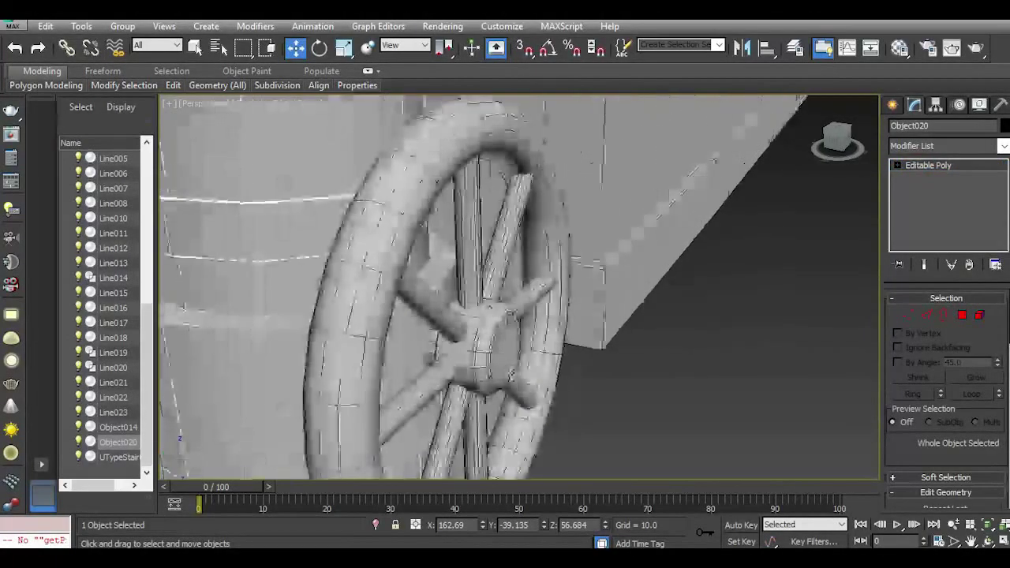
{"action": "left_click", "coordinate": [493, 355]}
{"action": "mouse_move", "coordinate": [430, 337]}
{"action": "left_mouse_down"}
{"action": "mouse_move", "coordinate": [444, 340]}
{"action": "mouse_move", "coordinate": [431, 335]}
{"action": "left_mouse_up"}
{"action": "scroll", "coordinate": [404, 314], "scroll_direction": "down", "scroll_amount": 5}
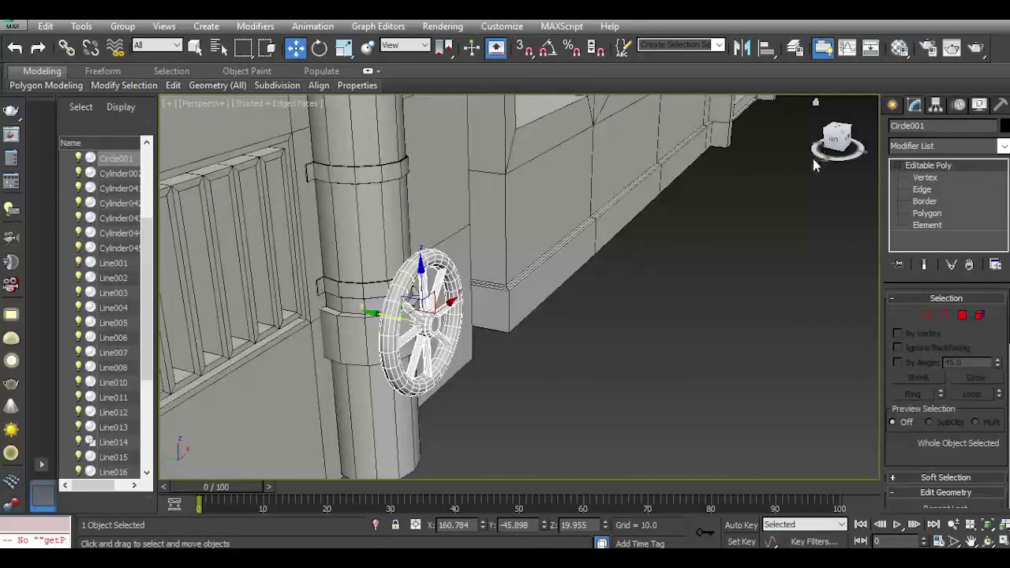
{"action": "left_click", "coordinate": [732, 304]}
{"action": "scroll", "coordinate": [405, 326], "scroll_direction": "down", "scroll_amount": 5}
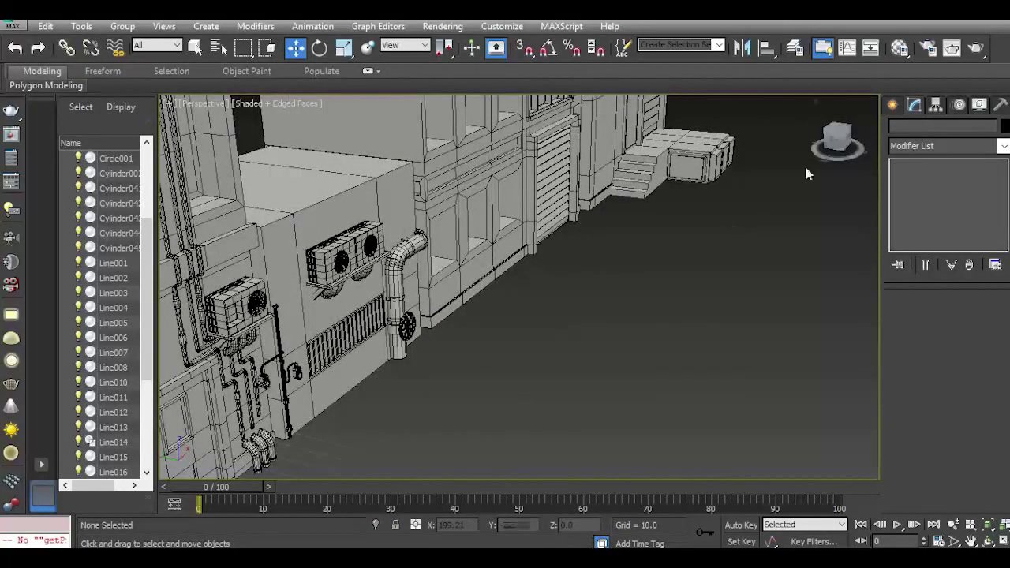
Scale the valve wheel down slightly in front of the pipe collar and deselect it.
{"action": "mouse_move", "coordinate": [839, 140]}
{"action": "left_mouse_down"}
{"action": "mouse_move", "coordinate": [822, 130]}
{"action": "mouse_move", "coordinate": [836, 132]}
{"action": "left_mouse_up"}
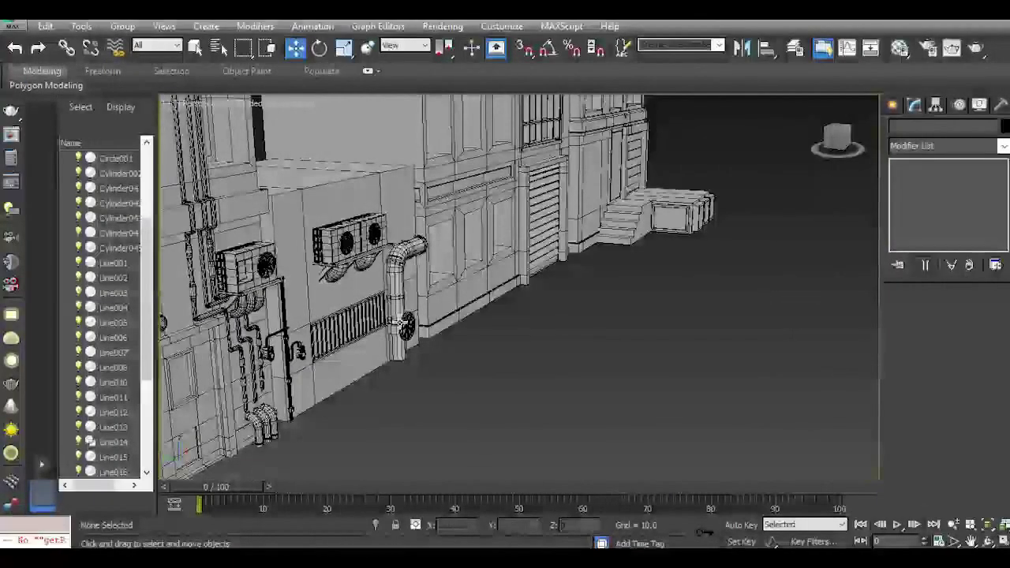
{"action": "scroll", "coordinate": [402, 323], "scroll_direction": "up", "scroll_amount": 6}
{"action": "left_click", "coordinate": [429, 327]}
{"action": "scroll", "coordinate": [429, 328], "scroll_direction": "up", "scroll_amount": 3}
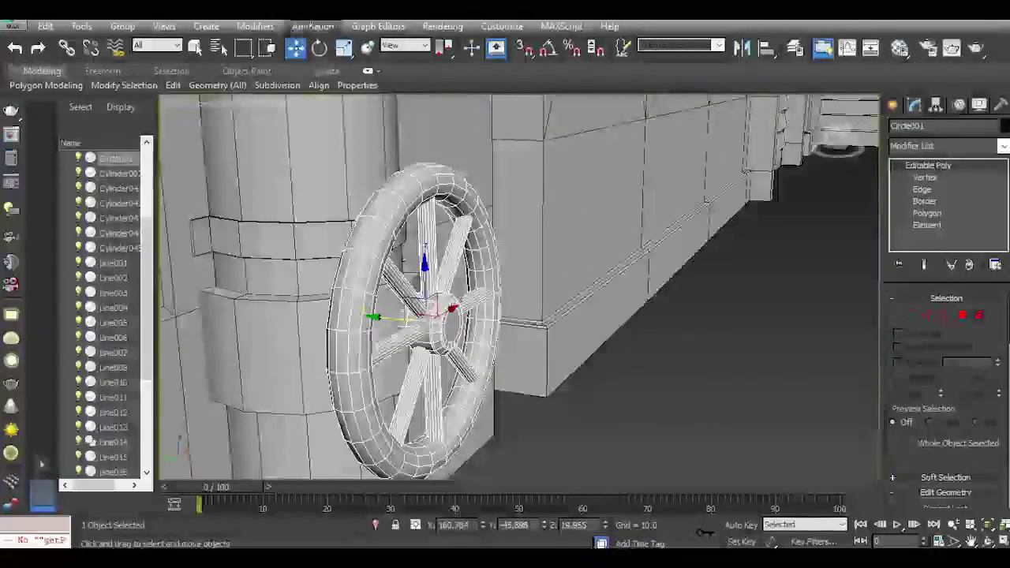
{"action": "left_click", "coordinate": [349, 53]}
{"action": "left_click_drag", "start_coordinate": [425, 319], "coordinate": [426, 337]}
{"action": "left_click", "coordinate": [606, 398]}
Create an upright cylinder on the ground in front of the thick pipe, slightly wider than the pipe.
{"action": "scroll", "coordinate": [482, 349], "scroll_direction": "down", "scroll_amount": 10}
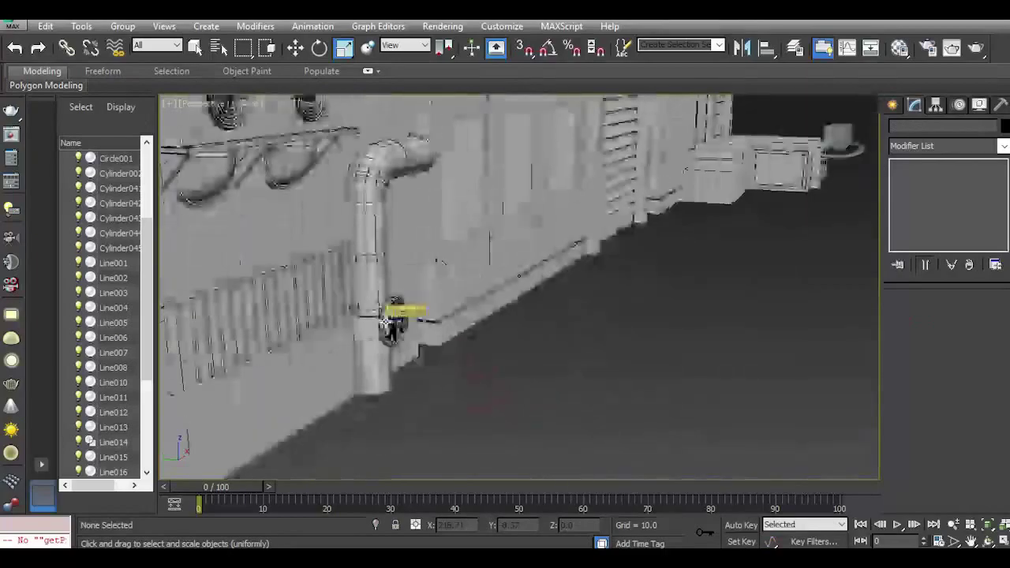
{"action": "scroll", "coordinate": [416, 331], "scroll_direction": "down", "scroll_amount": 5}
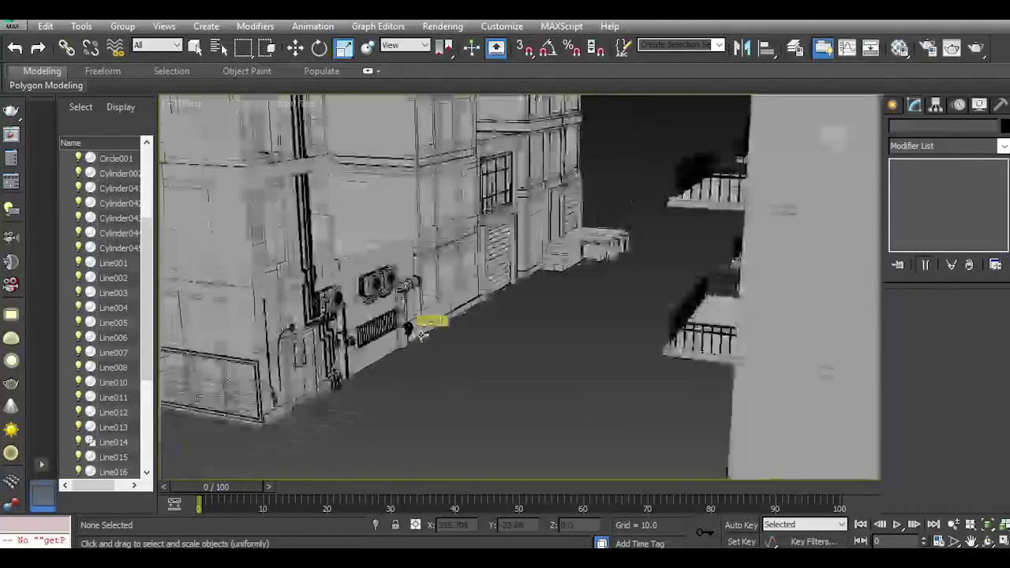
{"action": "middle_click_drag", "start_coordinate": [428, 340], "coordinate": [477, 403]}
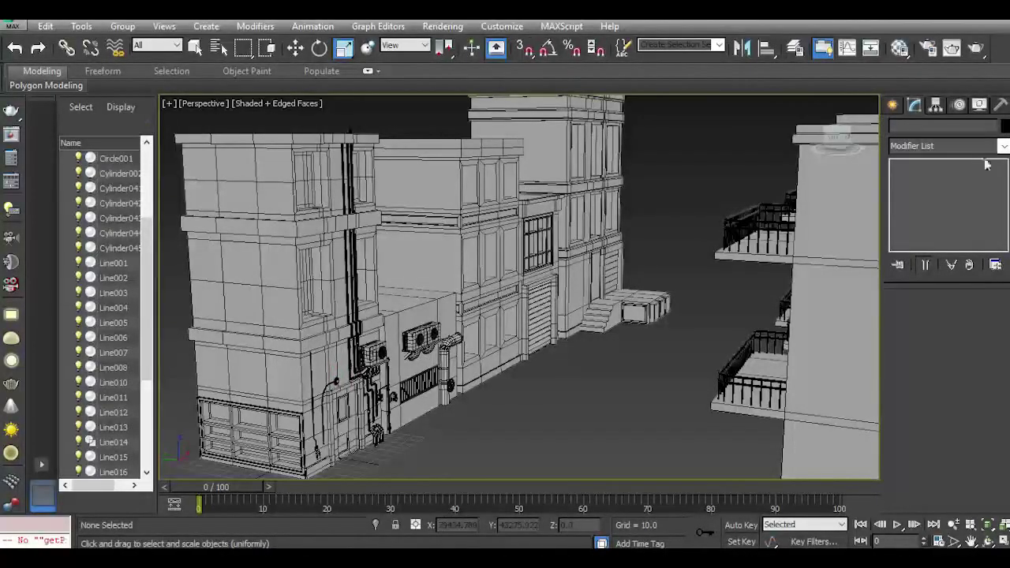
{"action": "left_click_drag", "start_coordinate": [834, 148], "coordinate": [835, 180]}
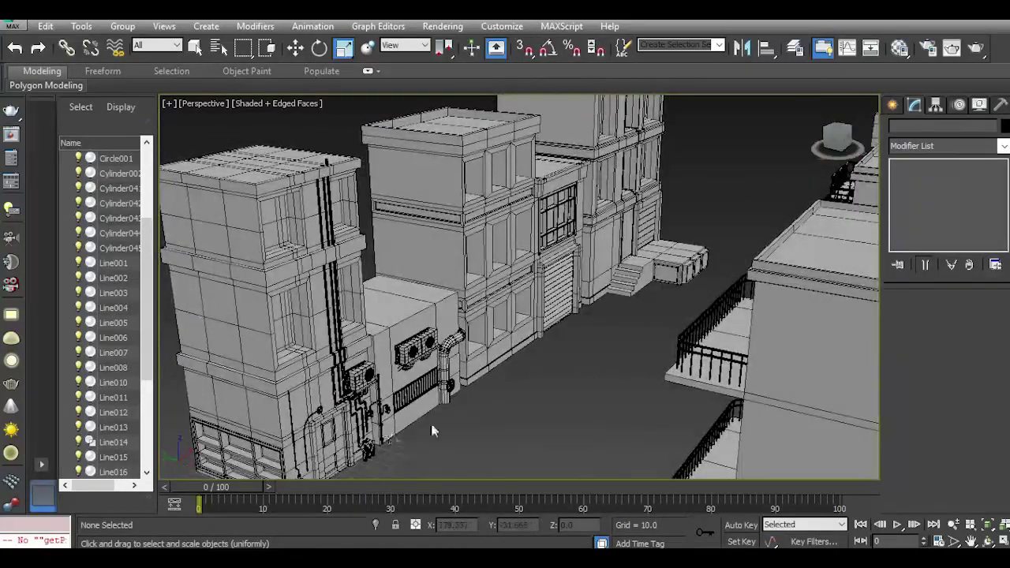
{"action": "scroll", "coordinate": [435, 431], "scroll_direction": "up", "scroll_amount": 5}
{"action": "middle_click_drag", "start_coordinate": [590, 350], "coordinate": [618, 412]}
{"action": "left_click", "coordinate": [892, 105]}
{"action": "left_click", "coordinate": [918, 231]}
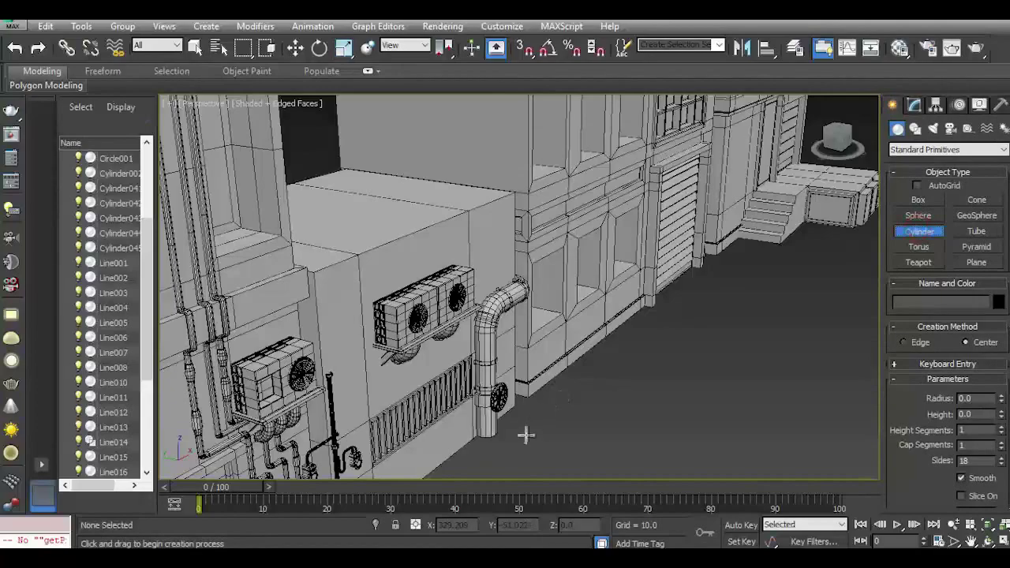
{"action": "left_click_drag", "start_coordinate": [529, 449], "coordinate": [530, 448]}
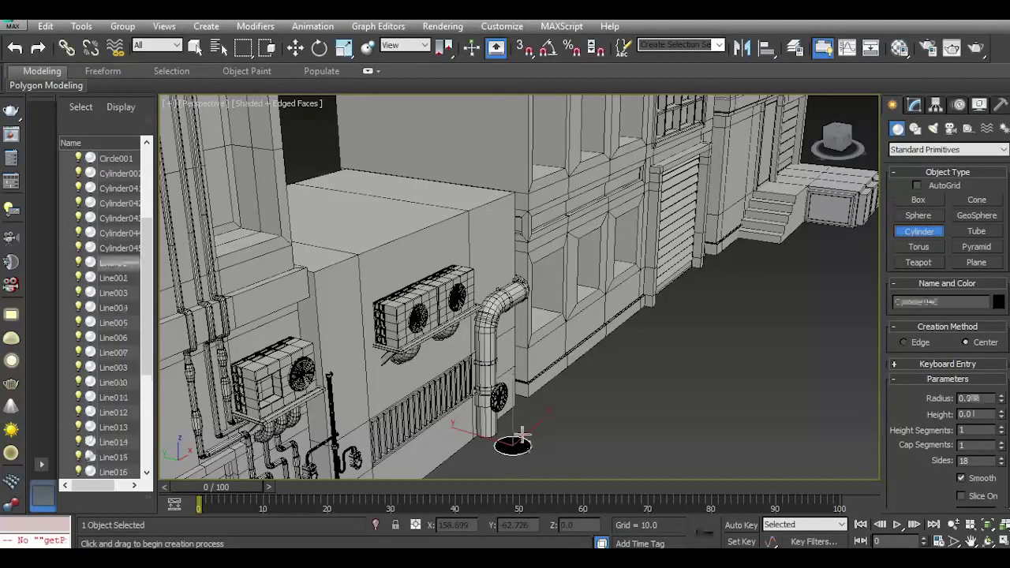
Move the cylinder onto the low building's flat roof, above the air conditioners, at about X 111.73, Y -19.4, Z 98.8.
{"action": "left_click", "coordinate": [295, 49]}
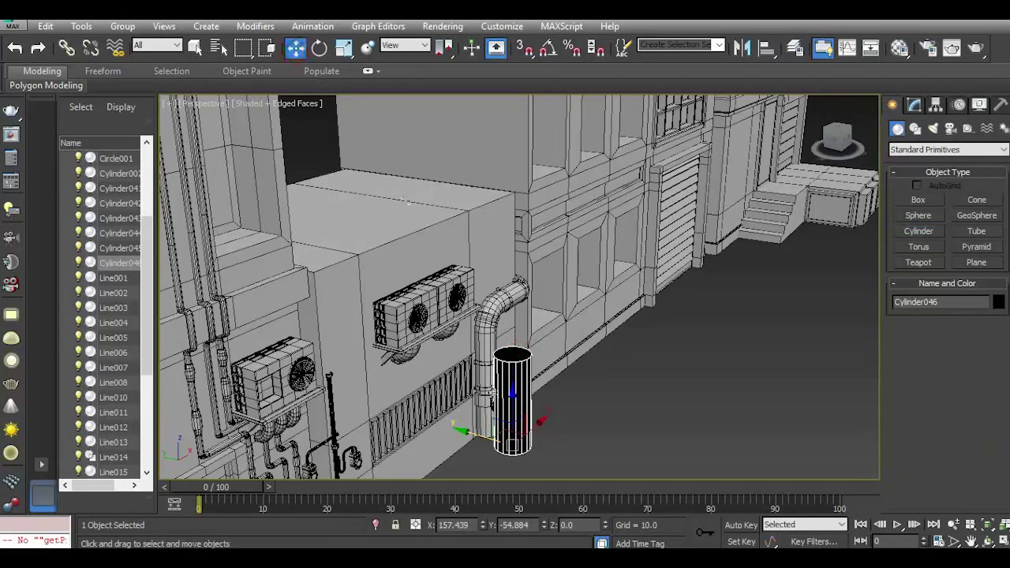
{"action": "left_click_drag", "start_coordinate": [481, 433], "coordinate": [355, 171]}
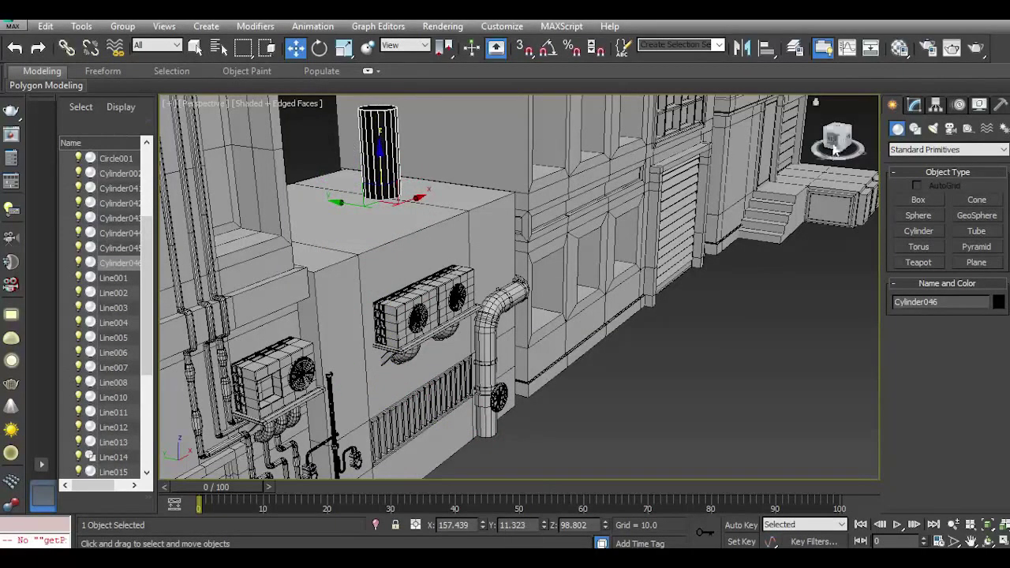
{"action": "left_click_drag", "start_coordinate": [837, 140], "coordinate": [804, 155]}
{"action": "middle_click_drag", "start_coordinate": [504, 264], "coordinate": [572, 312]}
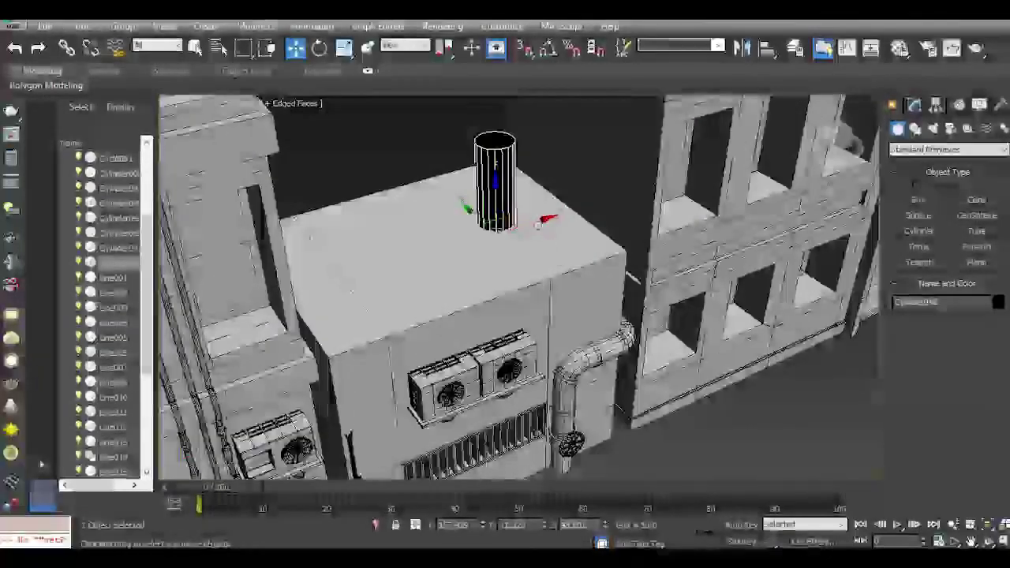
{"action": "left_click_drag", "start_coordinate": [558, 217], "coordinate": [455, 250]}
{"action": "left_click_drag", "start_coordinate": [388, 249], "coordinate": [425, 279]}
Assign the first grey sample material to the rooftop cylinder and close the material editor.
{"action": "left_click", "coordinate": [900, 48]}
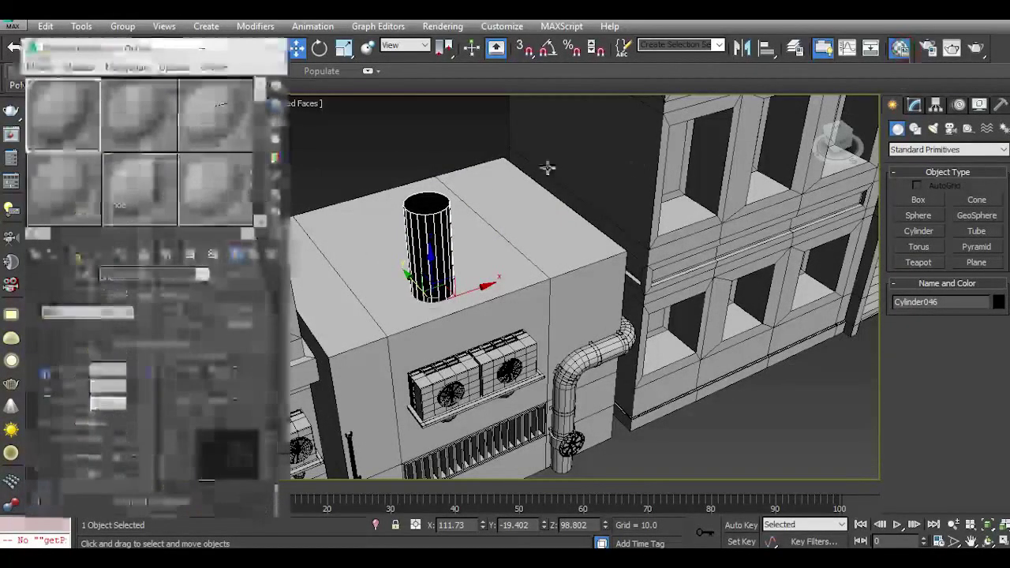
{"action": "left_click", "coordinate": [74, 254]}
{"action": "left_click", "coordinate": [269, 46]}
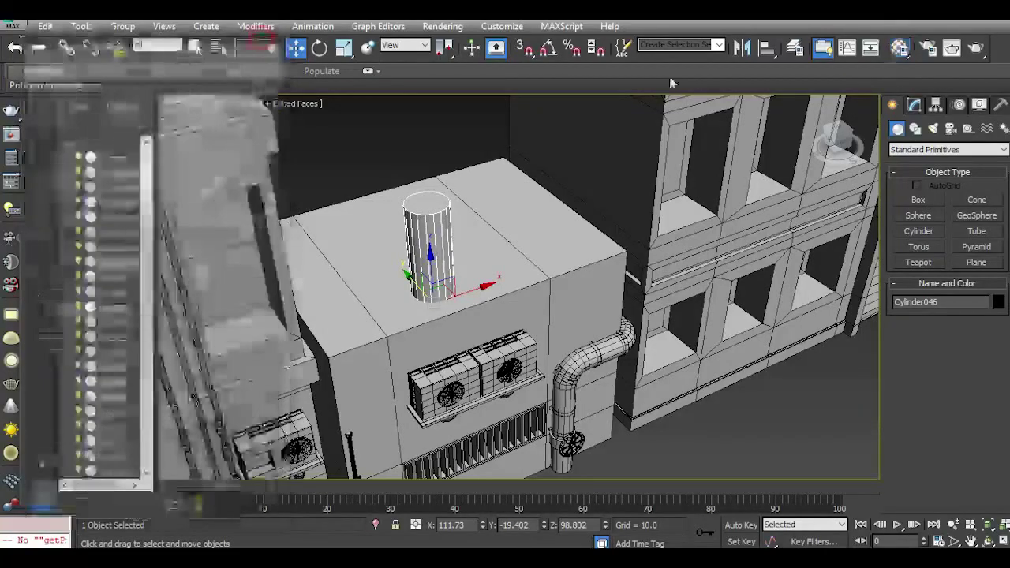
{"action": "left_click_drag", "start_coordinate": [829, 137], "coordinate": [830, 120]}
{"action": "middle_click_drag", "start_coordinate": [437, 183], "coordinate": [435, 276]}
{"action": "scroll", "coordinate": [435, 276], "scroll_direction": "up", "scroll_amount": 5}
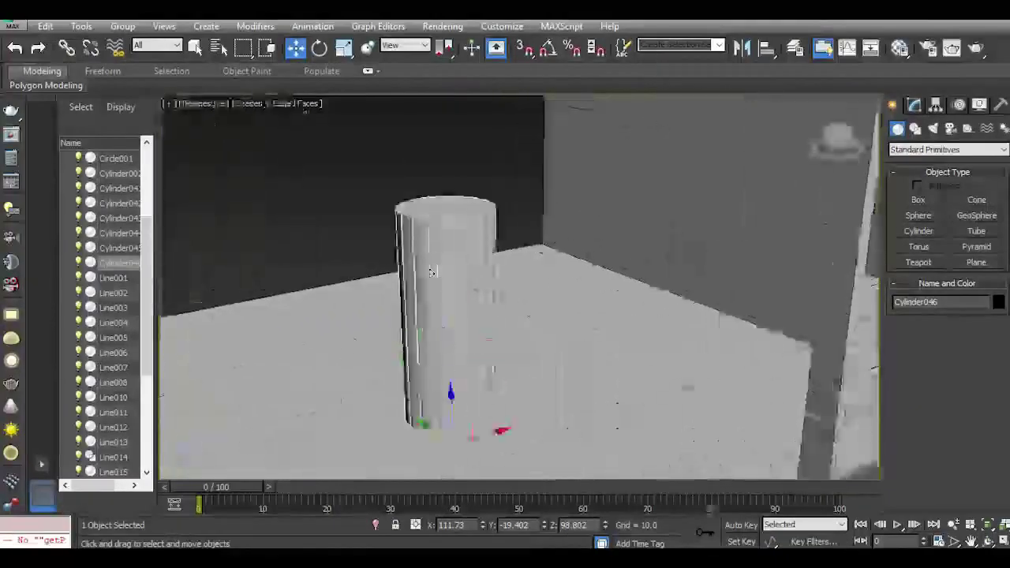
Reduce the rooftop cylinder's radius to 5.506 and clone it as a second cylinder beside it, at about X 133.1, Y -19.4.
{"action": "left_click", "coordinate": [914, 104]}
{"action": "left_click_drag", "start_coordinate": [1000, 321], "coordinate": [1004, 335]}
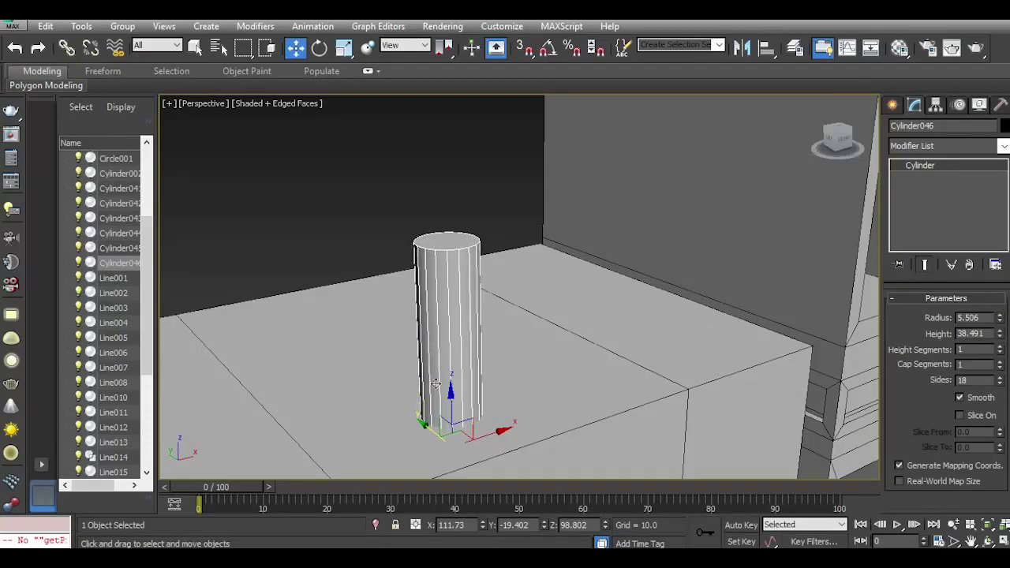
{"action": "mouse_move", "coordinate": [475, 417]}
{"action": "left_mouse_down", "text": "shift"}
{"action": "mouse_move", "coordinate": [568, 409]}
{"action": "mouse_move", "coordinate": [548, 370]}
{"action": "mouse_move", "coordinate": [549, 344]}
{"action": "left_mouse_up", "text": "shift"}
{"action": "left_click", "coordinate": [517, 348]}
Lower the original rooftop cylinder to about Z 95.6 and widen it to a radius of 7.103.
{"action": "left_click", "coordinate": [452, 340]}
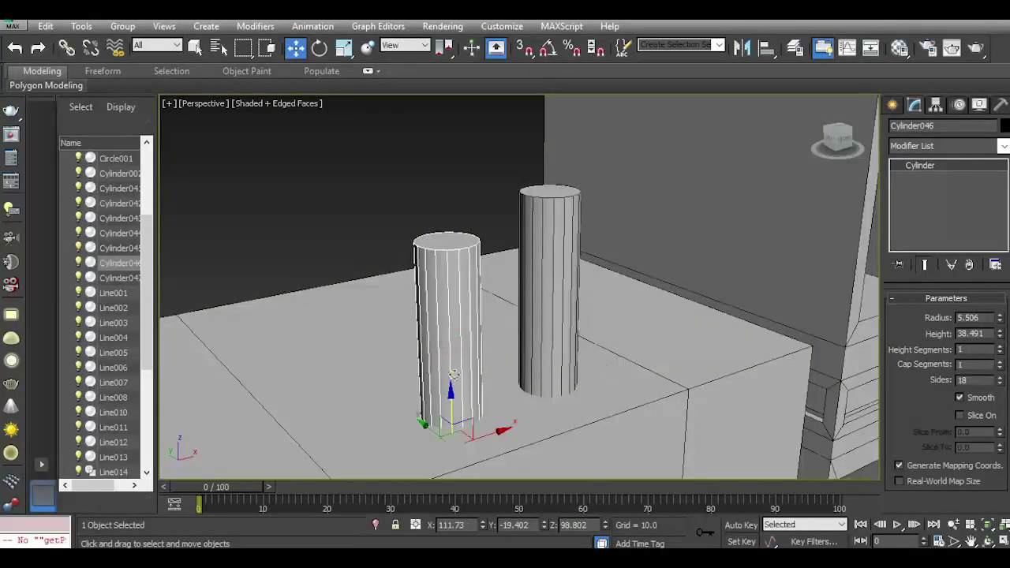
{"action": "left_click_drag", "start_coordinate": [452, 386], "coordinate": [451, 406]}
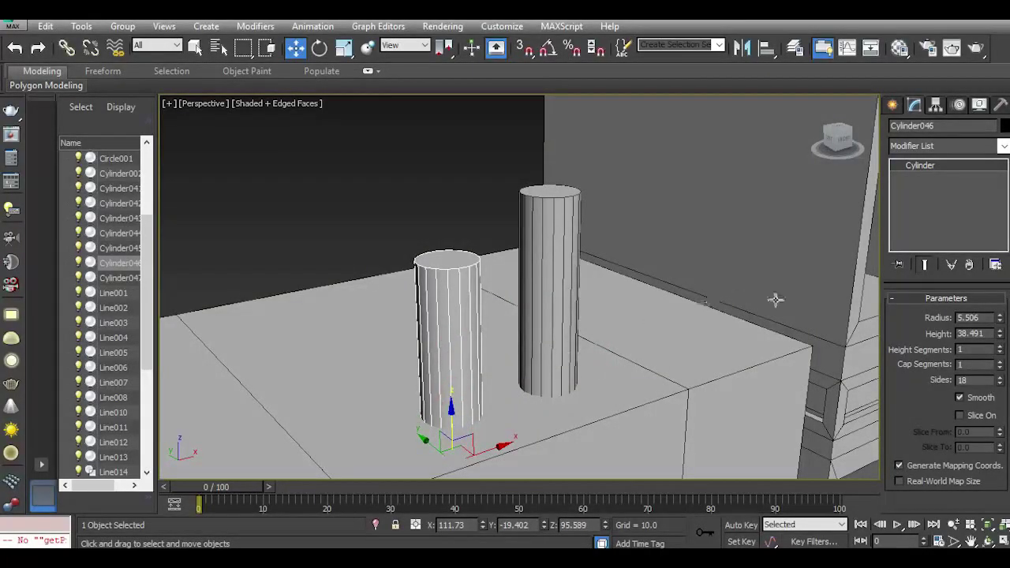
{"action": "left_click_drag", "start_coordinate": [838, 139], "coordinate": [840, 171]}
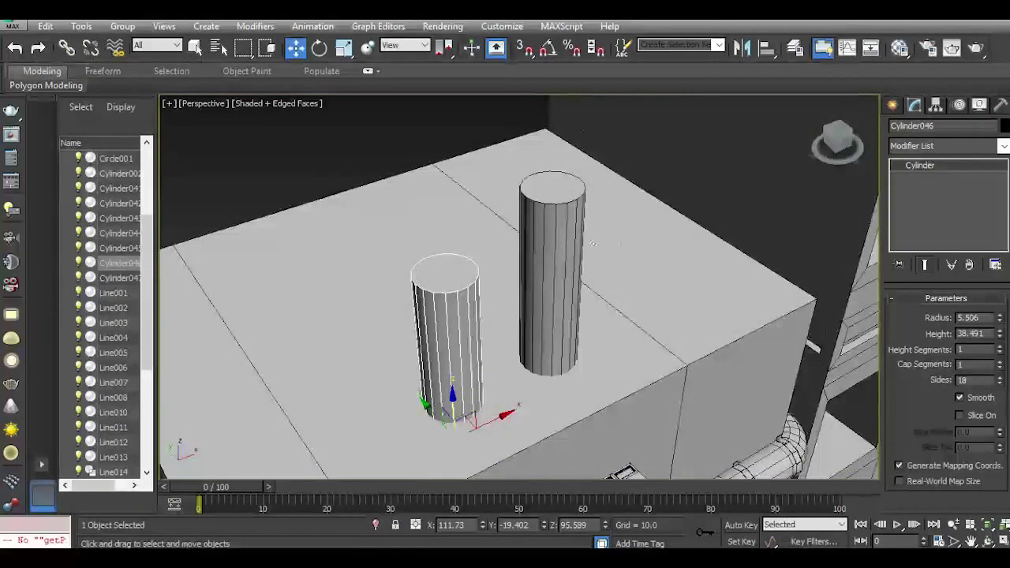
{"action": "left_click", "coordinate": [560, 230]}
{"action": "left_click", "coordinate": [440, 351]}
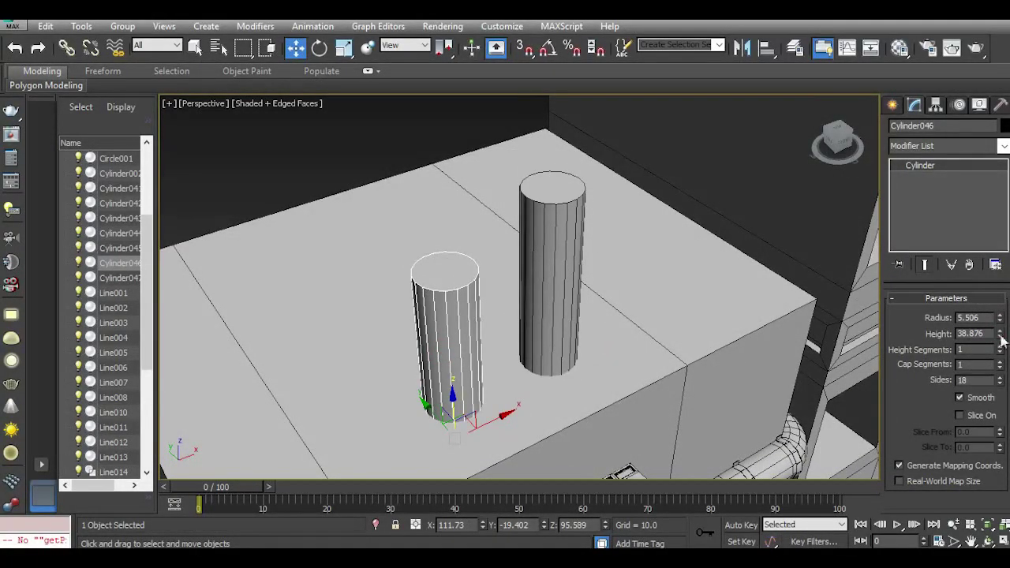
{"action": "left_click_drag", "start_coordinate": [998, 317], "coordinate": [992, 297]}
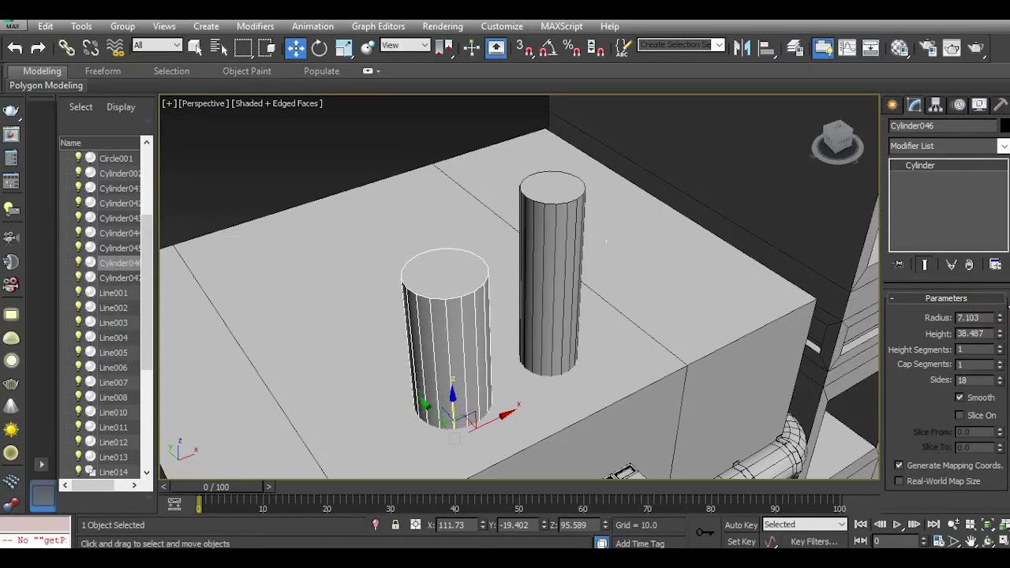
Convert the wider cylinder to an editable poly and inset its top cap polygon by 1.0.
{"action": "right_click", "coordinate": [919, 219]}
{"action": "left_click", "coordinate": [910, 346]}
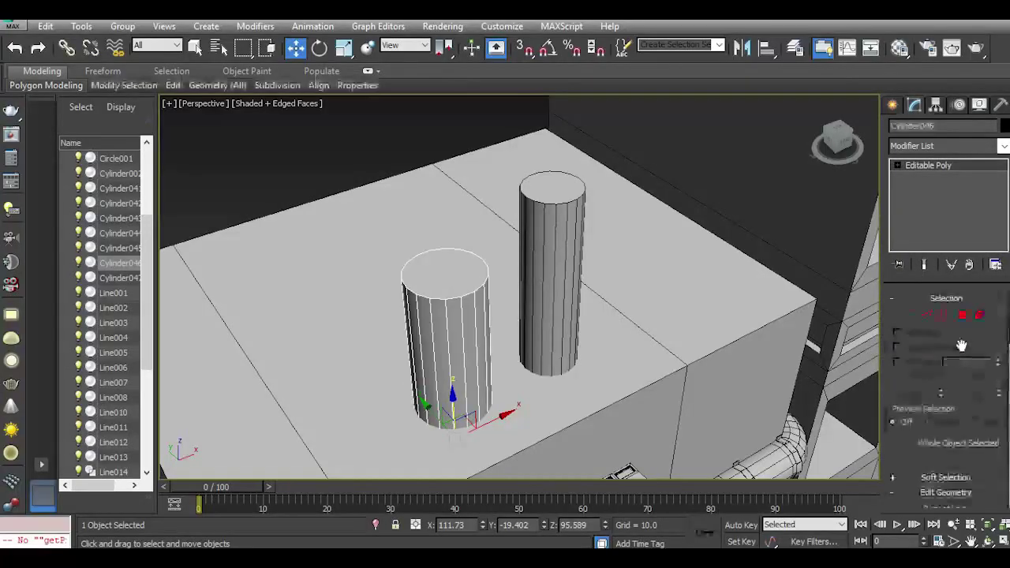
{"action": "left_click", "coordinate": [962, 315]}
{"action": "left_click", "coordinate": [452, 287]}
{"action": "scroll", "coordinate": [445, 276], "scroll_direction": "up", "scroll_amount": 5}
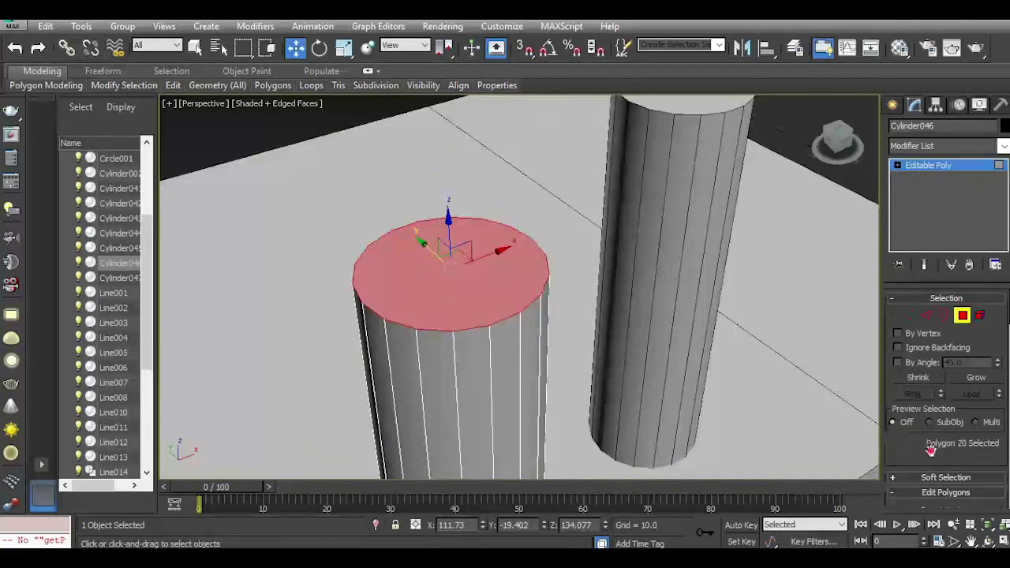
{"action": "scroll", "coordinate": [931, 448], "scroll_direction": "down", "scroll_amount": 5}
{"action": "left_click", "coordinate": [995, 398]}
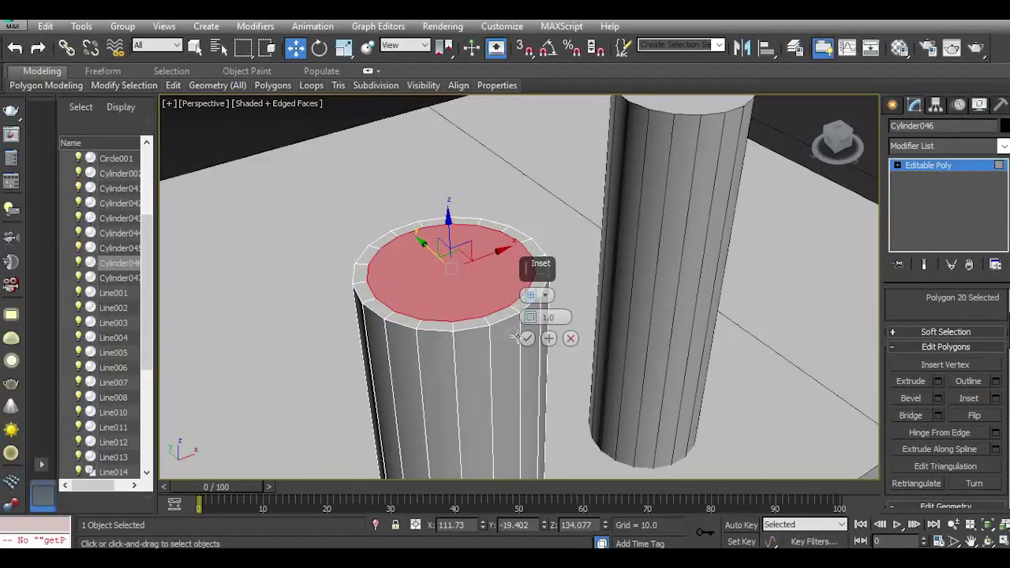
{"action": "left_click", "coordinate": [525, 337]}
Extrude the inset cap polygon down into the cylinder twice, about 3.6 units each time, to hollow out its top.
{"action": "left_click", "coordinate": [938, 381]}
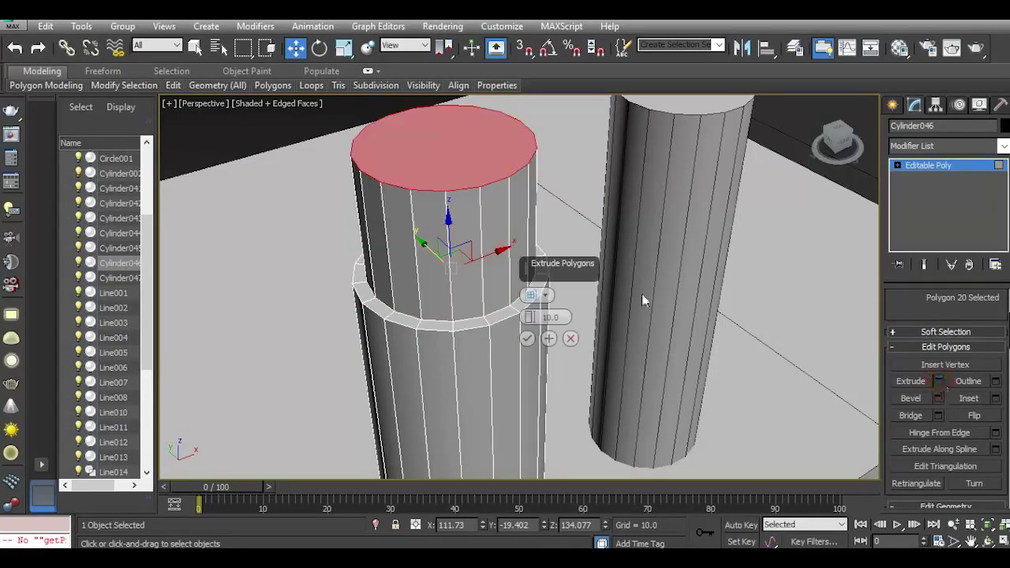
{"action": "left_click_drag", "start_coordinate": [519, 312], "coordinate": [541, 376]}
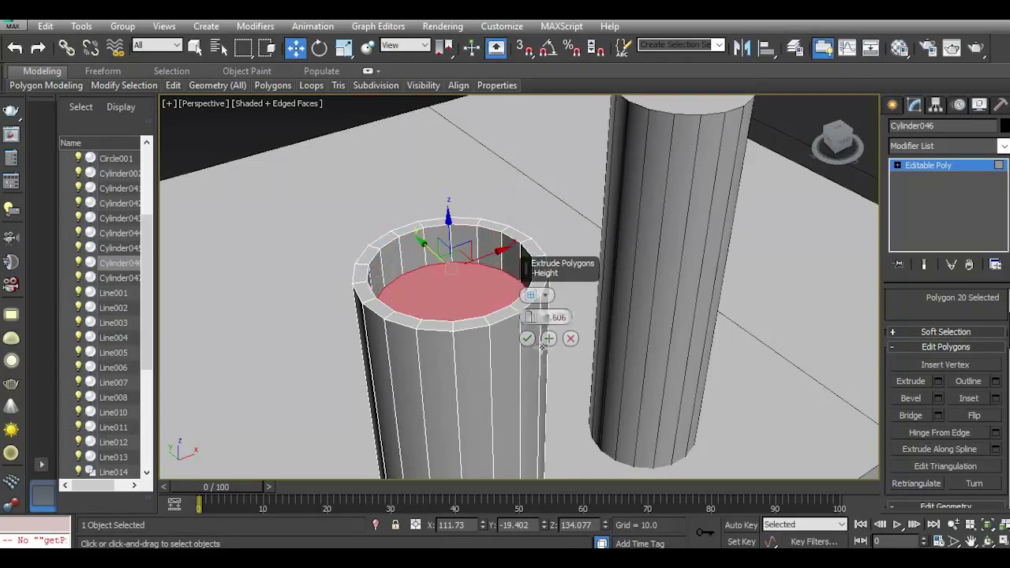
{"action": "left_click", "coordinate": [549, 340]}
{"action": "left_click", "coordinate": [527, 338]}
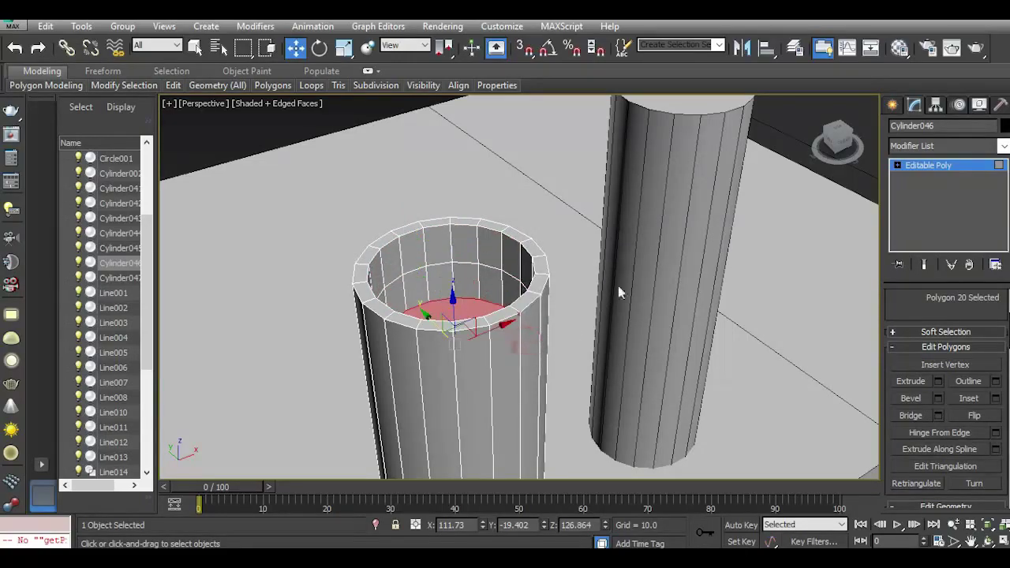
{"action": "middle_click_drag", "start_coordinate": [618, 285], "coordinate": [621, 353], "text": "alt"}
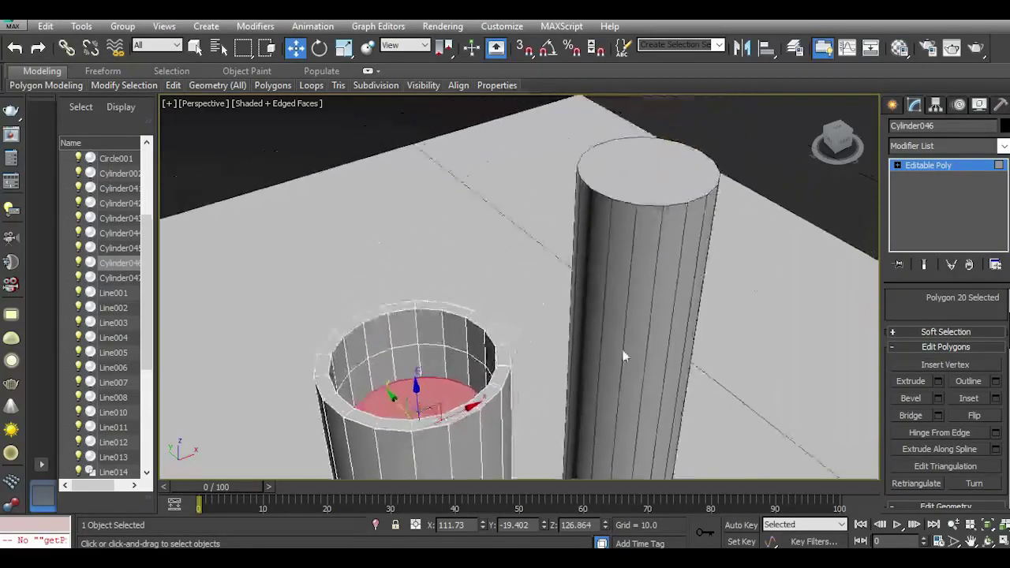
Leave polygon editing and attach the taller, thinner rooftop cylinder to the hollowed one.
{"action": "left_click", "coordinate": [925, 167]}
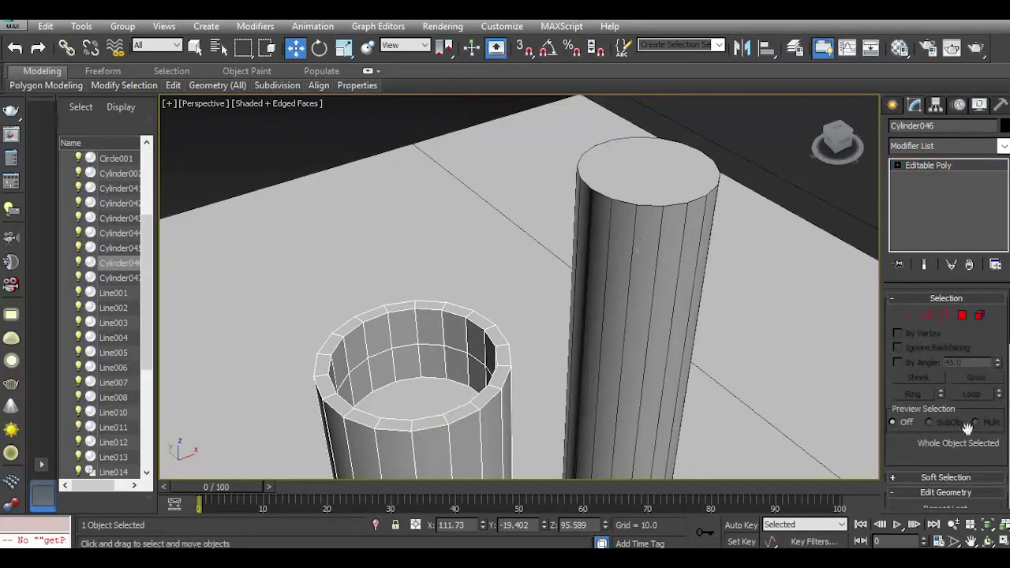
{"action": "left_click_drag", "start_coordinate": [927, 398], "coordinate": [912, 312]}
{"action": "left_click", "coordinate": [910, 425]}
{"action": "left_click", "coordinate": [642, 294]}
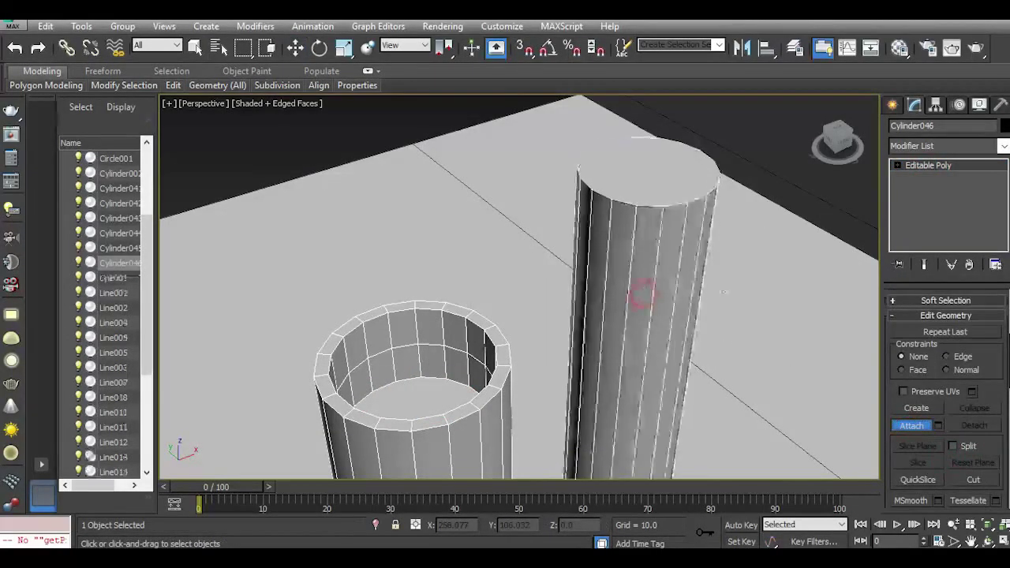
Inset the thin cylinder's top cap and extrude it inward twice, using the same settings as for the first cylinder.
{"action": "left_click", "coordinate": [925, 213]}
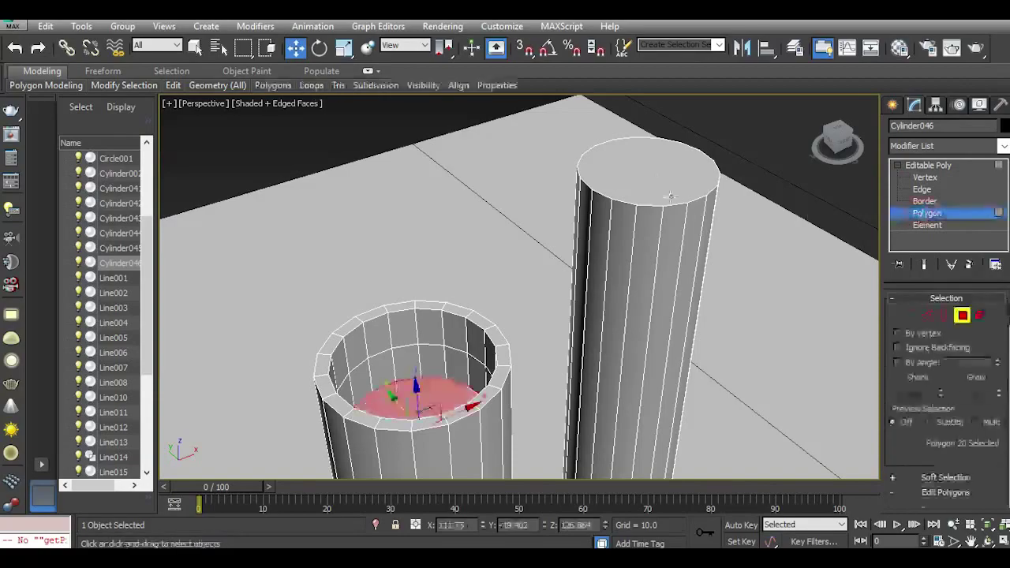
{"action": "left_click", "coordinate": [649, 170]}
{"action": "scroll", "coordinate": [963, 440], "scroll_direction": "down", "scroll_amount": 6}
{"action": "left_click", "coordinate": [994, 415]}
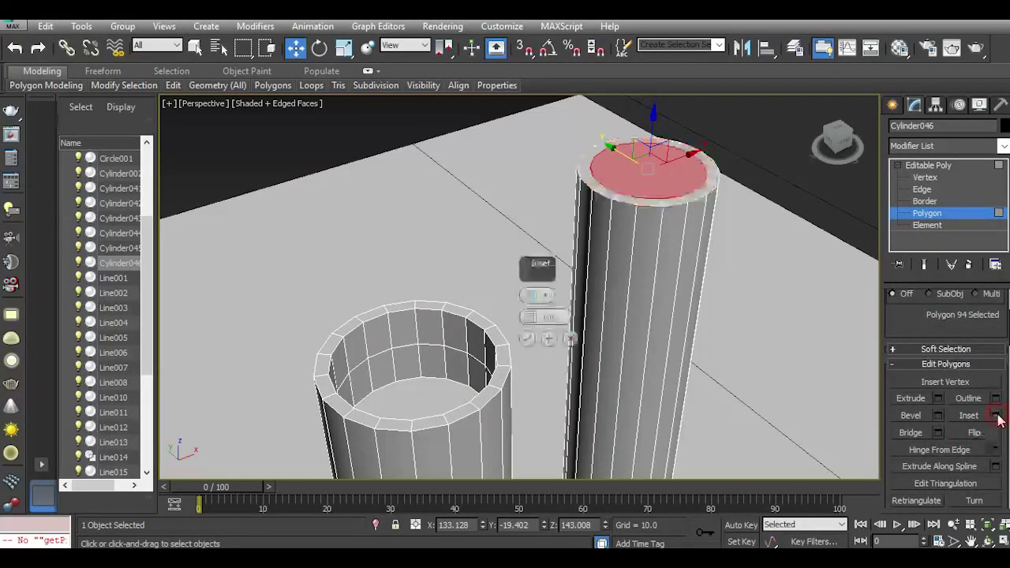
{"action": "left_click", "coordinate": [526, 339]}
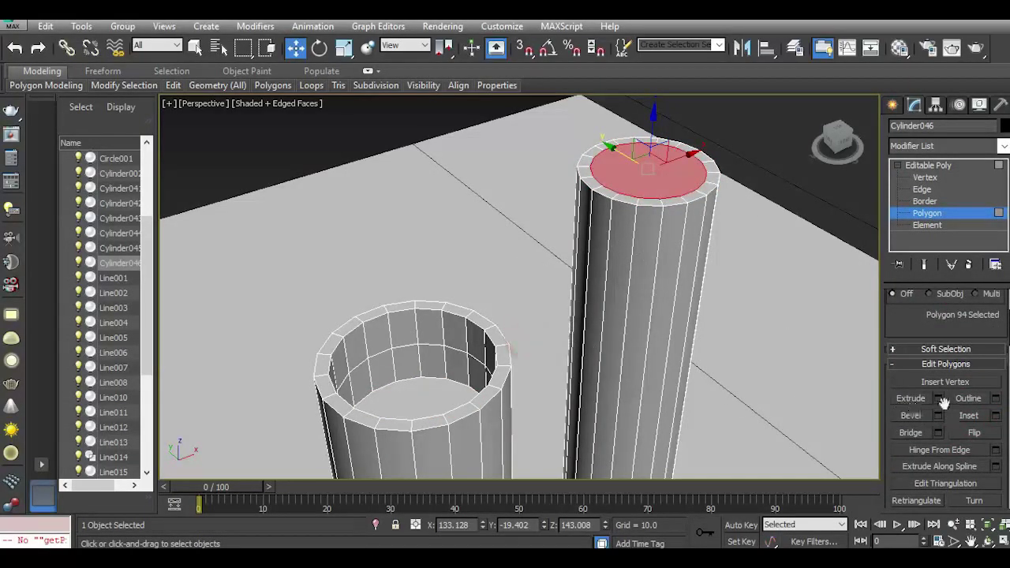
{"action": "left_click", "coordinate": [939, 399]}
{"action": "left_click", "coordinate": [549, 338]}
{"action": "left_click", "coordinate": [526, 338]}
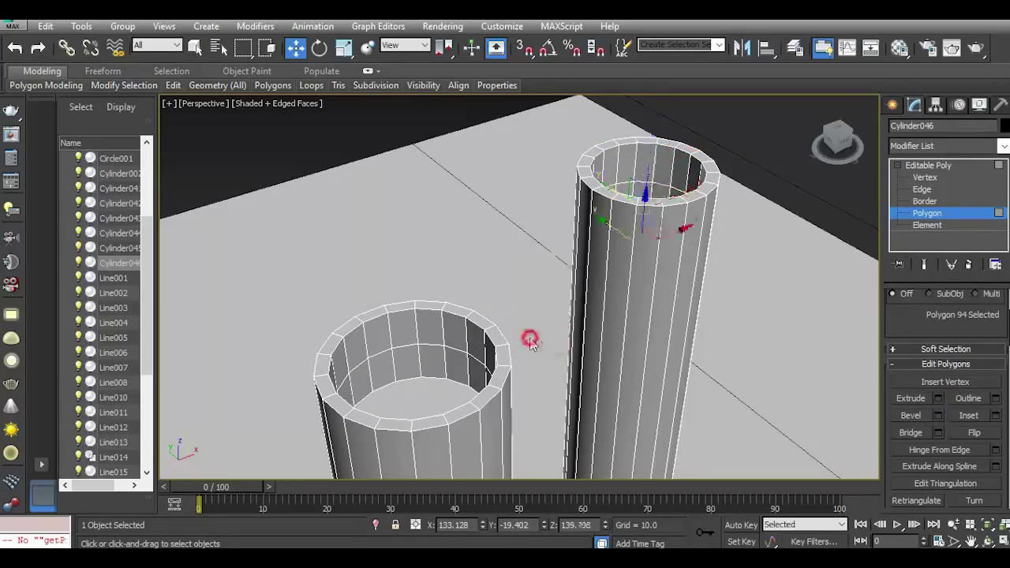
Chamfer the inner and outer rim edge loops of both rooftop pipes by 0.139 with smoothing off, and deselect the object.
{"action": "left_click", "coordinate": [922, 190]}
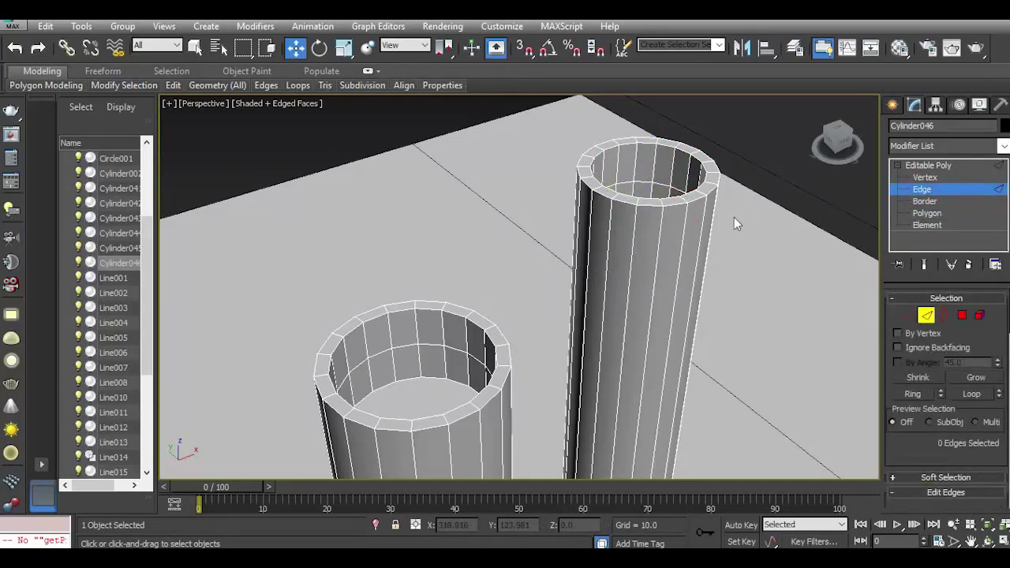
{"action": "double_click", "coordinate": [650, 197]}
{"action": "double_click", "coordinate": [453, 408], "text": "ctrl"}
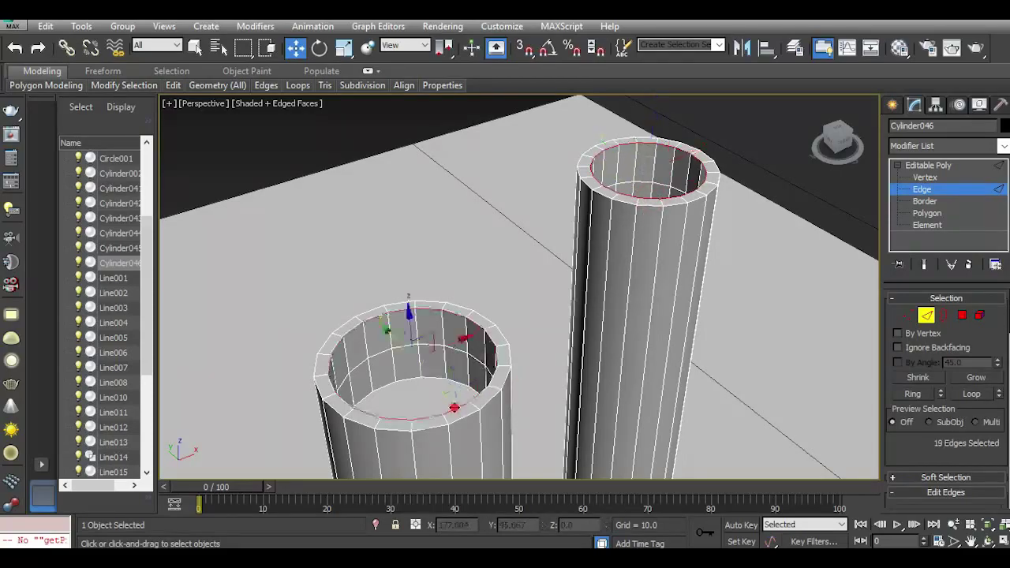
{"action": "double_click", "coordinate": [463, 421], "text": "ctrl"}
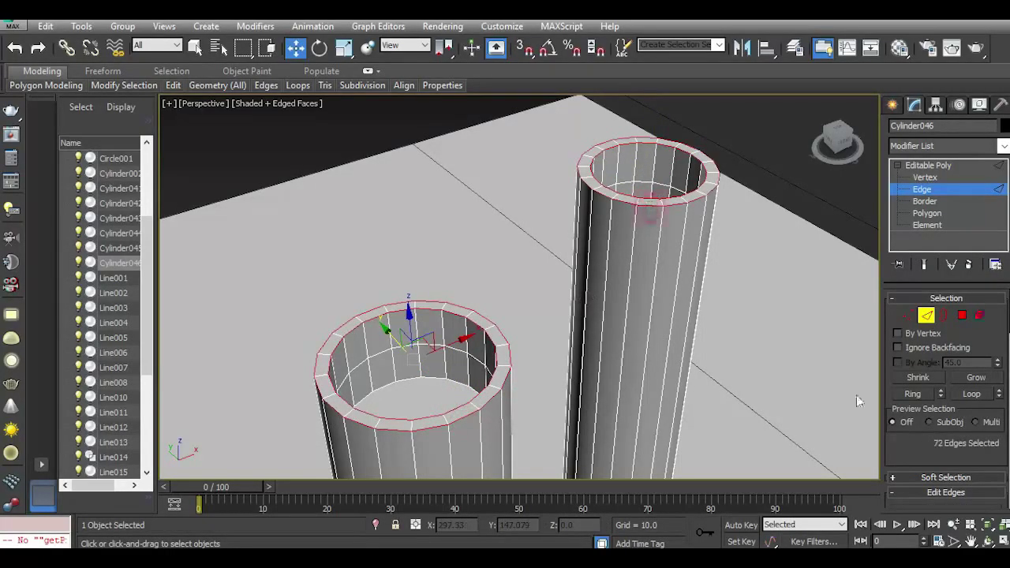
{"action": "scroll", "coordinate": [942, 416], "scroll_direction": "down", "scroll_amount": 5}
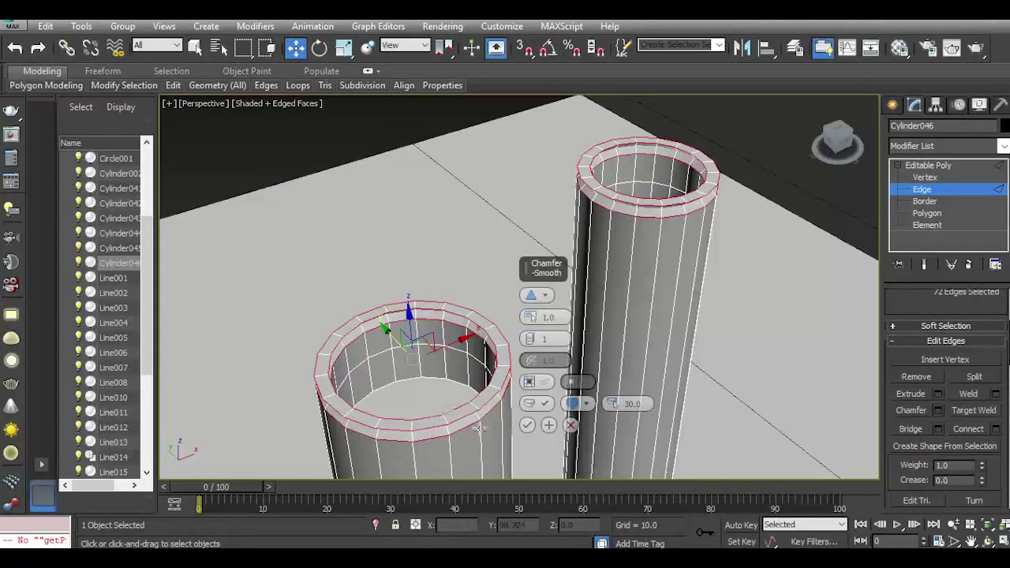
{"action": "left_click", "coordinate": [534, 404]}
{"action": "left_click_drag", "start_coordinate": [535, 317], "coordinate": [545, 323]}
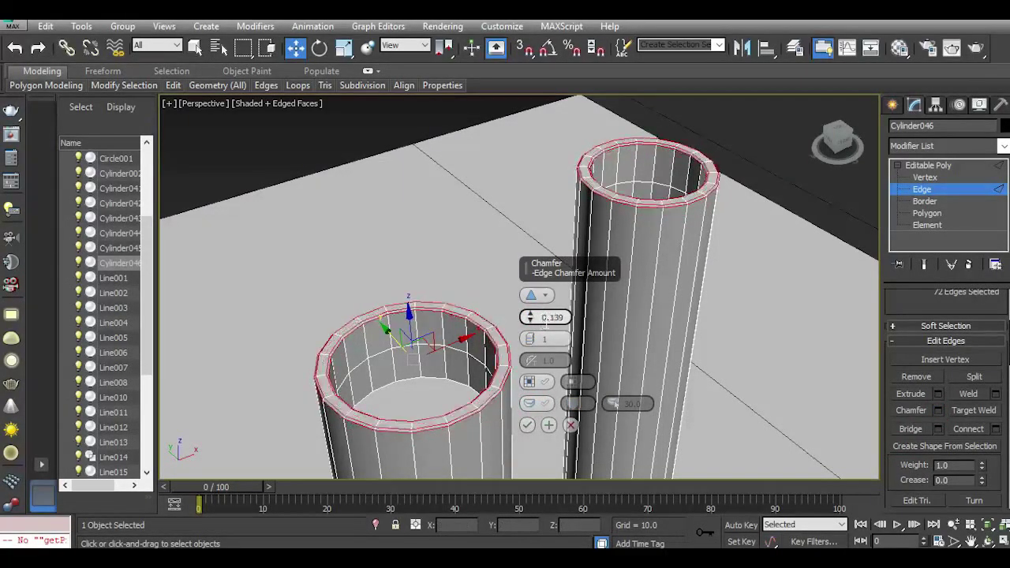
{"action": "left_click", "coordinate": [527, 426]}
{"action": "left_click", "coordinate": [926, 166]}
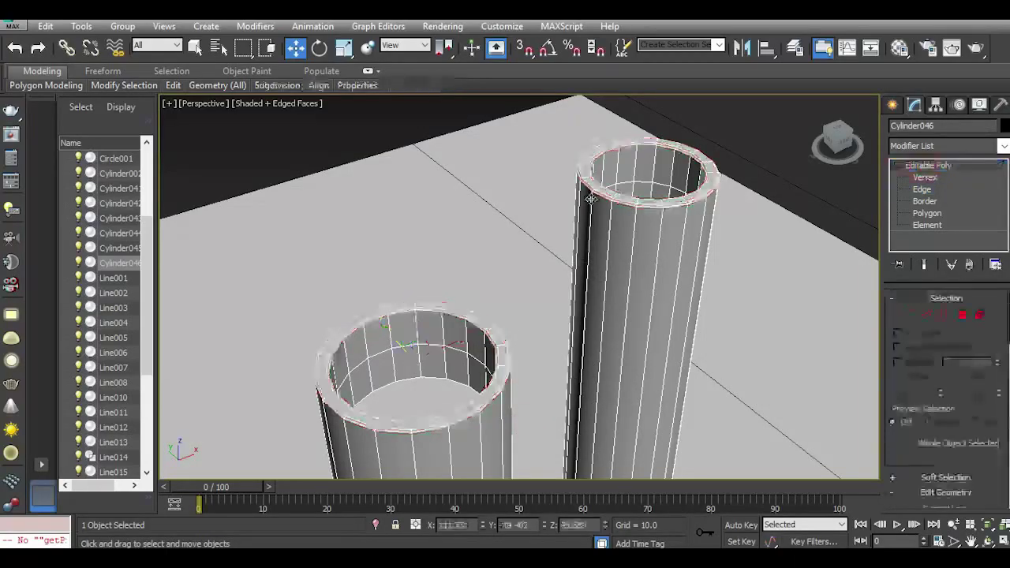
{"action": "scroll", "coordinate": [420, 197], "scroll_direction": "down", "scroll_amount": 6}
{"action": "left_click", "coordinate": [797, 405]}
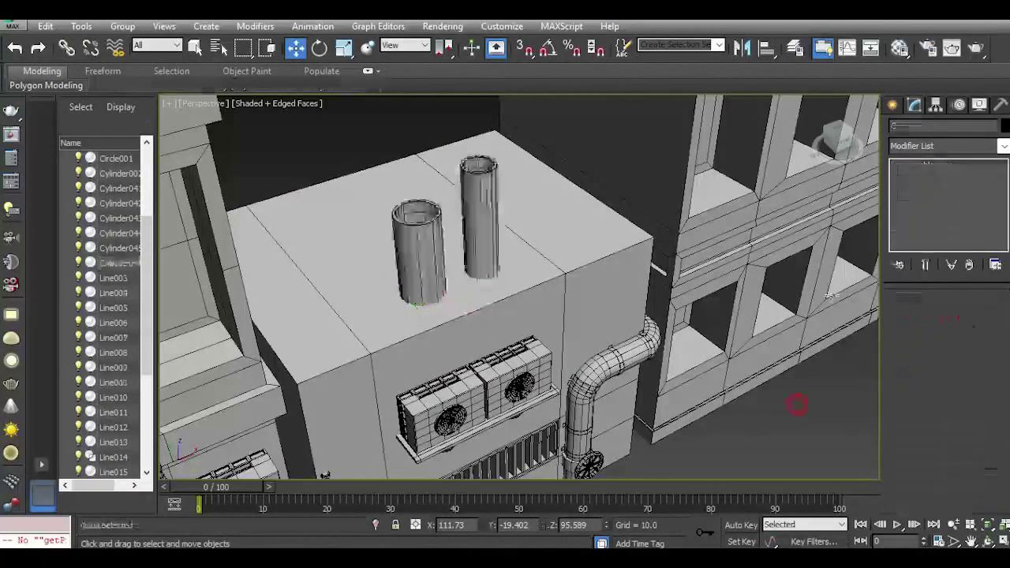
Examine the two rooftop pipes and the surrounding street buildings from several angles and distances.
{"action": "mouse_move", "coordinate": [837, 140]}
{"action": "left_mouse_down"}
{"action": "mouse_move", "coordinate": [820, 116]}
{"action": "mouse_move", "coordinate": [839, 129]}
{"action": "left_mouse_up"}
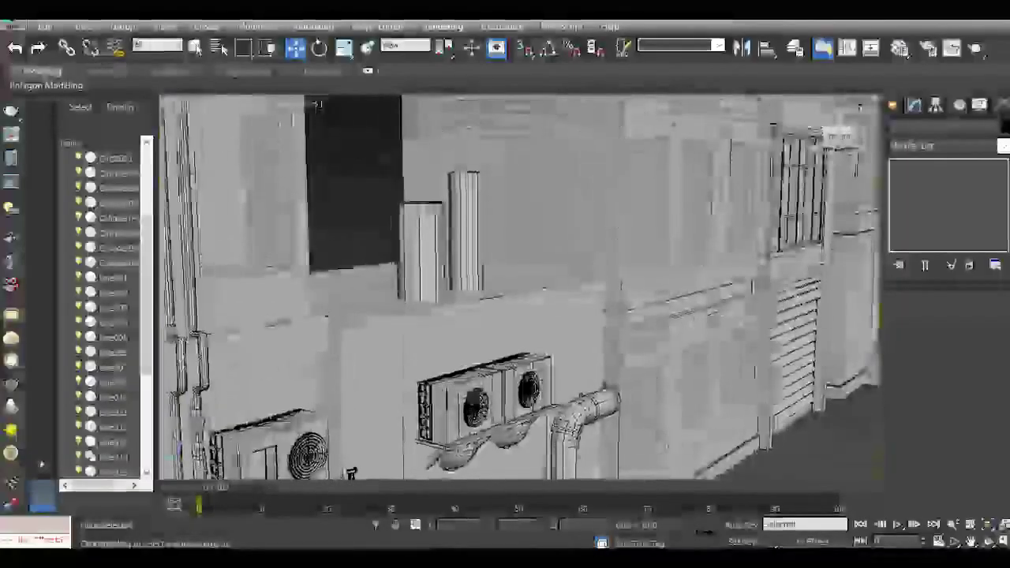
{"action": "scroll", "coordinate": [513, 276], "scroll_direction": "down", "scroll_amount": 5}
{"action": "scroll", "coordinate": [503, 278], "scroll_direction": "up", "scroll_amount": 8}
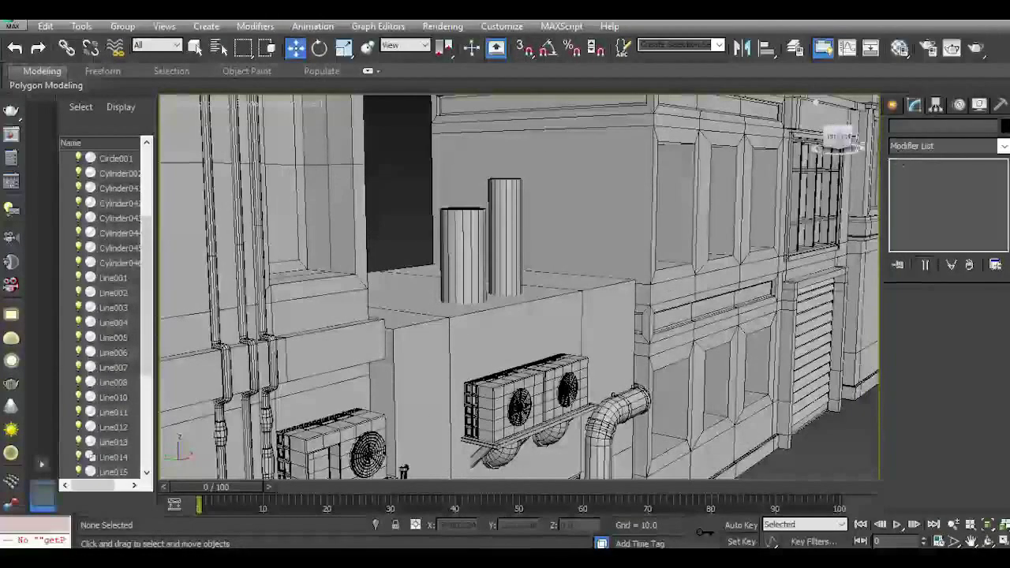
{"action": "left_click_drag", "start_coordinate": [839, 139], "coordinate": [836, 153]}
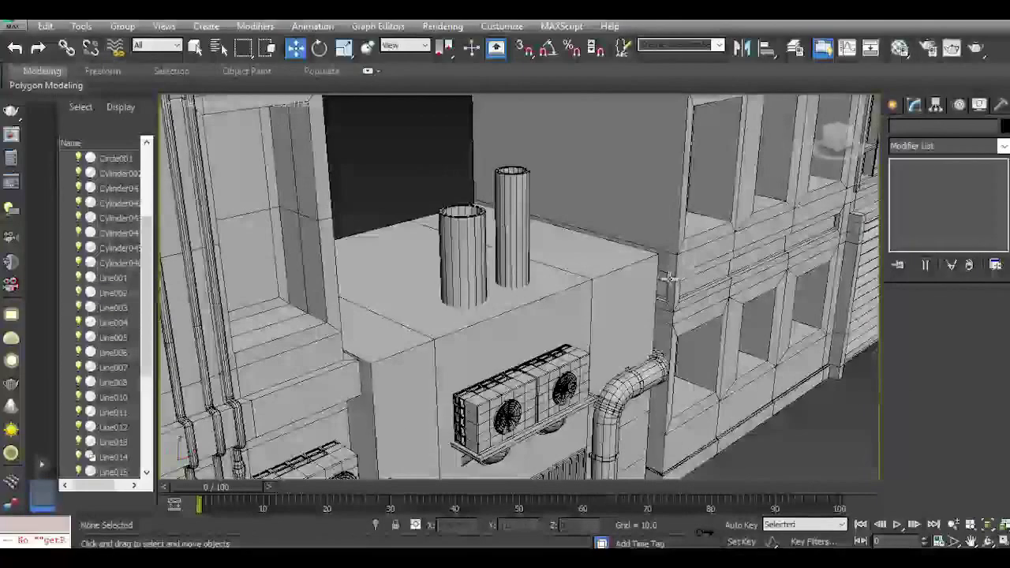
{"action": "scroll", "coordinate": [669, 276], "scroll_direction": "down", "scroll_amount": 6}
{"action": "scroll", "coordinate": [714, 310], "scroll_direction": "down", "scroll_amount": 1}
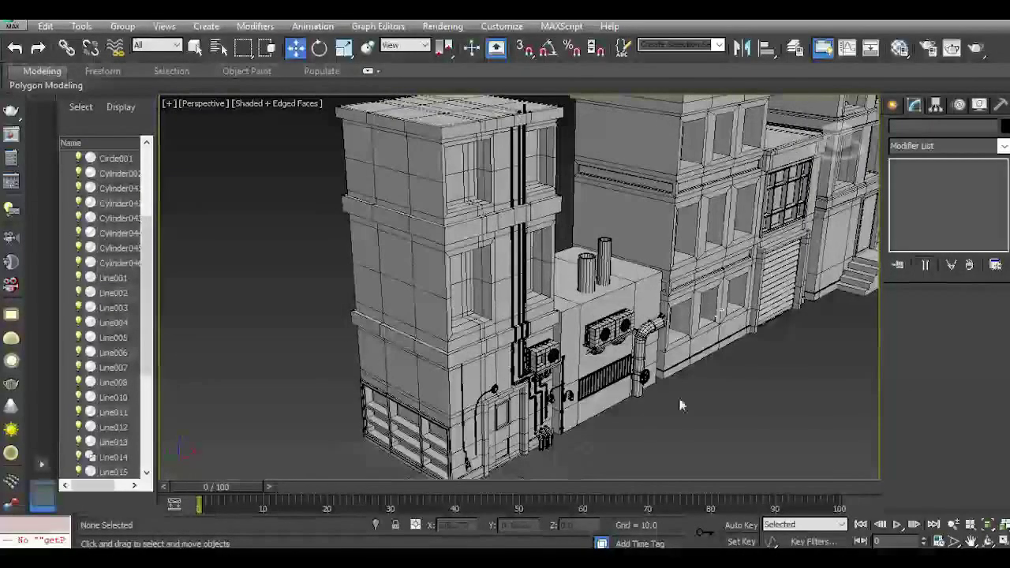
{"action": "middle_click_drag", "start_coordinate": [681, 405], "coordinate": [593, 415]}
{"action": "scroll", "coordinate": [598, 381], "scroll_direction": "up", "scroll_amount": 4}
{"action": "scroll", "coordinate": [597, 380], "scroll_direction": "down", "scroll_amount": 3}
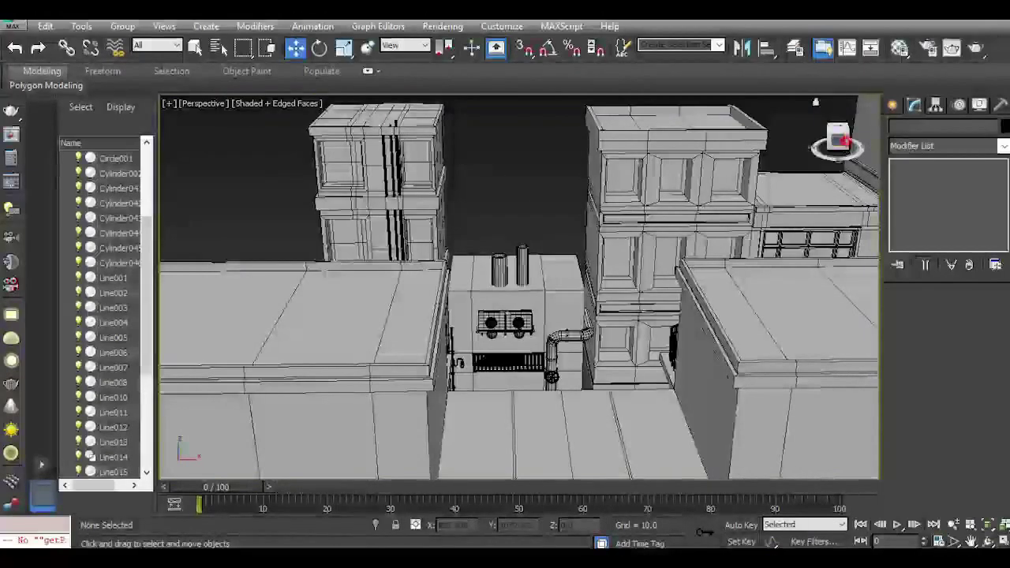
{"action": "left_click_drag", "start_coordinate": [845, 142], "coordinate": [875, 149]}
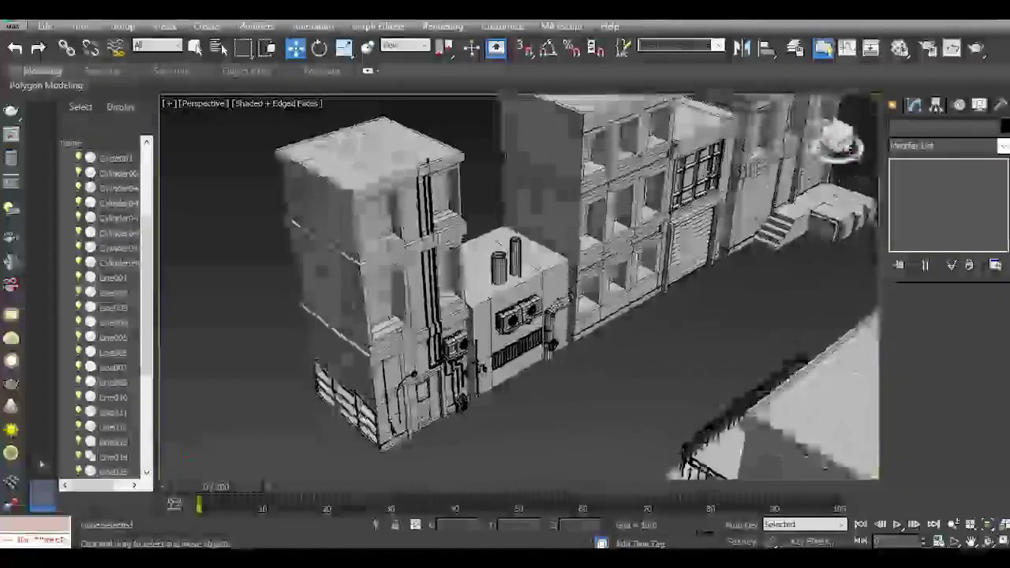
Create a low cylinder with radius about 8.76 and height about 6.86 on the ground in front of the low building's vent grille.
{"action": "scroll", "coordinate": [538, 375], "scroll_direction": "up", "scroll_amount": 4}
{"action": "middle_click_drag", "start_coordinate": [539, 376], "coordinate": [546, 439]}
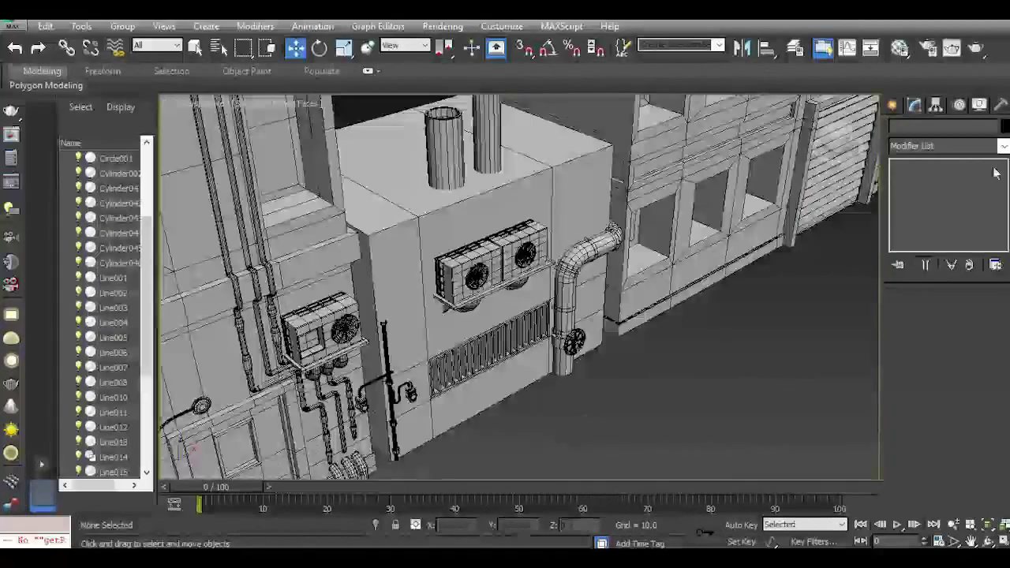
{"action": "left_click", "coordinate": [892, 105]}
{"action": "left_click", "coordinate": [918, 231]}
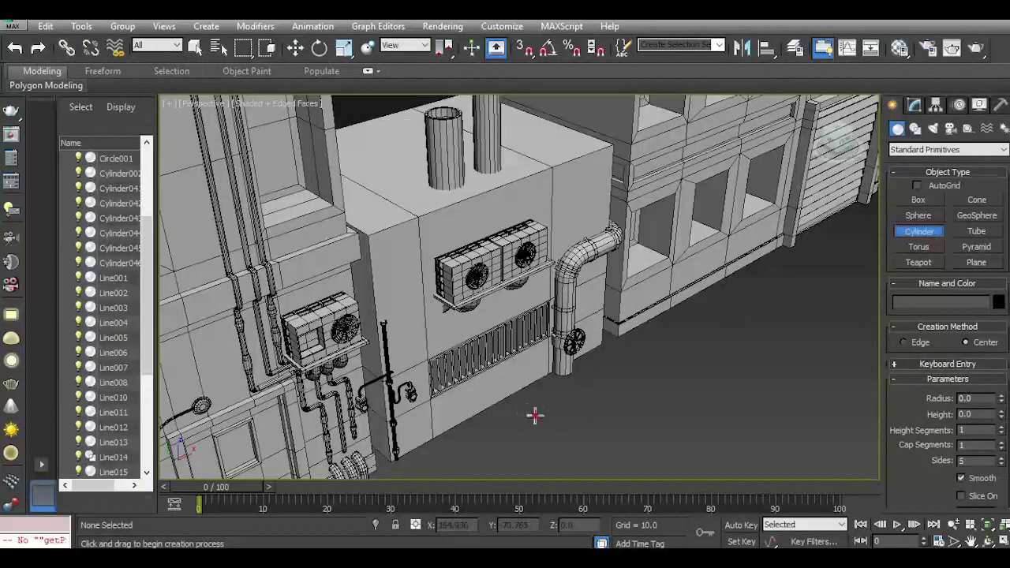
{"action": "left_click_drag", "start_coordinate": [534, 415], "coordinate": [548, 421]}
{"action": "left_click", "coordinate": [545, 405]}
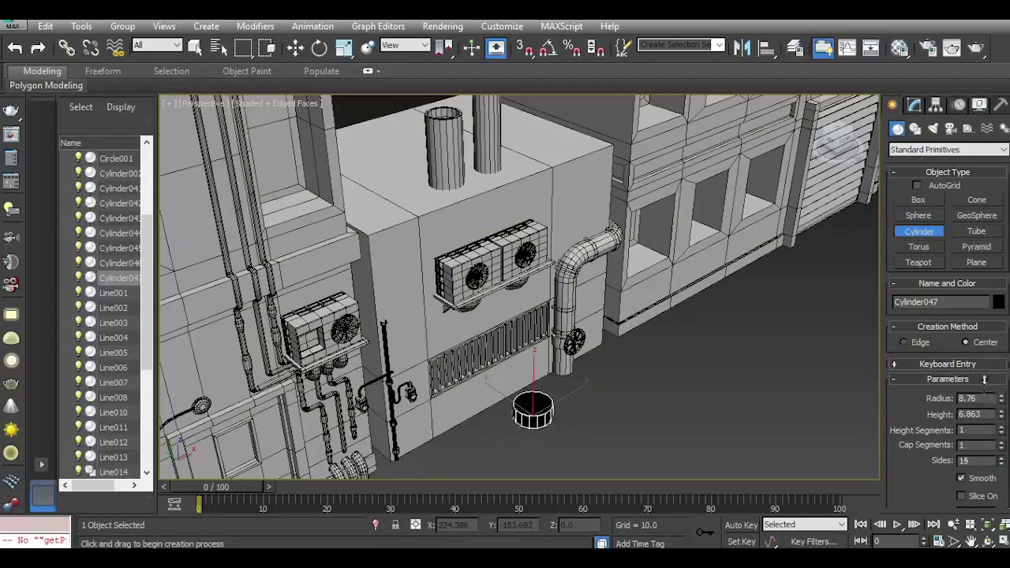
Move the low cylinder onto the roof, centred over the rim of the shorter, wider pipe, and assign it the 01 - Default material.
{"action": "left_click", "coordinate": [294, 48]}
{"action": "left_click_drag", "start_coordinate": [534, 394], "coordinate": [534, 130]}
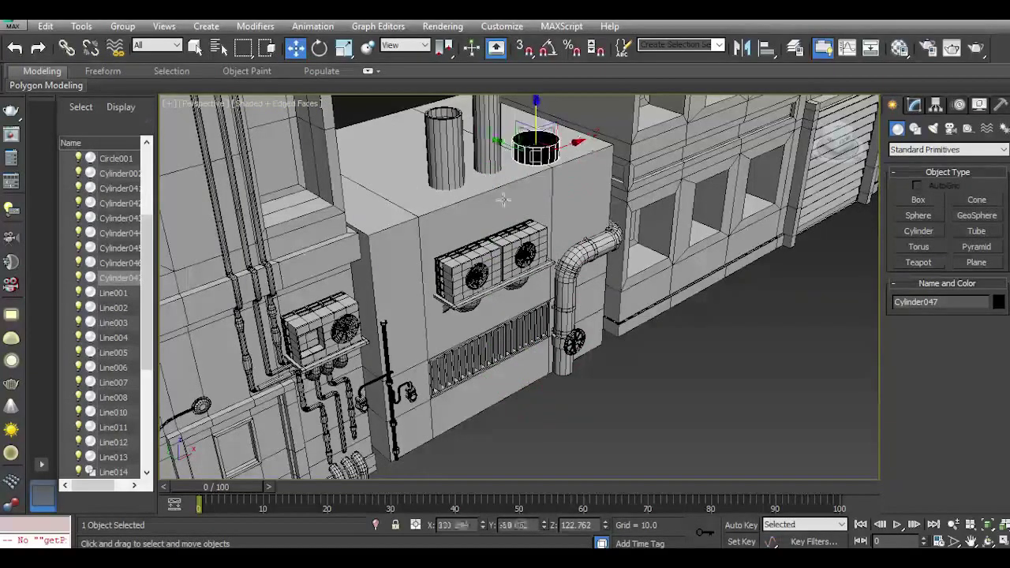
{"action": "middle_click_drag", "start_coordinate": [503, 198], "coordinate": [529, 370]}
{"action": "scroll", "coordinate": [529, 368], "scroll_direction": "up", "scroll_amount": 5}
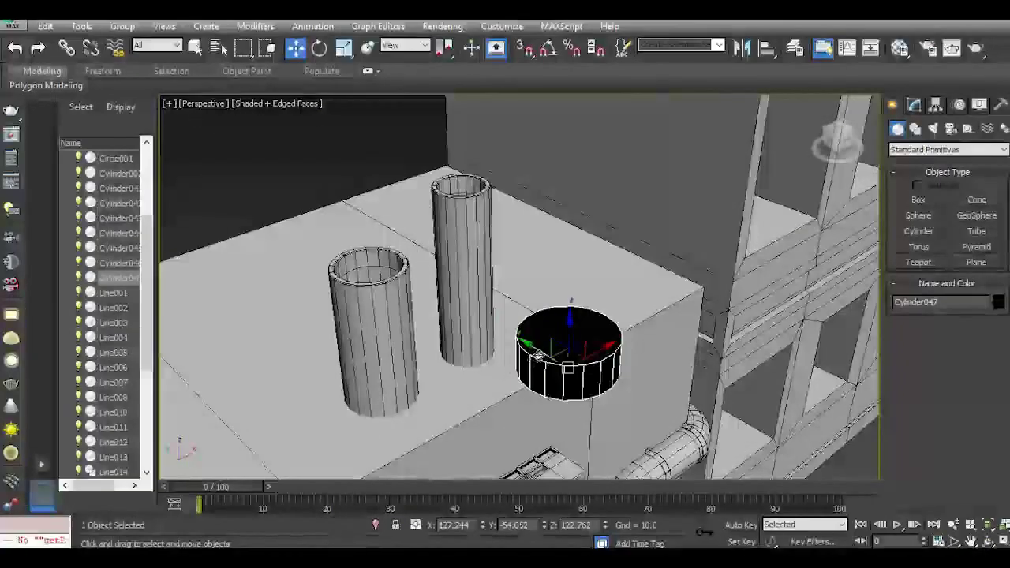
{"action": "left_click_drag", "start_coordinate": [540, 352], "coordinate": [342, 283]}
{"action": "scroll", "coordinate": [348, 286], "scroll_direction": "up", "scroll_amount": 4}
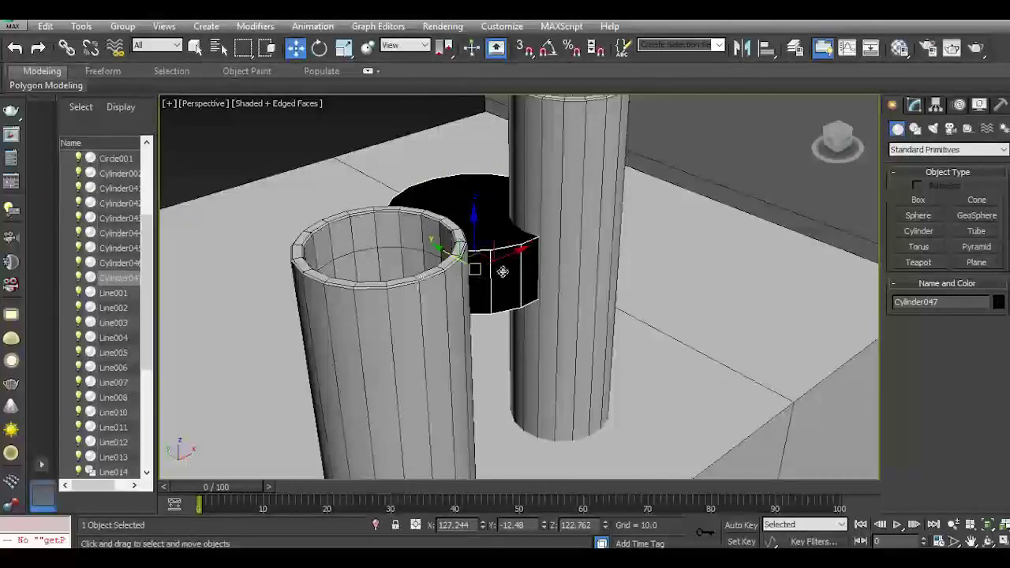
{"action": "left_click_drag", "start_coordinate": [503, 261], "coordinate": [389, 325]}
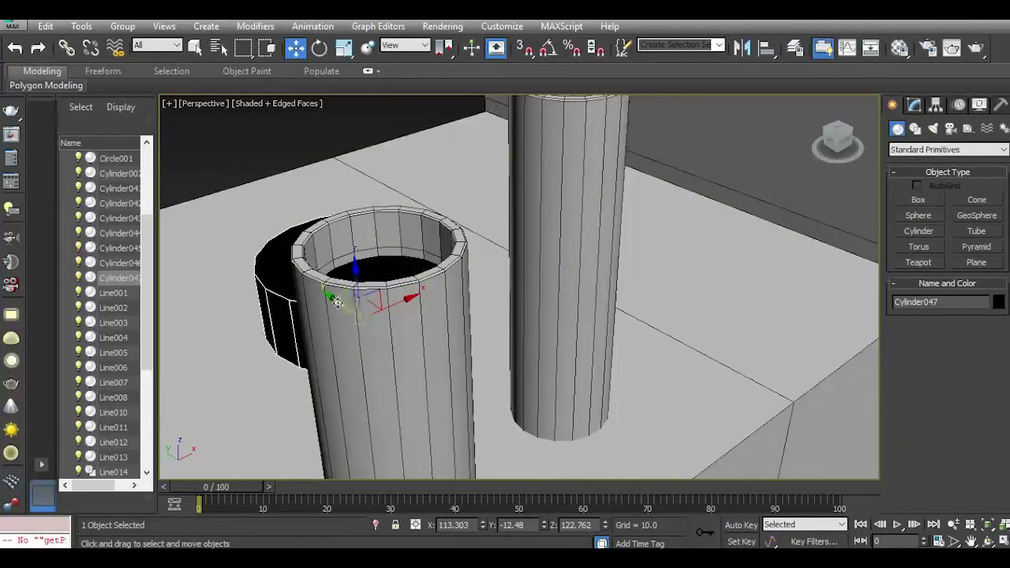
{"action": "left_click_drag", "start_coordinate": [336, 299], "coordinate": [370, 337]}
{"action": "left_click_drag", "start_coordinate": [447, 337], "coordinate": [394, 223]}
{"action": "left_click", "coordinate": [899, 48]}
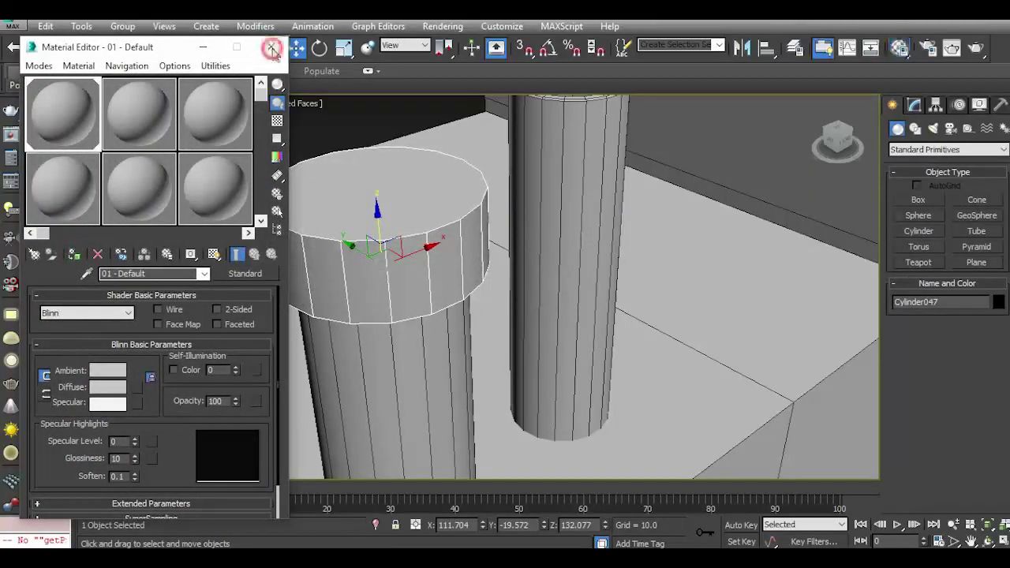
{"action": "left_click", "coordinate": [272, 49]}
Reduce the cylinder's height to about 2.265 and raise it slightly above the shorter pipe's rim.
{"action": "left_click_drag", "start_coordinate": [848, 143], "coordinate": [850, 118]}
{"action": "middle_click_drag", "start_coordinate": [562, 214], "coordinate": [631, 359]}
{"action": "left_click", "coordinate": [915, 102]}
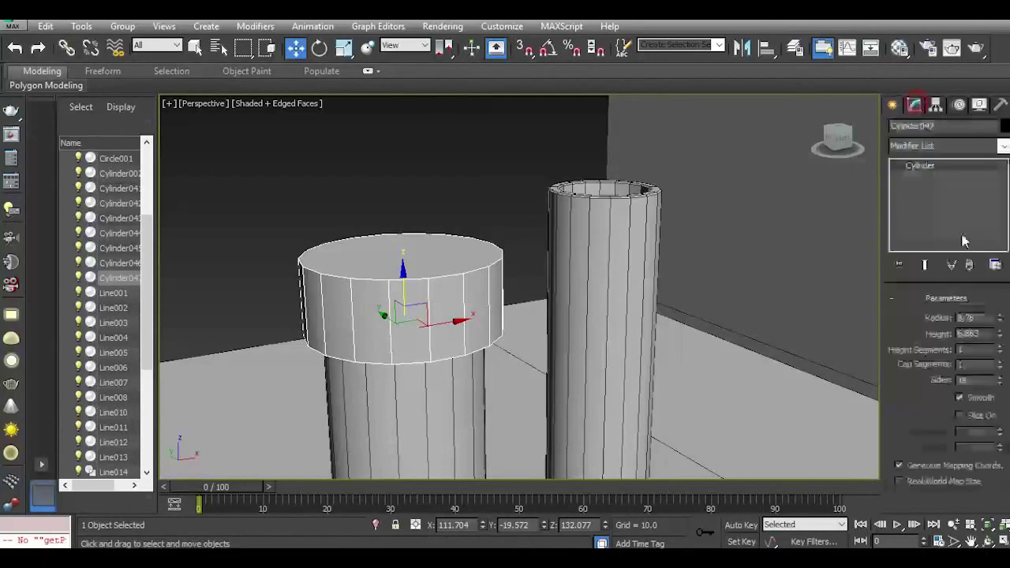
{"action": "left_click_drag", "start_coordinate": [999, 334], "coordinate": [1007, 376]}
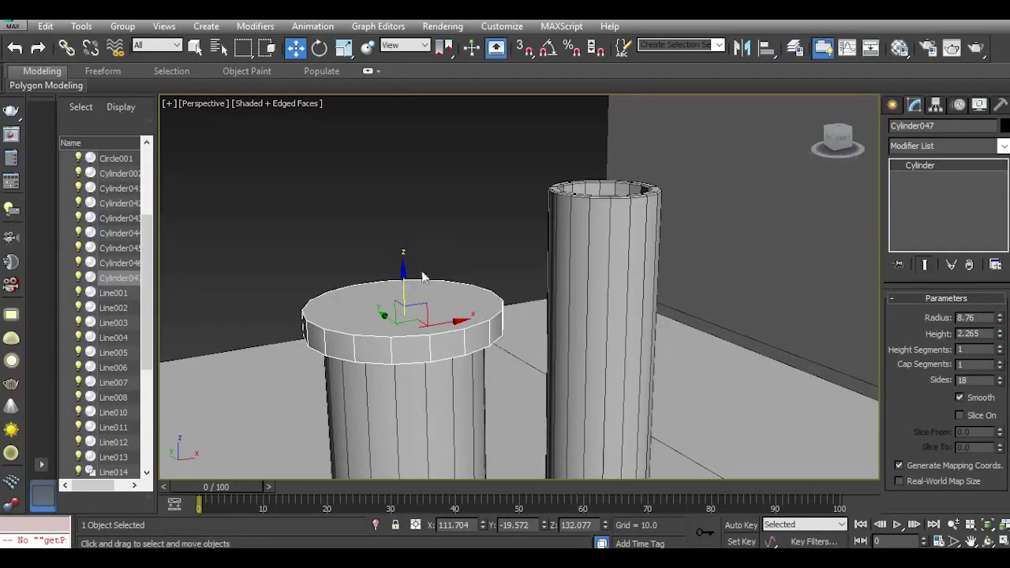
{"action": "left_click_drag", "start_coordinate": [401, 285], "coordinate": [400, 246]}
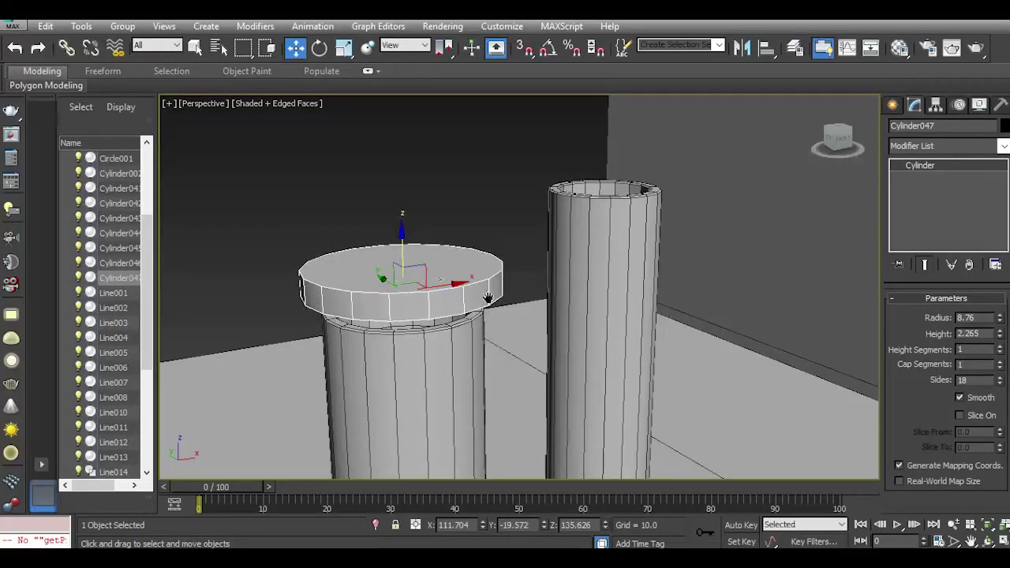
Set the cylinder's cap segments to 4 and convert it to an Editable Poly.
{"action": "middle_click_drag", "start_coordinate": [487, 298], "coordinate": [517, 313]}
{"action": "scroll", "coordinate": [403, 310], "scroll_direction": "up", "scroll_amount": 2}
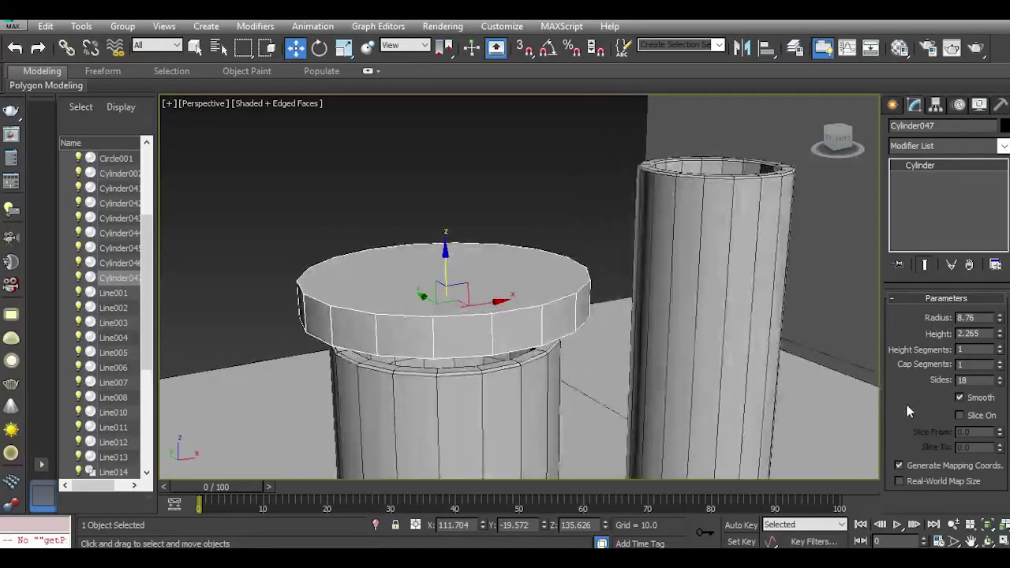
{"action": "left_click", "coordinate": [999, 361]}
{"action": "left_click", "coordinate": [1000, 363]}
{"action": "left_click", "coordinate": [1000, 363]}
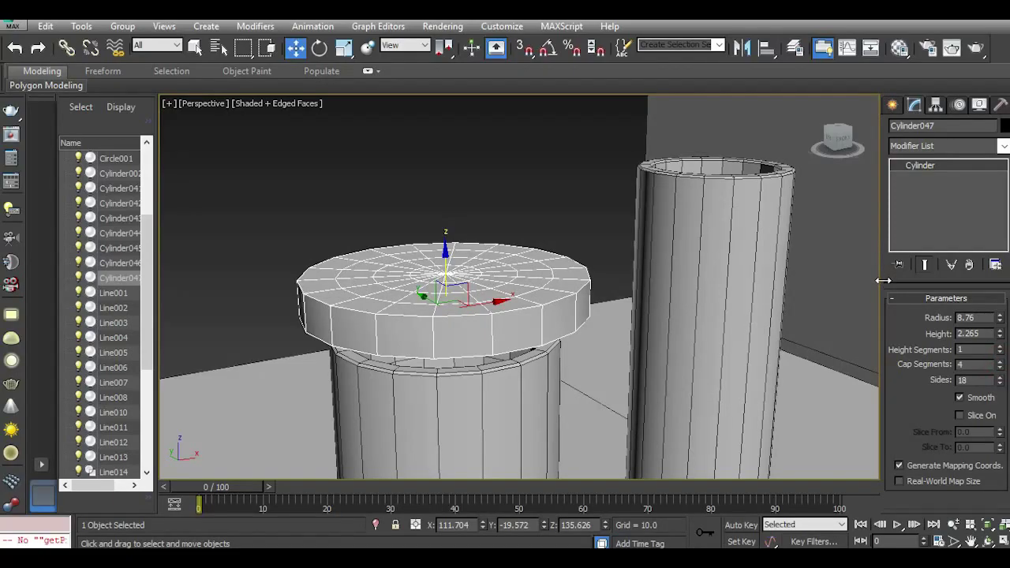
{"action": "right_click", "coordinate": [964, 212]}
{"action": "left_click", "coordinate": [956, 345]}
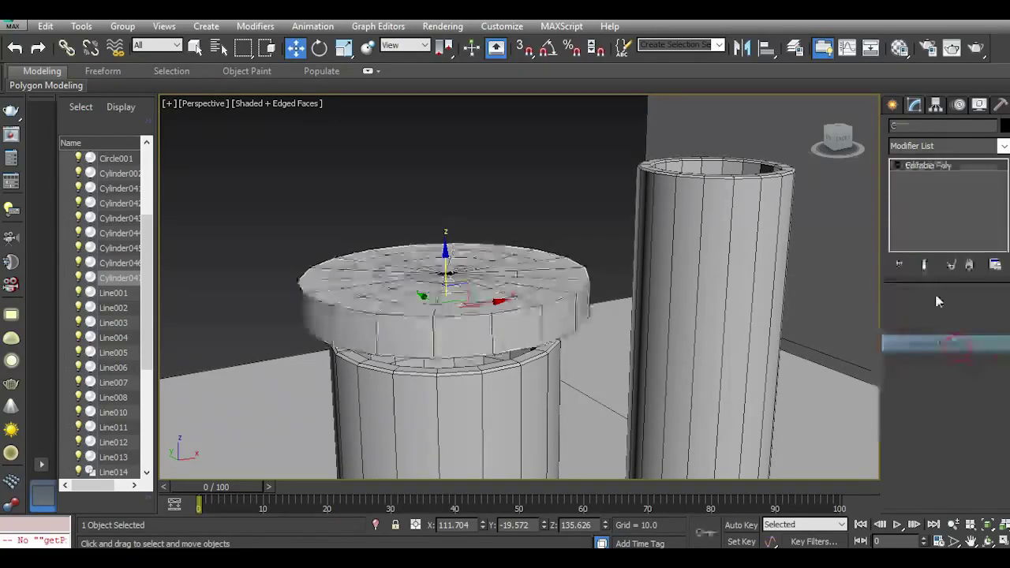
Select the disc's top-face polygons without the outermost ring and raise them to start a domed cap.
{"action": "left_click_drag", "start_coordinate": [836, 137], "coordinate": [833, 152]}
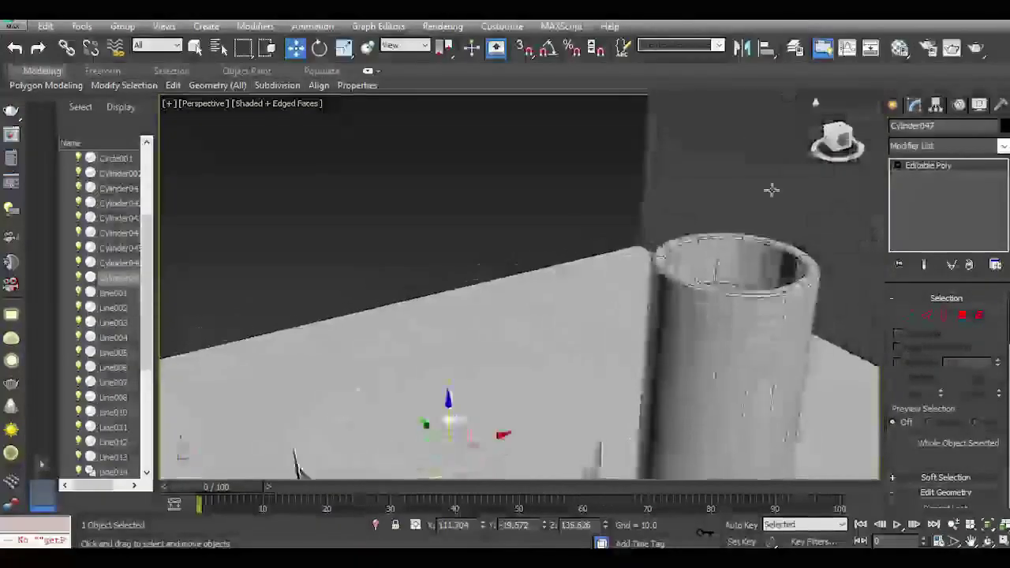
{"action": "middle_click_drag", "start_coordinate": [482, 373], "coordinate": [523, 323]}
{"action": "left_click", "coordinate": [962, 315]}
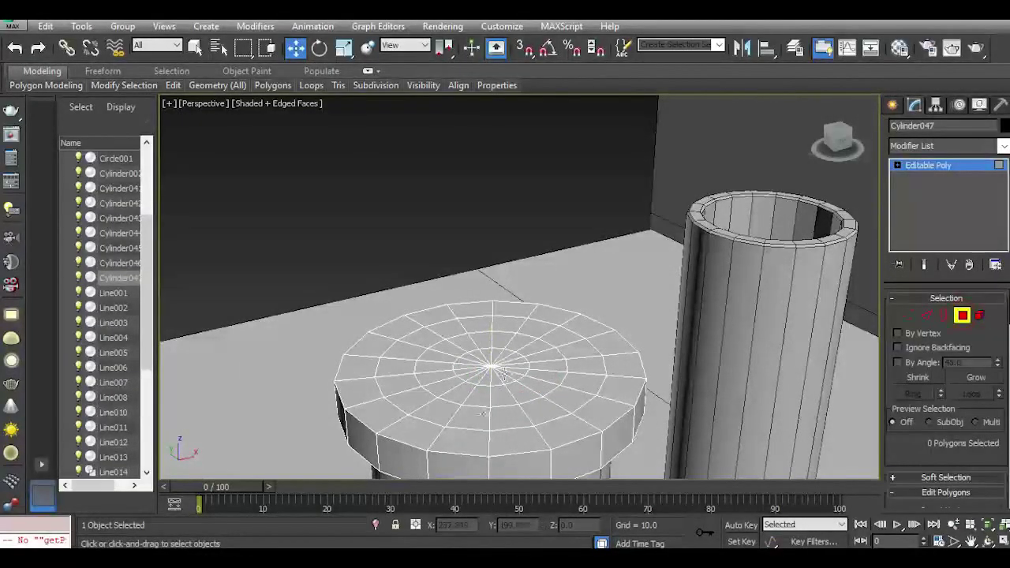
{"action": "left_click", "coordinate": [456, 416]}
{"action": "left_click", "coordinate": [501, 392]}
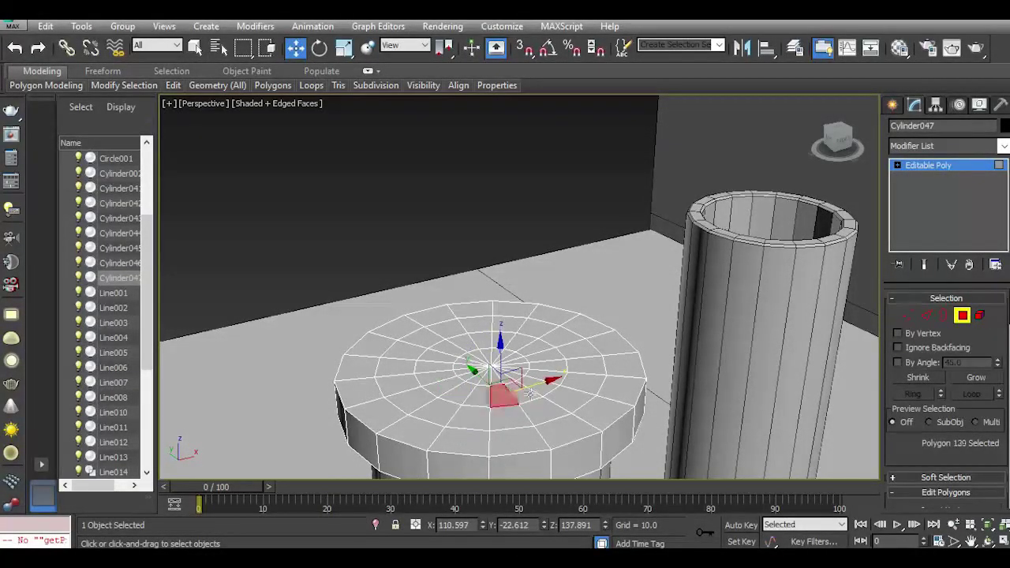
{"action": "left_click", "coordinate": [531, 395], "text": "shift"}
{"action": "left_click", "coordinate": [966, 382]}
{"action": "left_click", "coordinate": [967, 383]}
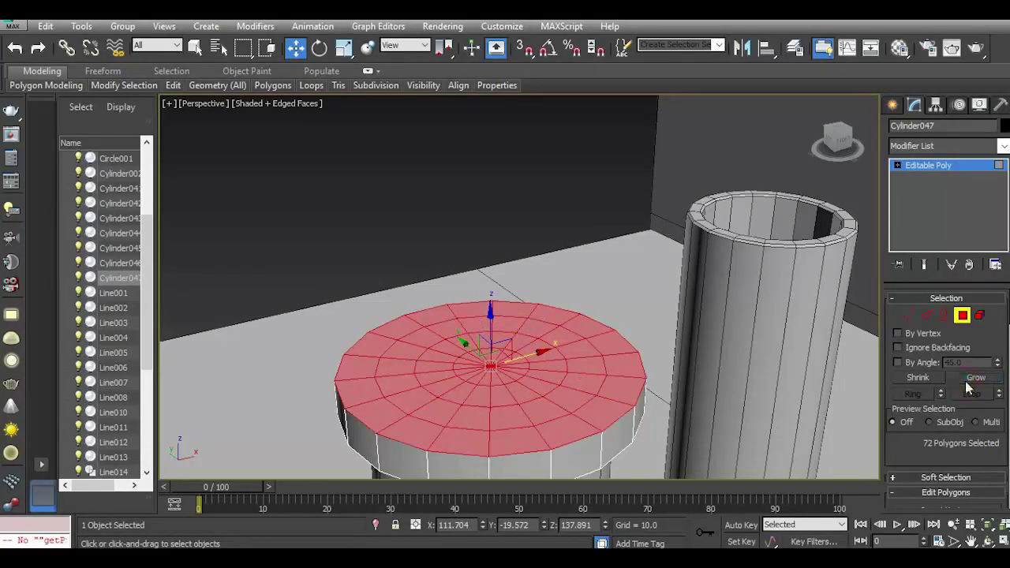
{"action": "left_click", "coordinate": [917, 378]}
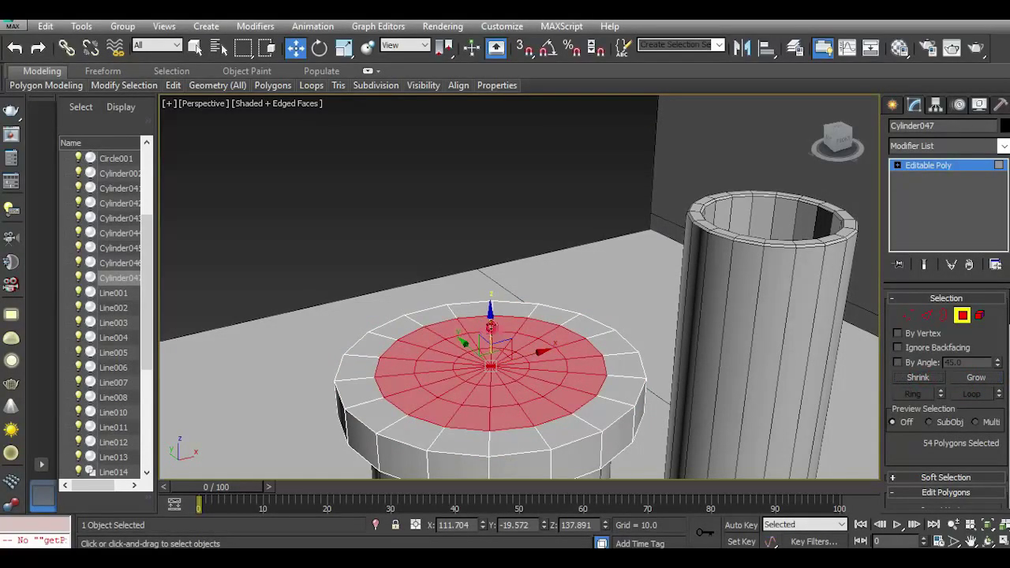
{"action": "left_click_drag", "start_coordinate": [490, 327], "coordinate": [490, 272]}
Shrink the polygon selection ring by ring towards the centre, raising each smaller selection to shape the disc's top into a cone.
{"action": "left_click", "coordinate": [917, 377]}
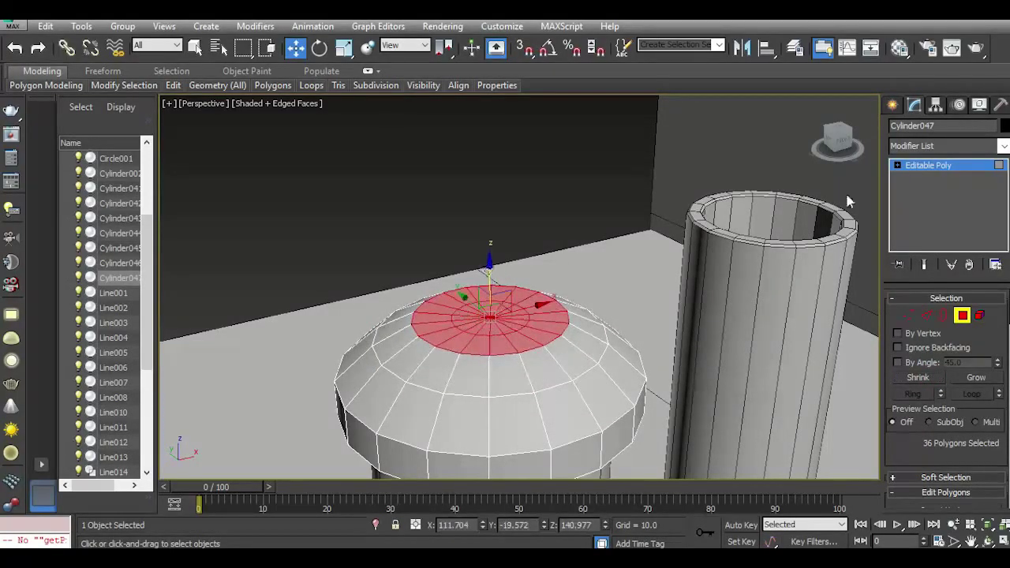
{"action": "mouse_move", "coordinate": [840, 145]}
{"action": "left_mouse_down"}
{"action": "mouse_move", "coordinate": [845, 137]}
{"action": "mouse_move", "coordinate": [841, 146]}
{"action": "left_mouse_up"}
{"action": "middle_click_drag", "start_coordinate": [436, 260], "coordinate": [451, 277]}
{"action": "left_click_drag", "start_coordinate": [452, 174], "coordinate": [452, 163]}
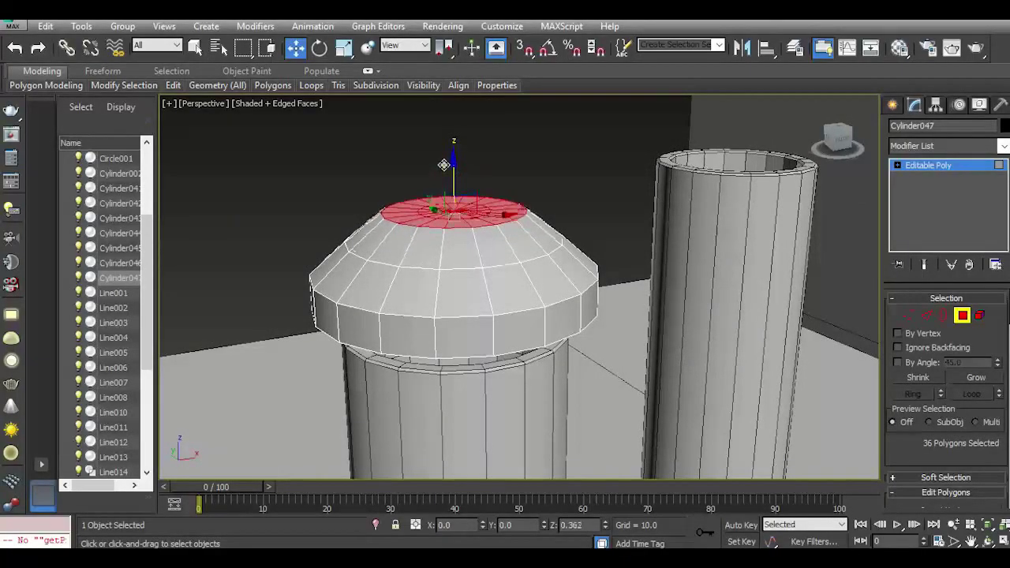
{"action": "left_click", "coordinate": [922, 378]}
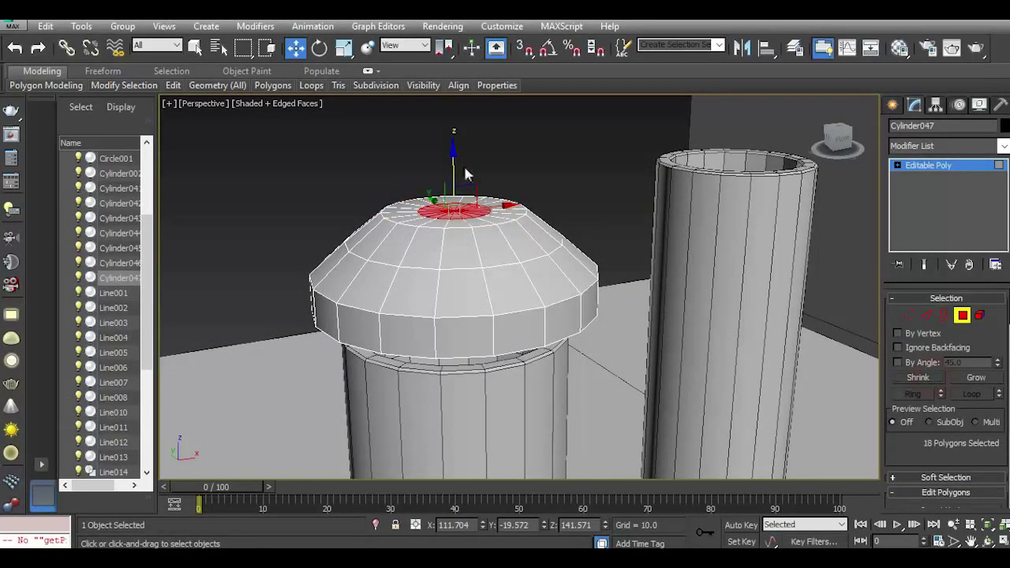
{"action": "left_click_drag", "start_coordinate": [453, 164], "coordinate": [439, 138]}
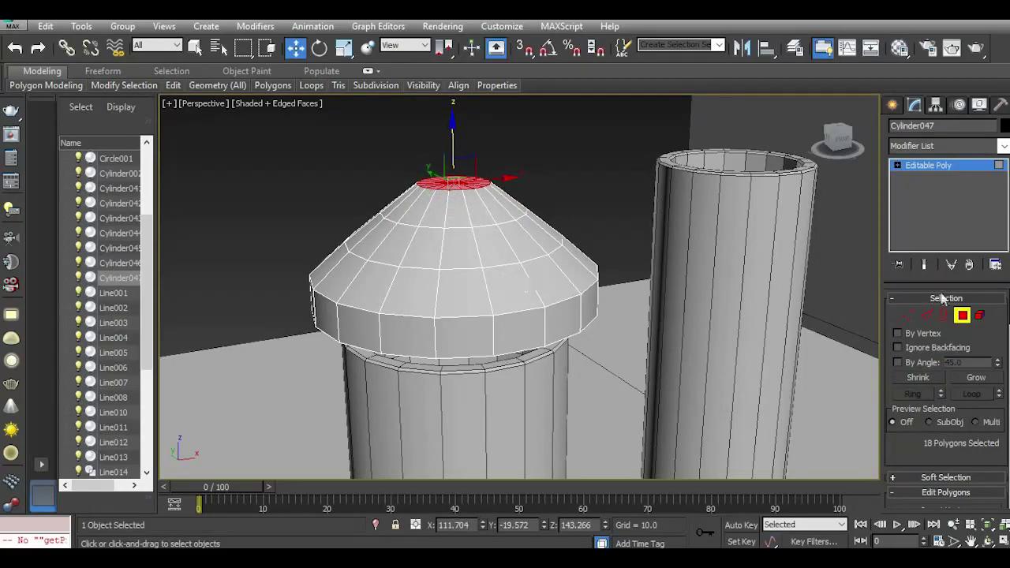
Delete the vertical side band of polygons and the detached bottom disc so only the conical shell is left.
{"action": "left_click", "coordinate": [538, 329]}
{"action": "left_click", "coordinate": [473, 333], "text": "shift"}
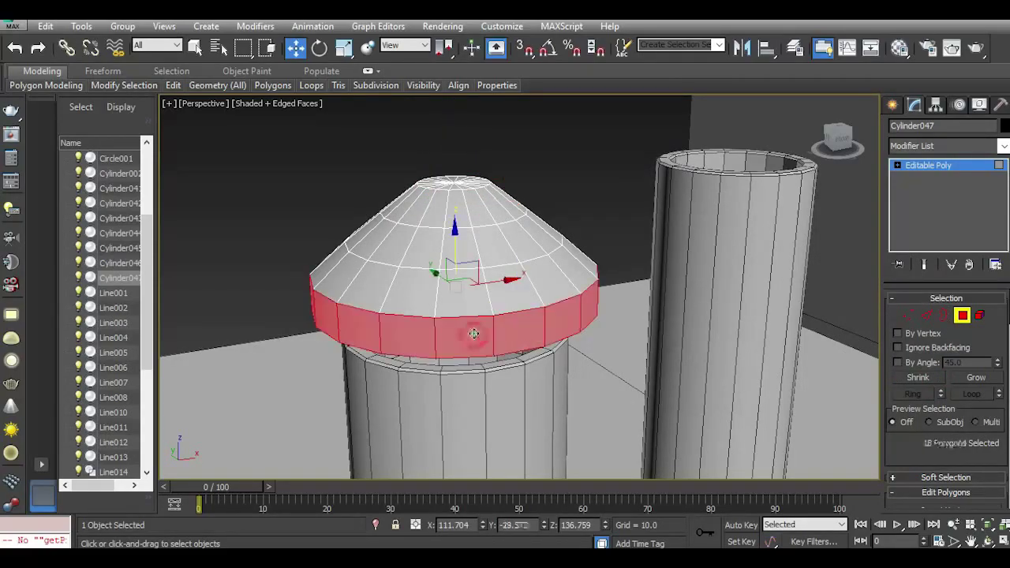
{"action": "key", "text": "Delete"}
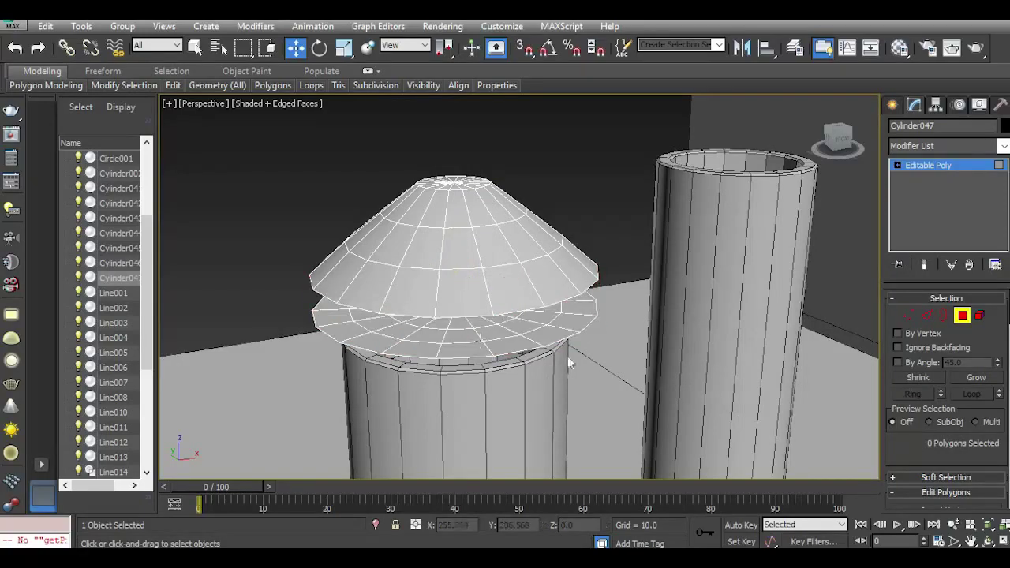
{"action": "mouse_move", "coordinate": [847, 149]}
{"action": "left_mouse_down"}
{"action": "mouse_move", "coordinate": [847, 135]}
{"action": "mouse_move", "coordinate": [850, 151]}
{"action": "left_mouse_up"}
{"action": "left_click", "coordinate": [979, 317]}
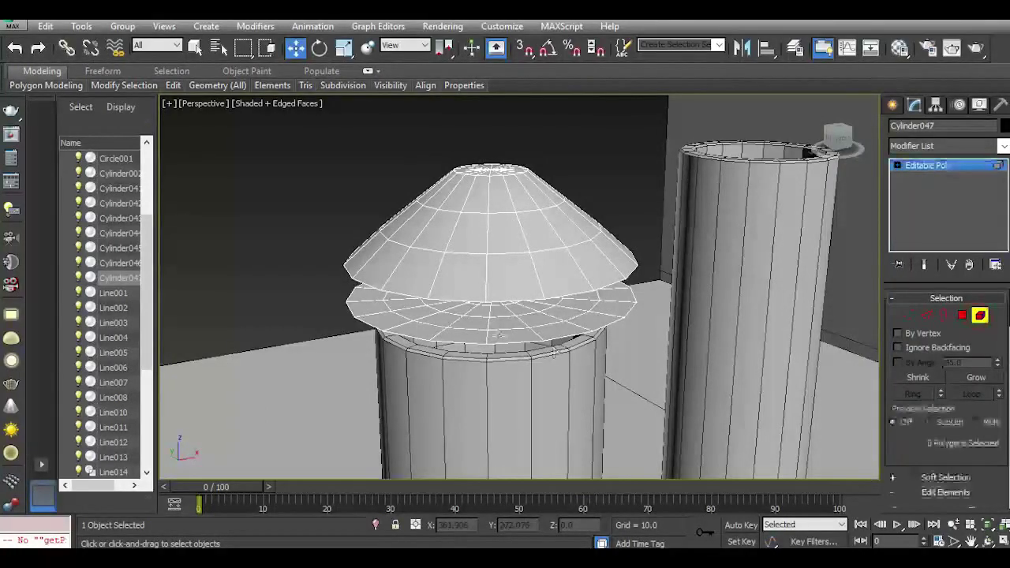
{"action": "left_click", "coordinate": [496, 330]}
{"action": "key", "text": "Delete"}
Select the 18 polygons of the cone's flat tip, inset them, and raise the inner ring by about 0.87.
{"action": "left_click_drag", "start_coordinate": [845, 137], "coordinate": [847, 147]}
{"action": "scroll", "coordinate": [477, 261], "scroll_direction": "up", "scroll_amount": 2}
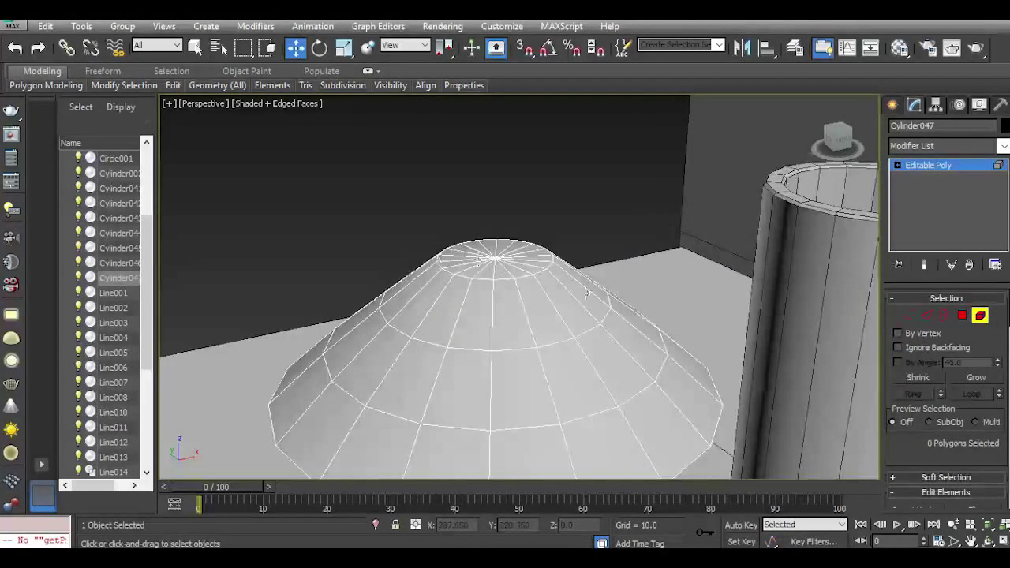
{"action": "left_click", "coordinate": [962, 315]}
{"action": "left_click", "coordinate": [496, 271]}
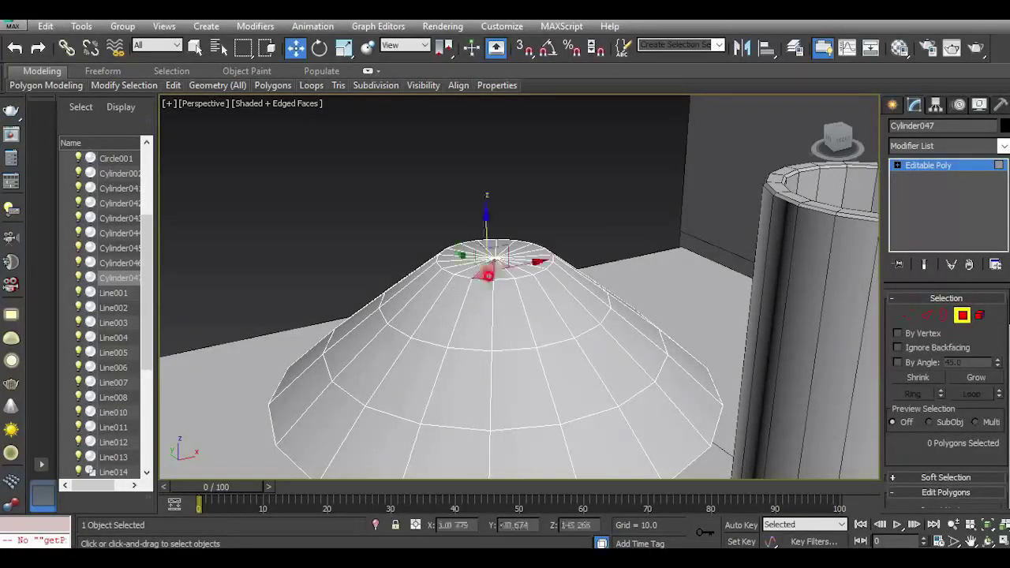
{"action": "left_click", "coordinate": [500, 290]}
{"action": "left_click", "coordinate": [476, 297], "text": "shift"}
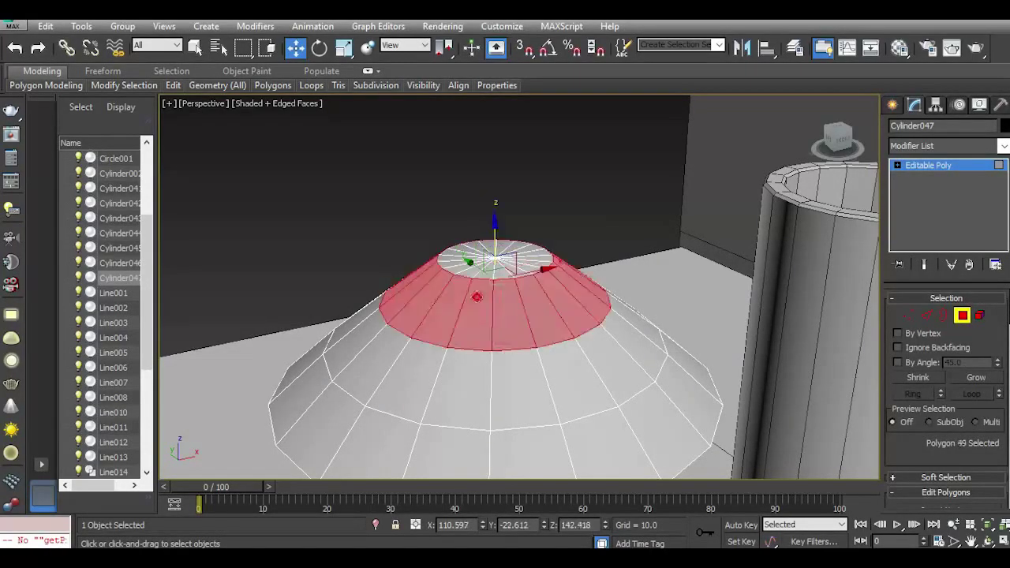
{"action": "left_click", "coordinate": [976, 377]}
{"action": "left_click", "coordinate": [913, 378]}
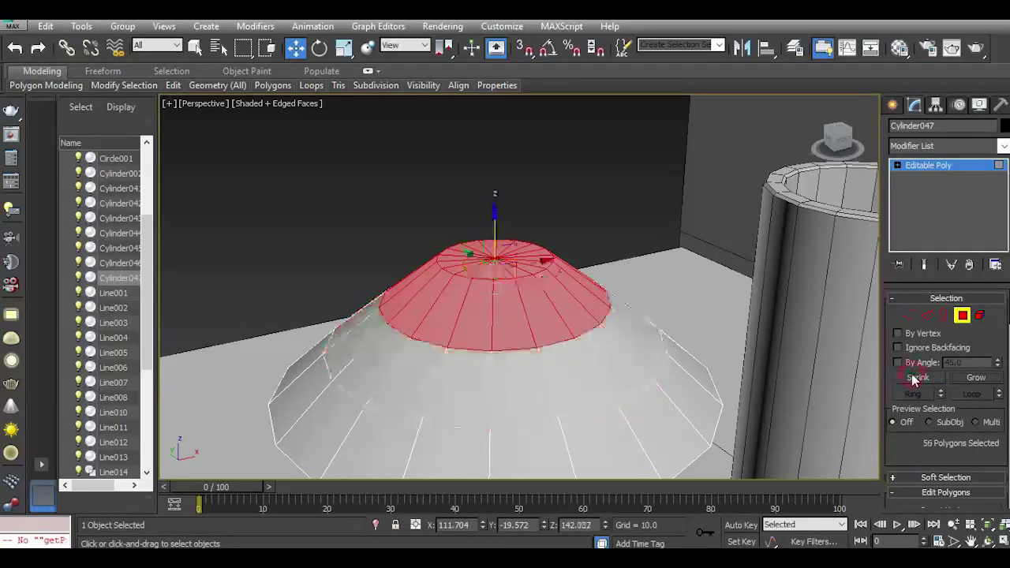
{"action": "left_click", "coordinate": [914, 380]}
{"action": "middle_click_drag", "start_coordinate": [473, 301], "coordinate": [473, 323]}
{"action": "scroll", "coordinate": [484, 323], "scroll_direction": "up", "scroll_amount": 3}
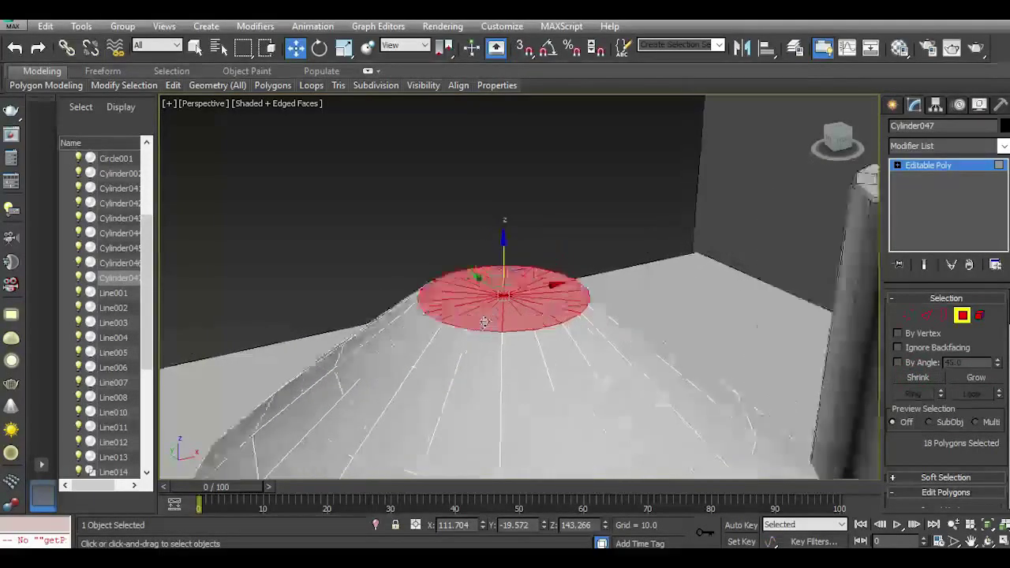
{"action": "scroll", "coordinate": [995, 435], "scroll_direction": "down", "scroll_amount": 5}
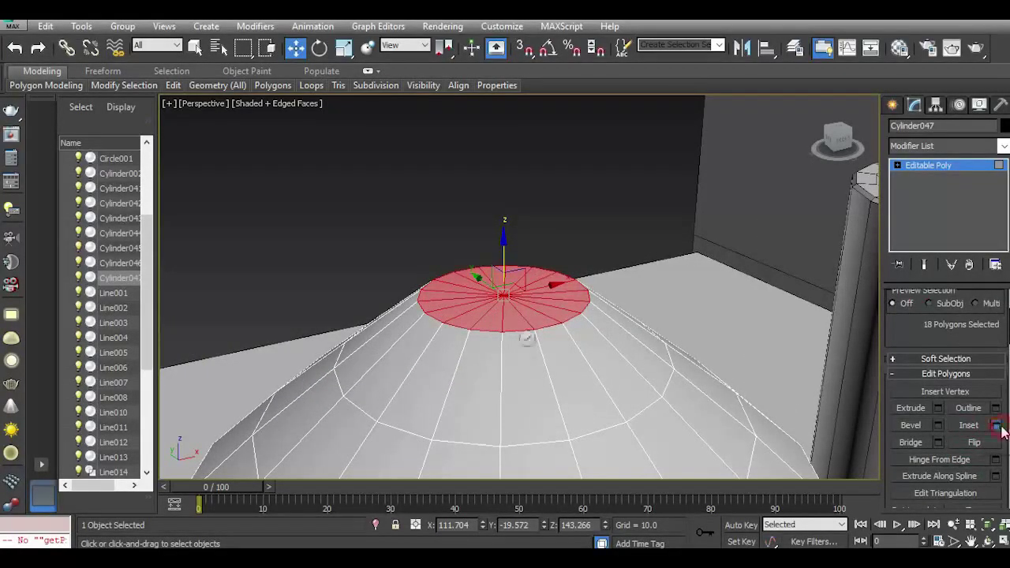
{"action": "left_click", "coordinate": [997, 426]}
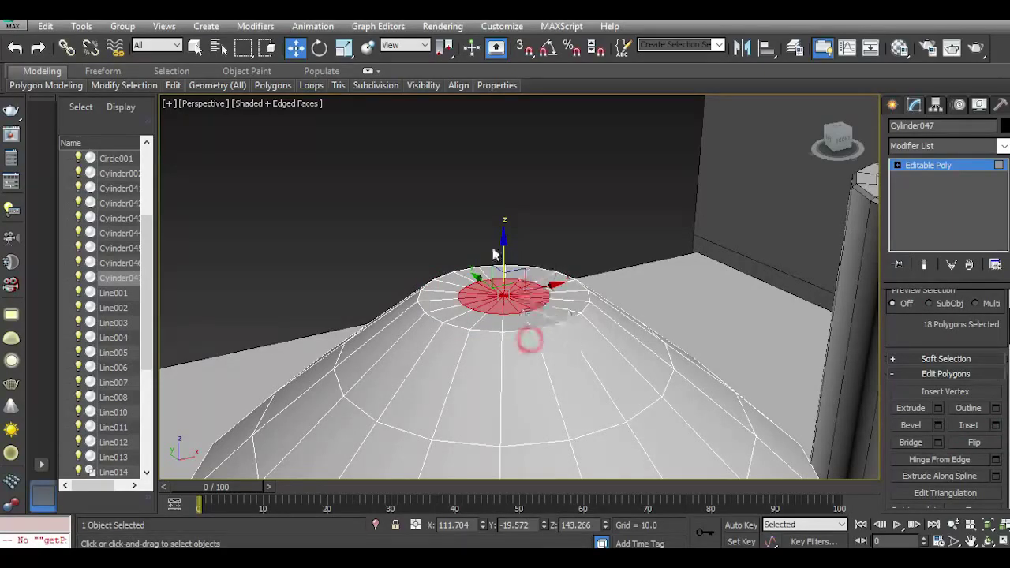
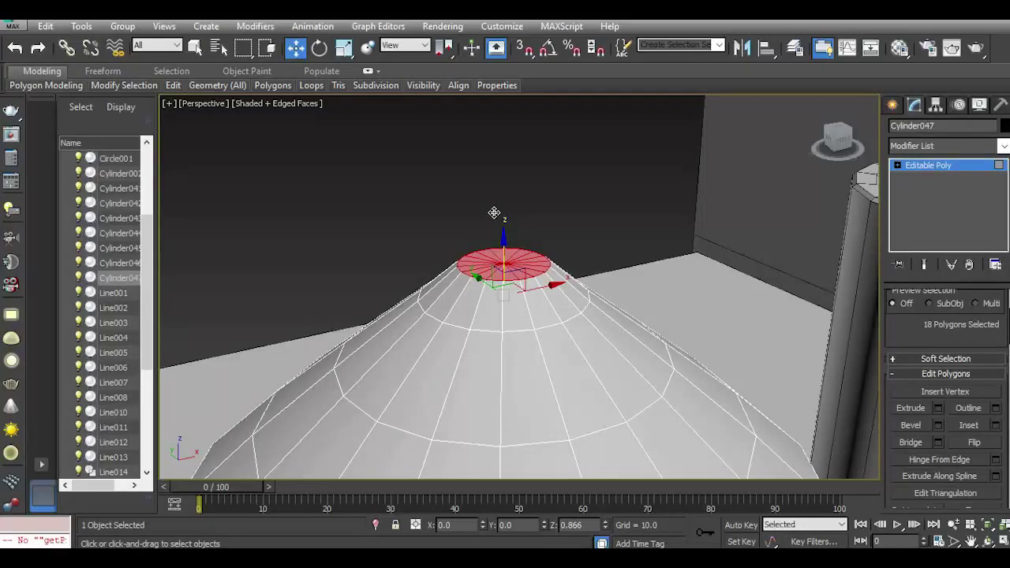
Scale the tip polygons down to about 53% and raise them further to bring the cone to a near point.
{"action": "left_click", "coordinate": [344, 49]}
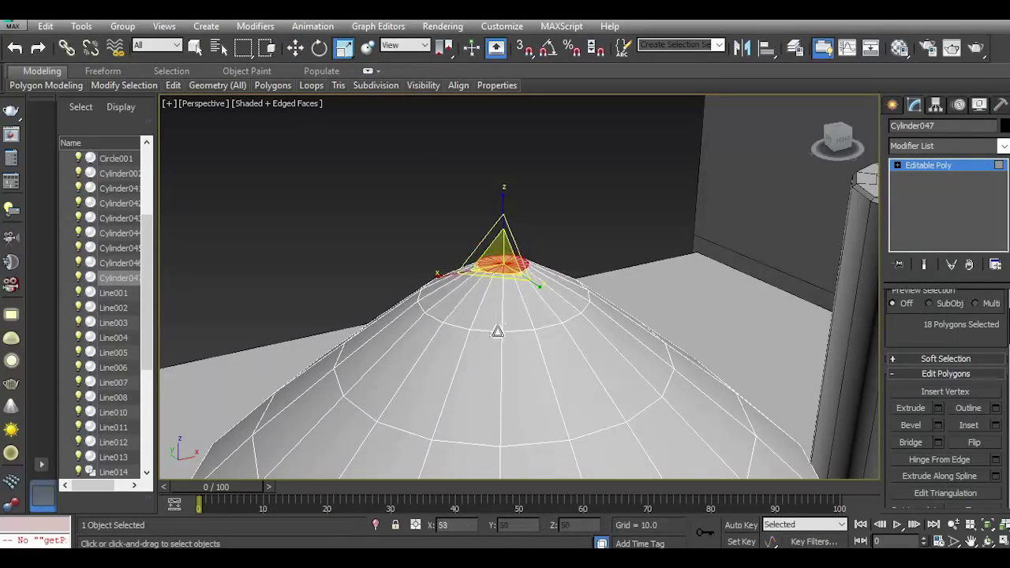
{"action": "left_click", "coordinate": [297, 48]}
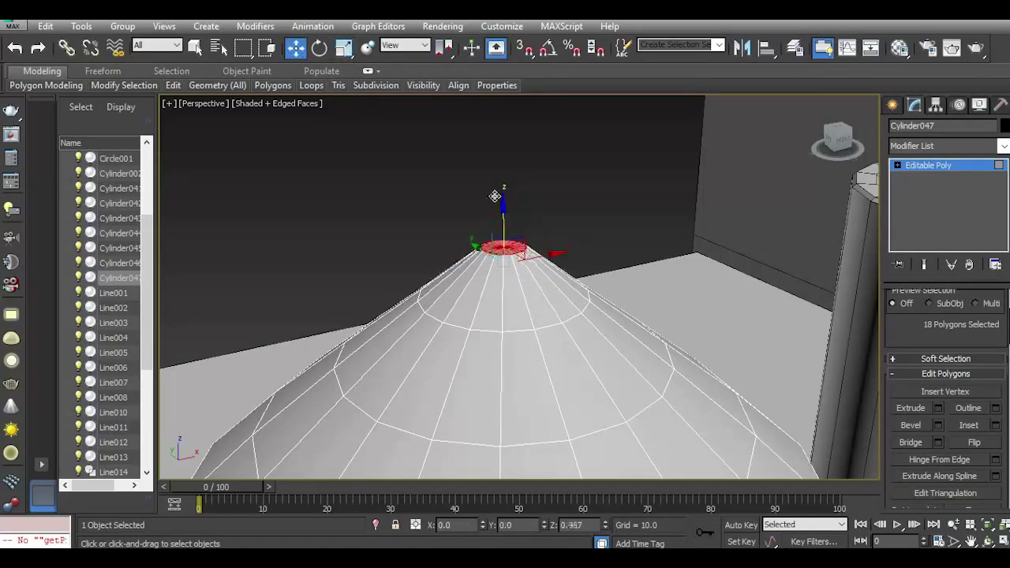
{"action": "scroll", "coordinate": [482, 235], "scroll_direction": "down", "scroll_amount": 10}
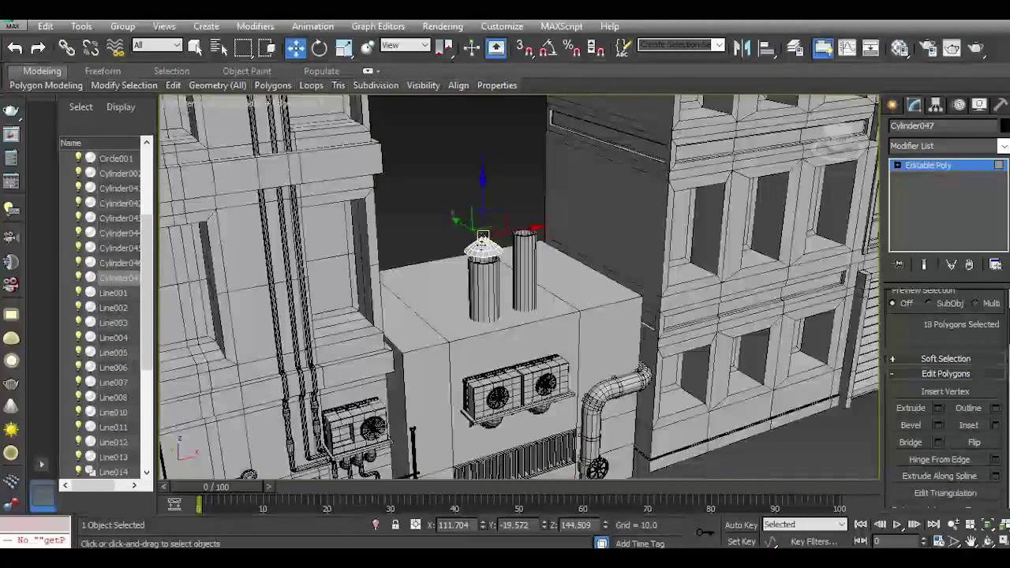
{"action": "scroll", "coordinate": [483, 236], "scroll_direction": "up", "scroll_amount": 6}
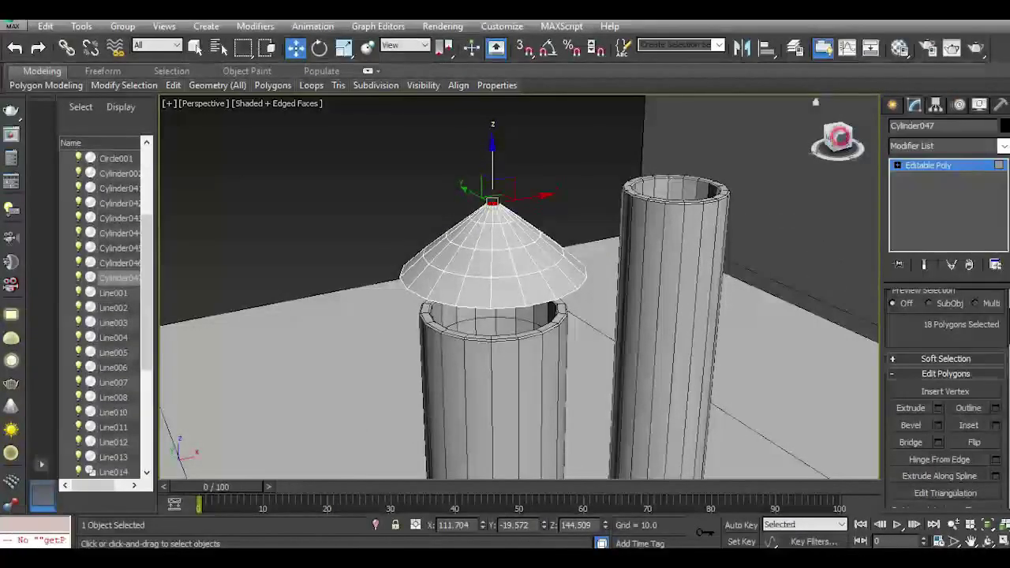
Leave polygon editing and lower the whole conical cap to about Z 134.95, closer to the shorter pipe's rim.
{"action": "left_click_drag", "start_coordinate": [839, 141], "coordinate": [844, 111]}
{"action": "middle_click_drag", "start_coordinate": [648, 172], "coordinate": [644, 303]}
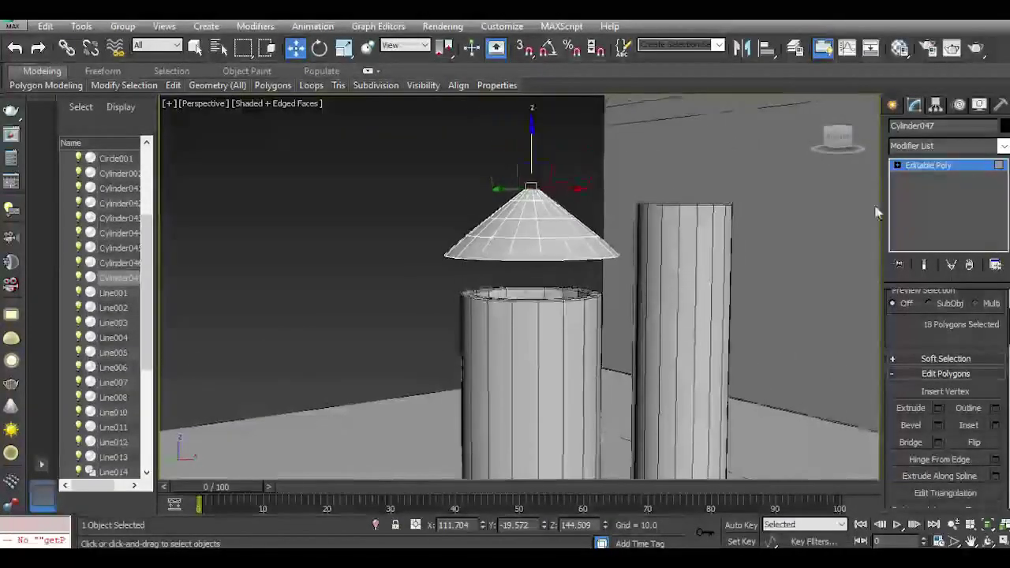
{"action": "left_click", "coordinate": [931, 168]}
{"action": "mouse_move", "coordinate": [531, 239]}
{"action": "left_mouse_down"}
{"action": "mouse_move", "coordinate": [532, 268]}
{"action": "mouse_move", "coordinate": [530, 250]}
{"action": "left_mouse_up"}
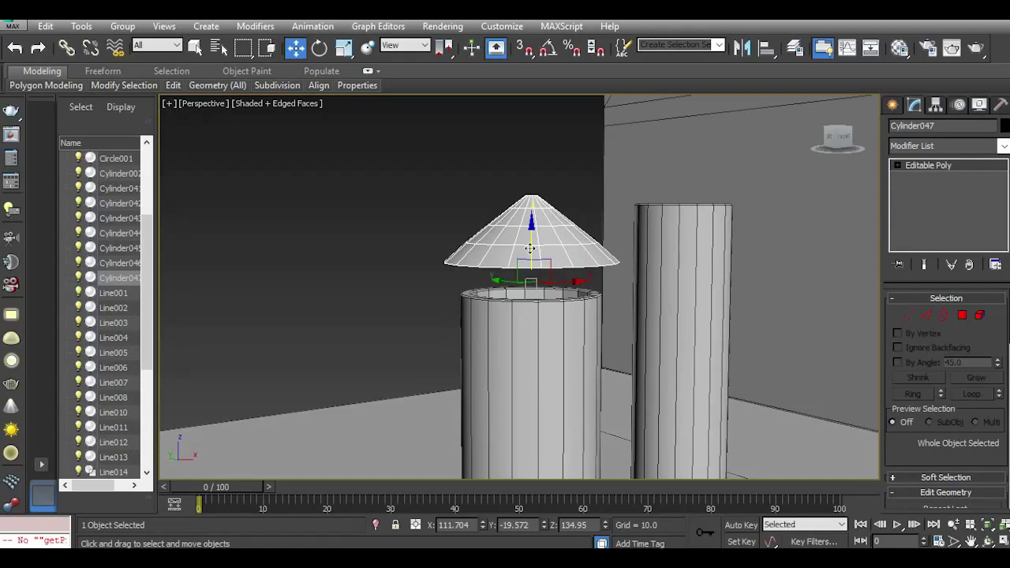
Select the cone's open bottom border of 18 edges and extrude it inward by scaling to form a flat inner rim.
{"action": "left_click", "coordinate": [926, 319]}
{"action": "left_click", "coordinate": [943, 316]}
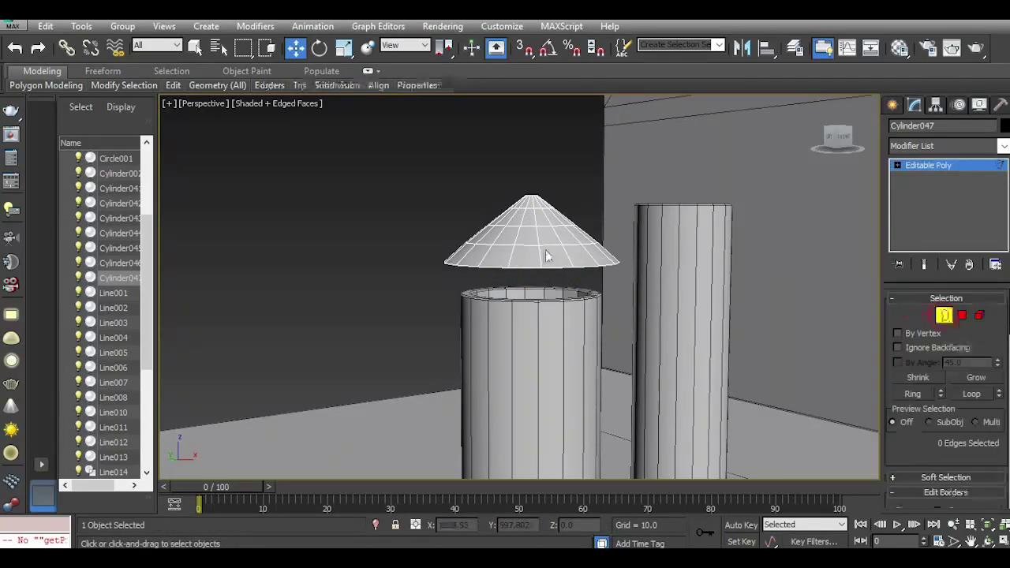
{"action": "left_click", "coordinate": [534, 267]}
{"action": "left_click", "coordinate": [343, 47]}
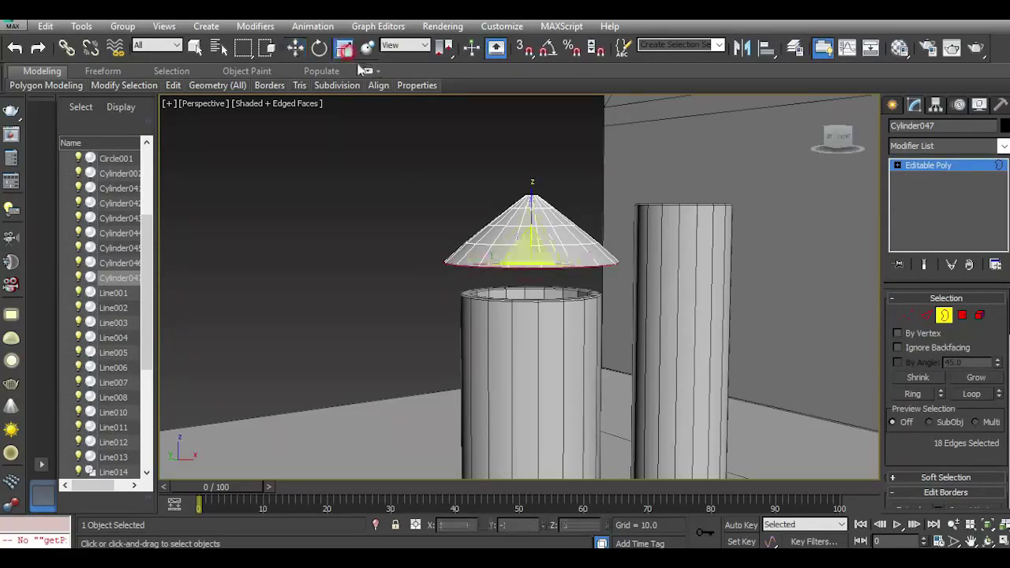
{"action": "left_click_drag", "start_coordinate": [527, 256], "coordinate": [528, 269], "text": "shift"}
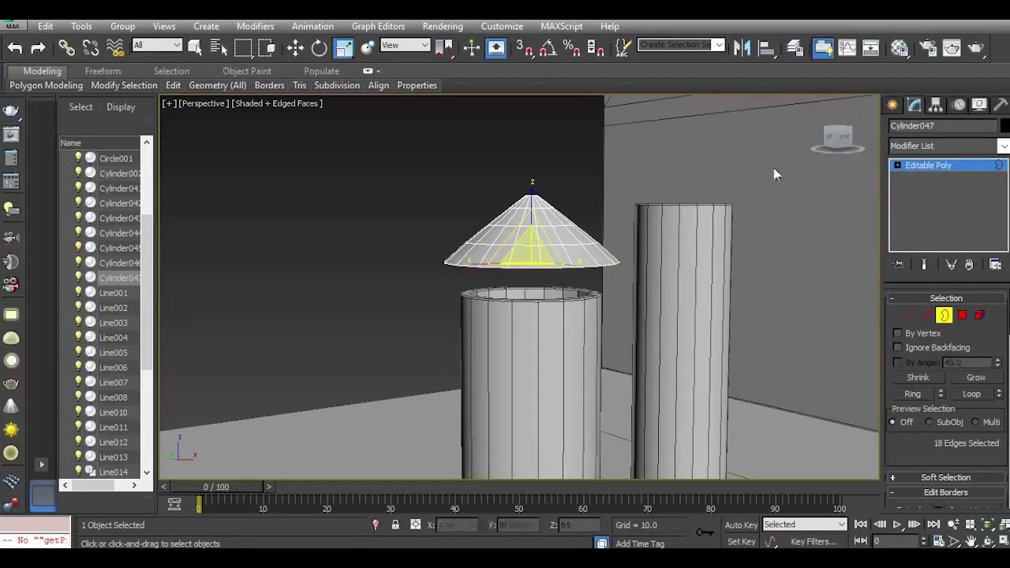
{"action": "left_click_drag", "start_coordinate": [834, 145], "coordinate": [838, 126]}
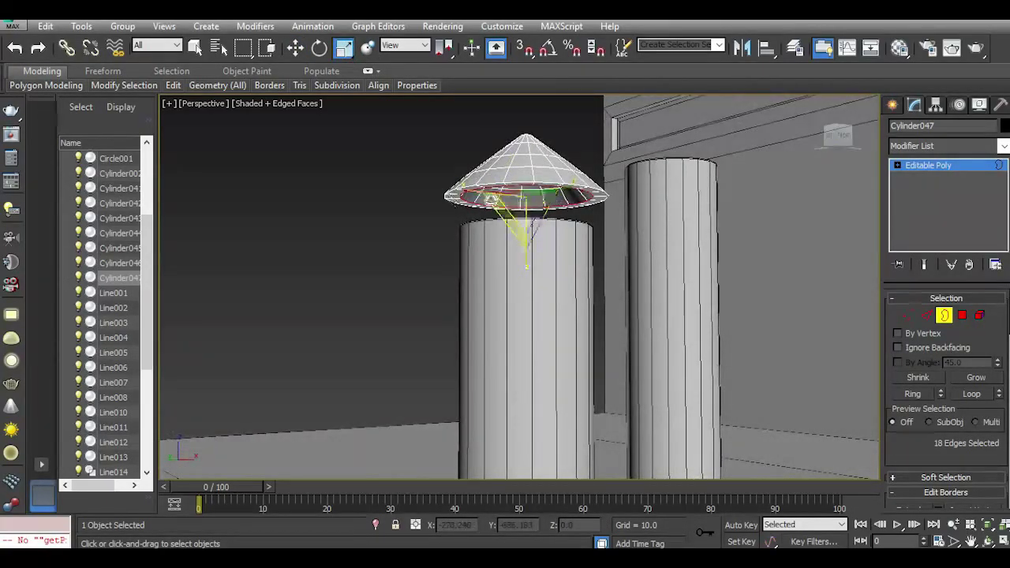
{"action": "scroll", "coordinate": [507, 204], "scroll_direction": "up", "scroll_amount": 3}
{"action": "scroll", "coordinate": [506, 204], "scroll_direction": "up", "scroll_amount": 3}
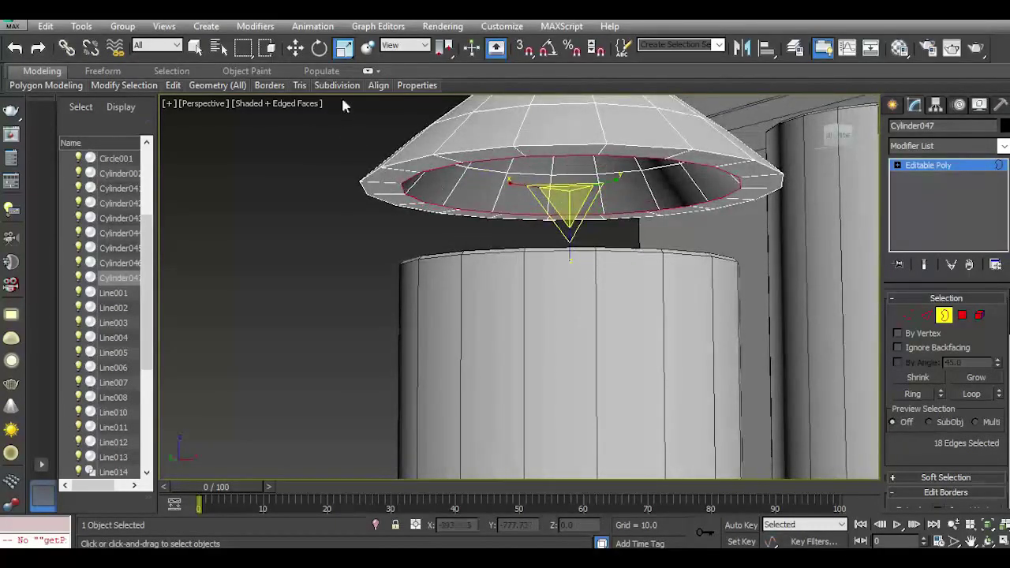
Lower the inner border onto the pipe's top and rescale it slightly to form a tapered skirt between cap and pipe.
{"action": "left_click", "coordinate": [297, 49]}
{"action": "left_click_drag", "start_coordinate": [567, 157], "coordinate": [579, 276]}
{"action": "left_click_drag", "start_coordinate": [834, 140], "coordinate": [823, 153]}
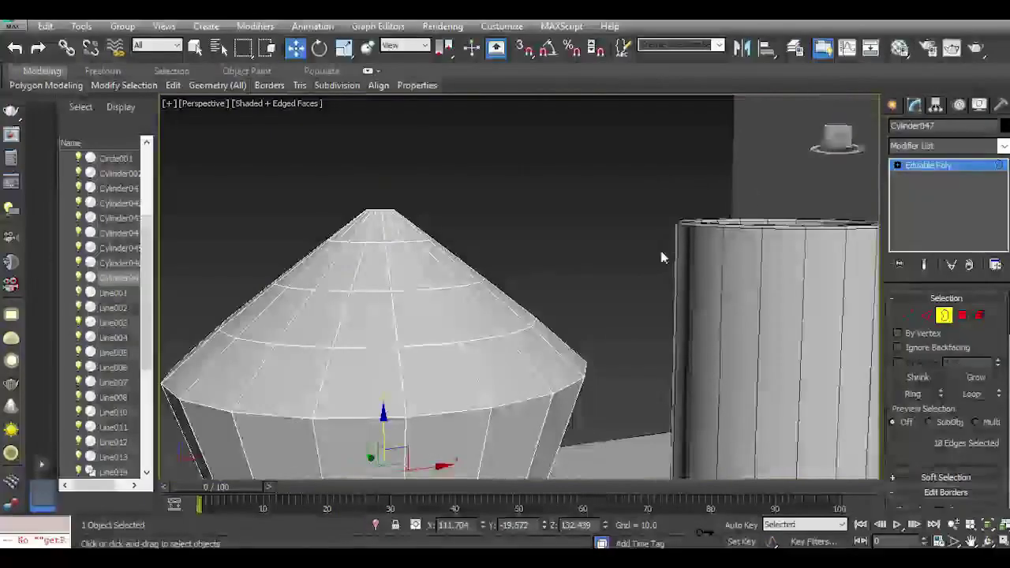
{"action": "scroll", "coordinate": [631, 262], "scroll_direction": "down", "scroll_amount": 6}
{"action": "scroll", "coordinate": [569, 308], "scroll_direction": "up", "scroll_amount": 5}
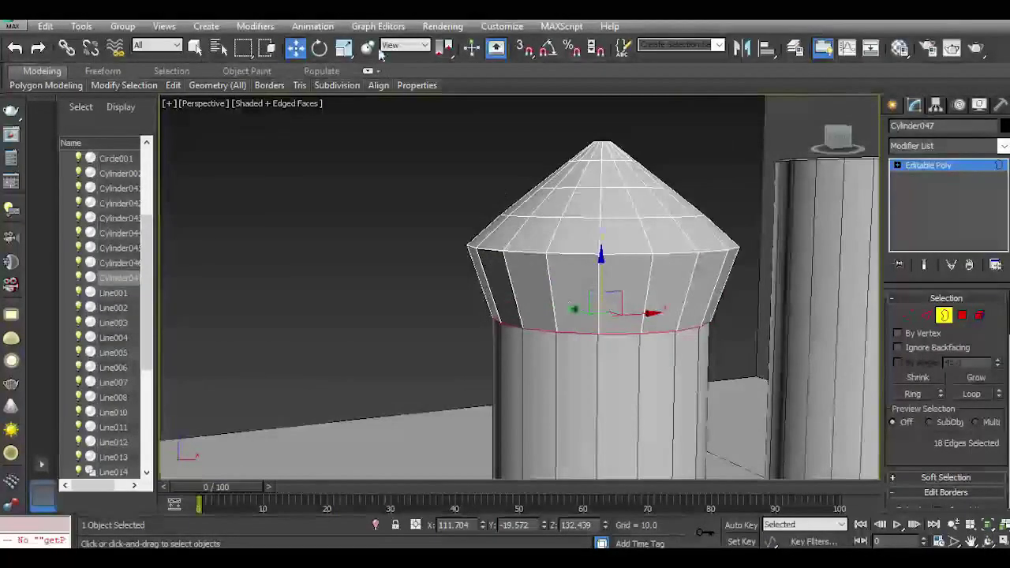
{"action": "left_click", "coordinate": [345, 49]}
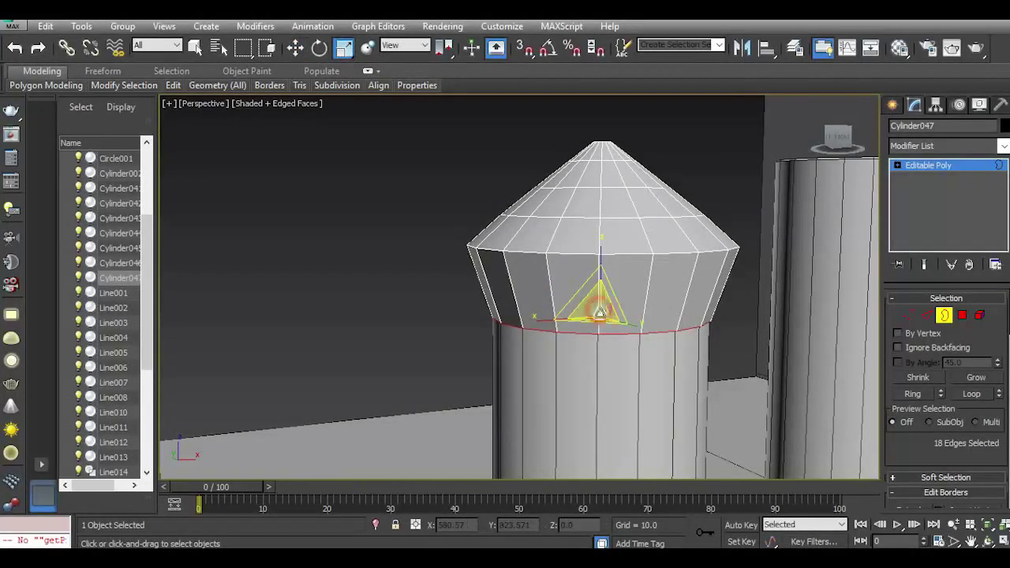
{"action": "left_click_drag", "start_coordinate": [599, 313], "coordinate": [600, 316]}
{"action": "left_click", "coordinate": [295, 48]}
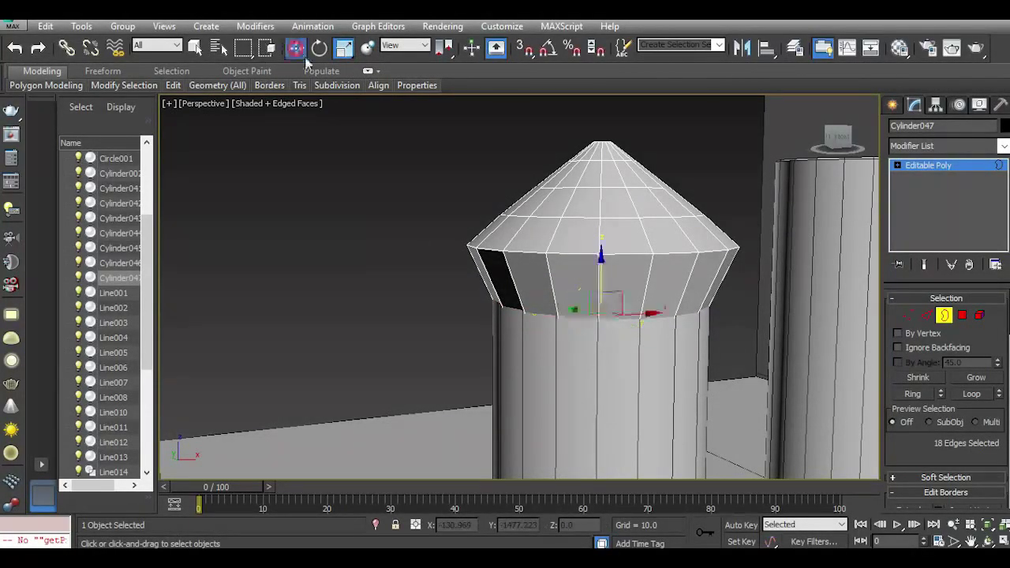
{"action": "left_click_drag", "start_coordinate": [599, 277], "coordinate": [605, 307]}
Delete three alternate polygons on the front of the skirt to open gaps beneath the cone.
{"action": "left_click", "coordinate": [965, 315]}
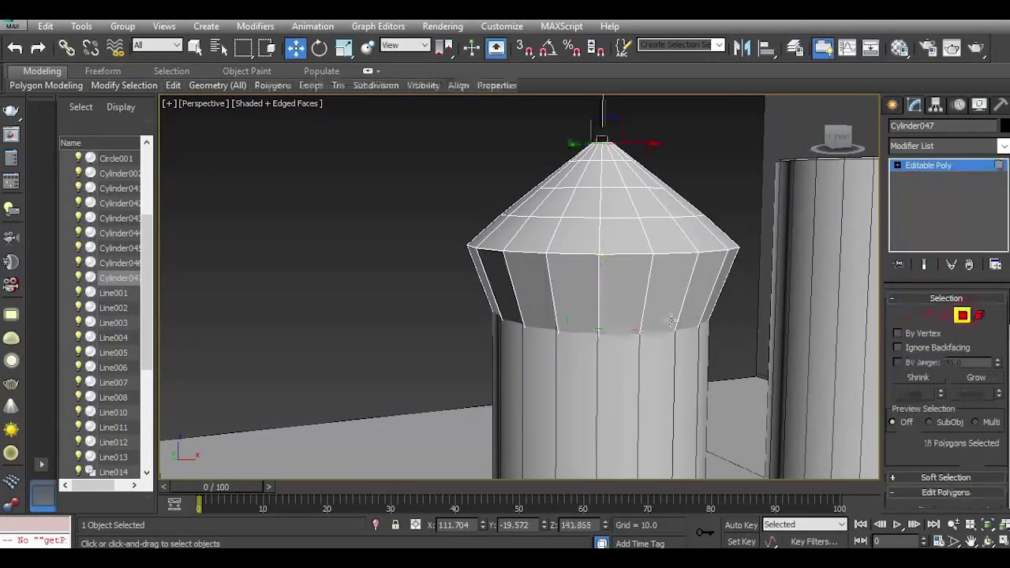
{"action": "left_click", "coordinate": [574, 296]}
{"action": "key", "text": "Delete"}
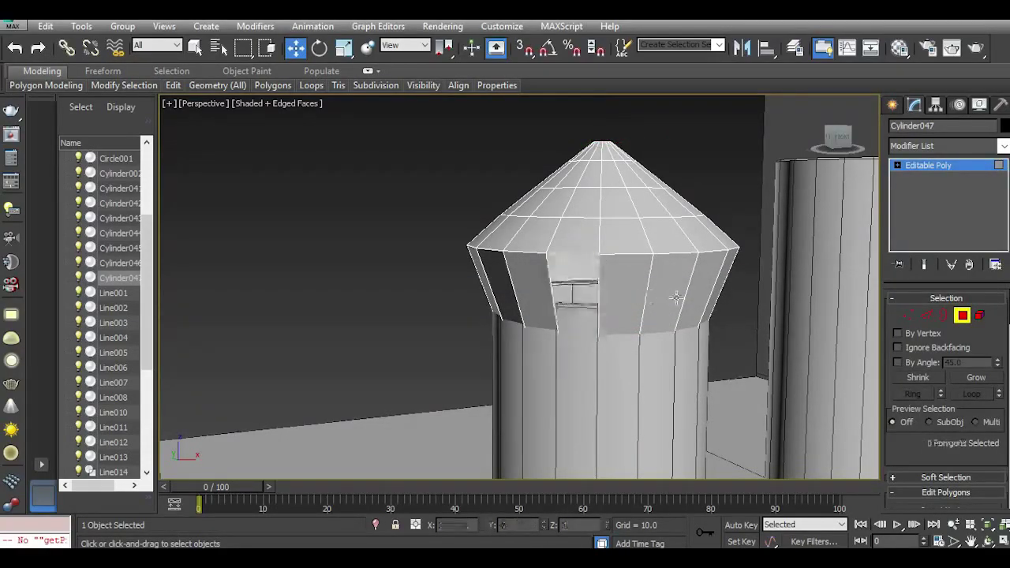
{"action": "left_click", "coordinate": [676, 298]}
{"action": "key", "text": "Delete"}
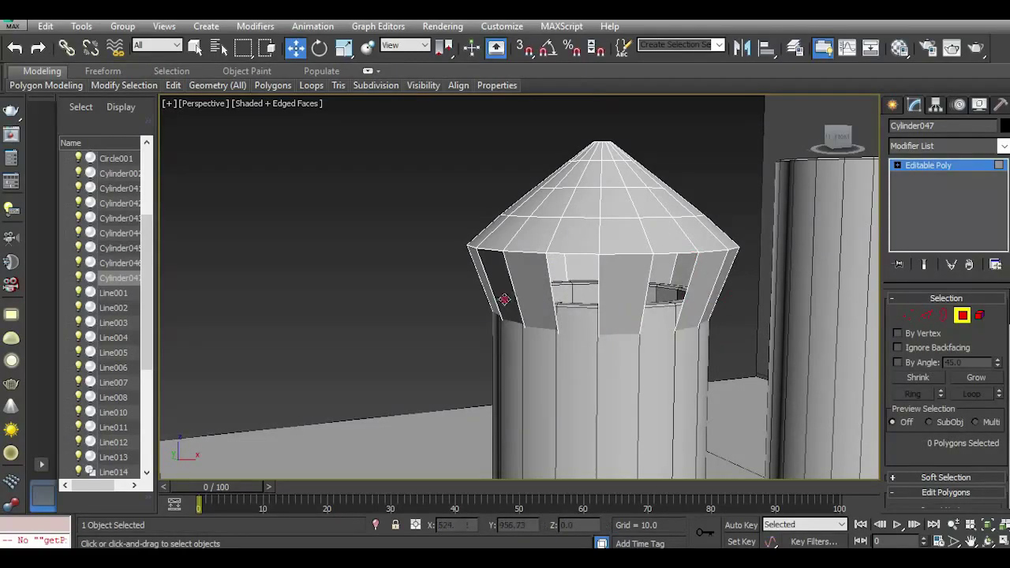
{"action": "left_click", "coordinate": [504, 299]}
{"action": "key", "text": "Delete"}
Delete three alternate polygons on the opposite side of the skirt, leaving strips between the gaps.
{"action": "left_click_drag", "start_coordinate": [838, 142], "coordinate": [871, 142]}
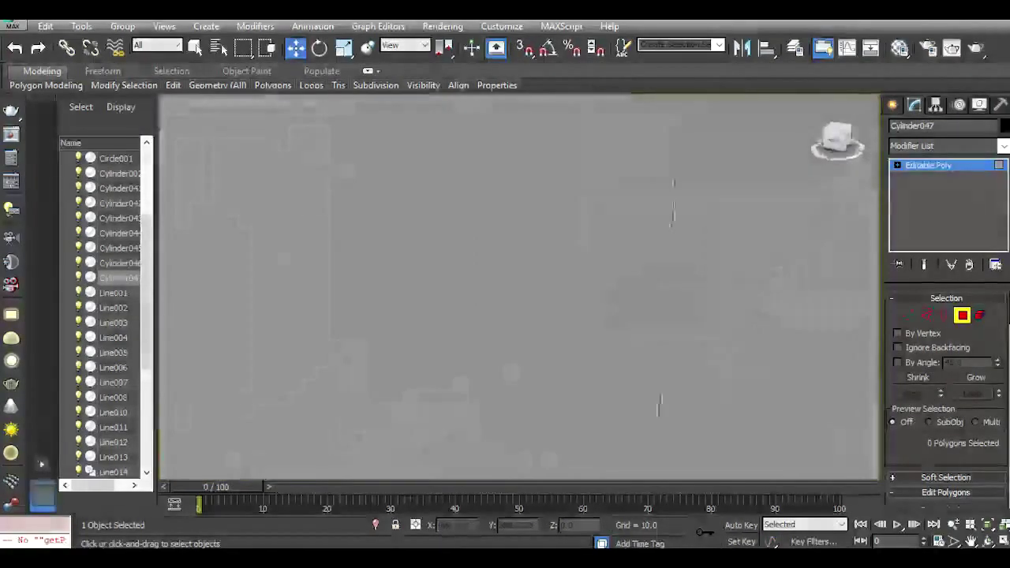
{"action": "middle_click_drag", "start_coordinate": [520, 284], "coordinate": [536, 261], "text": "alt"}
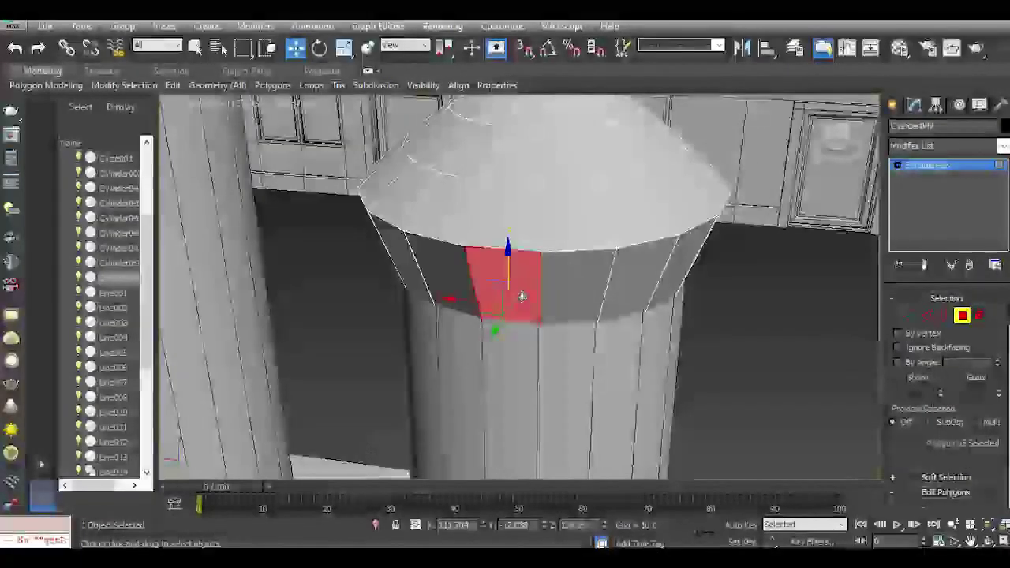
{"action": "key", "text": "Delete"}
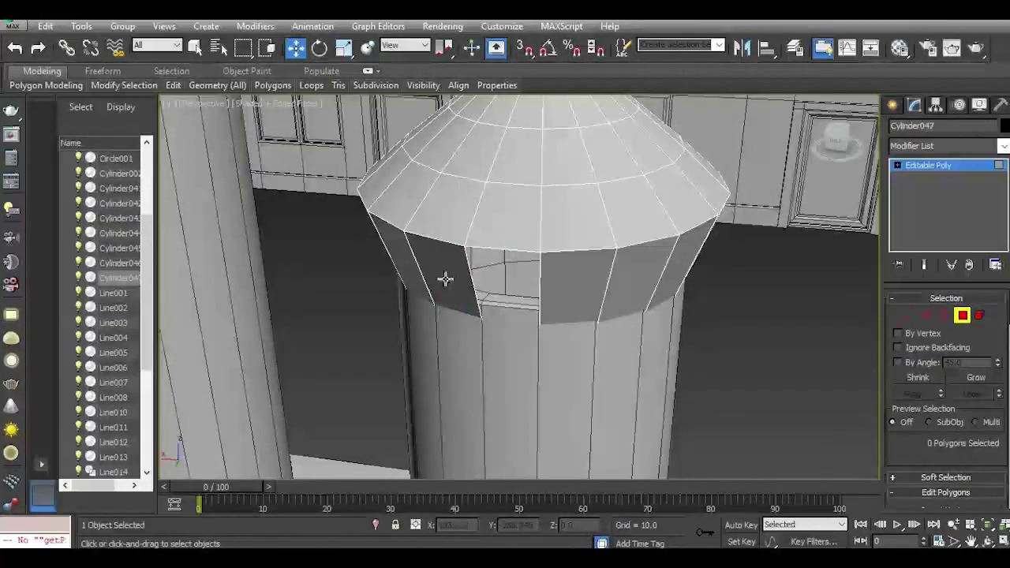
{"action": "left_click", "coordinate": [417, 270]}
{"action": "key", "text": "Delete"}
{"action": "left_click", "coordinate": [638, 286]}
{"action": "key", "text": "Delete"}
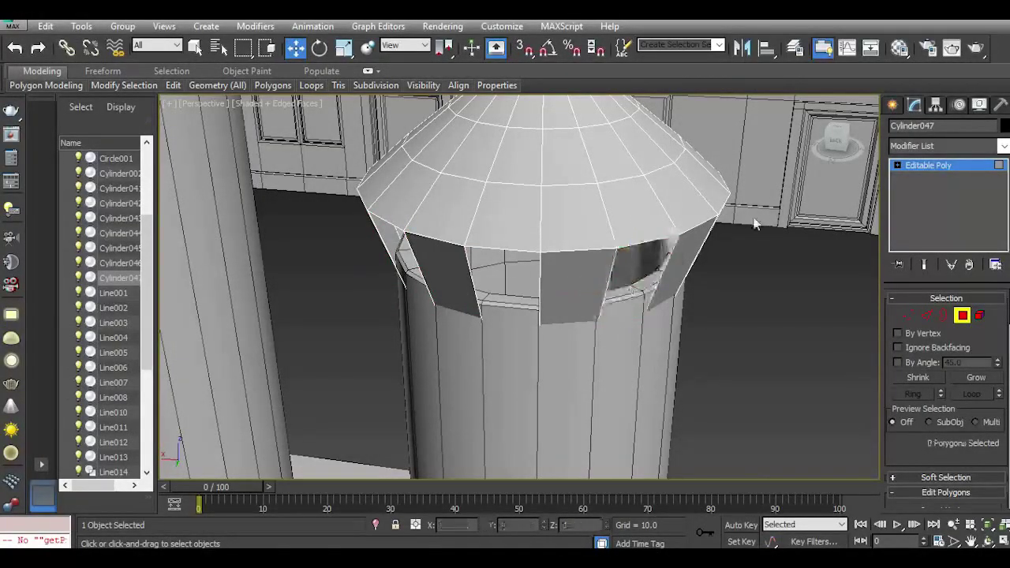
Continue the alternating gaps around the skirt by deleting the next polygon beside the last opening.
{"action": "left_click_drag", "start_coordinate": [833, 146], "coordinate": [777, 149]}
{"action": "middle_click_drag", "start_coordinate": [777, 252], "coordinate": [523, 228]}
{"action": "left_click", "coordinate": [548, 255]}
{"action": "key", "text": "Delete"}
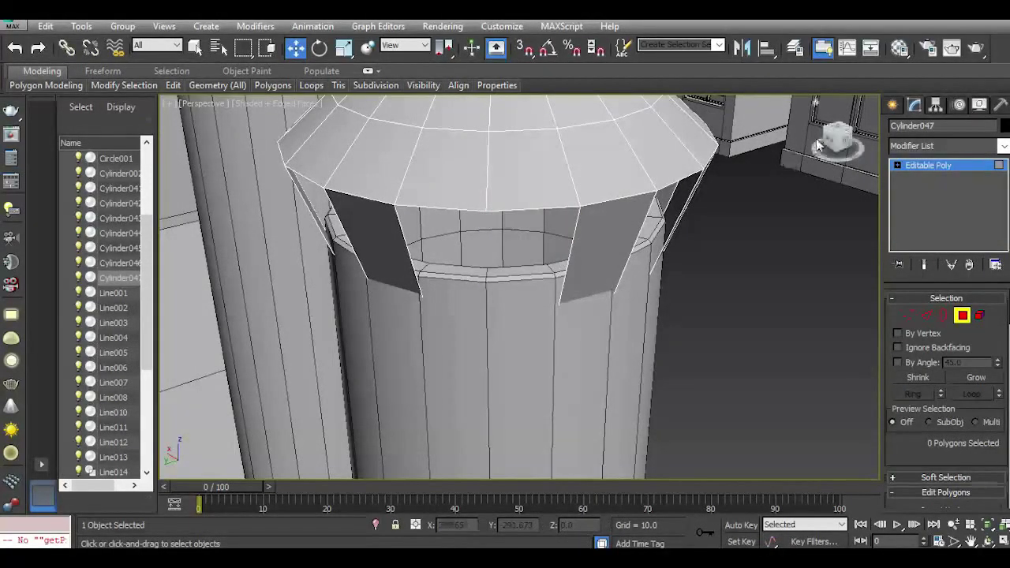
Undo the last polygon deletion on the skirt and delete the polygon adjacent to the restored one instead.
{"action": "left_click_drag", "start_coordinate": [841, 136], "coordinate": [777, 139]}
{"action": "middle_click_drag", "start_coordinate": [749, 252], "coordinate": [516, 247]}
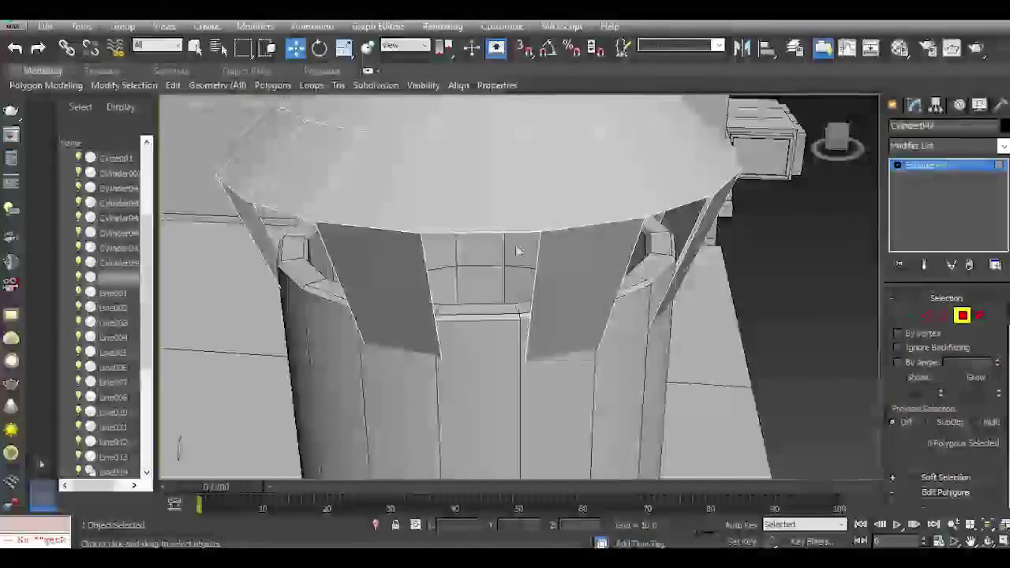
{"action": "left_click_drag", "start_coordinate": [833, 140], "coordinate": [862, 123]}
{"action": "middle_click_drag", "start_coordinate": [397, 295], "coordinate": [672, 185]}
{"action": "left_click", "coordinate": [15, 48]}
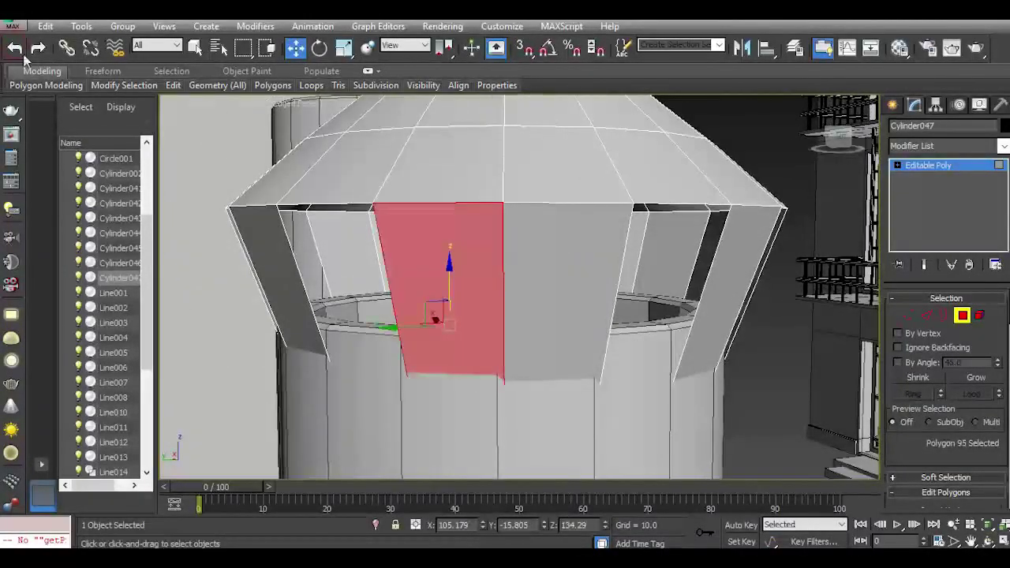
{"action": "left_click", "coordinate": [517, 248]}
{"action": "key", "text": "Delete"}
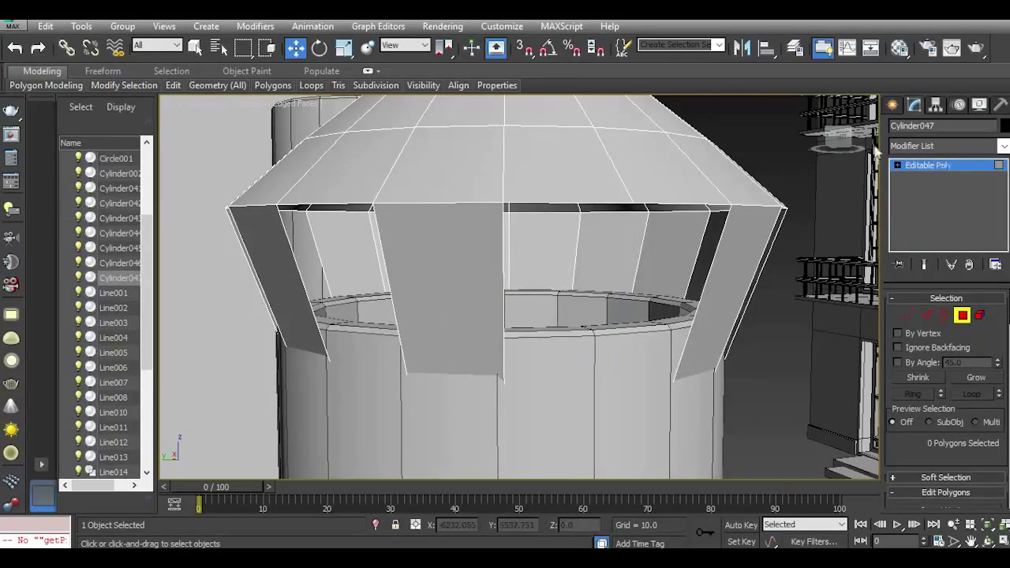
Delete two more polygons of the skirt to open further gaps between its strips.
{"action": "left_click_drag", "start_coordinate": [841, 139], "coordinate": [845, 134]}
{"action": "left_click", "coordinate": [601, 281]}
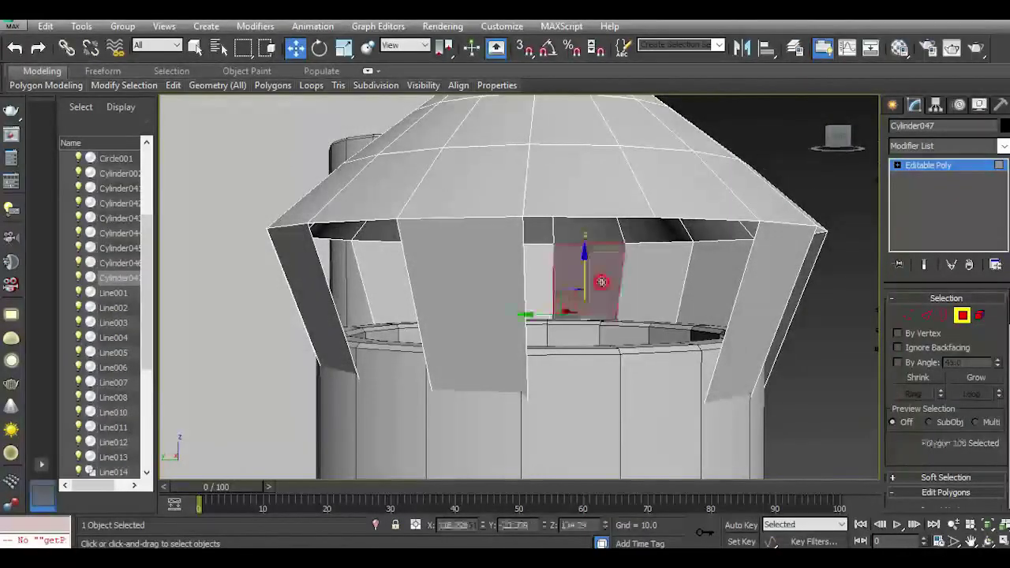
{"action": "key", "text": "Delete"}
{"action": "left_click_drag", "start_coordinate": [839, 138], "coordinate": [812, 144]}
{"action": "left_click", "coordinate": [720, 243]}
{"action": "key", "text": "Delete"}
Try removing another skirt polygon and undo the last edit.
{"action": "middle_click_drag", "start_coordinate": [739, 287], "coordinate": [478, 273], "text": "alt"}
{"action": "left_click", "coordinate": [245, 240]}
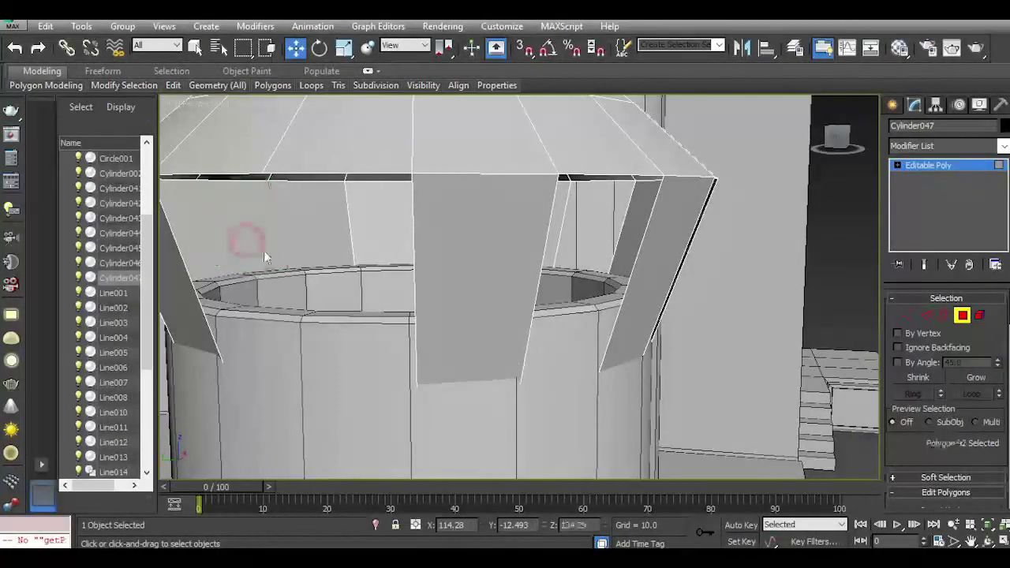
{"action": "scroll", "coordinate": [415, 276], "scroll_direction": "down", "scroll_amount": 3}
{"action": "mouse_move", "coordinate": [837, 139]}
{"action": "left_mouse_down"}
{"action": "mouse_move", "coordinate": [866, 160]}
{"action": "mouse_move", "coordinate": [840, 142]}
{"action": "left_mouse_up"}
{"action": "scroll", "coordinate": [592, 245], "scroll_direction": "down", "scroll_amount": 4}
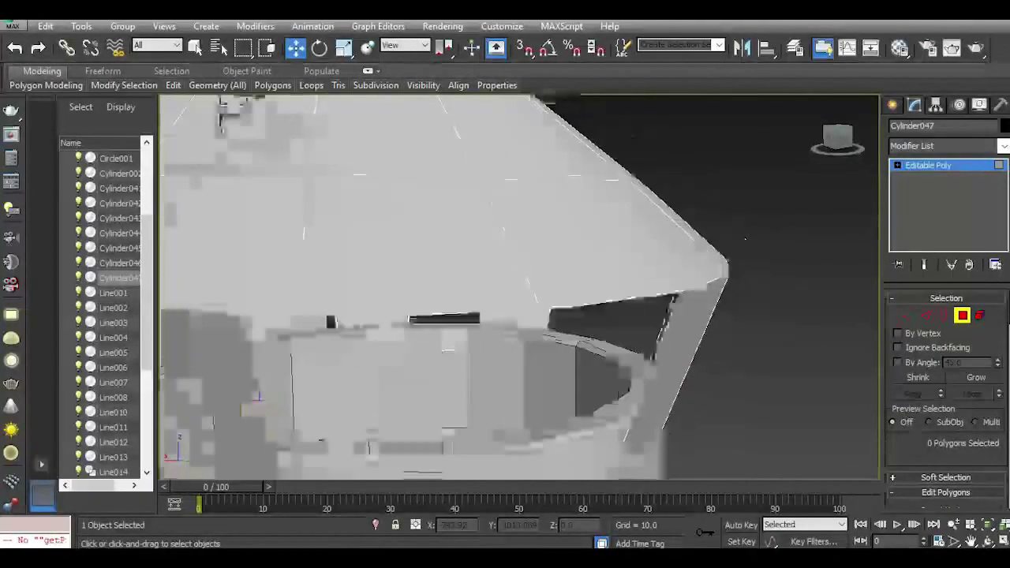
{"action": "scroll", "coordinate": [550, 290], "scroll_direction": "down", "scroll_amount": 3}
{"action": "middle_click_drag", "start_coordinate": [526, 322], "coordinate": [544, 249], "text": "alt"}
{"action": "left_click", "coordinate": [15, 49]}
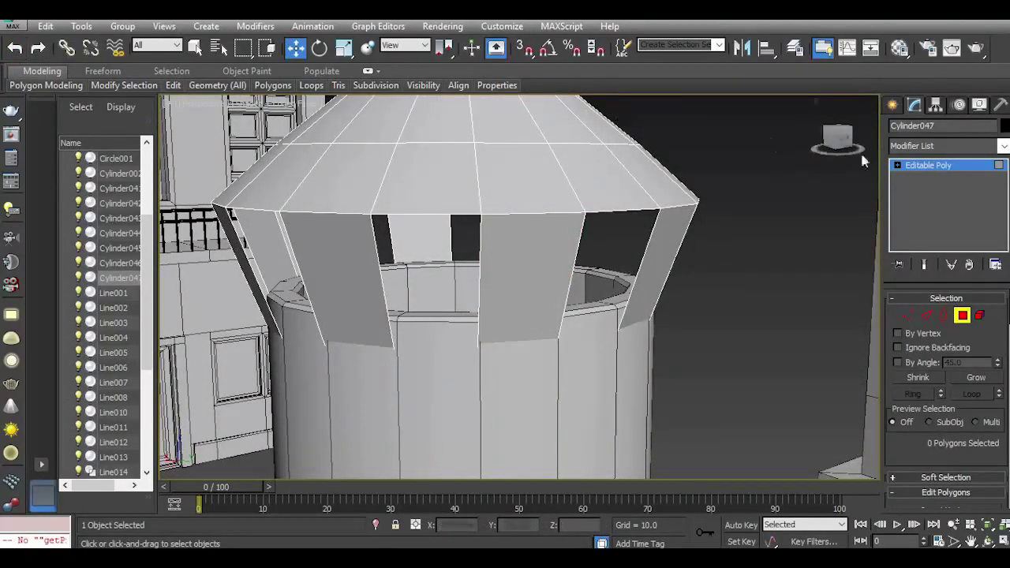
Delete the surplus polygon that still closes a gap in the skirt and leave polygon editing.
{"action": "left_click_drag", "start_coordinate": [842, 142], "coordinate": [860, 147]}
{"action": "middle_click_drag", "start_coordinate": [789, 270], "coordinate": [644, 276]}
{"action": "left_click", "coordinate": [654, 266]}
{"action": "key", "text": "Delete"}
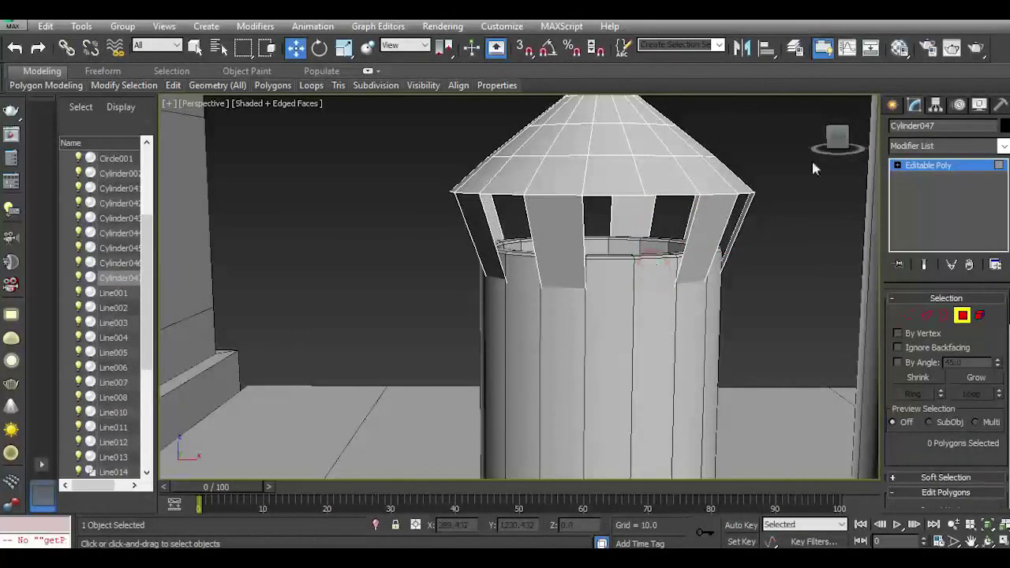
{"action": "left_click_drag", "start_coordinate": [838, 140], "coordinate": [846, 147]}
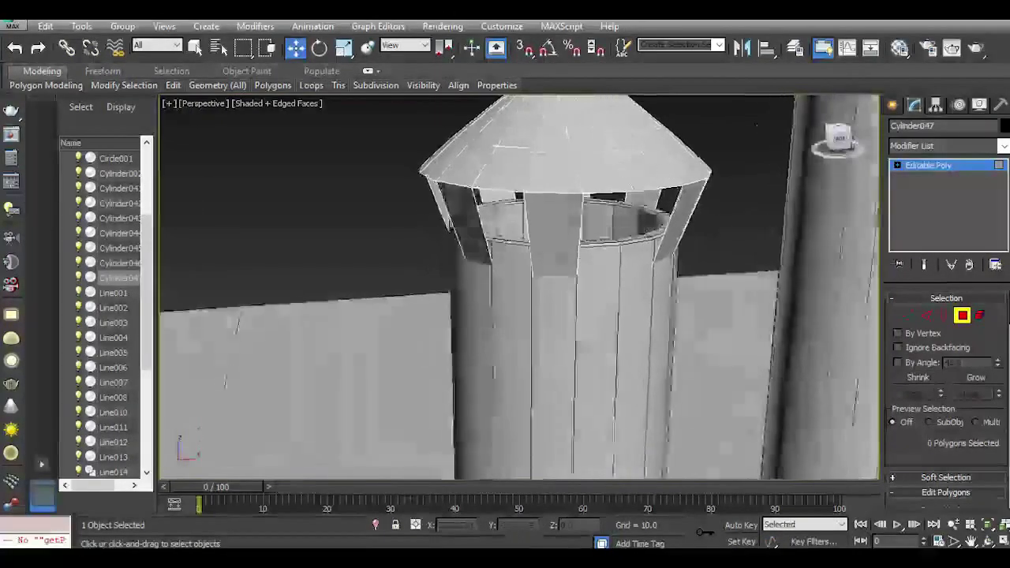
{"action": "left_click", "coordinate": [919, 167]}
{"action": "middle_click_drag", "start_coordinate": [642, 279], "coordinate": [609, 358]}
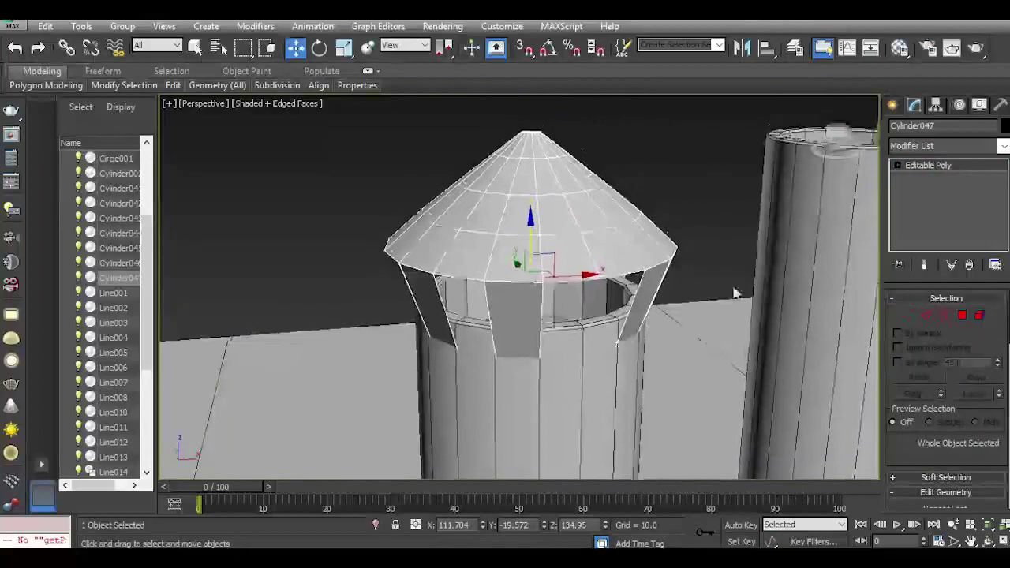
Add a Shell modifier to the rain cap and set its inner amount to 0.23 for thickness.
{"action": "left_click", "coordinate": [1003, 146]}
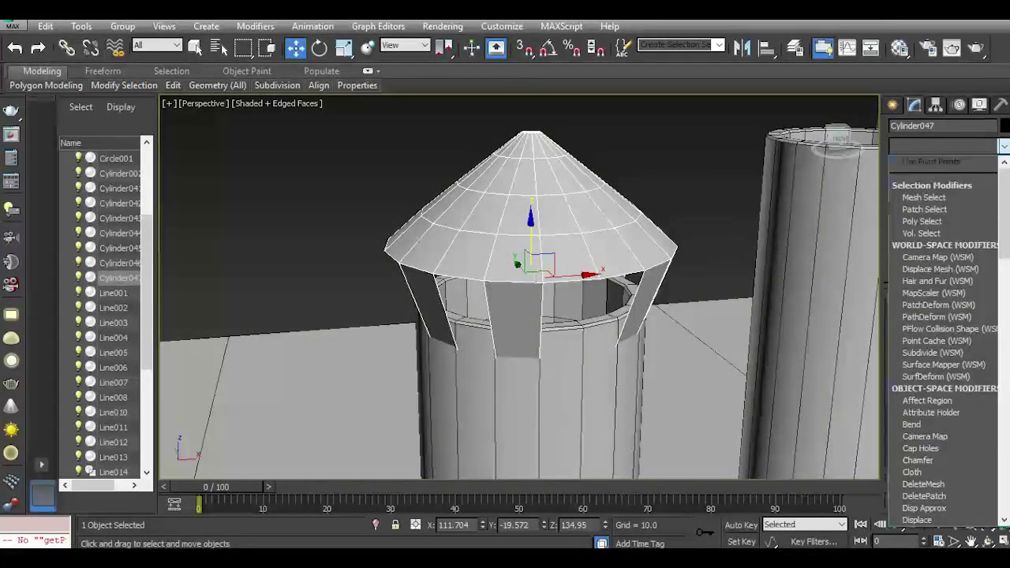
{"action": "left_click_drag", "start_coordinate": [1004, 250], "coordinate": [991, 470]}
{"action": "scroll", "coordinate": [958, 448], "scroll_direction": "down", "scroll_amount": 1}
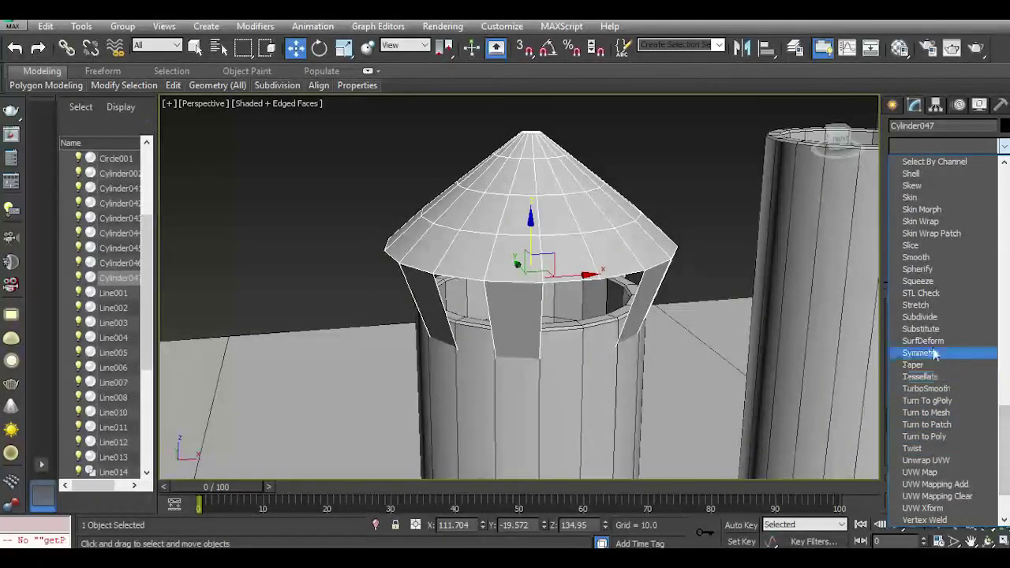
{"action": "scroll", "coordinate": [921, 293], "scroll_direction": "up", "scroll_amount": 1}
{"action": "scroll", "coordinate": [921, 293], "scroll_direction": "up", "scroll_amount": 2}
{"action": "left_click", "coordinate": [917, 246]}
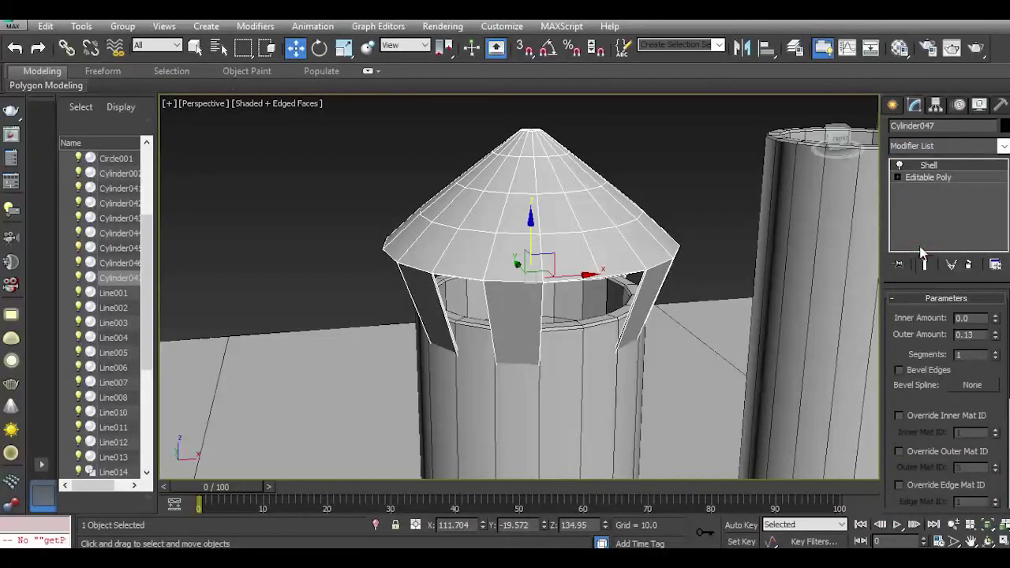
{"action": "scroll", "coordinate": [439, 317], "scroll_direction": "up", "scroll_amount": 4}
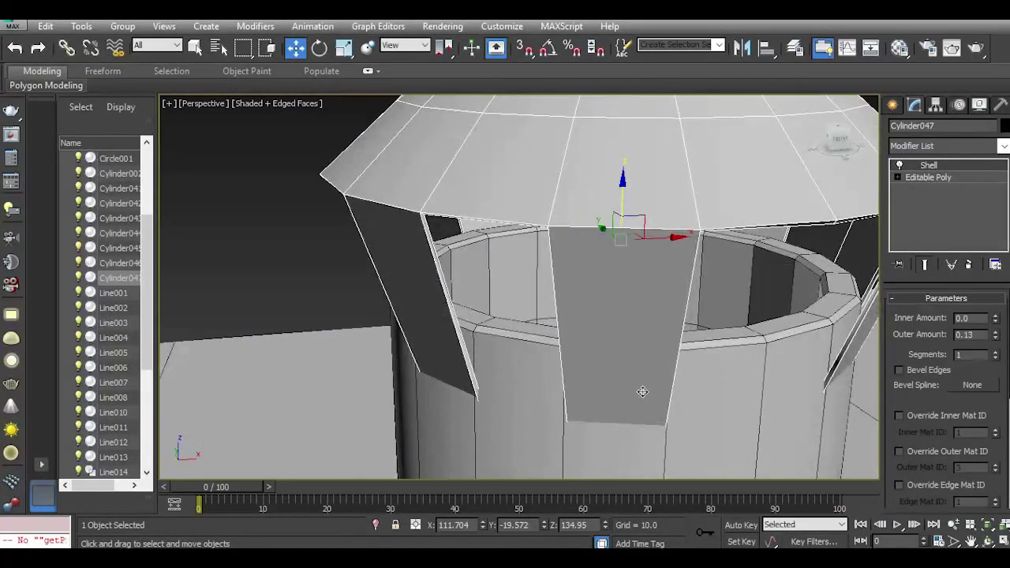
{"action": "left_click_drag", "start_coordinate": [991, 316], "coordinate": [948, 303]}
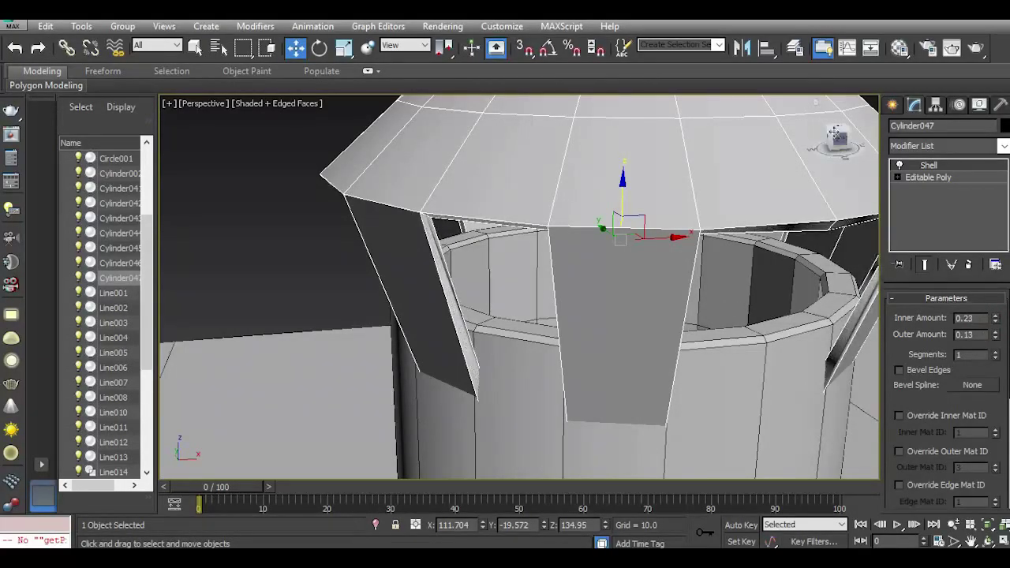
Set the rain cap's Shell to an inner amount of 0.0 and an outer amount of 0.46, with one segment.
{"action": "left_click", "coordinate": [836, 138]}
{"action": "left_click", "coordinate": [18, 52]}
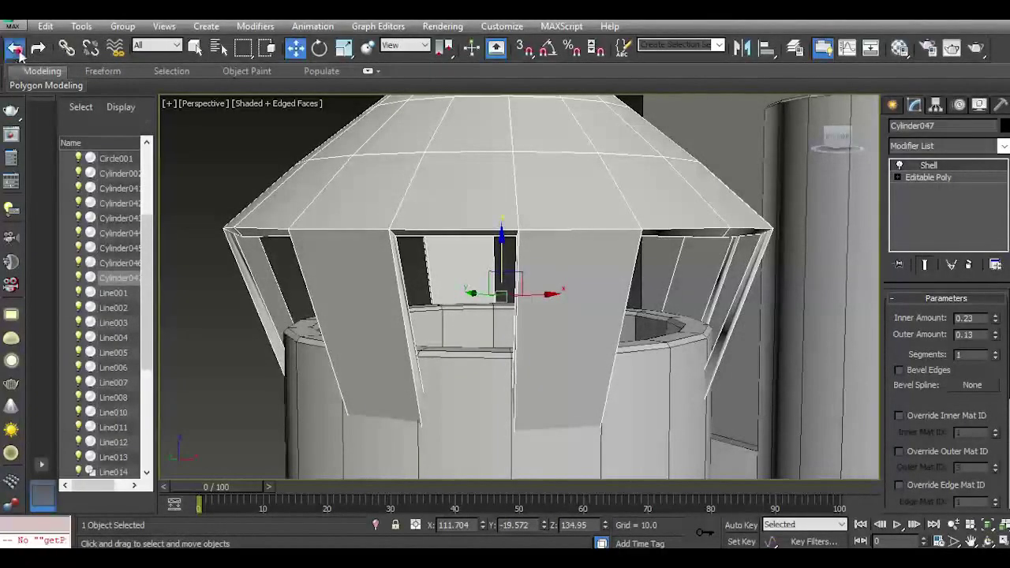
{"action": "left_click", "coordinate": [19, 53]}
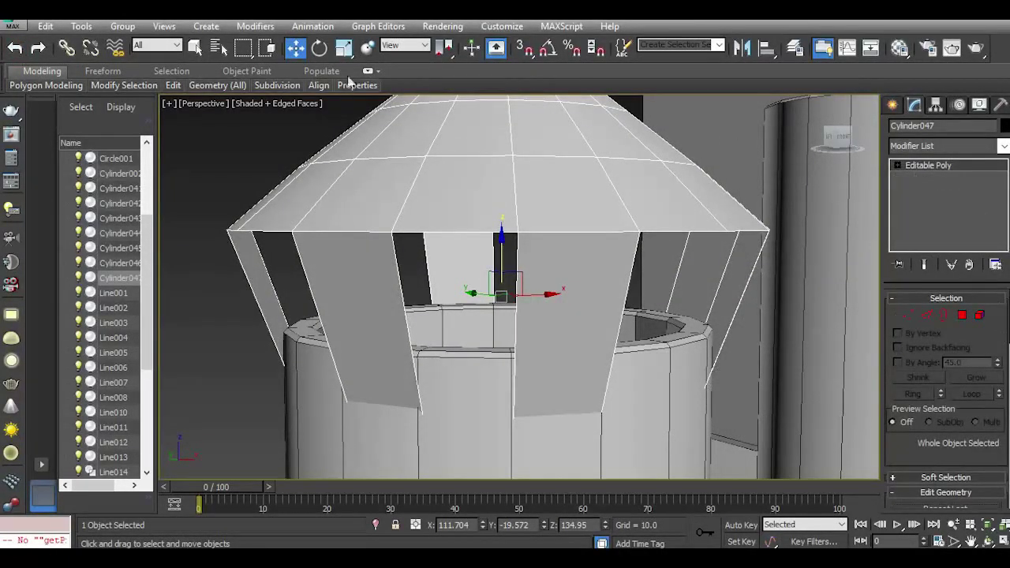
{"action": "left_click", "coordinate": [38, 48]}
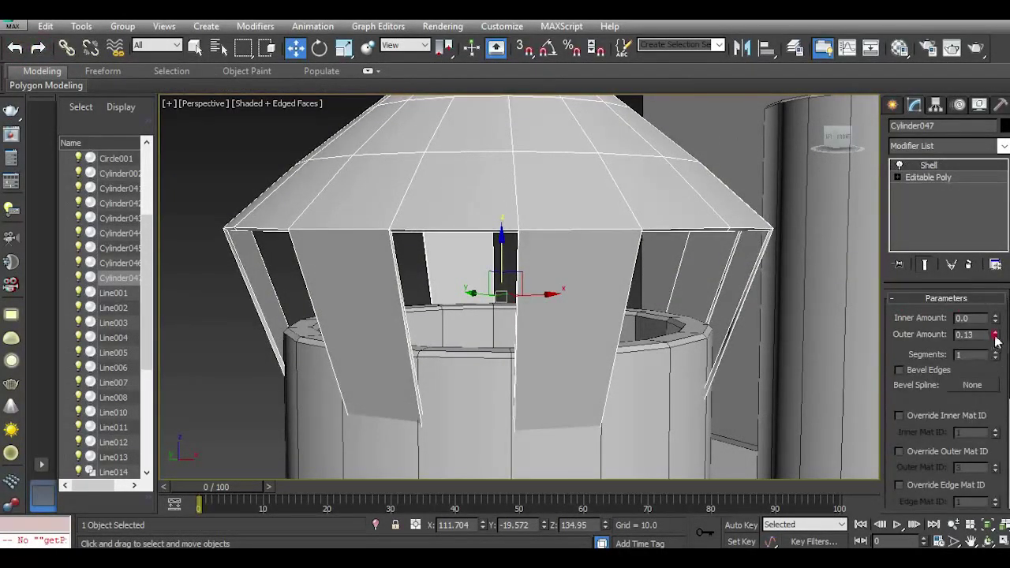
{"action": "left_click_drag", "start_coordinate": [994, 338], "coordinate": [974, 300]}
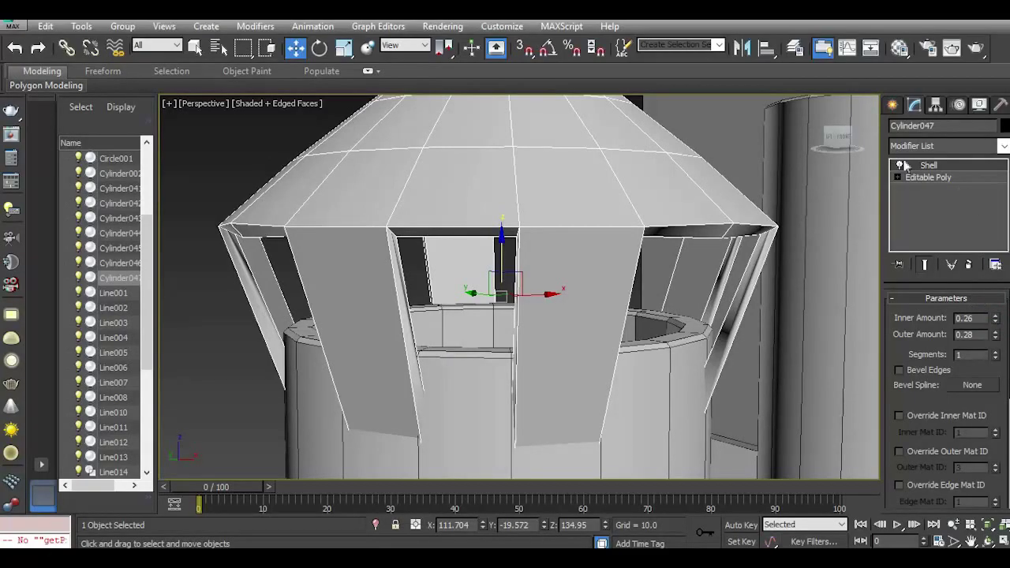
{"action": "left_click_drag", "start_coordinate": [837, 140], "coordinate": [846, 162]}
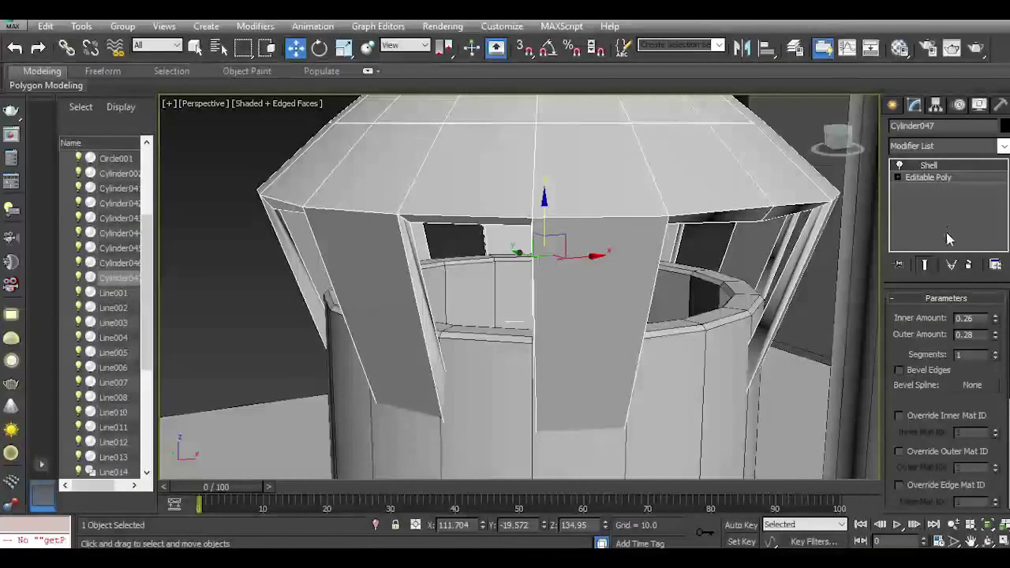
{"action": "mouse_move", "coordinate": [999, 316]}
{"action": "left_mouse_down"}
{"action": "mouse_move", "coordinate": [1000, 345]}
{"action": "mouse_move", "coordinate": [989, 322]}
{"action": "left_mouse_up"}
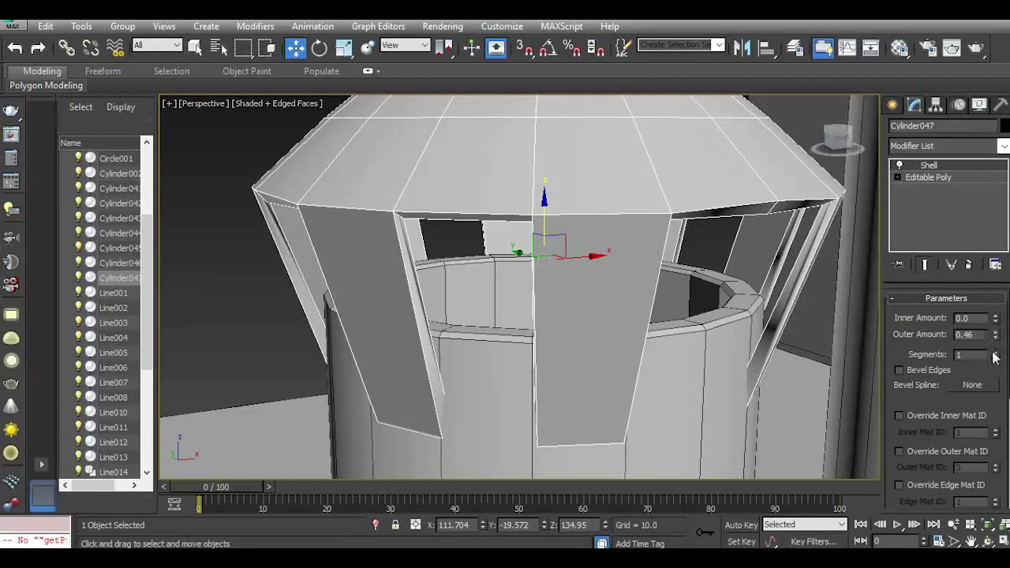
{"action": "left_click", "coordinate": [995, 352]}
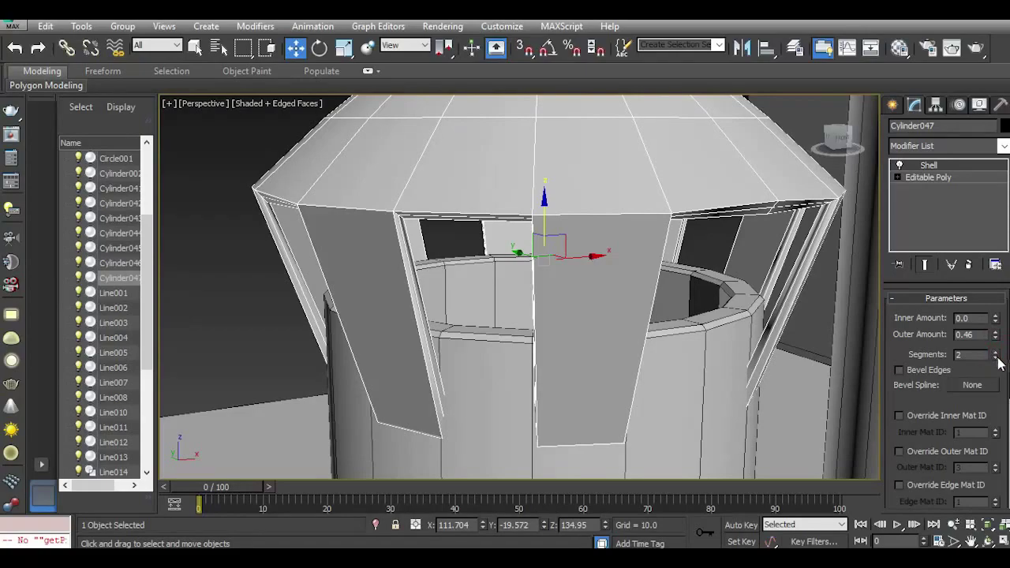
{"action": "left_click", "coordinate": [995, 357]}
Collapse the rain cap's modifier stack and convert the resulting mesh back to an editable poly.
{"action": "right_click", "coordinate": [936, 232]}
{"action": "left_click", "coordinate": [926, 378]}
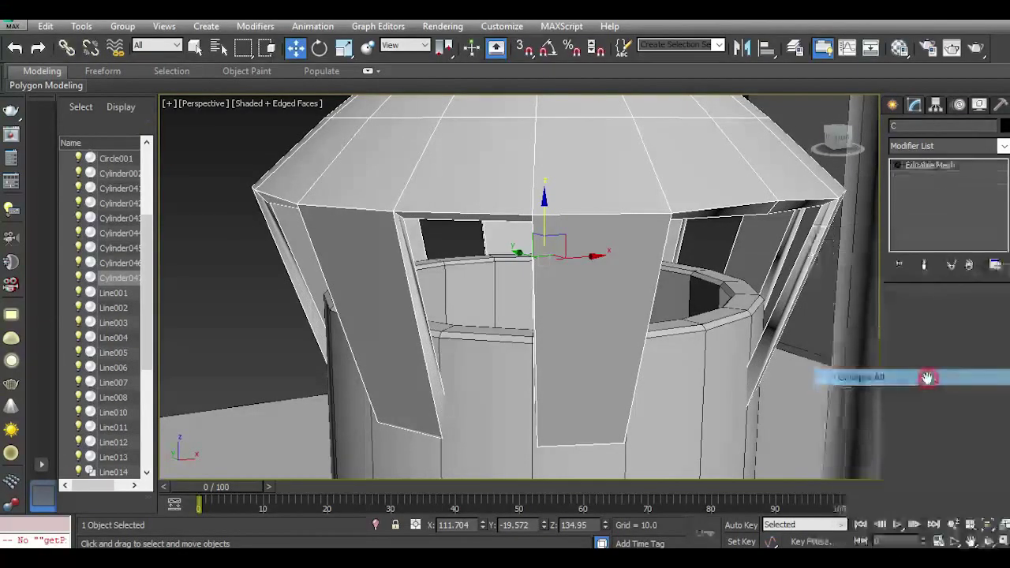
{"action": "scroll", "coordinate": [687, 320], "scroll_direction": "down", "scroll_amount": 3}
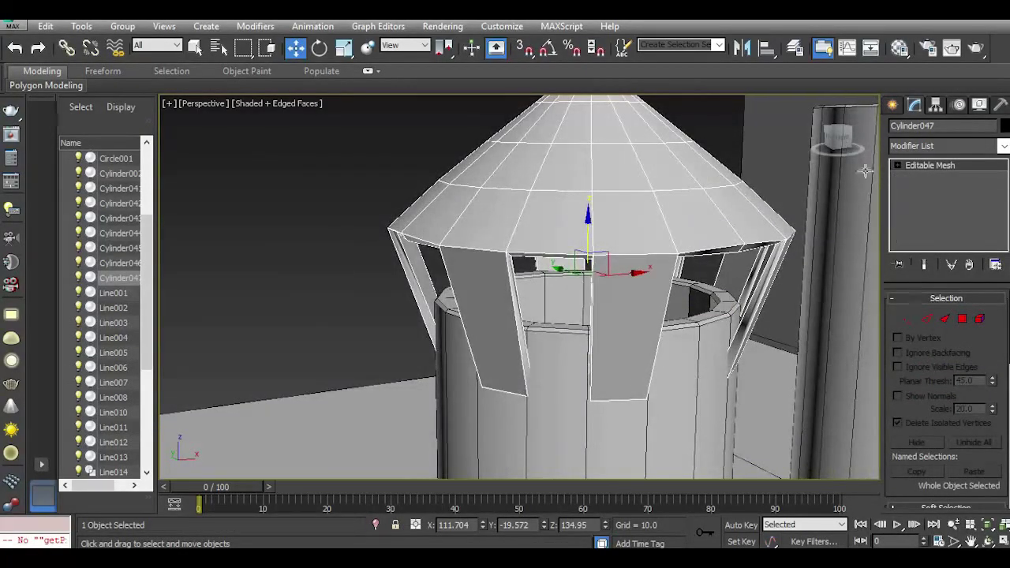
{"action": "left_click_drag", "start_coordinate": [840, 140], "coordinate": [848, 164]}
{"action": "middle_click_drag", "start_coordinate": [613, 293], "coordinate": [613, 394]}
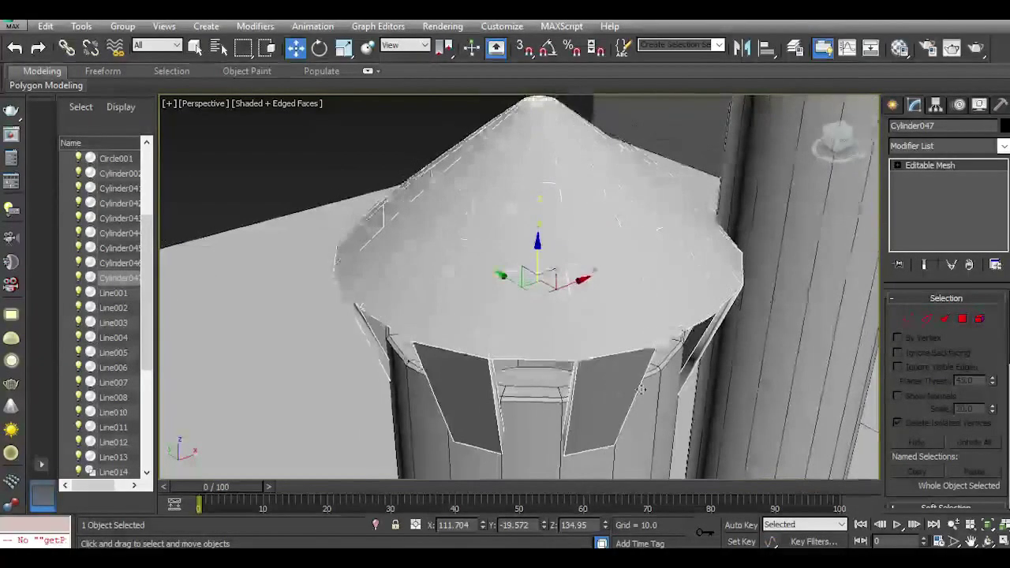
{"action": "right_click", "coordinate": [939, 204]}
{"action": "left_click", "coordinate": [944, 338]}
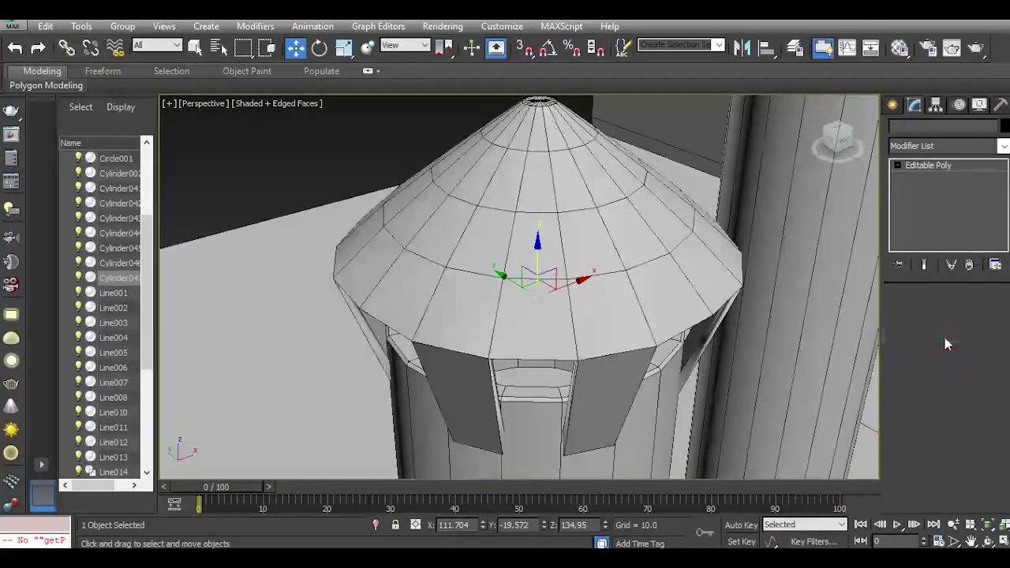
Select the entire cap at element level and inspect its smoothing groups, then leave element editing.
{"action": "left_click", "coordinate": [979, 316]}
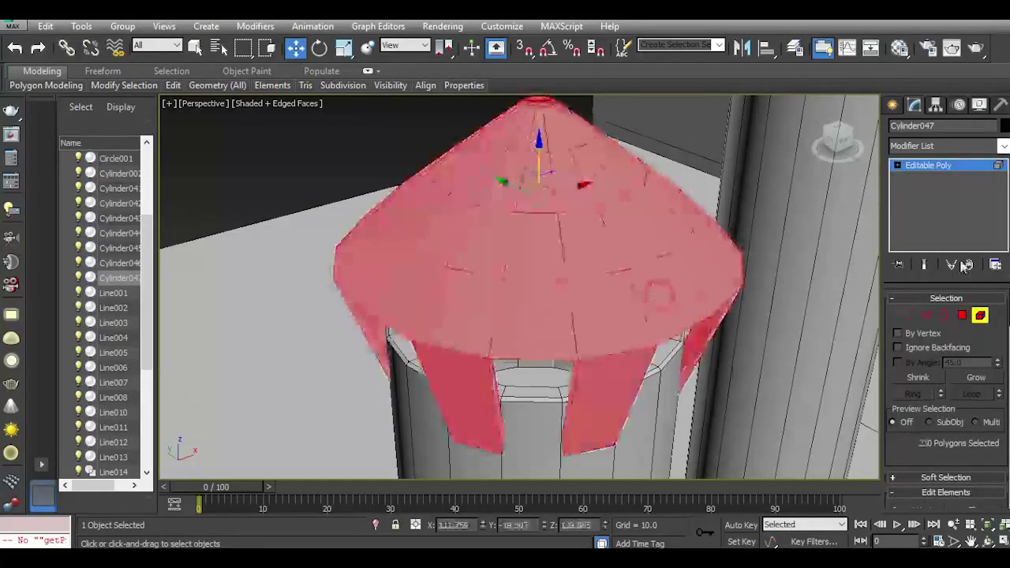
{"action": "key", "text": "ctrl+a"}
{"action": "left_click_drag", "start_coordinate": [1001, 359], "coordinate": [997, 448]}
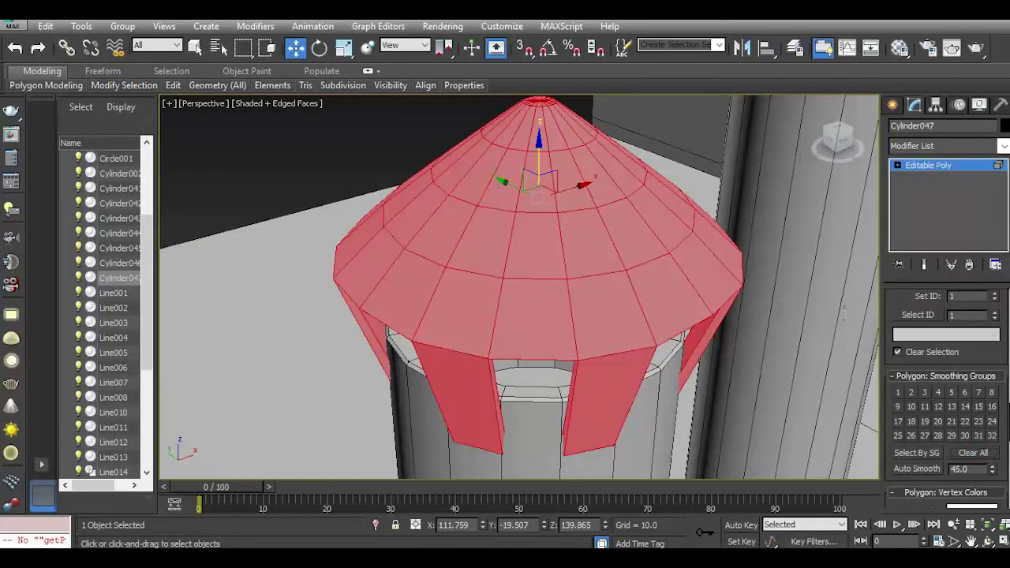
{"action": "left_click", "coordinate": [904, 167]}
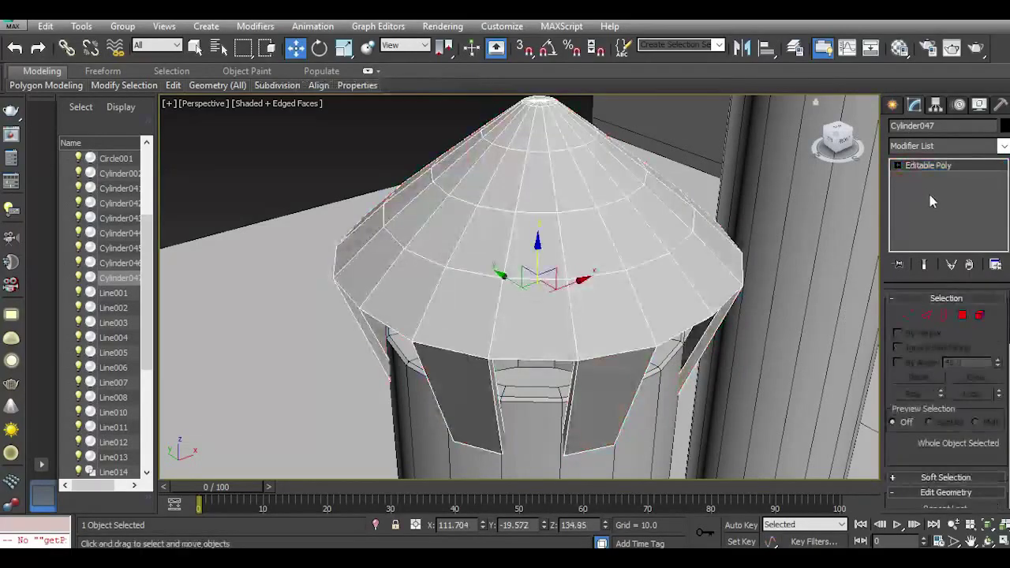
Select the lowest ring of polygons around the cone of the cap and try insetting it.
{"action": "left_click", "coordinate": [929, 315]}
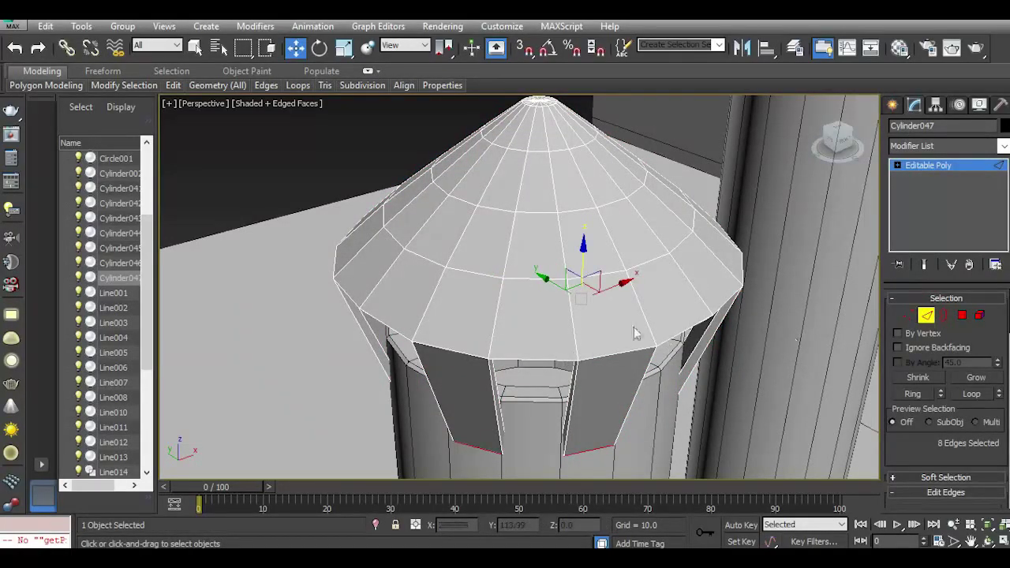
{"action": "left_click", "coordinate": [961, 318]}
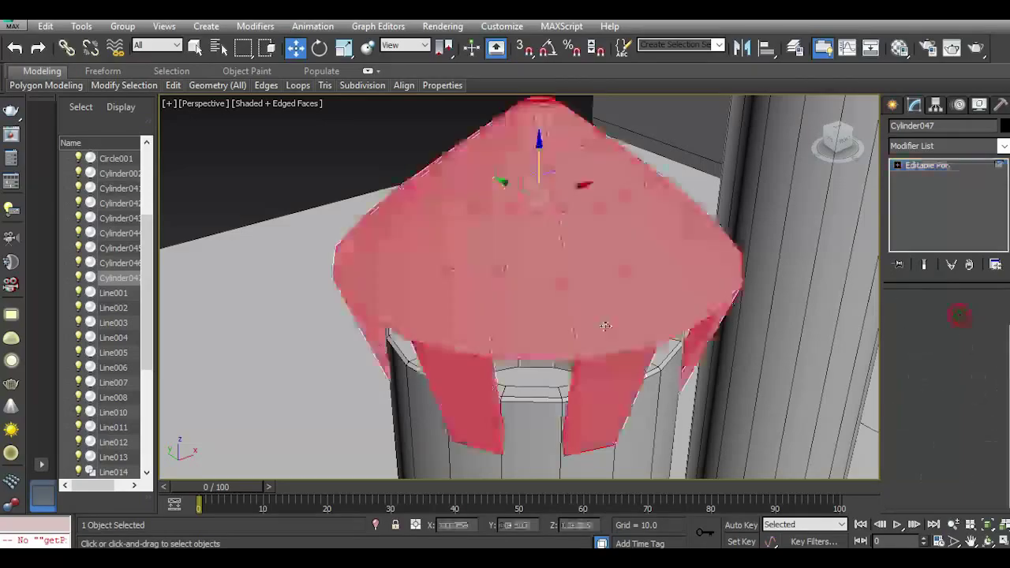
{"action": "left_click", "coordinate": [545, 320]}
{"action": "left_click", "coordinate": [606, 319], "text": "shift"}
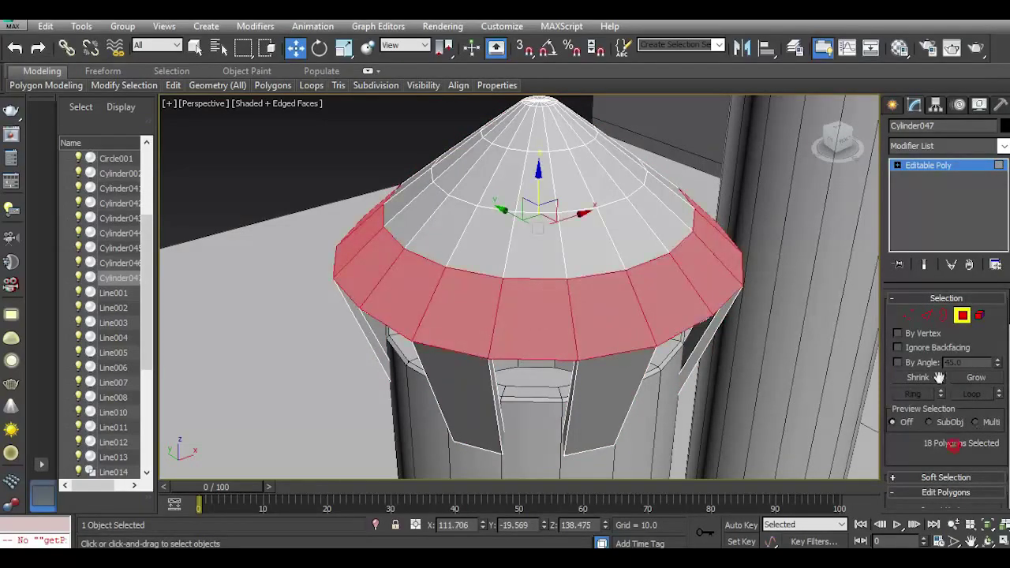
{"action": "scroll", "coordinate": [938, 377], "scroll_direction": "down", "scroll_amount": 3}
{"action": "left_click", "coordinate": [995, 425]}
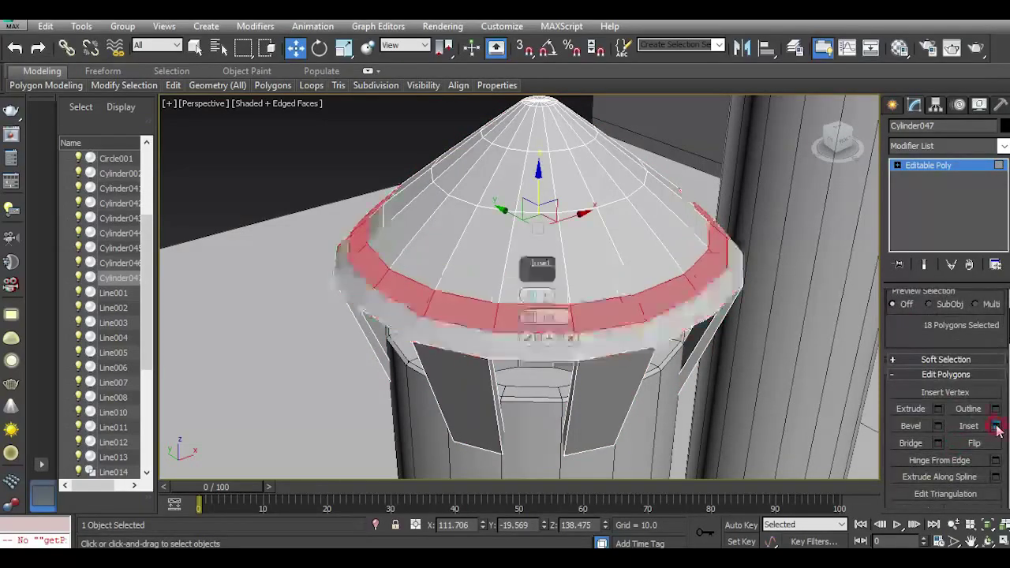
{"action": "left_click", "coordinate": [527, 339]}
Try selecting a rim edge of the cap, undo the recent edits, leave edge editing and deselect the cap.
{"action": "left_click", "coordinate": [897, 166]}
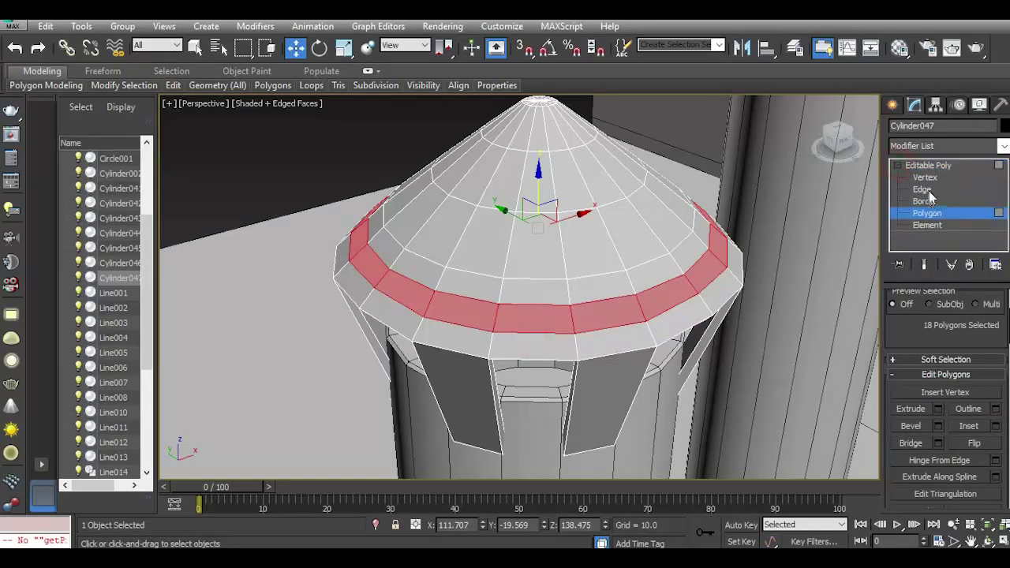
{"action": "left_click", "coordinate": [923, 191]}
{"action": "left_click", "coordinate": [628, 348]}
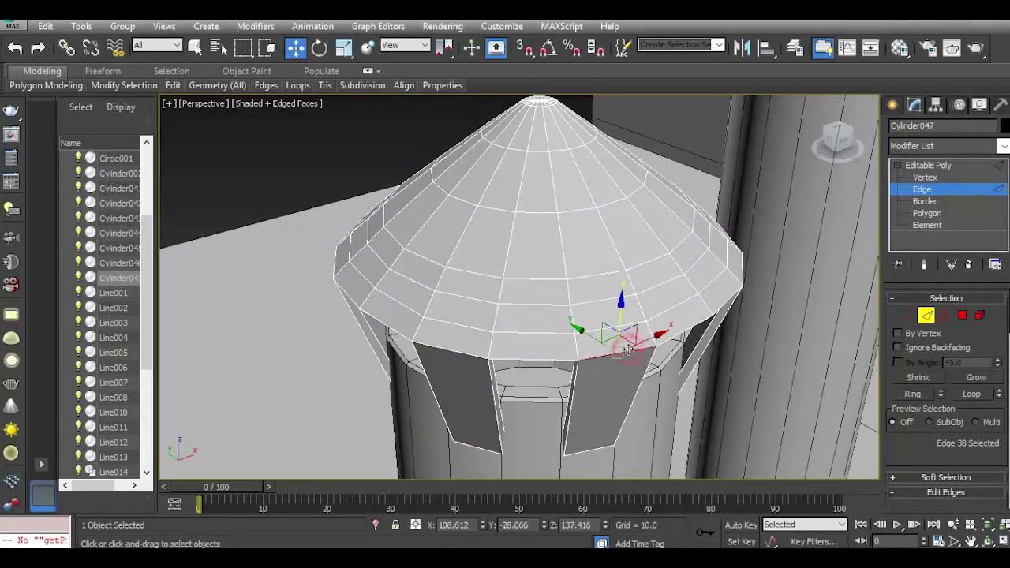
{"action": "left_click", "coordinate": [15, 48]}
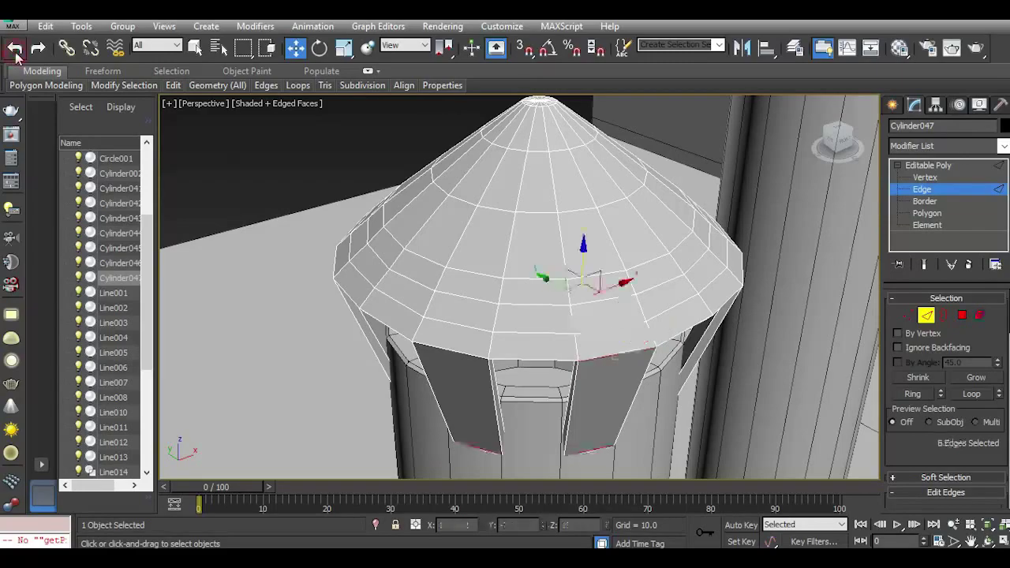
{"action": "scroll", "coordinate": [580, 246], "scroll_direction": "down", "scroll_amount": 6}
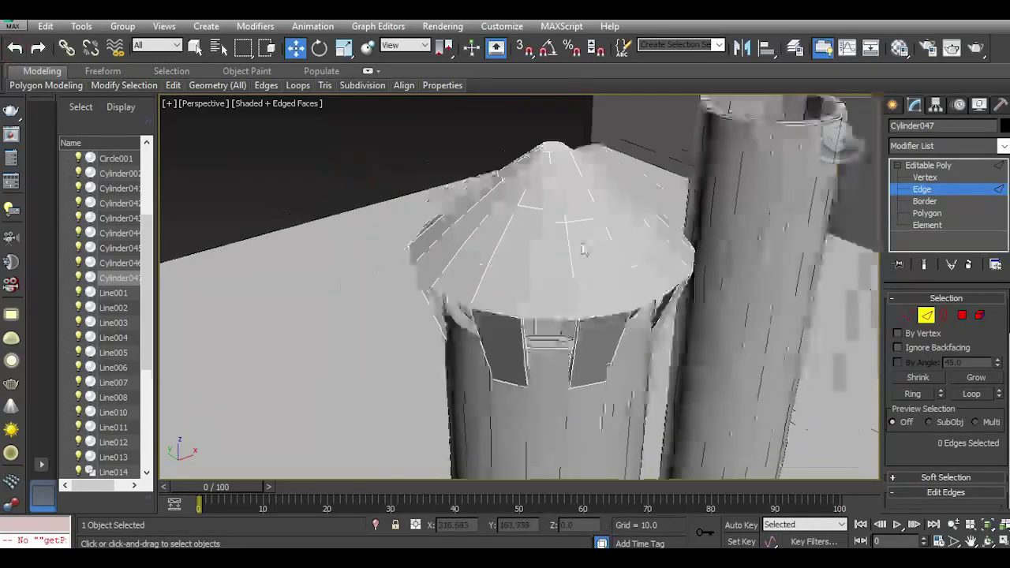
{"action": "left_click", "coordinate": [957, 167]}
{"action": "left_click", "coordinate": [559, 142]}
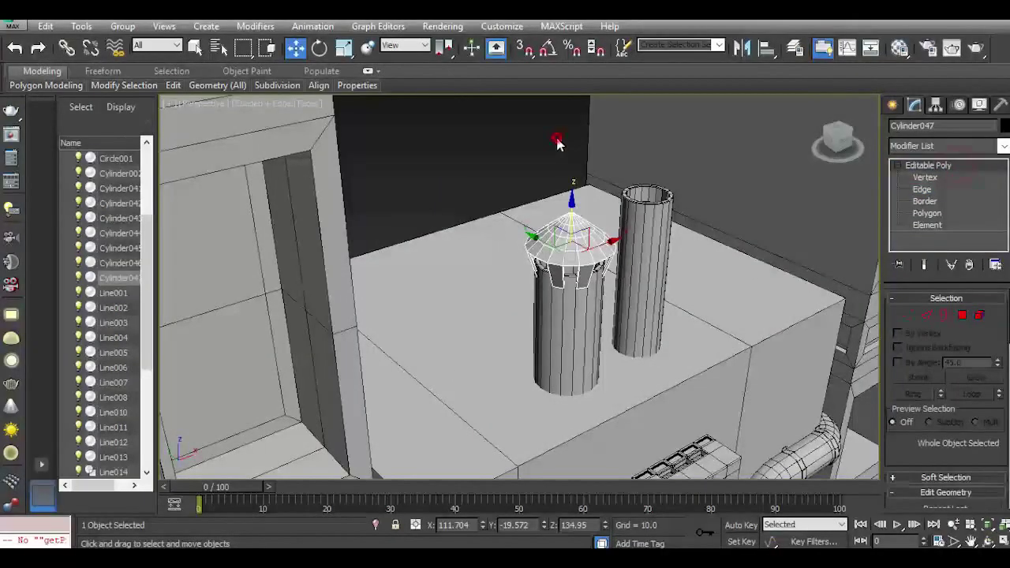
Scale the rain cap down uniformly to about 94.5% so it sits closer around the shorter pipe.
{"action": "left_click_drag", "start_coordinate": [845, 144], "coordinate": [792, 144]}
{"action": "scroll", "coordinate": [621, 307], "scroll_direction": "up", "scroll_amount": 6}
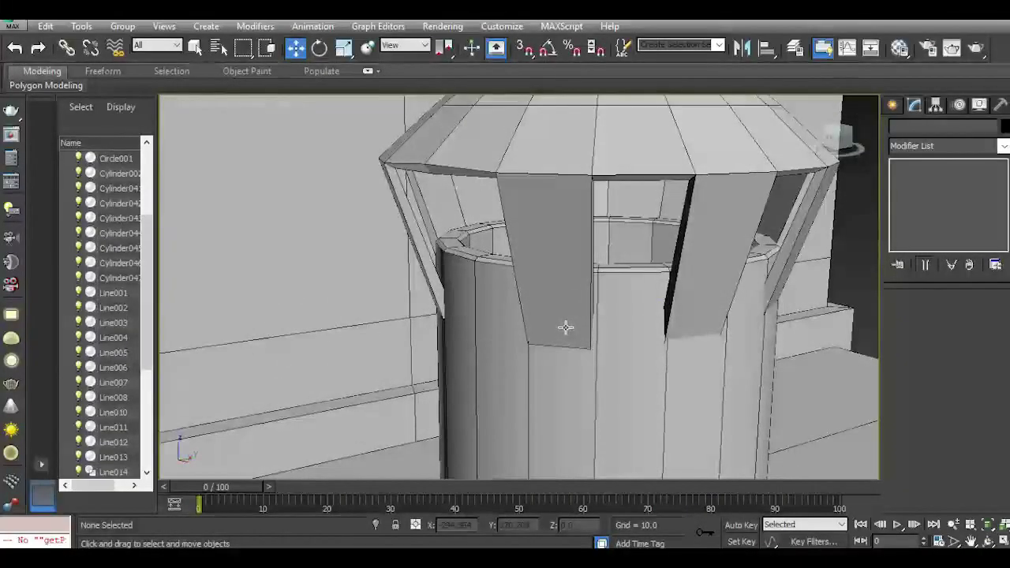
{"action": "left_click", "coordinate": [565, 327]}
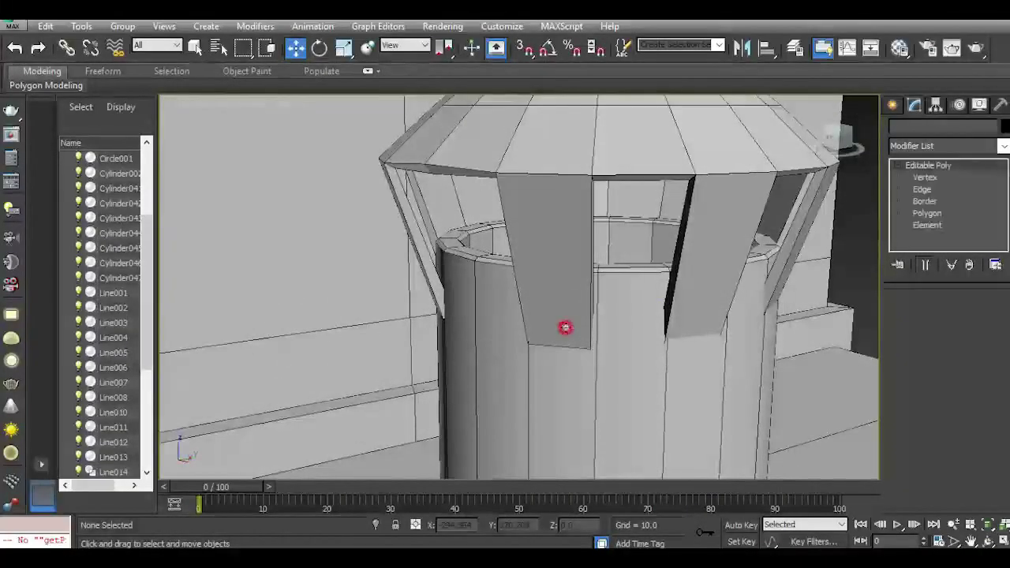
{"action": "left_click", "coordinate": [343, 47]}
{"action": "left_click_drag", "start_coordinate": [600, 215], "coordinate": [607, 217]}
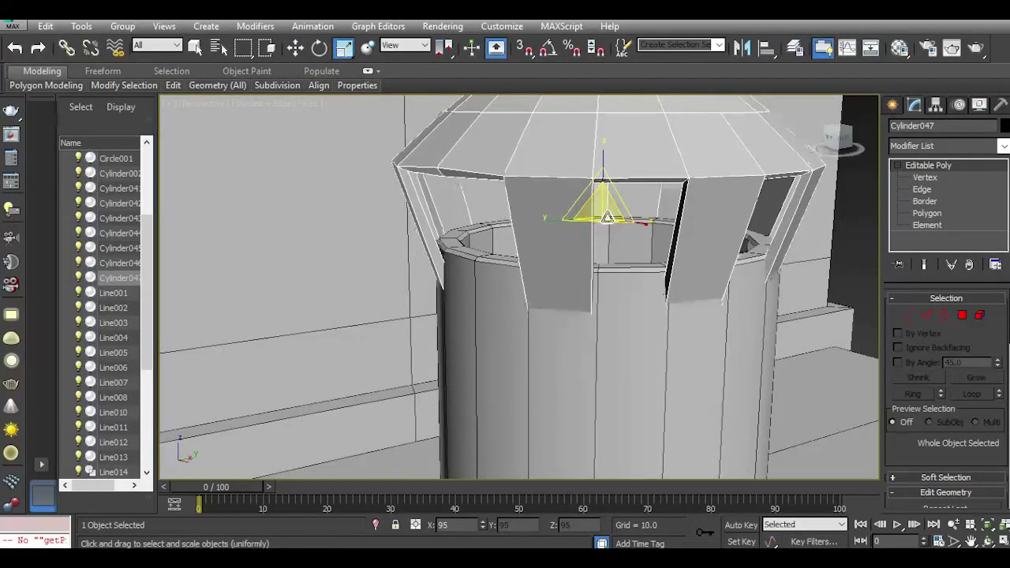
Copy the finished rain cap onto the top of the taller pipe.
{"action": "scroll", "coordinate": [579, 314], "scroll_direction": "down", "scroll_amount": 5}
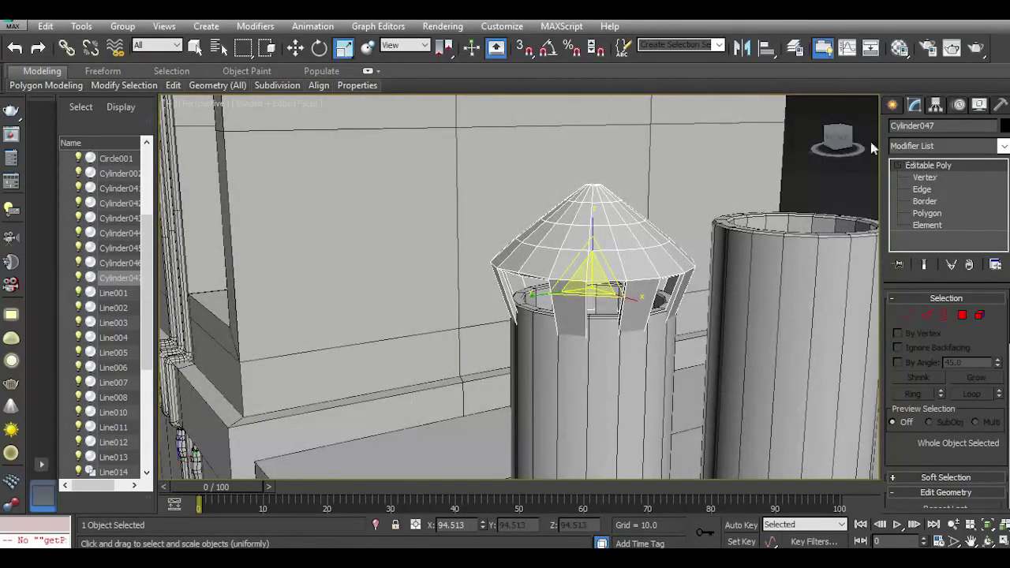
{"action": "left_click_drag", "start_coordinate": [842, 140], "coordinate": [866, 150]}
{"action": "left_click", "coordinate": [296, 48]}
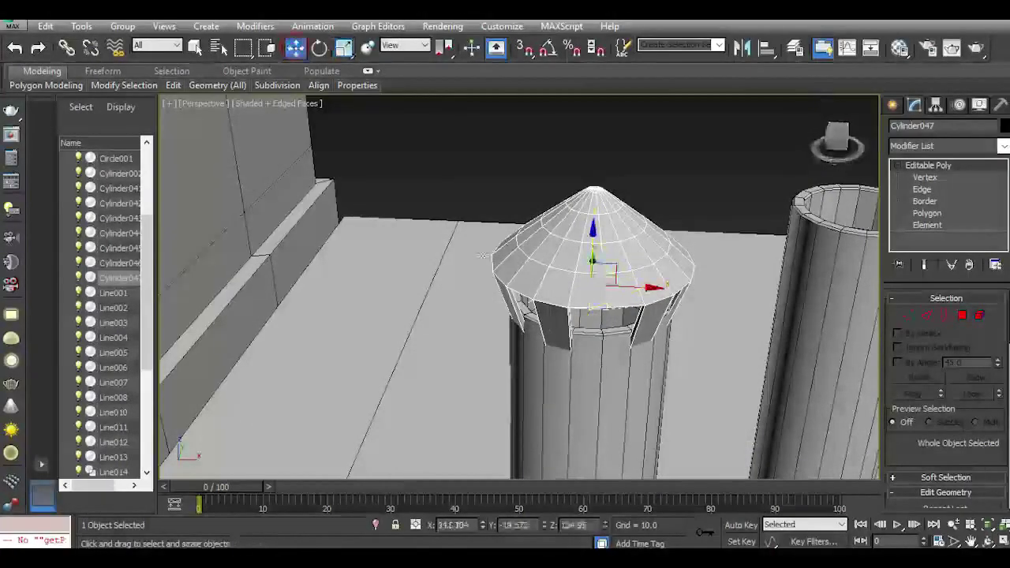
{"action": "middle_click_drag", "start_coordinate": [554, 314], "coordinate": [344, 326]}
{"action": "mouse_move", "coordinate": [495, 293]}
{"action": "left_mouse_down", "text": "shift"}
{"action": "mouse_move", "coordinate": [760, 267]}
{"action": "mouse_move", "coordinate": [729, 164]}
{"action": "left_mouse_up", "text": "shift"}
{"action": "left_click", "coordinate": [511, 345]}
Scale the copied cap down uniformly to about 74% to suit the narrower, taller pipe.
{"action": "mouse_move", "coordinate": [845, 142]}
{"action": "left_mouse_down"}
{"action": "mouse_move", "coordinate": [791, 132]}
{"action": "mouse_move", "coordinate": [813, 164]}
{"action": "left_mouse_up"}
{"action": "left_click", "coordinate": [346, 52]}
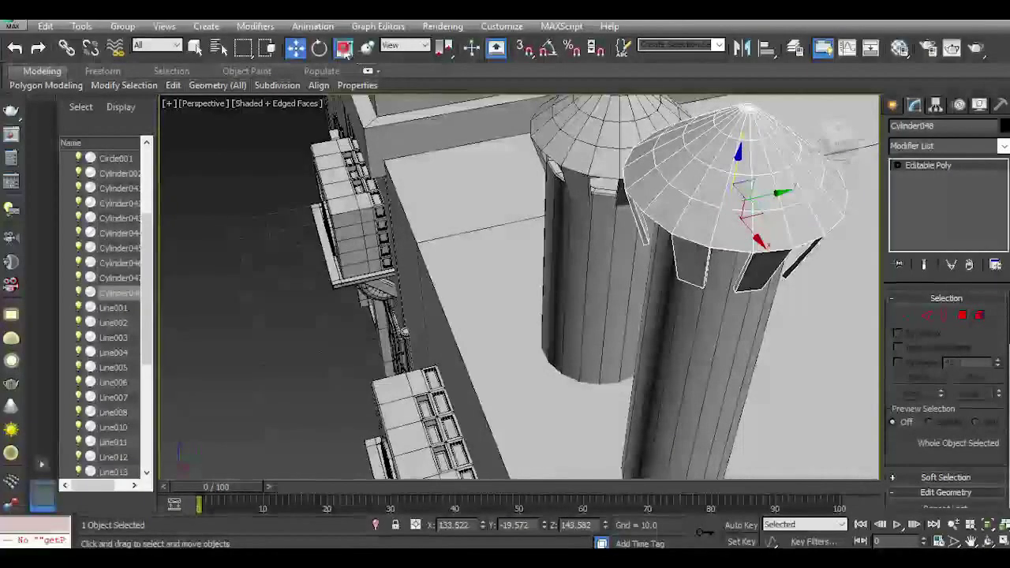
{"action": "left_click", "coordinate": [344, 49]}
{"action": "left_click_drag", "start_coordinate": [726, 207], "coordinate": [736, 222]}
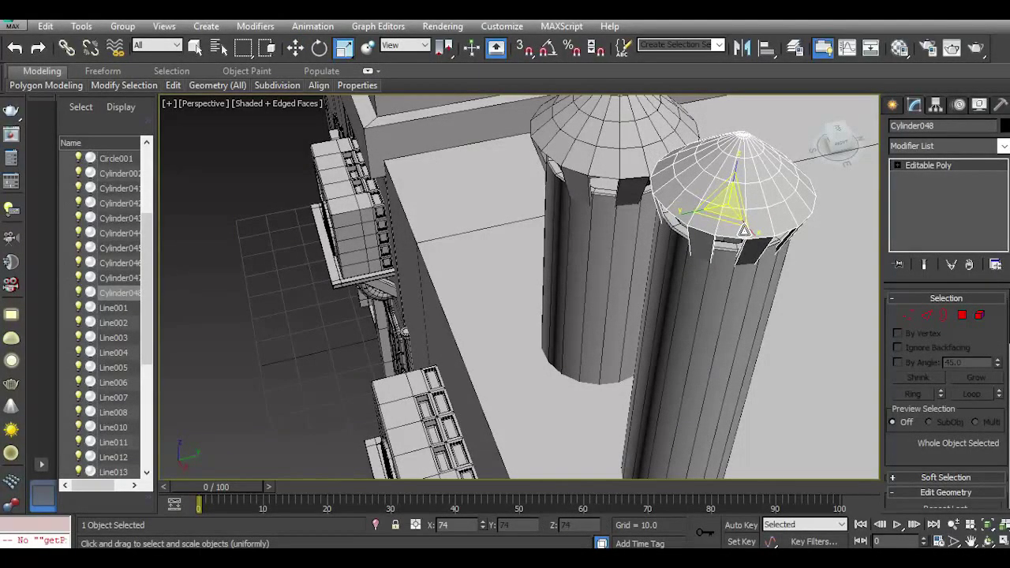
Centre the copied cap over the taller pipe and fine-tune its uniform scale to about 73%.
{"action": "mouse_move", "coordinate": [838, 148]}
{"action": "left_mouse_down"}
{"action": "mouse_move", "coordinate": [866, 115]}
{"action": "mouse_move", "coordinate": [855, 139]}
{"action": "left_mouse_up"}
{"action": "key", "text": "w"}
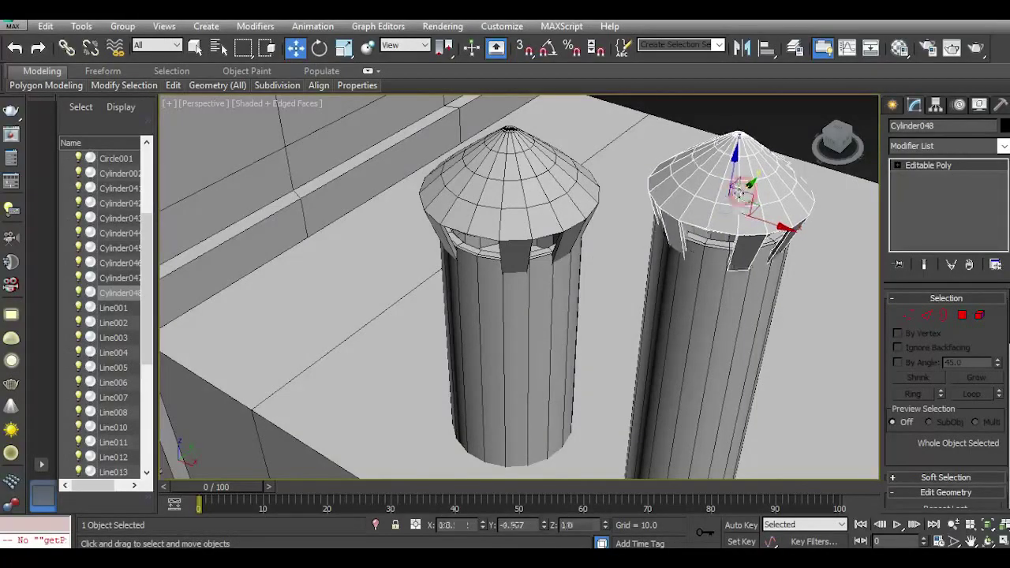
{"action": "left_click_drag", "start_coordinate": [836, 140], "coordinate": [867, 148]}
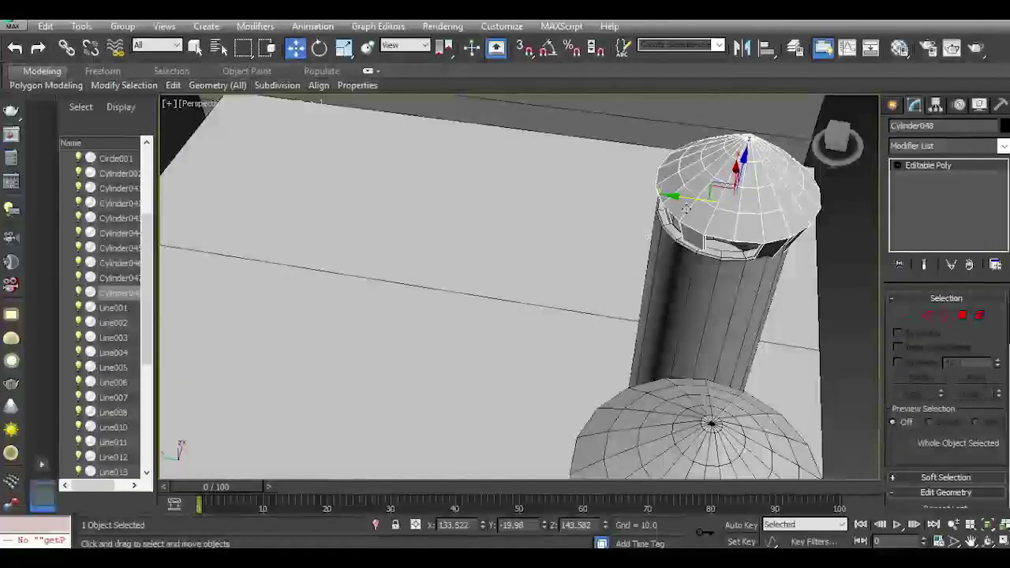
{"action": "left_click_drag", "start_coordinate": [731, 176], "coordinate": [687, 205]}
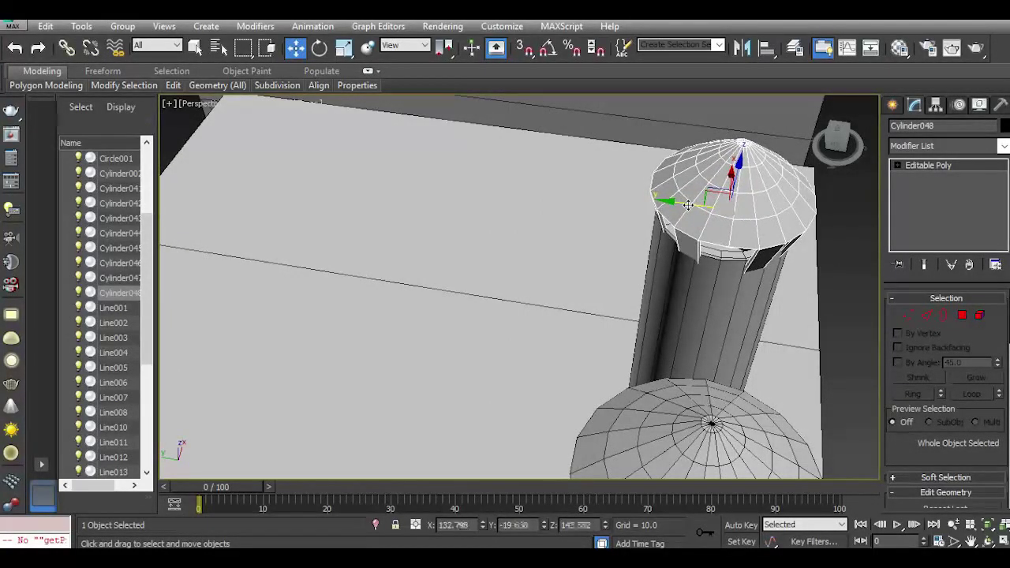
{"action": "left_click", "coordinate": [343, 48]}
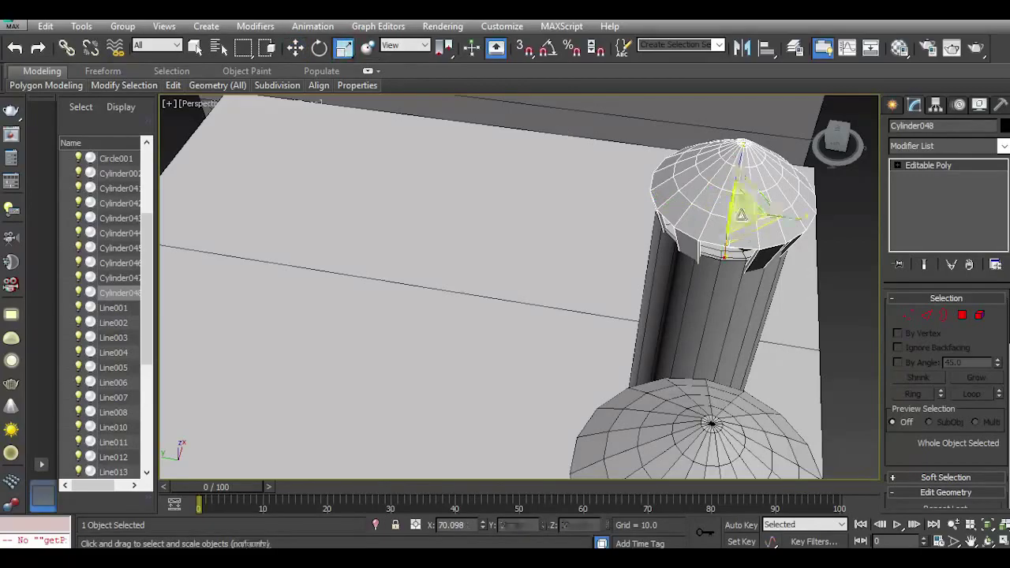
{"action": "left_click_drag", "start_coordinate": [742, 214], "coordinate": [736, 212]}
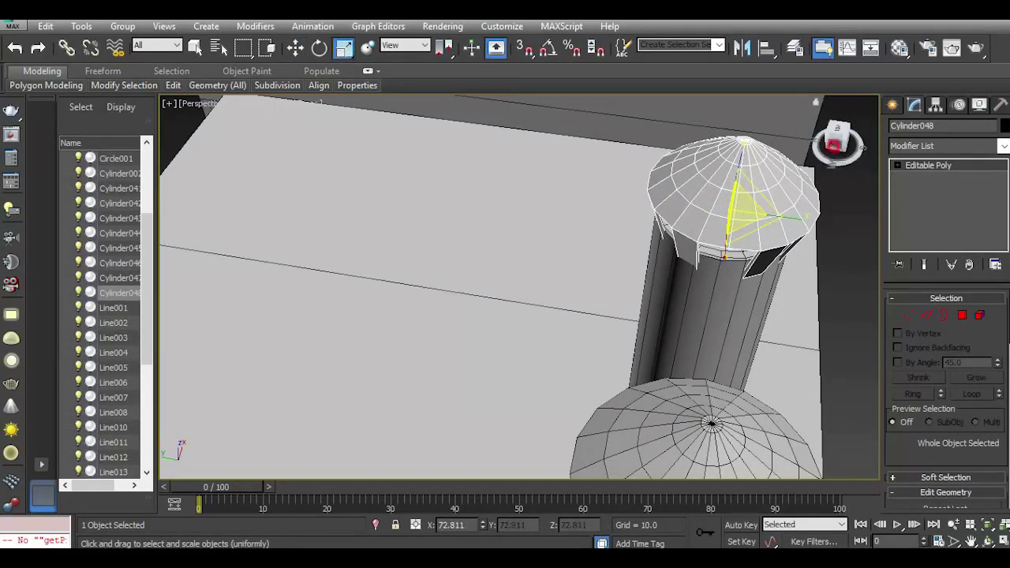
Nudge the copied rain cap slightly sideways over the taller pipe and deselect it.
{"action": "left_click_drag", "start_coordinate": [834, 150], "coordinate": [842, 118]}
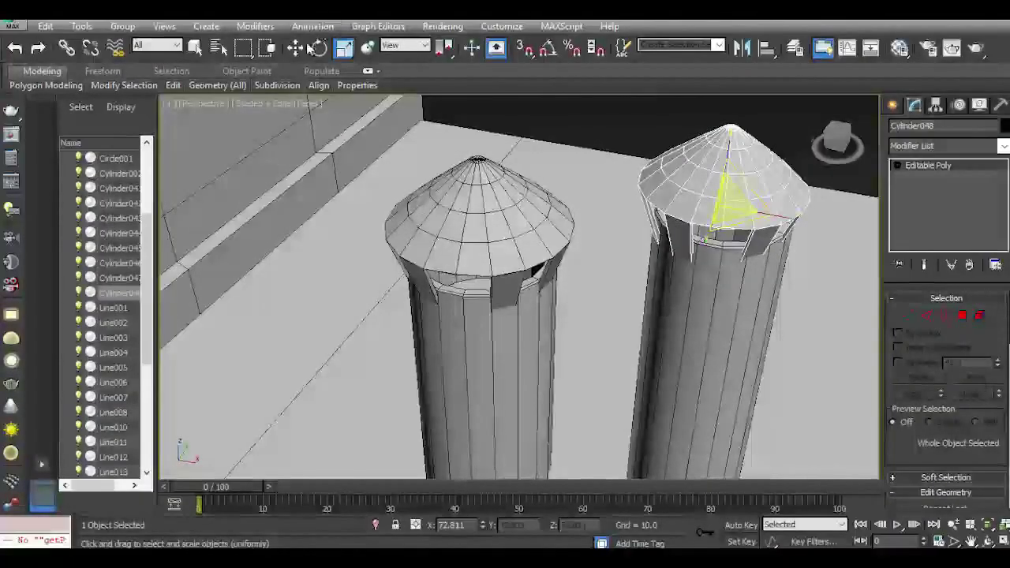
{"action": "key", "text": "w"}
{"action": "left_click_drag", "start_coordinate": [766, 218], "coordinate": [771, 219]}
{"action": "left_click", "coordinate": [810, 164]}
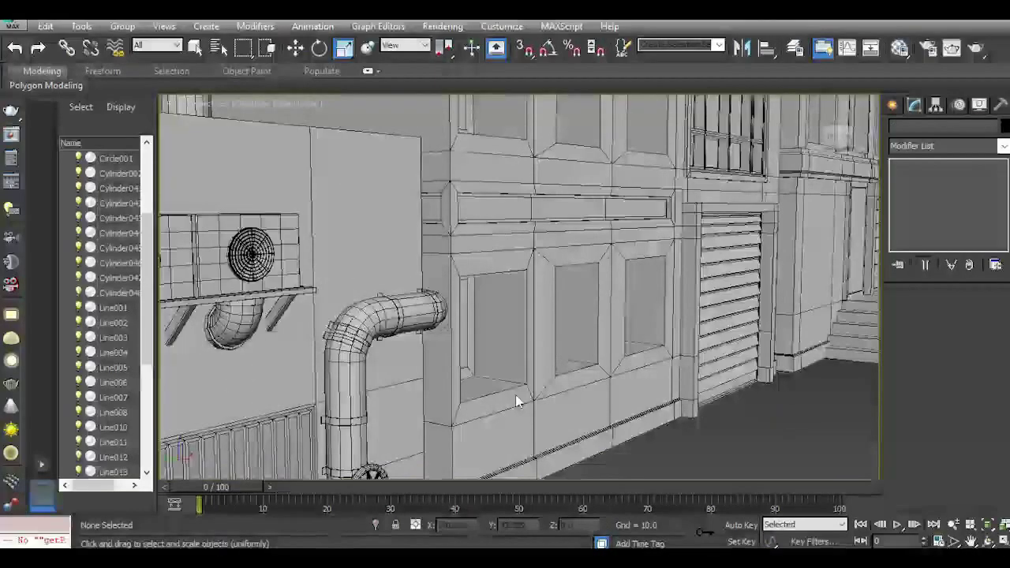
Select the four frame faces around the first ground-floor window of the neighbouring building, next to the elbow pipe.
{"action": "left_click", "coordinate": [514, 396]}
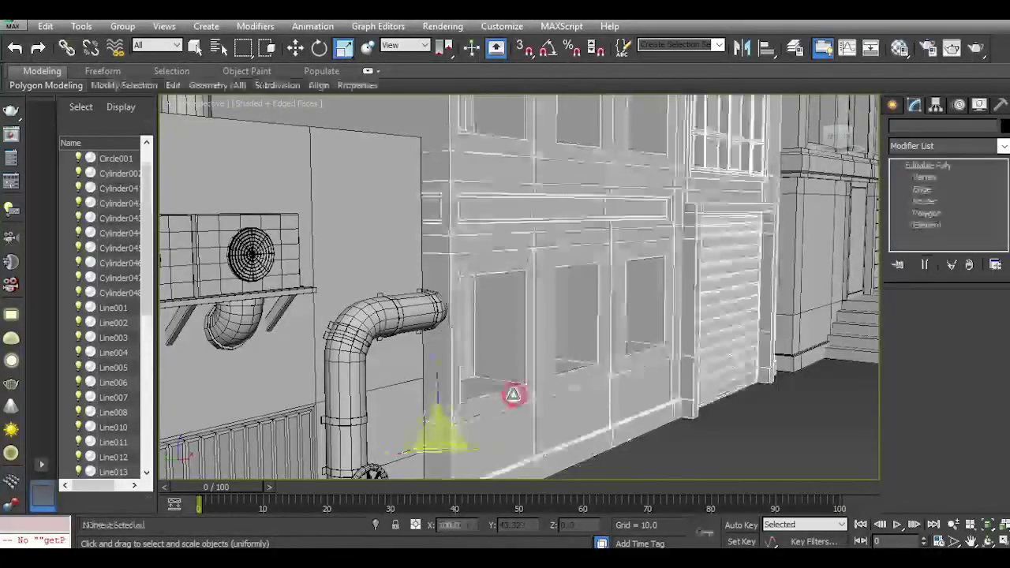
{"action": "middle_click_drag", "start_coordinate": [514, 394], "coordinate": [450, 409]}
{"action": "left_click", "coordinate": [296, 51]}
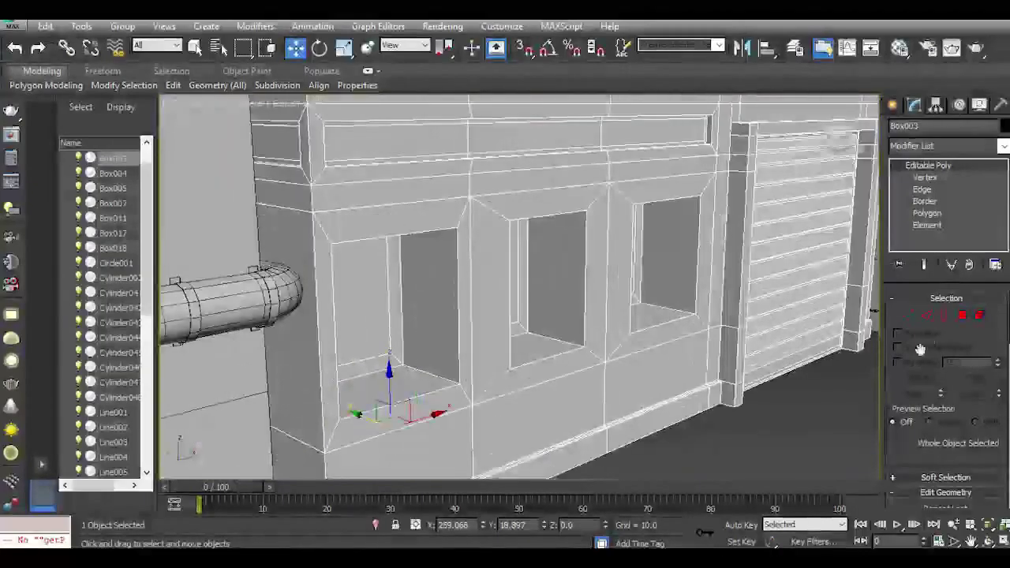
{"action": "left_click", "coordinate": [961, 315]}
{"action": "left_click", "coordinate": [413, 227]}
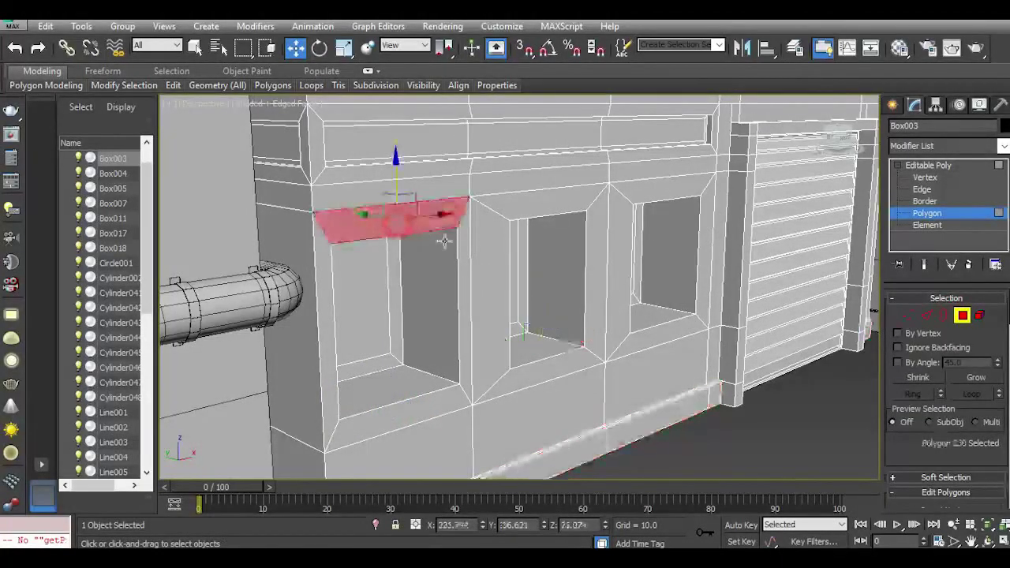
{"action": "left_click", "coordinate": [459, 247], "text": "shift"}
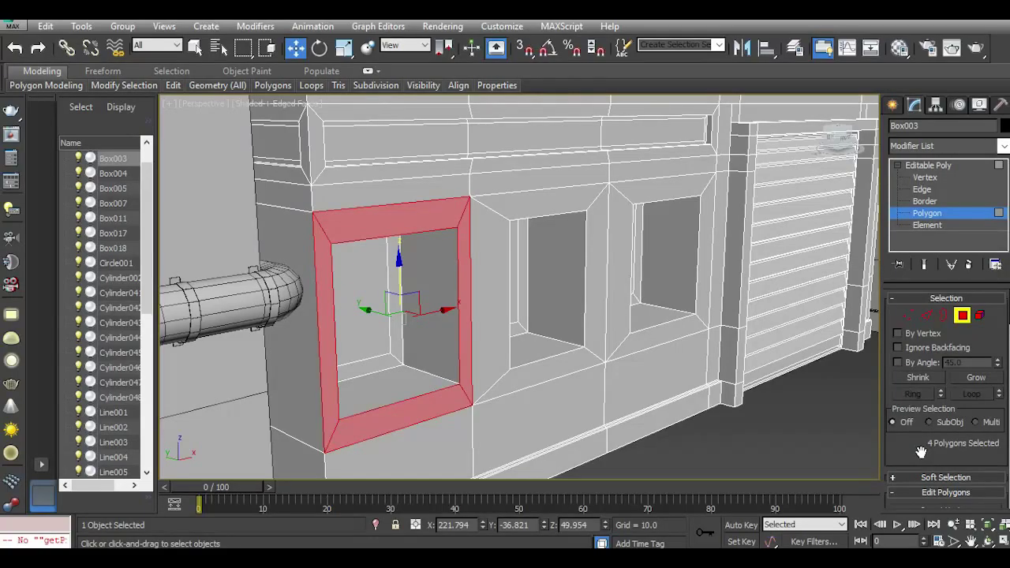
Inset the first window's four frame faces as a group by 0.484 and extrude them outward.
{"action": "mouse_move", "coordinate": [841, 143]}
{"action": "left_mouse_down"}
{"action": "mouse_move", "coordinate": [825, 141]}
{"action": "mouse_move", "coordinate": [835, 142]}
{"action": "left_mouse_up"}
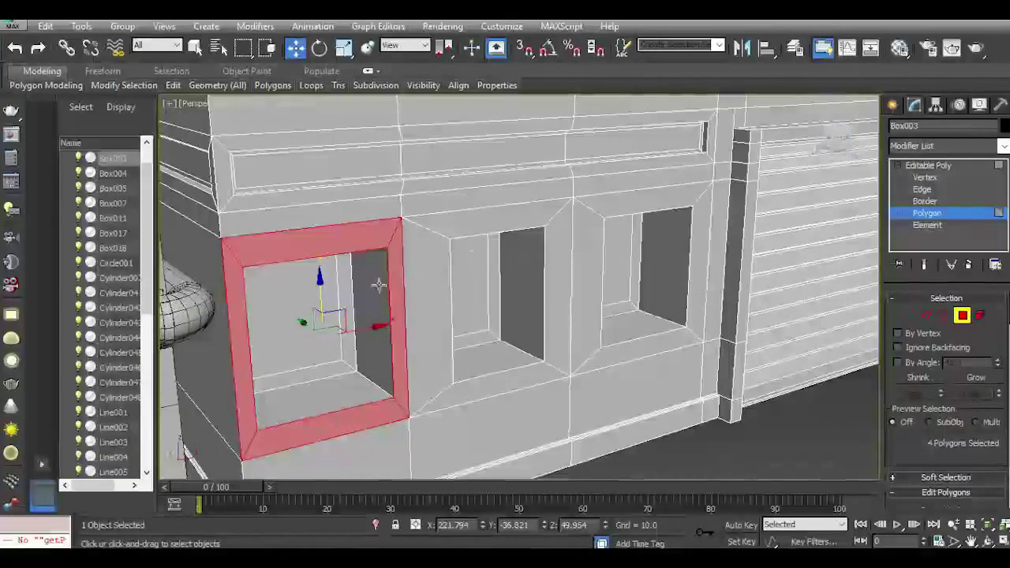
{"action": "scroll", "coordinate": [371, 302], "scroll_direction": "up", "scroll_amount": 3}
{"action": "scroll", "coordinate": [911, 382], "scroll_direction": "down", "scroll_amount": 3}
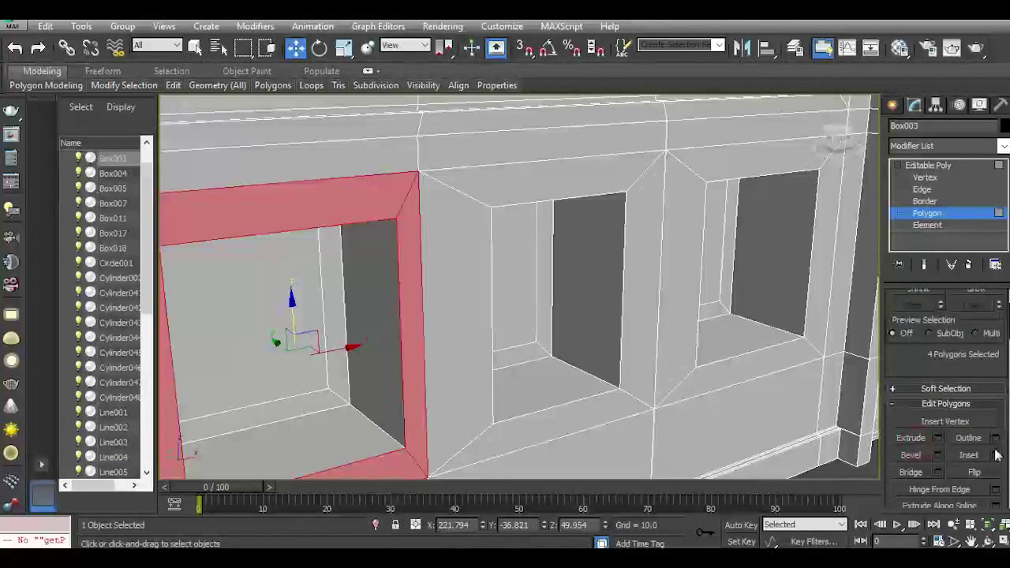
{"action": "left_click", "coordinate": [996, 456]}
{"action": "middle_click_drag", "start_coordinate": [503, 364], "coordinate": [554, 346]}
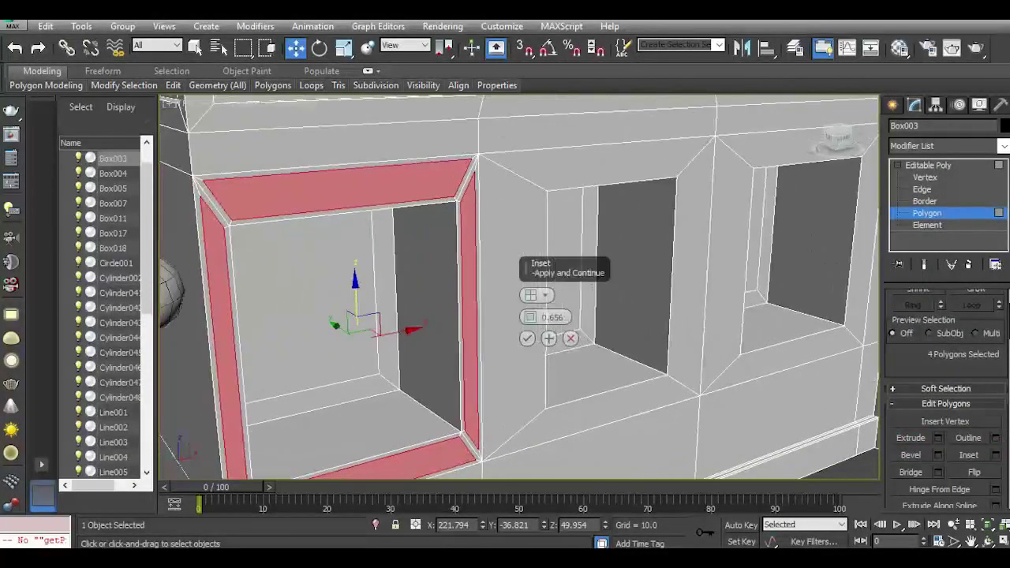
{"action": "left_click", "coordinate": [531, 294]}
{"action": "left_click_drag", "start_coordinate": [528, 317], "coordinate": [526, 318]}
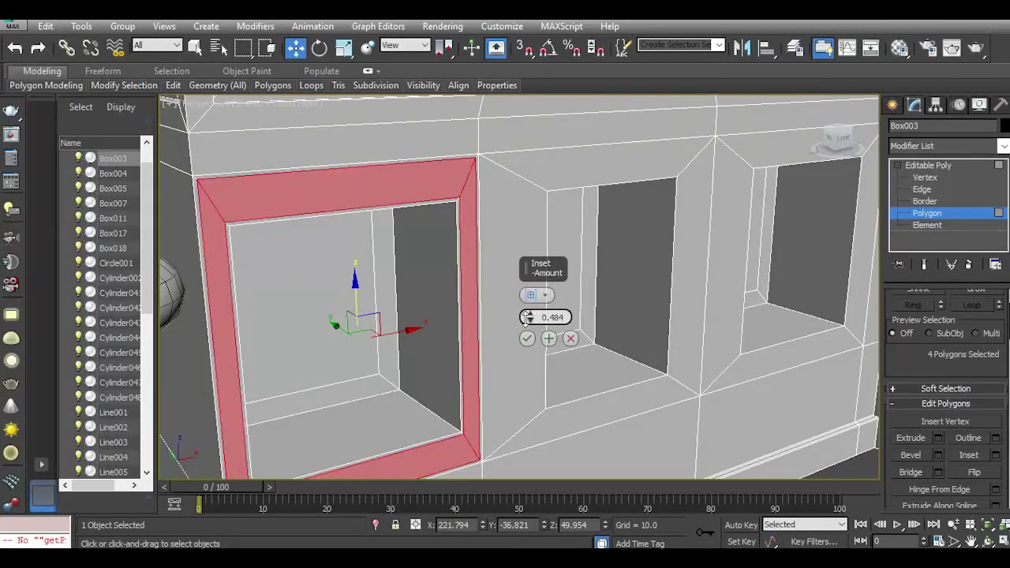
{"action": "left_click", "coordinate": [526, 339]}
{"action": "left_click", "coordinate": [938, 438]}
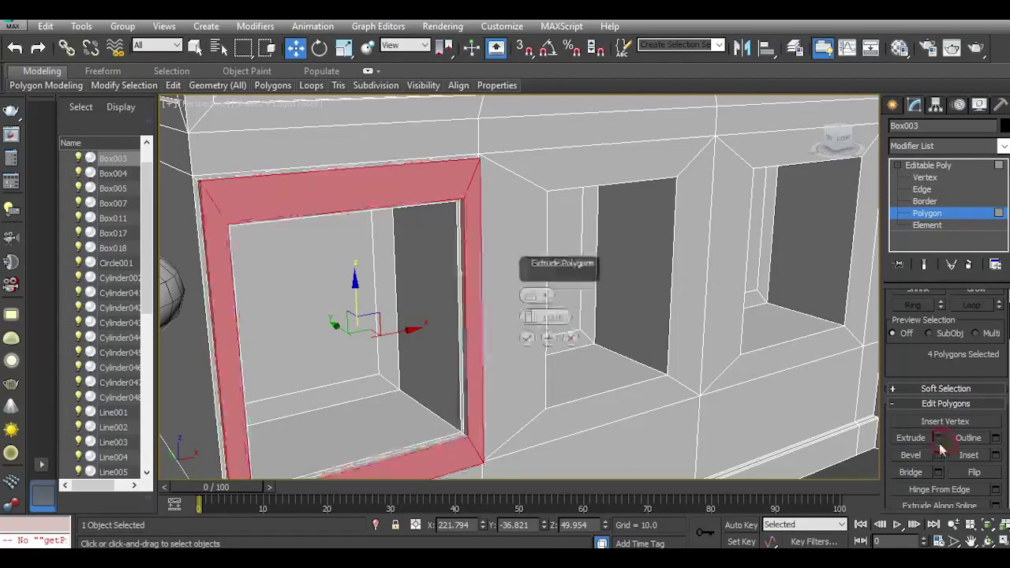
{"action": "left_click", "coordinate": [526, 338]}
Insert an edge loop around the second window's frame with SwiftLoop and select the inner ring of four faces.
{"action": "left_click", "coordinate": [527, 328]}
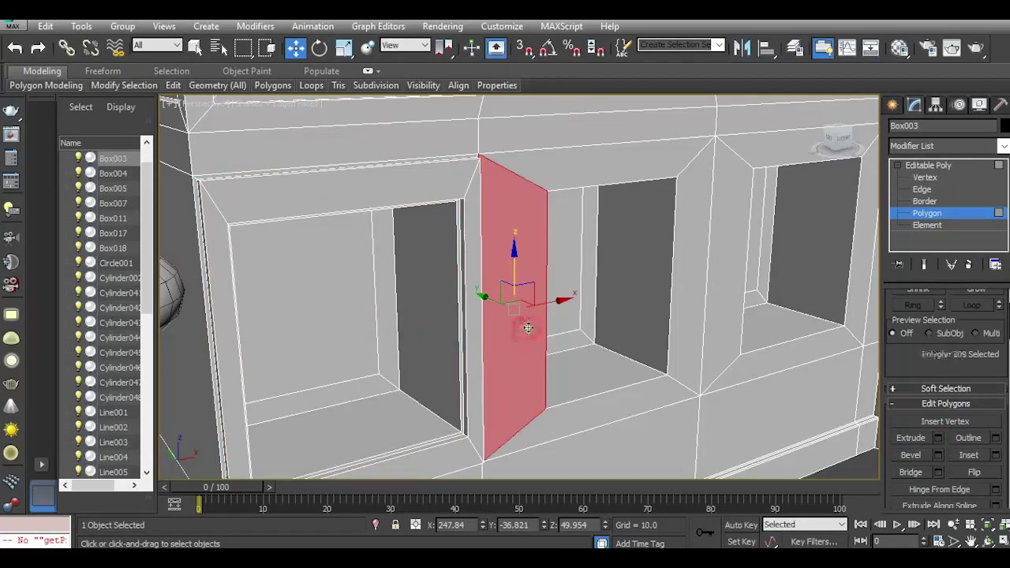
{"action": "left_click_drag", "start_coordinate": [832, 140], "coordinate": [805, 139]}
{"action": "middle_click_drag", "start_coordinate": [463, 243], "coordinate": [489, 260]}
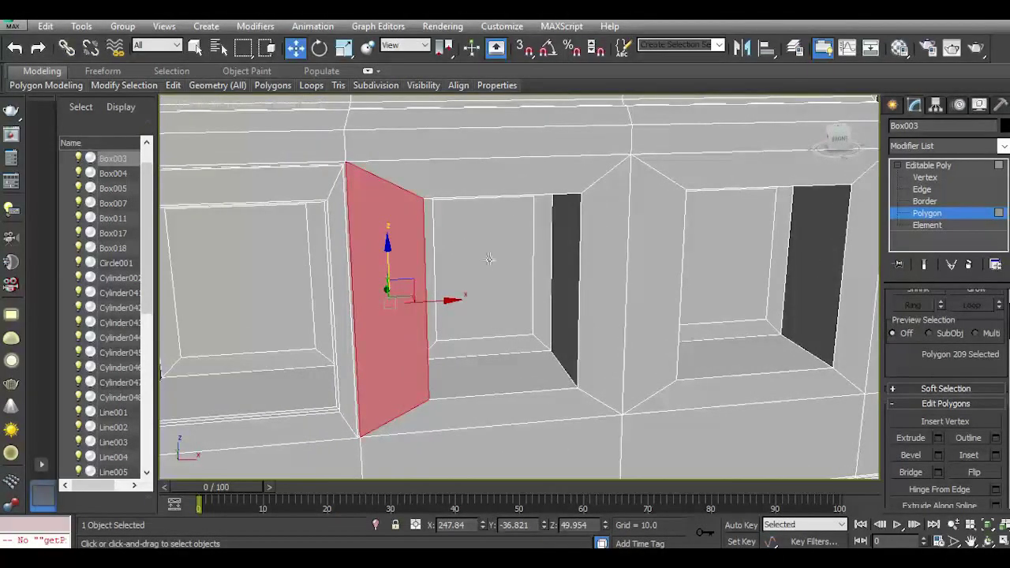
{"action": "mouse_move", "coordinate": [182, 87]}
{"action": "left_click", "coordinate": [291, 124]}
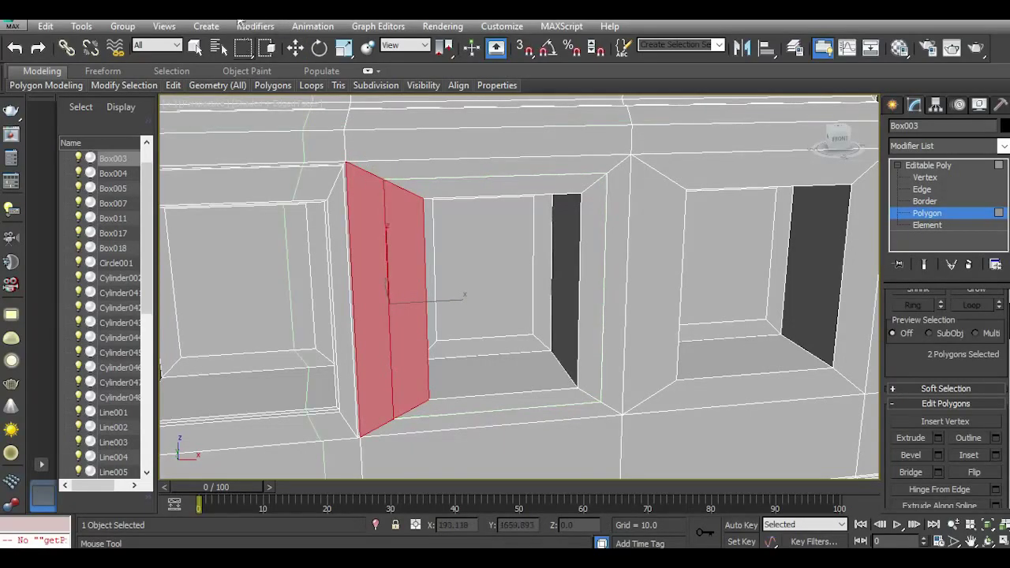
{"action": "left_click", "coordinate": [293, 49]}
{"action": "left_click", "coordinate": [418, 201]}
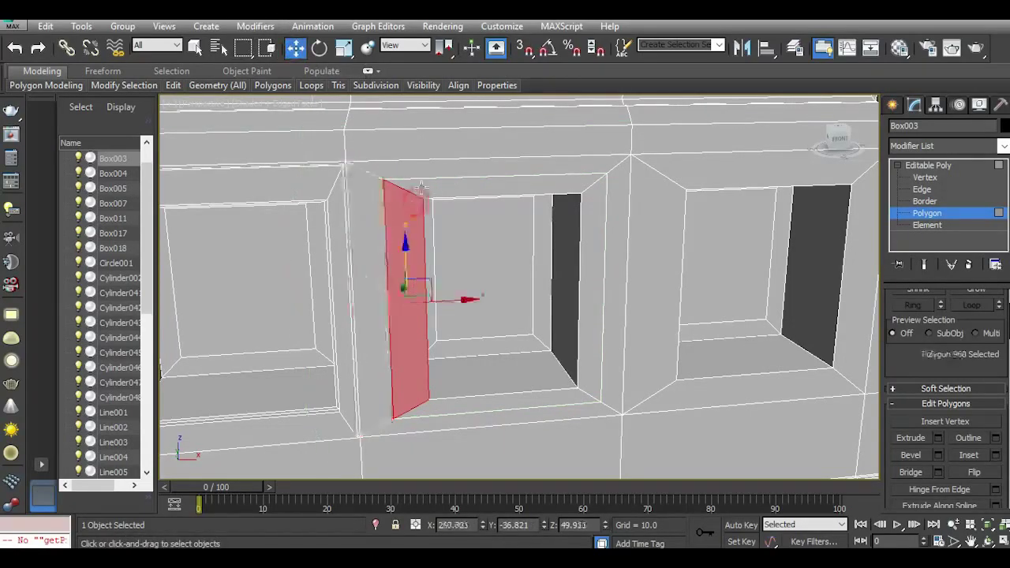
{"action": "left_click", "coordinate": [421, 187], "text": "shift"}
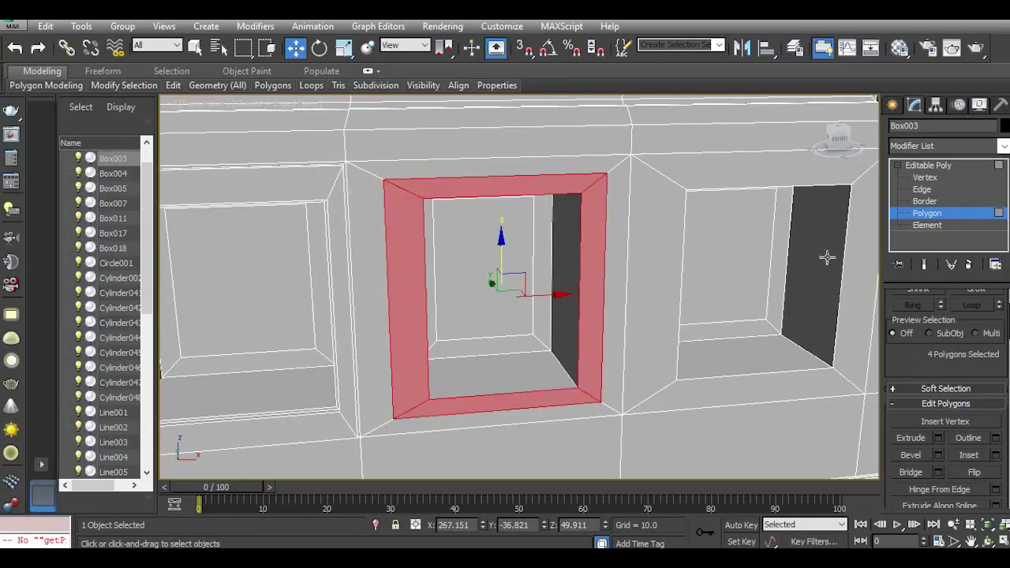
{"action": "left_click_drag", "start_coordinate": [841, 145], "coordinate": [860, 155]}
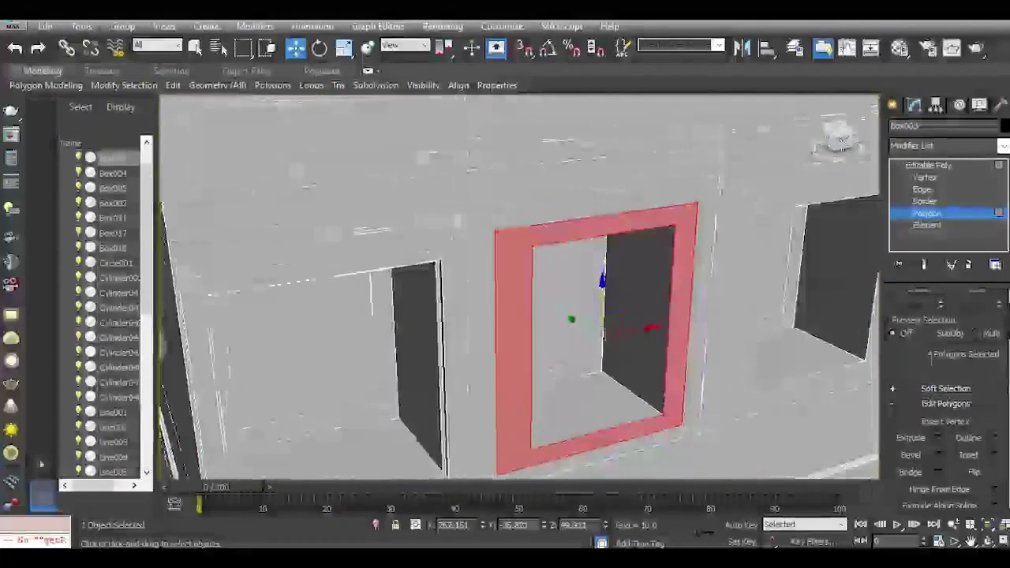
Undo the second window's edge loop and the first window's inset and extrusion.
{"action": "left_click", "coordinate": [12, 51]}
{"action": "left_click", "coordinate": [12, 51]}
{"action": "left_click", "coordinate": [13, 49]}
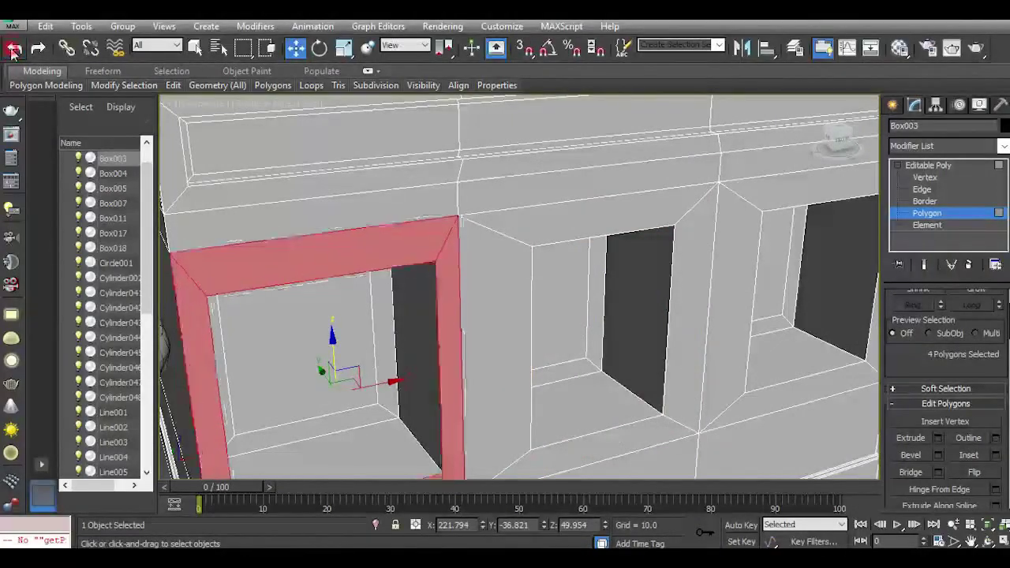
Insert an edge loop around each of the three ground-floor window frames with SwiftLoop.
{"action": "mouse_move", "coordinate": [174, 87]}
{"action": "left_click", "coordinate": [290, 132]}
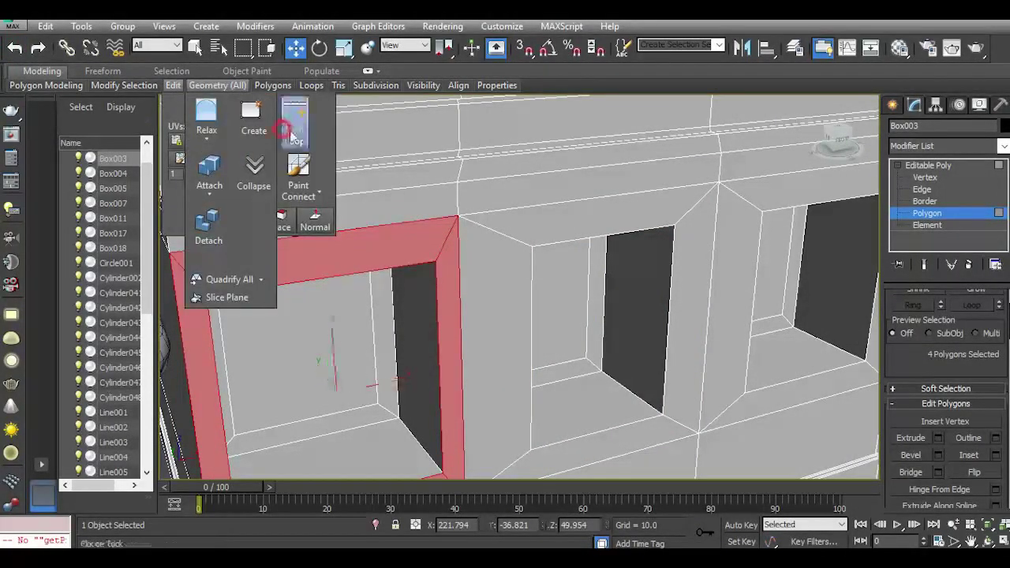
{"action": "left_click", "coordinate": [444, 240]}
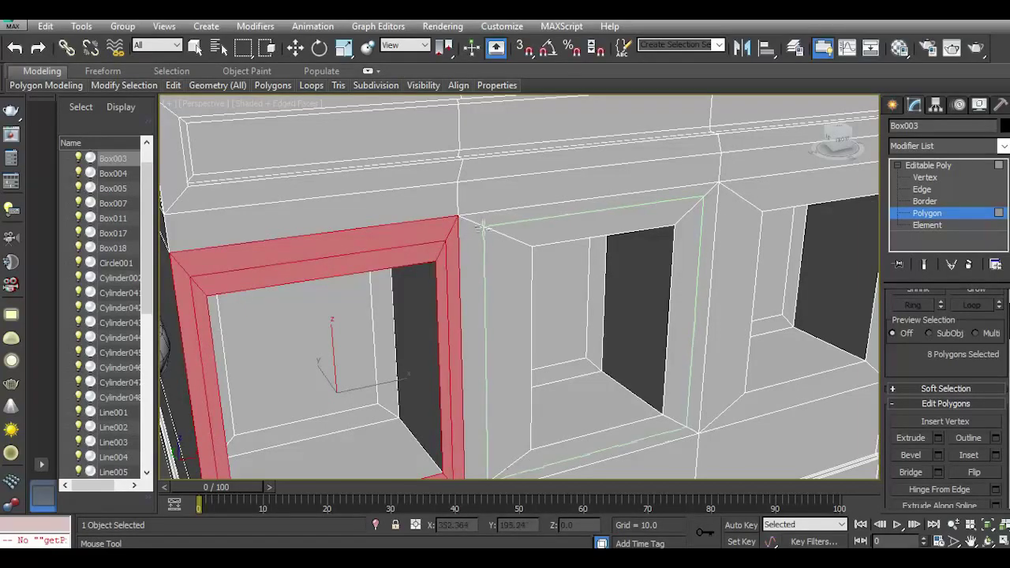
{"action": "left_click", "coordinate": [493, 237]}
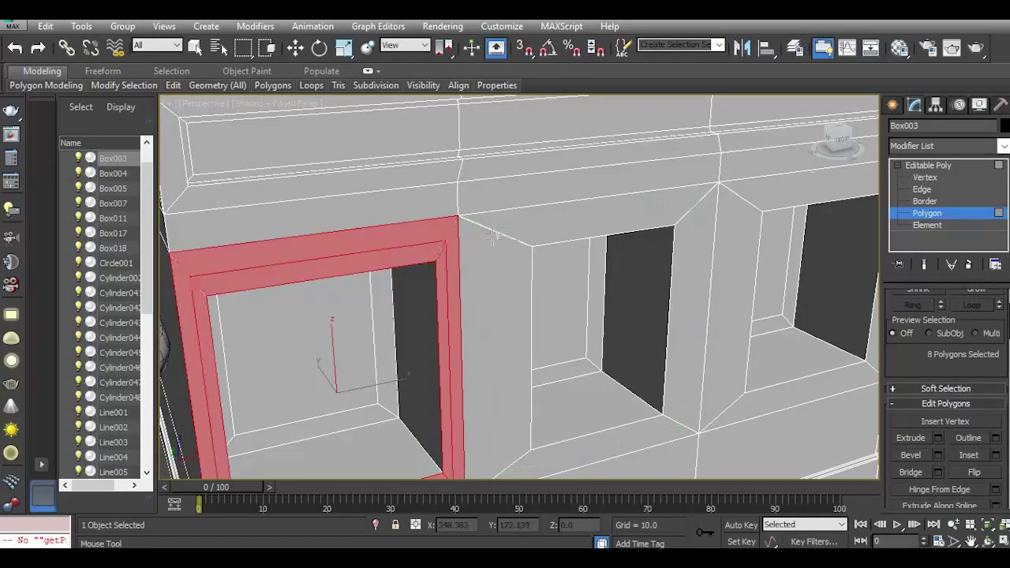
{"action": "middle_click_drag", "start_coordinate": [636, 186], "coordinate": [687, 295]}
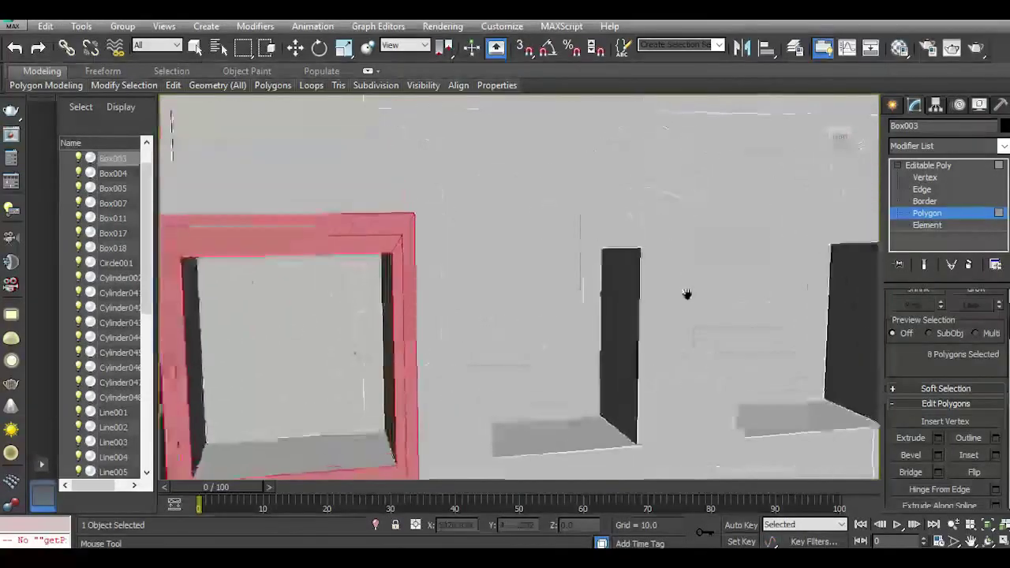
{"action": "left_click", "coordinate": [452, 247]}
{"action": "middle_click_drag", "start_coordinate": [590, 277], "coordinate": [482, 309]}
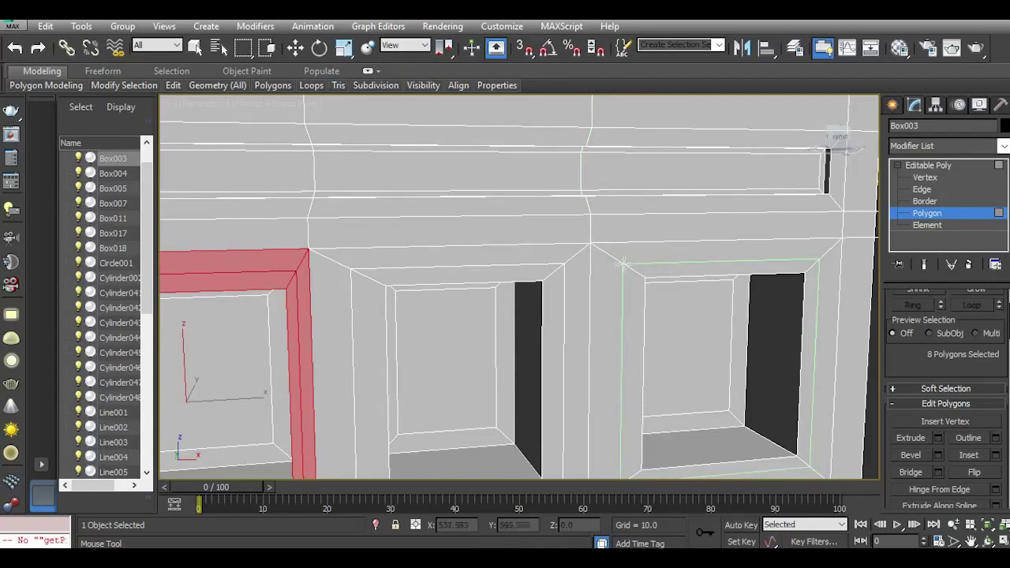
{"action": "left_click", "coordinate": [623, 263]}
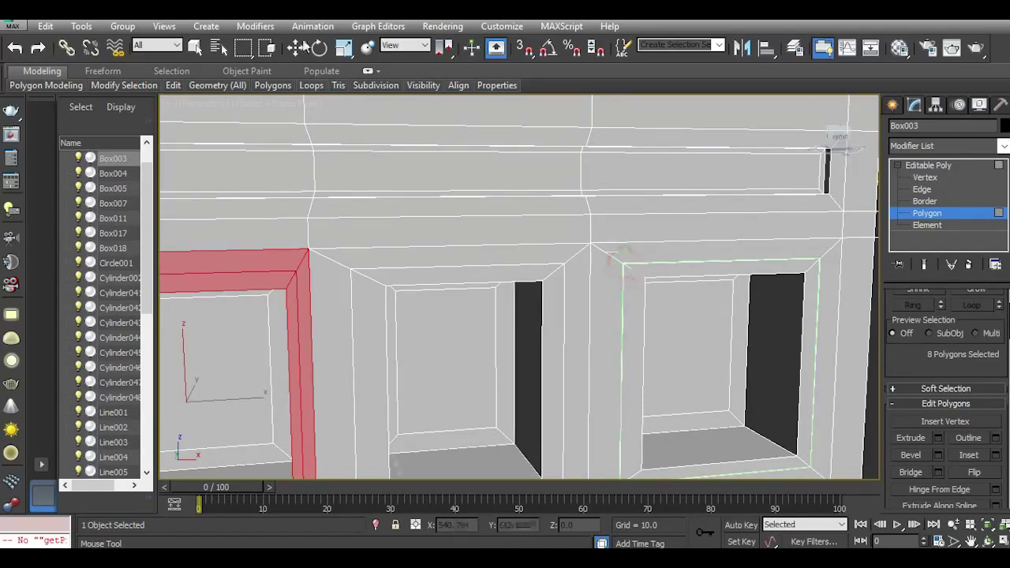
Extrude the inner ring of frame faces around all three windows outward by 1.216.
{"action": "left_click", "coordinate": [296, 48]}
{"action": "left_click", "coordinate": [284, 278]}
{"action": "left_click", "coordinate": [291, 290], "text": "shift"}
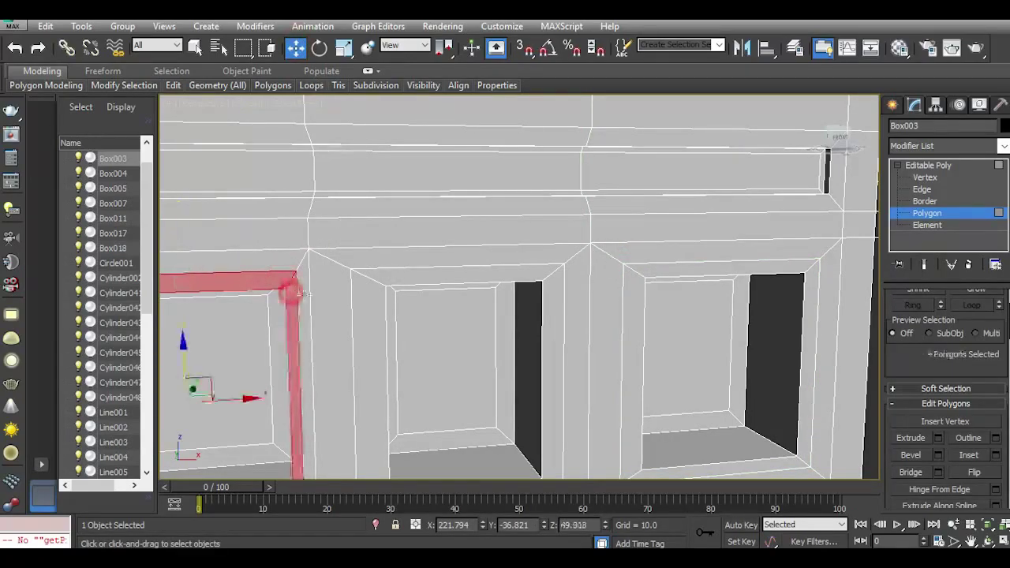
{"action": "left_click", "coordinate": [363, 284], "text": "ctrl"}
{"action": "left_click", "coordinate": [397, 278], "text": "ctrl+shift"}
{"action": "left_click", "coordinate": [629, 280], "text": "ctrl"}
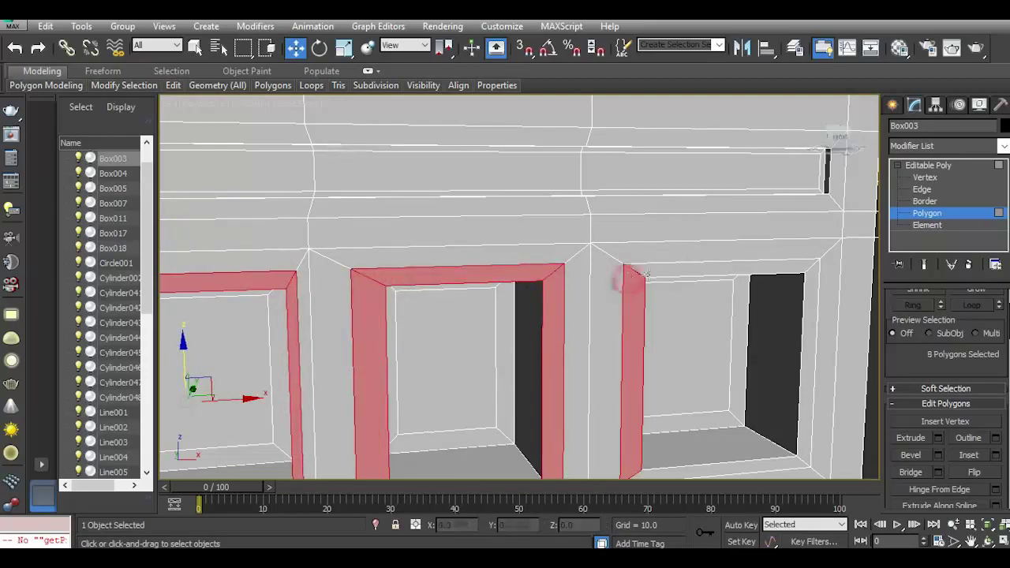
{"action": "left_click", "coordinate": [647, 273], "text": "ctrl+shift"}
{"action": "middle_click_drag", "start_coordinate": [535, 277], "coordinate": [586, 237]}
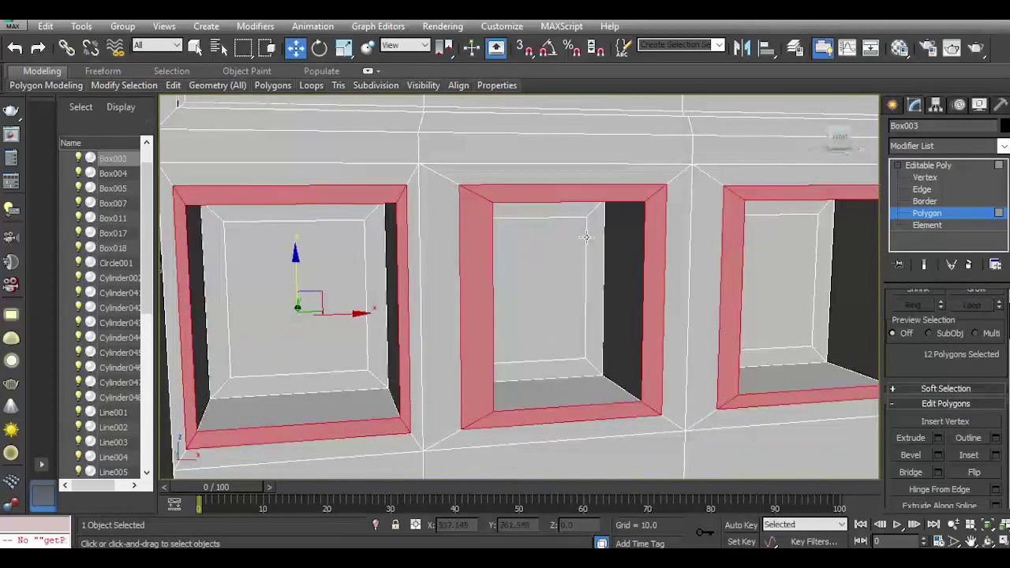
{"action": "left_click", "coordinate": [937, 437]}
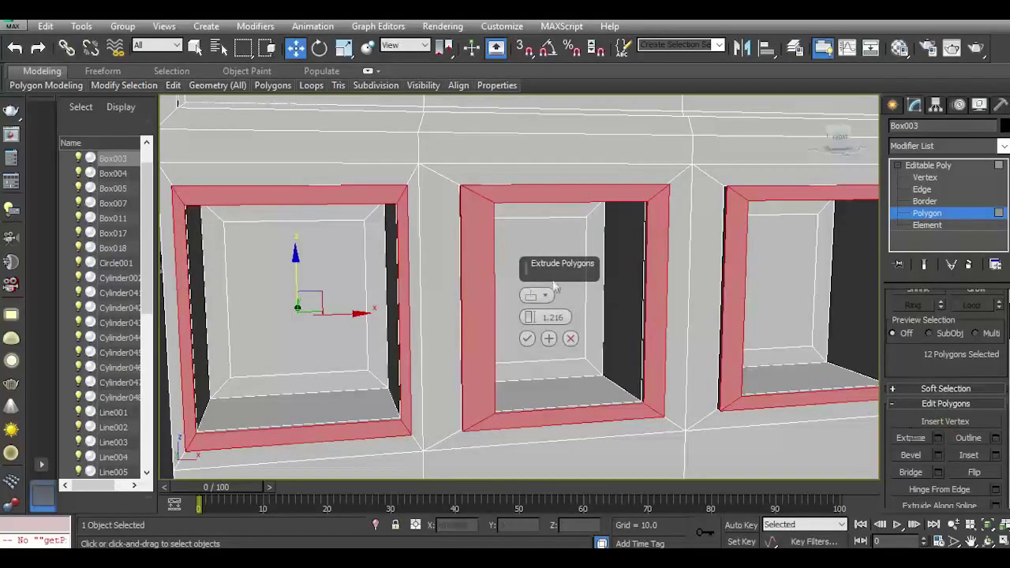
{"action": "left_click", "coordinate": [527, 338]}
Select the front and base outer edge loops of the raised frames around all three ground-floor windows.
{"action": "left_click_drag", "start_coordinate": [831, 142], "coordinate": [866, 150]}
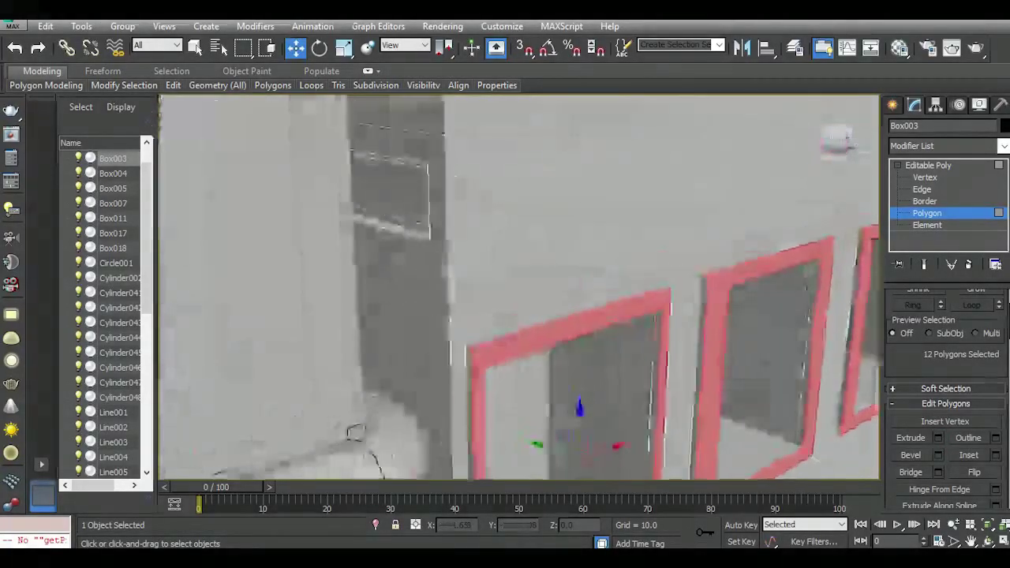
{"action": "middle_click_drag", "start_coordinate": [696, 235], "coordinate": [593, 195]}
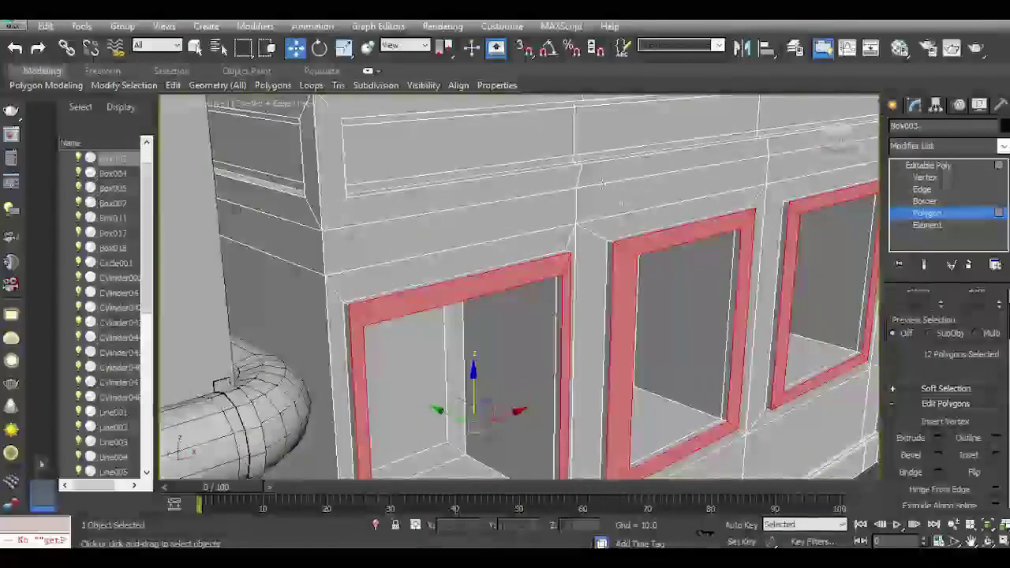
{"action": "left_click", "coordinate": [922, 189]}
{"action": "left_click", "coordinate": [402, 294]}
{"action": "double_click", "coordinate": [402, 294]}
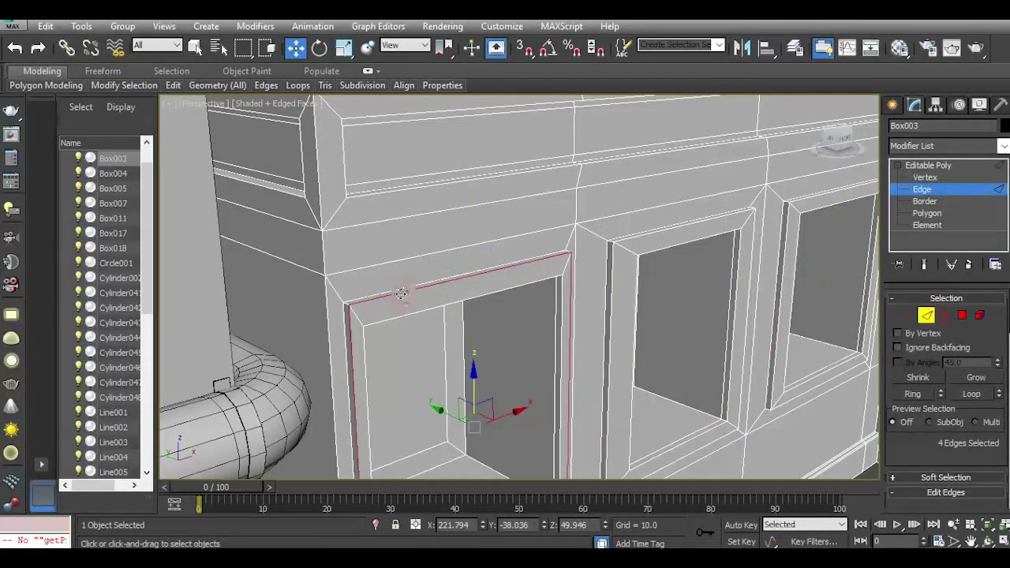
{"action": "double_click", "coordinate": [658, 231], "text": "ctrl"}
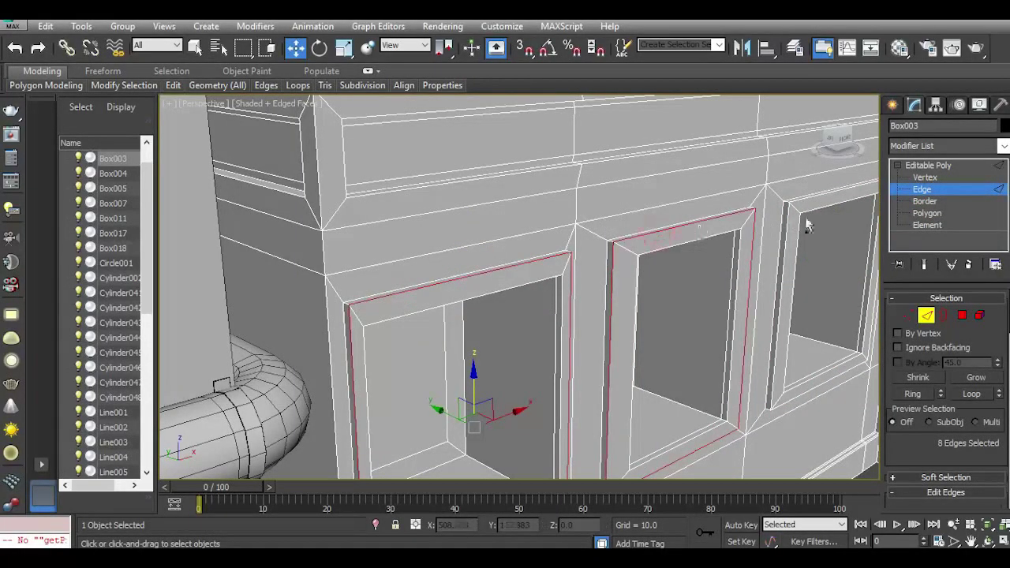
{"action": "double_click", "coordinate": [803, 201], "text": "ctrl"}
{"action": "double_click", "coordinate": [782, 219], "text": "ctrl"}
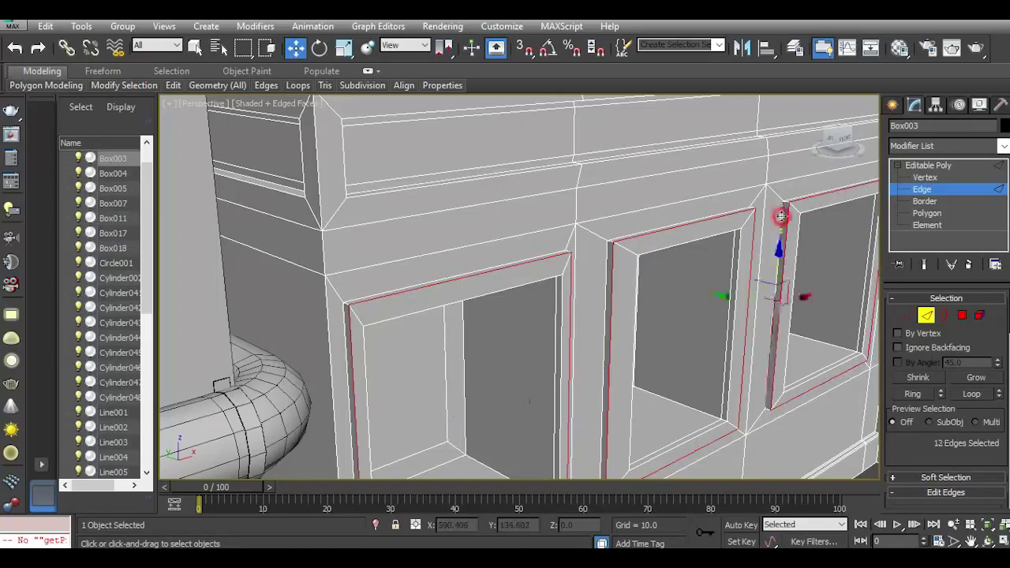
{"action": "double_click", "coordinate": [606, 250], "text": "ctrl"}
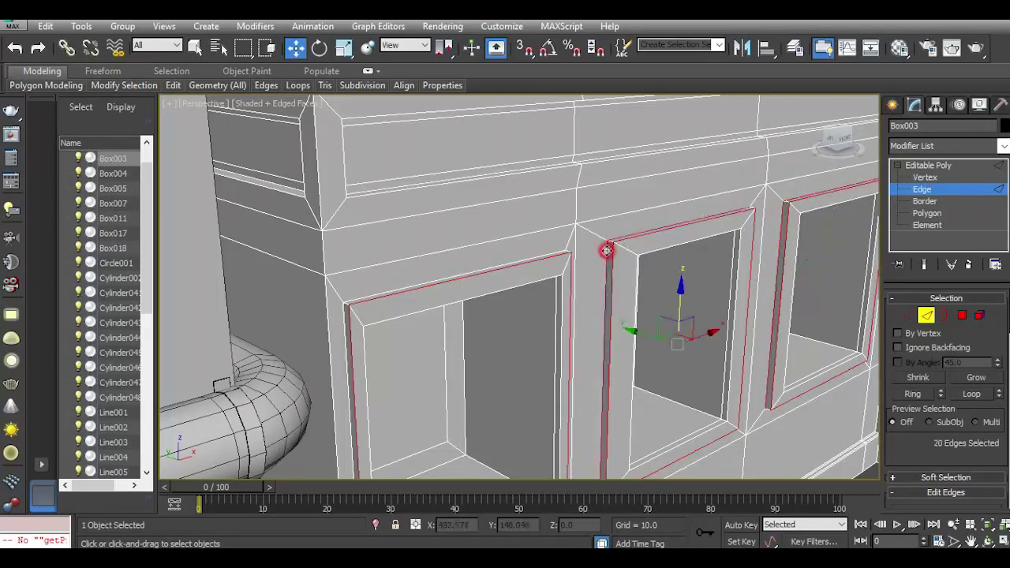
{"action": "double_click", "coordinate": [525, 259], "text": "ctrl"}
Add the inner edge loops of all three ground-floor window frames to the edge selection.
{"action": "scroll", "coordinate": [526, 263], "scroll_direction": "up", "scroll_amount": 2}
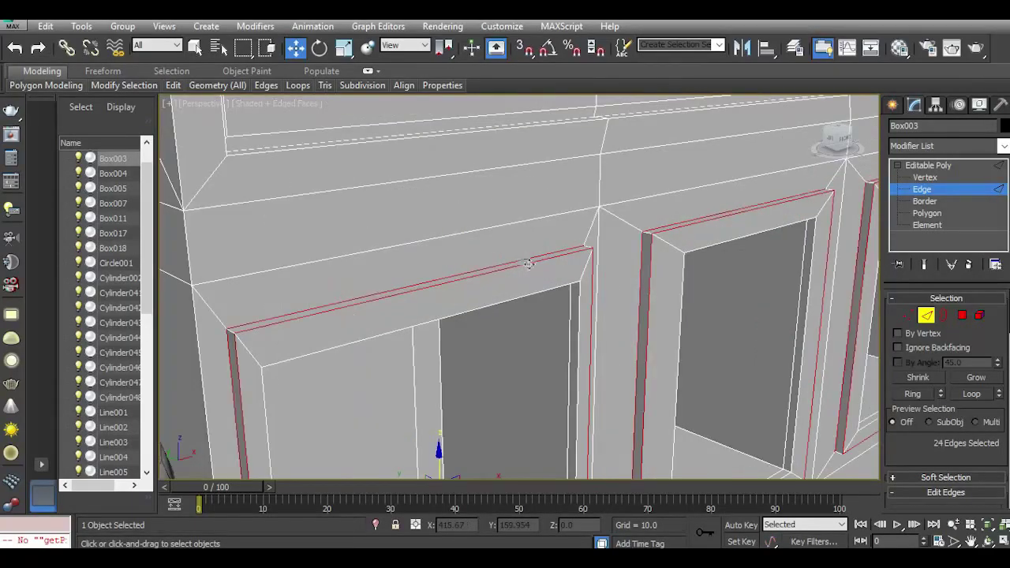
{"action": "left_click", "coordinate": [579, 300], "text": "ctrl"}
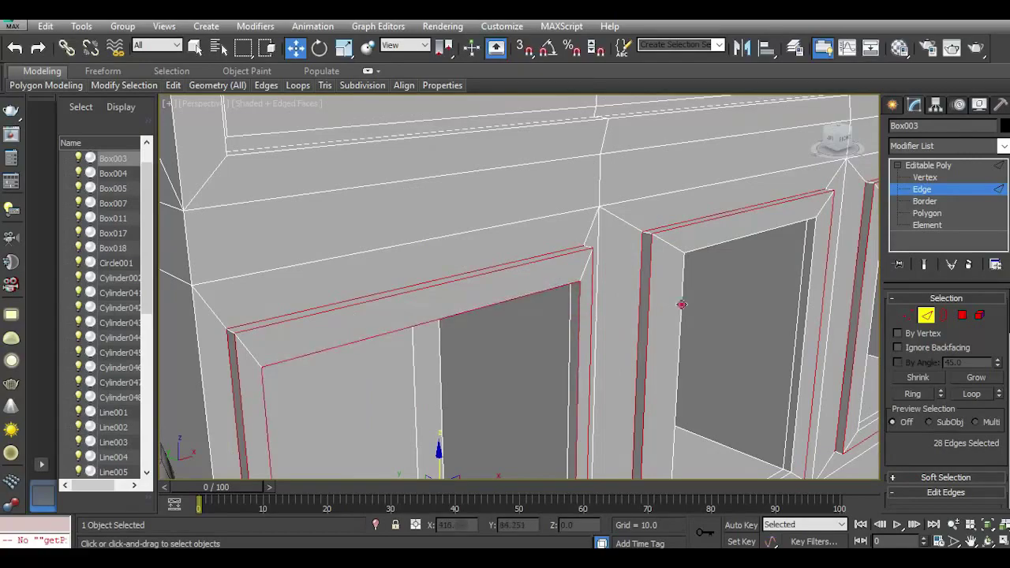
{"action": "double_click", "coordinate": [681, 304], "text": "ctrl"}
{"action": "middle_click_drag", "start_coordinate": [783, 302], "coordinate": [545, 227]}
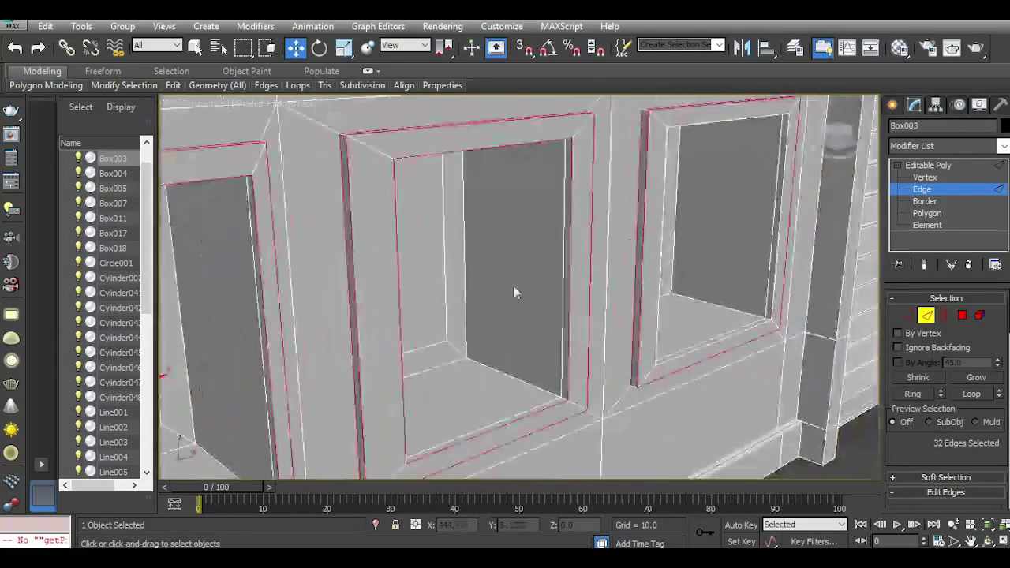
{"action": "double_click", "coordinate": [465, 332], "text": "ctrl"}
{"action": "middle_click_drag", "start_coordinate": [466, 301], "coordinate": [599, 220]}
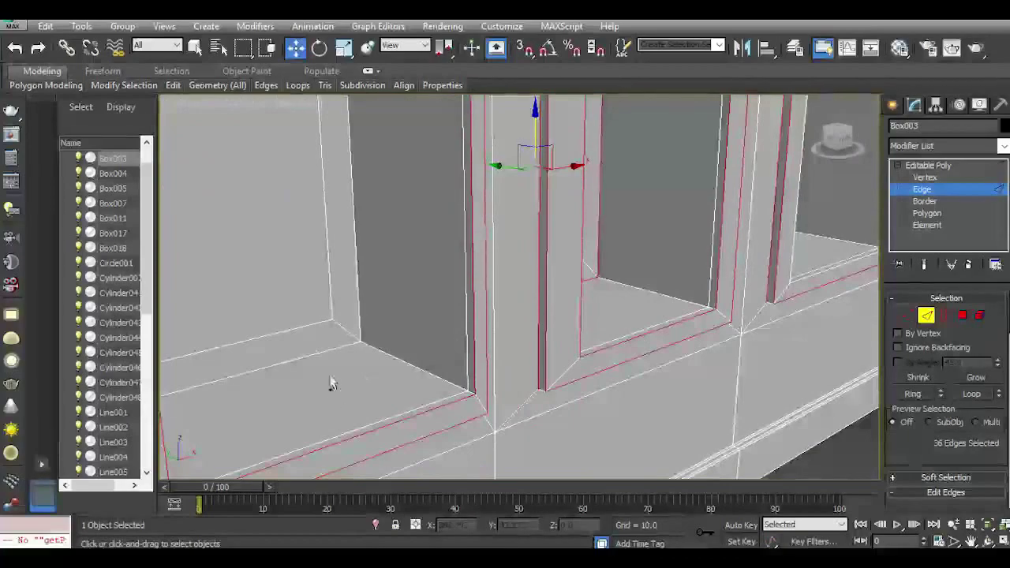
{"action": "double_click", "coordinate": [316, 356], "text": "ctrl"}
{"action": "middle_click_drag", "start_coordinate": [665, 344], "coordinate": [426, 442]}
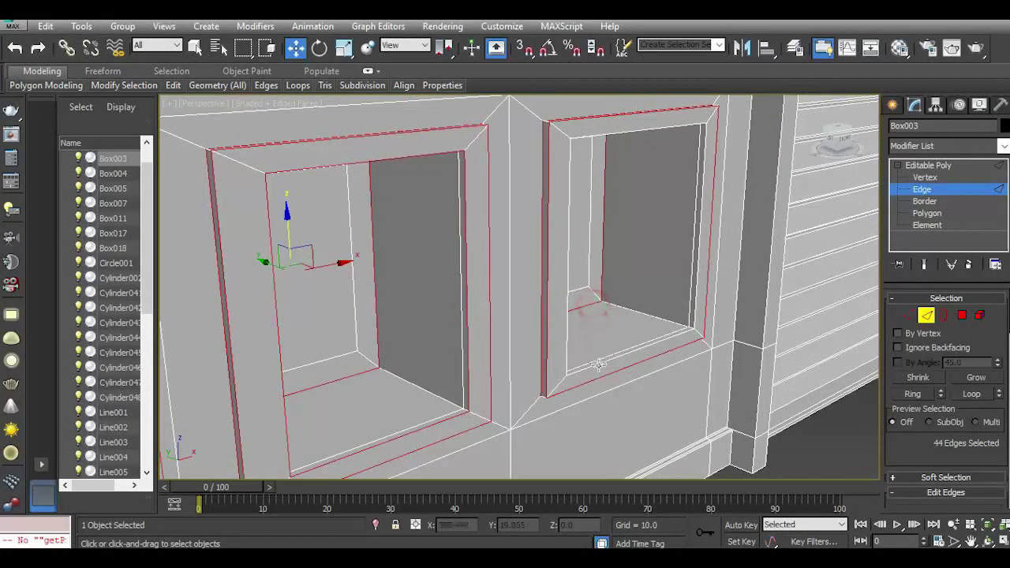
{"action": "double_click", "coordinate": [596, 366], "text": "ctrl"}
{"action": "middle_click_drag", "start_coordinate": [574, 352], "coordinate": [603, 474]}
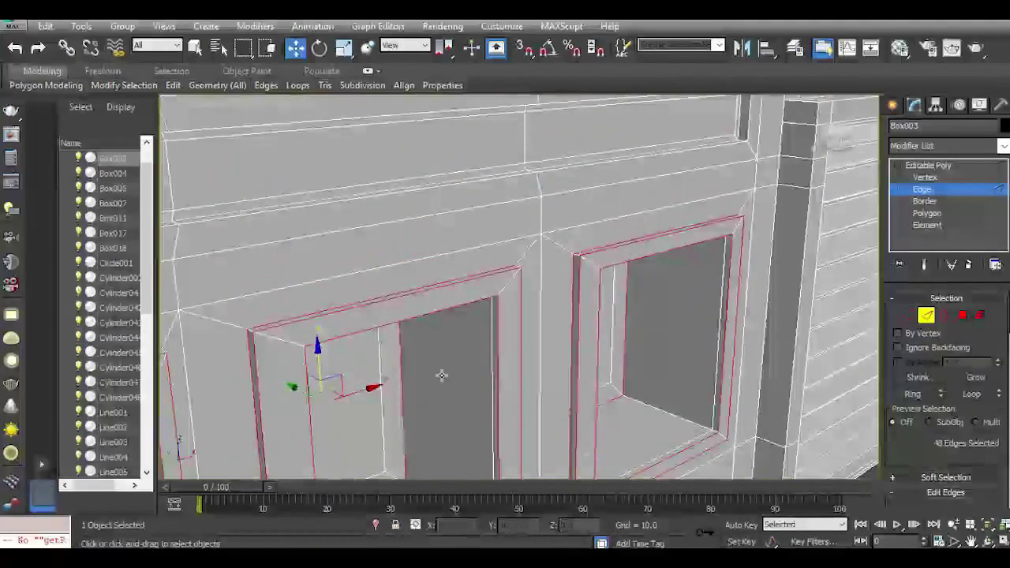
Chamfer the selected window frame edges by 0.24 with one segment, then leave edge editing and deselect the building.
{"action": "middle_click_drag", "start_coordinate": [442, 376], "coordinate": [560, 352]}
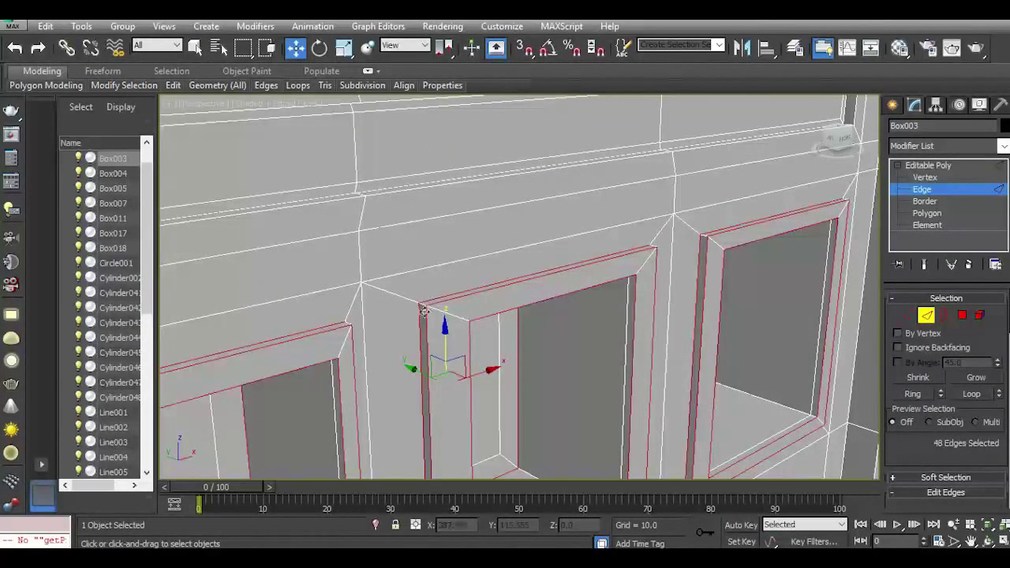
{"action": "scroll", "coordinate": [426, 311], "scroll_direction": "up", "scroll_amount": 3}
{"action": "scroll", "coordinate": [970, 426], "scroll_direction": "down", "scroll_amount": 3}
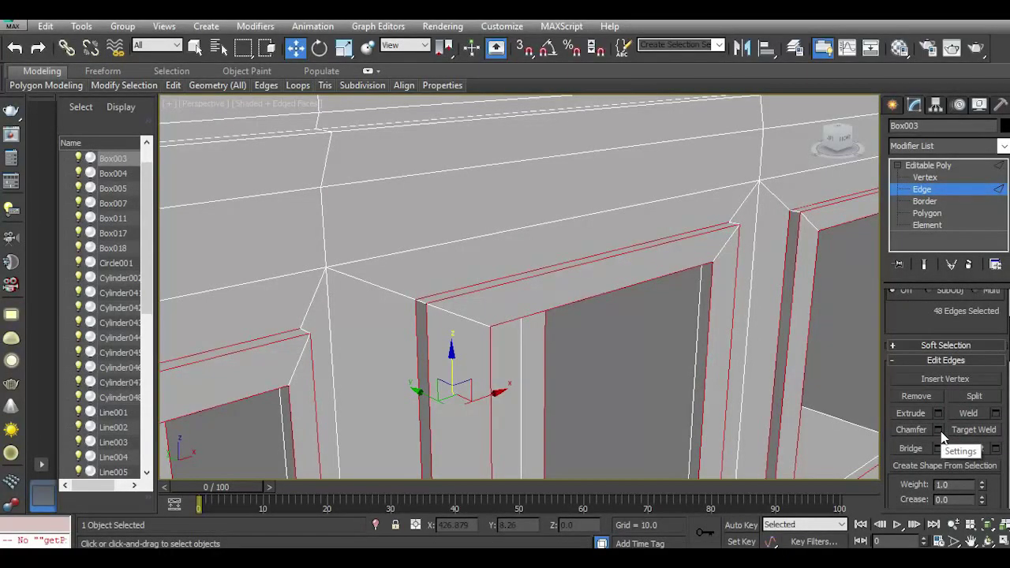
{"action": "left_click", "coordinate": [938, 430]}
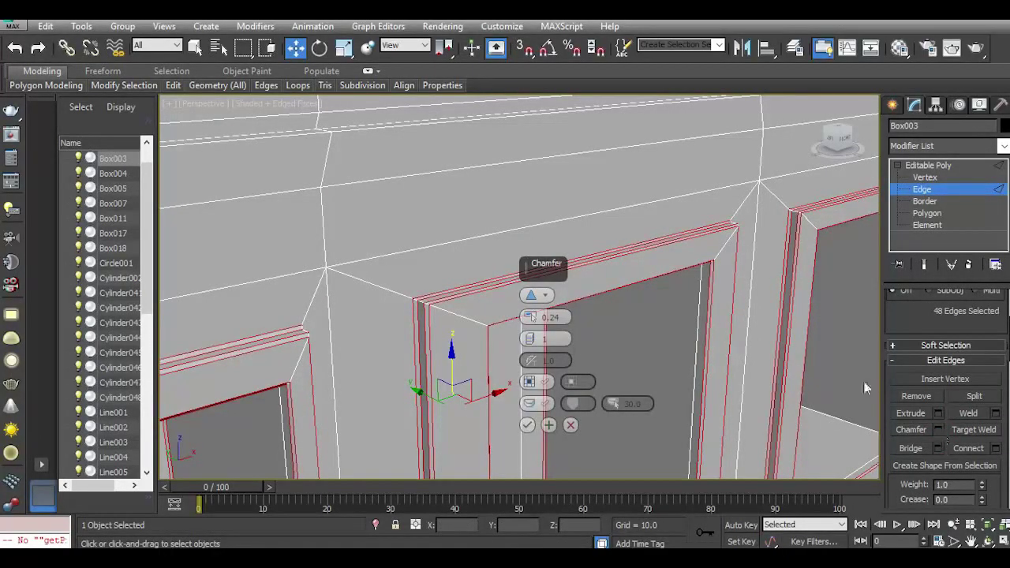
{"action": "scroll", "coordinate": [429, 302], "scroll_direction": "up", "scroll_amount": 4}
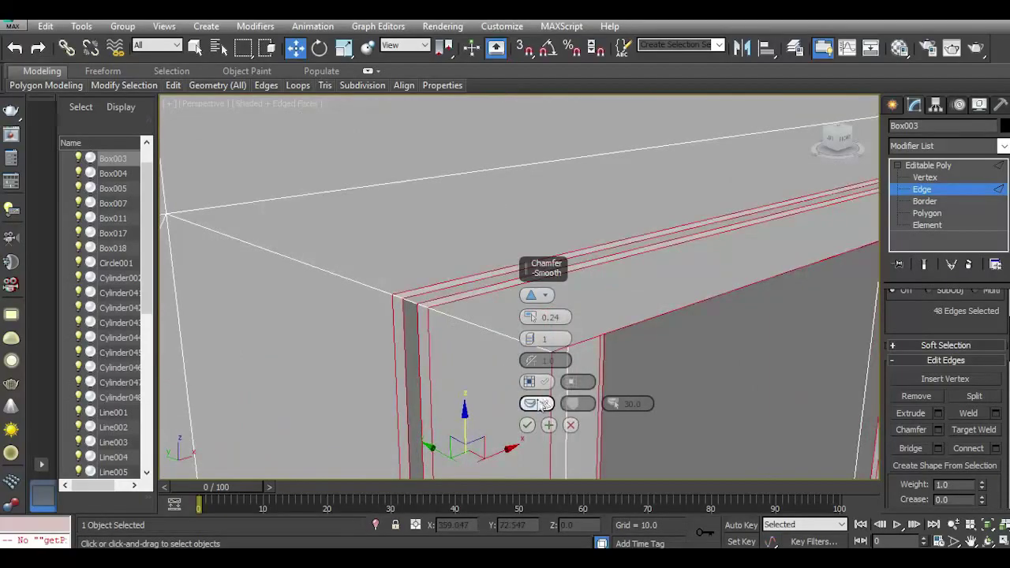
{"action": "left_click", "coordinate": [528, 424]}
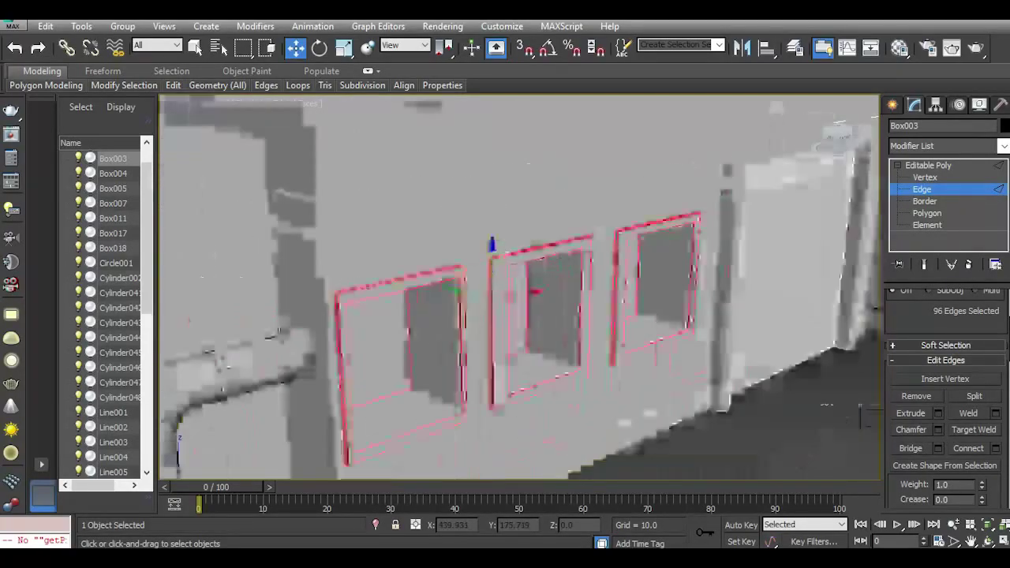
{"action": "left_click", "coordinate": [962, 166]}
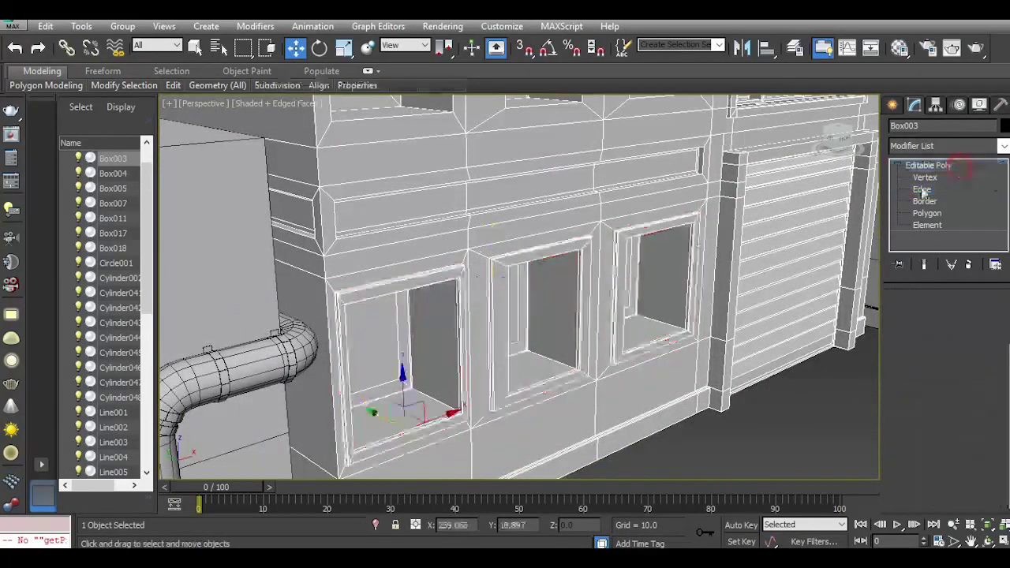
{"action": "left_click", "coordinate": [782, 439]}
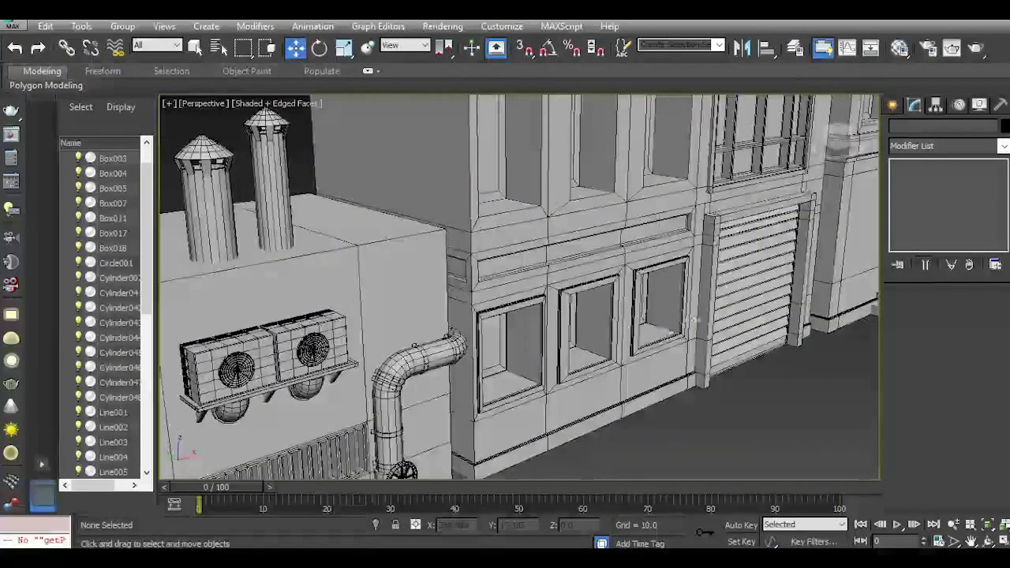
Create a flat box about 39 by 15 and 3.3 high on the ground in front of the three windows.
{"action": "left_click", "coordinate": [894, 106]}
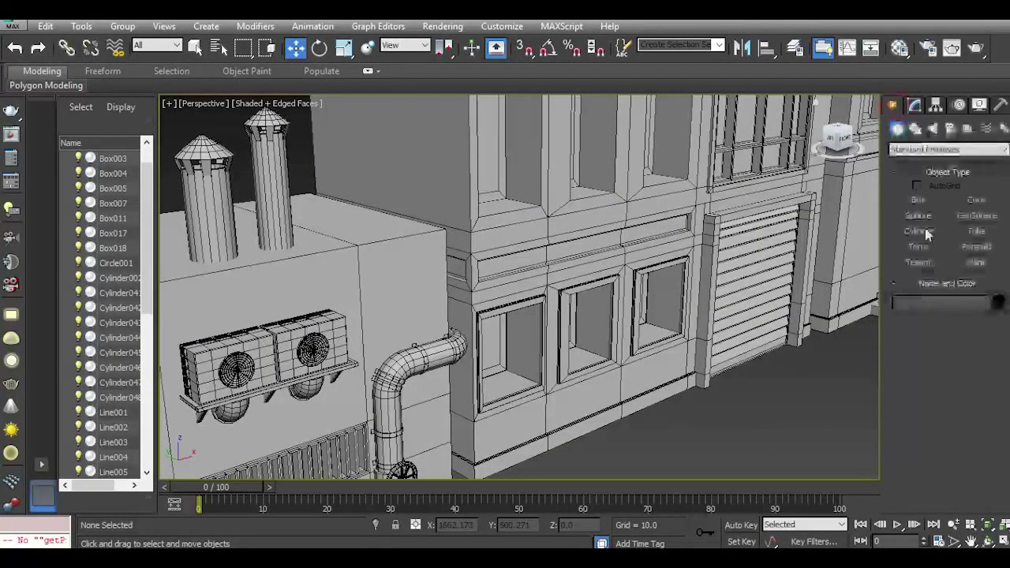
{"action": "left_click", "coordinate": [917, 202]}
{"action": "middle_click_drag", "start_coordinate": [704, 374], "coordinate": [677, 280]}
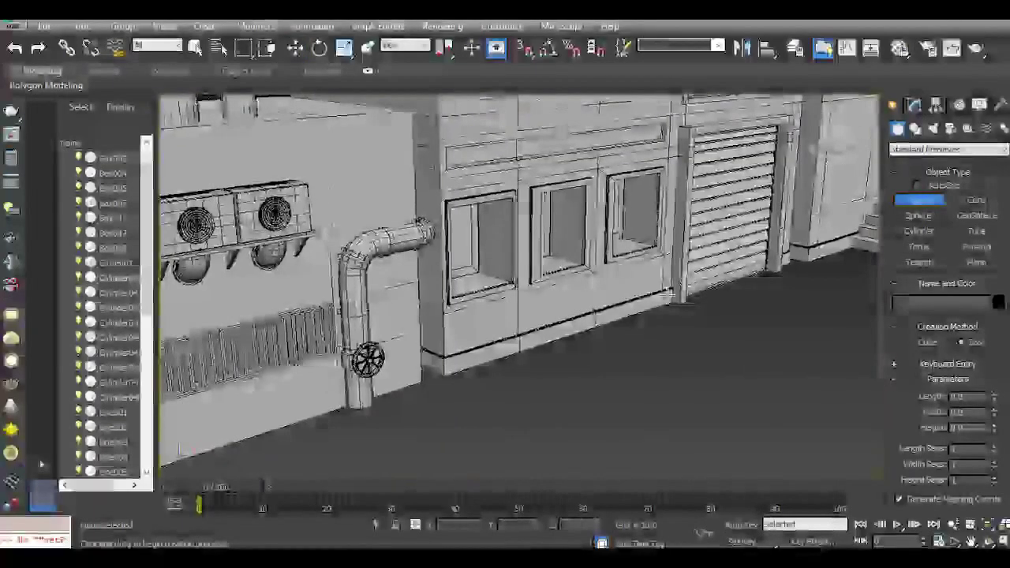
{"action": "left_click_drag", "start_coordinate": [542, 409], "coordinate": [641, 393]}
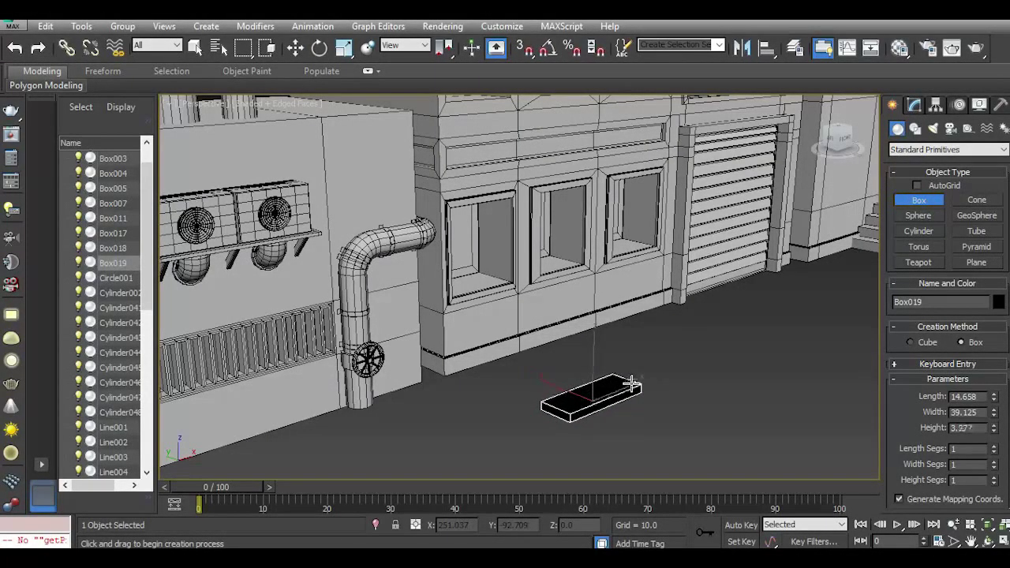
Assign the 01 - Default material to the new box.
{"action": "left_click", "coordinate": [300, 49]}
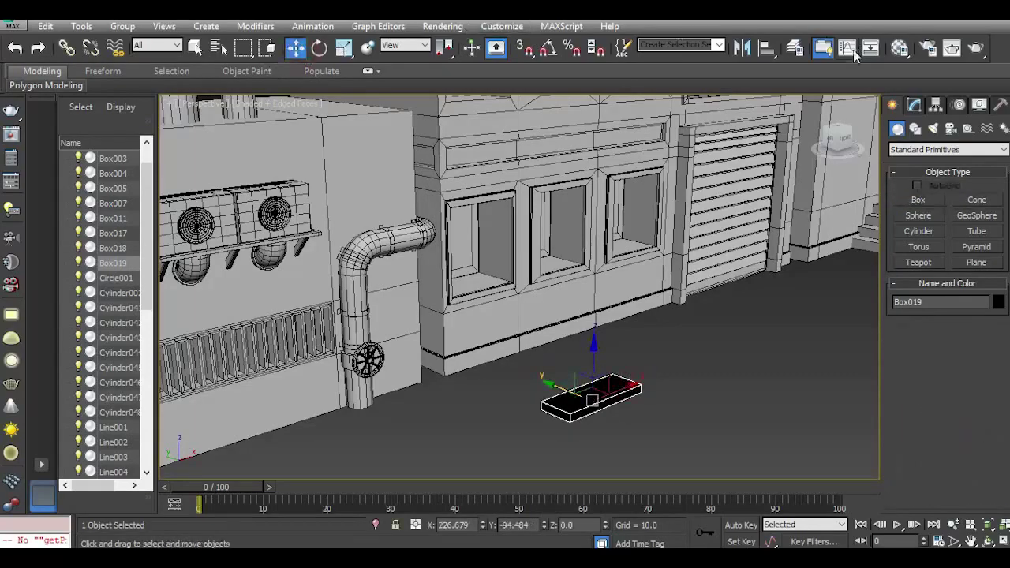
{"action": "left_click", "coordinate": [900, 49]}
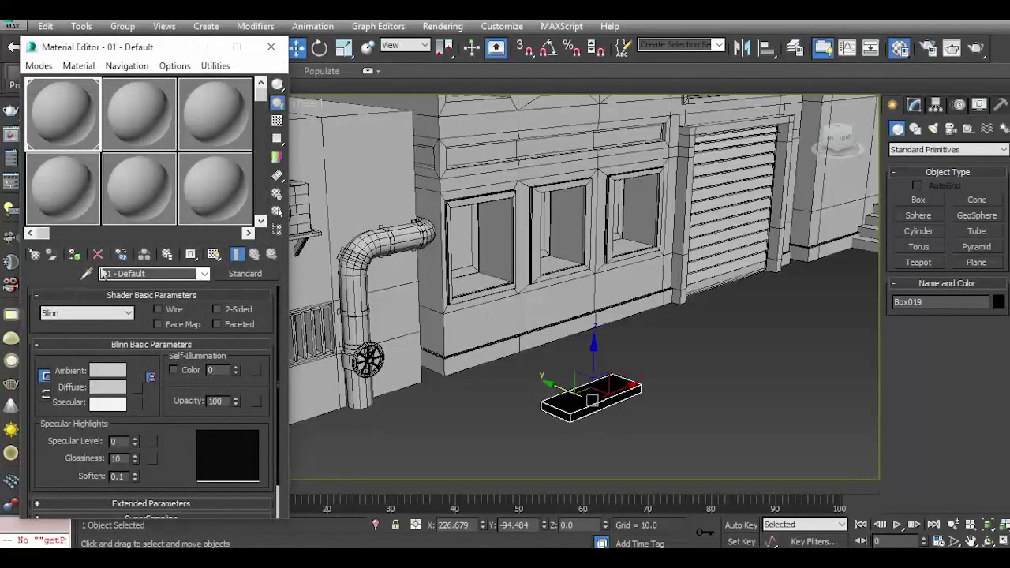
{"action": "left_click", "coordinate": [72, 255]}
{"action": "left_click", "coordinate": [270, 49]}
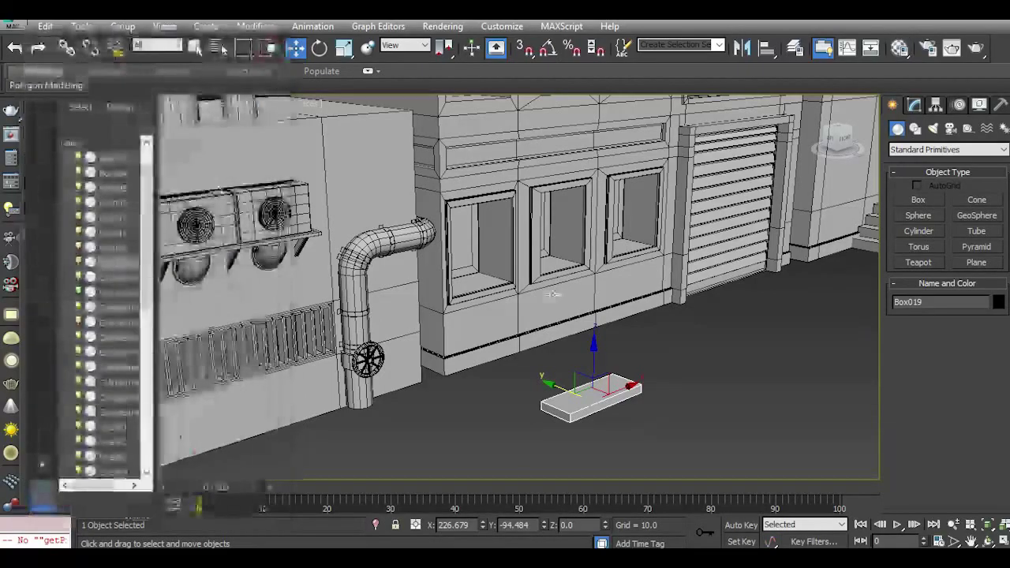
Move the box against the facade and up to the lower edge of the first ground-floor window, aligning it sideways.
{"action": "scroll", "coordinate": [516, 384], "scroll_direction": "up", "scroll_amount": 4}
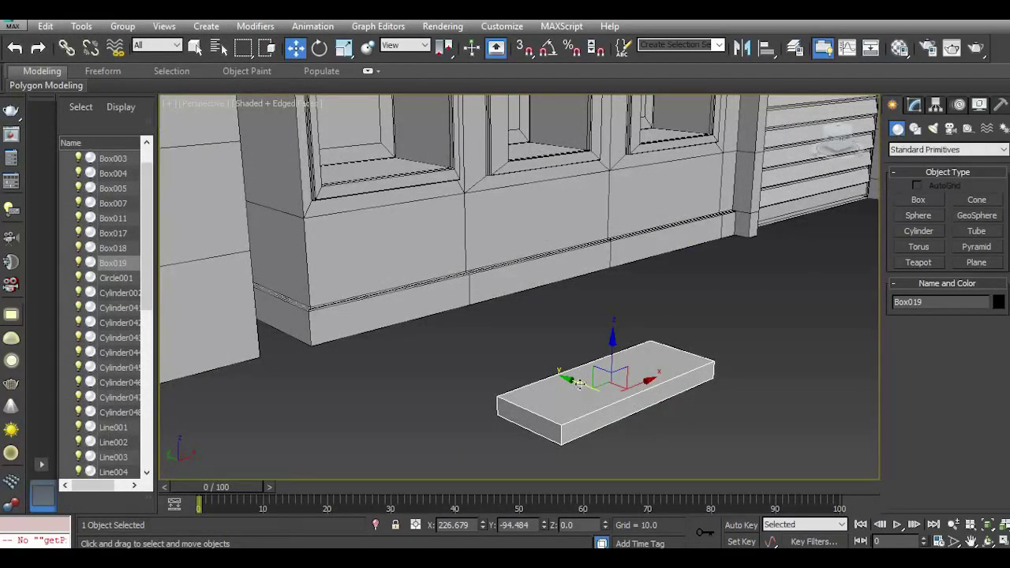
{"action": "left_click_drag", "start_coordinate": [580, 385], "coordinate": [387, 317]}
{"action": "middle_click_drag", "start_coordinate": [422, 310], "coordinate": [468, 444]}
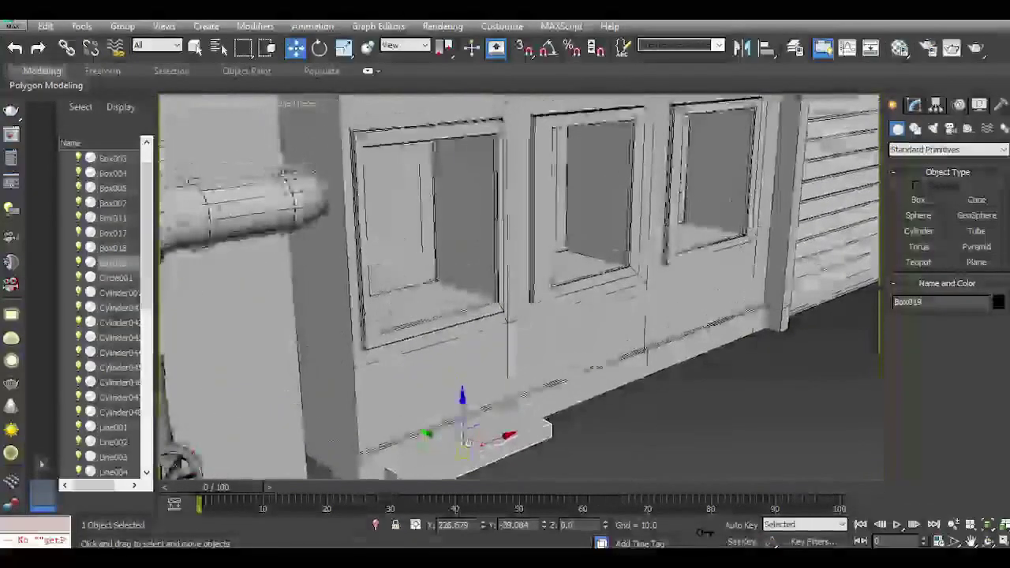
{"action": "left_click_drag", "start_coordinate": [466, 422], "coordinate": [464, 305]}
{"action": "scroll", "coordinate": [455, 332], "scroll_direction": "up", "scroll_amount": 4}
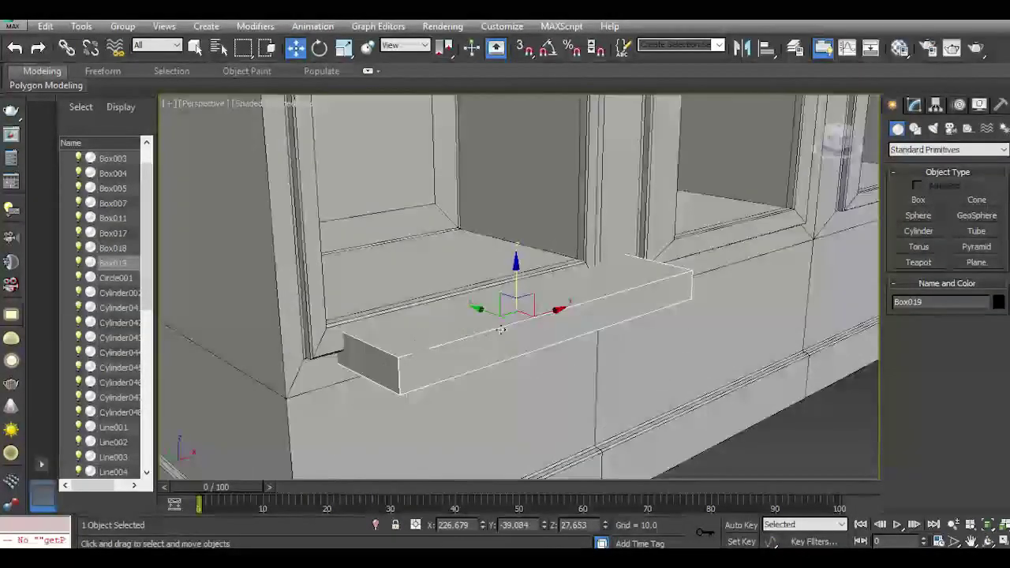
{"action": "left_click_drag", "start_coordinate": [546, 315], "coordinate": [519, 330]}
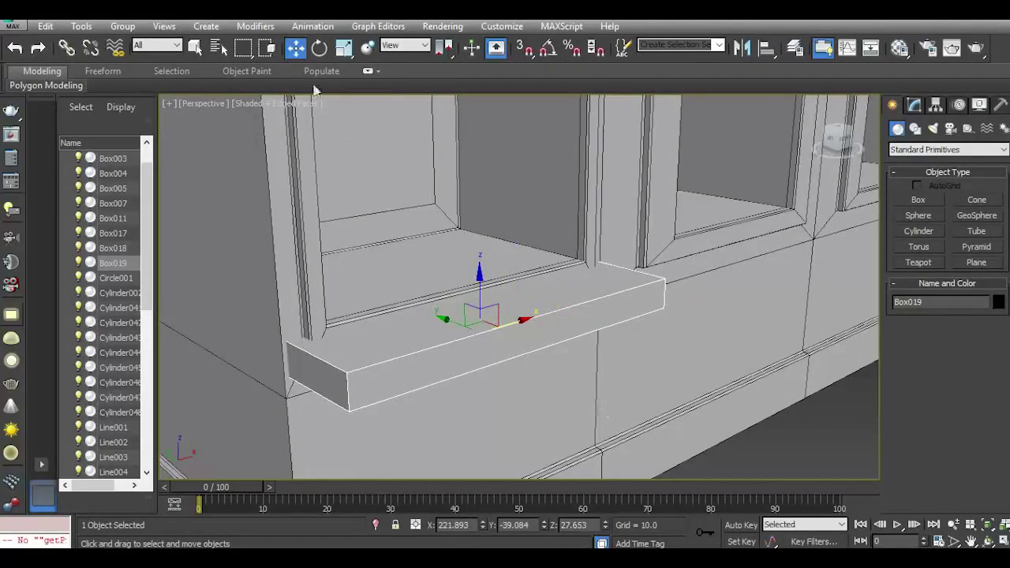
Stand the box upright with a 90-degree rotation using angle snap, and raise it in front of the first window.
{"action": "left_click", "coordinate": [321, 49]}
{"action": "left_click", "coordinate": [548, 50]}
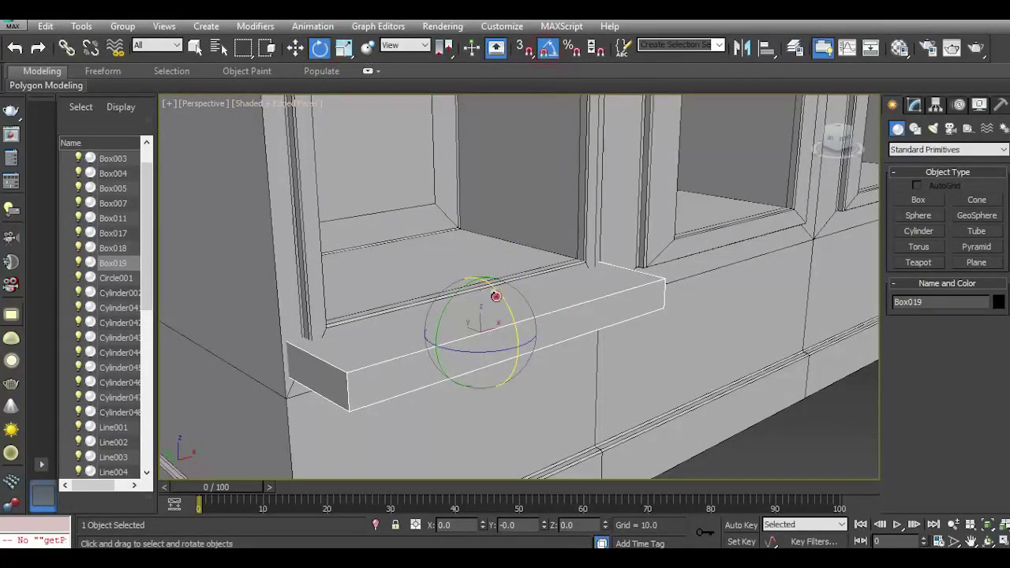
{"action": "left_click_drag", "start_coordinate": [494, 296], "coordinate": [445, 223]}
{"action": "key", "text": "w"}
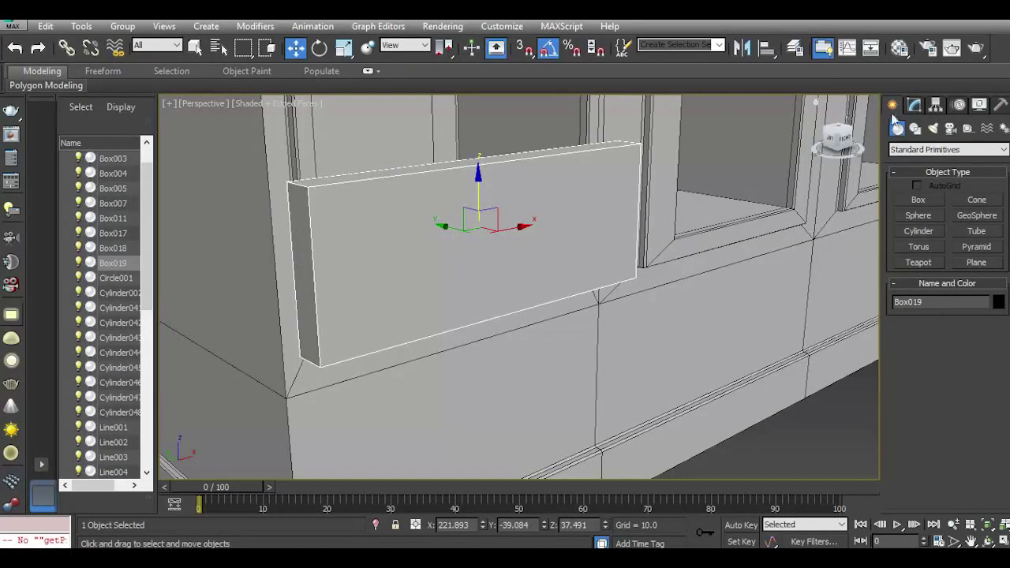
Reduce the box's height to 1.475 and its length to 7.622.
{"action": "left_click", "coordinate": [906, 109]}
{"action": "mouse_move", "coordinate": [844, 141]}
{"action": "left_mouse_down"}
{"action": "mouse_move", "coordinate": [837, 135]}
{"action": "mouse_move", "coordinate": [841, 144]}
{"action": "left_mouse_up"}
{"action": "left_click", "coordinate": [993, 344]}
{"action": "left_click_drag", "start_coordinate": [992, 347], "coordinate": [994, 383]}
{"action": "left_click_drag", "start_coordinate": [993, 318], "coordinate": [994, 350]}
{"action": "left_click_drag", "start_coordinate": [843, 146], "coordinate": [820, 125]}
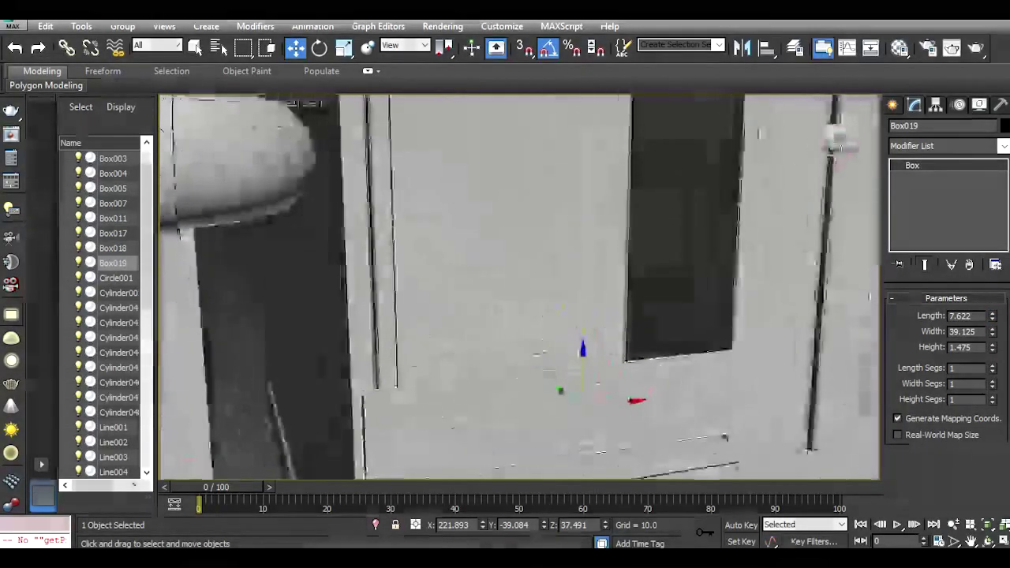
Fit the box to the first window frame's bottom by lowering it and setting its width to 34.822 and length to 6.631.
{"action": "middle_click_drag", "start_coordinate": [634, 335], "coordinate": [606, 236]}
{"action": "left_click_drag", "start_coordinate": [546, 274], "coordinate": [548, 313]}
{"action": "left_click_drag", "start_coordinate": [992, 336], "coordinate": [990, 337]}
{"action": "mouse_move", "coordinate": [578, 348]}
{"action": "left_mouse_down"}
{"action": "mouse_move", "coordinate": [559, 347]}
{"action": "mouse_move", "coordinate": [569, 347]}
{"action": "left_mouse_up"}
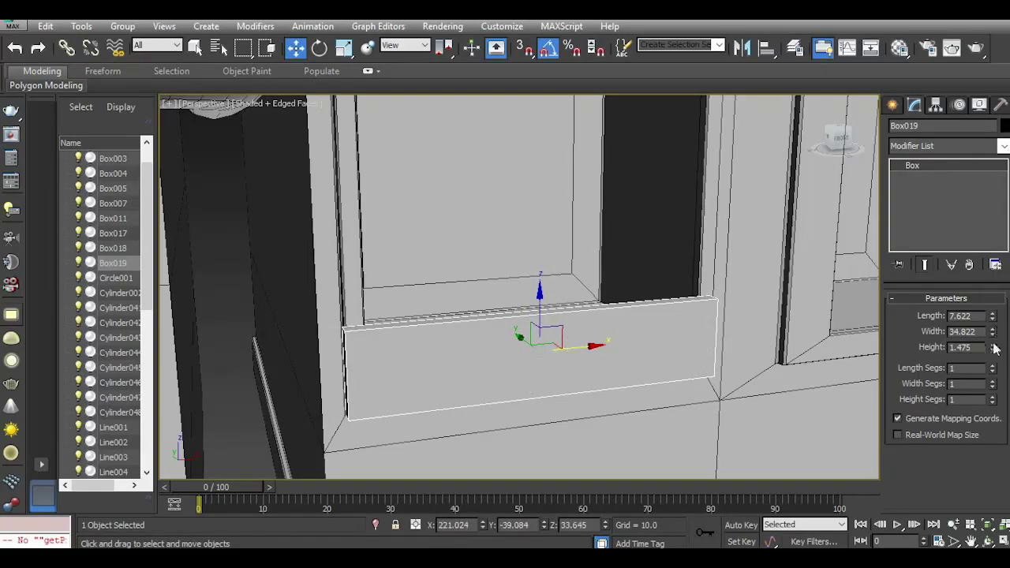
{"action": "left_click_drag", "start_coordinate": [992, 322], "coordinate": [992, 325]}
Try copying the bottom panel up to the first window's top edge, and undo the copy.
{"action": "scroll", "coordinate": [537, 306], "scroll_direction": "down", "scroll_amount": 6}
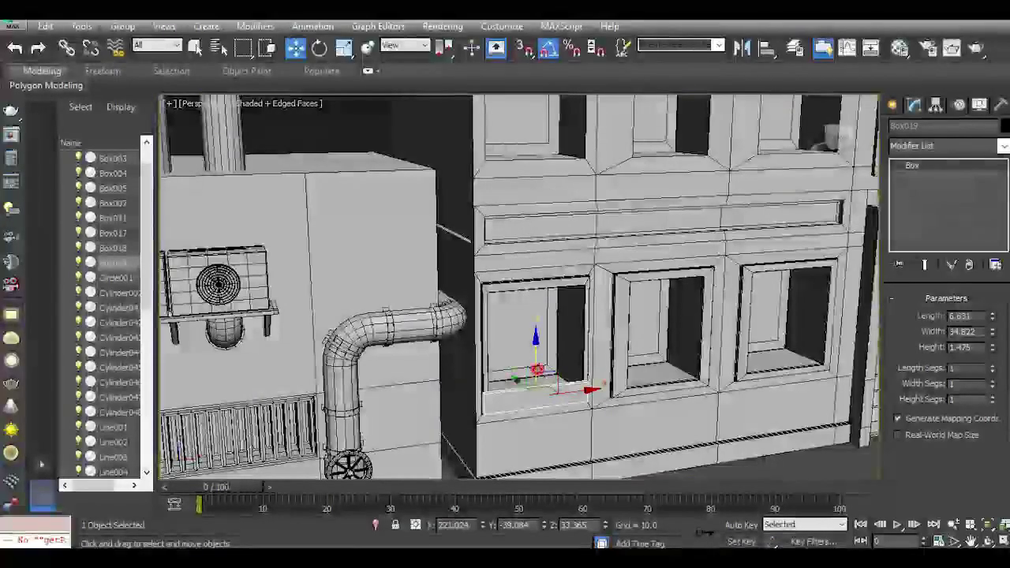
{"action": "left_click_drag", "start_coordinate": [537, 368], "coordinate": [539, 264], "text": "shift"}
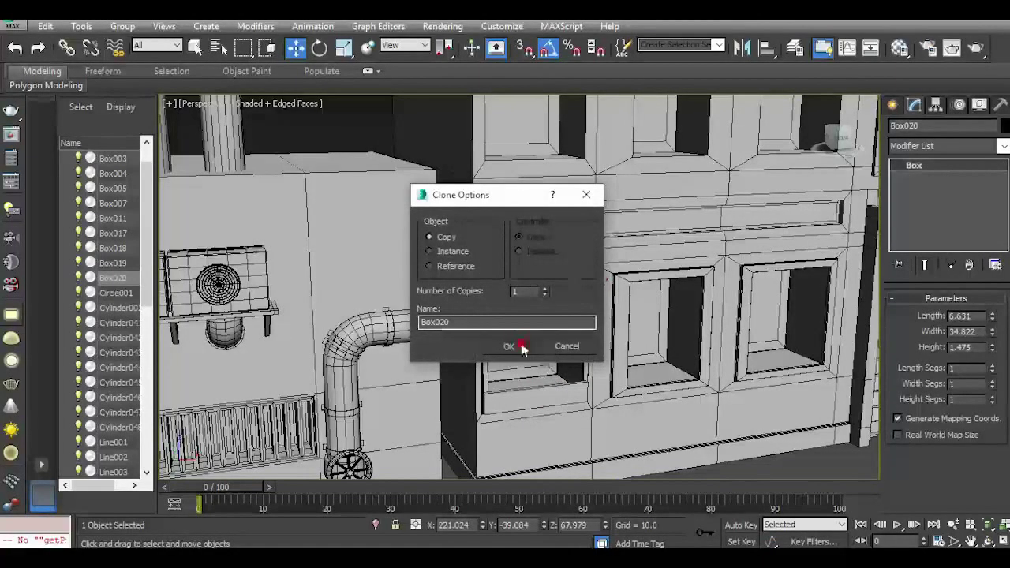
{"action": "left_click", "coordinate": [515, 345]}
{"action": "scroll", "coordinate": [556, 321], "scroll_direction": "up", "scroll_amount": 3}
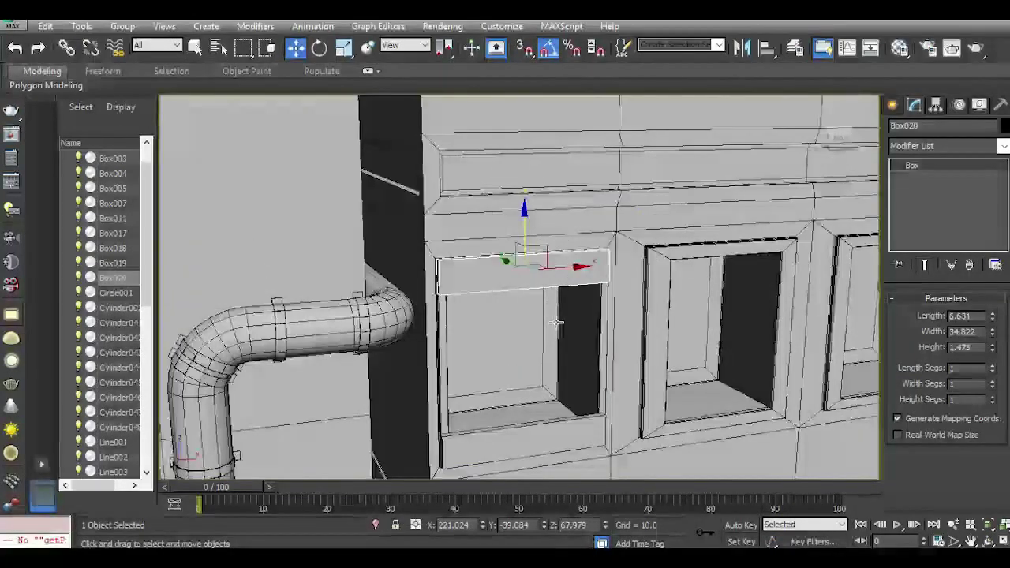
{"action": "left_click", "coordinate": [13, 52]}
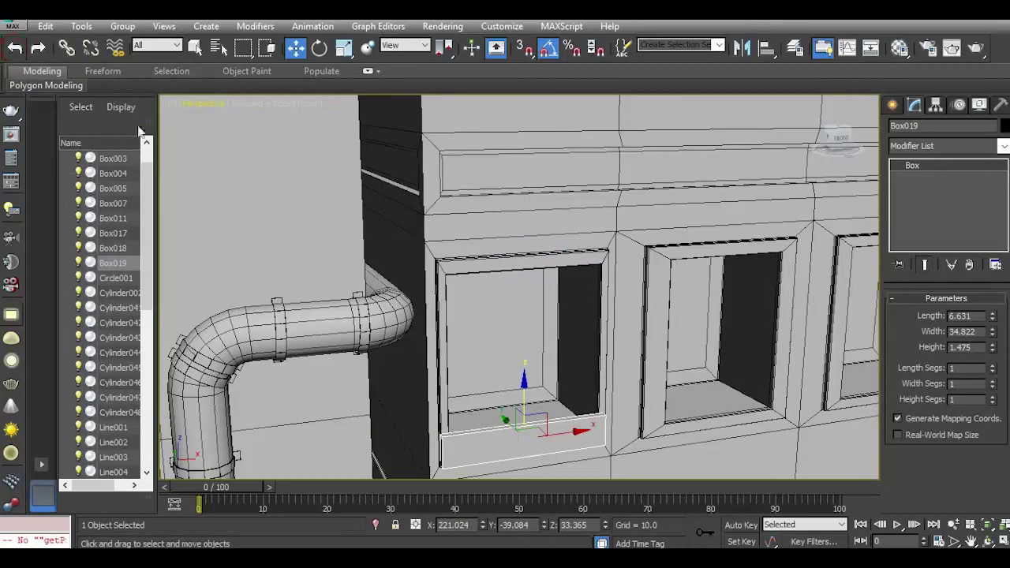
Reduce the bottom panel's length to 4.443 and lower it to the bottom edge of the window frame.
{"action": "middle_click_drag", "start_coordinate": [564, 404], "coordinate": [585, 353]}
{"action": "scroll", "coordinate": [586, 352], "scroll_direction": "up", "scroll_amount": 4}
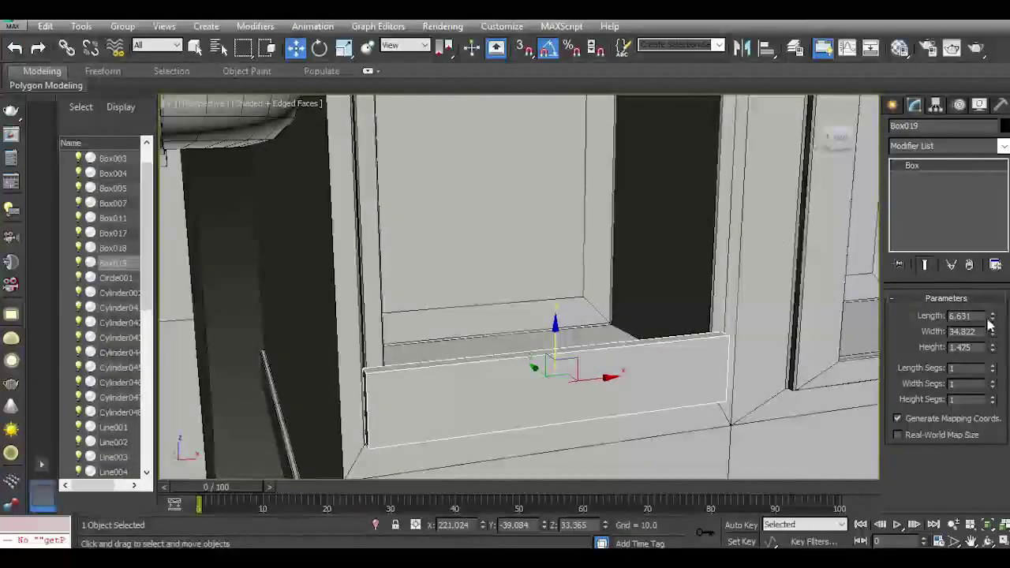
{"action": "left_click_drag", "start_coordinate": [992, 319], "coordinate": [998, 341]}
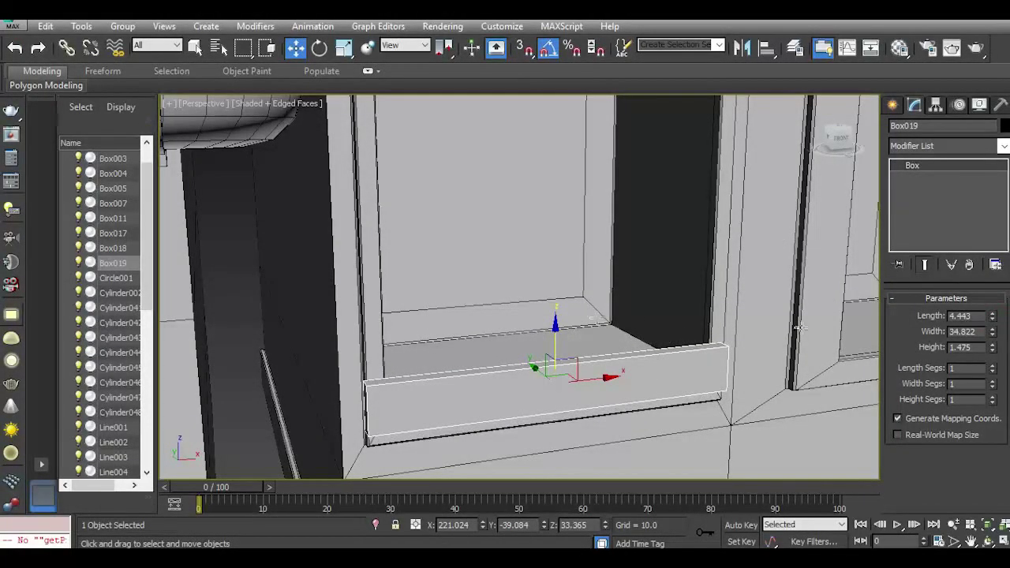
{"action": "left_click_drag", "start_coordinate": [556, 338], "coordinate": [558, 359]}
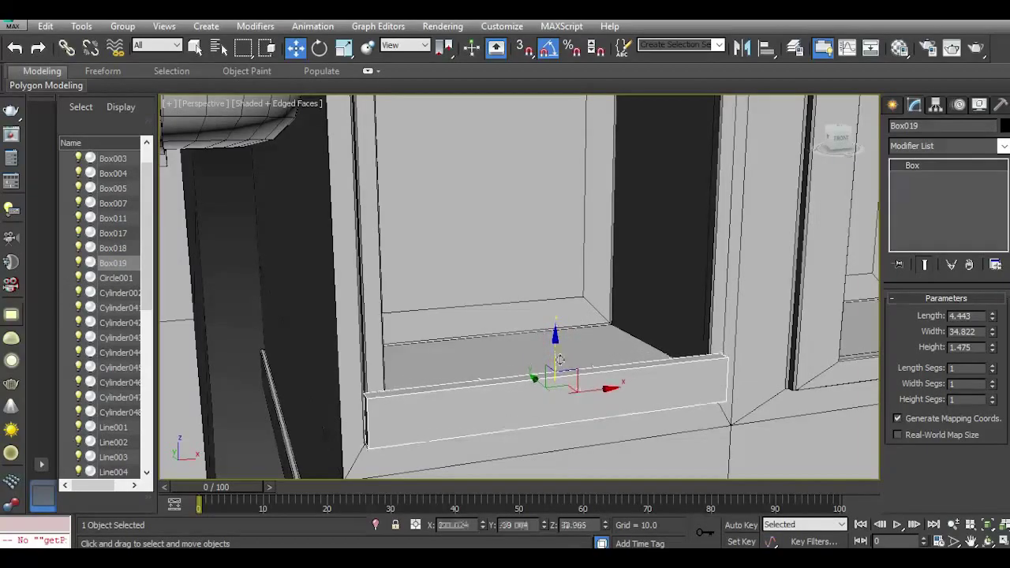
Copy the bottom panel up to the top edge of the first window frame.
{"action": "middle_click_drag", "start_coordinate": [539, 410], "coordinate": [536, 423]}
{"action": "scroll", "coordinate": [536, 424], "scroll_direction": "down", "scroll_amount": 3}
{"action": "mouse_move", "coordinate": [539, 382]}
{"action": "left_mouse_down", "text": "shift"}
{"action": "mouse_move", "coordinate": [538, 129]}
{"action": "mouse_move", "coordinate": [539, 180]}
{"action": "left_mouse_up", "text": "shift"}
{"action": "left_click", "coordinate": [524, 347]}
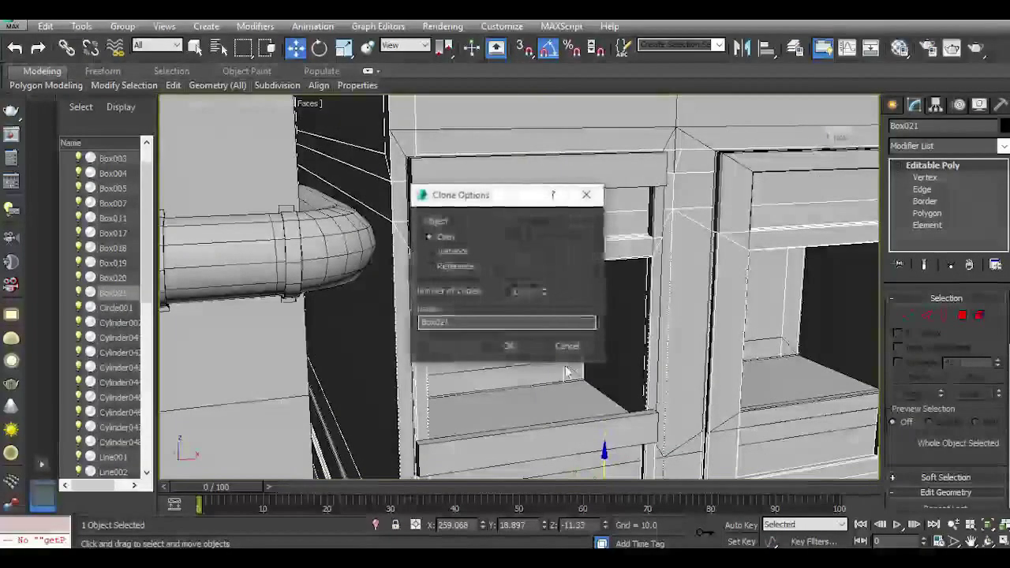
{"action": "left_click", "coordinate": [566, 346]}
Copy the top panel straight down so the duplicate sits just beneath it.
{"action": "left_click", "coordinate": [511, 183]}
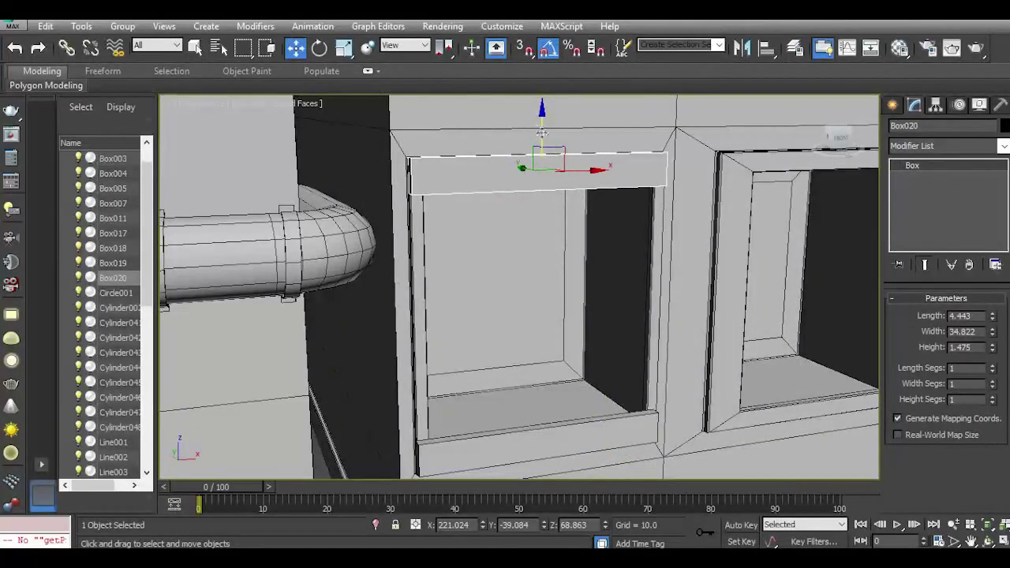
{"action": "left_click_drag", "start_coordinate": [541, 133], "coordinate": [562, 172], "text": "shift"}
{"action": "left_click", "coordinate": [530, 344]}
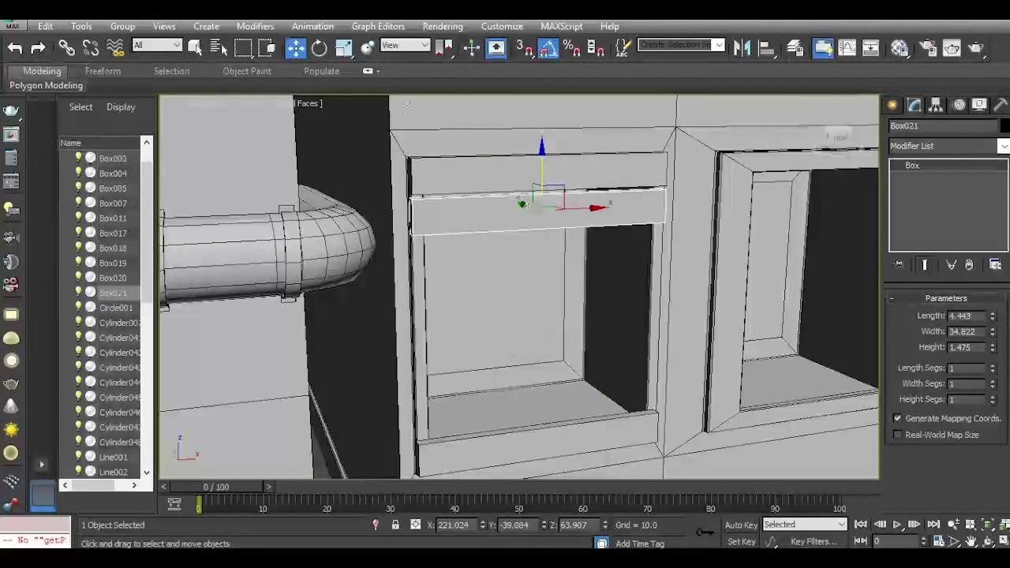
Create a rotated copy of the second panel, tilted about 21 degrees, and lower it across the window opening.
{"action": "left_click", "coordinate": [329, 49]}
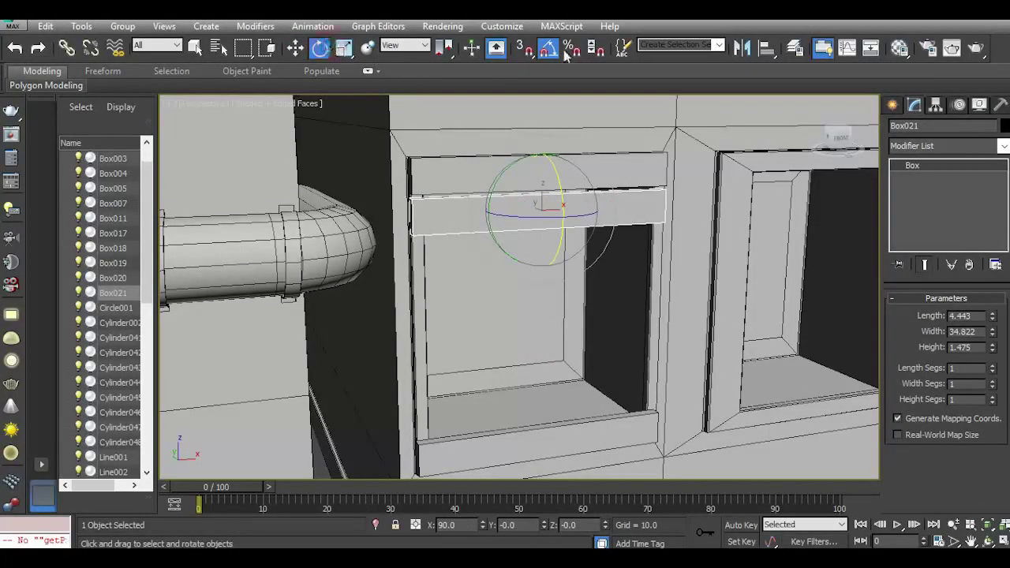
{"action": "mouse_move", "coordinate": [567, 177]}
{"action": "left_mouse_down"}
{"action": "mouse_move", "coordinate": [523, 162]}
{"action": "mouse_move", "coordinate": [497, 180]}
{"action": "left_mouse_up"}
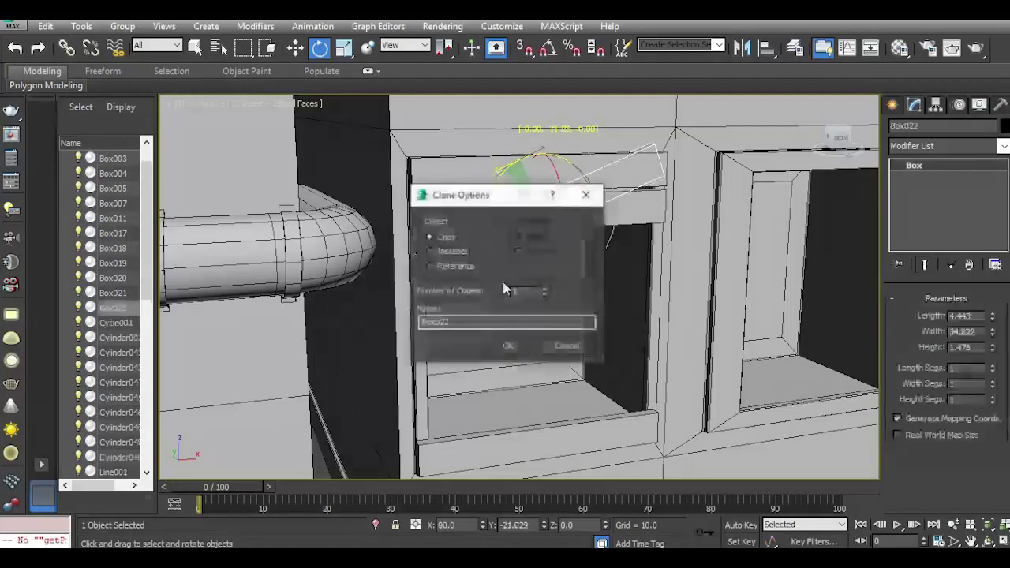
{"action": "left_click", "coordinate": [507, 345]}
{"action": "key", "text": "w"}
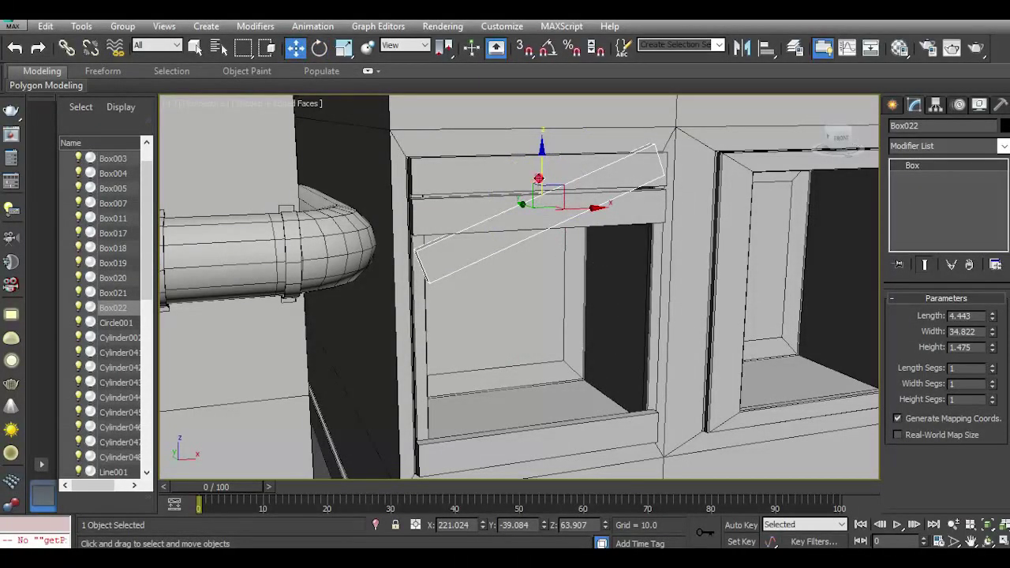
{"action": "left_click_drag", "start_coordinate": [538, 178], "coordinate": [530, 242]}
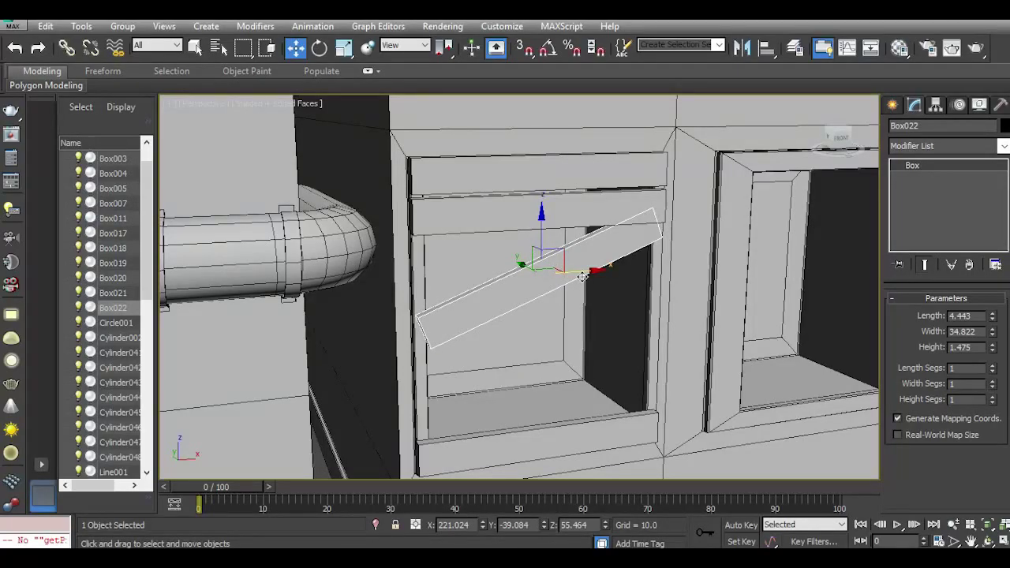
Try copying the tilted panel downward twice, and undo the copies.
{"action": "left_click_drag", "start_coordinate": [538, 238], "coordinate": [548, 326], "text": "shift"}
{"action": "left_click", "coordinate": [522, 346]}
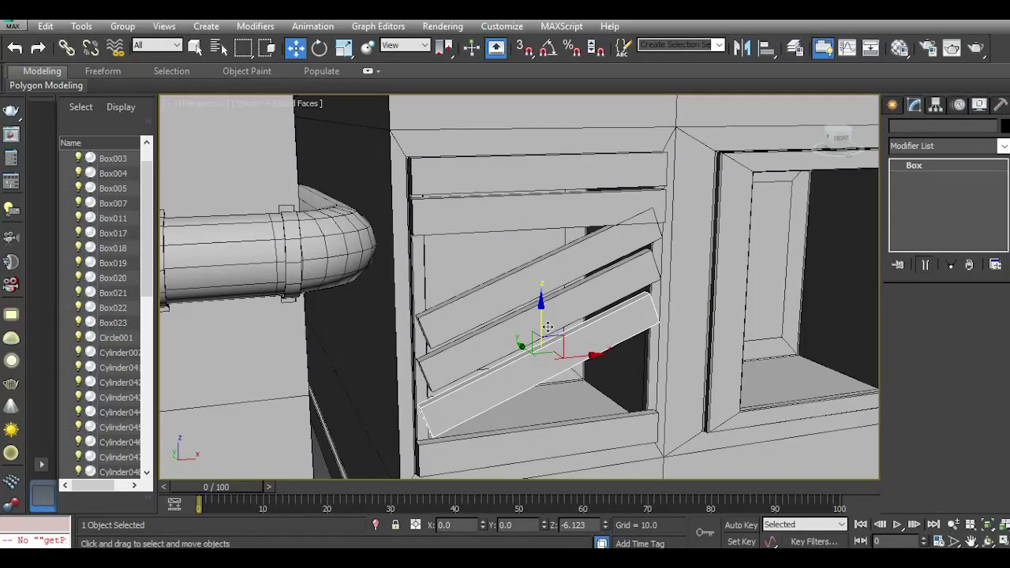
{"action": "left_click_drag", "start_coordinate": [547, 326], "coordinate": [547, 327], "text": "shift"}
{"action": "left_click", "coordinate": [560, 347]}
{"action": "left_click", "coordinate": [20, 49]}
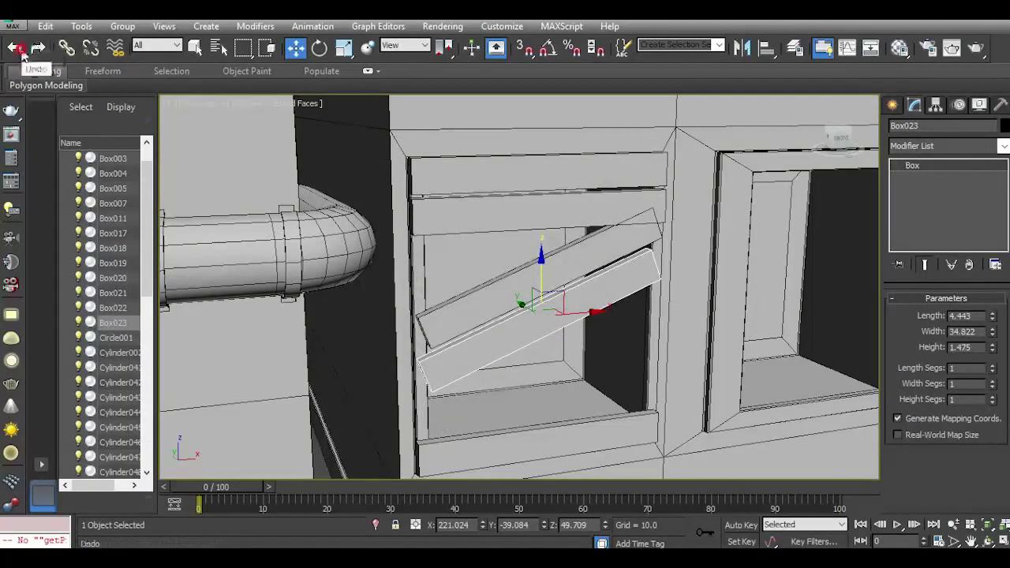
{"action": "left_click", "coordinate": [16, 48]}
Rotate the tilted panel to a shallower angle and copy it further down the window opening.
{"action": "left_click", "coordinate": [319, 48]}
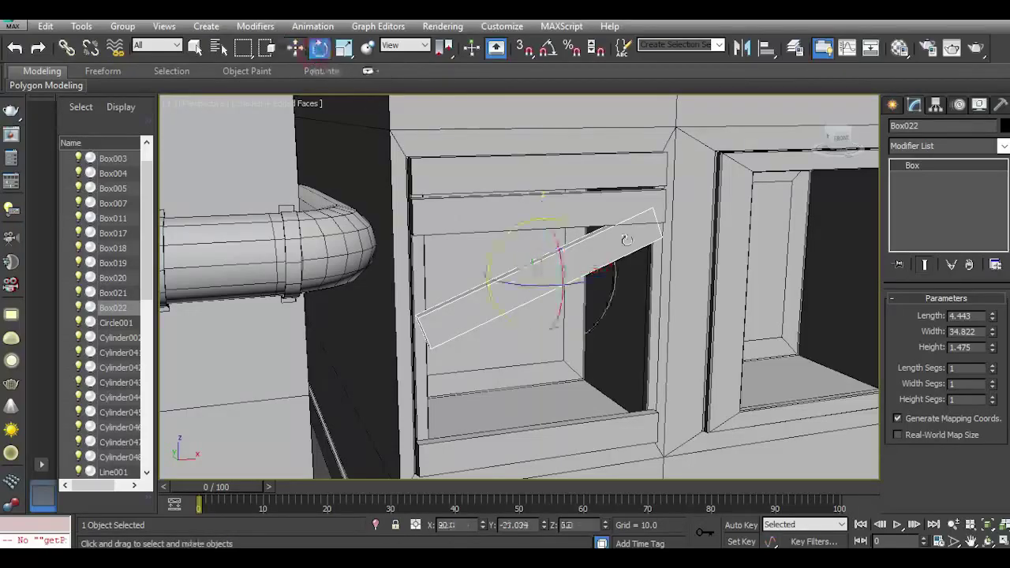
{"action": "mouse_move", "coordinate": [523, 225]}
{"action": "left_mouse_down"}
{"action": "mouse_move", "coordinate": [535, 219]}
{"action": "mouse_move", "coordinate": [555, 271]}
{"action": "mouse_move", "coordinate": [558, 320]}
{"action": "mouse_move", "coordinate": [571, 284]}
{"action": "left_mouse_up"}
{"action": "left_click", "coordinate": [296, 48]}
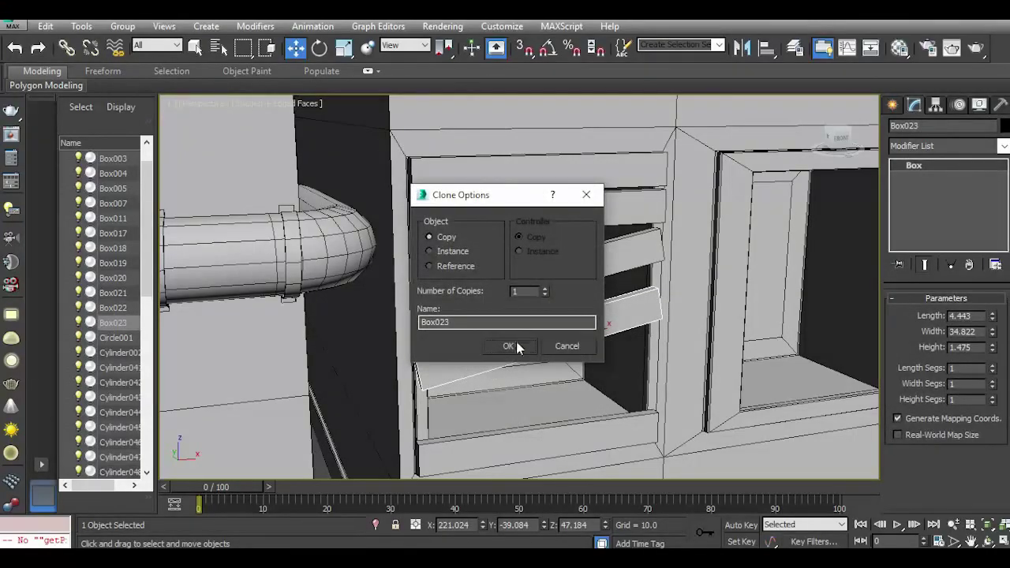
{"action": "left_click", "coordinate": [509, 346]}
{"action": "left_click_drag", "start_coordinate": [540, 298], "coordinate": [554, 351], "text": "shift"}
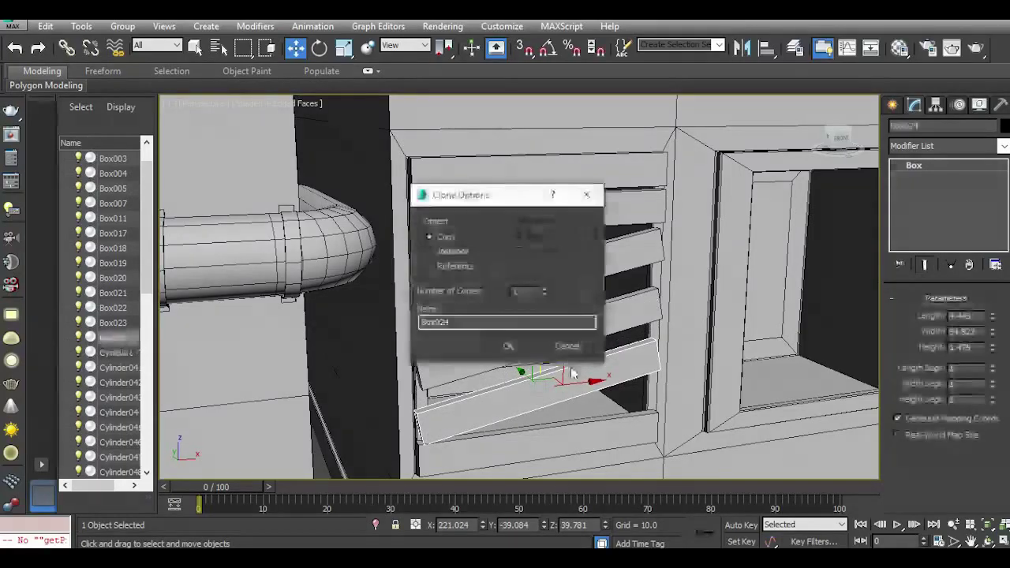
{"action": "left_click", "coordinate": [559, 345]}
Undo the copied and tilted panels between the top and bottom panels of the first window.
{"action": "left_click_drag", "start_coordinate": [841, 145], "coordinate": [861, 152]}
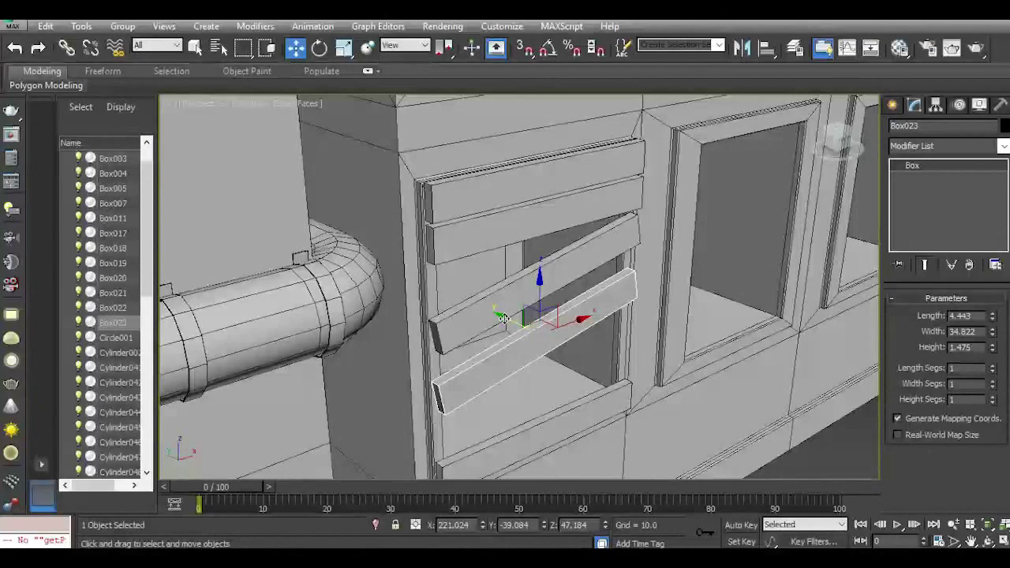
{"action": "scroll", "coordinate": [520, 323], "scroll_direction": "up", "scroll_amount": 3}
{"action": "middle_click_drag", "start_coordinate": [482, 294], "coordinate": [492, 316]}
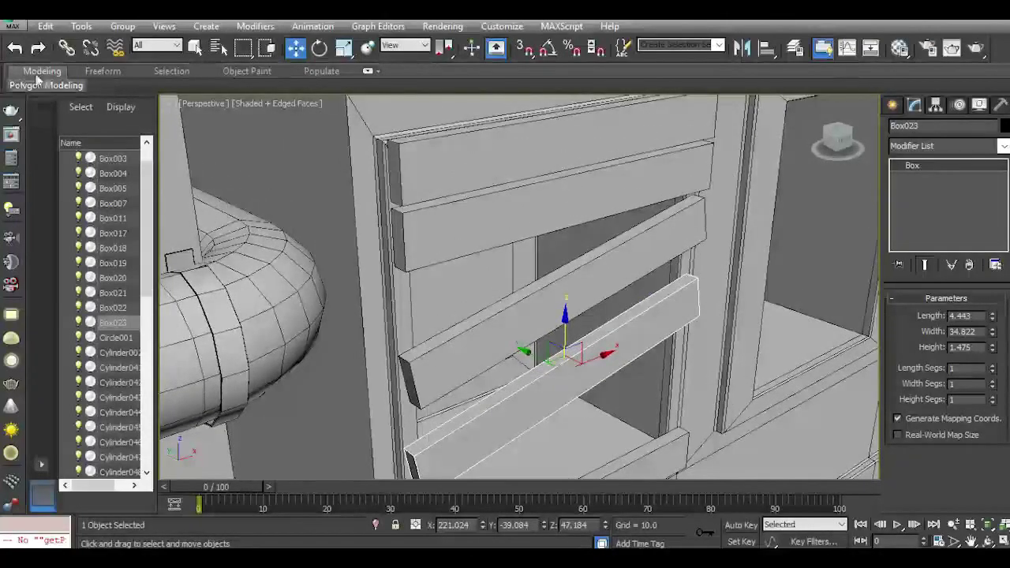
{"action": "left_click", "coordinate": [15, 48]}
{"action": "left_click", "coordinate": [15, 48]}
{"action": "left_click", "coordinate": [15, 48]}
{"action": "left_click", "coordinate": [15, 47]}
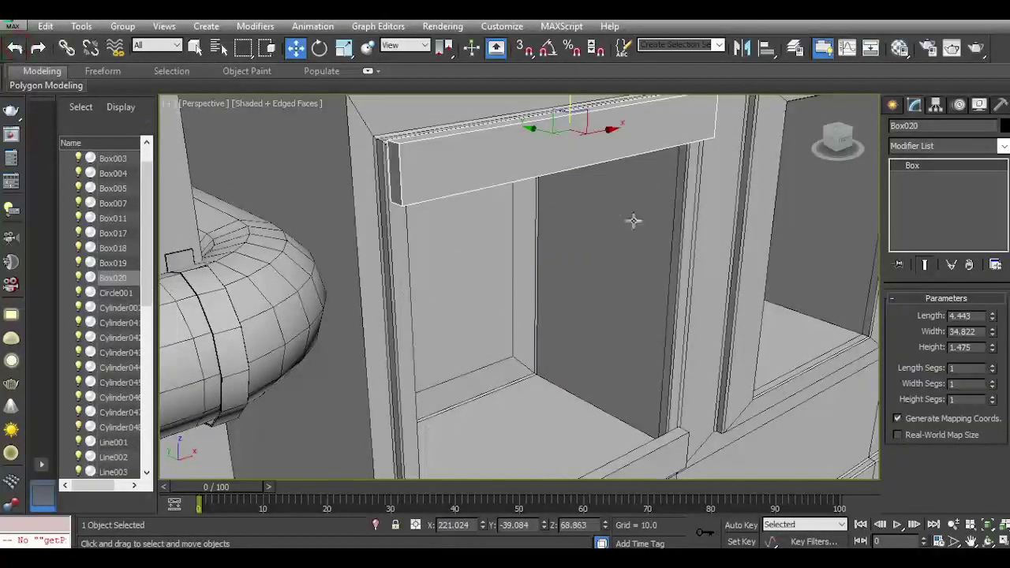
Push the top panel and the bottom panel back along Y toward the window frame.
{"action": "left_click_drag", "start_coordinate": [533, 131], "coordinate": [515, 126]}
{"action": "left_click_drag", "start_coordinate": [546, 138], "coordinate": [526, 125]}
{"action": "middle_click_drag", "start_coordinate": [495, 261], "coordinate": [467, 161]}
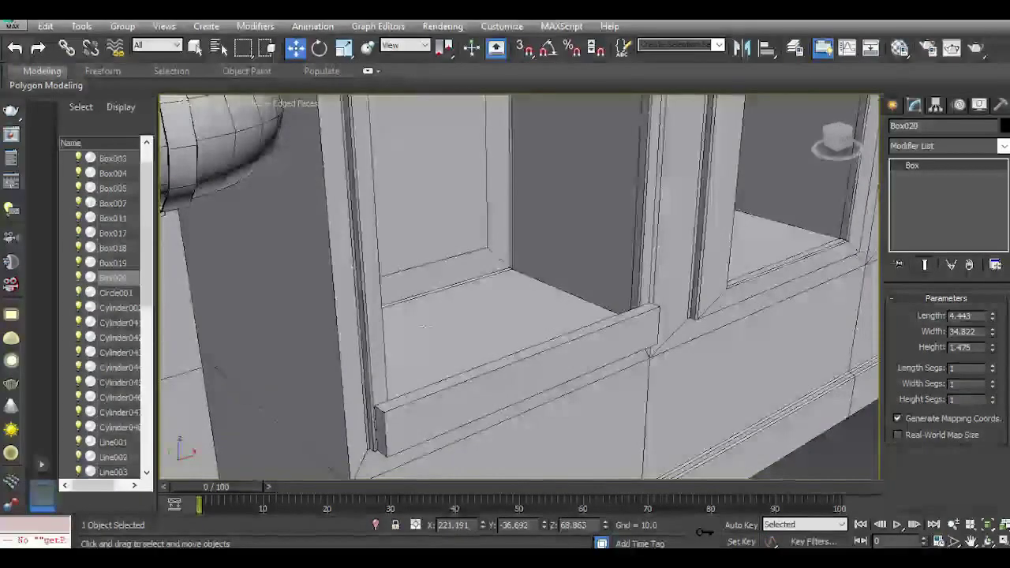
{"action": "left_click", "coordinate": [410, 397]}
{"action": "left_click_drag", "start_coordinate": [502, 357], "coordinate": [491, 354]}
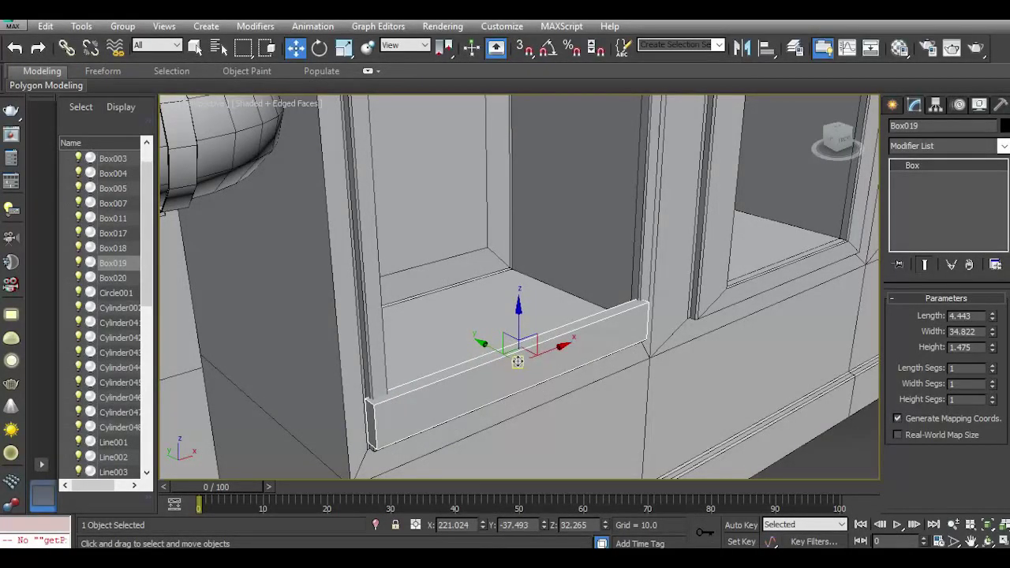
Copy the bottom panel up to just below the top one and set the copy's length to 5.865.
{"action": "middle_click_drag", "start_coordinate": [510, 363], "coordinate": [494, 378]}
{"action": "scroll", "coordinate": [482, 386], "scroll_direction": "down", "scroll_amount": 2}
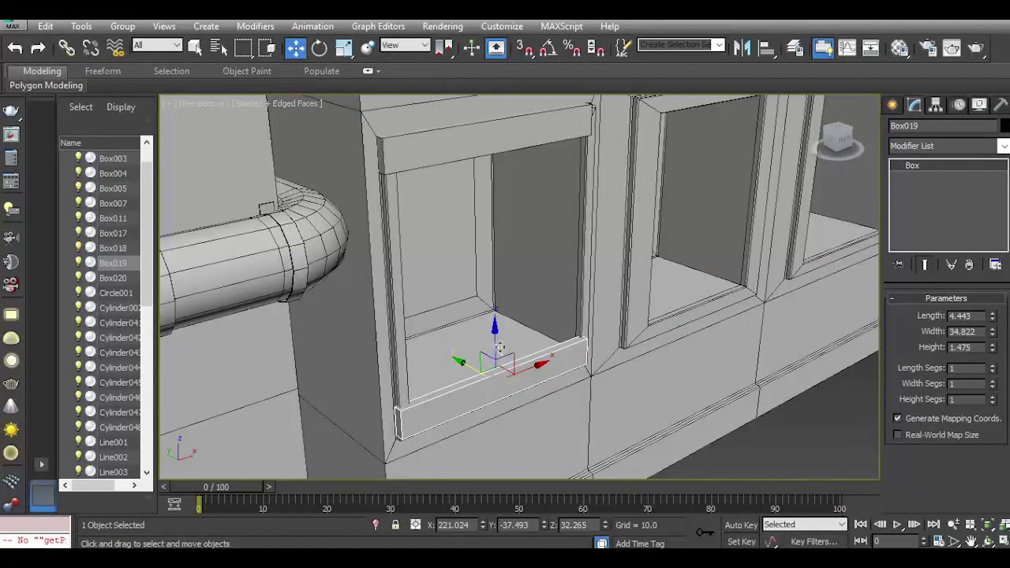
{"action": "left_click_drag", "start_coordinate": [496, 345], "coordinate": [499, 194], "text": "shift"}
{"action": "left_click", "coordinate": [528, 346]}
{"action": "left_click", "coordinate": [834, 139]}
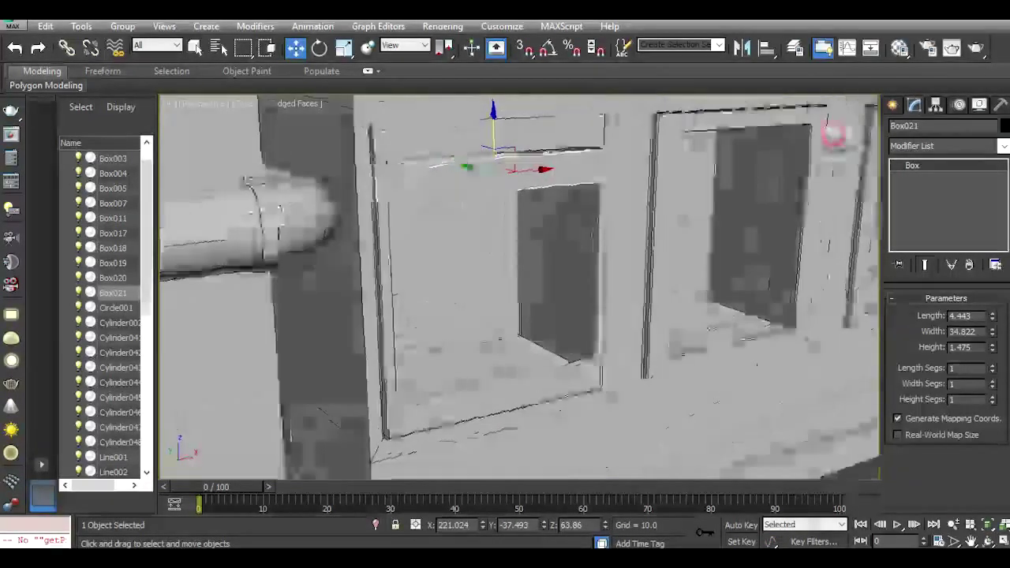
{"action": "middle_click_drag", "start_coordinate": [561, 178], "coordinate": [586, 238]}
{"action": "left_click_drag", "start_coordinate": [991, 318], "coordinate": [979, 294]}
Copy the second panel downward as a third plank and tilt it slightly so its right end is higher.
{"action": "mouse_move", "coordinate": [511, 196]}
{"action": "left_mouse_down"}
{"action": "mouse_move", "coordinate": [528, 203]}
{"action": "mouse_move", "coordinate": [517, 207]}
{"action": "mouse_move", "coordinate": [517, 240]}
{"action": "left_mouse_up"}
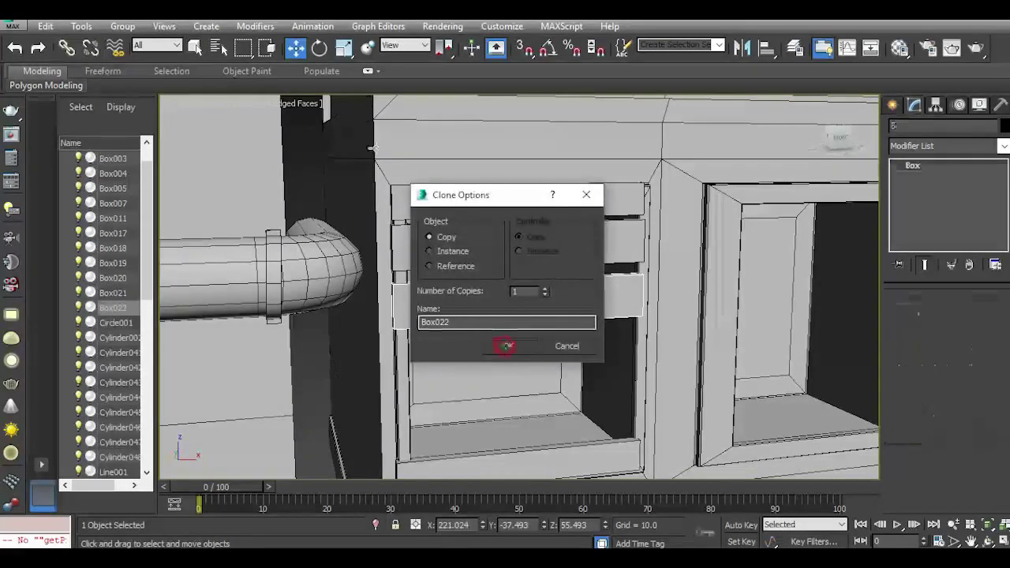
{"action": "left_click", "coordinate": [507, 344]}
{"action": "key", "text": "e"}
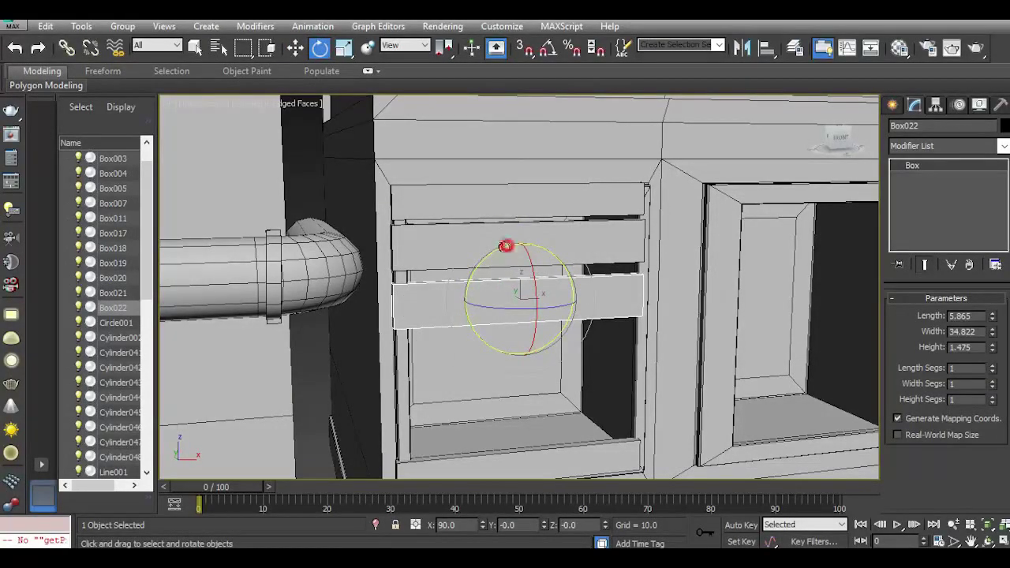
{"action": "mouse_move", "coordinate": [506, 246]}
{"action": "left_mouse_down"}
{"action": "mouse_move", "coordinate": [497, 253]}
{"action": "mouse_move", "coordinate": [520, 255]}
{"action": "mouse_move", "coordinate": [524, 315]}
{"action": "mouse_move", "coordinate": [544, 307]}
{"action": "left_mouse_up"}
Copy the tilted plank downward as a fourth plank and rotate it nearly level, to about -0.685 degrees.
{"action": "left_click", "coordinate": [295, 48]}
{"action": "left_click", "coordinate": [518, 344]}
{"action": "left_click", "coordinate": [518, 346]}
{"action": "key", "text": "e"}
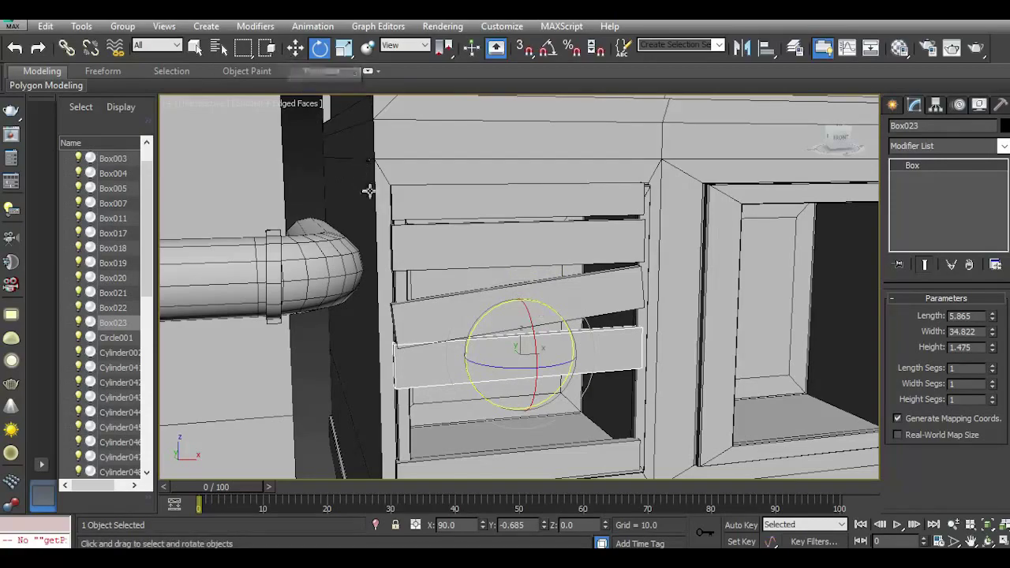
Copy the fourth plank further down the window opening, and delete the copy.
{"action": "left_click", "coordinate": [297, 51]}
{"action": "left_click_drag", "start_coordinate": [518, 312], "coordinate": [526, 370]}
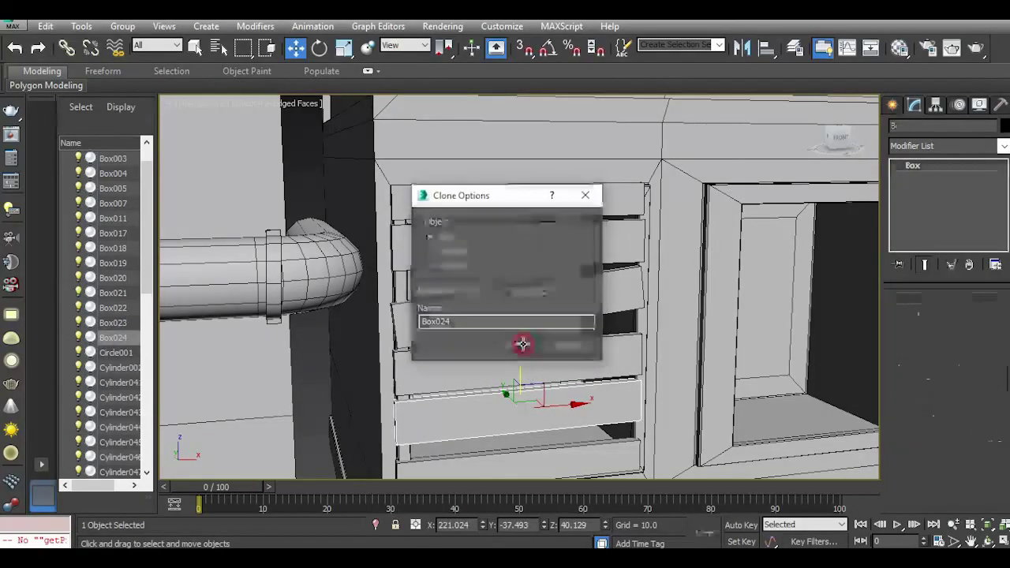
{"action": "left_click", "coordinate": [520, 343]}
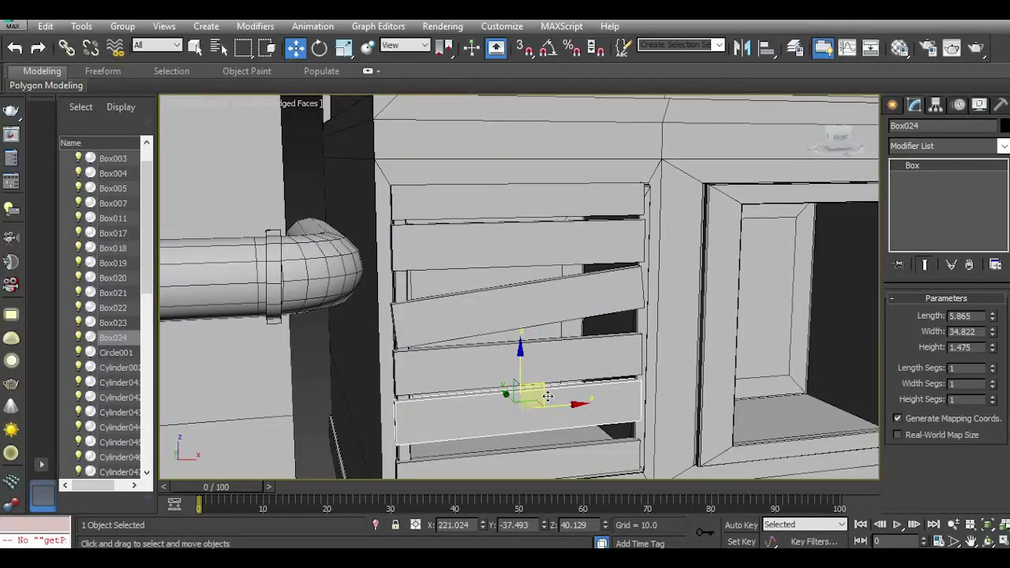
{"action": "key", "text": "Delete"}
Lower the fourth plank and tilt it the opposite way, to about 12.7 degrees.
{"action": "left_click", "coordinate": [532, 367]}
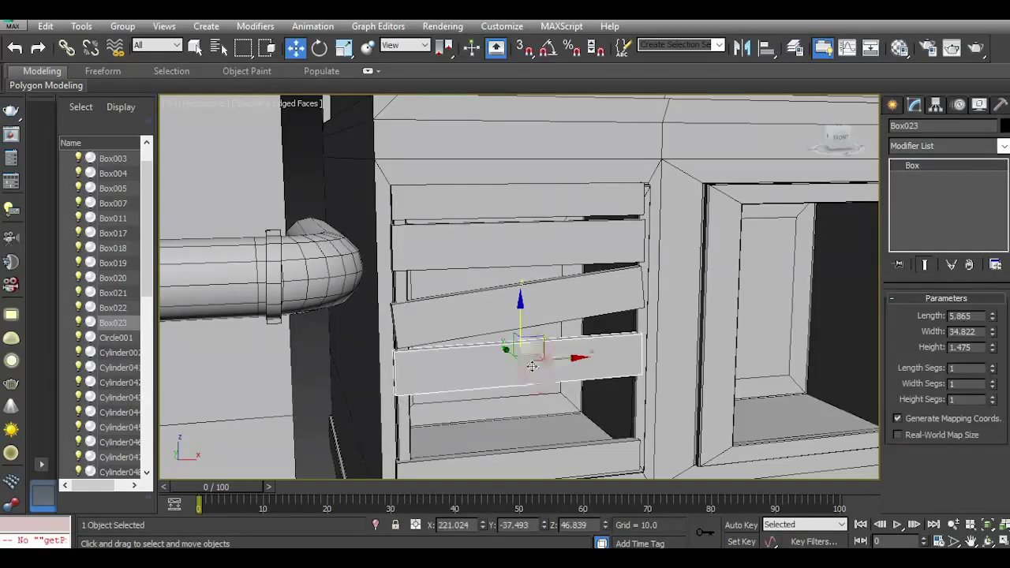
{"action": "left_click_drag", "start_coordinate": [519, 318], "coordinate": [567, 349]}
{"action": "left_click", "coordinate": [320, 48]}
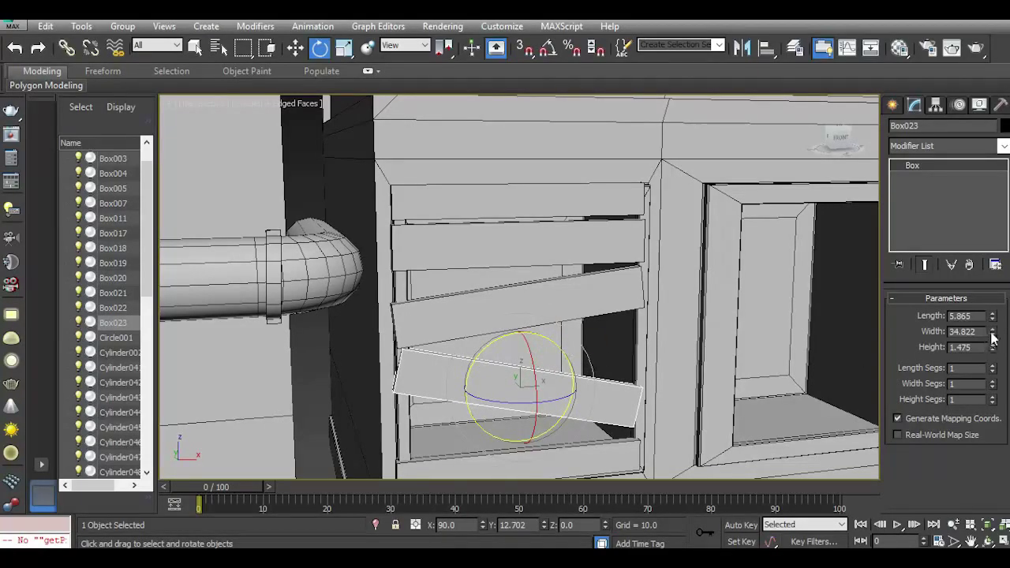
Try widening the fourth plank to 42.134, and undo the width change.
{"action": "left_click_drag", "start_coordinate": [991, 333], "coordinate": [991, 316]}
{"action": "left_click", "coordinate": [16, 48]}
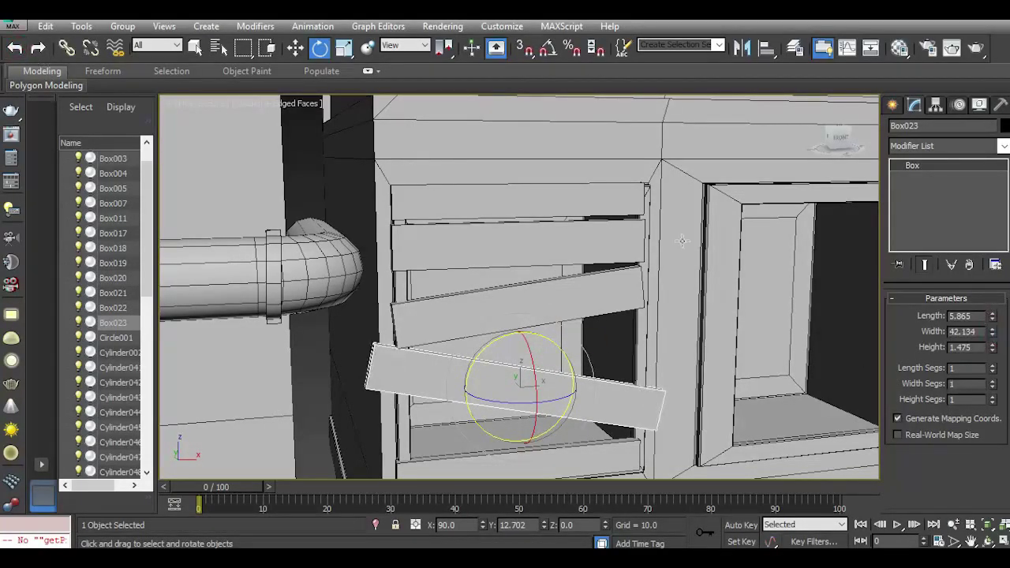
{"action": "left_click", "coordinate": [12, 48]}
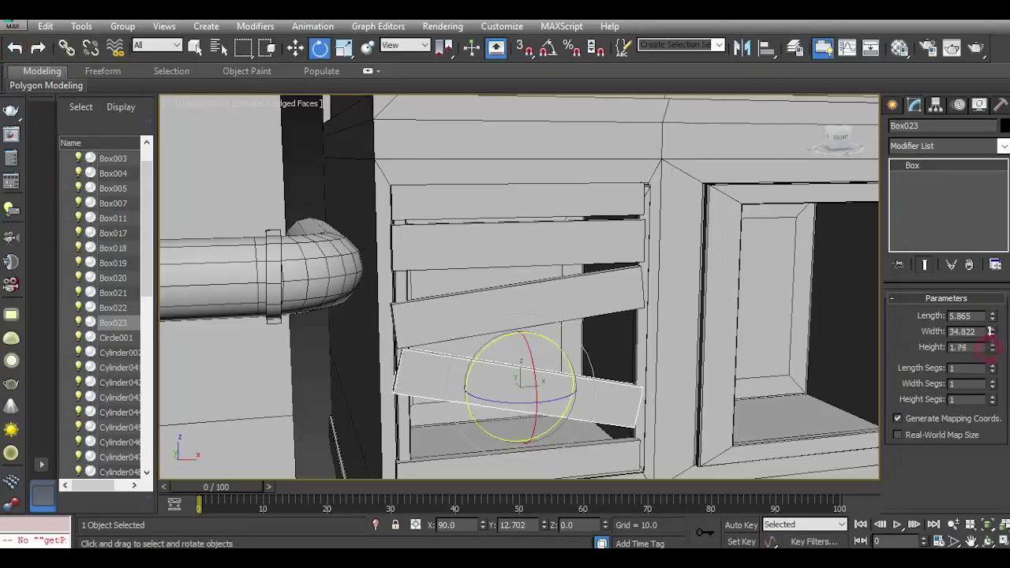
Set the first window's fourth plank to a length of 7.624 and lower it slightly.
{"action": "left_click", "coordinate": [15, 48]}
{"action": "left_click_drag", "start_coordinate": [992, 335], "coordinate": [988, 291]}
{"action": "left_click", "coordinate": [15, 49]}
{"action": "left_click", "coordinate": [293, 50]}
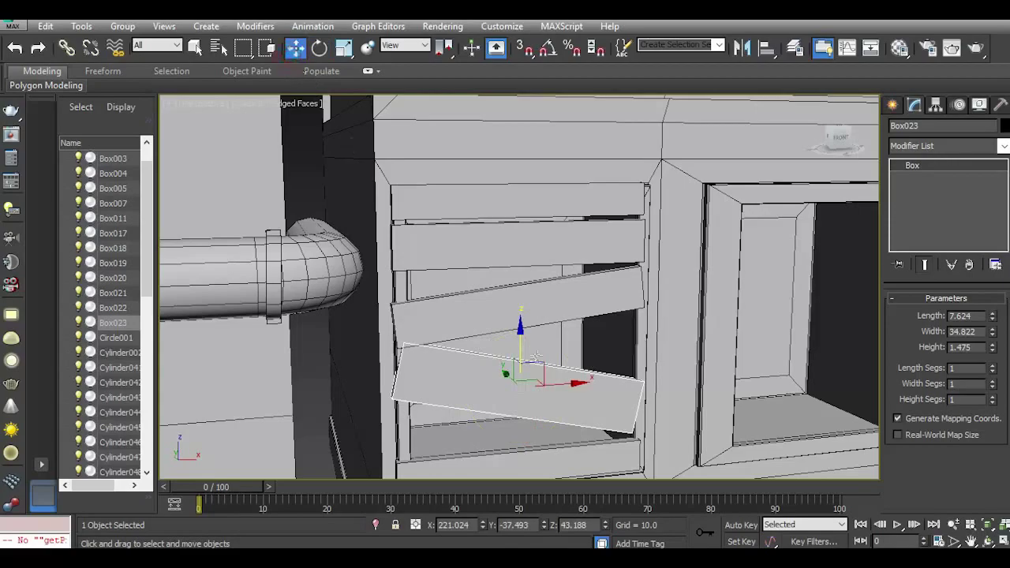
{"action": "left_click_drag", "start_coordinate": [518, 343], "coordinate": [517, 352]}
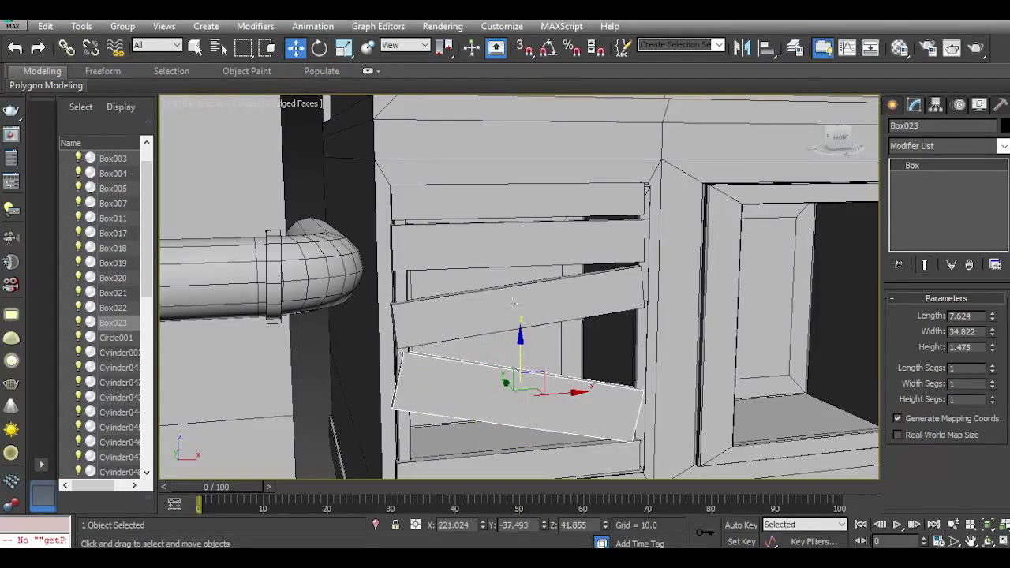
Set the length of the first window's tilted third plank to 6.744.
{"action": "left_click", "coordinate": [513, 301]}
{"action": "left_click_drag", "start_coordinate": [992, 337], "coordinate": [991, 308]}
{"action": "left_click", "coordinate": [14, 47]}
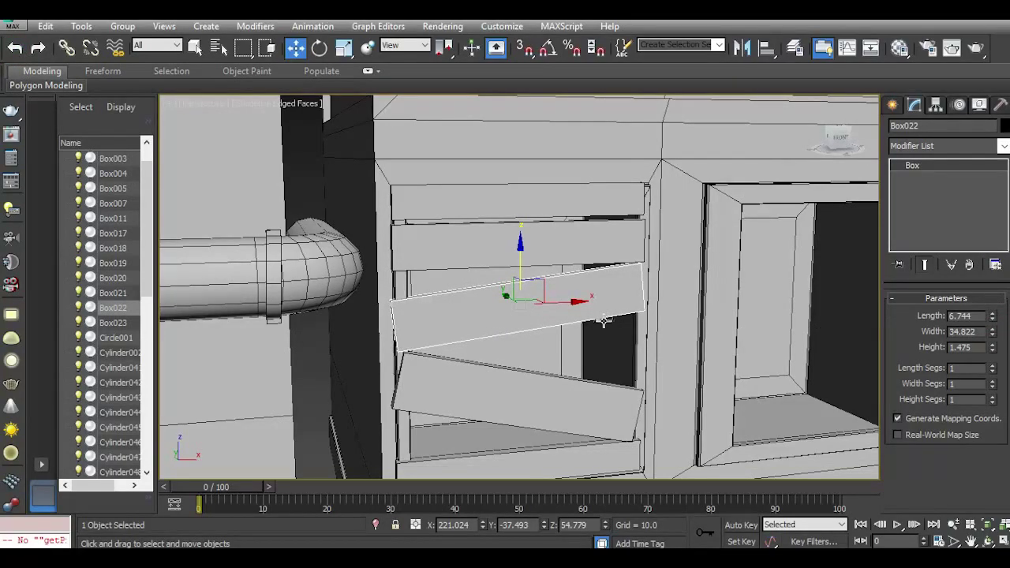
Copy the first window's top and bottom planks together across to the frame of the second ground-floor window.
{"action": "scroll", "coordinate": [603, 321], "scroll_direction": "down", "scroll_amount": 3}
{"action": "scroll", "coordinate": [479, 334], "scroll_direction": "down", "scroll_amount": 5}
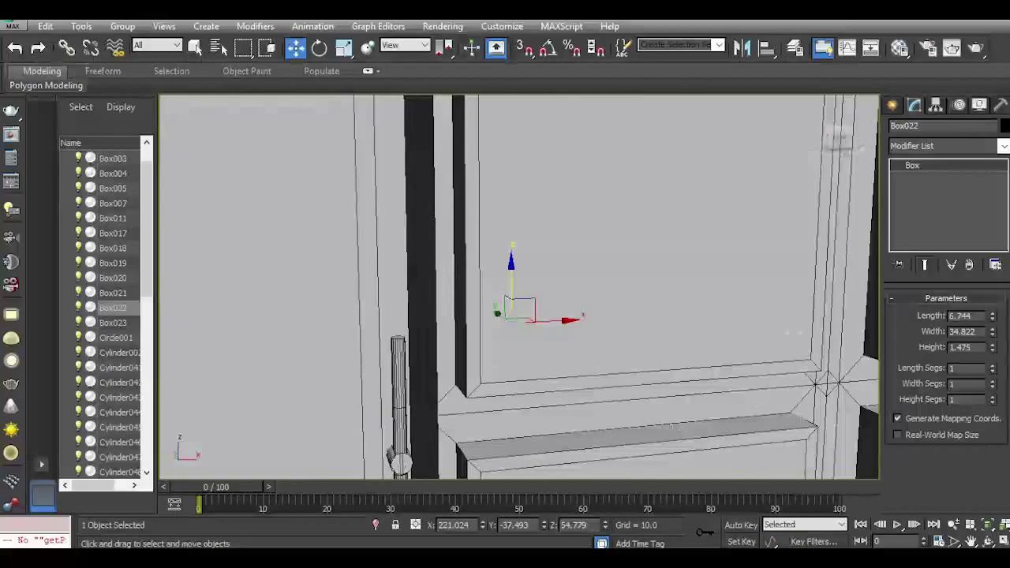
{"action": "middle_click_drag", "start_coordinate": [615, 347], "coordinate": [735, 377], "text": "alt"}
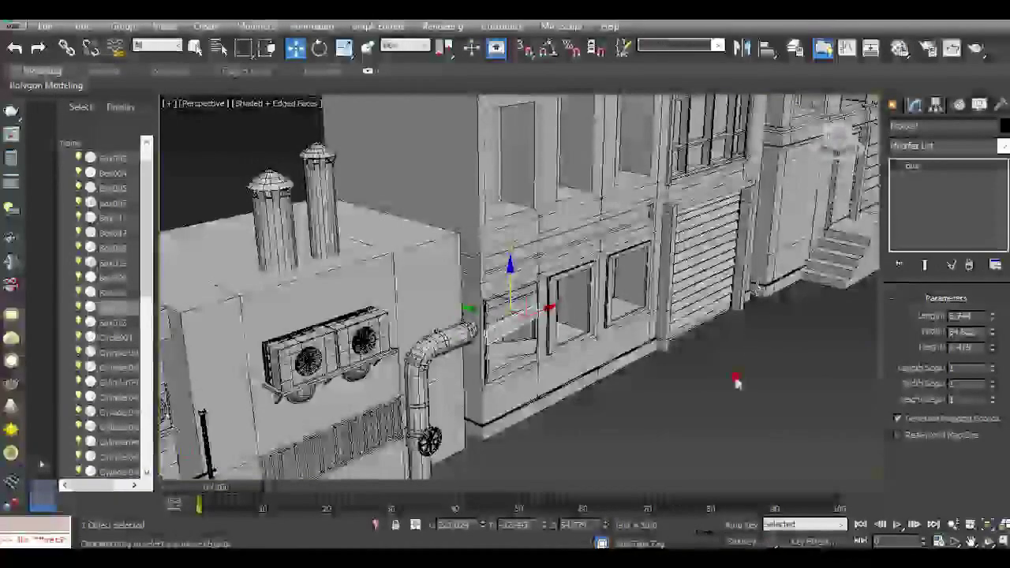
{"action": "left_click", "coordinate": [735, 379]}
{"action": "scroll", "coordinate": [487, 317], "scroll_direction": "up", "scroll_amount": 5}
{"action": "left_click", "coordinate": [503, 277]}
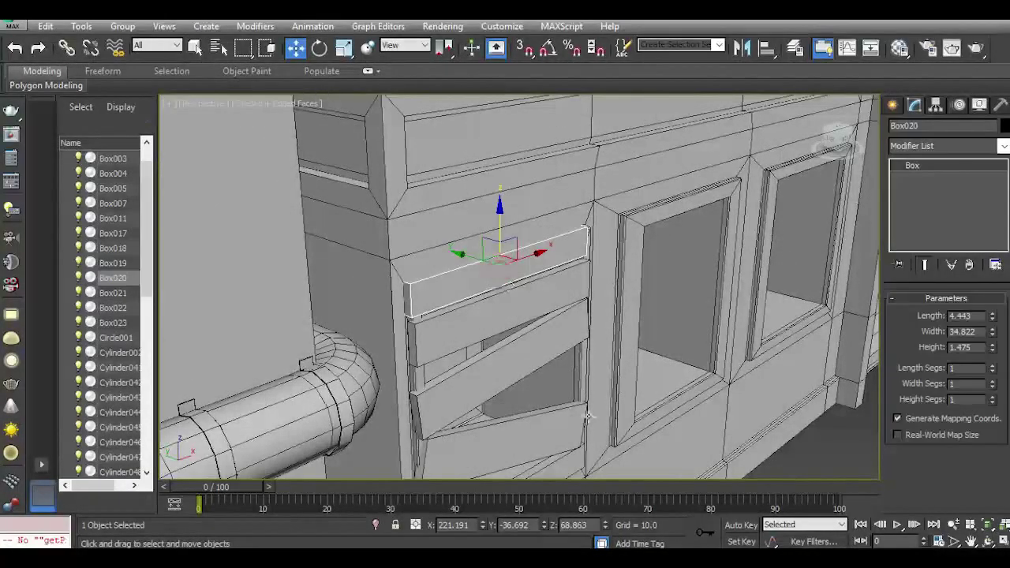
{"action": "left_click", "coordinate": [571, 451], "text": "ctrl"}
{"action": "left_click_drag", "start_coordinate": [530, 380], "coordinate": [701, 284], "text": "shift"}
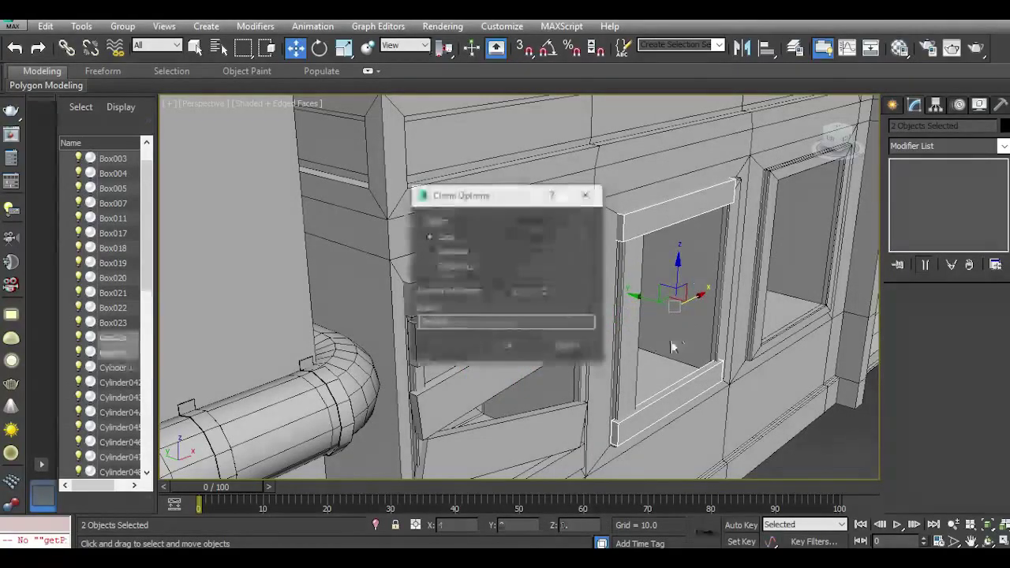
{"action": "left_click", "coordinate": [509, 345]}
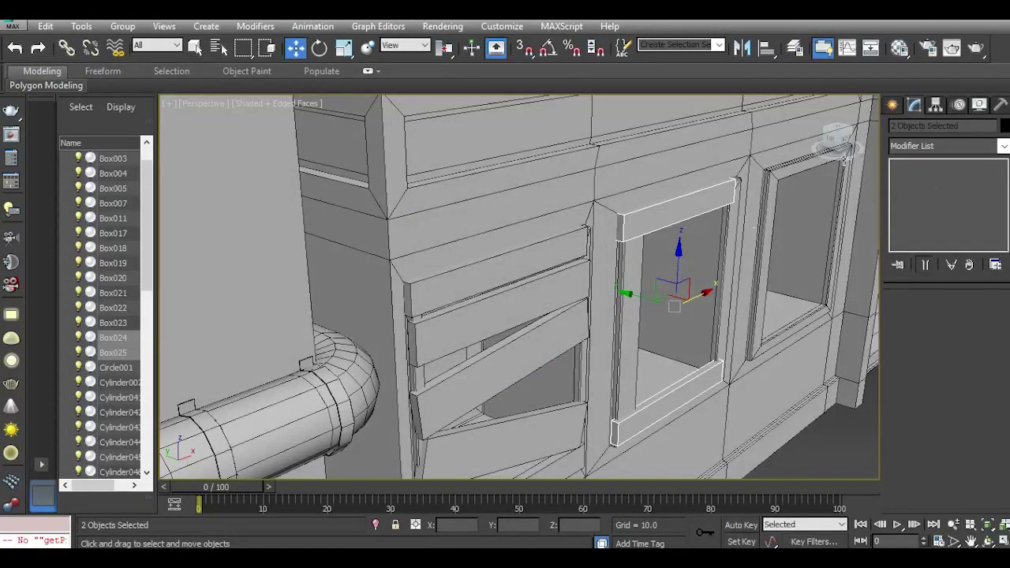
Copy the first window's second plank across to the second window, just below its top plank.
{"action": "left_click_drag", "start_coordinate": [836, 146], "coordinate": [795, 136]}
{"action": "left_click", "coordinate": [460, 255]}
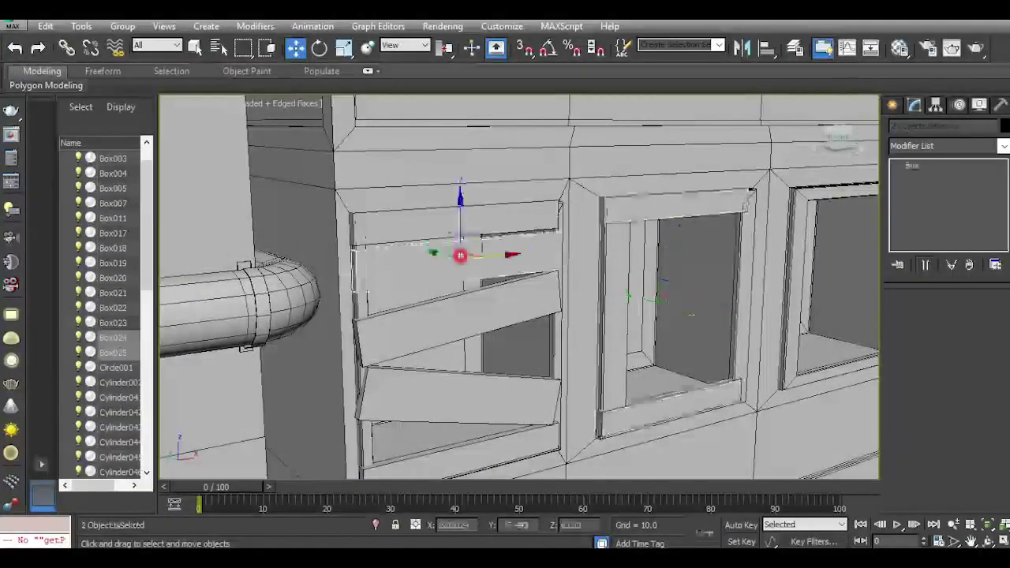
{"action": "left_click_drag", "start_coordinate": [501, 255], "coordinate": [712, 231], "text": "shift"}
{"action": "left_click", "coordinate": [530, 346]}
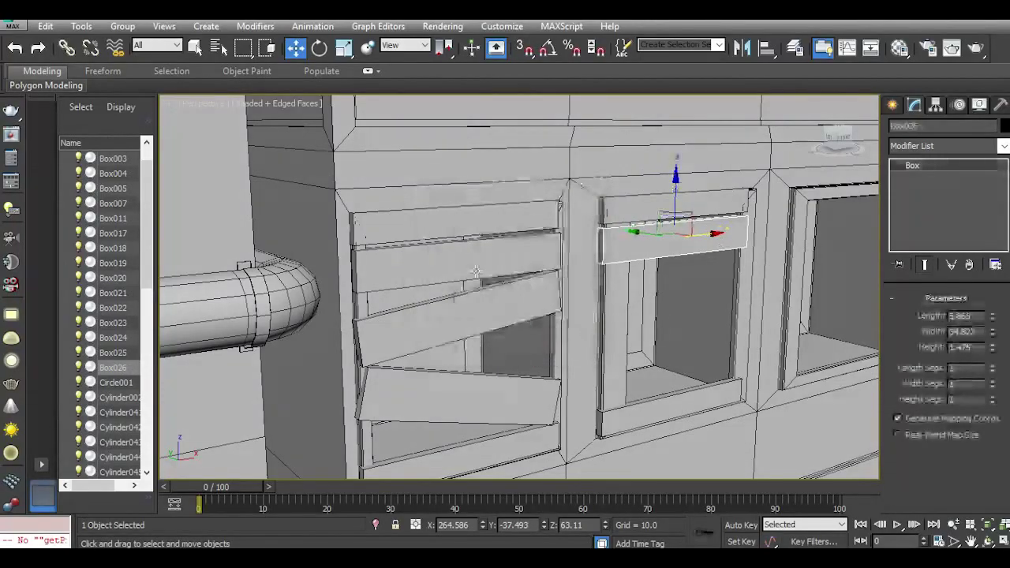
Tilt the second window's copied plank to about -10.9 degrees and lower it slightly.
{"action": "left_click", "coordinate": [319, 48]}
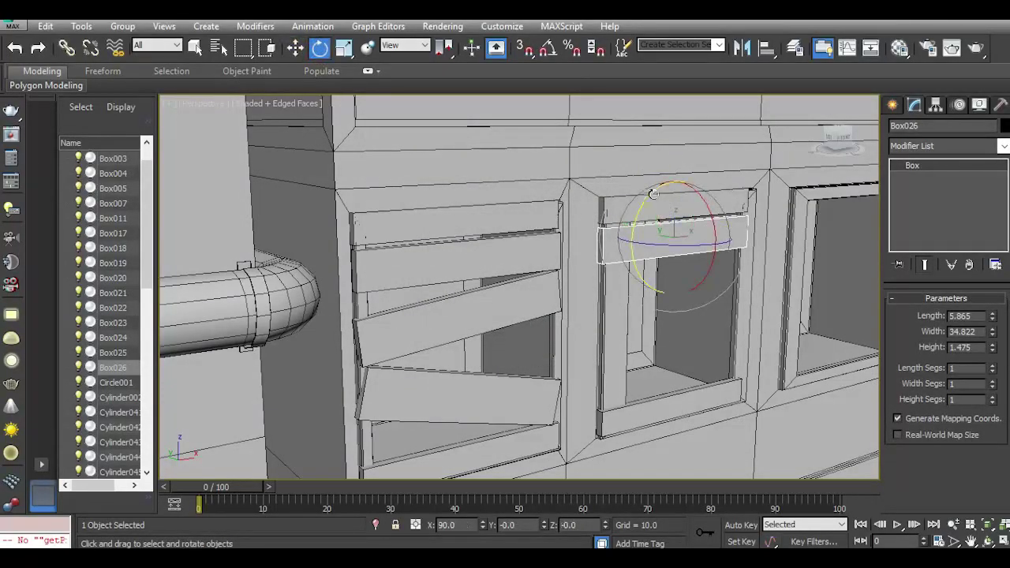
{"action": "left_click_drag", "start_coordinate": [653, 194], "coordinate": [643, 236]}
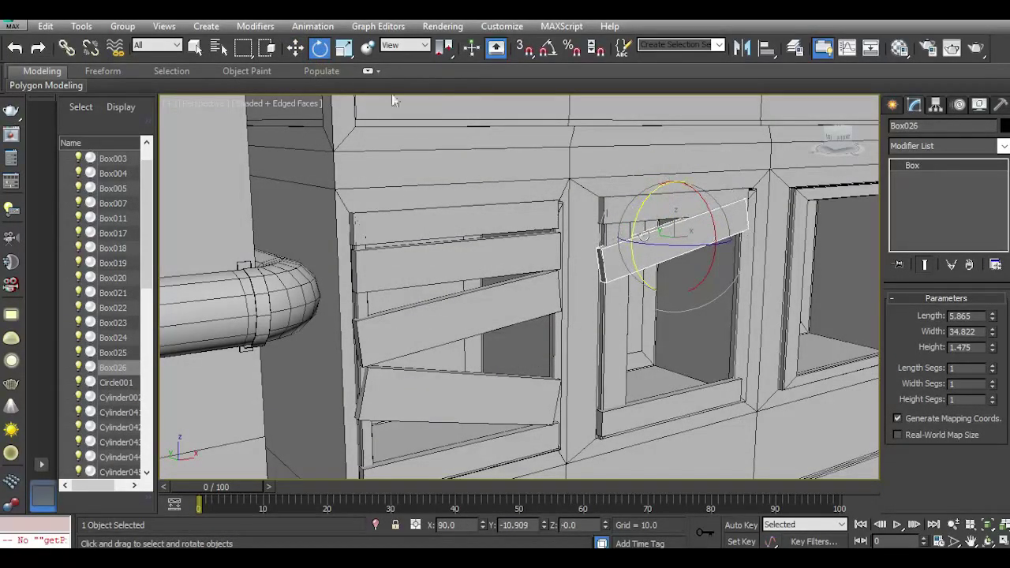
{"action": "left_click", "coordinate": [293, 48]}
{"action": "left_click_drag", "start_coordinate": [670, 205], "coordinate": [672, 208]}
Copy the second window's bottom plank upward so the copy sits directly above it.
{"action": "middle_click_drag", "start_coordinate": [672, 314], "coordinate": [606, 302]}
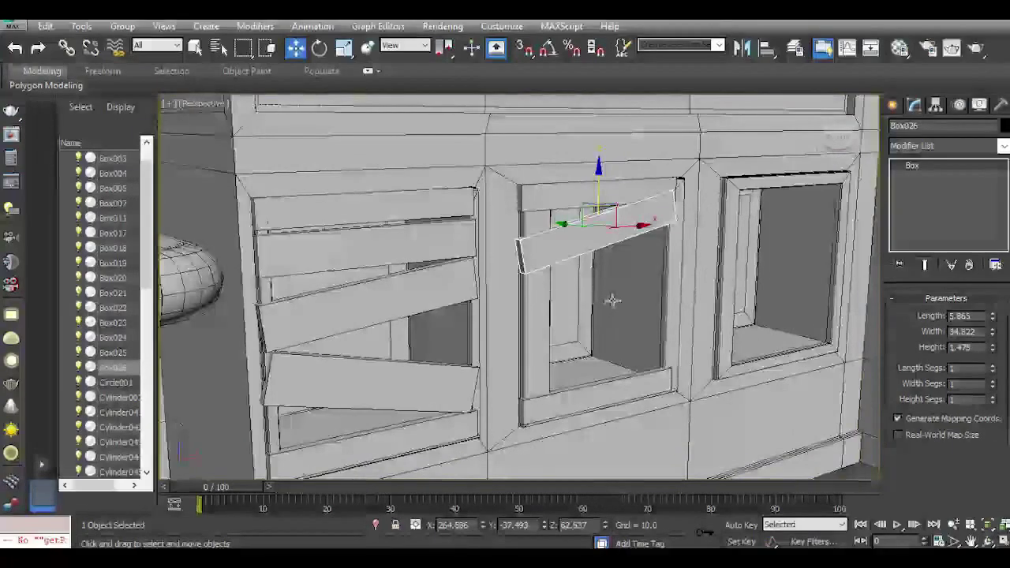
{"action": "left_click_drag", "start_coordinate": [600, 199], "coordinate": [622, 307], "text": "shift"}
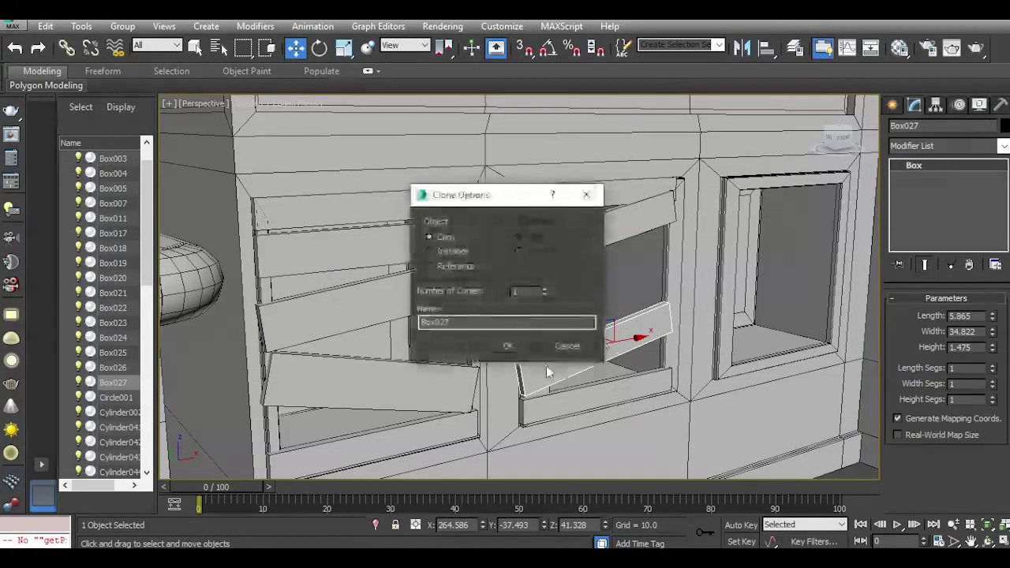
{"action": "left_click", "coordinate": [567, 345]}
{"action": "left_click", "coordinate": [580, 400]}
{"action": "mouse_move", "coordinate": [598, 377]}
{"action": "left_mouse_down", "text": "shift"}
{"action": "mouse_move", "coordinate": [599, 348]}
{"action": "mouse_move", "coordinate": [603, 363]}
{"action": "left_mouse_up", "text": "shift"}
{"action": "left_click", "coordinate": [519, 345]}
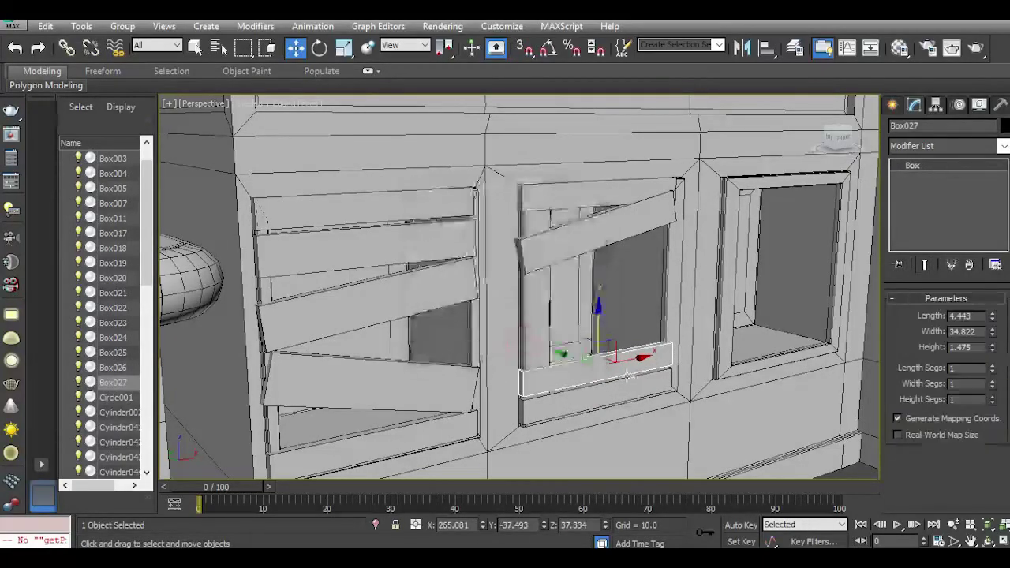
Set the copied lower plank's length to 5.865 and raise it slightly to leave a gap above the bottom plank.
{"action": "scroll", "coordinate": [628, 371], "scroll_direction": "up", "scroll_amount": 4}
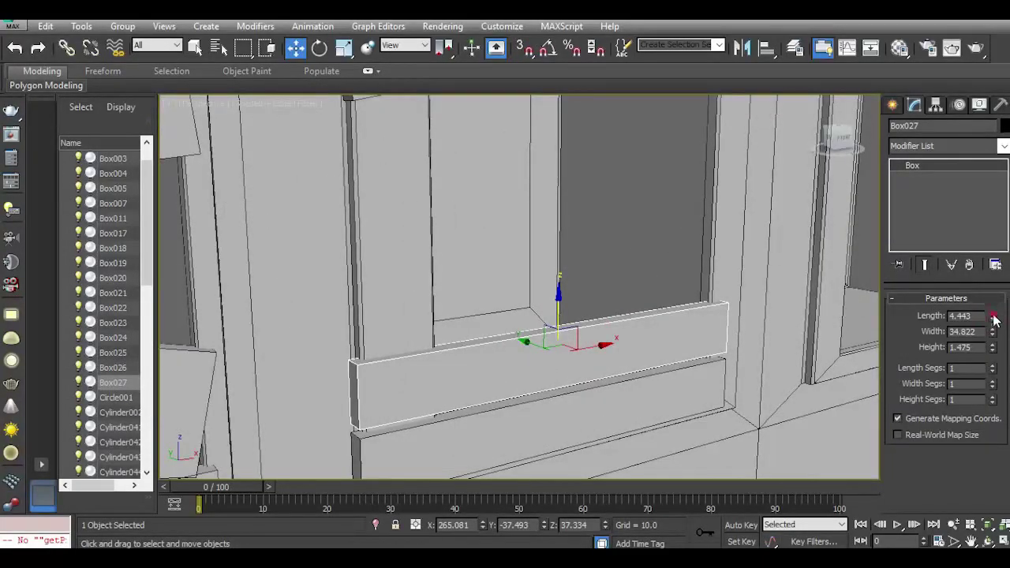
{"action": "left_click_drag", "start_coordinate": [994, 317], "coordinate": [986, 291]}
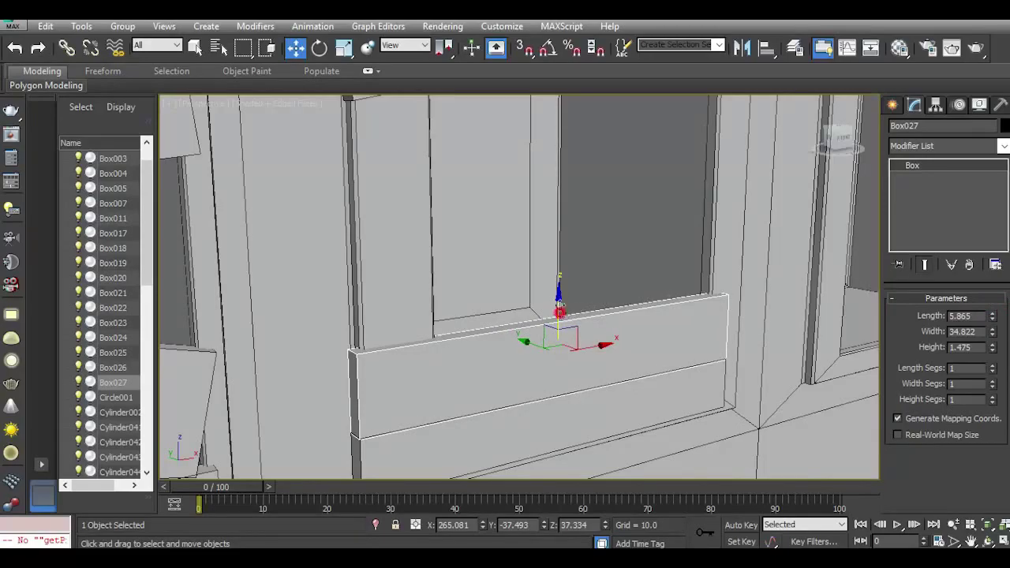
{"action": "left_click_drag", "start_coordinate": [559, 308], "coordinate": [560, 298]}
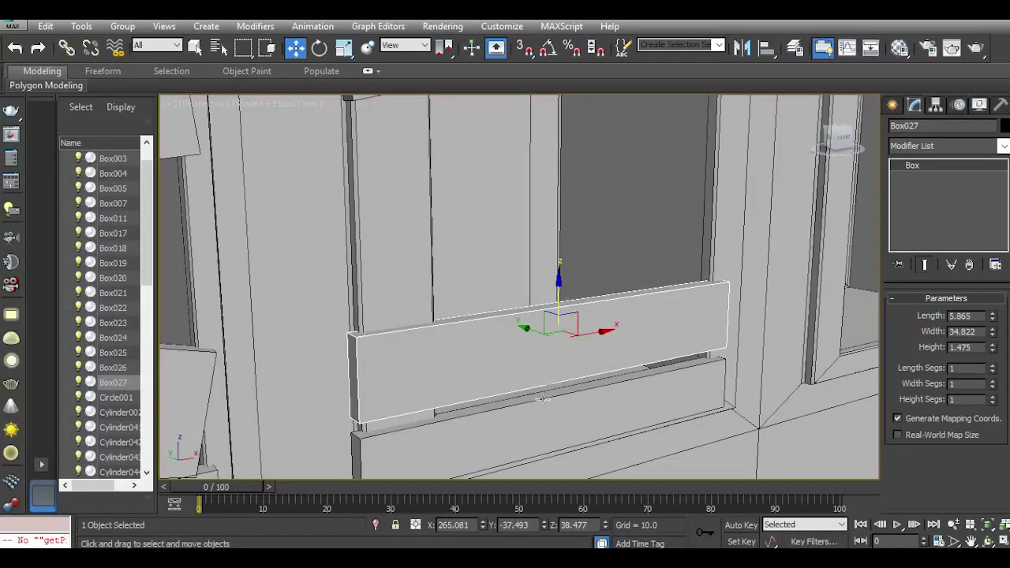
Copy the widened lower plank up to the middle of the second window.
{"action": "scroll", "coordinate": [543, 398], "scroll_direction": "down", "scroll_amount": 3}
{"action": "middle_click_drag", "start_coordinate": [537, 327], "coordinate": [530, 392]}
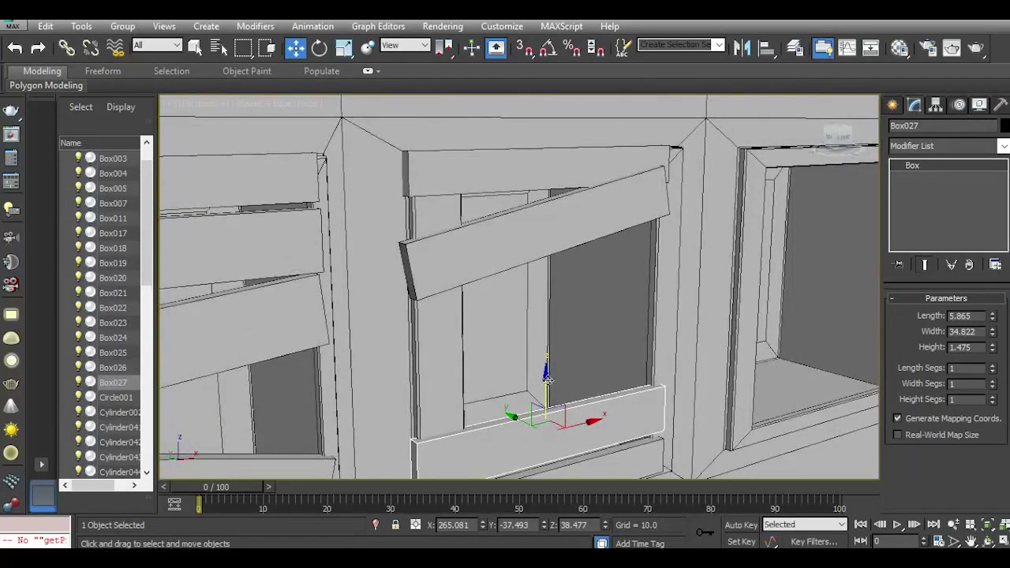
{"action": "left_click_drag", "start_coordinate": [547, 380], "coordinate": [554, 278]}
{"action": "left_click", "coordinate": [510, 344]}
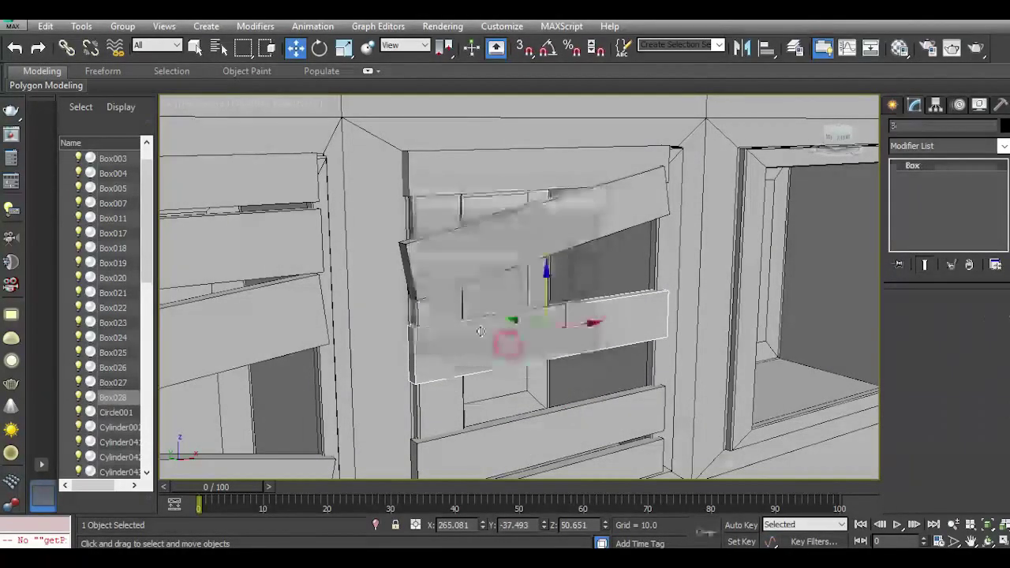
Copy the second window's middle plank across to the third window and set the copy's width to 46.661.
{"action": "middle_click_drag", "start_coordinate": [480, 331], "coordinate": [556, 287]}
{"action": "scroll", "coordinate": [547, 321], "scroll_direction": "down", "scroll_amount": 5}
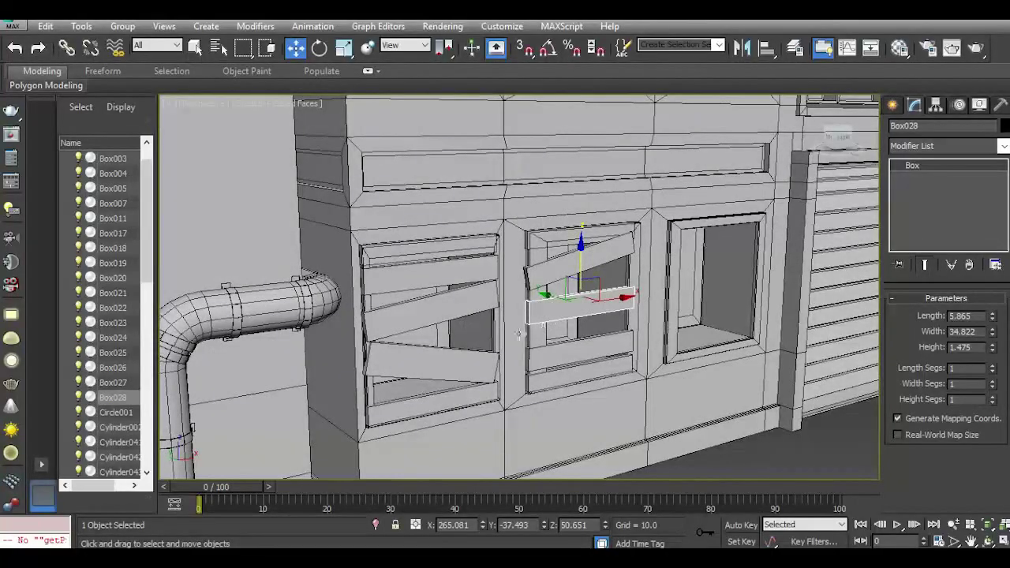
{"action": "scroll", "coordinate": [519, 333], "scroll_direction": "up", "scroll_amount": 2}
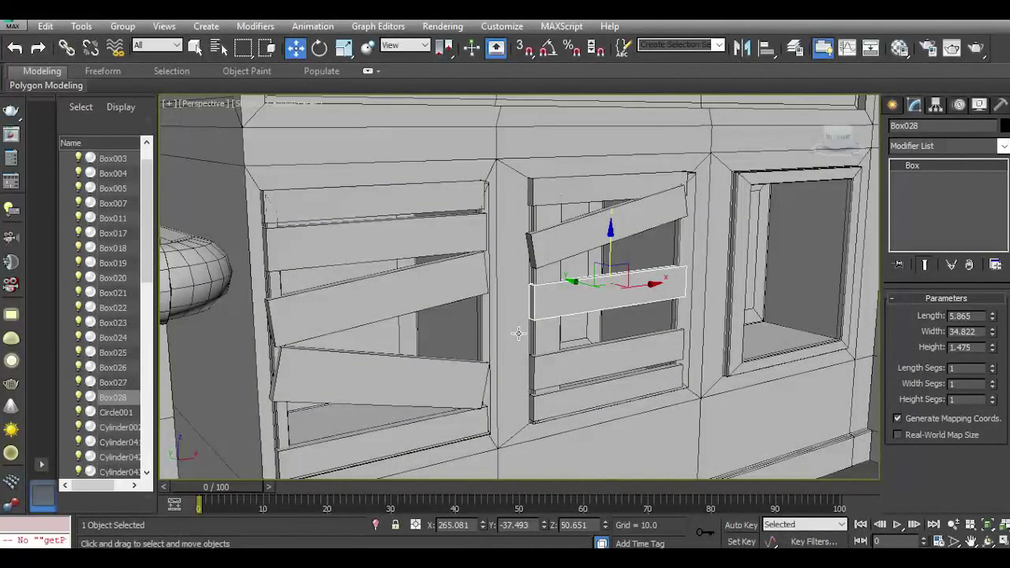
{"action": "middle_click_drag", "start_coordinate": [558, 364], "coordinate": [471, 353], "text": "alt"}
{"action": "scroll", "coordinate": [453, 353], "scroll_direction": "down", "scroll_amount": 3}
{"action": "scroll", "coordinate": [632, 257], "scroll_direction": "up", "scroll_amount": 4}
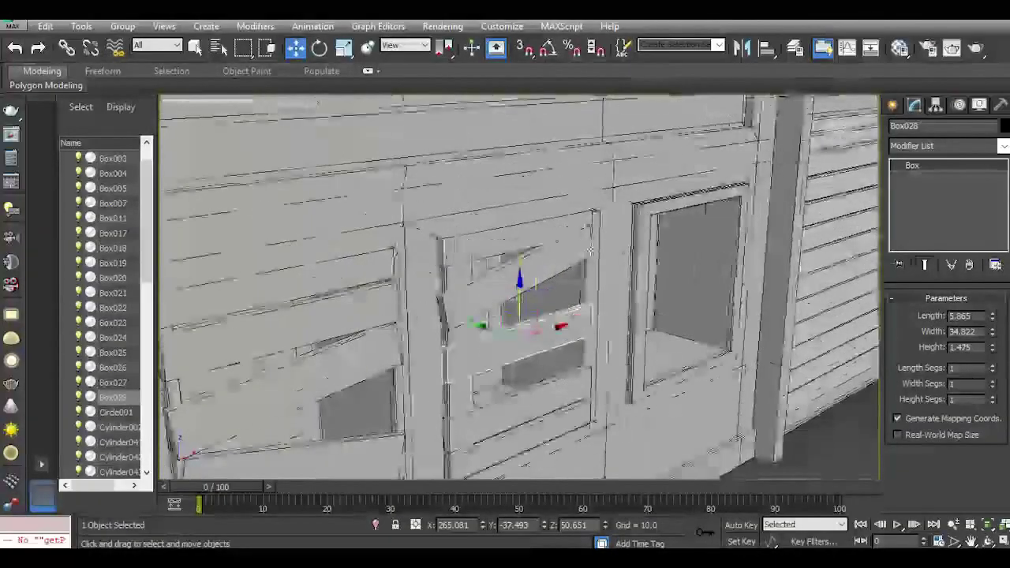
{"action": "middle_click_drag", "start_coordinate": [632, 257], "coordinate": [550, 273]}
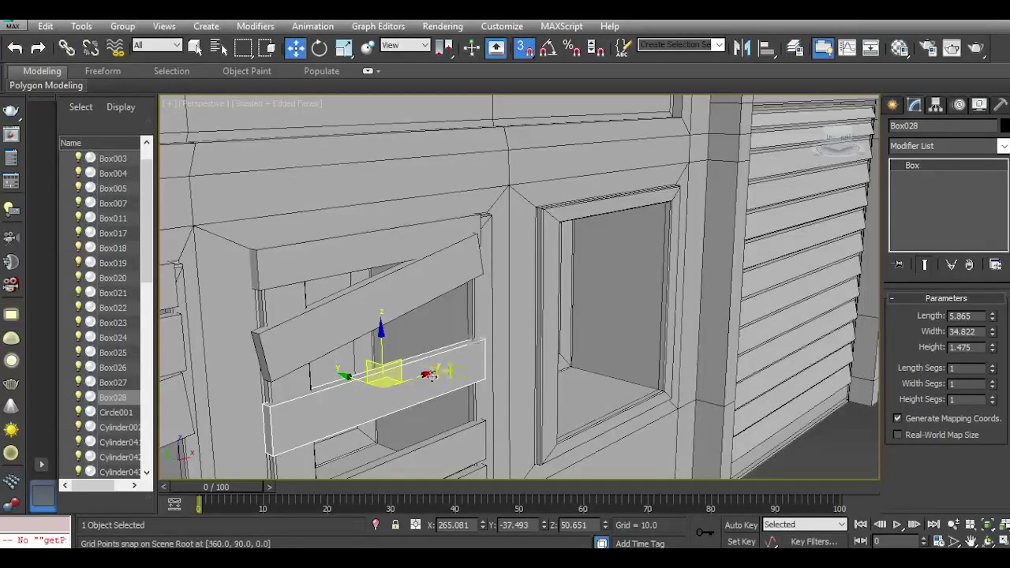
{"action": "left_click", "coordinate": [525, 49]}
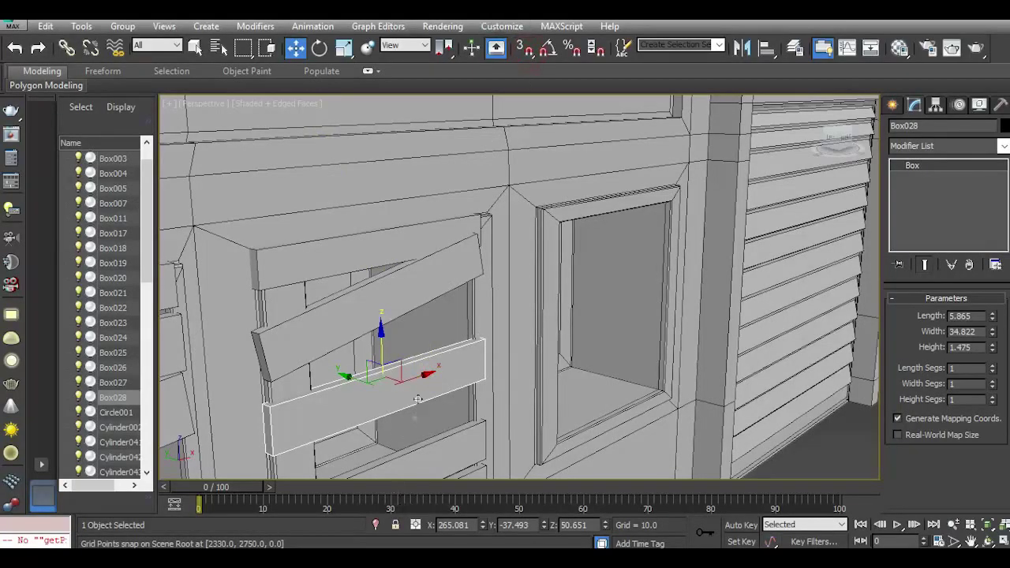
{"action": "mouse_move", "coordinate": [422, 379]}
{"action": "left_mouse_down", "text": "shift"}
{"action": "mouse_move", "coordinate": [588, 334]}
{"action": "mouse_move", "coordinate": [645, 301]}
{"action": "mouse_move", "coordinate": [652, 312]}
{"action": "left_mouse_up", "text": "shift"}
{"action": "left_click", "coordinate": [534, 347]}
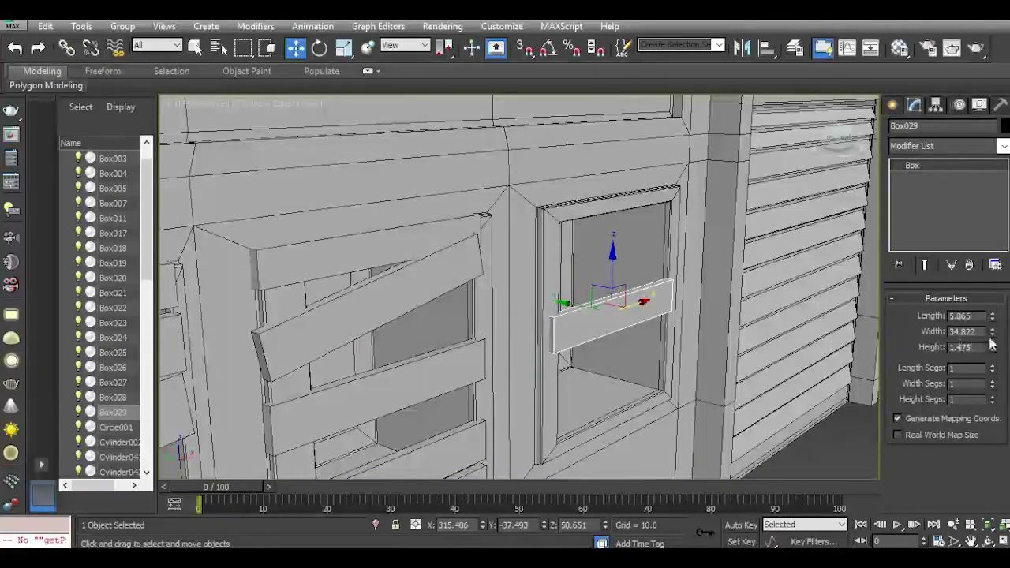
{"action": "left_click_drag", "start_coordinate": [990, 332], "coordinate": [978, 304]}
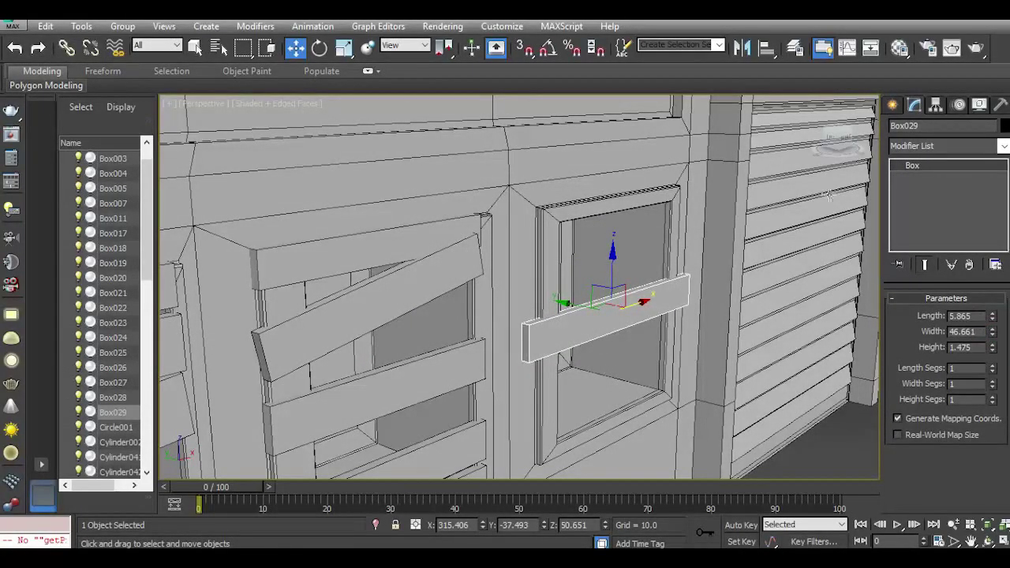
Copy the third window's middle plank to the upper and lower edges of its frame.
{"action": "left_click_drag", "start_coordinate": [846, 139], "coordinate": [831, 136]}
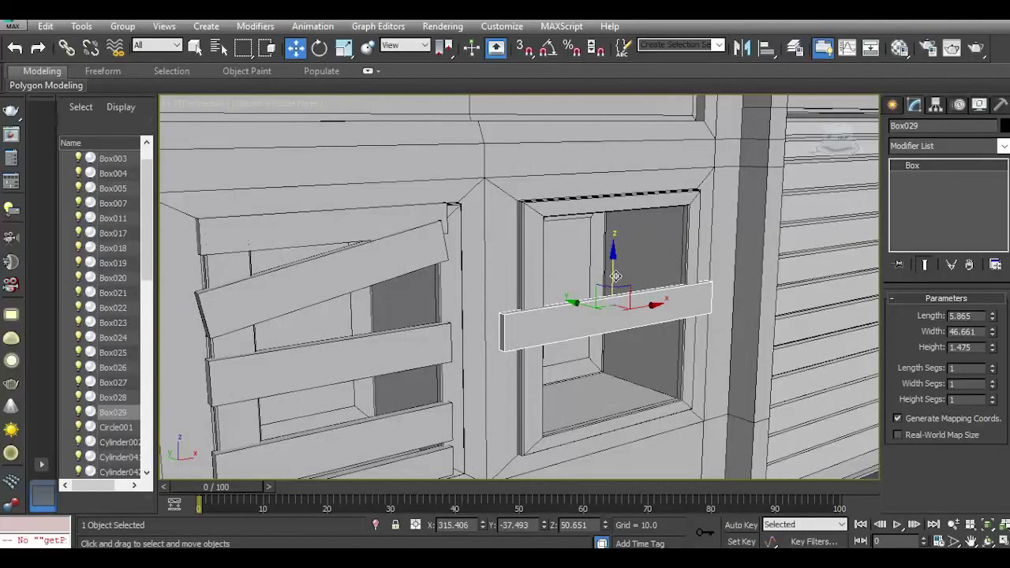
{"action": "mouse_move", "coordinate": [615, 277]}
{"action": "left_mouse_down", "text": "shift"}
{"action": "mouse_move", "coordinate": [622, 381]}
{"action": "mouse_move", "coordinate": [608, 284]}
{"action": "mouse_move", "coordinate": [613, 174]}
{"action": "left_mouse_up", "text": "shift"}
{"action": "left_click", "coordinate": [527, 349]}
{"action": "left_click", "coordinate": [508, 346]}
Tilt the third window's middle plank to about -10.8 degrees.
{"action": "left_click", "coordinate": [589, 314]}
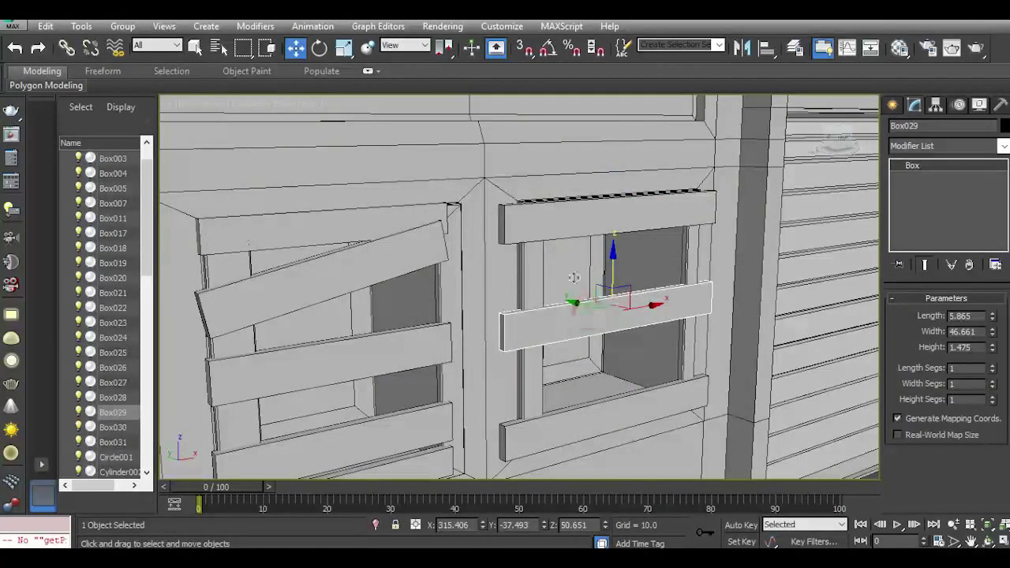
{"action": "left_click", "coordinate": [318, 48]}
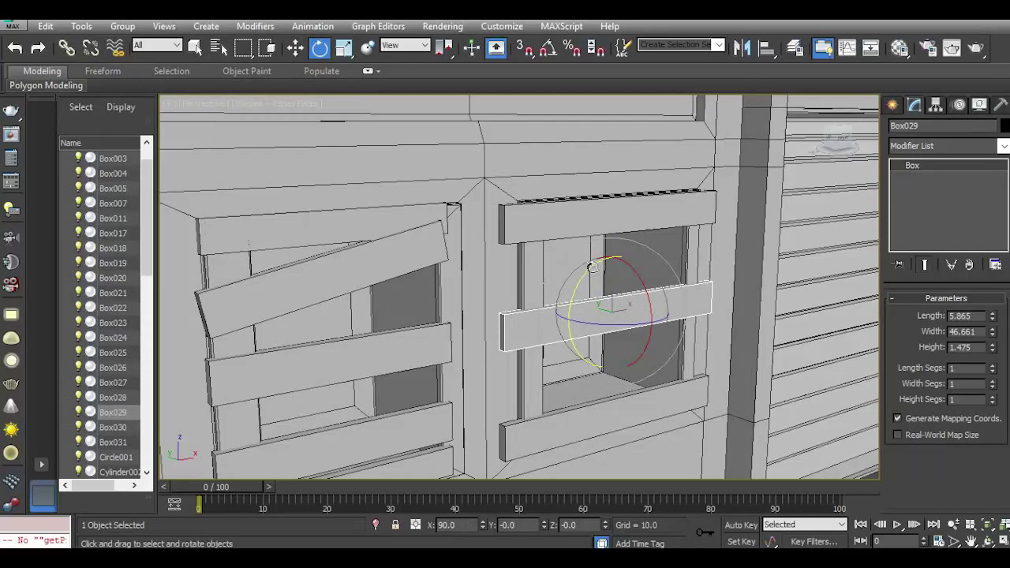
{"action": "left_click_drag", "start_coordinate": [592, 268], "coordinate": [582, 278]}
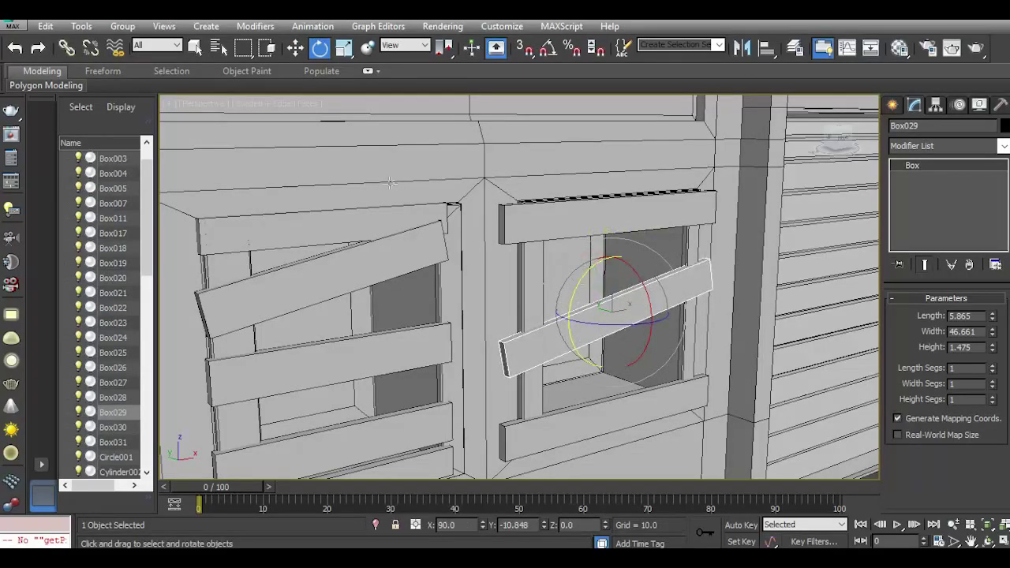
{"action": "left_click", "coordinate": [317, 72]}
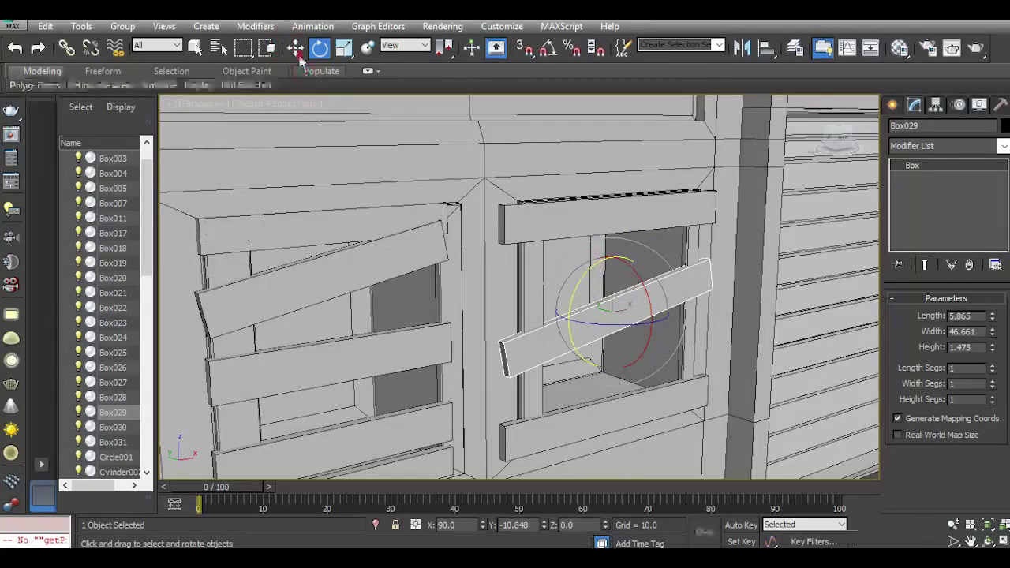
Copy the third window's tilted plank downward and rotate the copy the opposite way, to about 6.18 degrees.
{"action": "left_click", "coordinate": [295, 51]}
{"action": "mouse_move", "coordinate": [611, 269]}
{"action": "left_mouse_down"}
{"action": "mouse_move", "coordinate": [607, 230]}
{"action": "mouse_move", "coordinate": [614, 308]}
{"action": "mouse_move", "coordinate": [603, 283]}
{"action": "mouse_move", "coordinate": [611, 275]}
{"action": "mouse_move", "coordinate": [614, 313]}
{"action": "mouse_move", "coordinate": [589, 321]}
{"action": "left_mouse_up"}
{"action": "left_click", "coordinate": [519, 345]}
{"action": "left_click", "coordinate": [319, 47]}
{"action": "left_click", "coordinate": [294, 48]}
{"action": "left_click", "coordinate": [318, 48]}
{"action": "scroll", "coordinate": [588, 315], "scroll_direction": "down", "scroll_amount": 5}
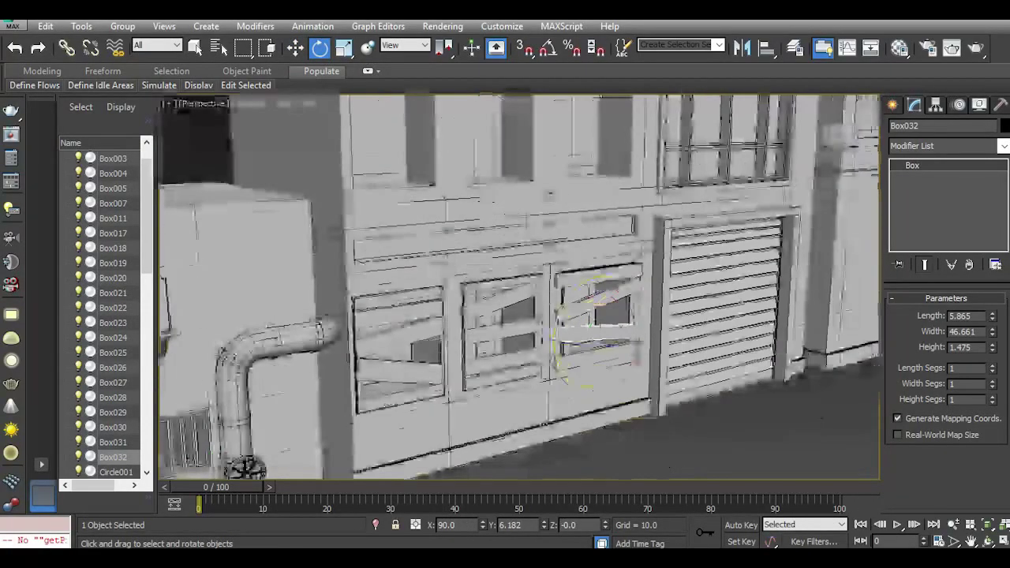
{"action": "left_click", "coordinate": [752, 465]}
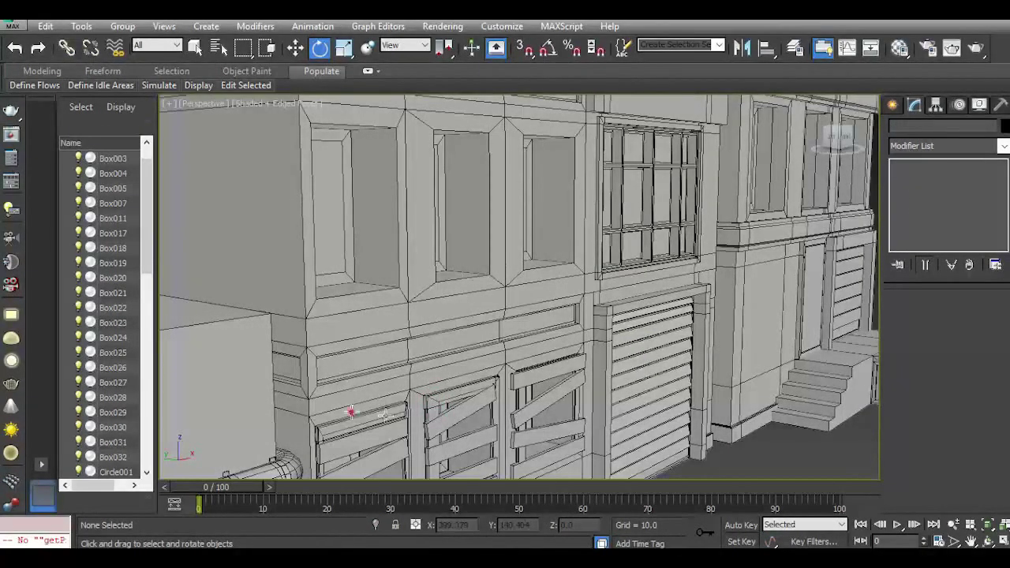
{"action": "left_click", "coordinate": [352, 414]}
{"action": "left_click", "coordinate": [295, 49]}
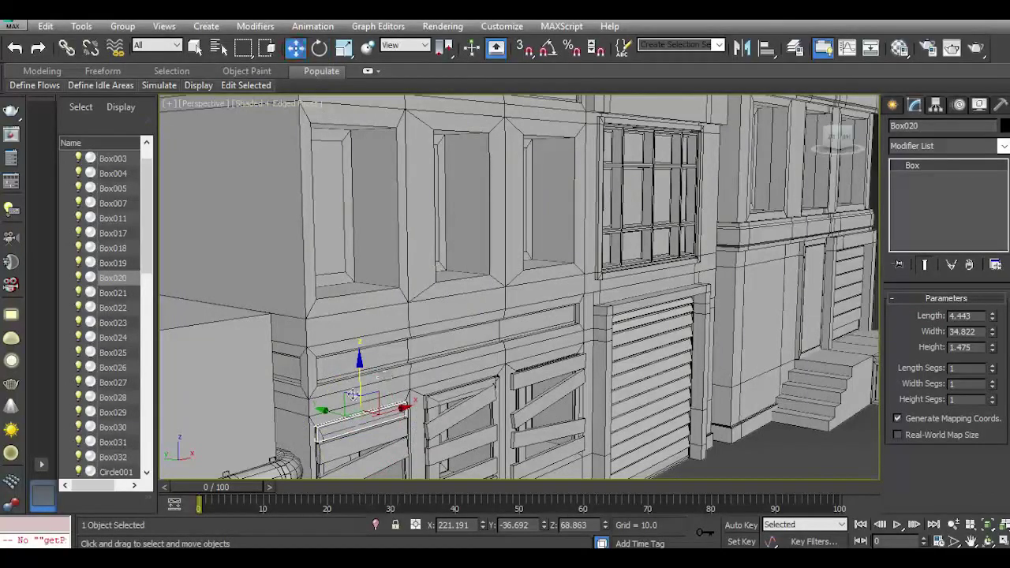
{"action": "left_click_drag", "start_coordinate": [360, 384], "coordinate": [359, 273], "text": "shift"}
{"action": "left_click", "coordinate": [490, 345]}
{"action": "left_click_drag", "start_coordinate": [841, 133], "coordinate": [834, 144]}
{"action": "scroll", "coordinate": [336, 310], "scroll_direction": "up", "scroll_amount": 4}
{"action": "middle_click_drag", "start_coordinate": [376, 266], "coordinate": [386, 330]}
{"action": "left_click_drag", "start_coordinate": [400, 325], "coordinate": [399, 305]}
{"action": "key", "text": "Delete"}
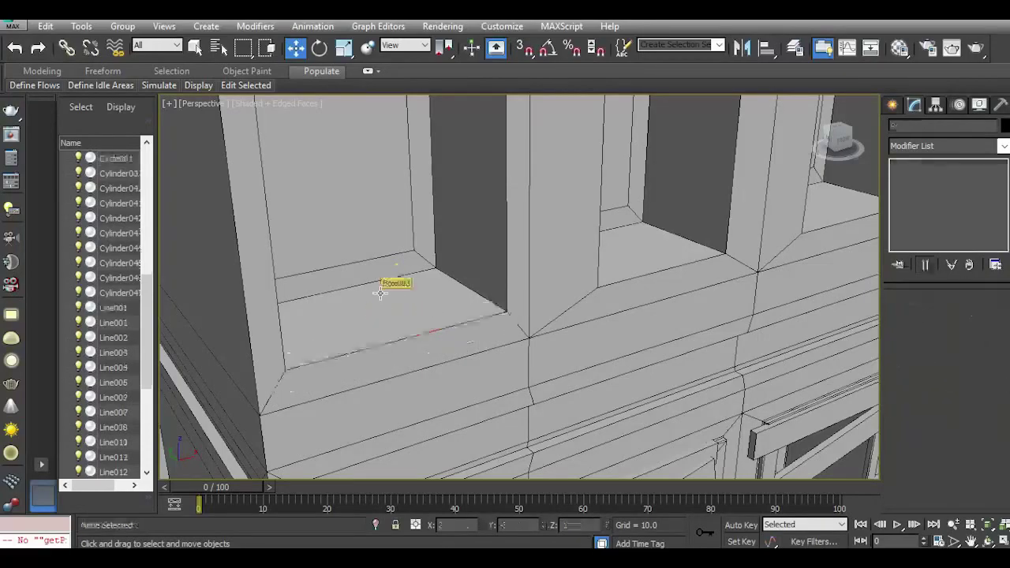
Select the four frame polygons around the first upper-floor window of the neighbouring building.
{"action": "left_click", "coordinate": [387, 356]}
{"action": "scroll", "coordinate": [395, 384], "scroll_direction": "down", "scroll_amount": 5}
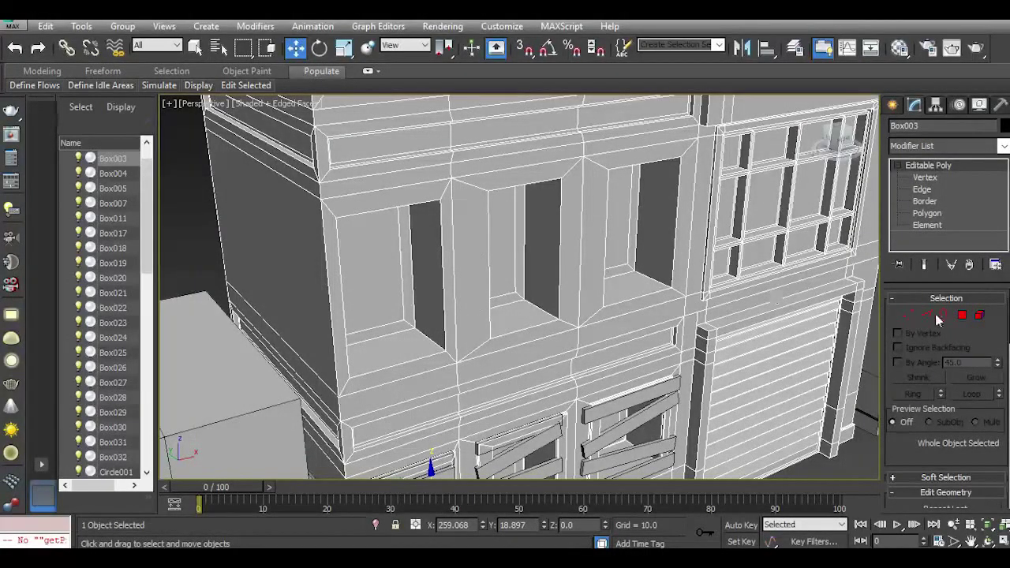
{"action": "left_click", "coordinate": [360, 209]}
{"action": "left_click", "coordinate": [333, 233], "text": "shift"}
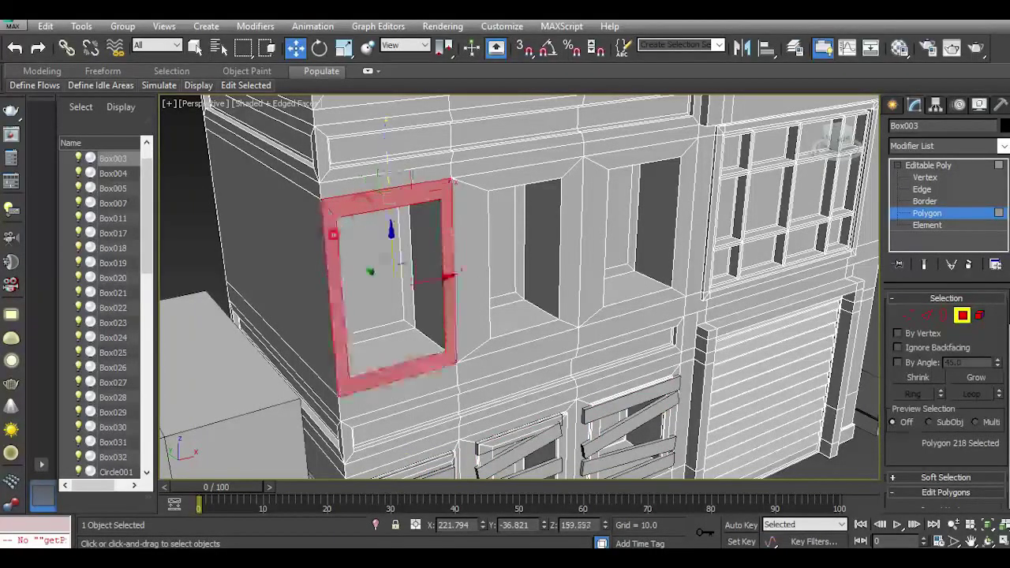
Try to extrude the selected frame polygons around the first upper-floor window.
{"action": "scroll", "coordinate": [951, 430], "scroll_direction": "down", "scroll_amount": 2}
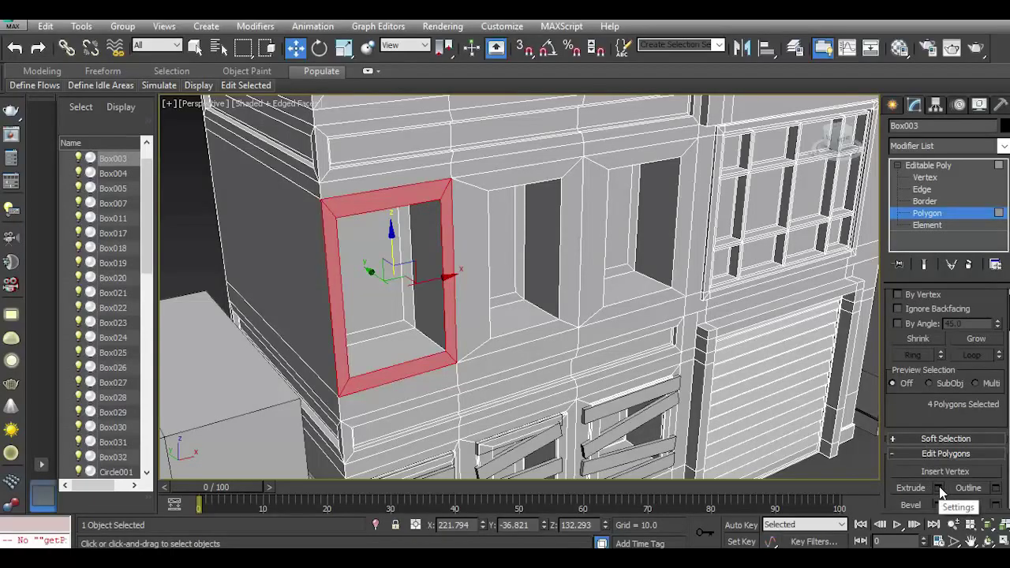
{"action": "left_click", "coordinate": [938, 489]}
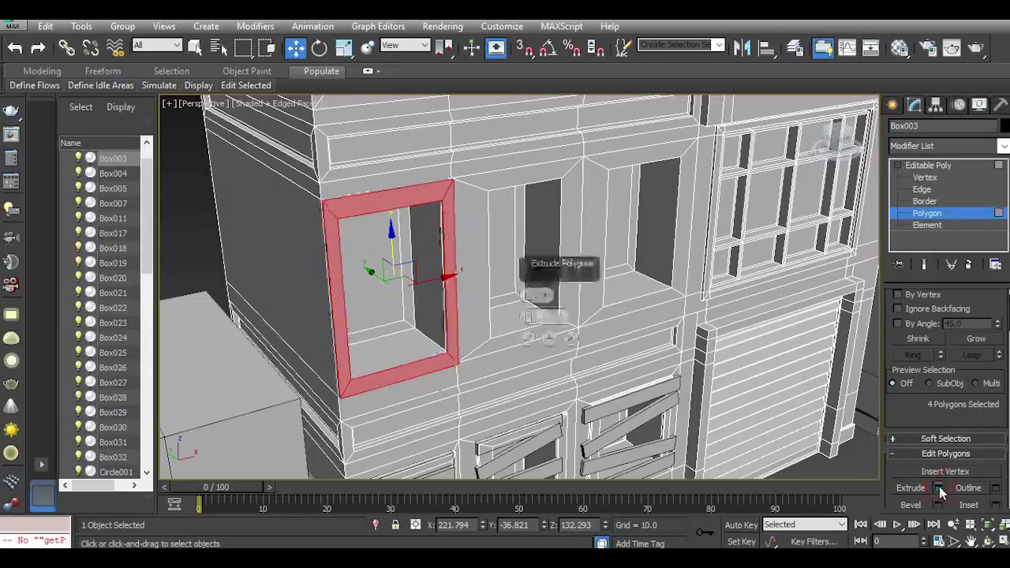
{"action": "left_click", "coordinate": [528, 339]}
{"action": "left_click_drag", "start_coordinate": [843, 142], "coordinate": [849, 145]}
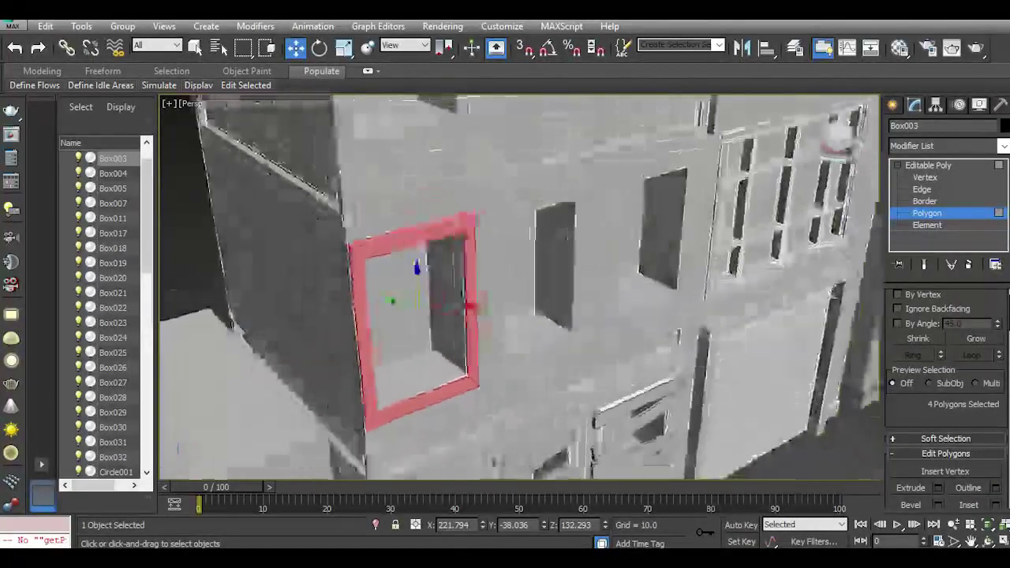
{"action": "middle_click_drag", "start_coordinate": [469, 220], "coordinate": [463, 240], "text": "alt"}
{"action": "scroll", "coordinate": [463, 241], "scroll_direction": "up", "scroll_amount": 2}
{"action": "middle_click_drag", "start_coordinate": [521, 271], "coordinate": [511, 230], "text": "alt"}
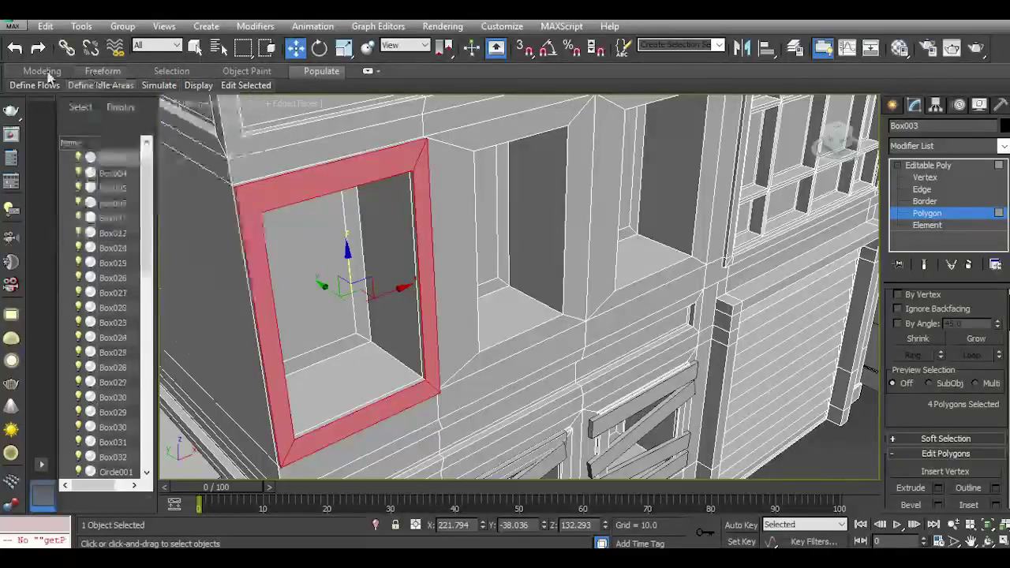
Undo the frame extrusion and insert a Swift Loop edge loop around the first upper-floor window's frame.
{"action": "left_click", "coordinate": [47, 72]}
{"action": "mouse_move", "coordinate": [175, 88]}
{"action": "left_click", "coordinate": [298, 127]}
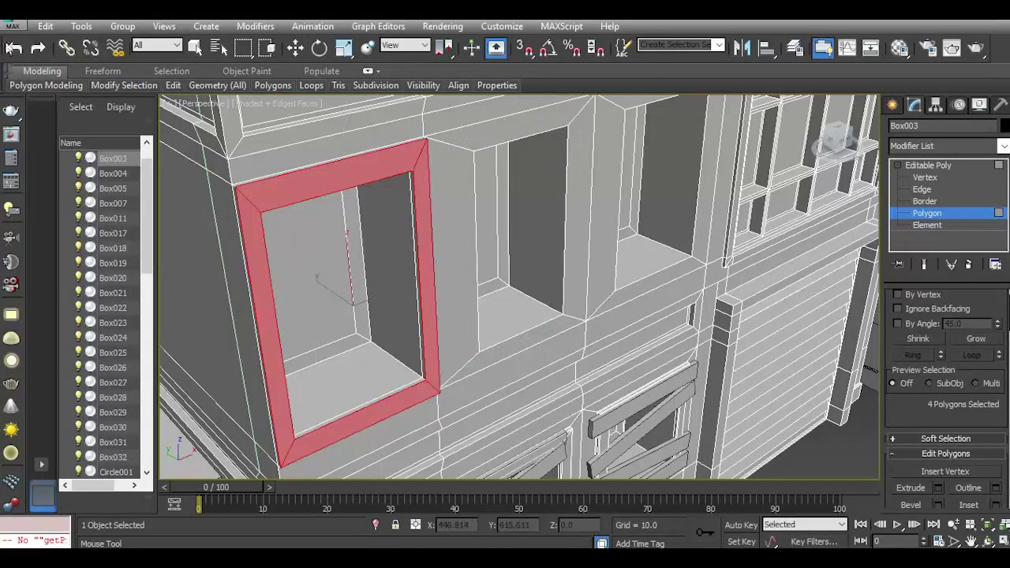
{"action": "left_click", "coordinate": [14, 48]}
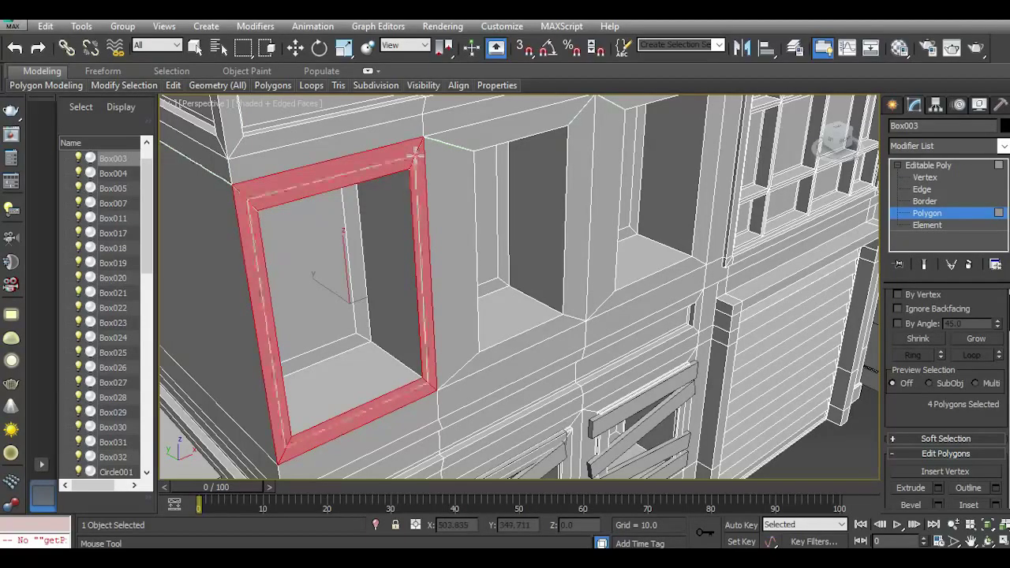
{"action": "left_click", "coordinate": [414, 155]}
{"action": "left_click", "coordinate": [295, 48]}
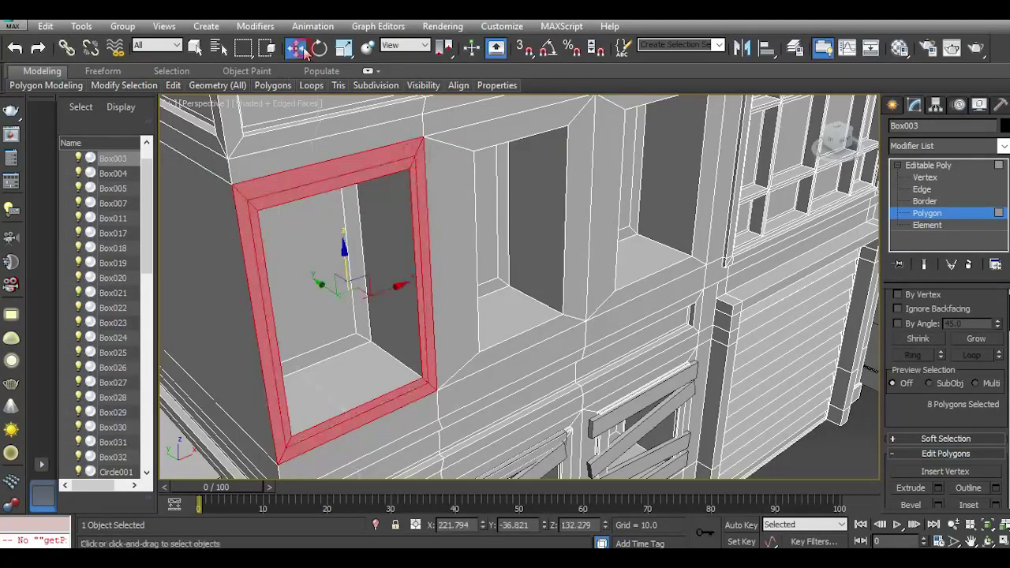
Select only the inner ring of four frame polygons around the first upper-floor window.
{"action": "left_click", "coordinate": [841, 134]}
{"action": "middle_click_drag", "start_coordinate": [841, 134], "coordinate": [816, 104], "text": "alt"}
{"action": "middle_click_drag", "start_coordinate": [460, 256], "coordinate": [541, 340]}
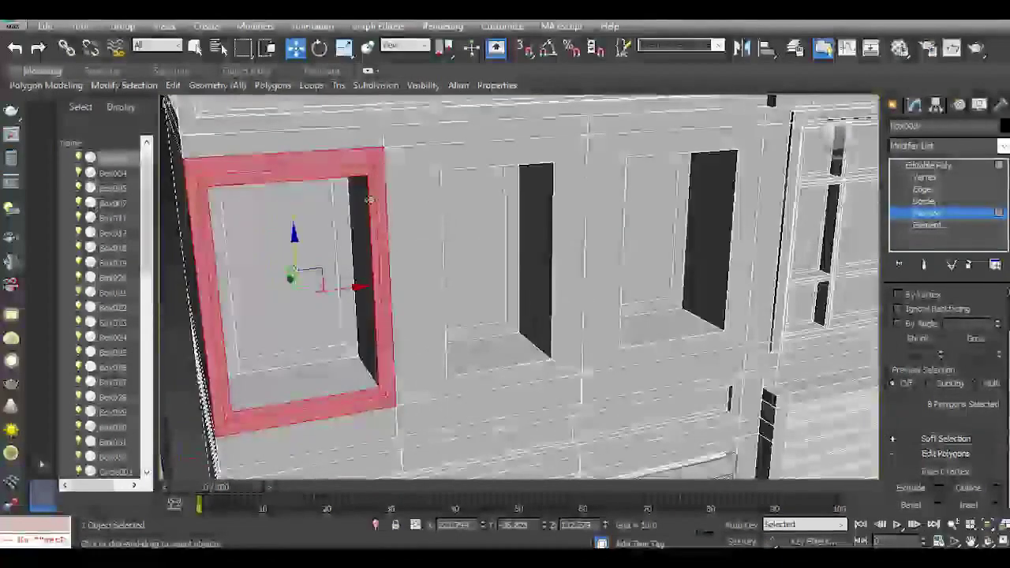
{"action": "left_click", "coordinate": [344, 172]}
{"action": "left_click", "coordinate": [369, 182], "text": "shift"}
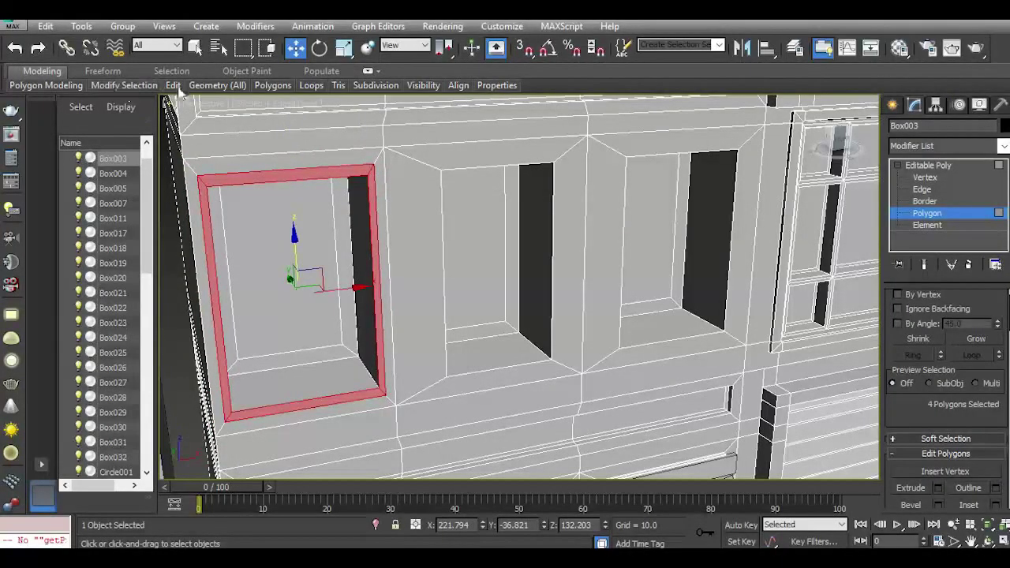
Insert Swift Loop edge loops around the frames of the second and third upper-floor windows.
{"action": "mouse_move", "coordinate": [176, 86]}
{"action": "left_click", "coordinate": [294, 120]}
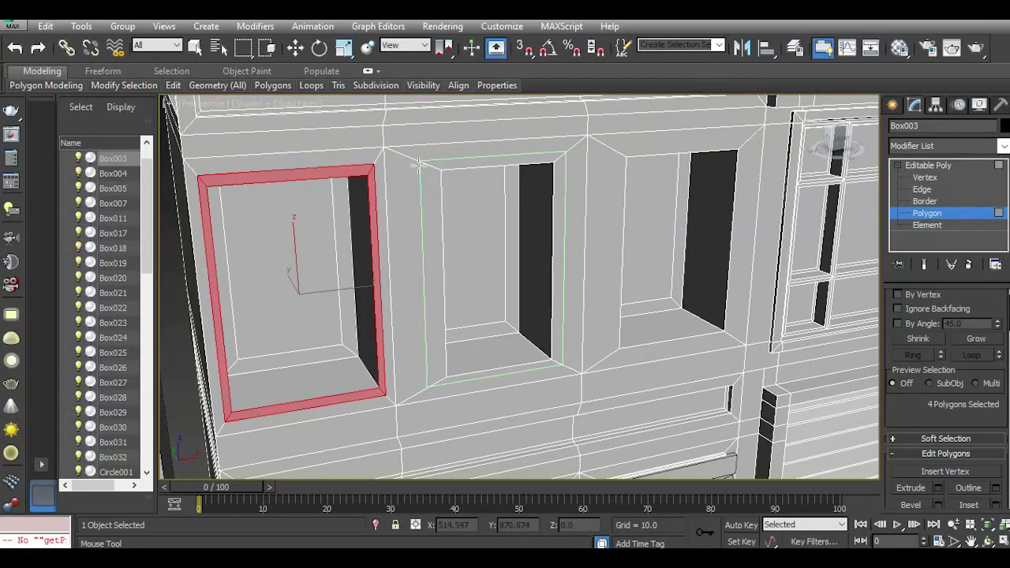
{"action": "left_click", "coordinate": [421, 165]}
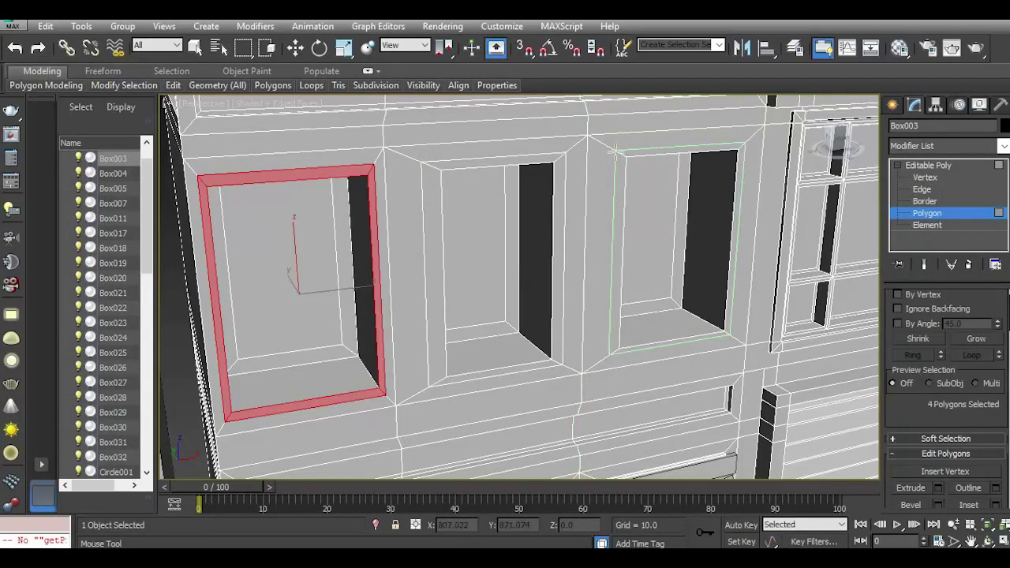
{"action": "left_click", "coordinate": [616, 151]}
{"action": "left_click", "coordinate": [302, 49]}
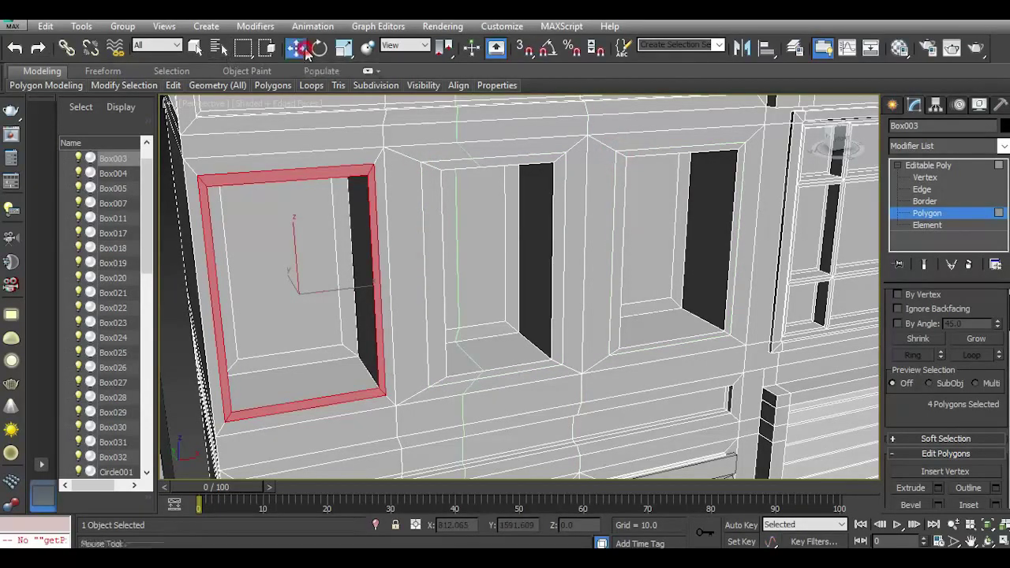
Add the inner frame rings of the second and third upper-floor windows to the selection and extrude all three rings.
{"action": "left_click", "coordinate": [426, 180], "text": "ctrl"}
{"action": "left_click", "coordinate": [455, 165], "text": "shift"}
{"action": "left_click", "coordinate": [615, 169], "text": "ctrl"}
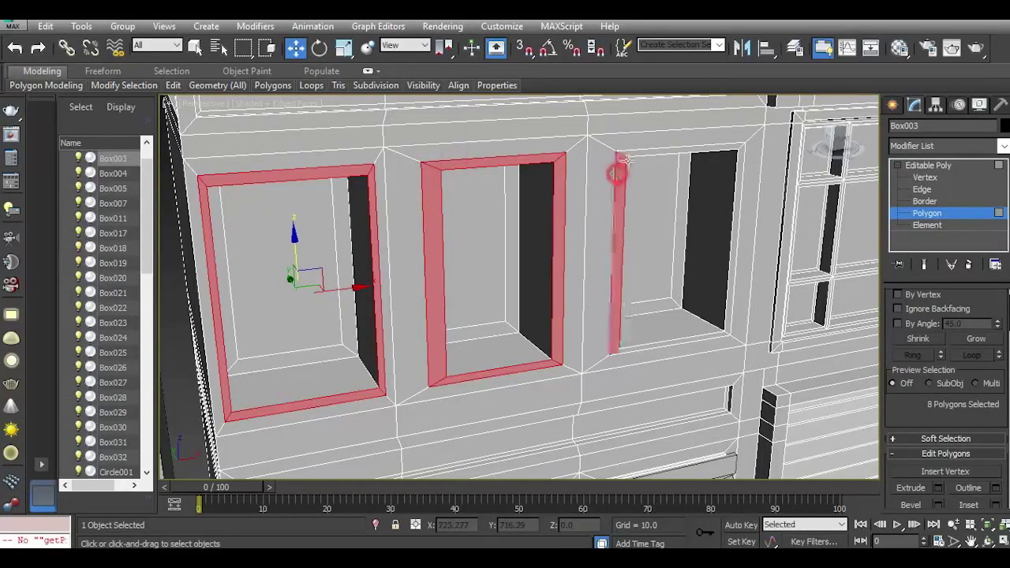
{"action": "left_click", "coordinate": [629, 158], "text": "shift"}
{"action": "left_click", "coordinate": [938, 488]}
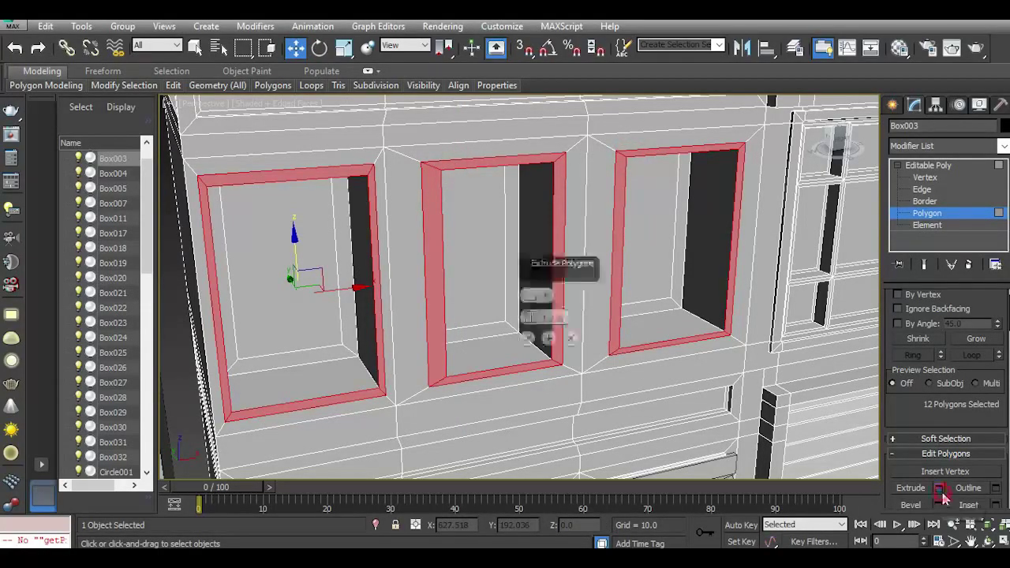
{"action": "left_click", "coordinate": [526, 339]}
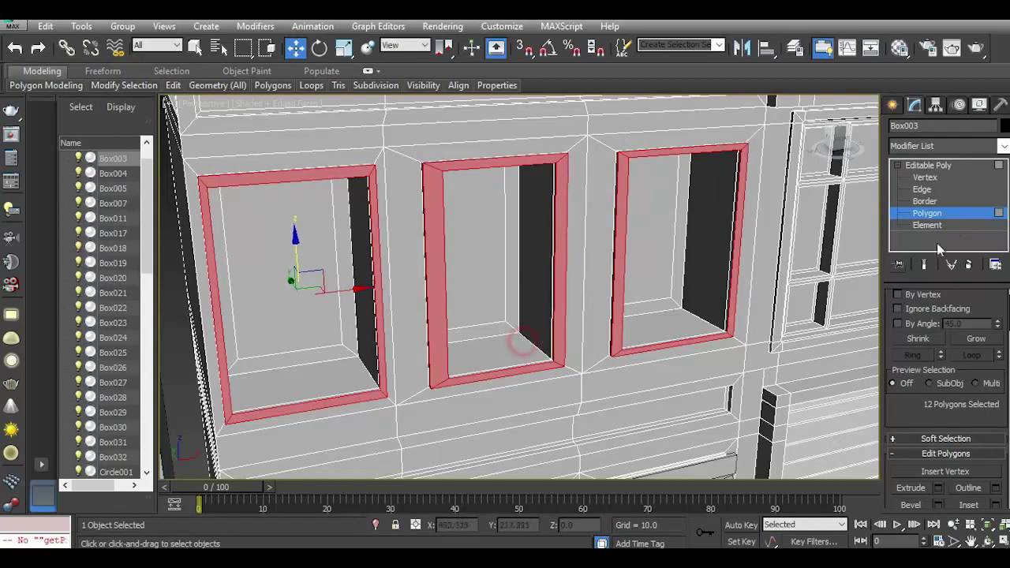
Select the outer and inner front edge loops of the extruded trims on all three upper-floor windows.
{"action": "left_click", "coordinate": [923, 190]}
{"action": "double_click", "coordinate": [470, 386]}
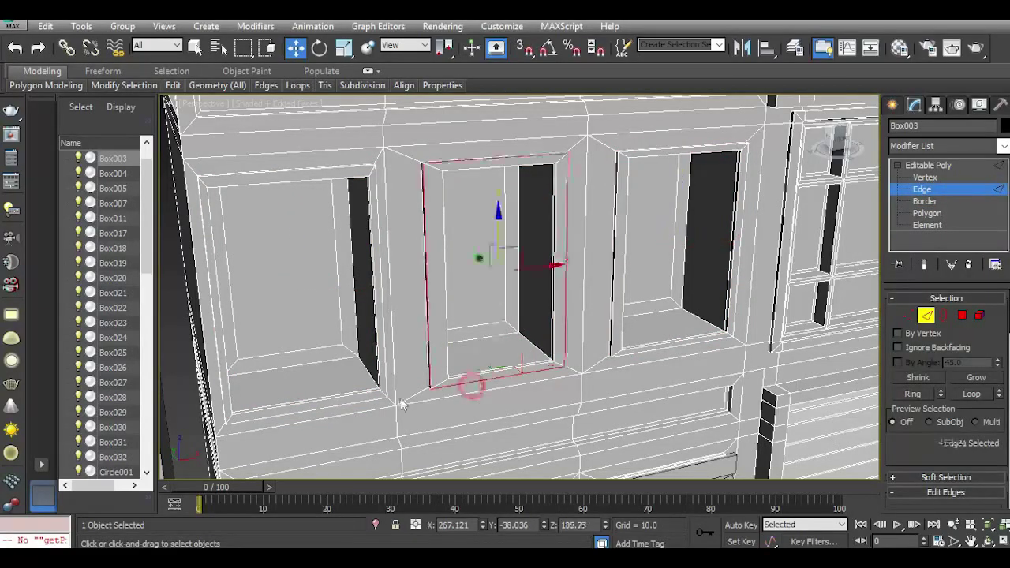
{"action": "double_click", "coordinate": [380, 403], "text": "ctrl"}
{"action": "double_click", "coordinate": [341, 359], "text": "ctrl"}
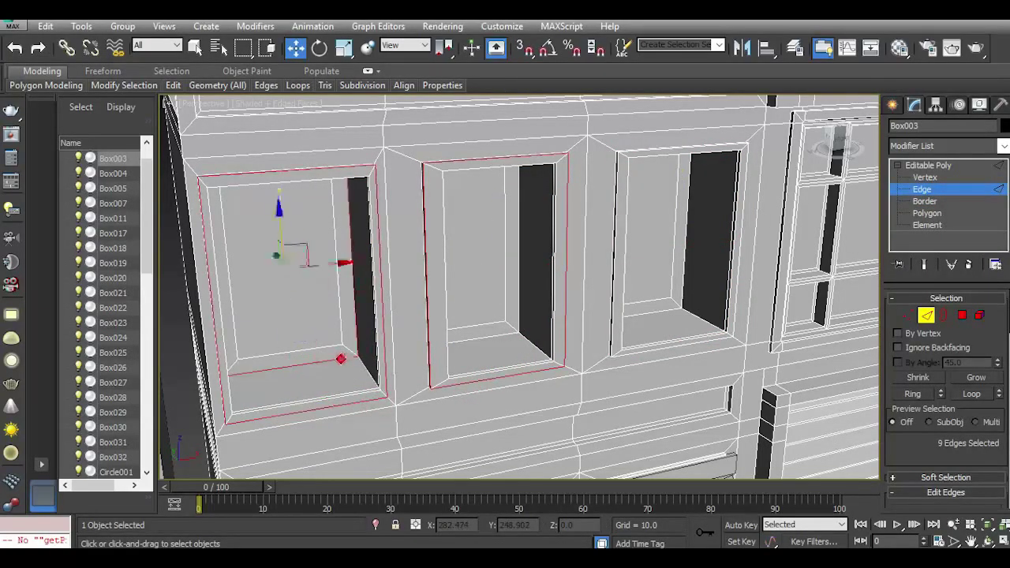
{"action": "double_click", "coordinate": [469, 379], "text": "ctrl"}
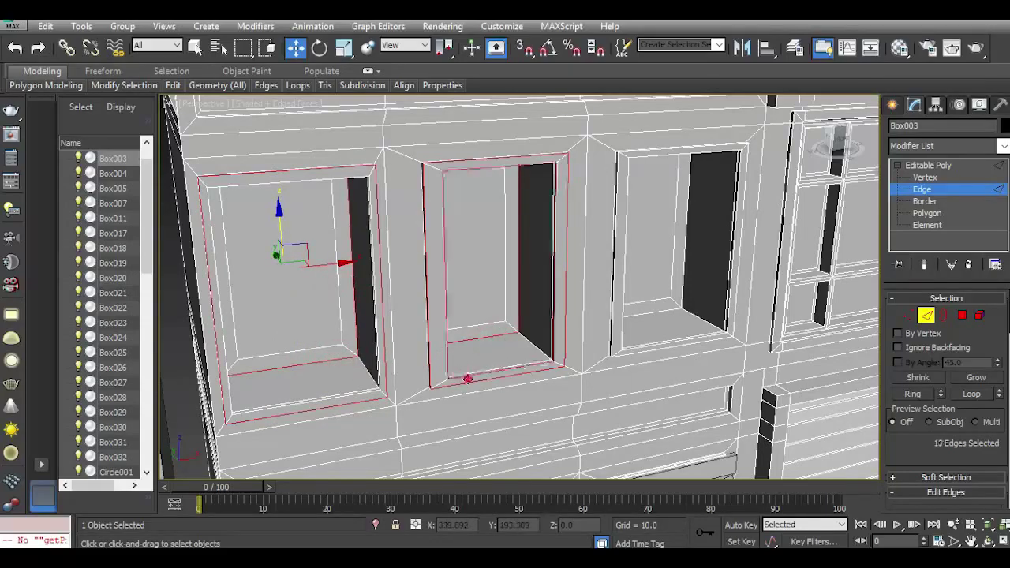
{"action": "double_click", "coordinate": [346, 399], "text": "ctrl"}
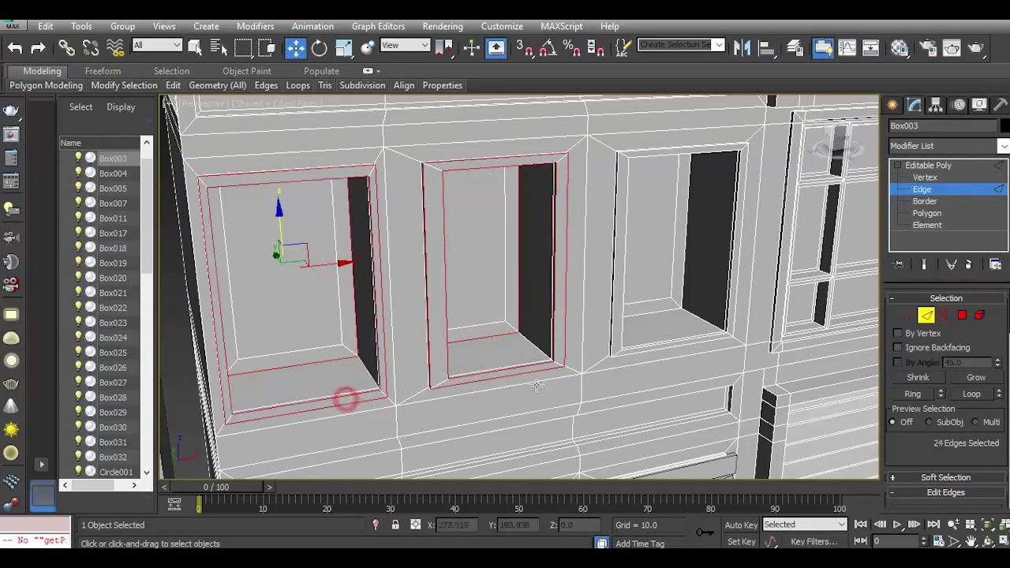
{"action": "double_click", "coordinate": [643, 352], "text": "ctrl"}
{"action": "double_click", "coordinate": [640, 349], "text": "ctrl"}
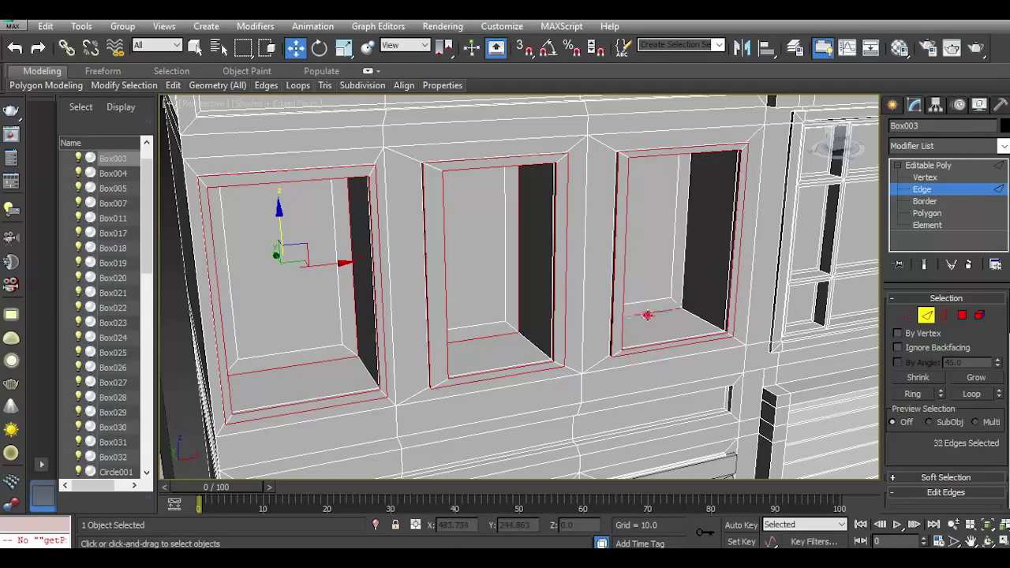
{"action": "double_click", "coordinate": [647, 314], "text": "ctrl"}
Add the outer base edge loops, where the trims meet the wall, to the edge selection on all three windows.
{"action": "left_click_drag", "start_coordinate": [840, 138], "coordinate": [871, 140]}
{"action": "scroll", "coordinate": [574, 270], "scroll_direction": "up", "scroll_amount": 5}
{"action": "double_click", "coordinate": [576, 271], "text": "ctrl"}
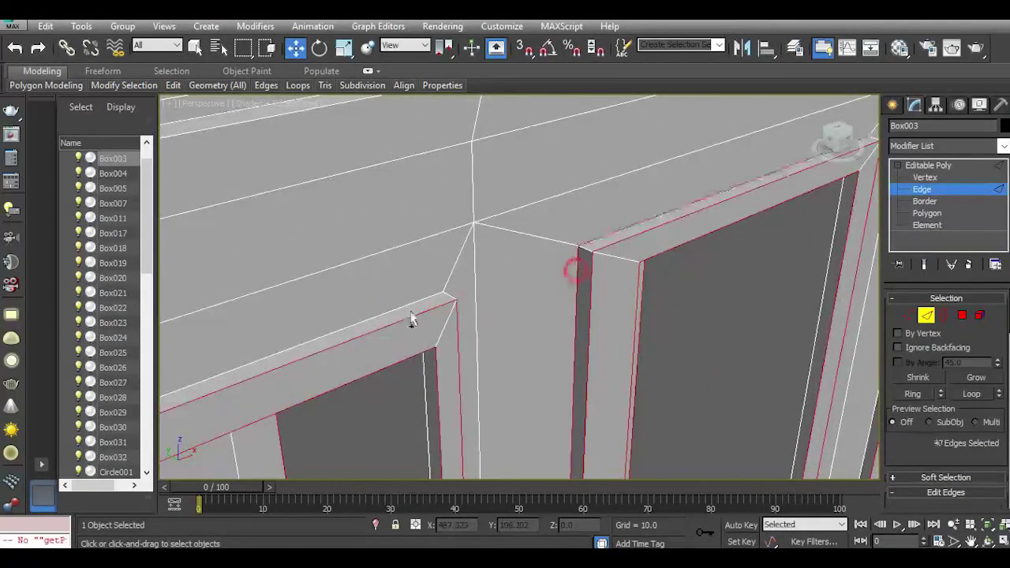
{"action": "left_click", "coordinate": [16, 47]}
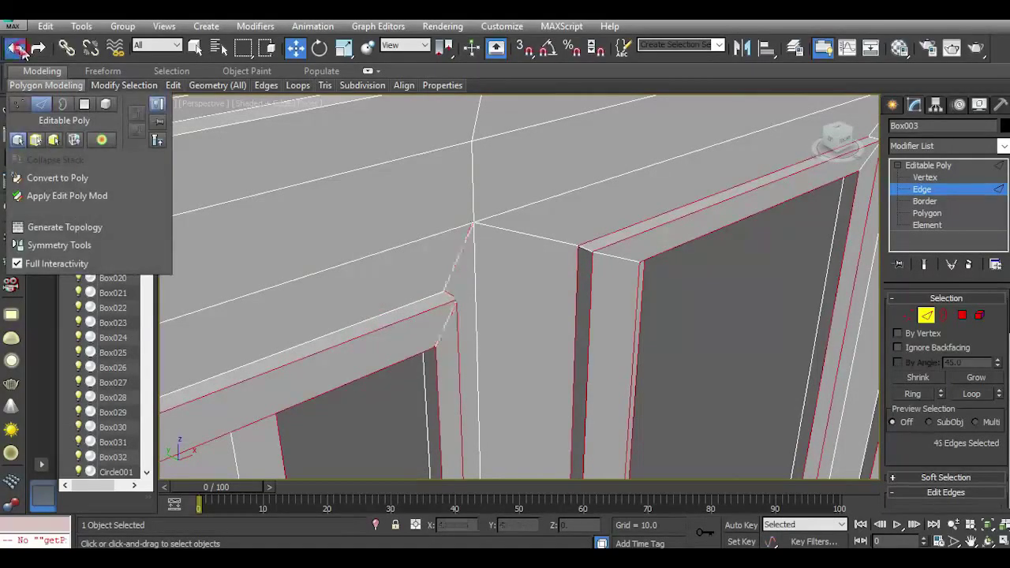
{"action": "left_click", "coordinate": [410, 308], "text": "ctrl"}
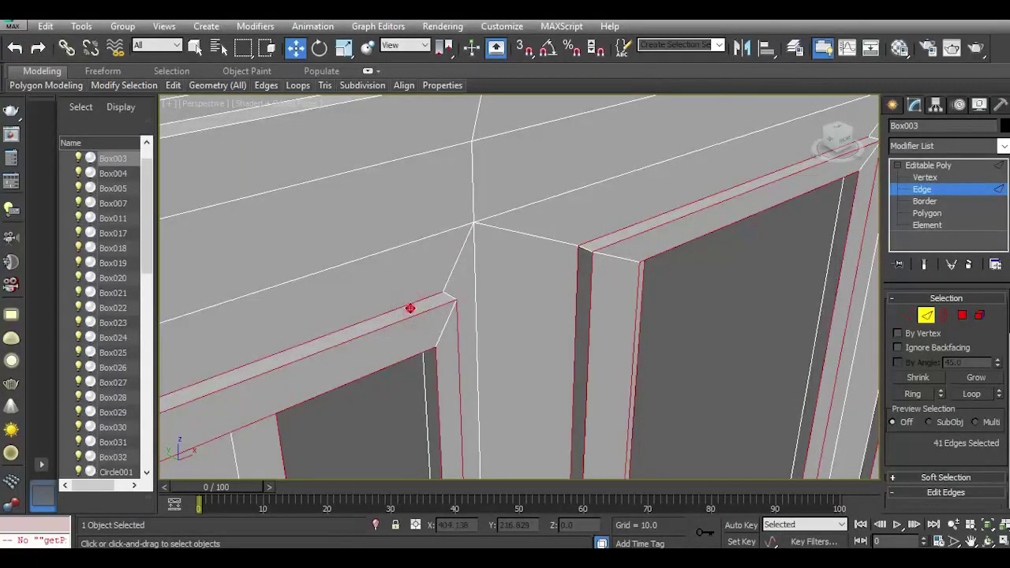
{"action": "middle_click_drag", "start_coordinate": [570, 288], "coordinate": [323, 344]}
{"action": "double_click", "coordinate": [736, 200], "text": "ctrl"}
Chamfer the selected window trim edges by 0.24 with one segment.
{"action": "scroll", "coordinate": [732, 200], "scroll_direction": "down", "scroll_amount": 5}
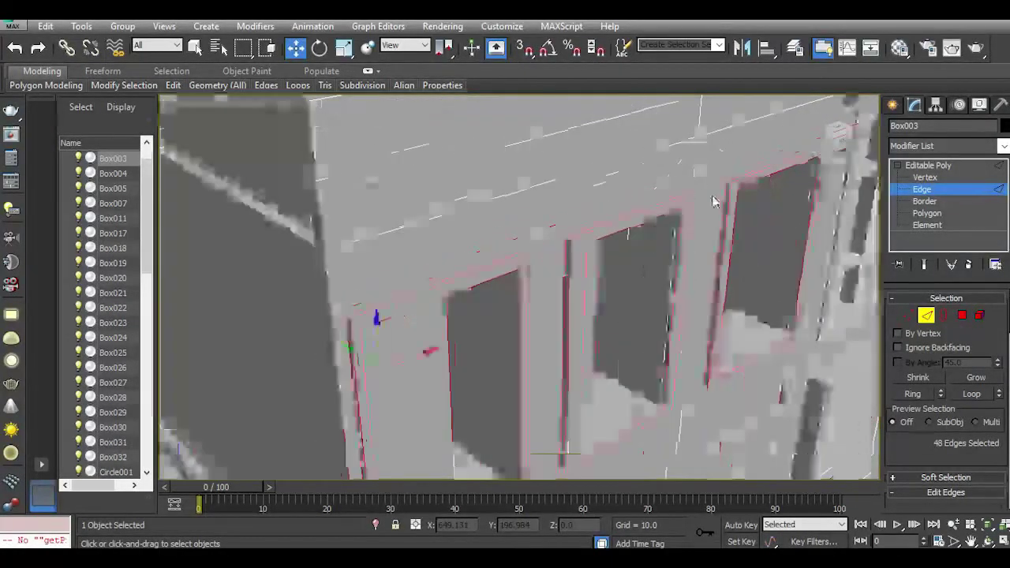
{"action": "scroll", "coordinate": [404, 311], "scroll_direction": "up", "scroll_amount": 2}
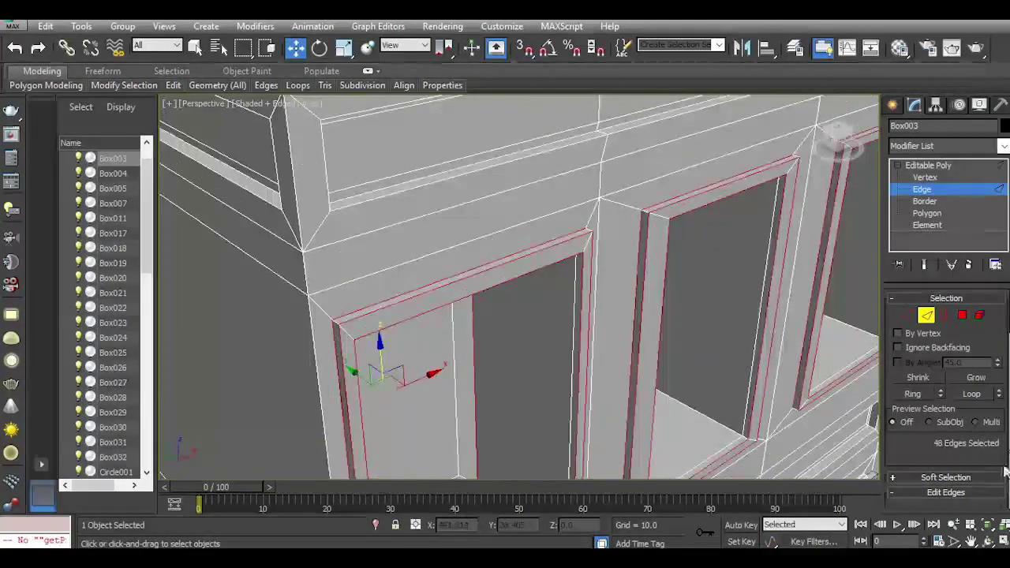
{"action": "scroll", "coordinate": [949, 455], "scroll_direction": "down", "scroll_amount": 3}
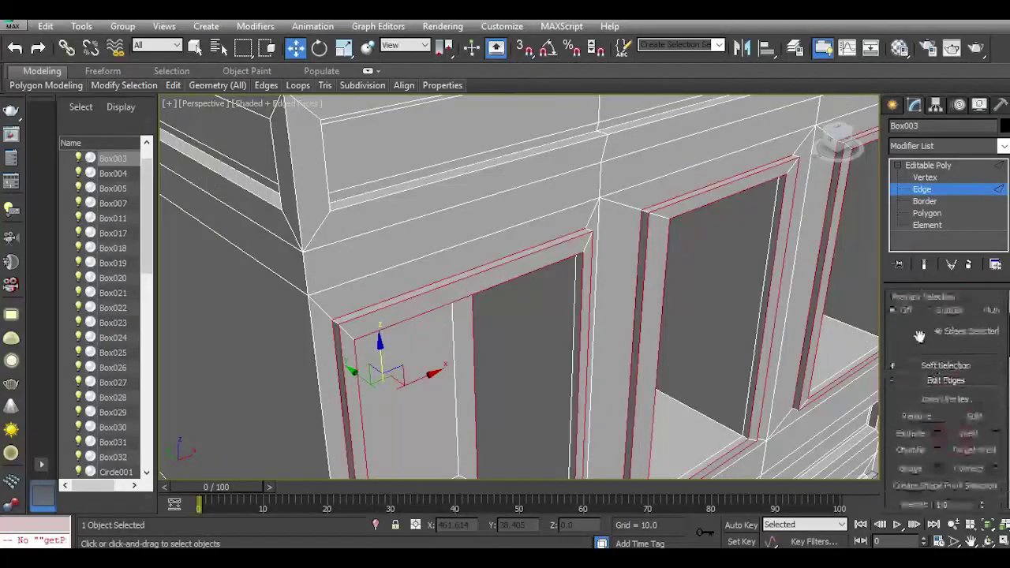
{"action": "left_click", "coordinate": [938, 444]}
{"action": "scroll", "coordinate": [332, 313], "scroll_direction": "up", "scroll_amount": 2}
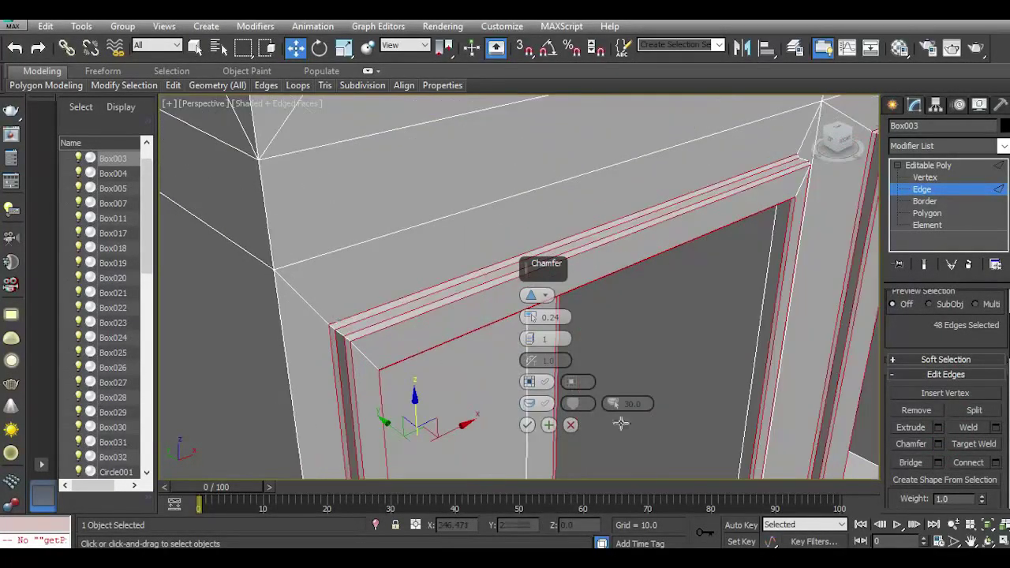
{"action": "left_click", "coordinate": [526, 424]}
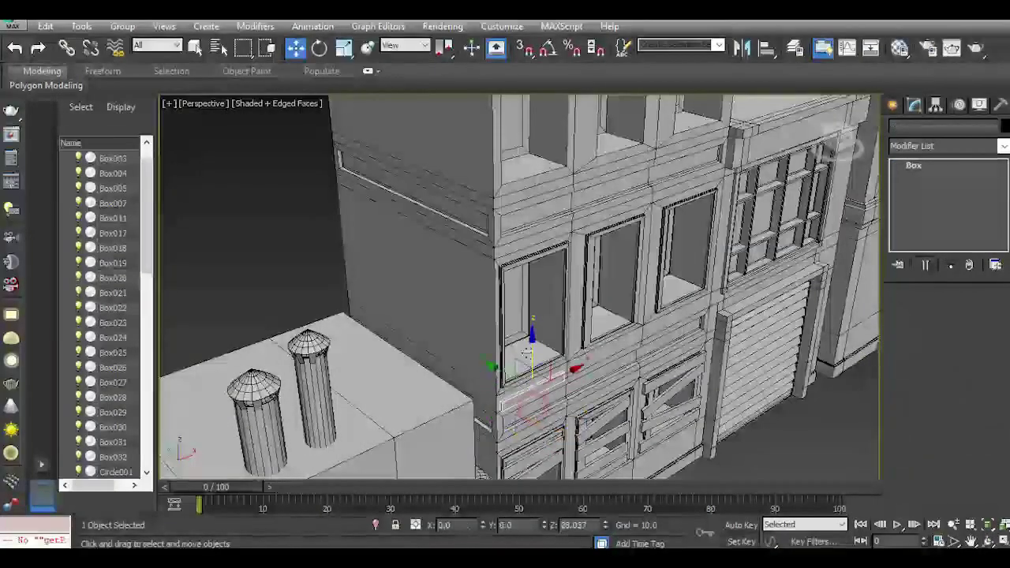
Copy the first boarded window's top plank upward to the lower edge of the upper-floor window above it.
{"action": "left_click_drag", "start_coordinate": [527, 353], "coordinate": [527, 334], "text": "shift"}
{"action": "left_click", "coordinate": [507, 347]}
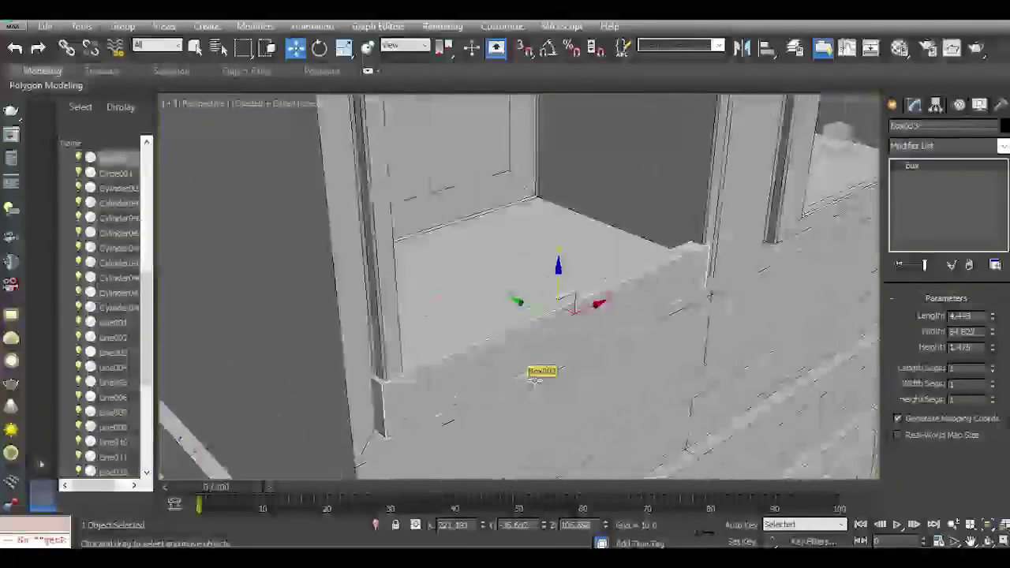
Fit the copied plank across the first upper-floor window's lower edge, and make two copies of it near the window's upper edge.
{"action": "left_click_drag", "start_coordinate": [538, 314], "coordinate": [584, 314]}
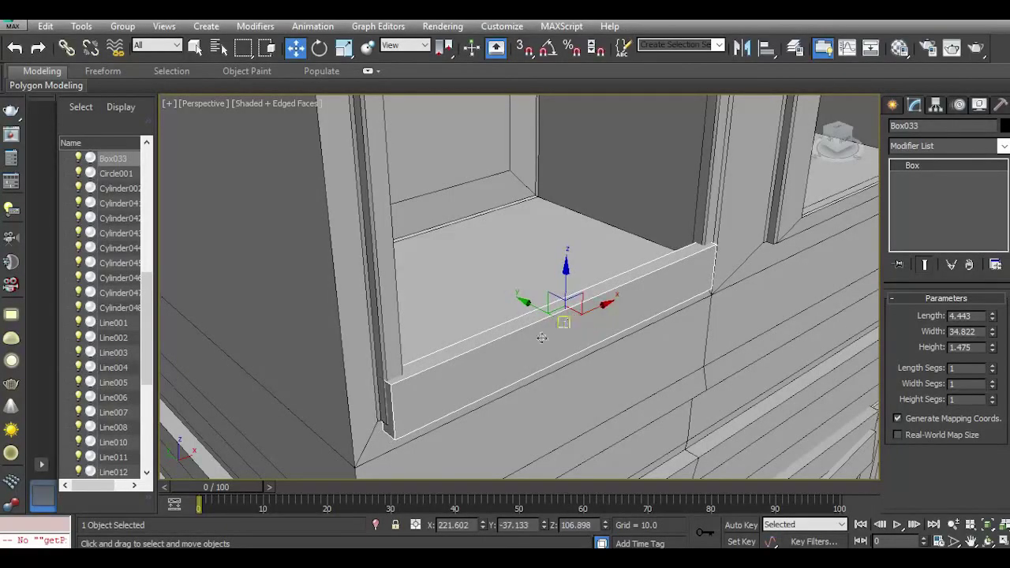
{"action": "scroll", "coordinate": [432, 388], "scroll_direction": "down", "scroll_amount": 4}
{"action": "middle_click_drag", "start_coordinate": [445, 415], "coordinate": [427, 471]}
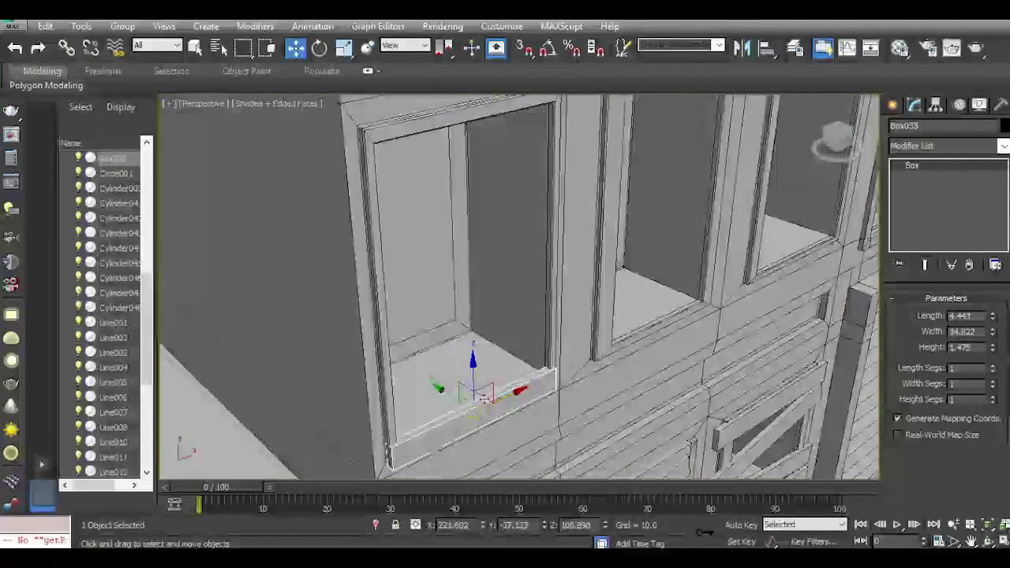
{"action": "mouse_move", "coordinate": [474, 382]}
{"action": "left_mouse_down", "text": "shift"}
{"action": "mouse_move", "coordinate": [435, 89]}
{"action": "mouse_move", "coordinate": [464, 101]}
{"action": "mouse_move", "coordinate": [467, 132]}
{"action": "left_mouse_up", "text": "shift"}
{"action": "left_click", "coordinate": [508, 346]}
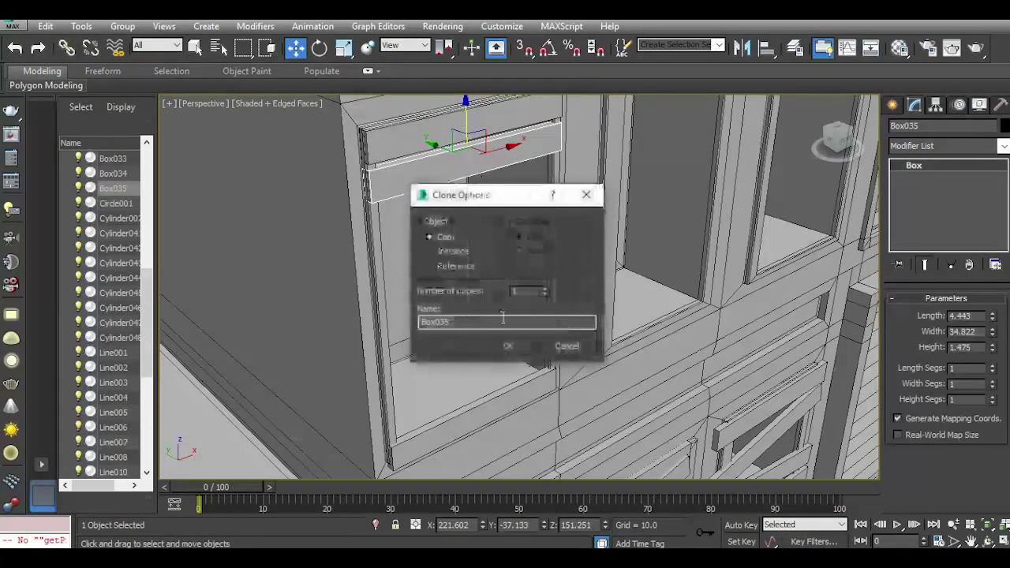
{"action": "left_click", "coordinate": [508, 344]}
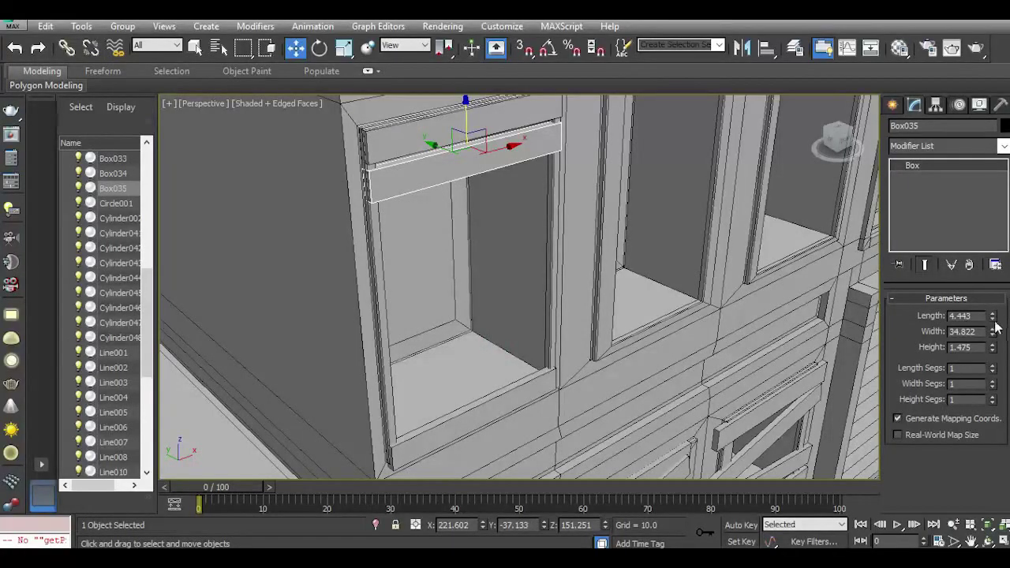
Turn the lower of the two upper planks into a 26.02 long panel, recessed inside the window frame below the remaining top plank.
{"action": "left_click_drag", "start_coordinate": [992, 331], "coordinate": [985, 117]}
{"action": "left_click", "coordinate": [15, 48]}
{"action": "middle_click_drag", "start_coordinate": [477, 211], "coordinate": [464, 294]}
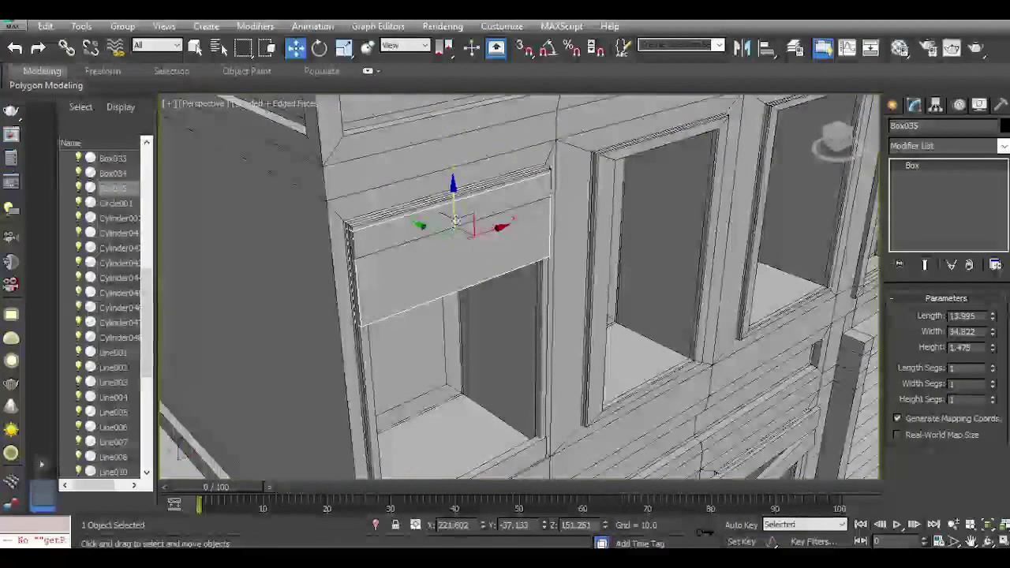
{"action": "left_click_drag", "start_coordinate": [453, 213], "coordinate": [419, 261]}
{"action": "left_click_drag", "start_coordinate": [832, 132], "coordinate": [844, 101]}
{"action": "left_click_drag", "start_coordinate": [439, 236], "coordinate": [439, 219]}
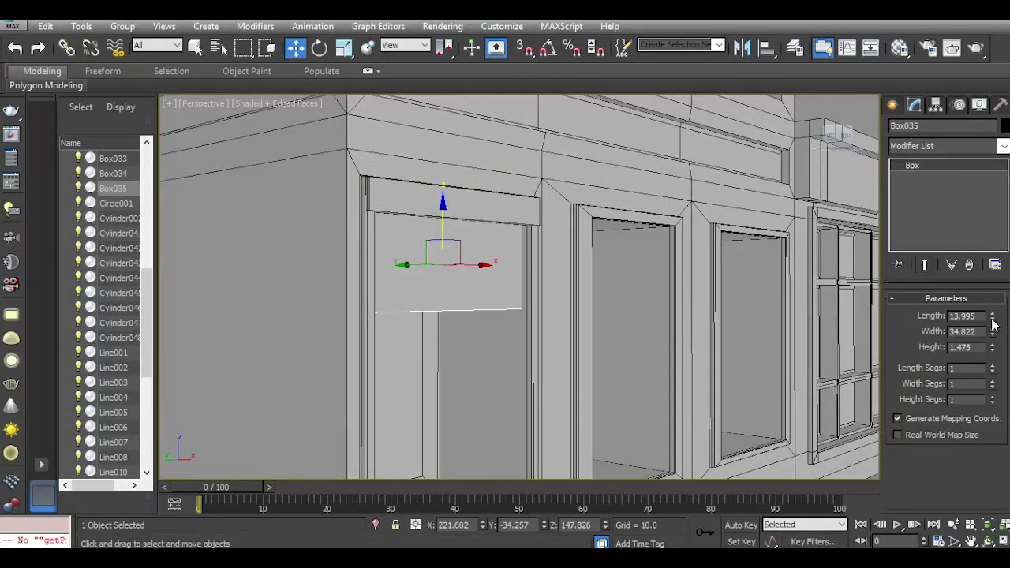
{"action": "left_click_drag", "start_coordinate": [991, 320], "coordinate": [978, 239]}
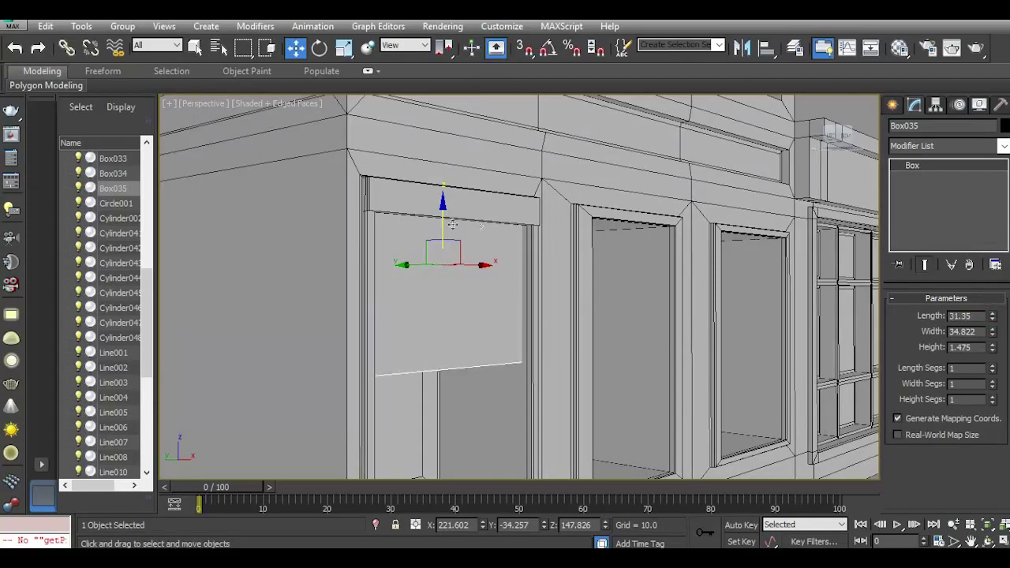
{"action": "left_click_drag", "start_coordinate": [441, 221], "coordinate": [460, 268]}
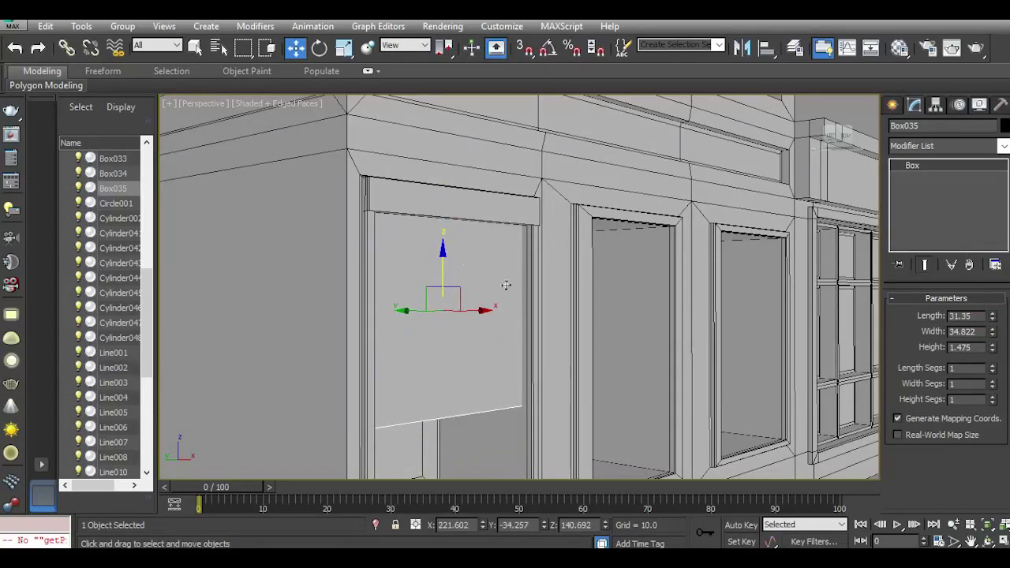
{"action": "scroll", "coordinate": [509, 287], "scroll_direction": "down", "scroll_amount": 3}
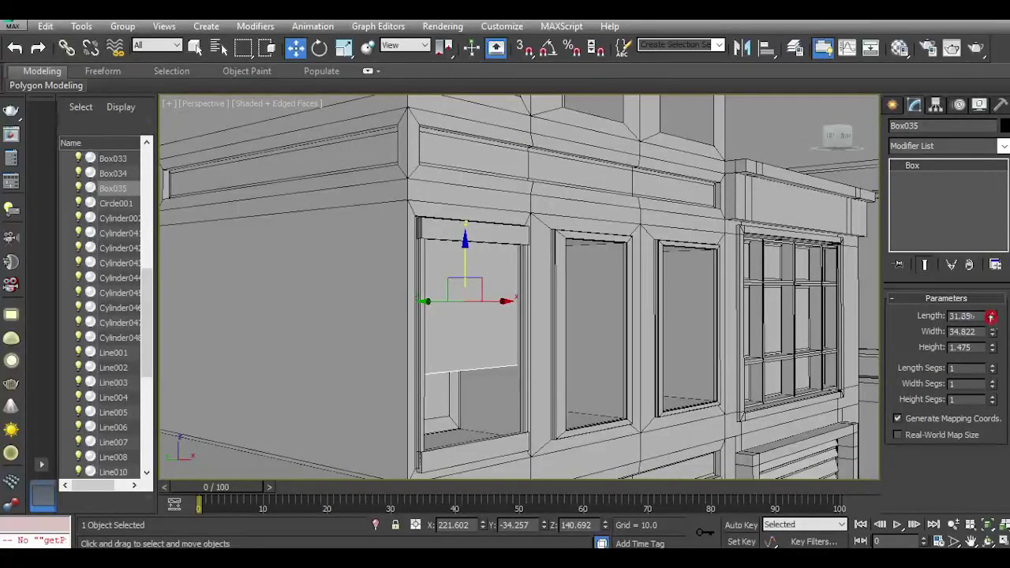
{"action": "left_click_drag", "start_coordinate": [990, 315], "coordinate": [993, 335]}
Copy the recessed panel downward to fill the window's lower half, and shift the copy slightly forward from the upper panel.
{"action": "mouse_move", "coordinate": [462, 260]}
{"action": "left_mouse_down"}
{"action": "mouse_move", "coordinate": [464, 249]}
{"action": "mouse_move", "coordinate": [483, 349]}
{"action": "left_mouse_up"}
{"action": "left_click", "coordinate": [503, 348]}
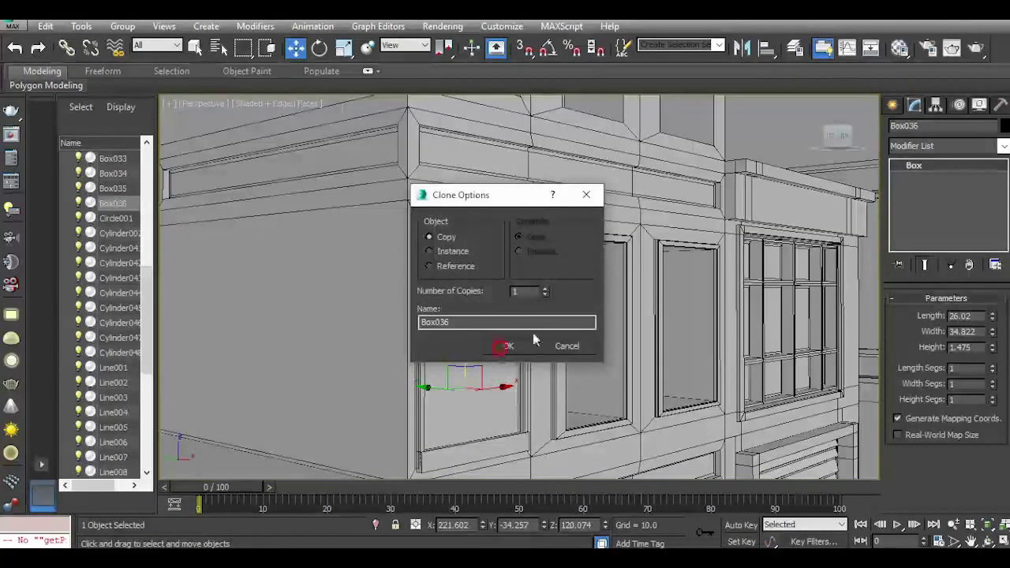
{"action": "left_click_drag", "start_coordinate": [836, 135], "coordinate": [838, 155]}
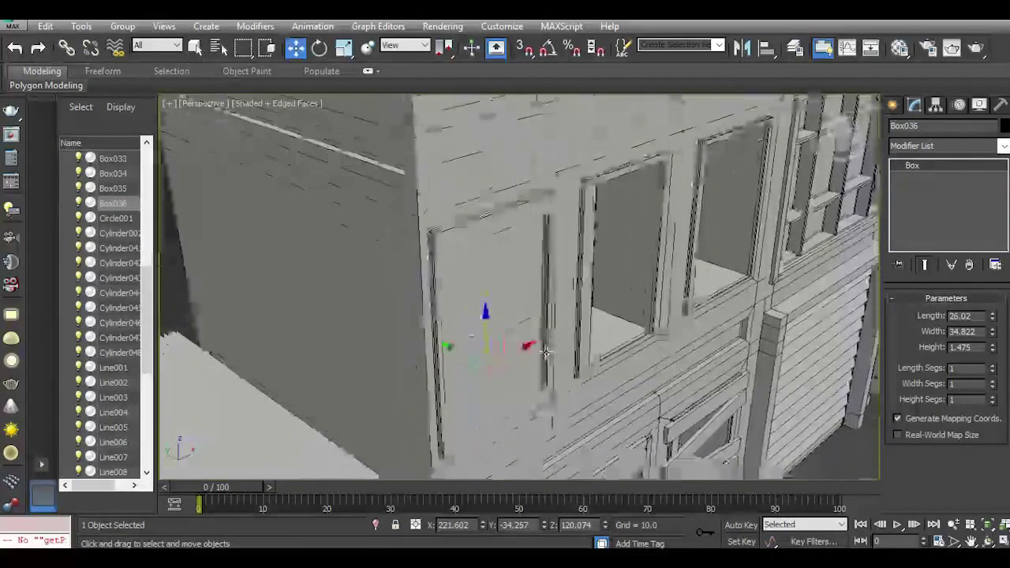
{"action": "scroll", "coordinate": [484, 366], "scroll_direction": "up", "scroll_amount": 3}
{"action": "left_click_drag", "start_coordinate": [458, 356], "coordinate": [470, 359]}
{"action": "left_click", "coordinate": [16, 49]}
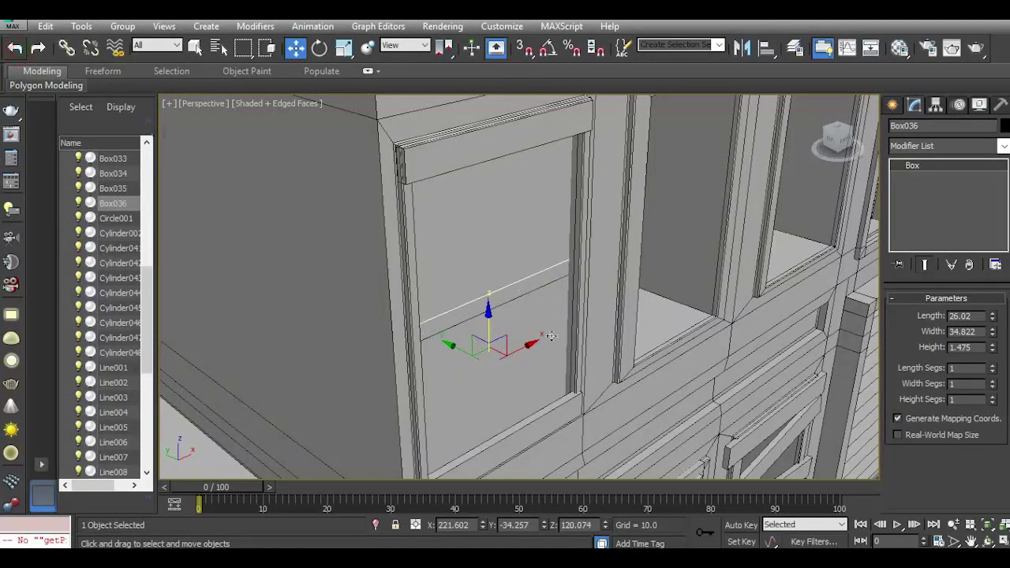
{"action": "left_click_drag", "start_coordinate": [456, 349], "coordinate": [463, 350]}
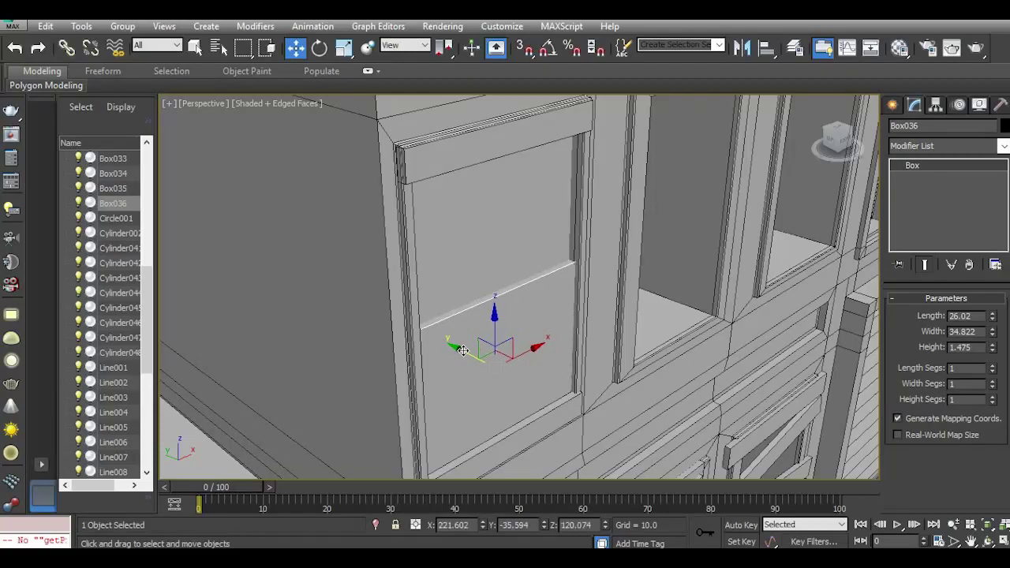
Move the upper window panel slightly up and further inward, and set its height to 2.02.
{"action": "left_click", "coordinate": [440, 245]}
{"action": "mouse_move", "coordinate": [459, 209]}
{"action": "left_mouse_down"}
{"action": "mouse_move", "coordinate": [459, 217]}
{"action": "mouse_move", "coordinate": [450, 192]}
{"action": "left_mouse_up"}
{"action": "scroll", "coordinate": [510, 264], "scroll_direction": "up", "scroll_amount": 3}
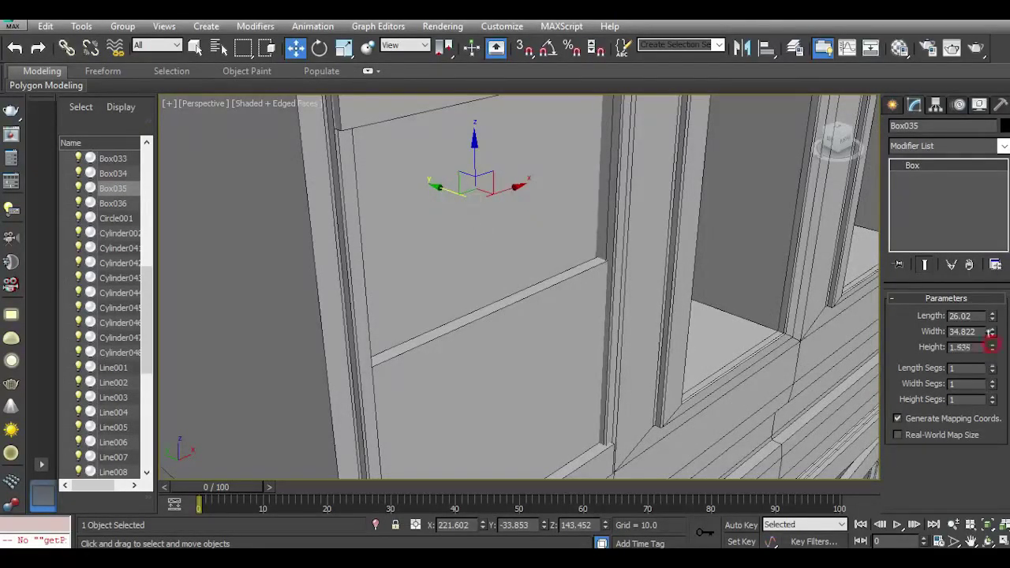
{"action": "left_click_drag", "start_coordinate": [991, 346], "coordinate": [976, 315]}
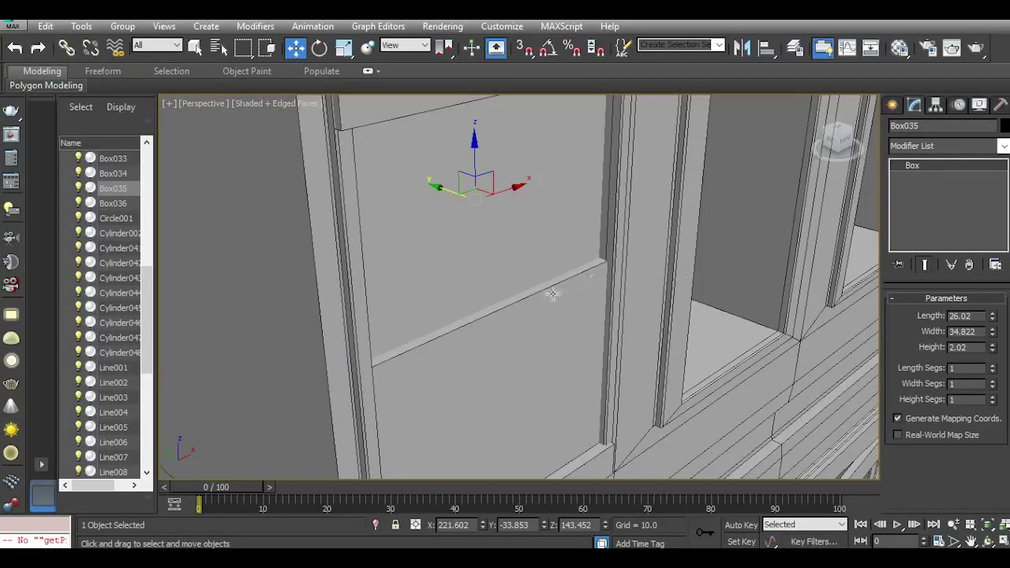